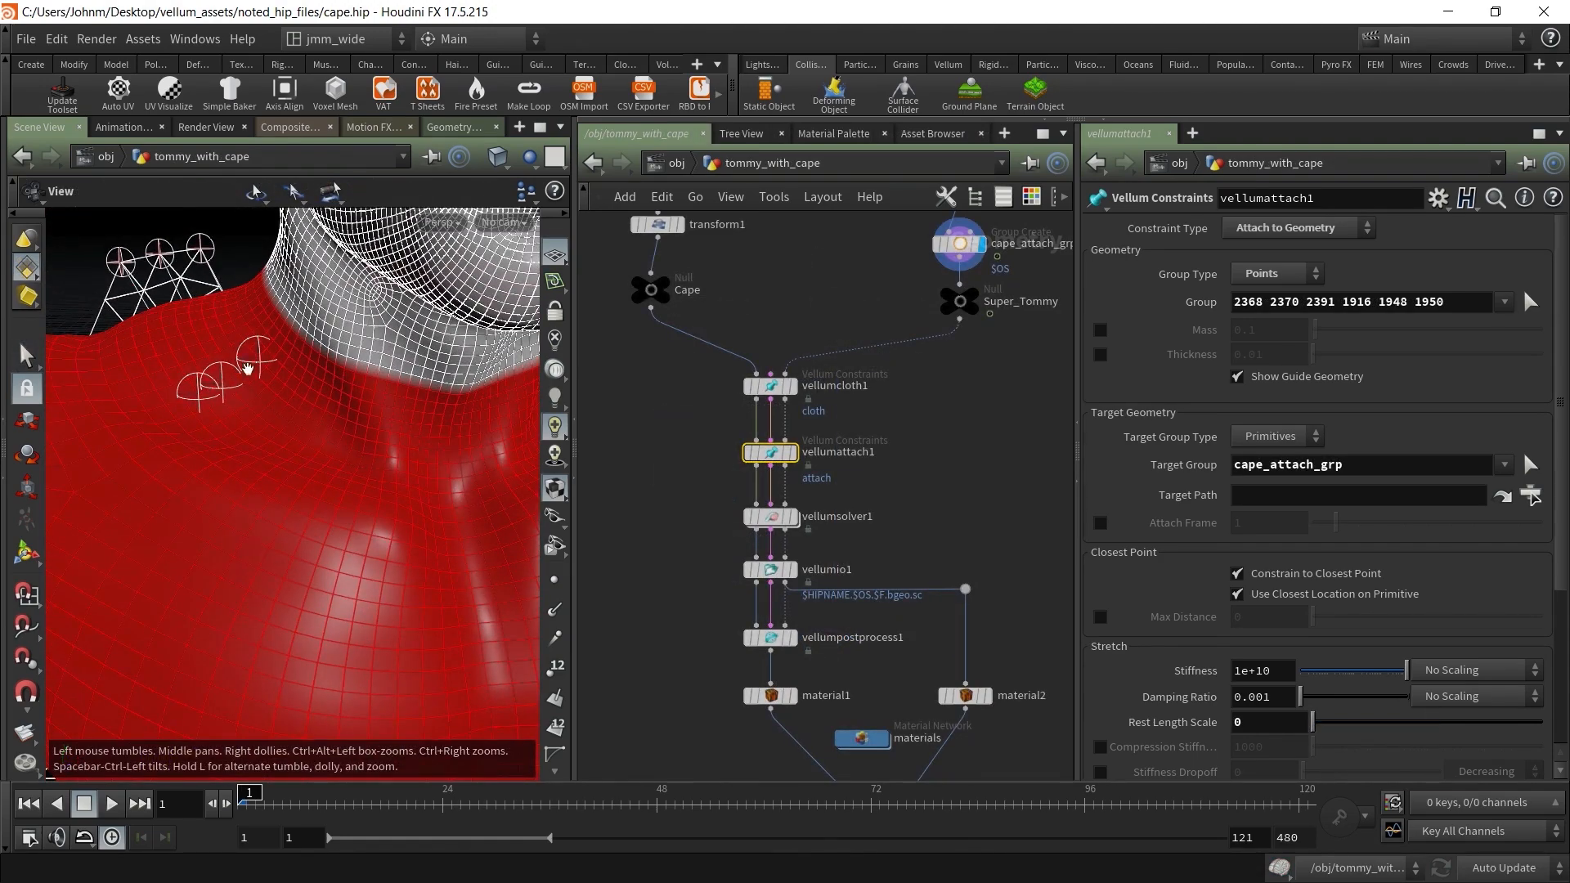
# Inspect the cape attachment on the character, then advance the merged cape simulation frame by frame to frame 12
pyautogui.moveTo(248, 368); pyautogui.dragTo(166, 357)
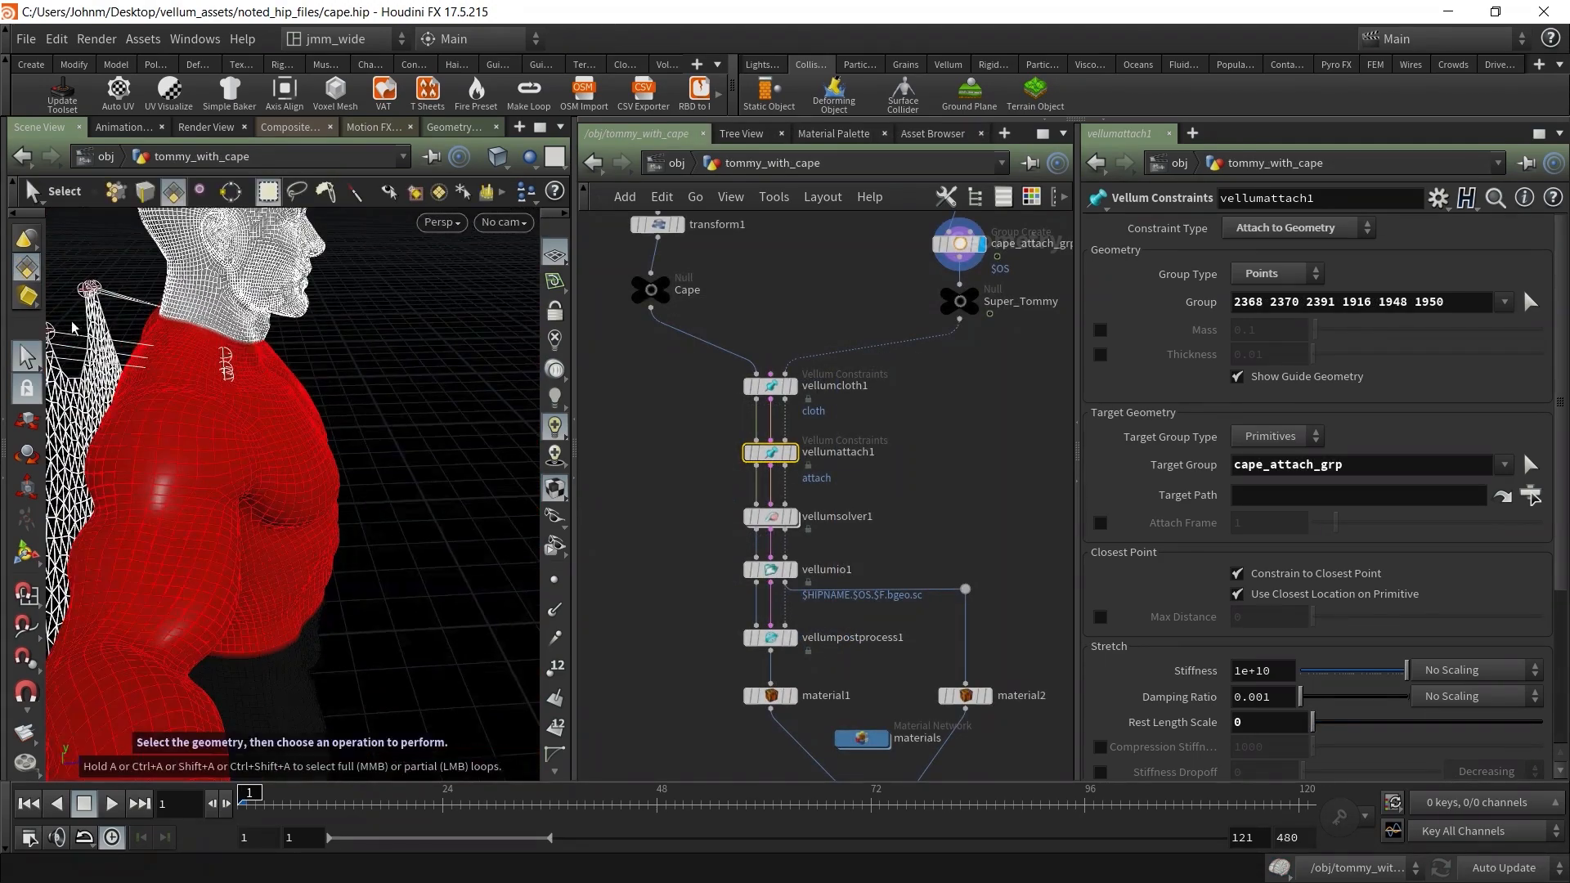
pyautogui.moveTo(941, 514); pyautogui.dragTo(906, 428, button='middle')
pyautogui.moveTo(976, 704); pyautogui.dragTo(952, 644, button='middle')
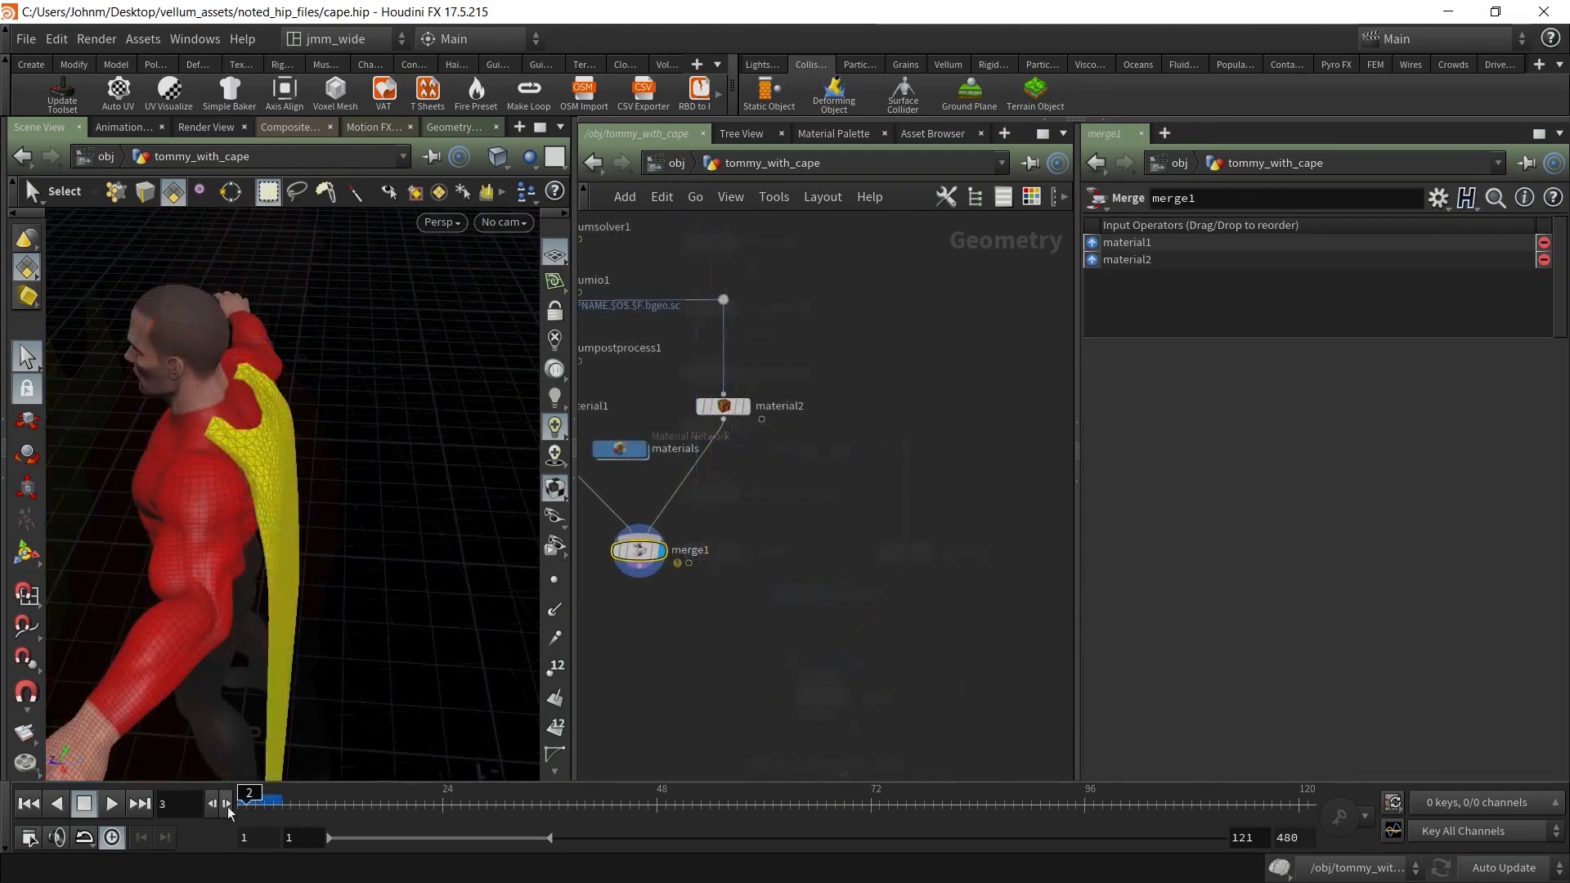
pyautogui.click(227, 805)
pyautogui.click(227, 805)
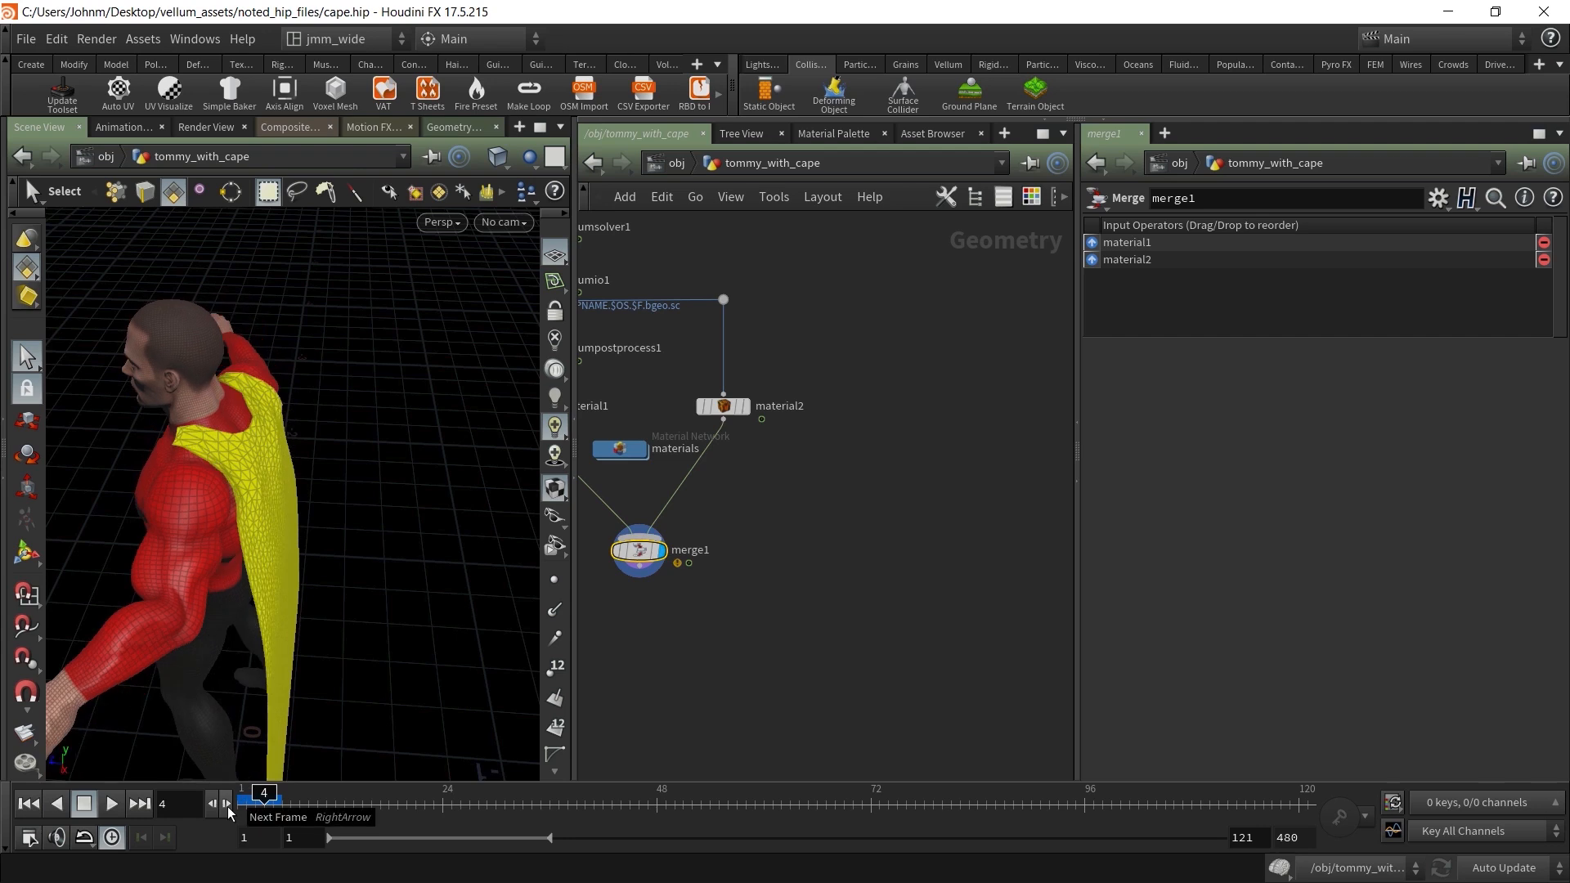
pyautogui.click(227, 804)
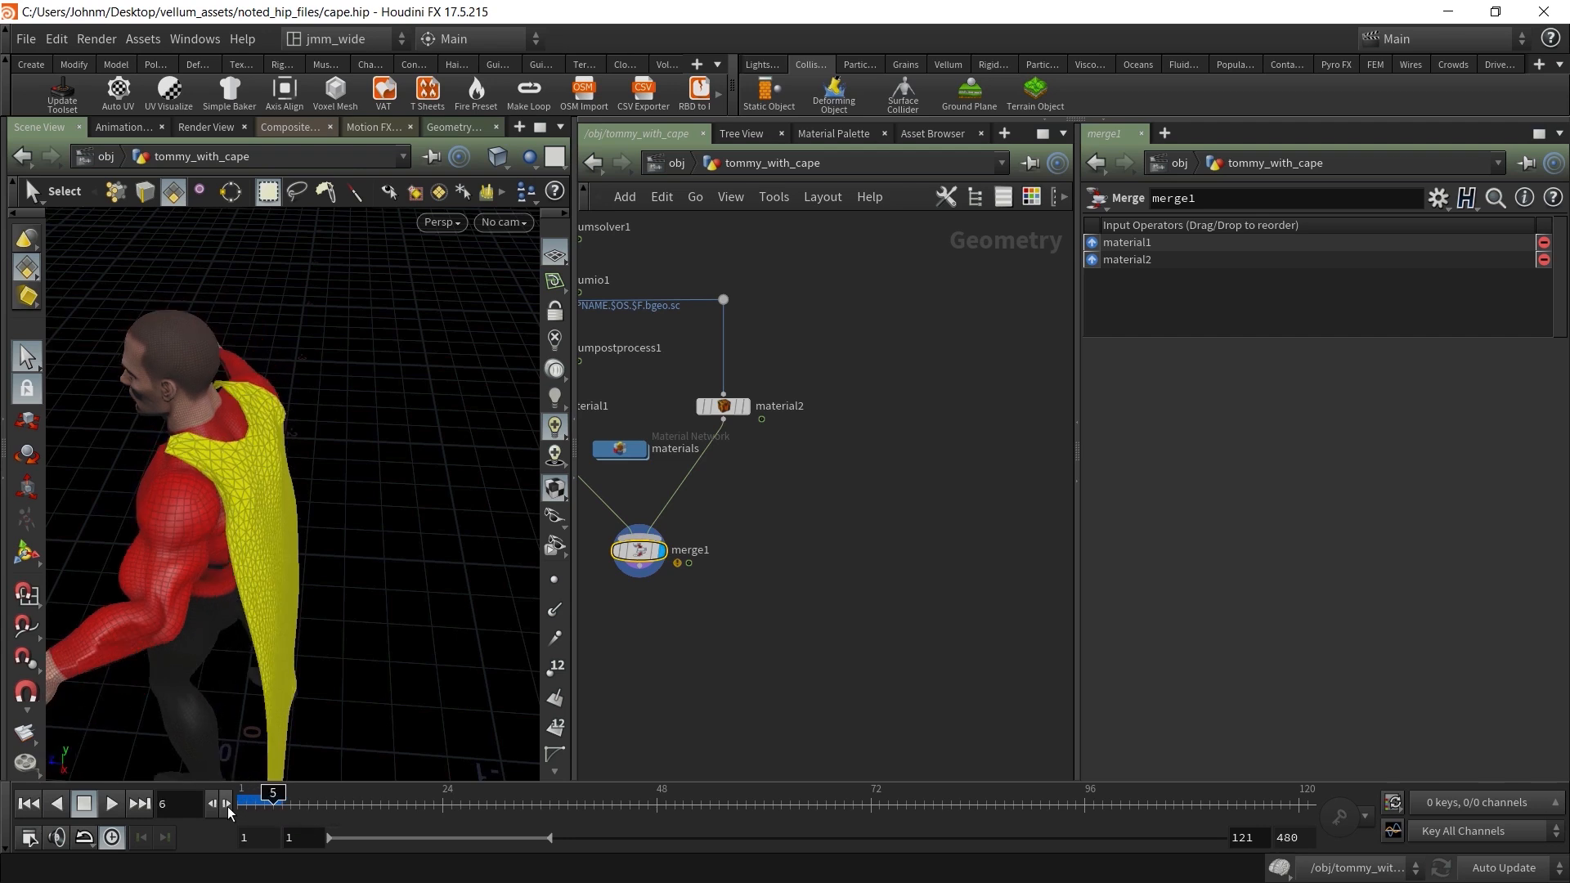
pyautogui.click(227, 805)
pyautogui.click(227, 805)
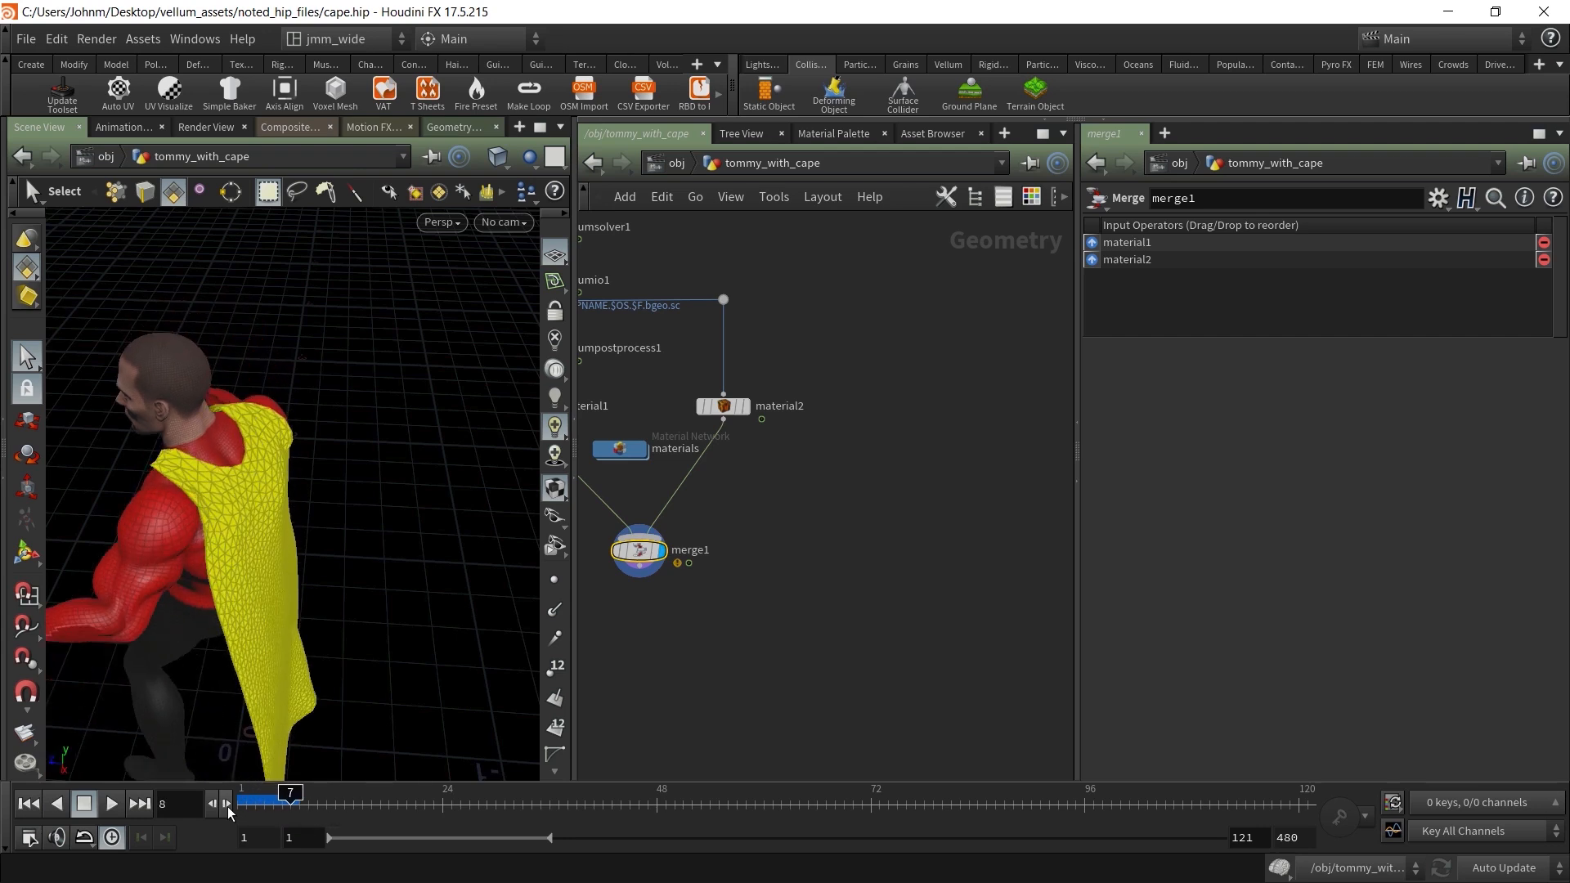
pyautogui.click(228, 806)
pyautogui.click(227, 805)
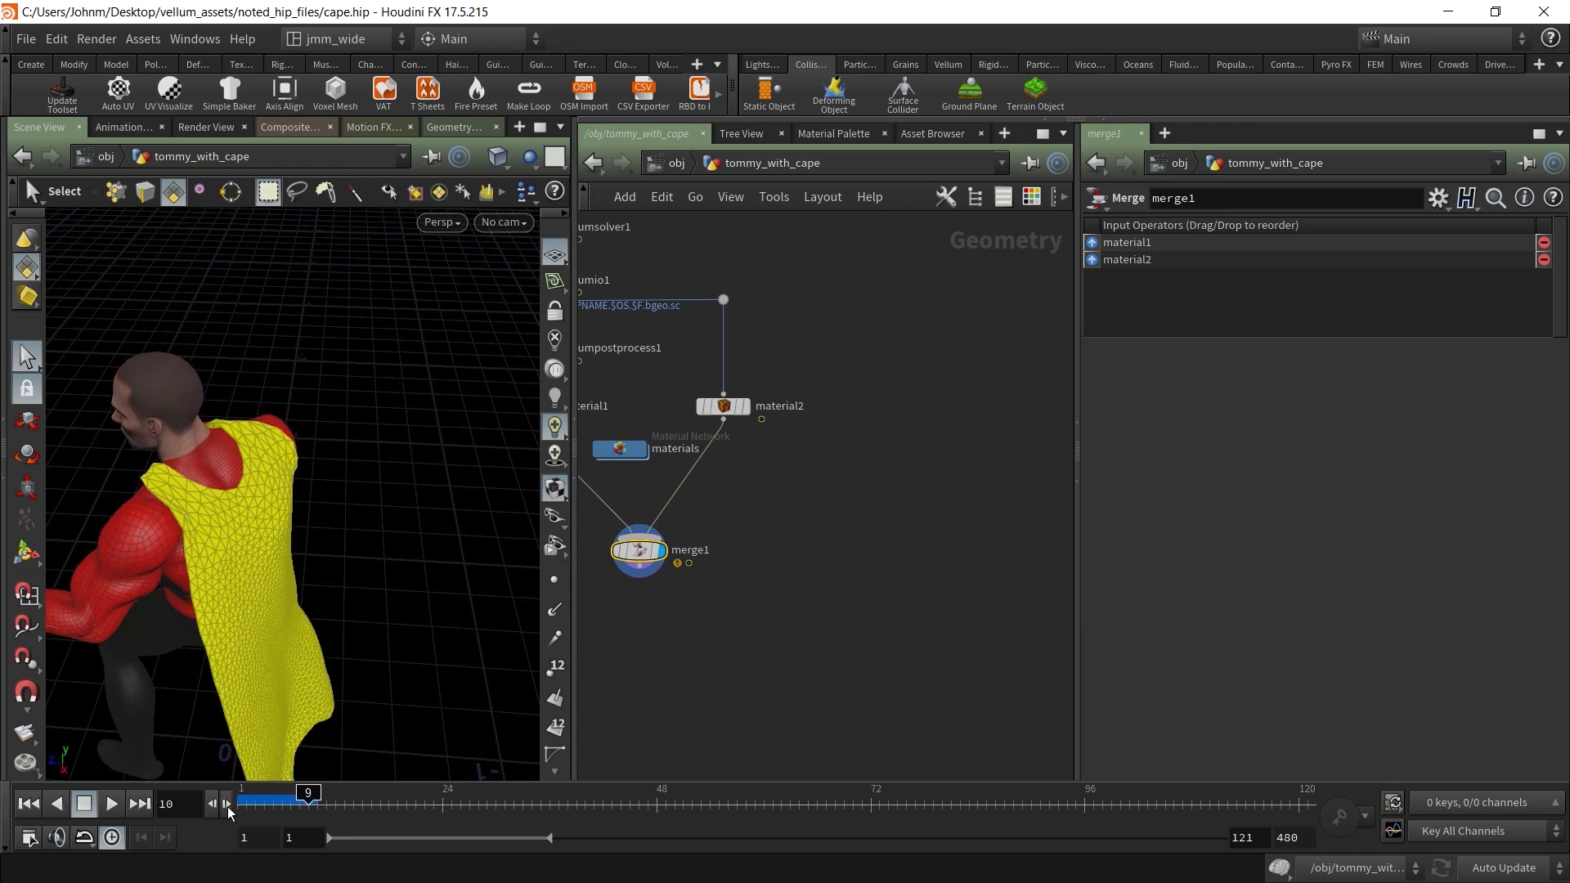
pyautogui.click(227, 805)
pyautogui.click(228, 805)
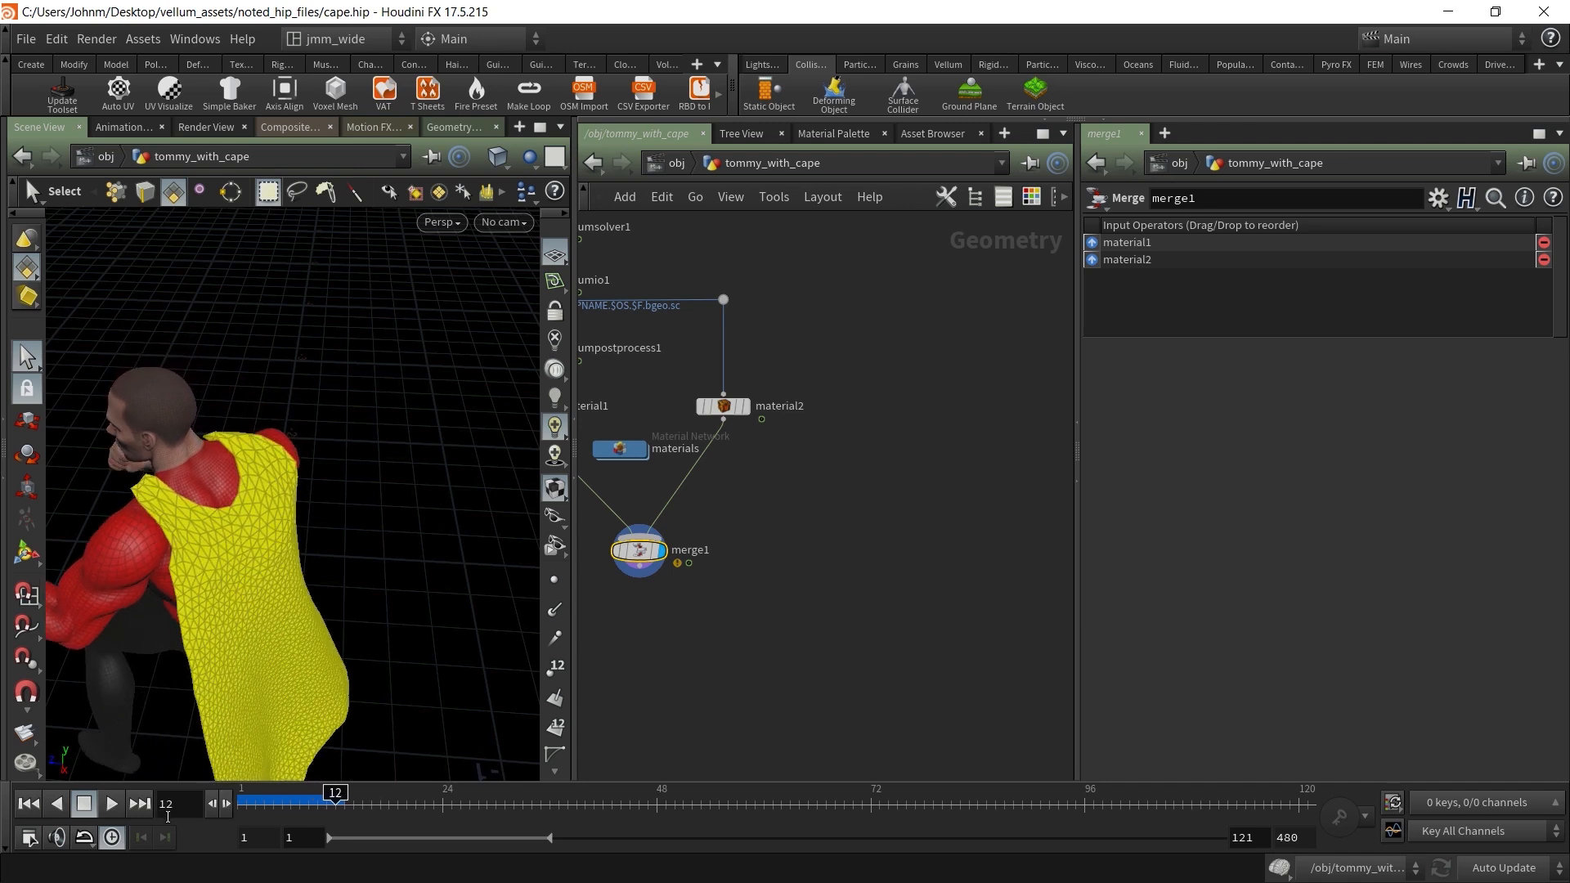
# Return the simulation to the first frame and look over the node chains that build the cape and the character
pyautogui.click(26, 805)
pyautogui.click(876, 354)
pyautogui.moveTo(828, 287); pyautogui.dragTo(1002, 515, button='middle')
pyautogui.moveTo(874, 432); pyautogui.dragTo(826, 754, button='middle')
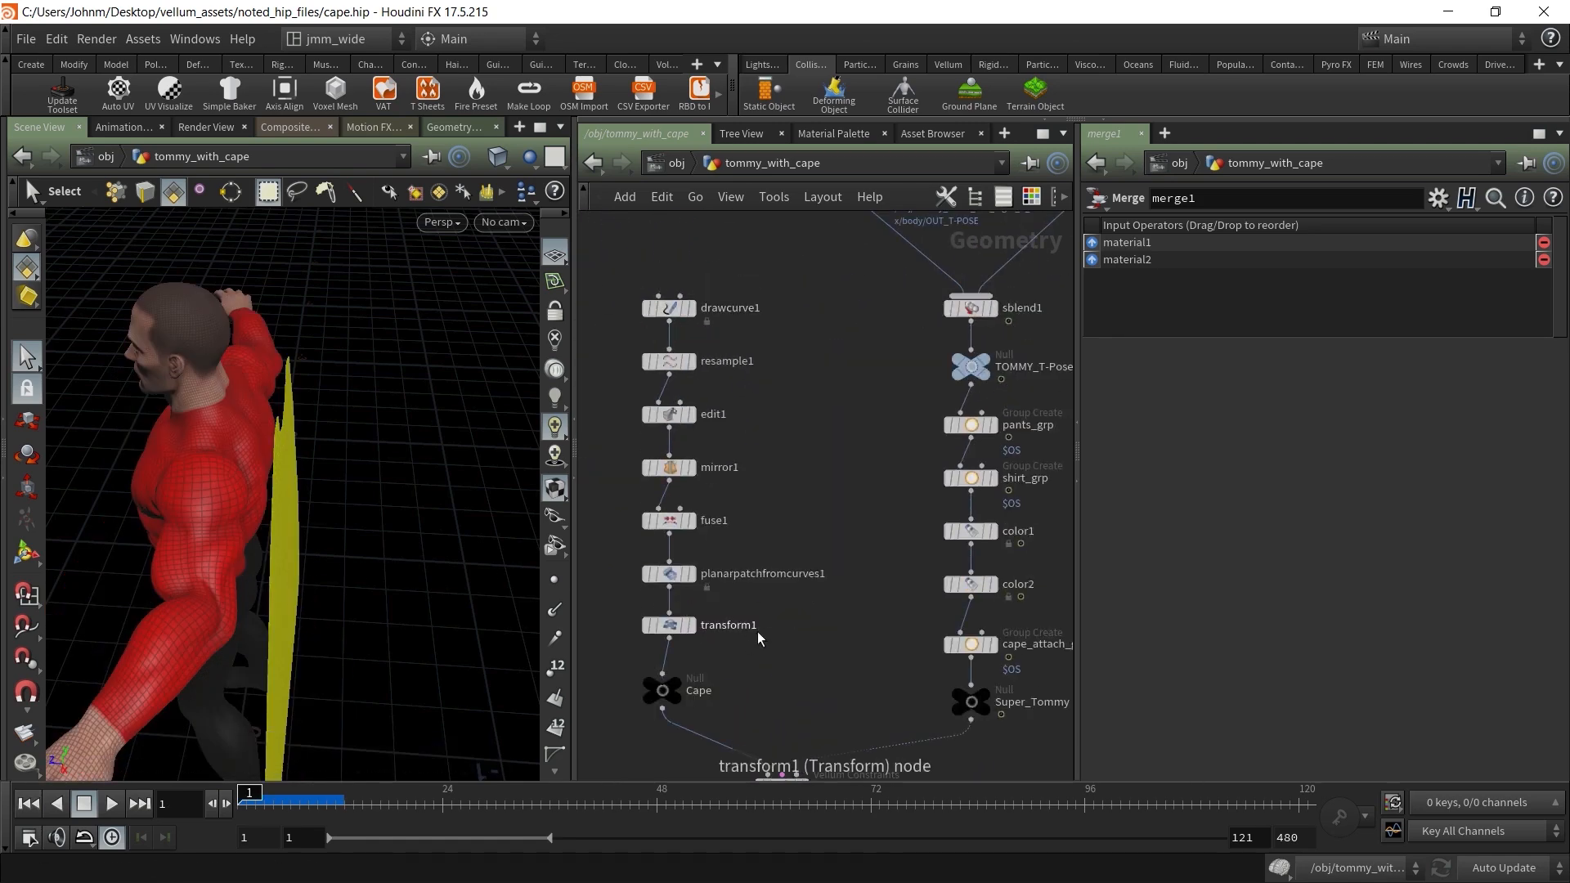
pyautogui.moveTo(834, 467); pyautogui.dragTo(804, 380, button='middle')
pyautogui.moveTo(803, 379); pyautogui.dragTo(761, 283, button='middle')
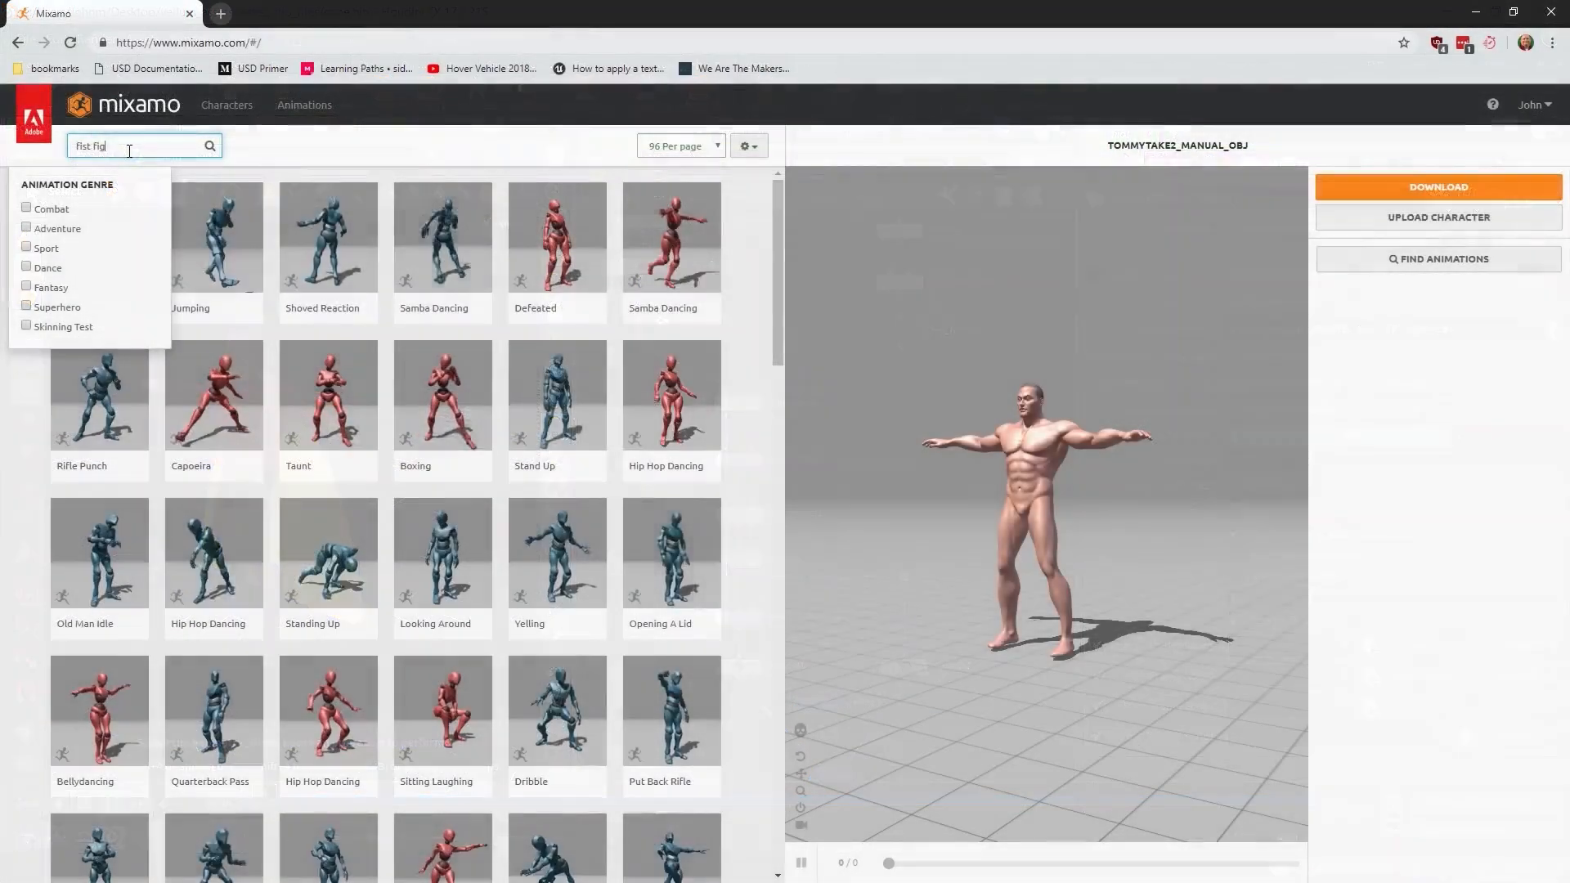
# In Mixamo, search the animations for "fist fight" and pick Fist Fight A for the character
pyautogui.write('ht')
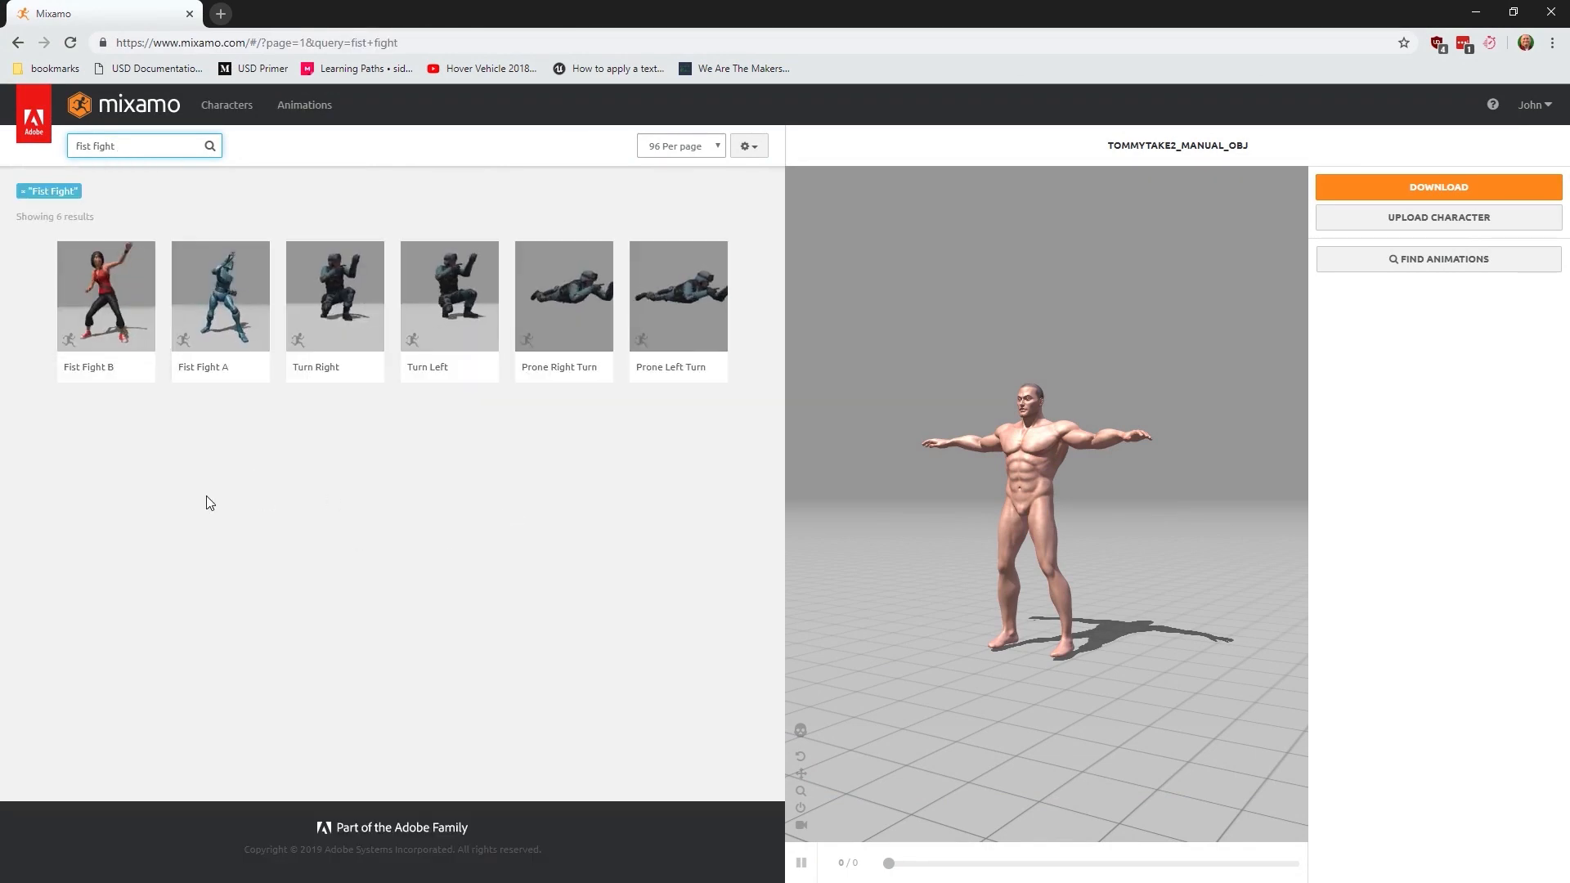
pyautogui.click(220, 360)
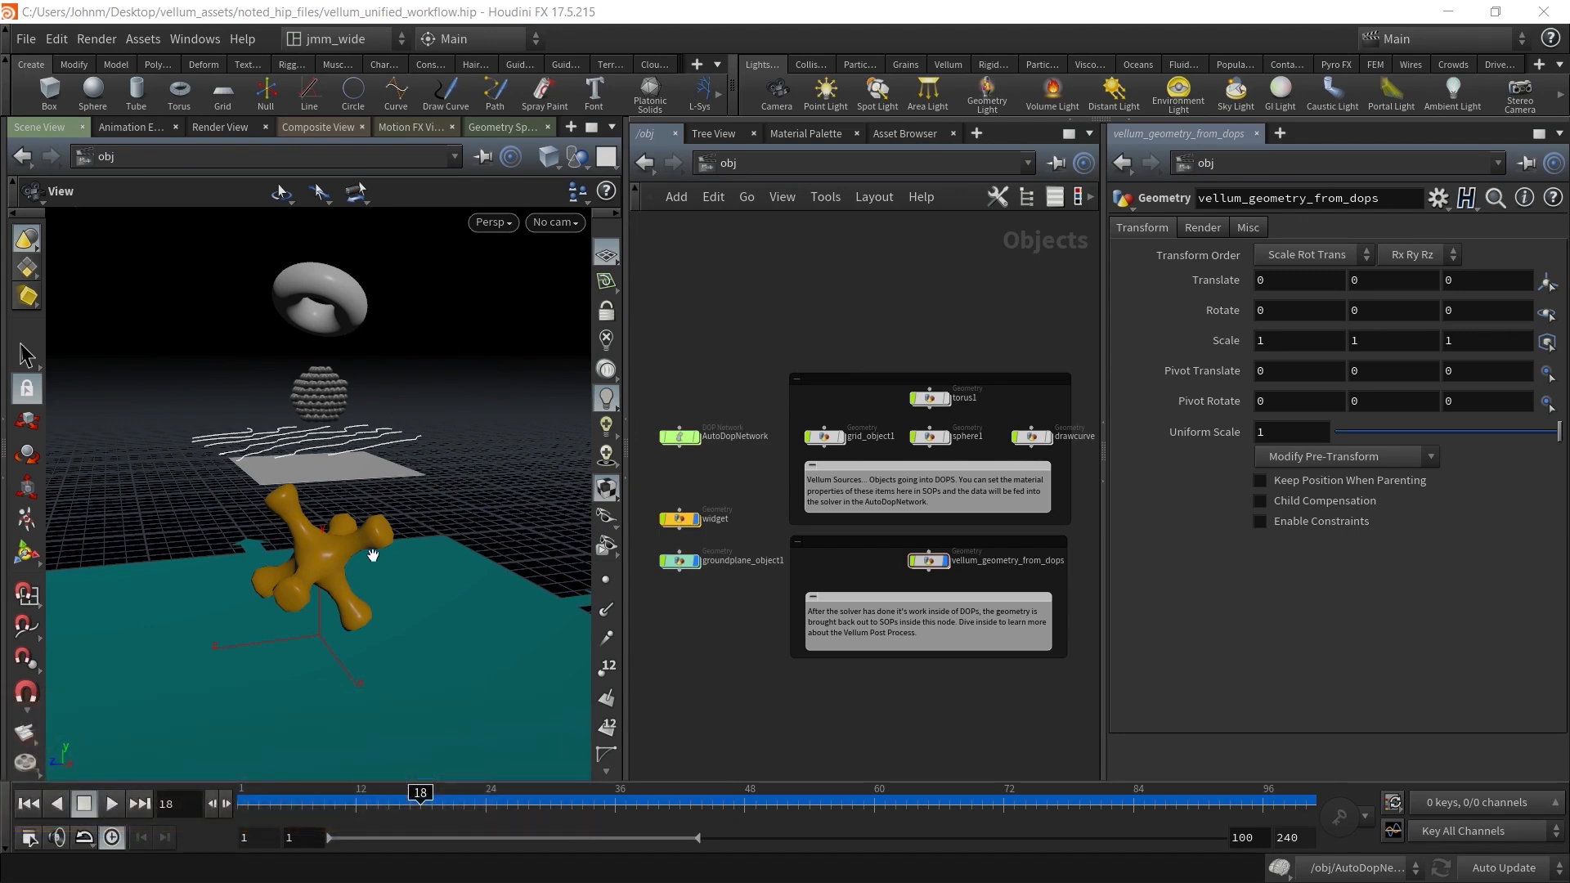
# In Houdini, view the falling Vellum objects from several angles, then play the simulation and stop it at frame 33
pyautogui.moveTo(407, 523)
pyautogui.mouseDown()
pyautogui.moveTo(350, 558)
pyautogui.moveTo(404, 529)
pyautogui.mouseUp()
pyautogui.moveTo(268, 493)
pyautogui.mouseDown()
pyautogui.moveTo(321, 492)
pyautogui.moveTo(256, 503)
pyautogui.mouseUp()
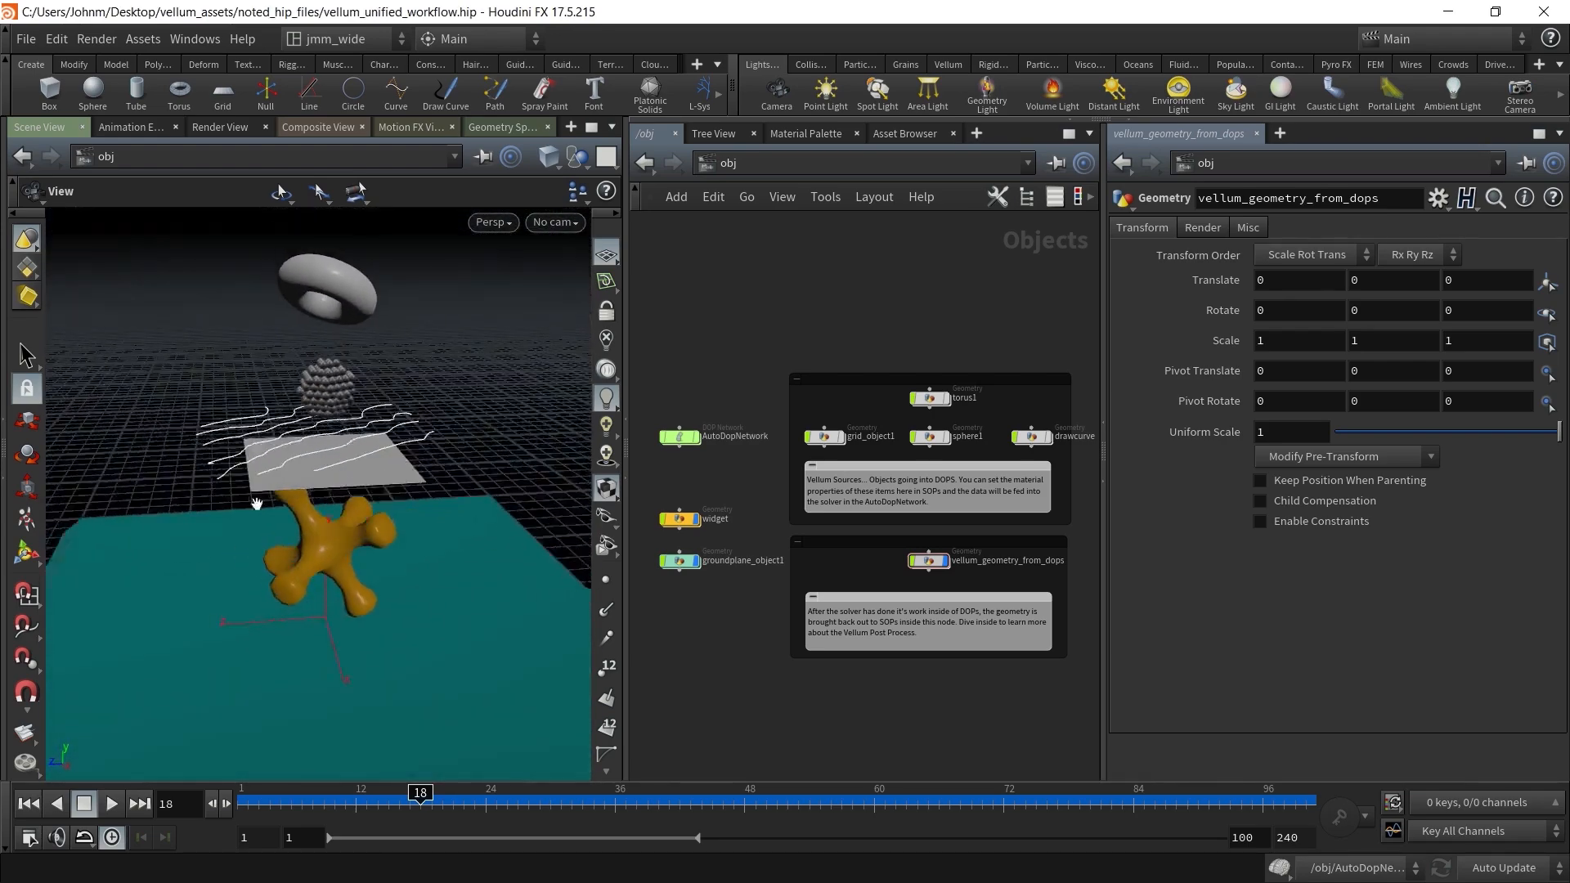
pyautogui.moveTo(256, 503); pyautogui.dragTo(398, 471, button='right')
pyautogui.moveTo(515, 440); pyautogui.dragTo(428, 550)
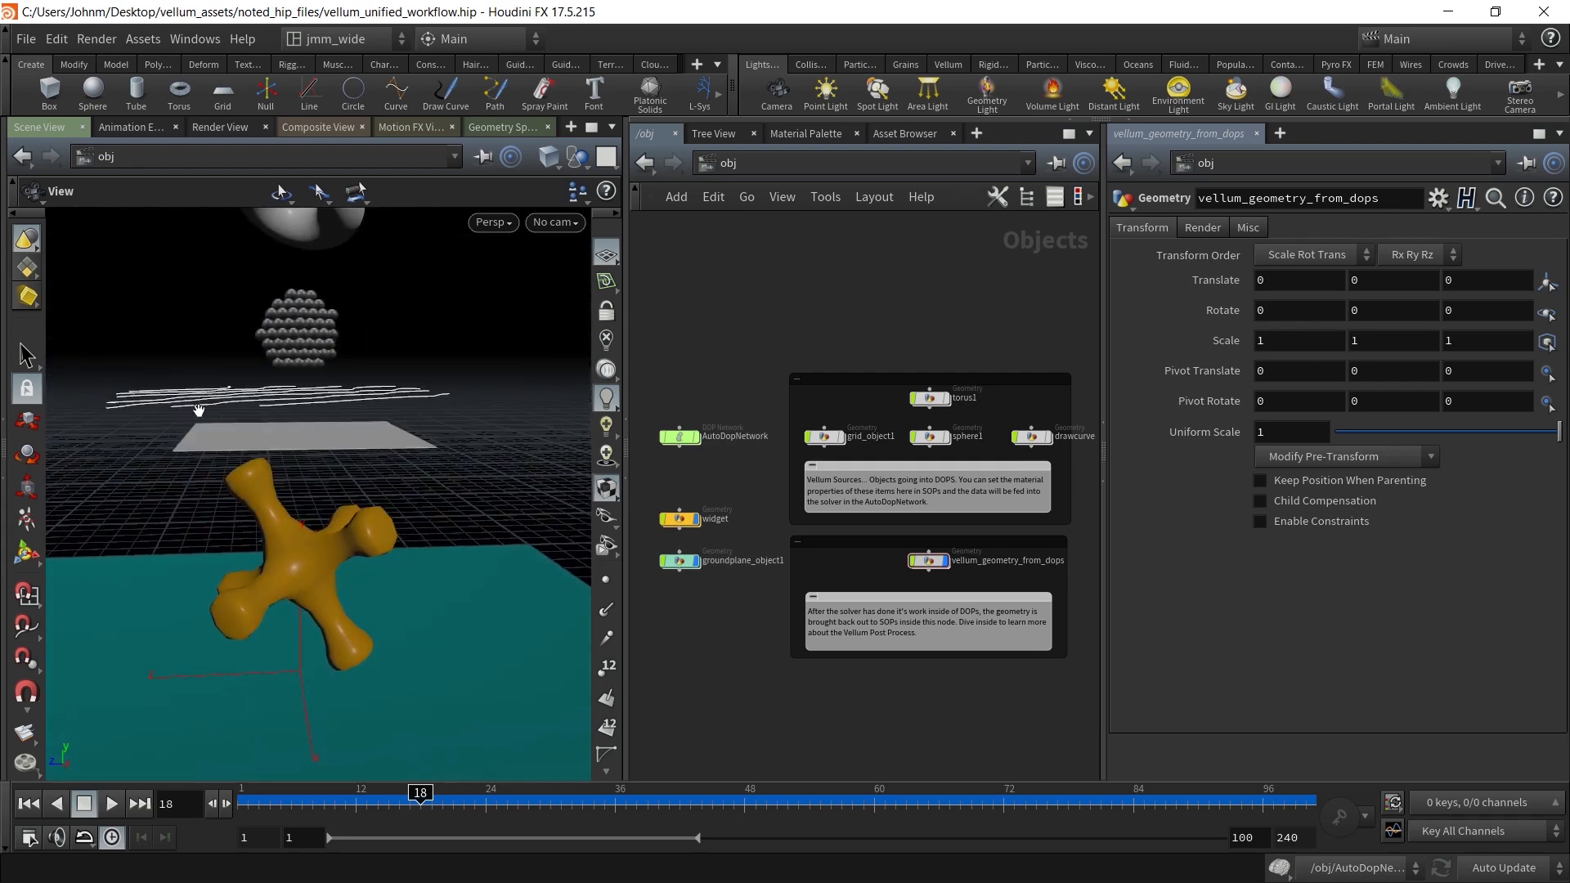
pyautogui.moveTo(269, 402); pyautogui.dragTo(331, 511)
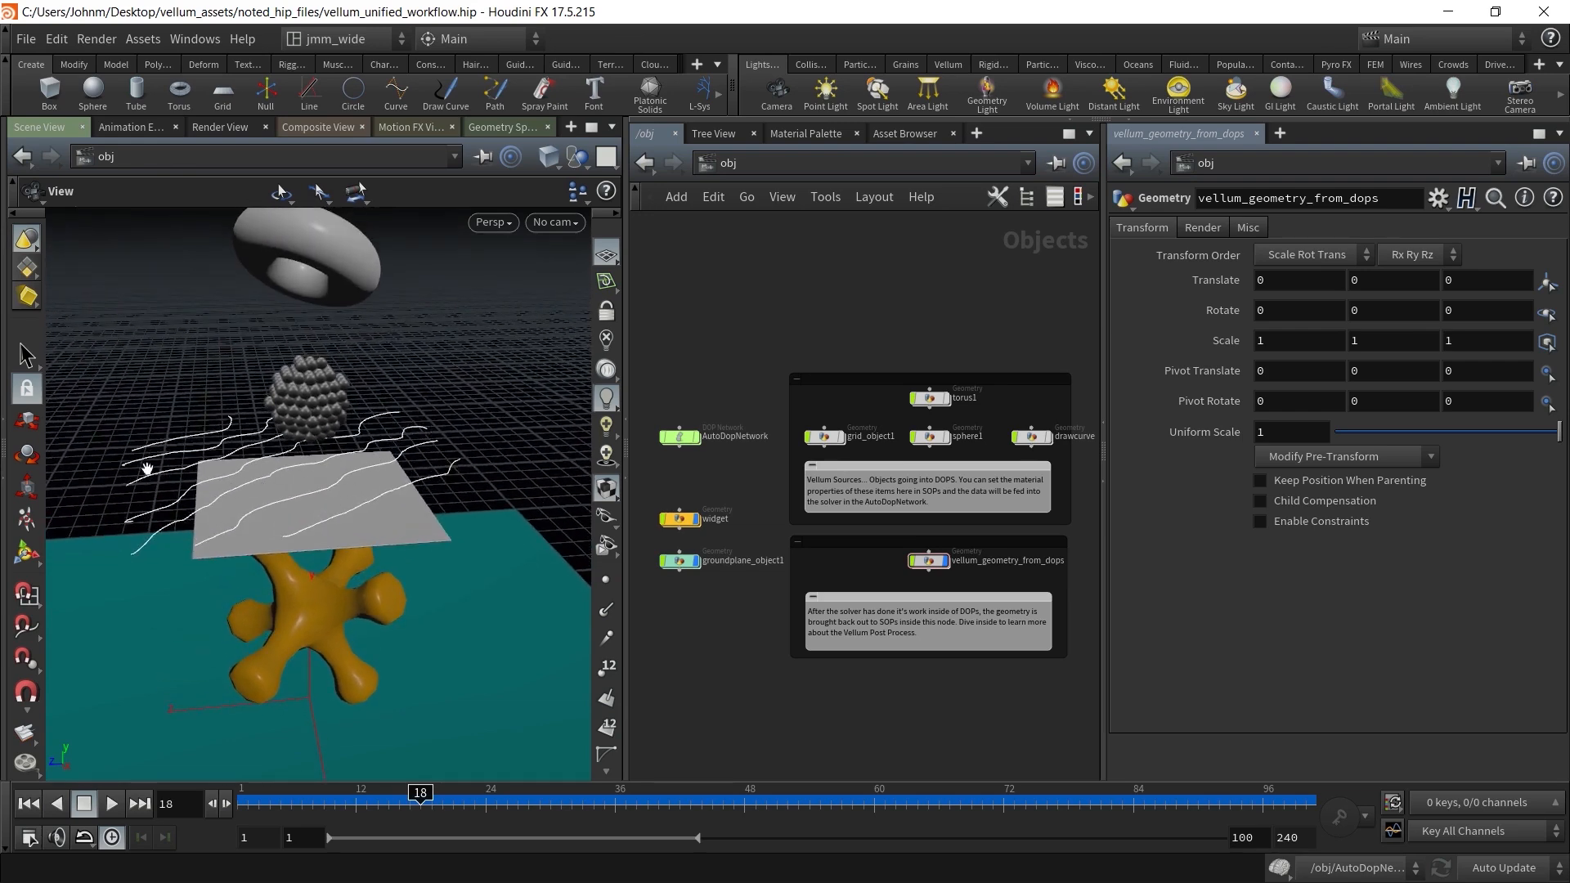
pyautogui.moveTo(225, 453); pyautogui.dragTo(379, 362)
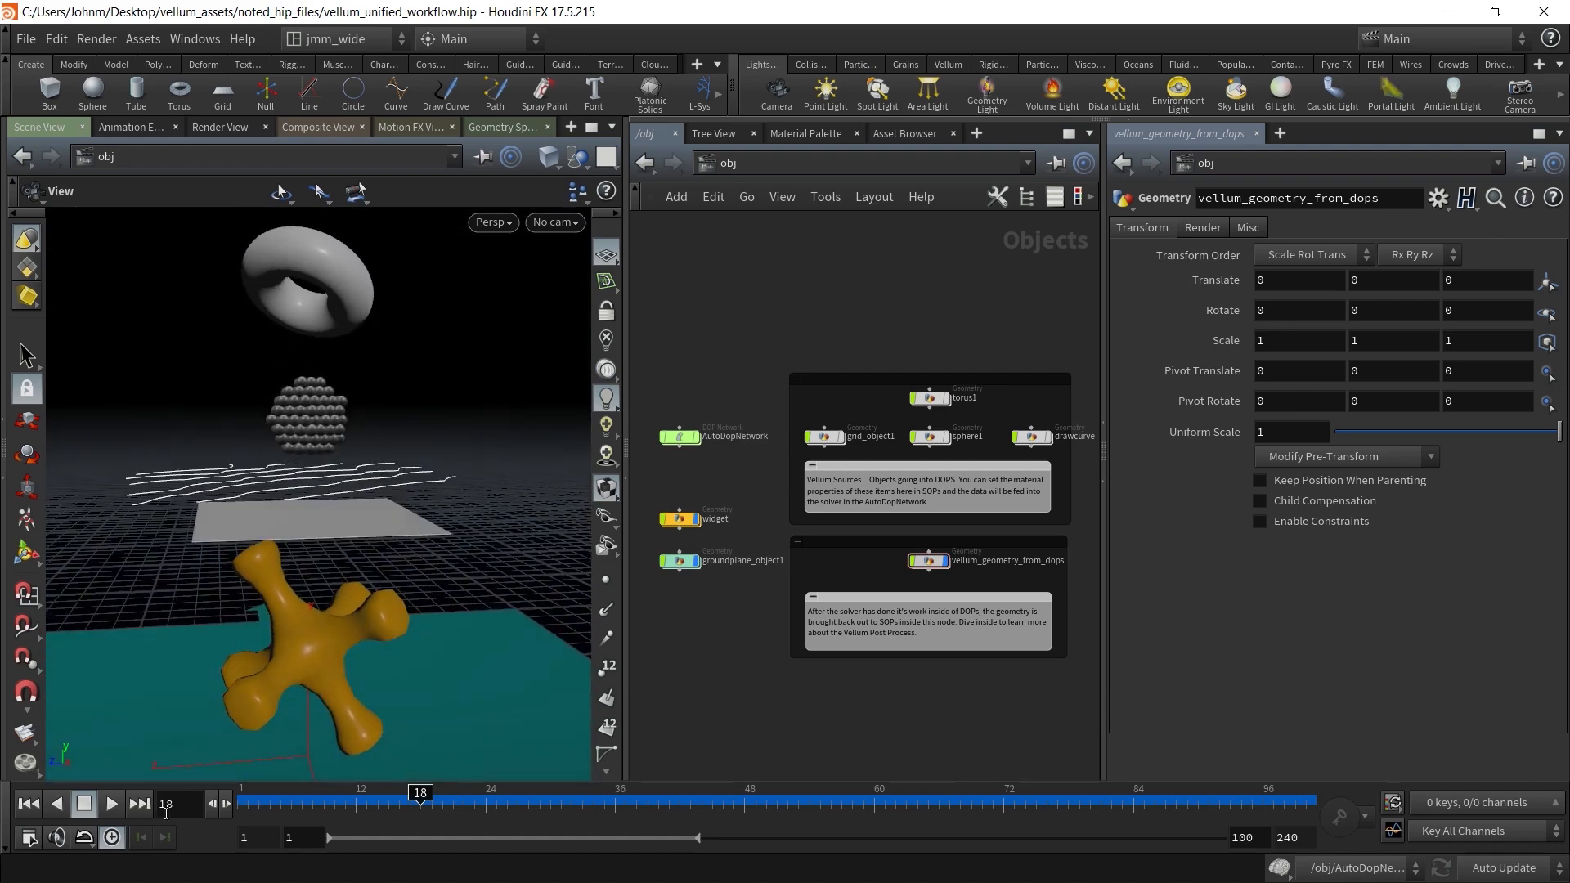
pyautogui.click(112, 804)
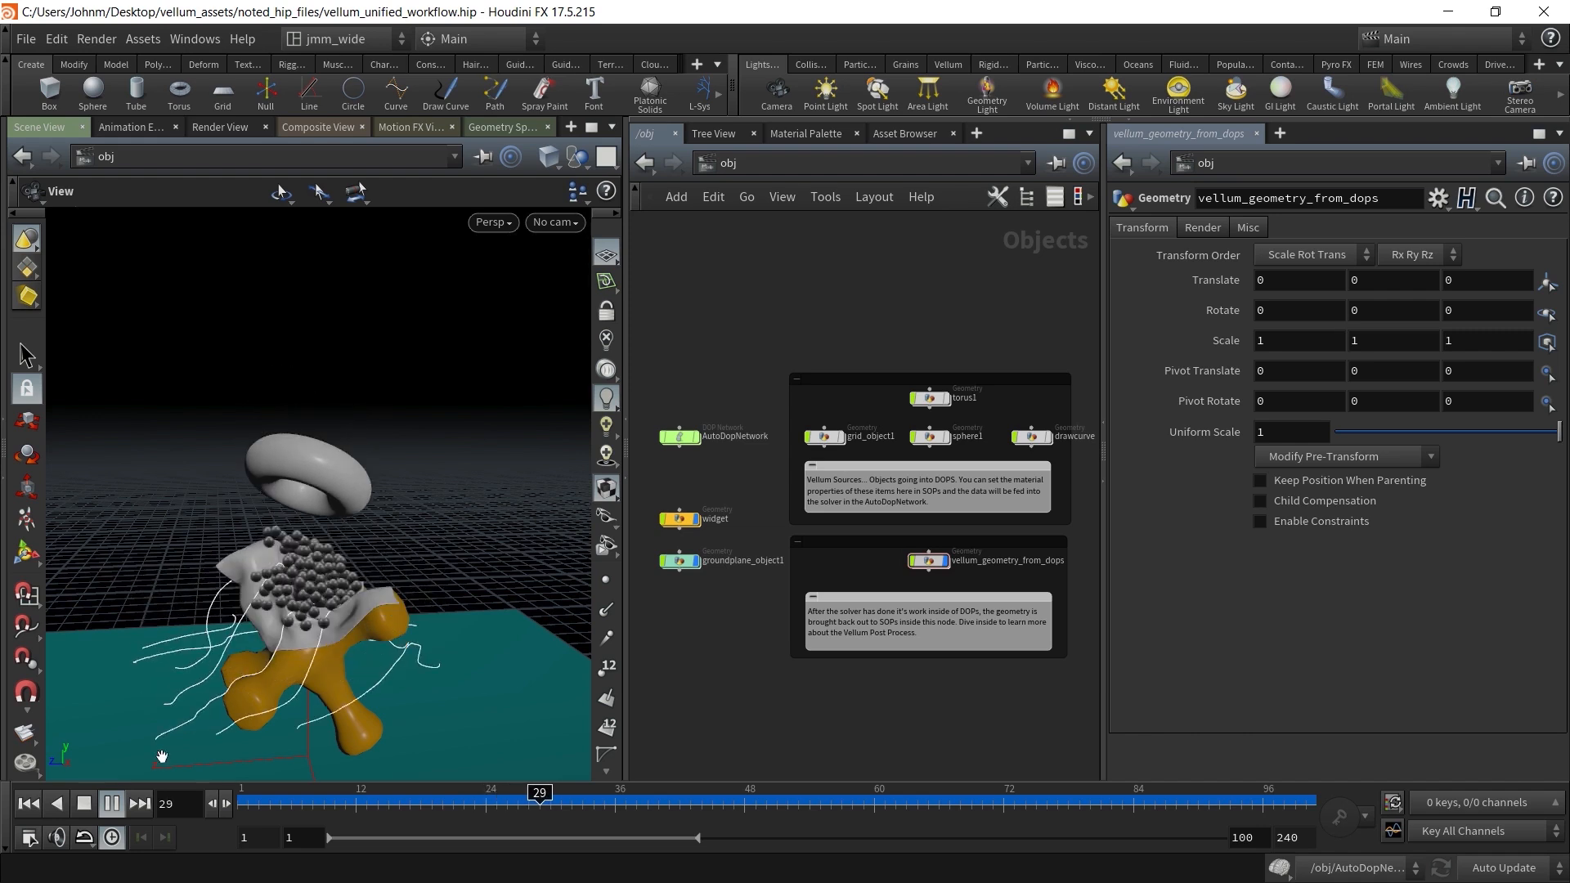
pyautogui.click(84, 805)
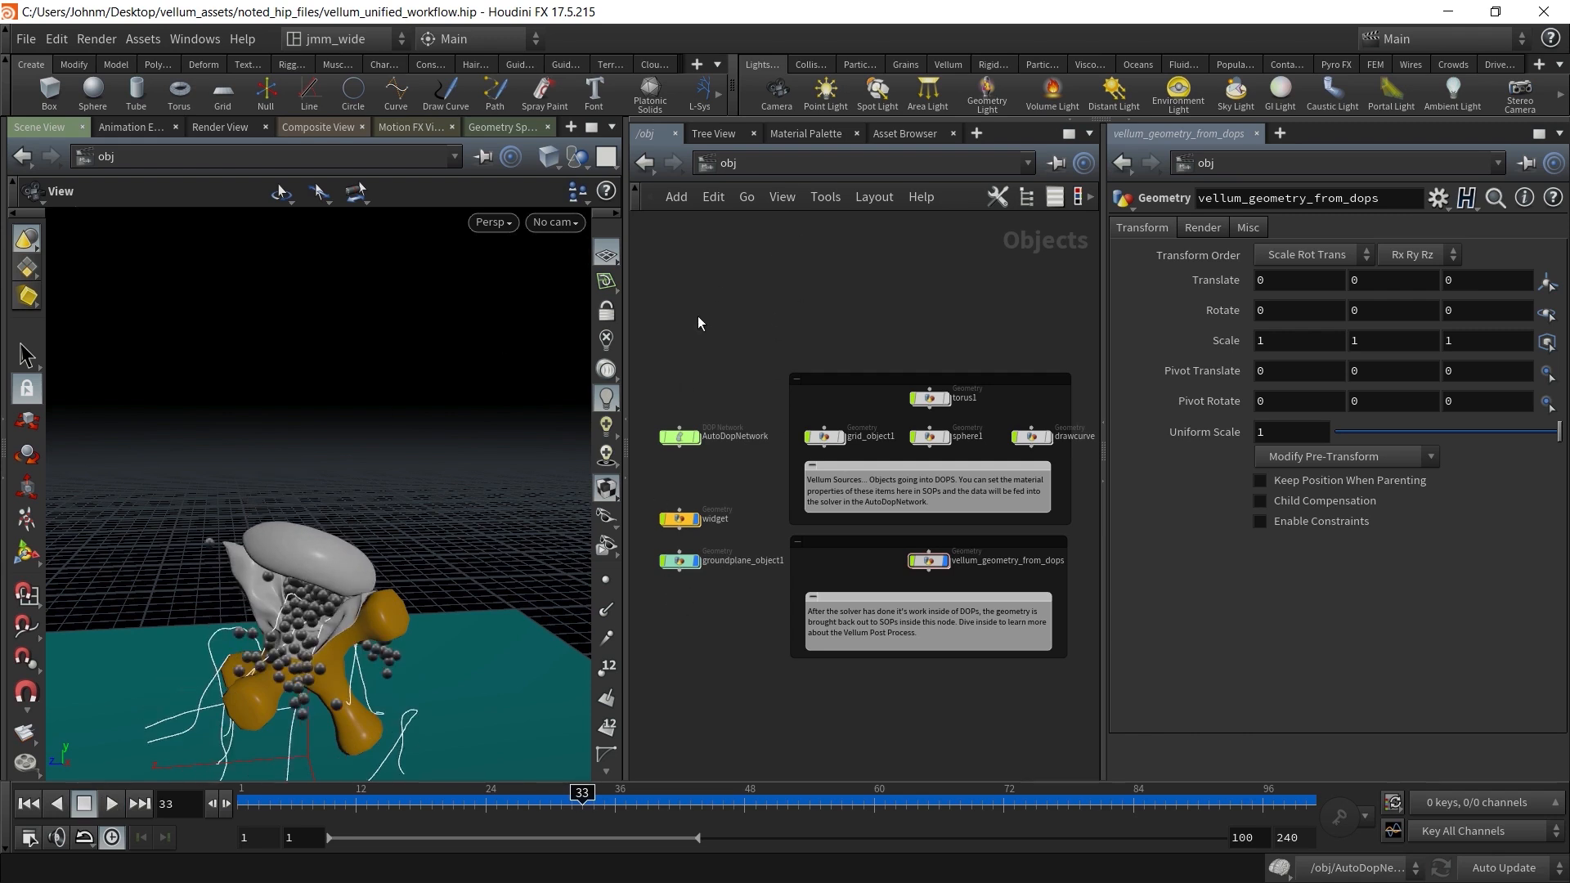
# Open the network inside the vellum_geometry_from_dops object
pyautogui.moveTo(986, 314); pyautogui.dragTo(981, 279, button='middle')
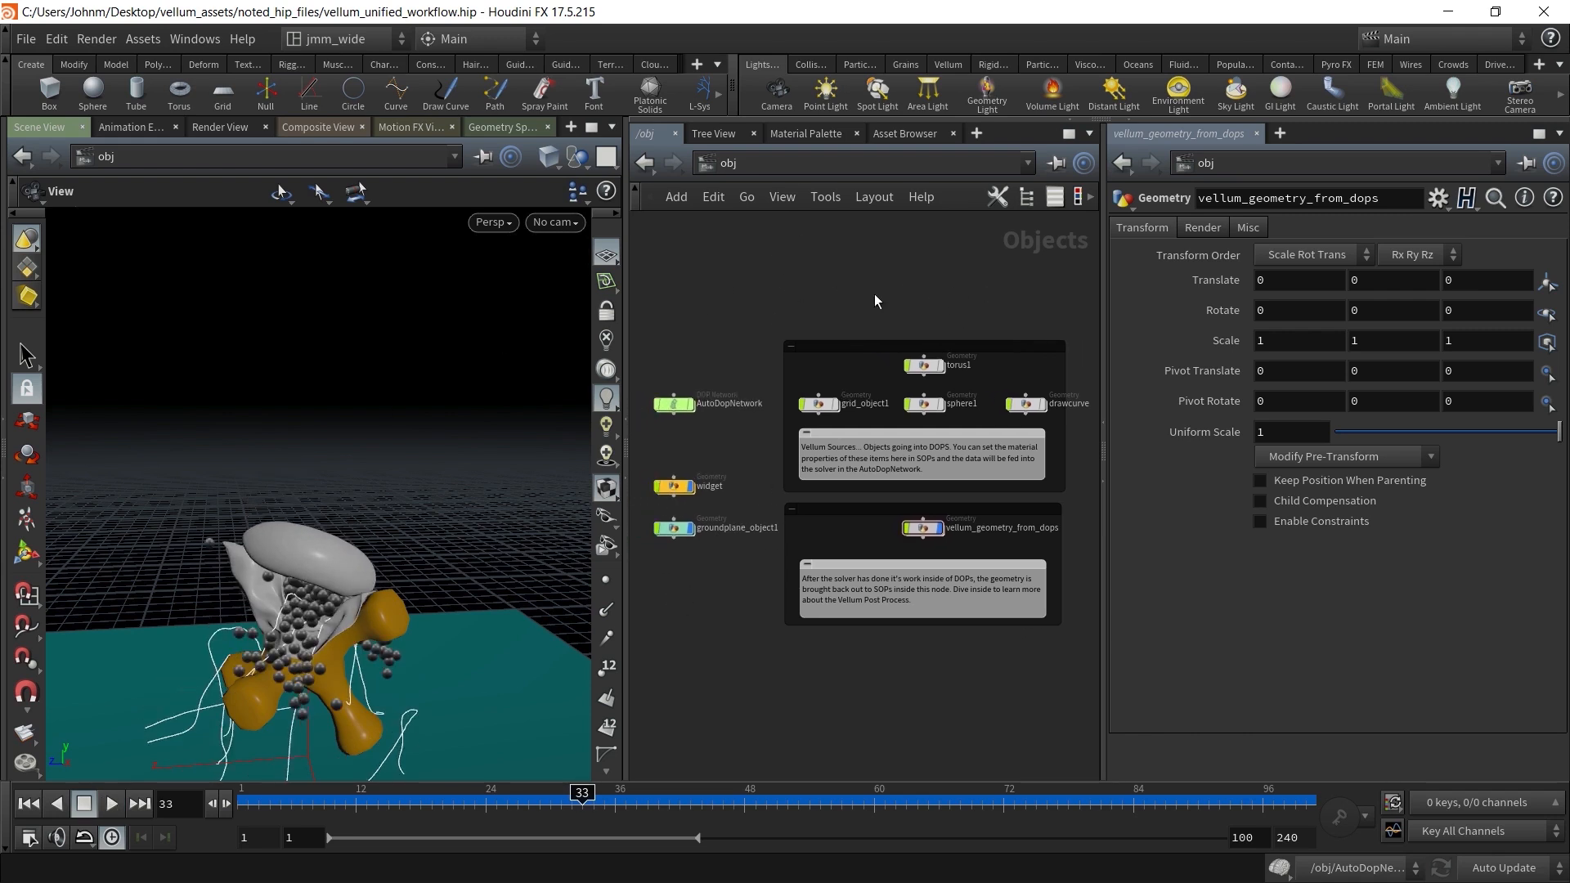
pyautogui.scroll(1, 822, 294)
pyautogui.moveTo(869, 311); pyautogui.dragTo(857, 291, button='middle')
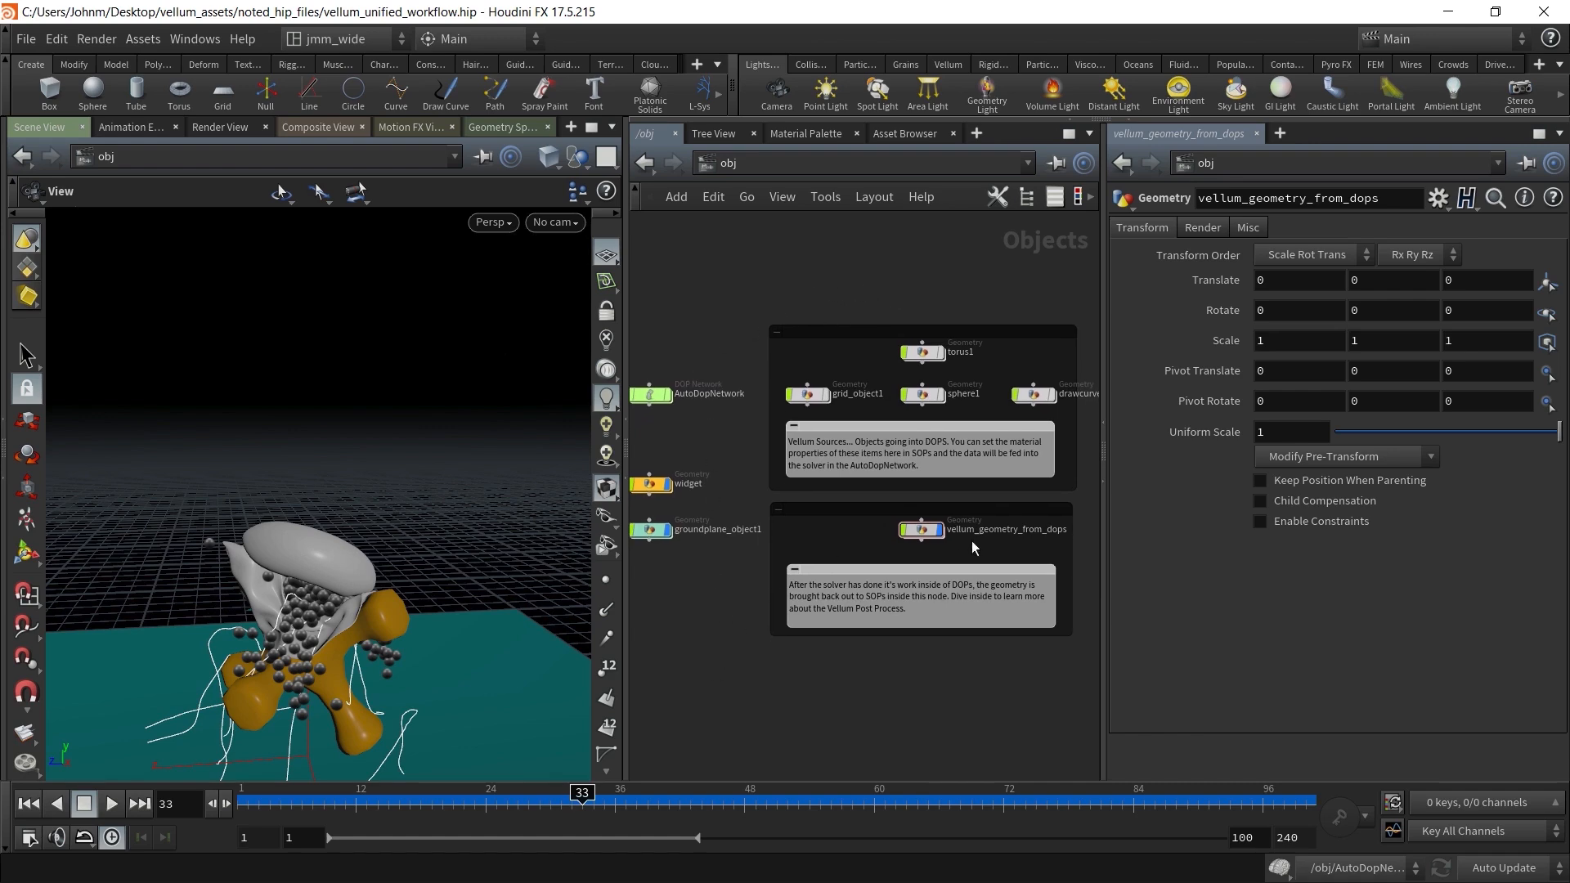
pyautogui.doubleClick(924, 531)
# Examine the network from the geometry and constraint imports through the blast and post-process nodes to the merge
pyautogui.moveTo(694, 236); pyautogui.dragTo(1016, 708)
pyautogui.click(1015, 708)
pyautogui.scroll(5, 988, 461)
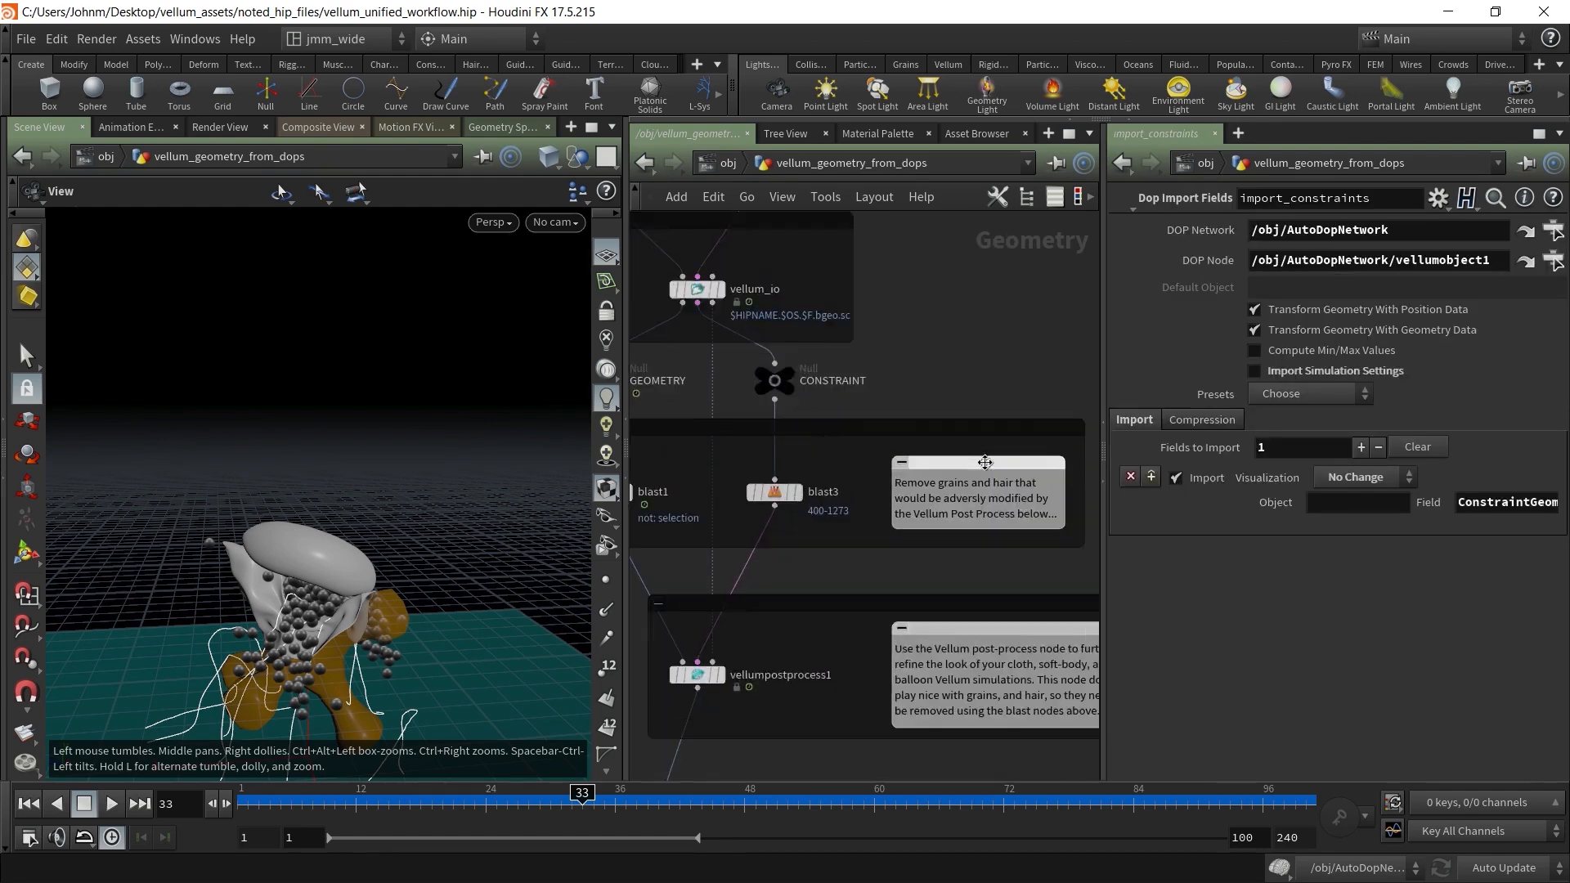
pyautogui.moveTo(929, 353); pyautogui.dragTo(1079, 313, button='middle')
pyautogui.scroll(-3, 797, 448)
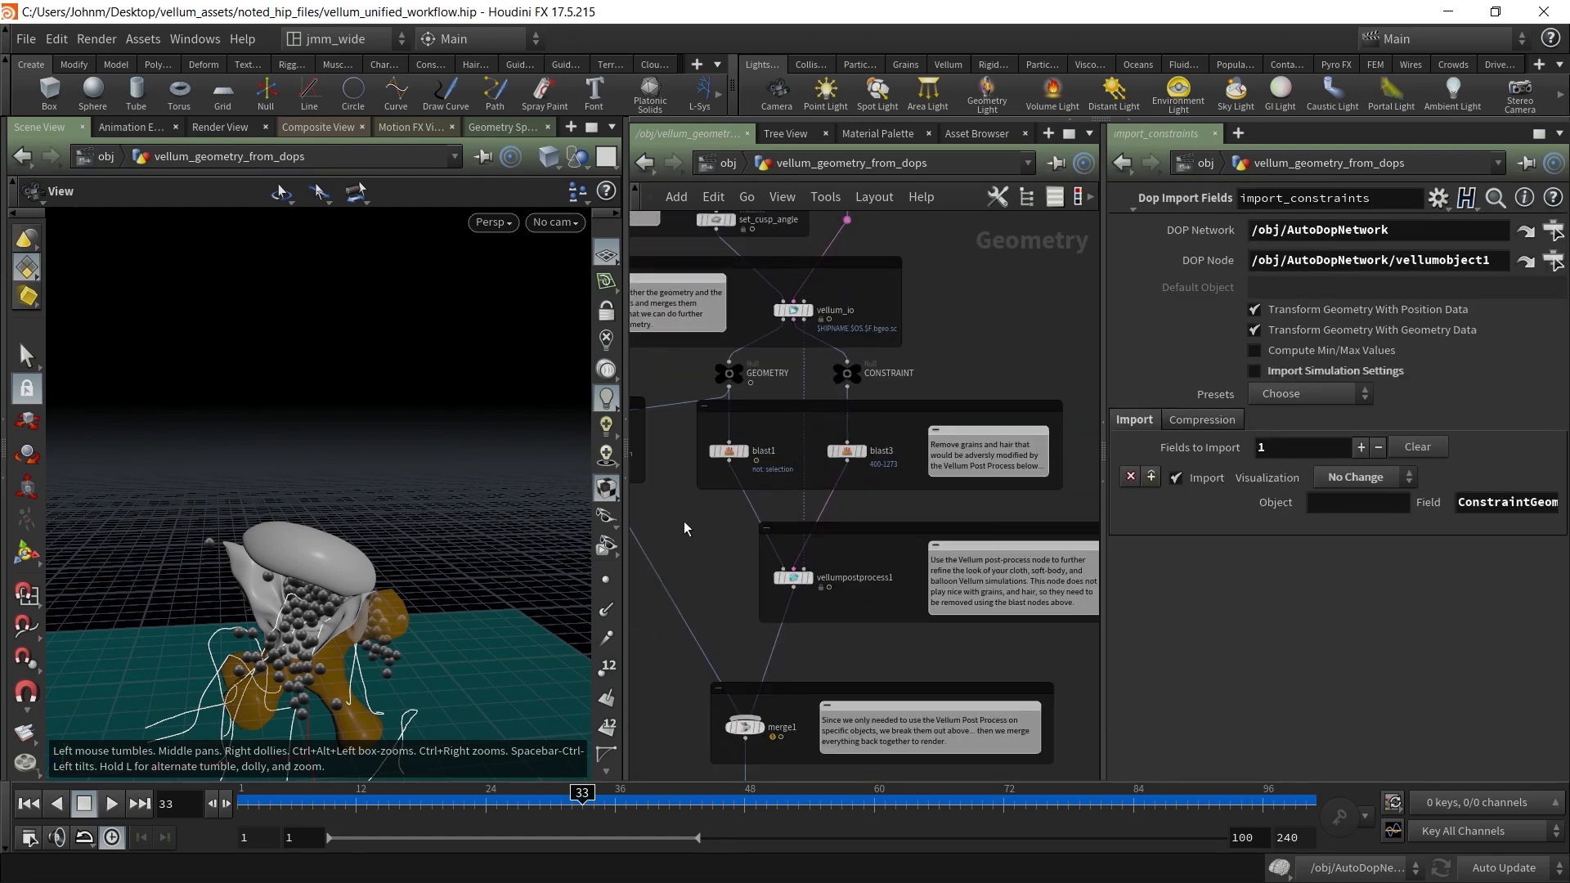
pyautogui.moveTo(688, 528); pyautogui.dragTo(727, 637, button='middle')
pyautogui.moveTo(716, 506); pyautogui.dragTo(838, 689, button='middle')
pyautogui.moveTo(662, 557); pyautogui.dragTo(675, 416, button='middle')
pyautogui.scroll(-4, 640, 429)
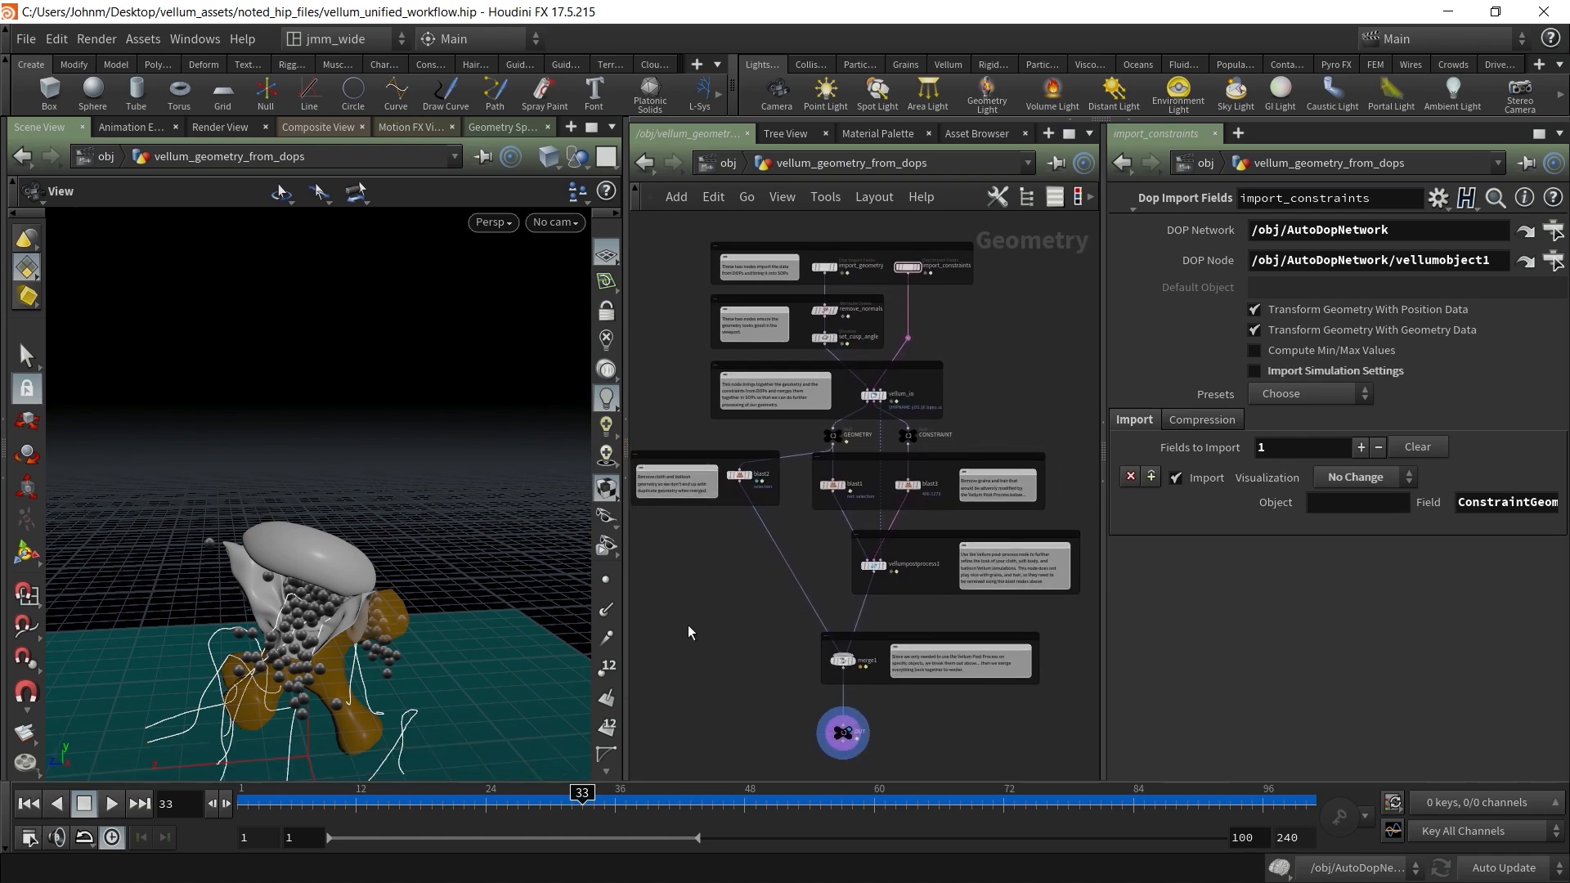
pyautogui.moveTo(675, 217); pyautogui.dragTo(1008, 738)
pyautogui.scroll(5, 757, 350)
pyautogui.scroll(-5, 708, 306)
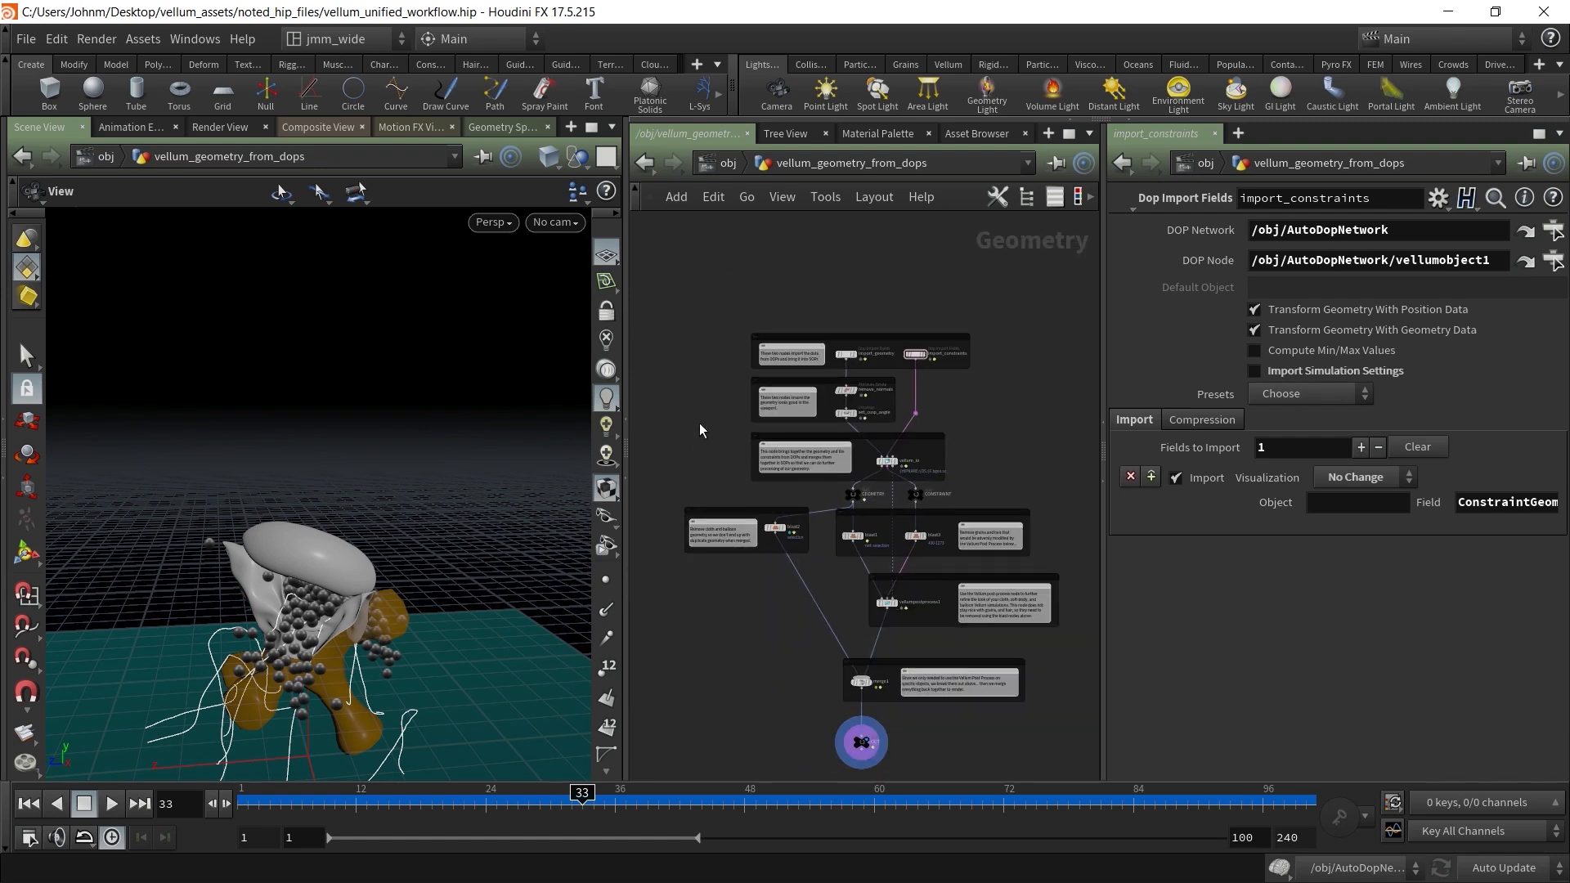
pyautogui.moveTo(701, 333); pyautogui.dragTo(985, 719)
pyautogui.click(996, 456)
pyautogui.moveTo(1034, 336); pyautogui.dragTo(704, 769)
pyautogui.moveTo(692, 273); pyautogui.dragTo(1035, 750)
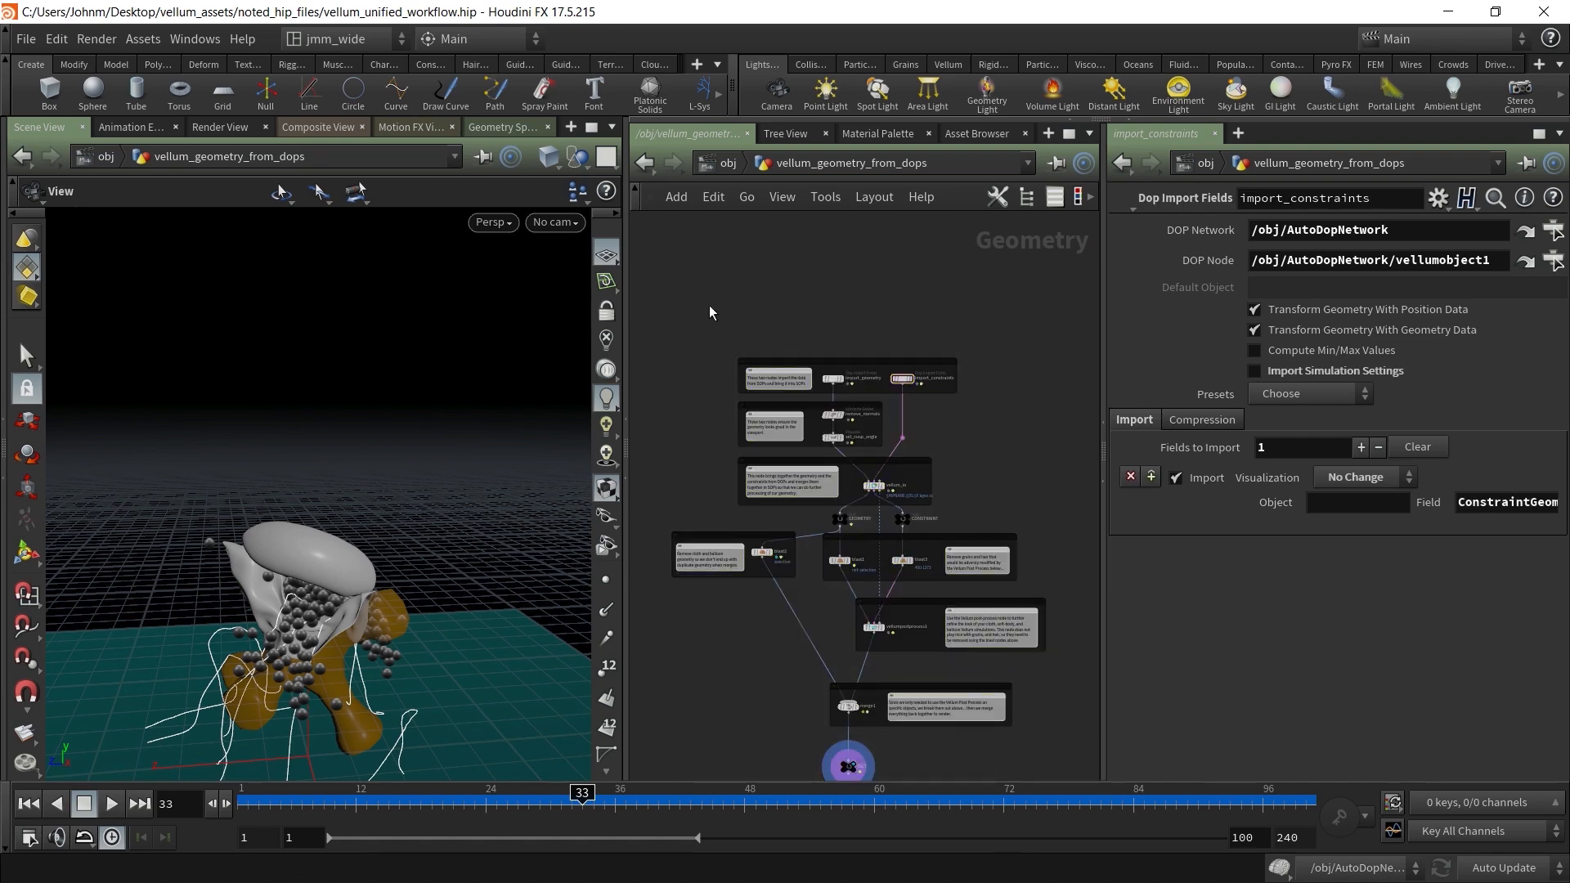
pyautogui.moveTo(687, 446); pyautogui.dragTo(692, 378, button='middle')
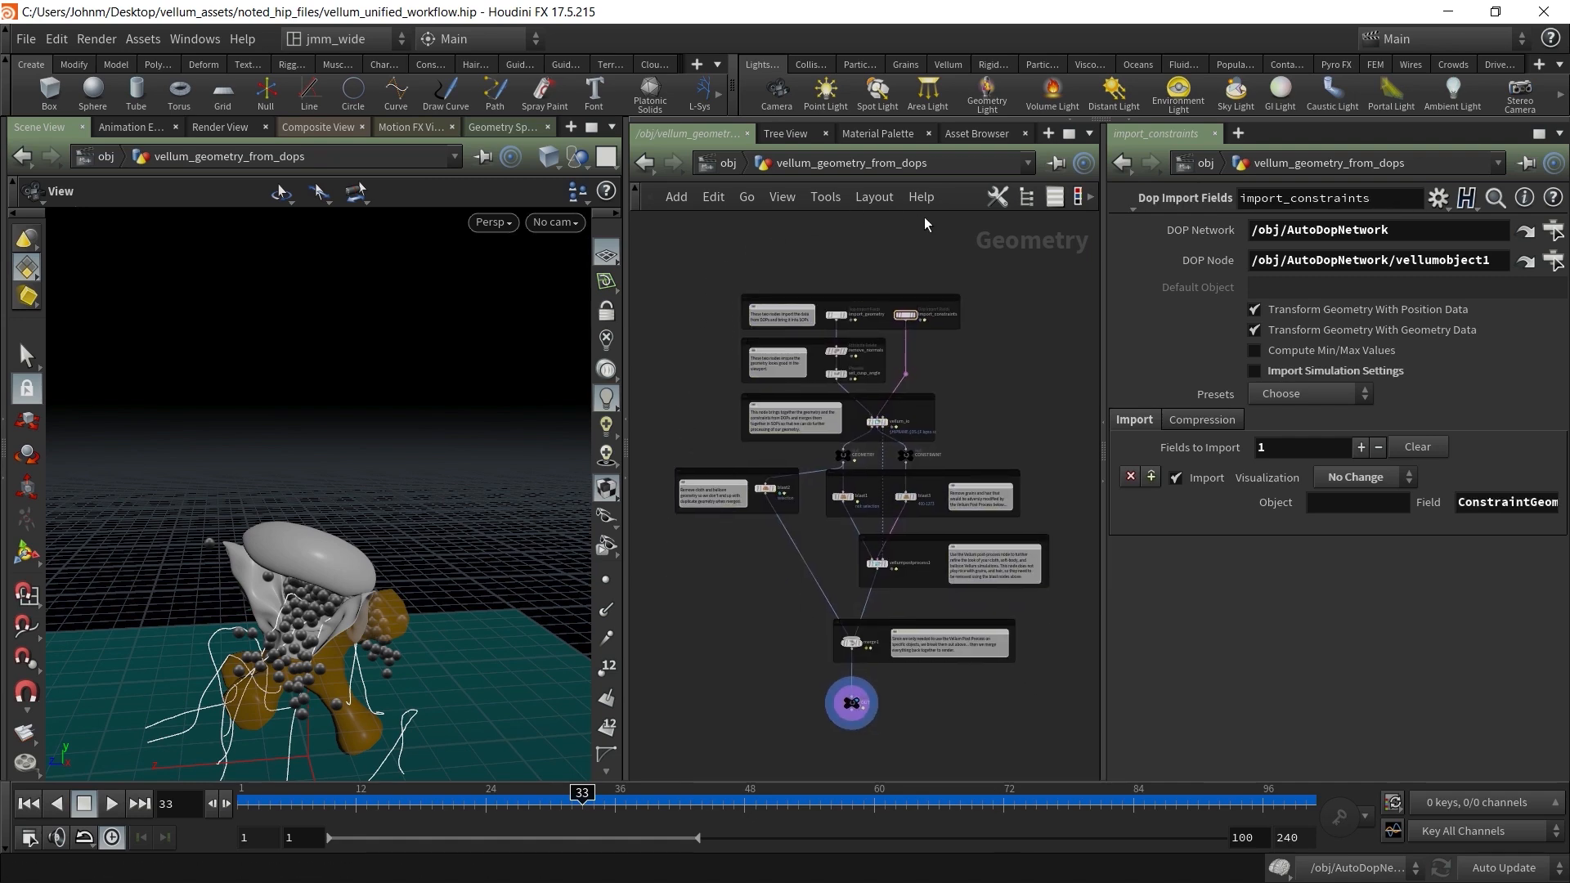
# Switch to the empty vellum_unified_workflow_build.hip scene and set the viewport's background color scheme to Dark
pyautogui.click(1445, 16)
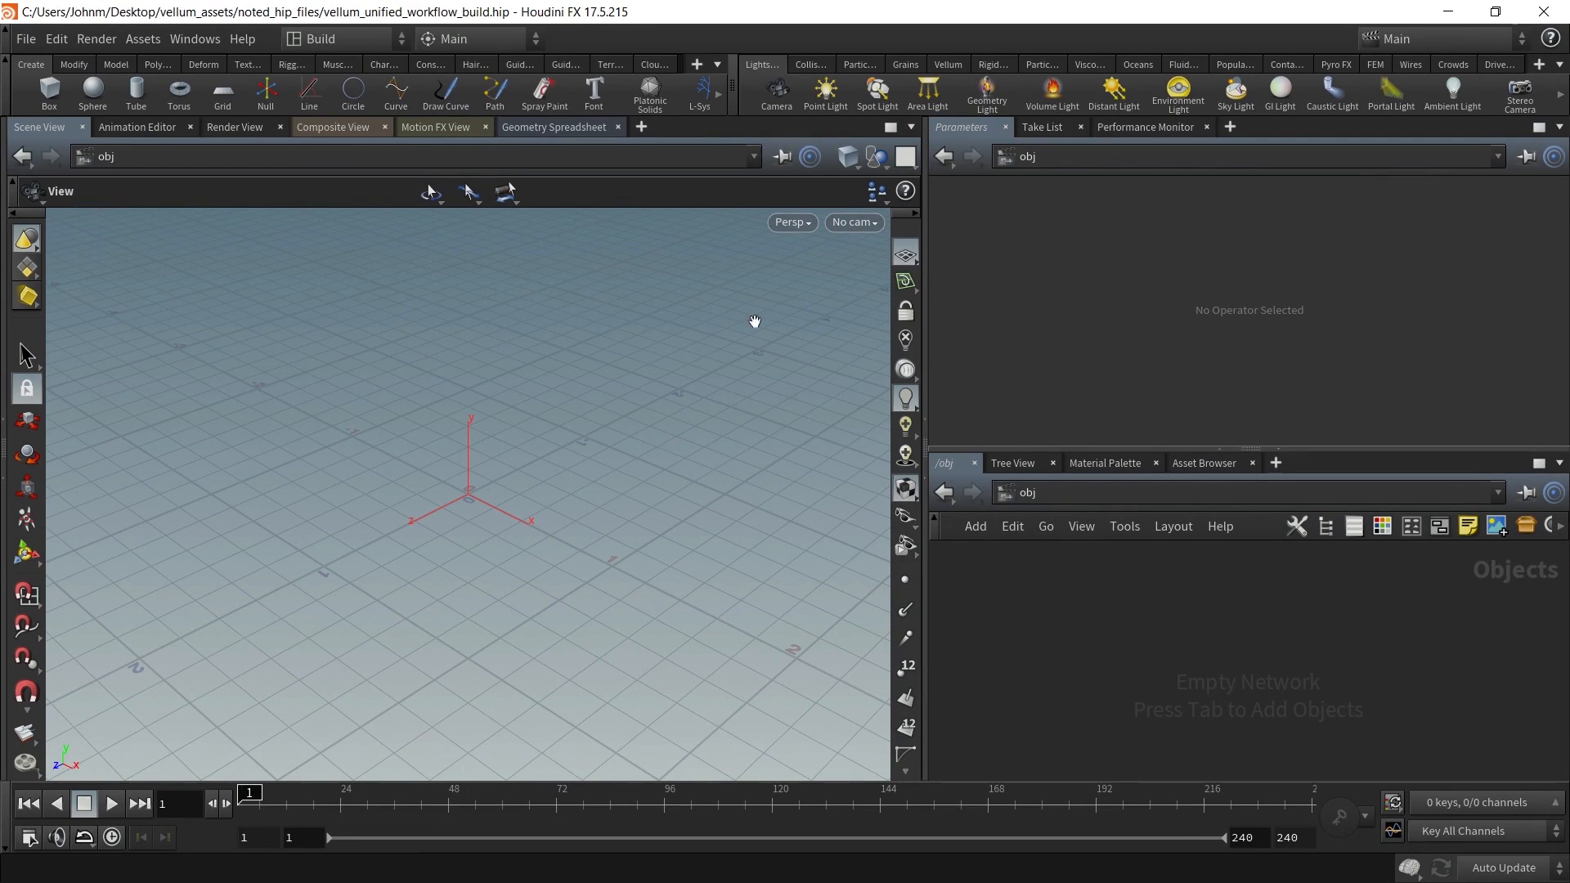
pyautogui.click(353, 42)
pyautogui.click(336, 41)
pyautogui.press('d')
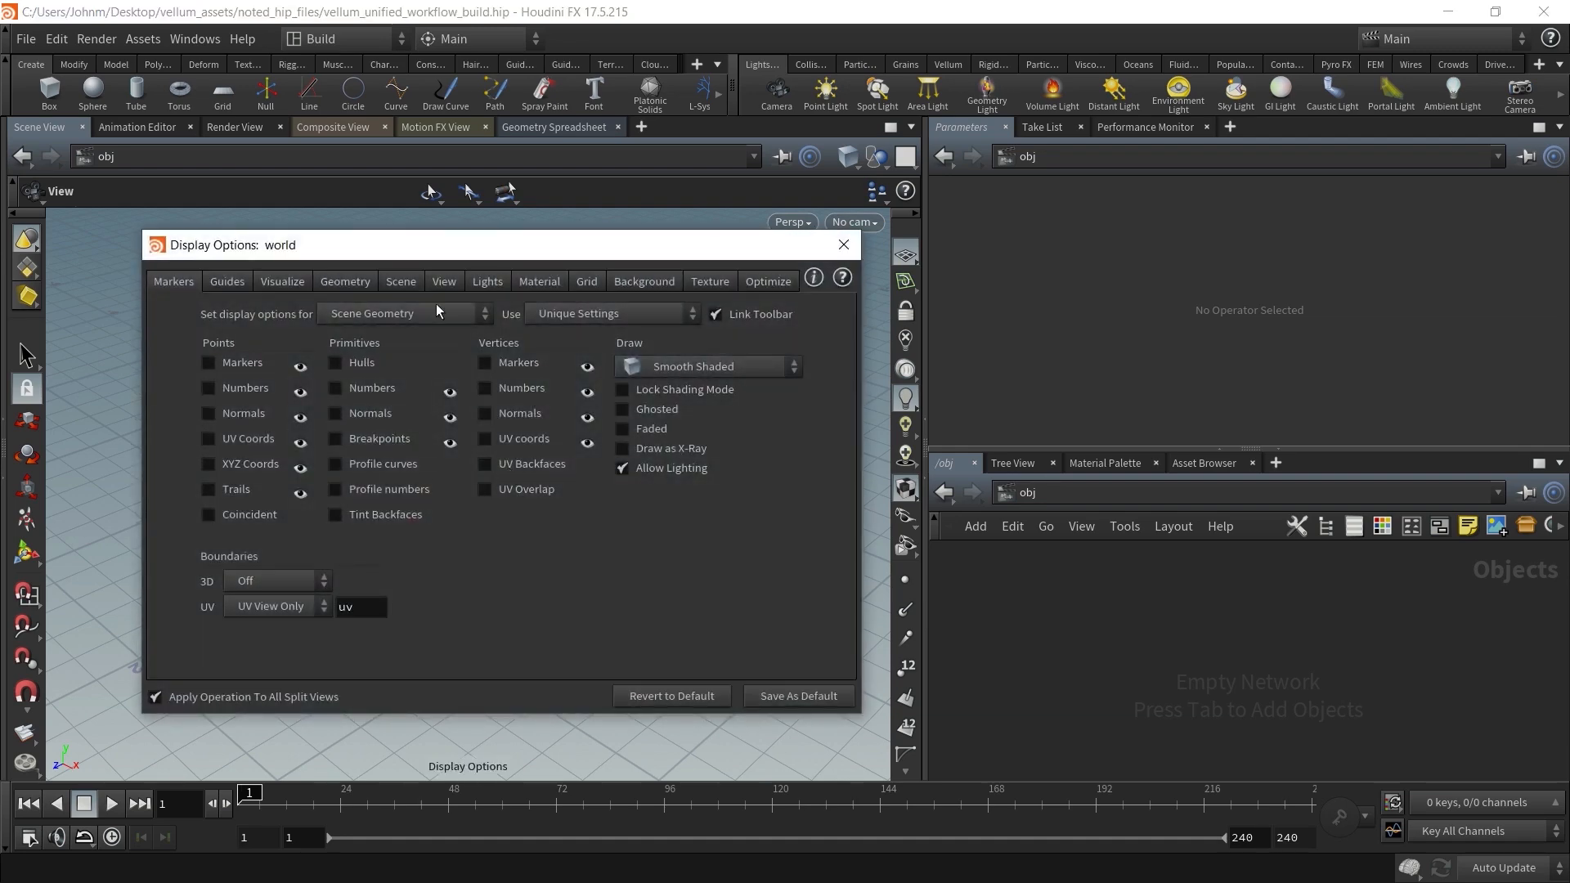
pyautogui.click(637, 283)
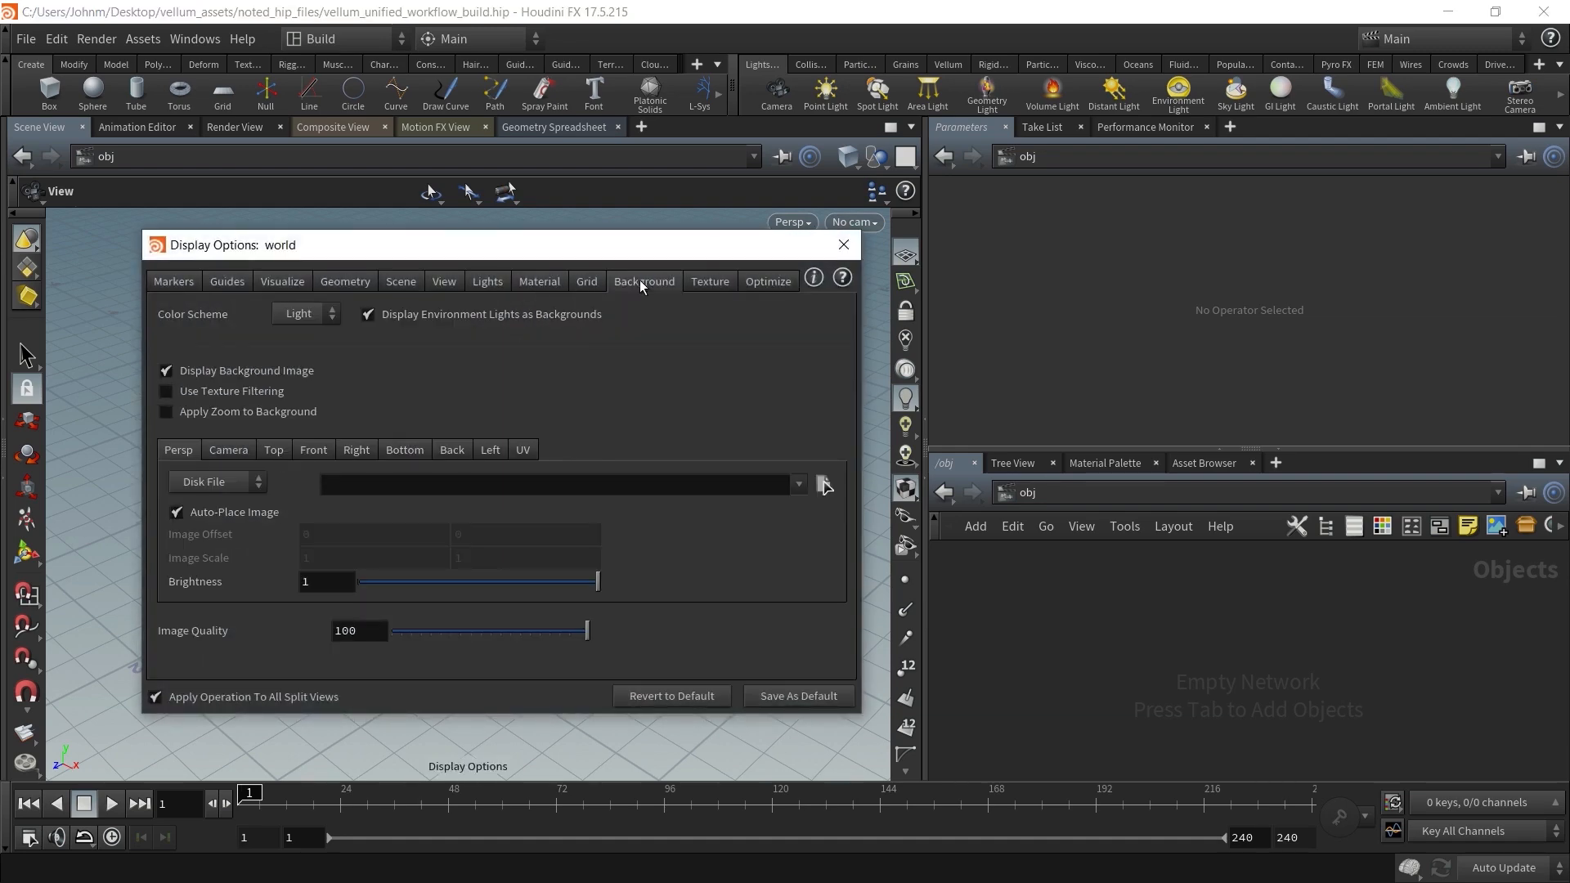
pyautogui.click(304, 315)
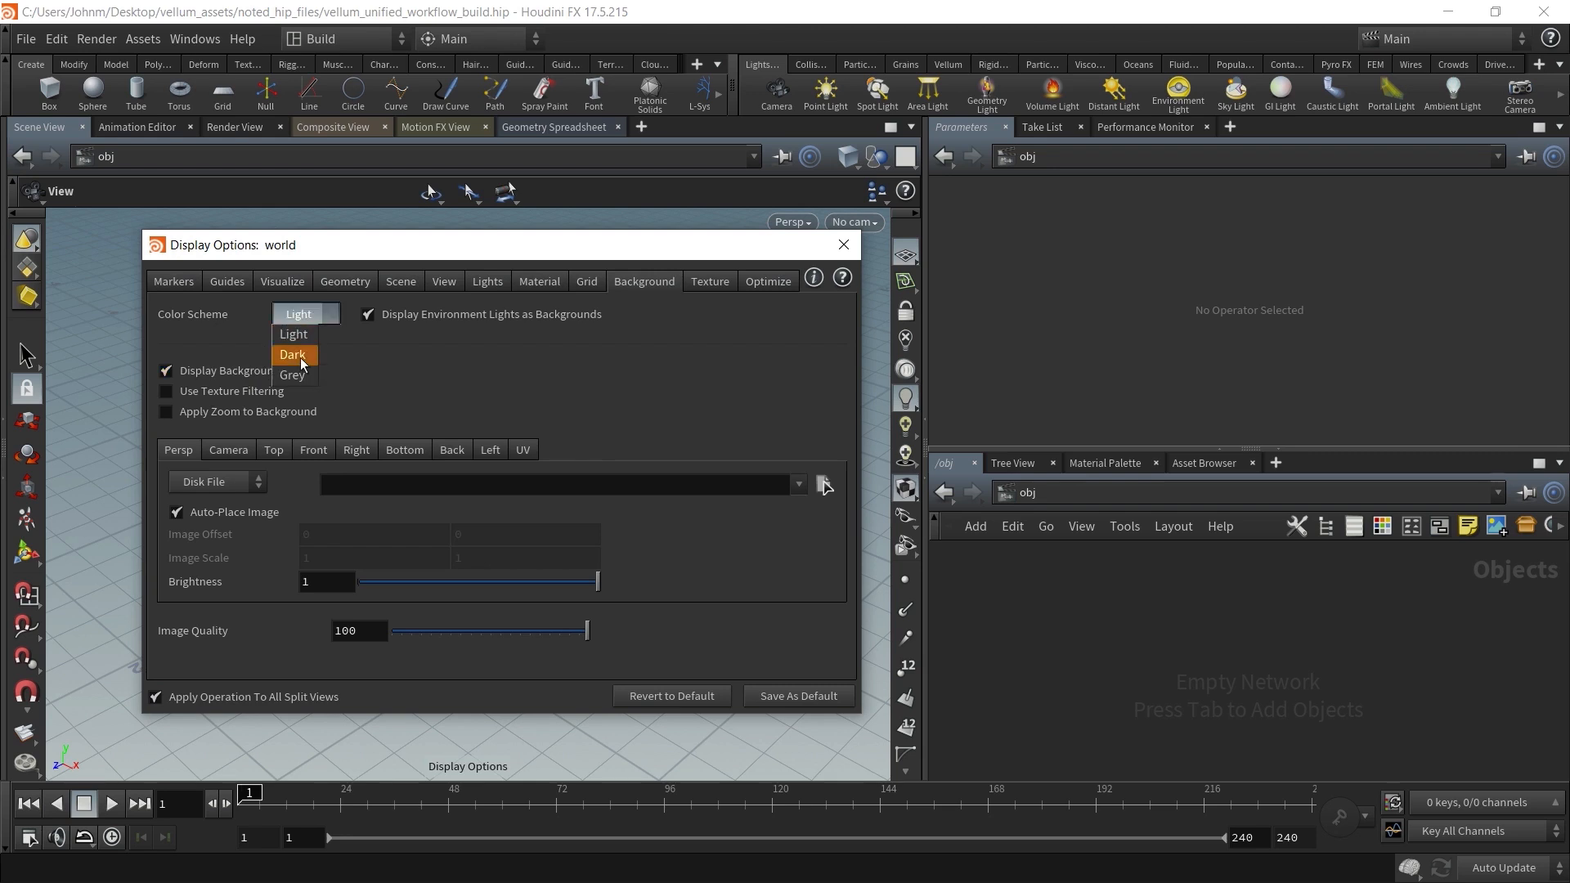
pyautogui.click(301, 357)
pyautogui.moveTo(214, 262); pyautogui.dragTo(752, 270)
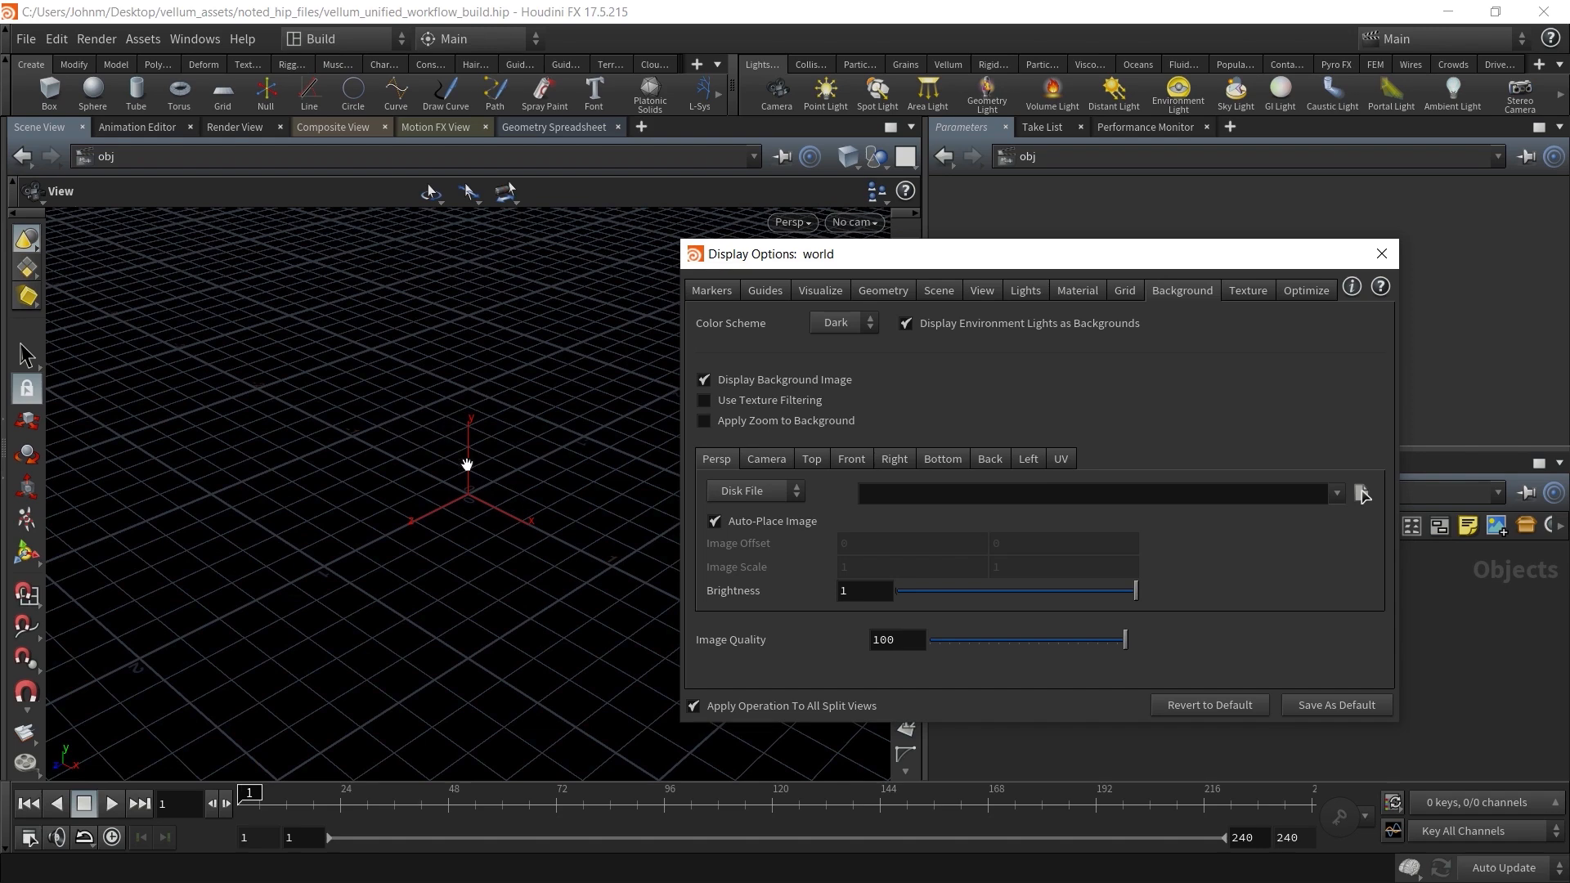
# Turn off the origin gnomon in the viewport guides and close the display options
pyautogui.click(767, 291)
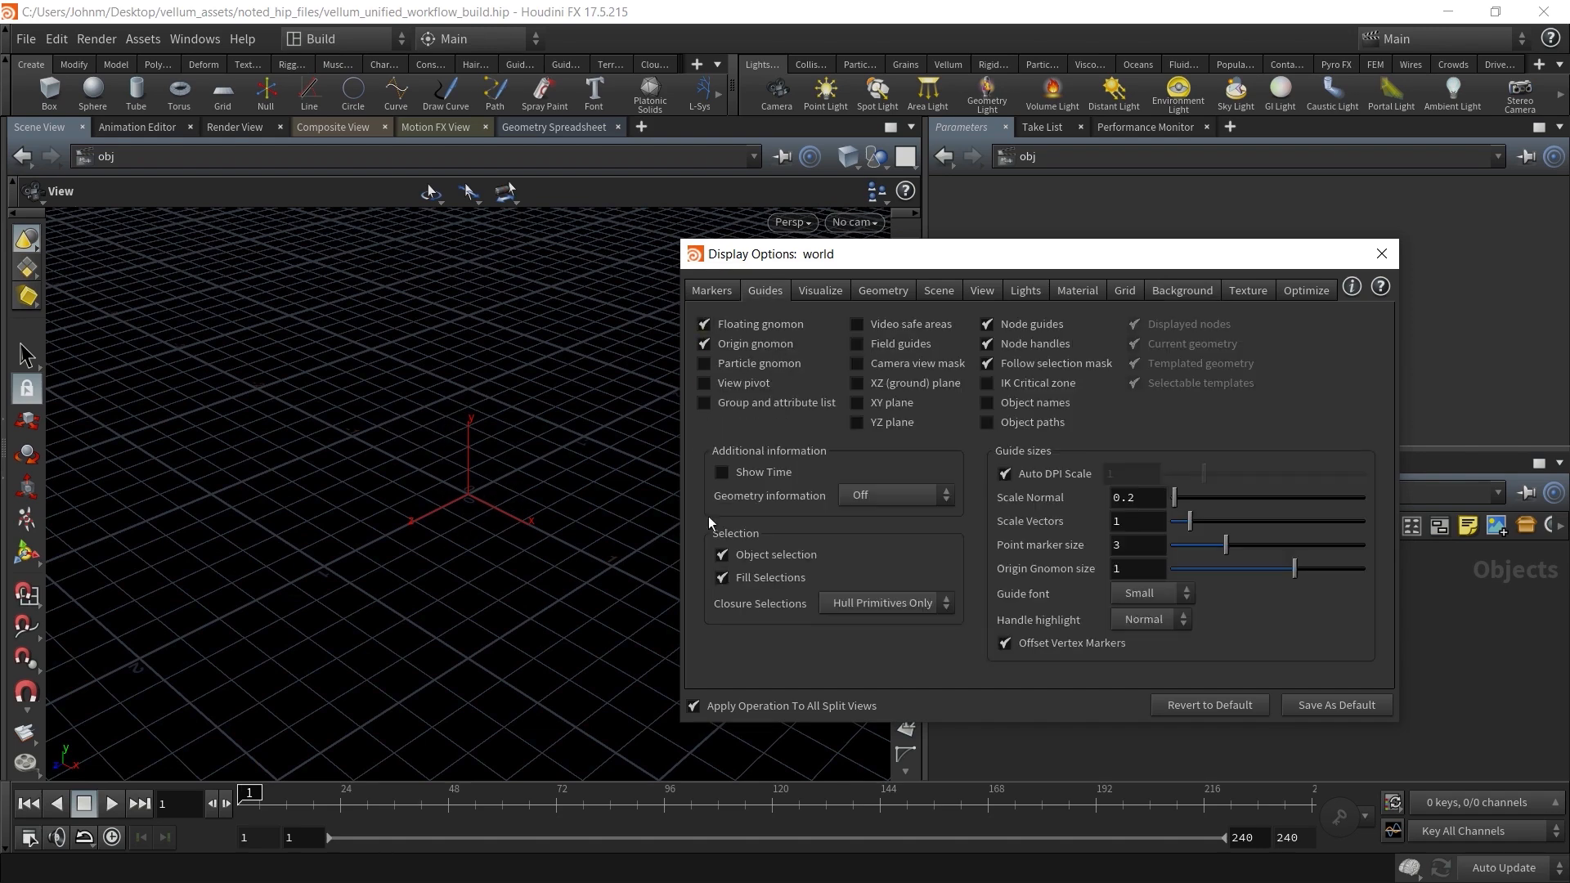
pyautogui.click(733, 350)
pyautogui.click(1380, 255)
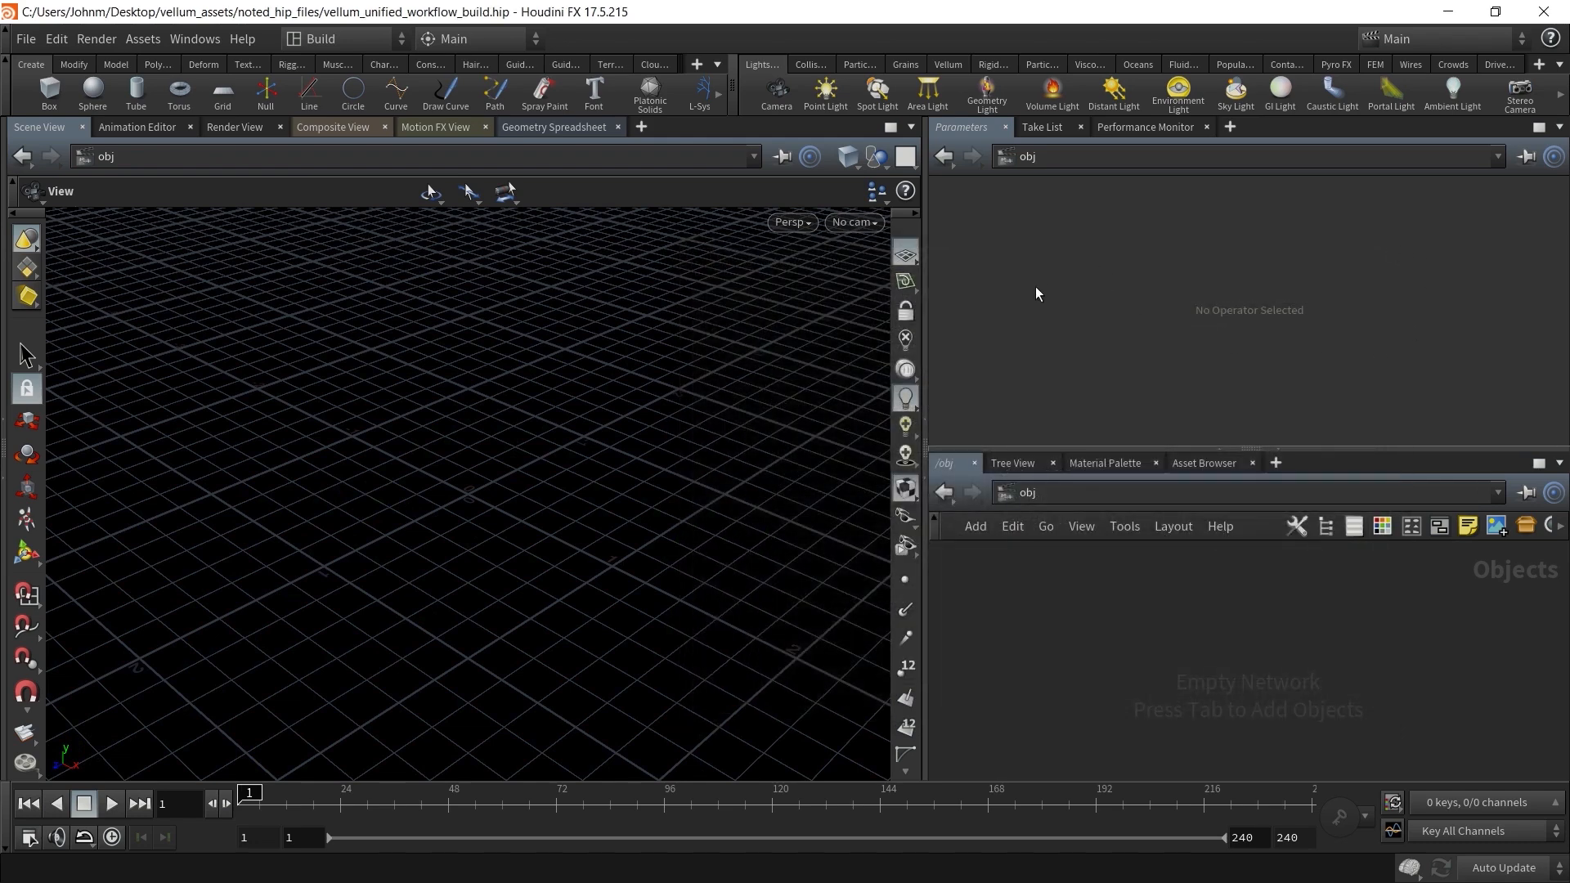
# Add a Geometry object to the empty object network
pyautogui.press('Tab')
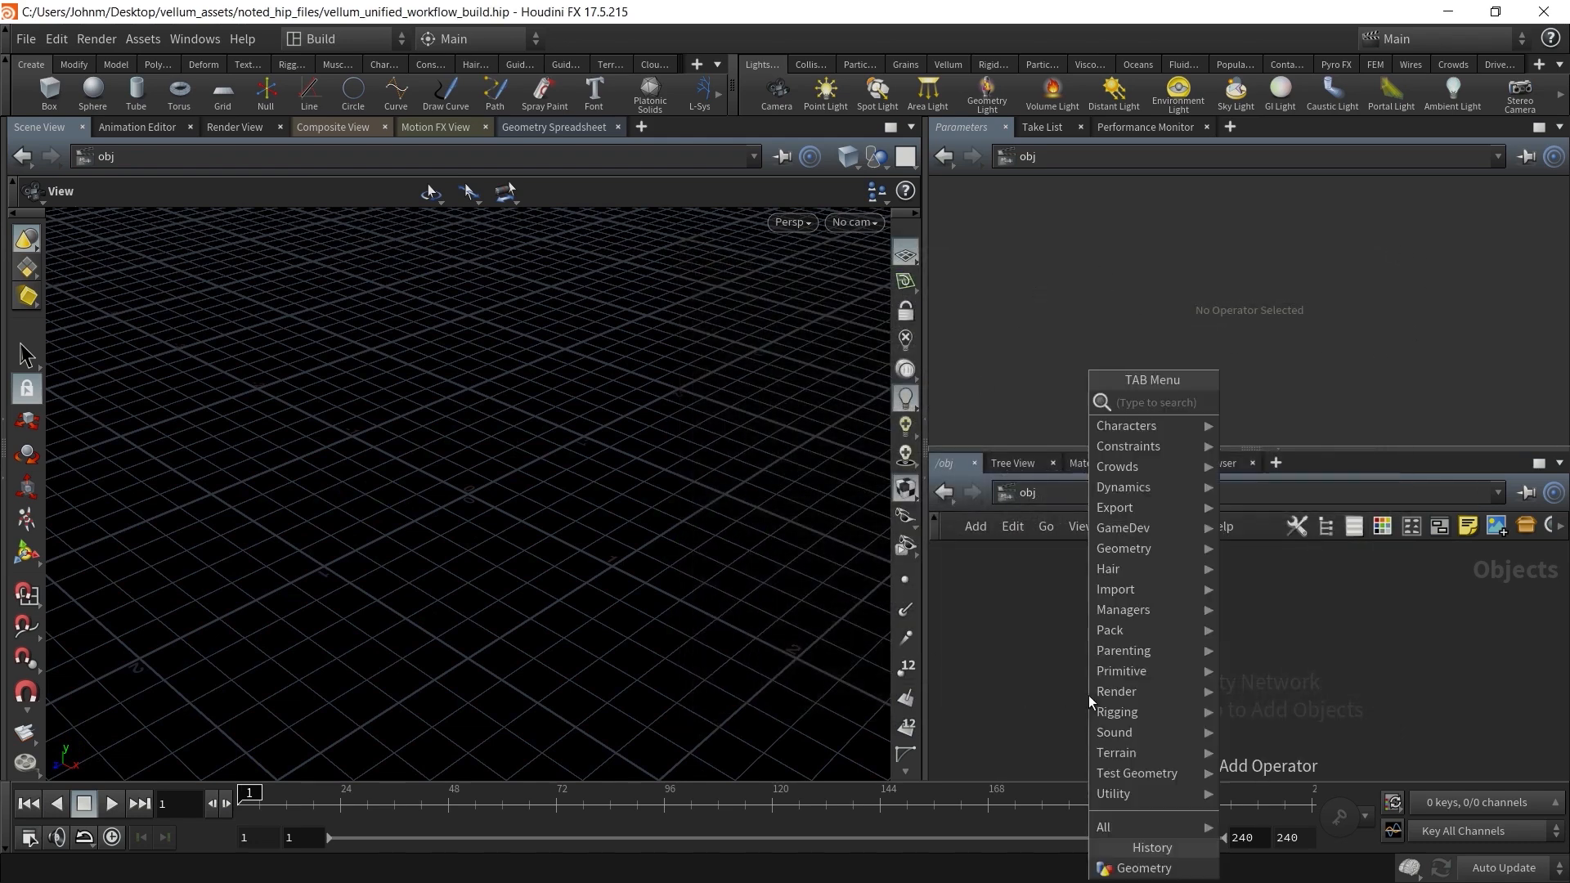
pyautogui.write('geo')
pyautogui.press('Return')
pyautogui.click(1088, 695)
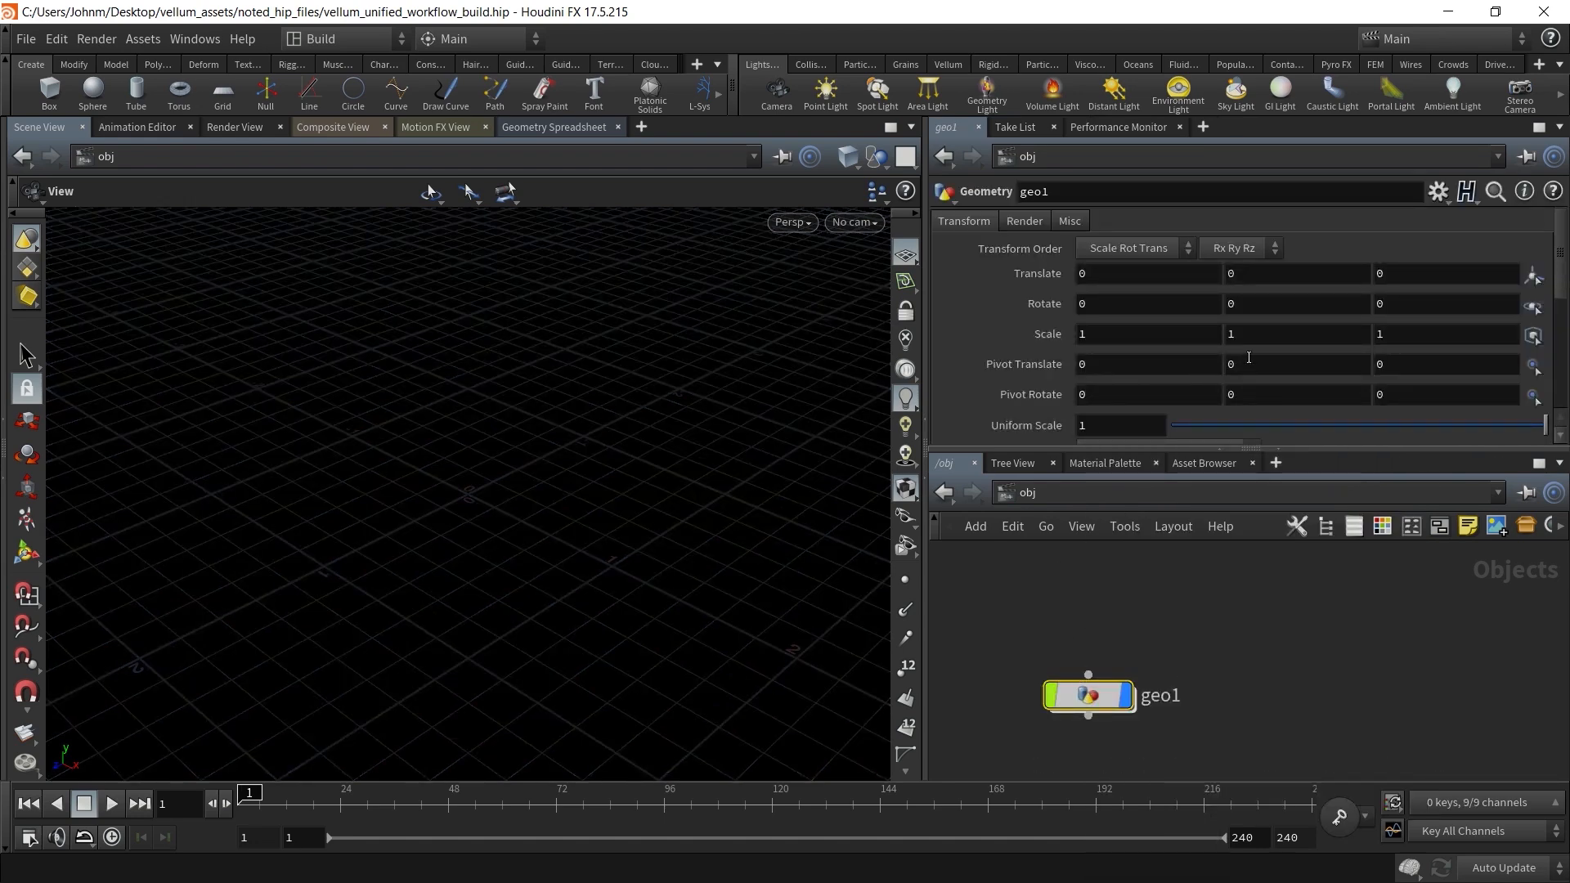
pyautogui.scroll(-3, 1566, 259)
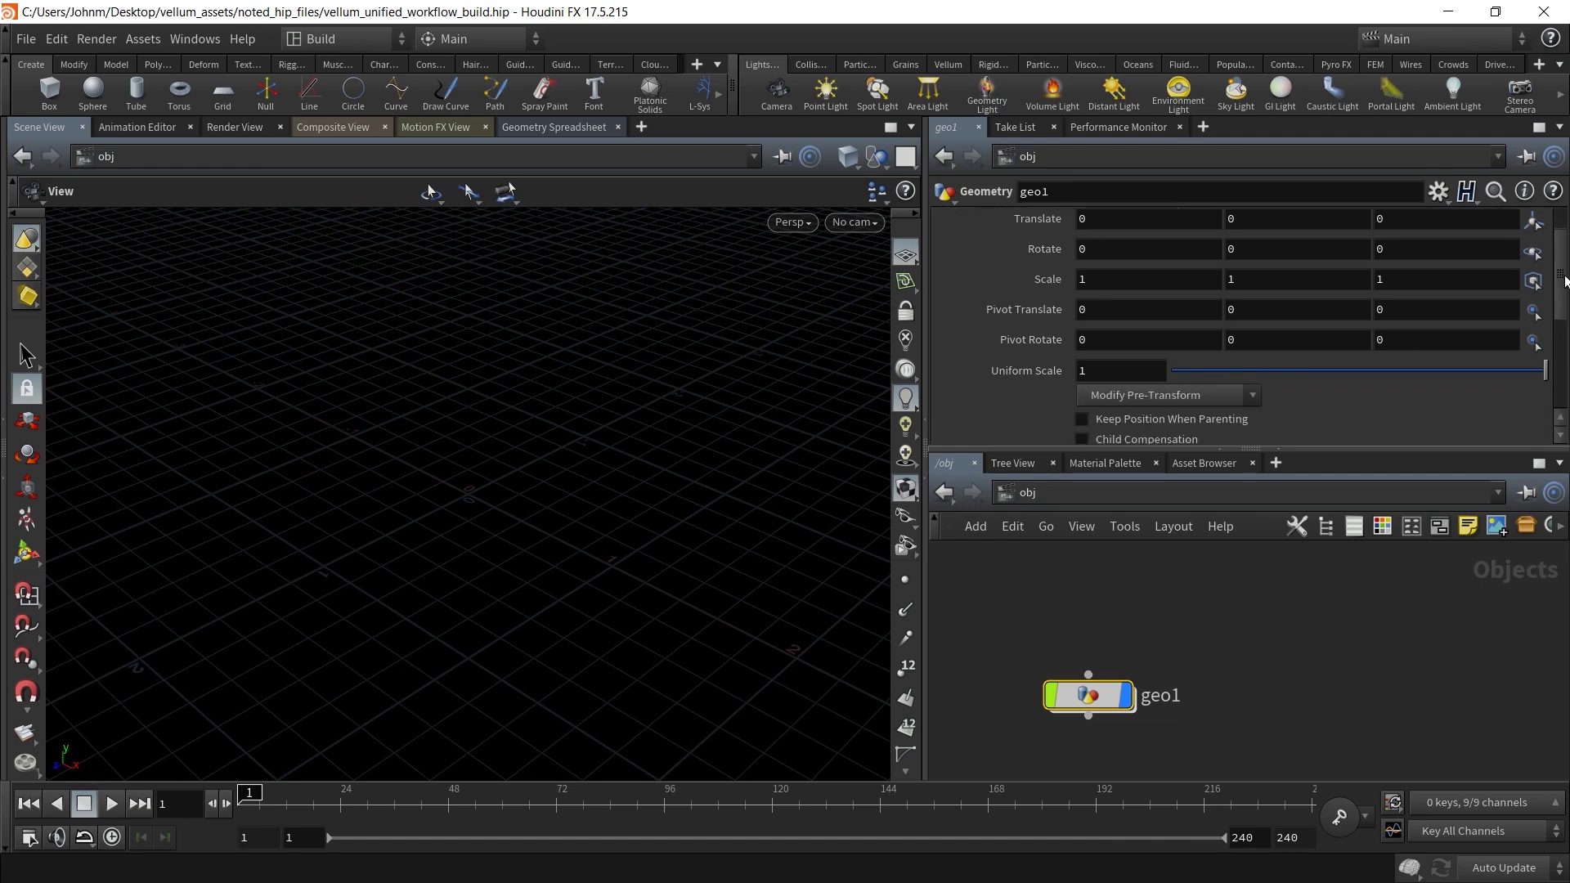
pyautogui.scroll(3, 1558, 257)
pyautogui.moveTo(1555, 280); pyautogui.dragTo(1562, 252)
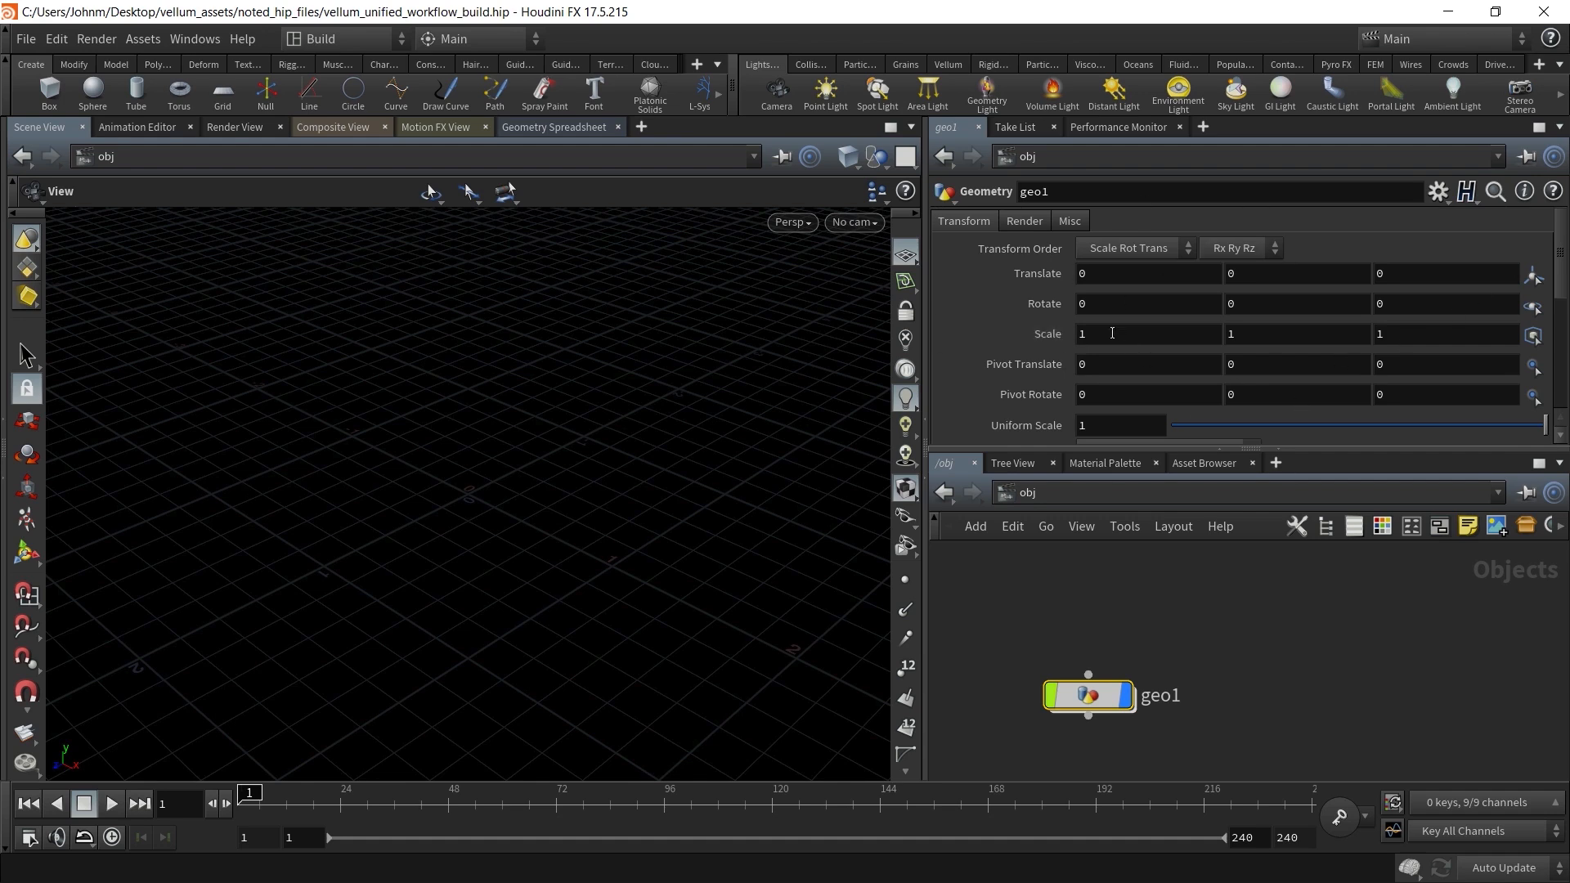
pyautogui.moveTo(1114, 722); pyautogui.dragTo(1137, 655, button='middle')
pyautogui.press('Delete')
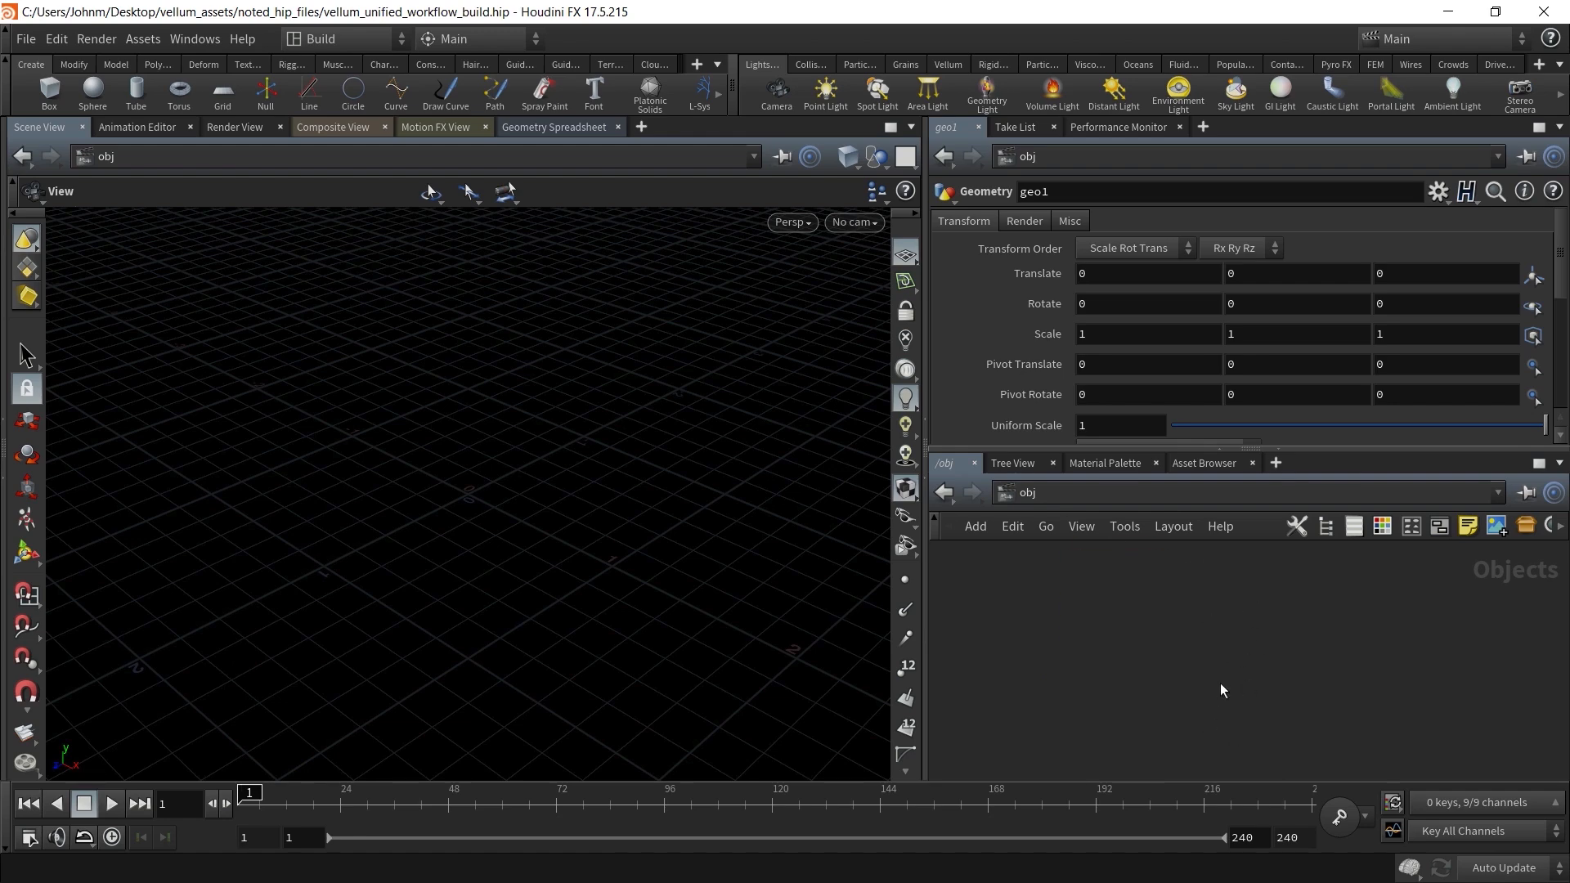
pyautogui.hotkey('ctrl', 'z')
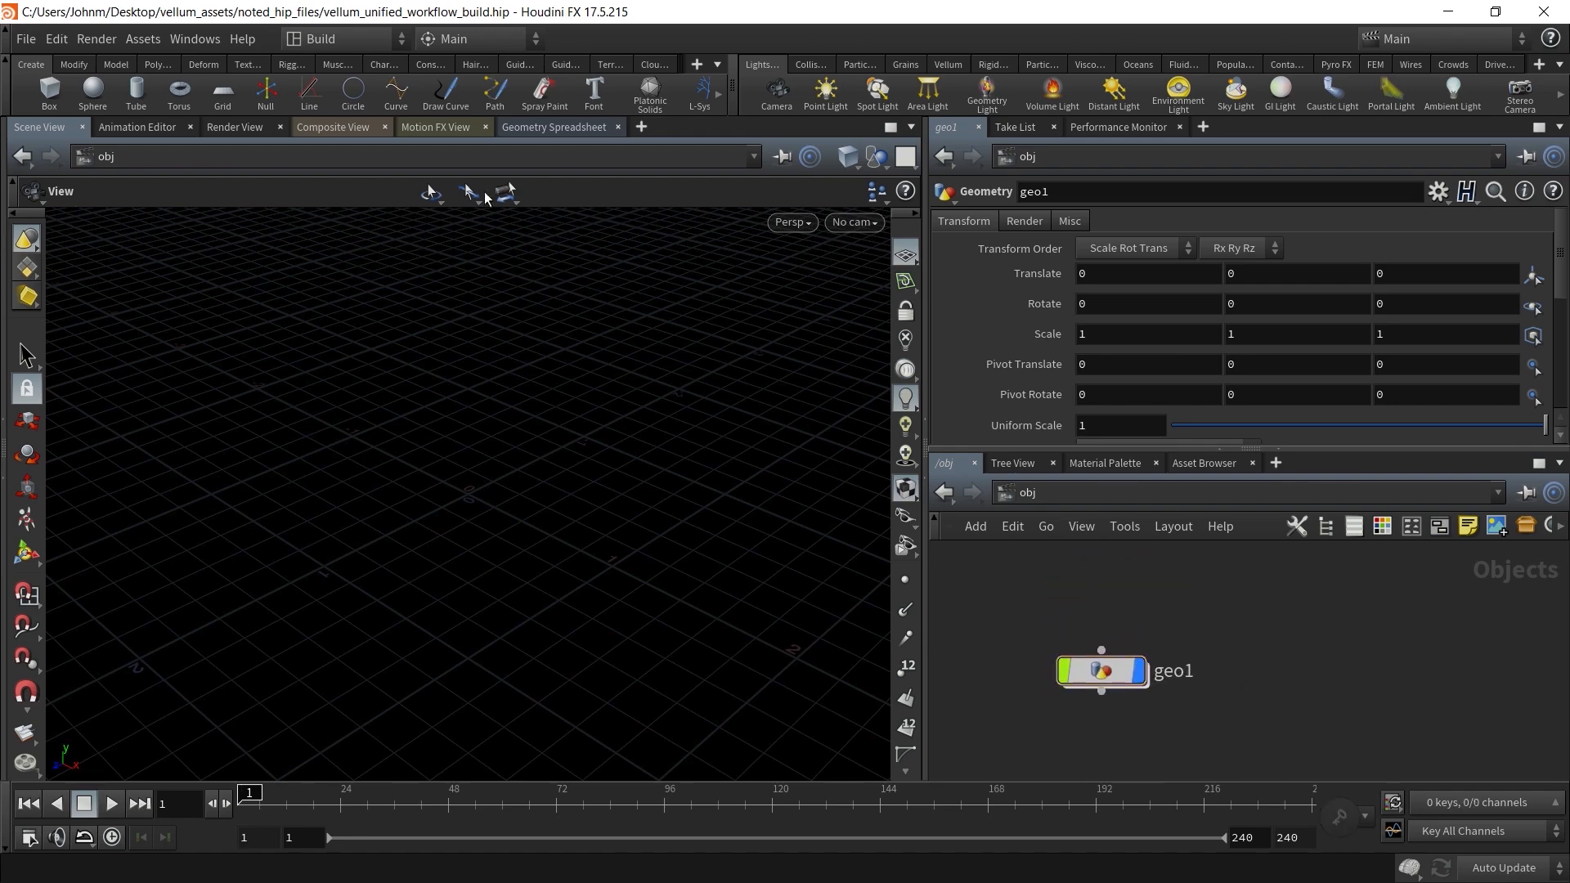
pyautogui.click(343, 39)
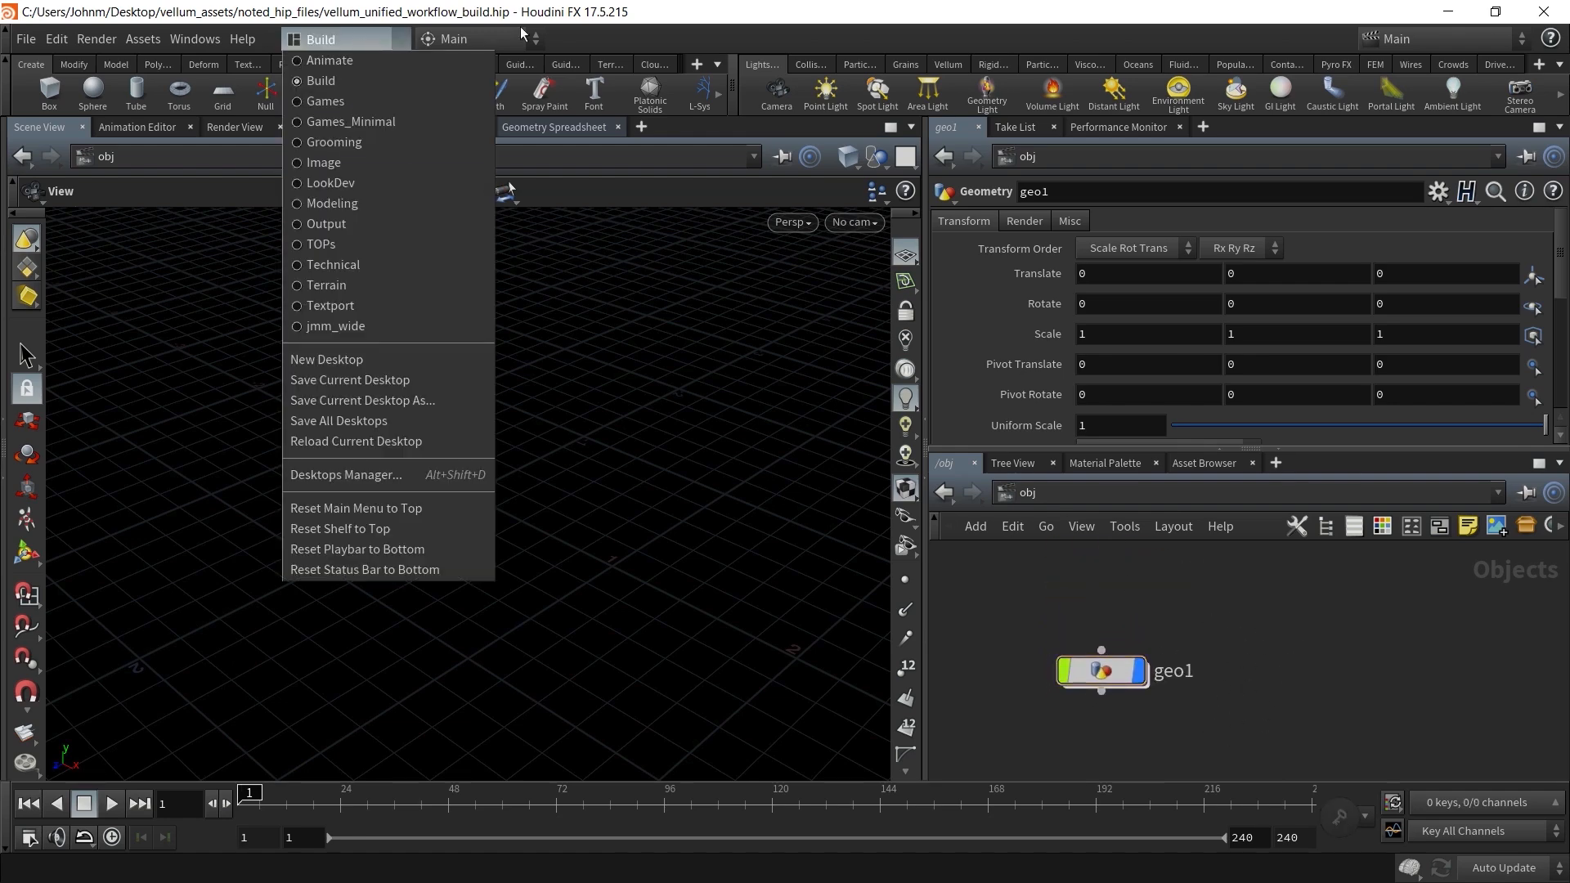
pyautogui.click(582, 52)
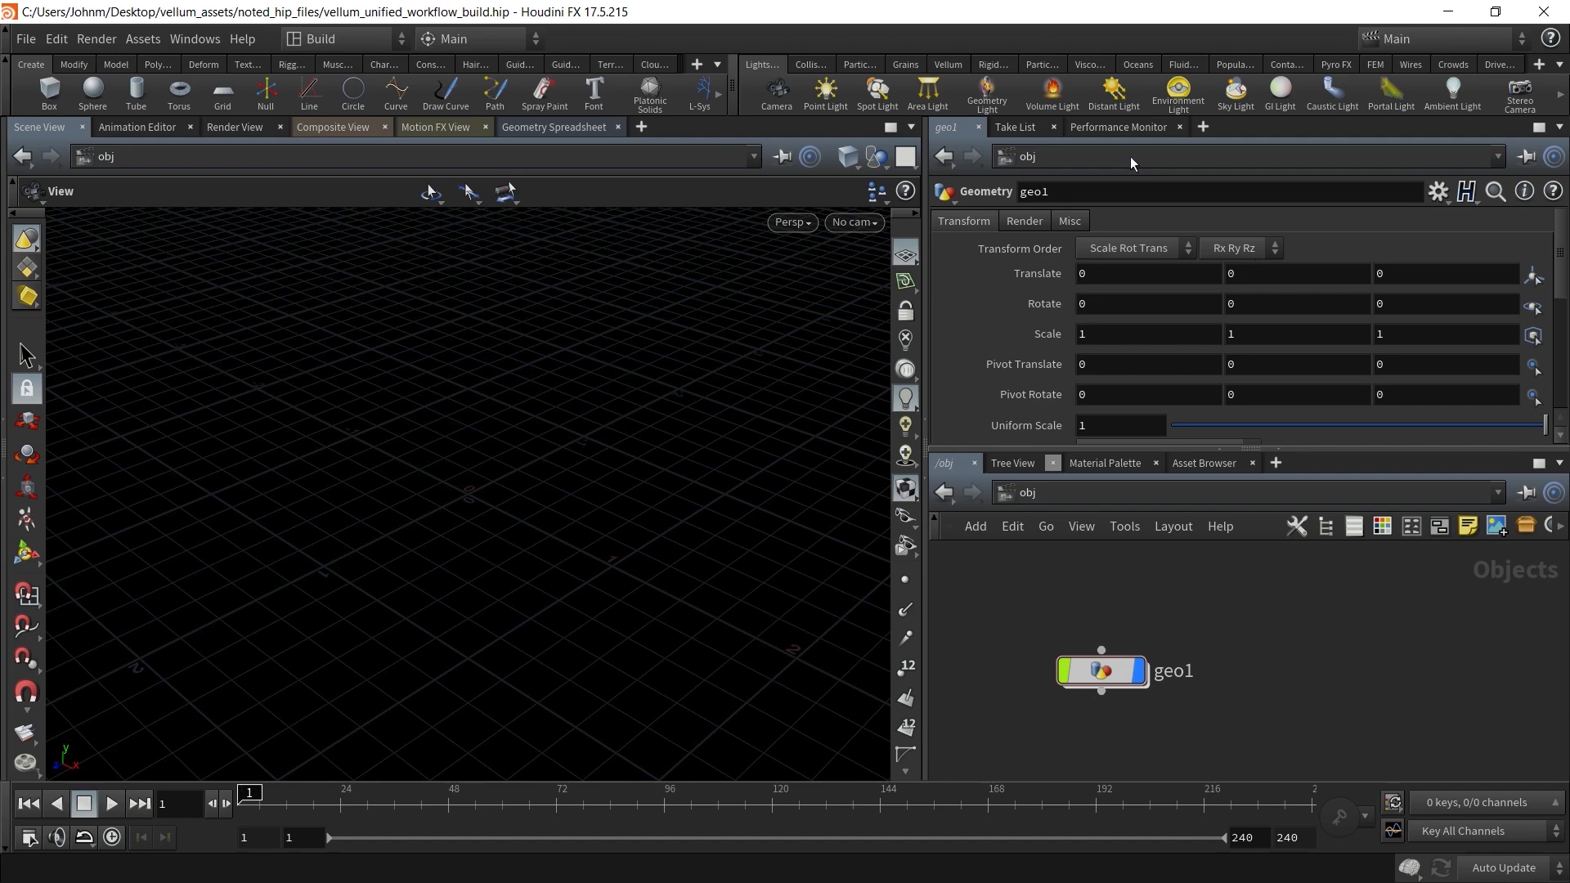
# Rearrange the workspace into three side-by-side columns: the scene view, a network view and the parameters
pyautogui.click(1280, 449)
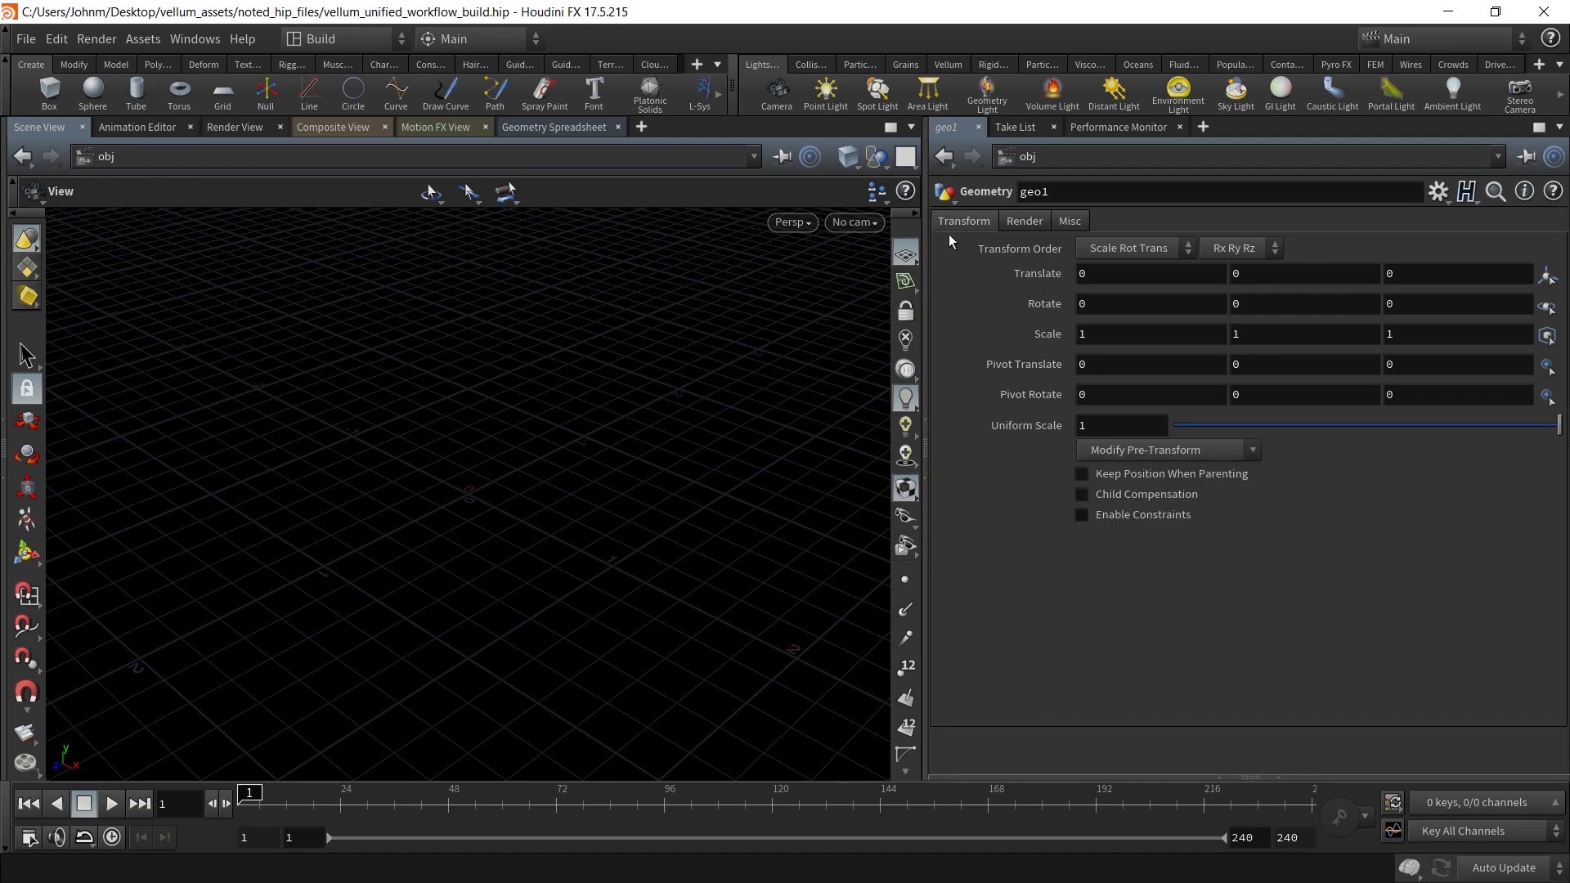
pyautogui.click(1561, 127)
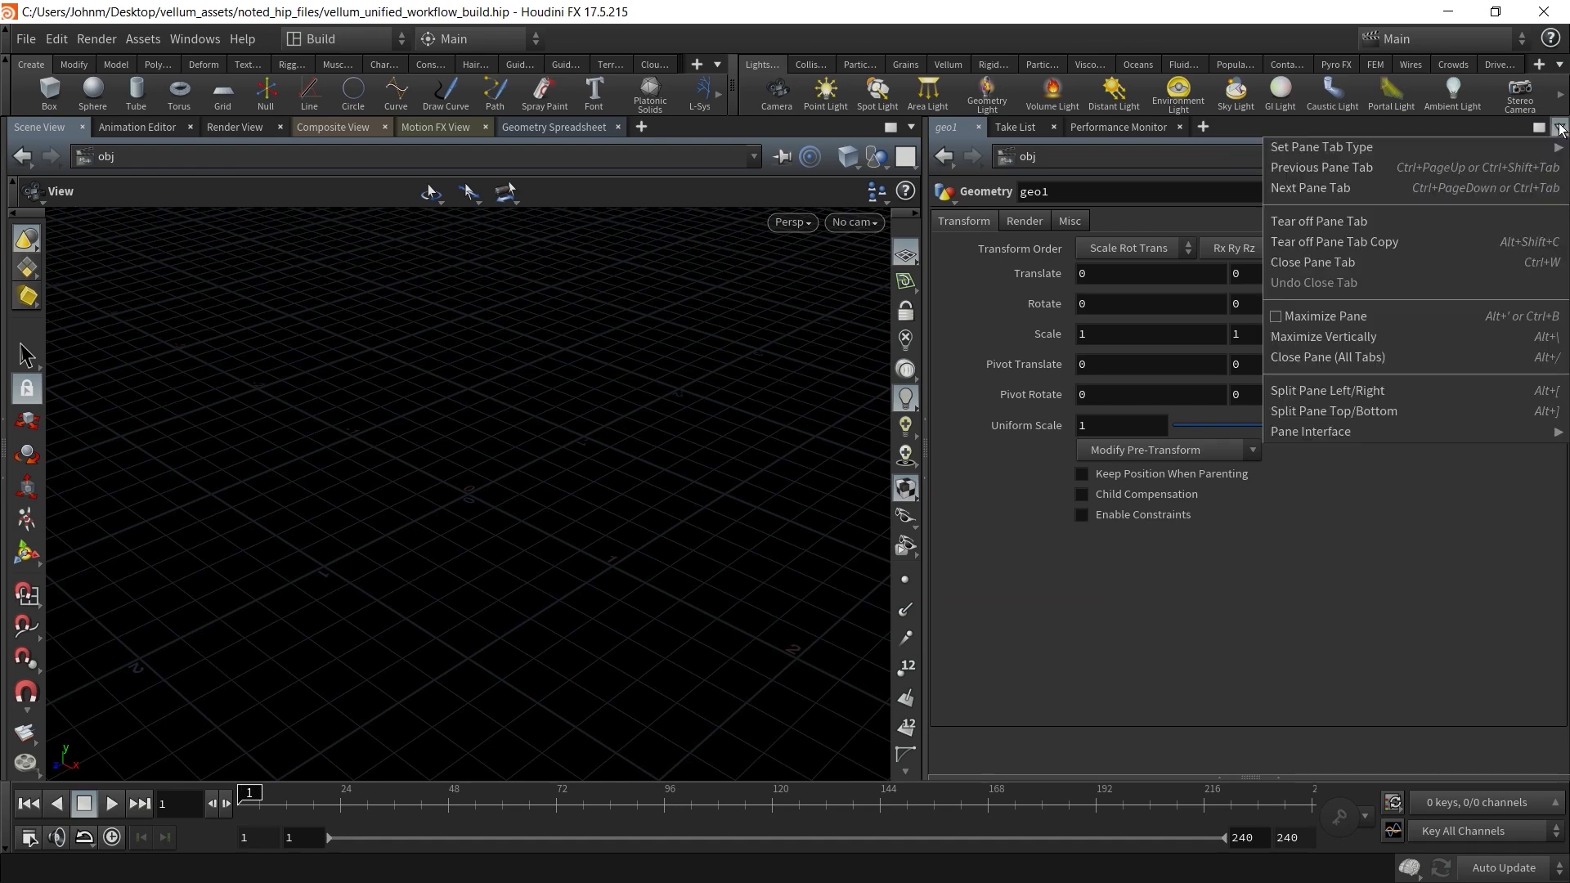
pyautogui.click(1451, 395)
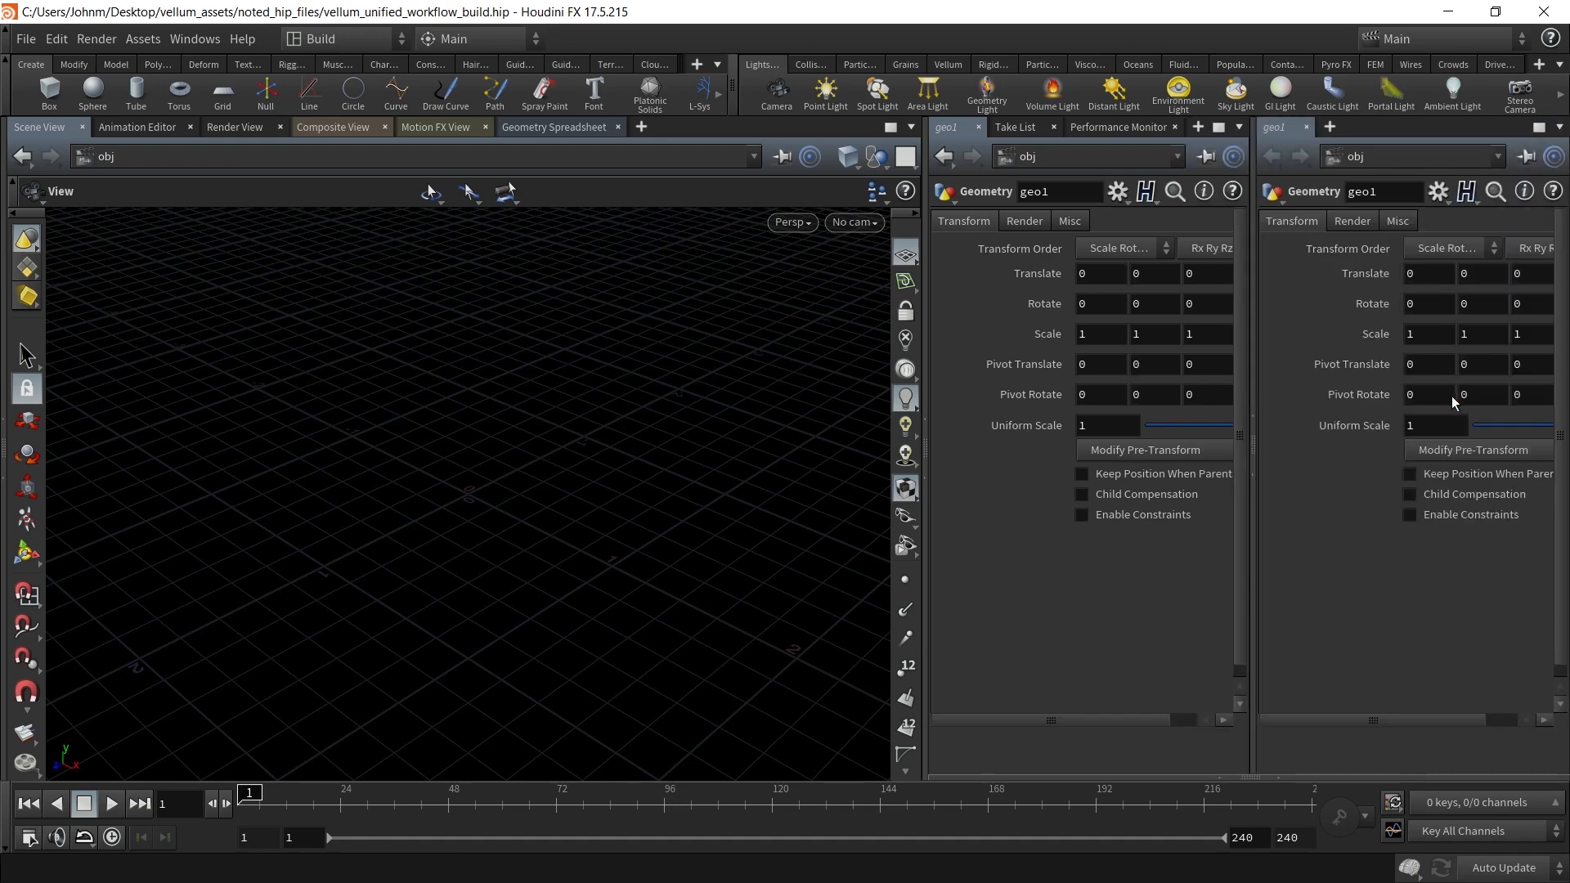
pyautogui.moveTo(927, 268); pyautogui.dragTo(646, 180)
pyautogui.click(669, 131)
pyautogui.click(689, 164)
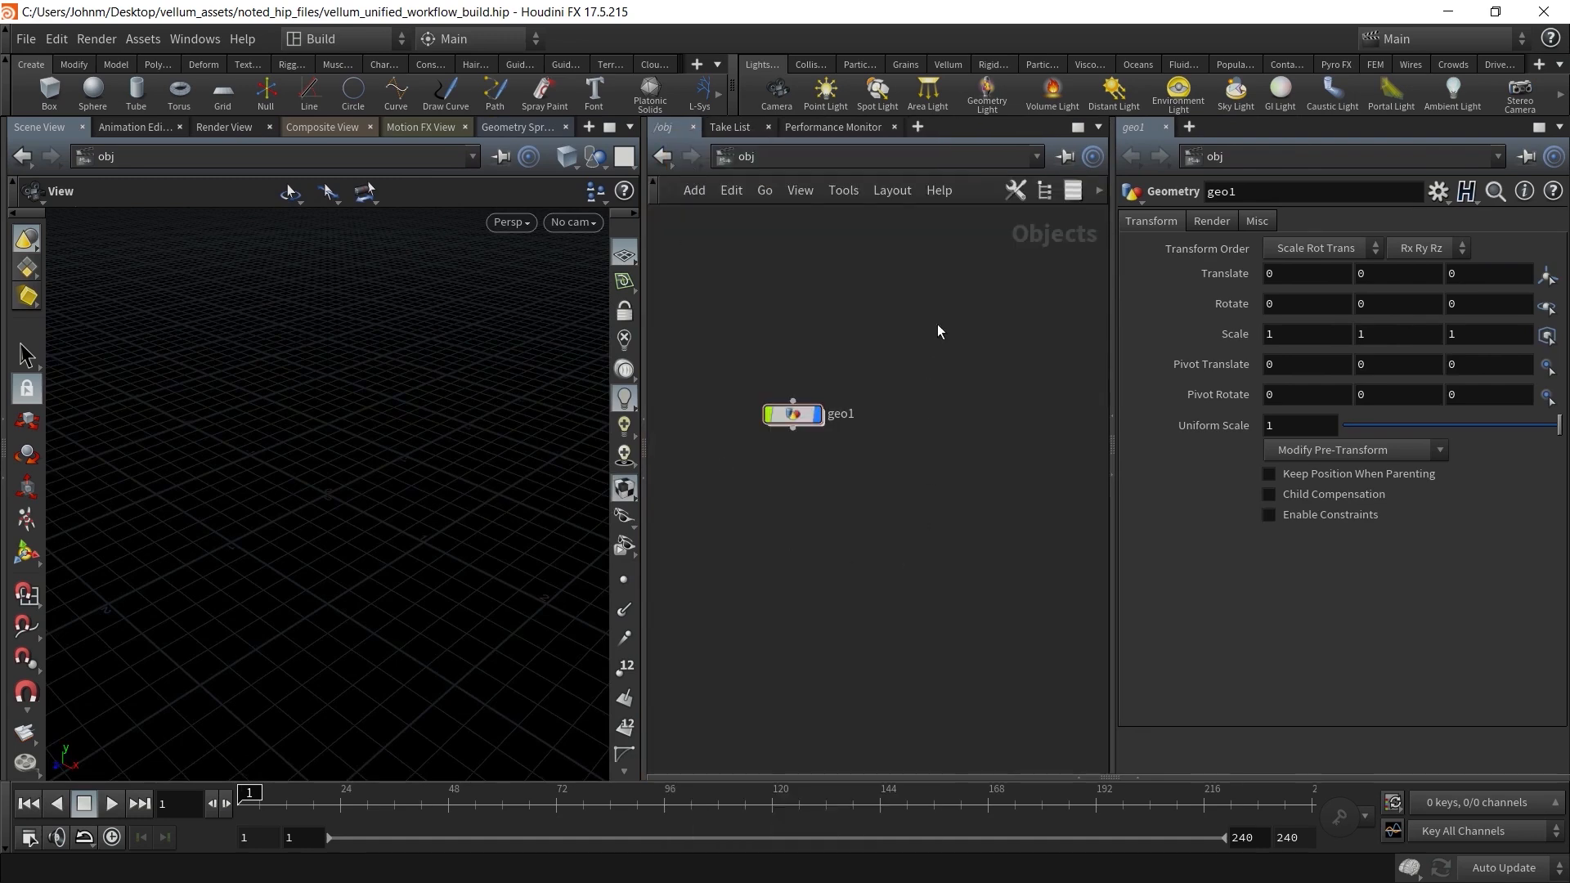
# Reposition the geo1 node in the network, show its Render parameters and slightly widen the scene view
pyautogui.moveTo(794, 414); pyautogui.dragTo(827, 499)
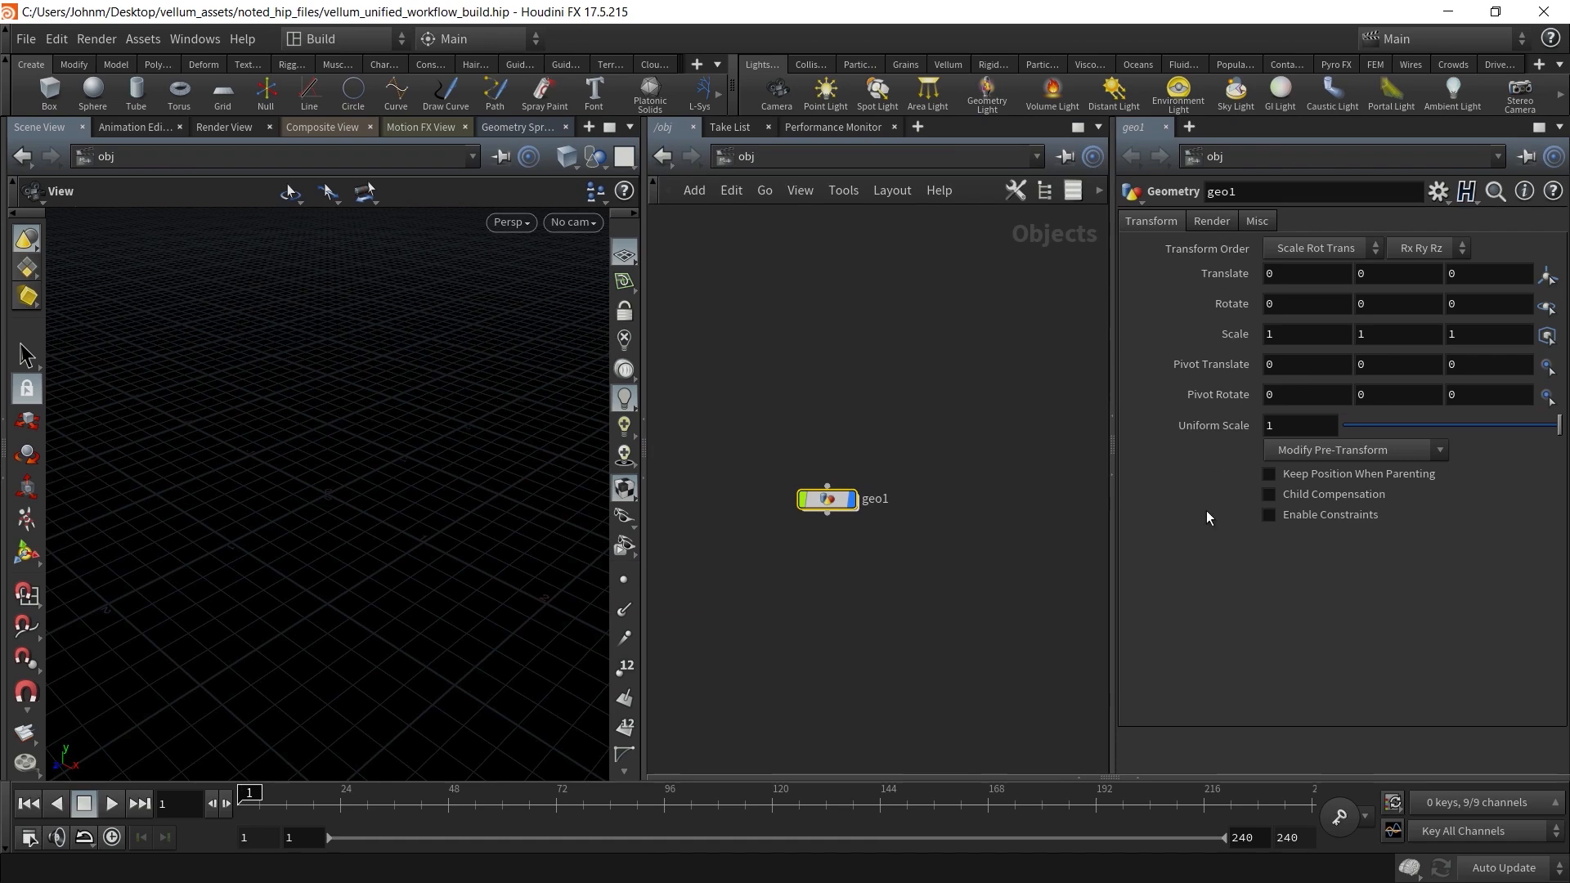
pyautogui.click(1212, 225)
pyautogui.click(902, 411)
pyautogui.moveTo(828, 496); pyautogui.dragTo(899, 320)
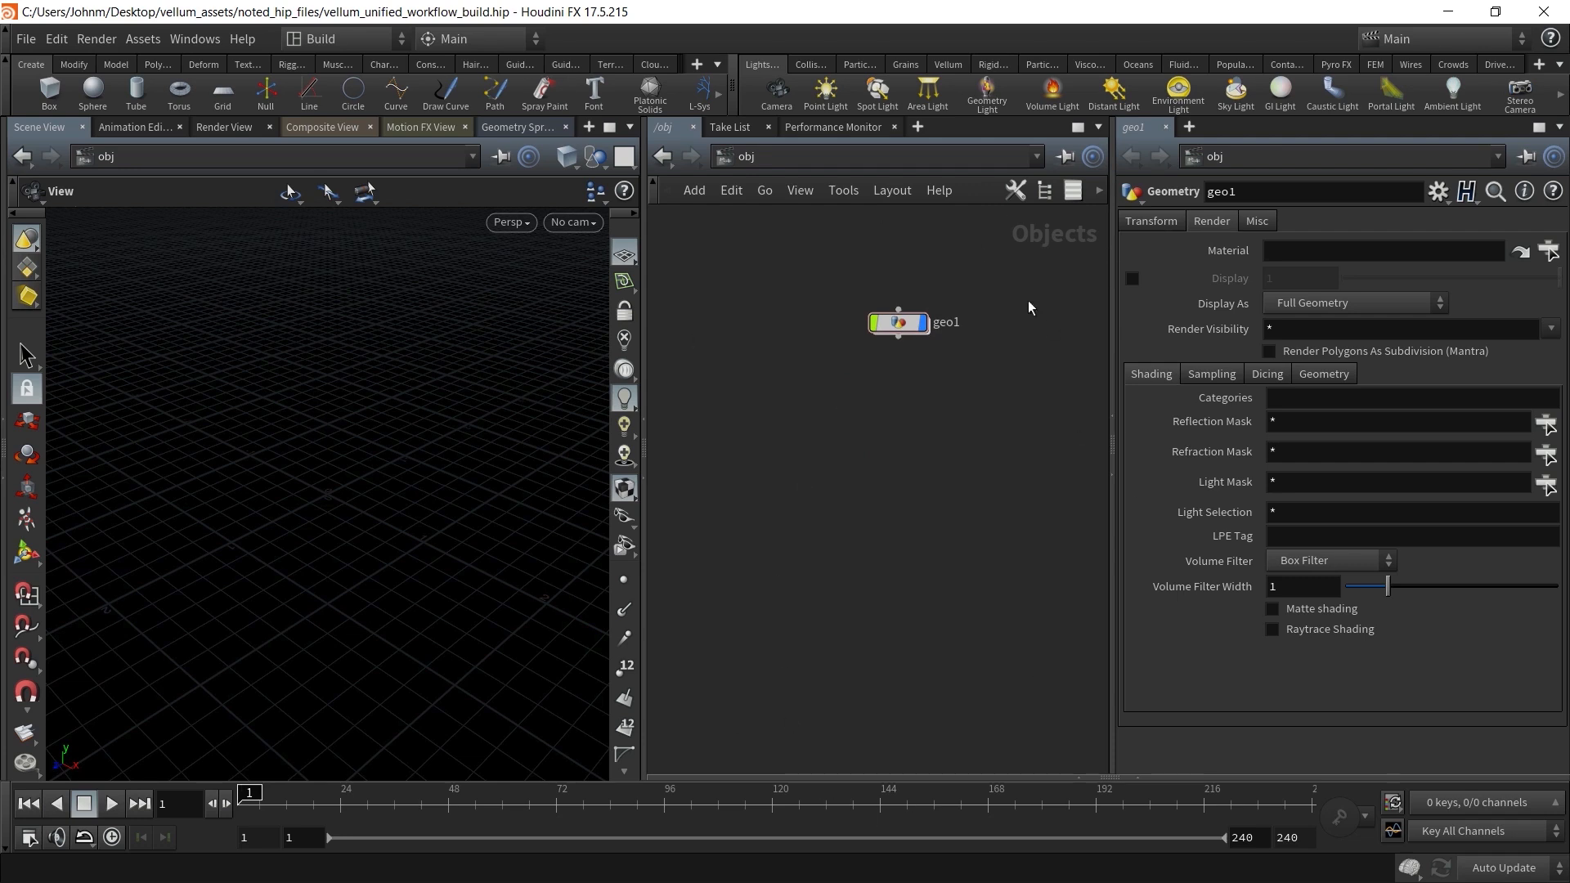
pyautogui.moveTo(947, 460); pyautogui.dragTo(894, 490, button='middle')
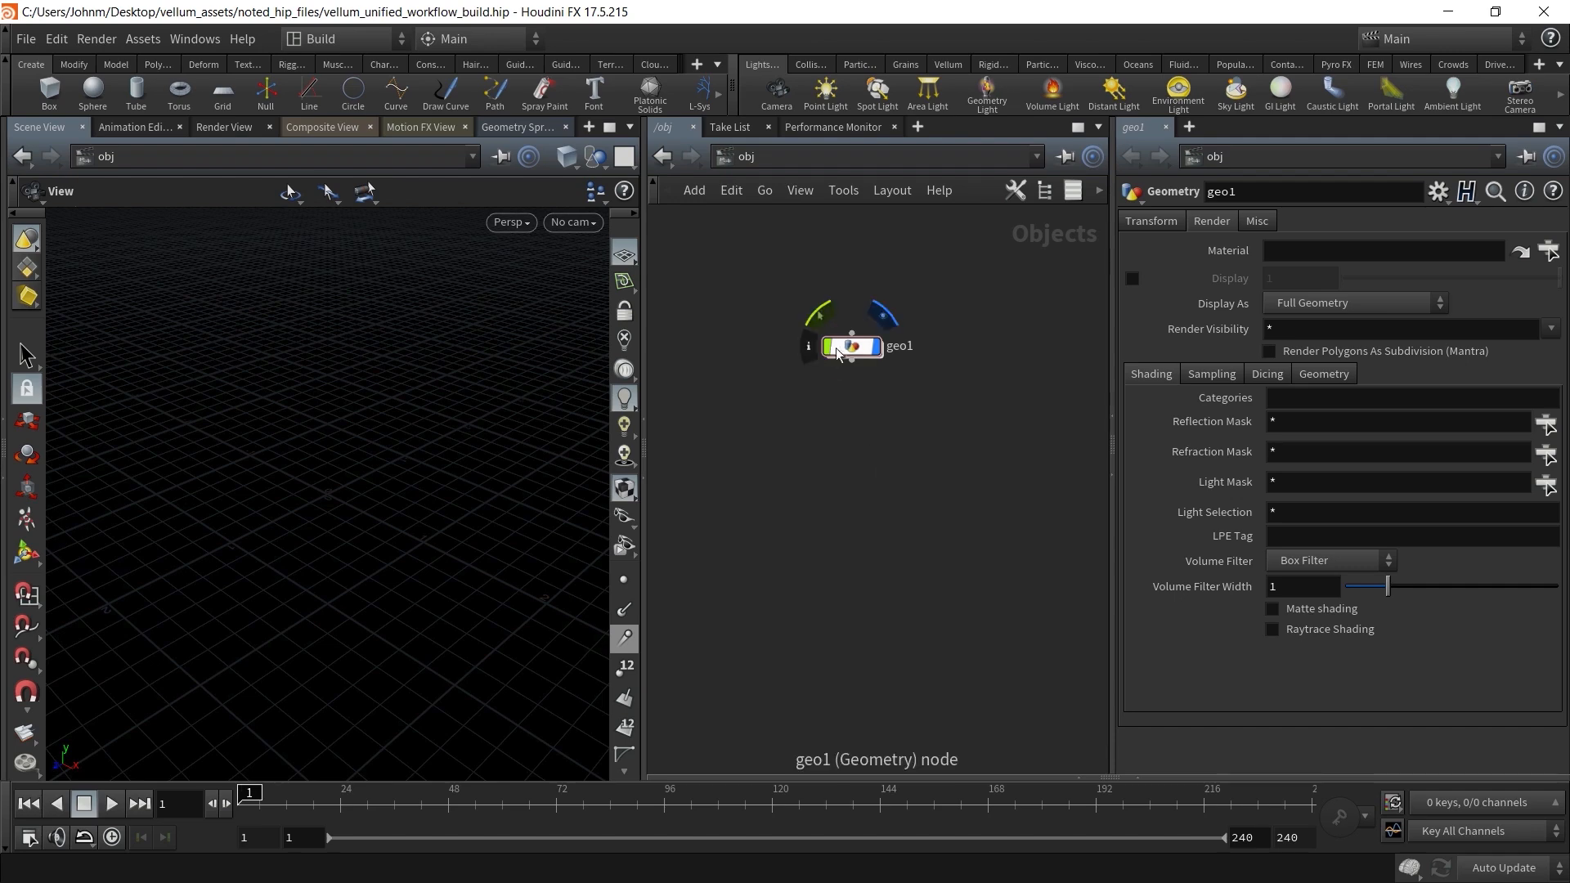
pyautogui.moveTo(852, 346); pyautogui.dragTo(836, 352)
pyautogui.moveTo(643, 343); pyautogui.dragTo(668, 343)
pyautogui.moveTo(842, 361); pyautogui.dragTo(840, 419)
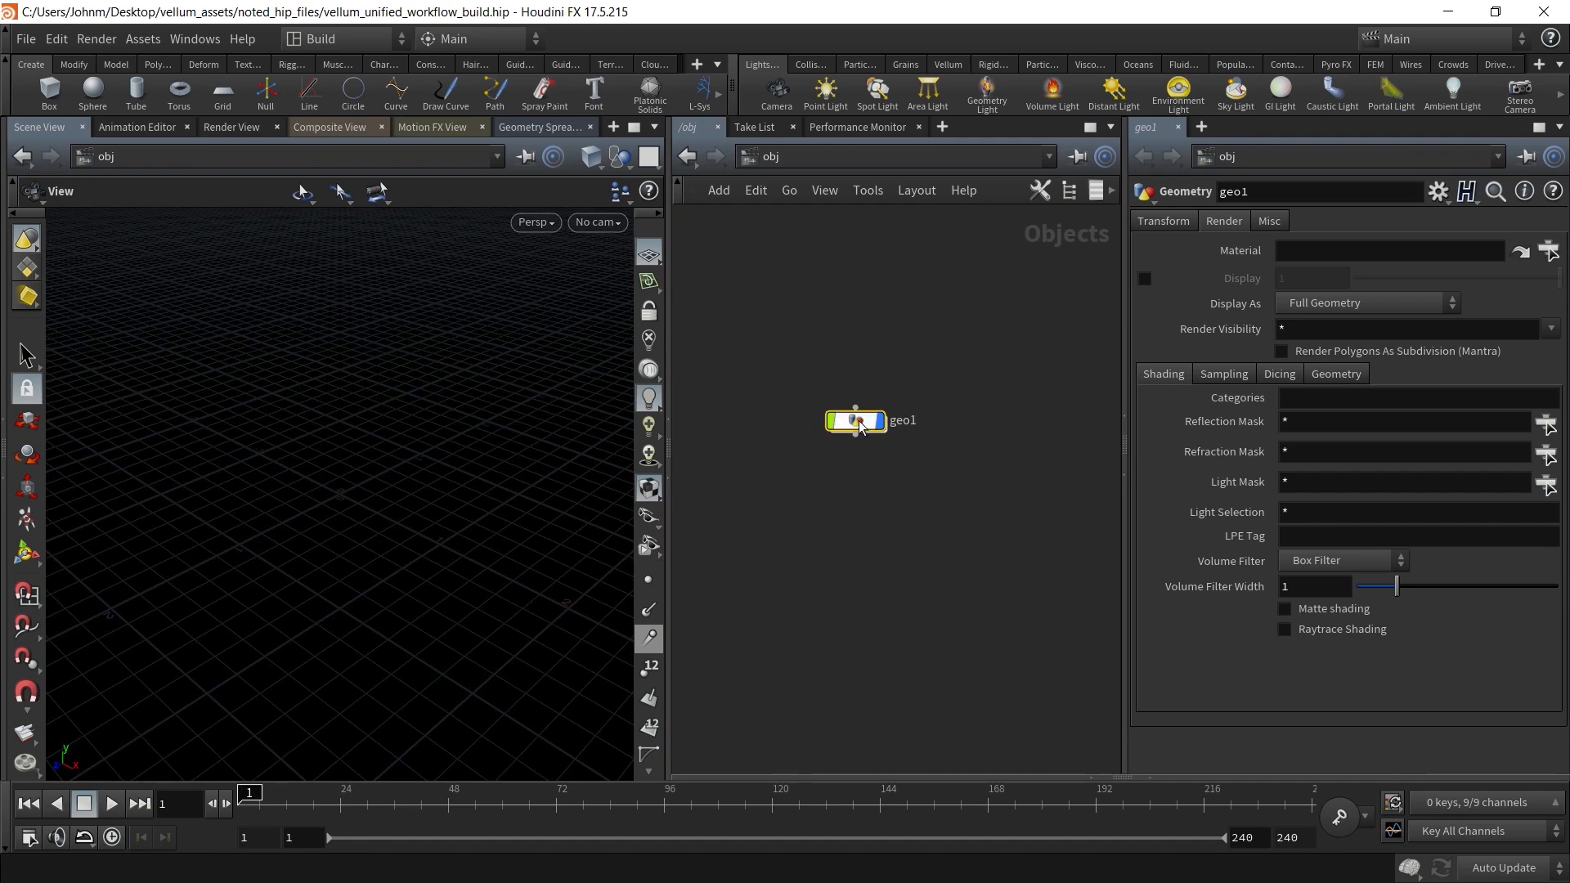
# Enter the geo1 object and add a File node to its network
pyautogui.doubleClick(855, 413)
pyautogui.press('Tab')
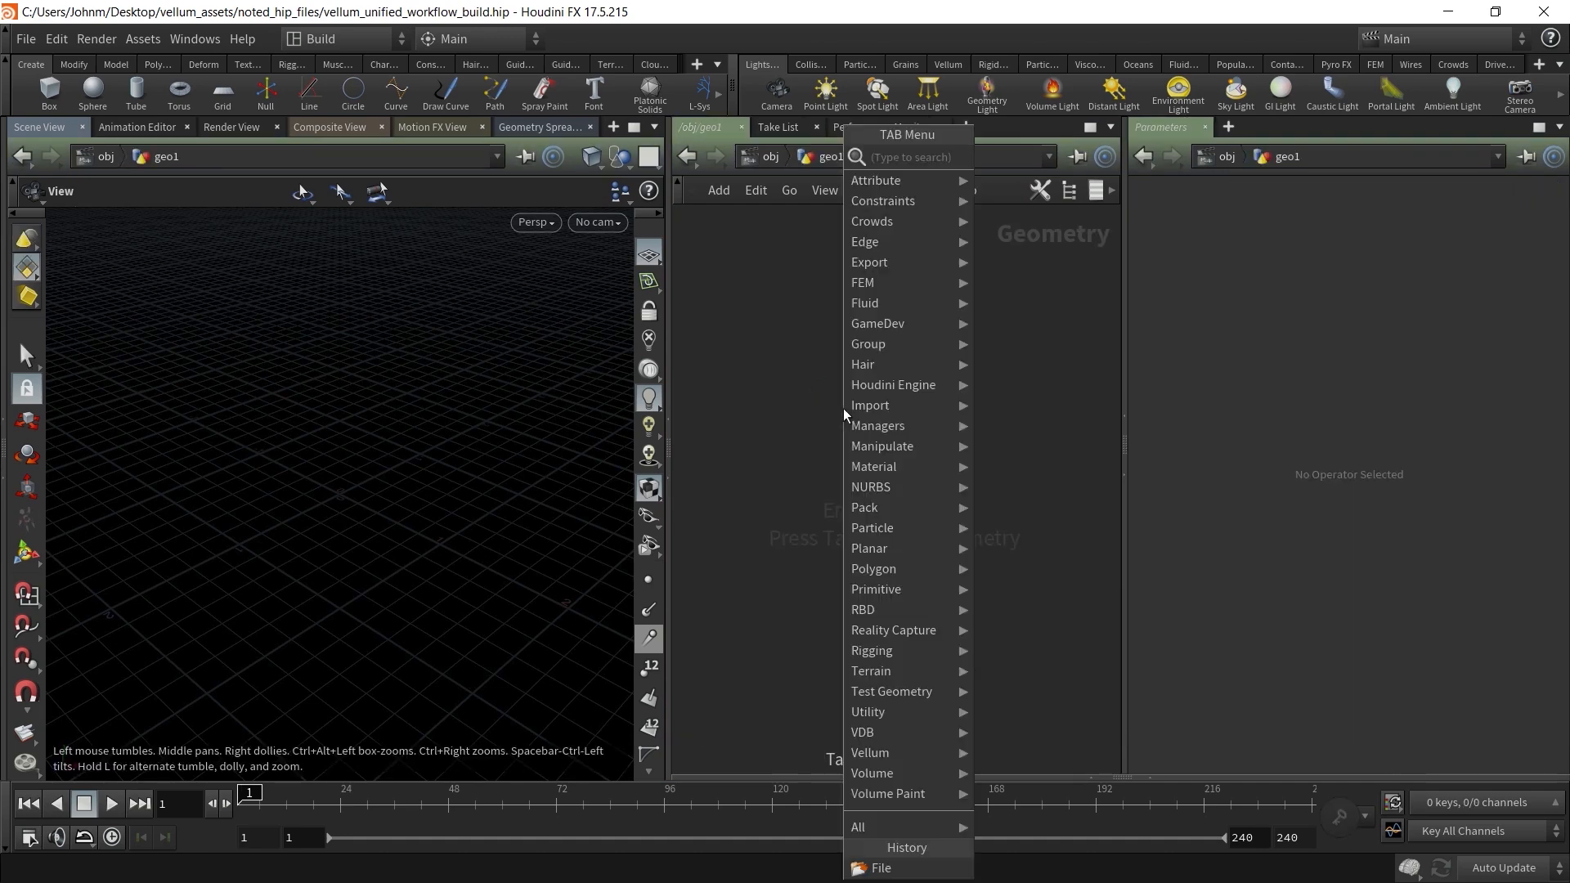
pyautogui.write('file')
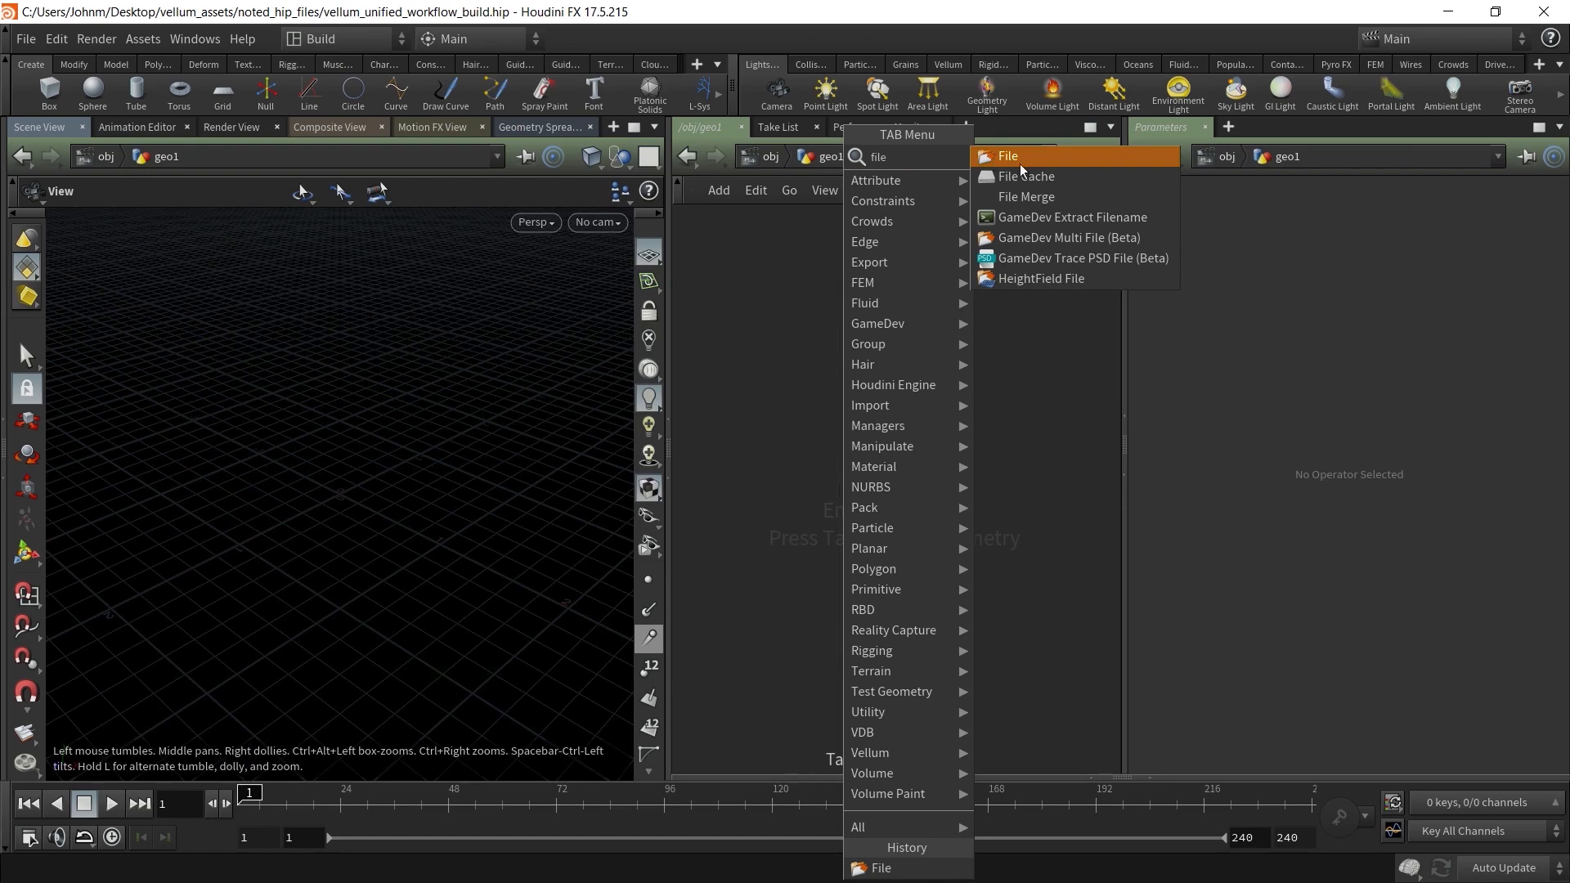
pyautogui.click(1028, 156)
pyautogui.click(829, 394)
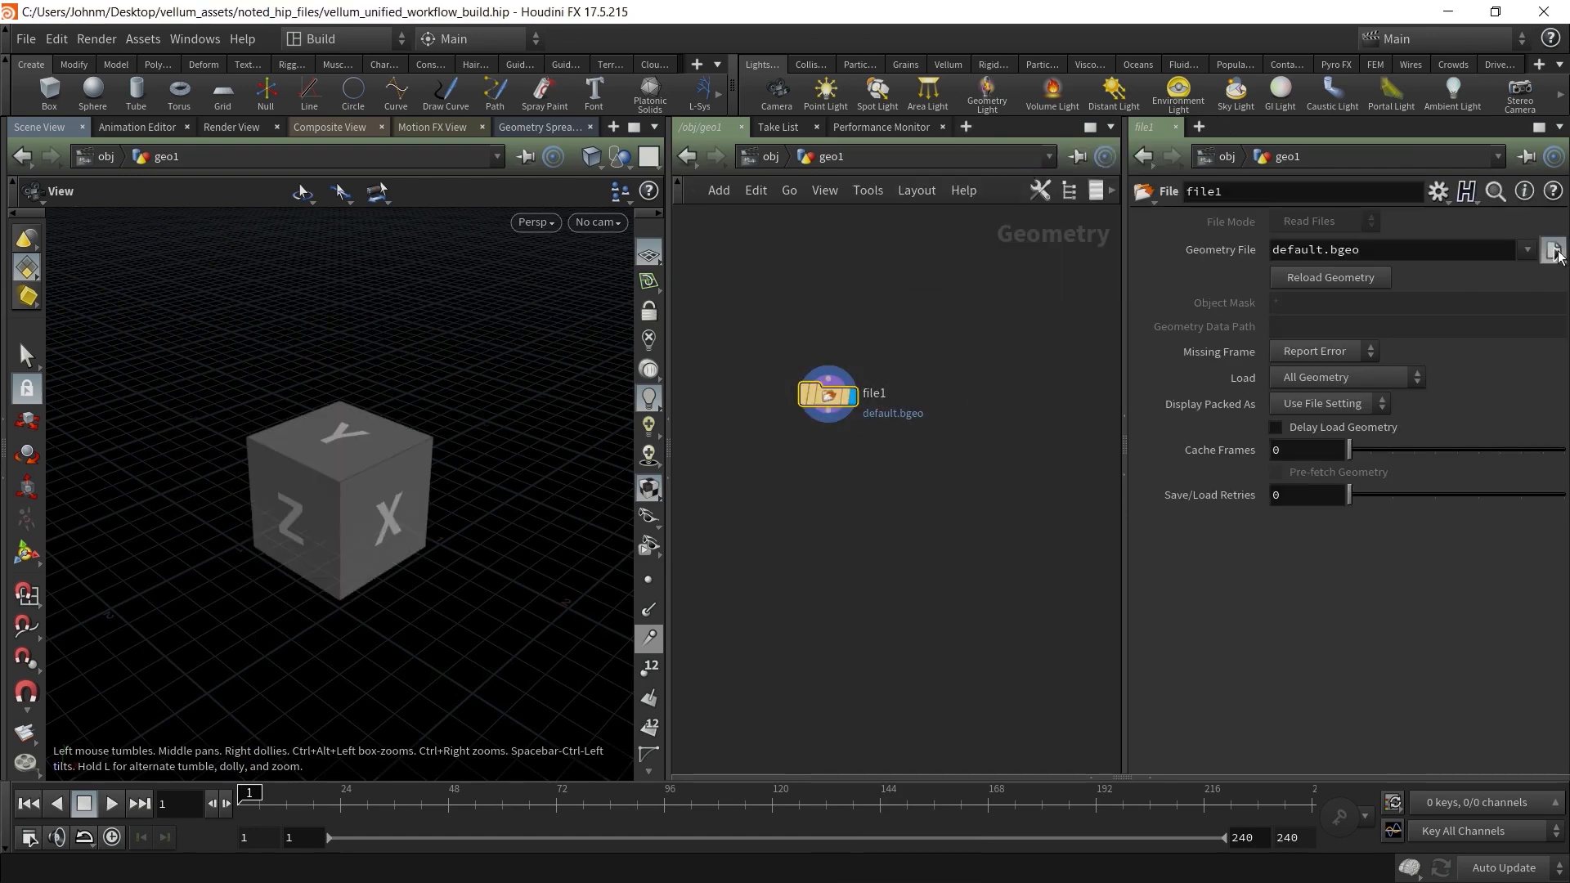
# Load $HIP/geo/widget.bgeo.sc as the File node's geometry
pyautogui.click(1553, 249)
pyautogui.click(838, 224)
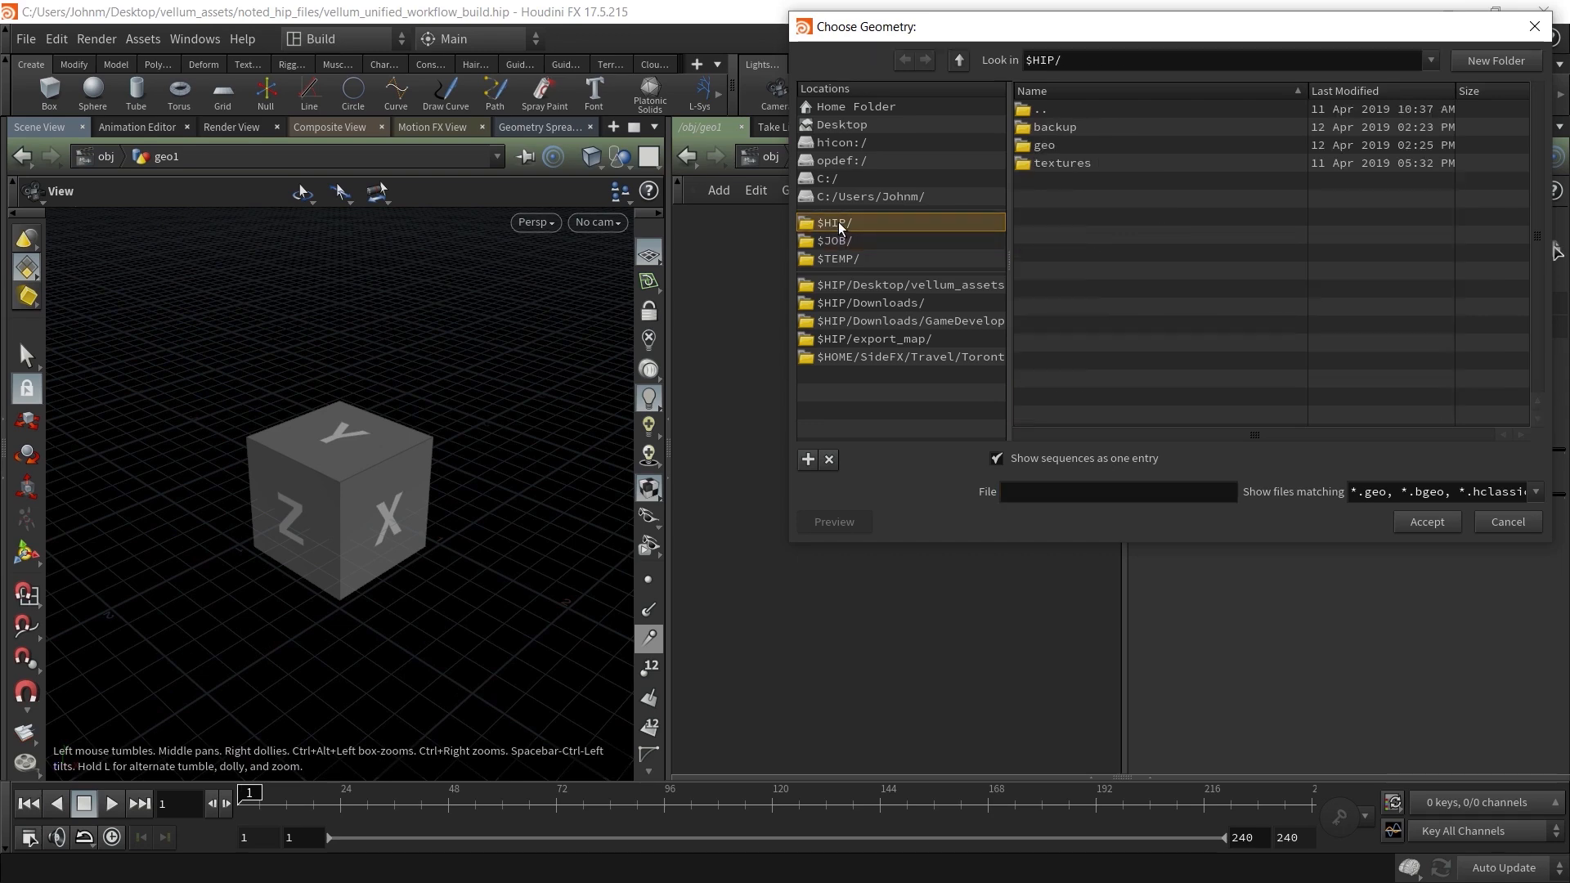
pyautogui.doubleClick(1045, 151)
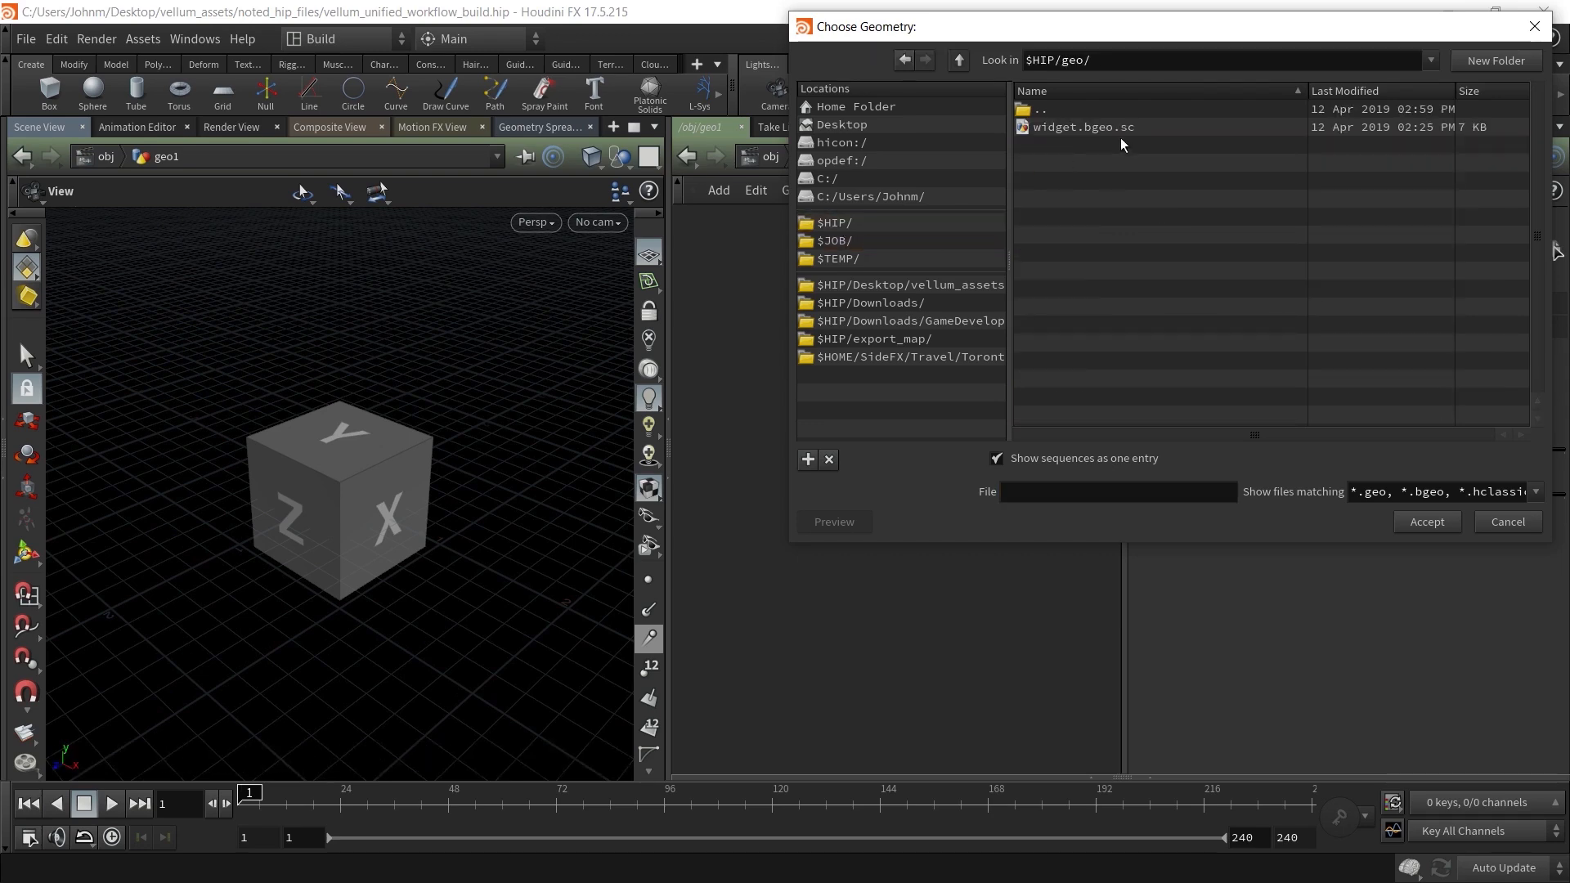
pyautogui.click(1073, 127)
pyautogui.click(1436, 520)
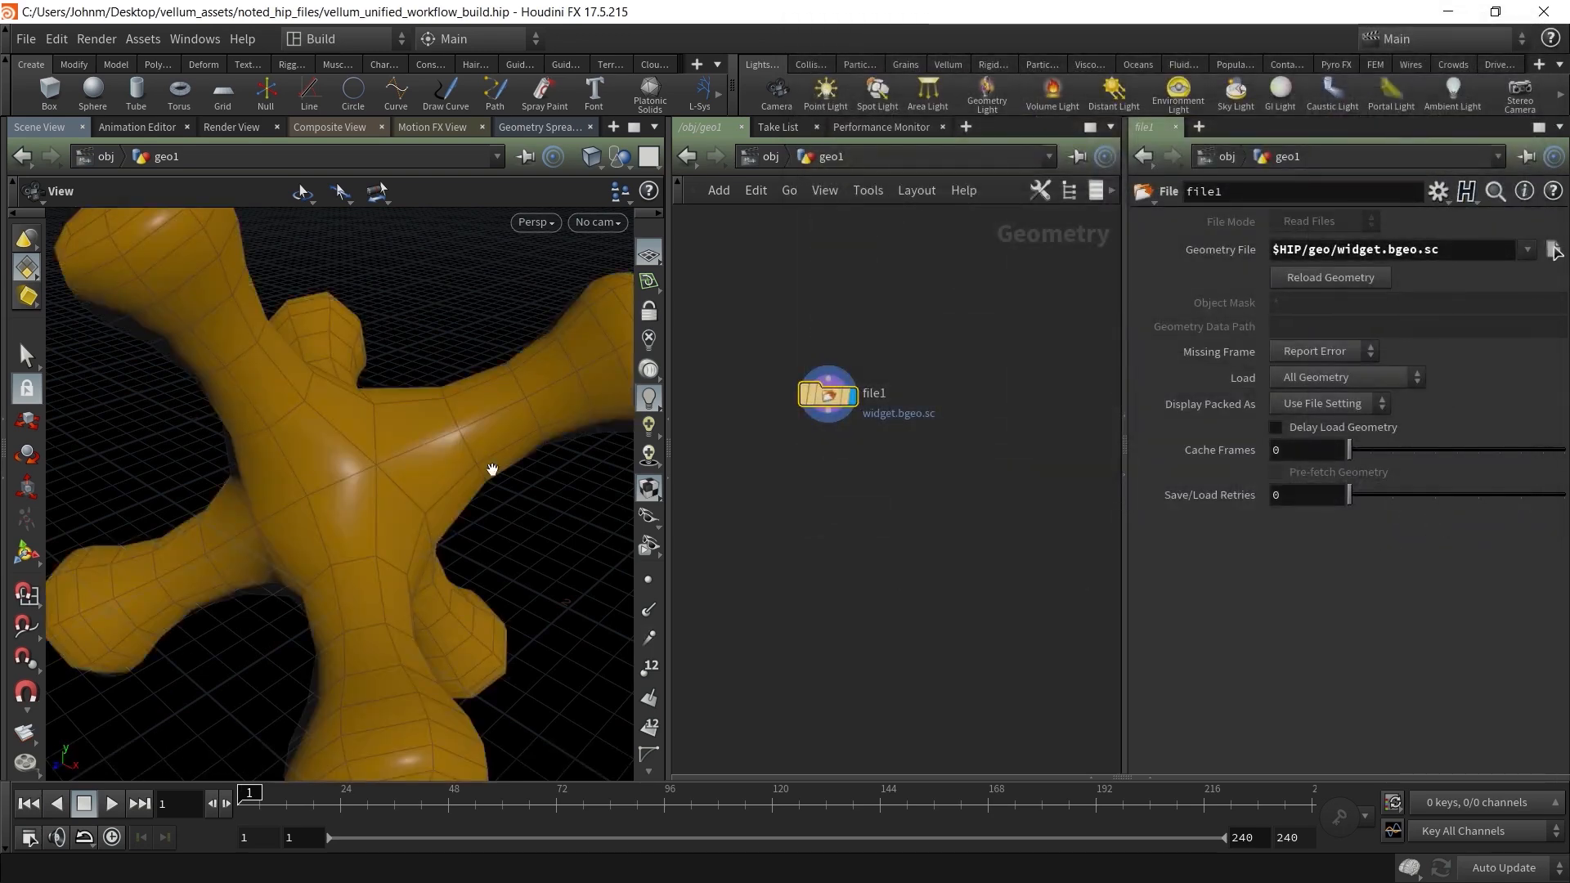
# Add a GameDev Axis Align node, wire the File node into it and display its result
pyautogui.scroll(-5, 373, 442)
pyautogui.moveTo(374, 442); pyautogui.dragTo(327, 458)
pyautogui.press('Tab')
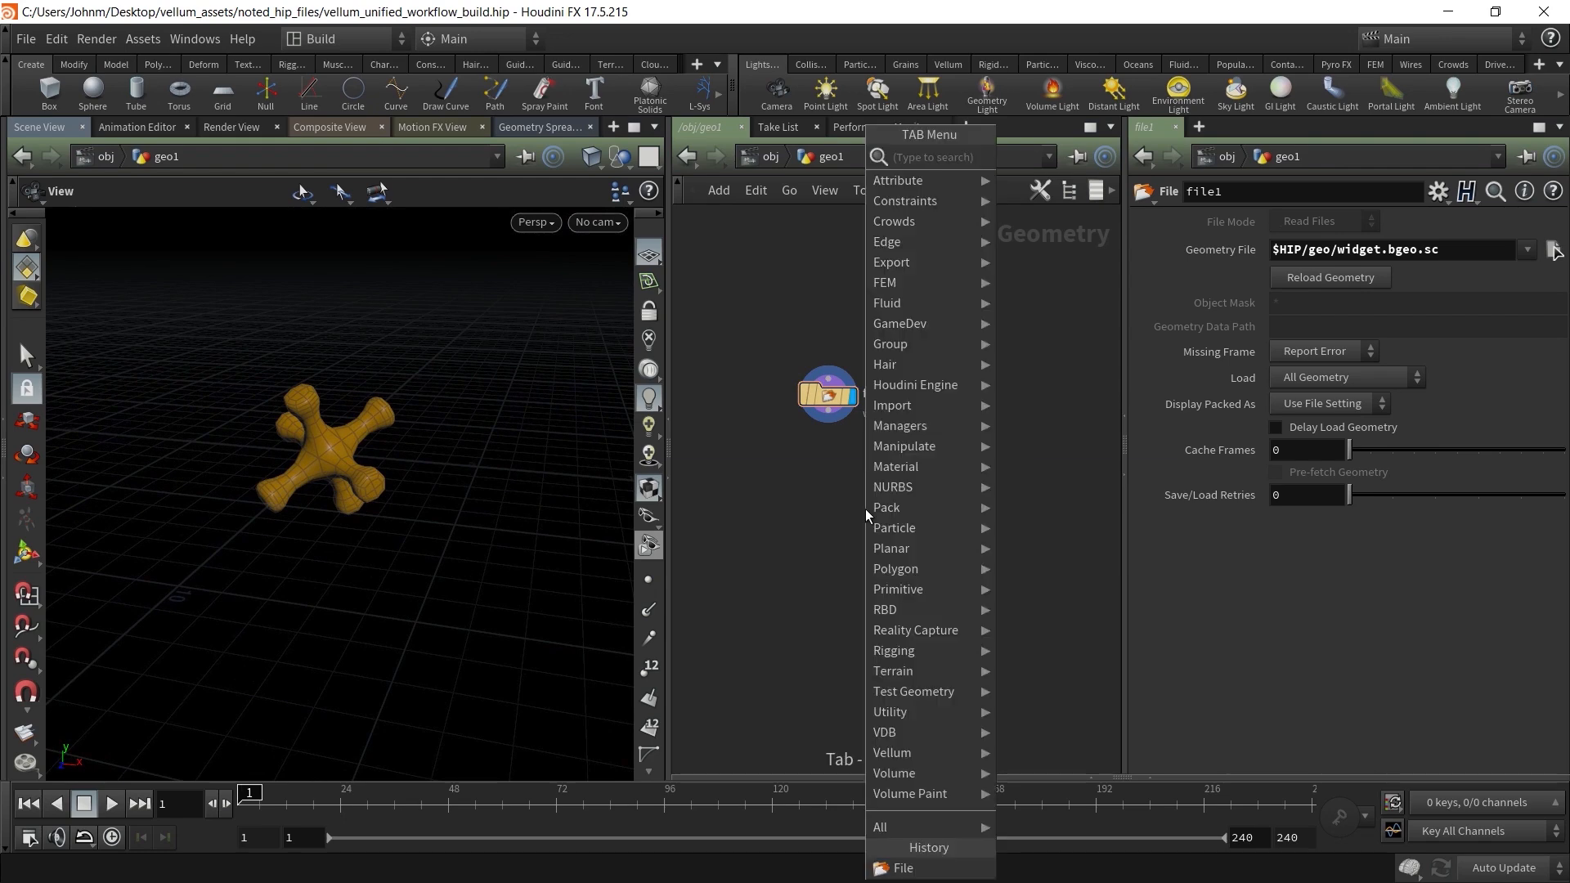
pyautogui.write('gdax')
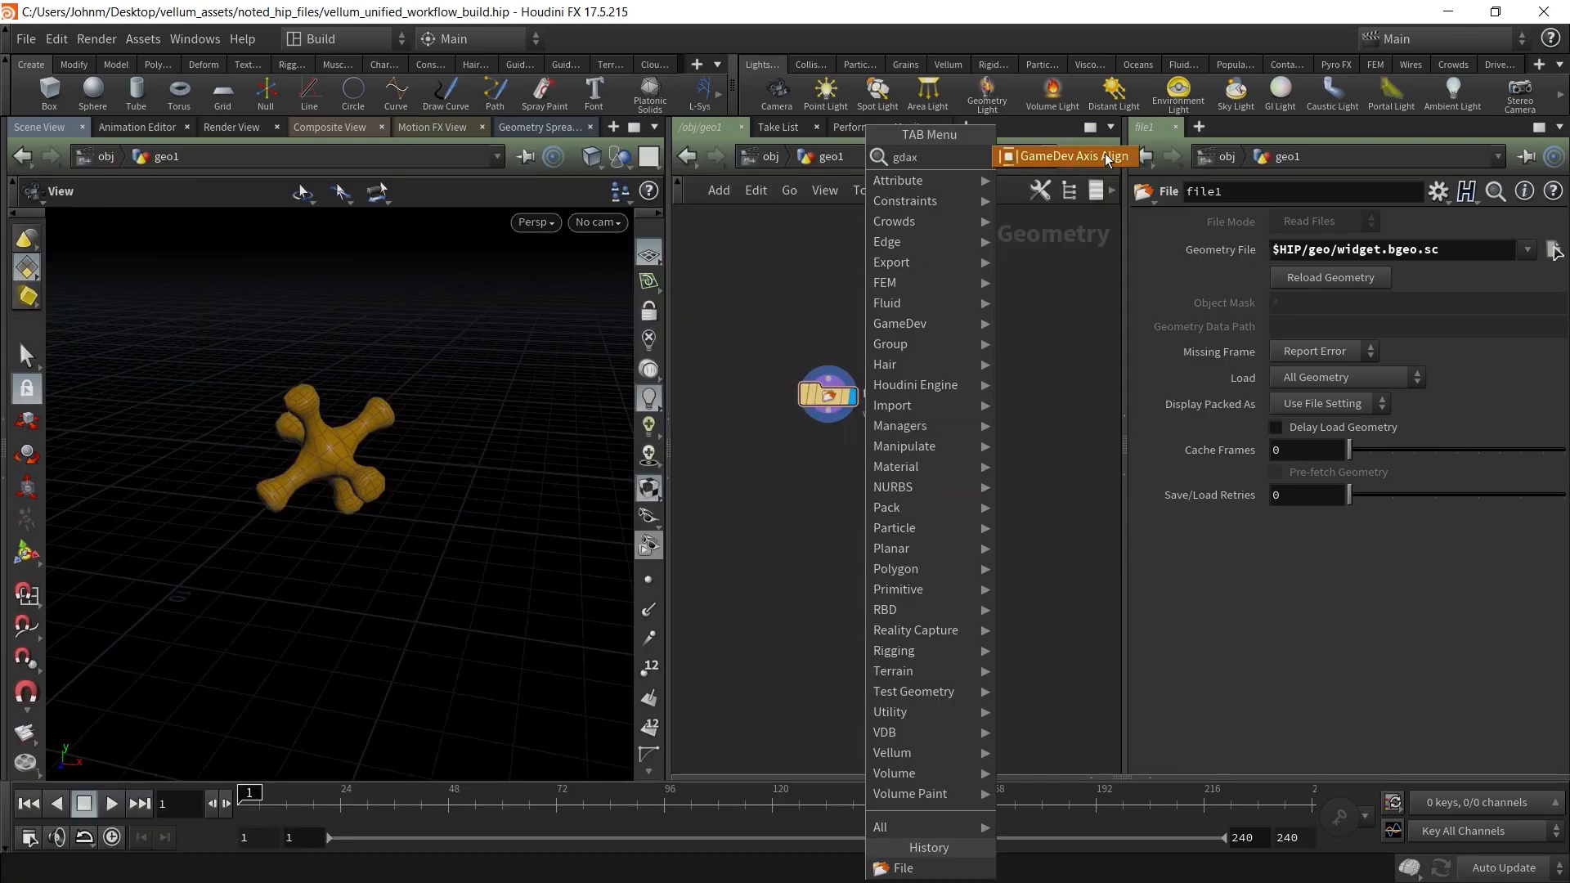
pyautogui.click(1068, 170)
pyautogui.click(824, 464)
pyautogui.click(822, 449)
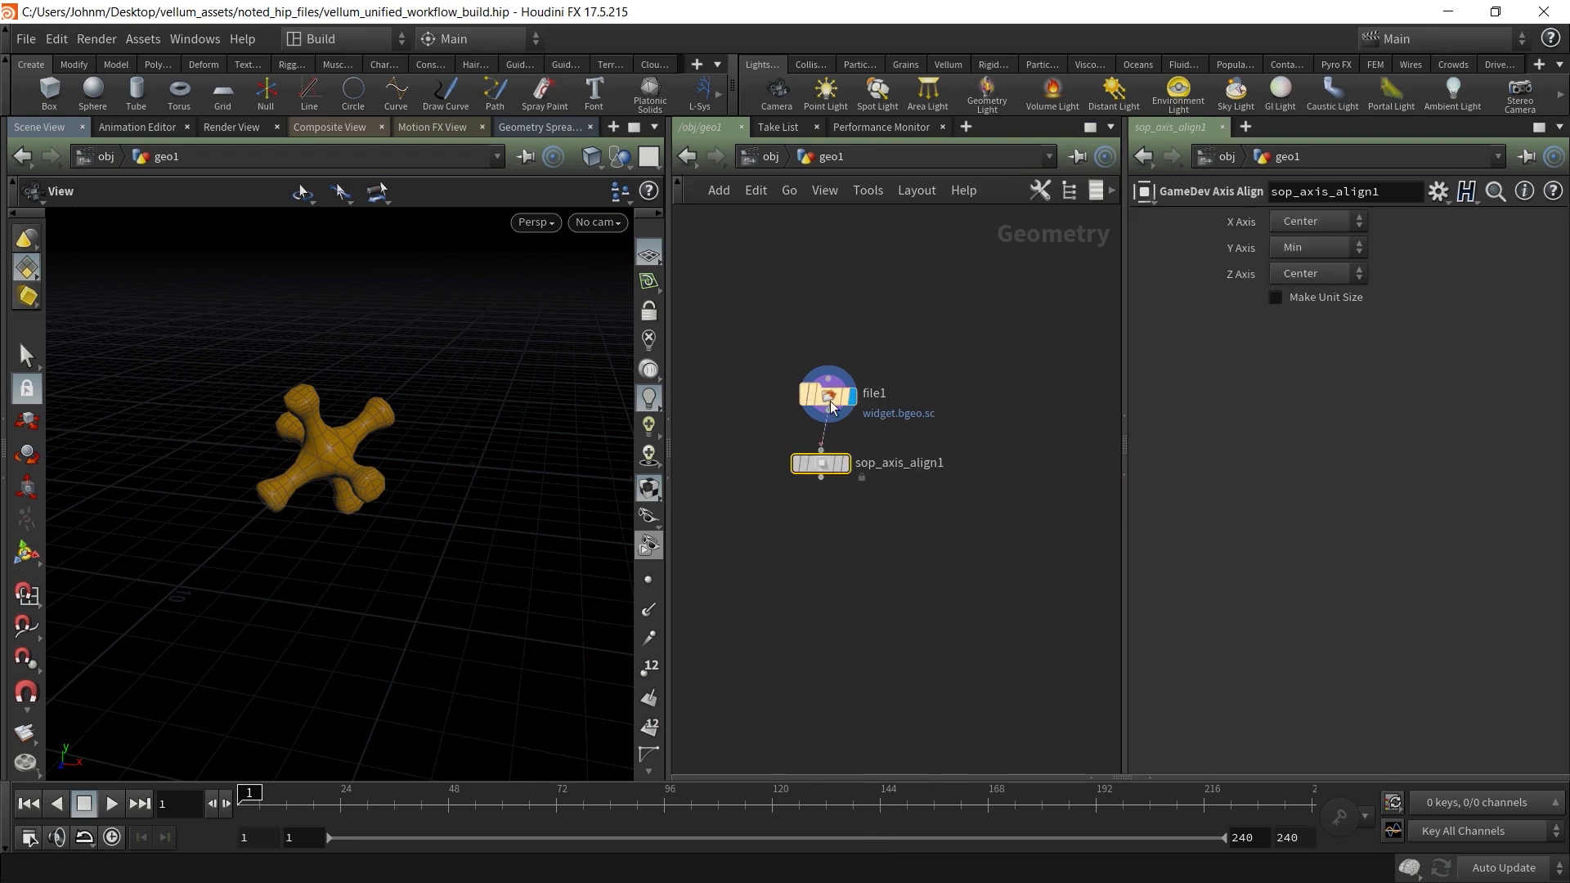
pyautogui.click(828, 411)
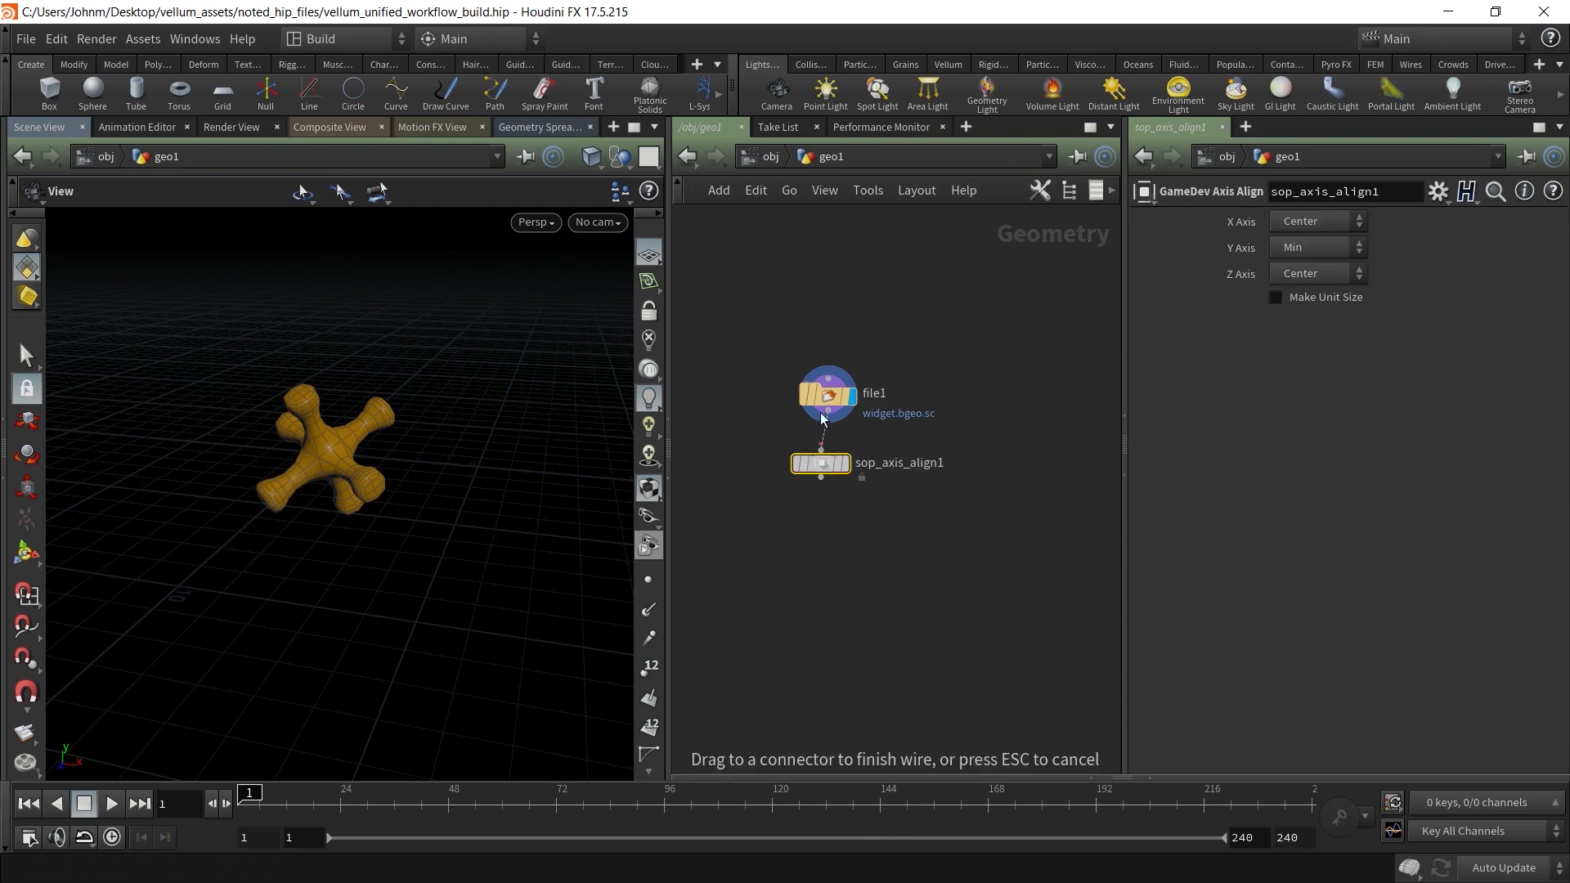
pyautogui.click(846, 463)
pyautogui.moveTo(822, 464); pyautogui.dragTo(840, 463)
# Try the axis align node's Y Axis at Center, then return it to Min
pyautogui.moveTo(468, 429); pyautogui.dragTo(595, 464)
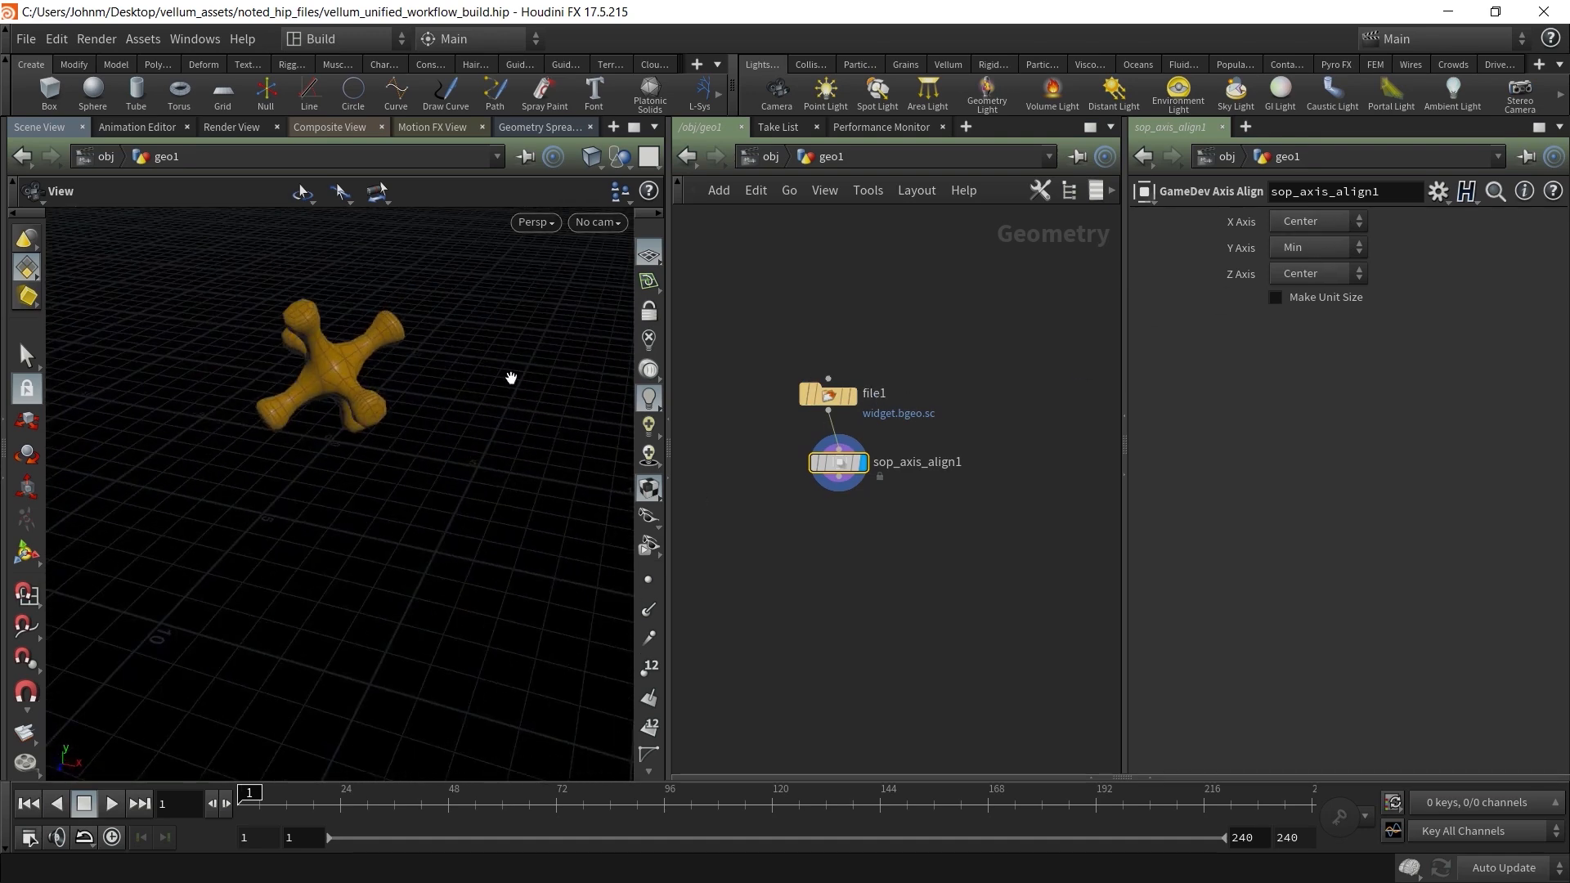
pyautogui.moveTo(334, 562); pyautogui.dragTo(320, 517)
pyautogui.moveTo(309, 413); pyautogui.dragTo(721, 426)
pyautogui.click(1314, 244)
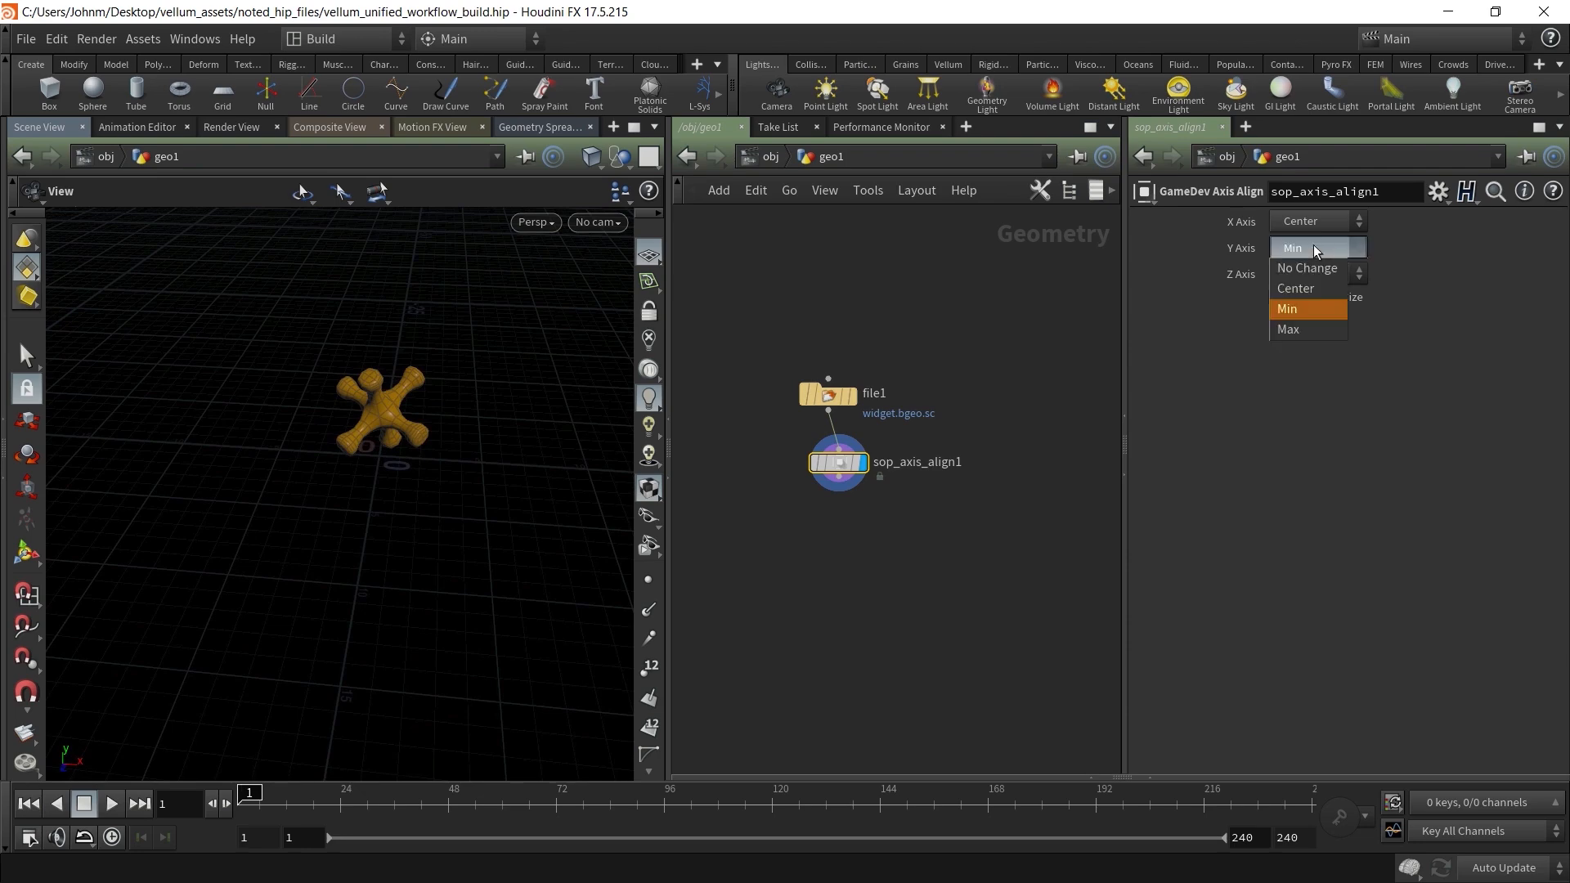
pyautogui.click(1317, 287)
pyautogui.click(1320, 248)
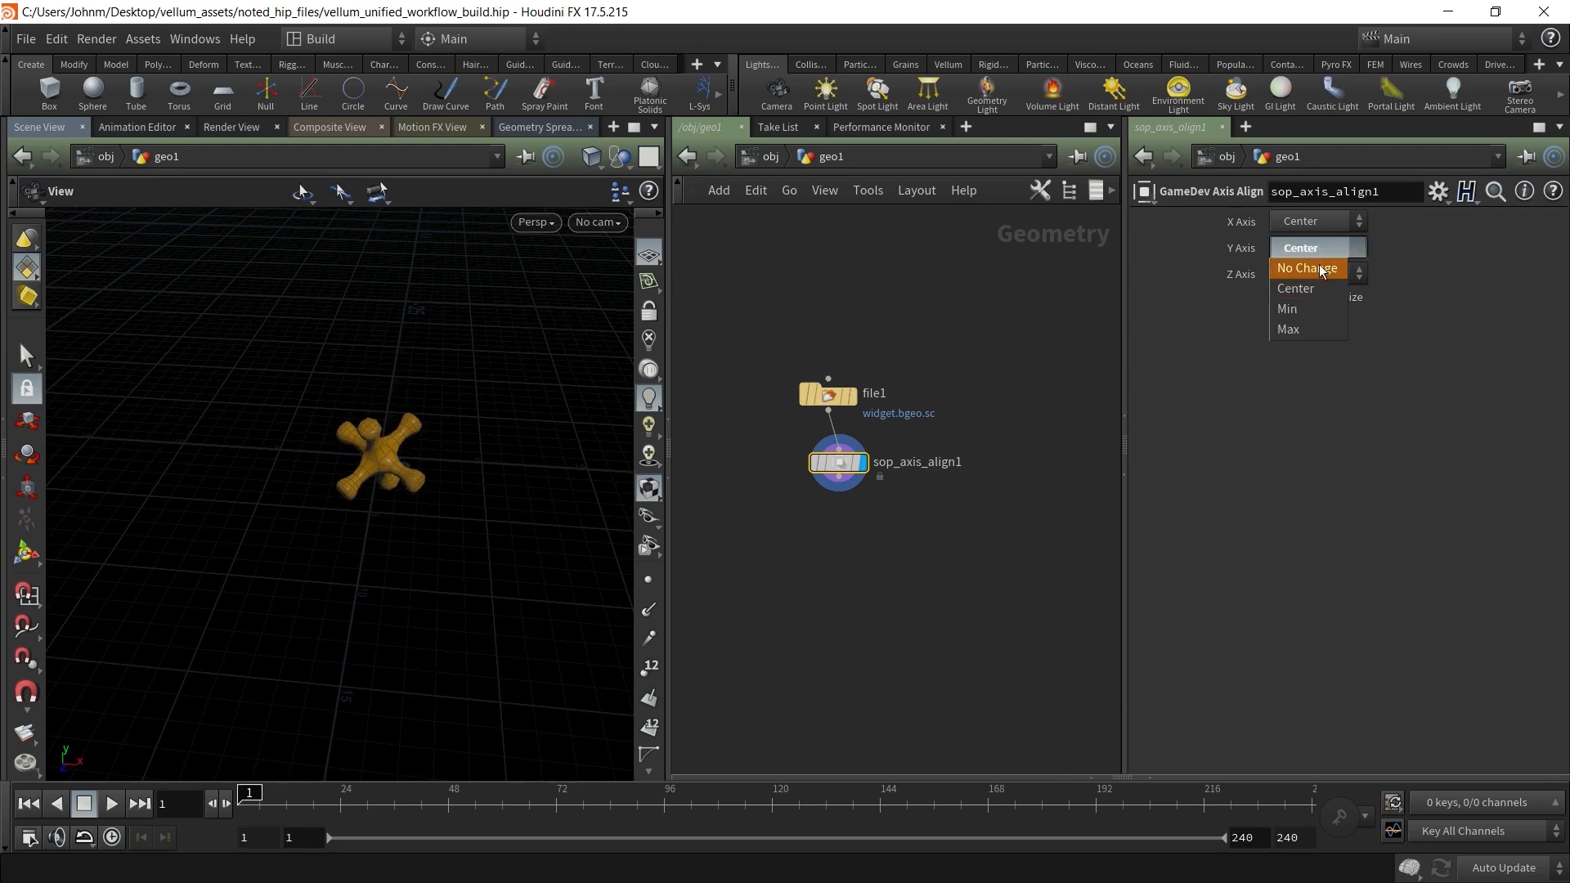
pyautogui.click(1313, 310)
pyautogui.moveTo(369, 476); pyautogui.dragTo(308, 445)
# Line up the axis align node directly beneath the File node in the network
pyautogui.moveTo(838, 463); pyautogui.dragTo(829, 464)
pyautogui.moveTo(888, 515); pyautogui.dragTo(773, 455)
pyautogui.click(892, 597)
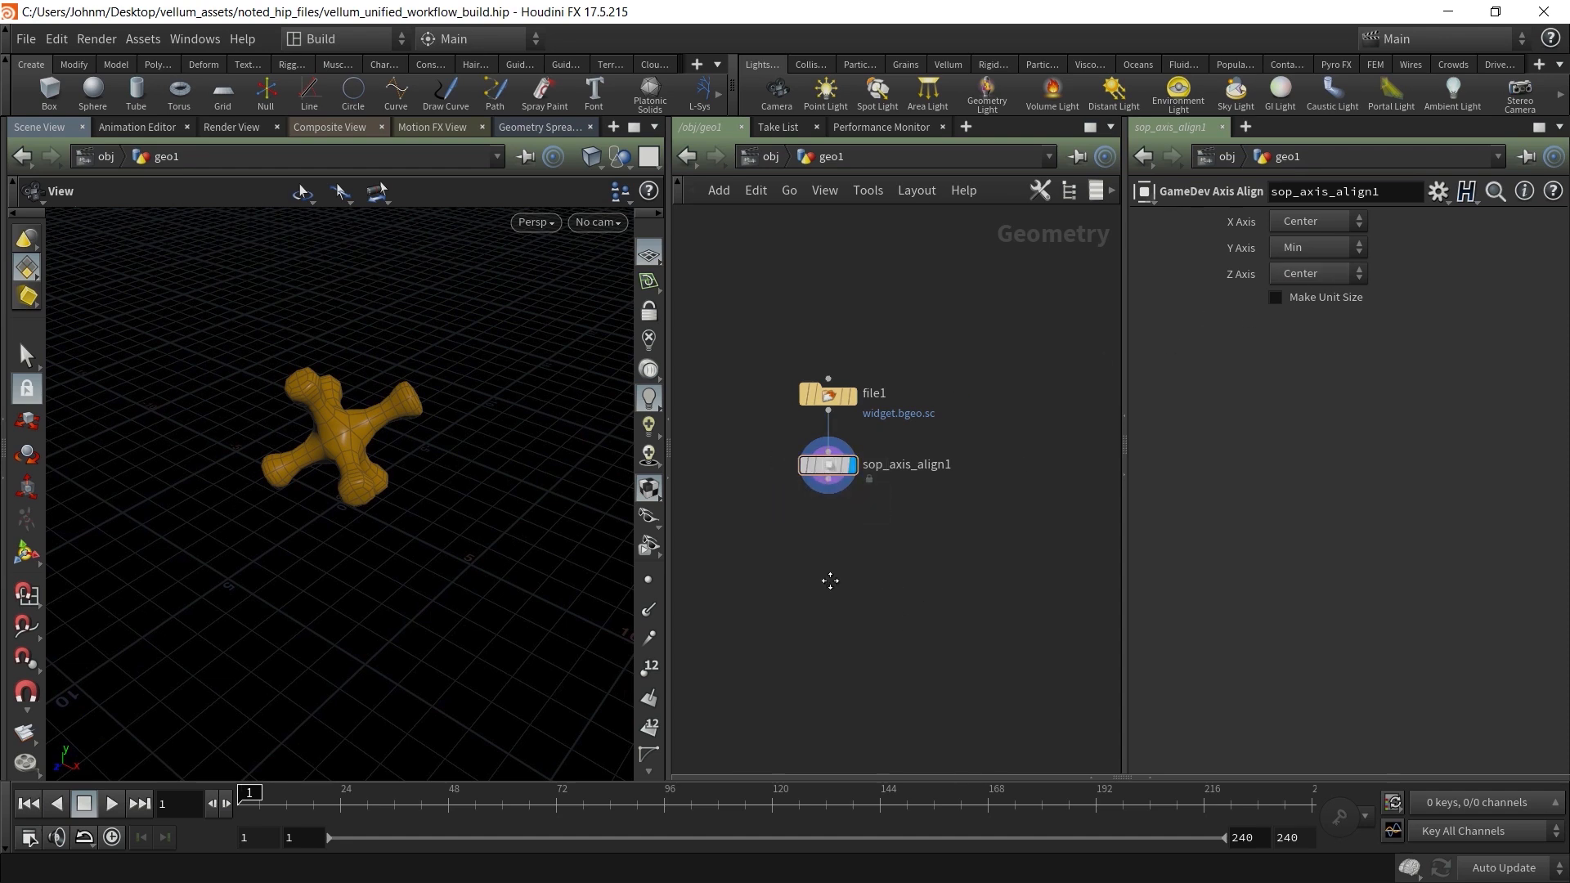
pyautogui.moveTo(825, 587); pyautogui.dragTo(849, 518, button='middle')
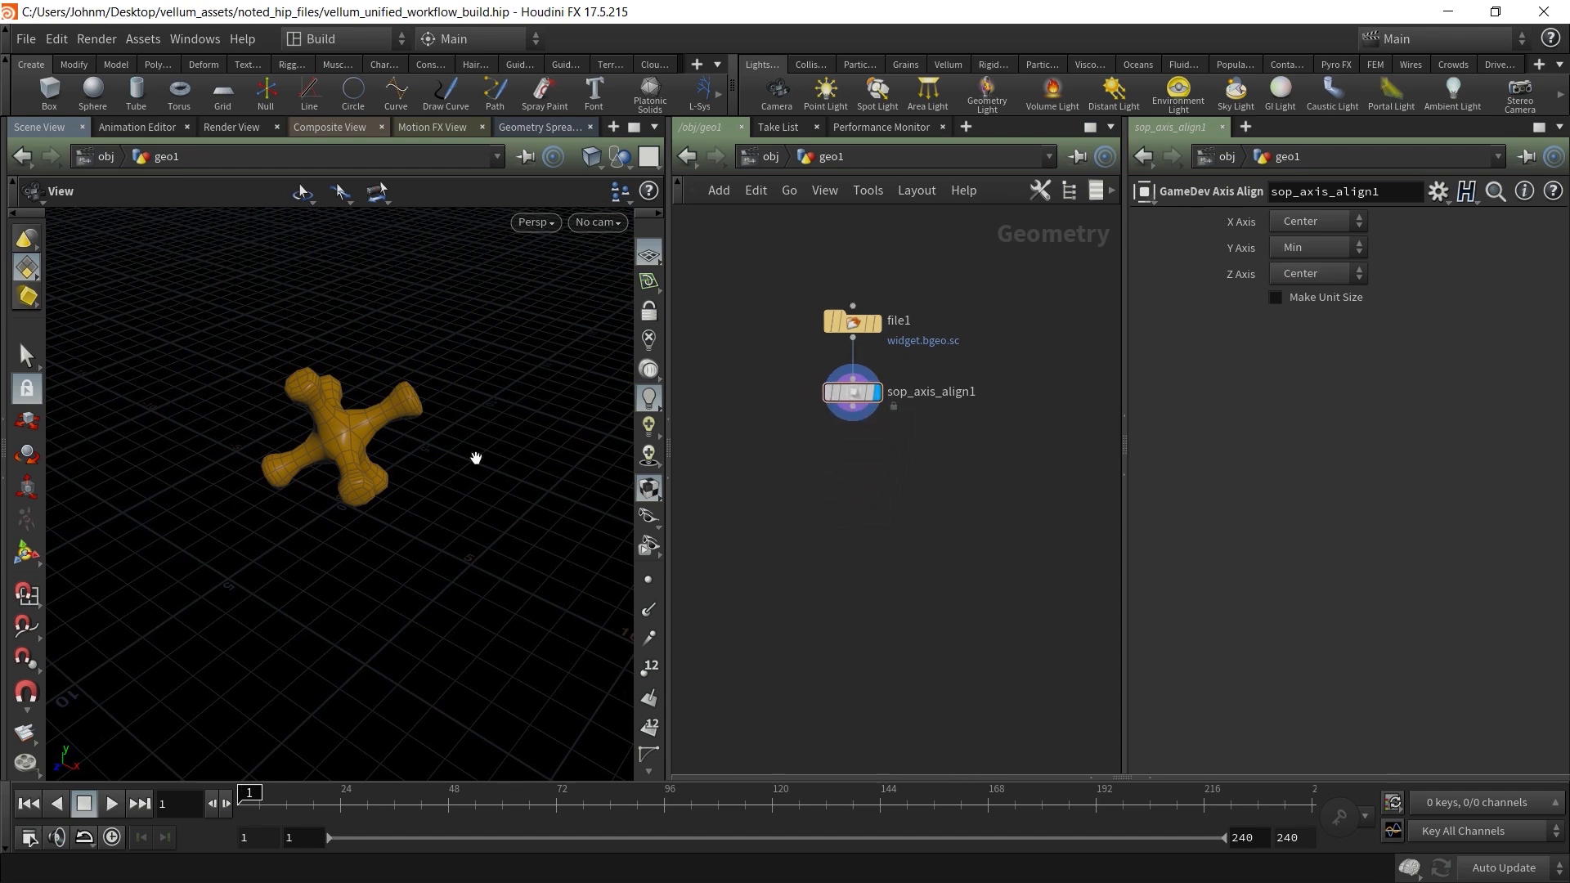
pyautogui.scroll(-5, 824, 494)
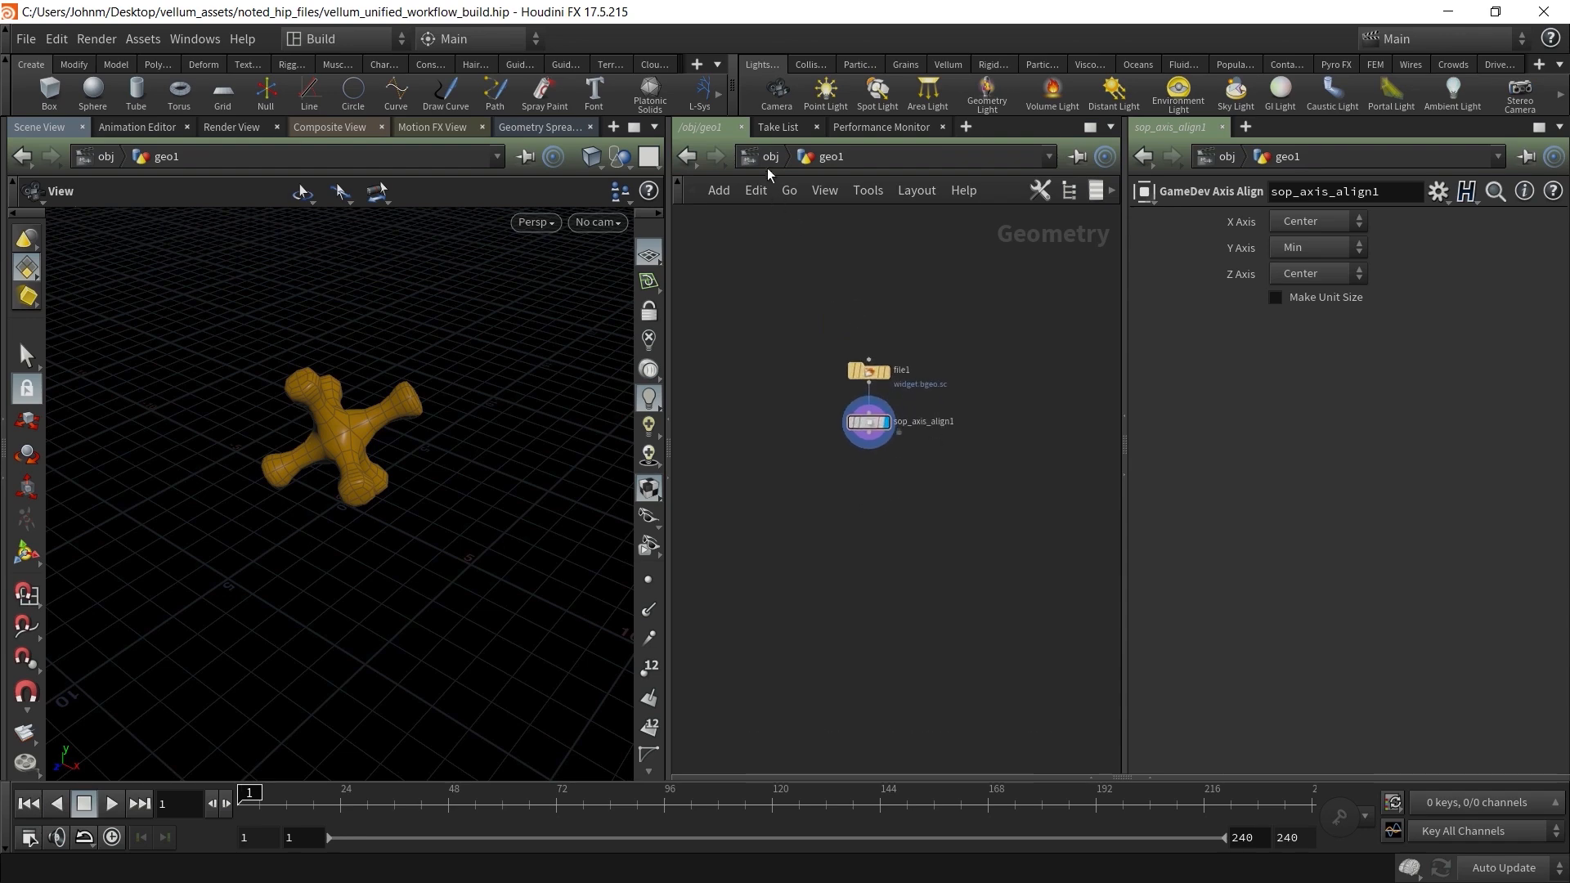
# Return to the object level and rename the geometry object as widget
pyautogui.click(768, 156)
pyautogui.doubleClick(904, 420)
pyautogui.write('widget')
pyautogui.press('Return')
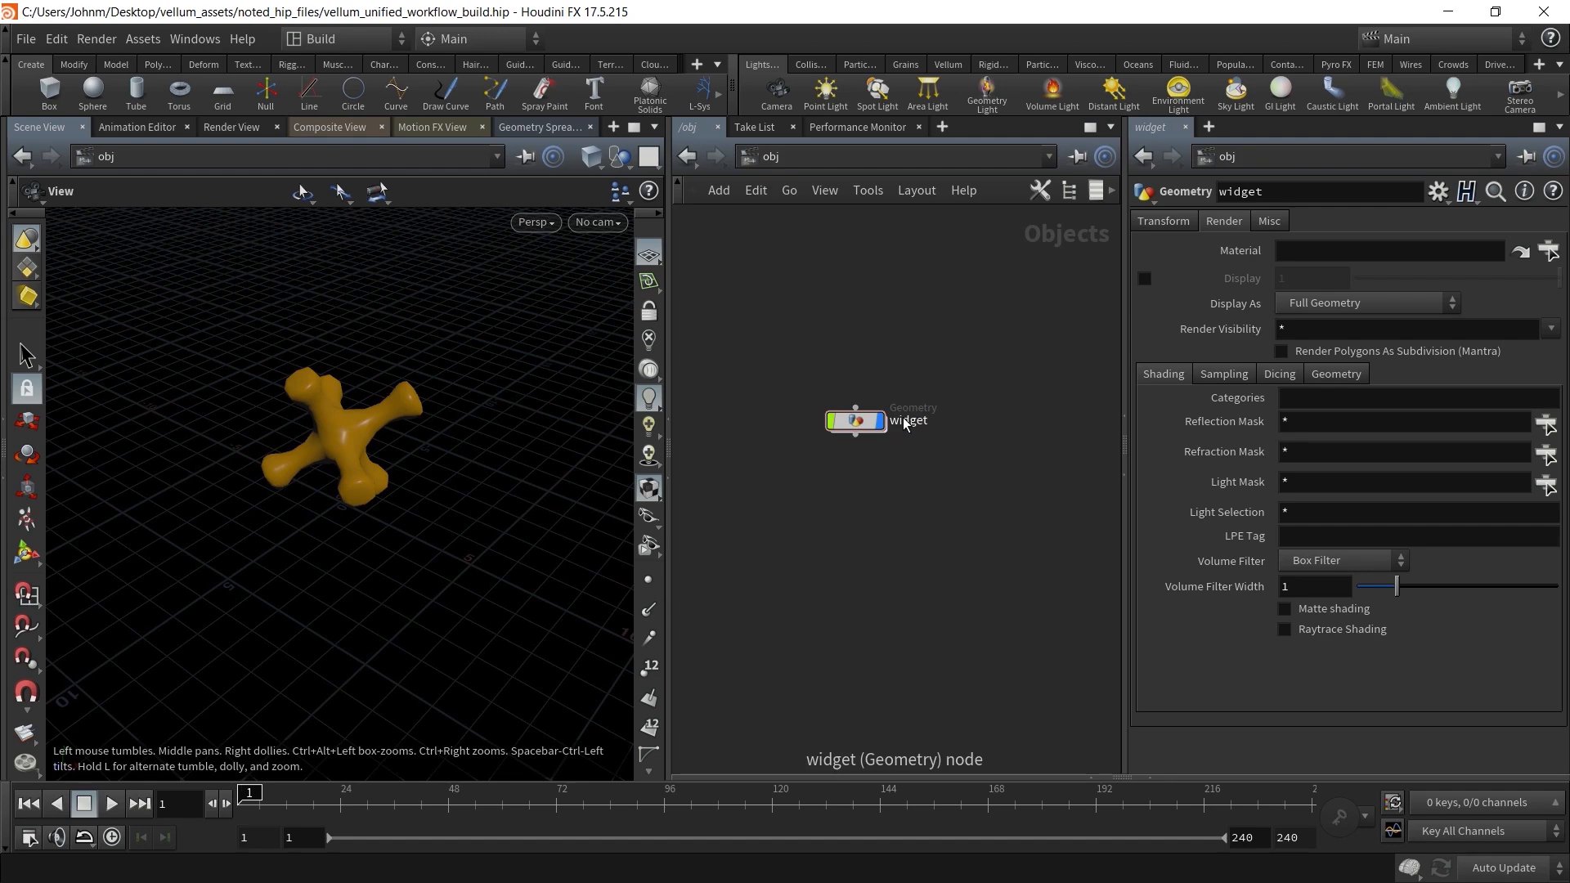
# Widen the scene view pane and frame the widget model and node with more space around them
pyautogui.moveTo(947, 396); pyautogui.dragTo(875, 463, button='middle')
pyautogui.scroll(2, 861, 466)
pyautogui.scroll(-4, 861, 466)
pyautogui.scroll(1, 861, 467)
pyautogui.moveTo(802, 420); pyautogui.dragTo(843, 461, button='middle')
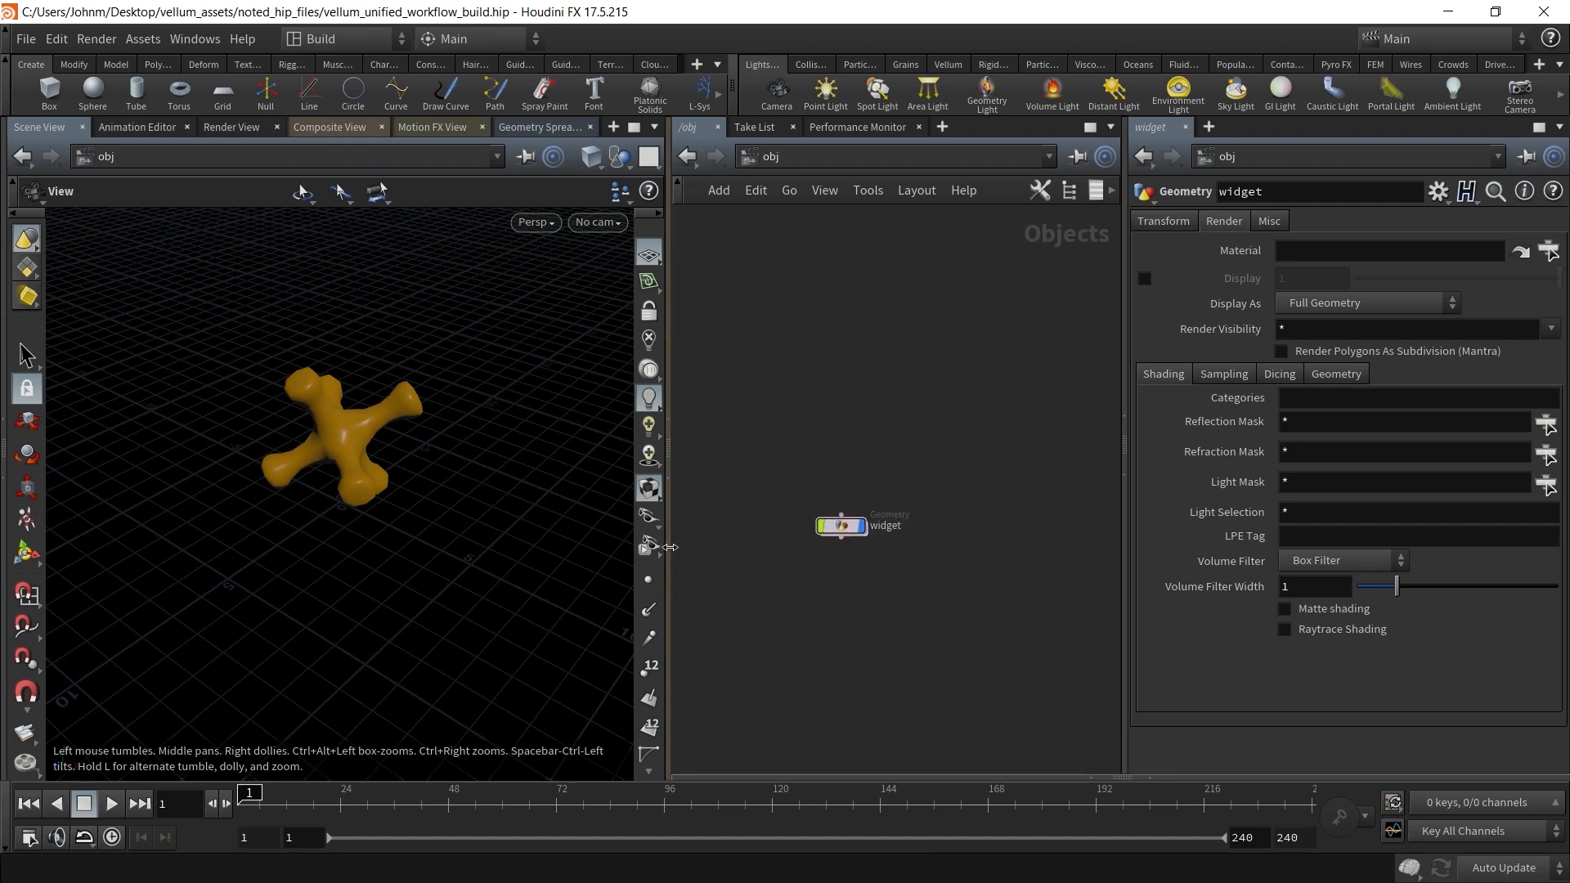
pyautogui.moveTo(668, 551); pyautogui.dragTo(717, 550)
pyautogui.moveTo(401, 527); pyautogui.dragTo(409, 446)
pyautogui.scroll(-3, 488, 520)
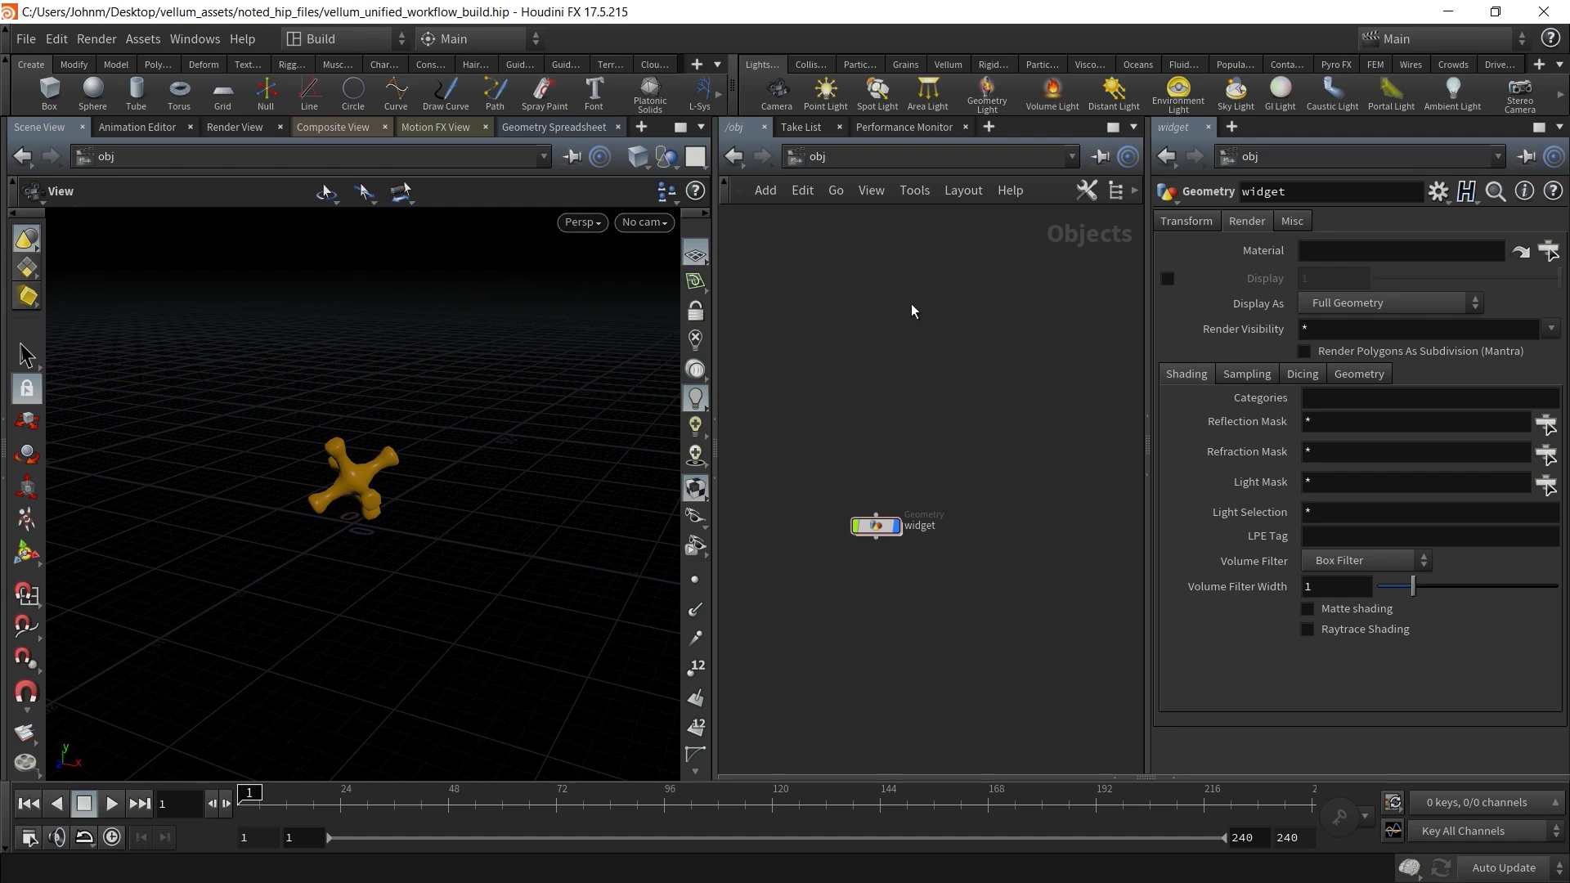
# Add a Ground Plane collision object beneath the widget
pyautogui.click(810, 65)
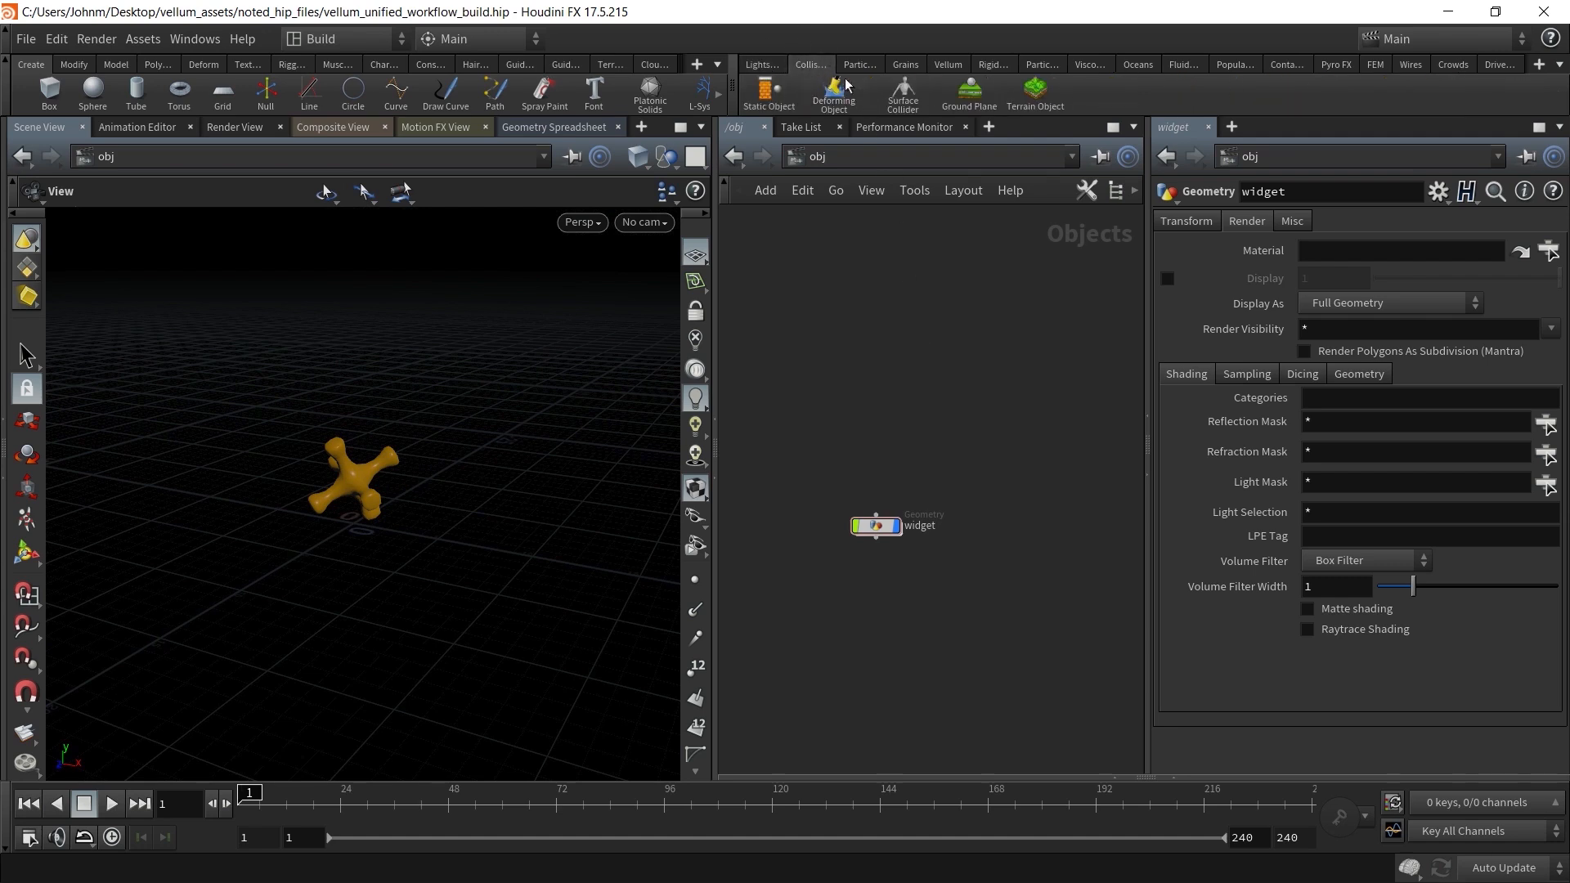
pyautogui.click(970, 98)
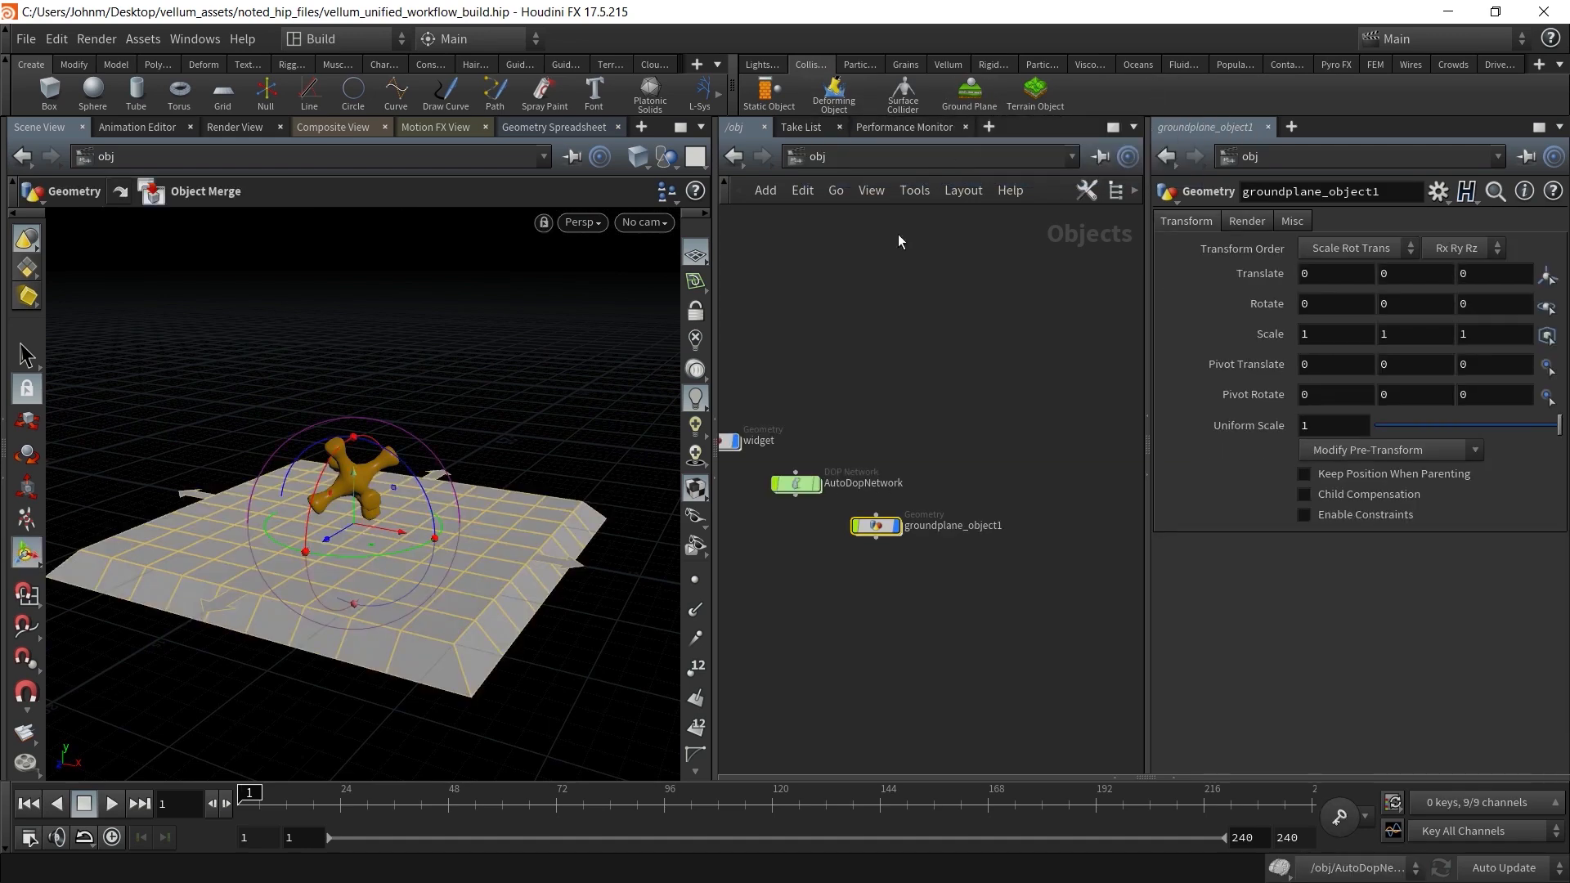
pyautogui.press('Escape')
pyautogui.moveTo(360, 532); pyautogui.dragTo(326, 565)
pyautogui.moveTo(326, 564); pyautogui.dragTo(437, 557, button='right')
pyautogui.moveTo(437, 557); pyautogui.dragTo(449, 536)
pyautogui.moveTo(510, 523); pyautogui.dragTo(469, 483, button='middle')
pyautogui.moveTo(457, 496)
pyautogui.mouseDown()
pyautogui.moveTo(452, 481)
pyautogui.moveTo(430, 496)
pyautogui.mouseUp()
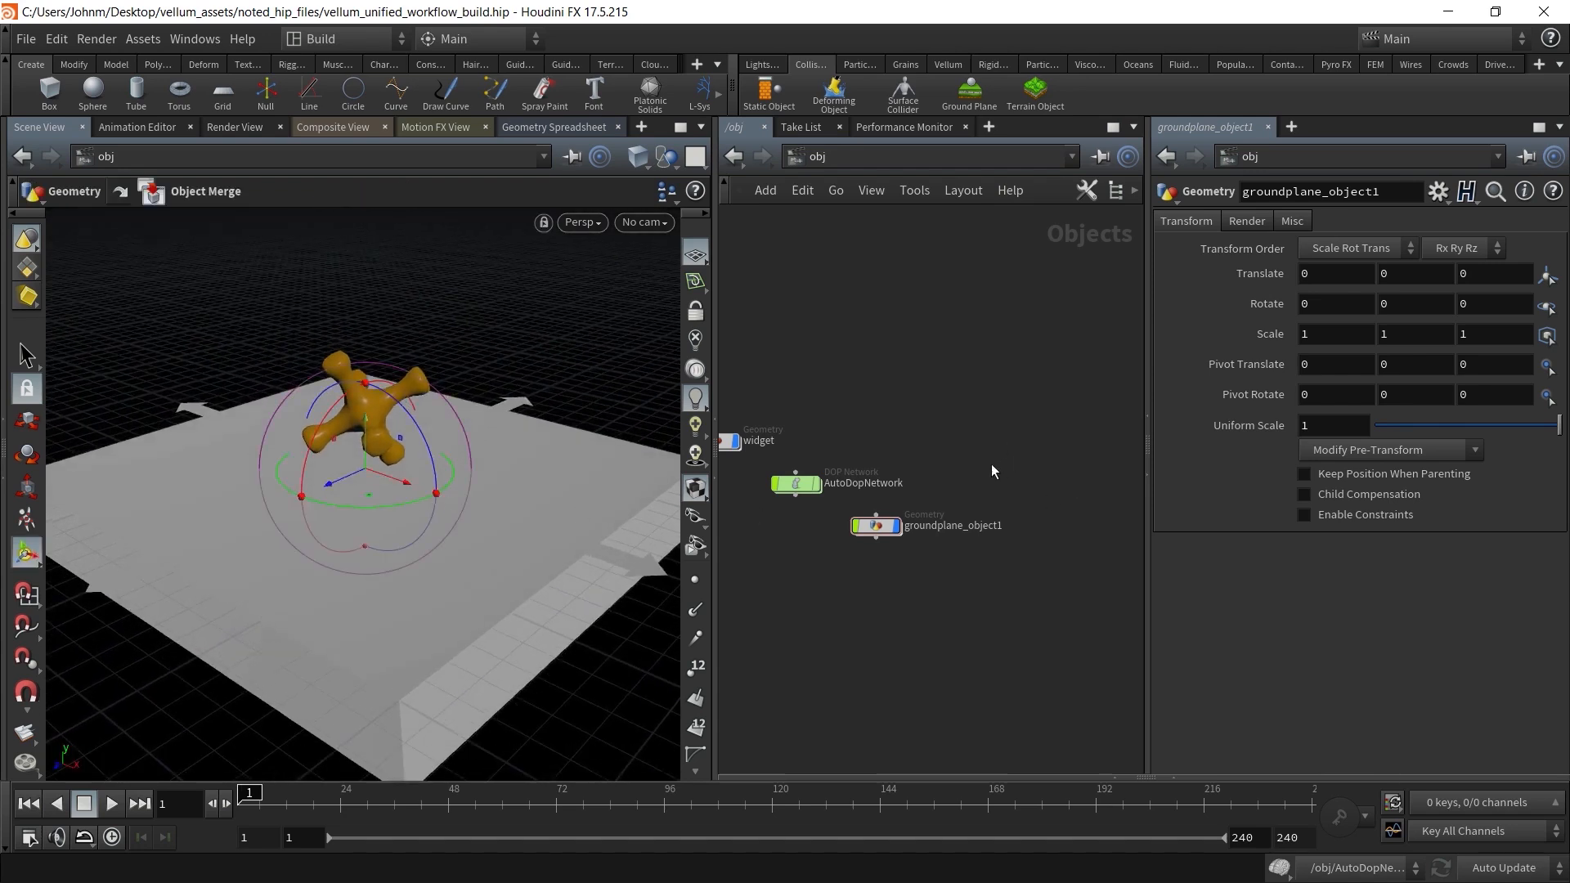
# Line up the object nodes in one column, with AutoDopNetwork above the widget and groundplane_object1 below it
pyautogui.moveTo(962, 462); pyautogui.dragTo(1049, 459, button='middle')
pyautogui.moveTo(884, 482); pyautogui.dragTo(806, 389)
pyautogui.moveTo(966, 525); pyautogui.dragTo(808, 497)
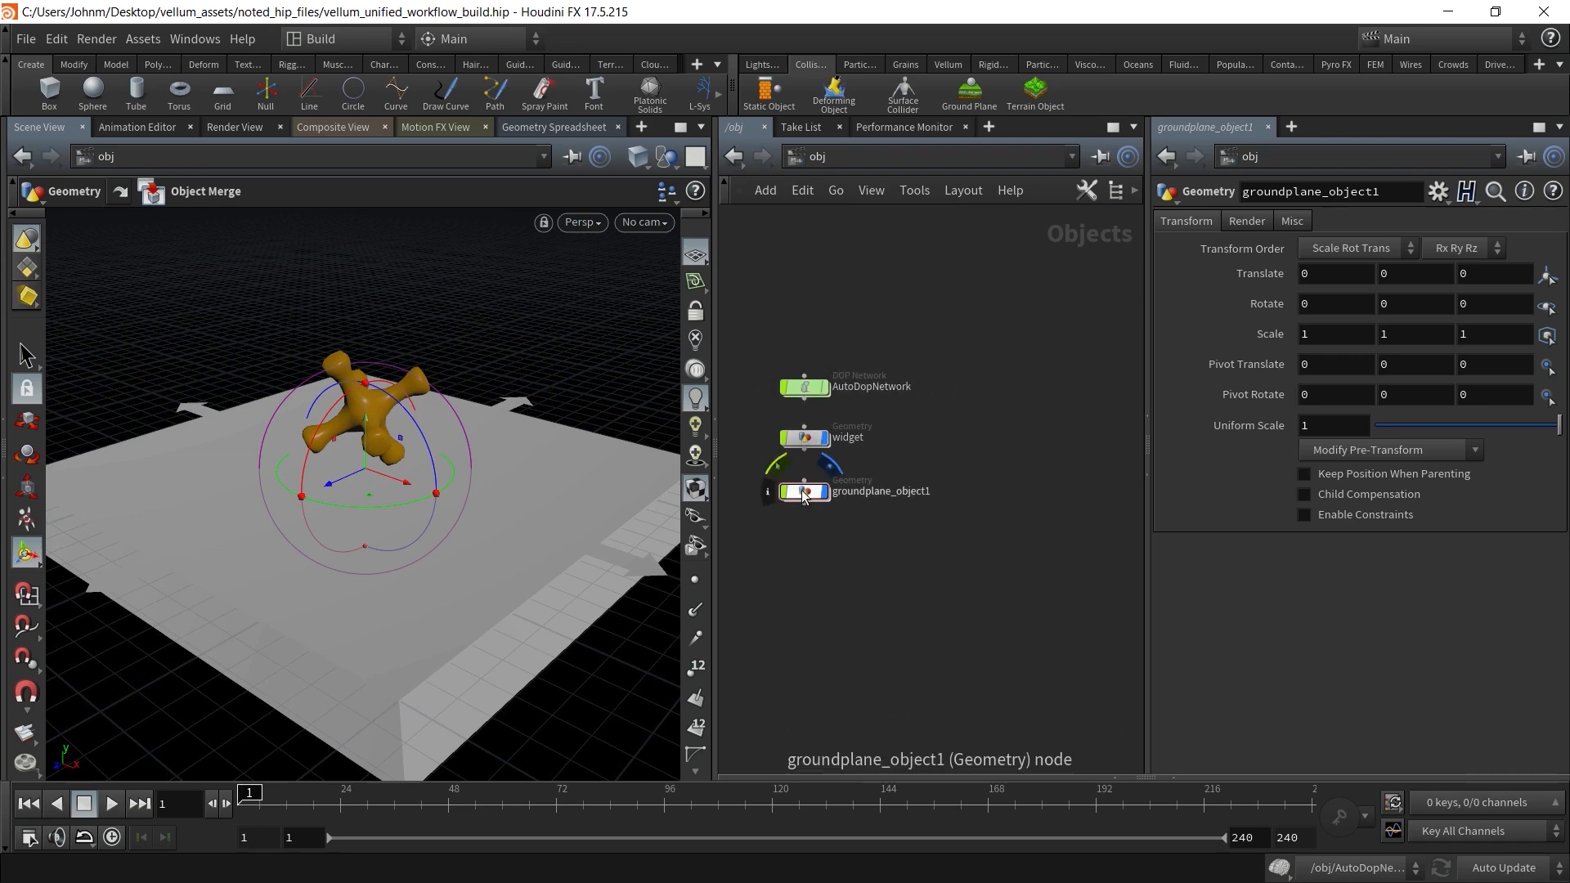
# Inside groundplane_object1, add a Color node and connect it below the import_groundplane node
pyautogui.doubleClick(805, 493)
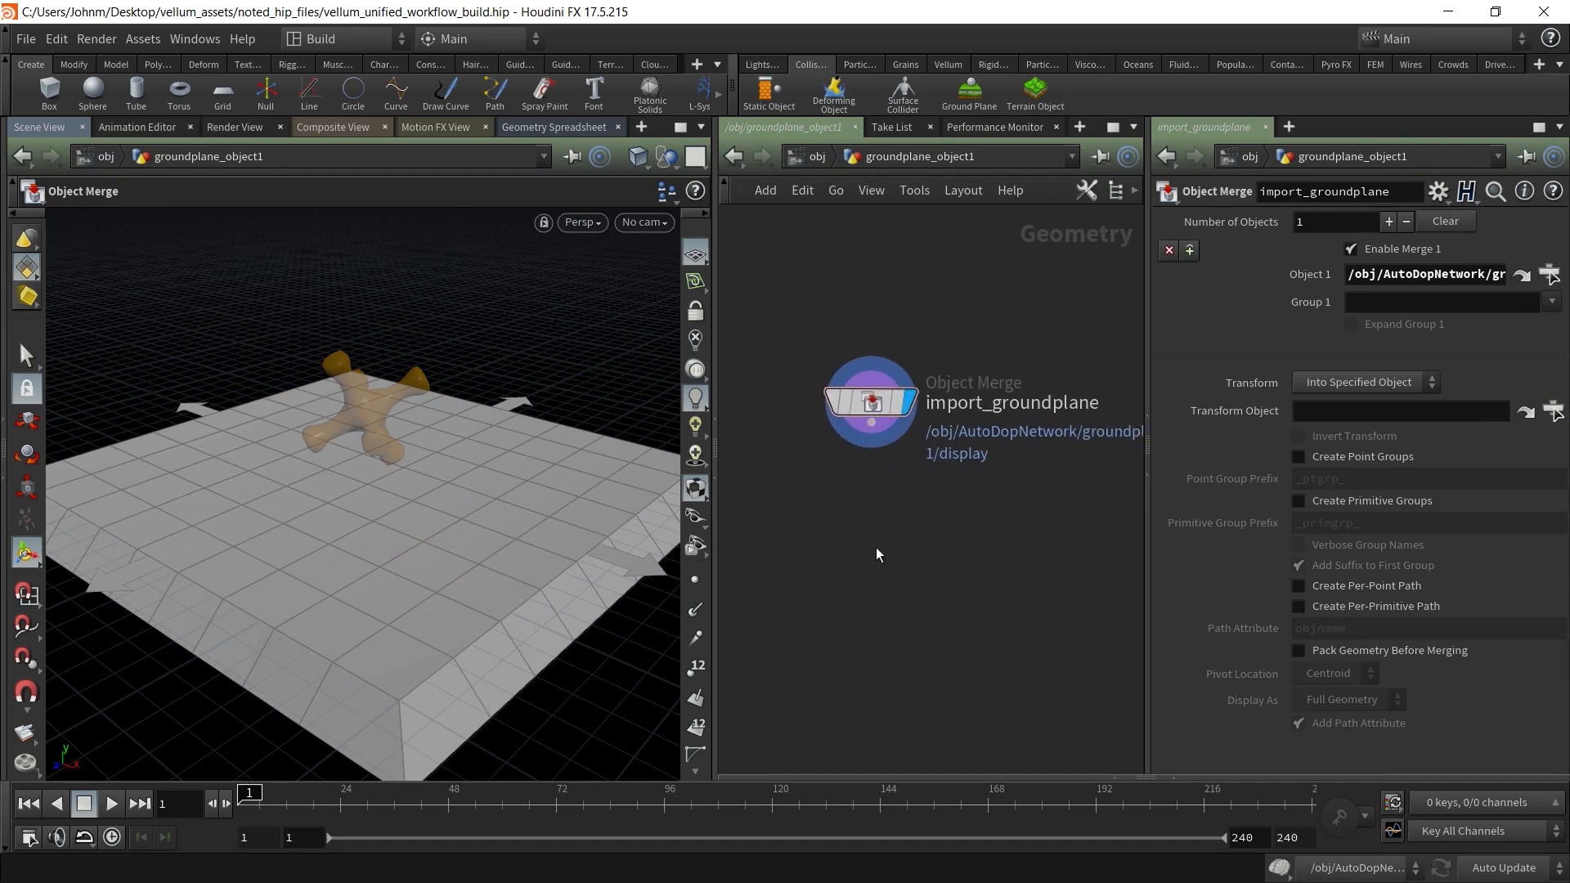
pyautogui.press('Tab')
pyautogui.write('color')
pyautogui.press('Return')
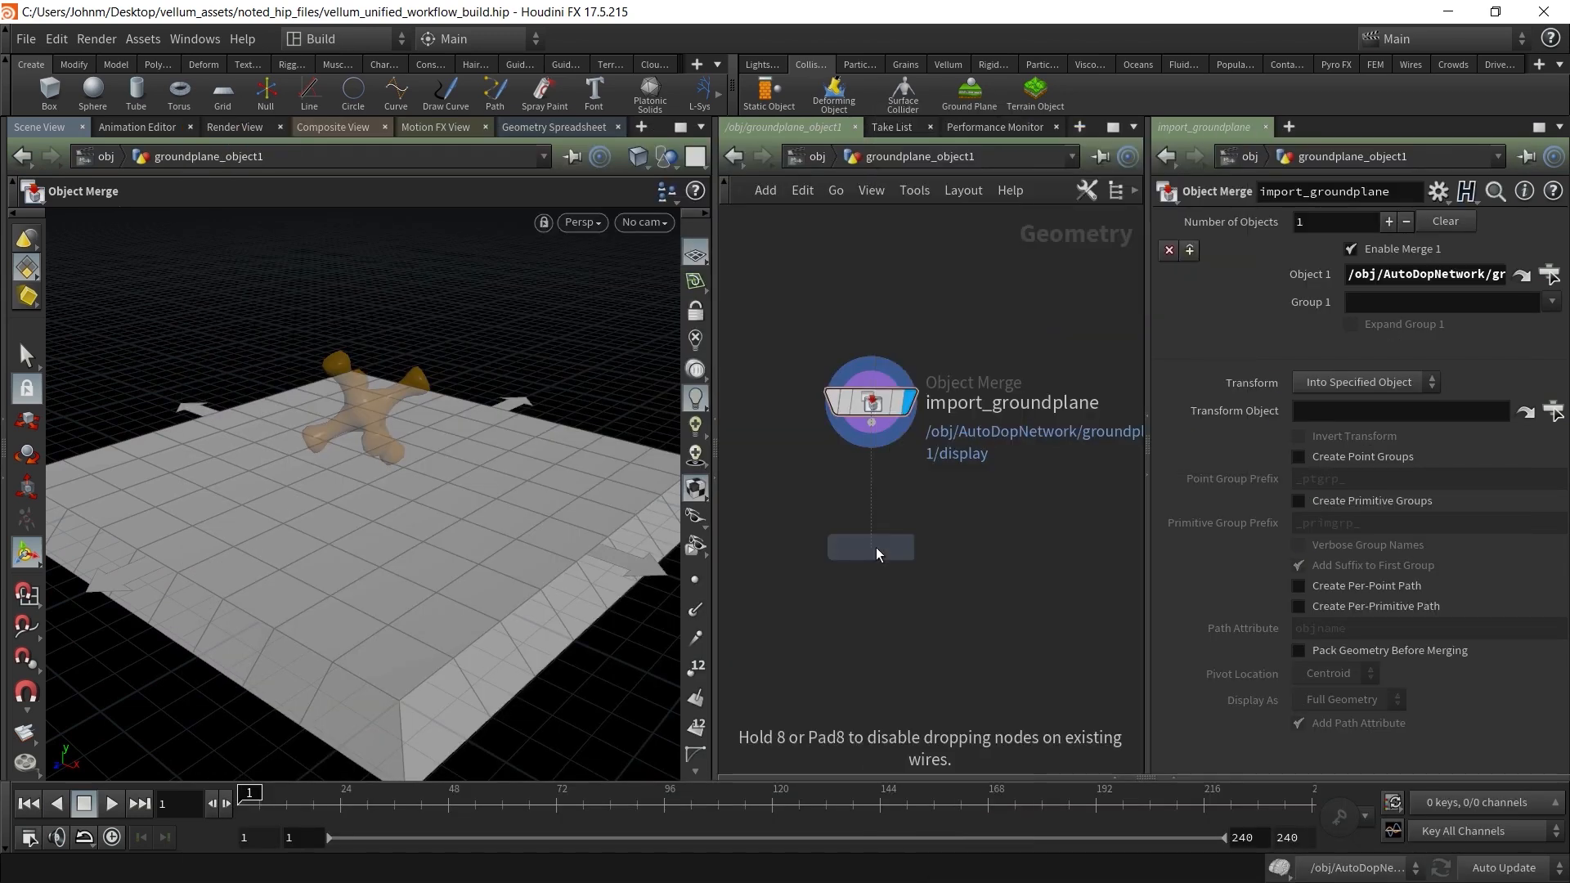
pyautogui.click(876, 547)
pyautogui.moveTo(871, 526); pyautogui.dragTo(871, 422)
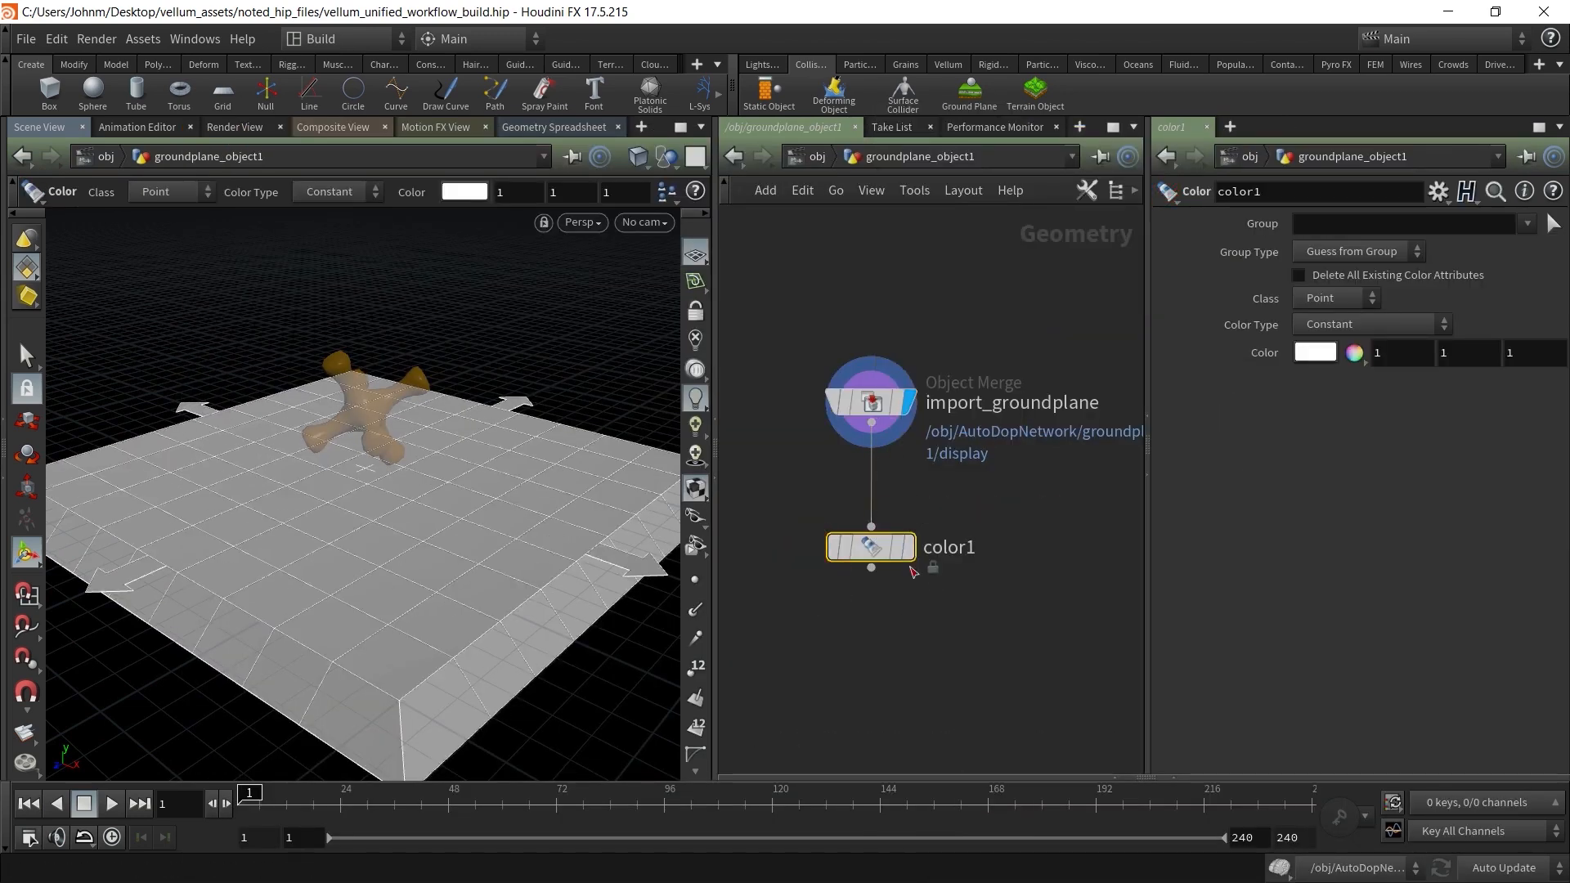
# Display the Color node's output and set its color to the dark blue swatch (0, 0.25, 0.5)
pyautogui.click(906, 546)
pyautogui.click(1312, 354)
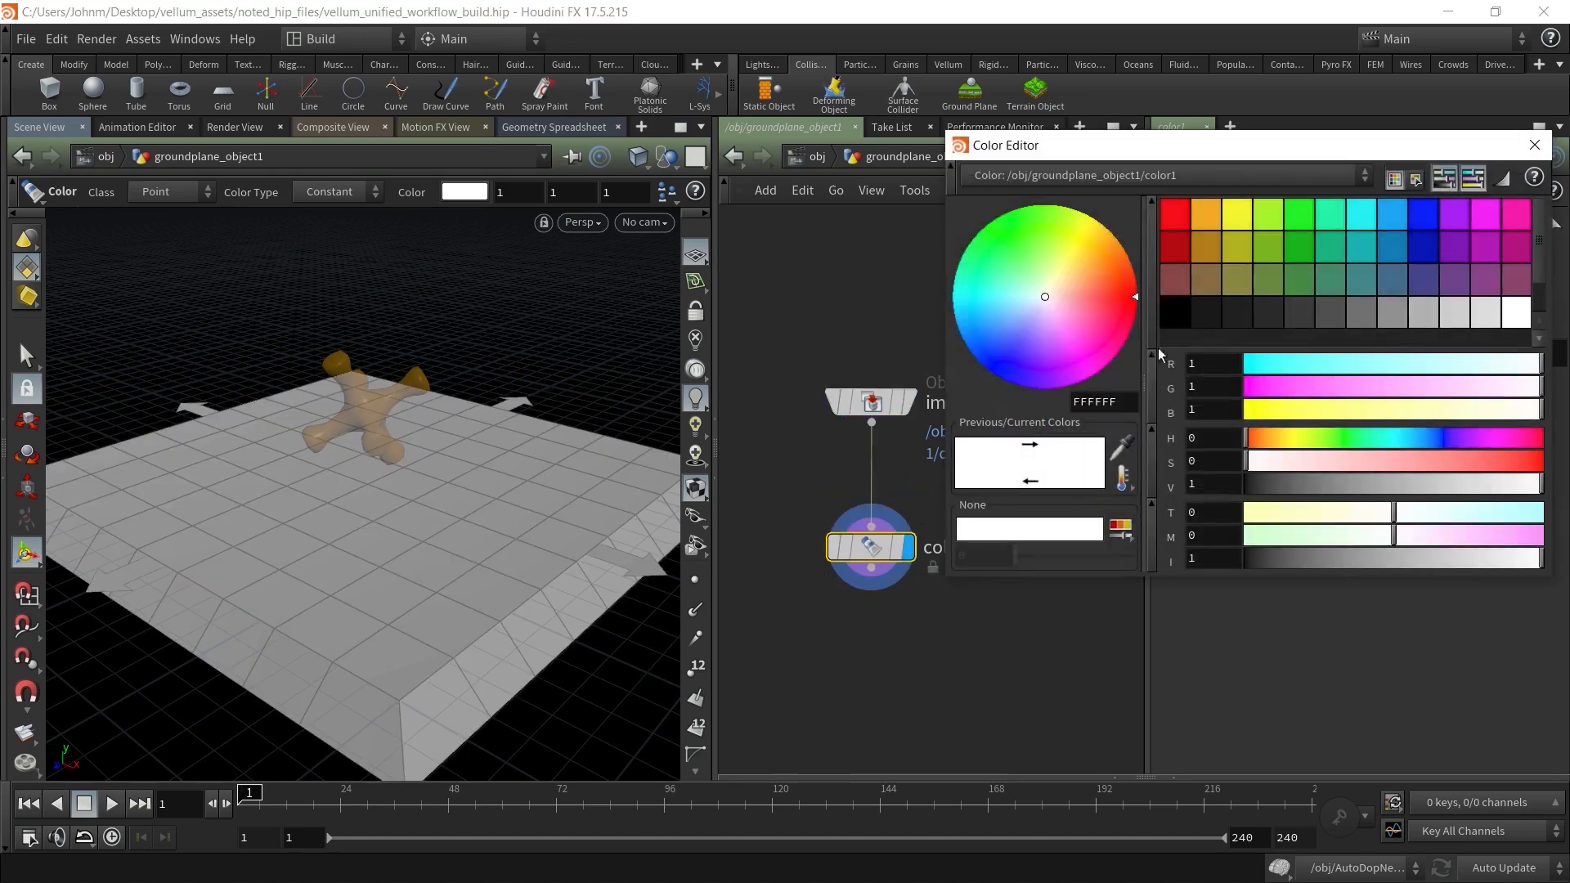
pyautogui.click(1389, 246)
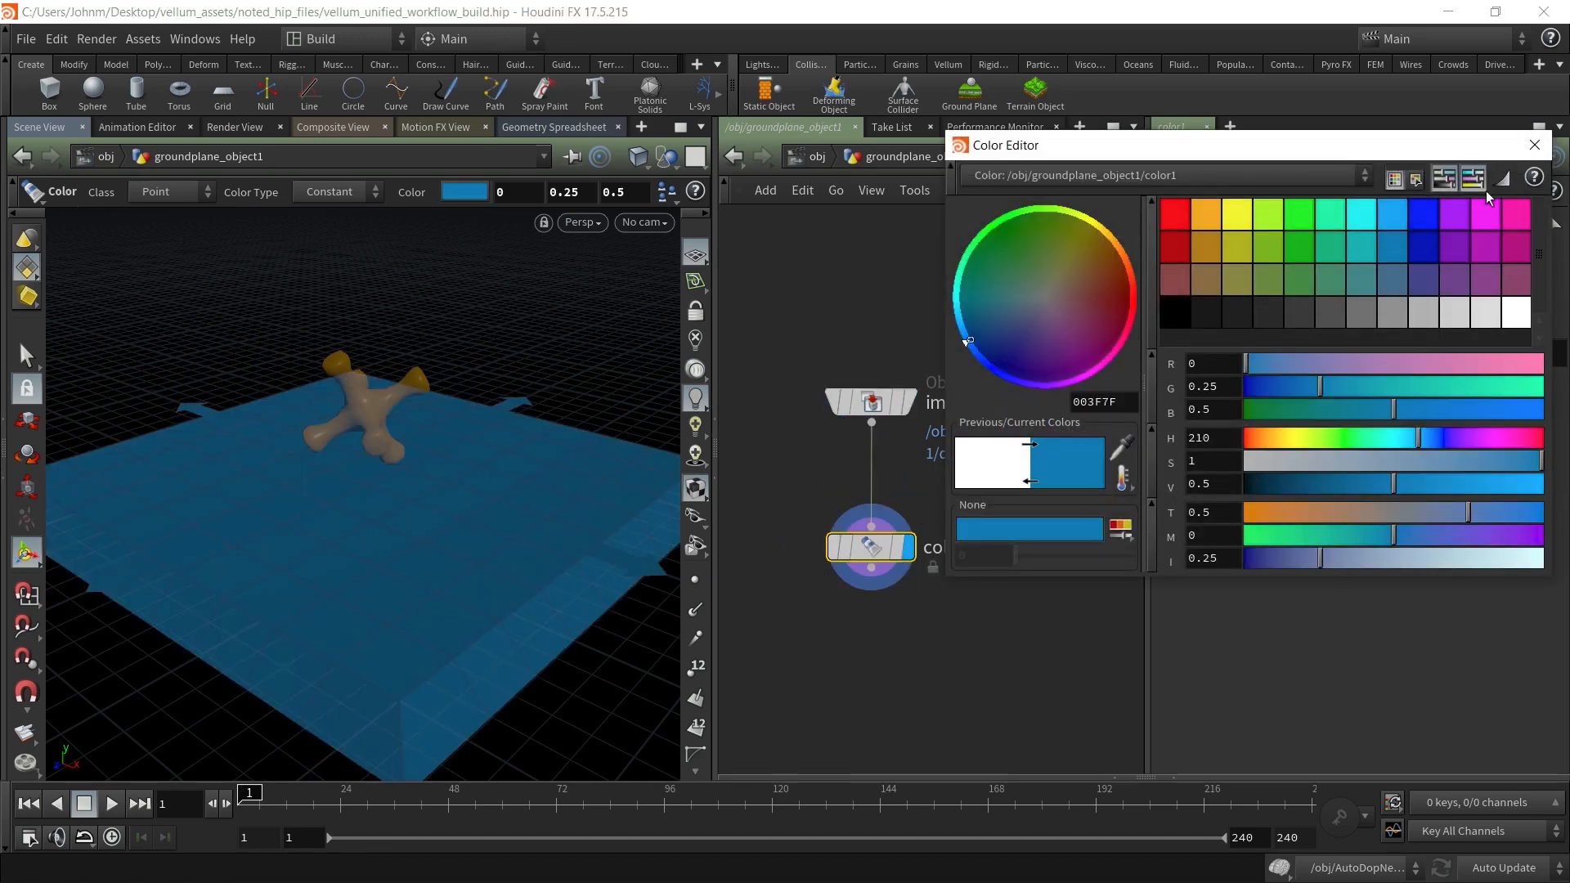
pyautogui.click(1534, 145)
# Return to the object level and create a Grid object beside the existing nodes, going into its geometry network
pyautogui.click(818, 157)
pyautogui.moveTo(458, 531); pyautogui.dragTo(282, 561)
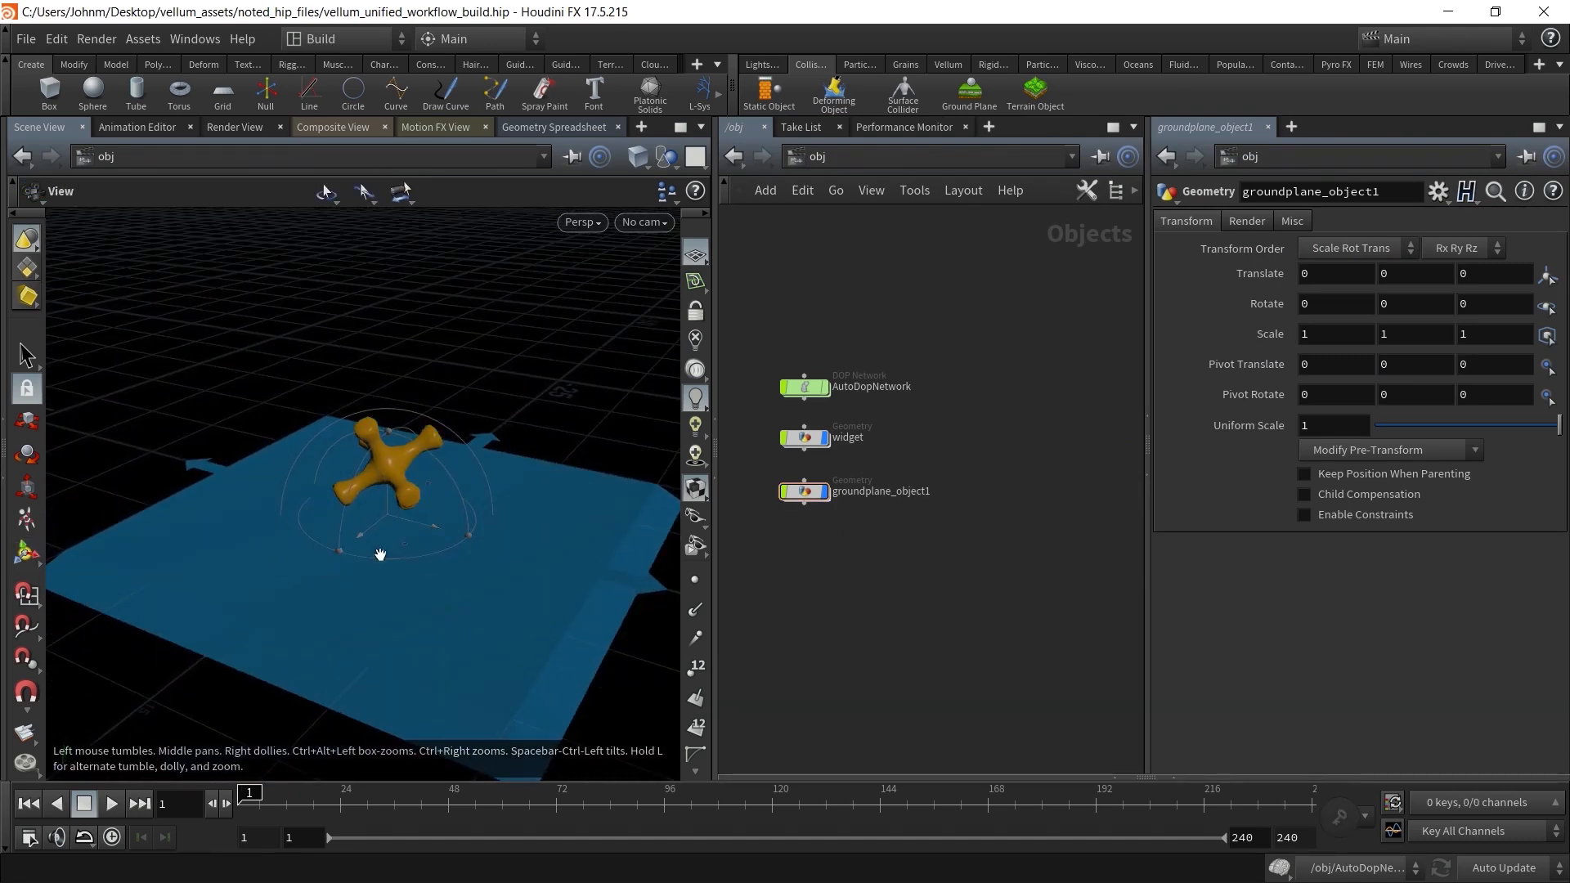
pyautogui.press('Return')
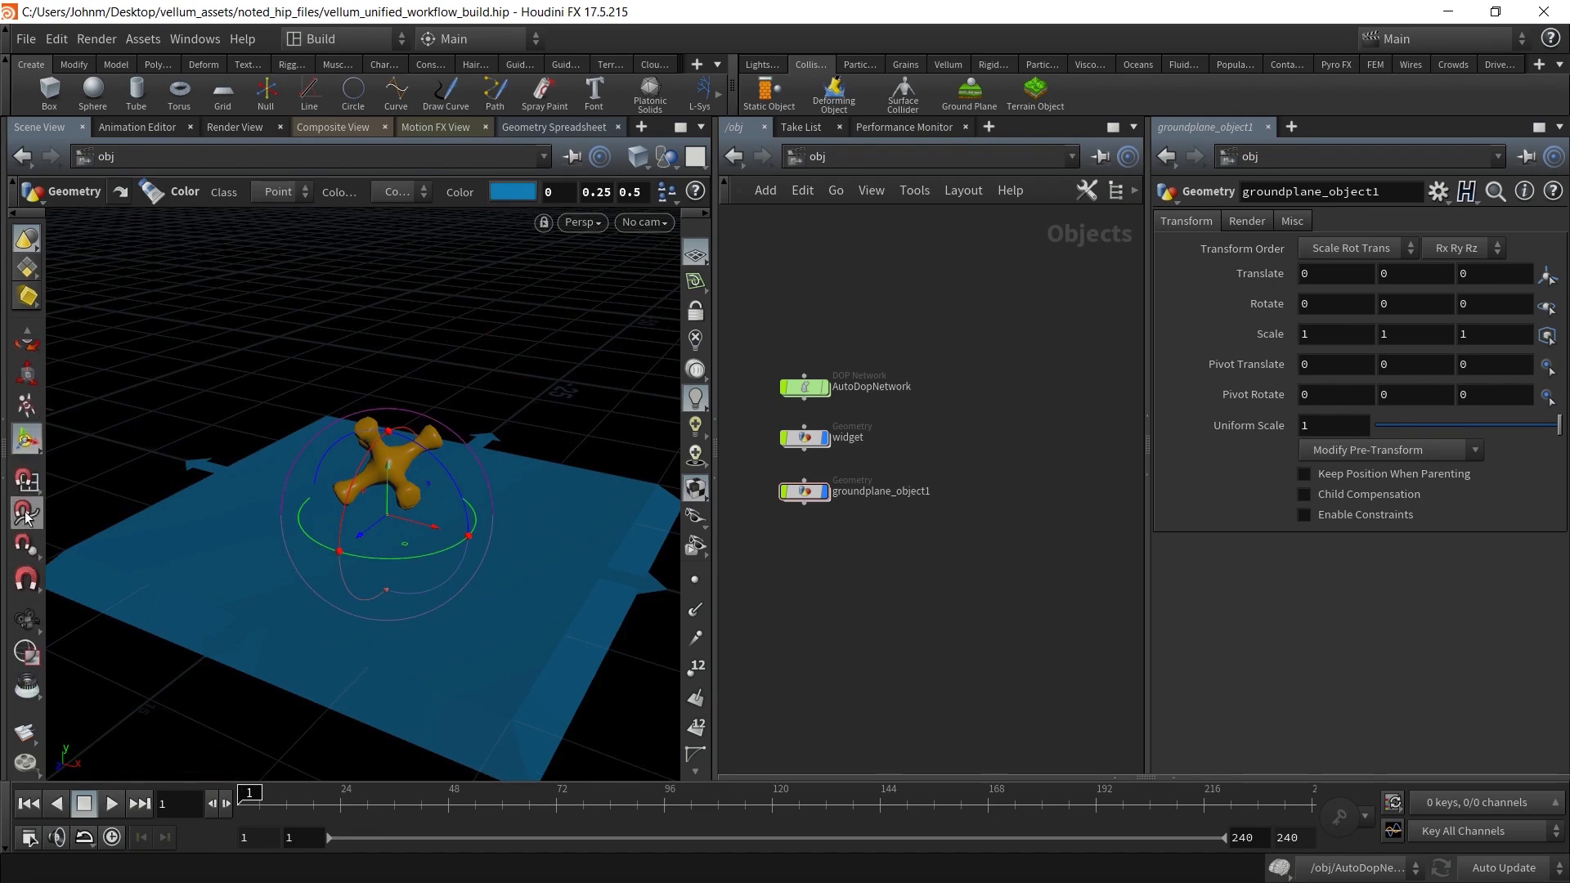
pyautogui.click(27, 620)
pyautogui.moveTo(999, 442); pyautogui.dragTo(995, 482, button='middle')
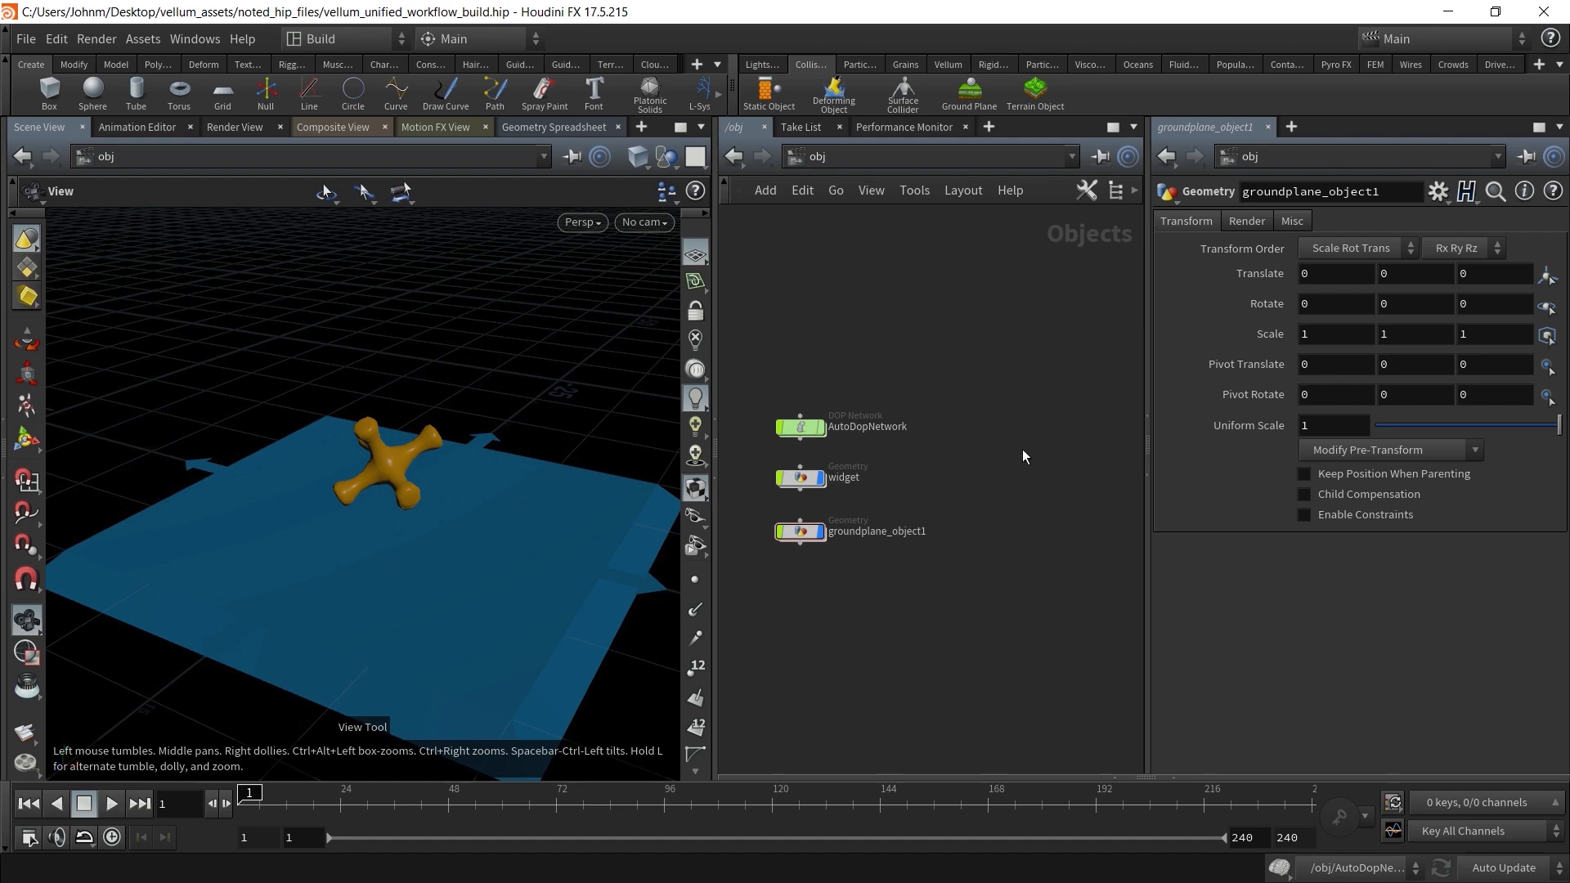
pyautogui.press('Tab')
pyautogui.write('grid')
pyautogui.press('Return')
pyautogui.click(1005, 429)
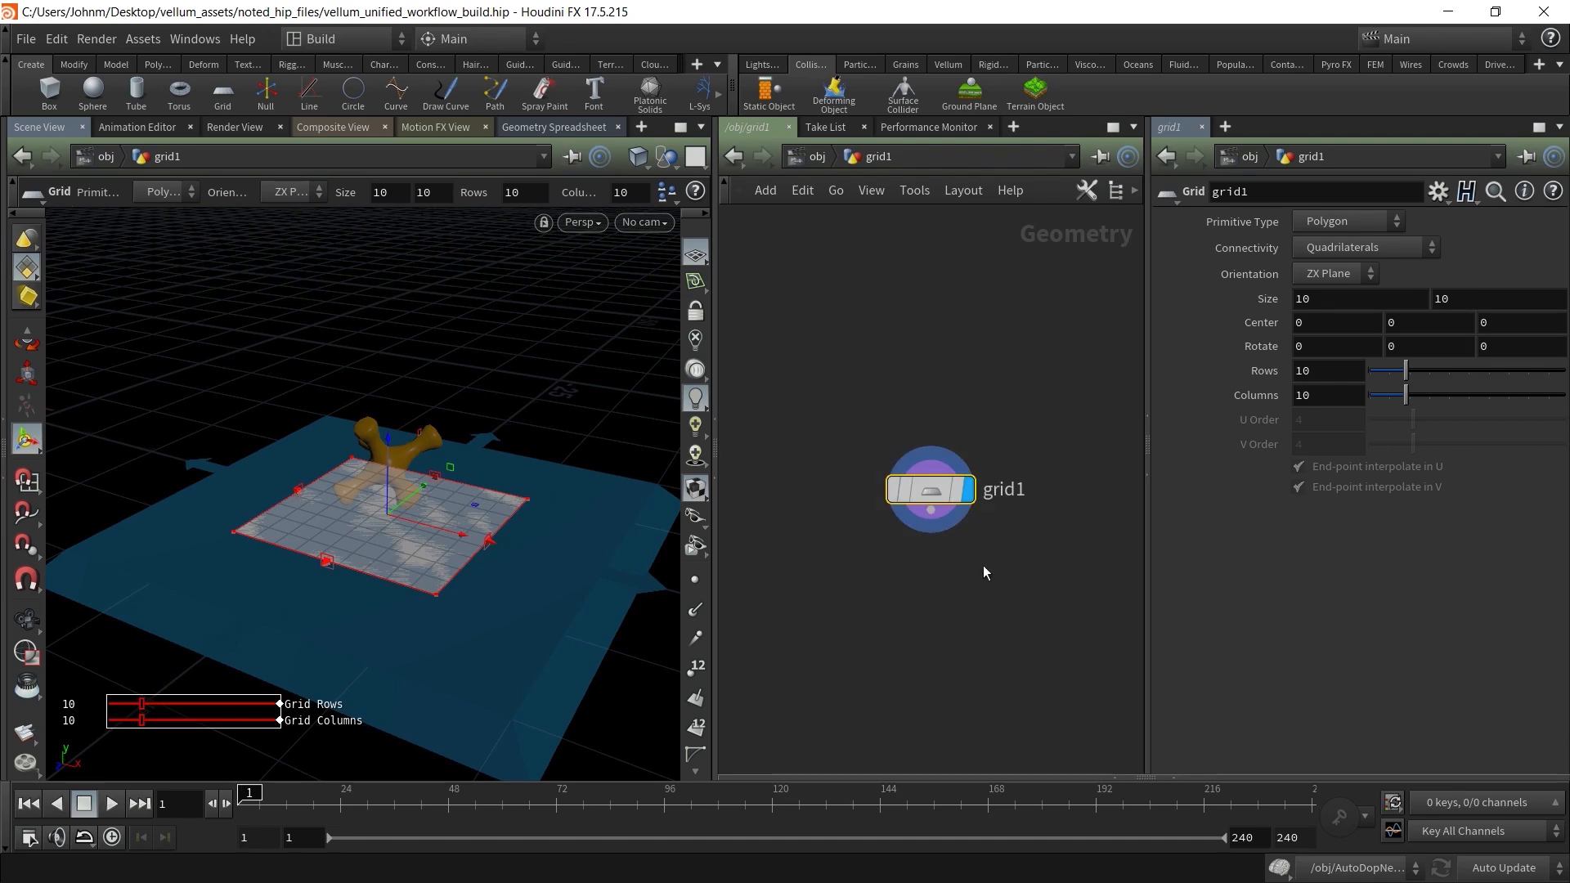
# Raise the grid above the widget to a center height of about 6.3
pyautogui.moveTo(397, 454); pyautogui.dragTo(400, 293)
pyautogui.press('Escape')
pyautogui.moveTo(382, 508); pyautogui.dragTo(410, 466)
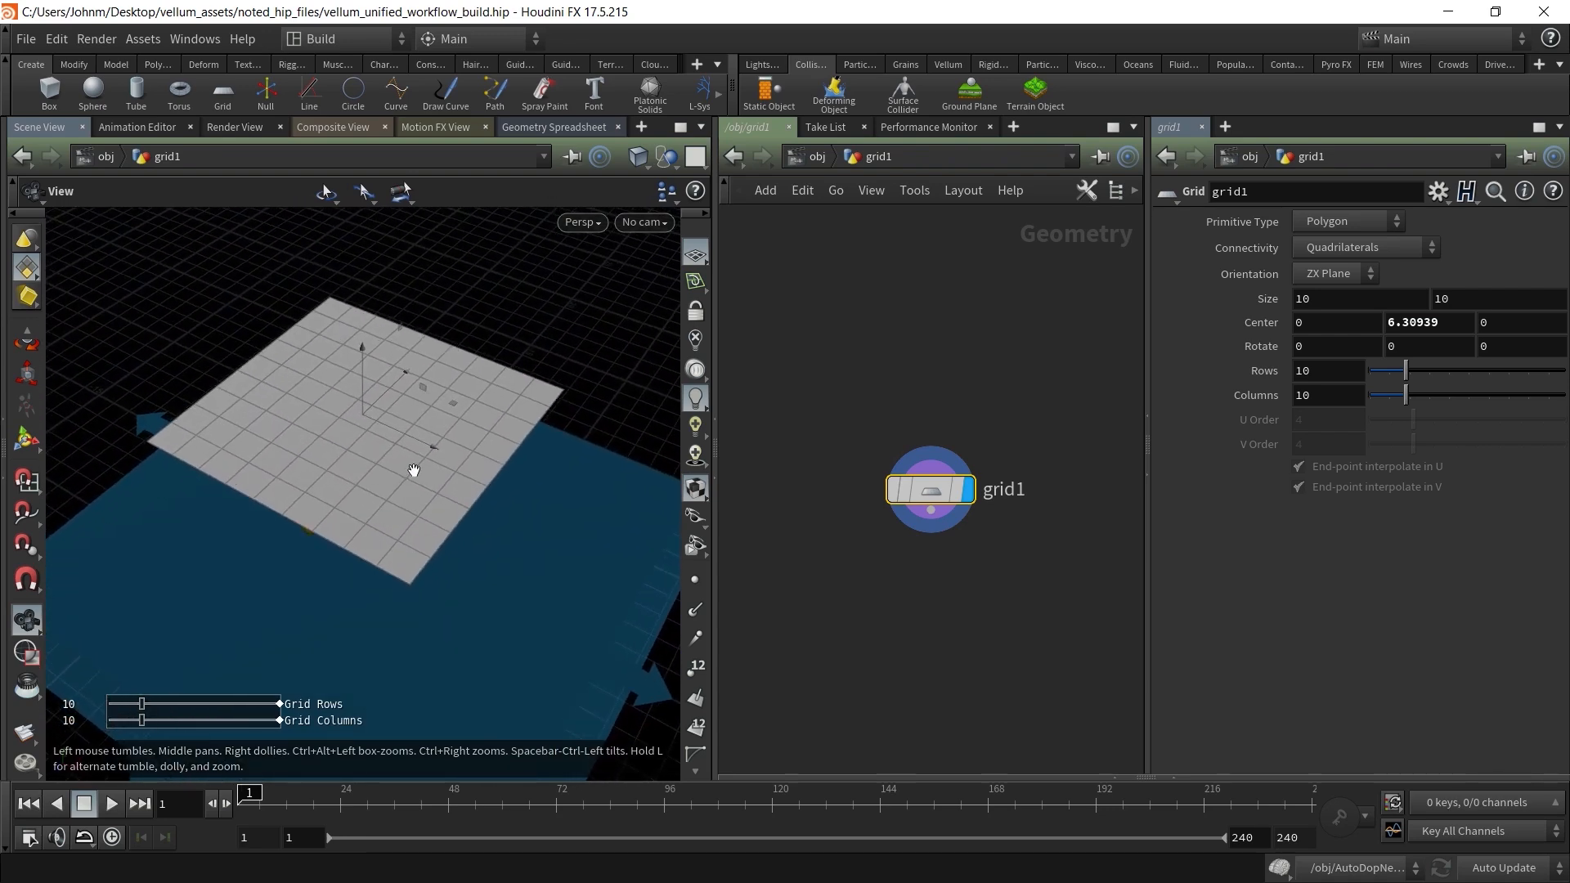
pyautogui.press('Return')
pyautogui.moveTo(935, 492); pyautogui.dragTo(906, 431)
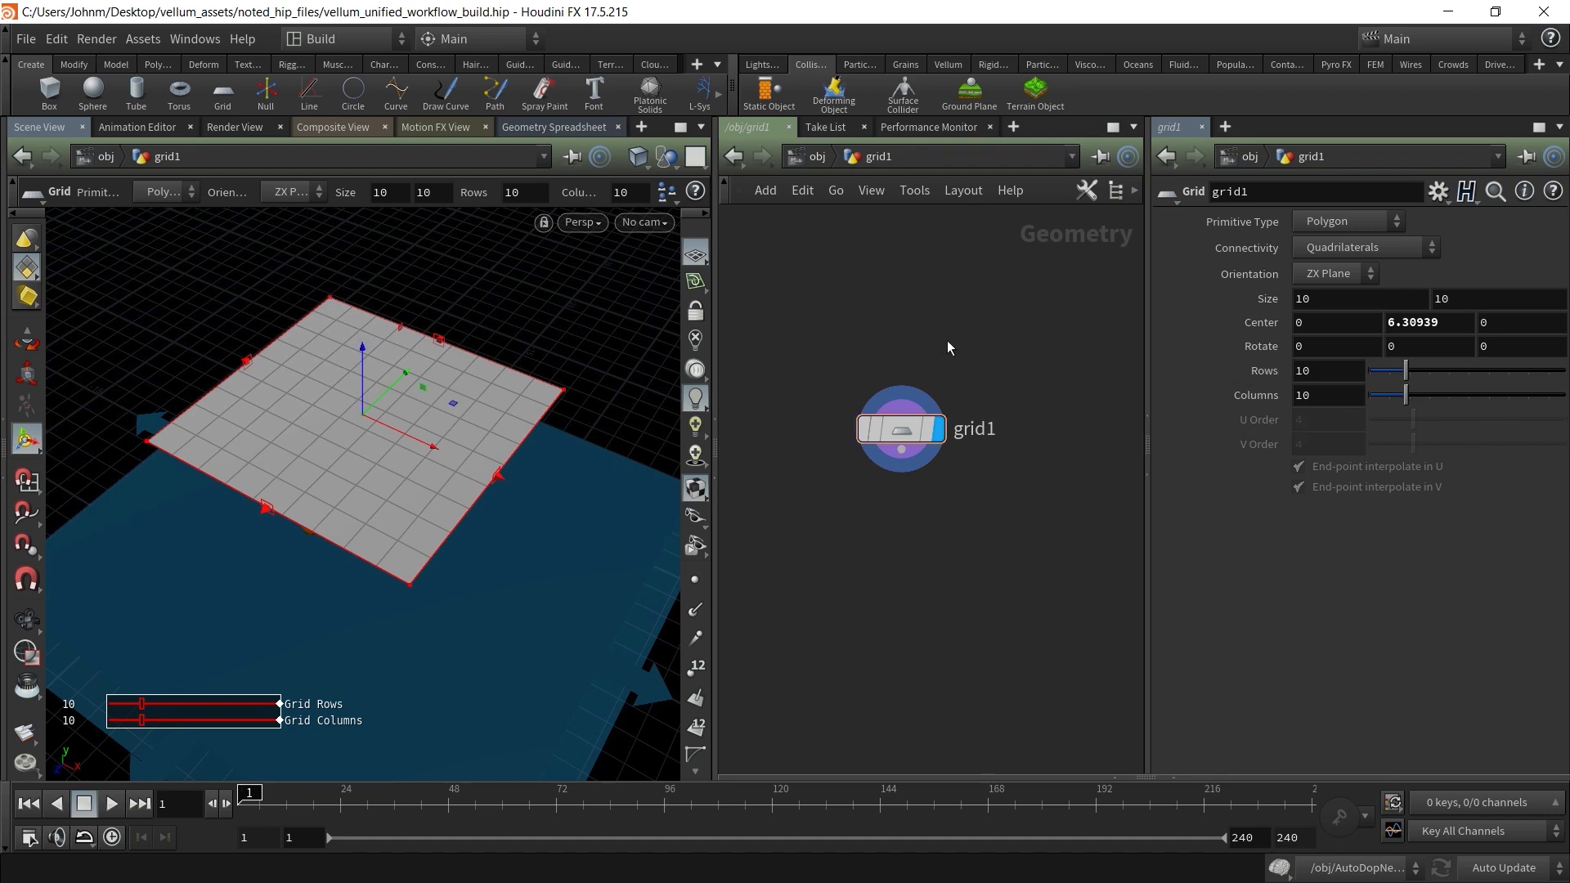
# Set the grid's rows and columns to 50 each
pyautogui.click(1339, 369)
pyautogui.write('50')
pyautogui.press('Tab')
pyautogui.write('50')
pyautogui.press('Tab')
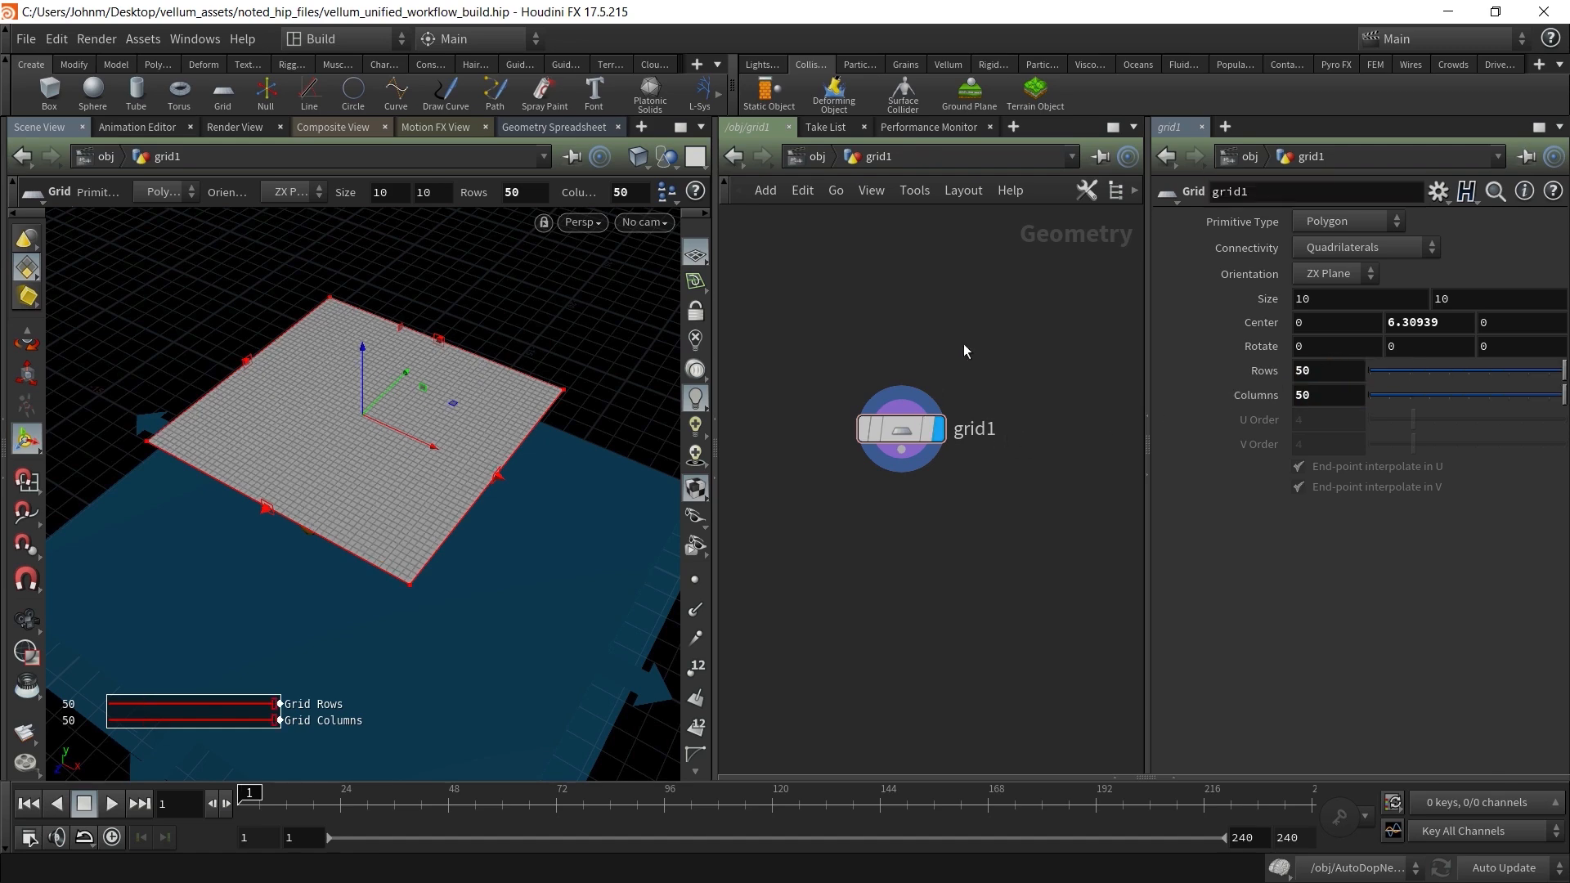
pyautogui.moveTo(904, 429); pyautogui.dragTo(904, 411)
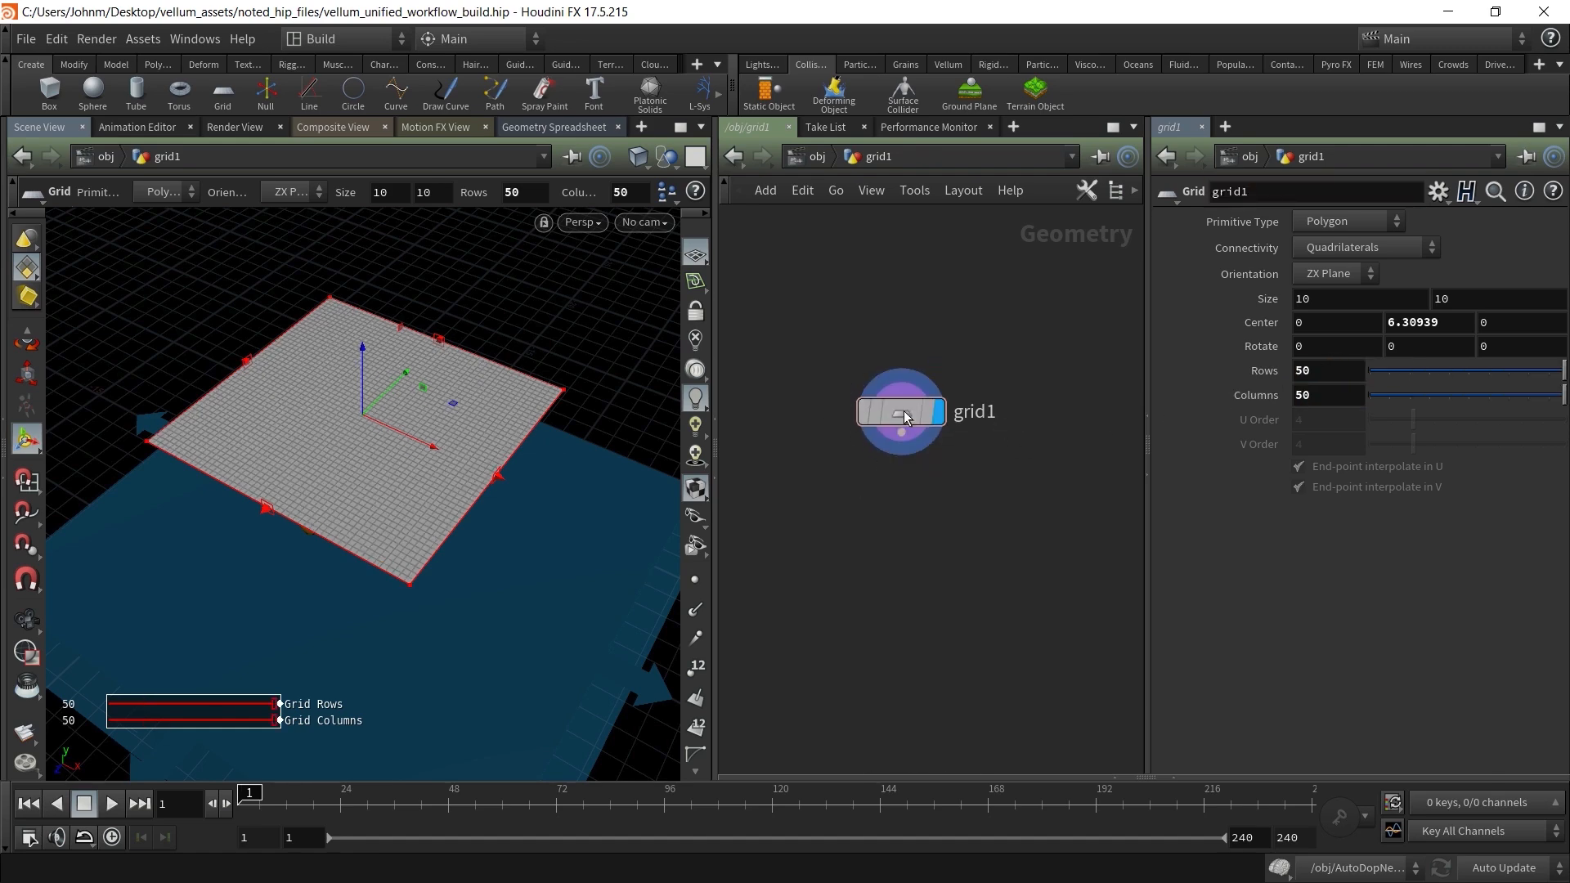
# Return to the object level and turn the grid object into Vellum Cloth
pyautogui.click(817, 157)
pyautogui.keyDown('alt'); pyautogui.moveTo(453, 619); pyautogui.dragTo(413, 533); pyautogui.keyUp('alt')
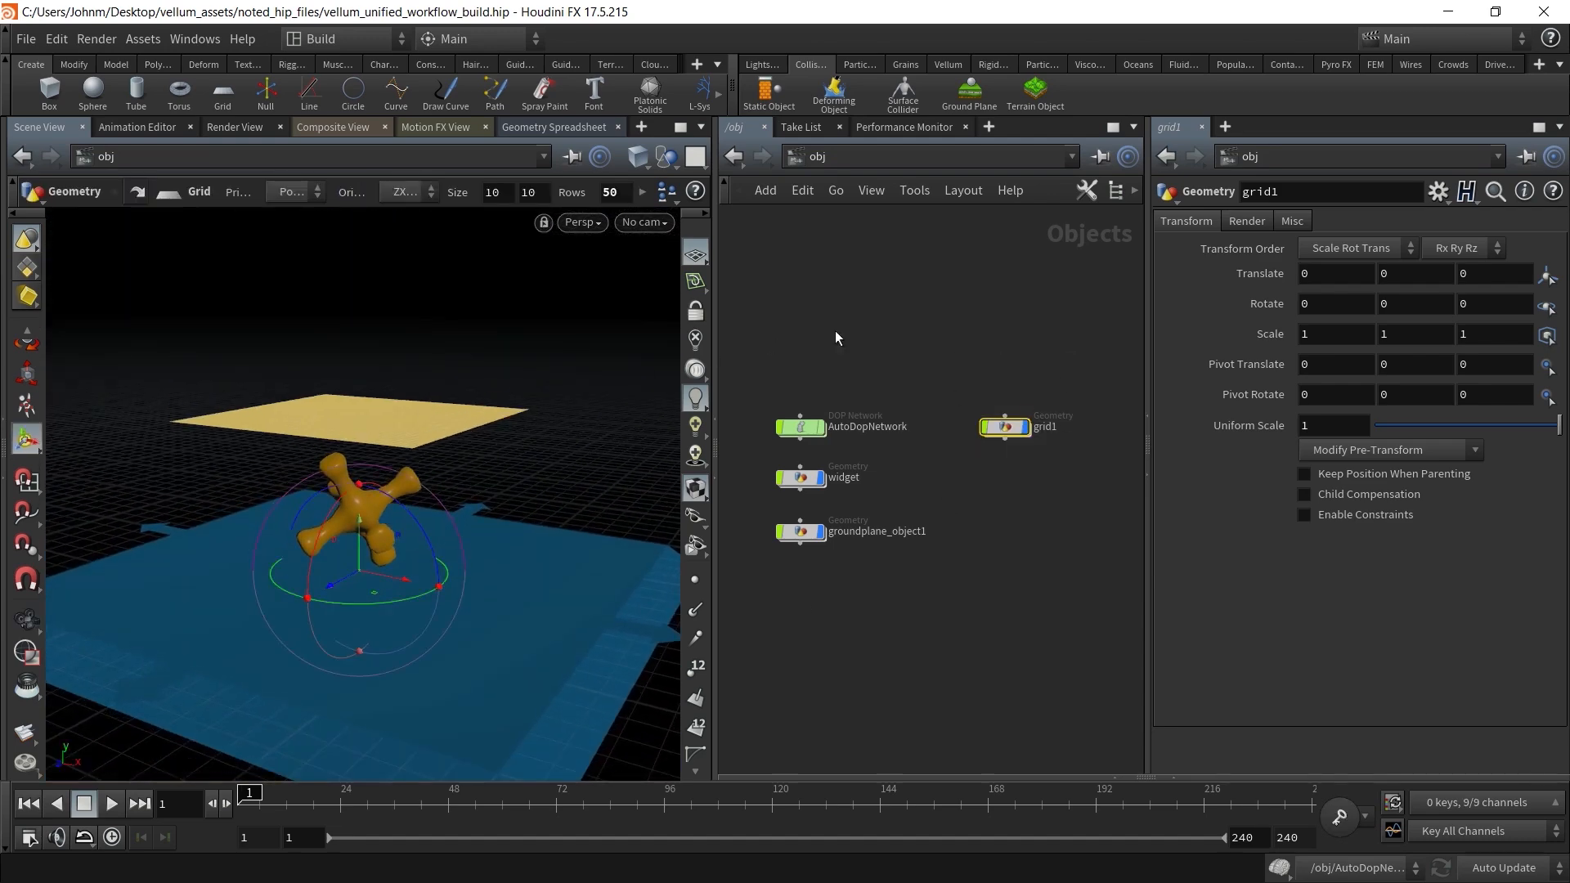
pyautogui.click(771, 344)
pyautogui.click(950, 64)
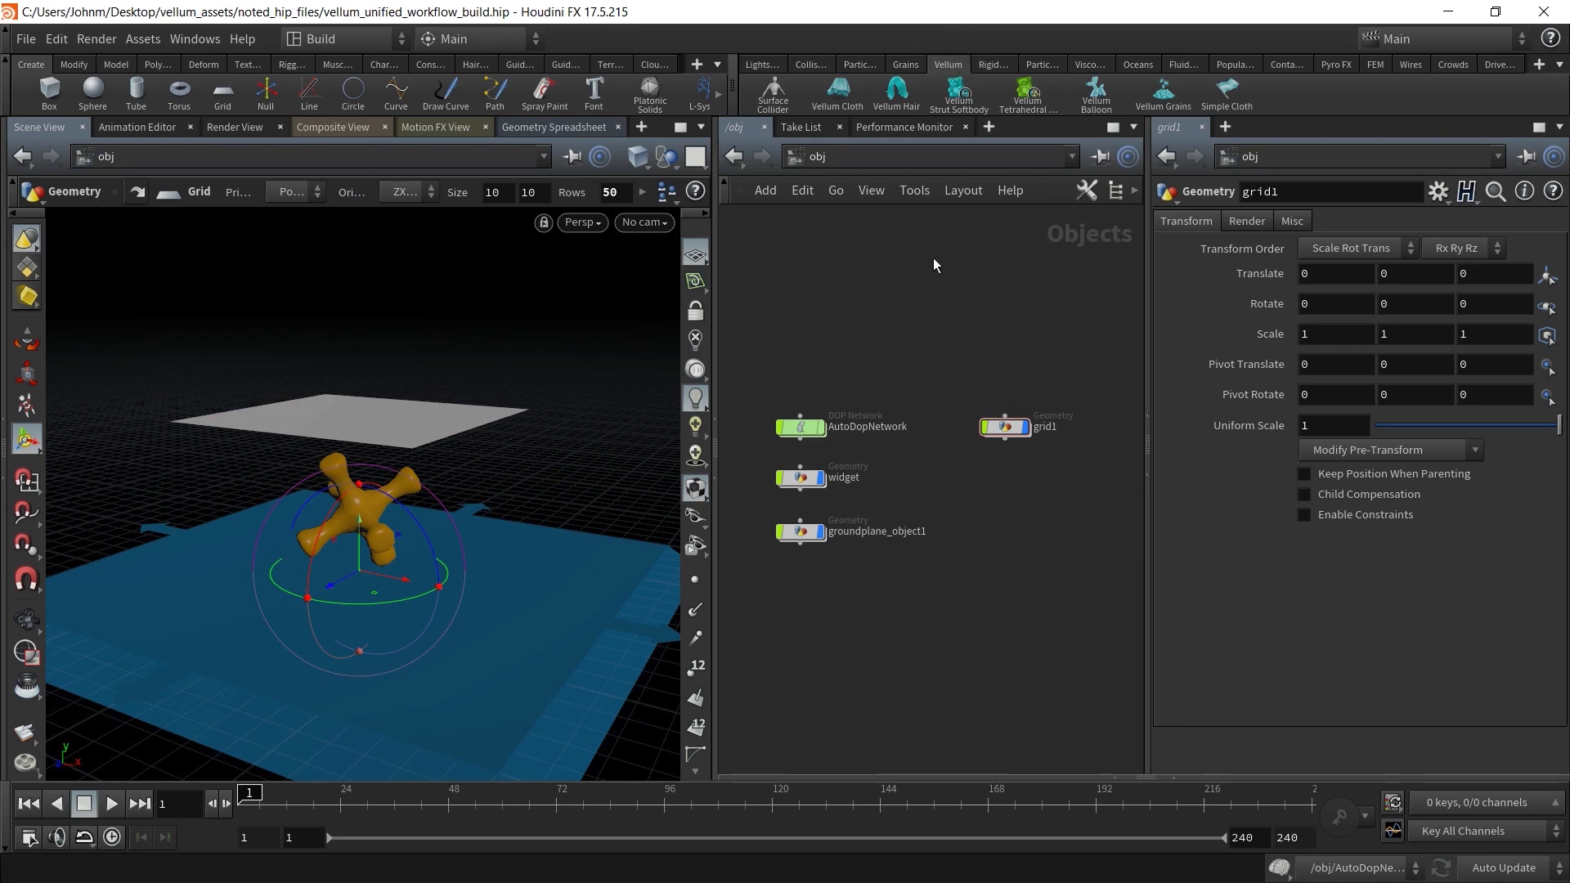
pyautogui.click(1005, 427)
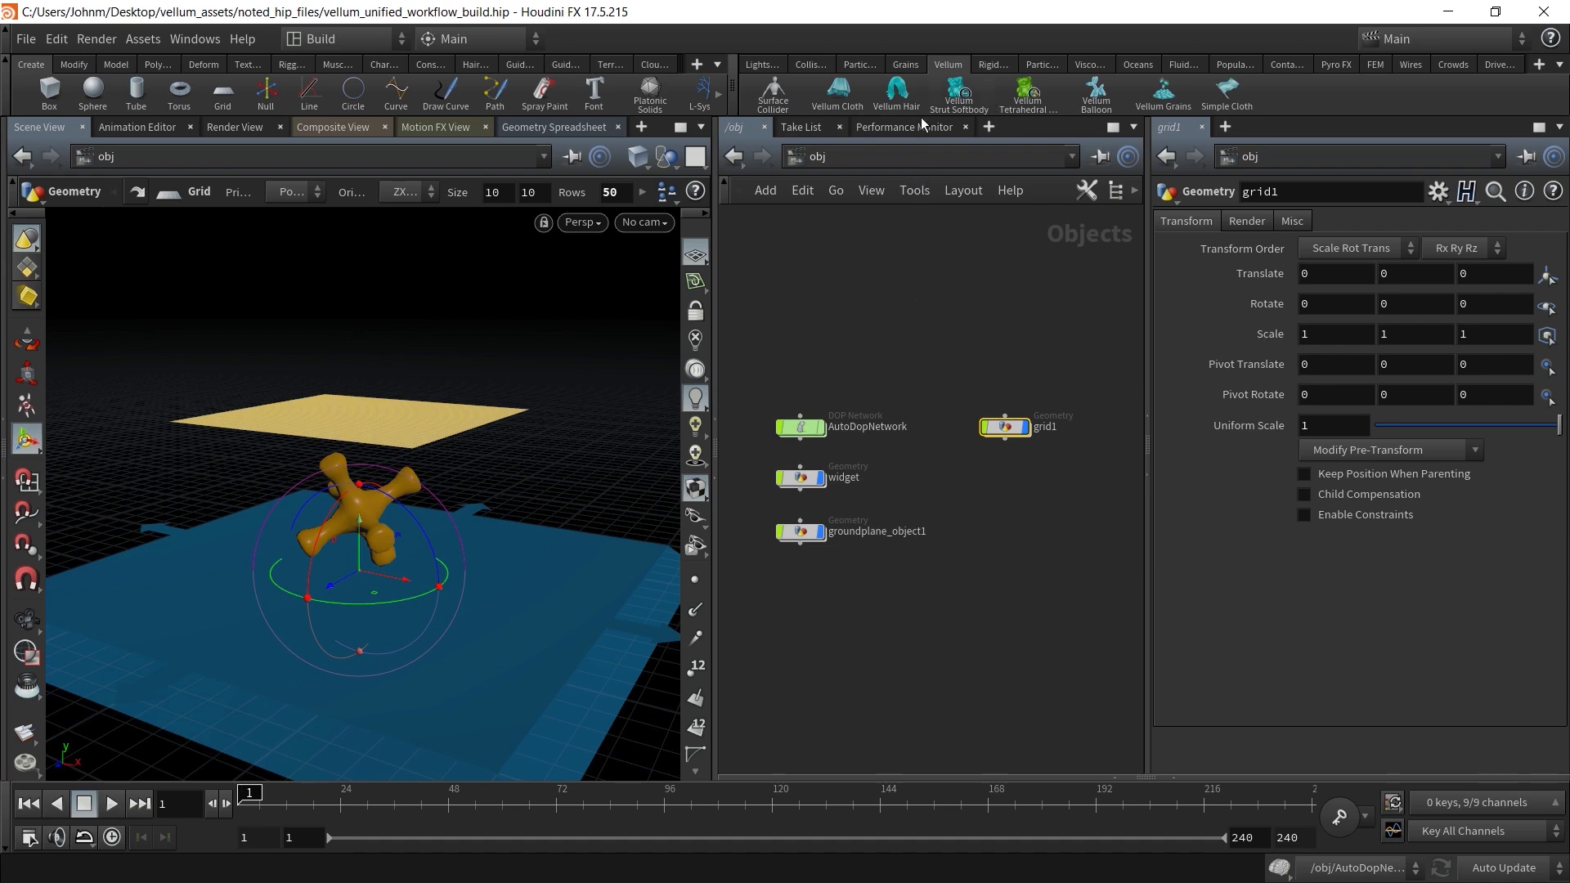
pyautogui.click(846, 98)
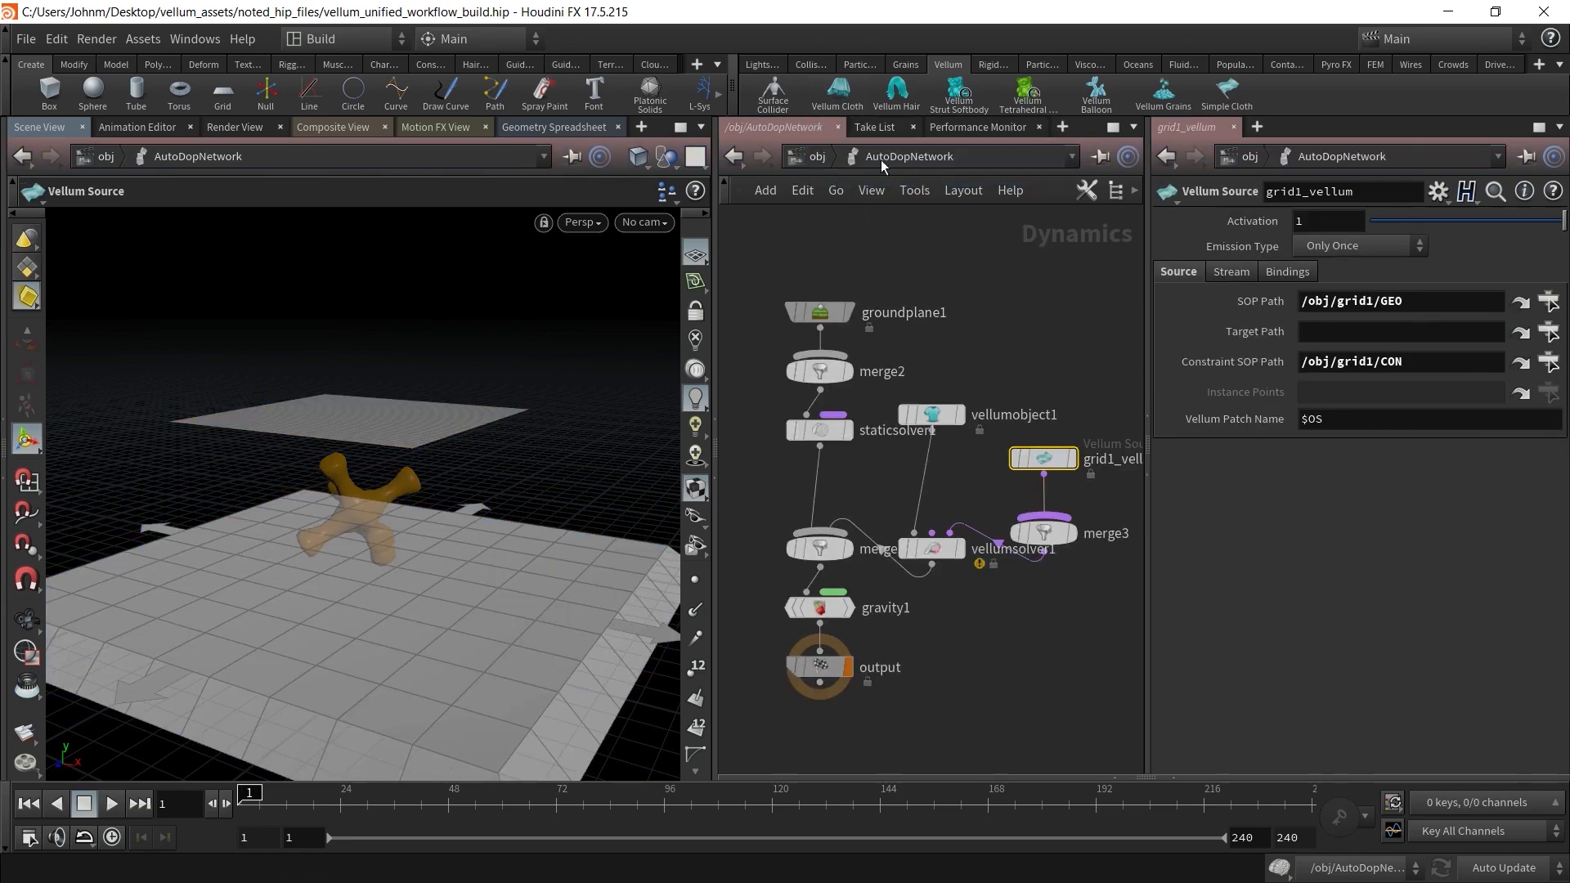
# Return to the object level and arrange the nodes with cloth_vellum under grid1 and AutoDopNetwork above the widget
pyautogui.click(817, 156)
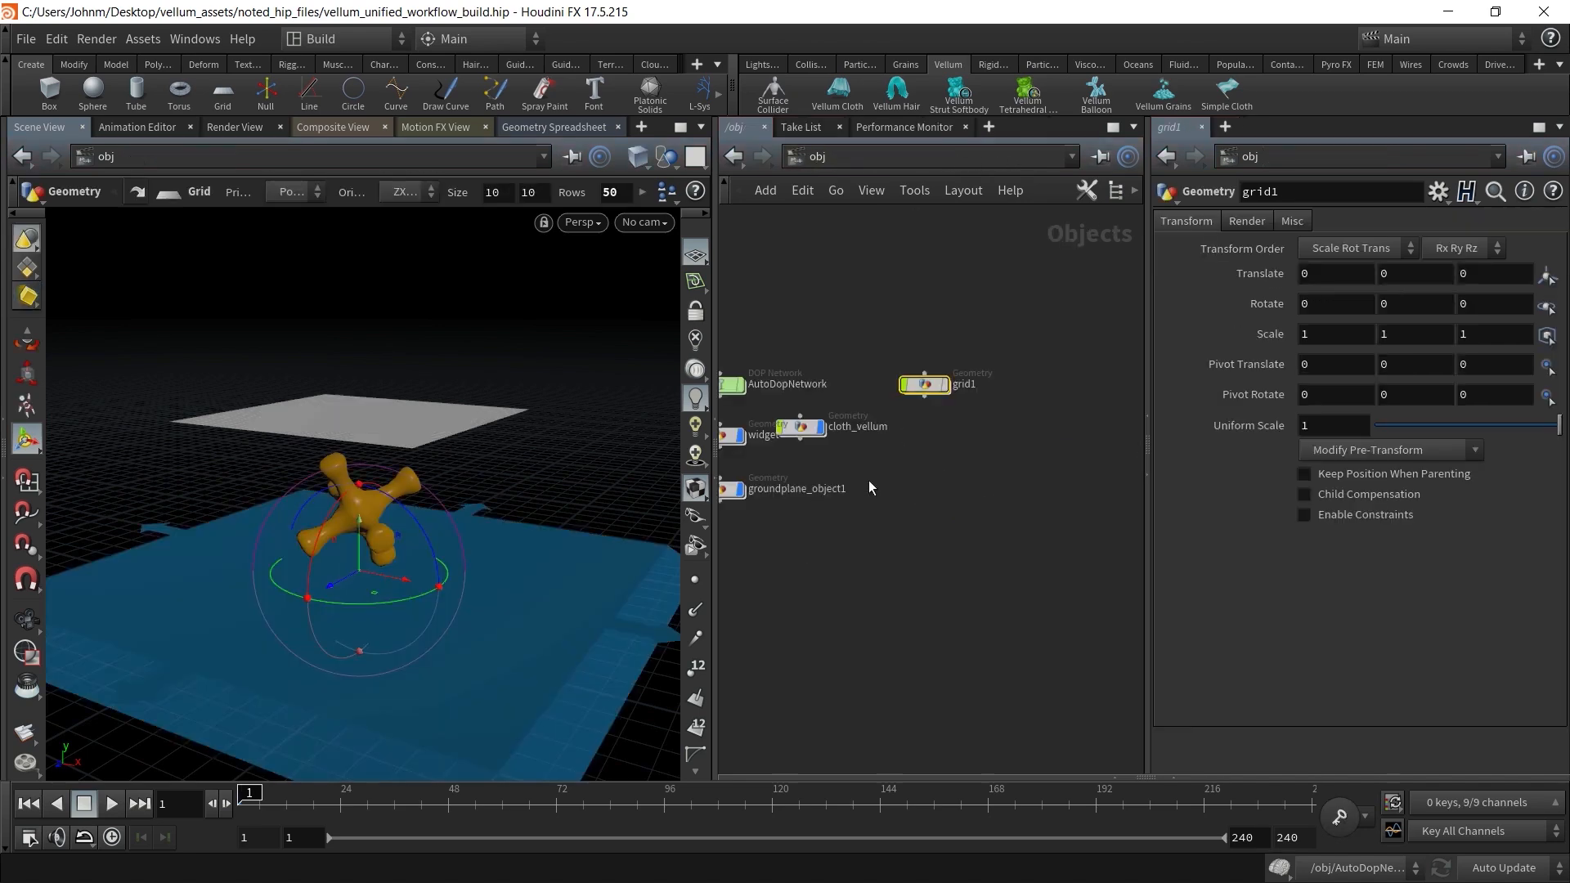
pyautogui.moveTo(855, 449); pyautogui.dragTo(993, 513)
pyautogui.moveTo(977, 415); pyautogui.dragTo(987, 460)
pyautogui.click(959, 365)
pyautogui.moveTo(782, 413); pyautogui.dragTo(772, 401)
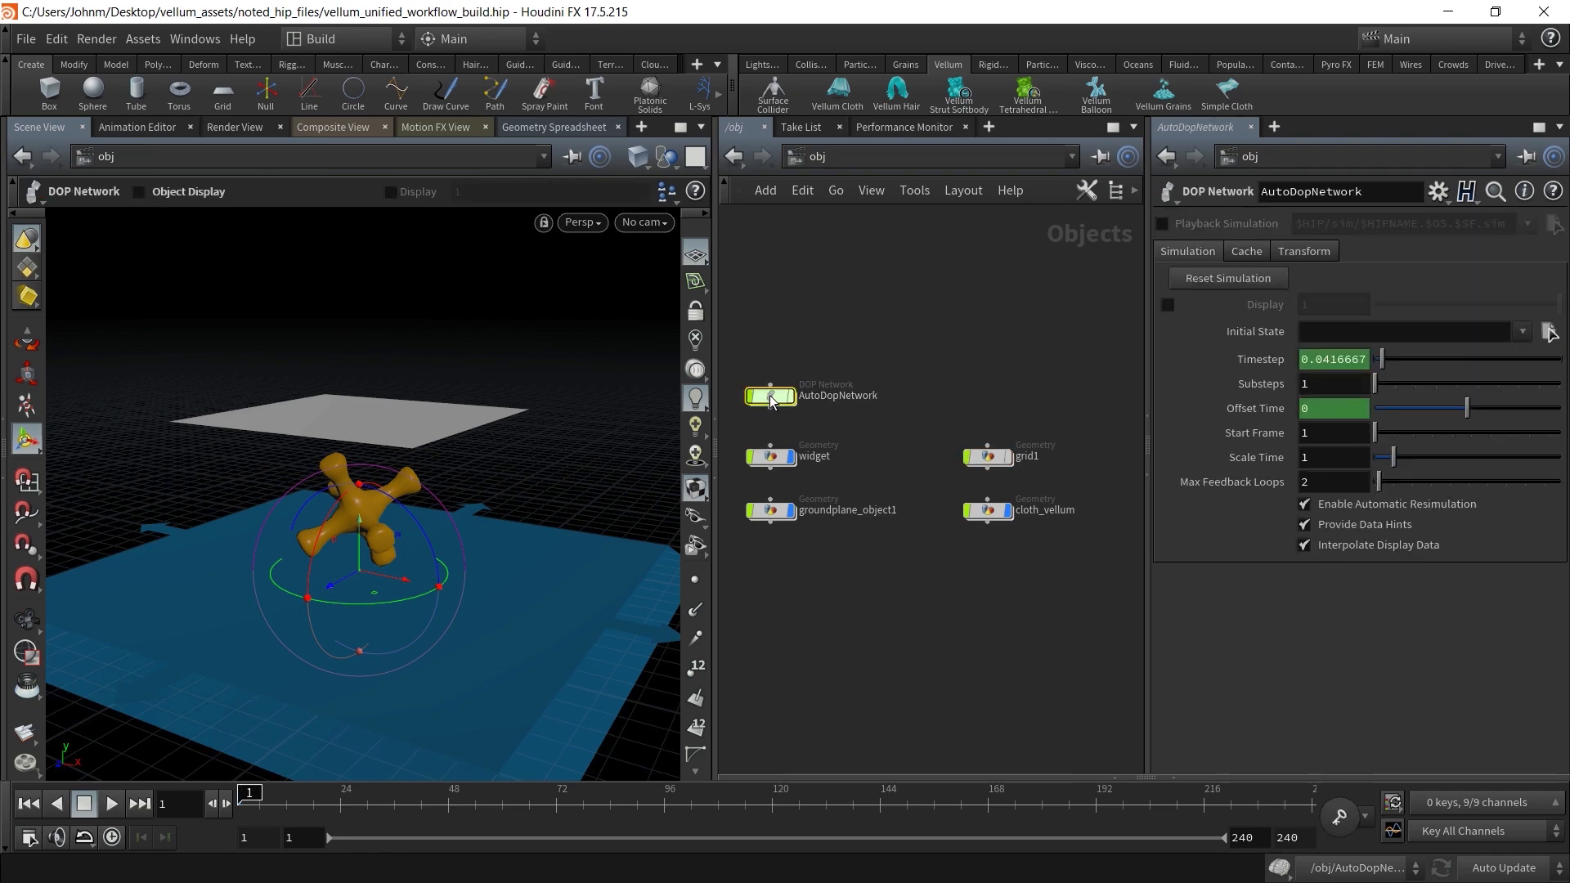
# Open AutoDopNetwork, lay out all its nodes automatically and lower the output node to leave more room below gravity1
pyautogui.doubleClick(771, 398)
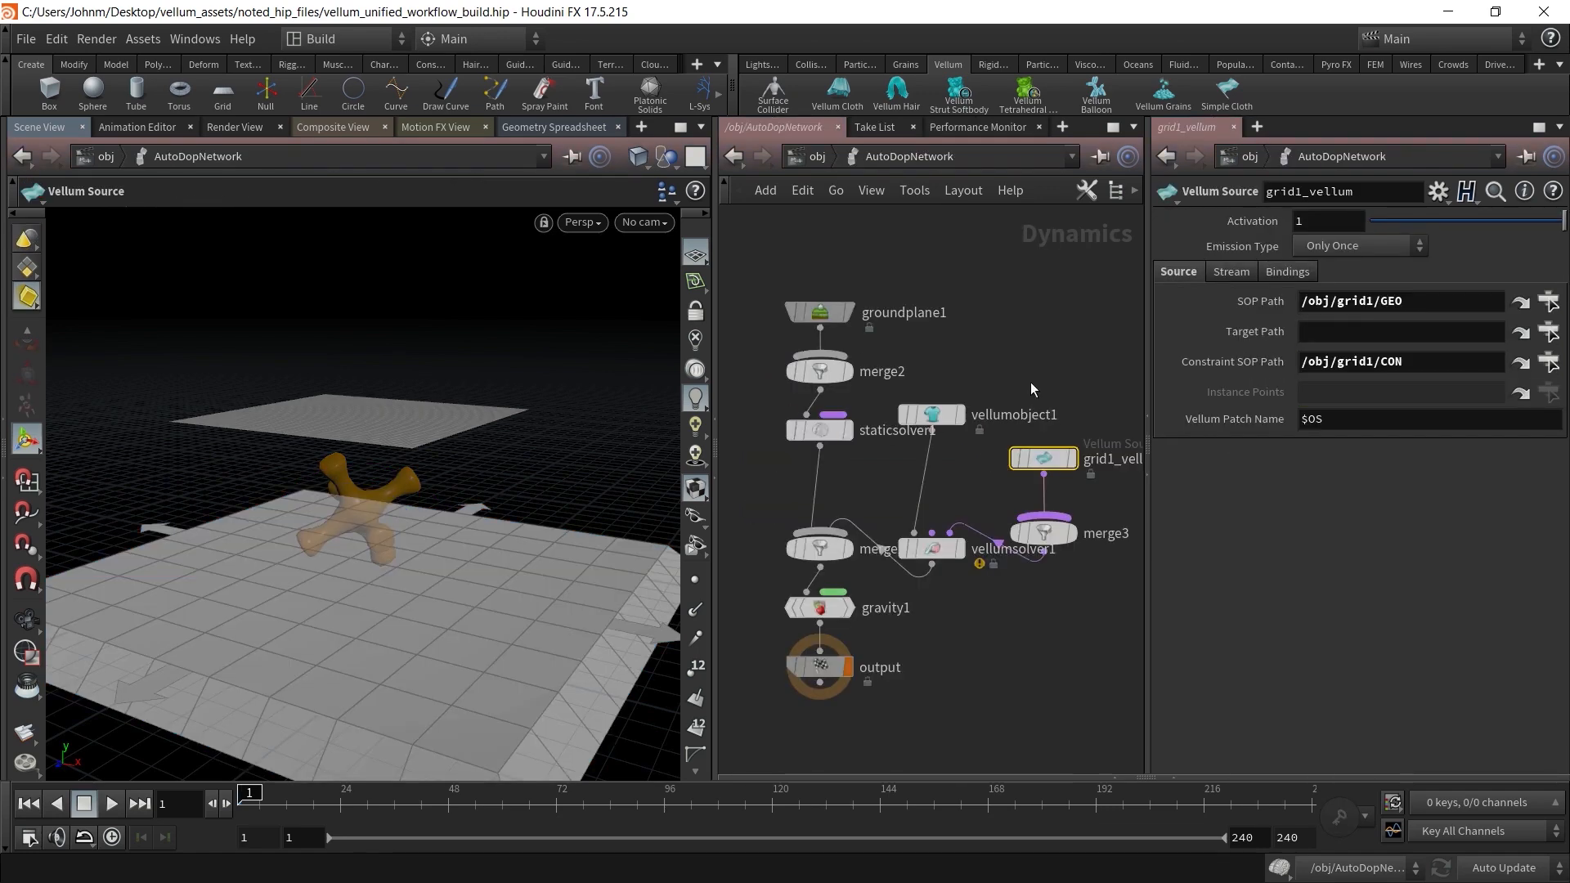
pyautogui.press('l')
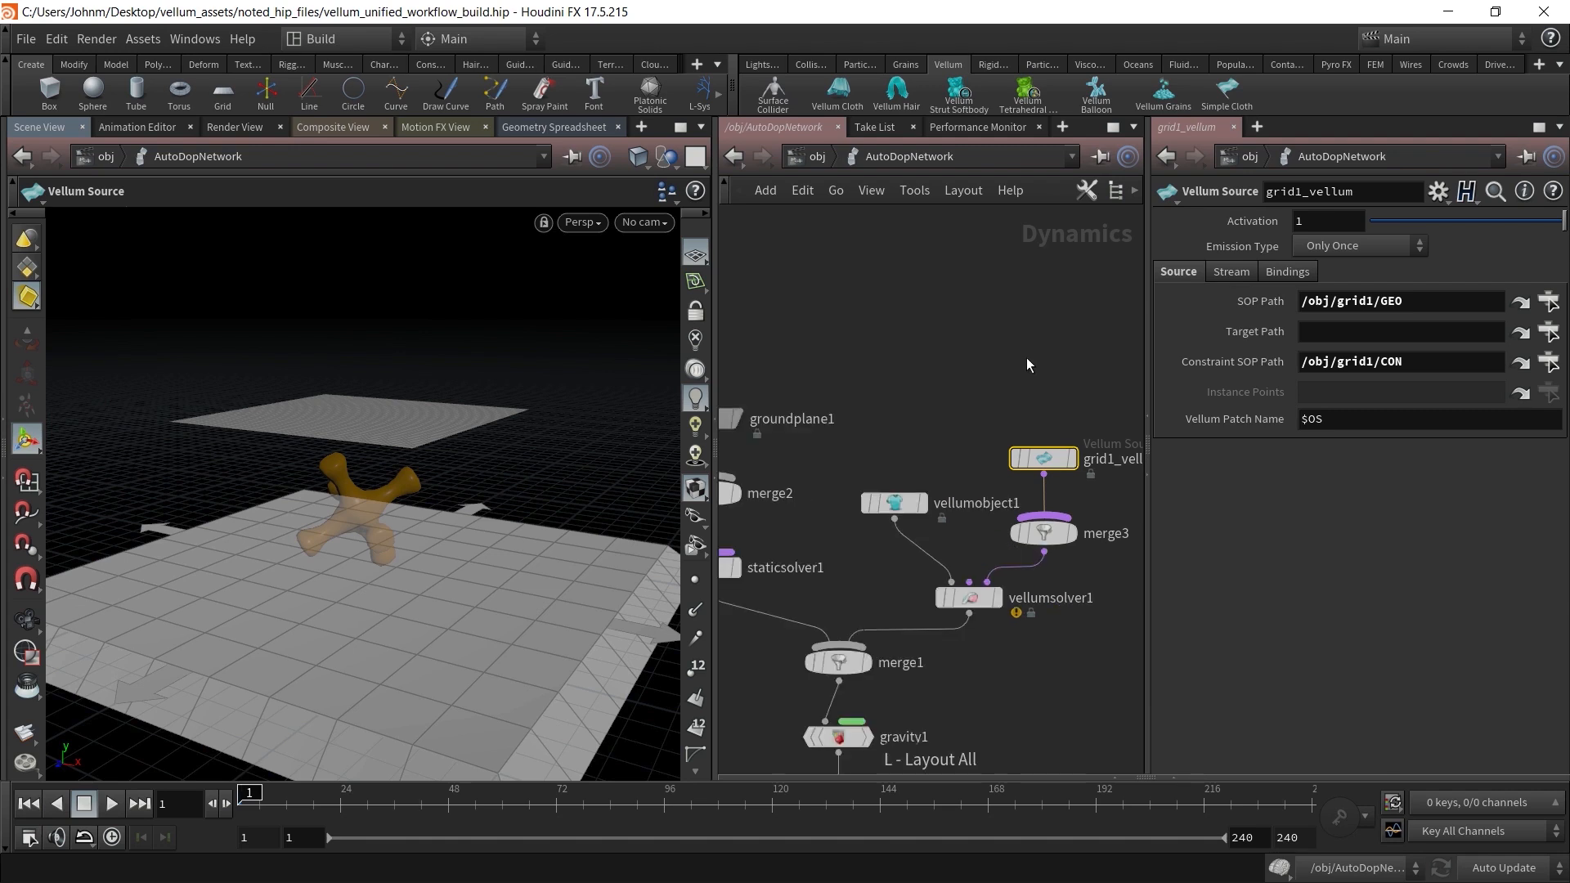
pyautogui.scroll(-3, 899, 376)
pyautogui.moveTo(959, 325); pyautogui.dragTo(895, 336, button='middle')
pyautogui.moveTo(765, 321); pyautogui.dragTo(759, 450)
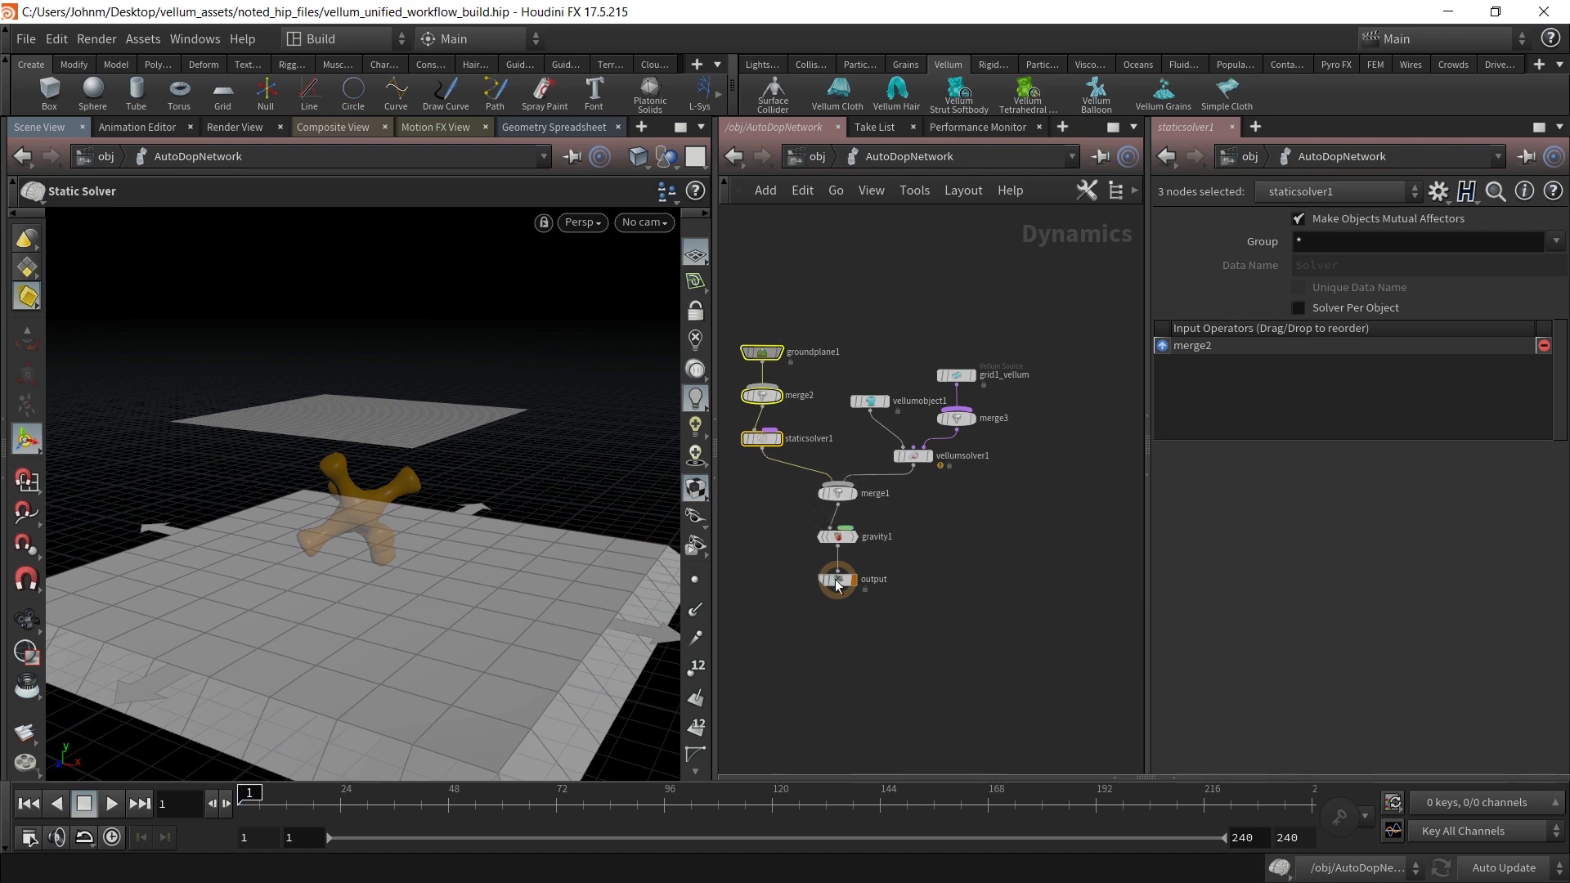
pyautogui.moveTo(838, 579); pyautogui.dragTo(839, 617)
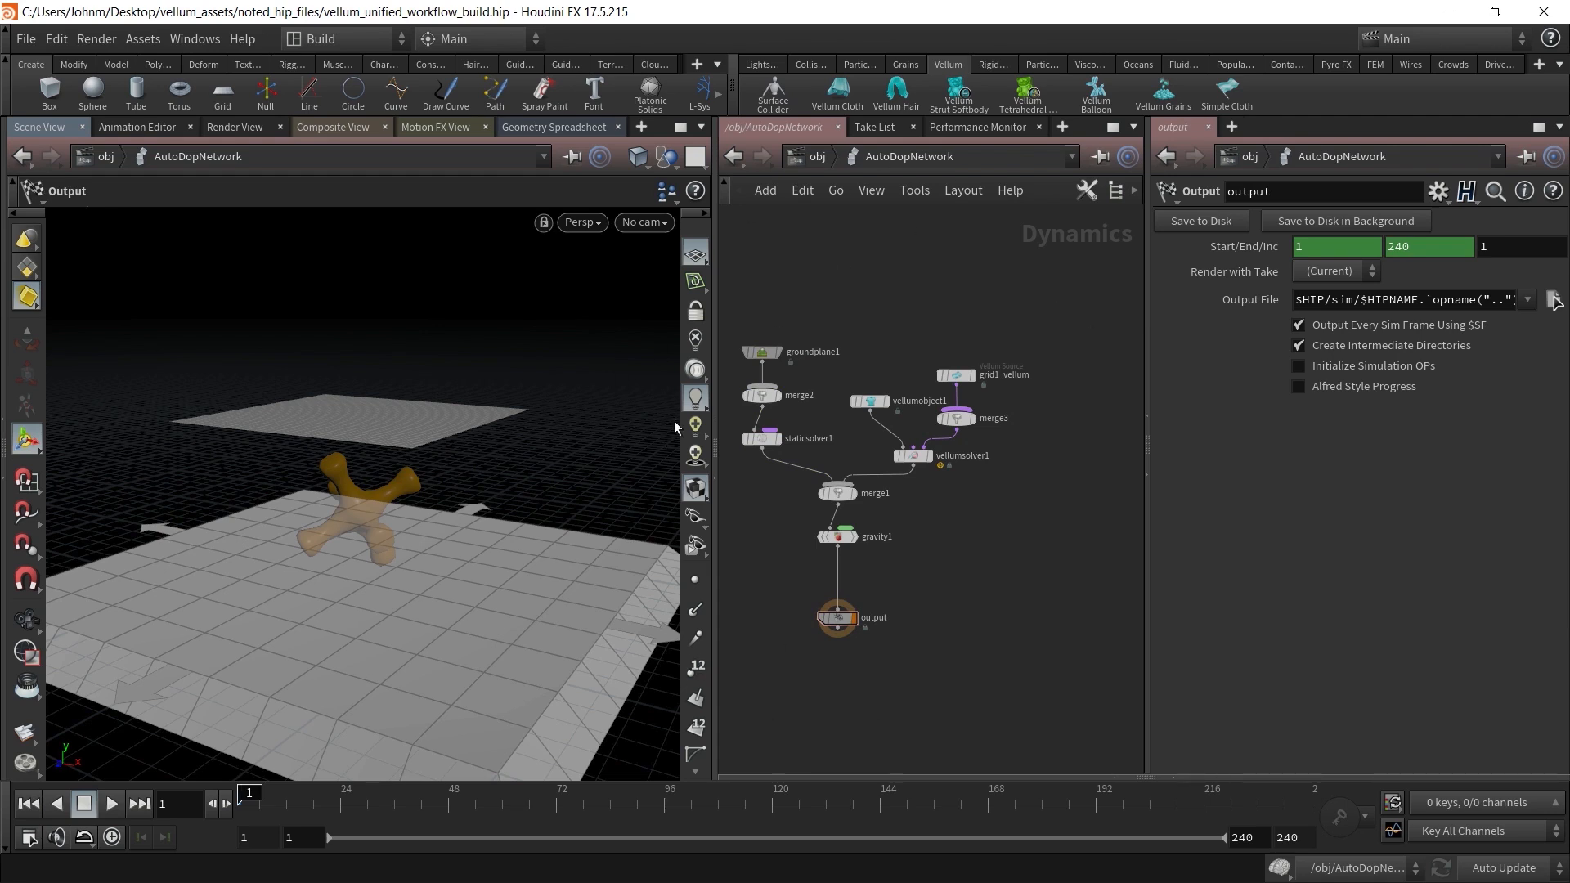
# Place the vellumobject1 node directly above vellumsolver1 in the dynamics network
pyautogui.moveTo(763, 299); pyautogui.dragTo(844, 707)
pyautogui.click(978, 505)
pyautogui.moveTo(978, 499); pyautogui.dragTo(1006, 571, button='middle')
pyautogui.scroll(3, 921, 570)
pyautogui.moveTo(1022, 272); pyautogui.dragTo(806, 515)
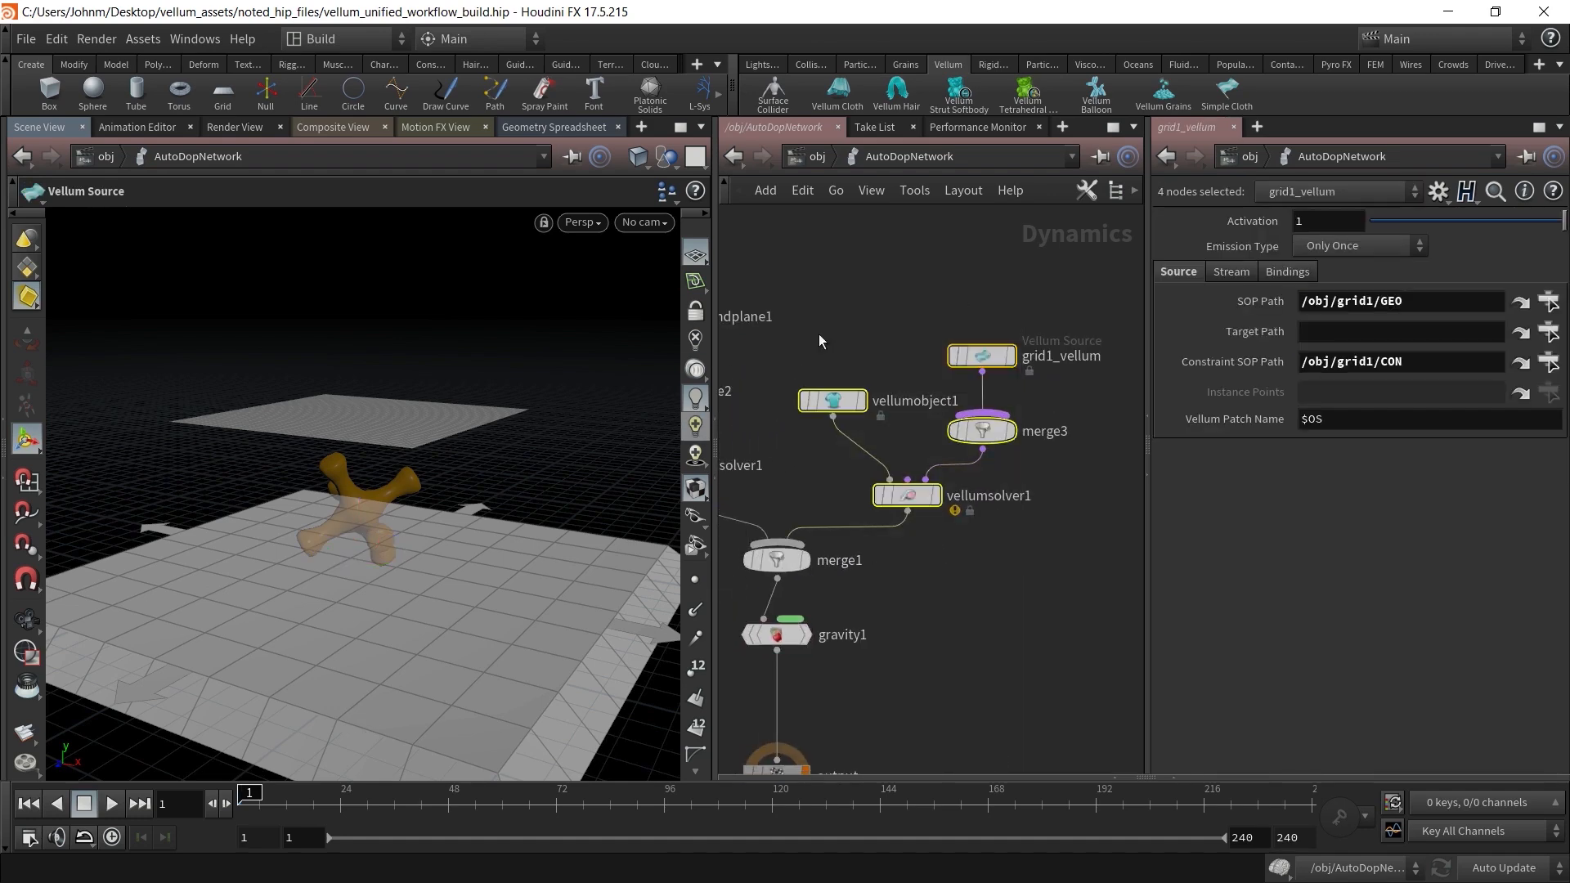
pyautogui.click(833, 403)
pyautogui.moveTo(832, 403); pyautogui.dragTo(827, 372)
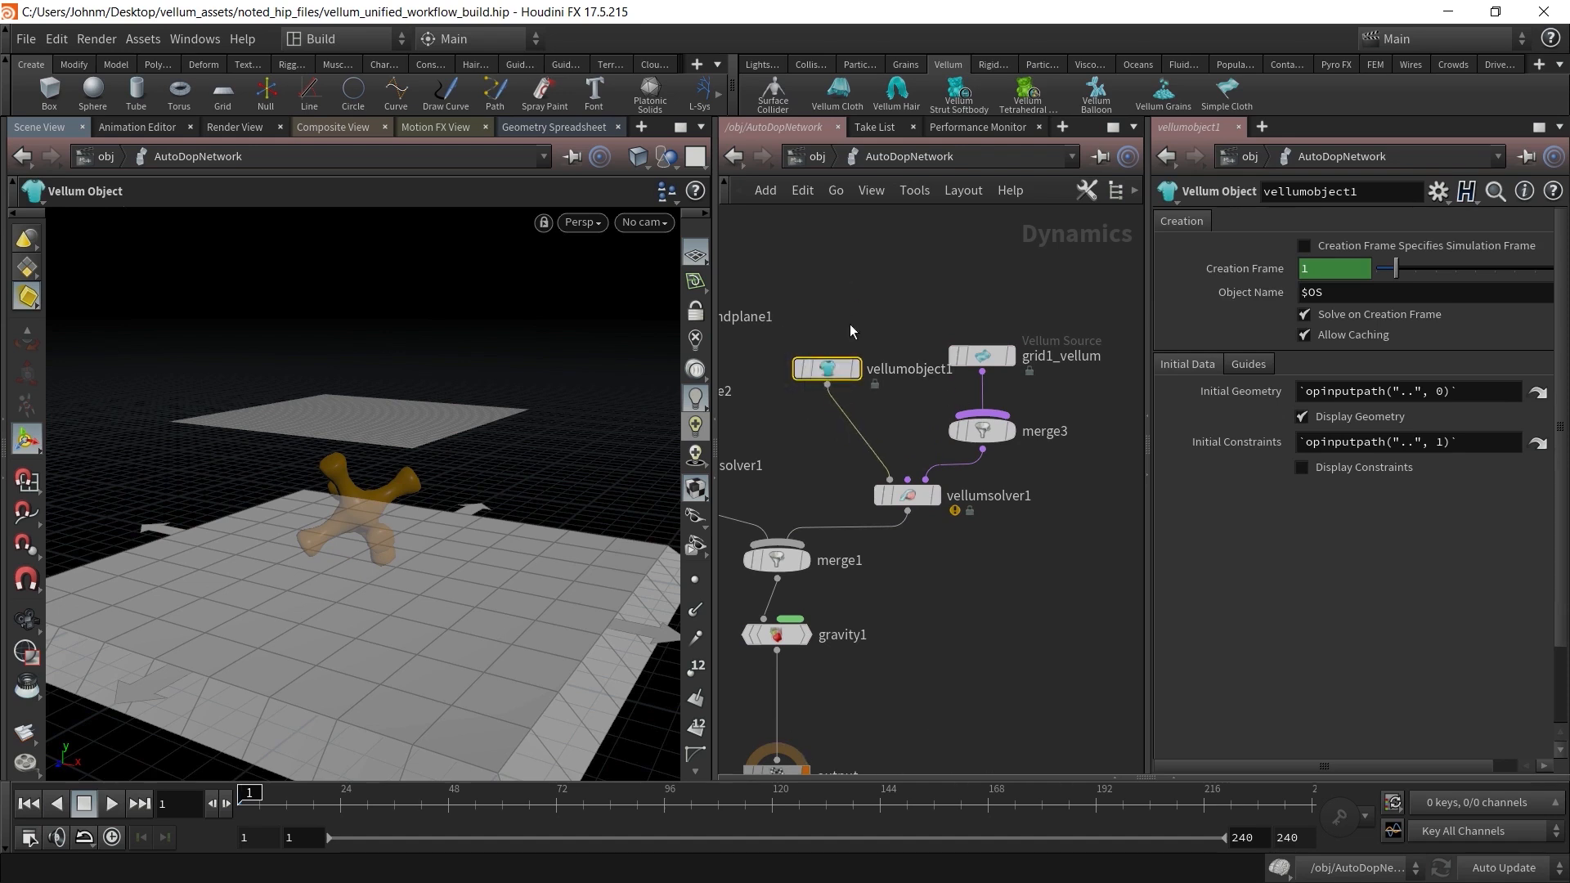
pyautogui.moveTo(899, 378); pyautogui.dragTo(911, 305)
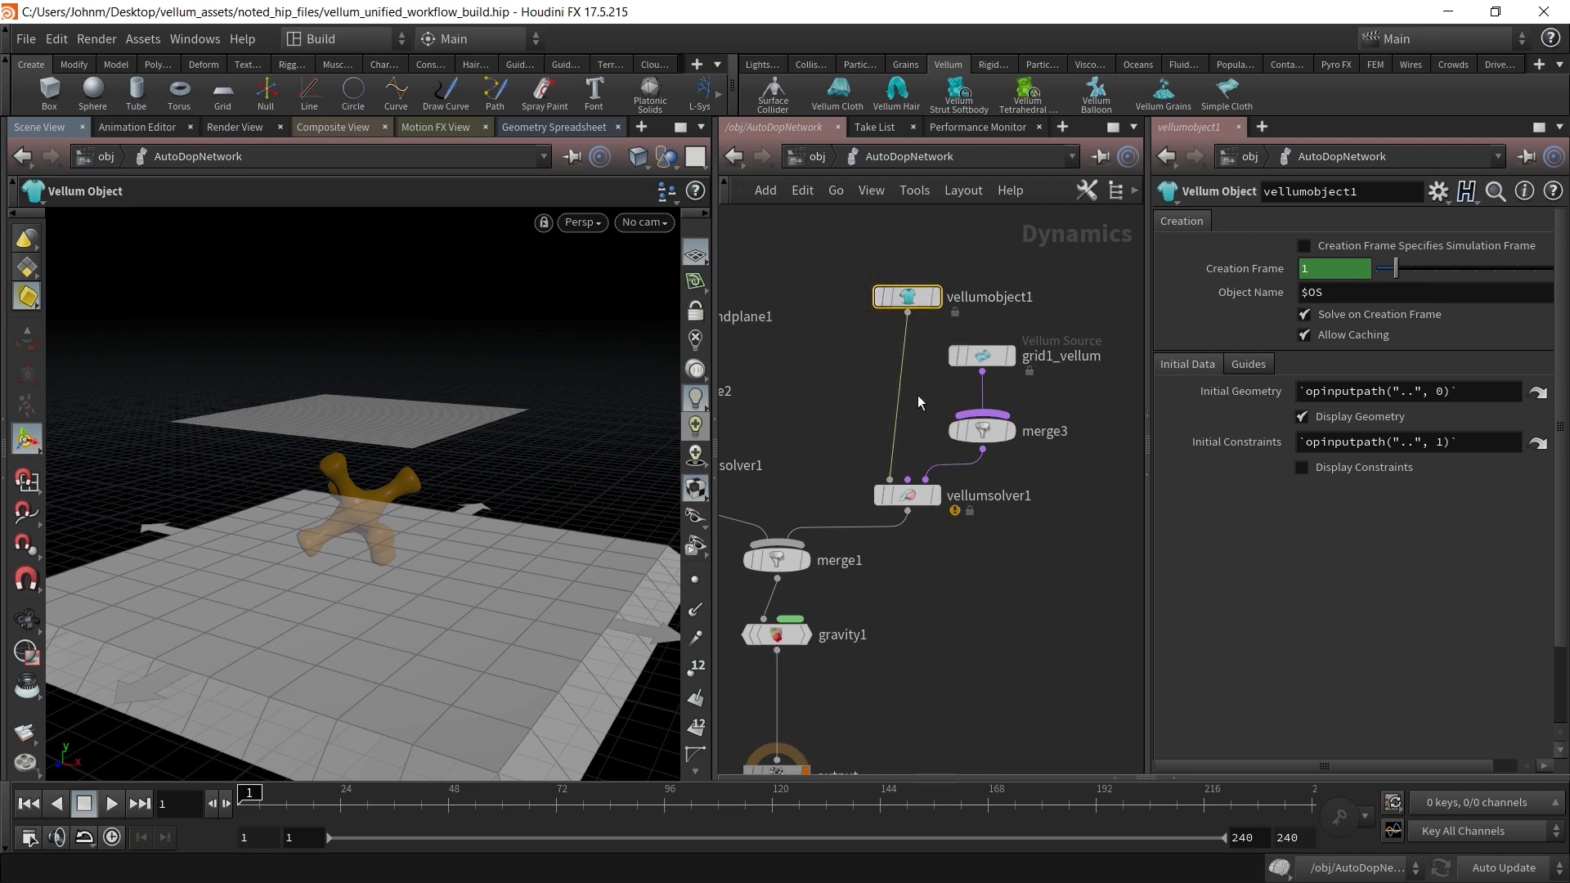
# Shift merge3 and the grid1_vellum source away from the solver column, stacked vertically beside it
pyautogui.moveTo(935, 378); pyautogui.dragTo(881, 347, button='middle')
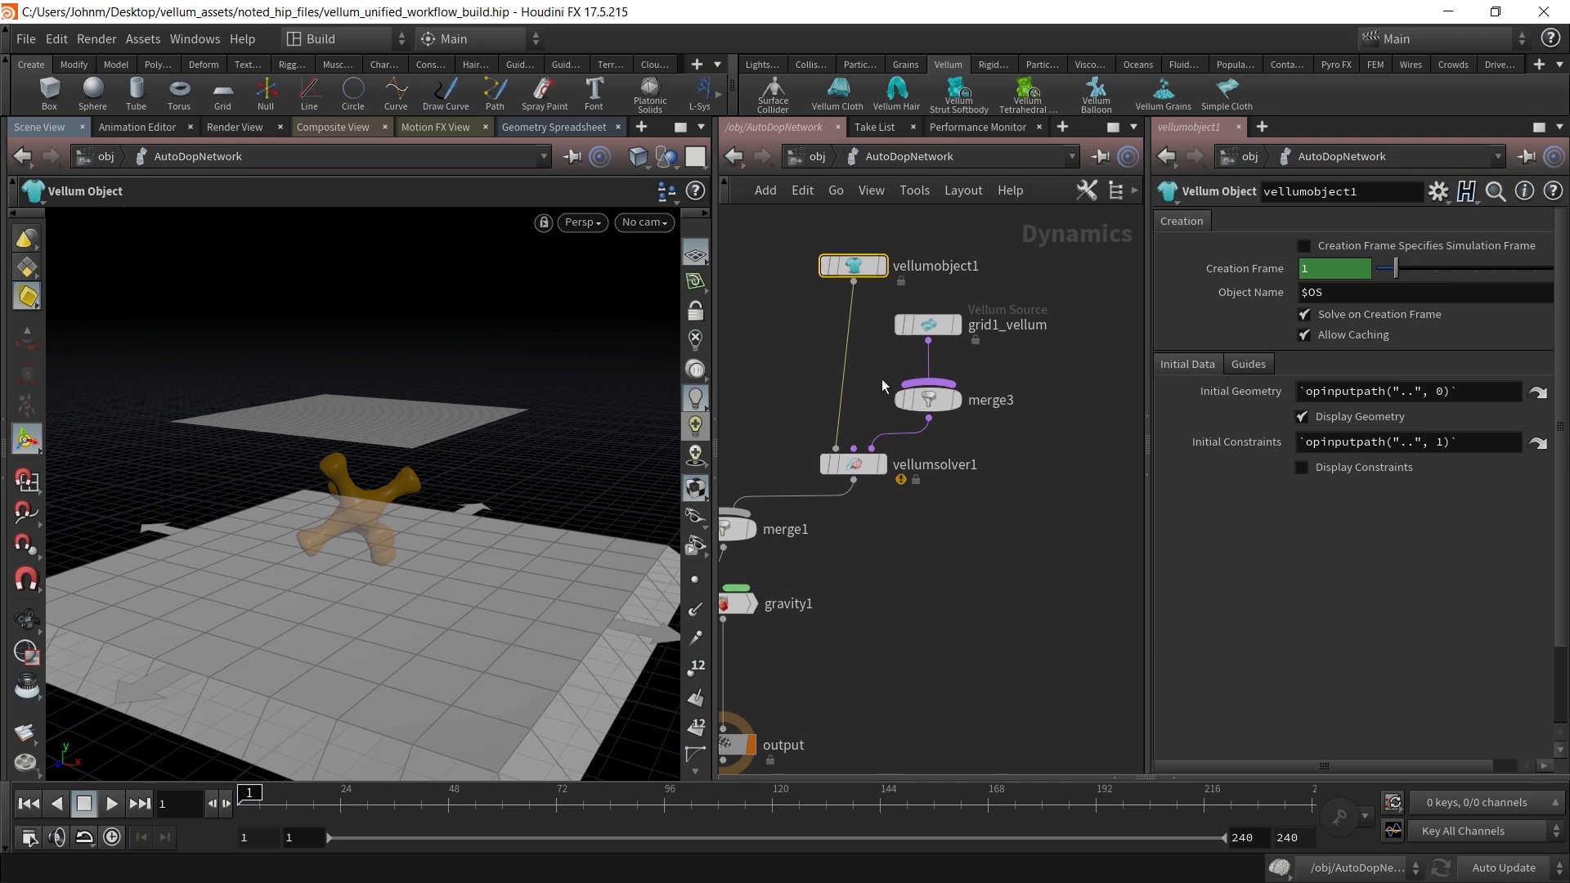
pyautogui.moveTo(935, 407); pyautogui.dragTo(1037, 428)
pyautogui.click(1037, 429)
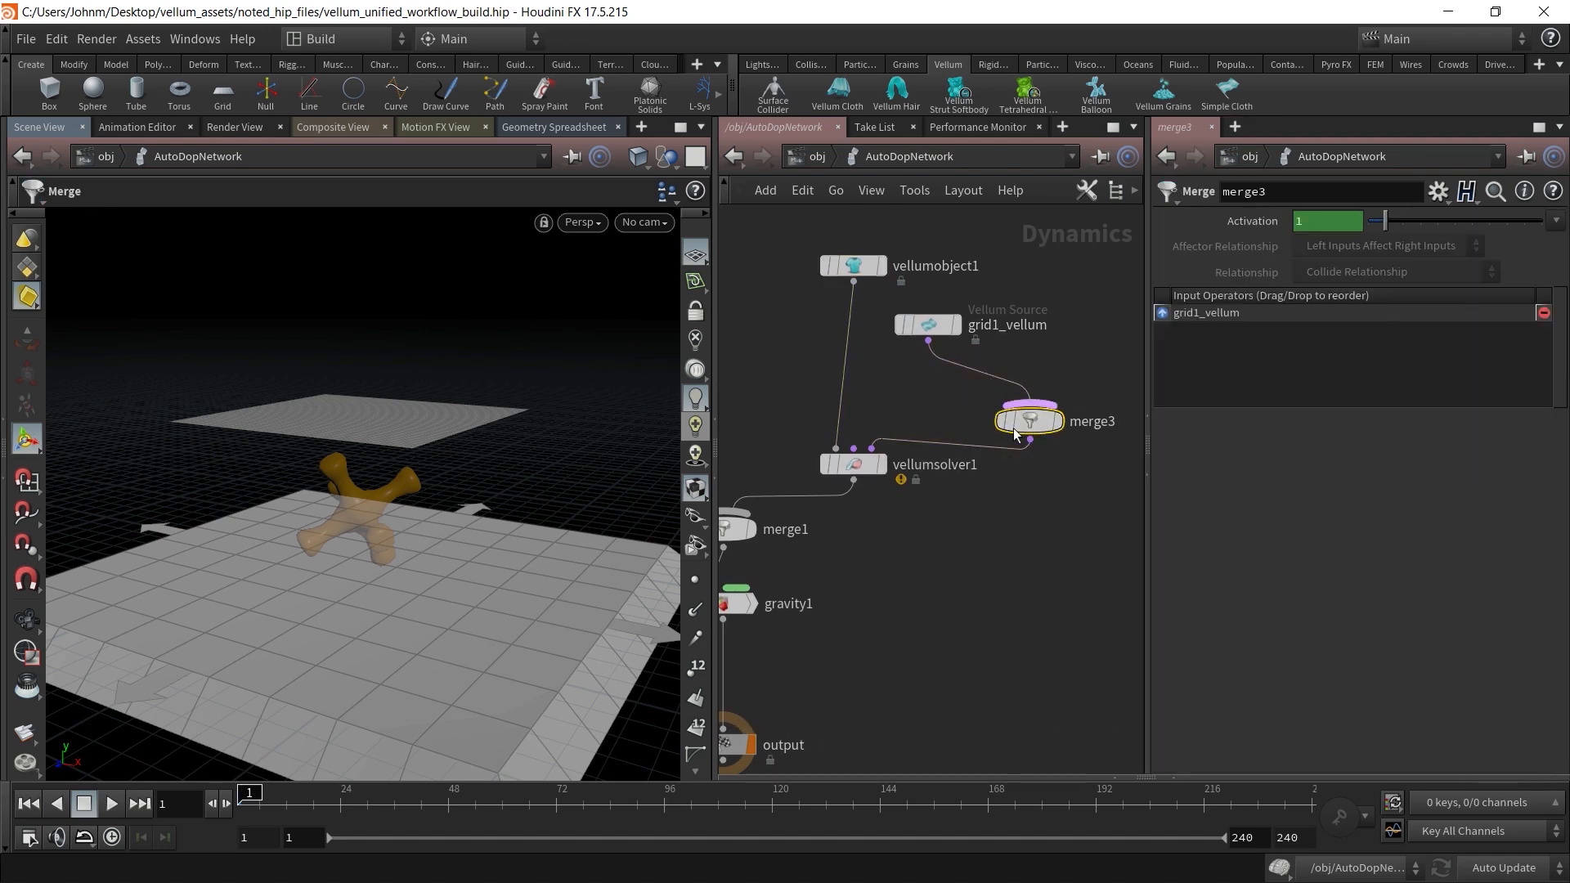
pyautogui.moveTo(930, 325); pyautogui.dragTo(1031, 318)
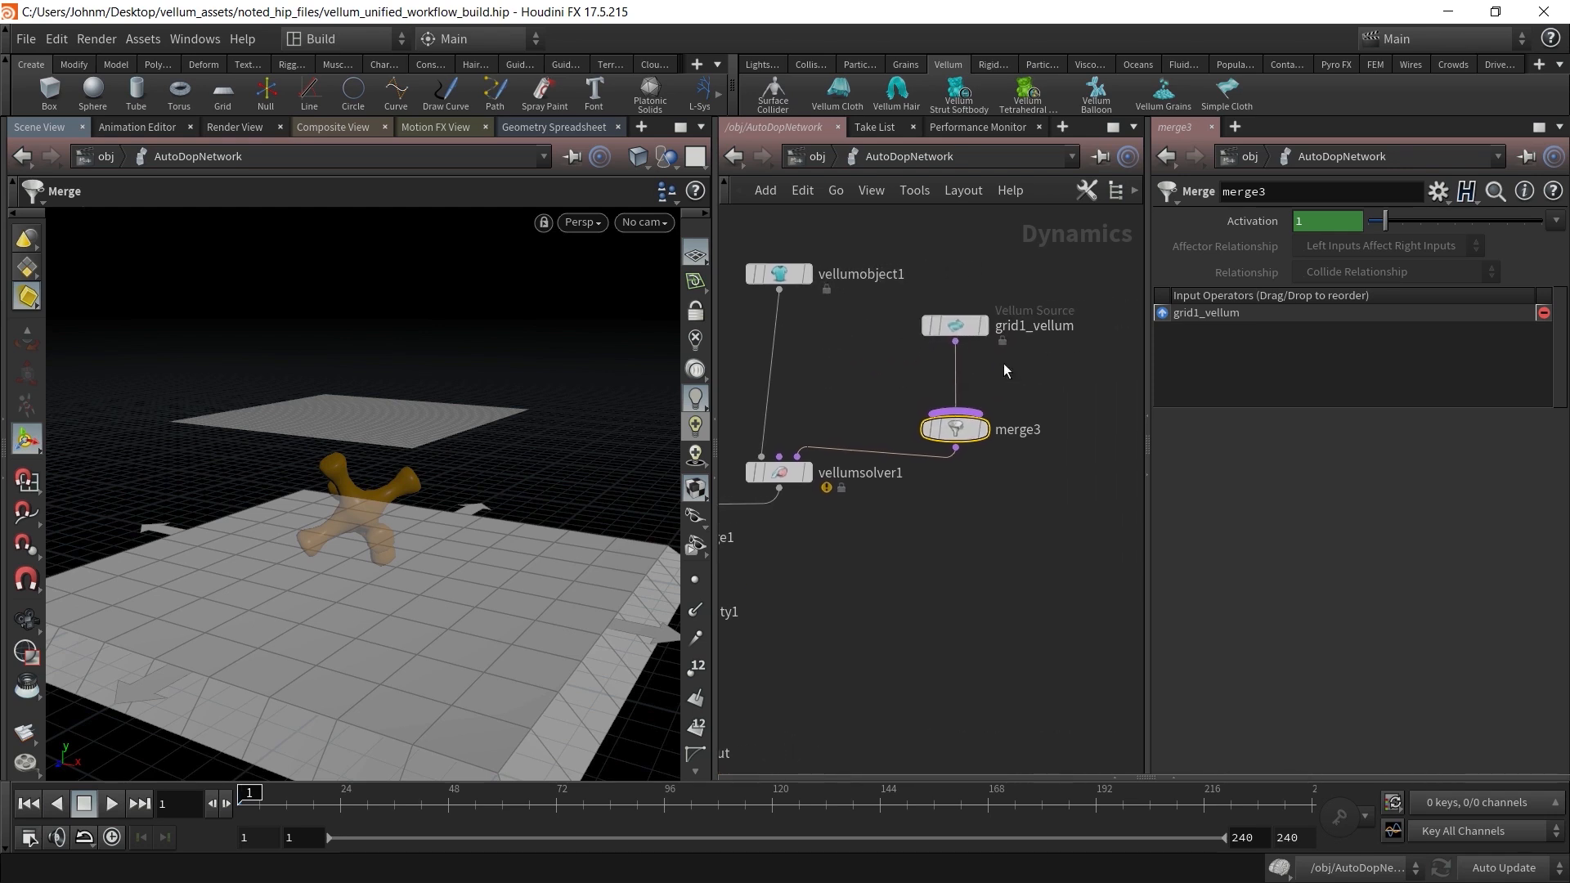
# Examine the parameters of the Vellum source, Vellum solver and Vellum object nodes and how they connect
pyautogui.click(946, 327)
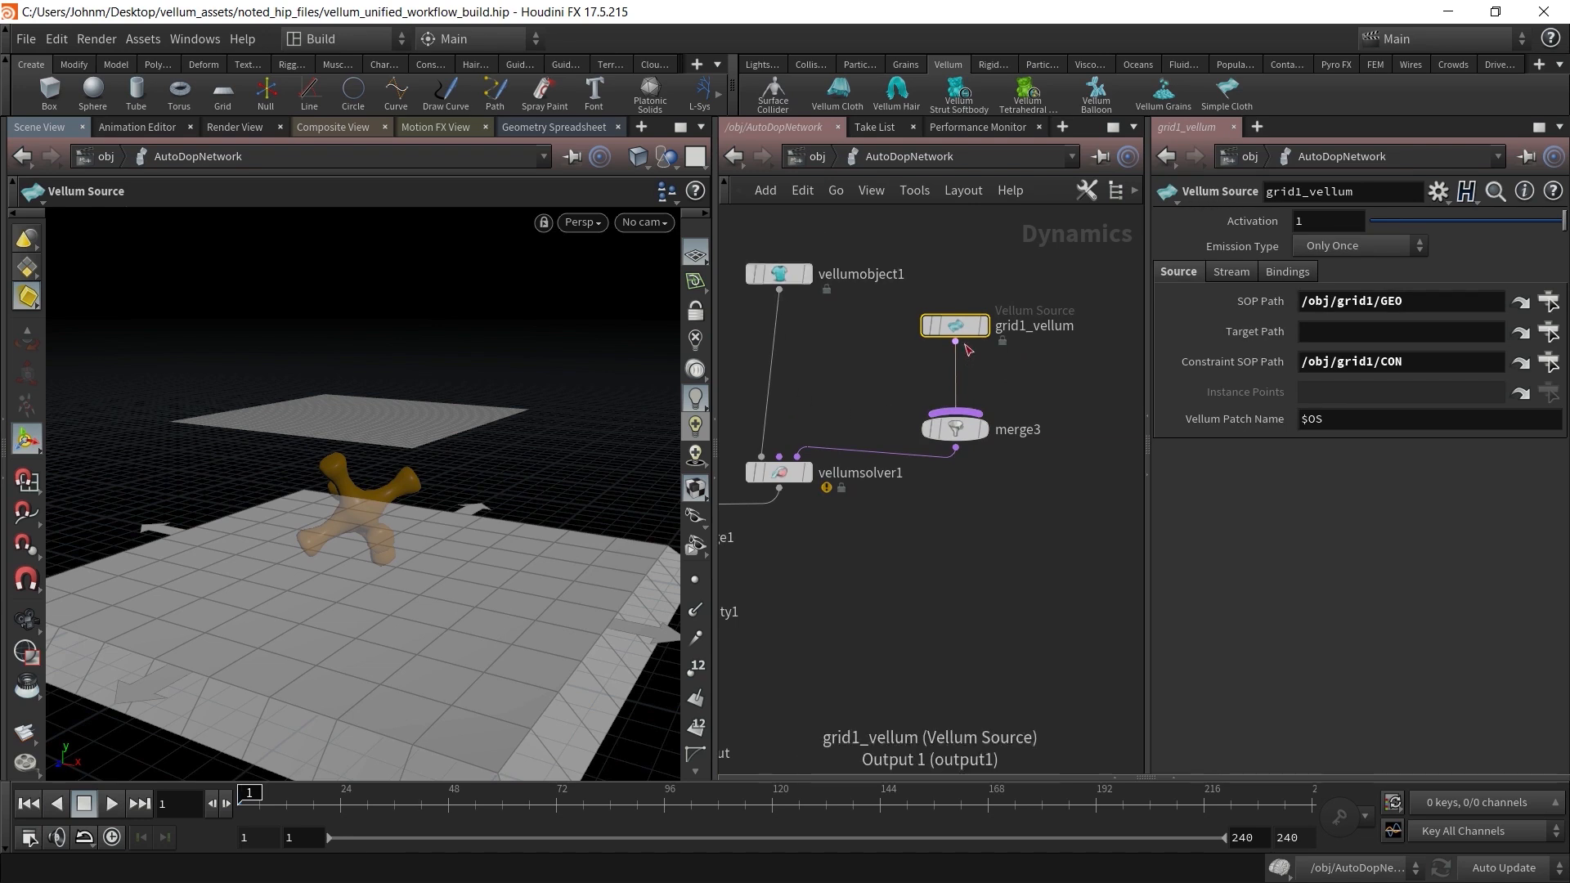
pyautogui.moveTo(836, 395); pyautogui.dragTo(1008, 312, button='middle')
pyautogui.click(952, 391)
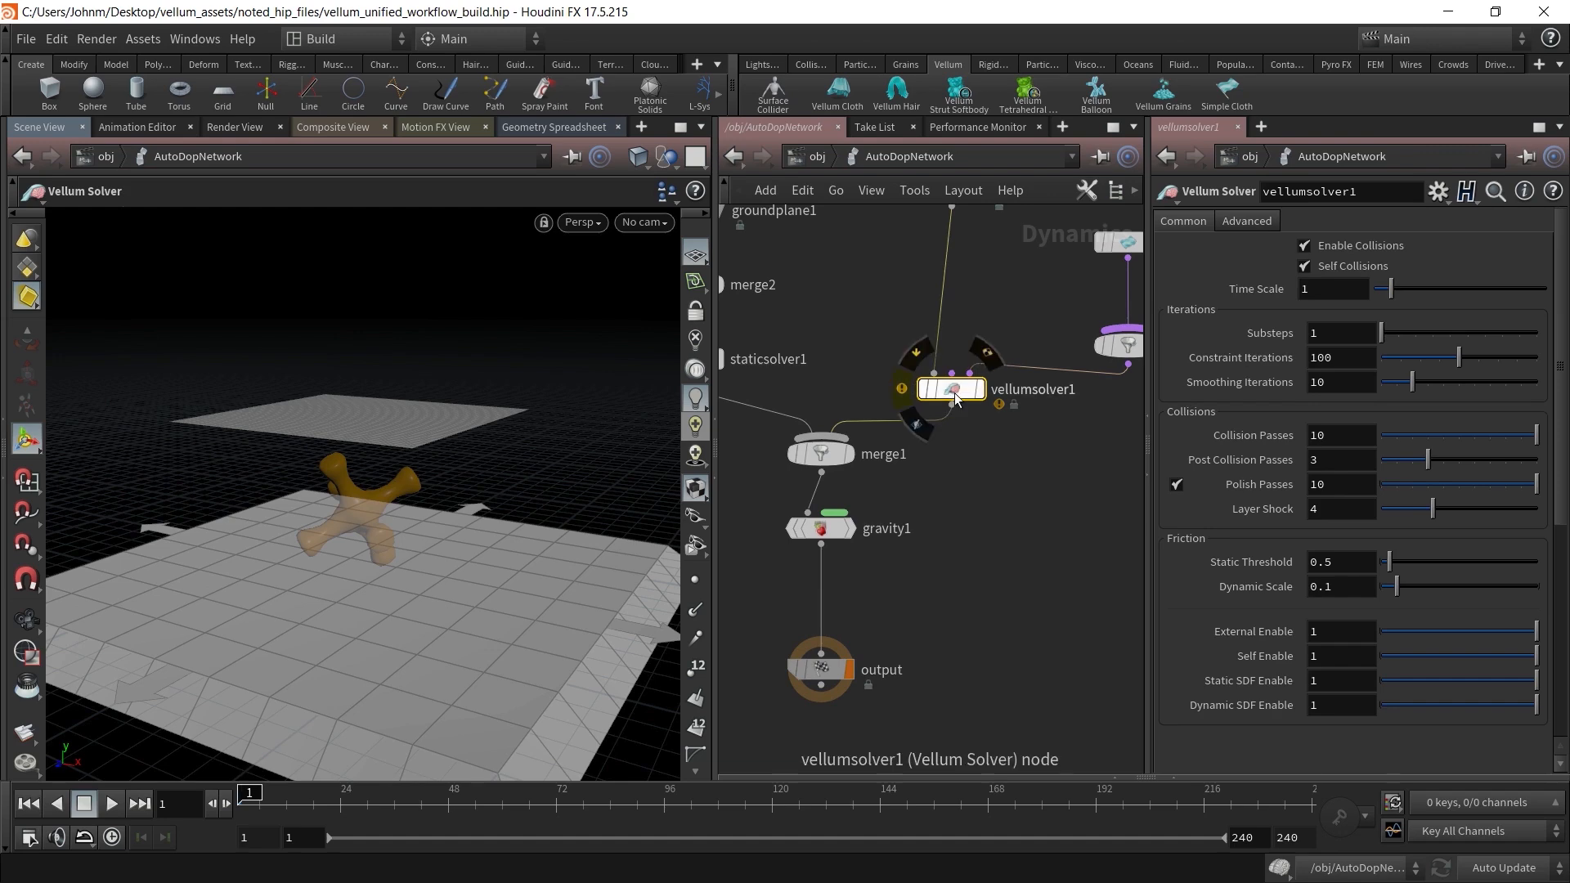
pyautogui.moveTo(949, 385); pyautogui.dragTo(896, 458, button='middle')
pyautogui.click(900, 263)
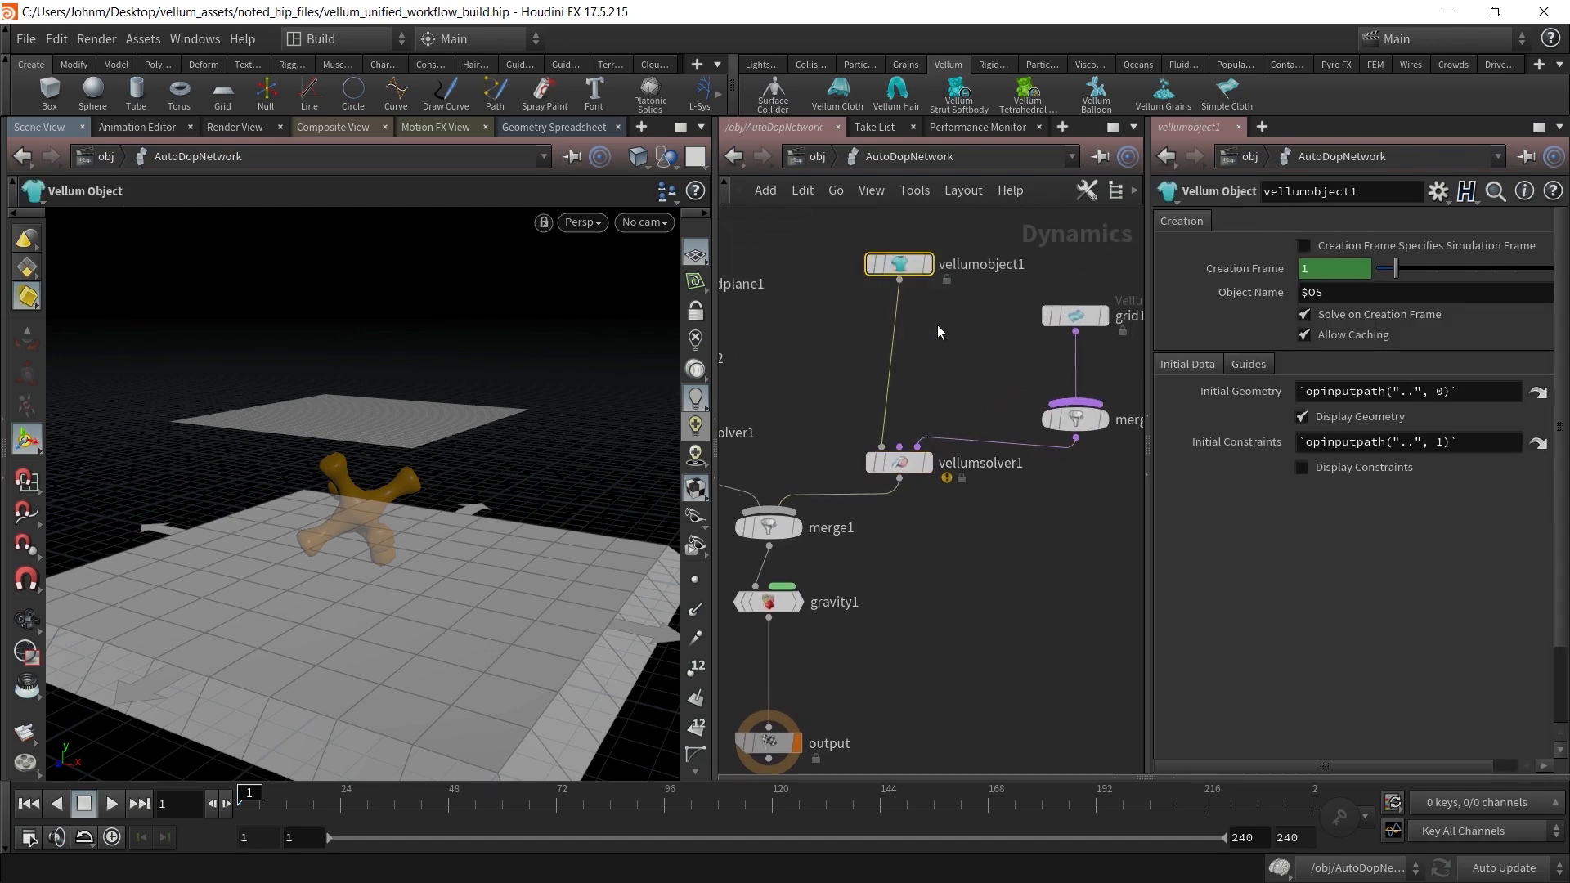
pyautogui.click(1088, 320)
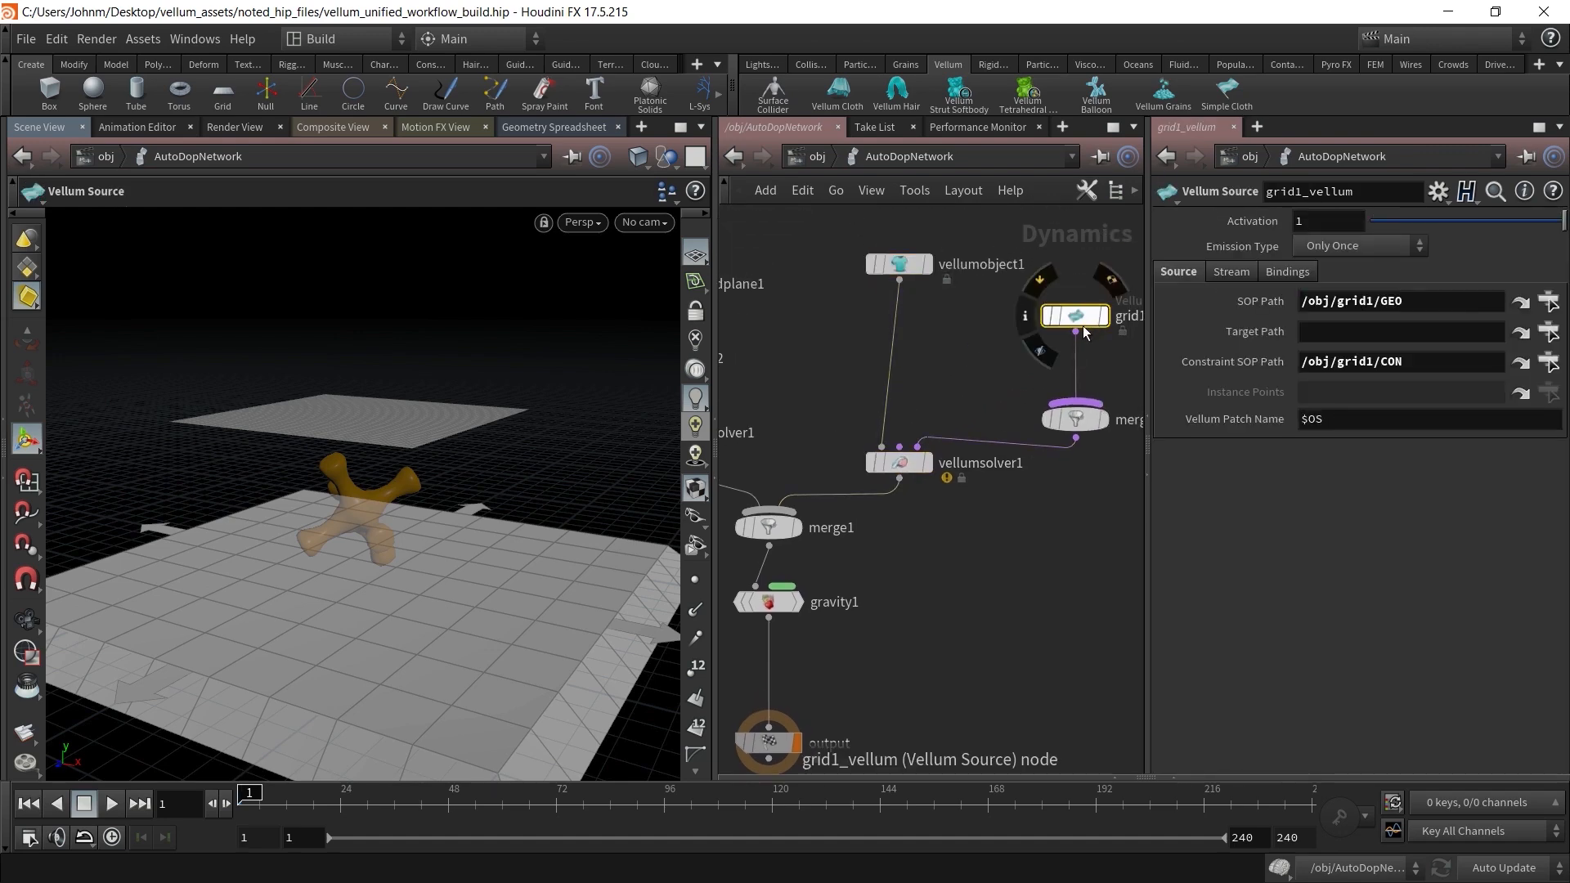
pyautogui.moveTo(950, 372); pyautogui.dragTo(907, 427)
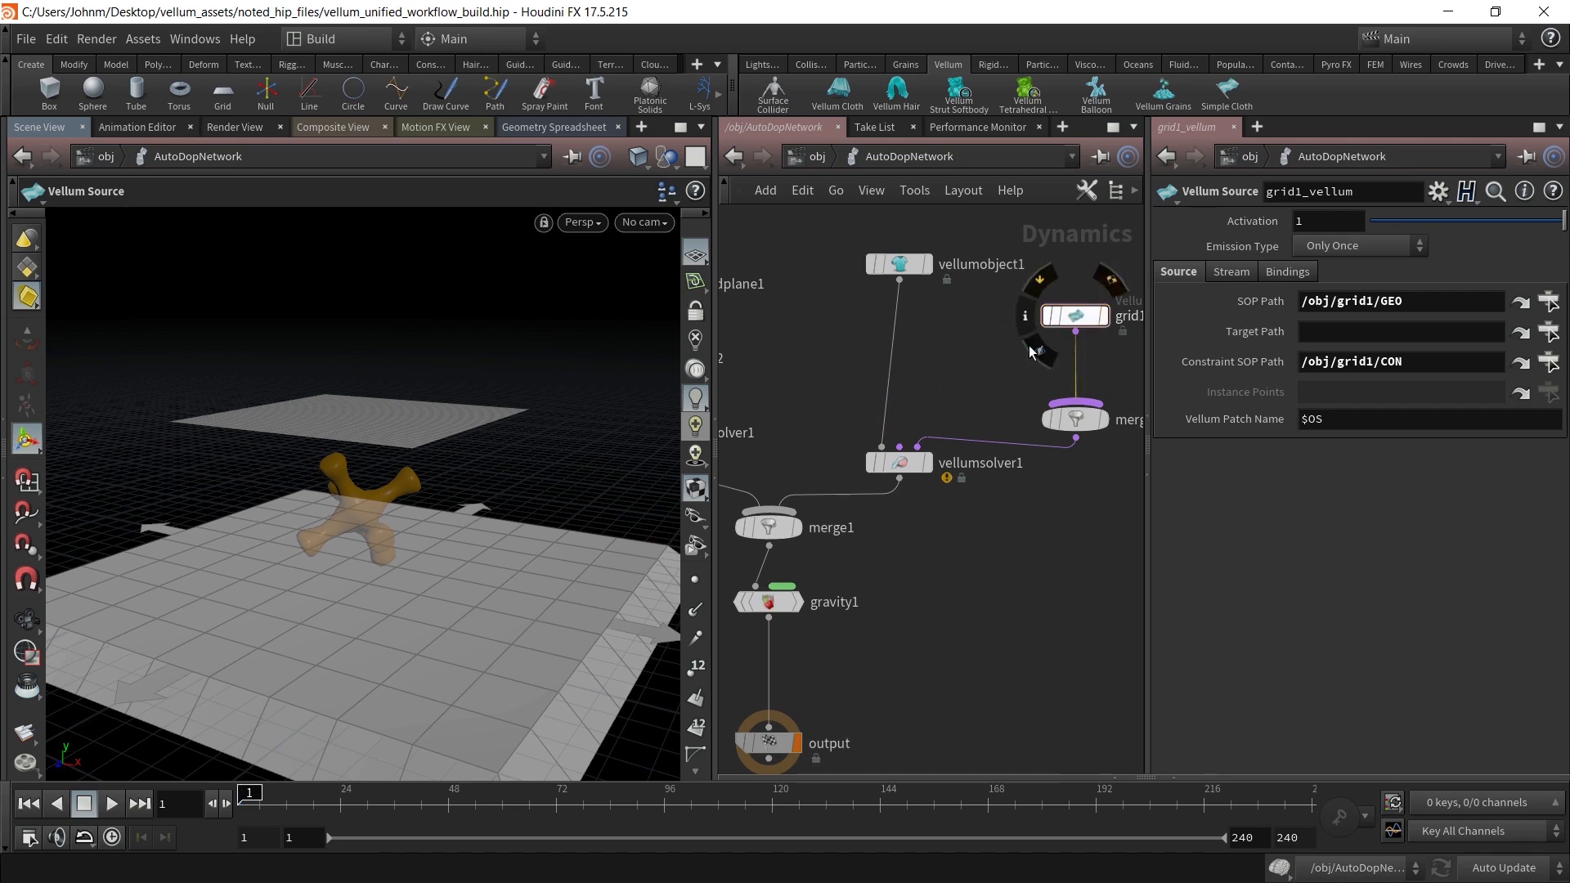
# Examine the SOP Path and Constraint SOP Path settings of the grid1_vellum source
pyautogui.click(1078, 316)
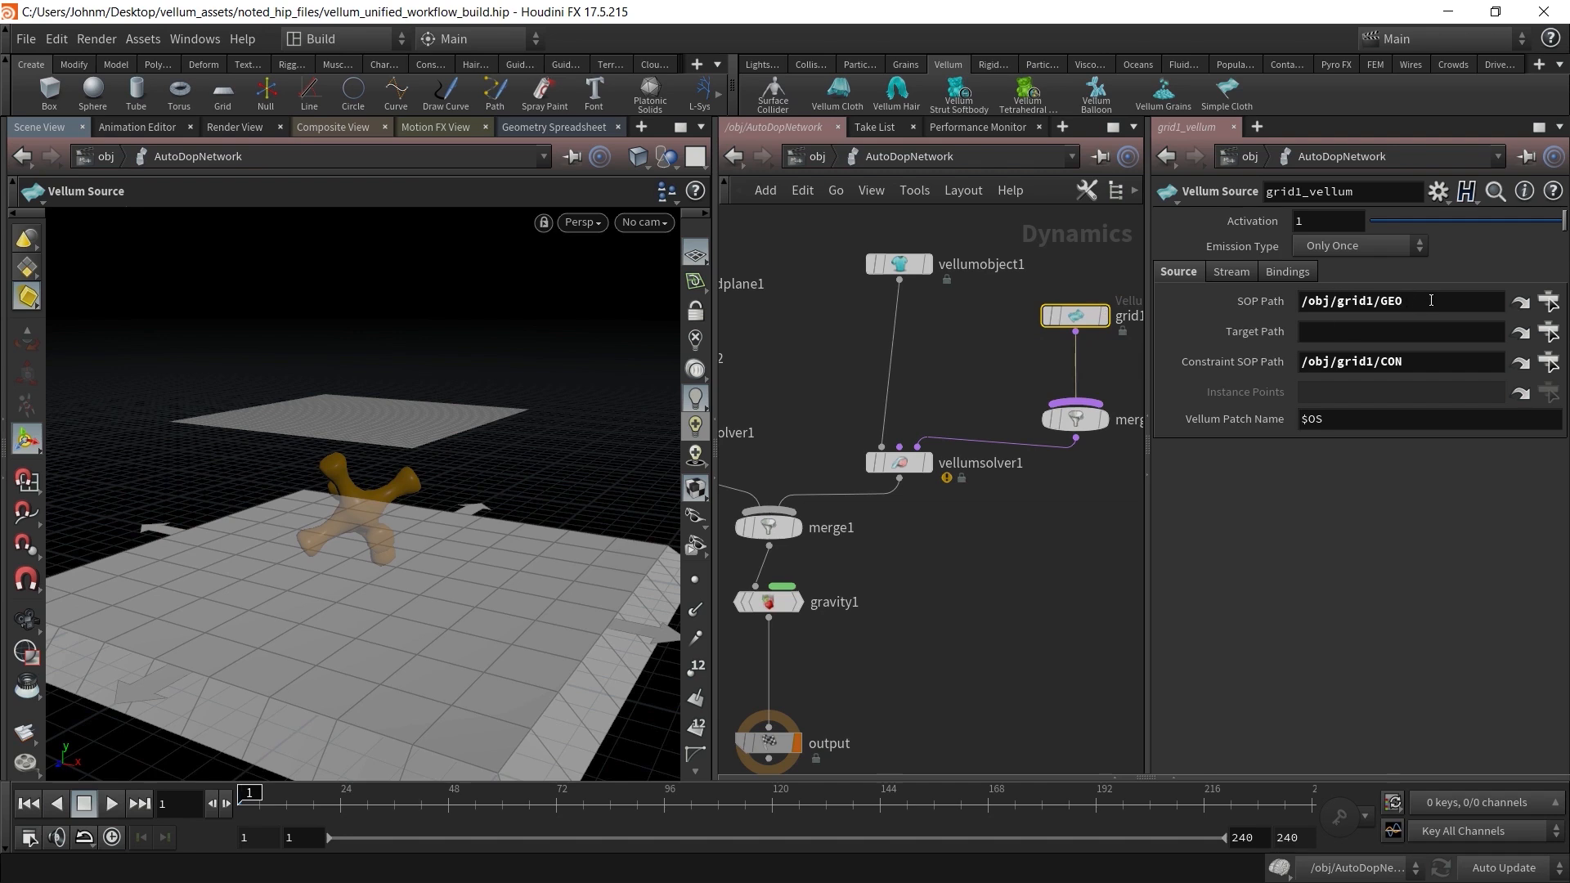
pyautogui.click(1374, 301)
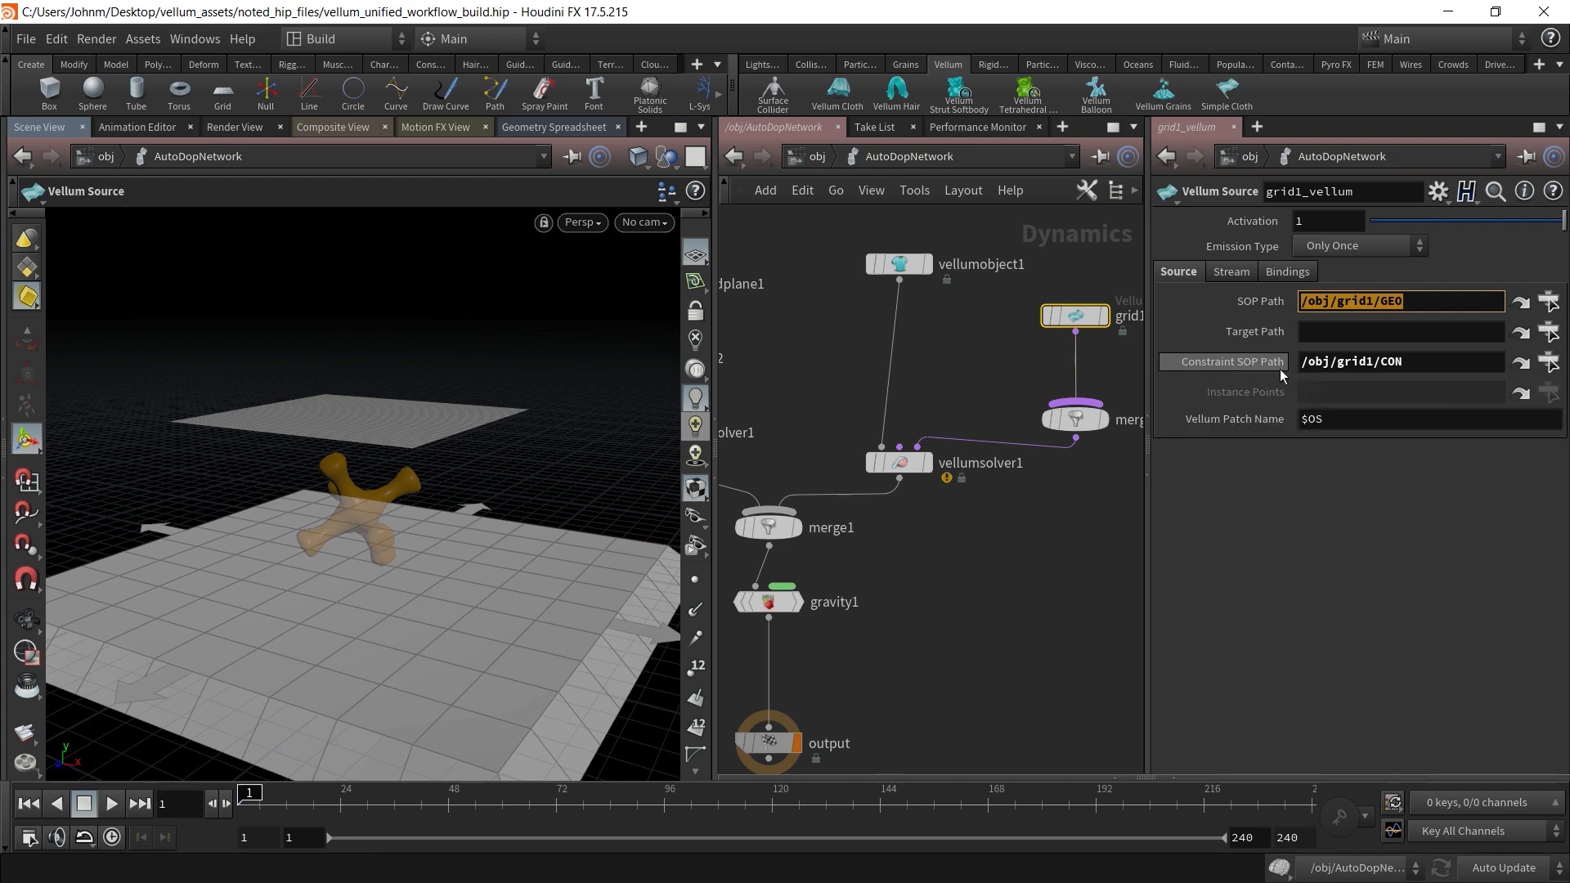
pyautogui.click(1441, 363)
pyautogui.moveTo(1403, 366); pyautogui.dragTo(1379, 390)
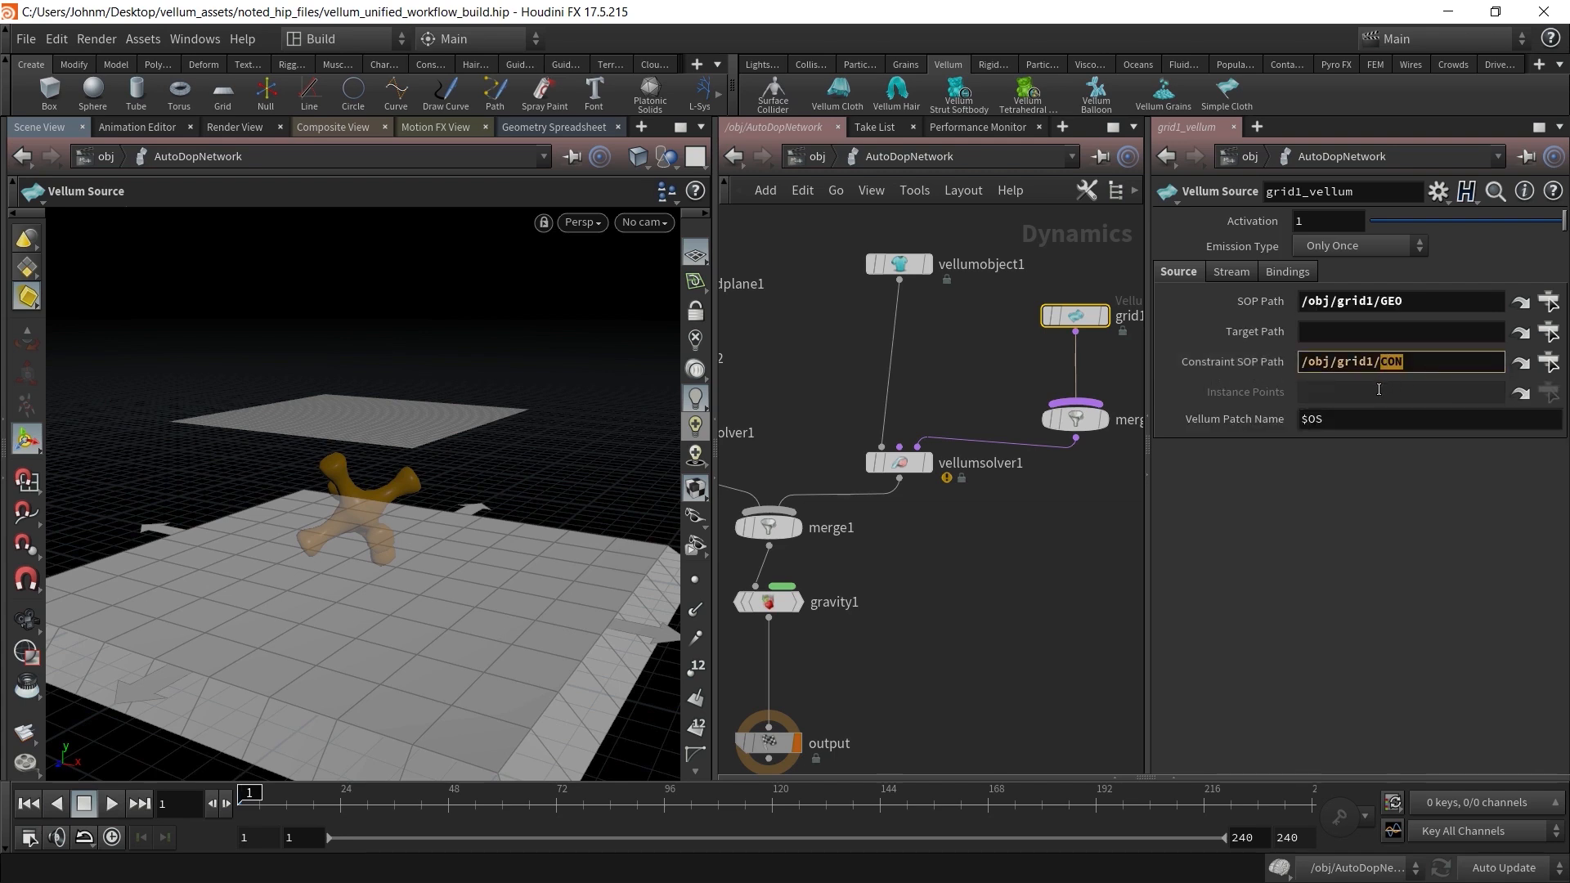
pyautogui.click(998, 366)
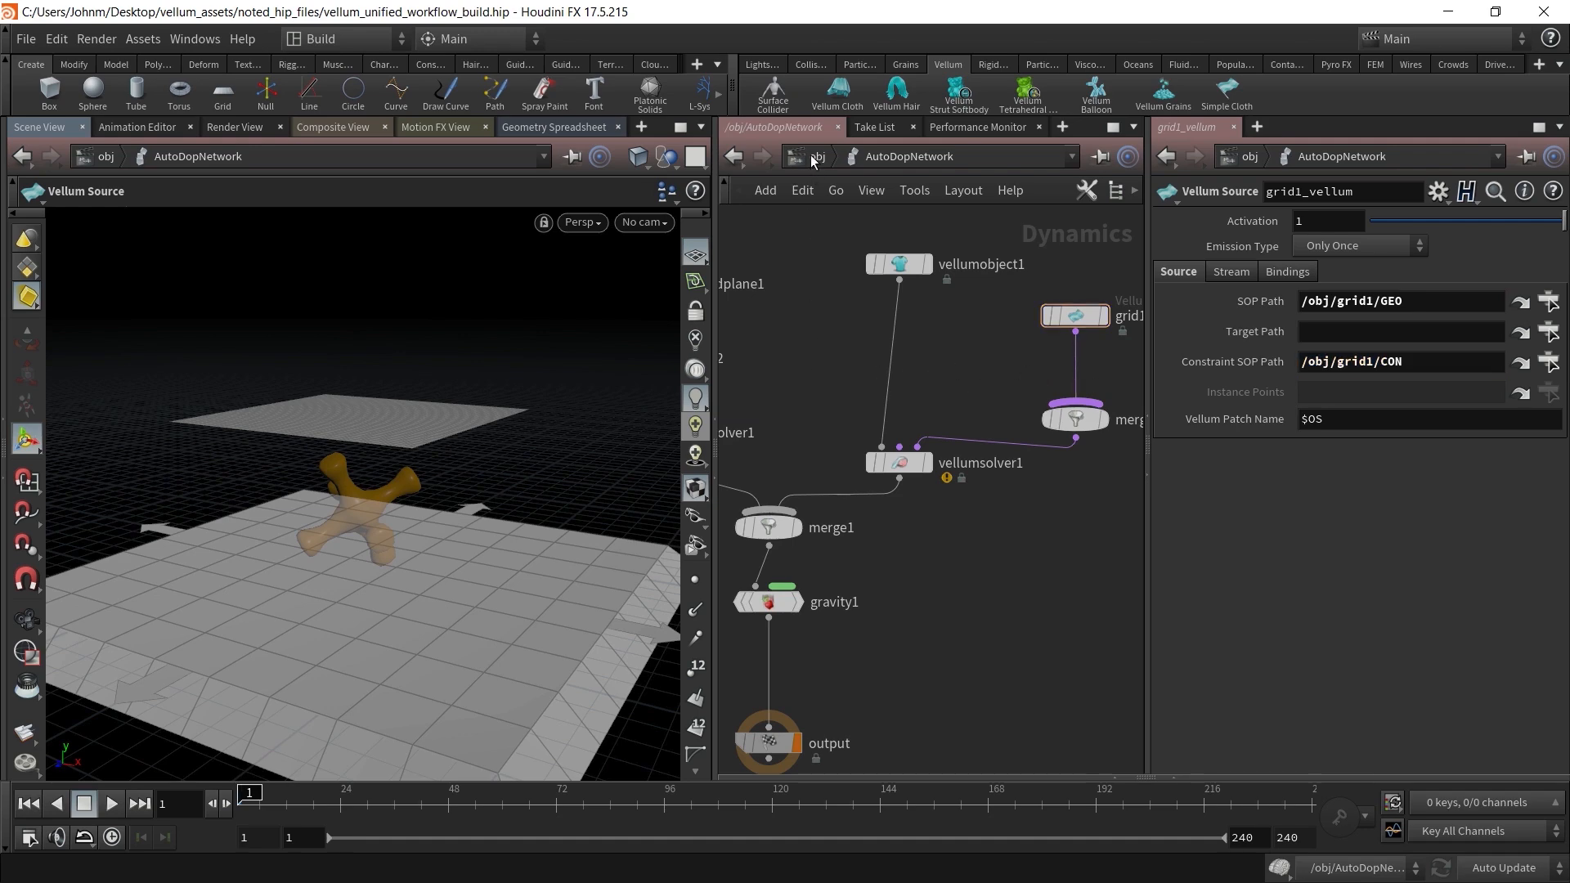
# Open the grid1 object's network, lay out its nodes and place the GEO and CON nulls on either side below cloth_constraints
pyautogui.press('u')
pyautogui.doubleClick(989, 456)
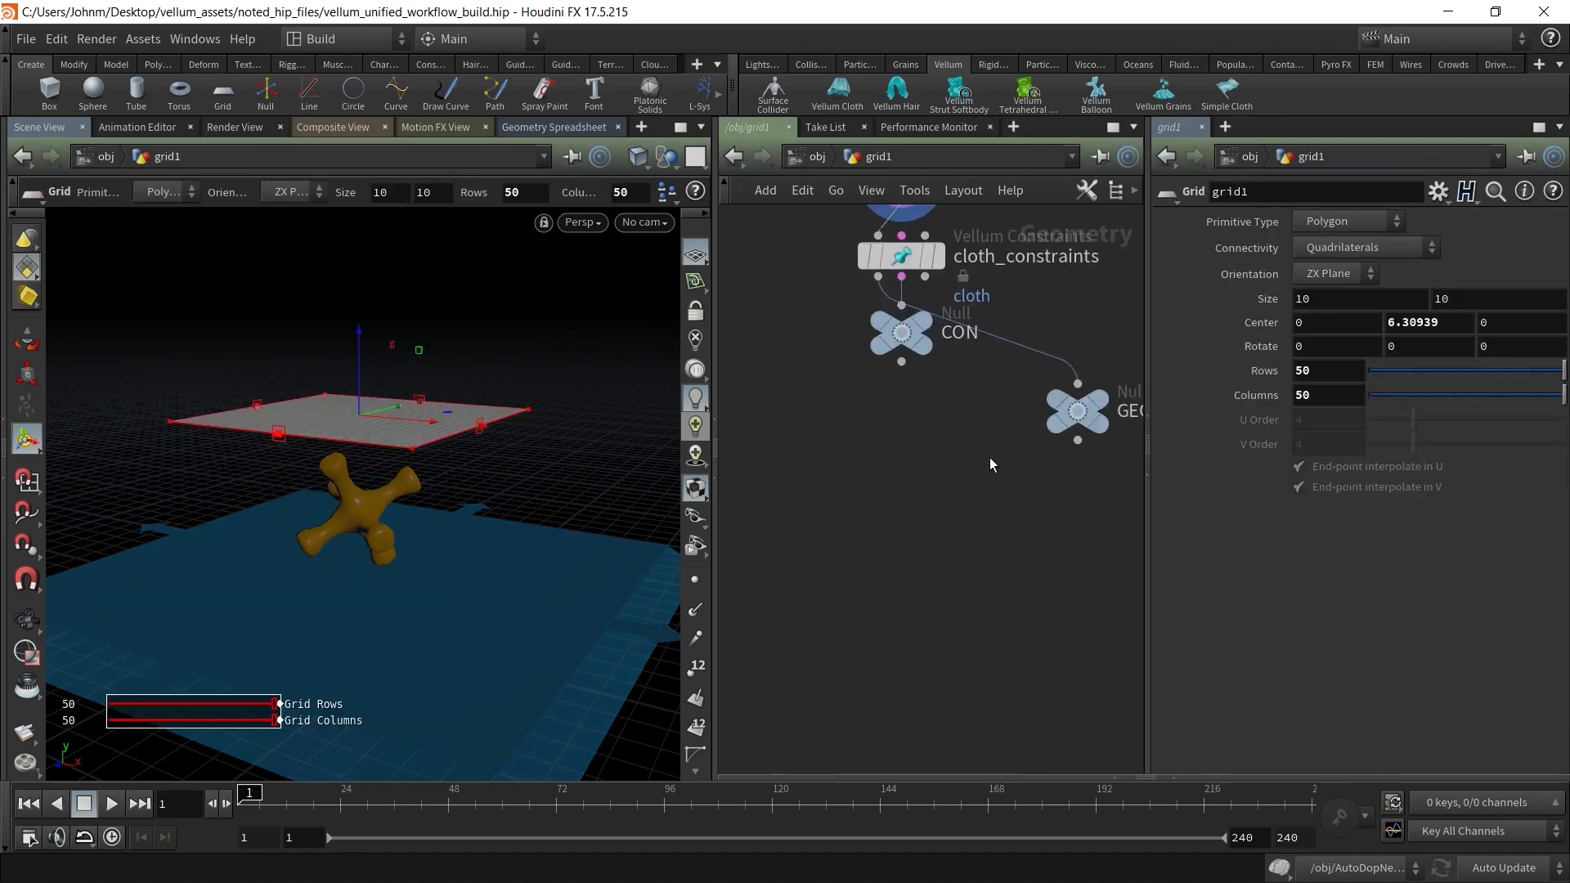
pyautogui.moveTo(976, 405); pyautogui.dragTo(934, 592, button='middle')
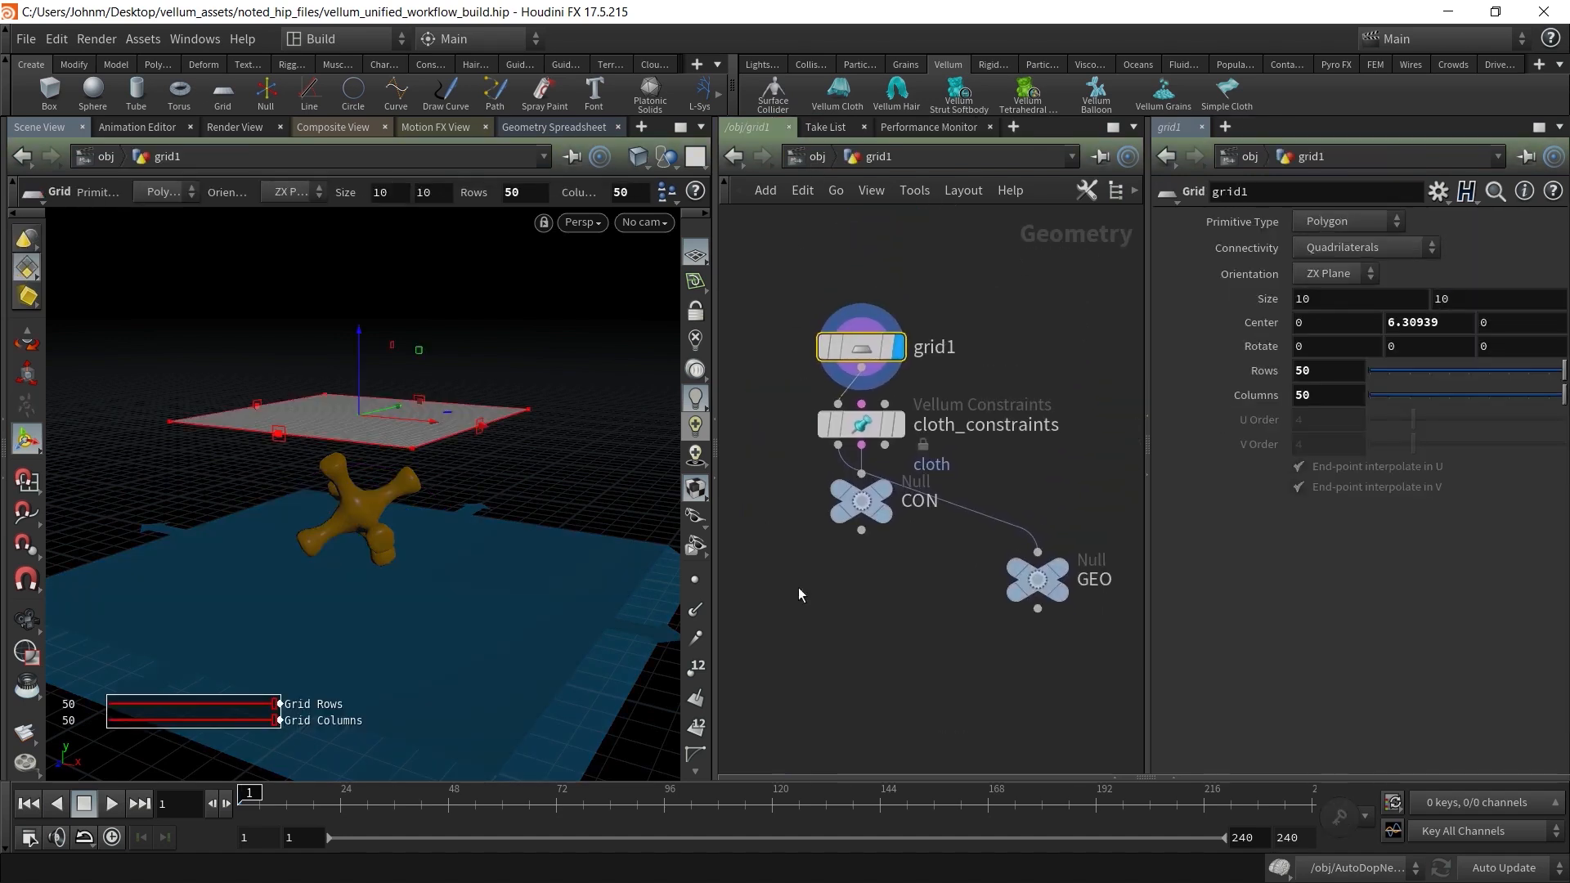
pyautogui.press('l')
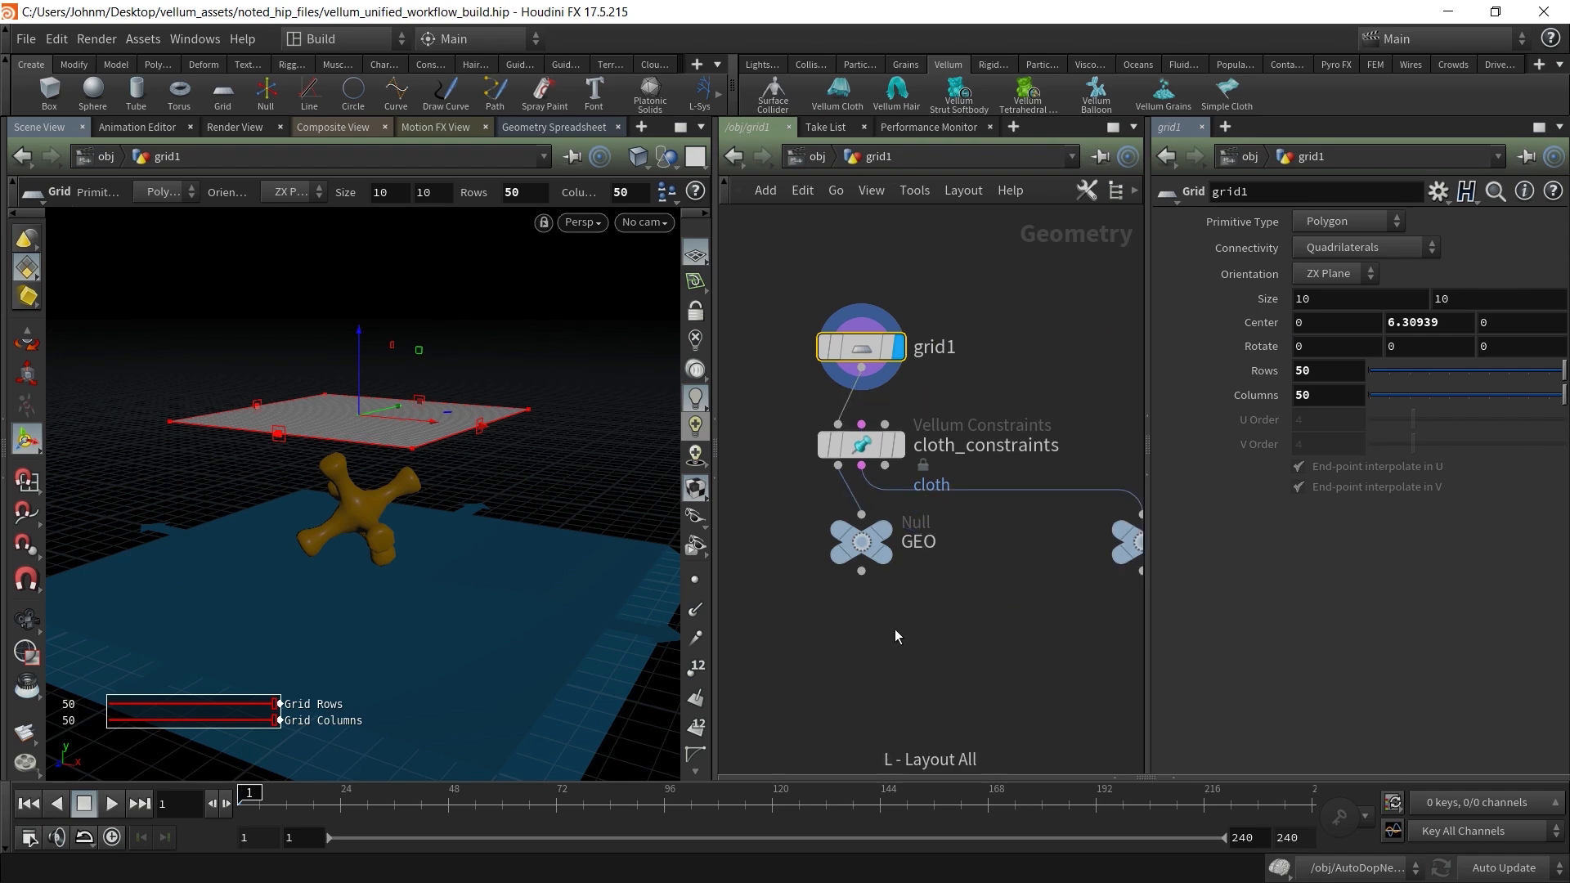
pyautogui.press('h')
pyautogui.moveTo(931, 582); pyautogui.dragTo(1006, 593, button='middle')
pyautogui.moveTo(906, 570); pyautogui.dragTo(808, 568)
pyautogui.moveTo(1077, 569); pyautogui.dragTo(998, 579, button='middle')
pyautogui.moveTo(998, 579); pyautogui.dragTo(880, 578)
pyautogui.moveTo(839, 558); pyautogui.dragTo(939, 557, button='middle')
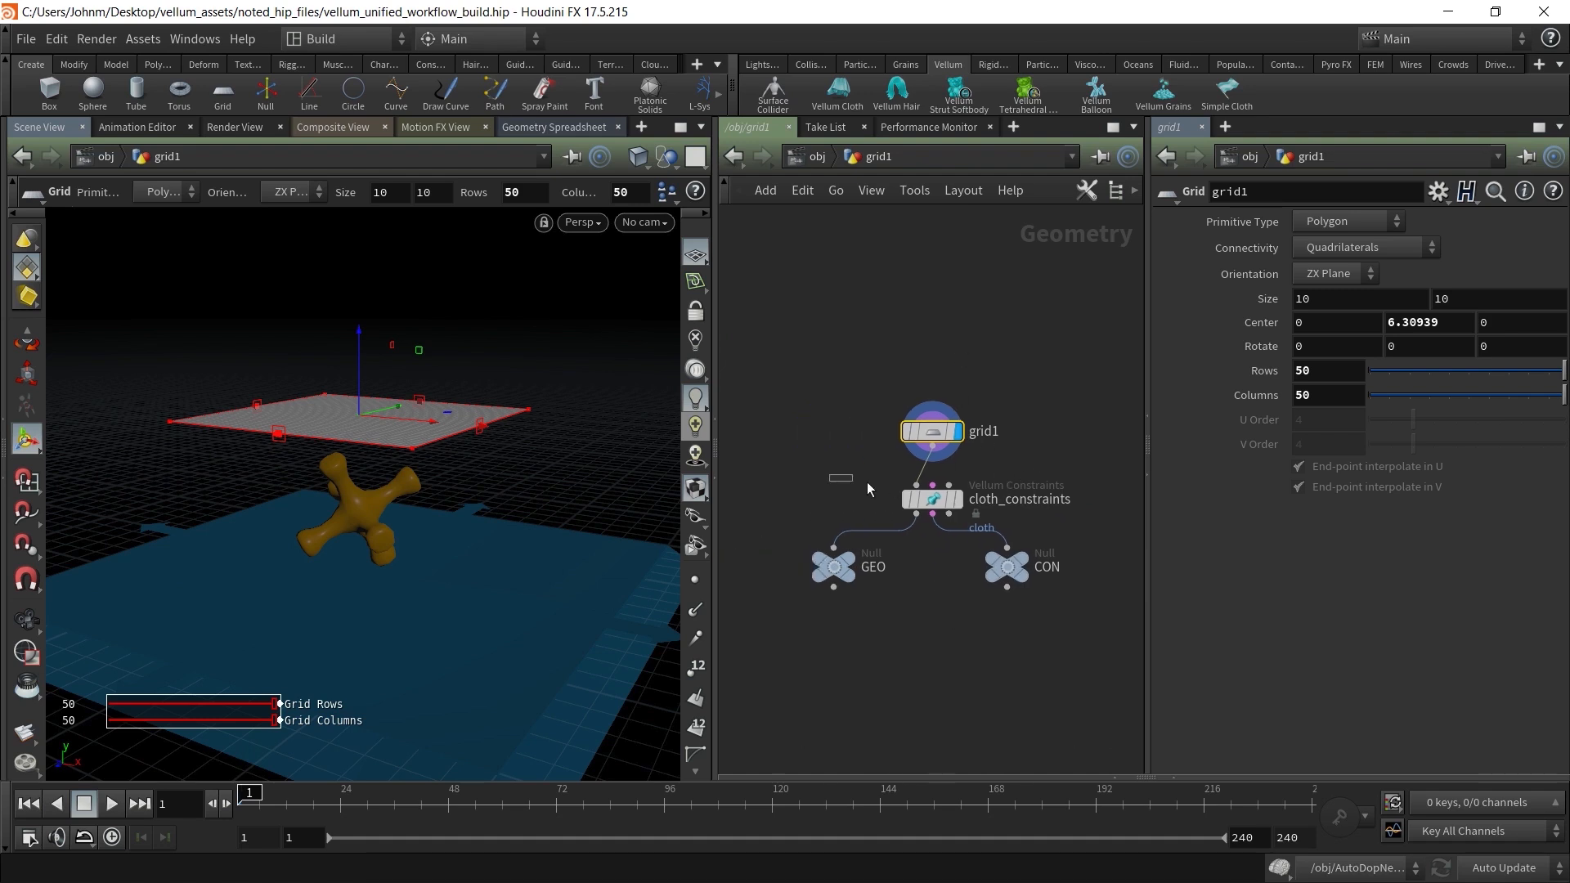
# Show the grid's points in the viewport and make cloth_constraints the displayed node
pyautogui.click(932, 499)
pyautogui.moveTo(931, 507)
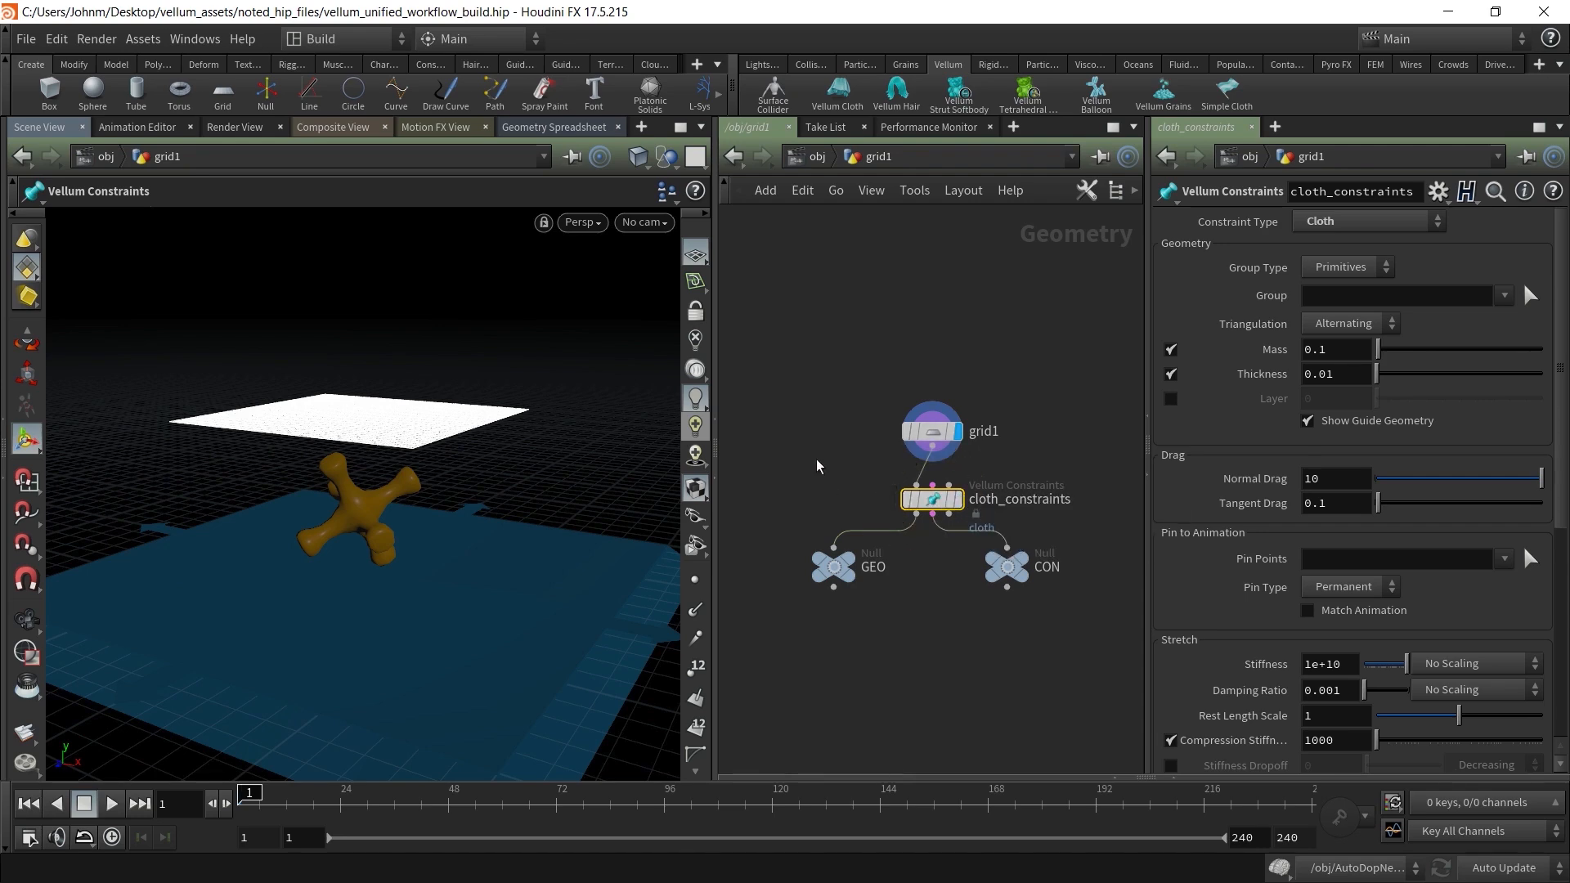
pyautogui.press('Escape')
pyautogui.moveTo(433, 472); pyautogui.dragTo(249, 638)
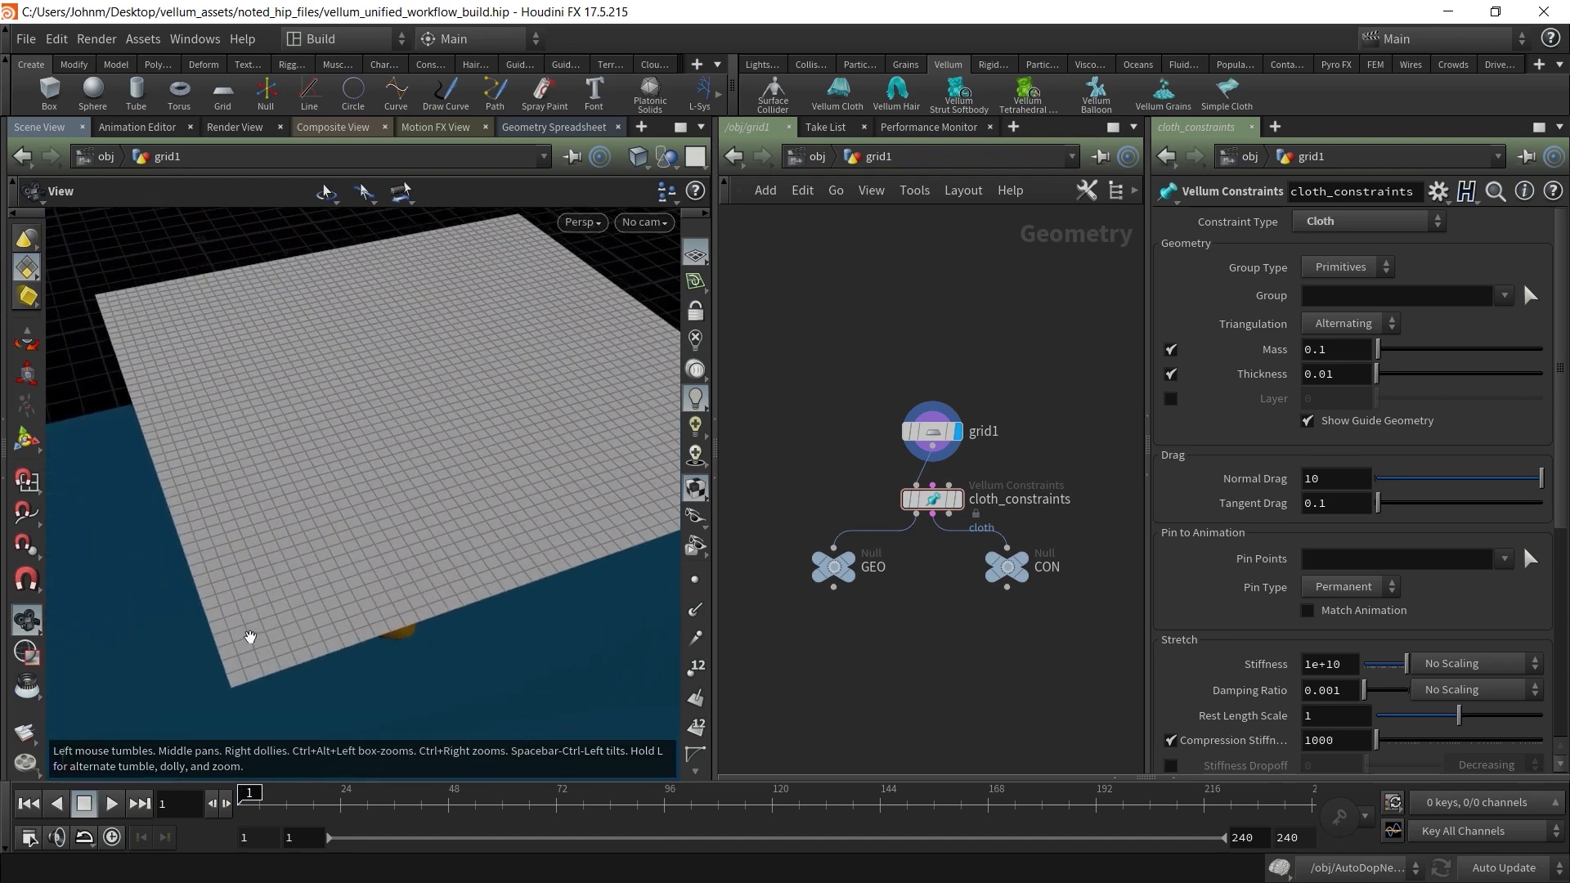
pyautogui.press('Return')
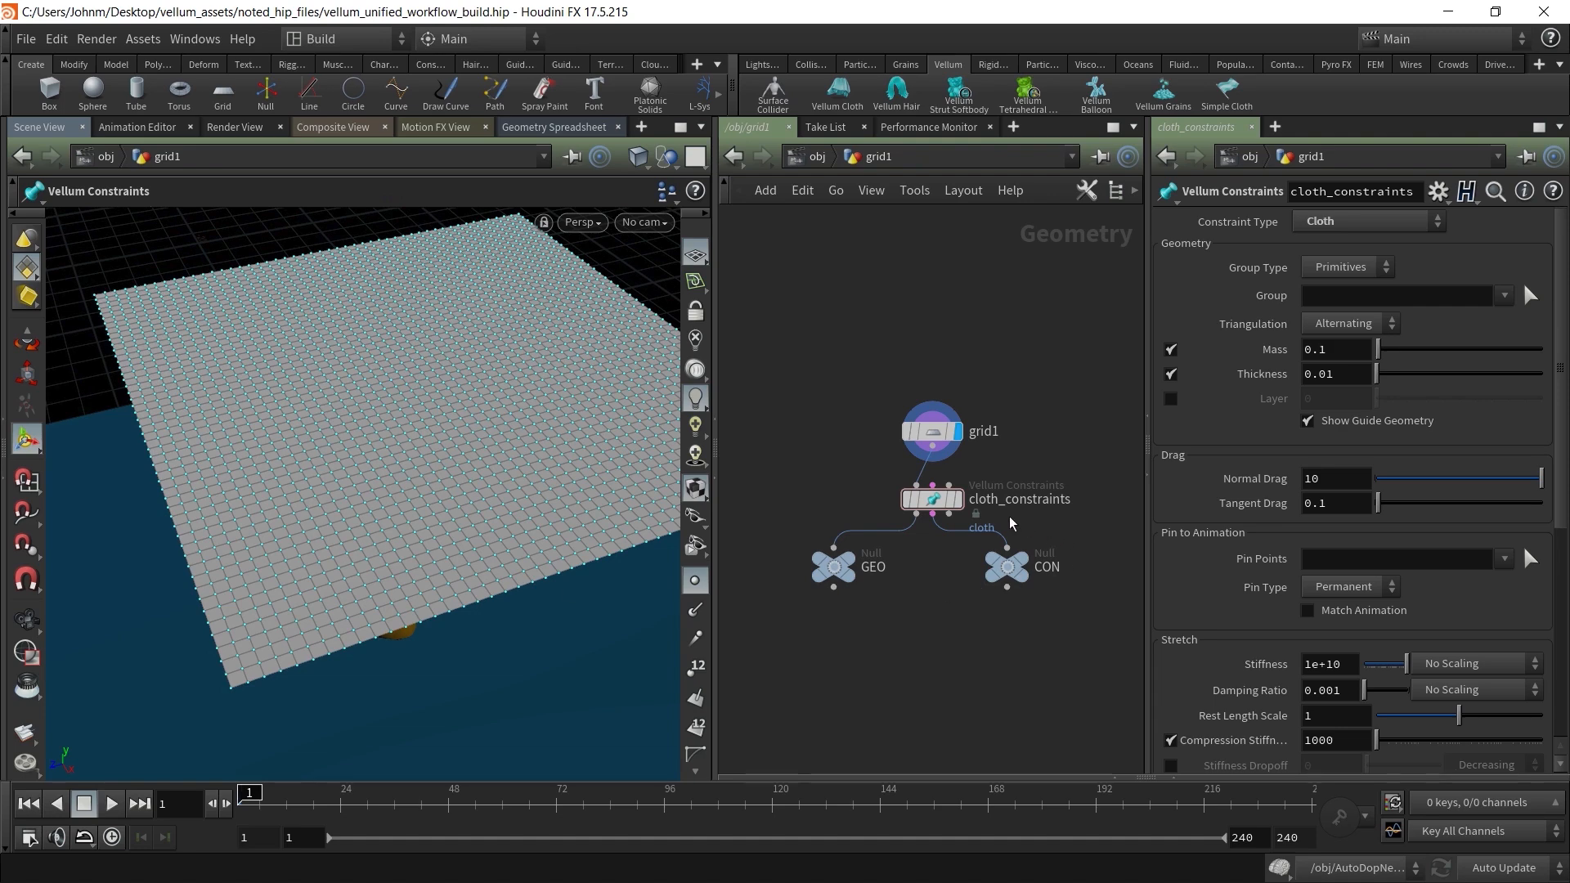
pyautogui.click(959, 499)
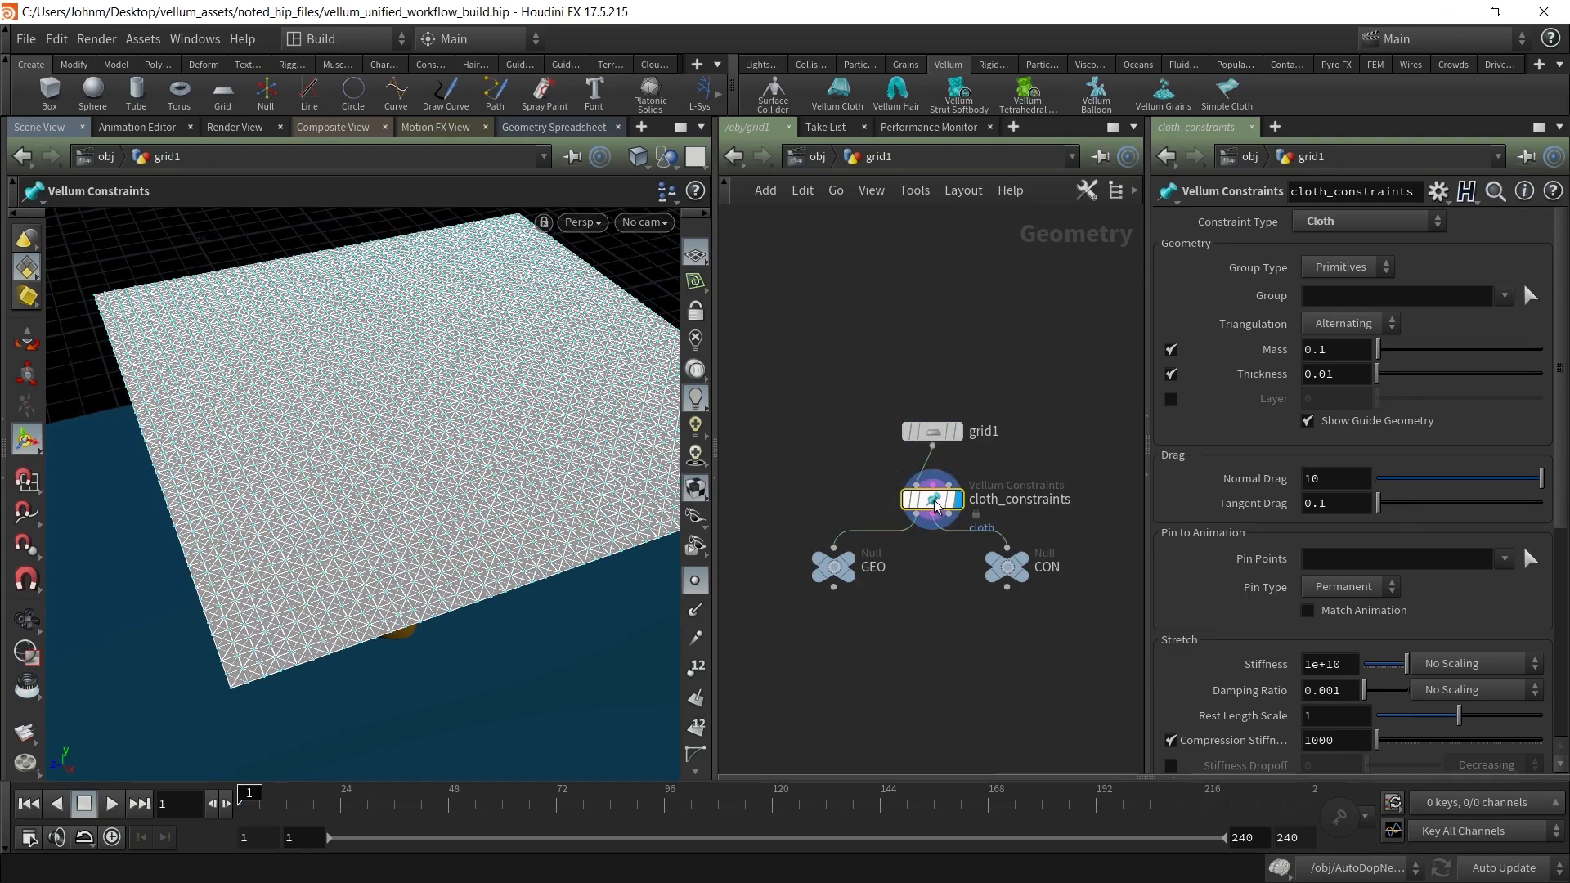
# Switch Show Guide Geometry off and back on for cloth_constraints to compare the cloth with and without constraint lines
pyautogui.press('Escape')
pyautogui.moveTo(332, 568); pyautogui.dragTo(263, 520, button='right')
pyautogui.keyDown('alt'); pyautogui.moveTo(357, 533); pyautogui.dragTo(419, 501); pyautogui.keyUp('alt')
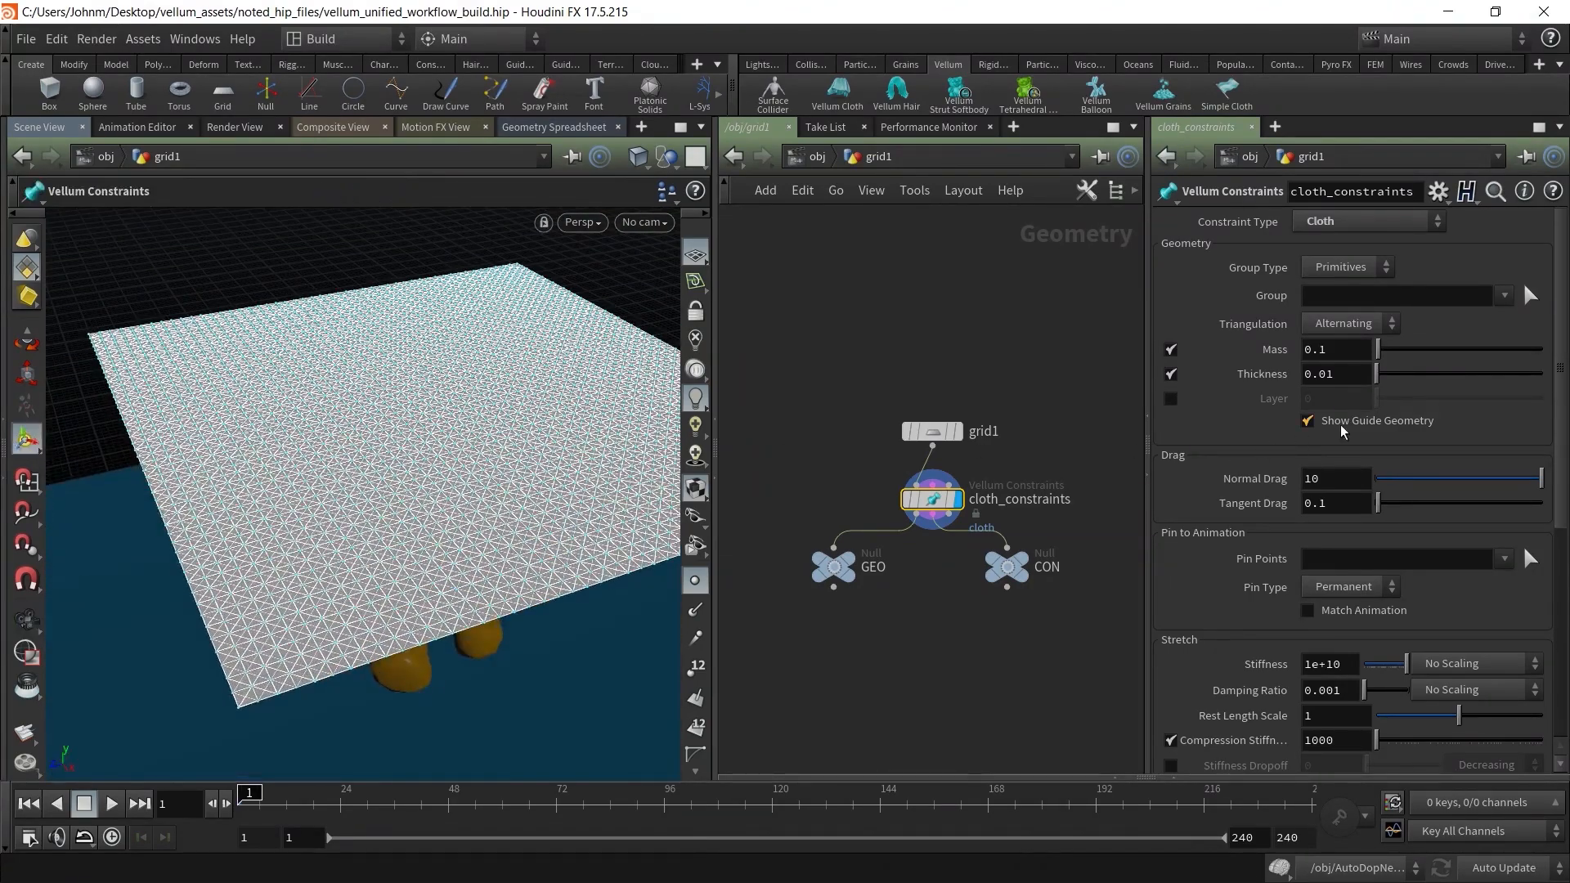
pyautogui.click(1307, 421)
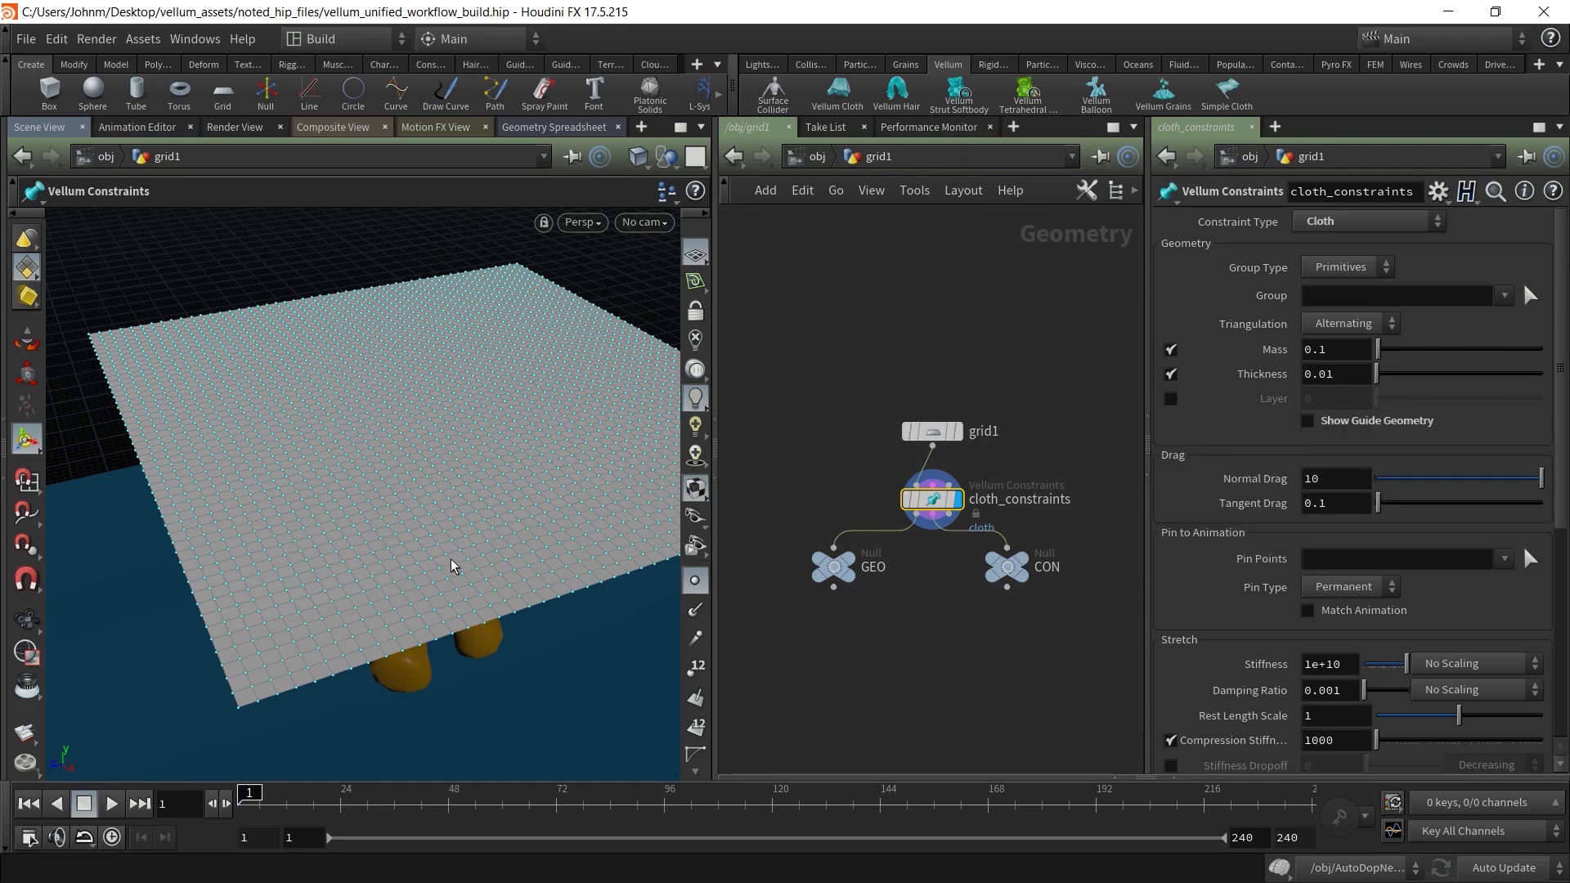
pyautogui.click(1308, 420)
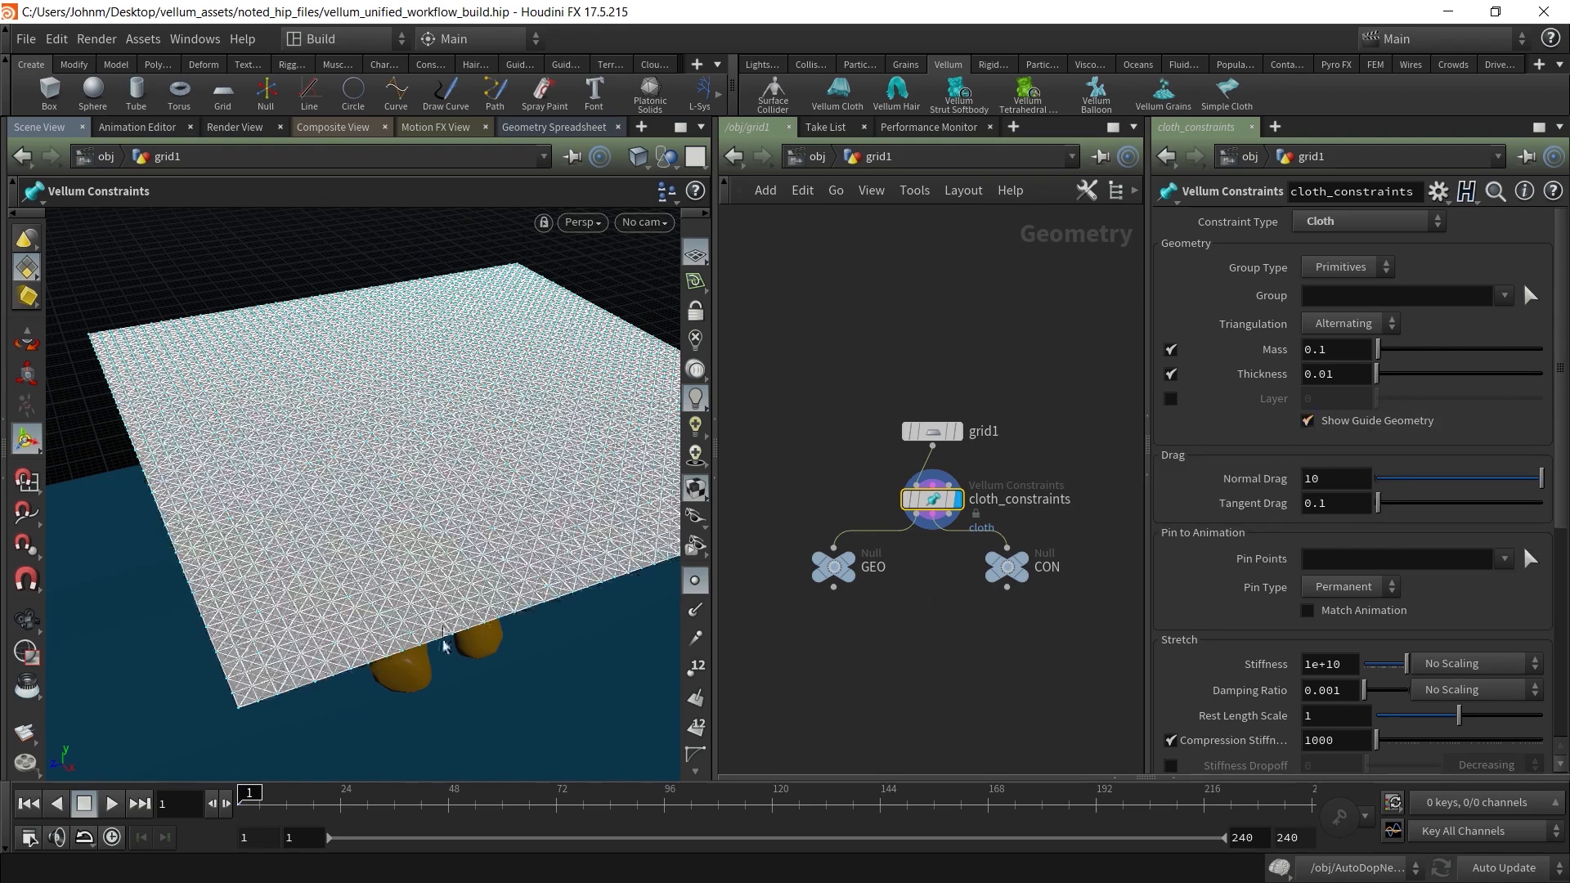
# Inspect the constraint lines between the cloth points up close, then bring the whole grid back into view
pyautogui.press('Escape')
pyautogui.moveTo(305, 596); pyautogui.dragTo(640, 534, button='right')
pyautogui.press('Return')
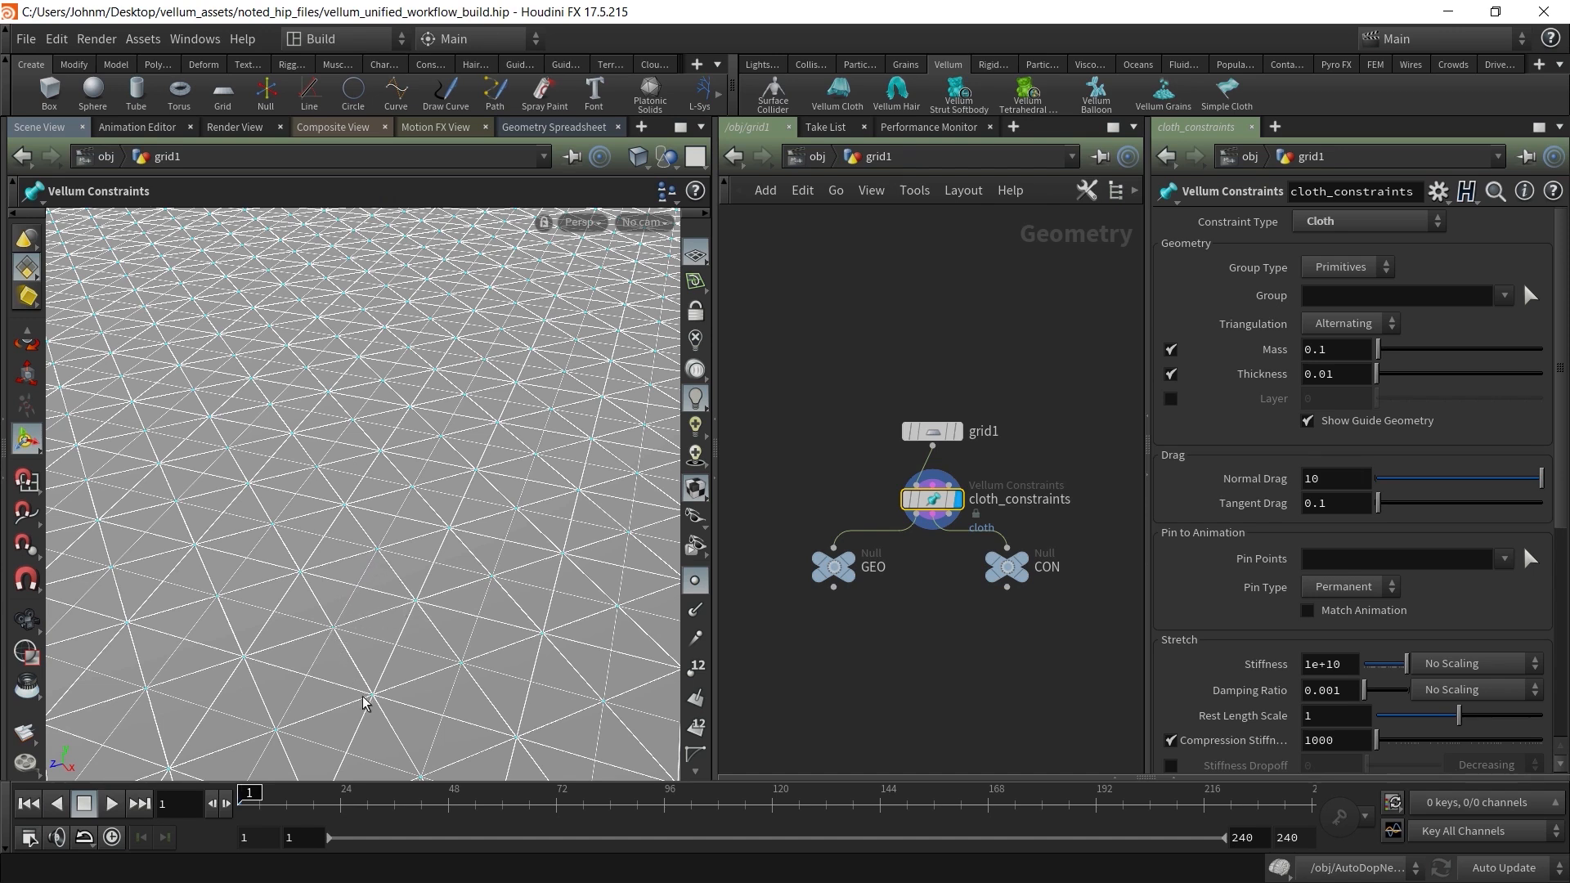
pyautogui.press('Escape')
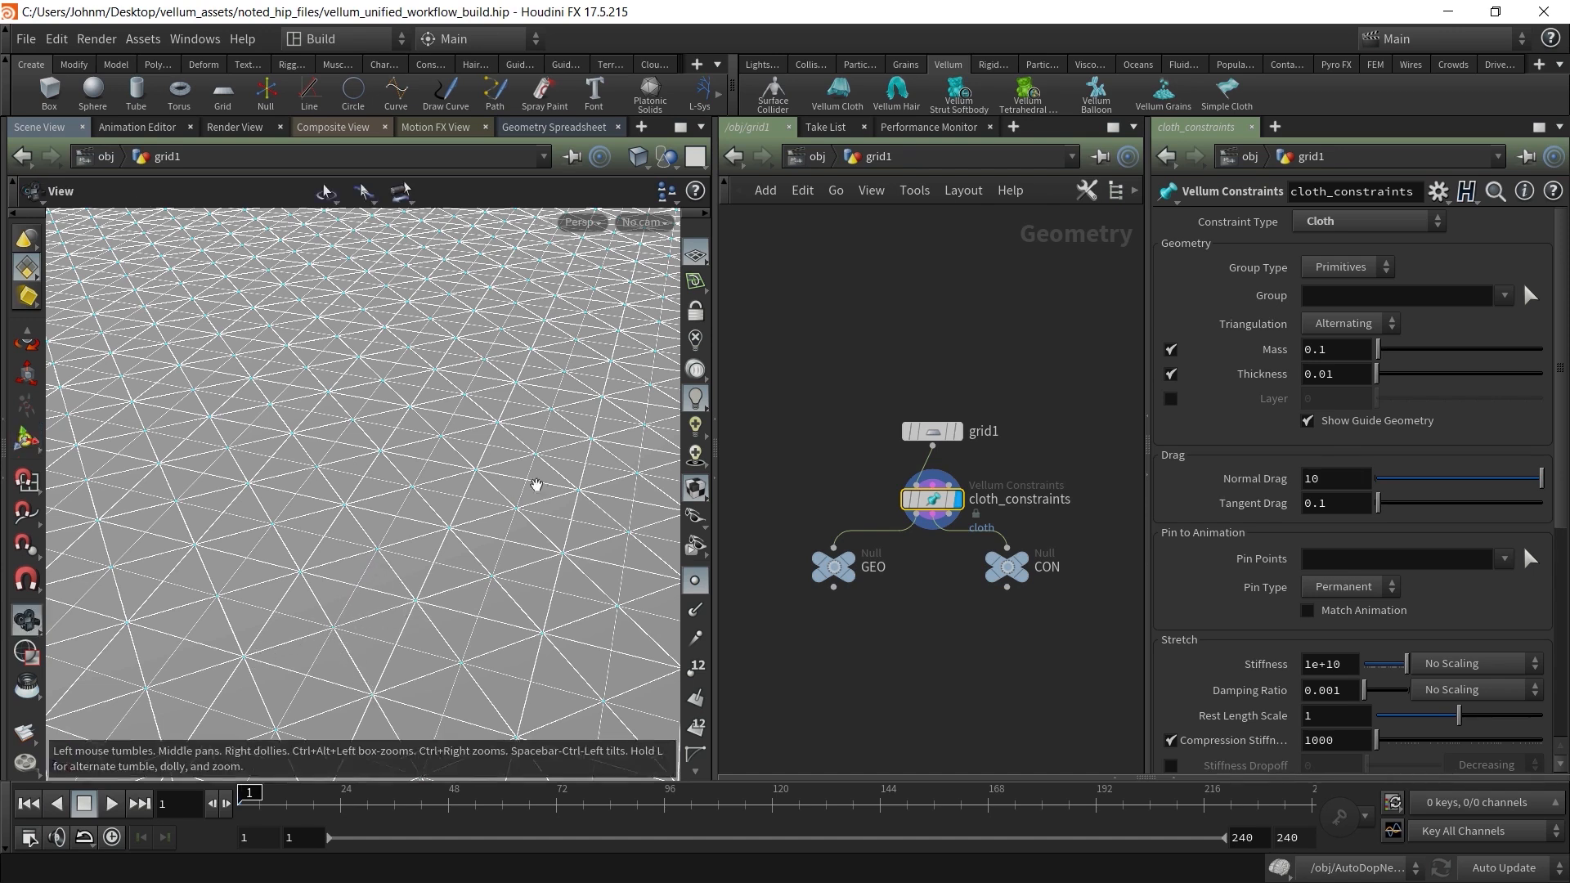
pyautogui.moveTo(536, 484); pyautogui.dragTo(256, 490)
pyautogui.moveTo(597, 386); pyautogui.dragTo(428, 515)
pyautogui.press('Return')
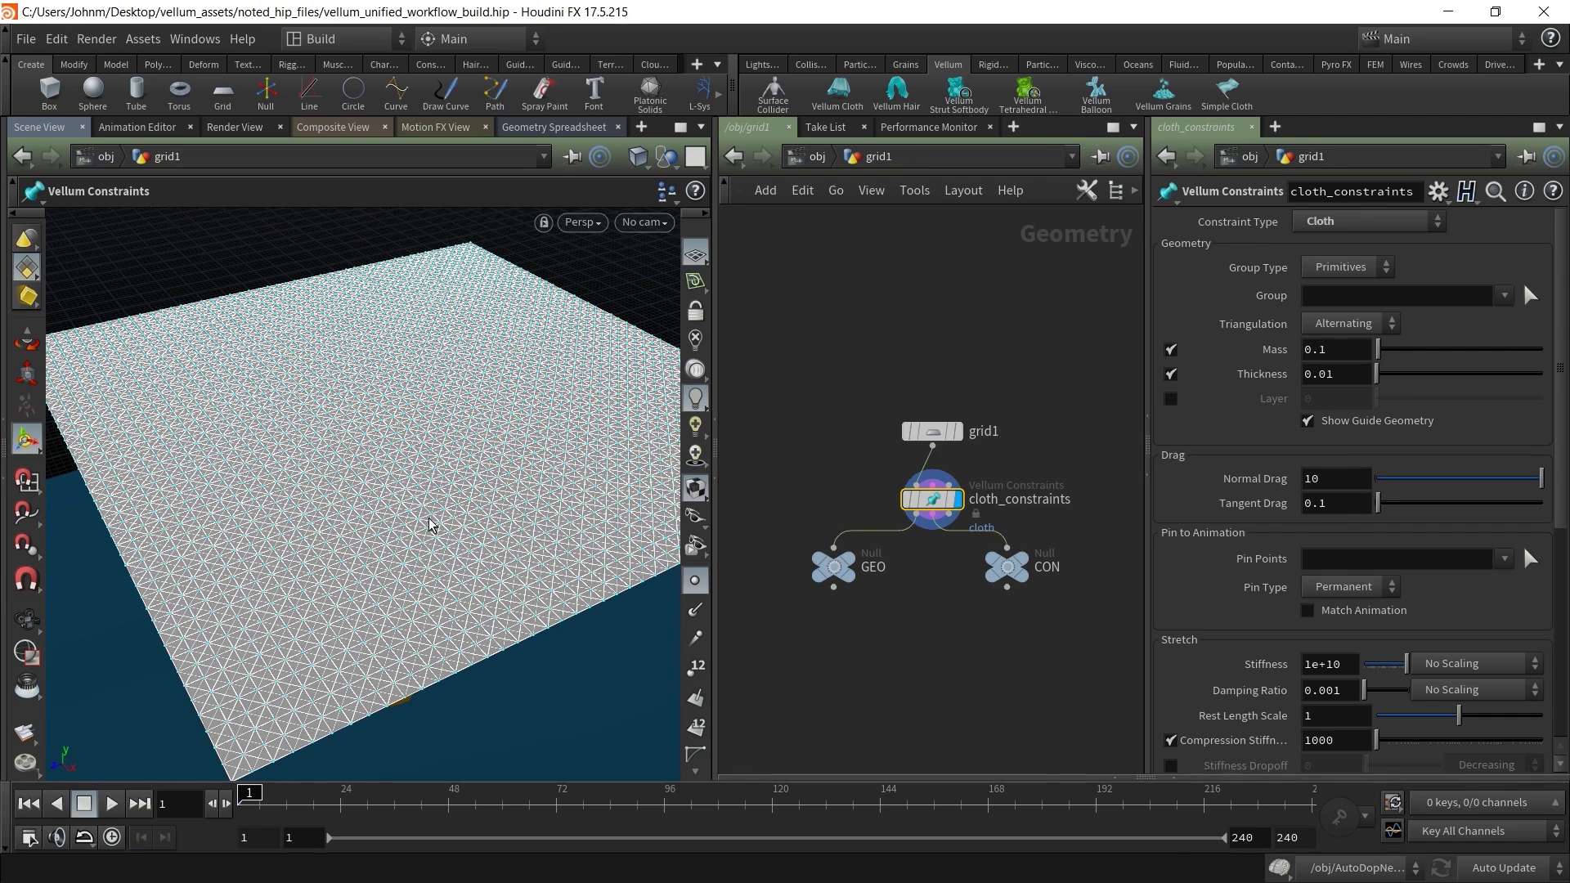
# Review the stretch and bend settings of cloth_constraints, and move it with grid1 to sit centrally above the GEO and CON nulls
pyautogui.scroll(-6, 1181, 551)
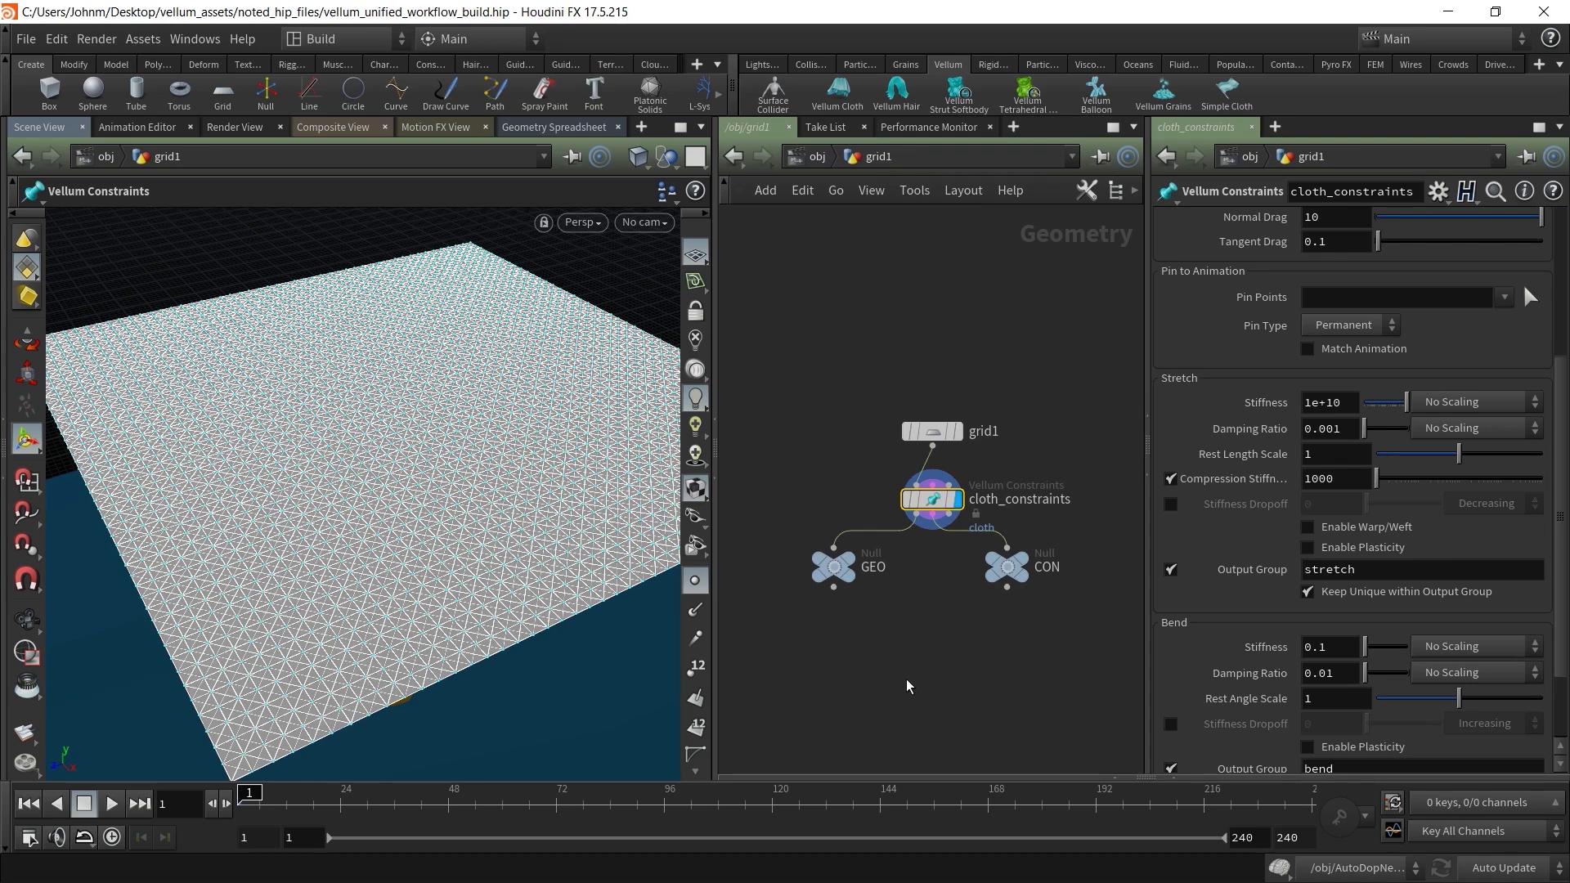
pyautogui.moveTo(971, 335); pyautogui.dragTo(913, 462)
pyautogui.click(904, 462)
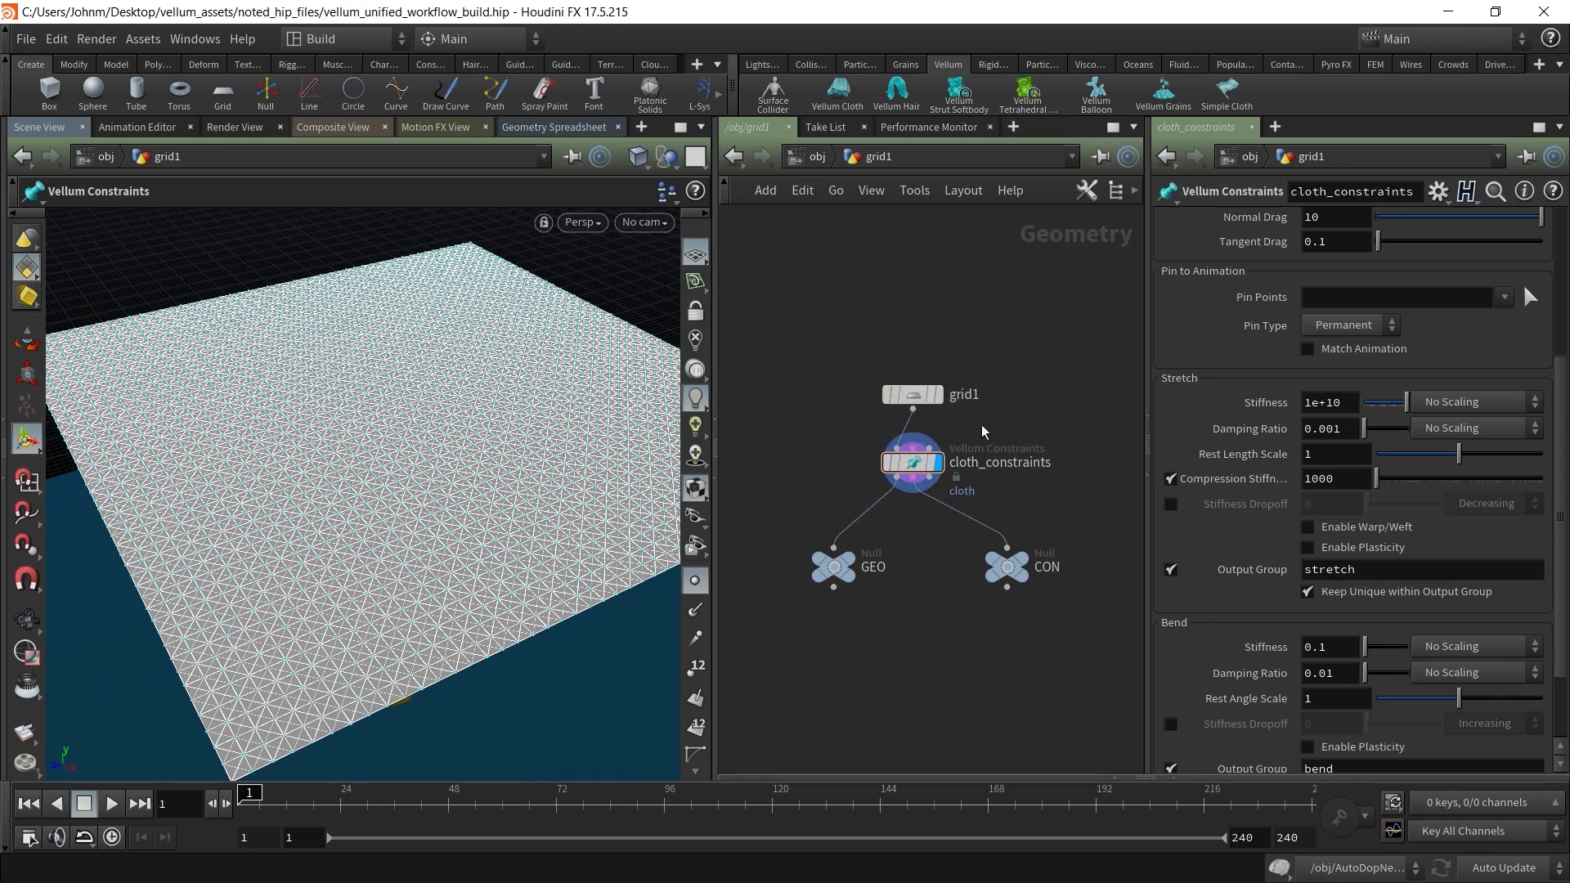
# Display the GEO null with point markers off, and shift GEO and grid1 to the left of cloth_constraints
pyautogui.scroll(5, 898, 460)
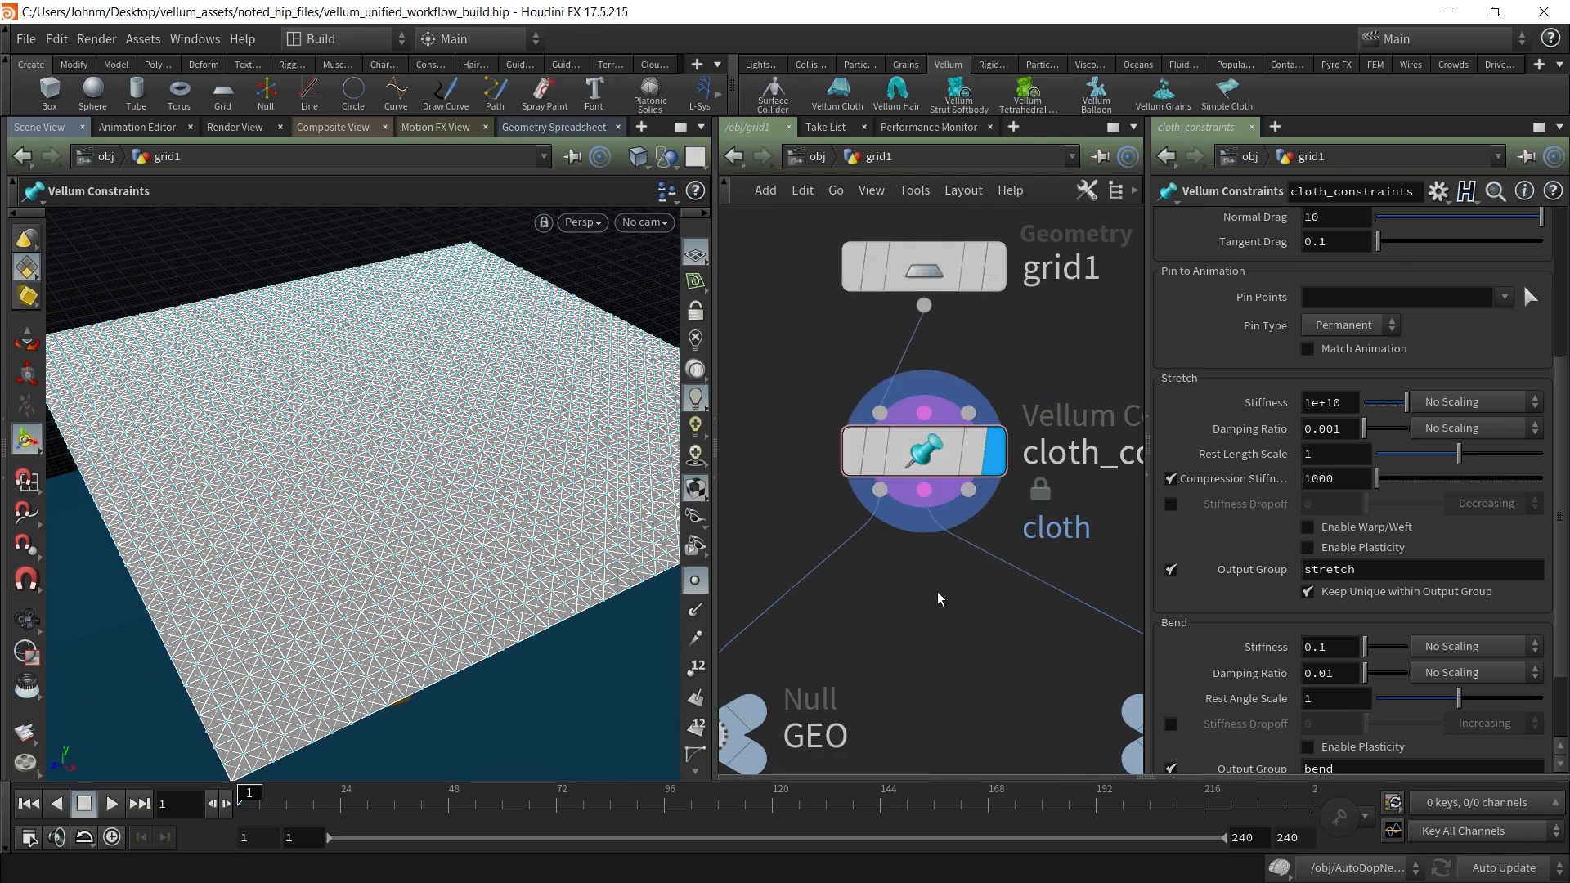
pyautogui.moveTo(940, 686); pyautogui.dragTo(940, 581, button='middle')
pyautogui.scroll(-3, 935, 555)
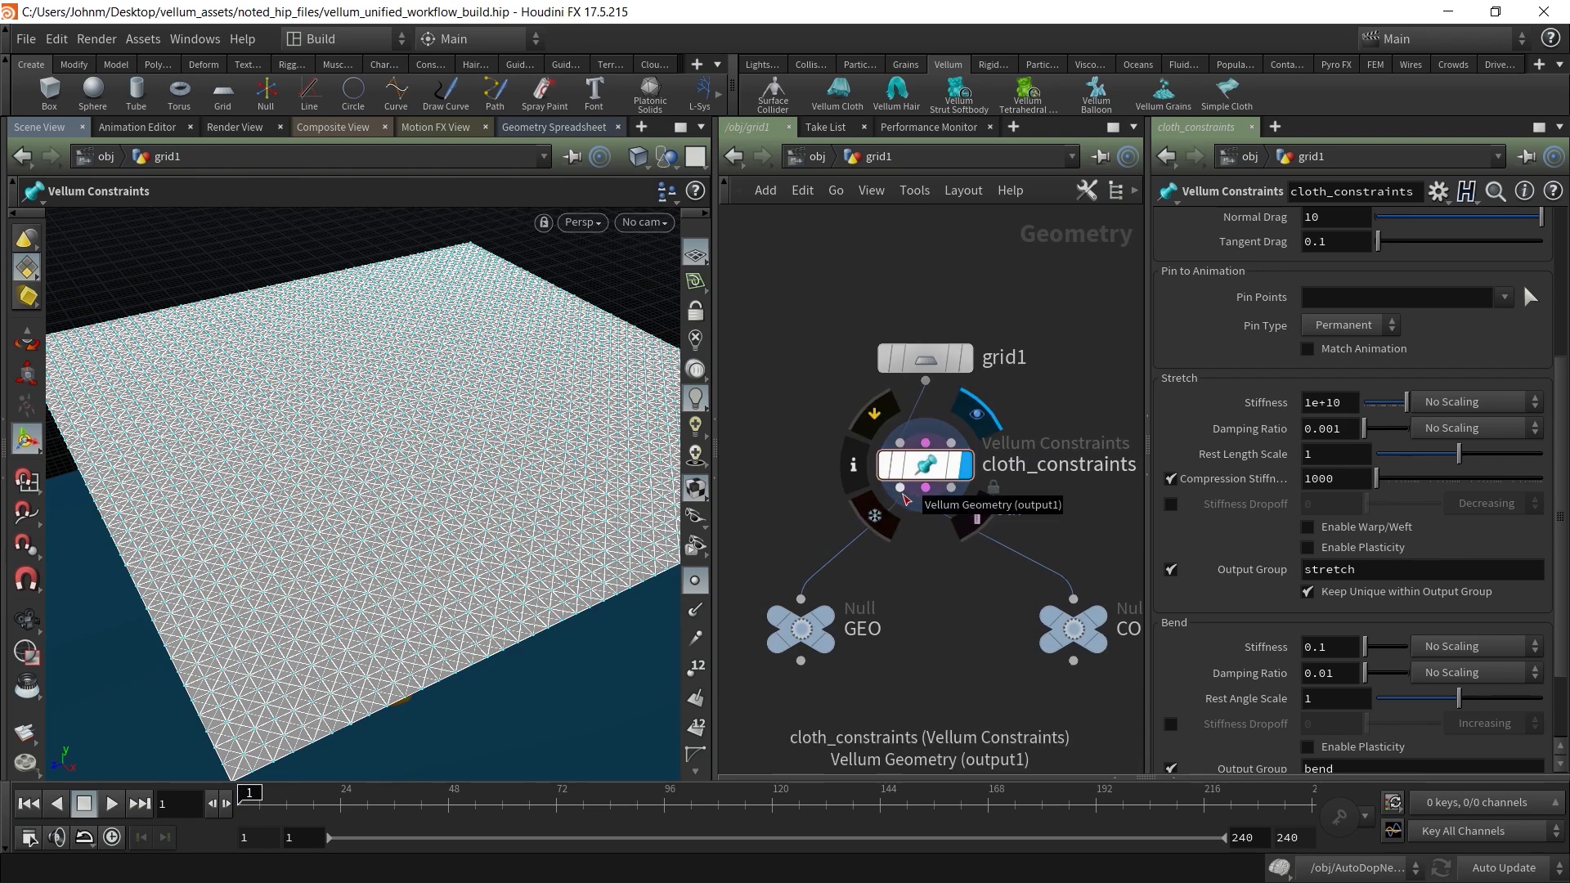
pyautogui.click(853, 578)
pyautogui.click(804, 632)
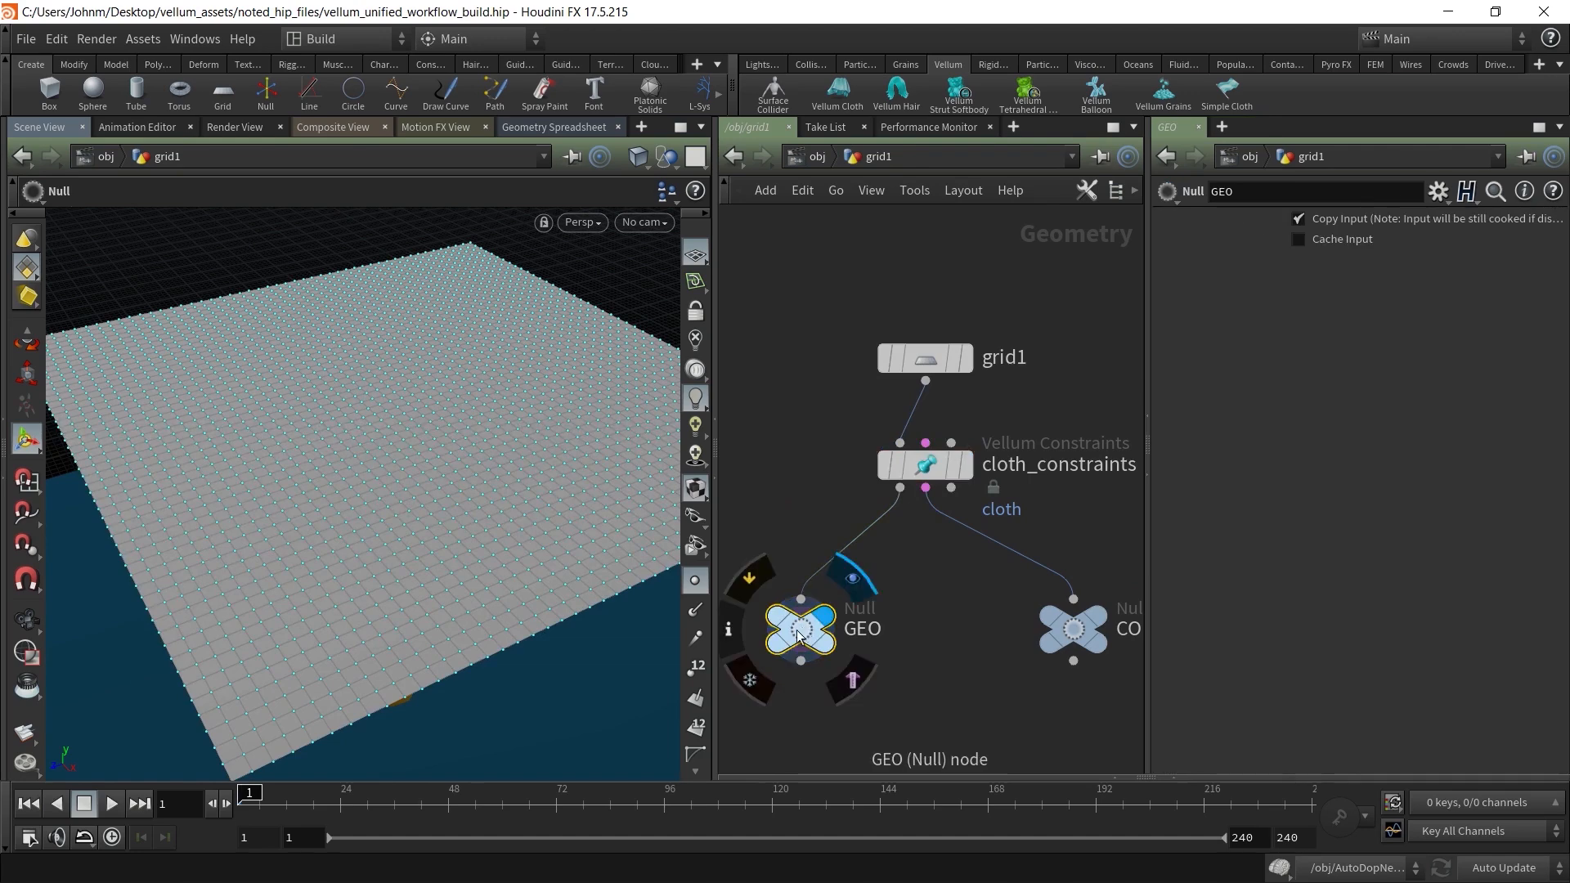
pyautogui.moveTo(801, 632); pyautogui.dragTo(781, 648)
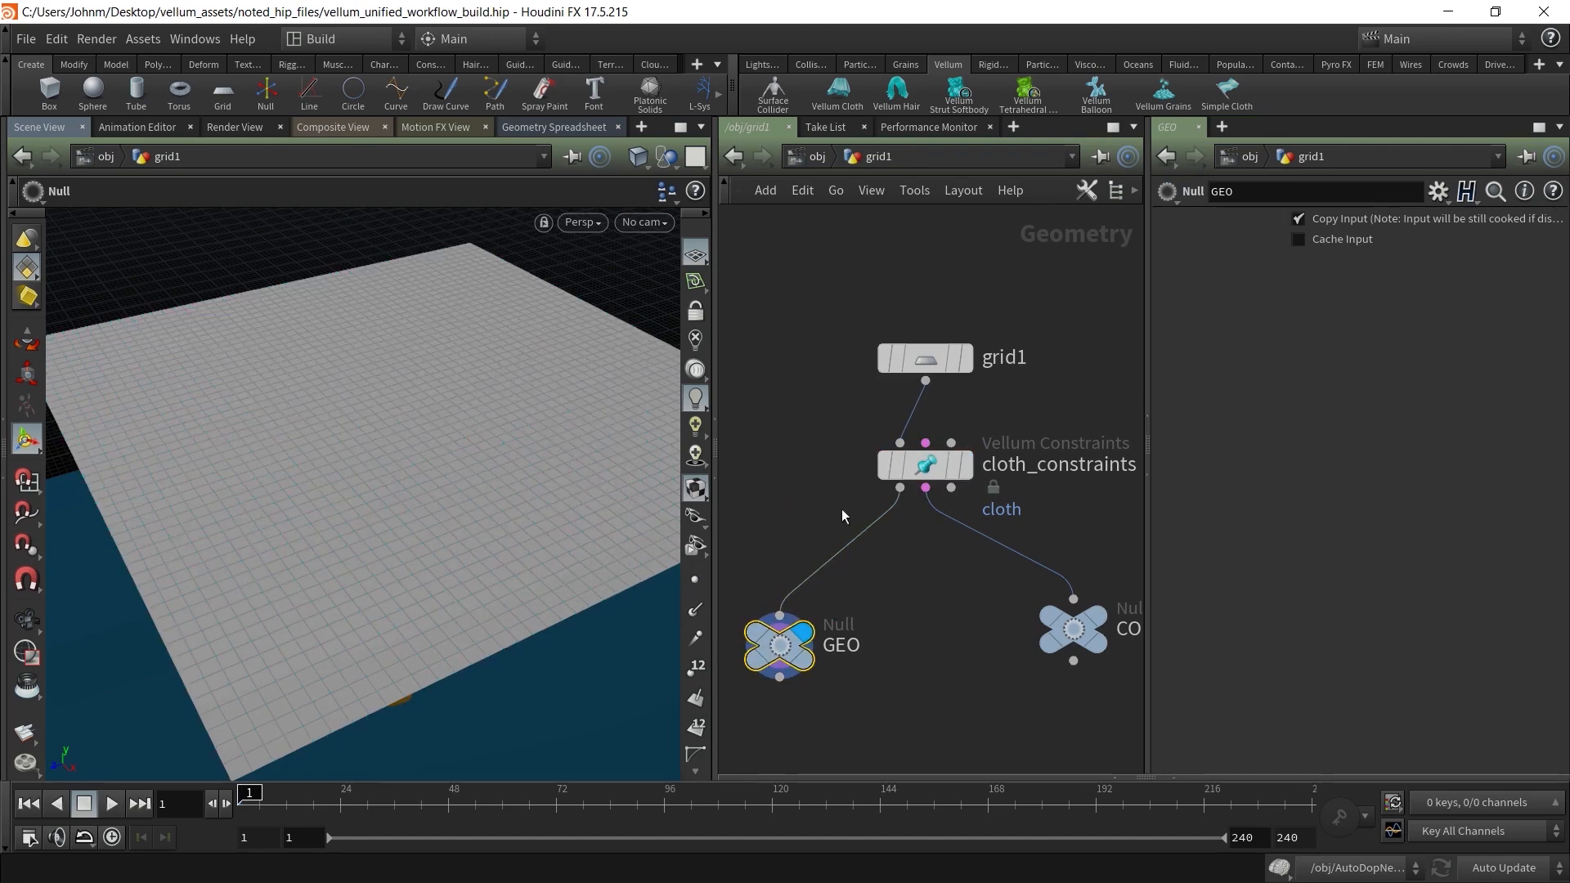
pyautogui.moveTo(925, 360); pyautogui.dragTo(791, 339)
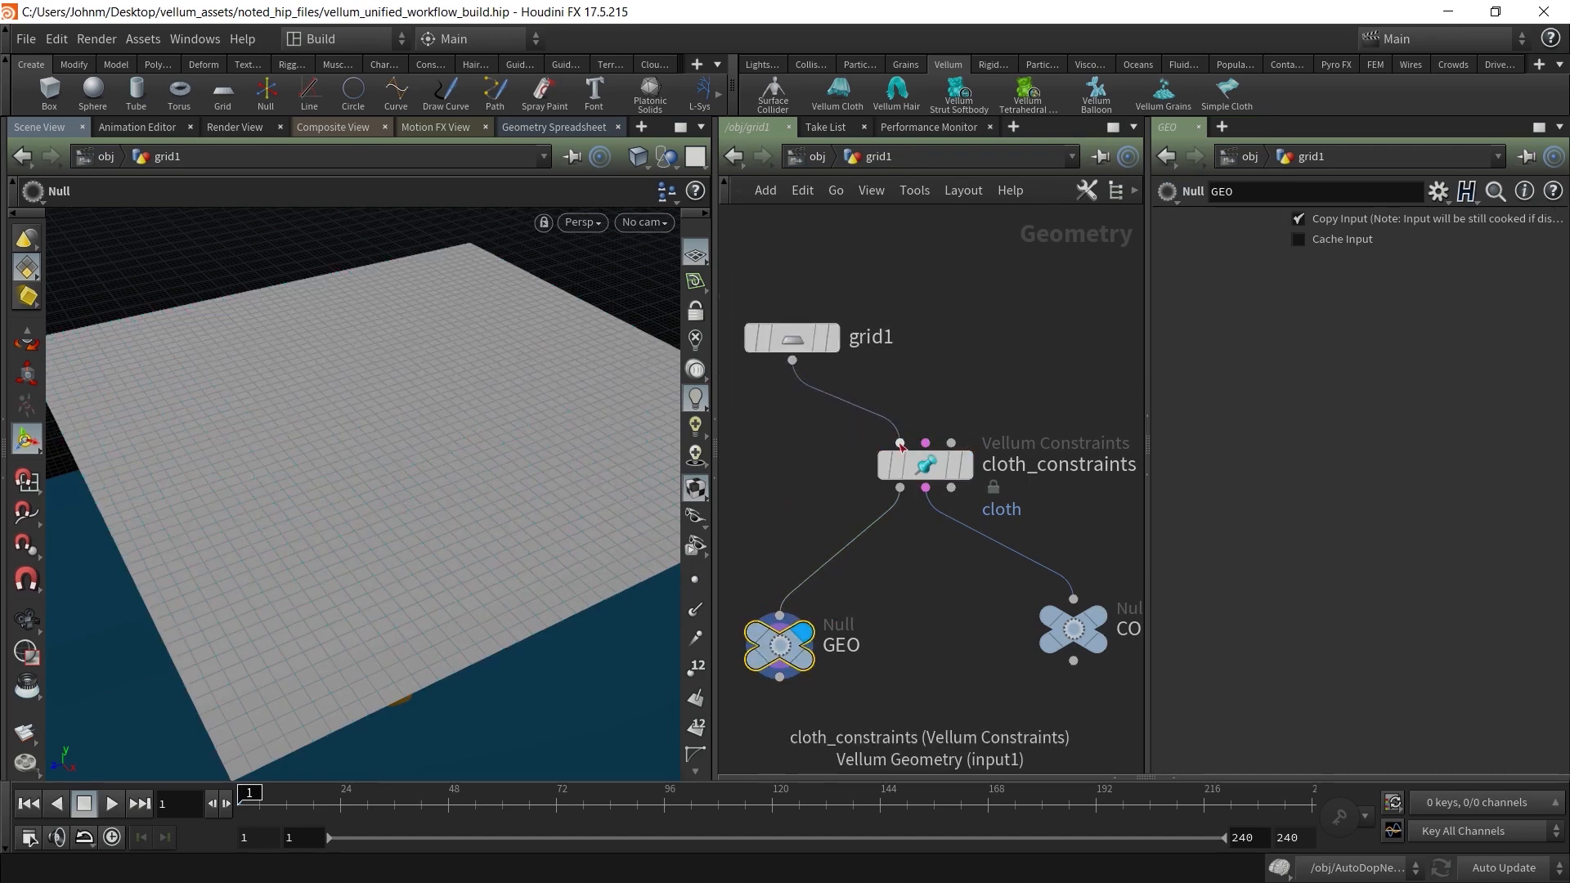
# Look through the internal node network of cloth_constraints and return to the grid1 network
pyautogui.click(936, 471)
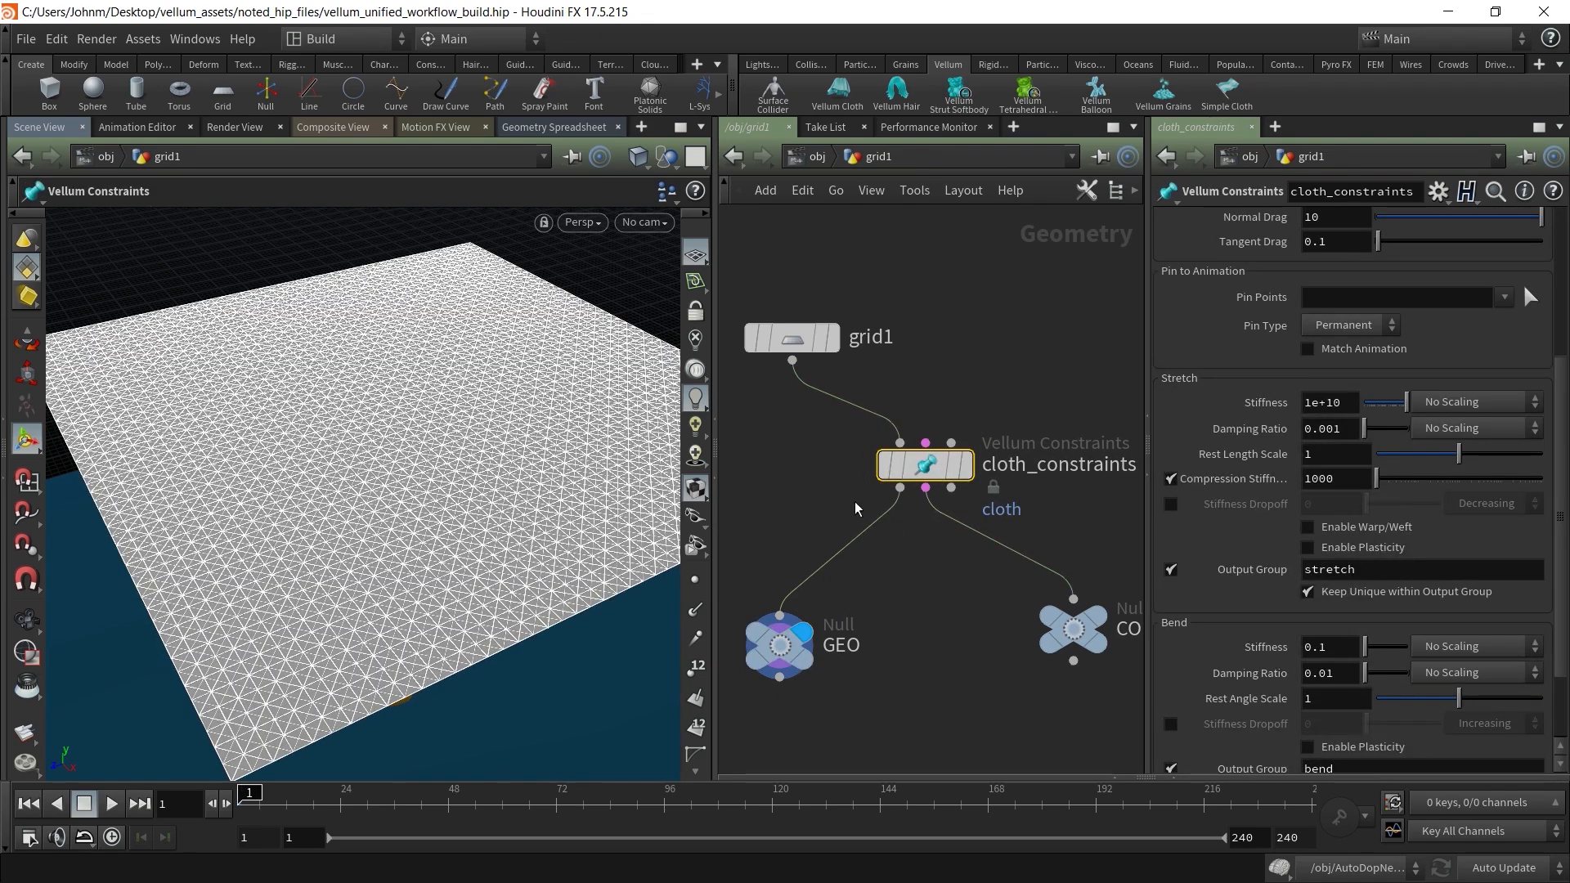
pyautogui.doubleClick(925, 464)
pyautogui.moveTo(846, 345); pyautogui.dragTo(974, 478, button='middle')
pyautogui.scroll(6, 944, 473)
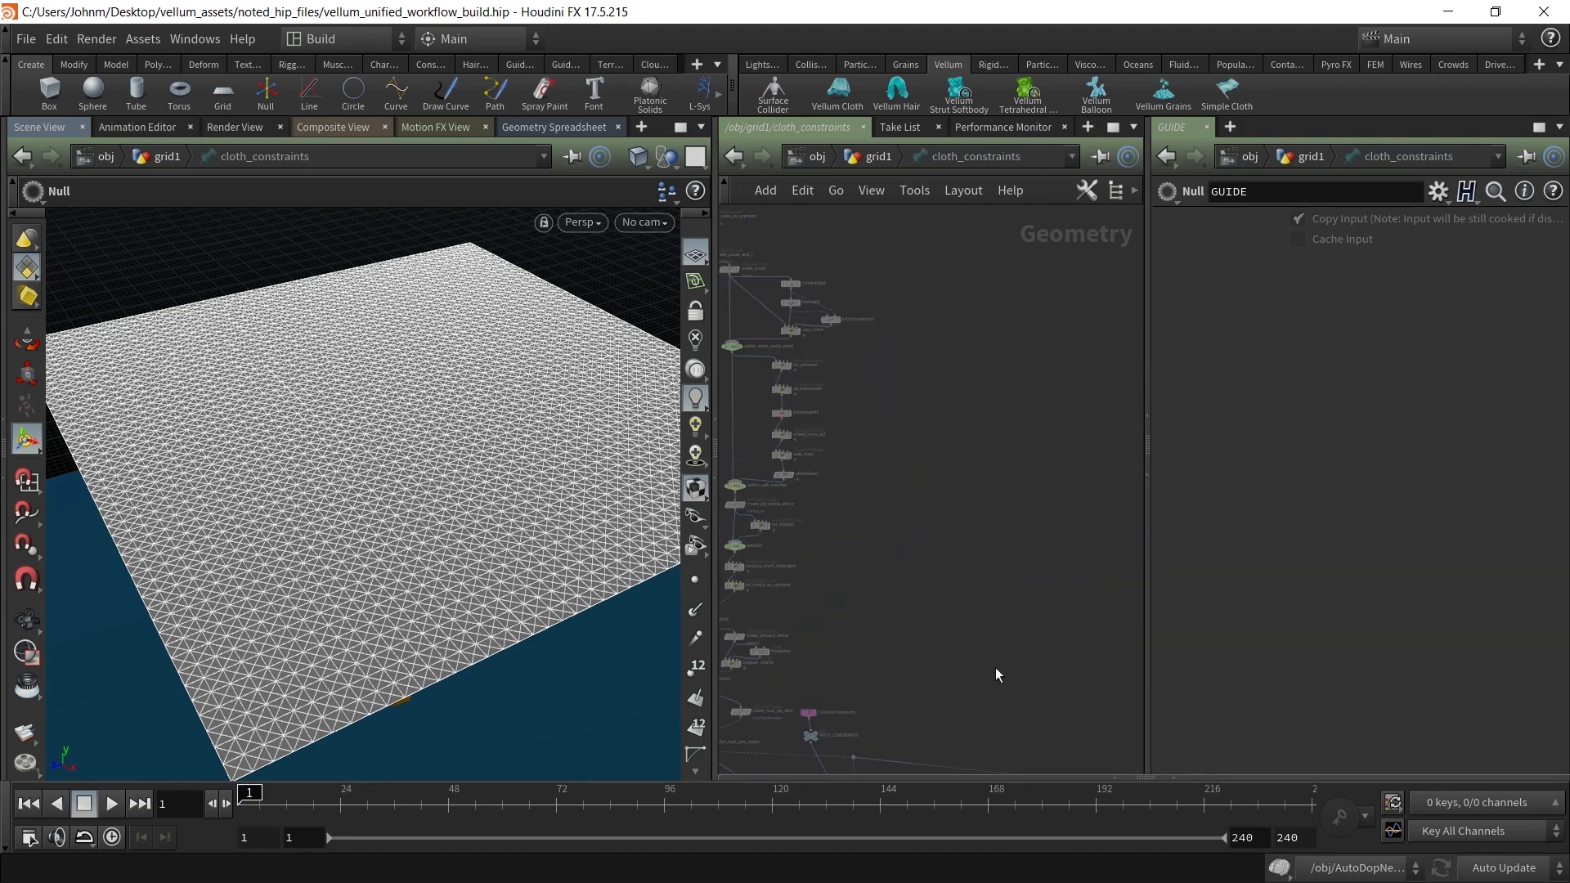
pyautogui.moveTo(997, 660); pyautogui.dragTo(931, 362, button='middle')
pyautogui.moveTo(880, 582); pyautogui.dragTo(884, 288, button='middle')
pyautogui.moveTo(906, 642); pyautogui.dragTo(906, 377, button='middle')
pyautogui.moveTo(953, 635); pyautogui.dragTo(919, 442, button='middle')
pyautogui.click(887, 157)
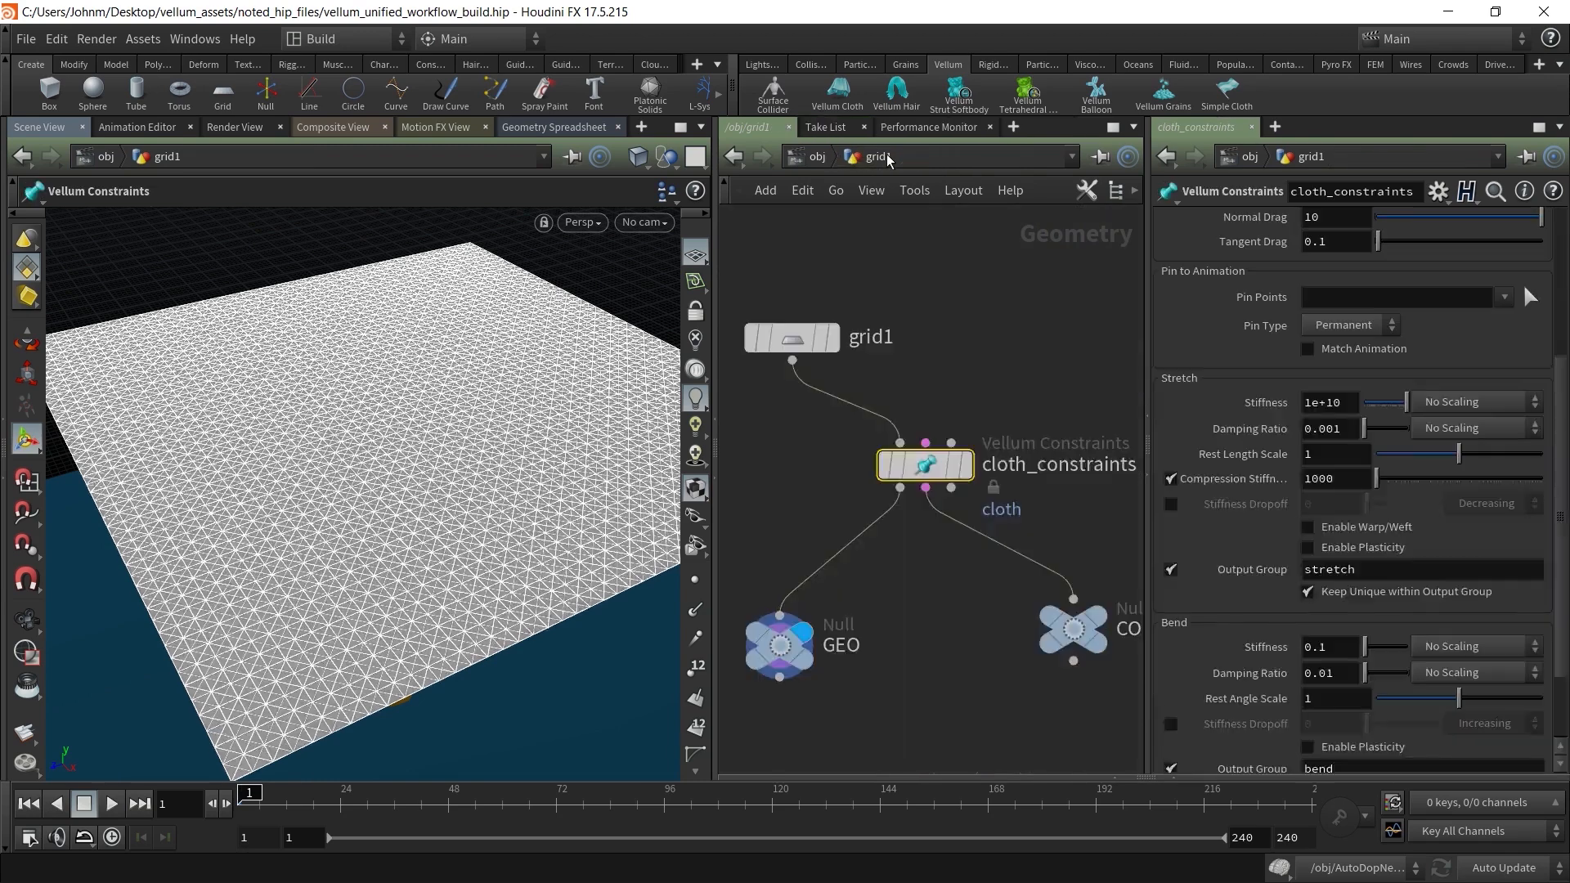
# Nudge grid1 slightly up and left, and compare the cloth view with cloth_constraints selected and deselected
pyautogui.moveTo(916, 486)
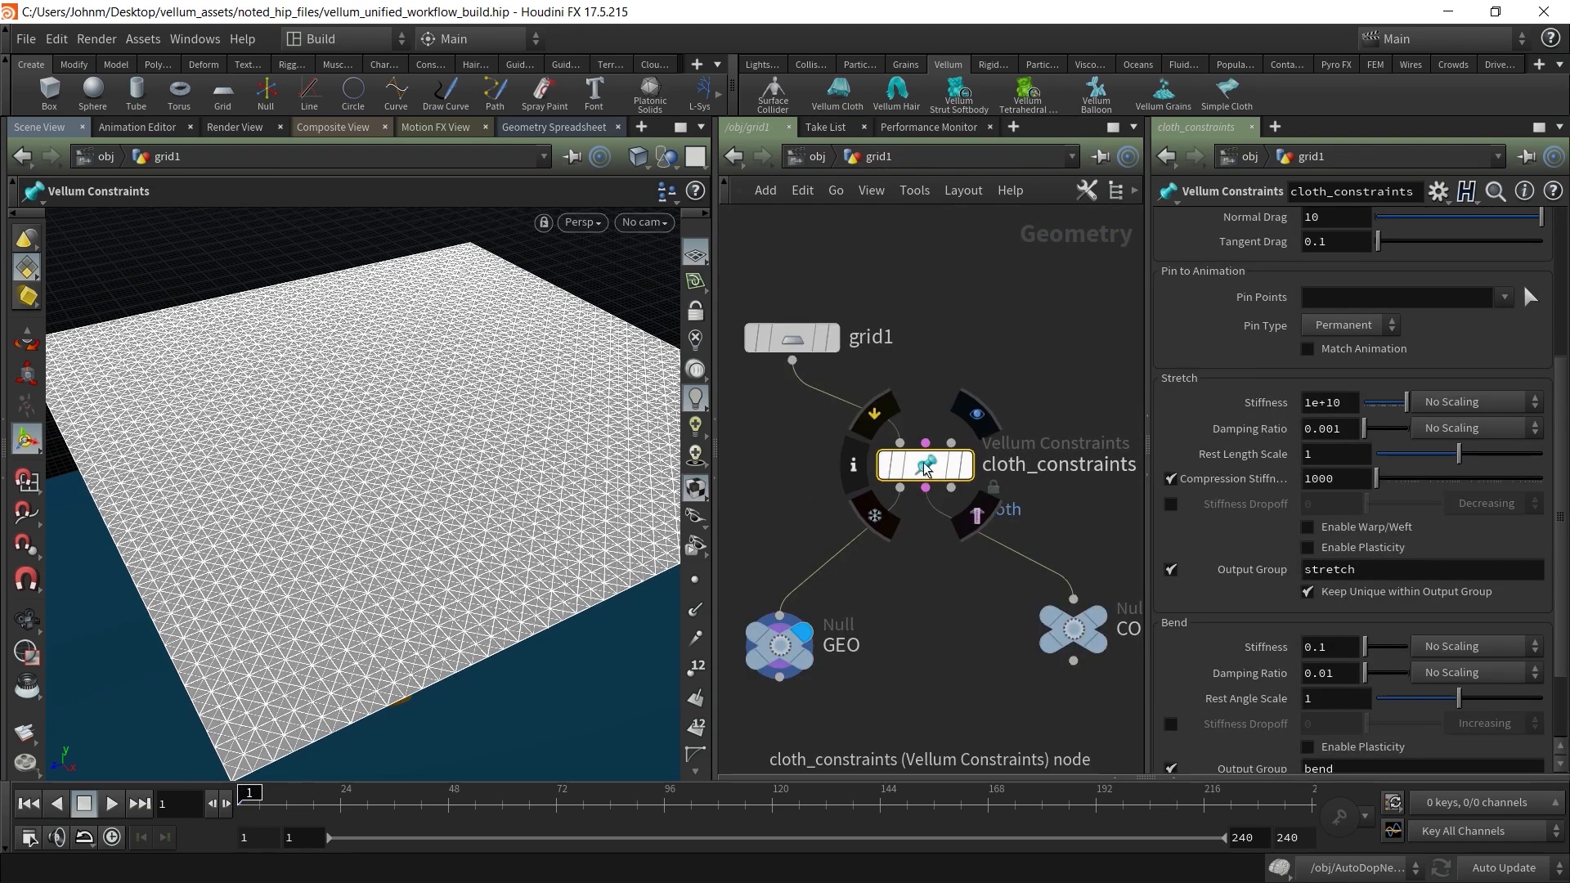
pyautogui.click(993, 363)
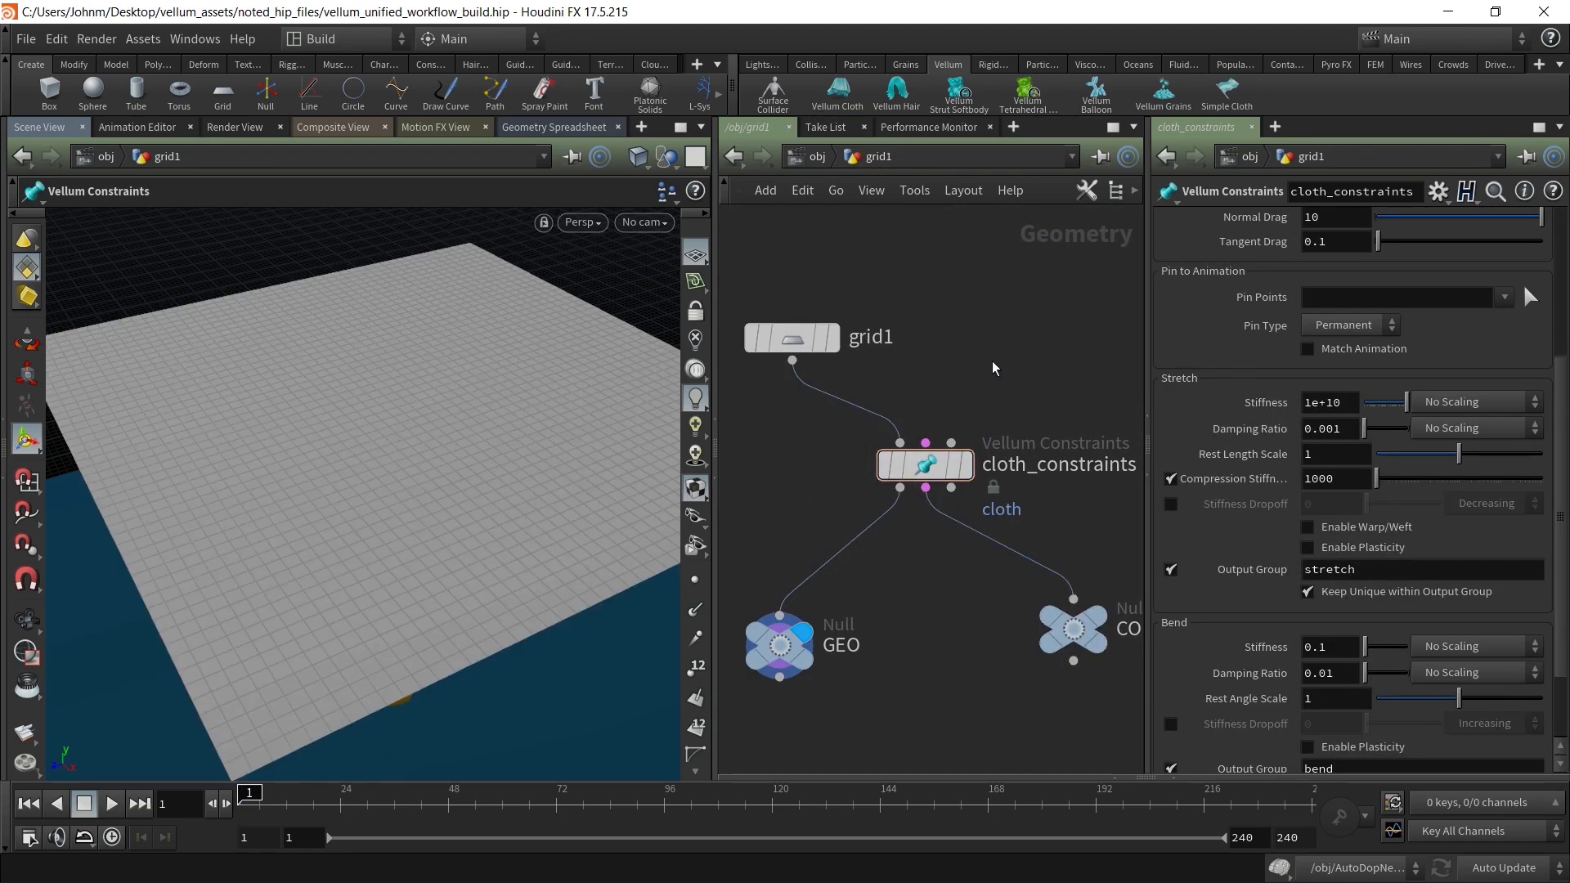
pyautogui.moveTo(799, 340); pyautogui.dragTo(787, 324)
pyautogui.click(923, 481)
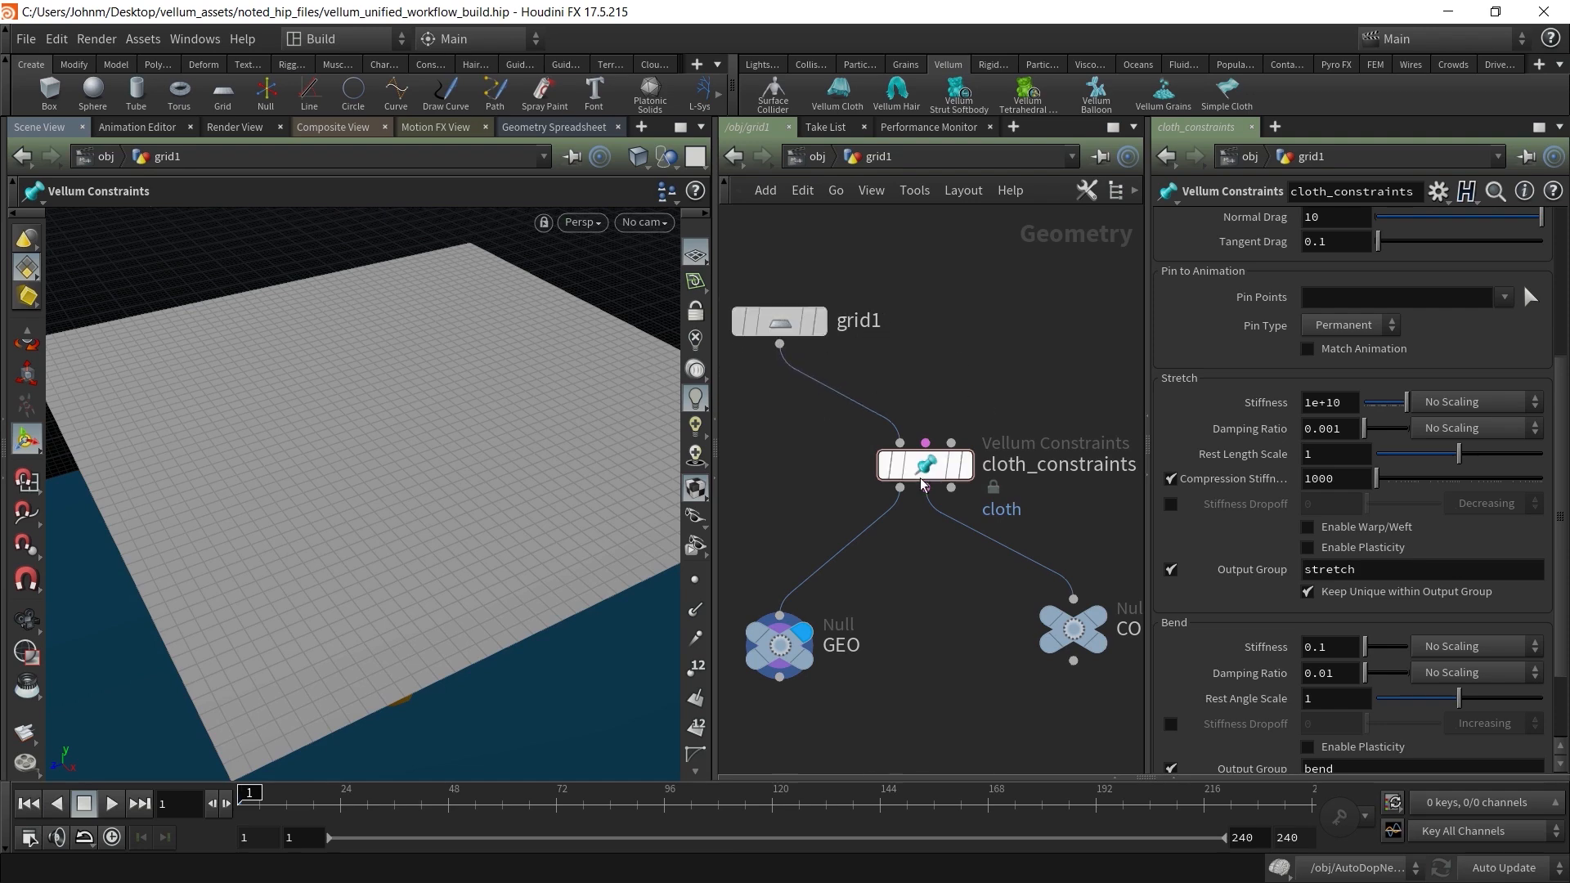
pyautogui.click(932, 331)
pyautogui.click(919, 470)
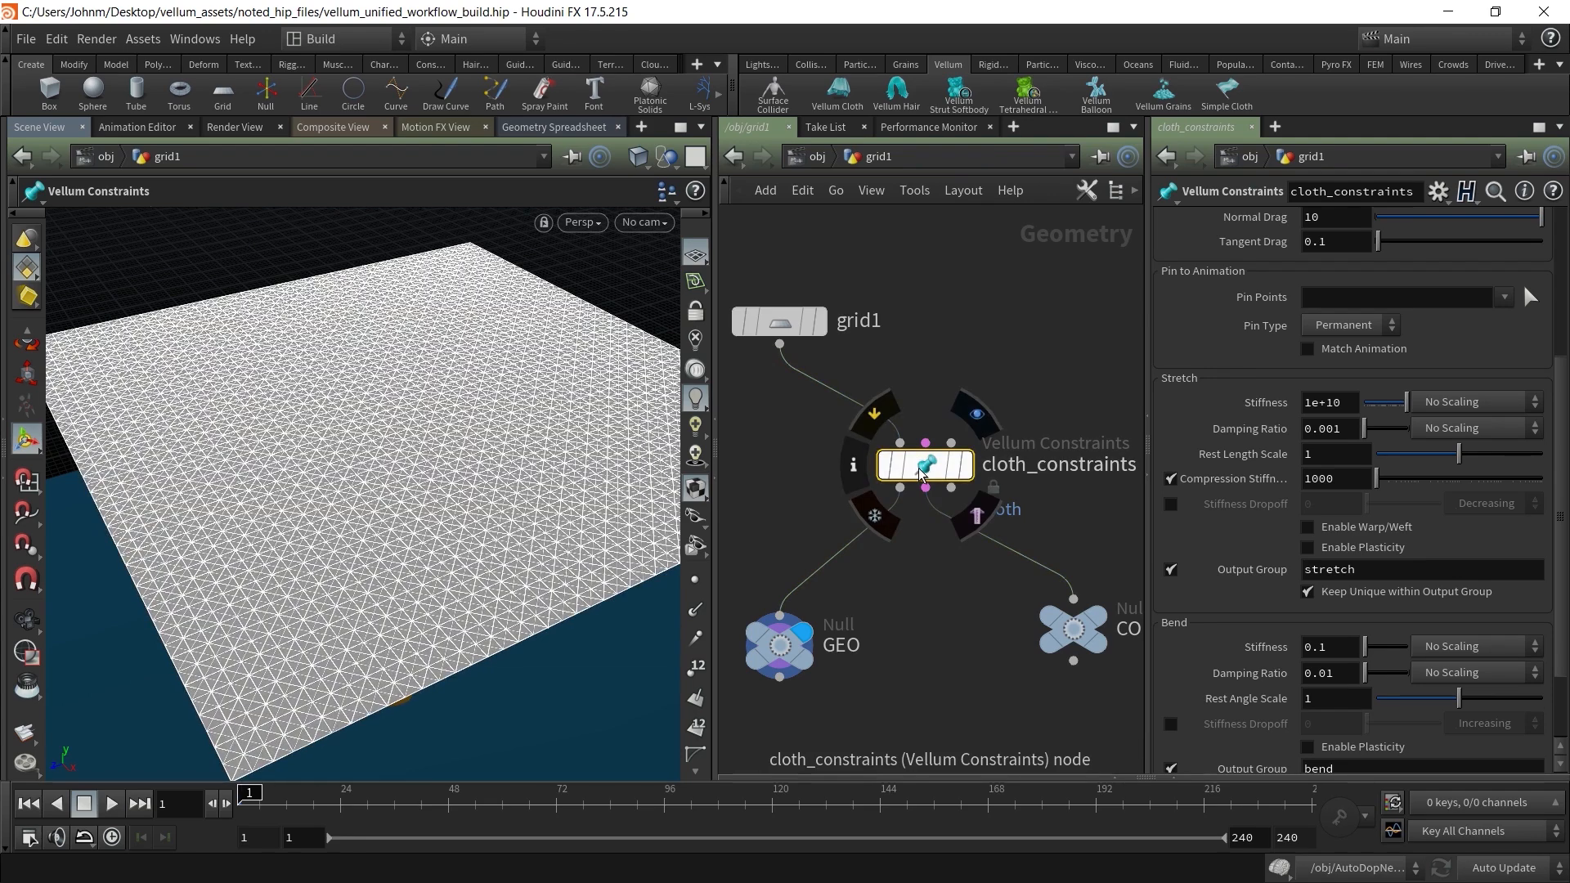
pyautogui.click(957, 333)
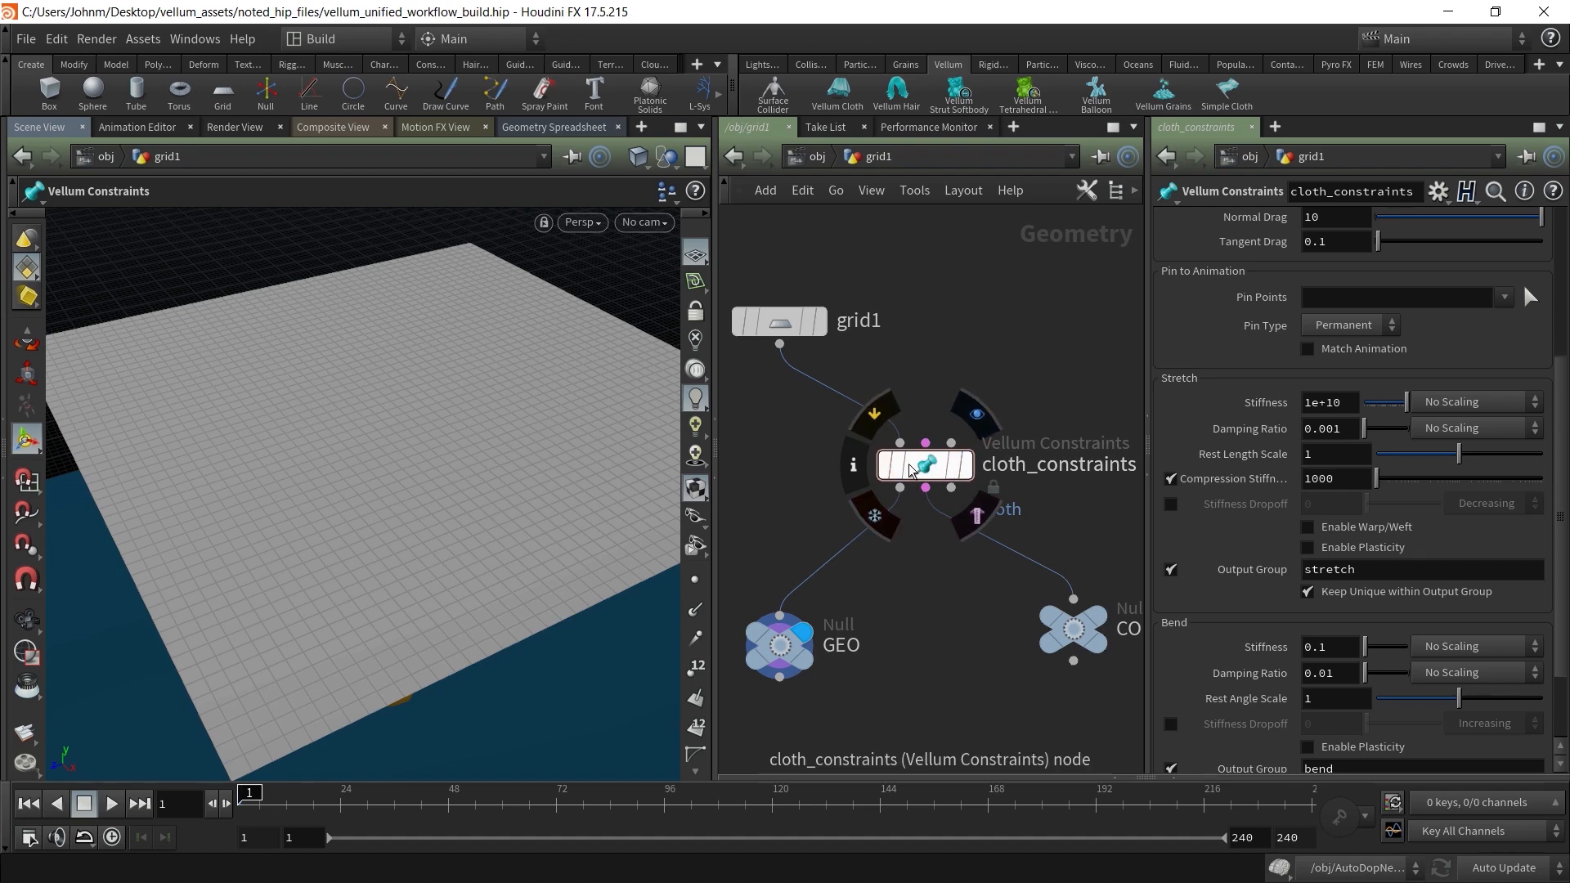
# Move the GEO null lower and nearly directly beneath cloth_constraints
pyautogui.moveTo(781, 652); pyautogui.dragTo(780, 674)
pyautogui.moveTo(911, 591); pyautogui.dragTo(888, 473, button='middle')
pyautogui.scroll(-4, 897, 414)
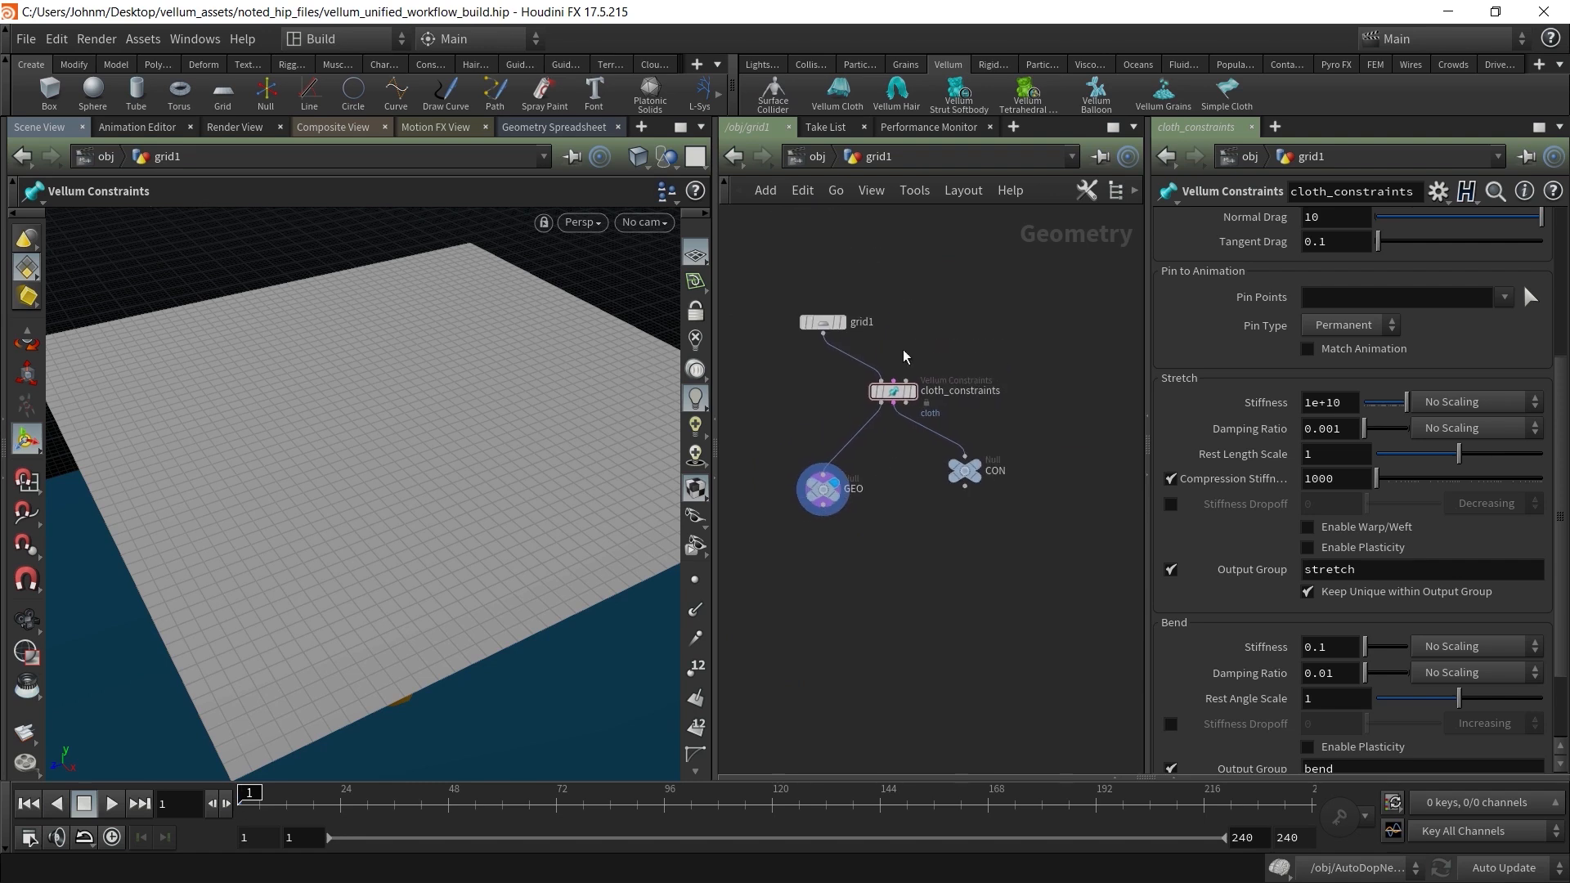
pyautogui.moveTo(822, 494); pyautogui.dragTo(863, 524)
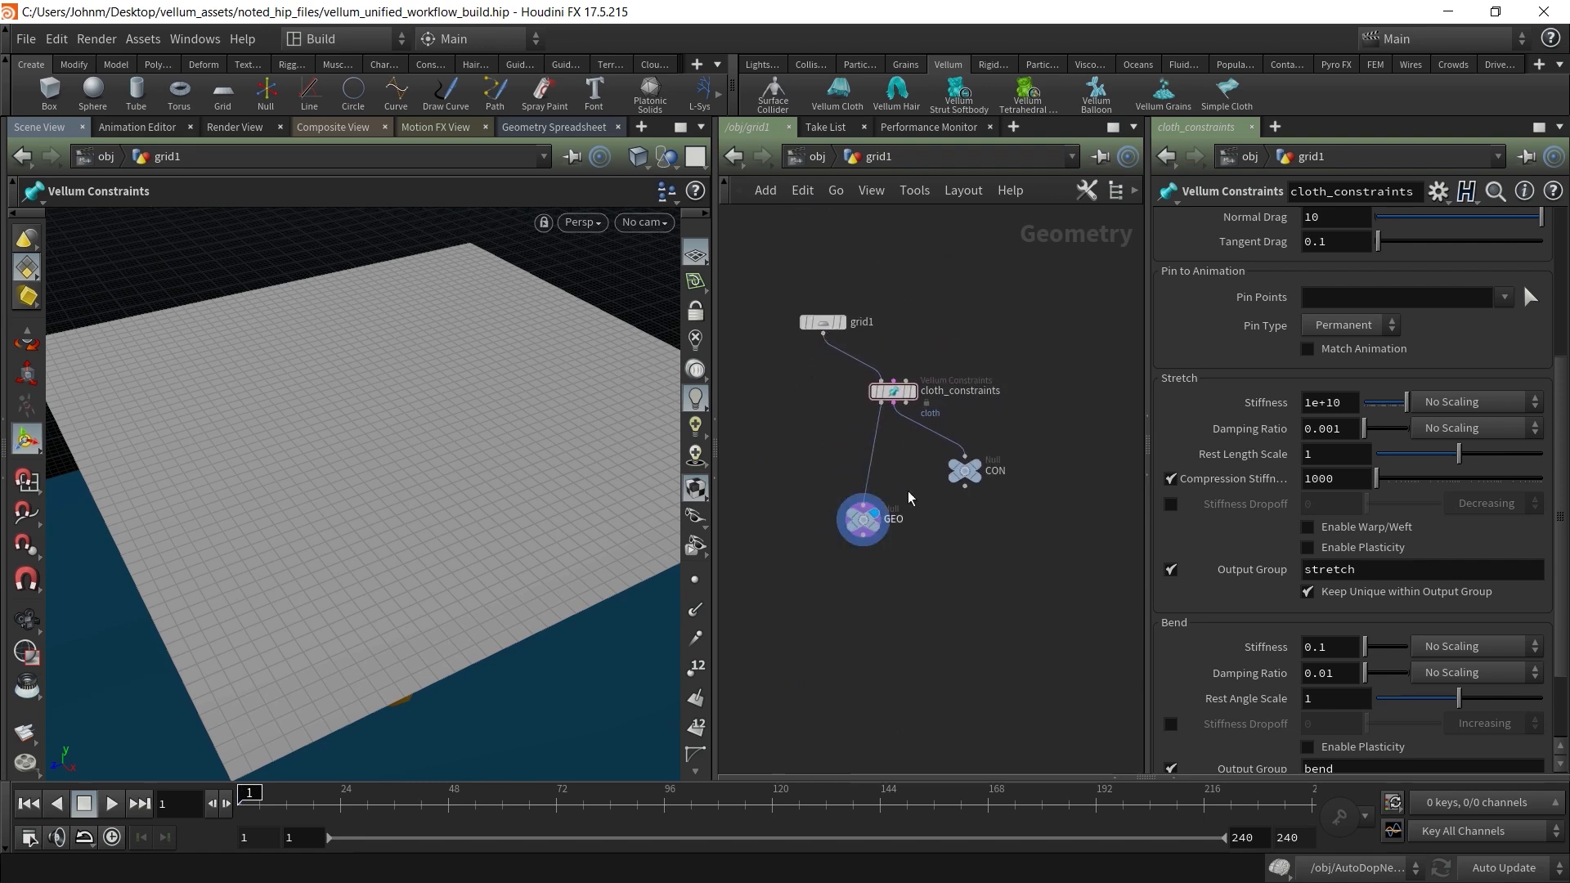
# Display the CON null's constraint geometry and move the CON null closer beneath cloth_constraints
pyautogui.scroll(5, 916, 445)
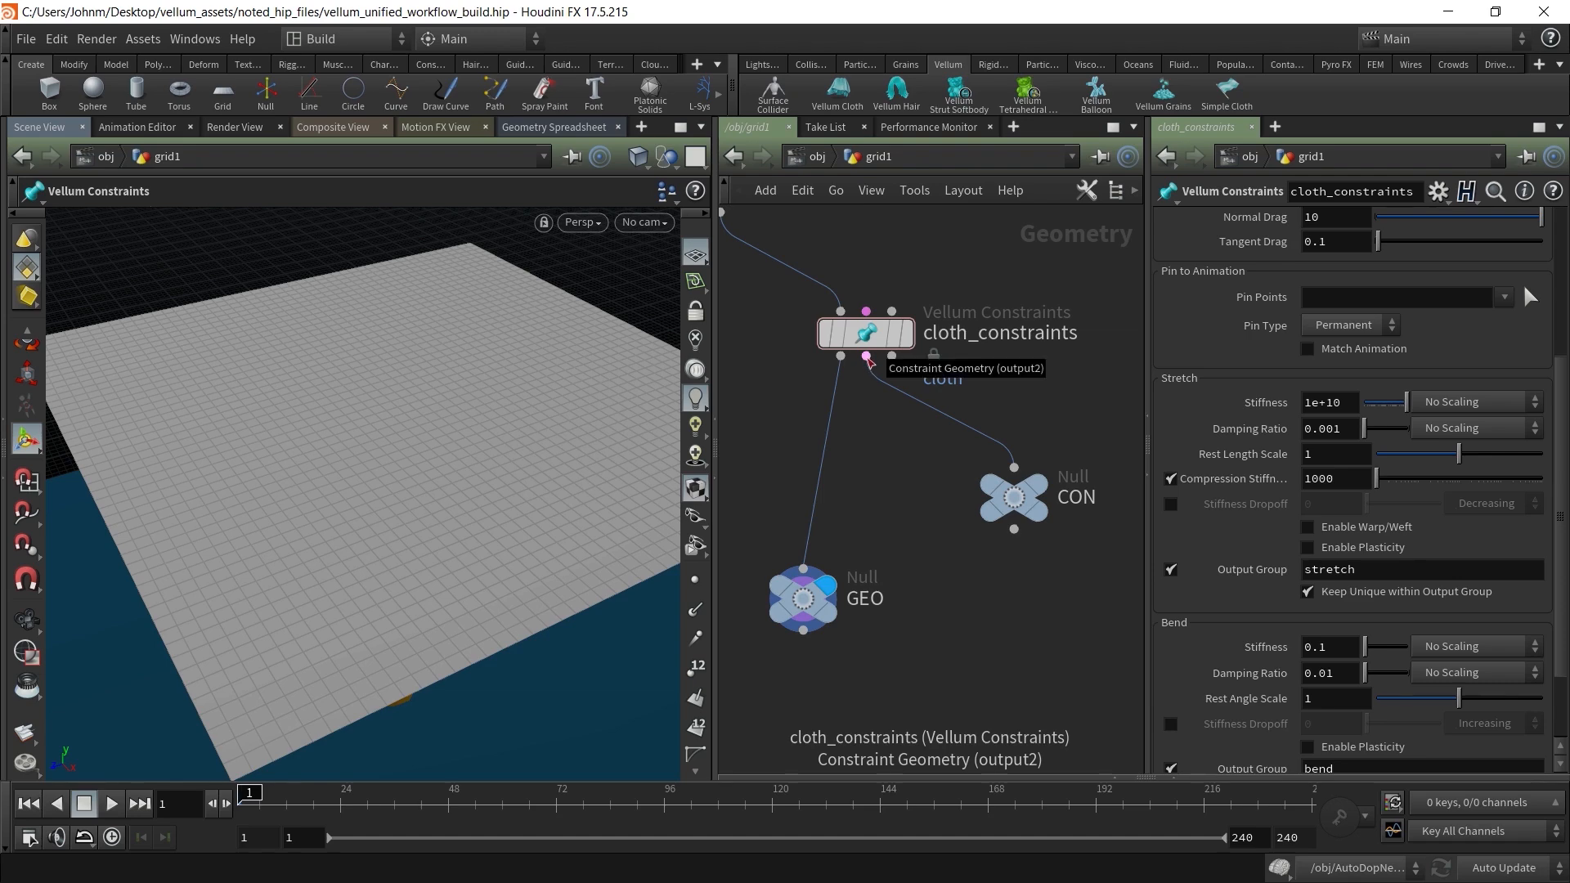
pyautogui.click(1063, 448)
pyautogui.click(1014, 500)
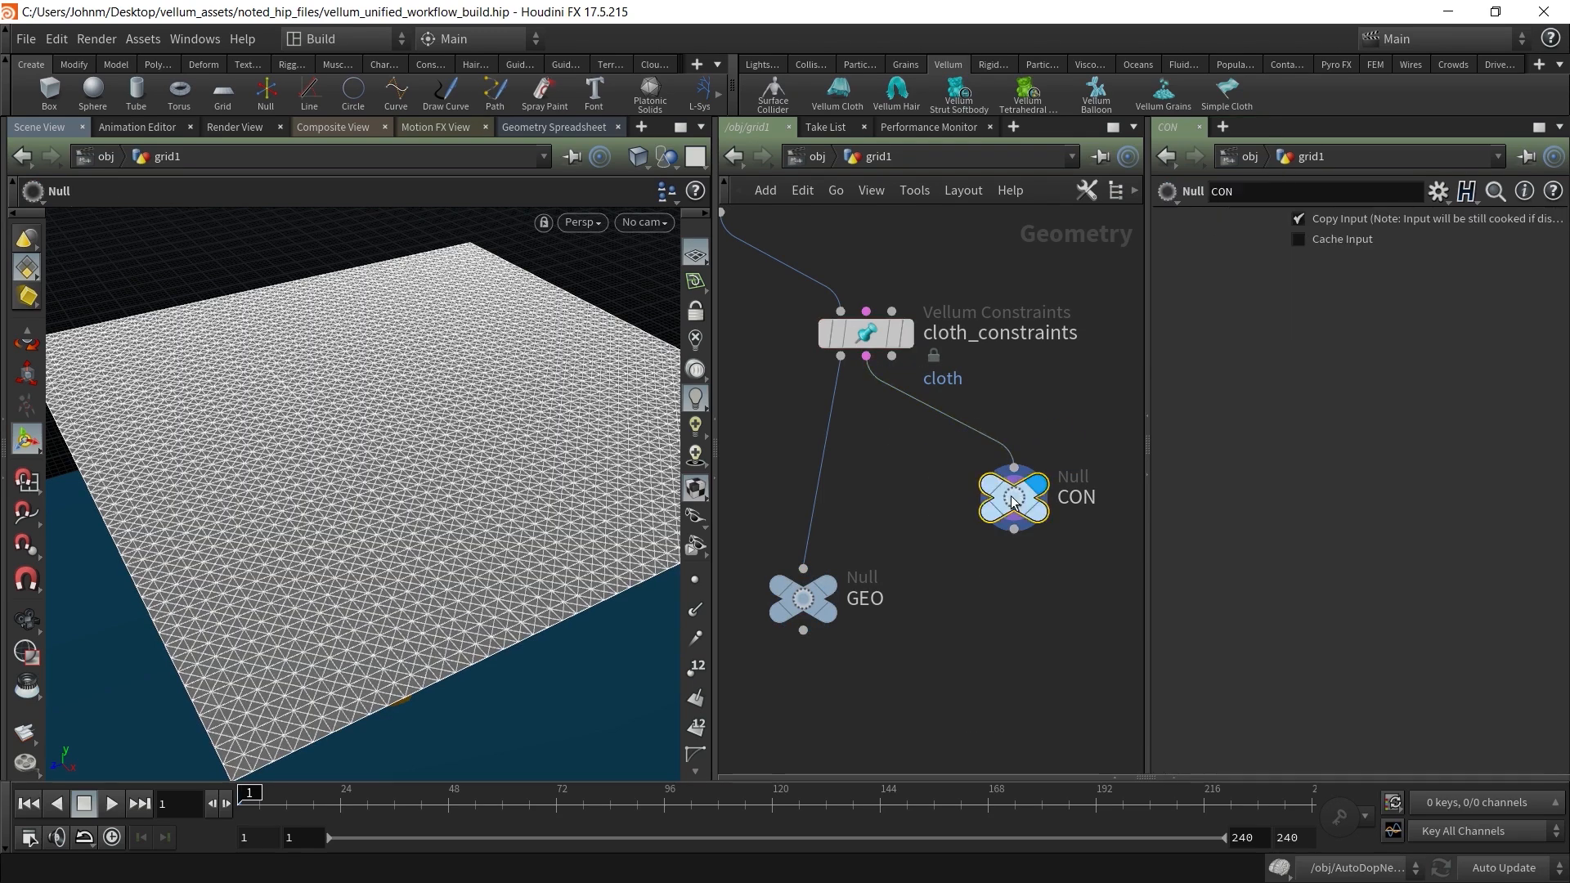
pyautogui.moveTo(1022, 494); pyautogui.dragTo(957, 492)
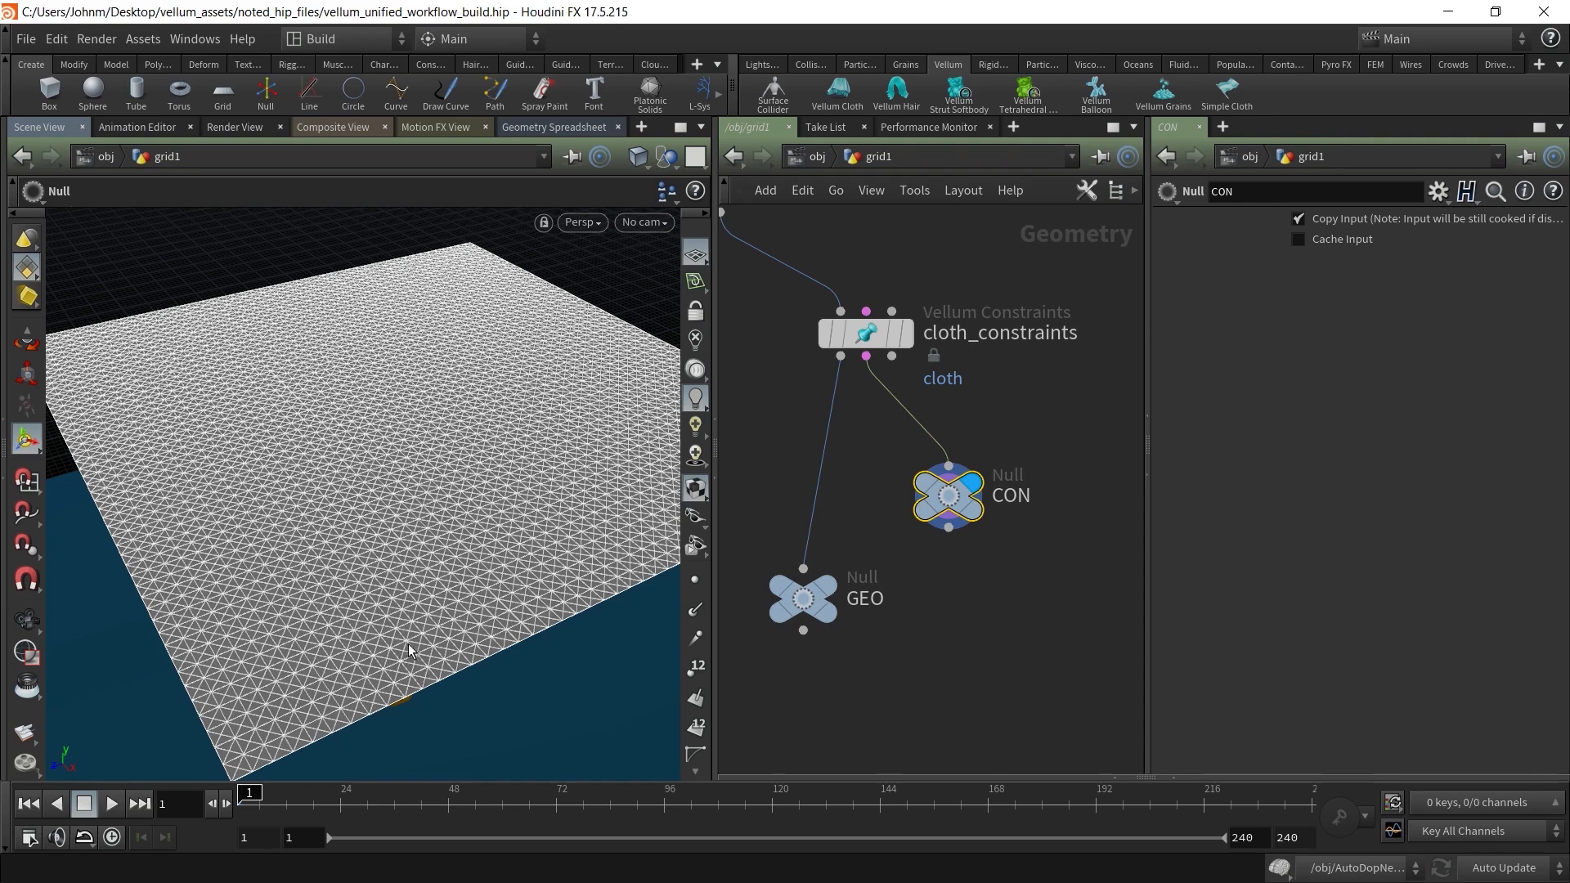
# Tidy the network with GEO level with CON, cloth_constraints centred above them, and grid1 directly above GEO
pyautogui.moveTo(1017, 417); pyautogui.dragTo(1066, 425, button='middle')
pyautogui.moveTo(849, 606); pyautogui.dragTo(787, 500)
pyautogui.moveTo(941, 350); pyautogui.dragTo(888, 355)
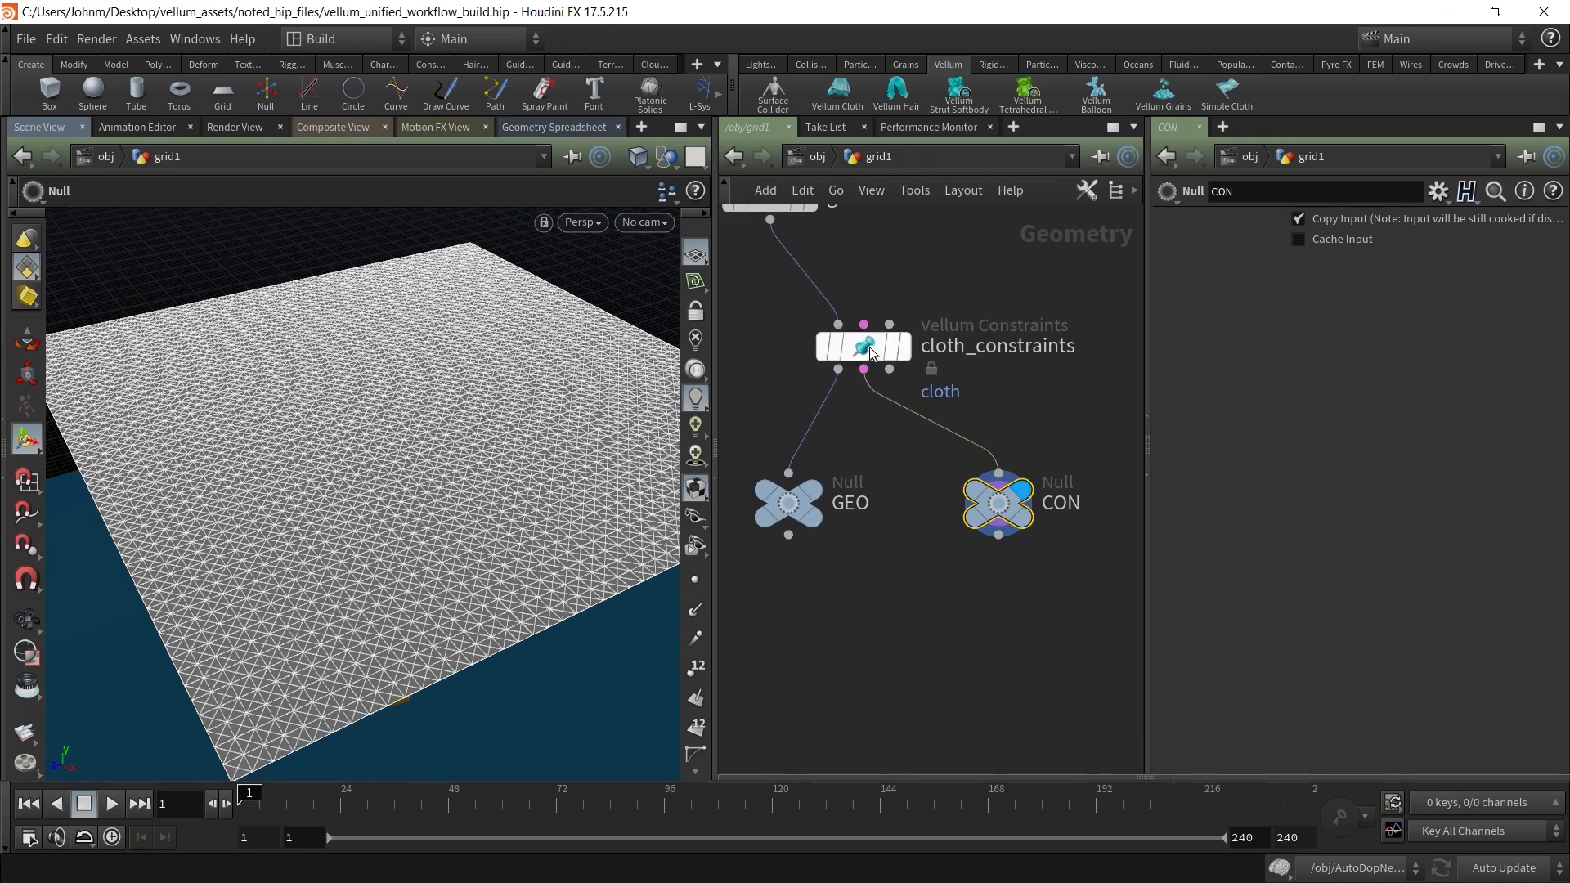
pyautogui.moveTo(949, 270); pyautogui.dragTo(998, 383, button='middle')
pyautogui.moveTo(774, 328); pyautogui.dragTo(814, 317)
pyautogui.moveTo(873, 465)
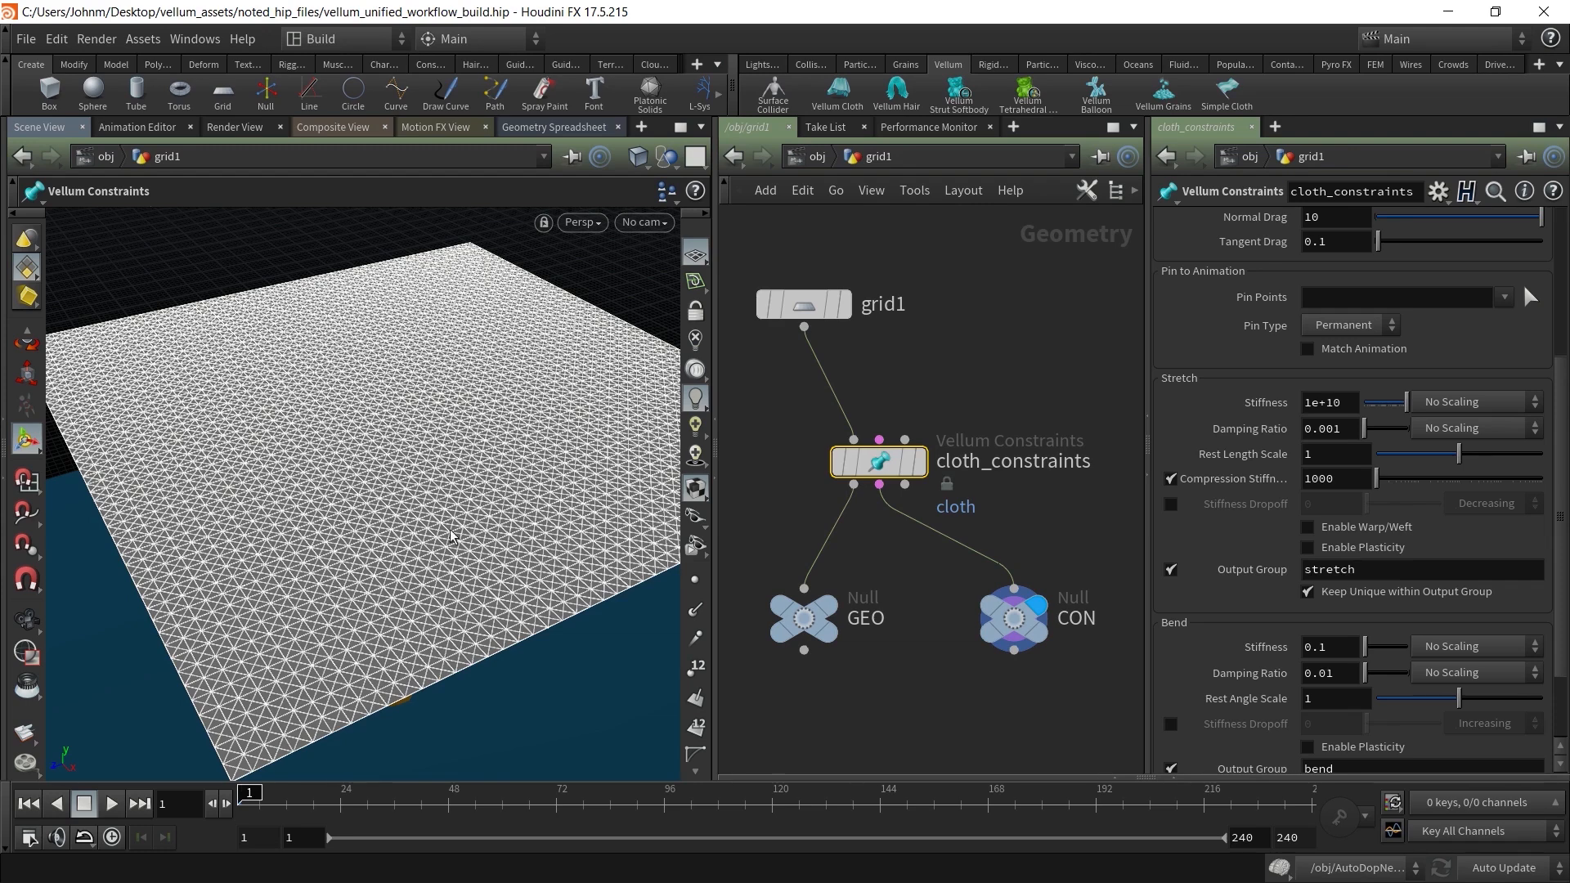
# Shift the GEO null further left, and review the GEO and CON outputs and the collision input of cloth_constraints
pyautogui.moveTo(890, 580); pyautogui.dragTo(916, 500, button='middle')
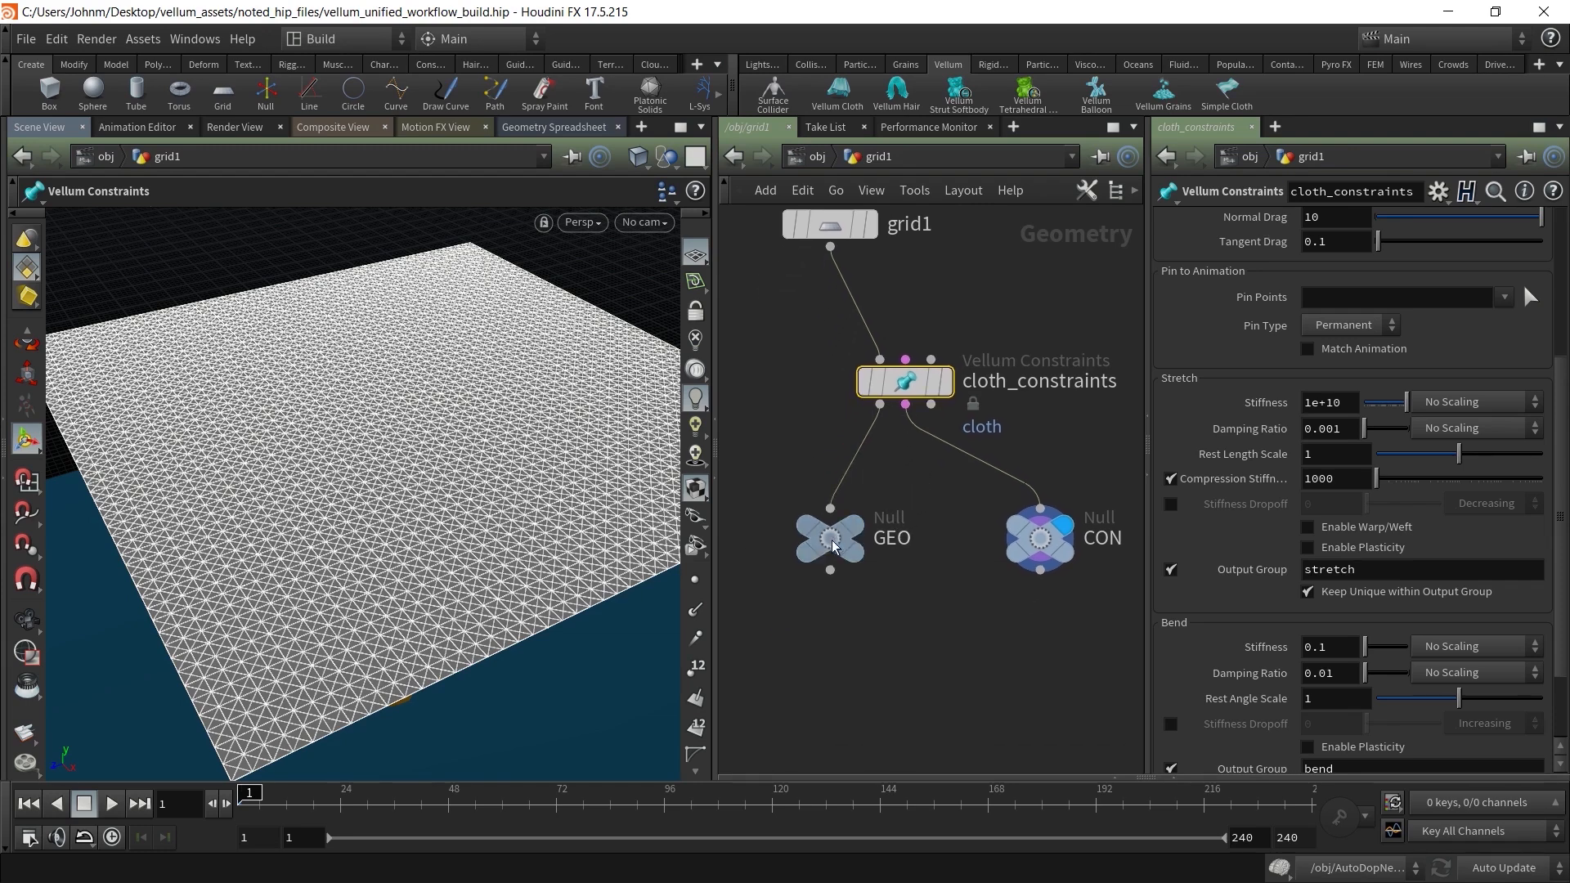
pyautogui.moveTo(837, 550); pyautogui.dragTo(785, 549)
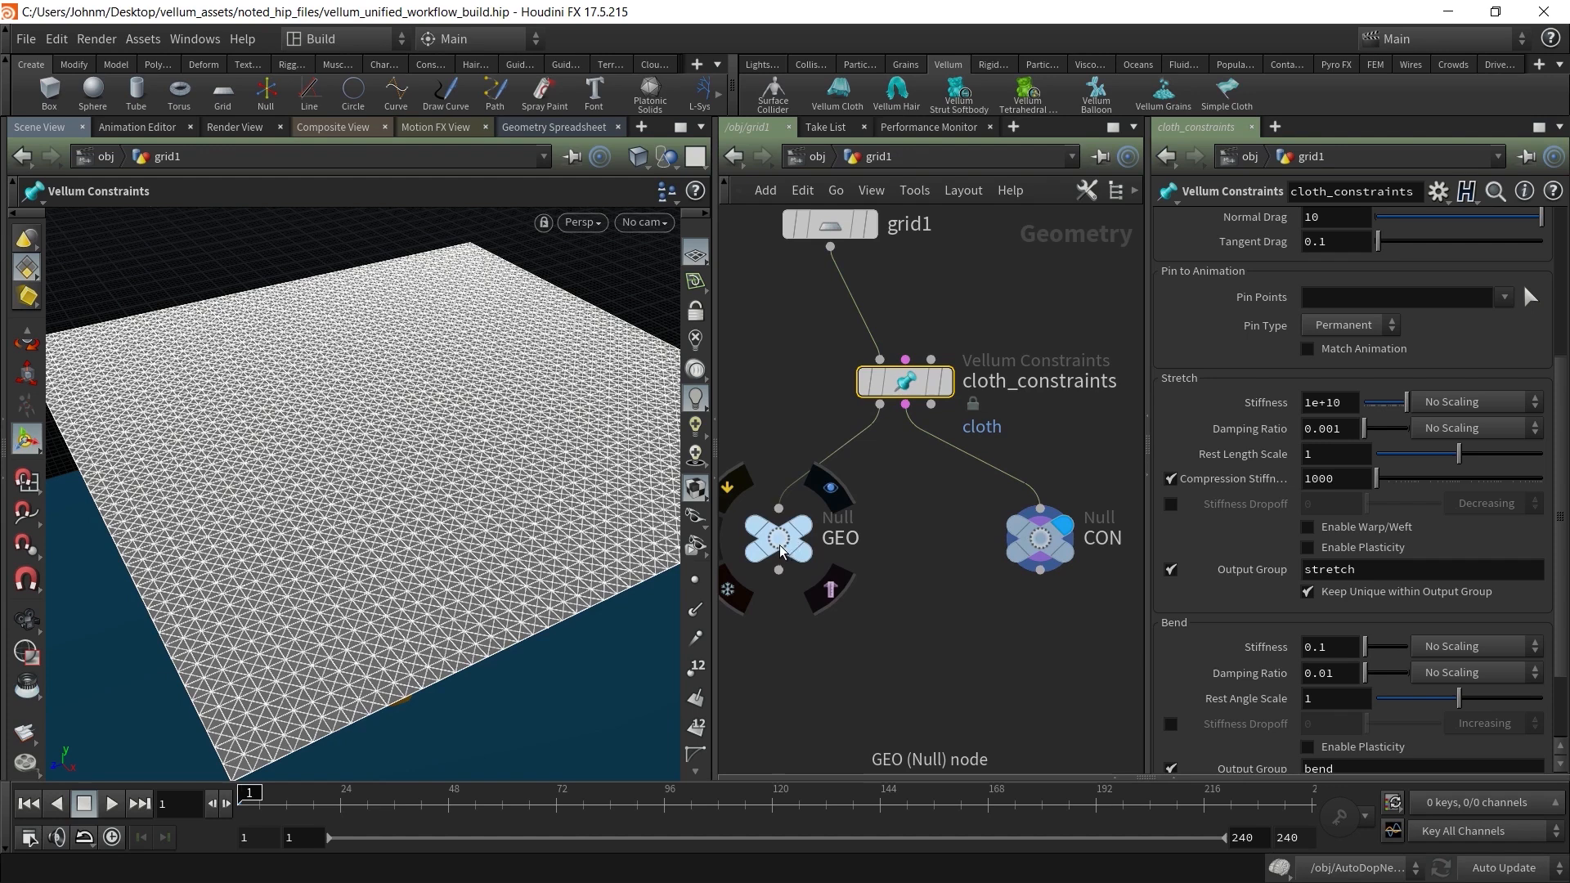
pyautogui.click(778, 545)
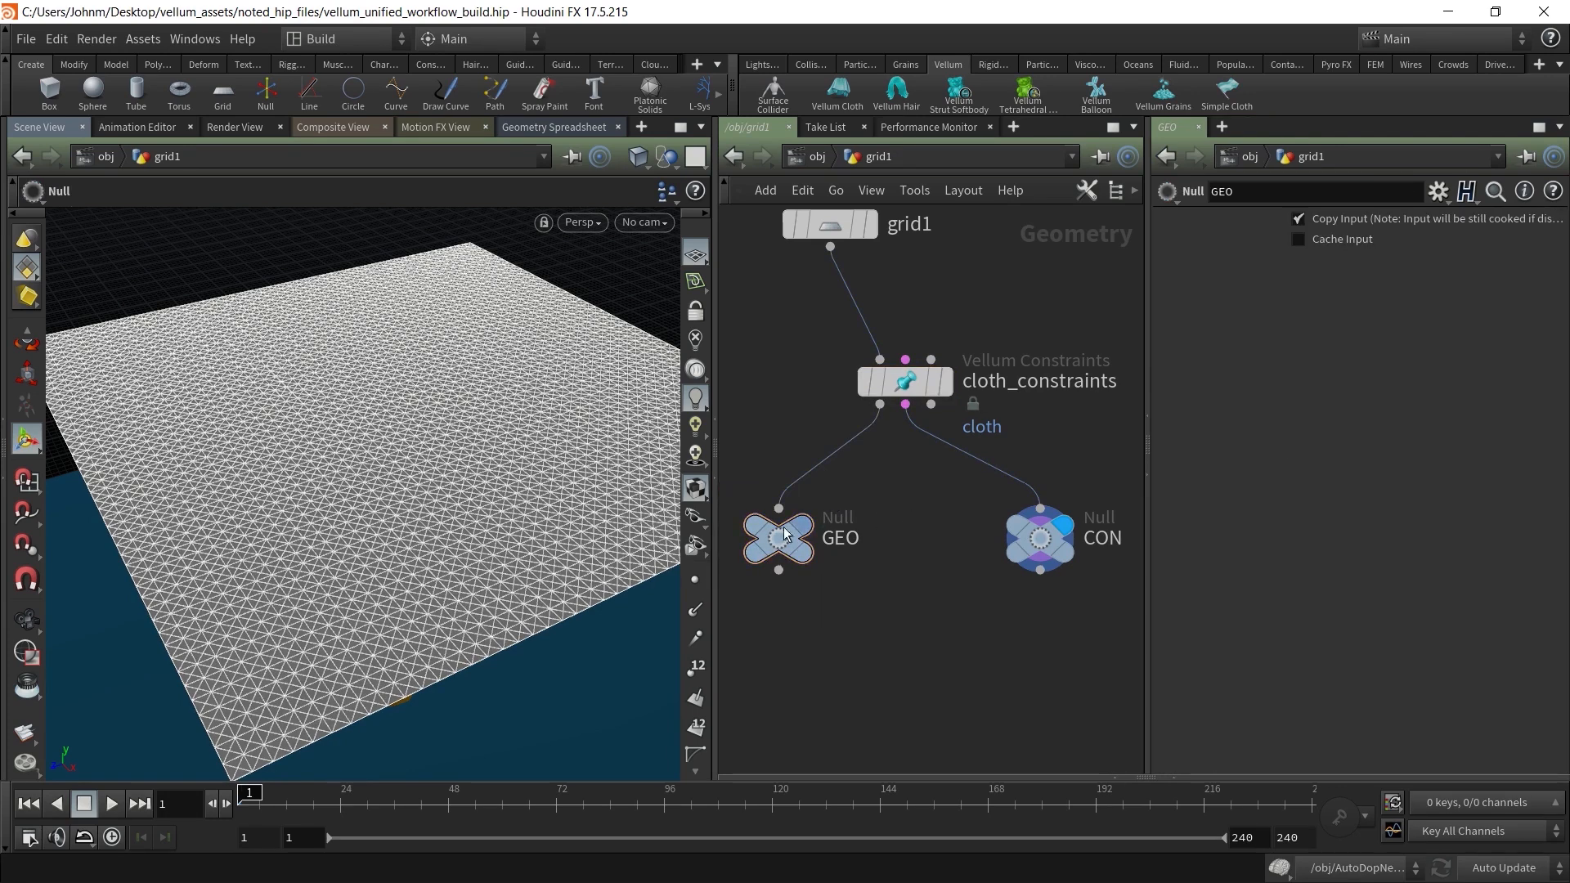
pyautogui.click(1047, 541)
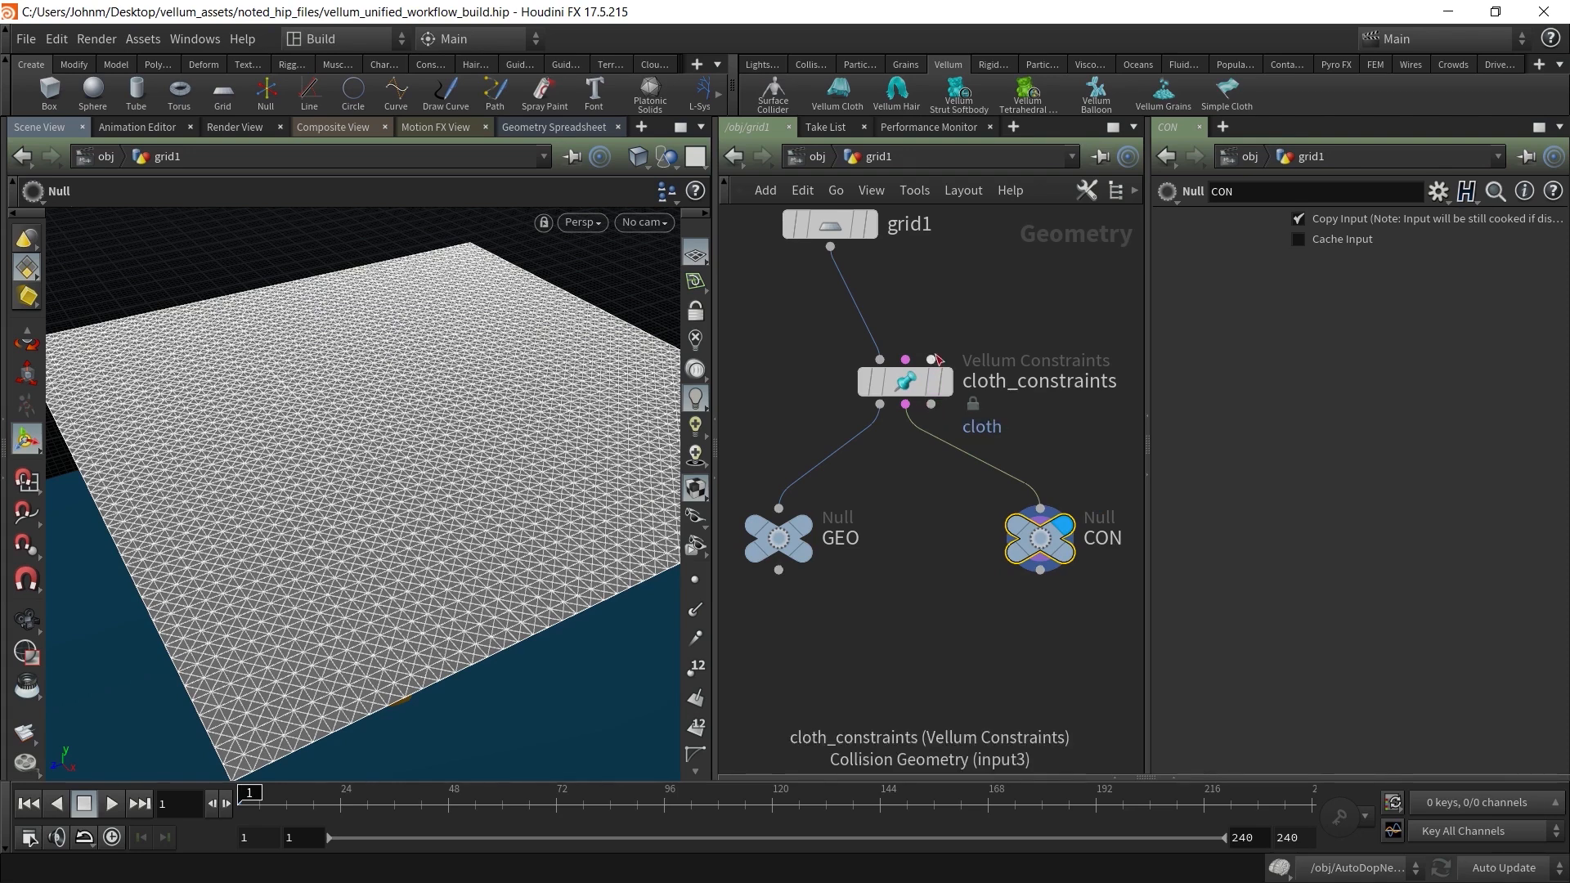
pyautogui.moveTo(939, 360)
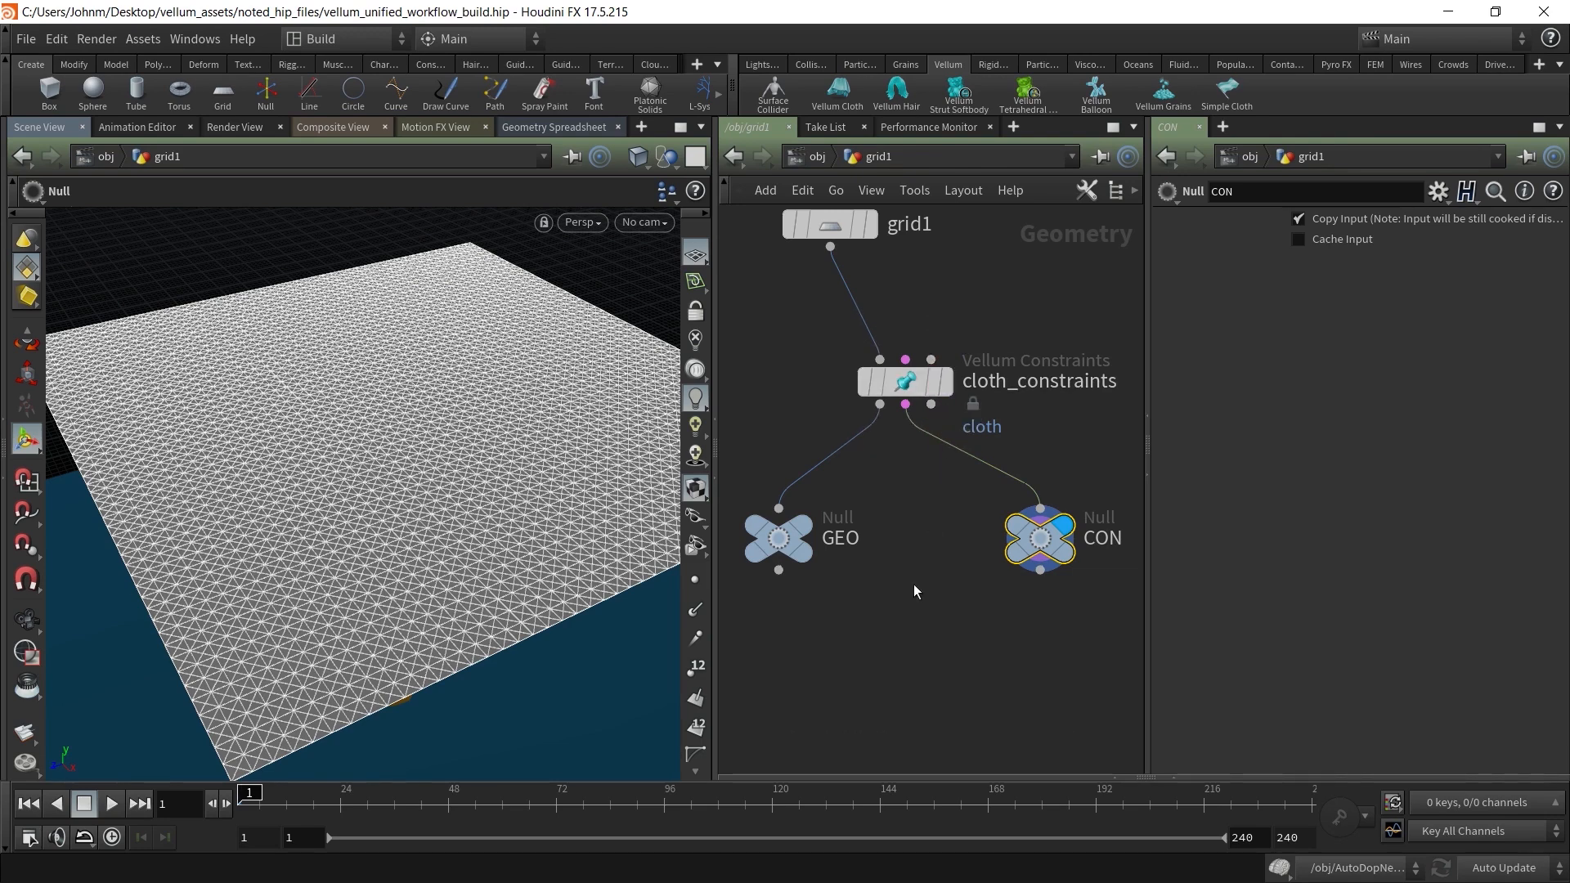
pyautogui.scroll(-5, 891, 622)
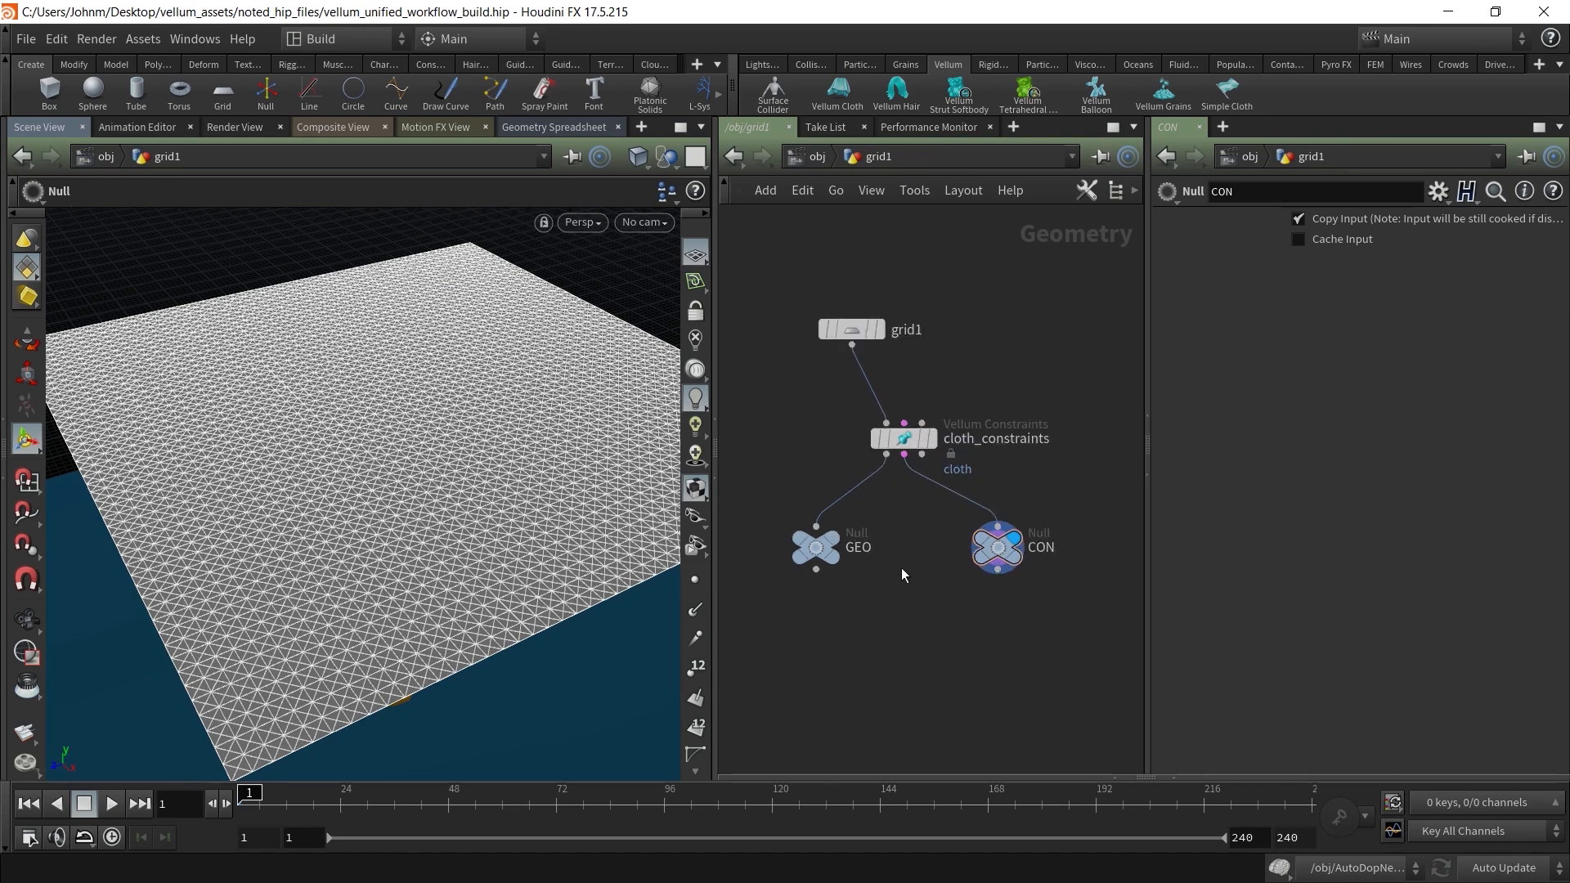
# Return to the object level and play the cloth simulation twice with the widget in view, rewinding to frame 1
pyautogui.click(815, 157)
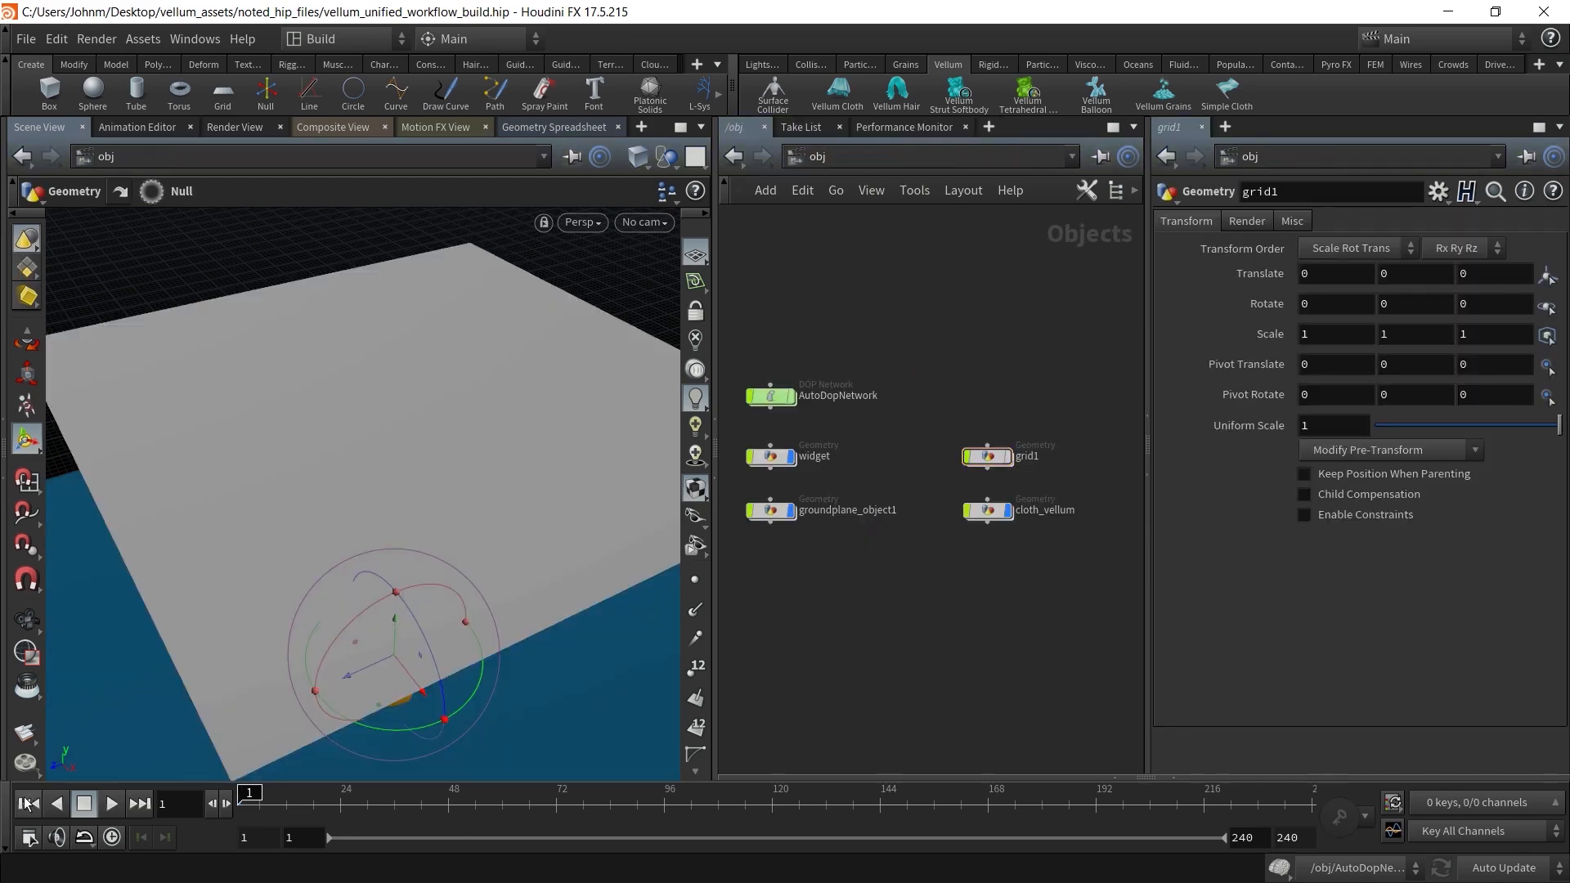
pyautogui.keyDown('alt'); pyautogui.moveTo(436, 603); pyautogui.dragTo(346, 598, button='right'); pyautogui.keyUp('alt')
pyautogui.keyDown('alt'); pyautogui.moveTo(346, 597); pyautogui.dragTo(373, 581); pyautogui.keyUp('alt')
pyautogui.click(111, 810)
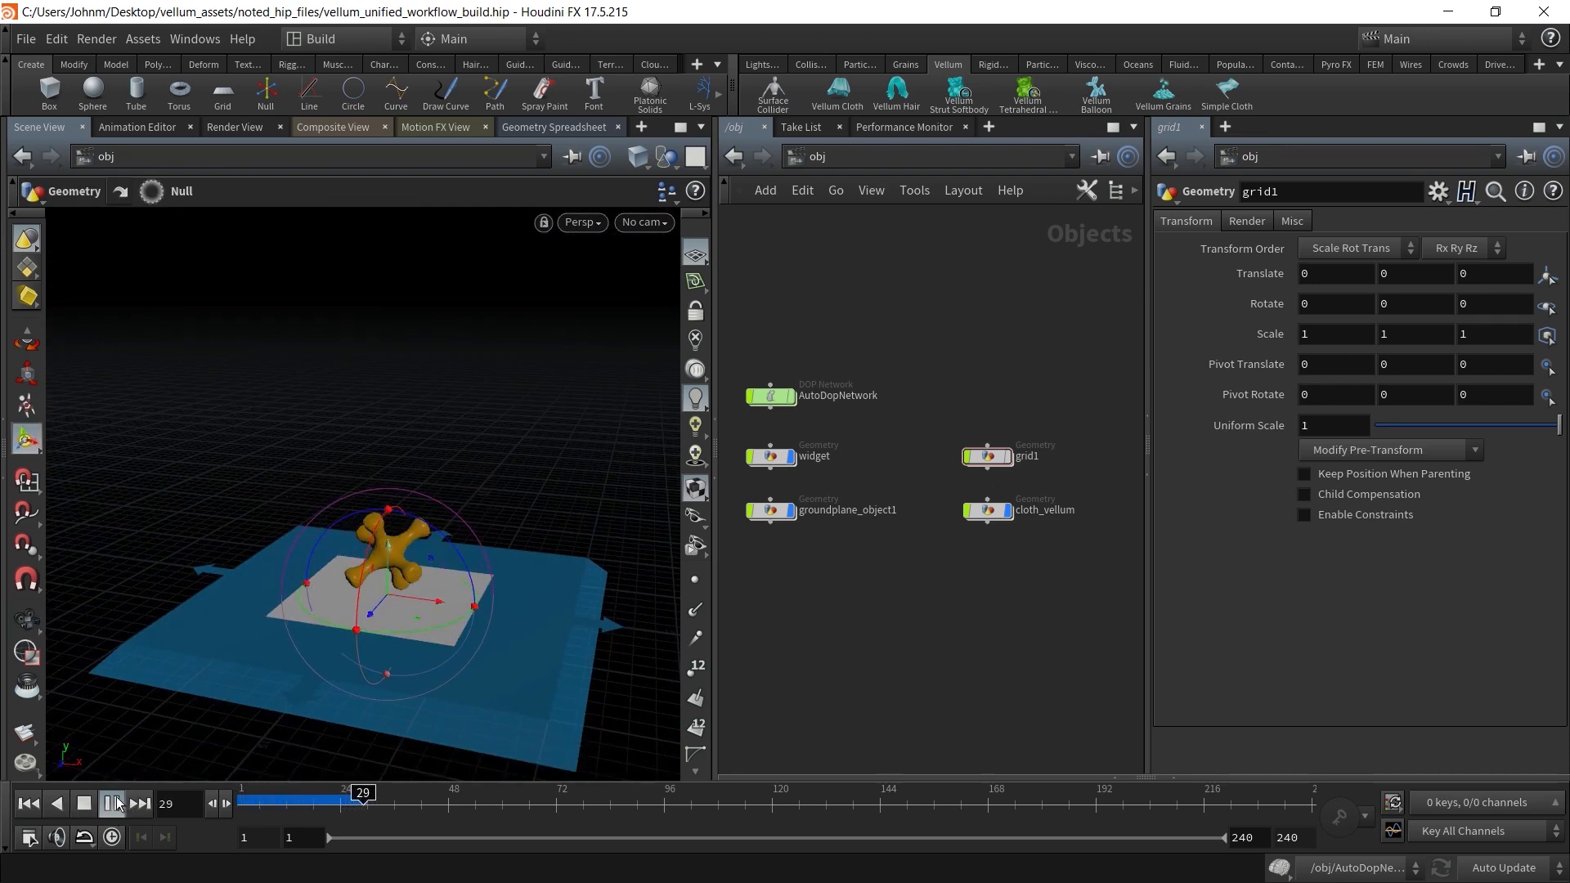
pyautogui.click(28, 804)
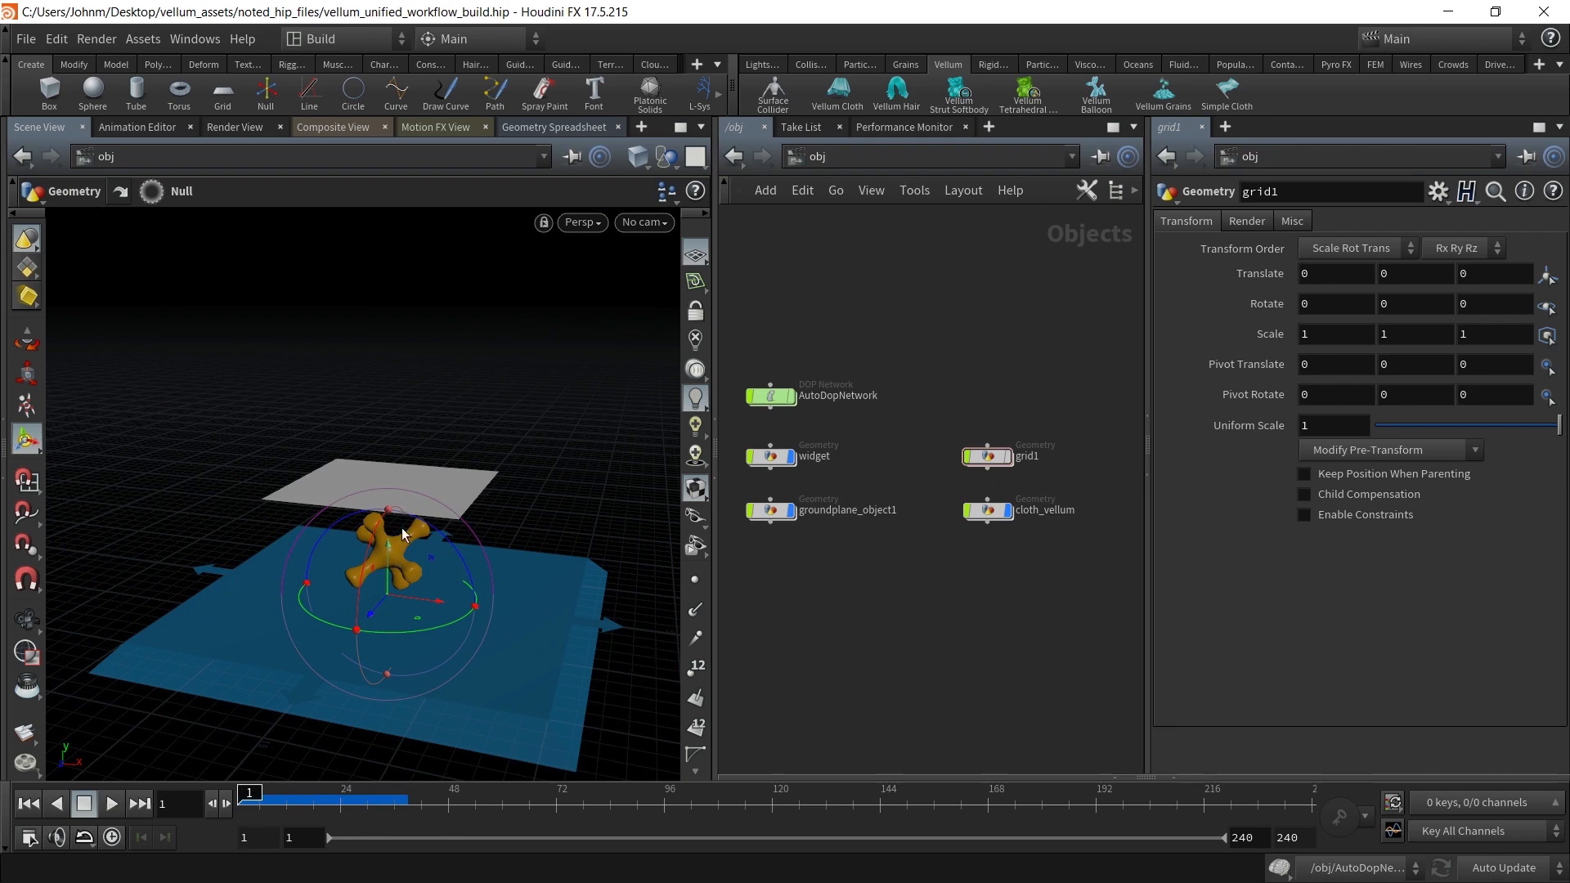
pyautogui.click(111, 804)
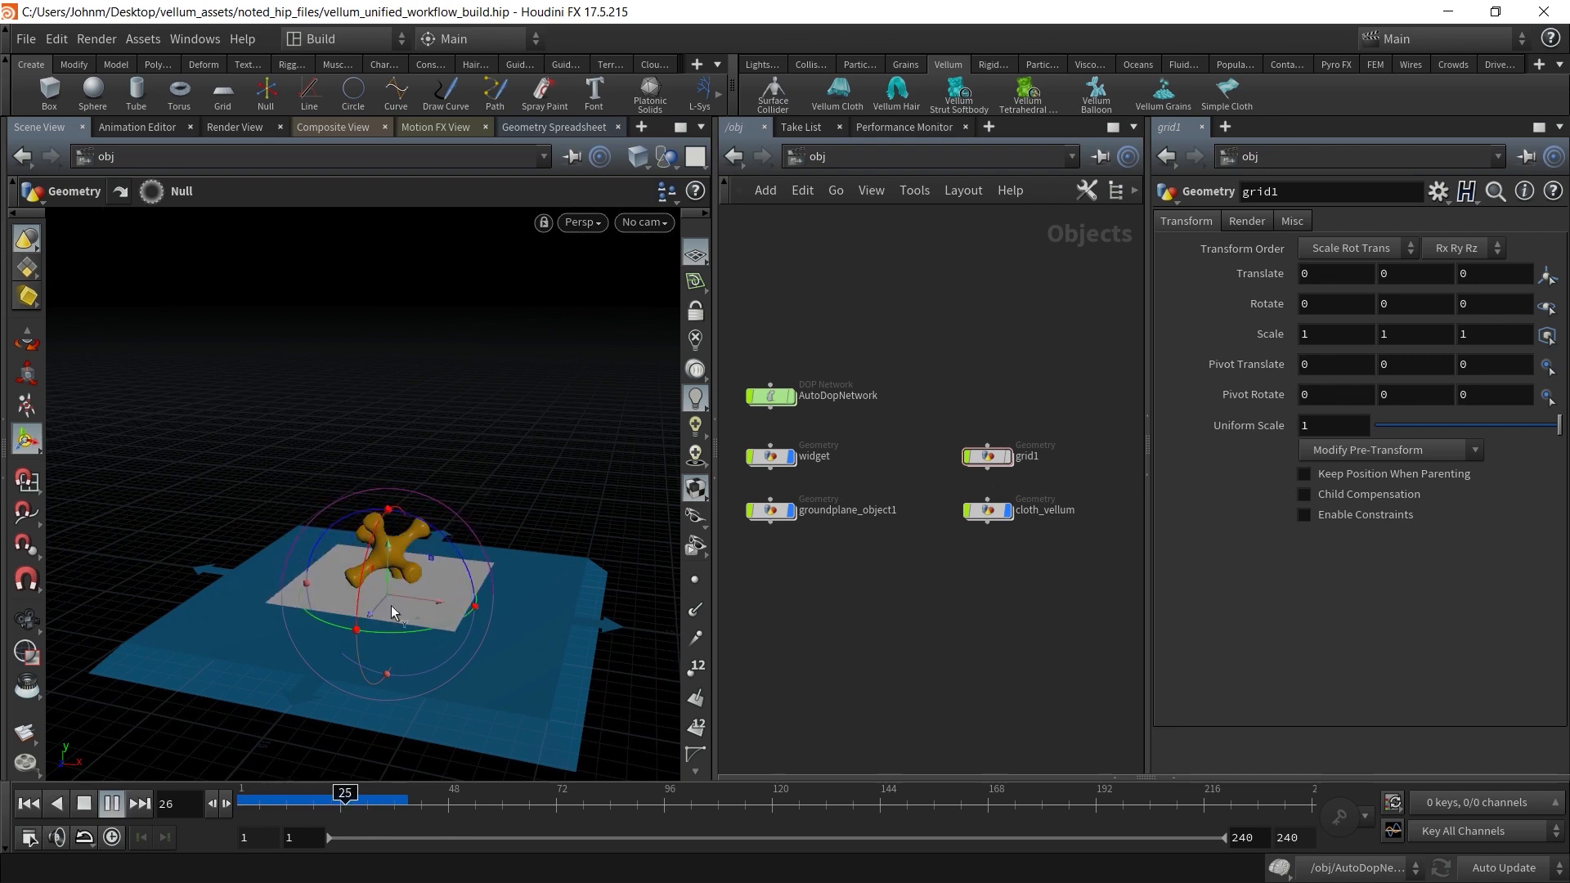
pyautogui.click(27, 804)
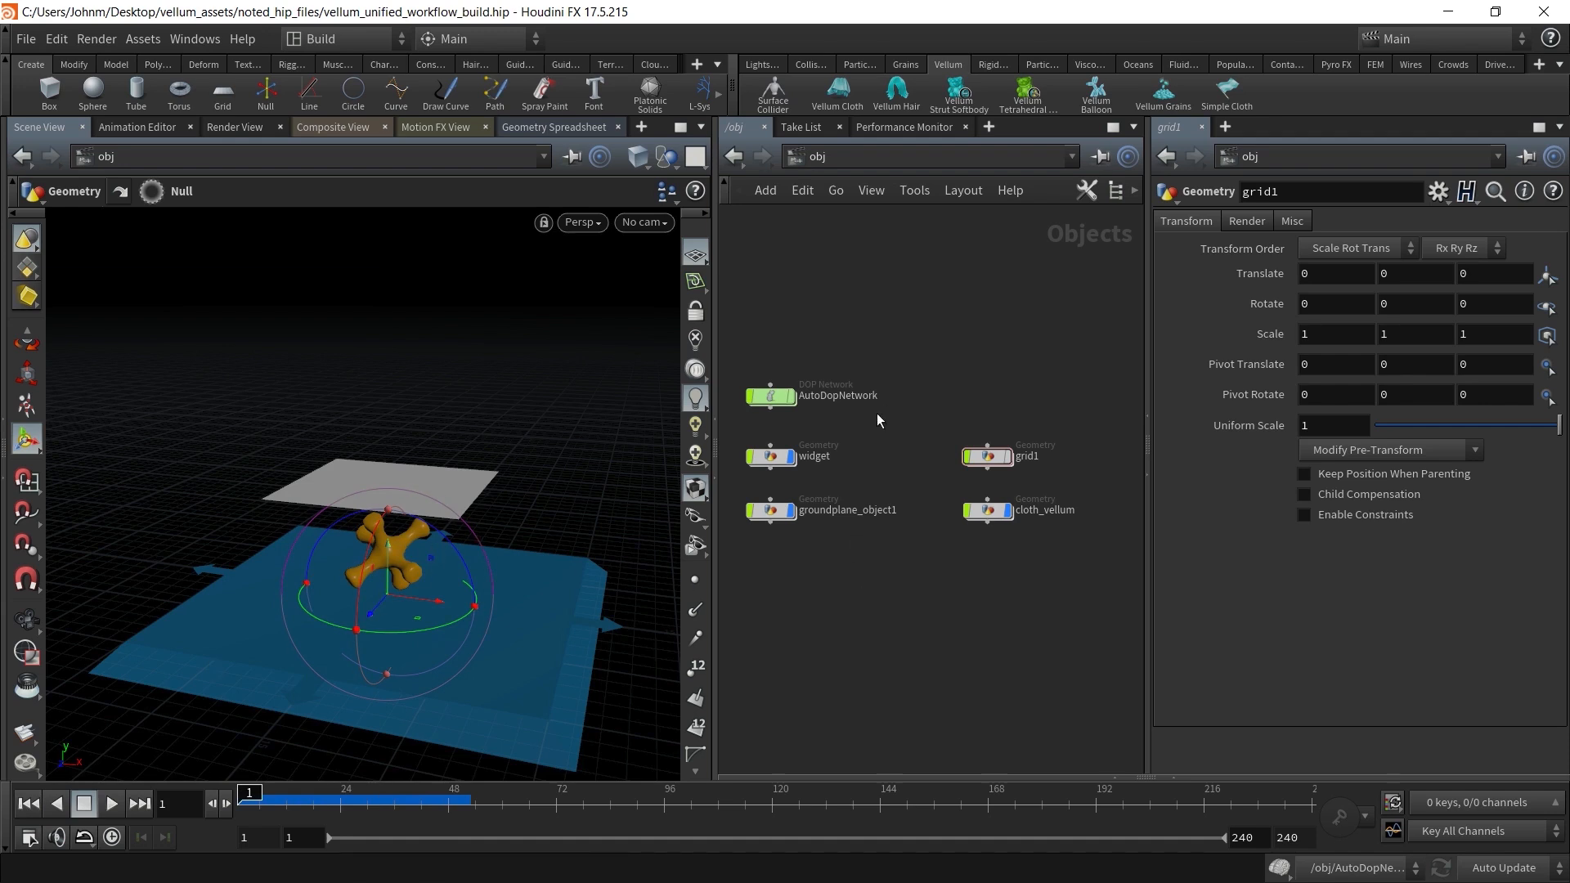
# Make the widget a Static Object collider in the simulation
pyautogui.moveTo(753, 473); pyautogui.dragTo(754, 475)
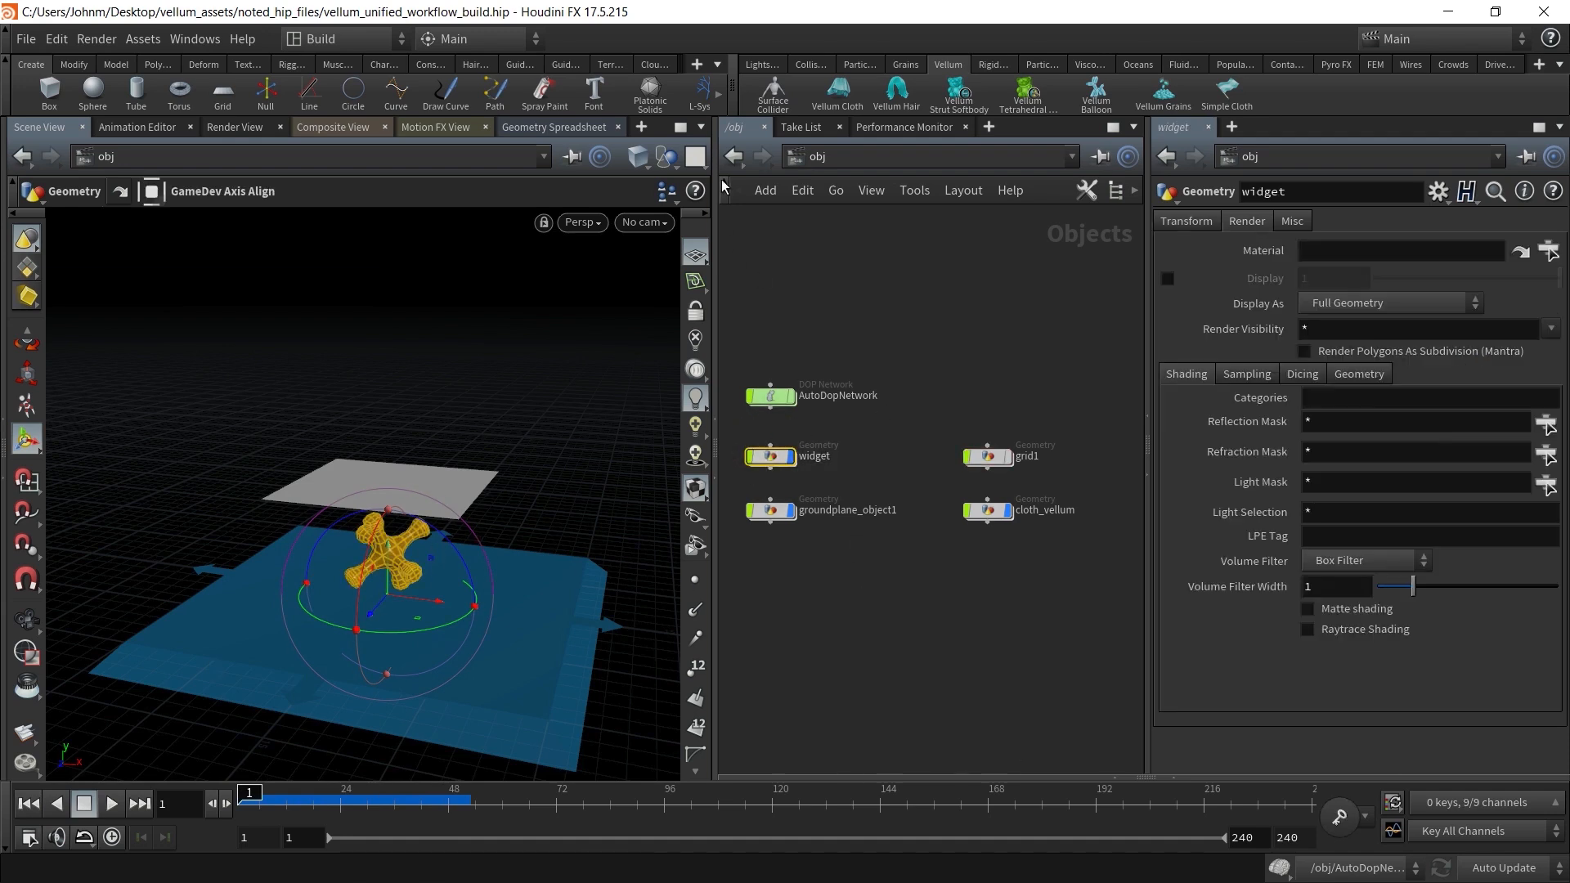
pyautogui.click(808, 64)
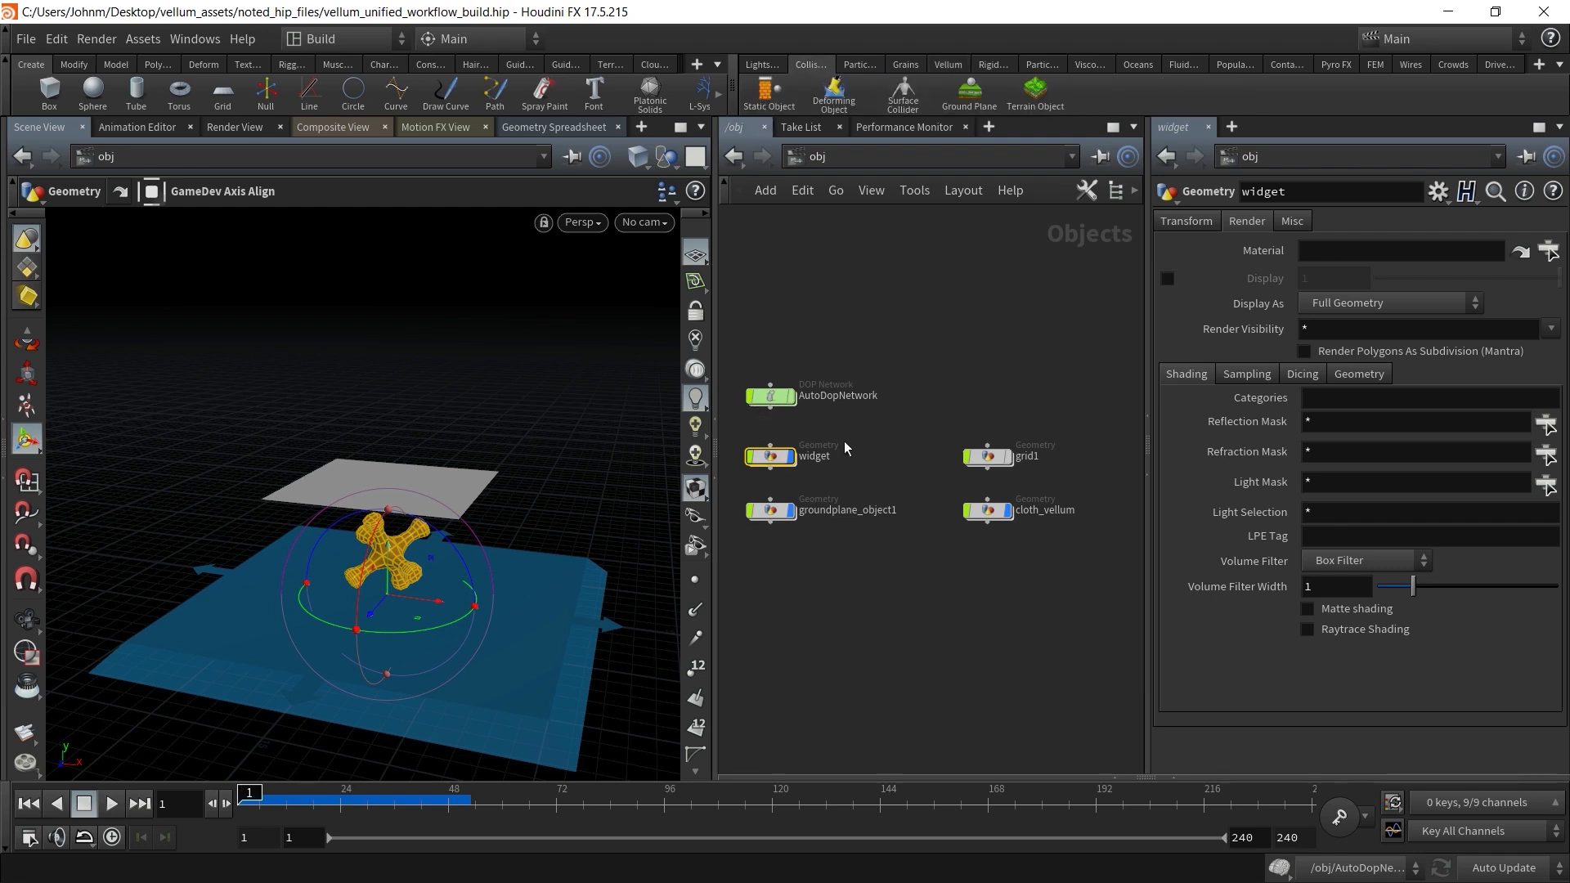
pyautogui.click(772, 109)
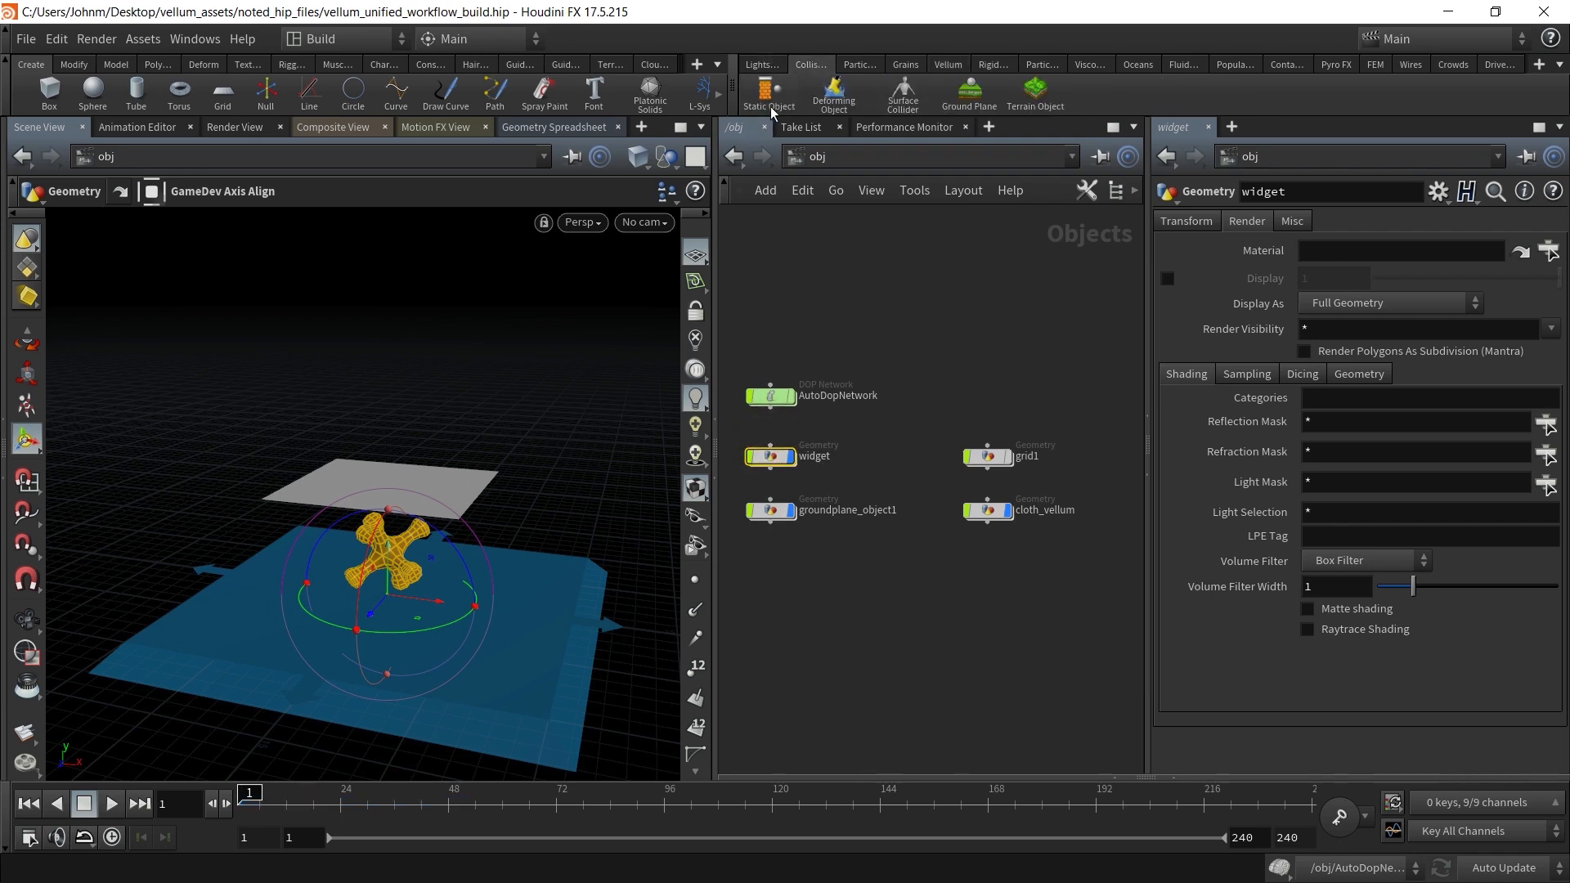
# Open AutoDopNetwork and arrange the groundplane1 and widget nodes side by side above merge2
pyautogui.doubleClick(773, 396)
pyautogui.moveTo(795, 446); pyautogui.dragTo(1068, 517, button='middle')
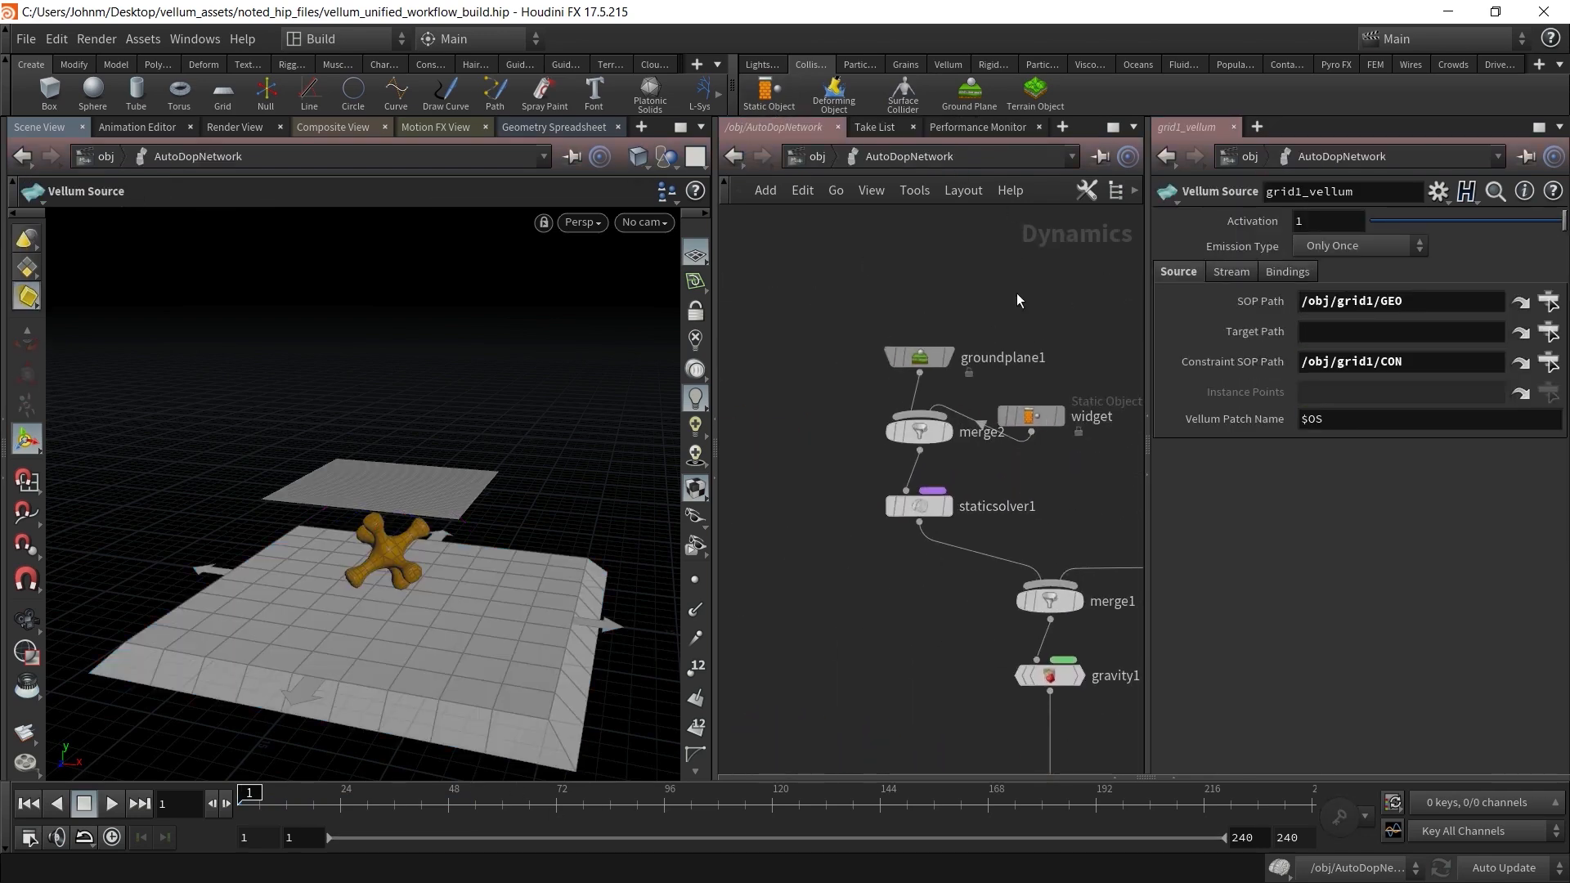
pyautogui.moveTo(1018, 309); pyautogui.dragTo(961, 328, button='middle')
pyautogui.moveTo(869, 378); pyautogui.dragTo(787, 339)
pyautogui.moveTo(973, 434); pyautogui.dragTo(884, 373)
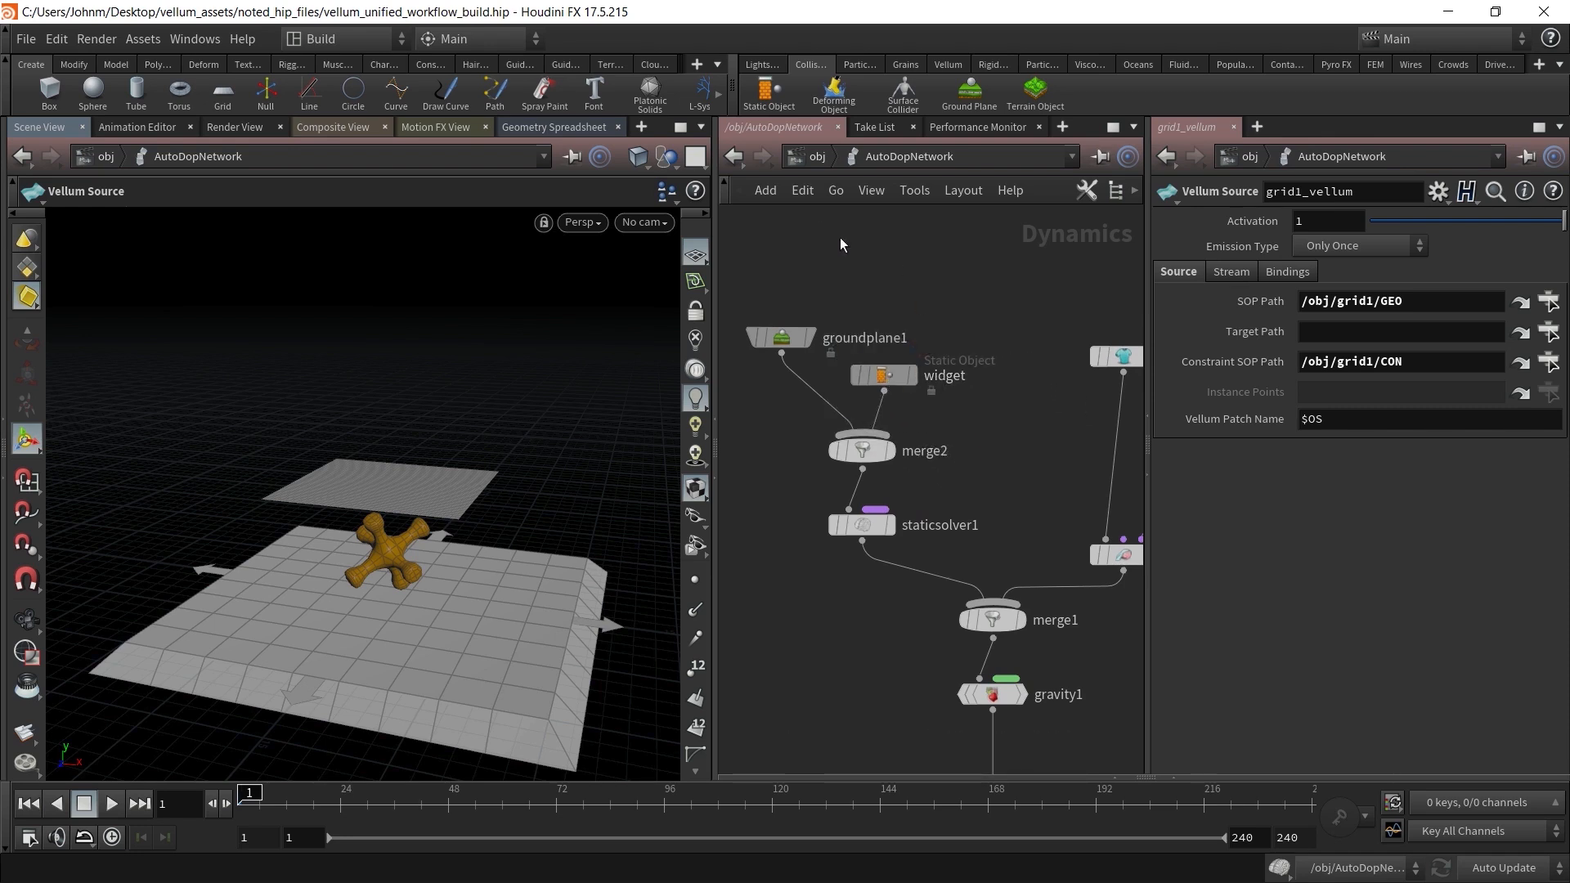
# Play the simulation to watch the cloth collide with the widget, and orbit around the result
pyautogui.click(111, 804)
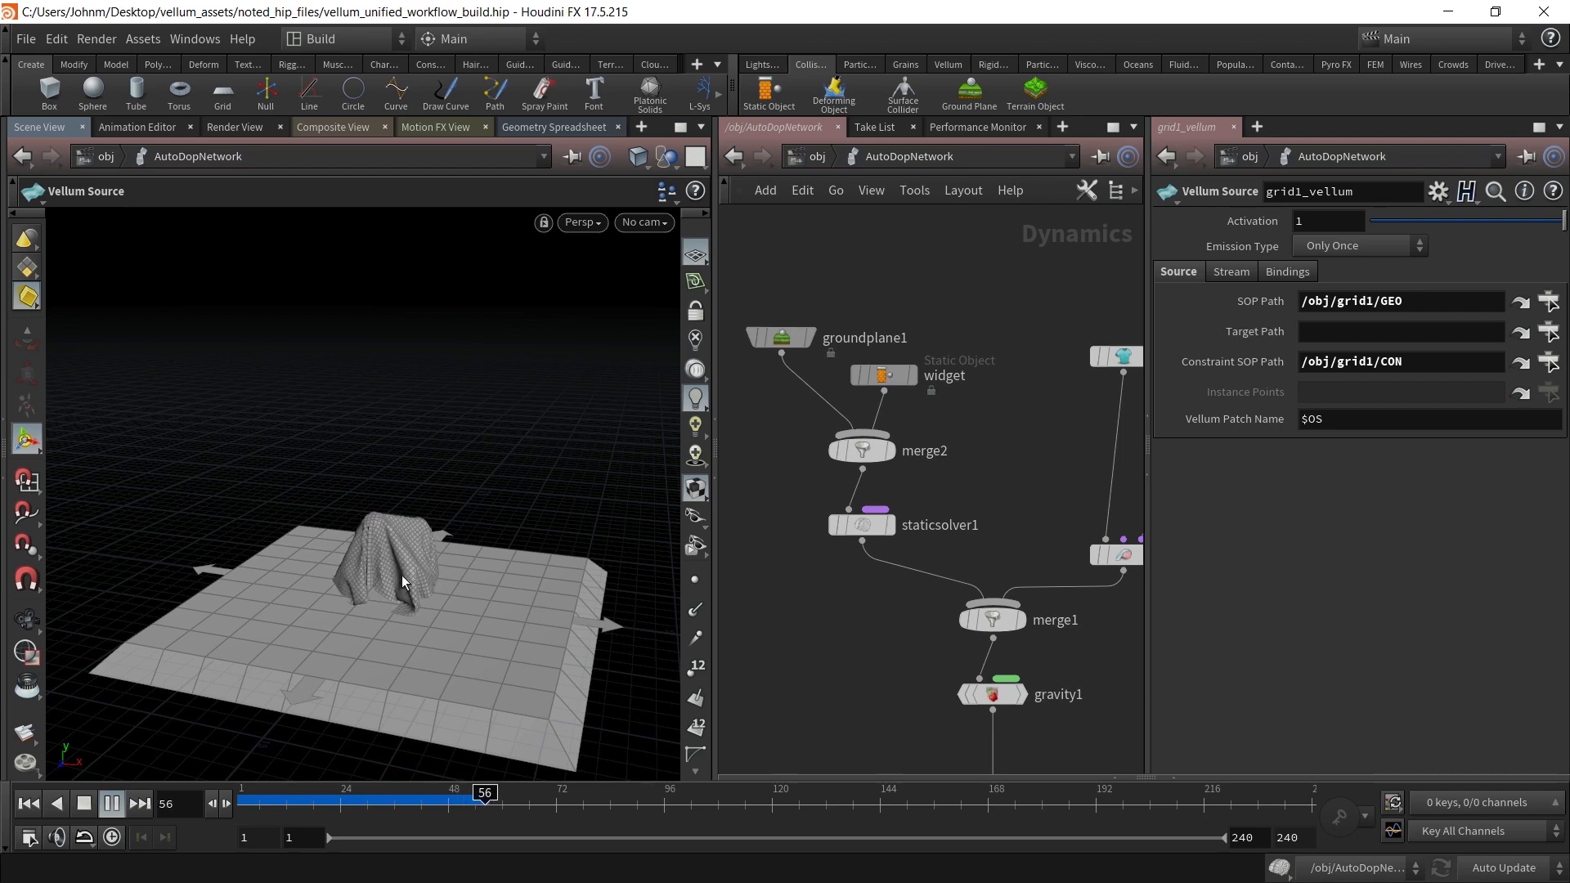
pyautogui.press('Escape')
pyautogui.moveTo(421, 557); pyautogui.dragTo(206, 520)
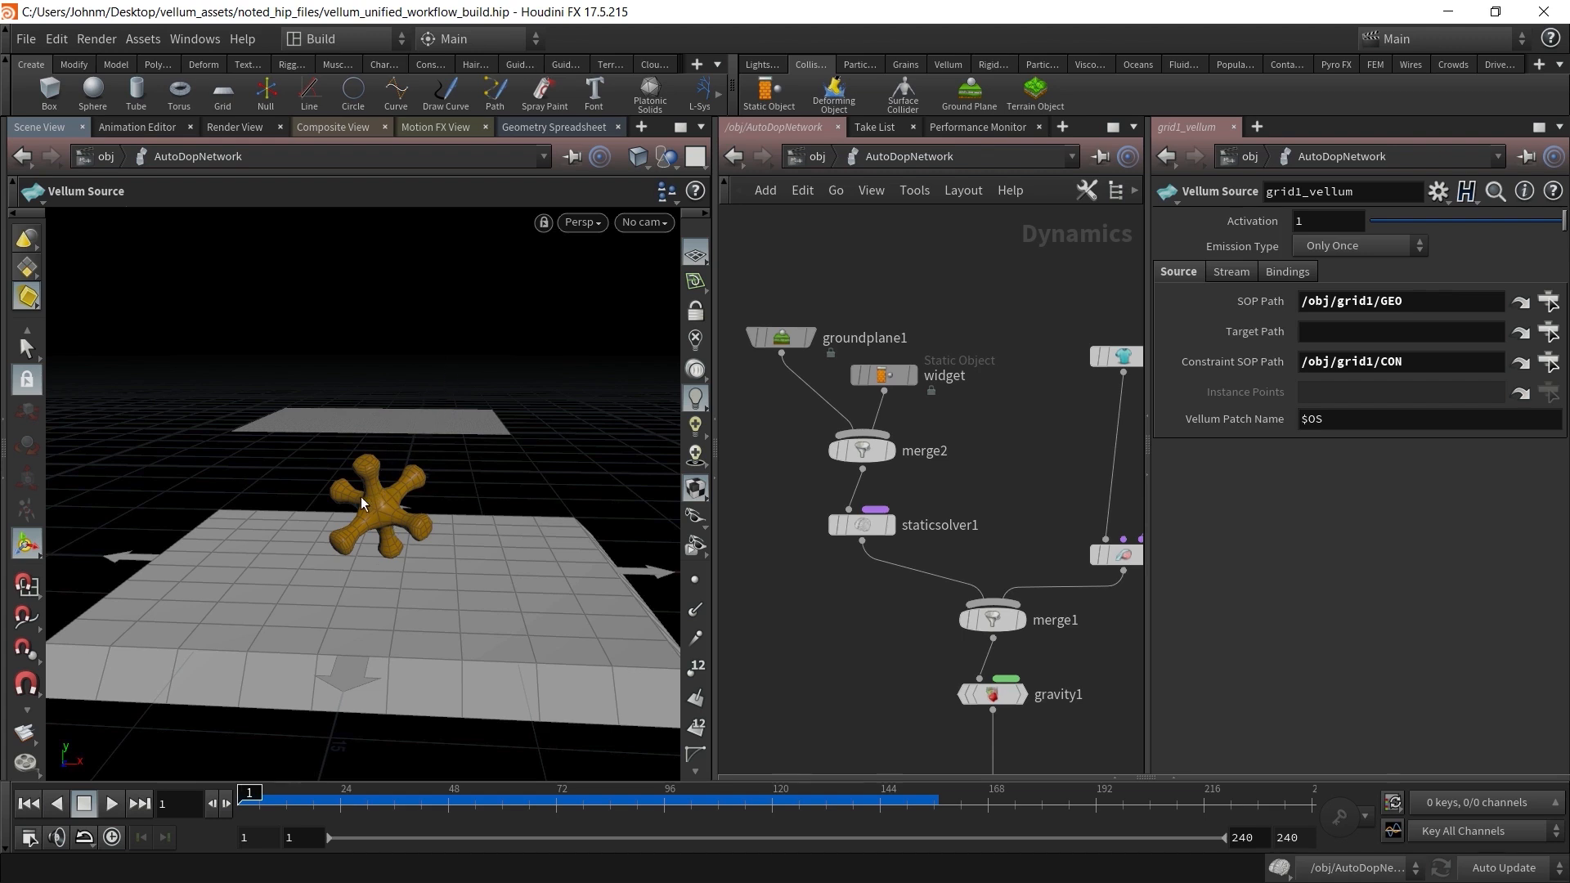
# Add a Geometry object beside grid1 at the object level and name it wires
pyautogui.click(818, 157)
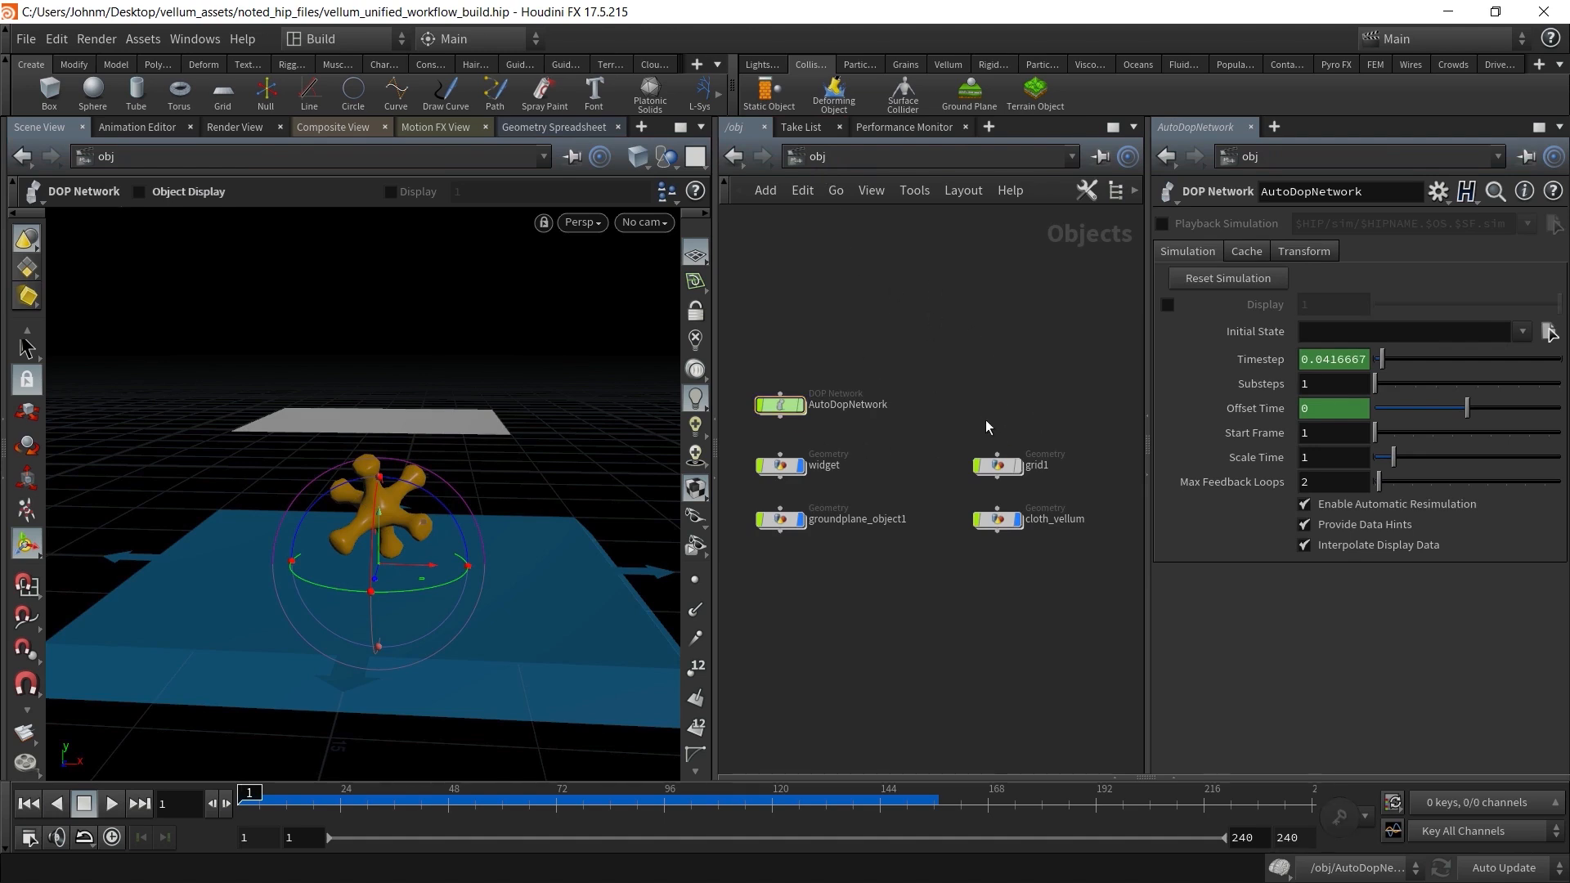
pyautogui.press('Tab')
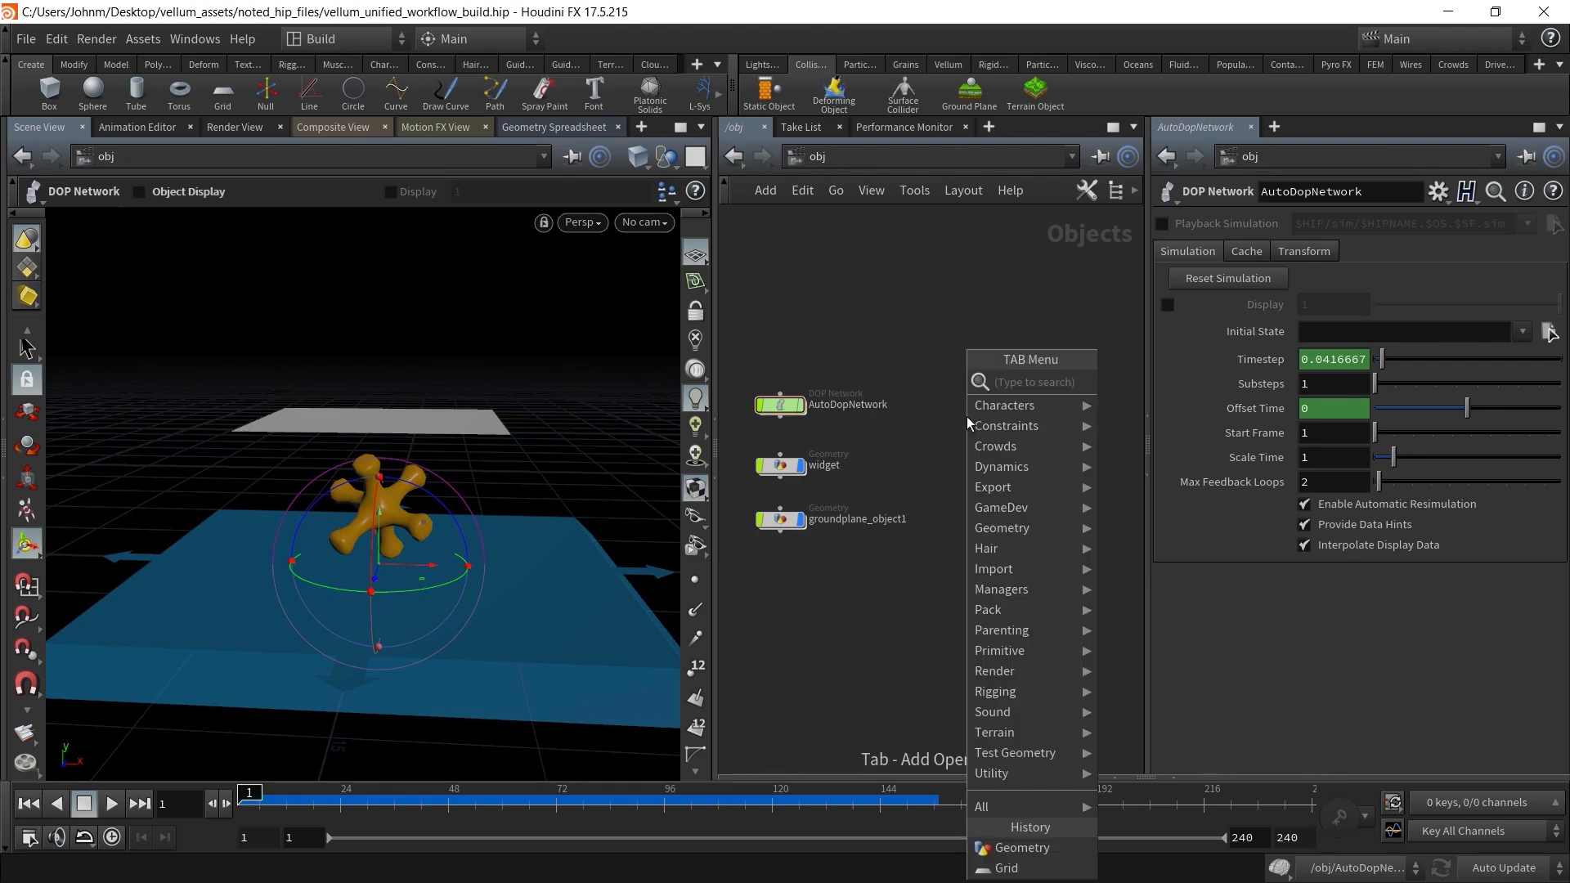
pyautogui.write('geo')
pyautogui.press('Return')
pyautogui.click(967, 415)
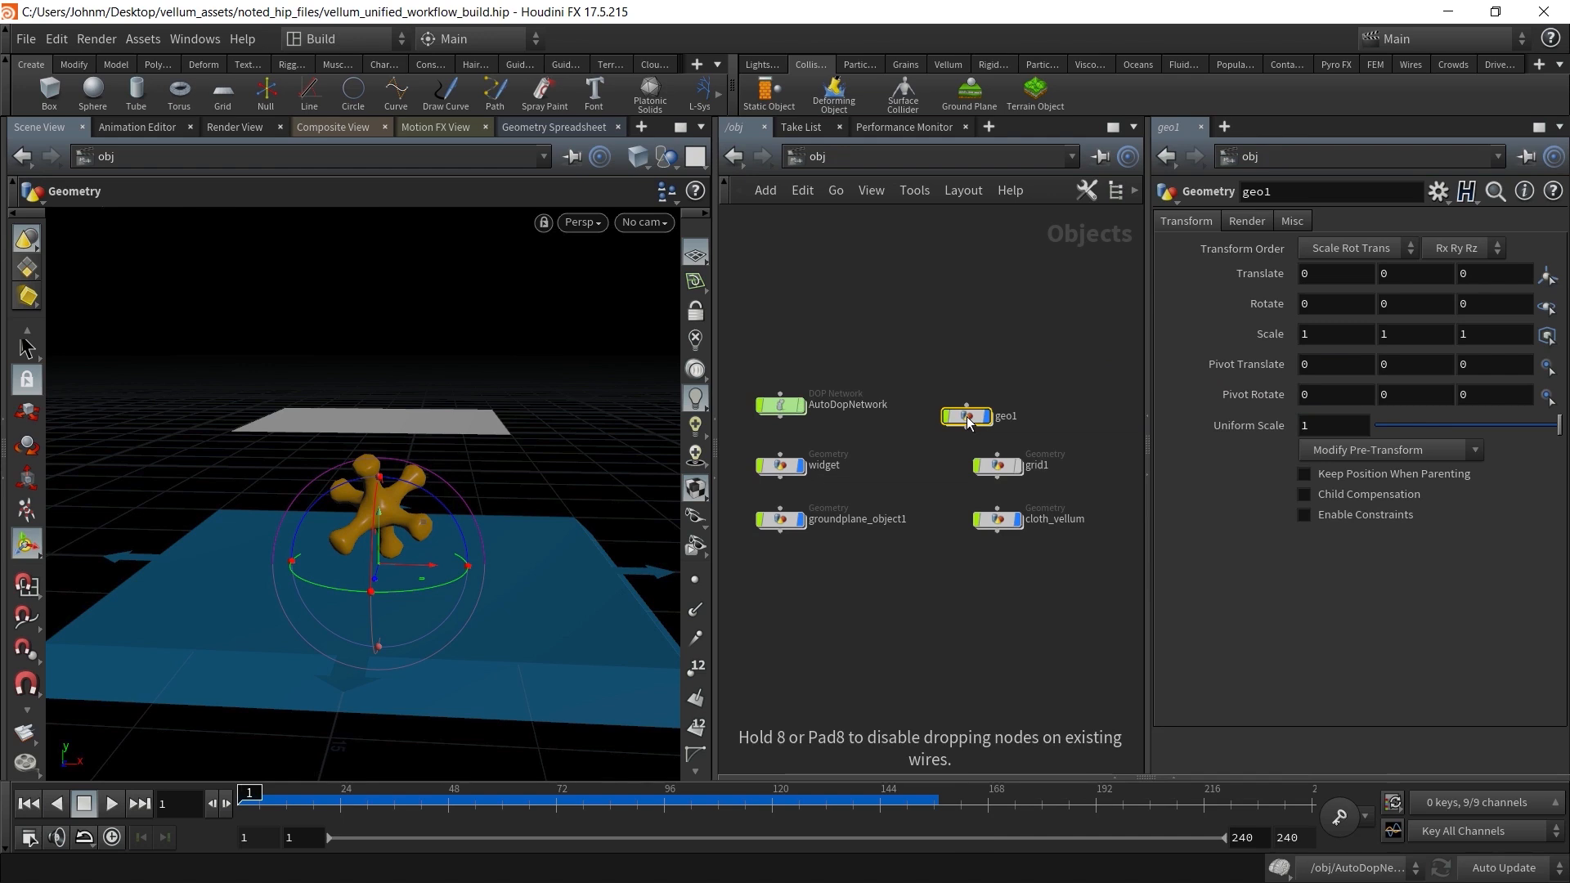
pyautogui.moveTo(967, 420); pyautogui.dragTo(769, 417, button='middle')
pyautogui.moveTo(768, 417); pyautogui.dragTo(938, 466)
pyautogui.doubleClick(967, 460)
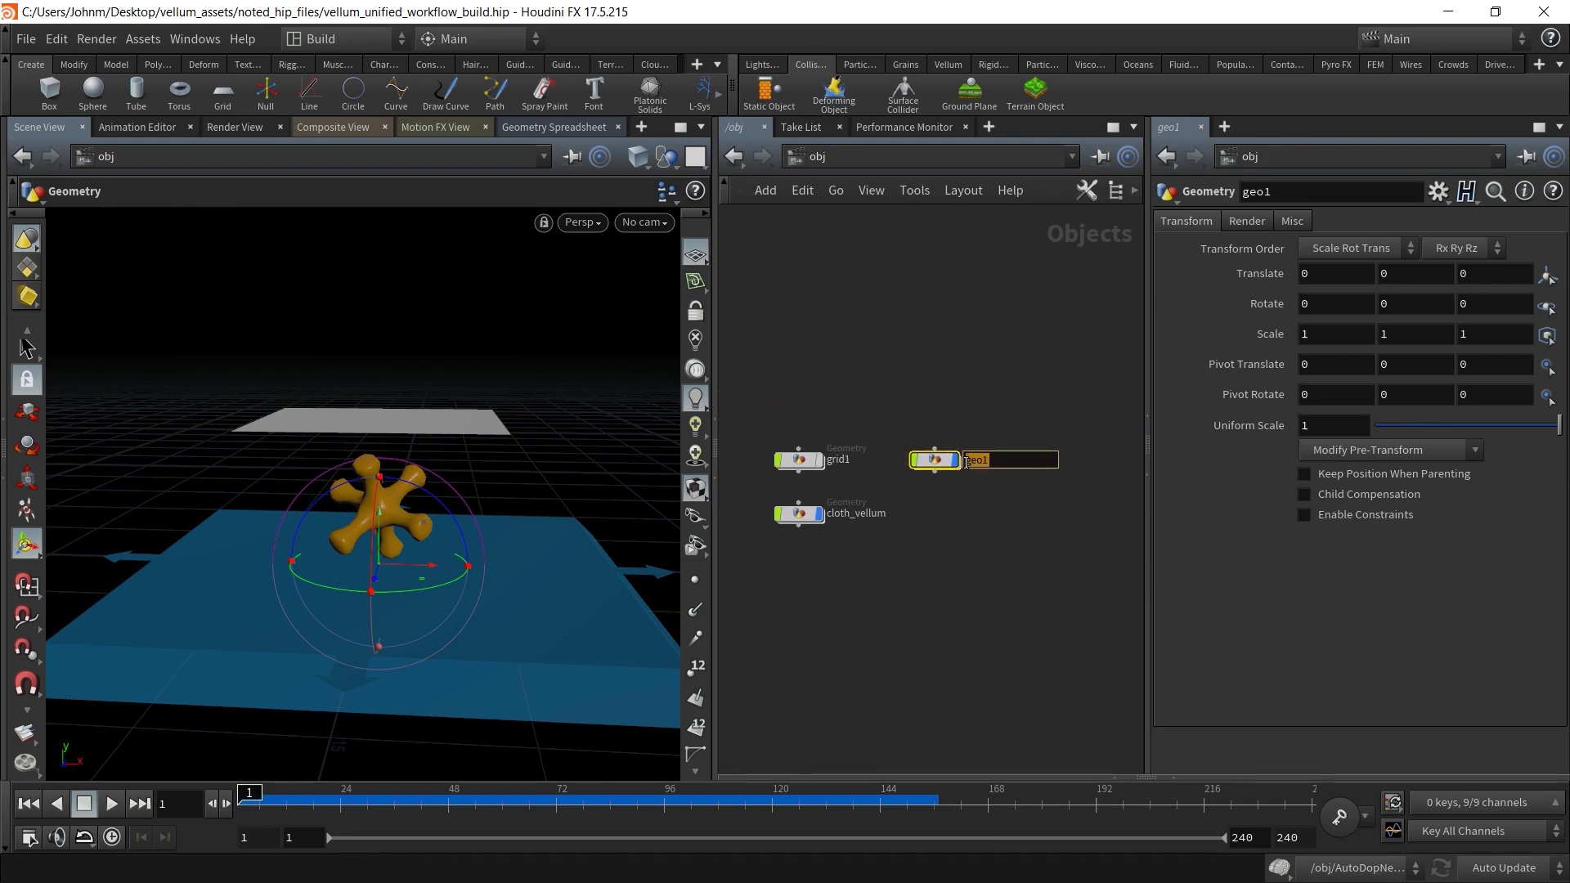
pyautogui.write('wires')
pyautogui.press('Return')
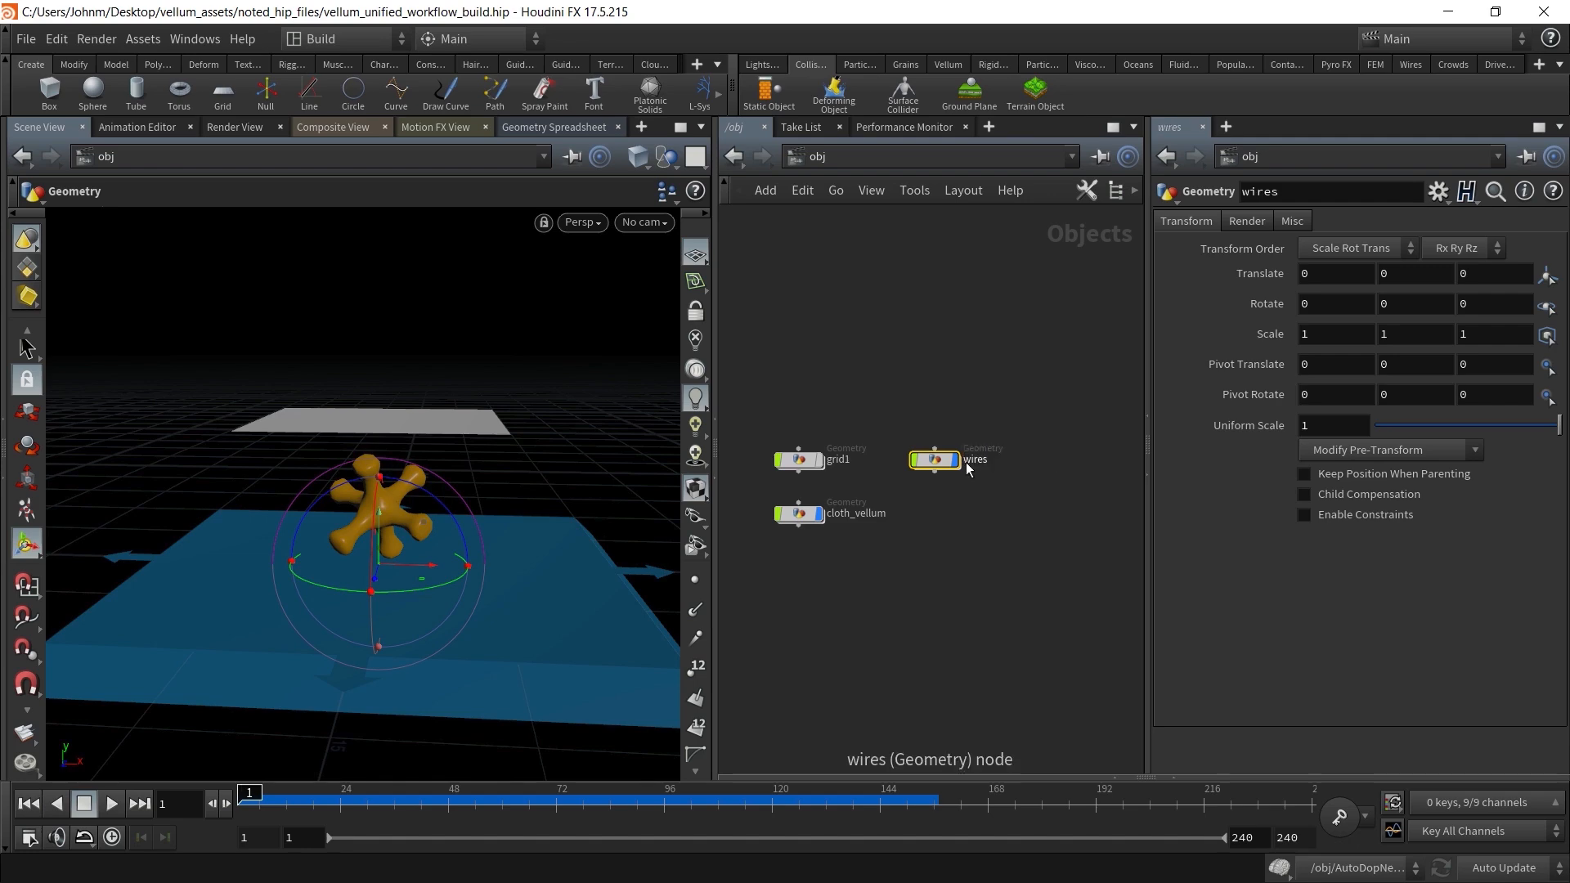
# Enter the wires object's network and set the viewport to the Top view
pyautogui.doubleClick(937, 464)
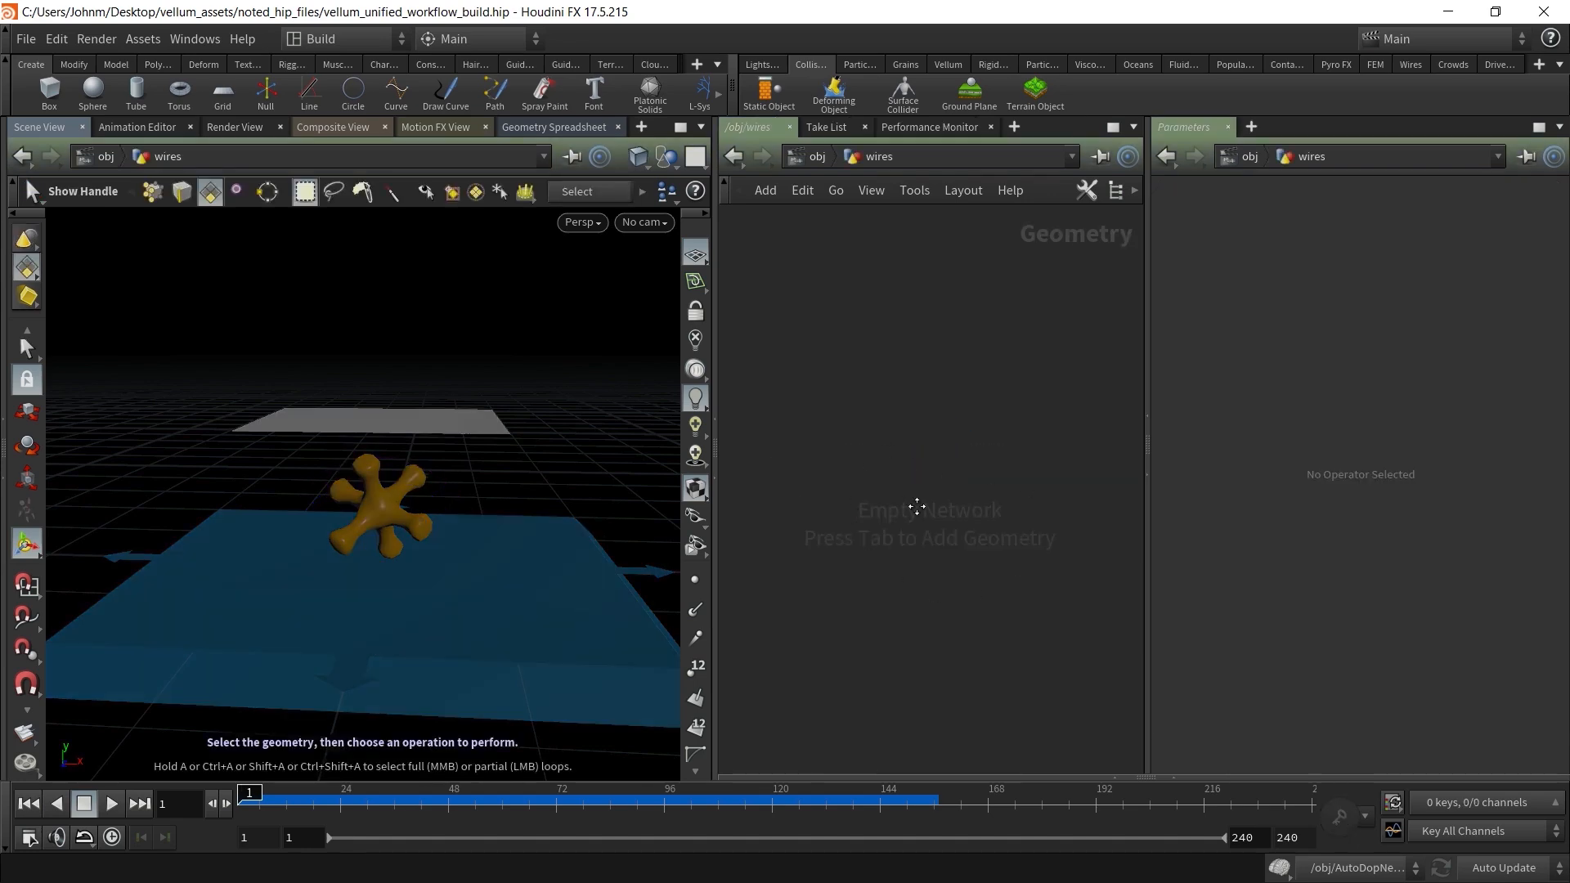
pyautogui.press('Escape')
pyautogui.moveTo(393, 458); pyautogui.dragTo(500, 434)
pyautogui.hotkey('space', '2')
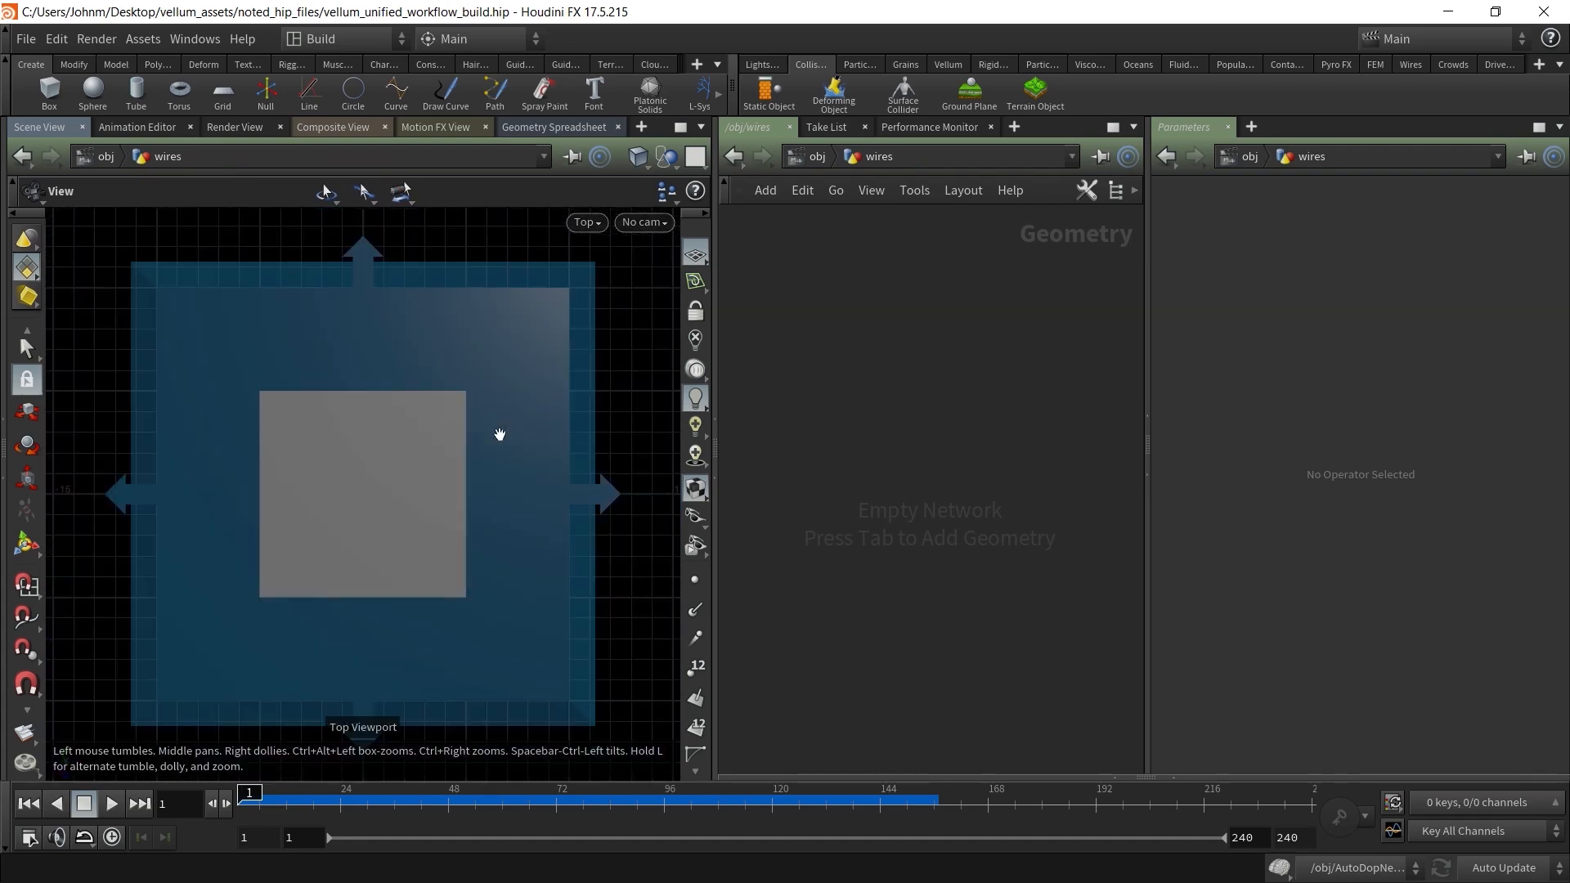
pyautogui.press('Return')
pyautogui.click(584, 225)
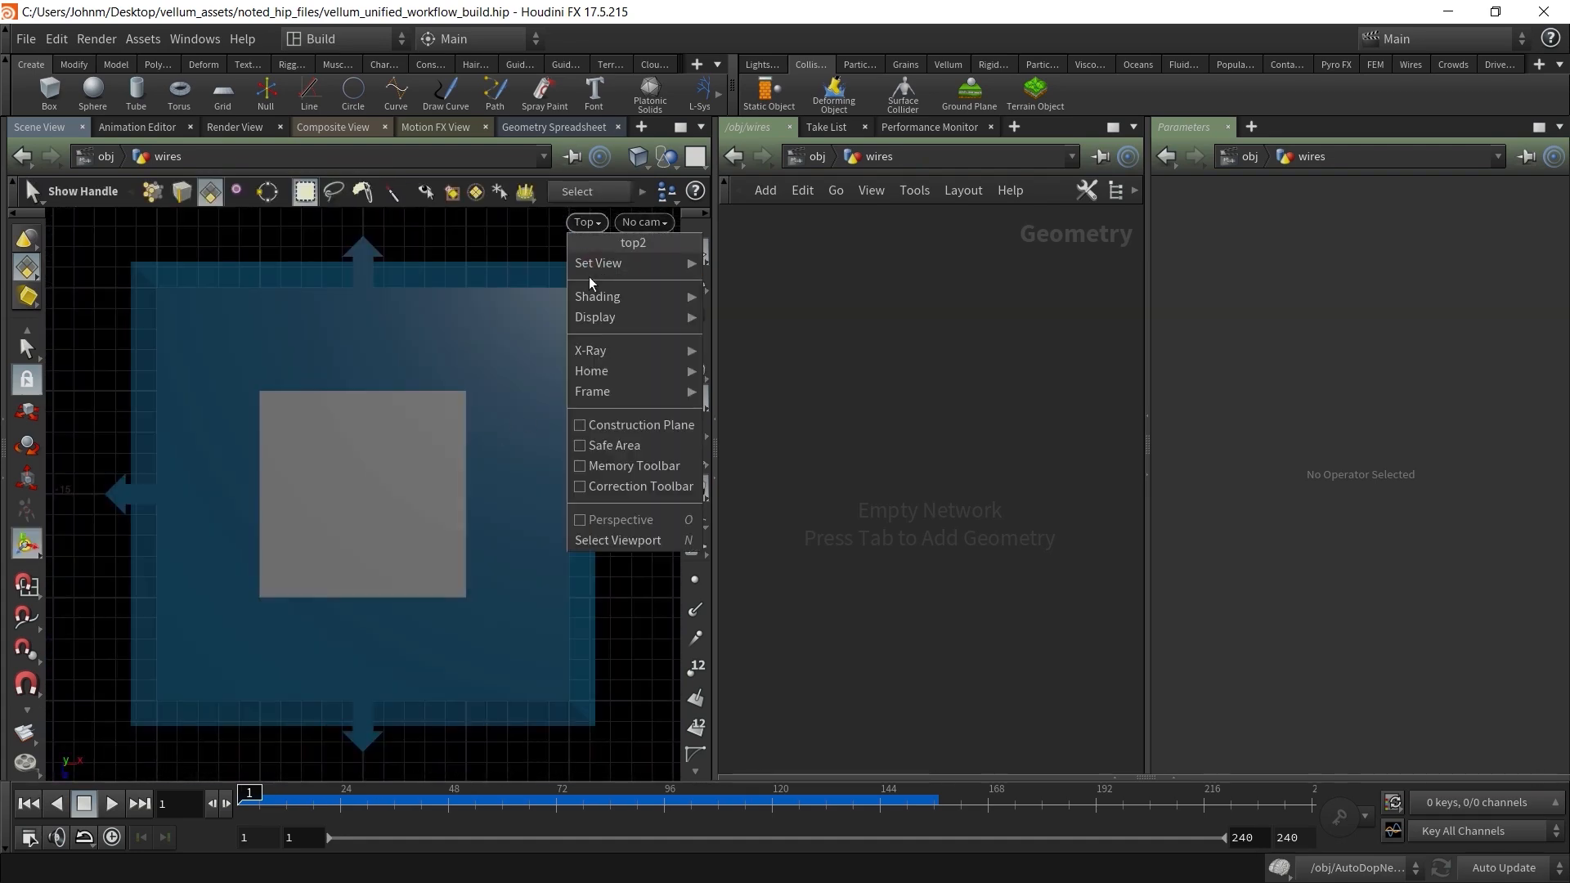
pyautogui.moveTo(597, 264)
pyautogui.click(725, 284)
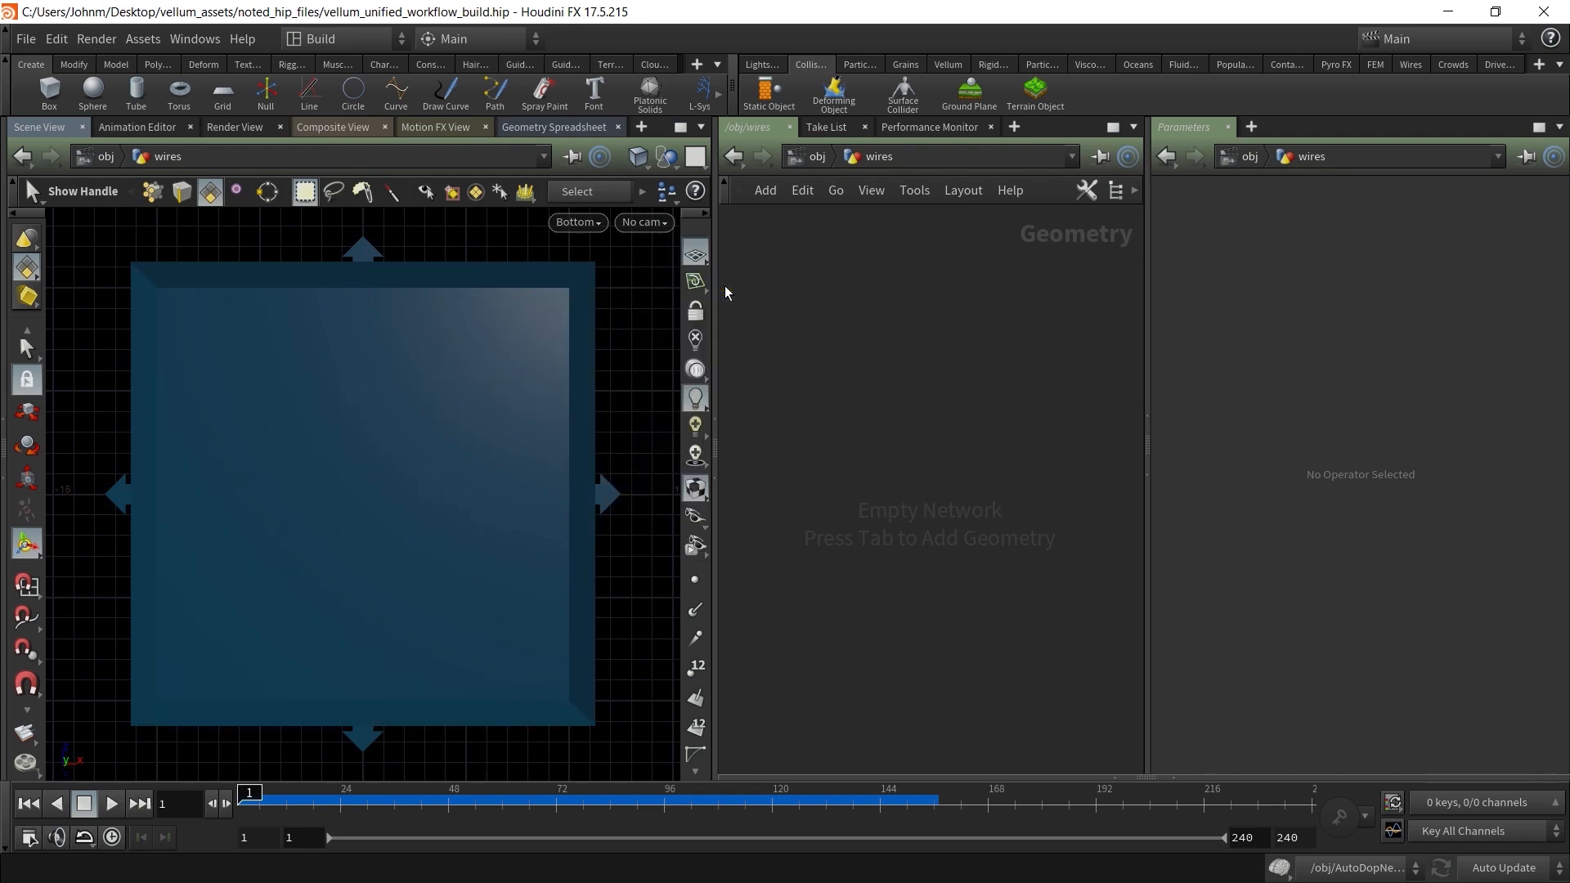
pyautogui.click(381, 512)
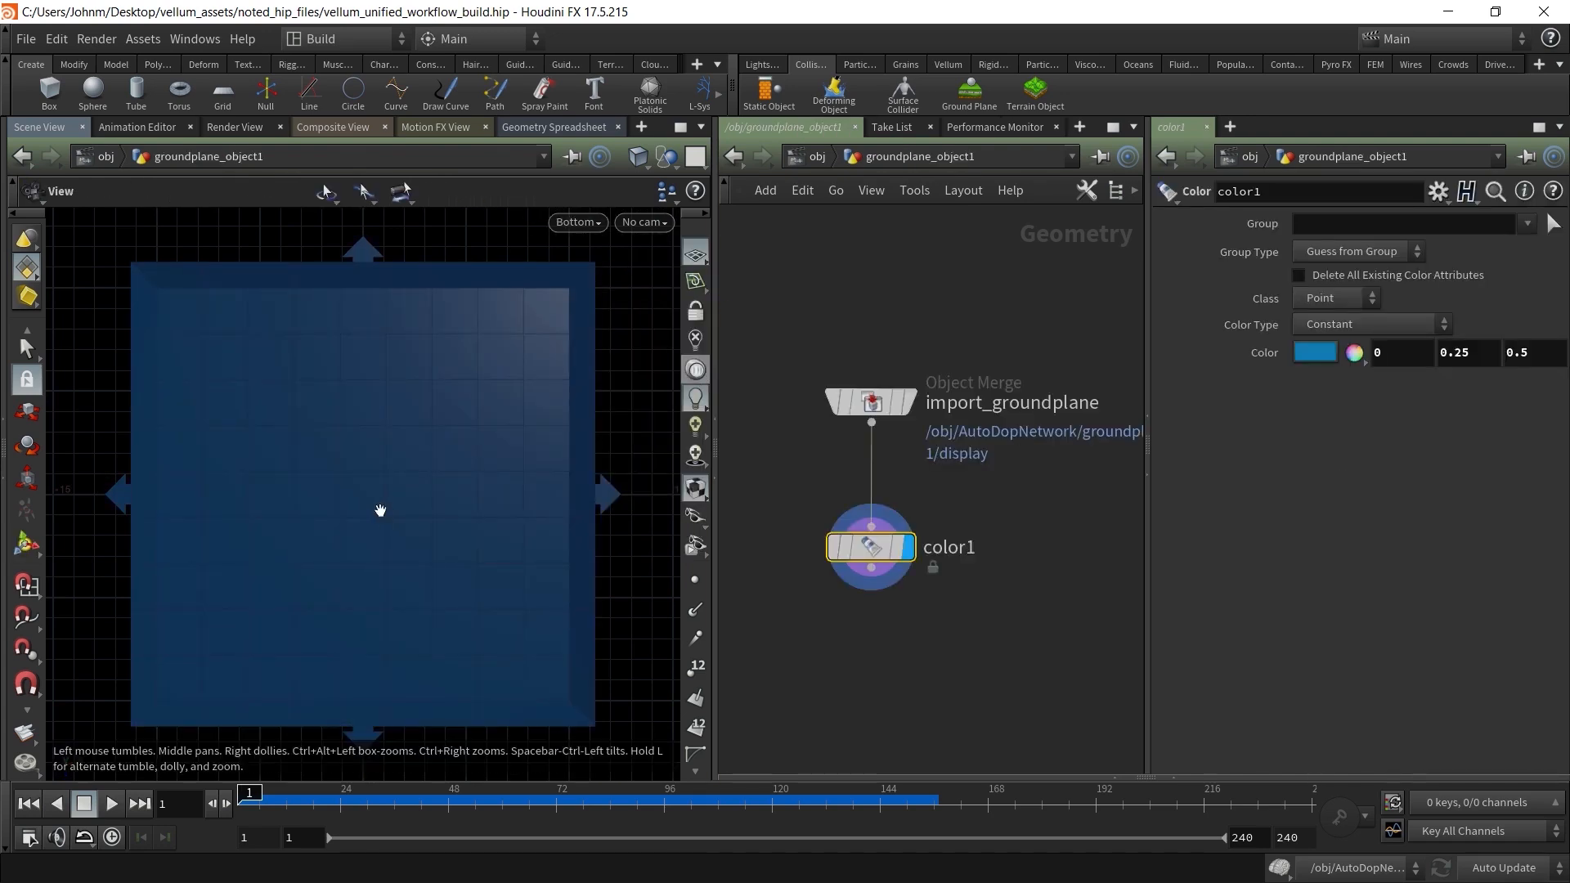
pyautogui.hotkey('space', '2')
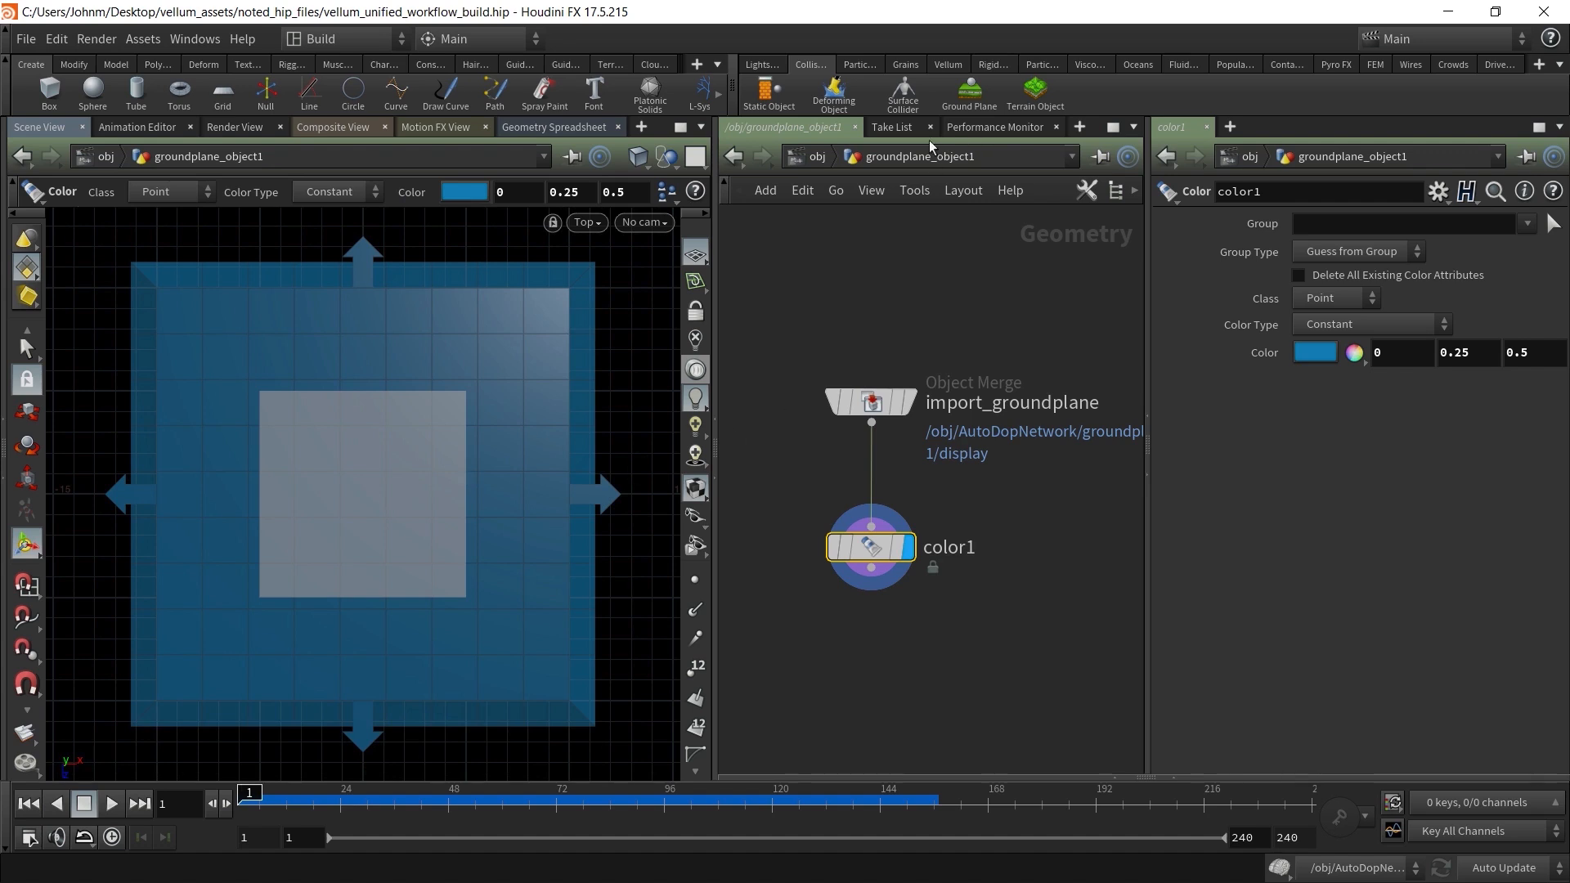
pyautogui.click(818, 157)
pyautogui.click(937, 459)
pyautogui.doubleClick(936, 460)
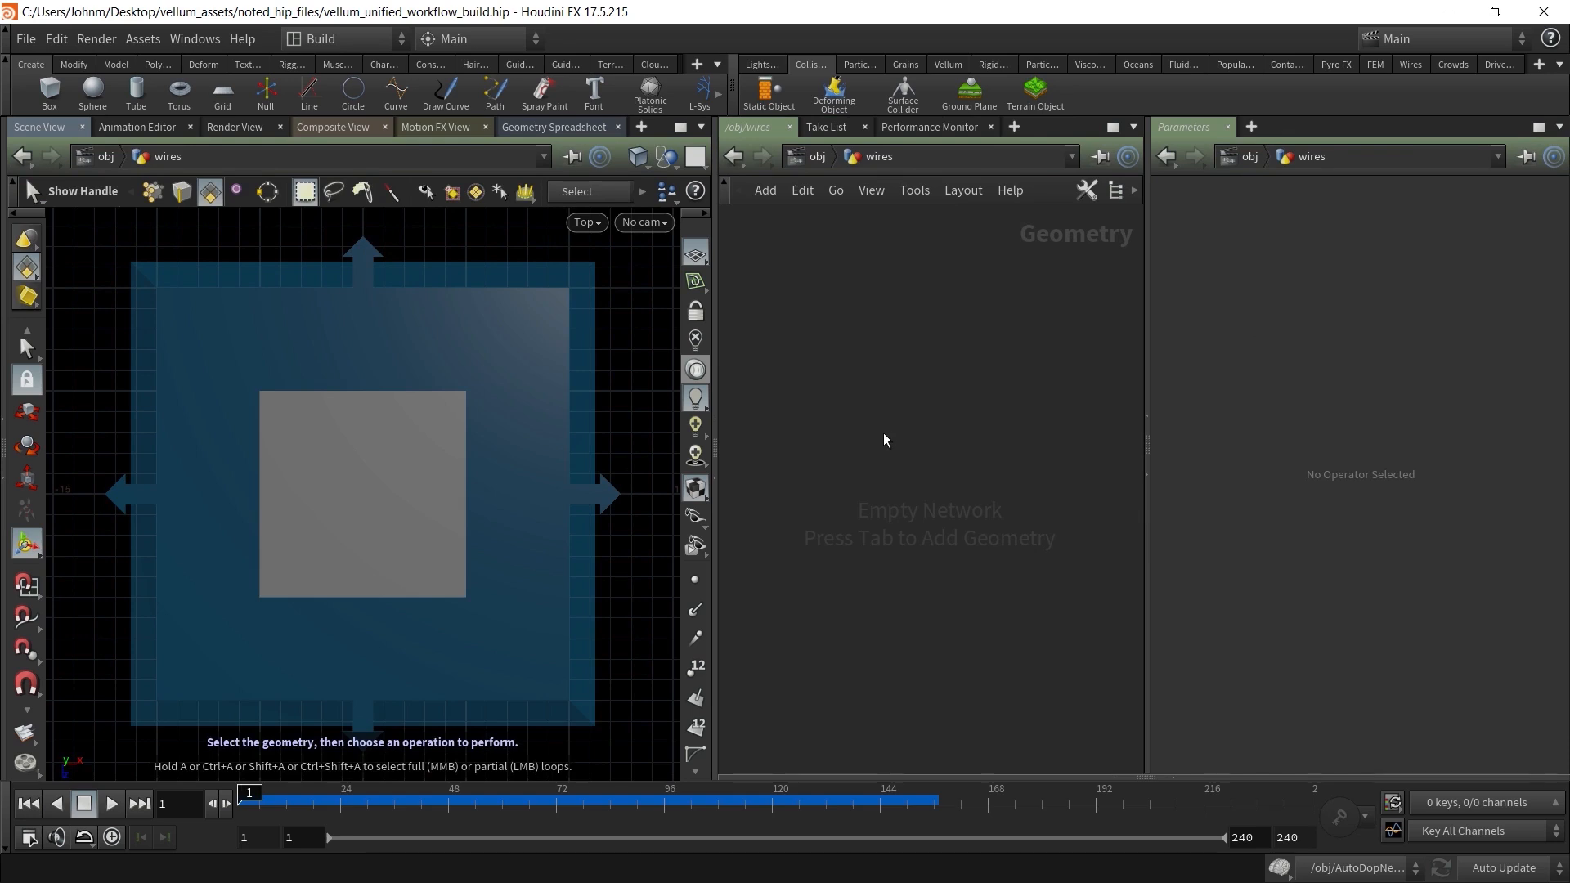
# Add a Draw Curve node to the wires network and place it in the upper part of the graph
pyautogui.press('Tab')
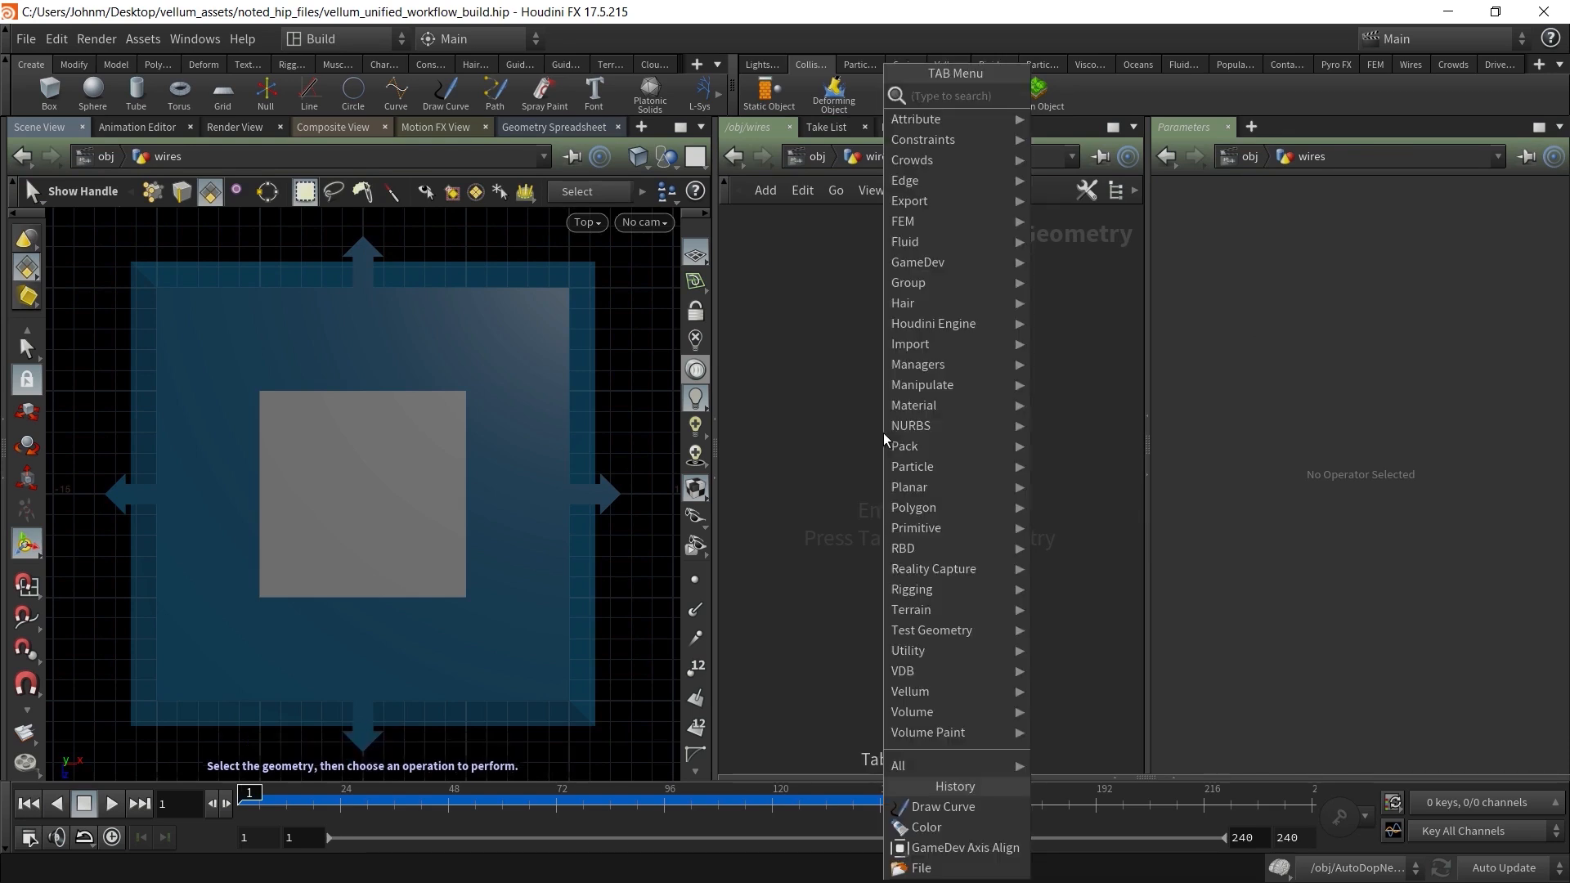
pyautogui.write('curve')
pyautogui.press('Down')
pyautogui.press('Down')
pyautogui.press('Down')
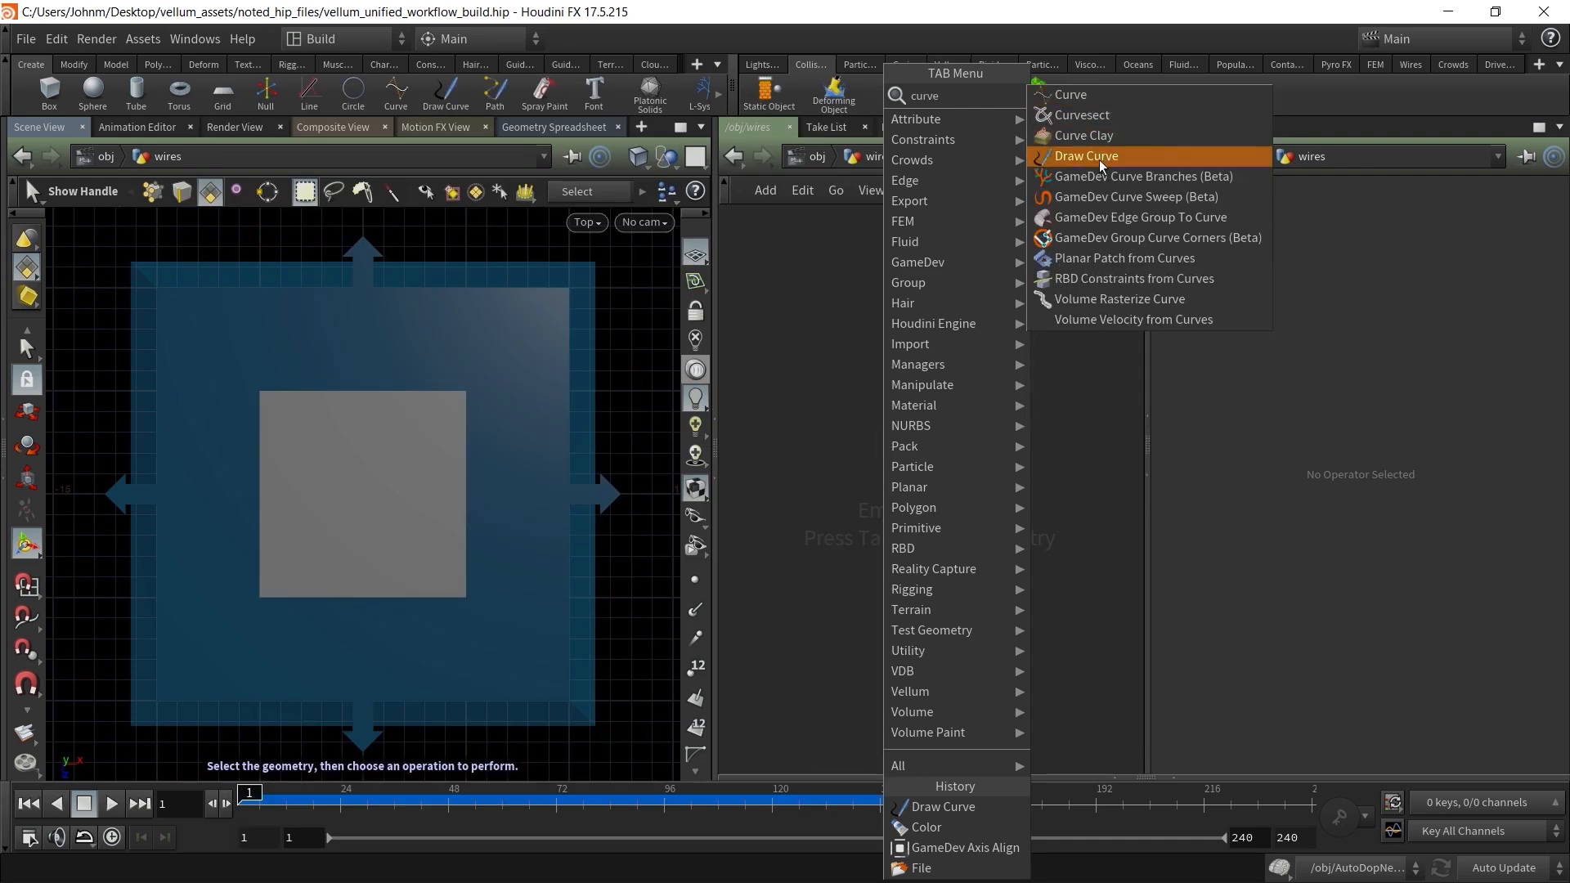
pyautogui.press('Return')
pyautogui.click(955, 438)
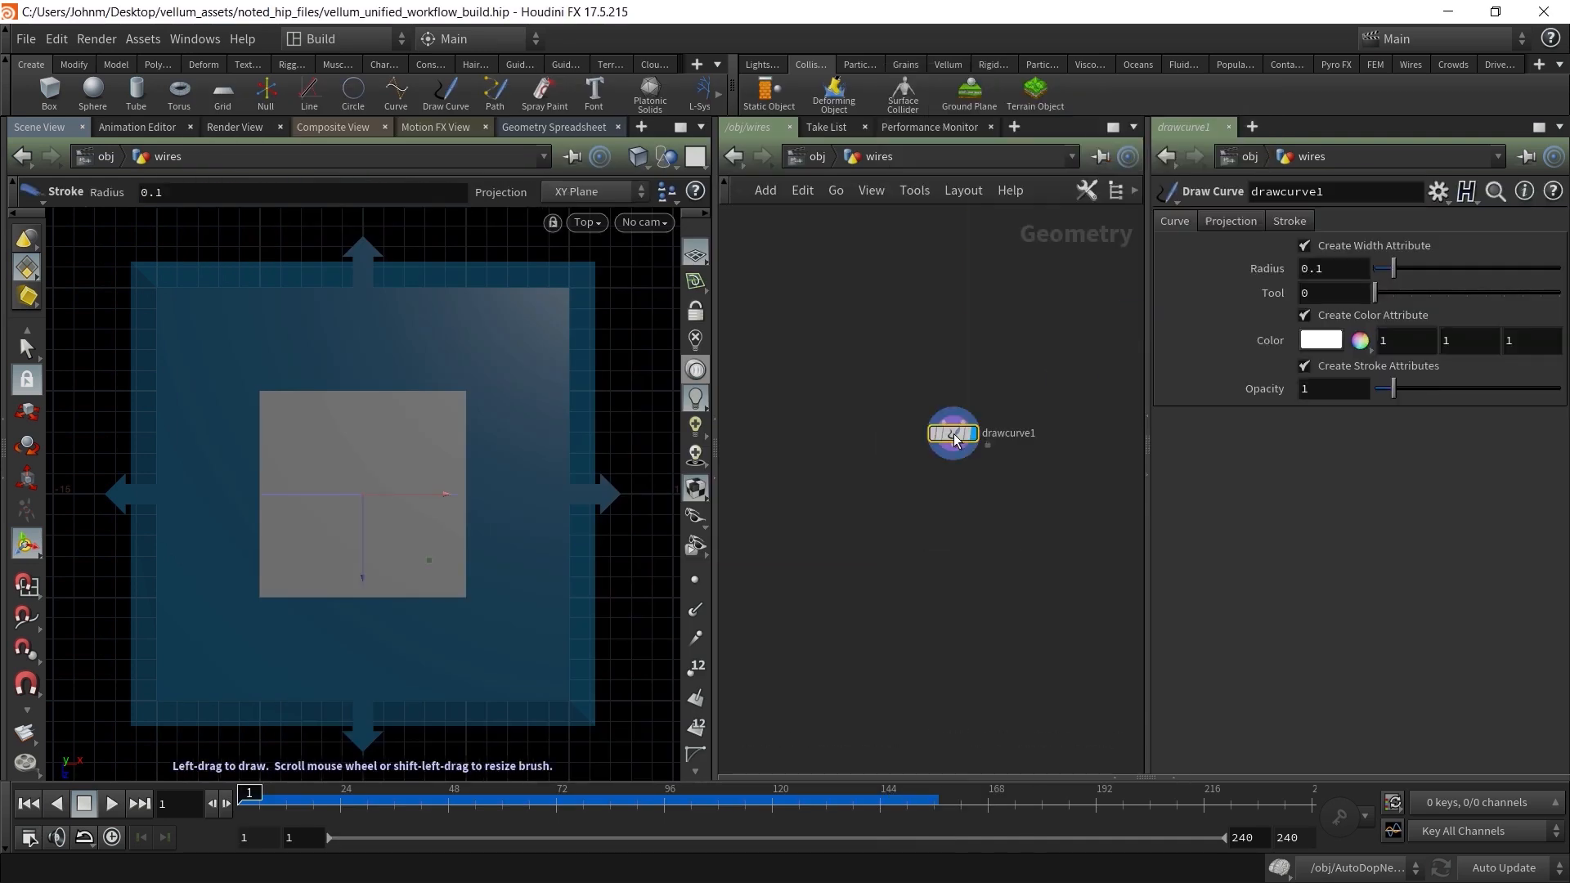
pyautogui.moveTo(958, 431); pyautogui.dragTo(911, 389)
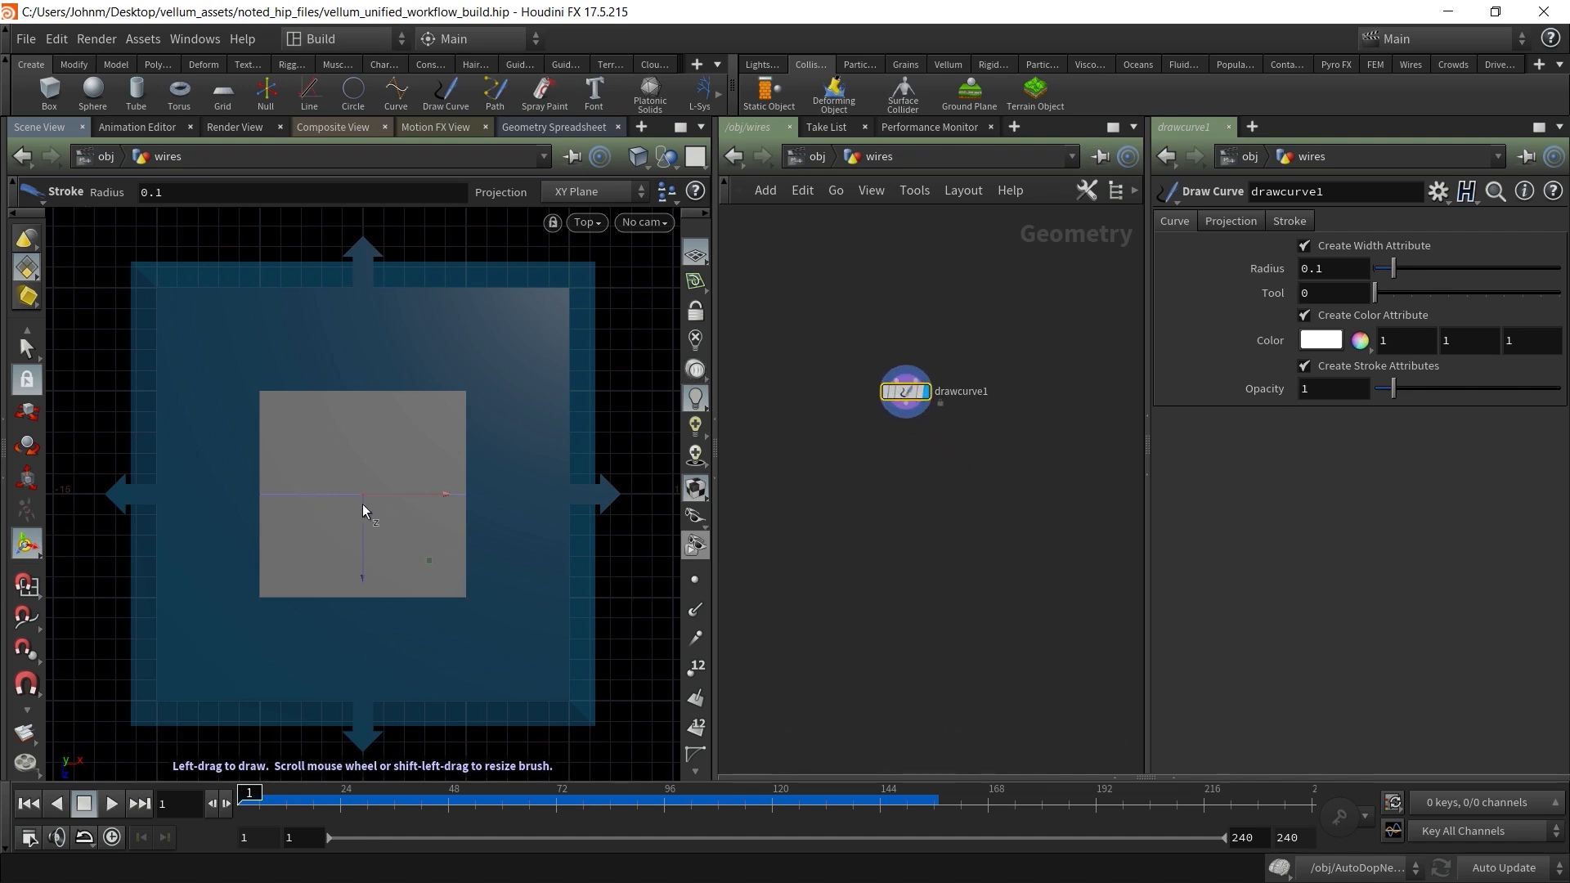
# Set the Draw Curve node's projection to ZX Plane
pyautogui.click(1232, 222)
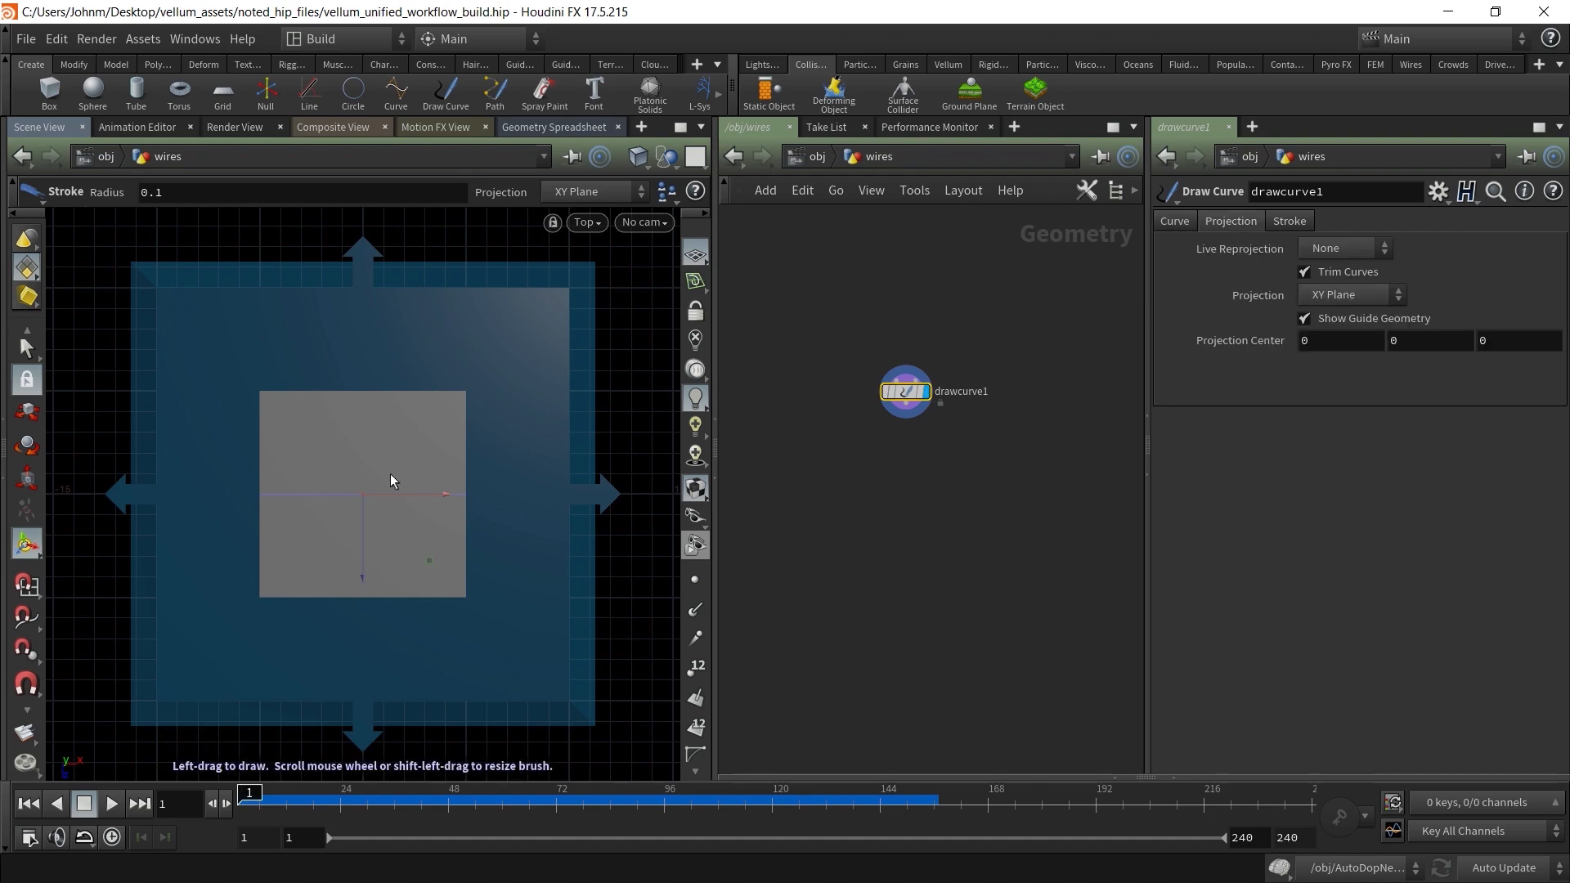
pyautogui.click(1327, 300)
pyautogui.click(1329, 320)
pyautogui.click(1332, 300)
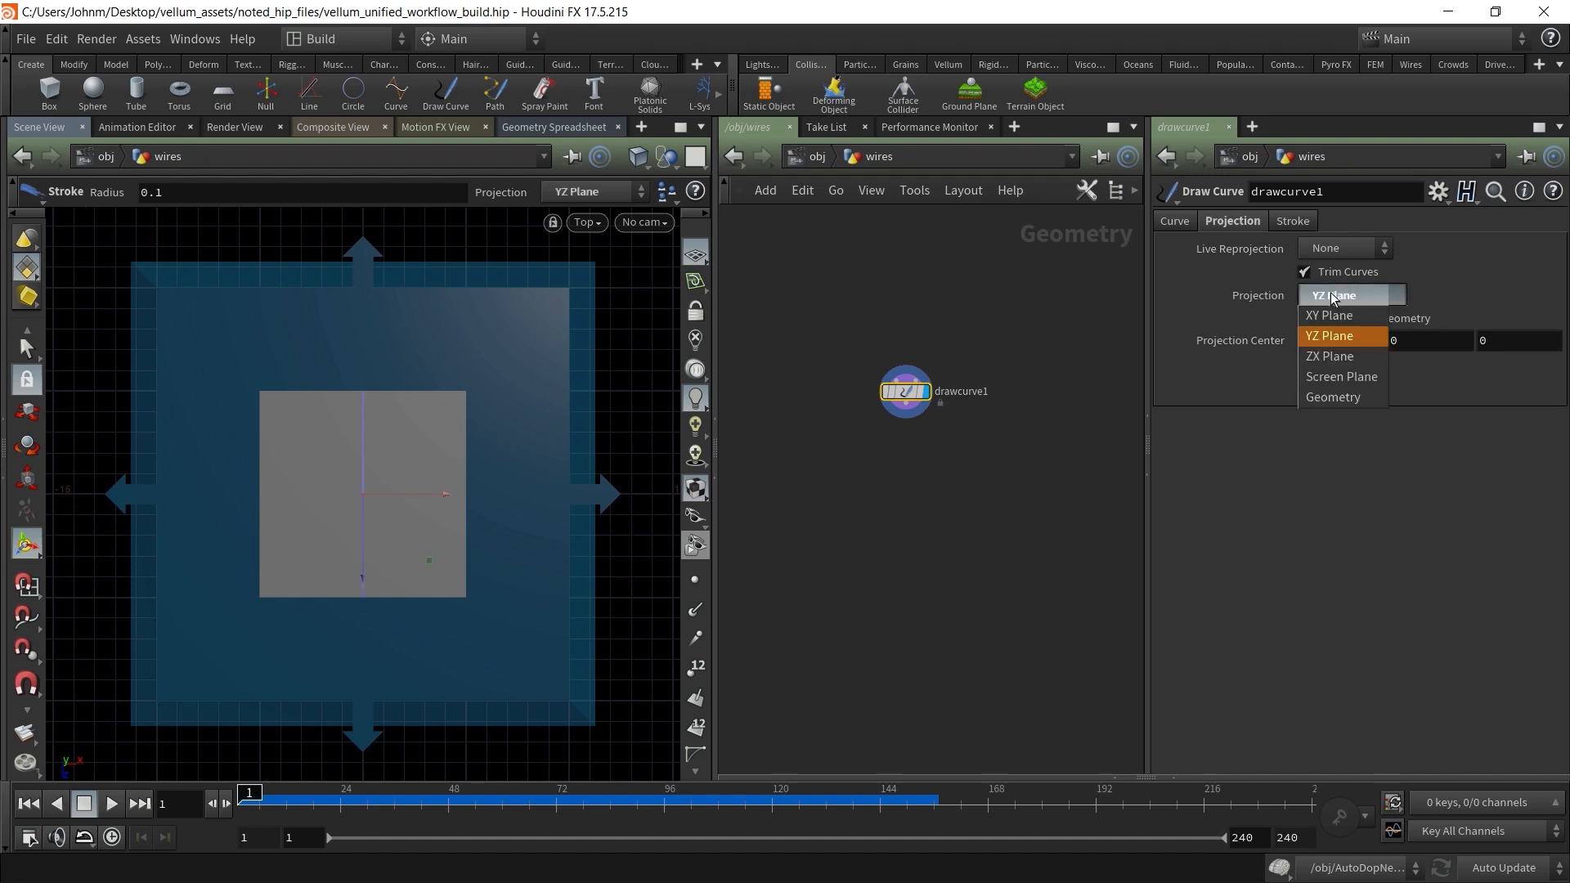
pyautogui.click(1346, 355)
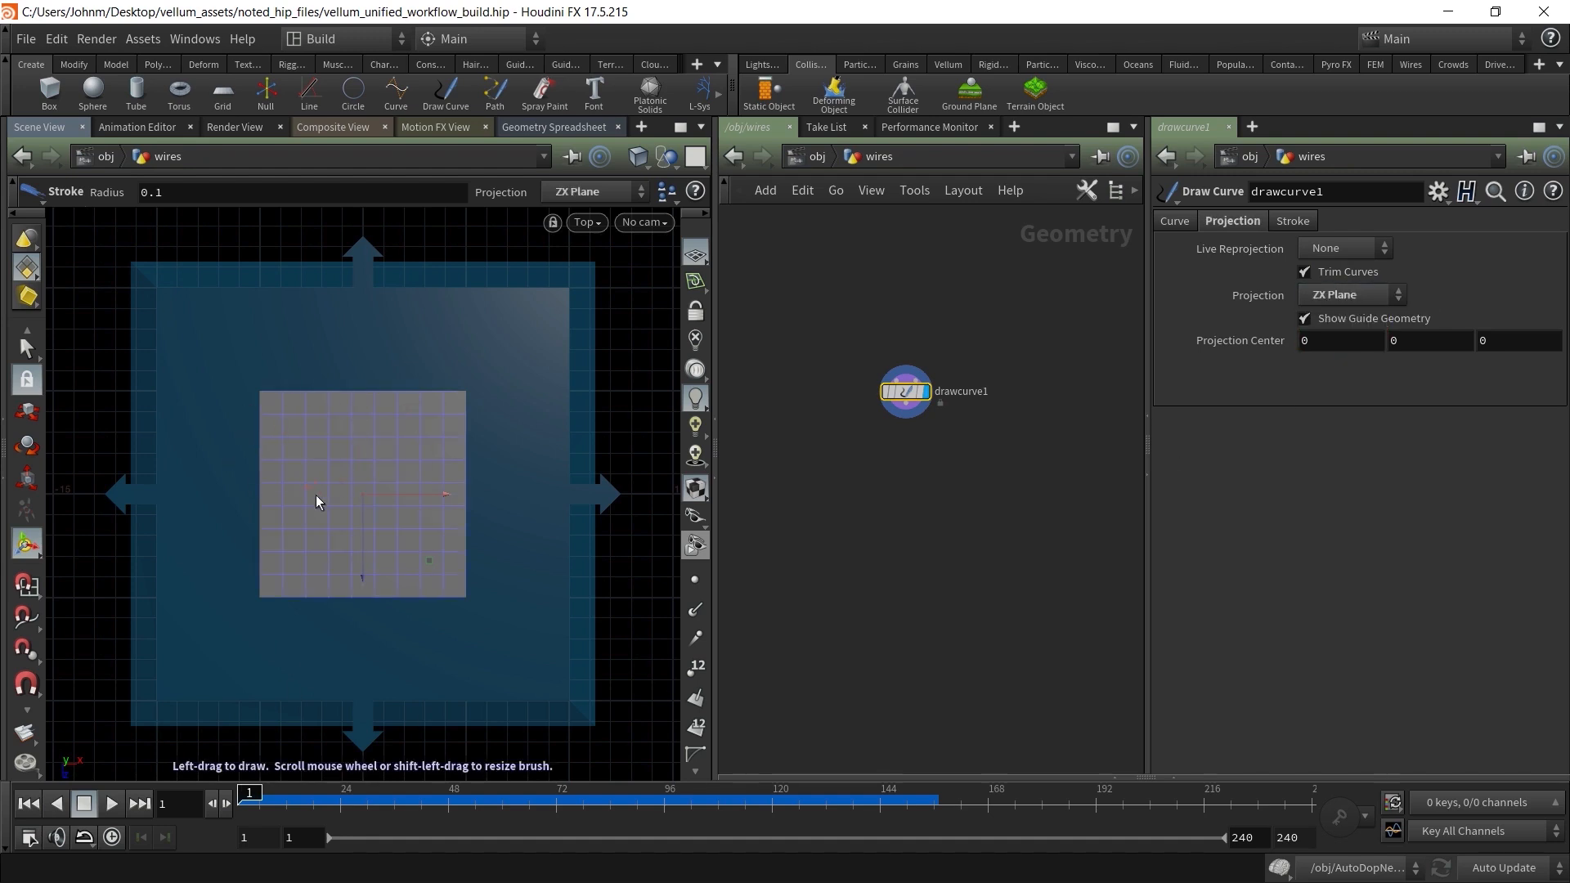
# Raise the curve projection center vertically above the cloth to about 7.52
pyautogui.press('Escape')
pyautogui.hotkey('space', '1')
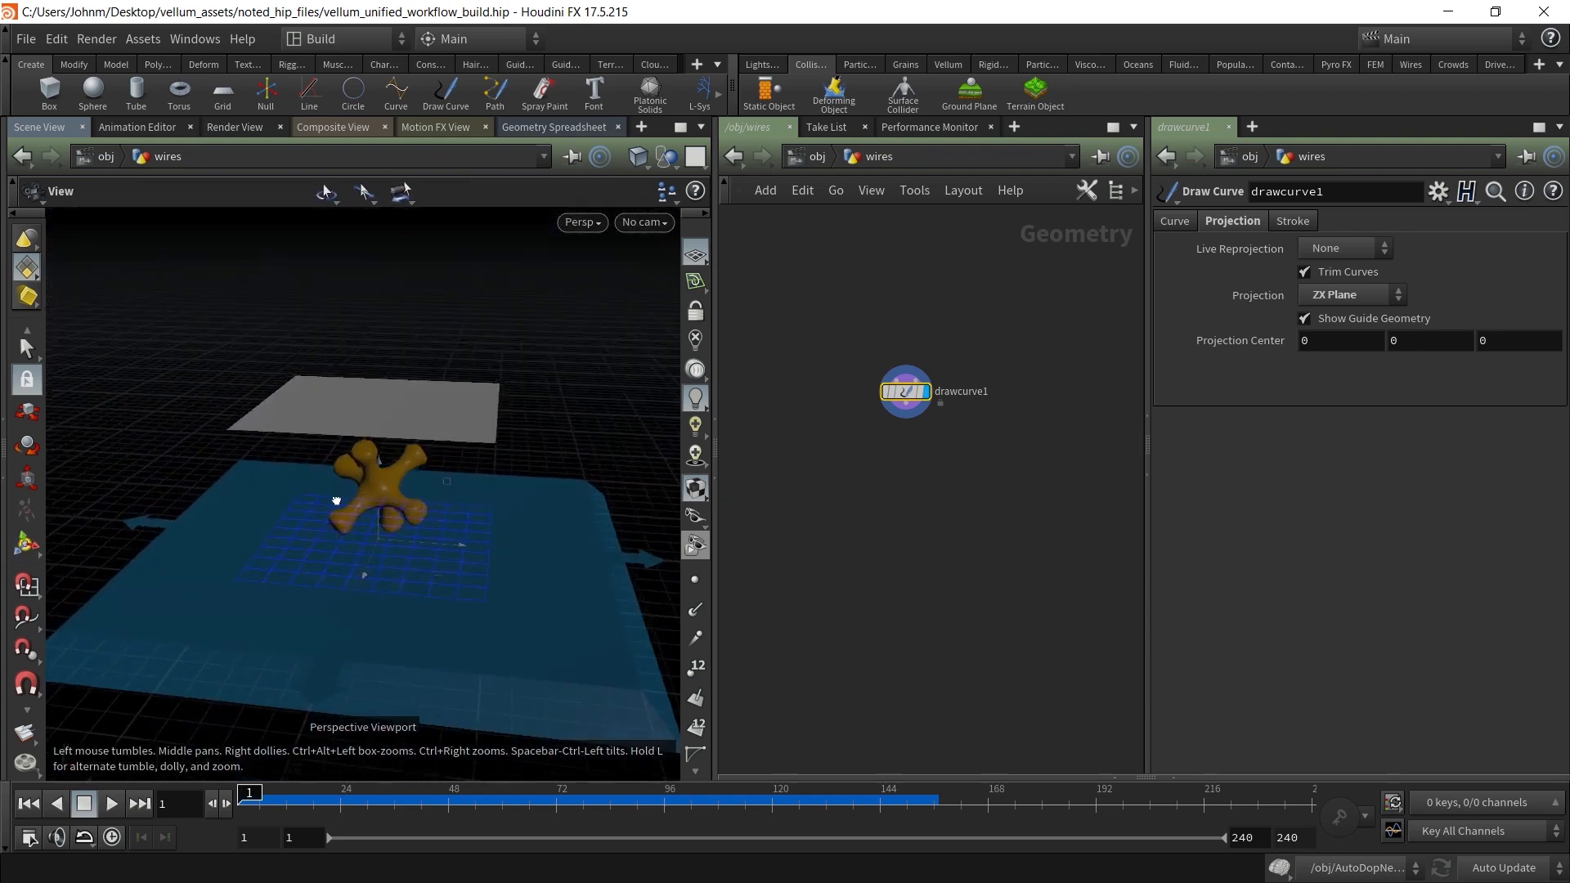
pyautogui.press('Return')
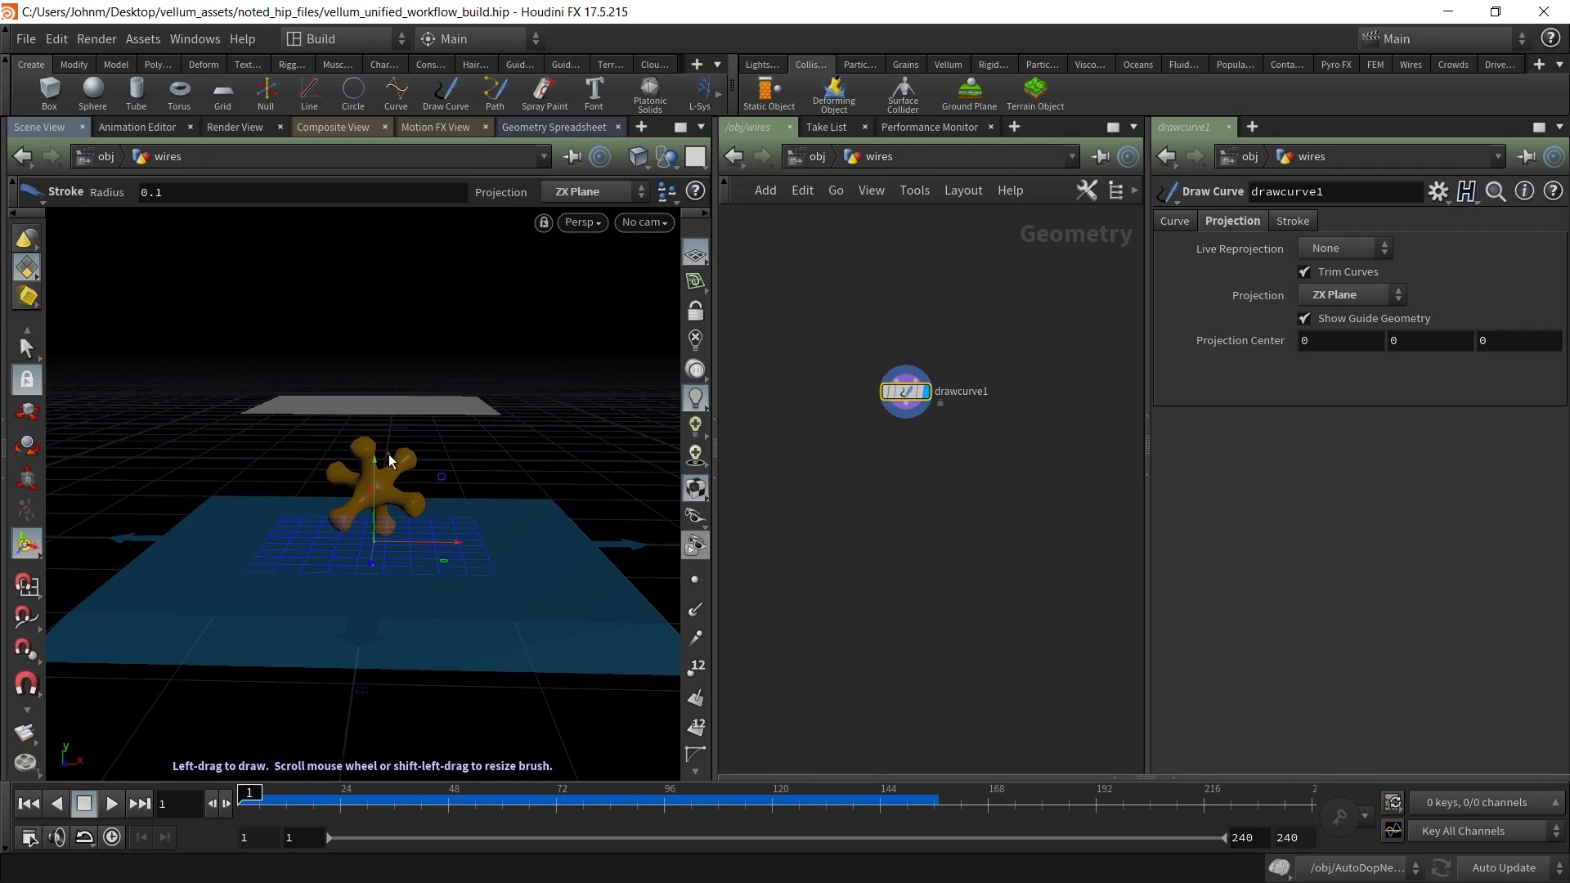
pyautogui.moveTo(374, 469)
pyautogui.mouseDown()
pyautogui.moveTo(375, 294)
pyautogui.moveTo(326, 554)
pyautogui.mouseUp()
pyautogui.press('Escape')
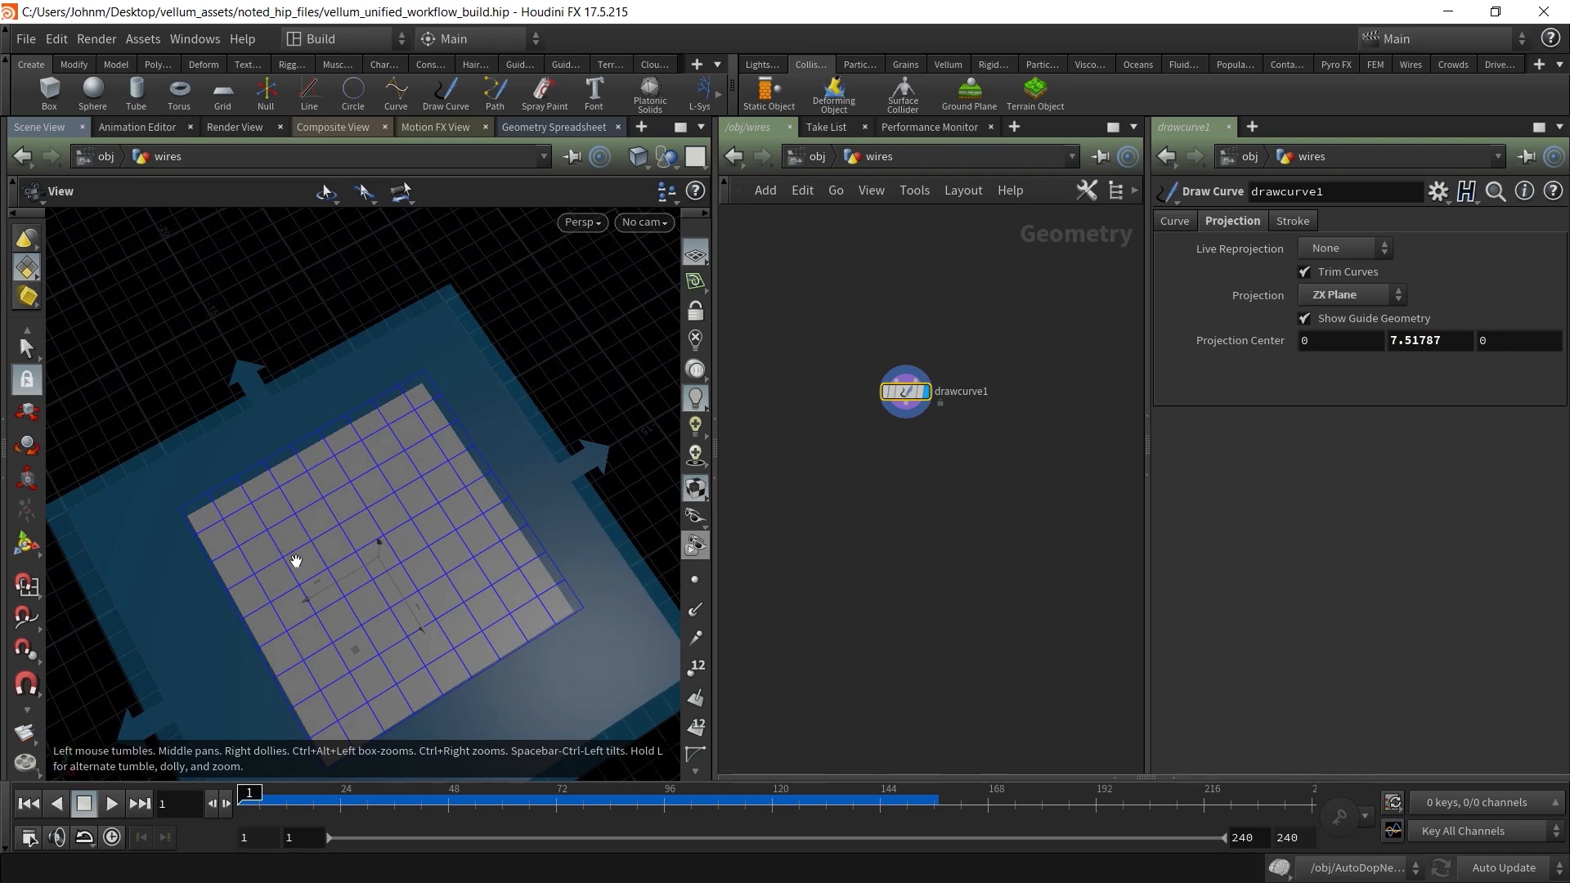
# In the Top view, draw four wavy, roughly parallel diagonal strokes that cross the cloth and overhang its edges
pyautogui.hotkey('space', '2')
pyautogui.press('Return')
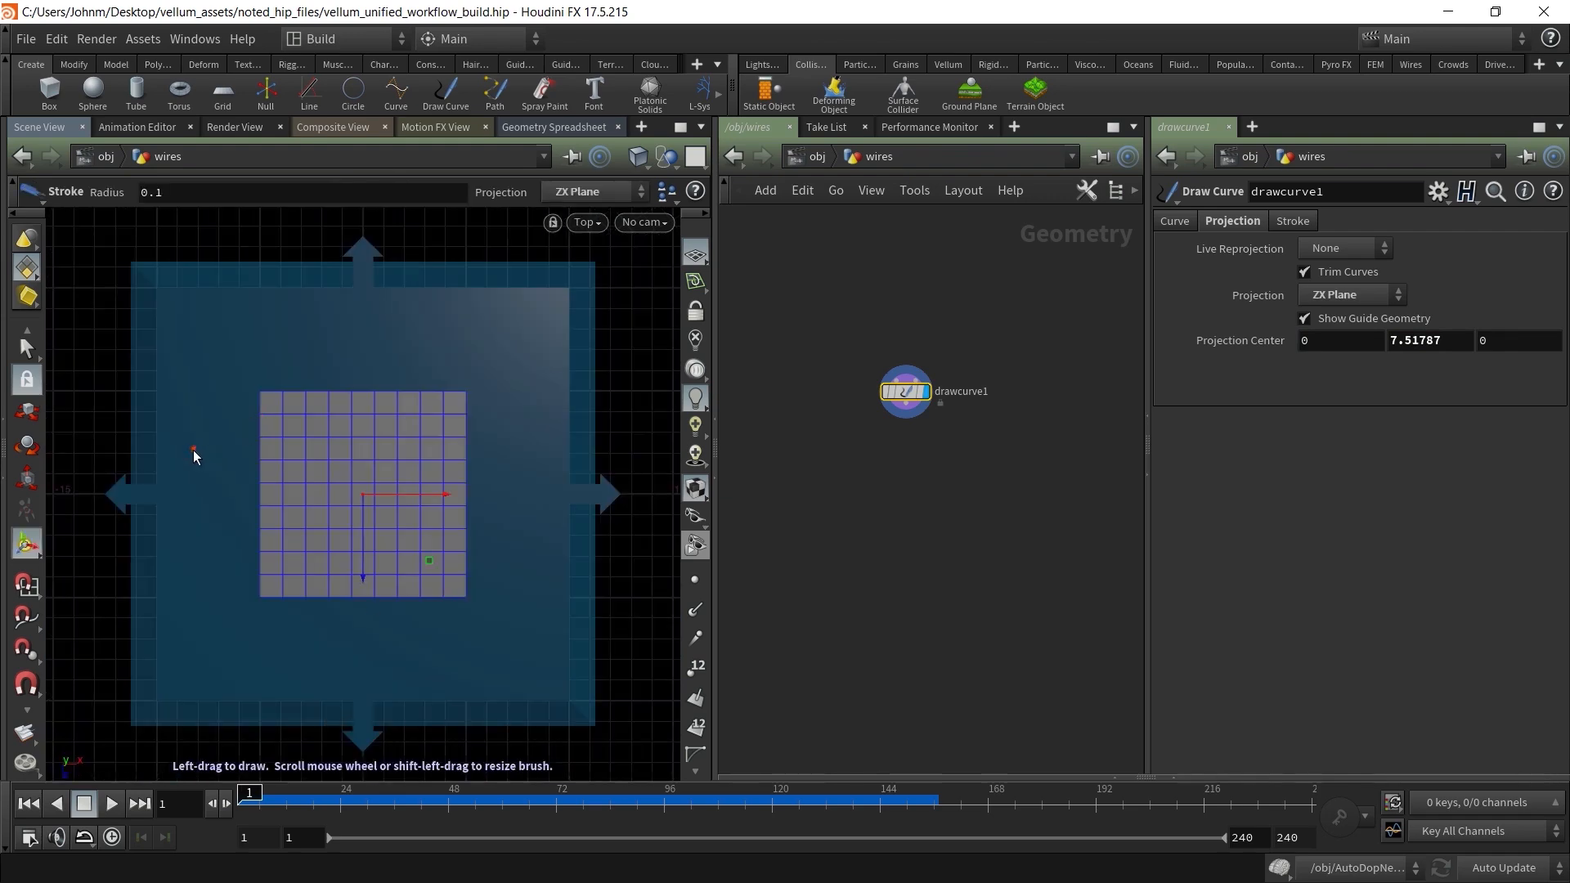
pyautogui.moveTo(215, 513); pyautogui.dragTo(363, 647)
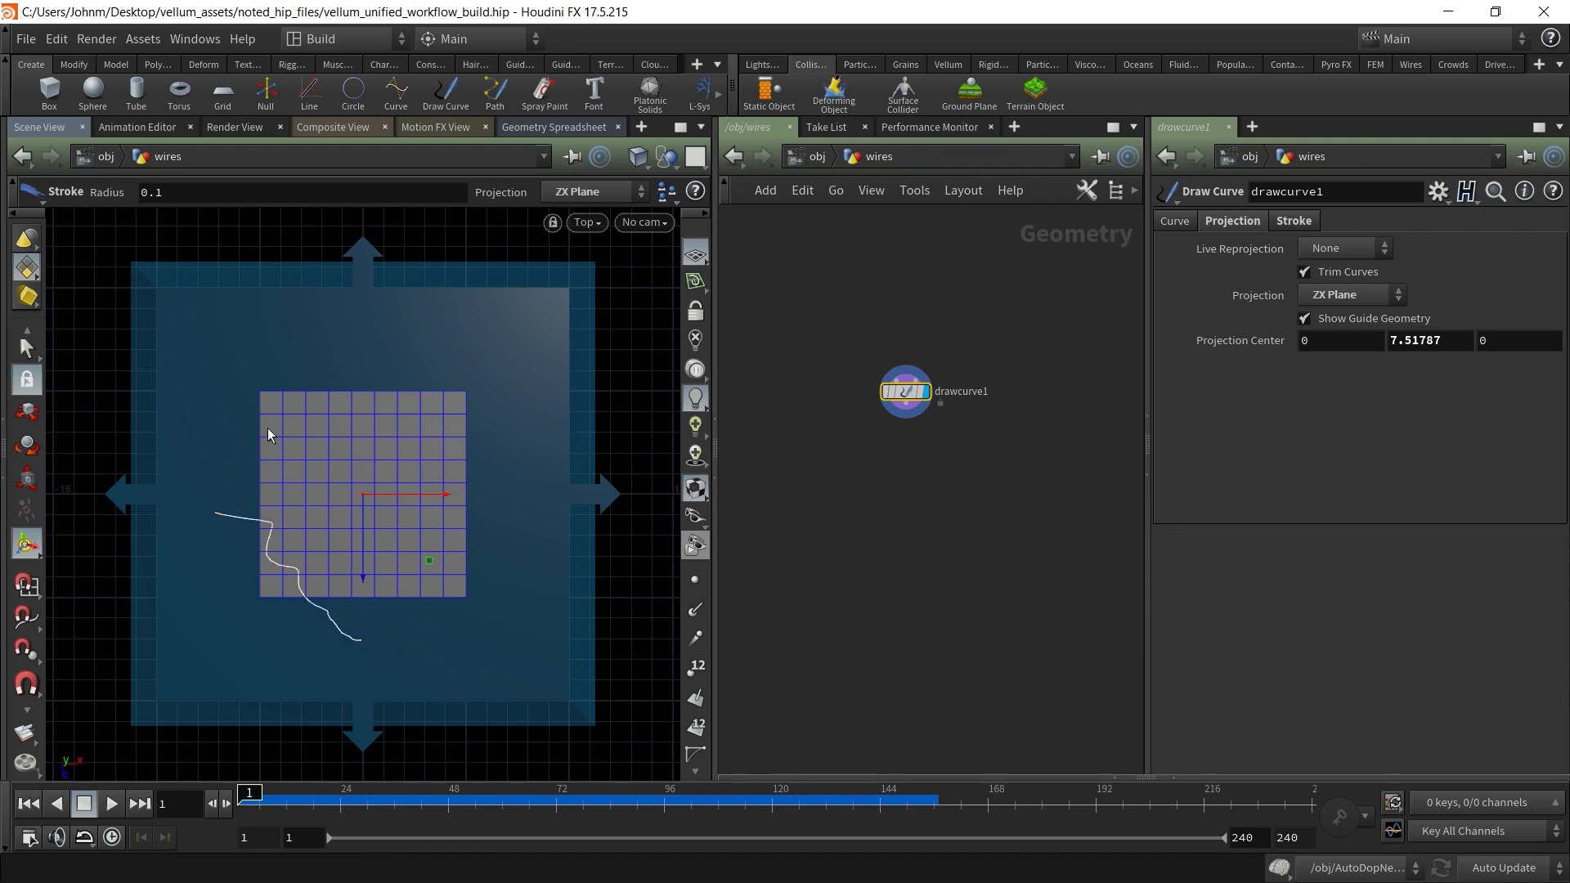
pyautogui.moveTo(462, 395); pyautogui.dragTo(464, 396)
pyautogui.moveTo(229, 425); pyautogui.dragTo(407, 614)
pyautogui.moveTo(282, 367); pyautogui.dragTo(484, 604)
pyautogui.moveTo(377, 367); pyautogui.dragTo(524, 565)
pyautogui.press('Escape')
pyautogui.moveTo(334, 484)
pyautogui.mouseDown()
pyautogui.moveTo(370, 493)
pyautogui.moveTo(689, 403)
pyautogui.moveTo(407, 382)
pyautogui.moveTo(312, 442)
pyautogui.moveTo(267, 511)
pyautogui.mouseUp()
pyautogui.moveTo(316, 602); pyautogui.dragTo(363, 581)
pyautogui.moveTo(243, 658); pyautogui.dragTo(294, 458)
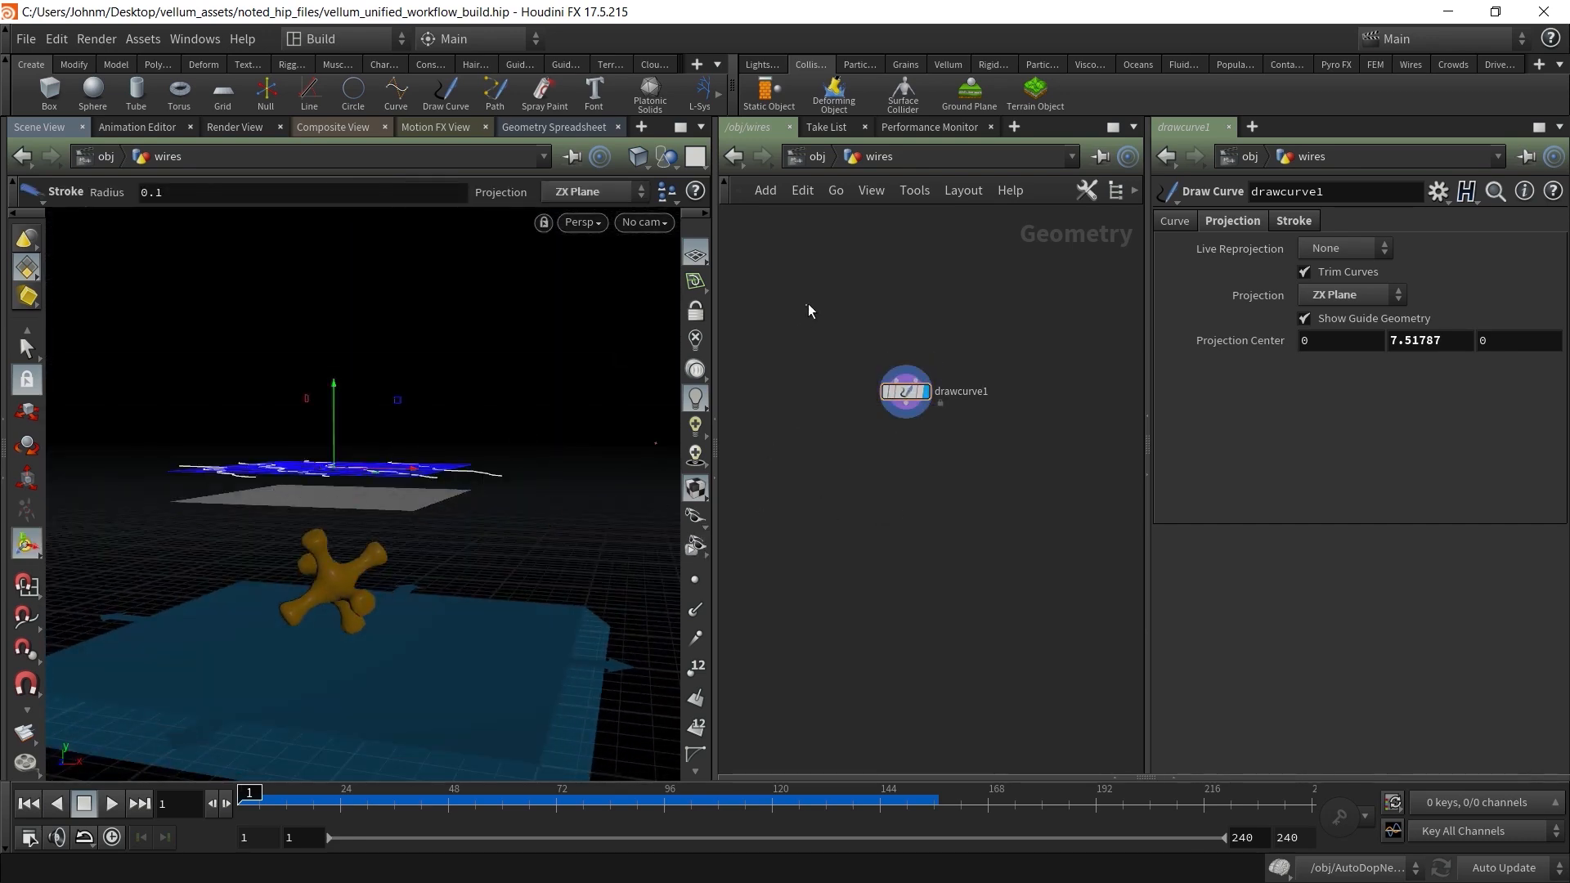
# Return to the object level and turn the wires object into Vellum Hair
pyautogui.press('u')
pyautogui.moveTo(524, 478)
pyautogui.mouseDown()
pyautogui.moveTo(270, 503)
pyautogui.moveTo(204, 526)
pyautogui.moveTo(267, 459)
pyautogui.moveTo(471, 491)
pyautogui.moveTo(483, 512)
pyautogui.moveTo(480, 458)
pyautogui.moveTo(442, 499)
pyautogui.mouseUp()
pyautogui.press('Return')
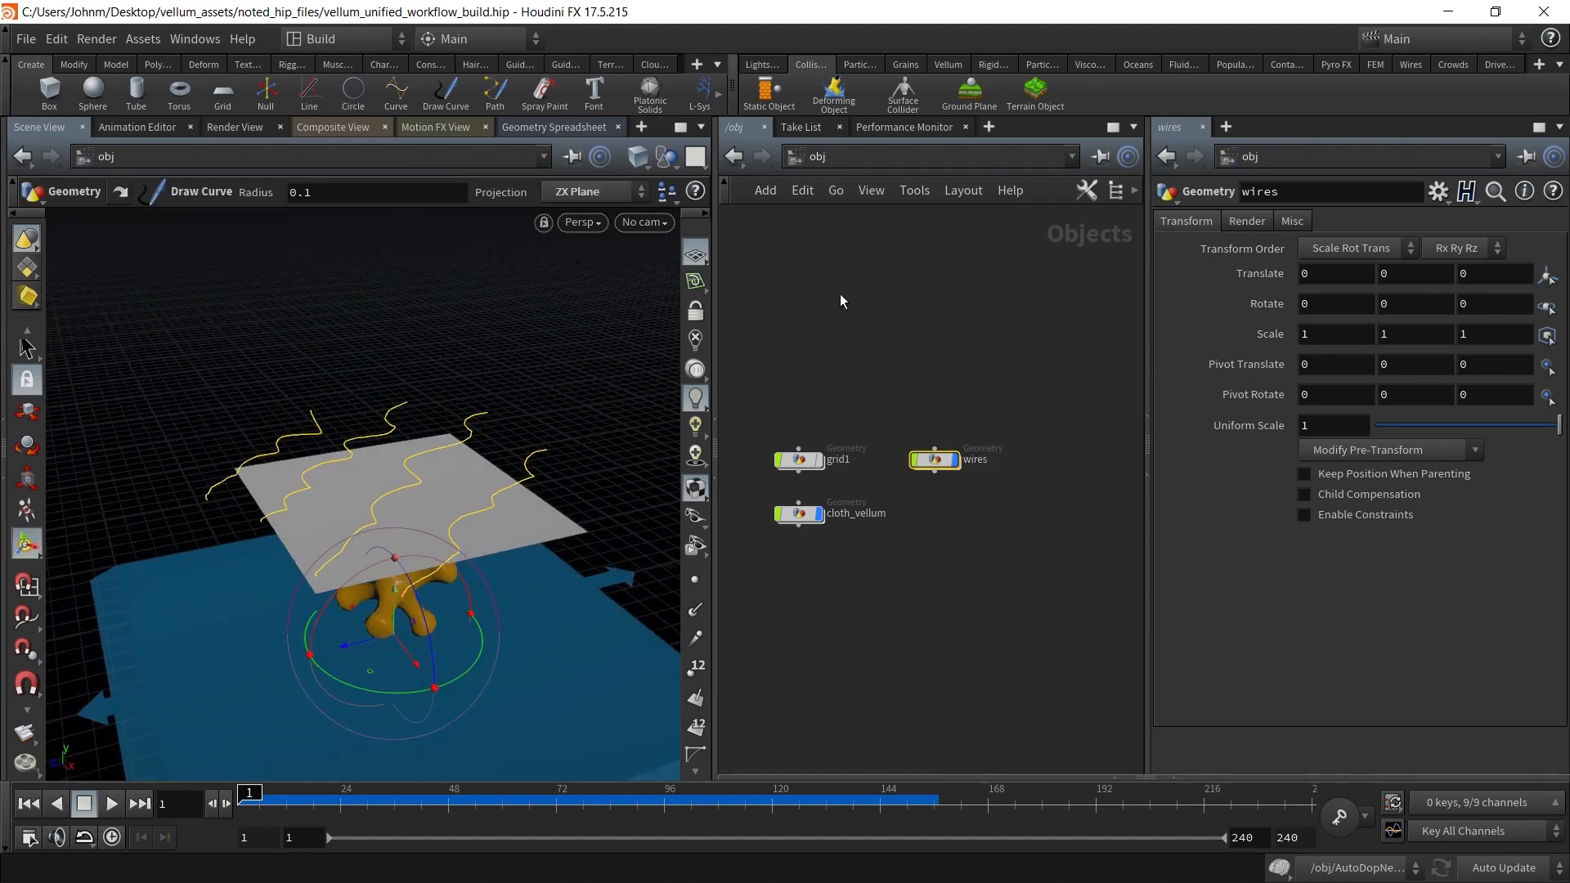
pyautogui.click(949, 66)
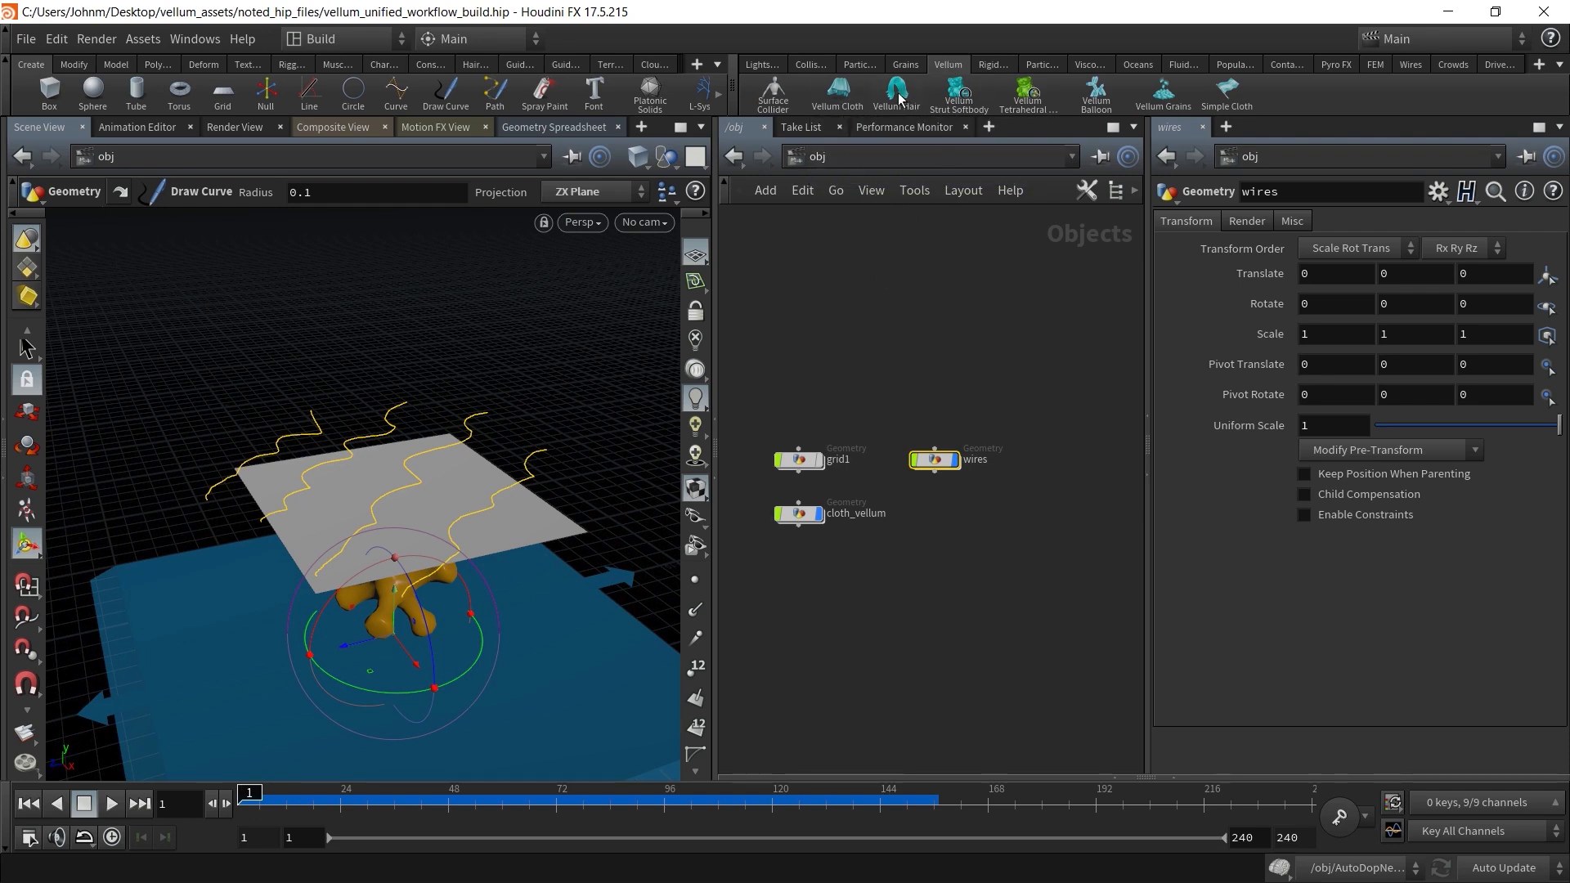
pyautogui.moveTo(1023, 353)
pyautogui.mouseDown()
pyautogui.moveTo(954, 428)
pyautogui.moveTo(930, 491)
pyautogui.mouseUp()
pyautogui.click(897, 94)
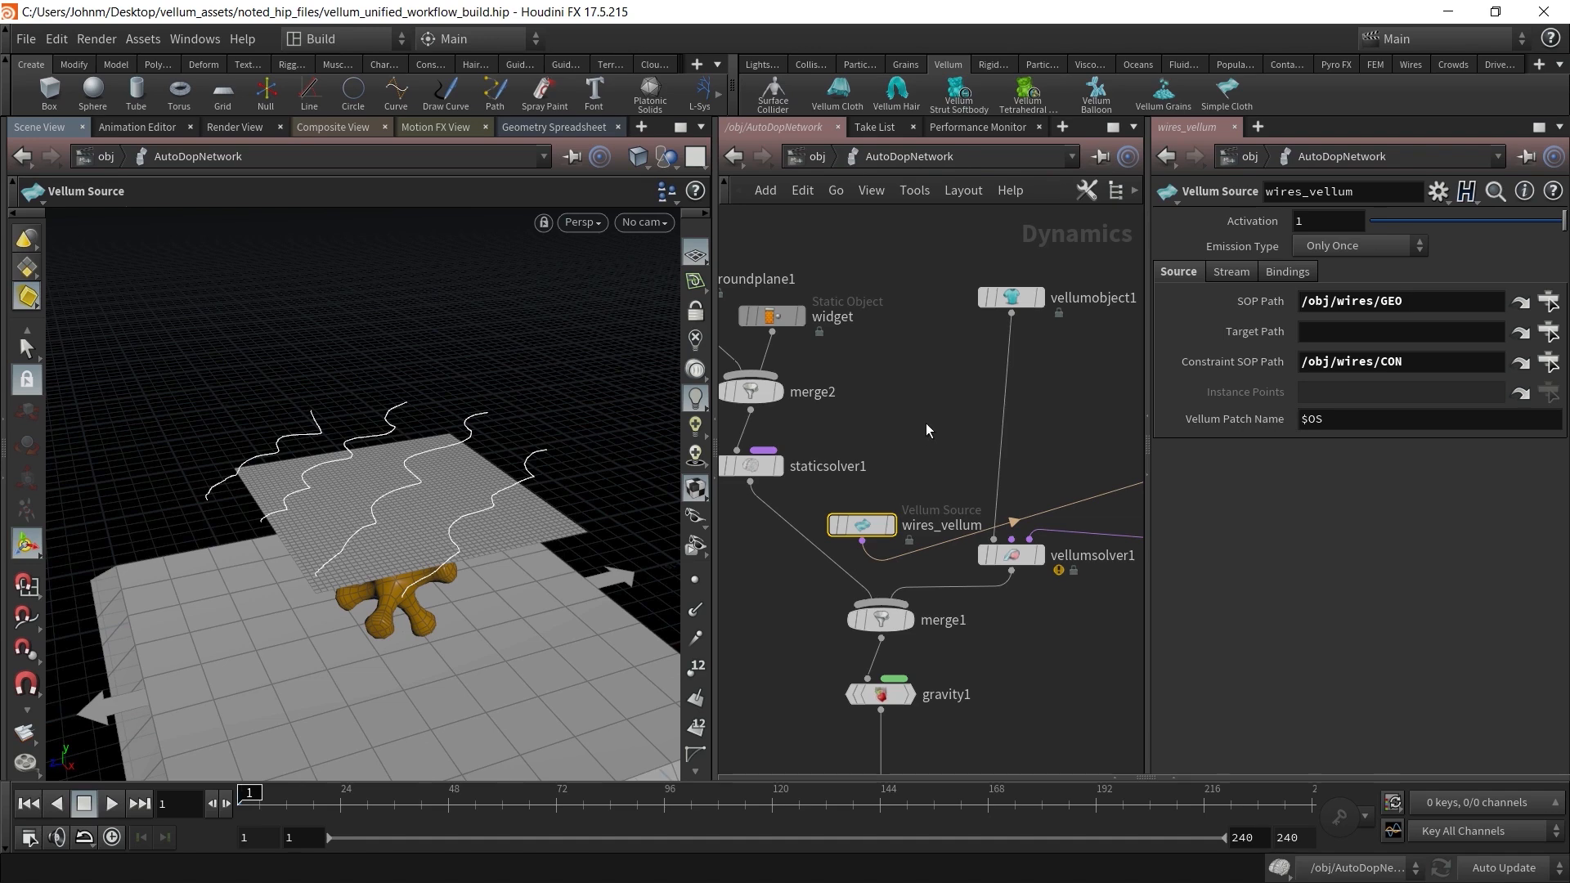
# Lay out the DOP network automatically and move merge1, gravity1 and output in line below staticsolver1
pyautogui.press('l')
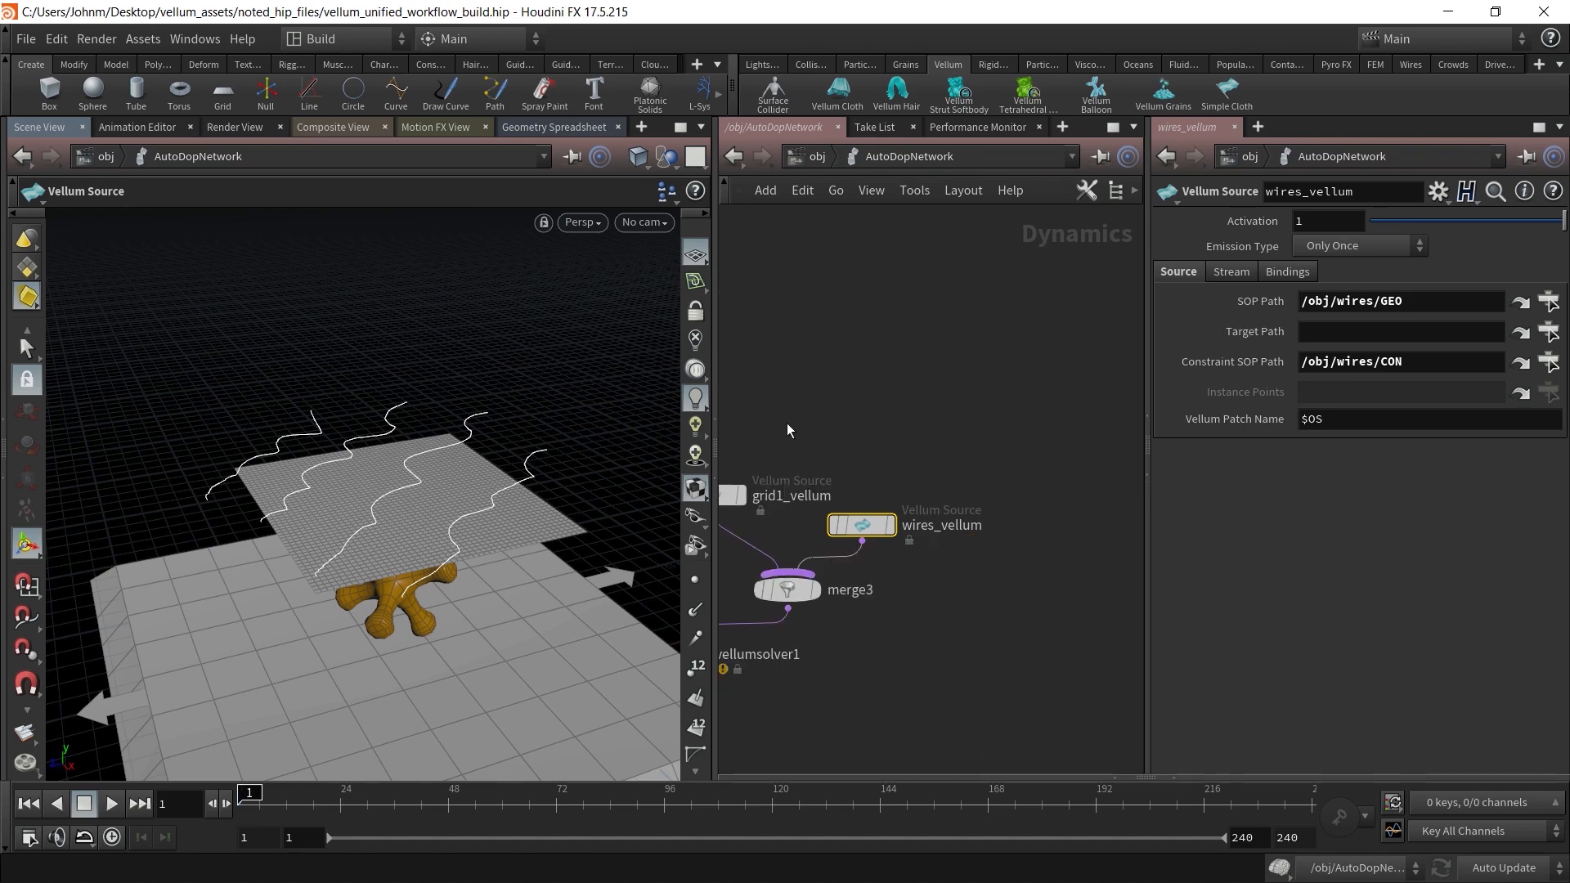
pyautogui.moveTo(787, 439); pyautogui.dragTo(982, 372, button='middle')
pyautogui.scroll(-4, 983, 372)
pyautogui.moveTo(873, 385); pyautogui.dragTo(940, 370, button='middle')
pyautogui.scroll(3, 773, 377)
pyautogui.moveTo(754, 294); pyautogui.dragTo(900, 532)
pyautogui.moveTo(957, 468); pyautogui.dragTo(962, 704)
pyautogui.moveTo(959, 590); pyautogui.dragTo(831, 594)
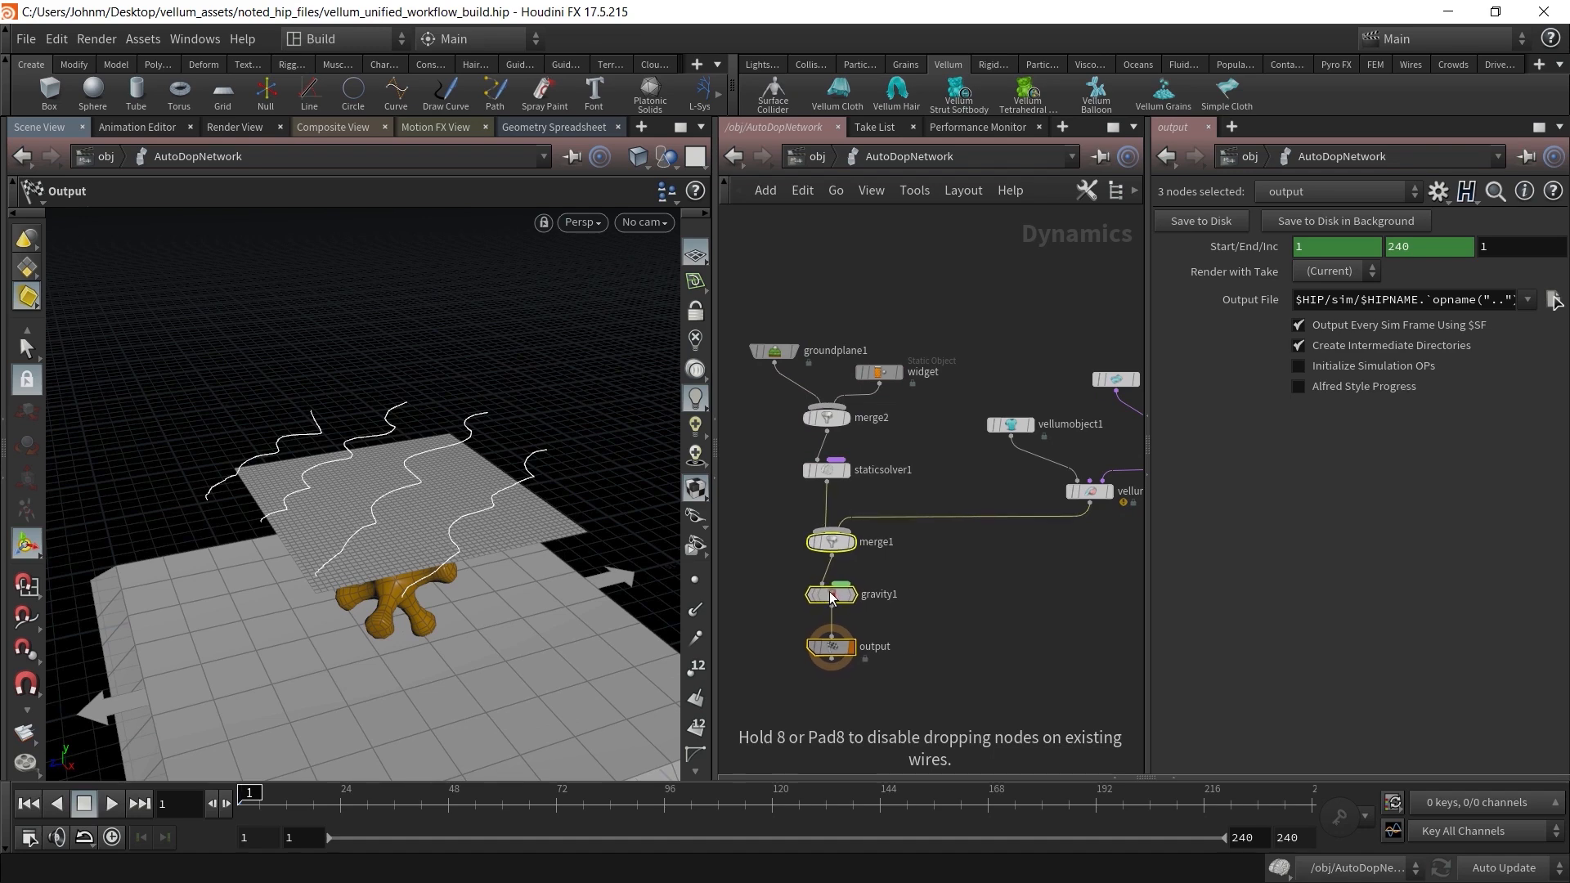
# Arrange vellumobject1, grid1_vellum and wires_vellum neatly above merge3 and vellumsolver1
pyautogui.moveTo(1063, 599); pyautogui.dragTo(871, 627, button='middle')
pyautogui.scroll(3, 962, 584)
pyautogui.moveTo(957, 586)
pyautogui.mouseDown(button='middle')
pyautogui.moveTo(950, 625)
pyautogui.moveTo(947, 598)
pyautogui.mouseUp(button='middle')
pyautogui.scroll(-3, 949, 625)
pyautogui.moveTo(800, 472)
pyautogui.moveTo(801, 472); pyautogui.dragTo(799, 455)
pyautogui.click(1011, 442)
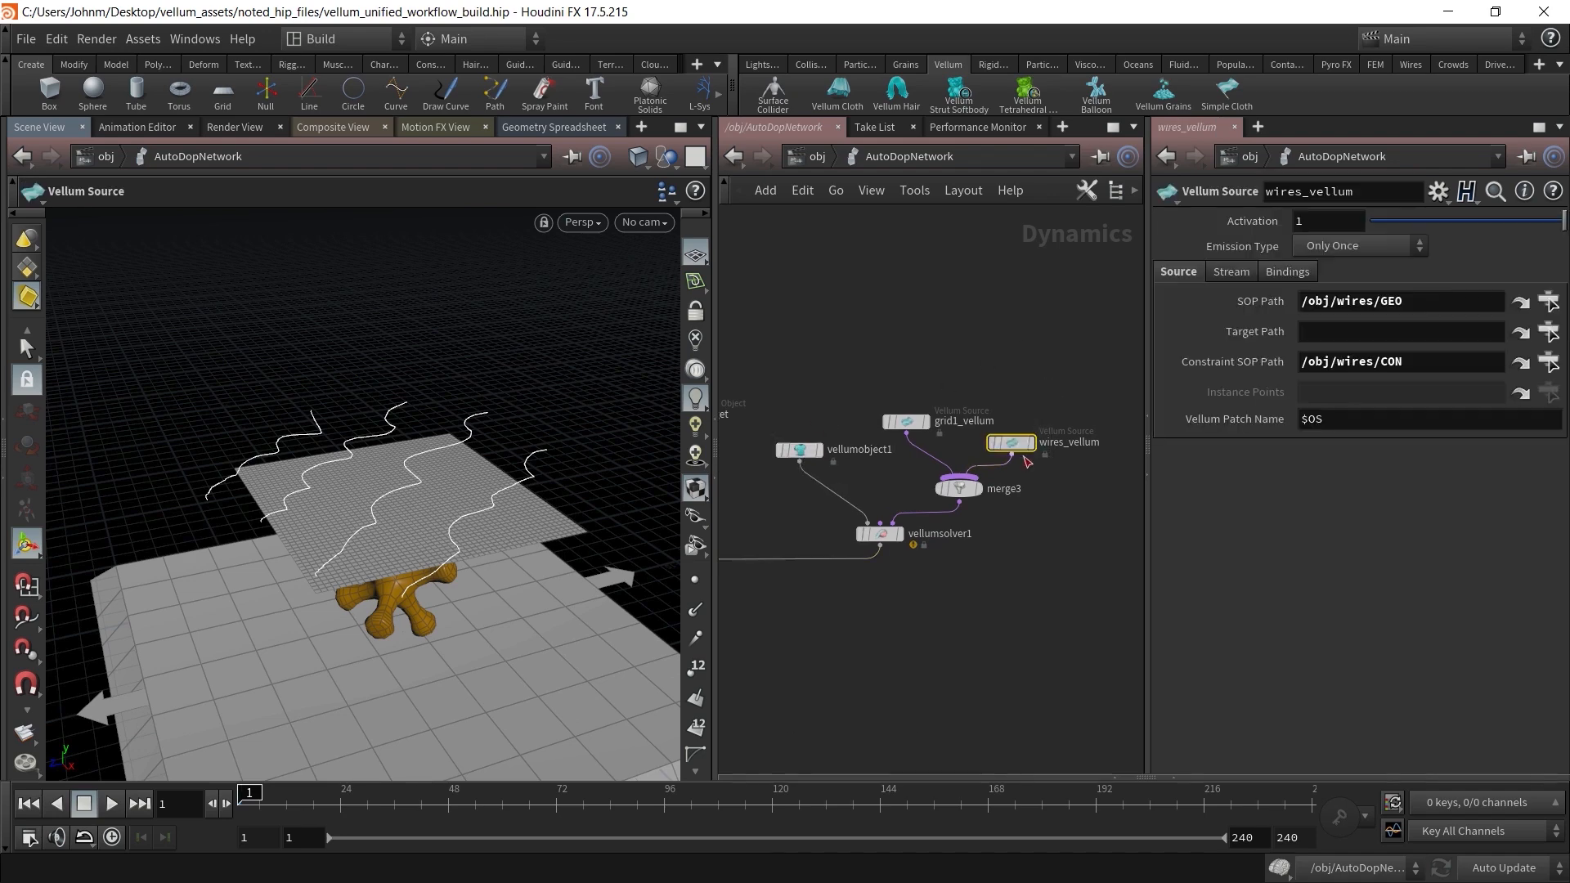
pyautogui.moveTo(1012, 443); pyautogui.dragTo(1024, 449)
pyautogui.moveTo(916, 426)
pyautogui.moveTo(916, 426); pyautogui.dragTo(968, 398)
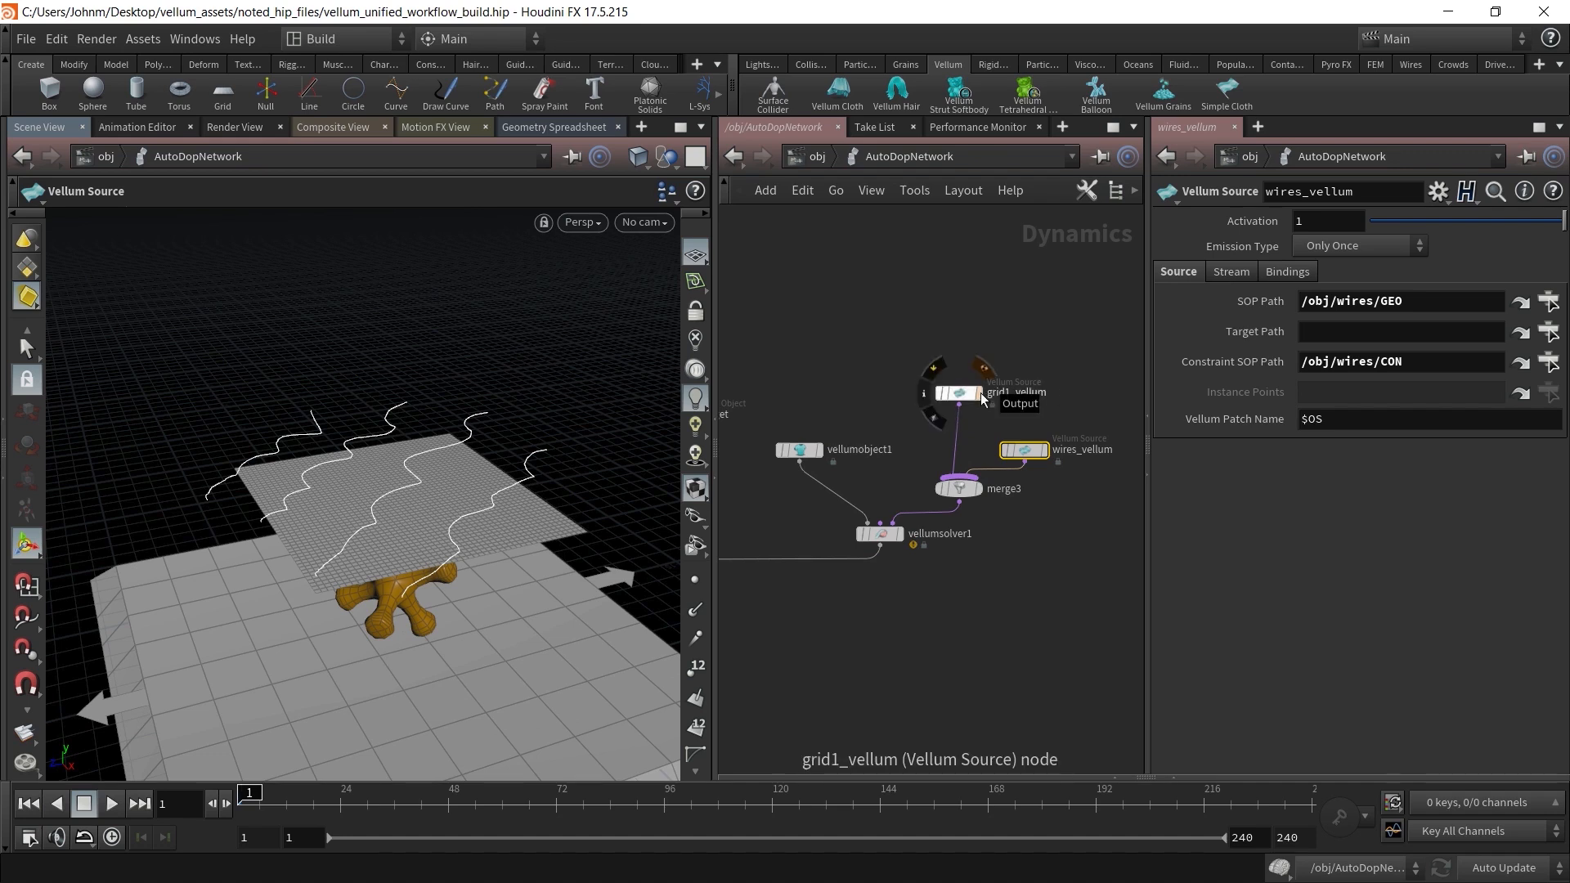
# Review the geometry and constraint SOP paths of grid1_vellum and wires_vellum, and the vellumsolver1 settings
pyautogui.click(962, 398)
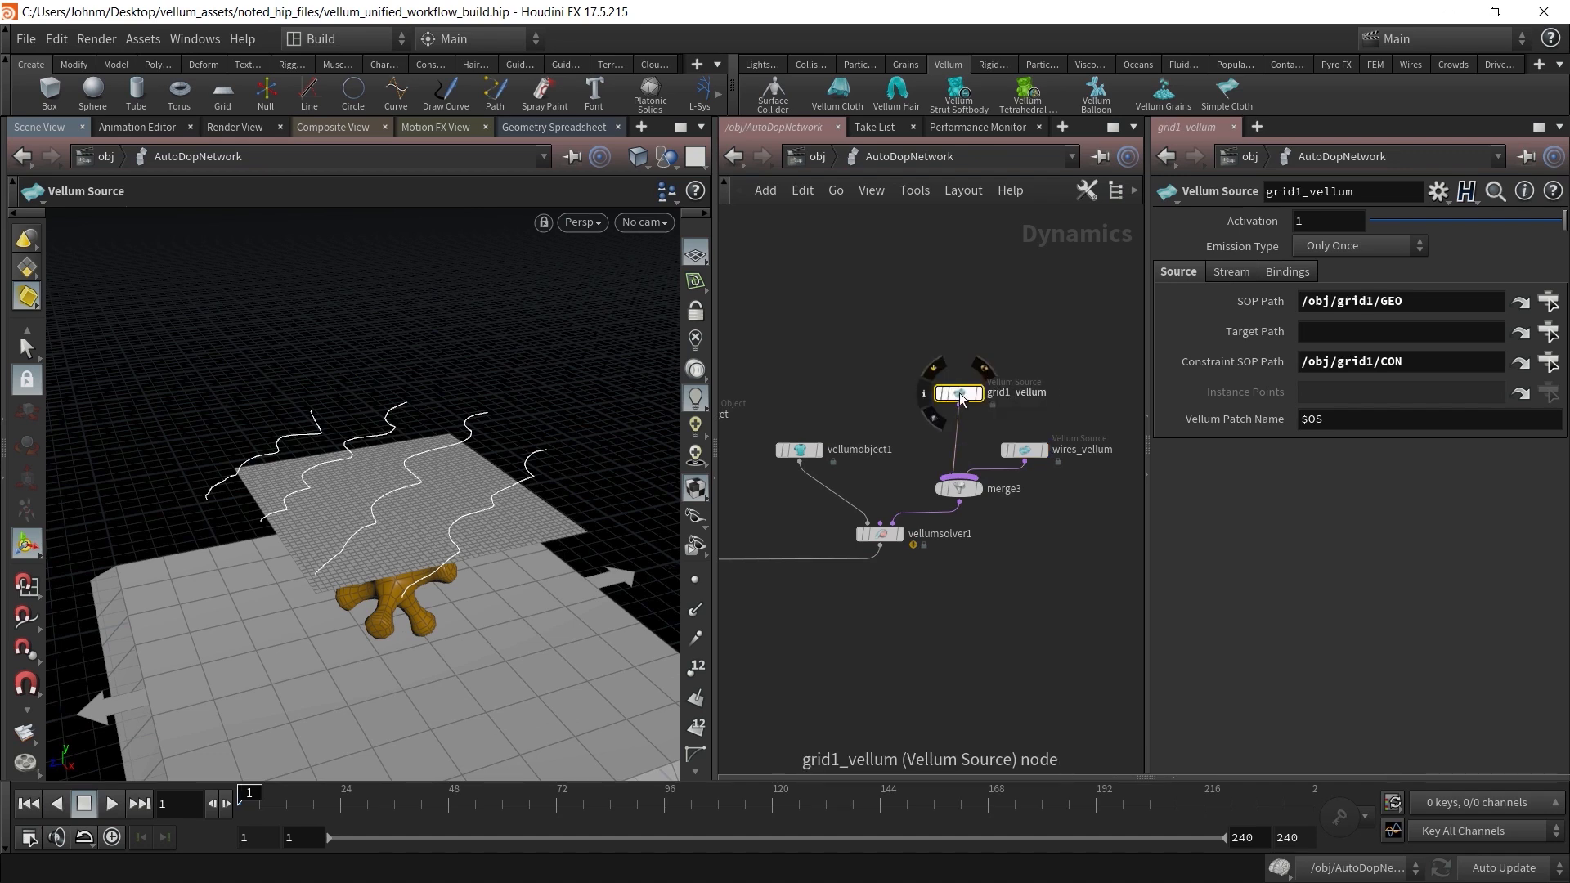
pyautogui.click(1026, 453)
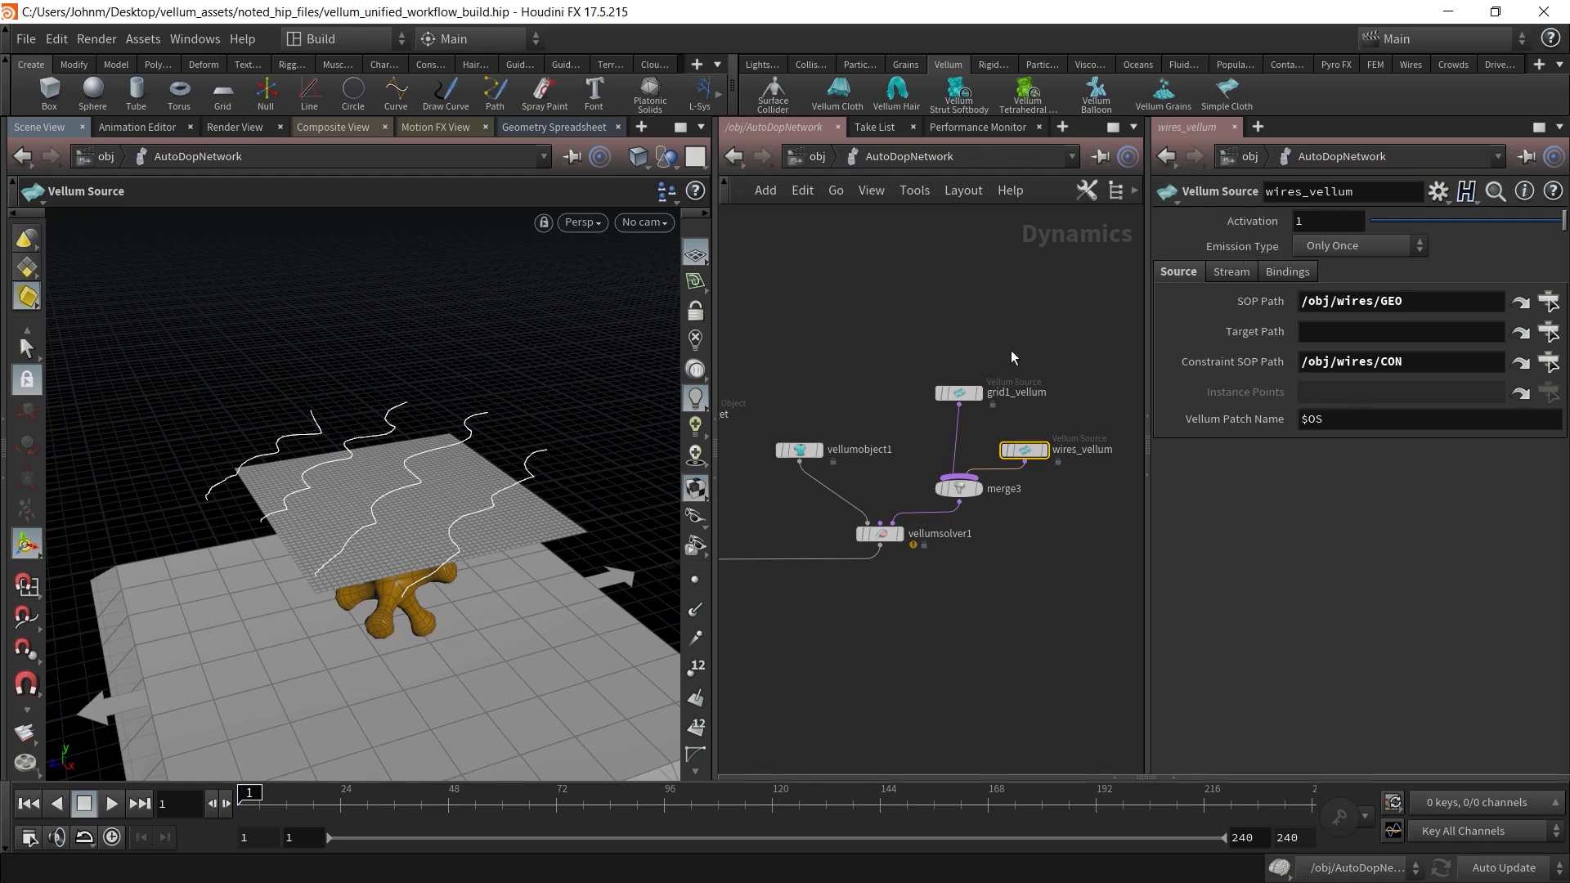
pyautogui.moveTo(1405, 304); pyautogui.dragTo(1380, 325)
pyautogui.click(1435, 367)
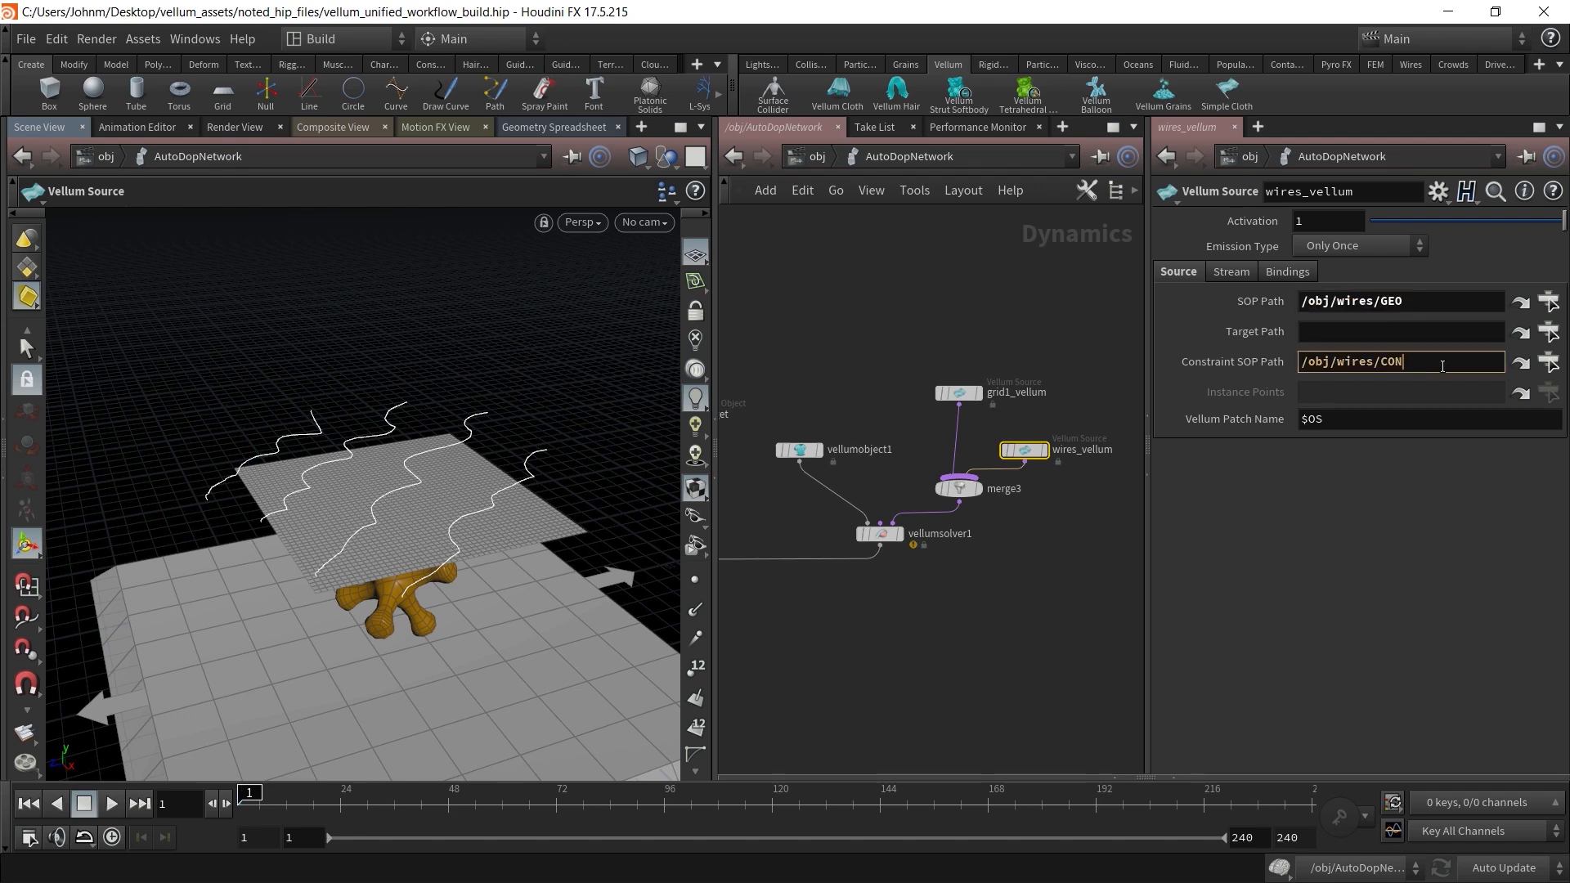
pyautogui.moveTo(1393, 385); pyautogui.dragTo(1379, 391)
pyautogui.click(1425, 367)
pyautogui.click(882, 536)
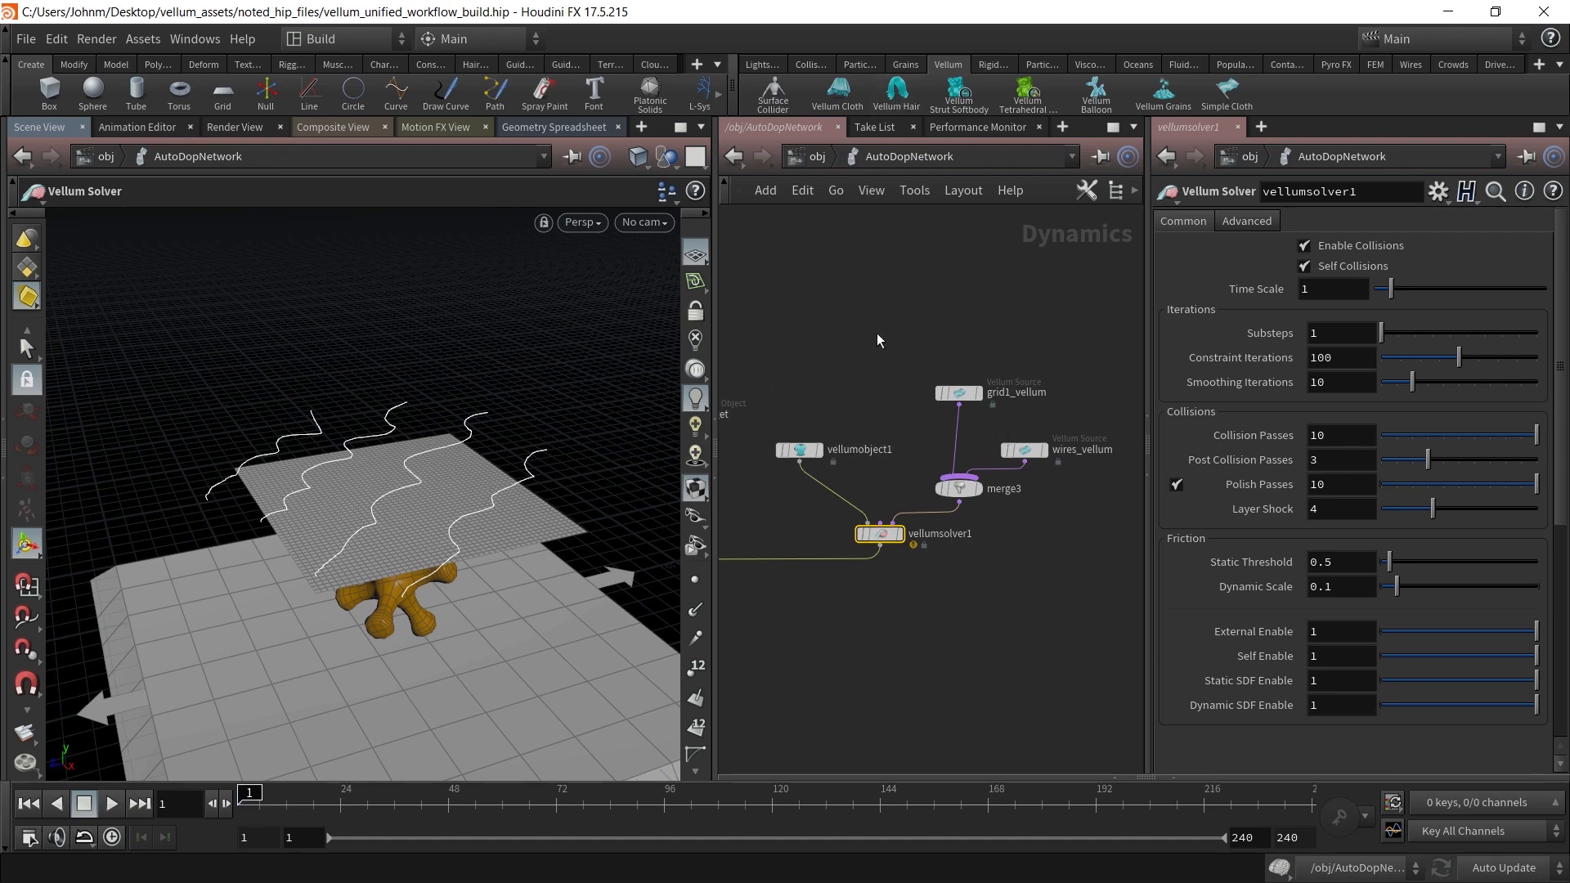
# Nudge grid1_vellum sideways and compare the parameters of the shared vellumobject1 with those of the two Vellum sources
pyautogui.moveTo(965, 394); pyautogui.dragTo(944, 393)
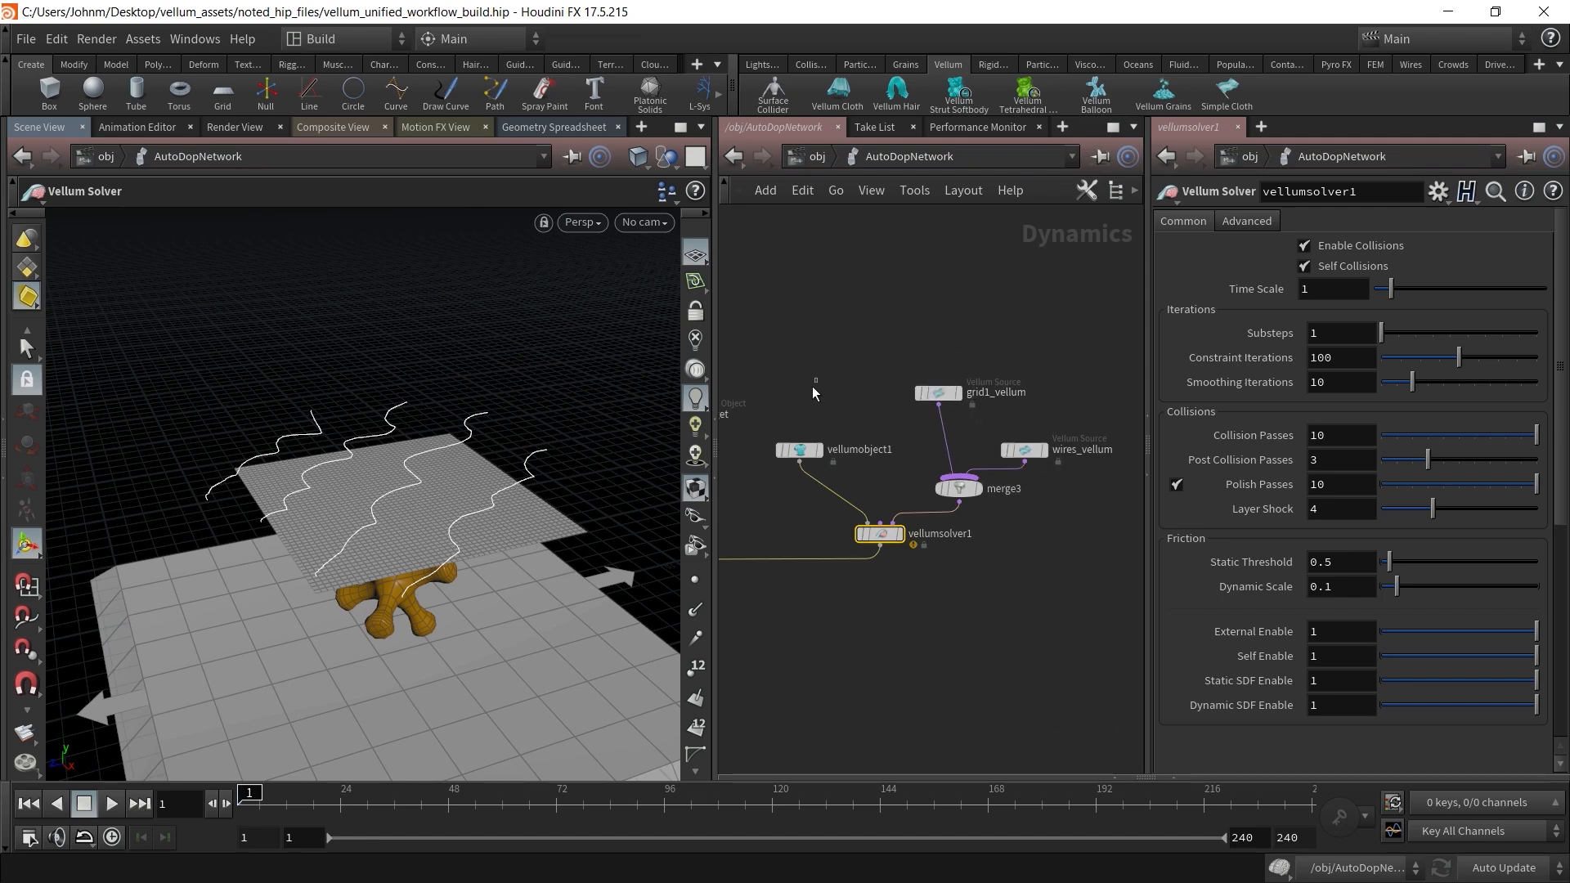
pyautogui.click(799, 449)
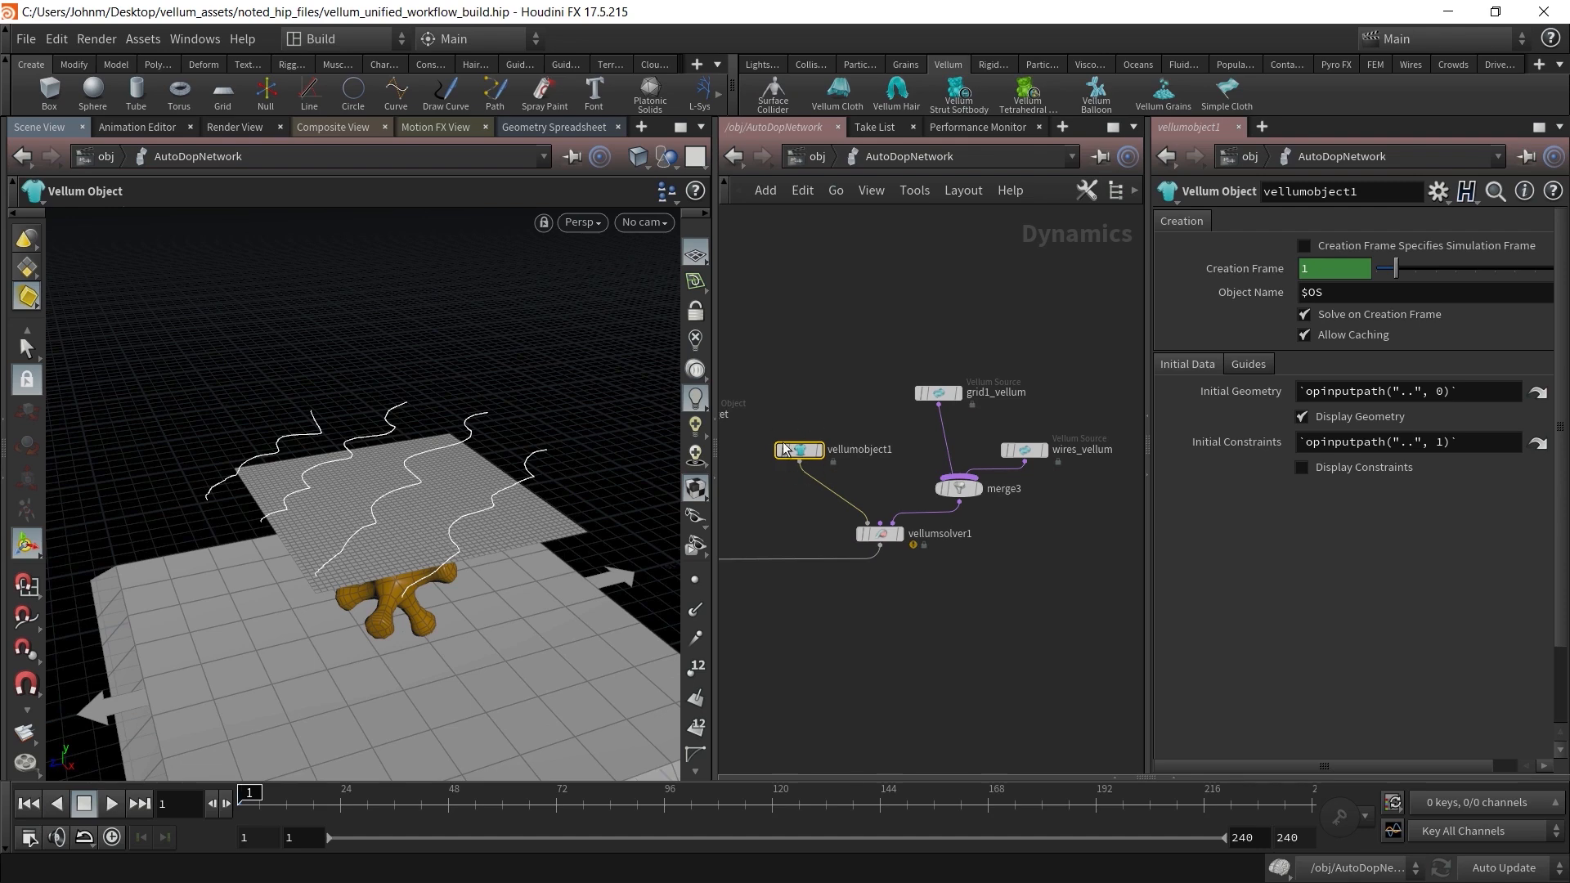
pyautogui.click(937, 394)
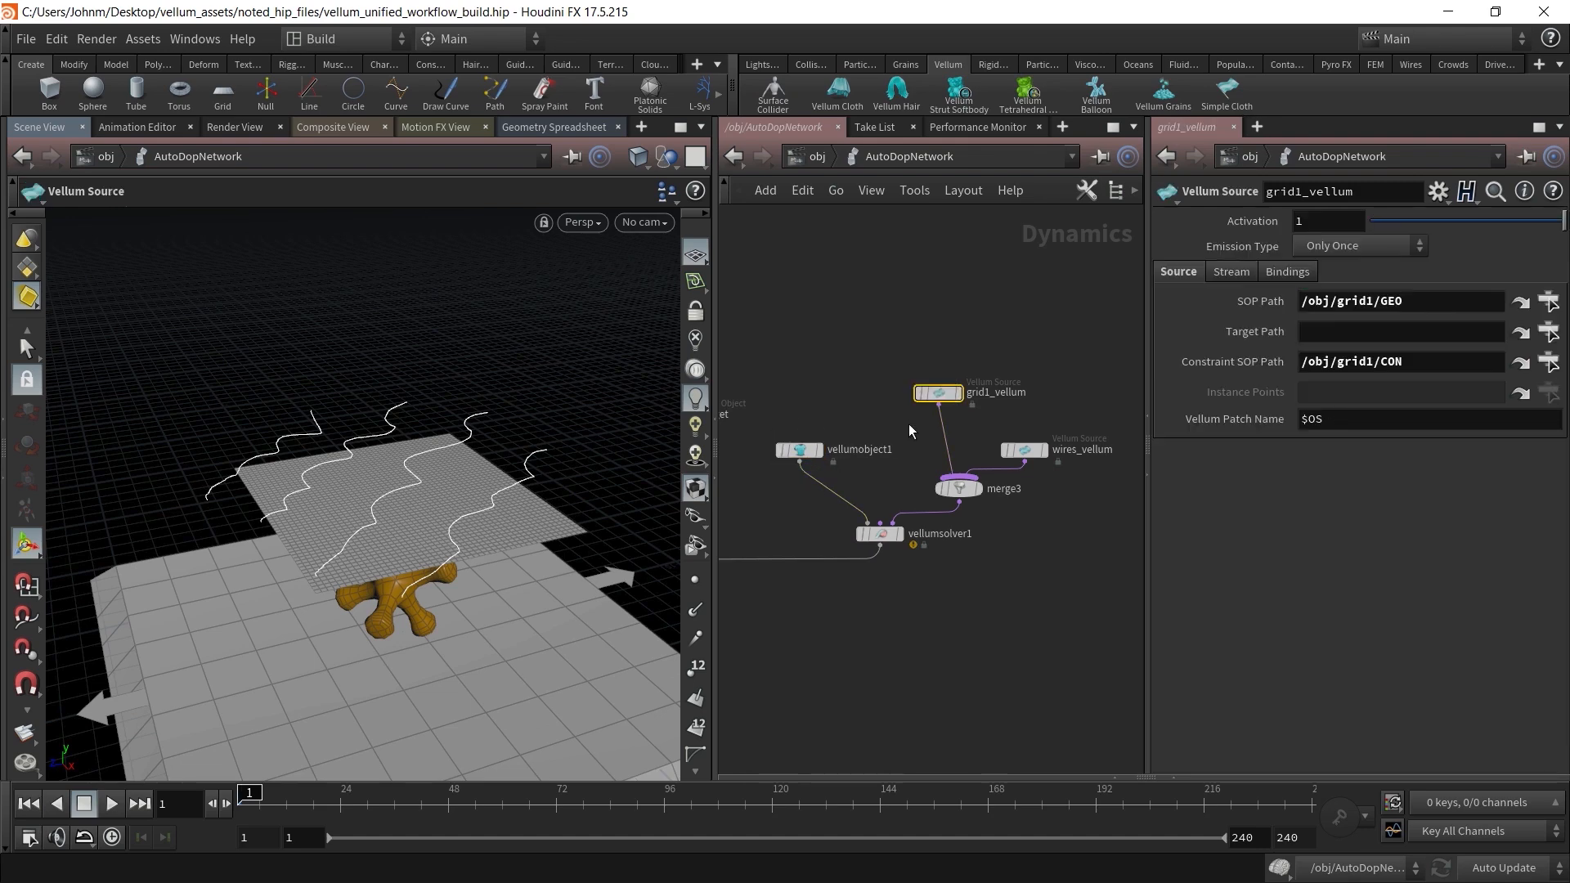
pyautogui.click(1024, 450)
pyautogui.moveTo(946, 589); pyautogui.dragTo(876, 552)
pyautogui.click(799, 449)
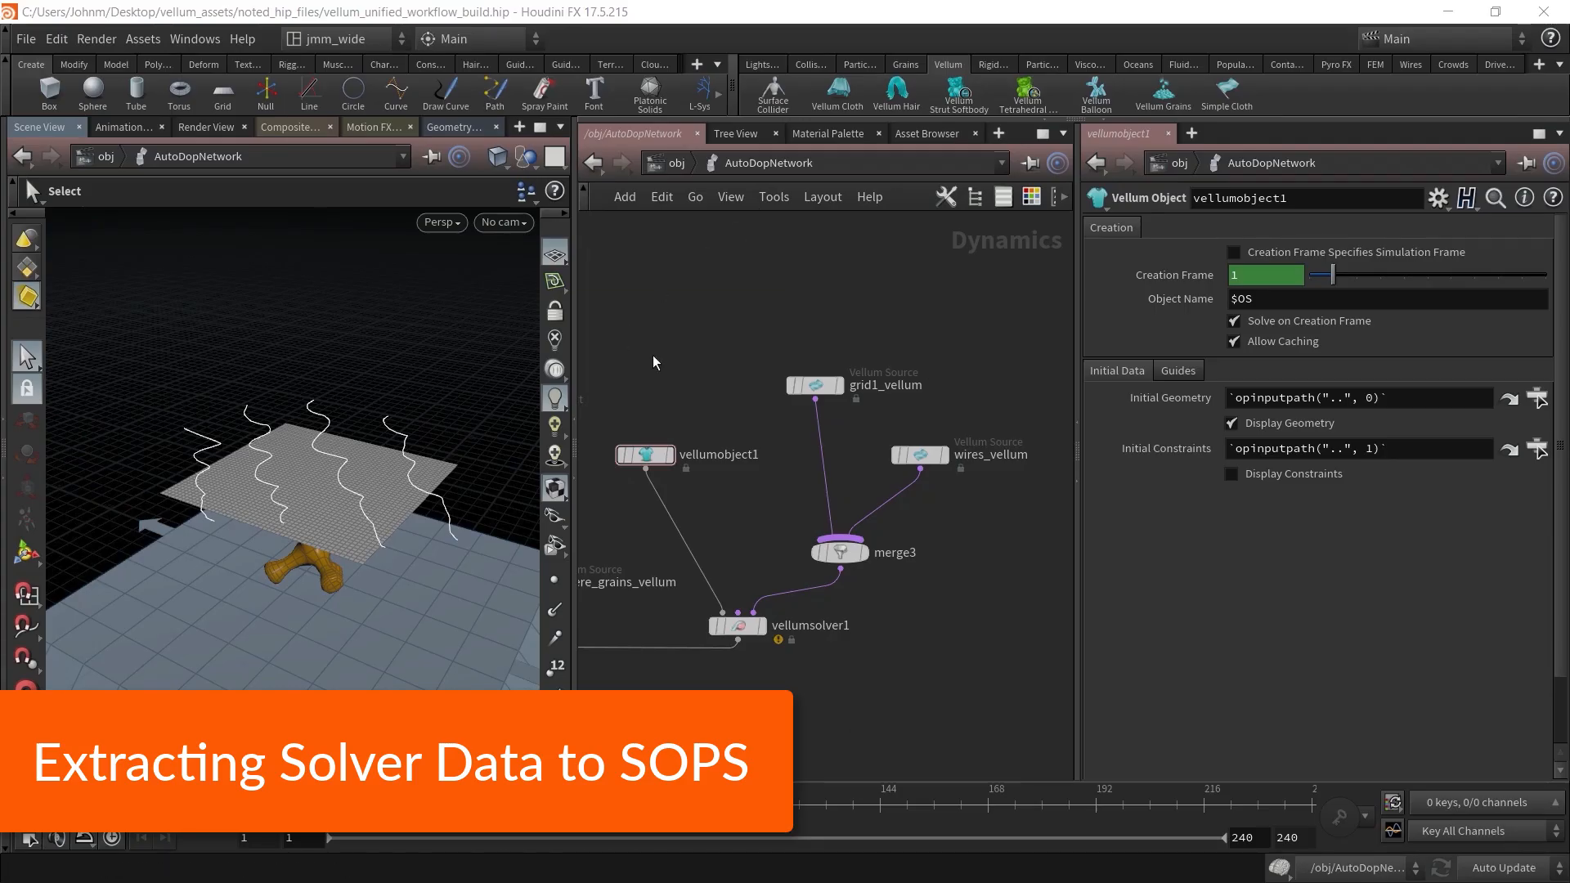
# Select and deselect the simulated cloth in the viewport to check which DOP object it belongs to
pyautogui.click(434, 511)
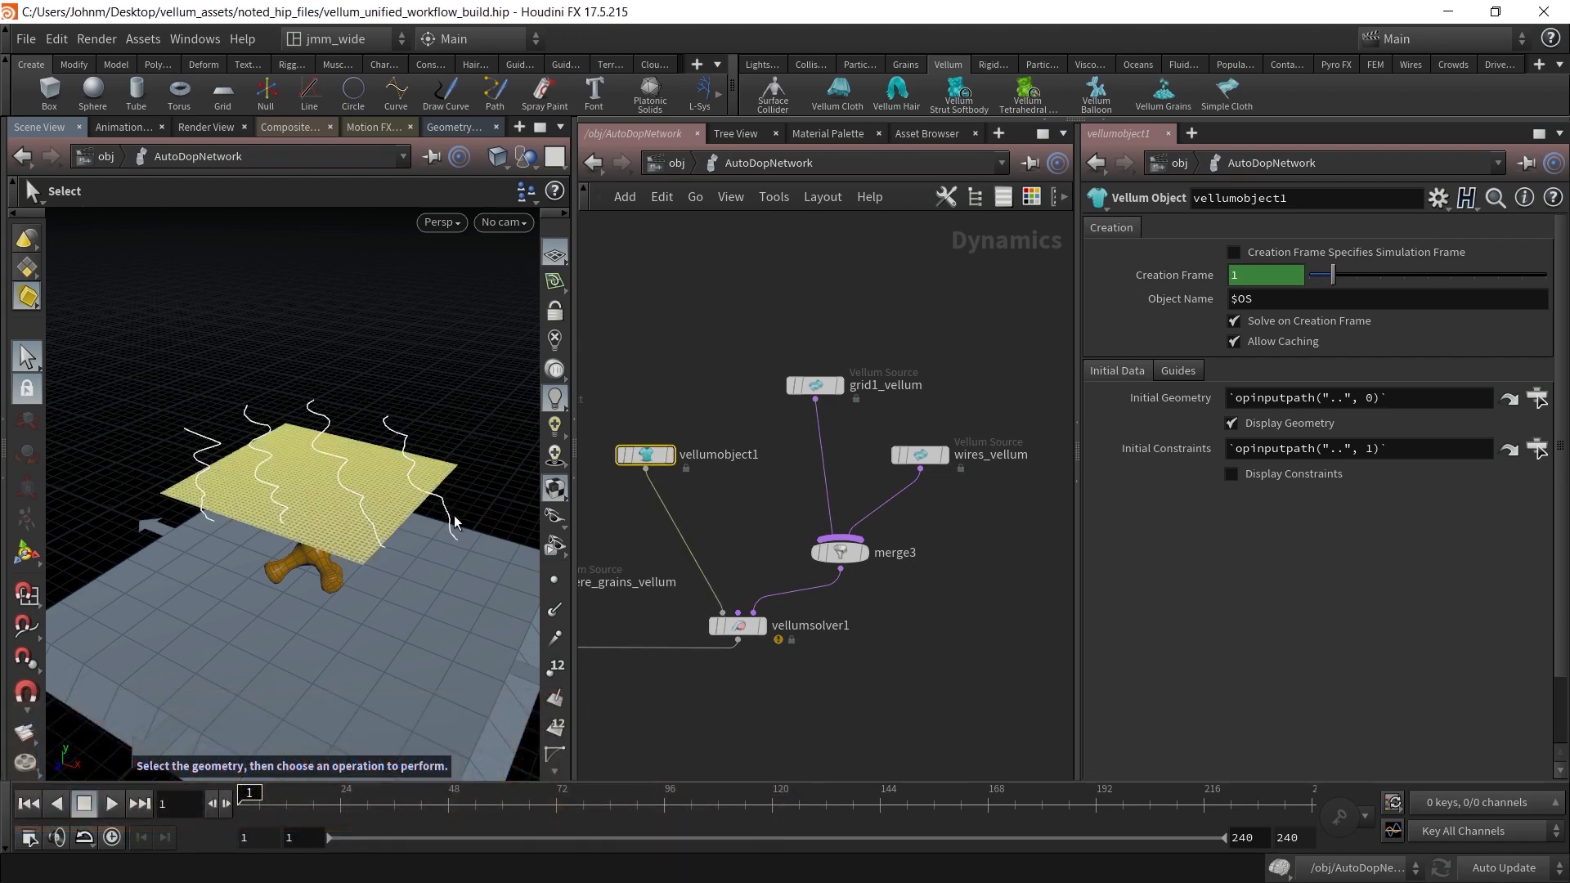
pyautogui.click(890, 334)
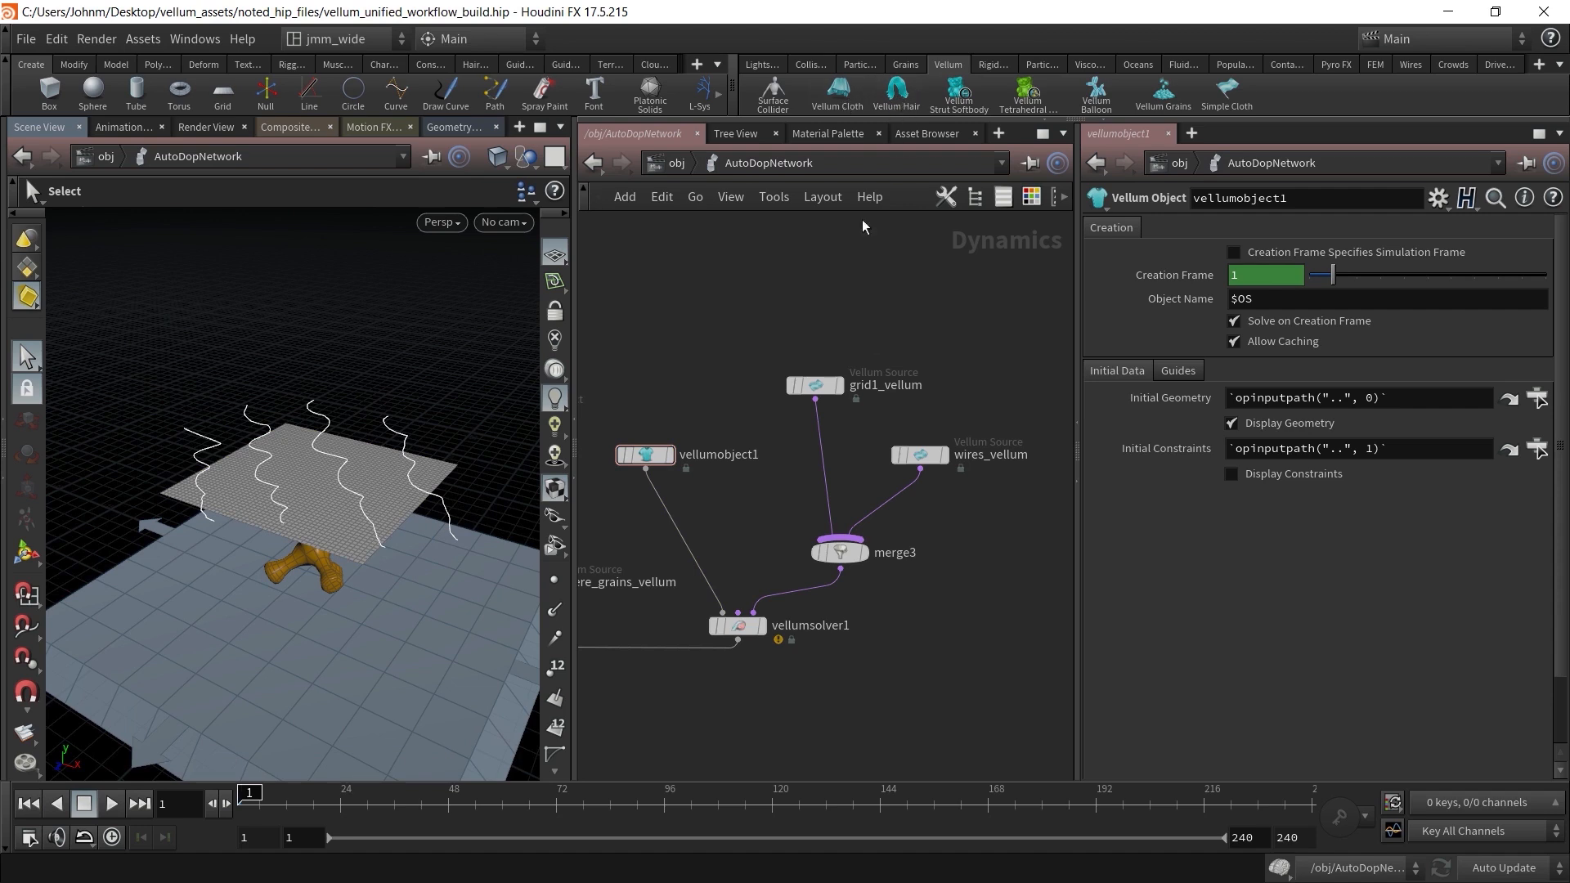
pyautogui.click(423, 466)
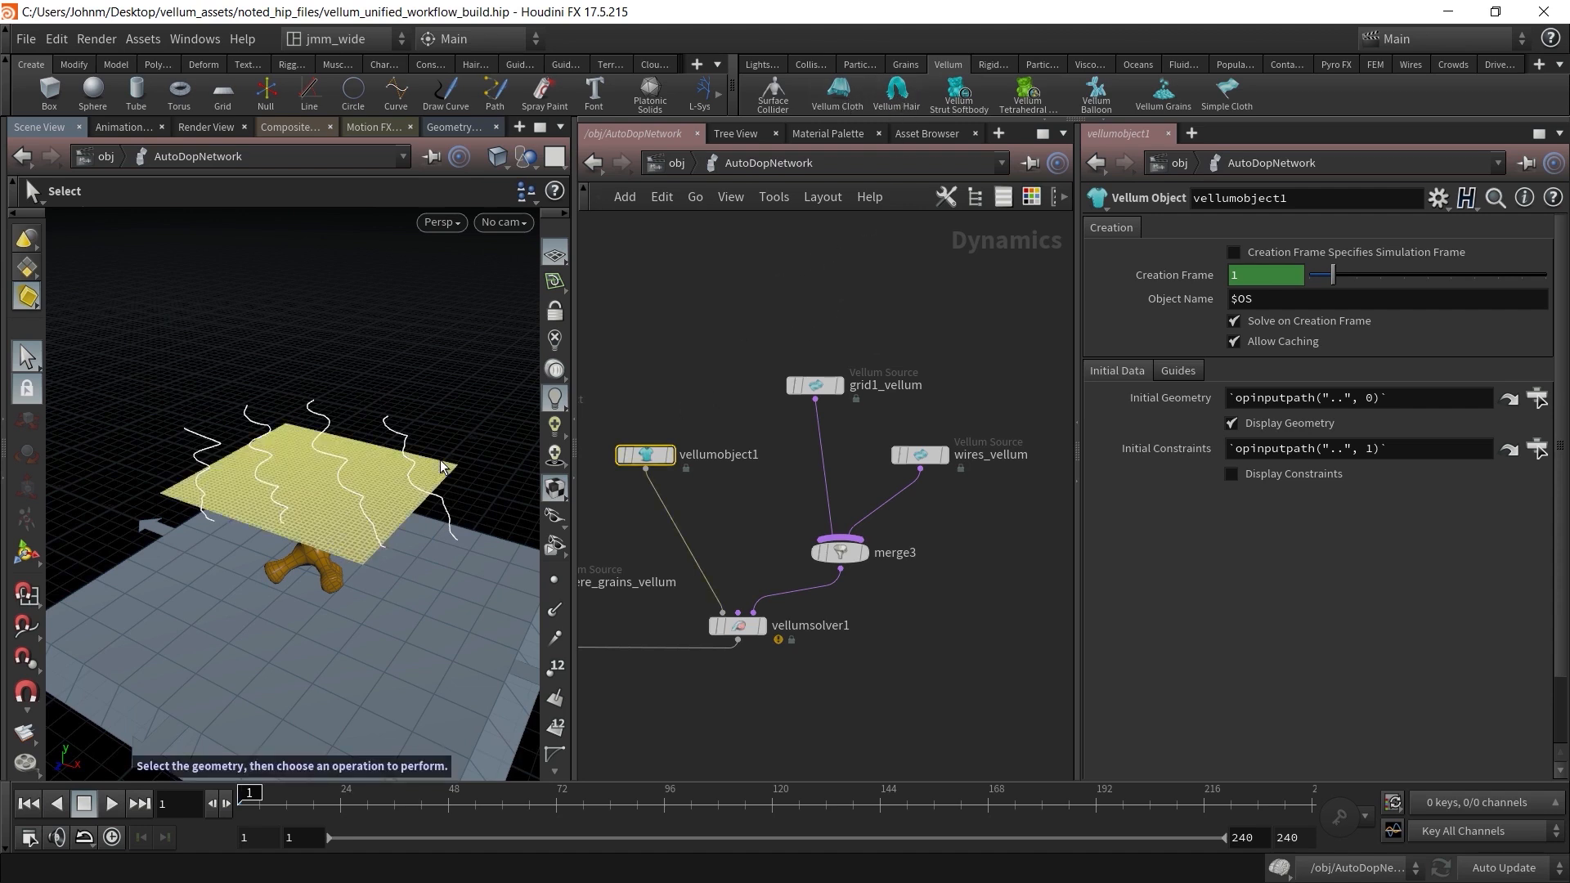
pyautogui.click(840, 275)
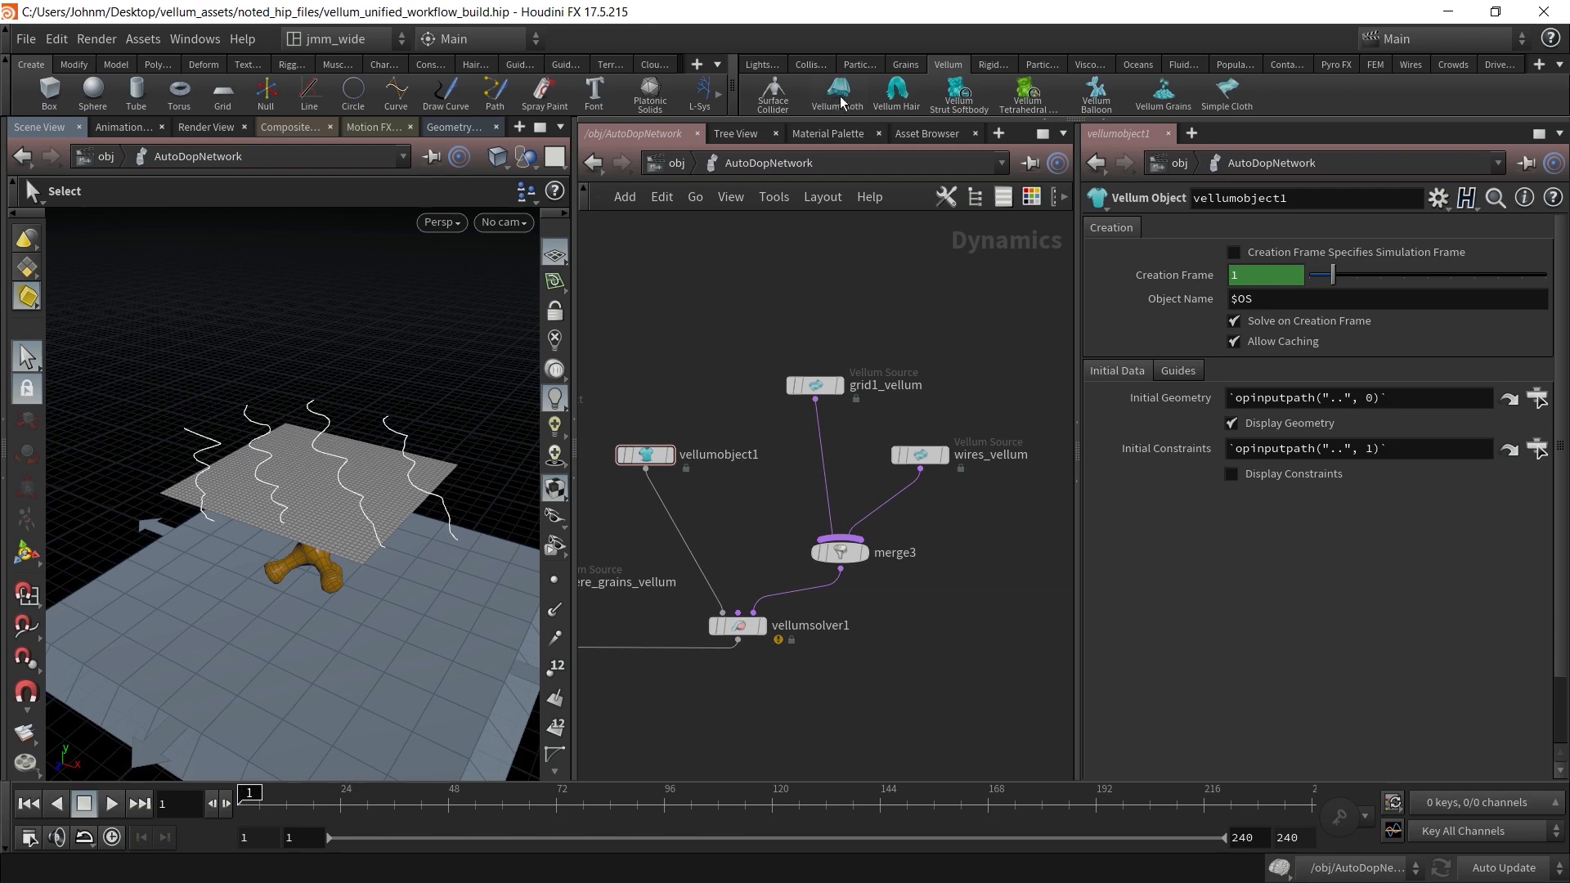
# Go up to the object level and add a Sphere object above the grid1 and wires nodes
pyautogui.click(677, 163)
pyautogui.click(842, 431)
pyautogui.moveTo(907, 431); pyautogui.dragTo(775, 429, button='middle')
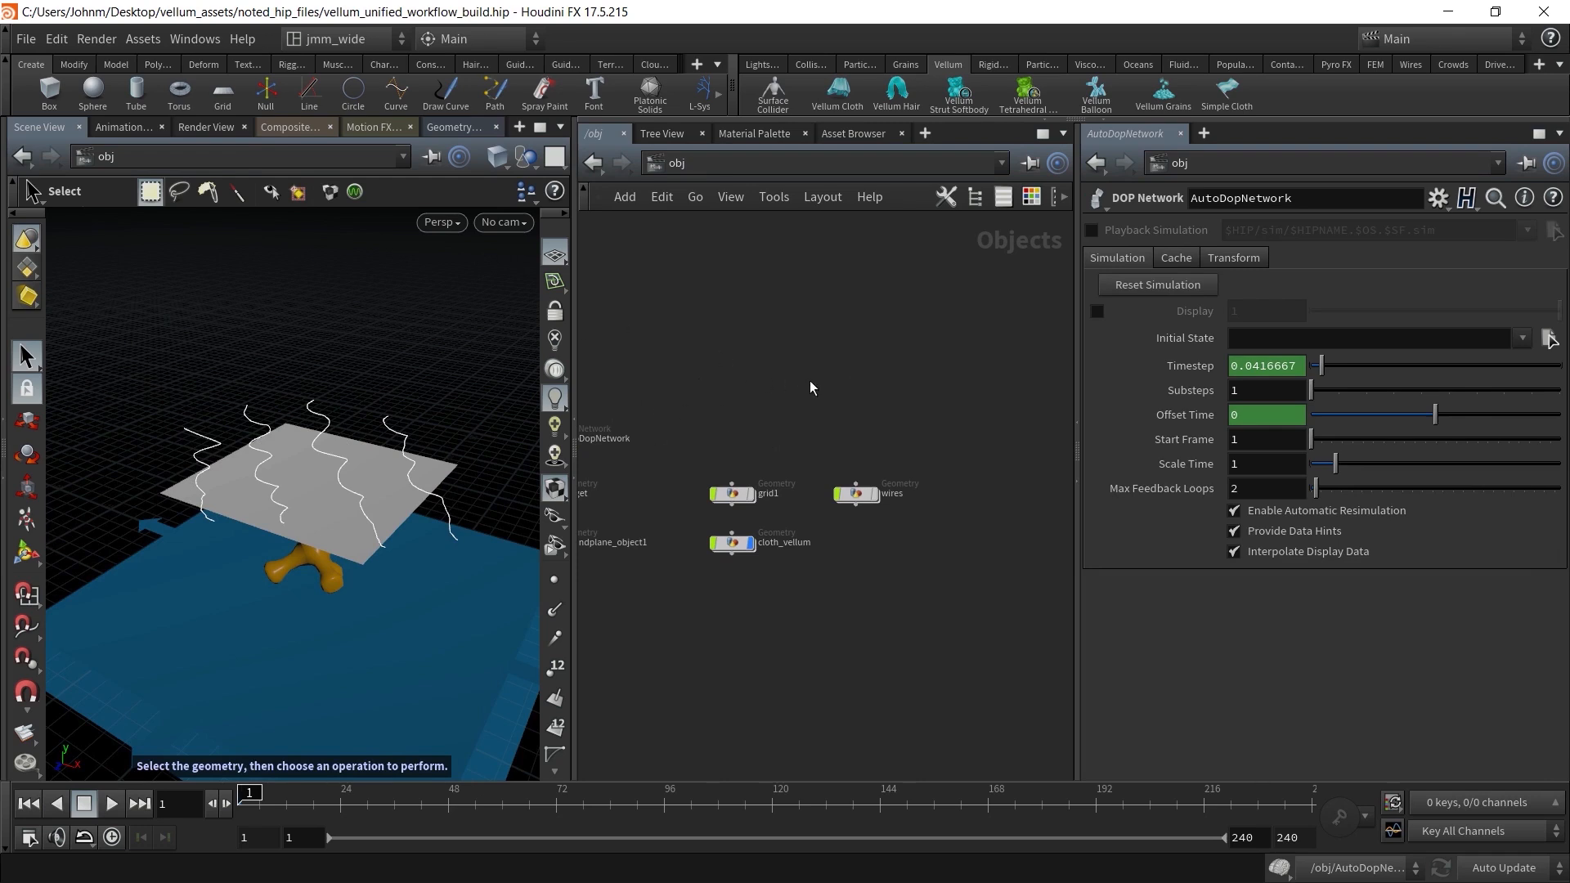
pyautogui.press('Tab')
pyautogui.write('sphere')
pyautogui.press('Return')
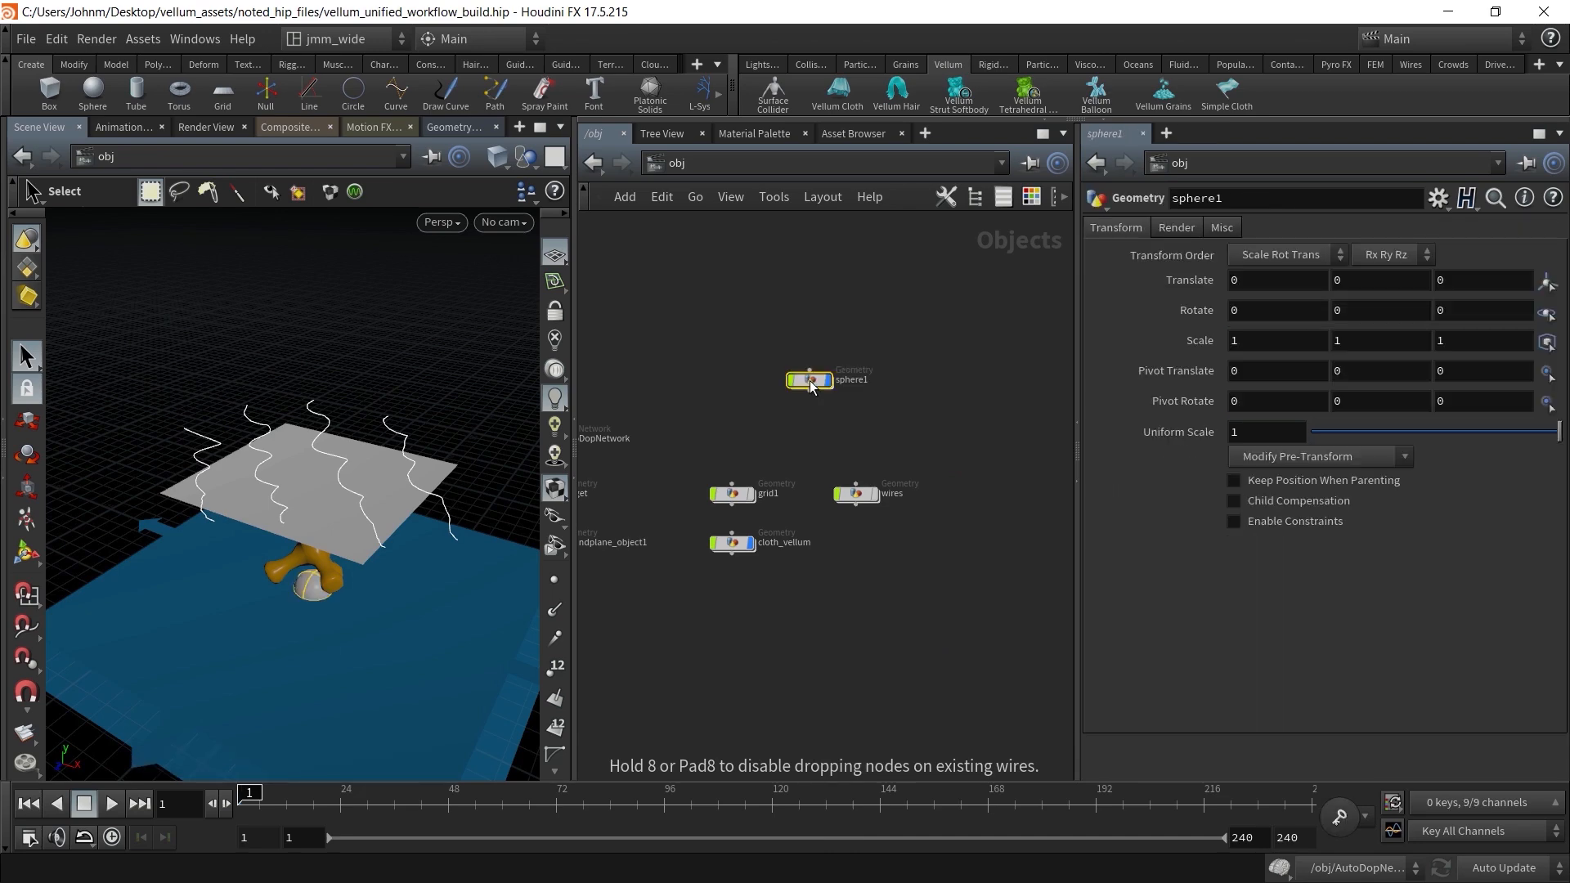
# Raise the sphere inside its geometry network to a Y centre of about 9.9 above the cloth, and return to the object level
pyautogui.click(811, 385)
pyautogui.moveTo(903, 405); pyautogui.dragTo(736, 621)
pyautogui.click(26, 553)
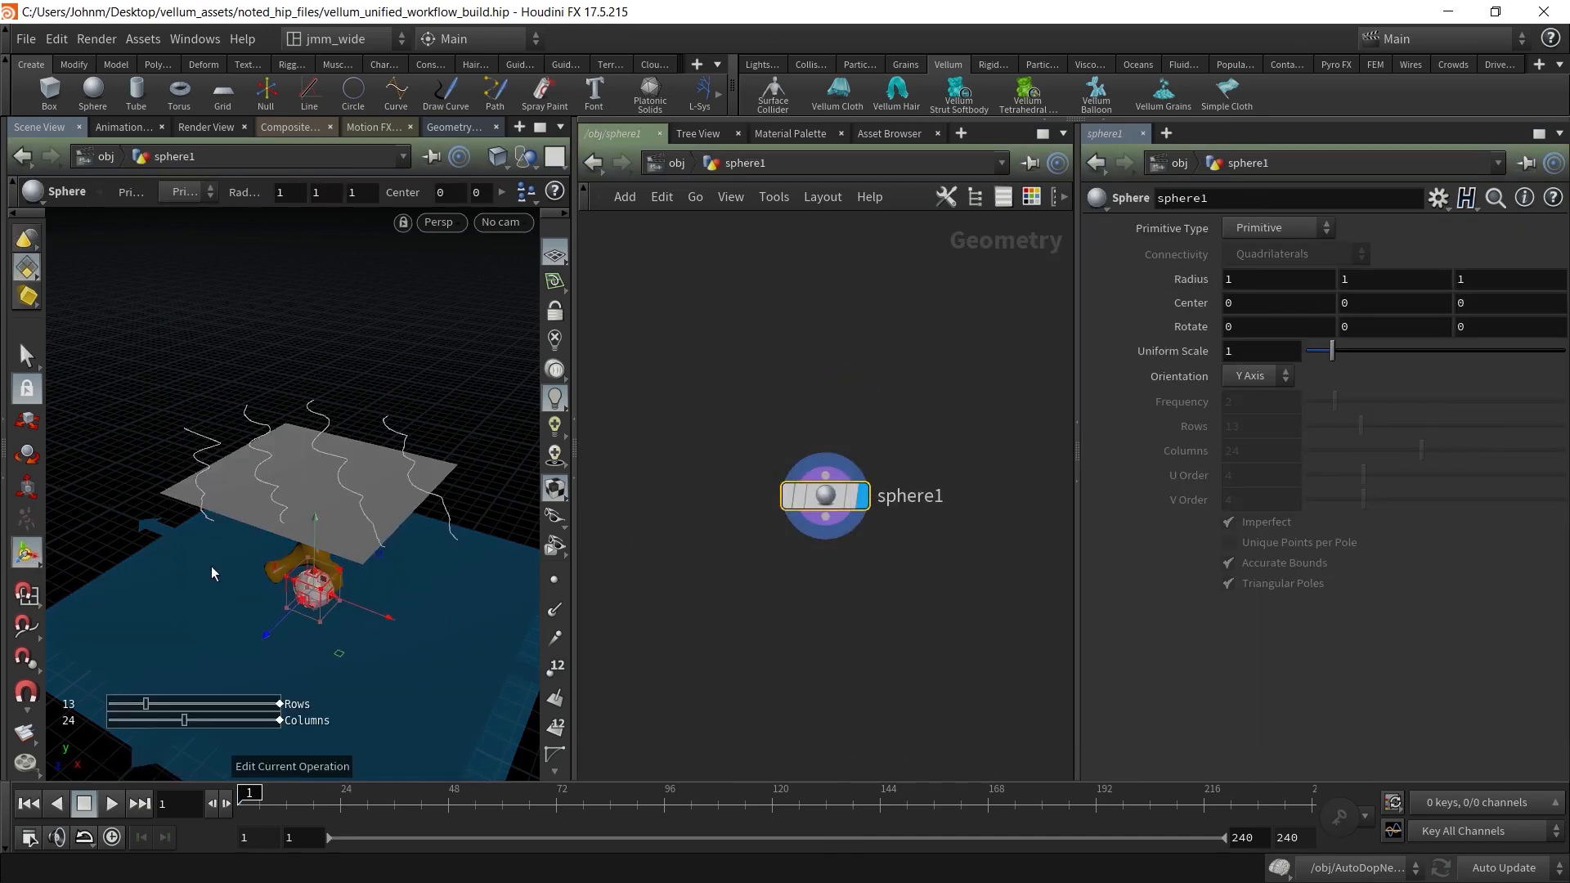
pyautogui.moveTo(314, 530); pyautogui.dragTo(325, 454)
pyautogui.moveTo(317, 293); pyautogui.dragTo(335, 491)
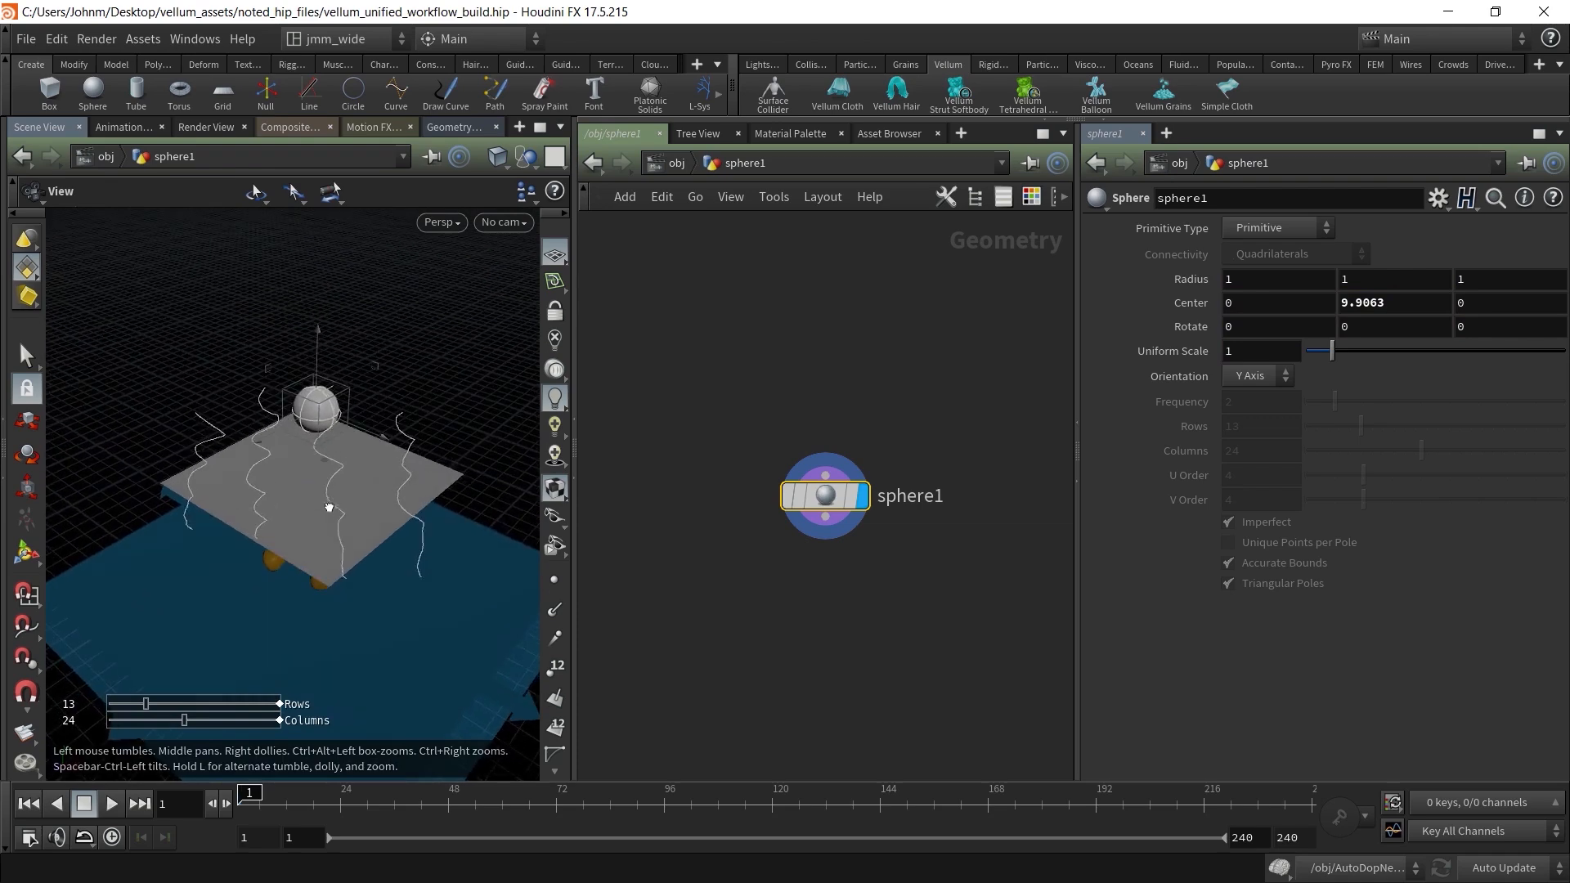
pyautogui.click(663, 164)
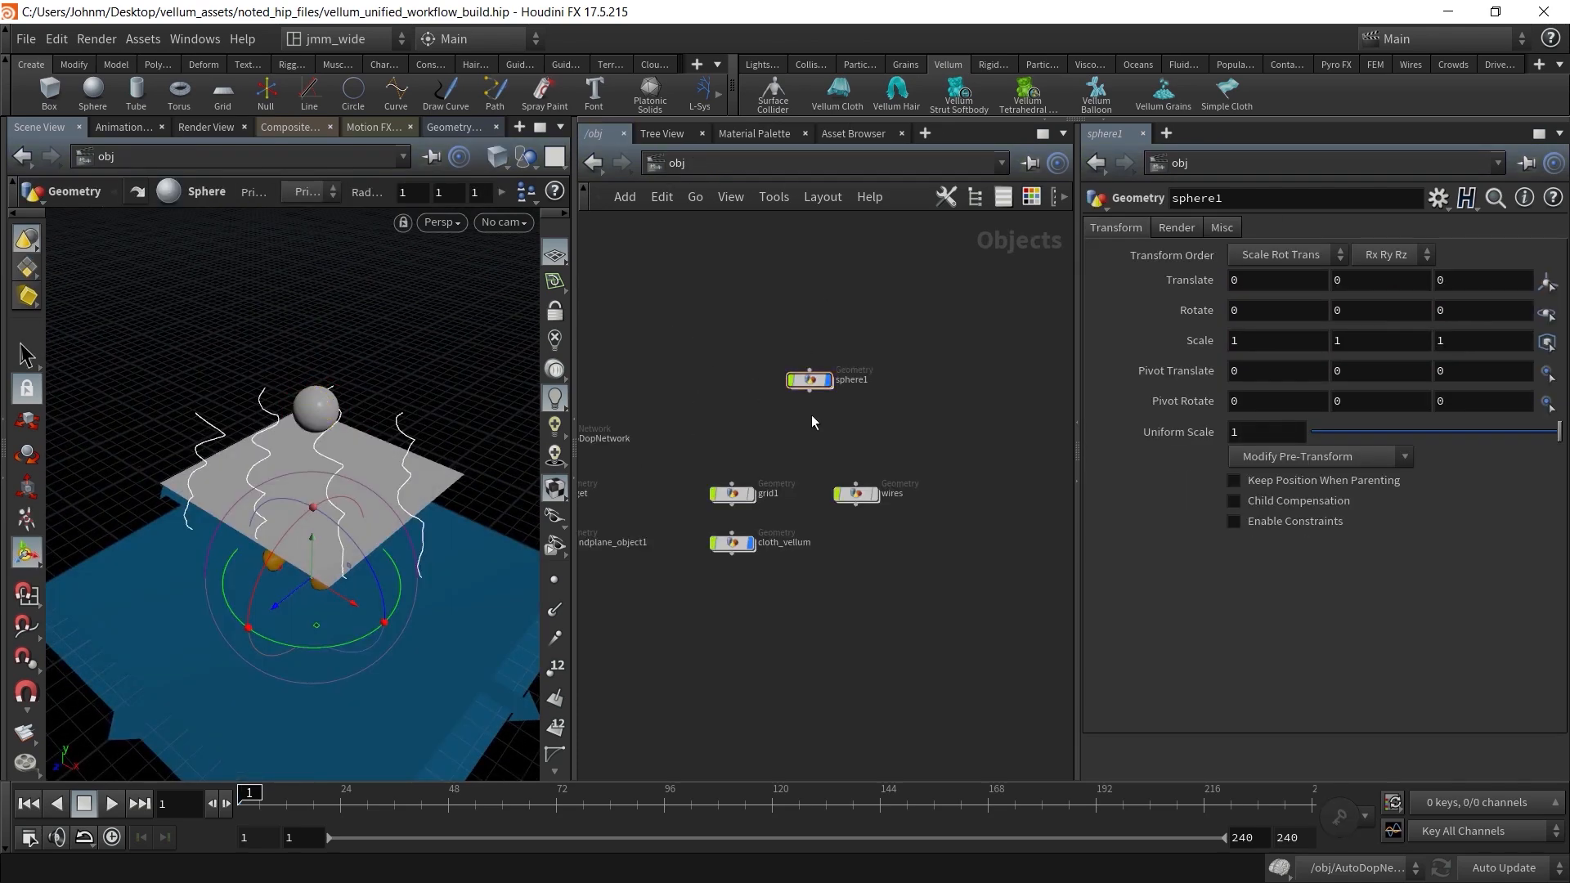
# Place the sphere object beside the wires node and rename it sphere_grains
pyautogui.moveTo(809, 380); pyautogui.dragTo(971, 494)
pyautogui.moveTo(862, 445); pyautogui.dragTo(768, 445, button='middle')
pyautogui.scroll(4, 915, 498)
pyautogui.click(914, 493)
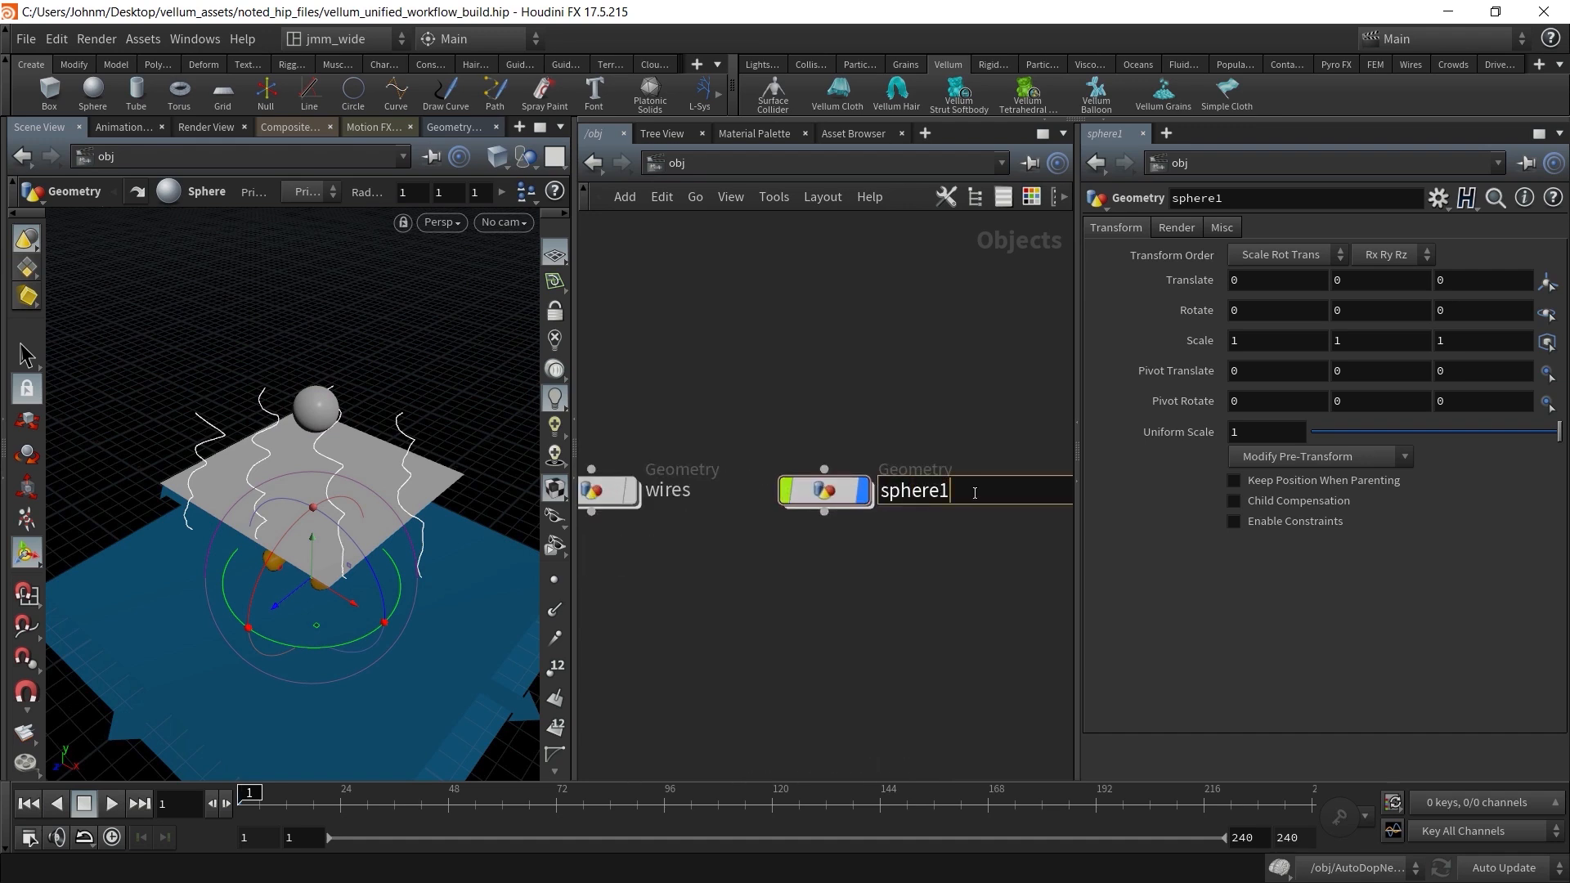
pyautogui.write('_grains')
pyautogui.press('Return')
# Convert the selected sphere_grains object into Vellum Grains
pyautogui.moveTo(895, 341); pyautogui.dragTo(757, 662)
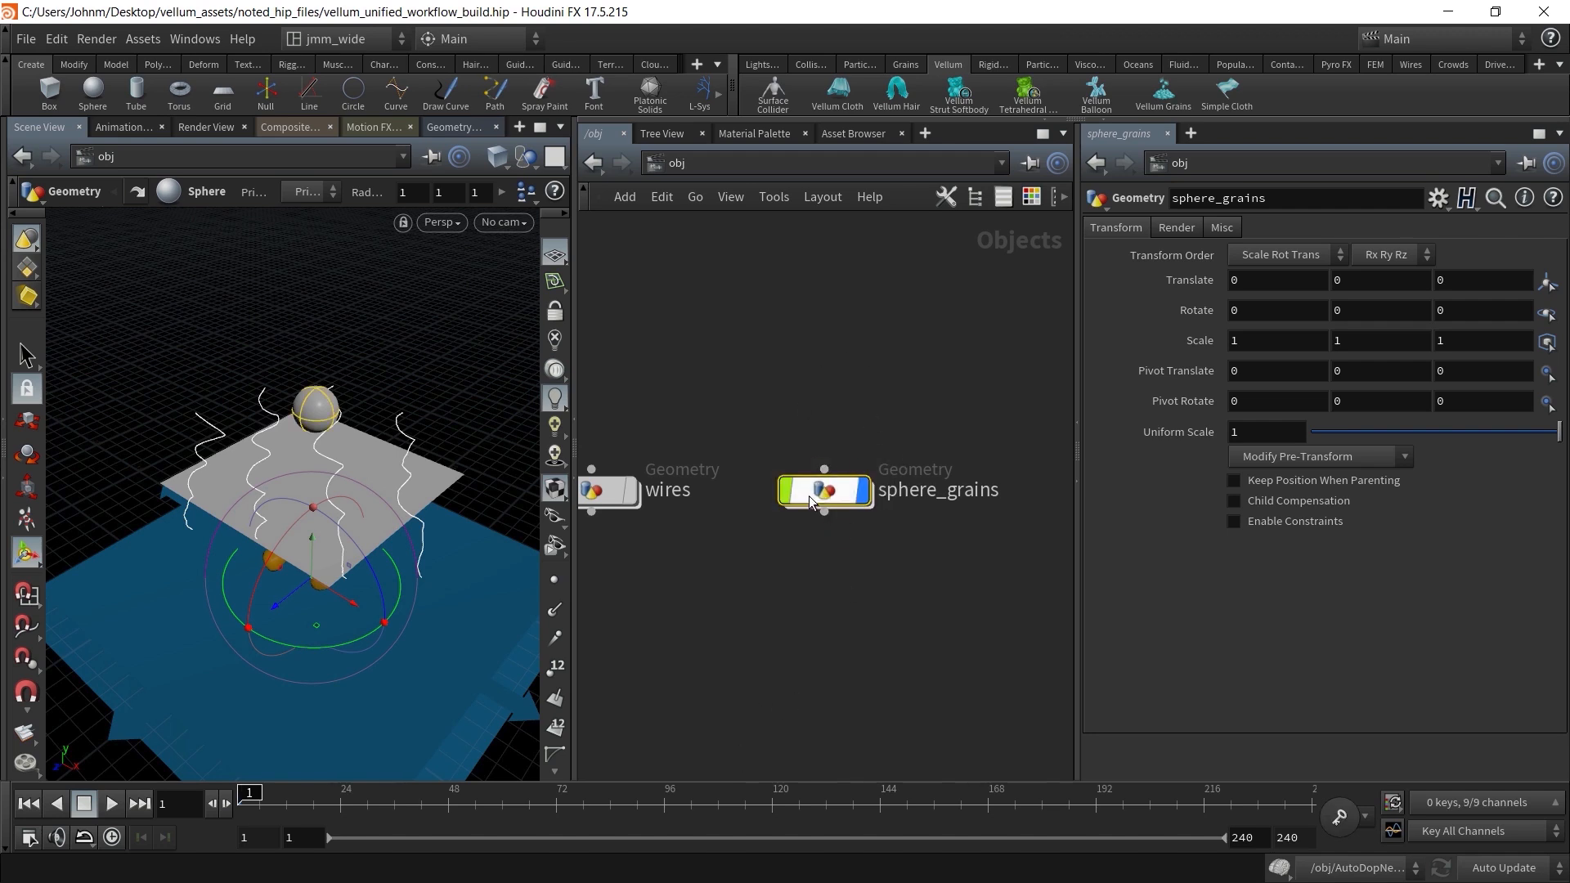
pyautogui.moveTo(857, 509)
pyautogui.moveTo(896, 351); pyautogui.dragTo(823, 547)
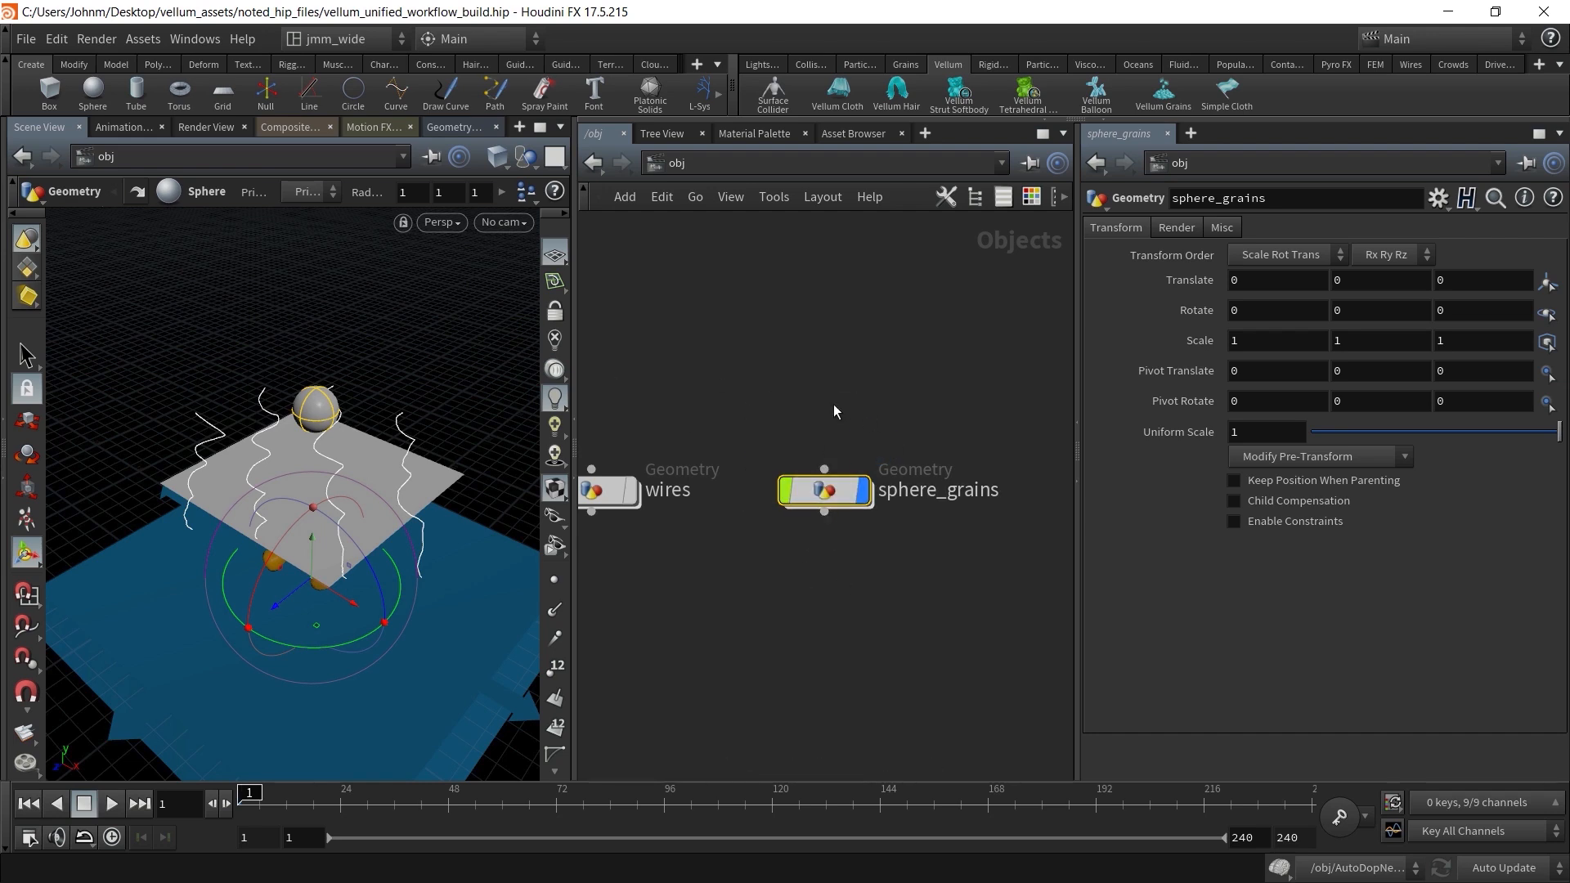
pyautogui.click(1175, 99)
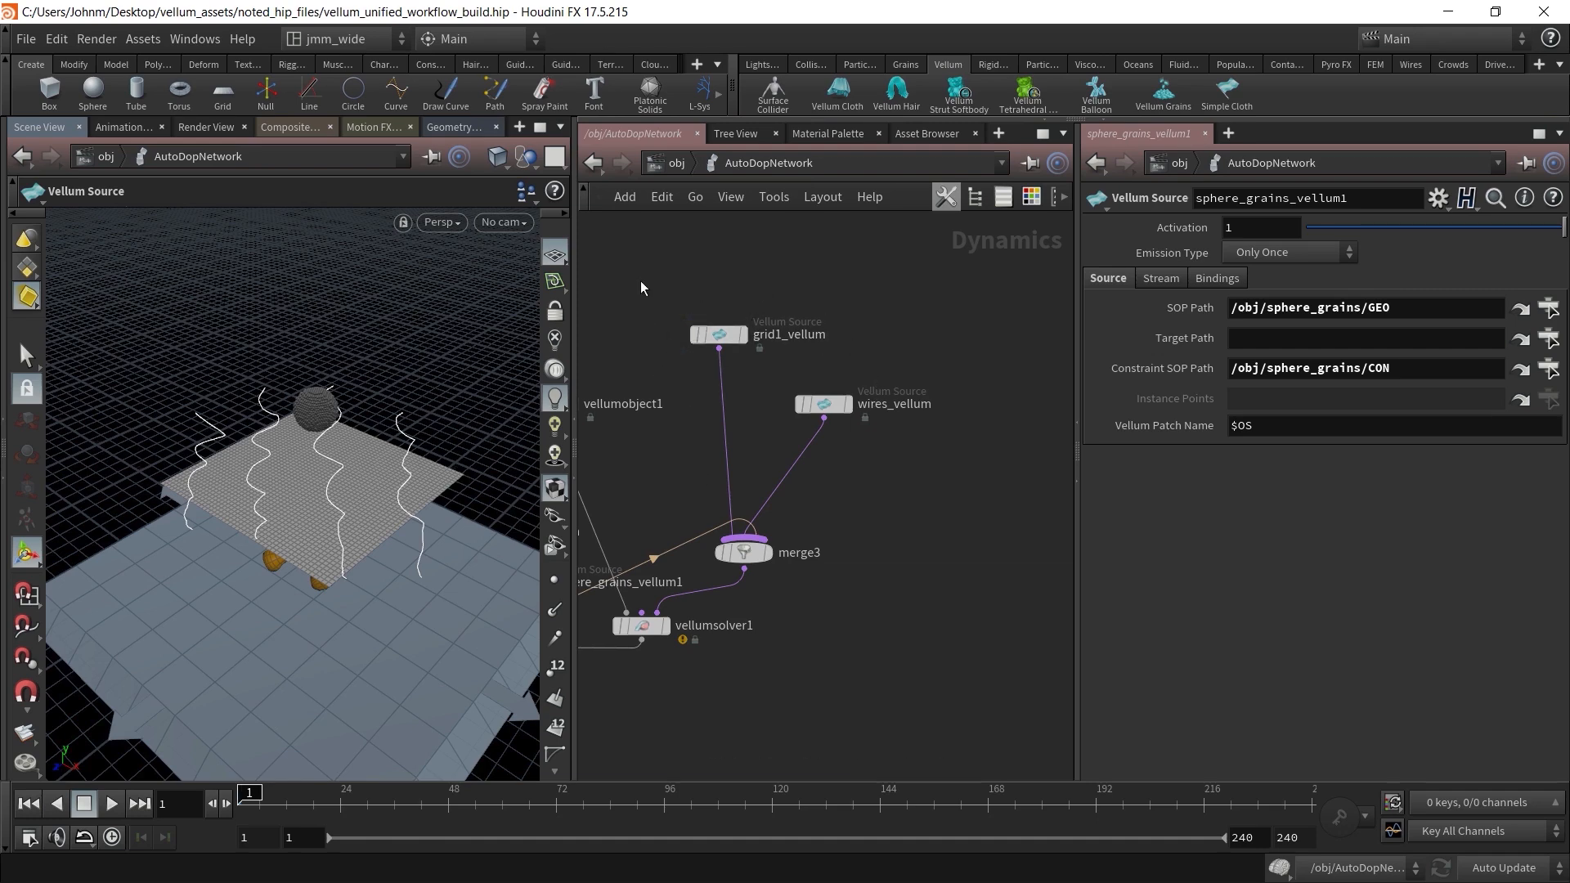
# Place the merged sphere_grains_vellum1 source next to wires_vellum, above merge3, in the DOP network
pyautogui.press('h')
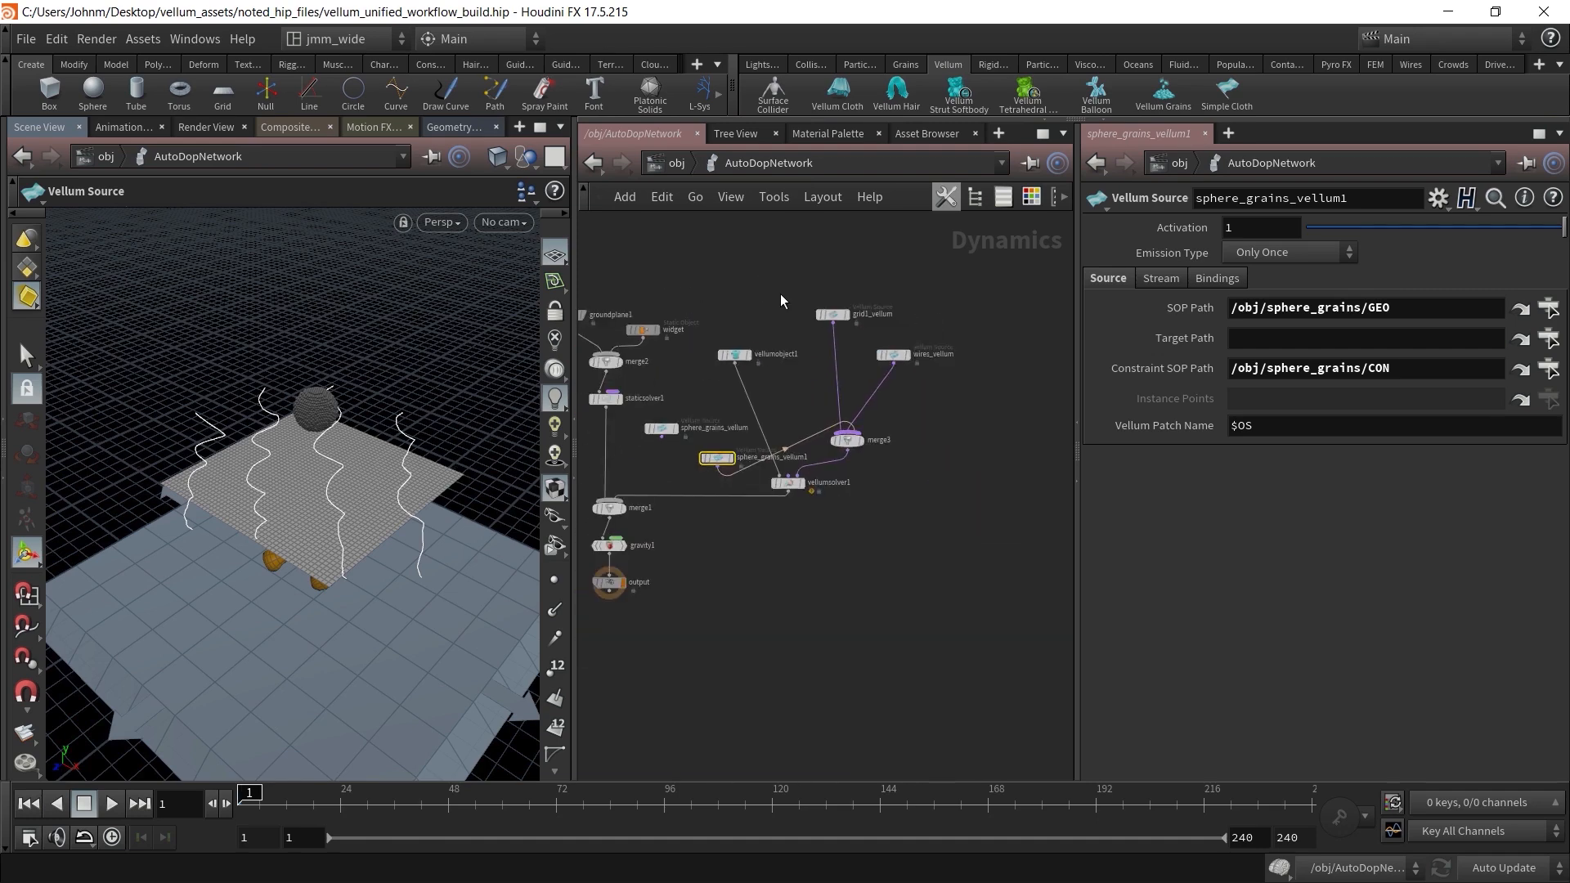
pyautogui.moveTo(721, 497)
pyautogui.moveTo(718, 495); pyautogui.dragTo(939, 426)
pyautogui.scroll(3, 939, 469)
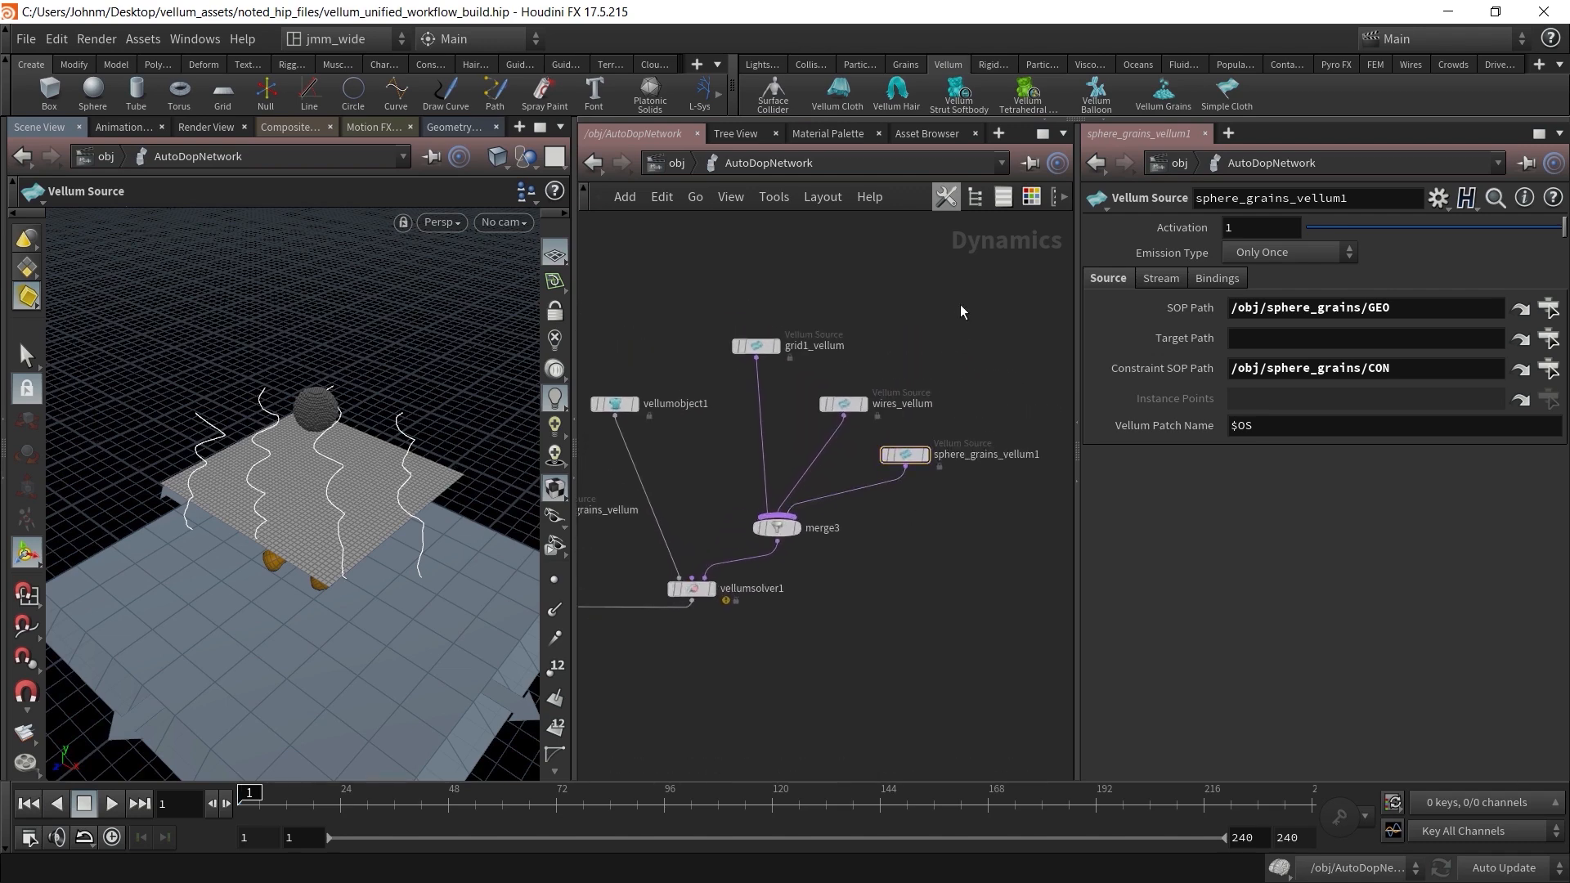
# Compare the SOP and constraint paths of the sphere grains, wires and grid Vellum sources, and review the vellumsolver1 settings
pyautogui.moveTo(1002, 369); pyautogui.dragTo(929, 509)
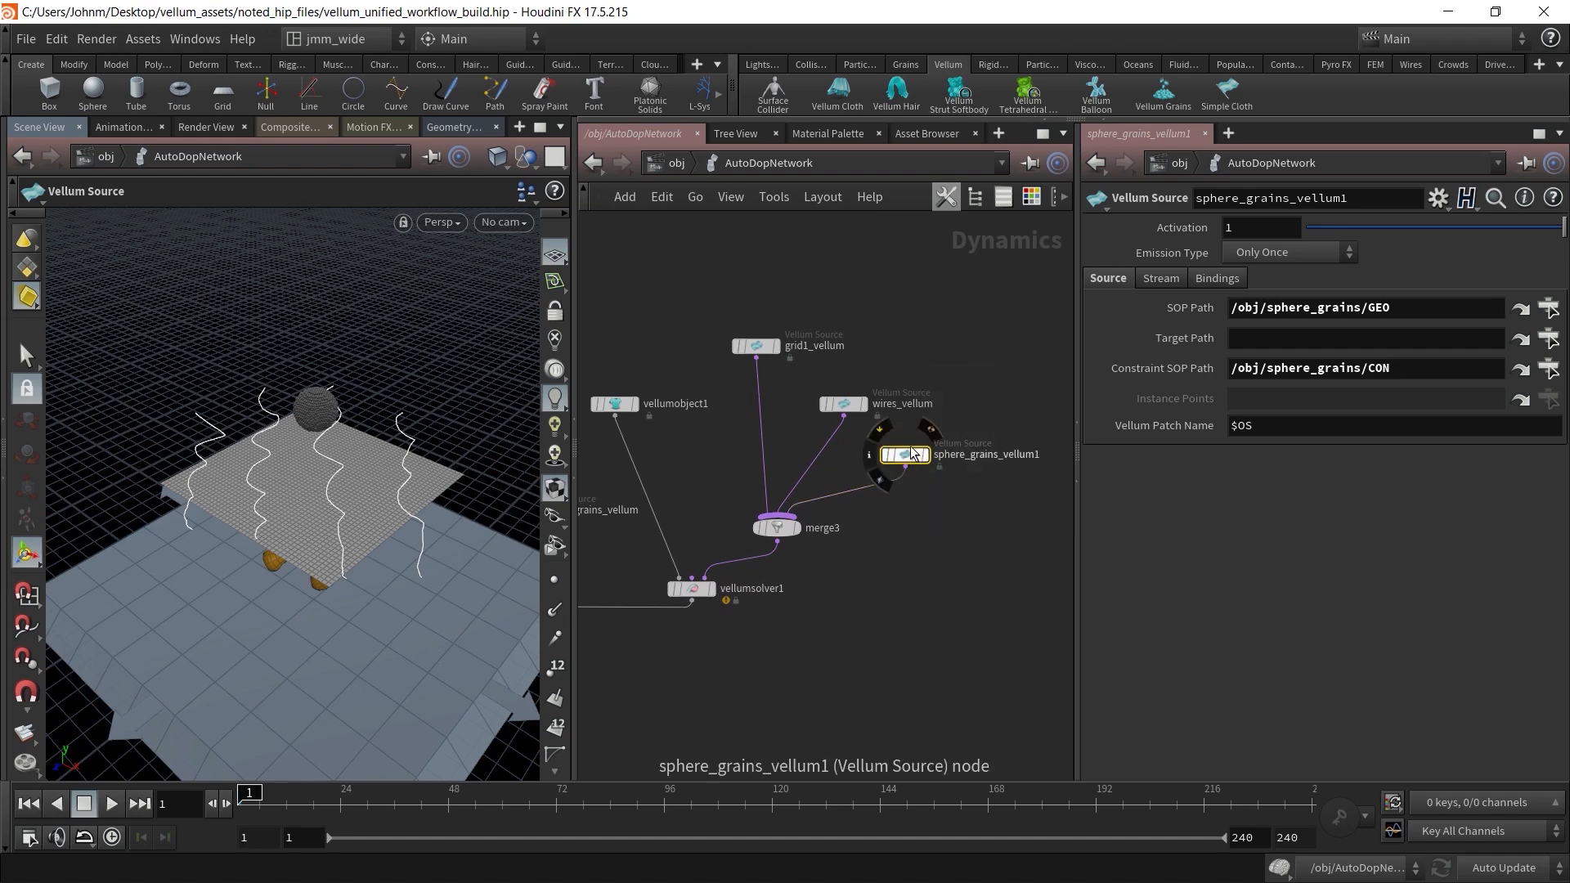
pyautogui.moveTo(892, 347); pyautogui.dragTo(839, 409)
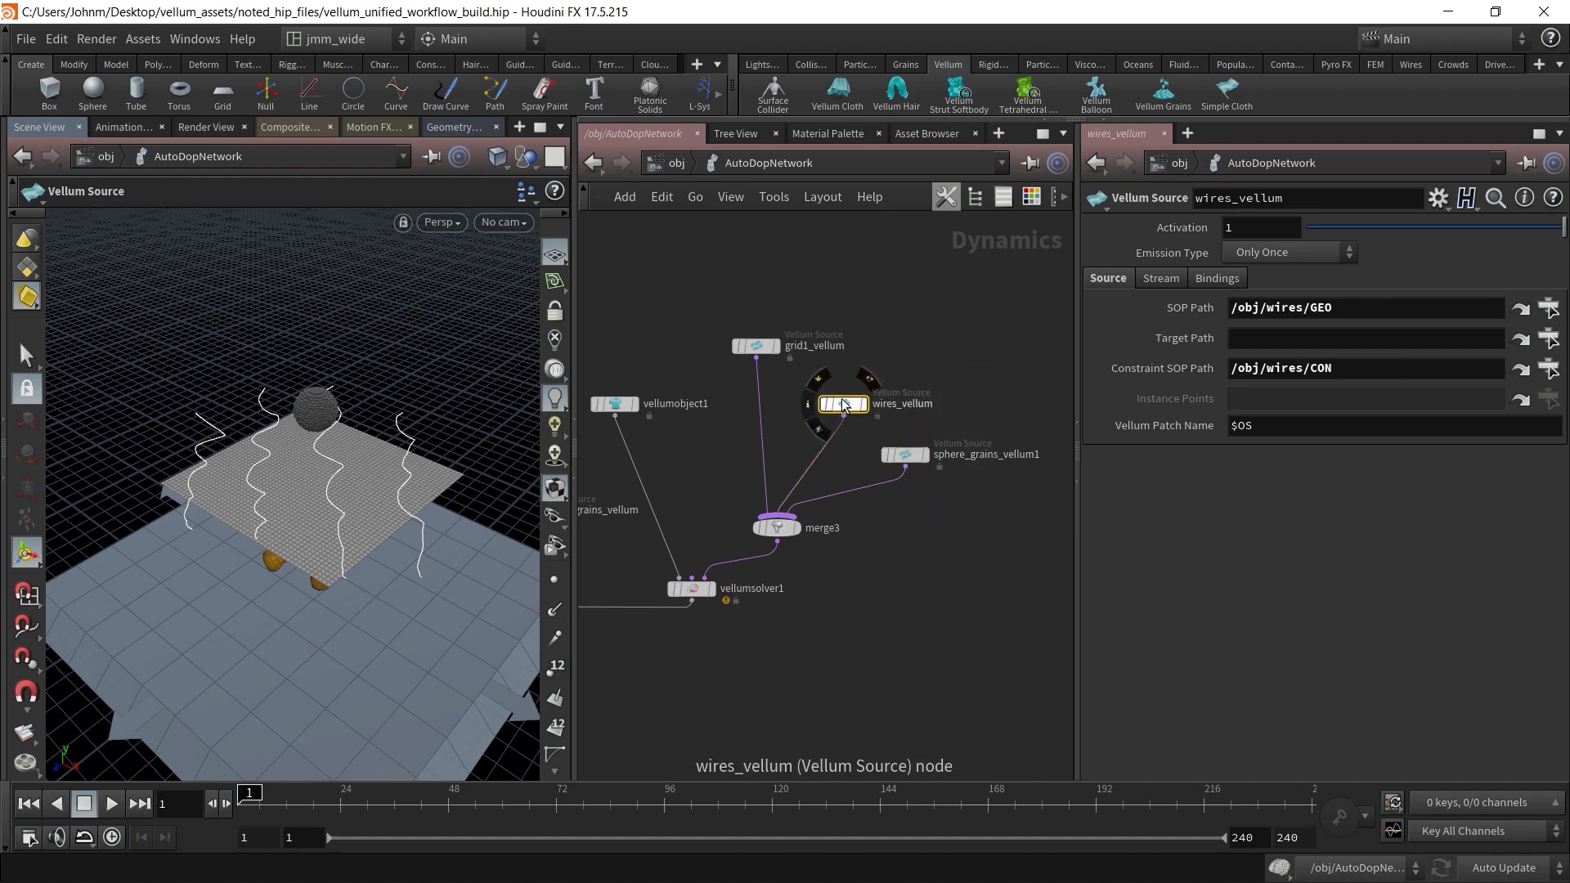
pyautogui.moveTo(788, 294); pyautogui.dragTo(736, 376)
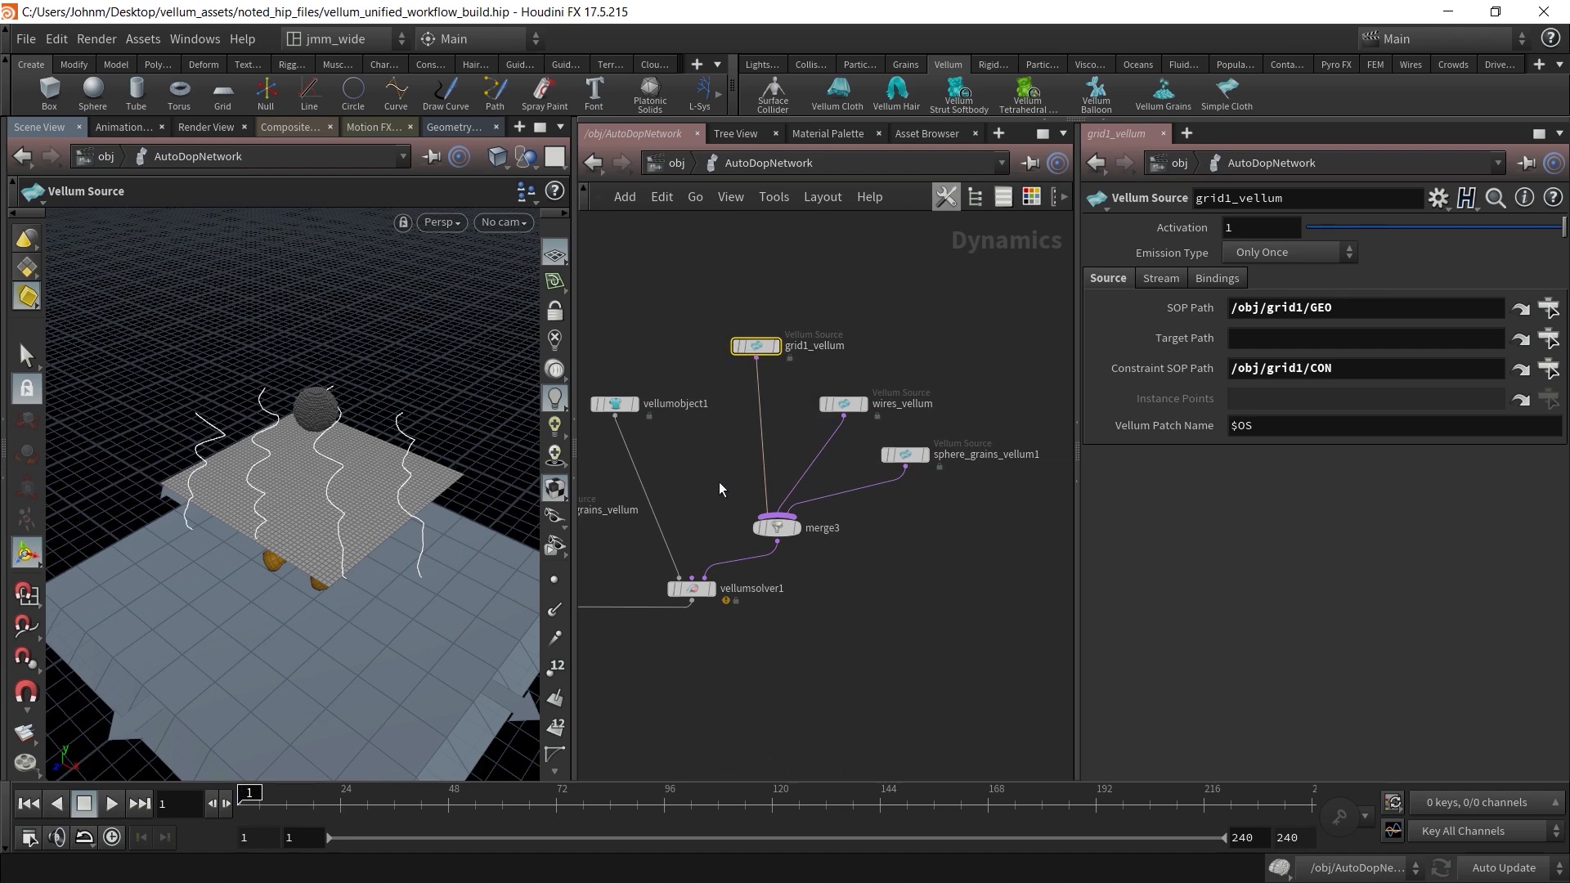
pyautogui.moveTo(674, 527); pyautogui.dragTo(761, 489, button='middle')
pyautogui.click(772, 549)
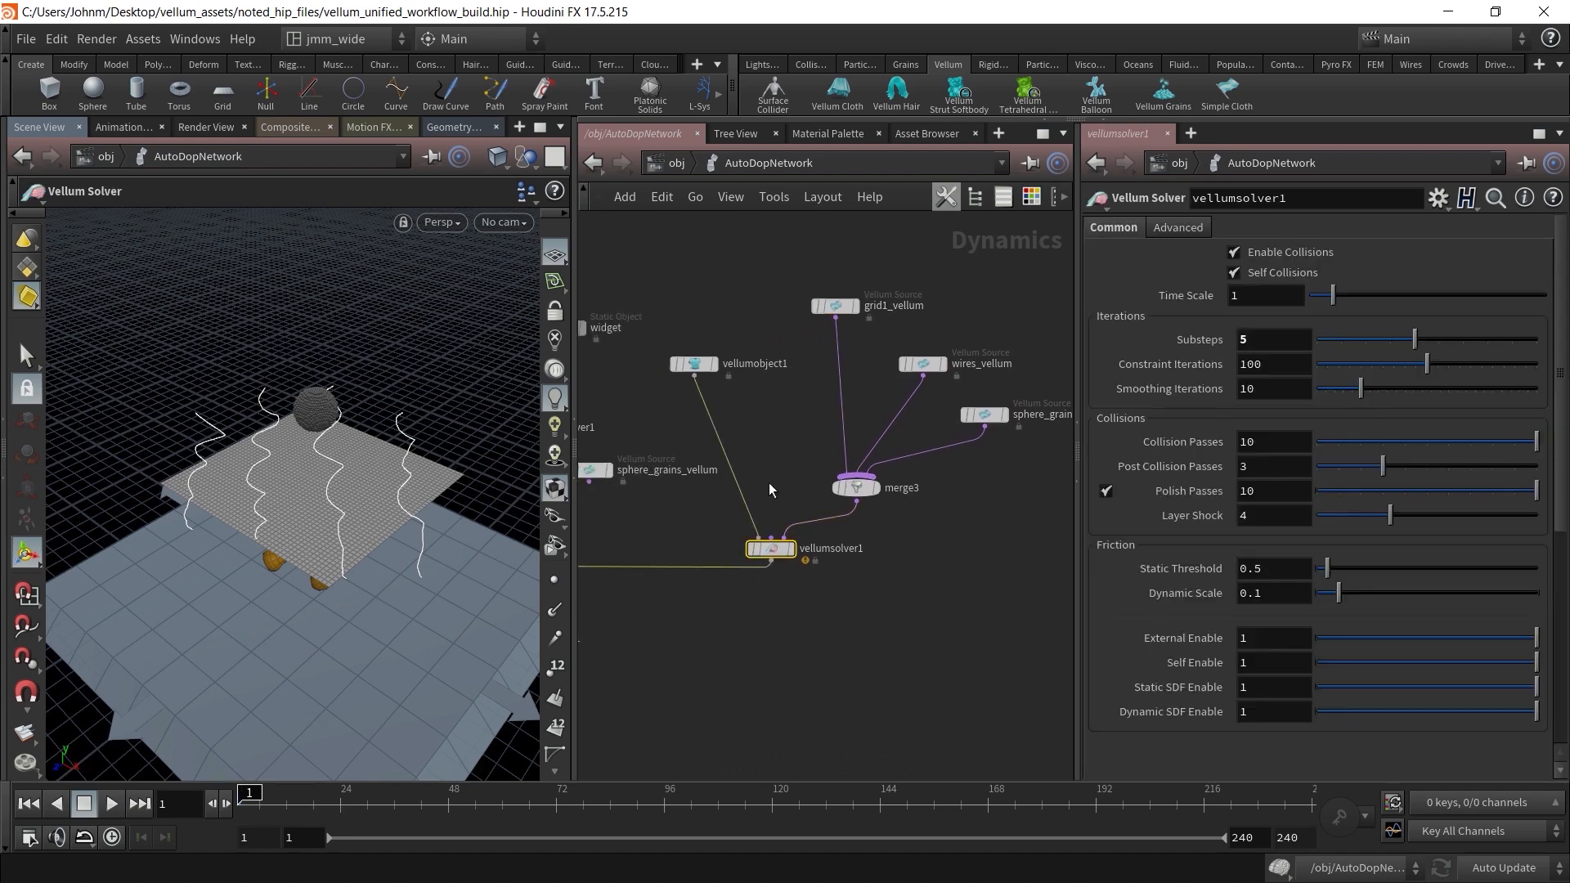
pyautogui.moveTo(945, 530); pyautogui.dragTo(927, 542, button='middle')
pyautogui.click(949, 446)
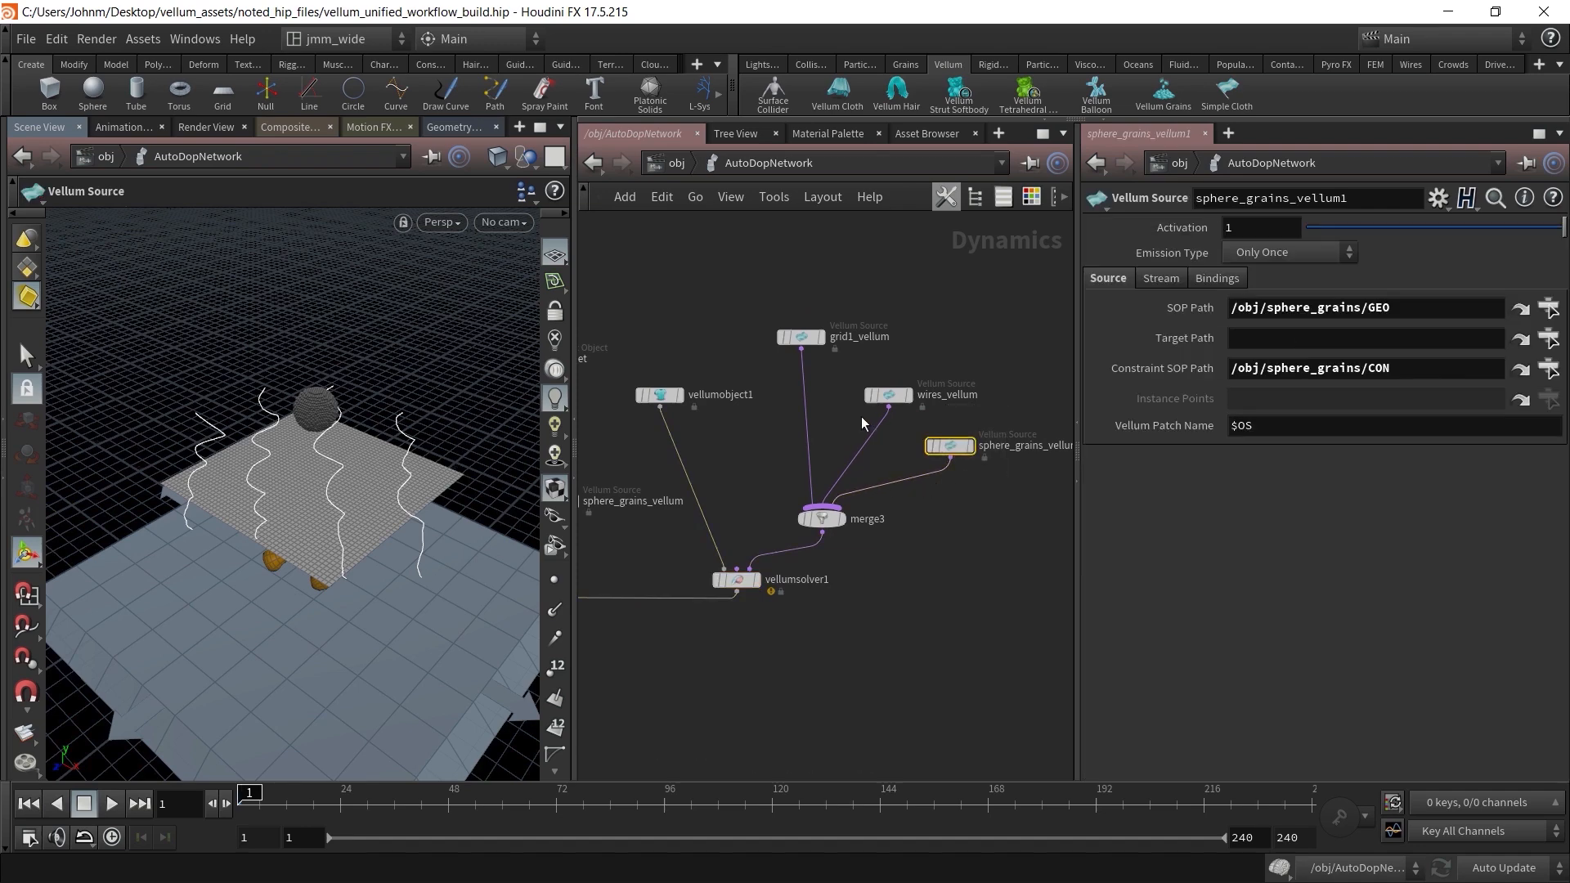
pyautogui.click(889, 395)
pyautogui.click(801, 337)
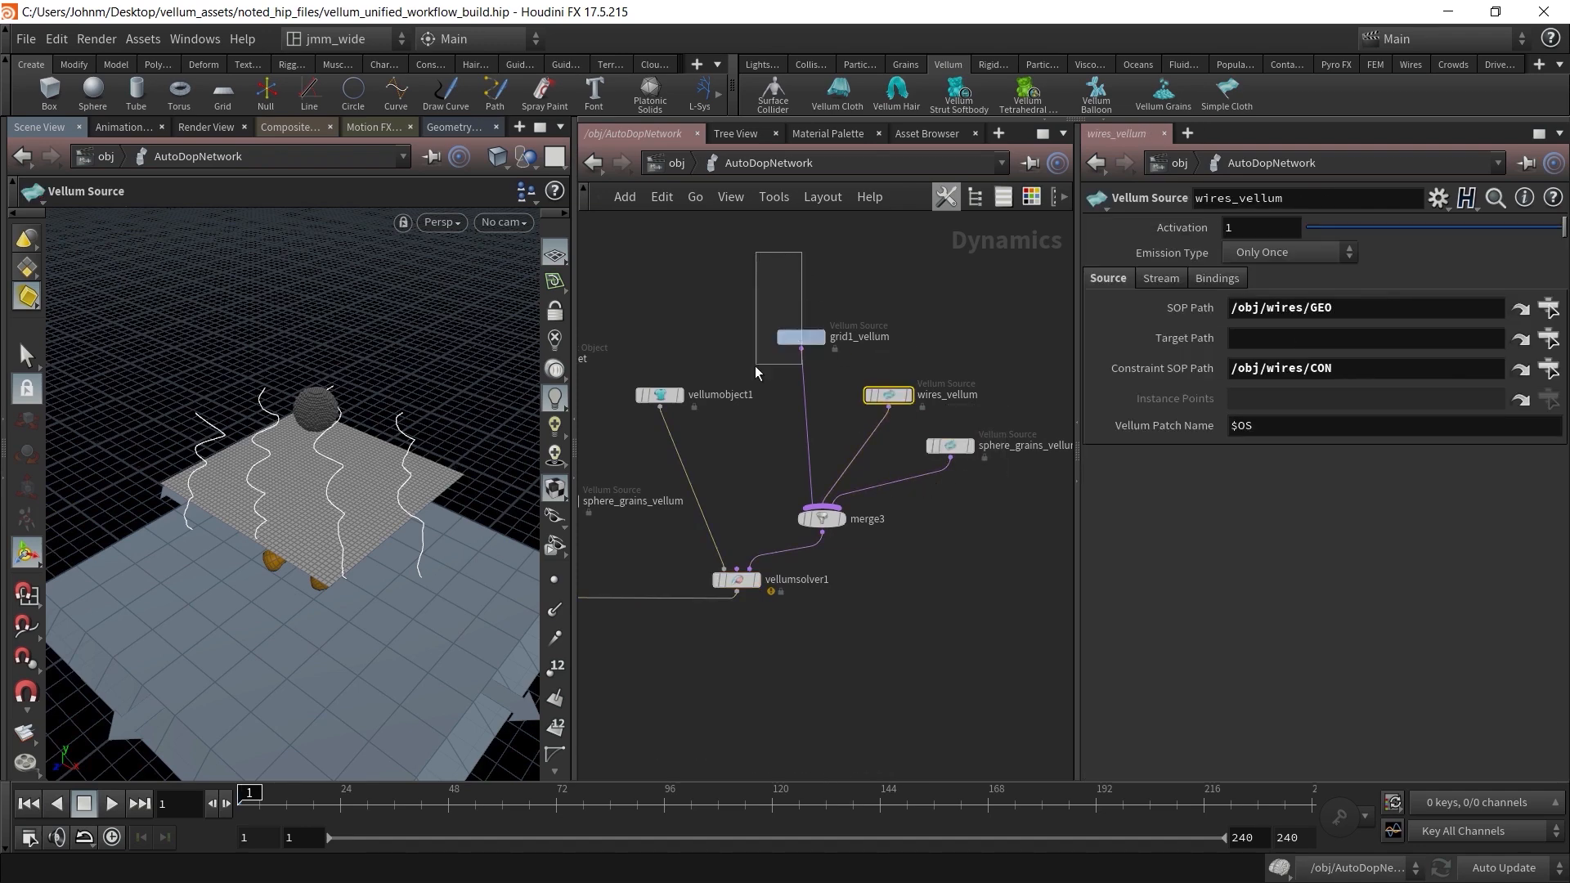
pyautogui.click(698, 351)
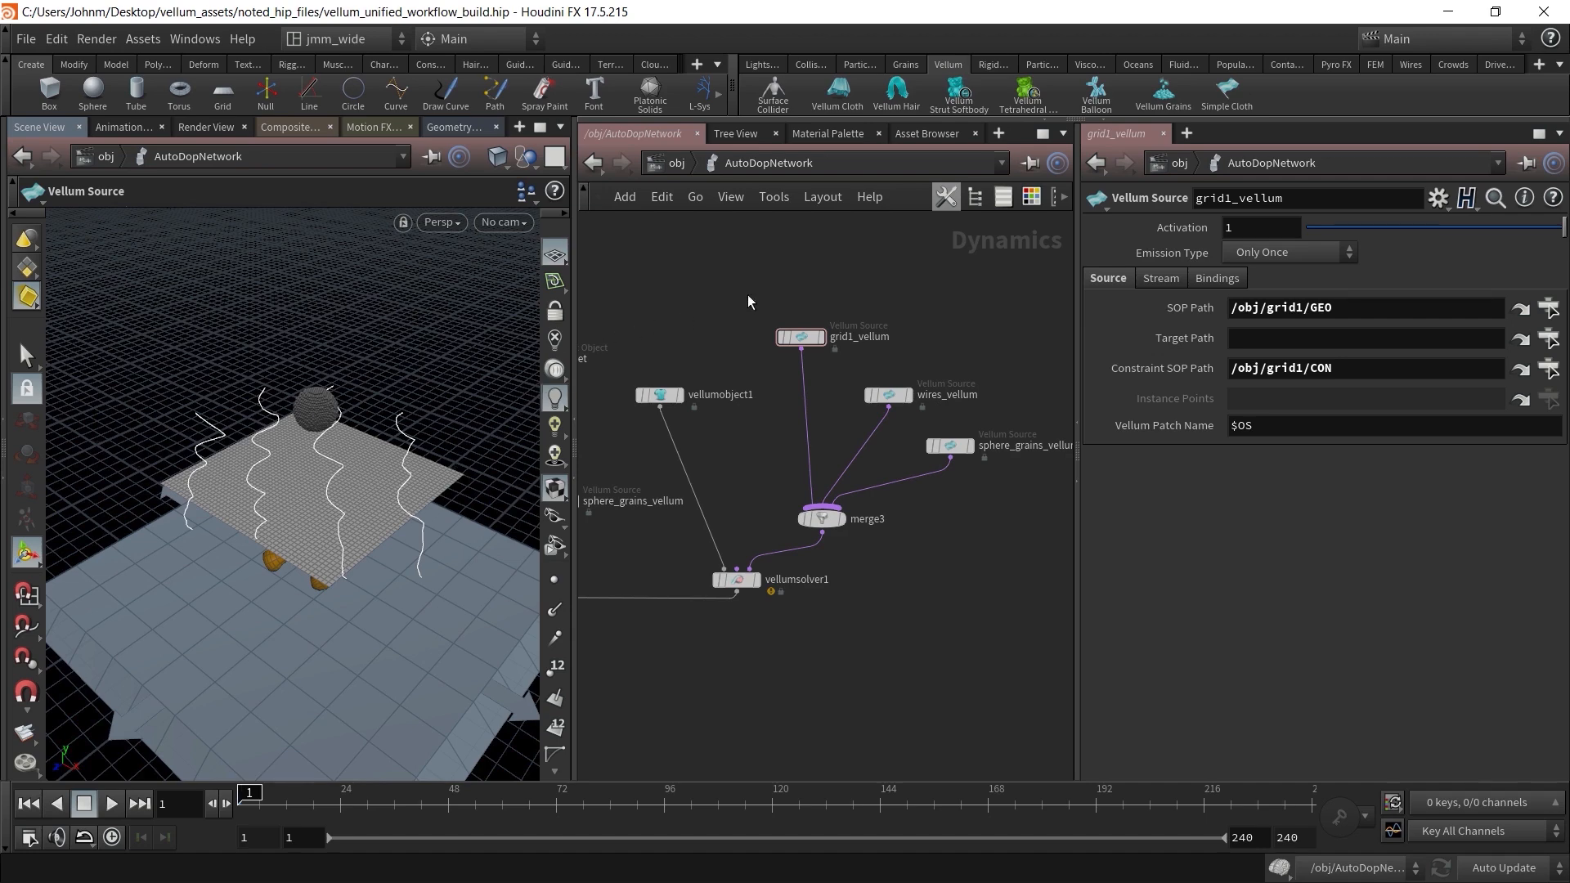
# Go up to the object level and move the cloth_vellum object beneath the wires node
pyautogui.click(685, 164)
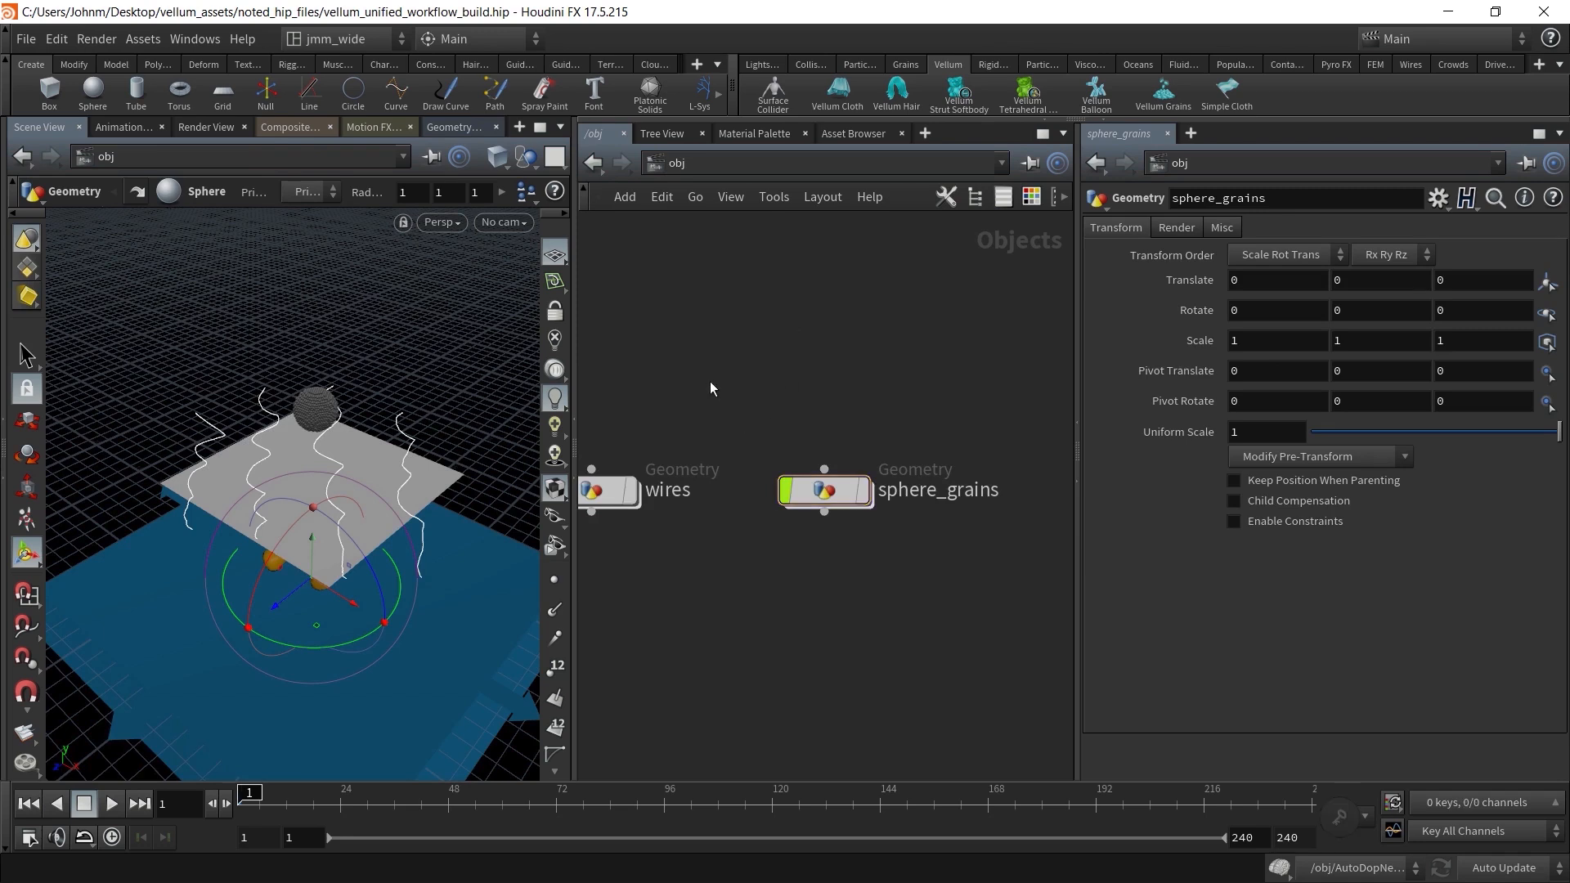
pyautogui.moveTo(665, 386); pyautogui.dragTo(944, 395, button='middle')
pyautogui.scroll(-3, 843, 400)
pyautogui.moveTo(739, 508); pyautogui.dragTo(860, 508)
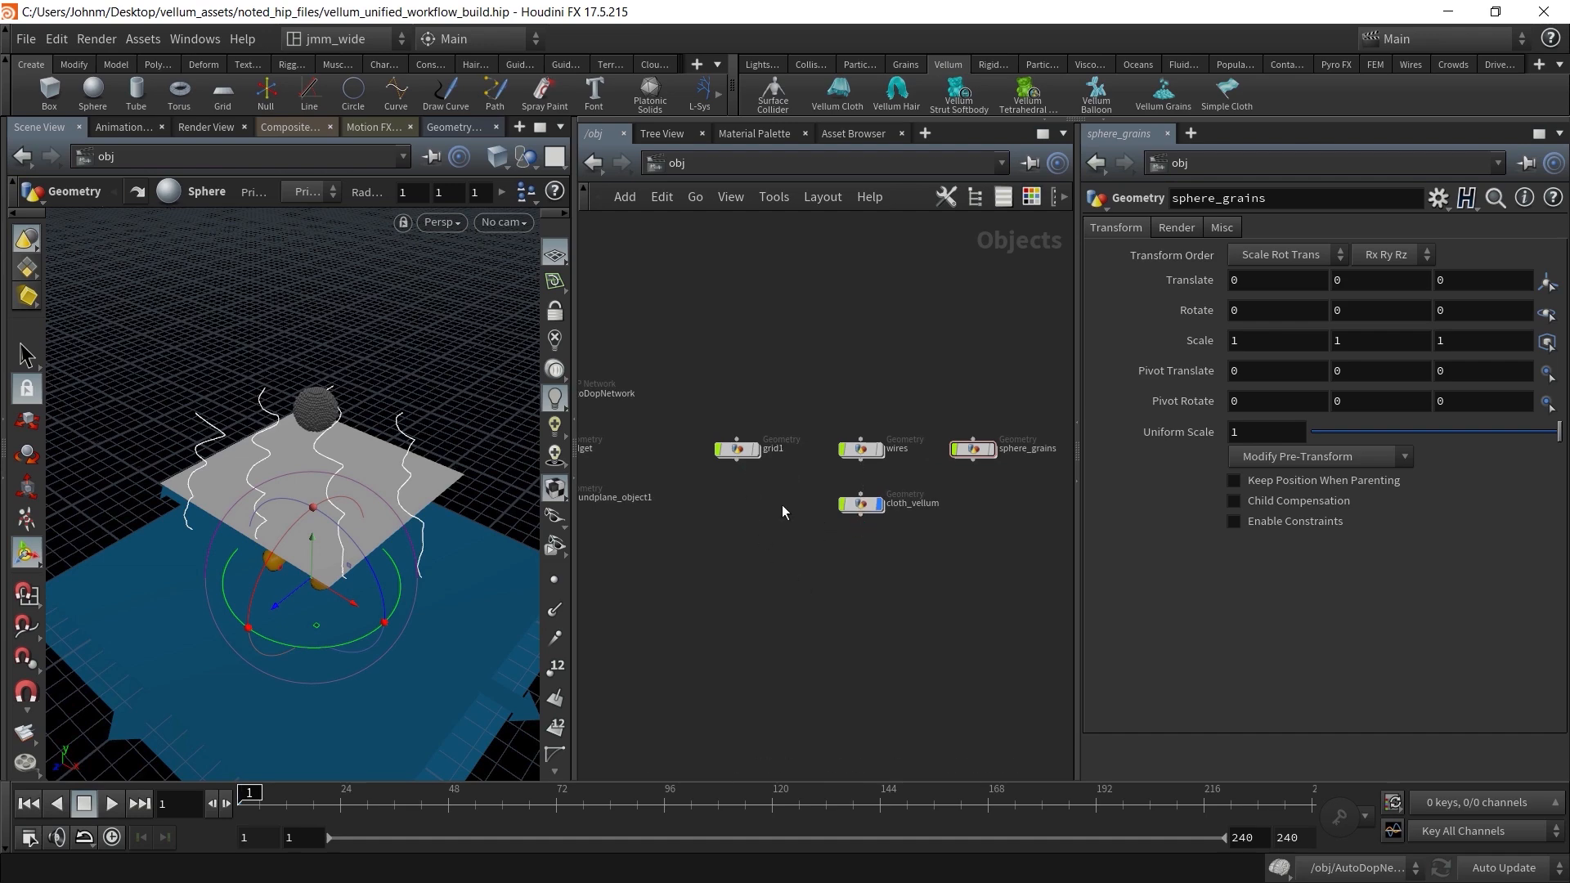
# Play the simulation of cloth, wires and grains from a wider view, and return to the first frame
pyautogui.click(111, 803)
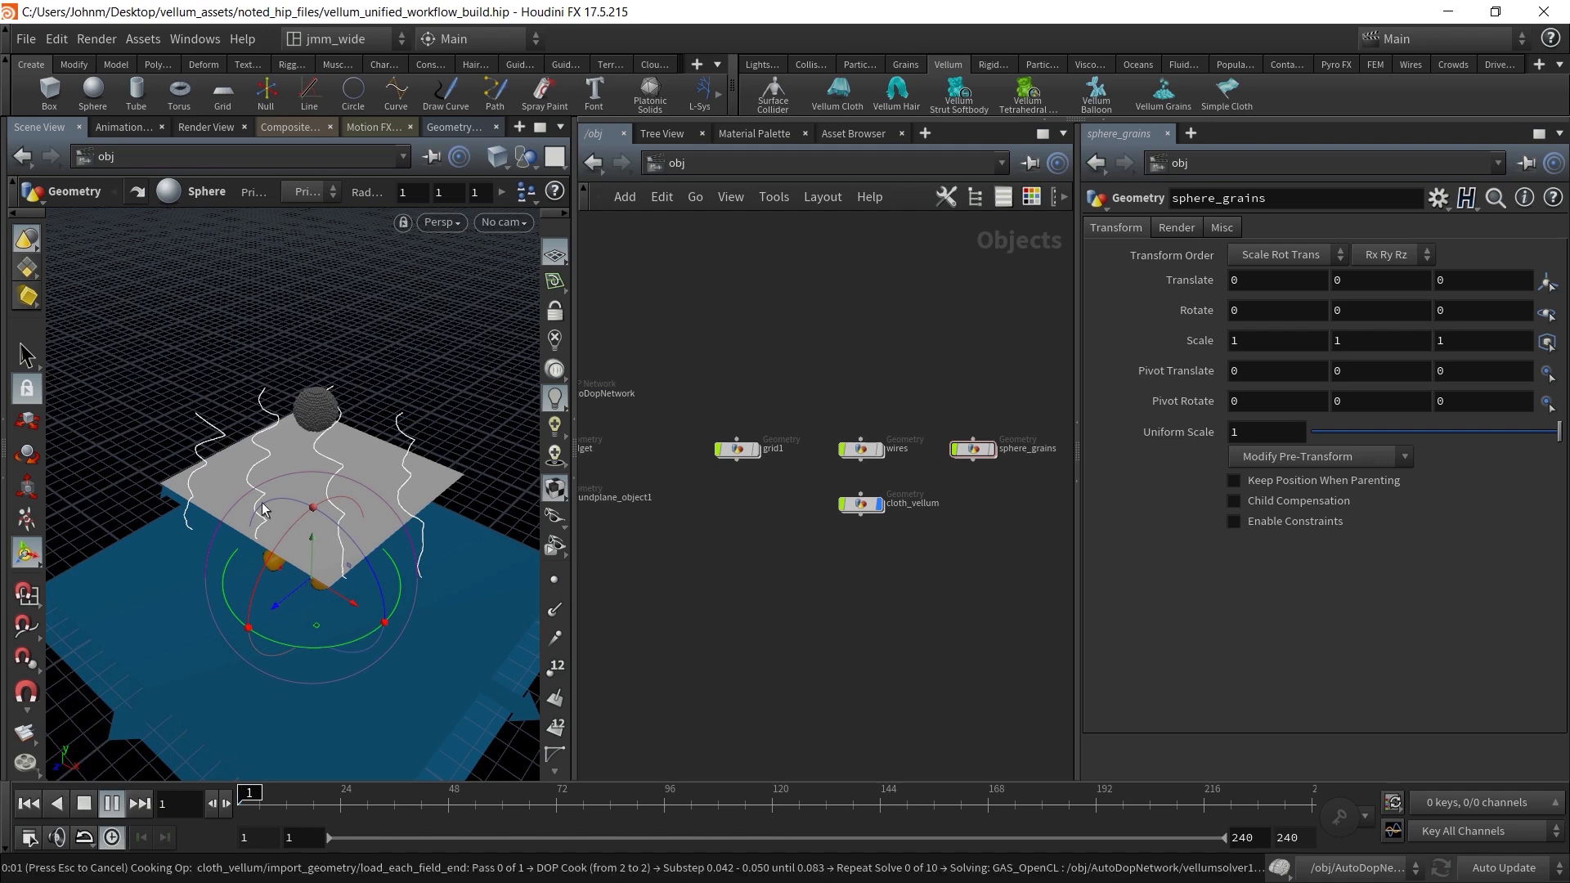
pyautogui.keyDown('alt'); pyautogui.moveTo(222, 531); pyautogui.dragTo(312, 457); pyautogui.keyUp('alt')
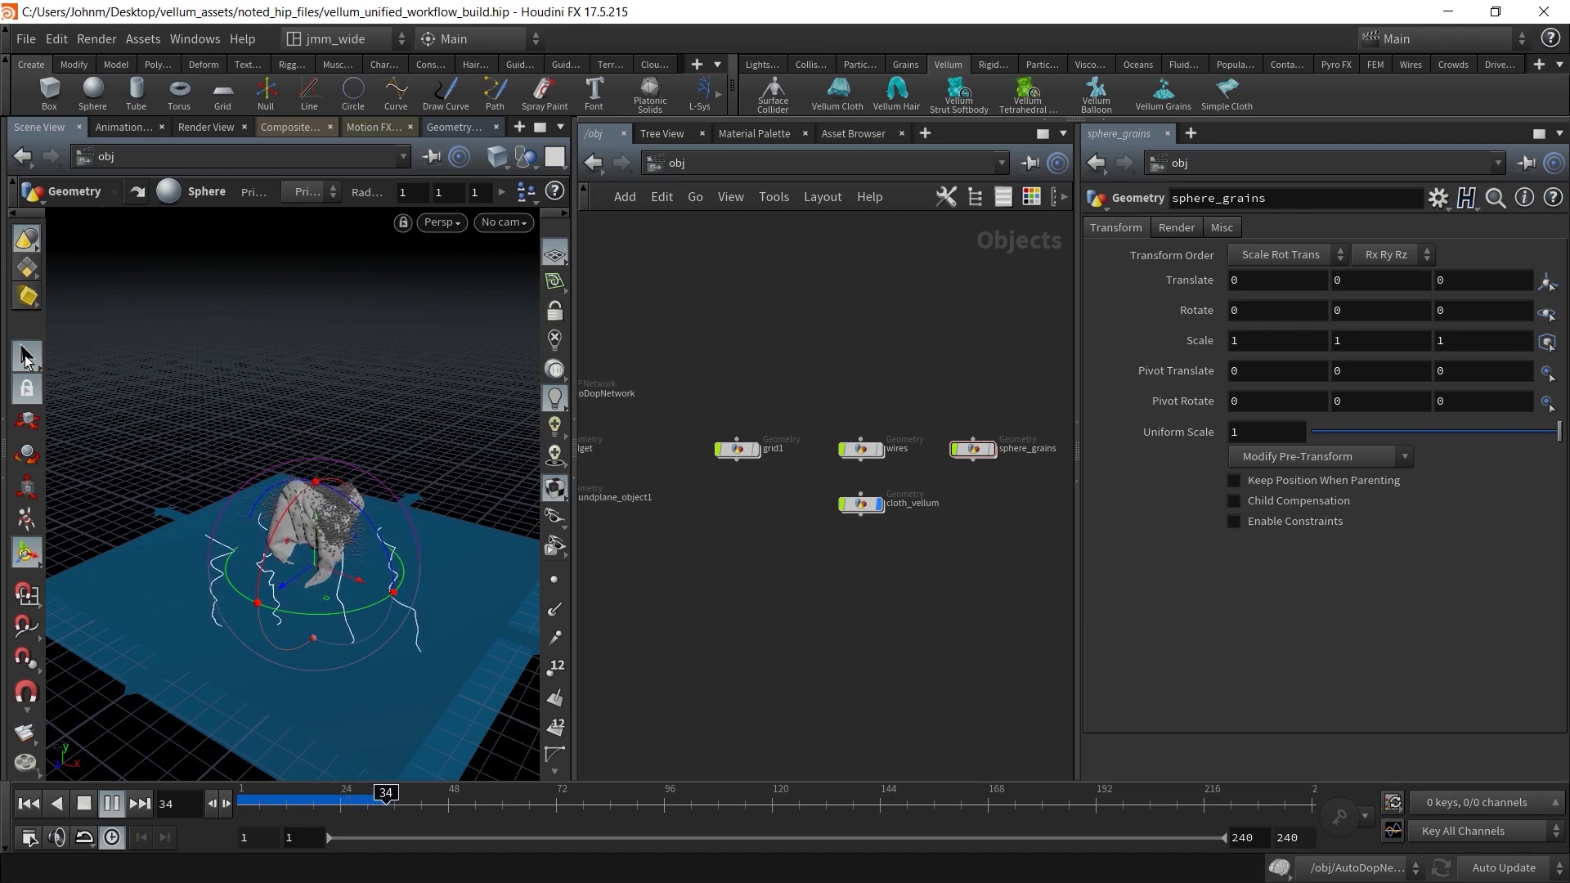
pyautogui.click(25, 358)
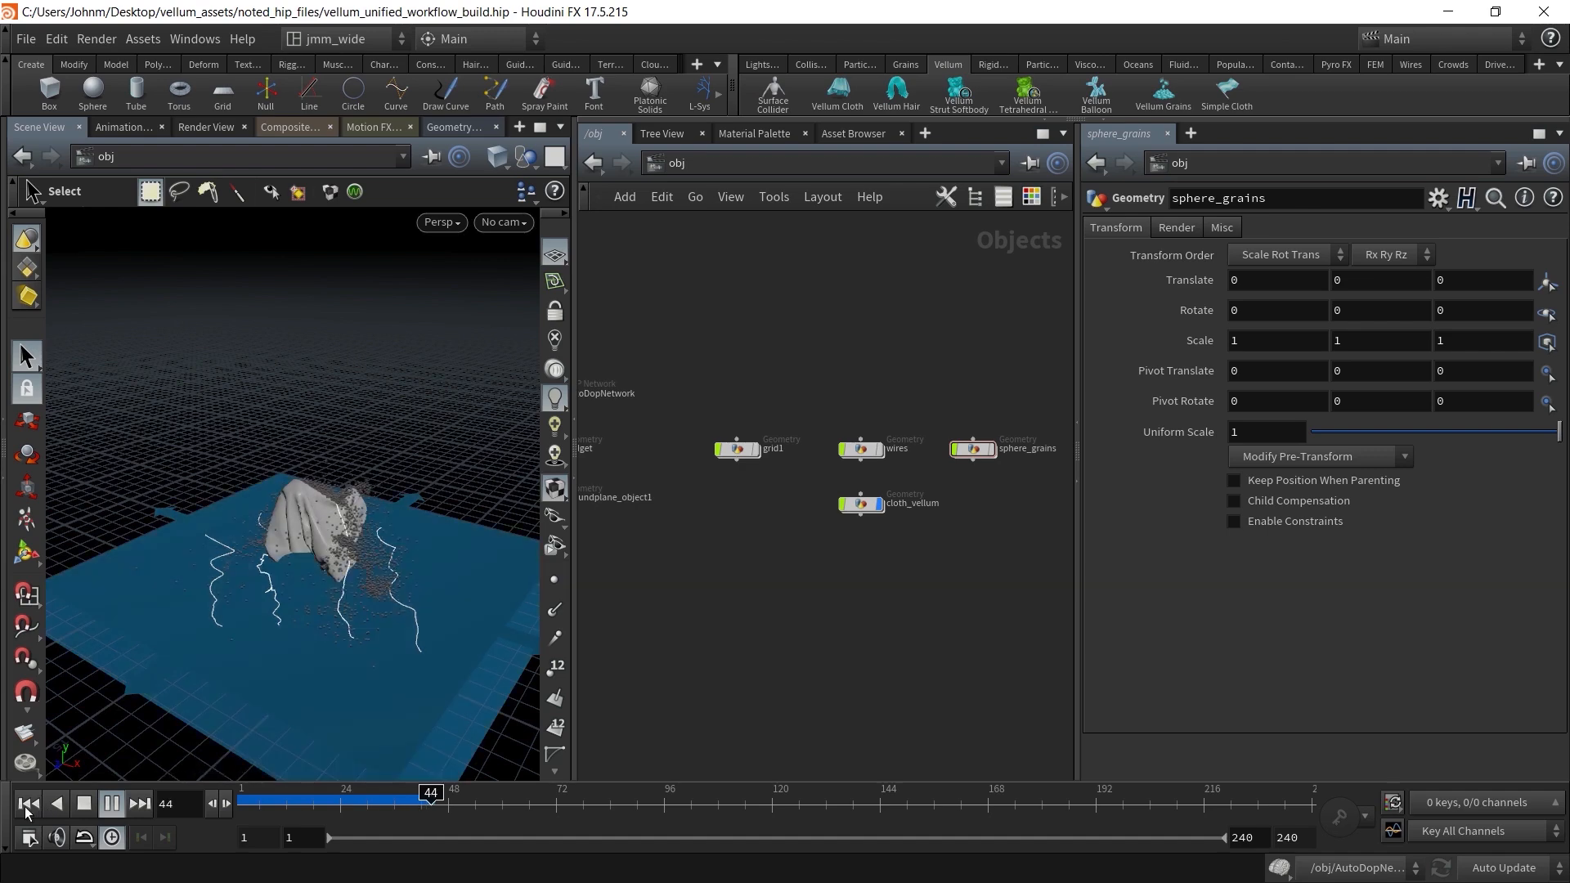
pyautogui.hotkey('ctrl', 'Up')
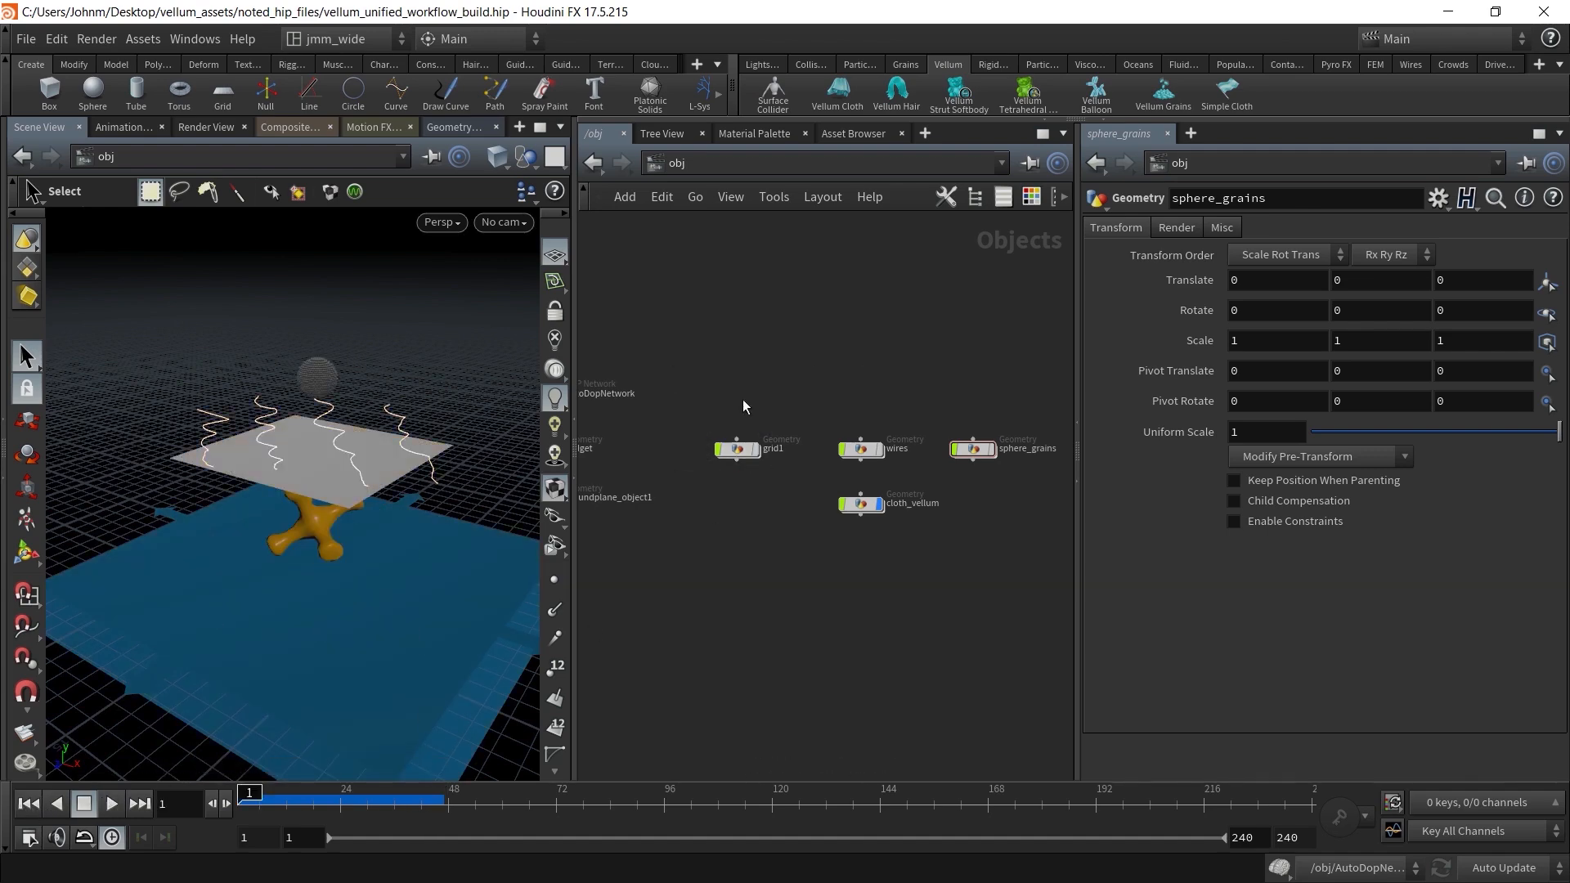
# Open AutoDopNetwork and review the geometry and constraint paths of the wires and sphere grains Vellum sources
pyautogui.moveTo(660, 364); pyautogui.dragTo(814, 361, button='middle')
pyautogui.moveTo(760, 356); pyautogui.dragTo(702, 394)
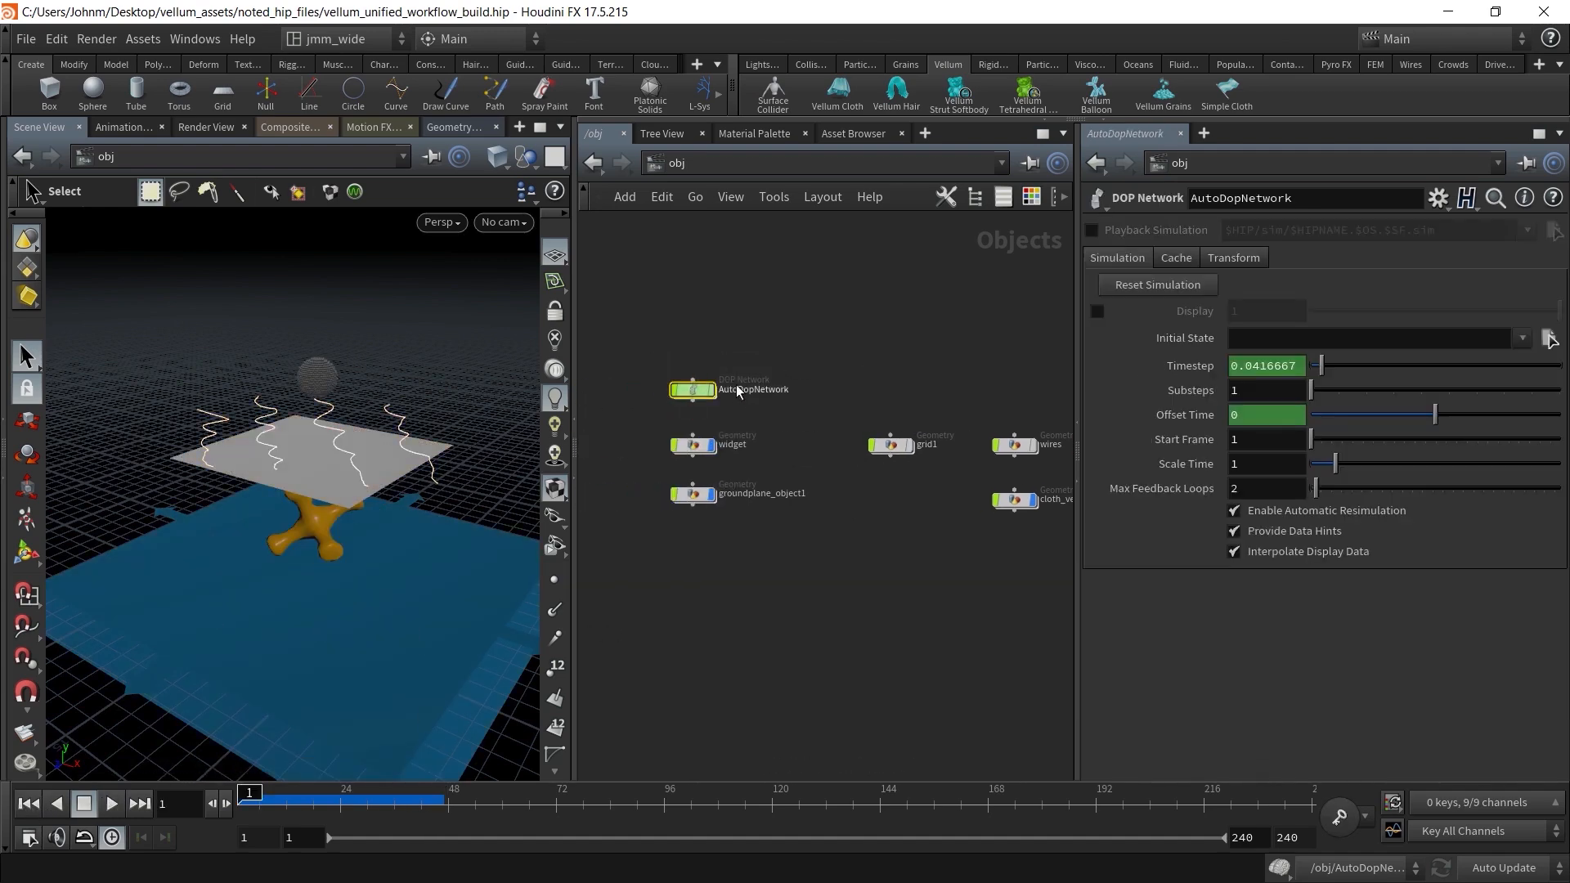
pyautogui.doubleClick(693, 391)
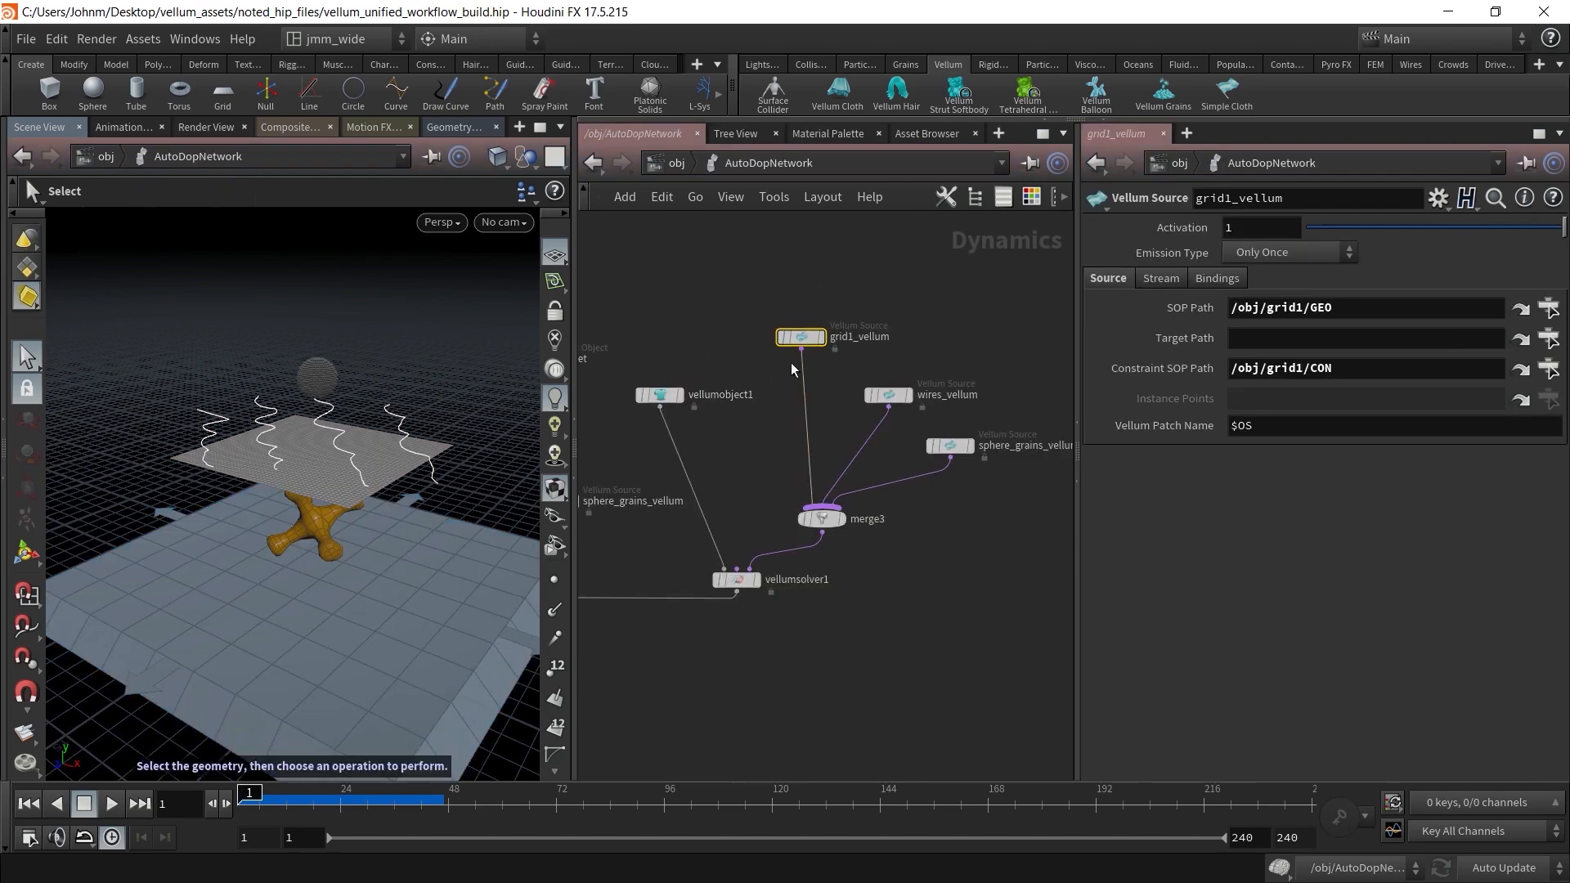
pyautogui.click(889, 395)
pyautogui.click(948, 446)
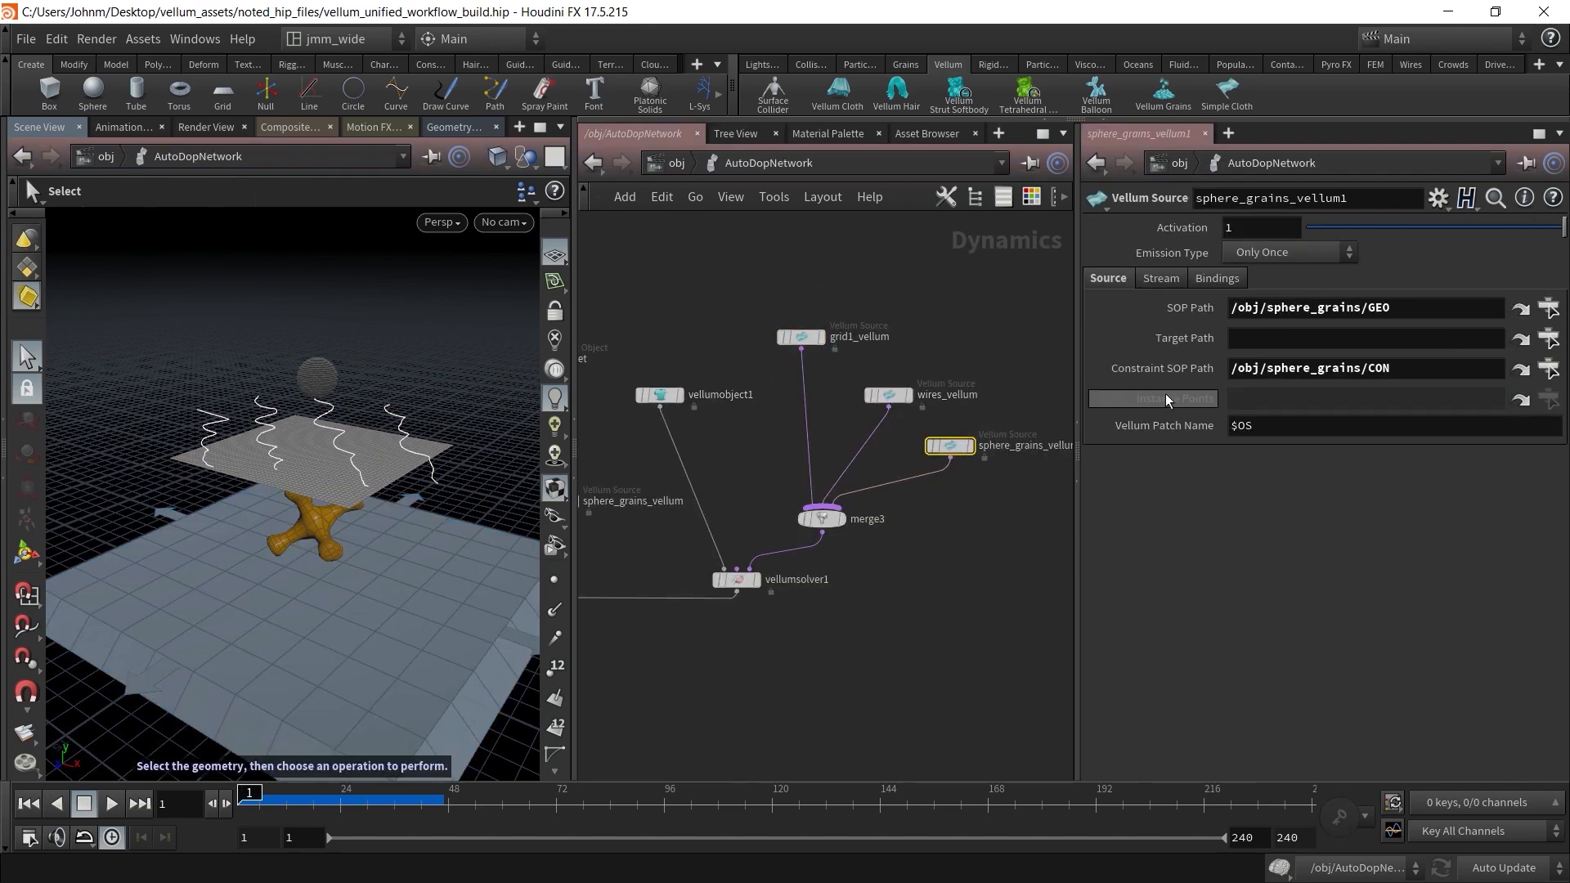
pyautogui.moveTo(1412, 332); pyautogui.dragTo(1370, 373)
pyautogui.click(1003, 425)
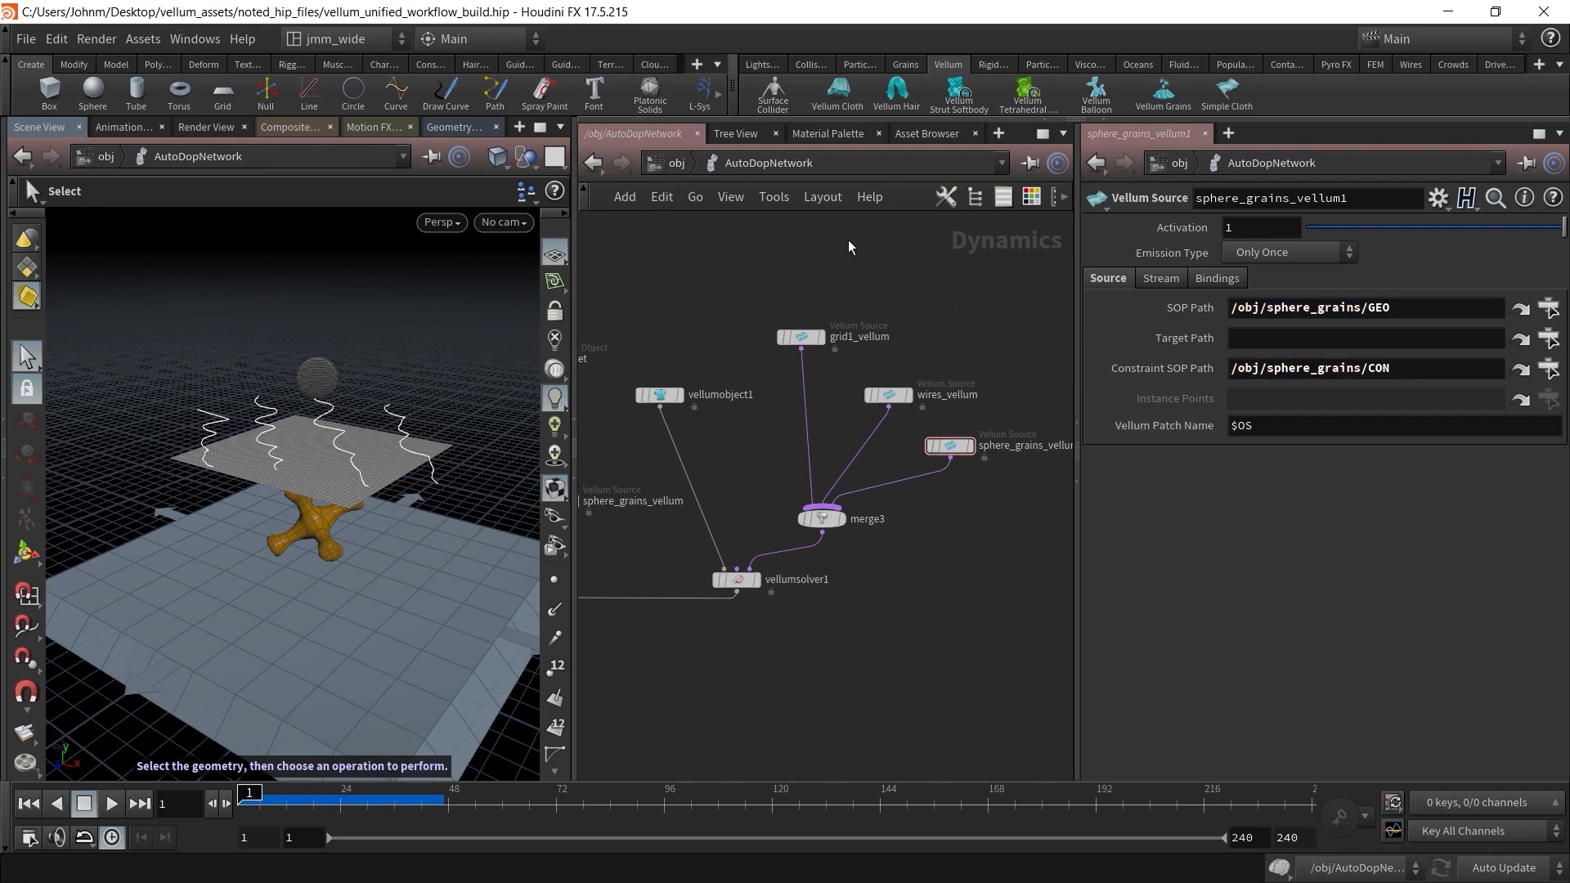
# Auto-arrange the object-level nodes and those inside sphere_grains, and inspect the grain_constraints settings
pyautogui.click(678, 163)
pyautogui.press('l')
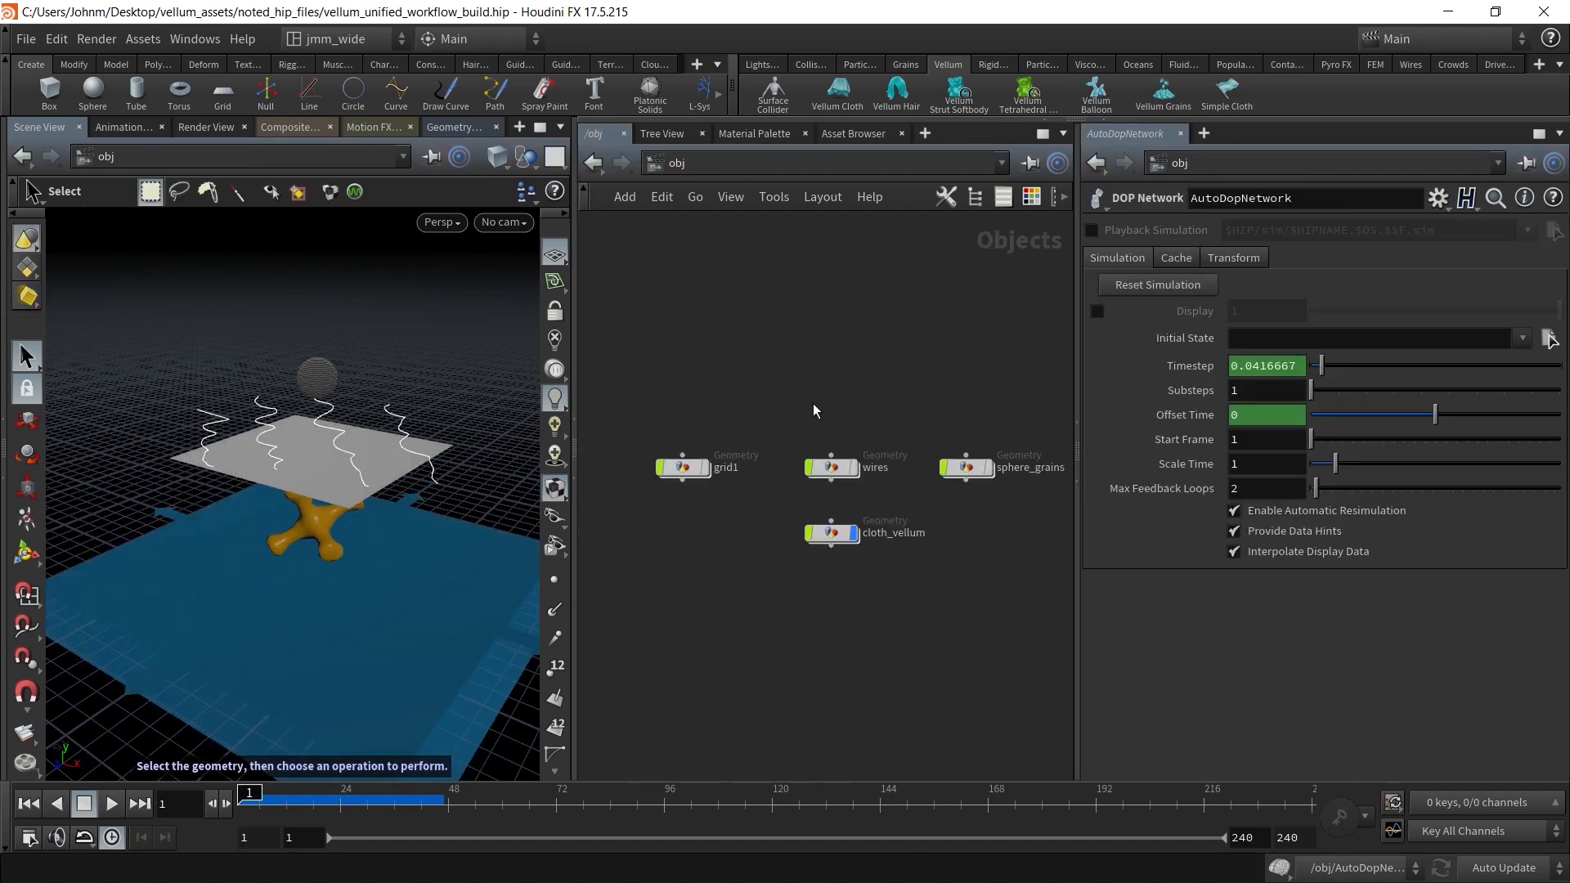
pyautogui.doubleClick(963, 467)
pyautogui.moveTo(801, 458); pyautogui.dragTo(677, 506)
pyautogui.press('l')
pyautogui.moveTo(675, 389); pyautogui.dragTo(855, 432)
pyautogui.press('l')
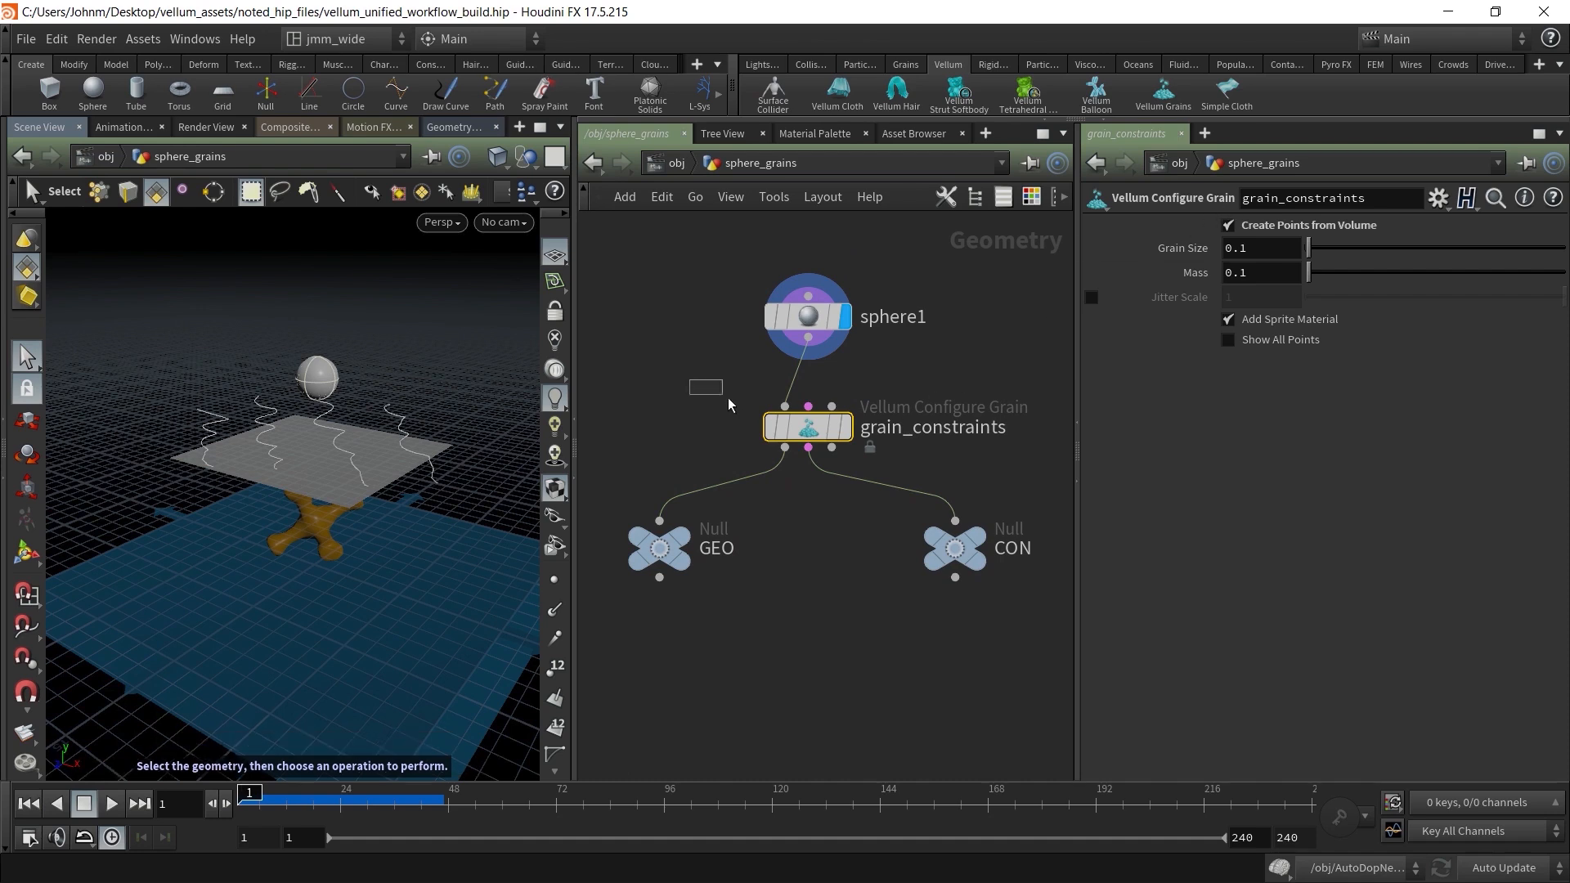
pyautogui.moveTo(822, 433)
pyautogui.click(684, 262)
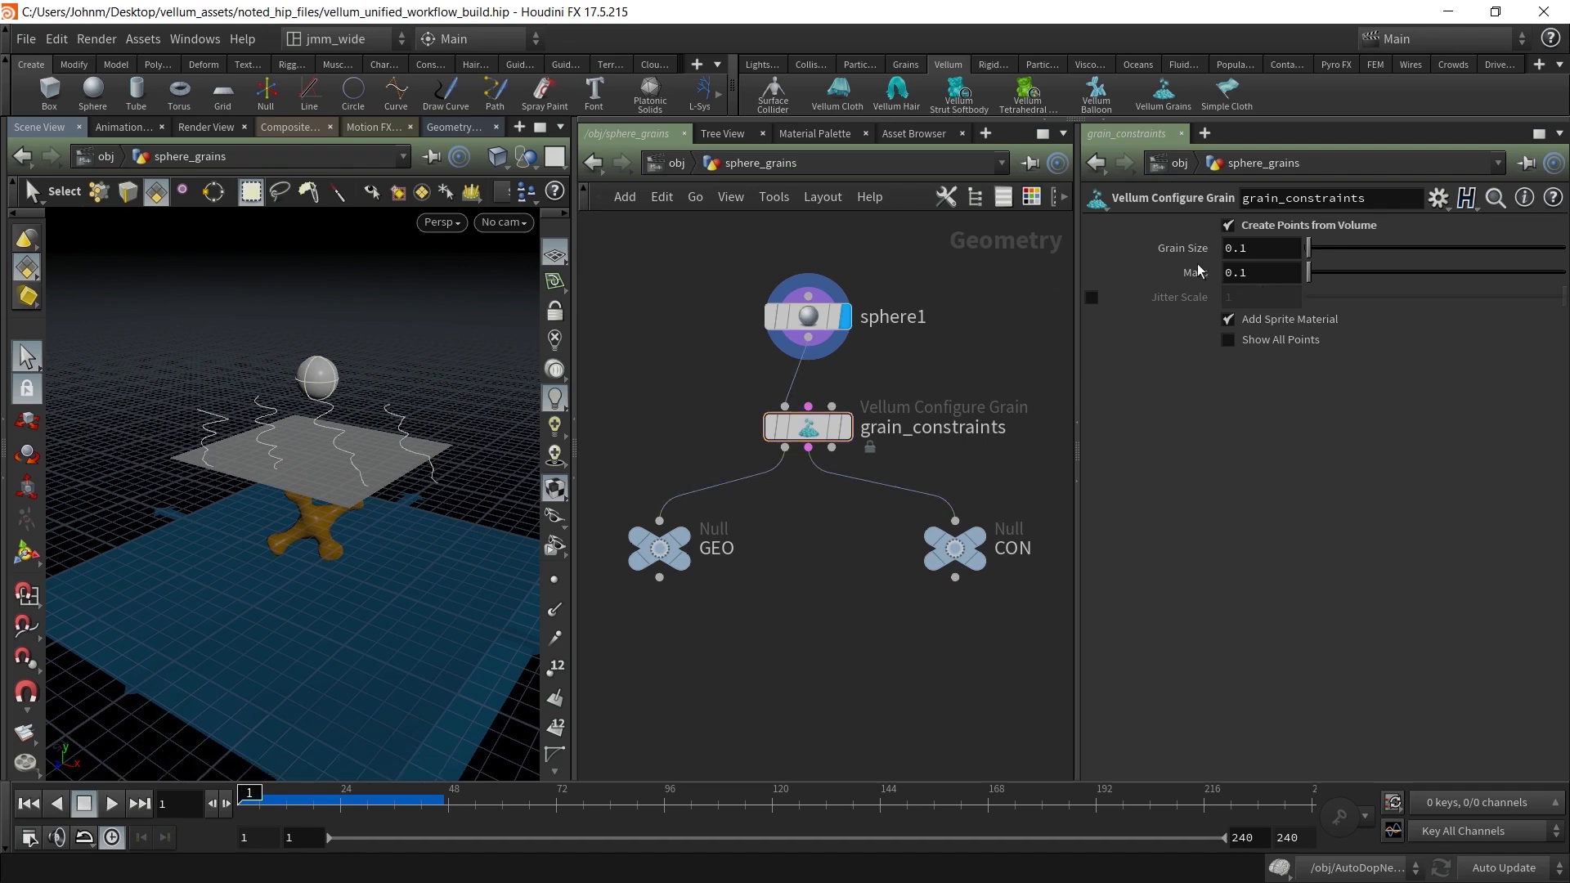
# Return to the object level and examine the sphere's individual grains up close in the viewport
pyautogui.click(676, 163)
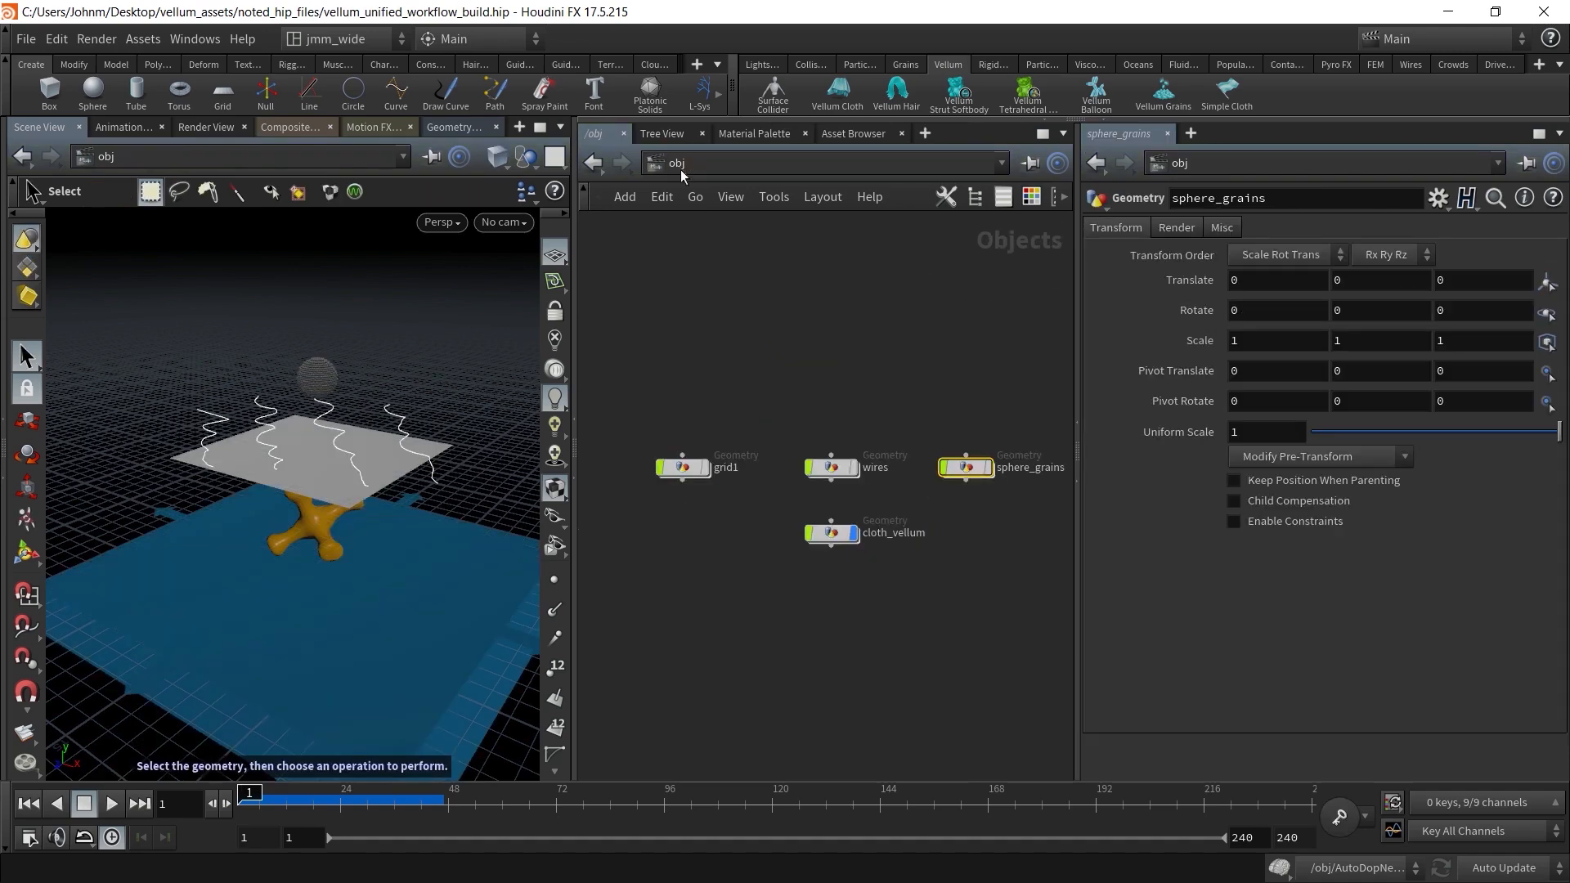
pyautogui.press('Escape')
pyautogui.moveTo(255, 384); pyautogui.dragTo(485, 371, button='right')
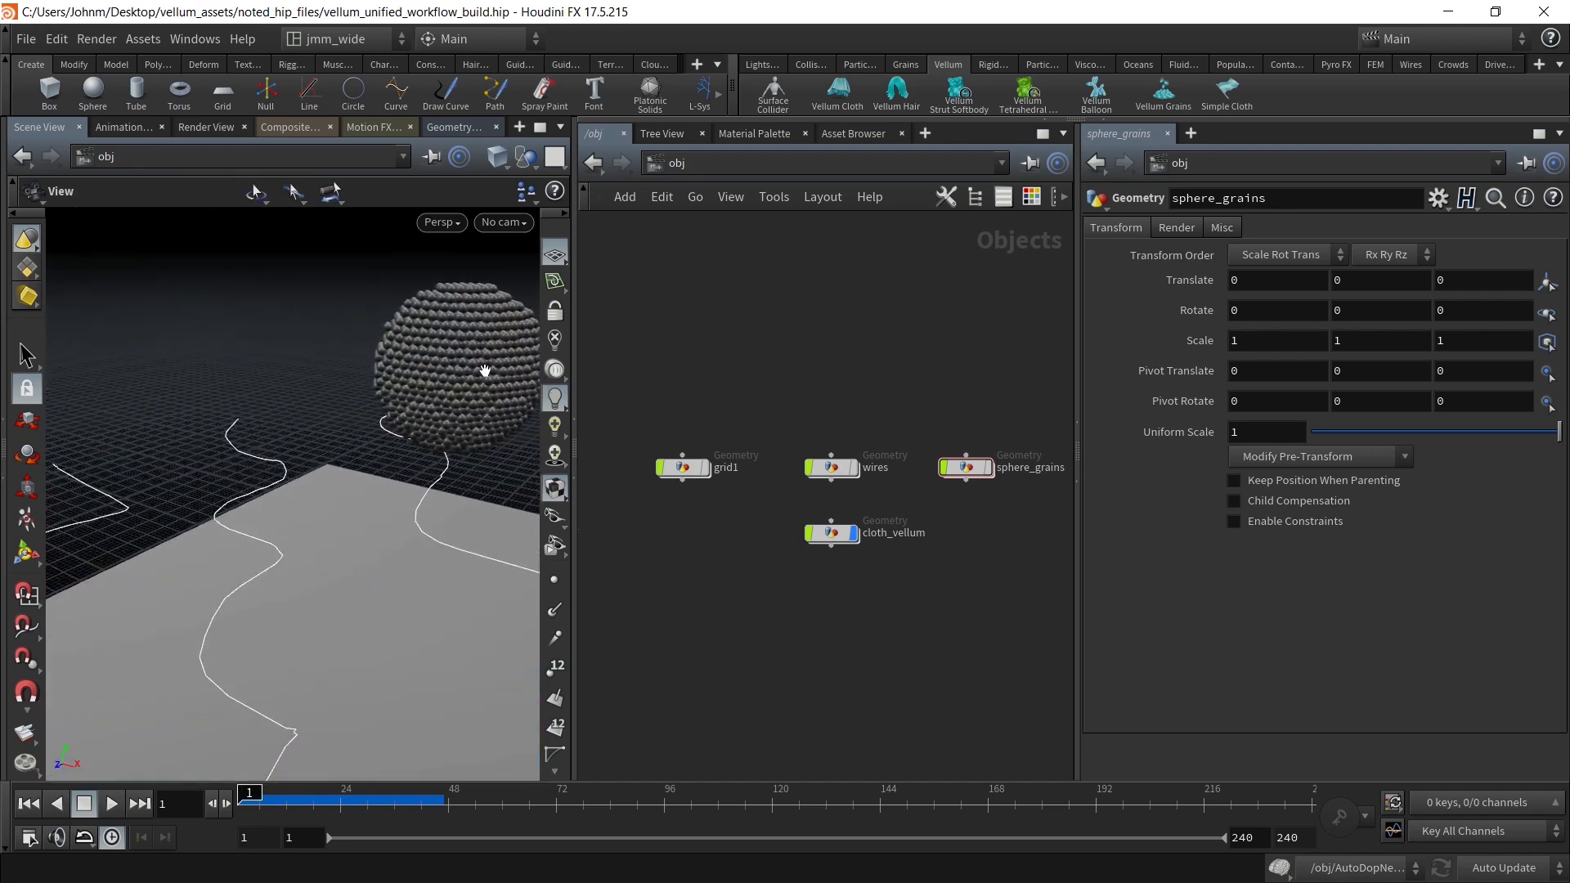
pyautogui.moveTo(485, 372); pyautogui.dragTo(354, 434, button='middle')
pyautogui.moveTo(354, 434); pyautogui.dragTo(394, 429, button='right')
pyautogui.moveTo(319, 564); pyautogui.dragTo(382, 490)
pyautogui.moveTo(382, 491); pyautogui.dragTo(201, 499, button='right')
pyautogui.press('s')
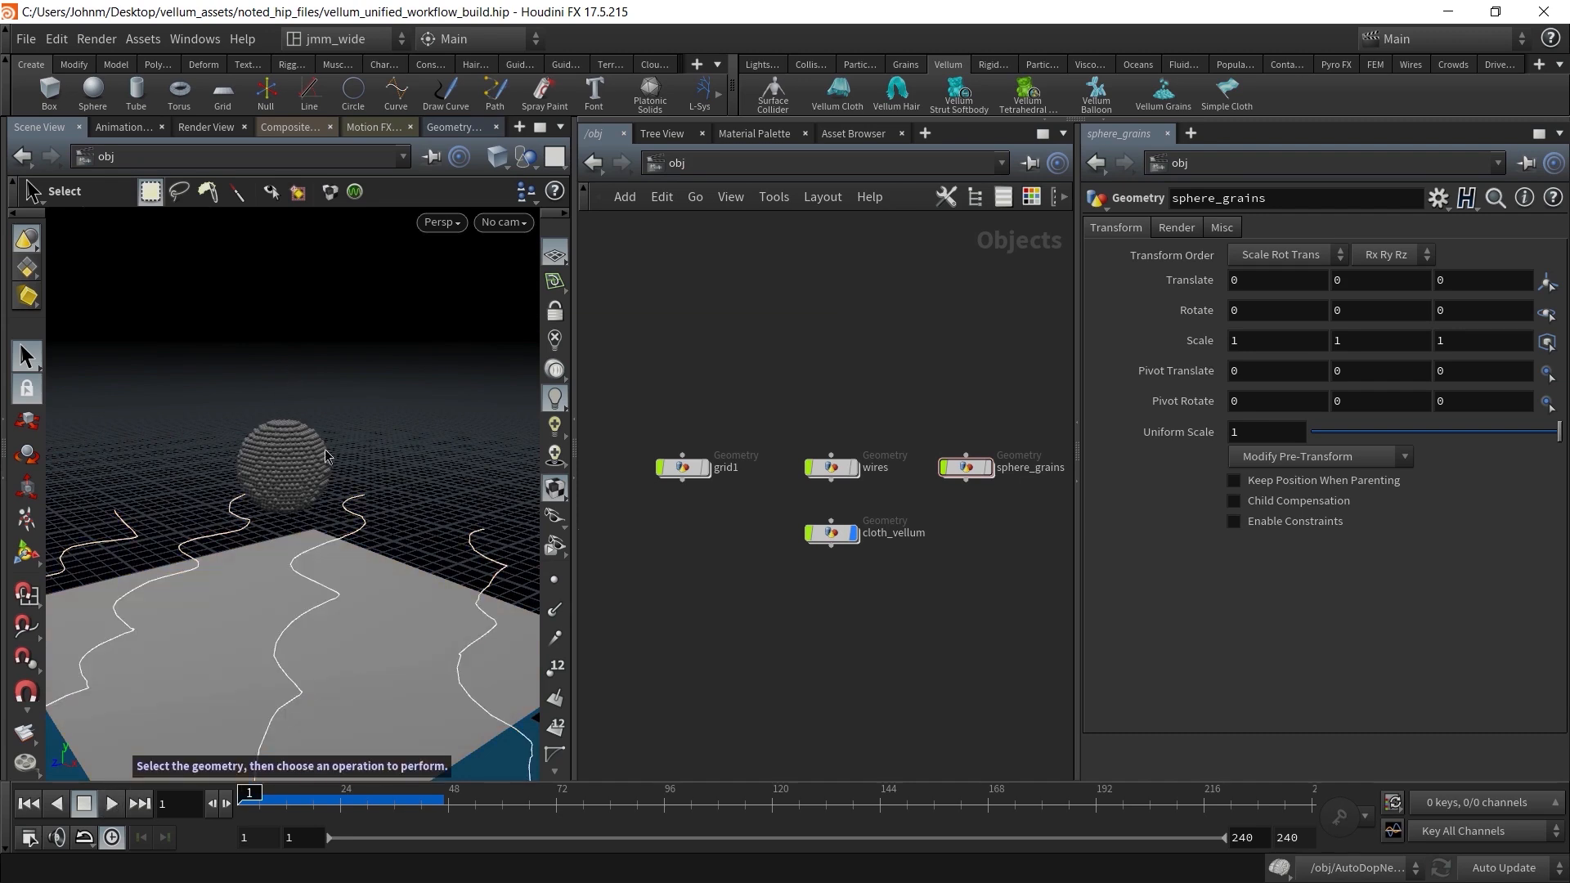
# Set the Grain Size of grain_constraints in sphere_grains to 0.25 and go back to the object level
pyautogui.doubleClick(968, 468)
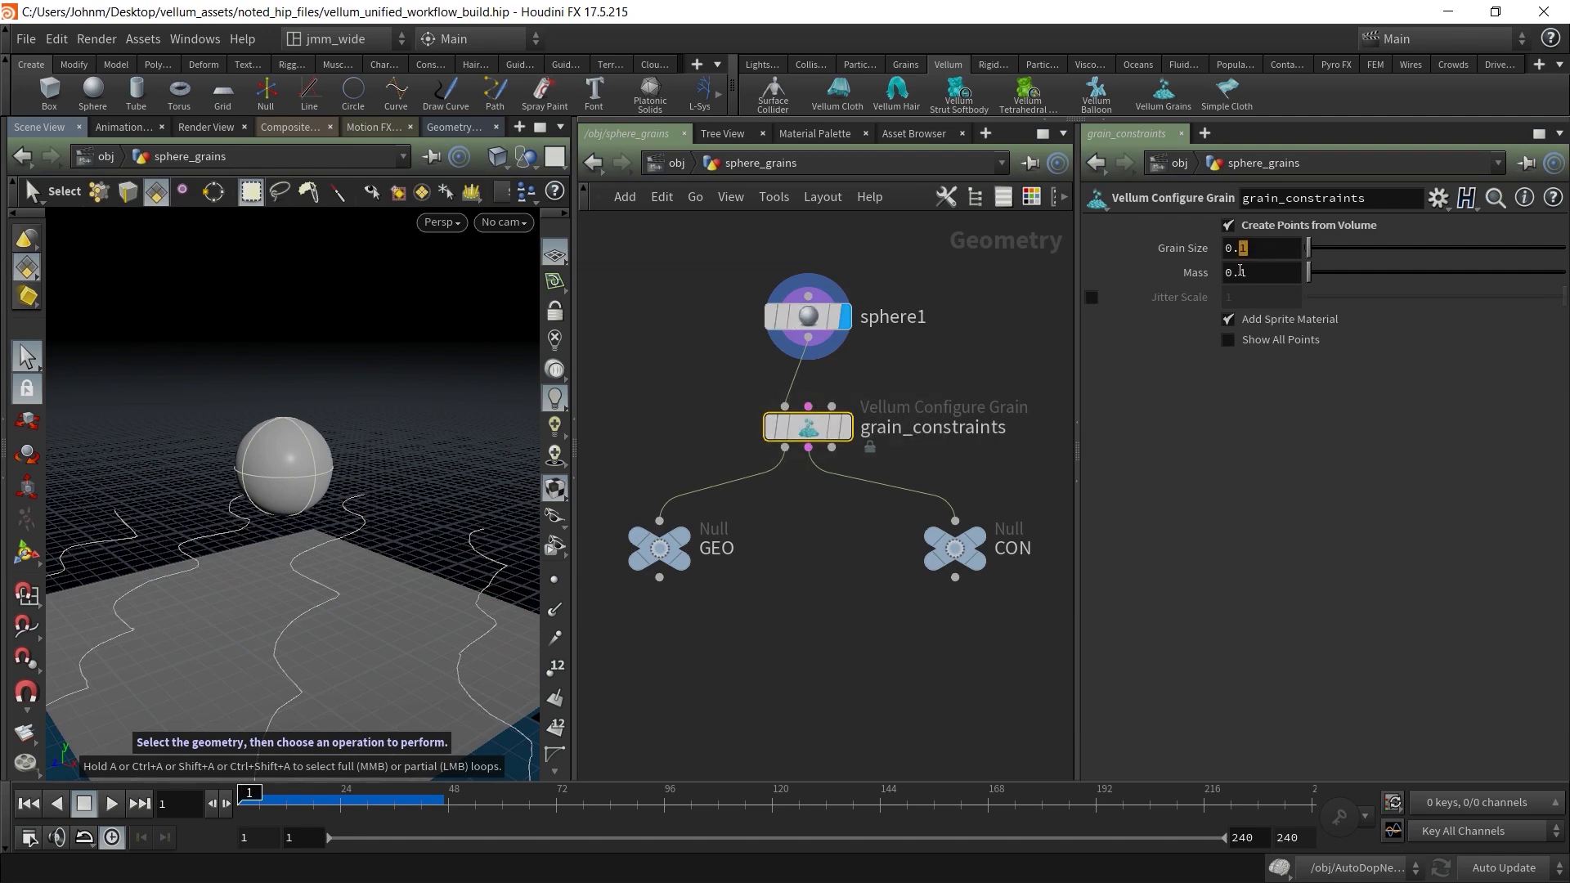
pyautogui.press('Return')
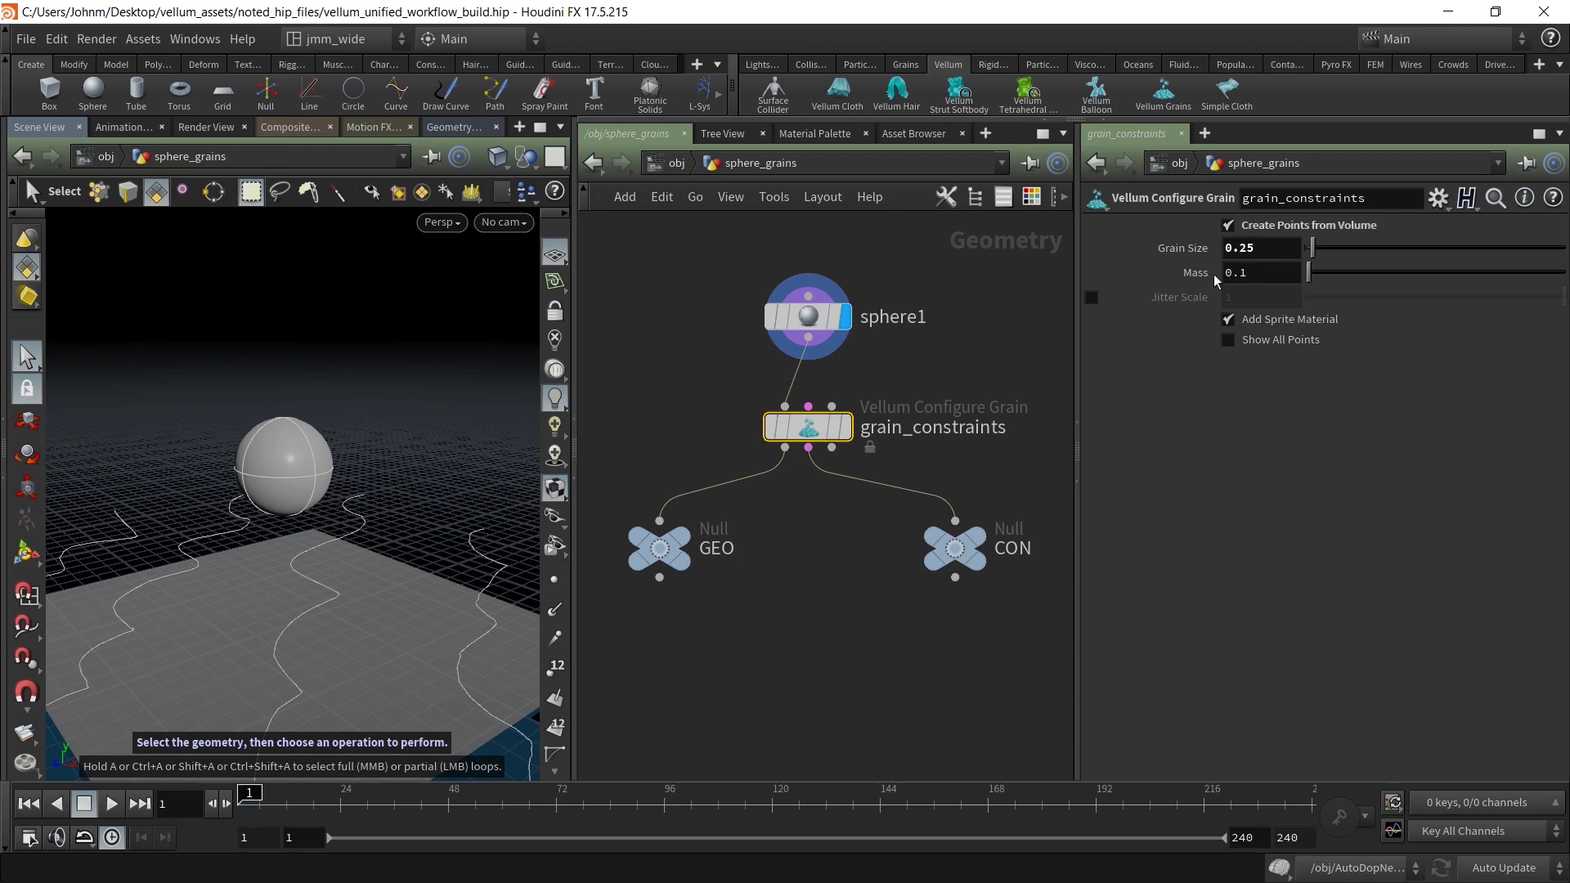
pyautogui.click(674, 164)
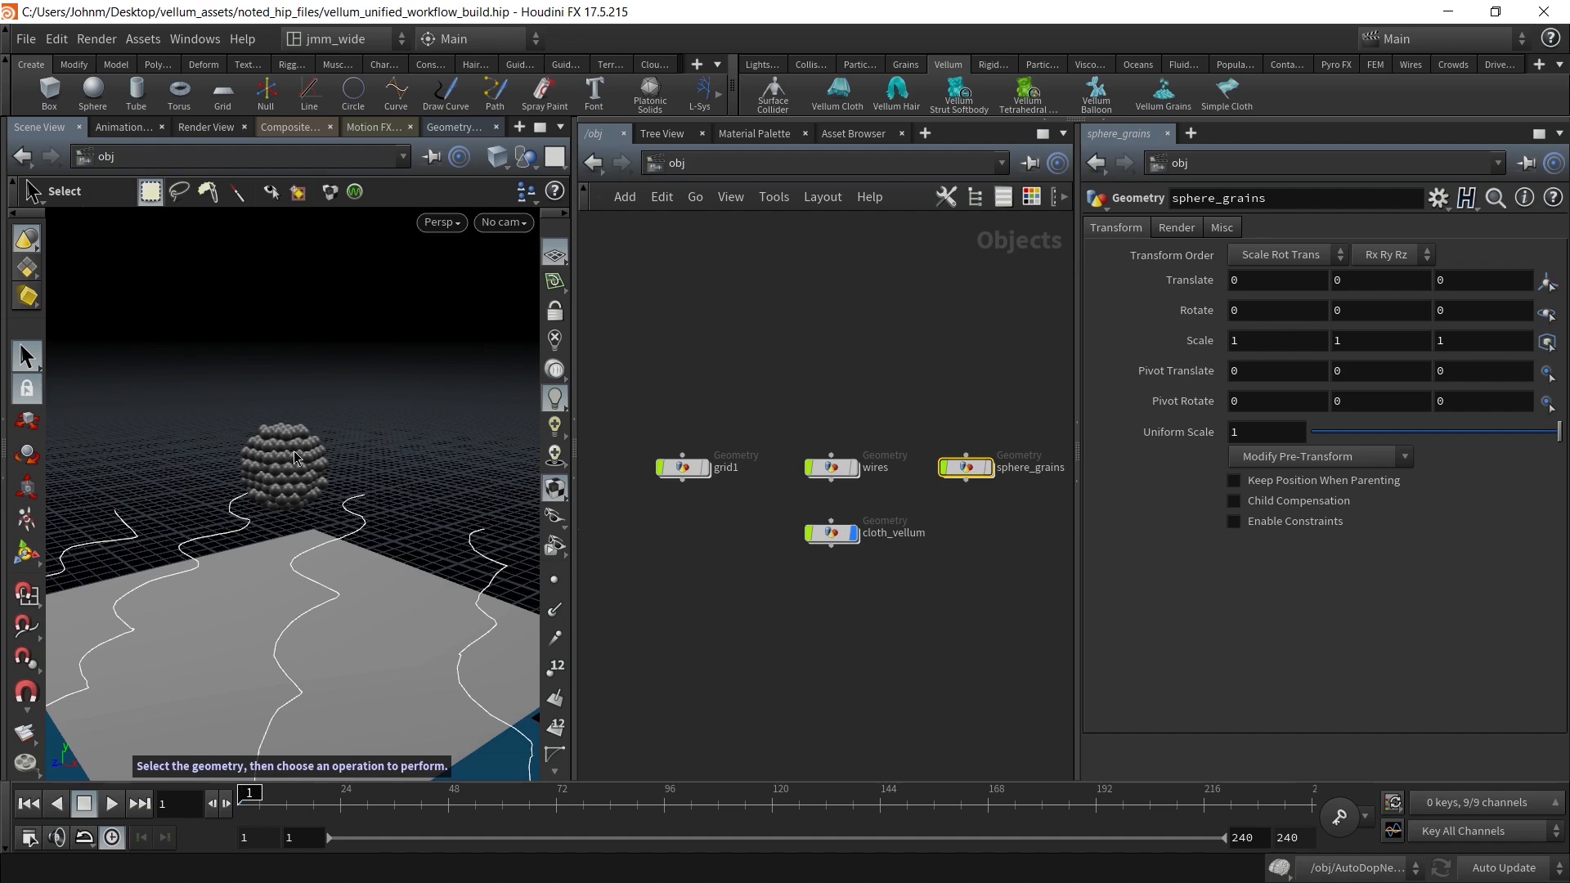
# Frame the whole scene in the viewport, review the network inside sphere_grains, and return to the object level
pyautogui.press('space')
pyautogui.moveTo(323, 458); pyautogui.dragTo(344, 573)
pyautogui.click(743, 553)
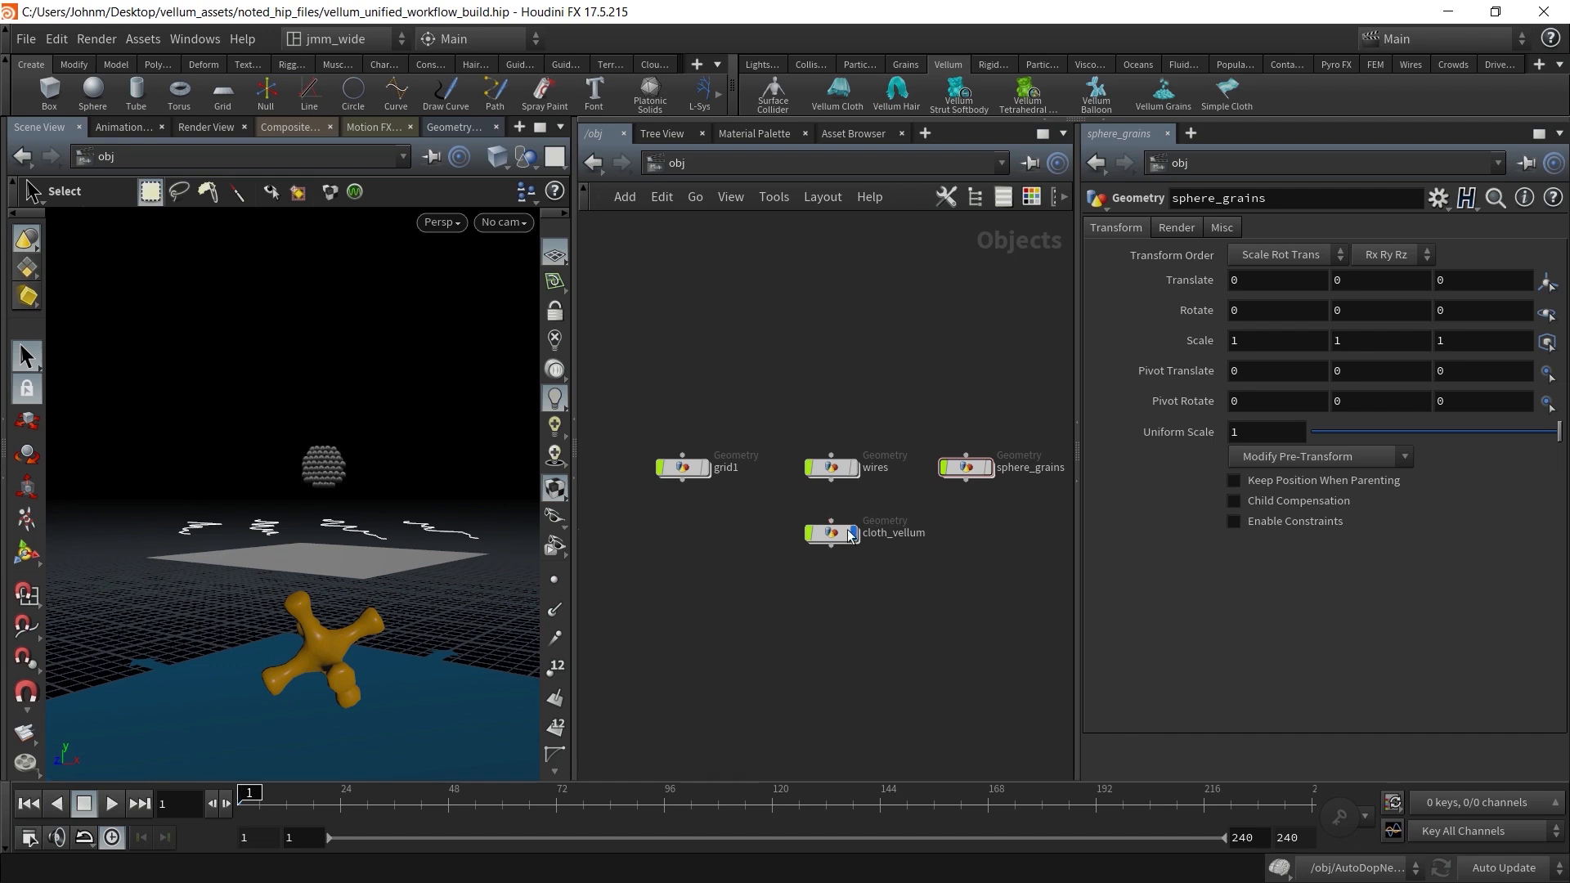
pyautogui.moveTo(827, 534)
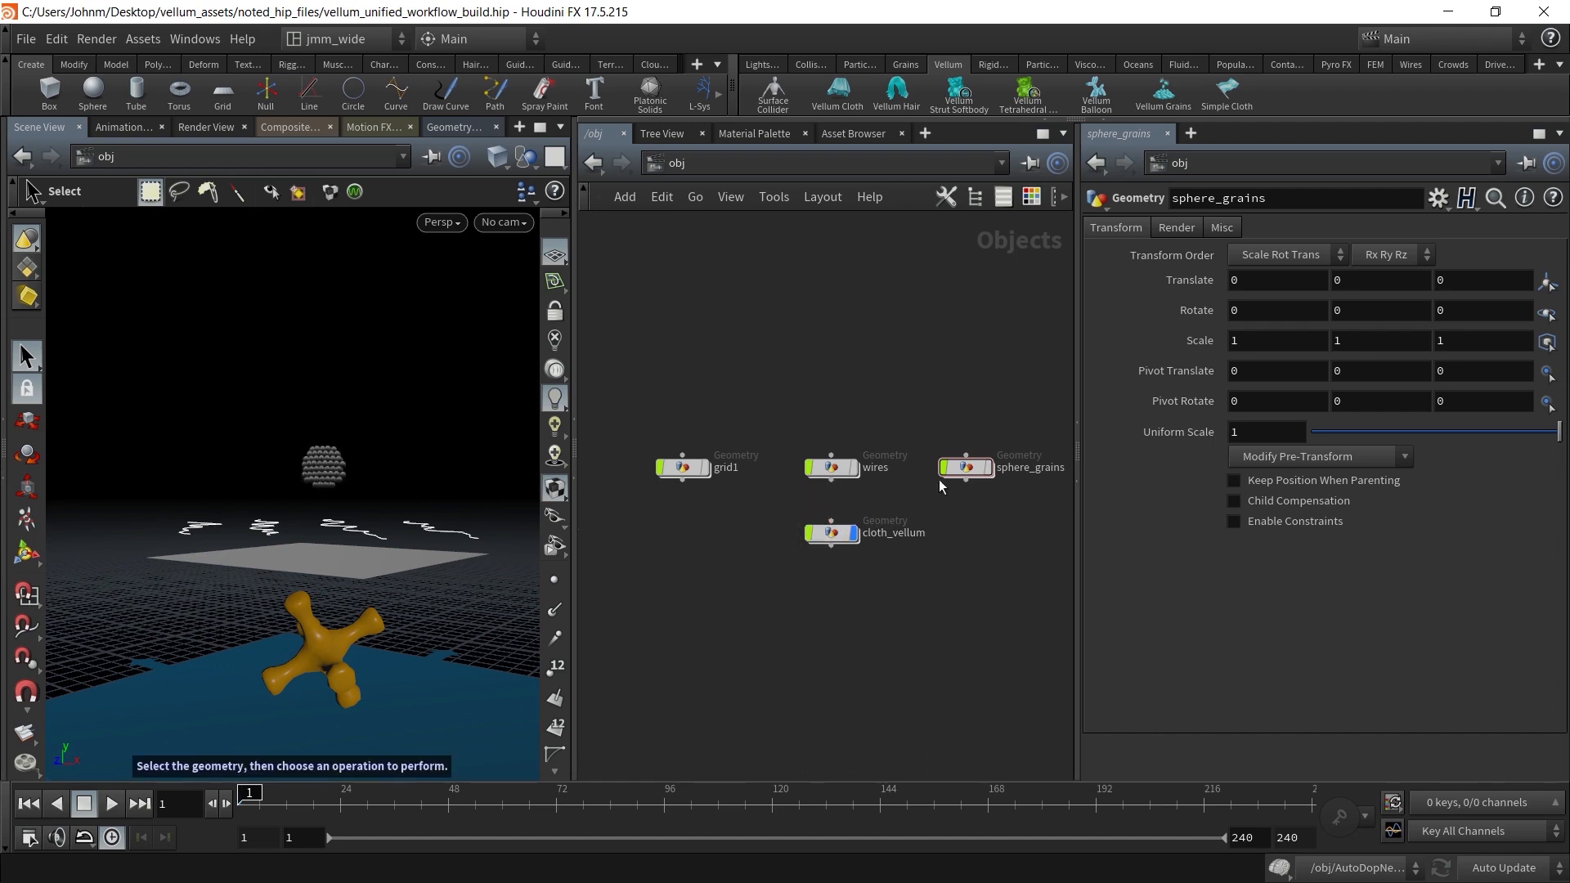
pyautogui.doubleClick(966, 467)
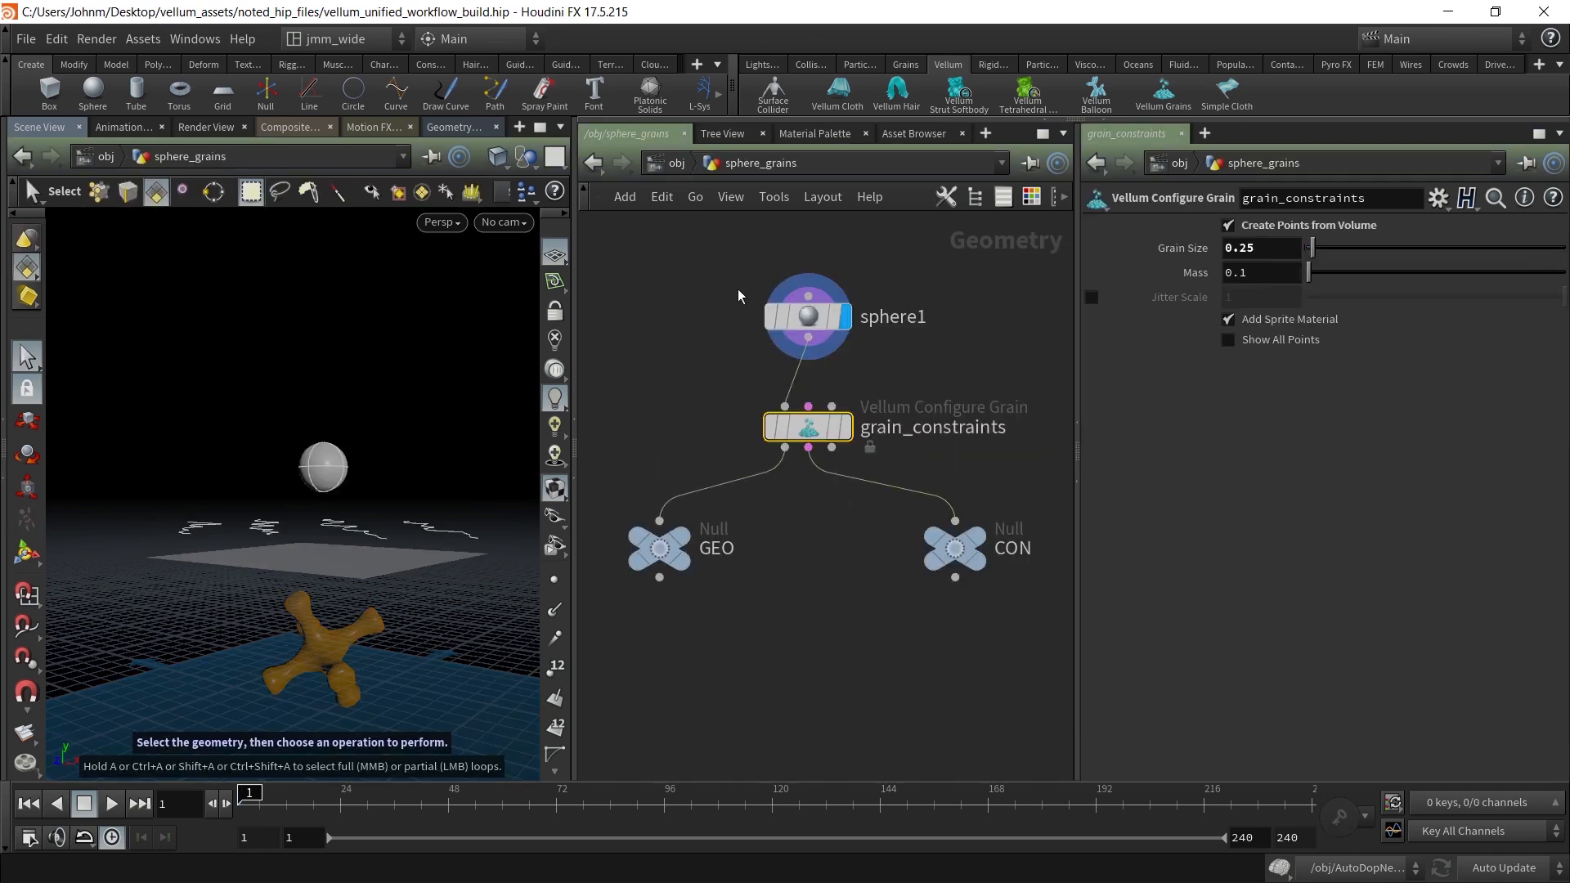
pyautogui.click(682, 306)
pyautogui.click(675, 163)
# Rename the grid1 geometry object as grid_cloth
pyautogui.click(686, 467)
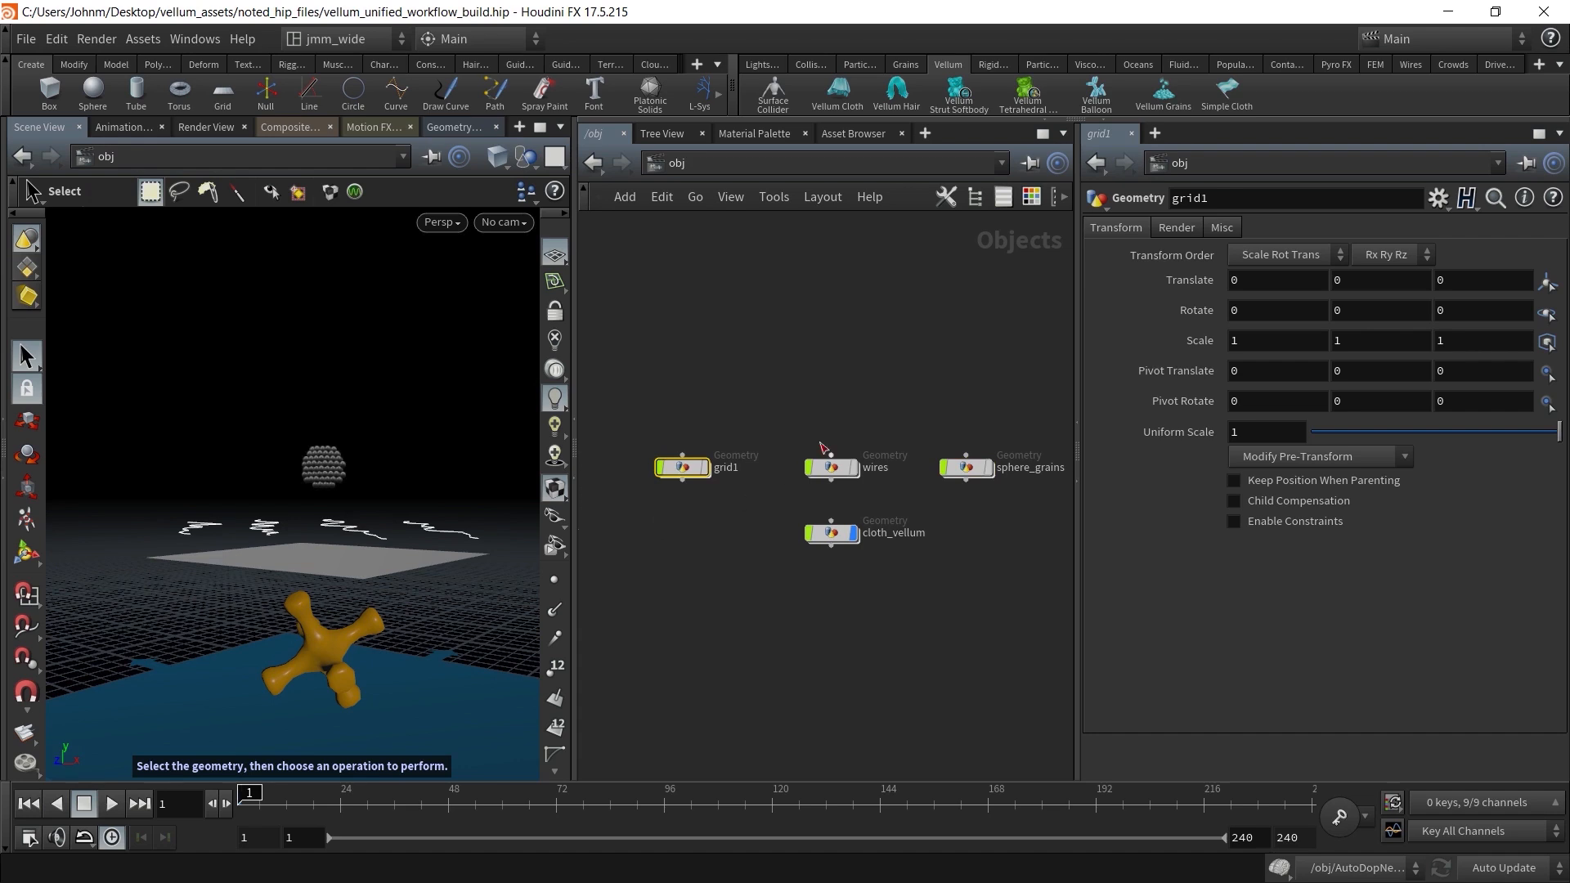
pyautogui.doubleClick(724, 468)
pyautogui.press('Right')
pyautogui.press('BackSpace')
pyautogui.write('cloth')
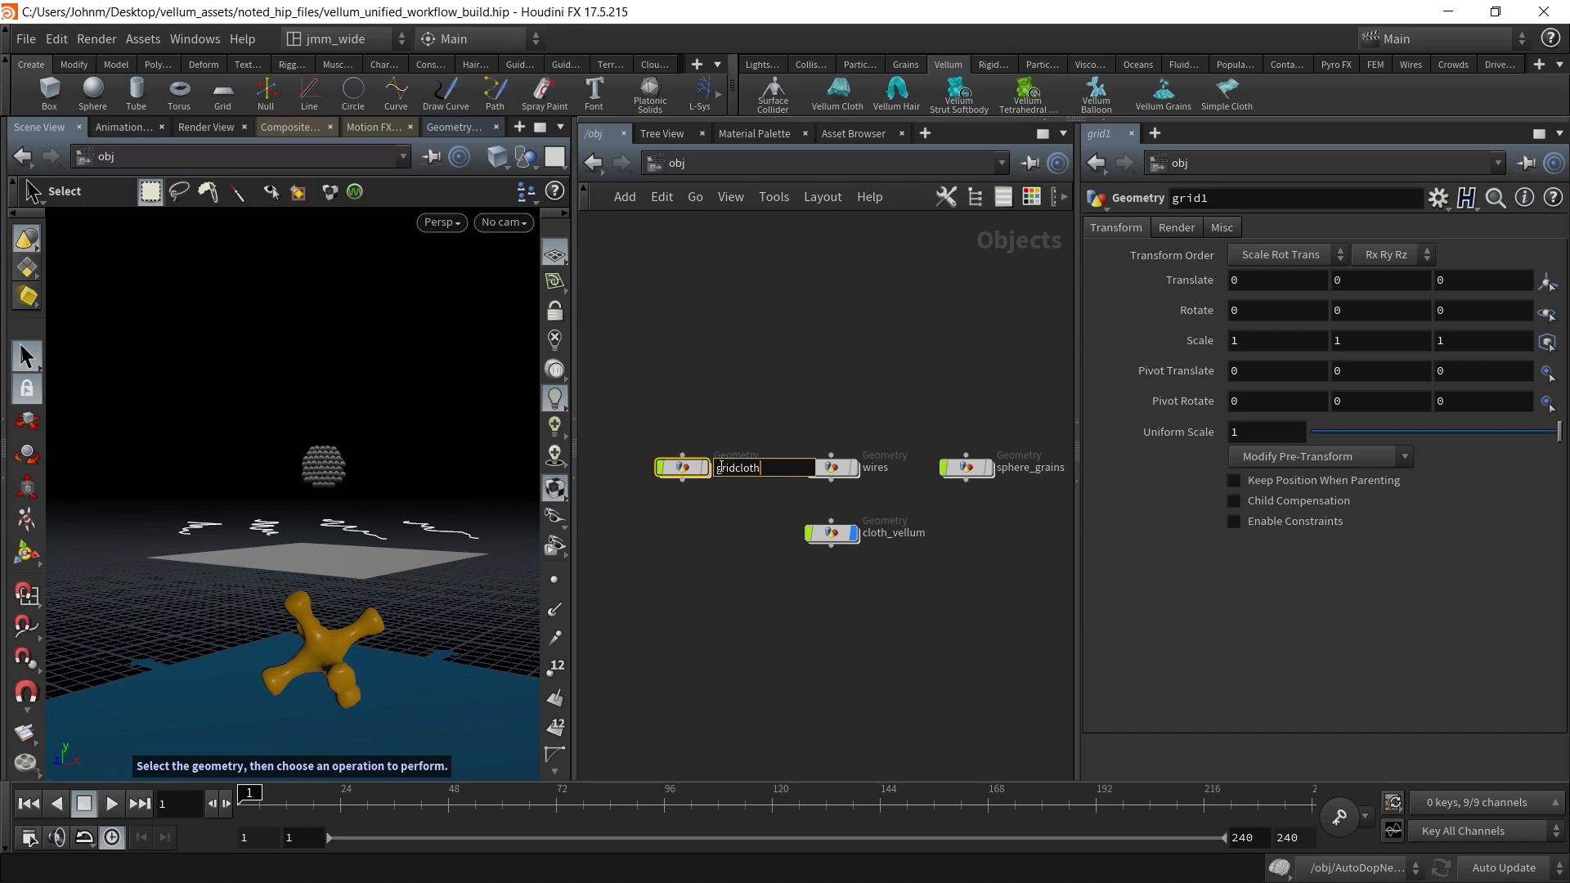
pyautogui.press('Left')
pyautogui.press('Left')
pyautogui.write('_')
pyautogui.press('Return')
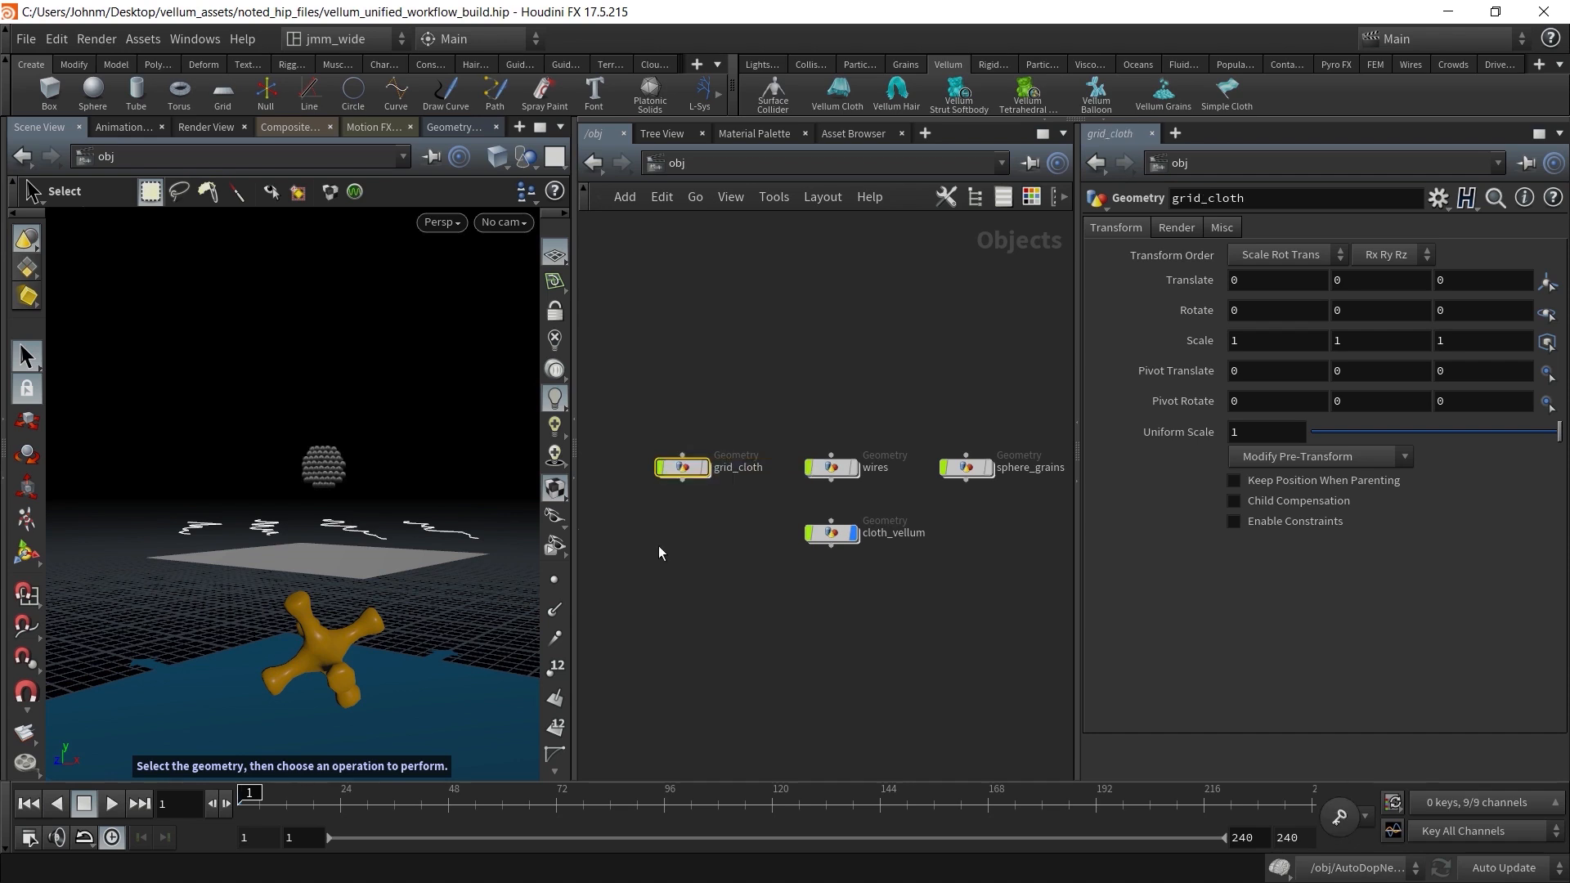
# Open AutoDopNetwork, inspect the vellumobject1 settings, and move that node slightly closer to vellumsolver1
pyautogui.moveTo(832, 440); pyautogui.dragTo(853, 481)
pyautogui.moveTo(928, 405); pyautogui.dragTo(988, 514)
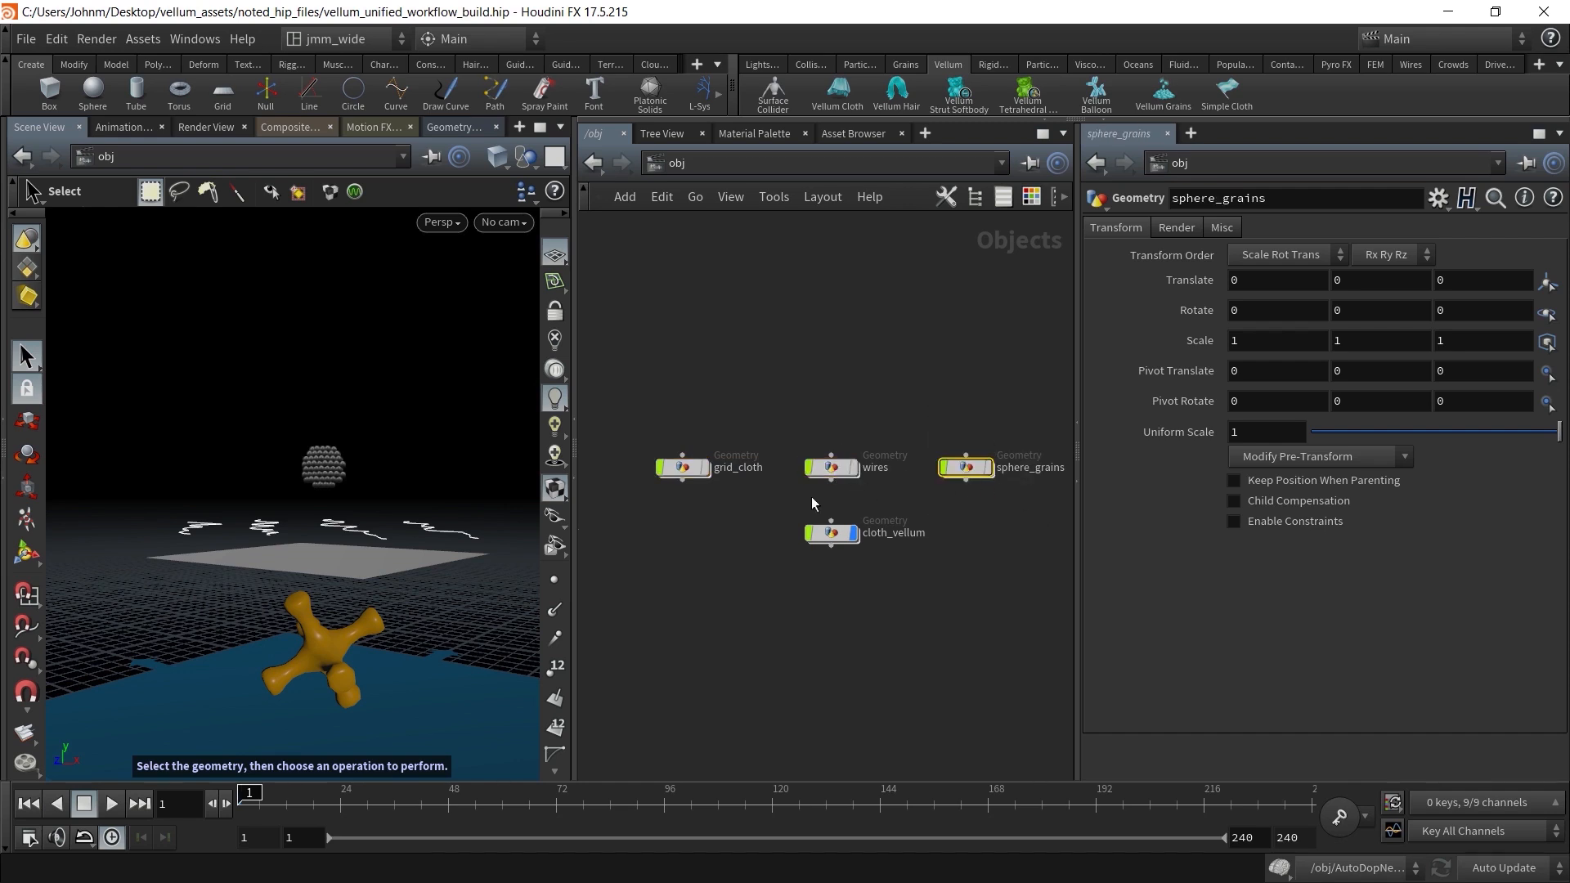
pyautogui.moveTo(640, 426); pyautogui.dragTo(999, 499)
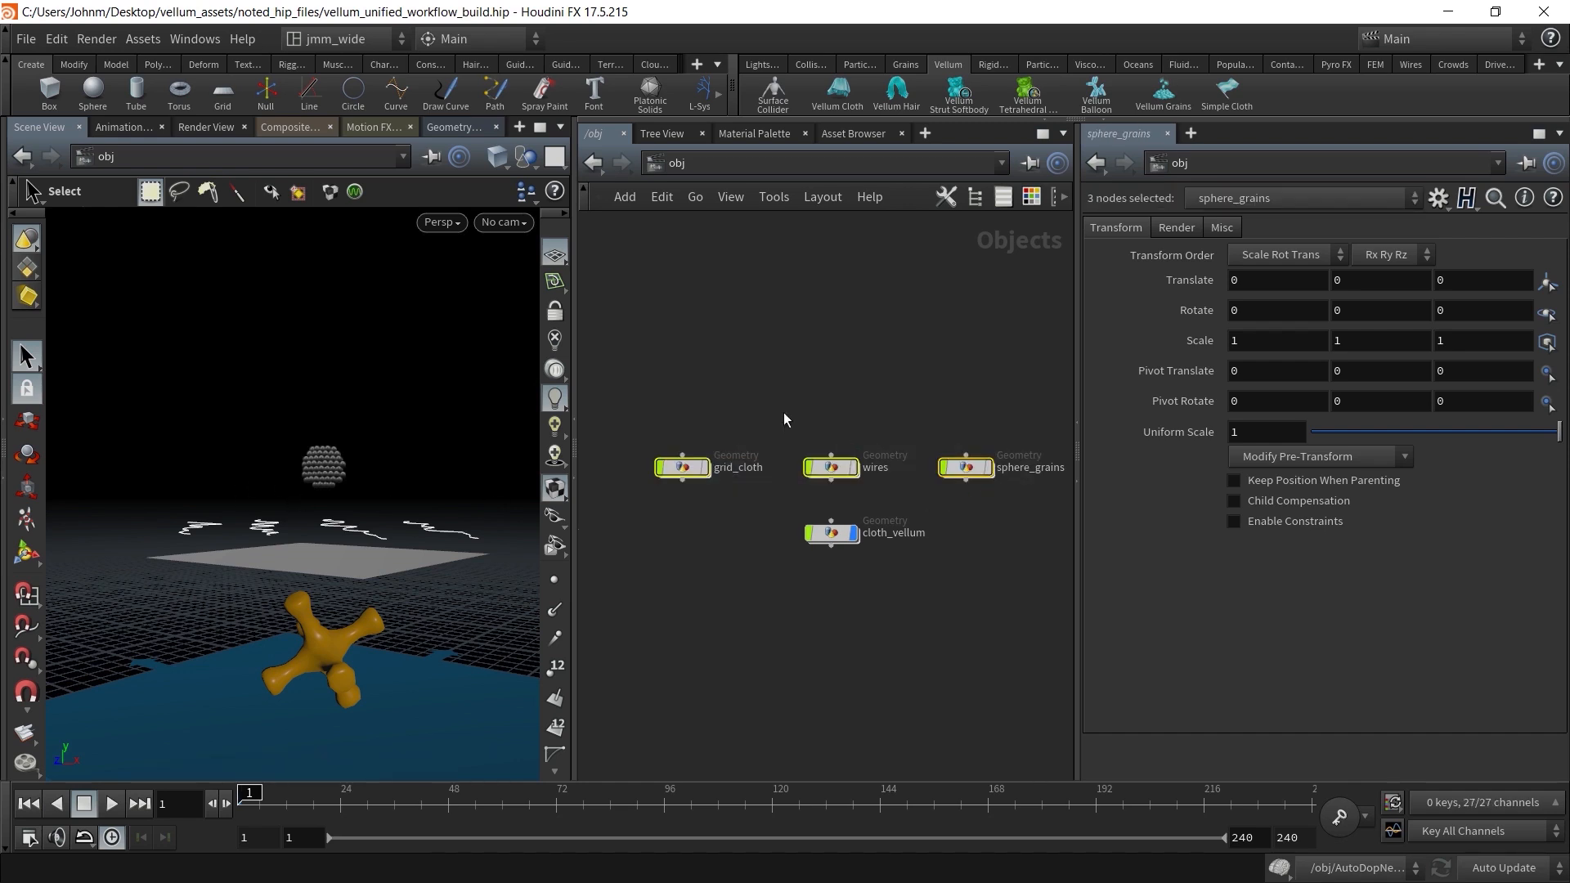
pyautogui.moveTo(671, 394); pyautogui.dragTo(939, 395, button='middle')
pyautogui.doubleClick(713, 400)
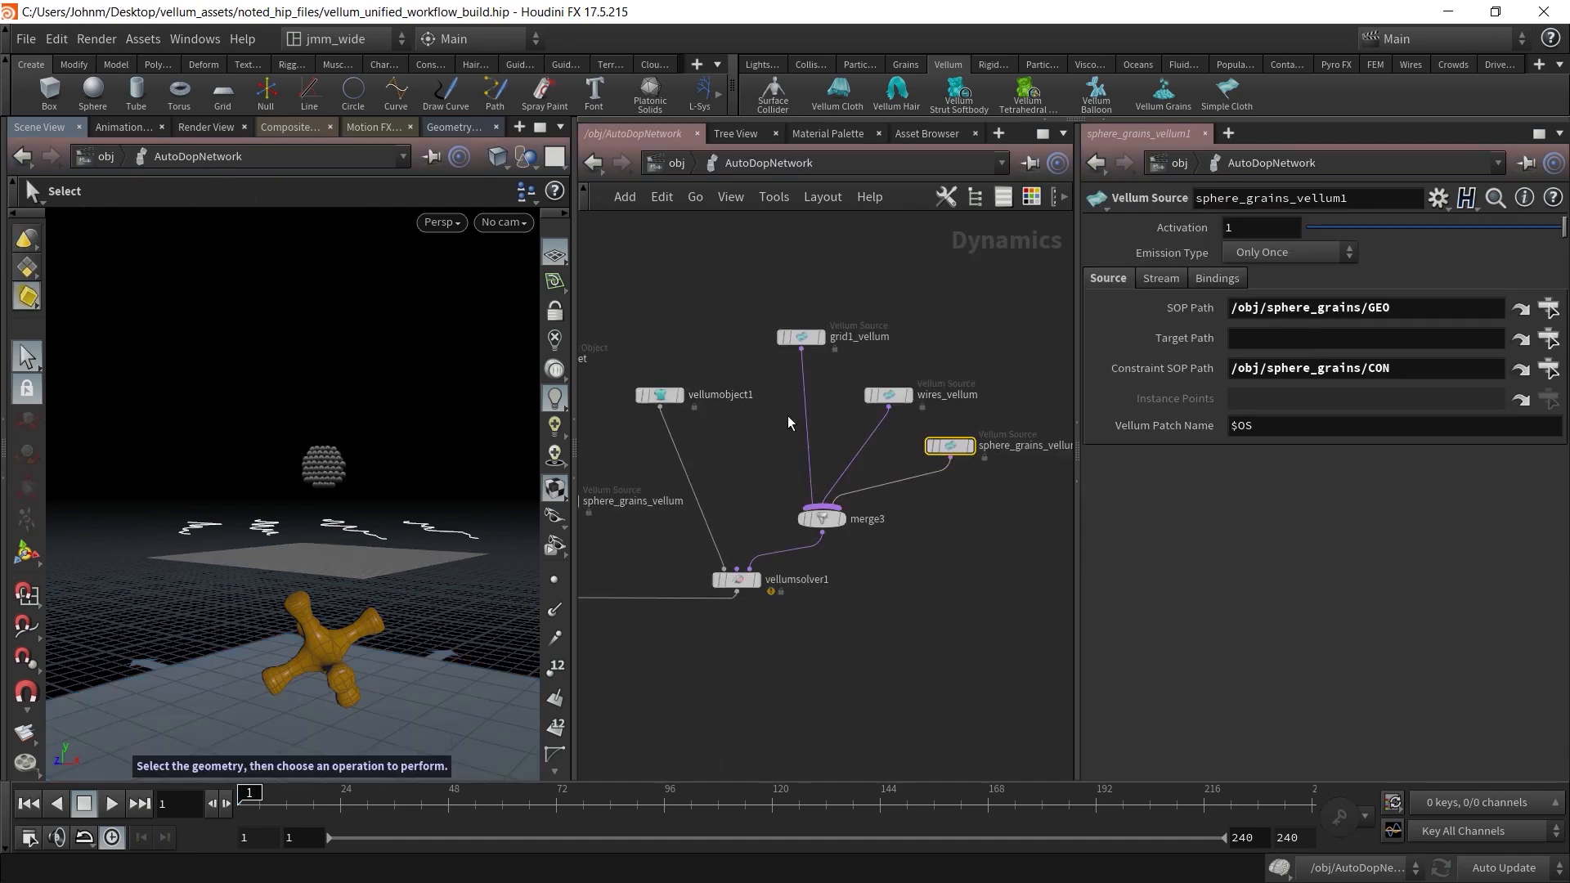
pyautogui.click(659, 396)
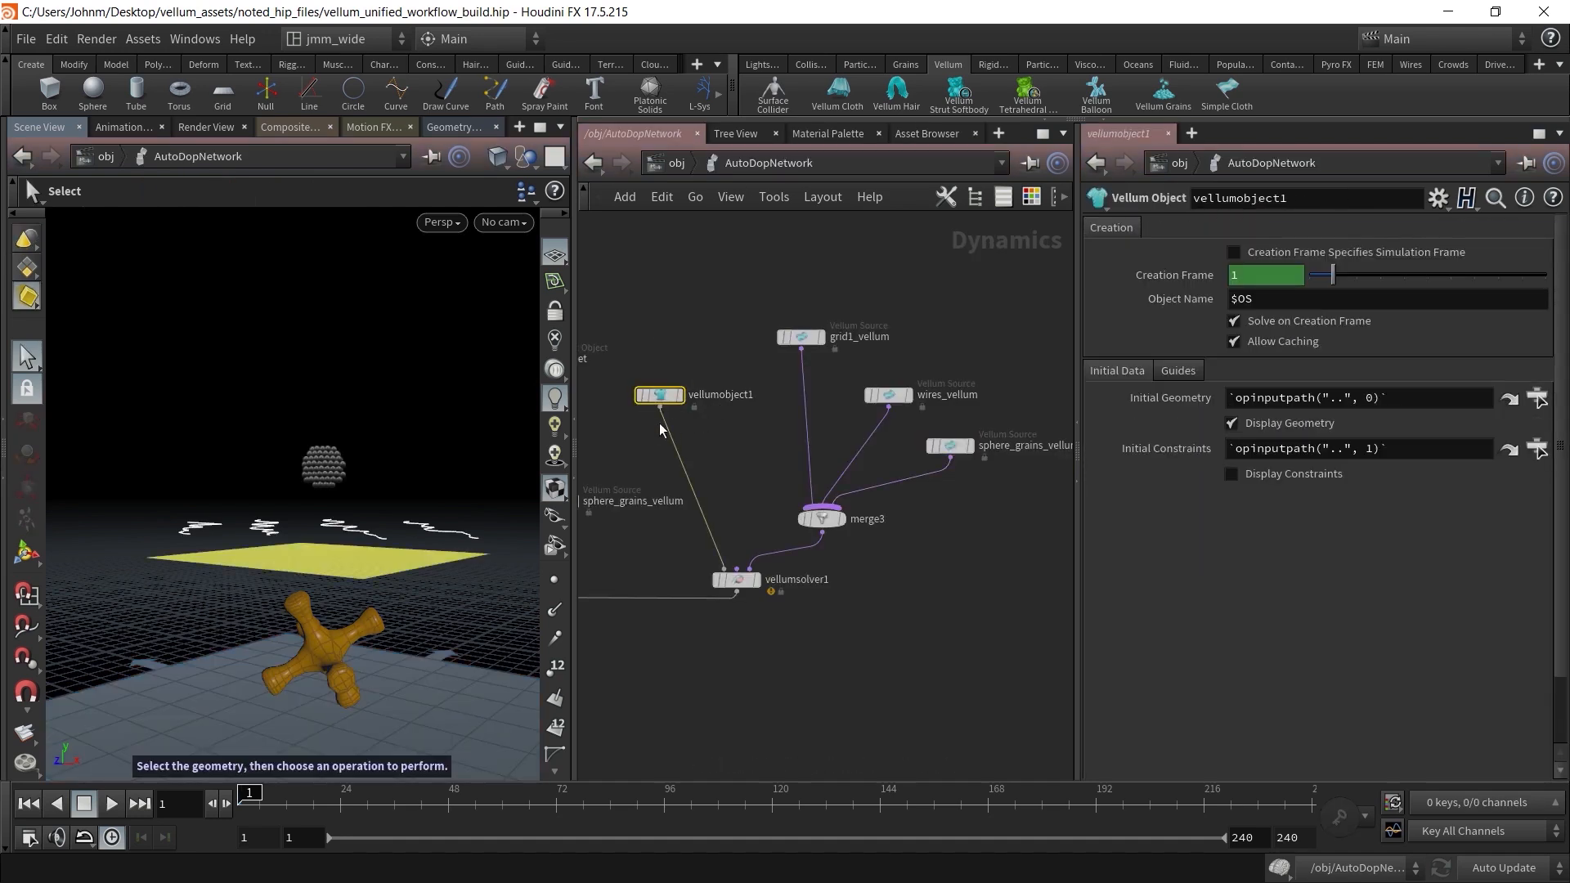
pyautogui.moveTo(659, 401)
pyautogui.mouseDown()
pyautogui.moveTo(632, 441)
pyautogui.moveTo(670, 420)
pyautogui.moveTo(654, 420)
pyautogui.moveTo(685, 426)
pyautogui.moveTo(670, 427)
pyautogui.mouseUp()
# Review the cloth, wires and sphere grains Vellum sources, and tidy the positions of merge3 and grid1_vellum
pyautogui.moveTo(777, 292); pyautogui.dragTo(963, 466)
pyautogui.click(800, 337)
pyautogui.click(940, 396)
pyautogui.click(950, 446)
pyautogui.moveTo(829, 522); pyautogui.dragTo(808, 520)
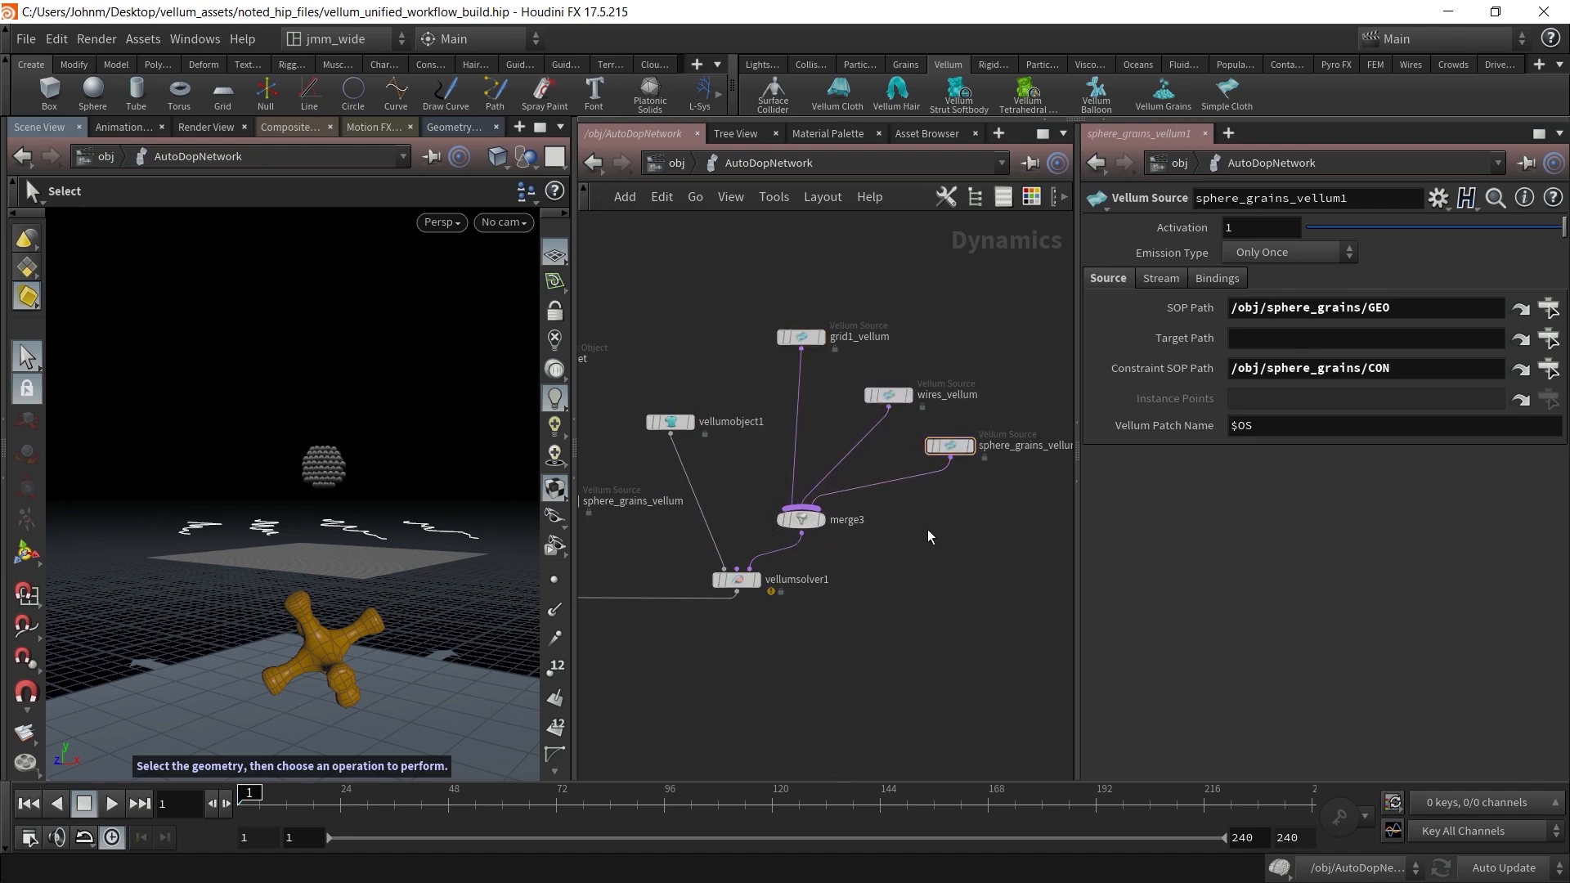
pyautogui.moveTo(802, 338); pyautogui.dragTo(810, 353)
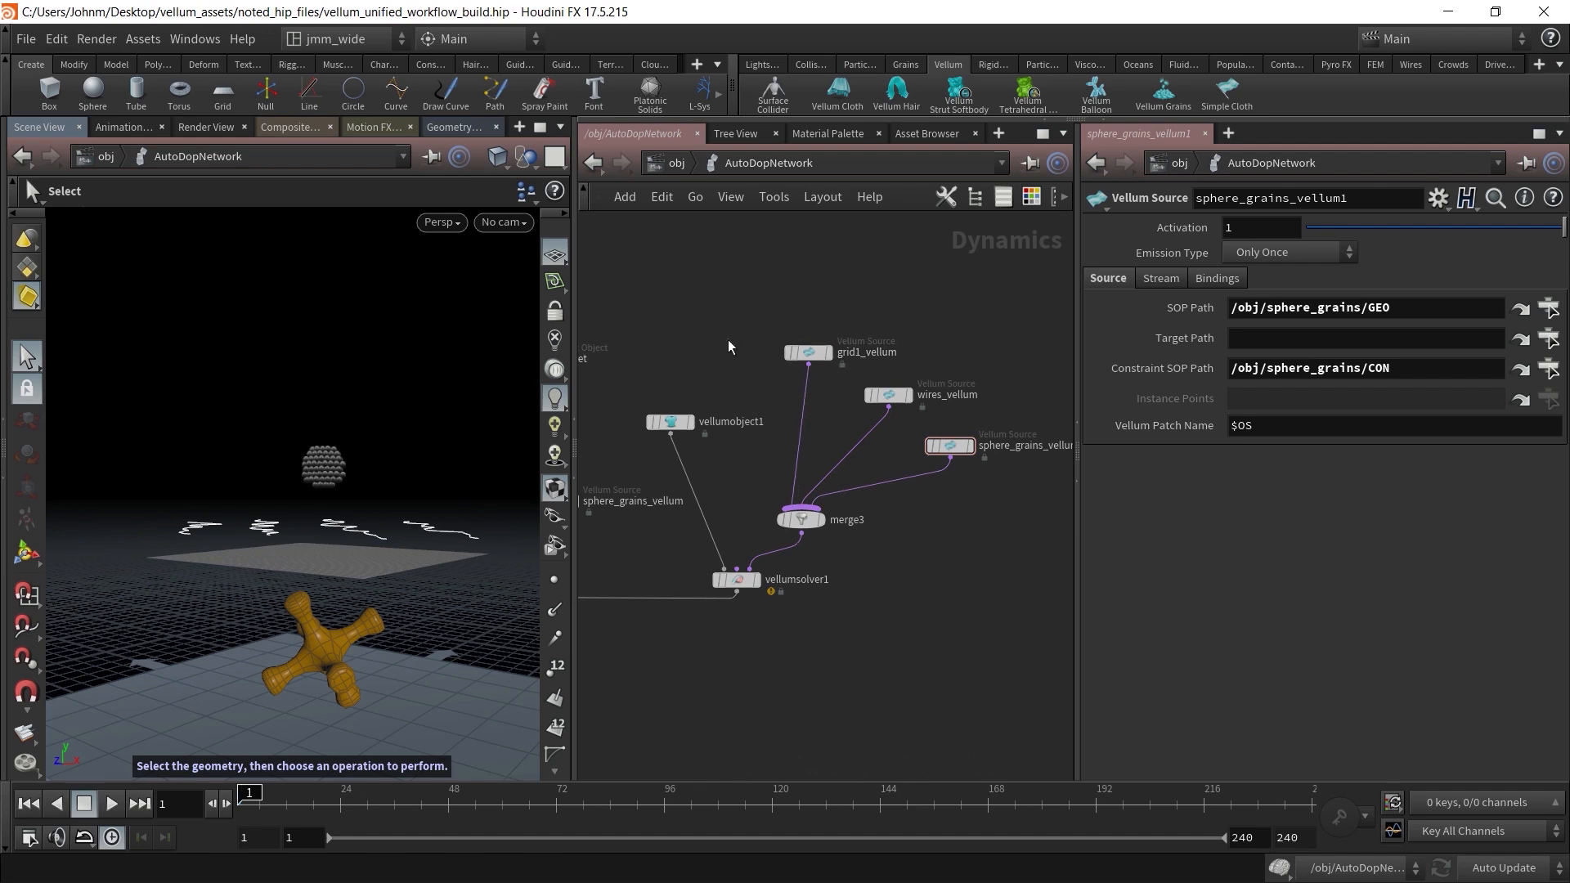
# Open cloth_vellum, review the DOP Network and DOP Node paths of import_geometry, and return to the object level
pyautogui.click(676, 164)
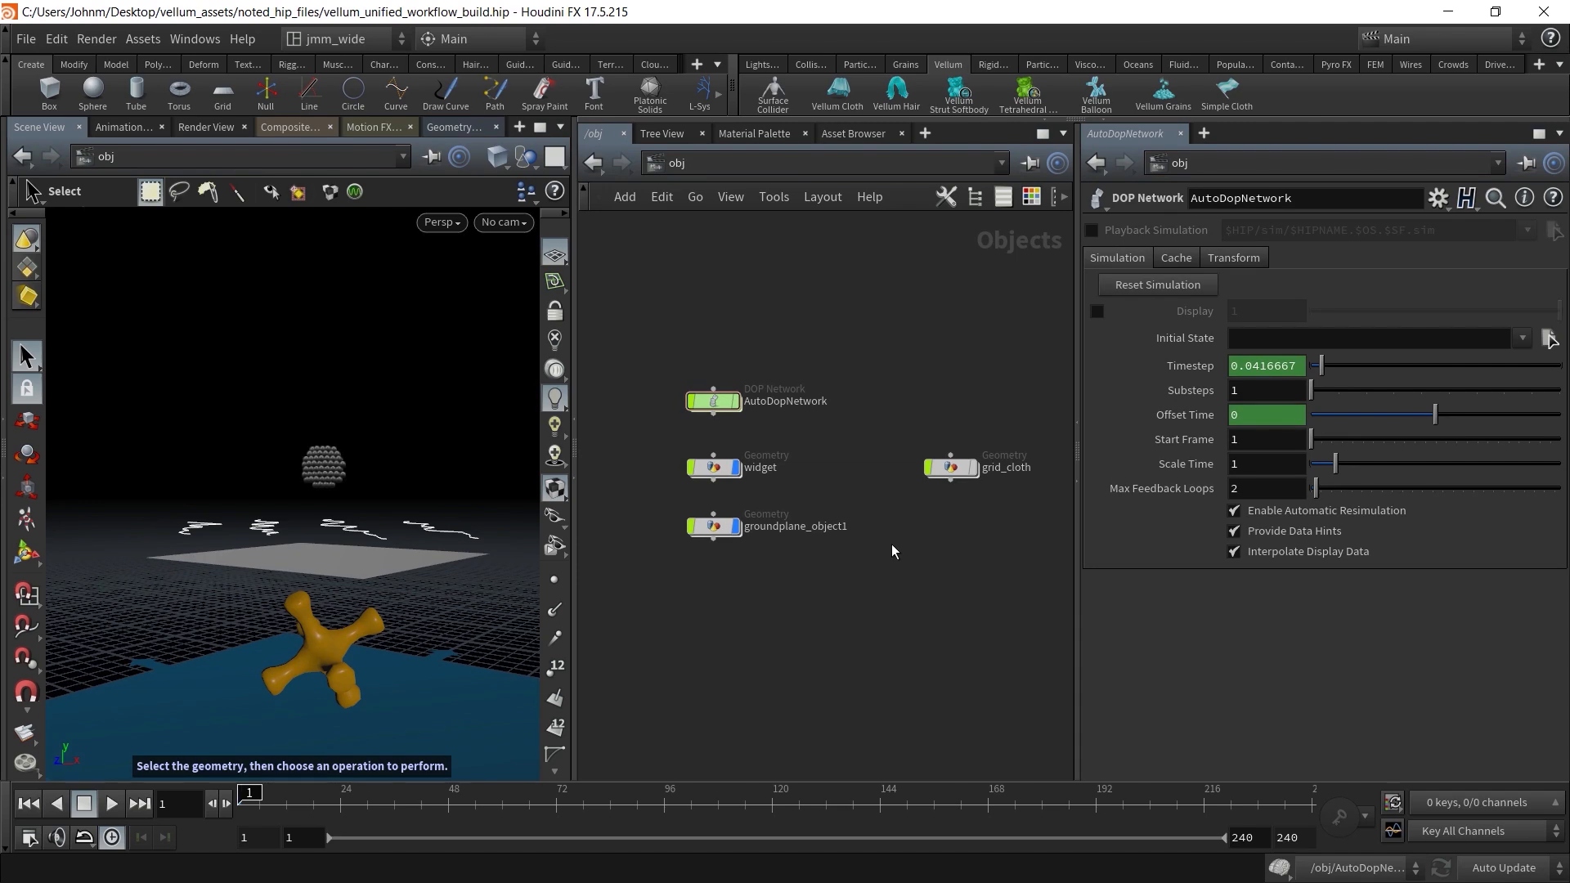
pyautogui.moveTo(899, 550); pyautogui.dragTo(747, 543, button='middle')
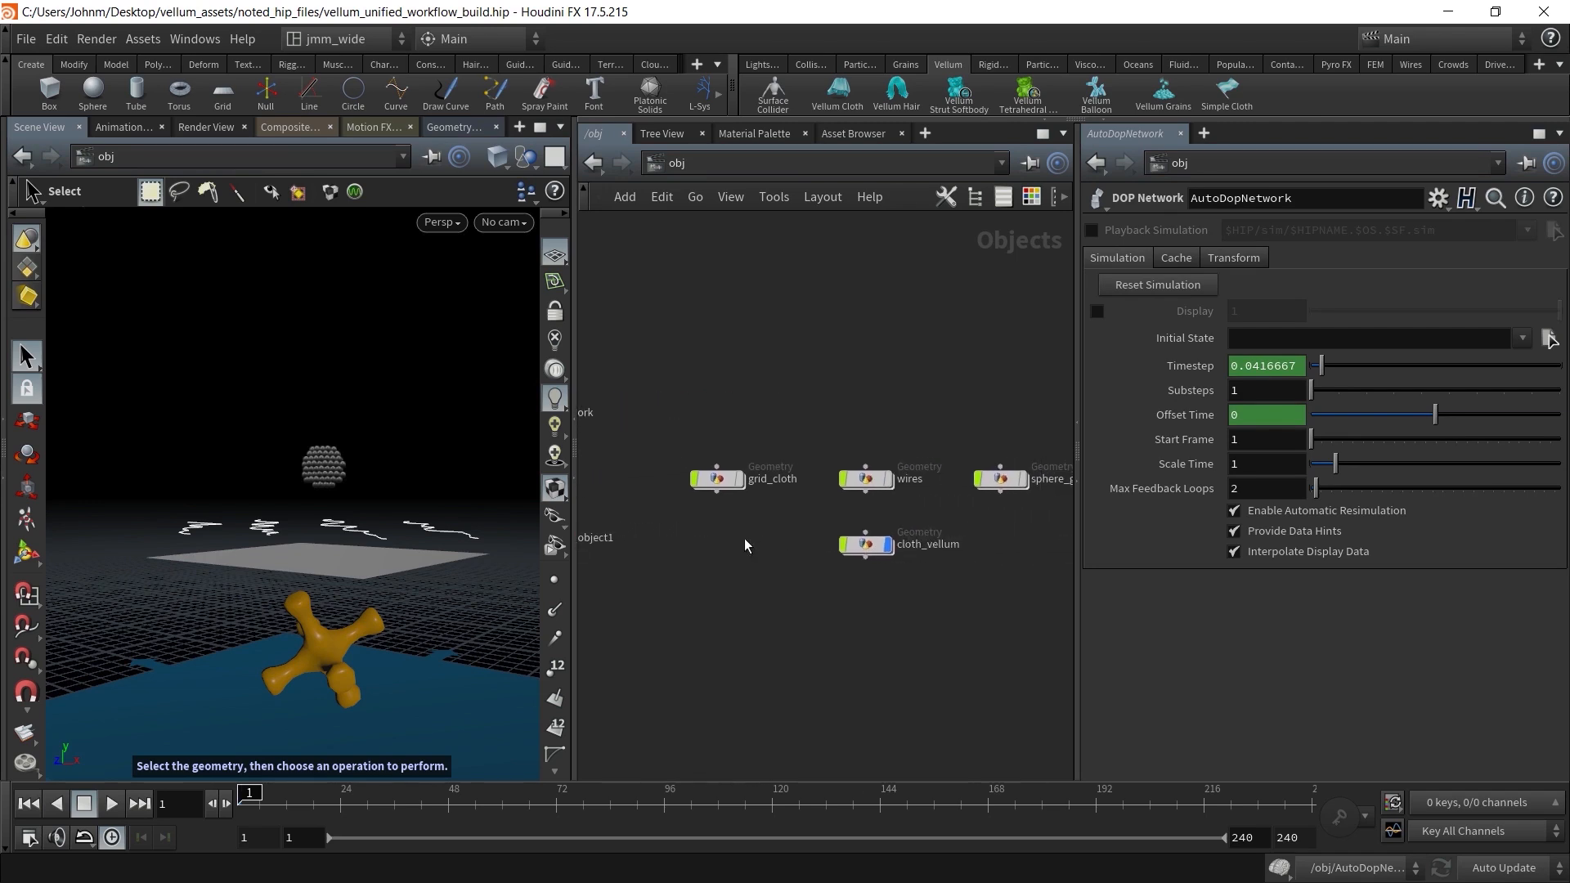
pyautogui.doubleClick(851, 551)
pyautogui.moveTo(954, 350); pyautogui.dragTo(936, 474, button='middle')
pyautogui.moveTo(886, 361); pyautogui.dragTo(670, 466)
pyautogui.moveTo(715, 425)
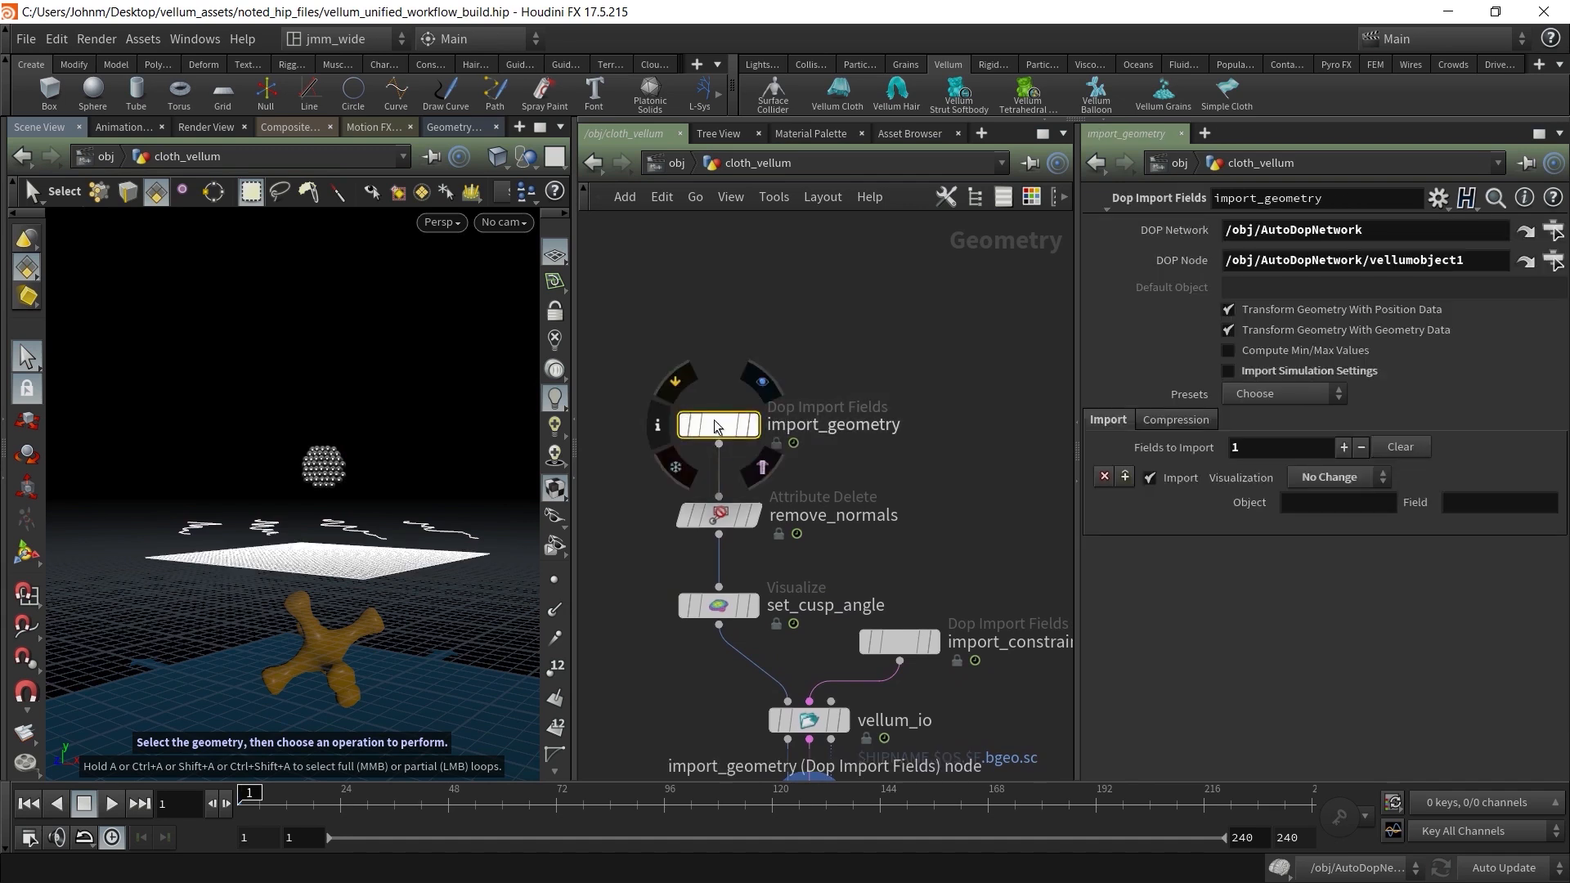
pyautogui.moveTo(1360, 233); pyautogui.dragTo(1219, 232)
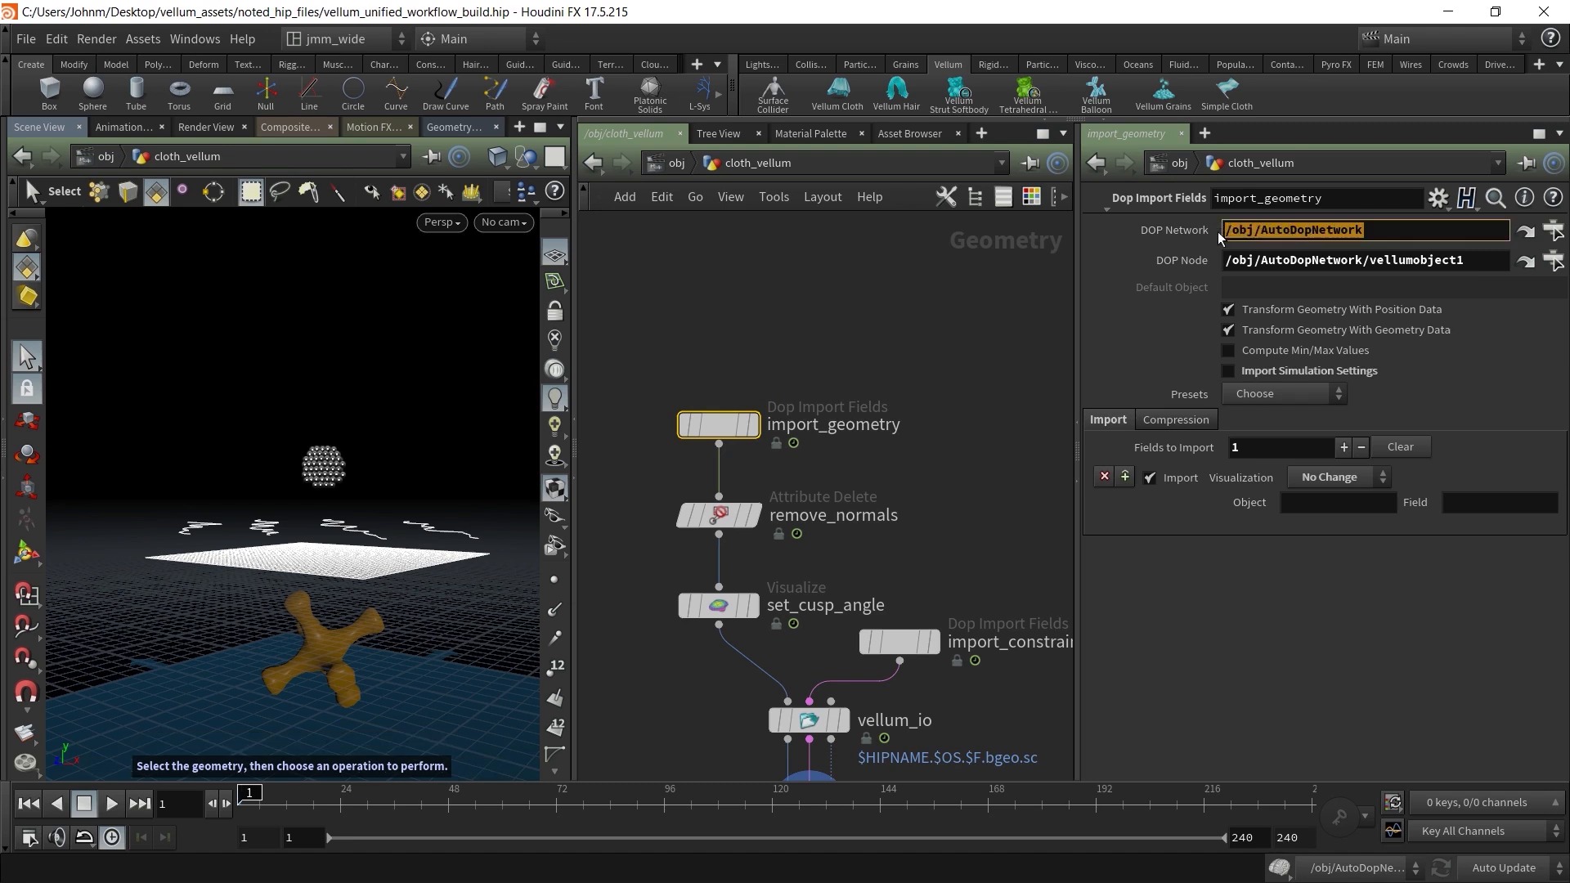
pyautogui.moveTo(1473, 266); pyautogui.dragTo(1371, 285)
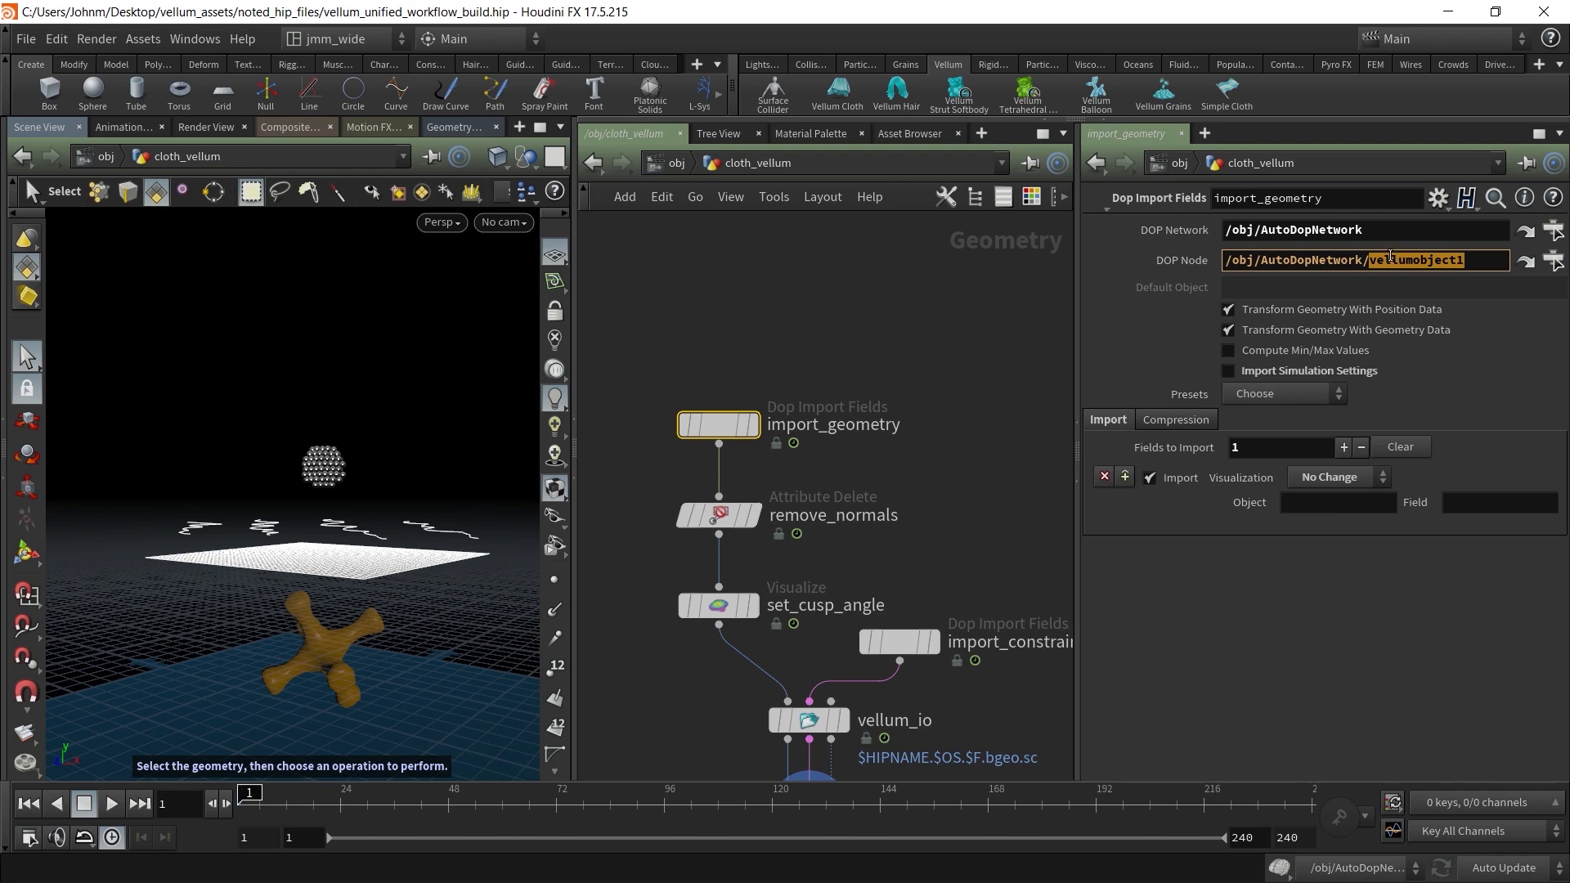
pyautogui.click(895, 353)
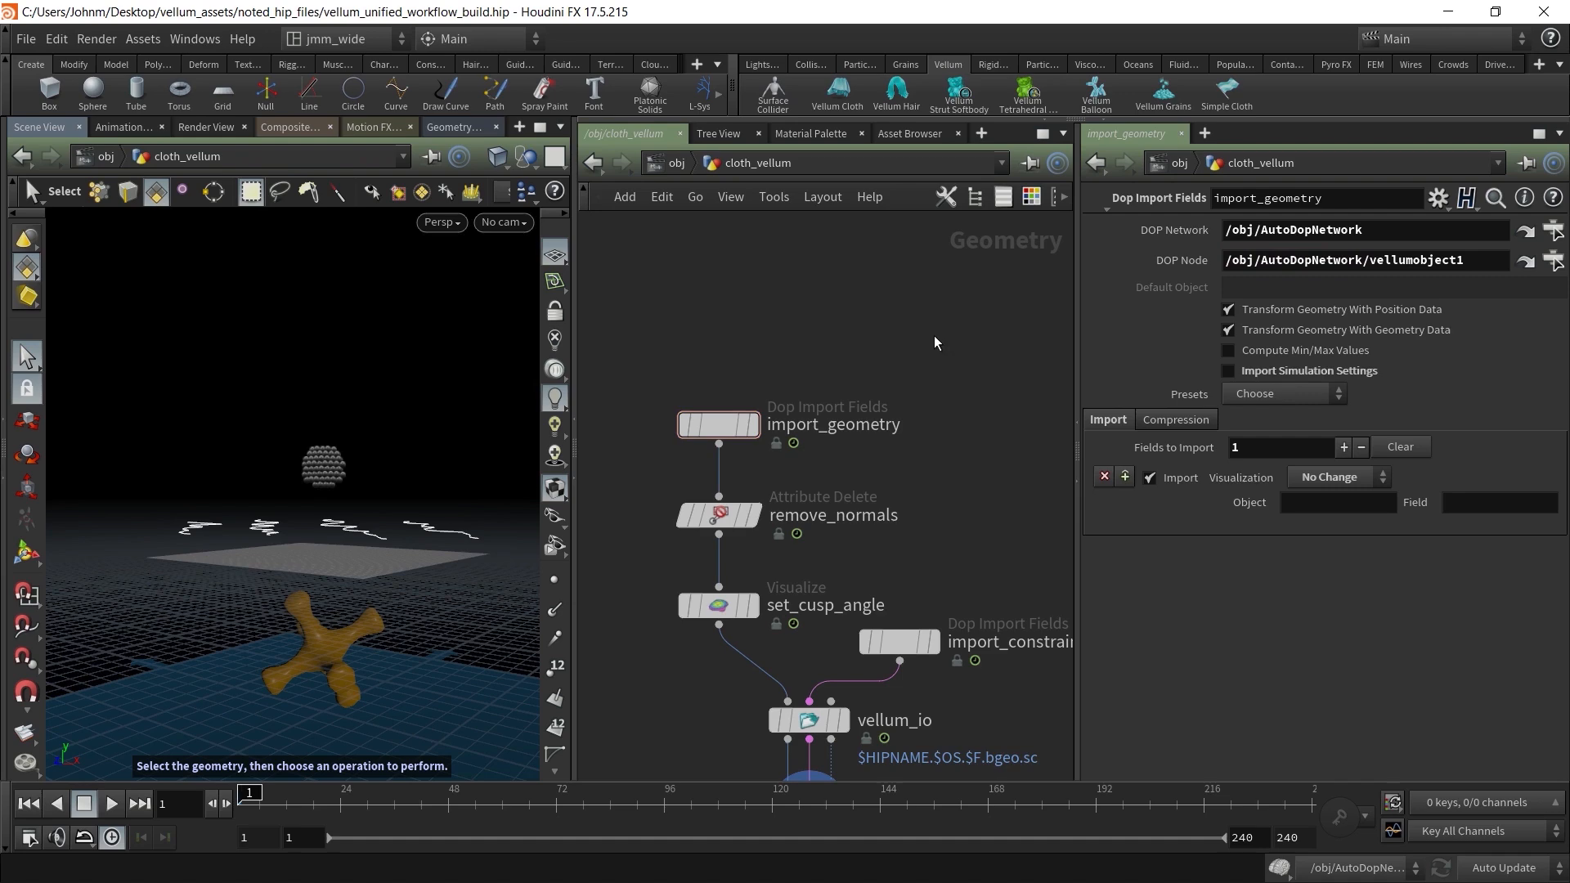
pyautogui.click(675, 164)
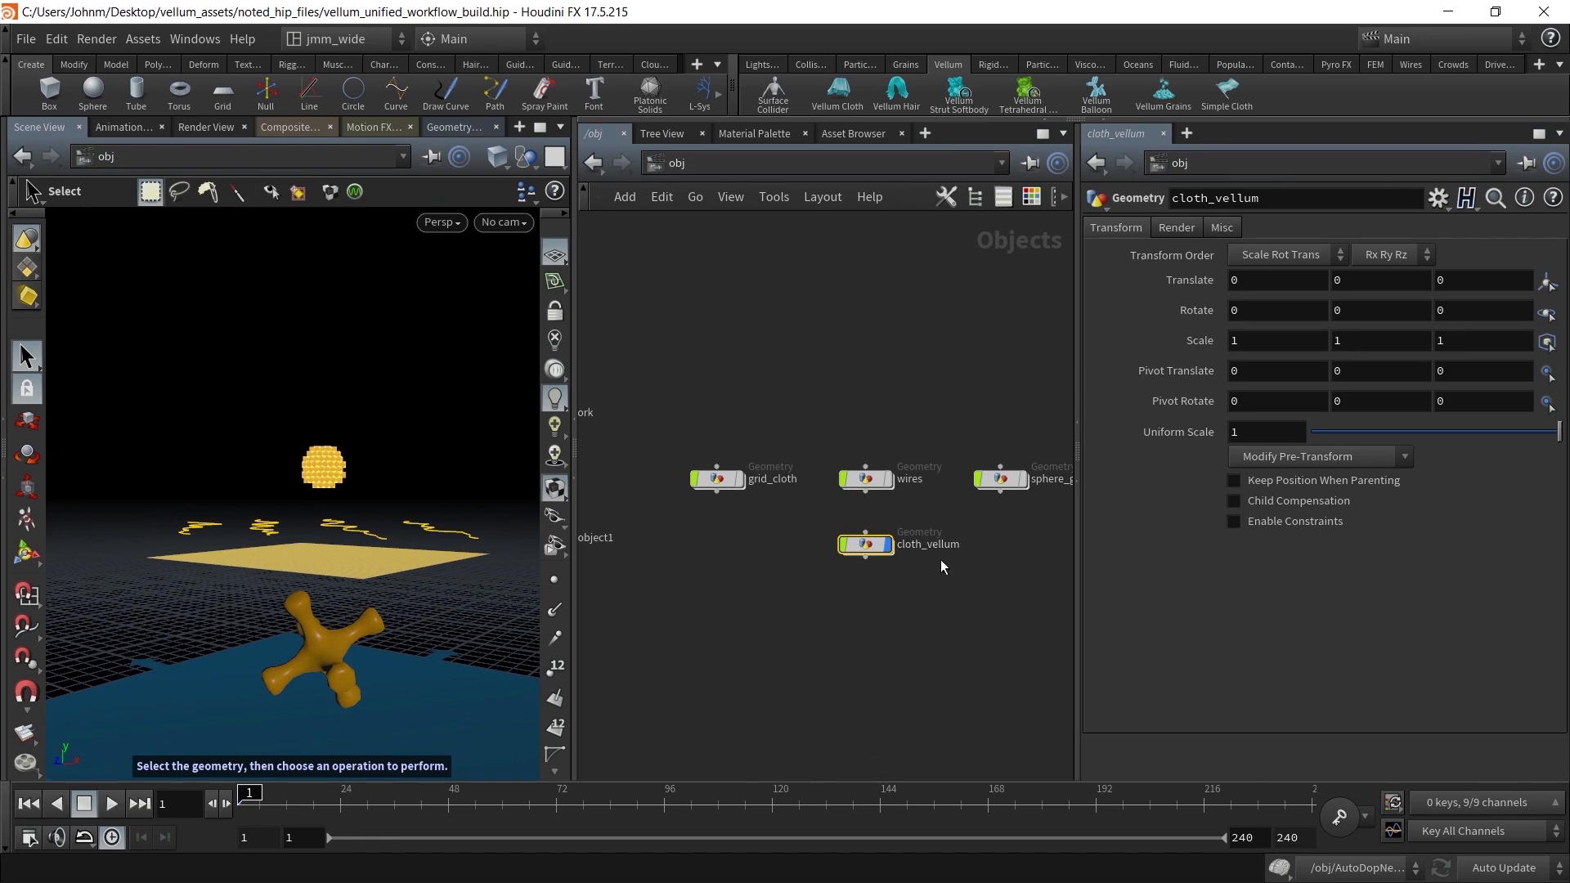
# Move the cloth_vellum object a little further below the wires object in the network
pyautogui.moveTo(869, 553); pyautogui.dragTo(869, 584)
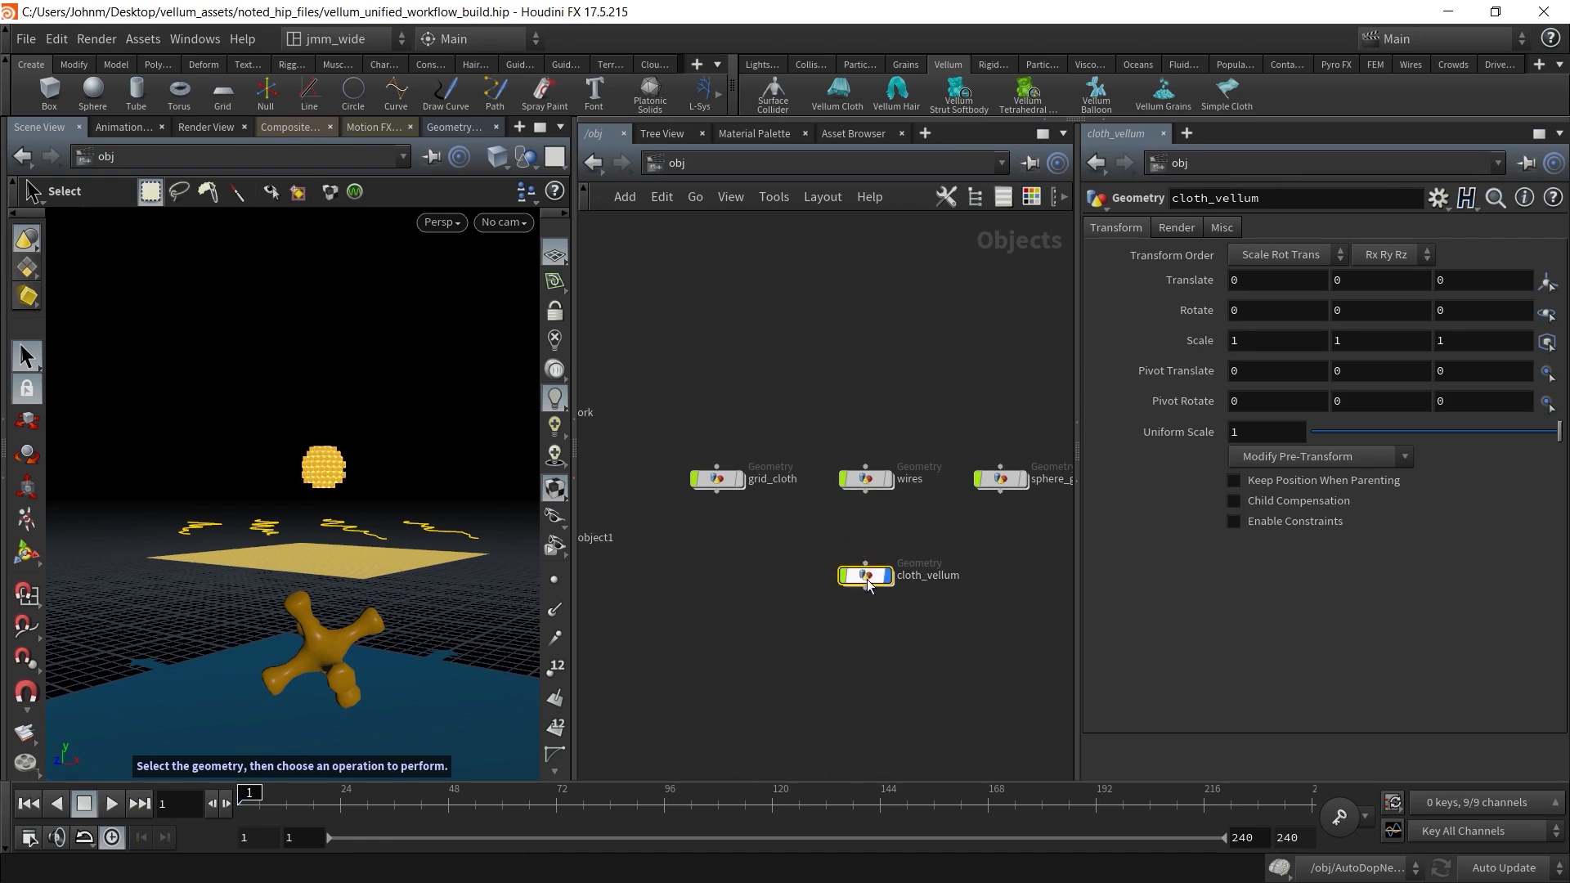
pyautogui.click(913, 543)
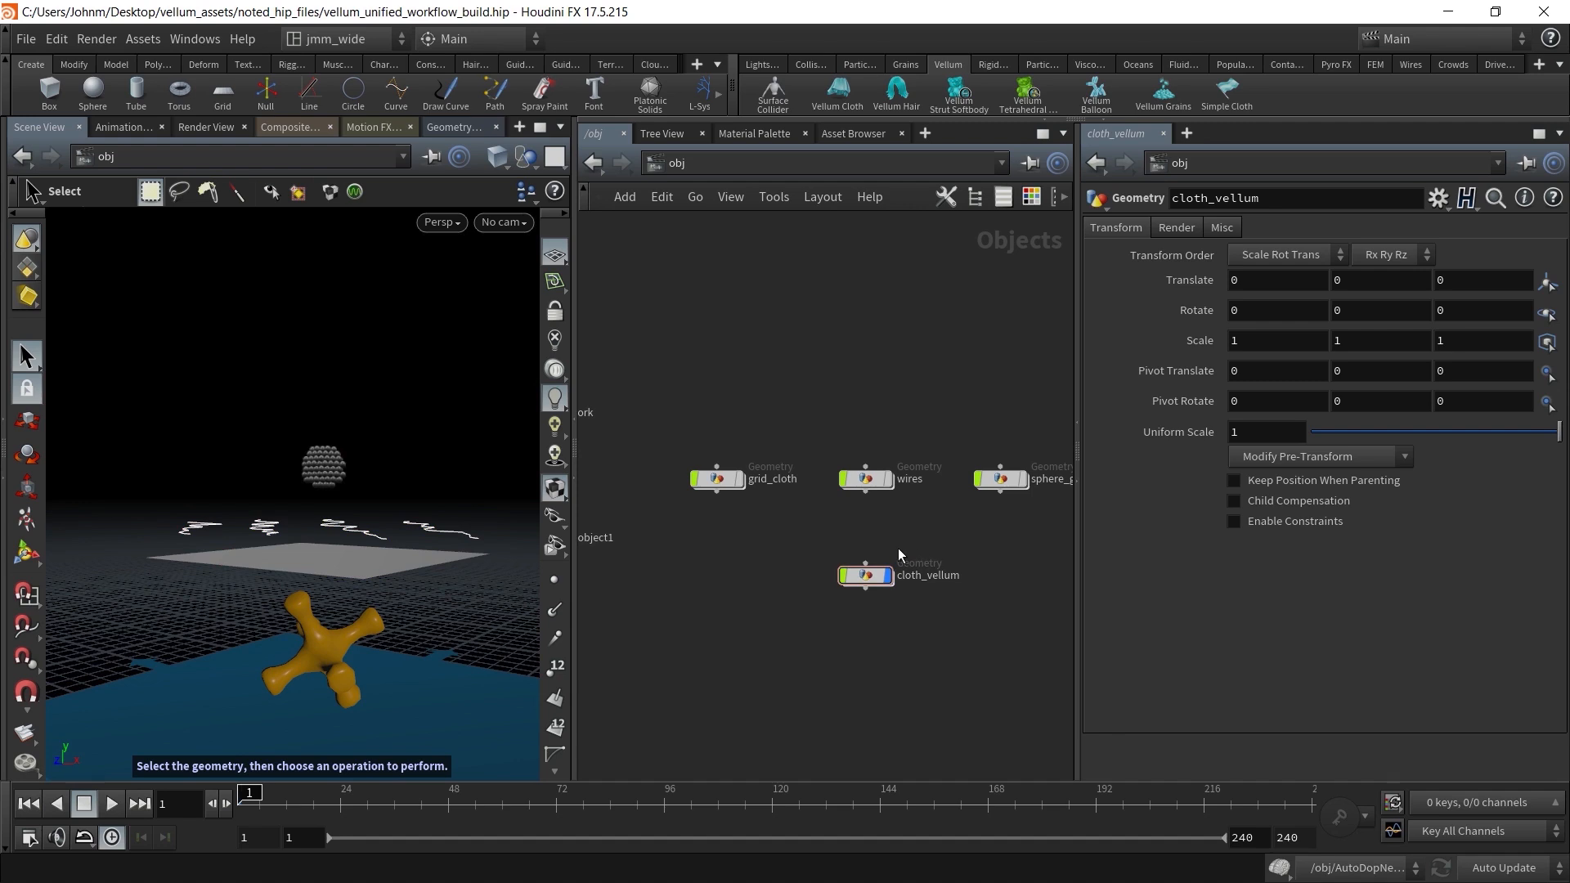
pyautogui.moveTo(734, 429); pyautogui.dragTo(674, 469)
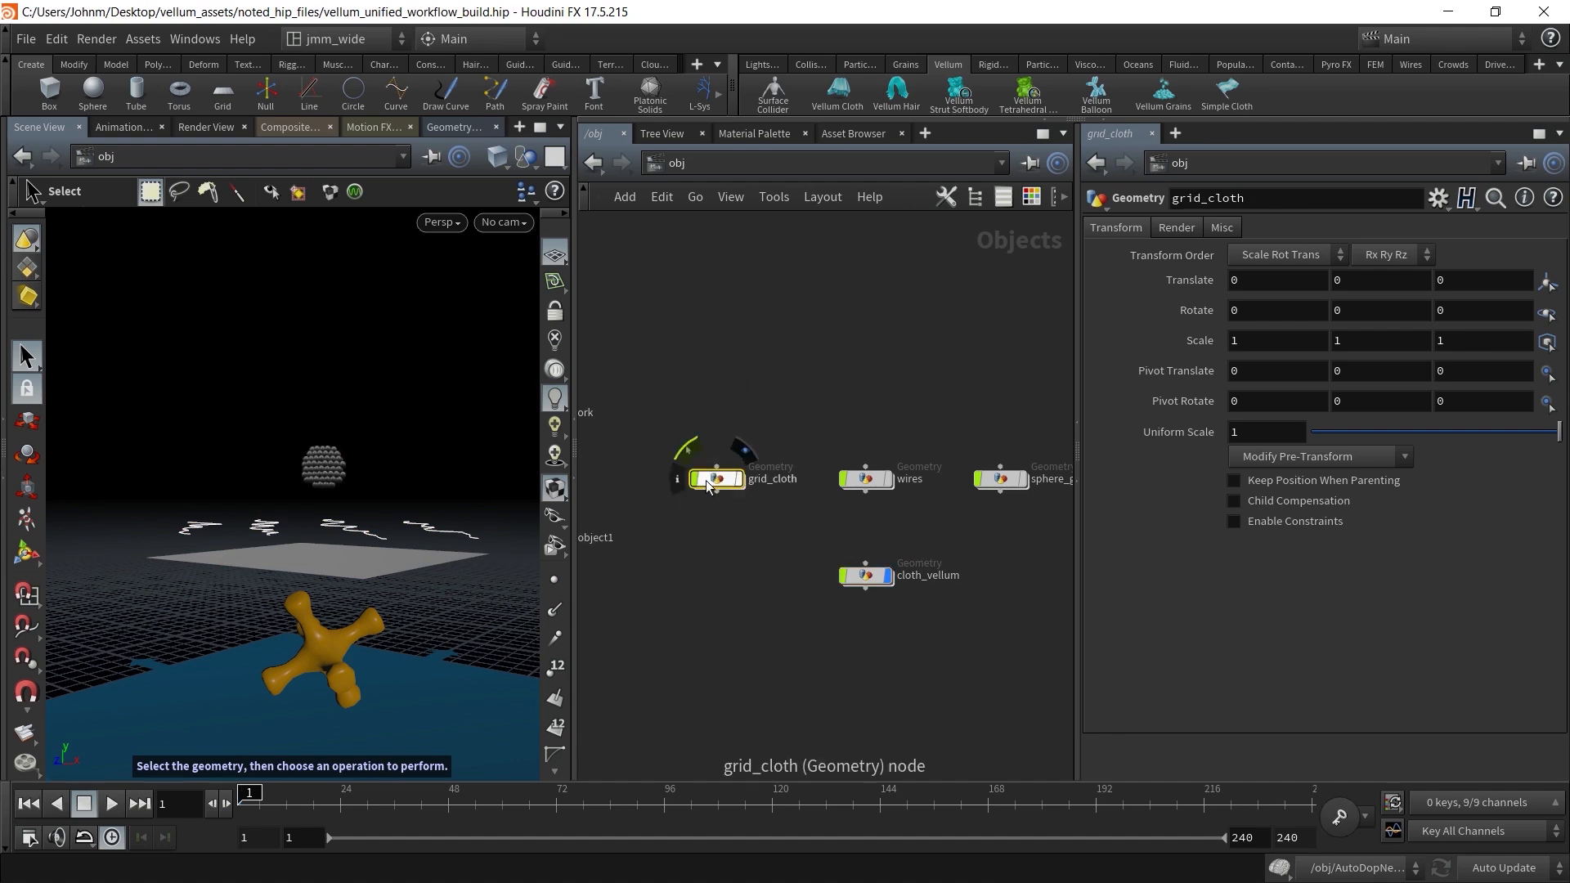
pyautogui.click(855, 571)
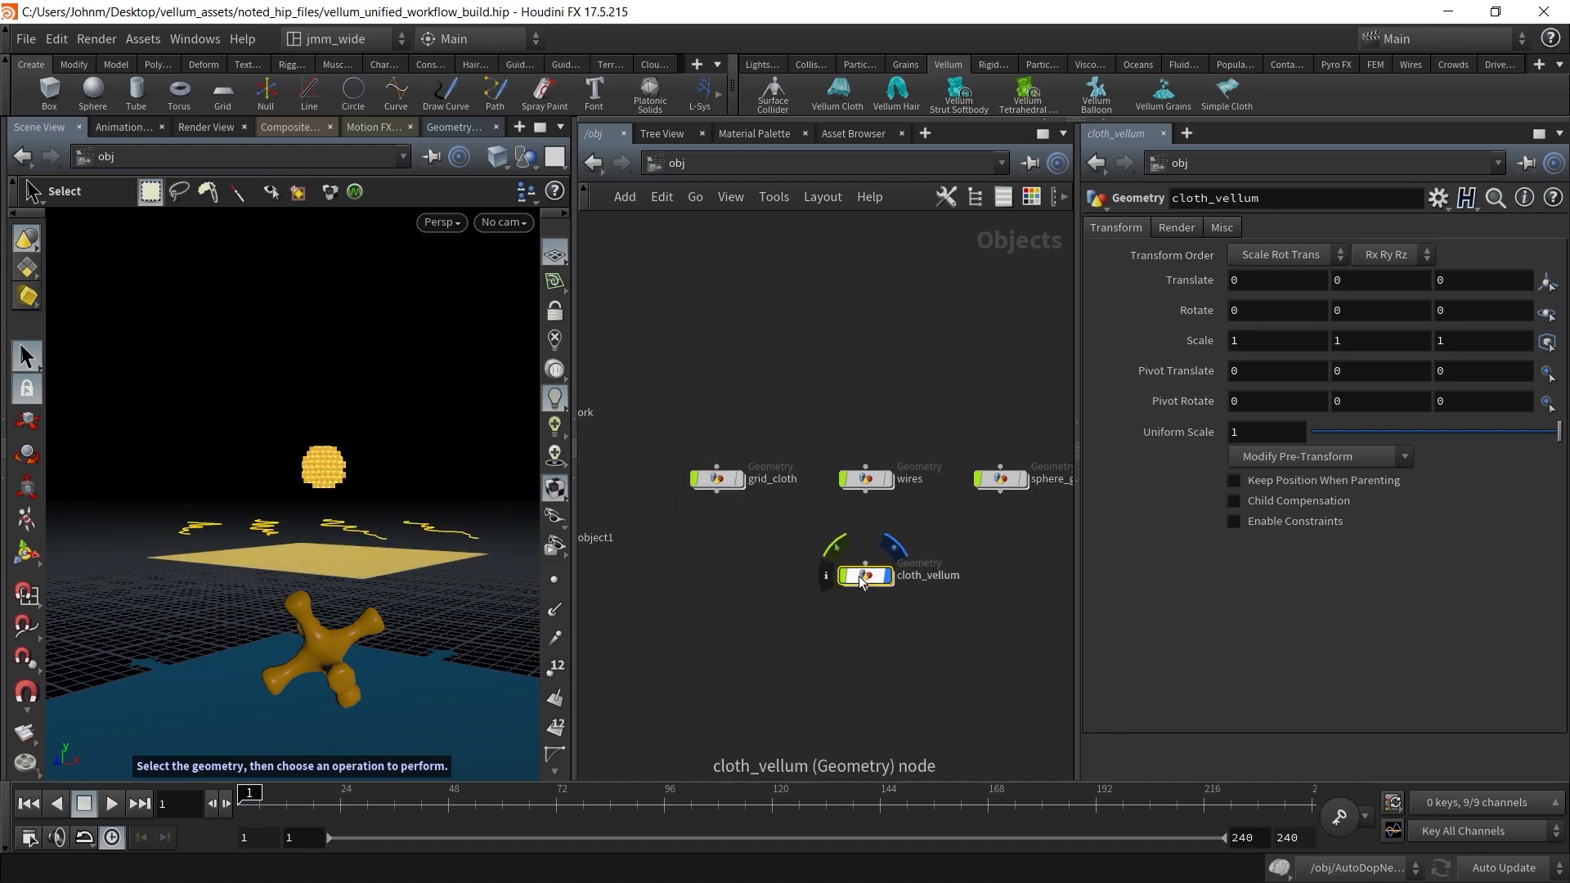
# Reopen cloth_vellum and follow the DOP Node path of import_geometry to vellumobject1 in AutoDopNetwork
pyautogui.doubleClick(857, 576)
pyautogui.moveTo(734, 434)
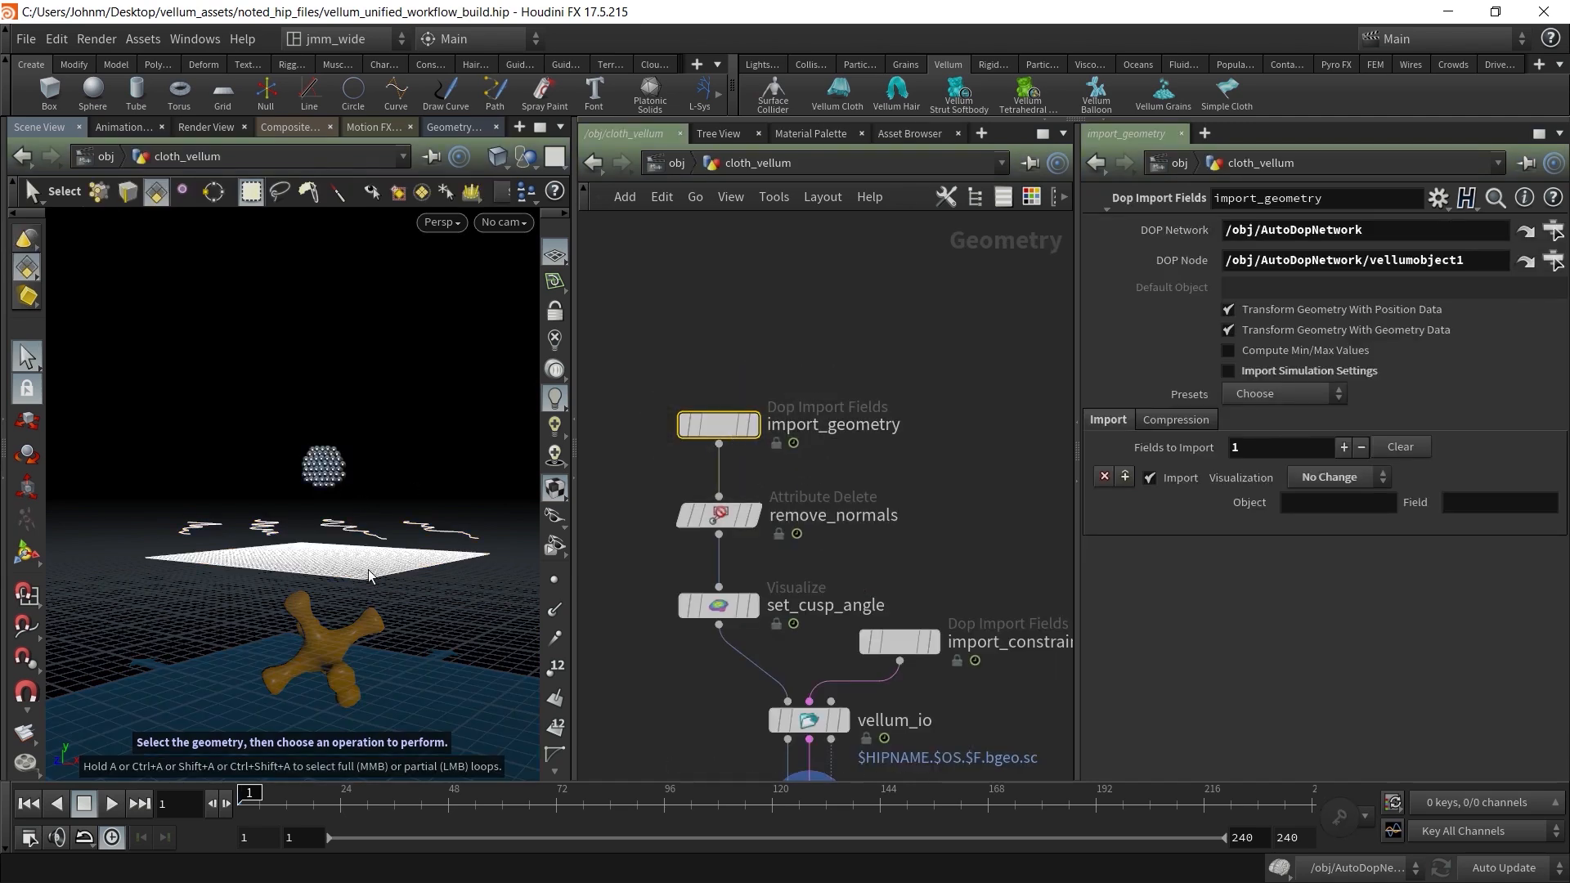
pyautogui.click(674, 164)
pyautogui.moveTo(888, 420); pyautogui.dragTo(1022, 483)
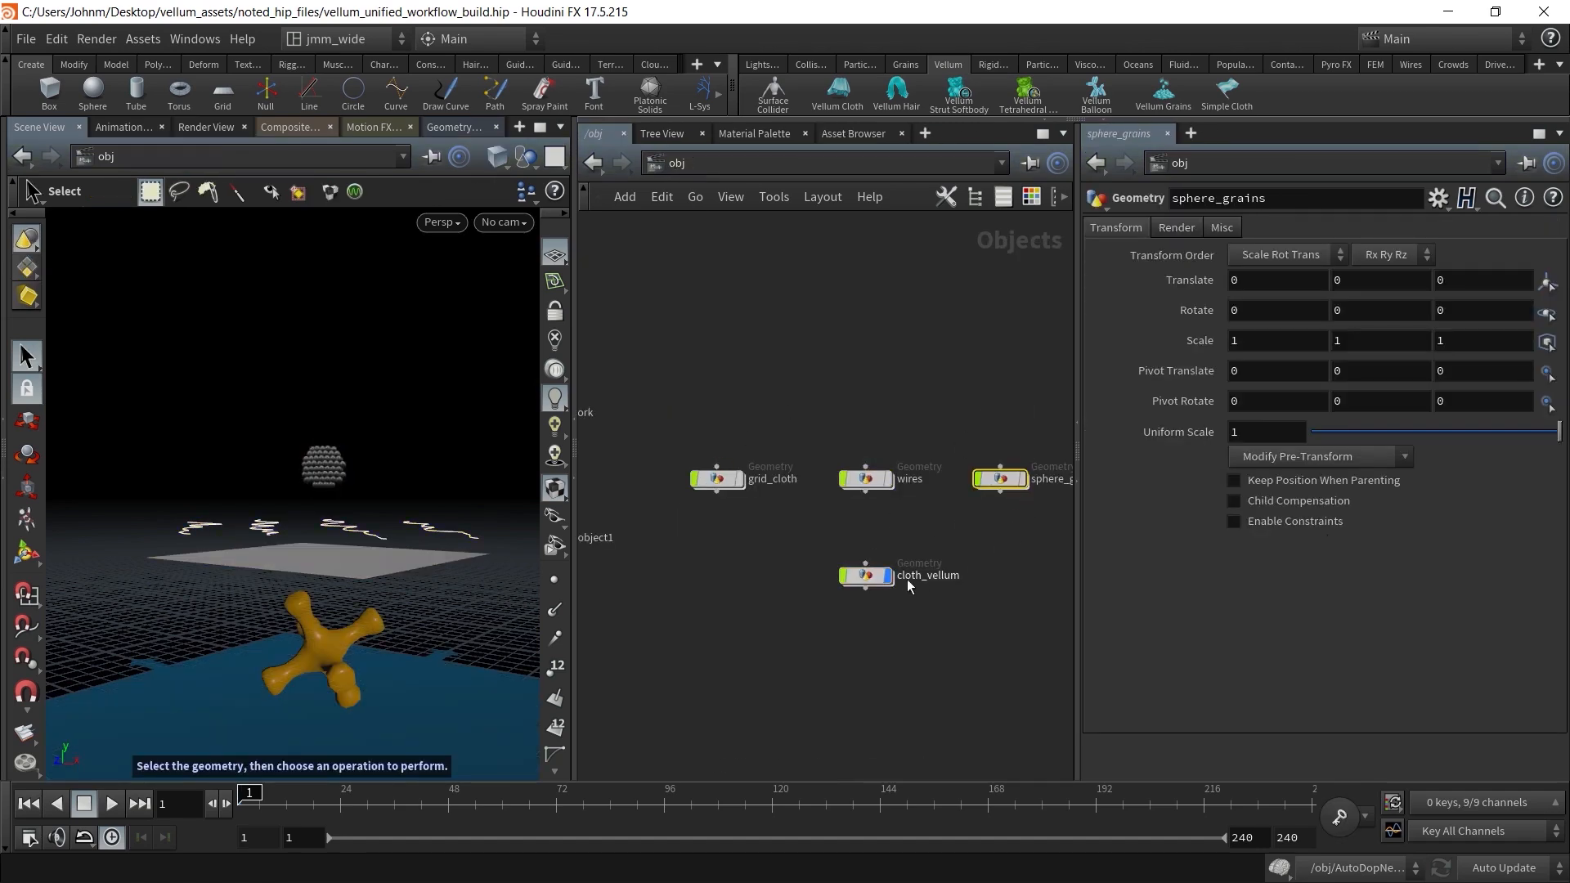
pyautogui.doubleClick(860, 572)
pyautogui.moveTo(713, 428)
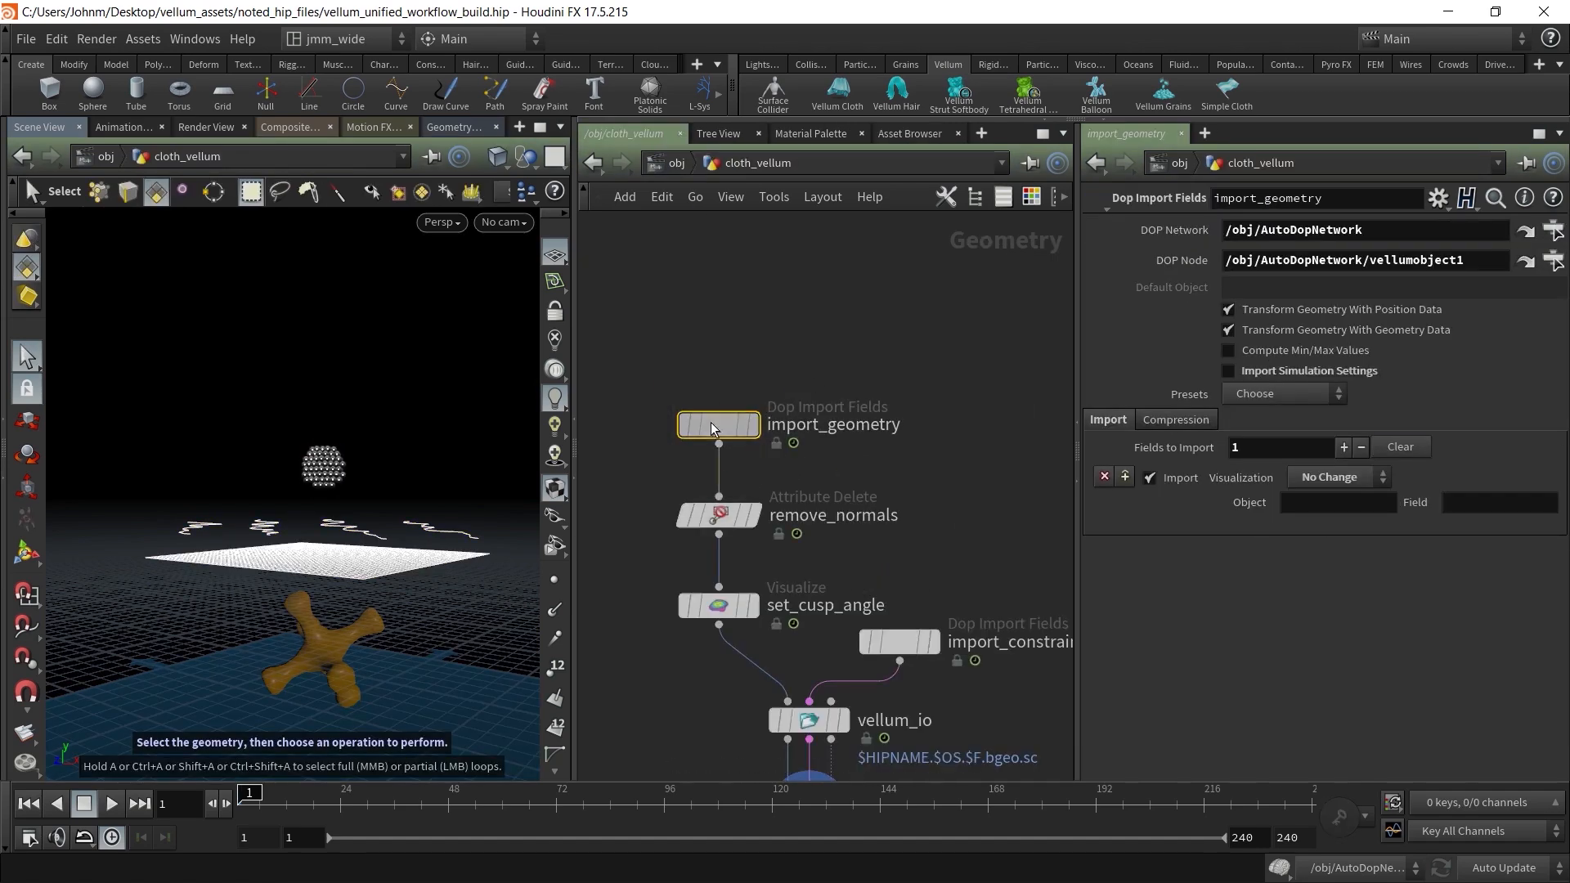
pyautogui.moveTo(1469, 263); pyautogui.dragTo(1371, 280)
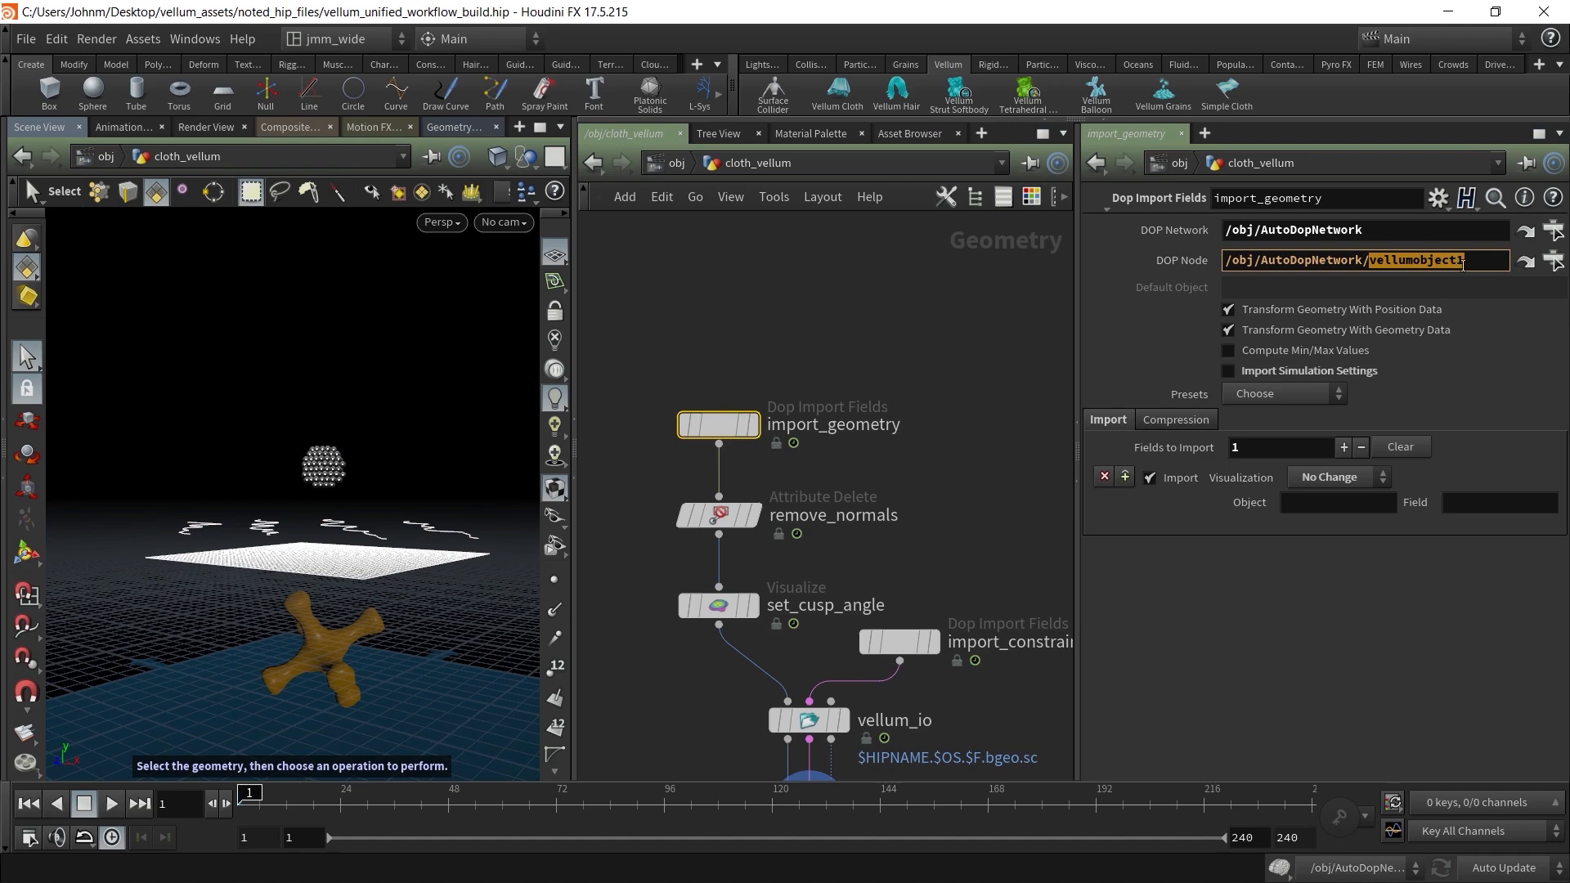
pyautogui.click(1526, 260)
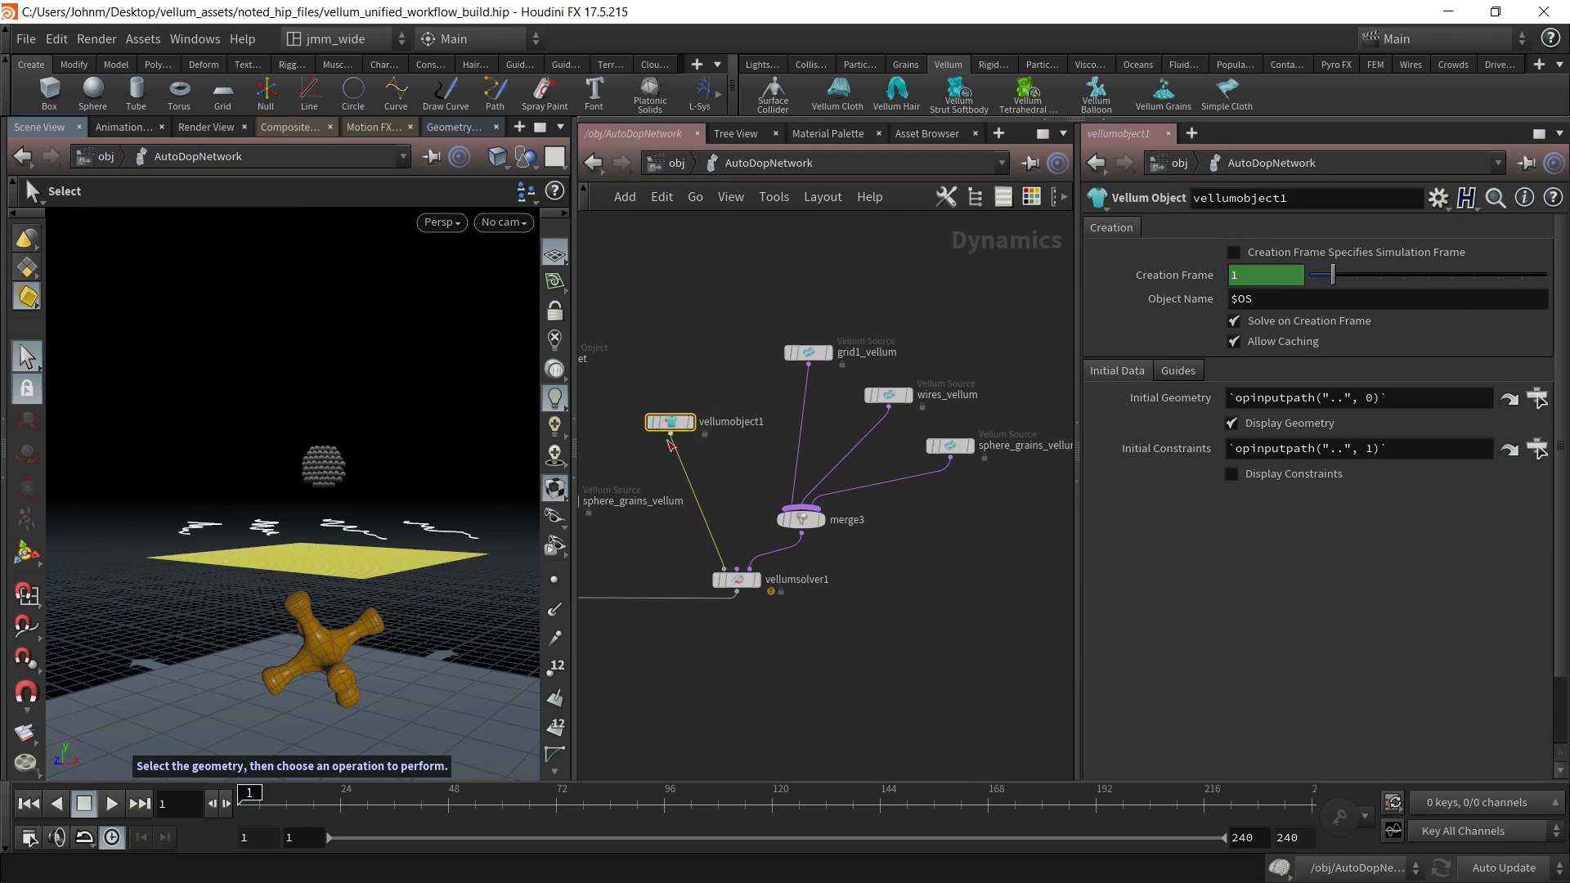
pyautogui.moveTo(668, 428)
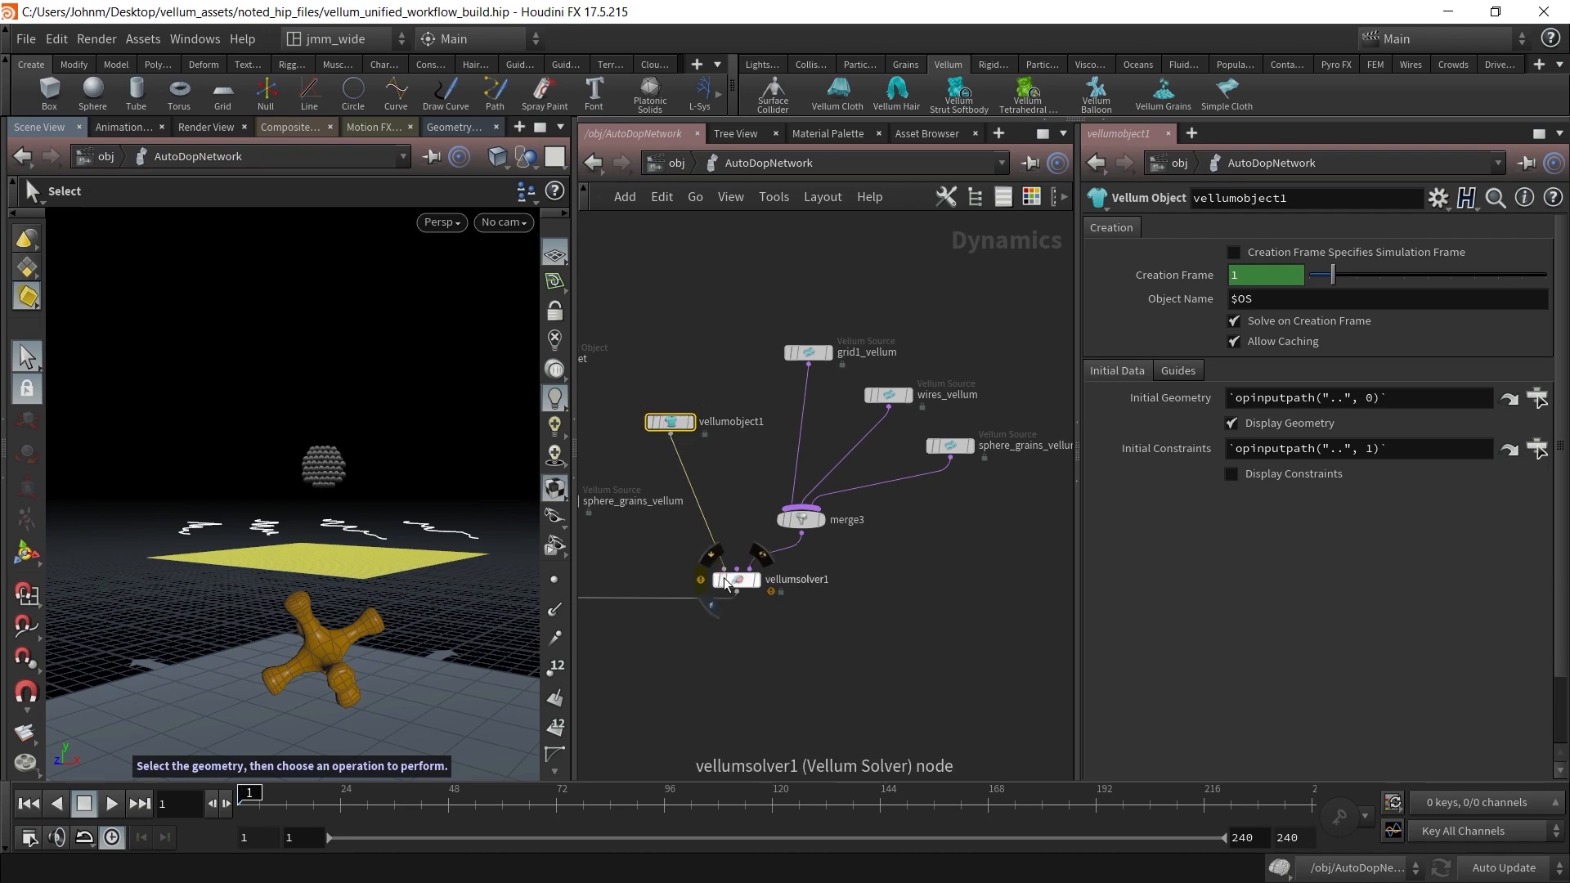
# Check the SOP and constraint paths of the Vellum sources feeding merge3, and go back to the object level
pyautogui.moveTo(784, 311); pyautogui.dragTo(965, 460)
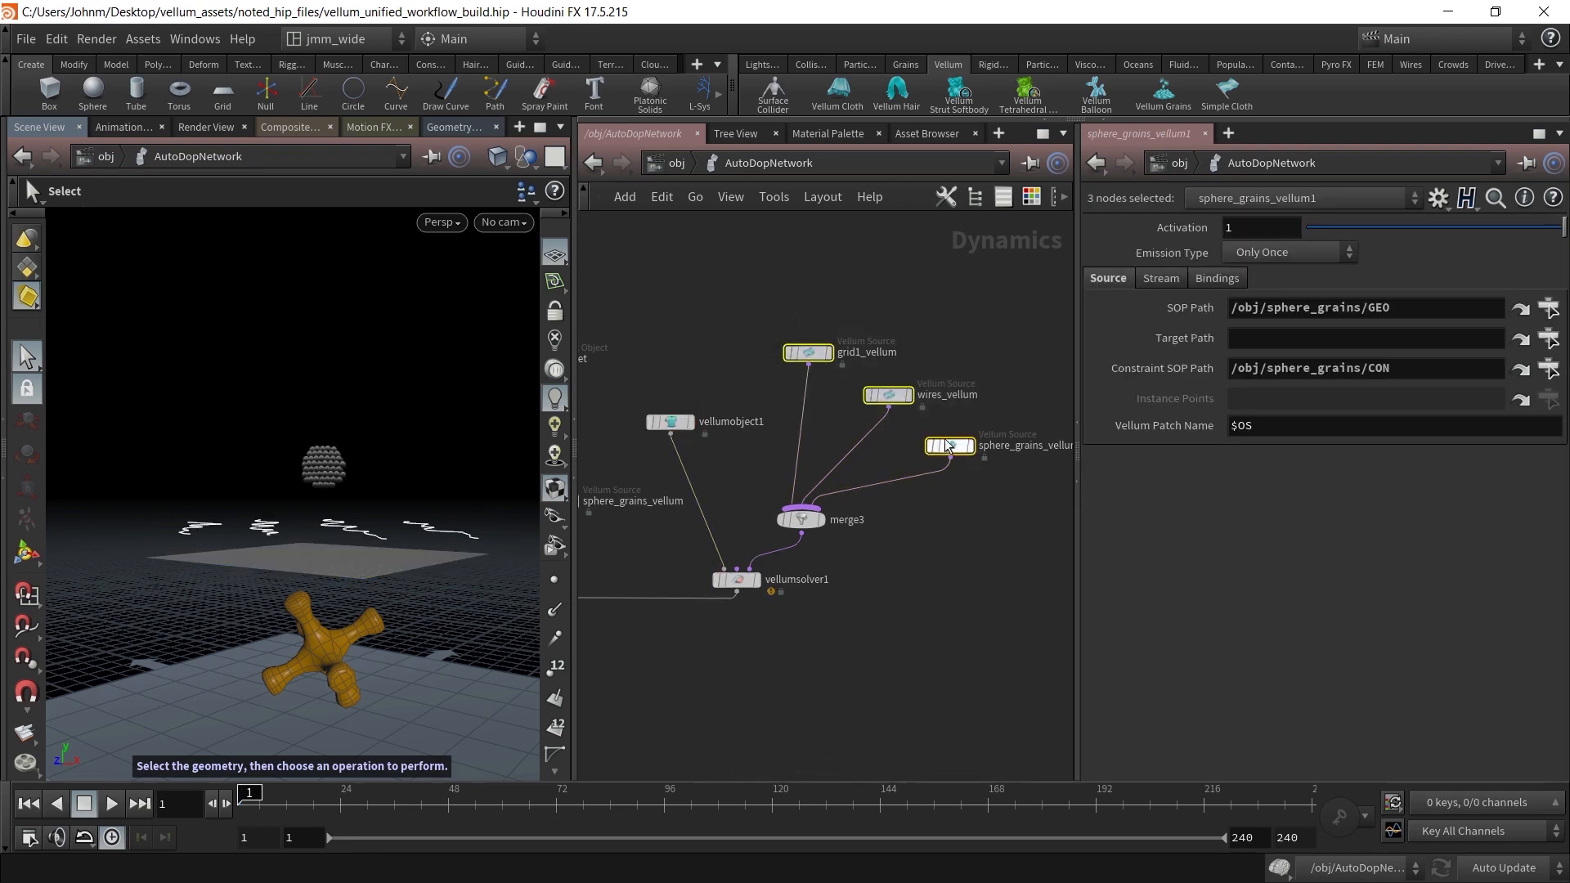
pyautogui.click(808, 353)
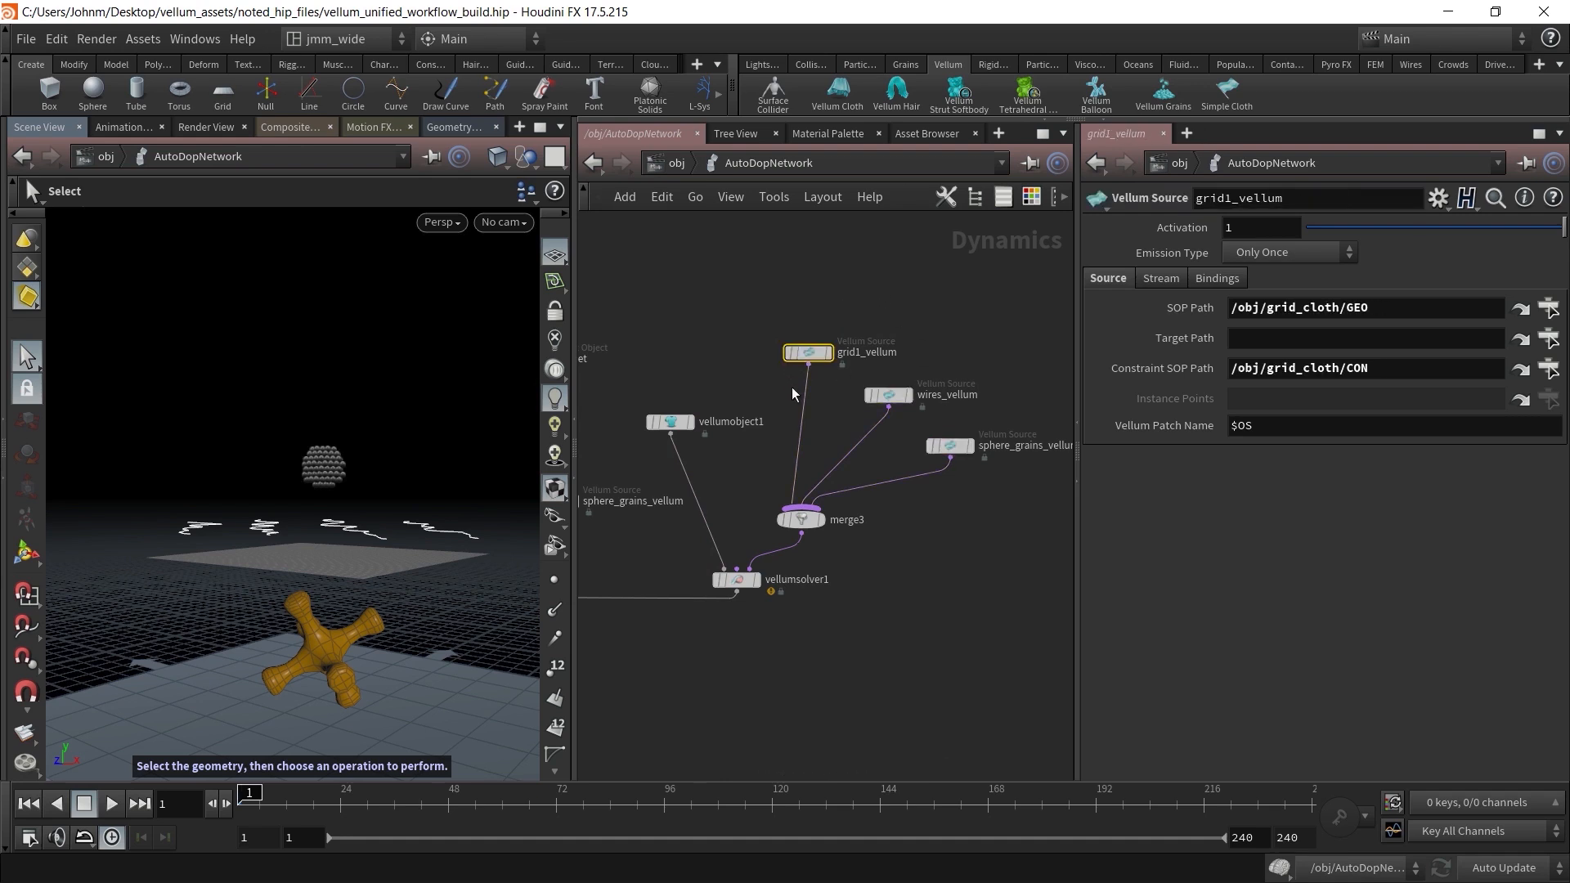
pyautogui.moveTo(903, 396); pyautogui.dragTo(903, 398)
pyautogui.moveTo(1014, 400); pyautogui.dragTo(963, 480)
pyautogui.click(677, 164)
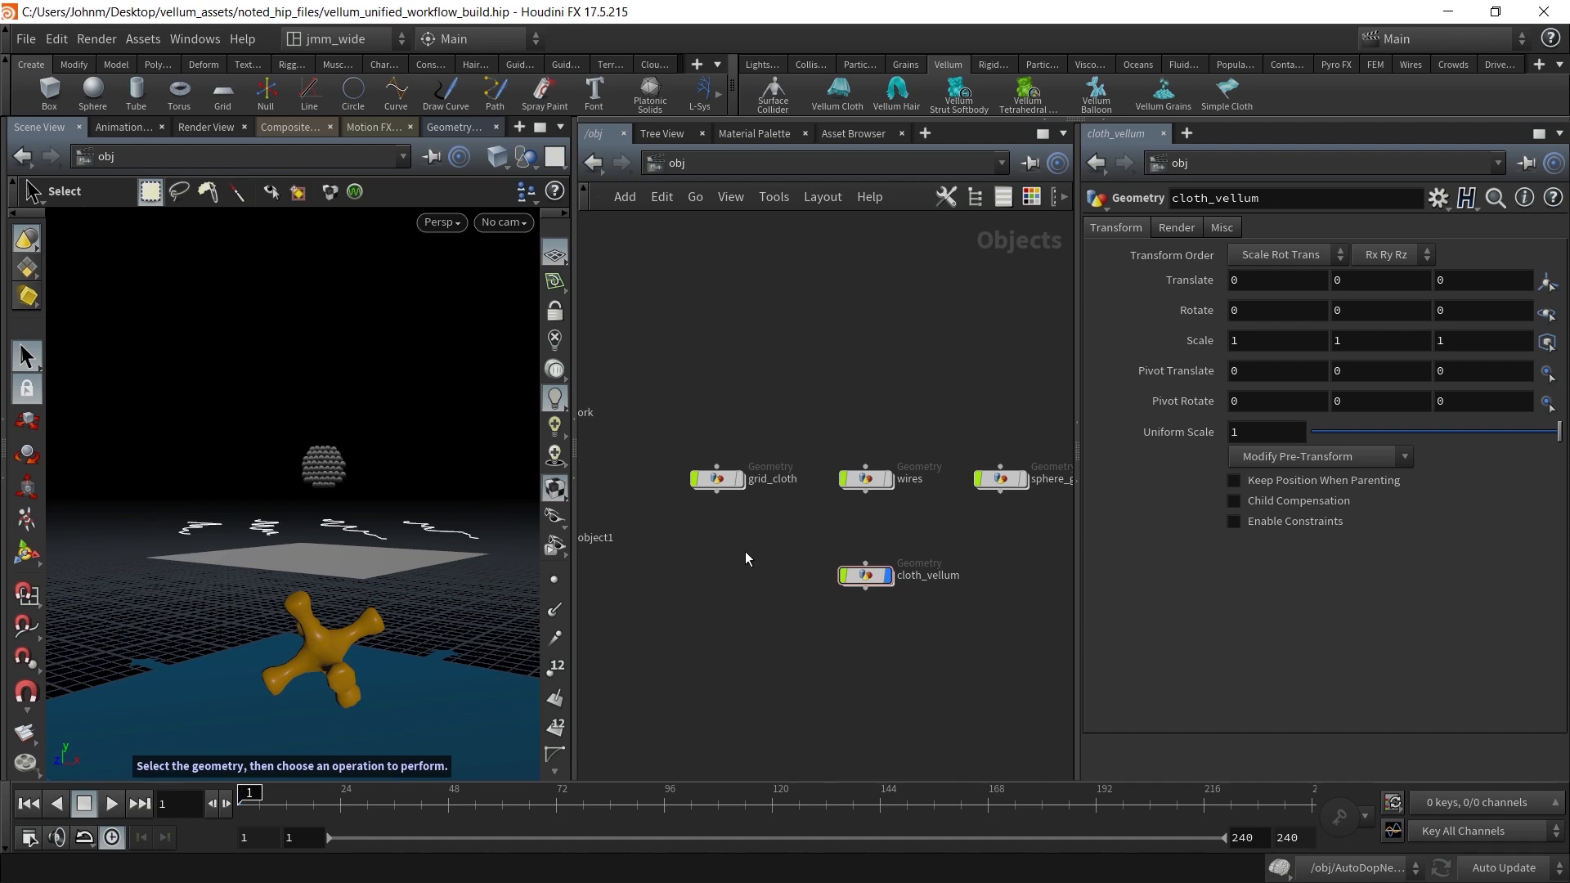
# Review AutoDopNetwork at the object level, and open cloth_vellum to examine its full chain from import_geometry to vellumpostprocess1
pyautogui.press('l')
pyautogui.click(665, 427)
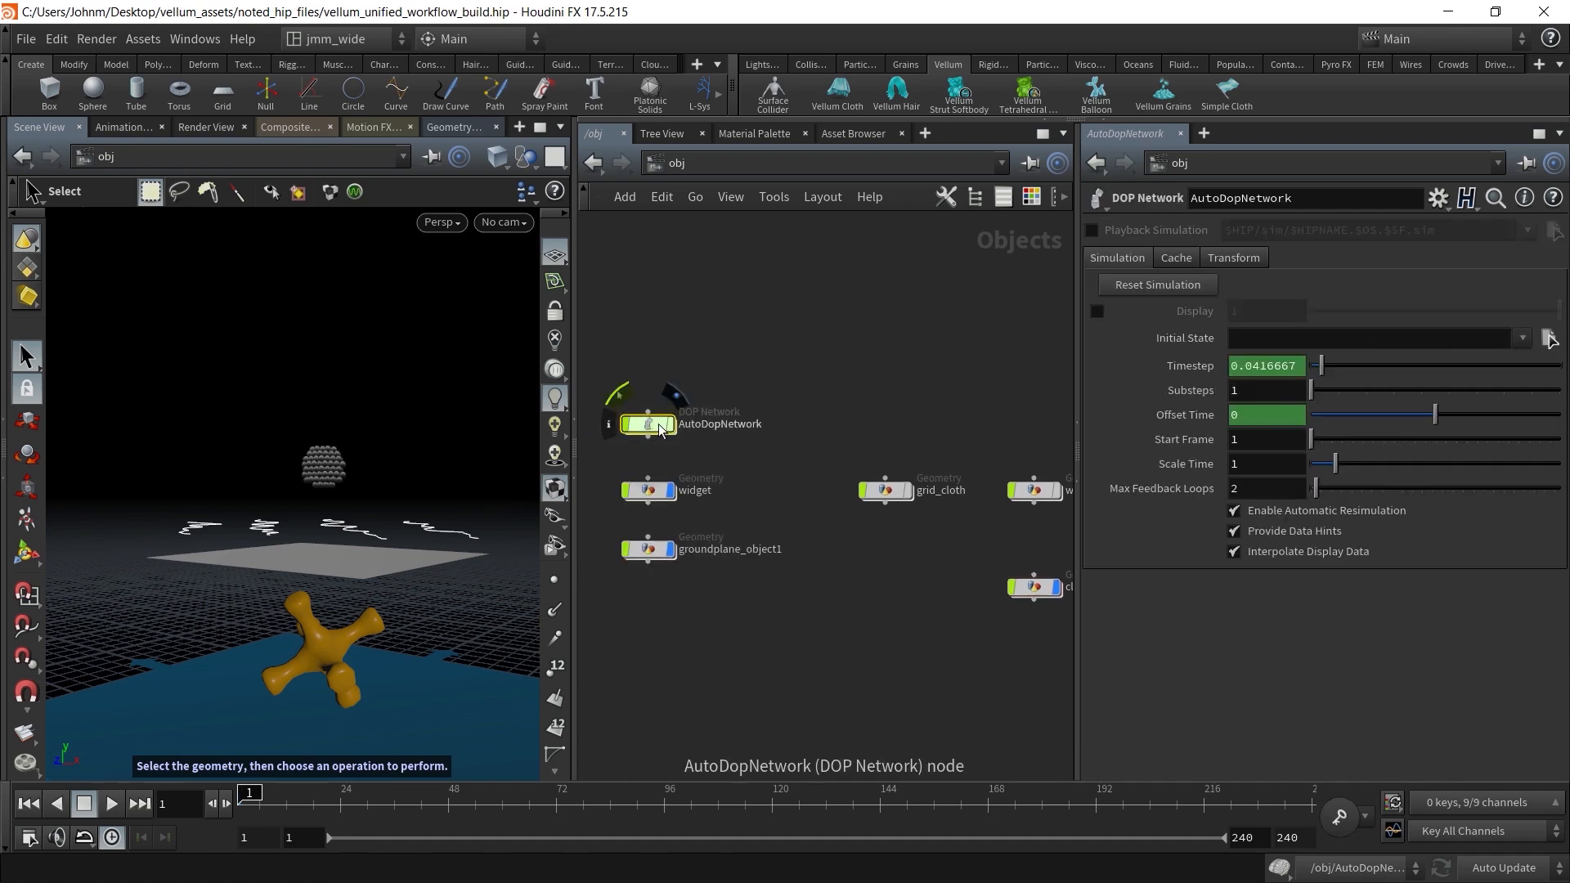
pyautogui.moveTo(883, 442); pyautogui.dragTo(737, 417, button='middle')
pyautogui.doubleClick(889, 565)
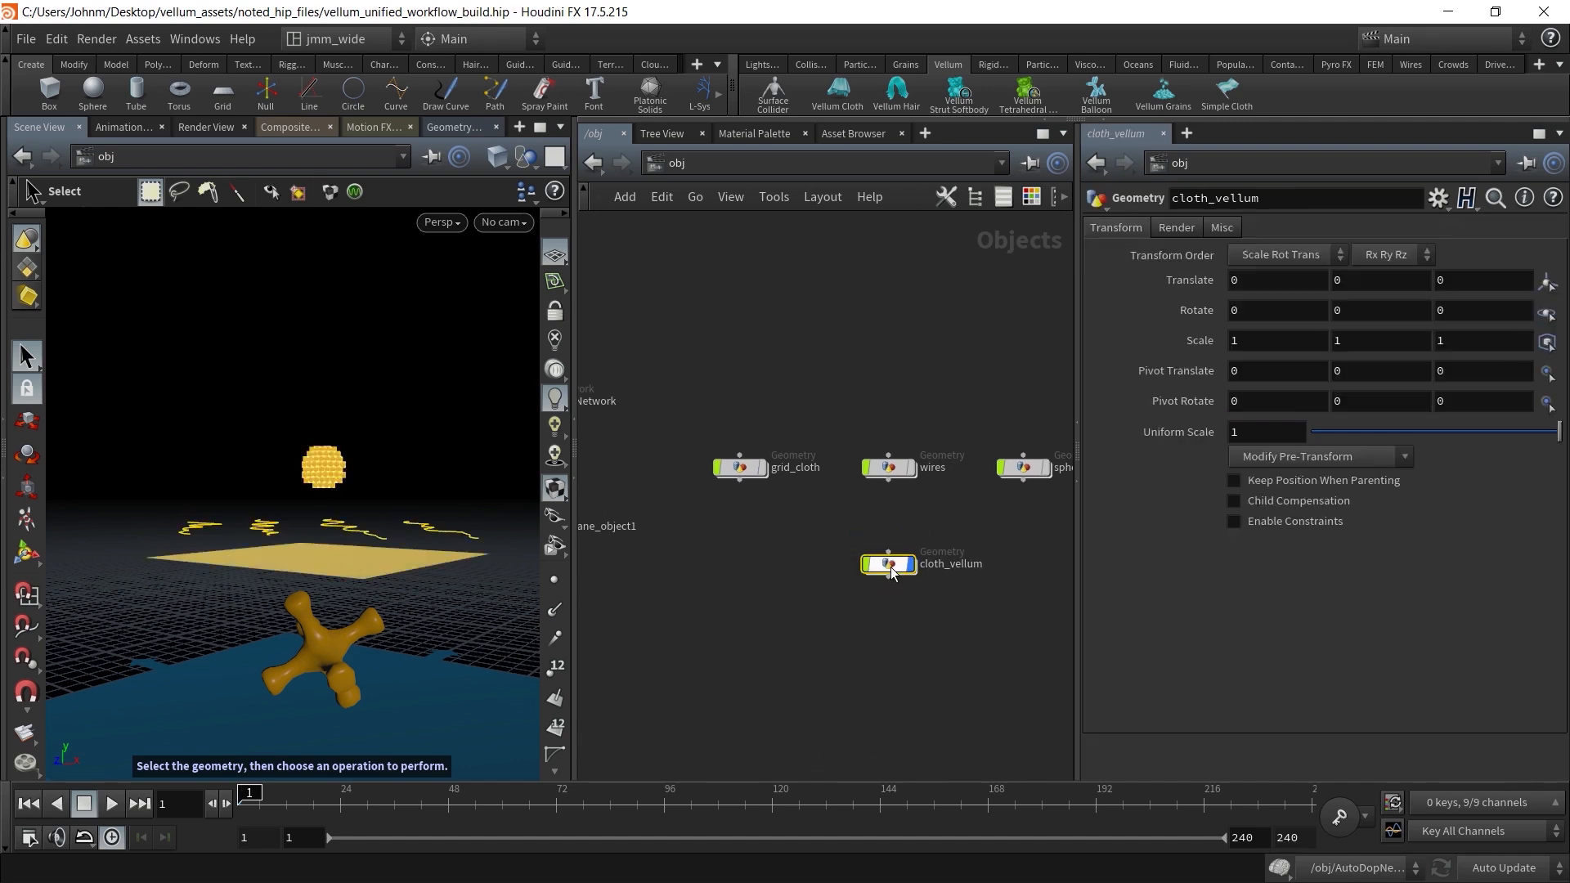
pyautogui.moveTo(910, 563); pyautogui.dragTo(877, 413, button='middle')
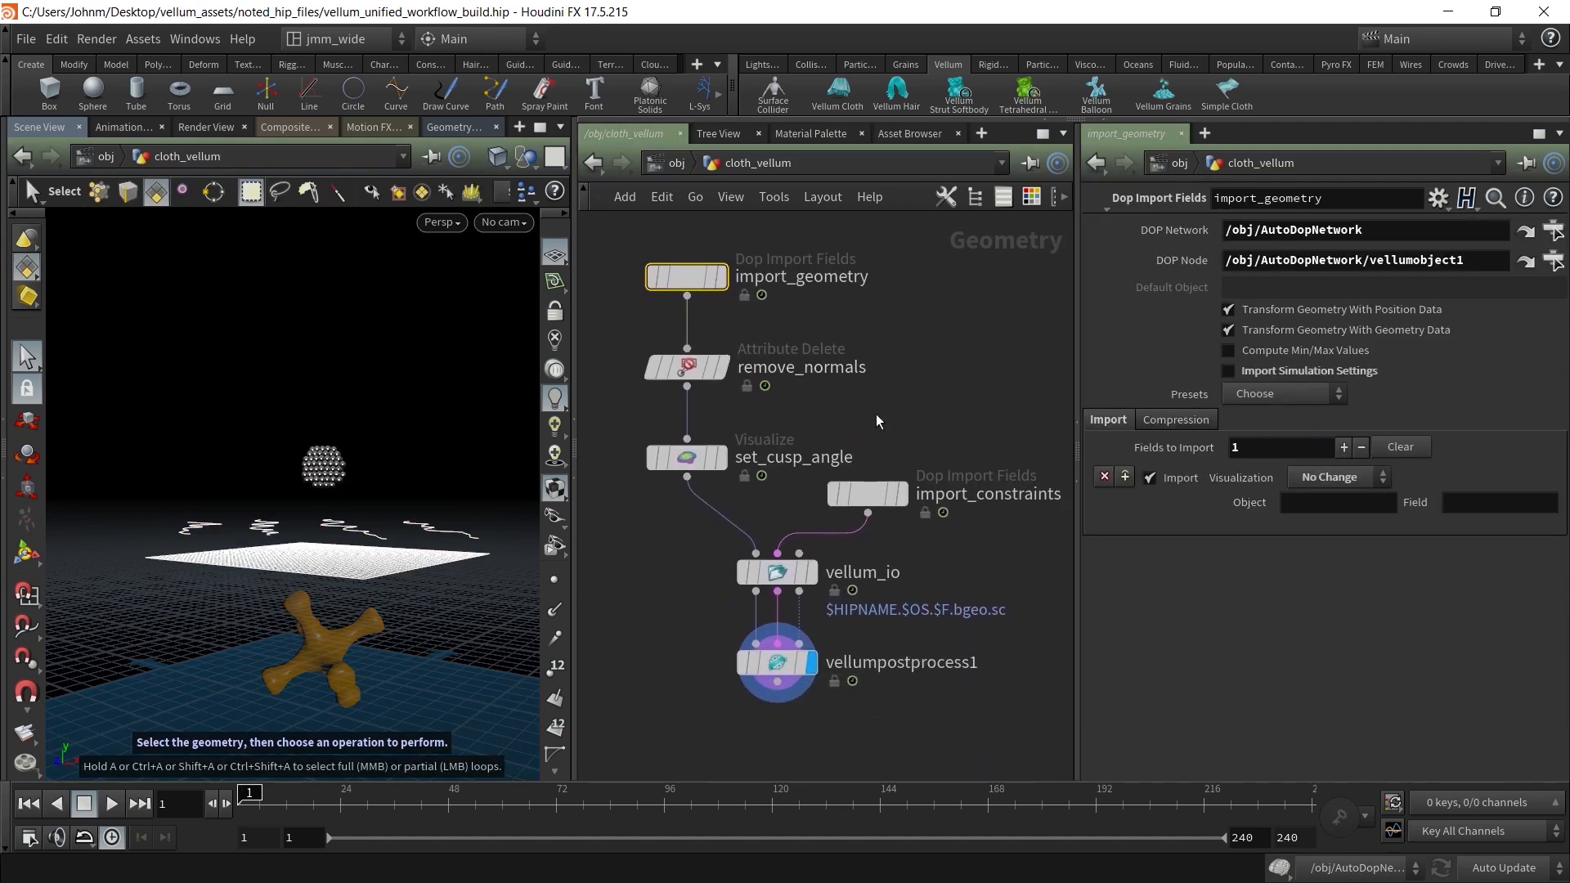
# Inspect the vellum_io settings and move vellumpostprocess1 further down, leaving a wider gap between the two nodes
pyautogui.moveTo(741, 580); pyautogui.dragTo(870, 597)
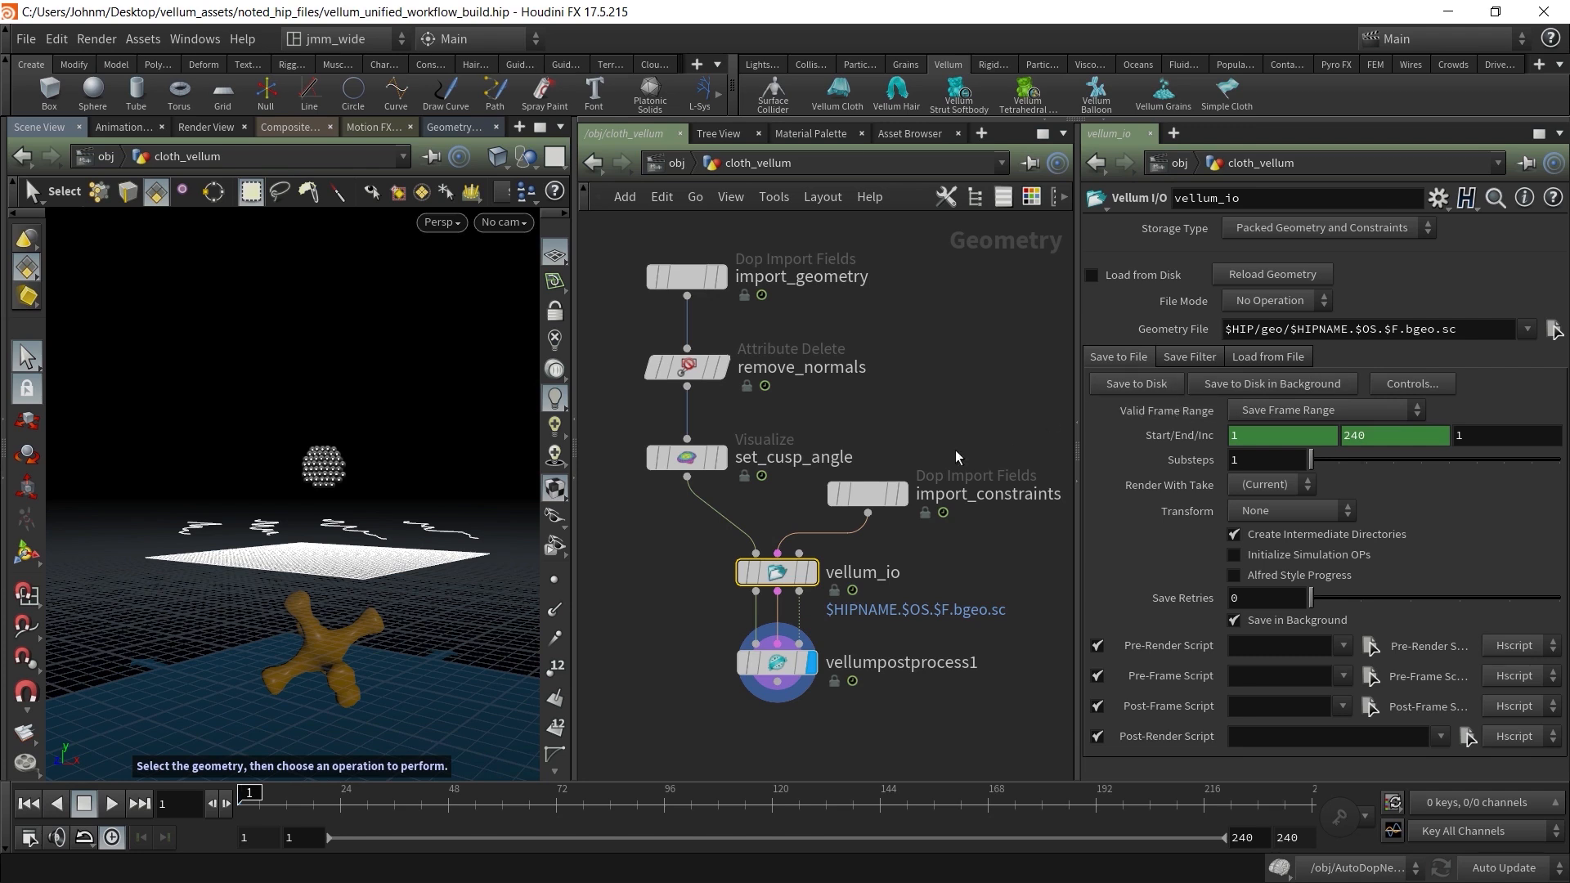
pyautogui.moveTo(959, 629); pyautogui.dragTo(897, 417, button='middle')
pyautogui.moveTo(714, 456); pyautogui.dragTo(714, 579)
pyautogui.click(714, 579)
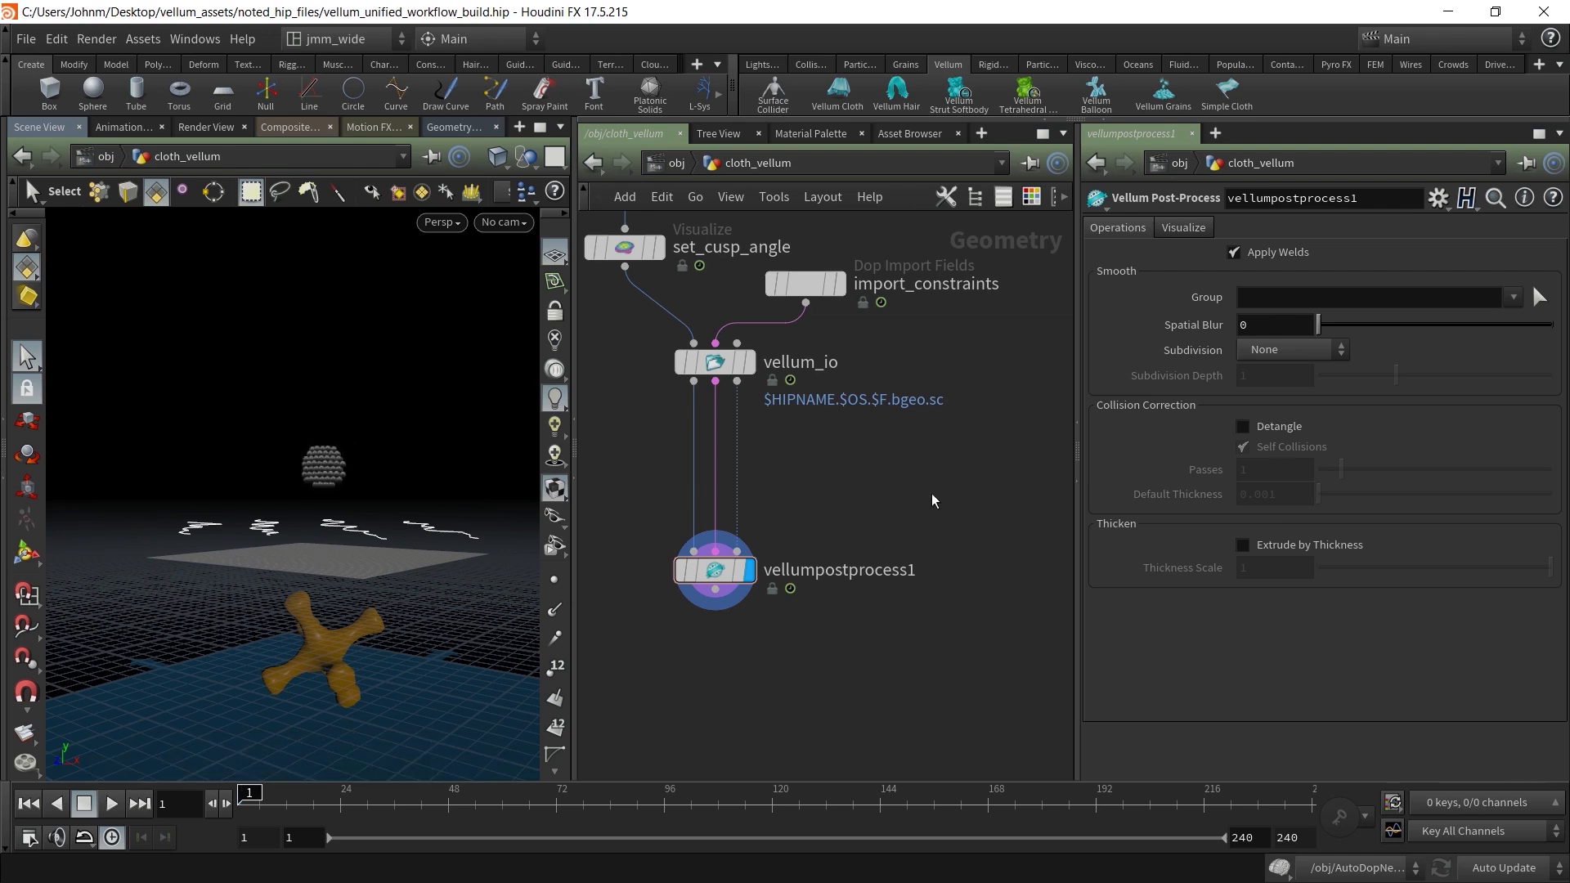
pyautogui.moveTo(712, 574)
pyautogui.moveTo(708, 577); pyautogui.dragTo(765, 644, button='middle')
pyautogui.moveTo(766, 645)
pyautogui.mouseDown()
pyautogui.moveTo(773, 591)
pyautogui.moveTo(773, 626)
pyautogui.mouseUp()
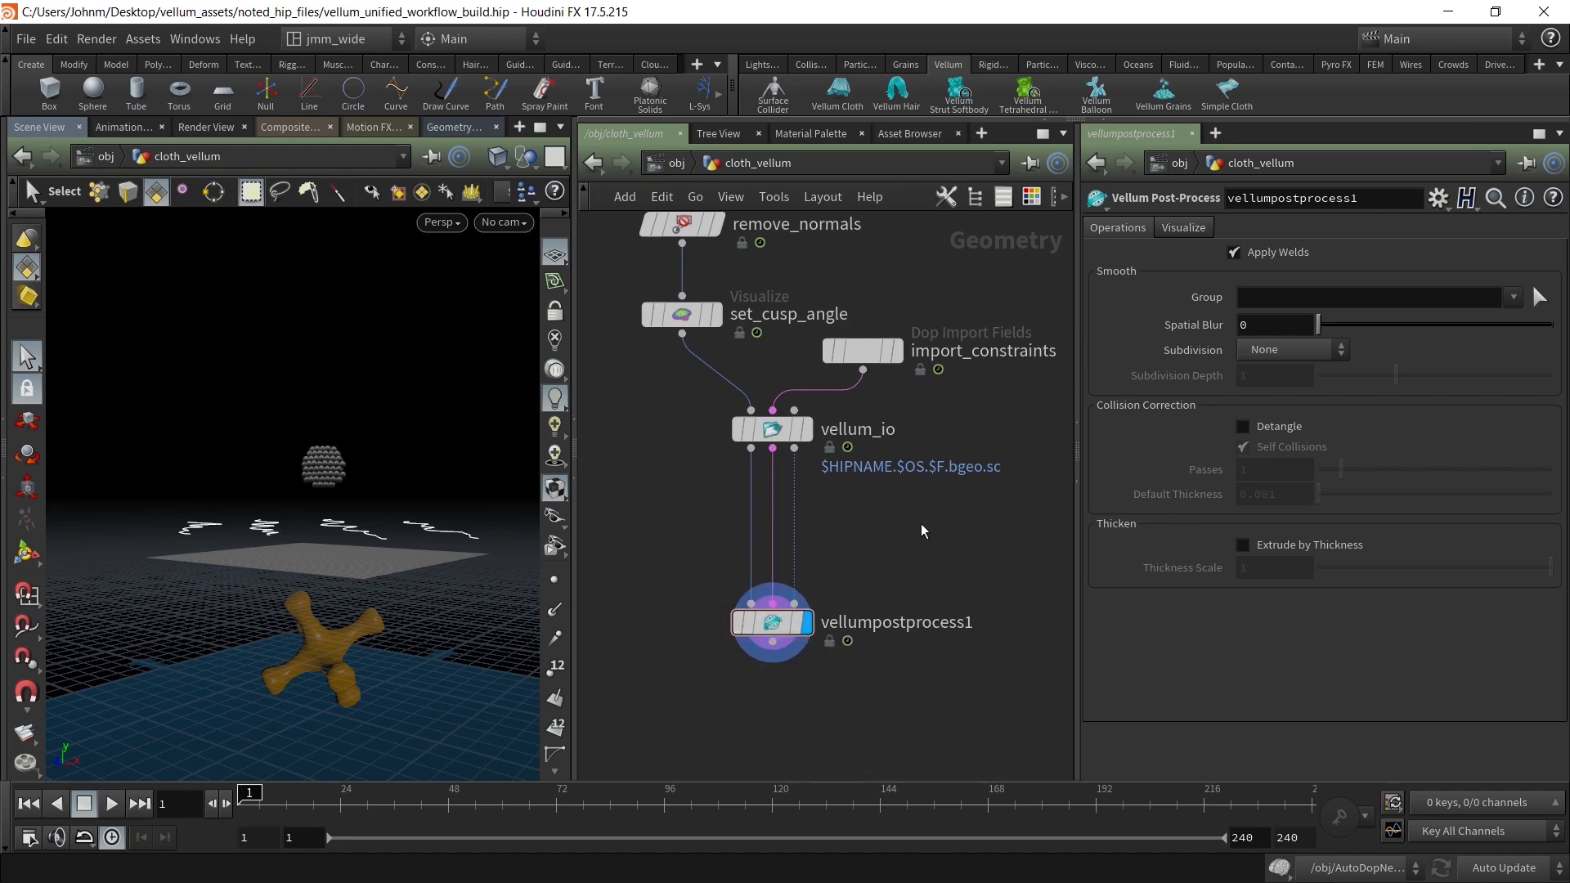
pyautogui.press('h')
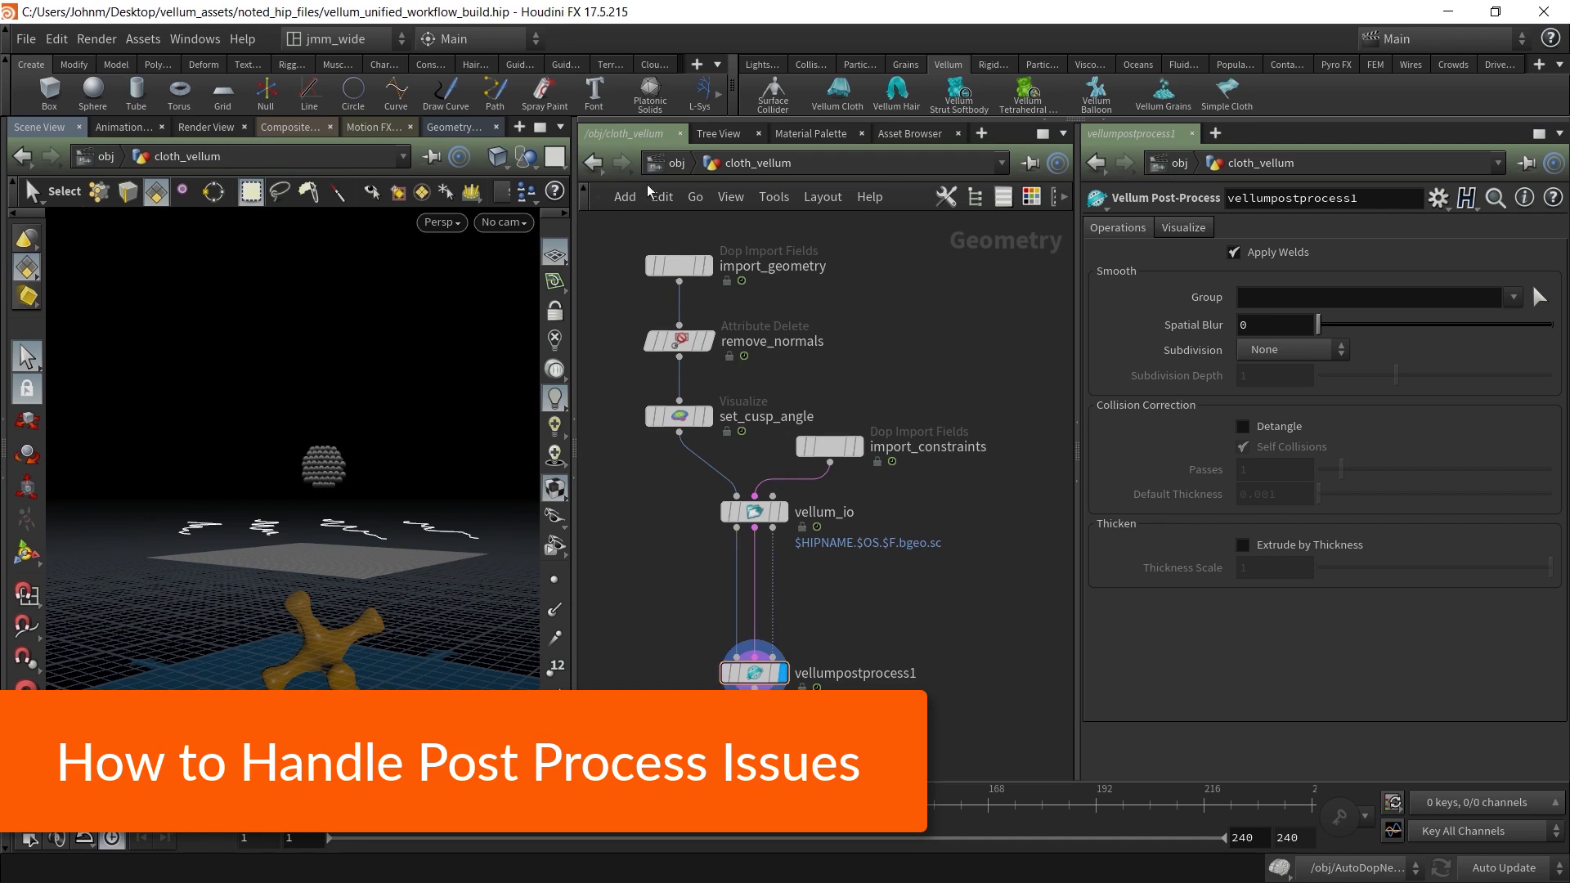
# Return to the object level and place cloth_vellum below and between the wires and sphere_grains objects
pyautogui.click(677, 164)
pyautogui.moveTo(869, 405); pyautogui.dragTo(720, 393, button='middle')
pyautogui.moveTo(739, 566); pyautogui.dragTo(807, 574)
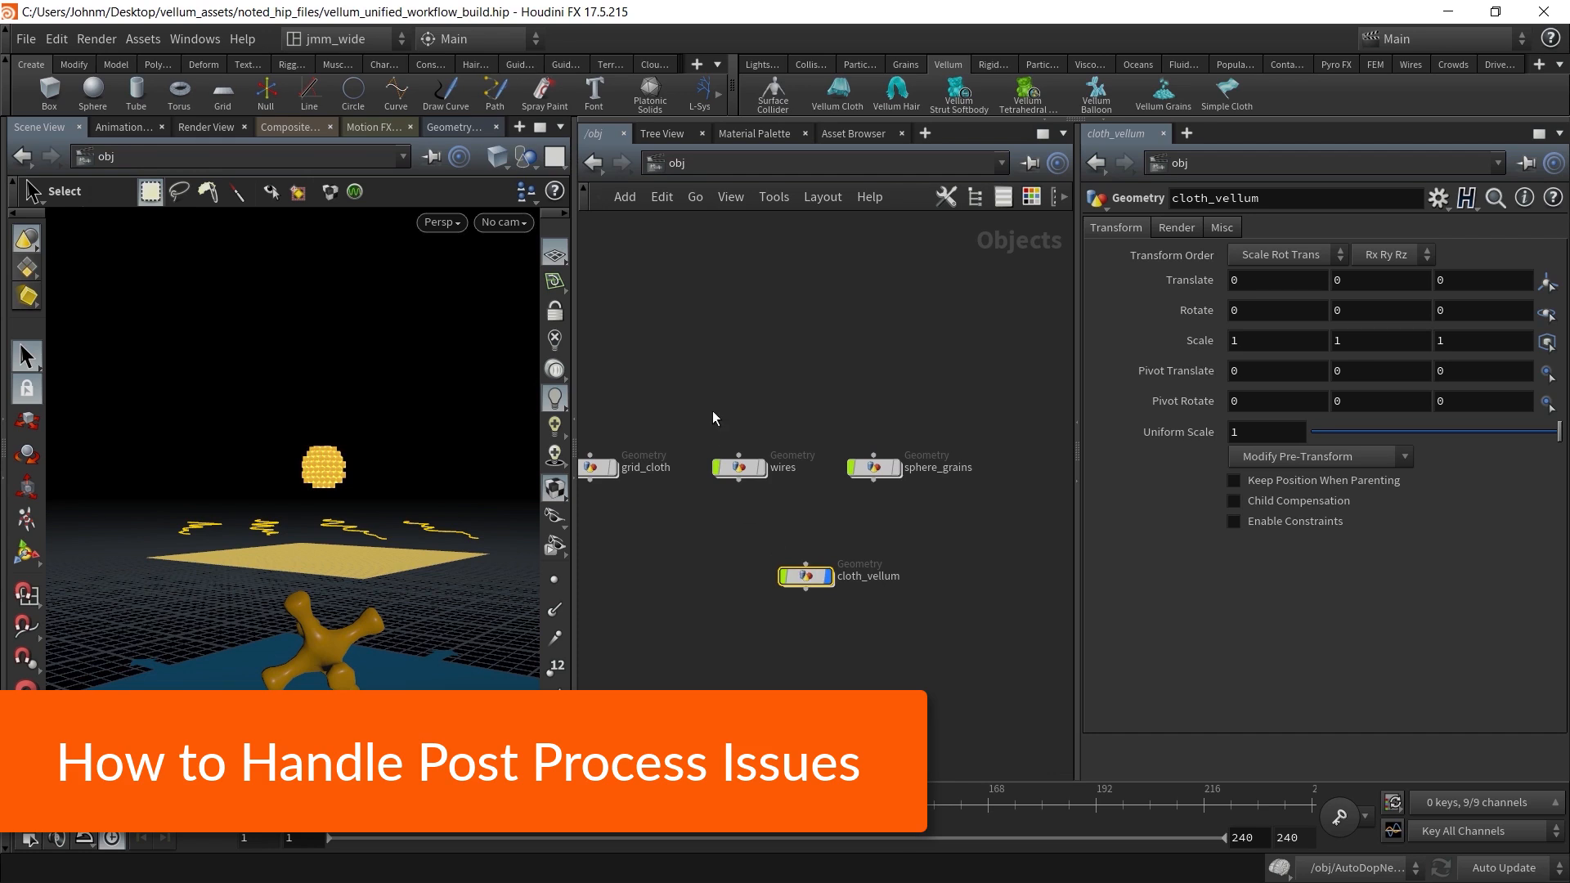
pyautogui.moveTo(713, 411); pyautogui.dragTo(743, 378, button='middle')
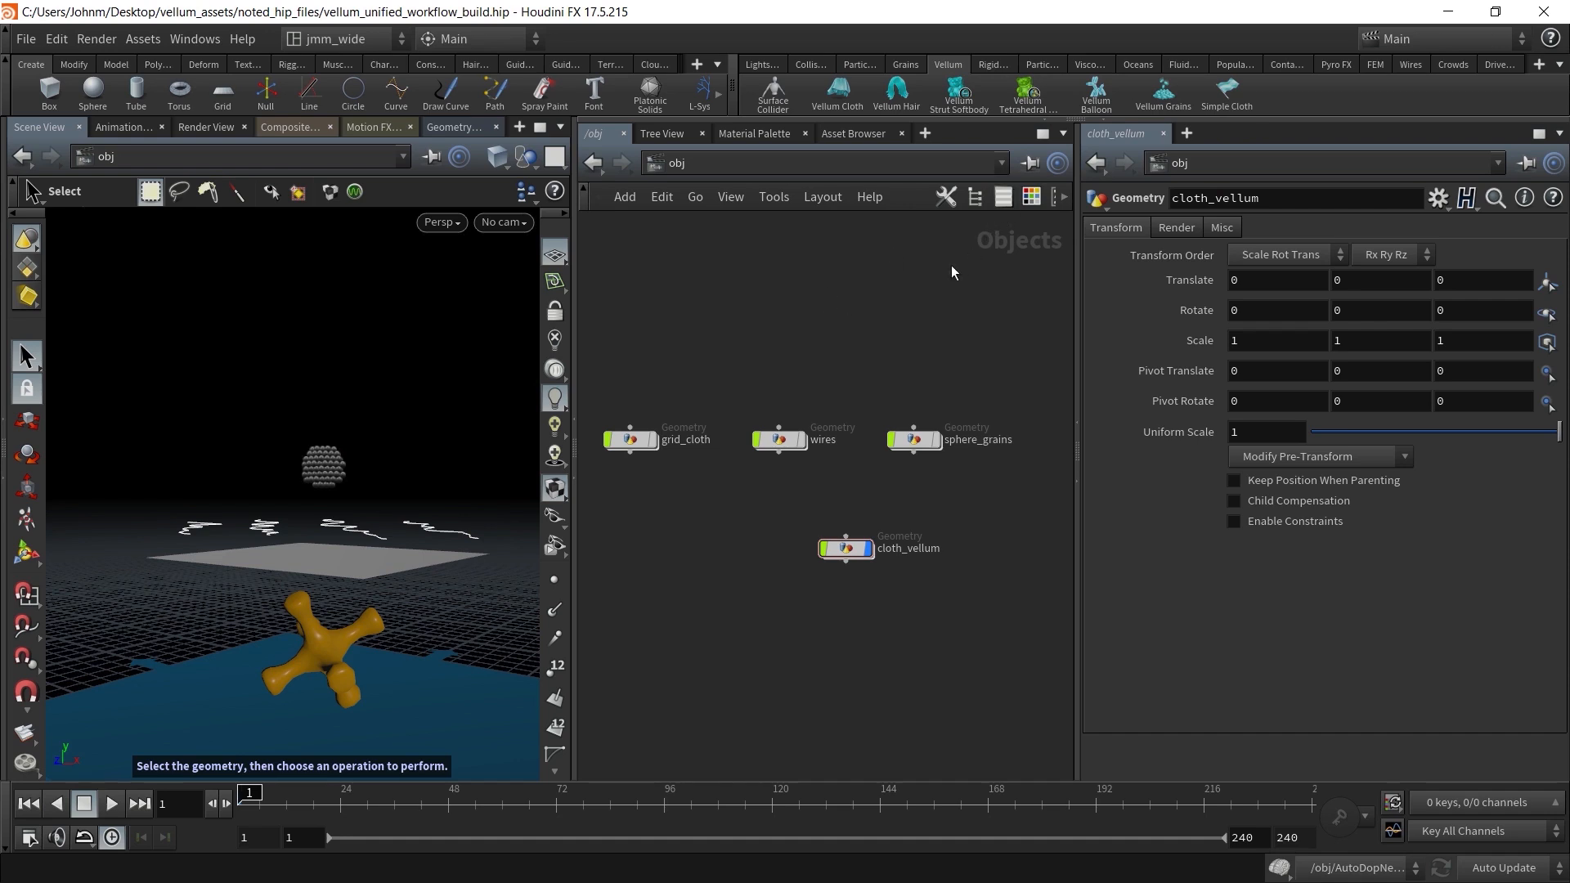
pyautogui.moveTo(633, 363); pyautogui.dragTo(1009, 486)
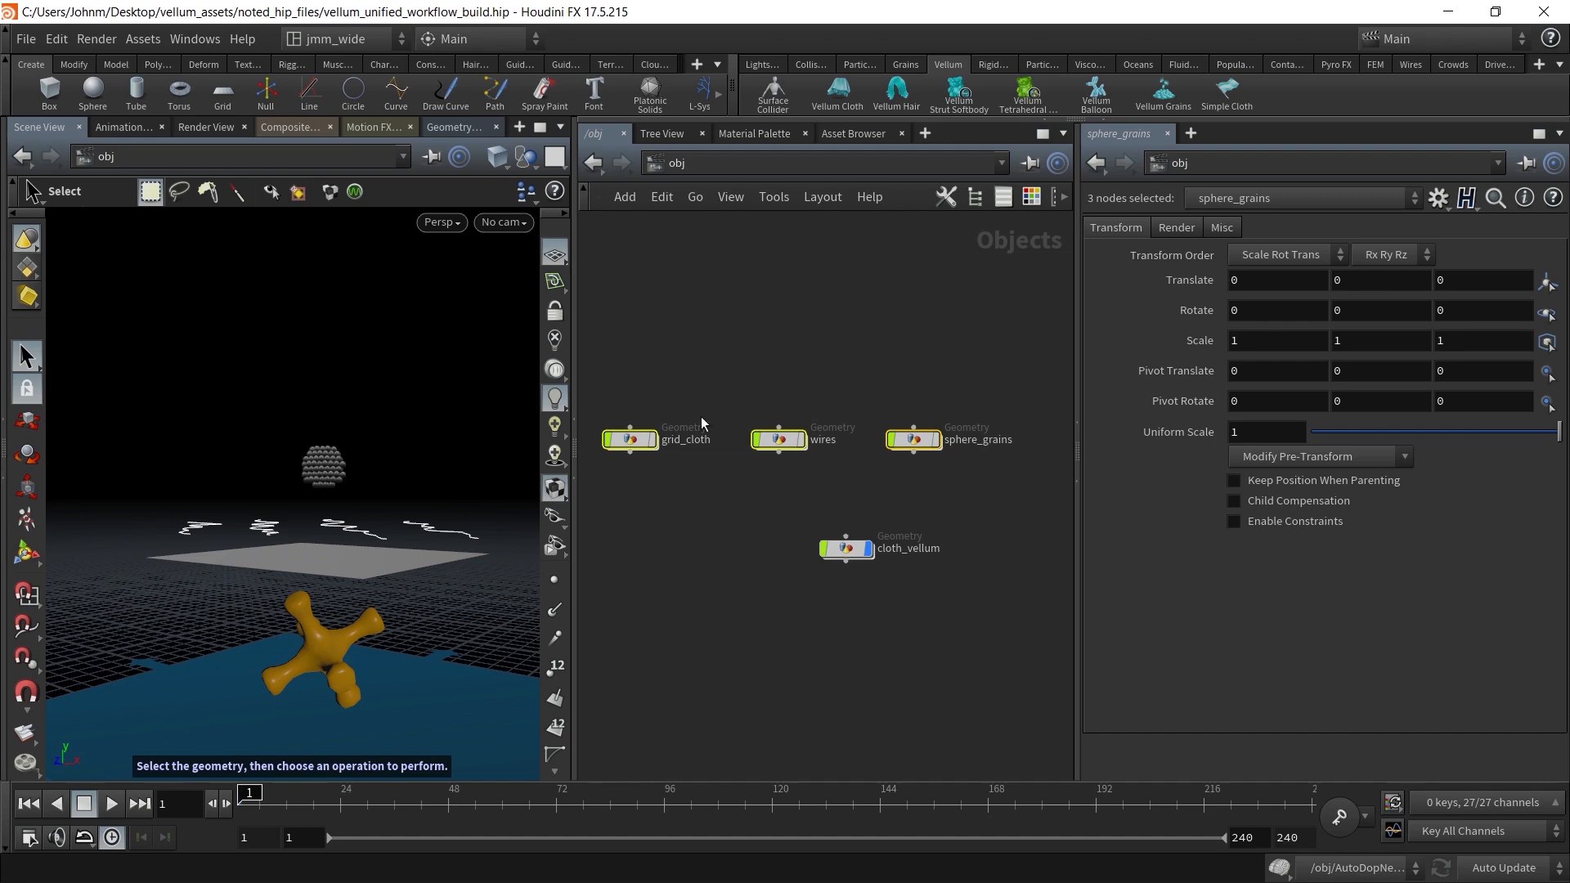
pyautogui.click(715, 528)
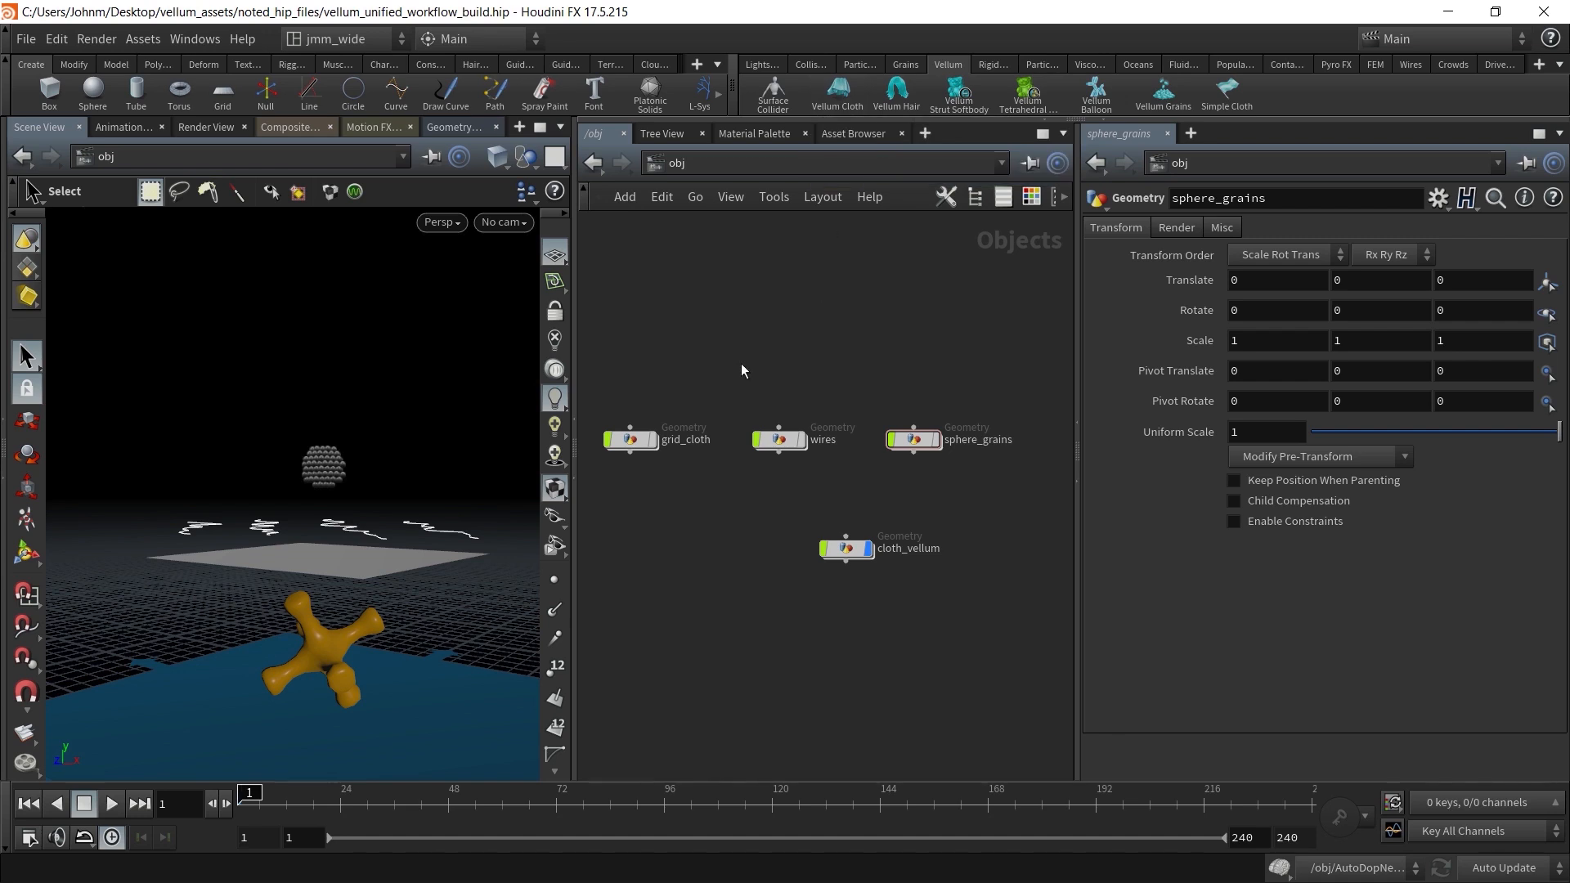
# Create a torus object, place its node beside sphere_grains, and rename it torus_balloon
pyautogui.moveTo(926, 364); pyautogui.dragTo(897, 364, button='middle')
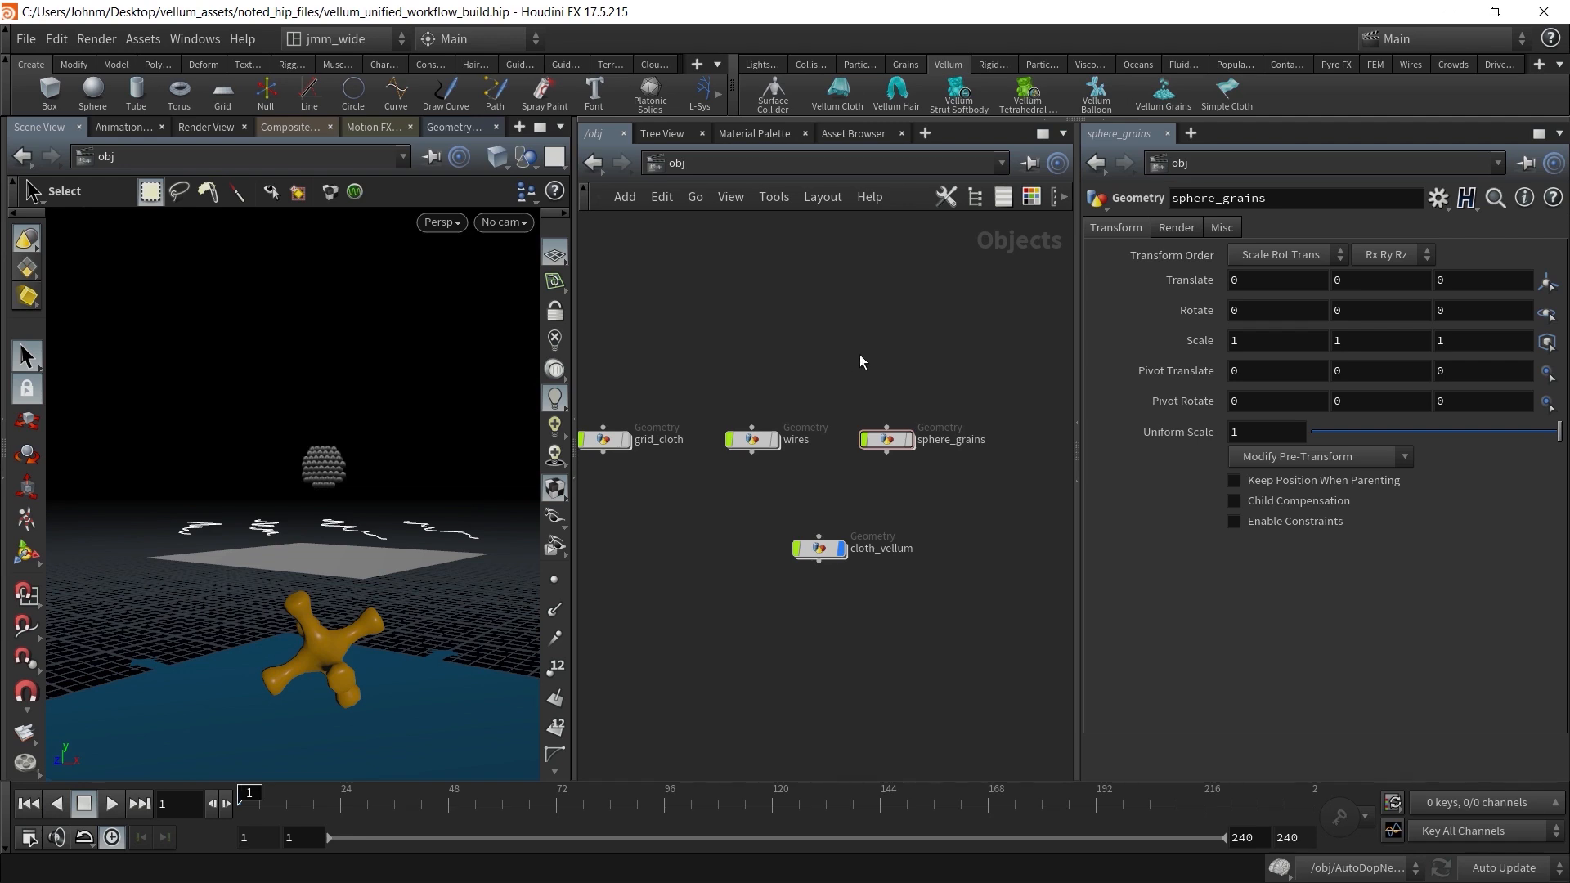
pyautogui.moveTo(887, 372); pyautogui.dragTo(810, 371, button='middle')
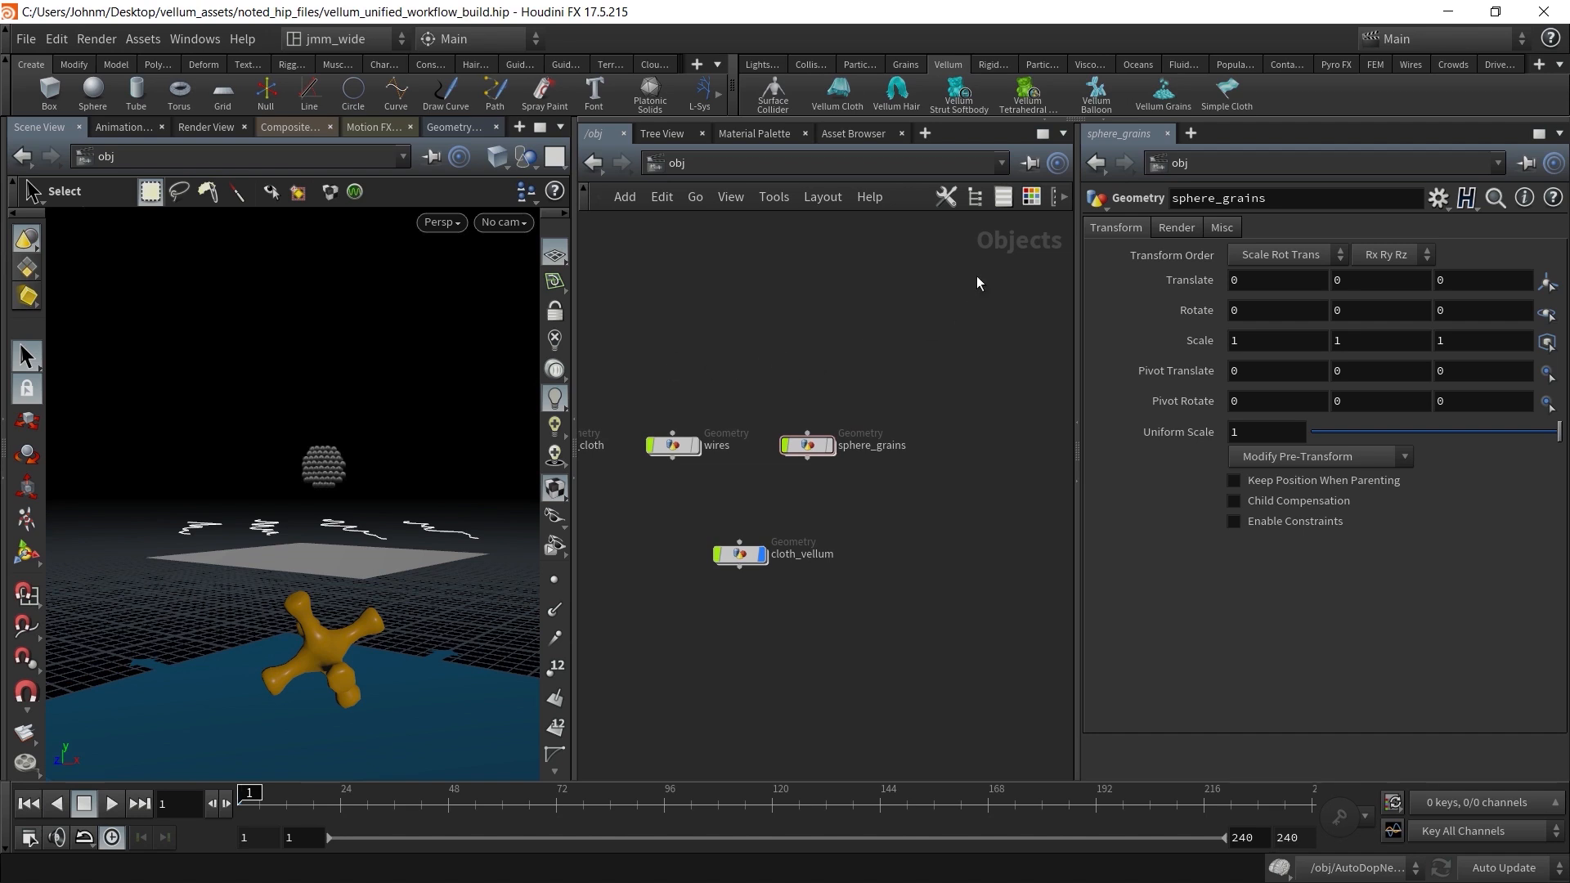
pyautogui.click(179, 91)
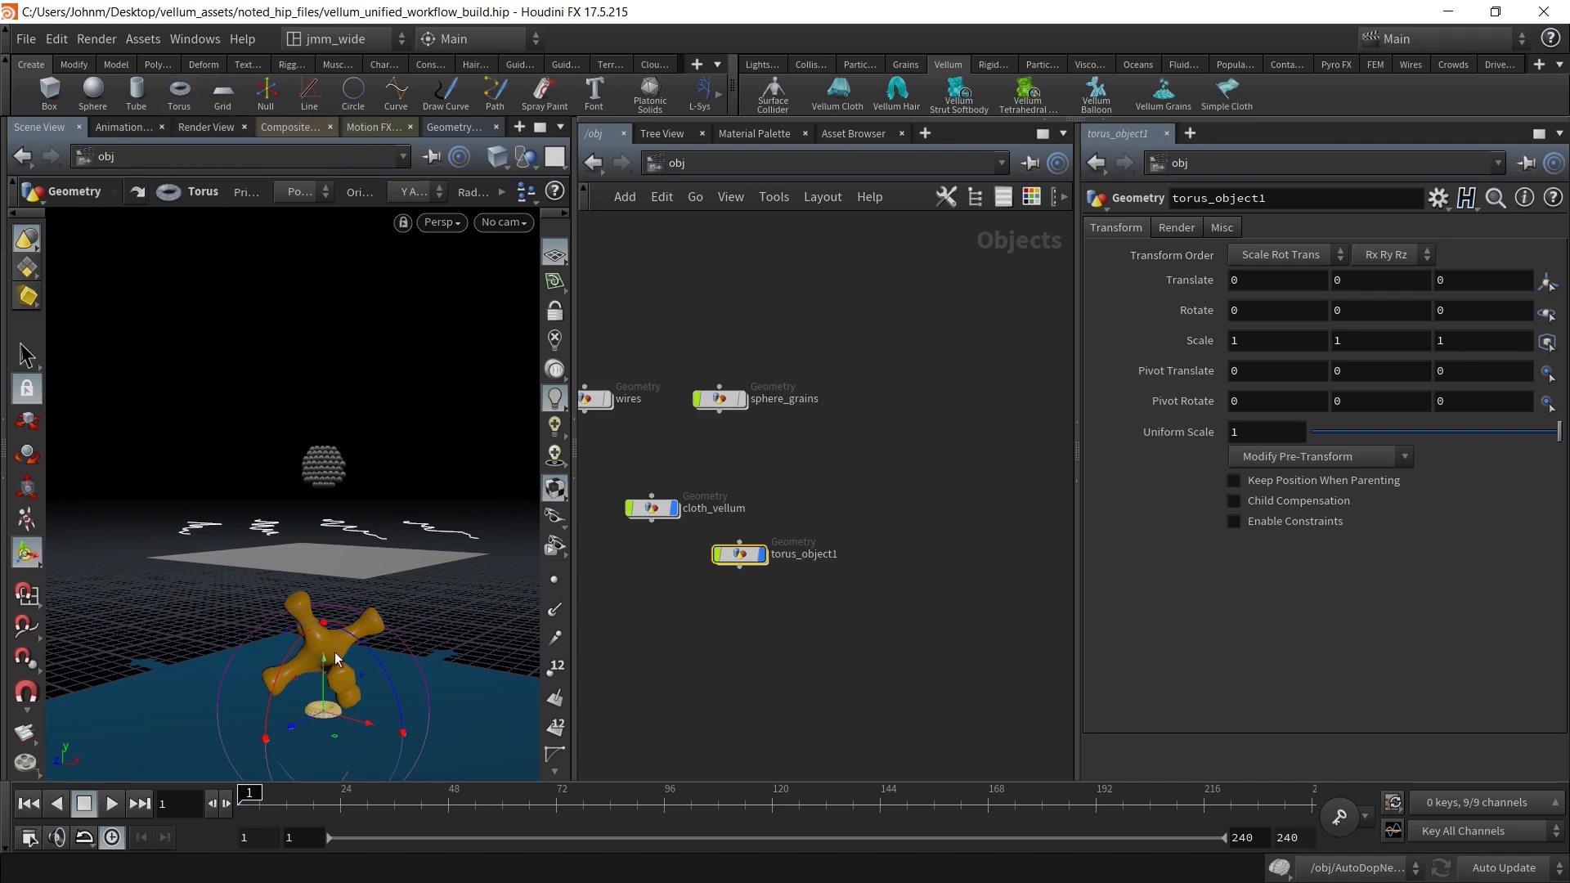
pyautogui.moveTo(722, 555); pyautogui.dragTo(897, 400)
pyautogui.click(985, 400)
pyautogui.moveTo(995, 400); pyautogui.dragTo(963, 416)
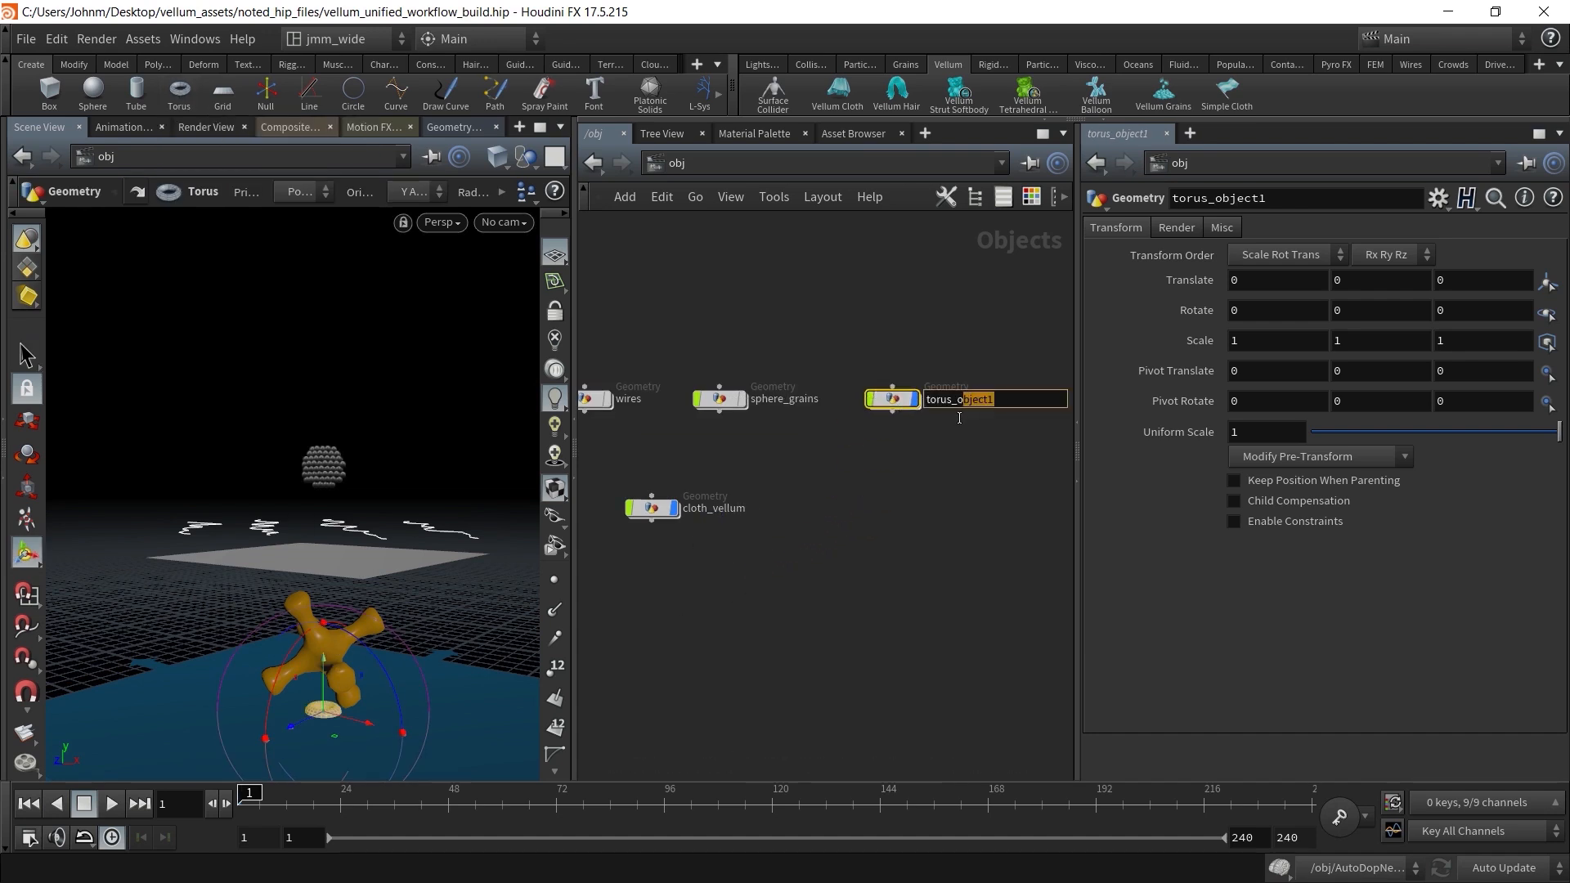
pyautogui.write('balloon')
pyautogui.press('Return')
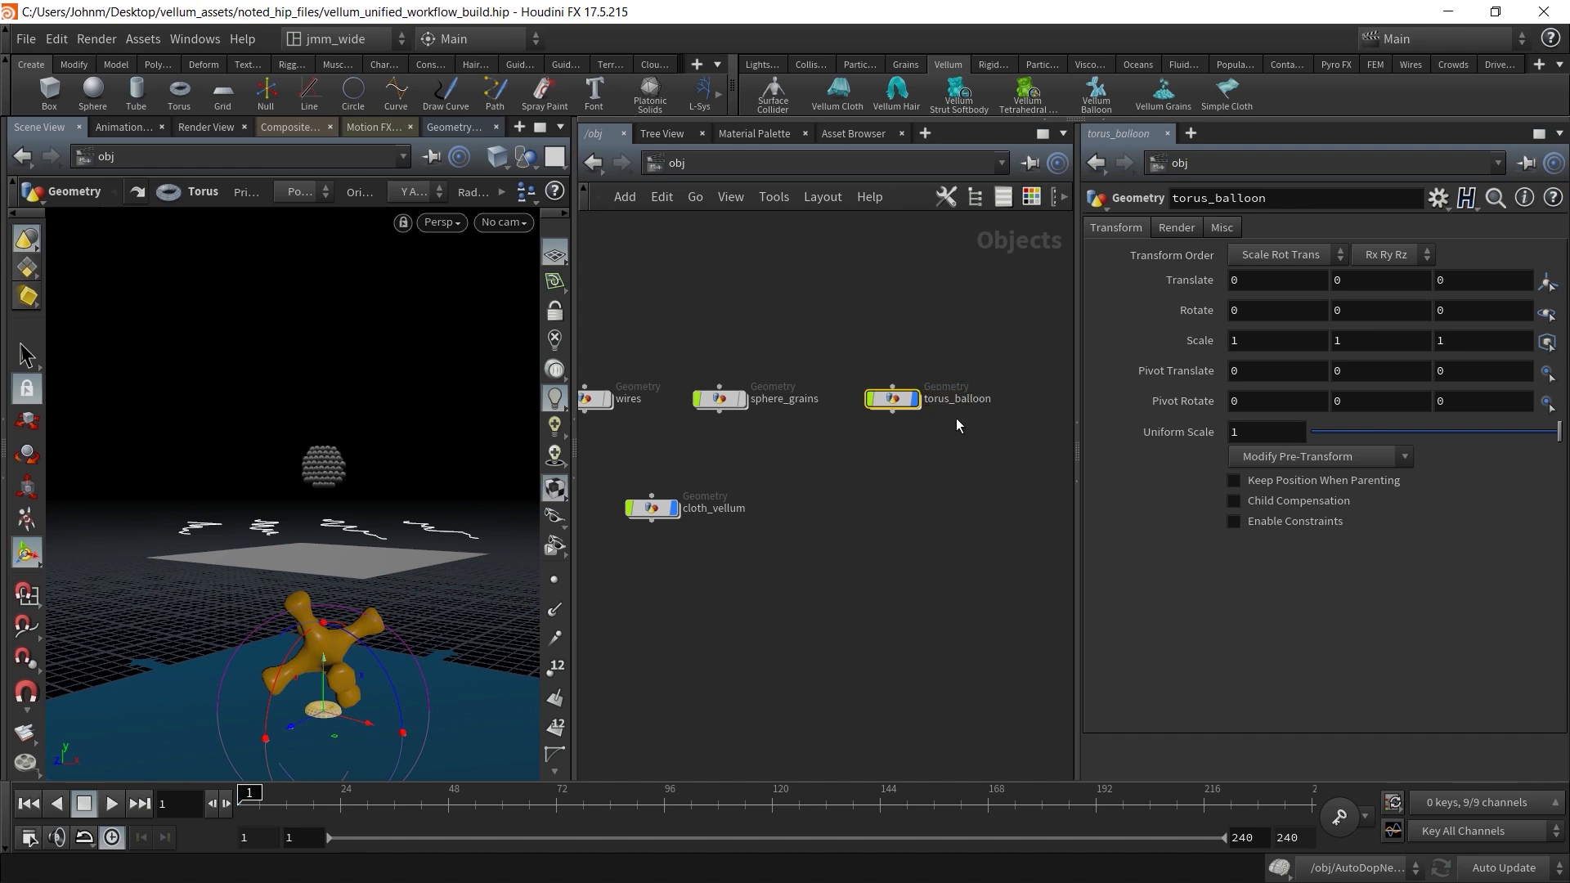
# Inside torus_balloon, raise the torus above the grain sphere to a Y center of about 11.78 and scale it uniformly to 1.97
pyautogui.doubleClick(903, 399)
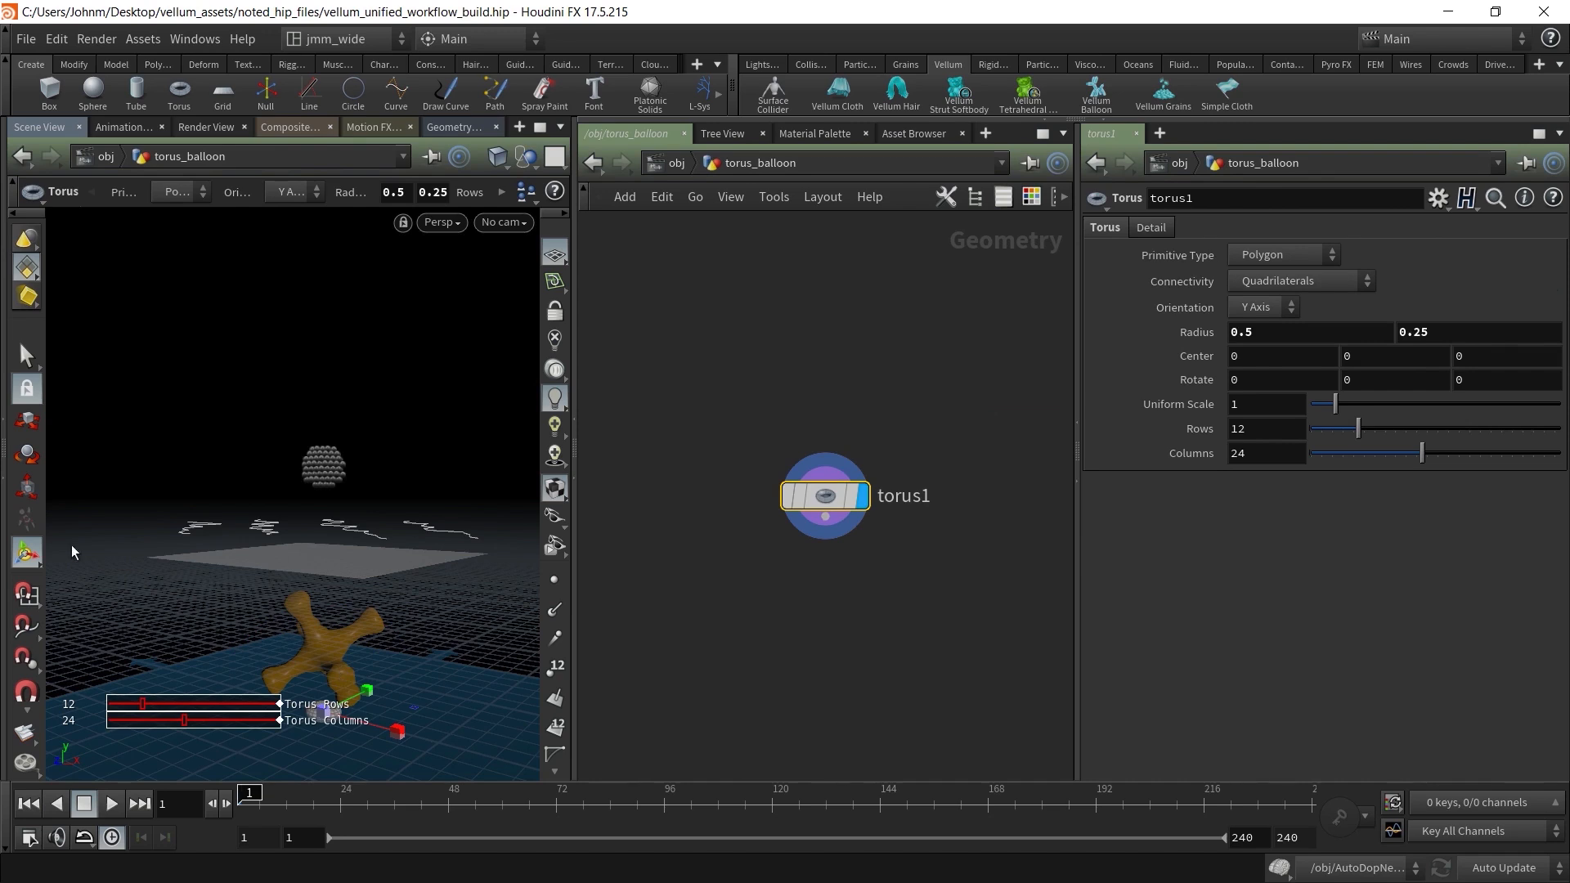
pyautogui.click(24, 423)
pyautogui.moveTo(324, 641); pyautogui.dragTo(318, 339)
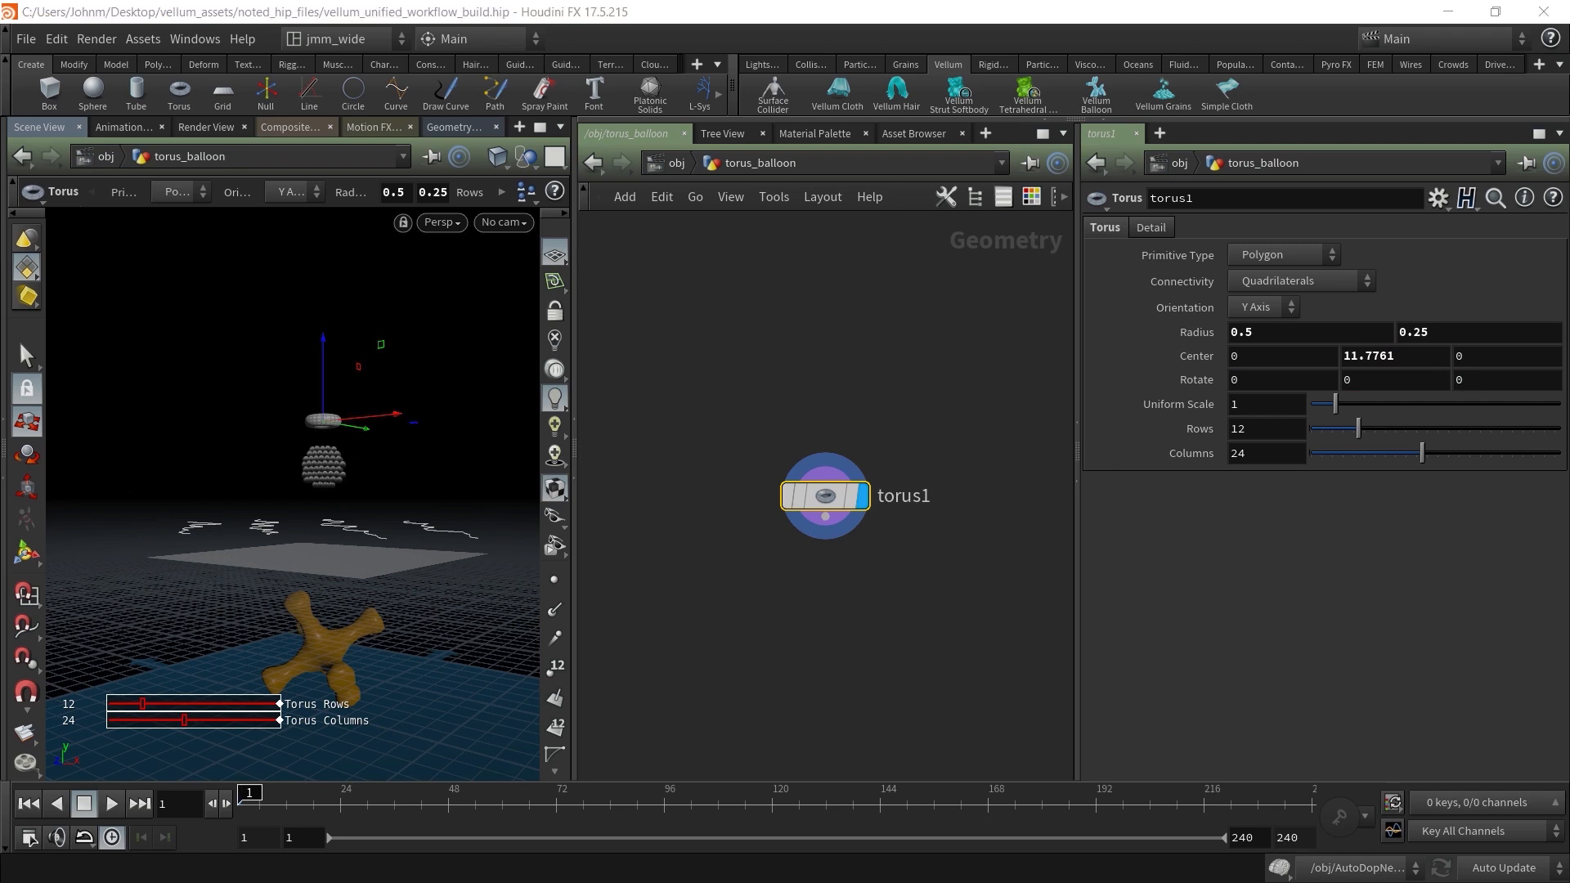
pyautogui.moveTo(1338, 411); pyautogui.dragTo(1364, 411)
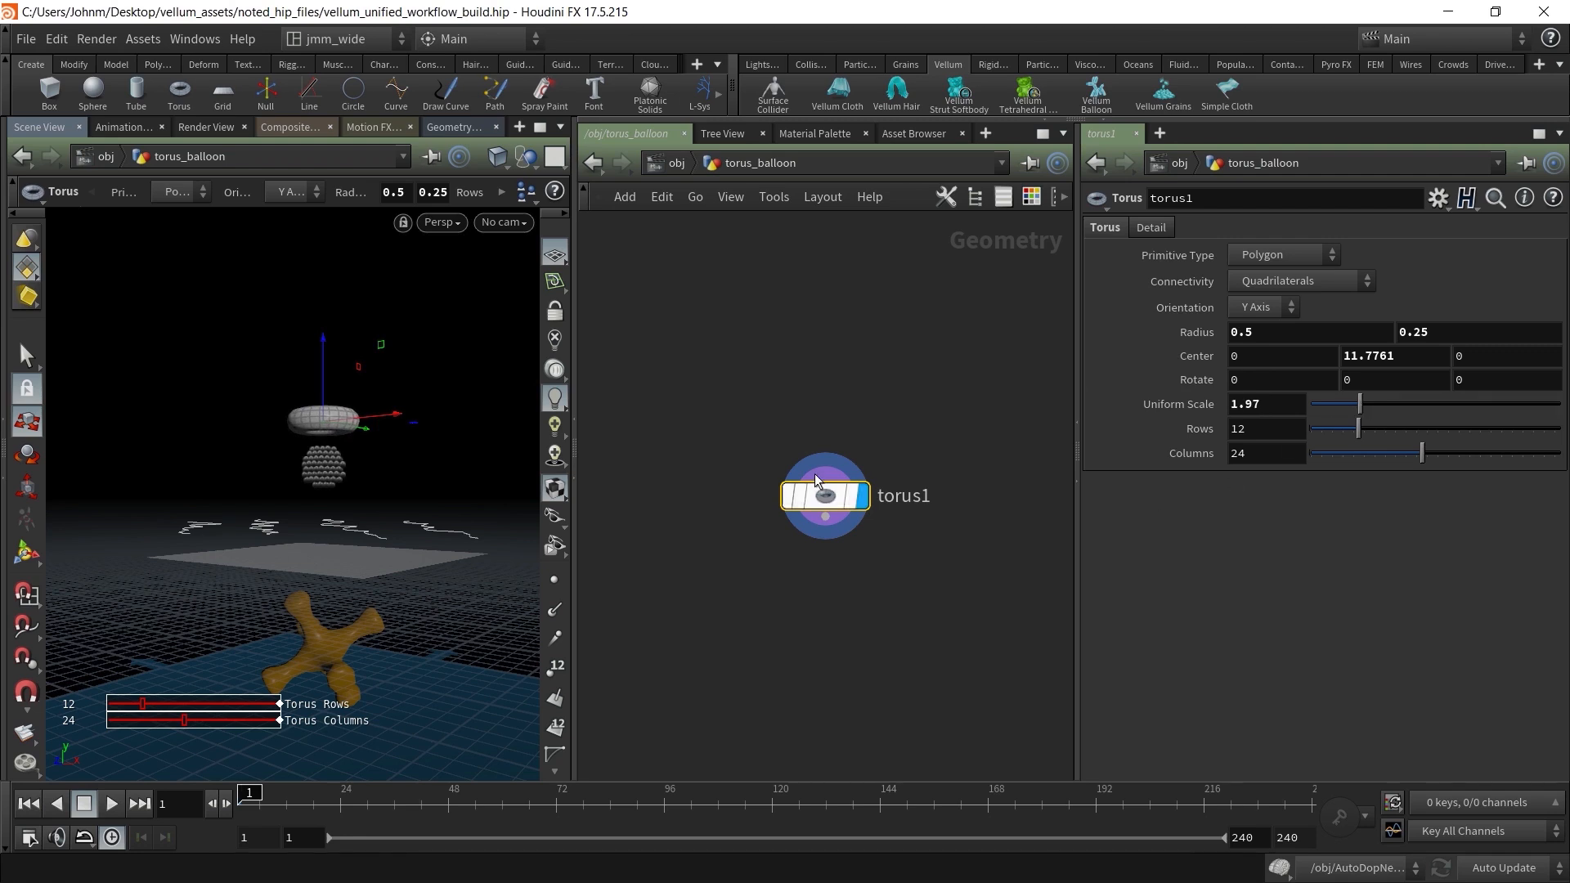
# Make torus_balloon a Vellum Balloon and place its Vellum Source node beside the other sources feeding merge3
pyautogui.click(674, 163)
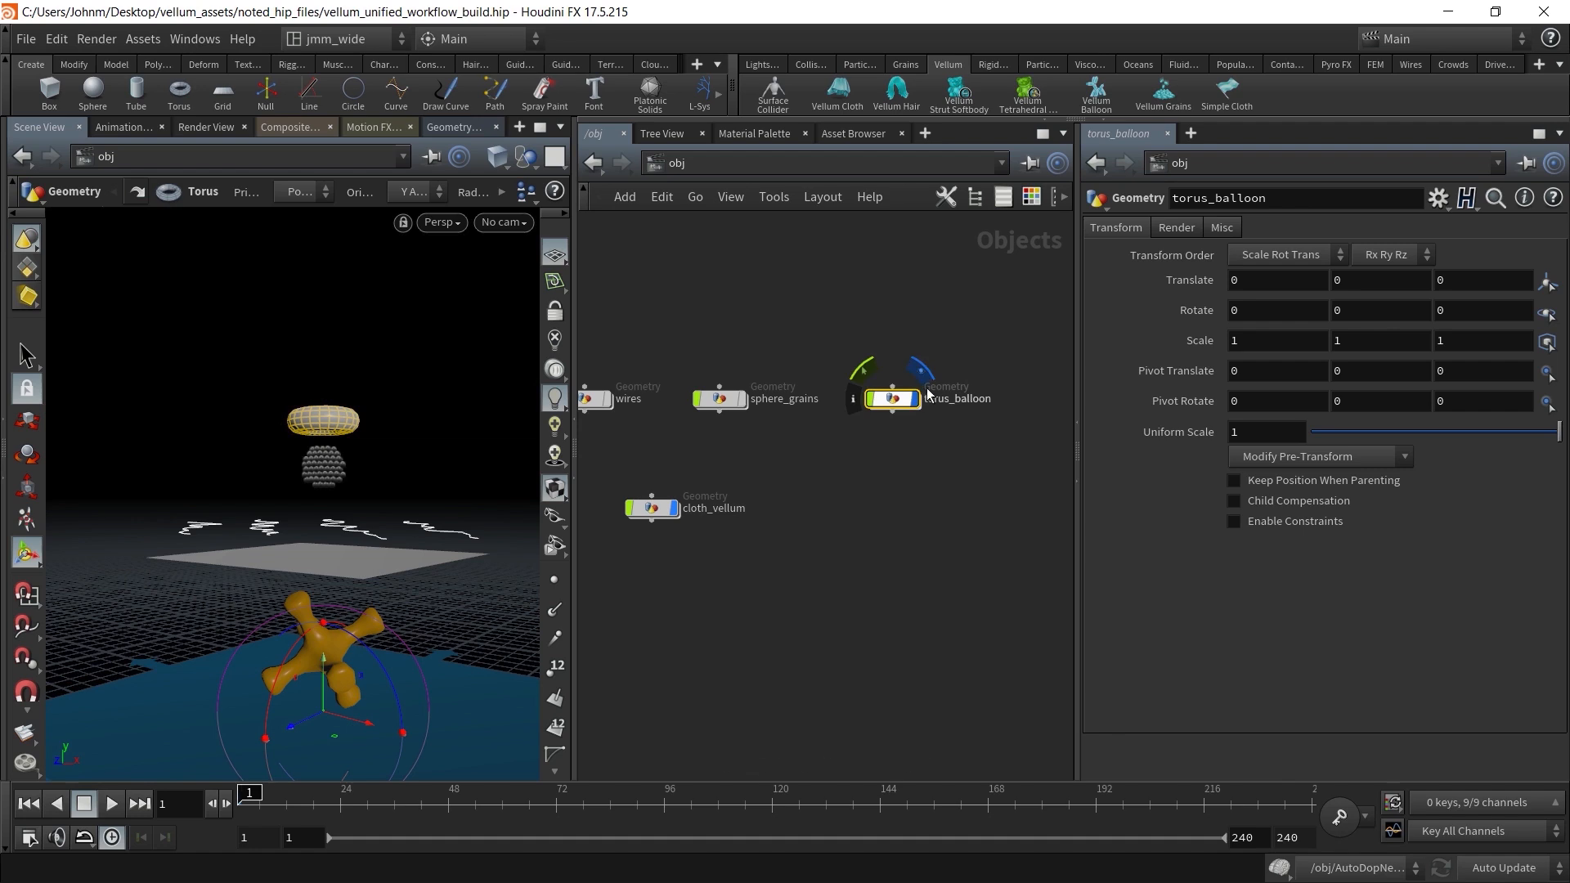
pyautogui.click(1096, 94)
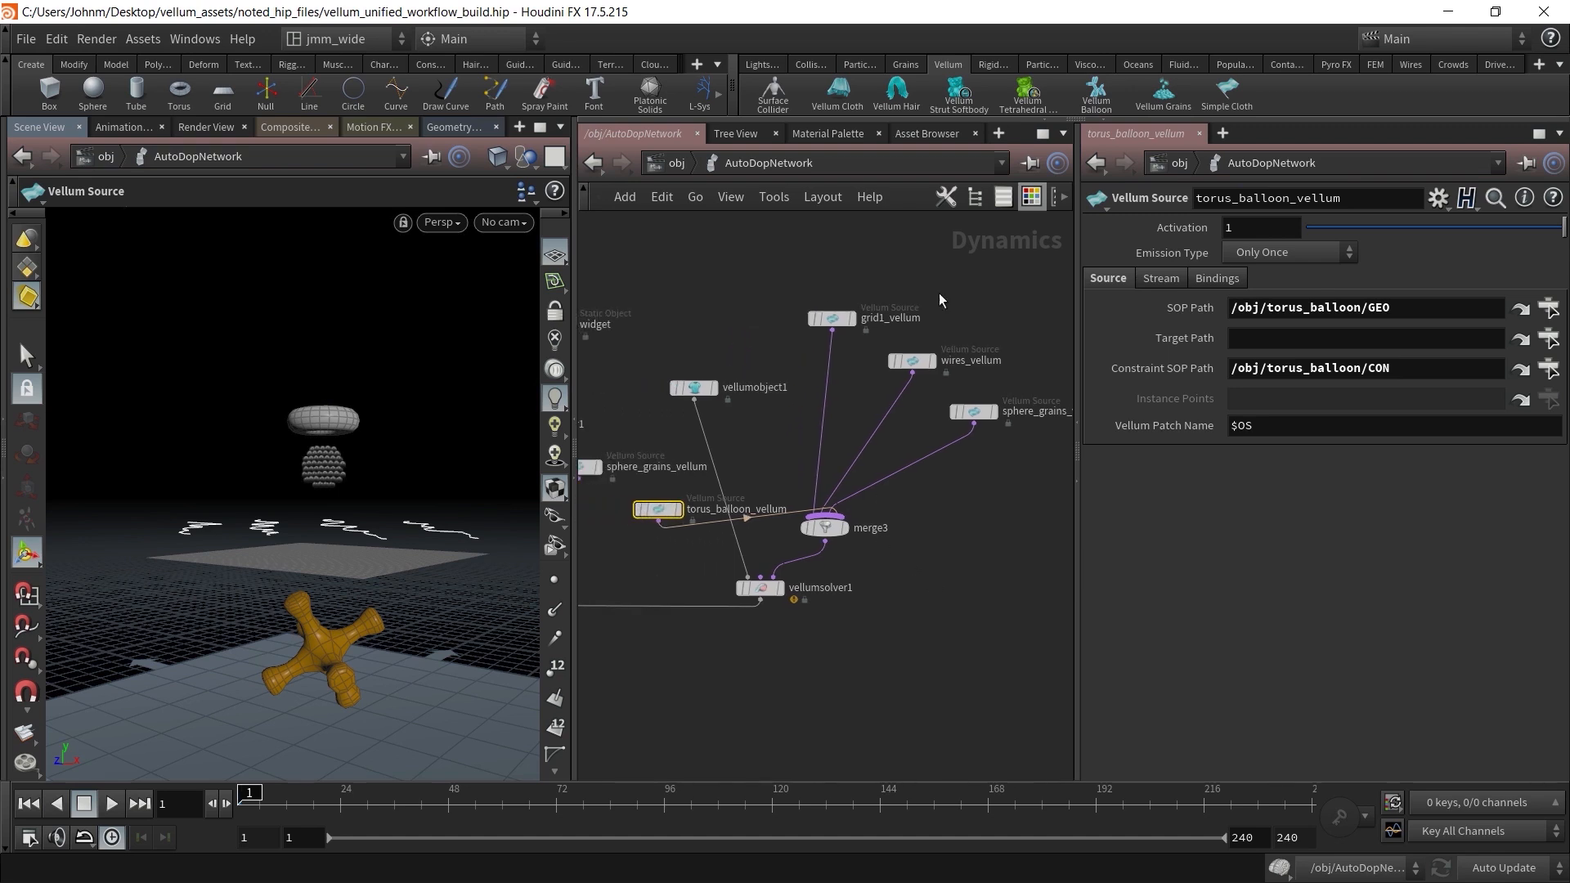
pyautogui.moveTo(658, 509); pyautogui.dragTo(973, 494)
pyautogui.moveTo(989, 340); pyautogui.dragTo(852, 371, button='middle')
pyautogui.moveTo(852, 512); pyautogui.dragTo(907, 494)
pyautogui.moveTo(855, 344); pyautogui.dragTo(1011, 321, button='middle')
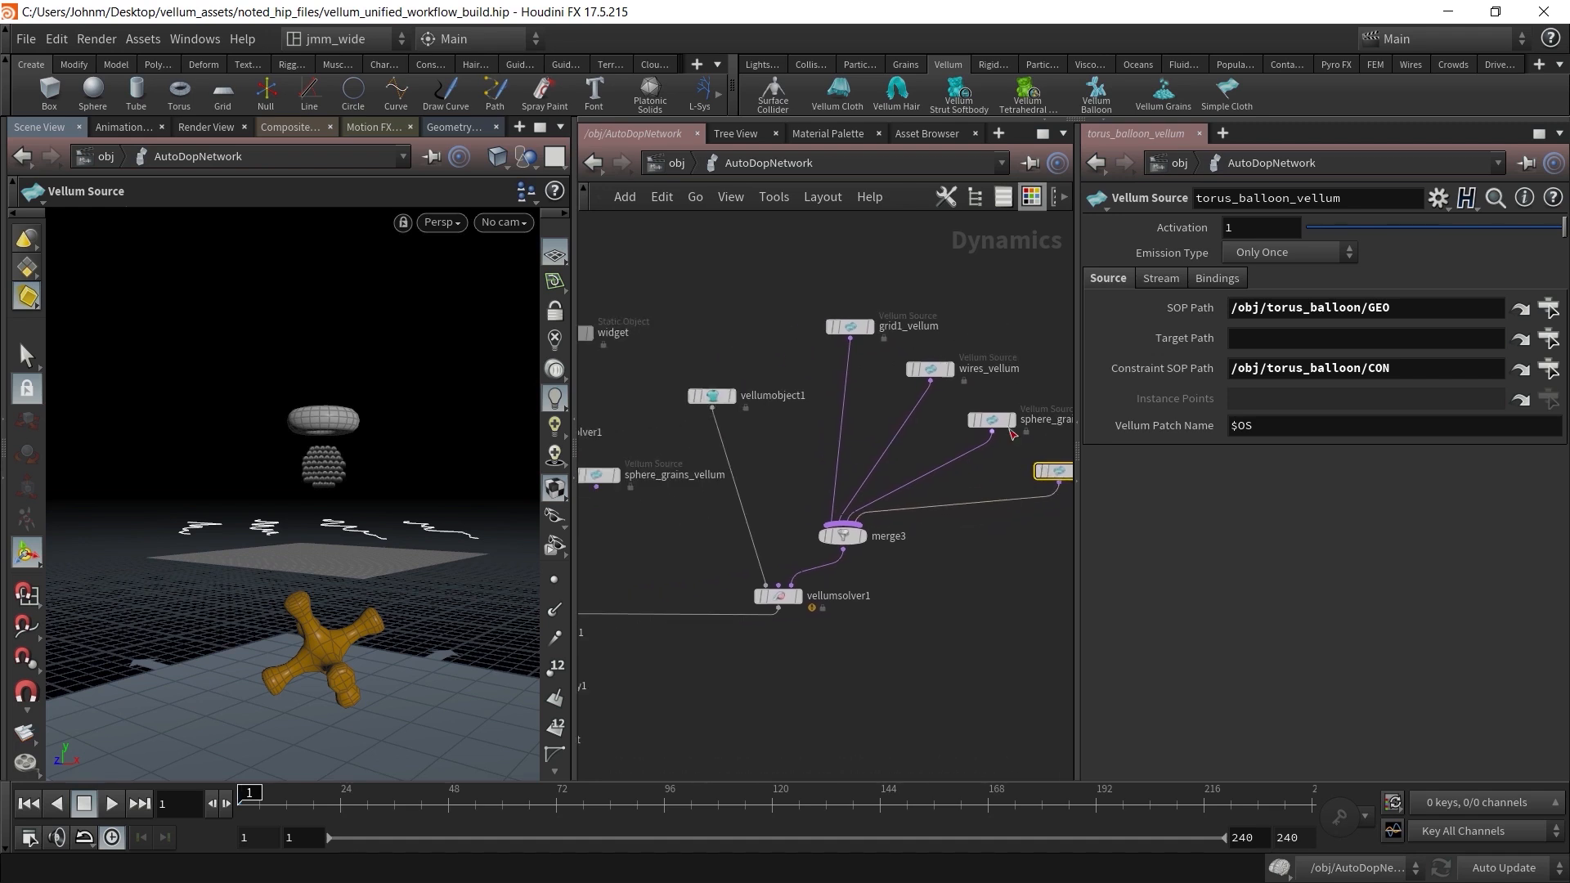
pyautogui.moveTo(741, 334); pyautogui.dragTo(681, 442)
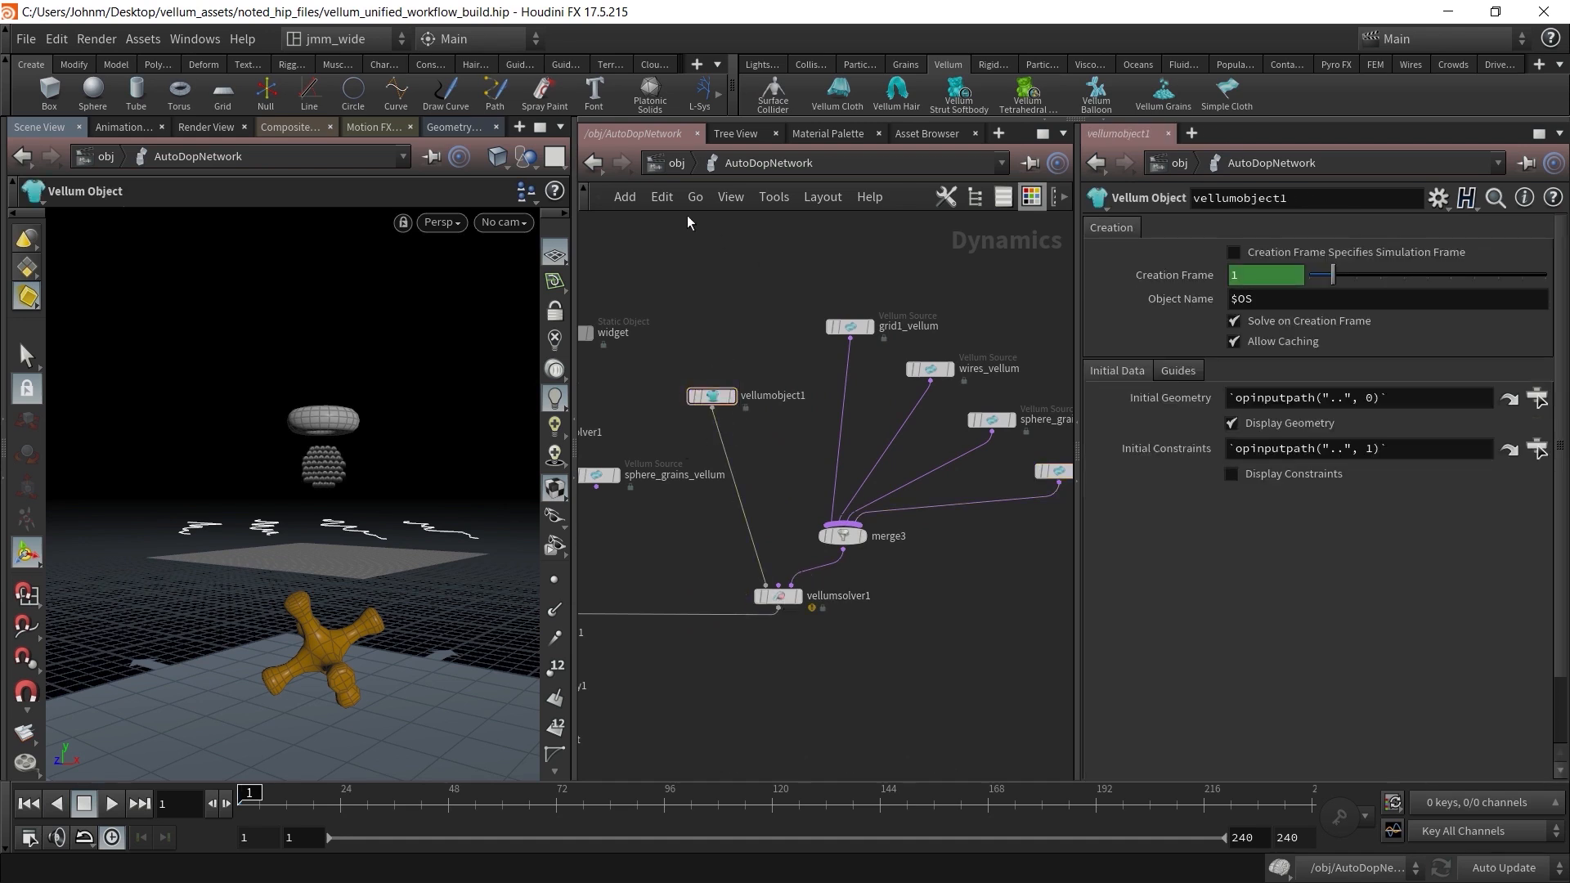
# Open the torus_balloon network and space out the torus1, stretchcloth_constraints and pressure_constraints nodes
pyautogui.click(676, 163)
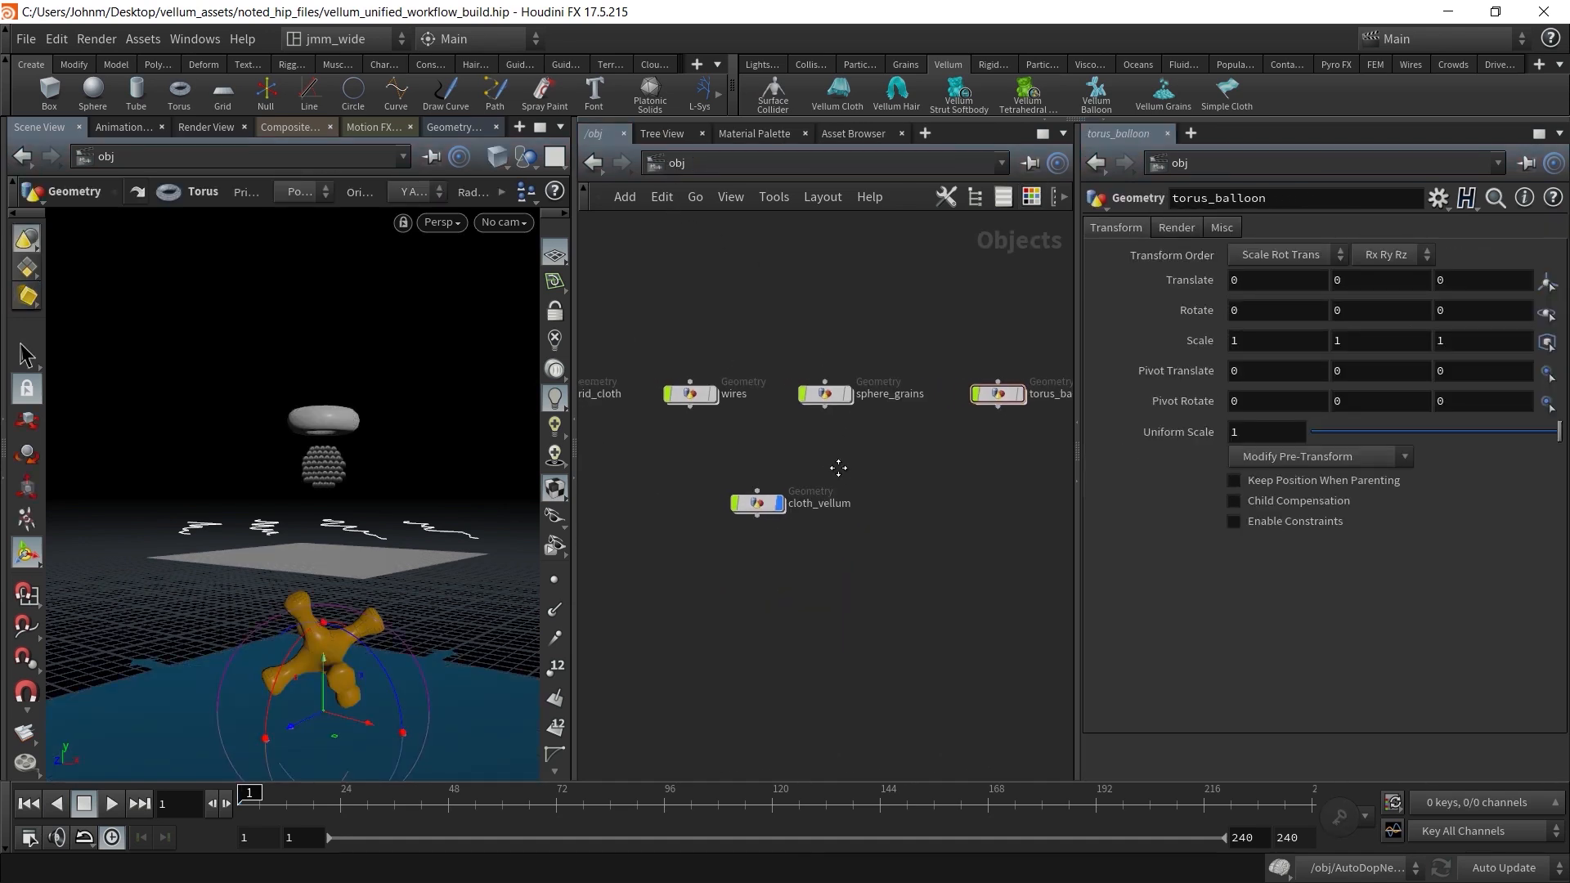
pyautogui.doubleClick(893, 398)
pyautogui.moveTo(986, 408); pyautogui.dragTo(977, 542, button='middle')
pyautogui.moveTo(816, 553); pyautogui.dragTo(673, 634)
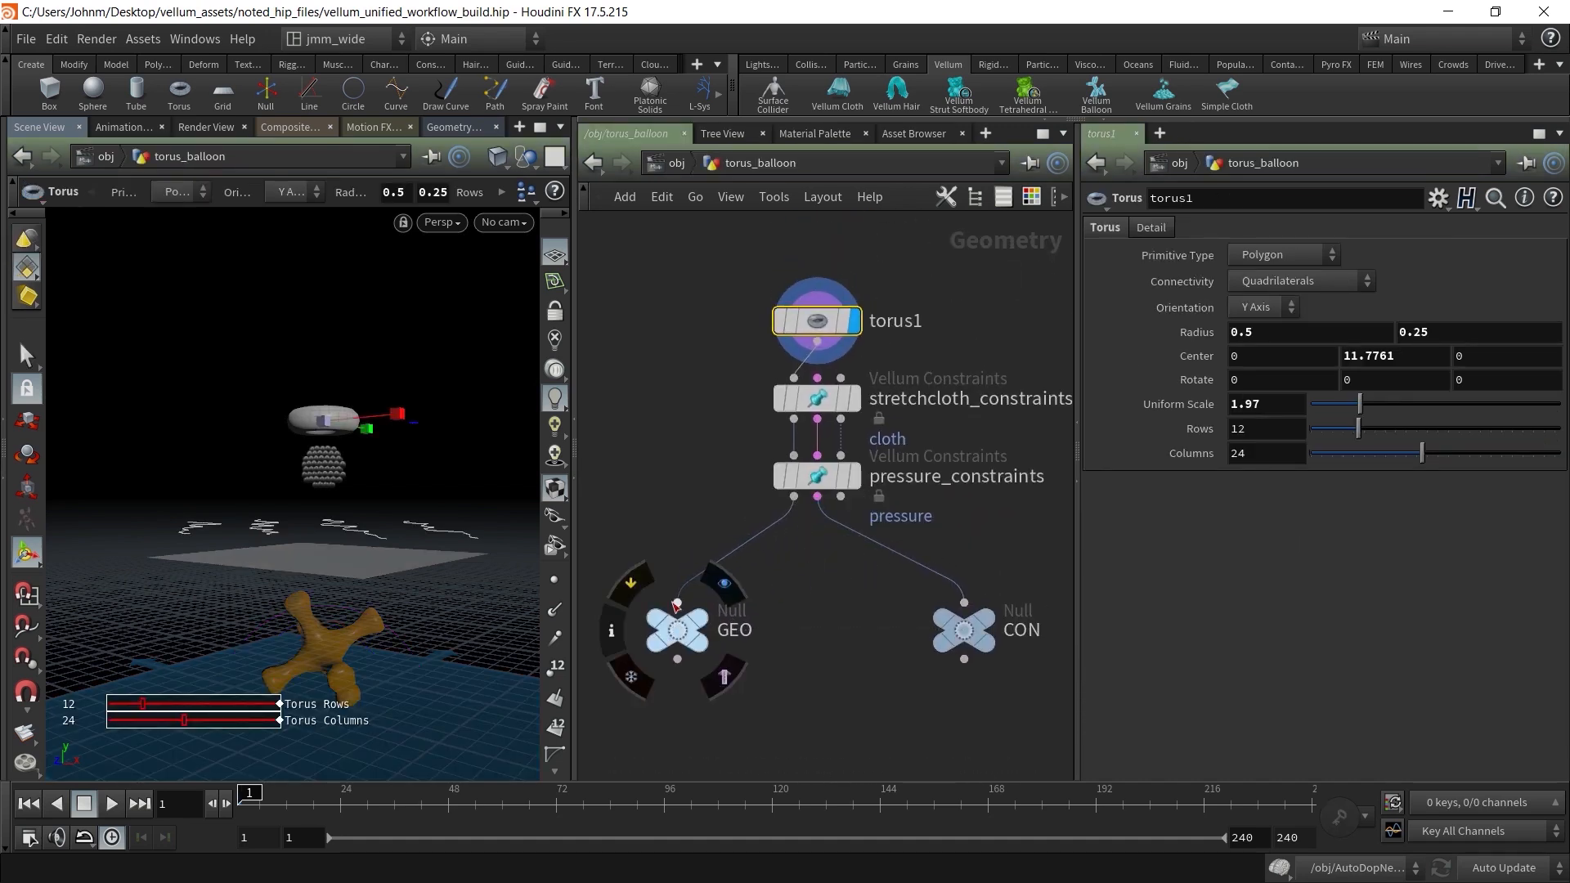
pyautogui.moveTo(669, 433); pyautogui.dragTo(637, 480, button='middle')
pyautogui.moveTo(650, 431); pyautogui.dragTo(890, 463)
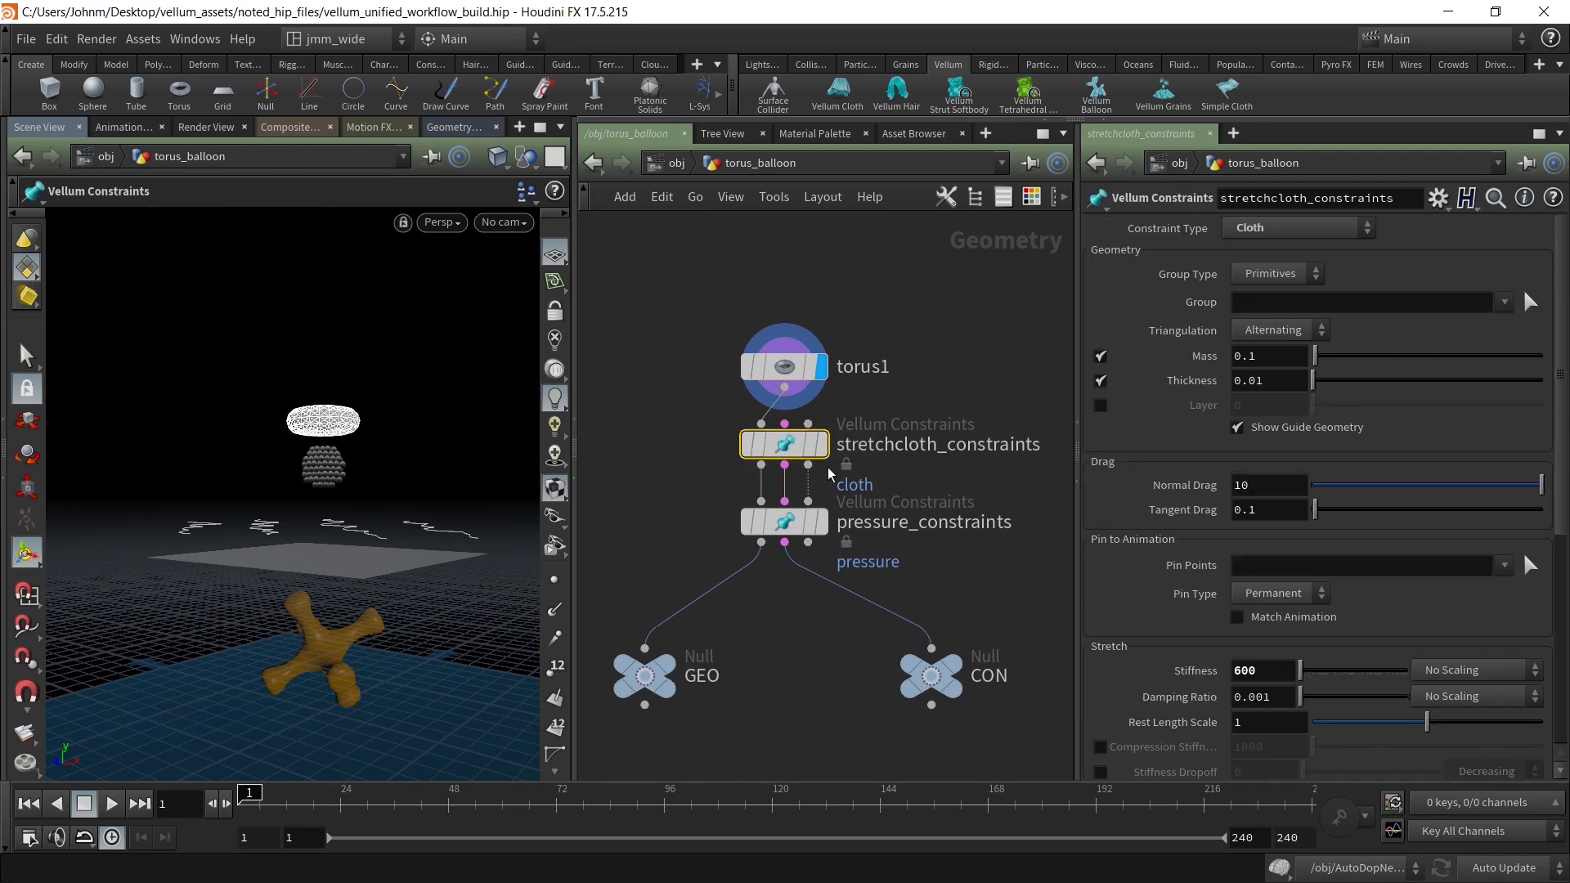
pyautogui.moveTo(787, 368); pyautogui.dragTo(785, 306)
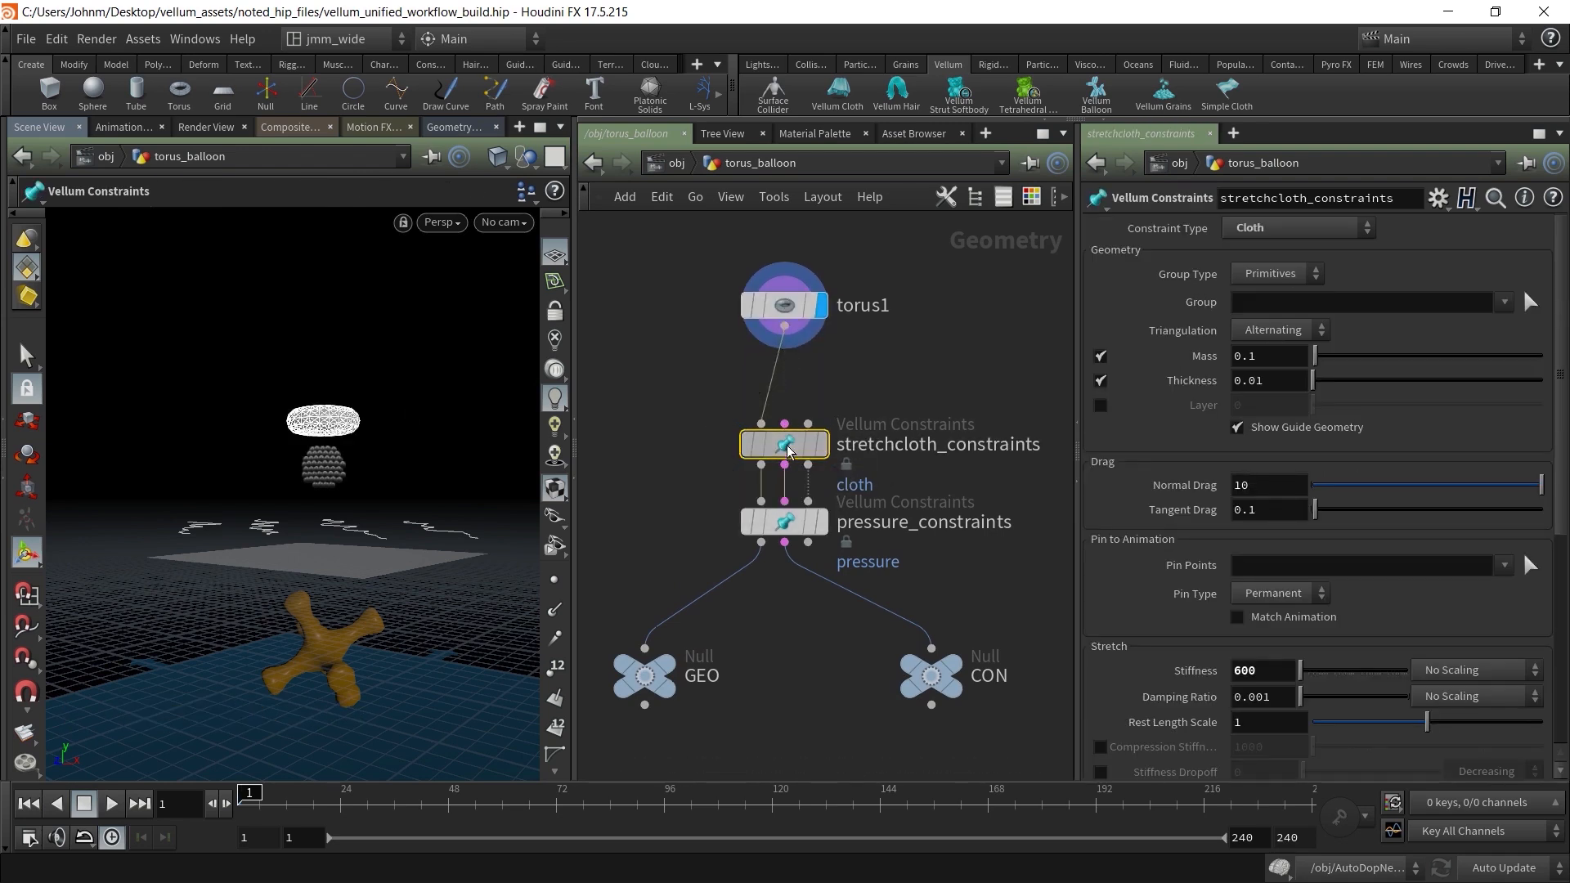
pyautogui.moveTo(783, 445); pyautogui.dragTo(783, 405)
pyautogui.moveTo(785, 536)
pyautogui.moveTo(785, 536); pyautogui.dragTo(785, 516)
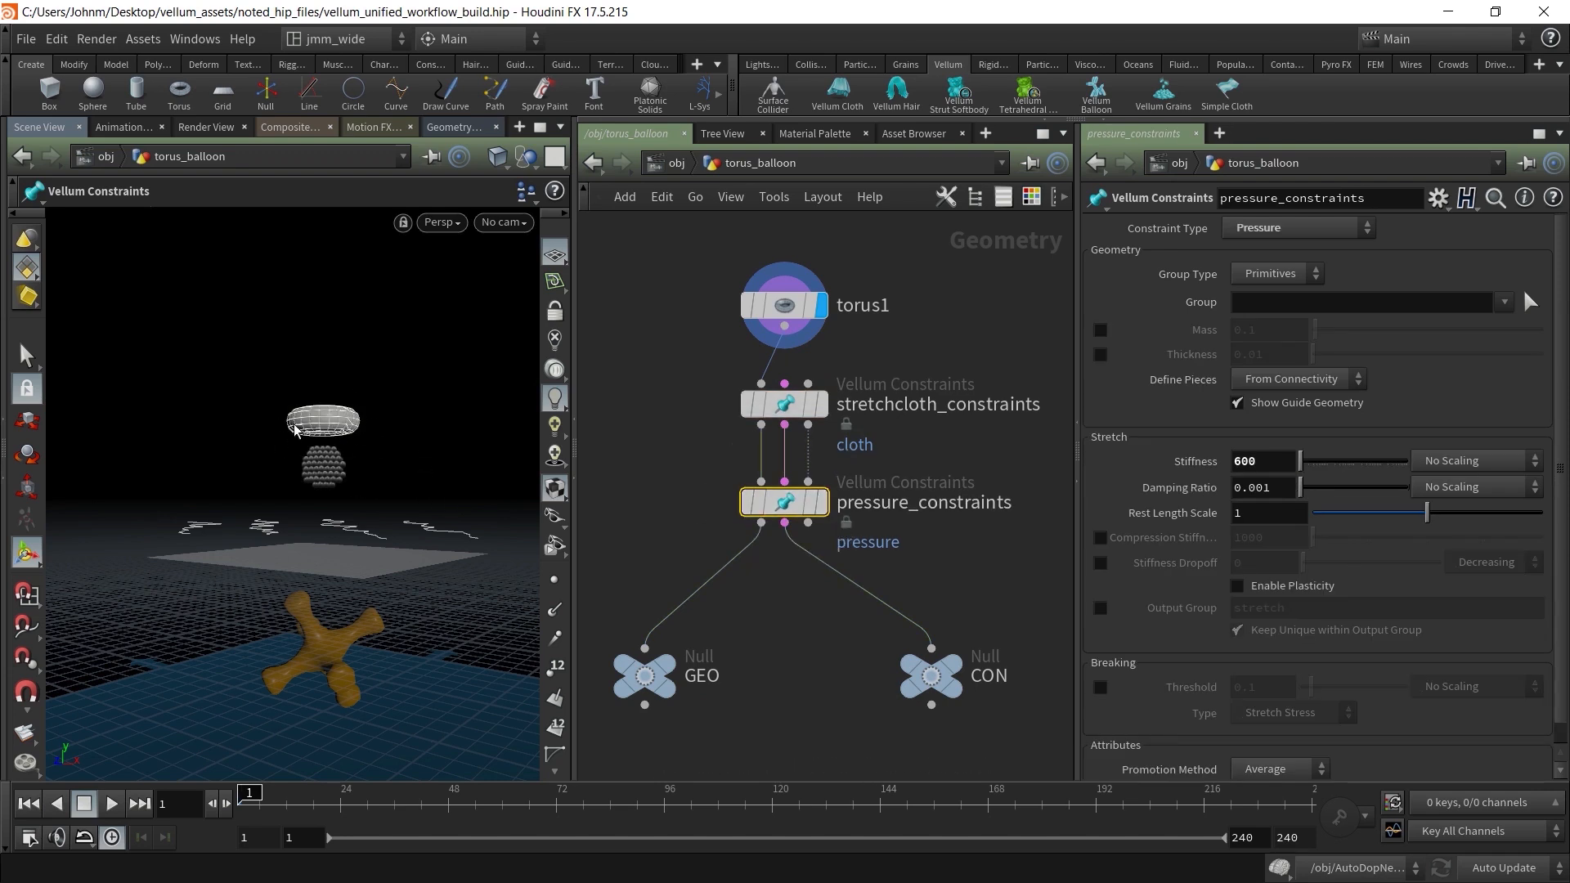
# Examine the cloth and pressure constraint nodes on the torus and the GEO and CON output nodes they feed
pyautogui.moveTo(682, 381); pyautogui.dragTo(881, 432)
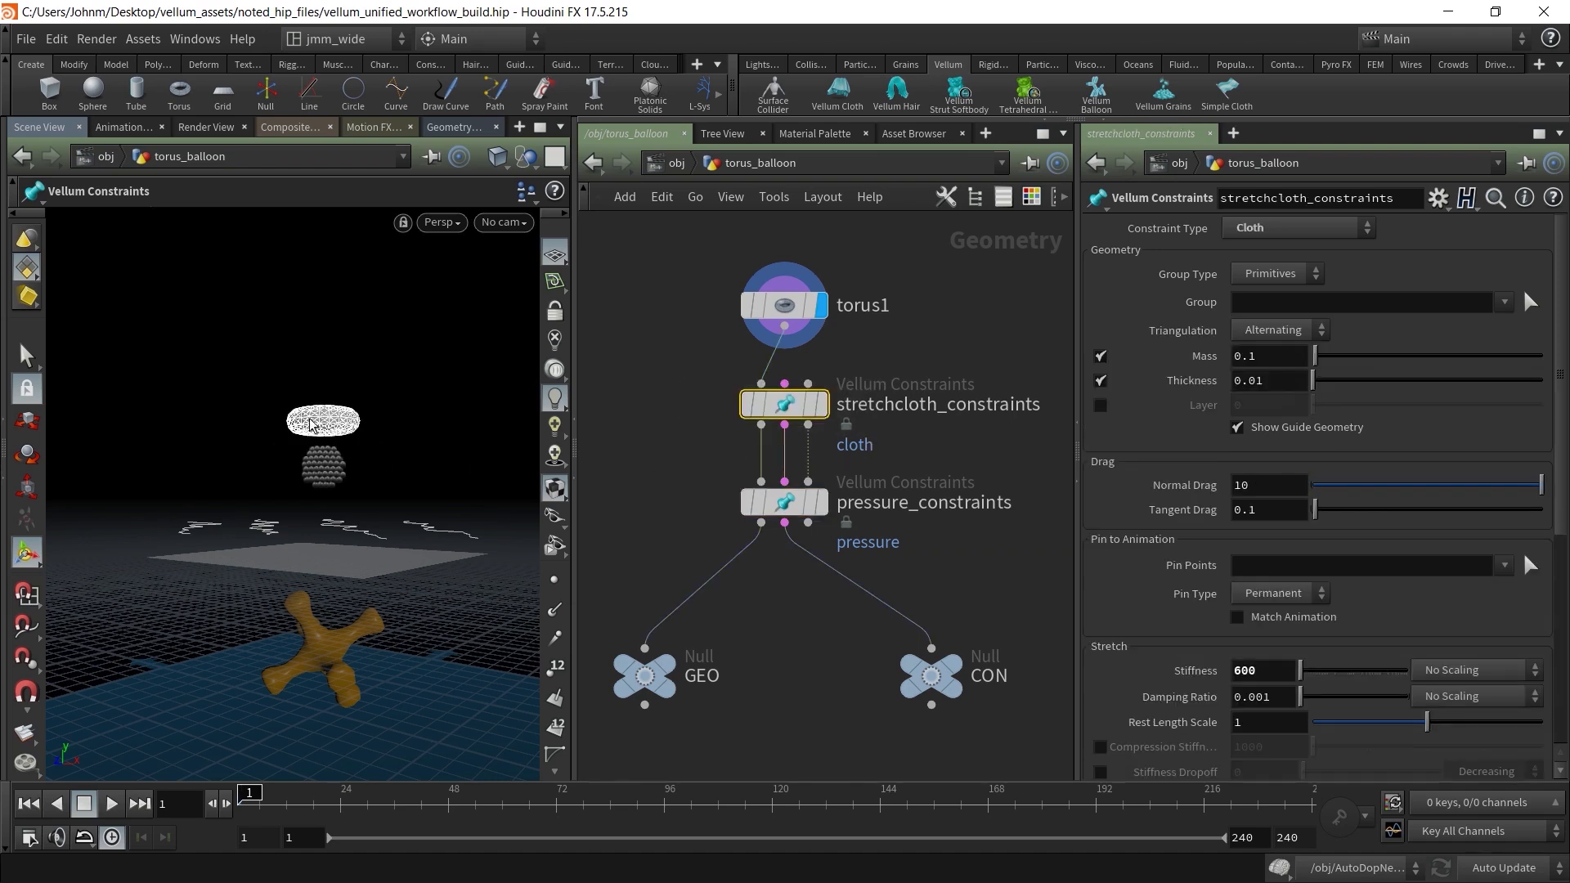
pyautogui.moveTo(782, 647); pyautogui.dragTo(798, 605, button='middle')
pyautogui.moveTo(711, 329); pyautogui.dragTo(952, 496)
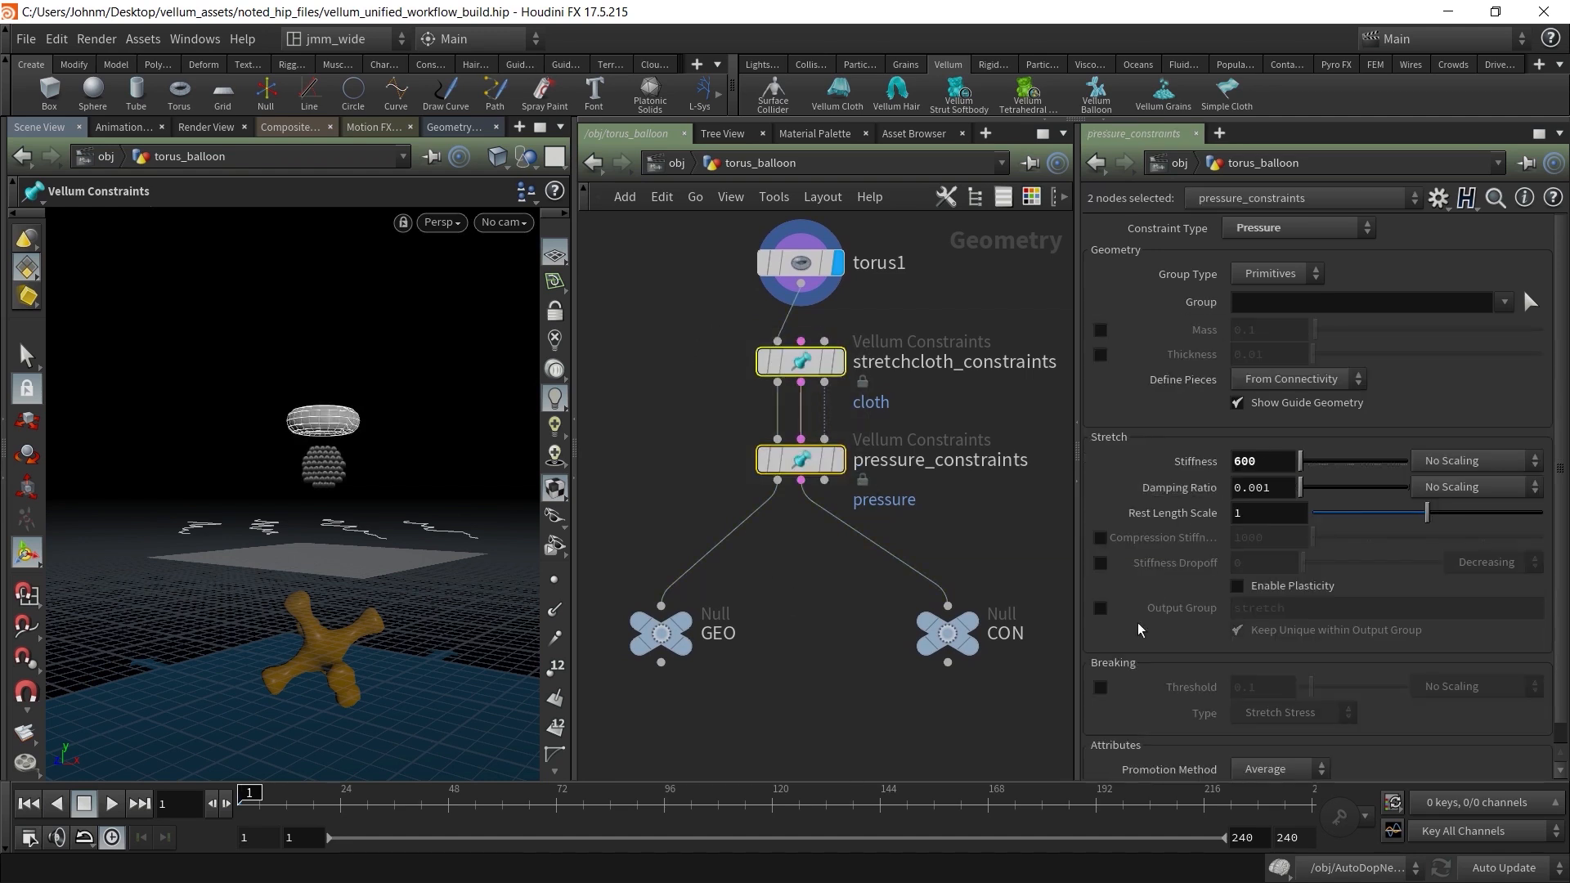
pyautogui.moveTo(641, 438); pyautogui.dragTo(886, 482)
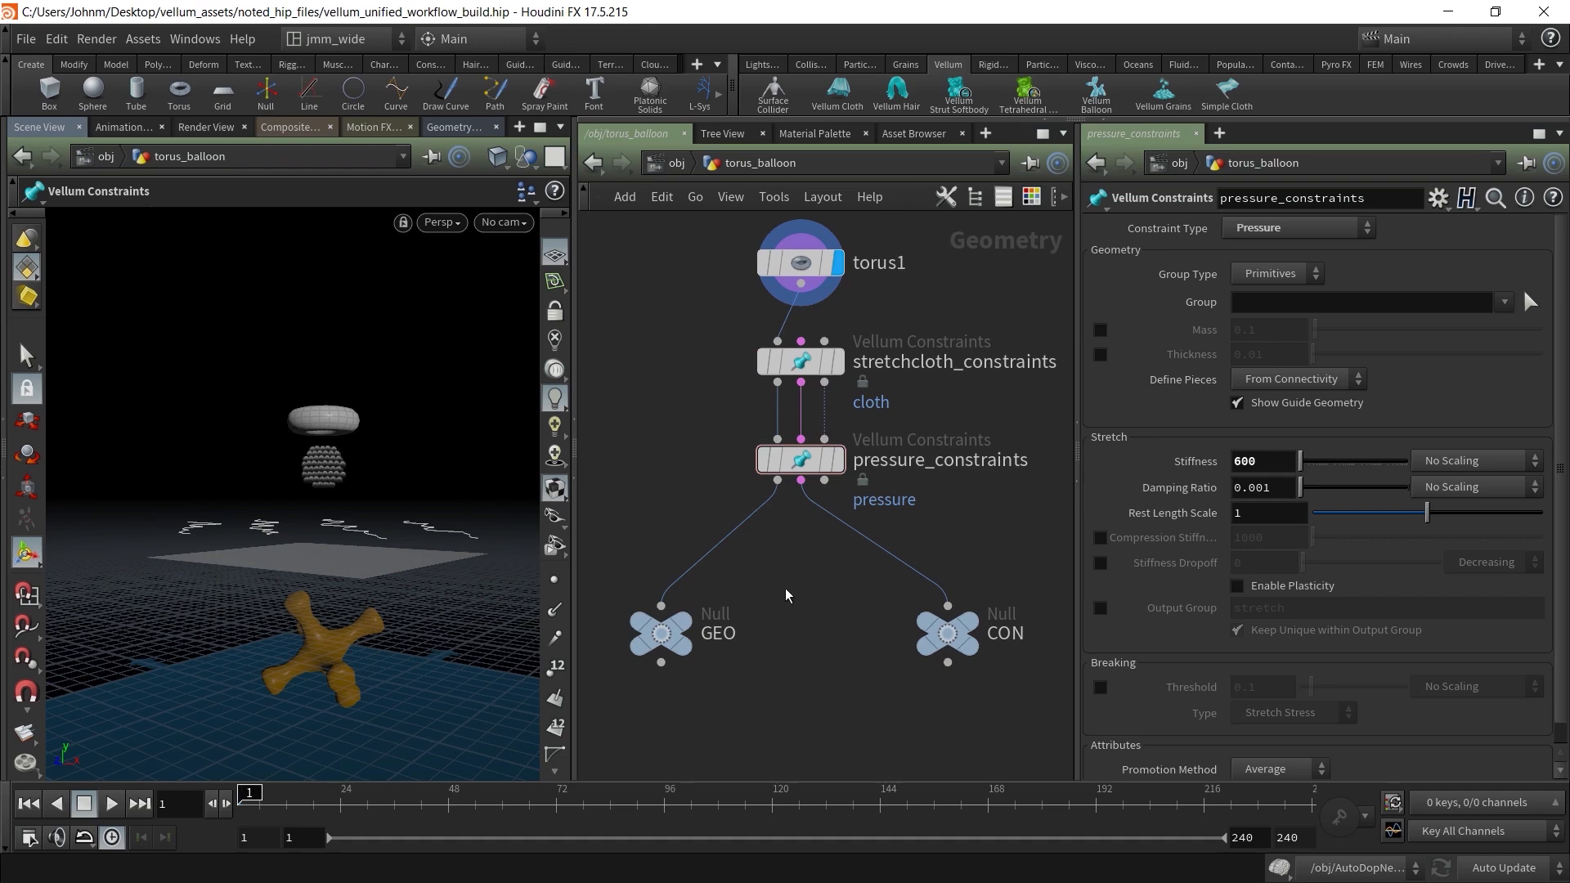
pyautogui.click(792, 263)
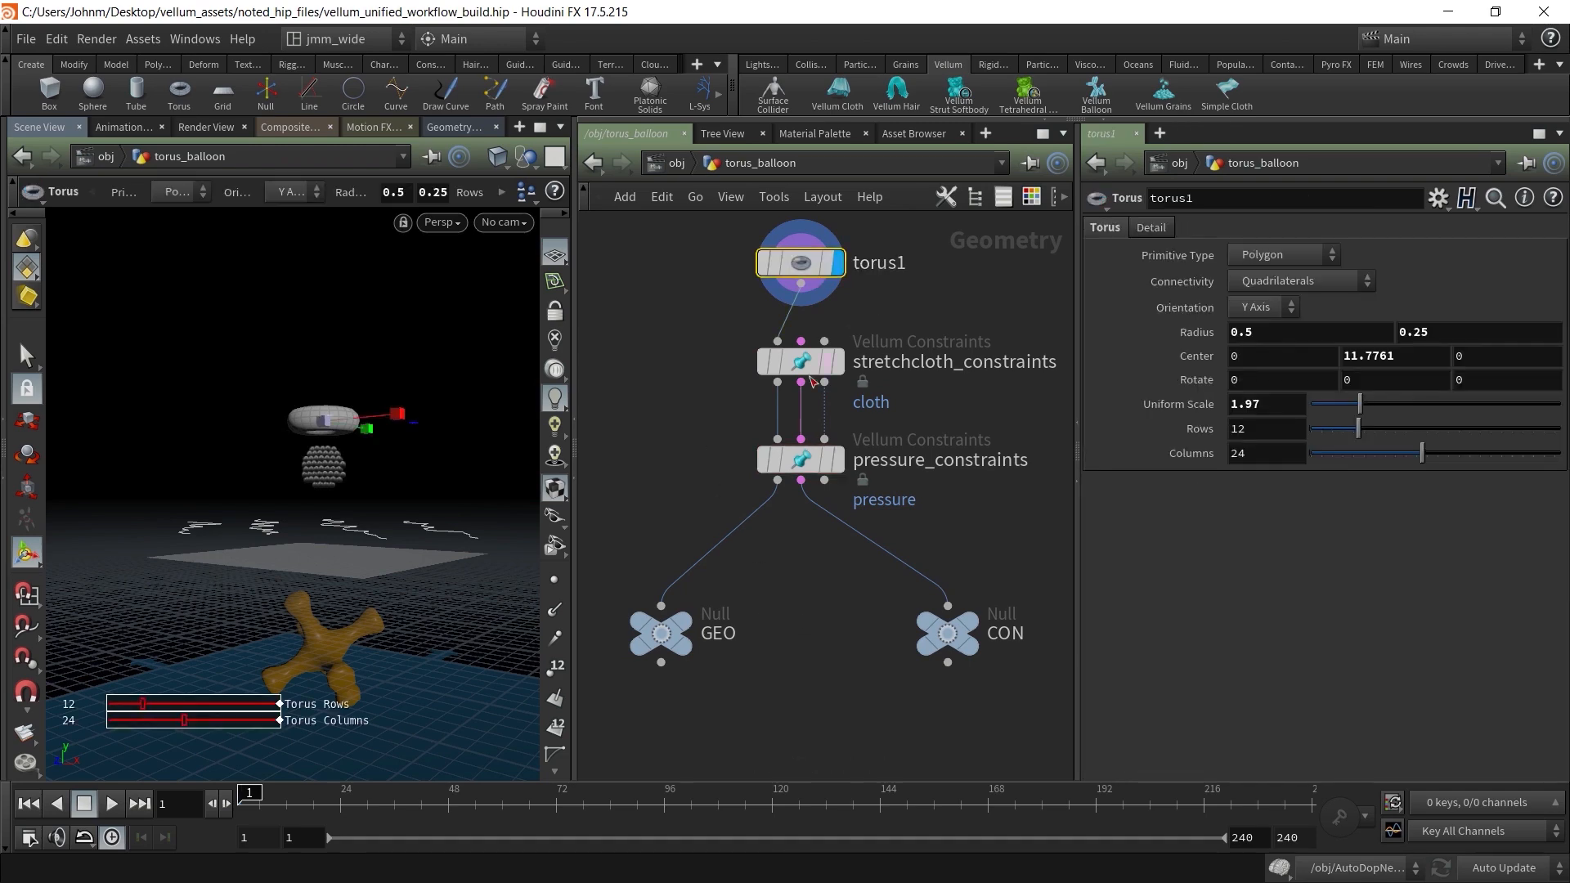
pyautogui.moveTo(677, 364); pyautogui.dragTo(906, 444)
pyautogui.moveTo(775, 559); pyautogui.dragTo(658, 638)
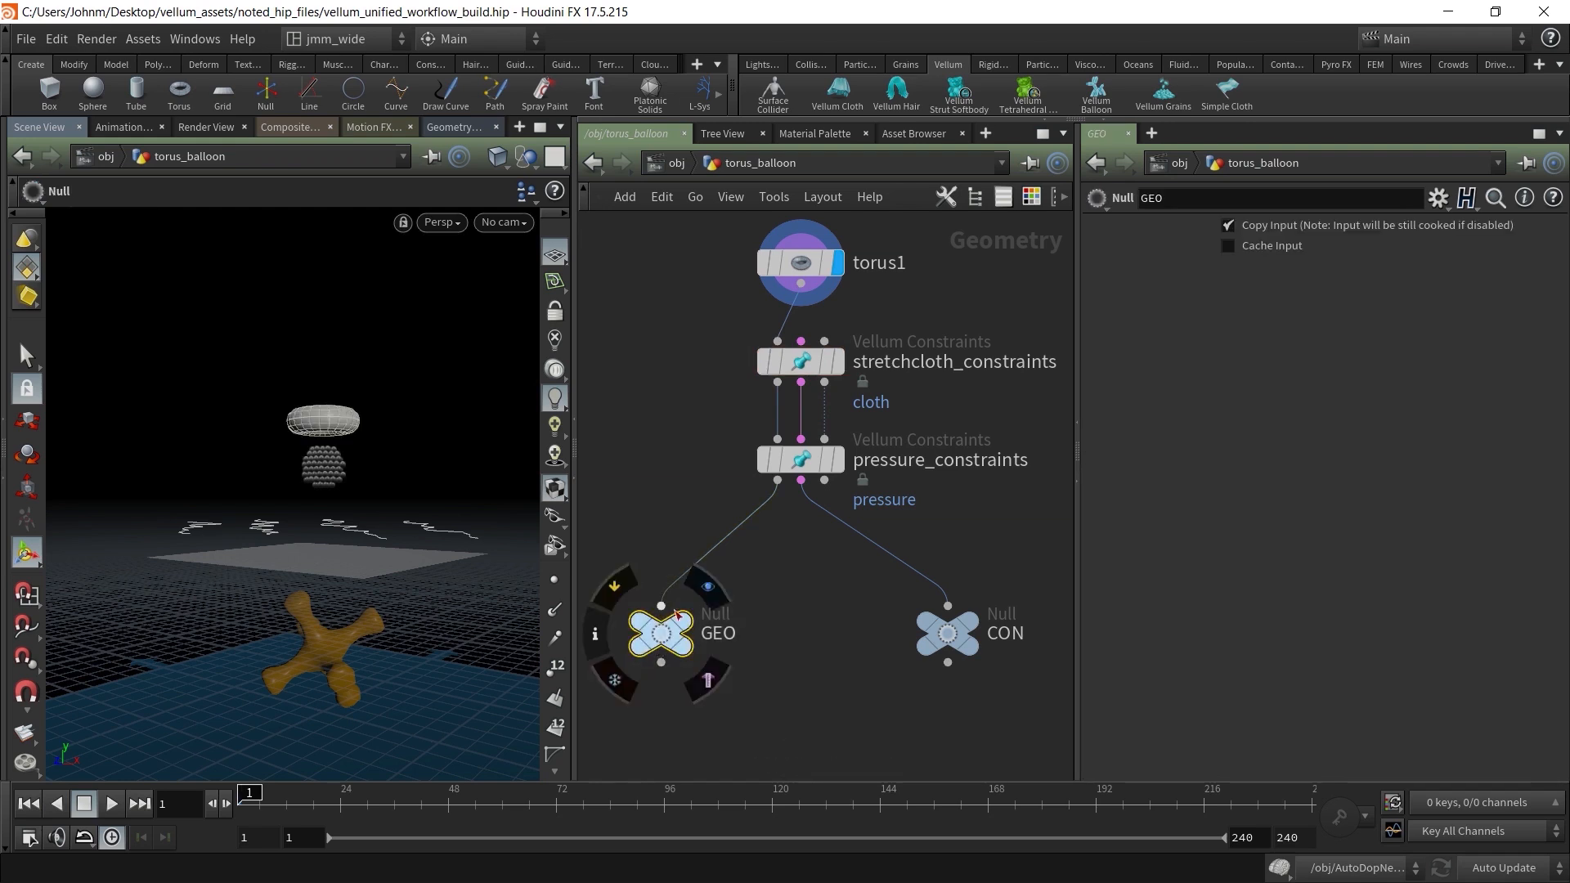
pyautogui.click(949, 638)
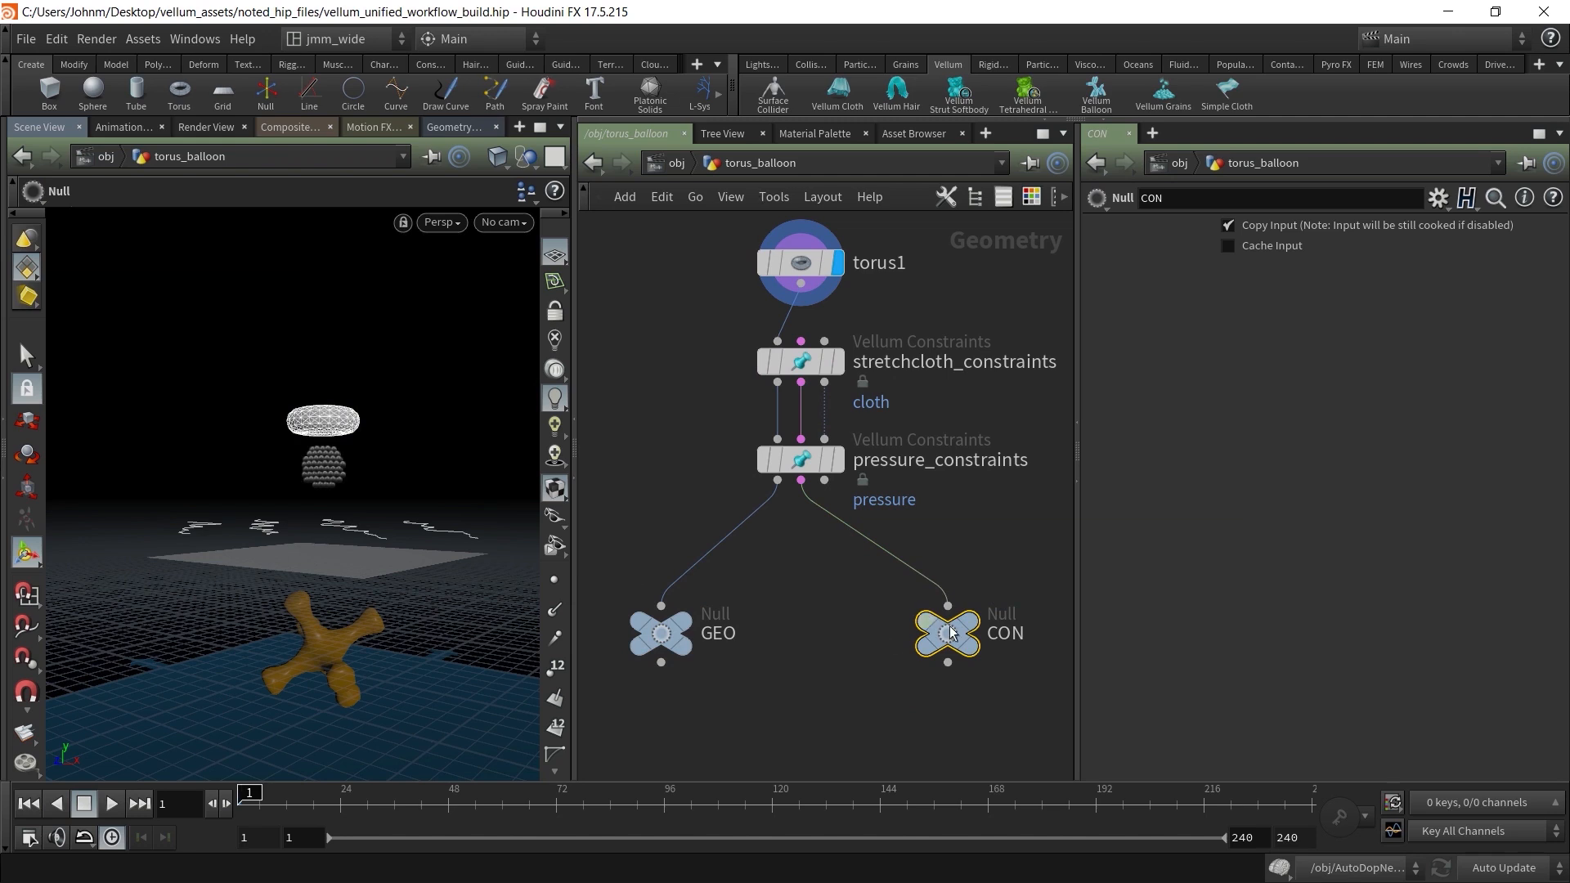
# Open the cloth_vellum network, move import_geometry further above remove_normals, and inspect its DOP Network and DOP Node paths
pyautogui.click(679, 165)
pyautogui.click(826, 394)
pyautogui.click(692, 393)
pyautogui.click(639, 339)
pyautogui.moveTo(643, 470); pyautogui.dragTo(656, 499, button='middle')
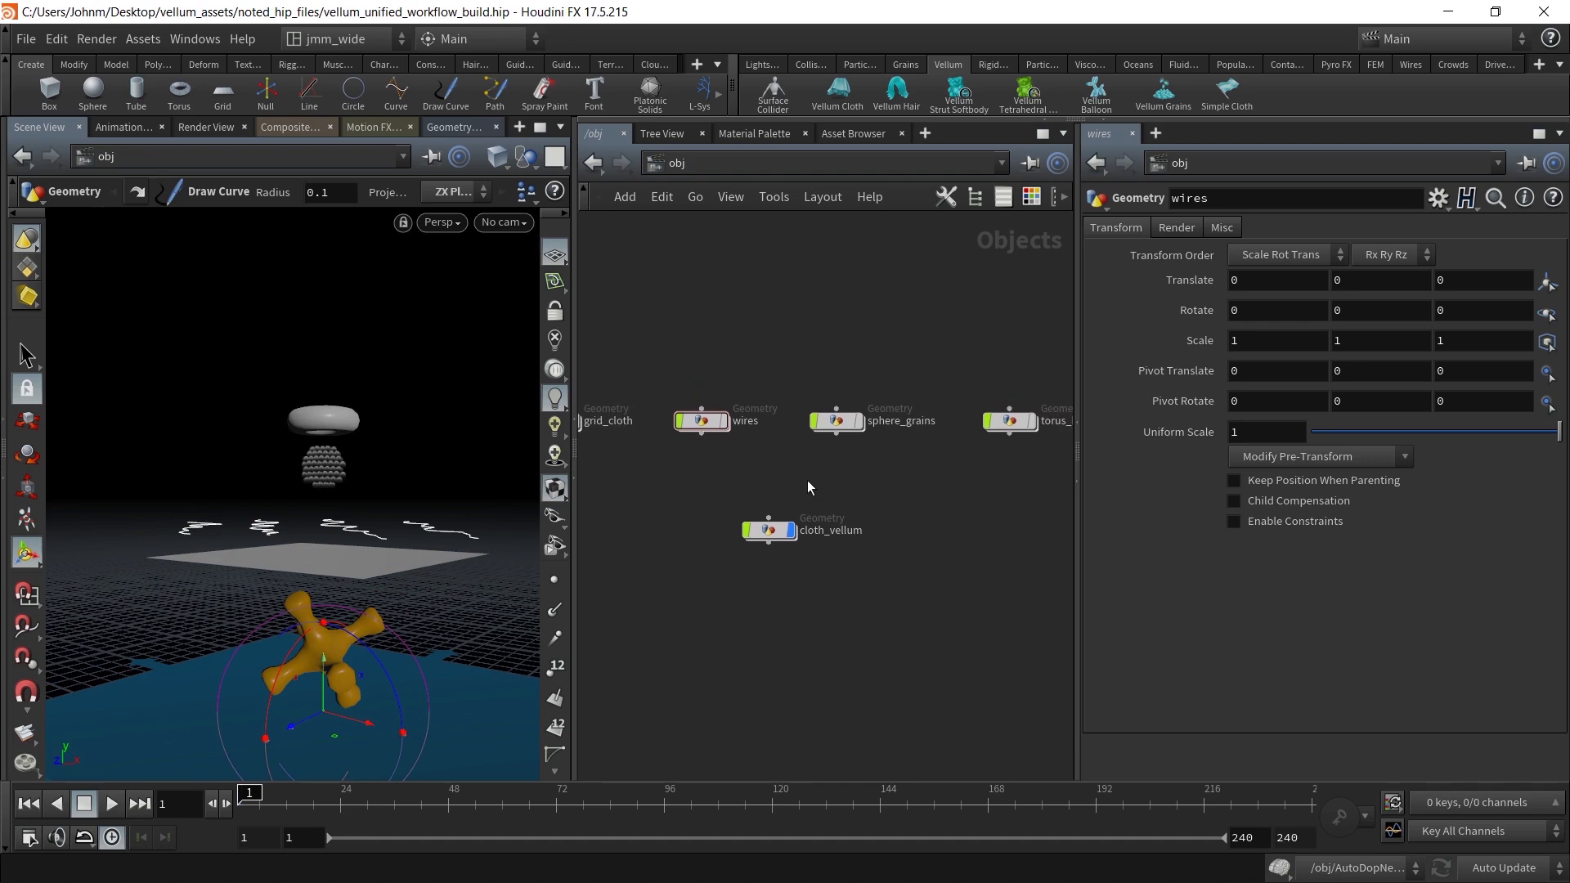
pyautogui.doubleClick(773, 528)
pyautogui.moveTo(792, 218); pyautogui.dragTo(824, 388, button='middle')
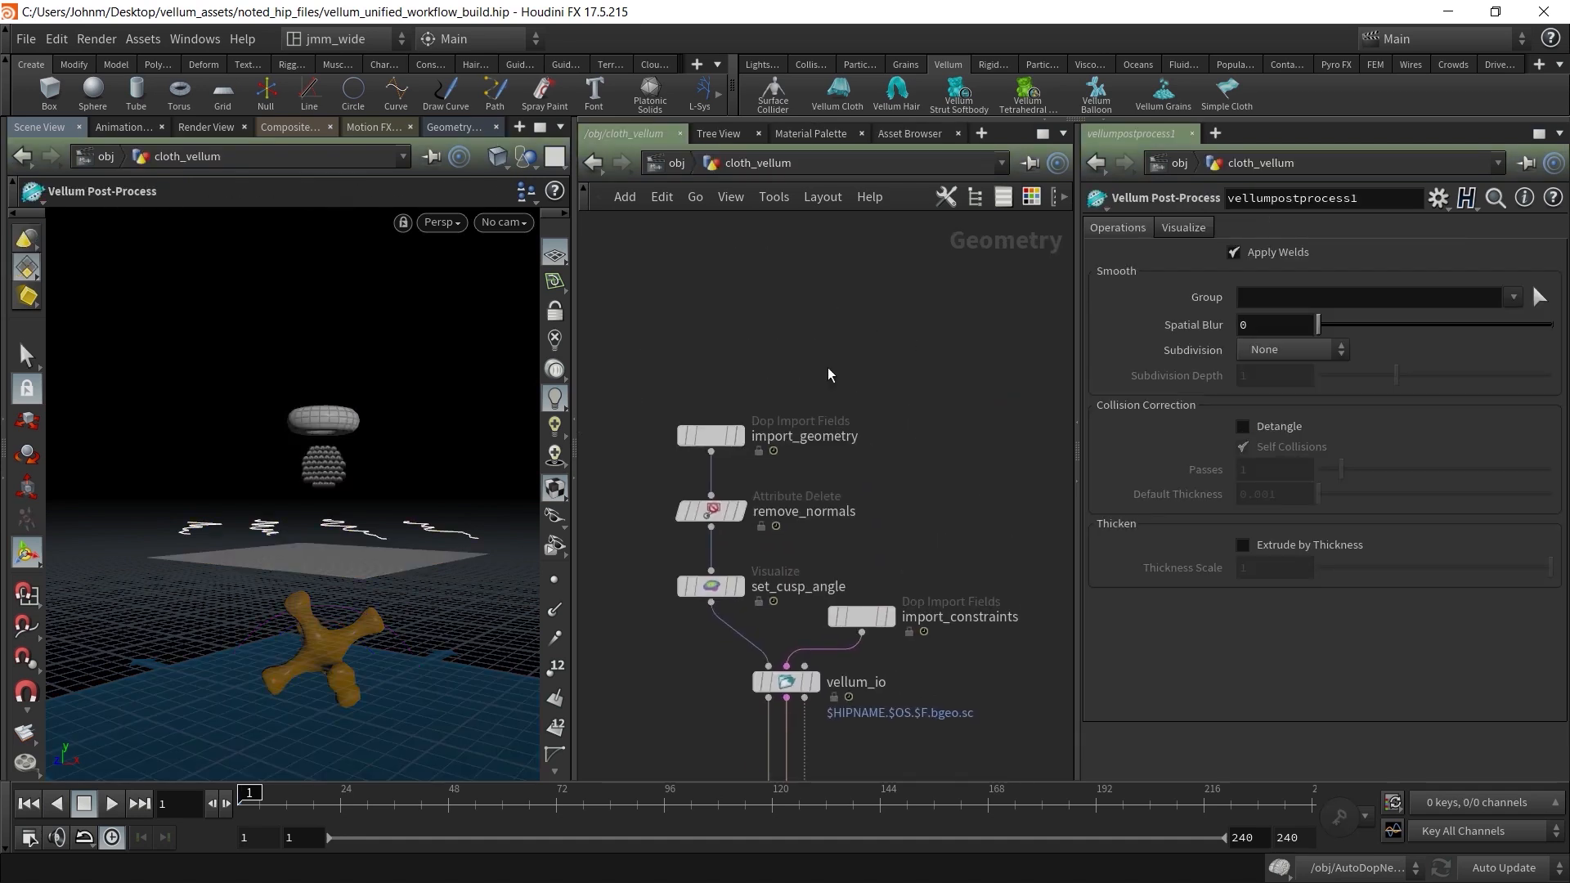
pyautogui.moveTo(710, 436); pyautogui.dragTo(710, 374)
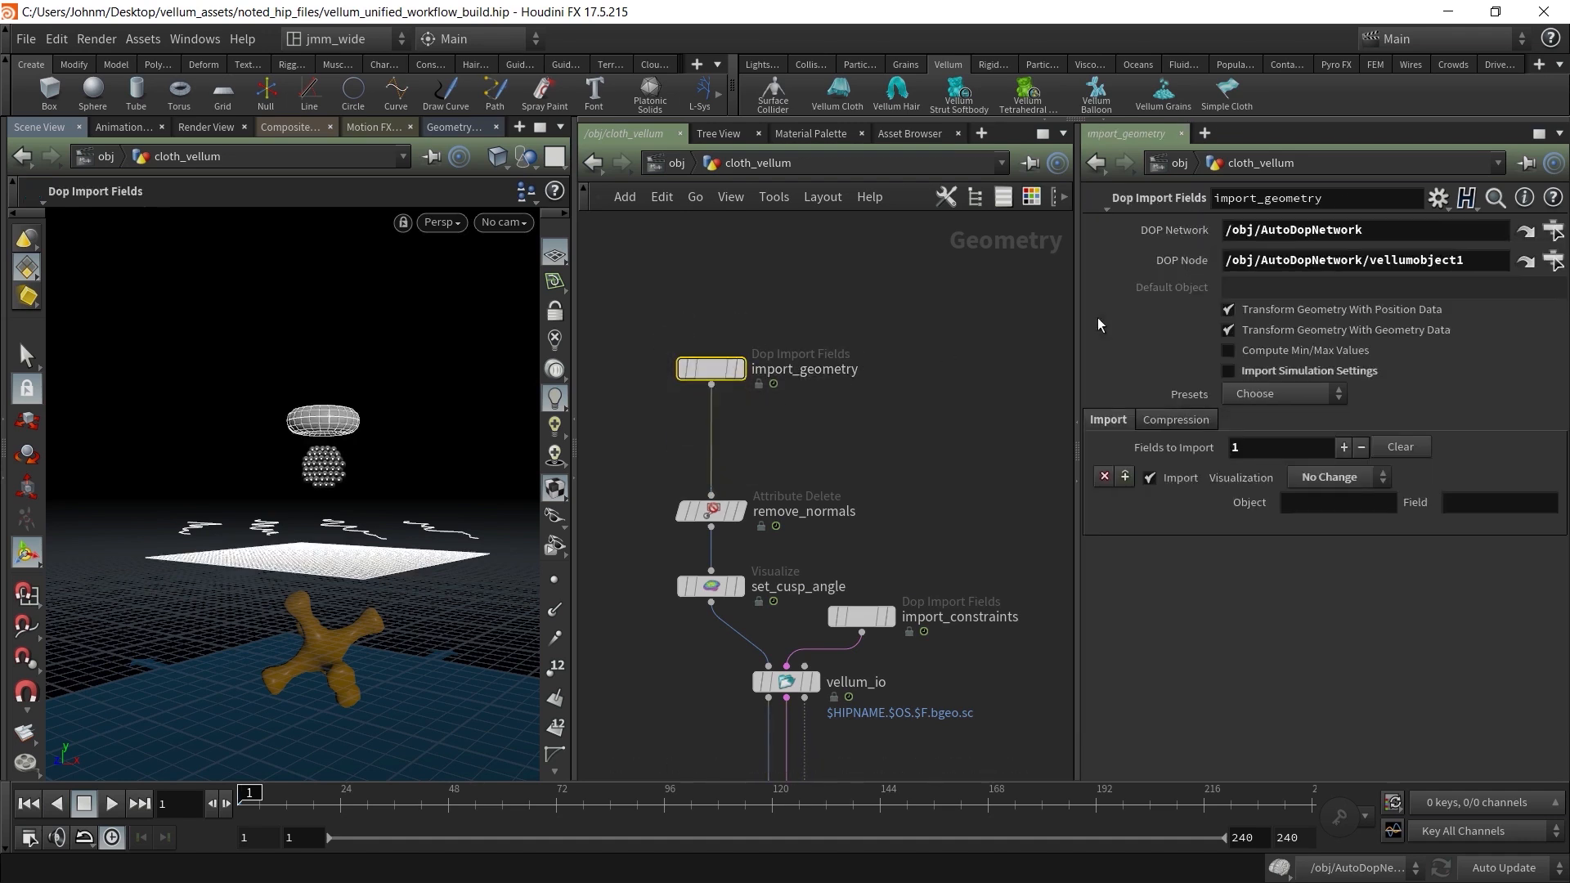
pyautogui.moveTo(1382, 232); pyautogui.dragTo(1333, 231)
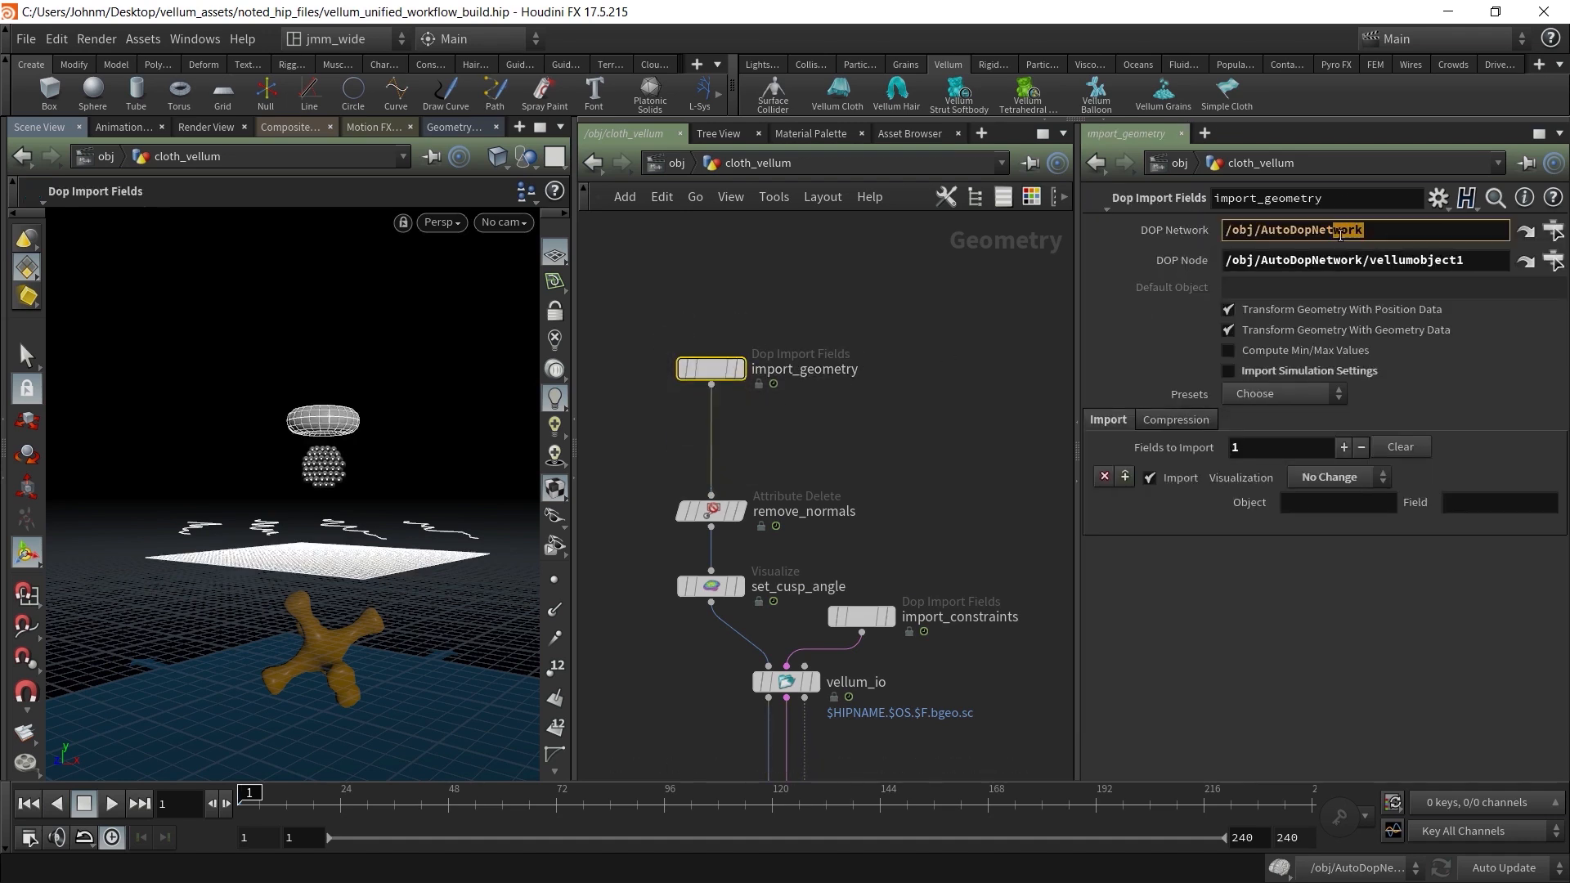
pyautogui.moveTo(1482, 263); pyautogui.dragTo(1373, 279)
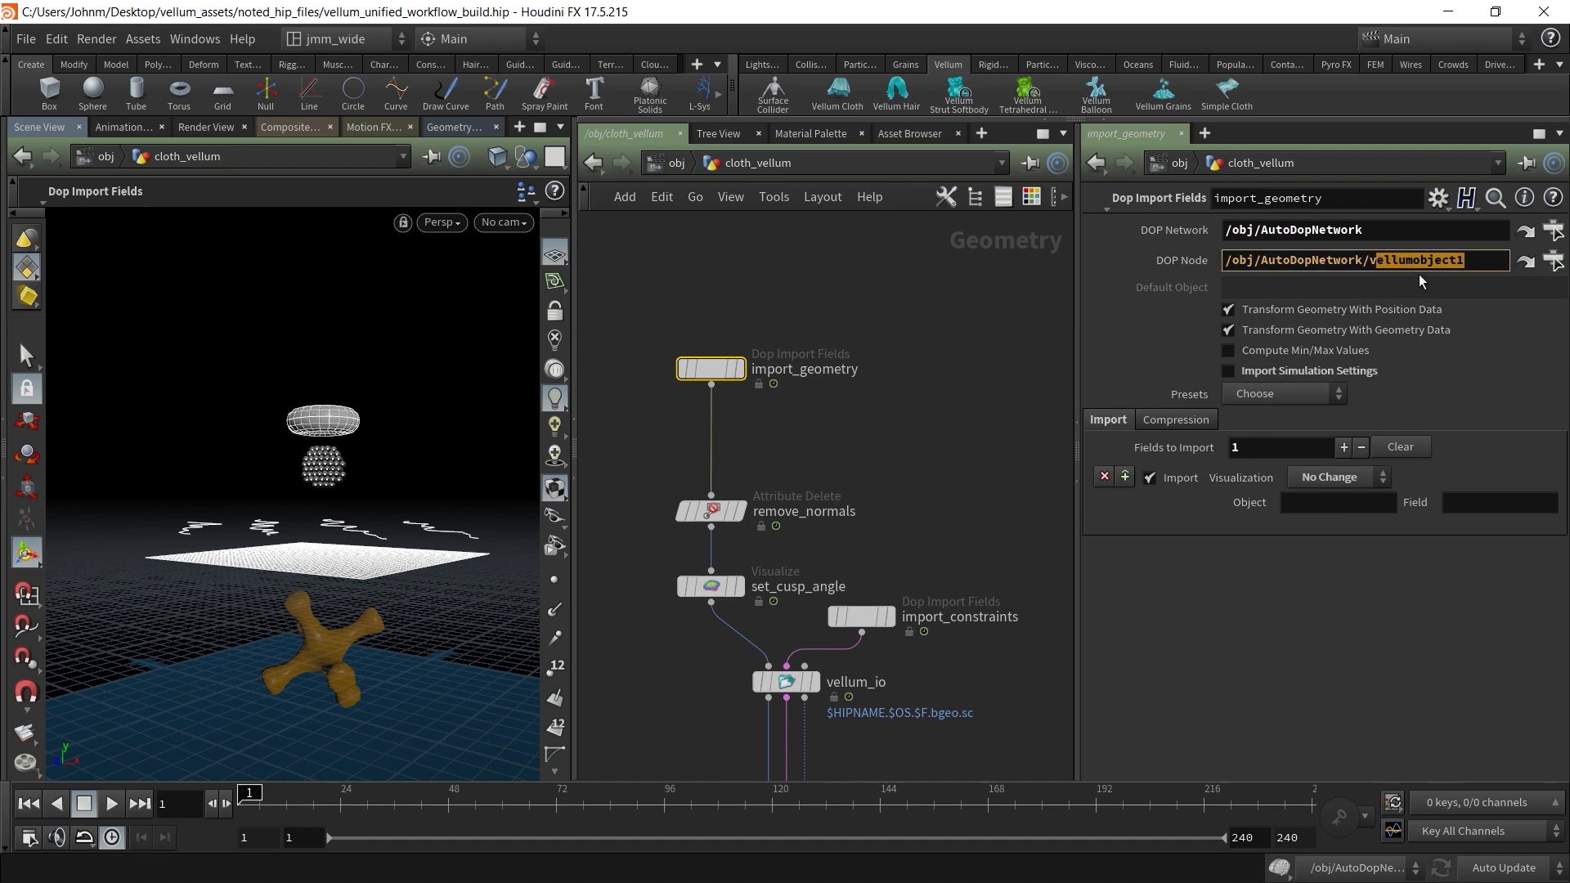
# Move import_constraints level with import_geometry and inspect its DOP Node path and imported field name
pyautogui.moveTo(874, 623); pyautogui.dragTo(943, 373)
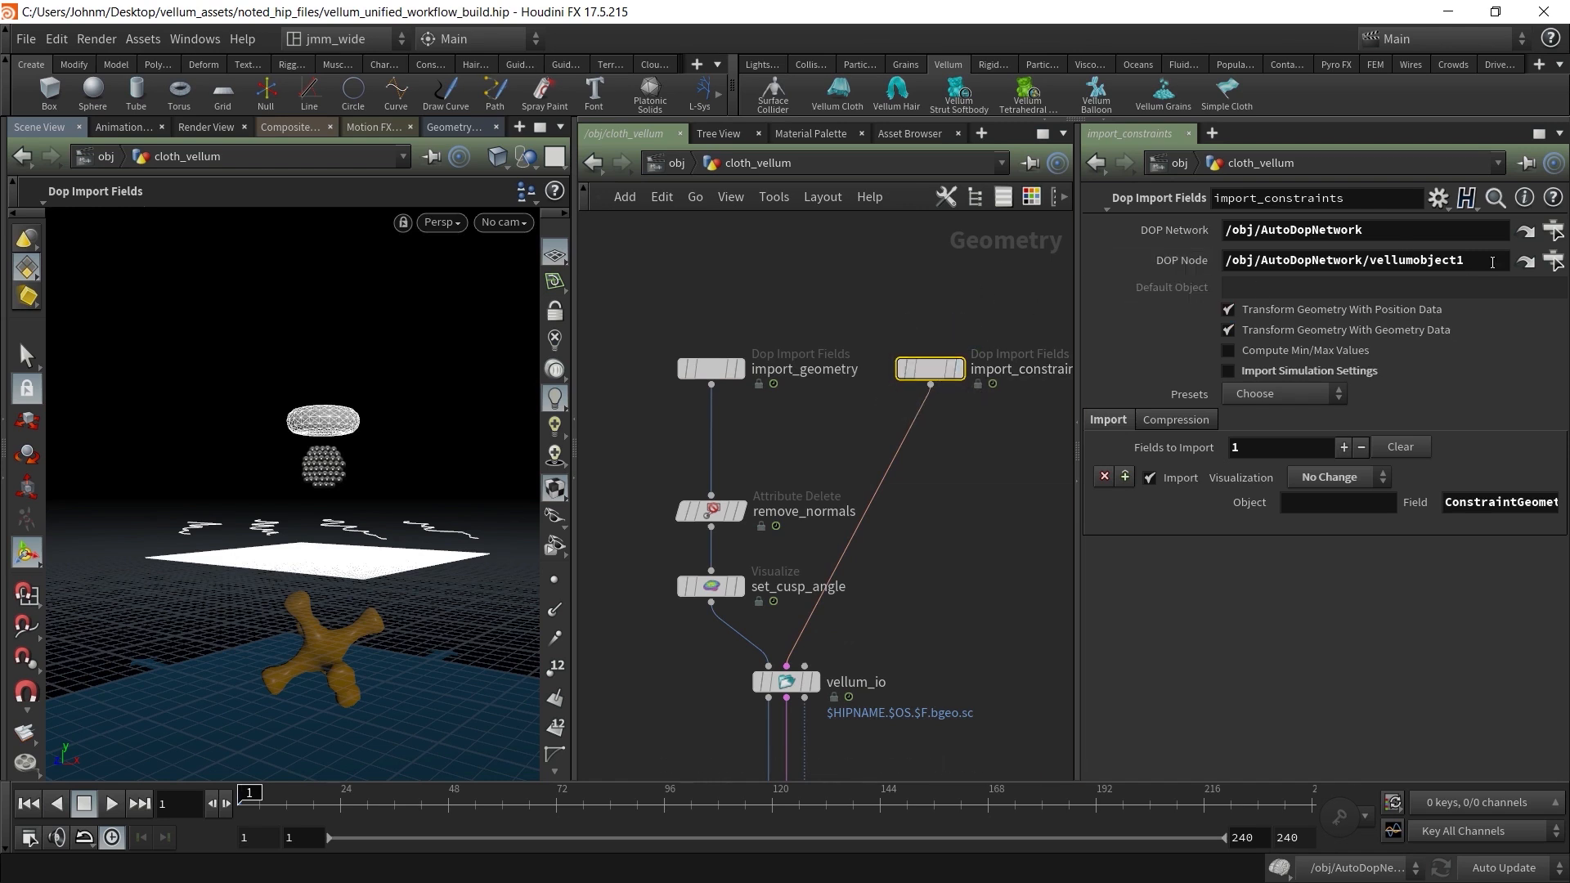
pyautogui.doubleClick(1423, 260)
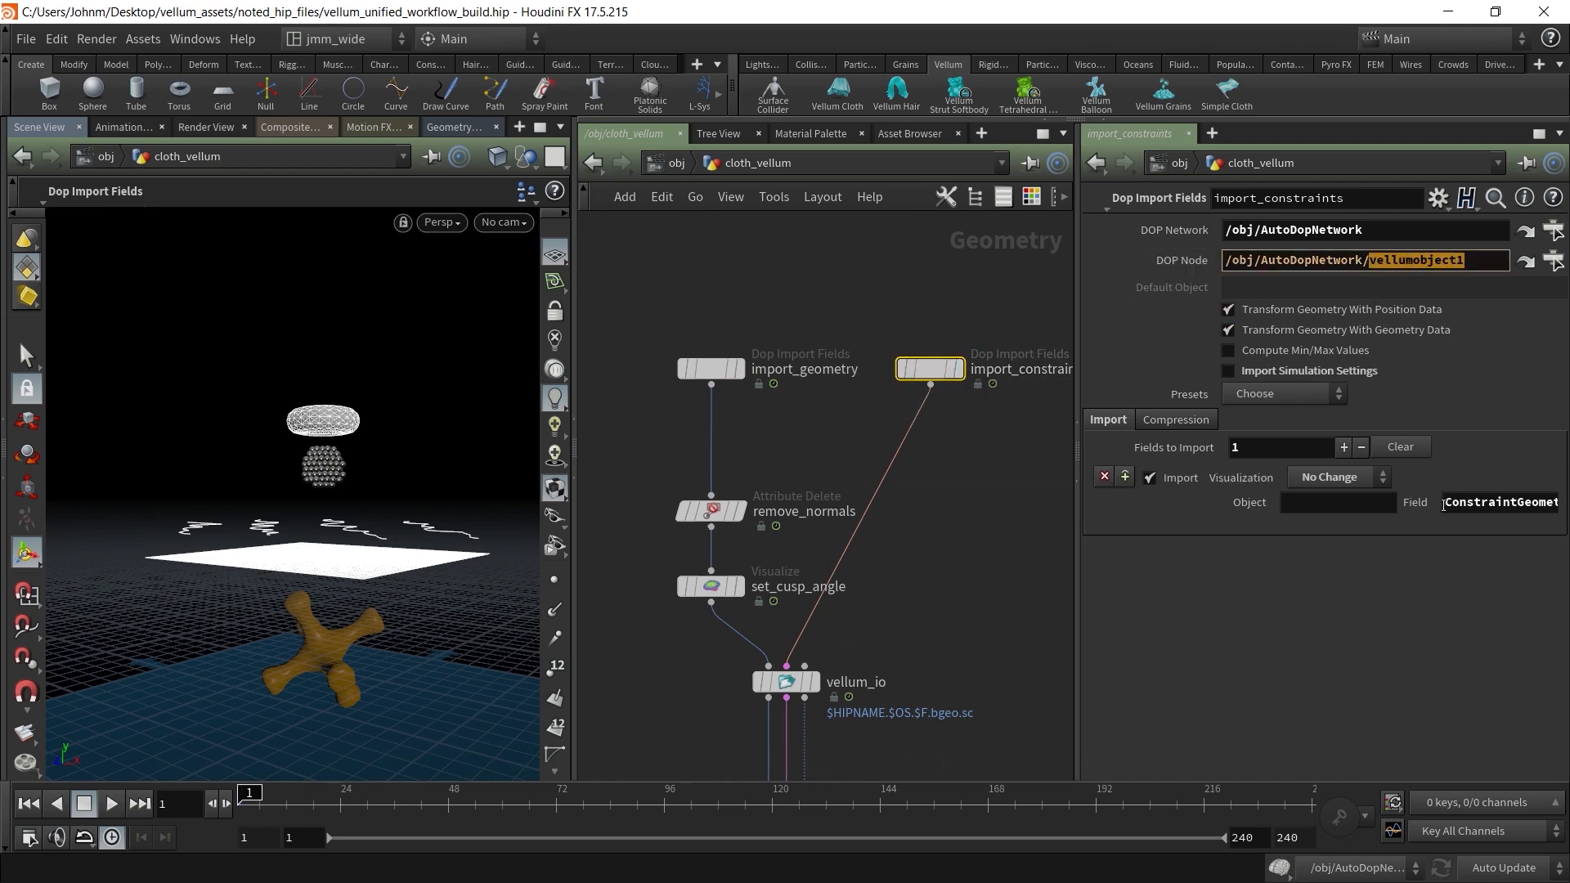
pyautogui.moveTo(1445, 503); pyautogui.dragTo(1560, 502)
pyautogui.click(1511, 503)
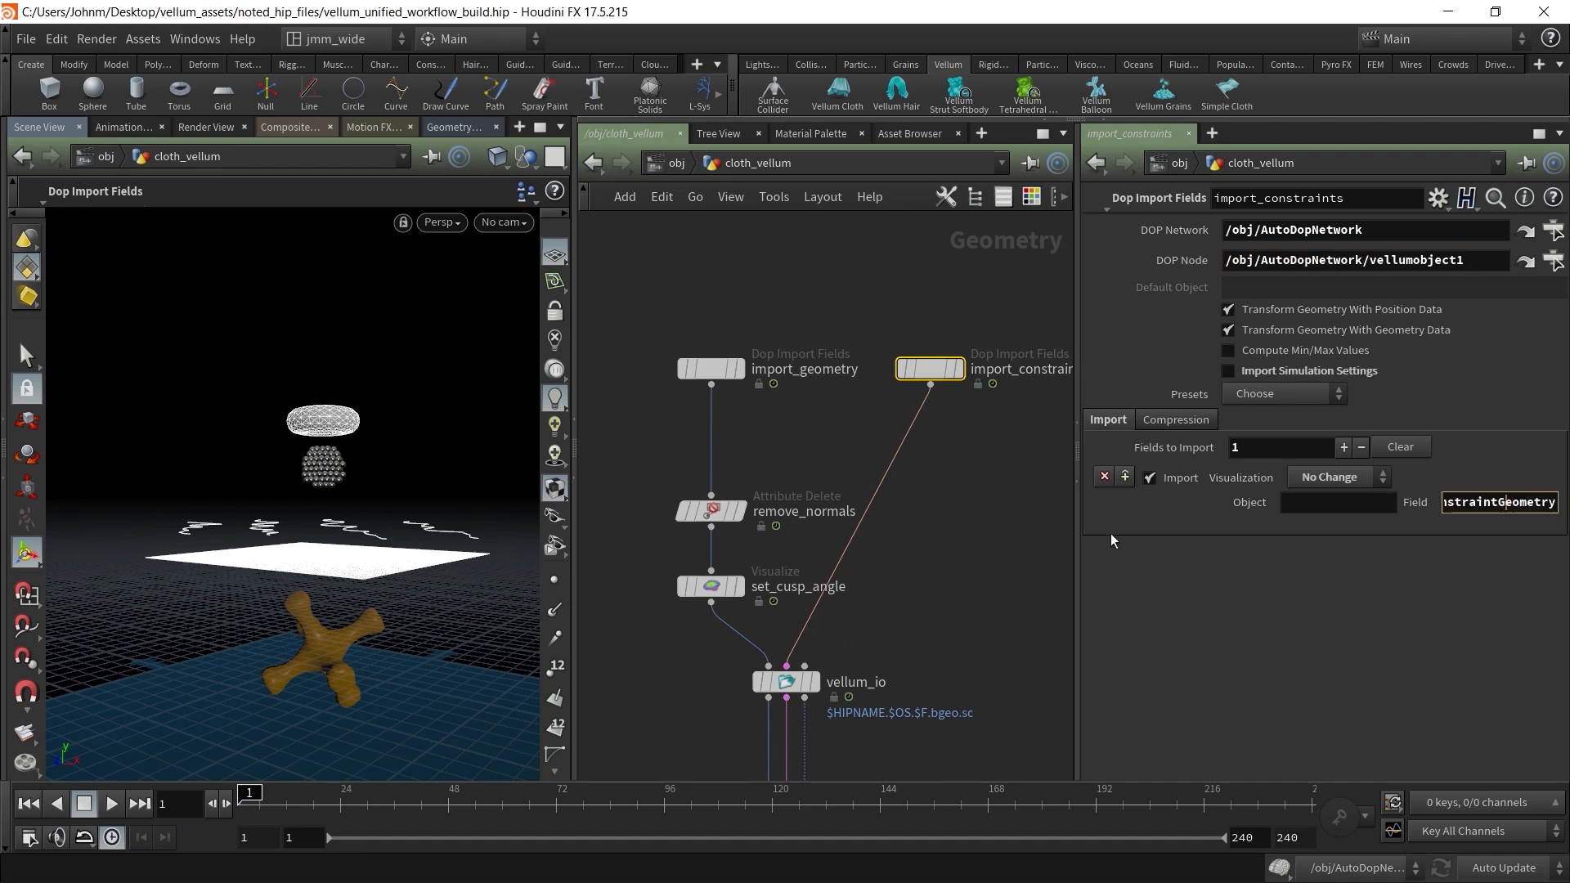
# Offset the remove_normals and set_cusp_angle nodes to the side beneath import_geometry and review their settings
pyautogui.click(991, 586)
pyautogui.moveTo(983, 572); pyautogui.dragTo(978, 494, button='middle')
pyautogui.moveTo(769, 370); pyautogui.dragTo(649, 472)
pyautogui.click(766, 440)
pyautogui.click(649, 464)
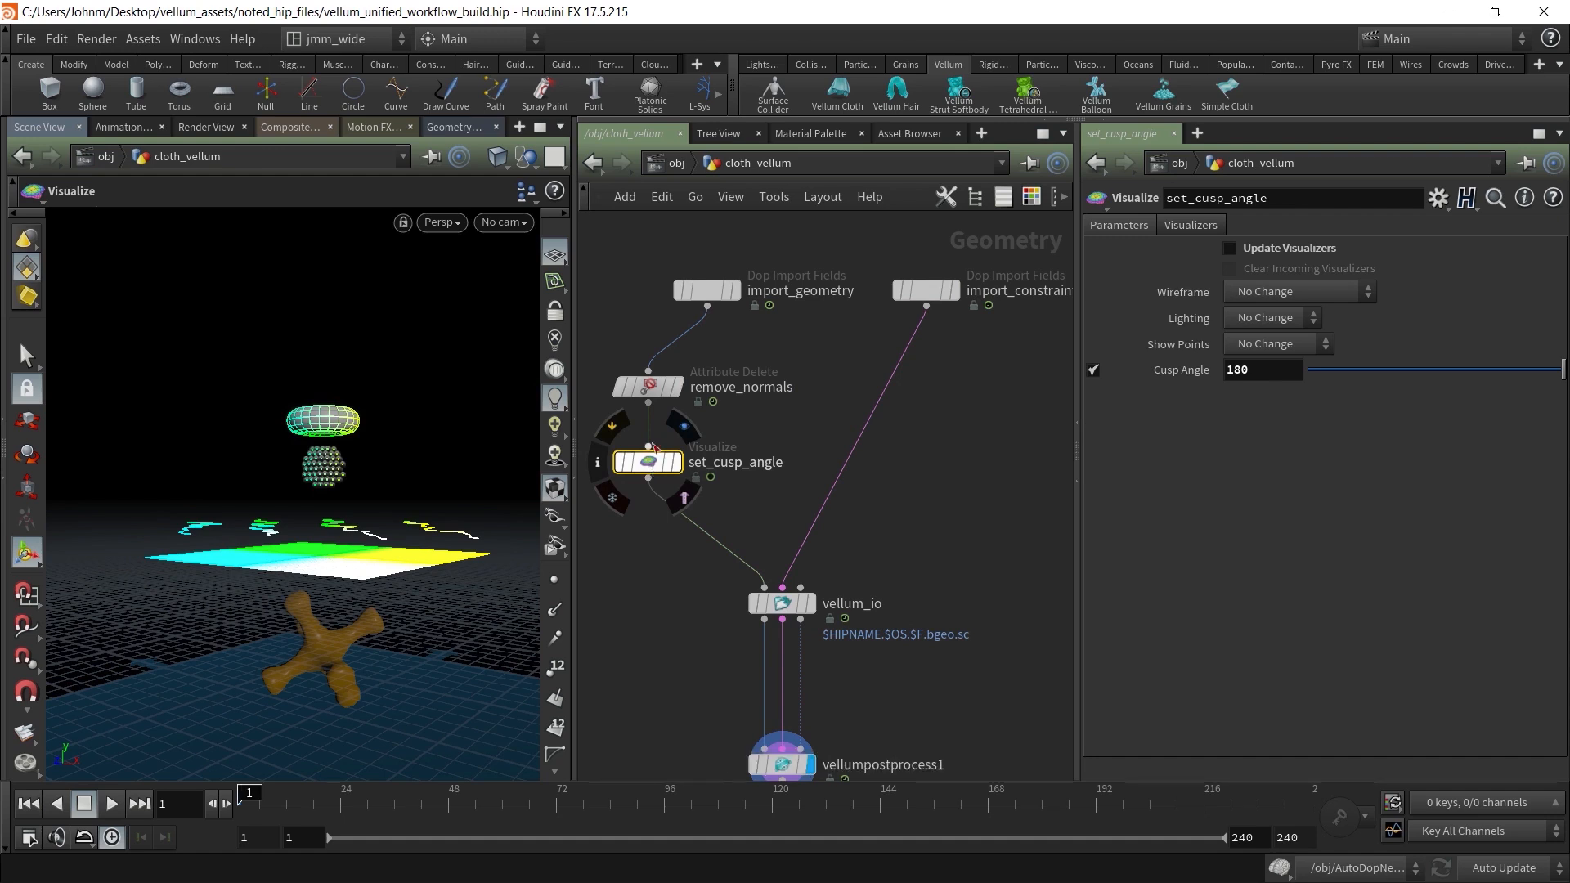
pyautogui.moveTo(811, 353); pyautogui.dragTo(647, 455)
pyautogui.click(767, 503)
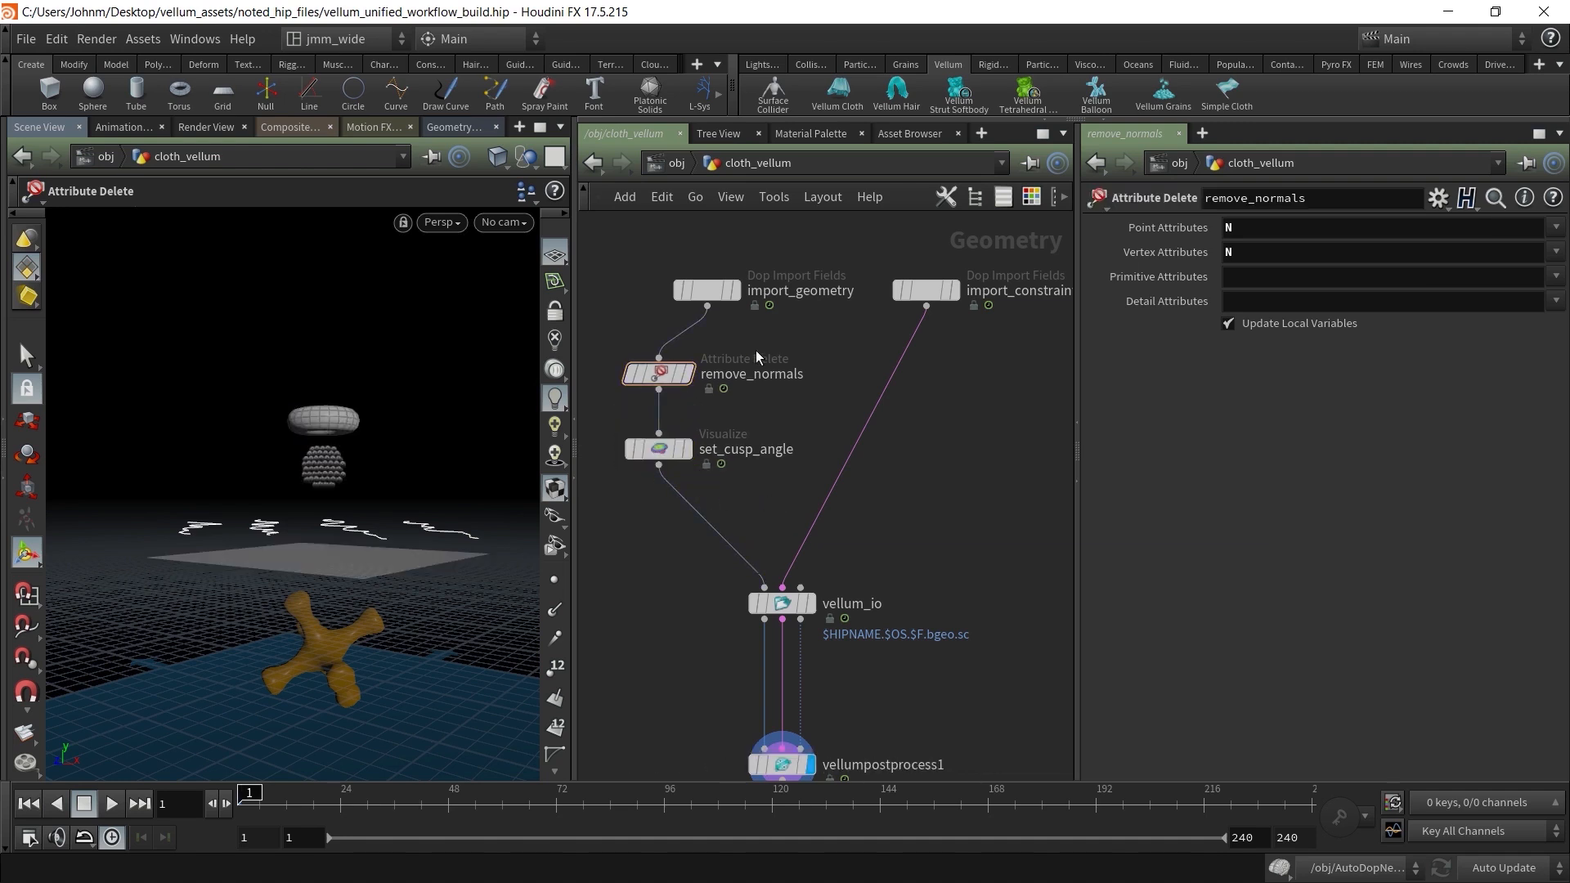
pyautogui.click(642, 449)
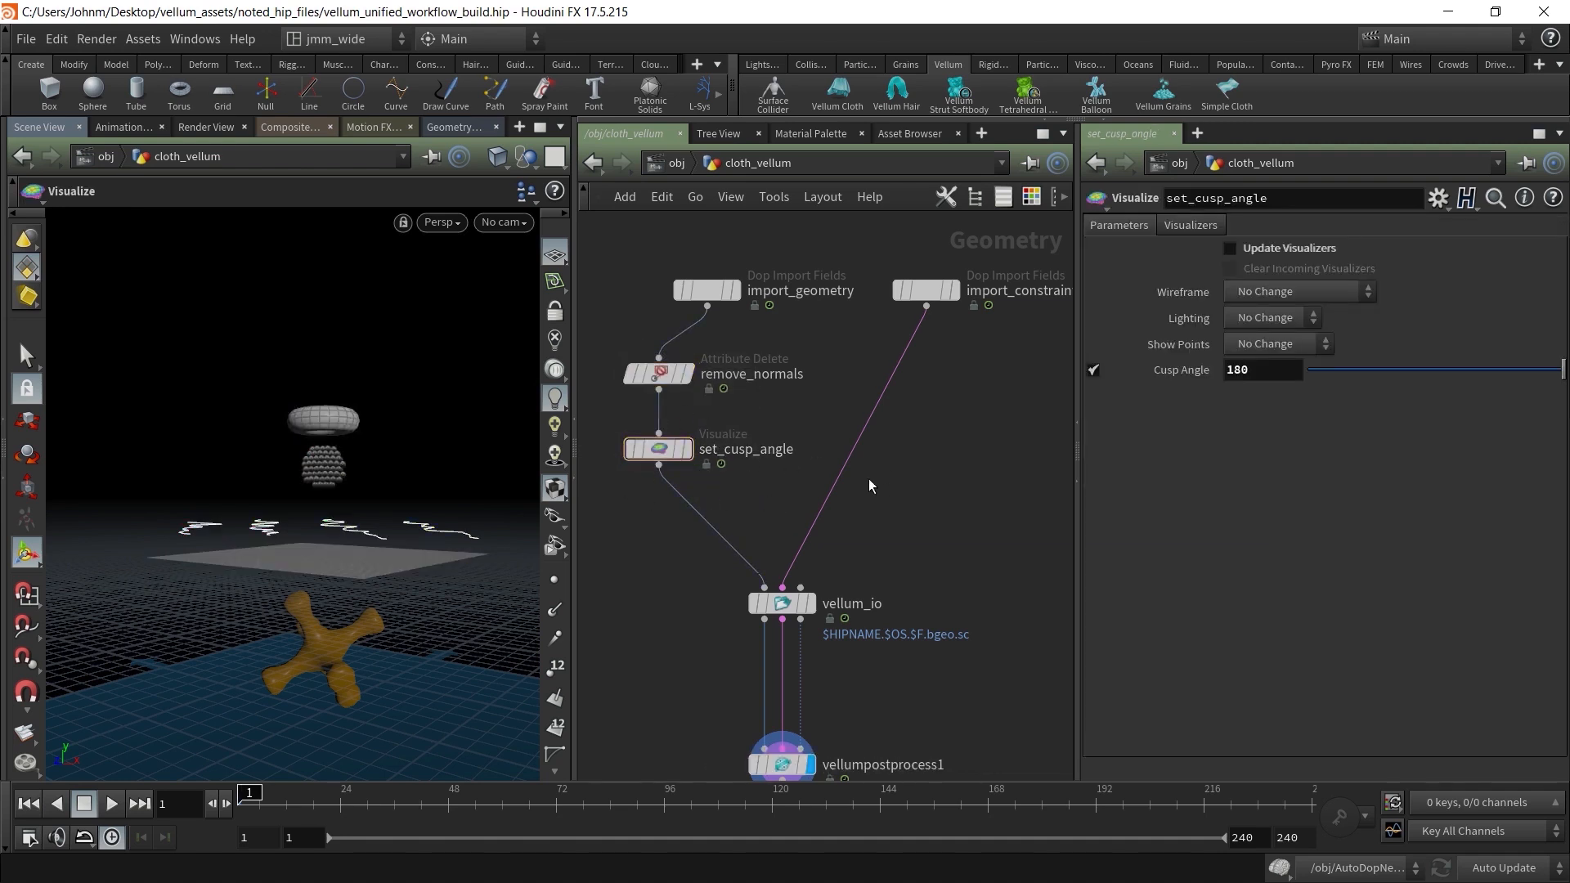
pyautogui.moveTo(608, 351); pyautogui.dragTo(719, 490)
pyautogui.click(630, 374)
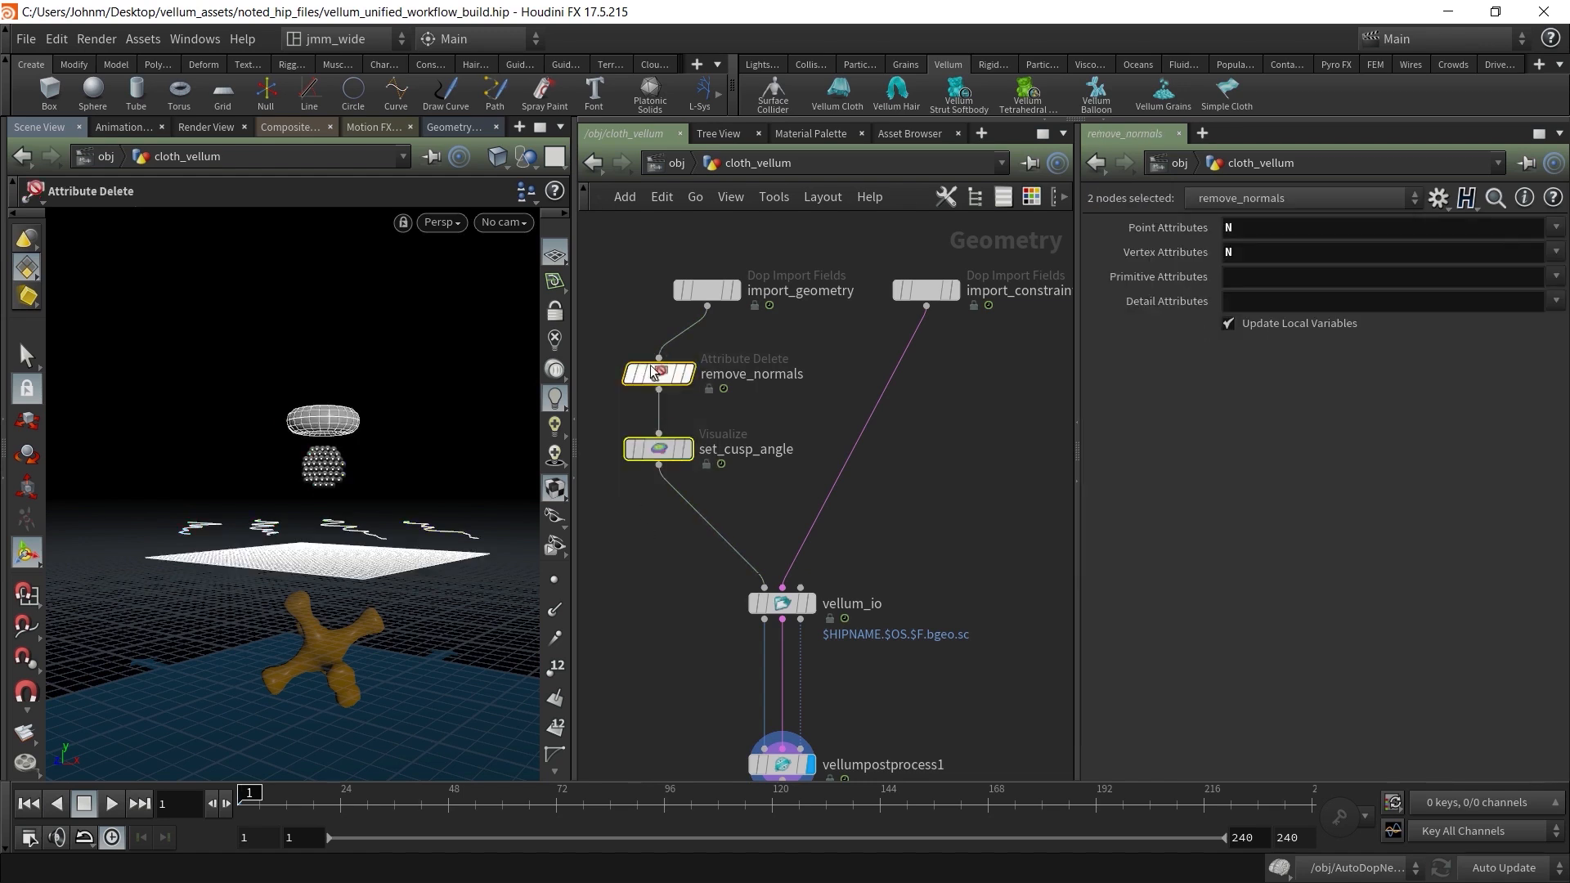
# Move vellum_io slightly down towards vellumpostprocess1 and review its storage and save settings
pyautogui.click(624, 542)
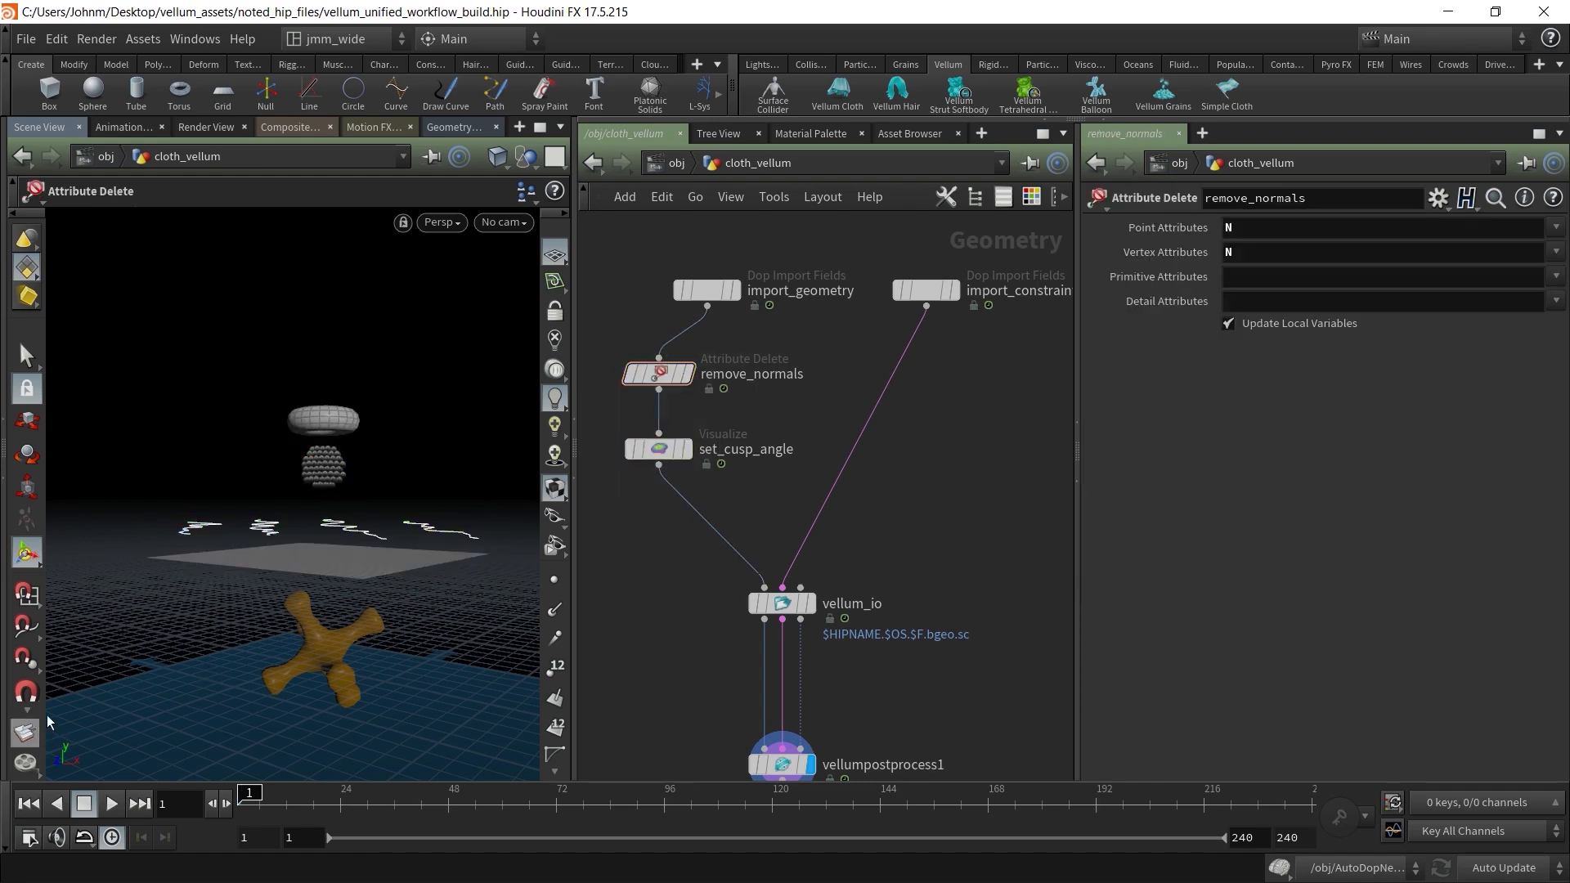
pyautogui.moveTo(685, 715); pyautogui.dragTo(654, 590, button='middle')
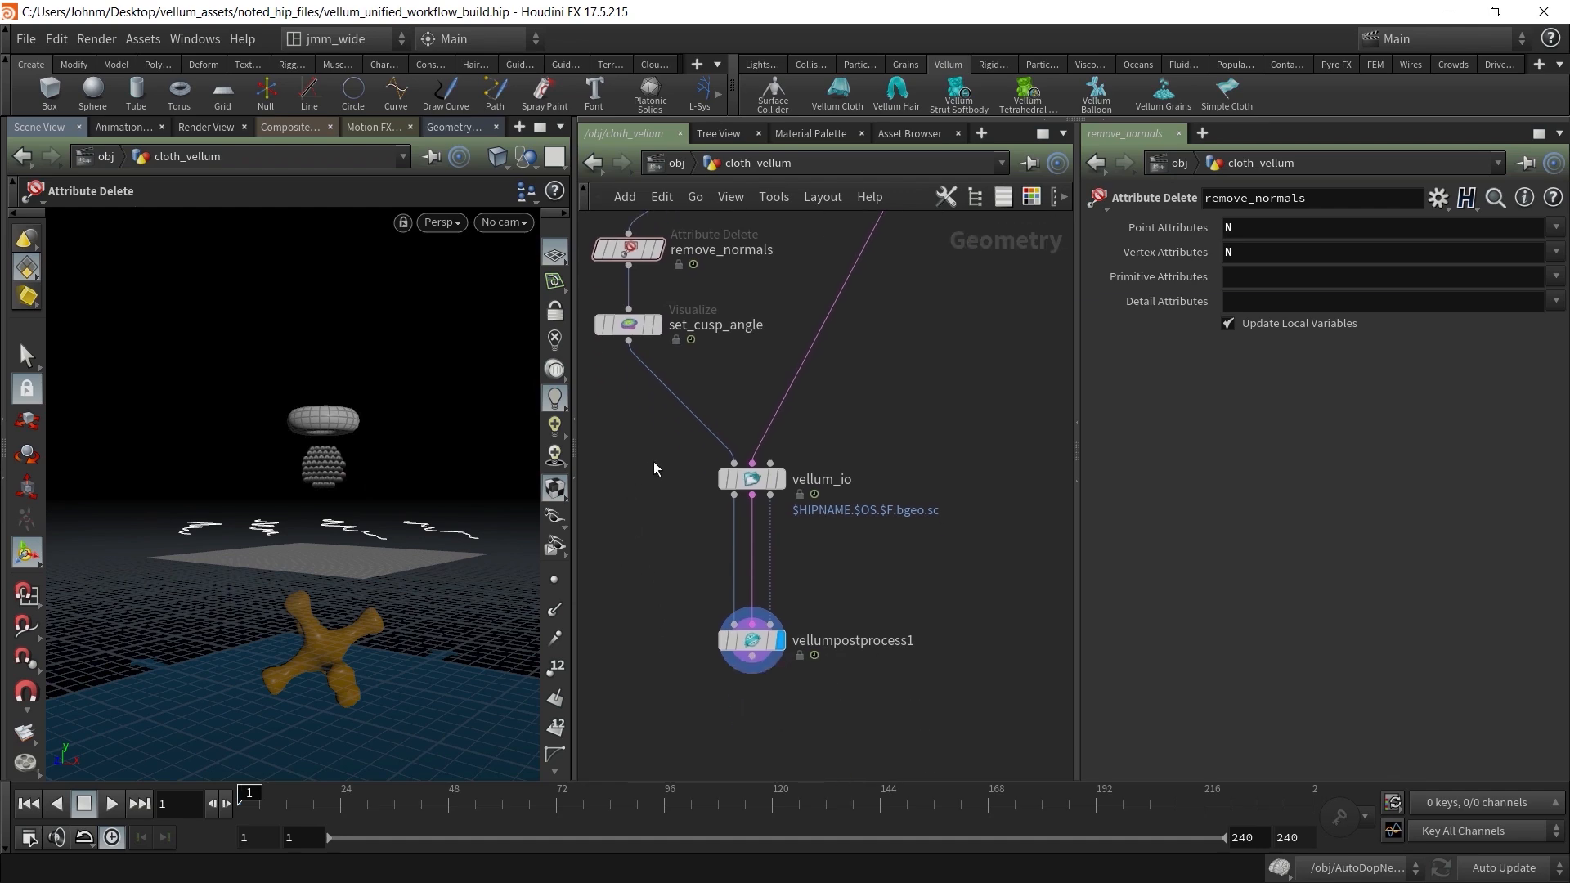
pyautogui.click(752, 481)
pyautogui.moveTo(763, 485); pyautogui.dragTo(763, 518)
pyautogui.moveTo(735, 496)
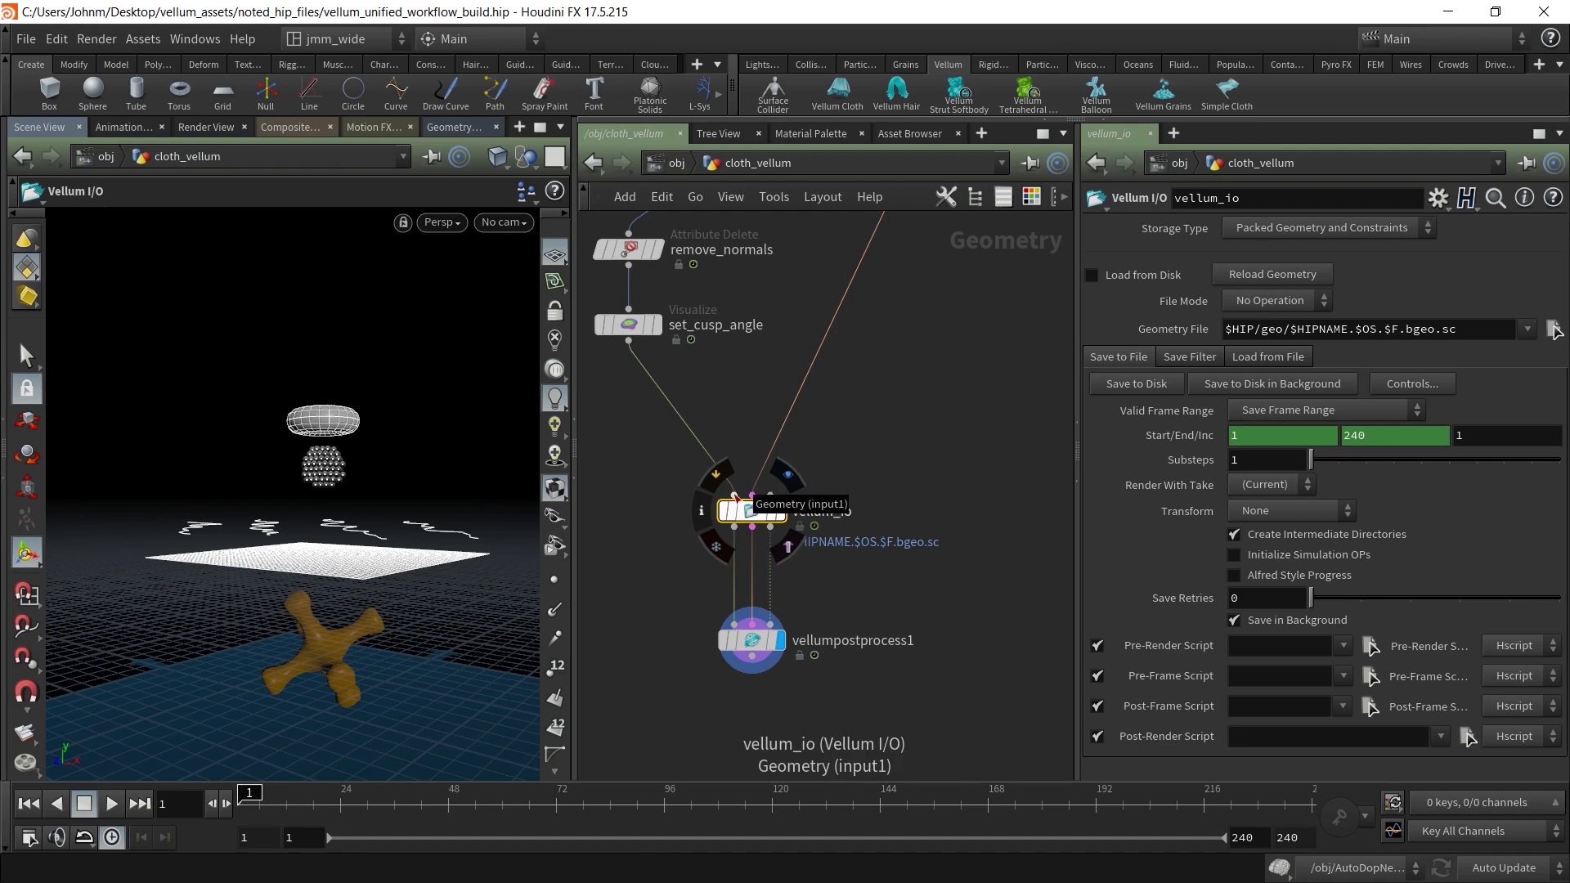
# Check the DOP Node path of import_geometry, and the DOP Node path and imported field name of import_constraints
pyautogui.moveTo(753, 362); pyautogui.dragTo(765, 542, button='middle')
pyautogui.click(677, 390)
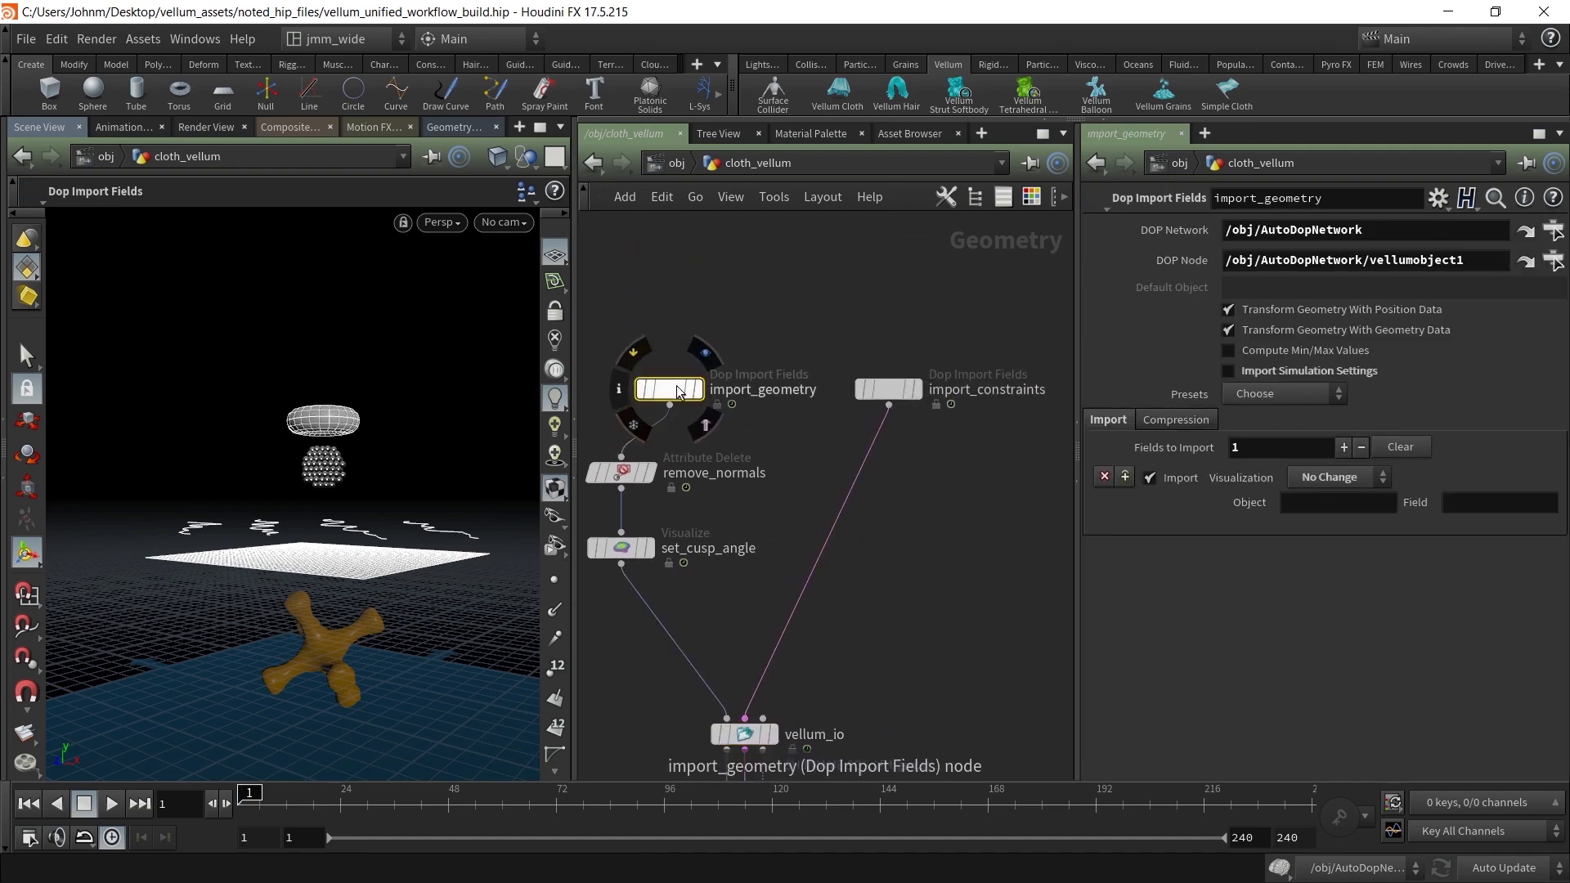
pyautogui.moveTo(1502, 262); pyautogui.dragTo(1369, 261)
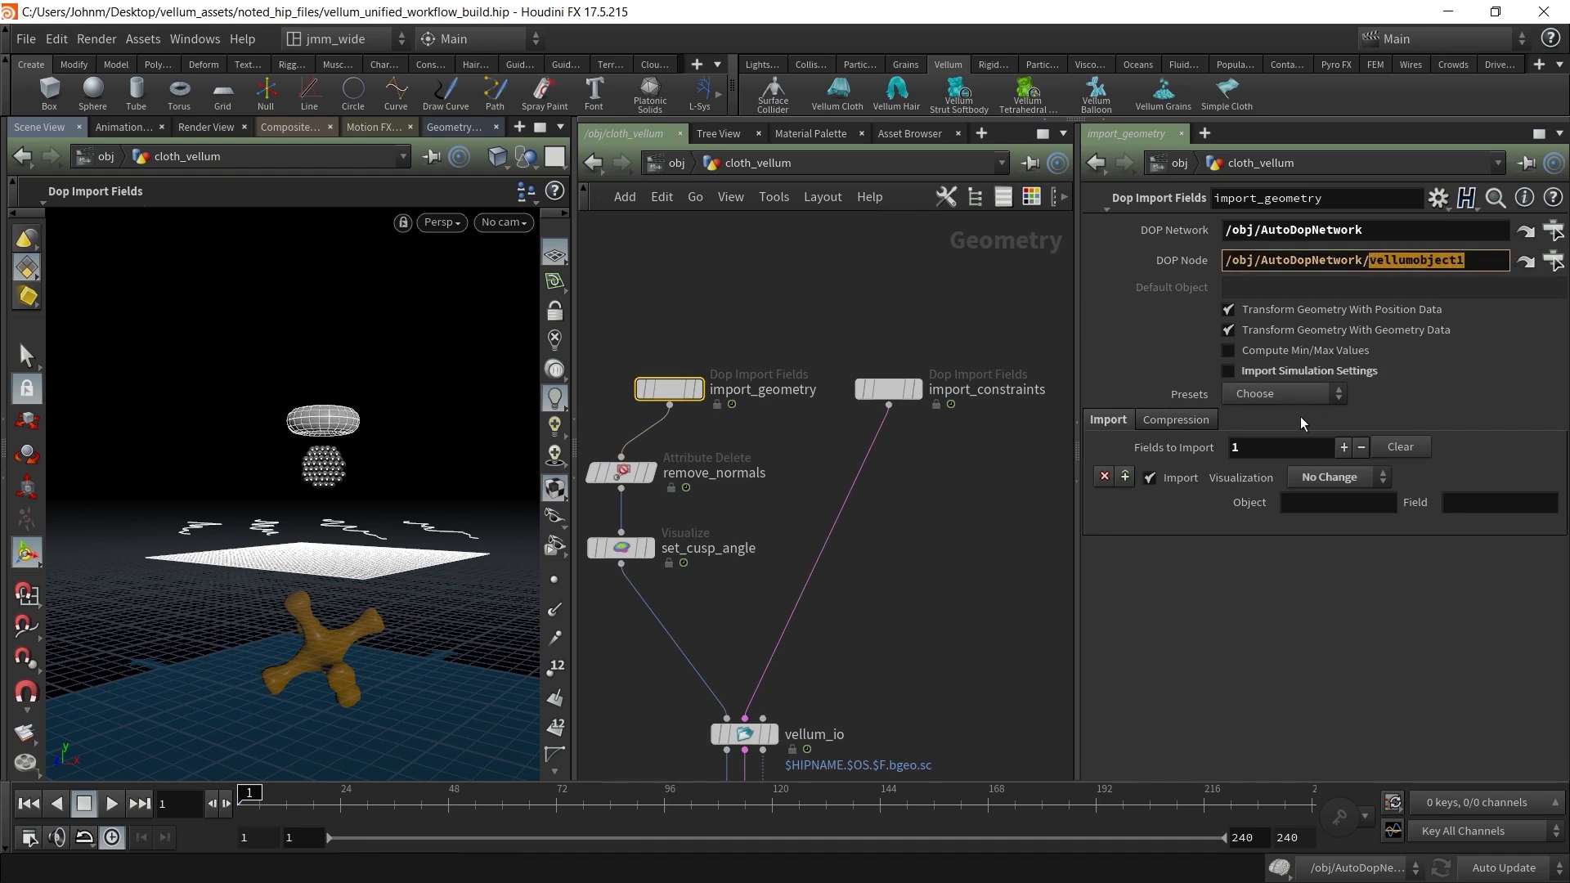
pyautogui.moveTo(879, 566); pyautogui.dragTo(900, 351, button='middle')
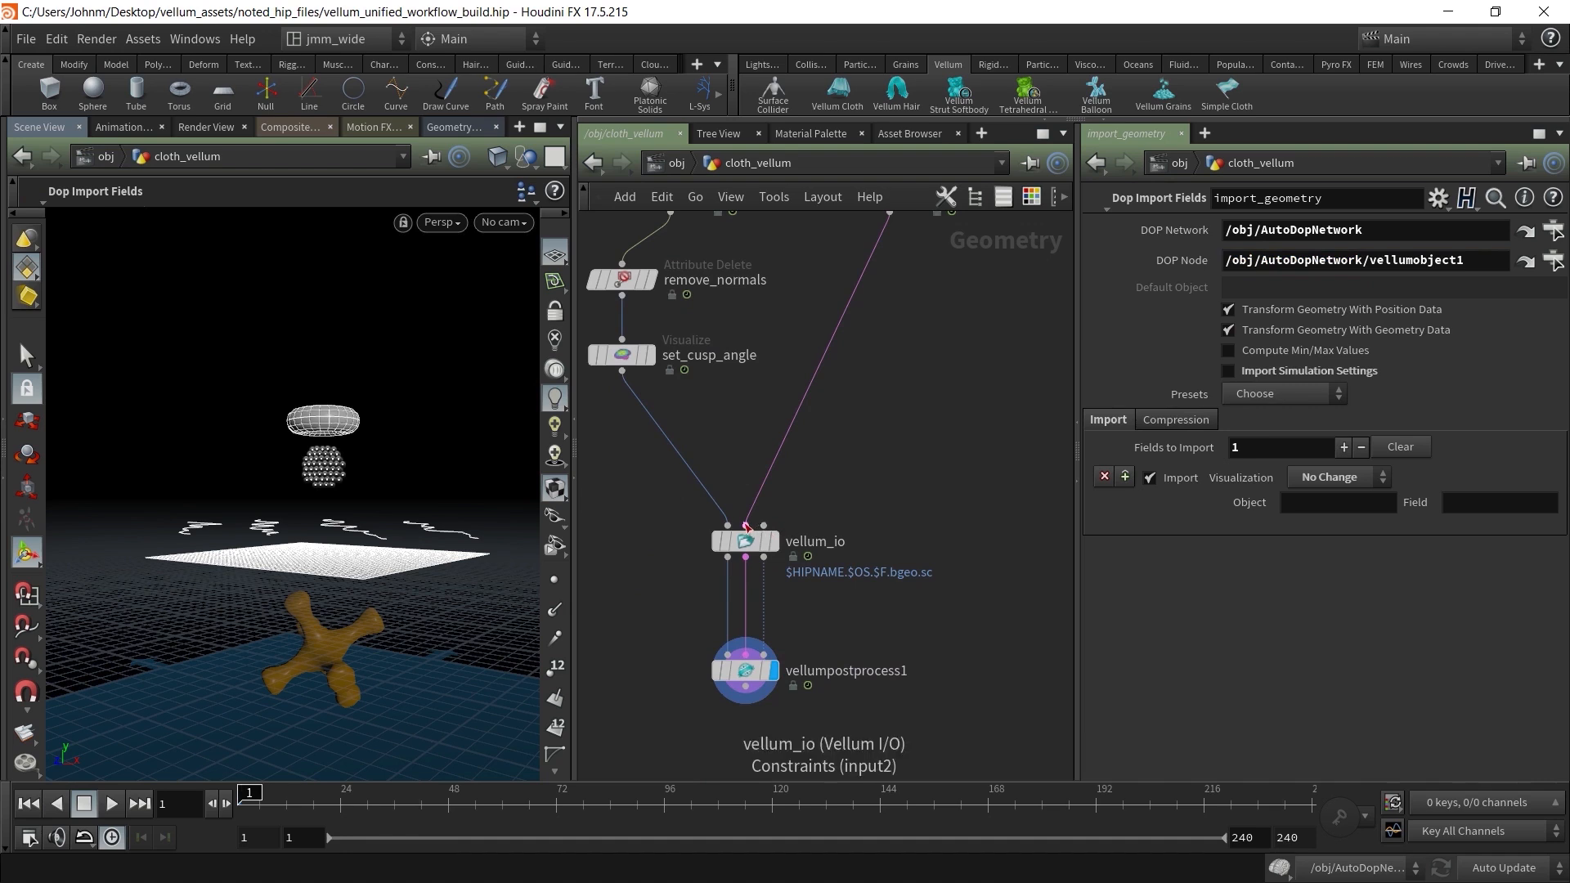
pyautogui.moveTo(788, 442); pyautogui.dragTo(878, 504, button='middle')
pyautogui.click(859, 372)
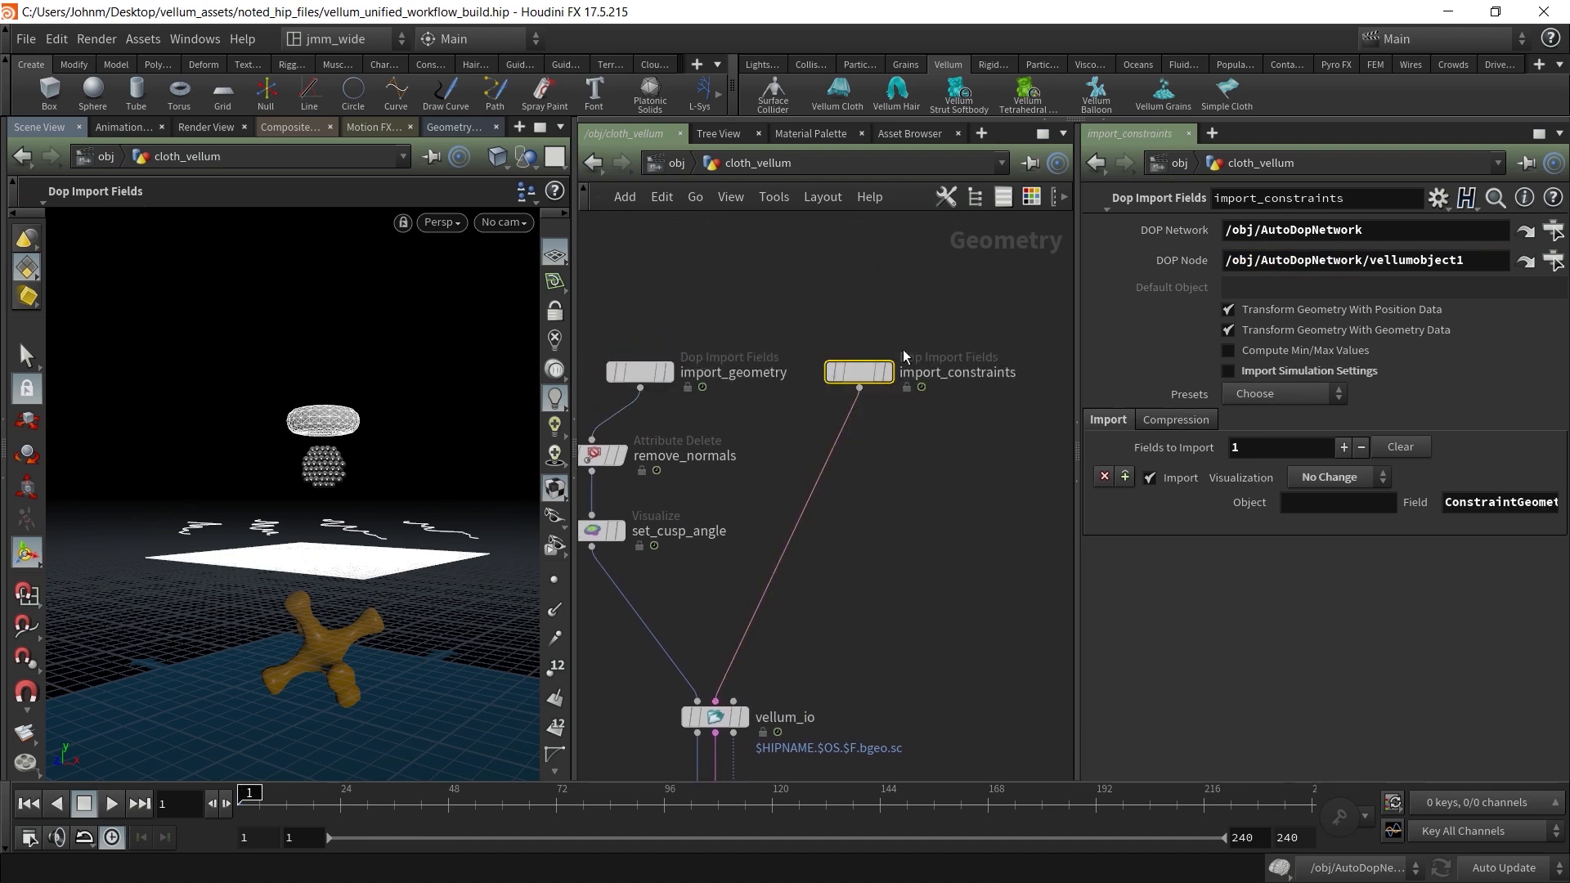
pyautogui.moveTo(1446, 504); pyautogui.dragTo(1558, 504)
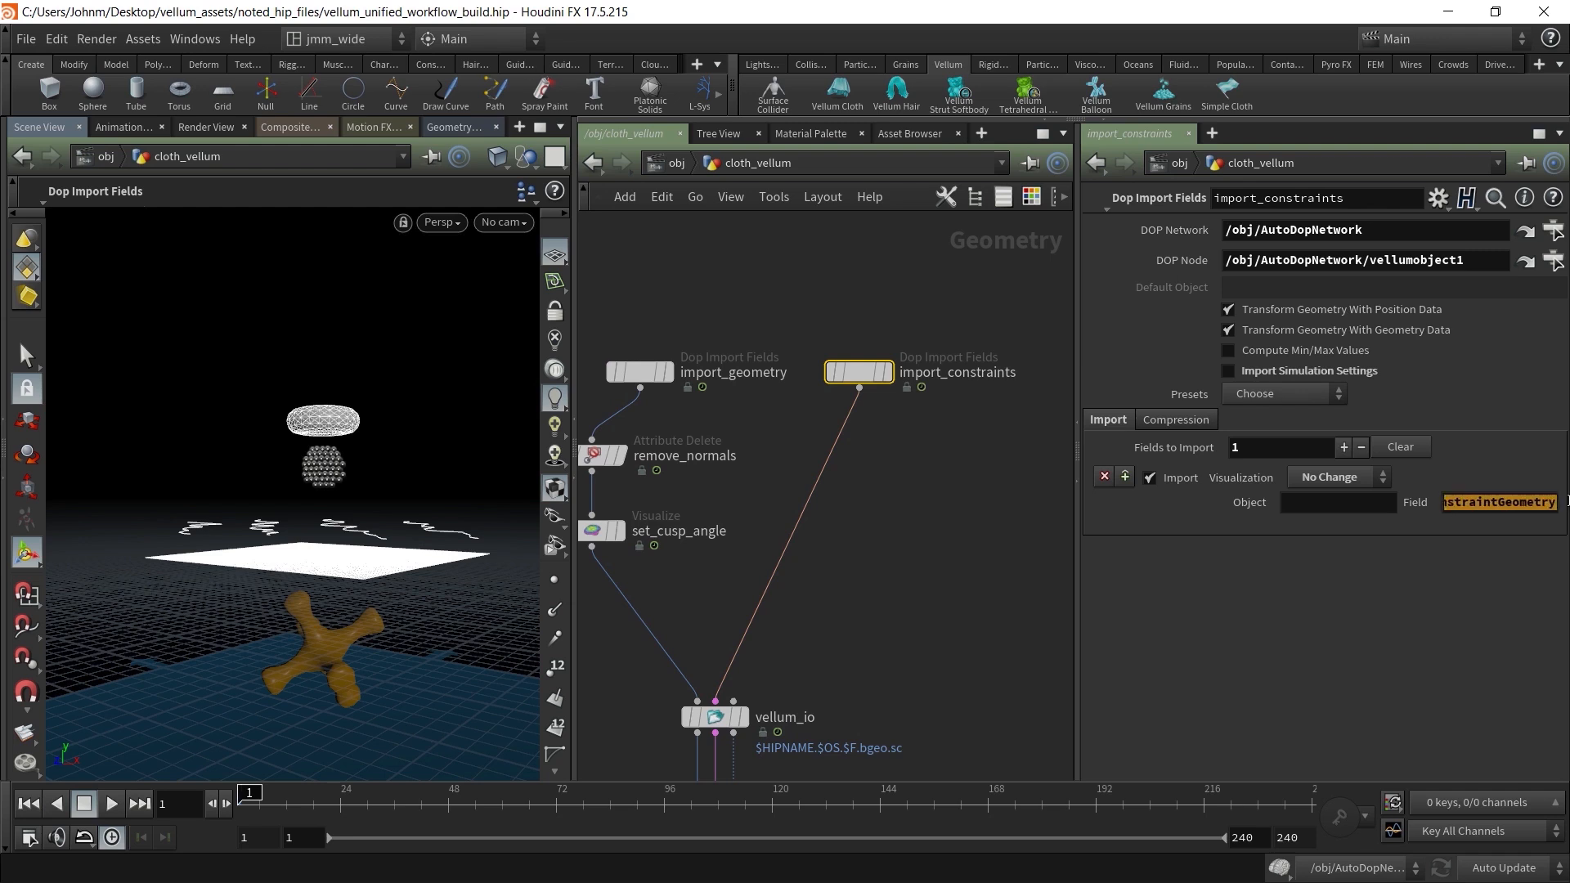
pyautogui.click(1469, 265)
pyautogui.doubleClick(1469, 263)
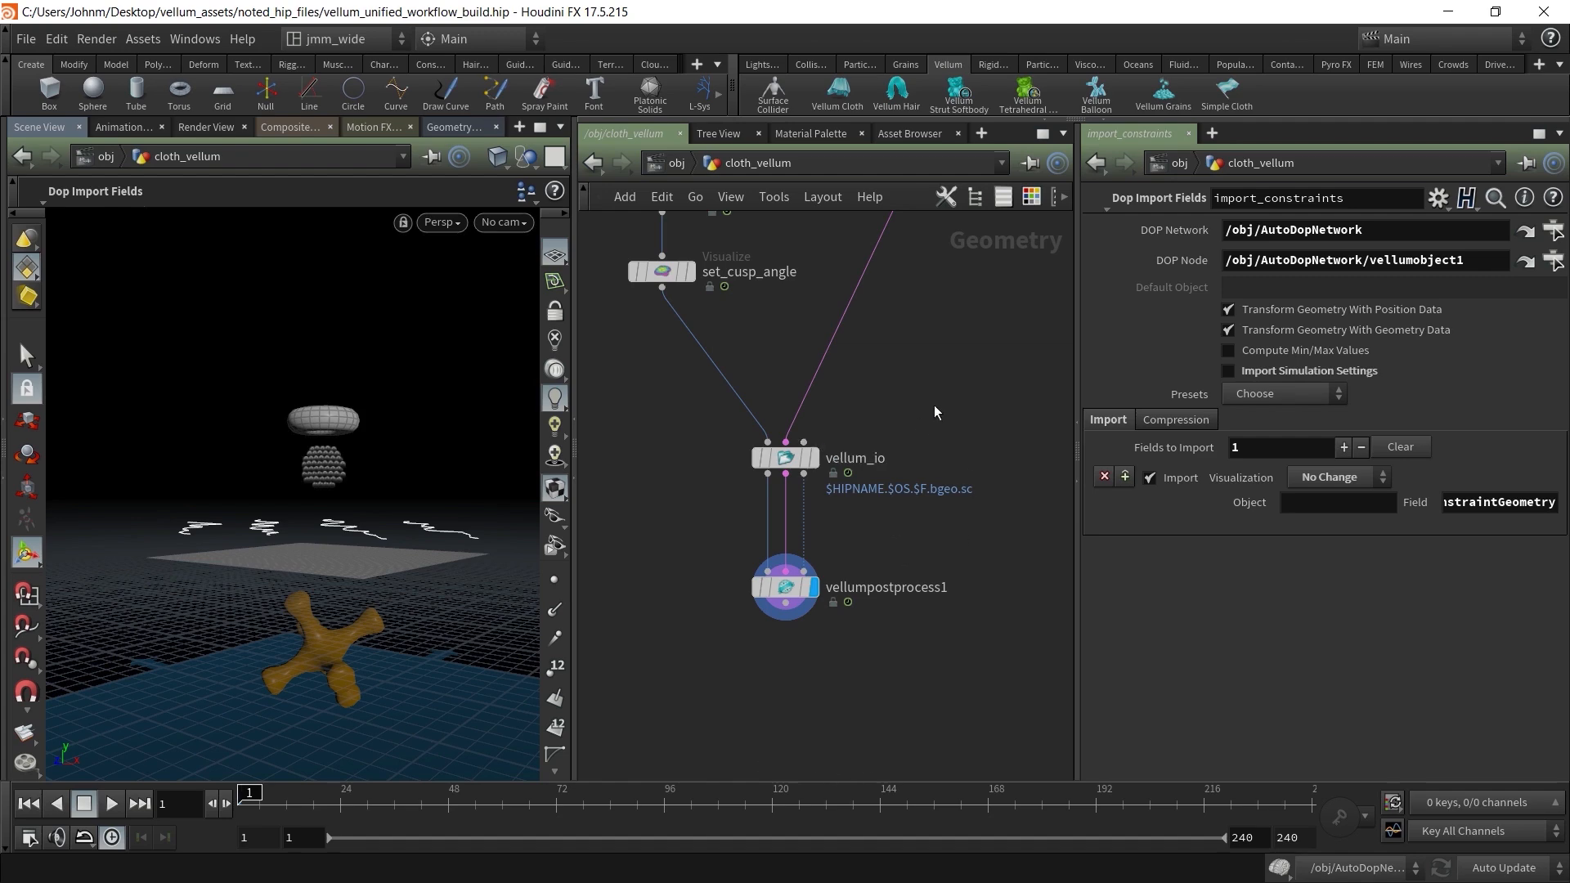
# Create a folder named cache inside $HIP/geo while browsing for vellum_io's geometry file, leaving the chooser without picking a file
pyautogui.click(790, 459)
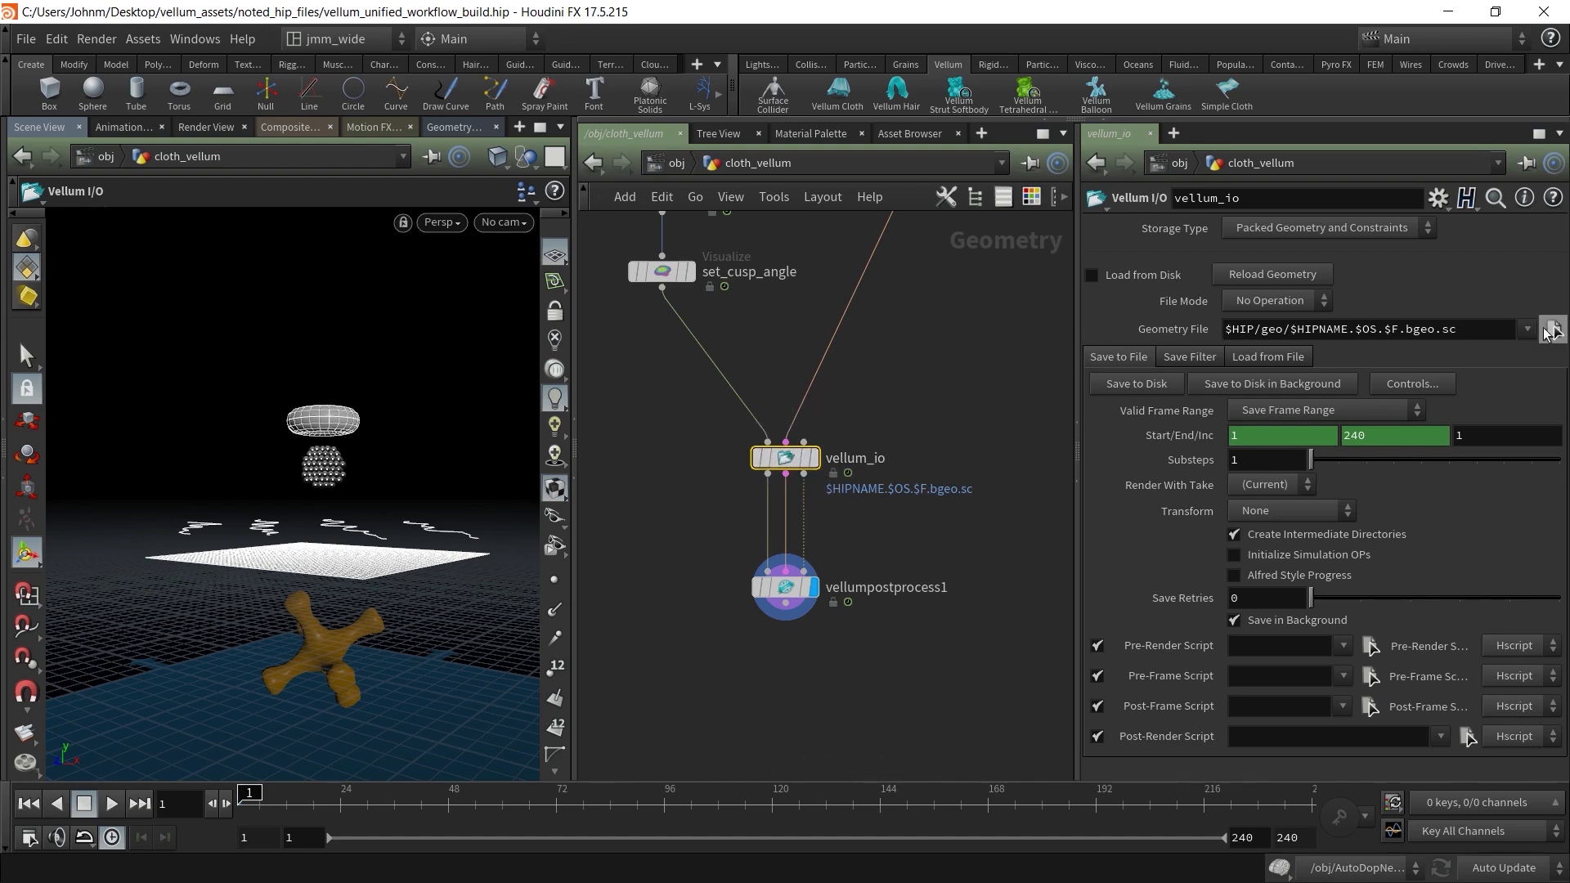
pyautogui.click(1554, 330)
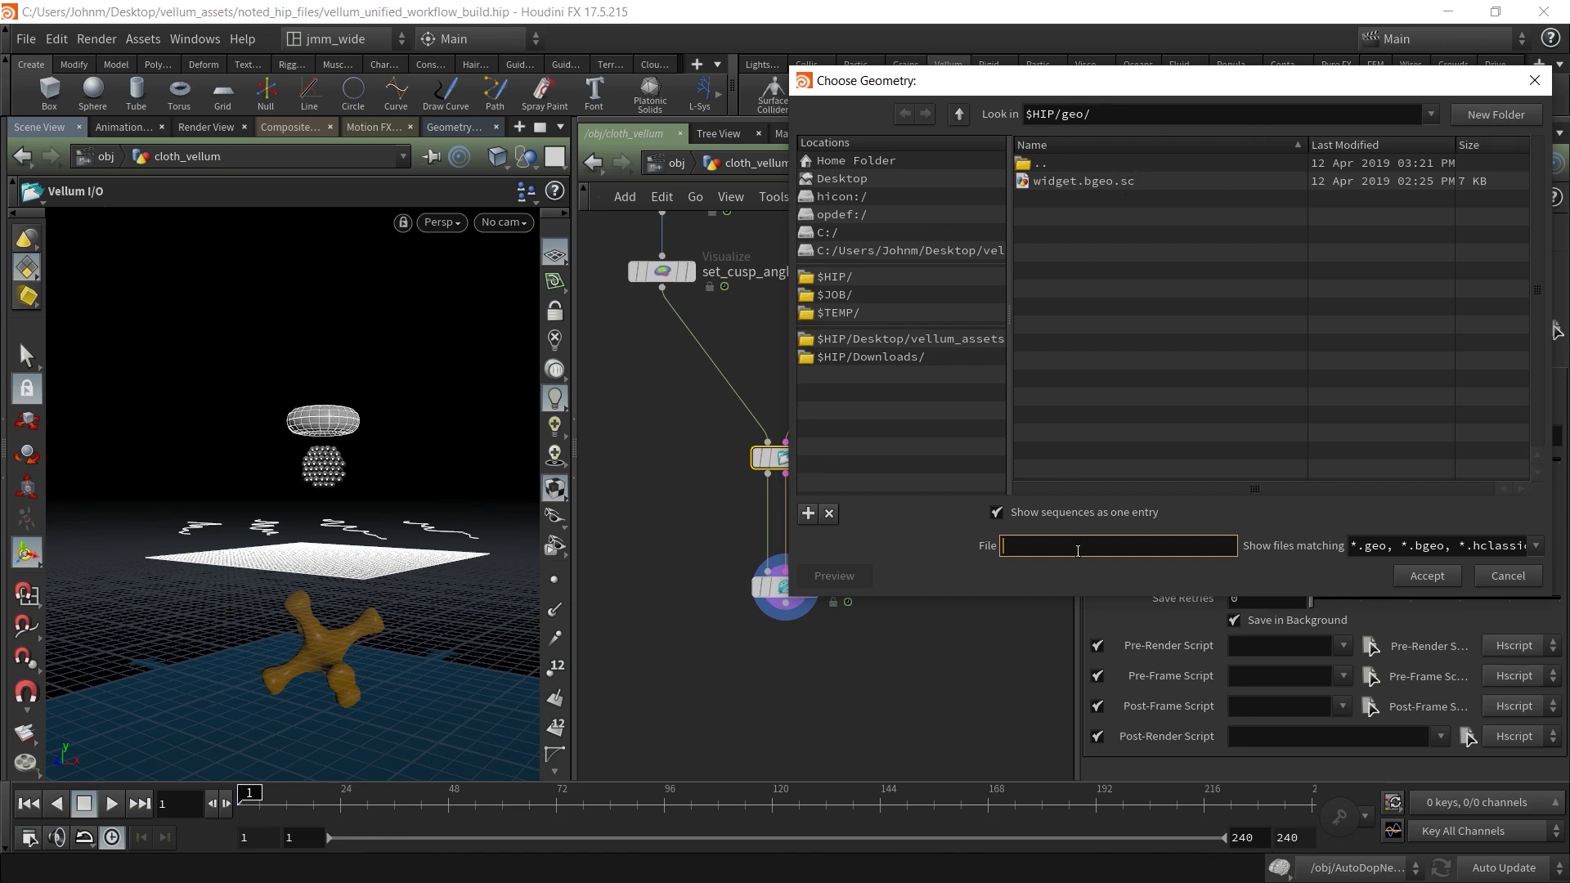
pyautogui.click(1033, 164)
pyautogui.click(1038, 203)
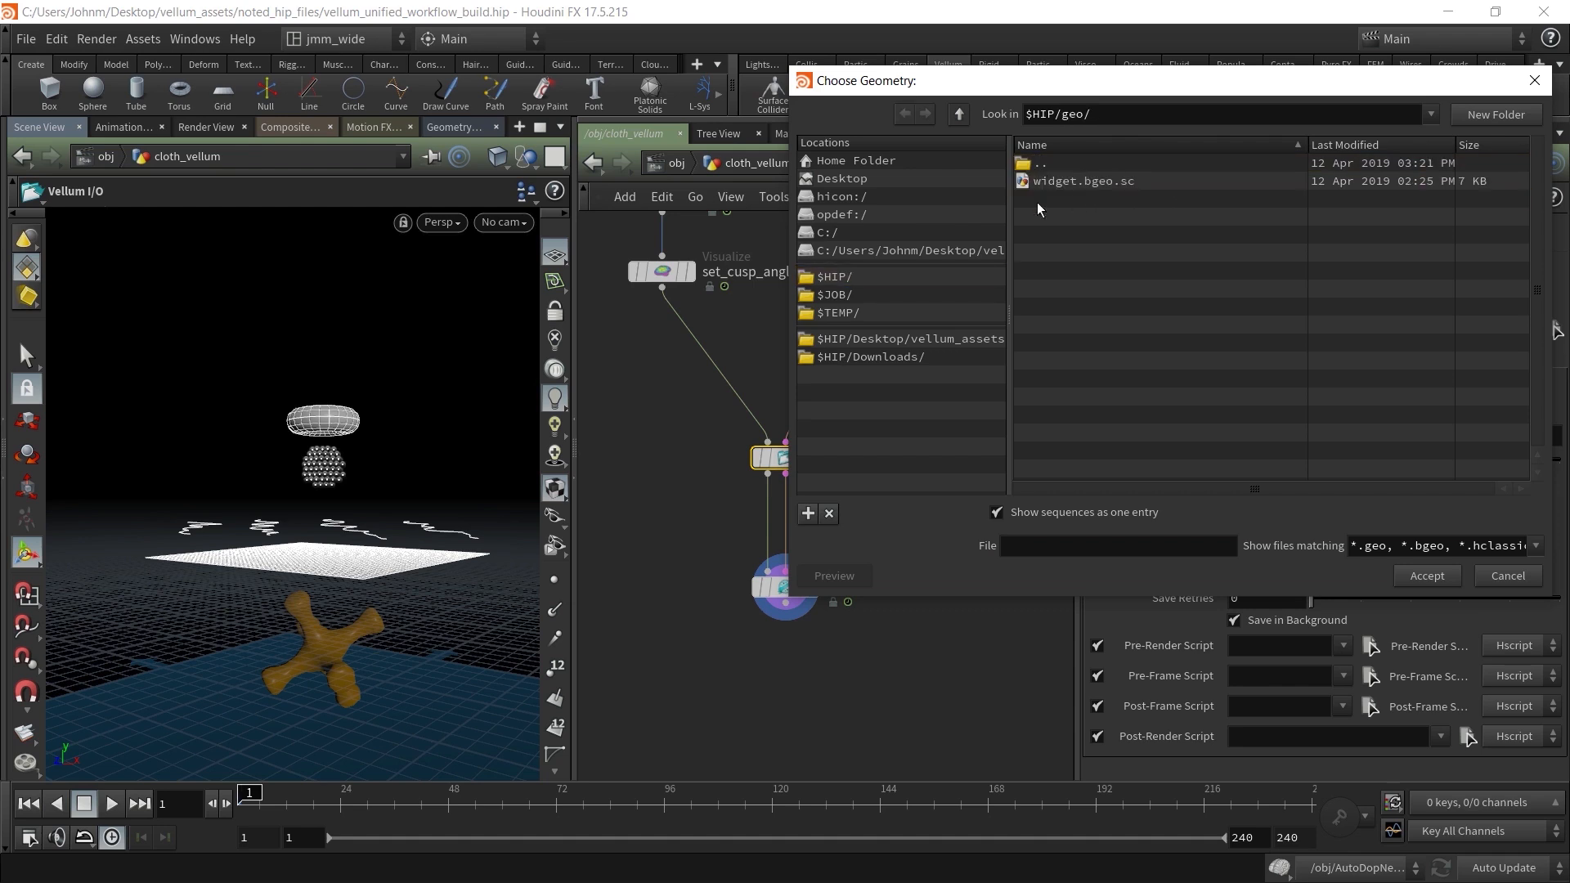
pyautogui.click(1497, 115)
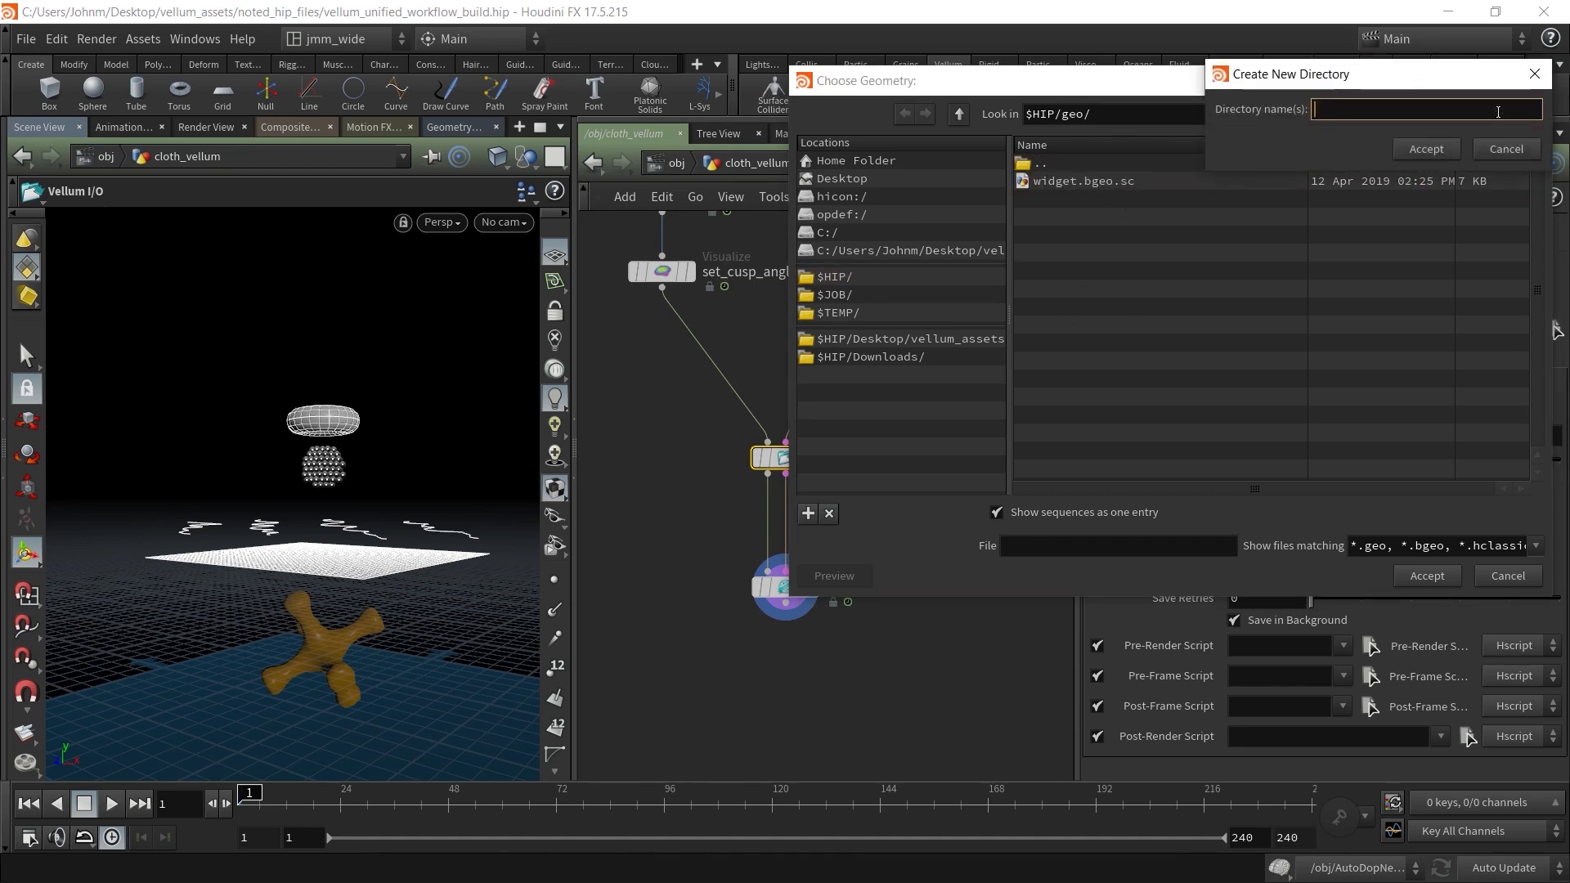
pyautogui.write('cache')
pyautogui.press('Return')
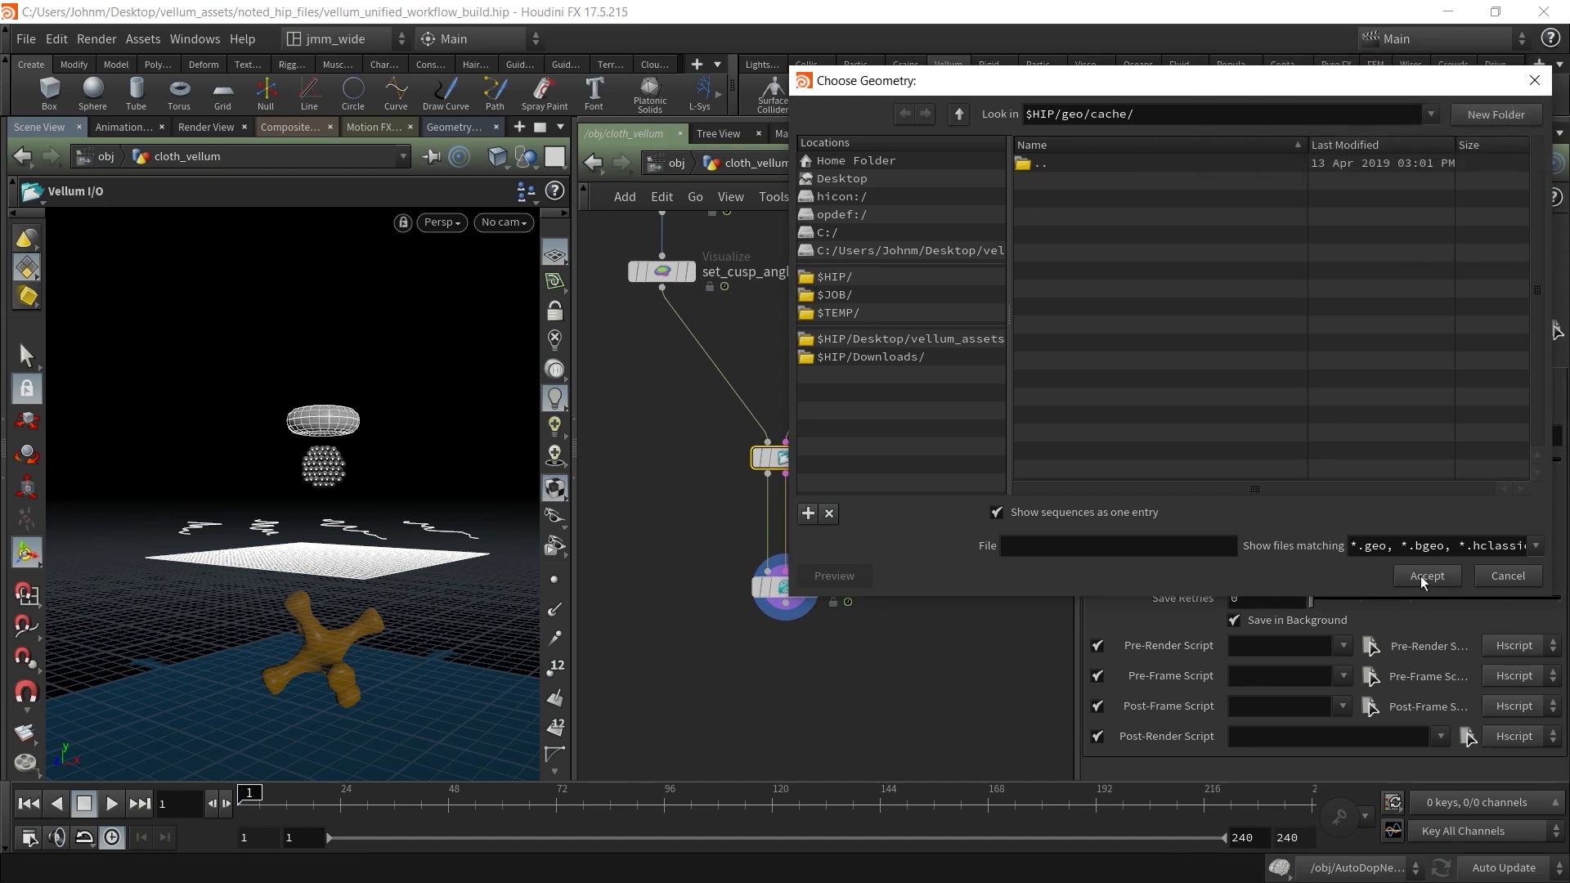
pyautogui.click(1088, 548)
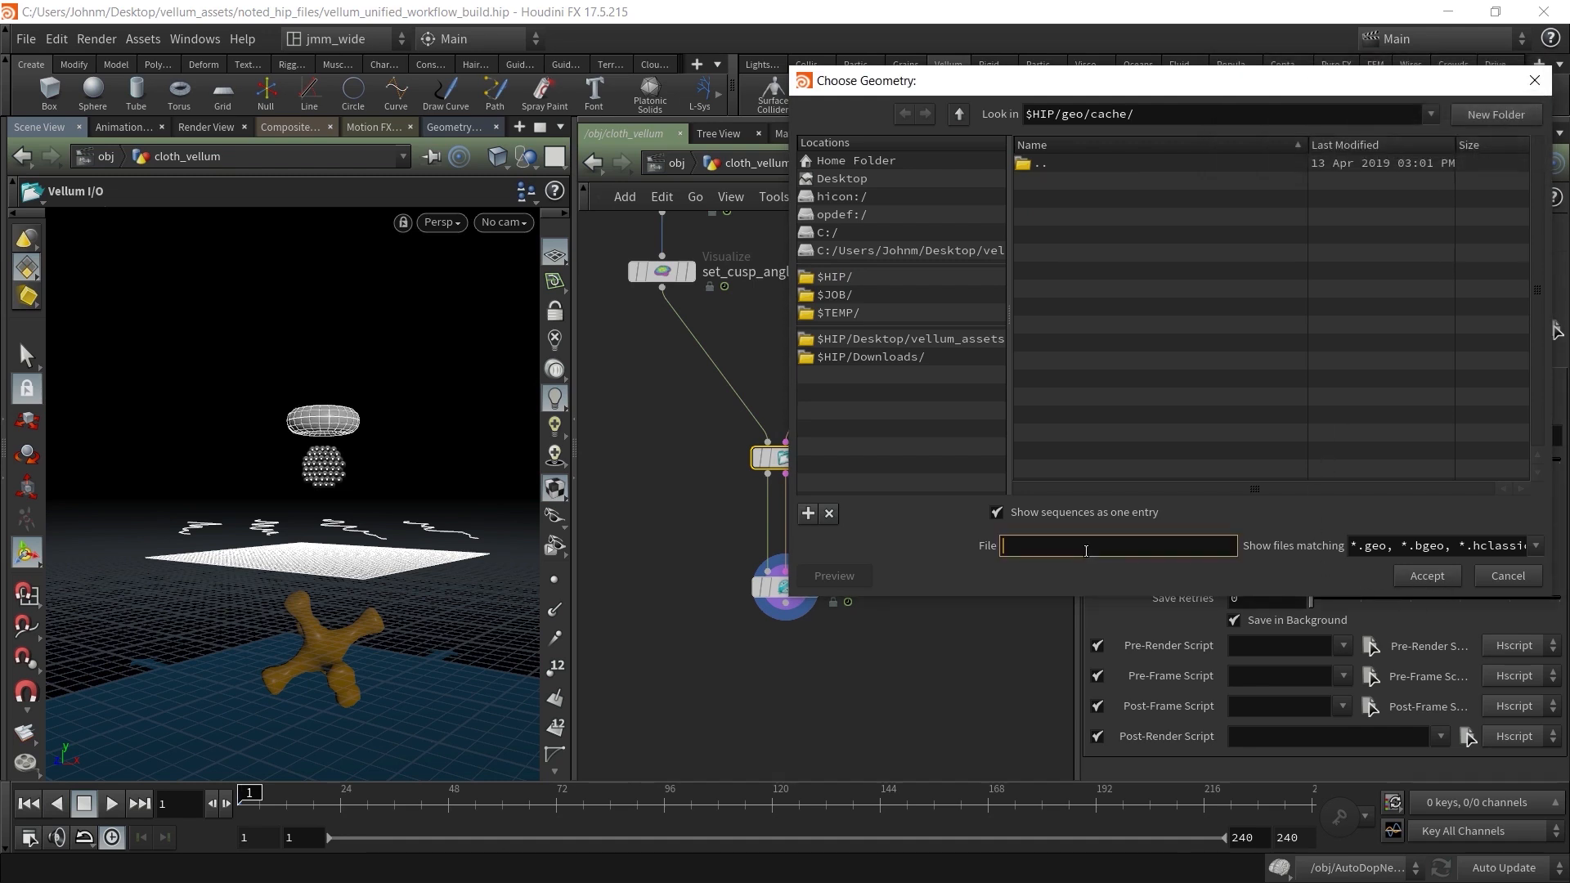
pyautogui.moveTo(1295, 66); pyautogui.dragTo(912, 258)
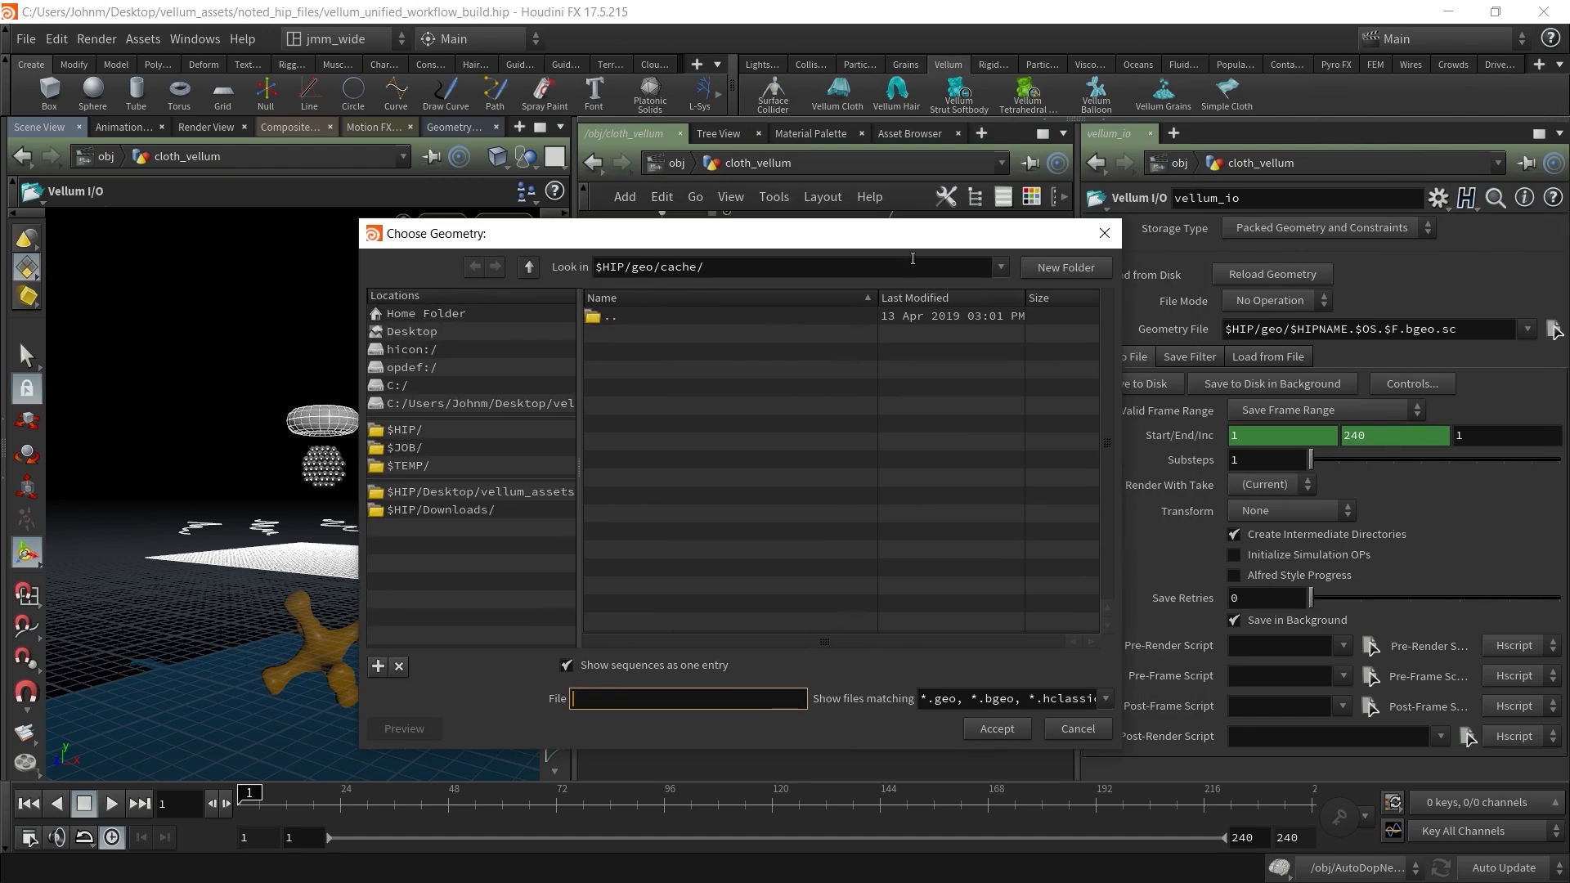
pyautogui.click(1311, 328)
pyautogui.click(997, 731)
pyautogui.click(1067, 731)
# Set vellum_io's Geometry File path to $HIP/geo/cache/$HIPNAME.$OS.$F.bgeo.sc
pyautogui.moveTo(1472, 331); pyautogui.dragTo(1294, 361)
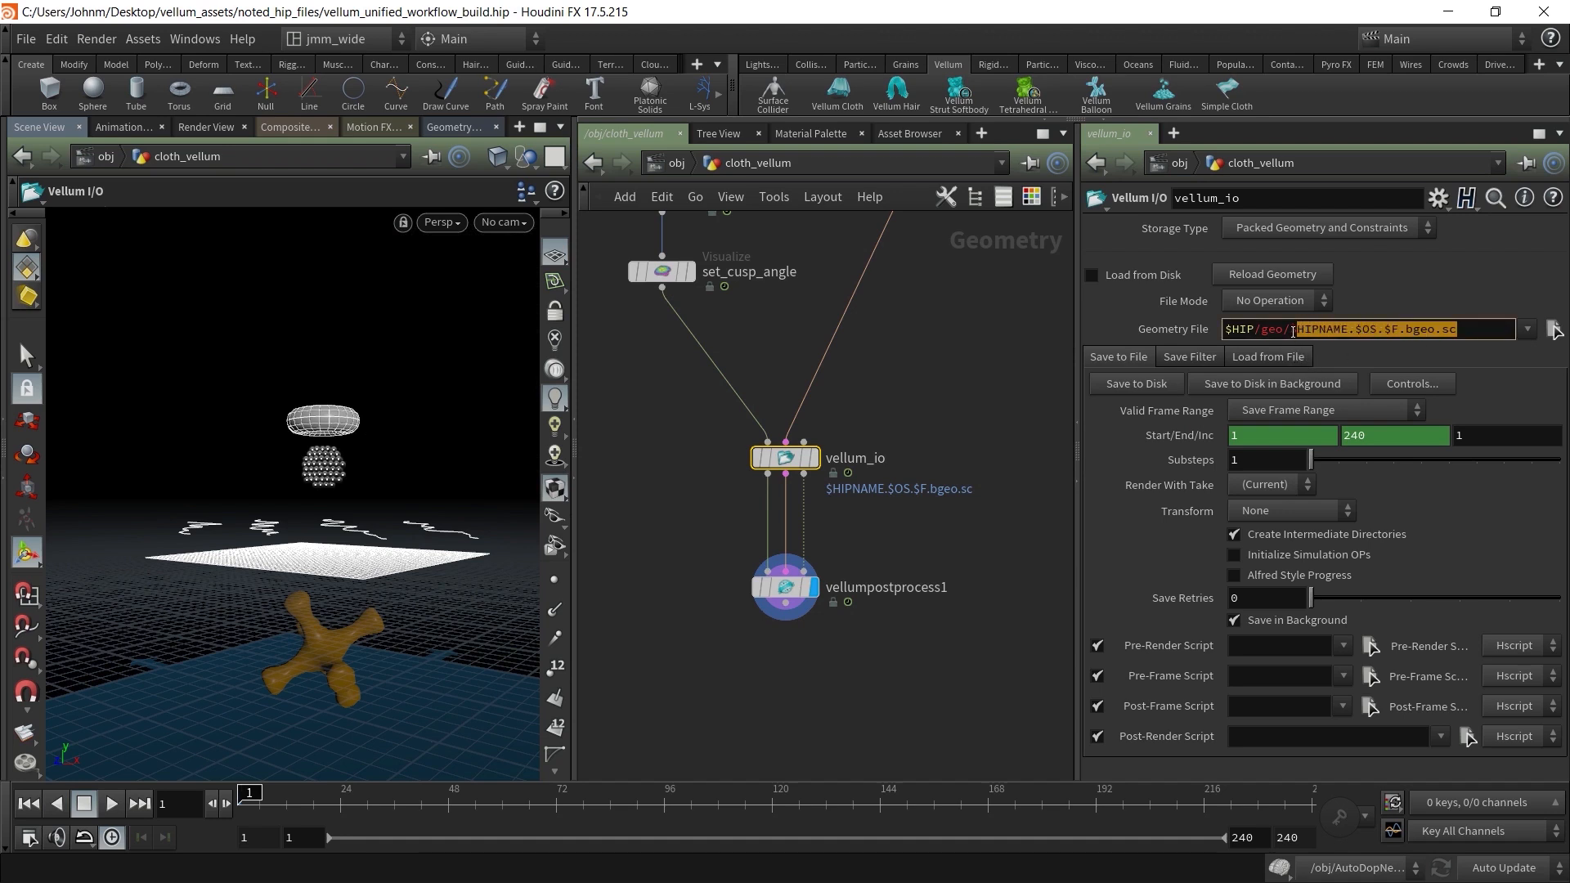
pyautogui.click(1295, 331)
pyautogui.write('cache/')
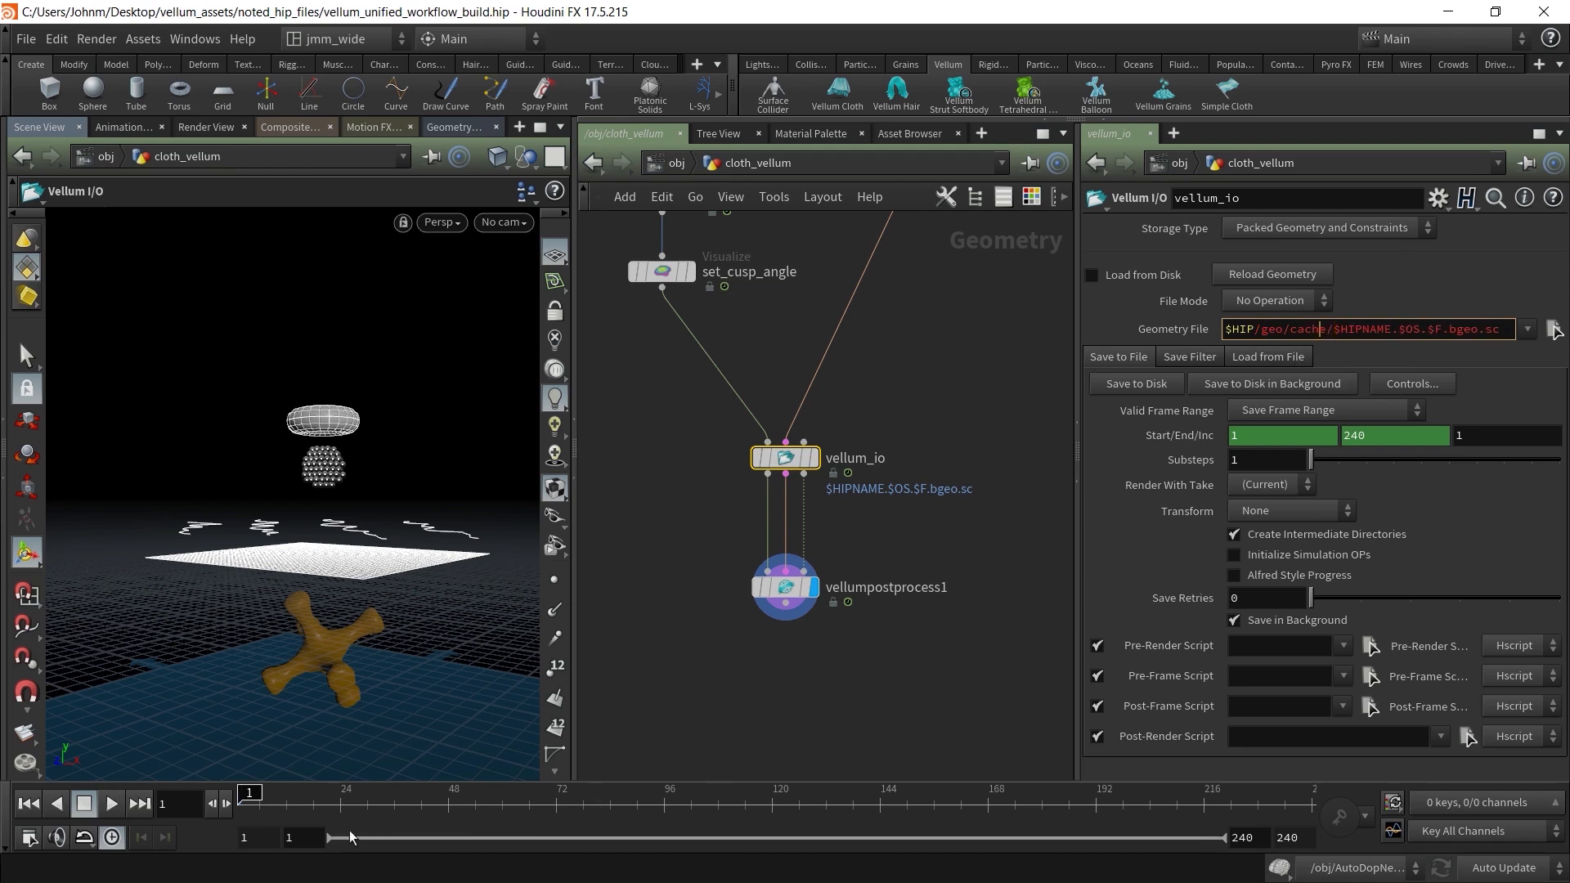
# Try advancing the live simulation towards frame 94, interrupt it and return to frame 1
pyautogui.click(266, 798)
pyautogui.press('Up')
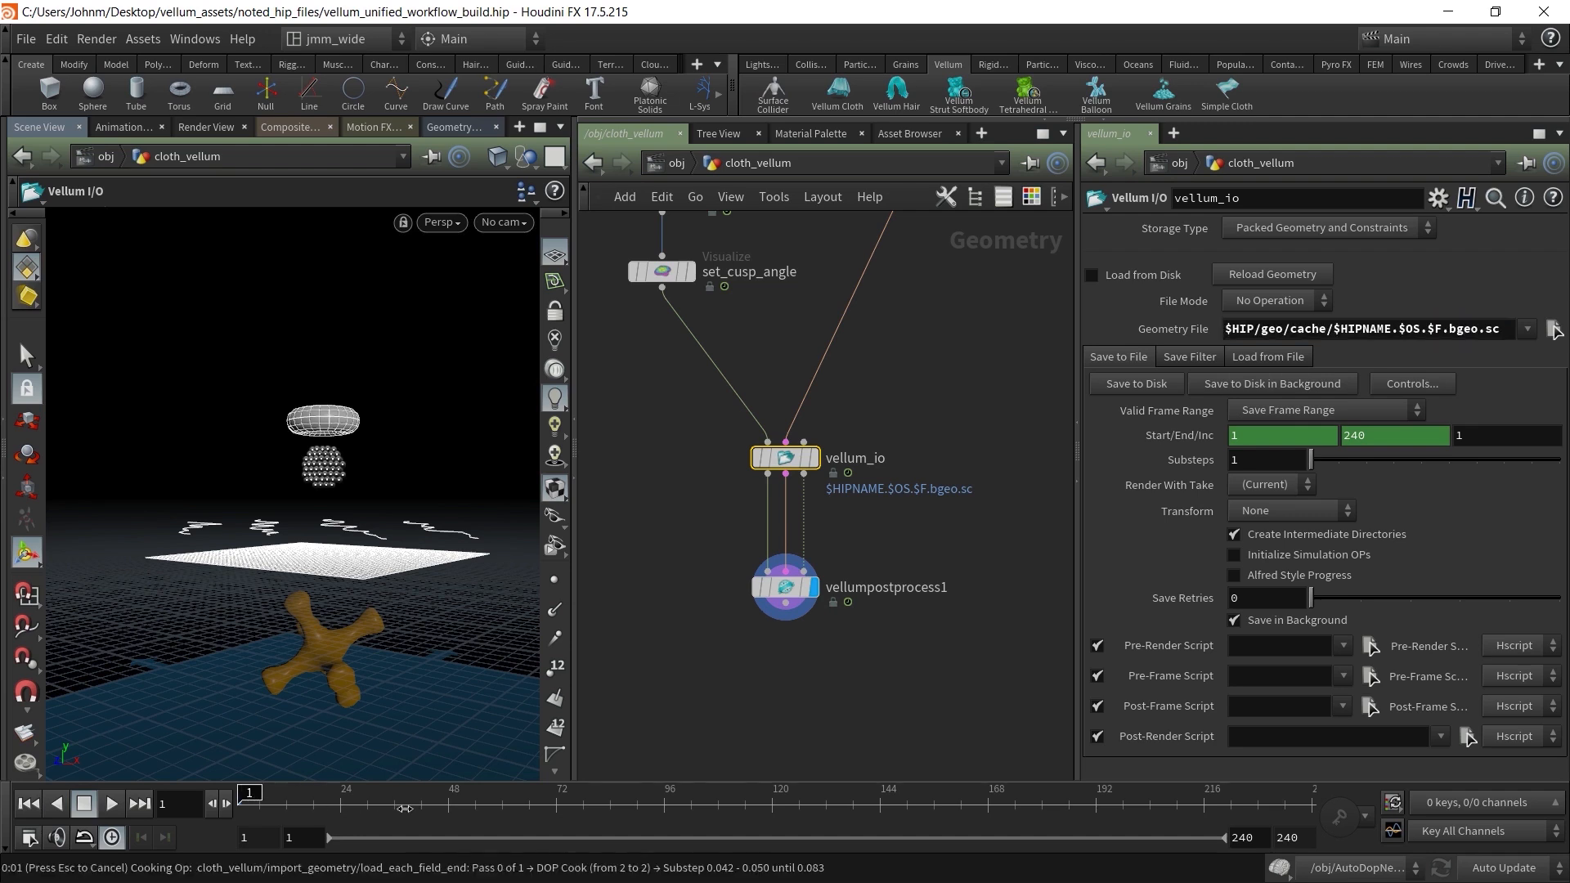
pyautogui.click(657, 809)
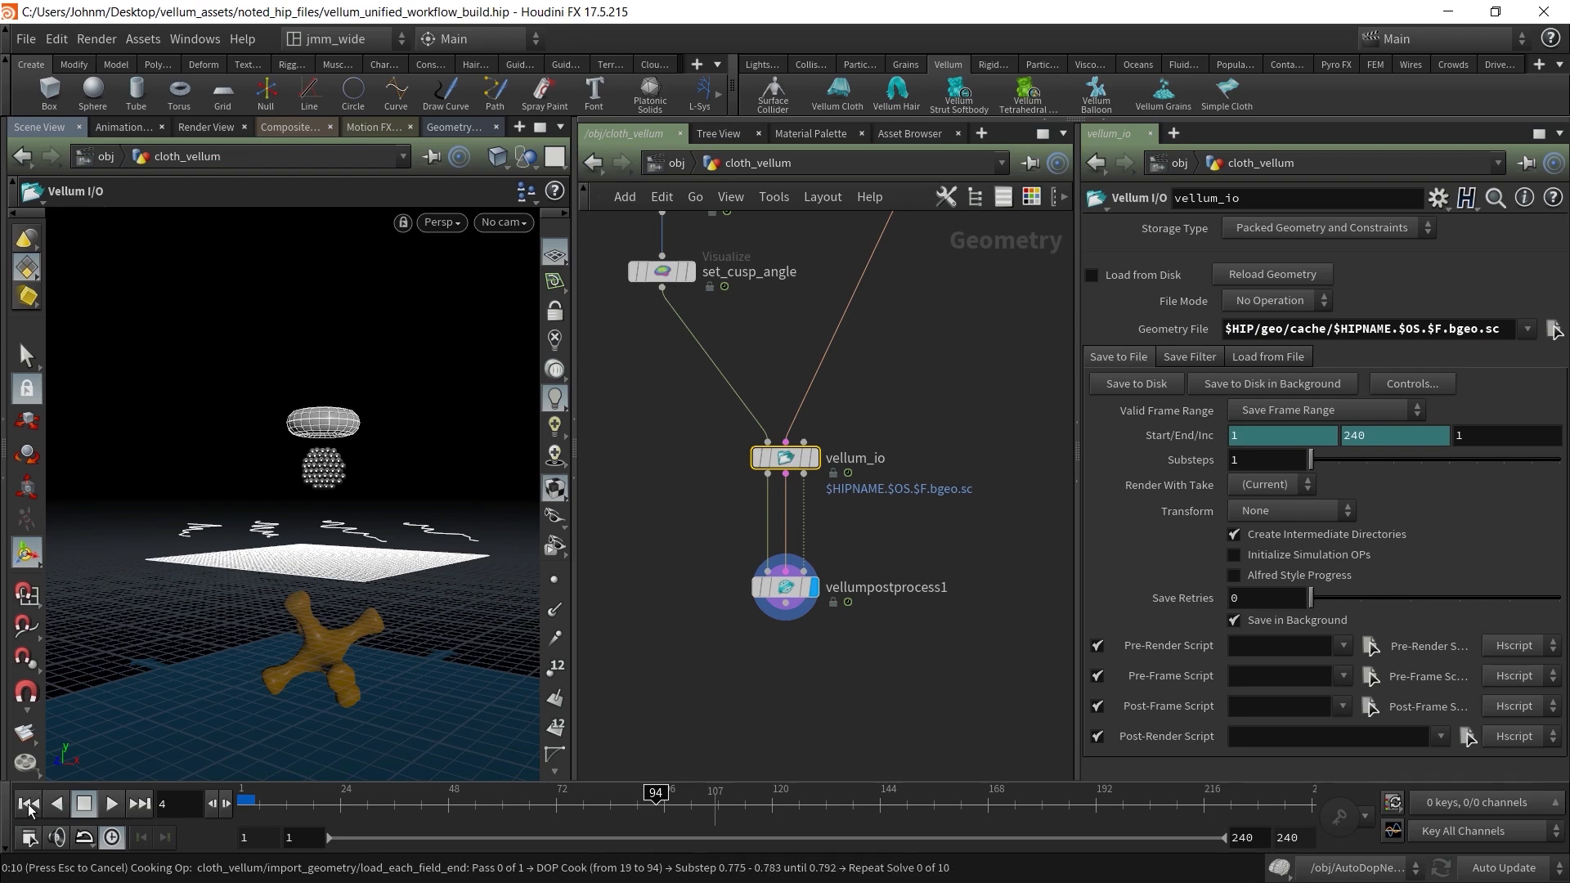
pyautogui.click(28, 805)
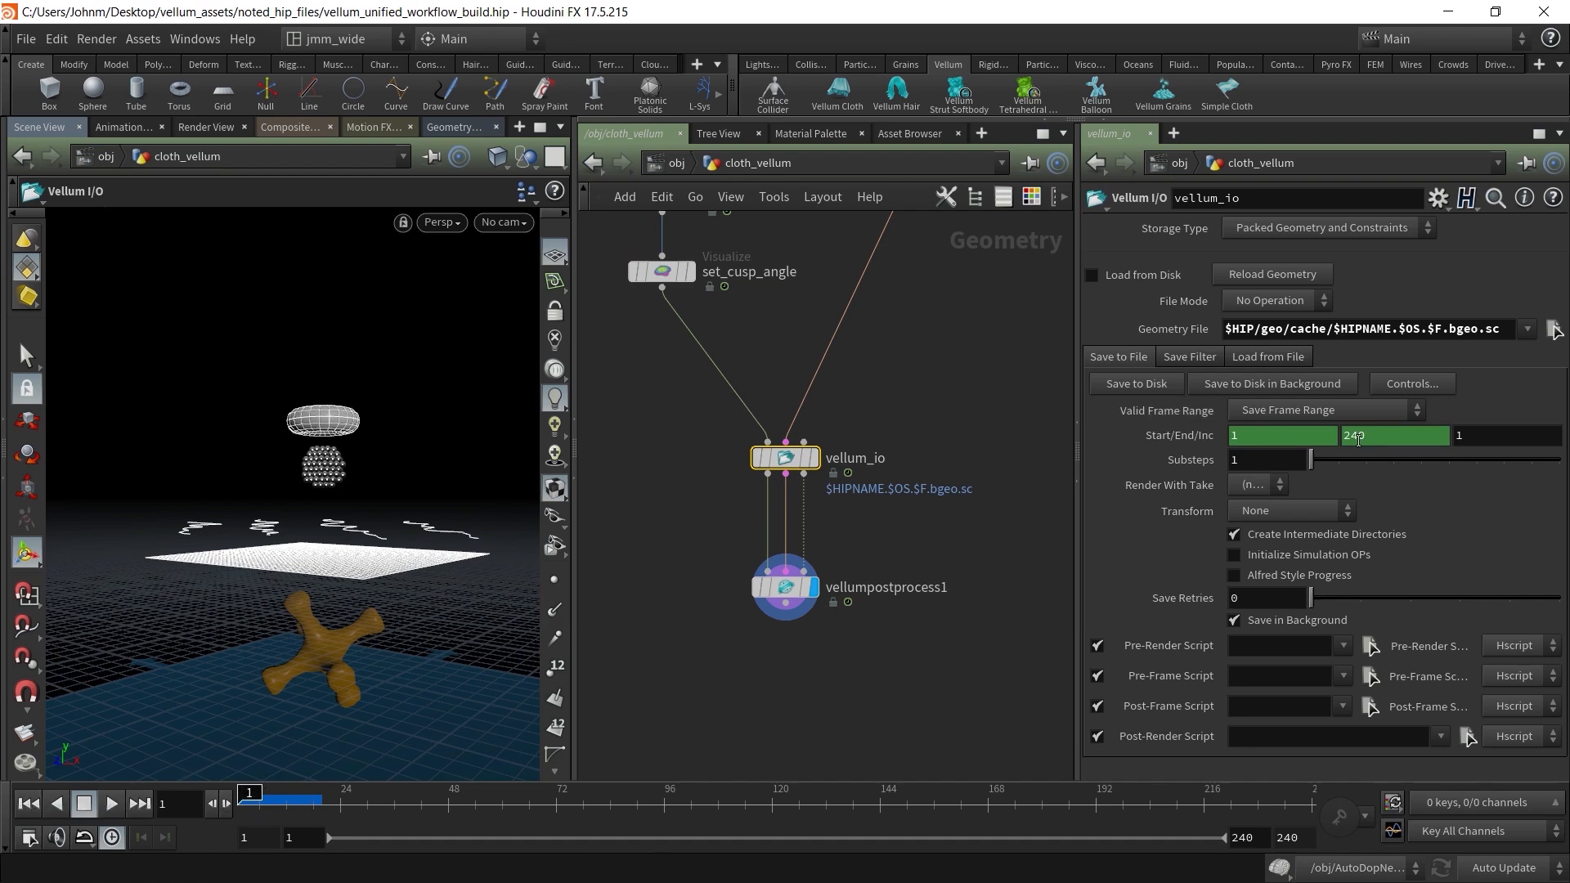
# Delete the channel on vellum_io's end frame, set it to 100 and save the simulation to disk
pyautogui.rightClick(1373, 437)
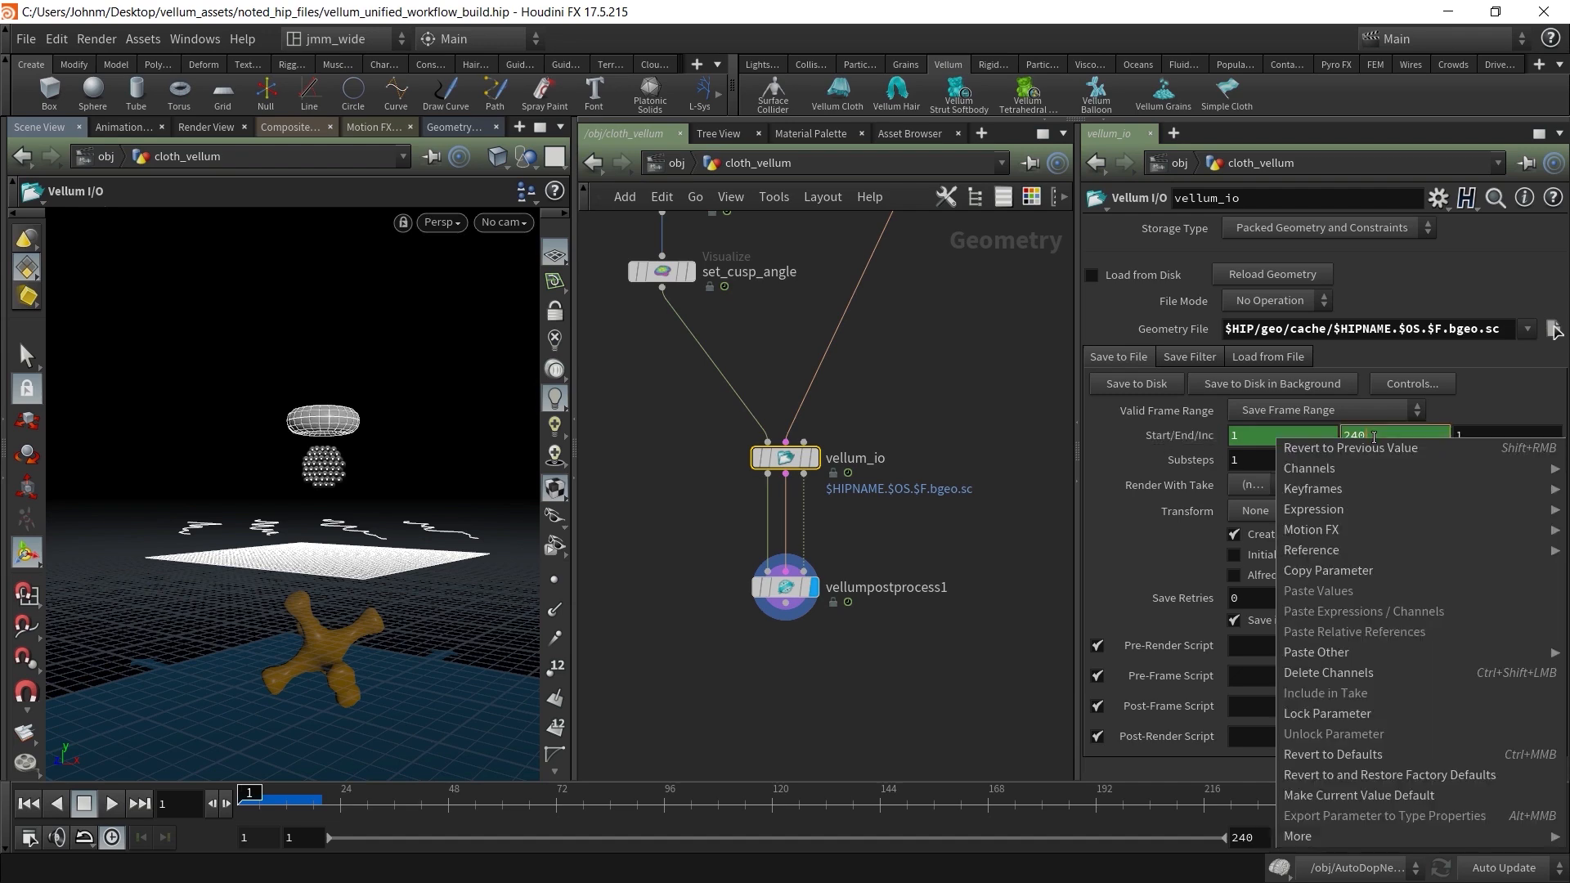
pyautogui.click(1348, 674)
pyautogui.moveTo(1384, 443); pyautogui.dragTo(1325, 442)
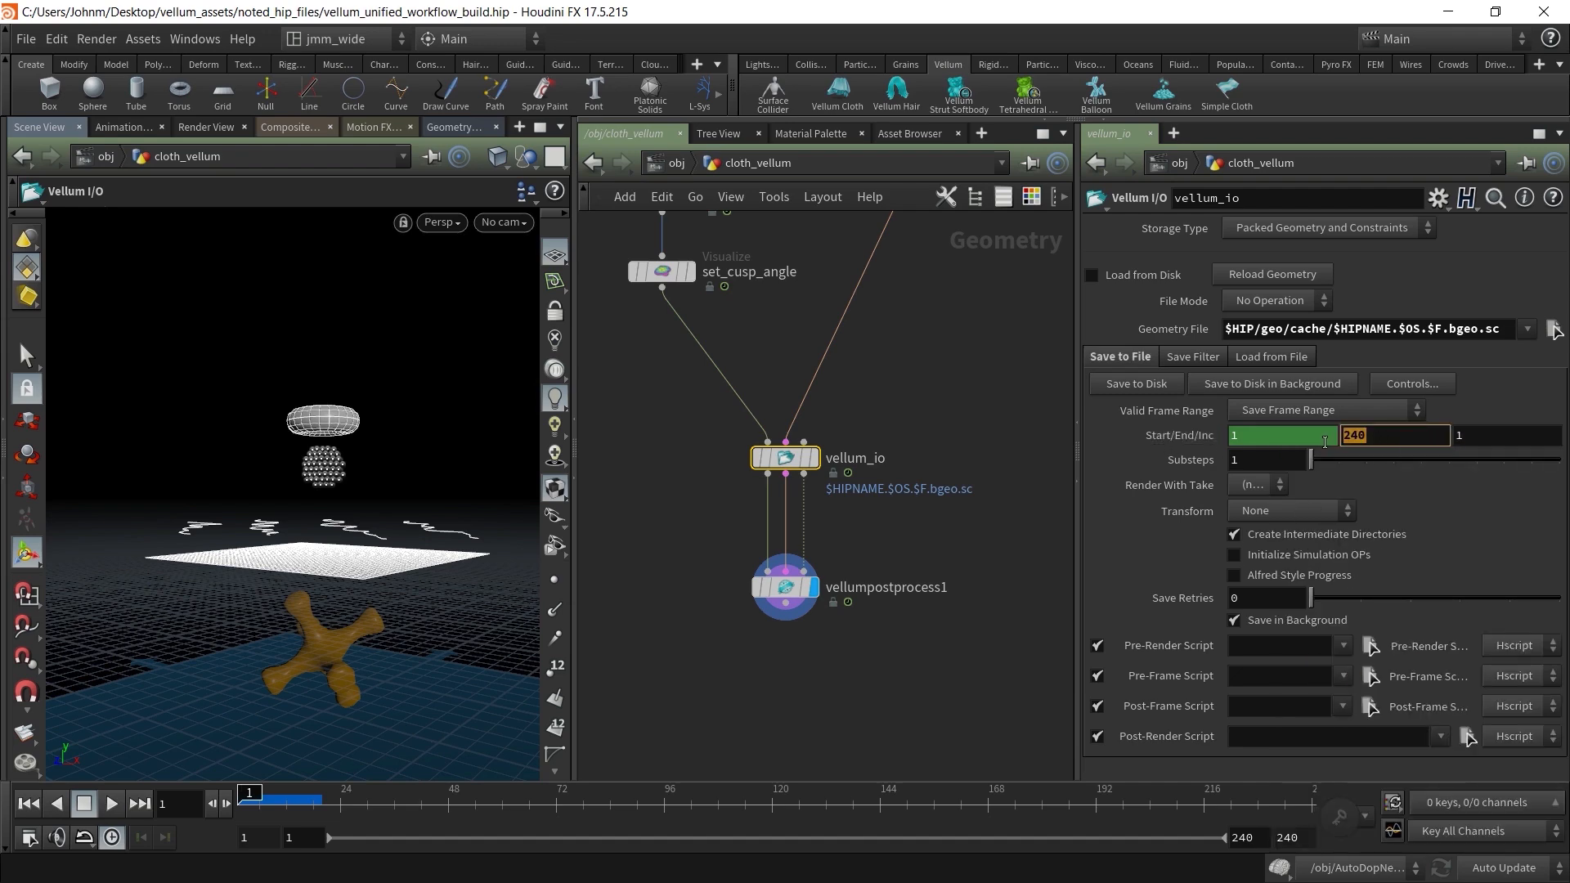
pyautogui.write('100')
pyautogui.press('Return')
pyautogui.click(1153, 386)
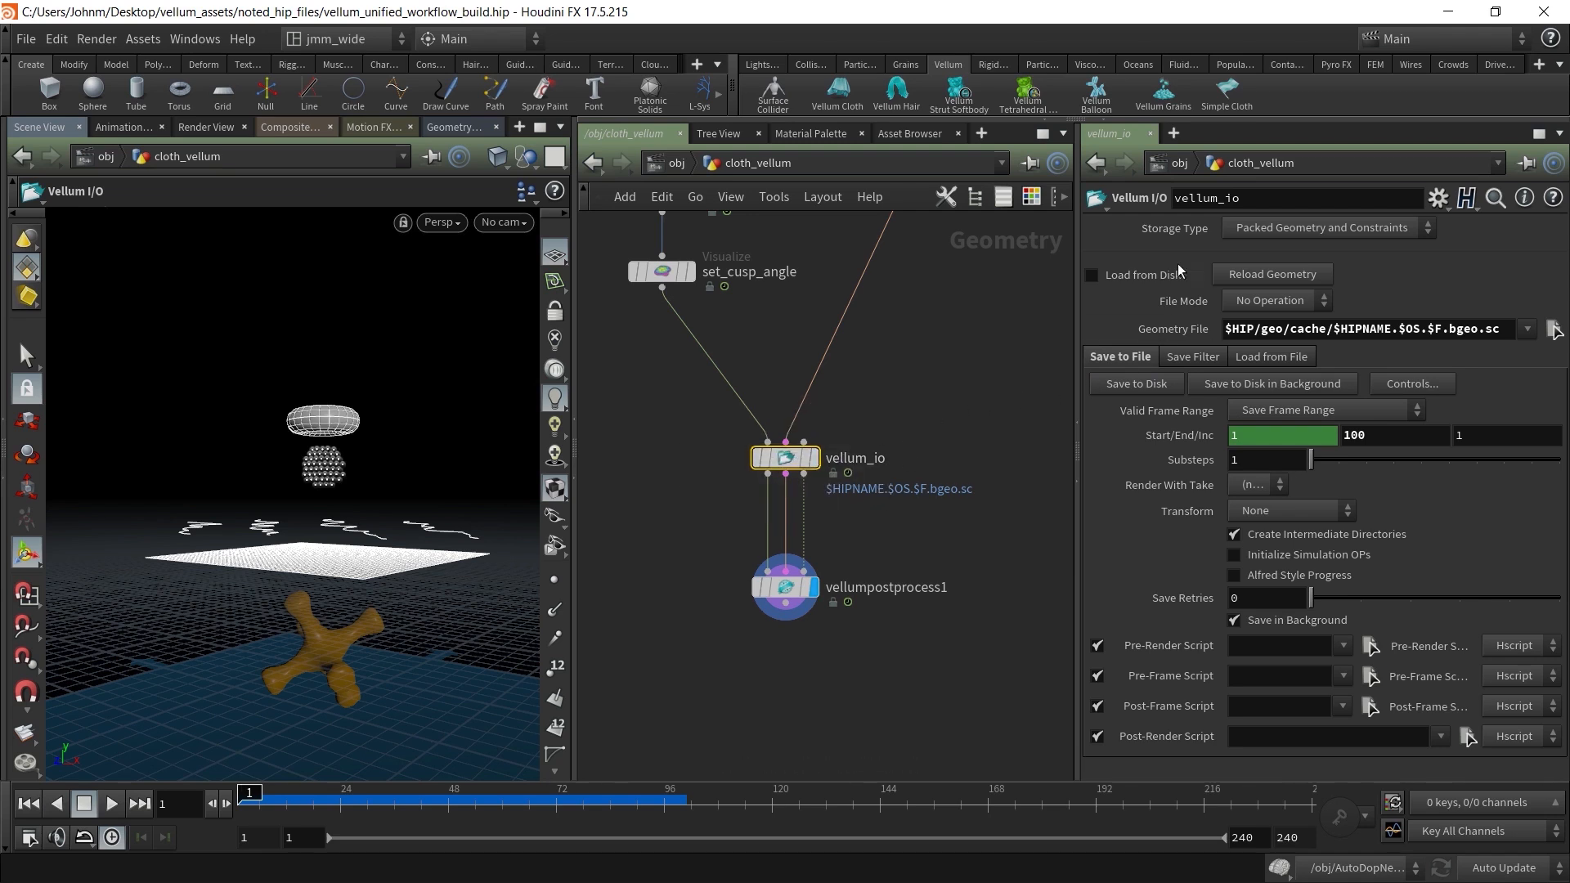
# Play back the Vellum cache from frame 1 with vellum_io's Load from Disk enabled and dynamics simulation disabled
pyautogui.click(1091, 275)
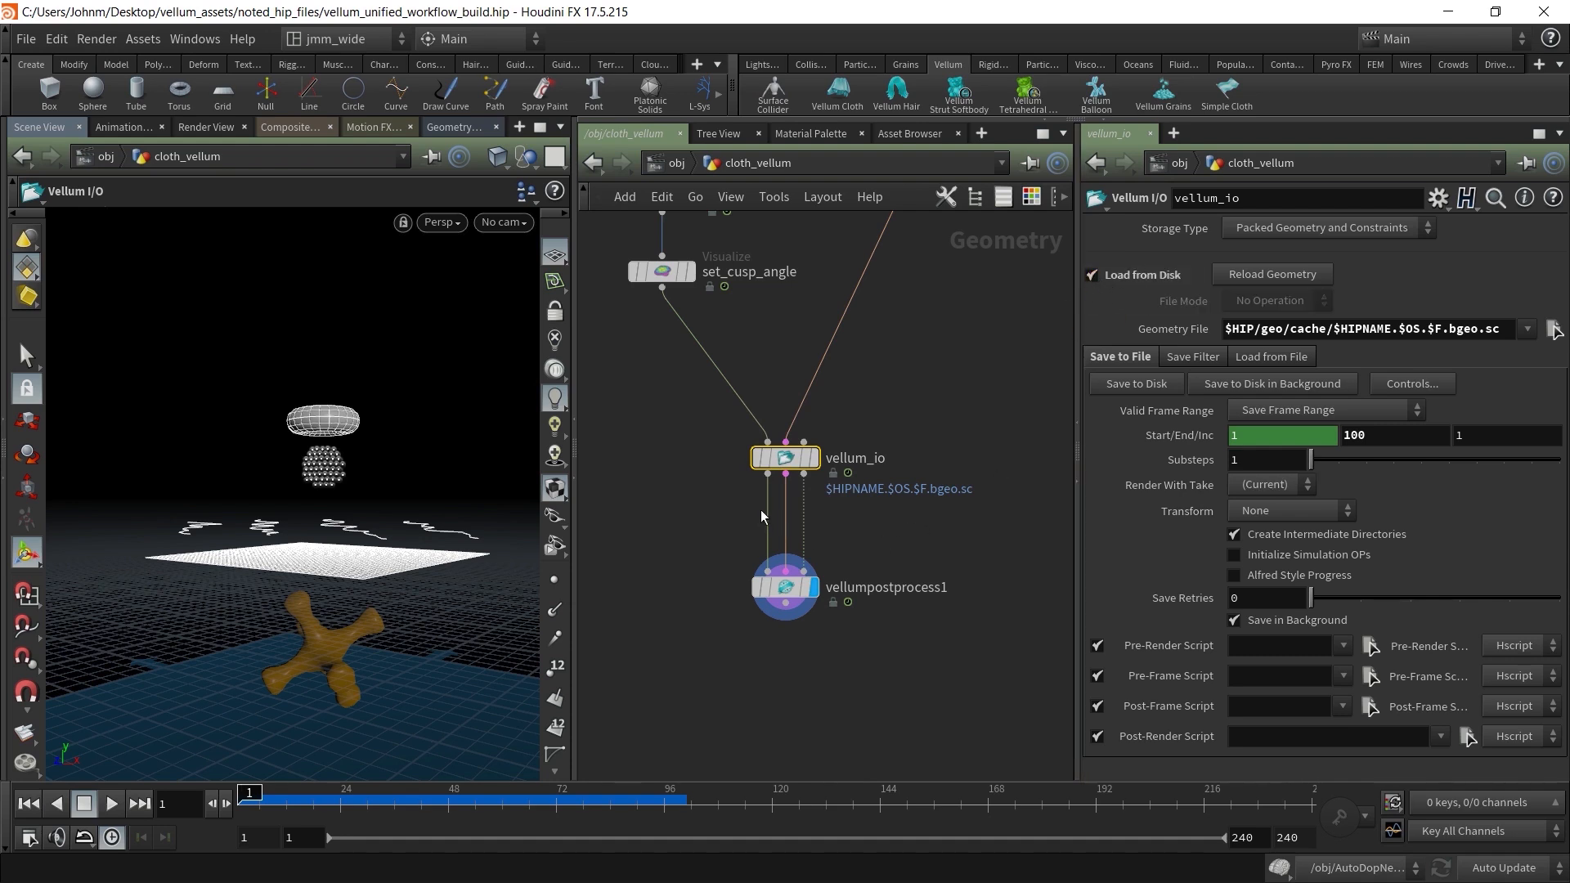
pyautogui.click(1282, 871)
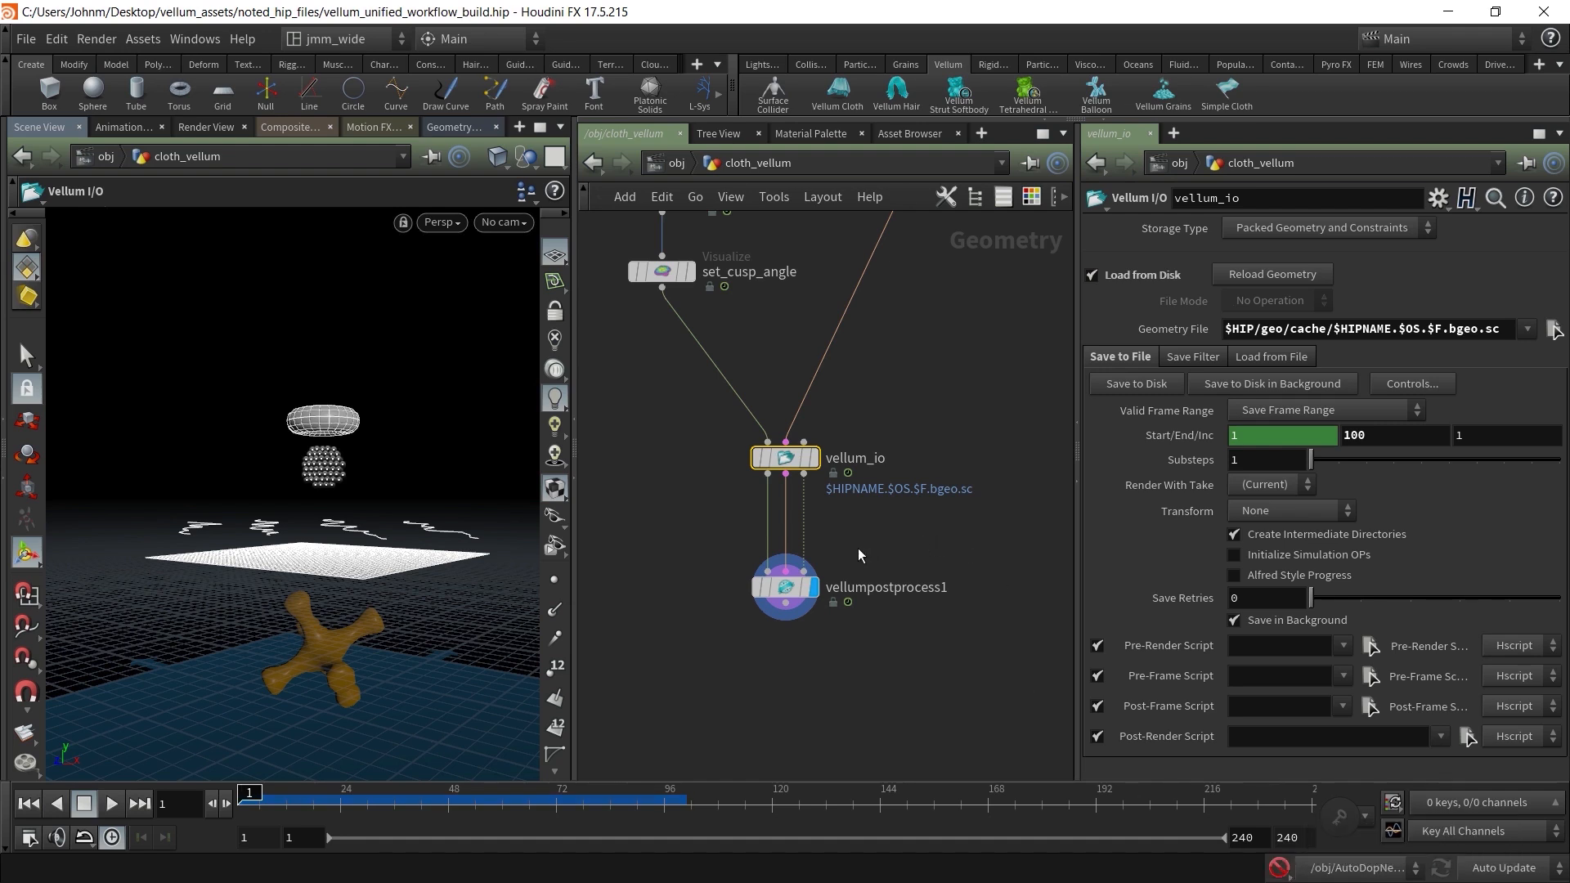
pyautogui.moveTo(248, 795)
pyautogui.mouseDown()
pyautogui.moveTo(489, 810)
pyautogui.moveTo(240, 810)
pyautogui.mouseUp()
pyautogui.click(110, 804)
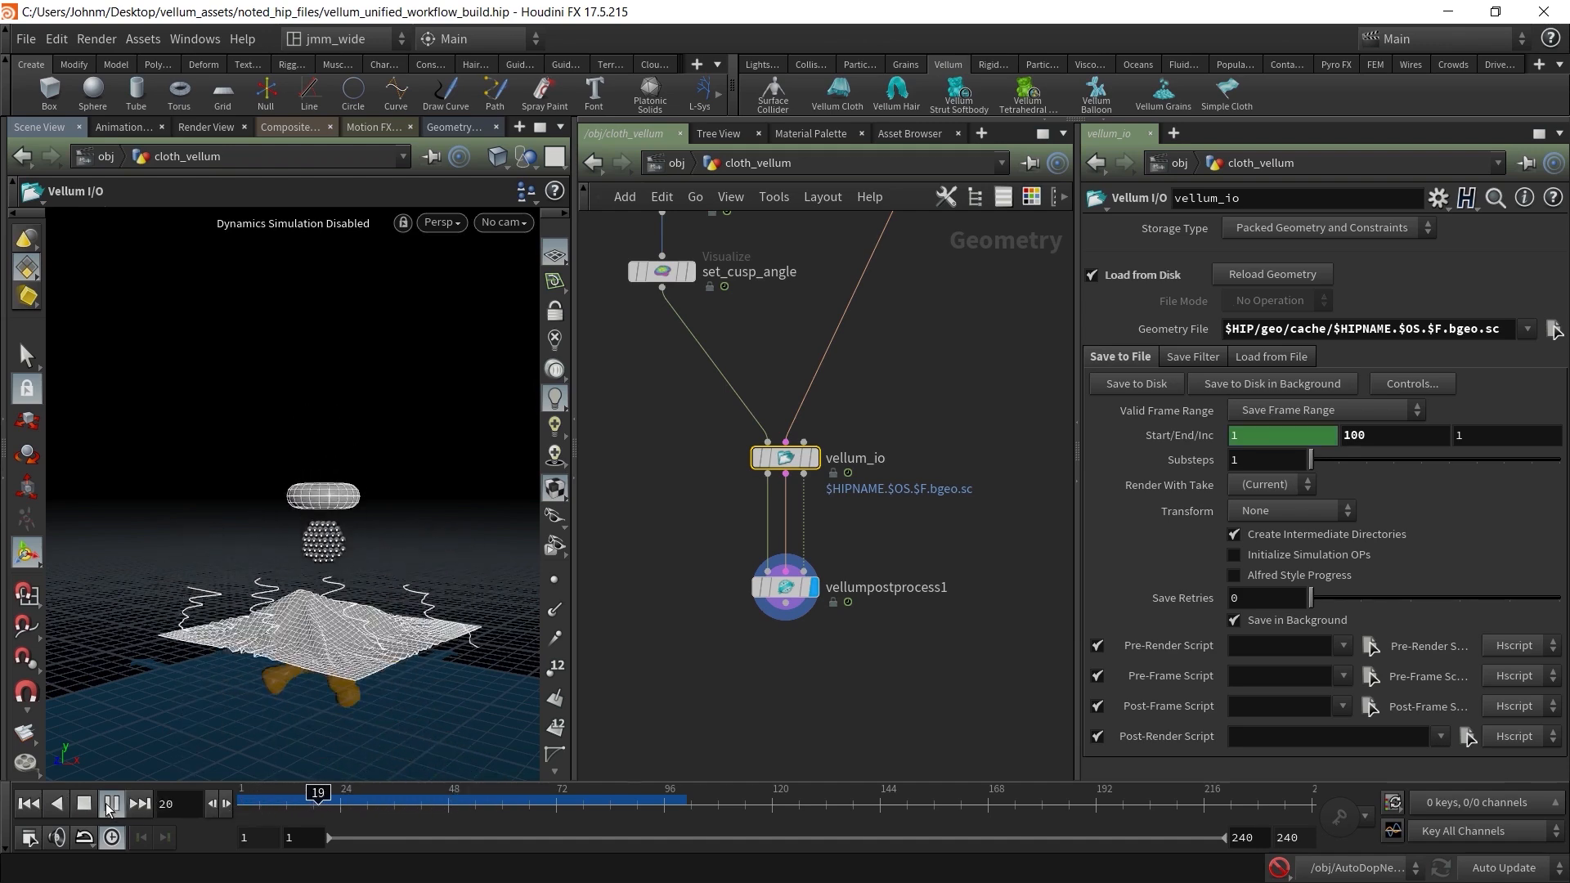
pyautogui.click(28, 804)
pyautogui.click(111, 804)
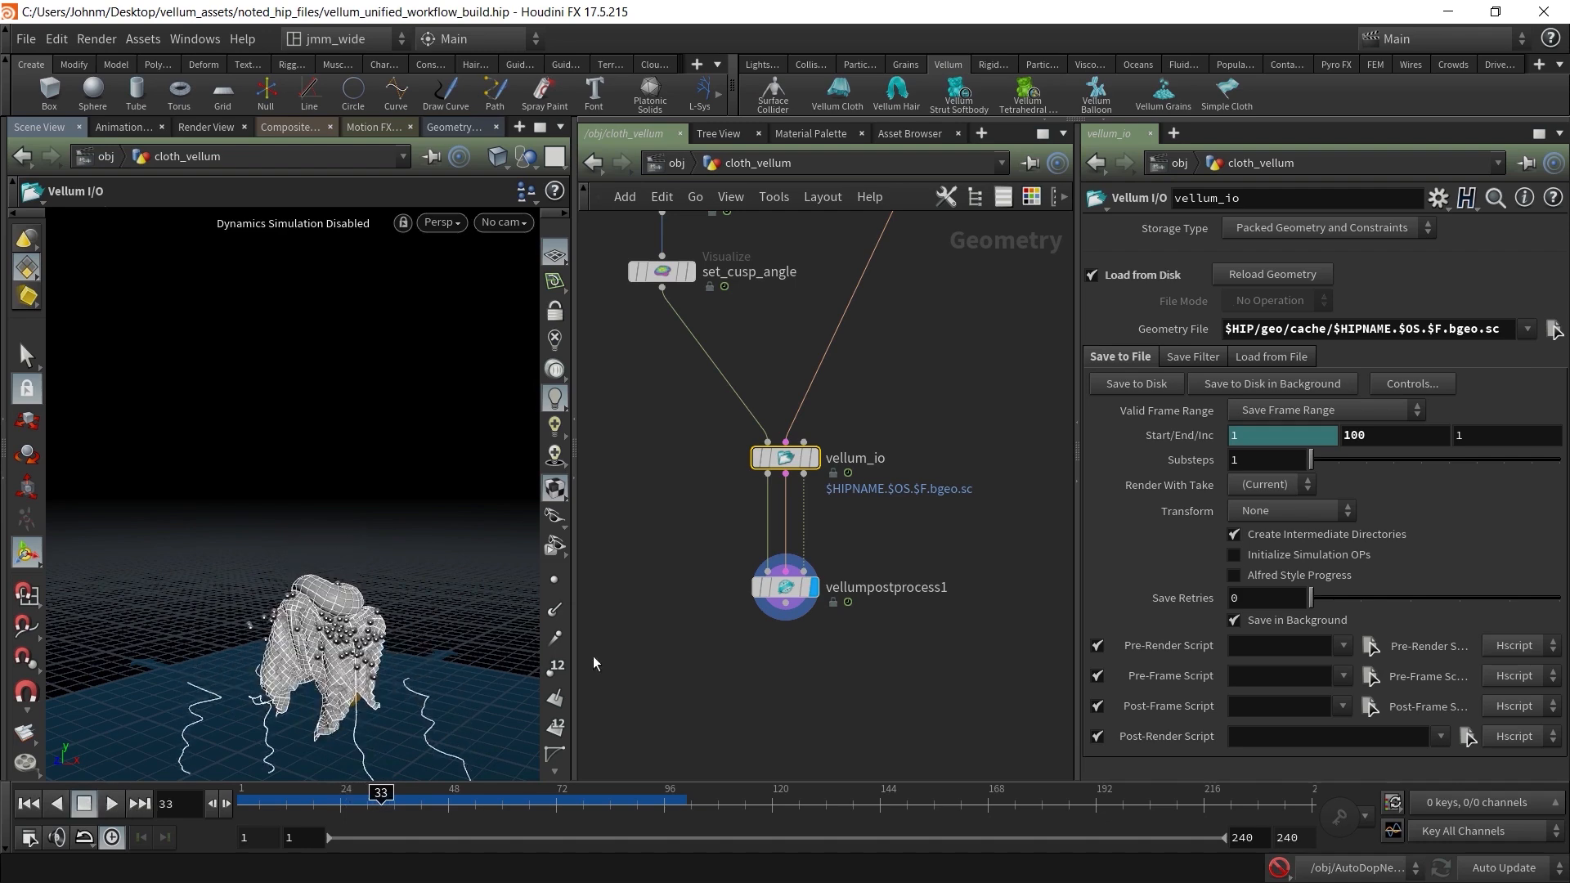
# Stop playback at frame 33, examine the torus, grains and draped cloth from close up, and return to frame 1
pyautogui.press('Escape')
pyautogui.moveTo(274, 653); pyautogui.dragTo(510, 643, button='right')
pyautogui.moveTo(356, 660); pyautogui.dragTo(442, 655, button='right')
pyautogui.moveTo(368, 605); pyautogui.dragTo(333, 603)
pyautogui.press('Return')
pyautogui.press('Escape')
pyautogui.moveTo(219, 461); pyautogui.dragTo(358, 548, button='right')
pyautogui.moveTo(357, 548); pyautogui.dragTo(260, 498)
pyautogui.press('space')
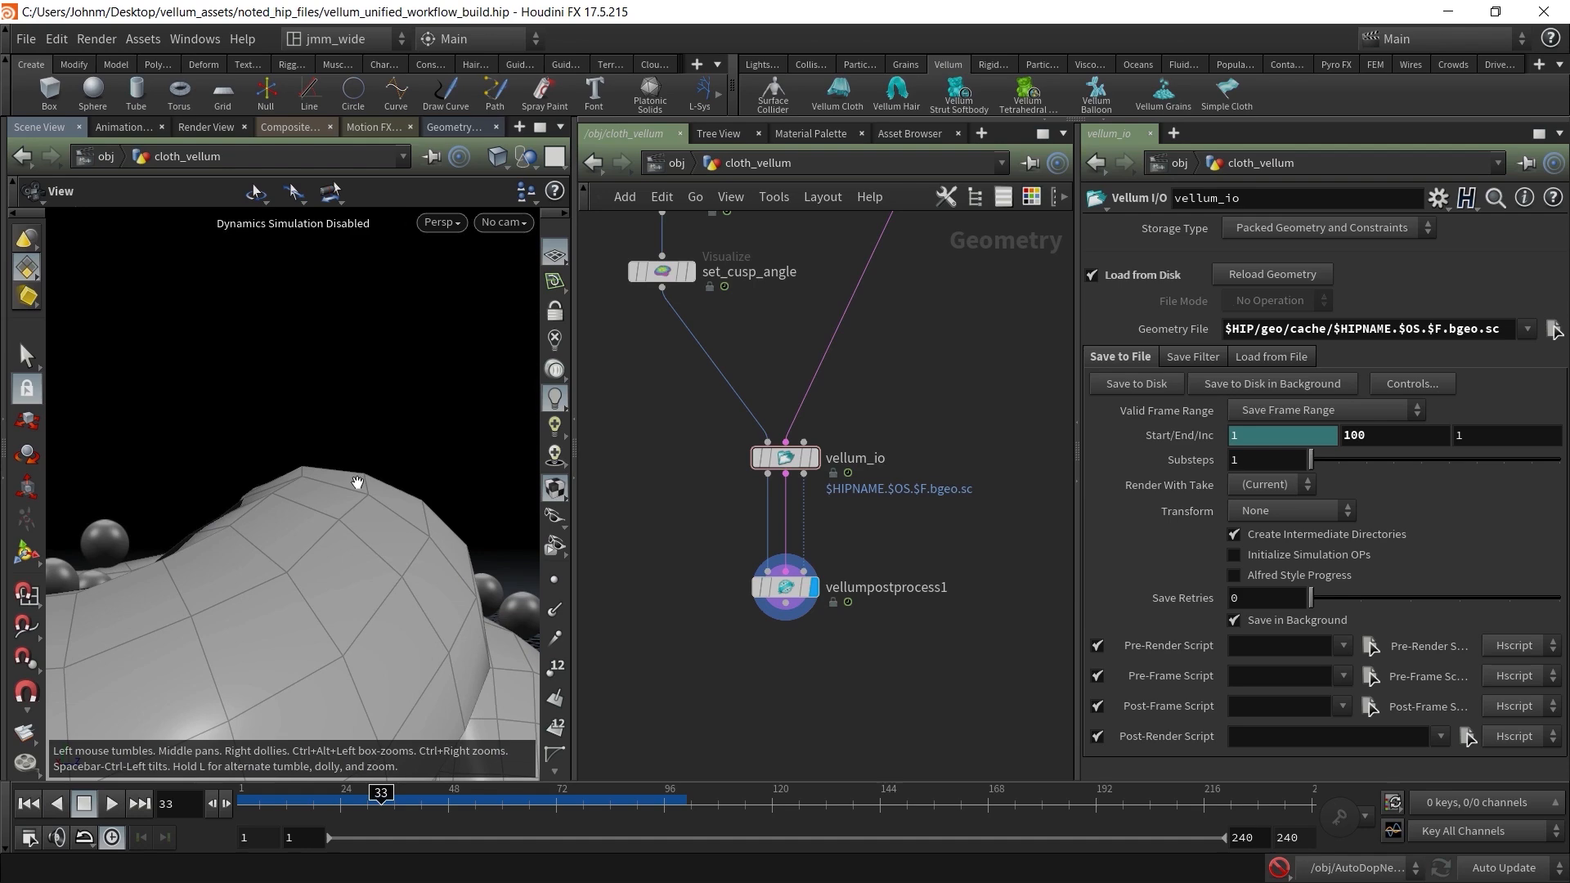
pyautogui.moveTo(426, 510); pyautogui.dragTo(382, 543)
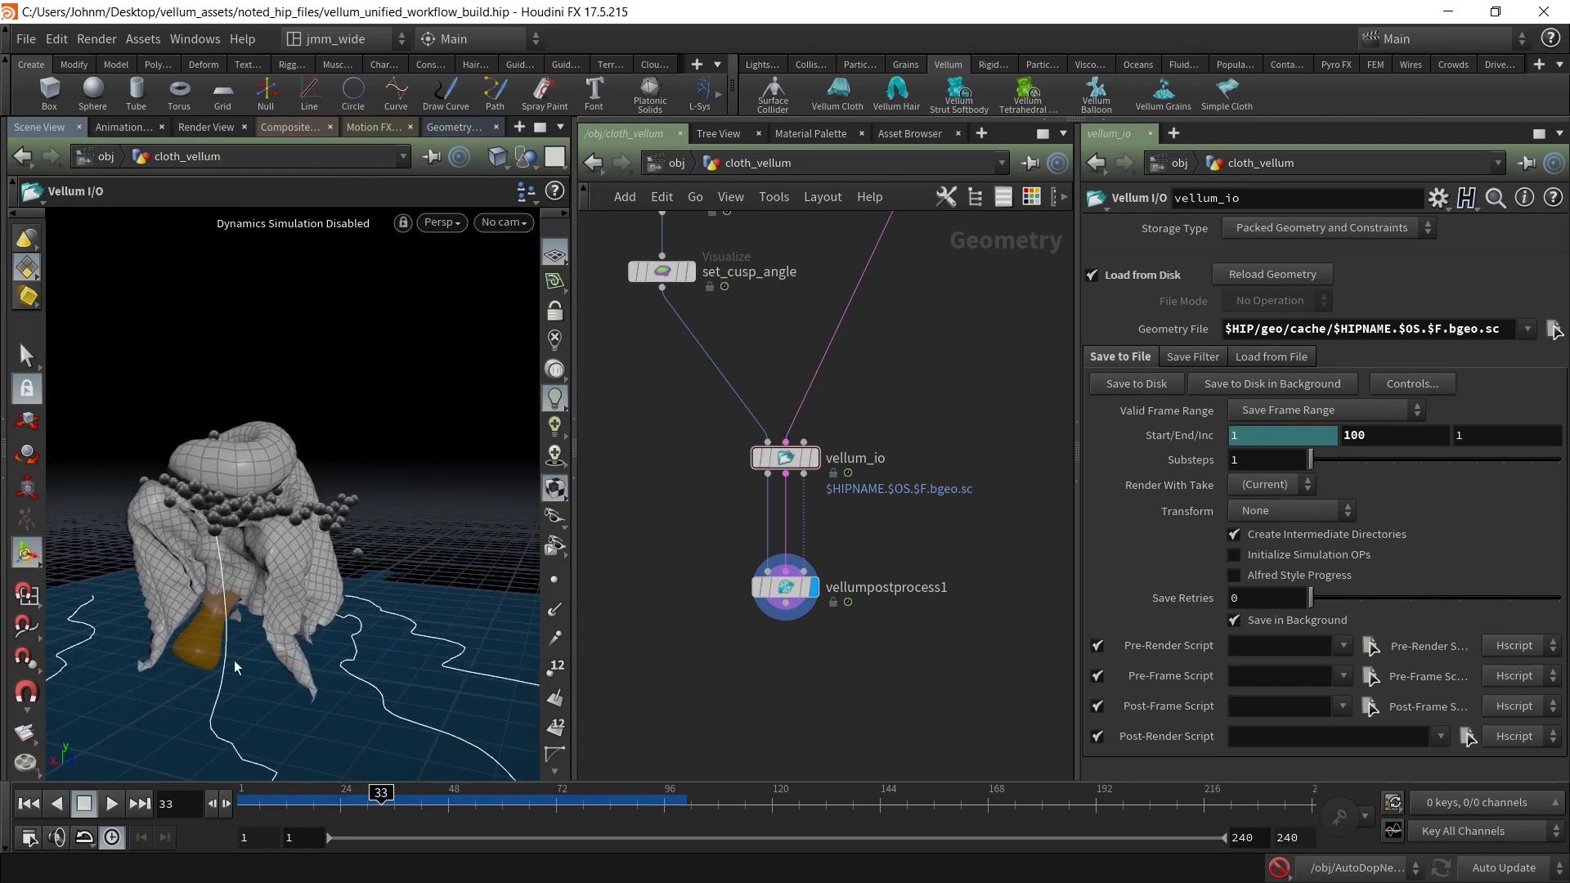
pyautogui.moveTo(381, 797); pyautogui.dragTo(239, 802)
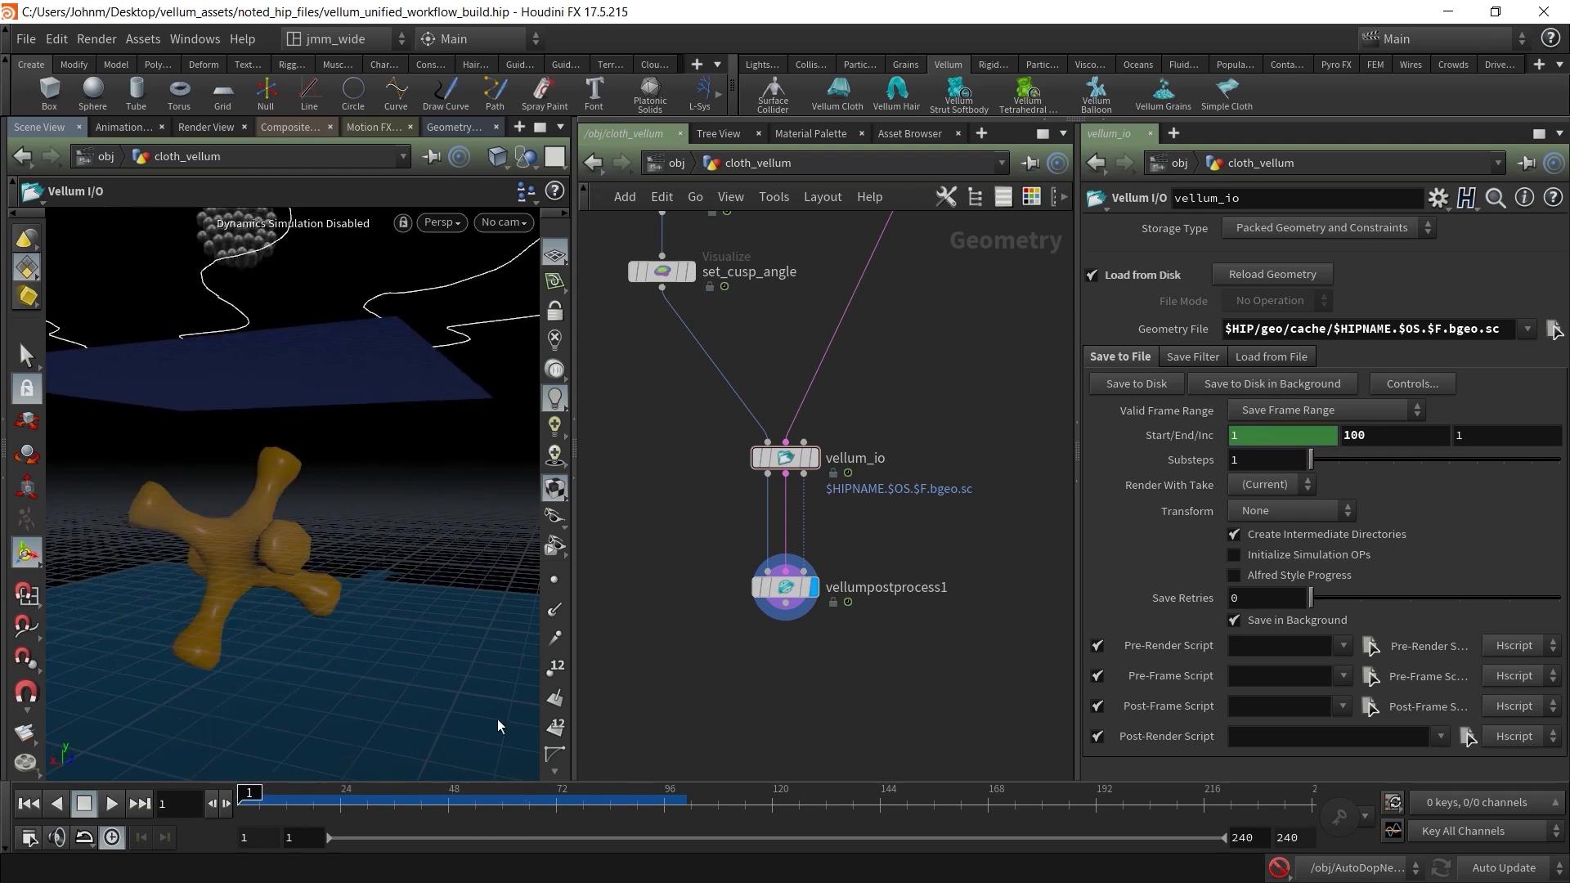
# Set vellumpostprocess1's Subdivision to Catmull-Clark with a Subdivision Depth of 2
pyautogui.click(787, 586)
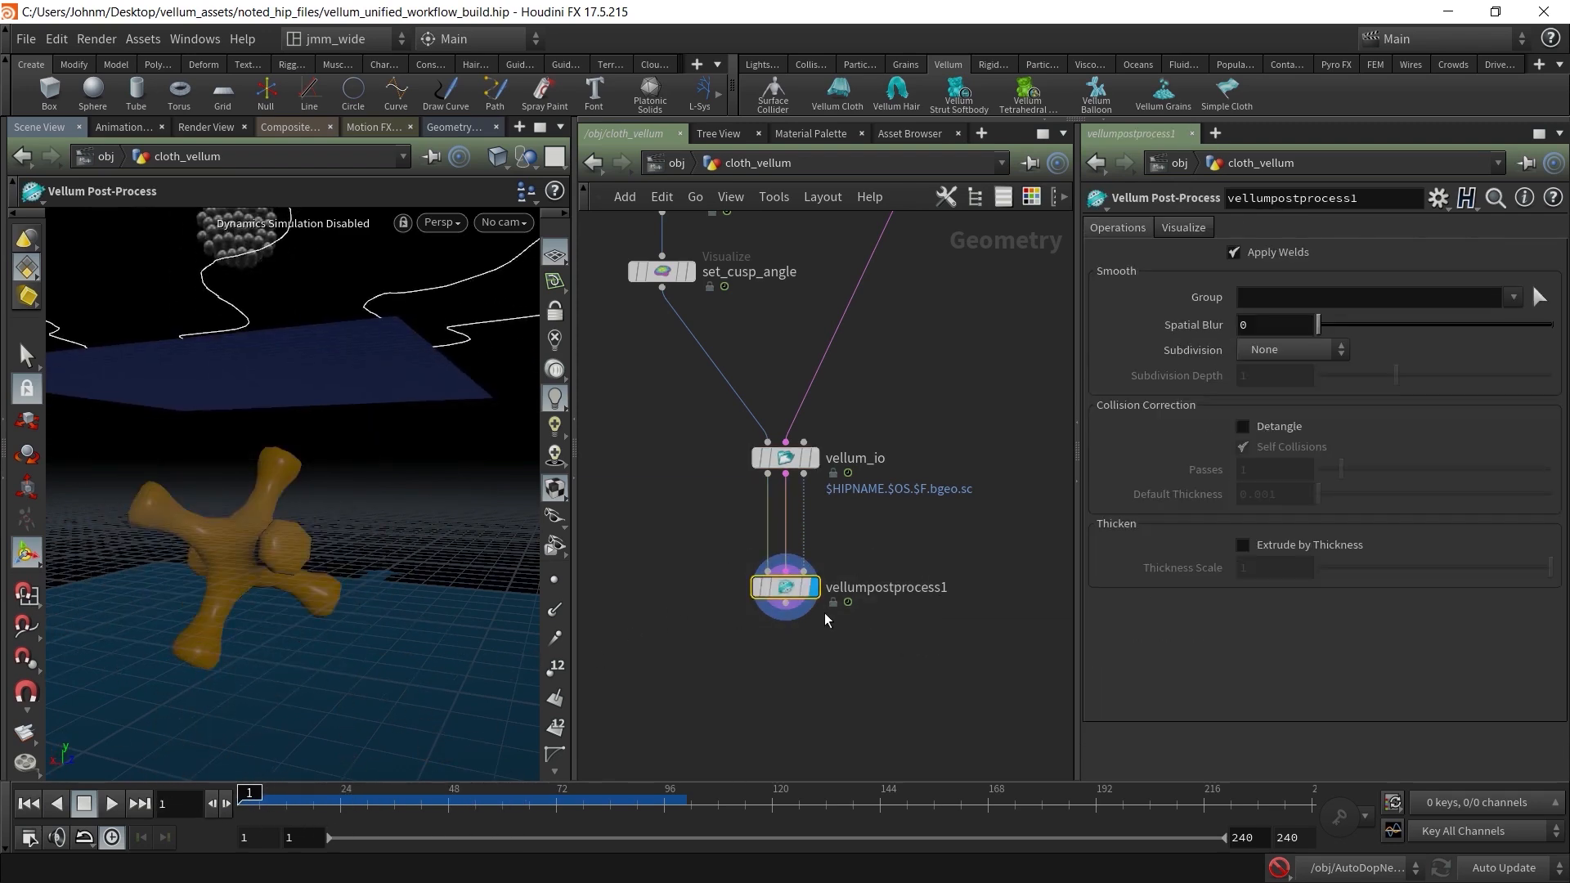
pyautogui.moveTo(439, 537)
pyautogui.keyDown('alt'); pyautogui.mouseDown()
pyautogui.moveTo(396, 505)
pyautogui.moveTo(357, 537)
pyautogui.moveTo(422, 480)
pyautogui.moveTo(361, 543)
pyautogui.moveTo(458, 541)
pyautogui.mouseUp(); pyautogui.keyUp('alt')
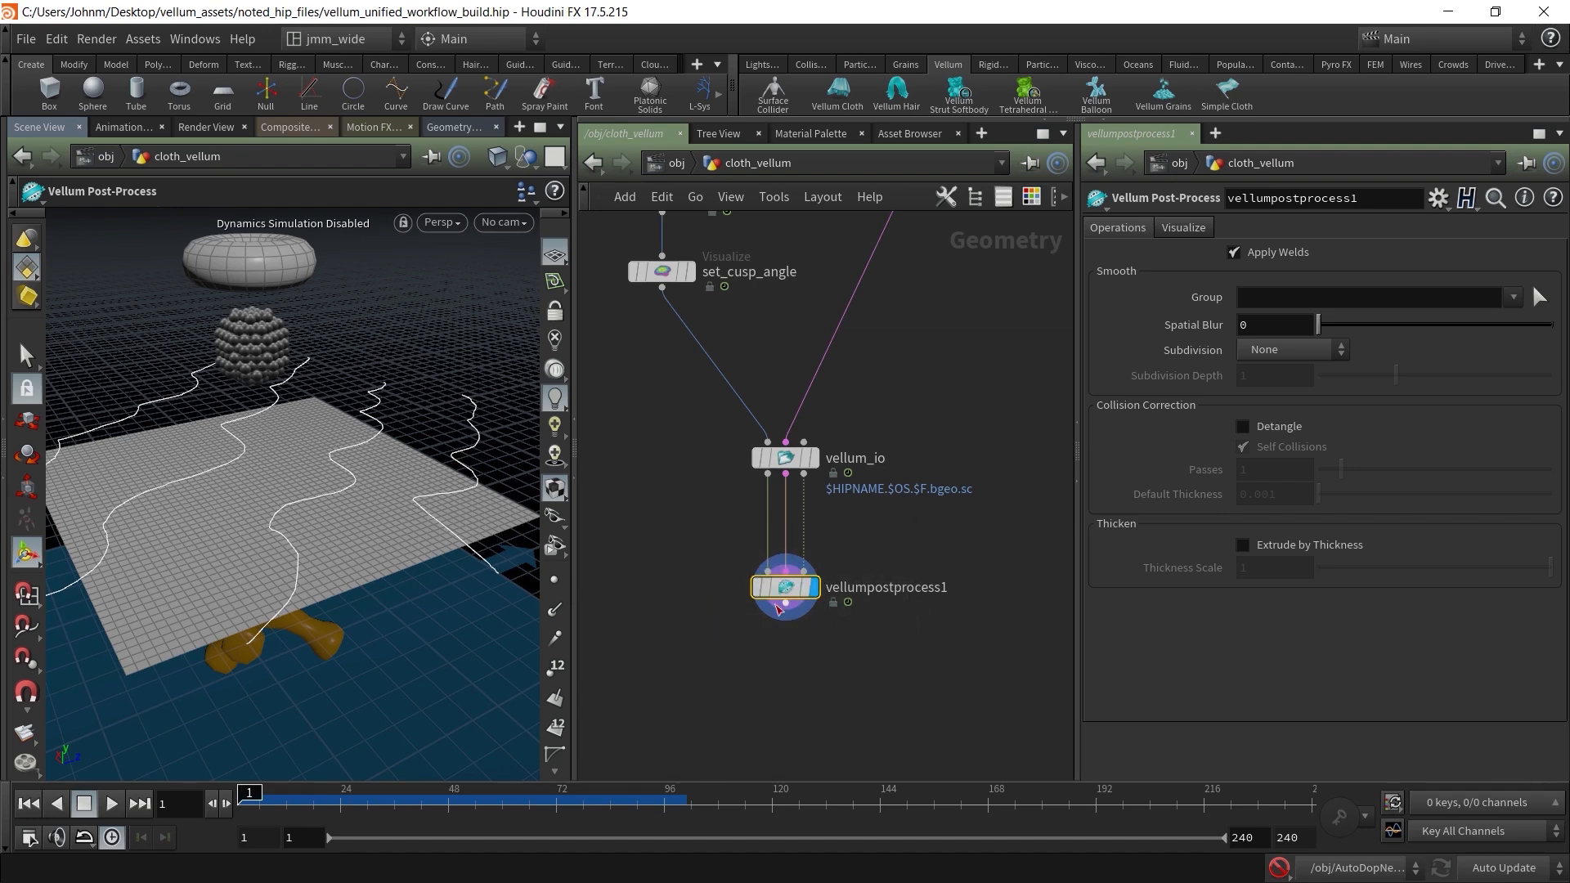
pyautogui.moveTo(783, 594)
pyautogui.click(1305, 360)
pyautogui.click(1305, 392)
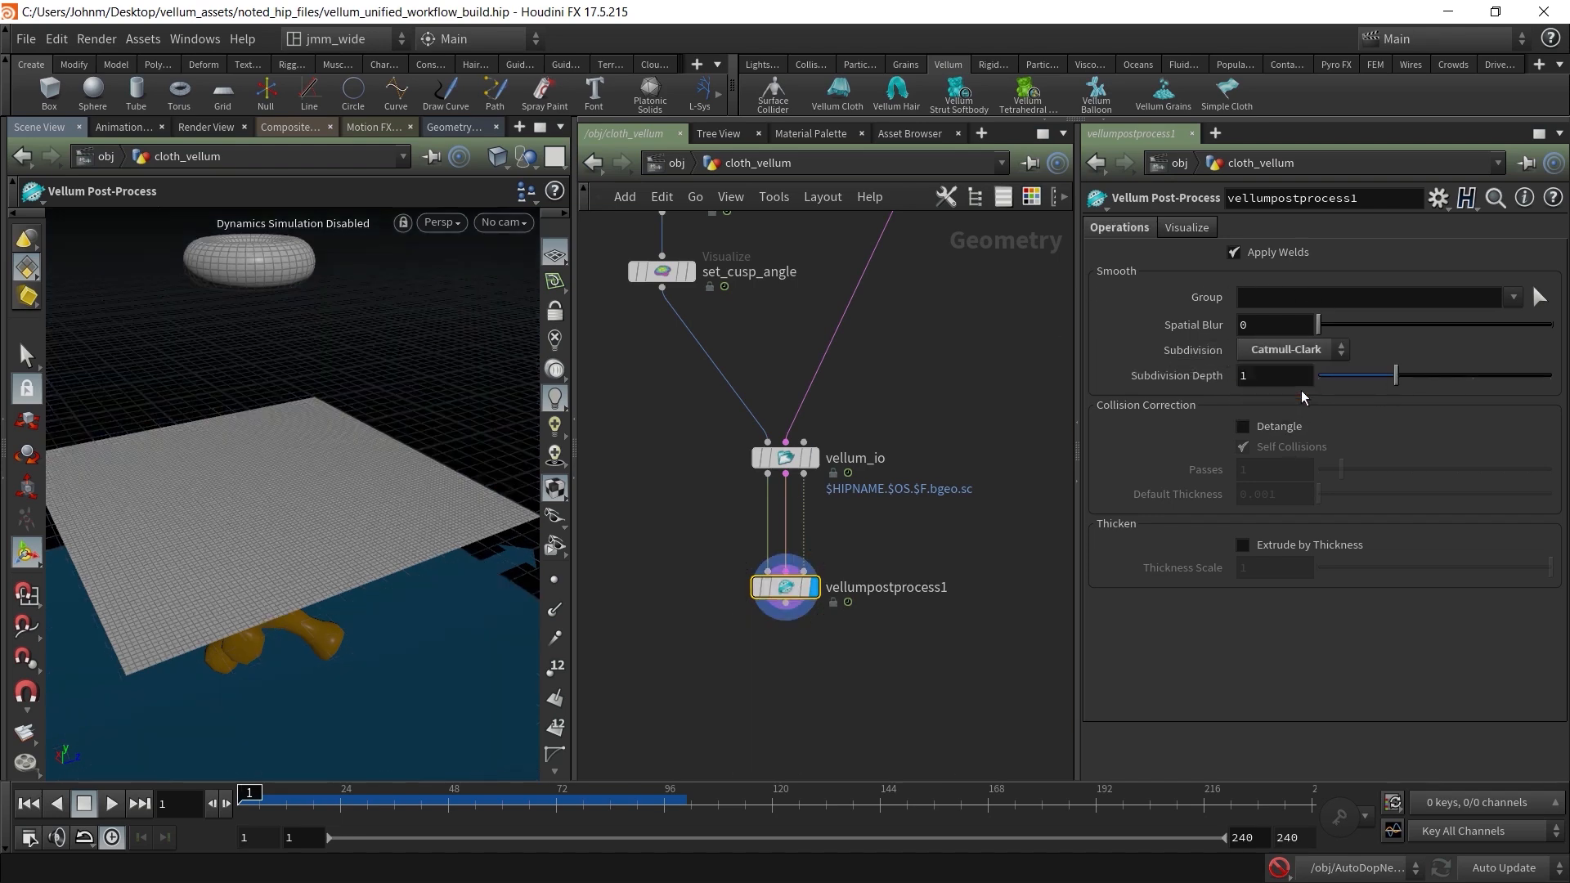
pyautogui.click(1260, 379)
pyautogui.write('2')
pyautogui.press('Return')
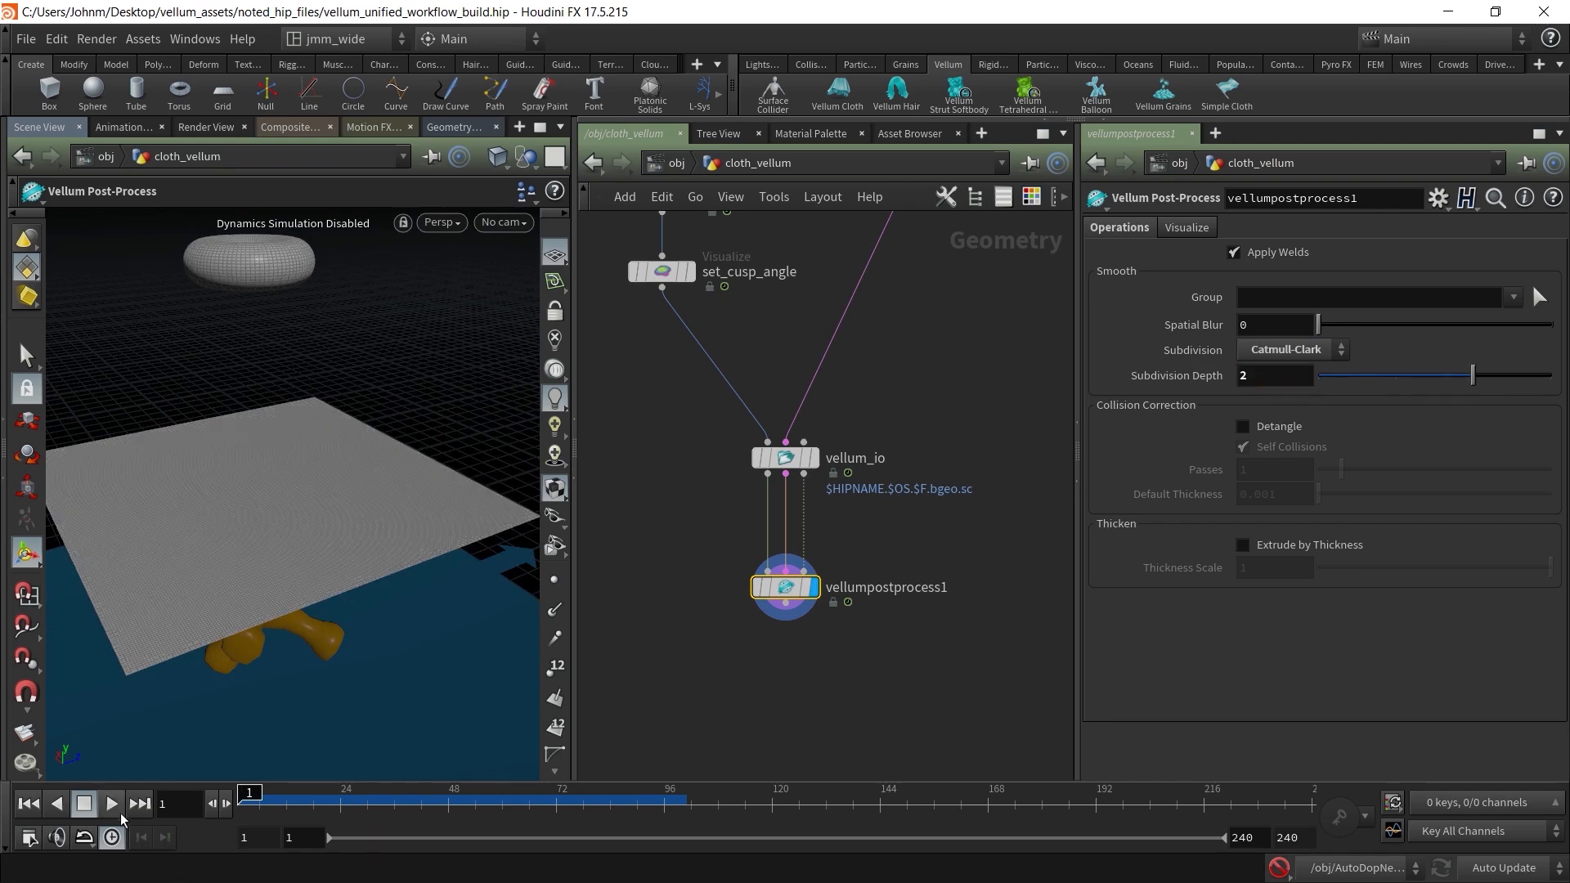
# Play the subdivided cache from frame 1, stop at frame 25 and examine the torus and draping cloth from close up
pyautogui.click(111, 804)
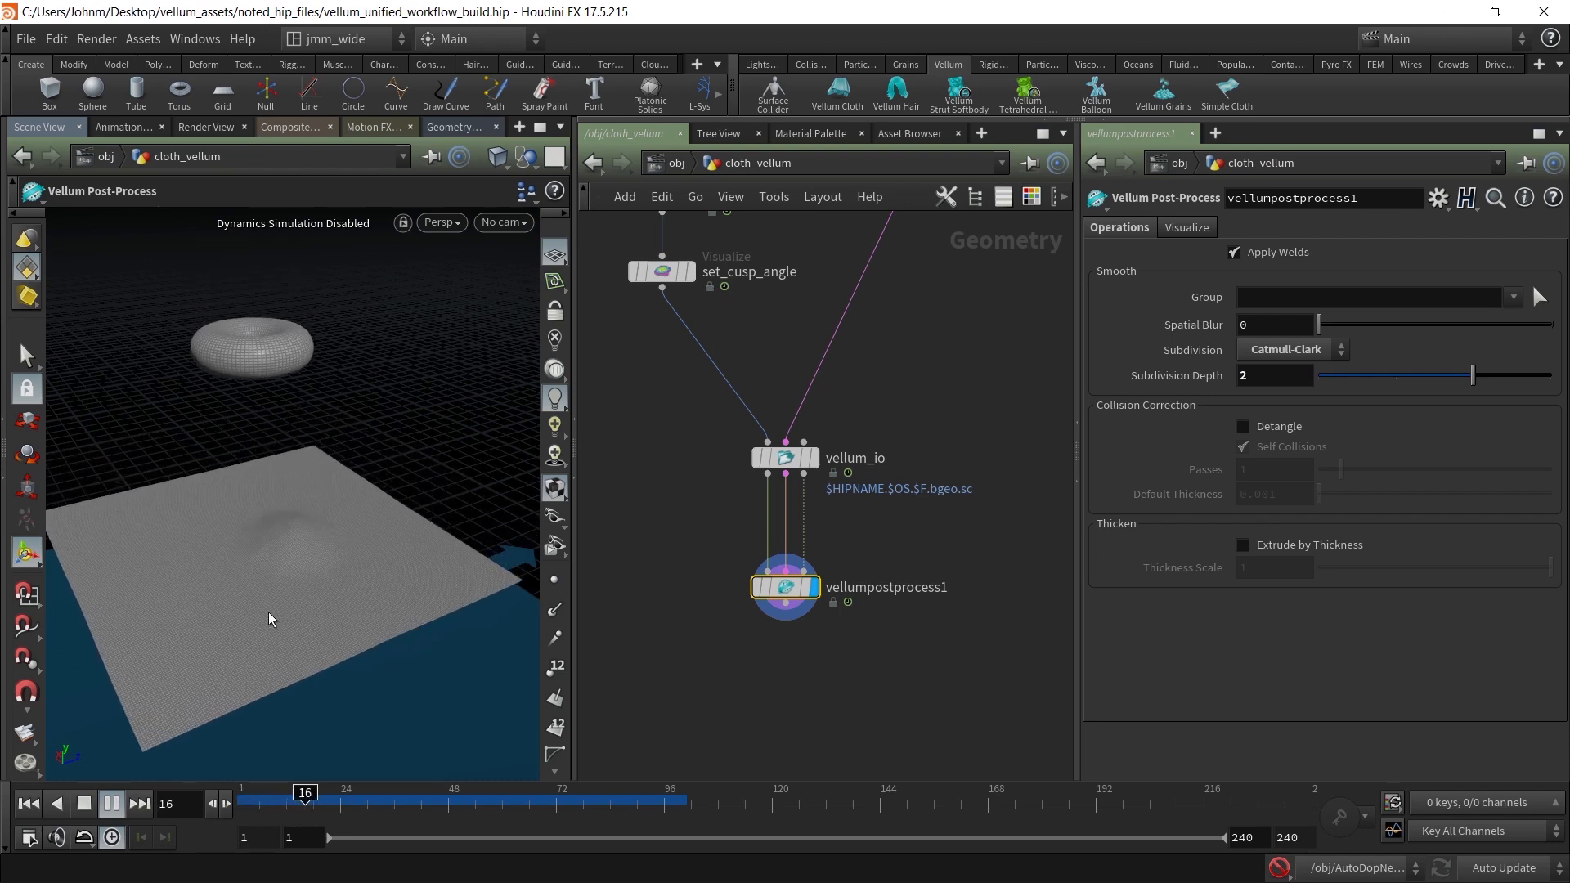
pyautogui.click(84, 804)
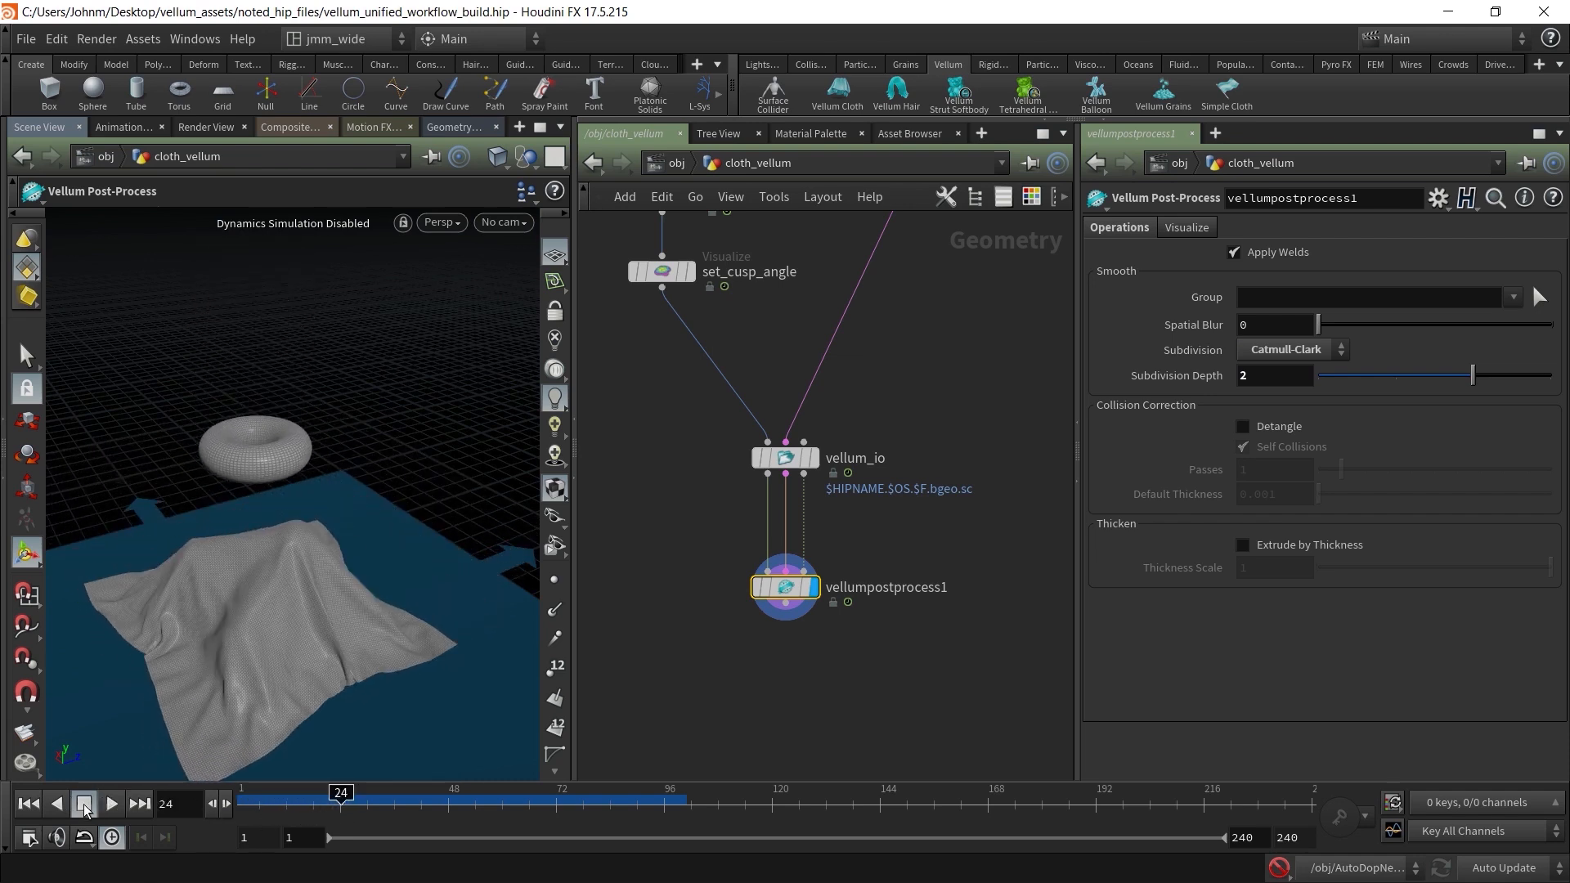
pyautogui.keyDown('alt'); pyautogui.moveTo(253, 628); pyautogui.dragTo(234, 603); pyautogui.keyUp('alt')
pyautogui.keyDown('alt'); pyautogui.moveTo(235, 602); pyautogui.dragTo(448, 600, button='right'); pyautogui.keyUp('alt')
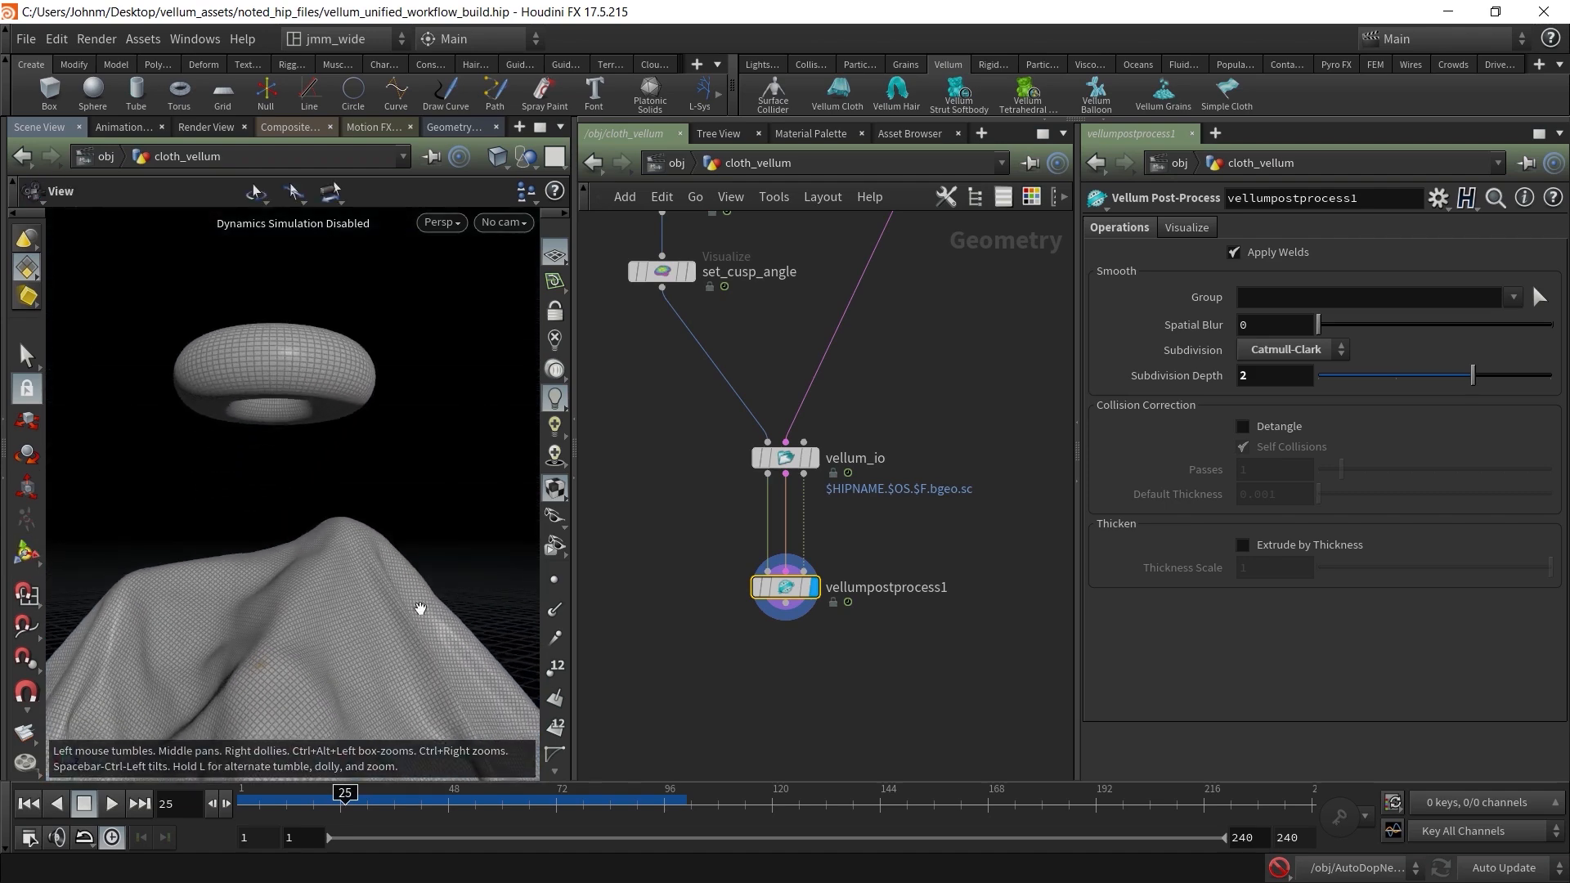
pyautogui.keyDown('alt'); pyautogui.moveTo(447, 599); pyautogui.dragTo(365, 617); pyautogui.keyUp('alt')
pyautogui.keyDown('alt'); pyautogui.moveTo(365, 617); pyautogui.dragTo(463, 607, button='right'); pyautogui.keyUp('alt')
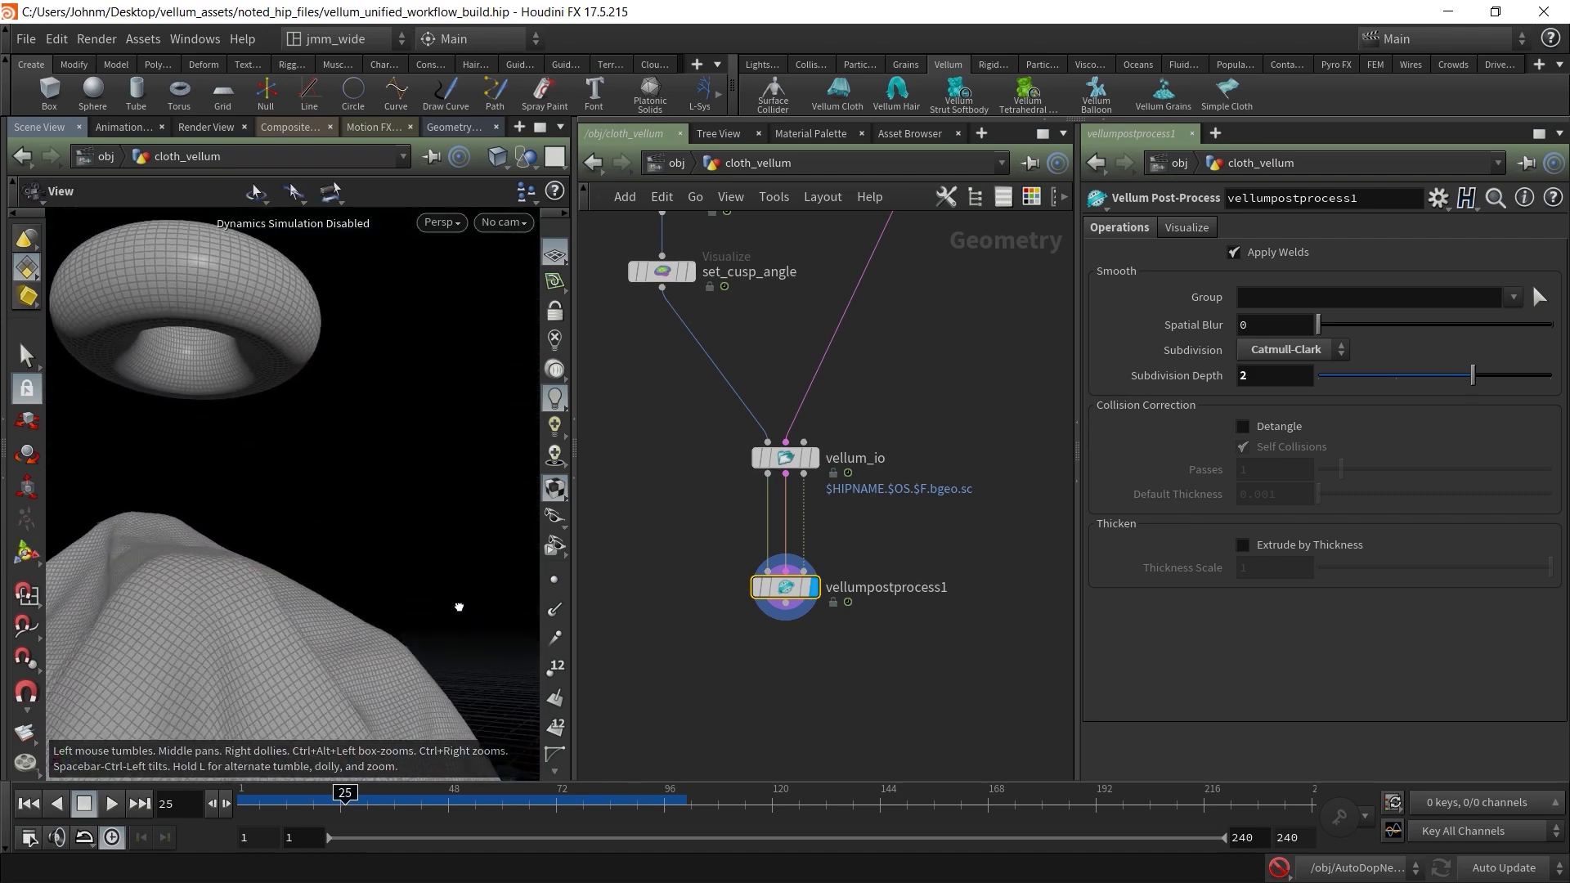
pyautogui.keyDown('alt'); pyautogui.moveTo(425, 613); pyautogui.dragTo(254, 654); pyautogui.keyUp('alt')
# Play on to frame 38 and examine from close up where the torus rests on the draped cloth
pyautogui.click(111, 804)
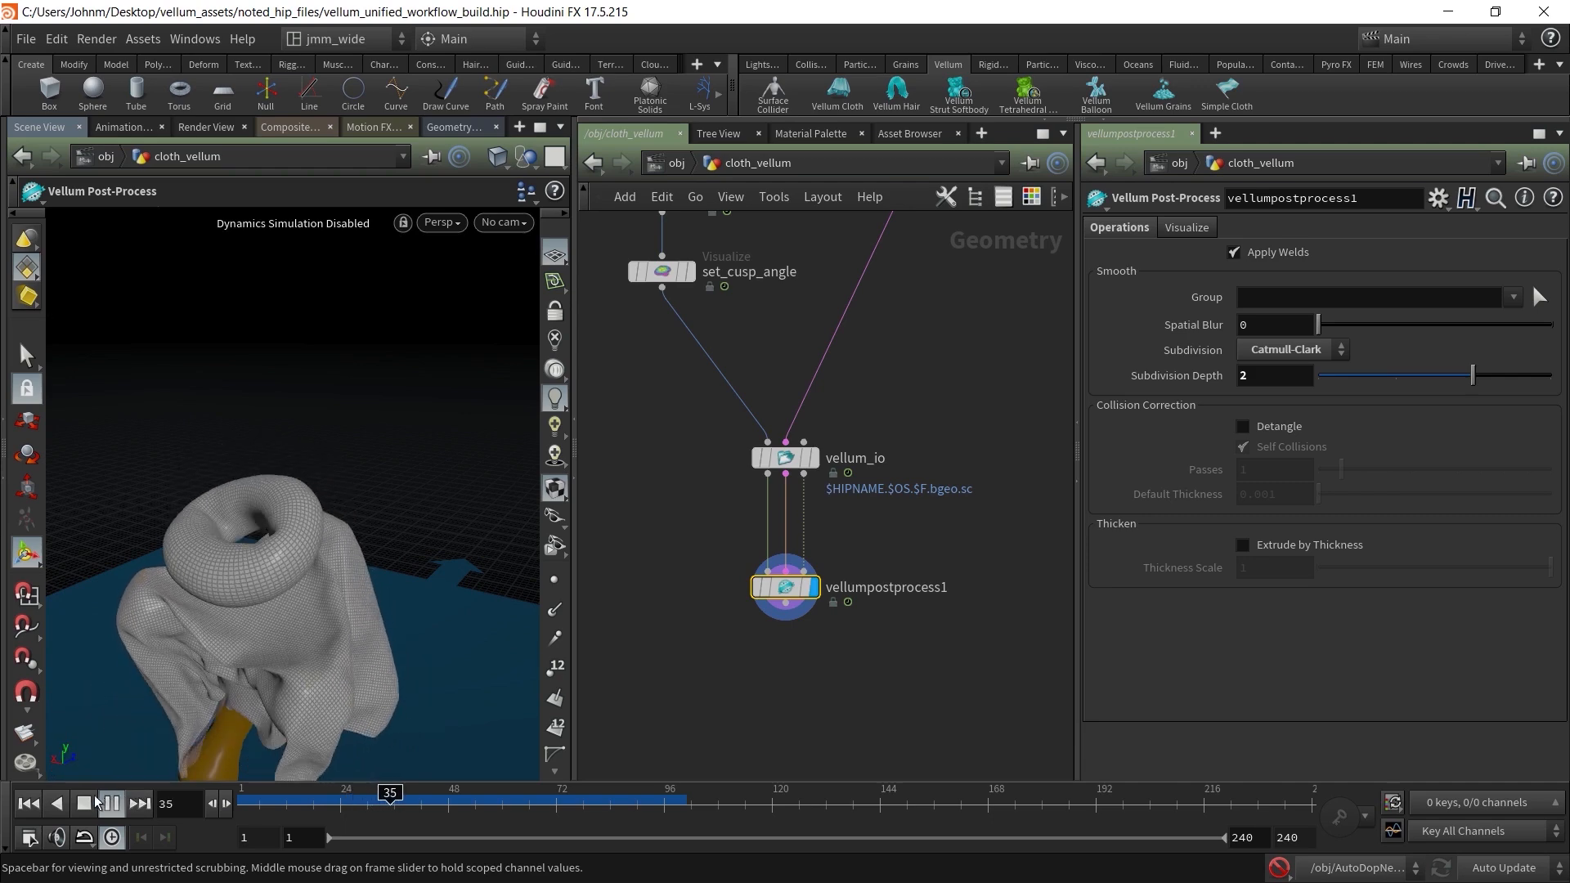
pyautogui.click(85, 803)
pyautogui.keyDown('alt'); pyautogui.moveTo(275, 623); pyautogui.dragTo(470, 564); pyautogui.keyUp('alt')
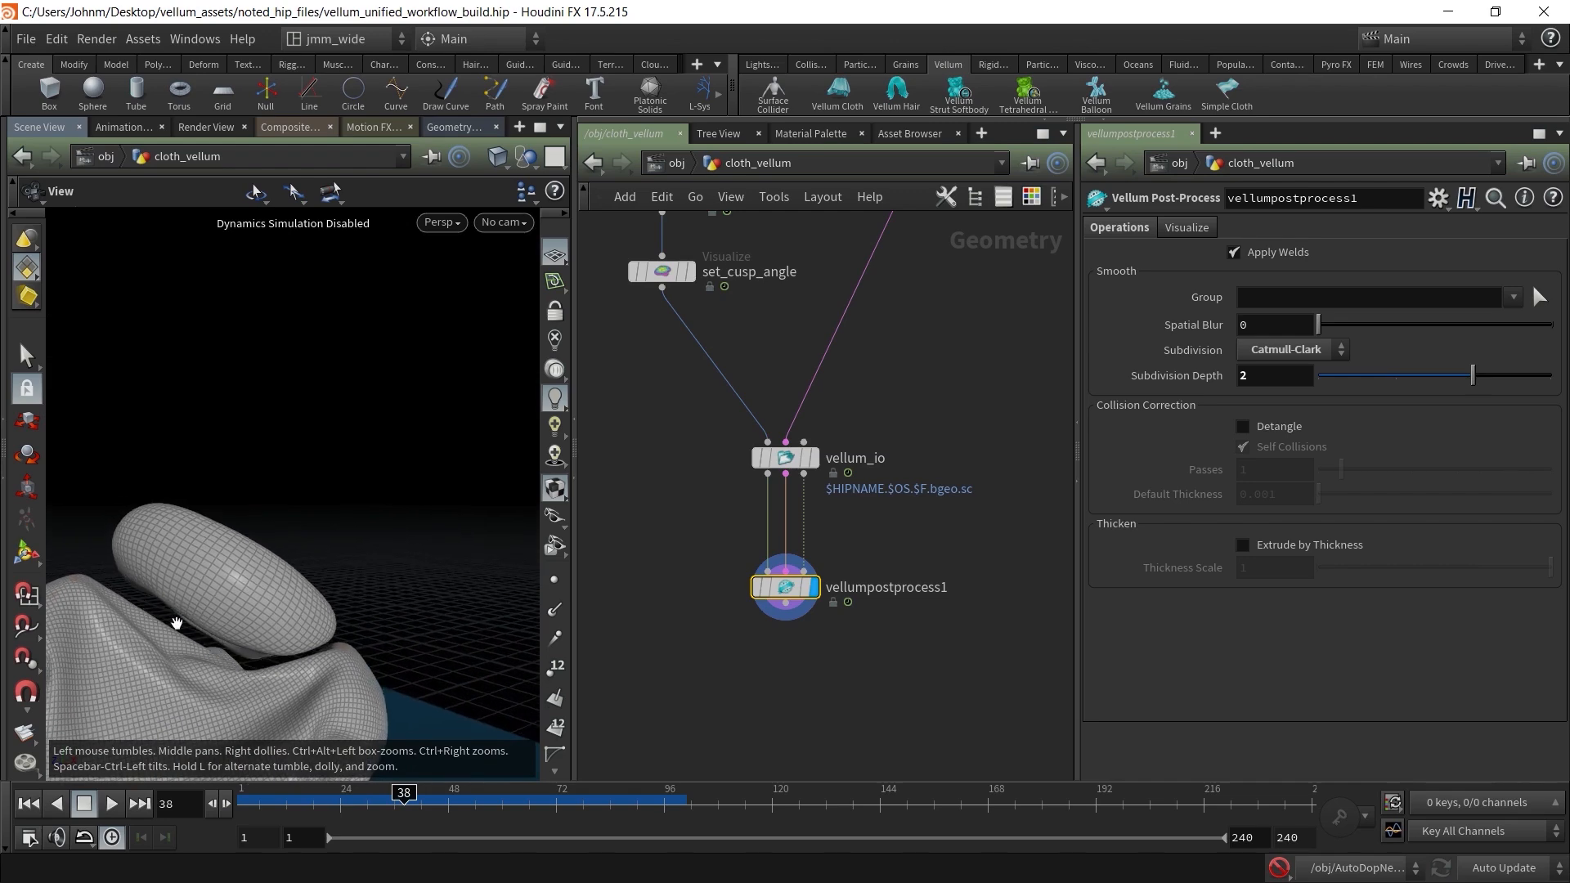
pyautogui.keyDown('alt'); pyautogui.moveTo(175, 615); pyautogui.dragTo(396, 599, button='right'); pyautogui.keyUp('alt')
pyautogui.keyDown('alt'); pyautogui.moveTo(396, 600); pyautogui.dragTo(259, 631); pyautogui.keyUp('alt')
pyautogui.keyDown('alt'); pyautogui.moveTo(259, 630); pyautogui.dragTo(319, 613, button='middle'); pyautogui.keyUp('alt')
pyautogui.keyDown('alt'); pyautogui.moveTo(319, 613); pyautogui.dragTo(295, 609, button='right'); pyautogui.keyUp('alt')
pyautogui.keyDown('alt'); pyautogui.moveTo(294, 610); pyautogui.dragTo(369, 609); pyautogui.keyUp('alt')
pyautogui.keyDown('alt'); pyautogui.moveTo(368, 609); pyautogui.dragTo(400, 603, button='right'); pyautogui.keyUp('alt')
pyautogui.keyDown('alt'); pyautogui.moveTo(400, 603); pyautogui.dragTo(446, 601); pyautogui.keyUp('alt')
pyautogui.press('Return')
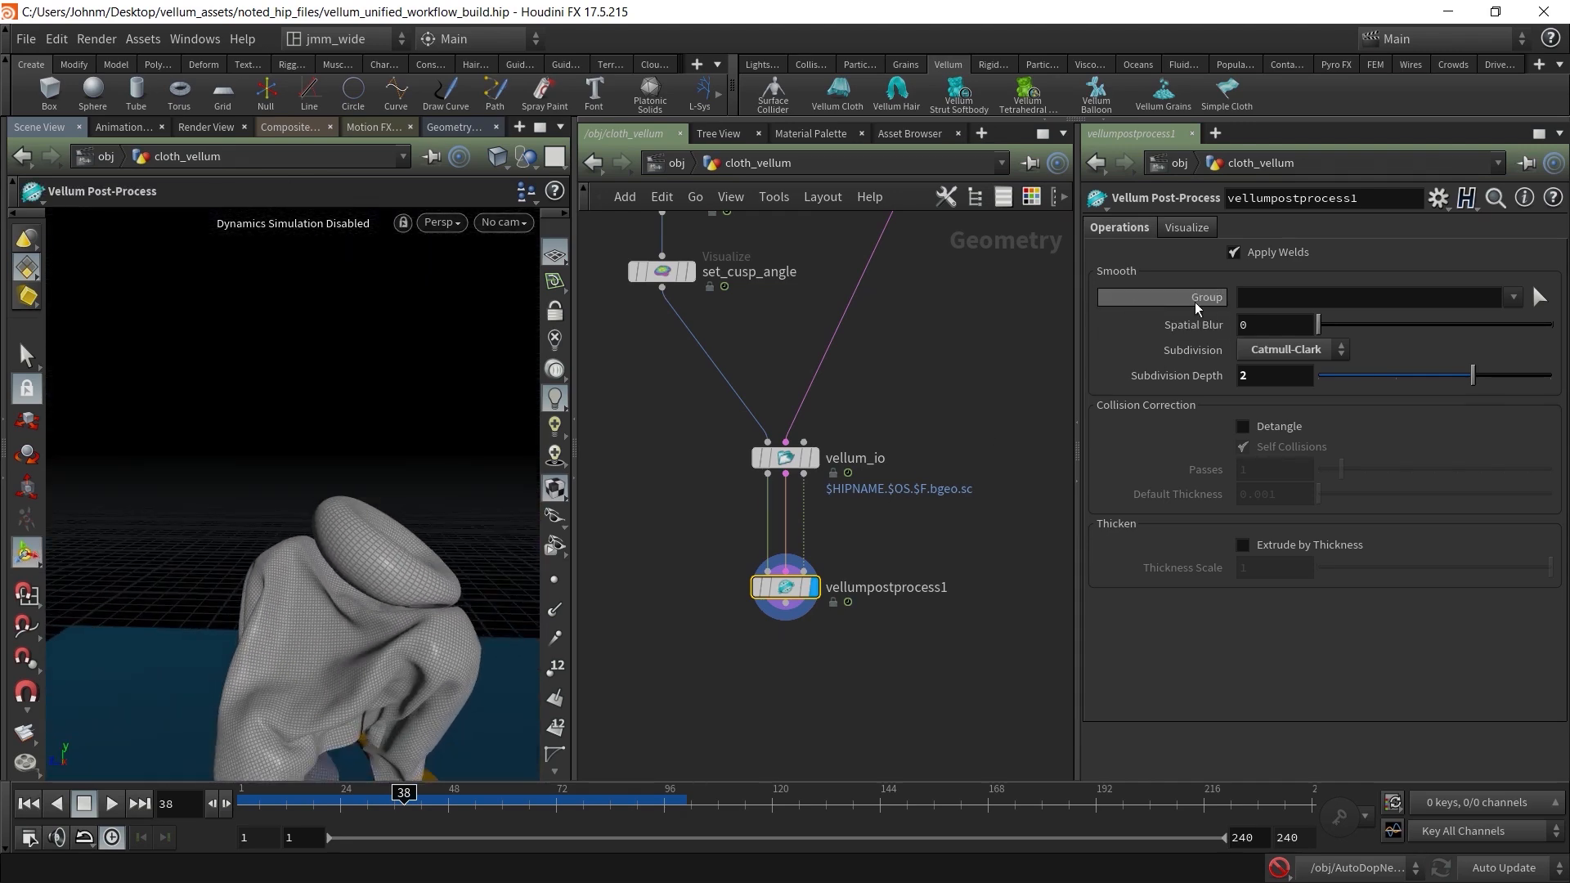
# Return to frame 1 and set vellumpostprocess1's Subdivision to None
pyautogui.click(27, 804)
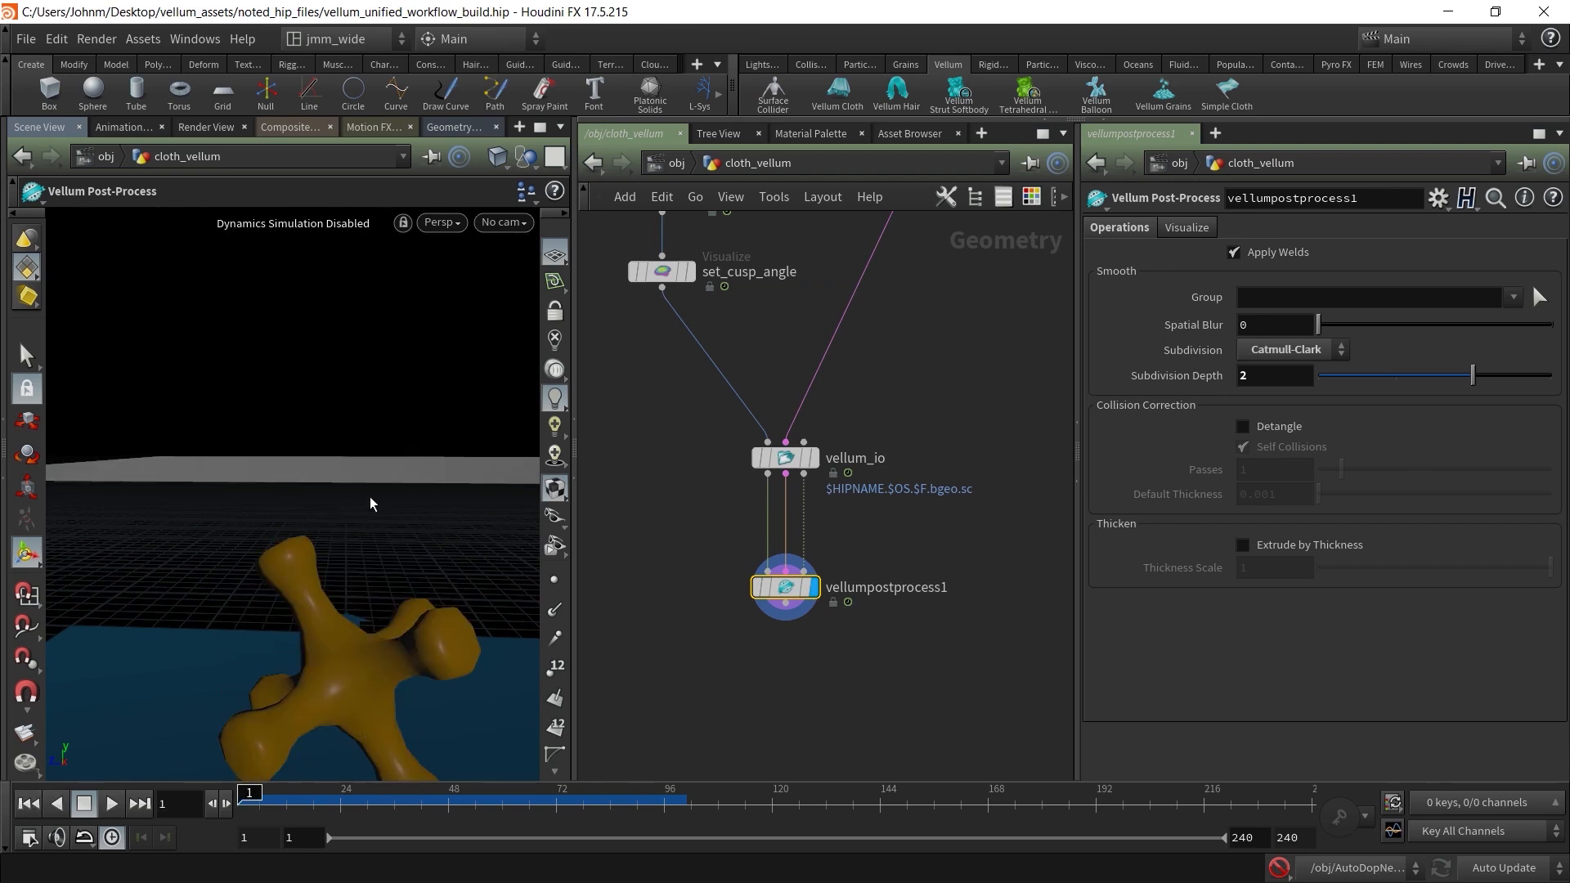
pyautogui.press('Escape')
pyautogui.moveTo(460, 491); pyautogui.dragTo(267, 548)
pyautogui.press('Return')
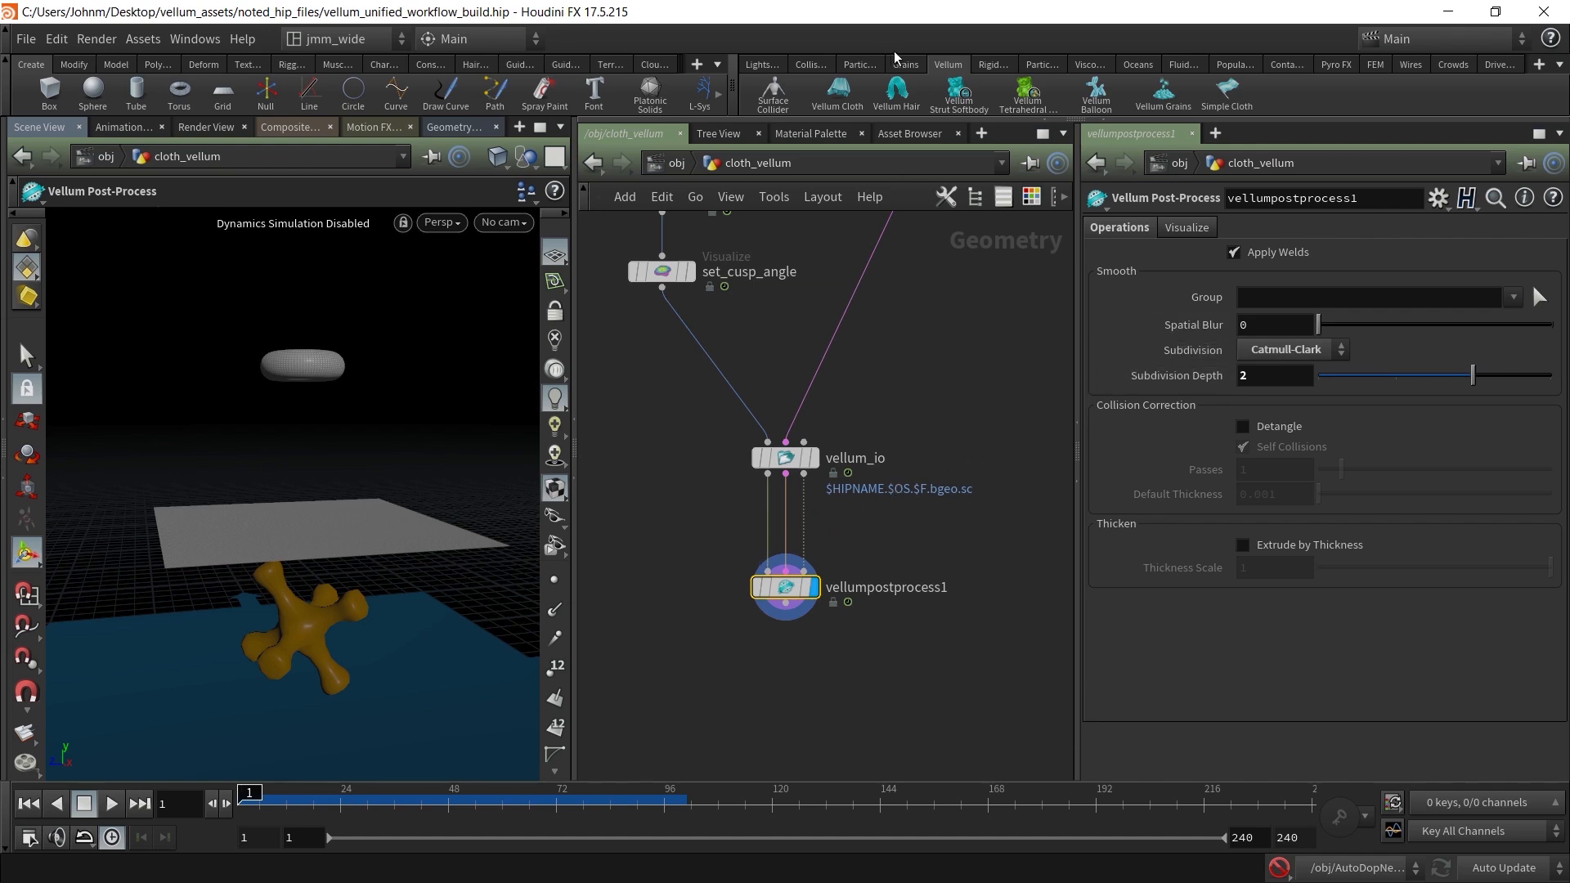
pyautogui.click(964, 449)
pyautogui.click(1282, 351)
pyautogui.click(1278, 372)
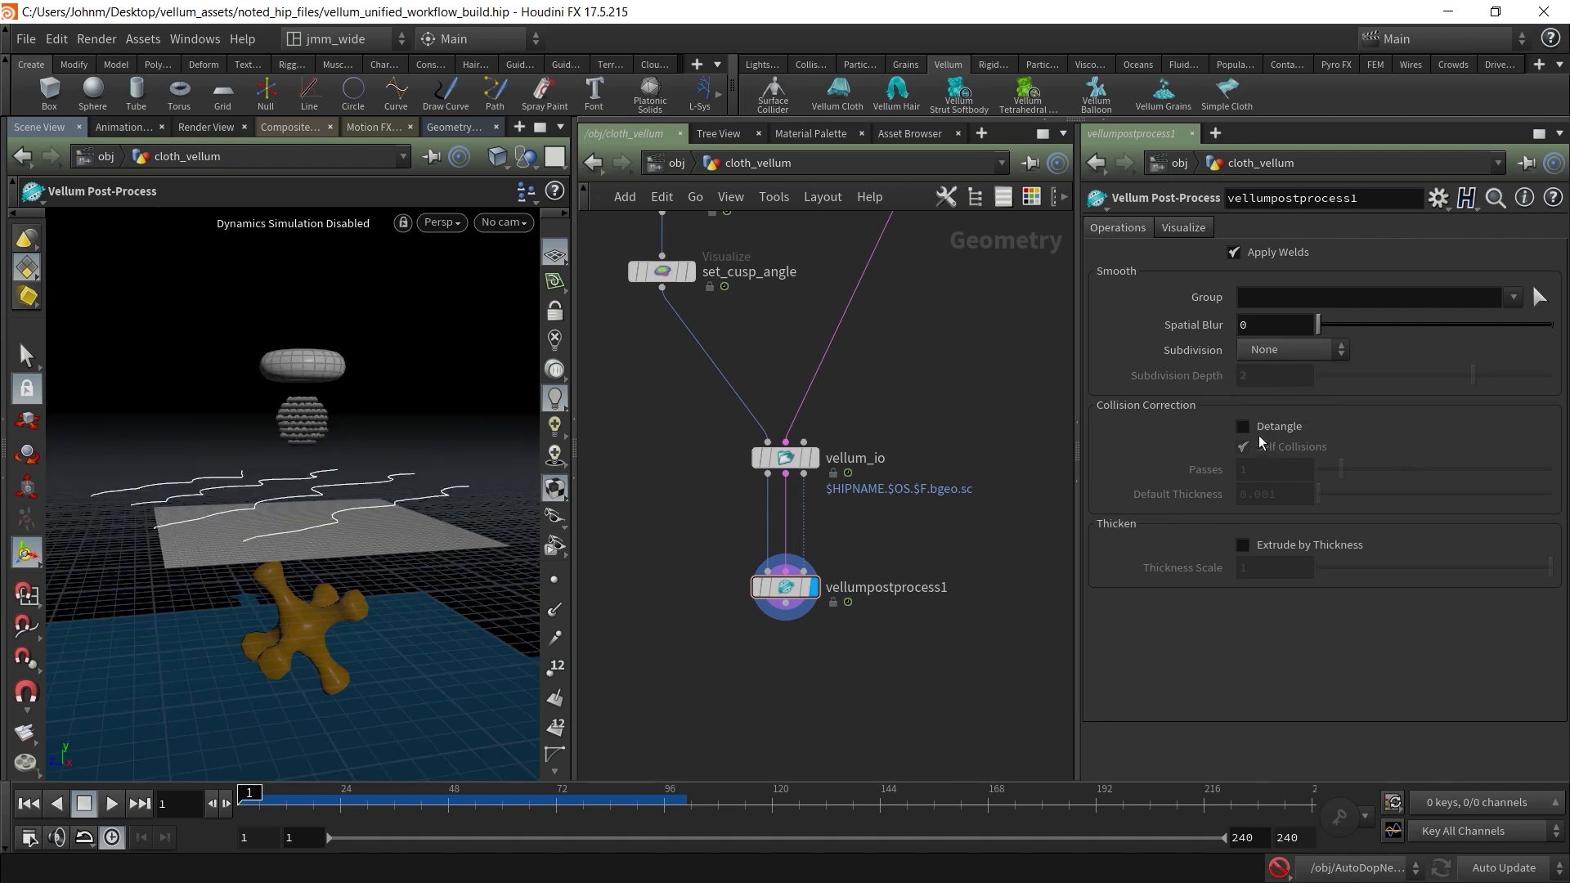
# Try vellumpostprocess1's Extrude by Thickness, toggling it to compare the cloth and wires, and leave it disabled
pyautogui.click(1244, 545)
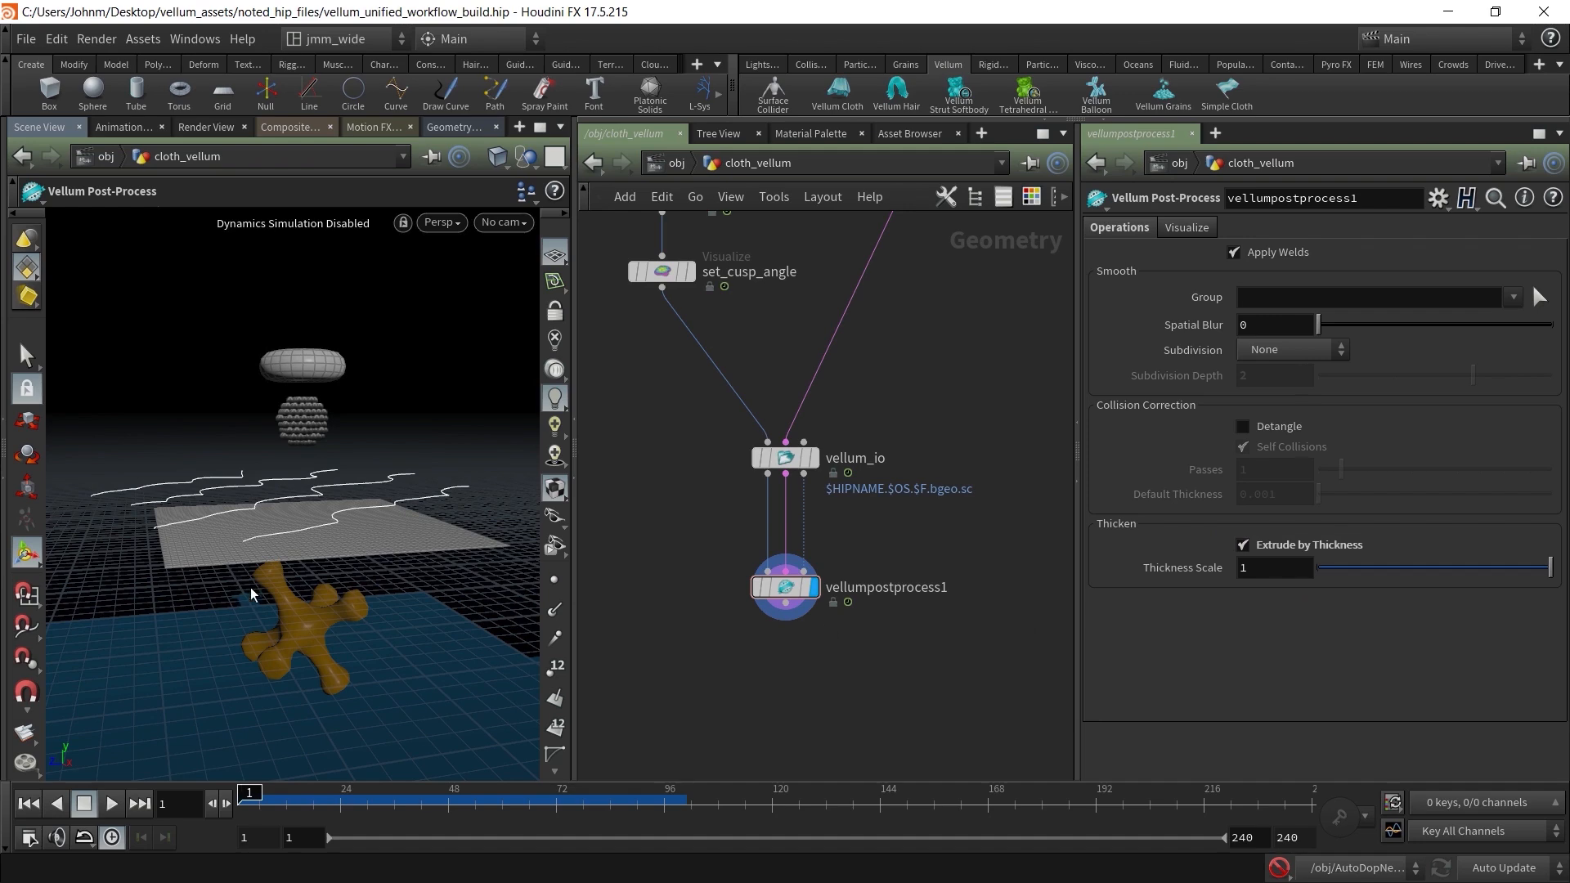
pyautogui.keyDown('alt'); pyautogui.moveTo(333, 540); pyautogui.dragTo(655, 532, button='right'); pyautogui.keyUp('alt')
pyautogui.keyDown('alt'); pyautogui.moveTo(417, 609); pyautogui.dragTo(437, 646); pyautogui.keyUp('alt')
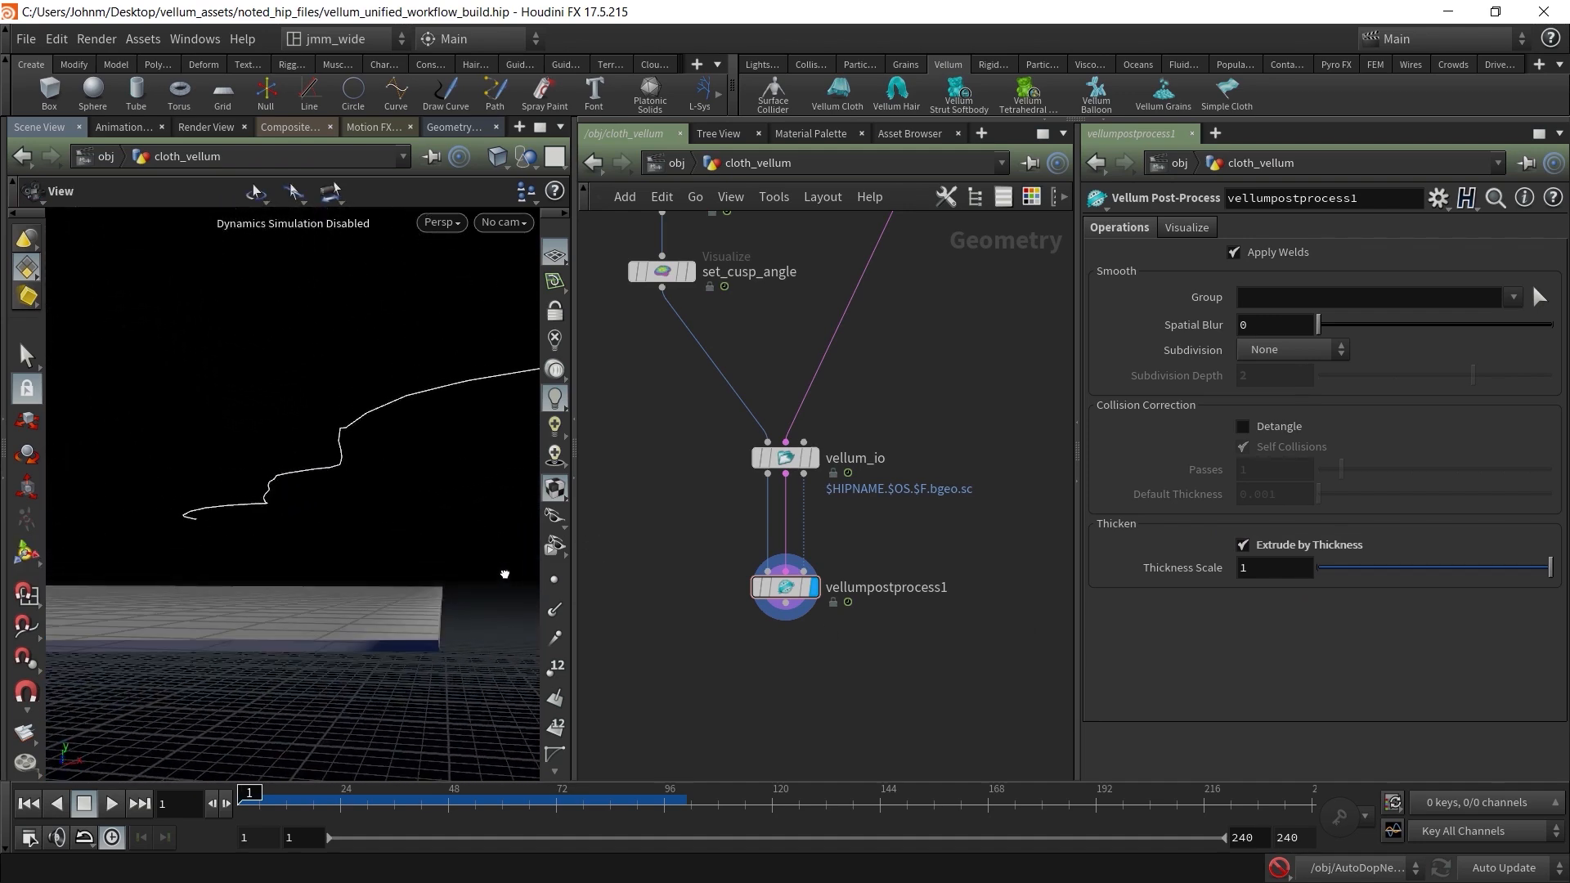
pyautogui.click(1243, 546)
pyautogui.click(1243, 546)
pyautogui.click(1243, 546)
pyautogui.click(1243, 546)
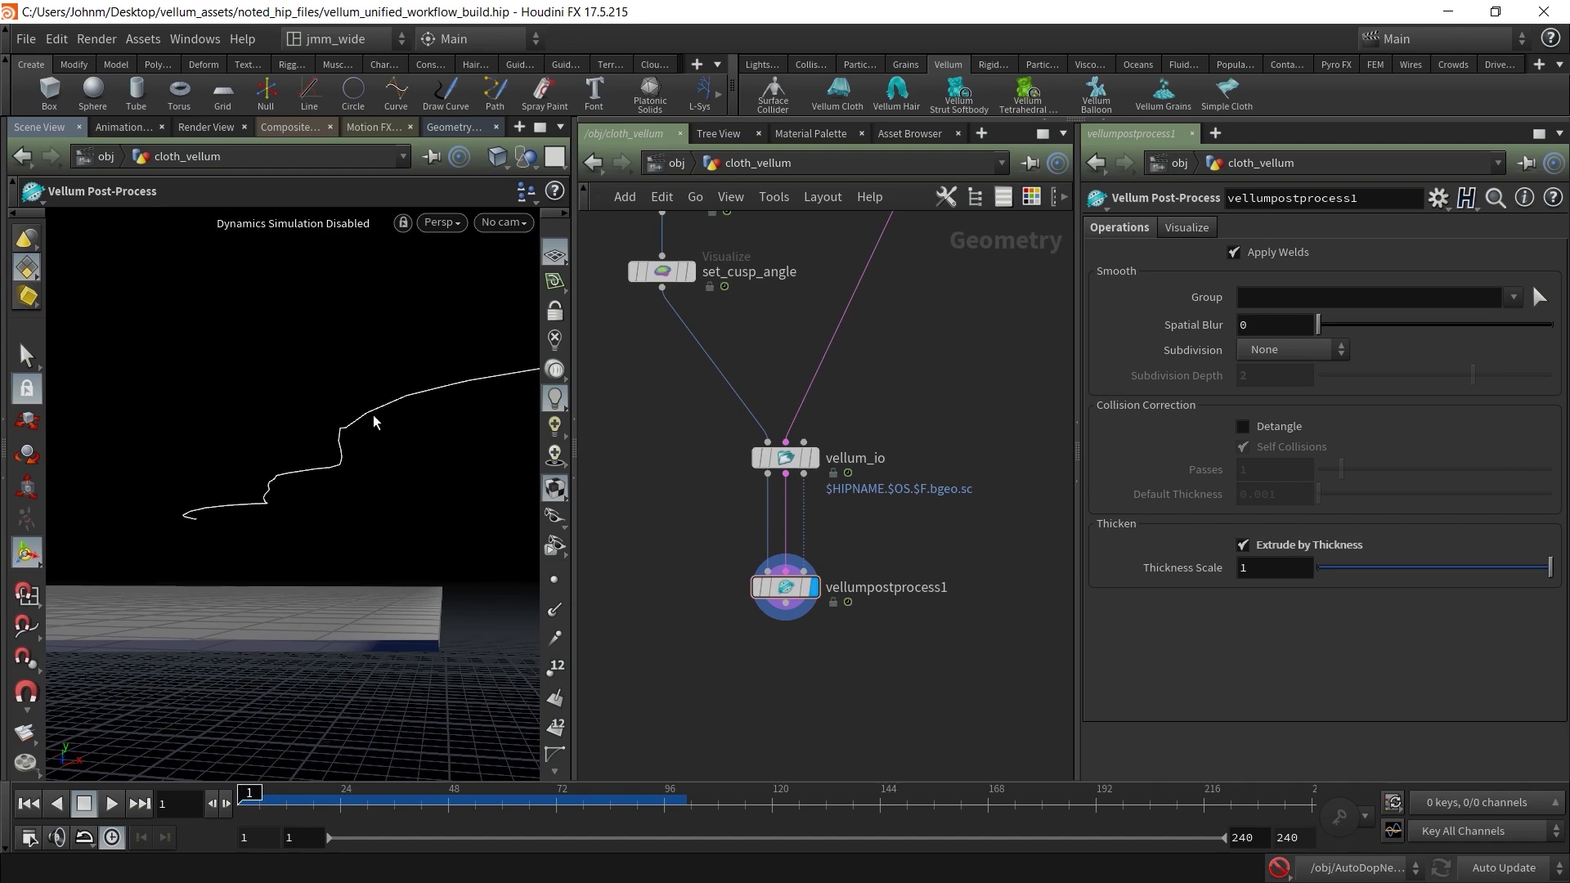
pyautogui.keyDown('alt'); pyautogui.moveTo(414, 421); pyautogui.dragTo(384, 462); pyautogui.keyUp('alt')
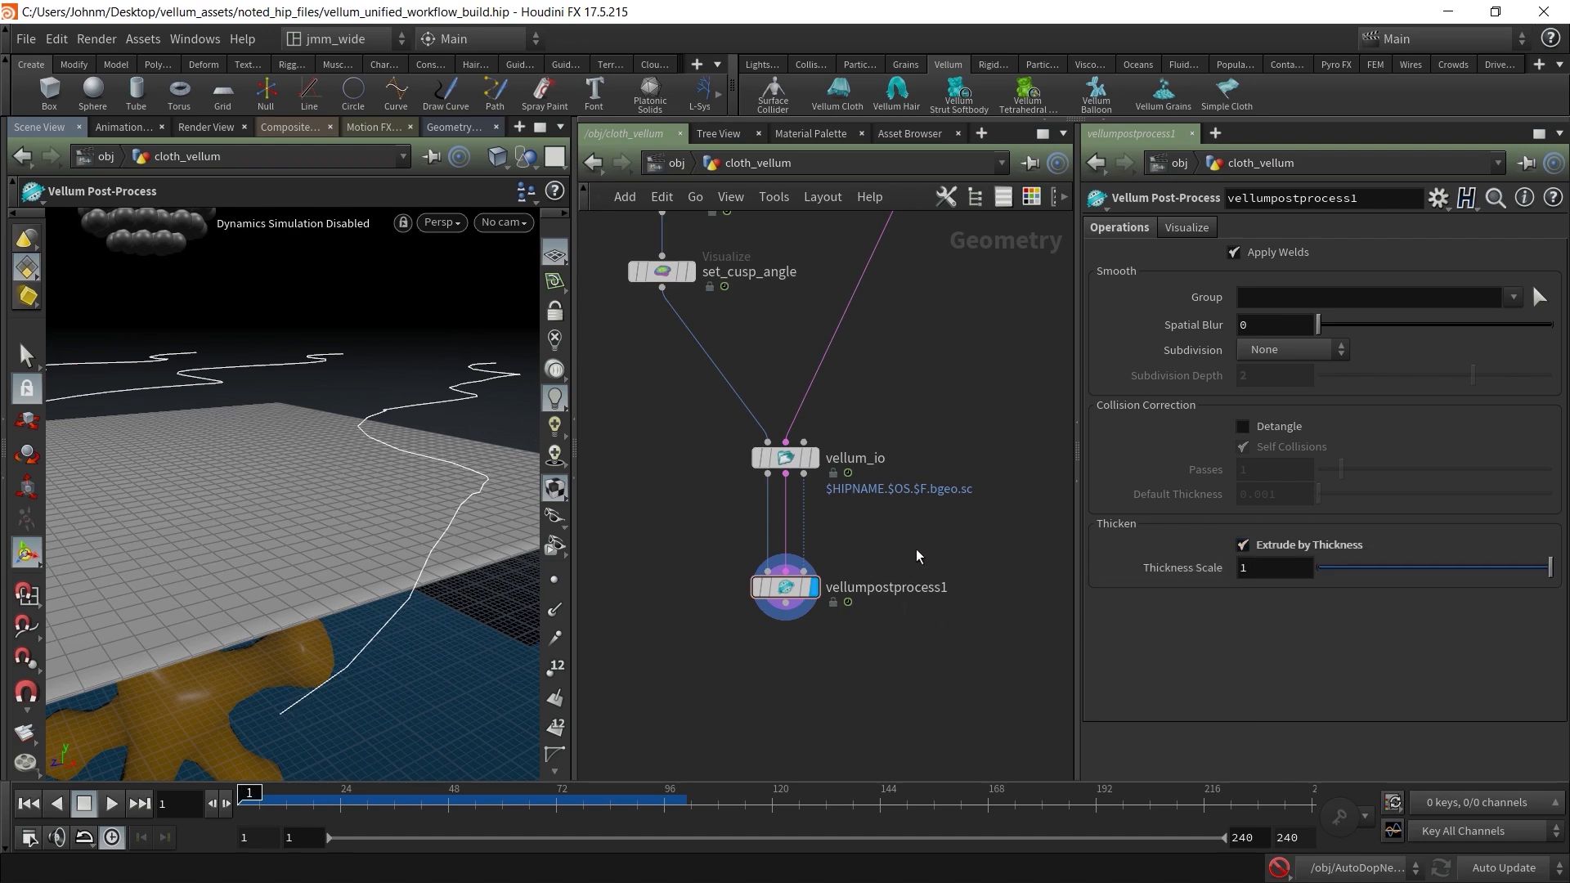
pyautogui.click(785, 458)
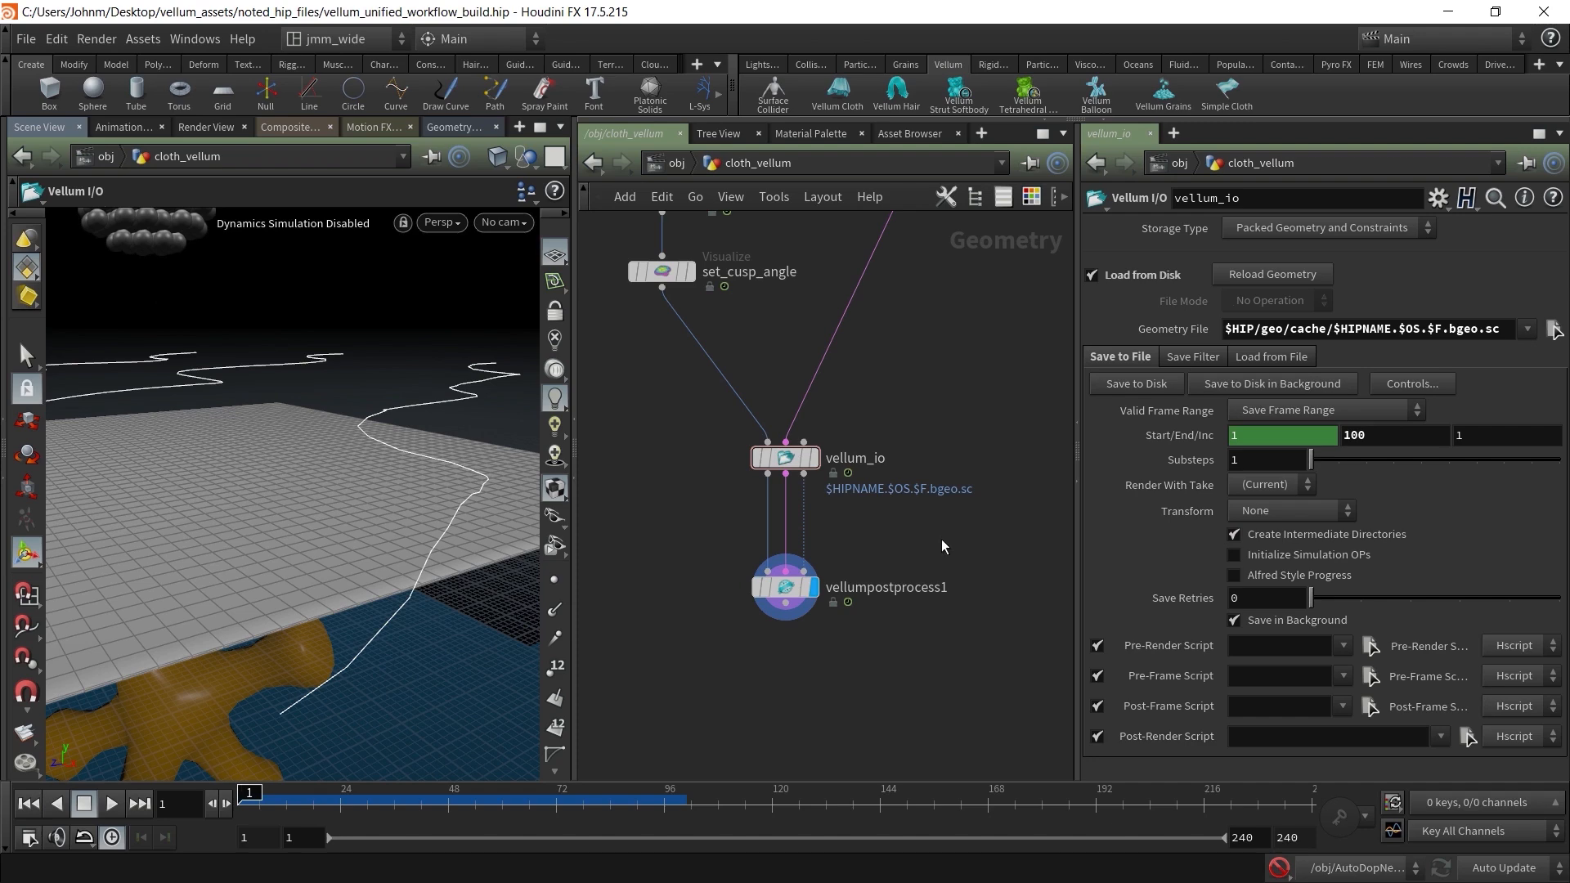
pyautogui.click(805, 587)
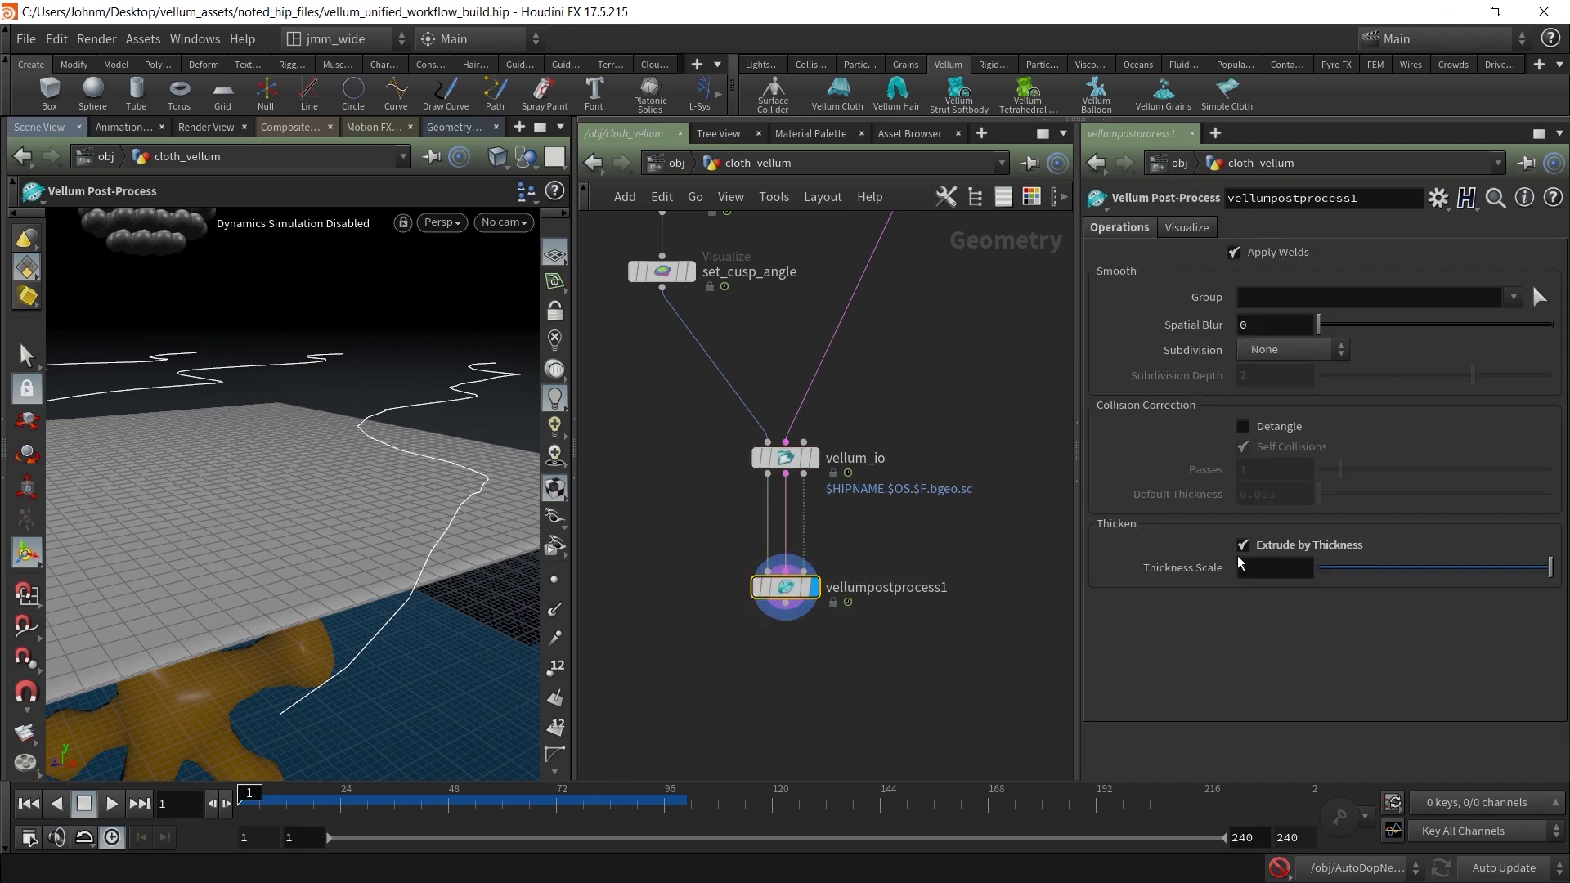
pyautogui.click(898, 529)
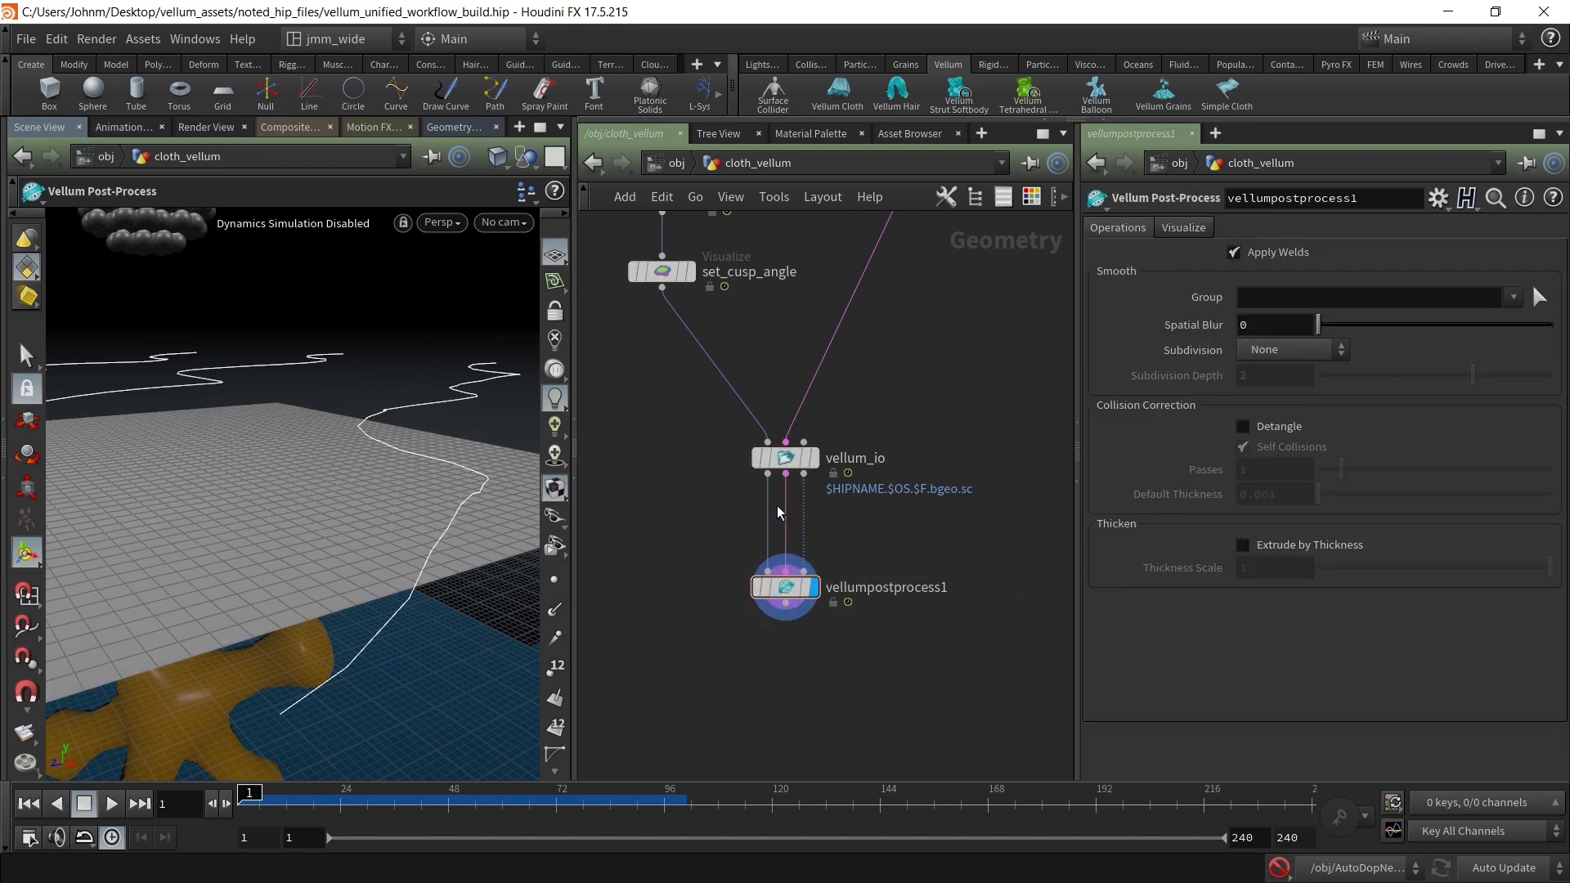
# Move the vellumpostprocess1 node farther below vellum_io to make room between the two nodes
pyautogui.moveTo(781, 593)
pyautogui.moveTo(781, 593); pyautogui.dragTo(784, 672)
pyautogui.moveTo(895, 620); pyautogui.dragTo(908, 507, button='middle')
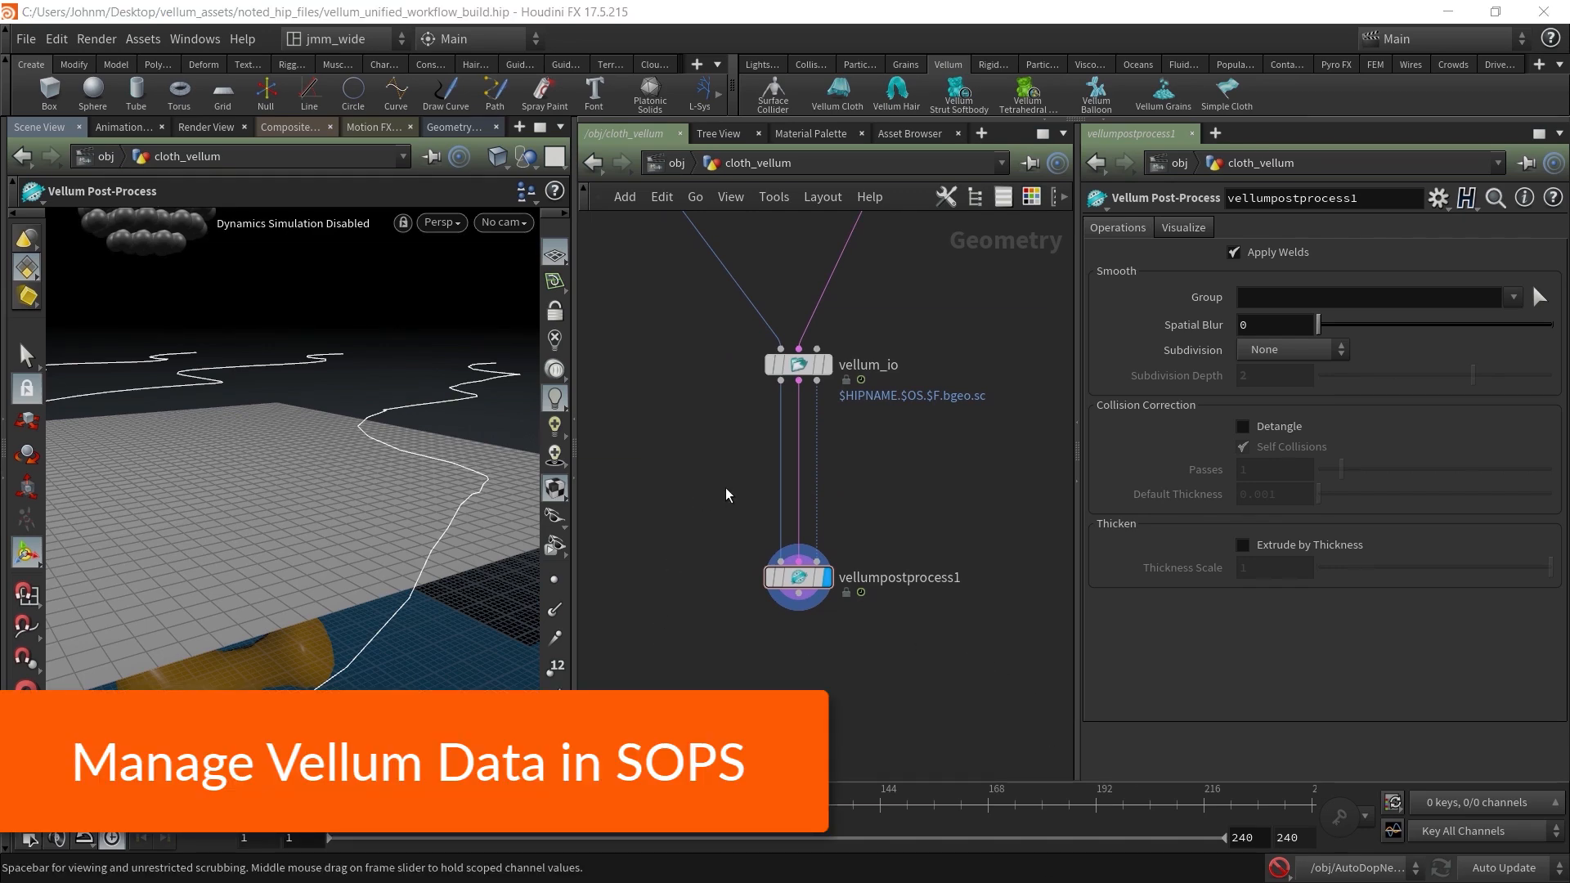
pyautogui.scroll(-3, 724, 466)
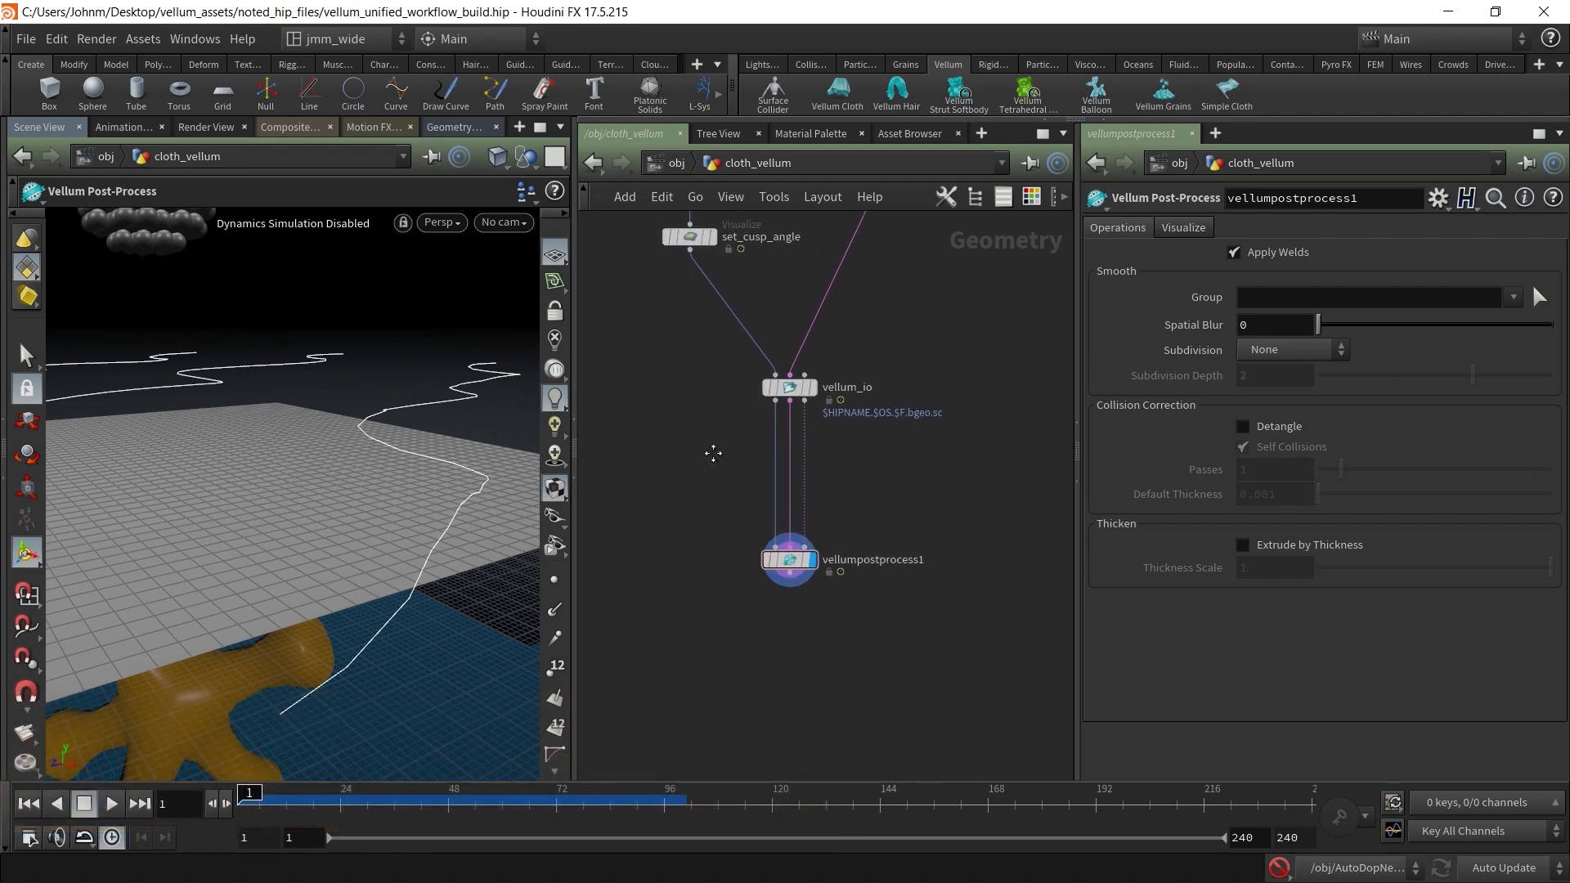
pyautogui.moveTo(711, 456); pyautogui.dragTo(745, 535, button='middle')
pyautogui.keyDown('alt'); pyautogui.moveTo(449, 490); pyautogui.dragTo(235, 469, button='right'); pyautogui.keyUp('alt')
pyautogui.keyDown('alt'); pyautogui.moveTo(275, 476); pyautogui.dragTo(302, 526); pyautogui.keyUp('alt')
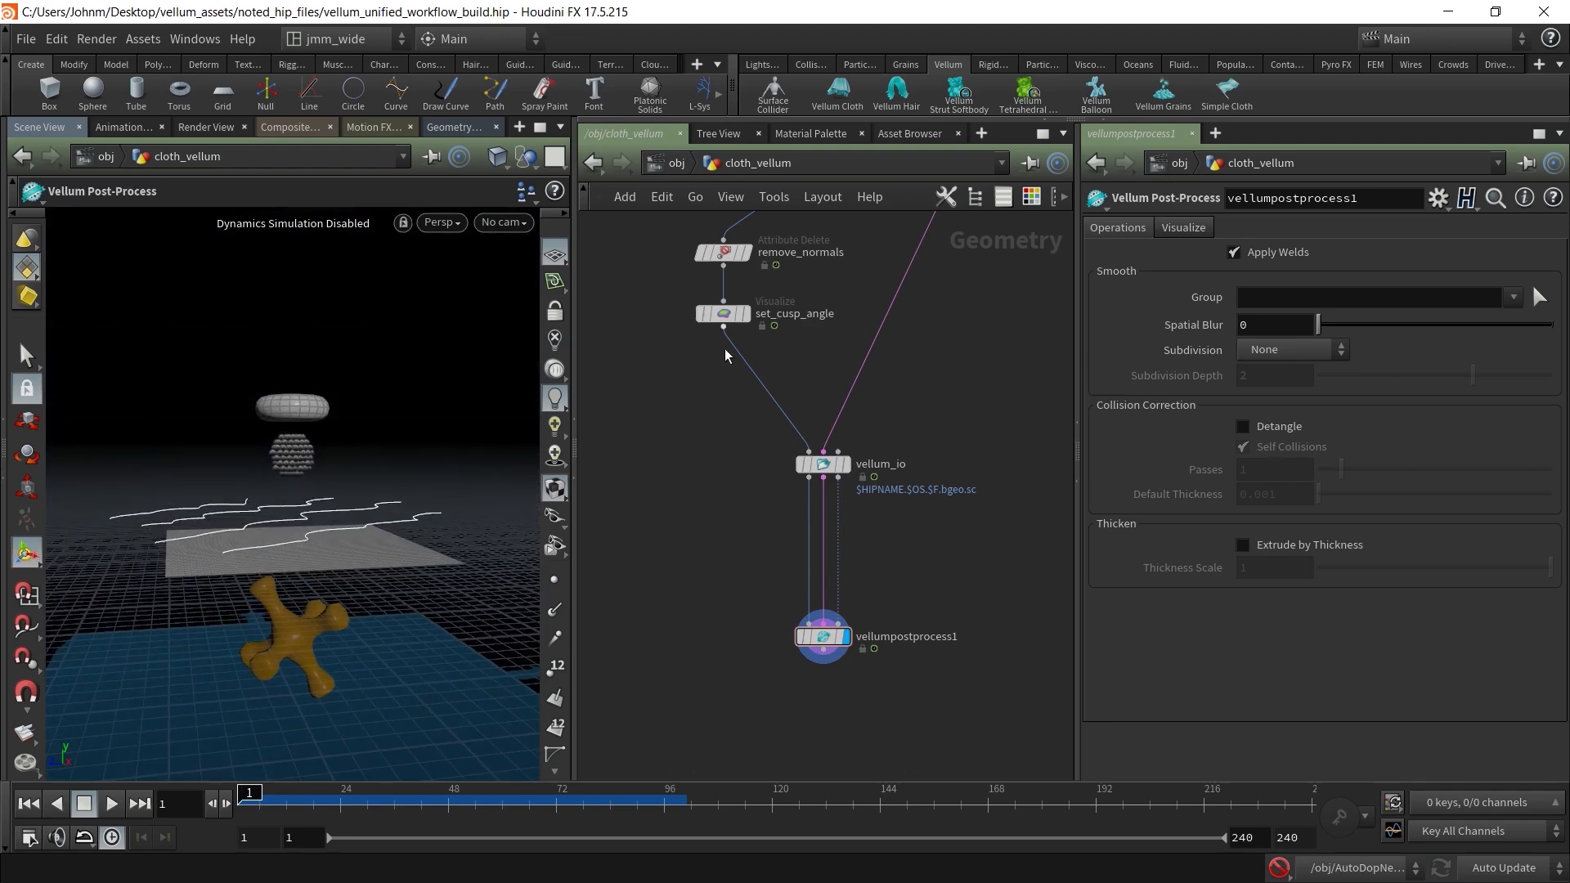
pyautogui.moveTo(824, 639); pyautogui.dragTo(828, 685)
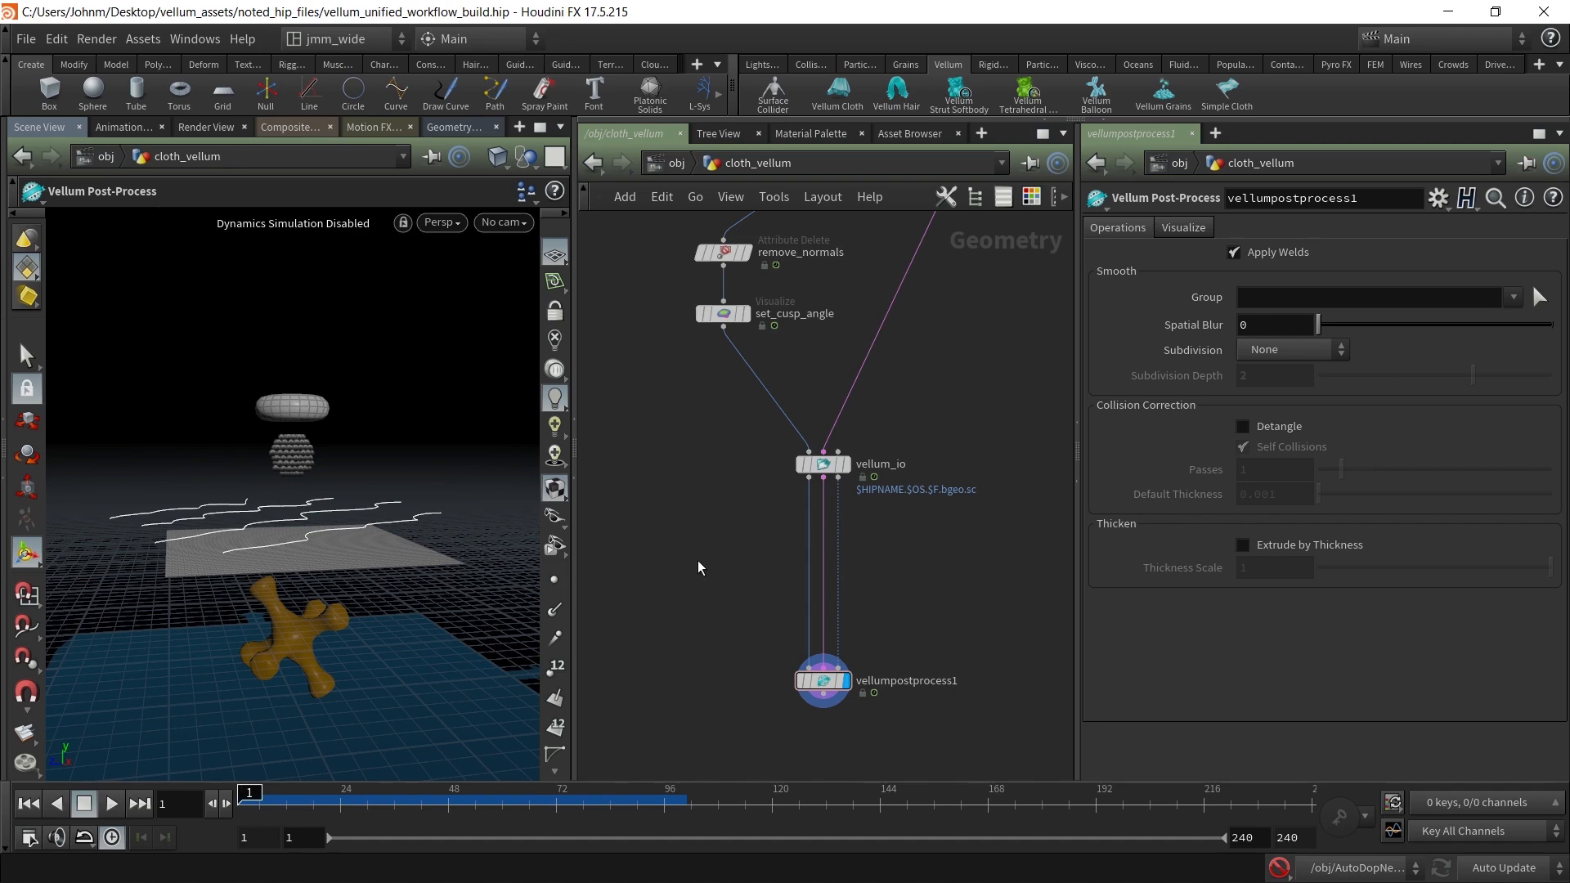
# Add a Null node beside the wires below vellum_io and name it GEOMETRY
pyautogui.press('Tab')
pyautogui.write('null')
pyautogui.press('Return')
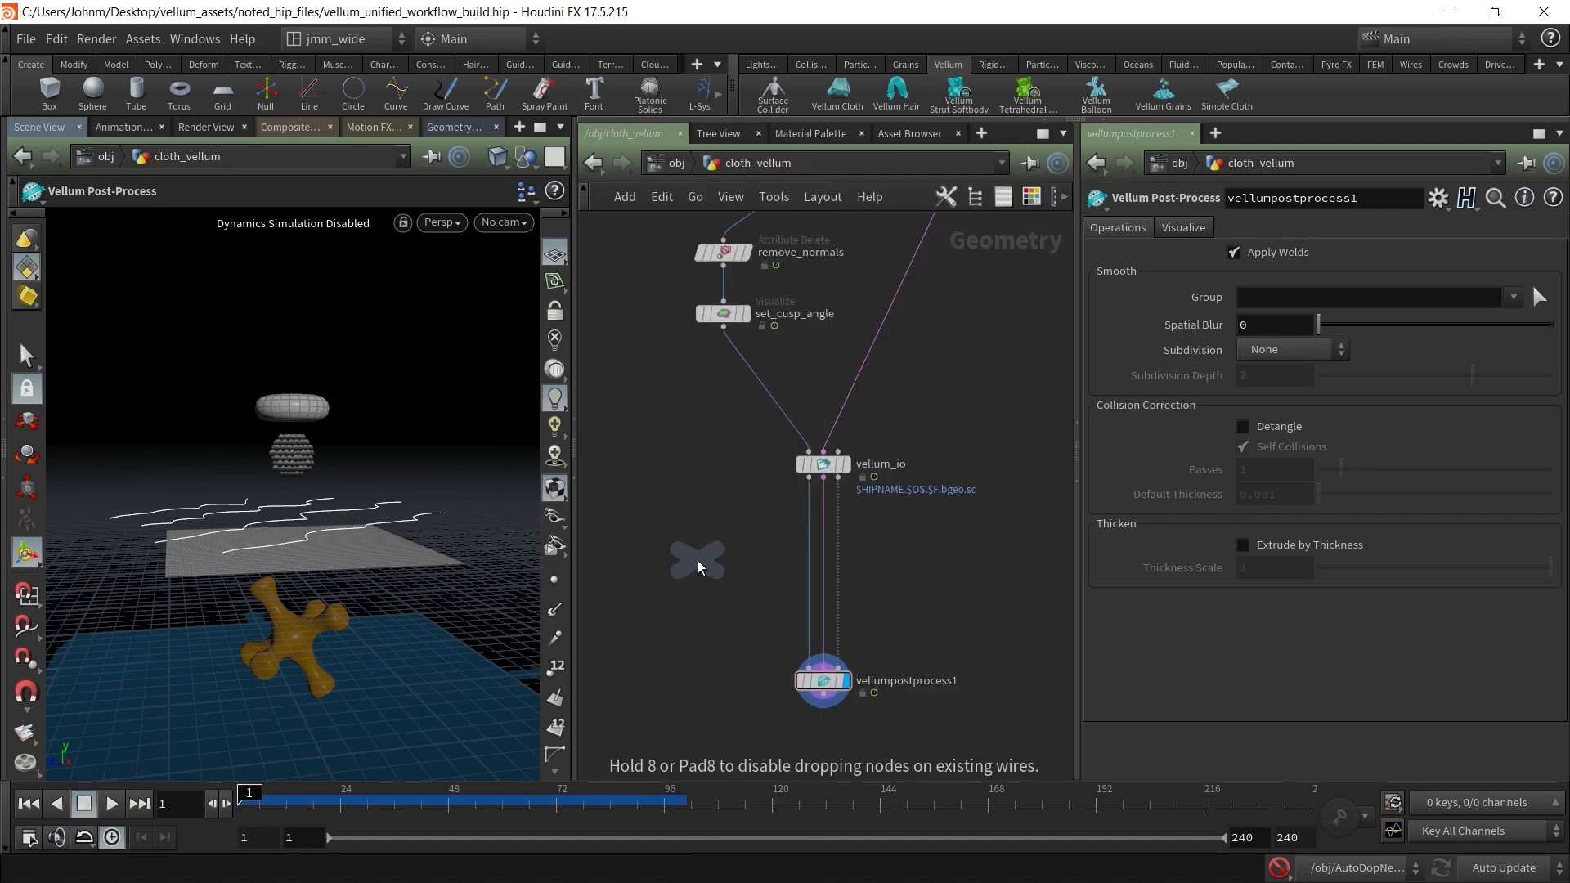
pyautogui.click(699, 561)
pyautogui.doubleClick(737, 558)
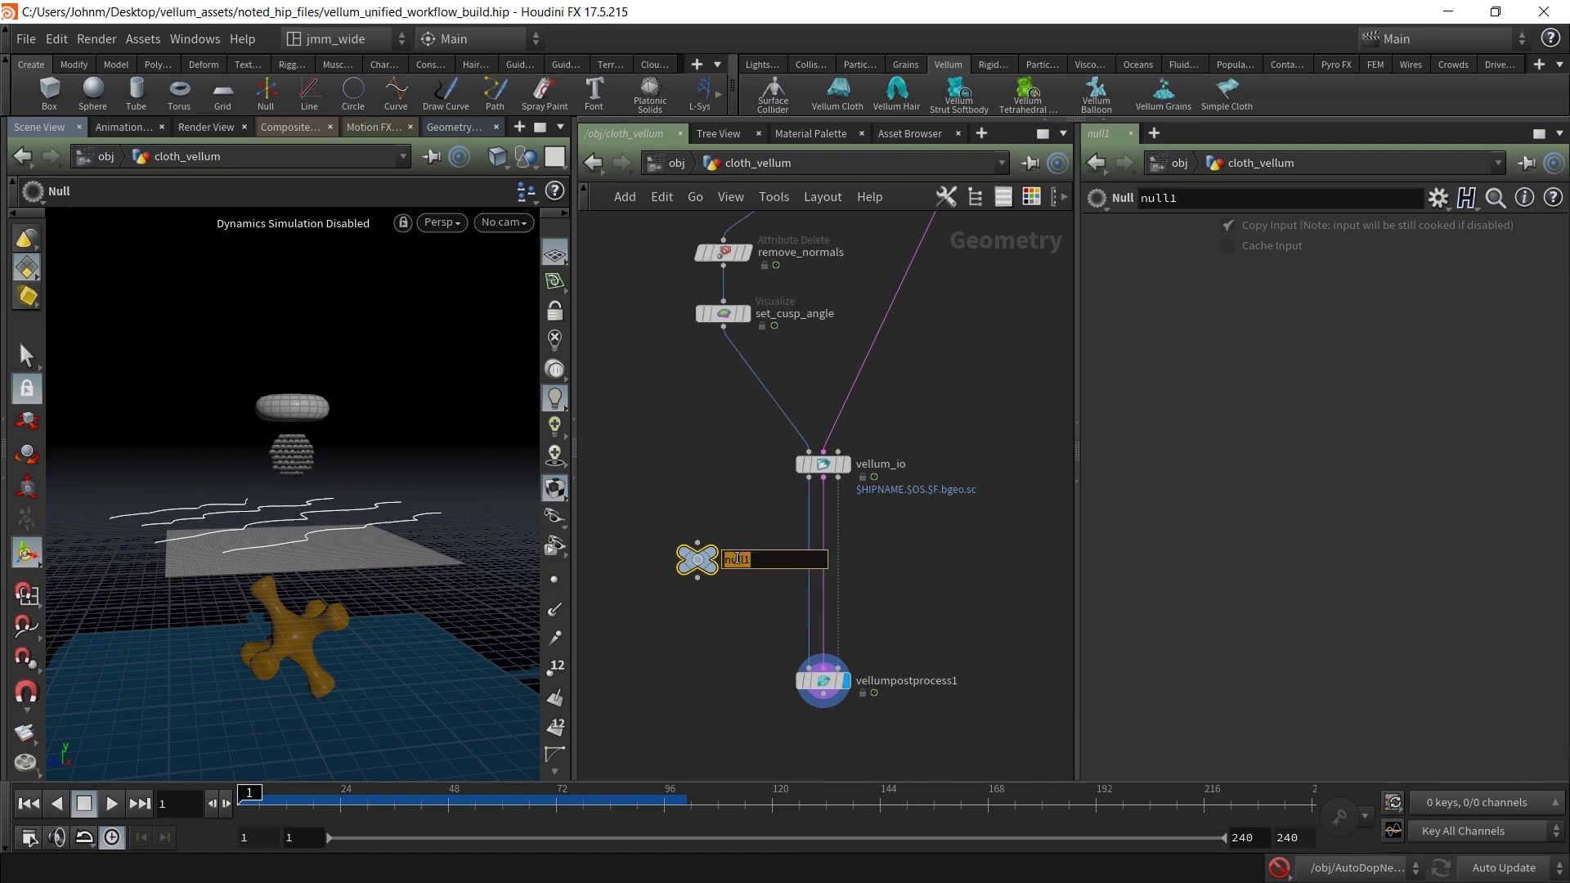
pyautogui.write('GEOMETRY')
pyautogui.press('Return')
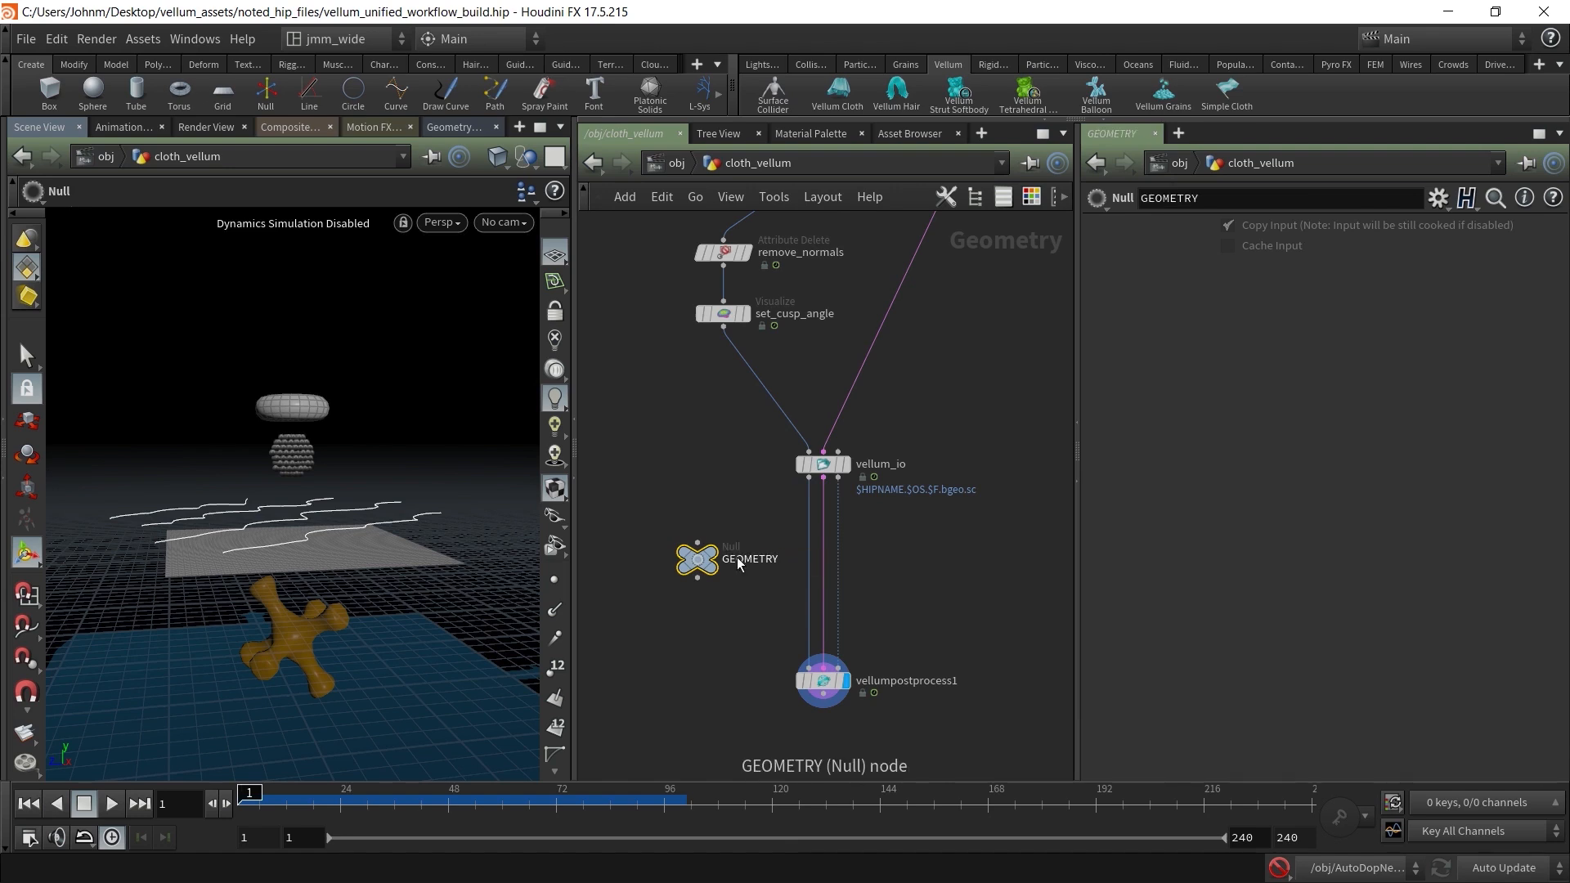
# Duplicate the GEOMETRY null just below itself and rename the copy CONSTRAINT
pyautogui.moveTo(697, 563)
pyautogui.keyDown('alt'); pyautogui.moveTo(698, 562); pyautogui.dragTo(698, 619); pyautogui.keyUp('alt')
pyautogui.doubleClick(758, 619)
pyautogui.write('CONSTRAINT')
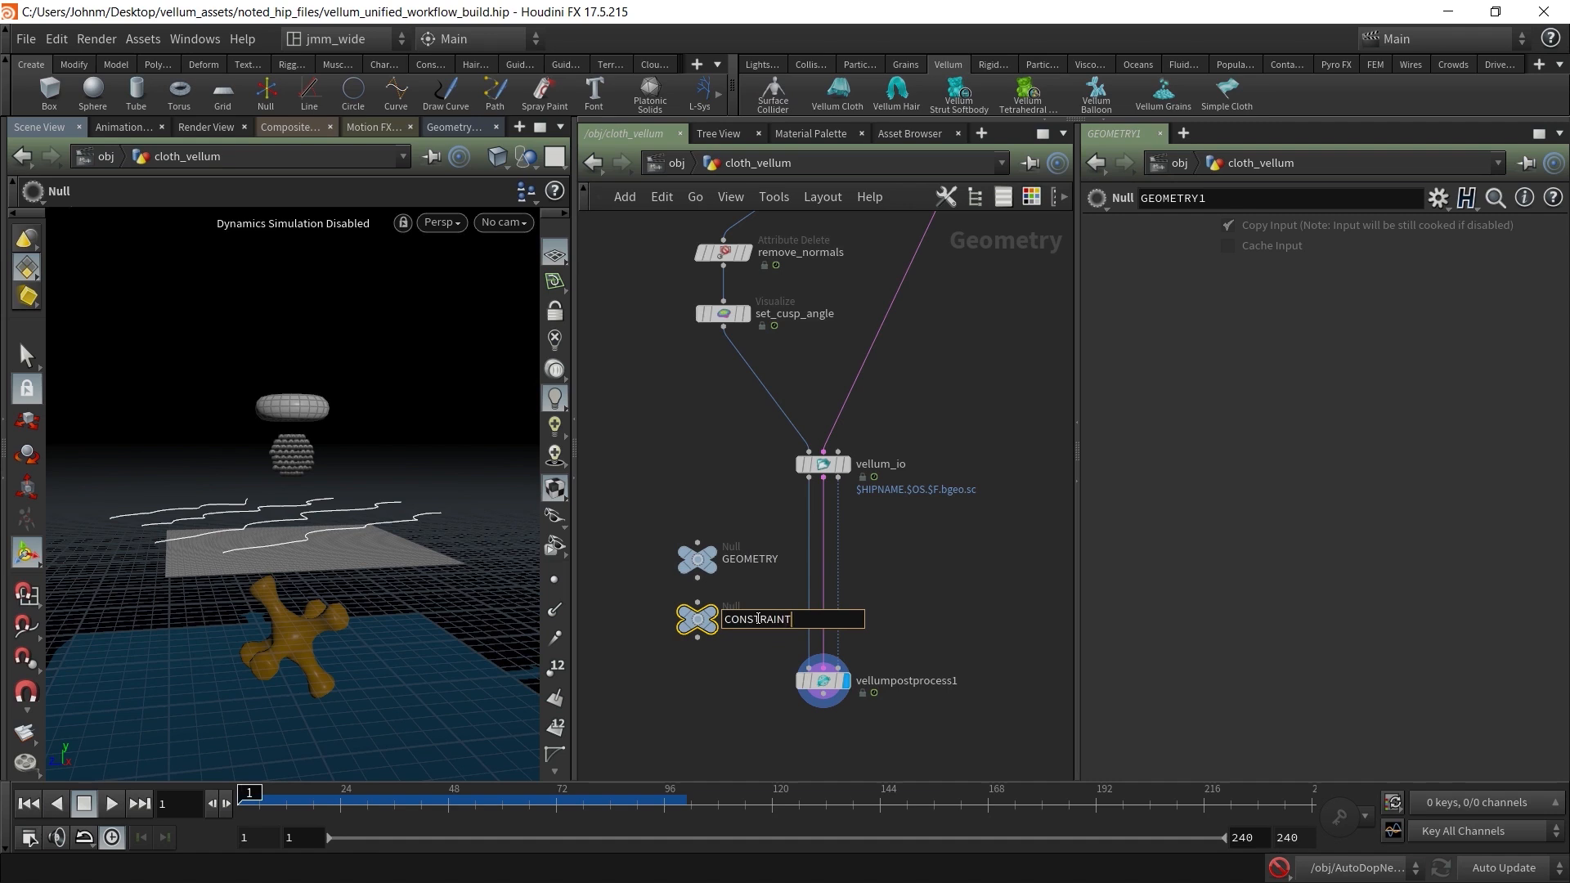
pyautogui.press('Return')
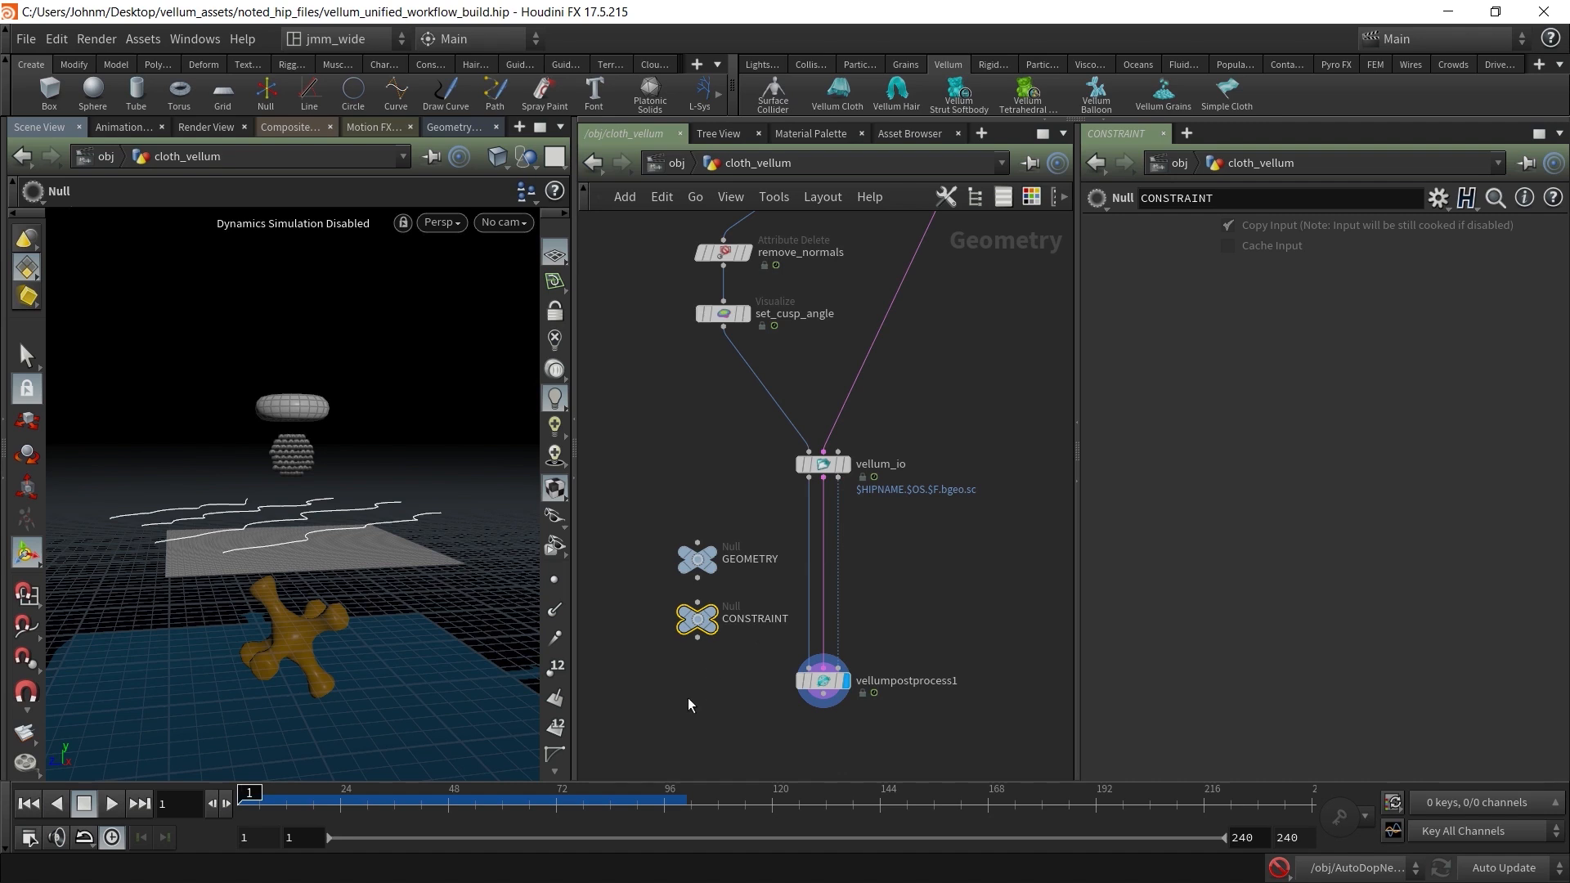
# Add another Null node below CONSTRAINT and name it COLLISIONS
pyautogui.press('Tab')
pyautogui.write('nu')
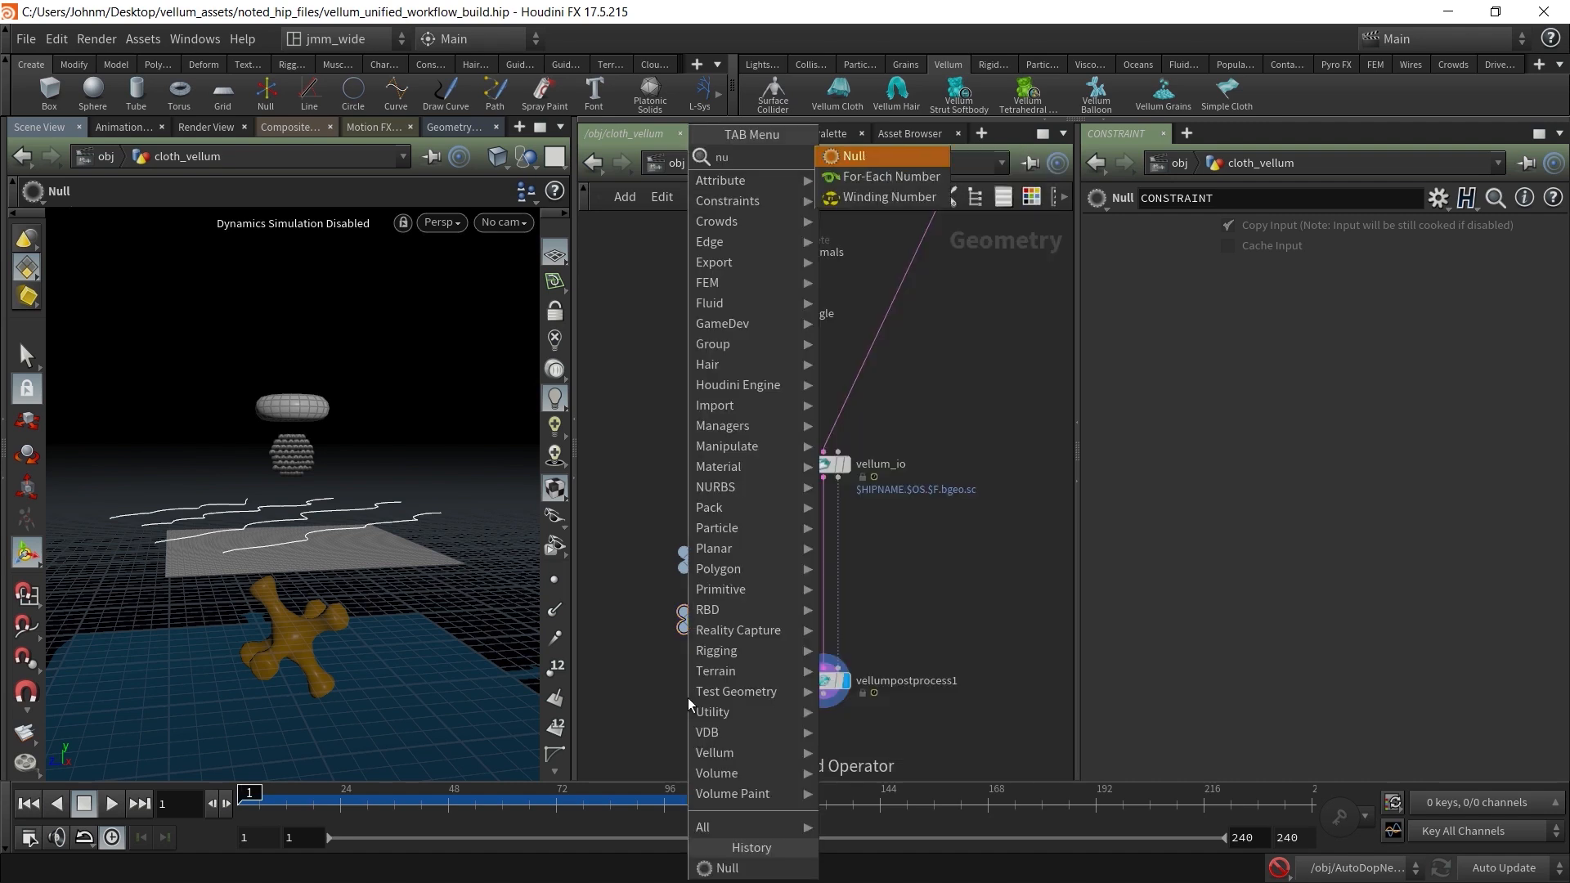
pyautogui.press('Return')
pyautogui.click(688, 698)
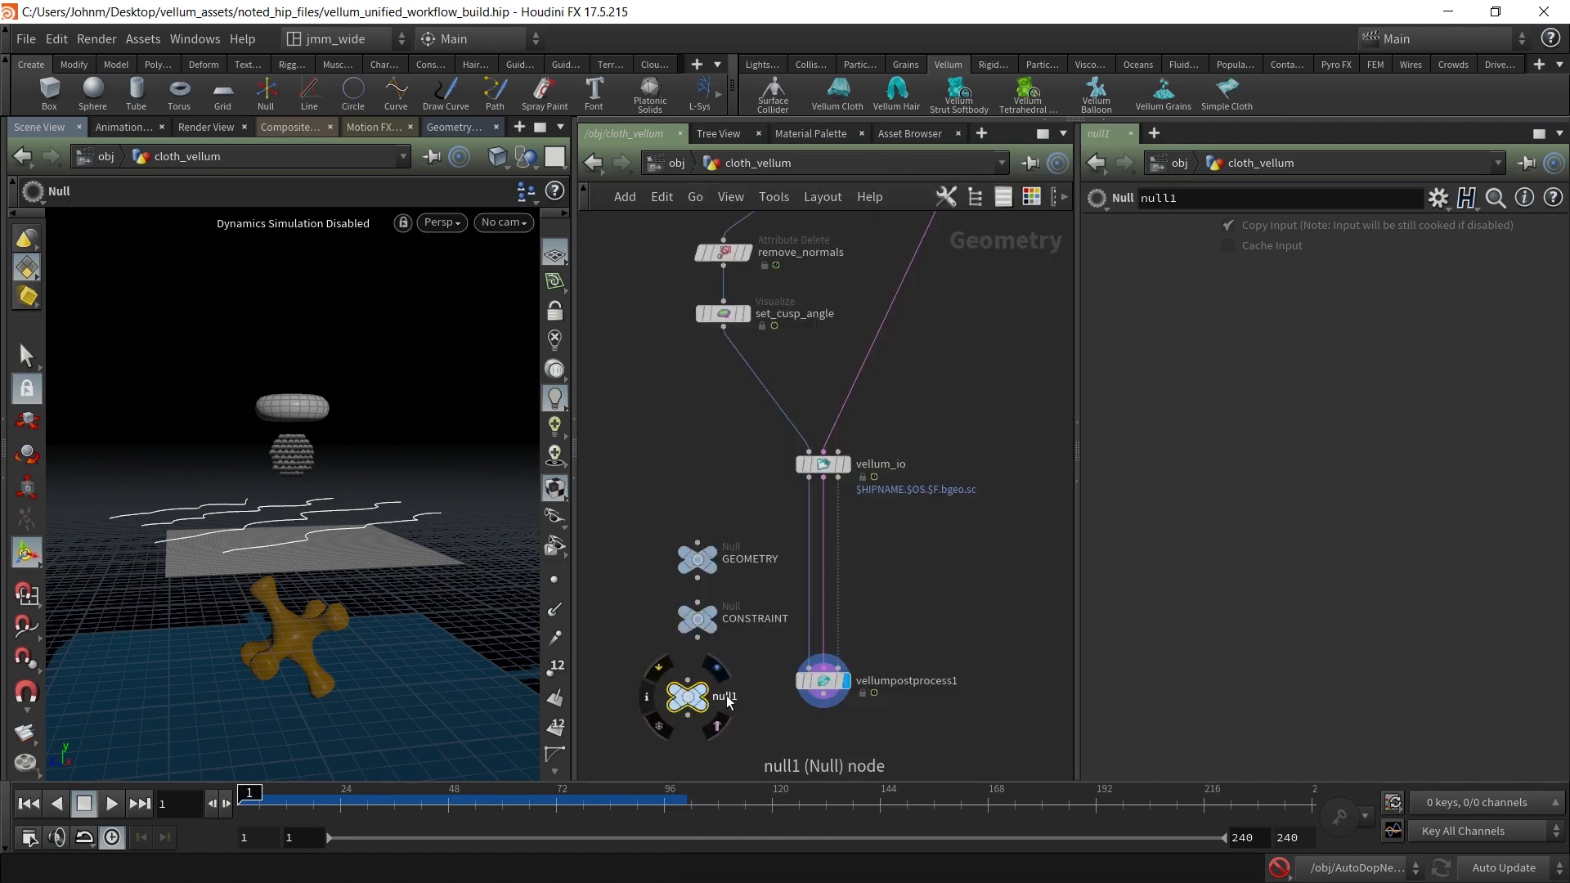
pyautogui.doubleClick(725, 696)
pyautogui.write('COLLISIO')
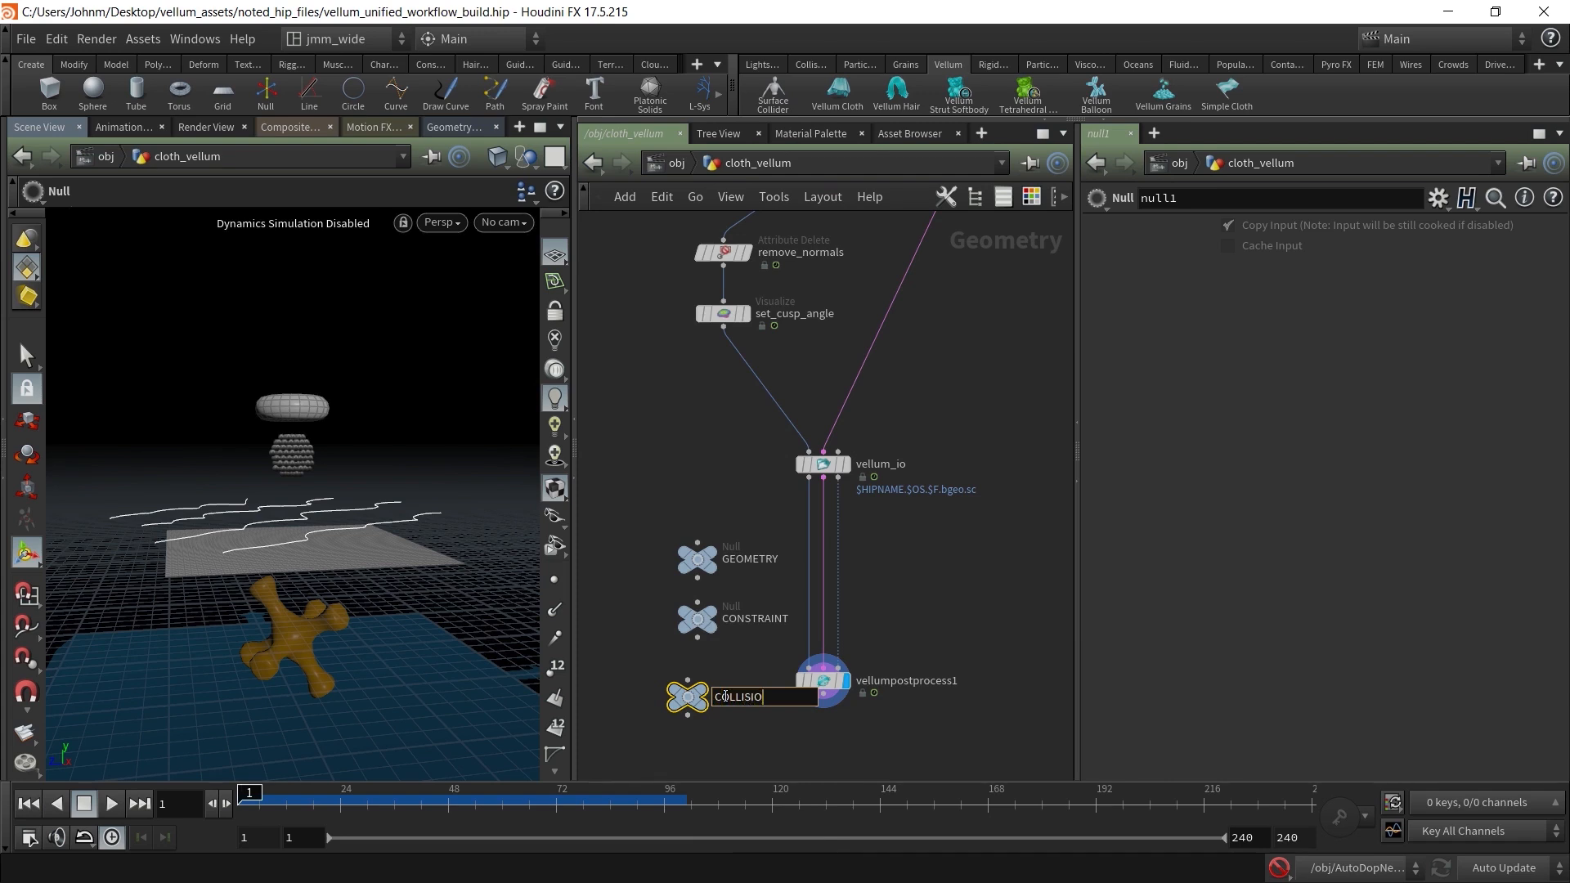
pyautogui.write('NS')
pyautogui.press('Return')
# Insert the GEOMETRY, CONSTRAINT and COLLISIONS nulls into the three matching wires between vellum_io and vellumpostprocess1
pyautogui.moveTo(727, 547)
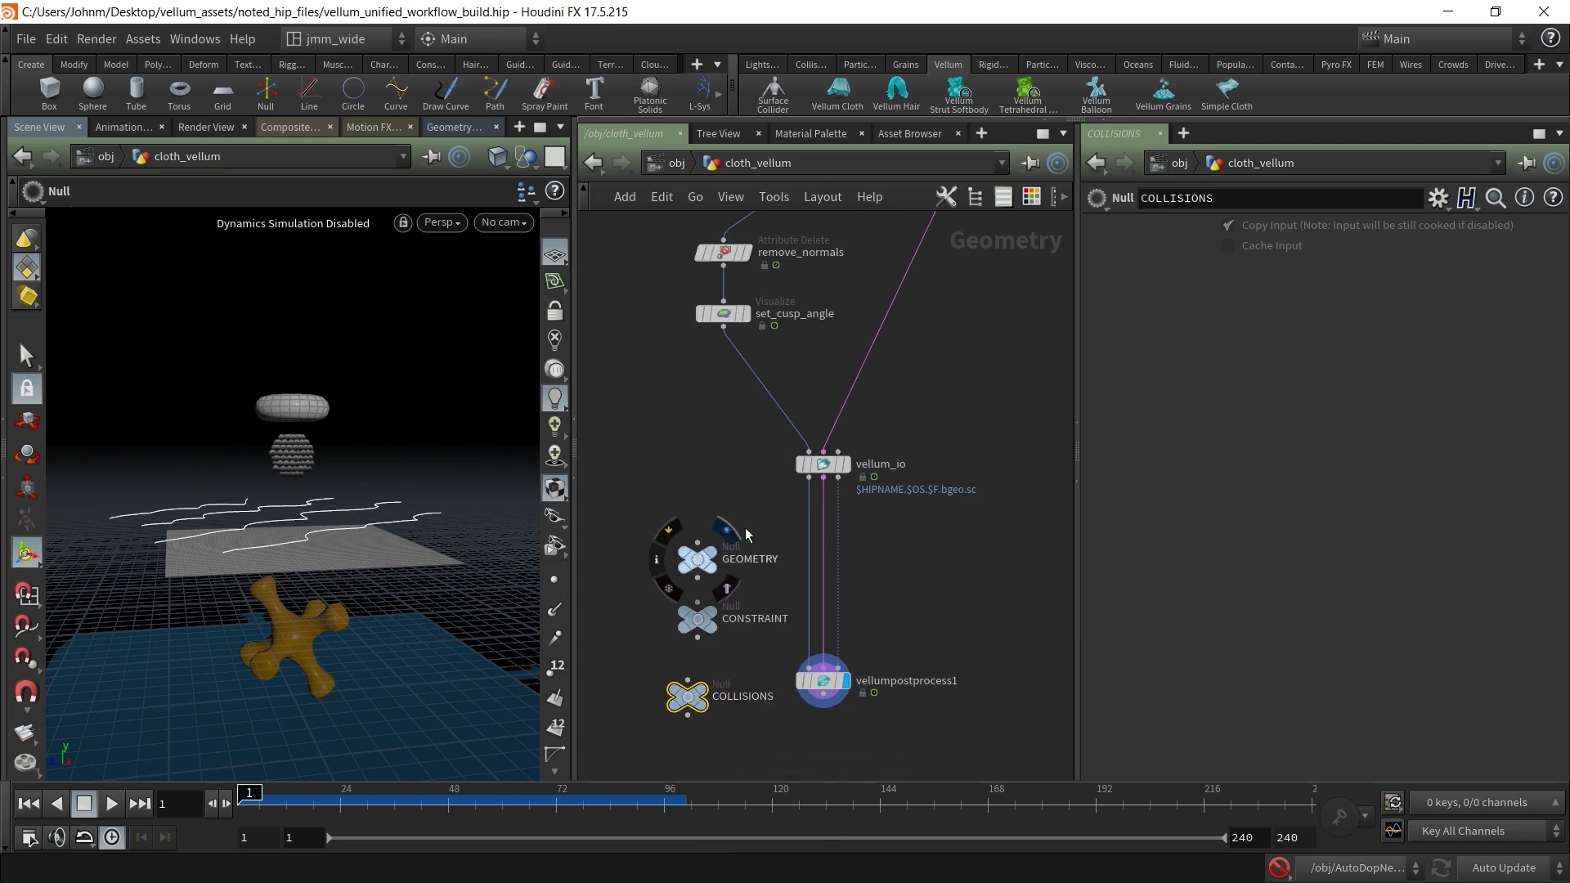
pyautogui.moveTo(708, 566); pyautogui.dragTo(710, 528)
pyautogui.moveTo(708, 537); pyautogui.dragTo(707, 537)
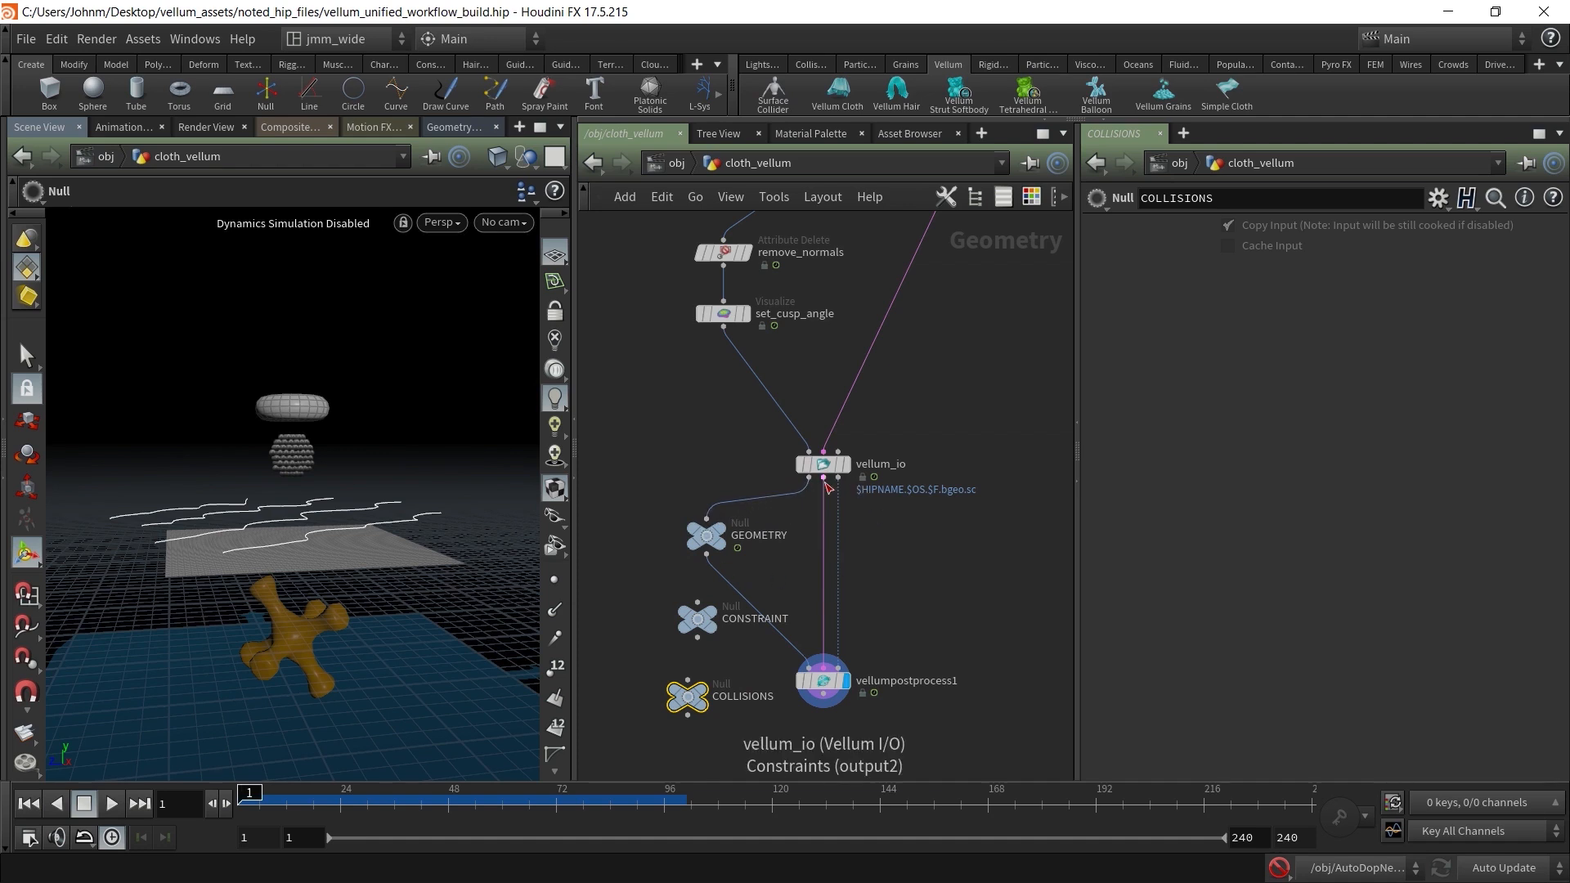
pyautogui.moveTo(703, 624); pyautogui.dragTo(820, 539)
pyautogui.moveTo(693, 698); pyautogui.dragTo(965, 538)
# Arrange vellum_io above a spread, level row of the three nulls, with vellumpostprocess1 below them
pyautogui.moveTo(829, 458); pyautogui.dragTo(822, 421)
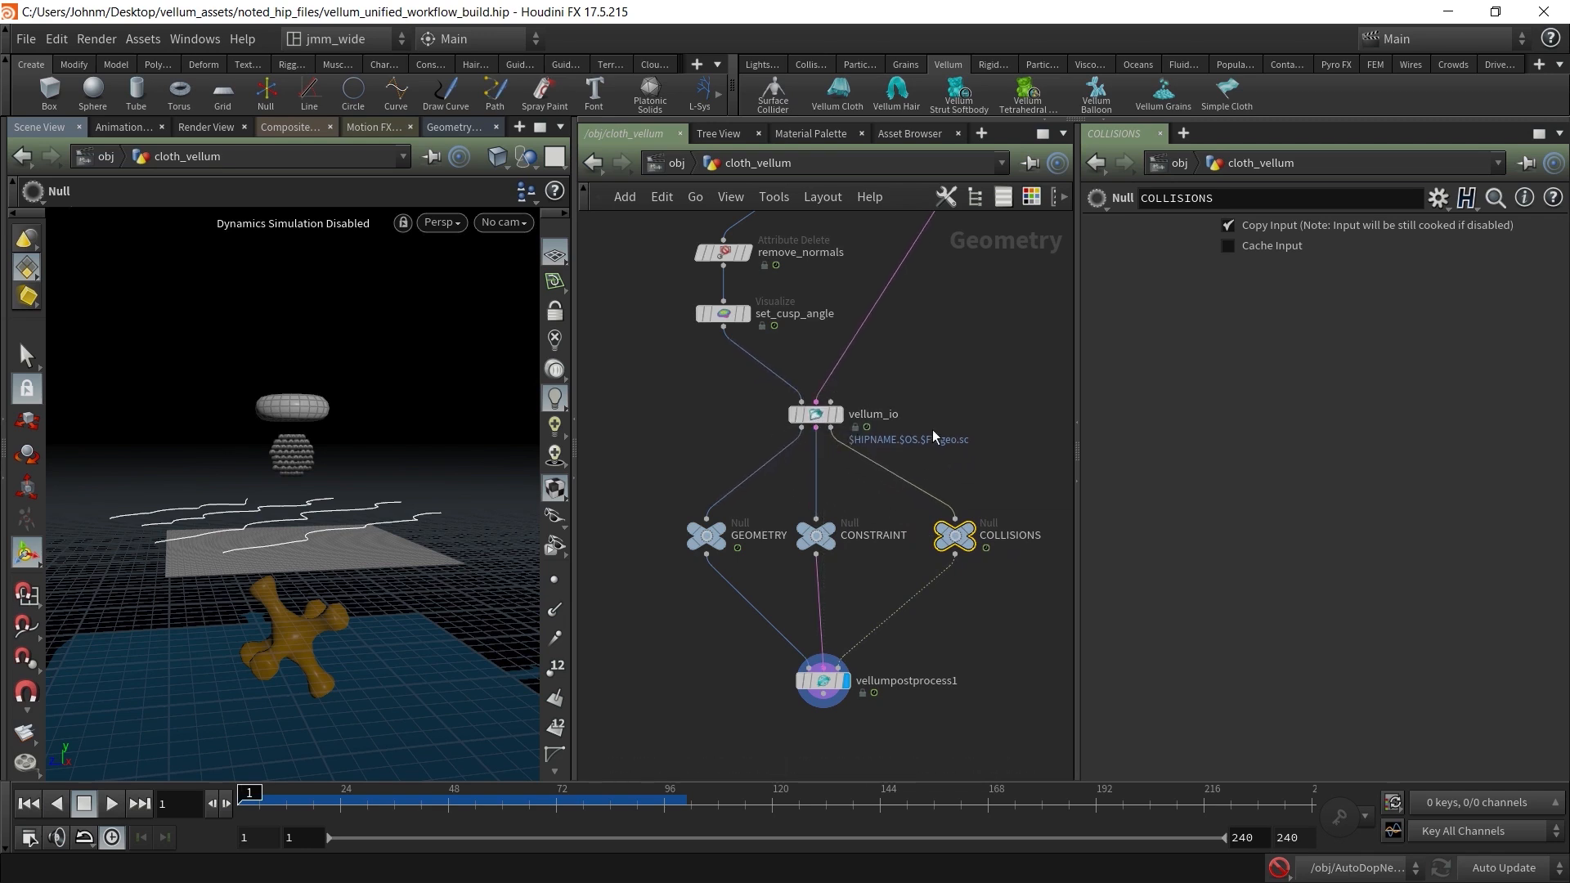
pyautogui.moveTo(704, 538); pyautogui.dragTo(669, 537)
pyautogui.moveTo(596, 476); pyautogui.dragTo(1033, 594)
pyautogui.moveTo(960, 543); pyautogui.dragTo(962, 503)
pyautogui.click(835, 517)
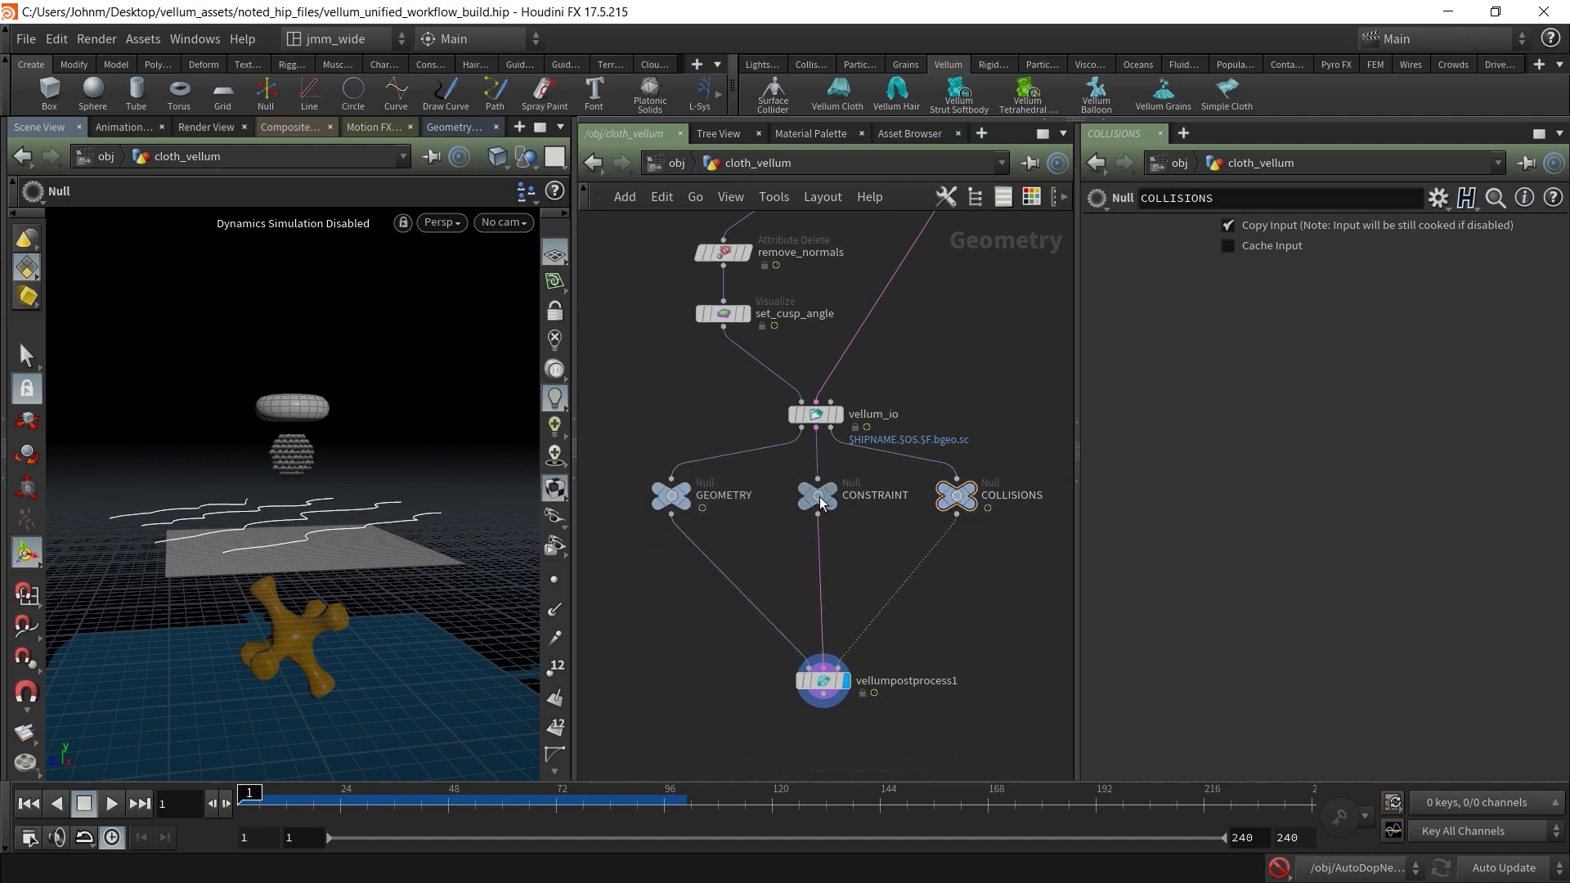
pyautogui.moveTo(823, 501); pyautogui.dragTo(822, 500)
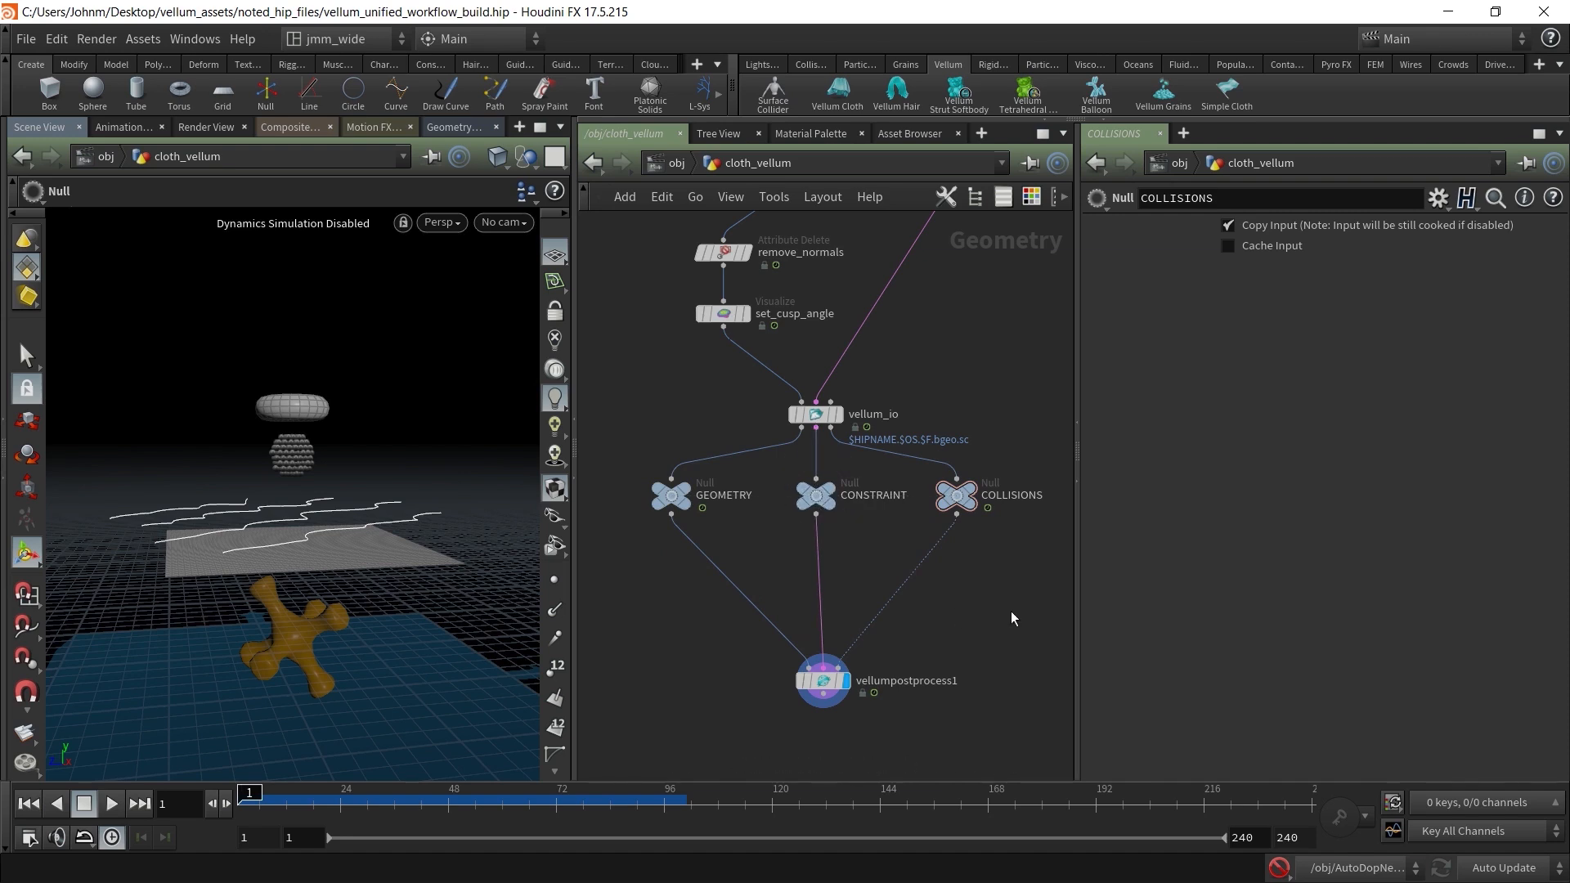
pyautogui.moveTo(822, 691); pyautogui.dragTo(821, 698)
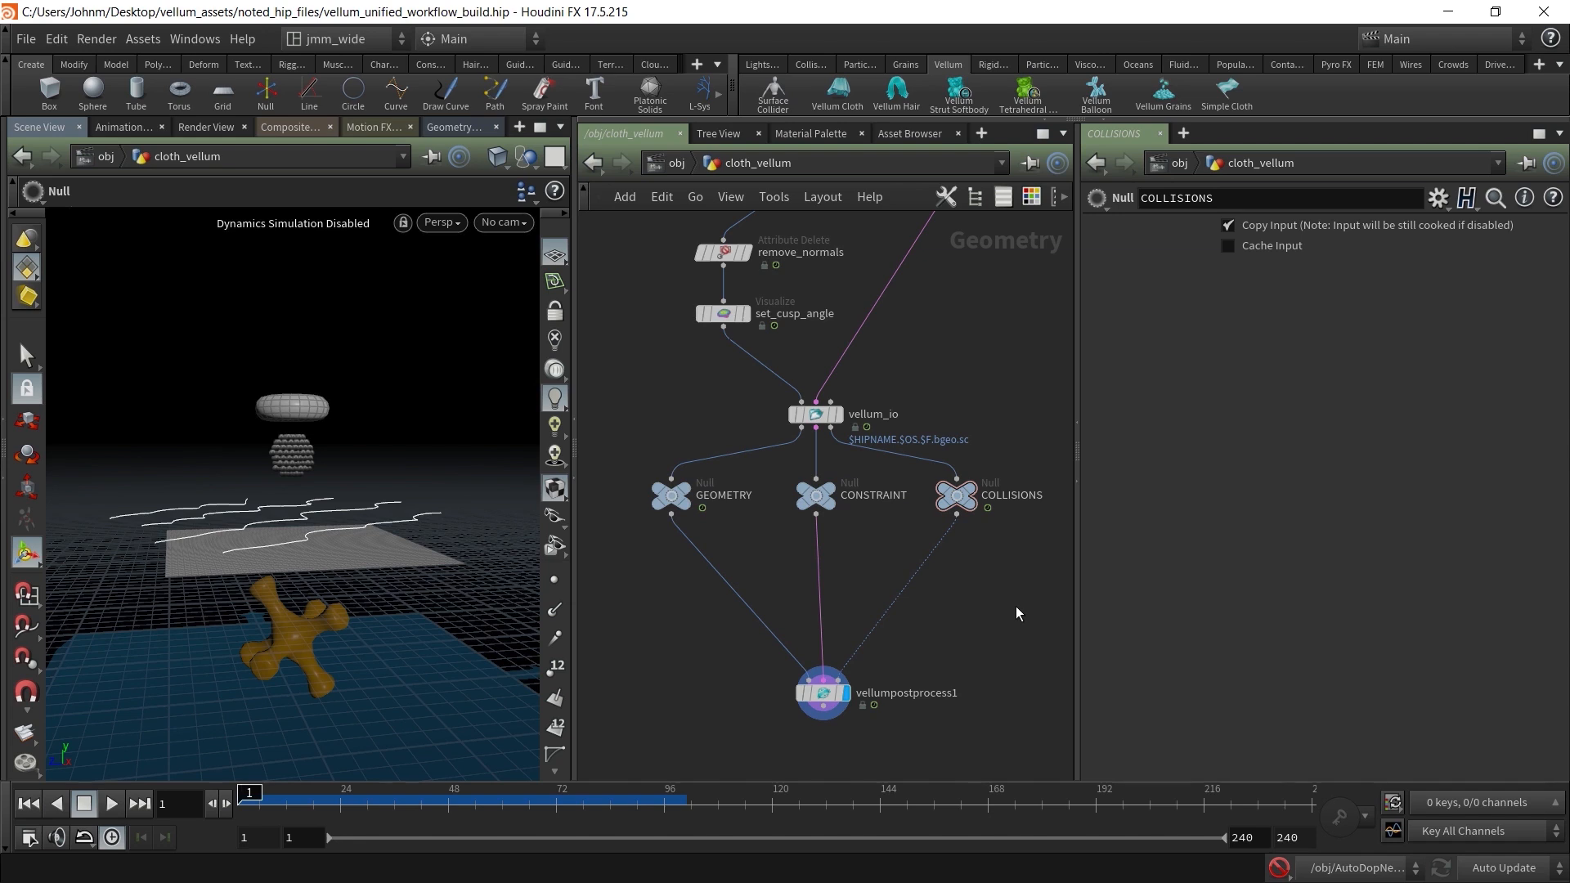
# Move the row of GEOMETRY, CONSTRAINT and COLLISIONS nulls slightly closer to vellum_io and place vellumpostprocess1 lower beneath them
pyautogui.moveTo(671, 501)
pyautogui.moveTo(628, 460); pyautogui.dragTo(960, 485)
pyautogui.click(969, 552)
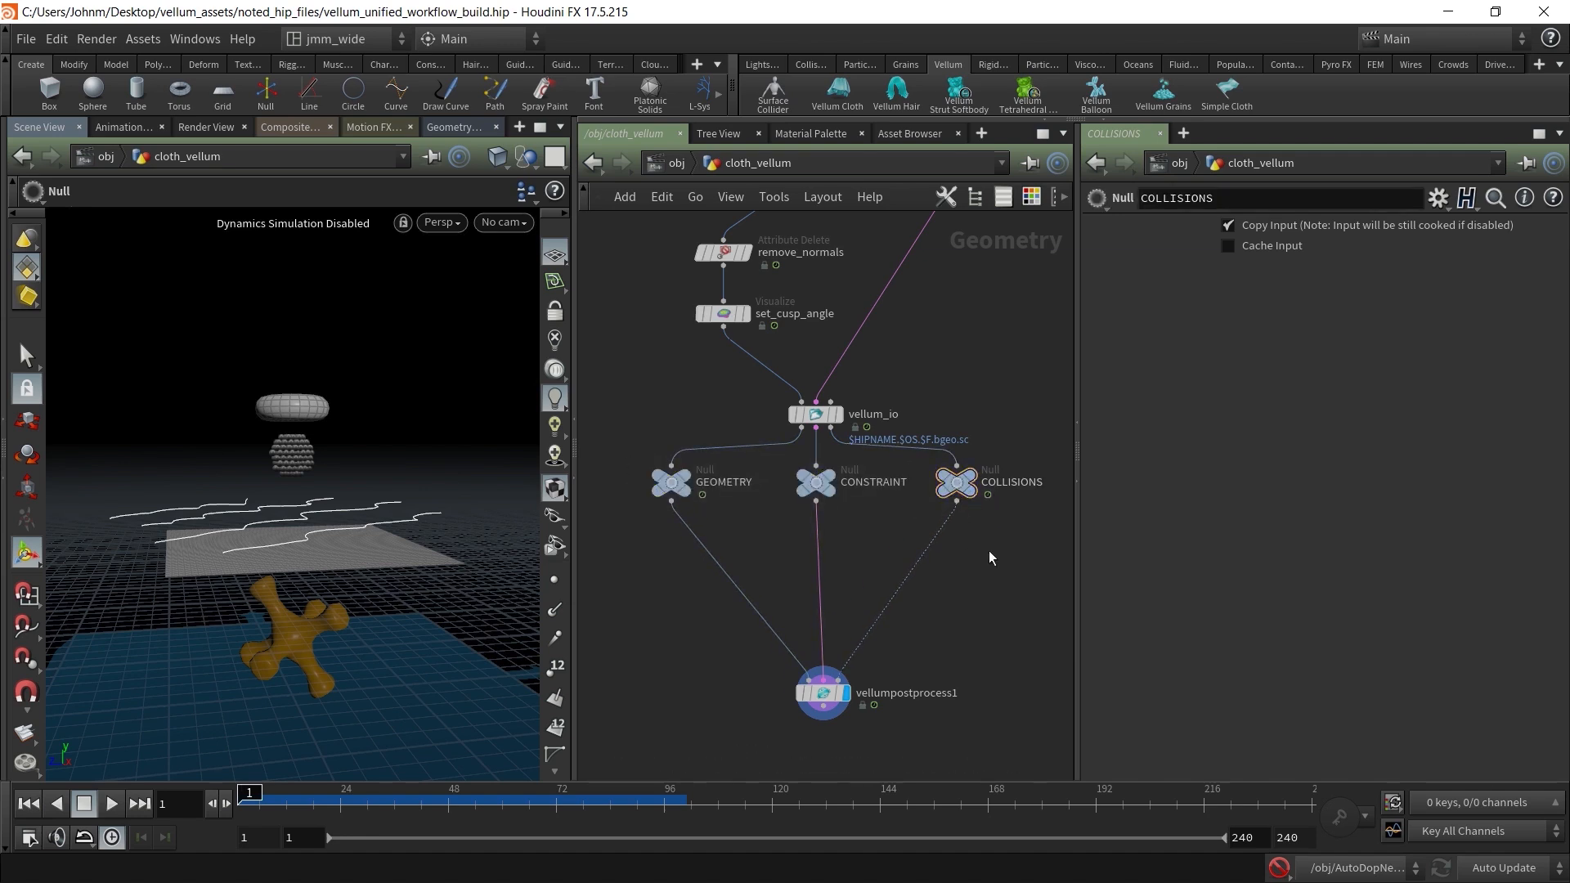
pyautogui.moveTo(1028, 544); pyautogui.dragTo(617, 425)
pyautogui.click(618, 434)
pyautogui.moveTo(805, 710); pyautogui.dragTo(805, 734)
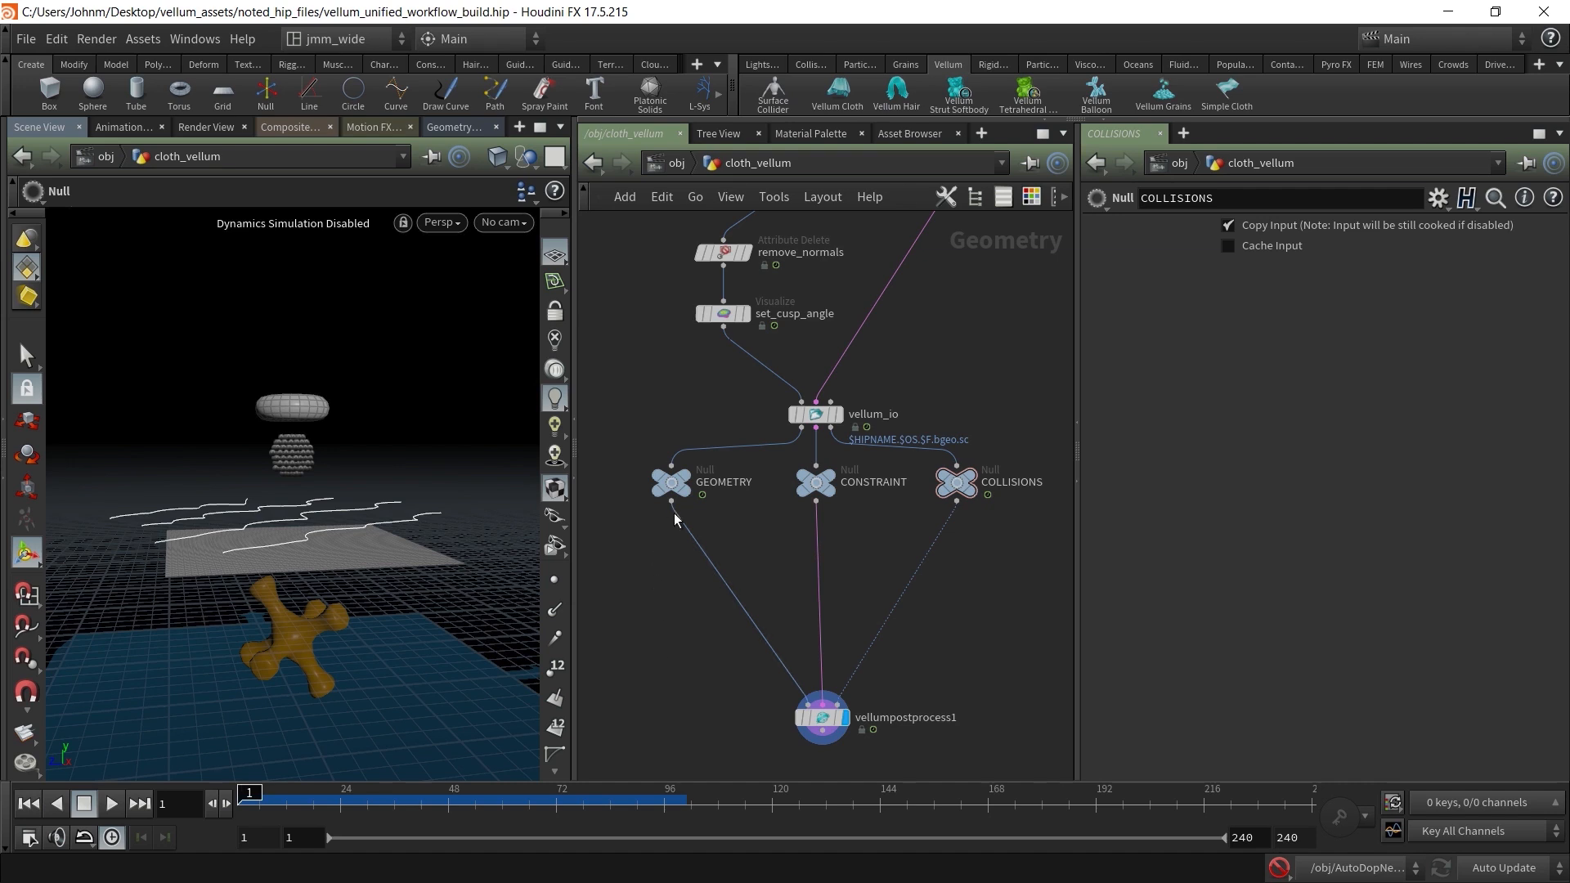
# Display the GEOMETRY null and add a Blast node directly below it that deletes the torus and the flat cloth grid
pyautogui.moveTo(687, 478)
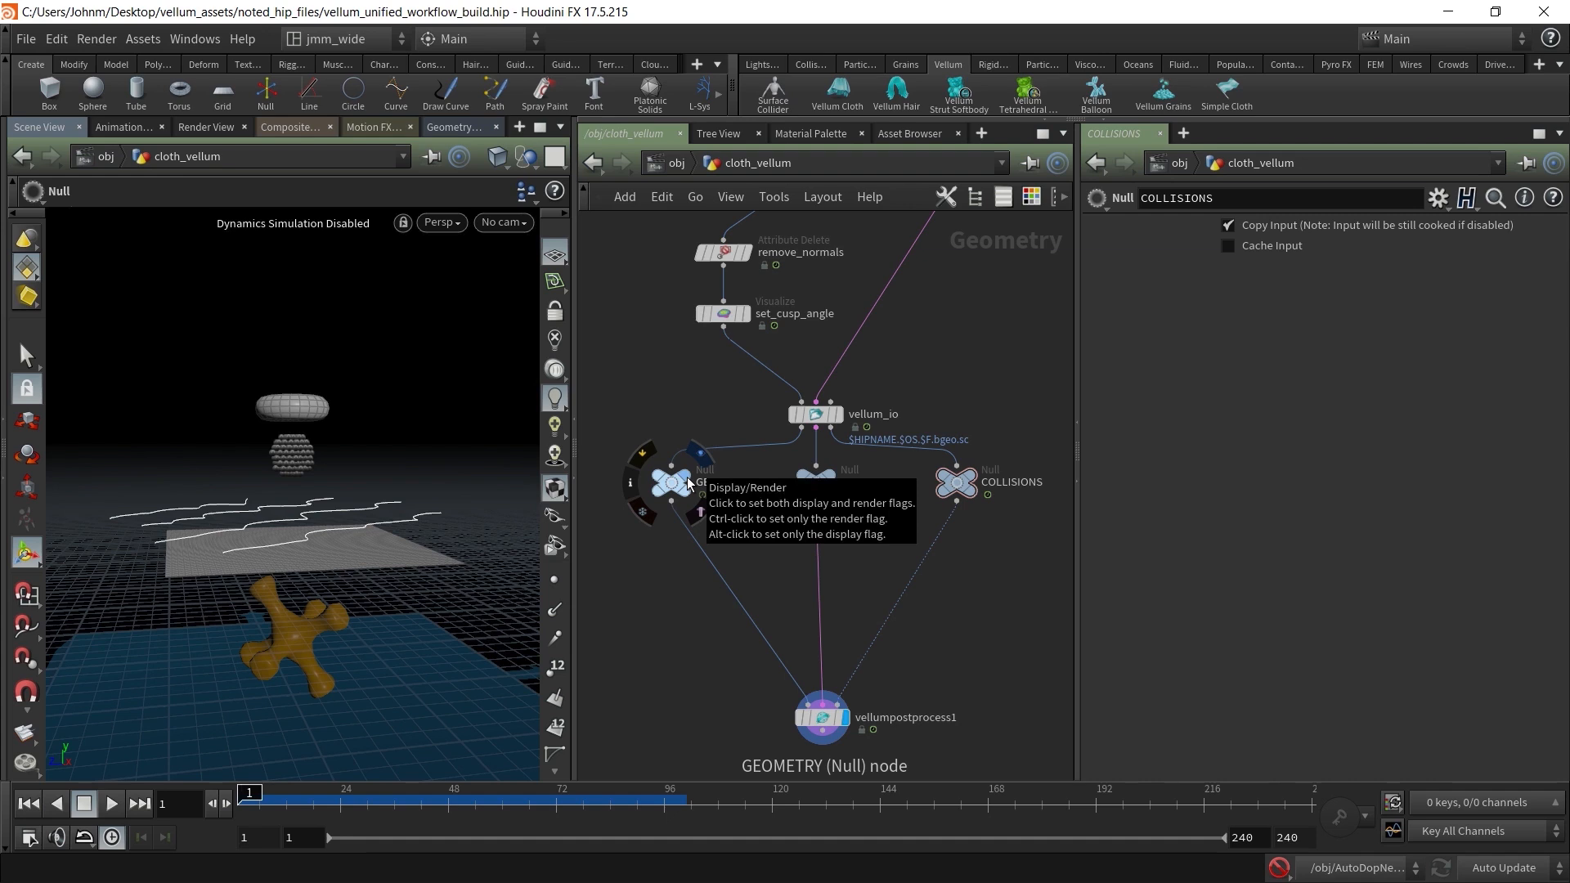
pyautogui.click(689, 482)
pyautogui.click(671, 483)
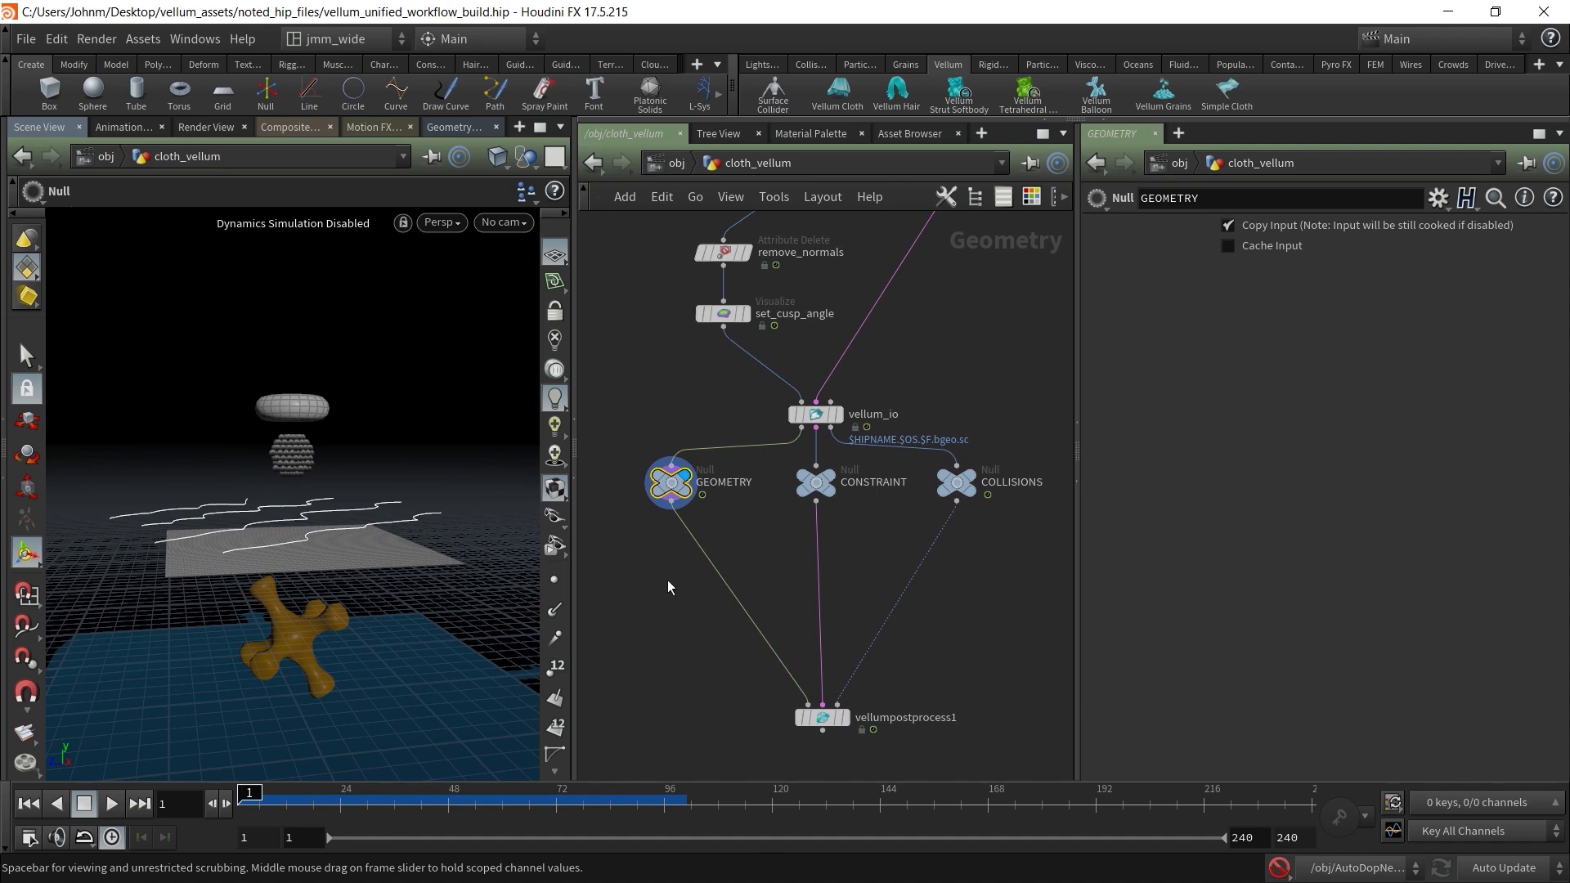
pyautogui.click(26, 357)
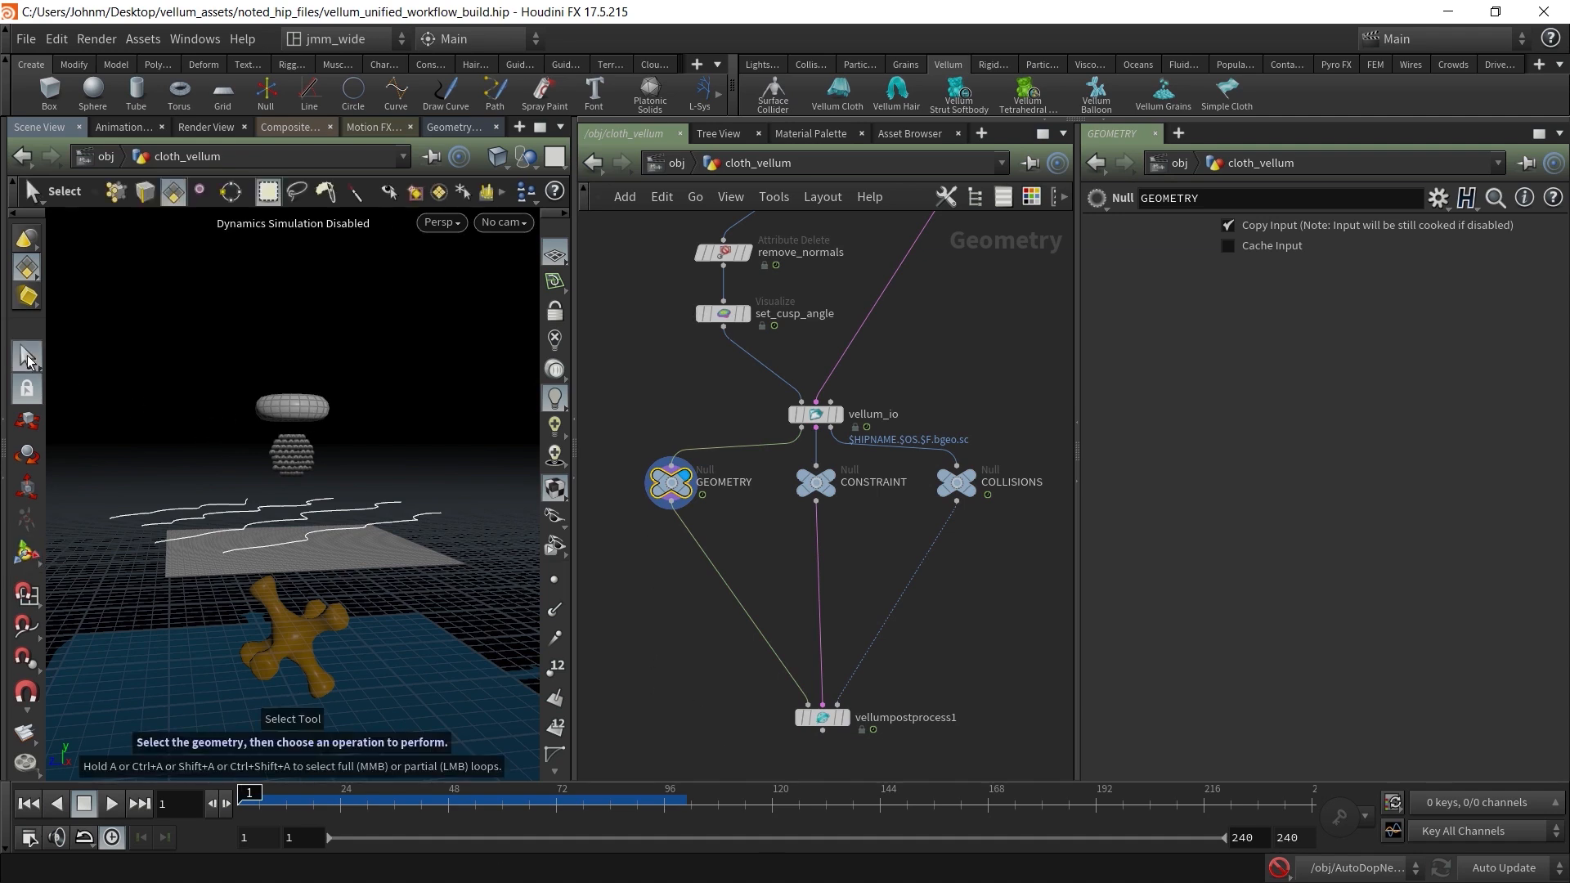
pyautogui.click(312, 414)
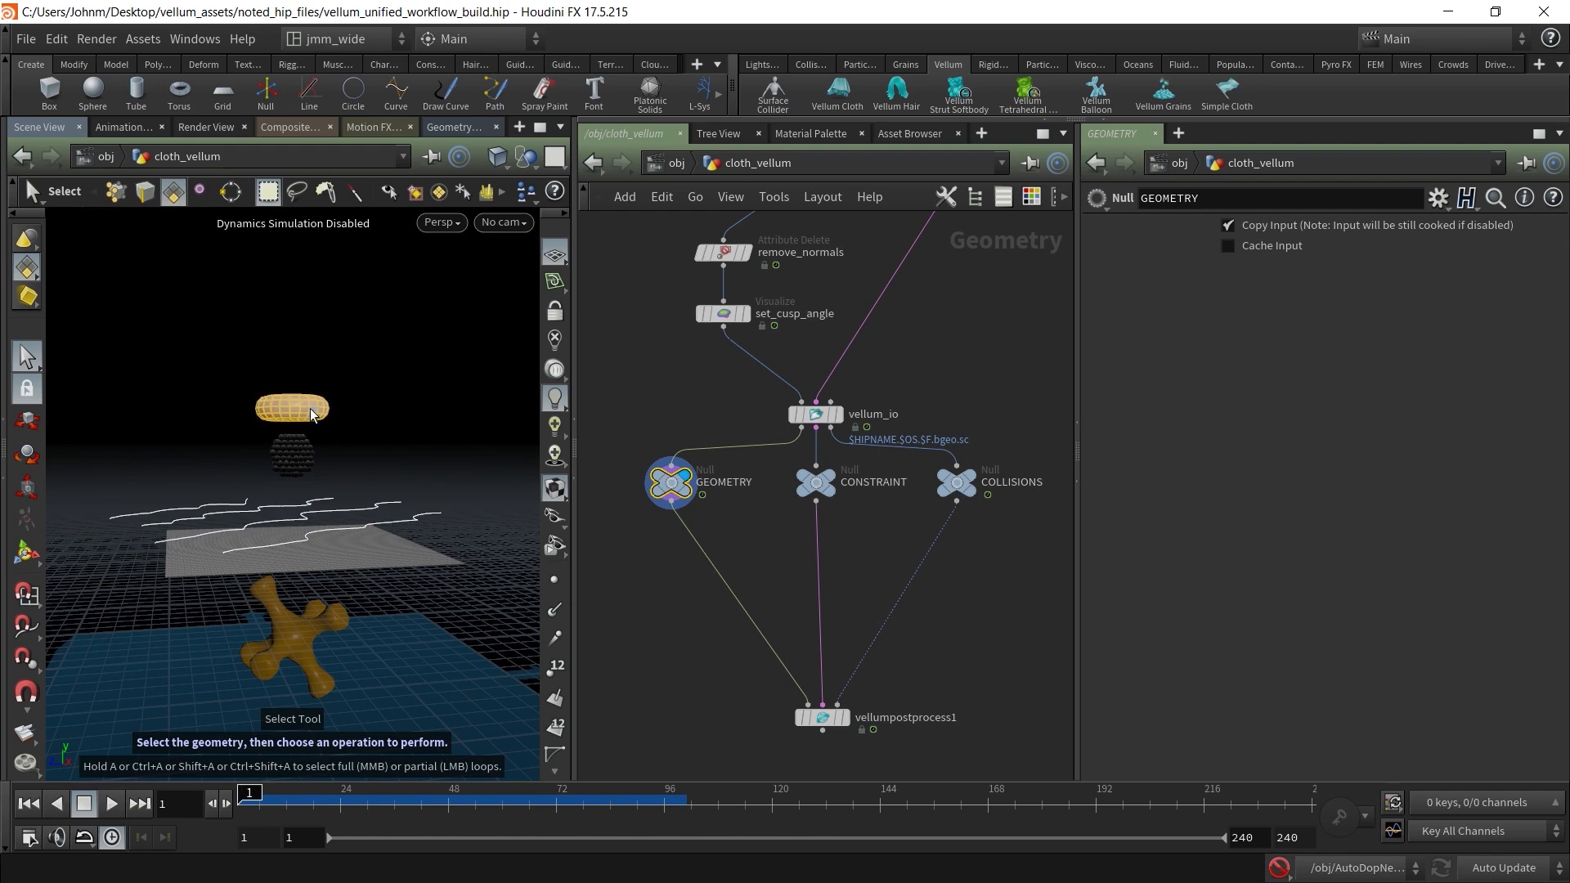
pyautogui.keyDown('shift'); pyautogui.click(373, 571); pyautogui.keyUp('shift')
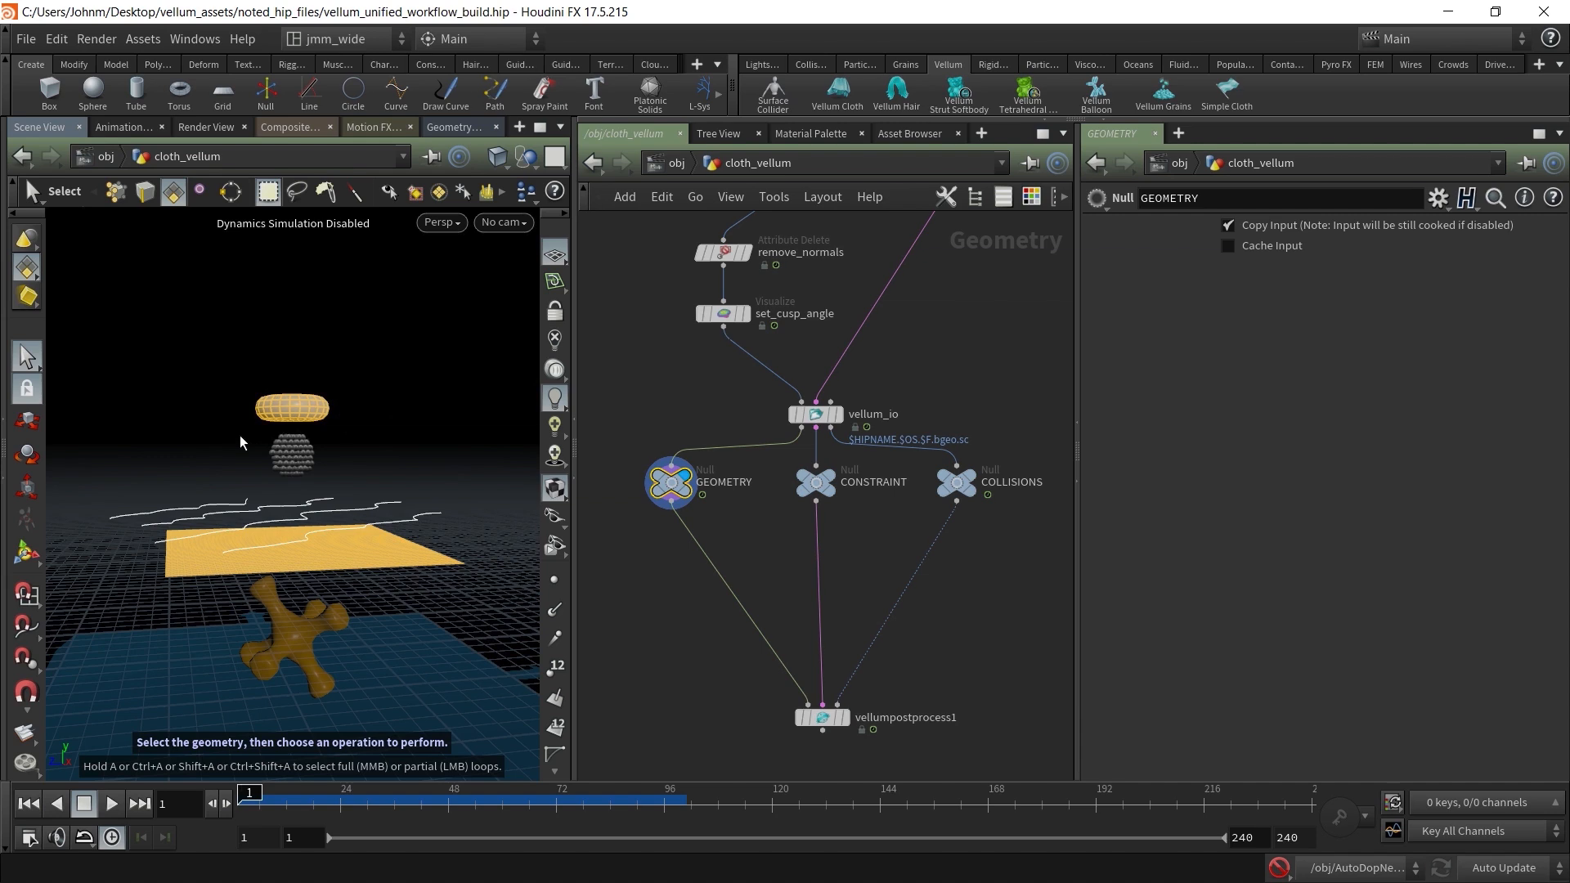
pyautogui.press('Delete')
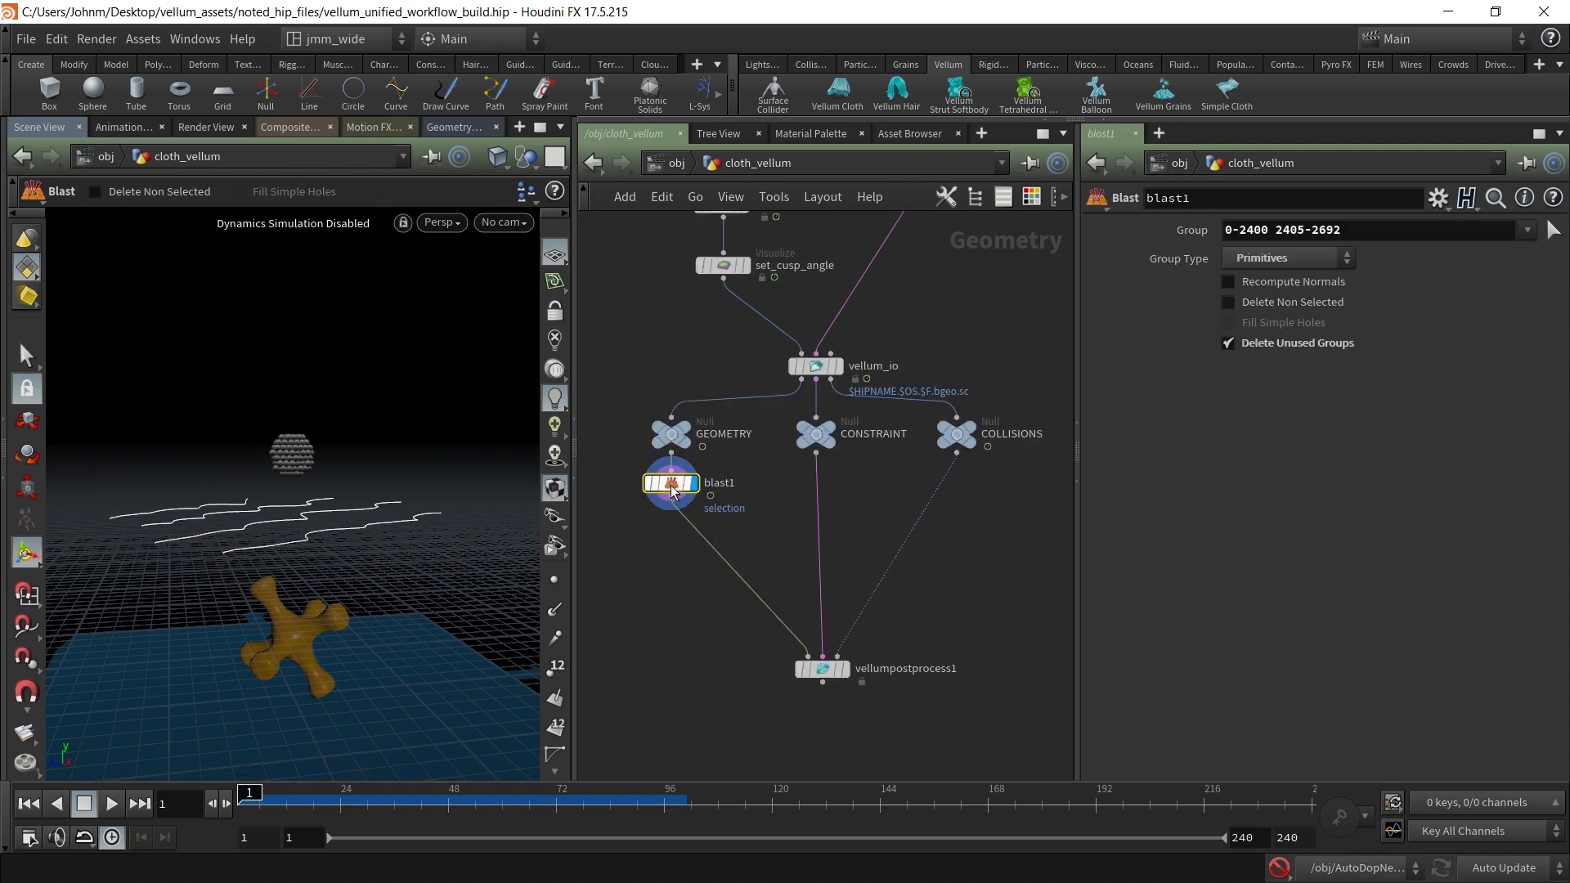
pyautogui.moveTo(674, 487); pyautogui.dragTo(676, 503)
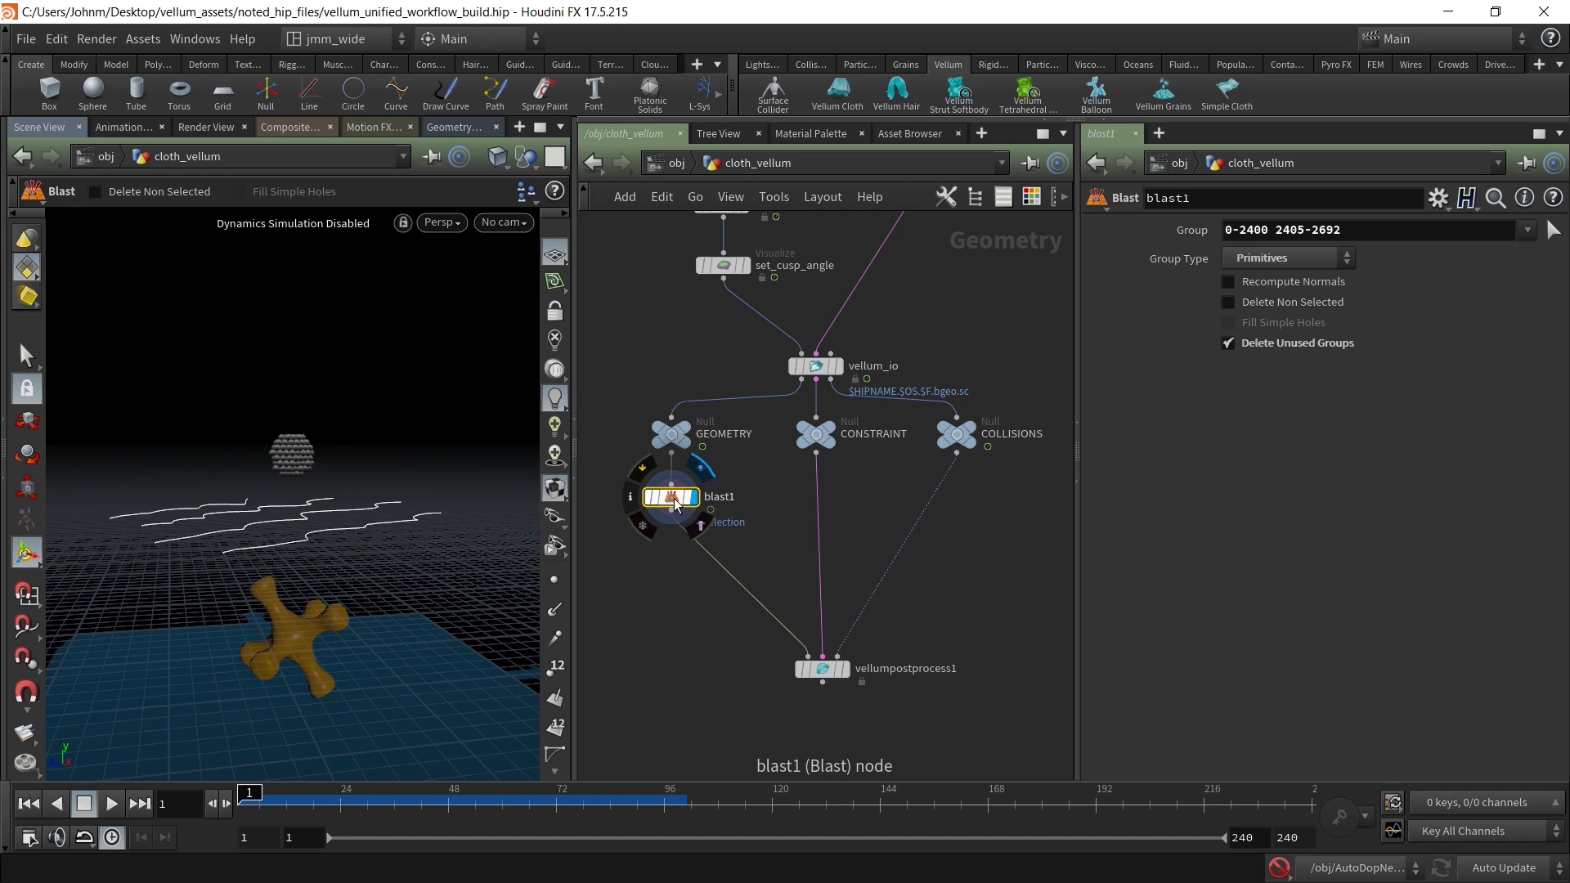
# Enable Delete Non Selected on the Blast node below GEOMETRY so only the torus and cloth grid are kept
pyautogui.click(1254, 304)
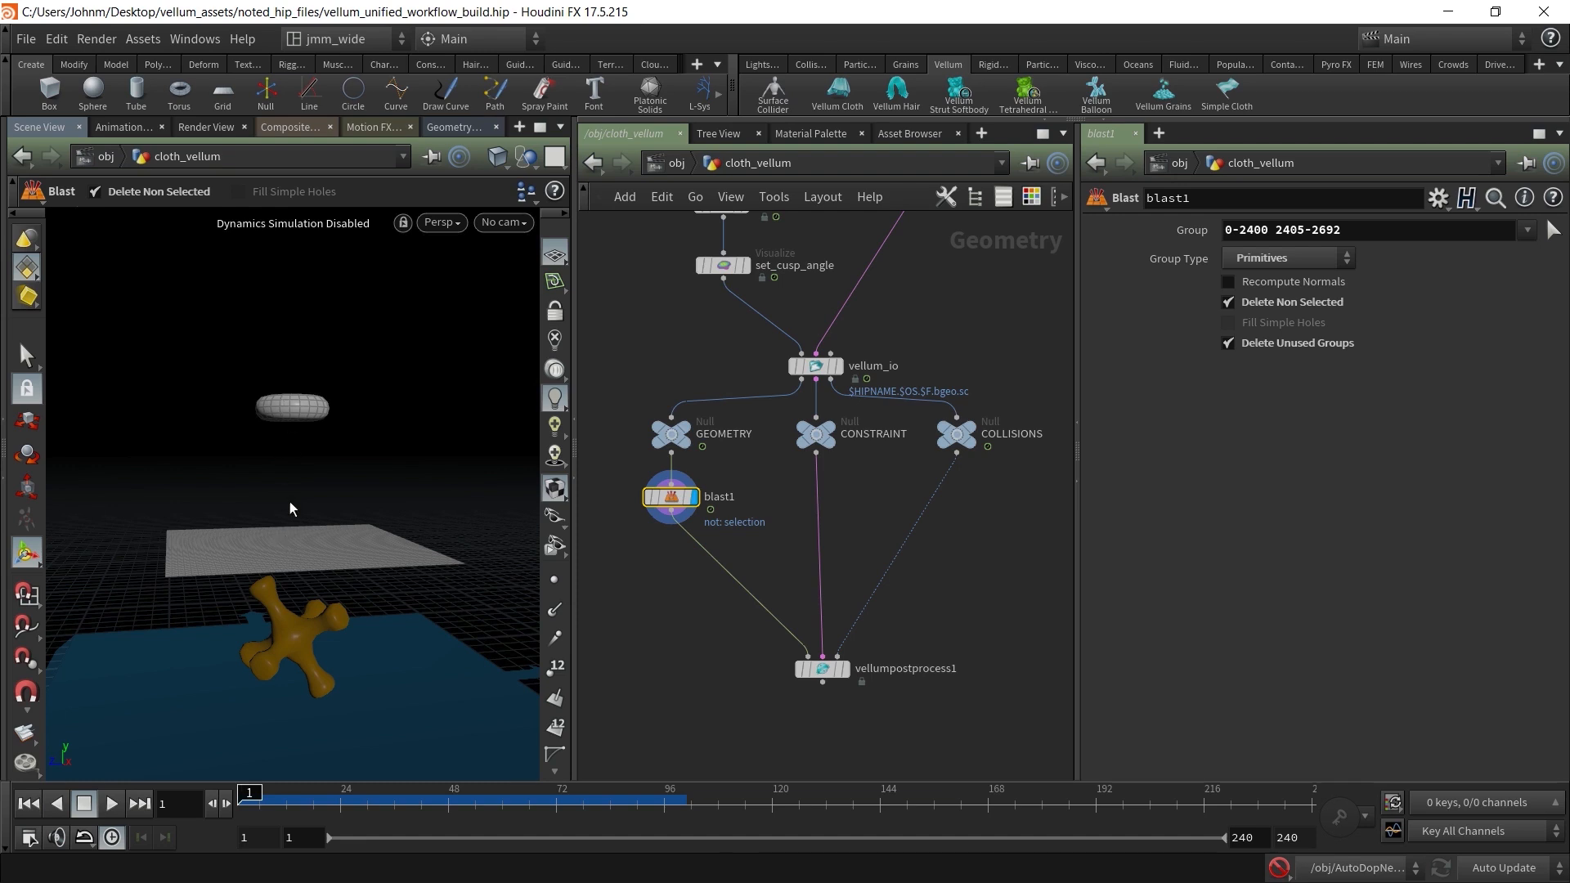
pyautogui.moveTo(644, 624); pyautogui.dragTo(846, 657, button='middle')
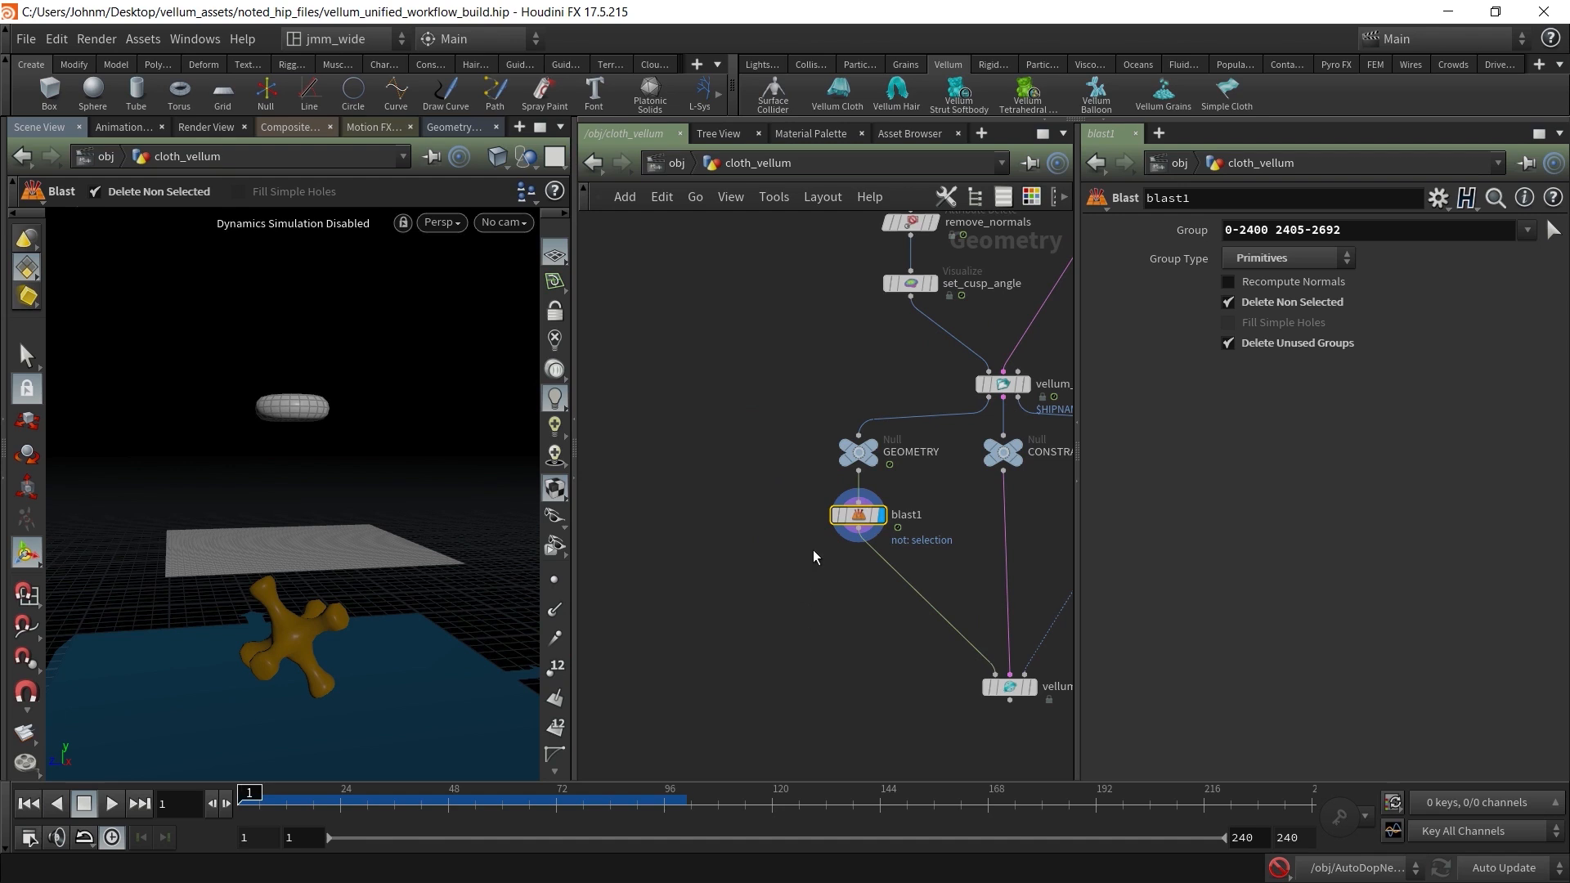
pyautogui.moveTo(848, 510)
pyautogui.click(1230, 303)
pyautogui.click(1228, 303)
# Rename the Blast node below GEOMETRY as keep_post_parts
pyautogui.moveTo(857, 517)
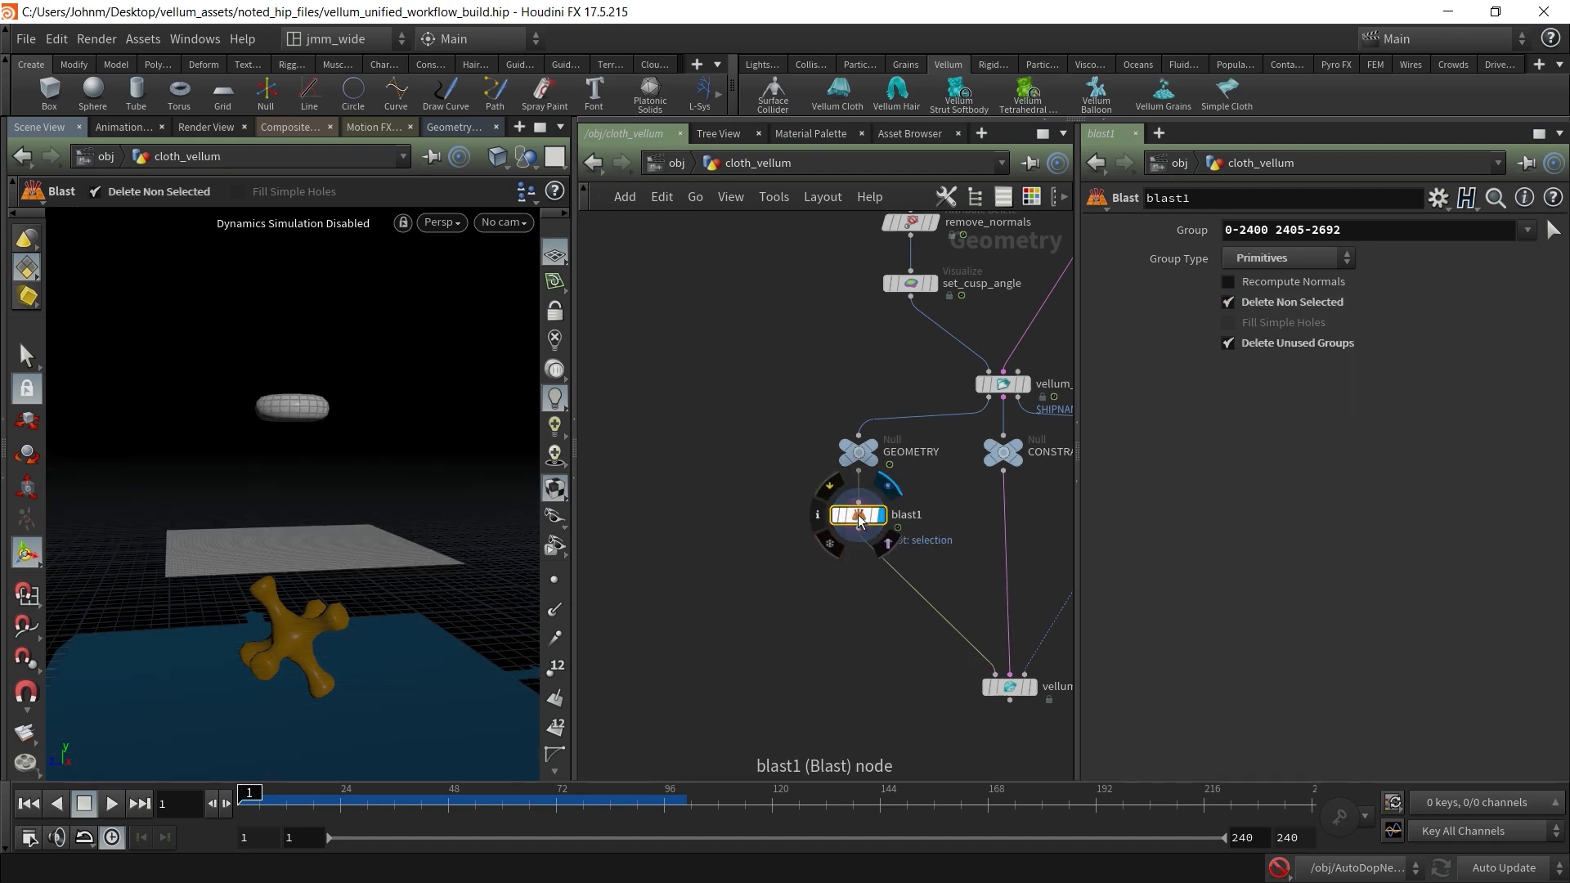
pyautogui.doubleClick(906, 515)
pyautogui.write('keep_')
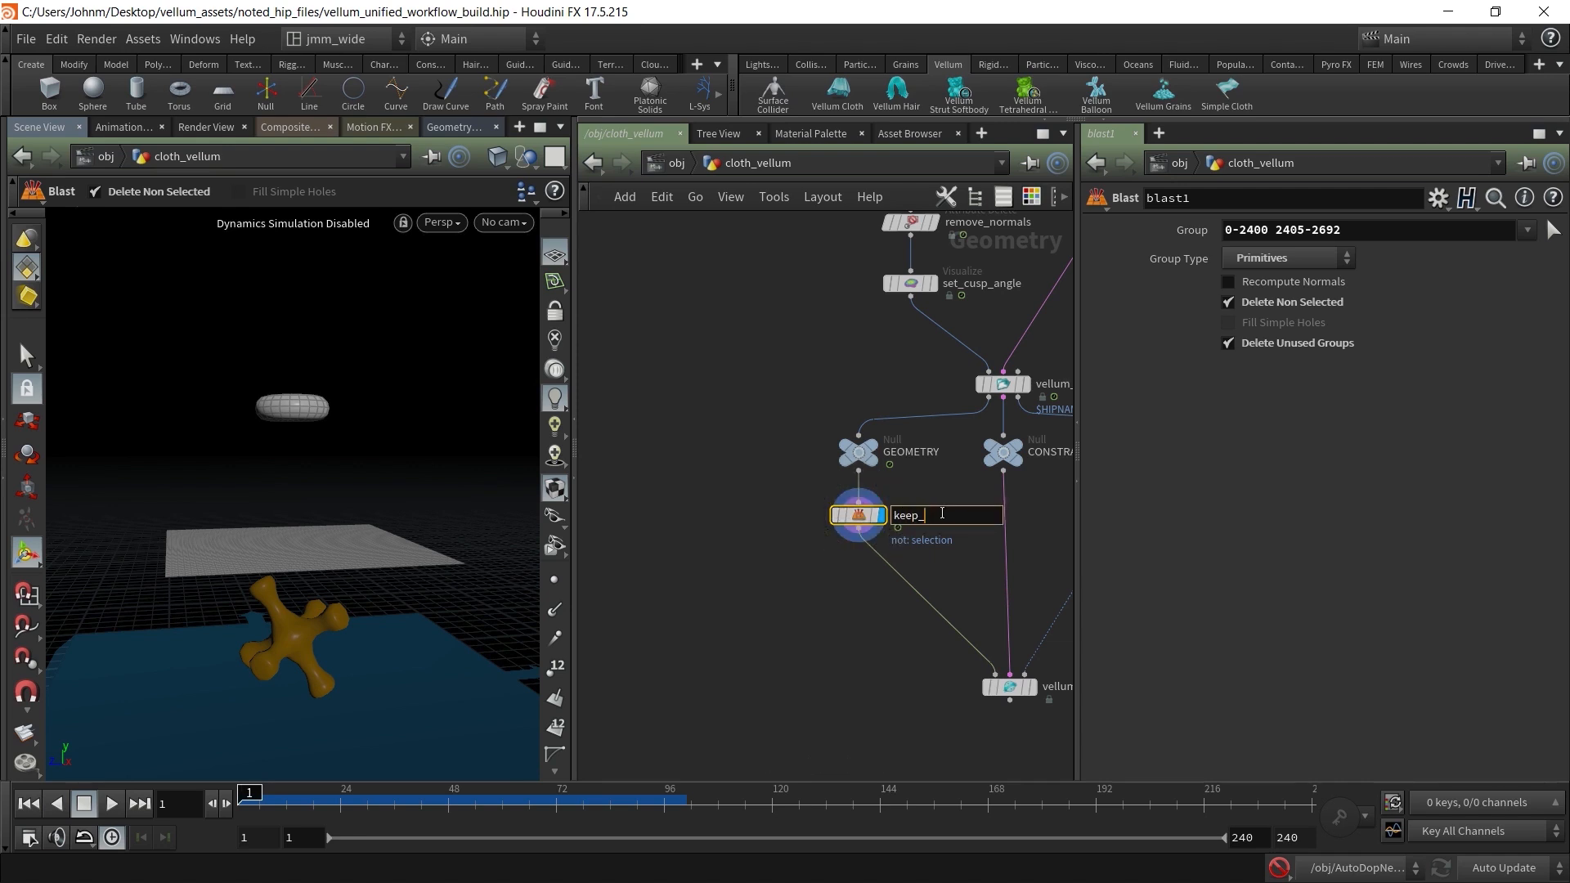
pyautogui.write('post_parts')
pyautogui.press('Return')
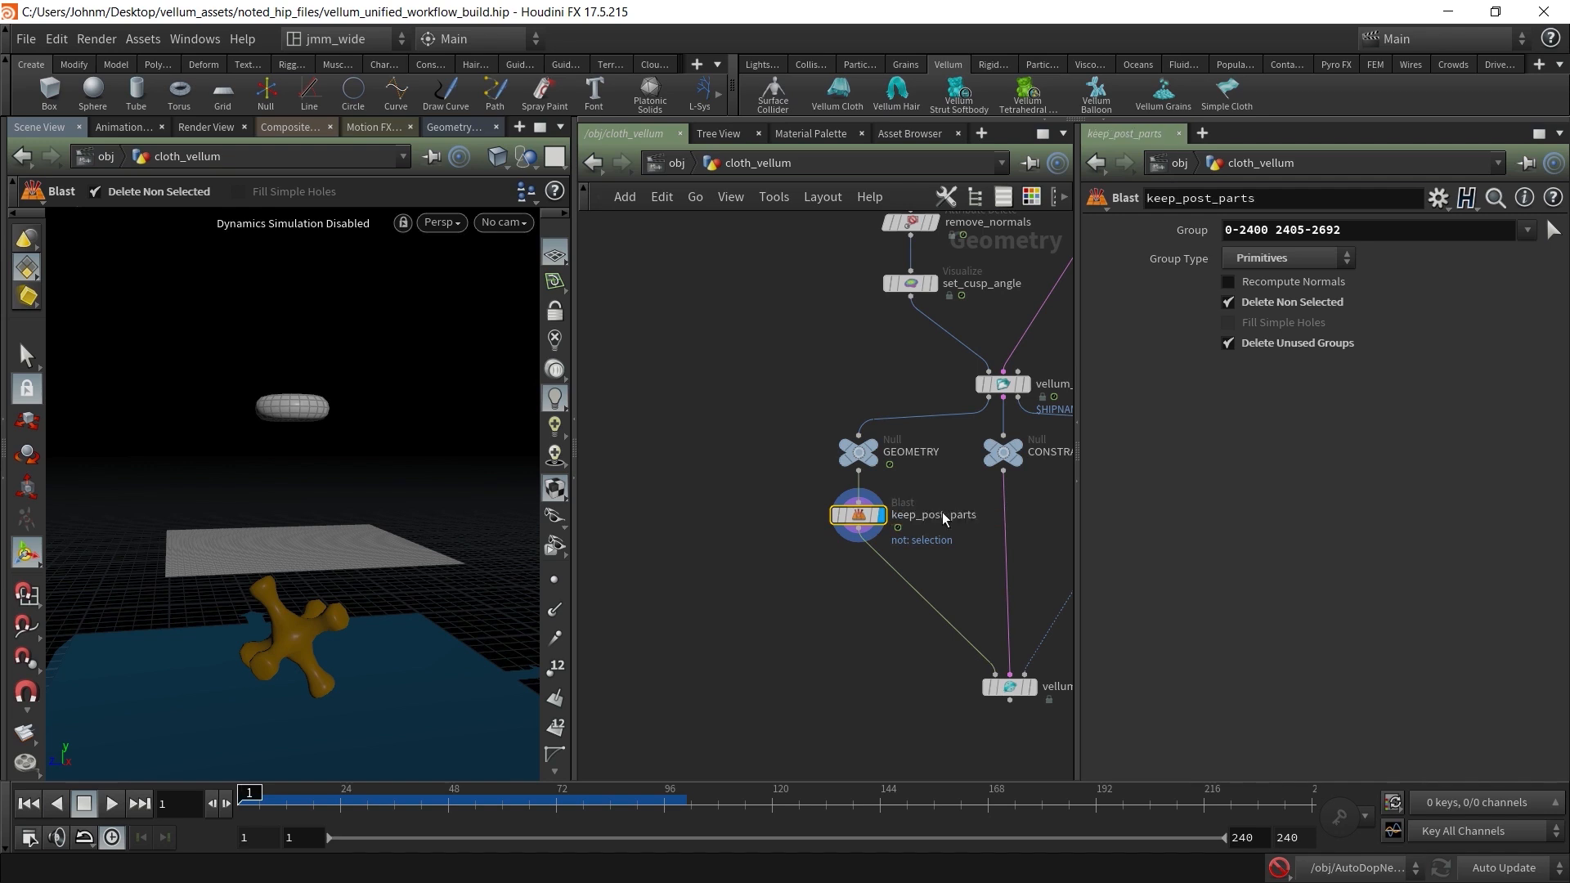
# Duplicate keep_post_parts beside itself, still fed by GEOMETRY, and rename the copy keep_non_post_parts
pyautogui.moveTo(1026, 719); pyautogui.dragTo(1000, 717, button='middle')
pyautogui.moveTo(784, 642); pyautogui.dragTo(806, 664, button='middle')
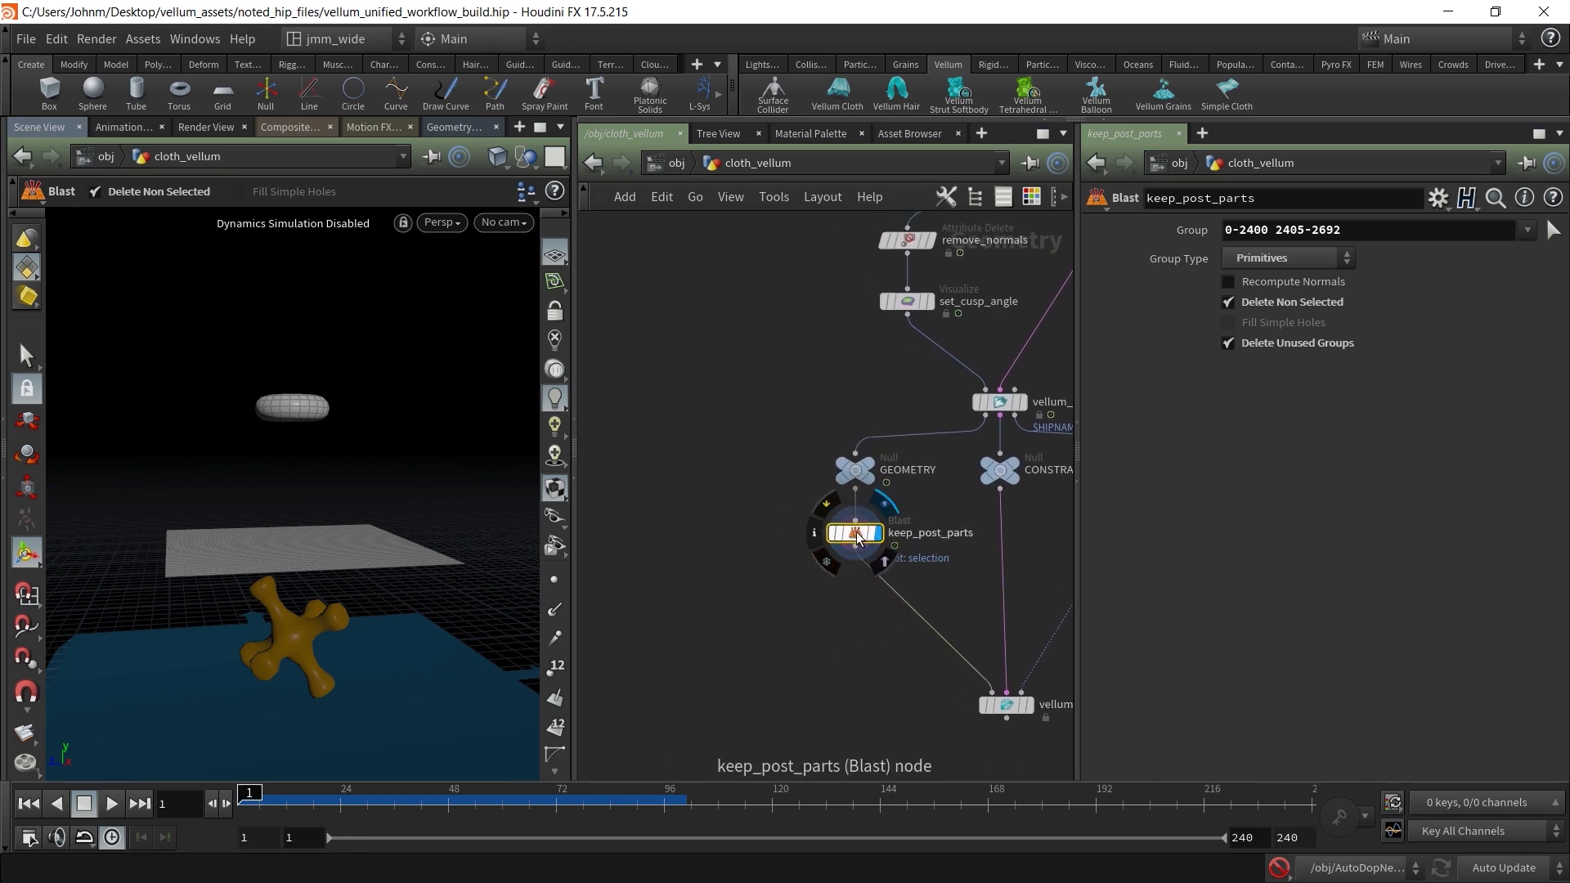
pyautogui.keyDown('alt'); pyautogui.moveTo(787, 535); pyautogui.dragTo(653, 535); pyautogui.keyUp('alt')
pyautogui.click(730, 533)
pyautogui.moveTo(797, 535); pyautogui.dragTo(717, 566)
pyautogui.write('non_post_parts')
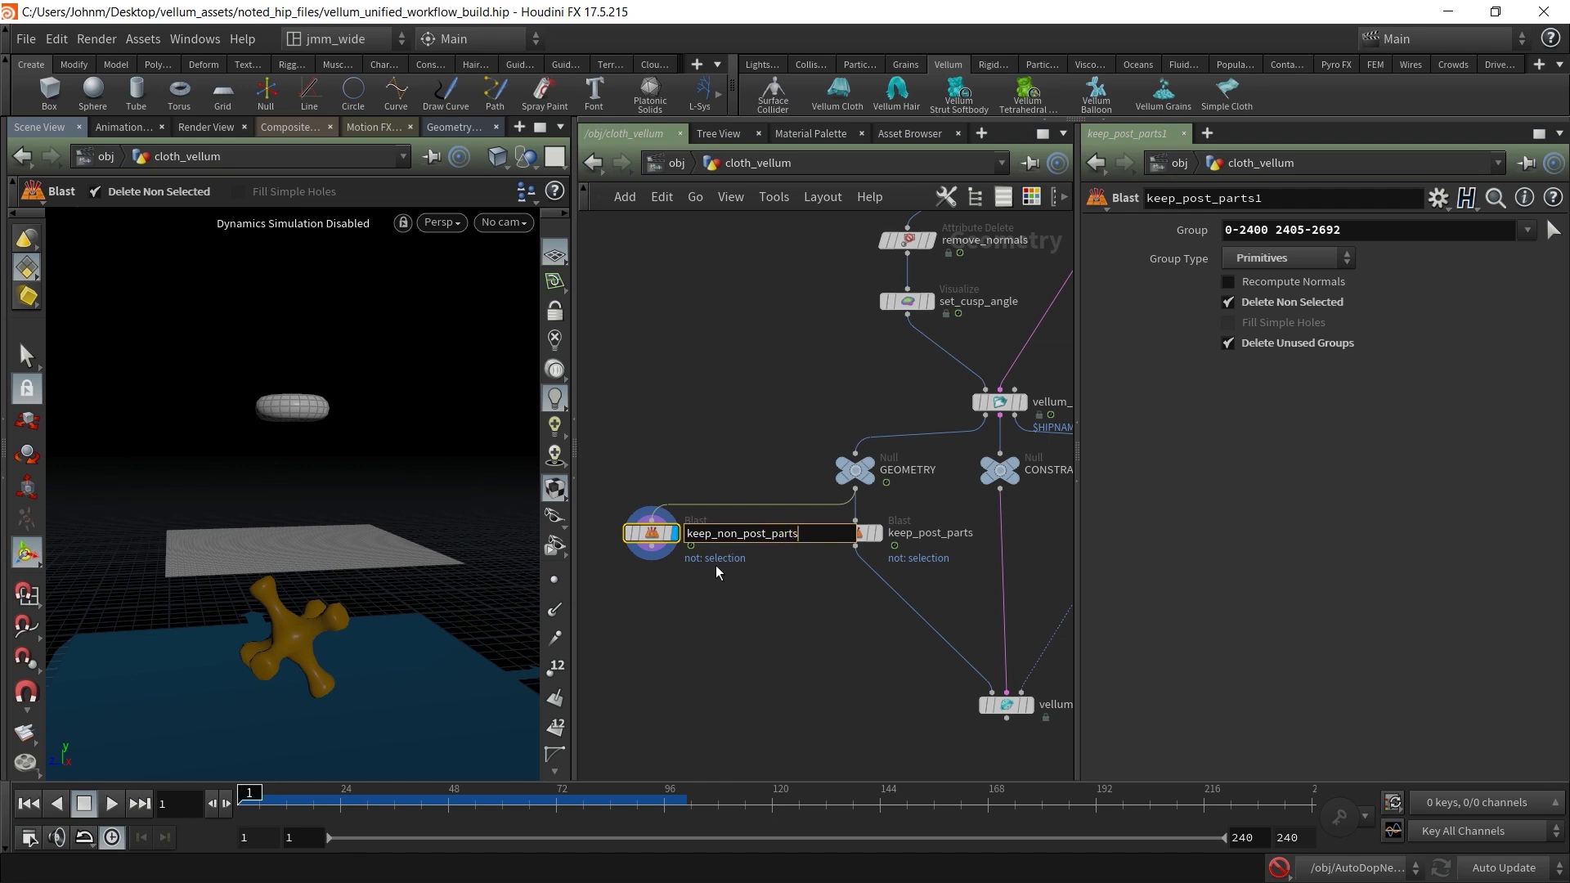
pyautogui.press('Return')
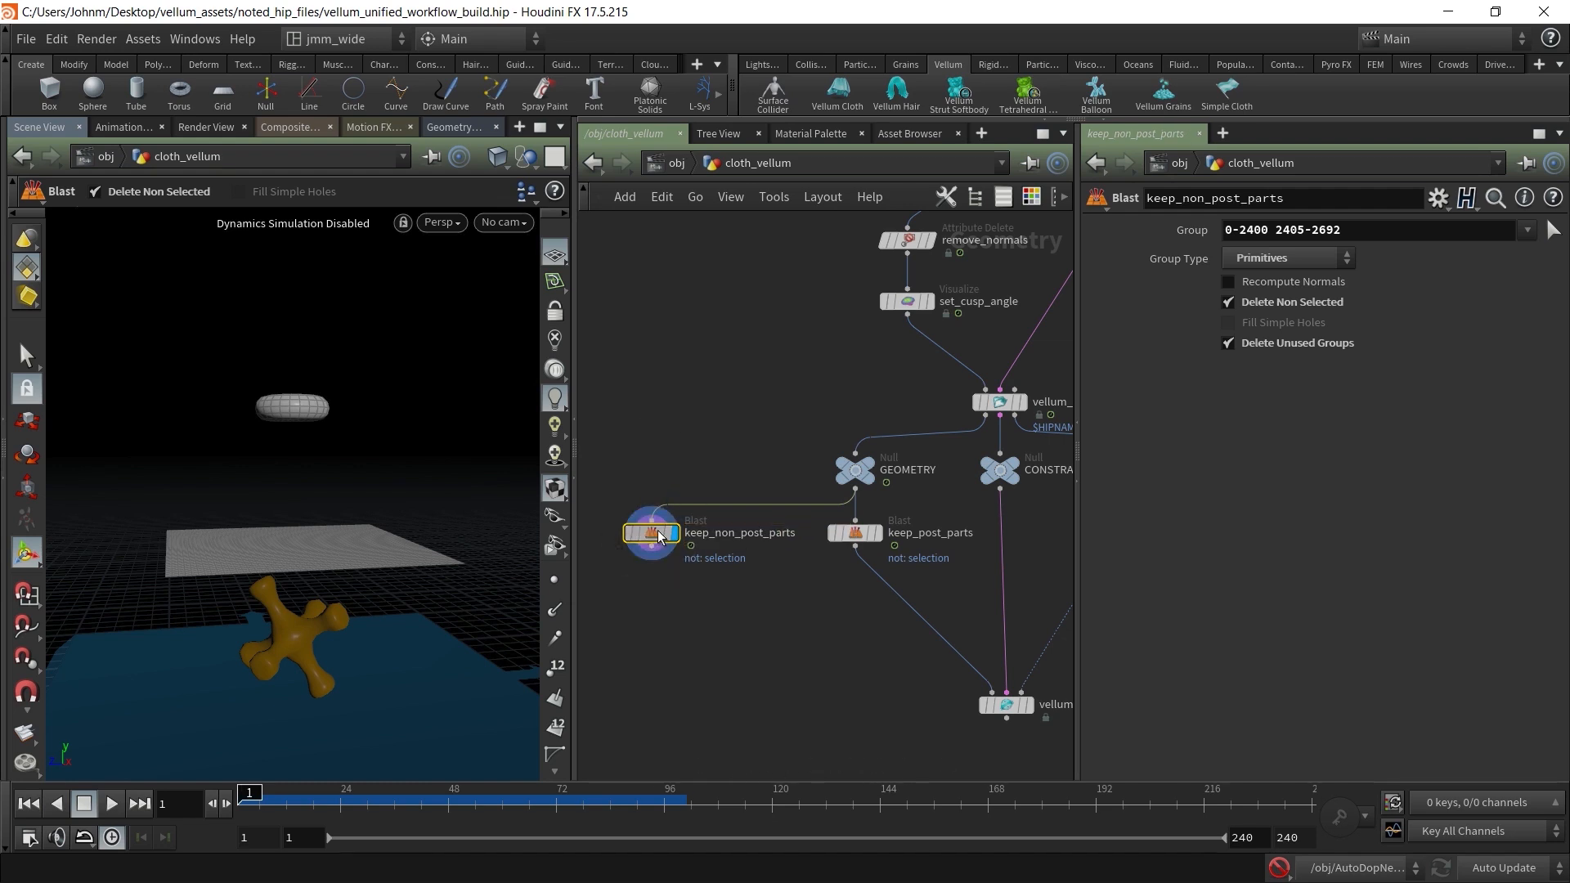
# Disable Delete Non Selected on keep_non_post_parts and compare the displayed results of both Blast nodes
pyautogui.click(1268, 304)
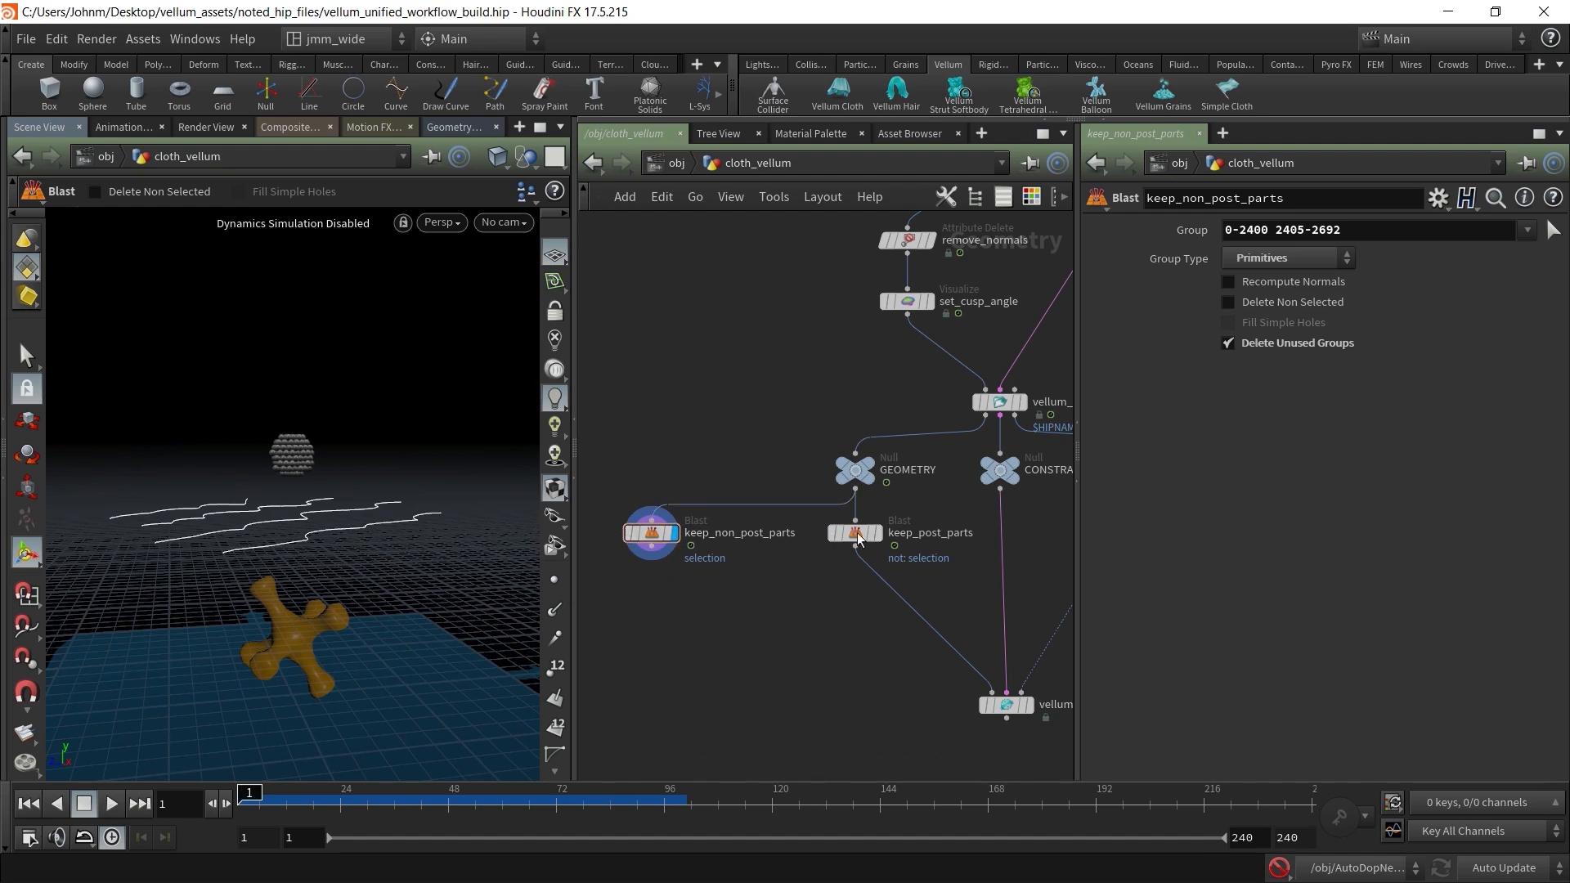
pyautogui.click(880, 534)
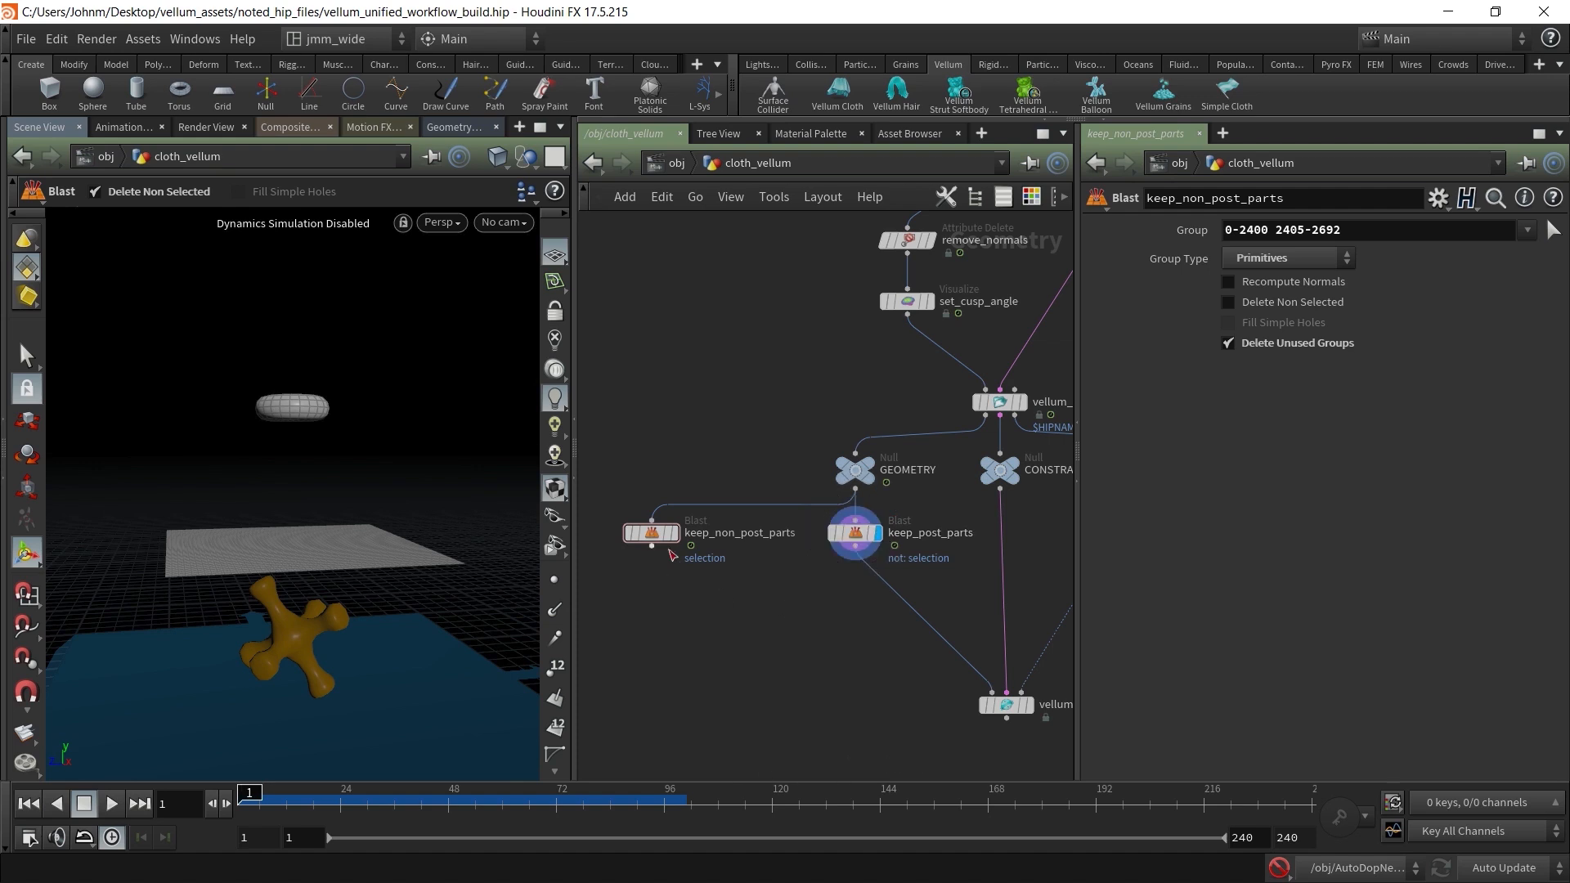
pyautogui.click(674, 533)
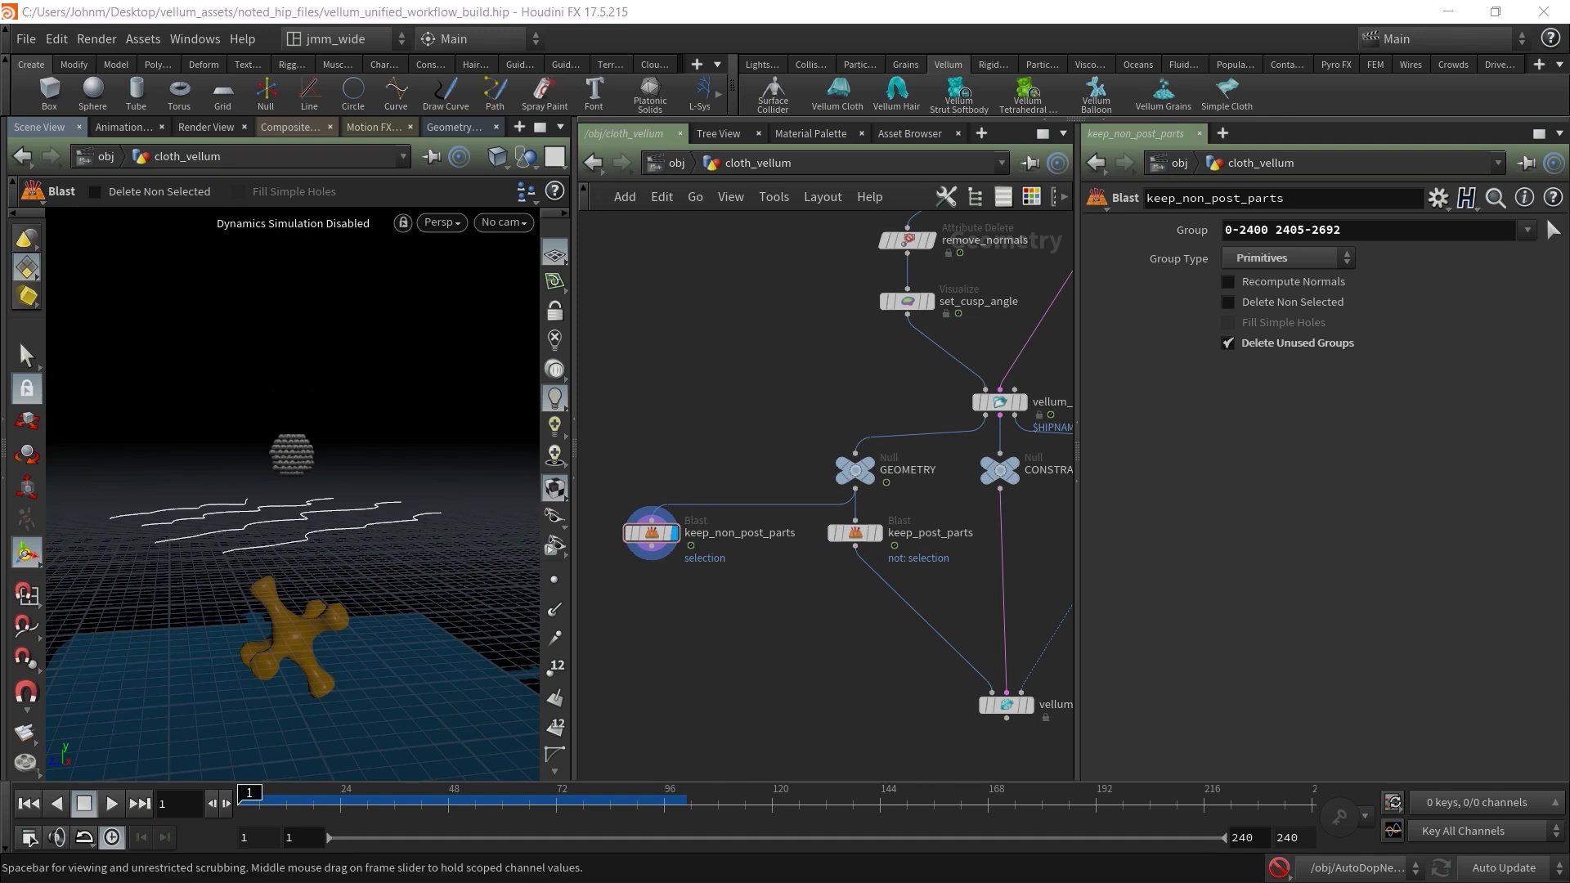
# Raise vellum_io slightly and move the COLLISIONS null far away from CONSTRAINT to open up space between them
pyautogui.moveTo(828, 403); pyautogui.dragTo(652, 393, button='middle')
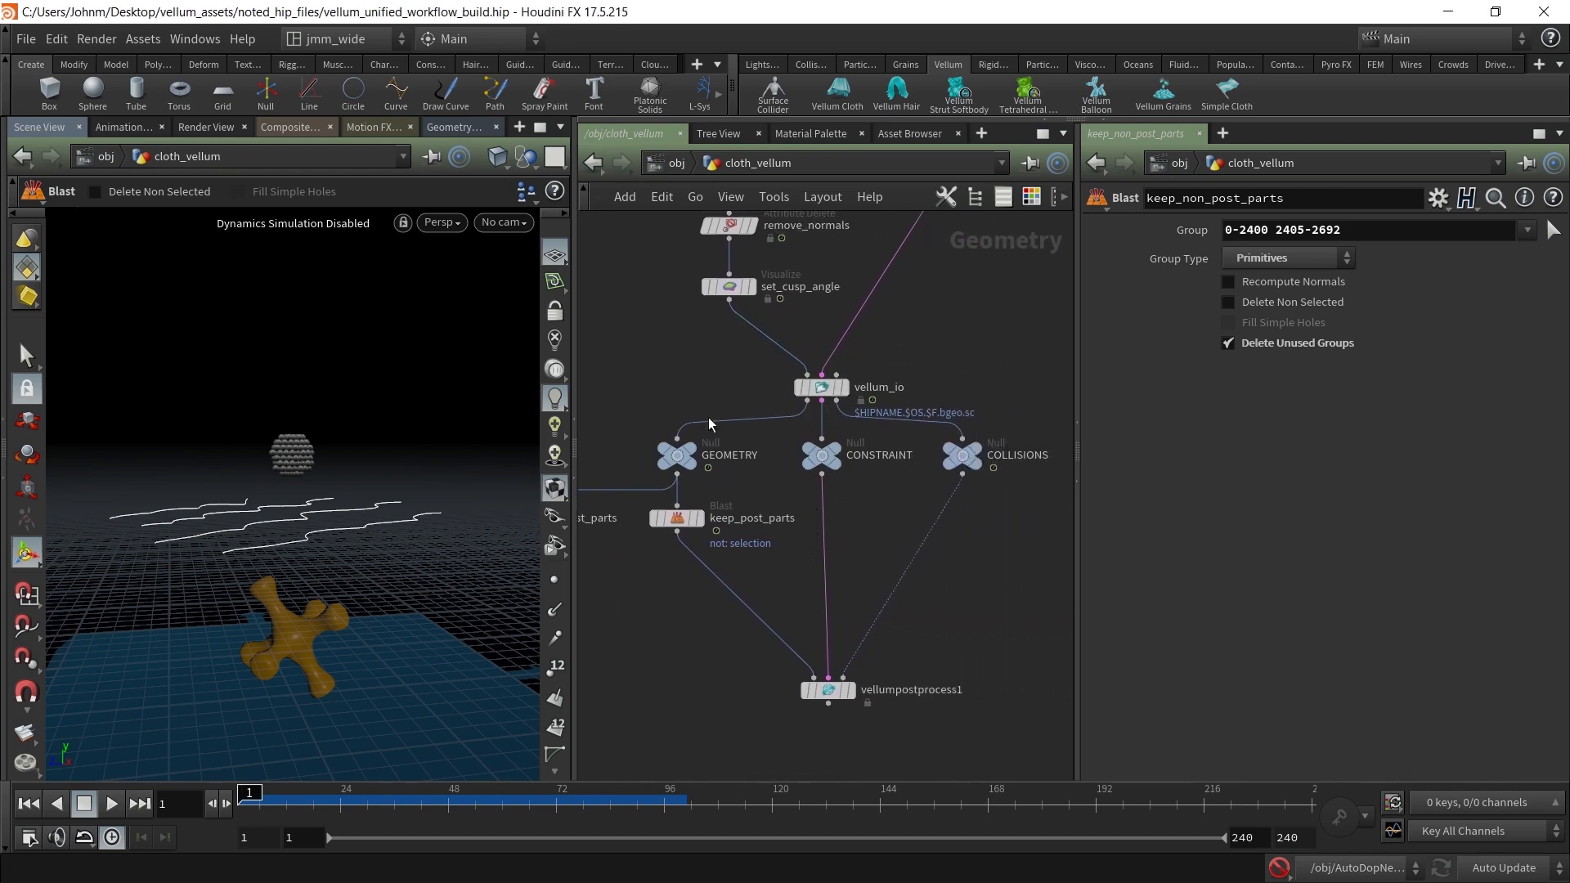
pyautogui.moveTo(824, 391); pyautogui.dragTo(823, 364)
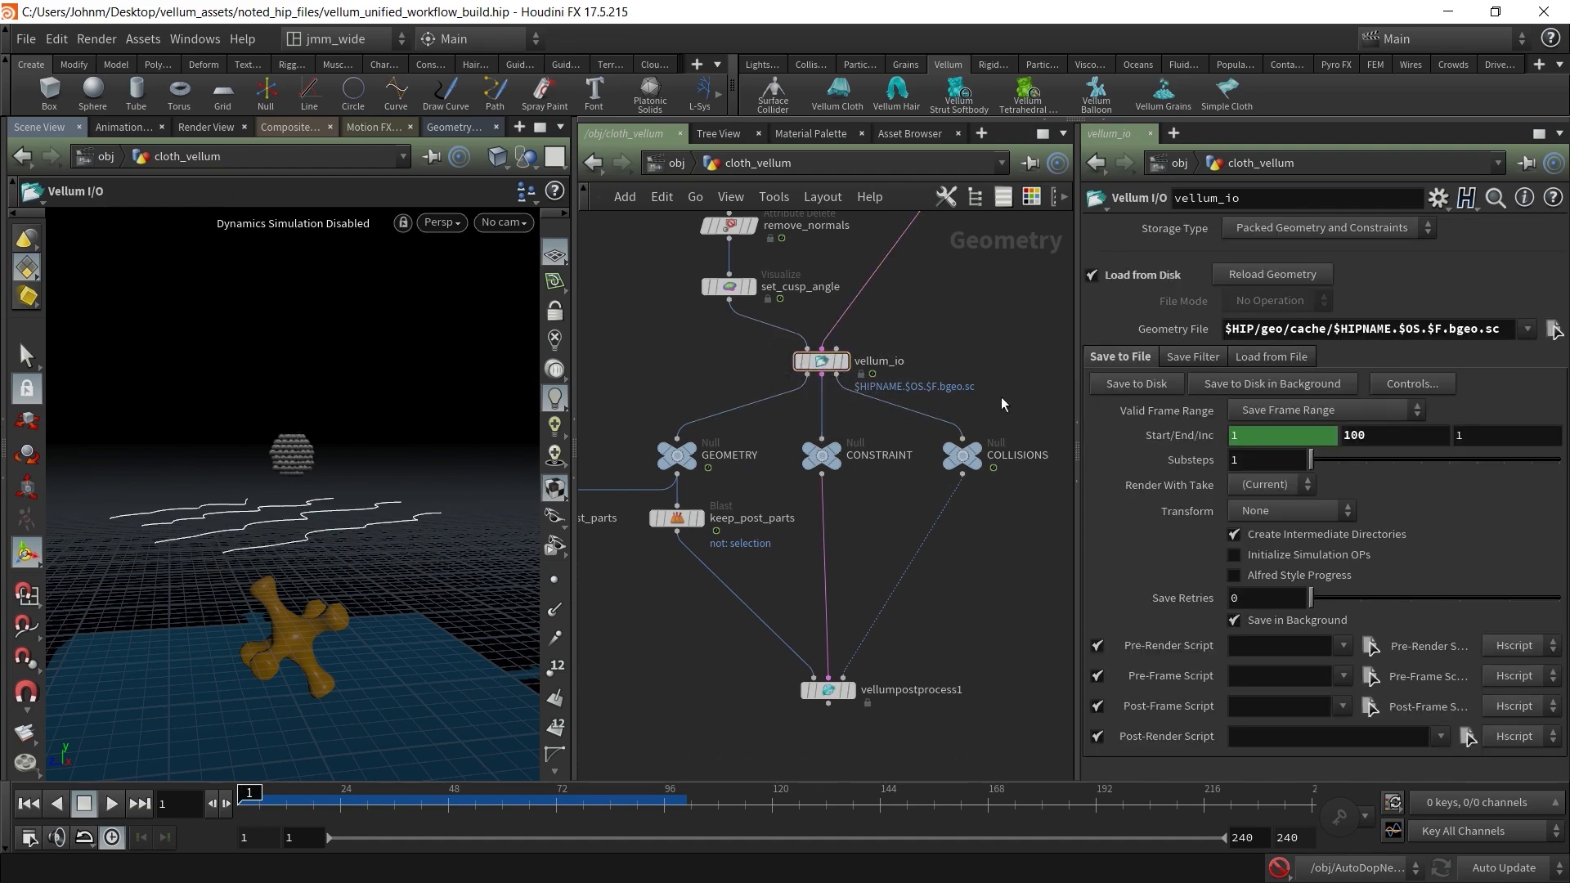
pyautogui.moveTo(966, 460)
pyautogui.mouseDown()
pyautogui.moveTo(949, 483)
pyautogui.moveTo(981, 462)
pyautogui.mouseUp()
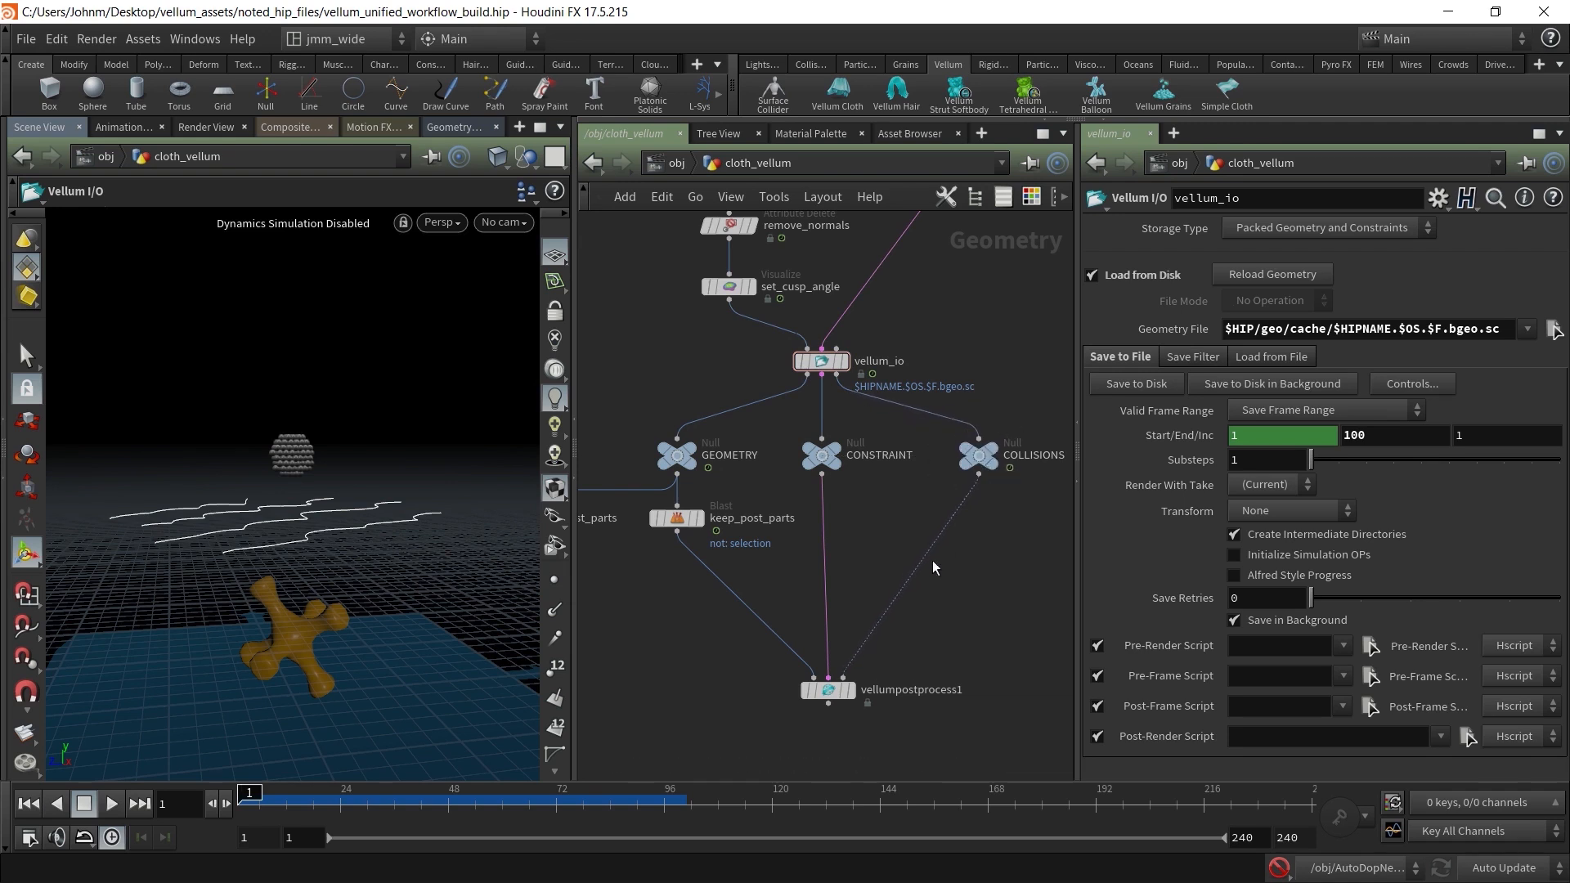
pyautogui.click(981, 460)
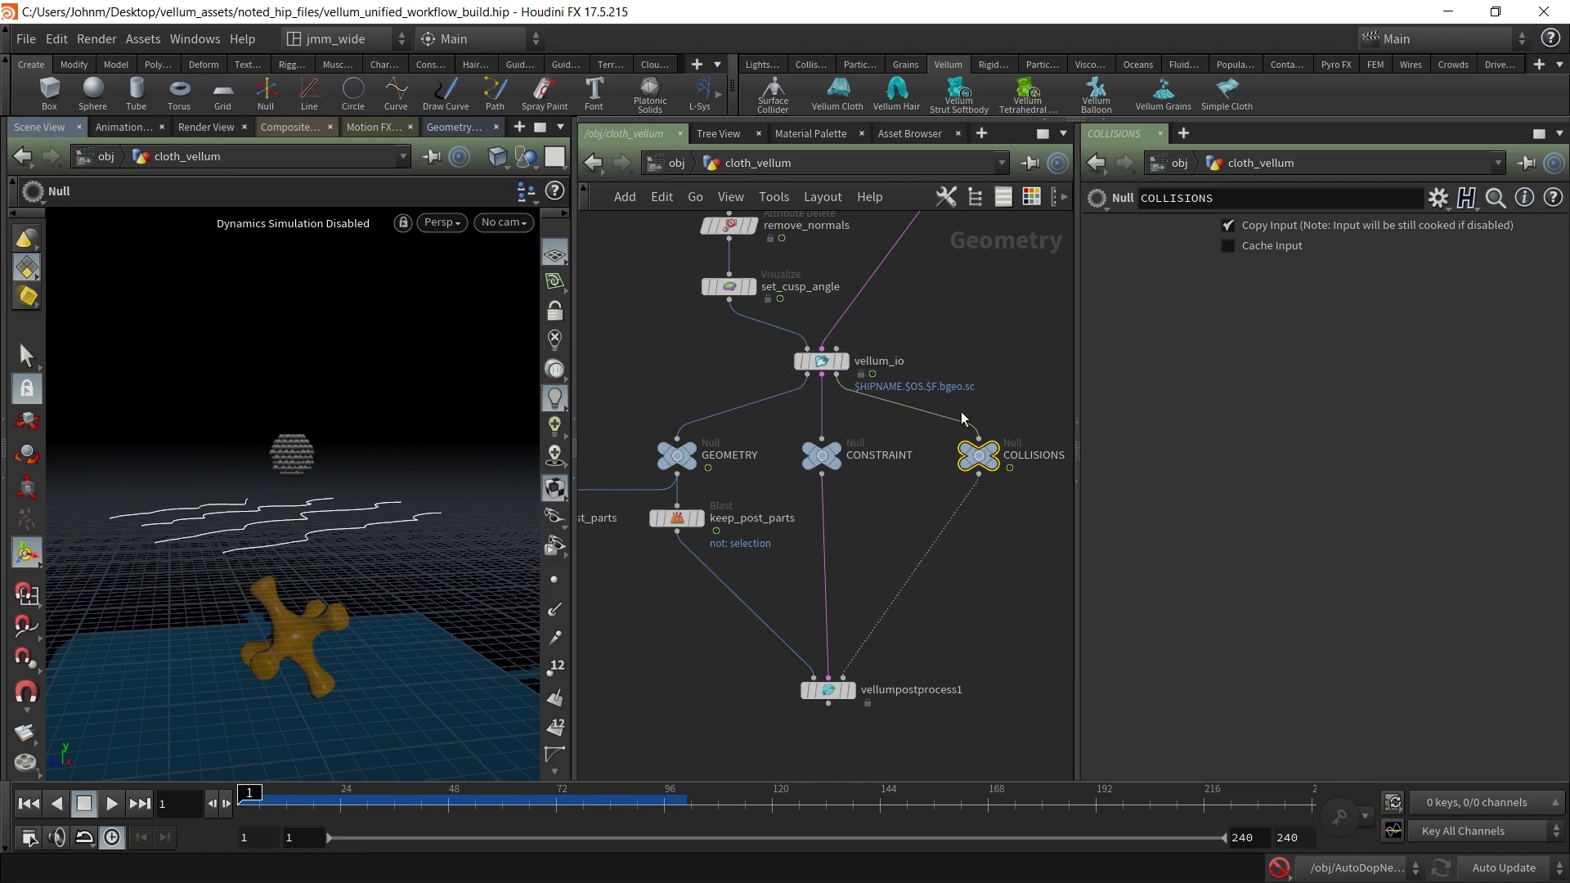
pyautogui.moveTo(987, 470); pyautogui.dragTo(1031, 471)
pyautogui.moveTo(1045, 472); pyautogui.dragTo(1051, 472)
pyautogui.moveTo(939, 490); pyautogui.dragTo(802, 516, button='middle')
pyautogui.moveTo(906, 490); pyautogui.dragTo(985, 491)
pyautogui.moveTo(762, 523); pyautogui.dragTo(675, 536, button='middle')
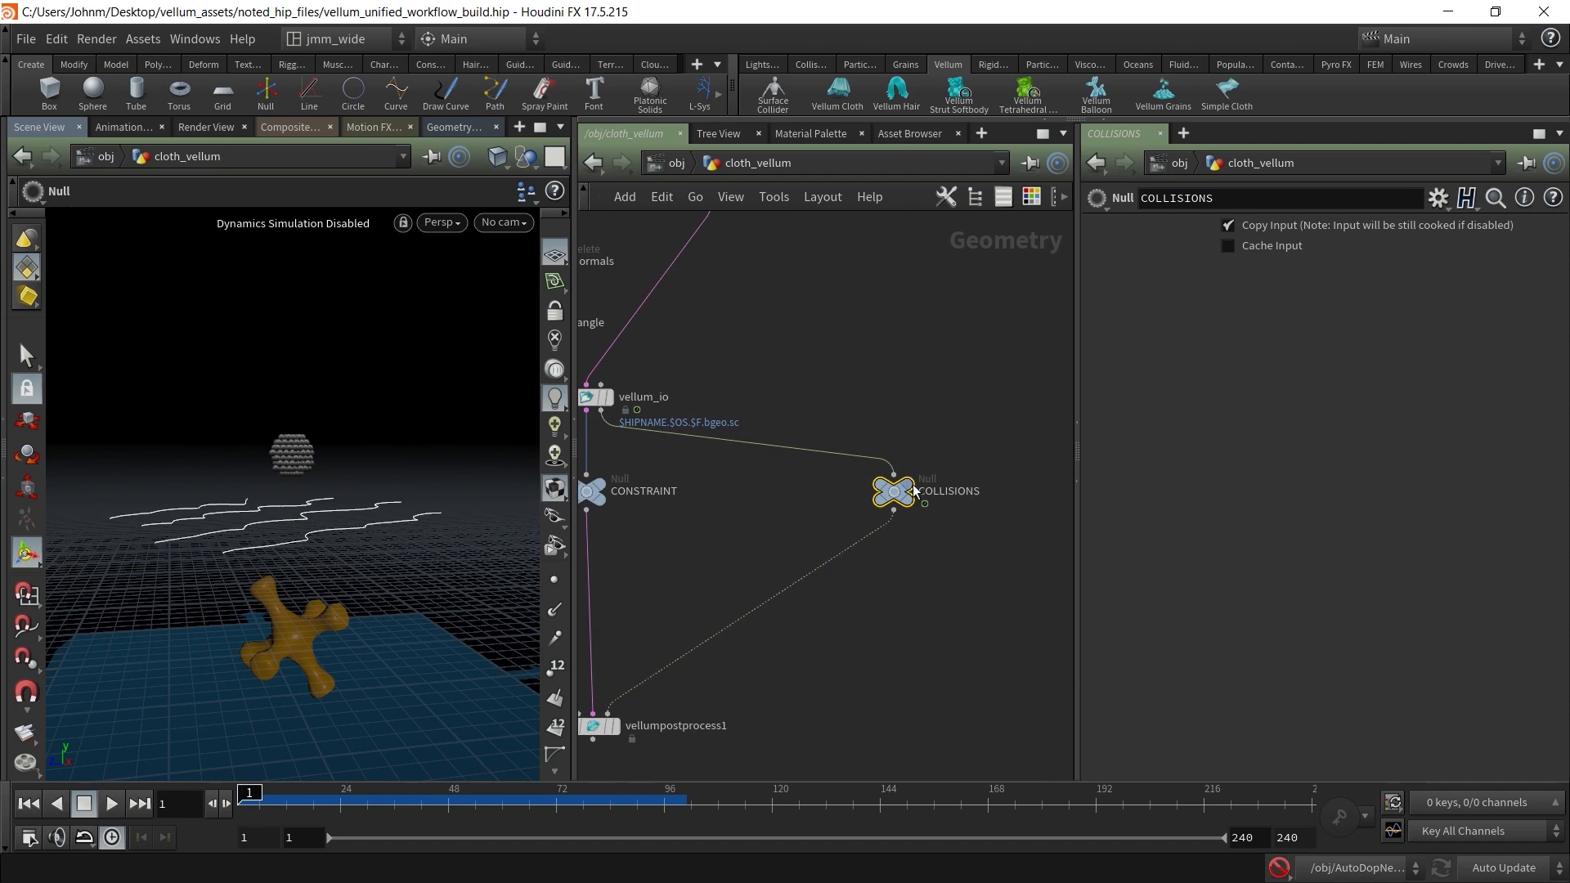
pyautogui.moveTo(662, 555); pyautogui.dragTo(783, 563, button='middle')
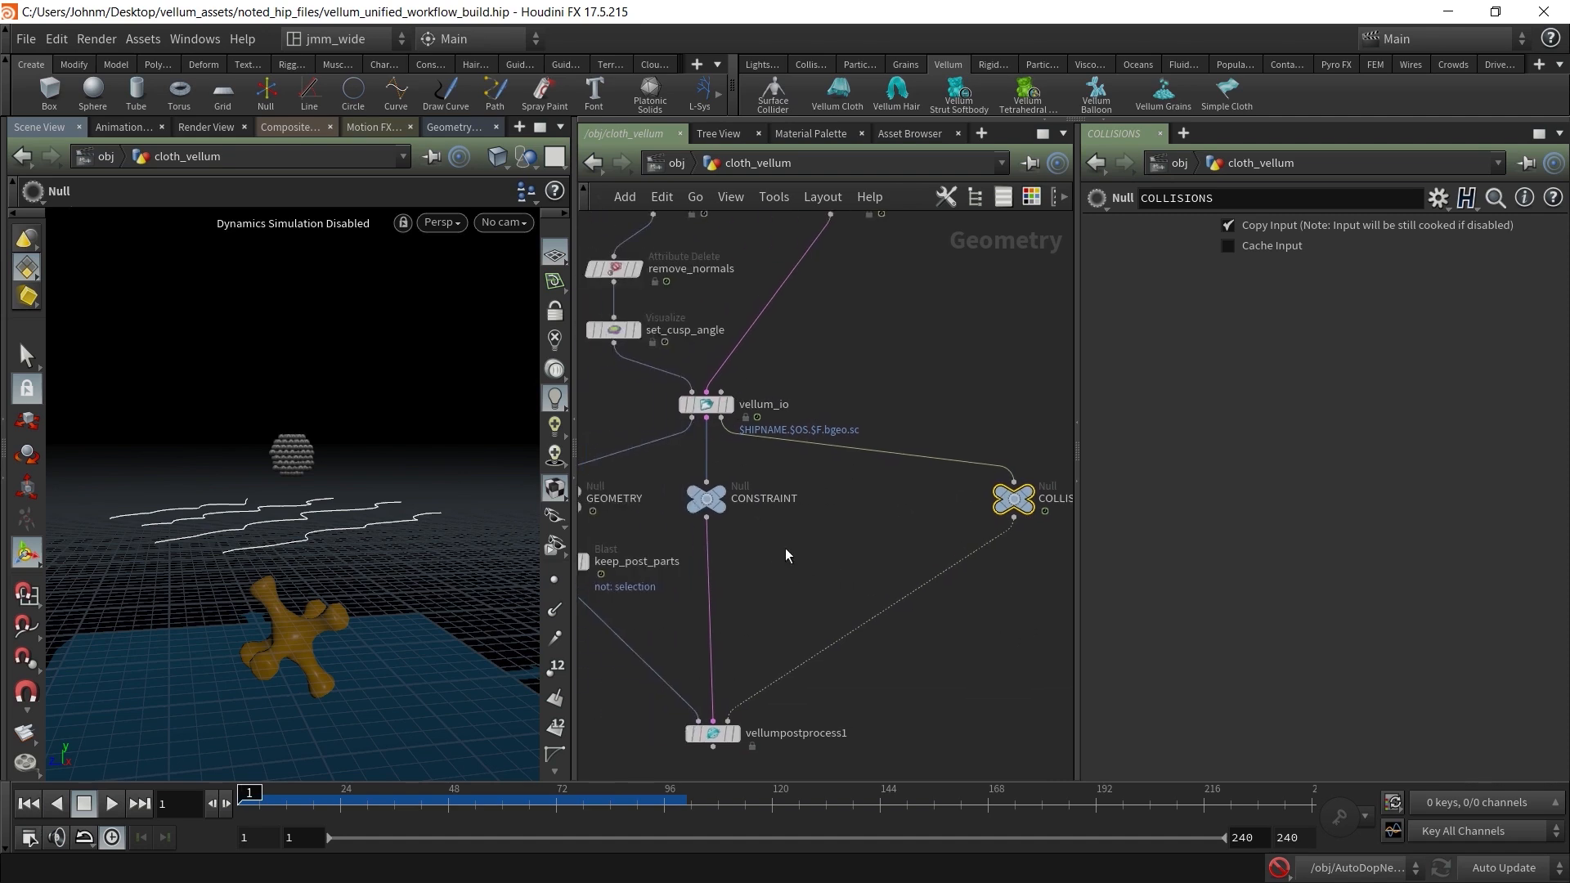
pyautogui.moveTo(1013, 500); pyautogui.dragTo(1034, 501)
pyautogui.moveTo(788, 556); pyautogui.dragTo(982, 494, button='middle')
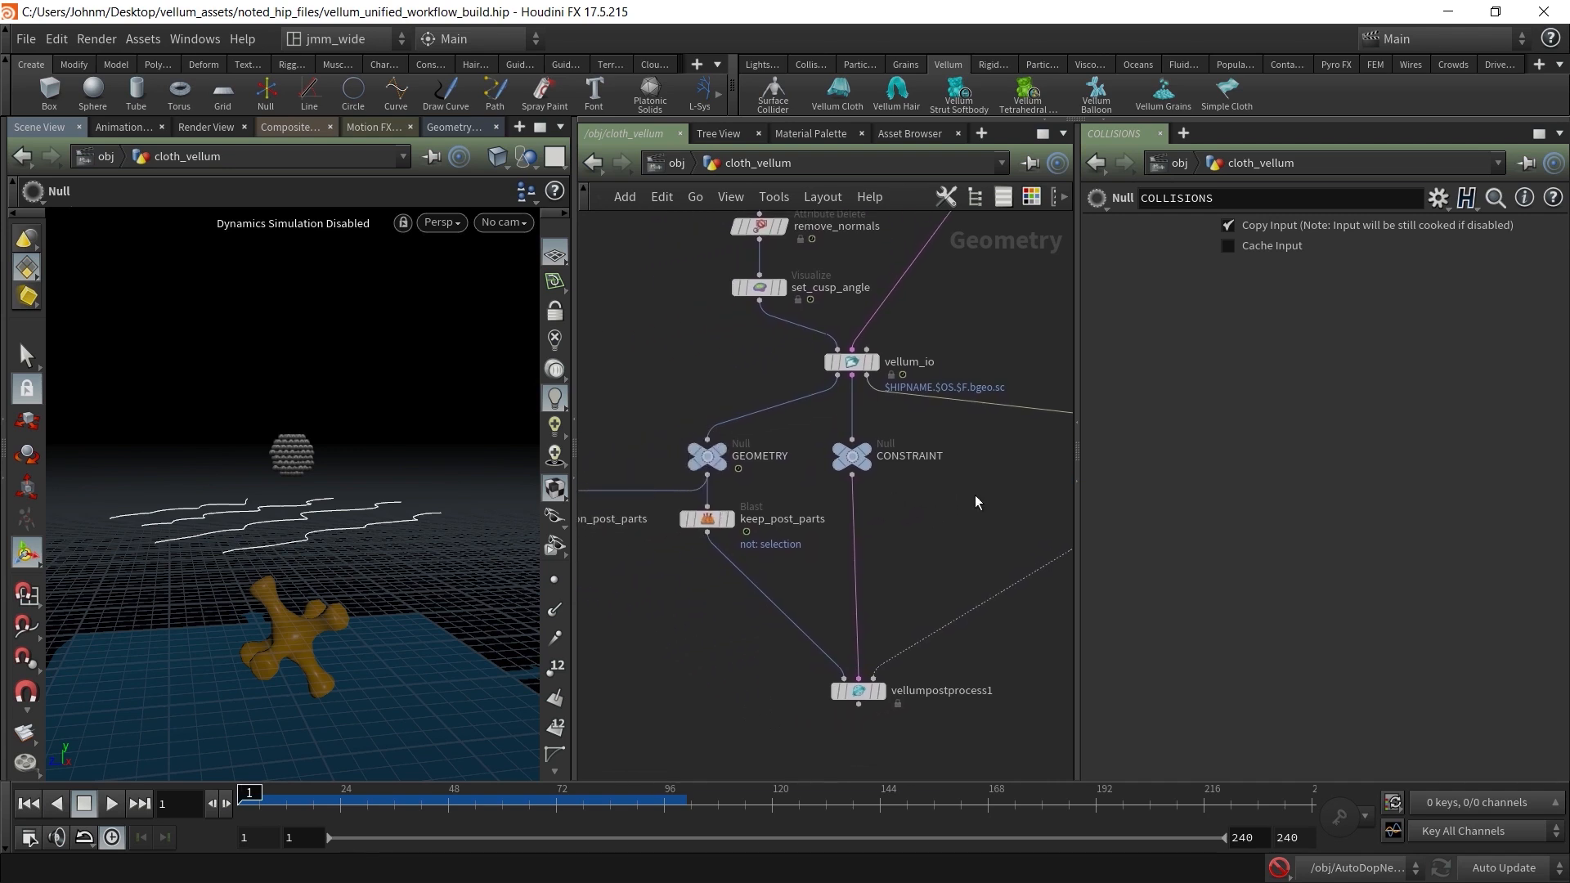
# Lower the CONSTRAINT null slightly, display it, and examine the constraint geometry in the viewport from several angles
pyautogui.scroll(2, 914, 517)
pyautogui.moveTo(839, 442)
pyautogui.mouseDown()
pyautogui.moveTo(837, 494)
pyautogui.moveTo(836, 450)
pyautogui.moveTo(837, 463)
pyautogui.mouseUp()
pyautogui.click(855, 465)
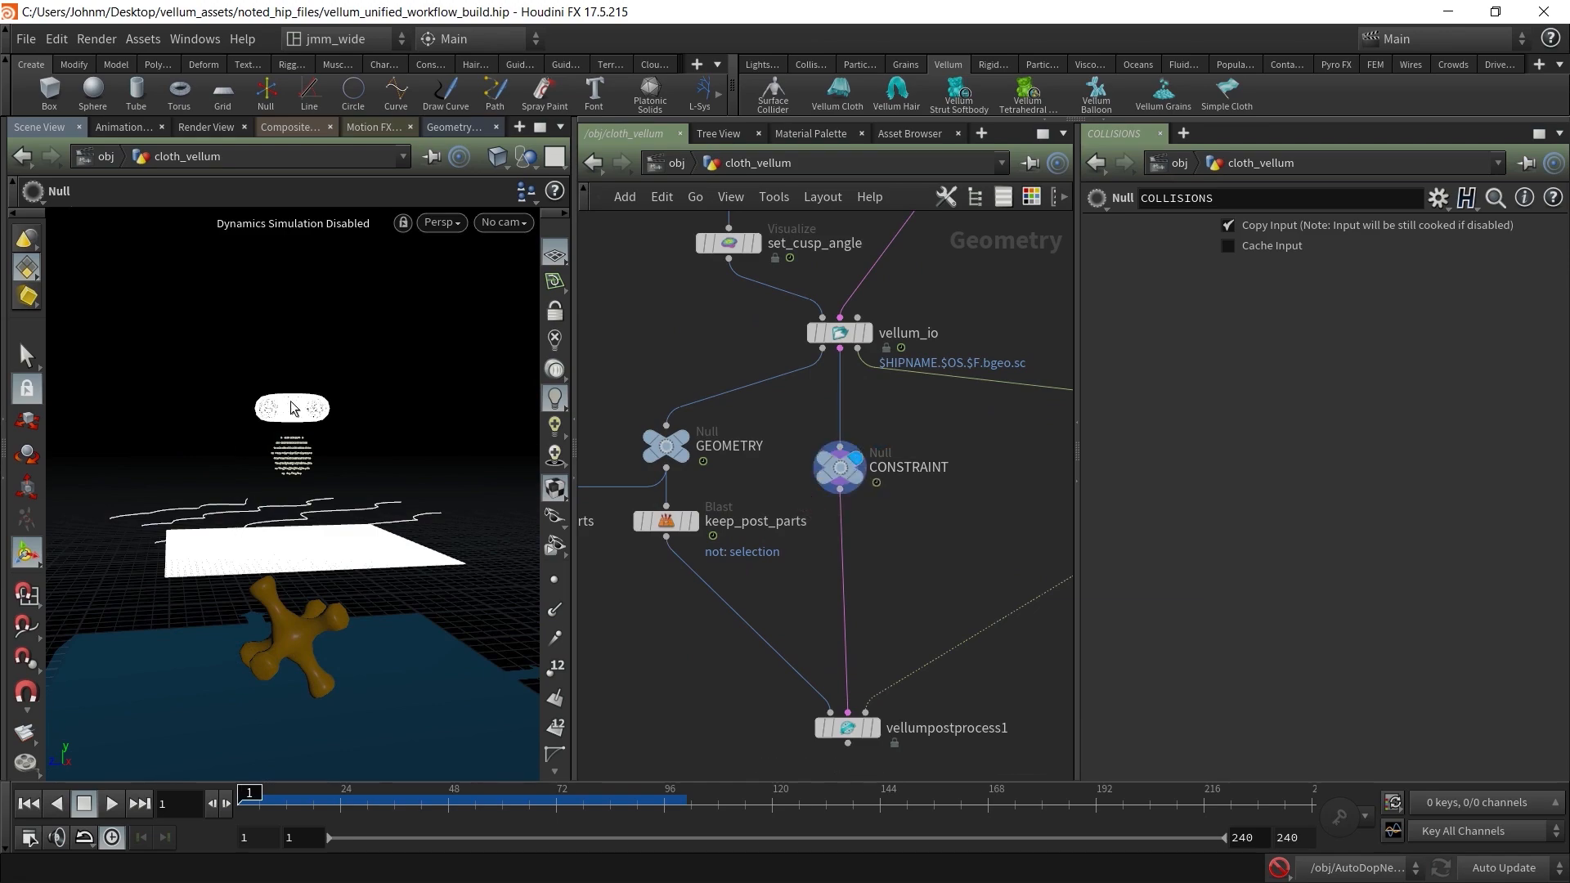
pyautogui.keyDown('alt'); pyautogui.moveTo(291, 409); pyautogui.dragTo(343, 458); pyautogui.keyUp('alt')
pyautogui.keyDown('alt'); pyautogui.moveTo(291, 454); pyautogui.dragTo(701, 393, button='right'); pyautogui.keyUp('alt')
pyautogui.keyDown('alt'); pyautogui.moveTo(335, 515); pyautogui.dragTo(360, 602, button='middle'); pyautogui.keyUp('alt')
pyautogui.keyDown('alt'); pyautogui.moveTo(282, 635); pyautogui.dragTo(131, 409, button='right'); pyautogui.keyUp('alt')
pyautogui.keyDown('alt'); pyautogui.moveTo(432, 510); pyautogui.dragTo(378, 296); pyautogui.keyUp('alt')
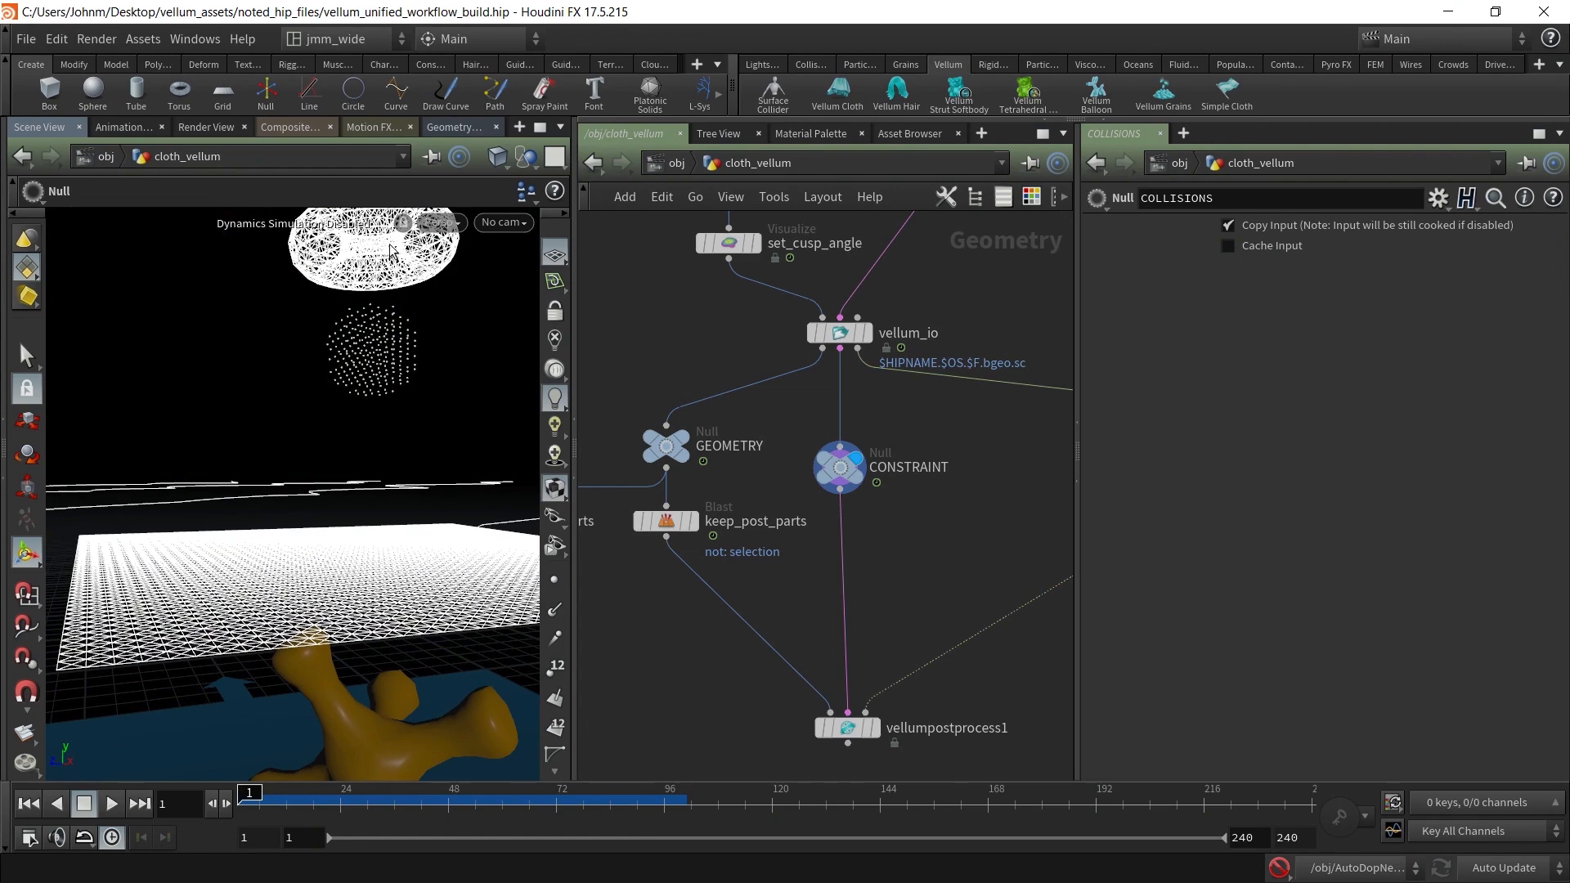
pyautogui.keyDown('alt'); pyautogui.moveTo(326, 468); pyautogui.dragTo(273, 556); pyautogui.keyUp('alt')
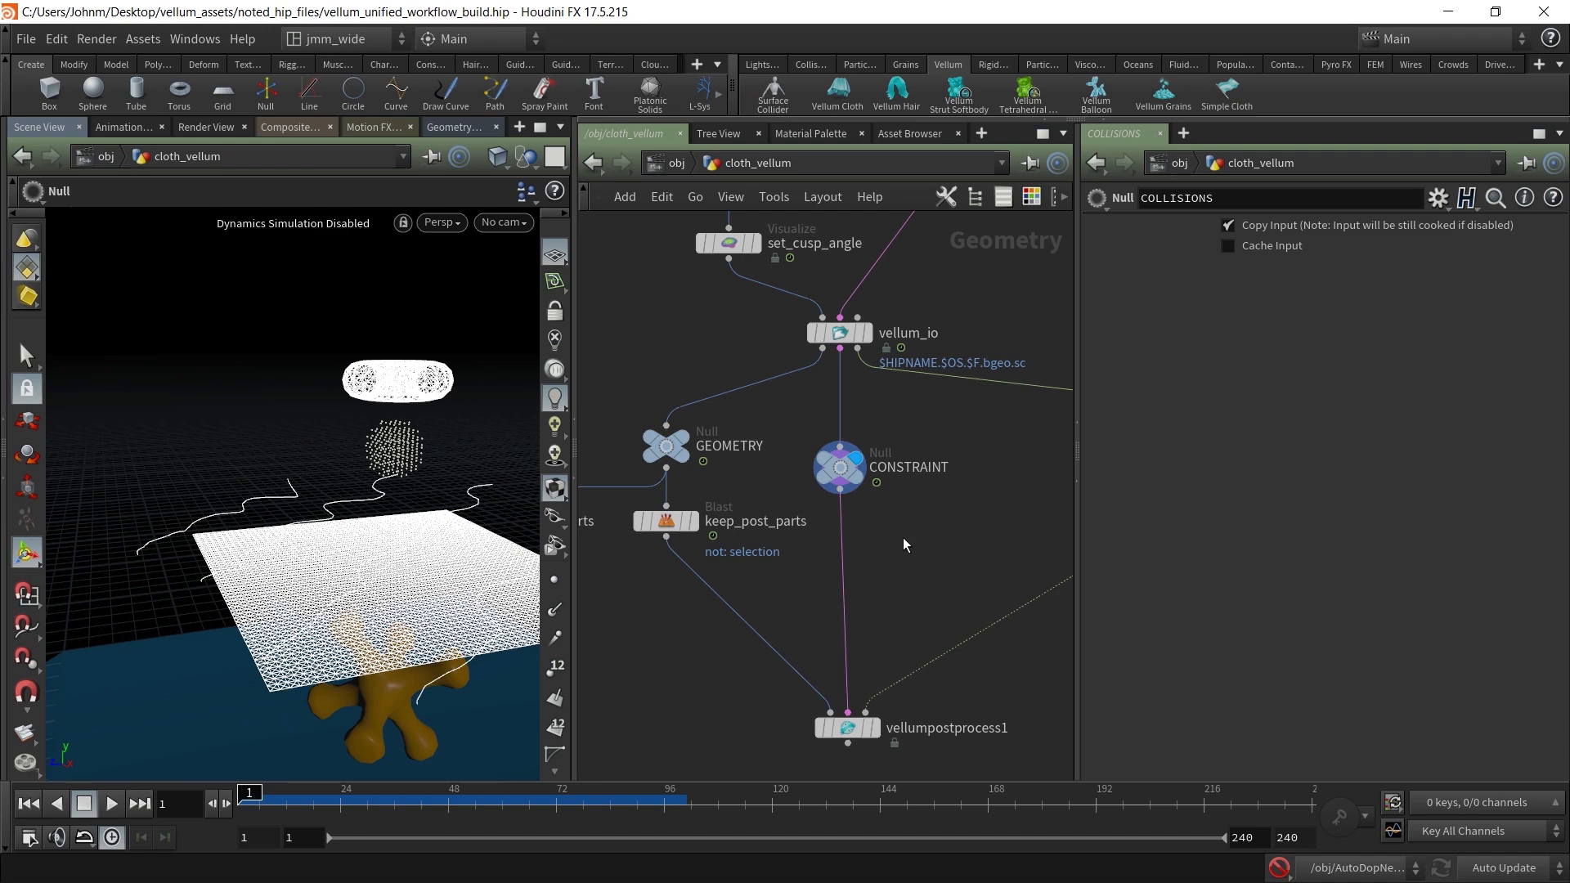
# Add a Blast node directly below CONSTRAINT that deletes the constraint primitives of the hair strands above the cloth grid
pyautogui.moveTo(900, 587); pyautogui.dragTo(871, 504, button='middle')
pyautogui.click(819, 415)
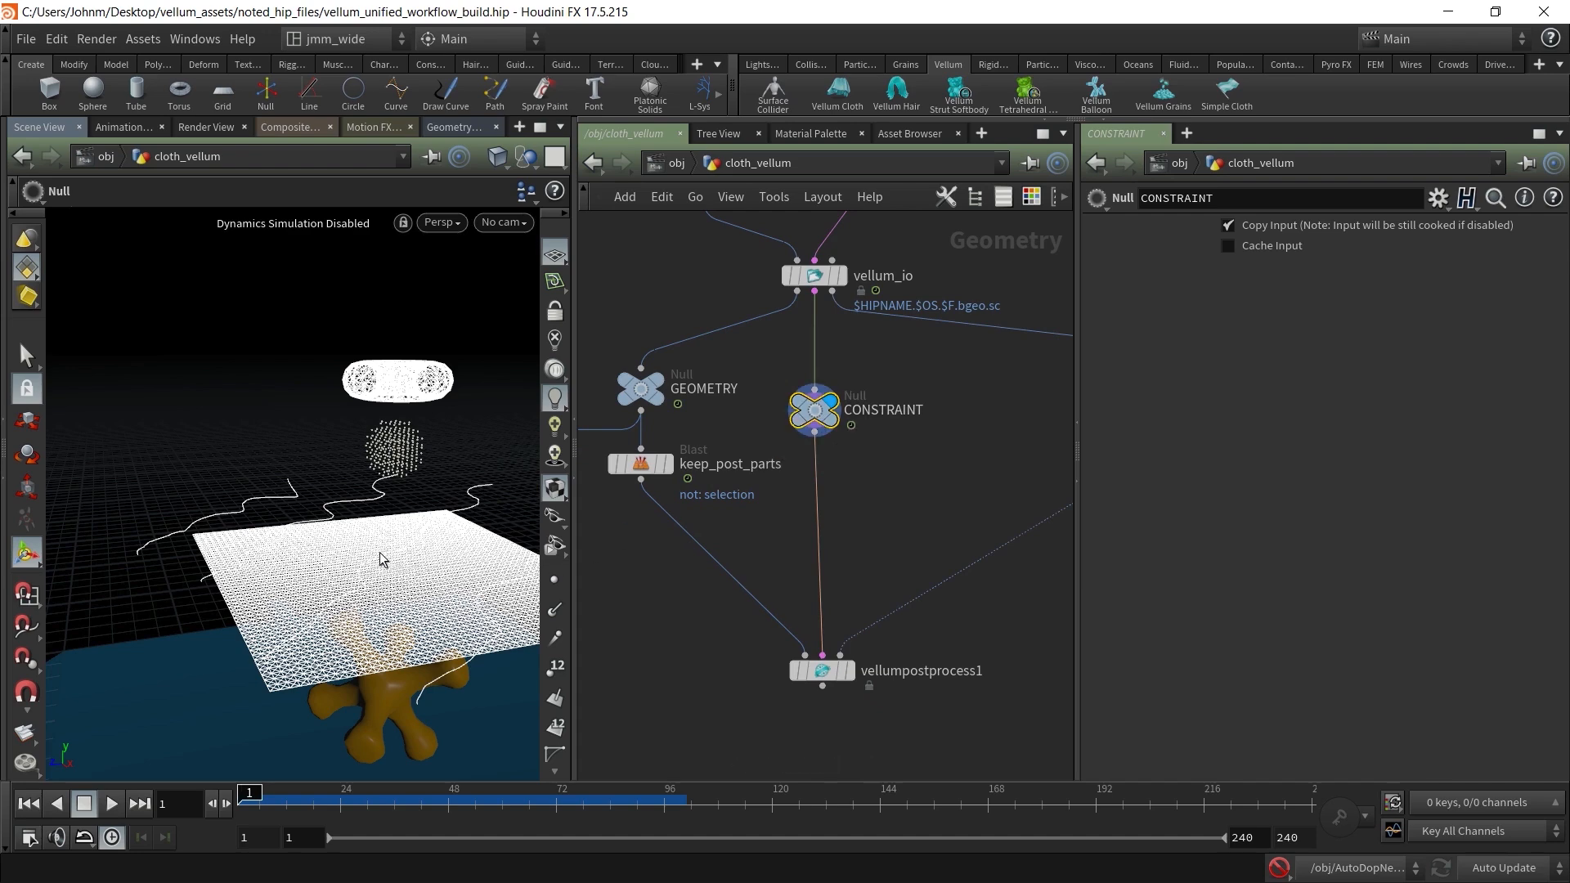
pyautogui.moveTo(378, 555); pyautogui.dragTo(195, 470)
pyautogui.press('s')
pyautogui.moveTo(90, 404); pyautogui.dragTo(520, 539)
pyautogui.press('Escape')
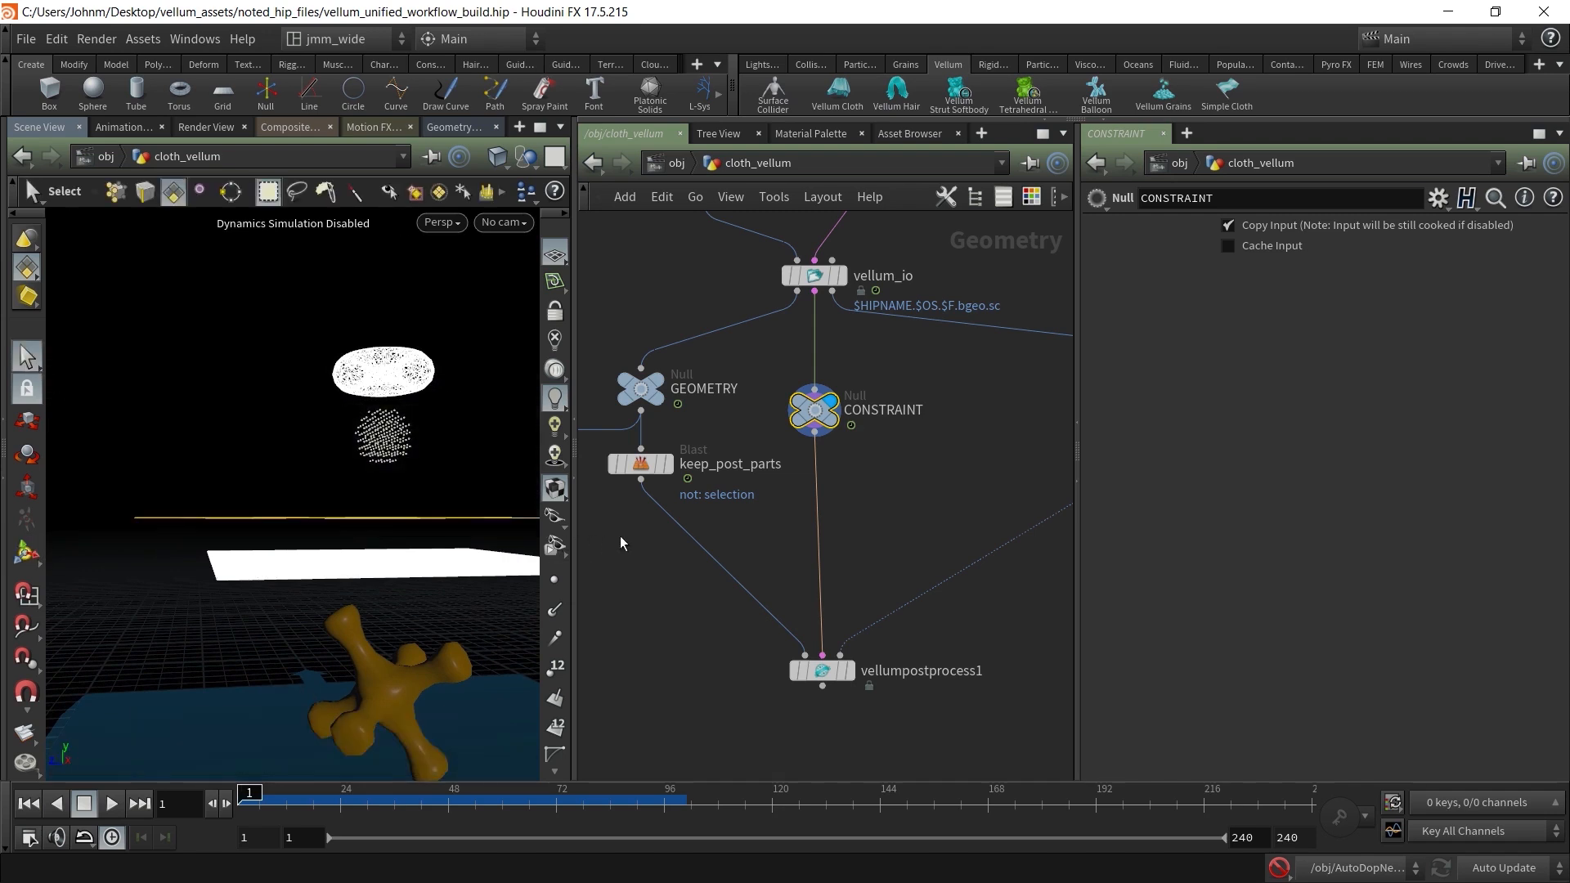
pyautogui.moveTo(456, 464); pyautogui.dragTo(381, 475)
pyautogui.moveTo(380, 475); pyautogui.dragTo(486, 447, button='right')
pyautogui.moveTo(447, 456); pyautogui.dragTo(333, 452)
pyautogui.moveTo(333, 452); pyautogui.dragTo(224, 442, button='right')
pyautogui.moveTo(224, 441); pyautogui.dragTo(281, 508)
pyautogui.press('s')
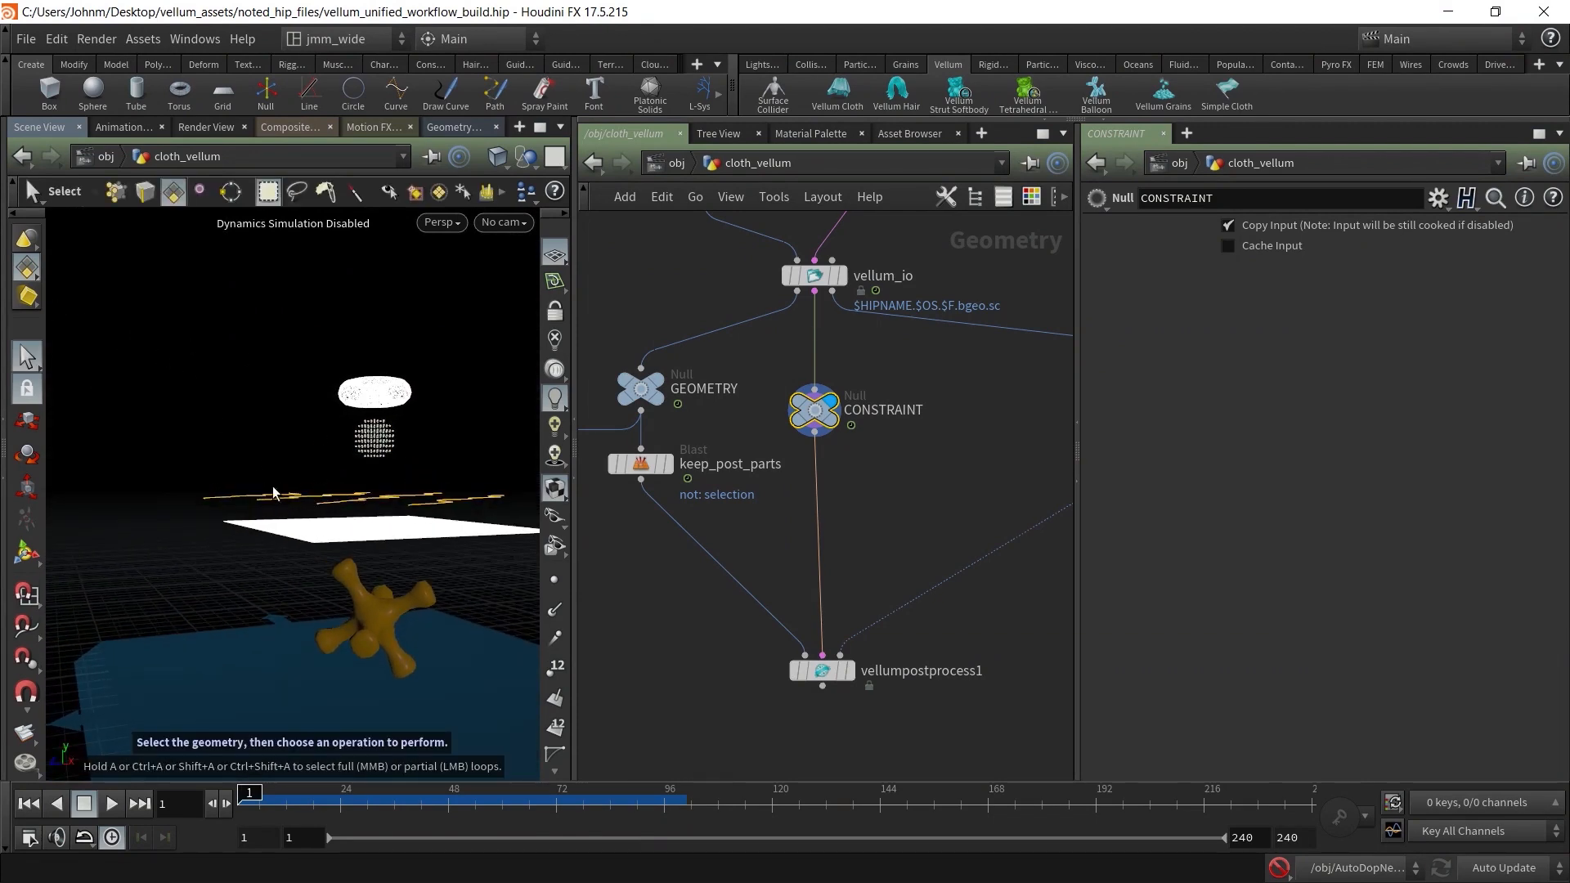
pyautogui.moveTo(121, 463); pyautogui.dragTo(523, 521)
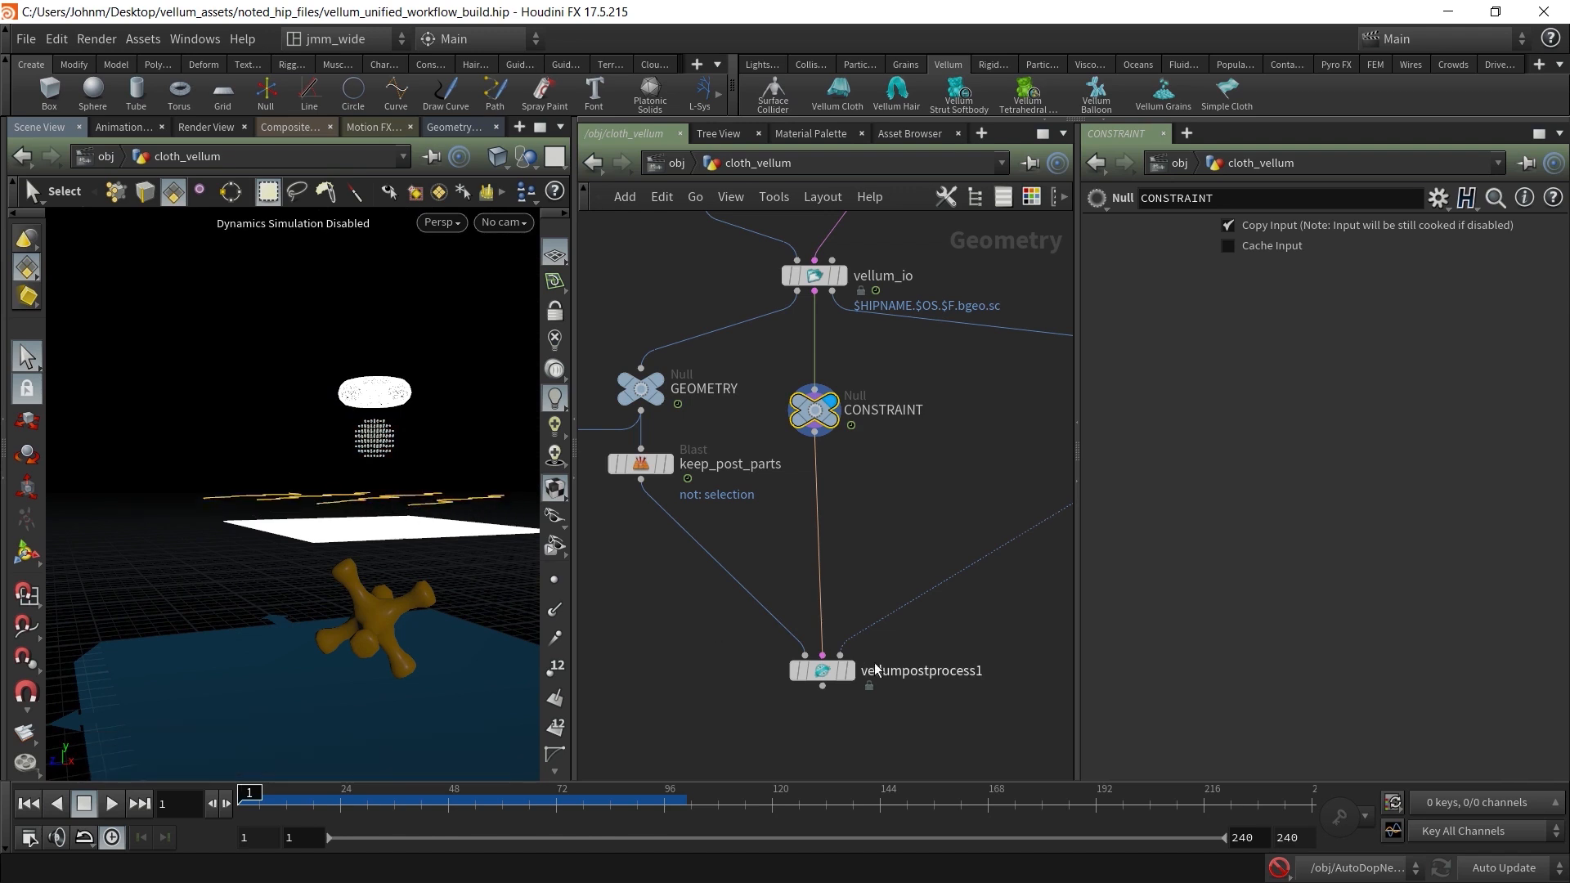
pyautogui.press('Delete')
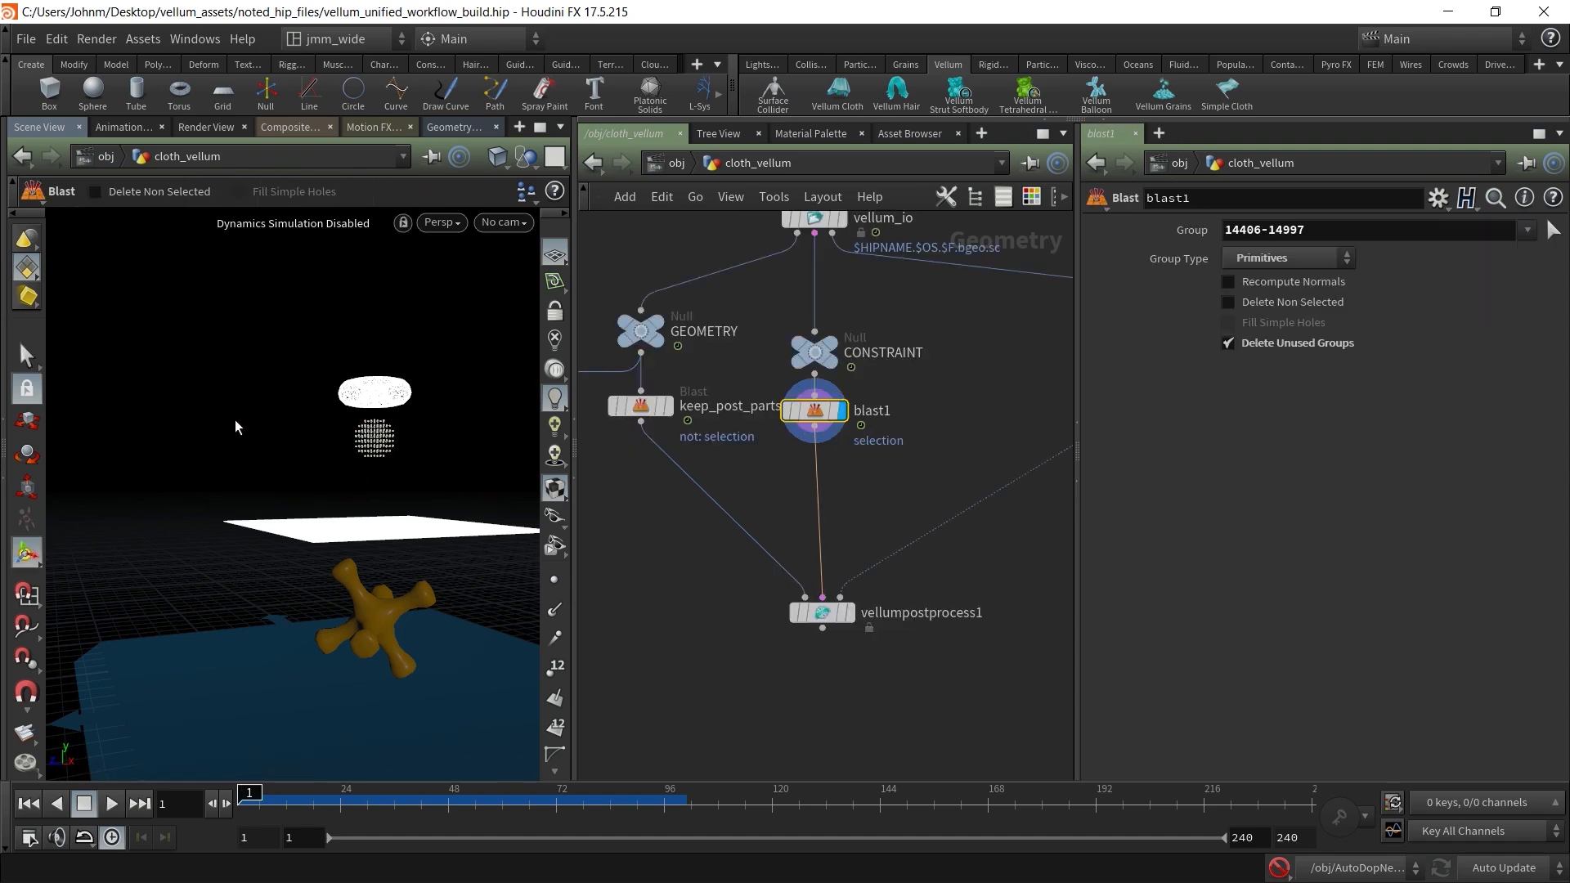
# Add a second Blast node below blast1 that deletes the constraint points of the grain sphere under the torus
pyautogui.rightClick(31, 277)
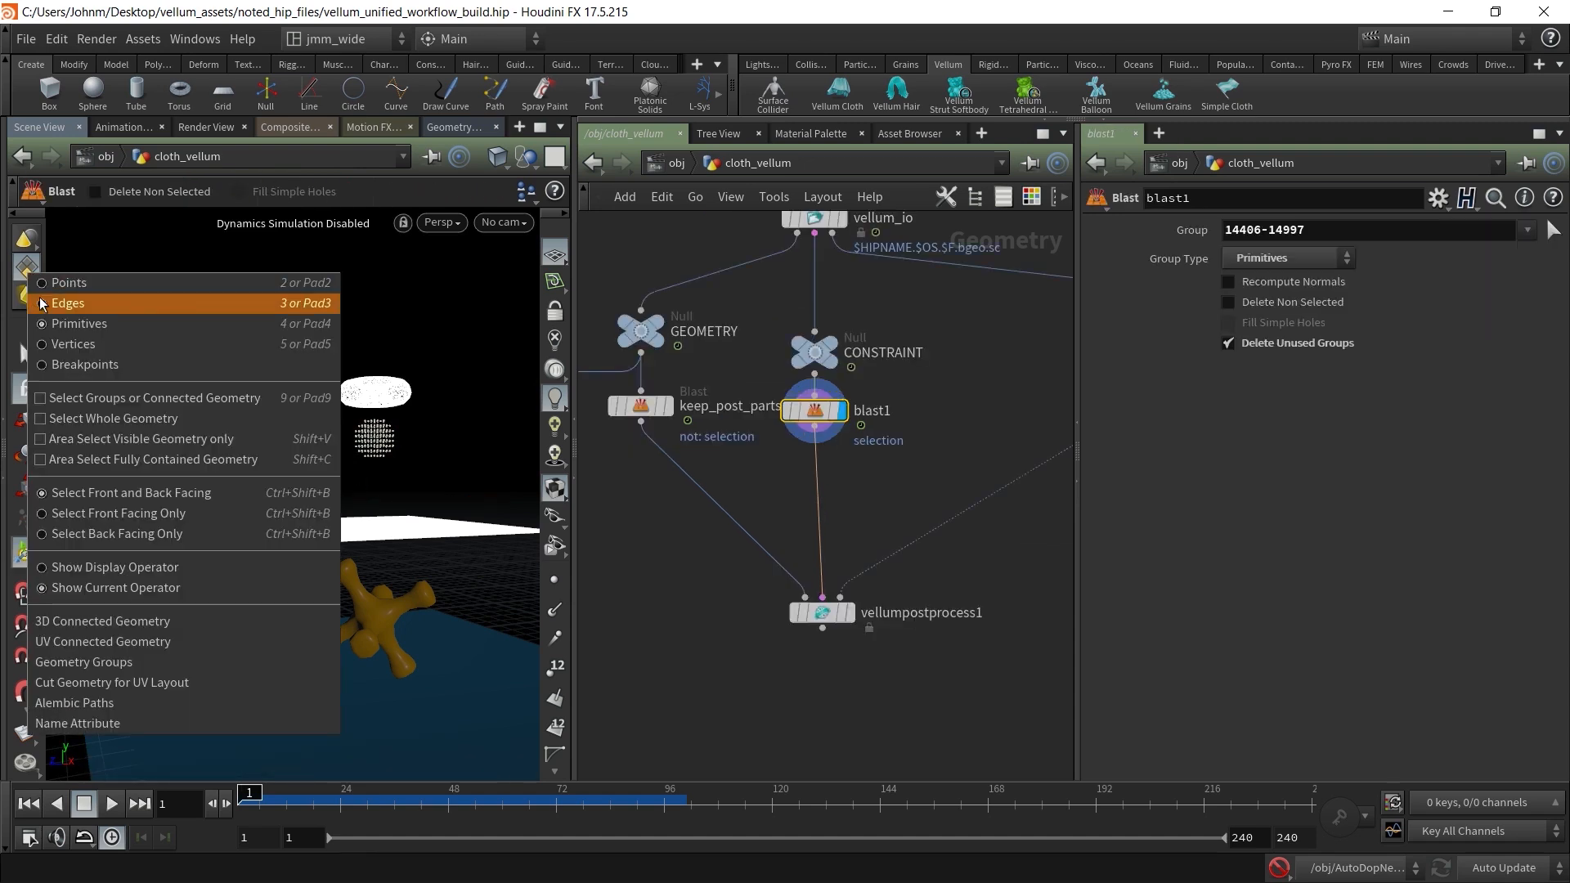
pyautogui.click(43, 303)
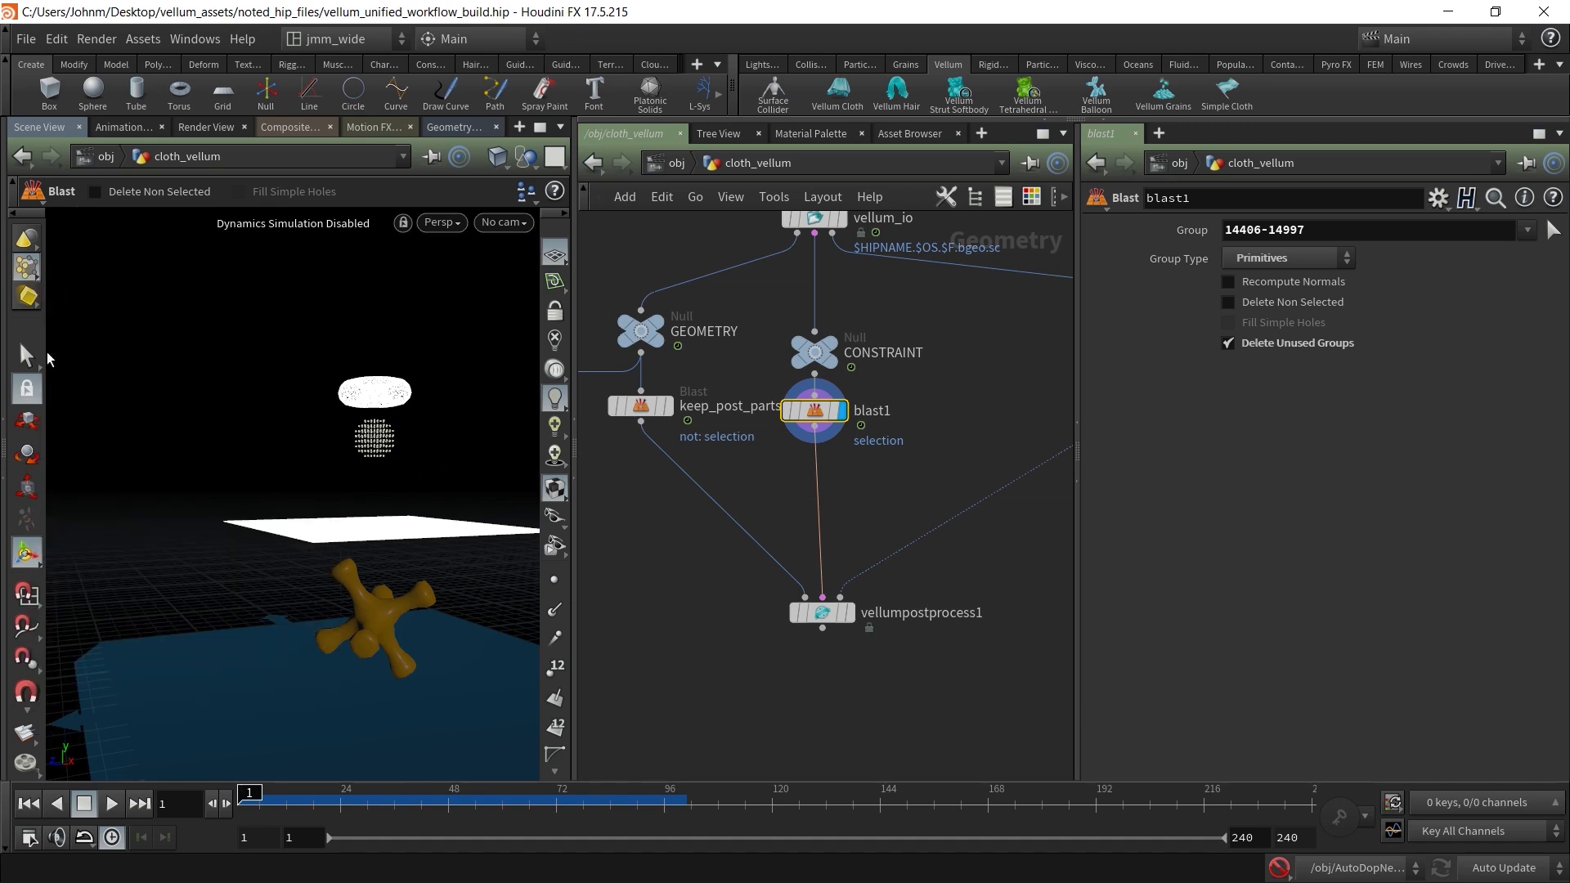
pyautogui.press('s')
pyautogui.moveTo(333, 410); pyautogui.dragTo(437, 481)
pyautogui.press('Delete')
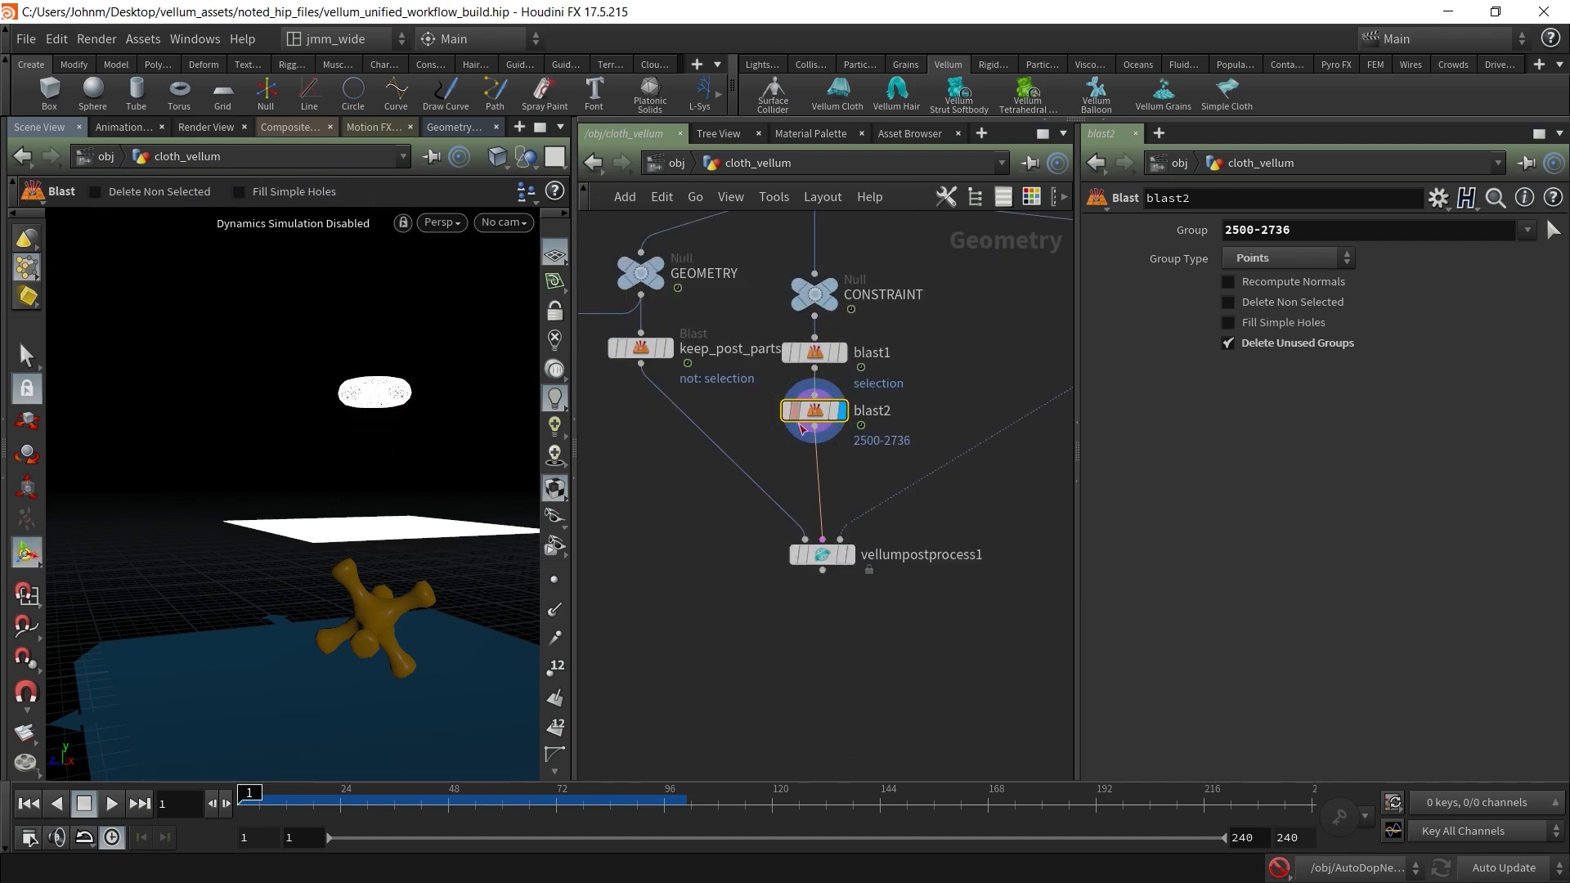
# Align vellumpostprocess1 directly under the second constraint Blast and display its result
pyautogui.moveTo(835, 564)
pyautogui.moveTo(835, 564); pyautogui.dragTo(828, 573)
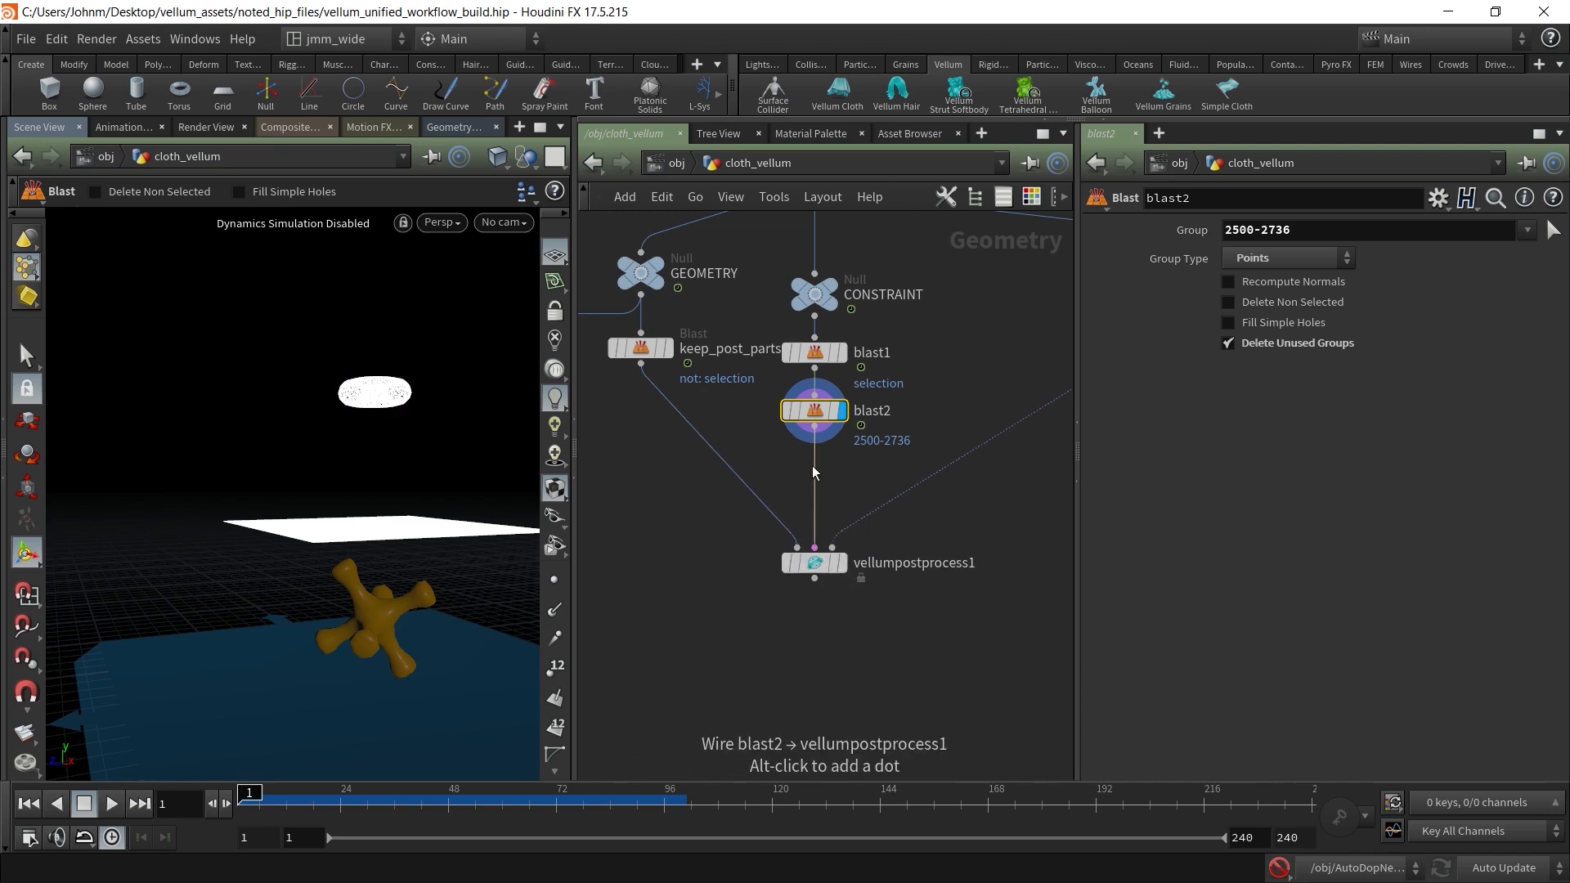
pyautogui.click(842, 563)
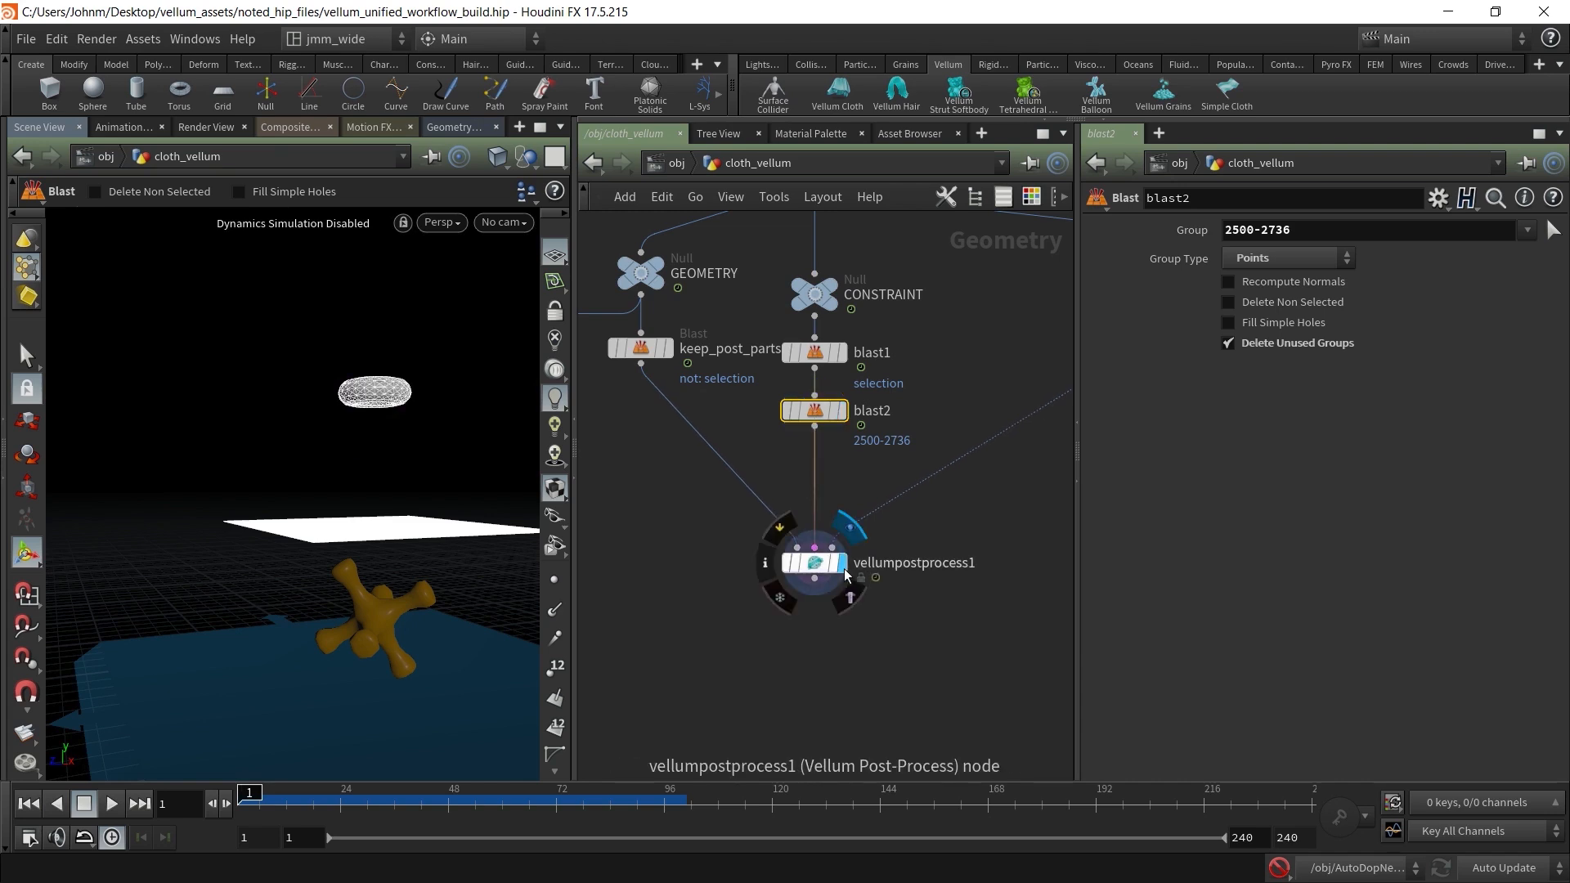
pyautogui.moveTo(821, 570); pyautogui.dragTo(821, 556)
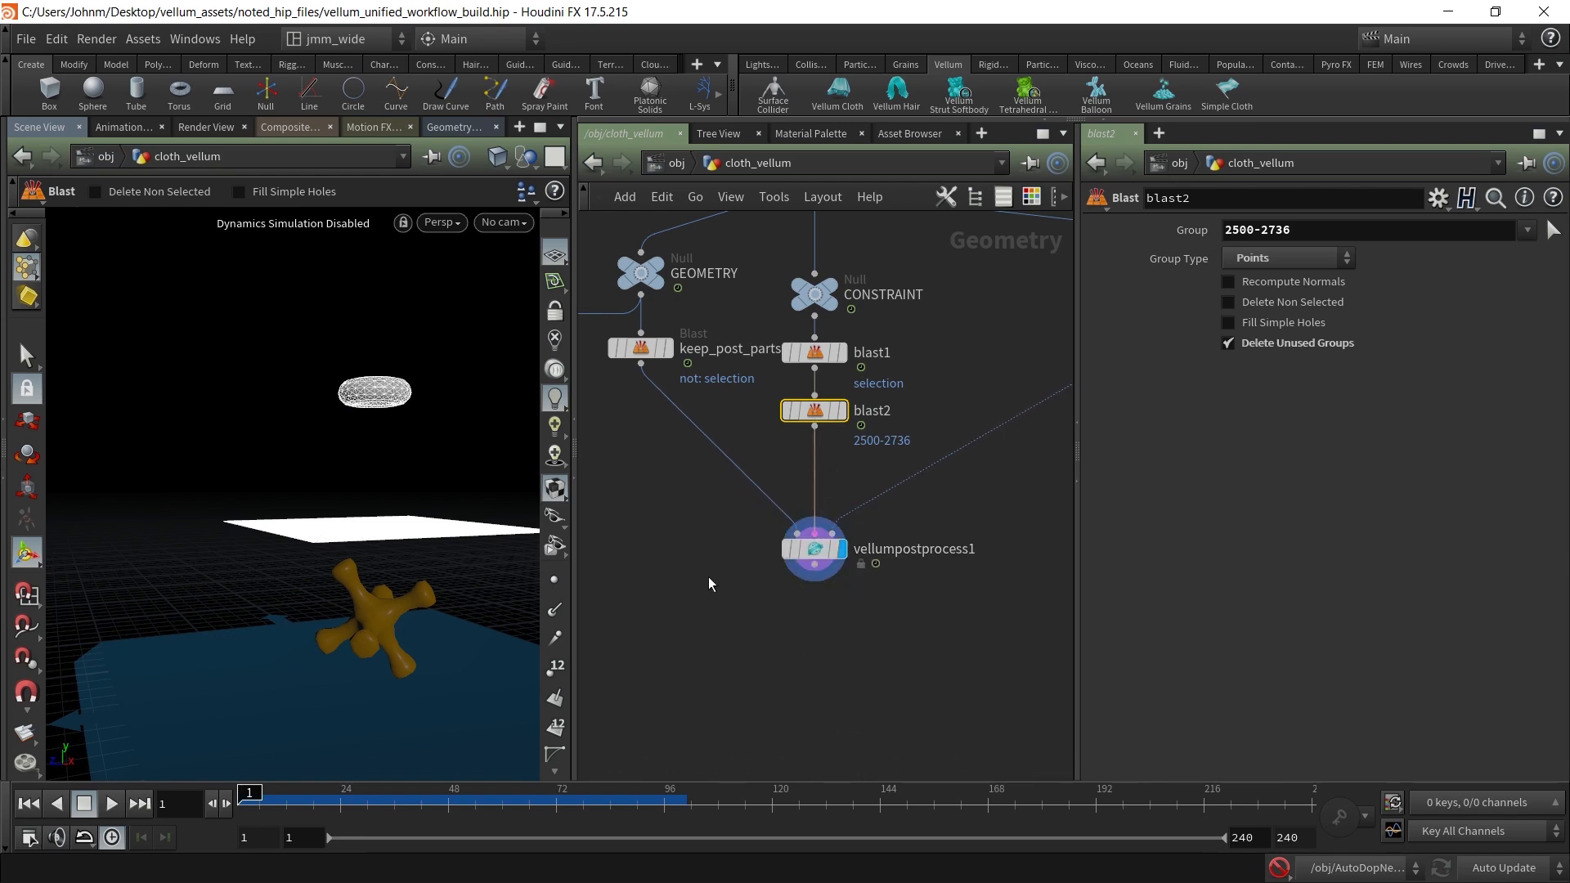
# Shift the CONSTRAINT null with its two Blasts sideways, align GEOMETRY with keep_post_parts, and realign vellumpostprocess1 under the constraint chain
pyautogui.moveTo(679, 571); pyautogui.dragTo(697, 683, button='middle')
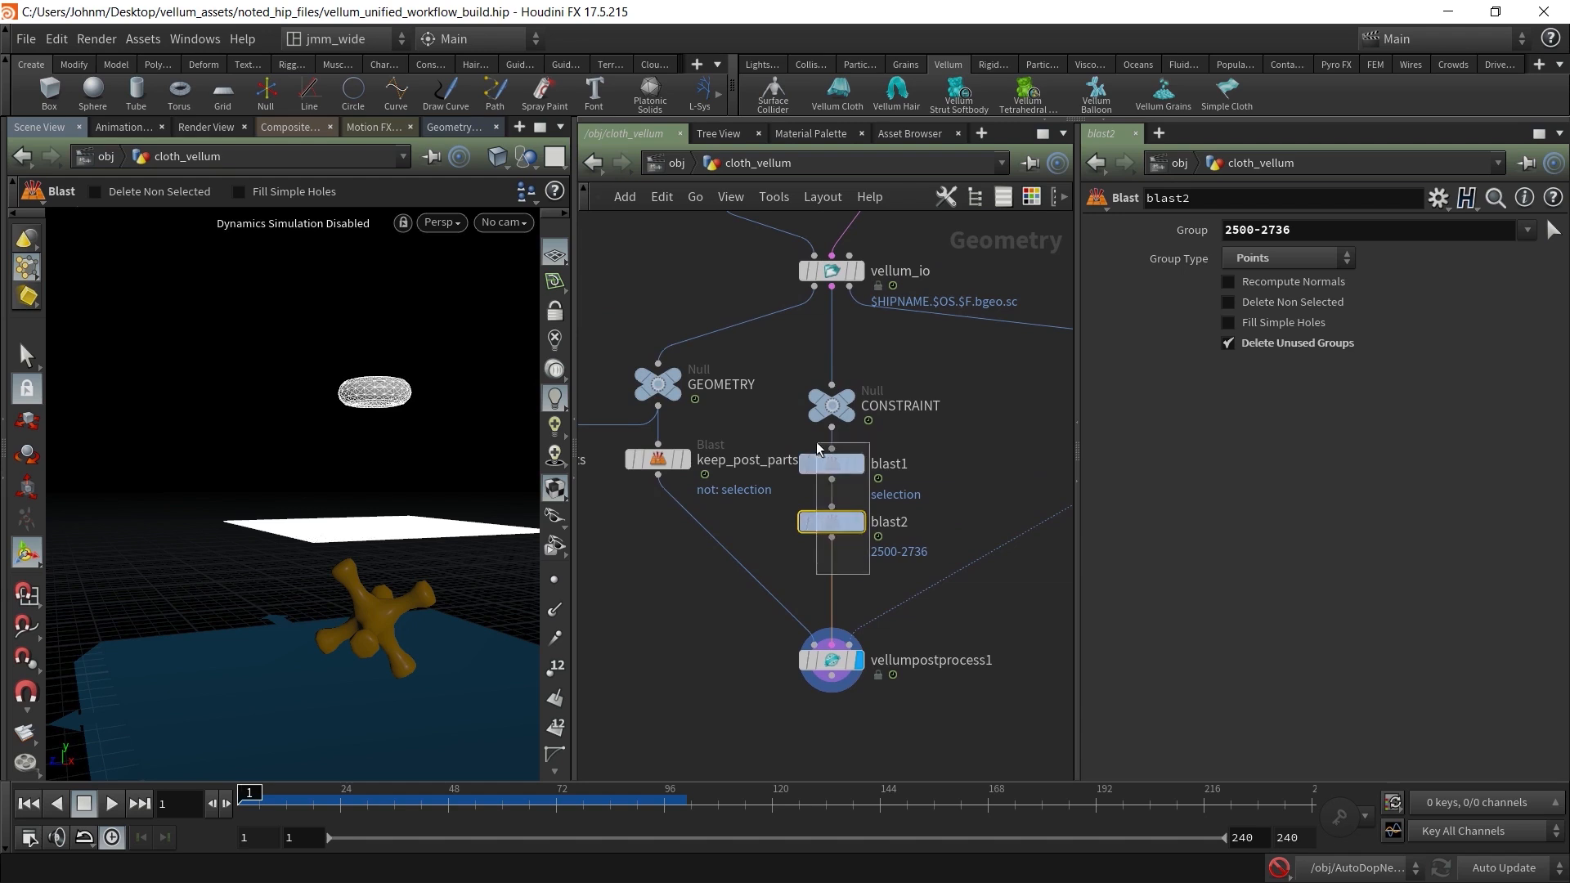
pyautogui.keyDown('shift'); pyautogui.click(832, 476); pyautogui.keyUp('shift')
pyautogui.keyDown('shift'); pyautogui.click(837, 414); pyautogui.keyUp('shift')
pyautogui.moveTo(838, 413); pyautogui.dragTo(867, 392)
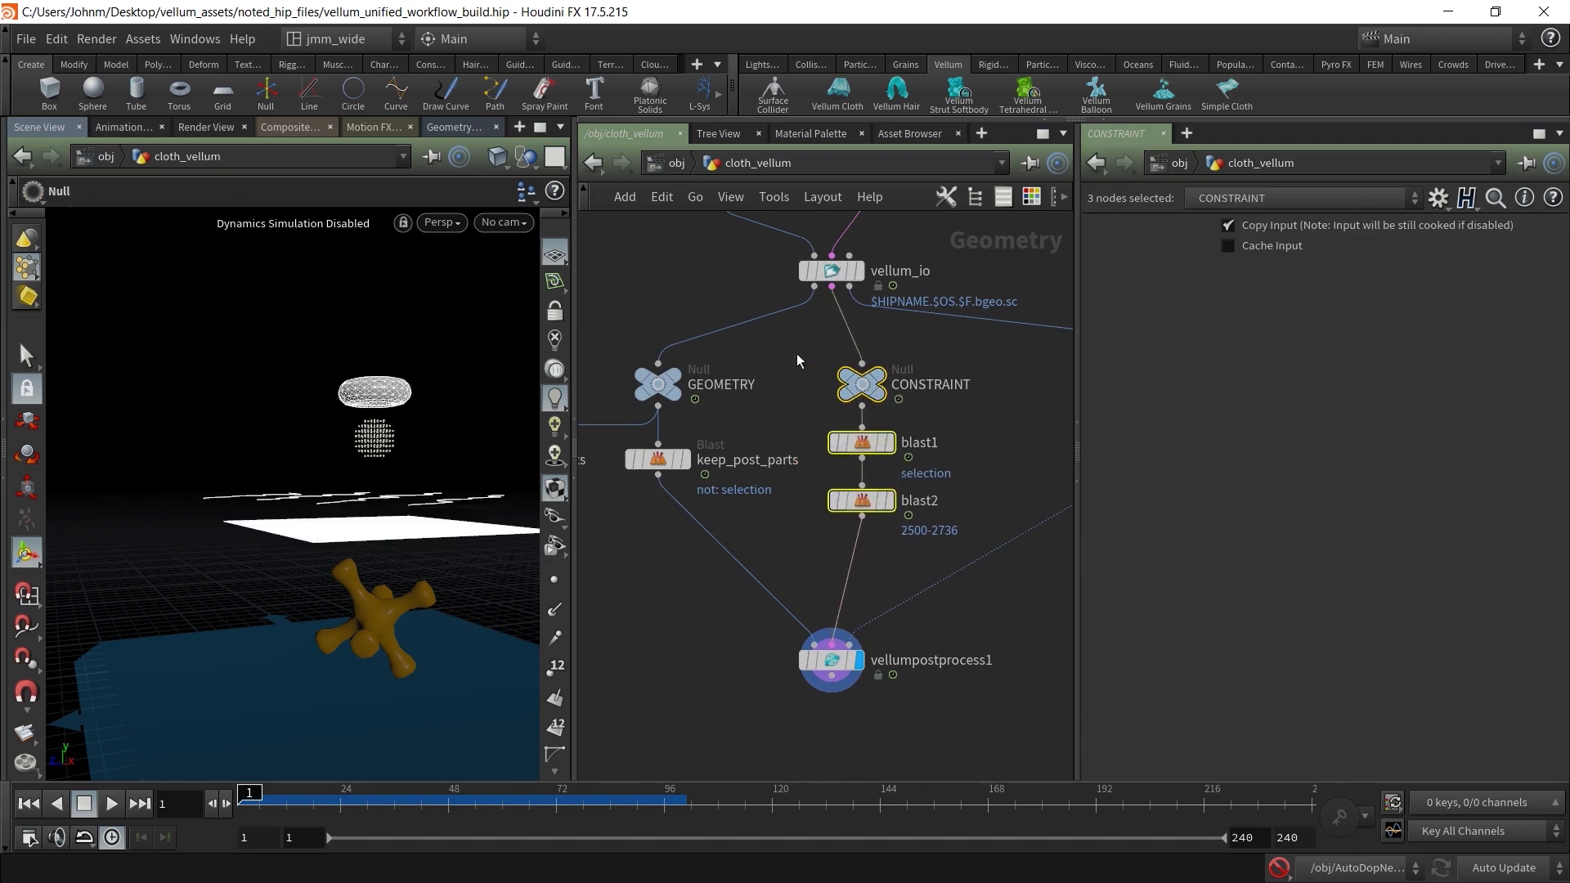
pyautogui.click(797, 353)
pyautogui.moveTo(773, 345); pyautogui.dragTo(650, 466)
pyautogui.click(643, 570)
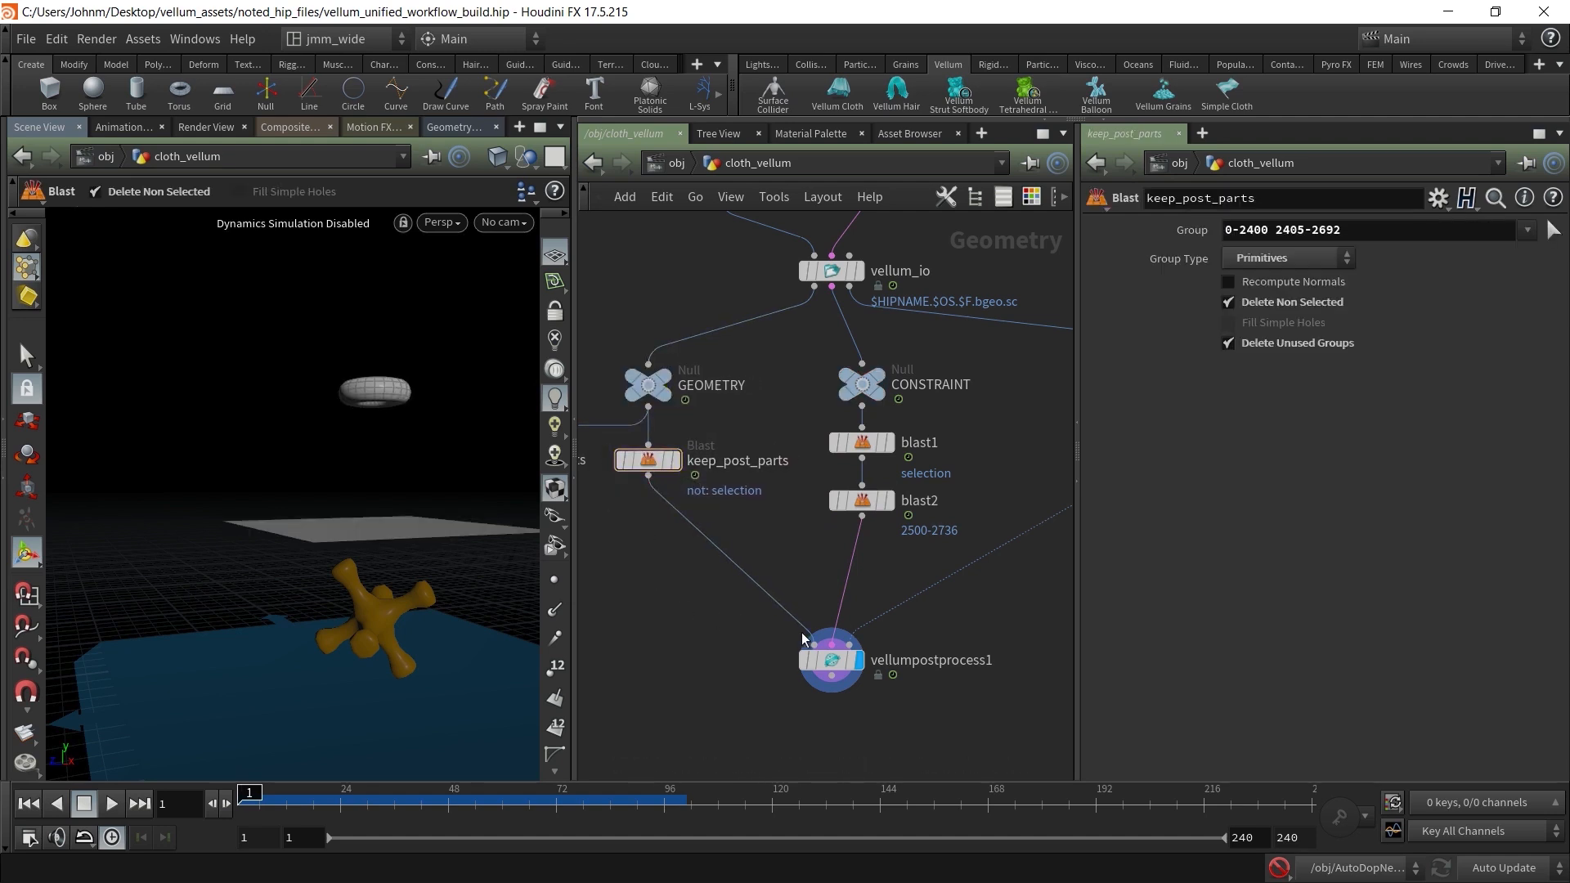
pyautogui.moveTo(833, 671); pyautogui.dragTo(862, 661)
pyautogui.moveTo(680, 644)
pyautogui.mouseDown(button='middle')
pyautogui.moveTo(774, 631)
pyautogui.moveTo(684, 624)
pyautogui.mouseUp(button='middle')
pyautogui.scroll(-1, 774, 631)
pyautogui.scroll(-1, 773, 632)
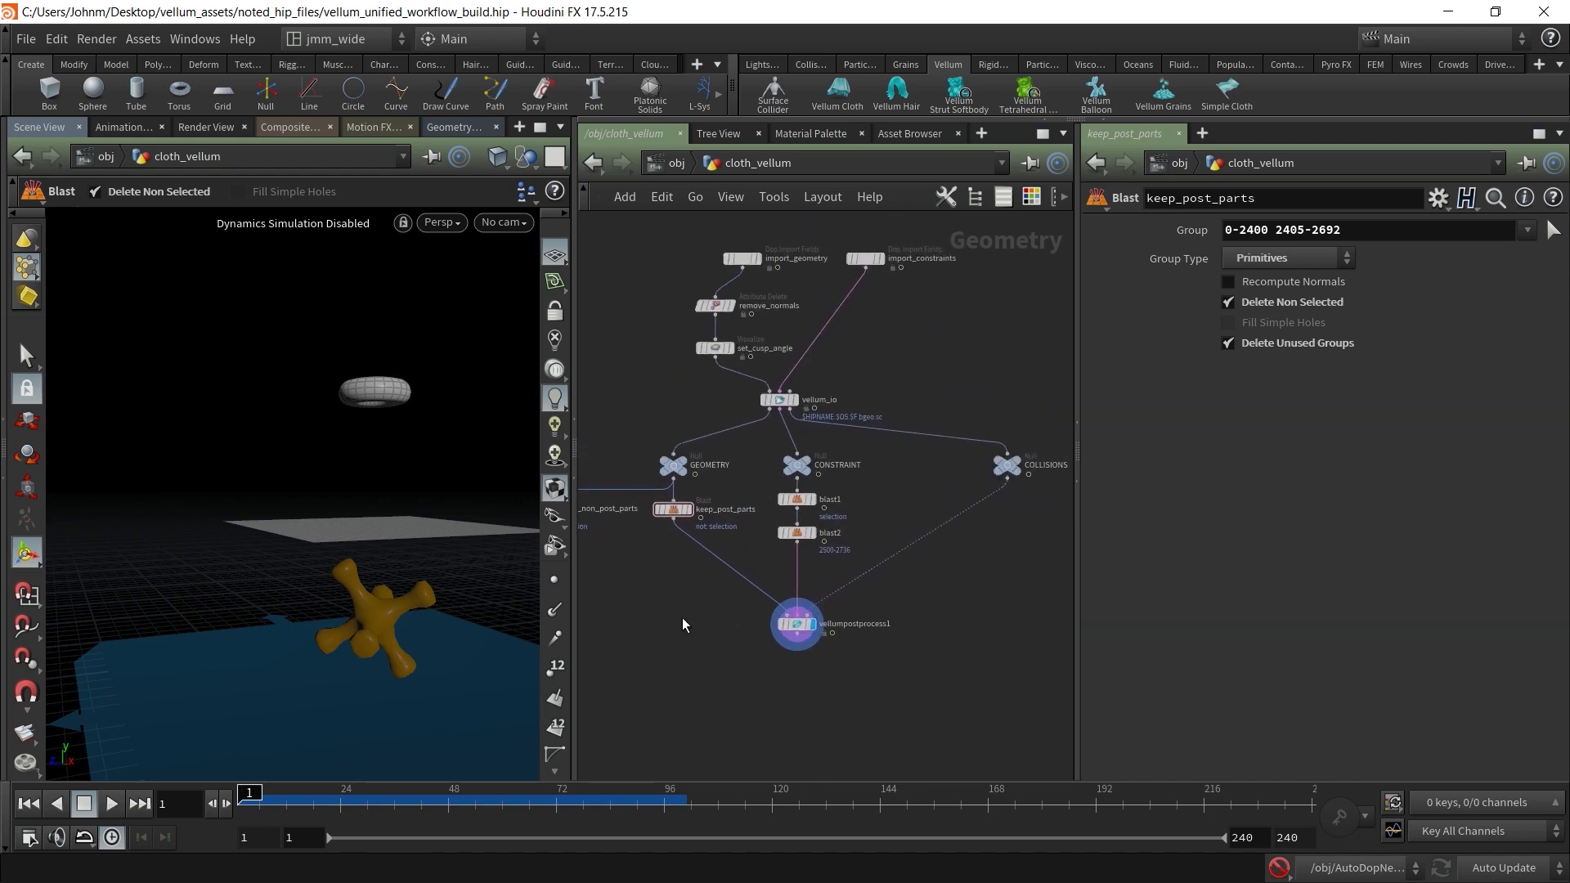
# Set vellumpostprocess1's Subdivision to Catmull-Clark and enable Extrude by Thickness, viewing the cloth from above
pyautogui.click(786, 633)
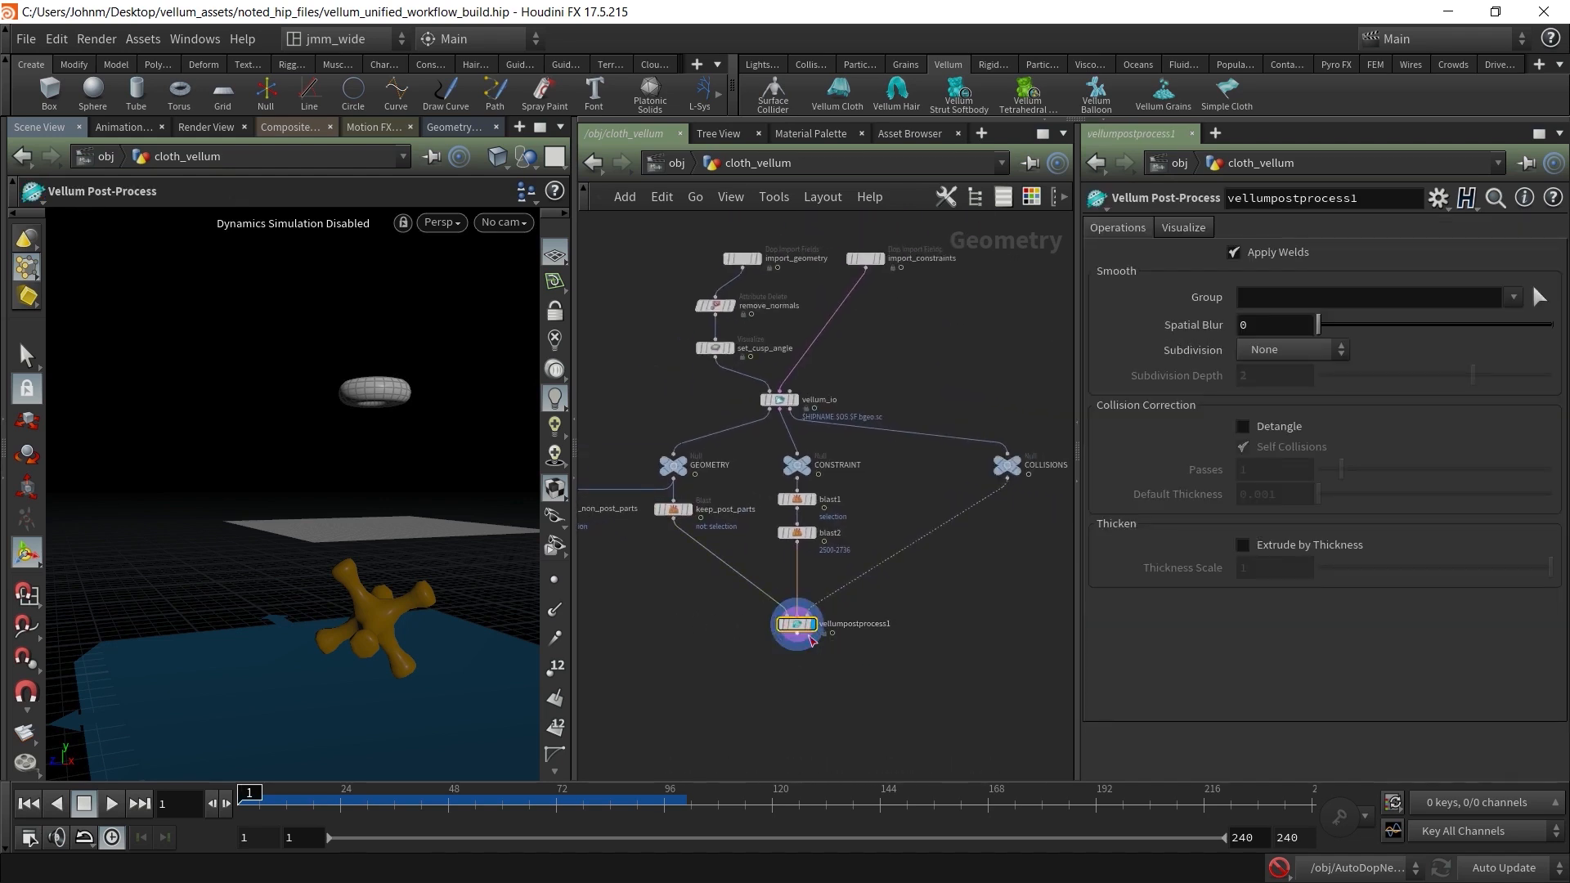
pyautogui.scroll(2, 711, 646)
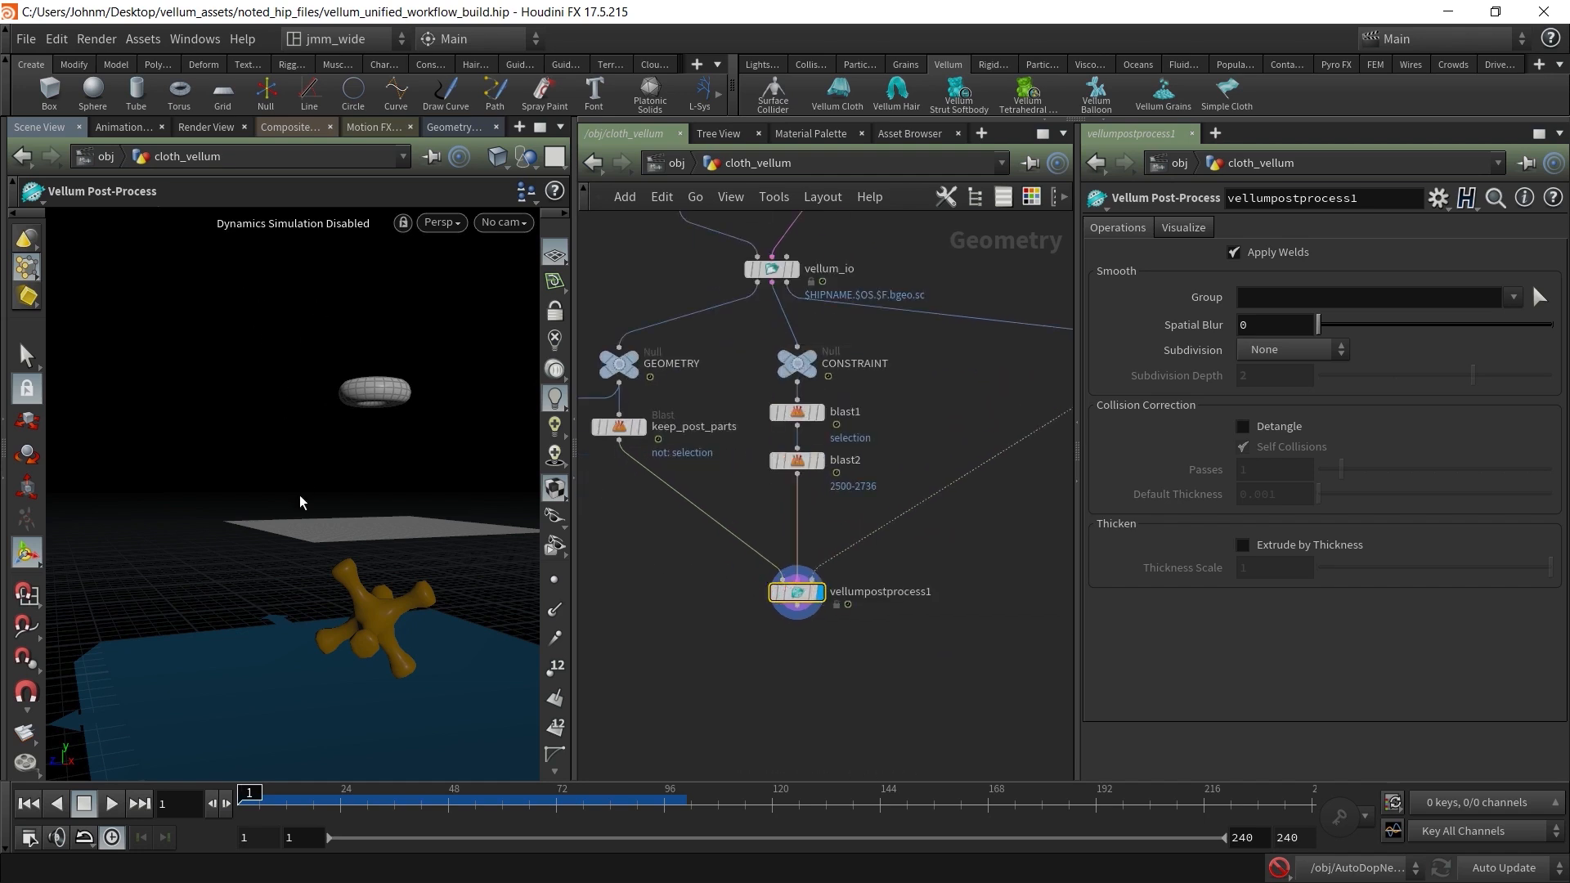
pyautogui.click(1269, 353)
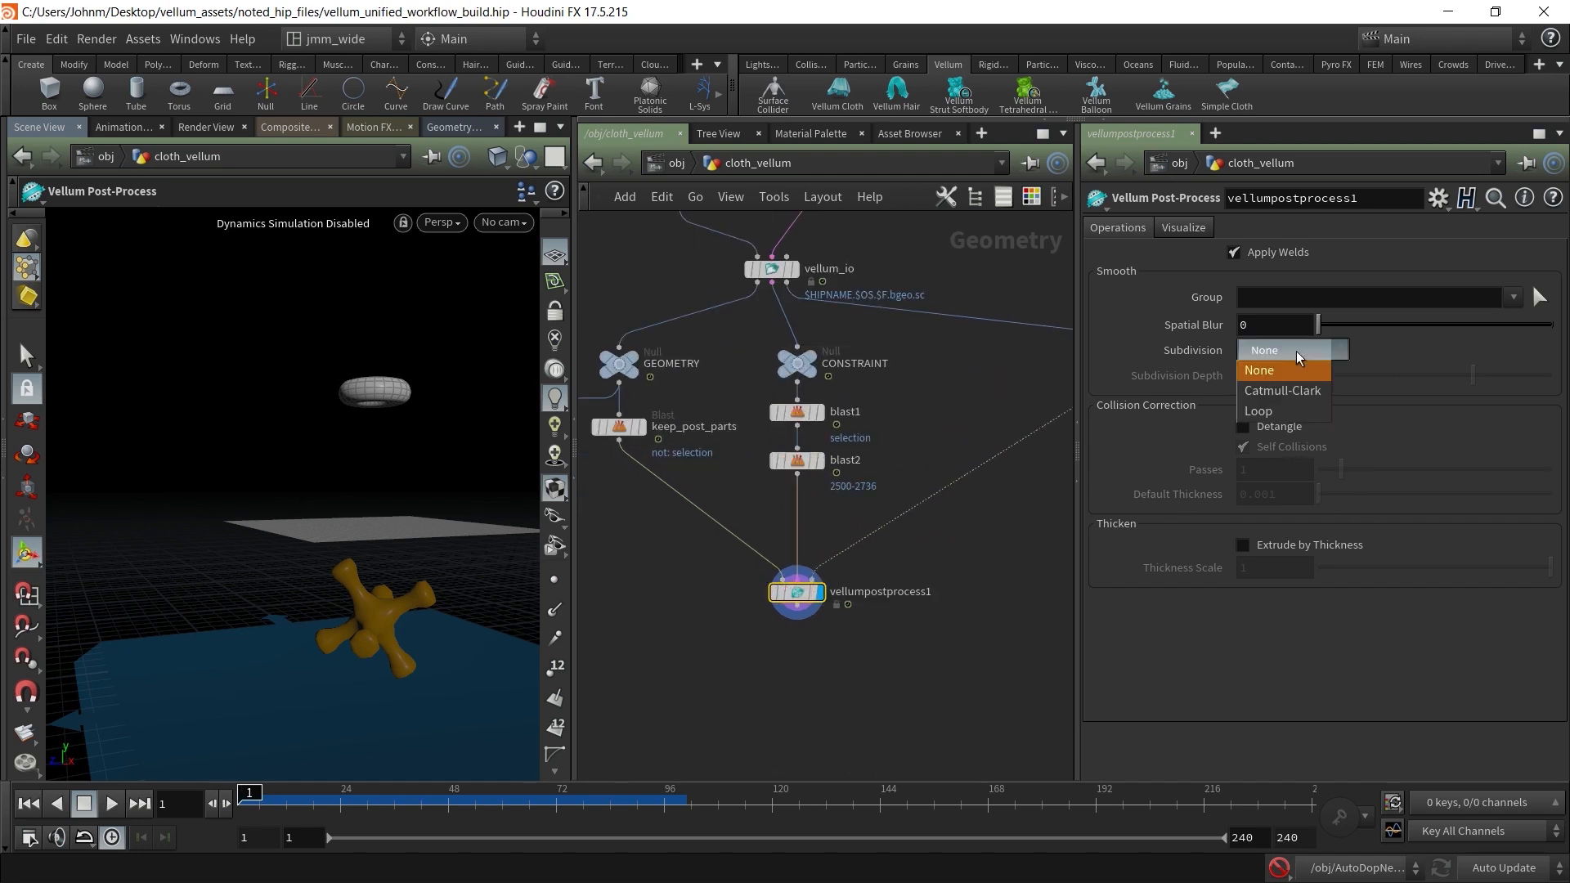
pyautogui.click(1285, 375)
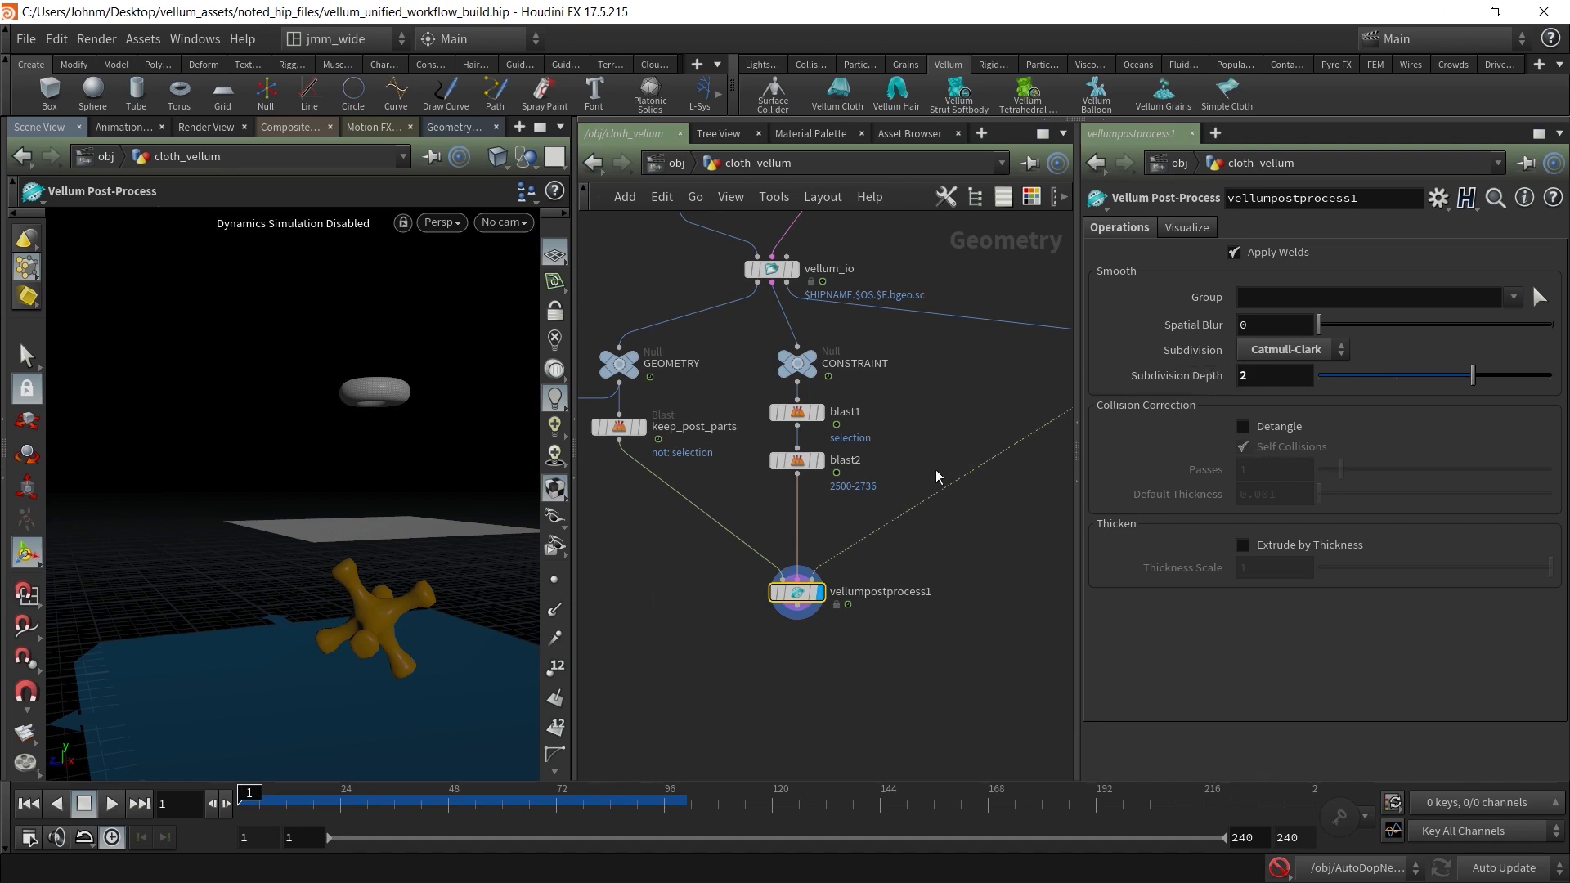
pyautogui.click(1244, 546)
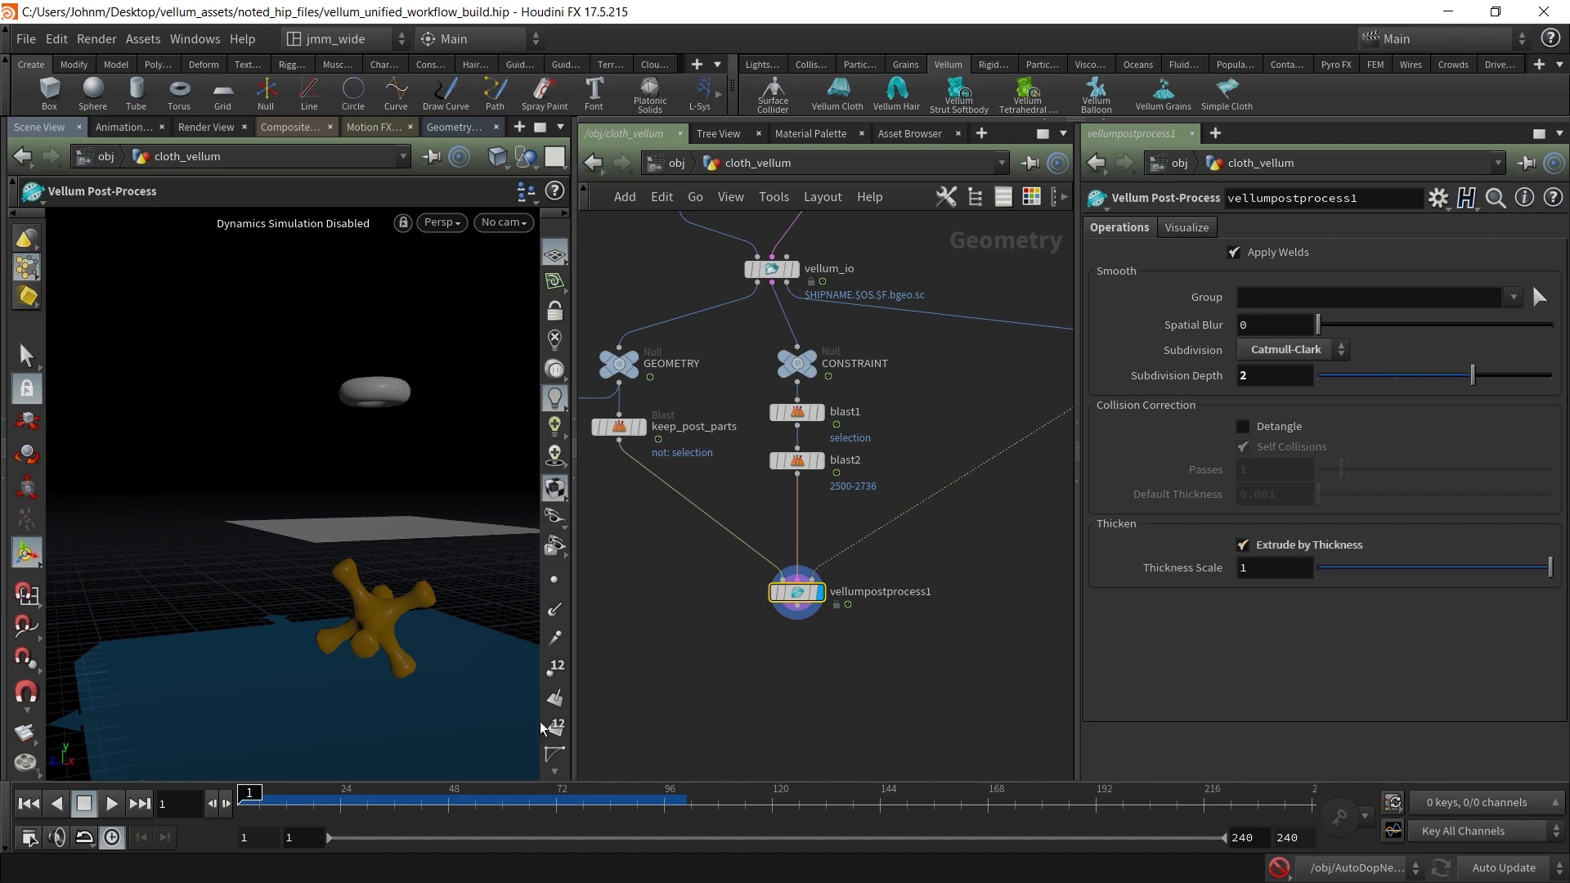
pyautogui.keyDown('alt'); pyautogui.moveTo(354, 528); pyautogui.dragTo(550, 517, button='right'); pyautogui.keyUp('alt')
pyautogui.keyDown('alt'); pyautogui.moveTo(234, 610); pyautogui.dragTo(439, 613); pyautogui.keyUp('alt')
pyautogui.press('Return')
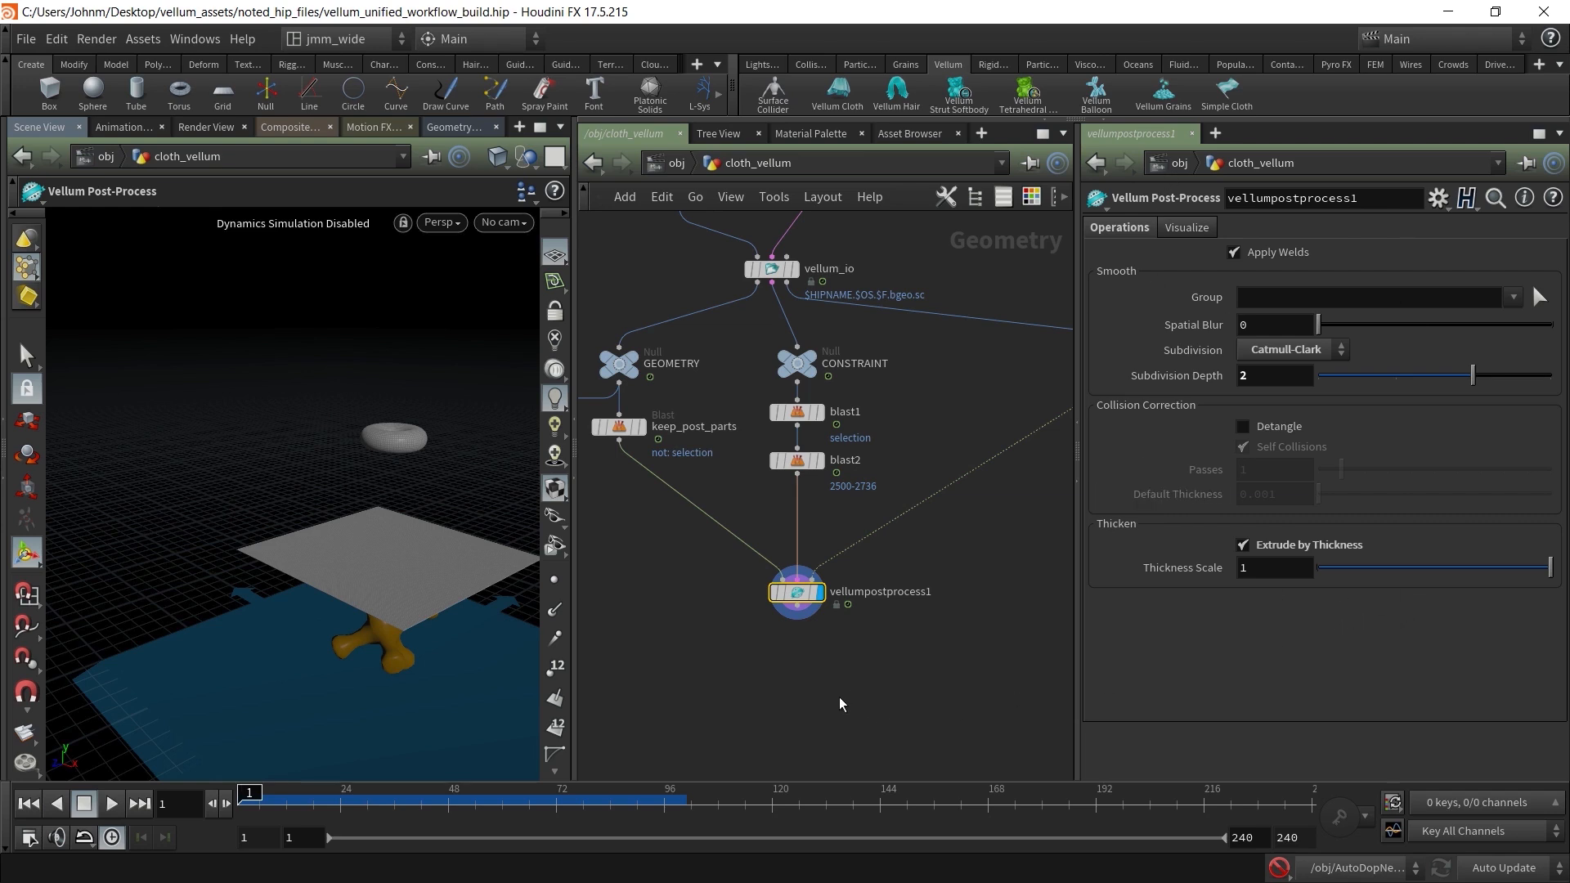
# Add a Merge node that combines keep_non_post_parts with vellumpostprocess1, and display the merged result
pyautogui.moveTo(664, 638); pyautogui.dragTo(827, 620, button='middle')
pyautogui.click(781, 631)
pyautogui.moveTo(735, 573); pyautogui.dragTo(722, 492, button='middle')
pyautogui.scroll(-2, 736, 500)
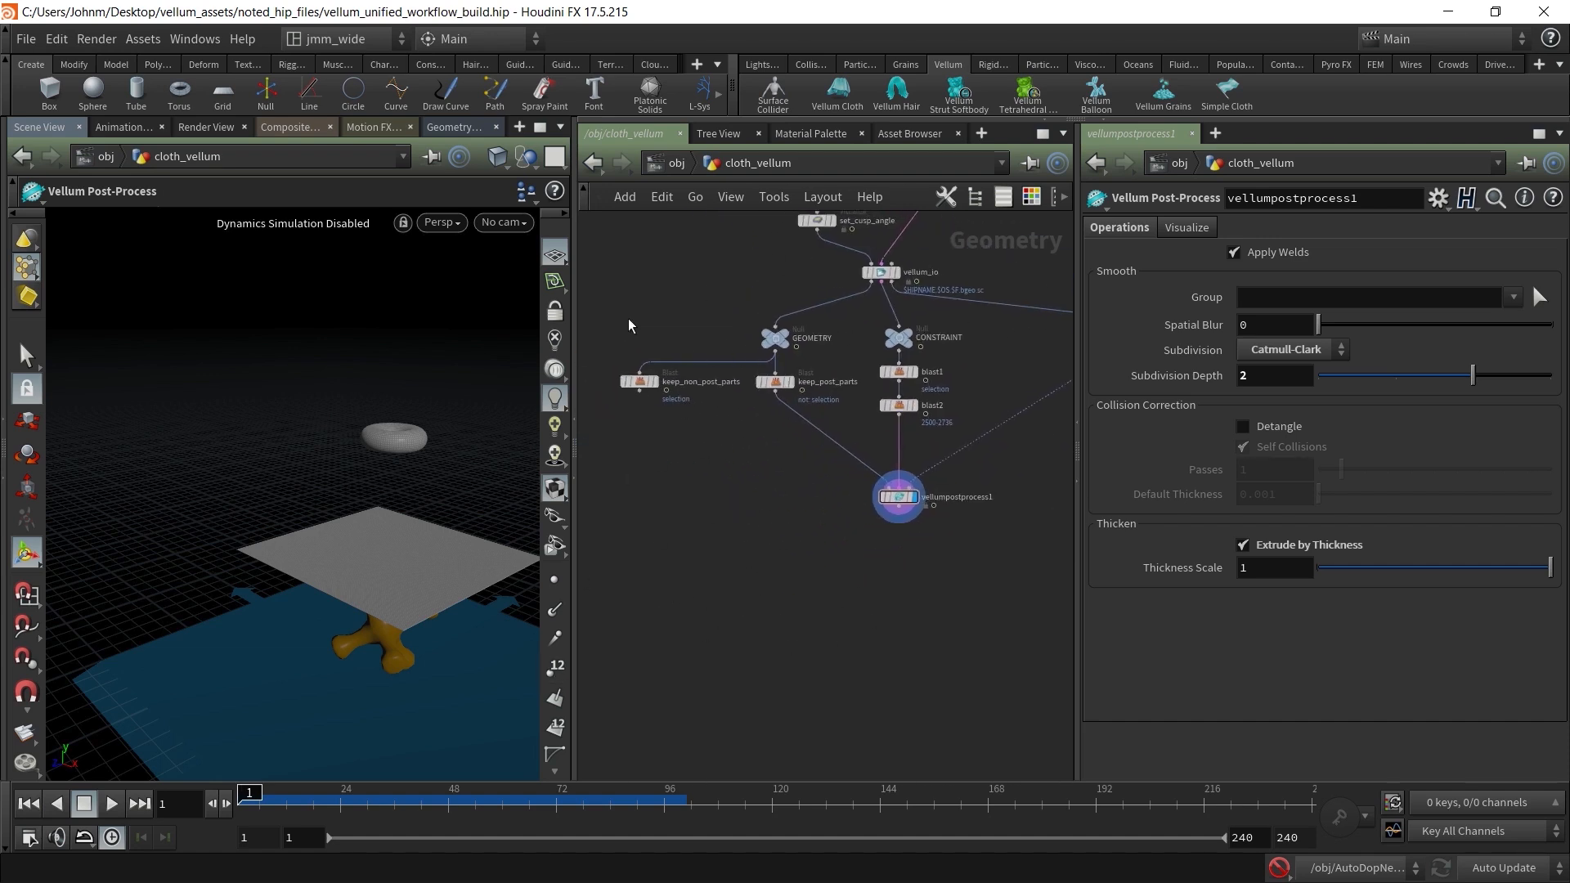
pyautogui.click(639, 381)
pyautogui.click(899, 497)
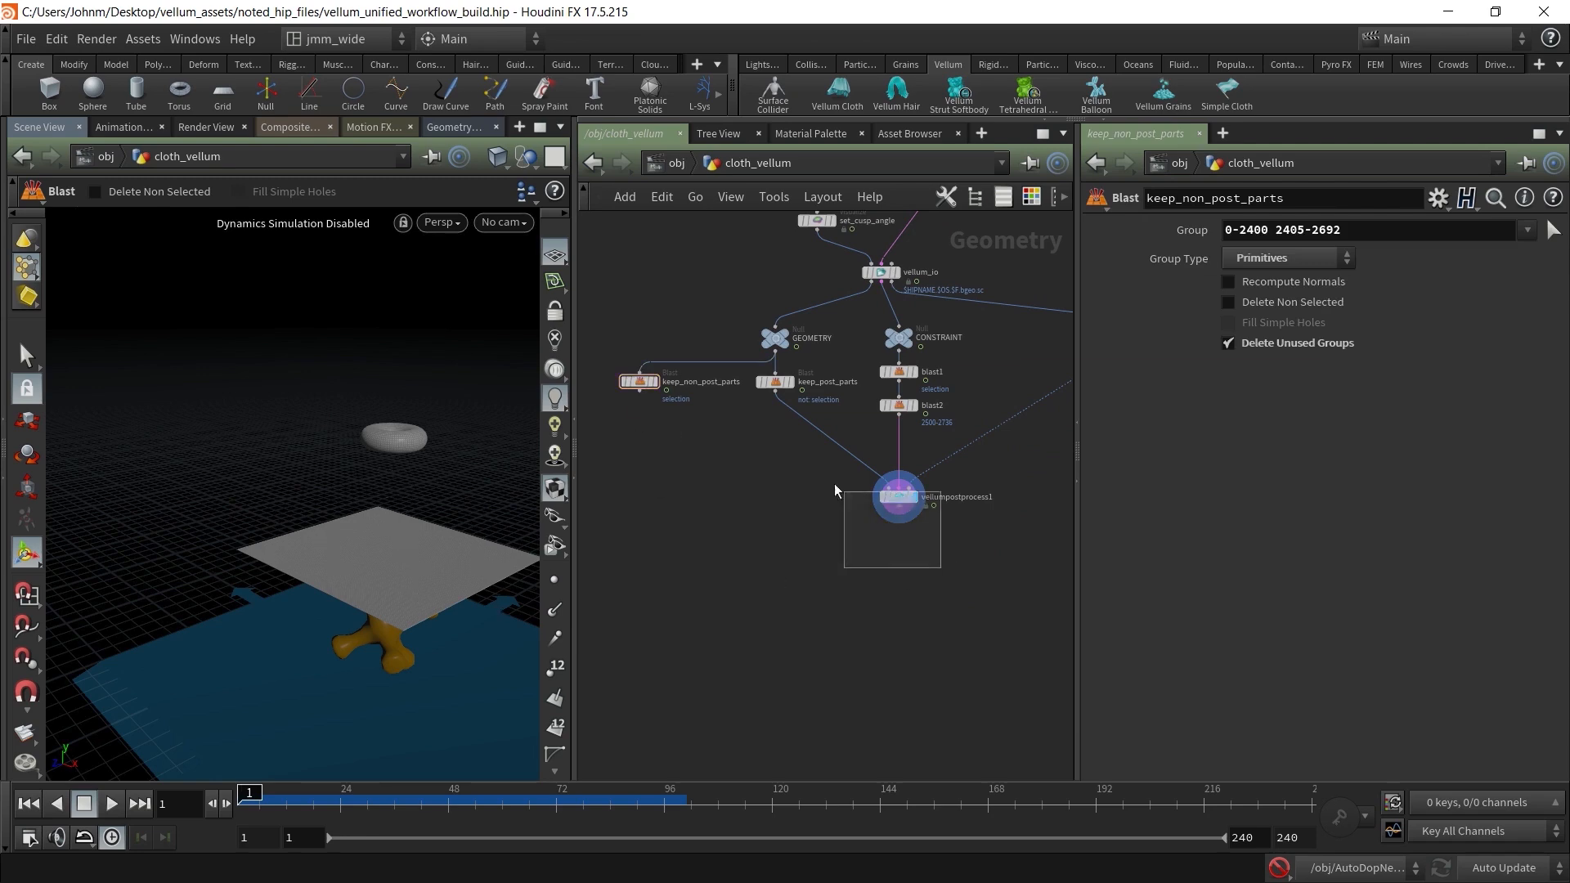
pyautogui.press('Tab')
pyautogui.write('merge')
pyautogui.press('Return')
pyautogui.click(842, 627)
pyautogui.moveTo(837, 628); pyautogui.dragTo(800, 593)
pyautogui.moveTo(639, 391); pyautogui.dragTo(778, 575)
pyautogui.moveTo(906, 515); pyautogui.dragTo(804, 583)
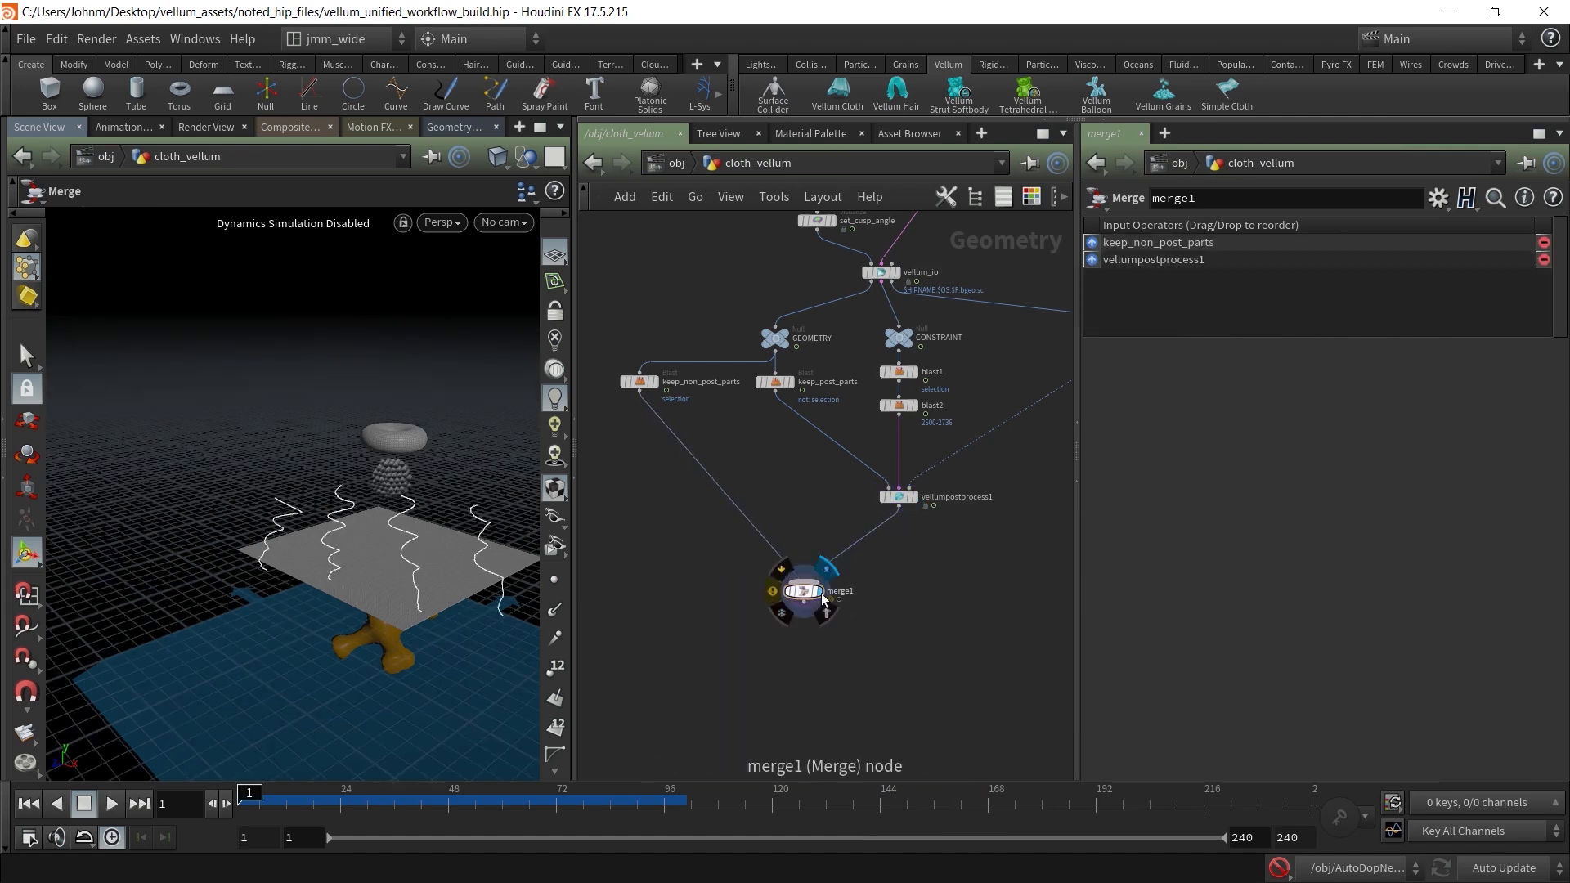
# Hide the viewport's reference grid and orbit around the merged geometry
pyautogui.click(561, 258)
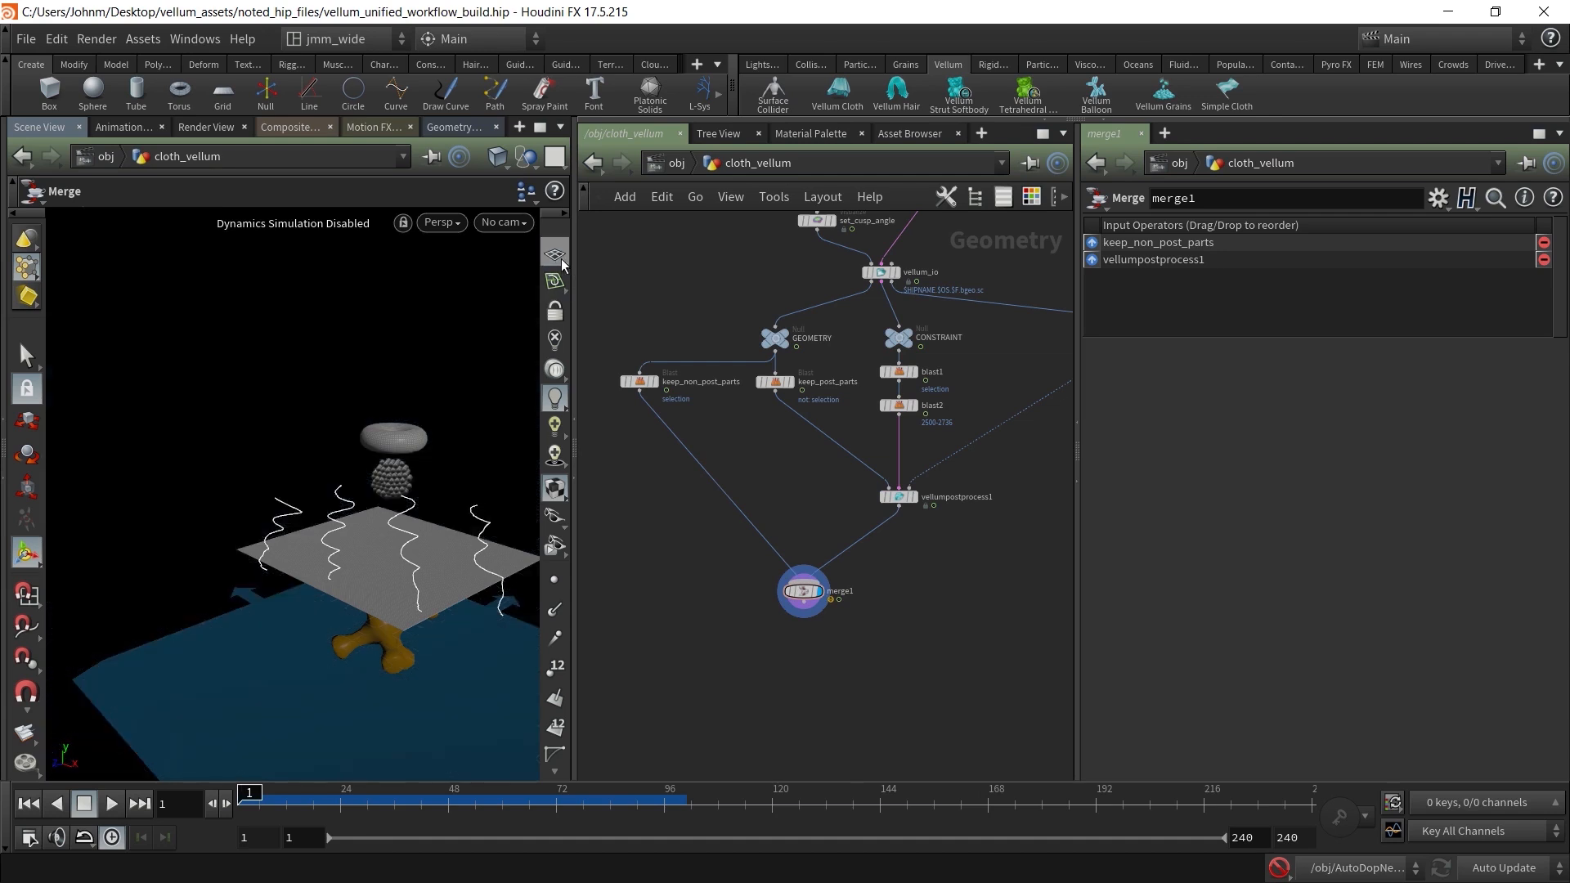
pyautogui.press('Escape')
pyautogui.moveTo(438, 624); pyautogui.dragTo(328, 599)
# Move the three output nulls up closer to vellum_io, and set COLLISIONS slightly lower than the other two
pyautogui.moveTo(917, 583); pyautogui.dragTo(844, 762, button='middle')
pyautogui.click(808, 452)
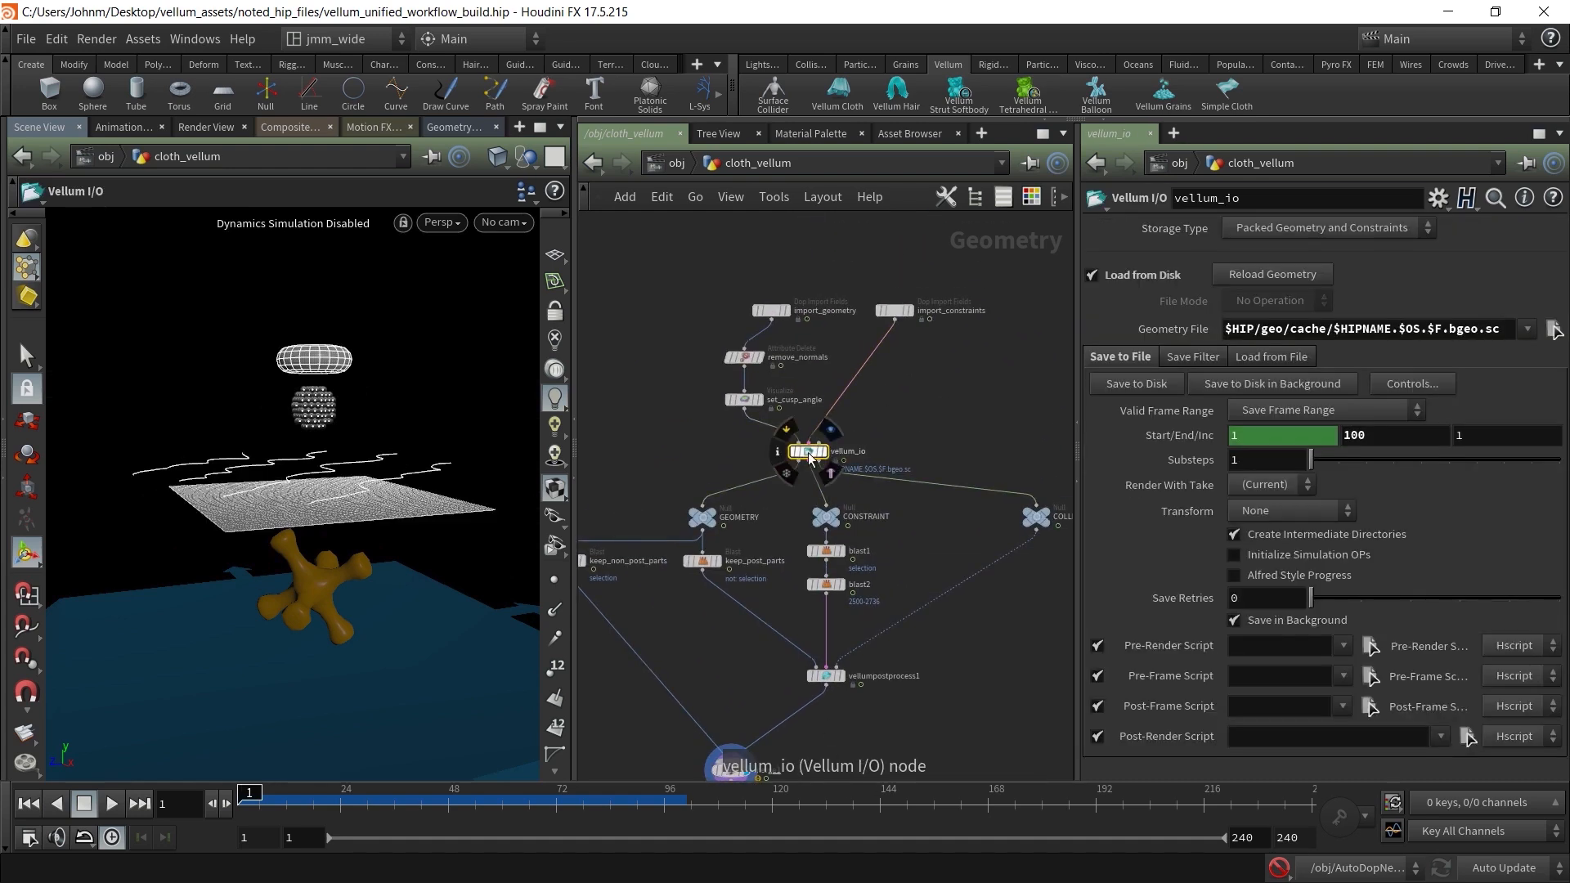
pyautogui.moveTo(929, 551); pyautogui.dragTo(920, 479, button='middle')
pyautogui.moveTo(638, 417); pyautogui.dragTo(1014, 425)
pyautogui.click(937, 363)
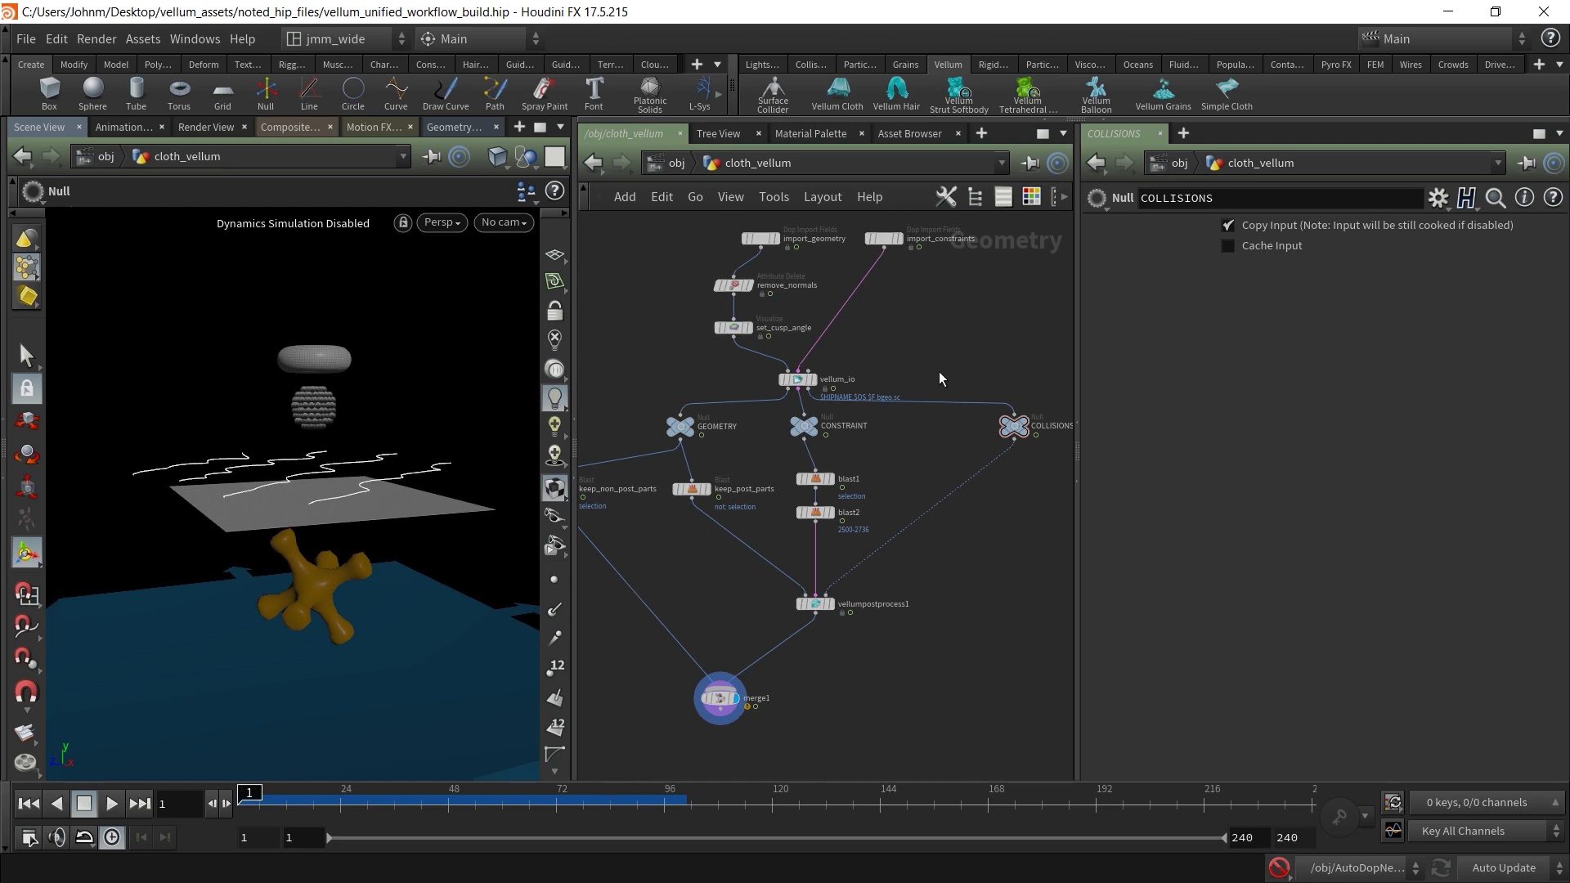
pyautogui.click(798, 380)
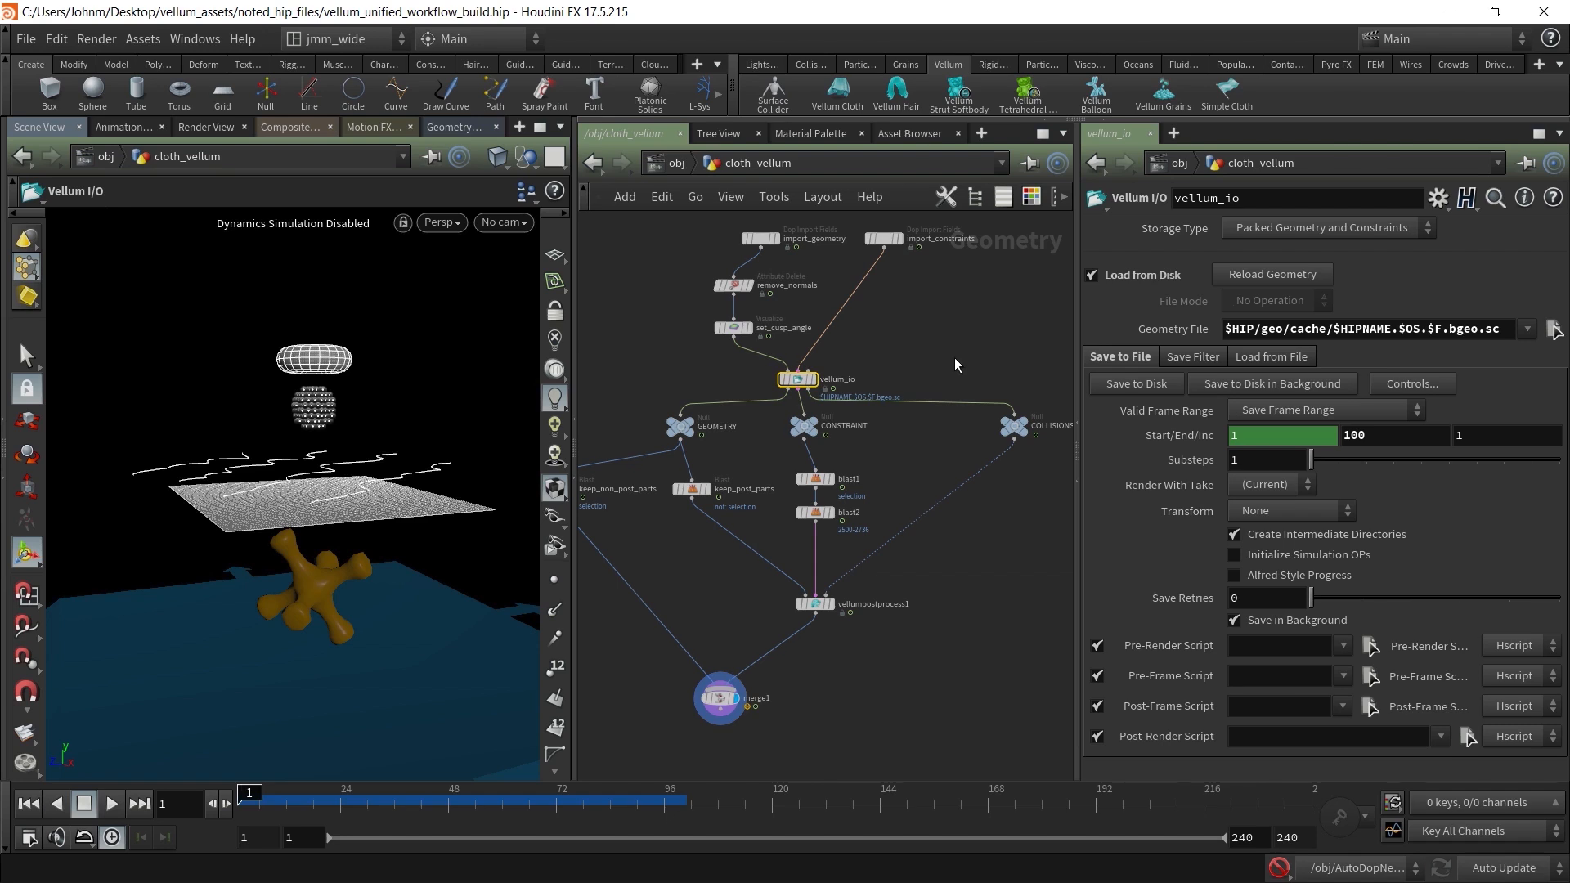
pyautogui.click(932, 362)
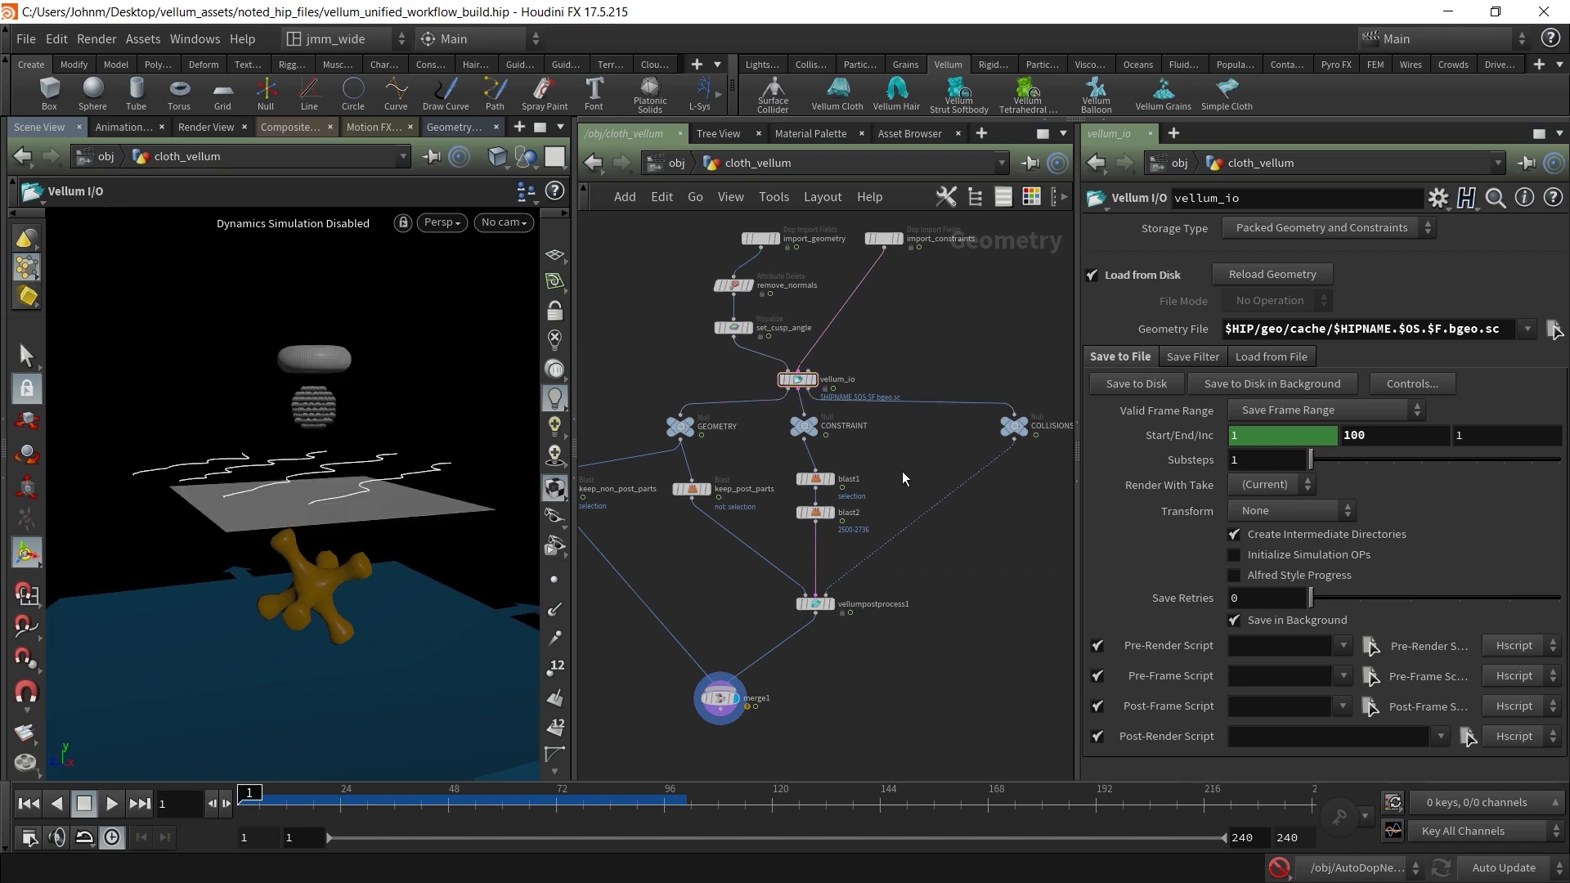
pyautogui.moveTo(903, 473); pyautogui.dragTo(919, 369, button='middle')
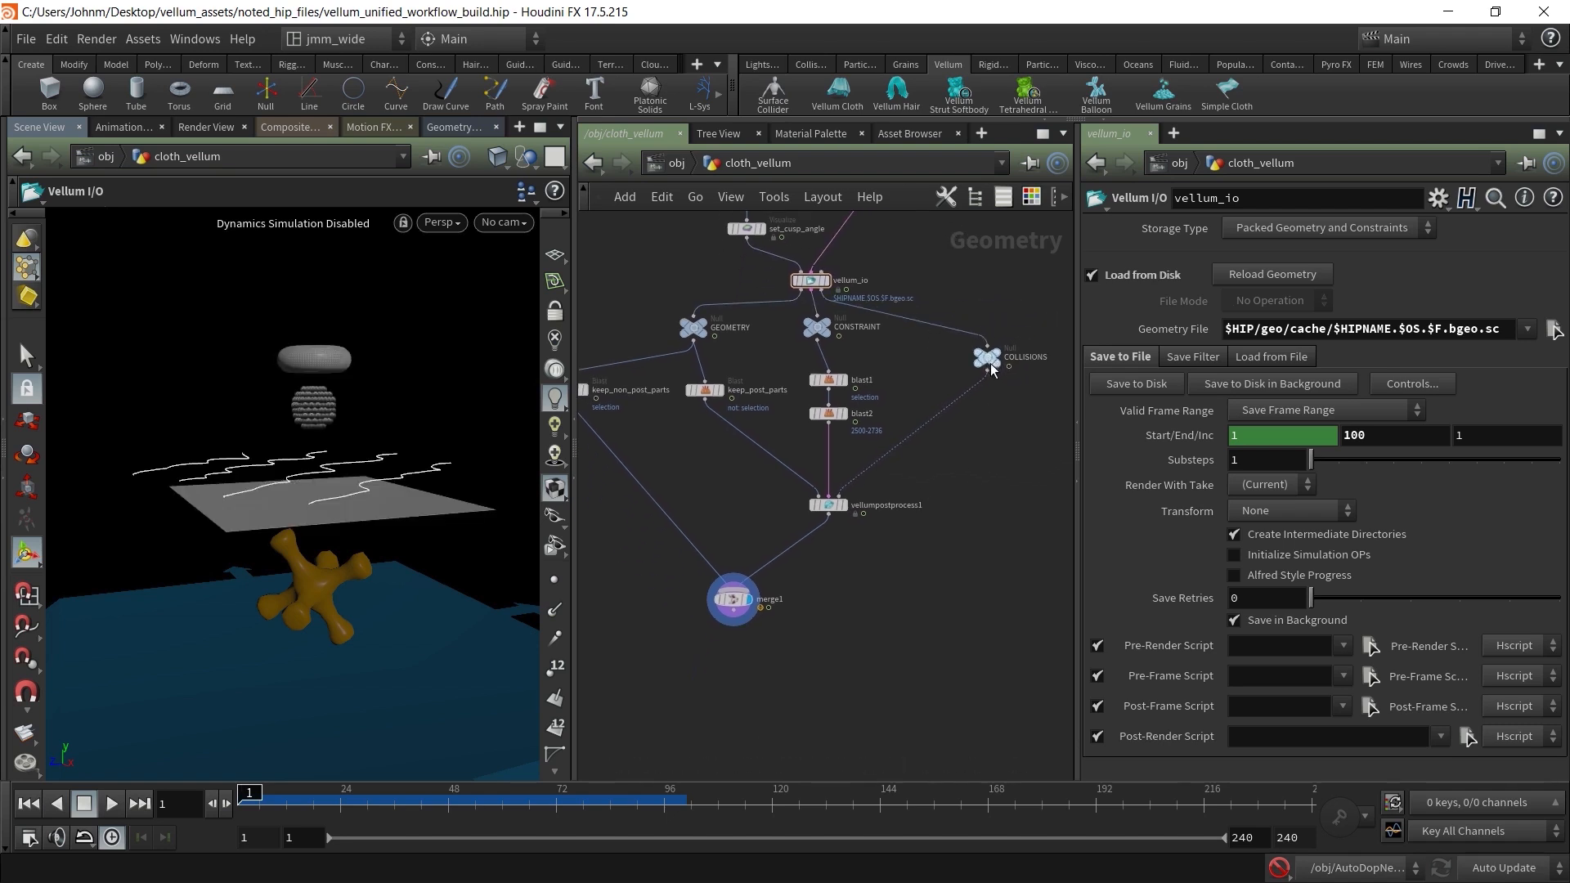
pyautogui.moveTo(935, 465); pyautogui.dragTo(1033, 435, button='middle')
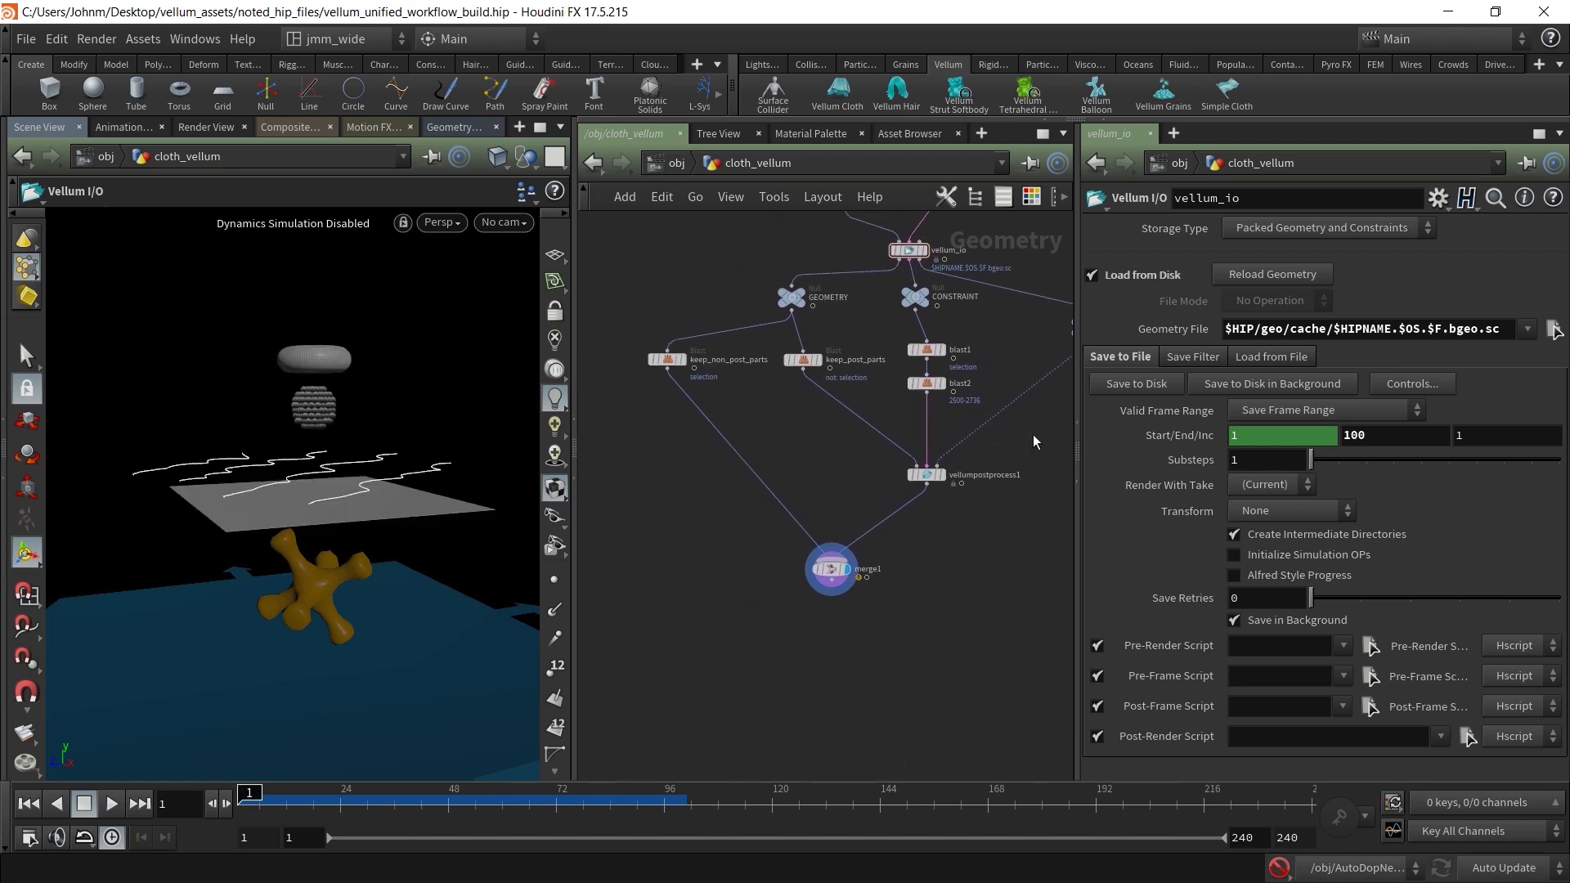
# Play the cached simulation through the Merge node, inspect the draped cloth up close, and return to frame 1
pyautogui.click(835, 577)
pyautogui.click(112, 804)
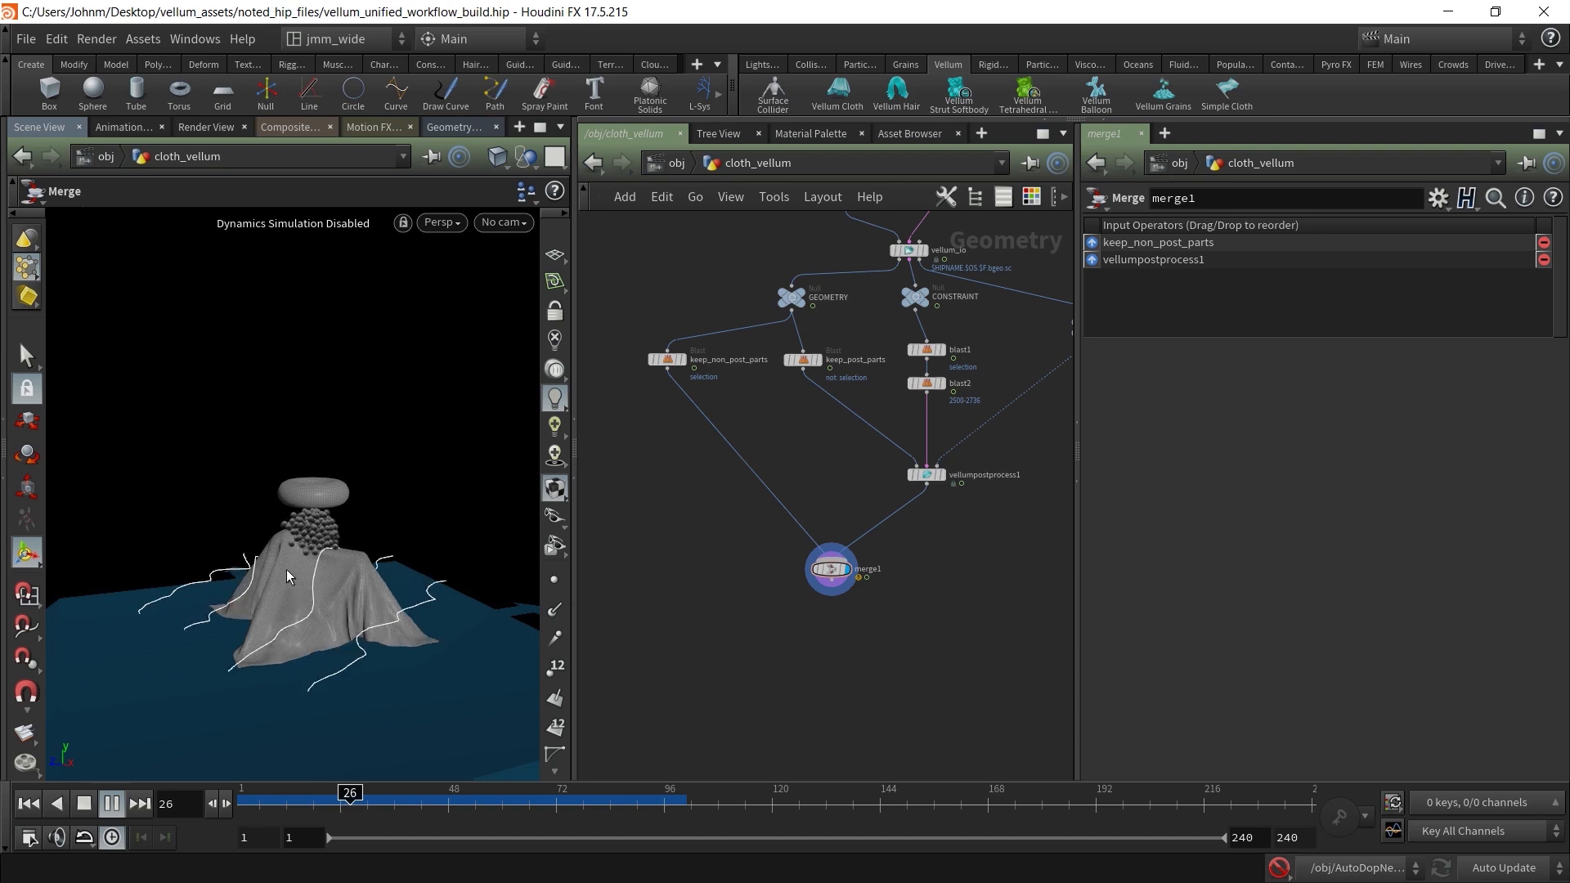
pyautogui.press('Escape')
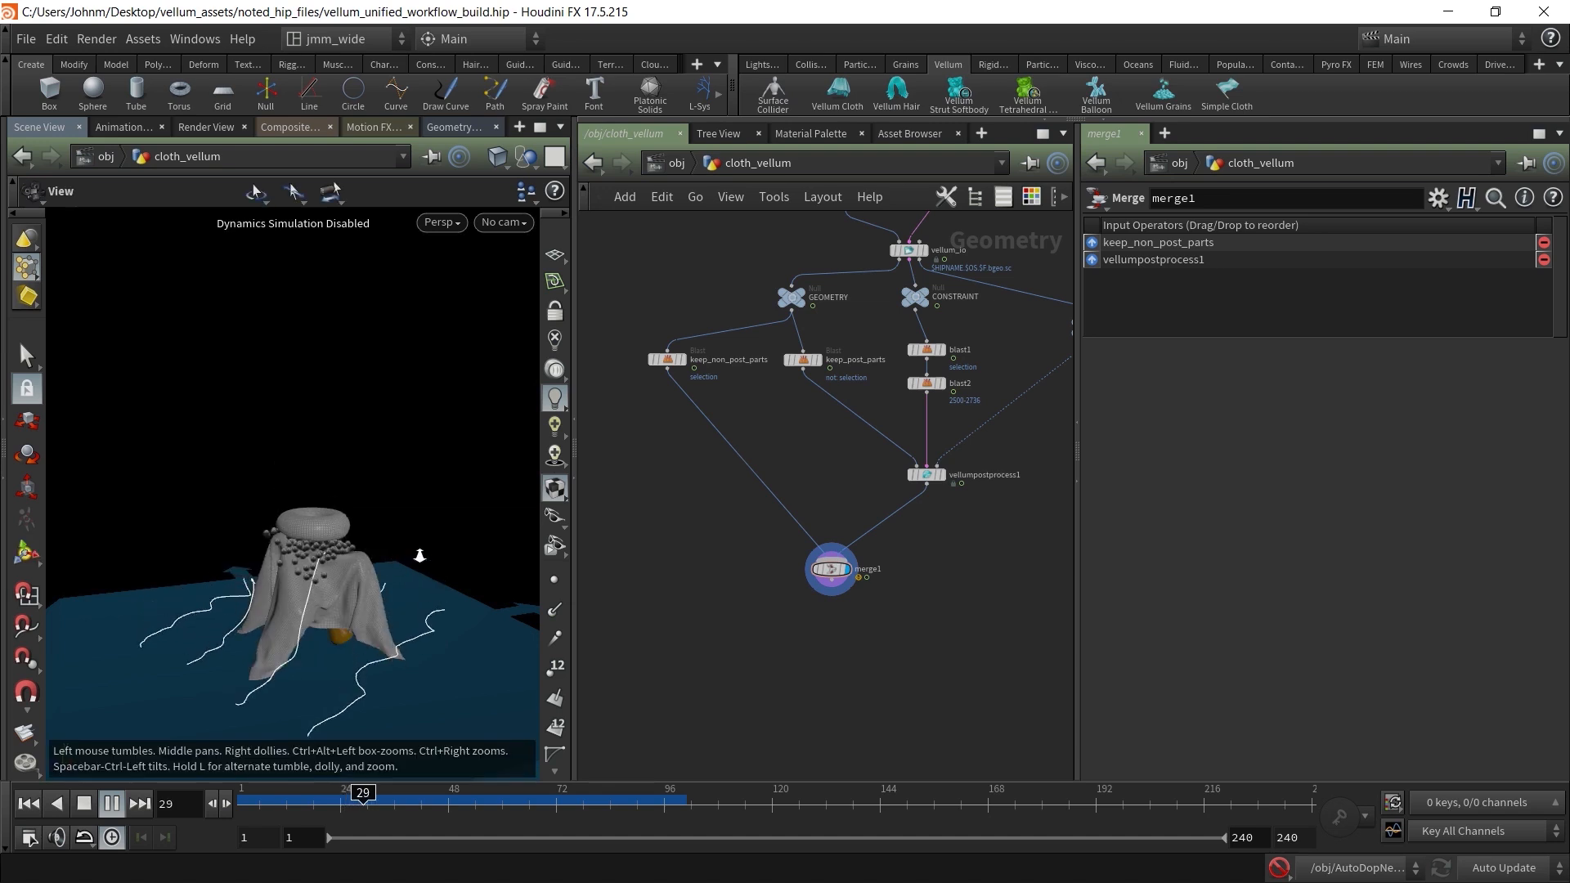
pyautogui.scroll(3, 420, 554)
pyautogui.press('Return')
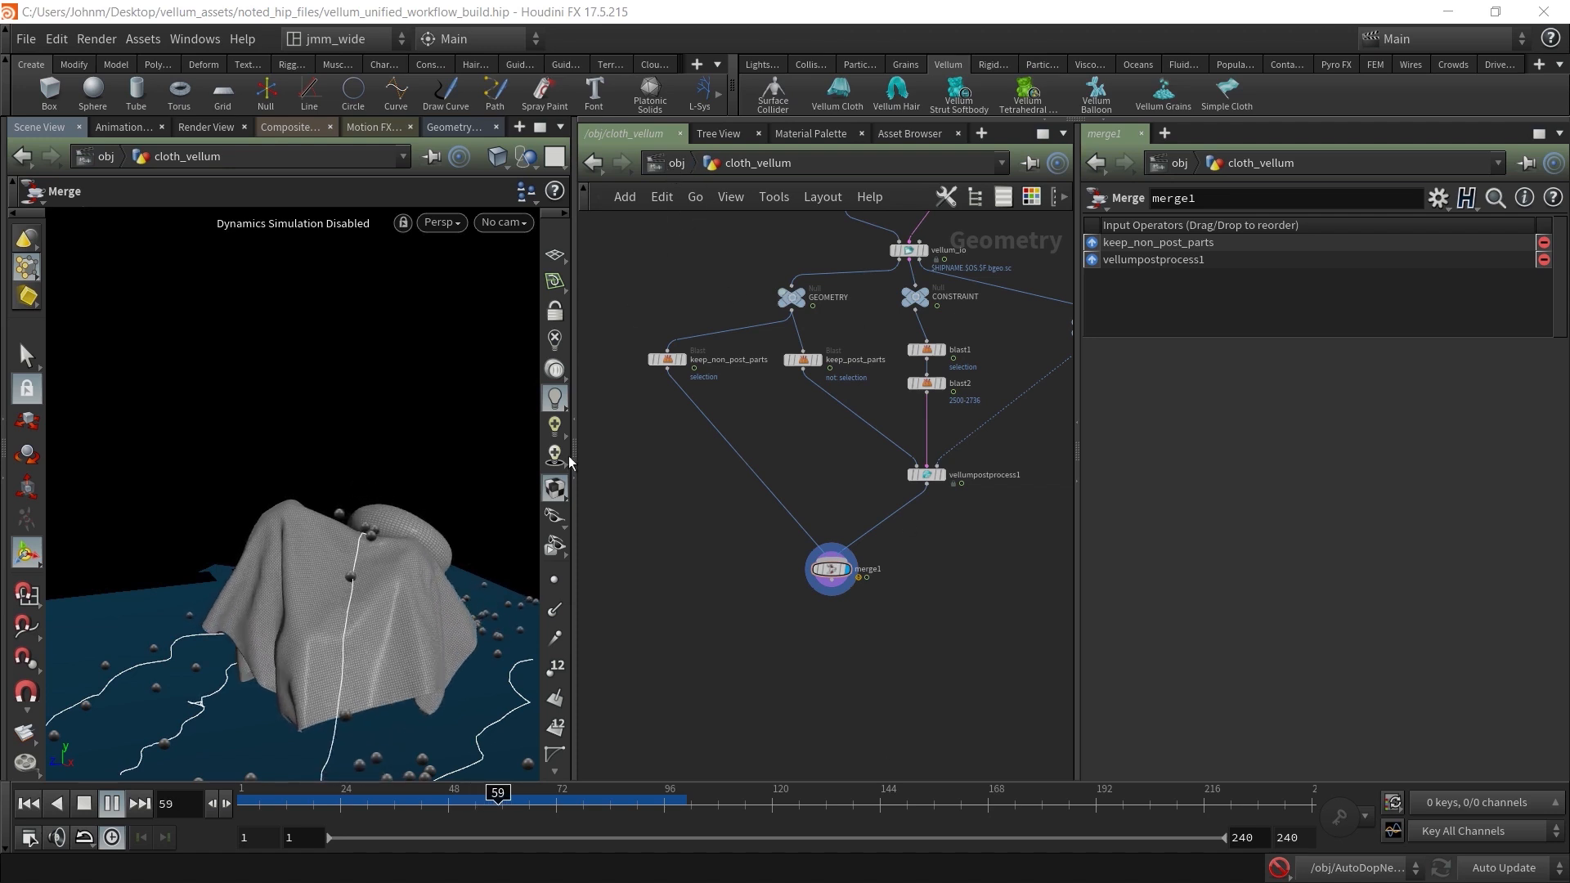
pyautogui.click(78, 810)
pyautogui.click(29, 803)
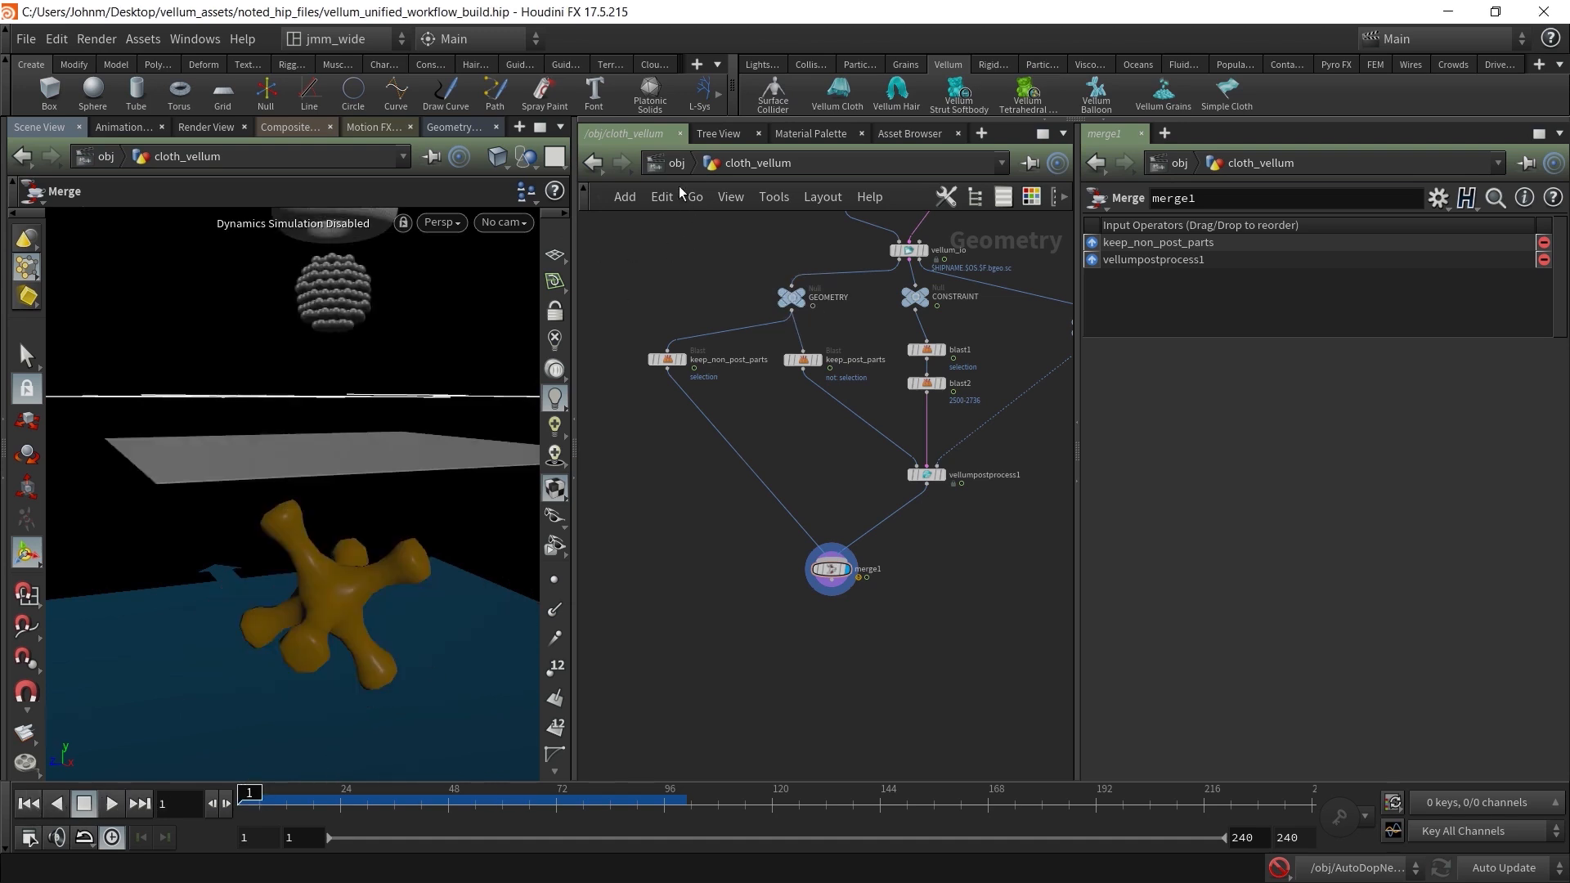
# Go up to the object level and position the cloth_vellum object below the row of source objects
pyautogui.press('u')
pyautogui.scroll(-3, 841, 331)
pyautogui.moveTo(736, 366); pyautogui.dragTo(974, 426)
pyautogui.click(953, 443)
pyautogui.click(835, 467)
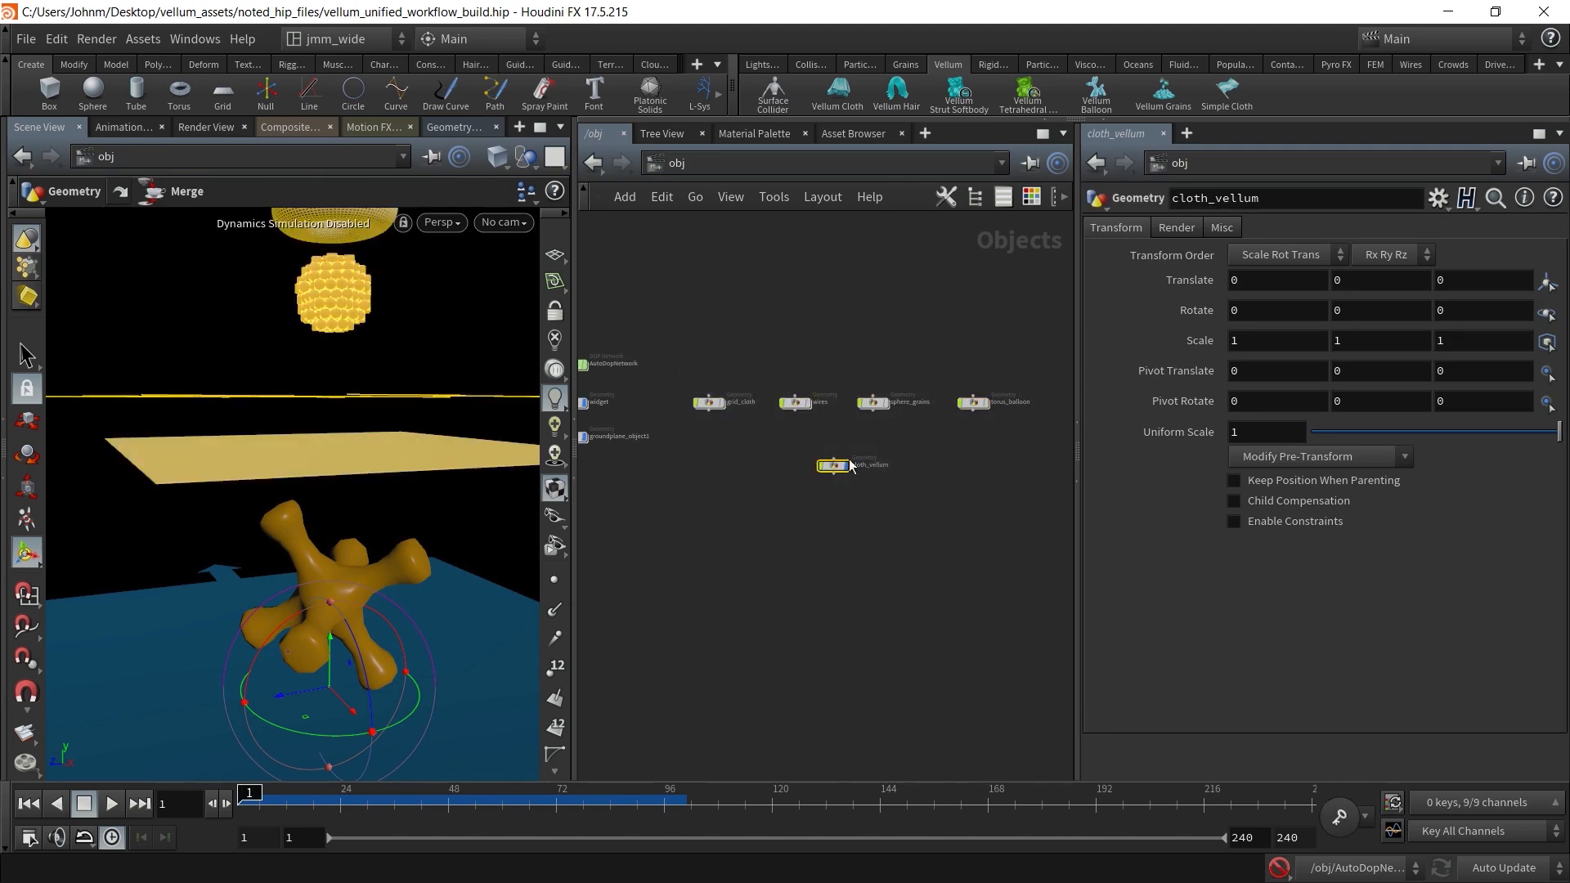
pyautogui.moveTo(834, 467); pyautogui.dragTo(830, 484)
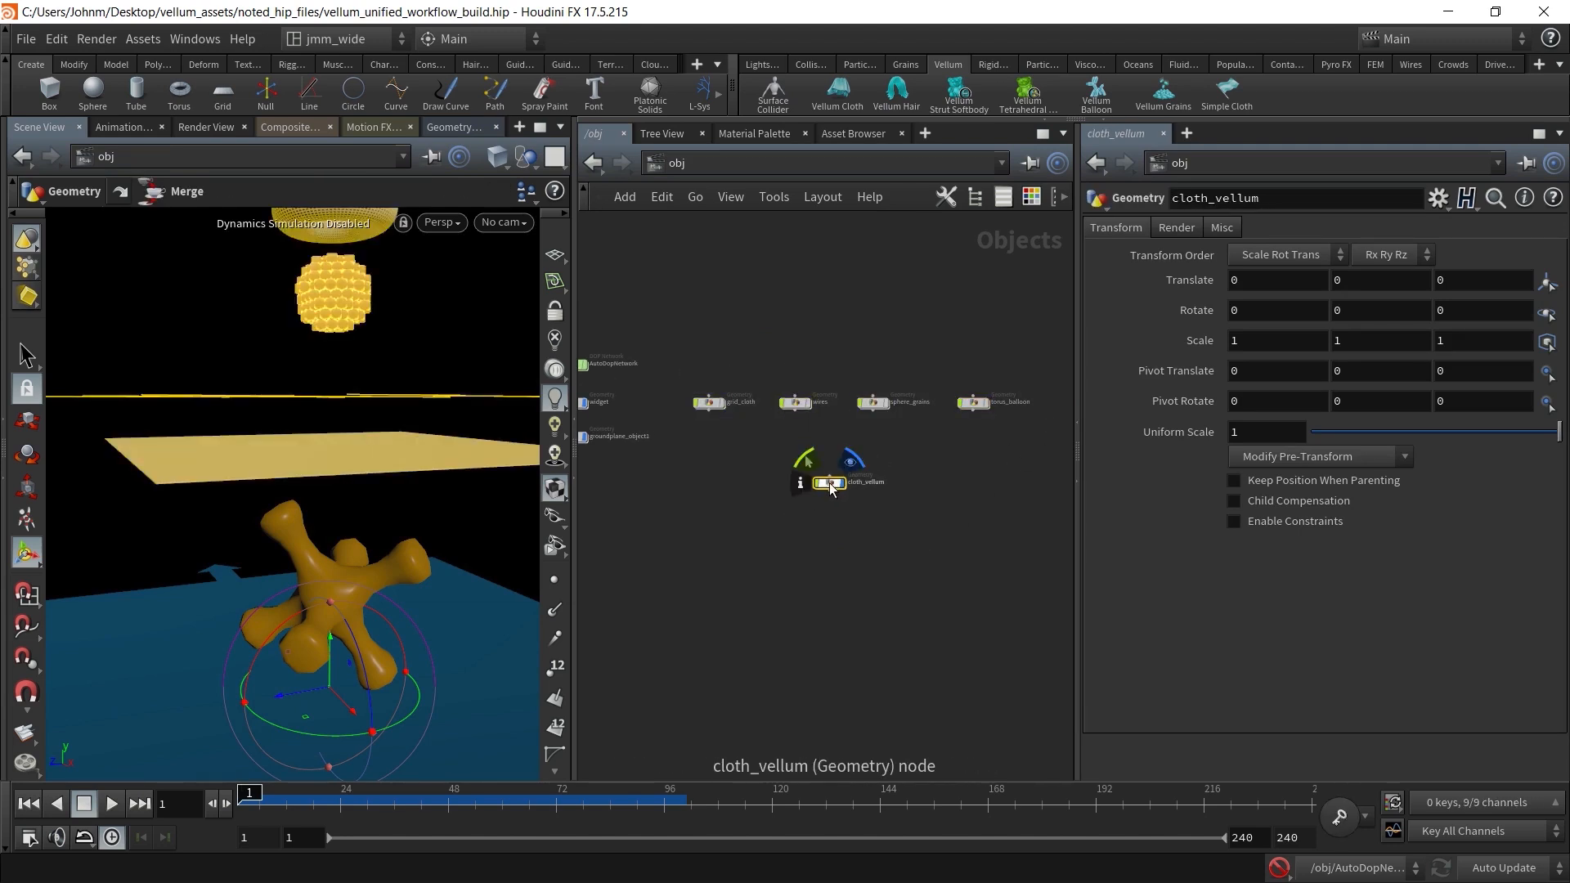
# Review the AutoDopNetwork settings and open the grid_cloth object's network
pyautogui.moveTo(688, 518); pyautogui.dragTo(762, 580, button='middle')
pyautogui.click(645, 427)
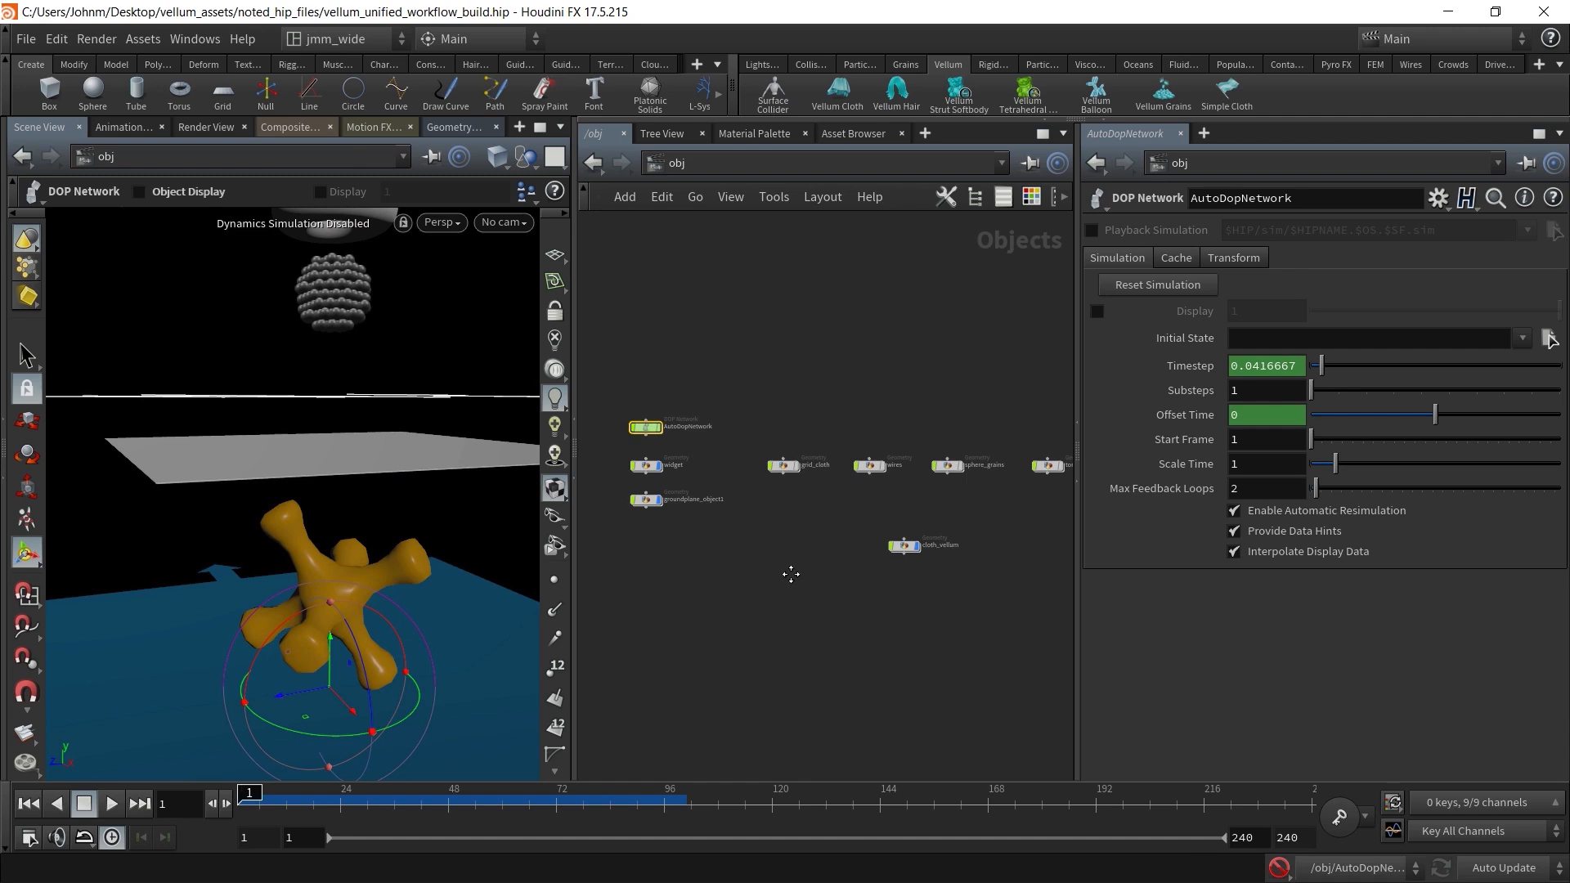
pyautogui.moveTo(792, 581); pyautogui.dragTo(777, 589, button='middle')
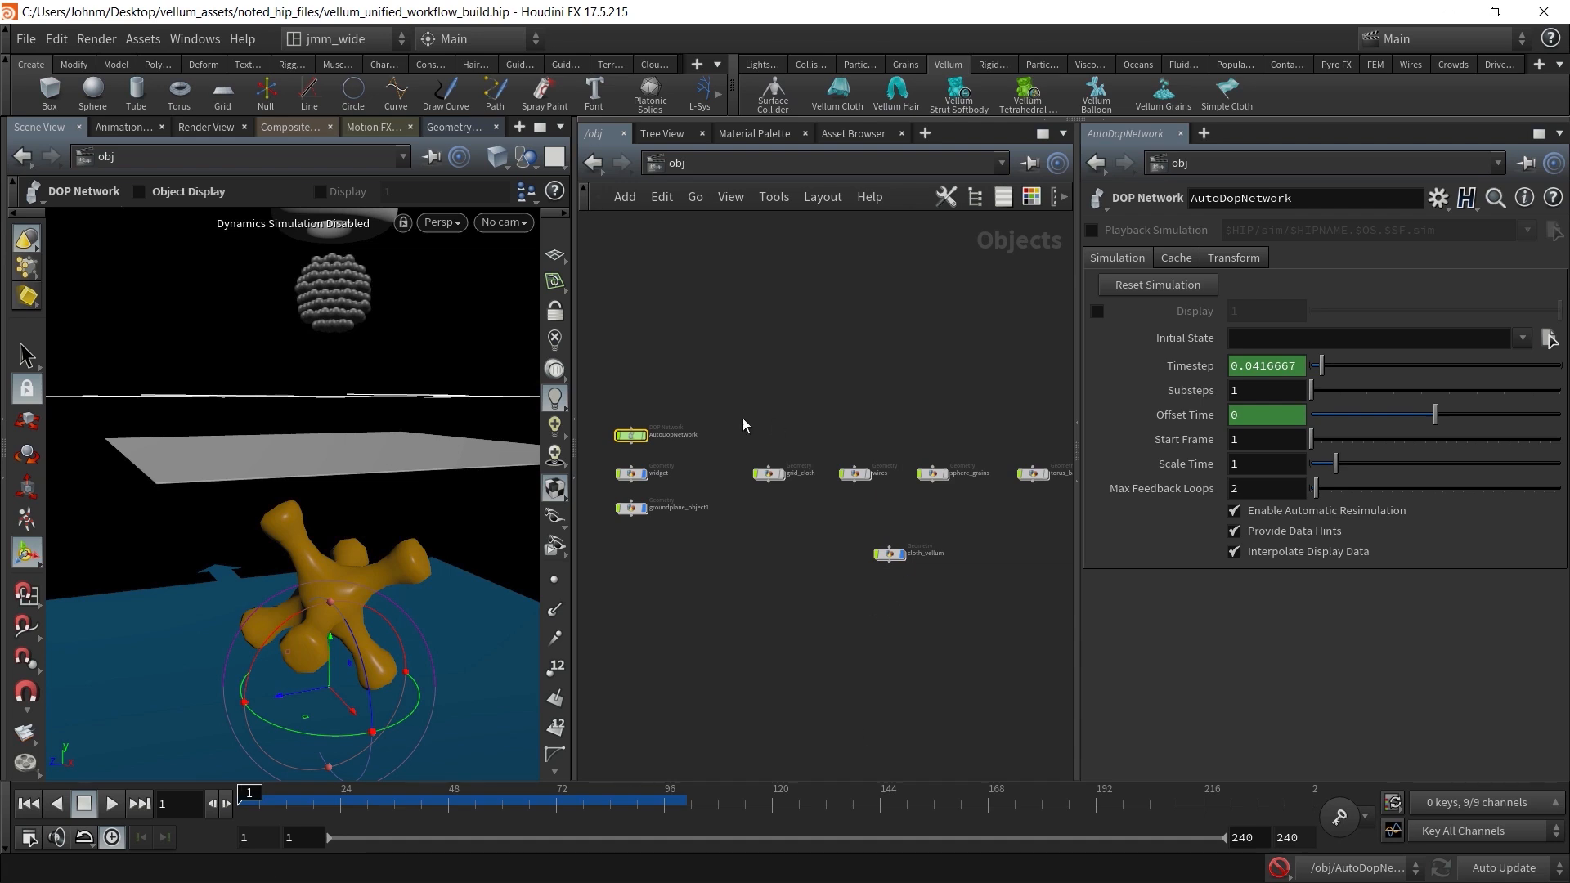
pyautogui.doubleClick(769, 474)
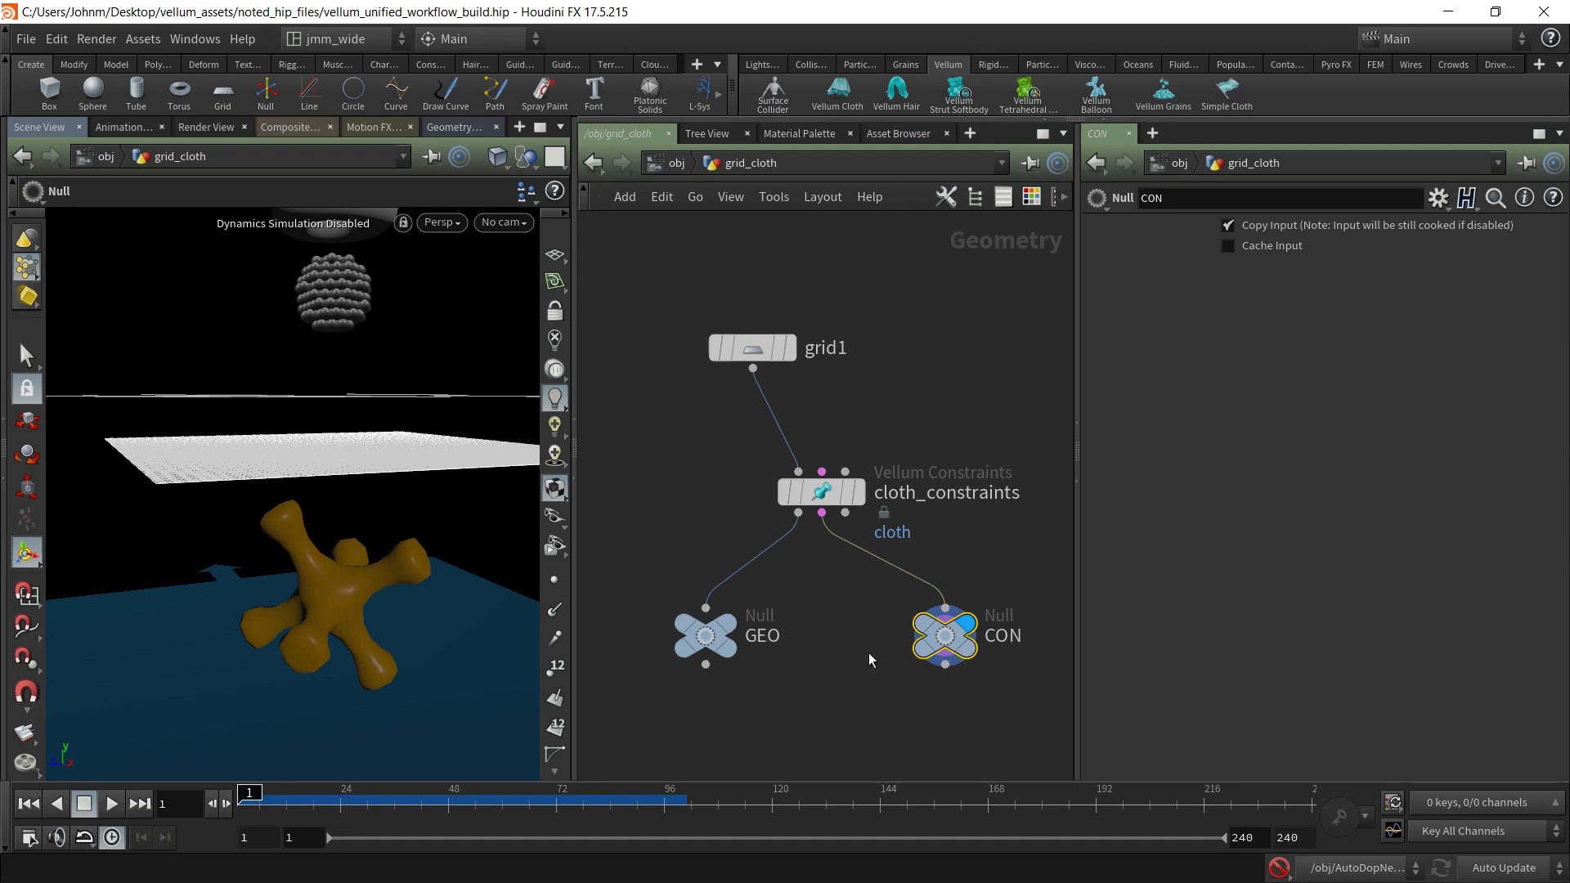
# Add a Vellum Solver node beneath the GEO and CON nulls in the grid_cloth network
pyautogui.press('Tab')
pyautogui.write('vellums')
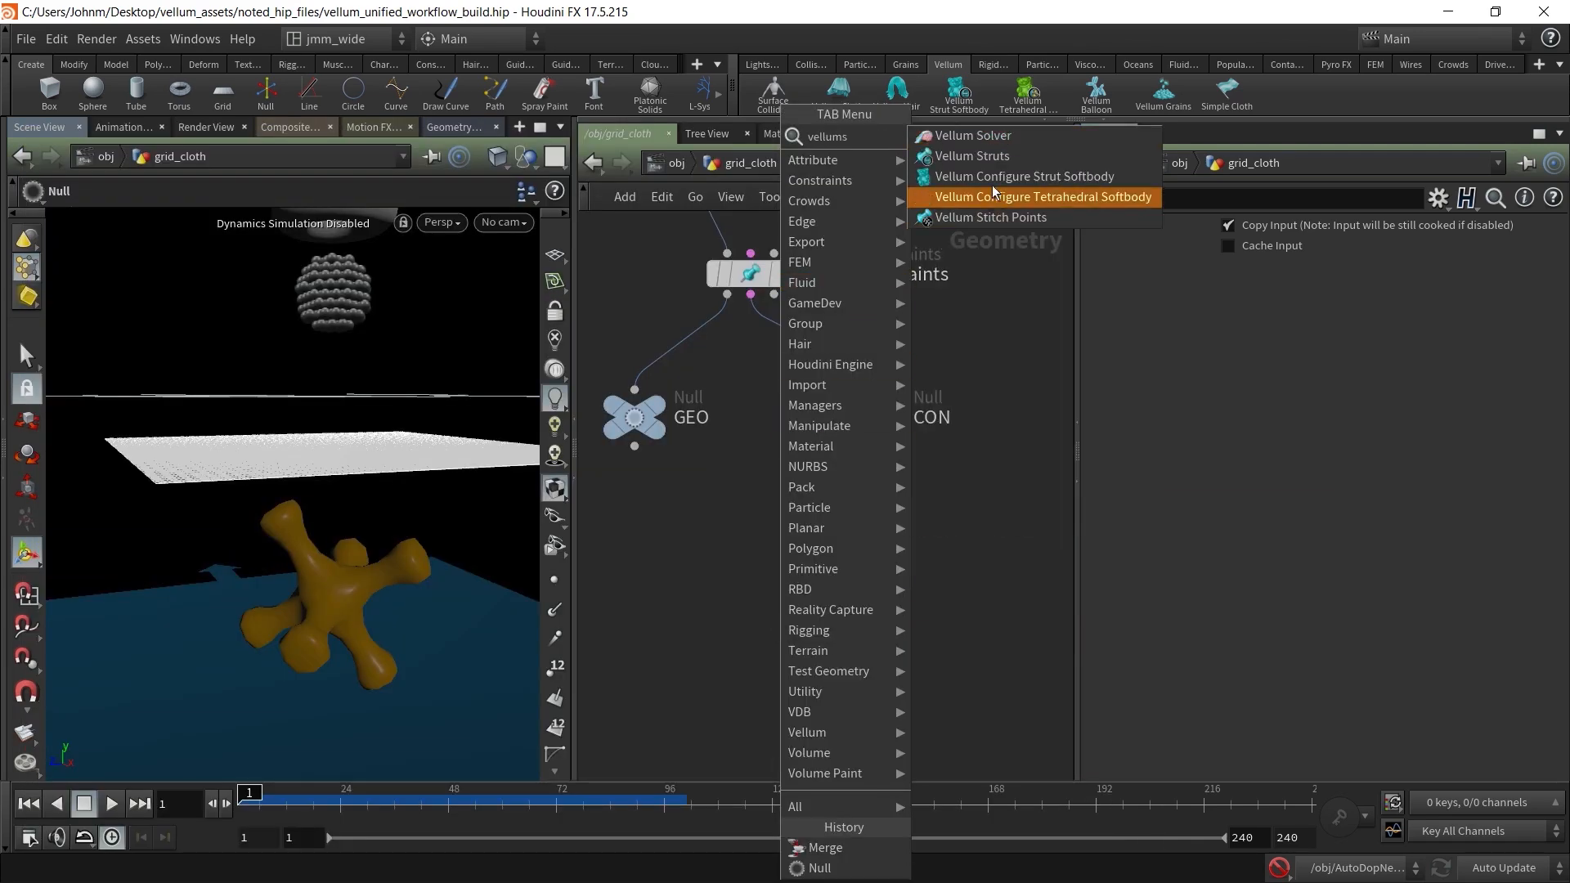
pyautogui.click(973, 135)
pyautogui.click(722, 736)
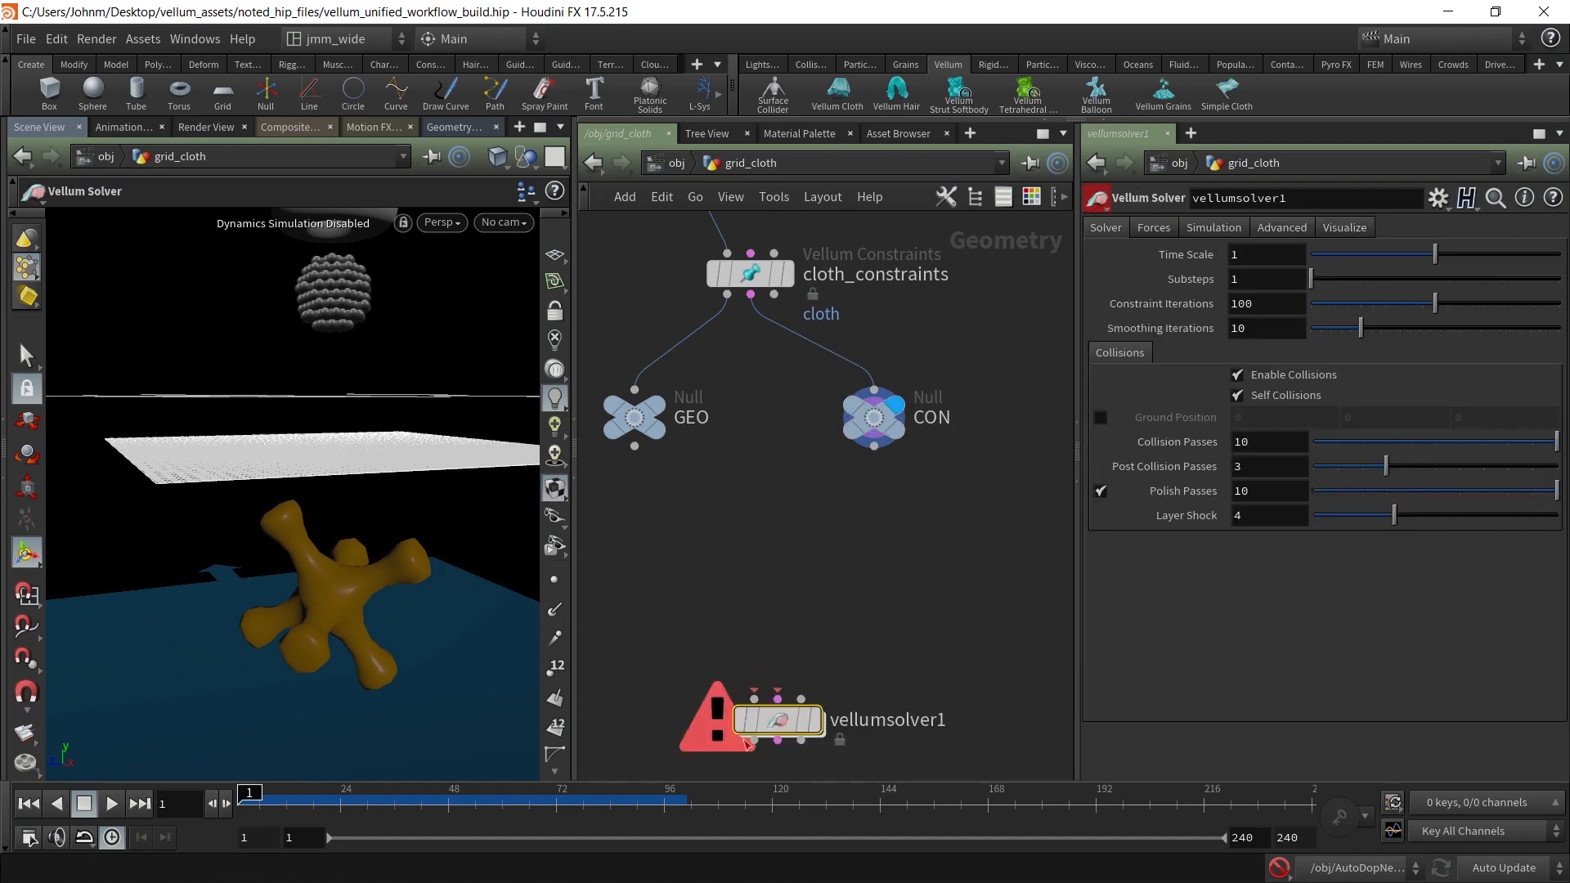
pyautogui.moveTo(722, 740); pyautogui.dragTo(711, 655)
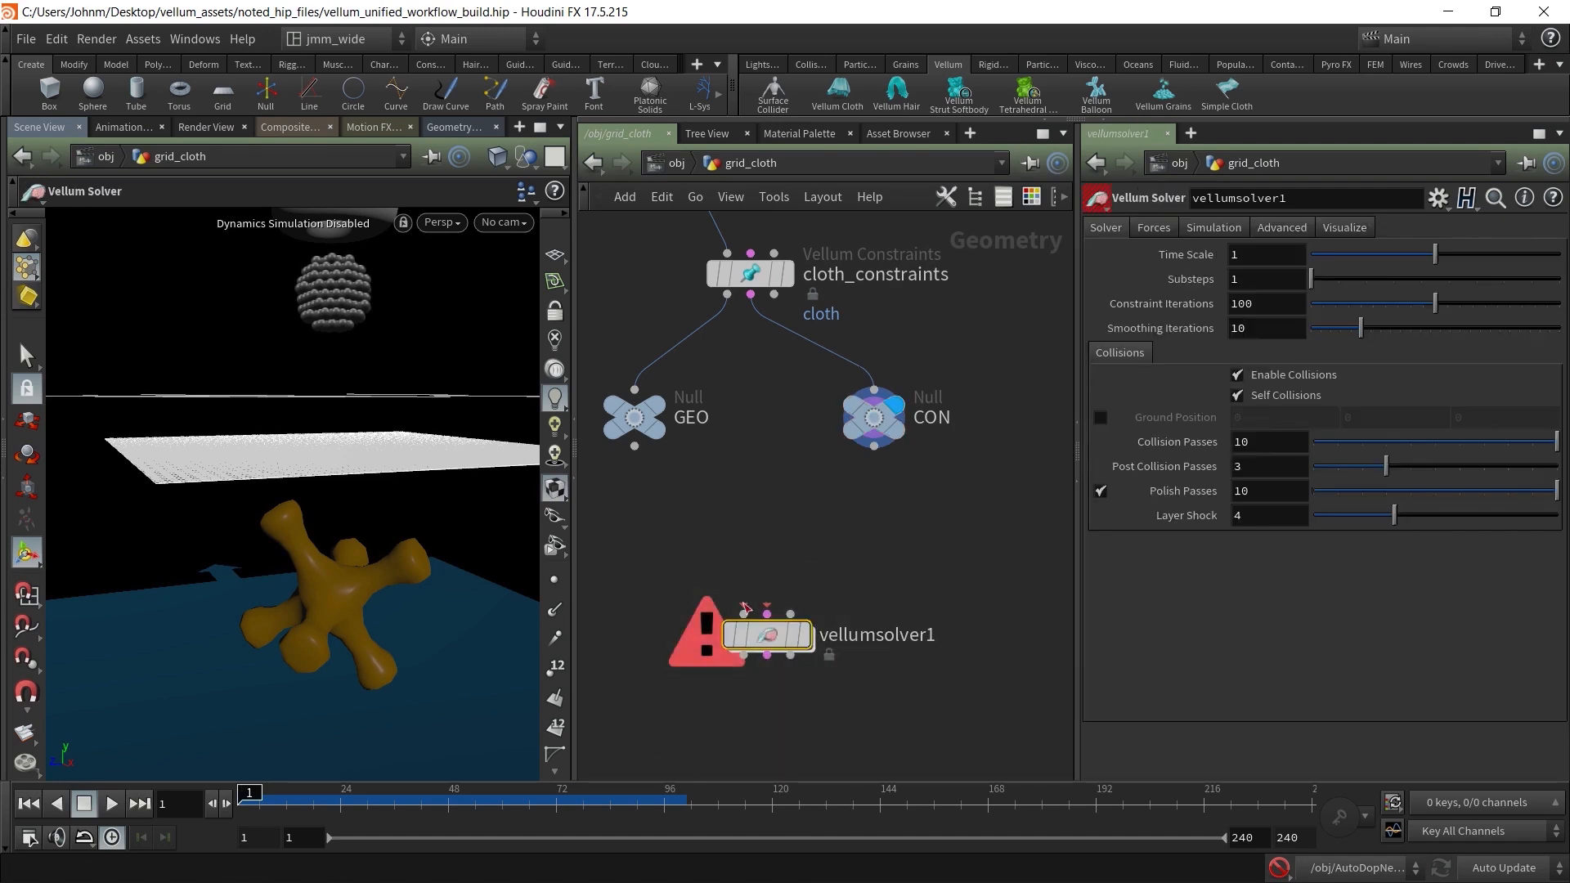
pyautogui.moveTo(778, 639)
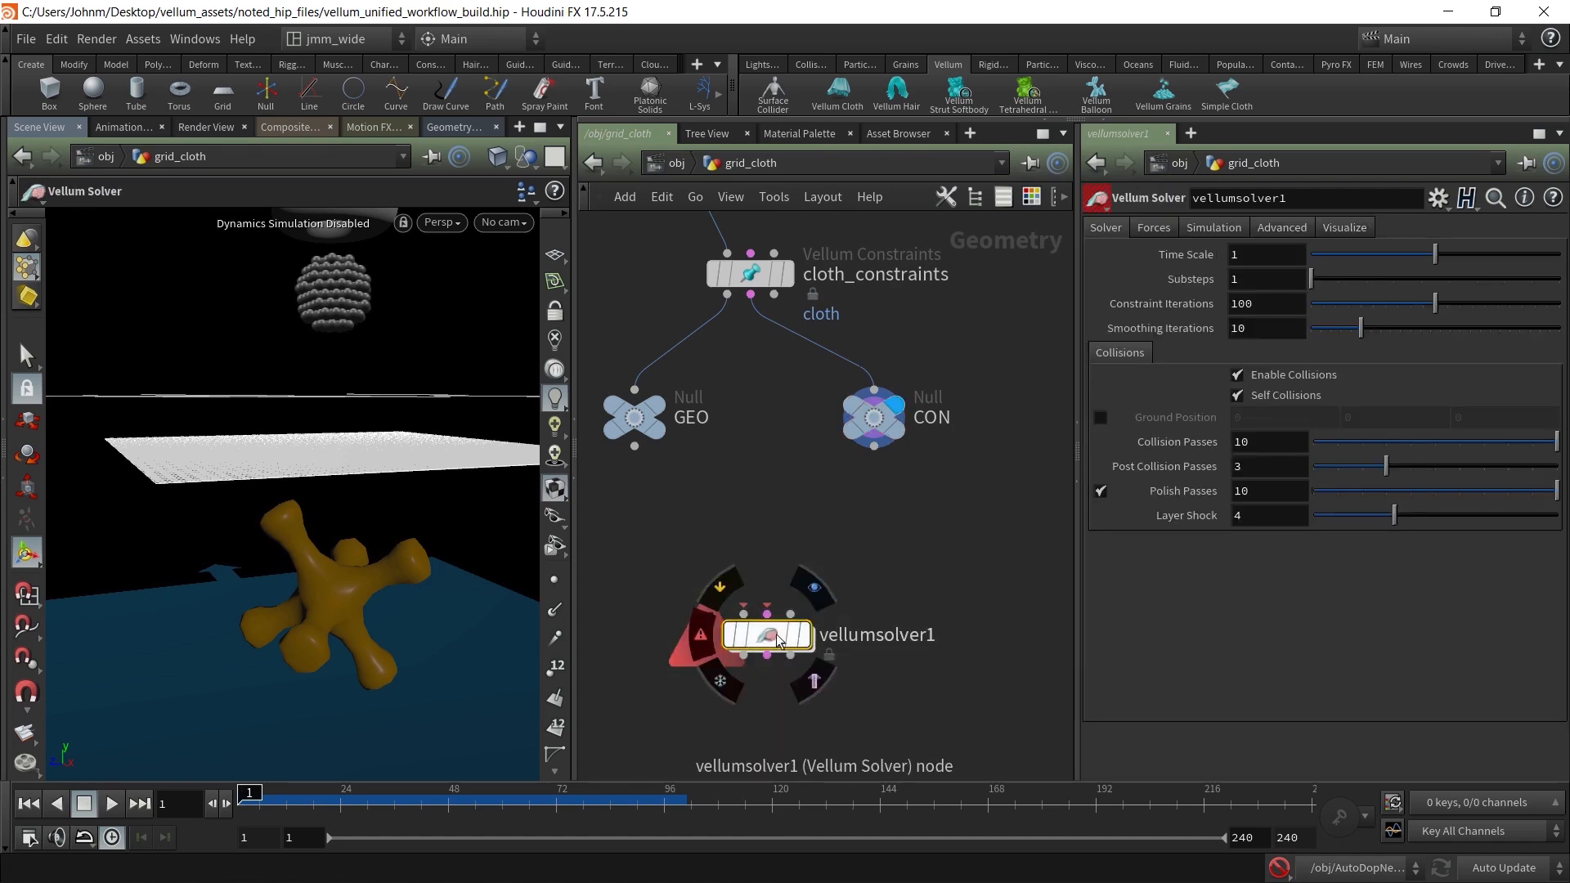
# Reposition the vellumsolver1 node closer to the GEO and CON nulls, centred below cloth_constraints
pyautogui.moveTo(746, 397); pyautogui.dragTo(750, 620, button='middle')
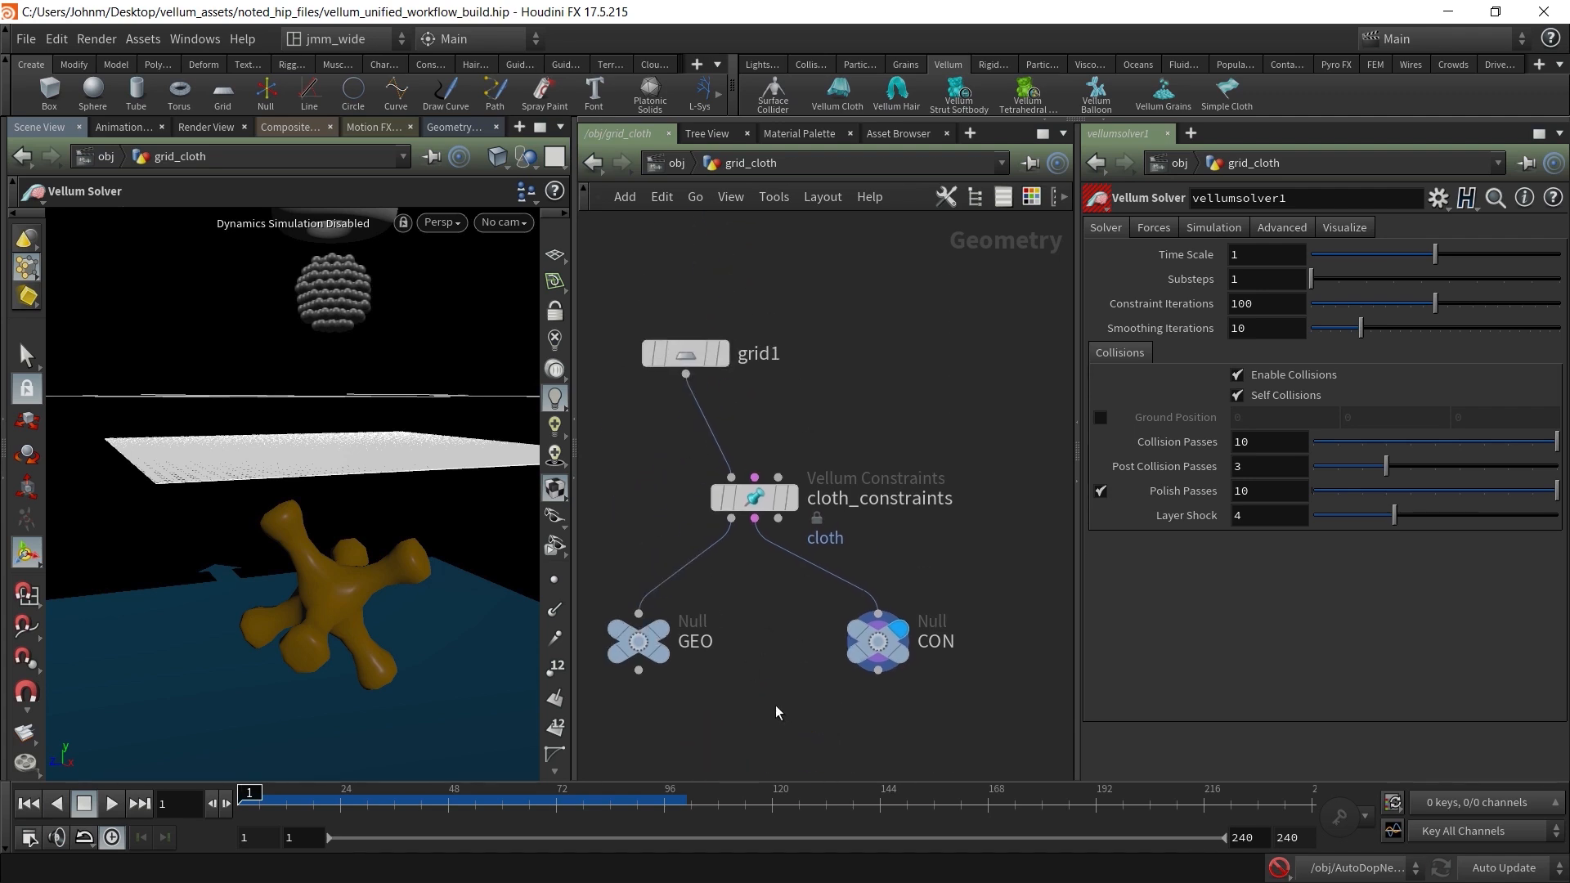
pyautogui.moveTo(778, 714); pyautogui.dragTo(769, 588, button='middle')
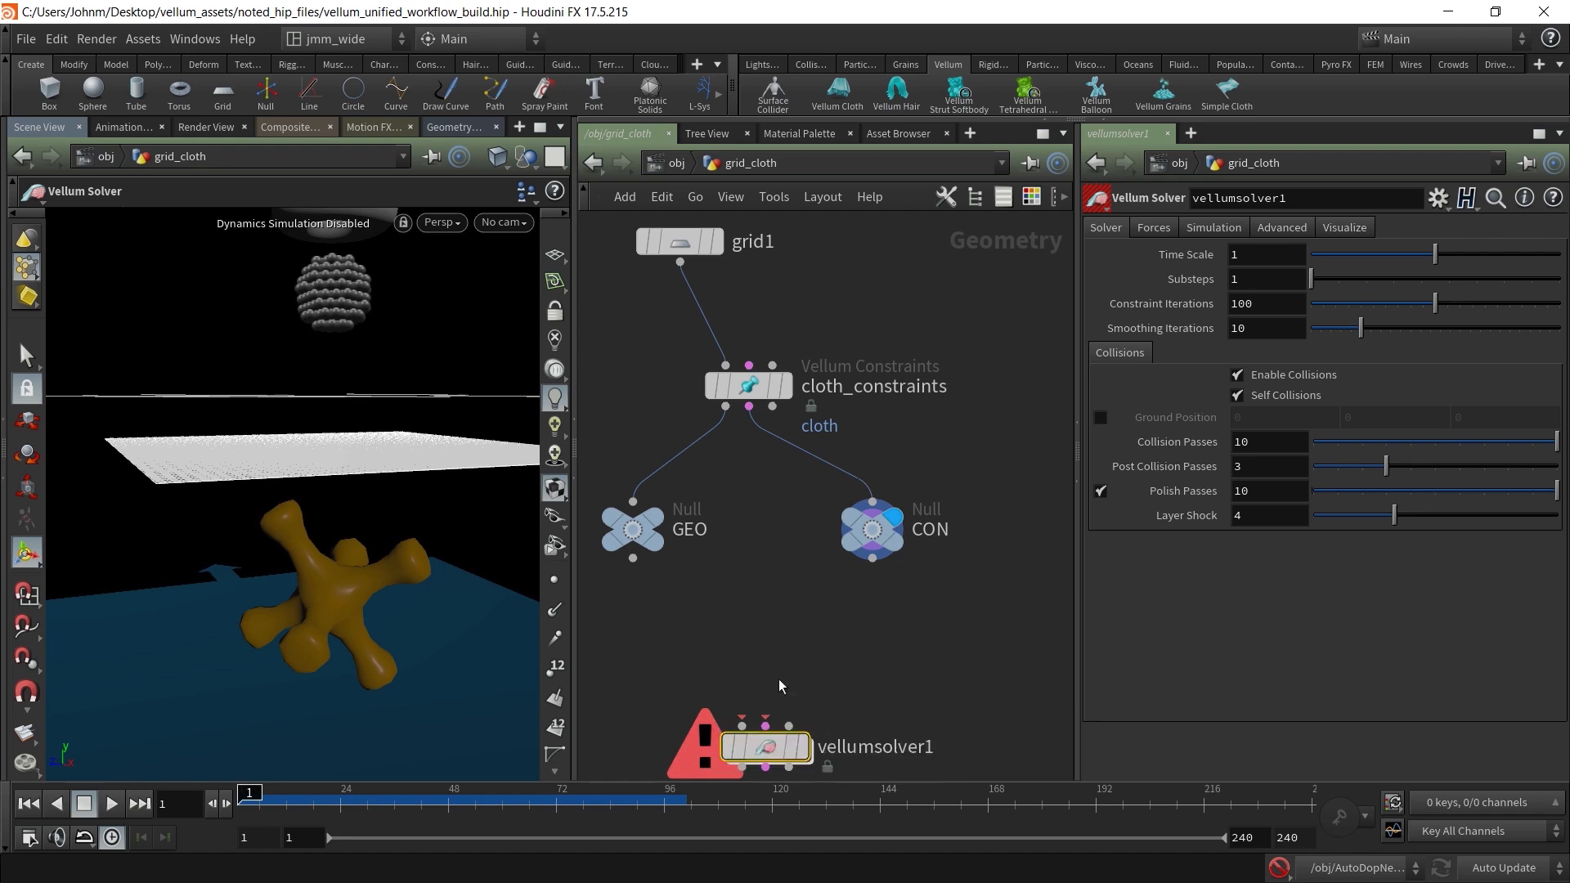
pyautogui.moveTo(769, 741); pyautogui.dragTo(752, 638)
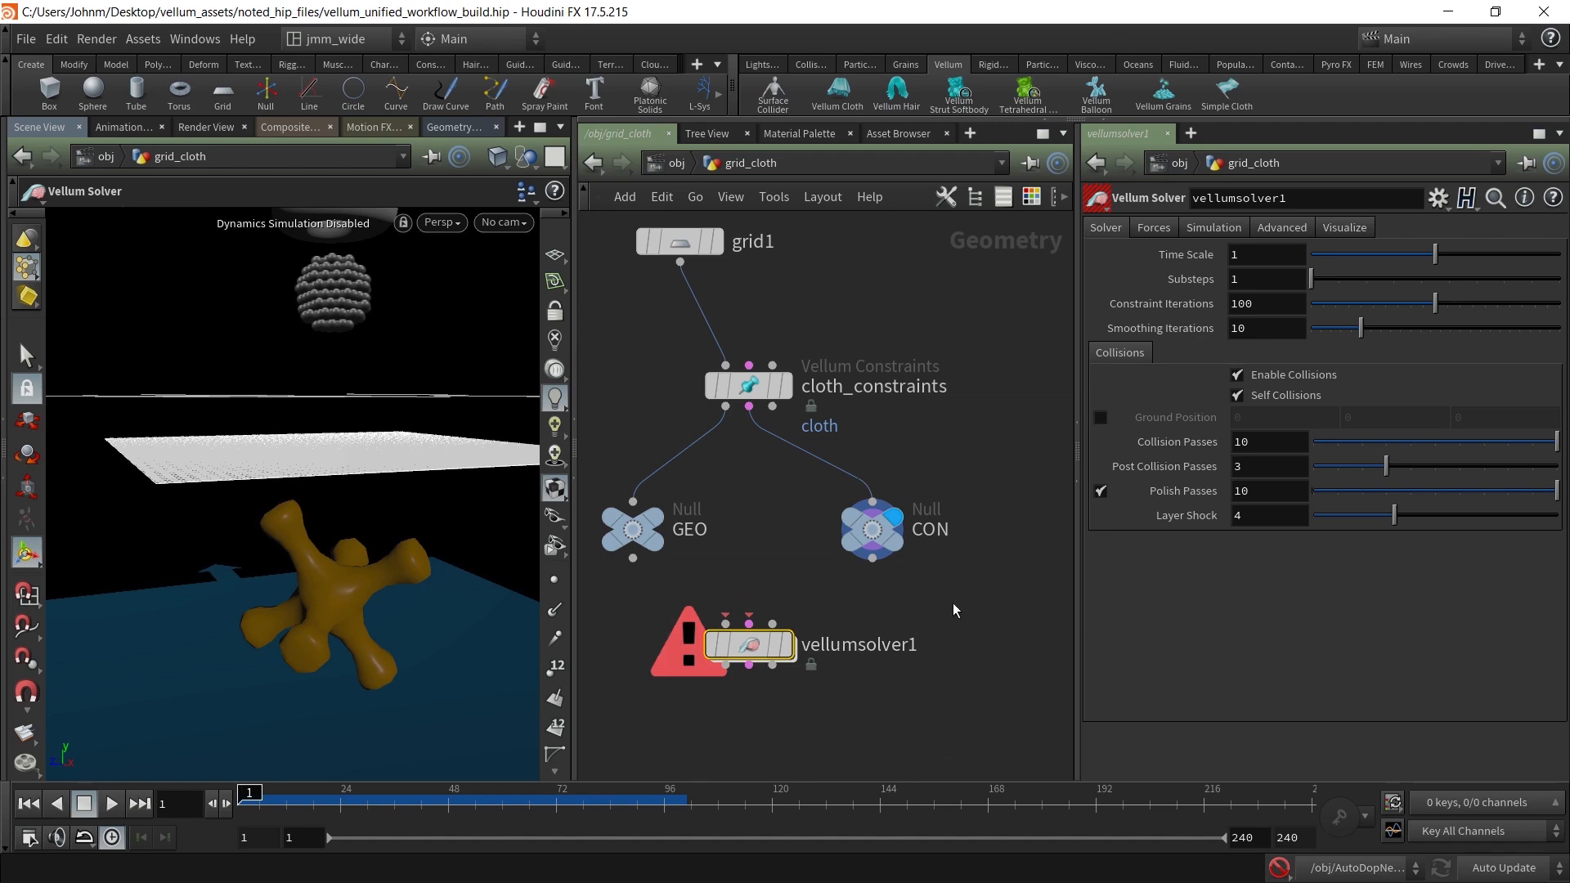
pyautogui.moveTo(767, 645); pyautogui.dragTo(767, 670)
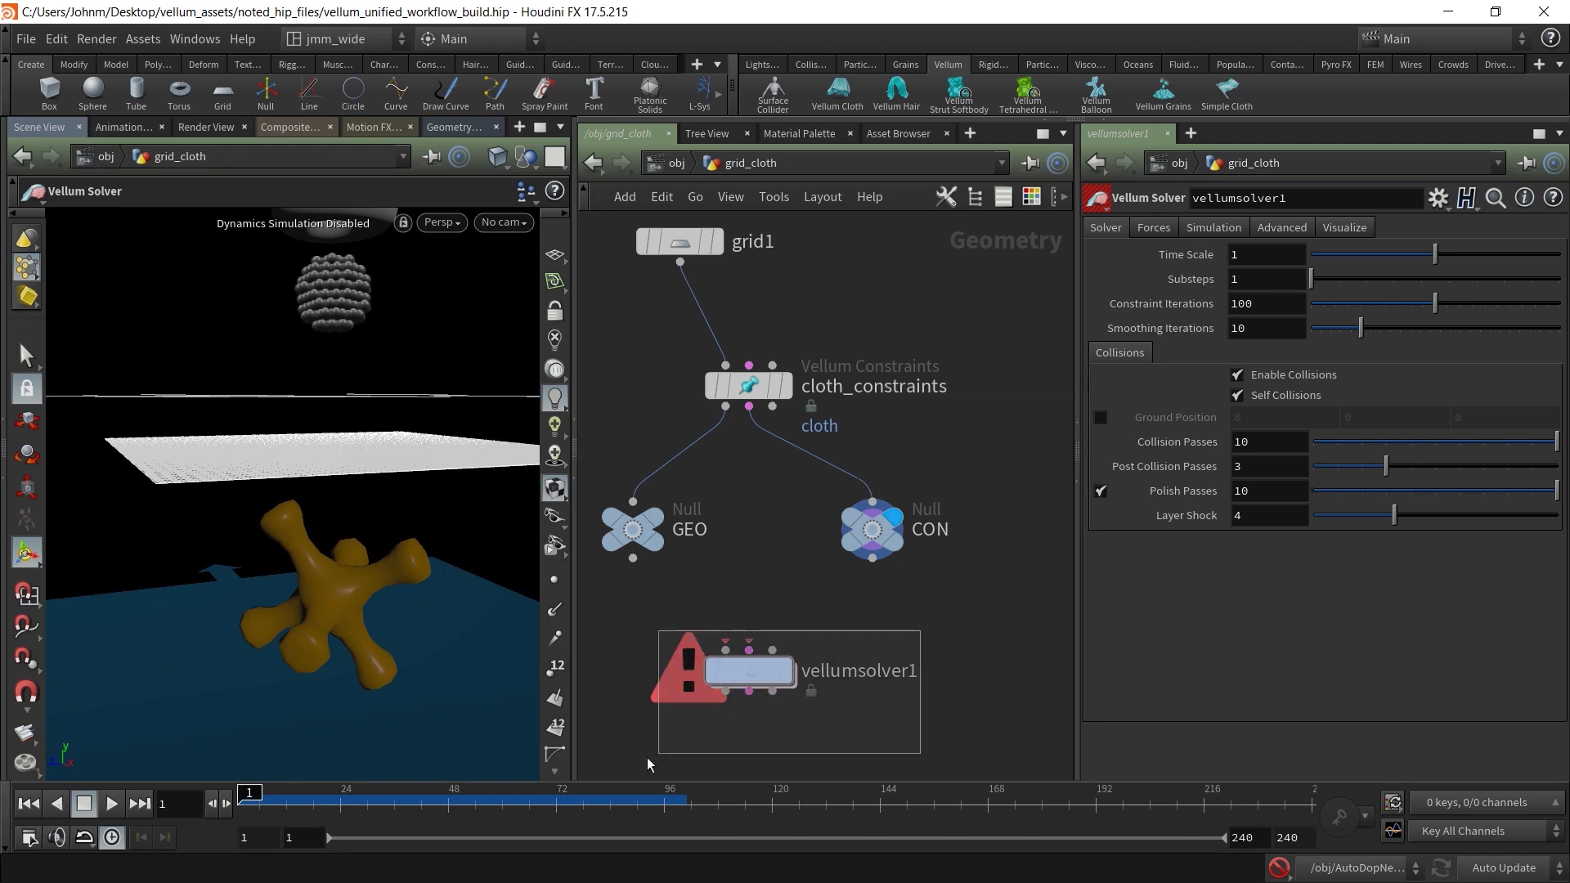
pyautogui.moveTo(751, 672)
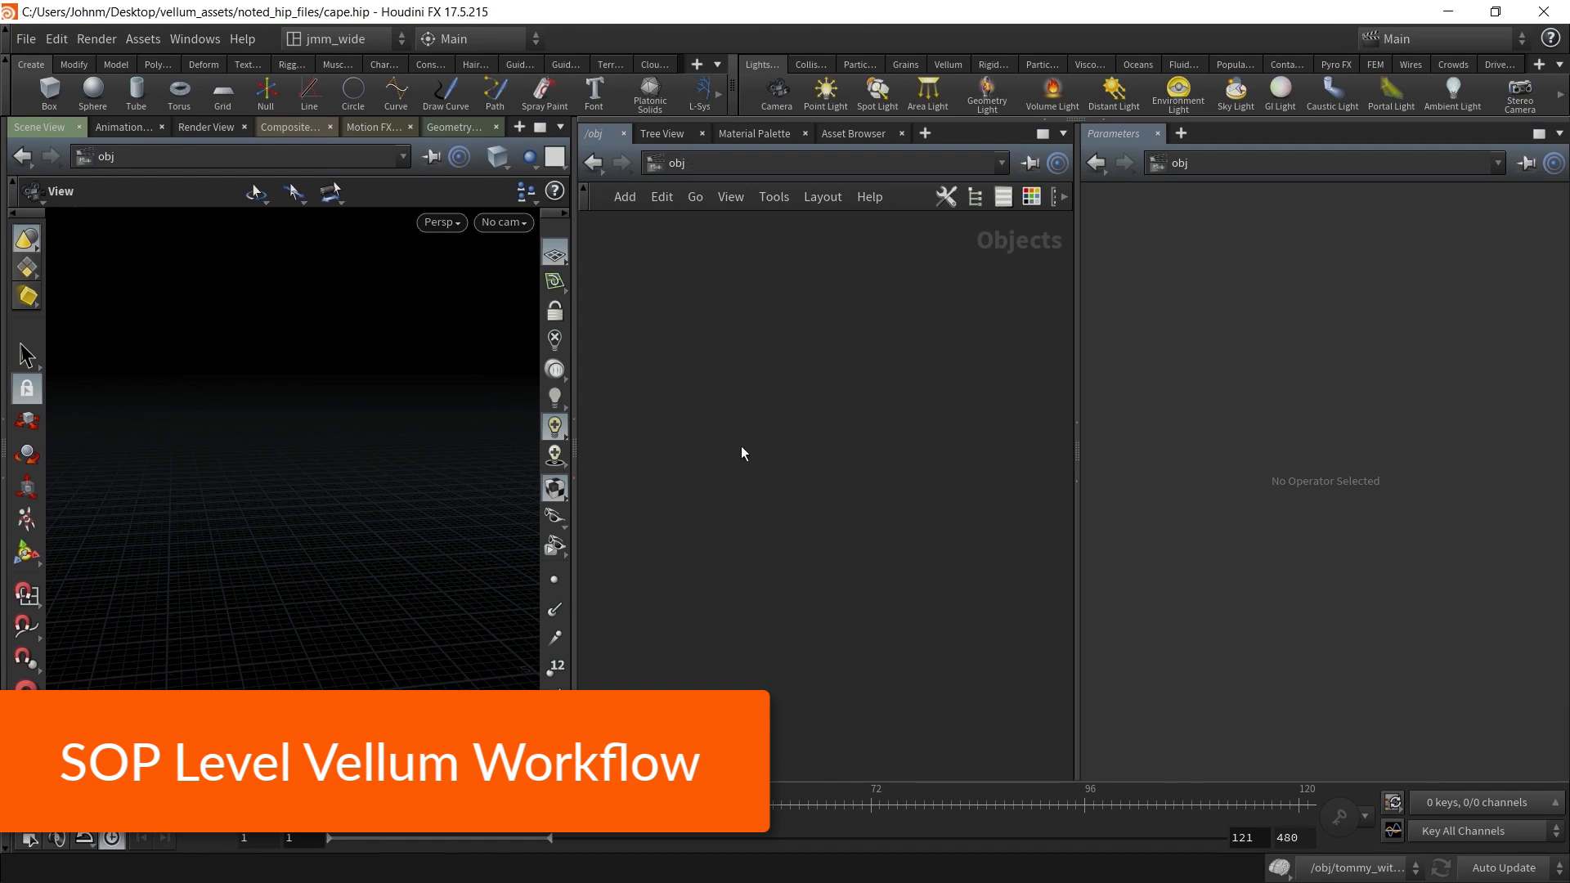
# In the empty cape.hip scene, create a Geometry object and place it near the middle of the object network
pyautogui.press('Tab')
pyautogui.write('geo')
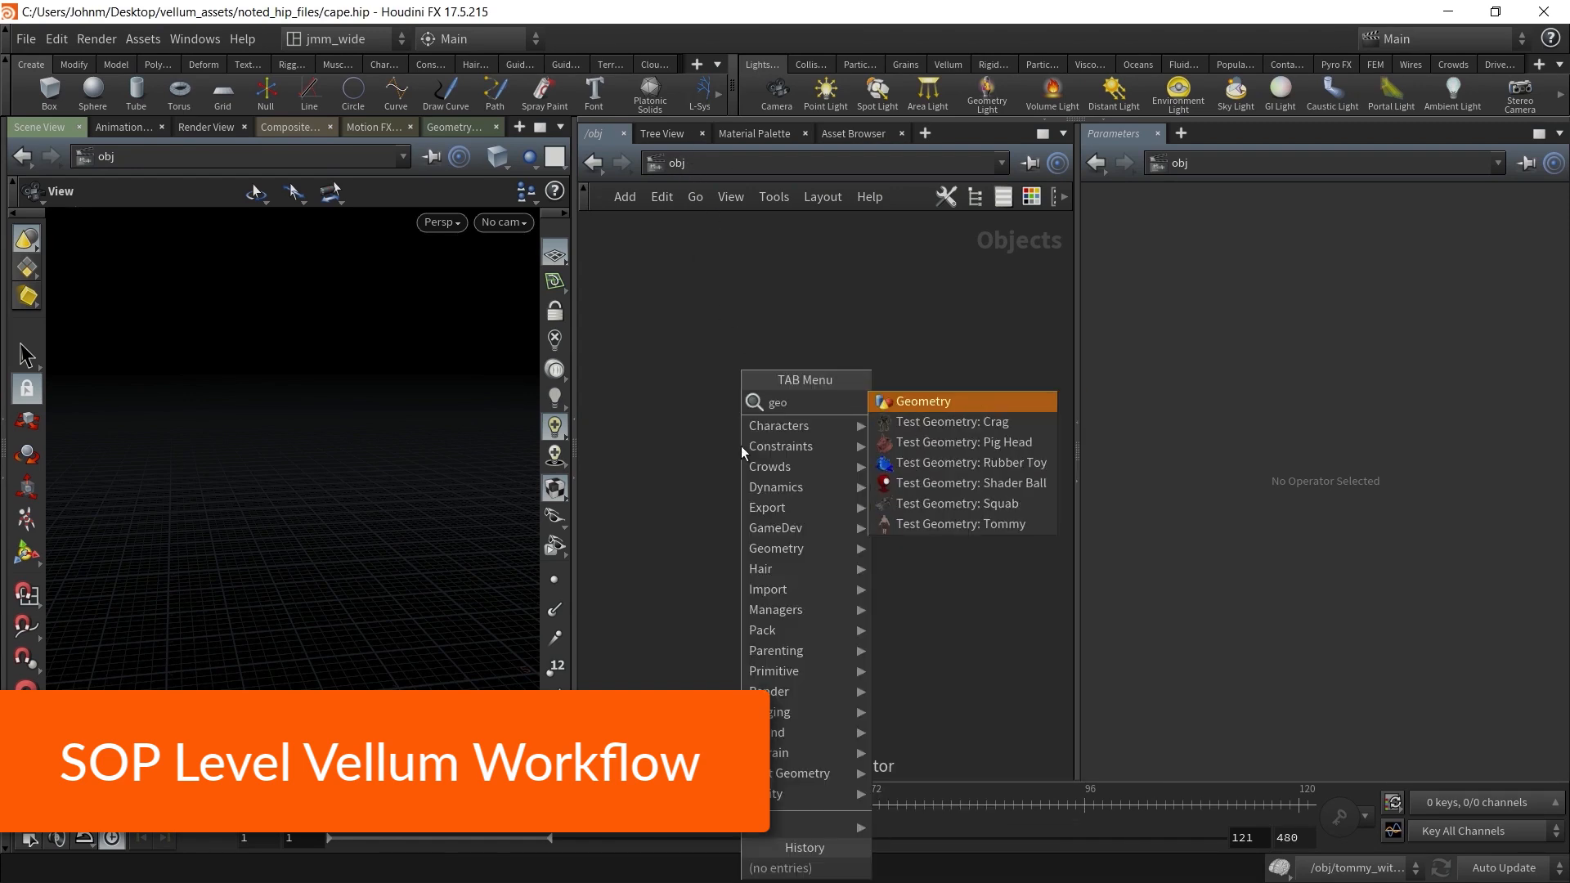
pyautogui.click(887, 402)
pyautogui.click(865, 412)
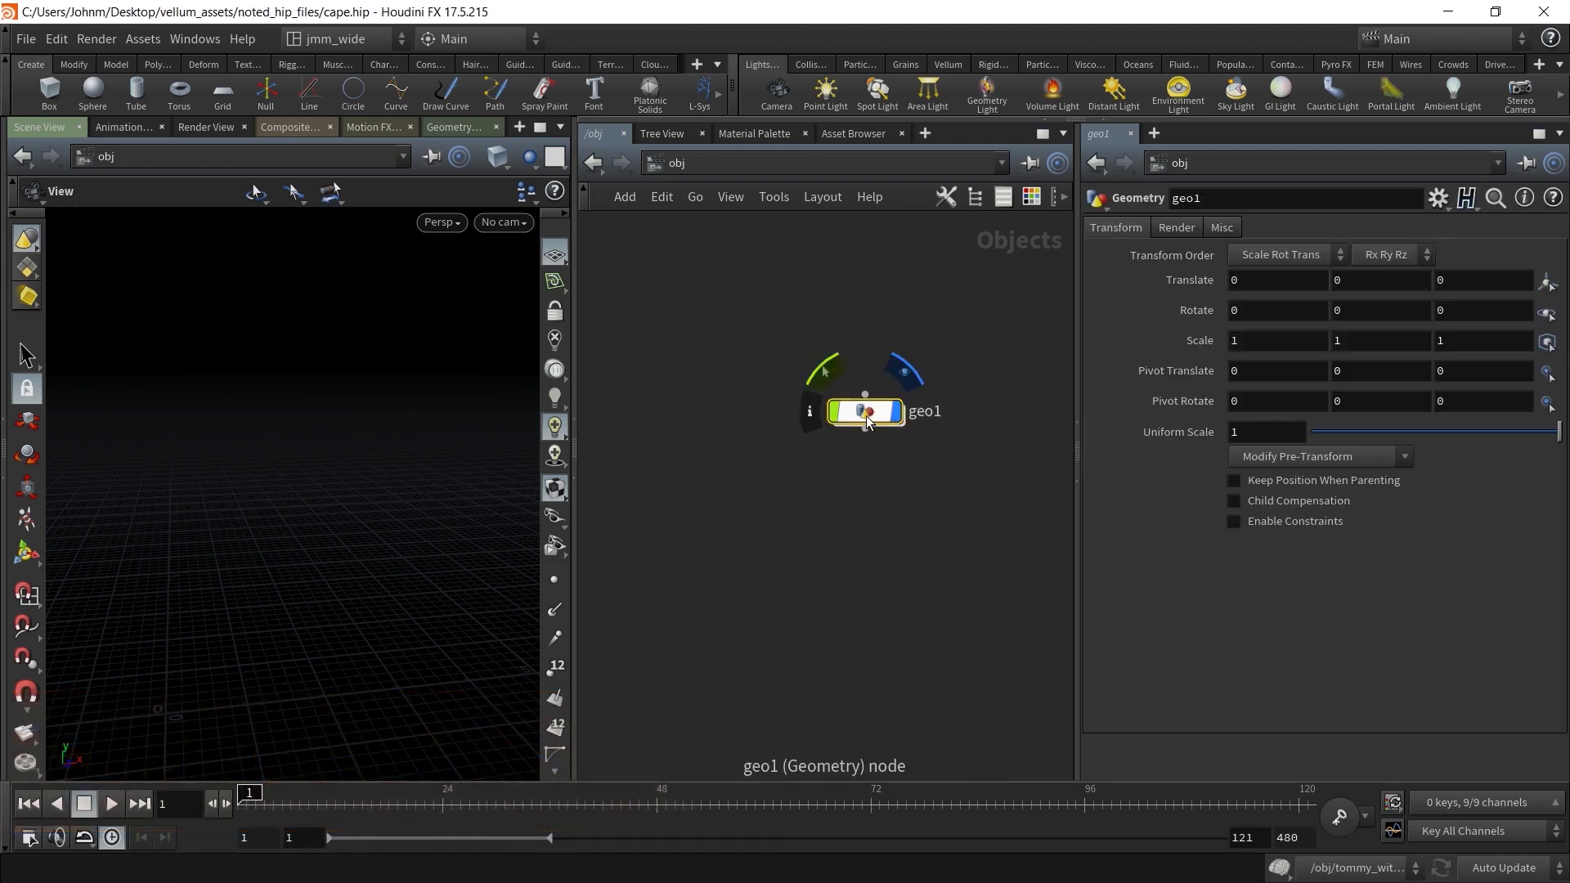
pyautogui.moveTo(865, 422); pyautogui.dragTo(765, 446)
# Rename the new Geometry object simple_setup and go inside its network
pyautogui.doubleClick(822, 436)
pyautogui.write('Simple_setup')
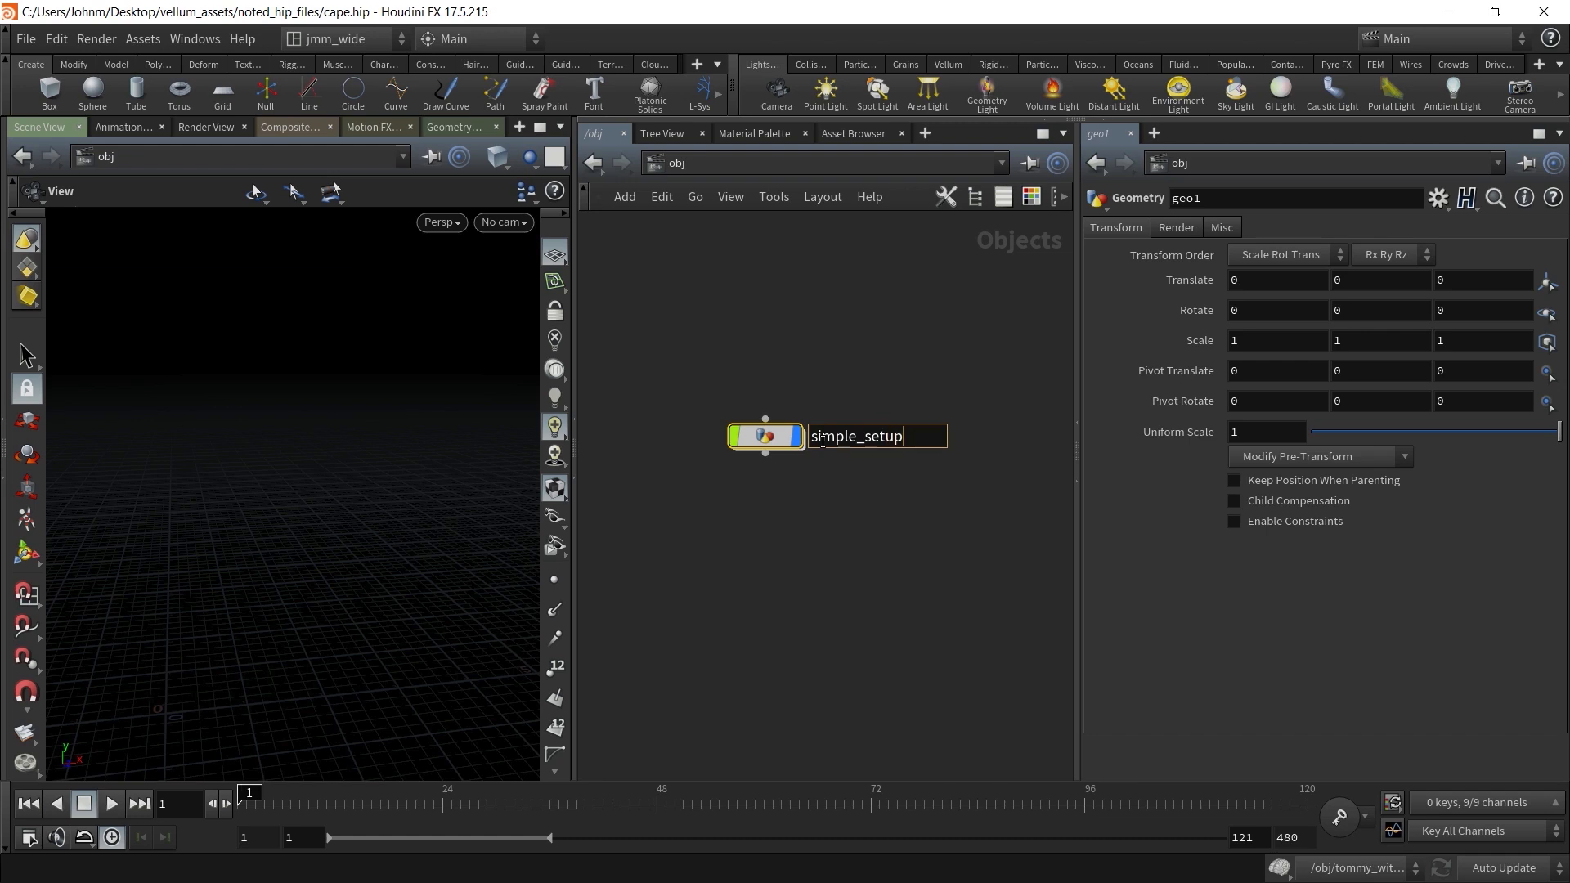
pyautogui.press('Return')
pyautogui.press('Return')
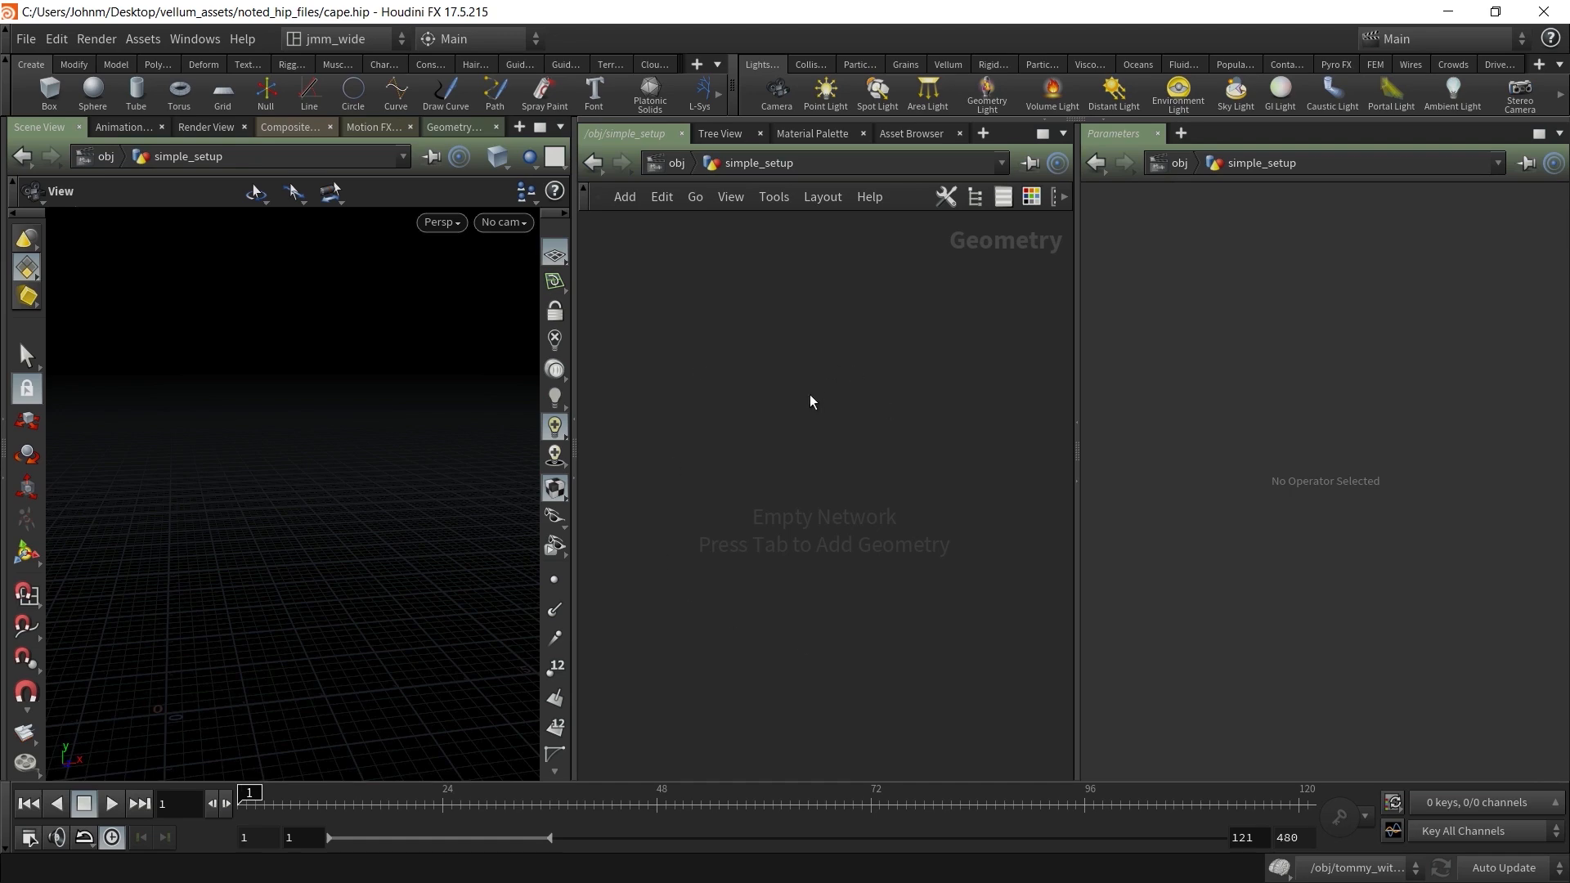
# Add a Grid node and set its orientation to XY Plane
pyautogui.press('Tab')
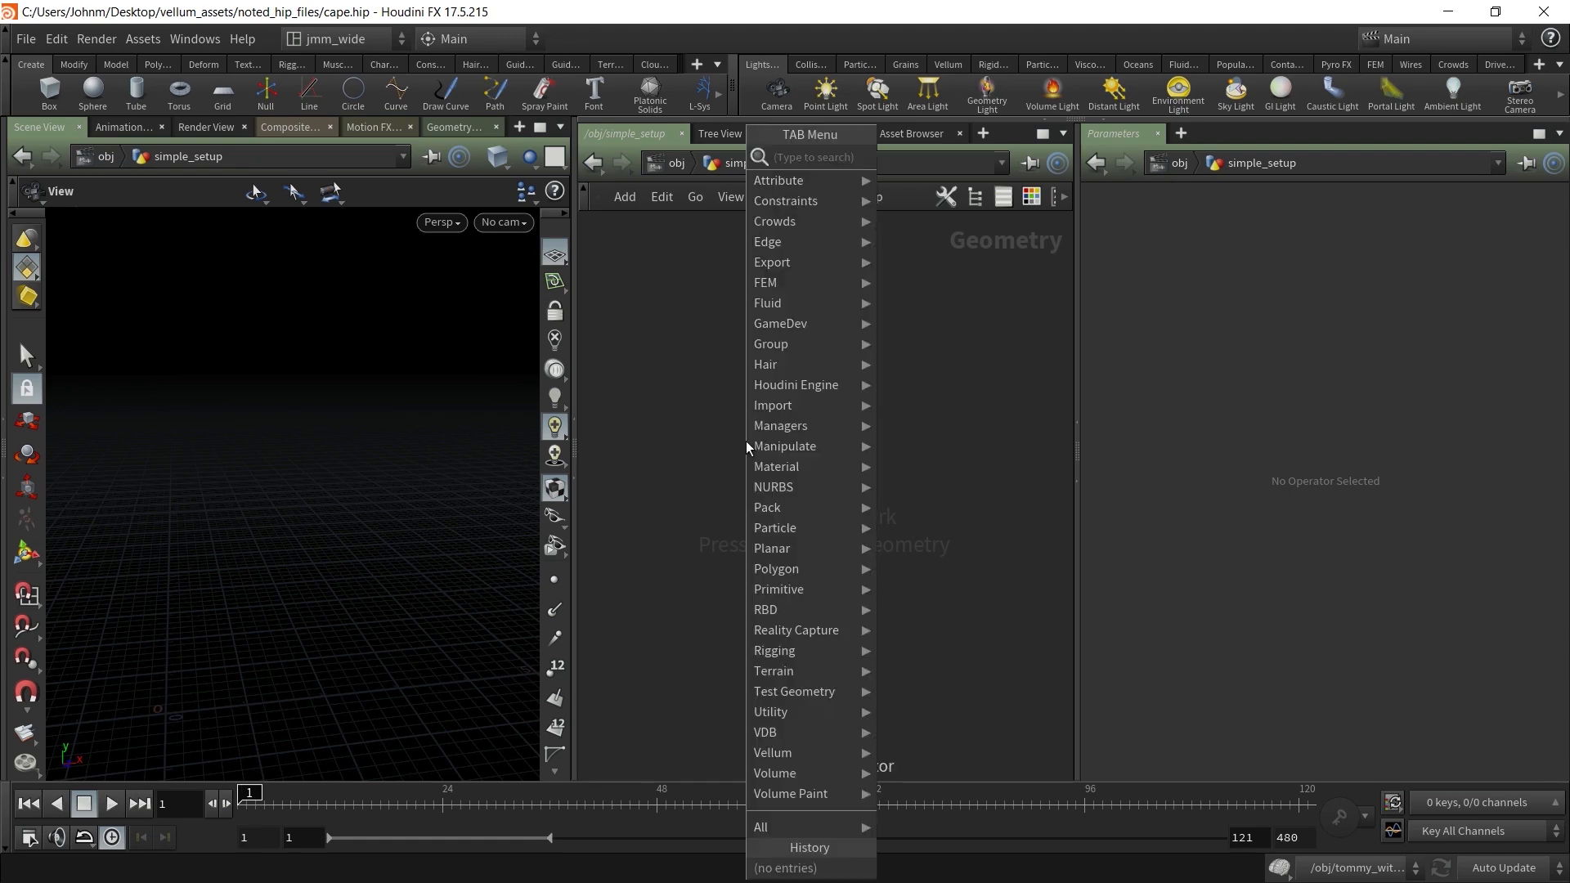
pyautogui.write('grid')
pyautogui.press('Return')
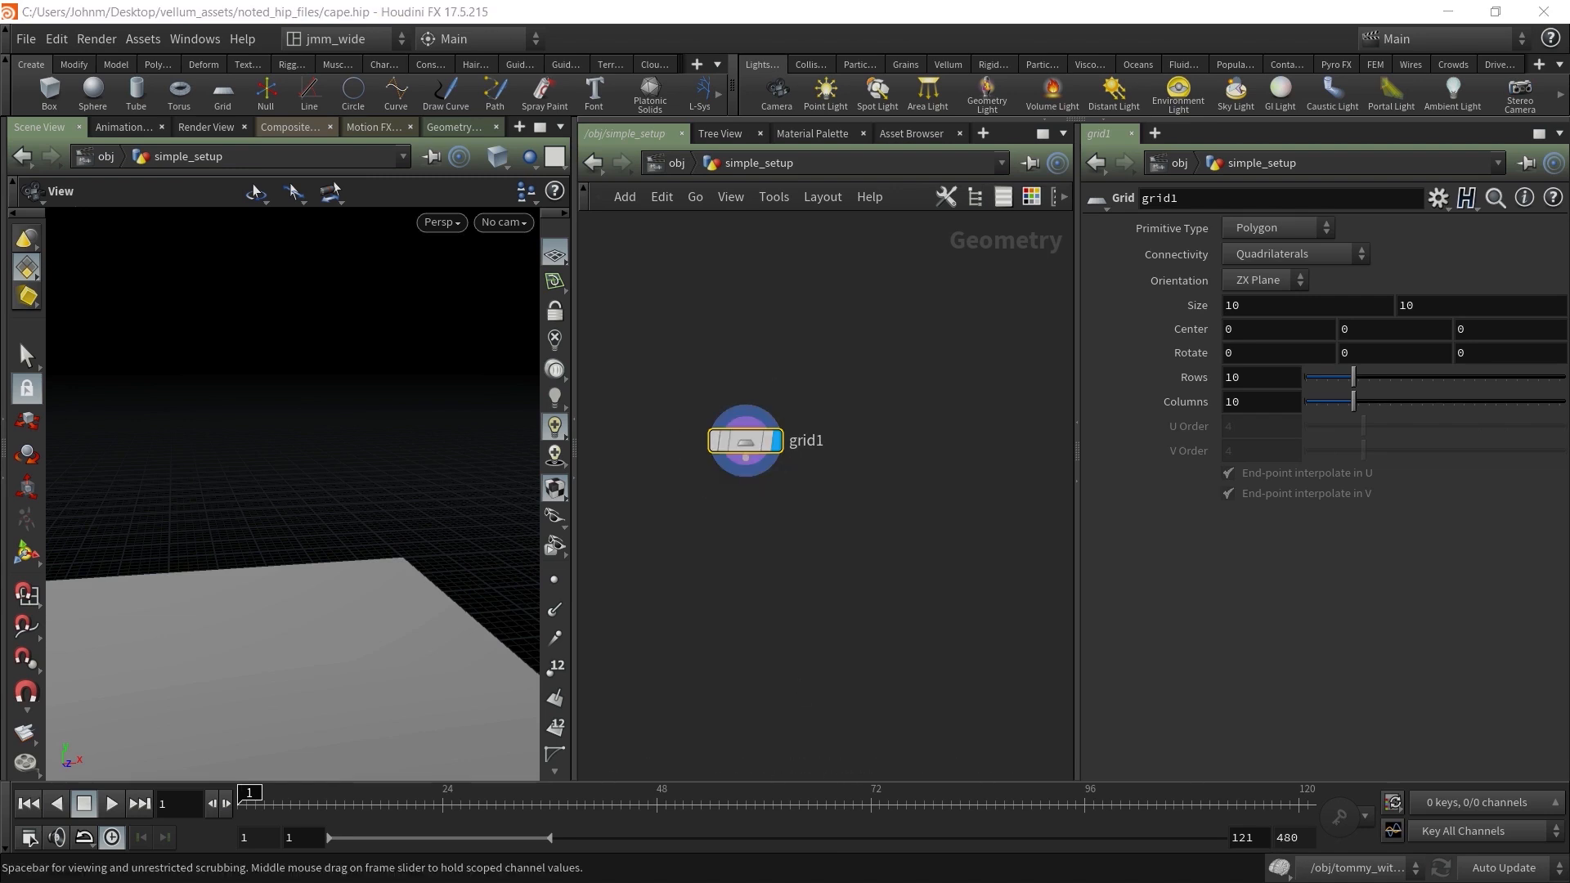
pyautogui.moveTo(422, 590); pyautogui.dragTo(206, 583, button='right')
pyautogui.moveTo(206, 584); pyautogui.dragTo(342, 505)
pyautogui.click(1287, 284)
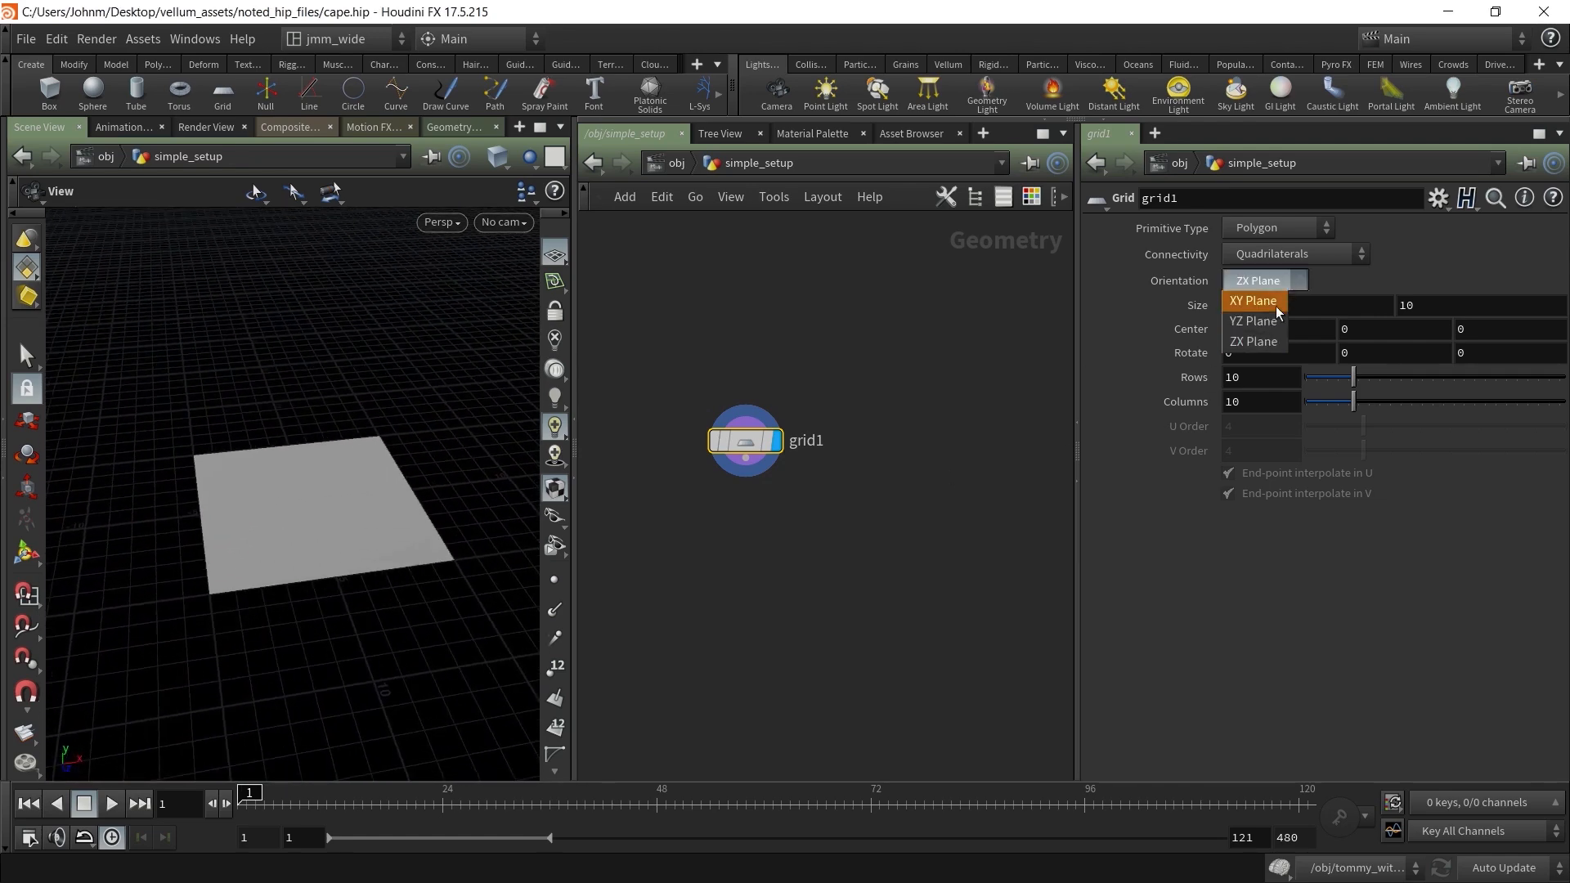
pyautogui.click(1280, 303)
pyautogui.moveTo(321, 545); pyautogui.dragTo(341, 515)
pyautogui.moveTo(880, 381); pyautogui.dragTo(649, 536)
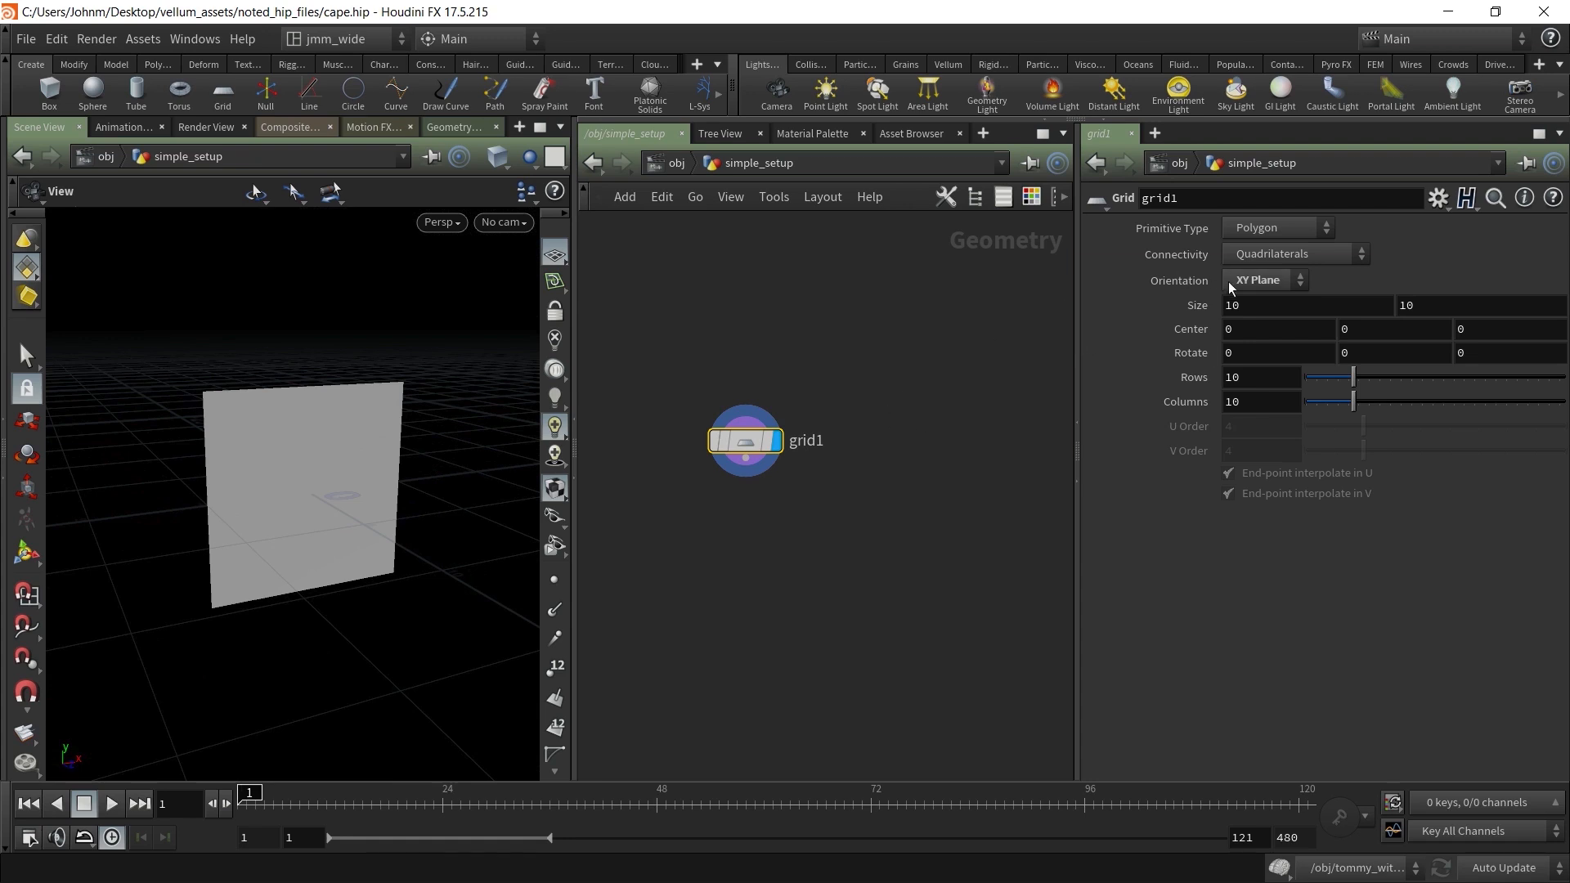
# Set the grid's size to 2.5 by 1.5
pyautogui.click(1278, 309)
pyautogui.write('2.5')
pyautogui.press('Return')
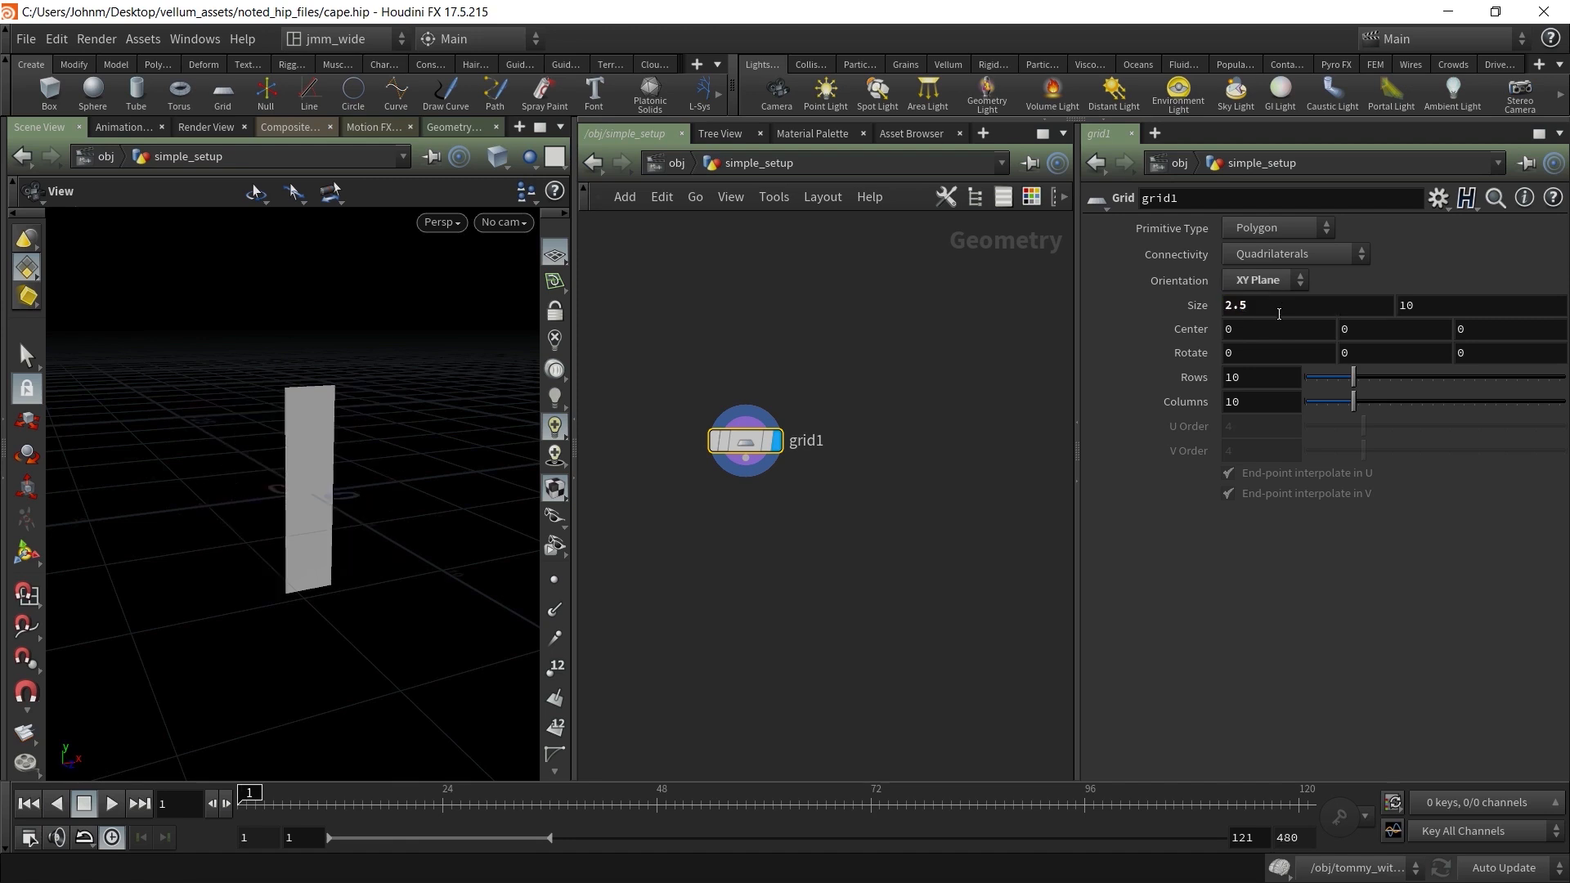
pyautogui.click(1435, 311)
pyautogui.write('1.5')
pyautogui.press('Return')
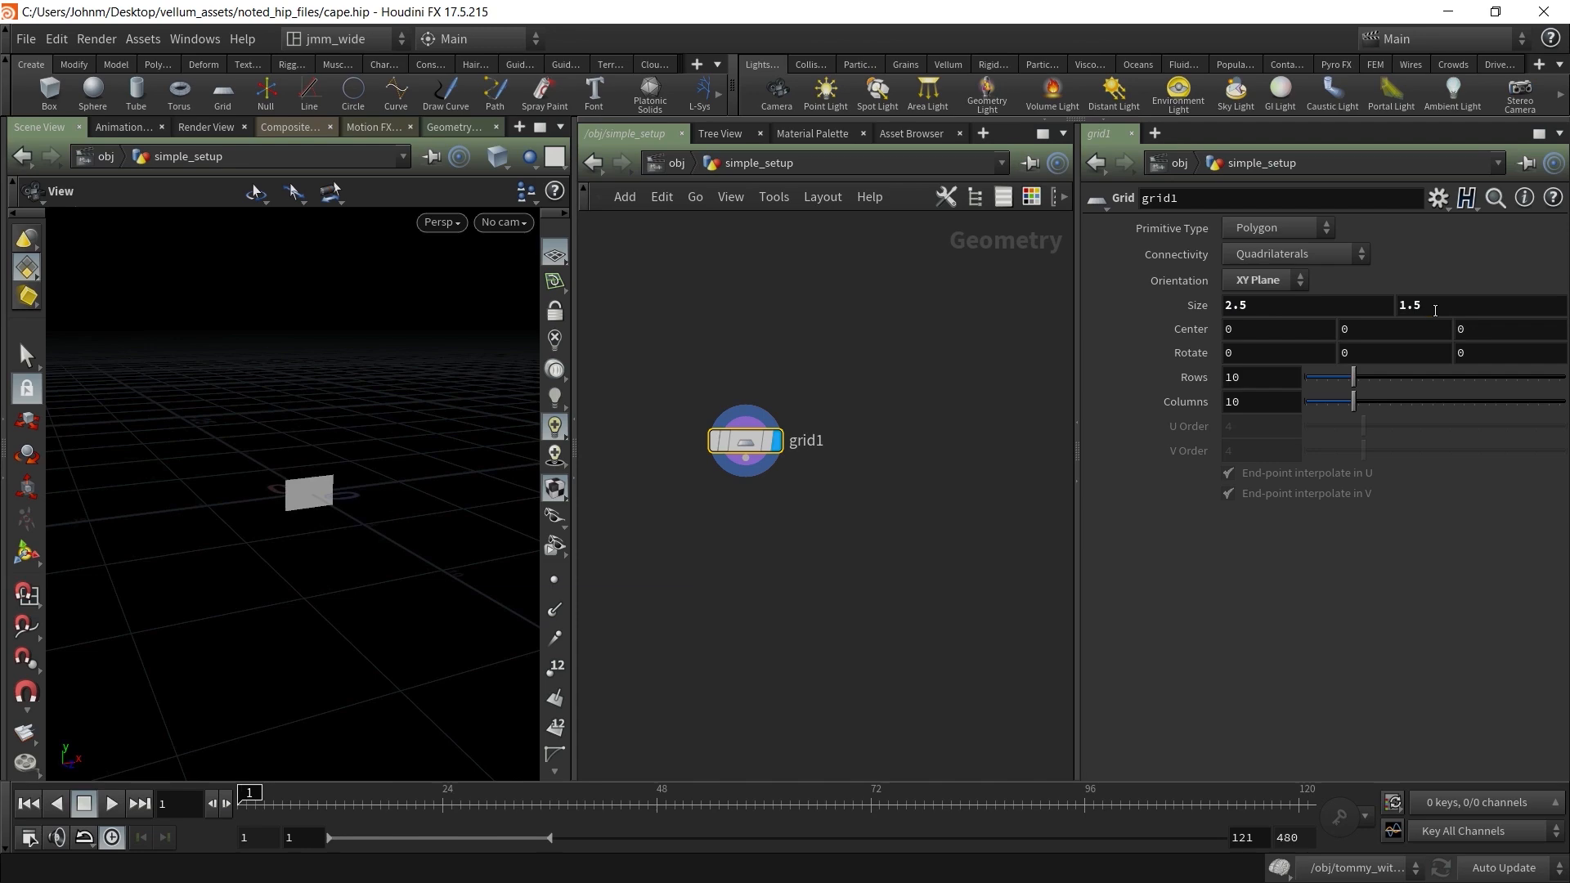
pyautogui.moveTo(456, 491); pyautogui.dragTo(287, 499)
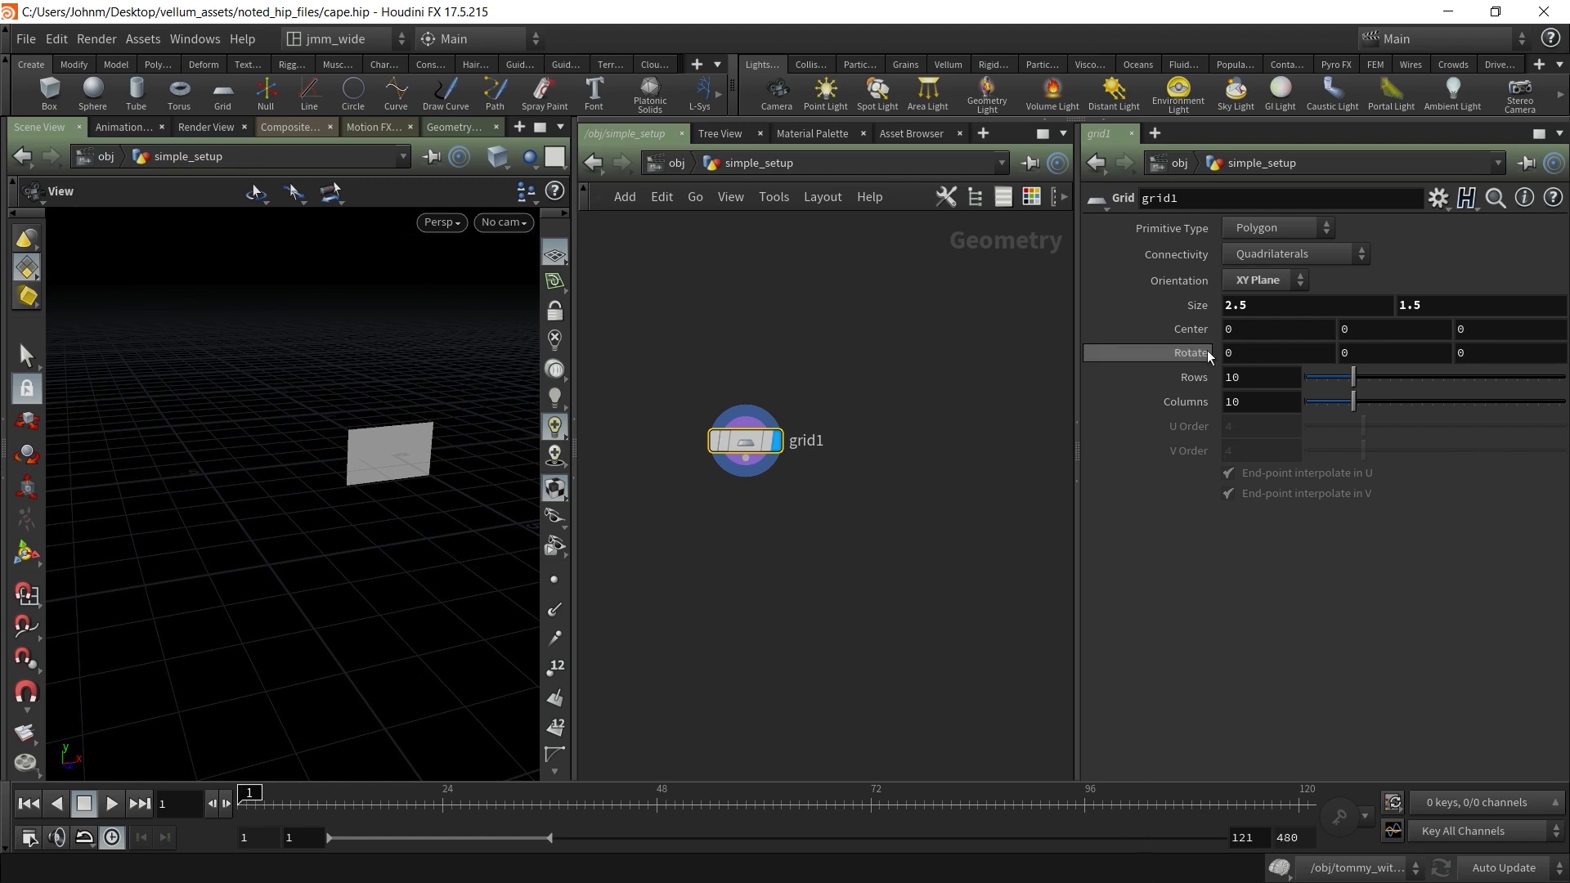
# Increase the grid's resolution to 20 rows and 30 columns
pyautogui.doubleClick(1269, 377)
pyautogui.write('20')
pyautogui.press('Tab')
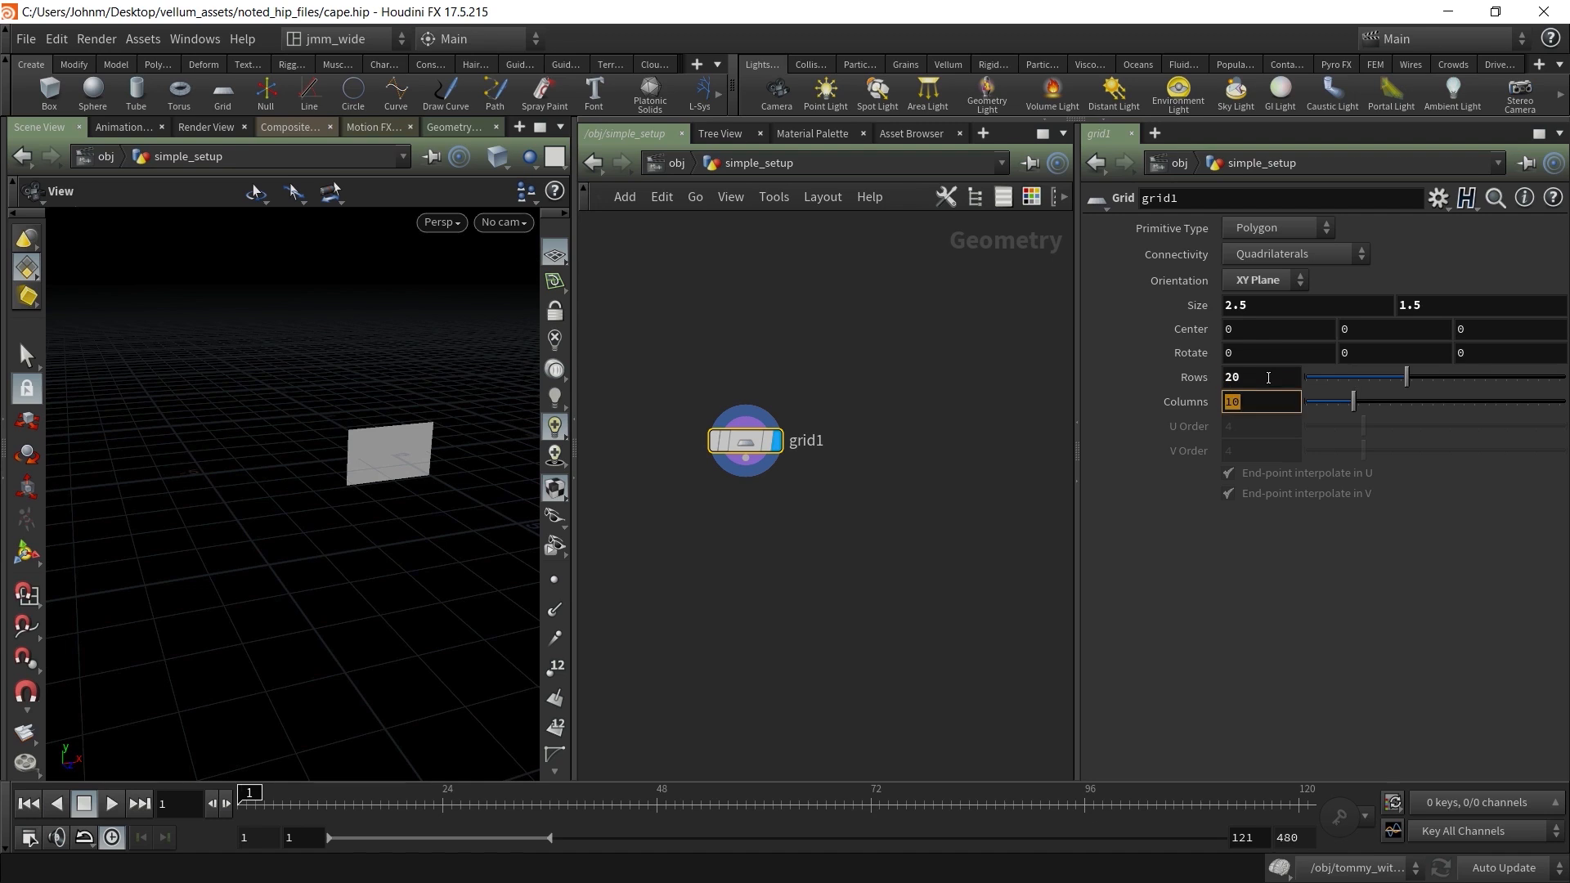
pyautogui.write('30')
pyautogui.press('Return')
# Switch the viewport display to Smooth Wire Shaded and inspect the grid's subdivisions
pyautogui.moveTo(406, 461); pyautogui.dragTo(430, 466, button='right')
pyautogui.moveTo(430, 466); pyautogui.dragTo(489, 394)
pyautogui.moveTo(489, 394); pyautogui.dragTo(305, 465, button='middle')
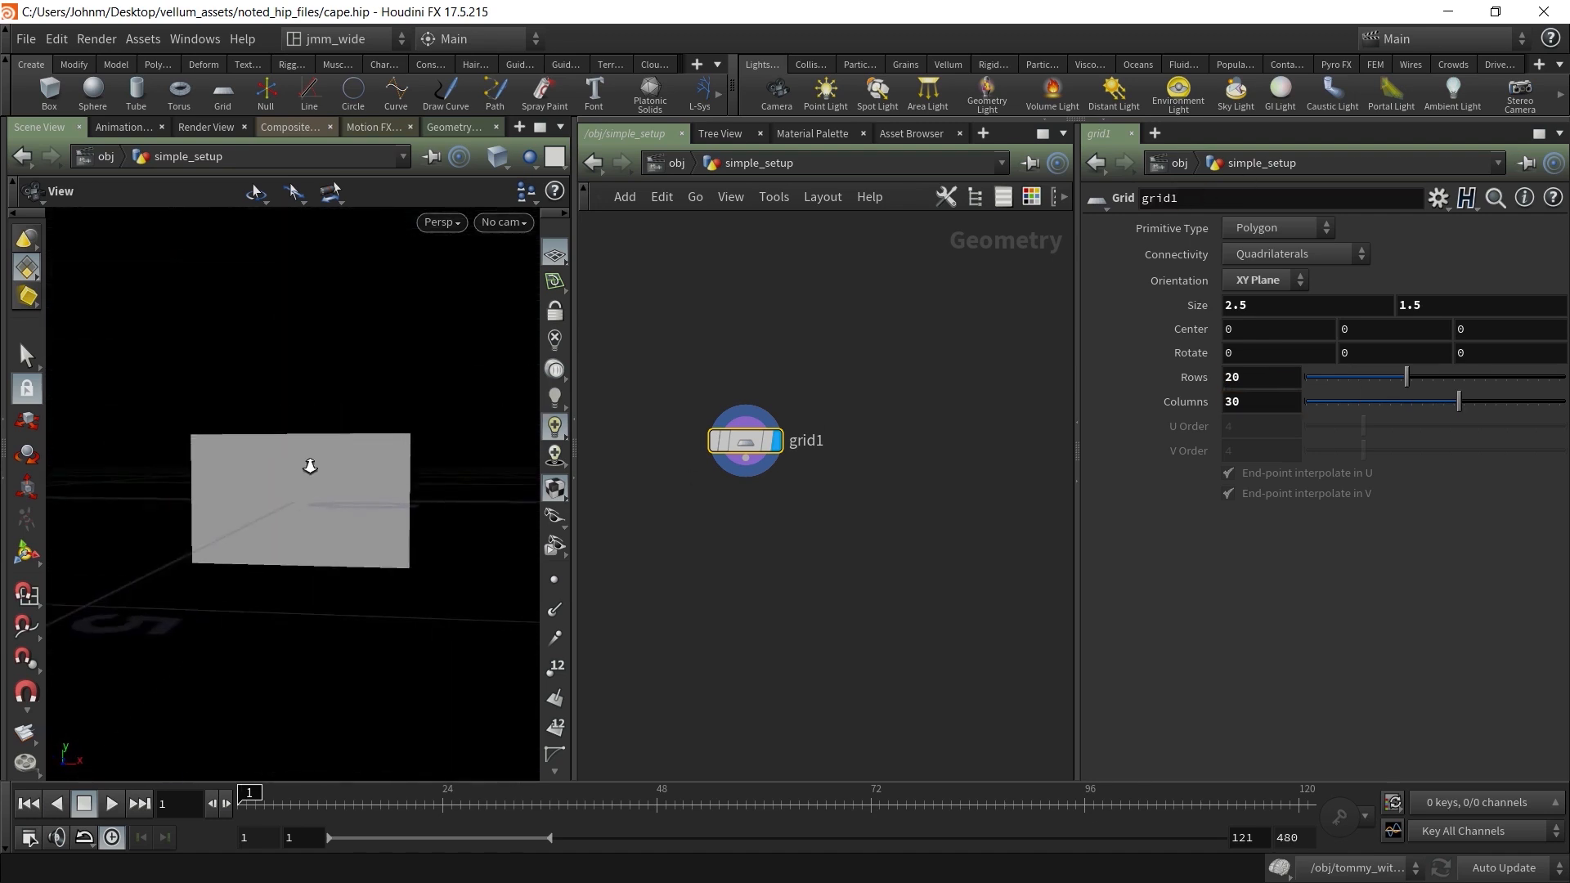
pyautogui.moveTo(305, 465); pyautogui.dragTo(335, 474, button='right')
pyautogui.moveTo(336, 474); pyautogui.dragTo(360, 481)
pyautogui.moveTo(360, 481)
pyautogui.mouseDown(button='right')
pyautogui.moveTo(409, 466)
pyautogui.moveTo(434, 425)
pyautogui.mouseUp(button='right')
pyautogui.click(497, 156)
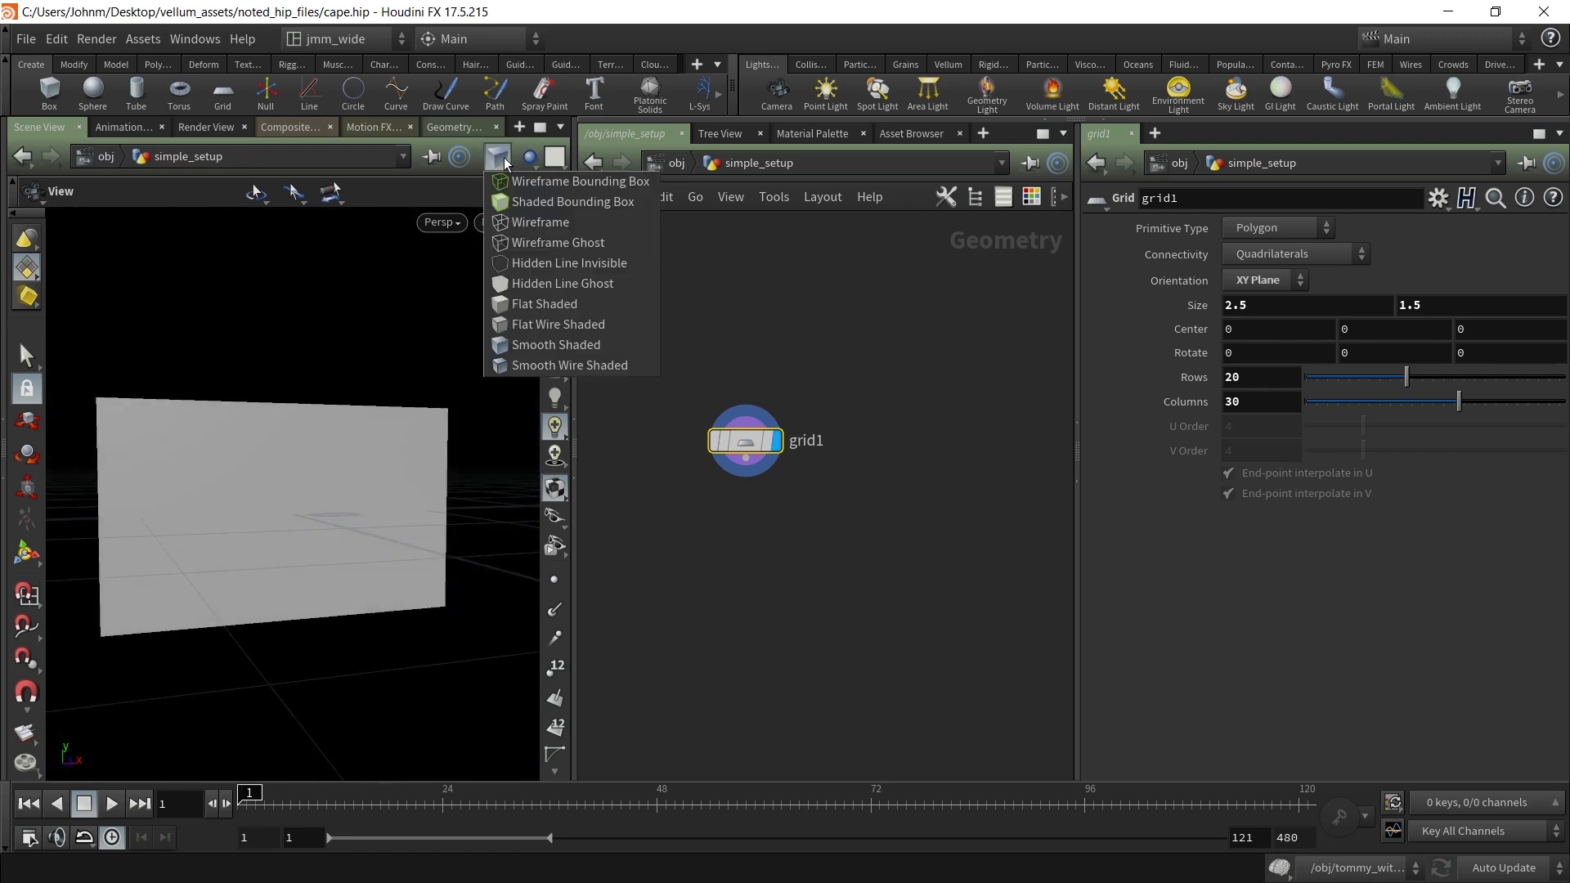
pyautogui.click(521, 365)
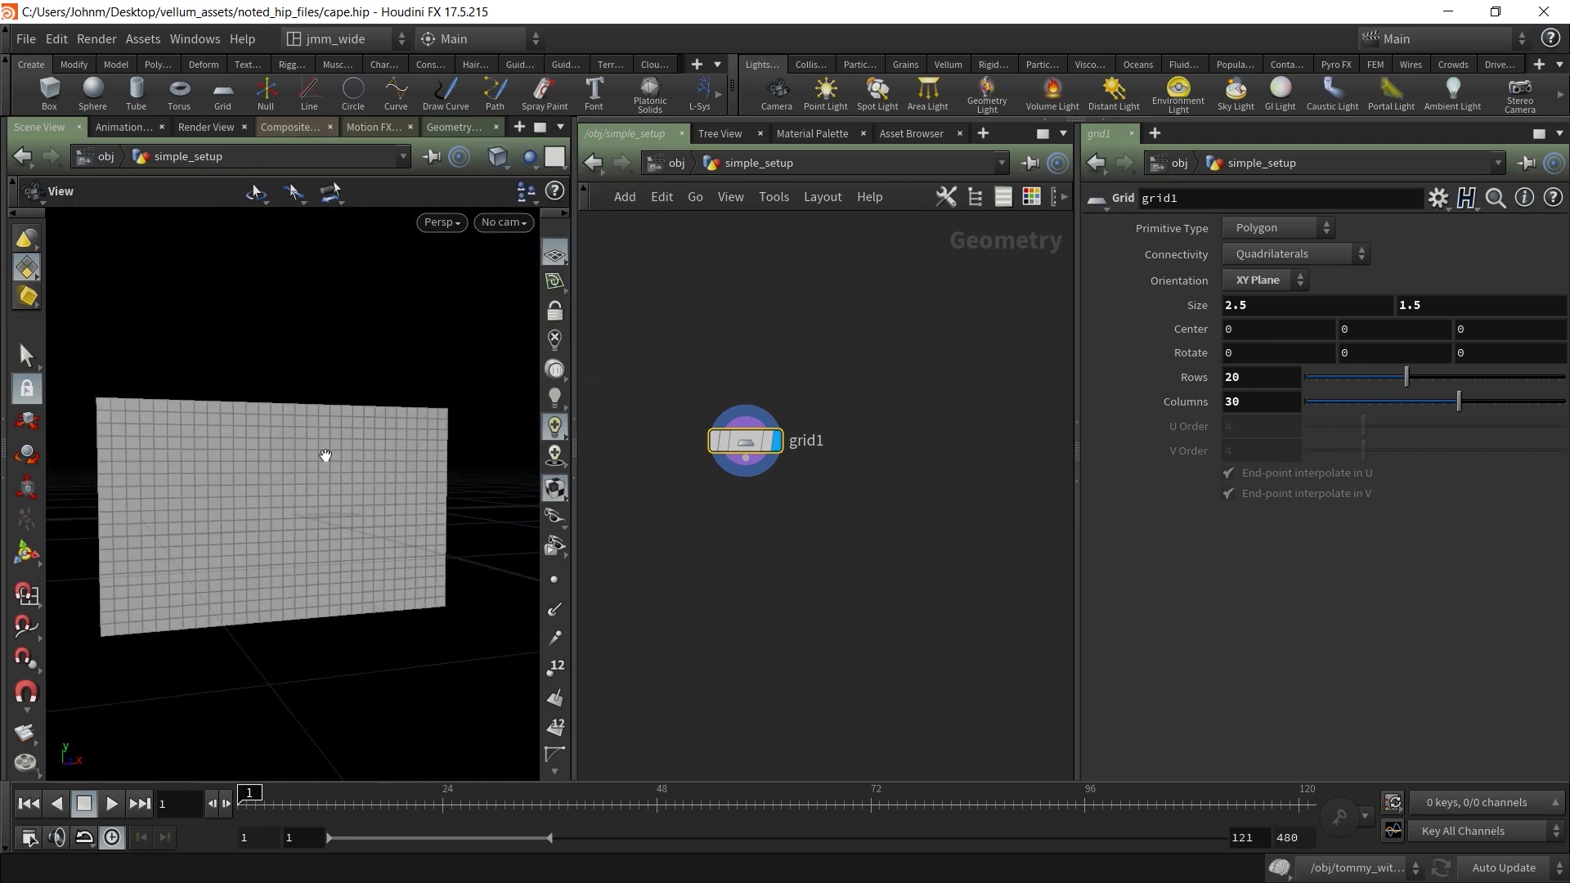
pyautogui.moveTo(314, 547); pyautogui.dragTo(209, 530)
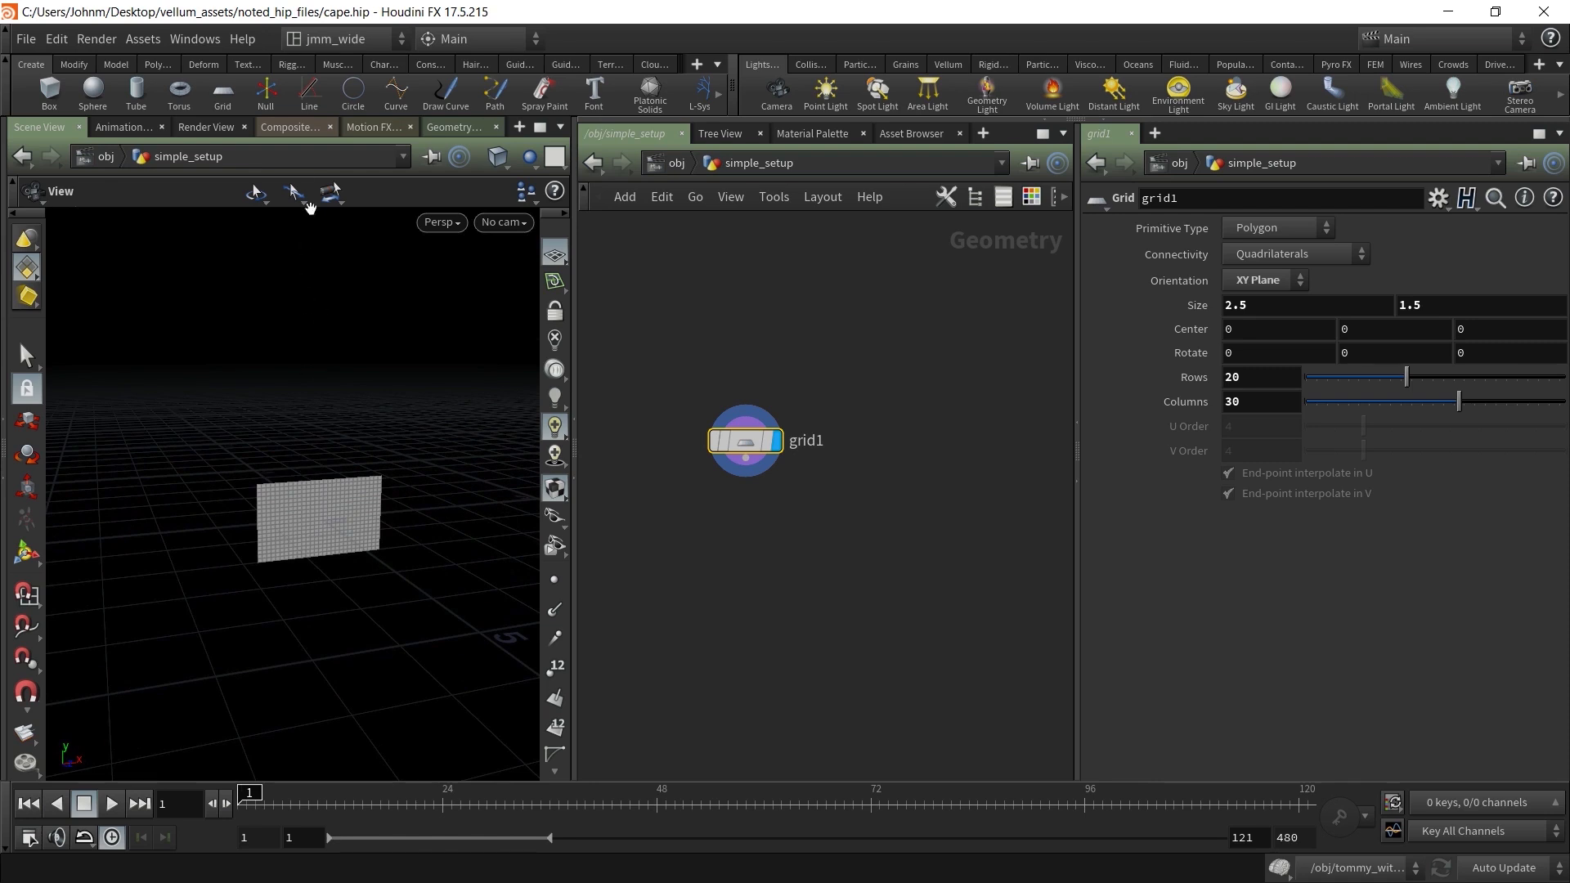
# Shift the grid1 node aside and add a Tube node beside it
pyautogui.click(802, 542)
pyautogui.moveTo(745, 446); pyautogui.dragTo(676, 444)
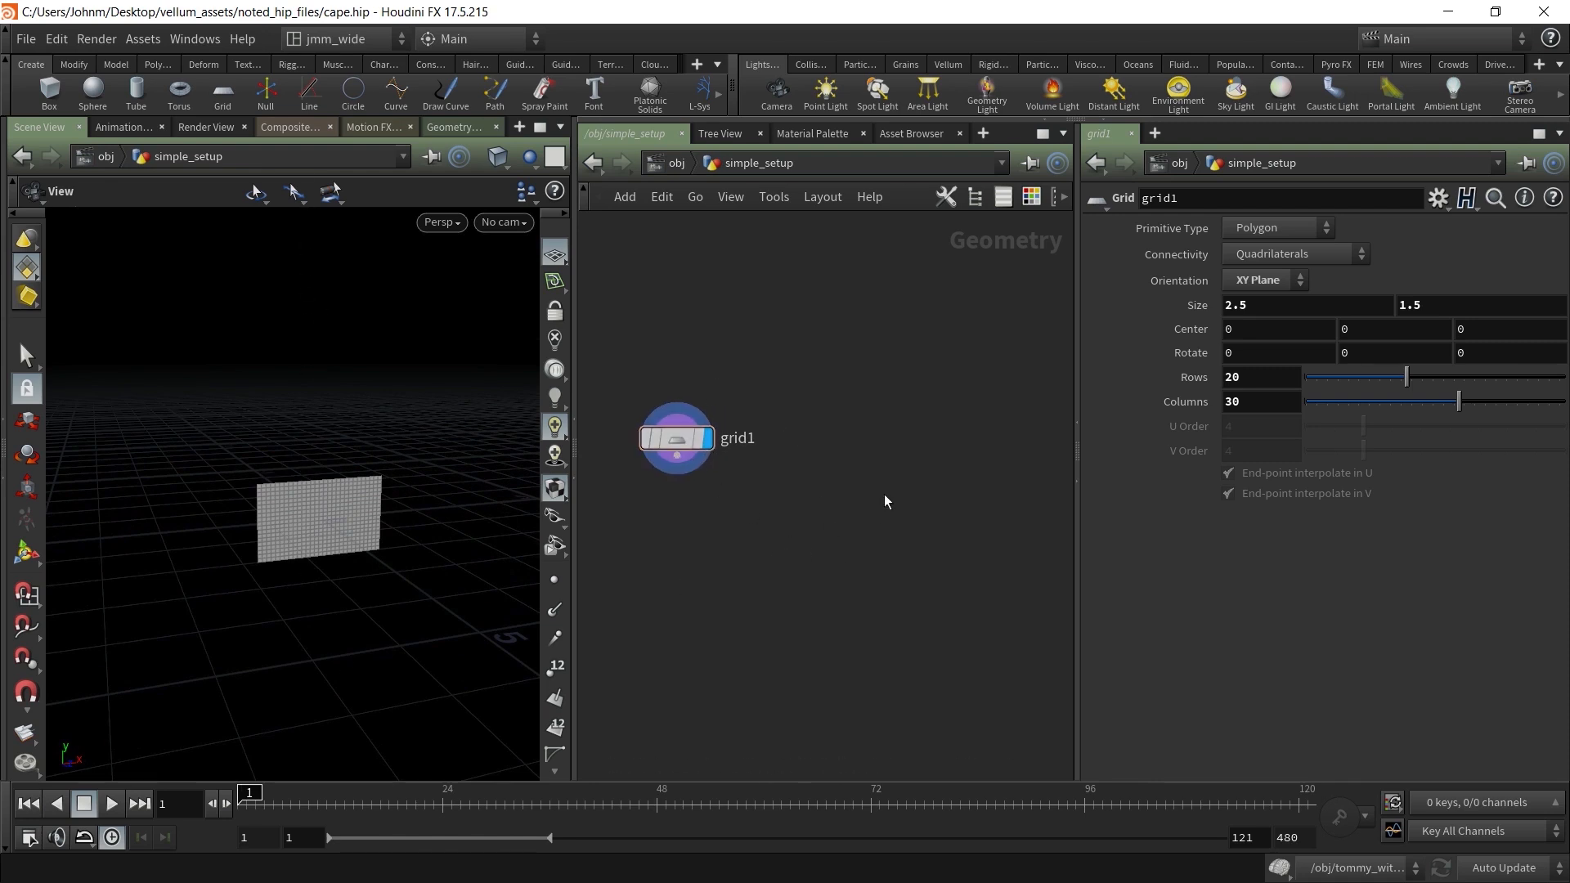
pyautogui.press('Tab')
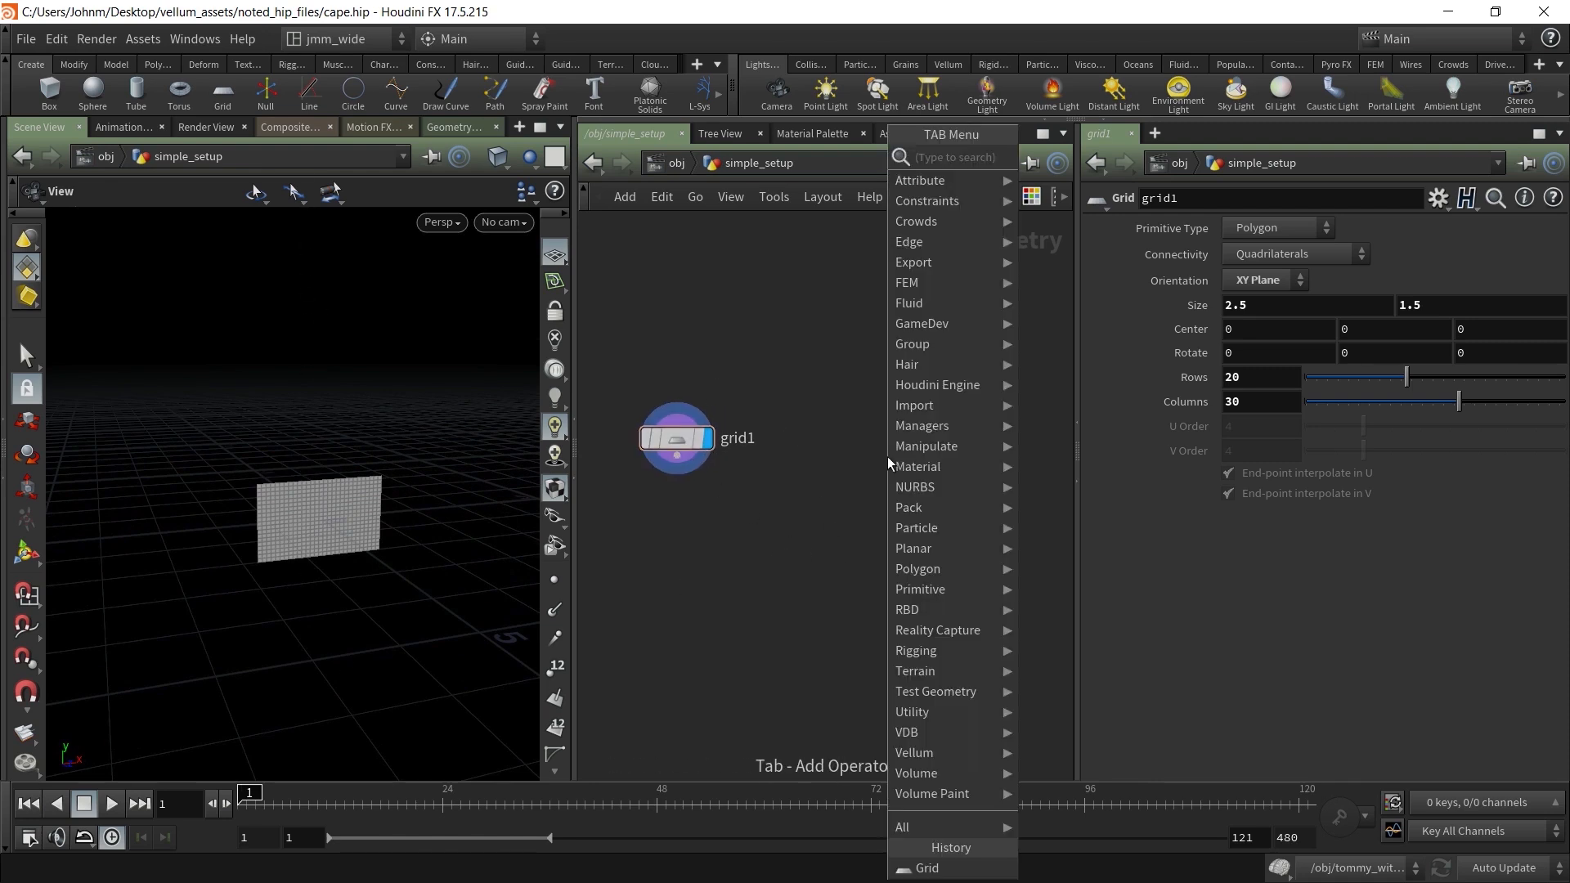
pyautogui.write('tube')
pyautogui.press('Return')
pyautogui.click(887, 456)
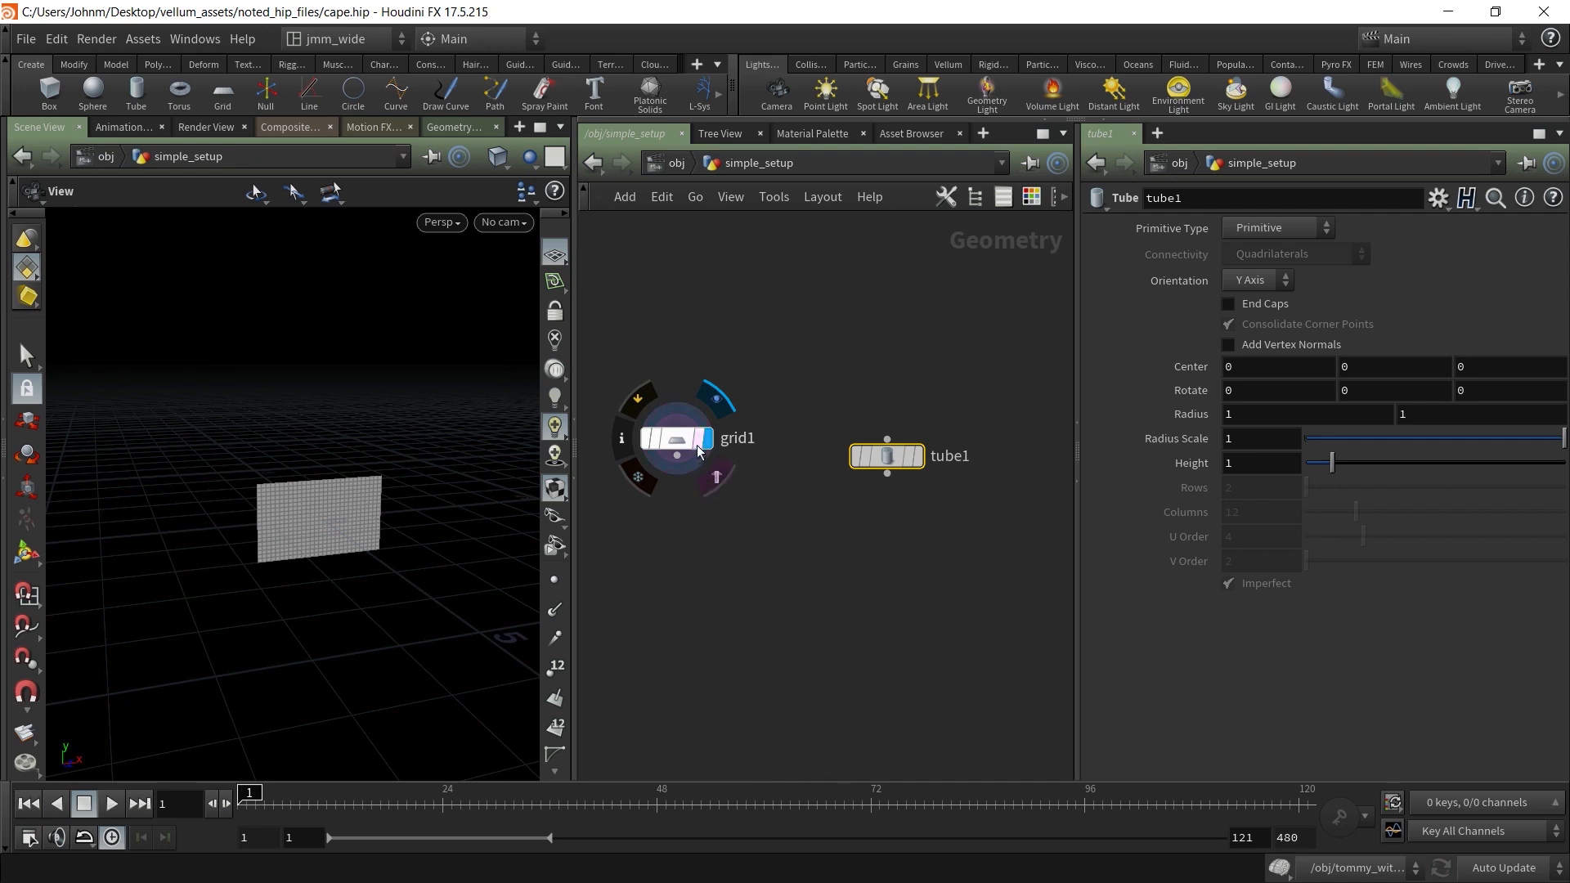
# Show grid1 as a template and make tube1 the displayed node so both appear together in the viewport
pyautogui.click(717, 478)
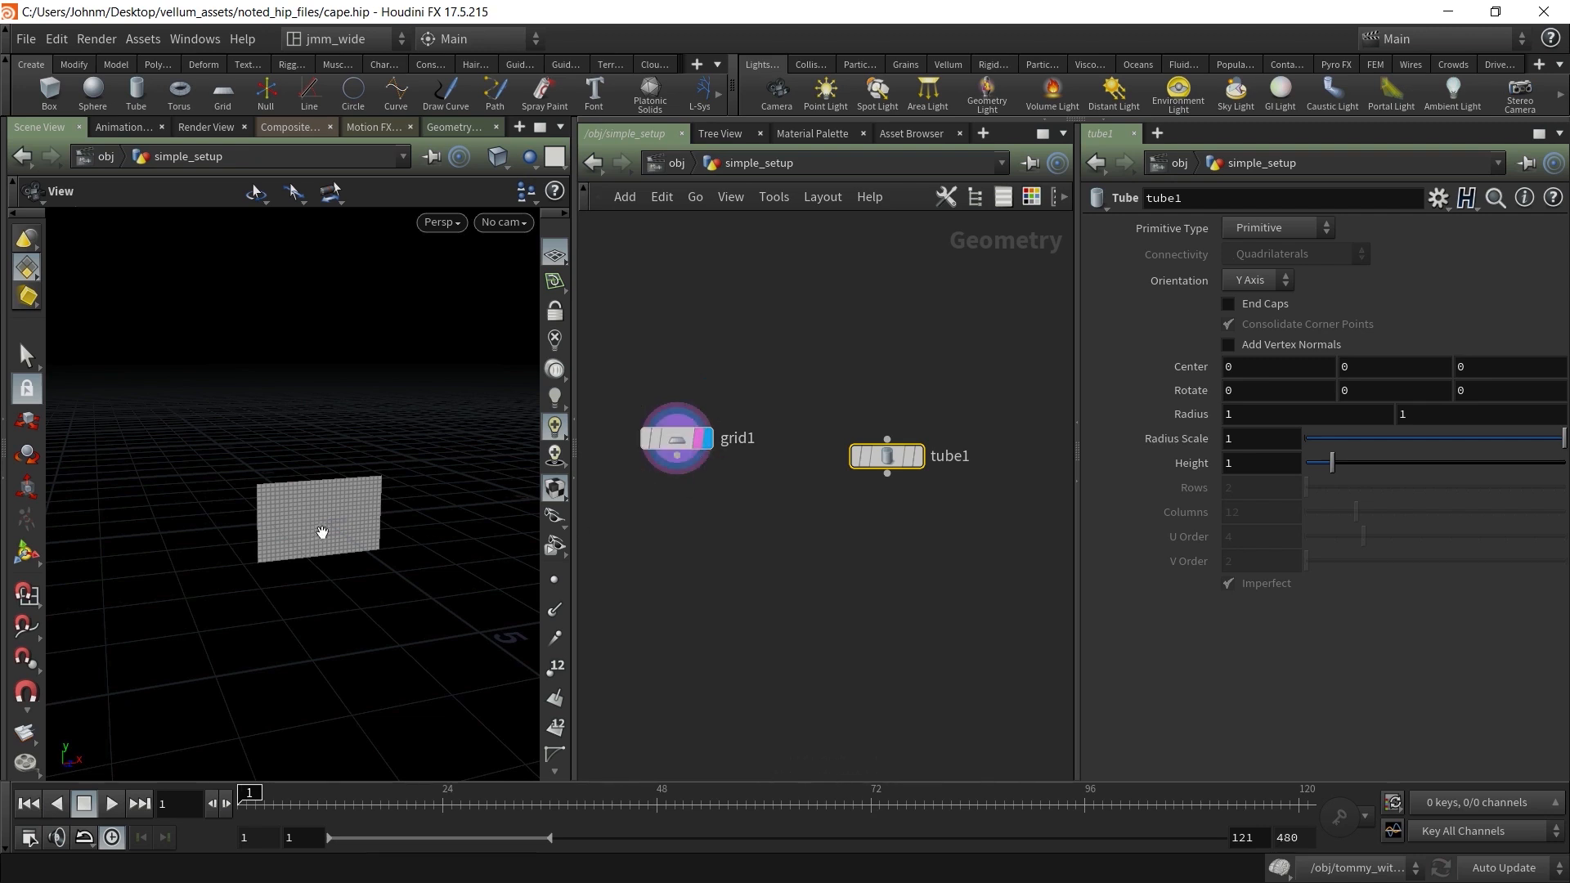
pyautogui.click(919, 462)
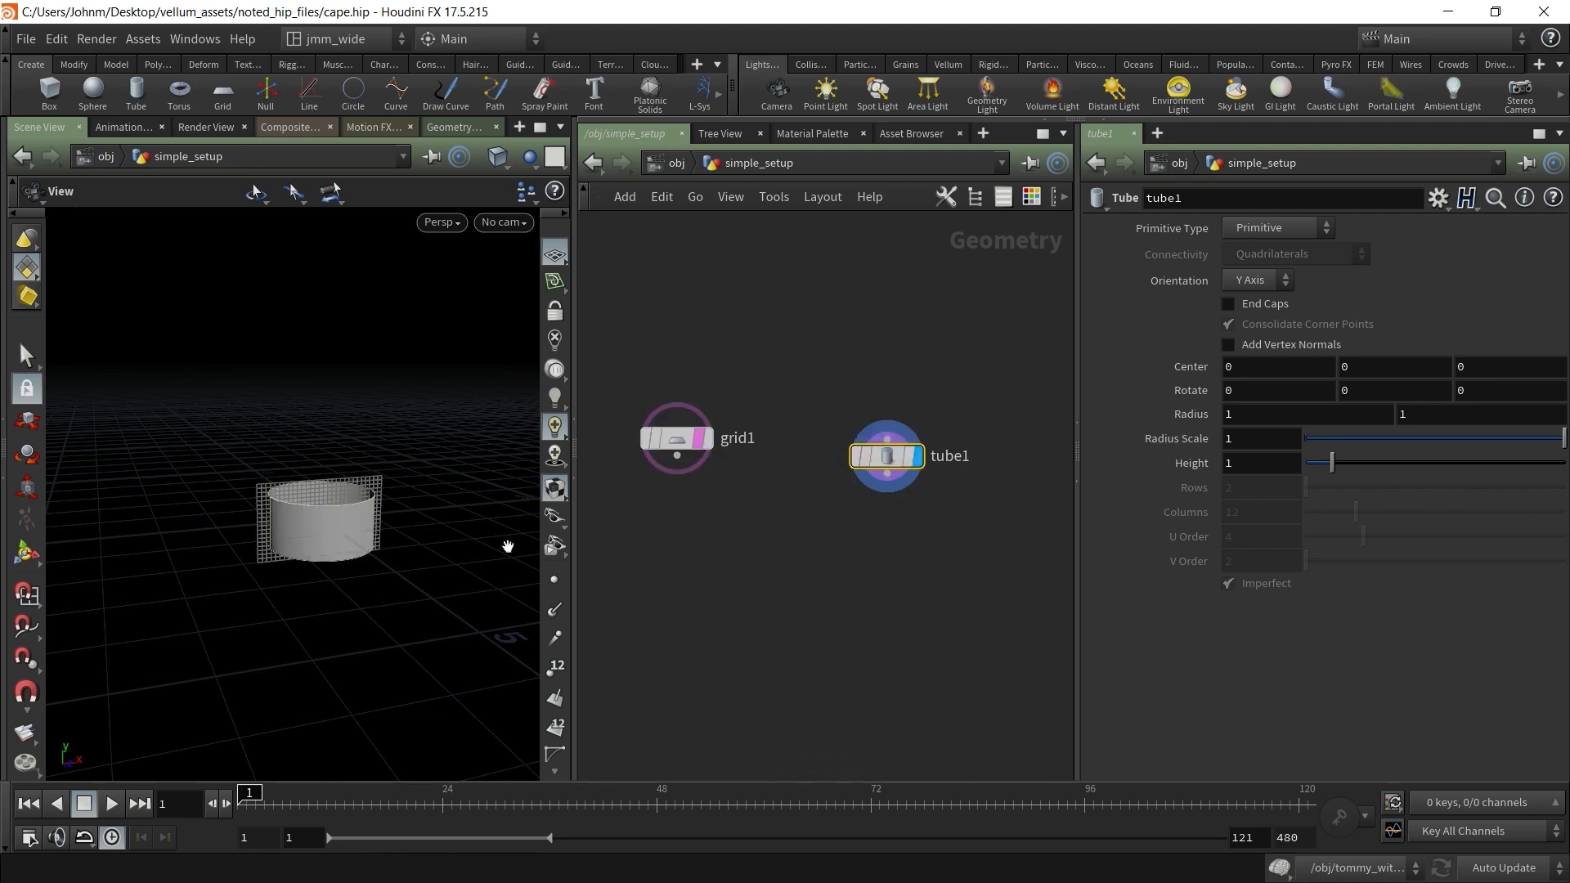
pyautogui.moveTo(391, 520); pyautogui.dragTo(426, 515, button='right')
pyautogui.moveTo(426, 514); pyautogui.dragTo(356, 543)
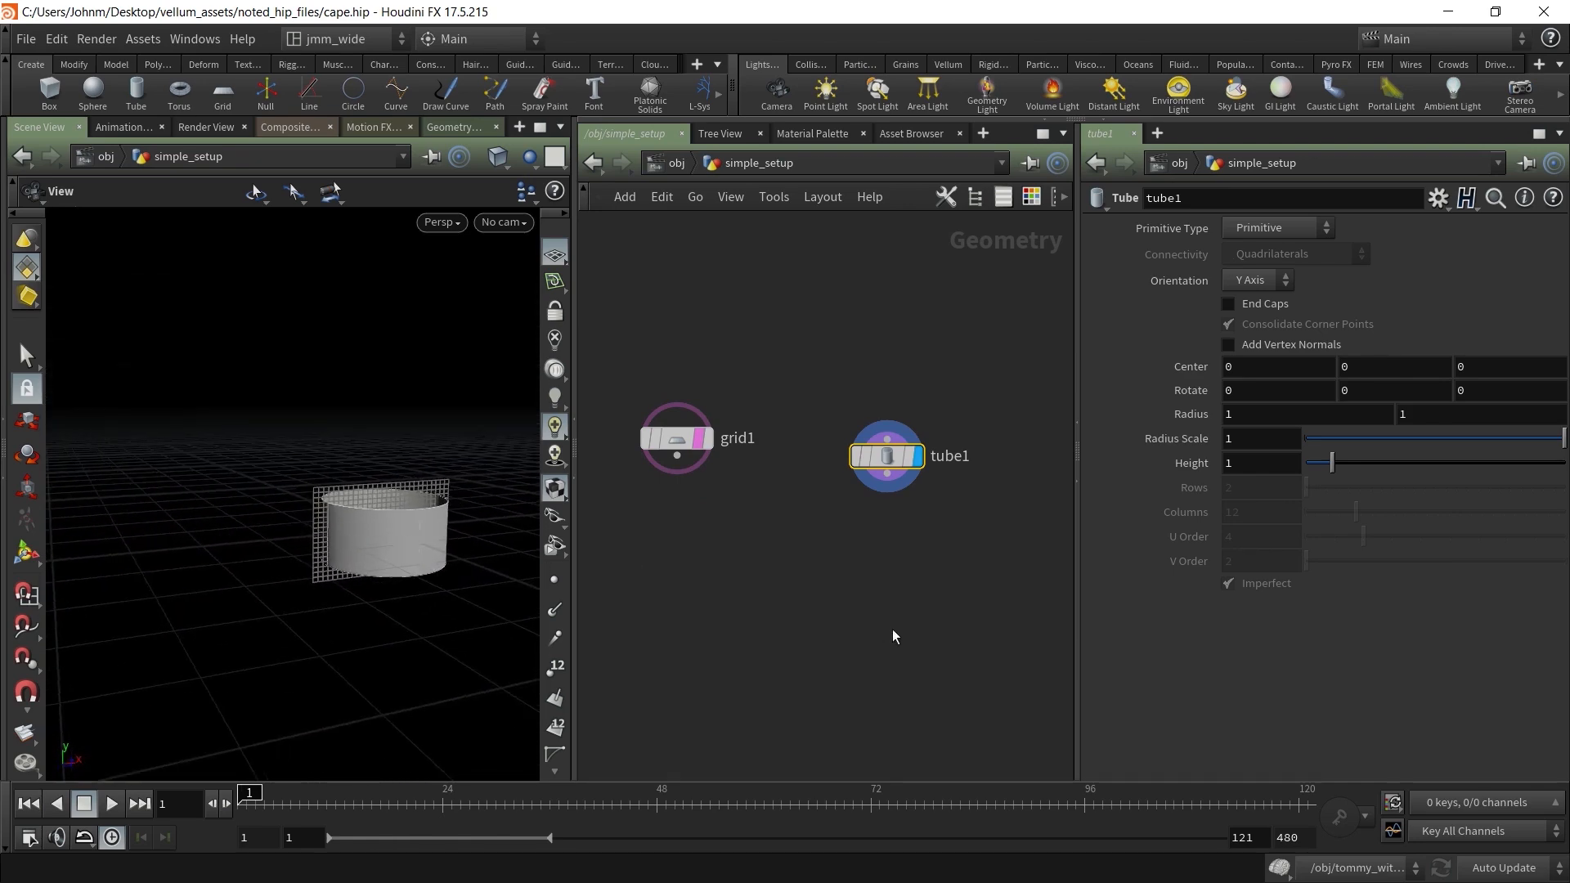
# Change the tube's primitive type to Polygon and enable its end caps
pyautogui.click(1277, 230)
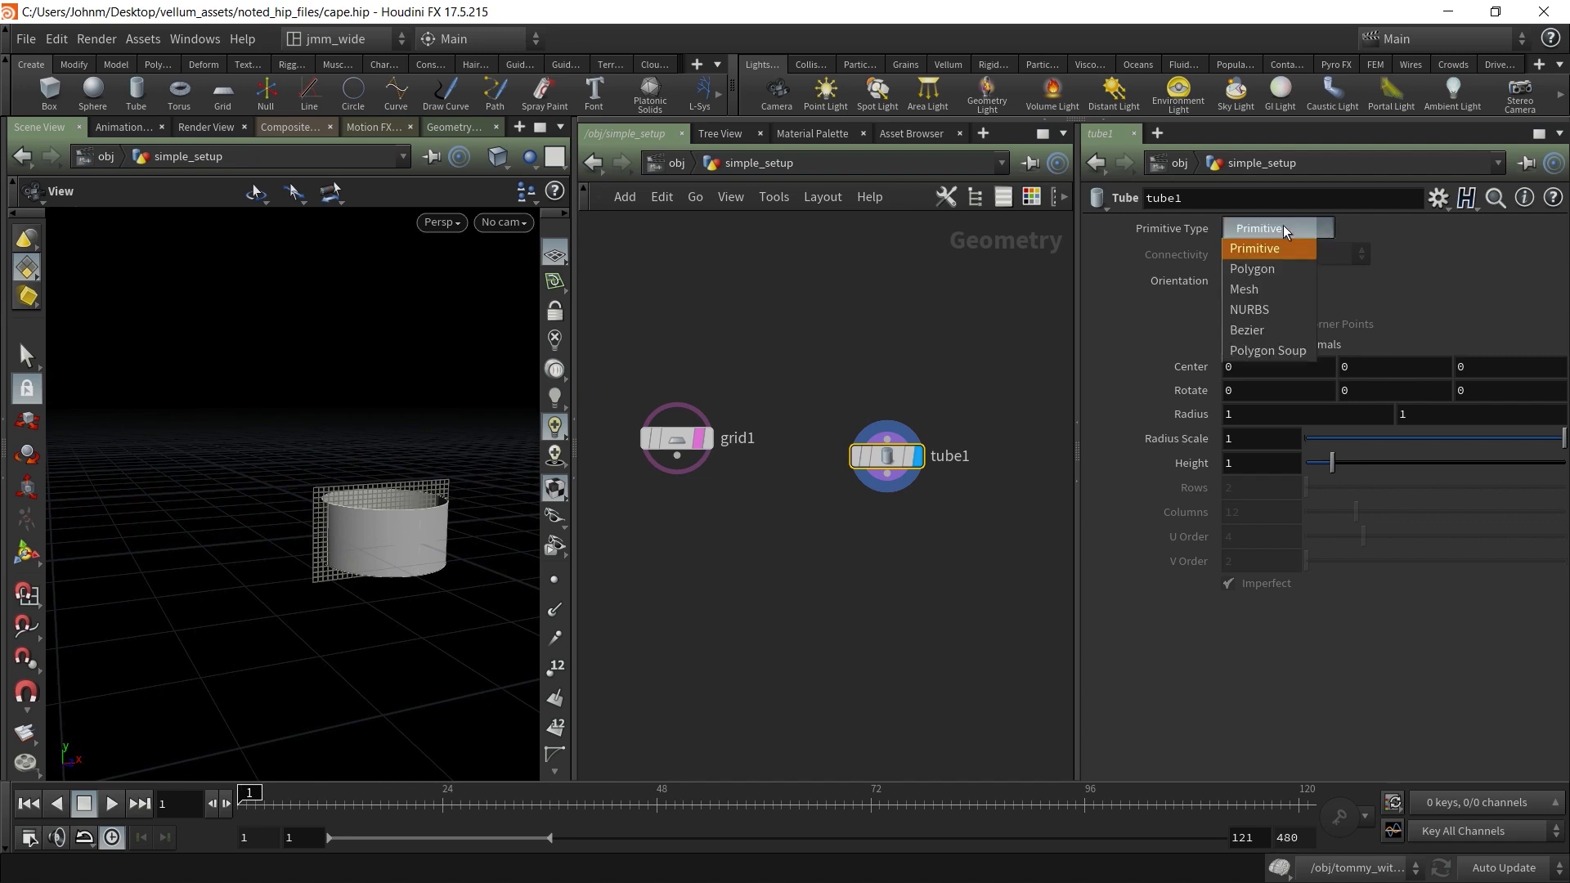
pyautogui.click(1266, 262)
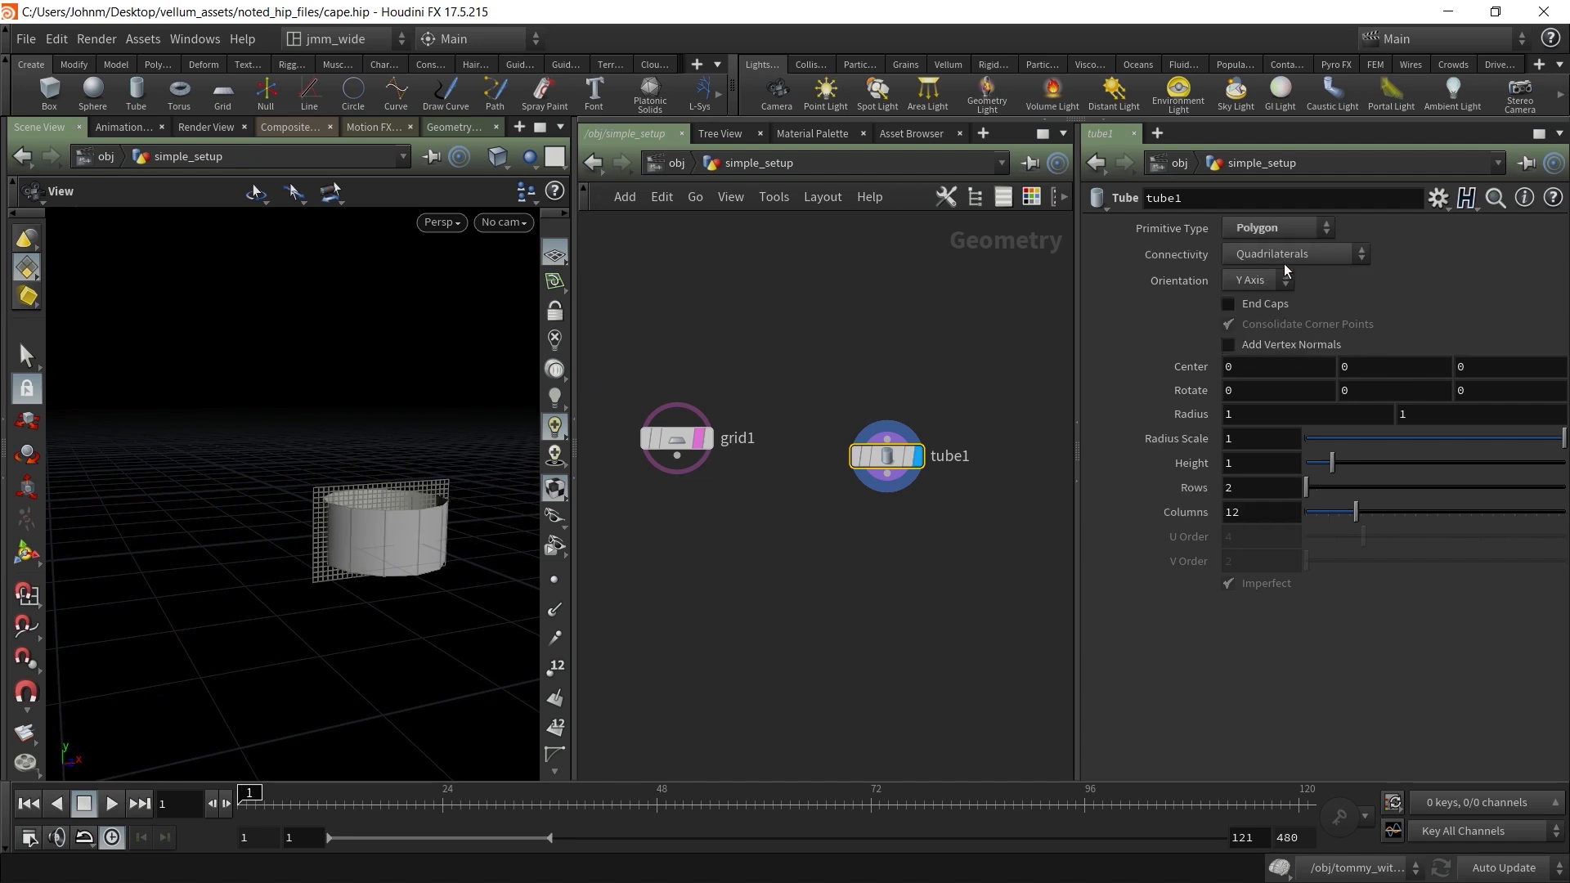
pyautogui.click(1244, 307)
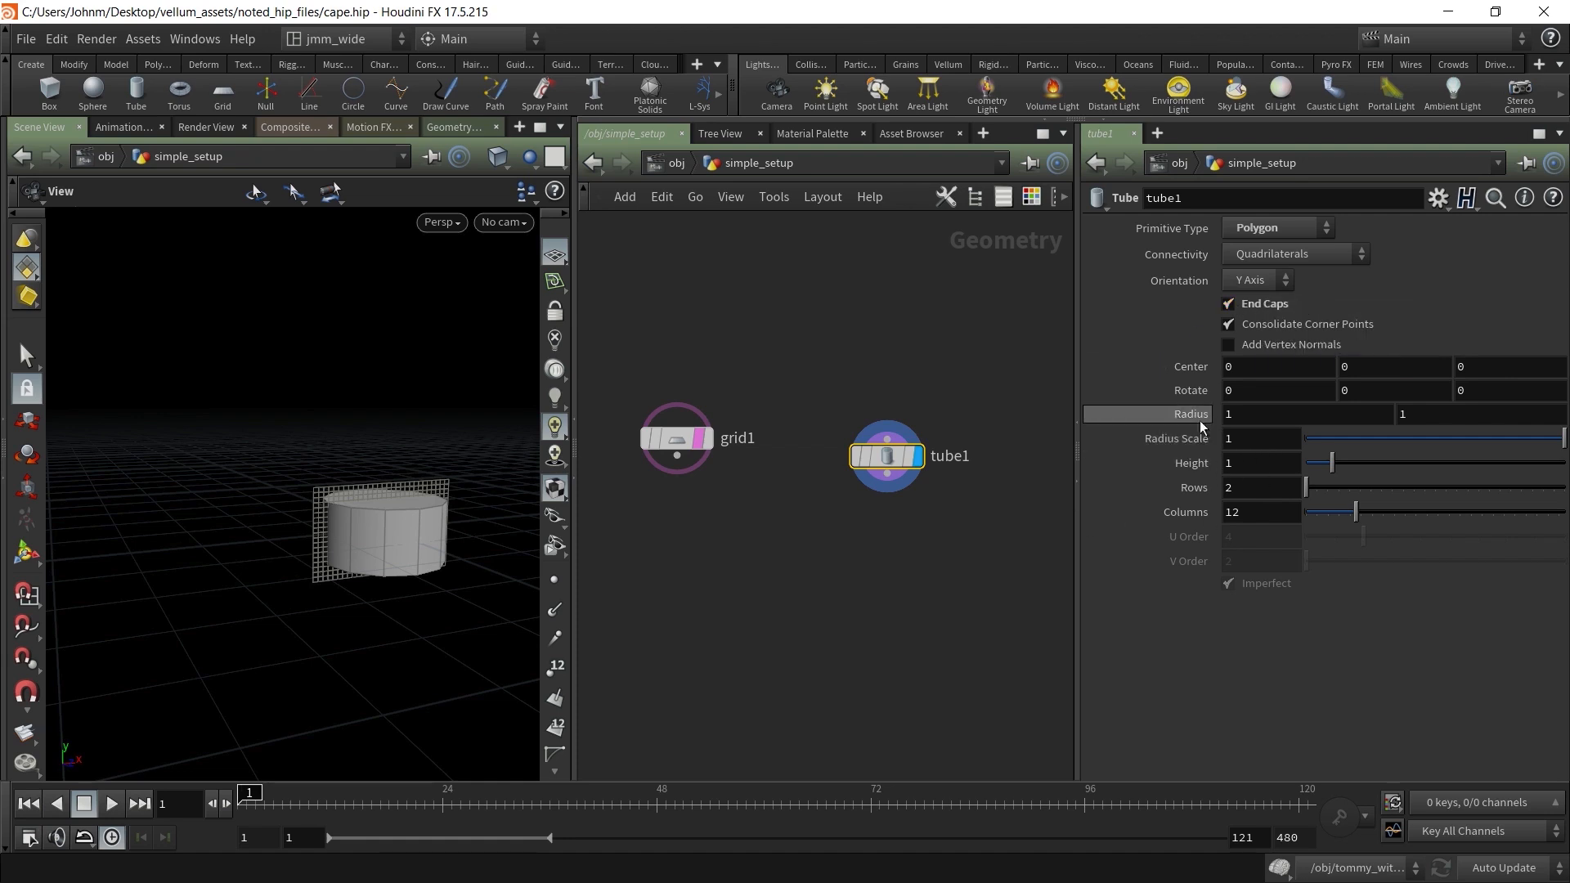
# Shape the tube into a tall thin pole with a height of 9.53 and a radius scale of .05
pyautogui.moveTo(1338, 467); pyautogui.dragTo(1552, 463)
pyautogui.click(1277, 449)
pyautogui.write('.05')
pyautogui.press('Return')
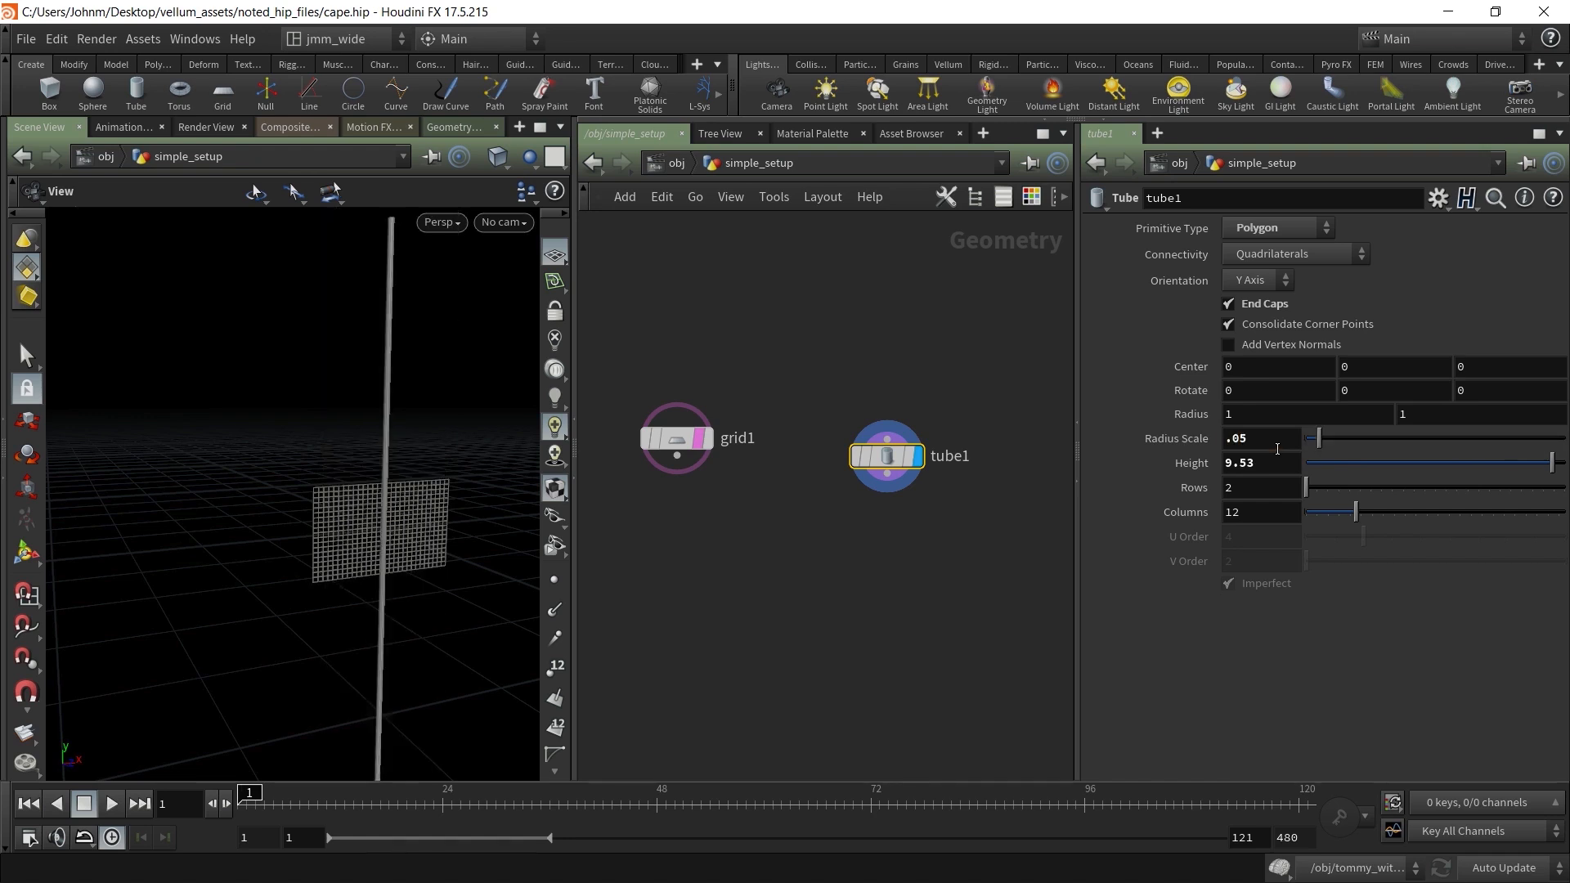
# Set the tube's height to 5 and align the tube1 node level with grid1
pyautogui.moveTo(1448, 468)
pyautogui.mouseDown()
pyautogui.moveTo(1390, 465)
pyautogui.moveTo(1467, 458)
pyautogui.mouseUp()
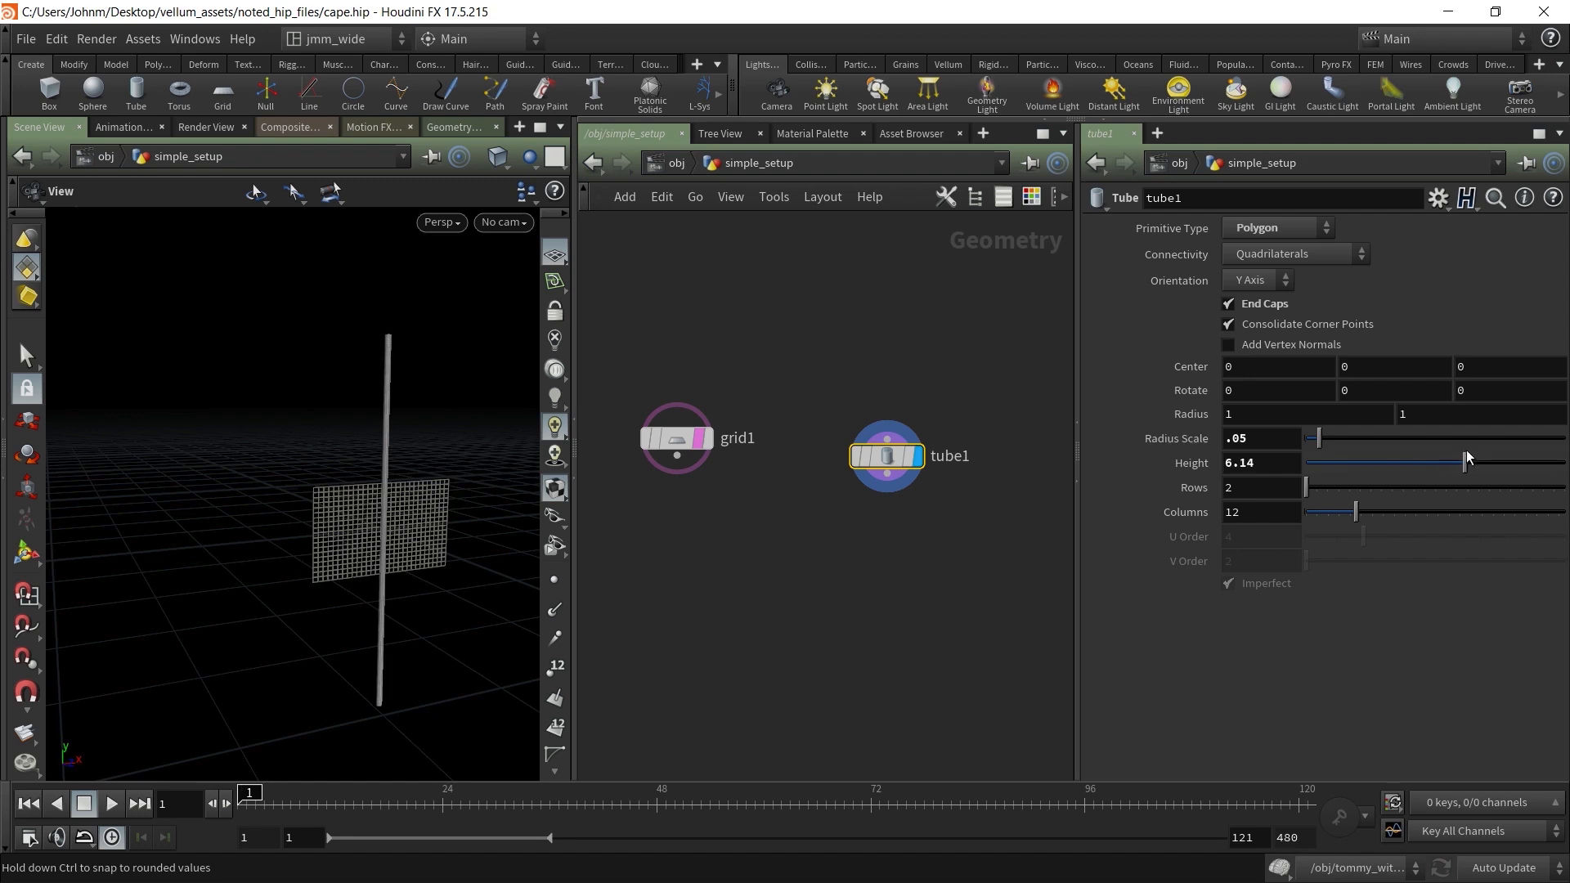
pyautogui.keyDown('ctrl'); pyautogui.middleClick(1184, 470); pyautogui.keyUp('ctrl')
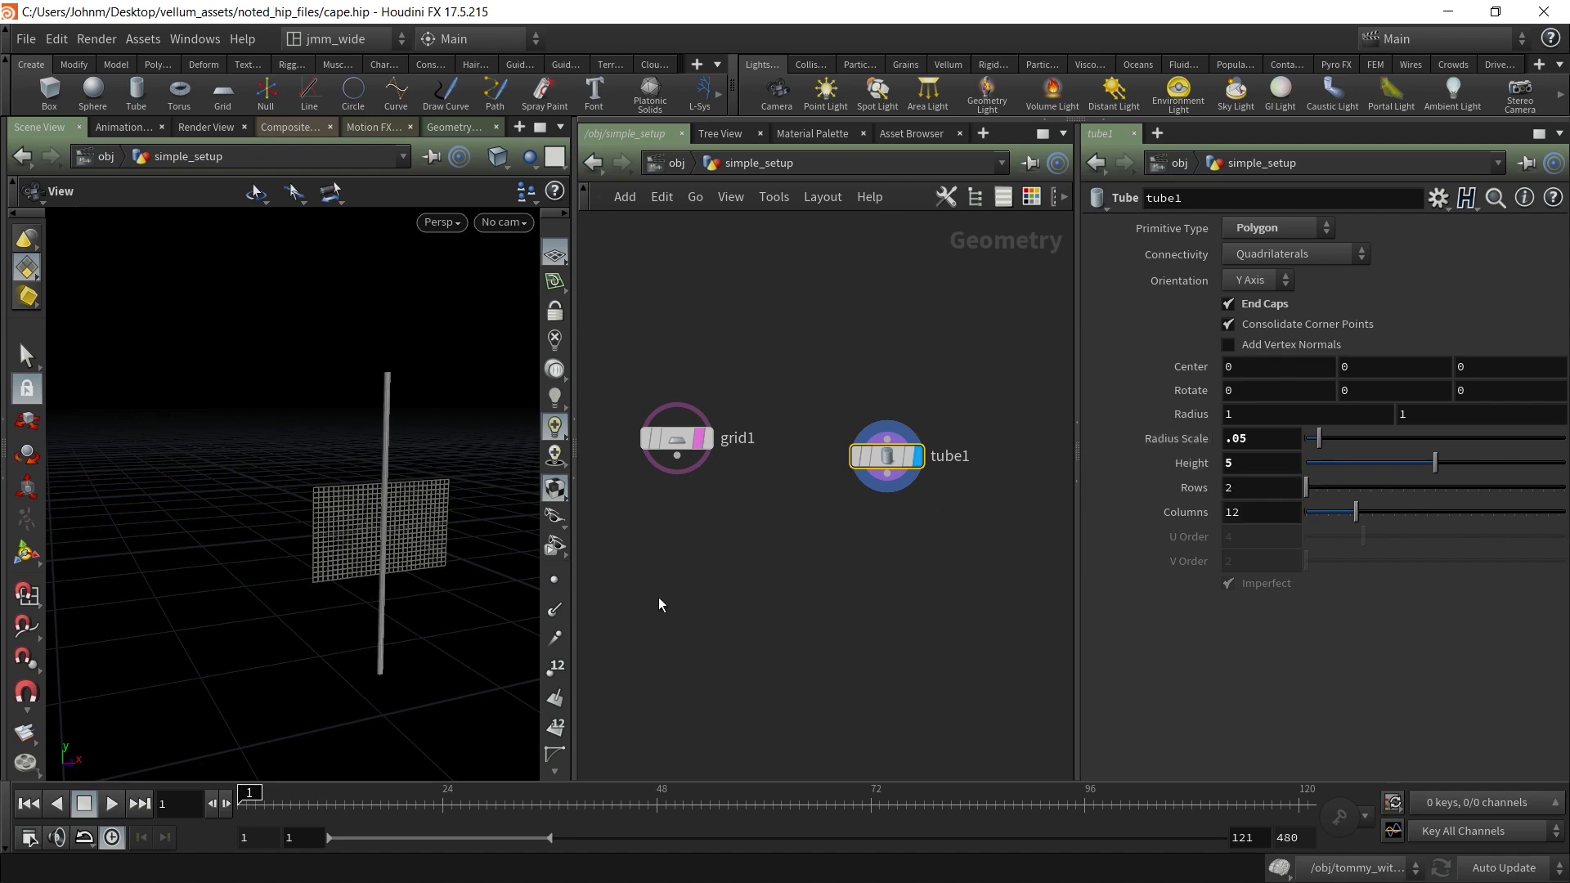
pyautogui.moveTo(389, 587); pyautogui.dragTo(336, 594)
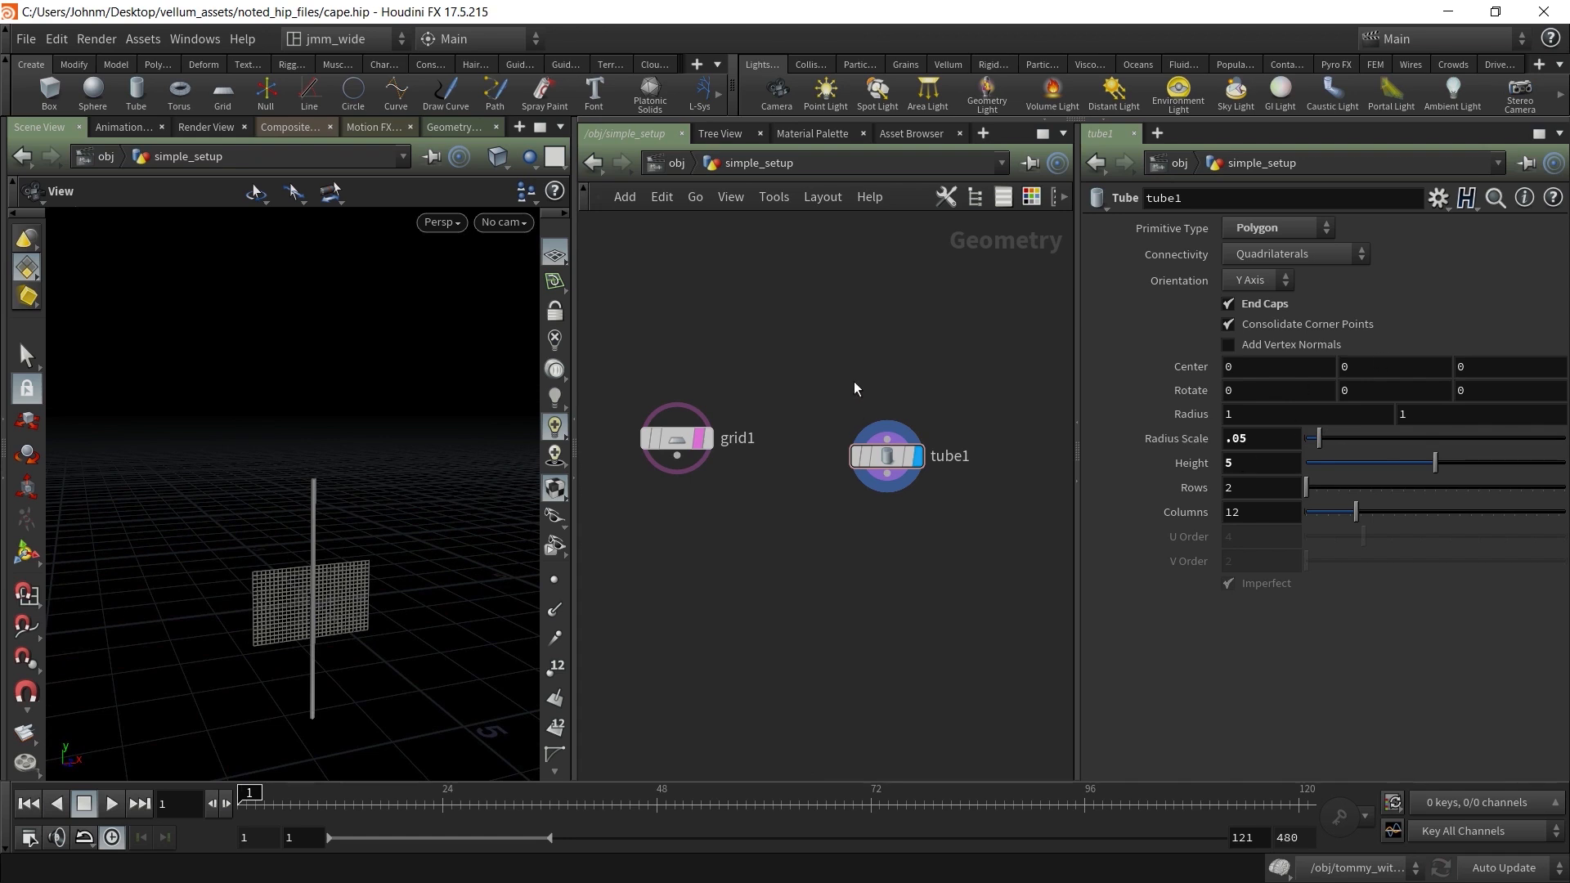
pyautogui.moveTo(886, 456); pyautogui.dragTo(881, 438)
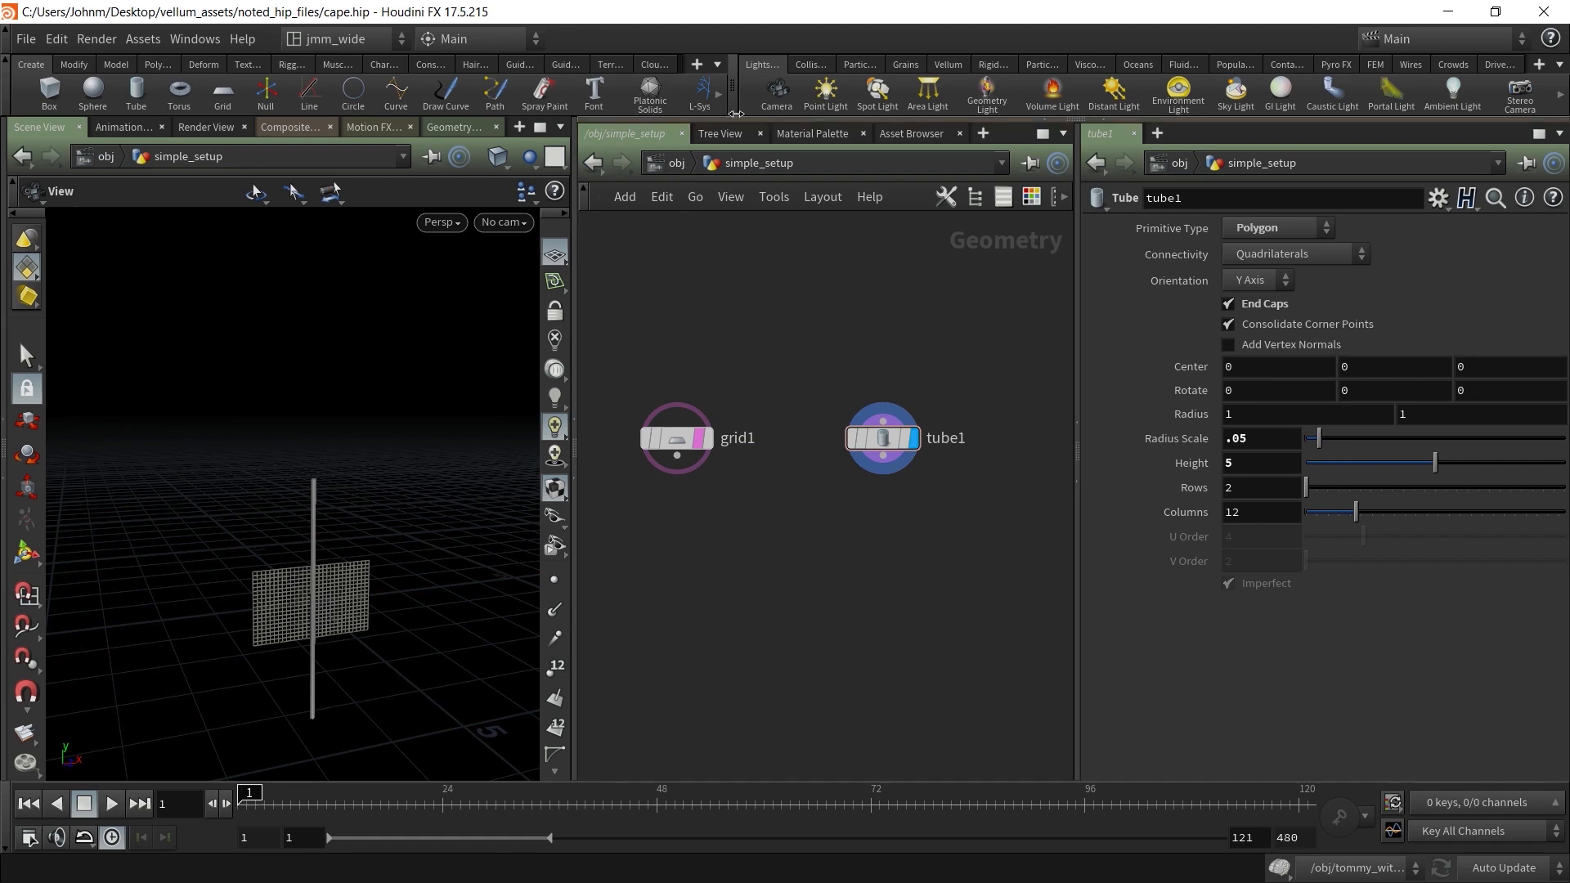
# Bring up the Game Development Toolset shelf and check its update dialog without changing the installed release
pyautogui.click(695, 64)
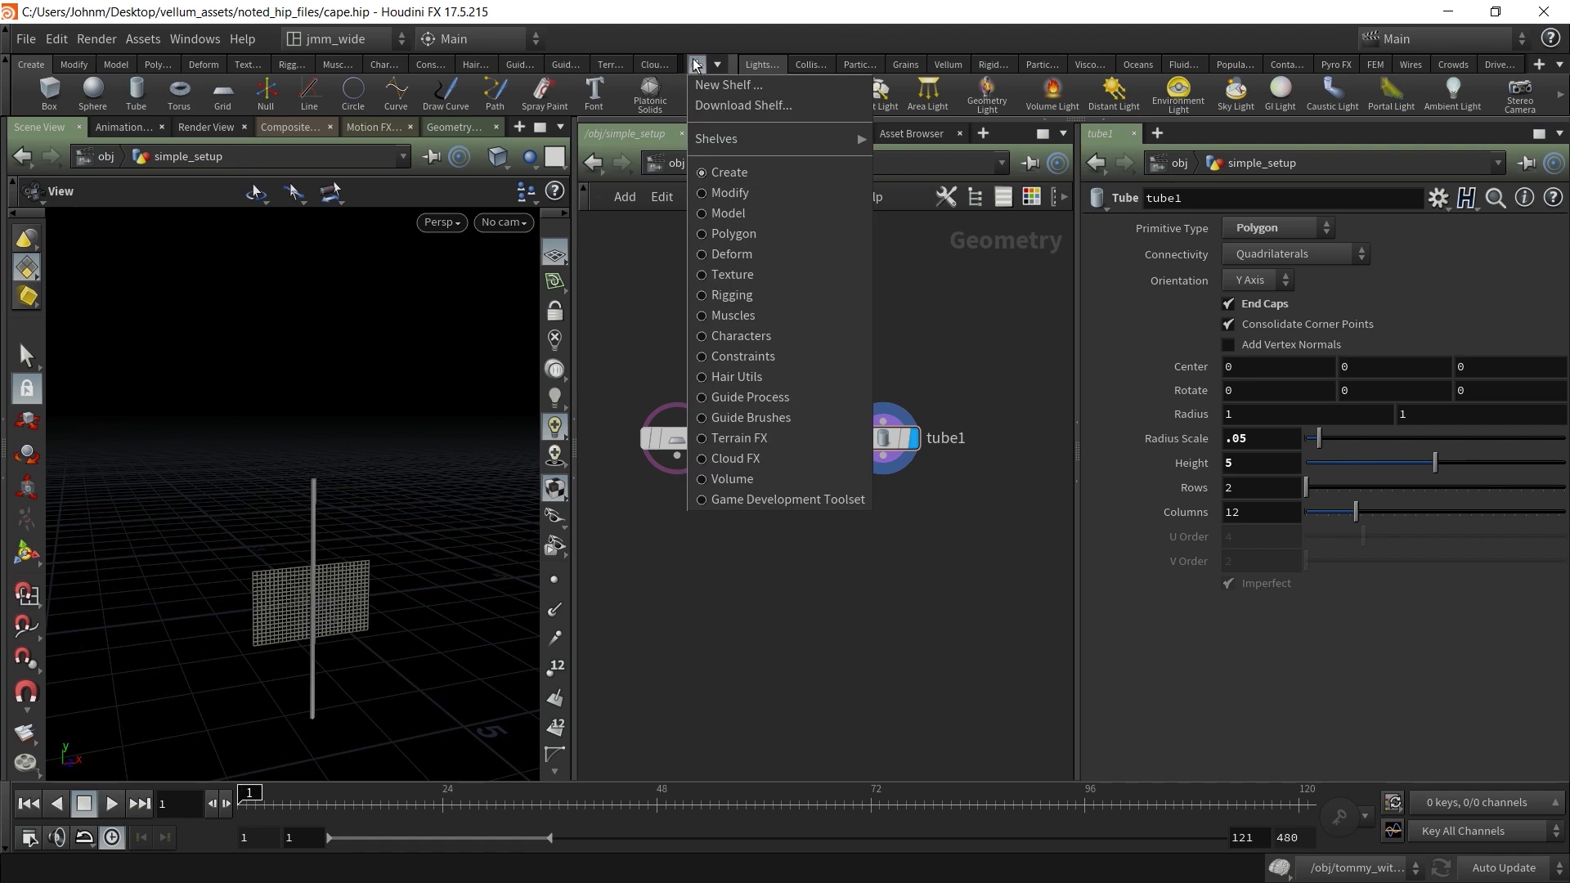
pyautogui.moveTo(709, 139)
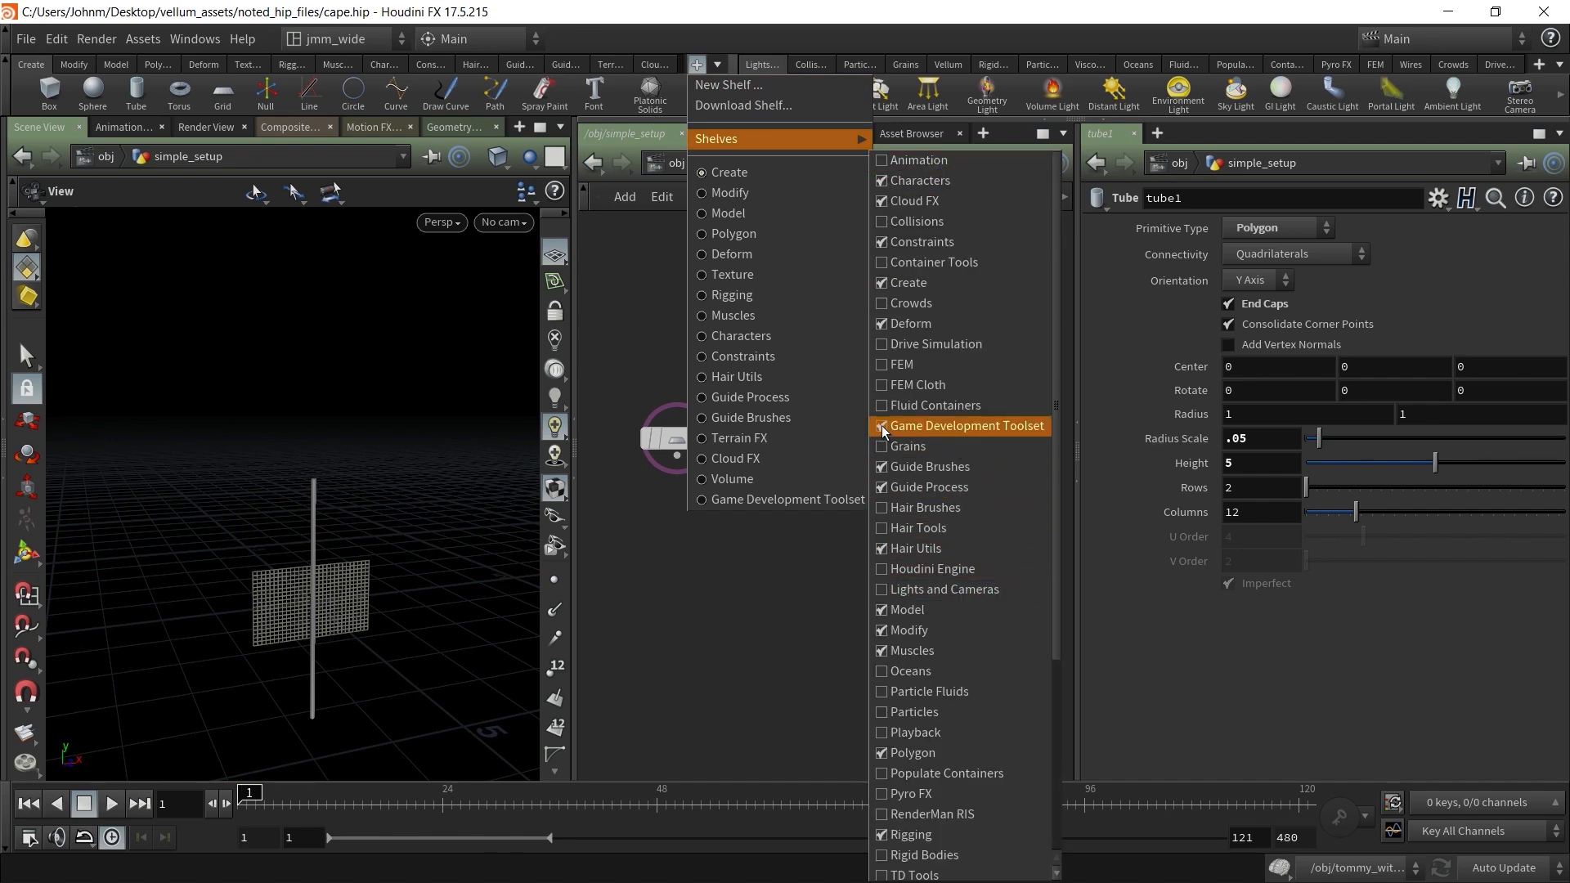
pyautogui.click(777, 652)
pyautogui.click(695, 65)
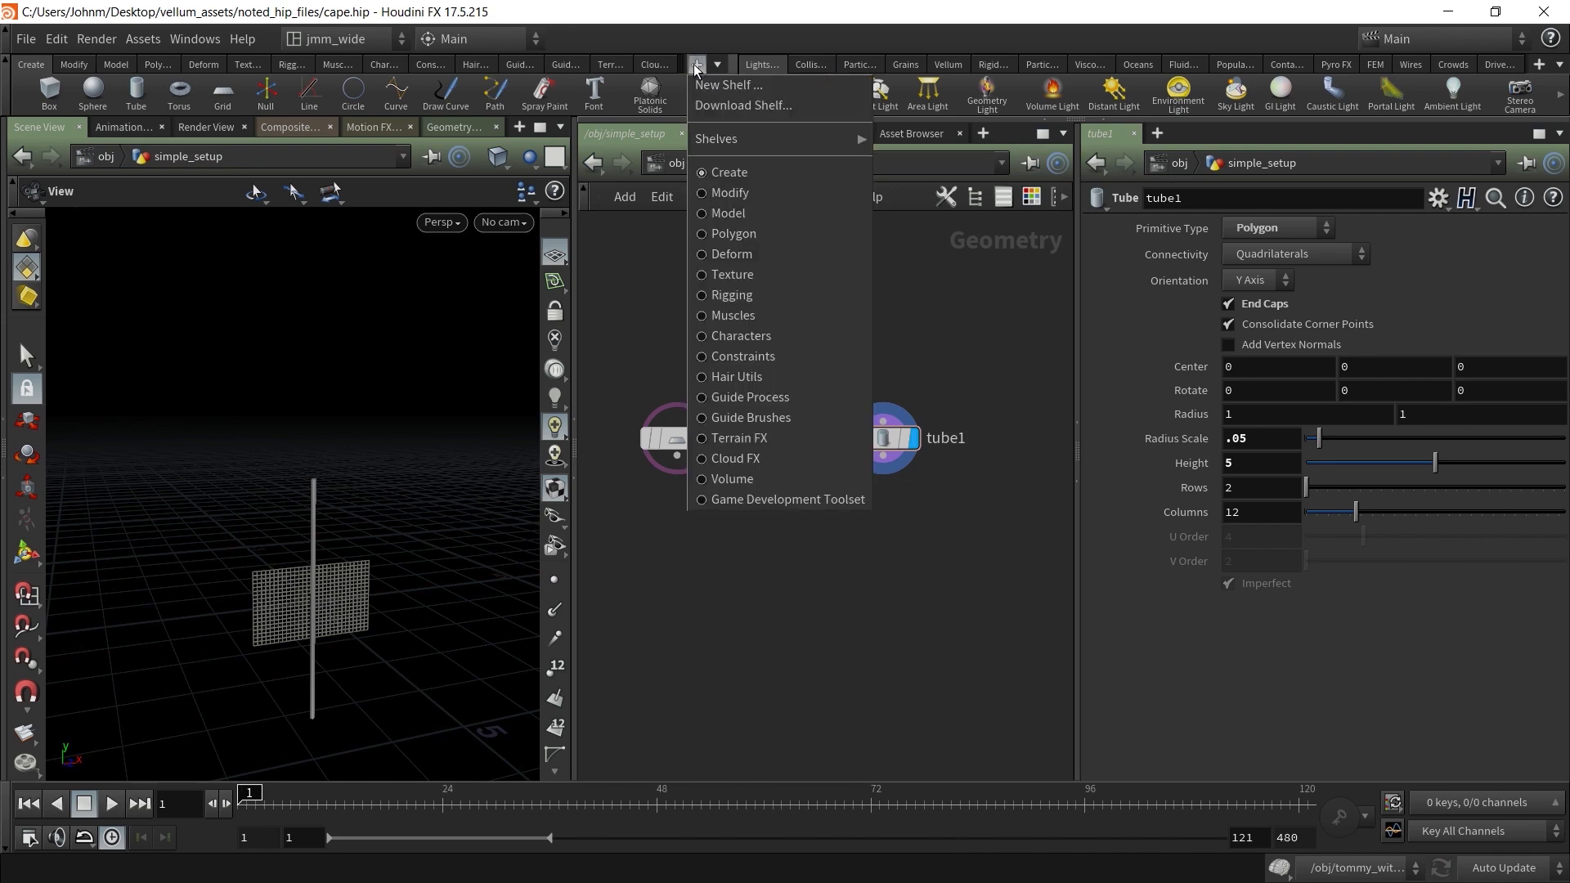
pyautogui.click(730, 500)
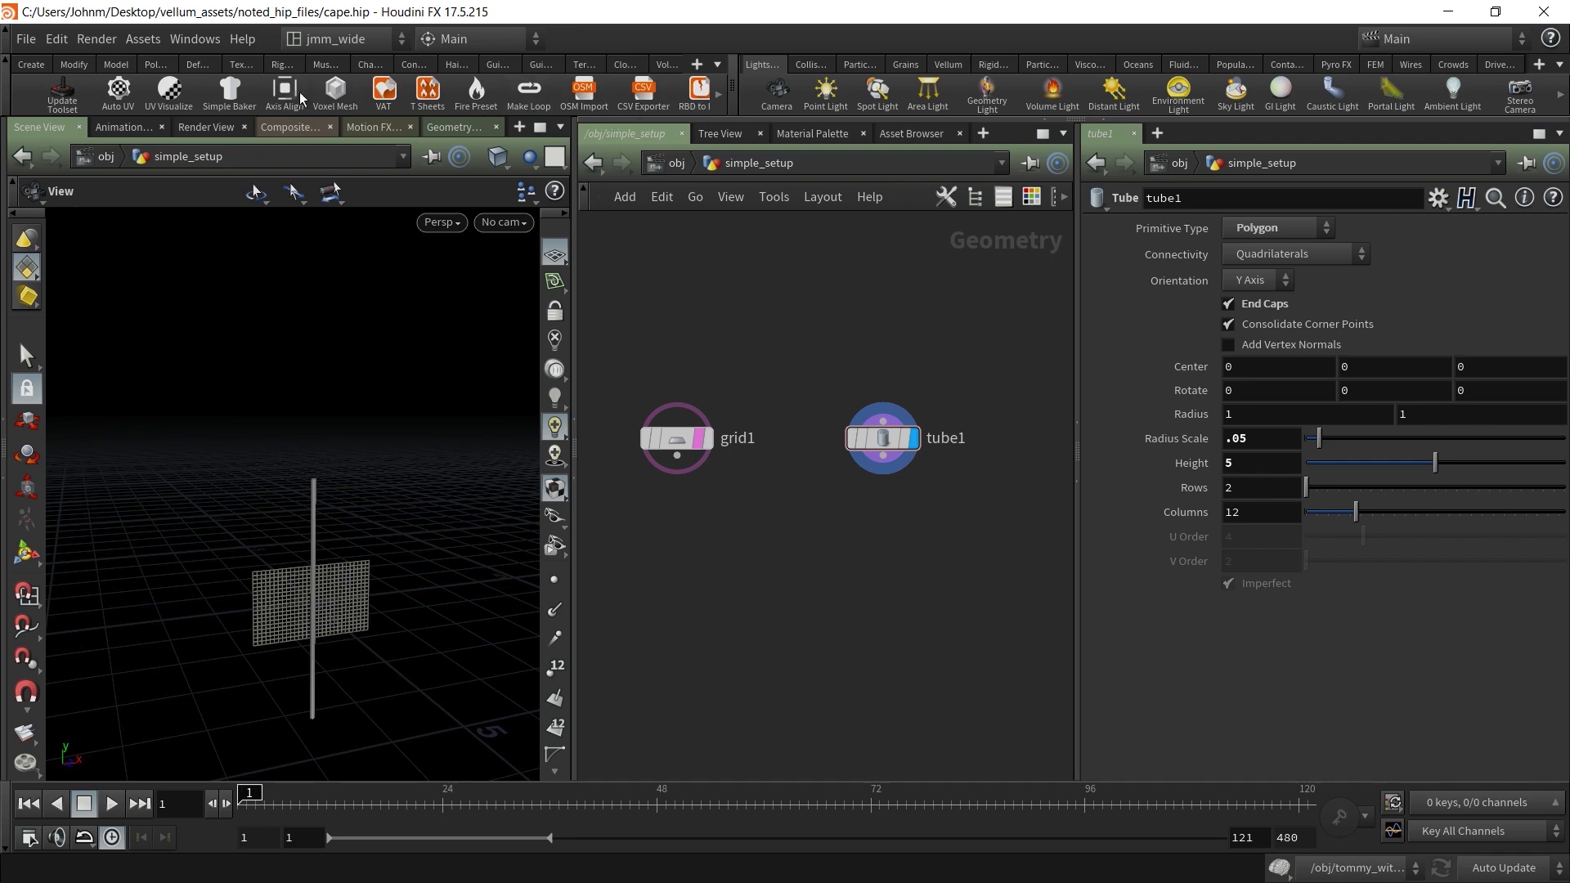
pyautogui.click(61, 100)
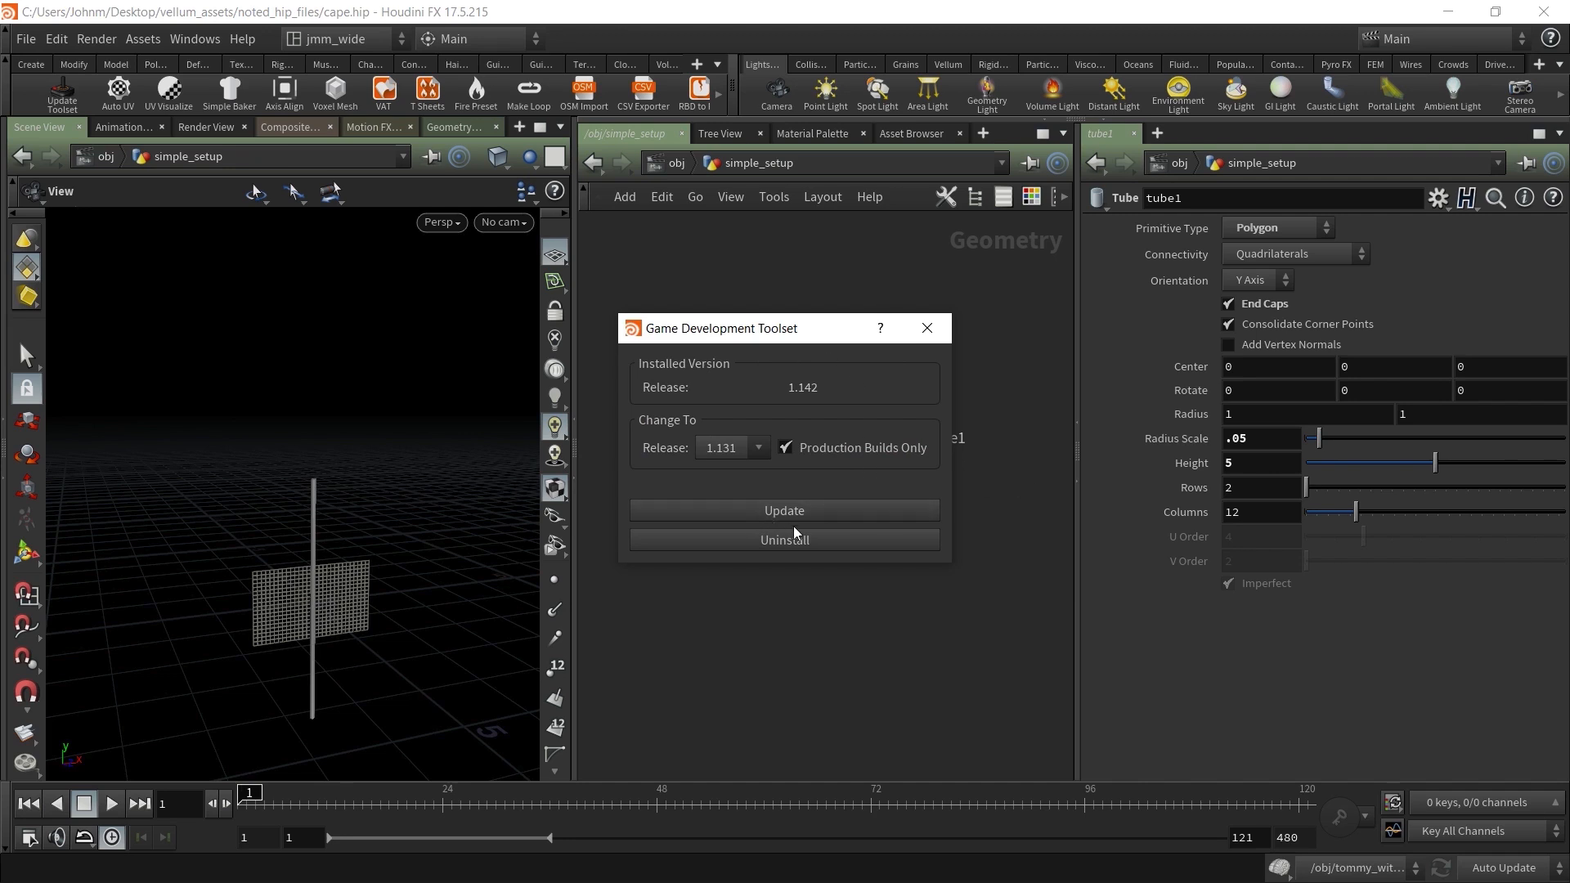
pyautogui.click(927, 328)
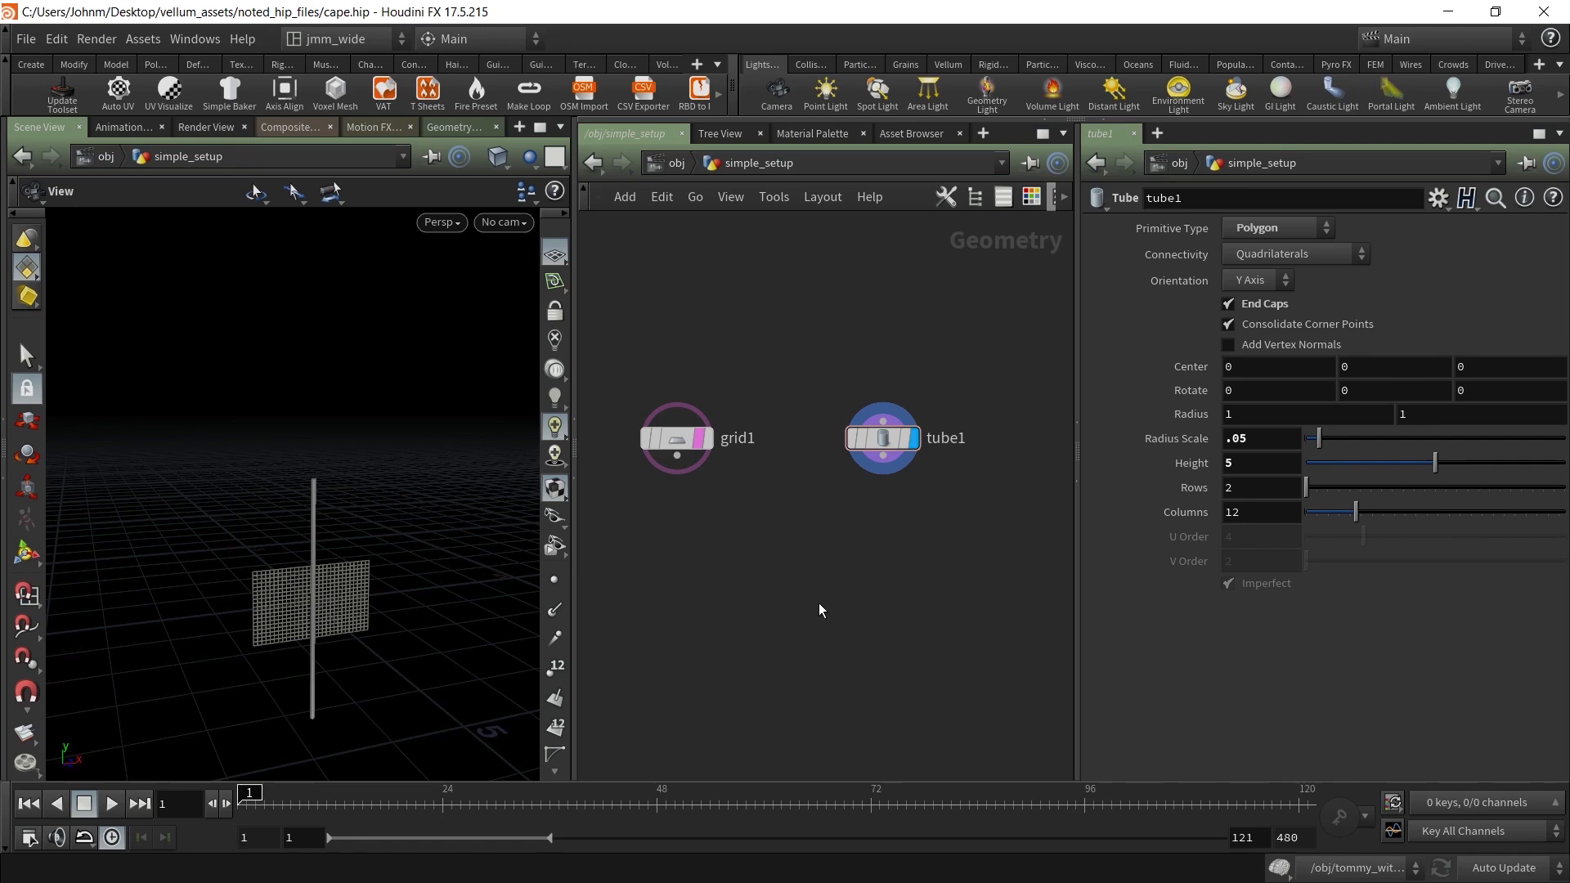
# Add a GameDev Axis Align node below tube1 so the pole's base rests on the ground
pyautogui.press('Tab')
pyautogui.write('axis')
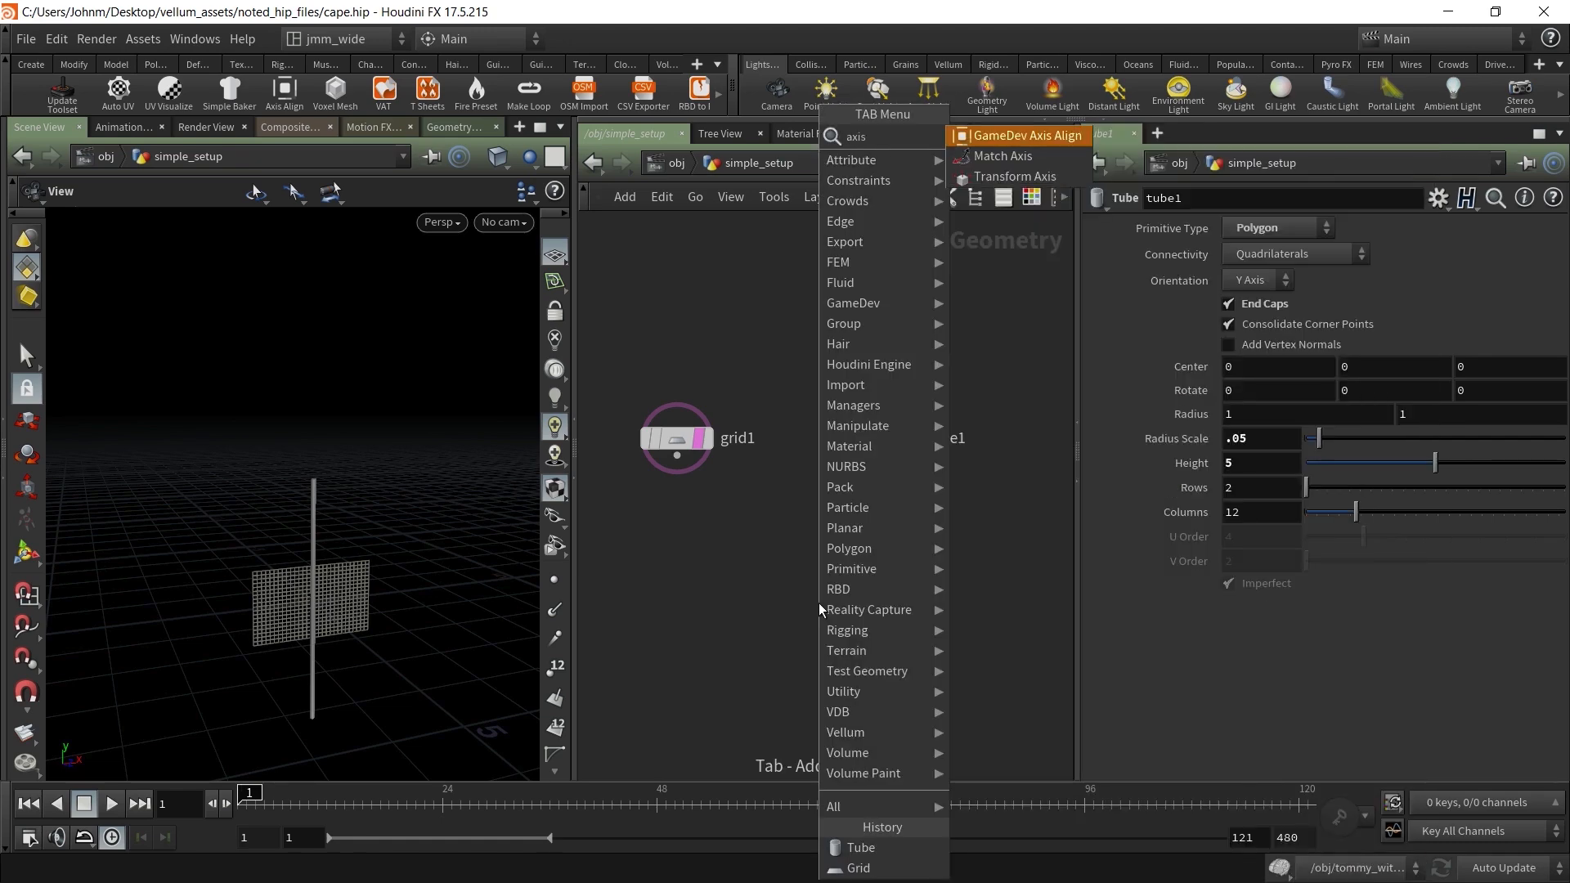
pyautogui.click(1047, 136)
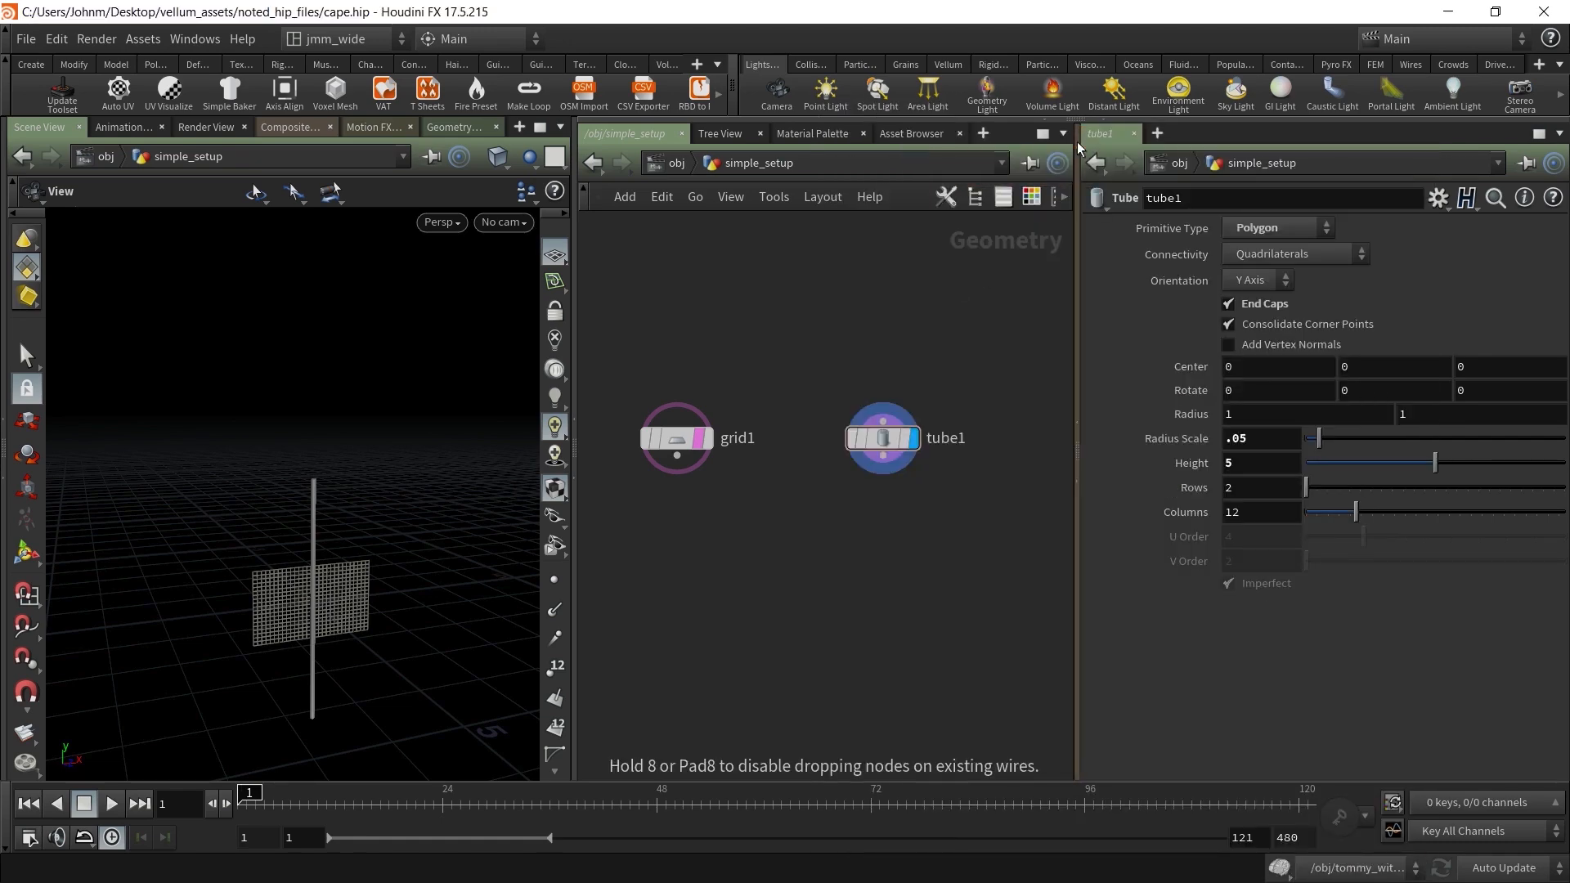
pyautogui.click(873, 556)
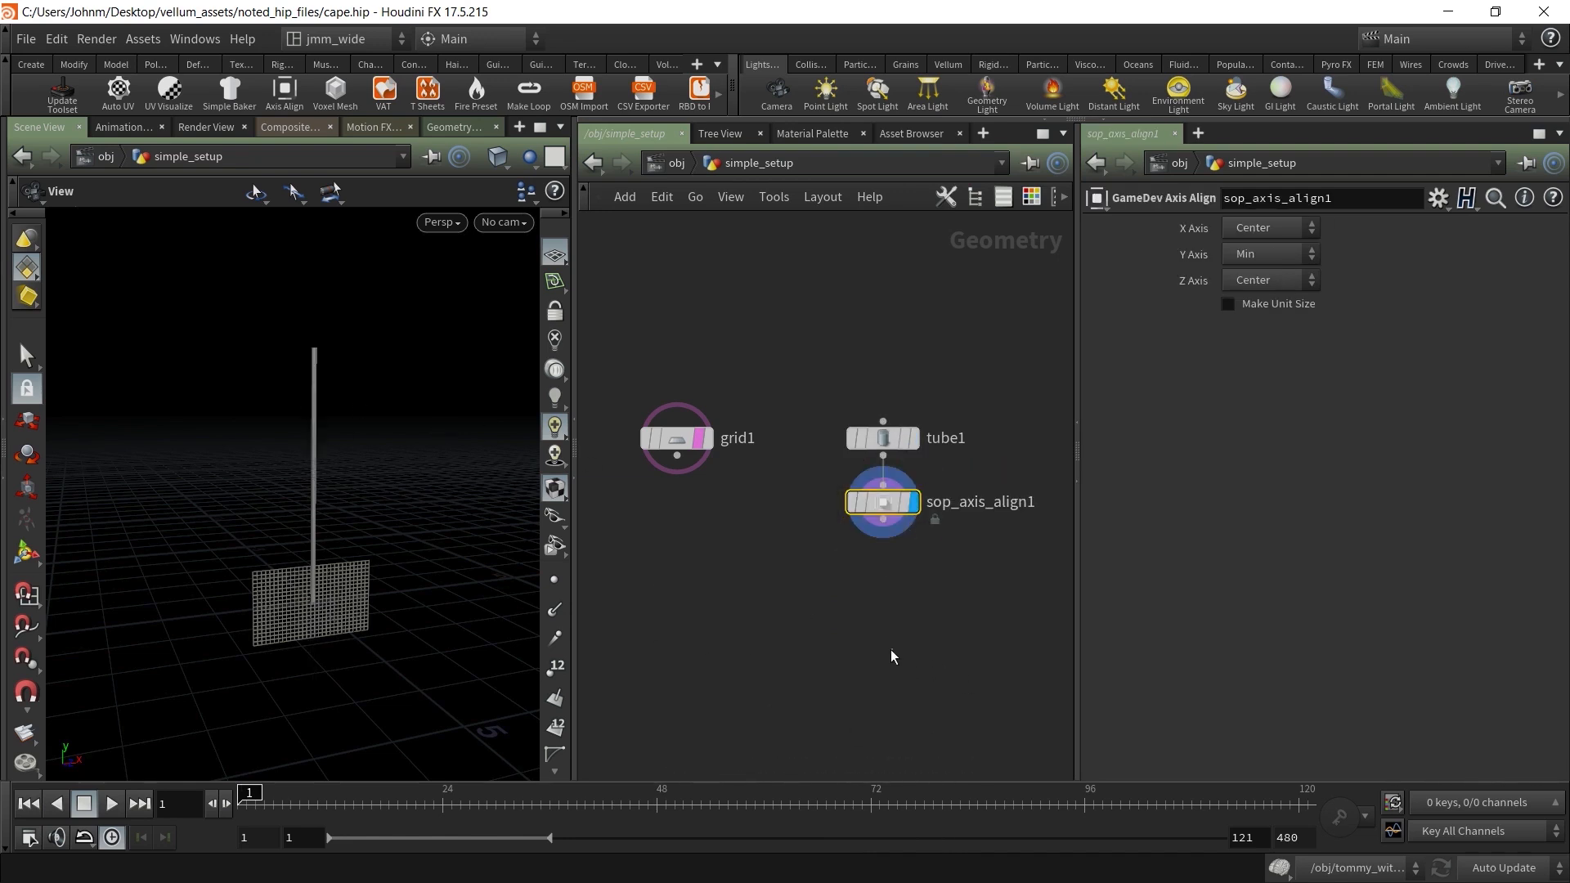
# Review the tube's parameters and the X and Y axis options of the sop_axis_align1 node
pyautogui.click(886, 440)
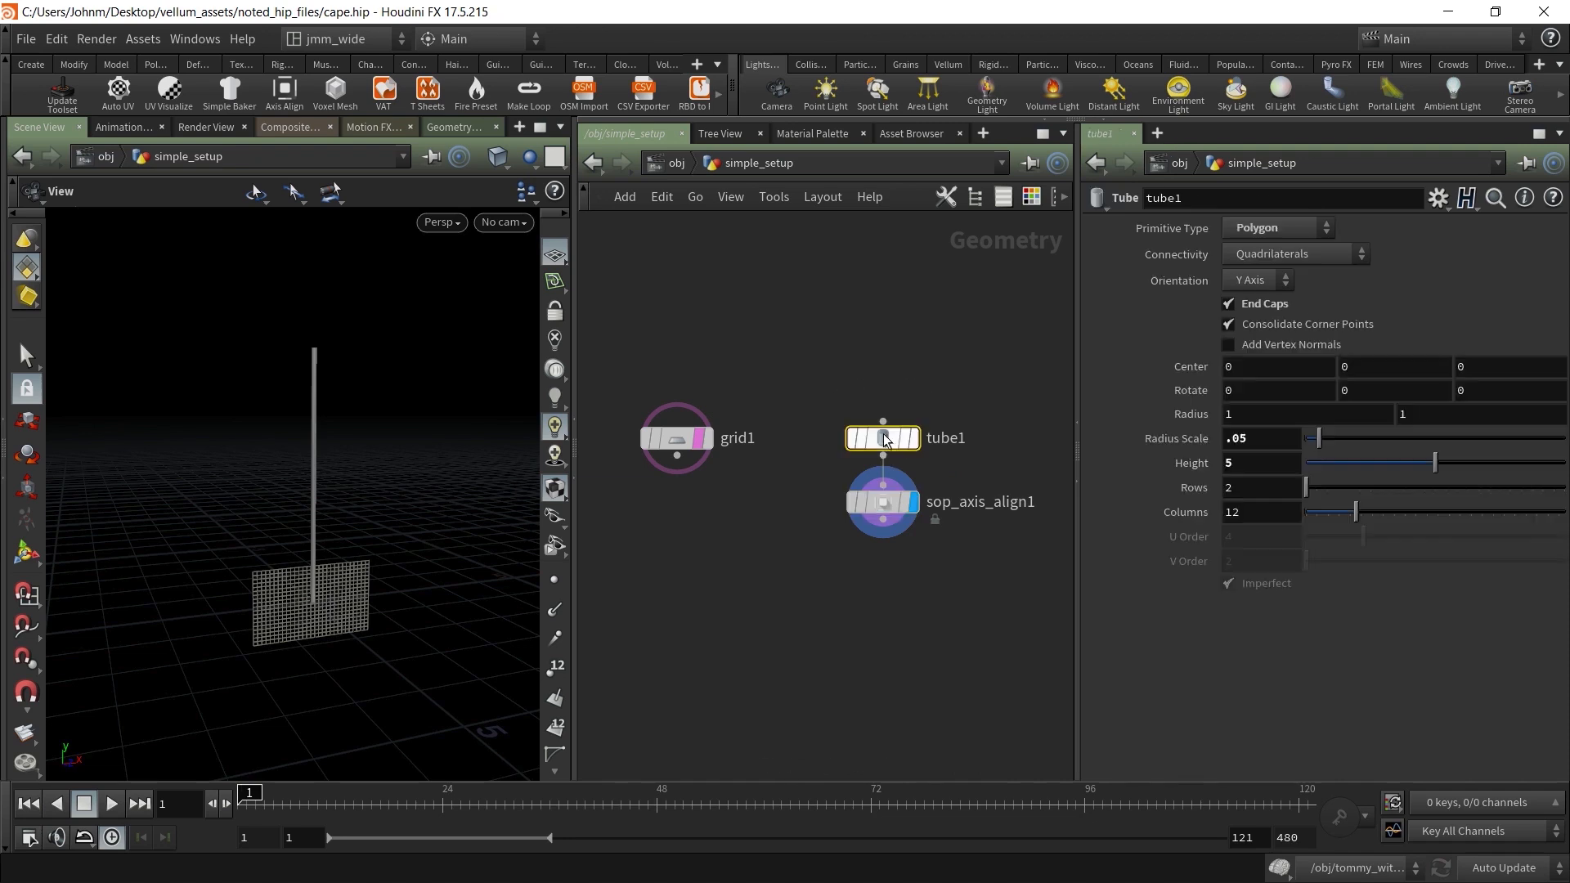
pyautogui.rightClick(1229, 417)
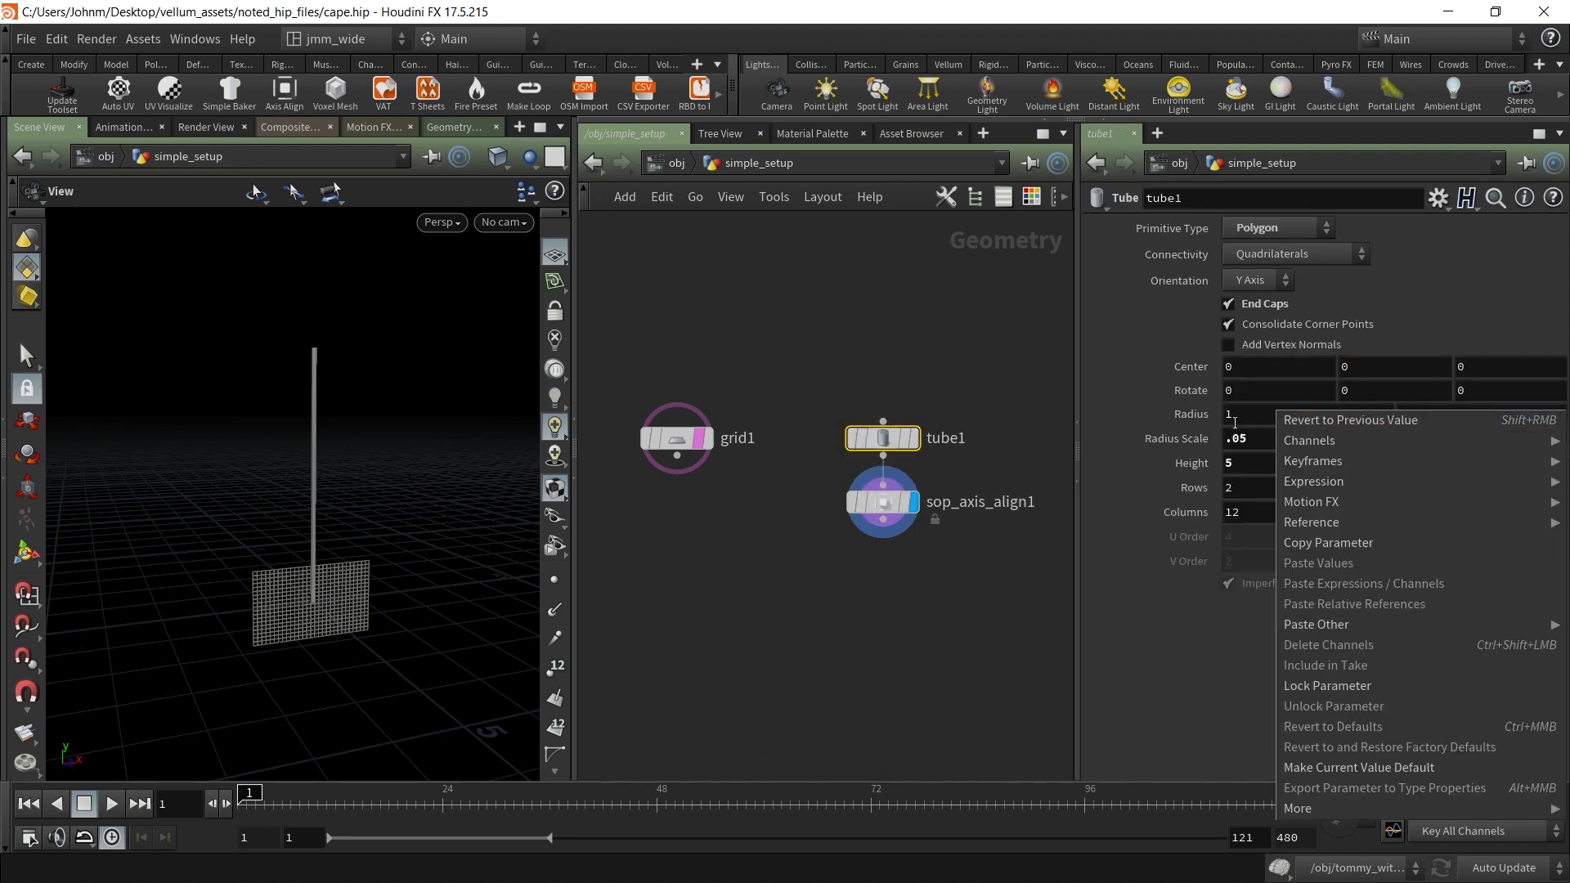
pyautogui.press('Escape')
pyautogui.moveTo(939, 586); pyautogui.dragTo(780, 481)
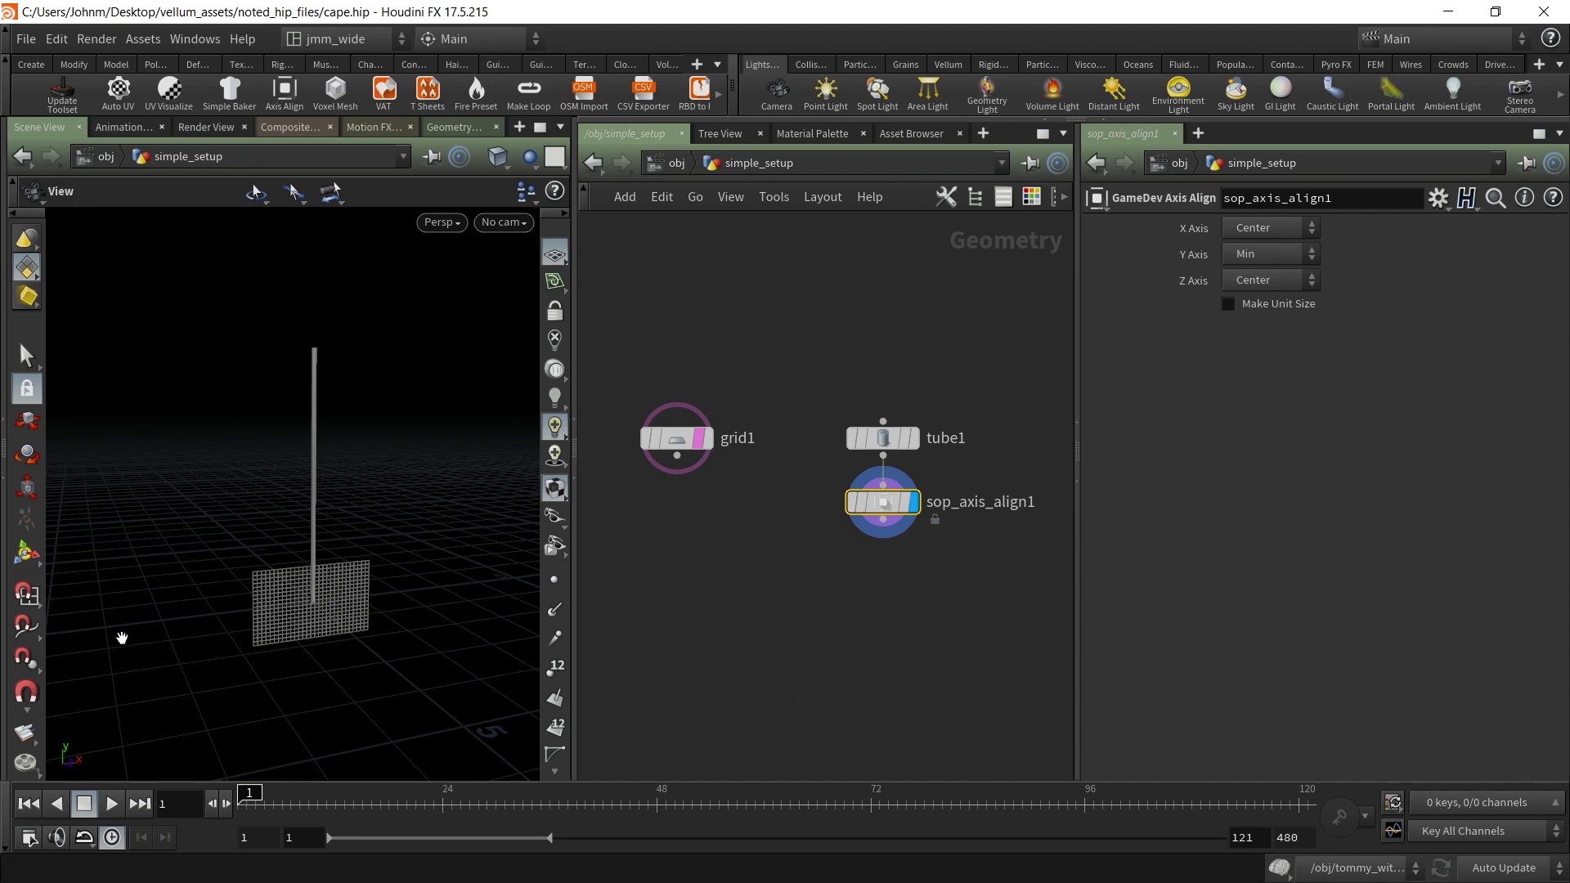
pyautogui.click(1264, 233)
pyautogui.click(1265, 232)
pyautogui.click(1273, 247)
pyautogui.click(1274, 247)
pyautogui.click(872, 503)
pyautogui.click(723, 566)
# Make grid1 the displayed node and show sop_axis_align1 as a template behind it
pyautogui.click(700, 443)
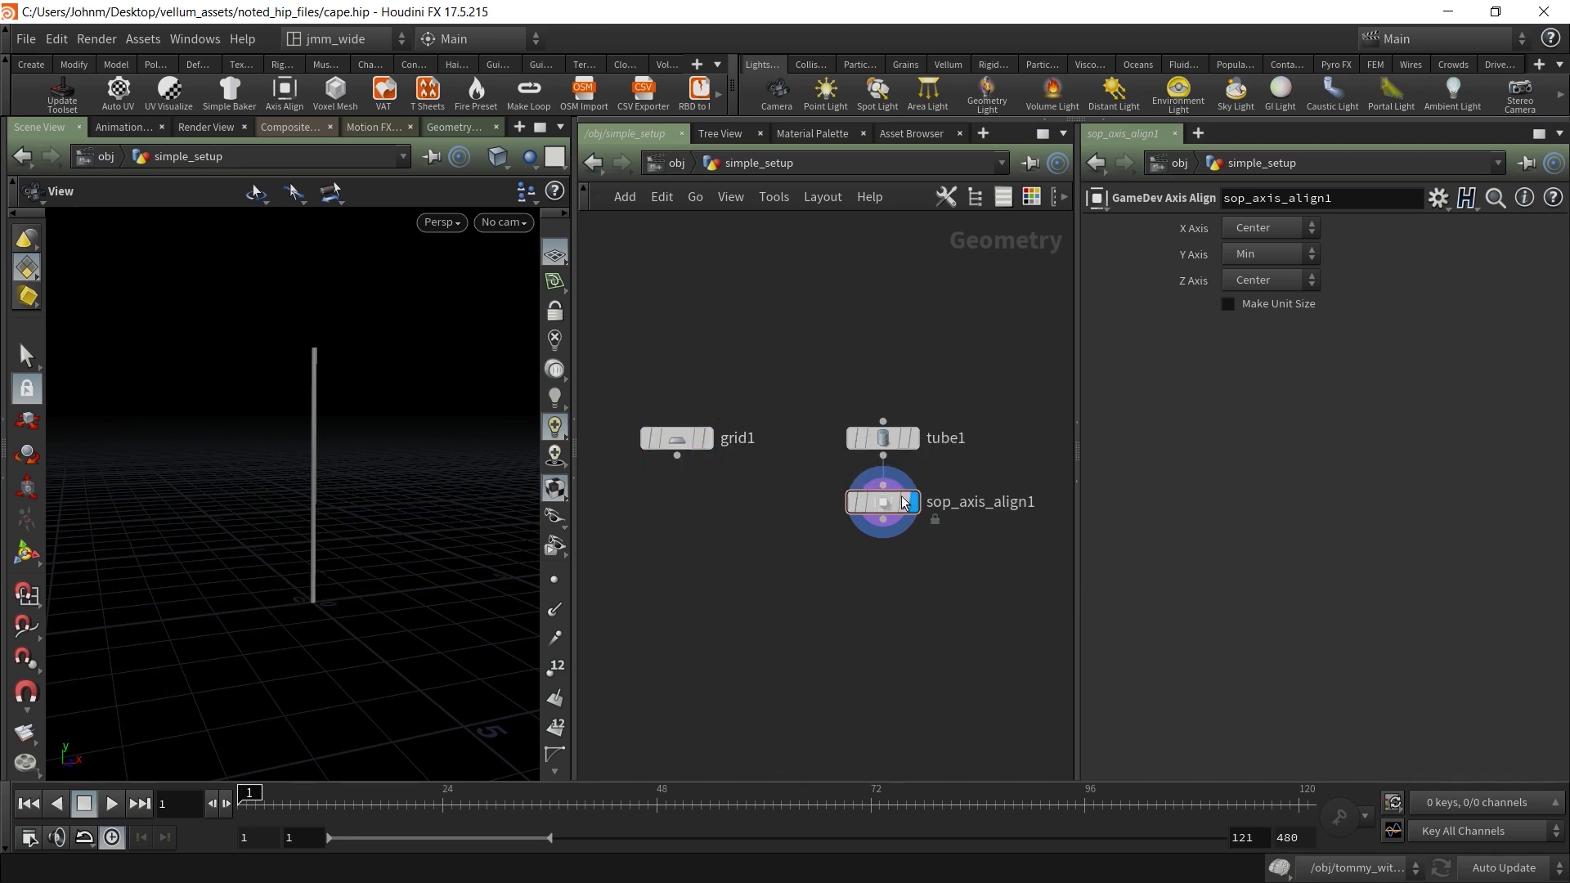
pyautogui.moveTo(883, 502)
pyautogui.click(716, 401)
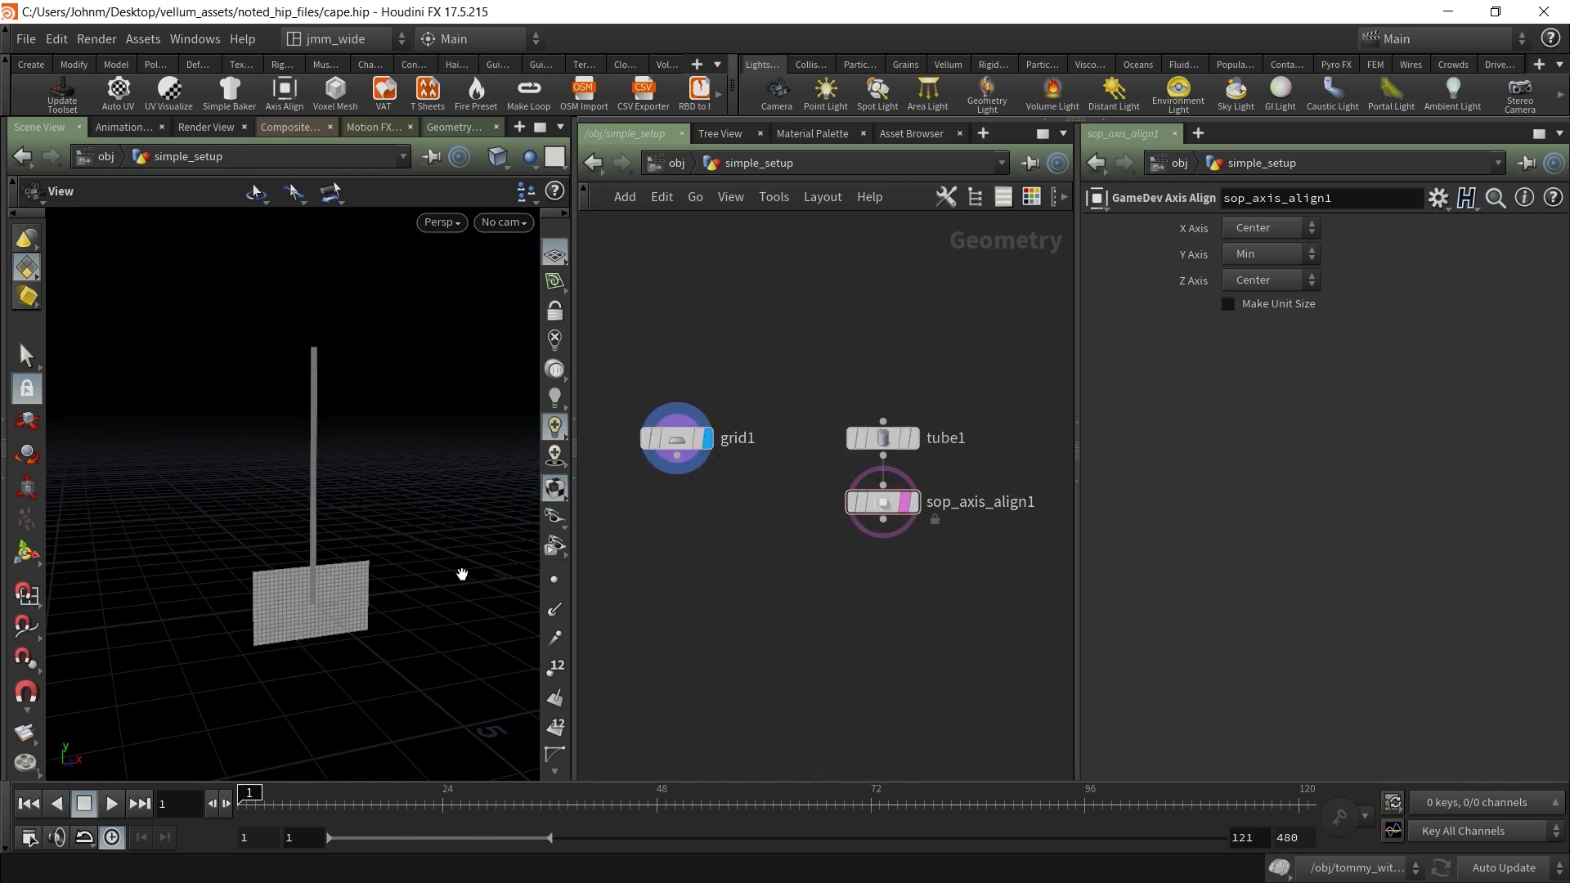
# Raise grid1 along the pole with its viewport handle to a center Y of about 4.07
pyautogui.click(676, 440)
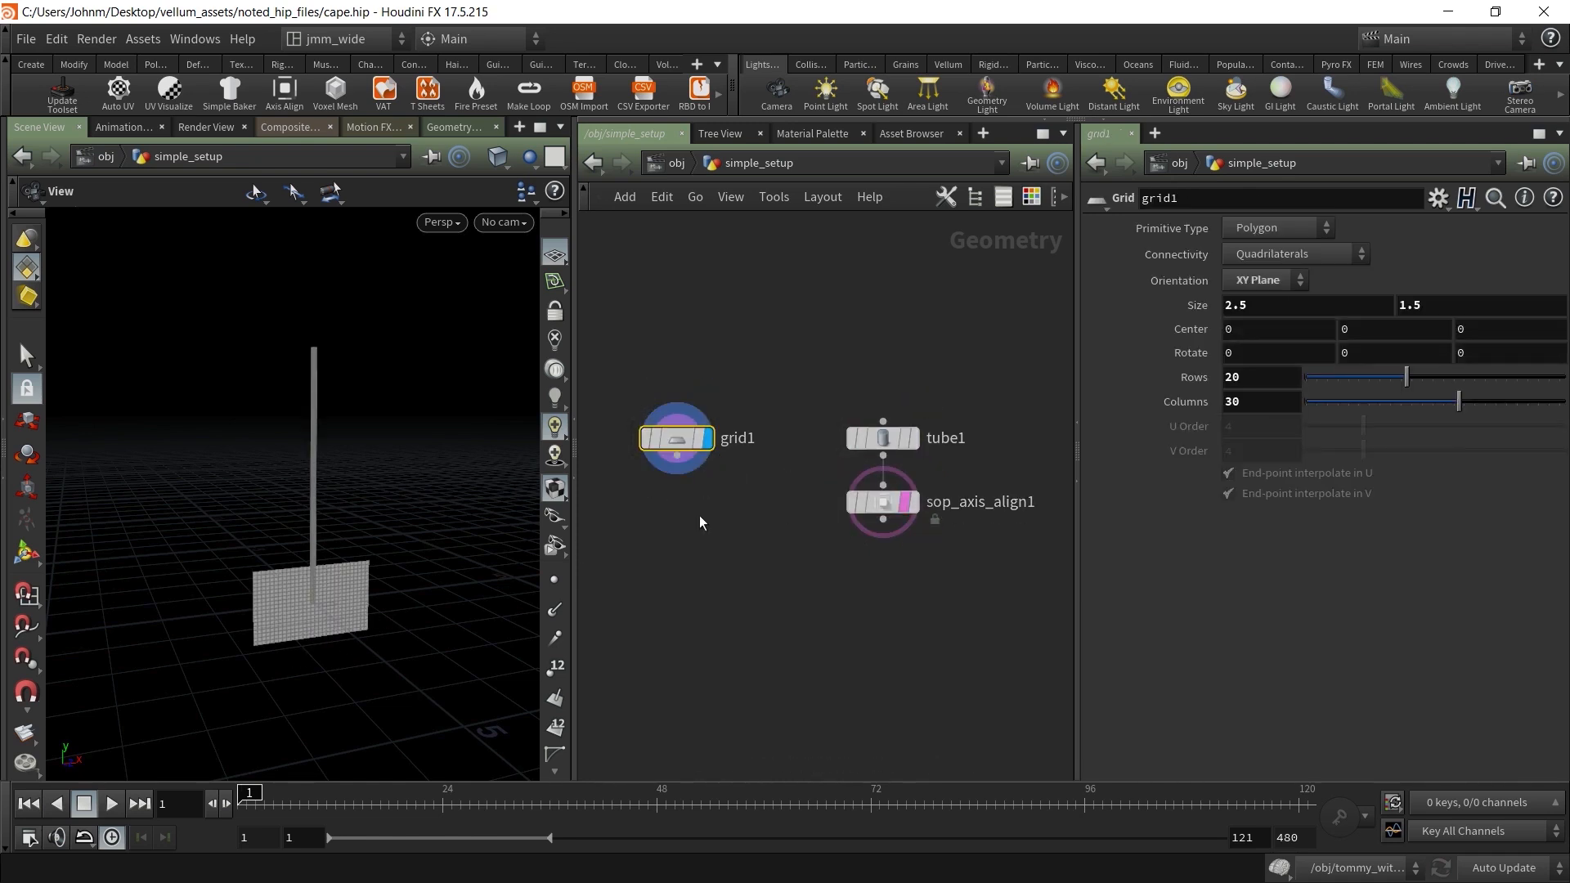
pyautogui.click(26, 554)
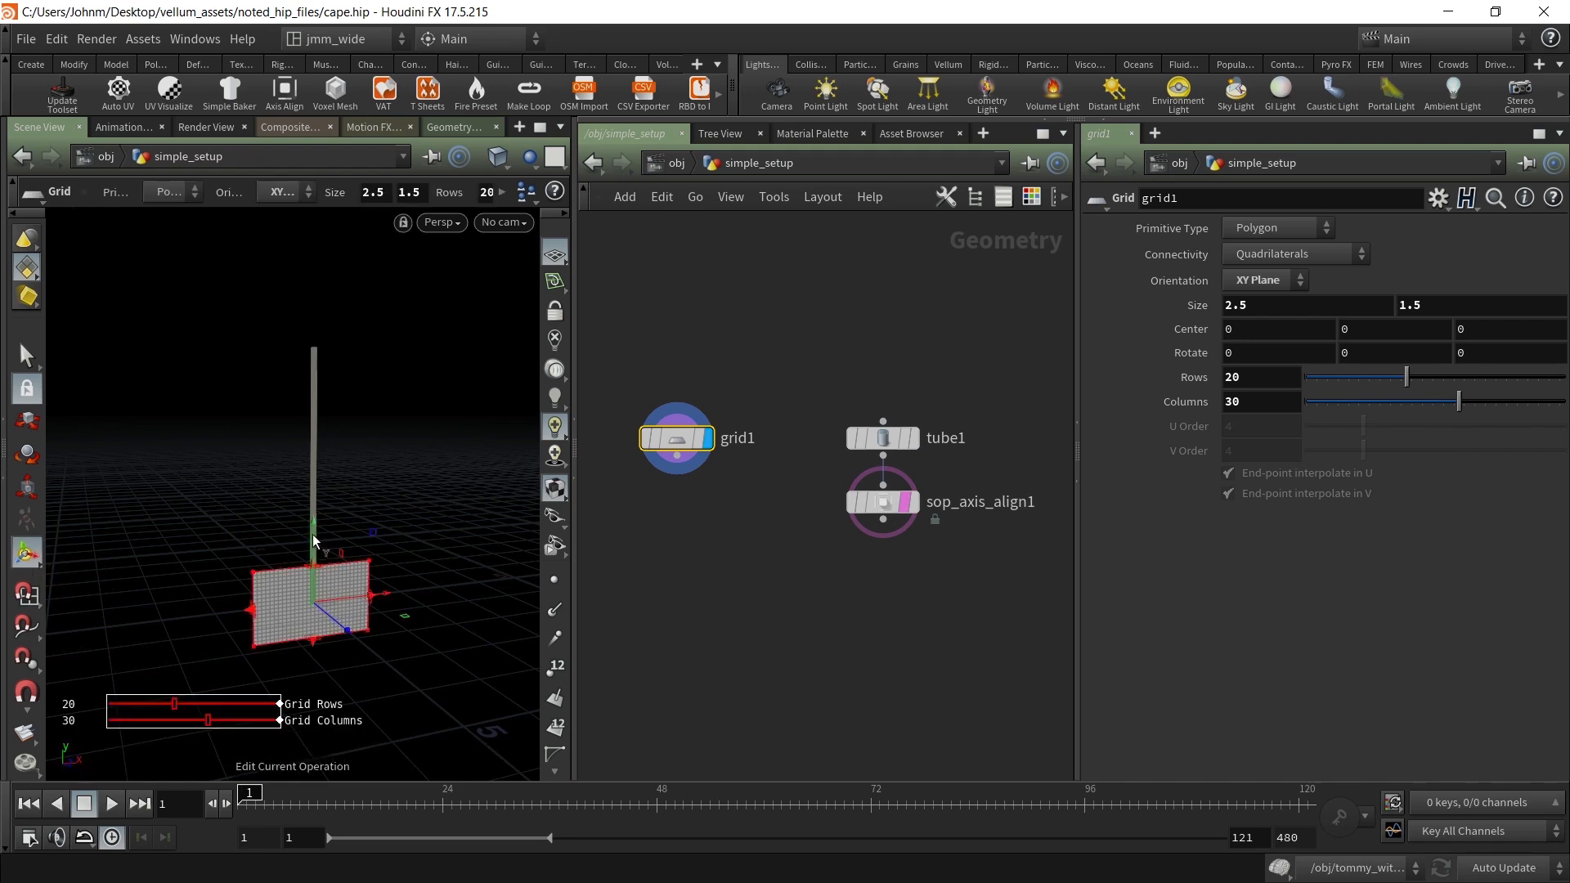
pyautogui.moveTo(312, 535); pyautogui.dragTo(327, 311)
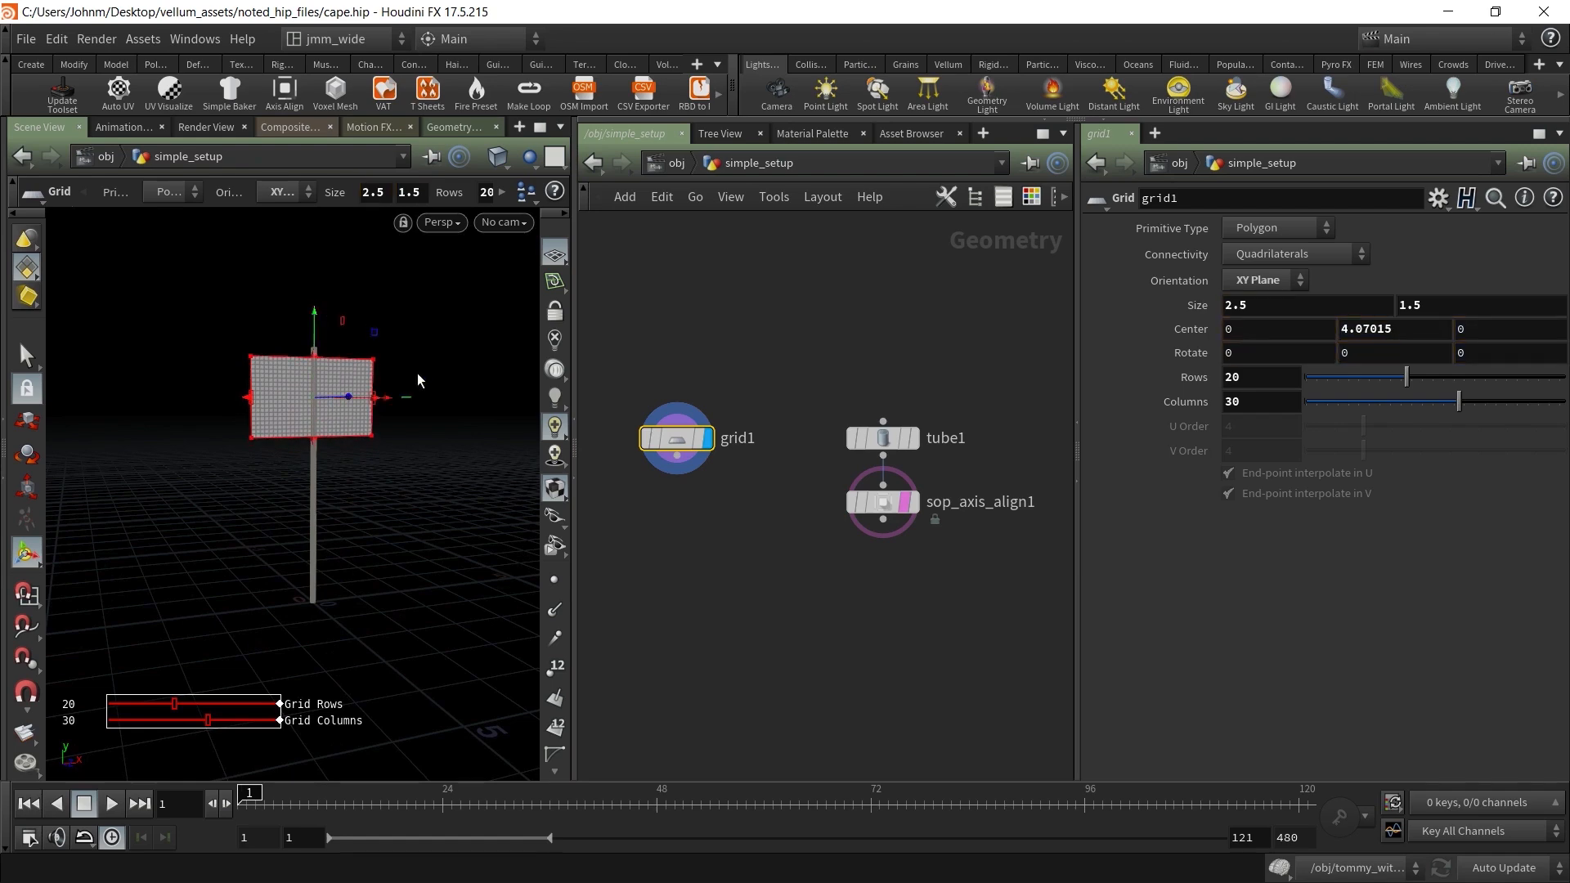
# Shift grid1 sideways against the pole and up near its tip, centering it at about X 1.34 and Y 4.18
pyautogui.keyDown('alt'); pyautogui.moveTo(420, 403); pyautogui.dragTo(518, 432); pyautogui.keyUp('alt')
pyautogui.press('Escape')
pyautogui.press('f')
pyautogui.moveTo(289, 499); pyautogui.dragTo(259, 423)
pyautogui.moveTo(176, 404); pyautogui.dragTo(242, 388)
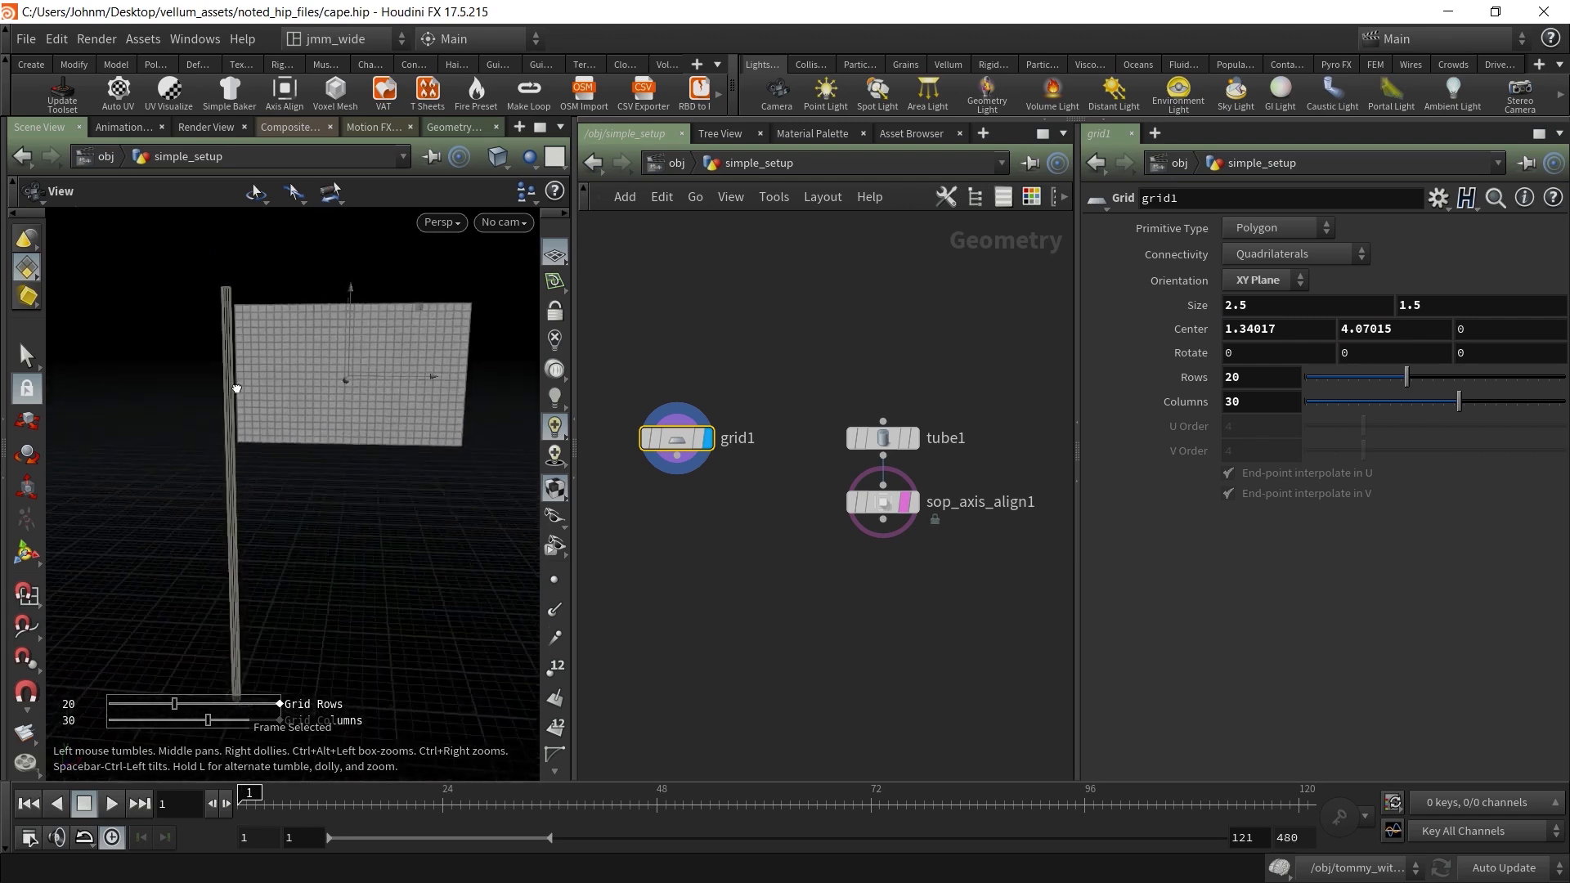
pyautogui.press('Return')
pyautogui.moveTo(355, 293); pyautogui.dragTo(354, 281)
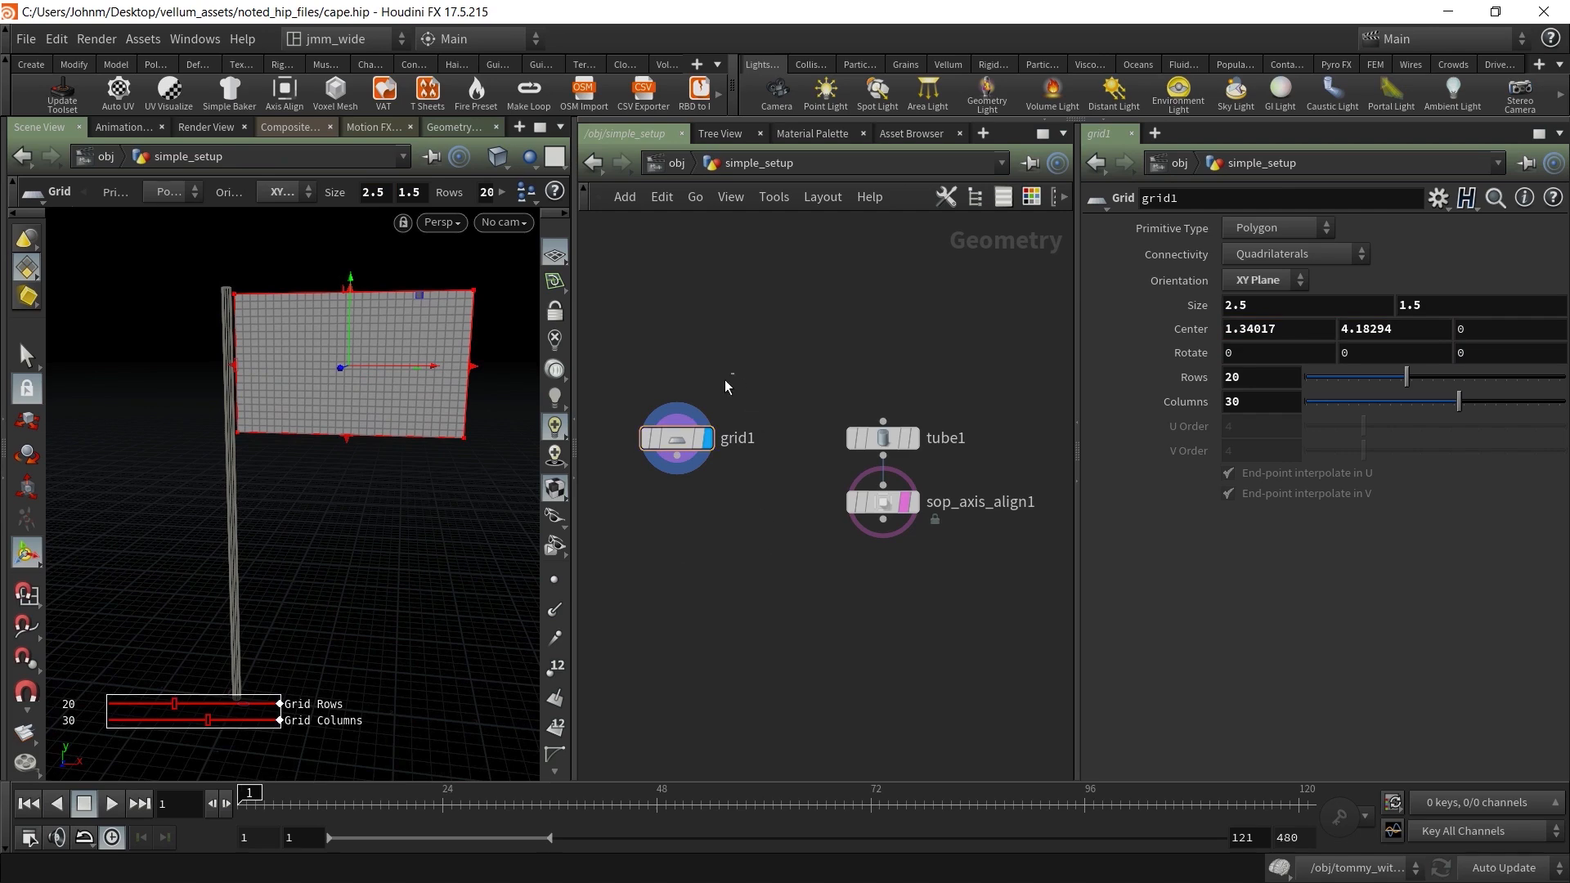
pyautogui.click(892, 440)
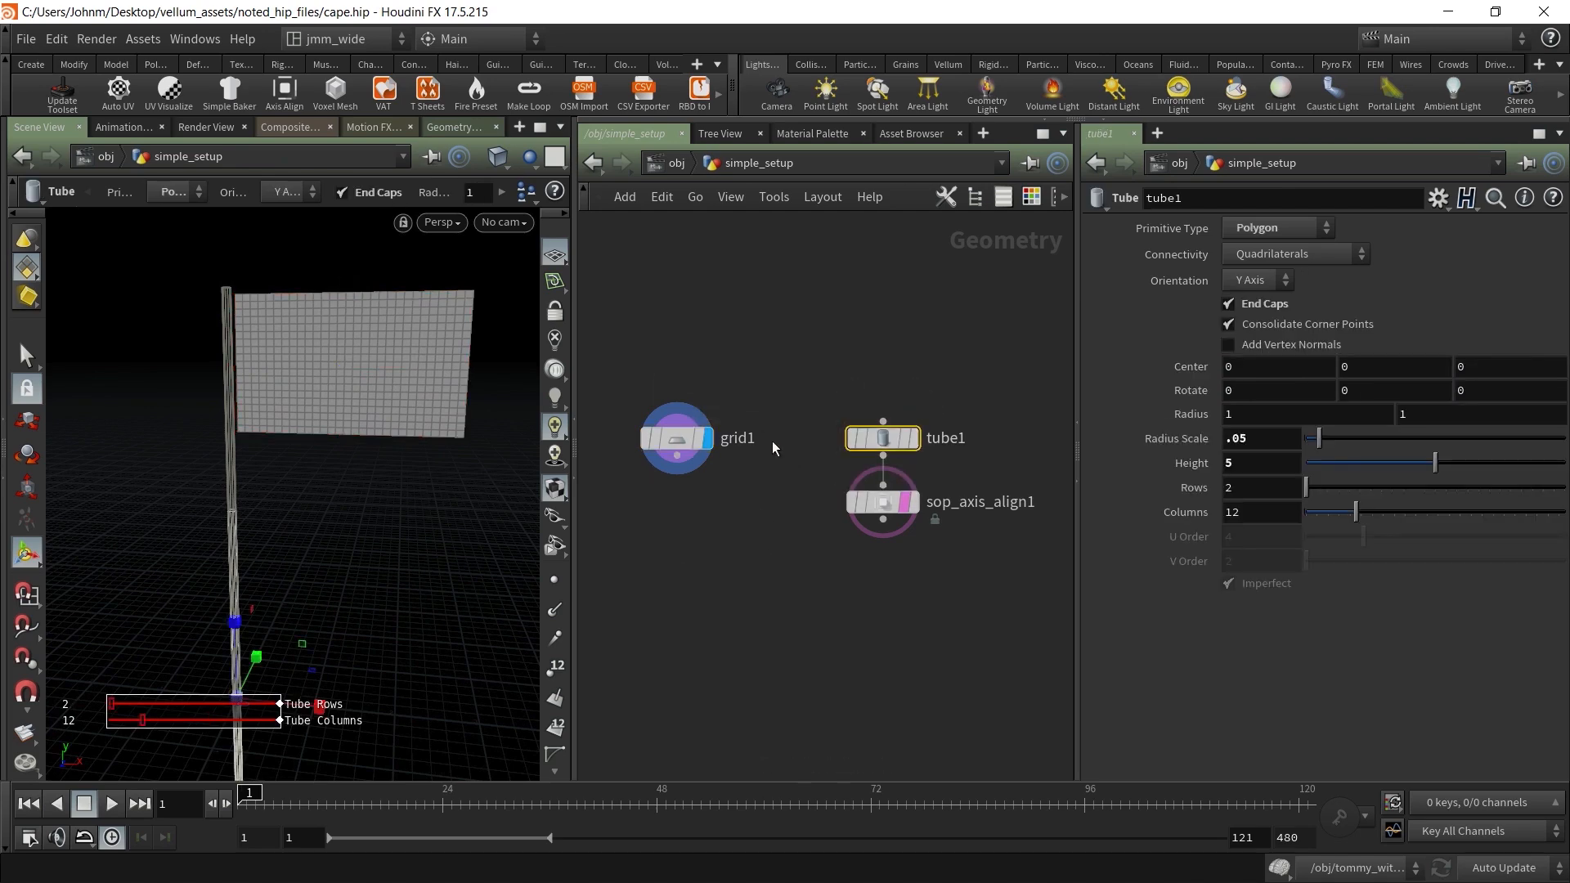
pyautogui.click(675, 440)
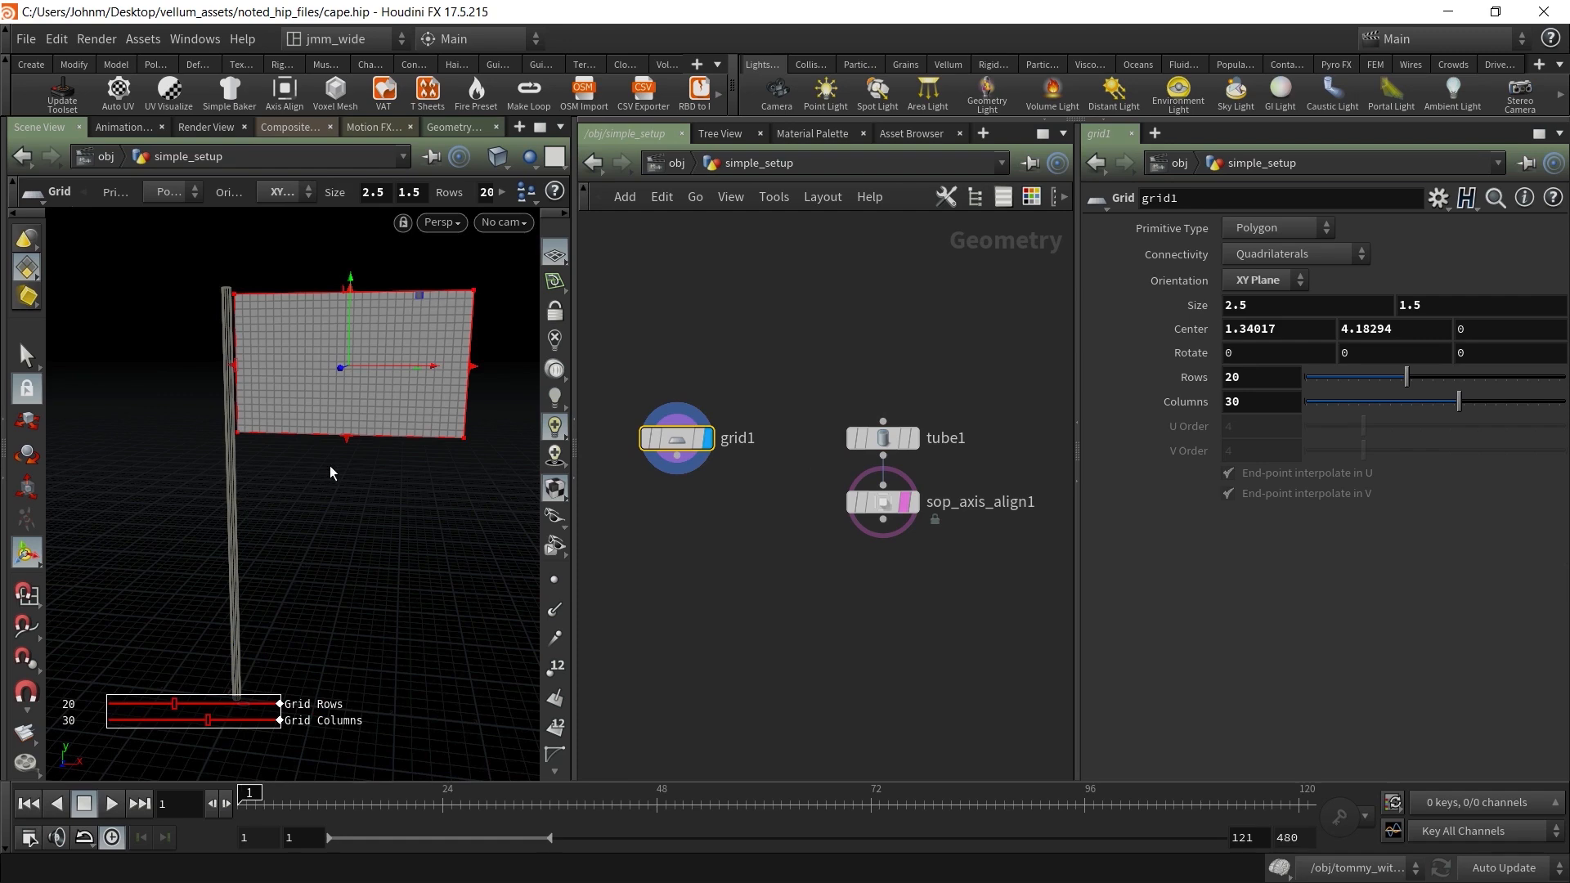
pyautogui.keyDown('alt'); pyautogui.moveTo(163, 477); pyautogui.dragTo(123, 454, button='right'); pyautogui.keyUp('alt')
pyautogui.keyDown('alt'); pyautogui.moveTo(270, 479); pyautogui.dragTo(231, 483); pyautogui.keyUp('alt')
pyautogui.click(29, 366)
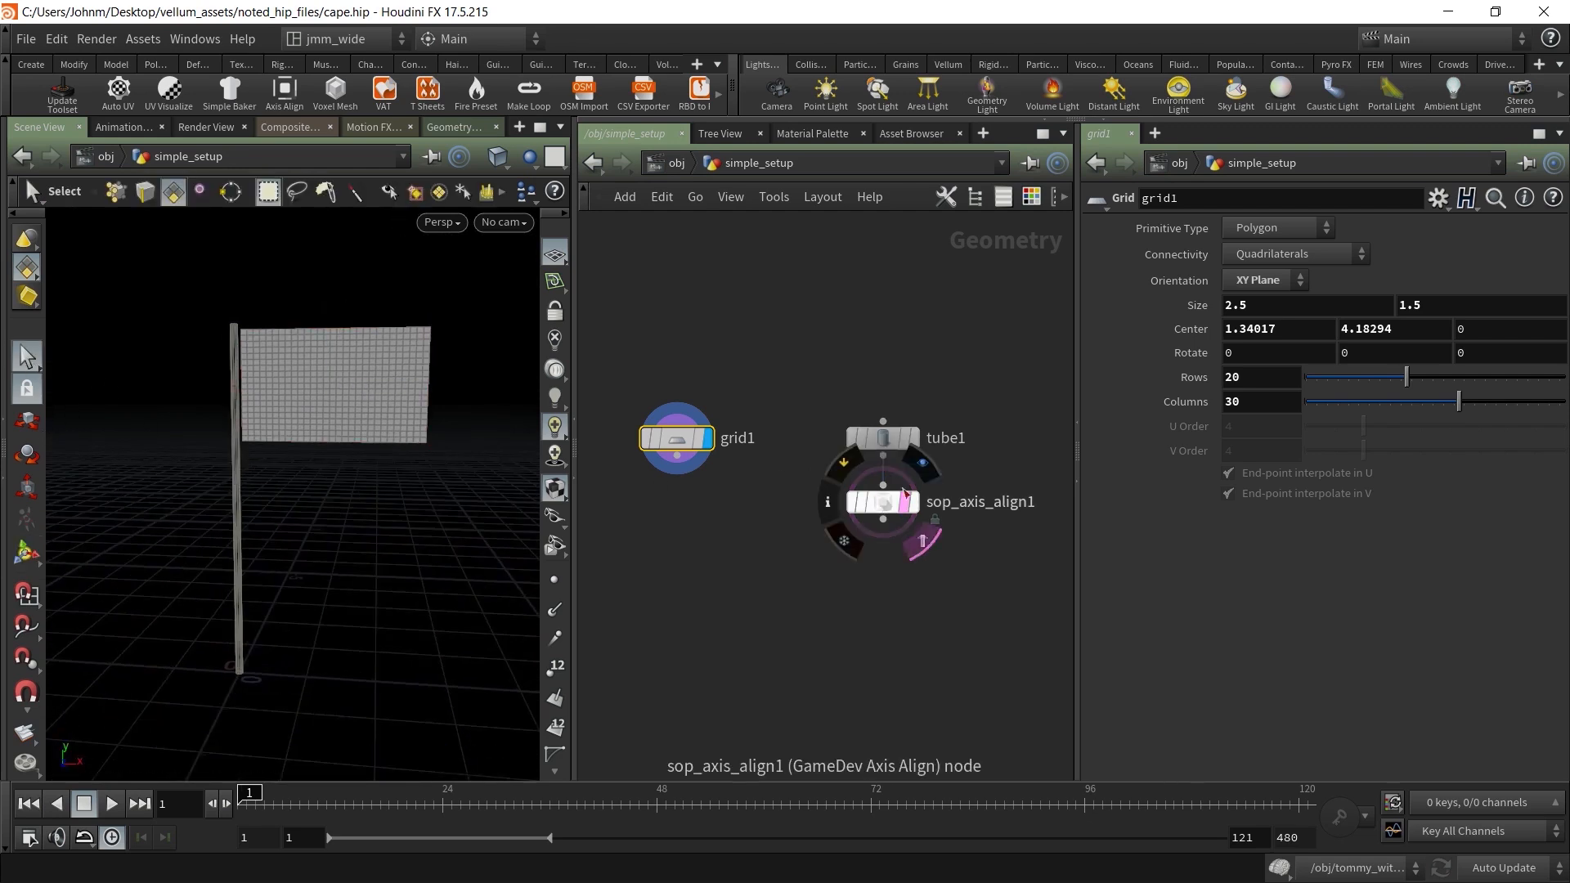
# Display tube1 without templates and set its rows to 20 and columns to 30
pyautogui.click(875, 440)
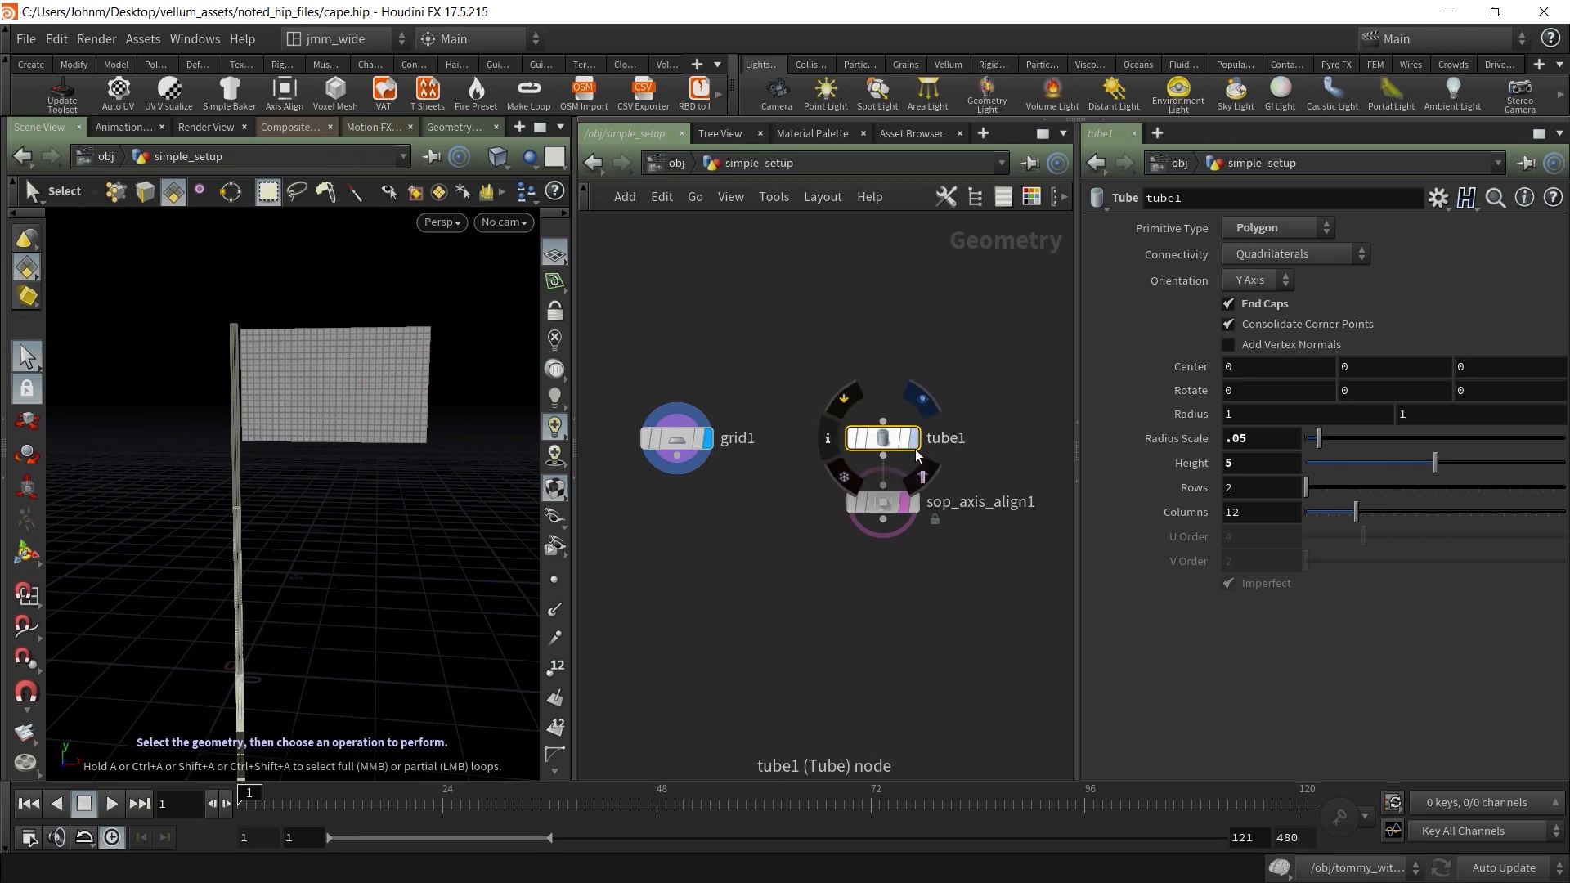
pyautogui.click(922, 400)
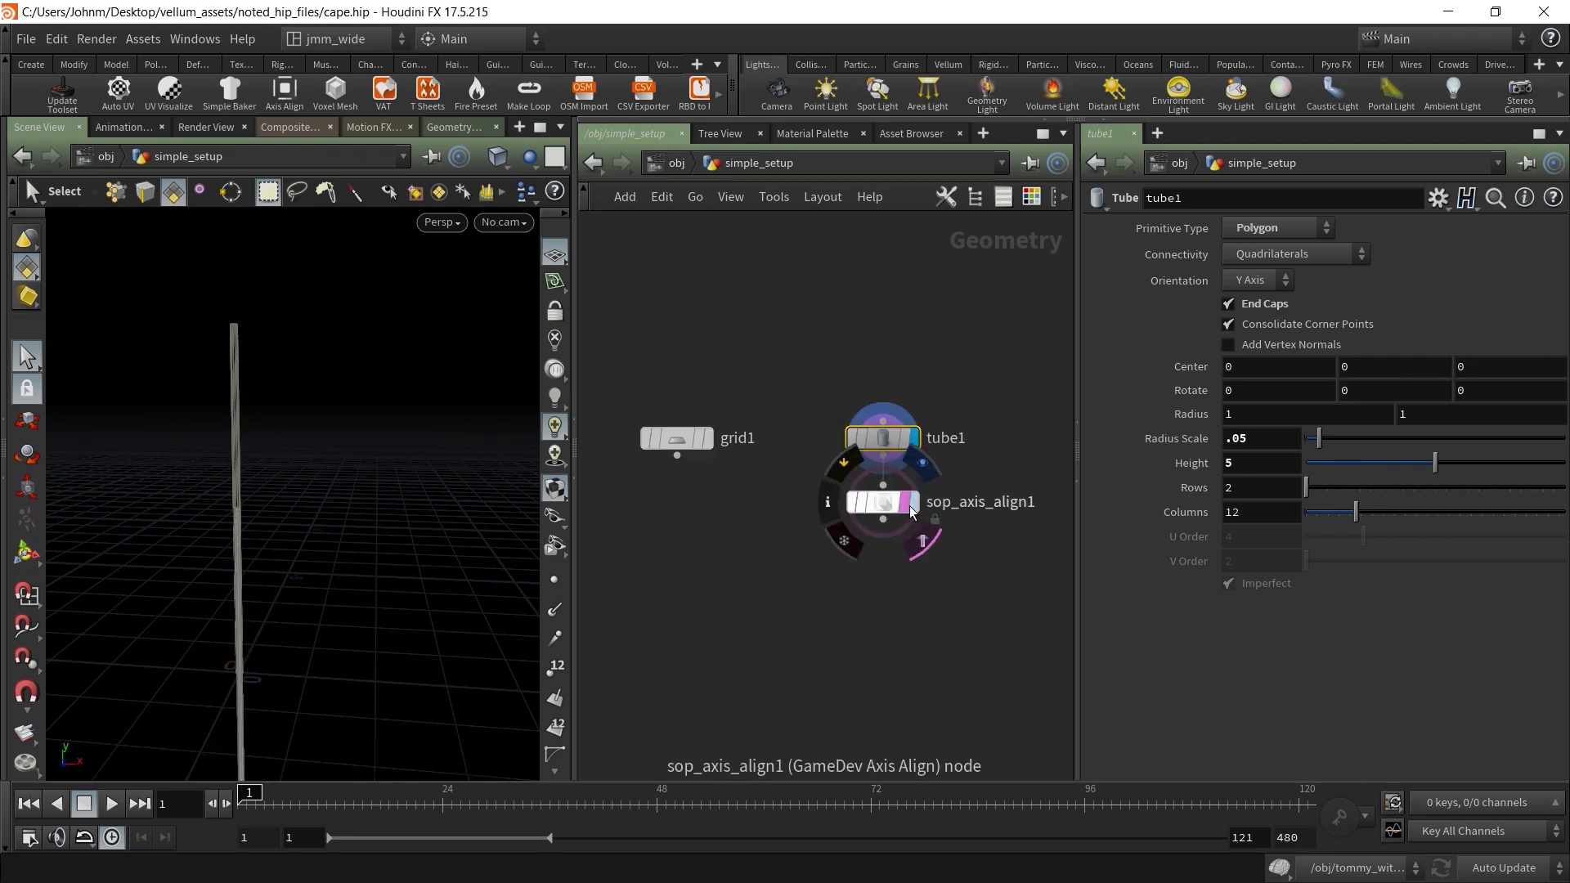
pyautogui.keyDown('alt'); pyautogui.moveTo(197, 584); pyautogui.dragTo(571, 567, button='right'); pyautogui.keyUp('alt')
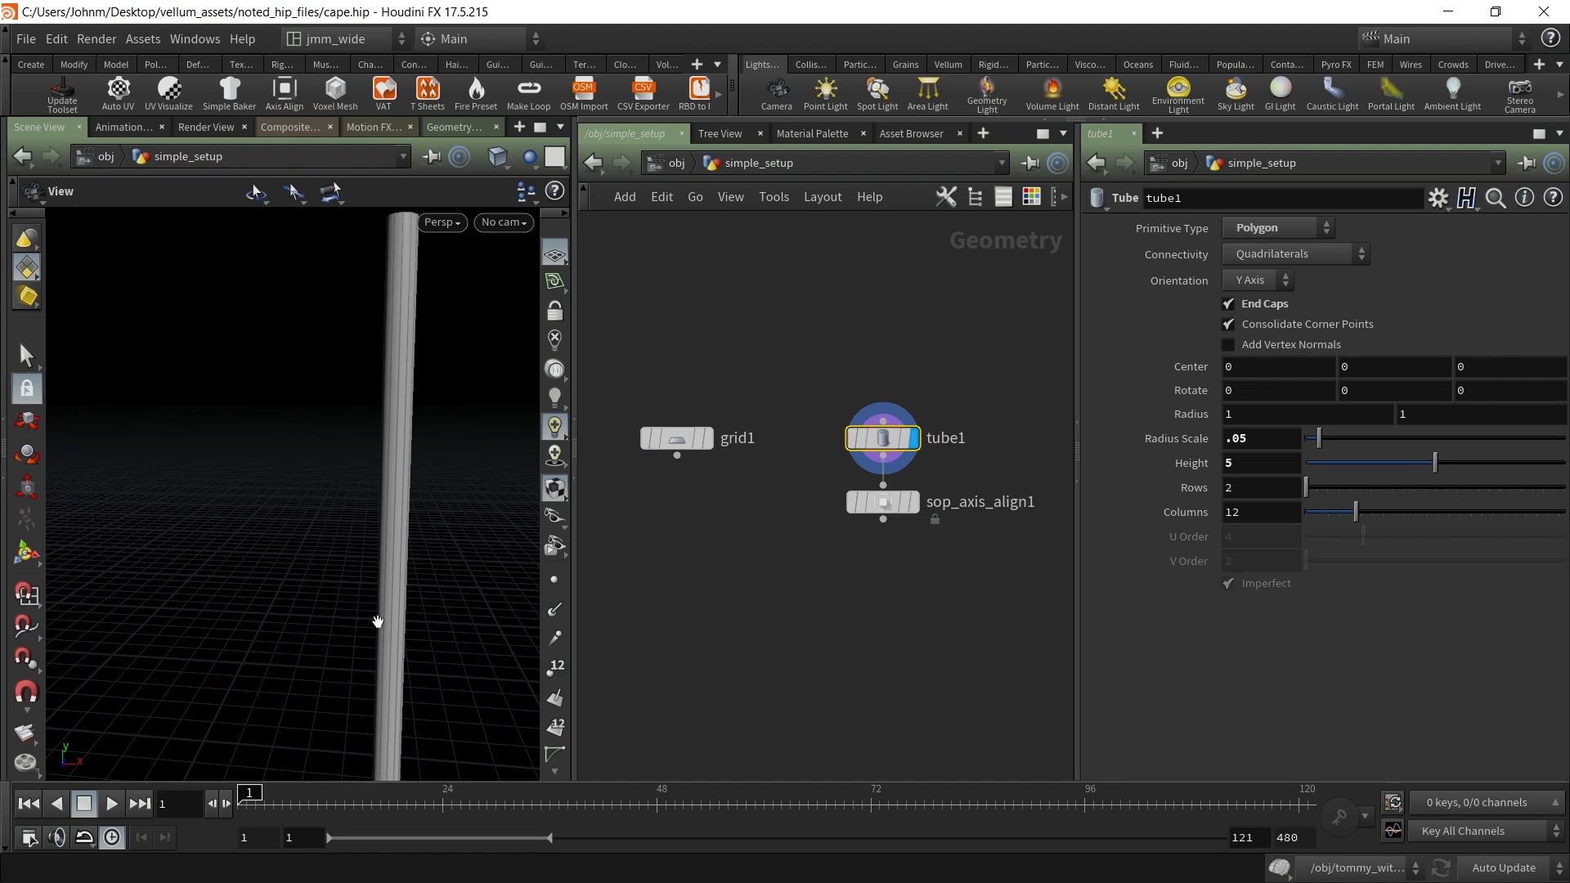
pyautogui.click(896, 505)
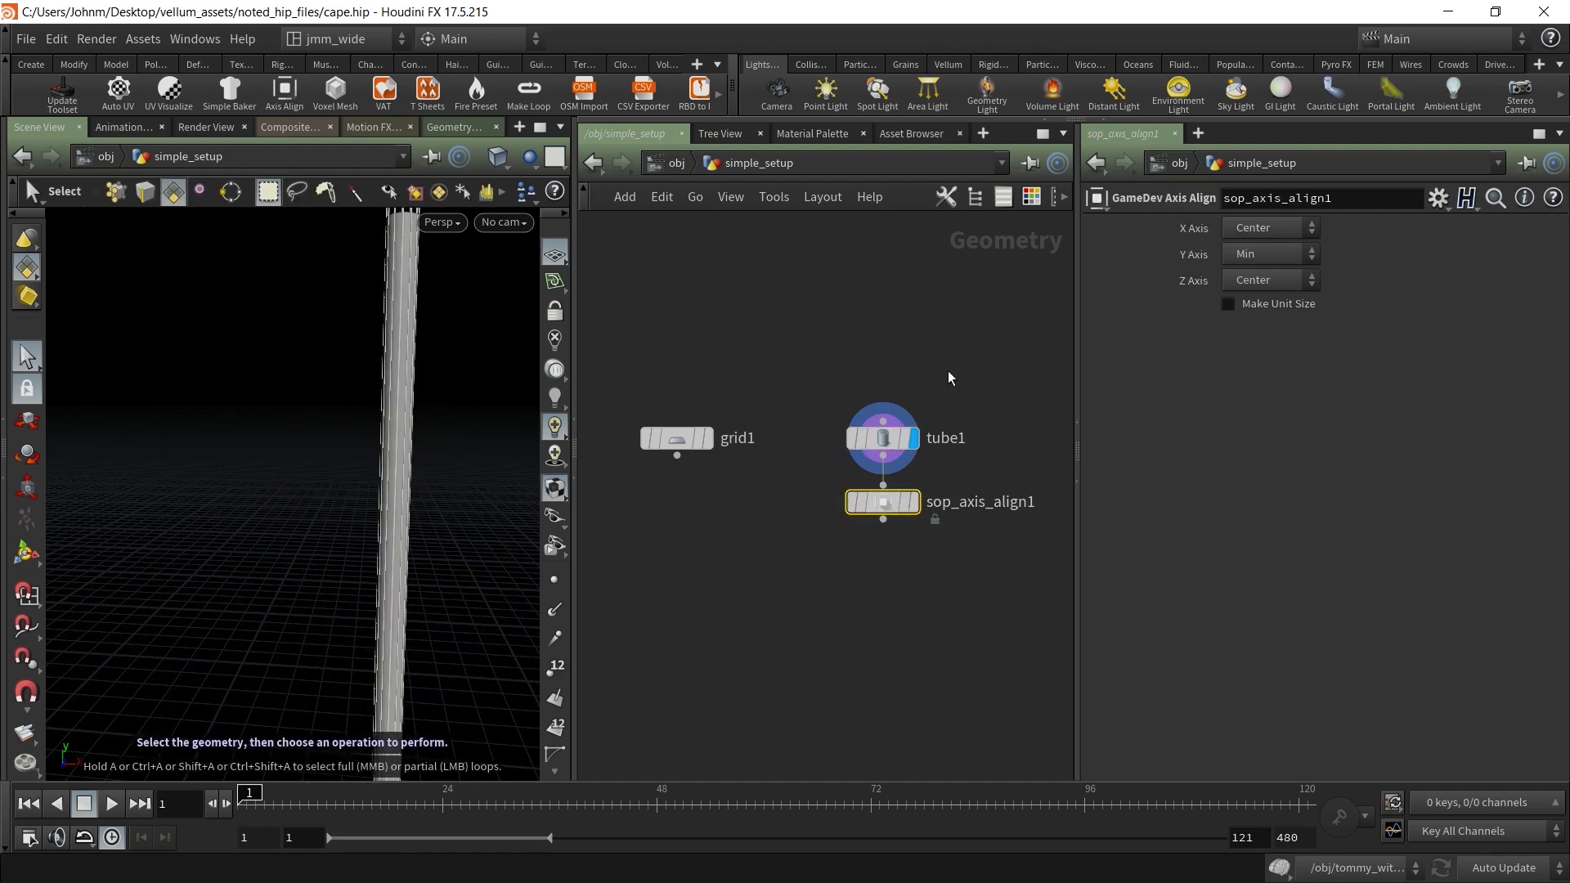
pyautogui.click(855, 442)
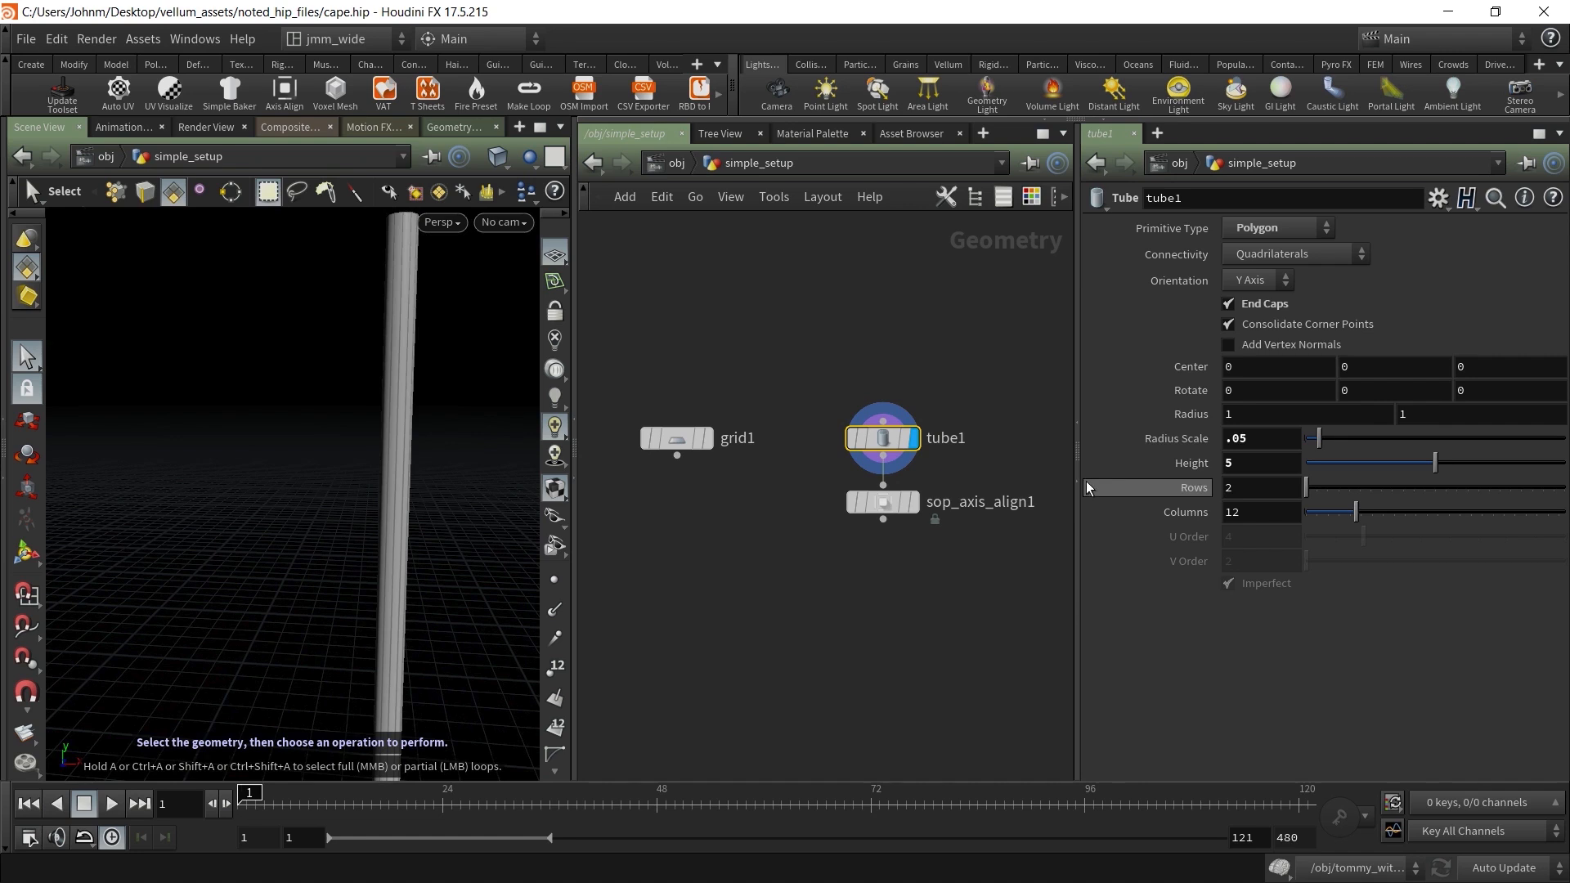
pyautogui.doubleClick(1262, 485)
pyautogui.write('20')
pyautogui.press('Tab')
pyautogui.write('30')
pyautogui.press('Tab')
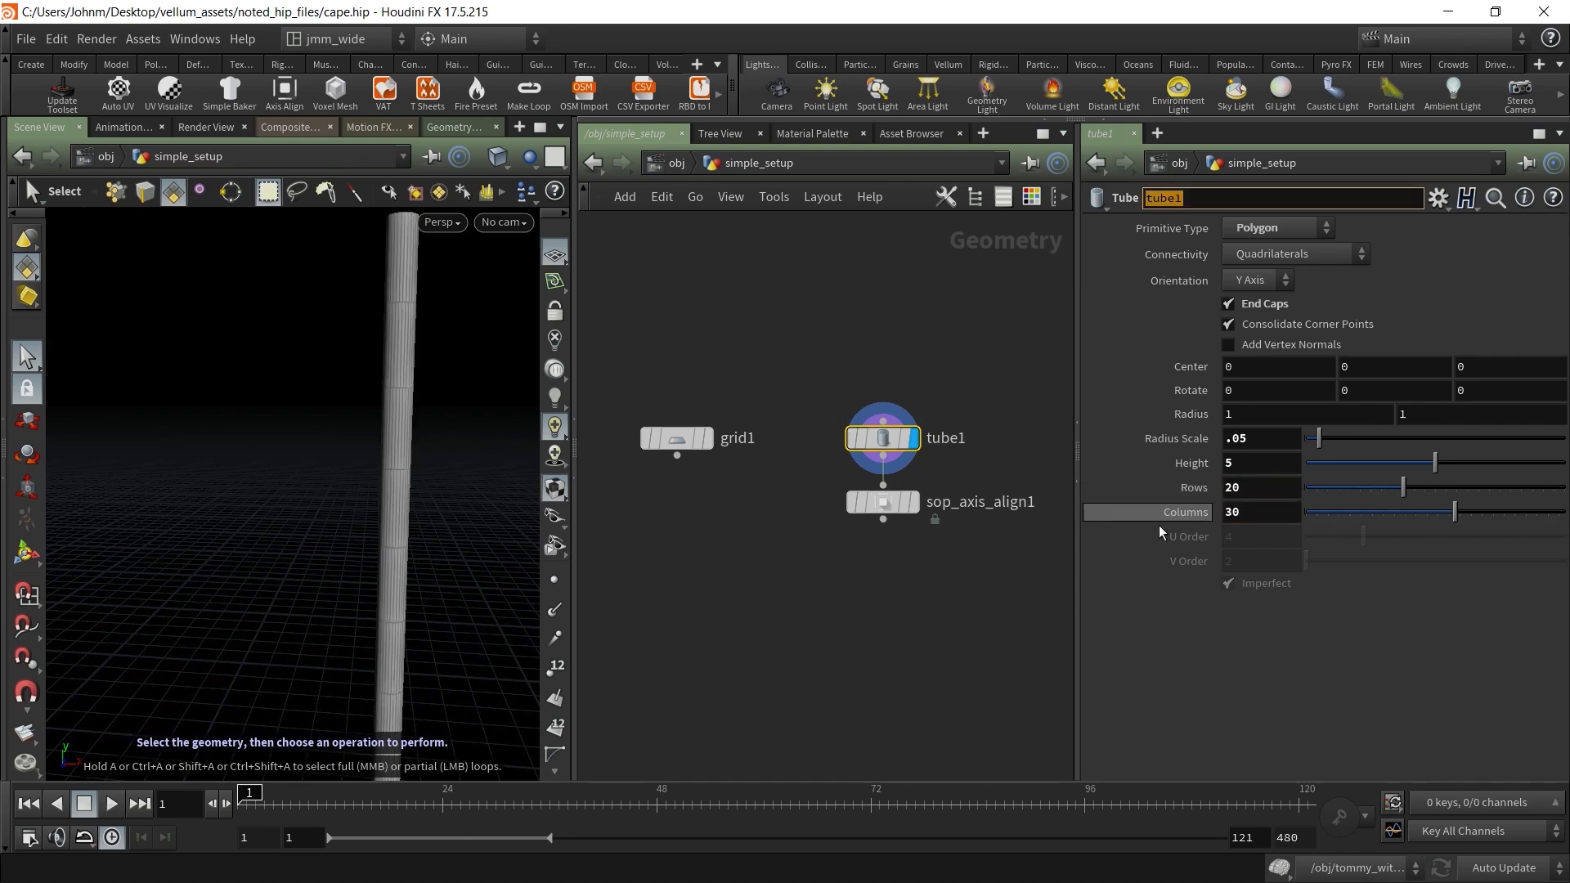
# Inspect the pole's row and column divisions up close
pyautogui.rightClick(412, 453)
pyautogui.click(497, 446)
pyautogui.scroll(5, 321, 450)
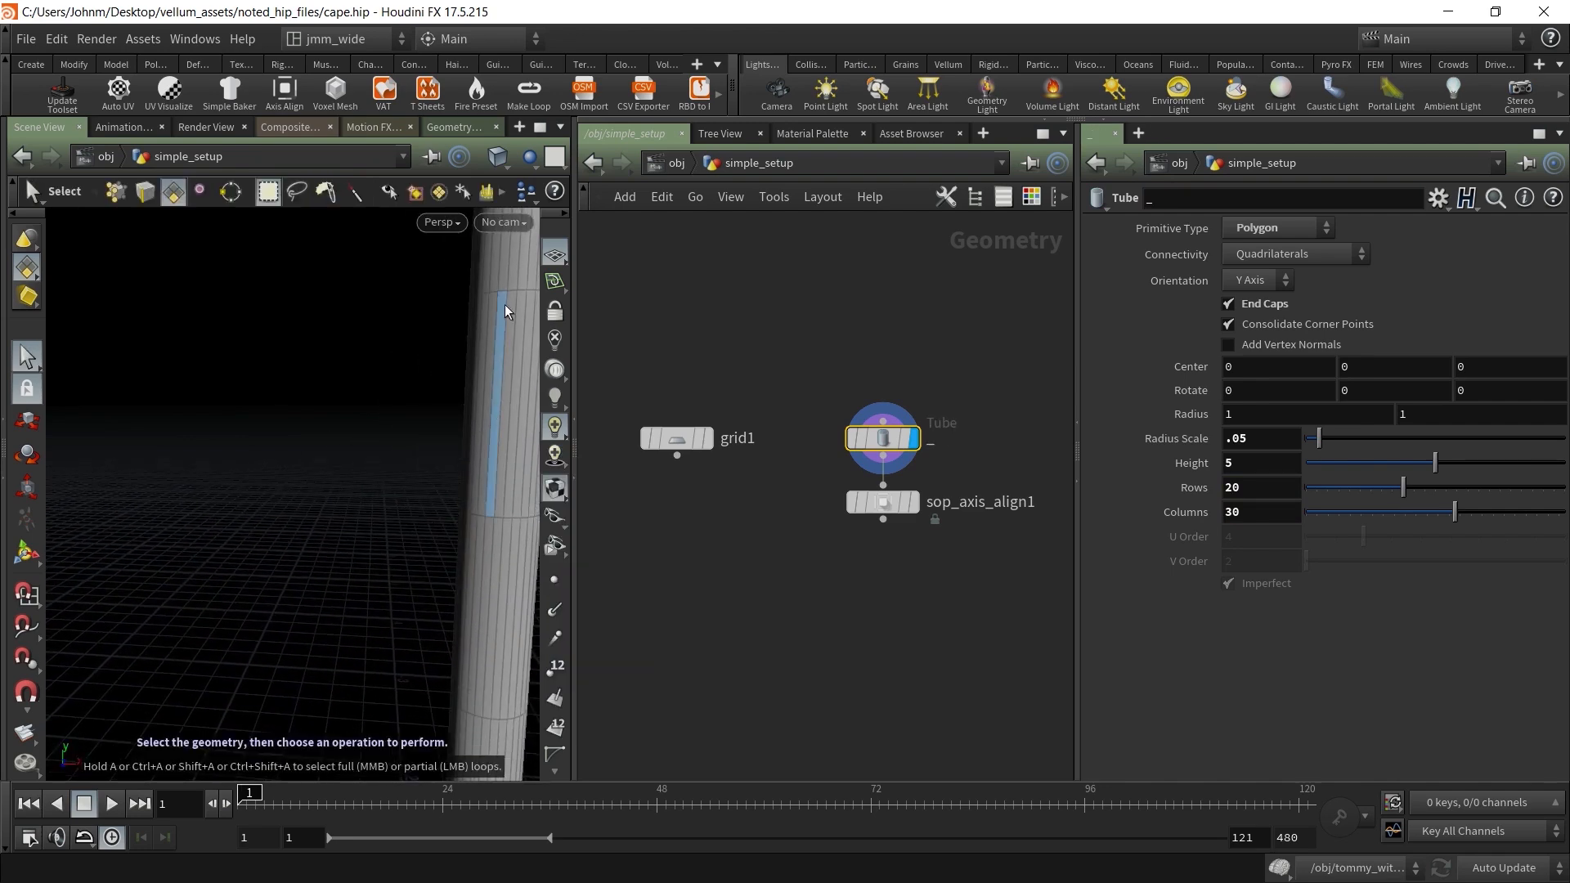
pyautogui.keyDown('alt'); pyautogui.moveTo(470, 478); pyautogui.dragTo(451, 508, button='right'); pyautogui.keyUp('alt')
pyautogui.moveTo(451, 508); pyautogui.dragTo(333, 491)
pyautogui.press('s')
# Switch the display between the aligned pole and grid1, leaving sop_axis_align1 displayed
pyautogui.click(912, 502)
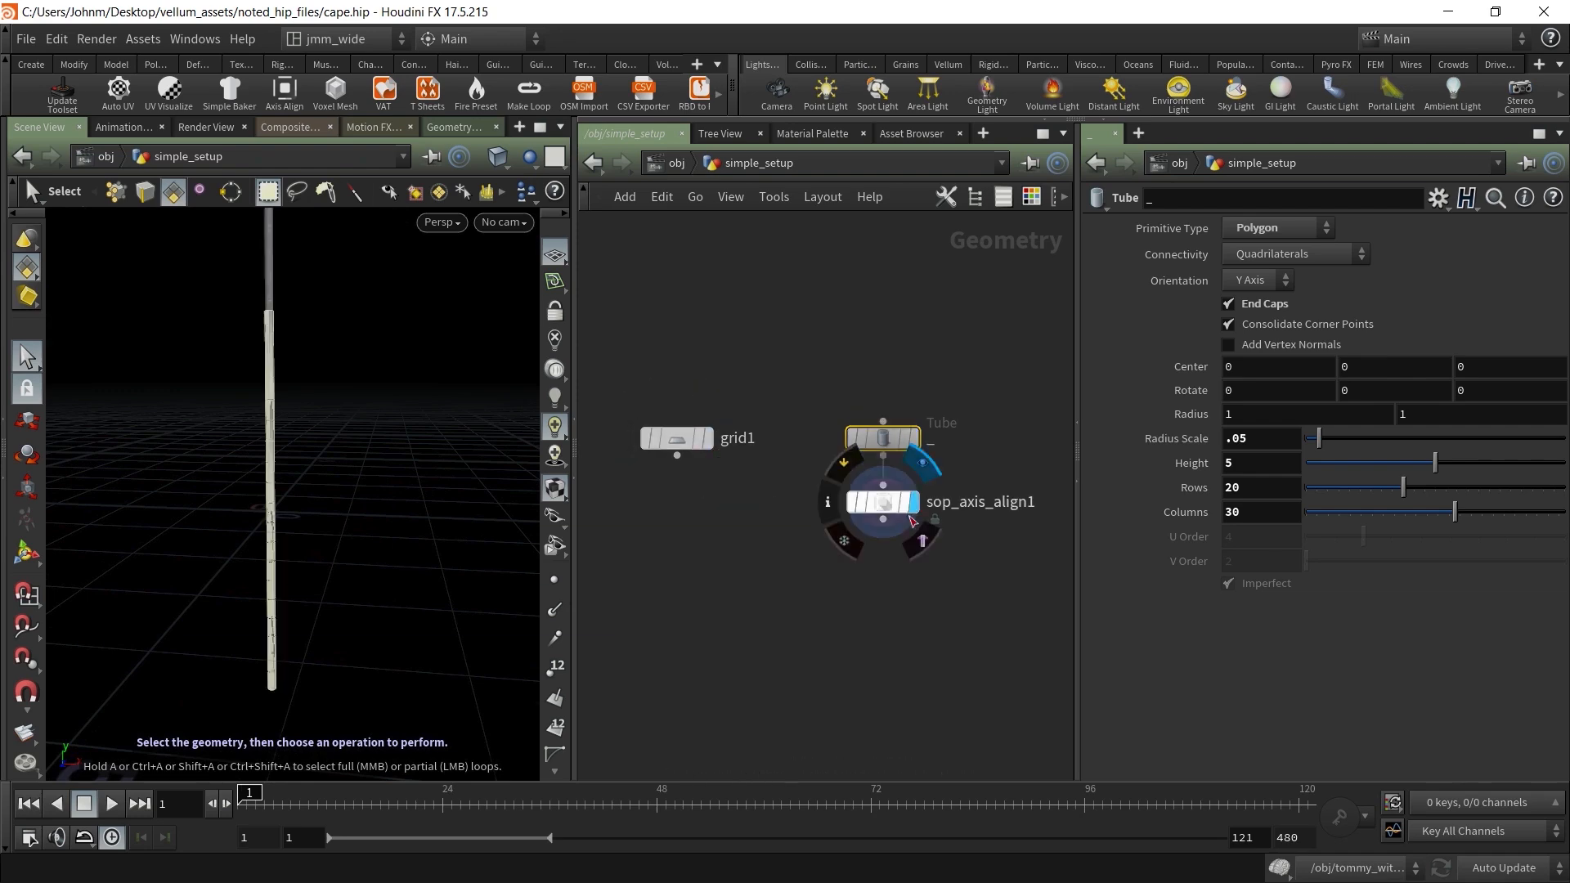
pyautogui.click(707, 438)
pyautogui.press('Escape')
pyautogui.moveTo(414, 407); pyautogui.dragTo(333, 524)
pyautogui.press('s')
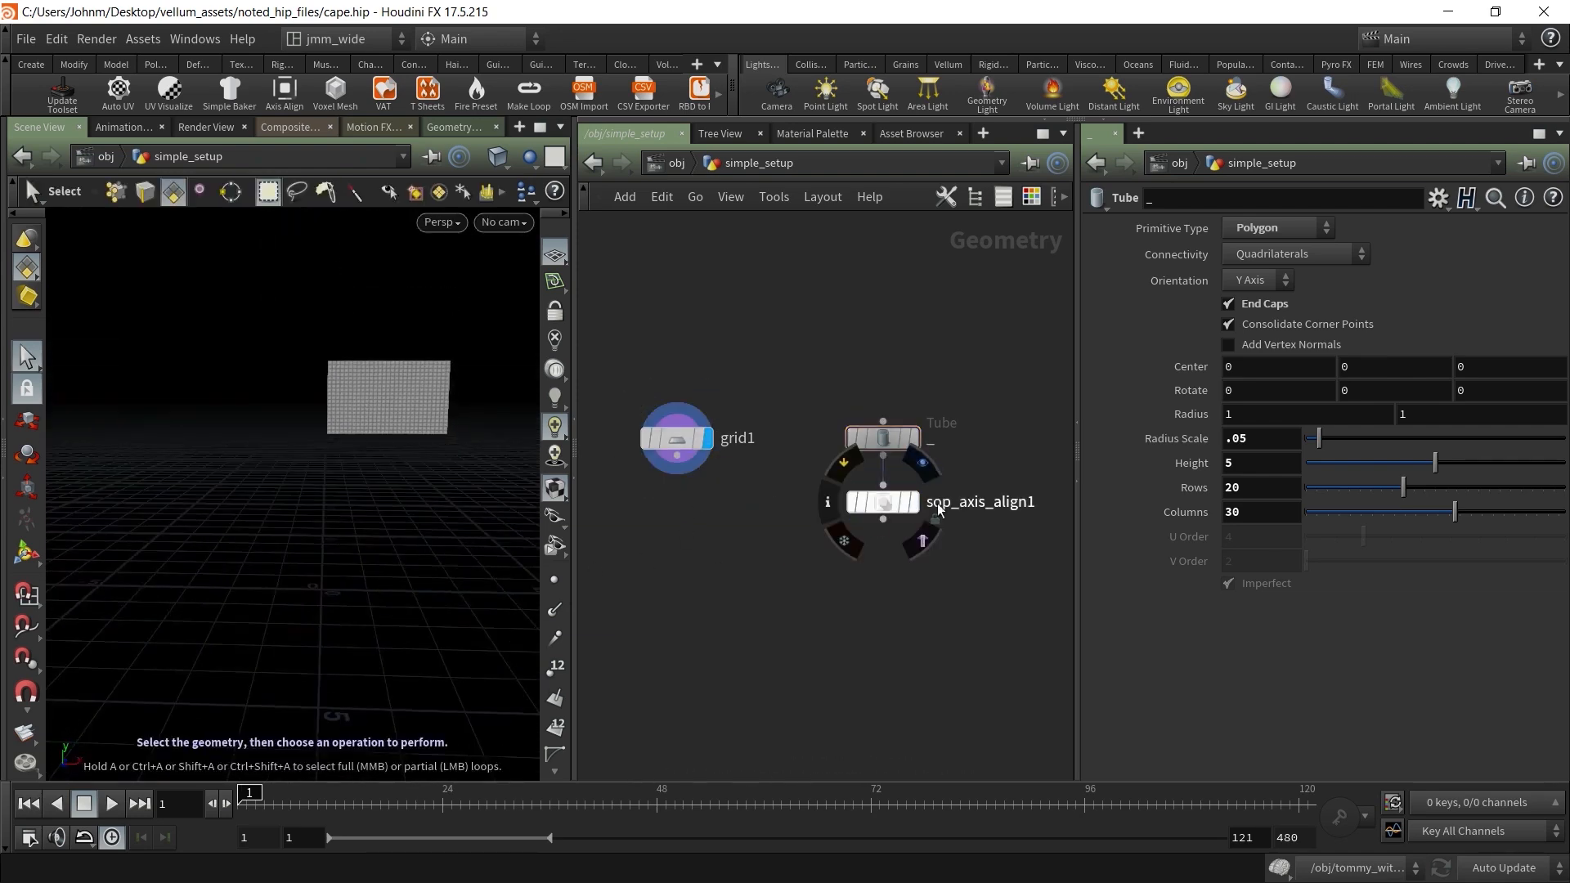
pyautogui.click(913, 502)
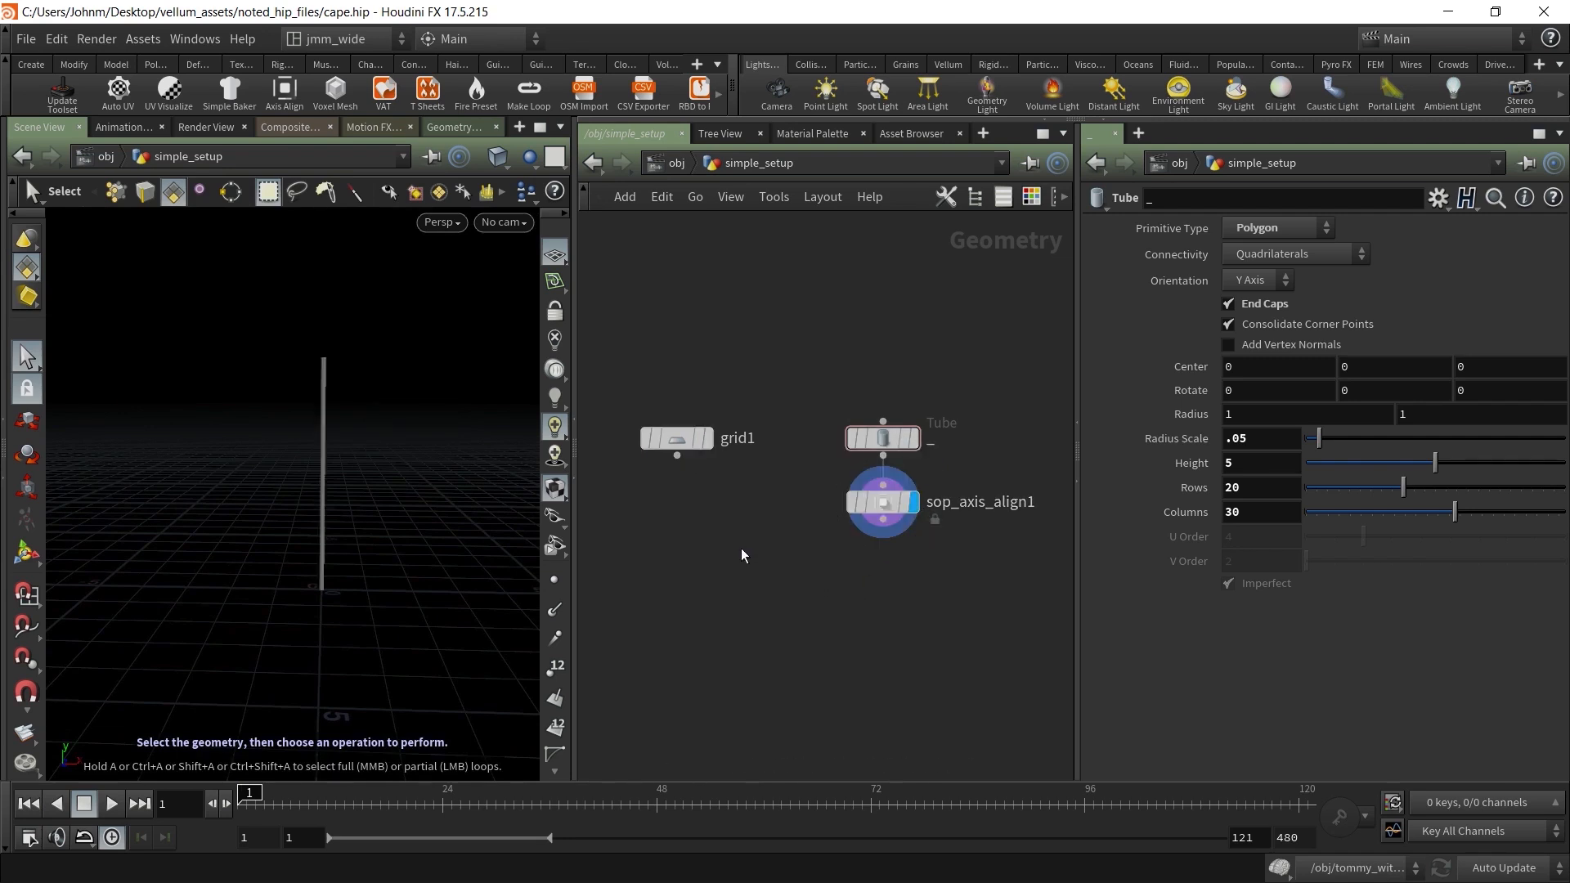
# Rename the tube node to tube1
pyautogui.doubleClick(932, 442)
pyautogui.press('Return')
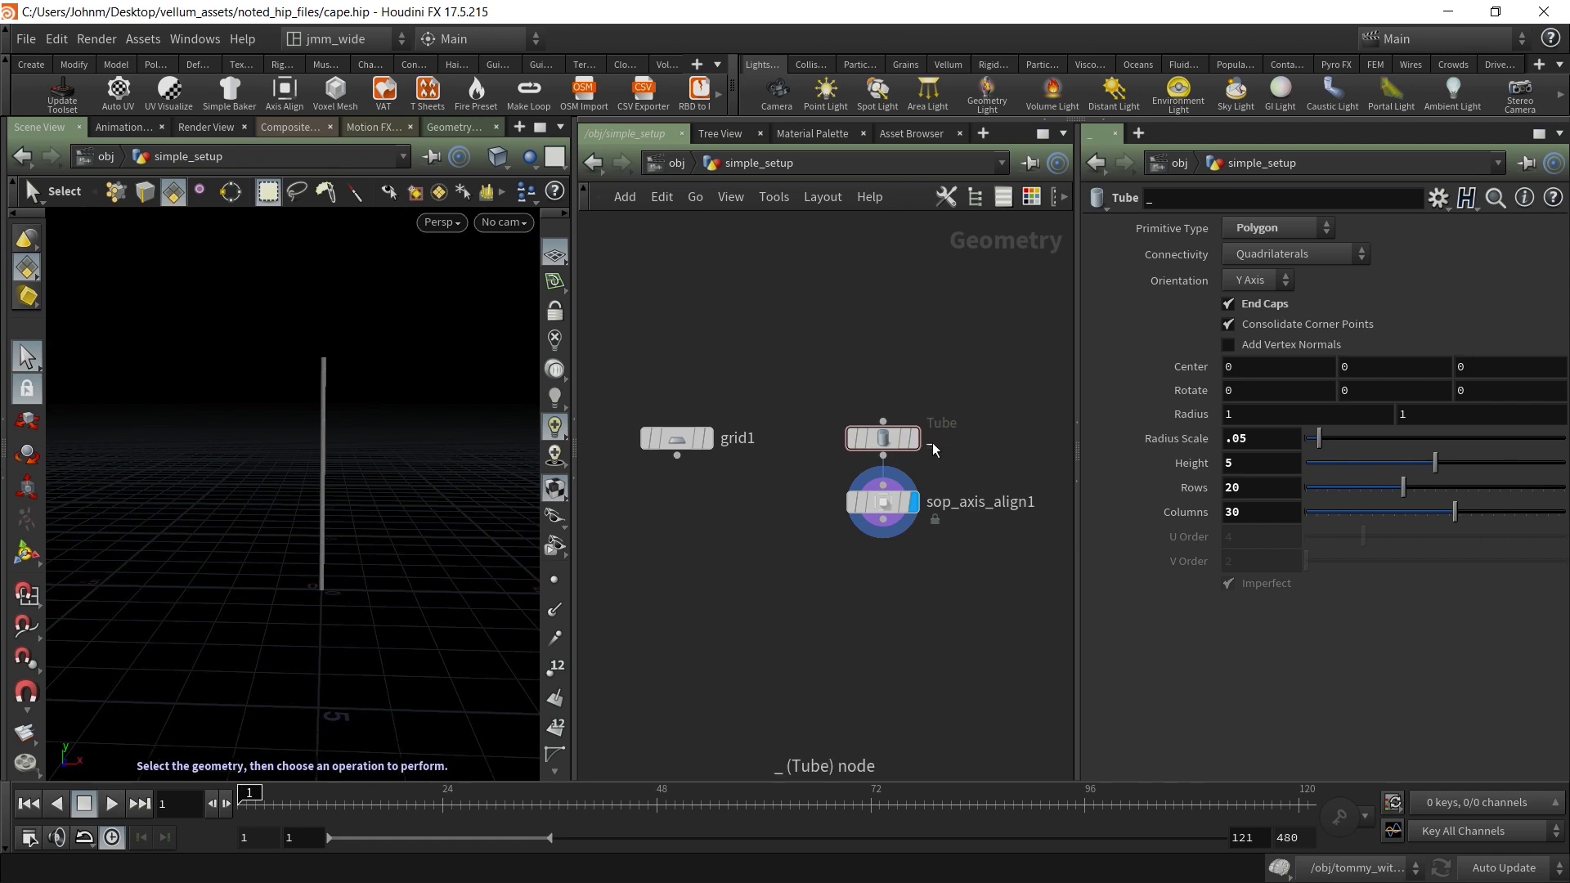
pyautogui.doubleClick(933, 441)
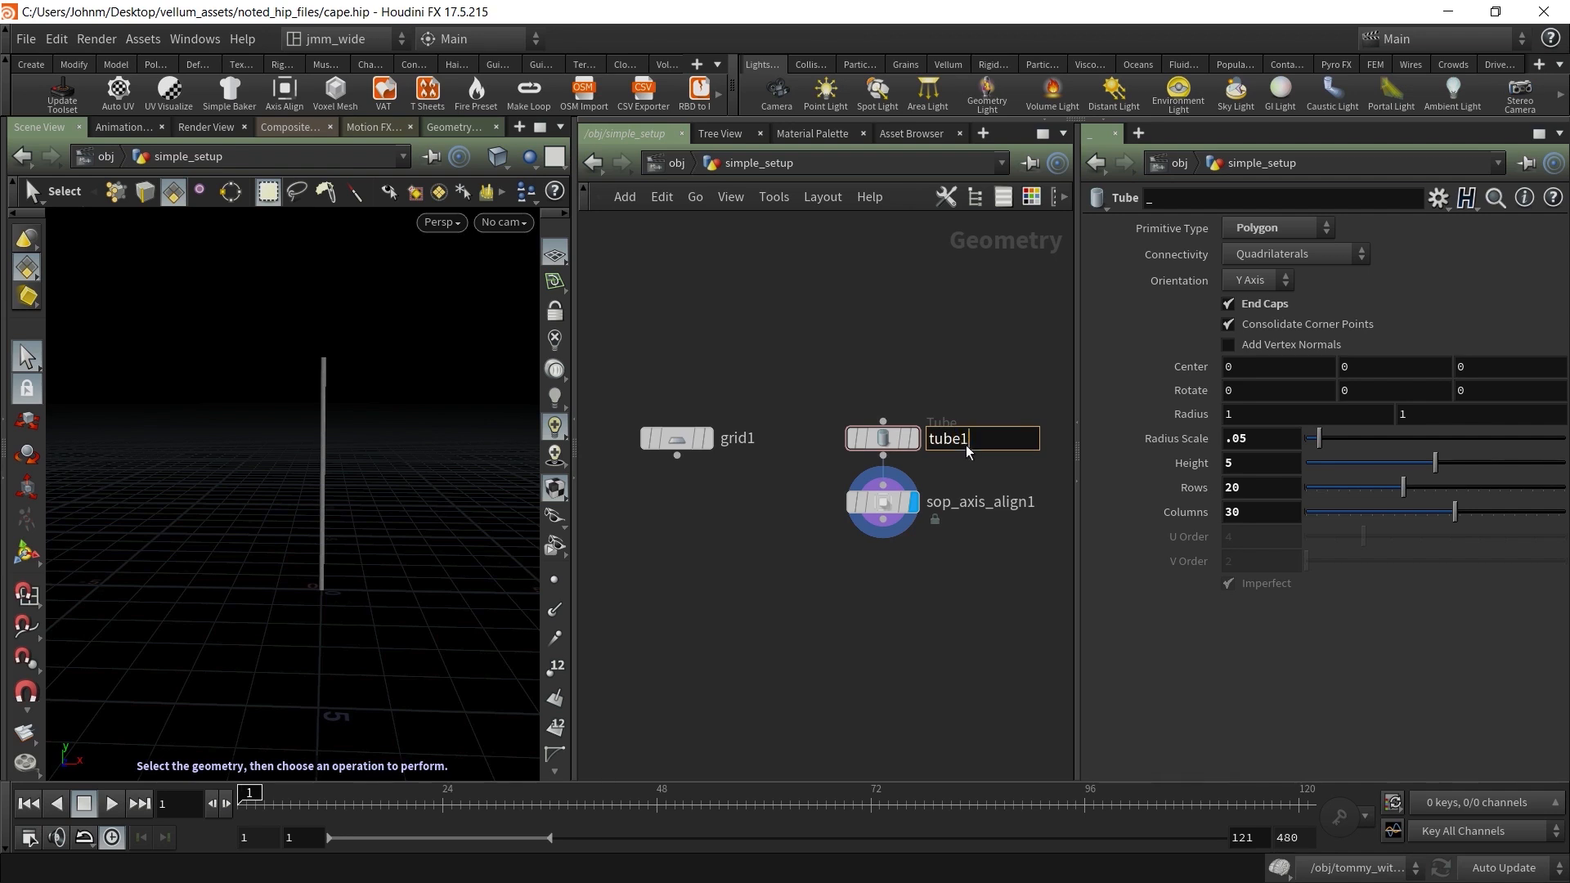
pyautogui.press('Return')
# Show the Vellum shelf tools, look at the object-level network and return inside simple_setup
pyautogui.click(677, 438)
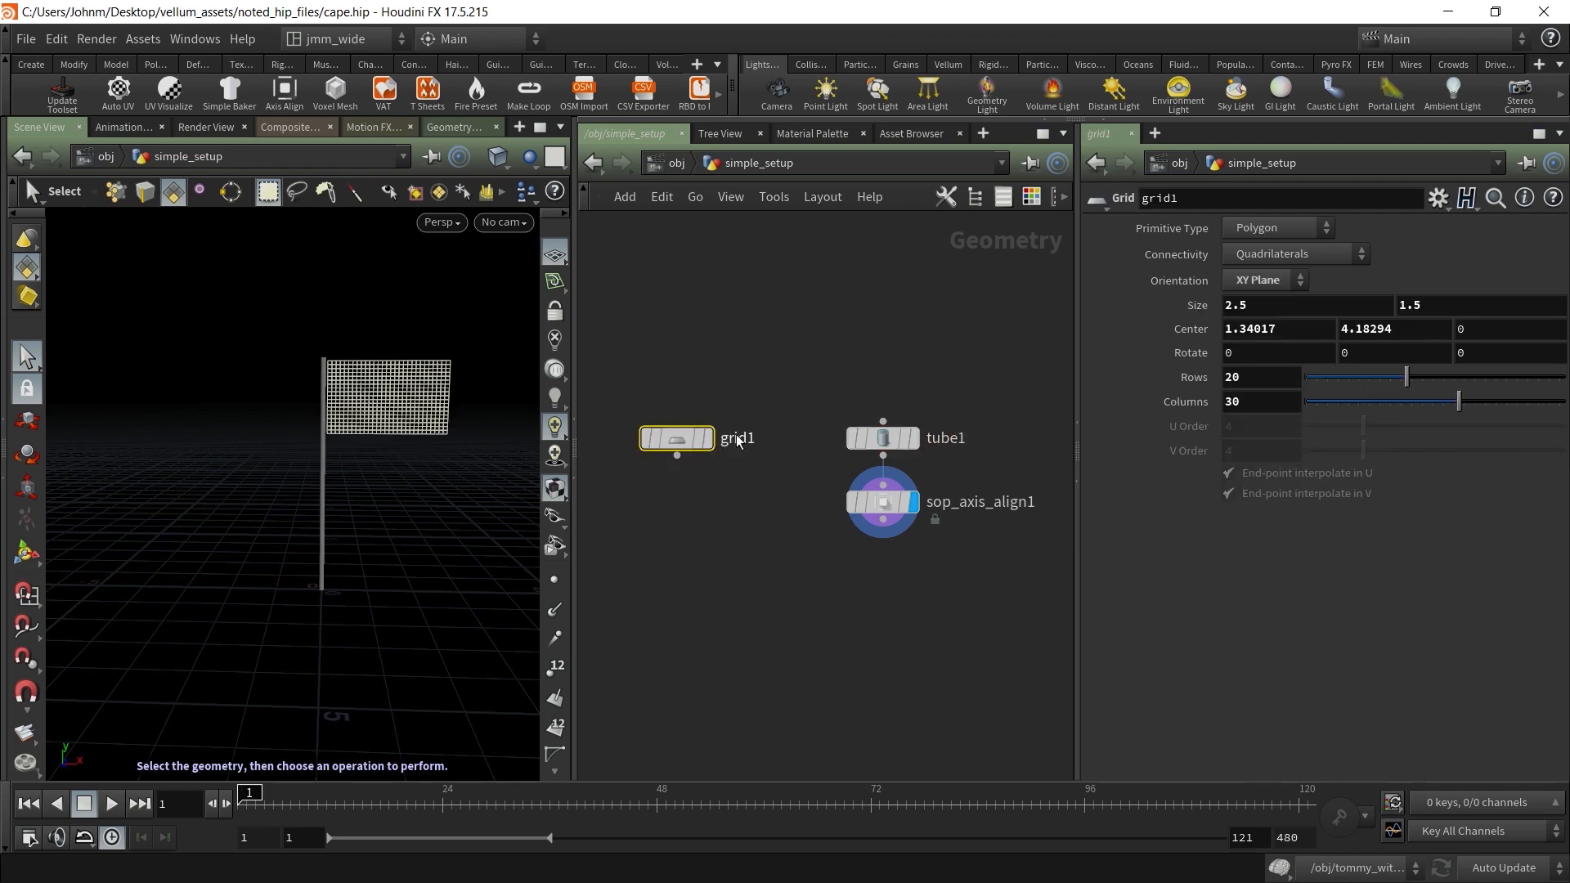
pyautogui.click(950, 66)
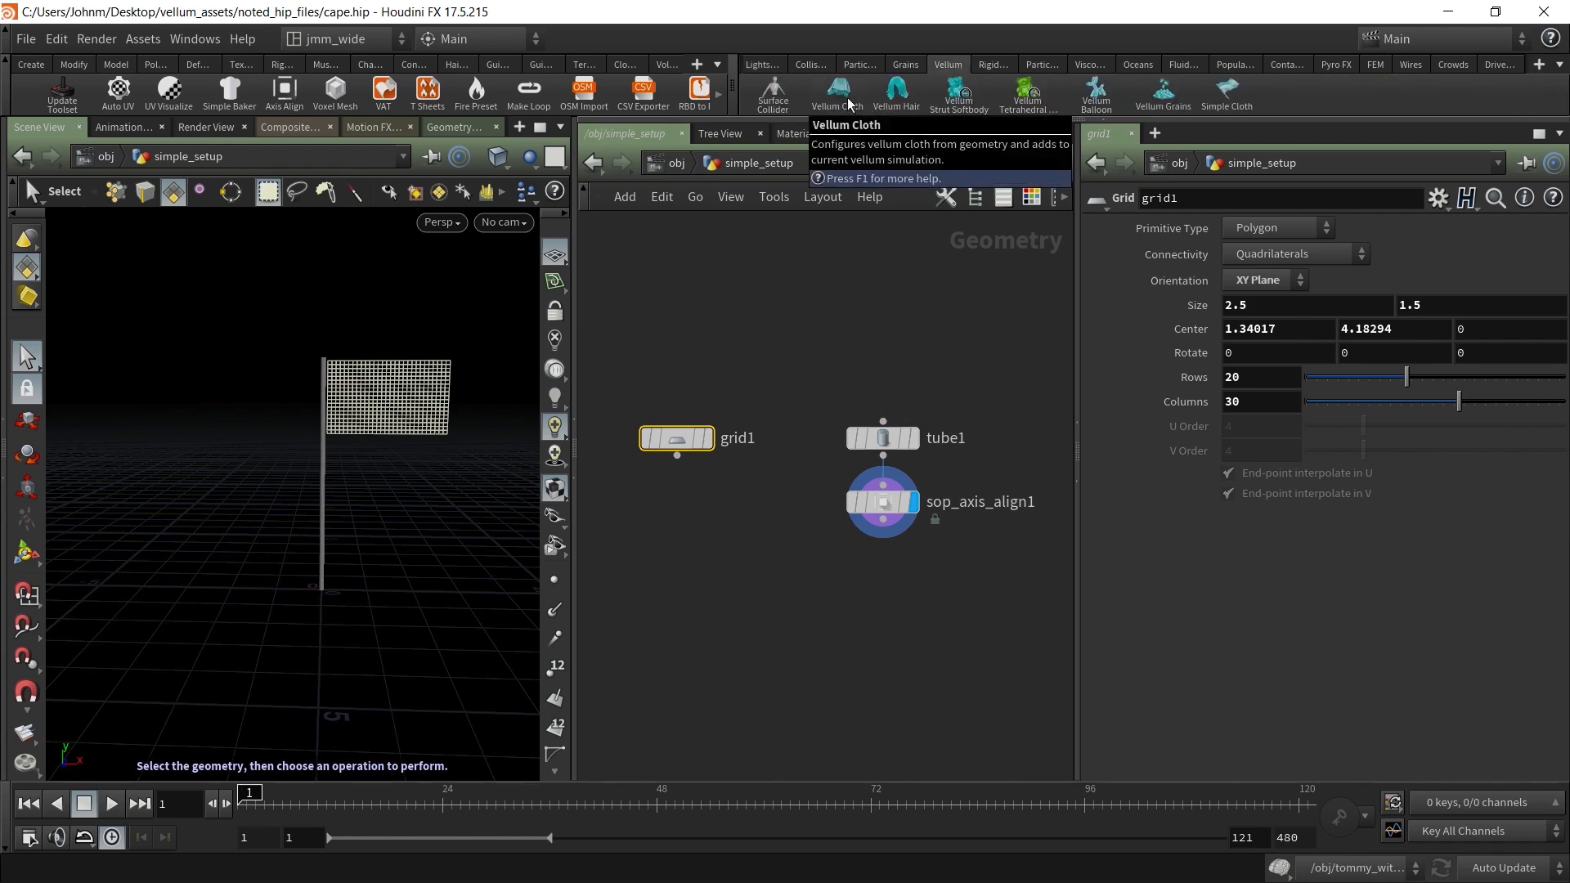
pyautogui.click(730, 372)
pyautogui.click(672, 163)
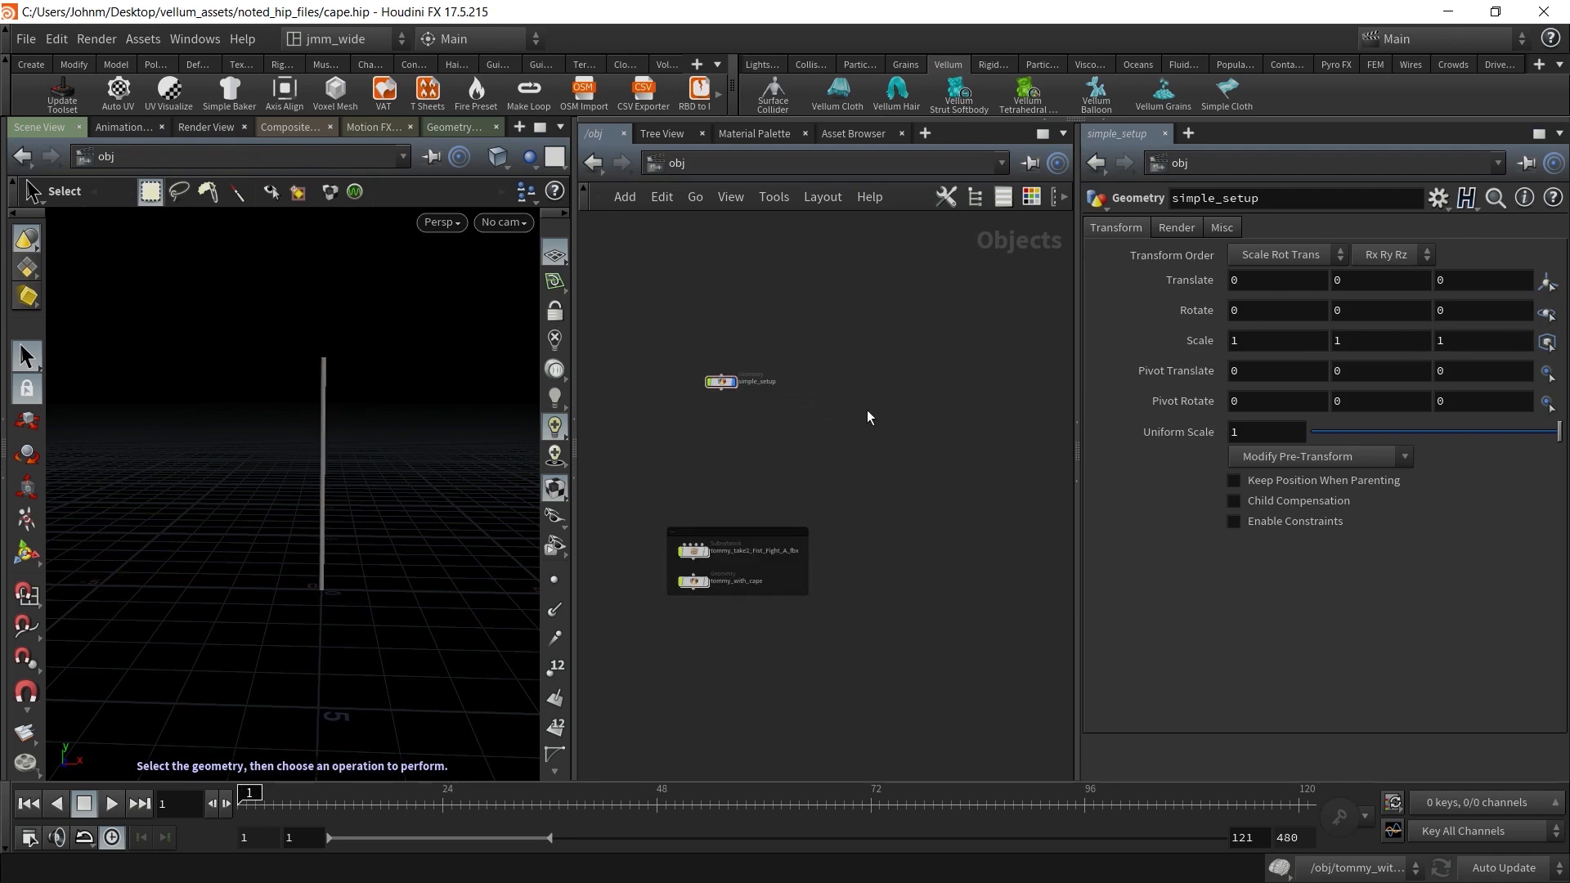
pyautogui.press('f')
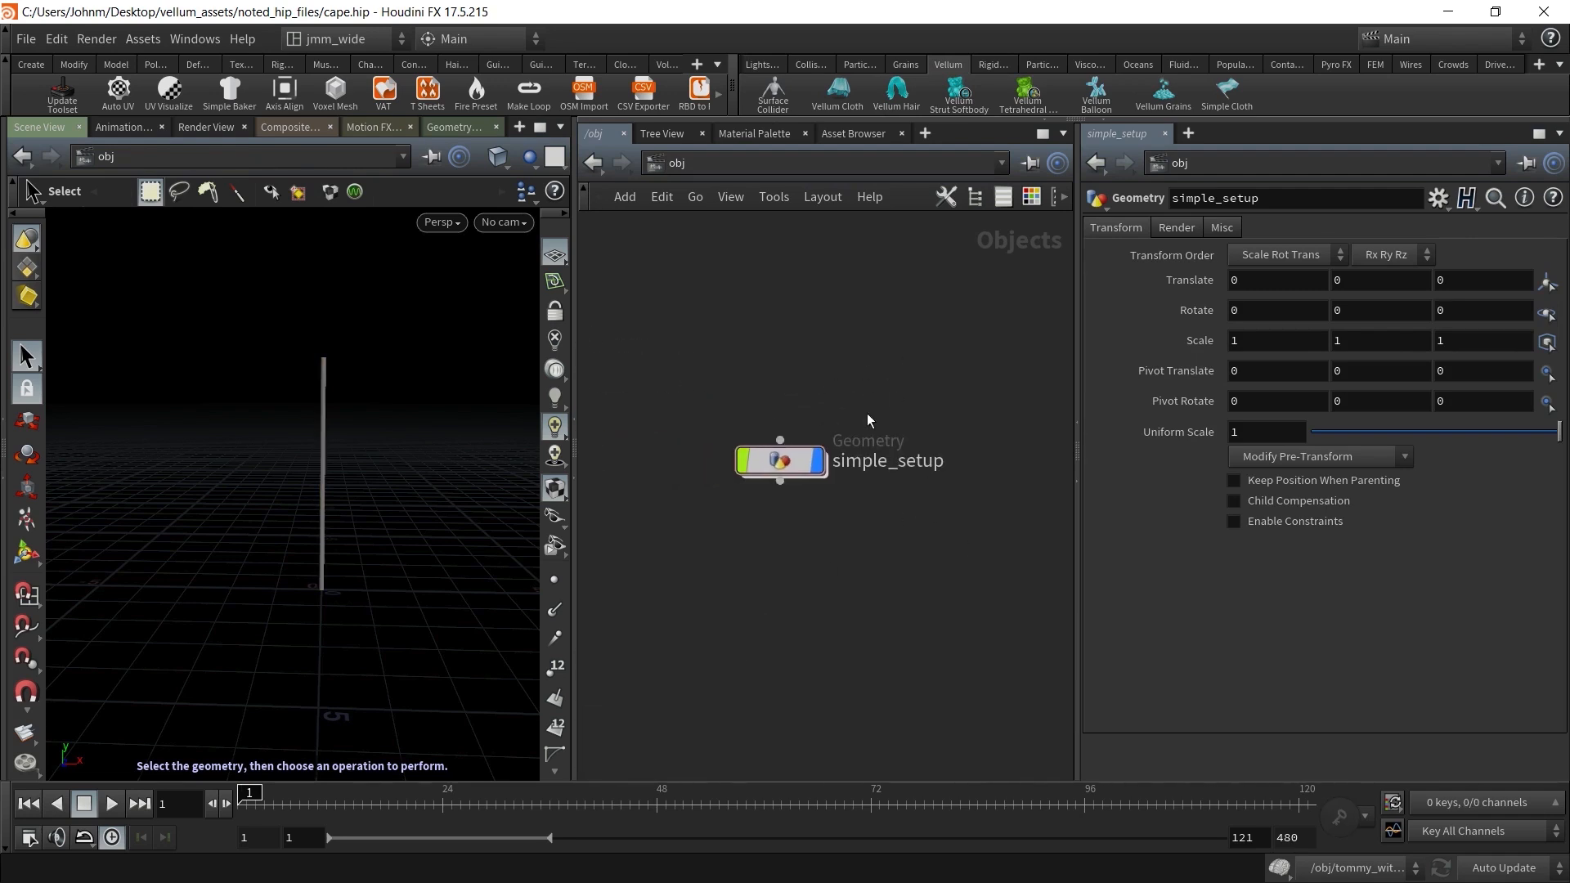
pyautogui.doubleClick(780, 461)
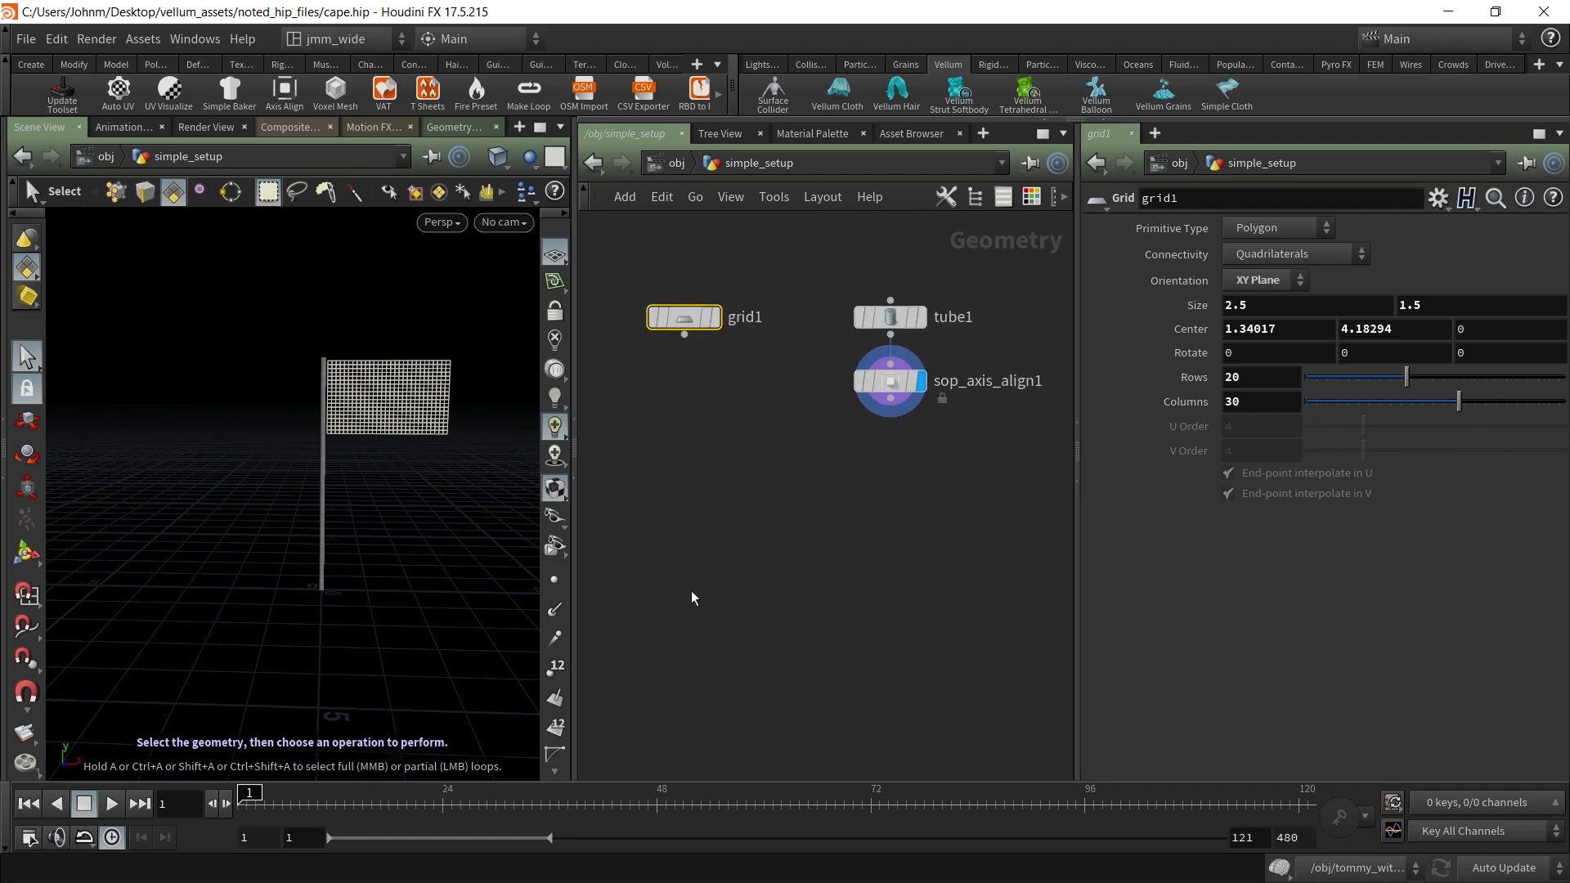
# Add a Vellum Configure Cloth node beneath grid1, connected to its output
pyautogui.click(735, 570)
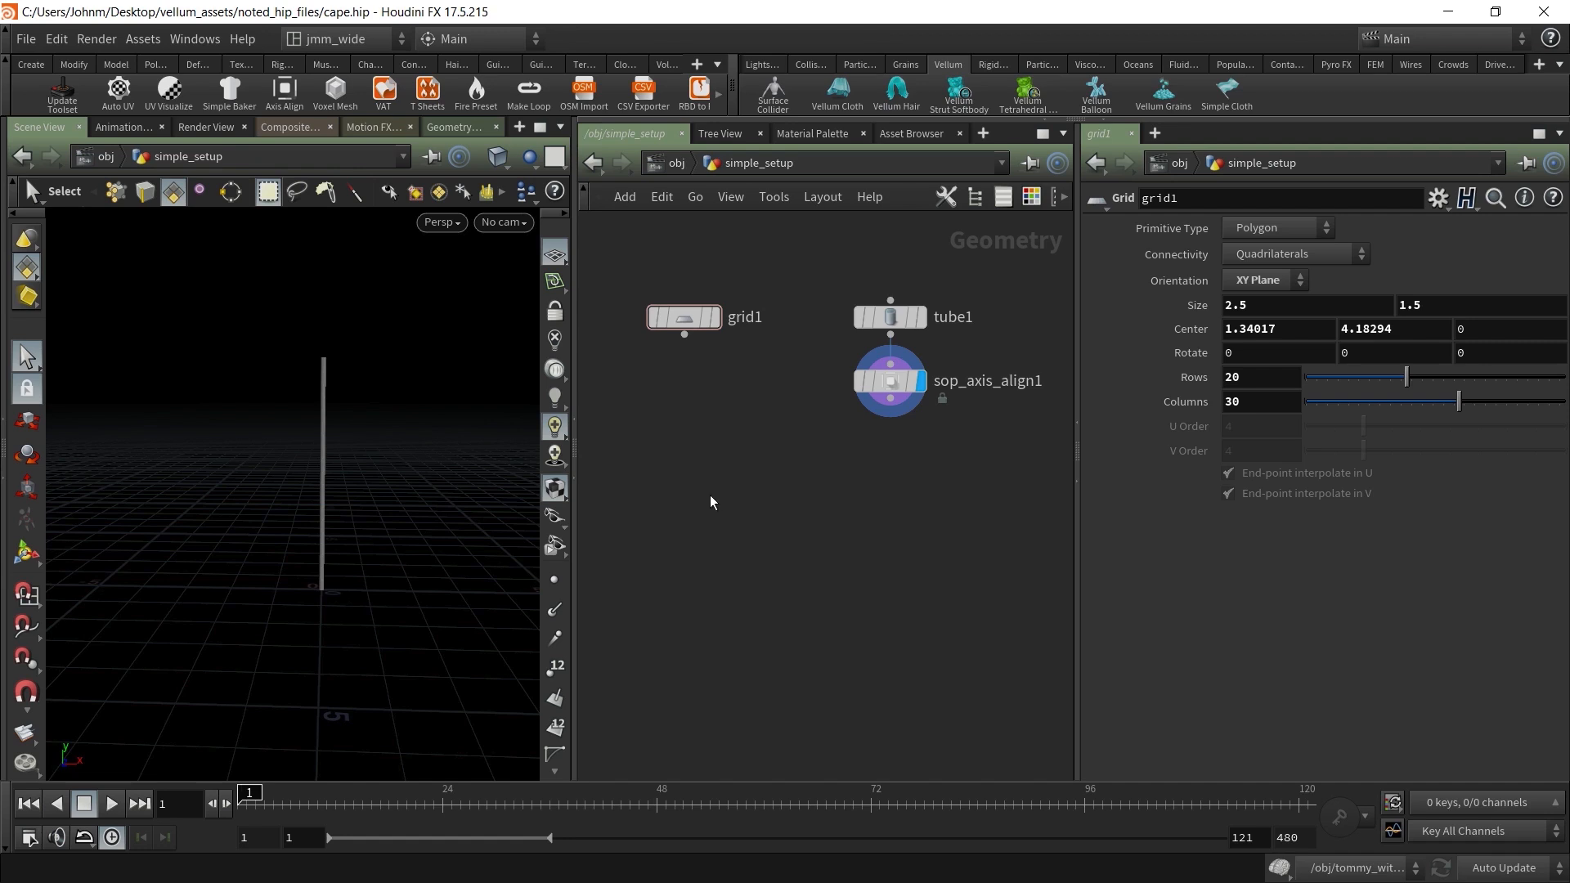
pyautogui.moveTo(688, 490); pyautogui.dragTo(722, 512, button='middle')
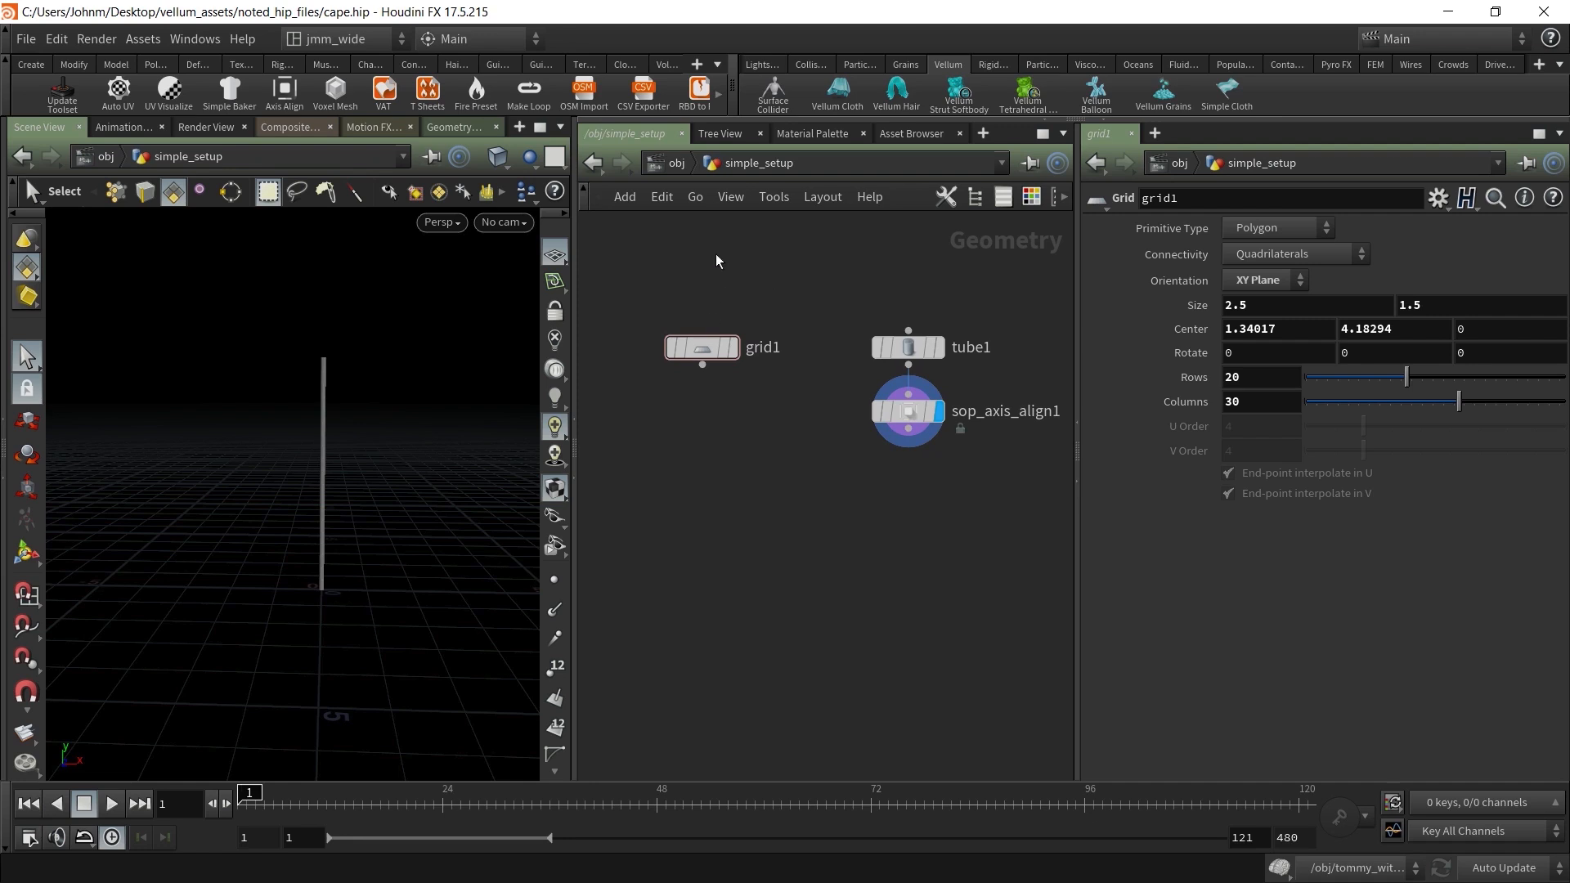
pyautogui.click(703, 352)
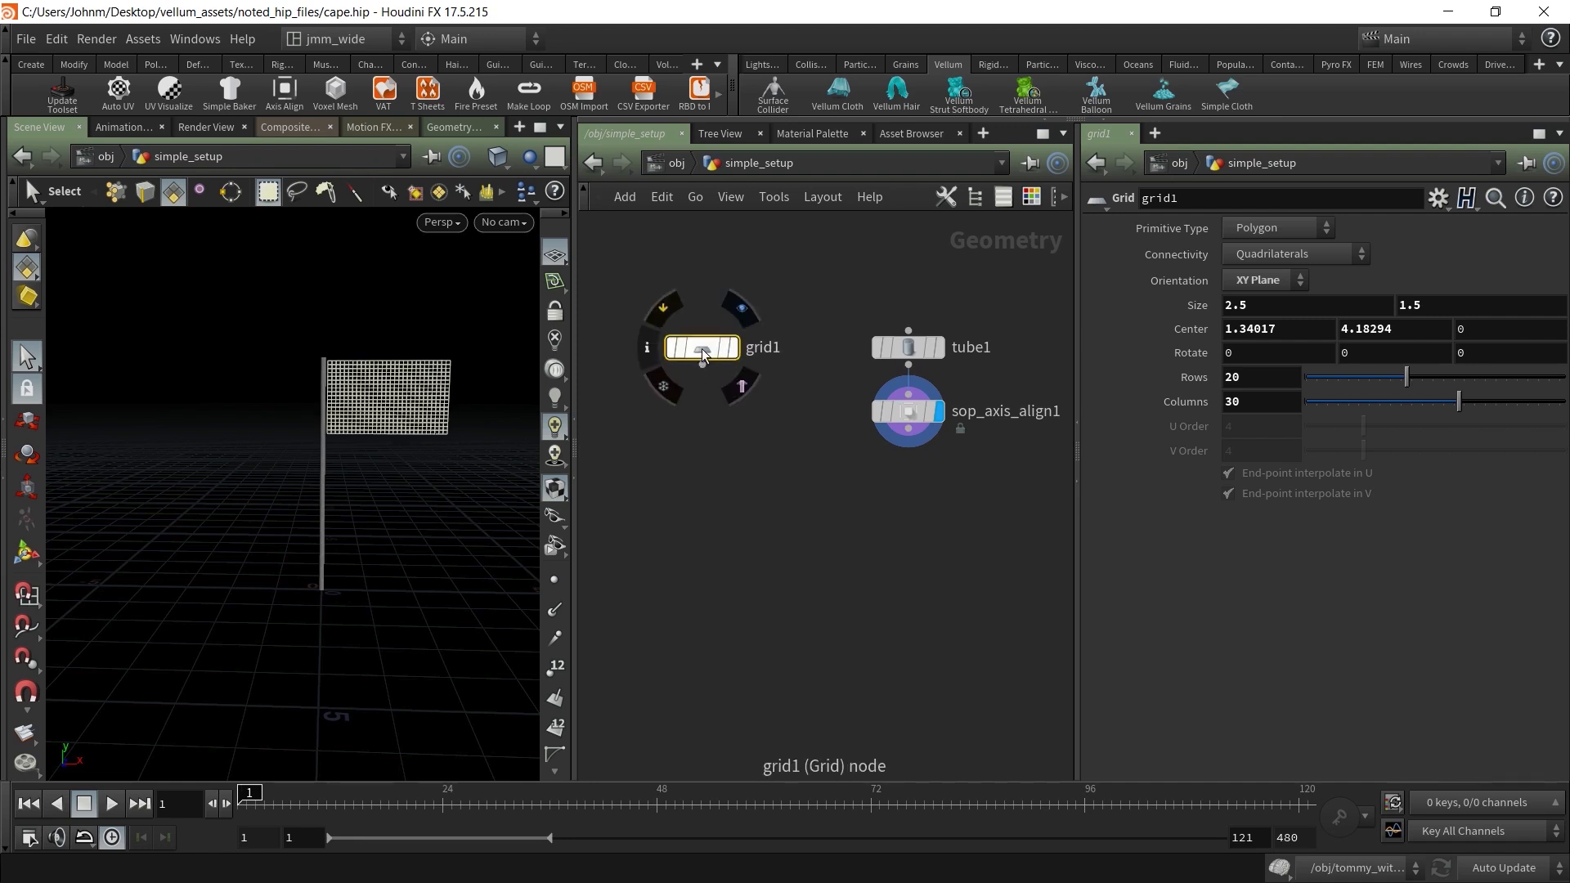
pyautogui.click(685, 494)
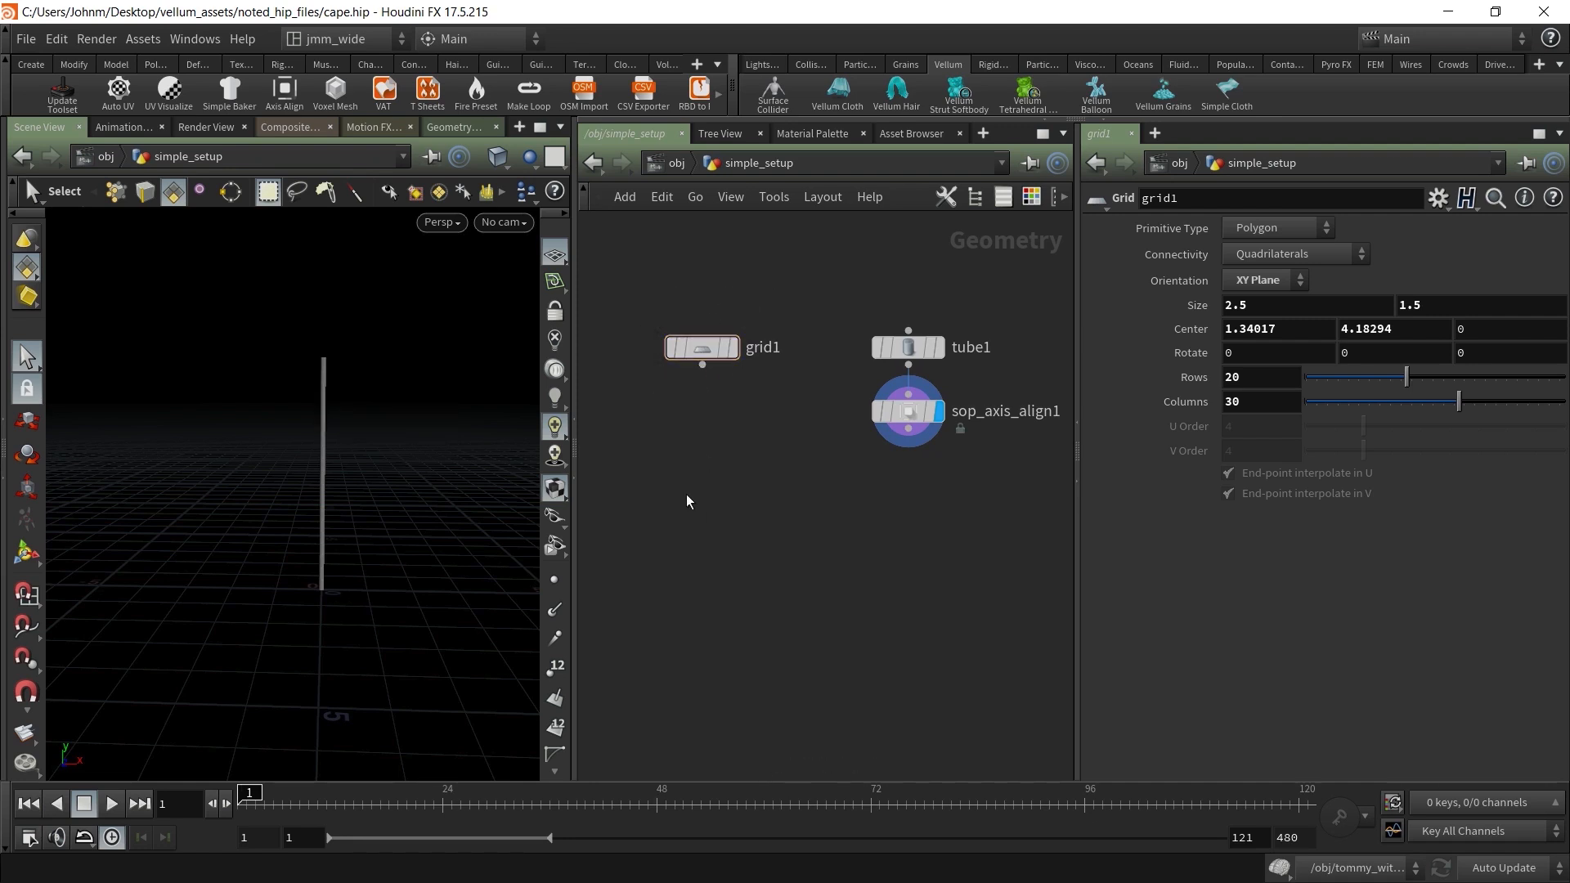
pyautogui.press('Tab')
pyautogui.write('vellum')
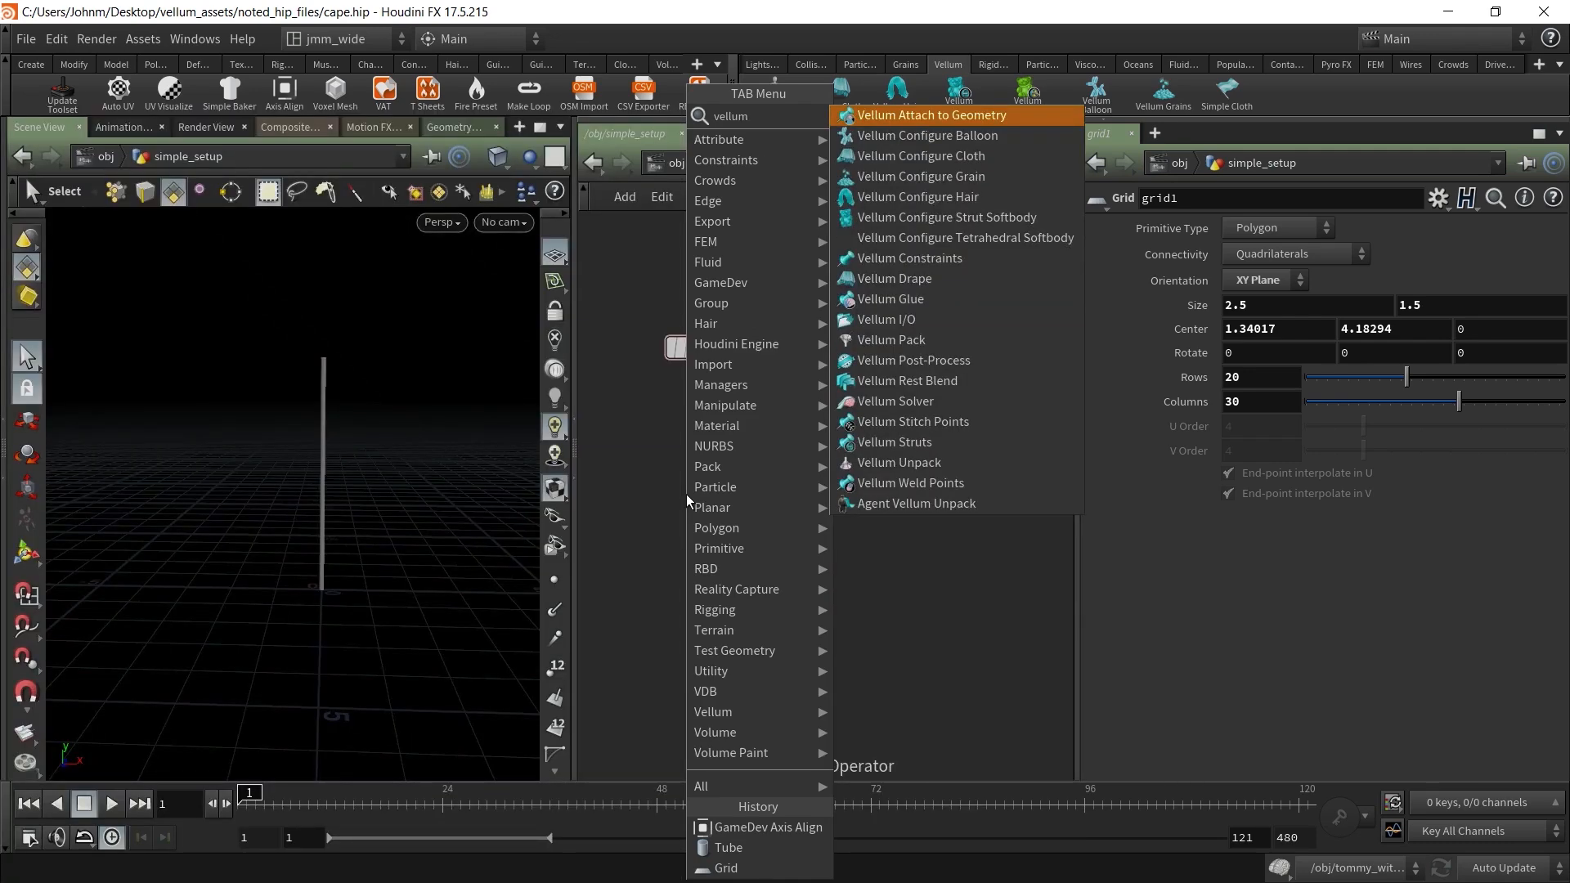
pyautogui.click(998, 155)
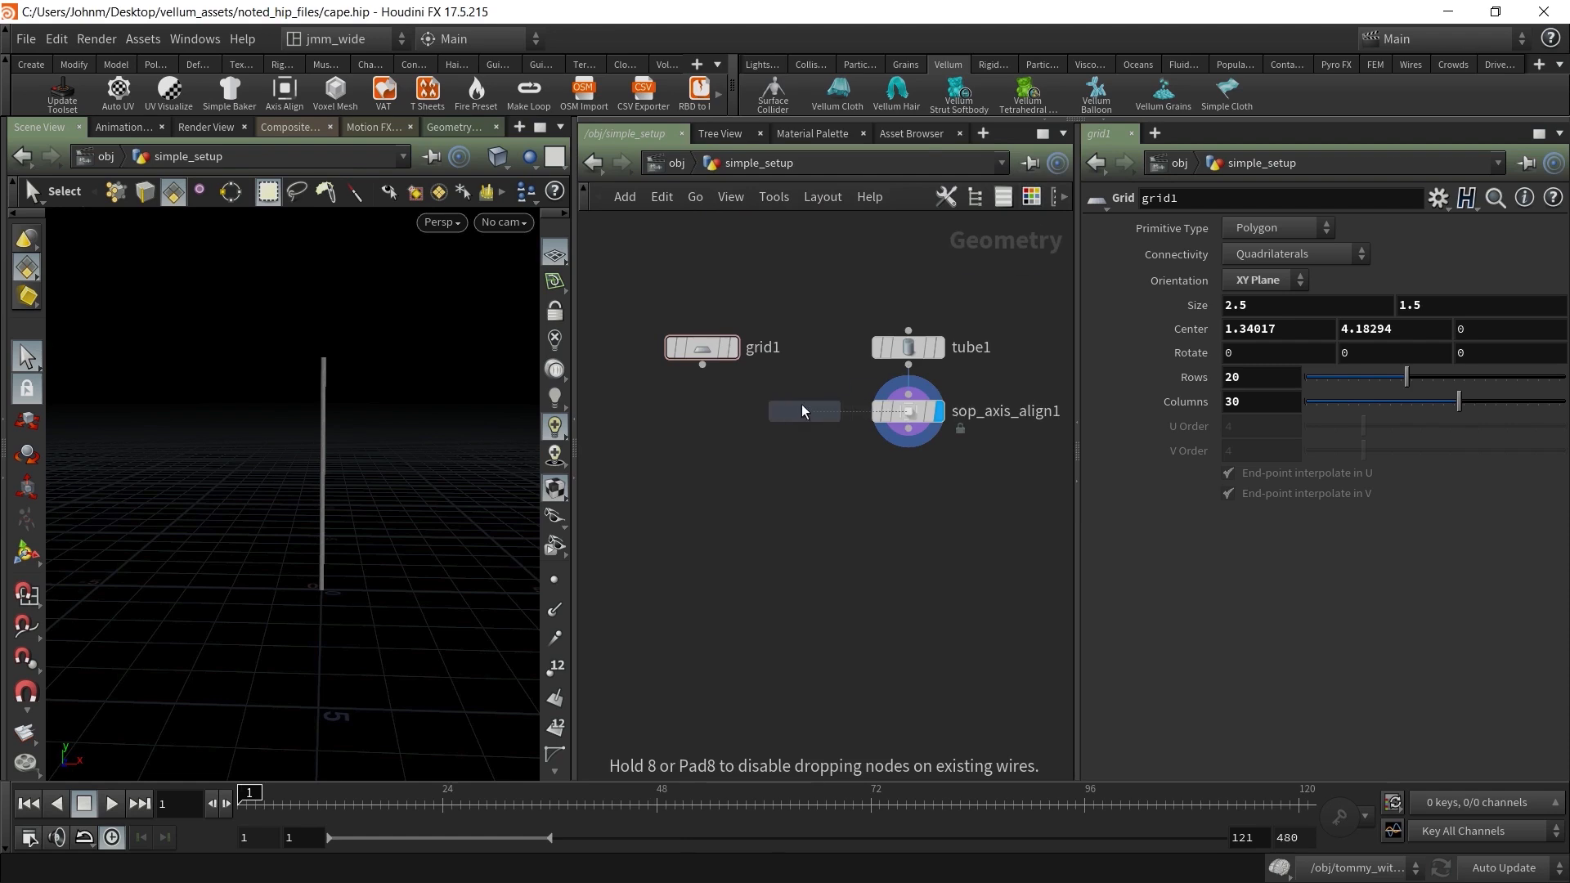
pyautogui.click(704, 445)
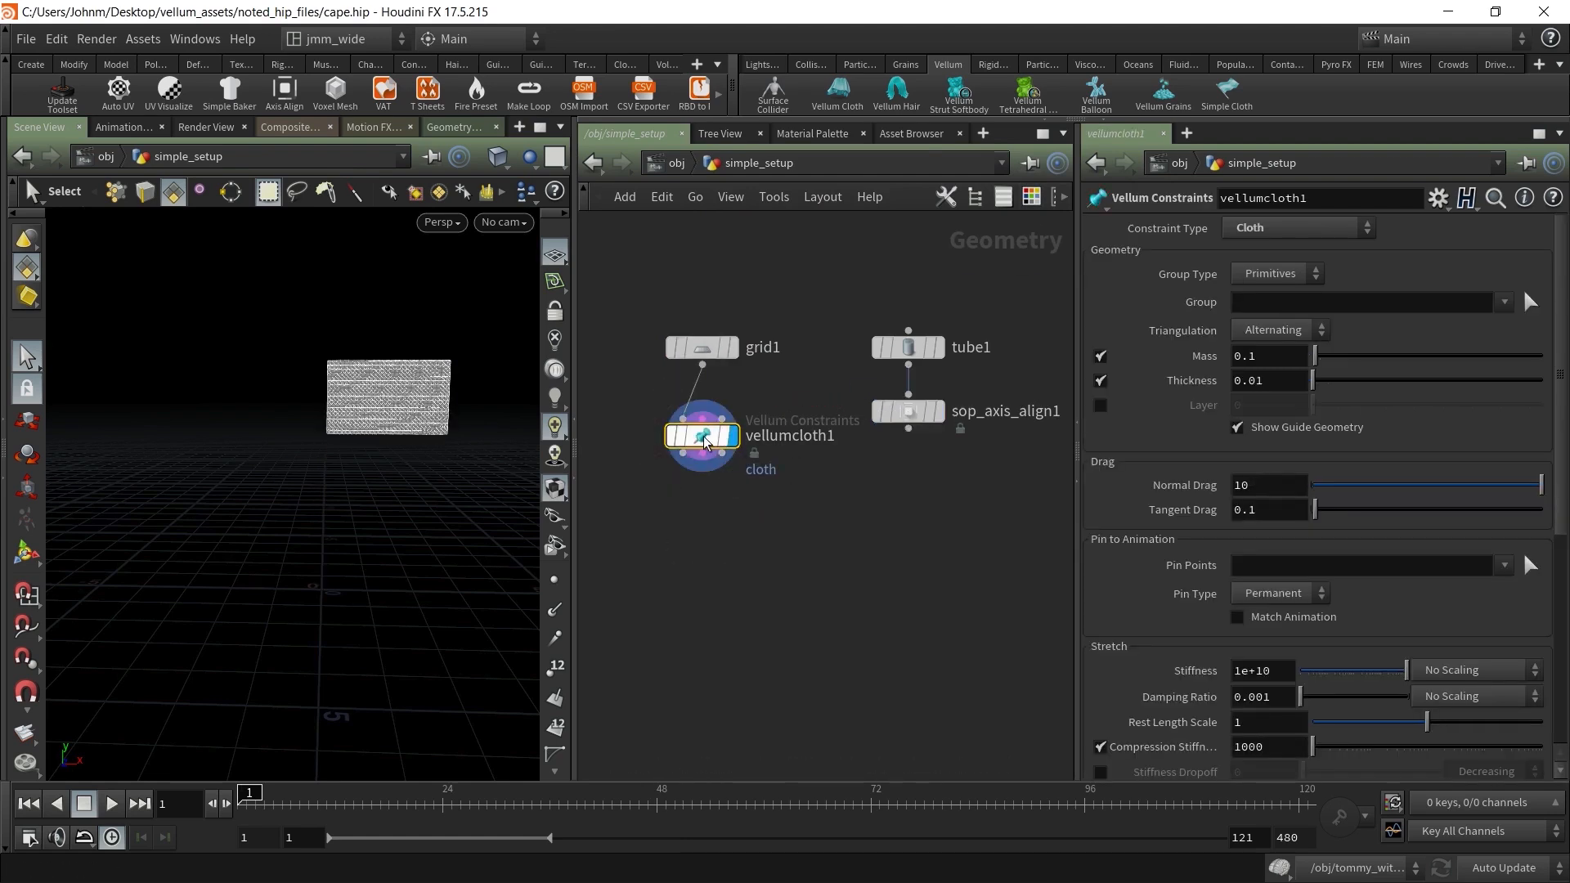
# Turn on point display and examine the cloth's triangulated constraint geometry up close
pyautogui.keyDown('alt'); pyautogui.moveTo(294, 389); pyautogui.dragTo(678, 360, button='right'); pyautogui.keyUp('alt')
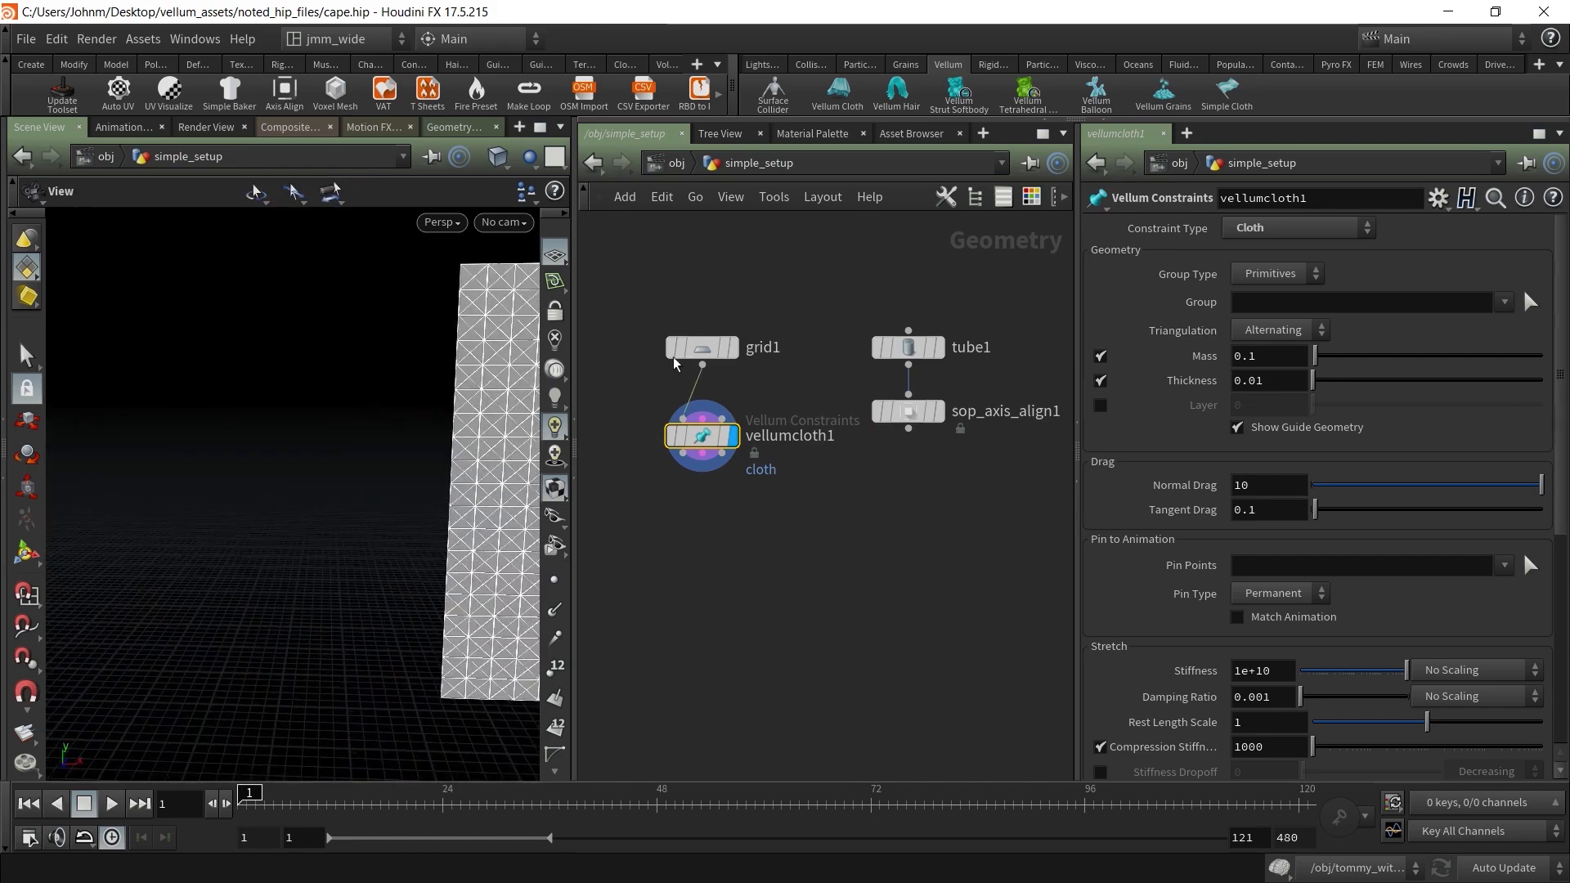
pyautogui.keyDown('alt'); pyautogui.moveTo(499, 401); pyautogui.dragTo(277, 474, button='middle'); pyautogui.keyUp('alt')
pyautogui.keyDown('alt'); pyautogui.moveTo(277, 473); pyautogui.dragTo(375, 470, button='right'); pyautogui.keyUp('alt')
pyautogui.moveTo(375, 470)
pyautogui.keyDown('alt'); pyautogui.mouseDown()
pyautogui.moveTo(453, 448)
pyautogui.moveTo(469, 487)
pyautogui.moveTo(395, 460)
pyautogui.mouseUp(); pyautogui.keyUp('alt')
pyautogui.click(555, 580)
pyautogui.keyDown('alt'); pyautogui.moveTo(376, 561); pyautogui.dragTo(413, 519); pyautogui.keyUp('alt')
pyautogui.keyDown('alt'); pyautogui.moveTo(412, 518); pyautogui.dragTo(248, 505, button='right'); pyautogui.keyUp('alt')
pyautogui.keyDown('alt'); pyautogui.moveTo(466, 458); pyautogui.dragTo(400, 458, button='right'); pyautogui.keyUp('alt')
pyautogui.keyDown('alt'); pyautogui.moveTo(400, 459); pyautogui.dragTo(361, 494); pyautogui.keyUp('alt')
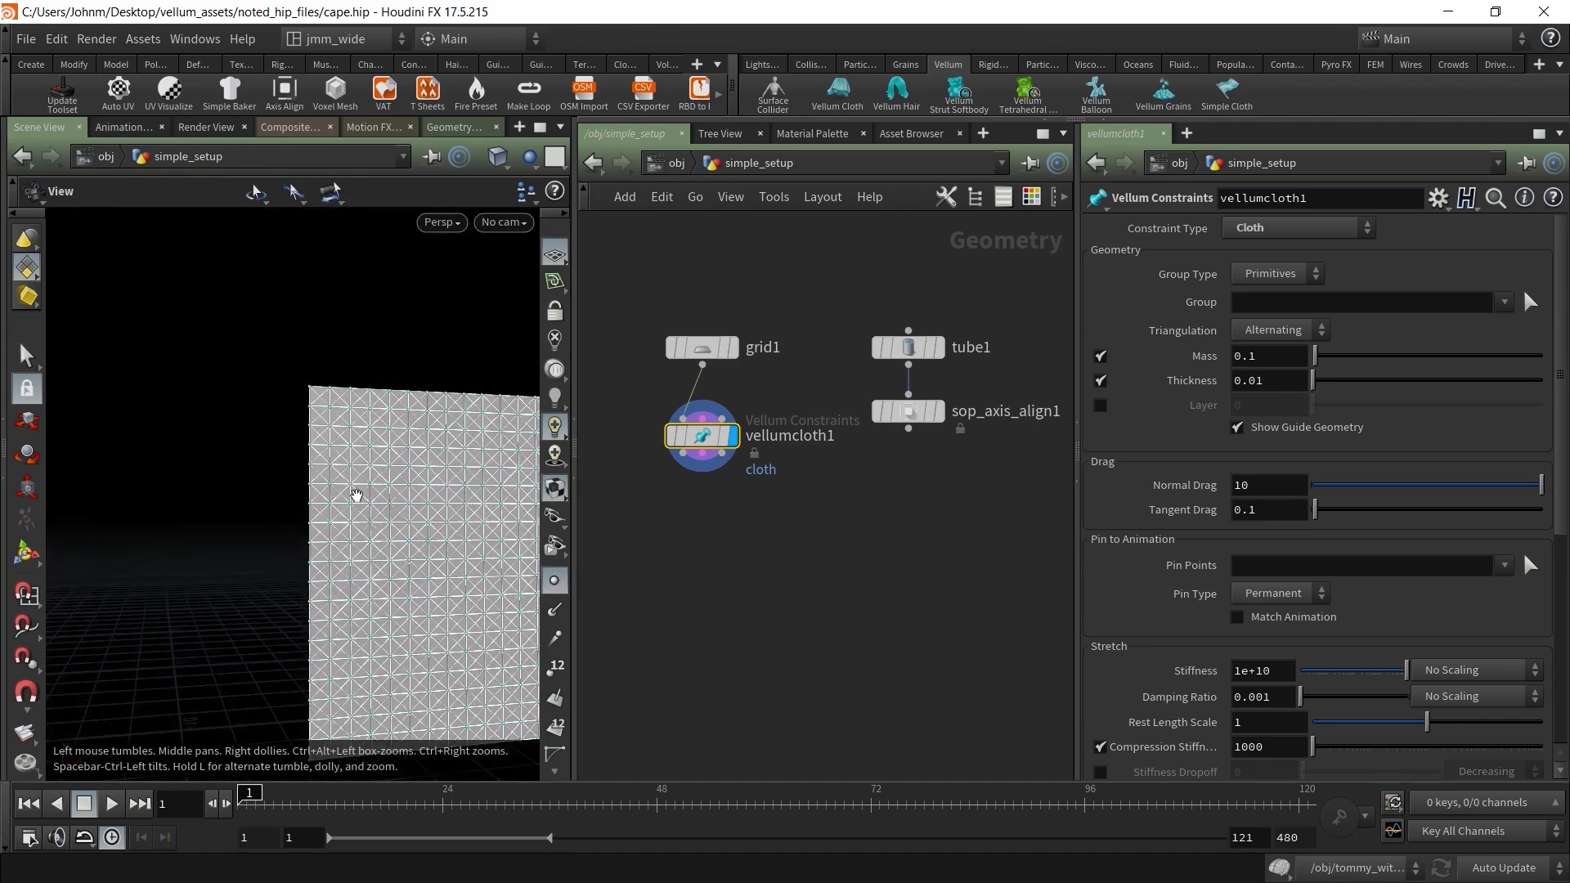
pyautogui.moveTo(702, 452); pyautogui.dragTo(708, 571)
pyautogui.press('Escape')
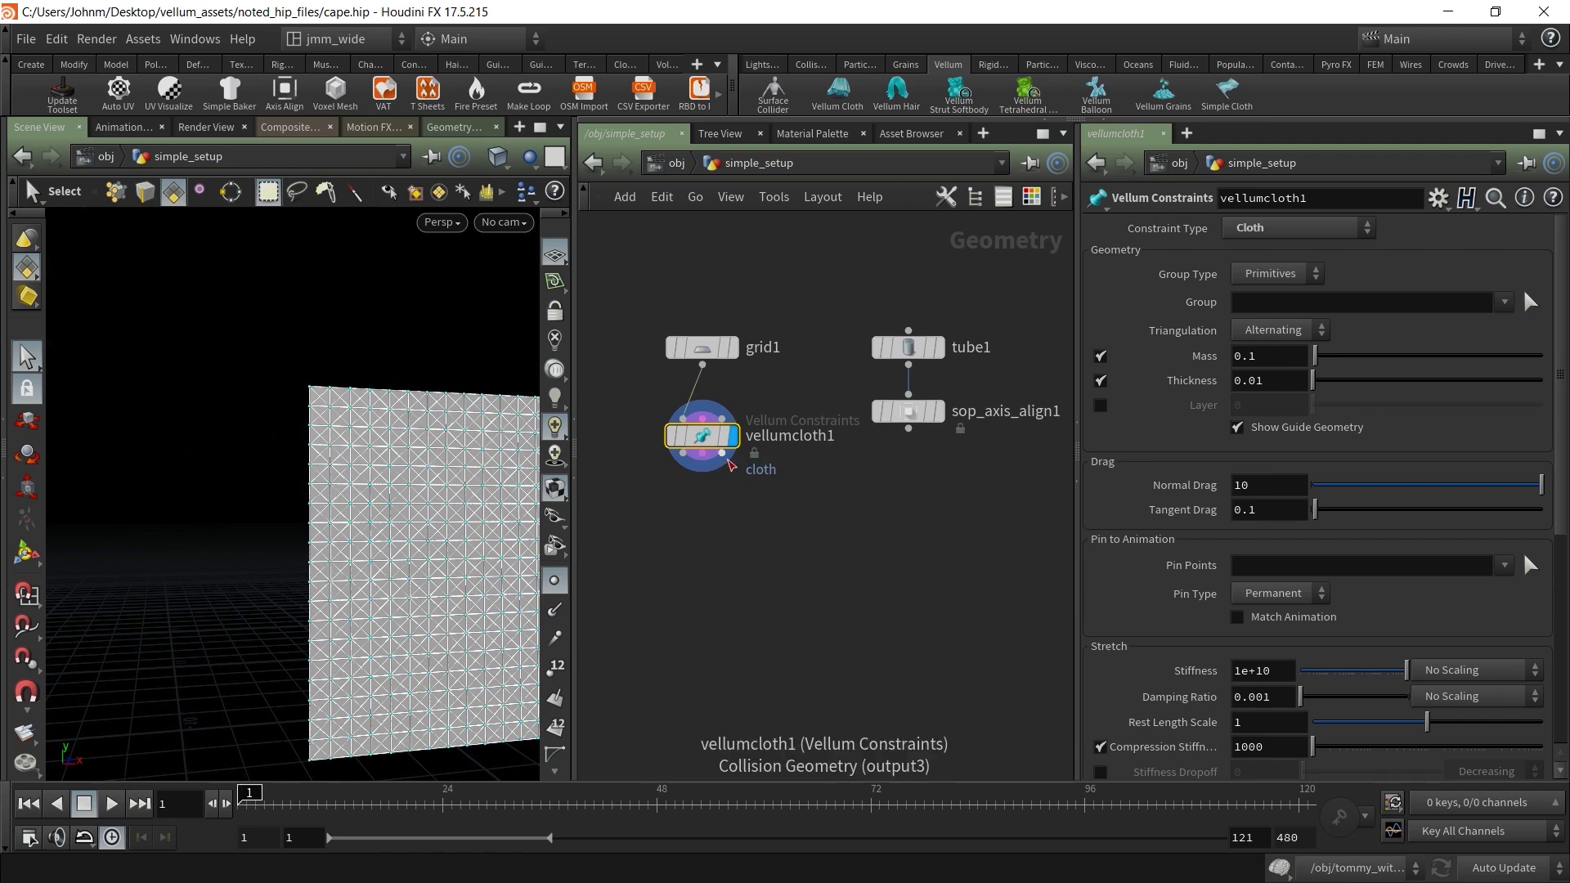
pyautogui.click(683, 453)
pyautogui.press('Escape')
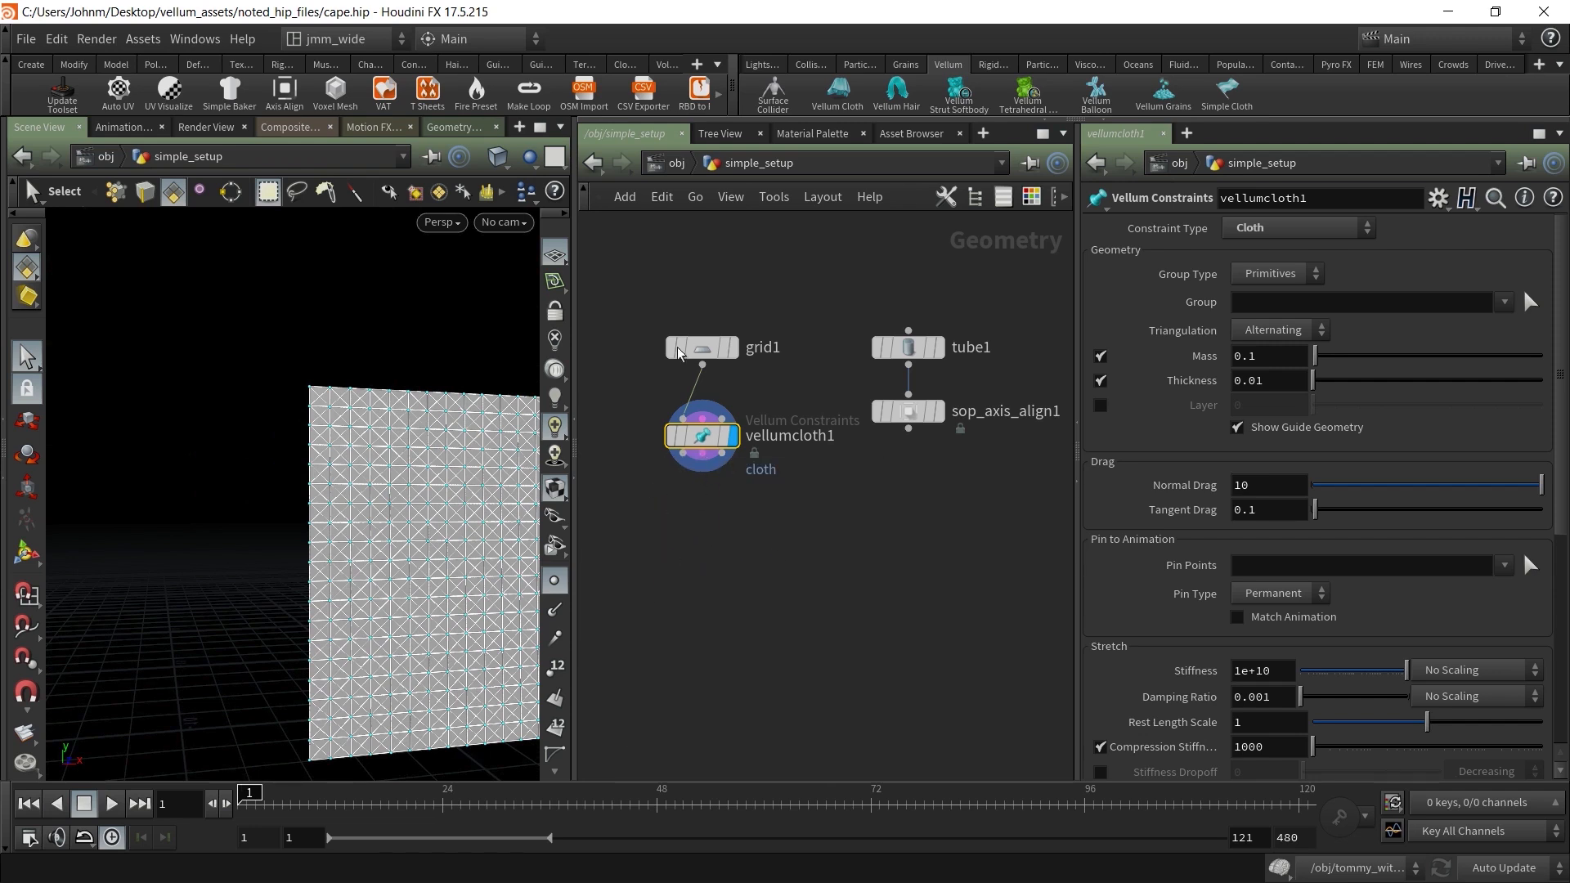
# Play the timeline on vellumcloth1 without a solver, rewind to frame 1 and turn off point display
pyautogui.keyDown('alt'); pyautogui.moveTo(454, 537); pyautogui.dragTo(382, 534, button='right'); pyautogui.keyUp('alt')
pyautogui.keyDown('alt'); pyautogui.moveTo(382, 534); pyautogui.dragTo(258, 471); pyautogui.keyUp('alt')
pyautogui.click(112, 804)
pyautogui.click(82, 806)
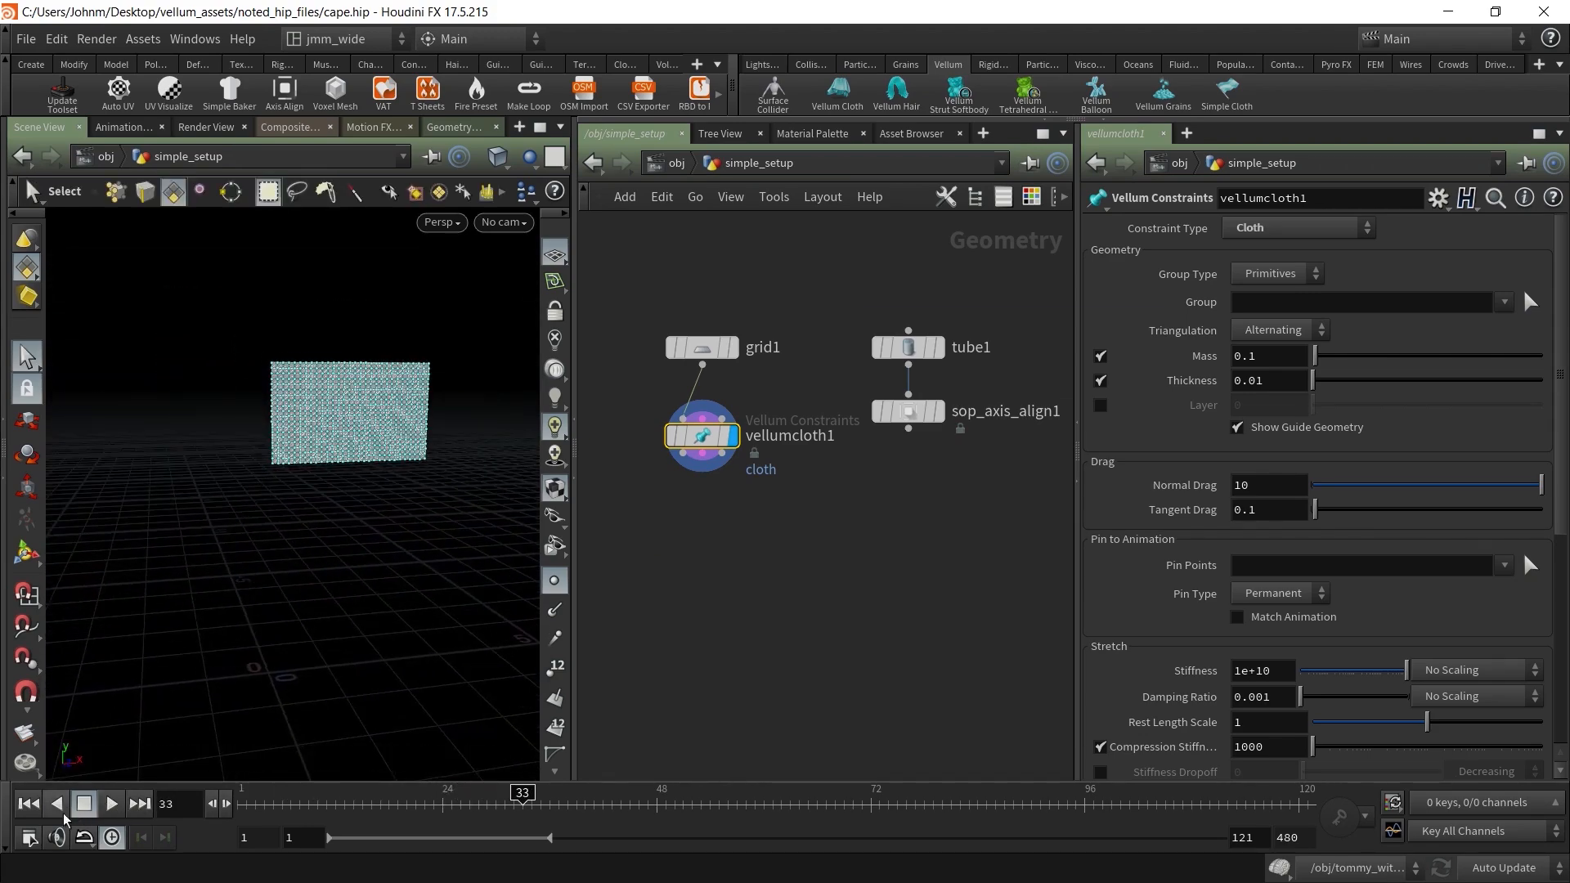
pyautogui.click(29, 804)
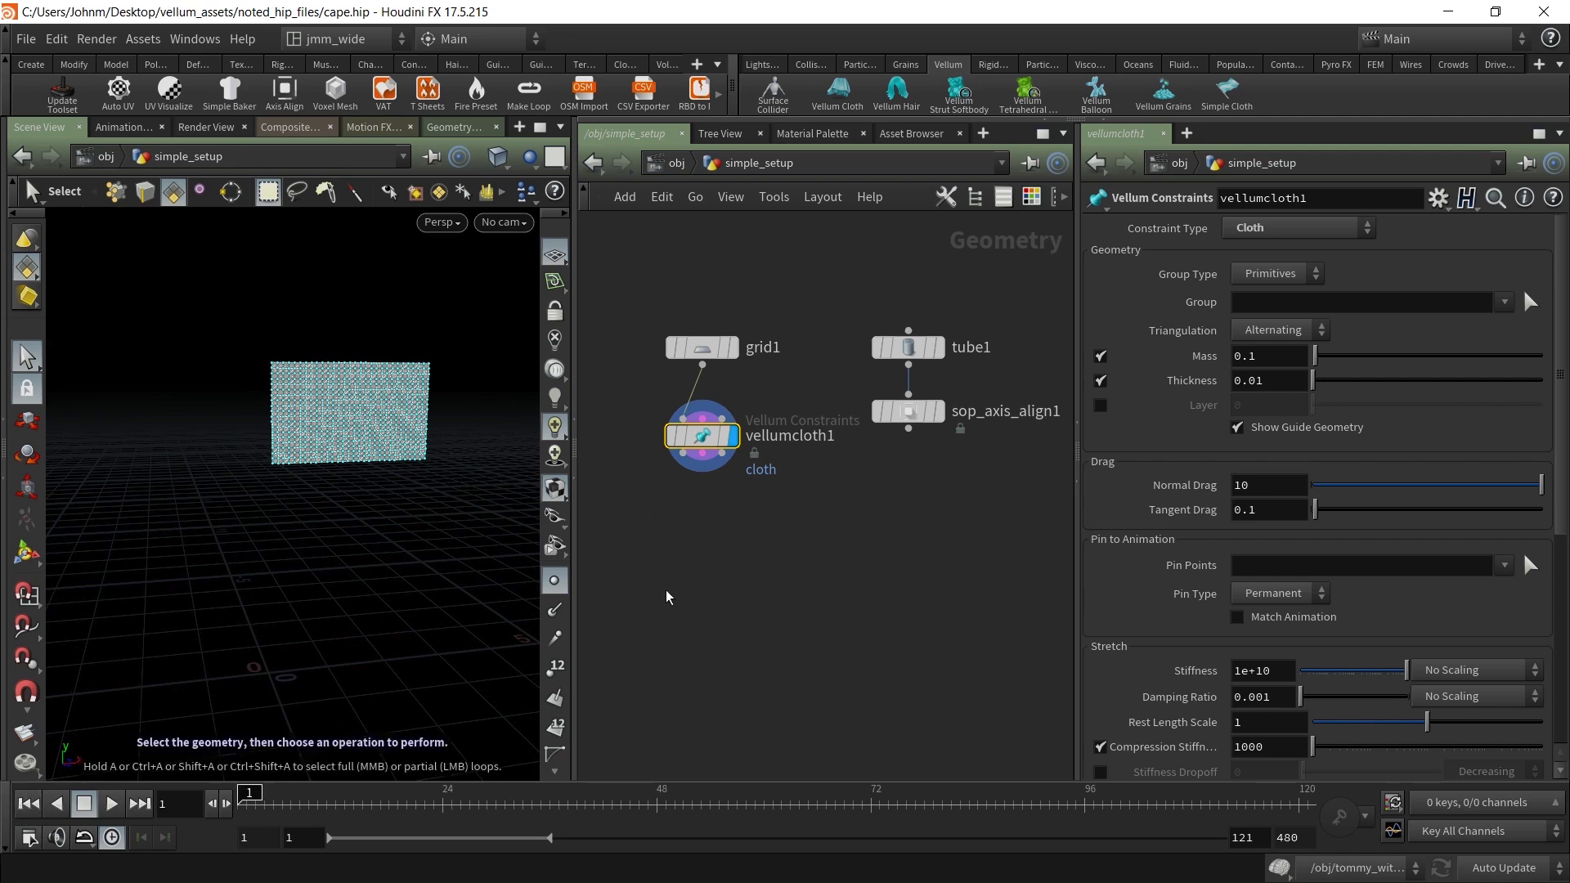
pyautogui.click(556, 583)
# Add a Vellum Solver node below vellumcloth1
pyautogui.moveTo(782, 522); pyautogui.dragTo(628, 422)
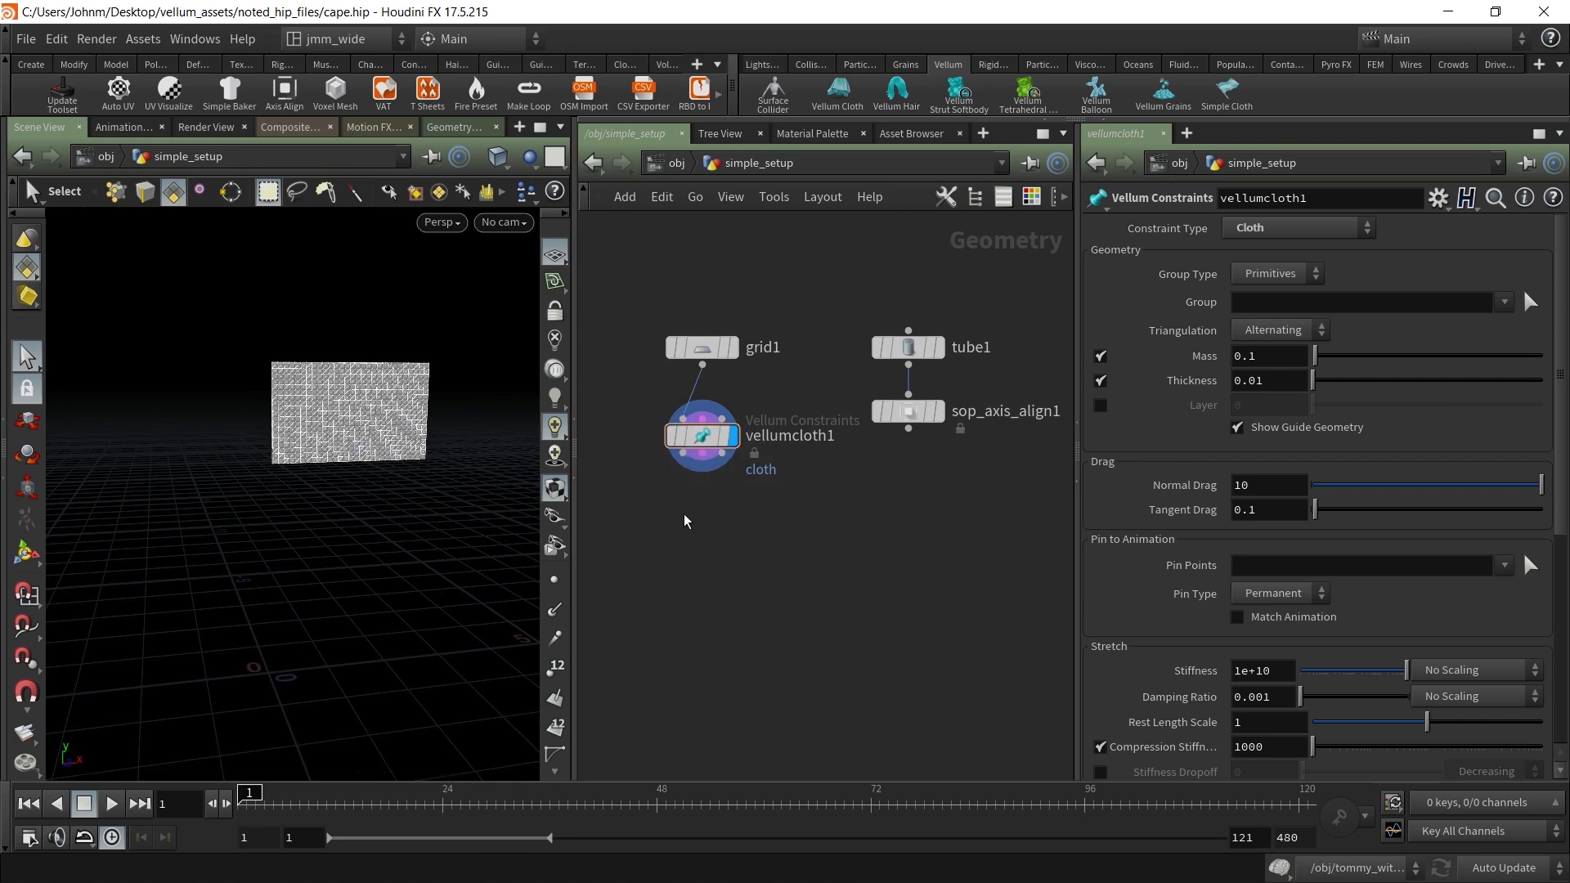
pyautogui.press('Tab')
pyautogui.write('vellum')
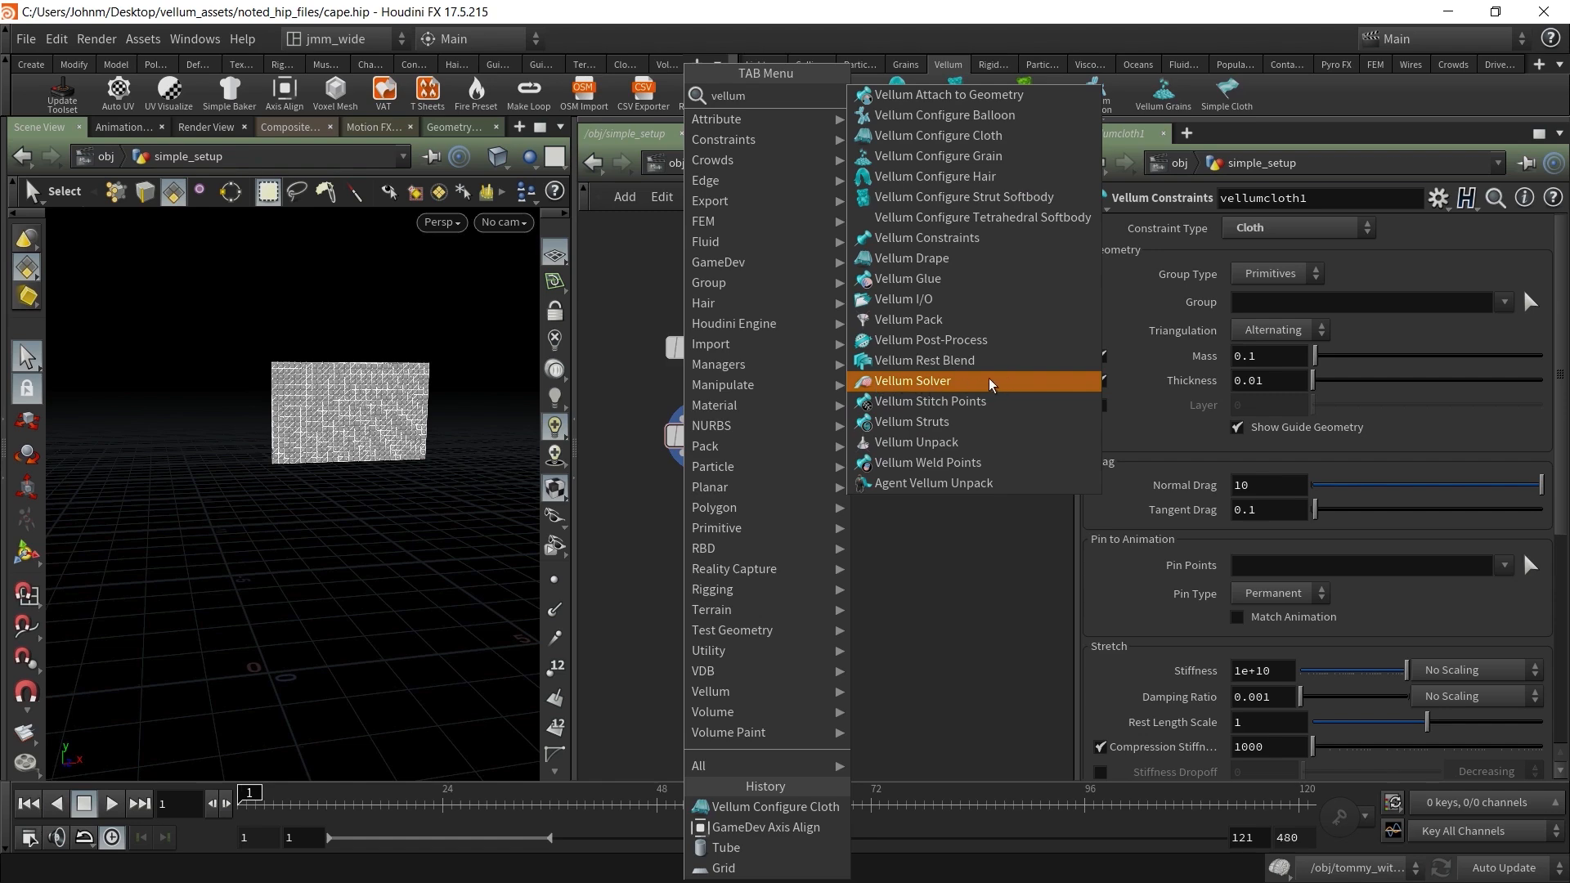
pyautogui.click(945, 381)
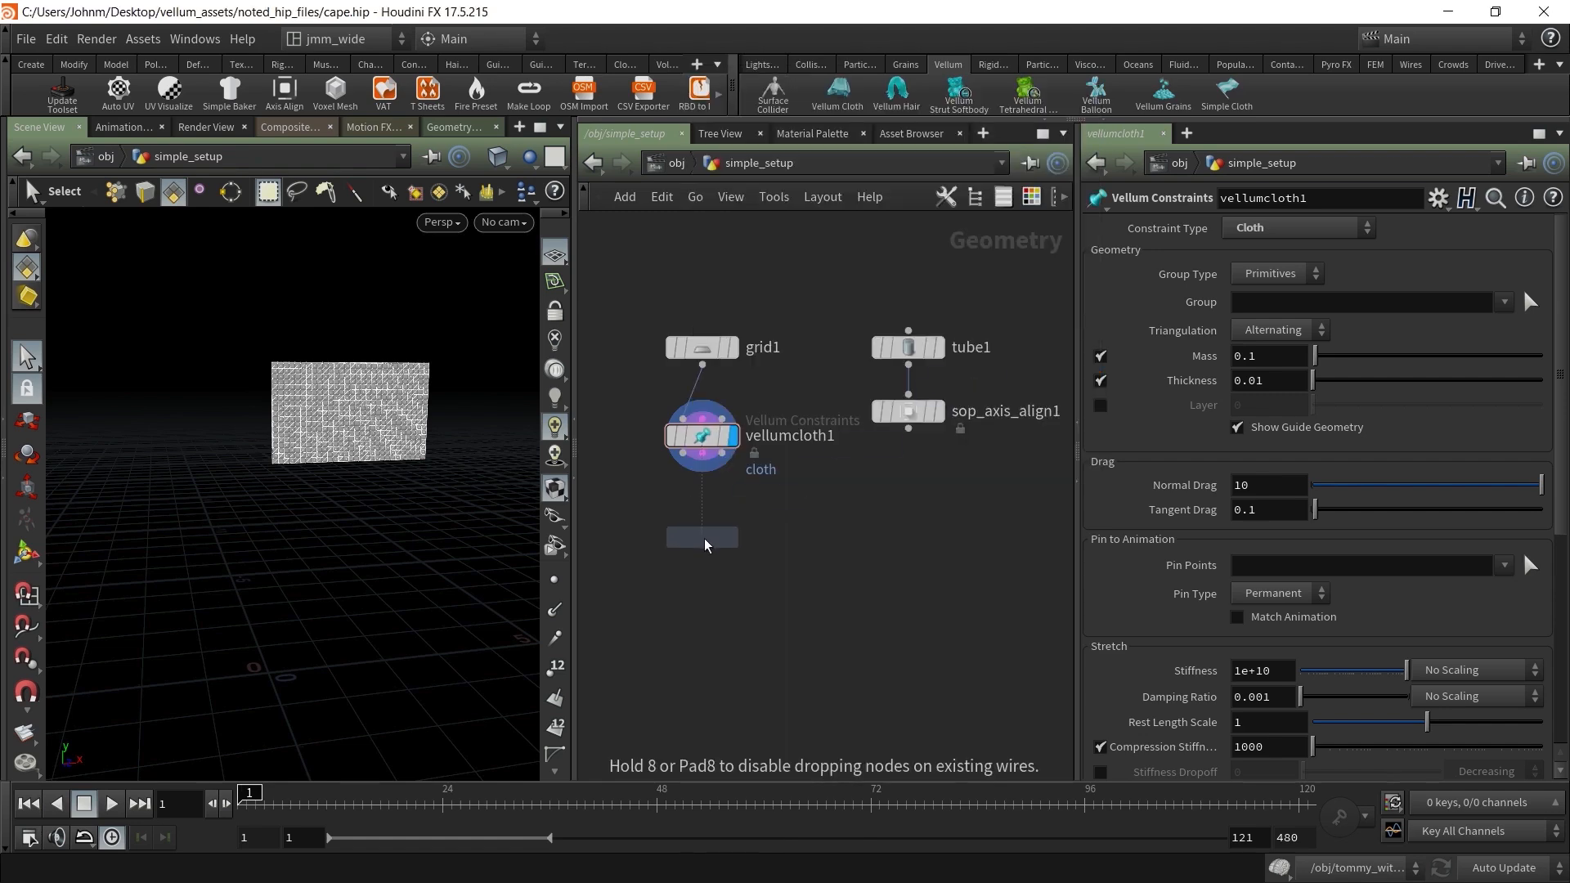
pyautogui.click(723, 584)
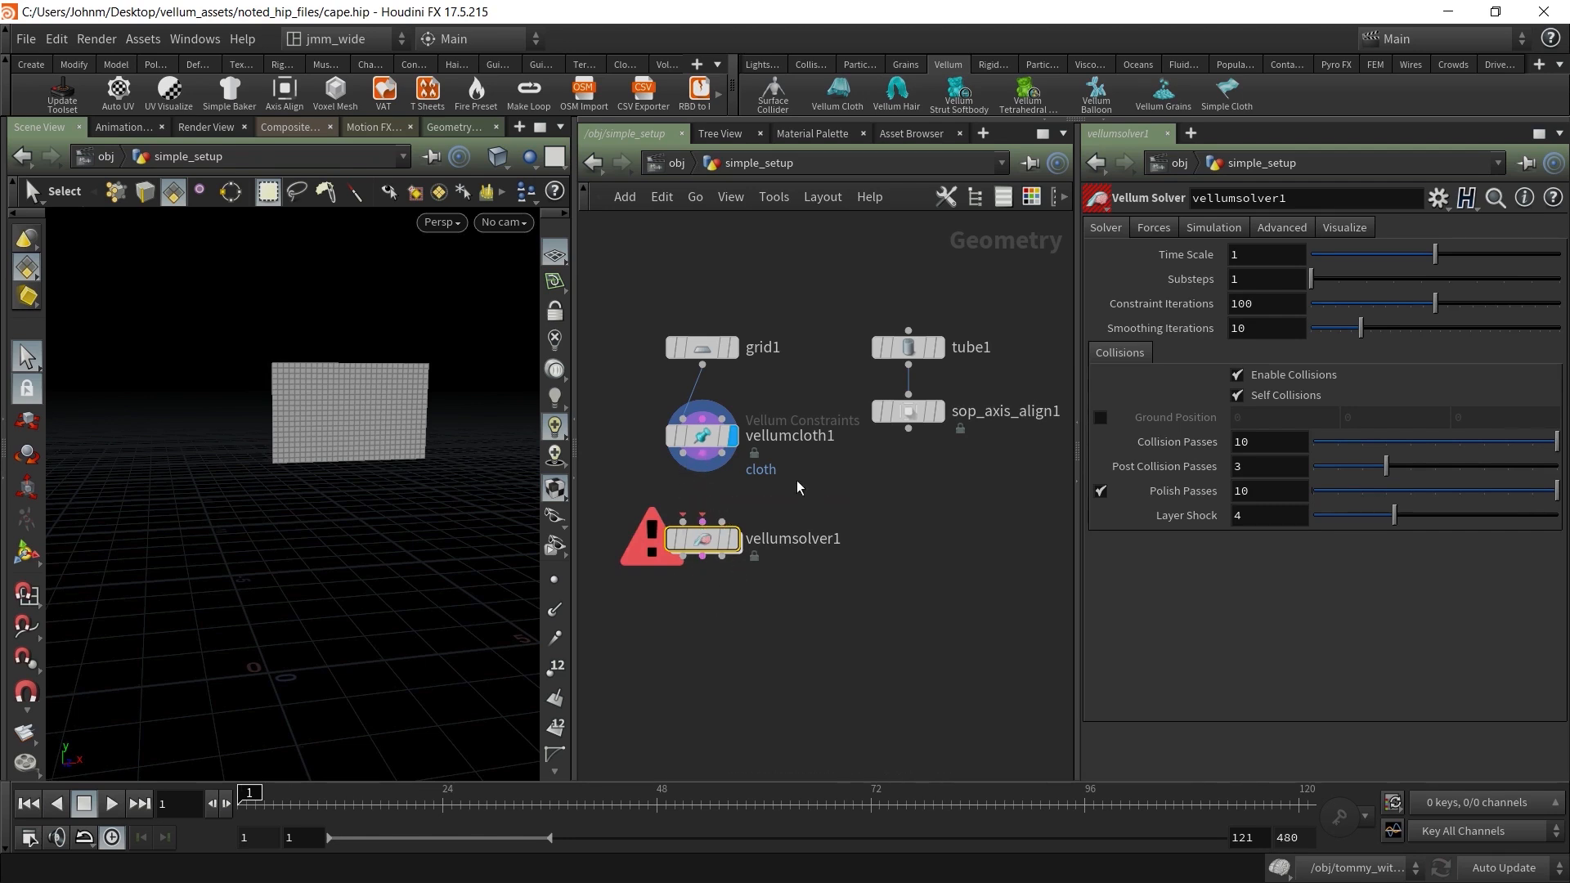
# Wire the three vellumcloth1 outputs into the matching vellumsolver1 inputs, and move grid1 and the pole nodes higher up in the network
pyautogui.moveTo(692, 456); pyautogui.dragTo(692, 521)
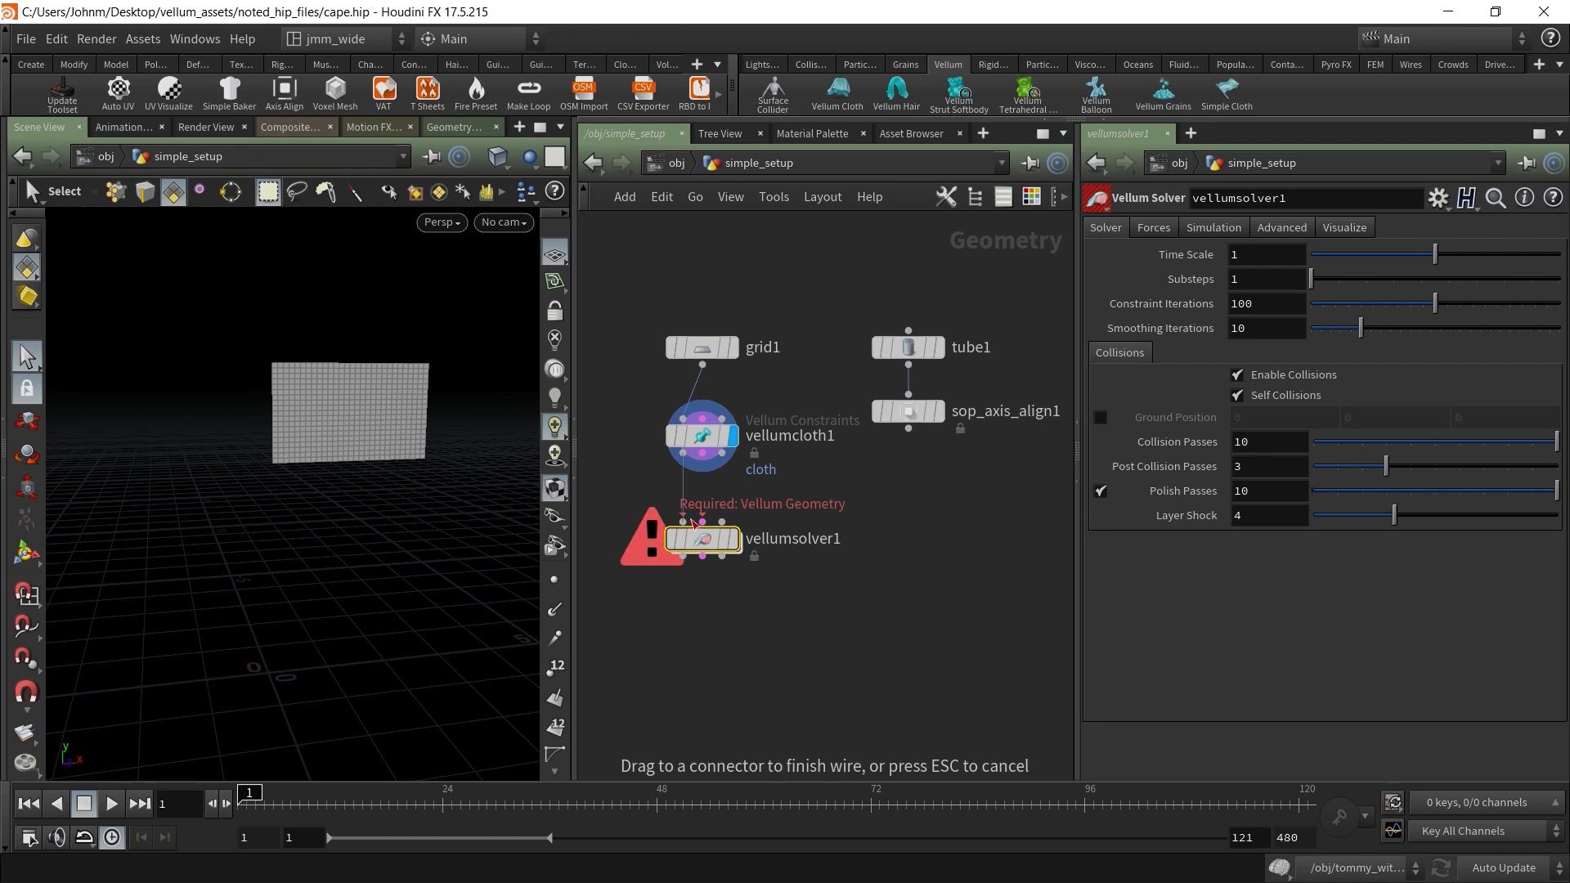
pyautogui.click(692, 522)
pyautogui.click(702, 452)
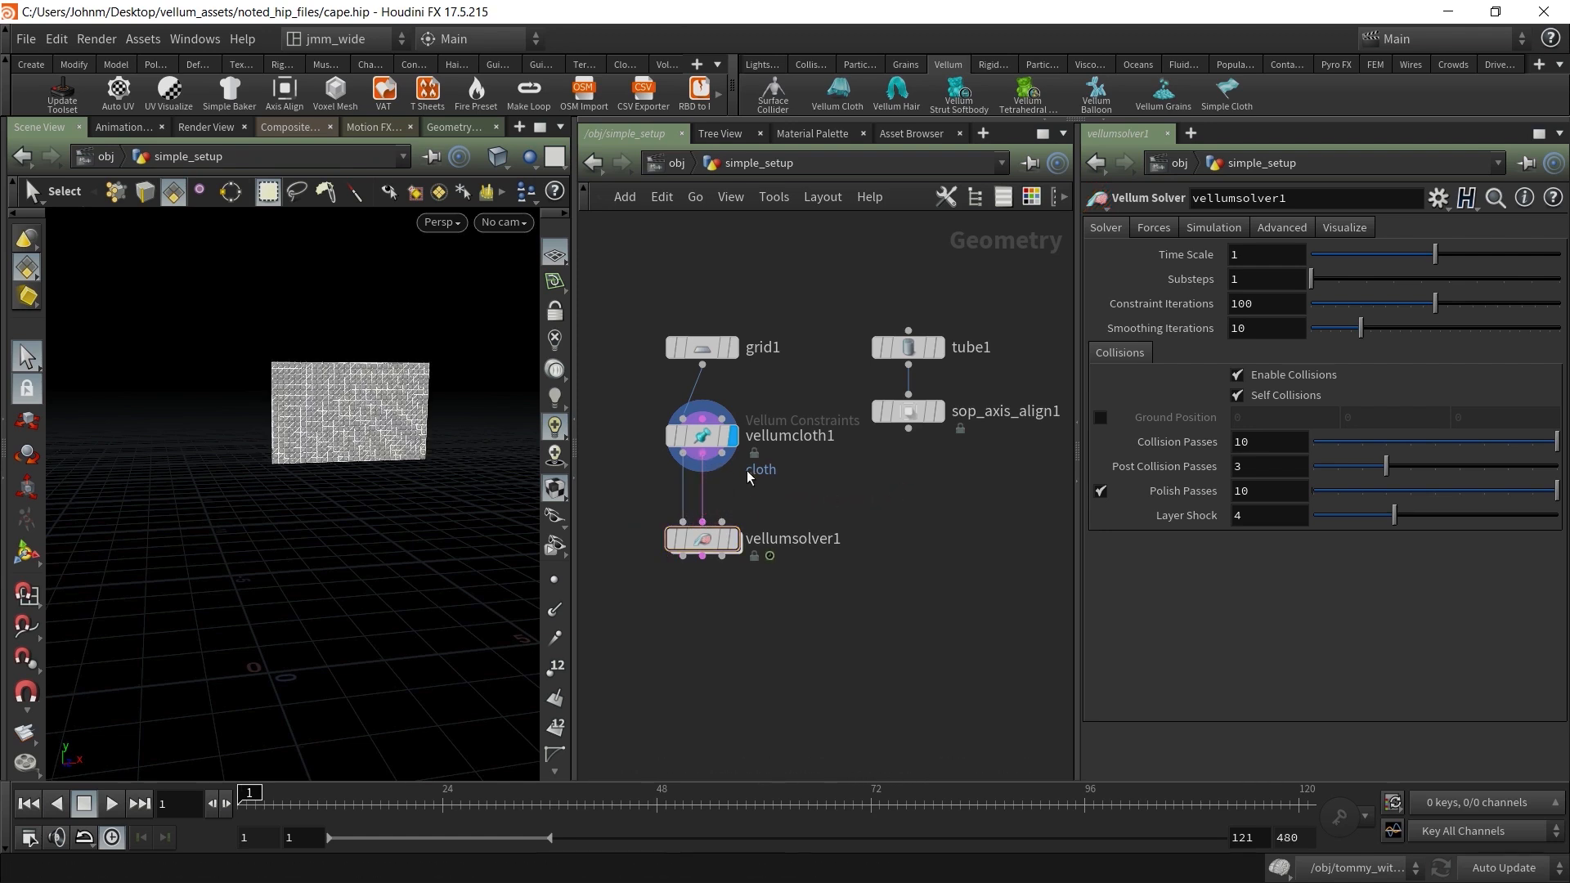
pyautogui.click(722, 453)
pyautogui.click(724, 520)
pyautogui.moveTo(704, 348); pyautogui.dragTo(641, 328)
pyautogui.moveTo(842, 287); pyautogui.dragTo(854, 351)
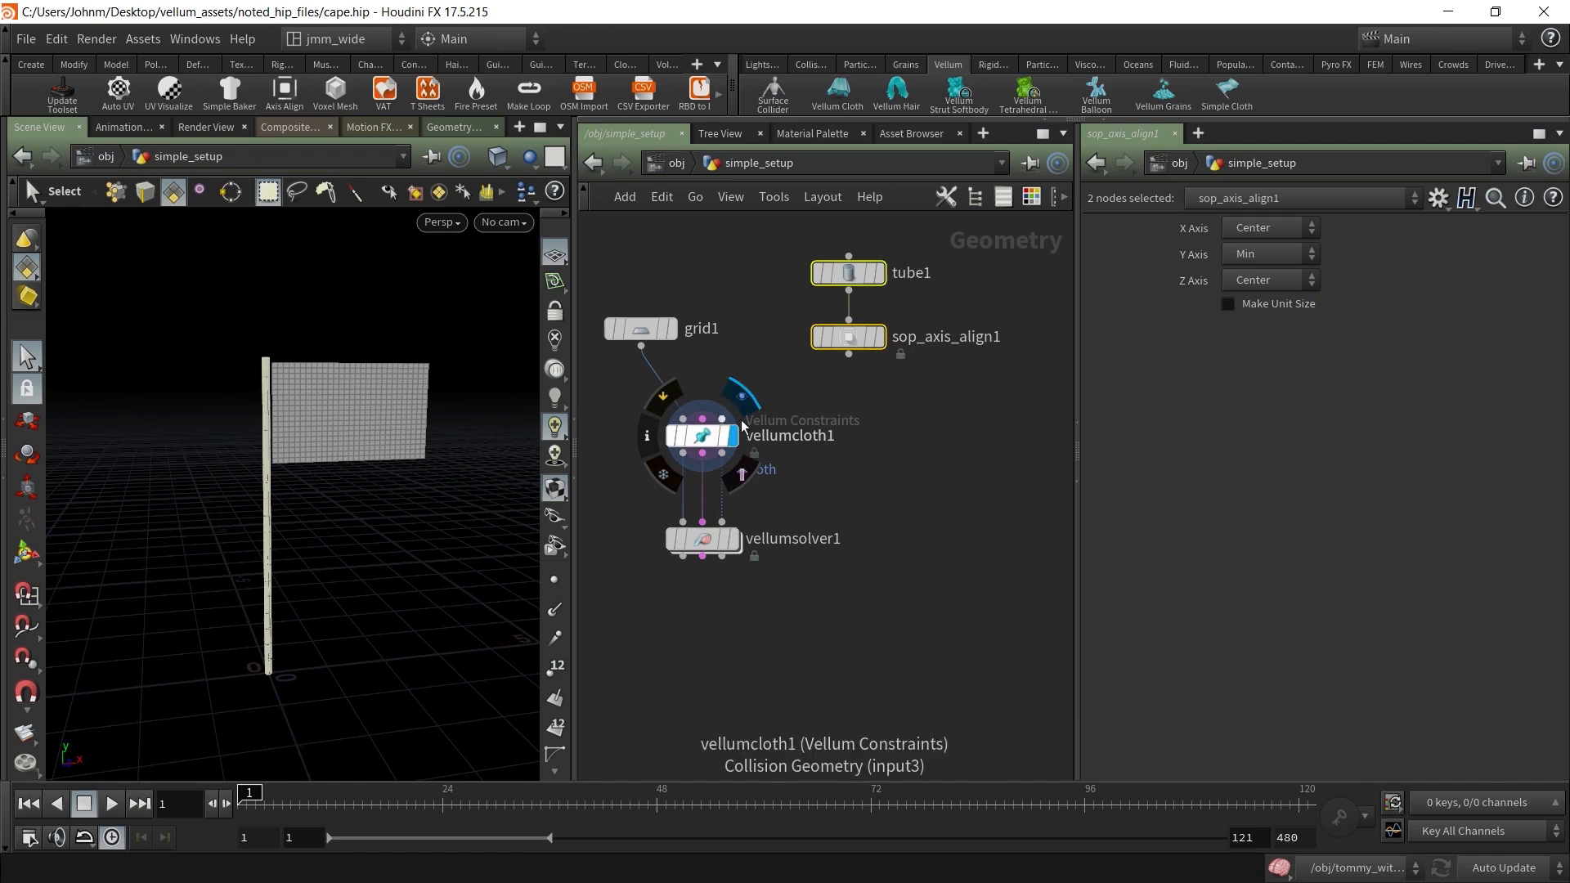
# Display vellumsolver1, play the cloth simulation and rewind to frame 1
pyautogui.click(732, 540)
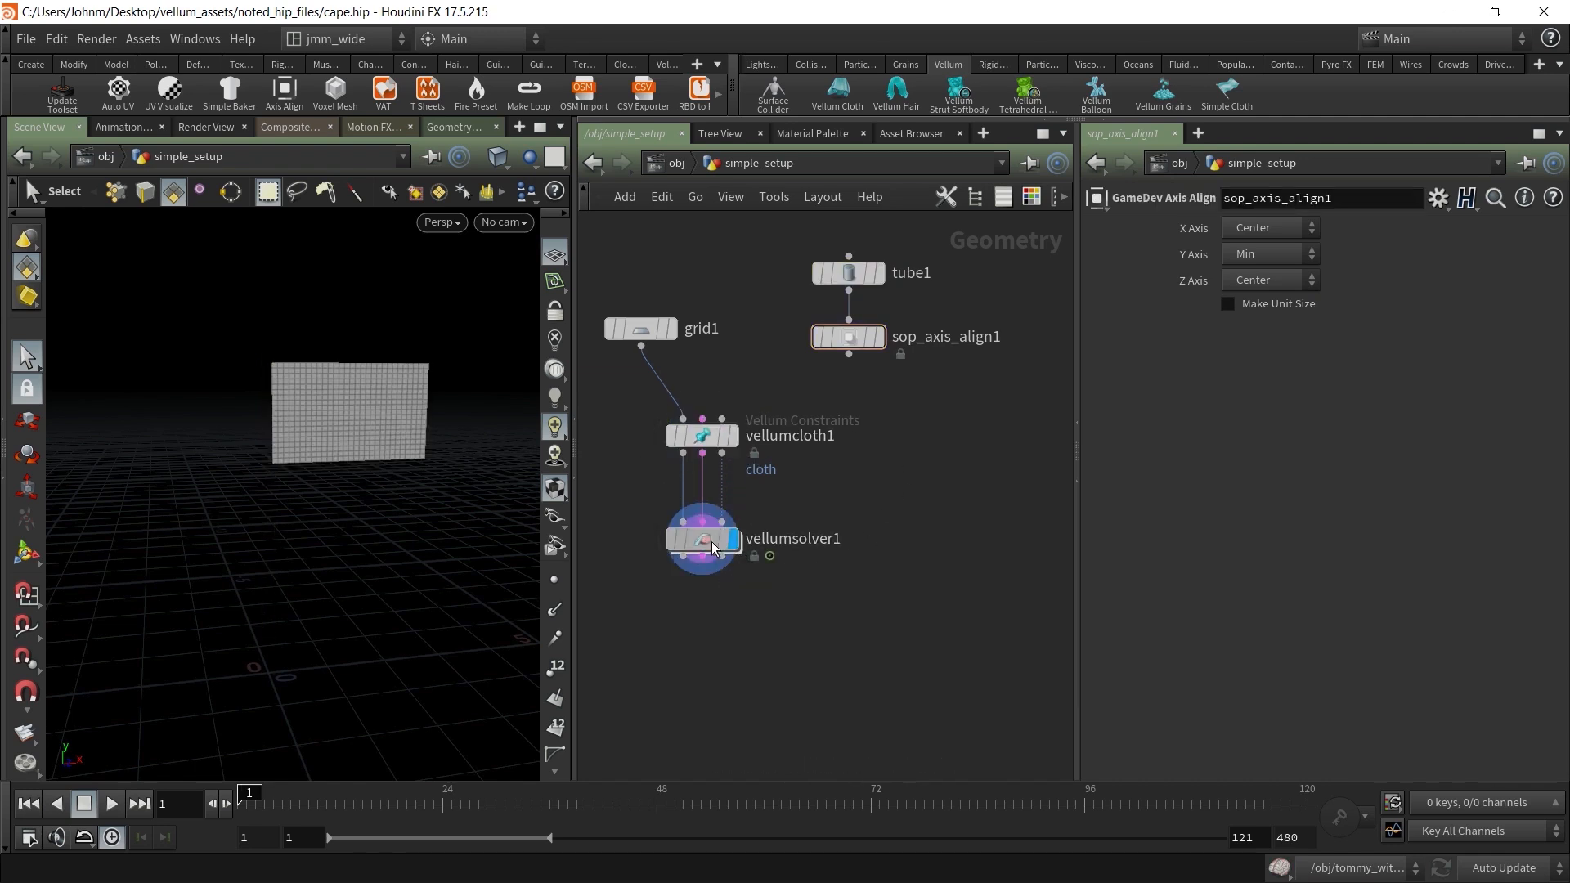
pyautogui.click(714, 548)
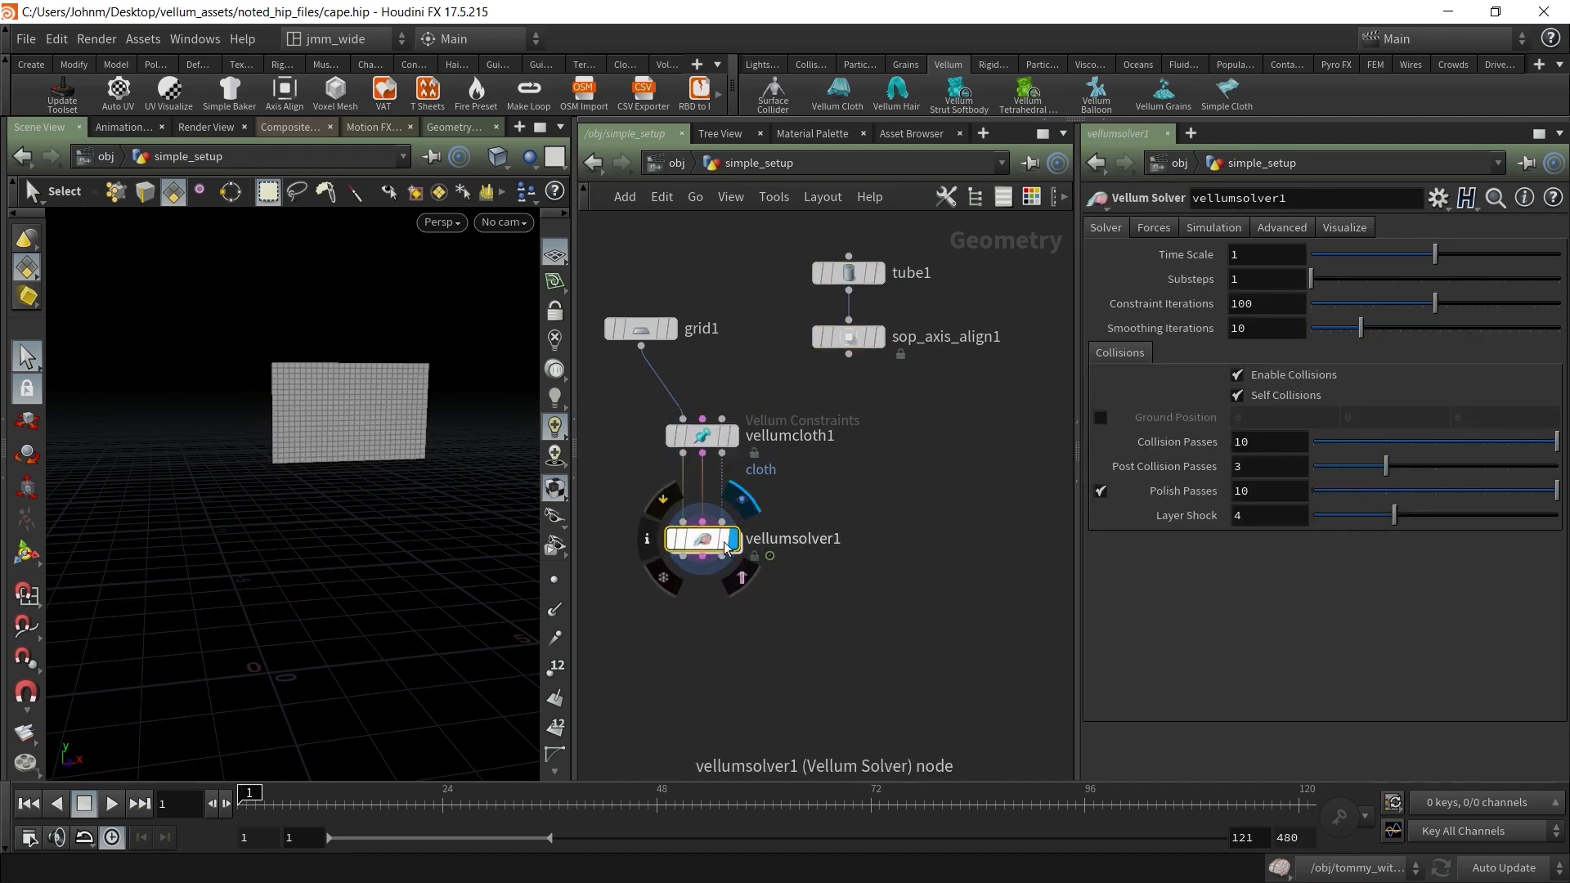
pyautogui.click(112, 804)
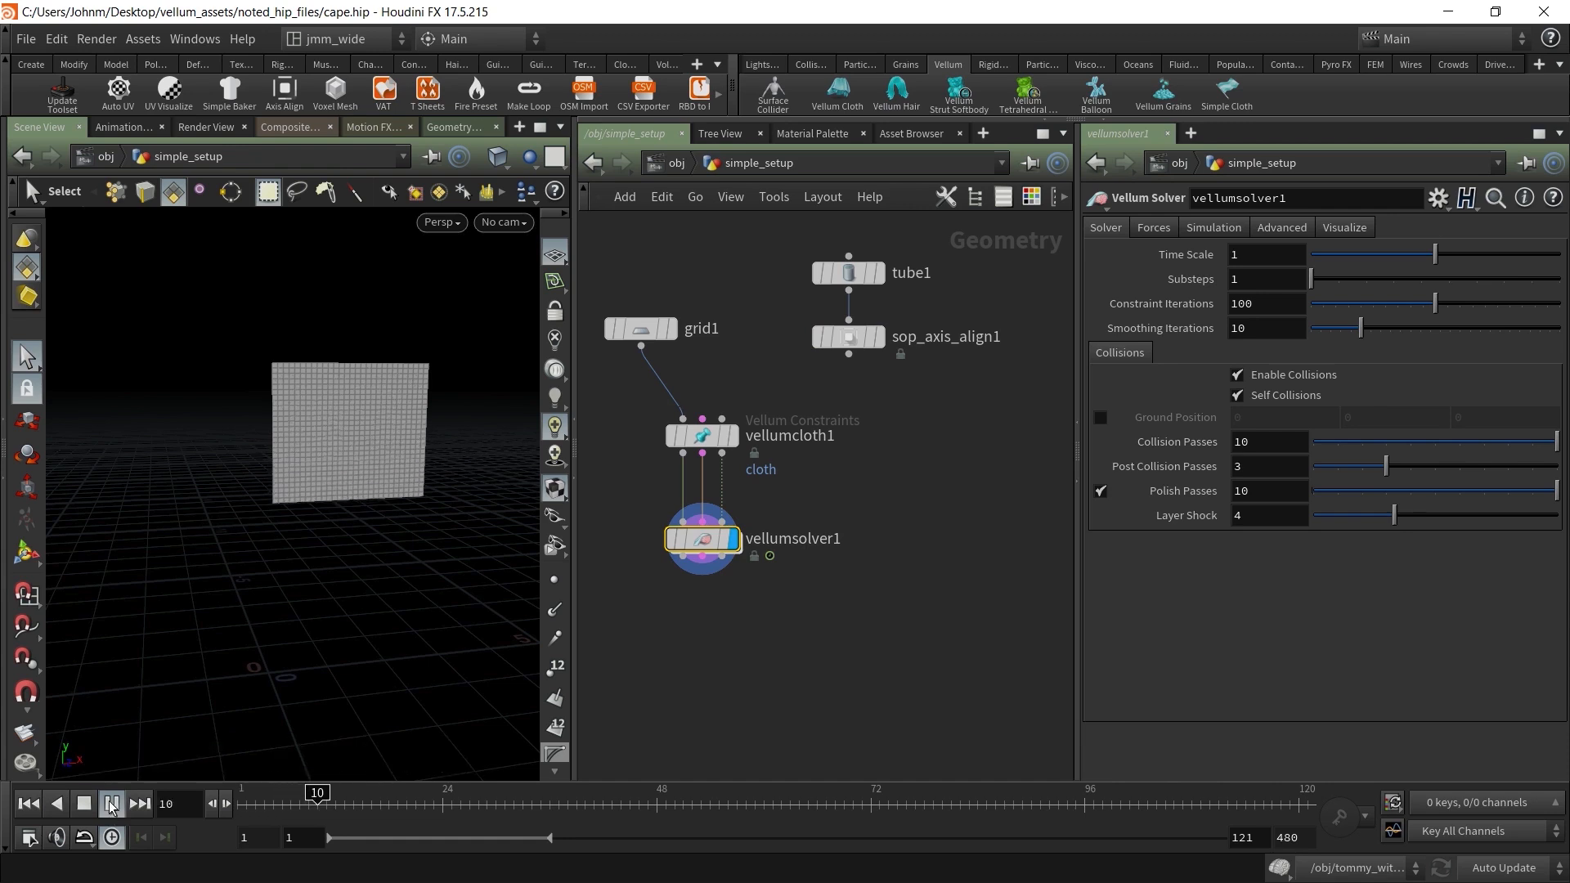
pyautogui.click(31, 805)
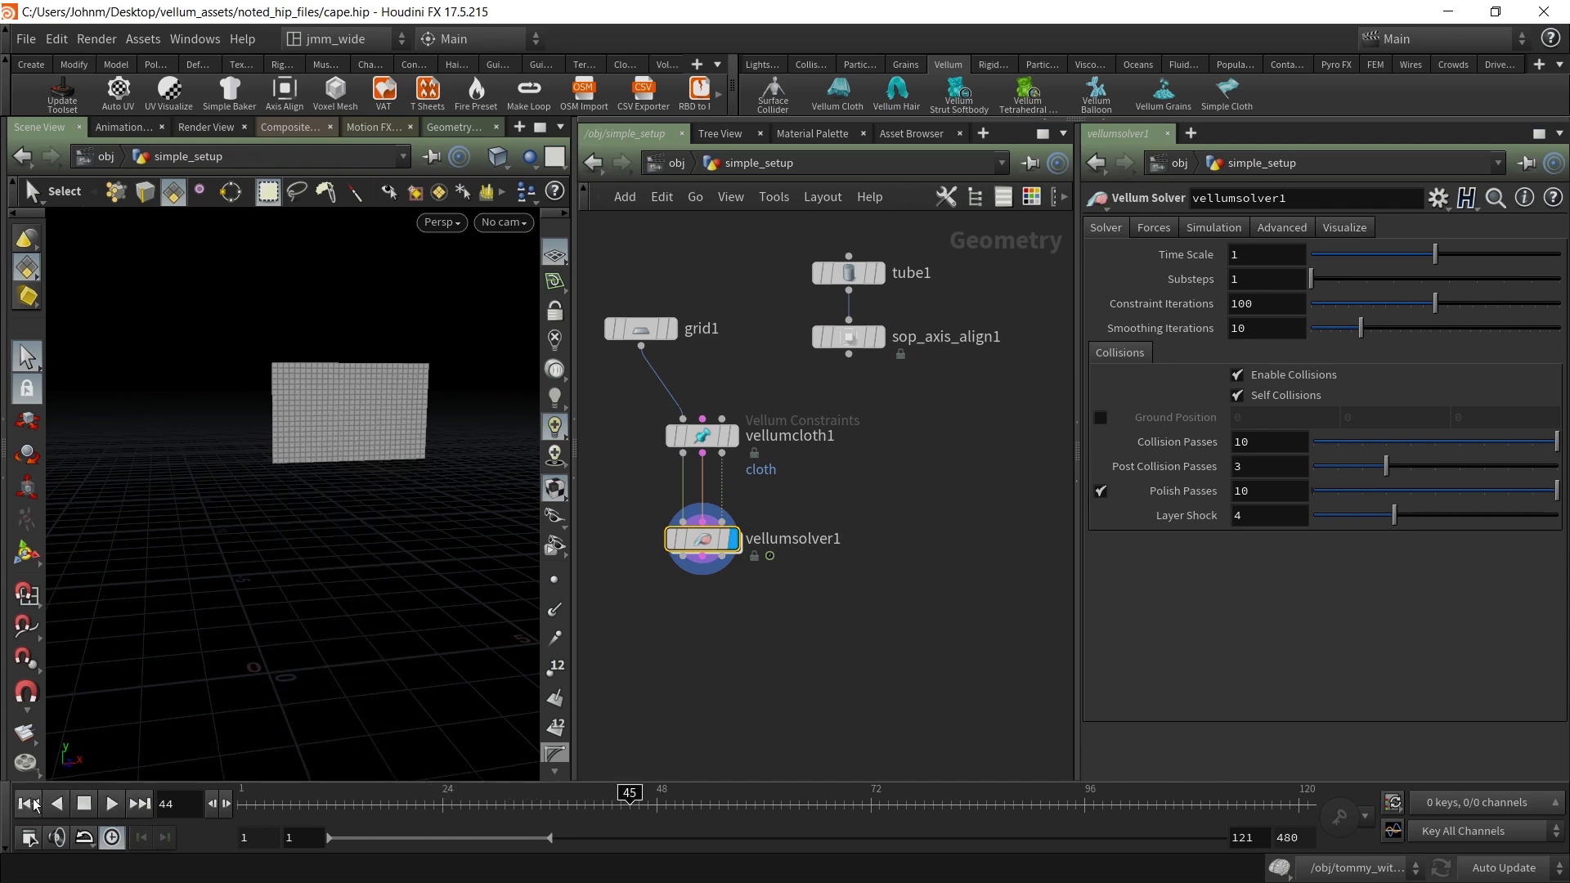
# Display grid1 briefly, then return the display to vellumsolver1 and play a few frames before rewinding to frame 1
pyautogui.click(642, 328)
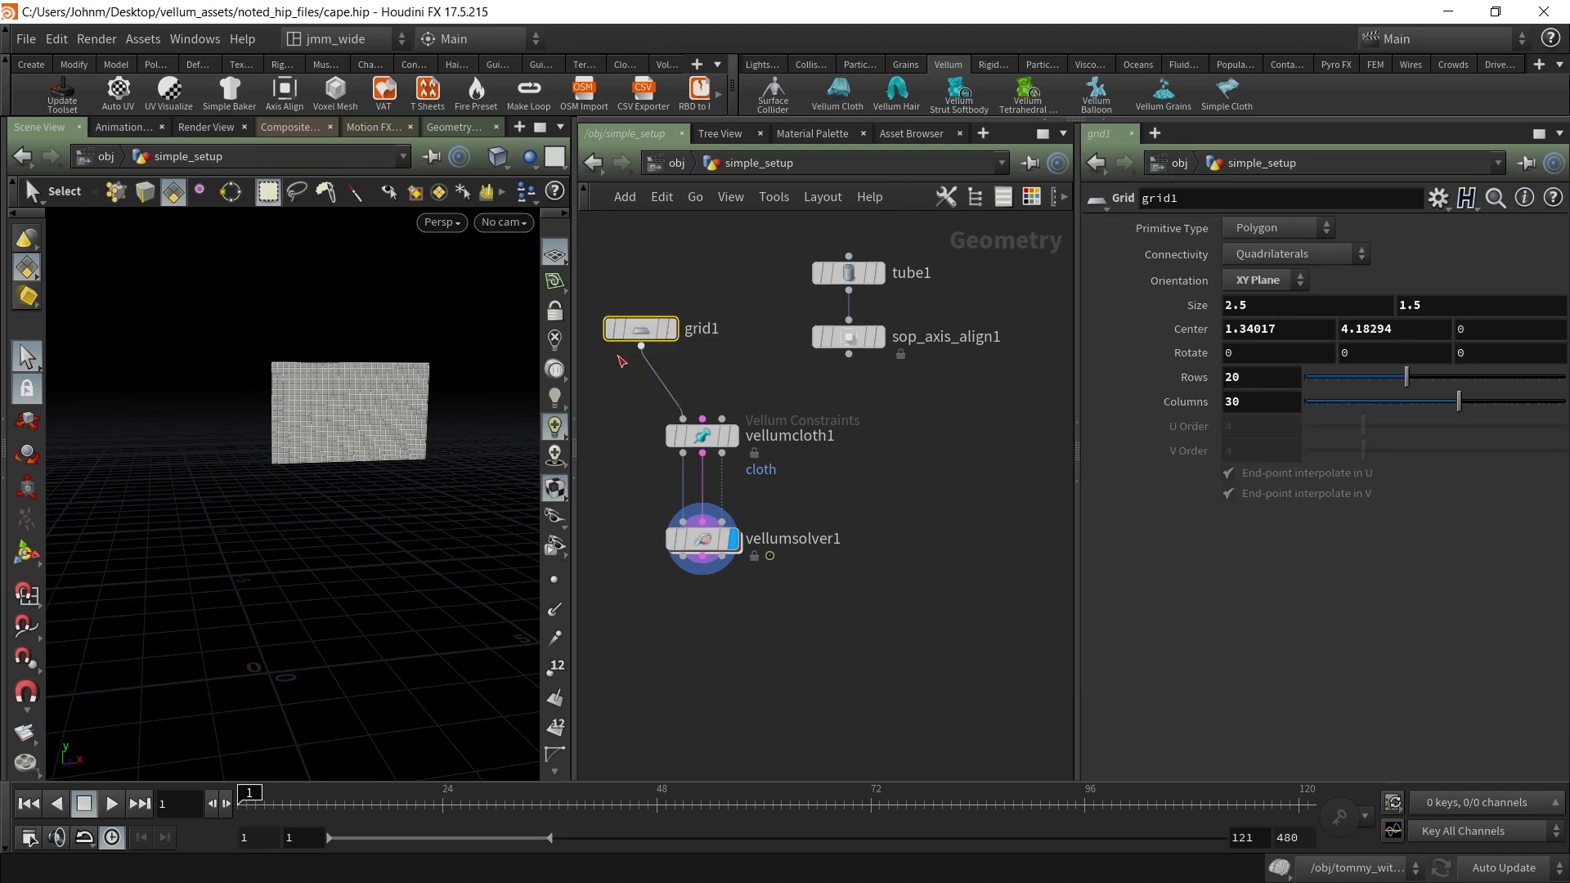
pyautogui.click(669, 328)
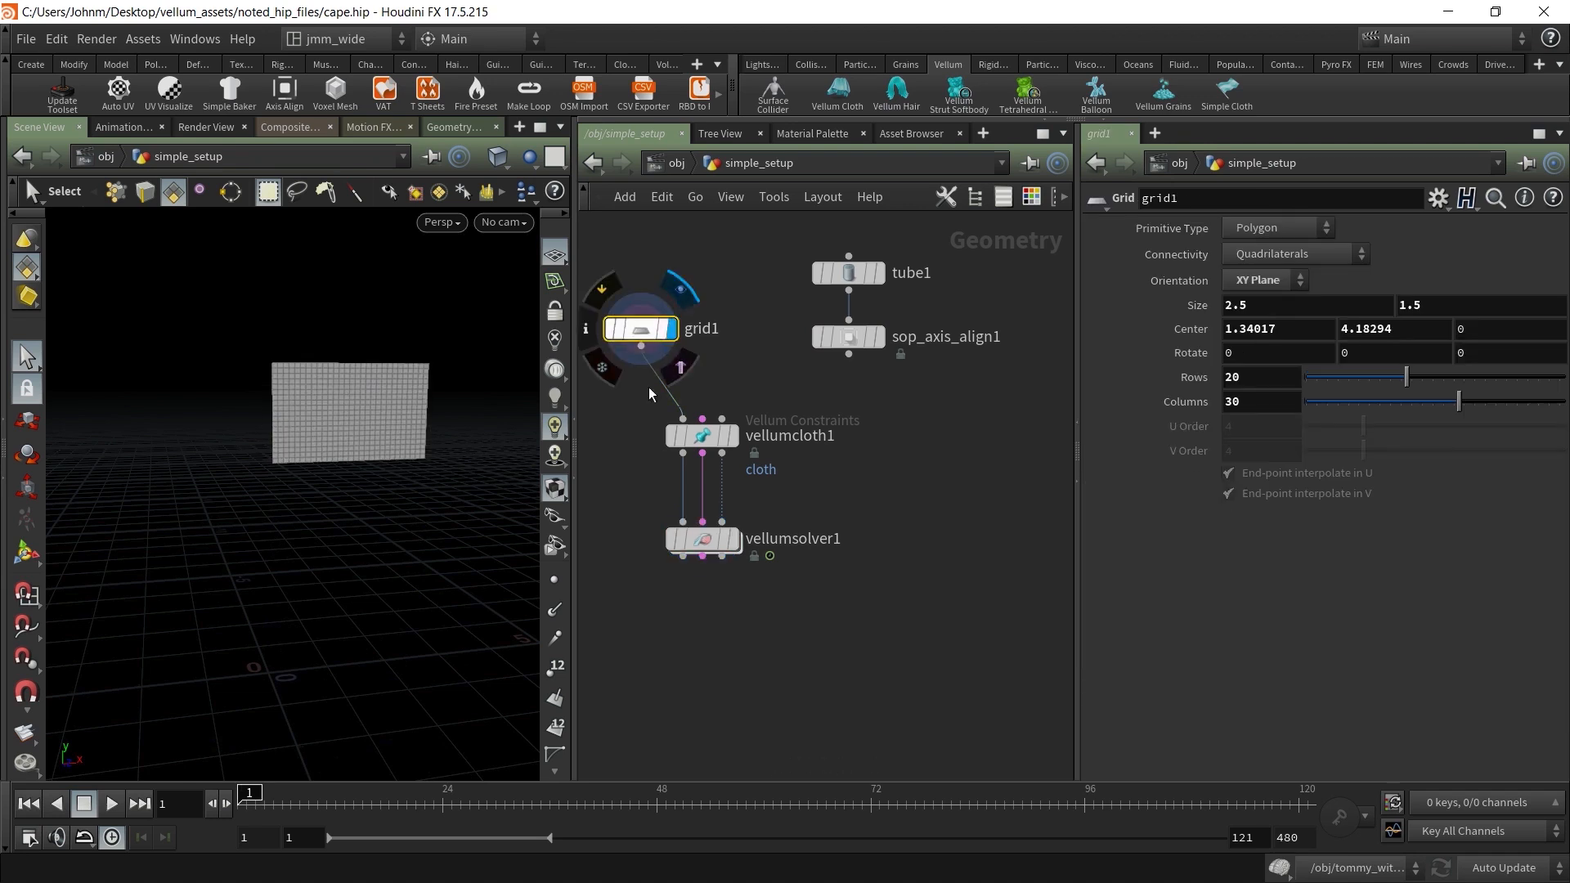
pyautogui.click(732, 539)
pyautogui.click(111, 804)
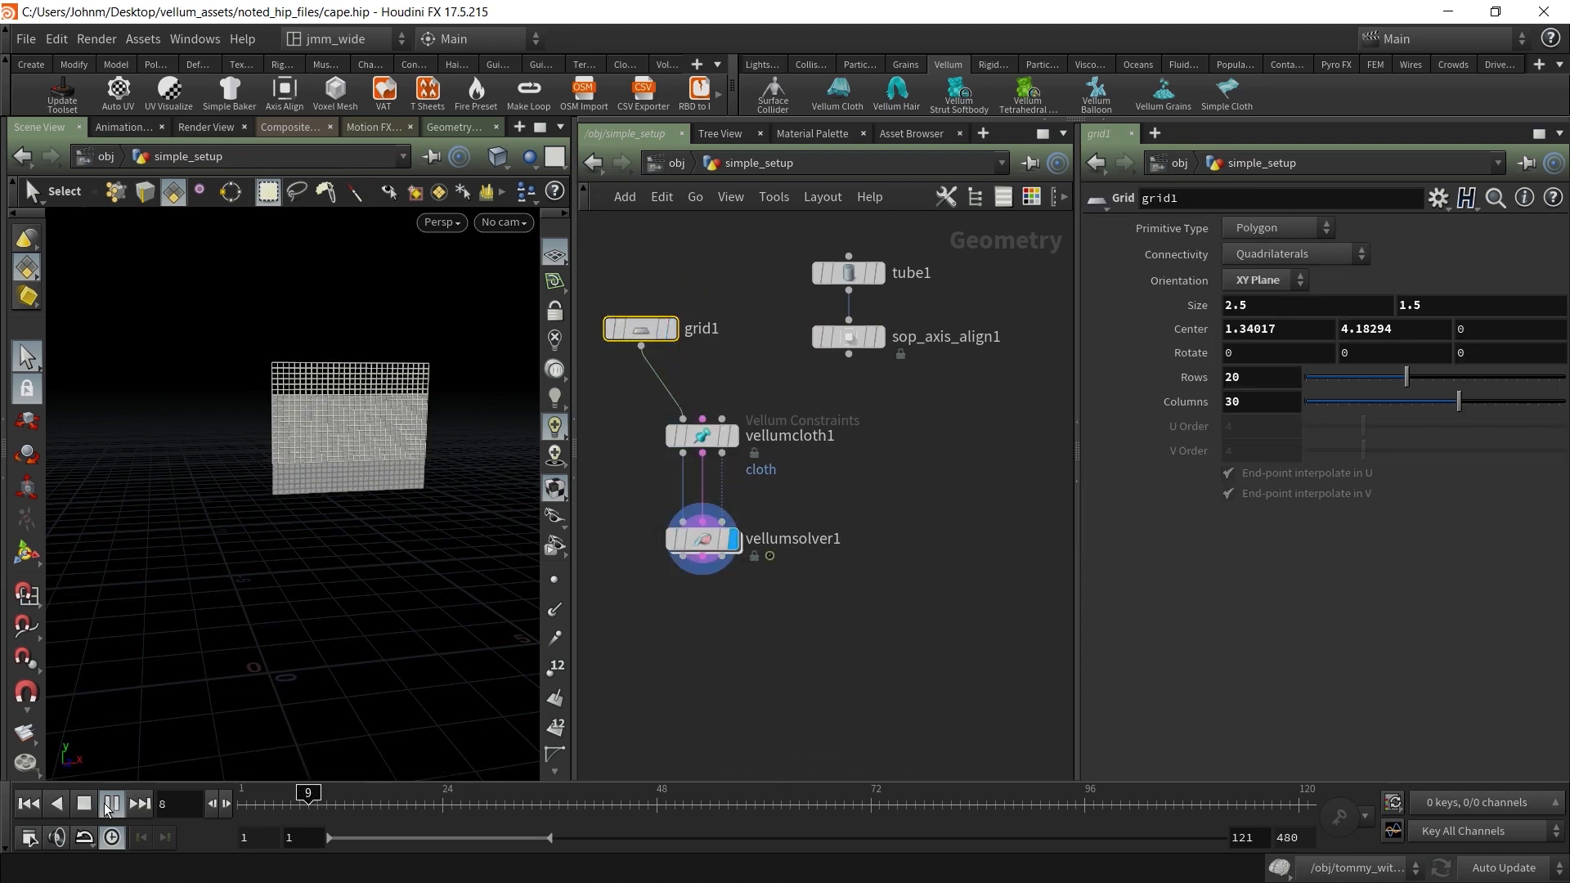
pyautogui.click(84, 804)
# Show vellumsolver1's parameters, replay the cloth simulation, and rewind to frame 1 for a closer look at the cloth
pyautogui.click(702, 539)
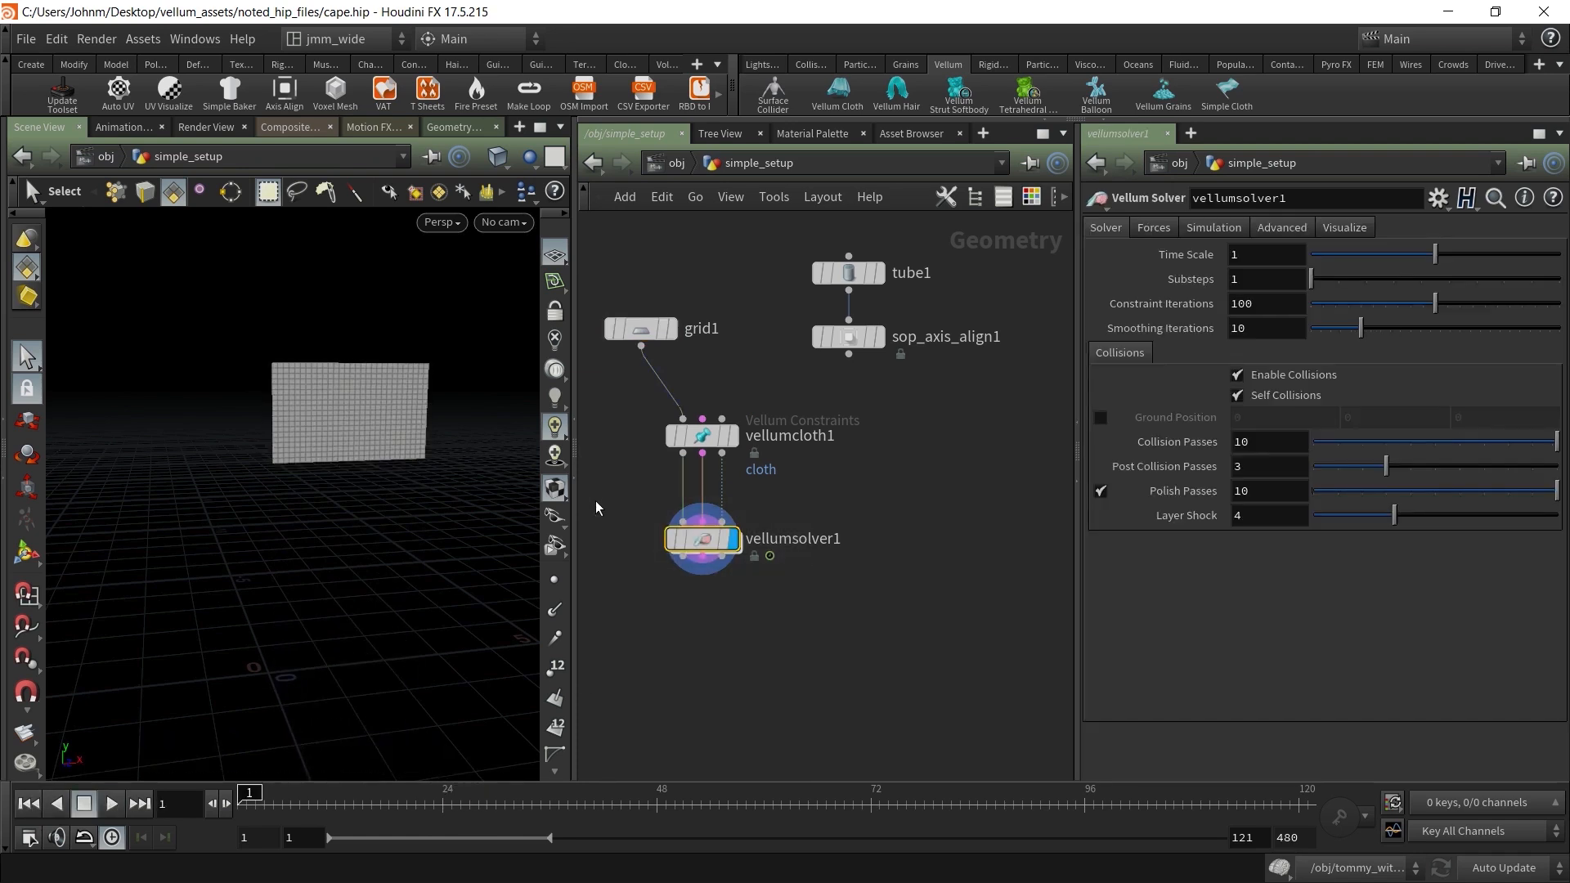
pyautogui.click(111, 804)
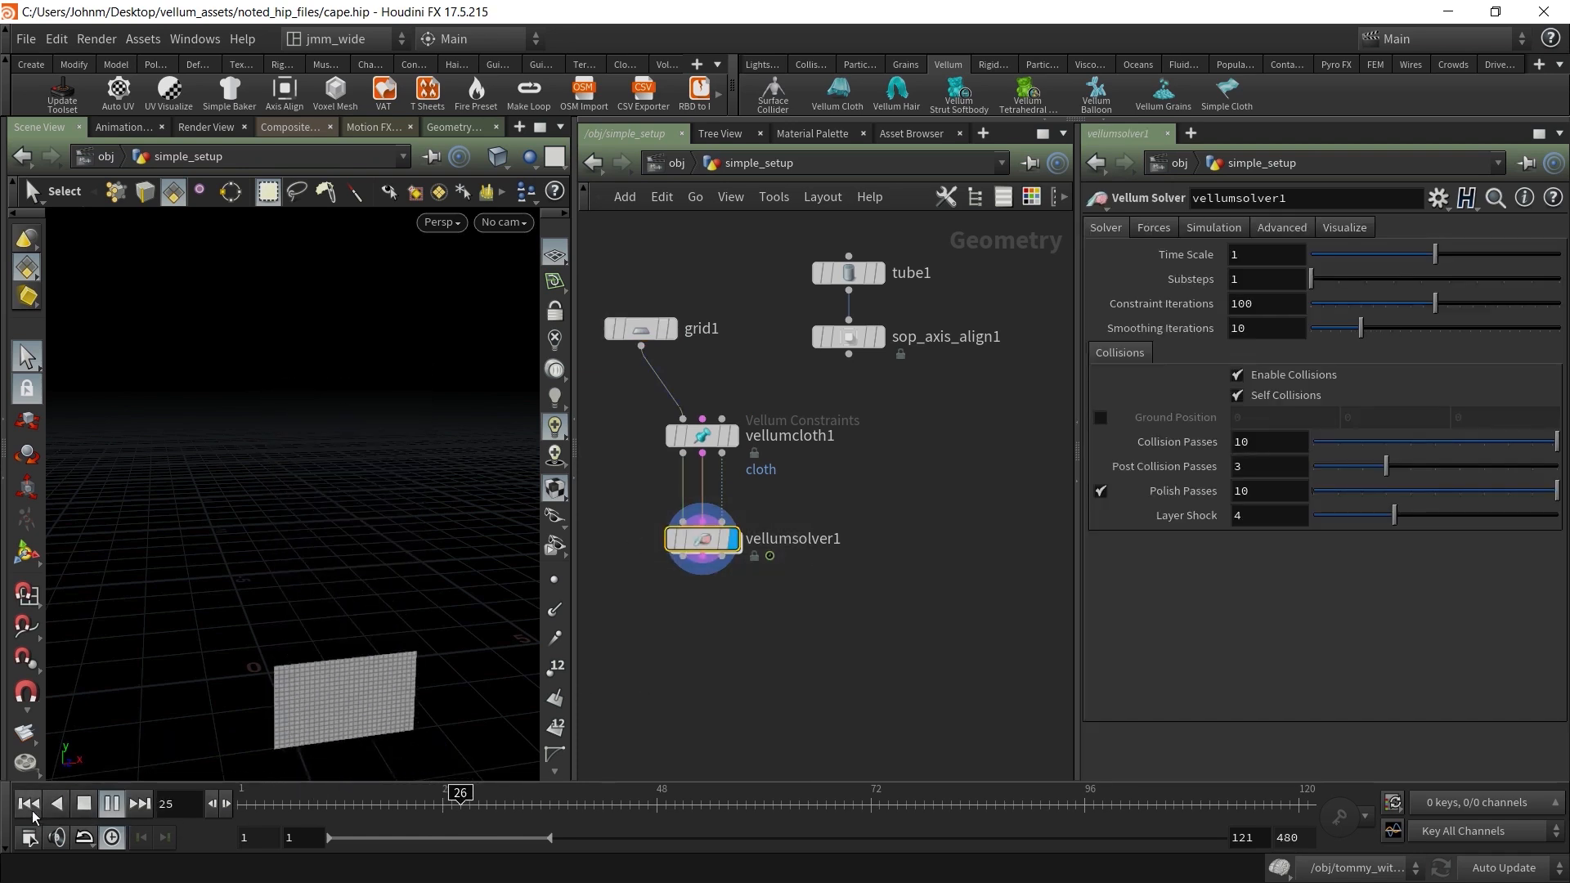
pyautogui.click(84, 804)
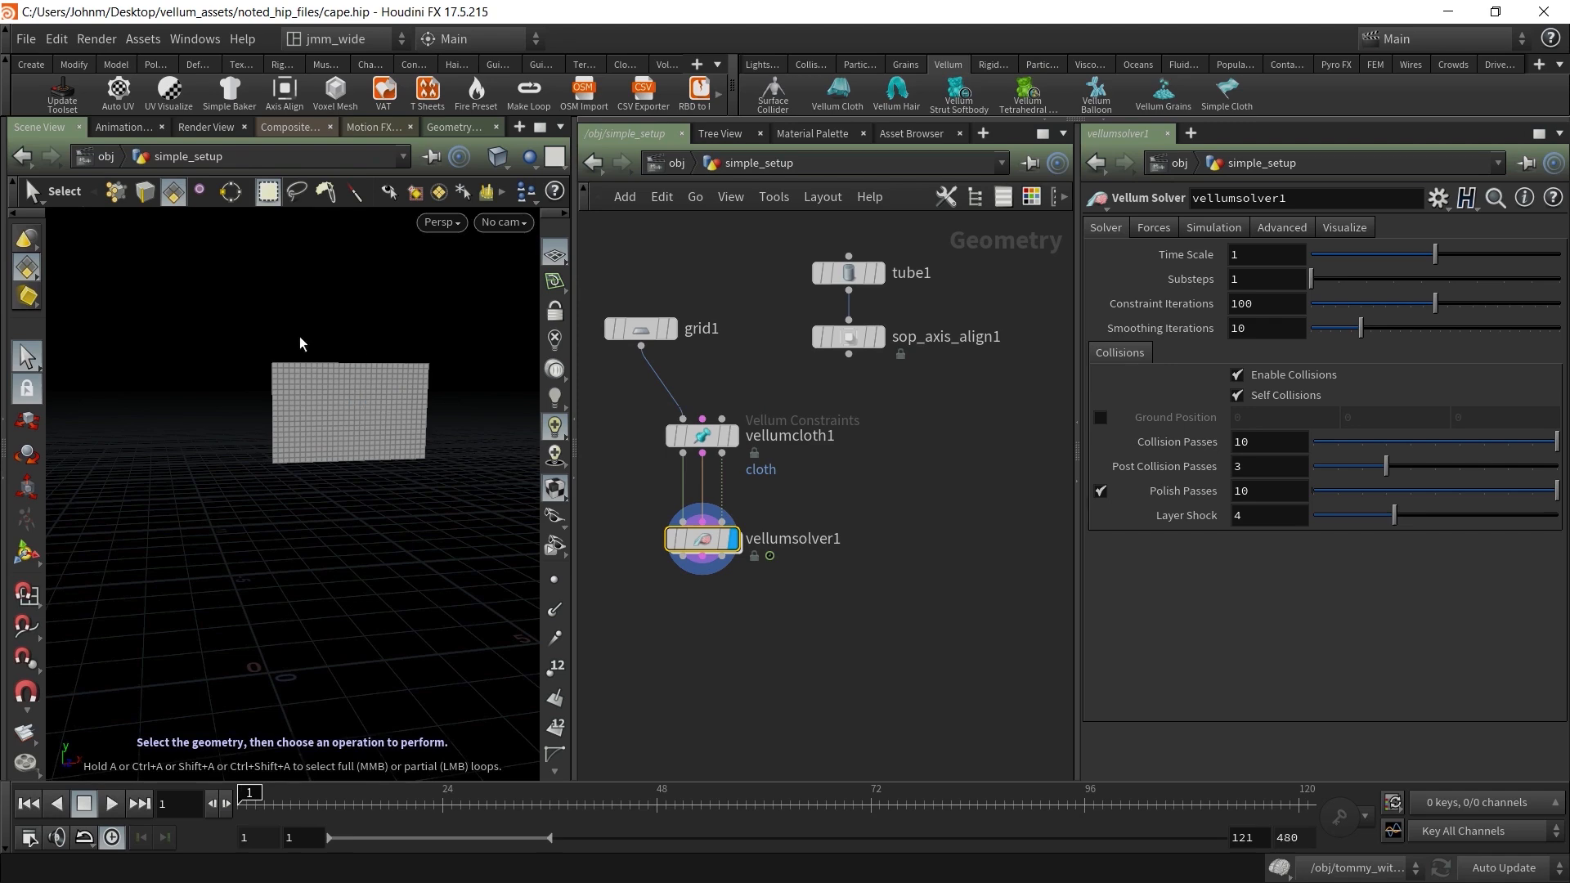
pyautogui.press('Escape')
pyautogui.moveTo(290, 400); pyautogui.dragTo(323, 419)
pyautogui.moveTo(343, 434); pyautogui.dragTo(306, 452)
pyautogui.press('s')
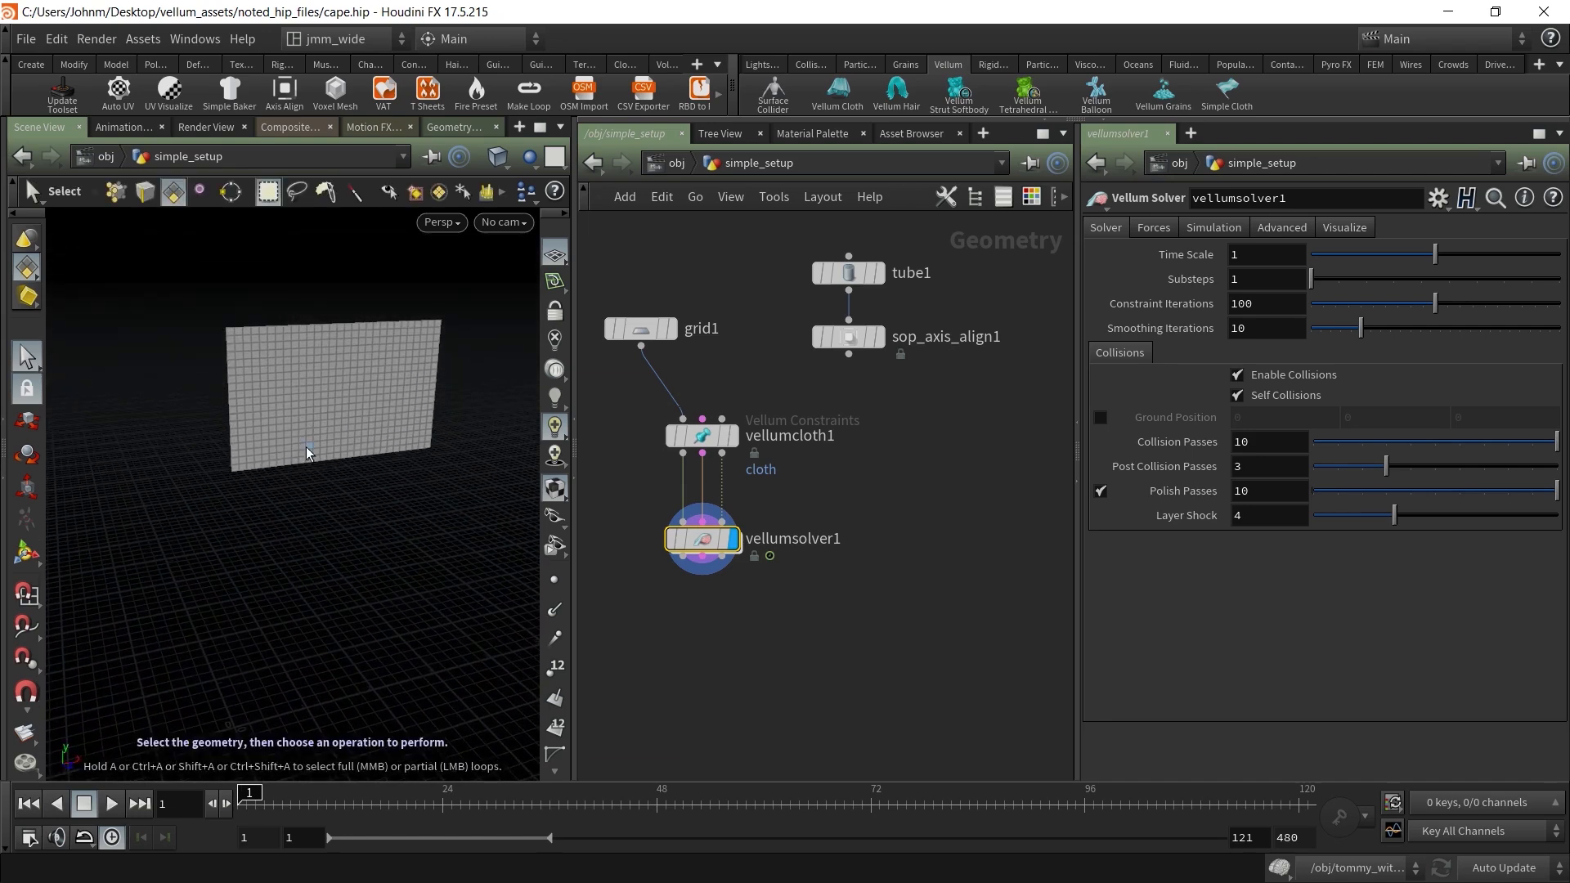
# Move vellumsolver1 slightly lower beneath vellumcloth1 and bring up the Collisions shelf tools
pyautogui.moveTo(709, 547); pyautogui.dragTo(706, 572)
pyautogui.moveTo(849, 537); pyautogui.dragTo(629, 604)
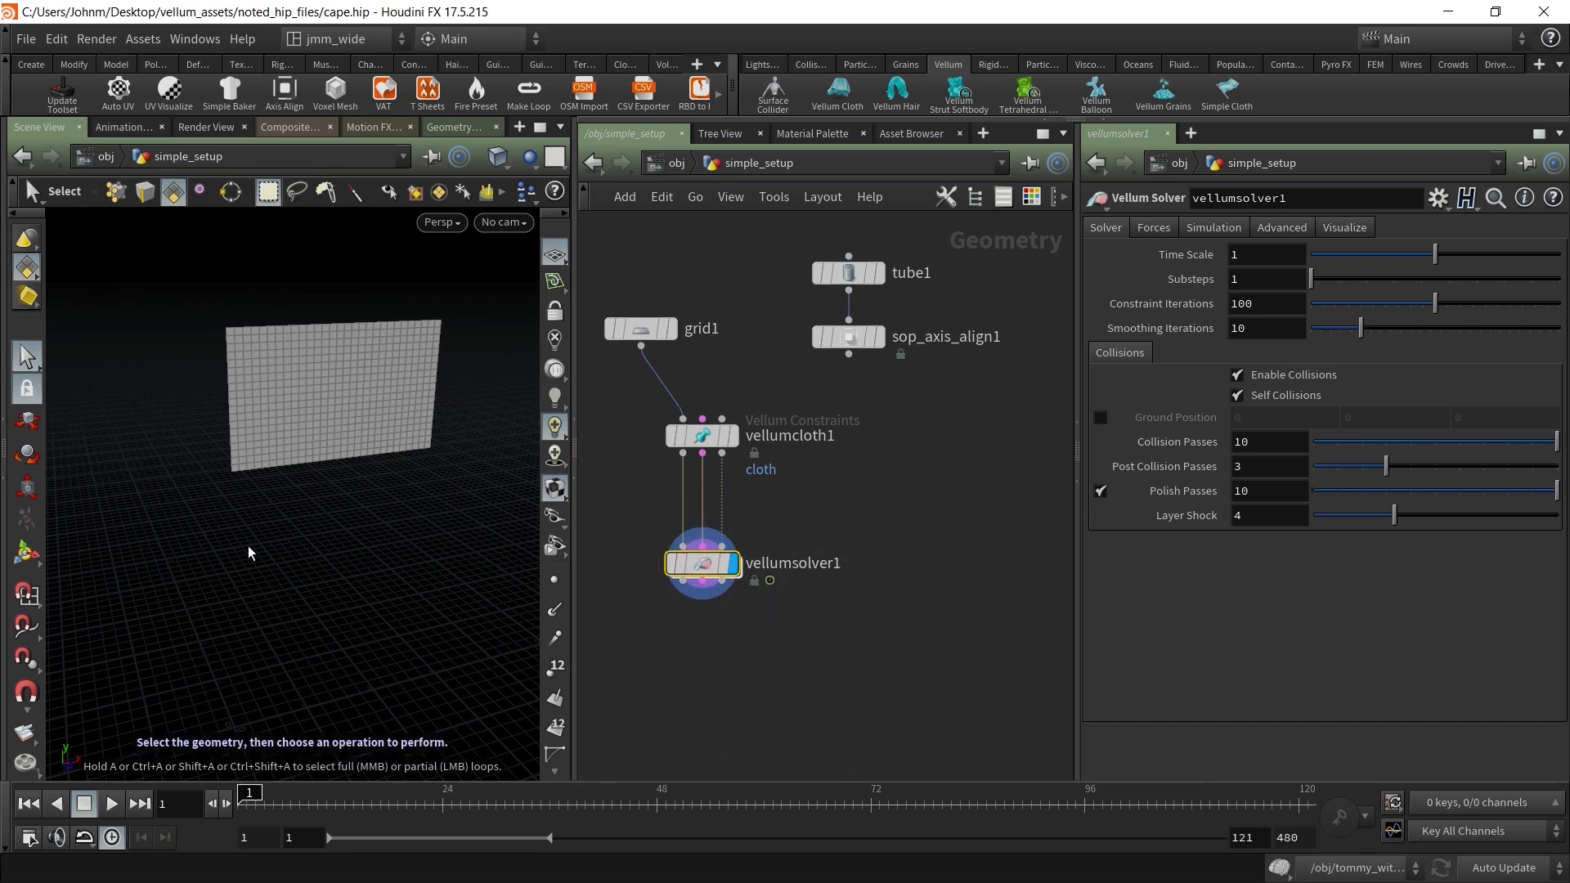
pyautogui.click(811, 64)
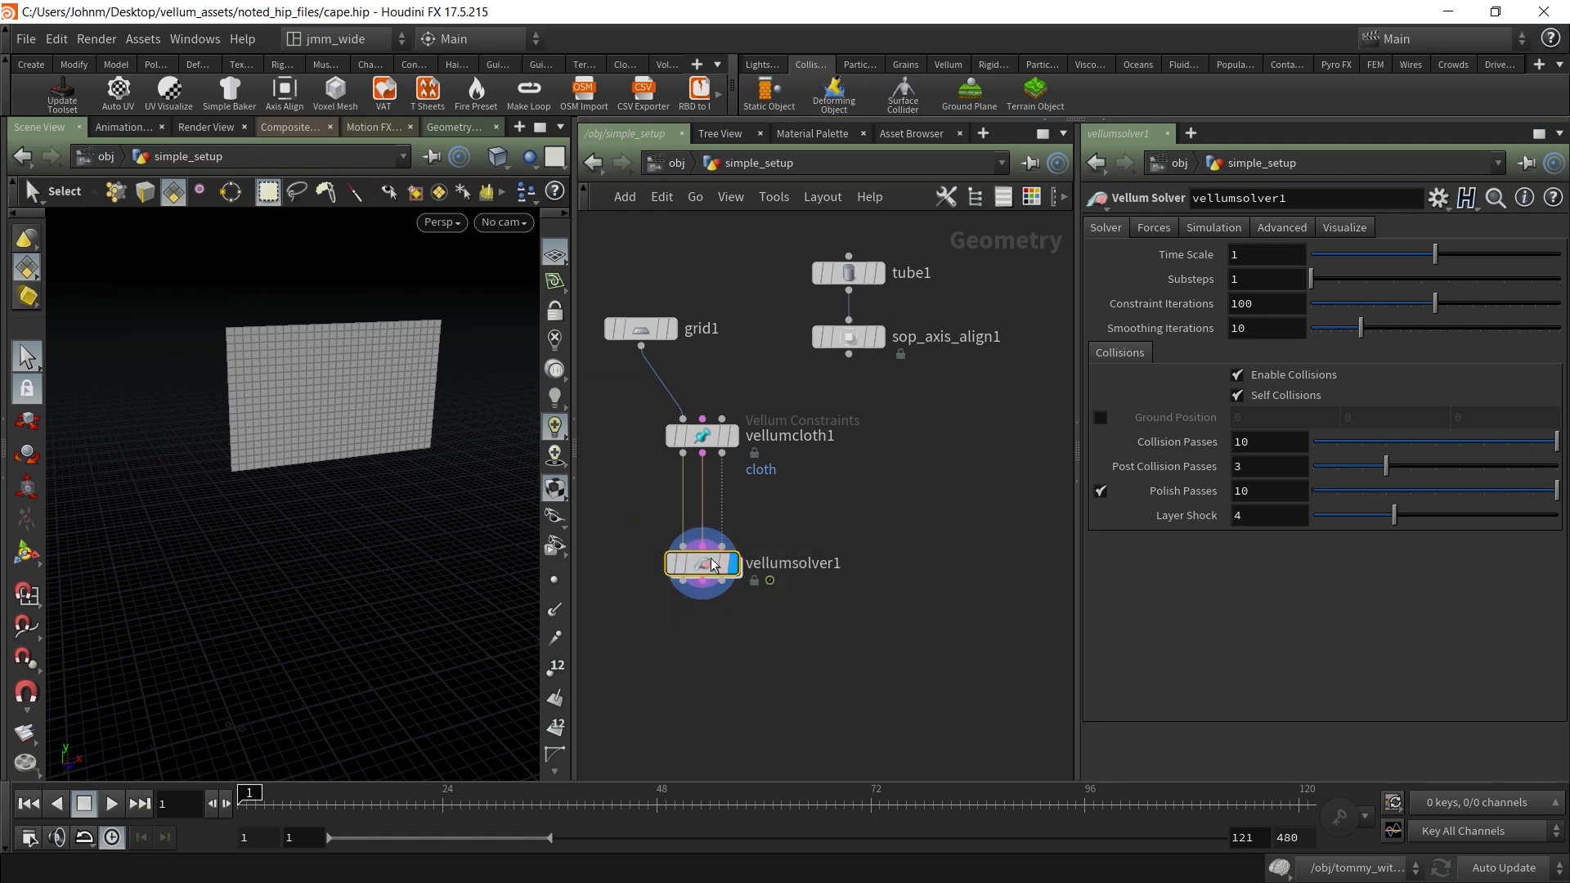
# Enable Ground Position in the vellumsolver1 collision settings, play the cloth falling onto the ground, and return to frame 1
pyautogui.moveTo(706, 570)
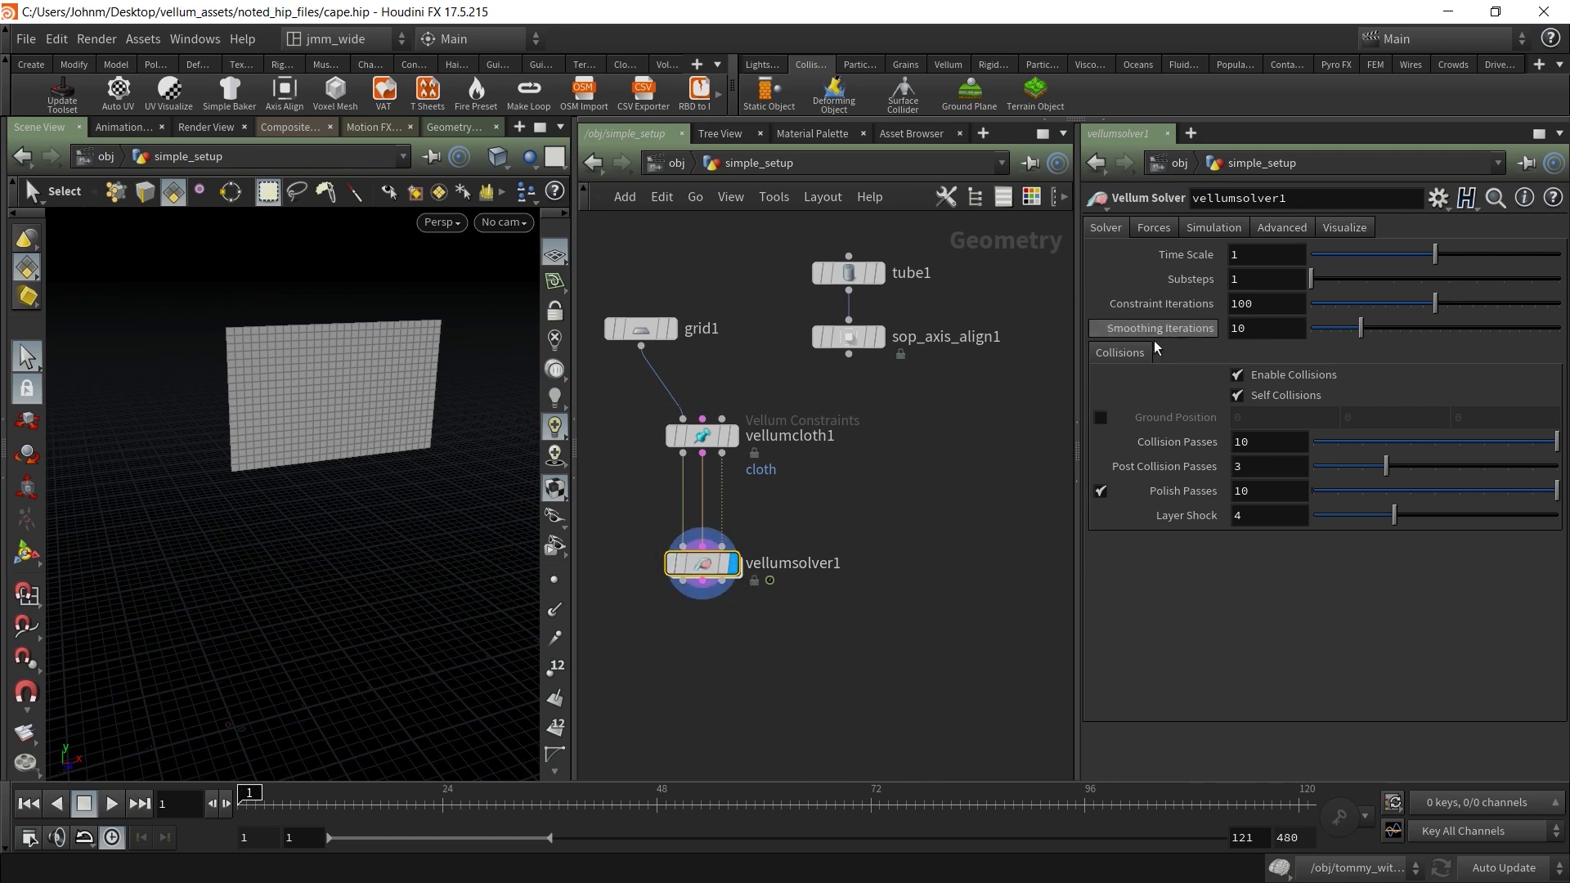
pyautogui.click(1100, 417)
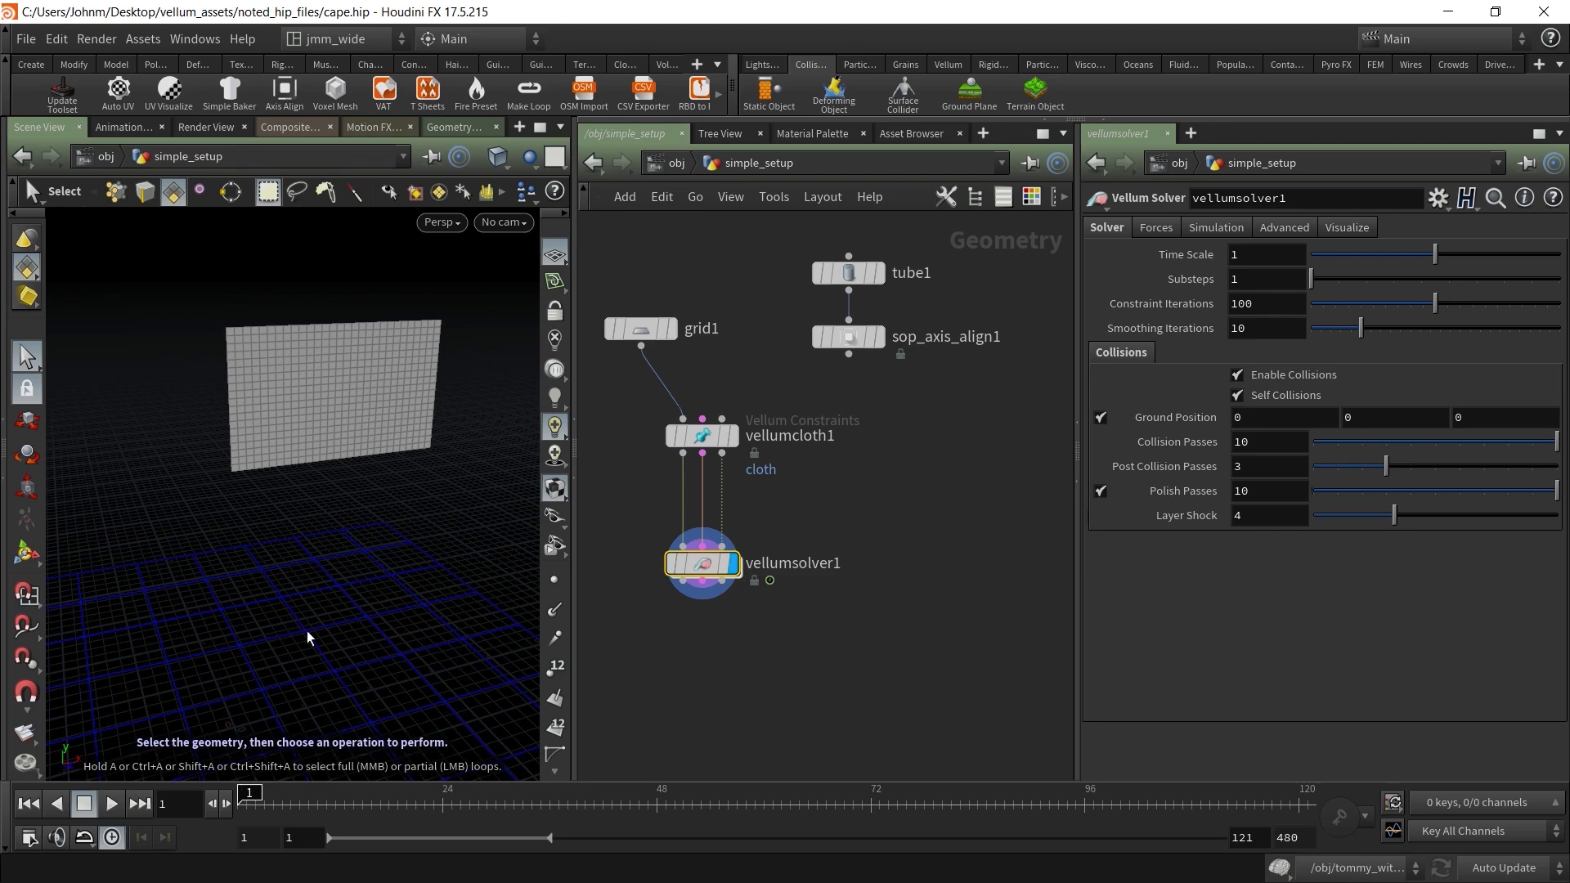
pyautogui.keyDown('alt'); pyautogui.moveTo(372, 621); pyautogui.dragTo(175, 613, button='right'); pyautogui.keyUp('alt')
pyautogui.keyDown('alt'); pyautogui.moveTo(175, 614); pyautogui.dragTo(282, 696); pyautogui.keyUp('alt')
pyautogui.click(110, 804)
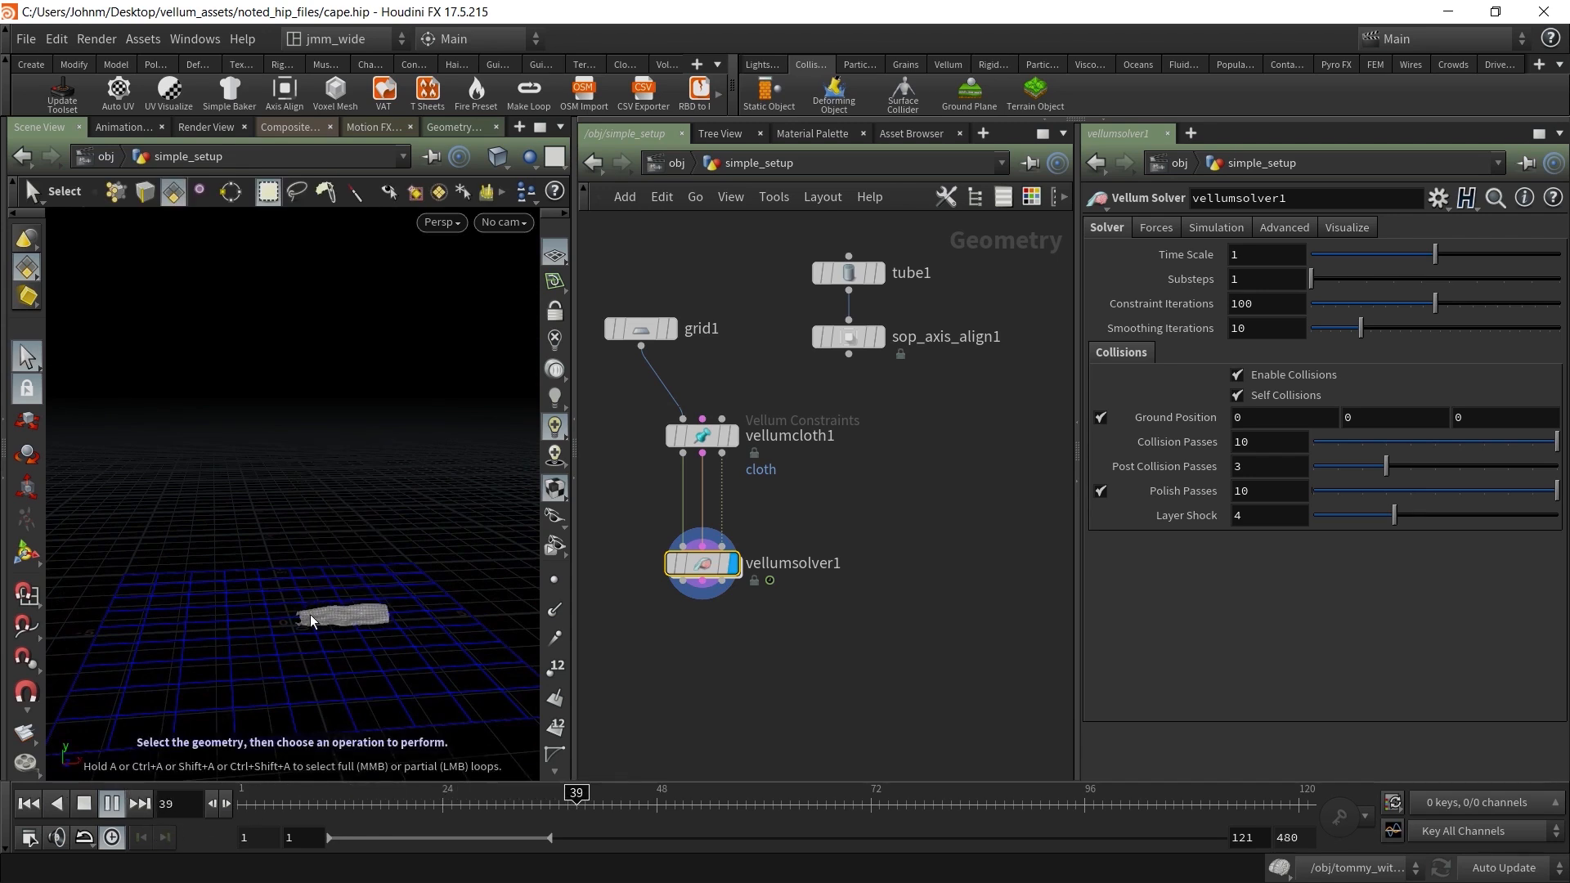
pyautogui.click(85, 804)
pyautogui.click(28, 805)
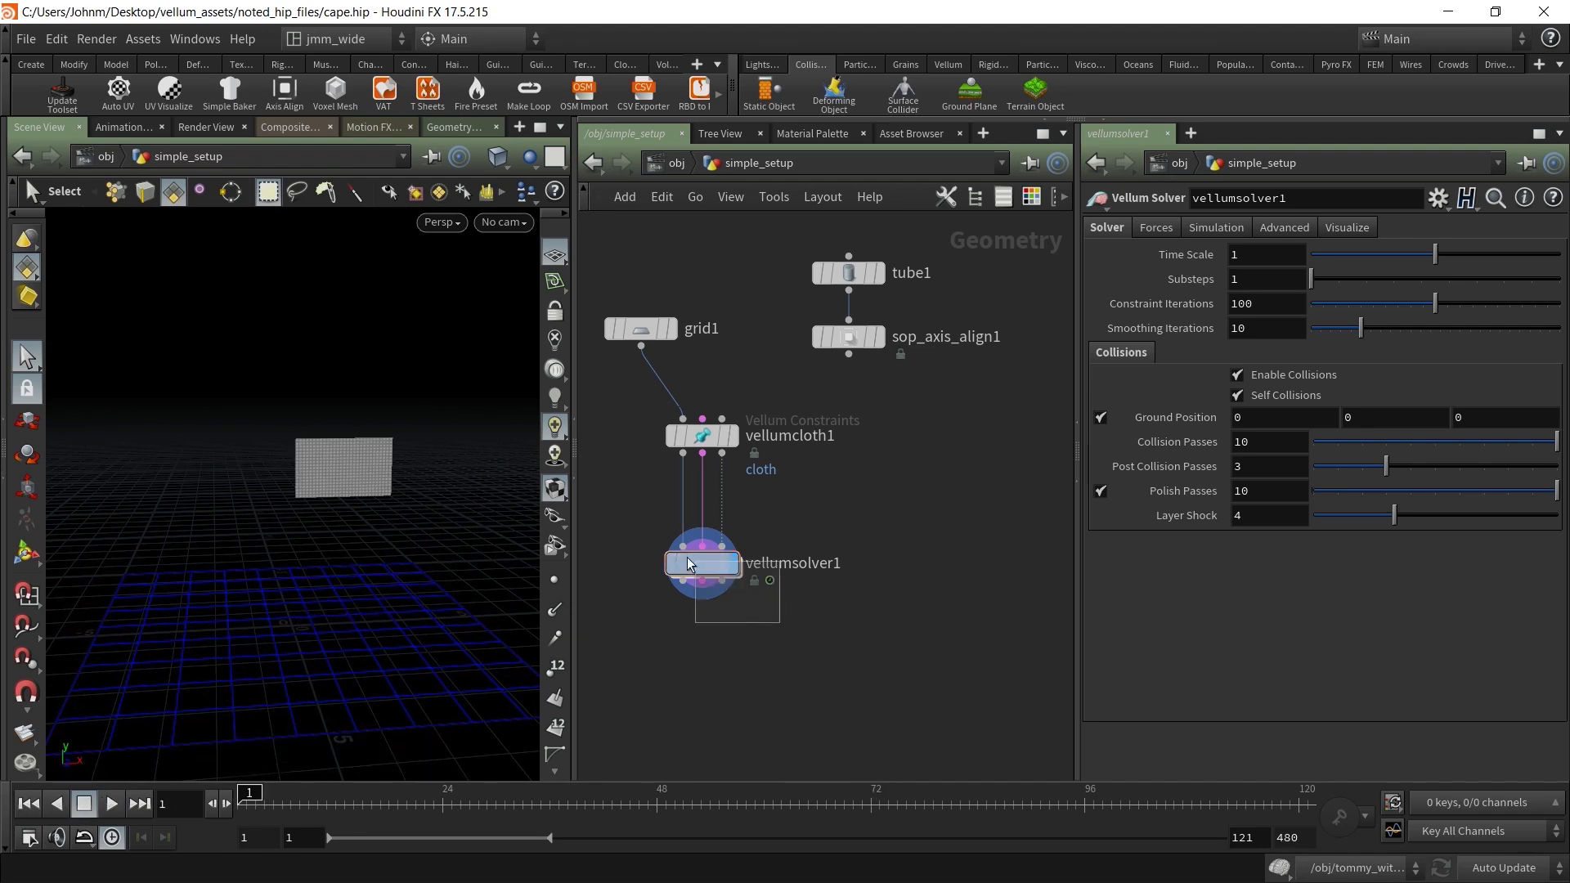
# Open the Forces settings of the vellumsolver1 node
pyautogui.click(635, 601)
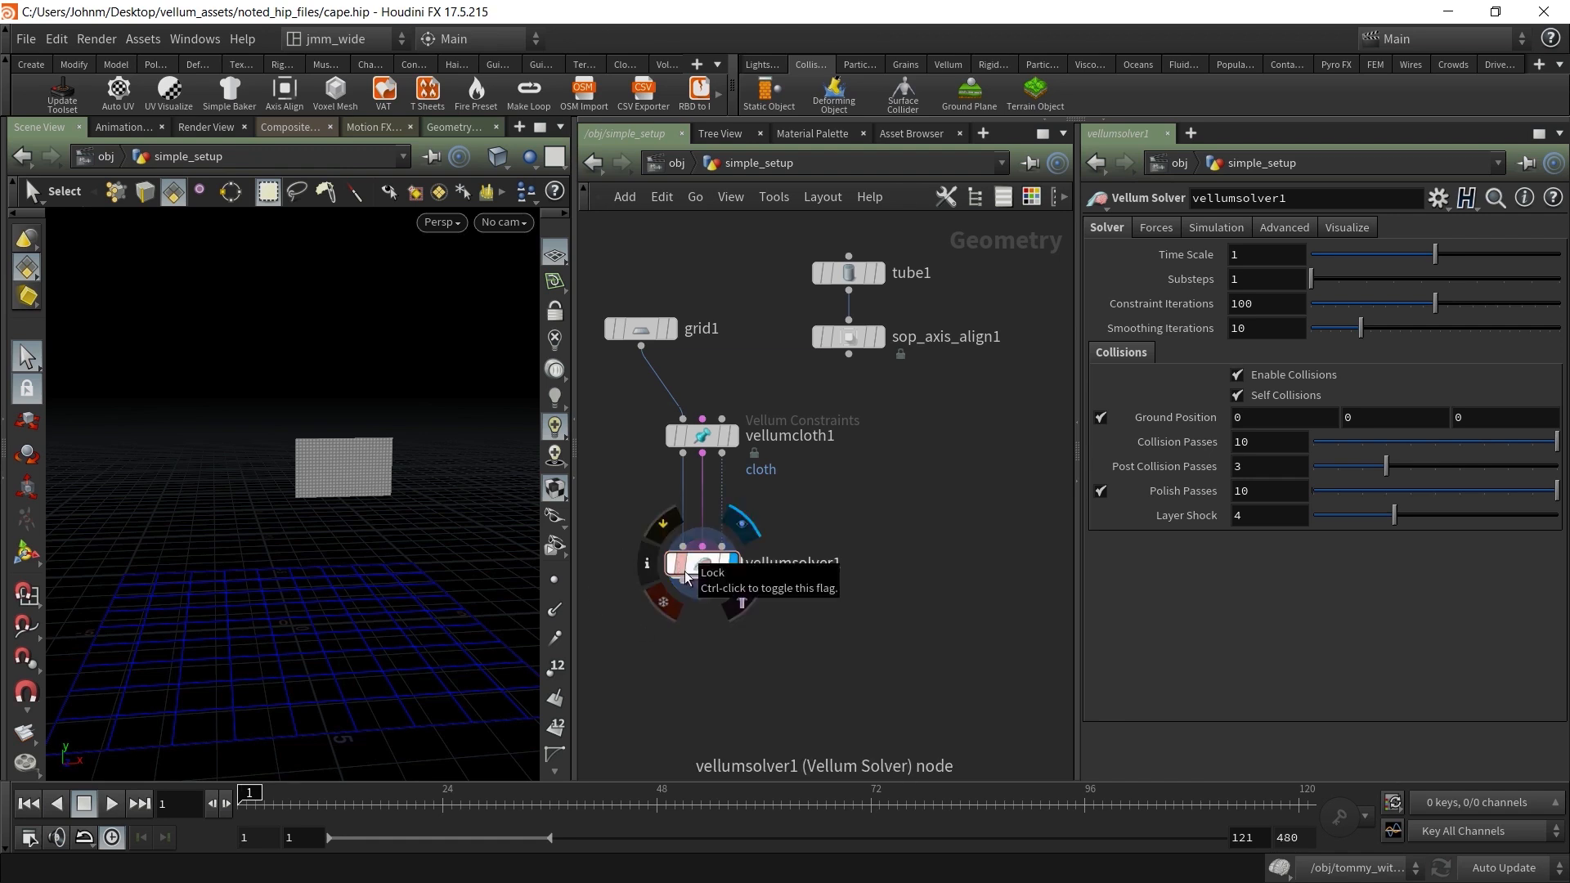
pyautogui.moveTo(871, 497); pyautogui.dragTo(880, 547, button='middle')
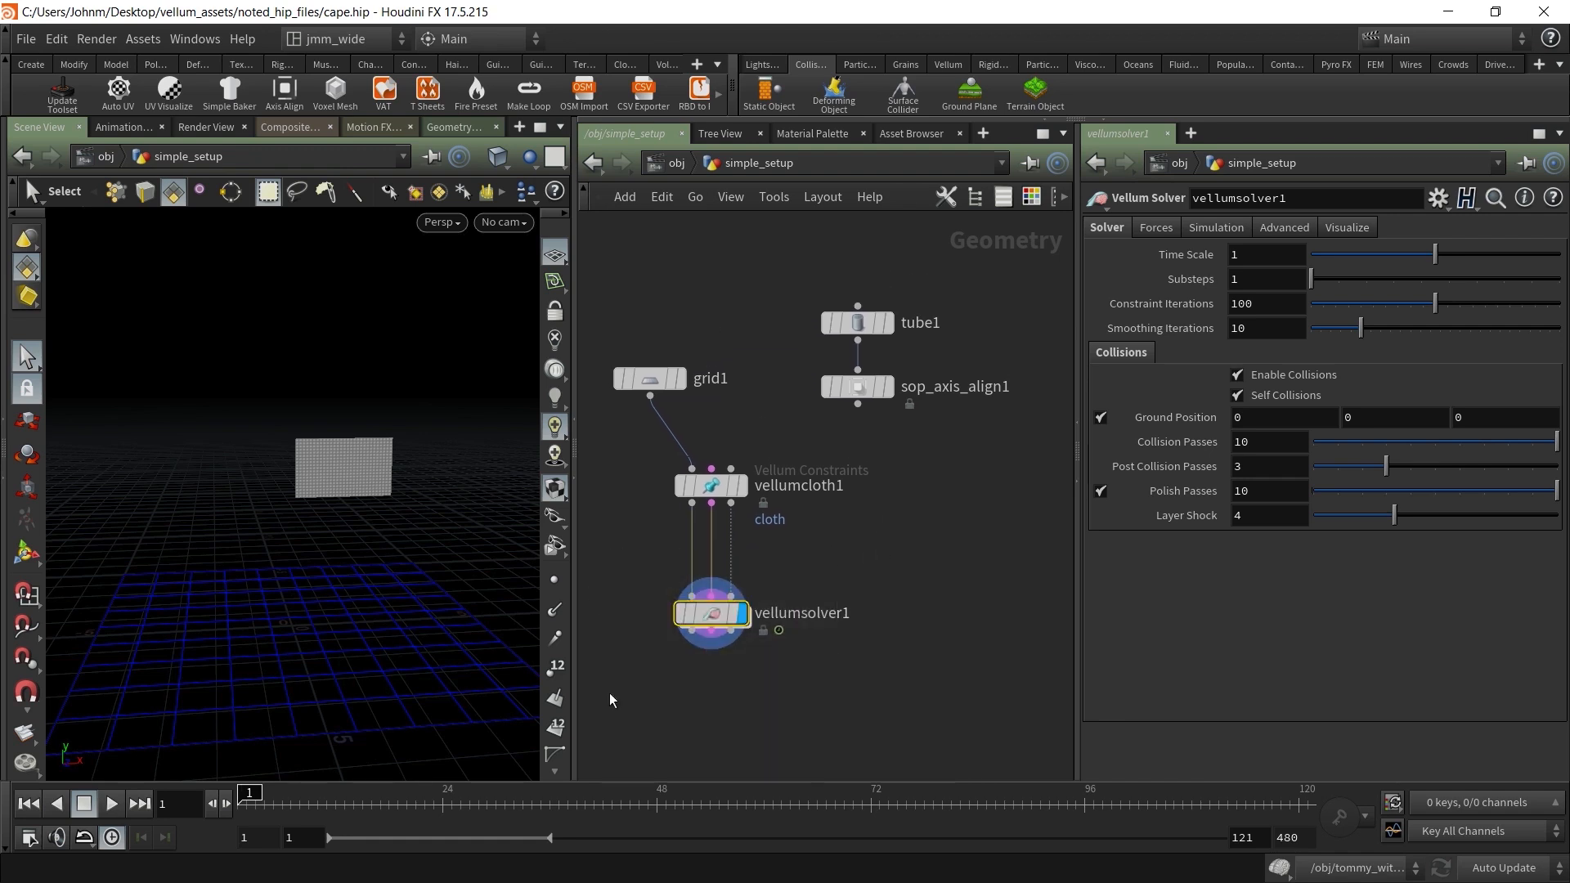
pyautogui.click(728, 615)
pyautogui.click(1157, 228)
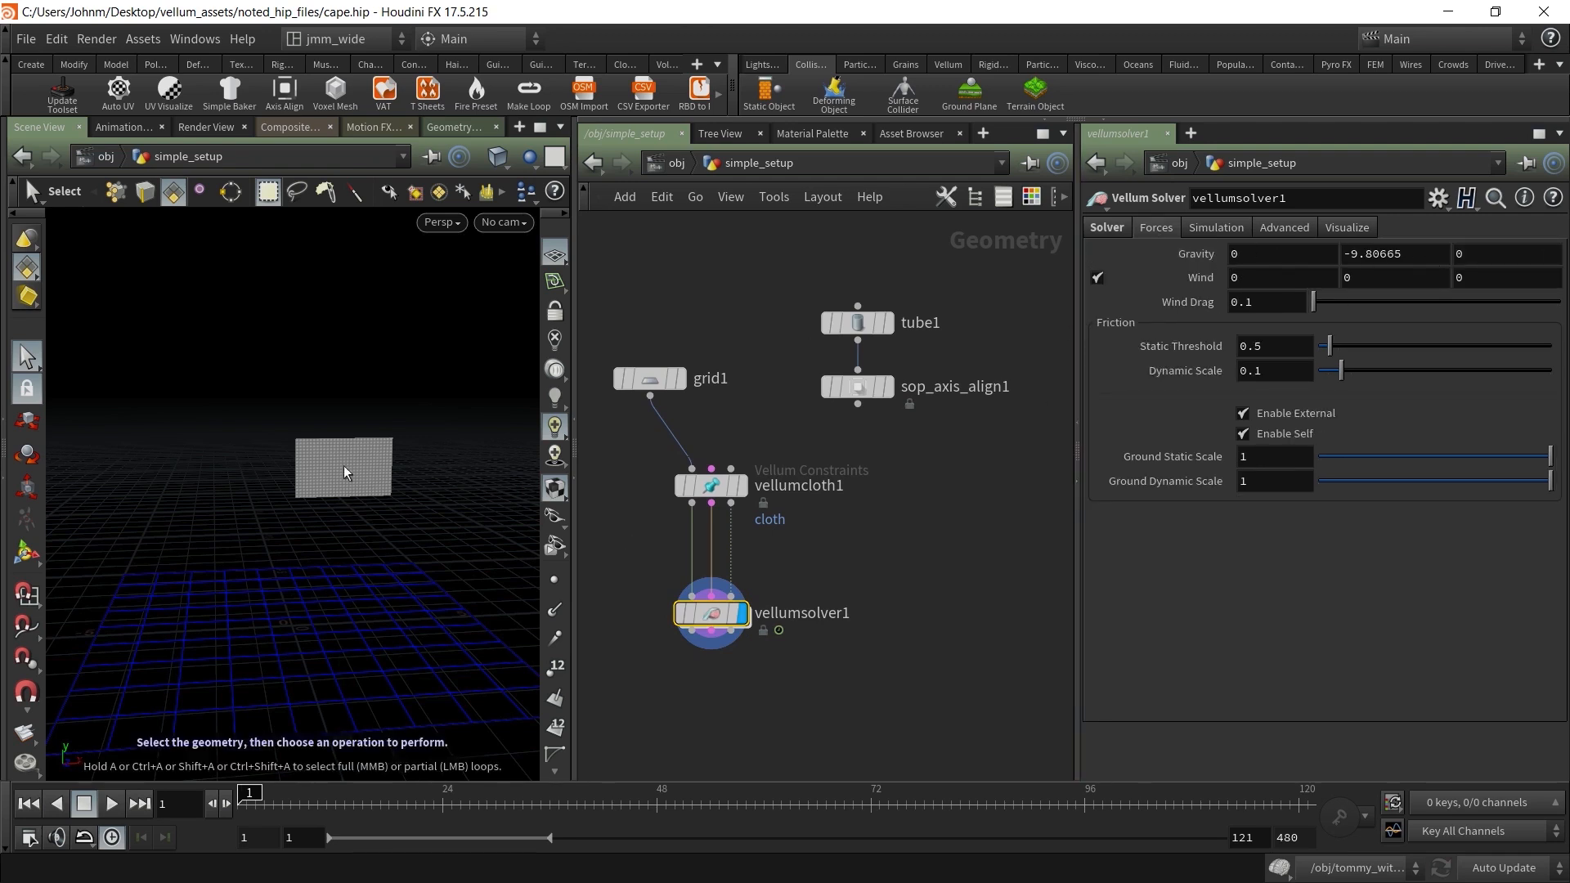
pyautogui.click(83, 803)
pyautogui.moveTo(711, 622)
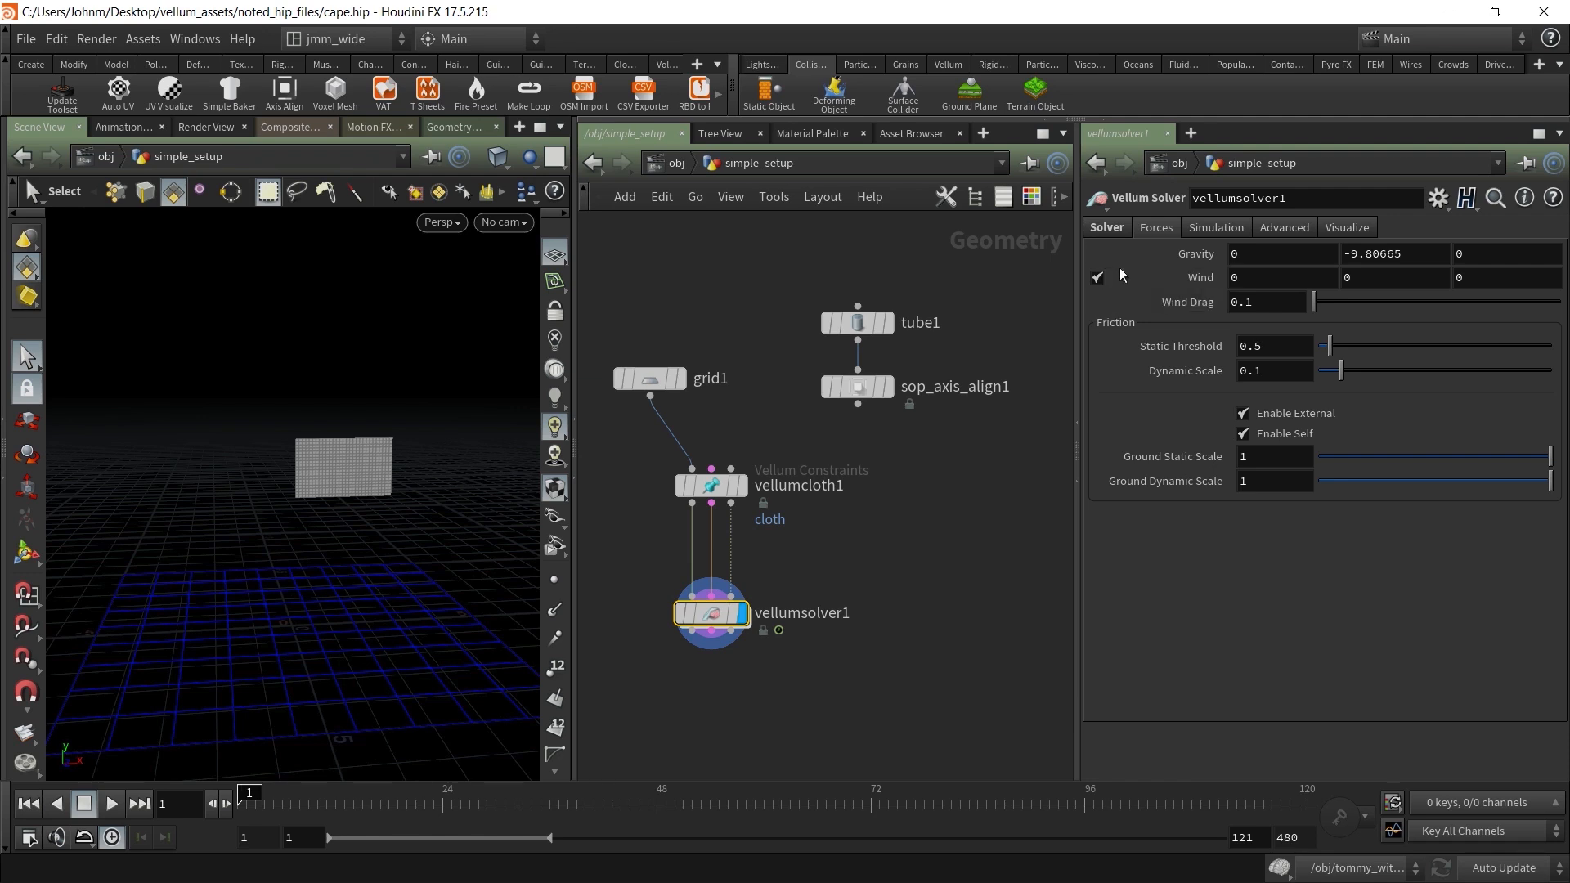
# Set the solver's X wind to -5, play the simulation to test it, and return to the first frame
pyautogui.click(1275, 279)
pyautogui.write('-5')
pyautogui.press('Return')
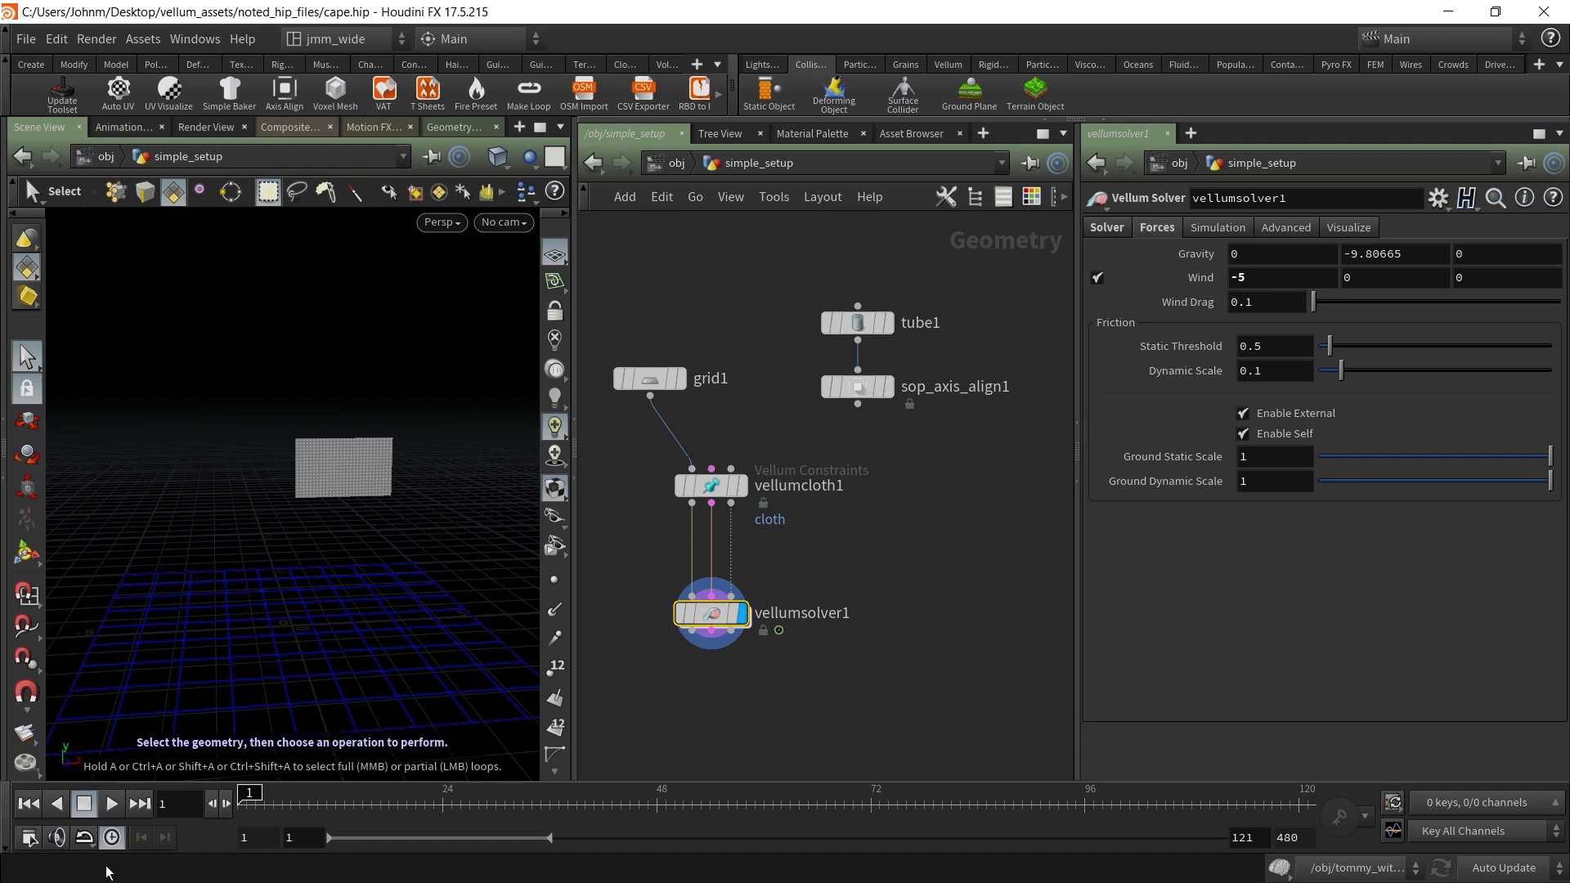
pyautogui.click(111, 803)
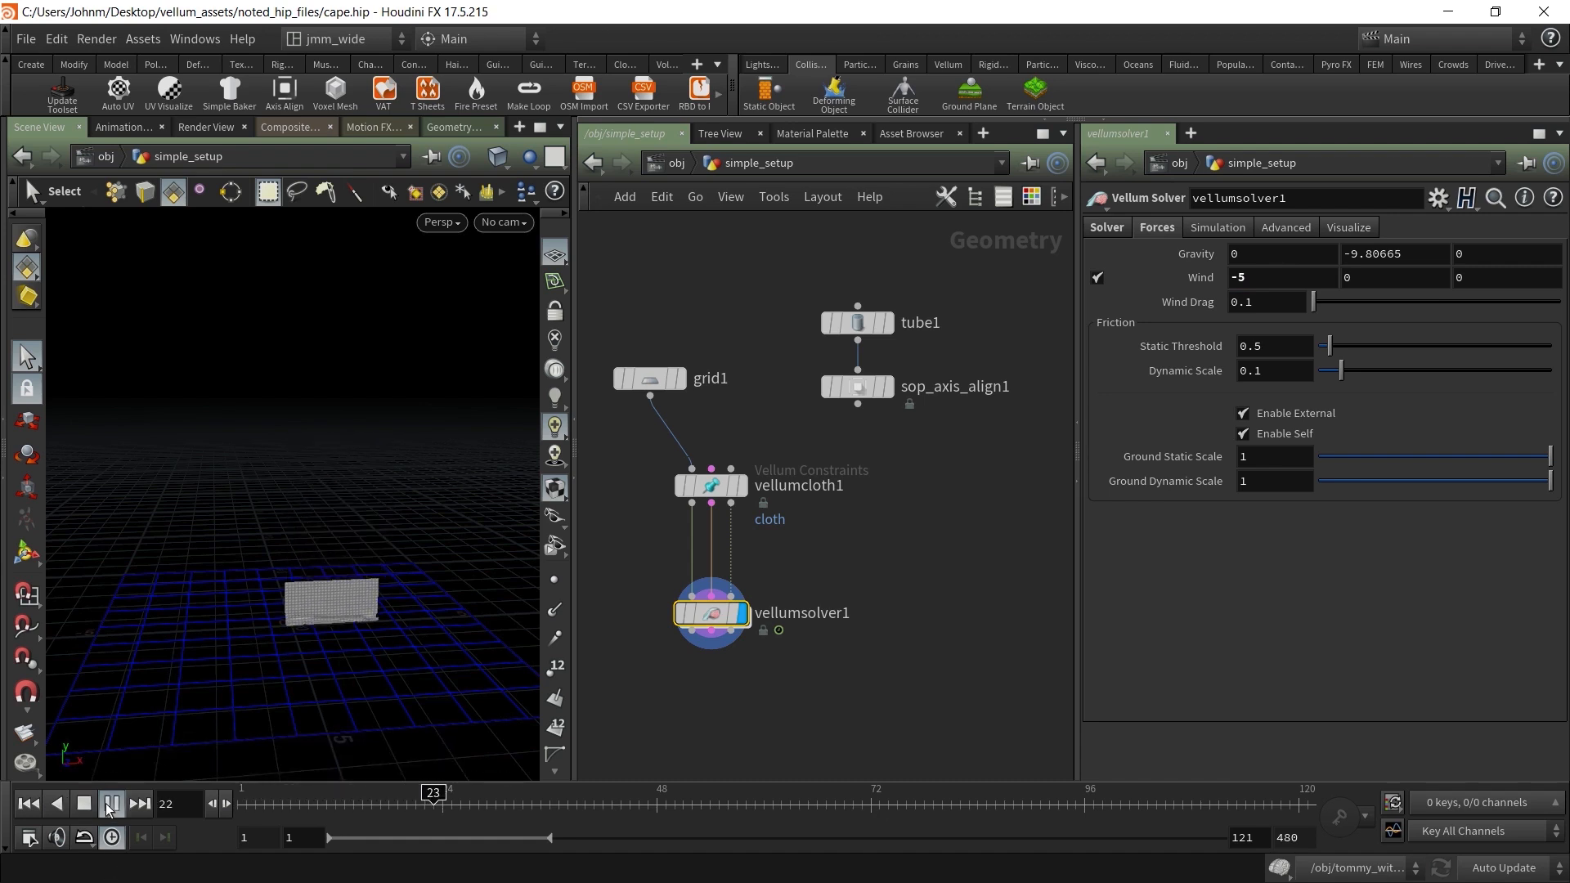
pyautogui.click(85, 804)
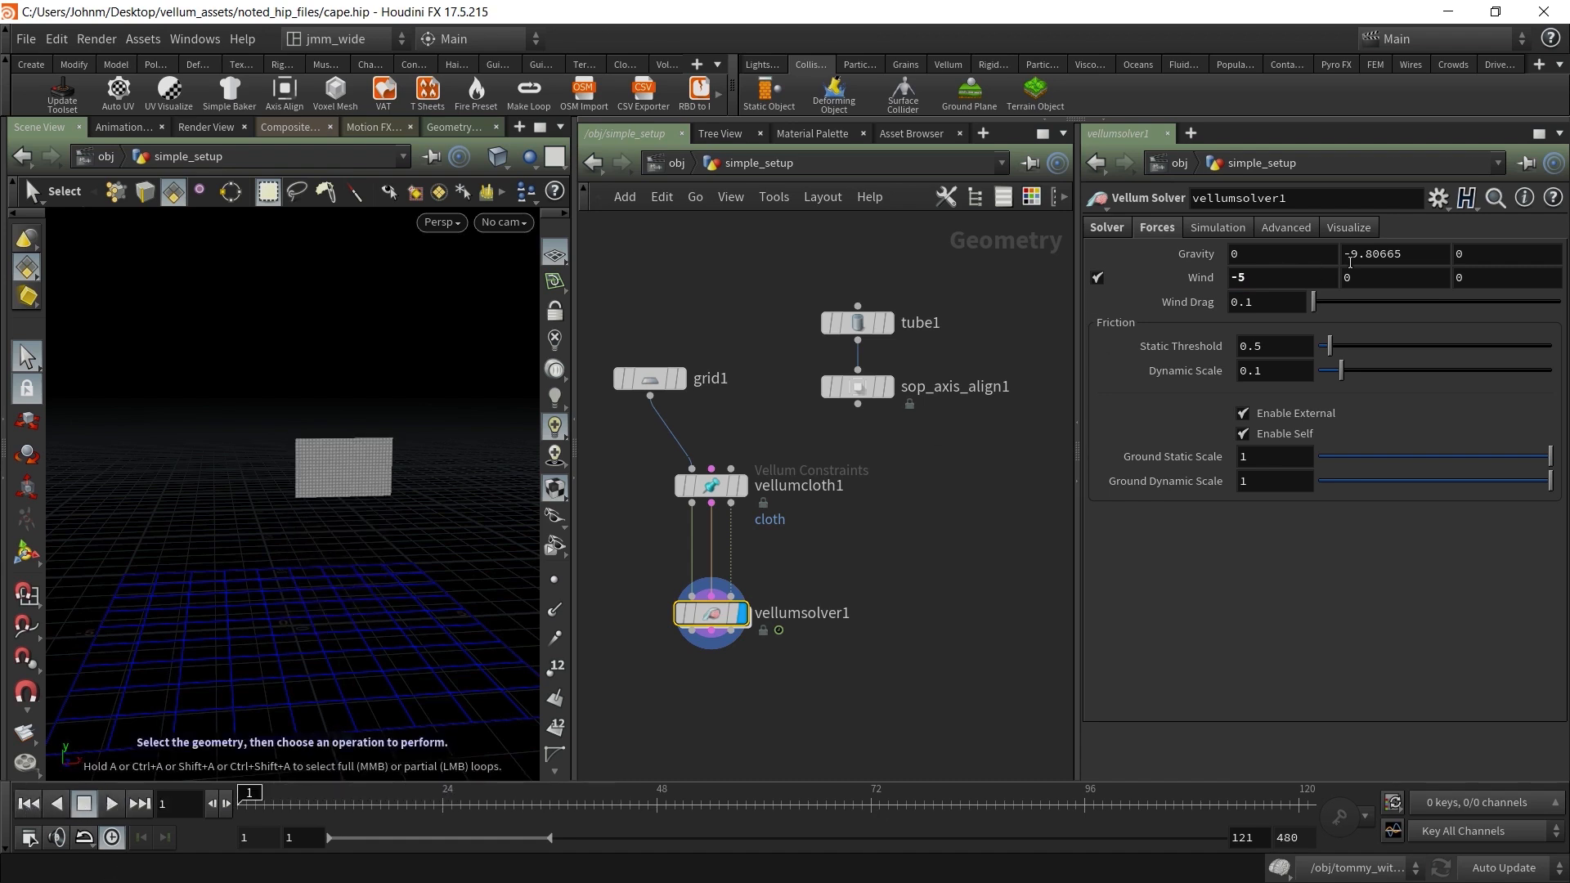
# Set the solver's X wind to -10, play the simulation to check the drift, and rewind to frame 1
pyautogui.click(1261, 281)
pyautogui.write('-10')
pyautogui.press('Return')
pyautogui.click(112, 804)
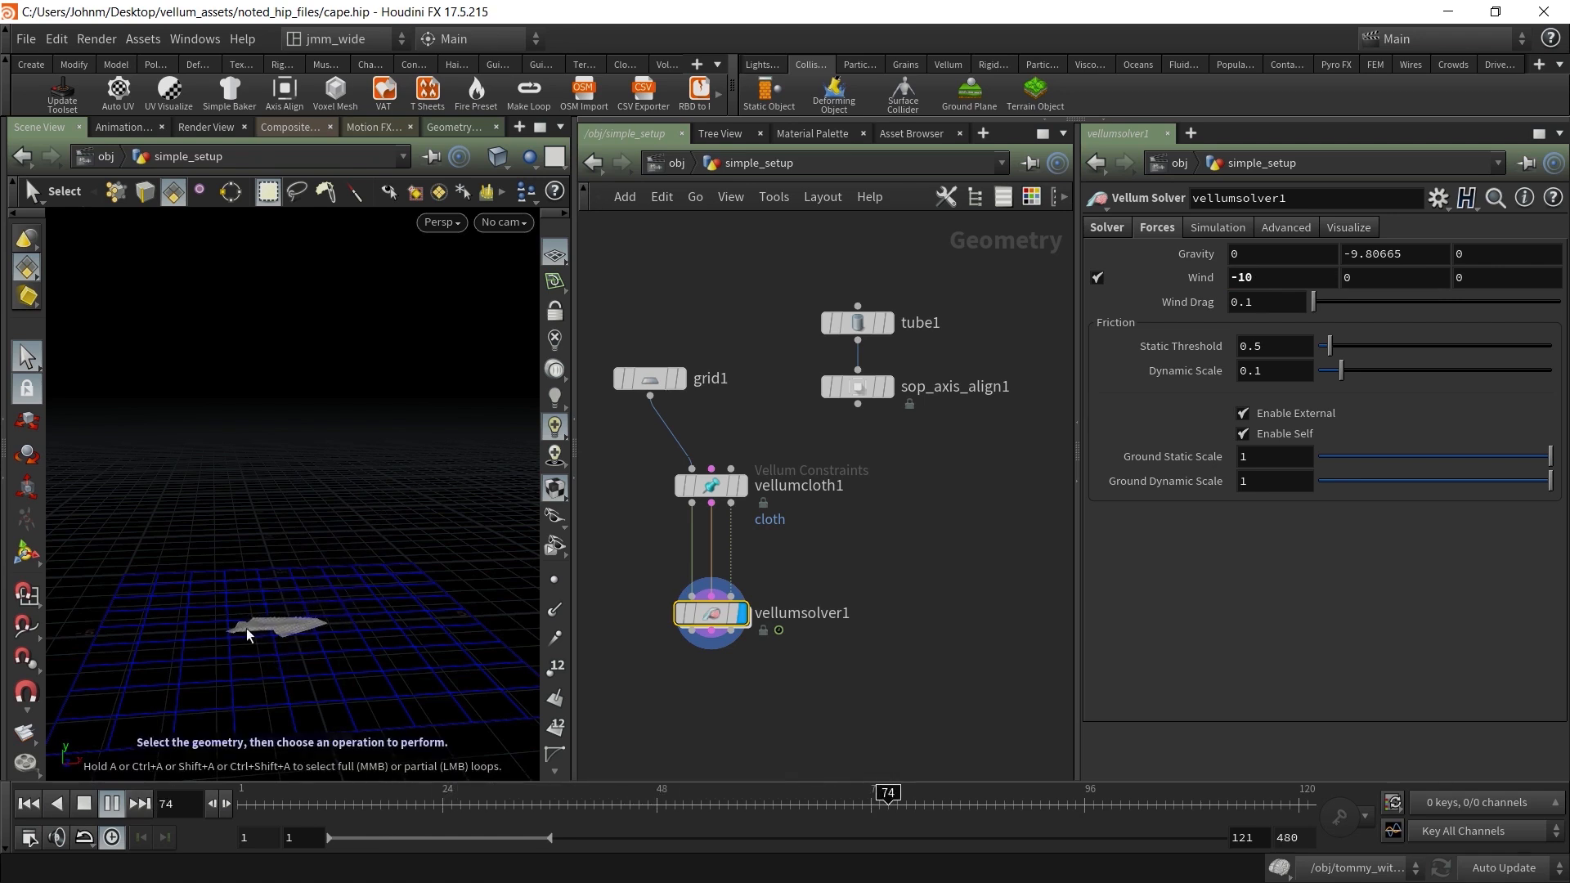
pyautogui.click(29, 804)
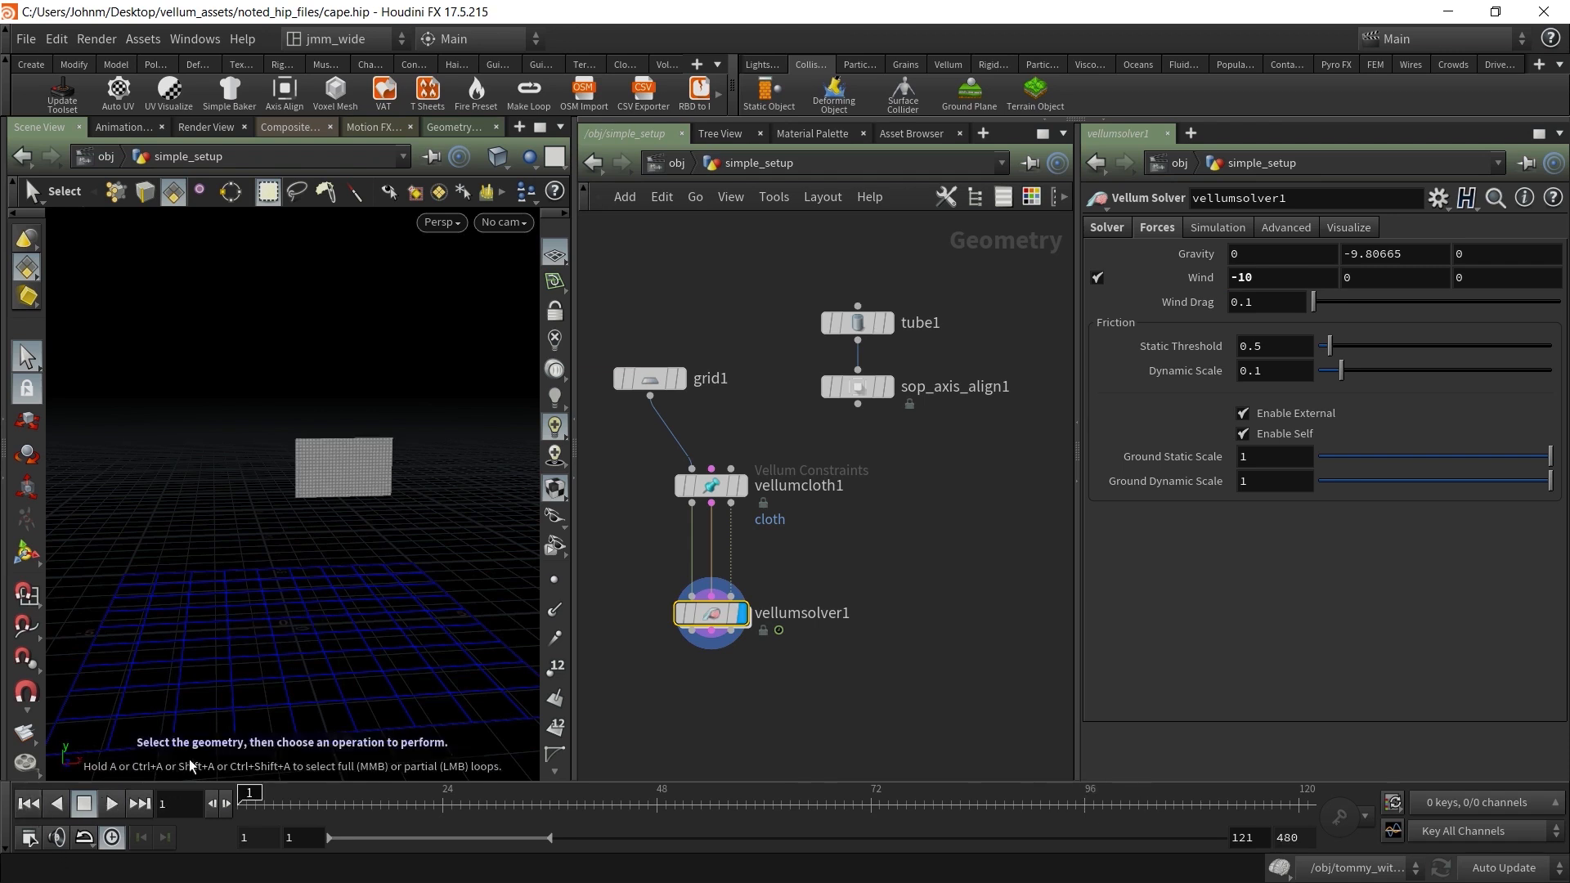
# Move the tube1 and sop_axis_align1 nodes closer and connect sop_axis_align1 to the third input of vellumcloth1
pyautogui.press('l')
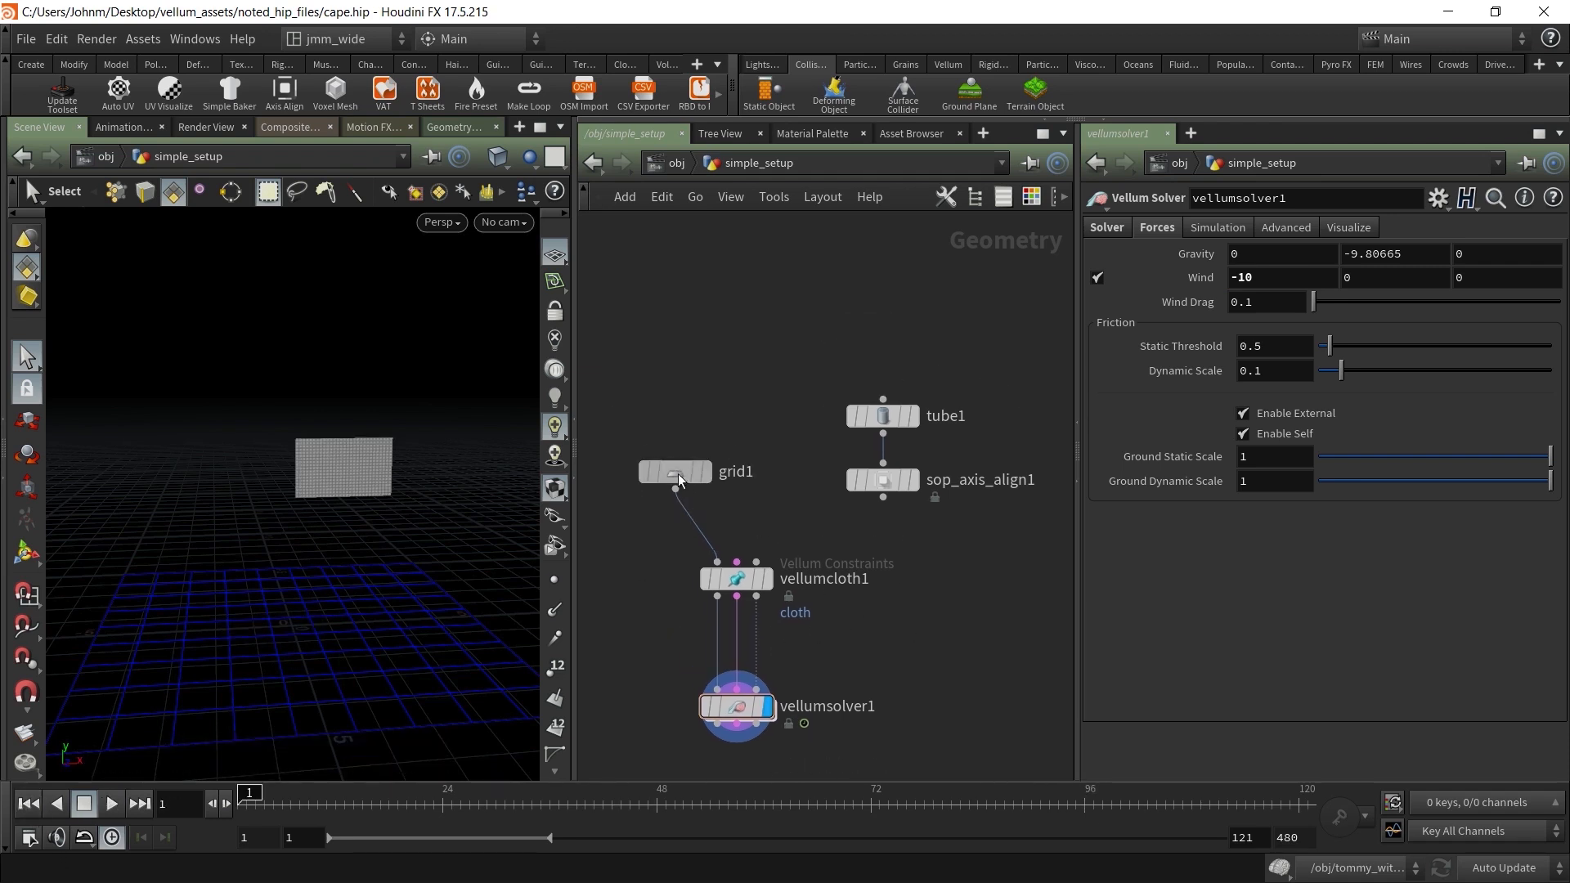
pyautogui.moveTo(955, 368); pyautogui.dragTo(859, 464)
pyautogui.click(859, 464)
pyautogui.moveTo(859, 464)
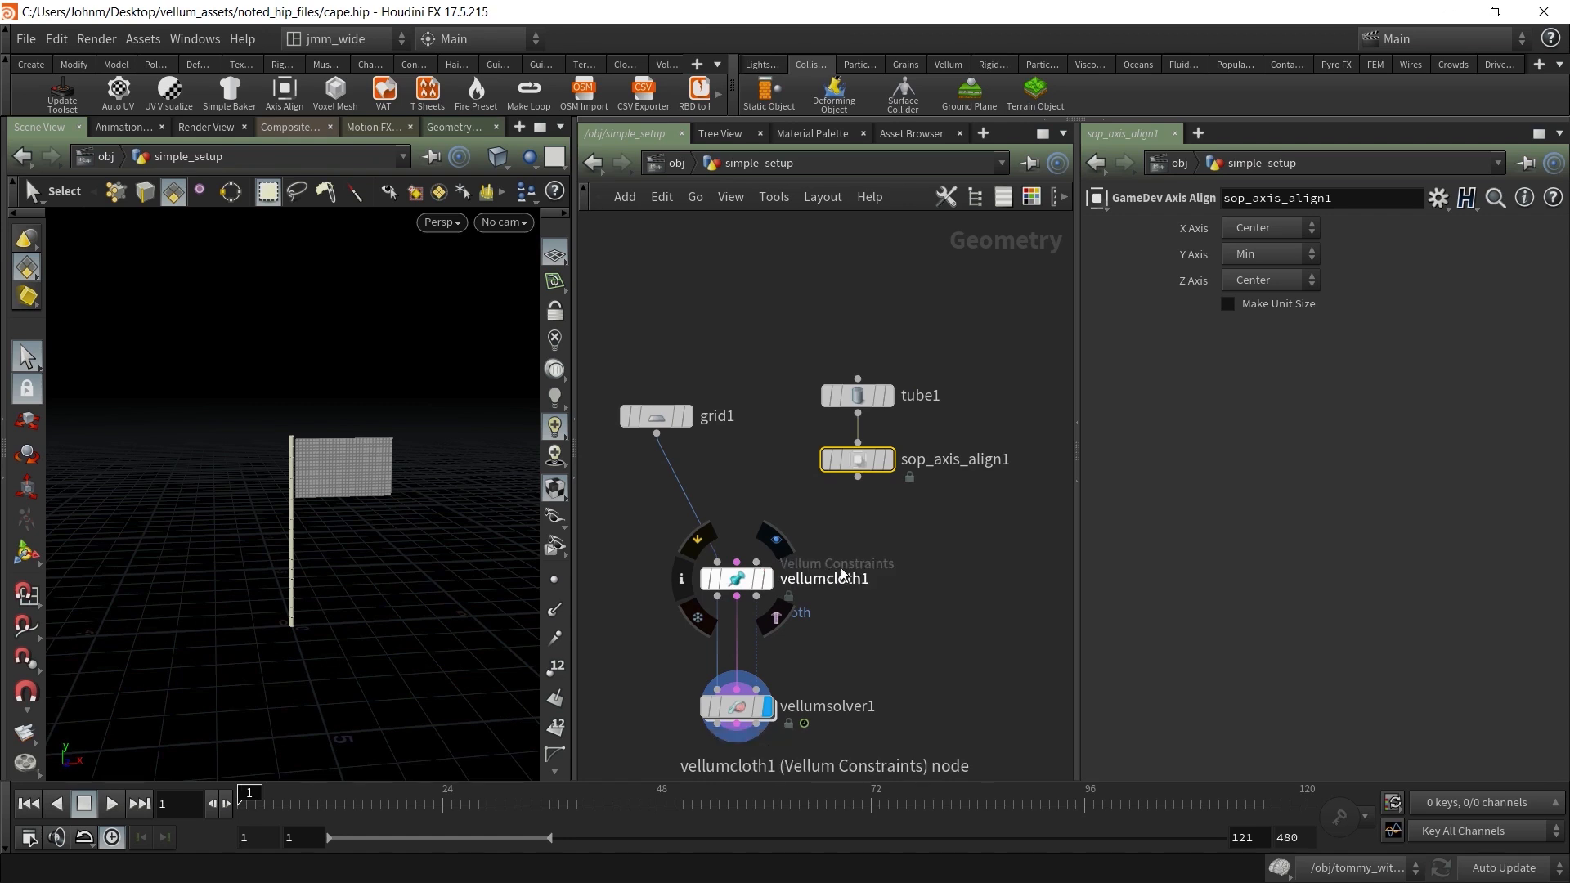
pyautogui.moveTo(757, 562); pyautogui.dragTo(857, 478)
pyautogui.moveTo(901, 637); pyautogui.dragTo(925, 489, button='middle')
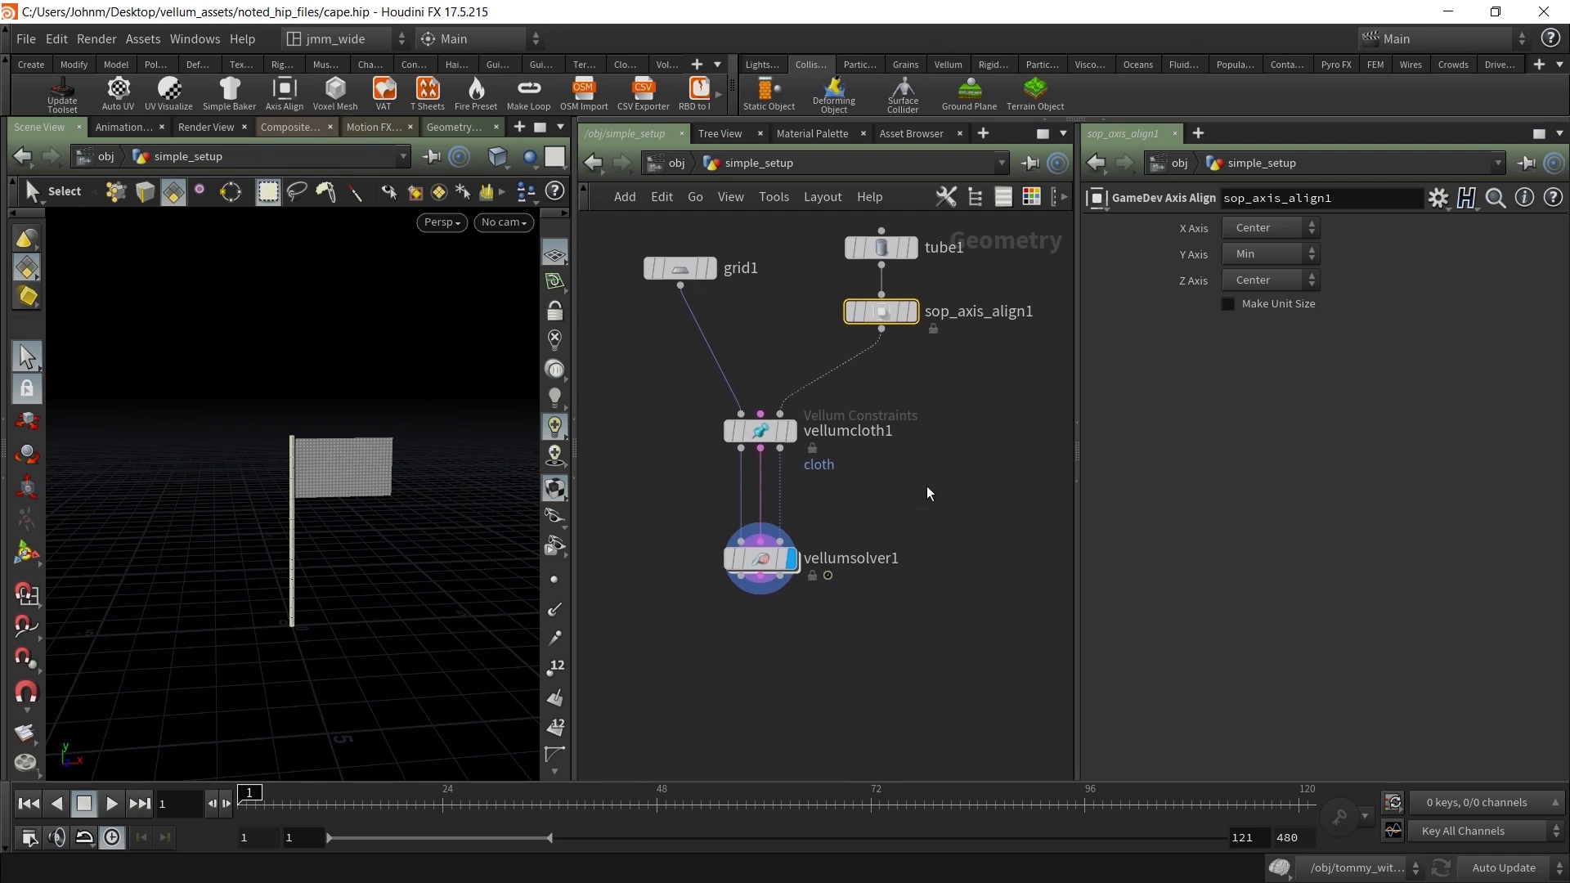
# Play the vellumsolver1 simulation, inspect how the cloth collides with the pole up close, and rewind to frame 1
pyautogui.click(760, 559)
pyautogui.click(112, 804)
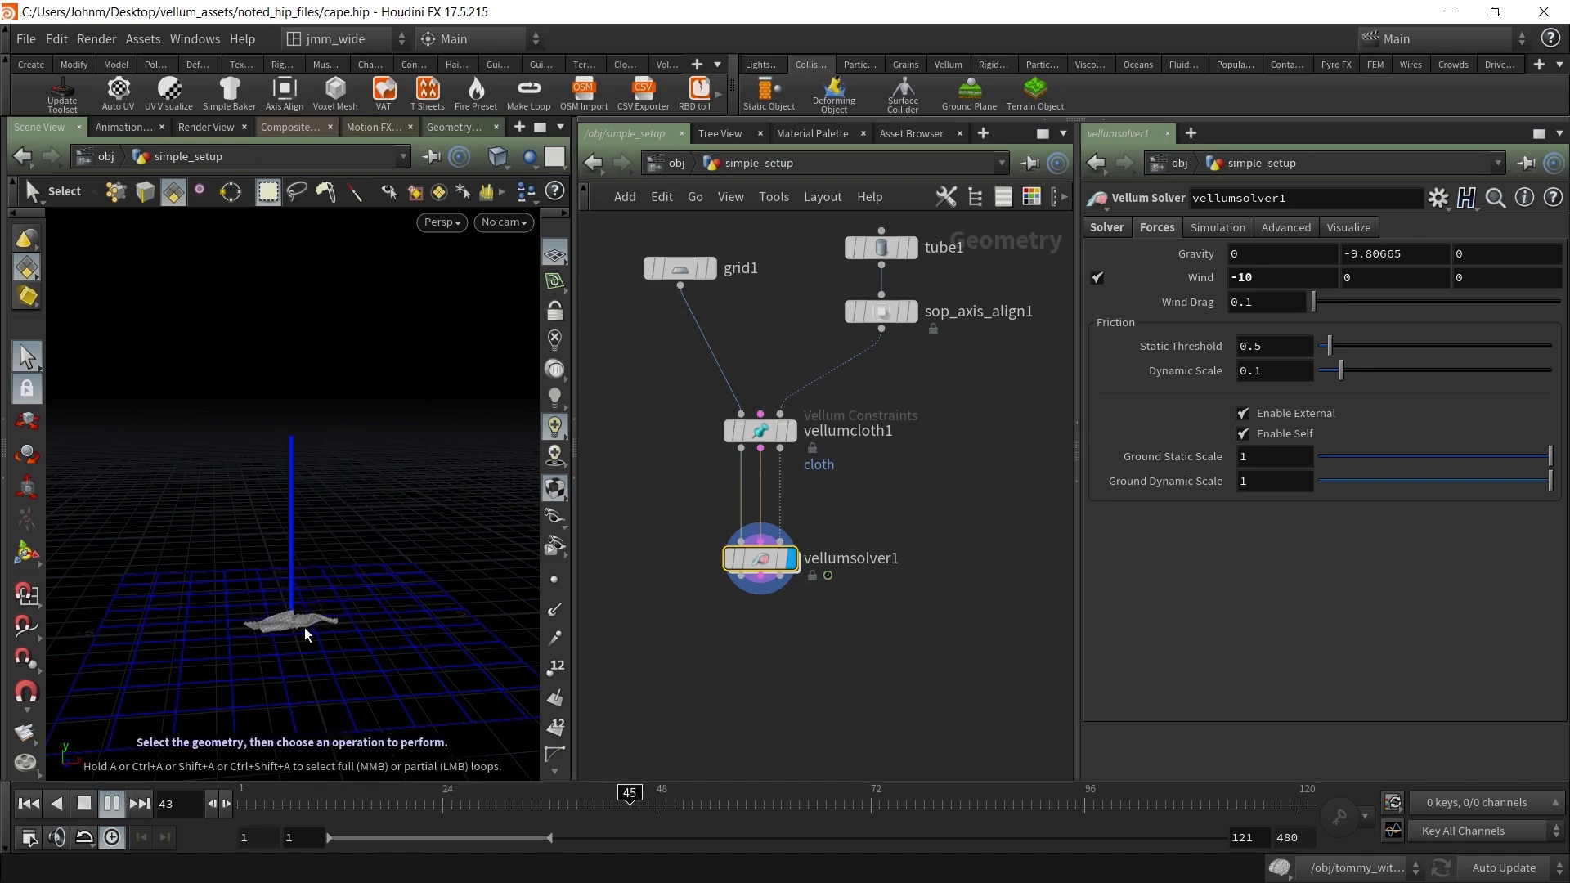
pyautogui.keyDown('alt'); pyautogui.moveTo(278, 606); pyautogui.dragTo(527, 585, button='right'); pyautogui.keyUp('alt')
pyautogui.keyDown('alt'); pyautogui.moveTo(302, 655); pyautogui.dragTo(354, 694); pyautogui.keyUp('alt')
pyautogui.press('s')
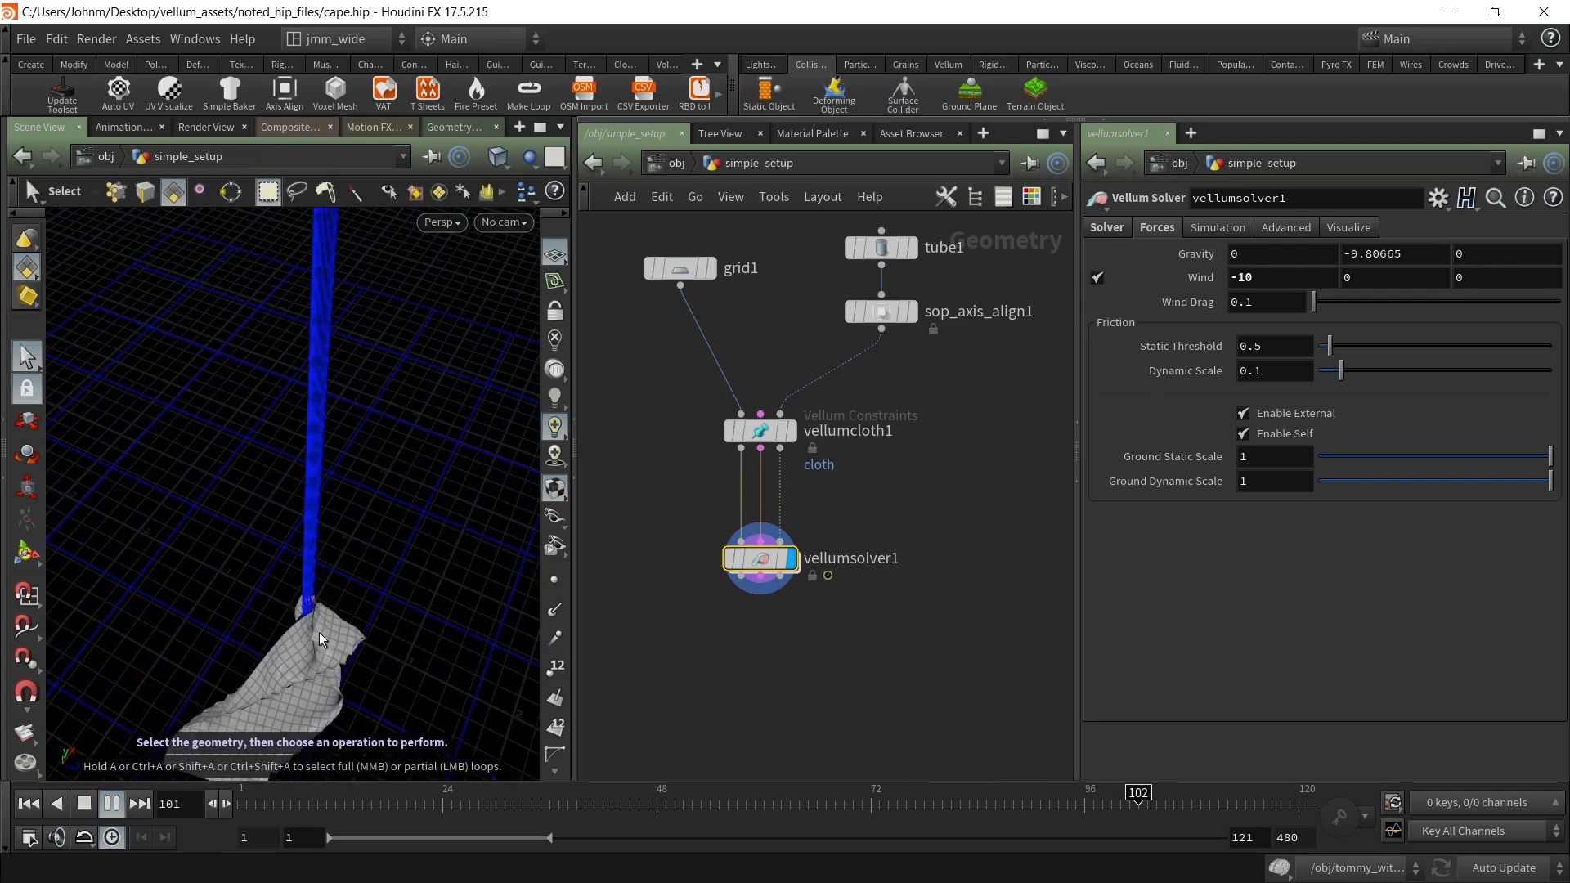
pyautogui.click(87, 806)
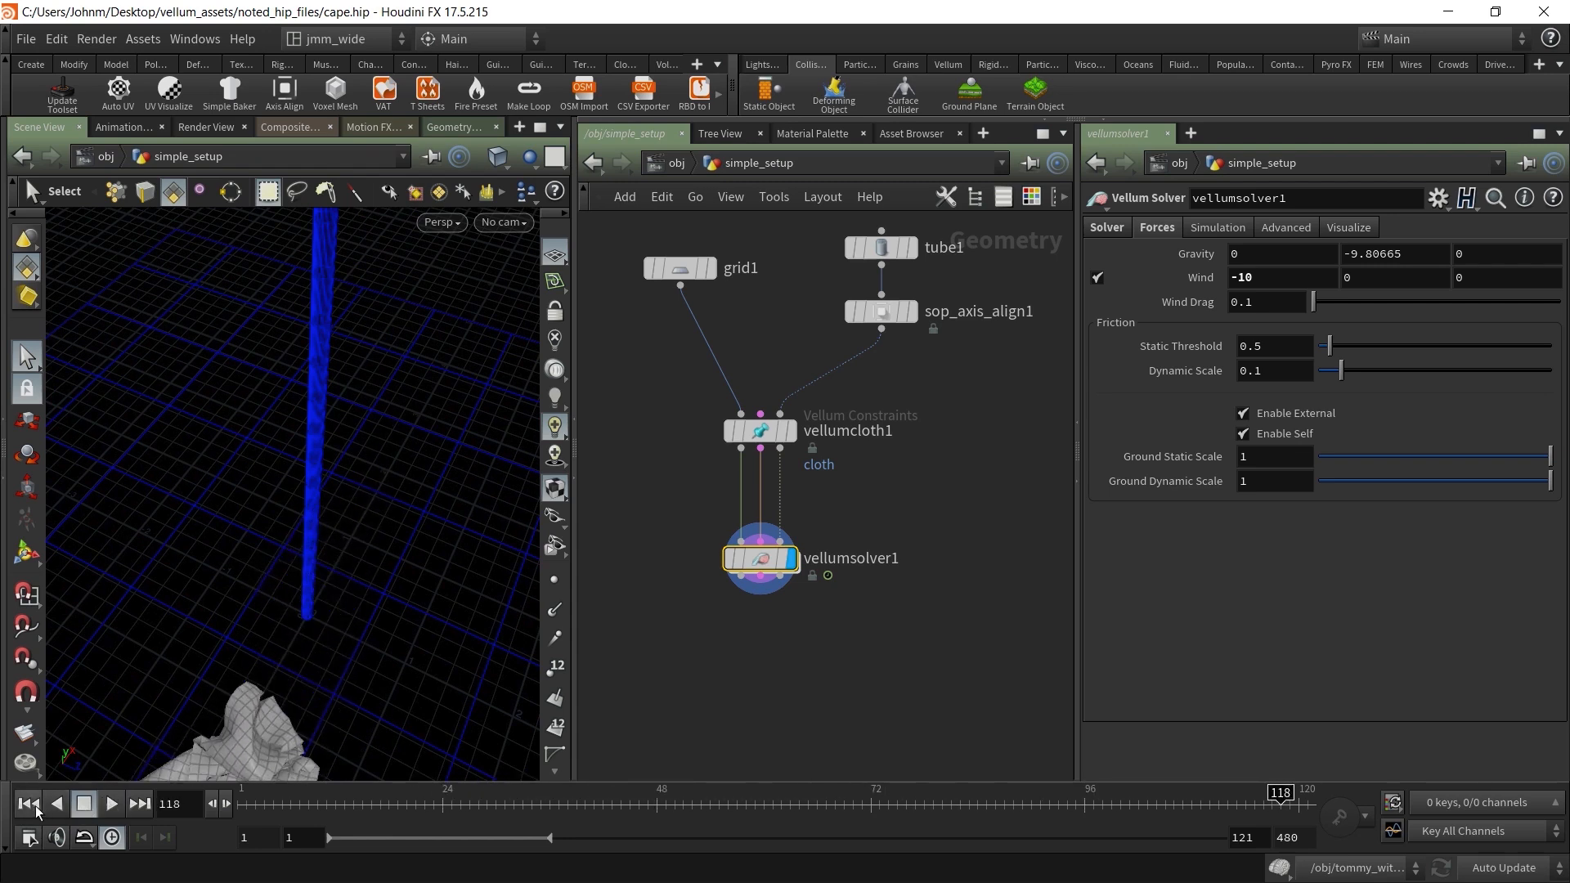
pyautogui.click(31, 805)
# Frame the flag and pole, replay the unpinned cloth simulation, and return to the first frame
pyautogui.keyDown('alt'); pyautogui.moveTo(412, 540); pyautogui.dragTo(413, 549, button='right'); pyautogui.keyUp('alt')
pyautogui.moveTo(413, 549); pyautogui.dragTo(326, 578)
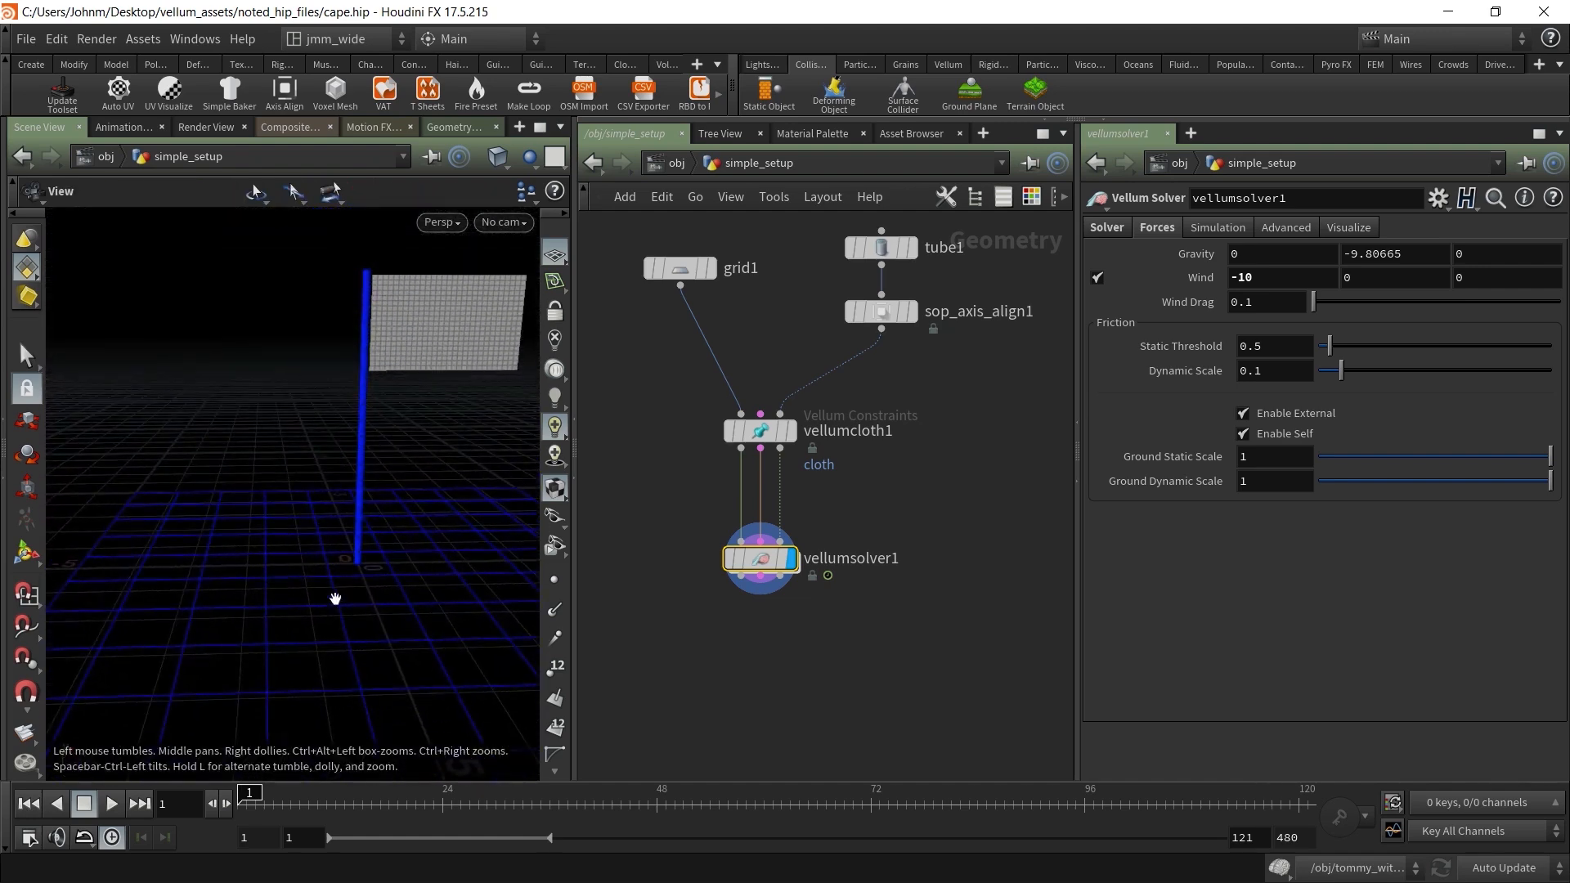
pyautogui.press('s')
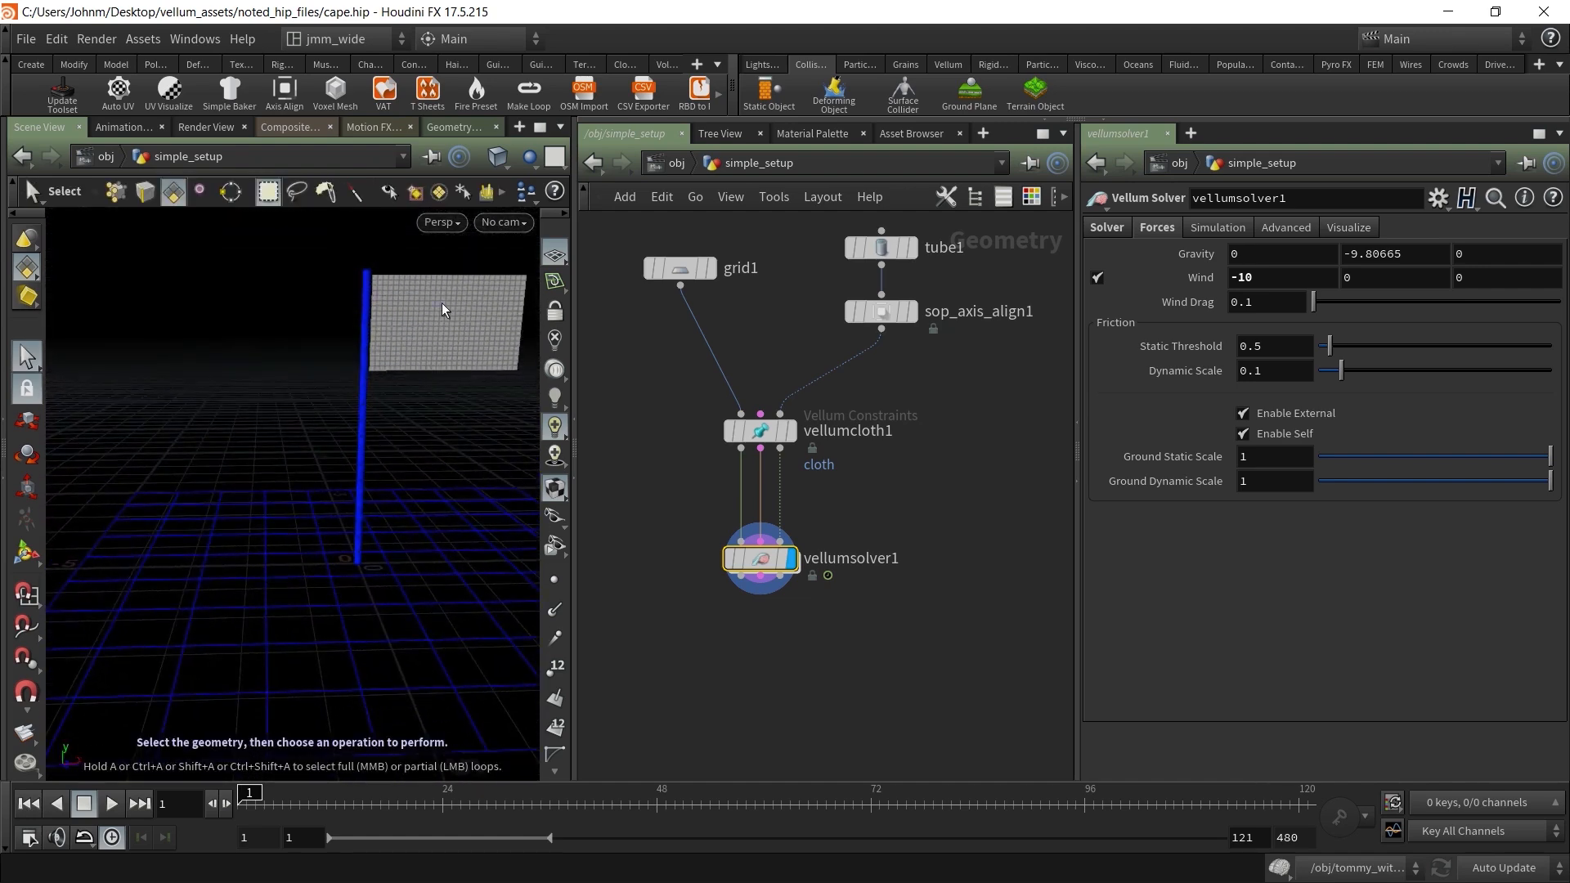
pyautogui.moveTo(692, 410); pyautogui.dragTo(918, 635)
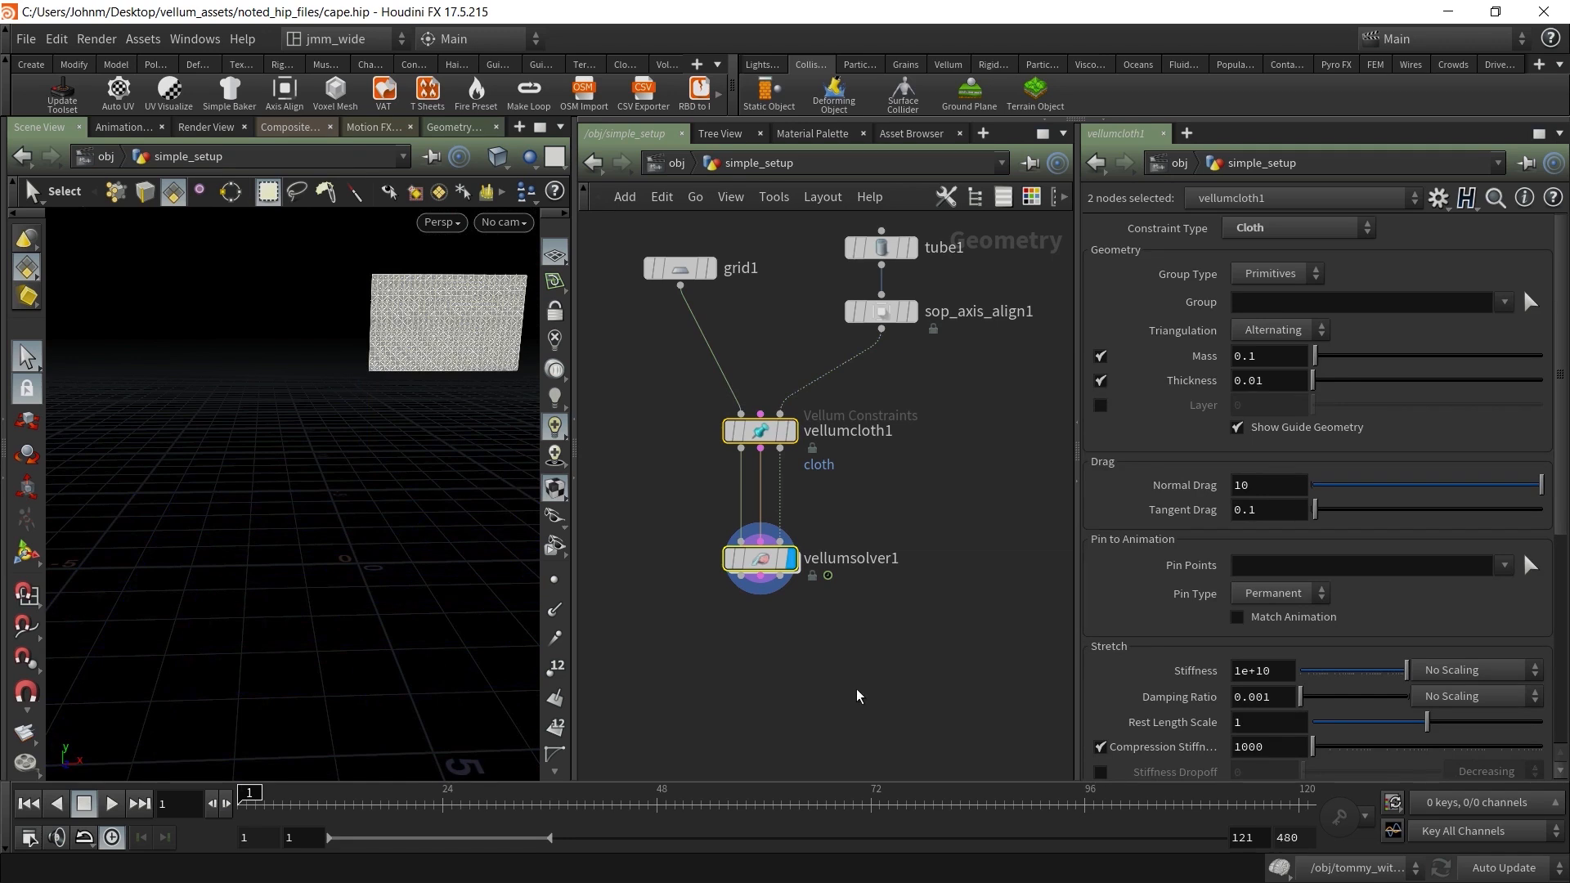
pyautogui.click(816, 674)
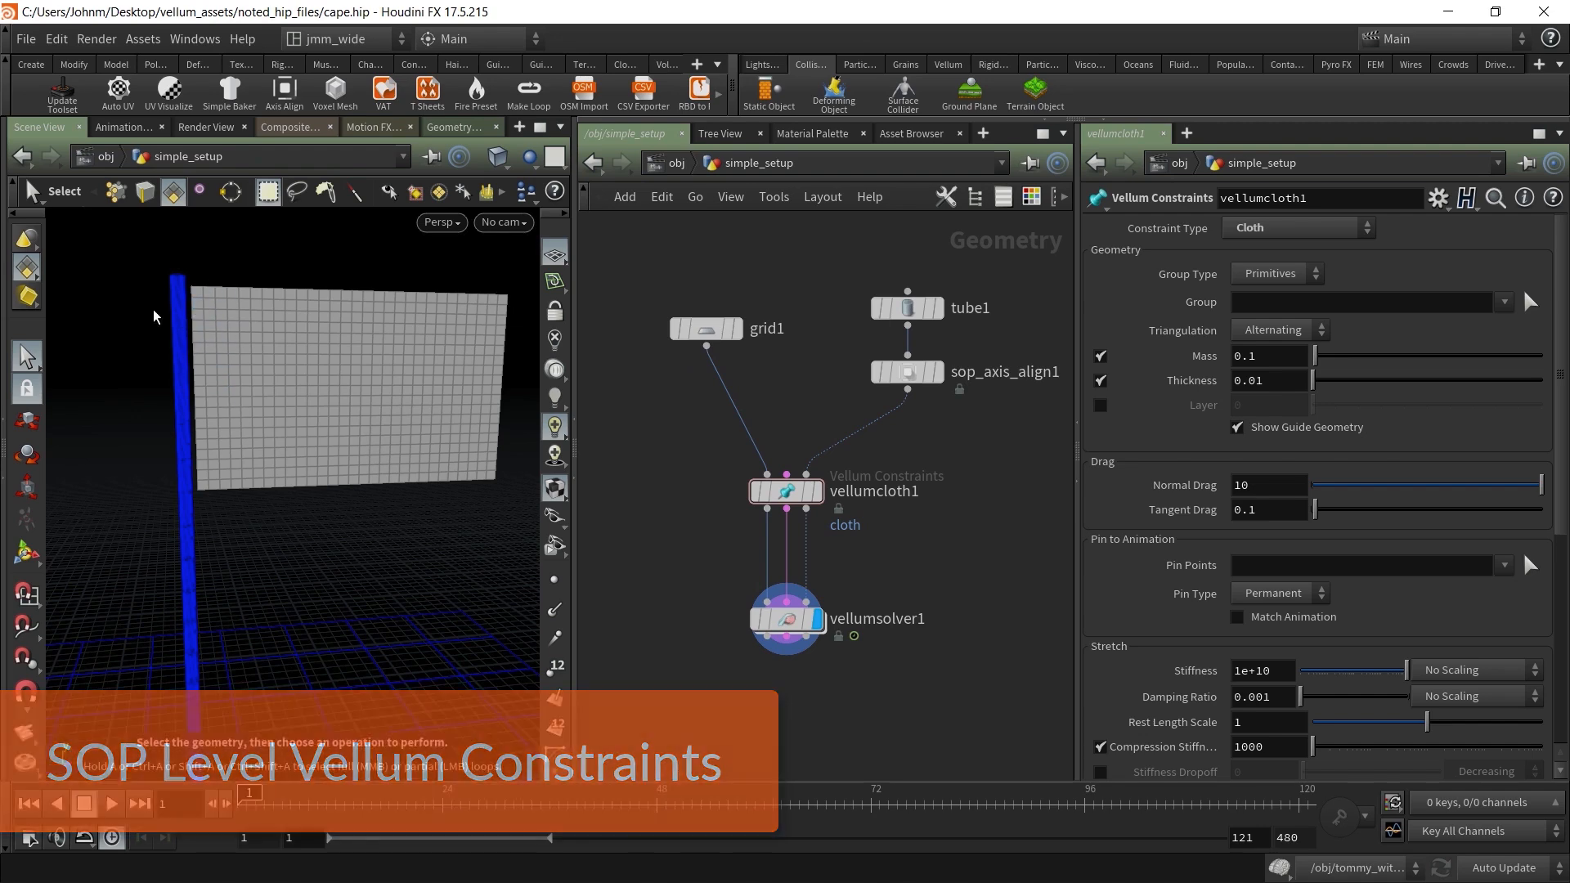
pyautogui.click(110, 805)
pyautogui.click(29, 805)
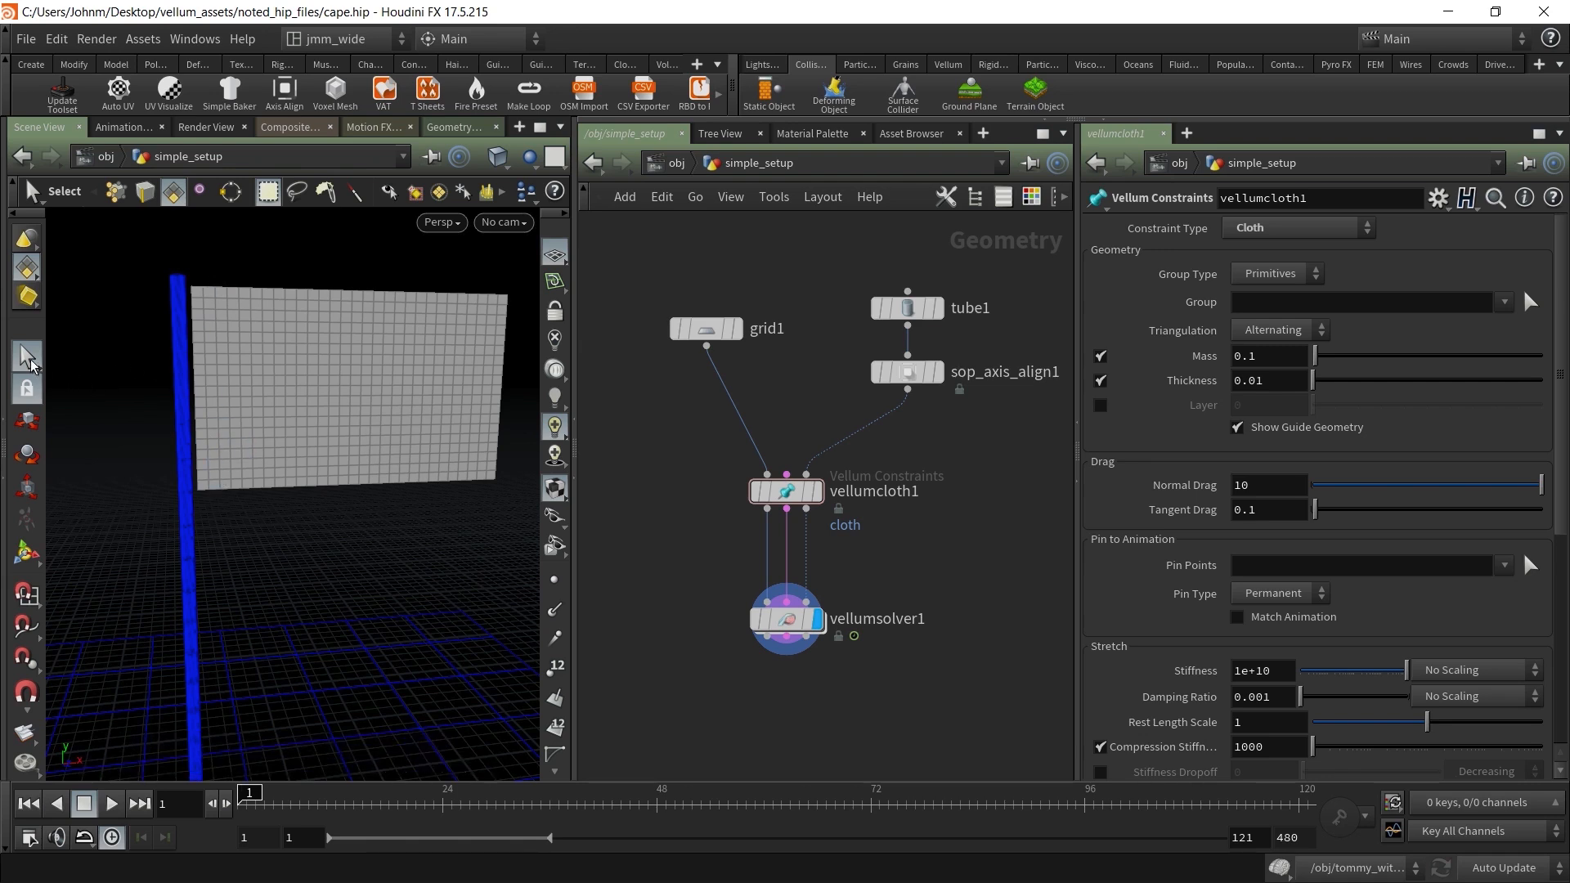
pyautogui.click(773, 492)
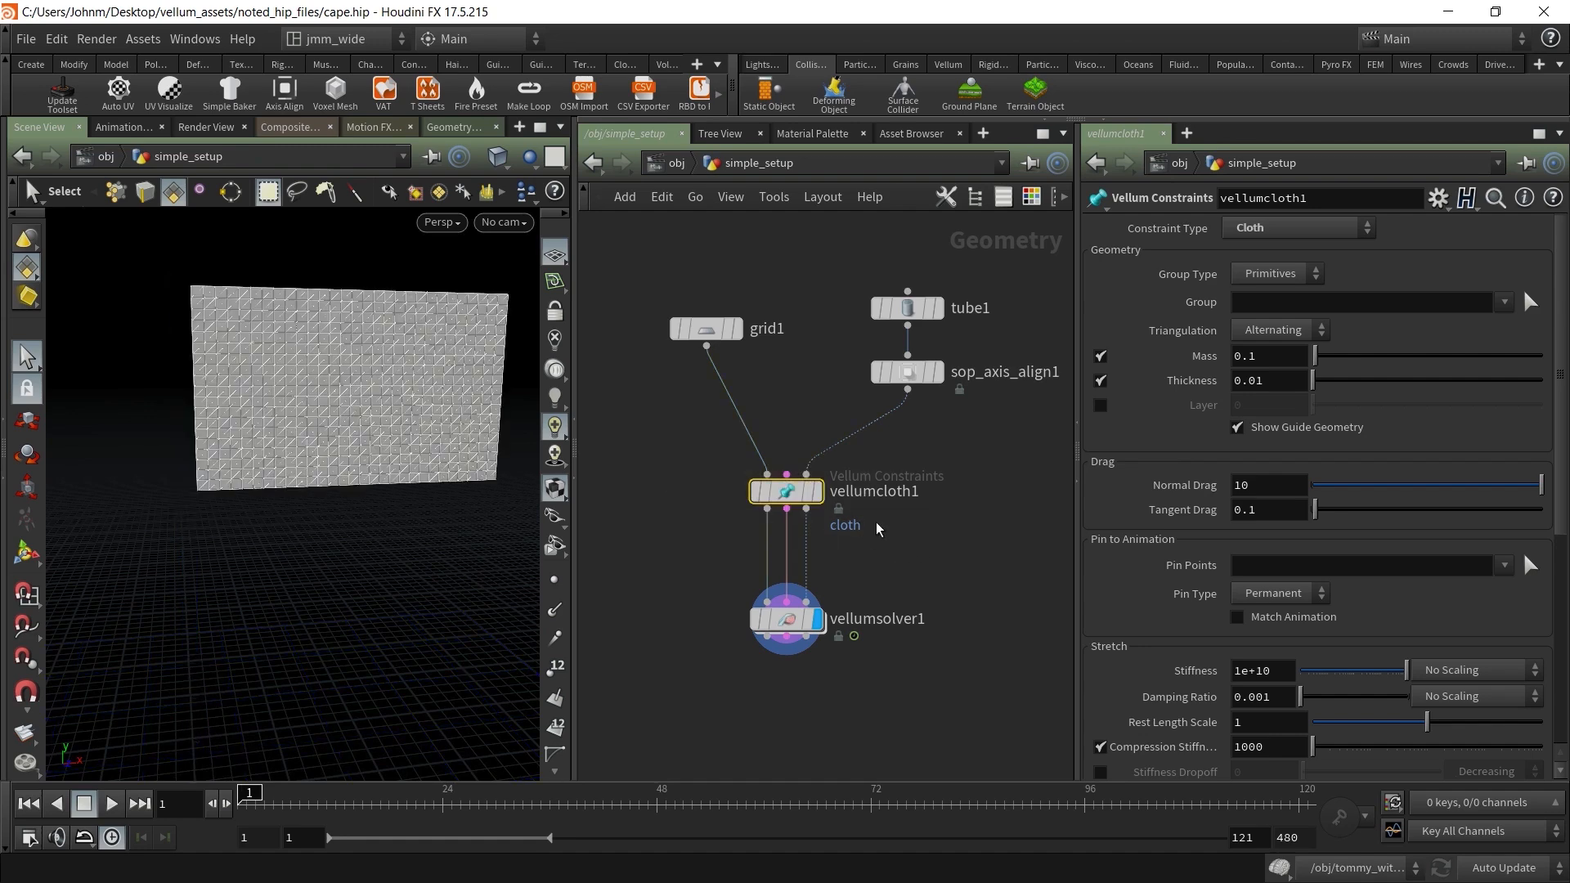
pyautogui.moveTo(793, 491)
pyautogui.click(1531, 566)
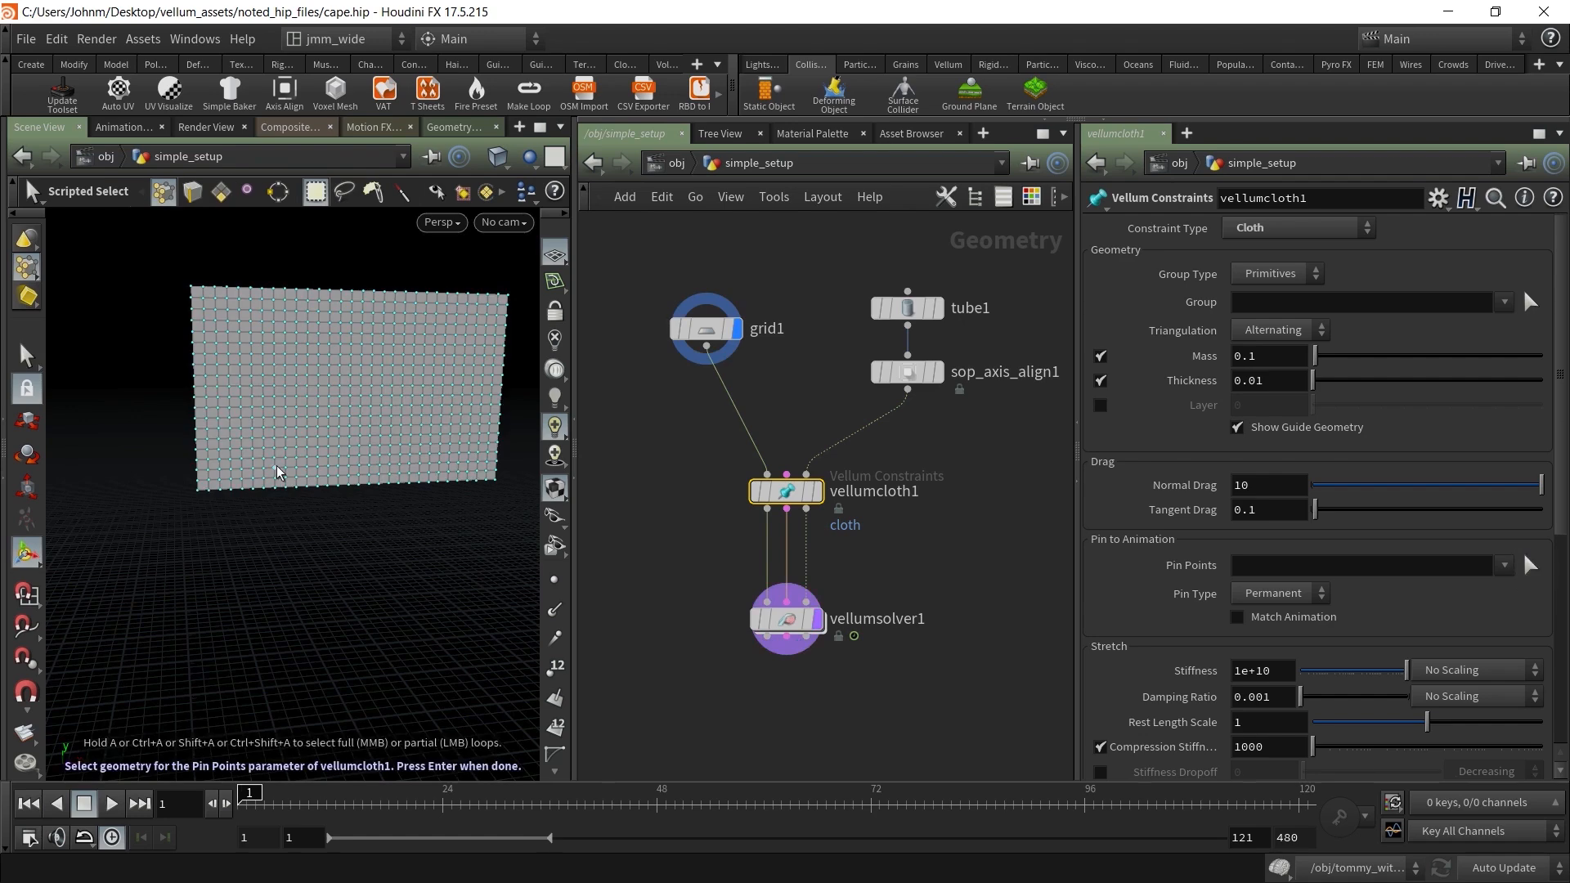
pyautogui.keyDown('alt'); pyautogui.moveTo(235, 412); pyautogui.dragTo(214, 380); pyautogui.keyUp('alt')
pyautogui.keyDown('alt'); pyautogui.moveTo(213, 380); pyautogui.dragTo(298, 557, button='middle'); pyautogui.keyUp('alt')
pyautogui.keyDown('alt'); pyautogui.moveTo(298, 557); pyautogui.dragTo(366, 530, button='right'); pyautogui.keyUp('alt')
pyautogui.keyDown('alt'); pyautogui.moveTo(366, 531); pyautogui.dragTo(287, 455, button='middle'); pyautogui.keyUp('alt')
pyautogui.keyDown('alt'); pyautogui.moveTo(287, 456); pyautogui.dragTo(230, 448); pyautogui.keyUp('alt')
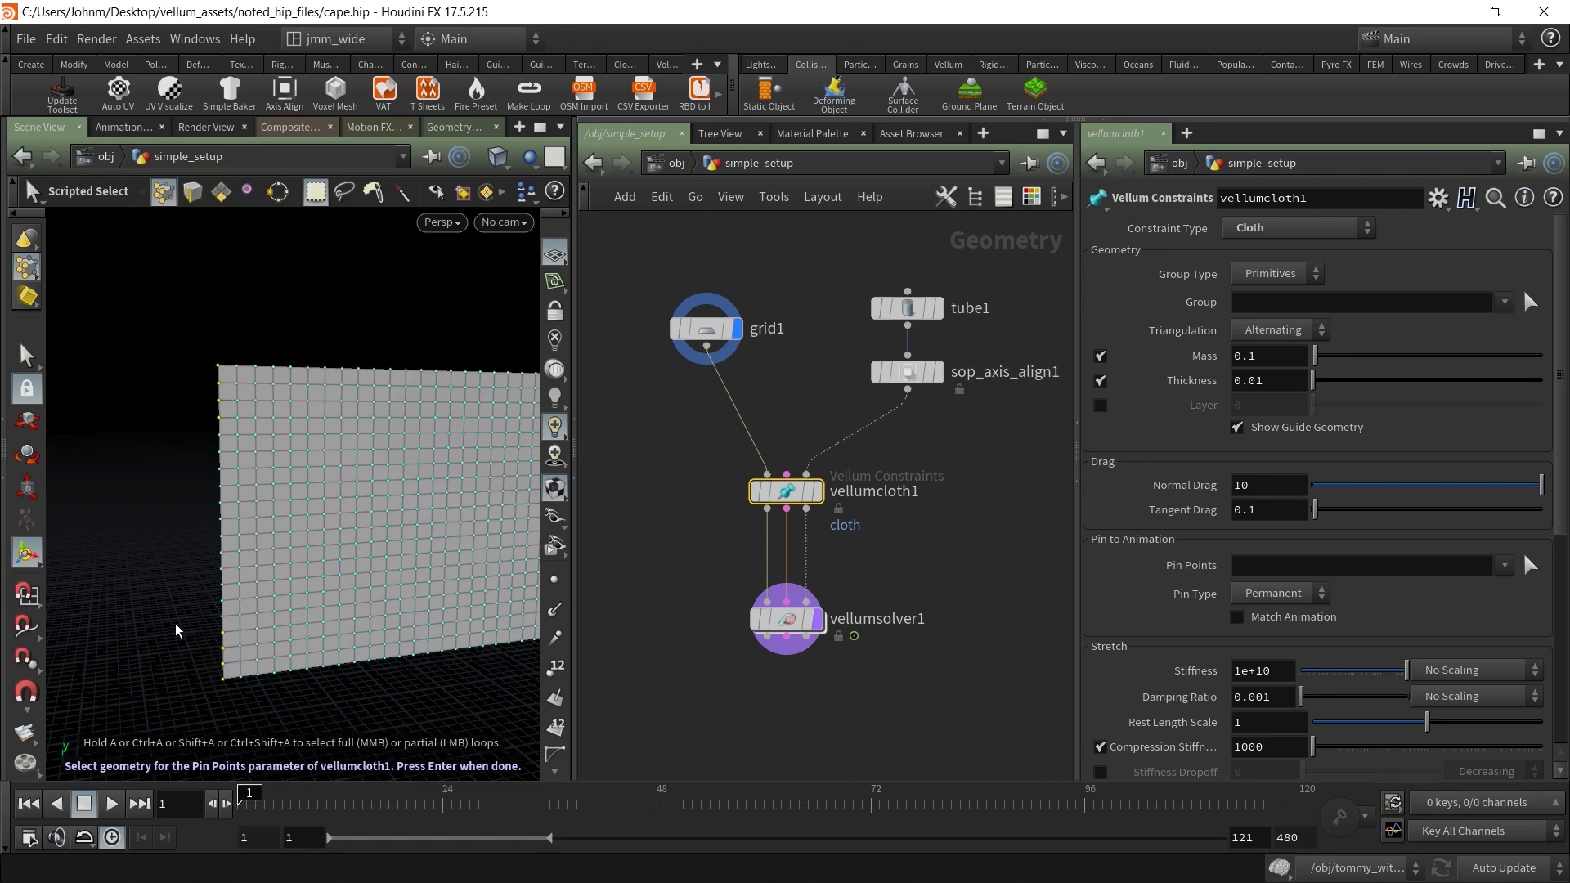
pyautogui.press('Return')
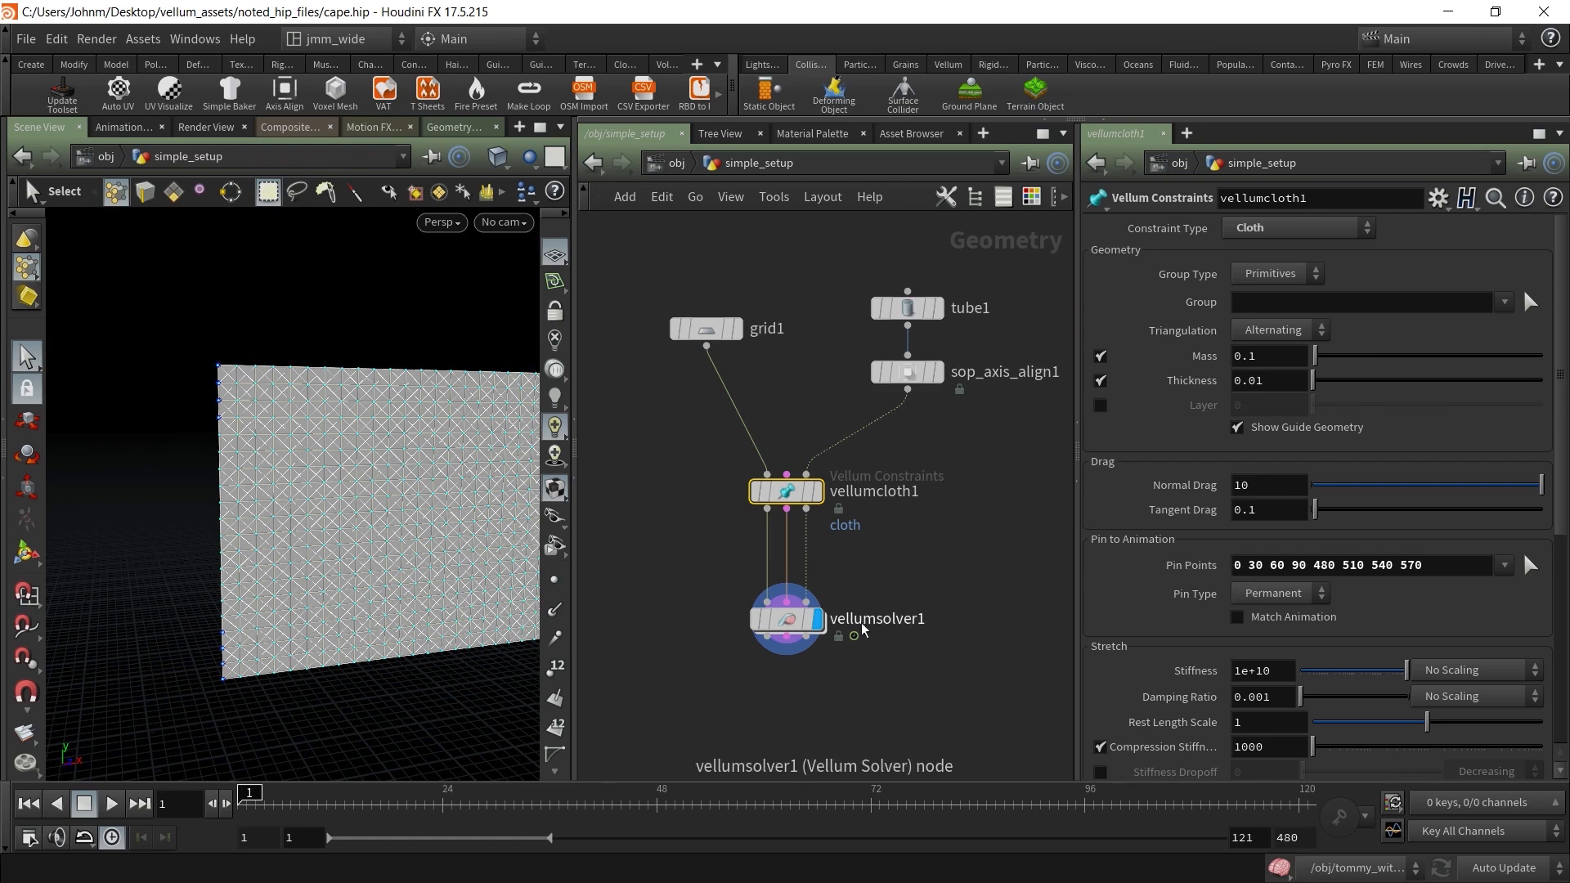
# Select vellumsolver1, frame the flag and pole, and switch the viewport selection mode from points to primitives
pyautogui.click(788, 632)
pyautogui.press('Escape')
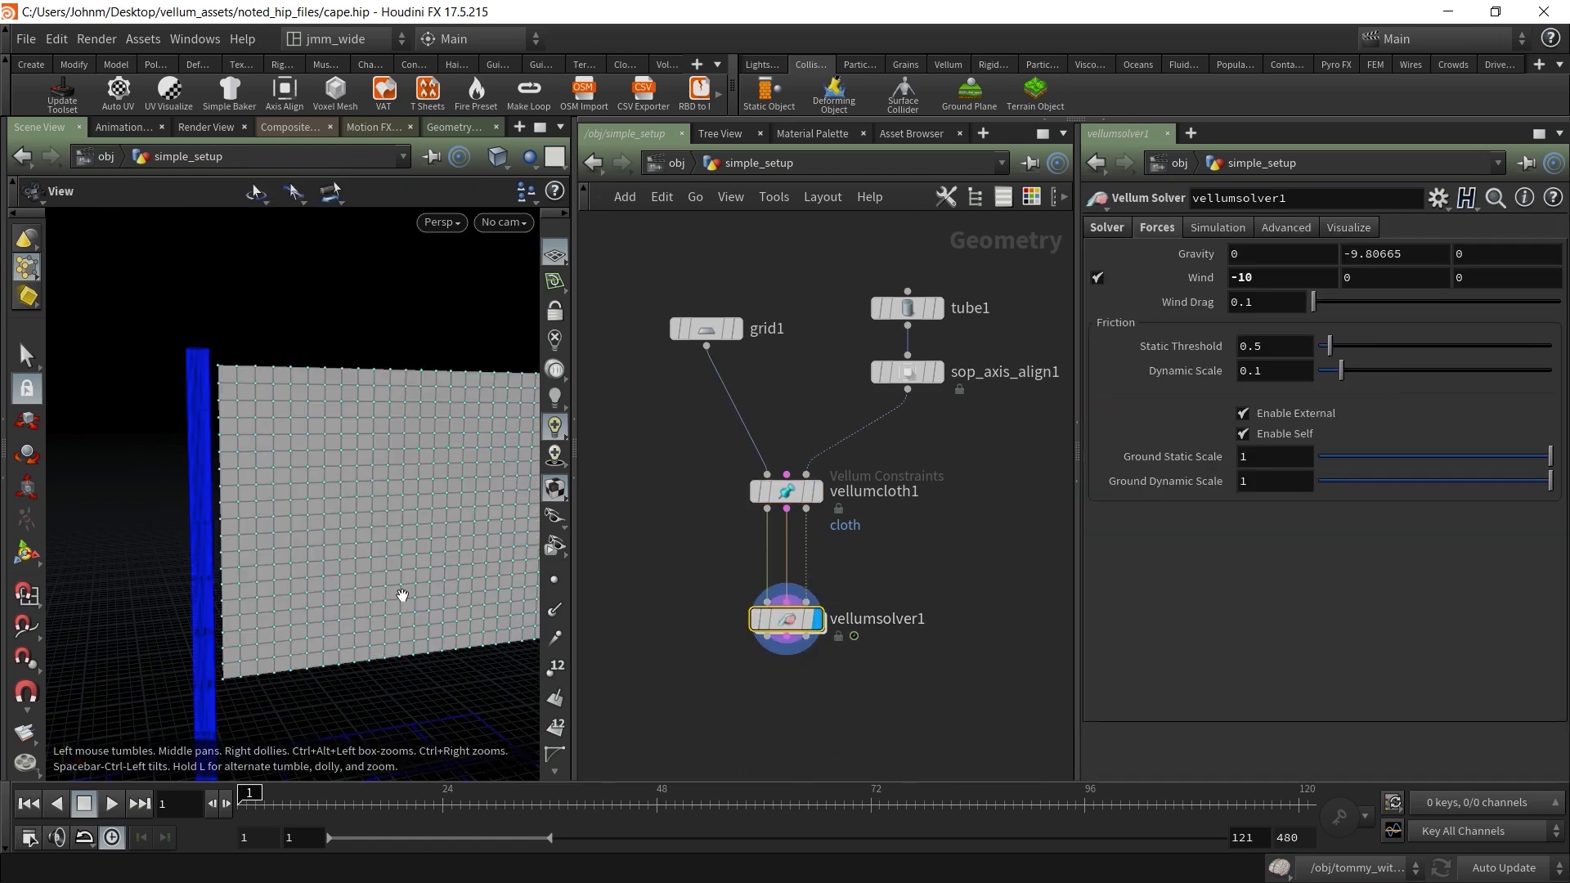
pyautogui.moveTo(124, 601); pyautogui.dragTo(270, 585)
pyautogui.press('s')
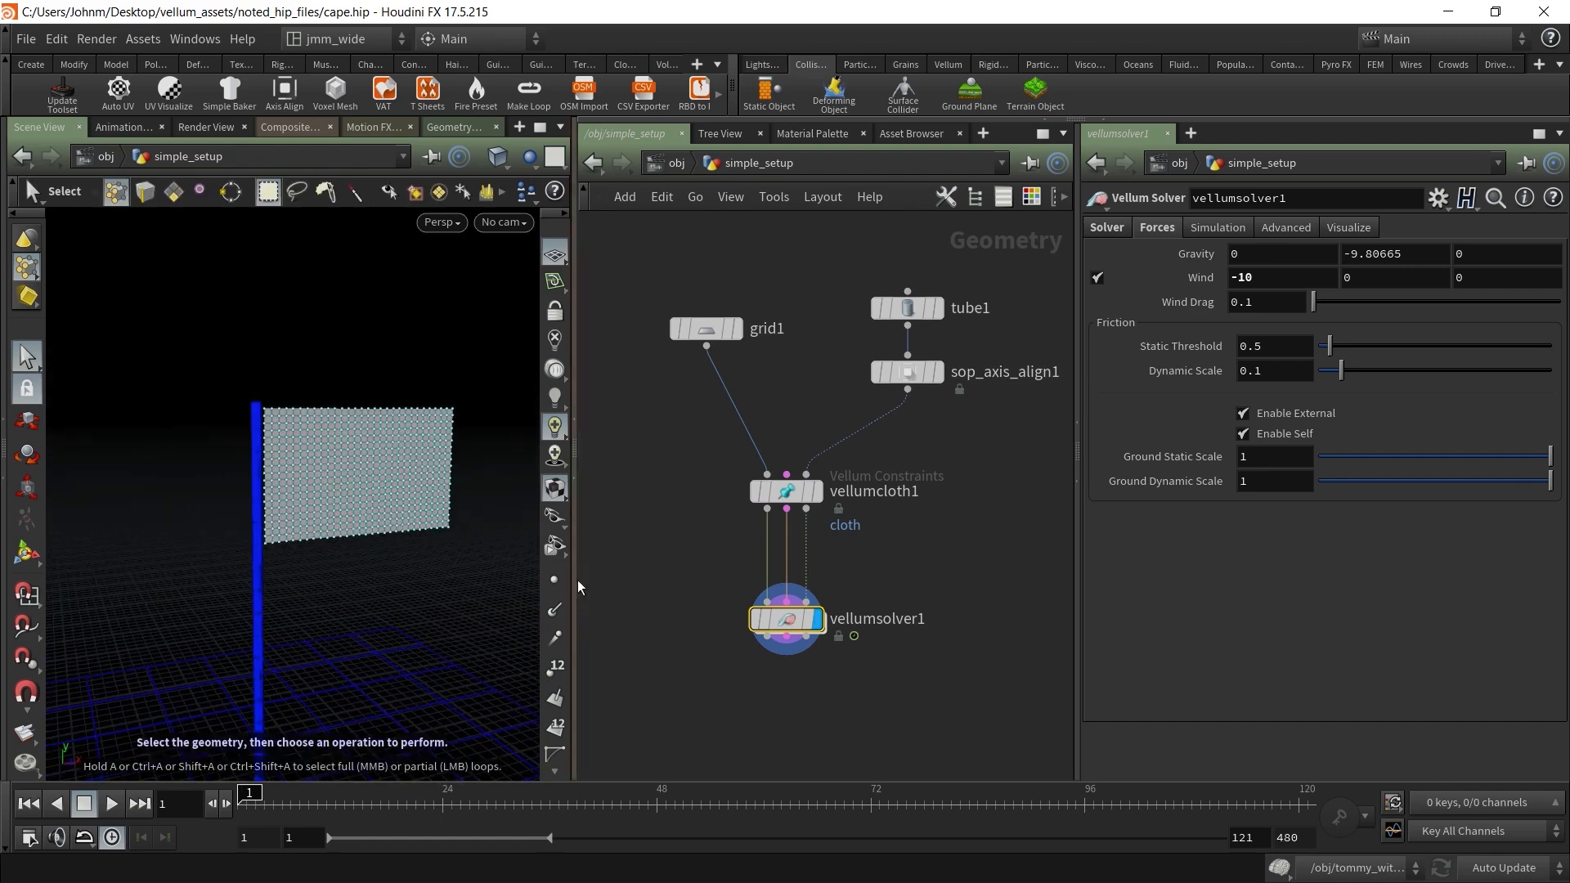
pyautogui.click(26, 269)
pyautogui.click(73, 318)
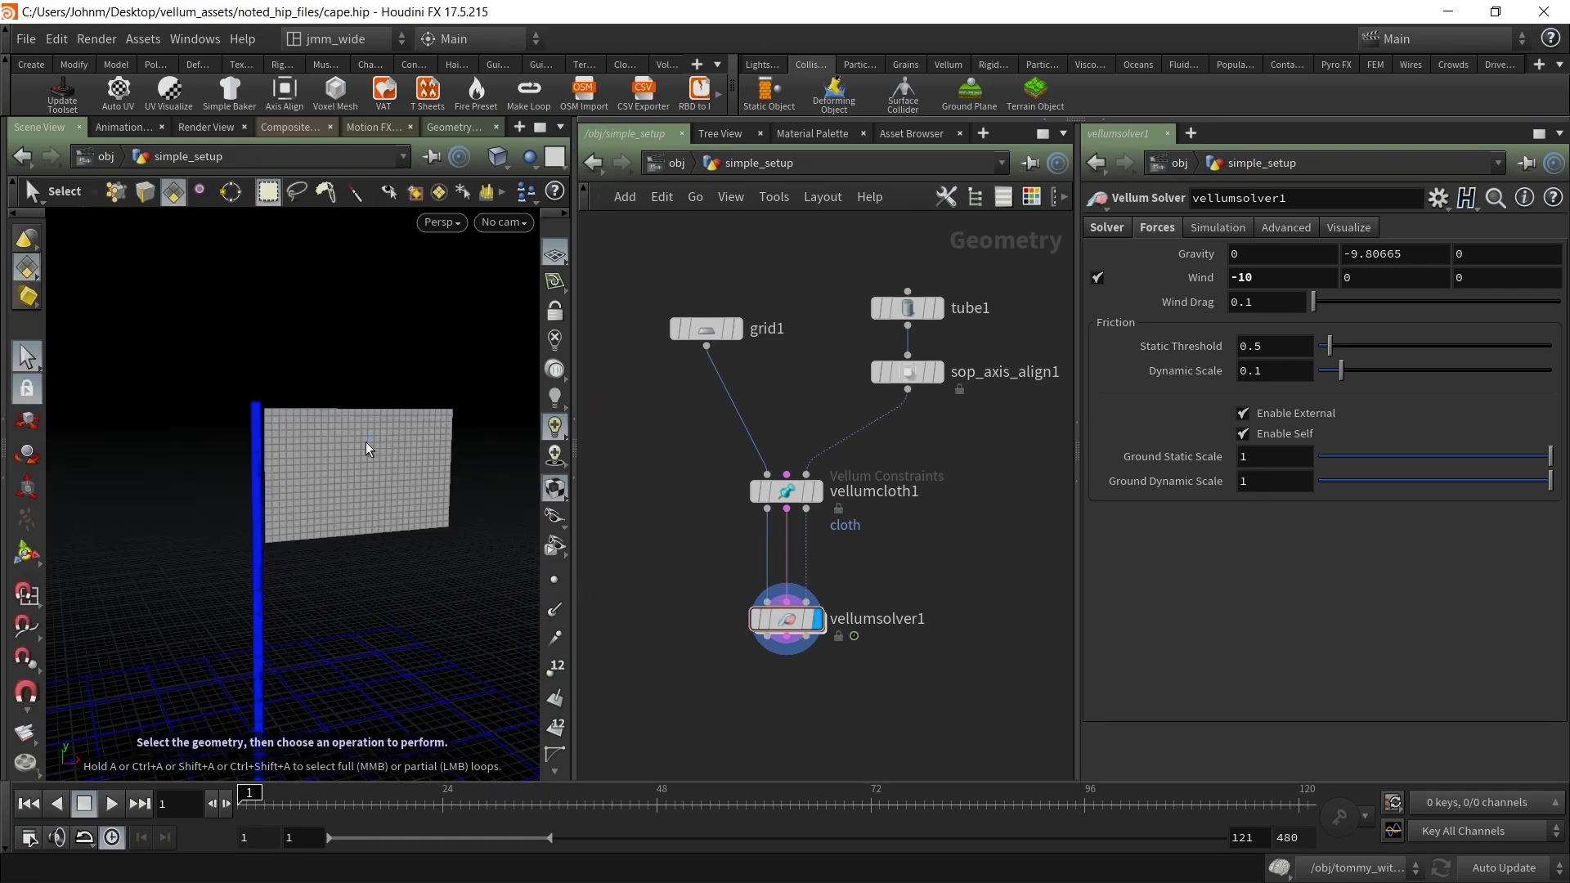
# Play the pinned flag simulation, inspect the cloth's motion around the pole from the side, and rewind to frame 1
pyautogui.click(114, 805)
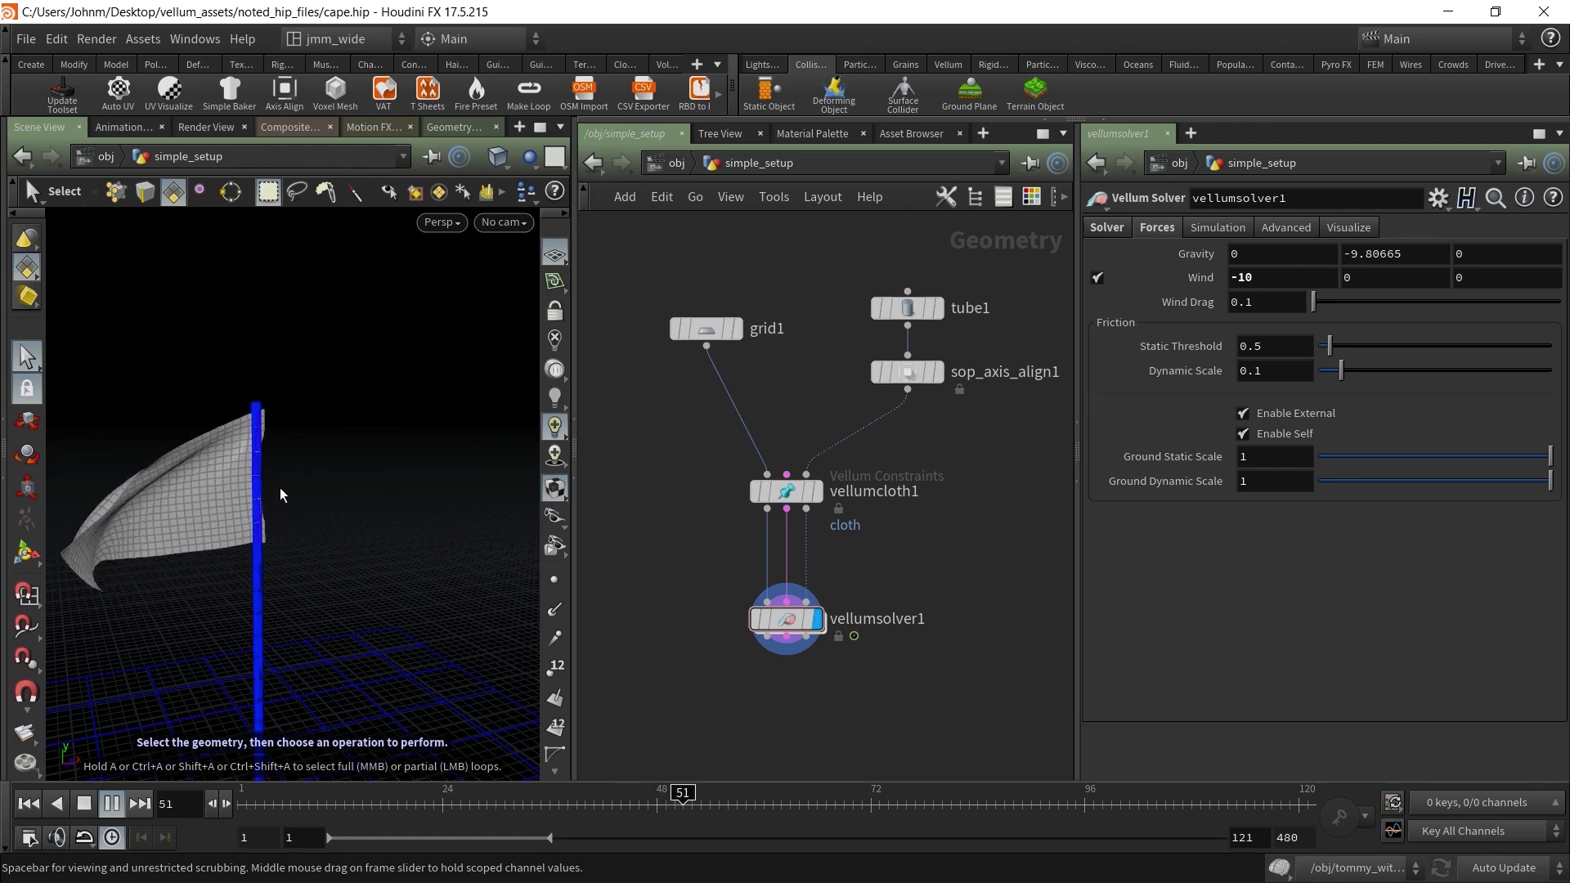
pyautogui.keyDown('alt'); pyautogui.moveTo(219, 461); pyautogui.dragTo(499, 451, button='right'); pyautogui.keyUp('alt')
pyautogui.moveTo(402, 450); pyautogui.dragTo(365, 453)
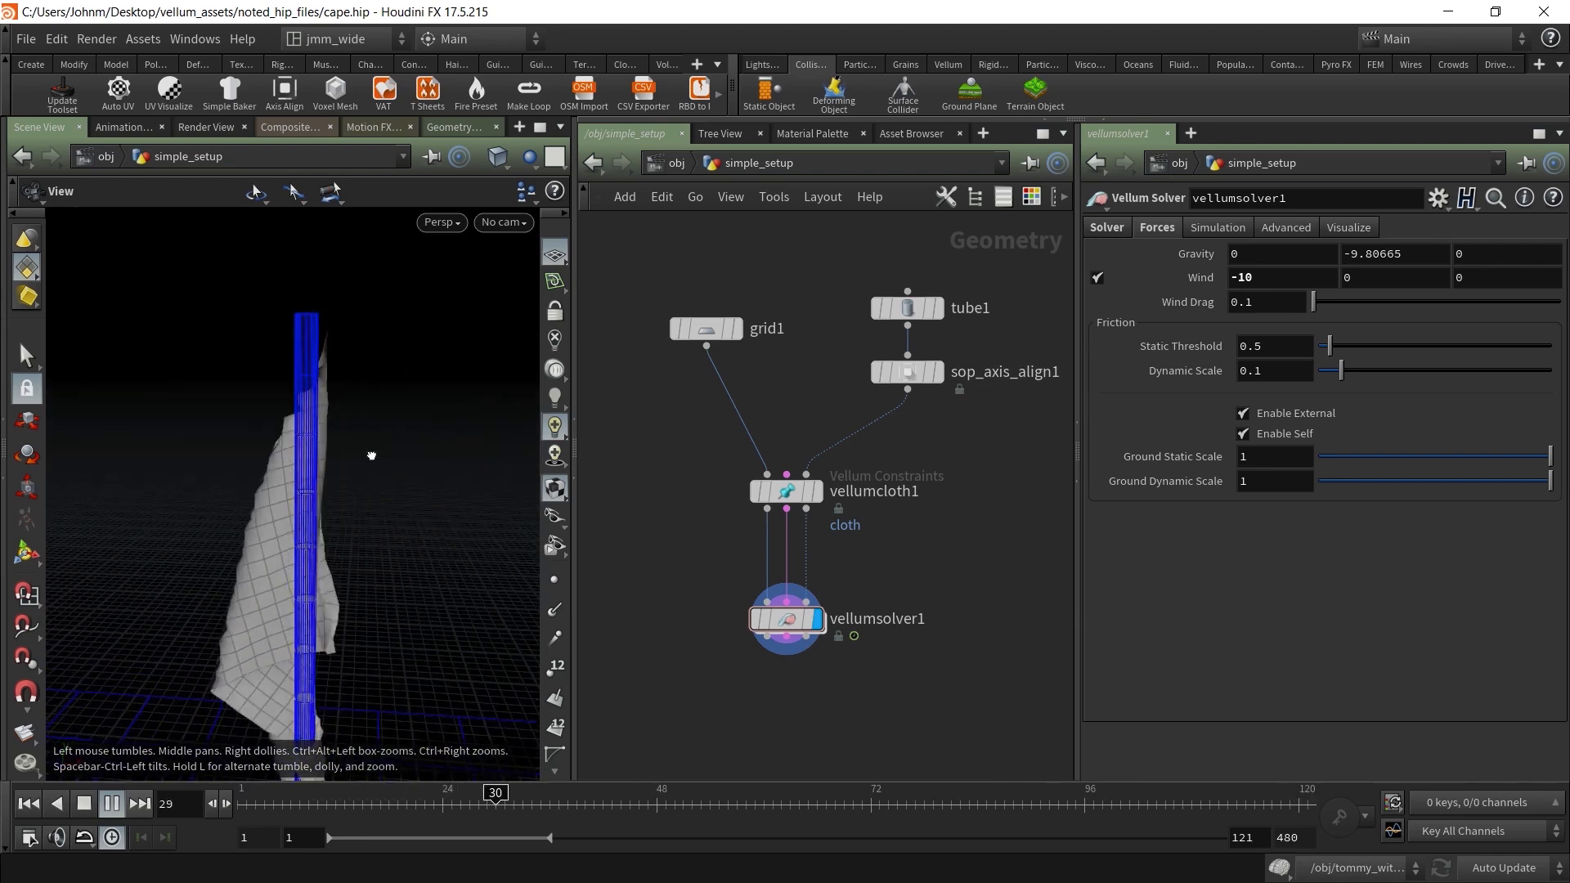
pyautogui.moveTo(347, 455); pyautogui.dragTo(199, 448, button='right')
pyautogui.moveTo(330, 449)
pyautogui.mouseDown()
pyautogui.moveTo(126, 443)
pyautogui.moveTo(322, 458)
pyautogui.moveTo(217, 449)
pyautogui.moveTo(407, 438)
pyautogui.moveTo(248, 446)
pyautogui.moveTo(347, 438)
pyautogui.moveTo(326, 438)
pyautogui.mouseUp()
pyautogui.press('s')
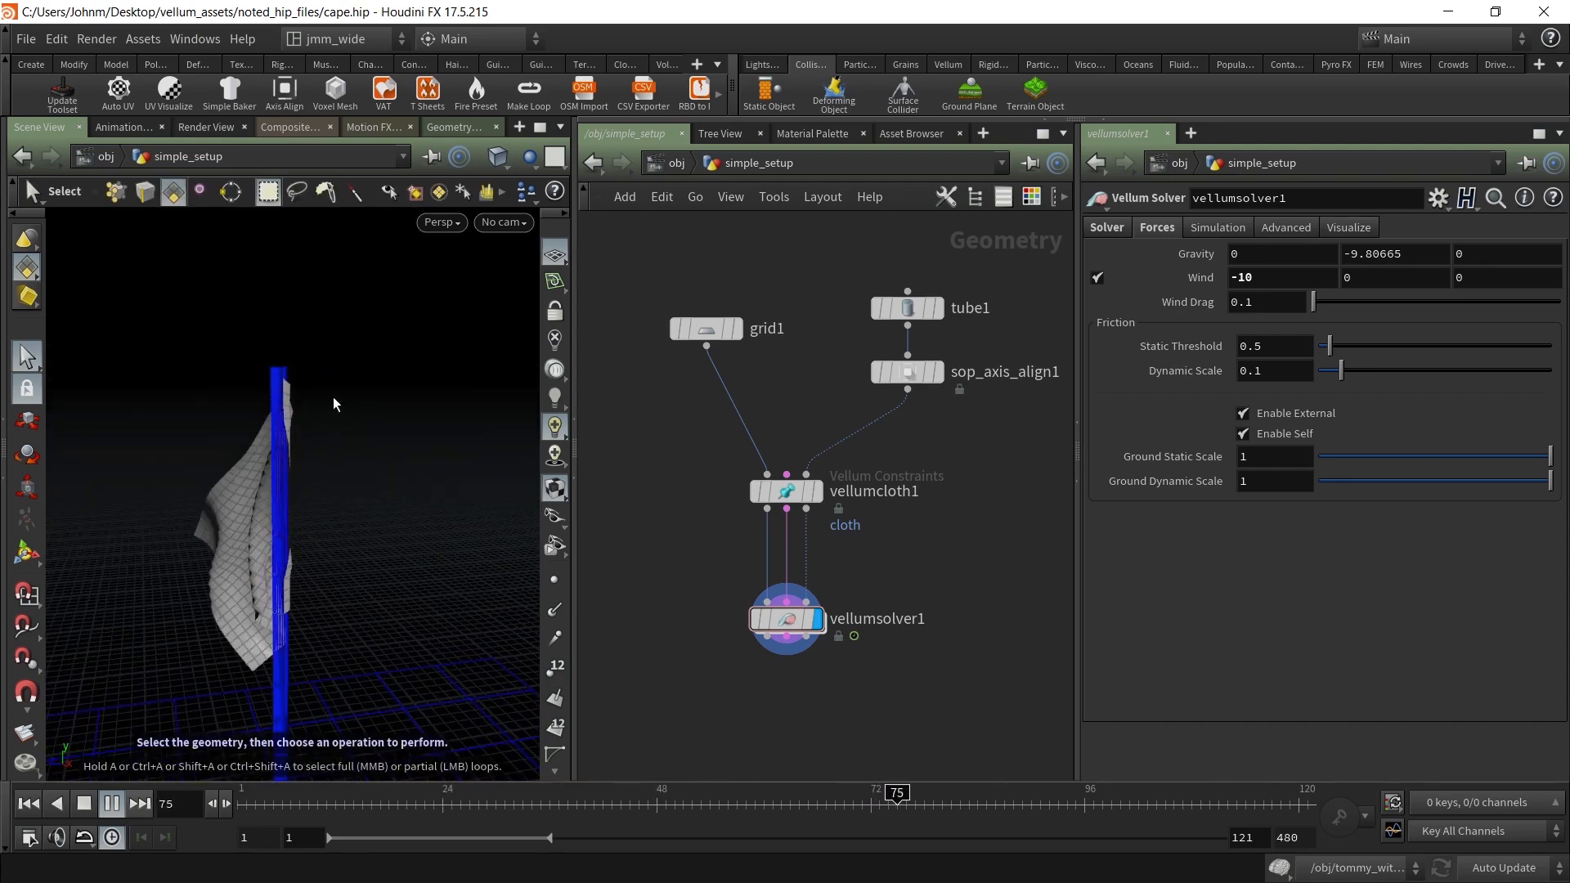
pyautogui.click(57, 807)
pyautogui.click(28, 805)
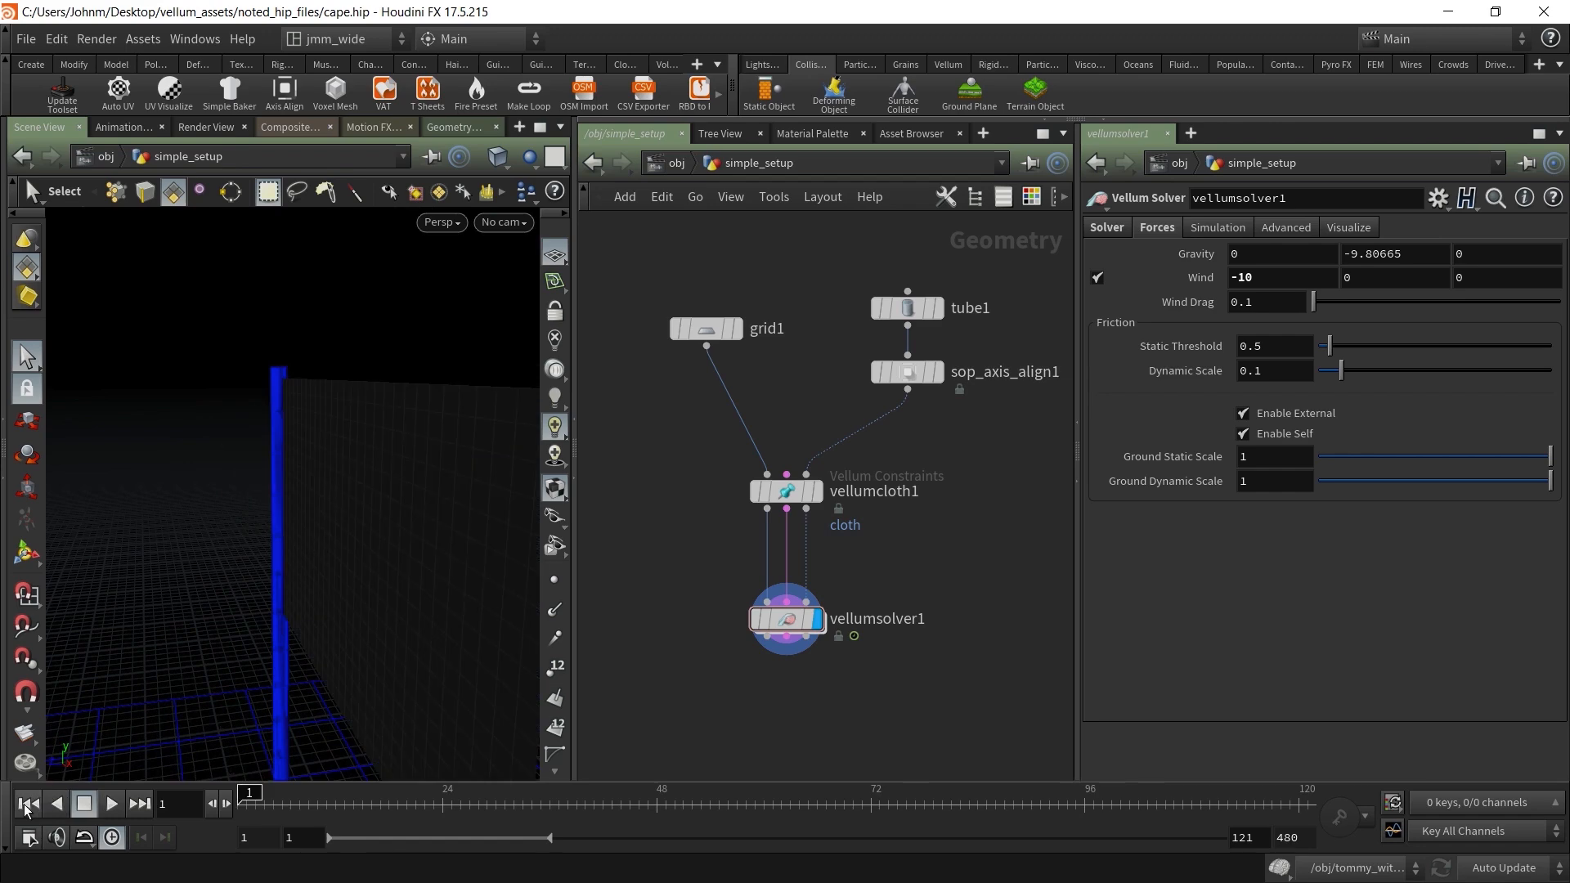
# Set the X component of vellumsolver1's Wind to 10
pyautogui.moveTo(287, 526); pyautogui.dragTo(404, 501)
pyautogui.moveTo(695, 560); pyautogui.dragTo(877, 665)
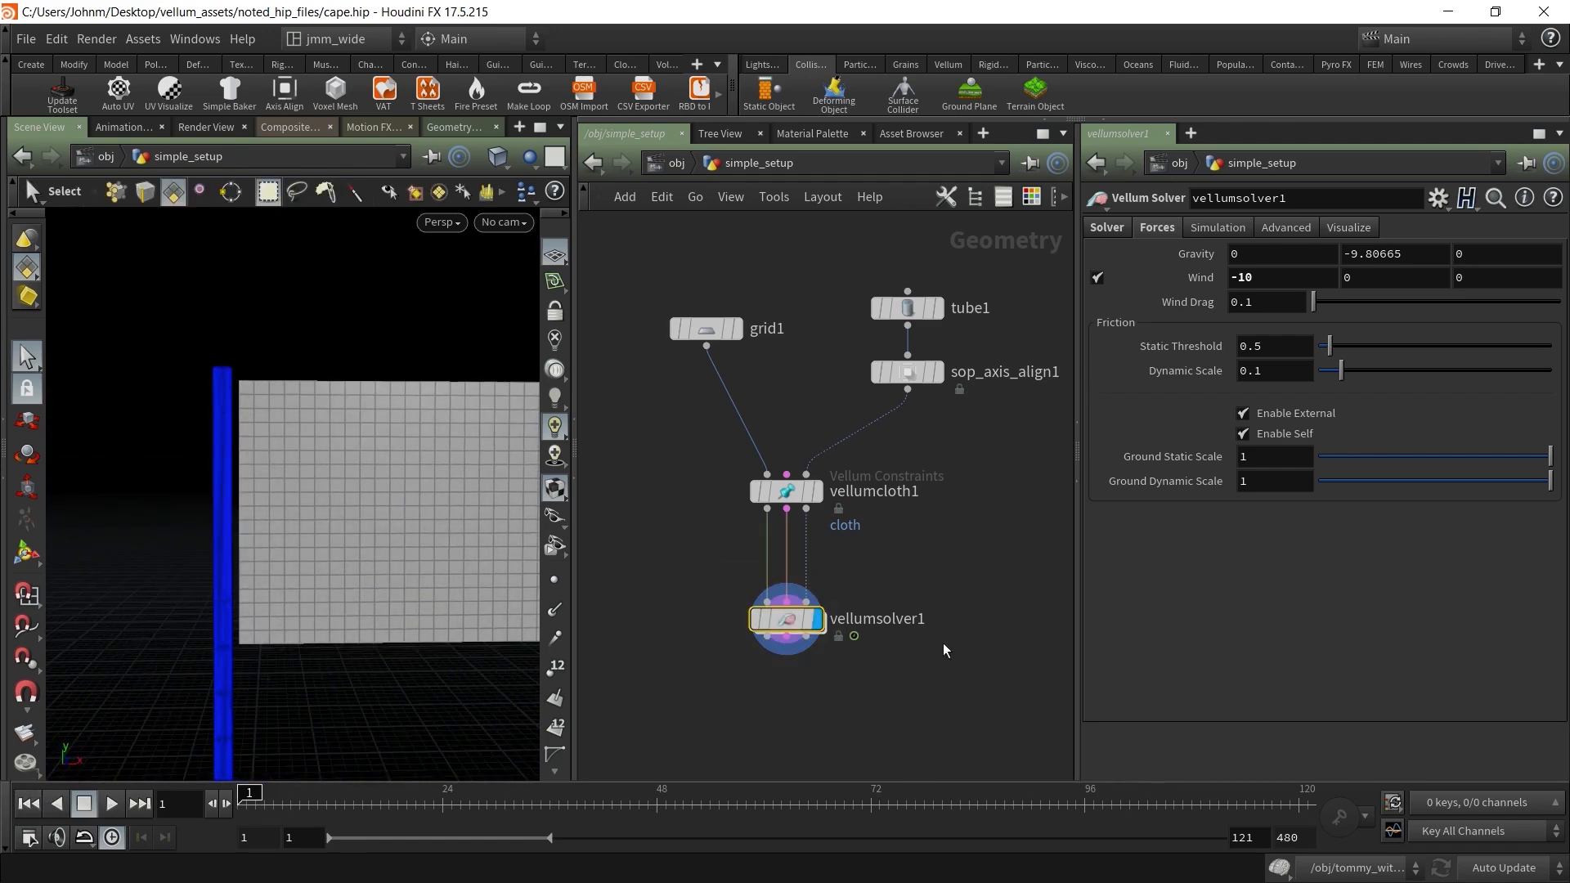
pyautogui.write('10')
pyautogui.press('Return')
# Play the flag simulation with the new wind and view the whole flag and pole
pyautogui.click(109, 810)
pyautogui.scroll(-3, 361, 573)
pyautogui.moveTo(358, 568); pyautogui.dragTo(291, 488, button='middle')
pyautogui.moveTo(409, 544); pyautogui.dragTo(118, 597, button='right')
pyautogui.press('s')
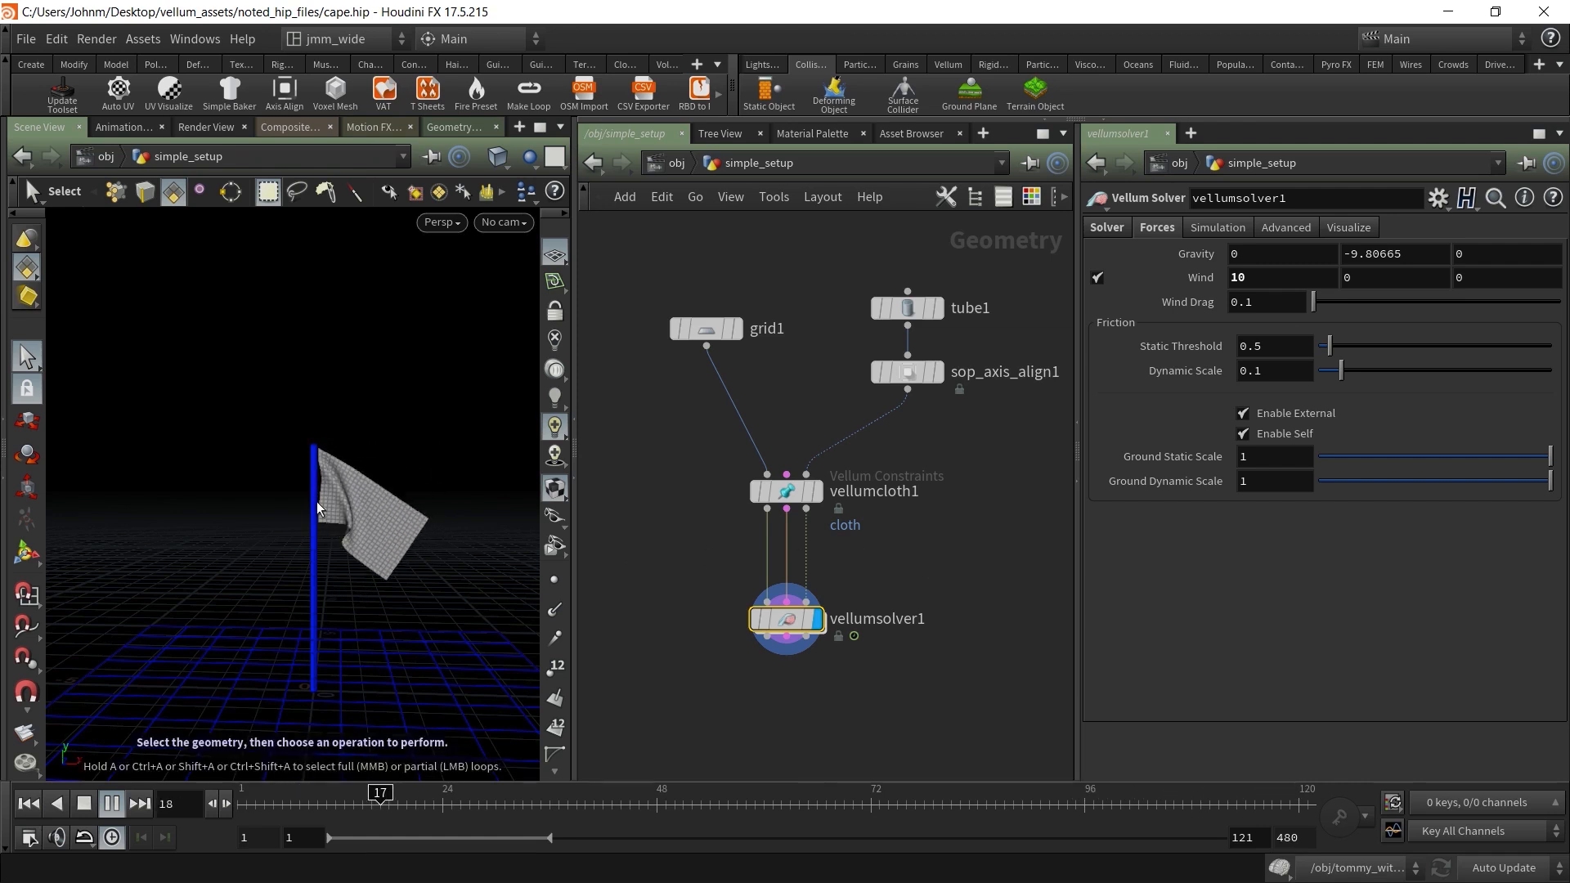
# Examine vellumcloth1's drag, pinning, stretch and bend parameters during playback, and return the simulation to frame 1
pyautogui.click(814, 497)
pyautogui.scroll(-2, 1153, 547)
pyautogui.scroll(-3, 1153, 547)
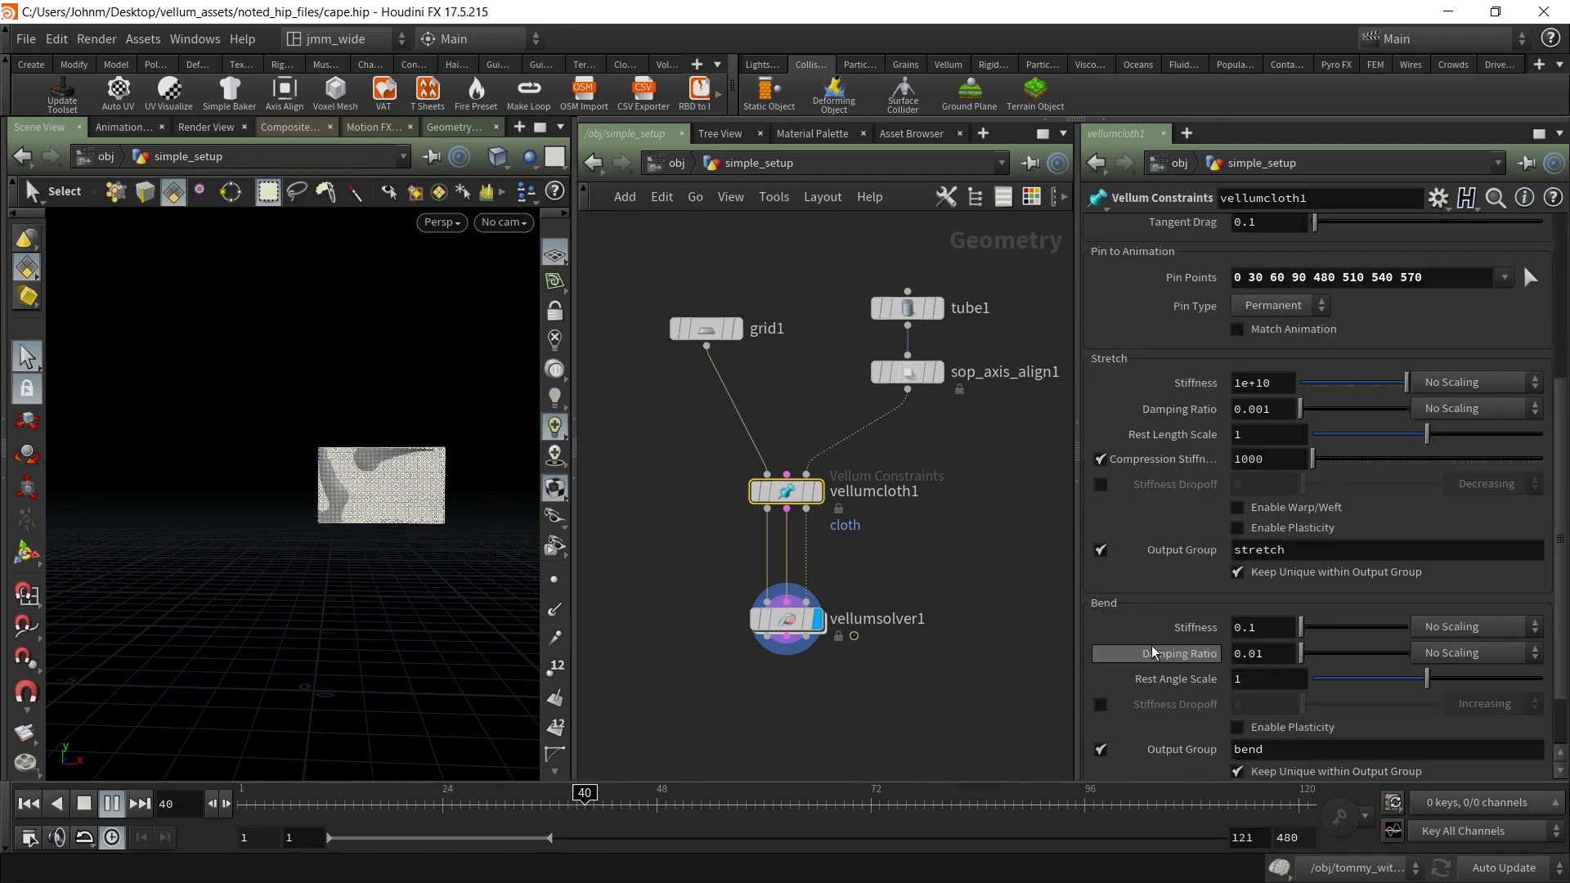
pyautogui.scroll(4, 1145, 585)
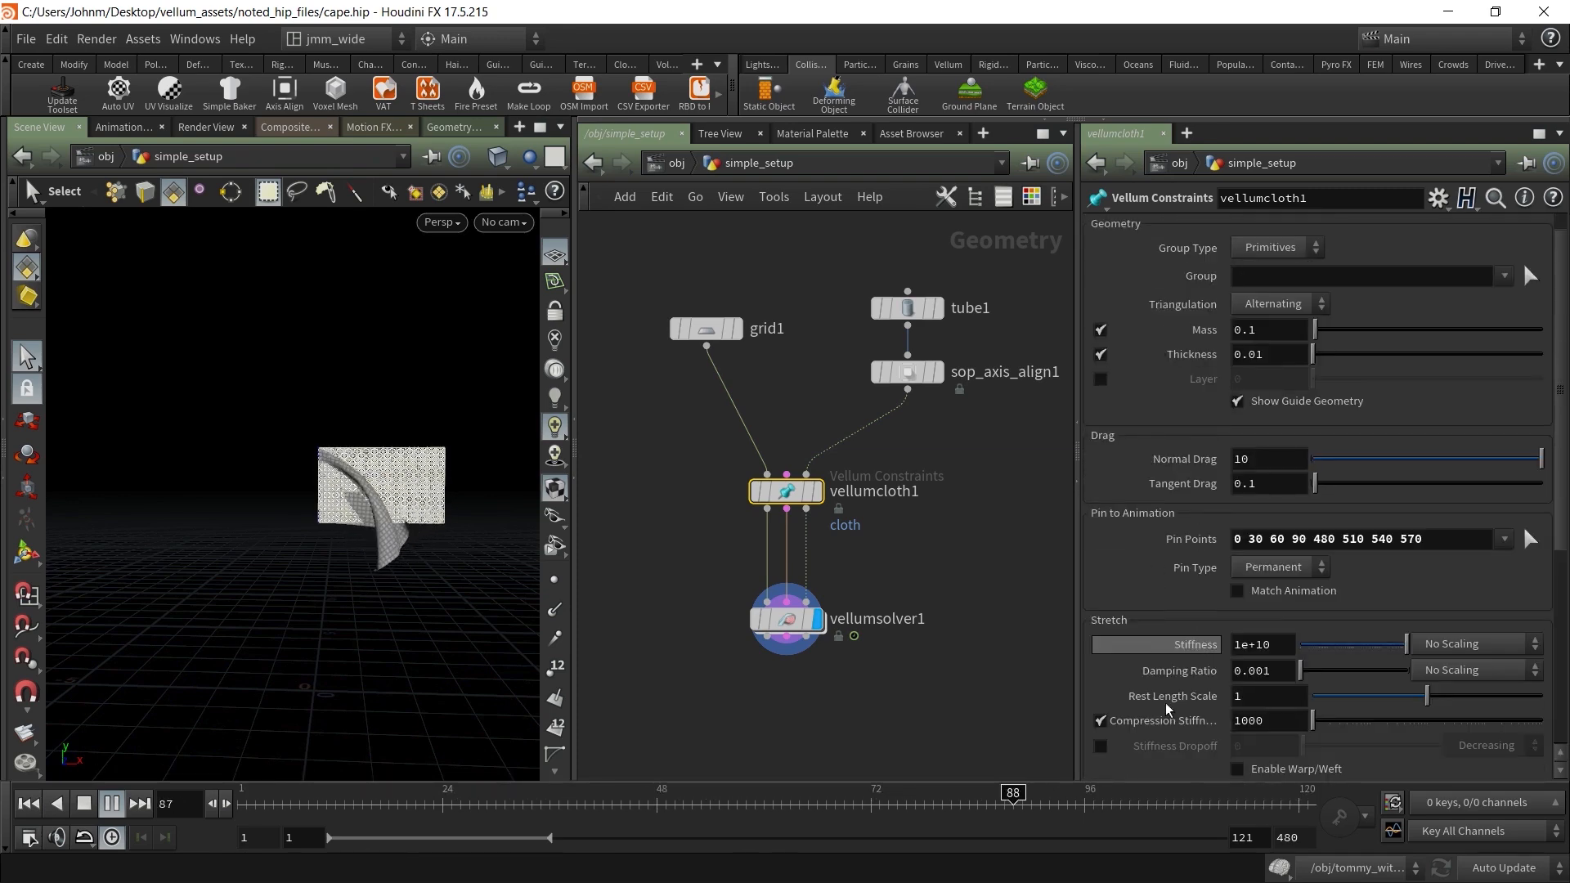
pyautogui.scroll(-1, 1213, 599)
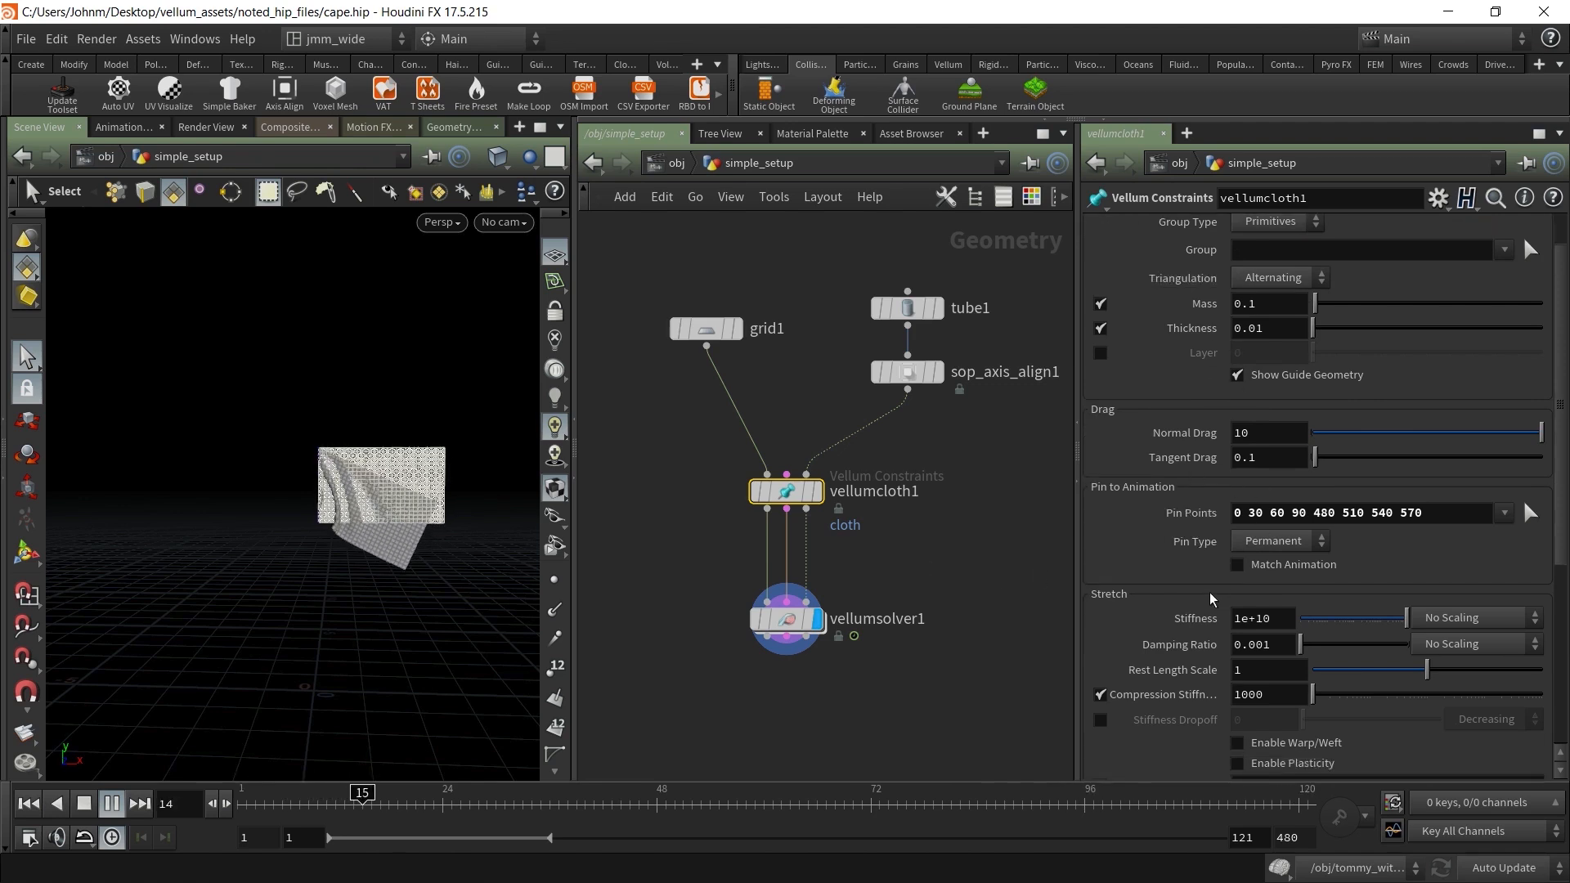
pyautogui.scroll(-3, 1213, 598)
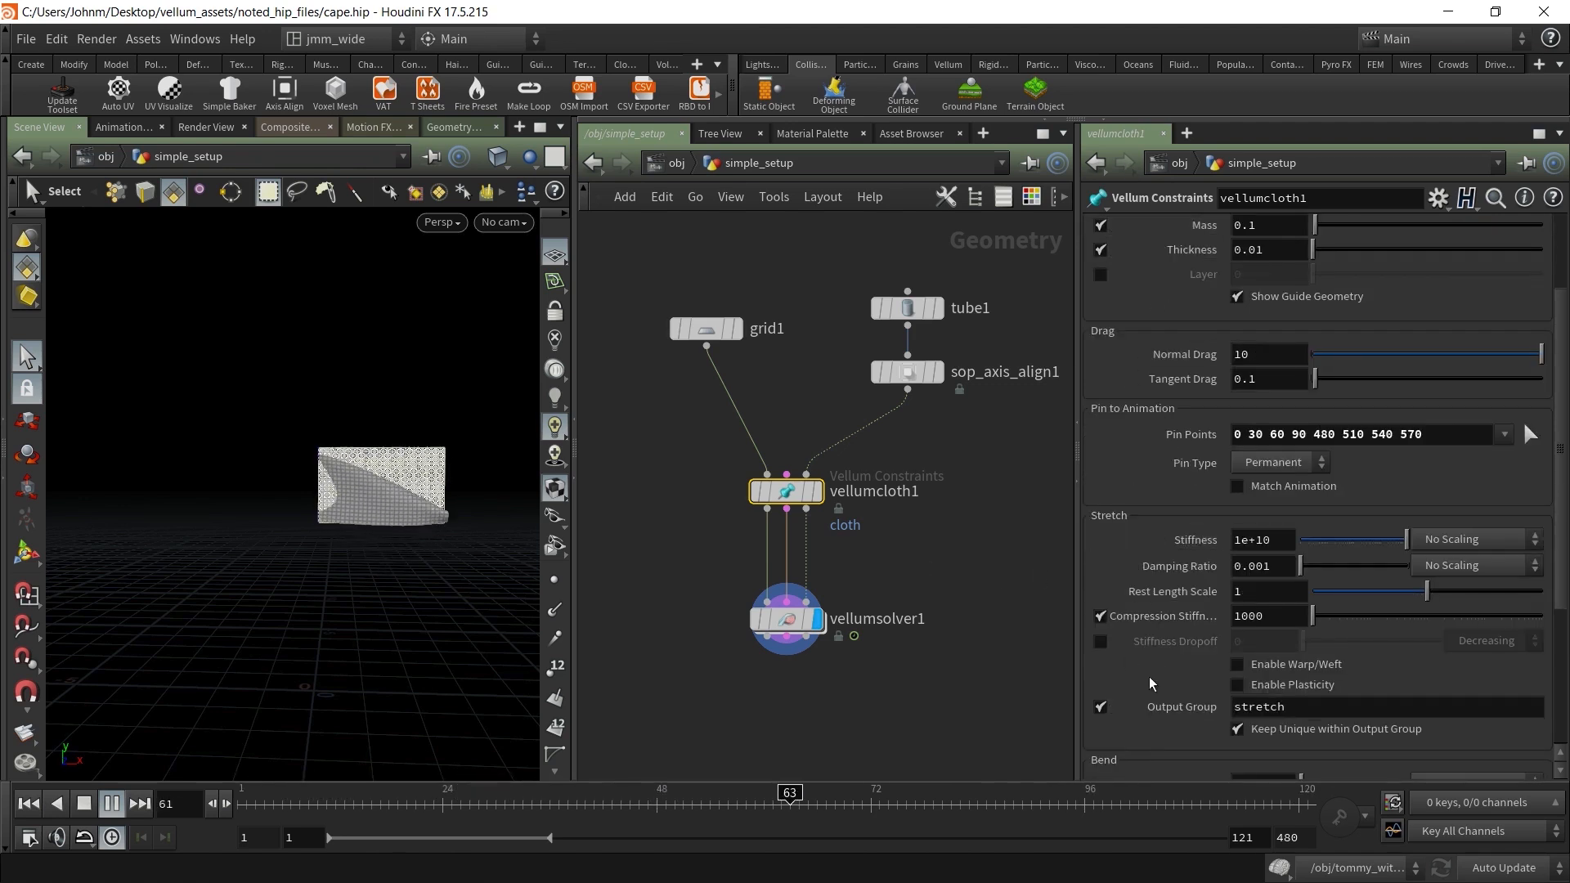
pyautogui.click(906, 541)
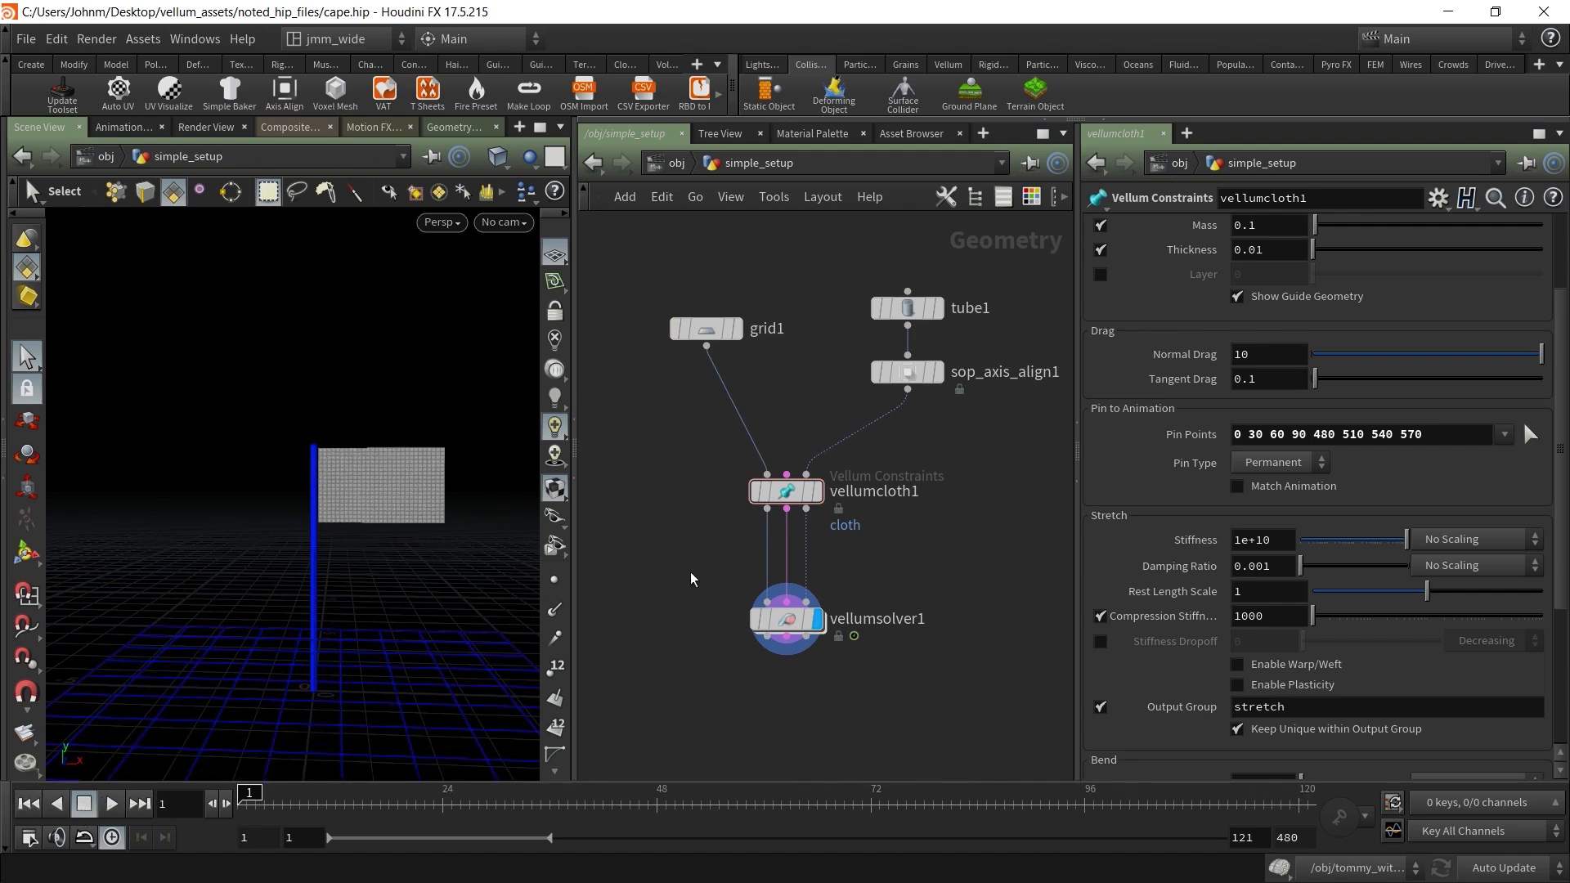
pyautogui.click(773, 491)
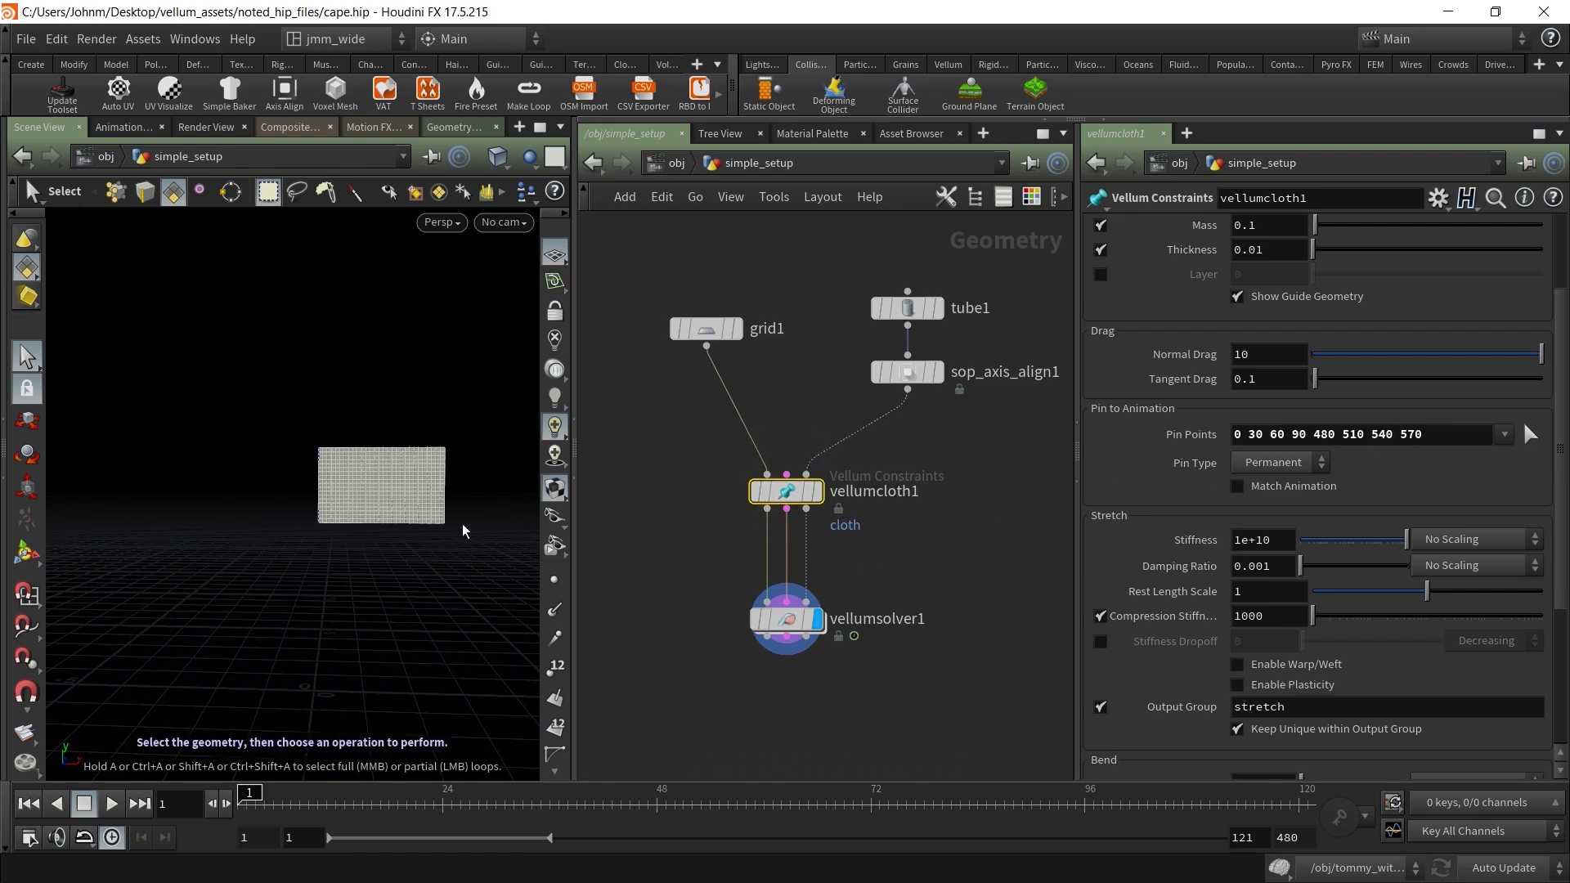
# Insert a Transform node between sop_axis_align1 and vellumcloth1 in the pole's branch
pyautogui.click(927, 555)
pyautogui.moveTo(972, 464); pyautogui.dragTo(929, 616, button='middle')
pyautogui.moveTo(947, 411); pyautogui.dragTo(875, 499)
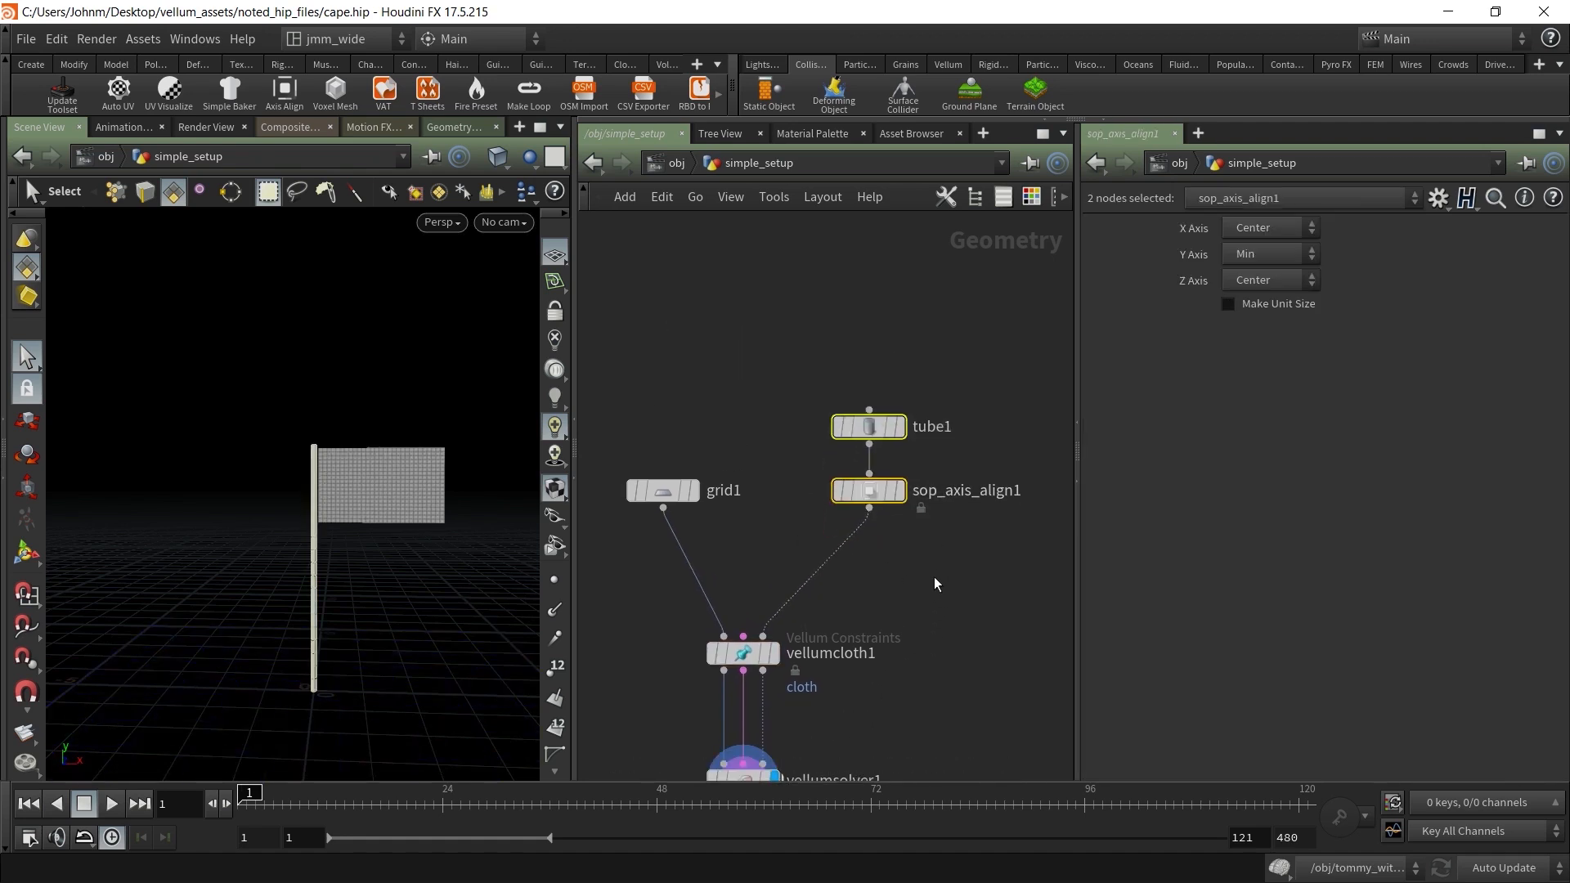
pyautogui.click(934, 575)
pyautogui.press('Tab')
pyautogui.write('transf')
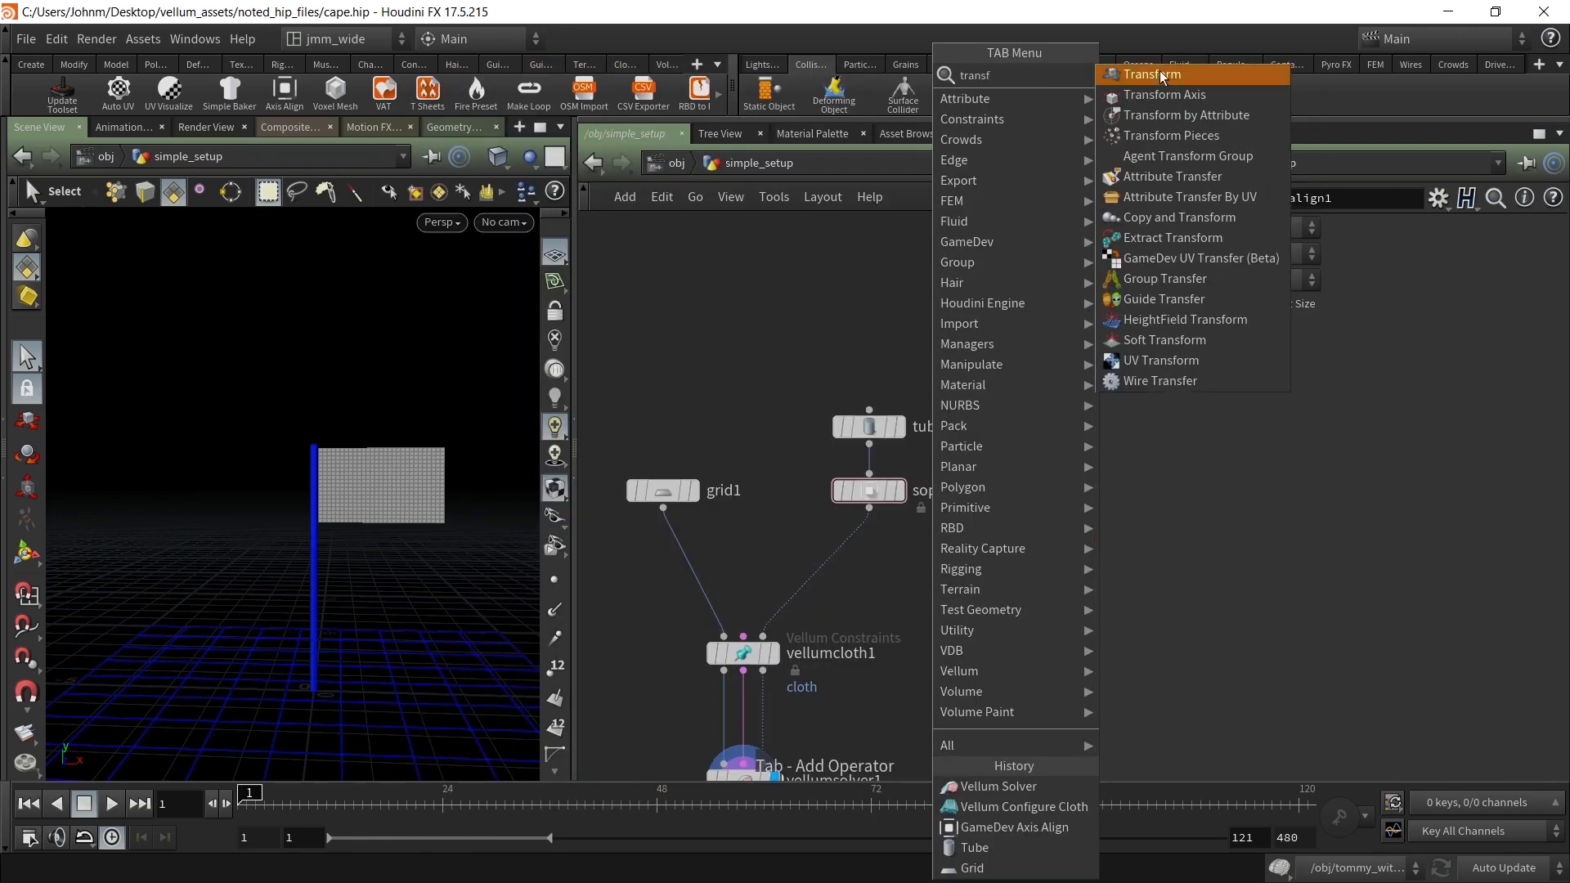
pyautogui.click(1164, 76)
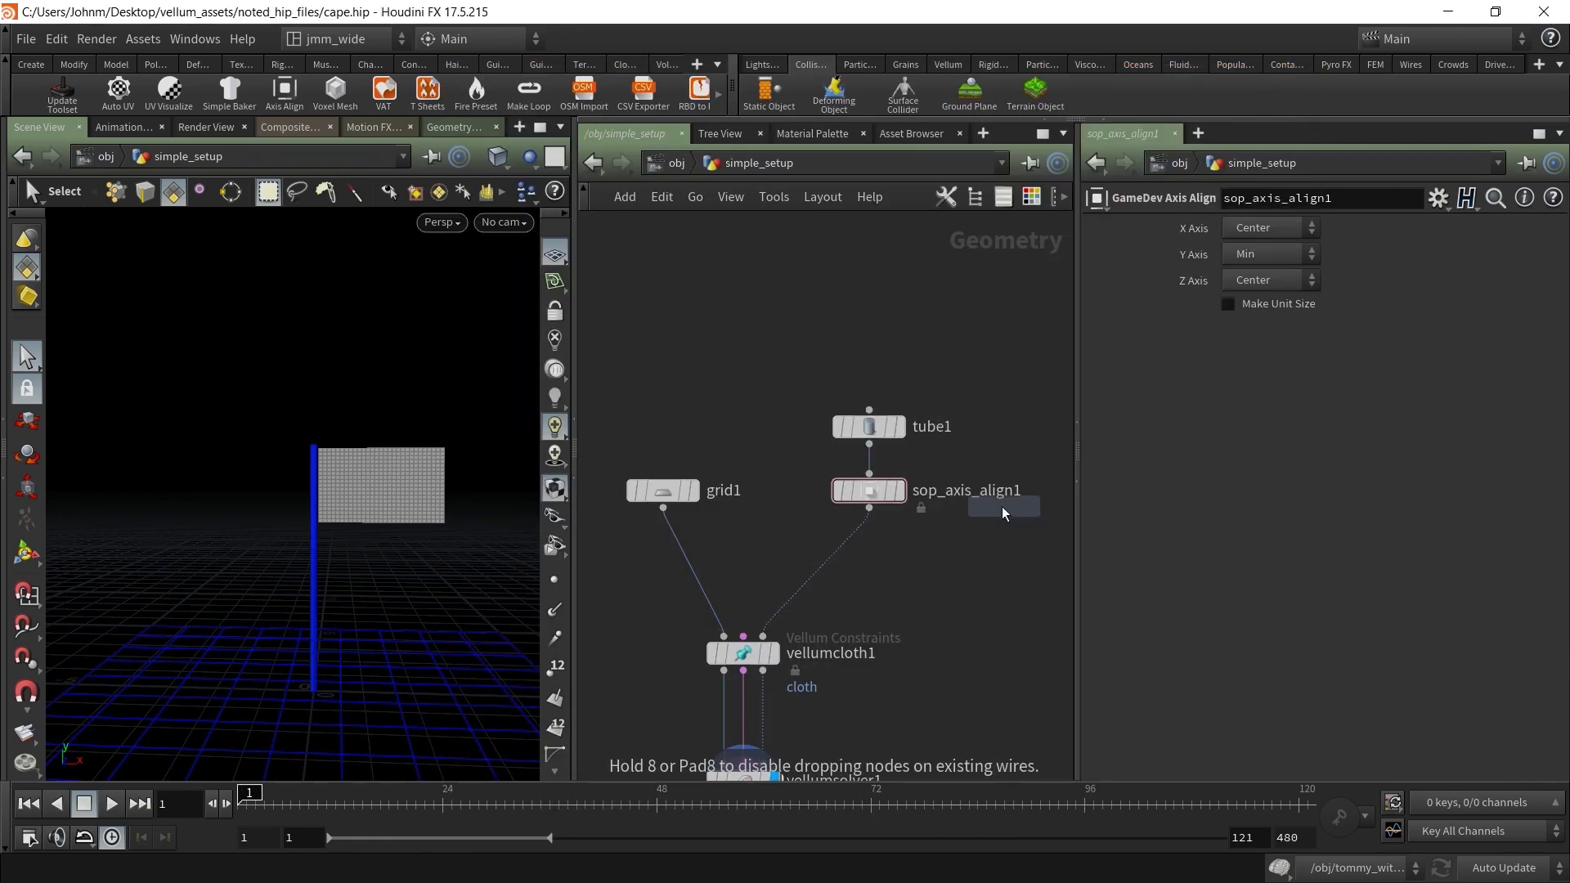
pyautogui.click(849, 558)
pyautogui.moveTo(849, 558)
pyautogui.mouseDown()
pyautogui.moveTo(828, 564)
pyautogui.moveTo(875, 560)
pyautogui.mouseUp()
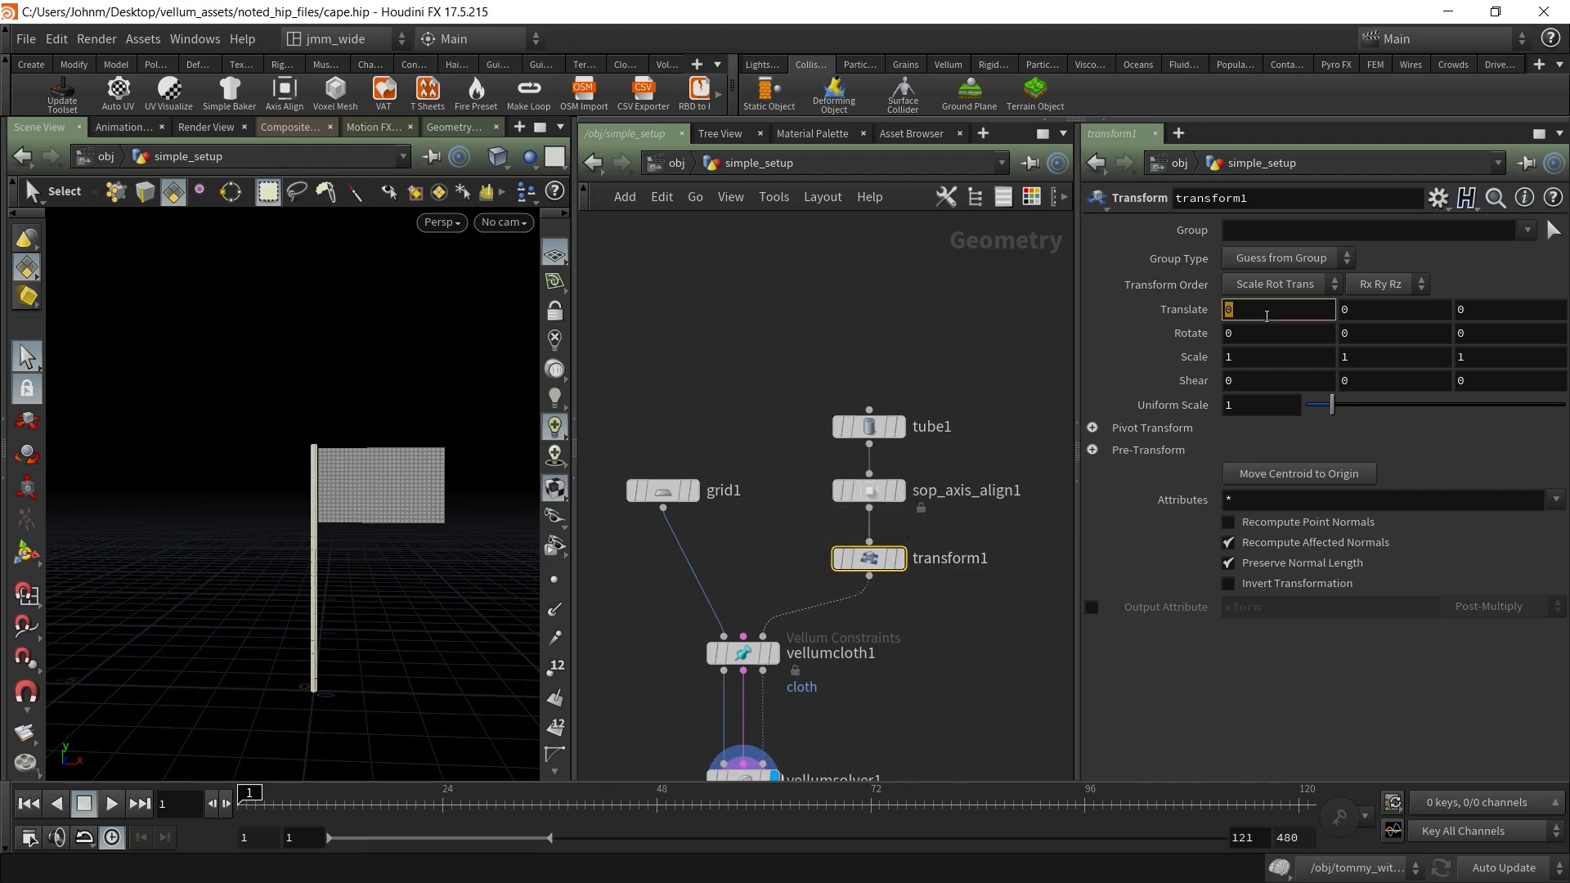
# Set transform1's X translation to the expression sin($F*10)
pyautogui.write('sin()')
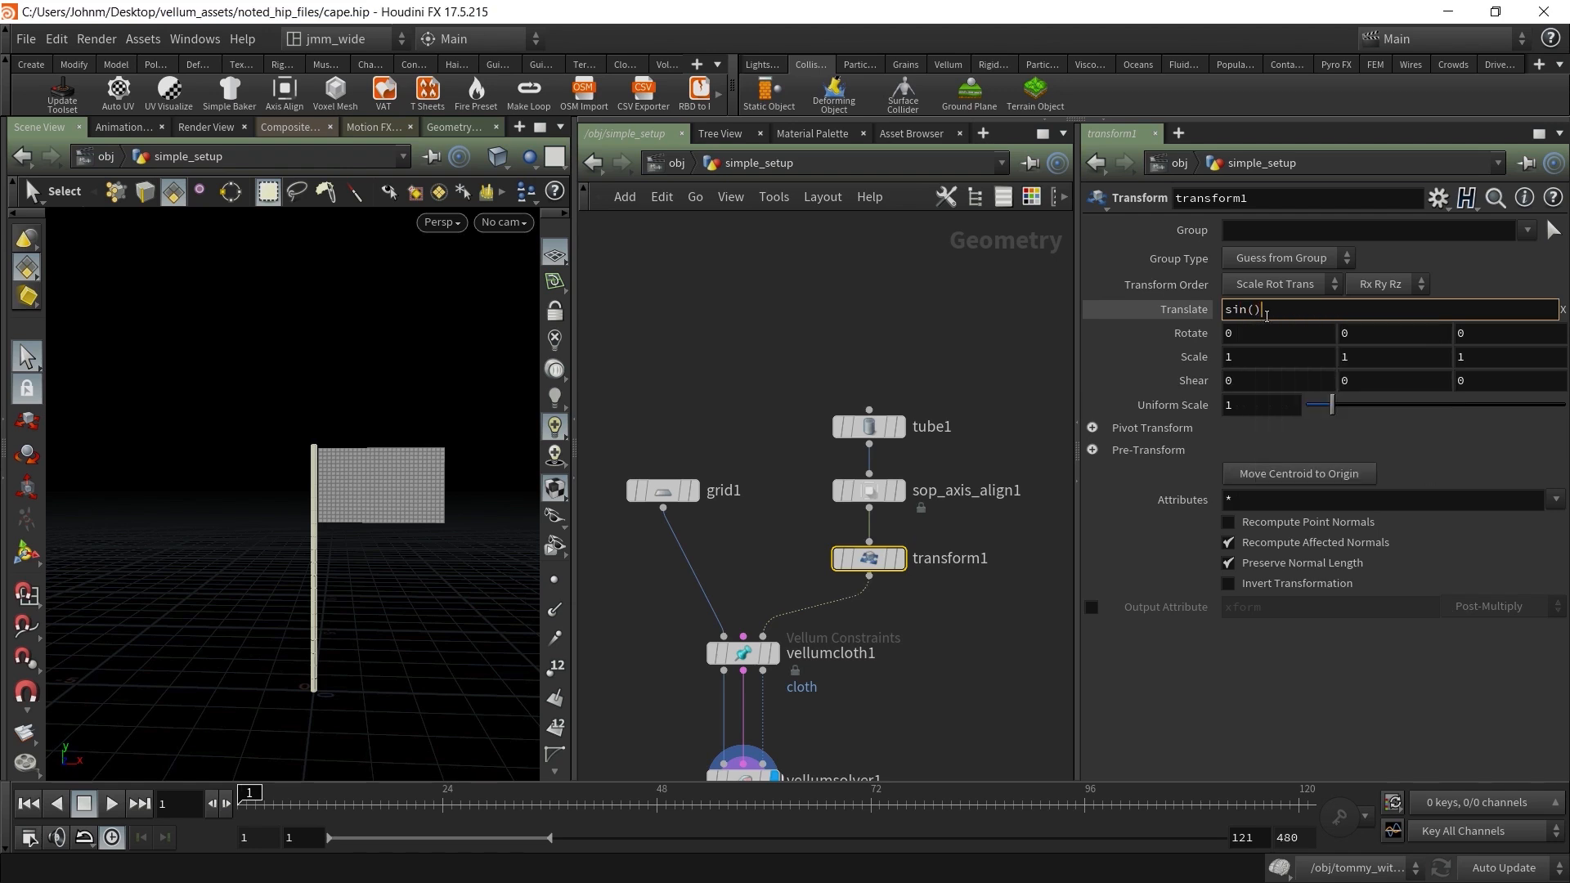
pyautogui.write('$F')
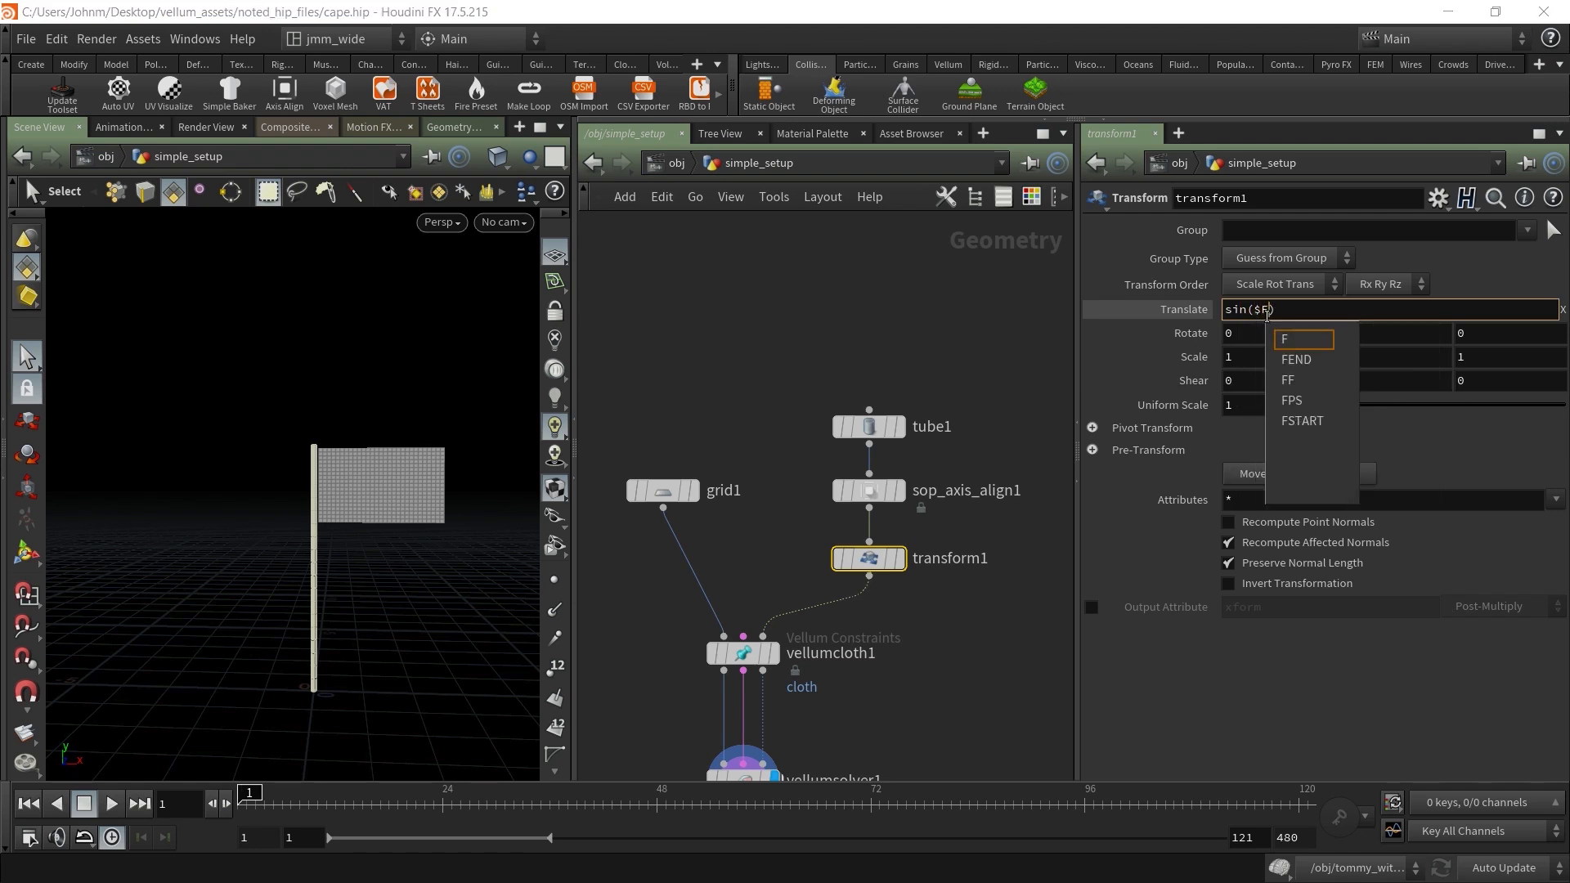
pyautogui.write('*1')
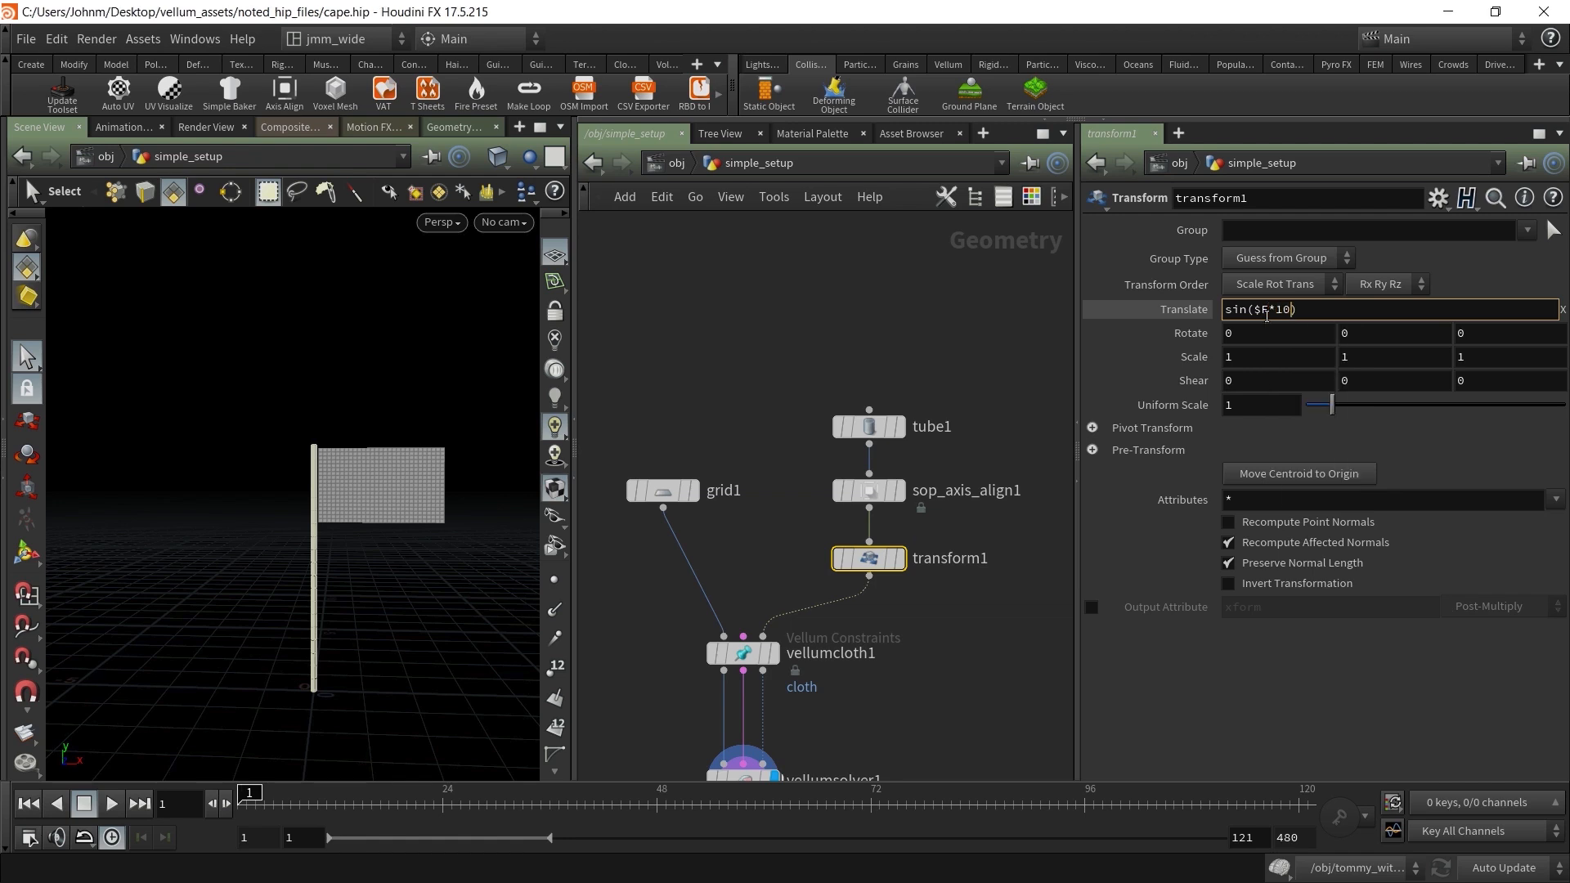
pyautogui.write('0')
pyautogui.press('Return')
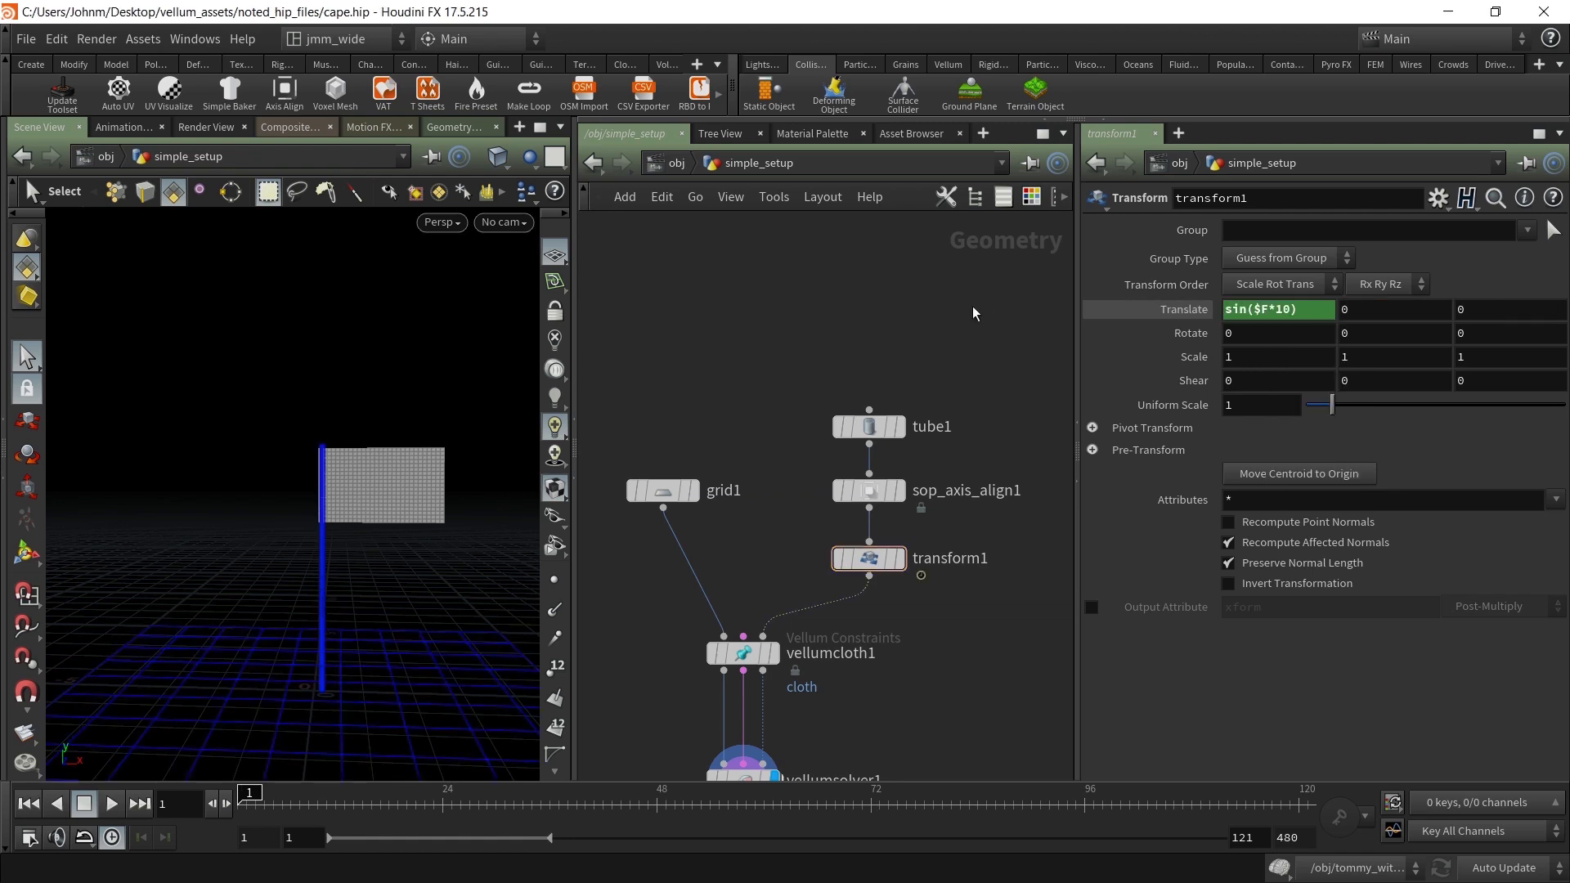
# Display transform1, play back the pole's side-to-side motion, and return to frame 1
pyautogui.click(900, 559)
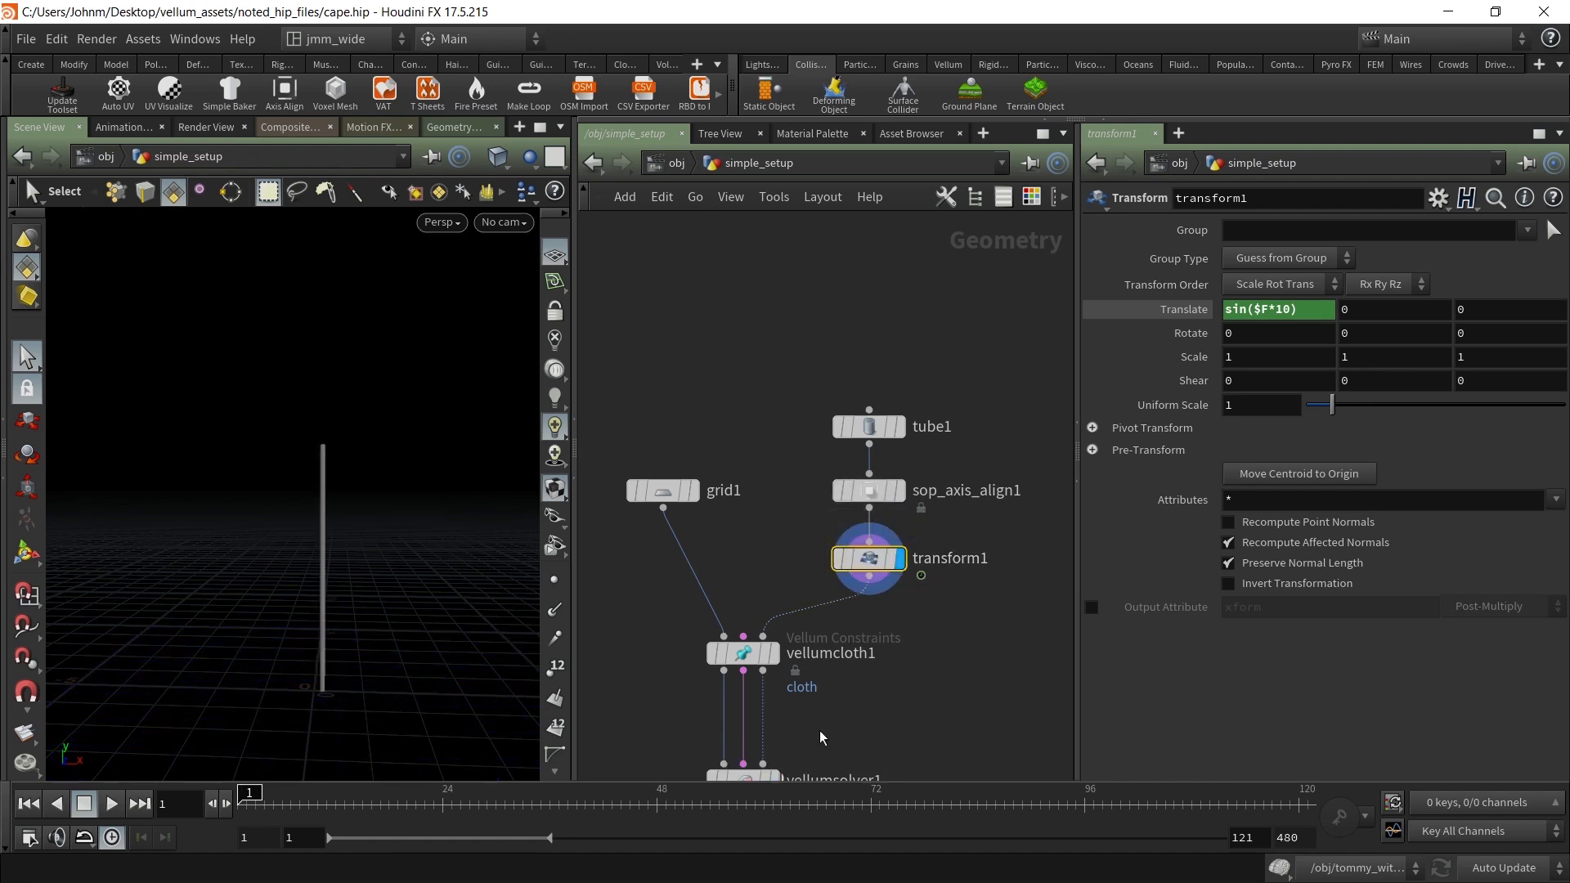
pyautogui.click(112, 805)
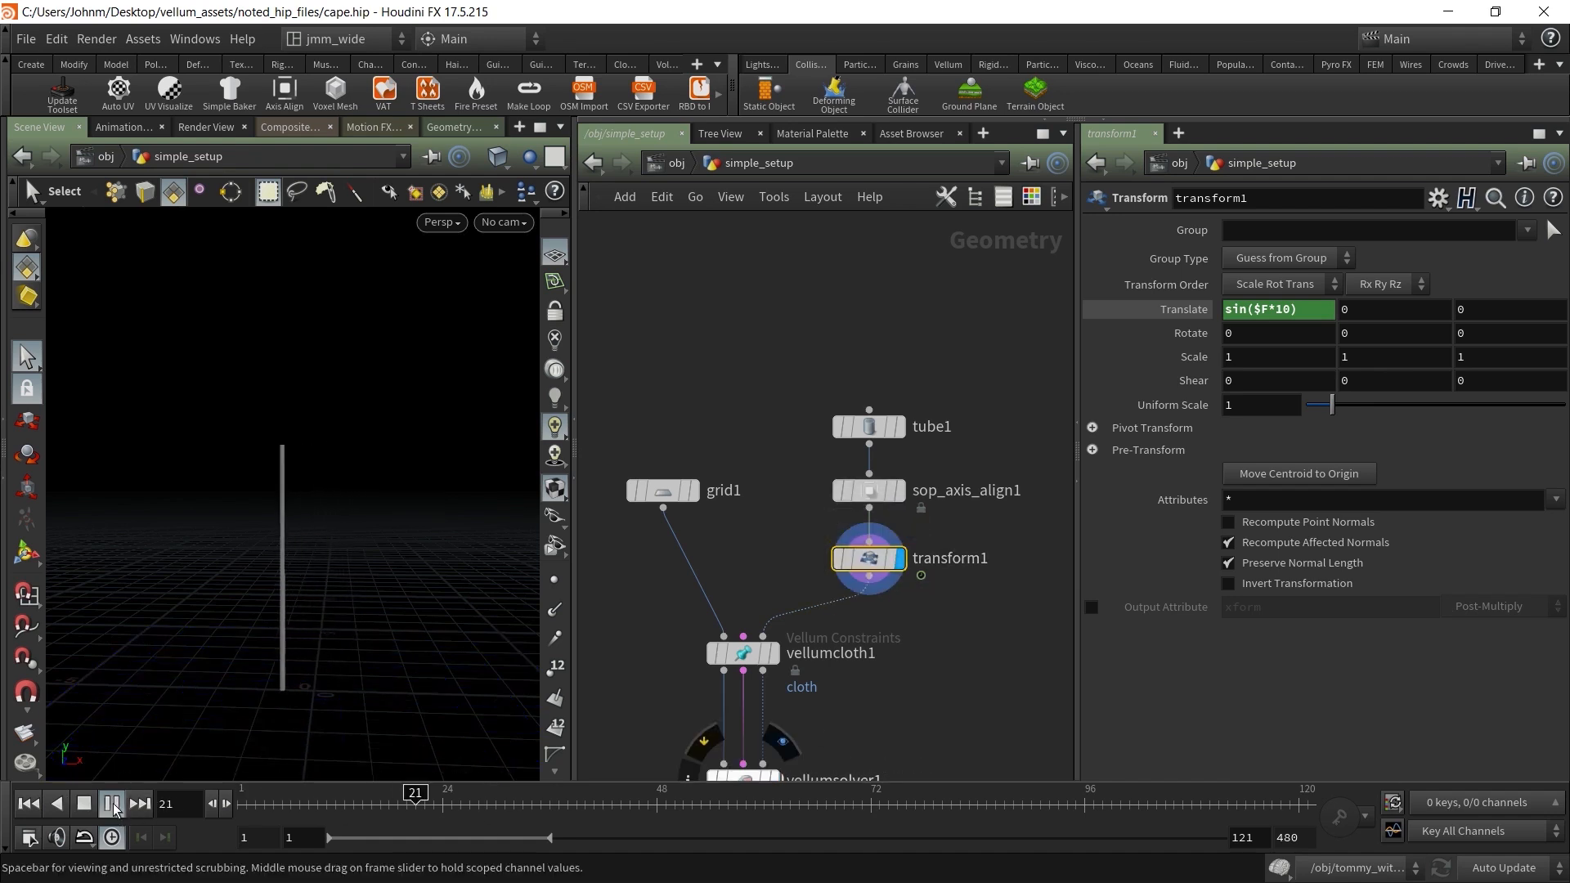
pyautogui.click(83, 804)
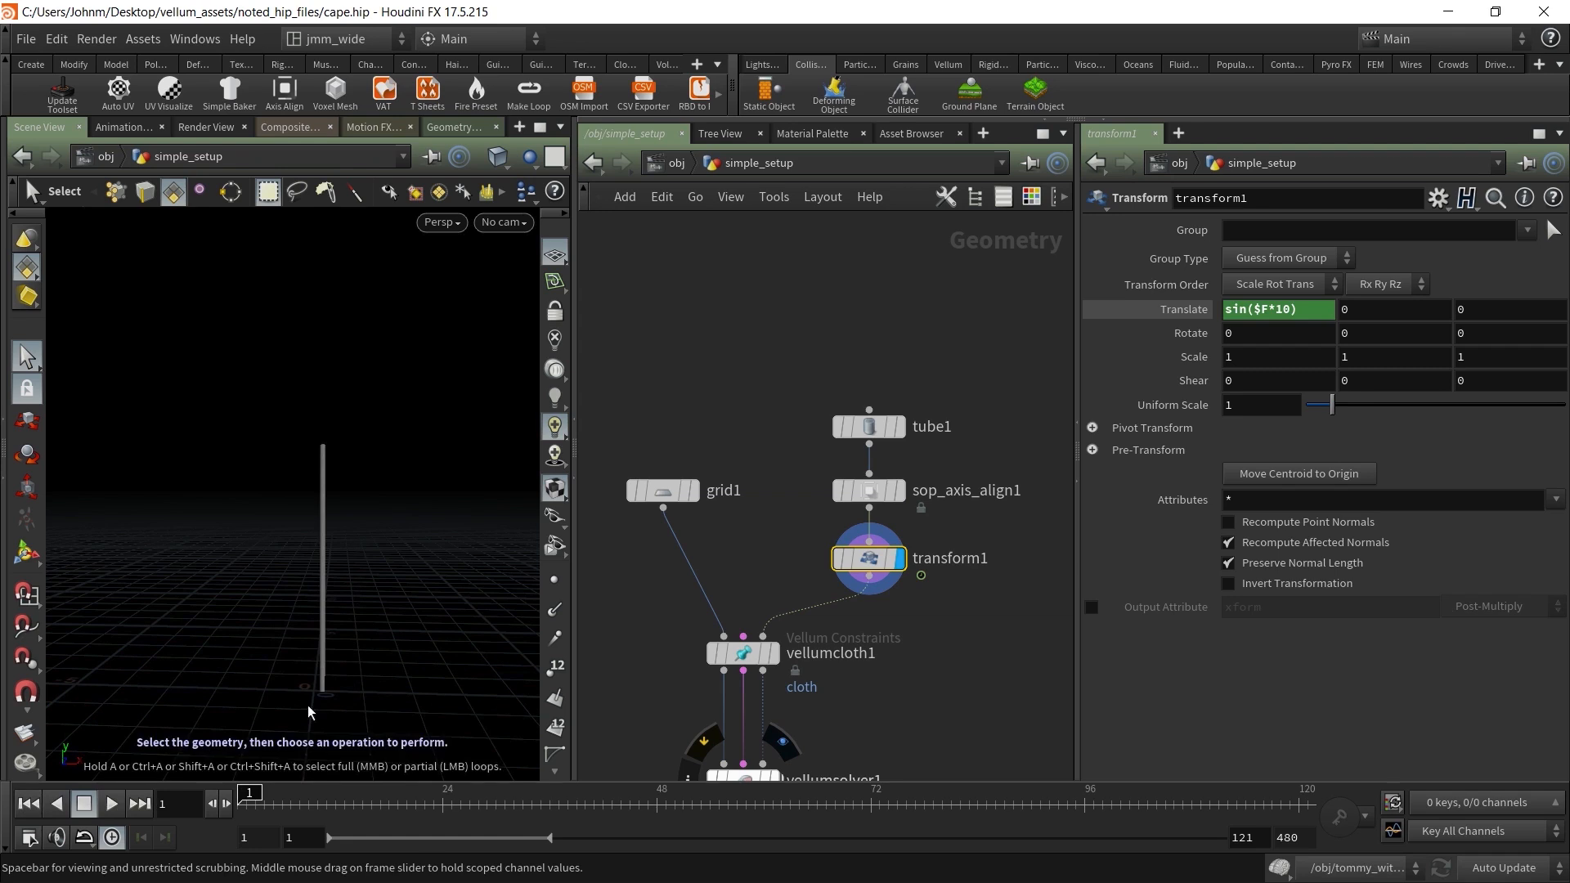
# Change transform1's X translation expression to sin($F*6), preview the pole's motion, and rewind to frame 1
pyautogui.doubleClick(1278, 313)
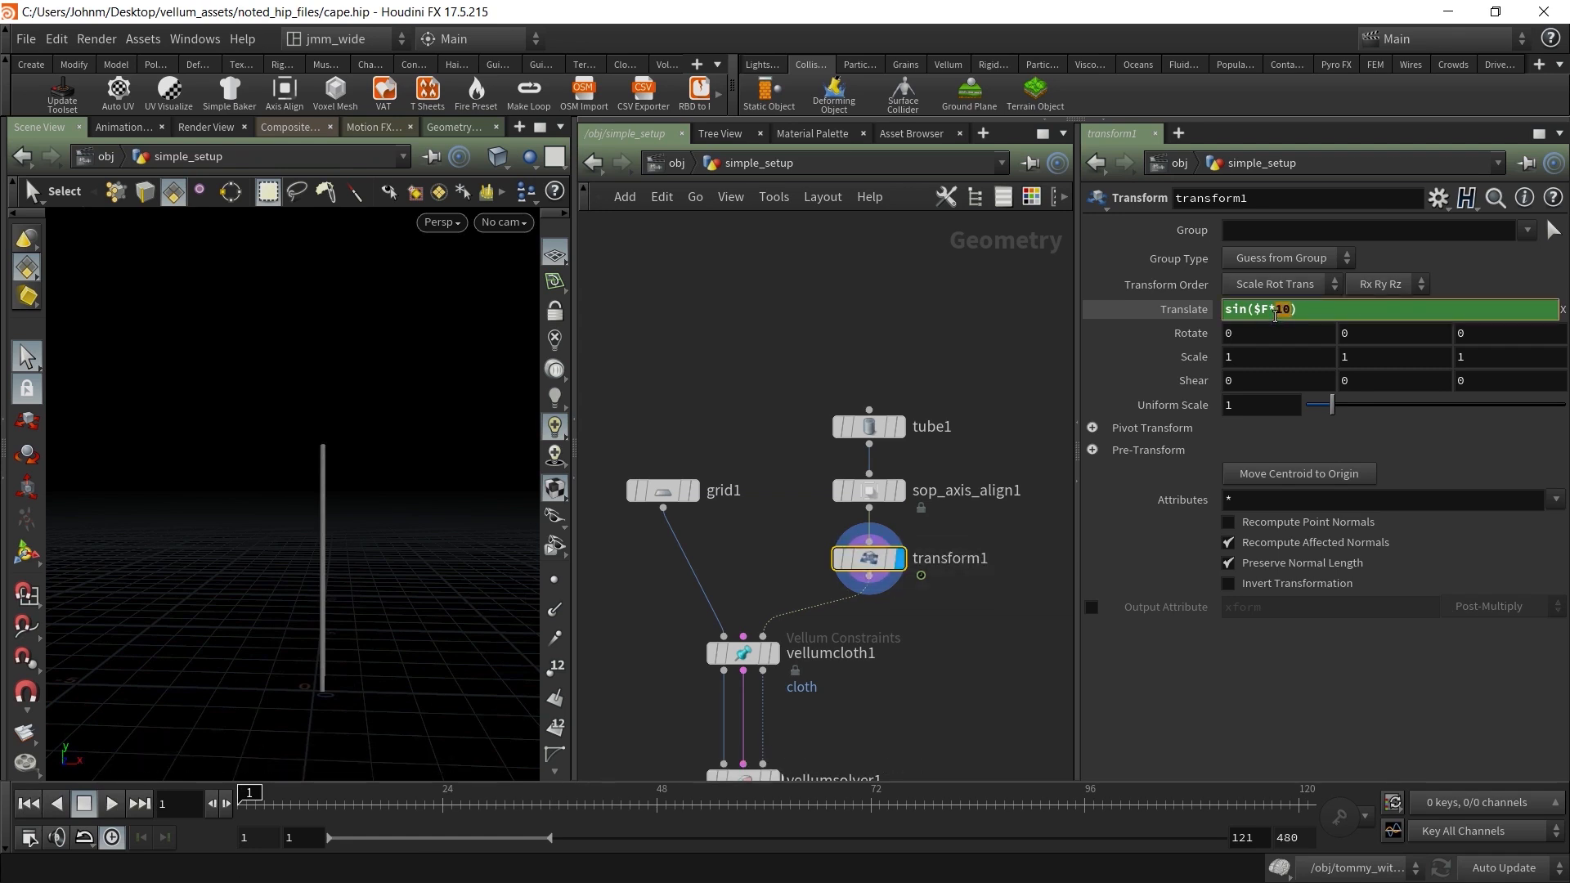
pyautogui.press('Return')
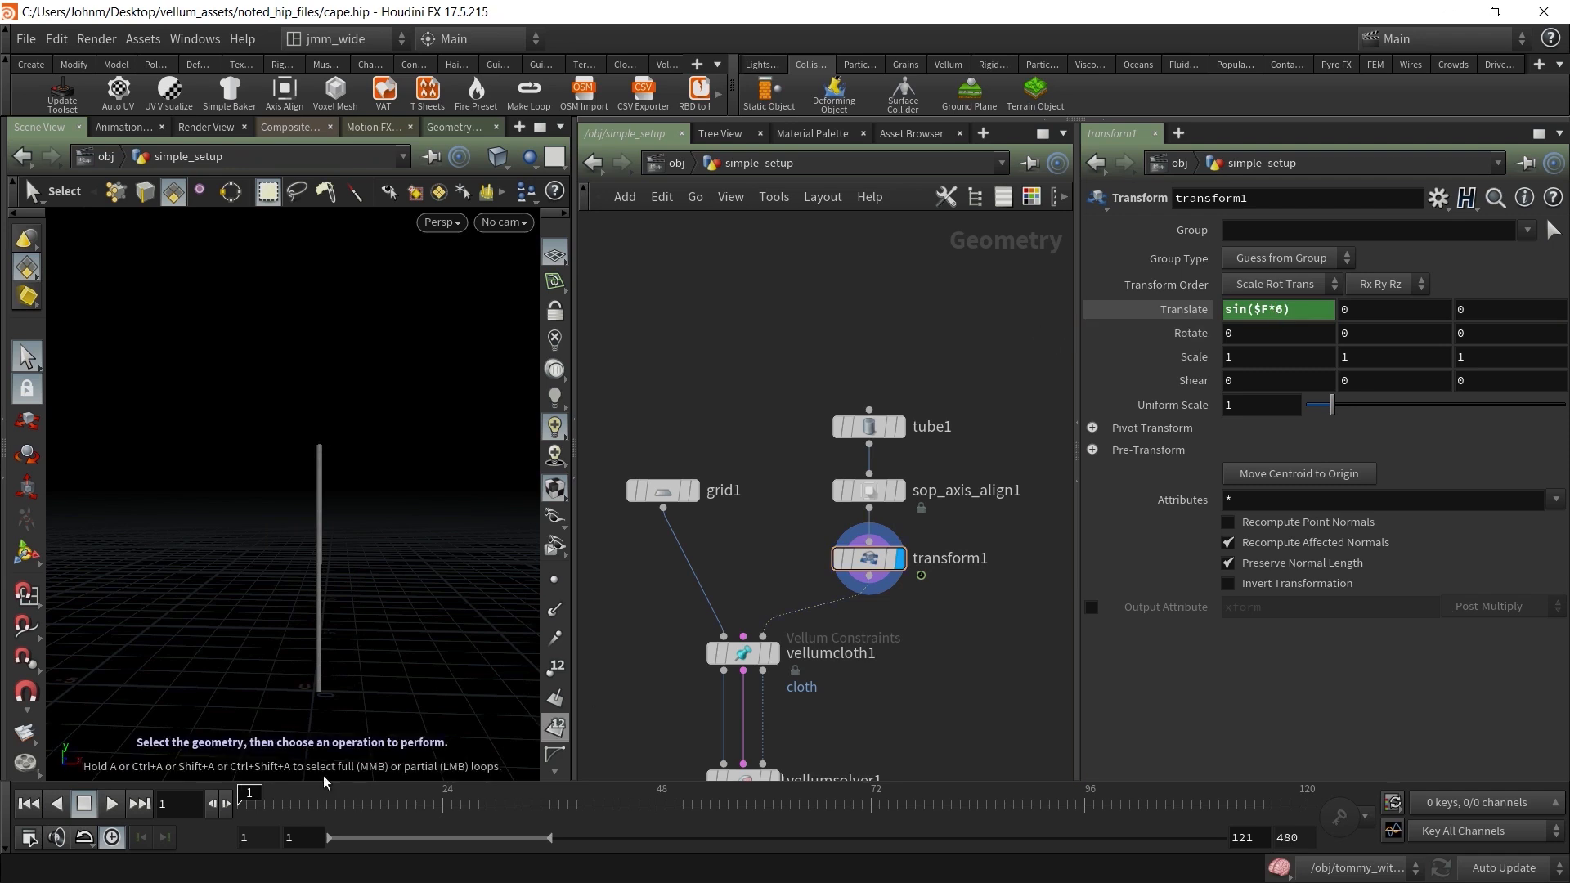
pyautogui.click(119, 805)
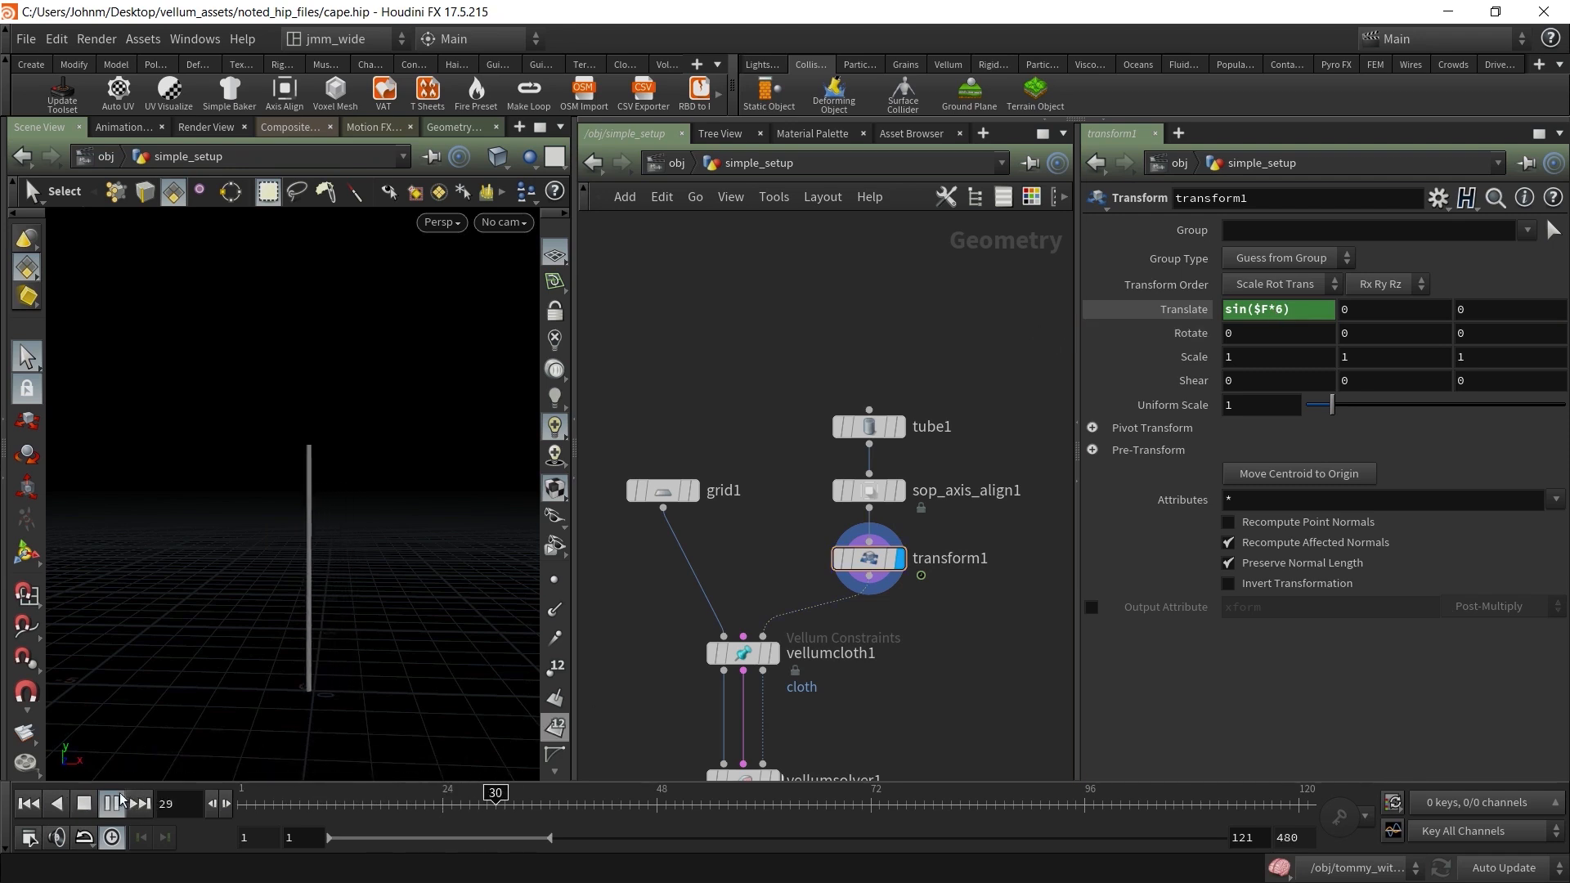
pyautogui.click(28, 808)
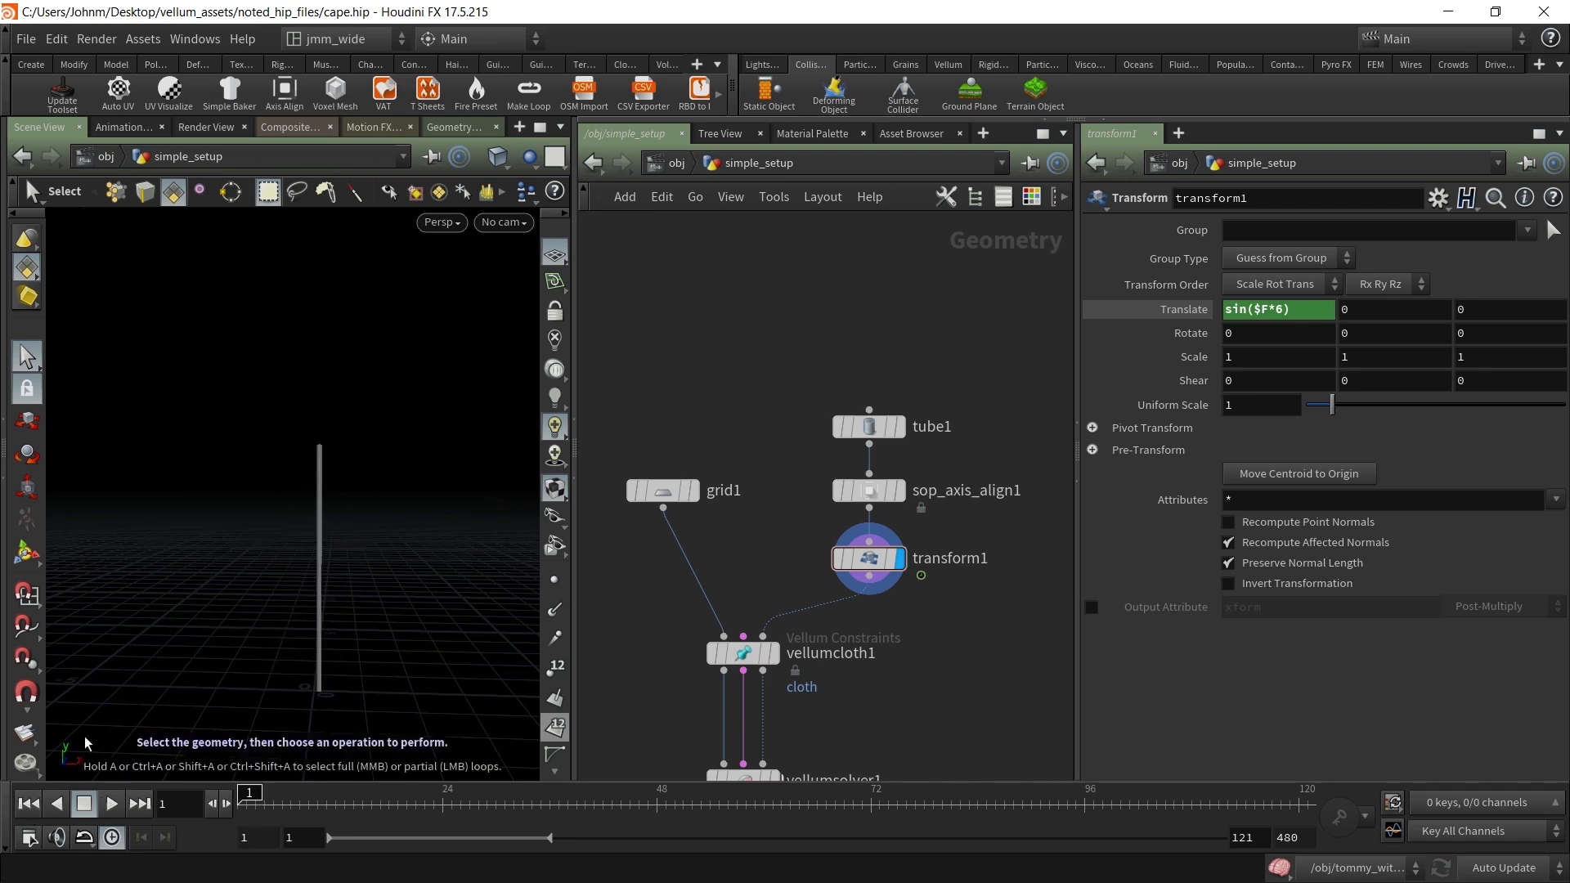
# Display vellumsolver1, play the simulation with the moving pole, inspect the flag's pinned edge up close, and rewind to frame 1
pyautogui.moveTo(860, 711); pyautogui.dragTo(859, 566, button='middle')
pyautogui.click(772, 636)
pyautogui.click(740, 636)
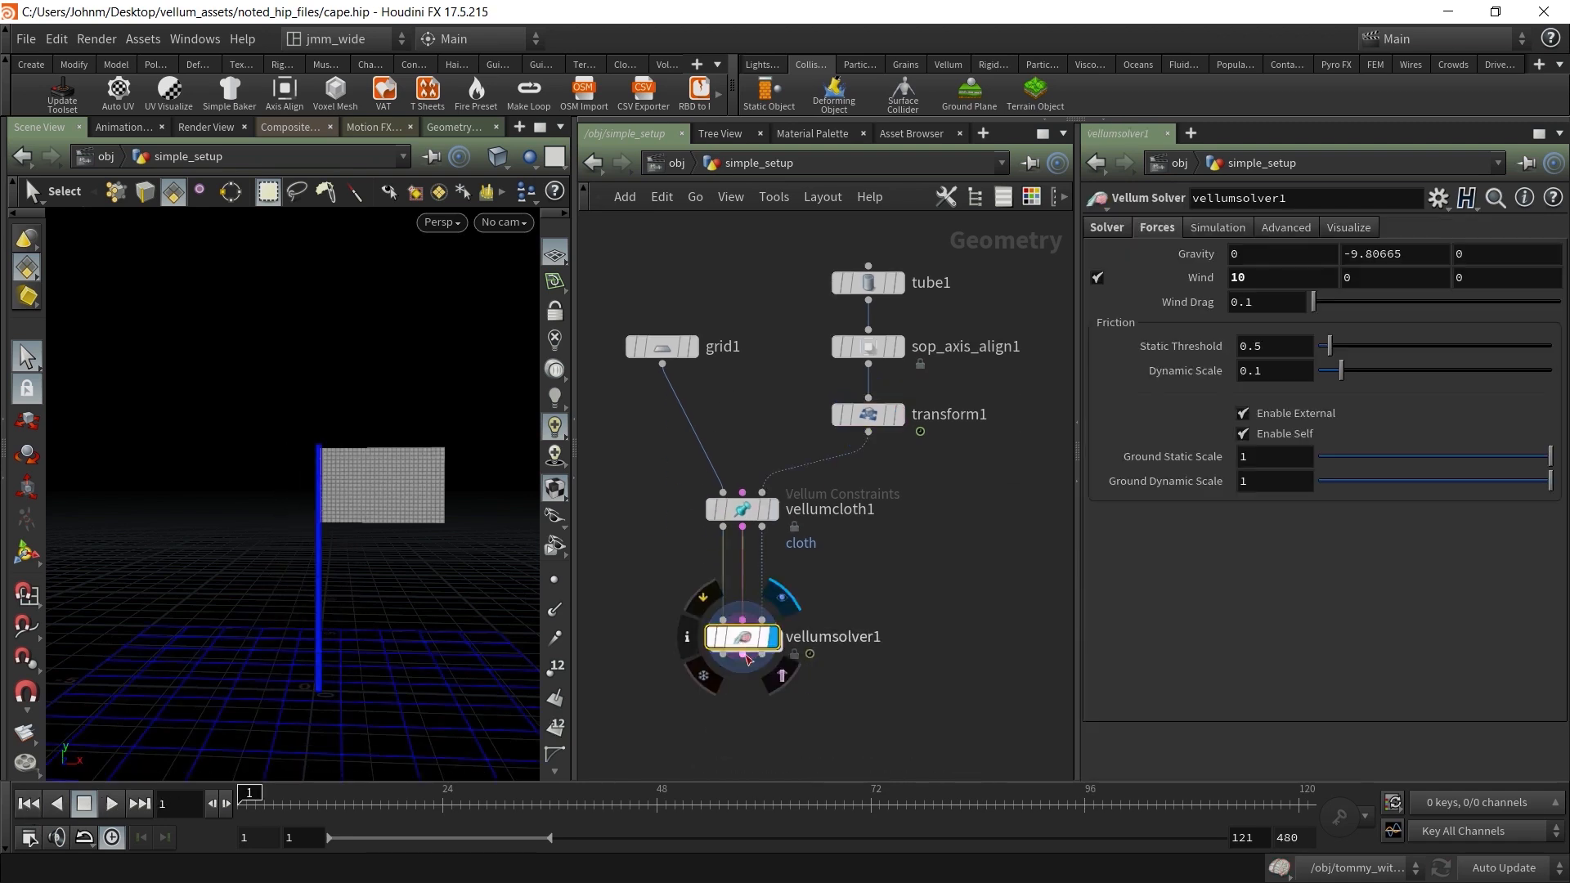
pyautogui.click(112, 804)
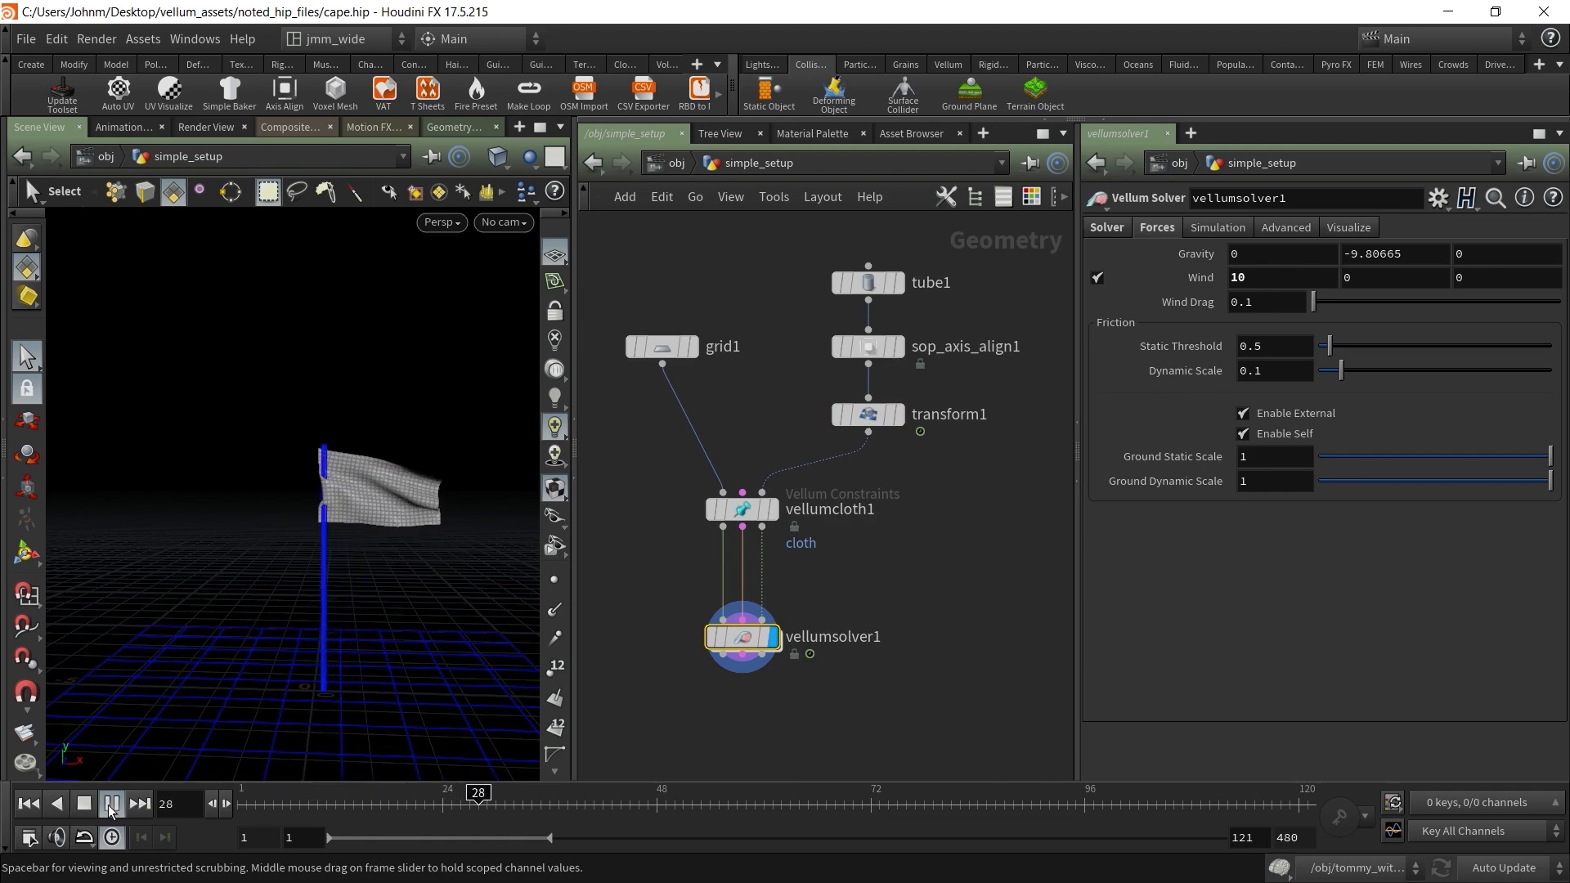
pyautogui.press('space')
pyautogui.moveTo(261, 604); pyautogui.dragTo(400, 439, button='right')
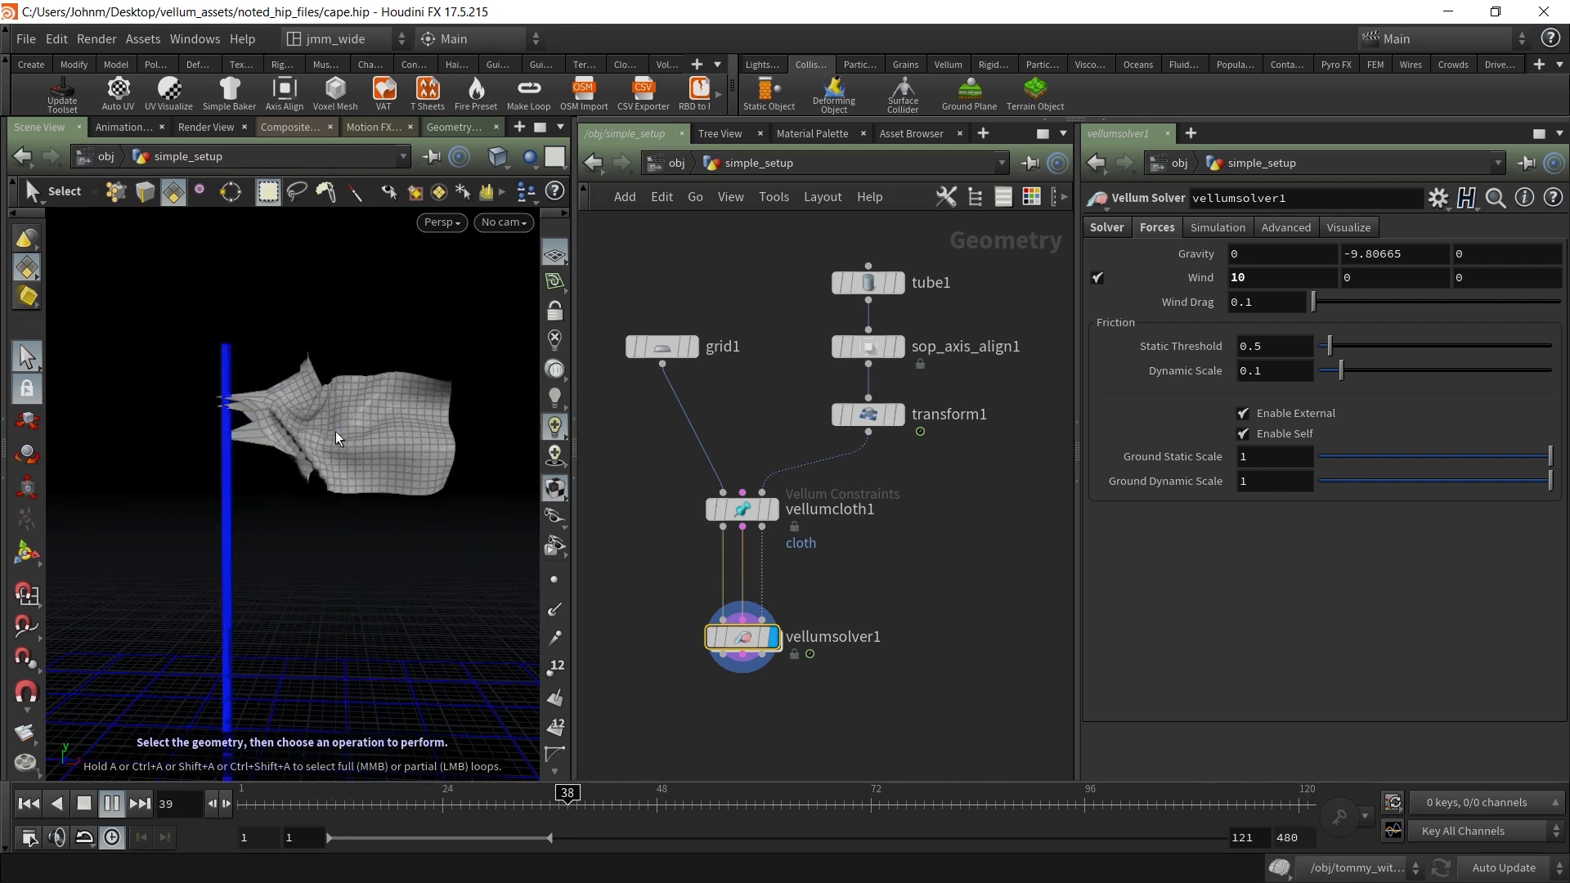
pyautogui.click(83, 804)
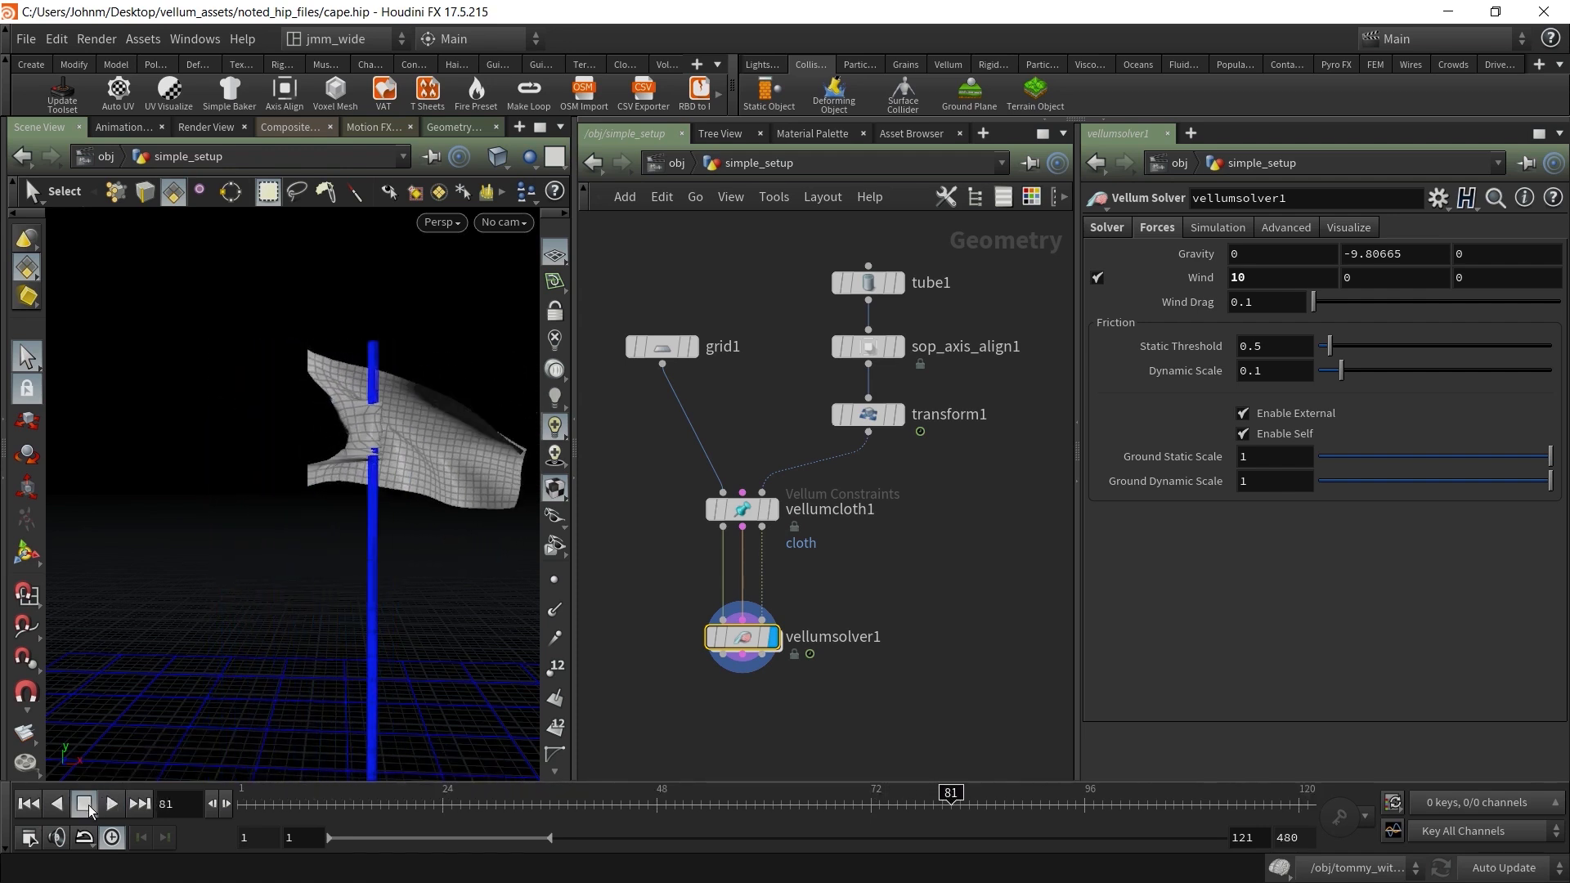
pyautogui.click(29, 804)
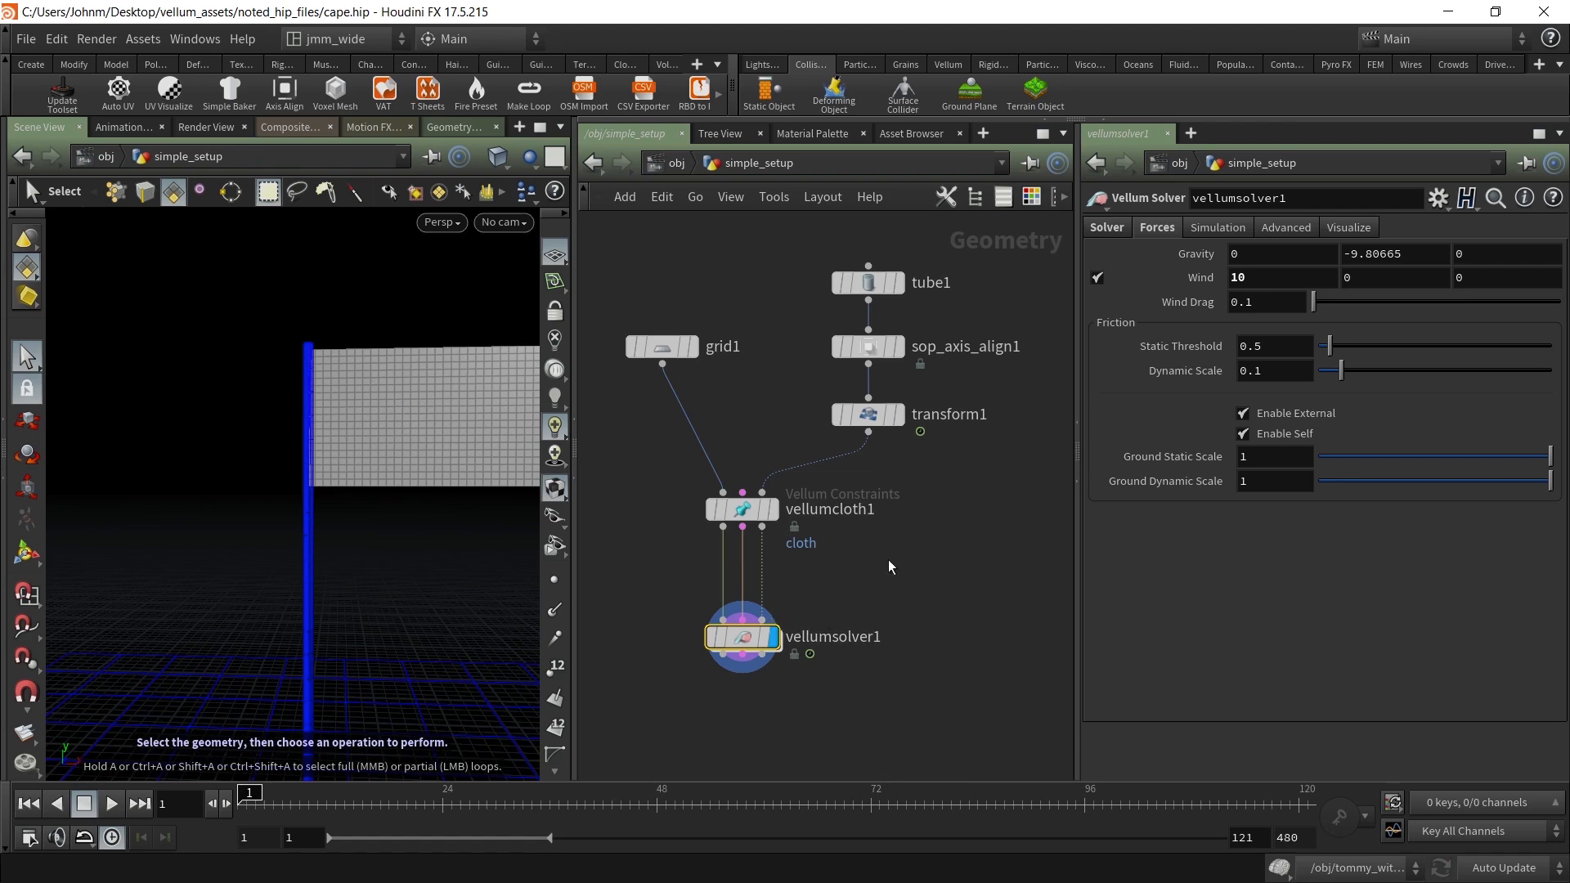
# Clear the Pin Points of vellumcloth1
pyautogui.click(765, 519)
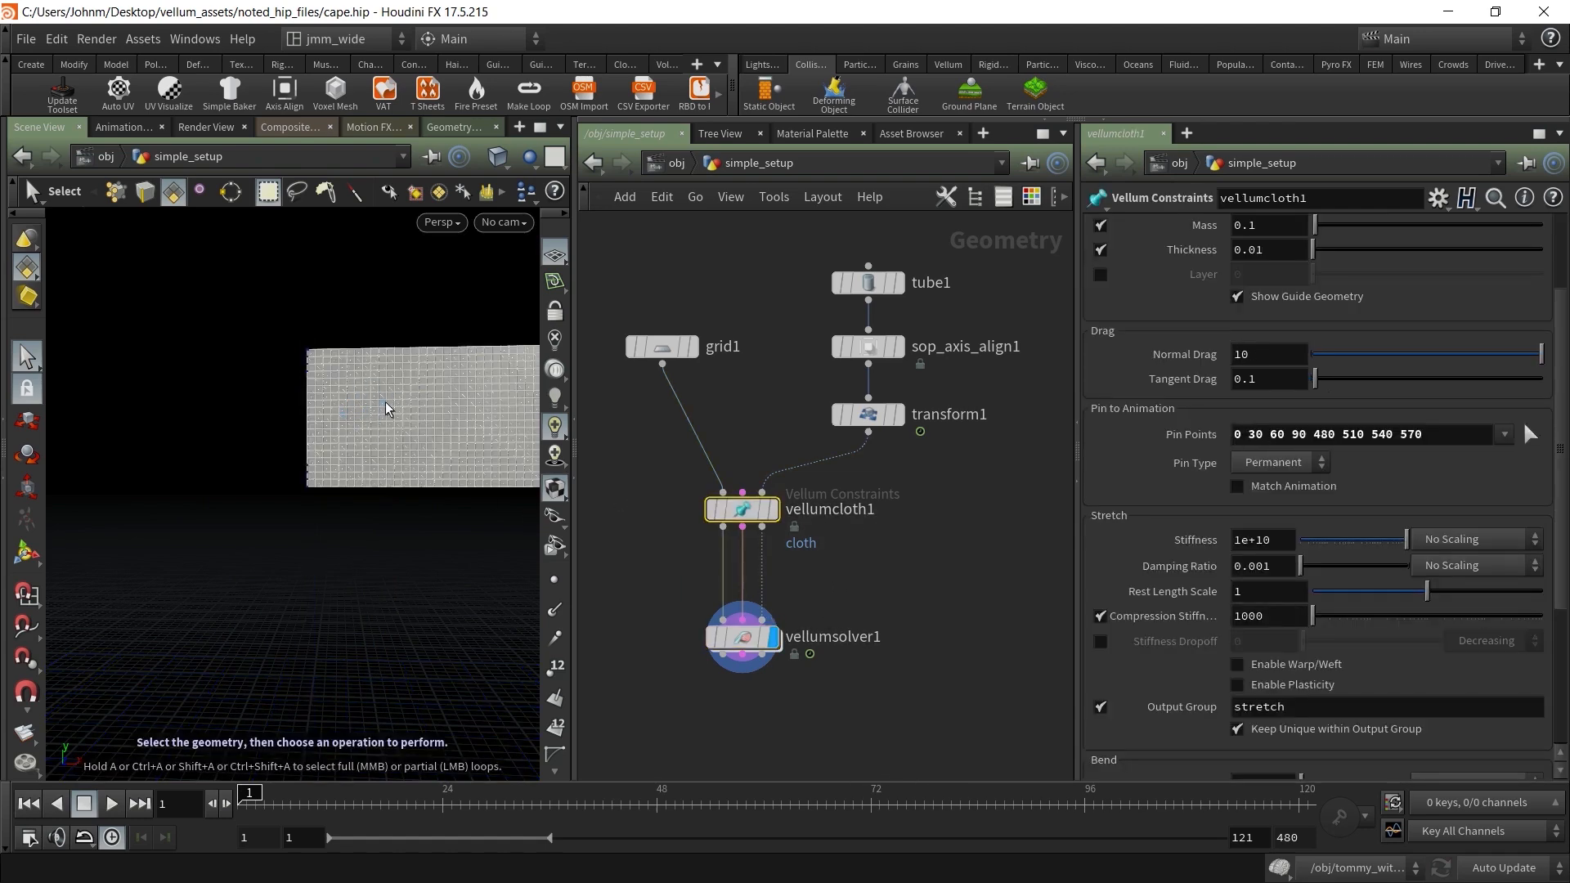
pyautogui.click(1239, 434)
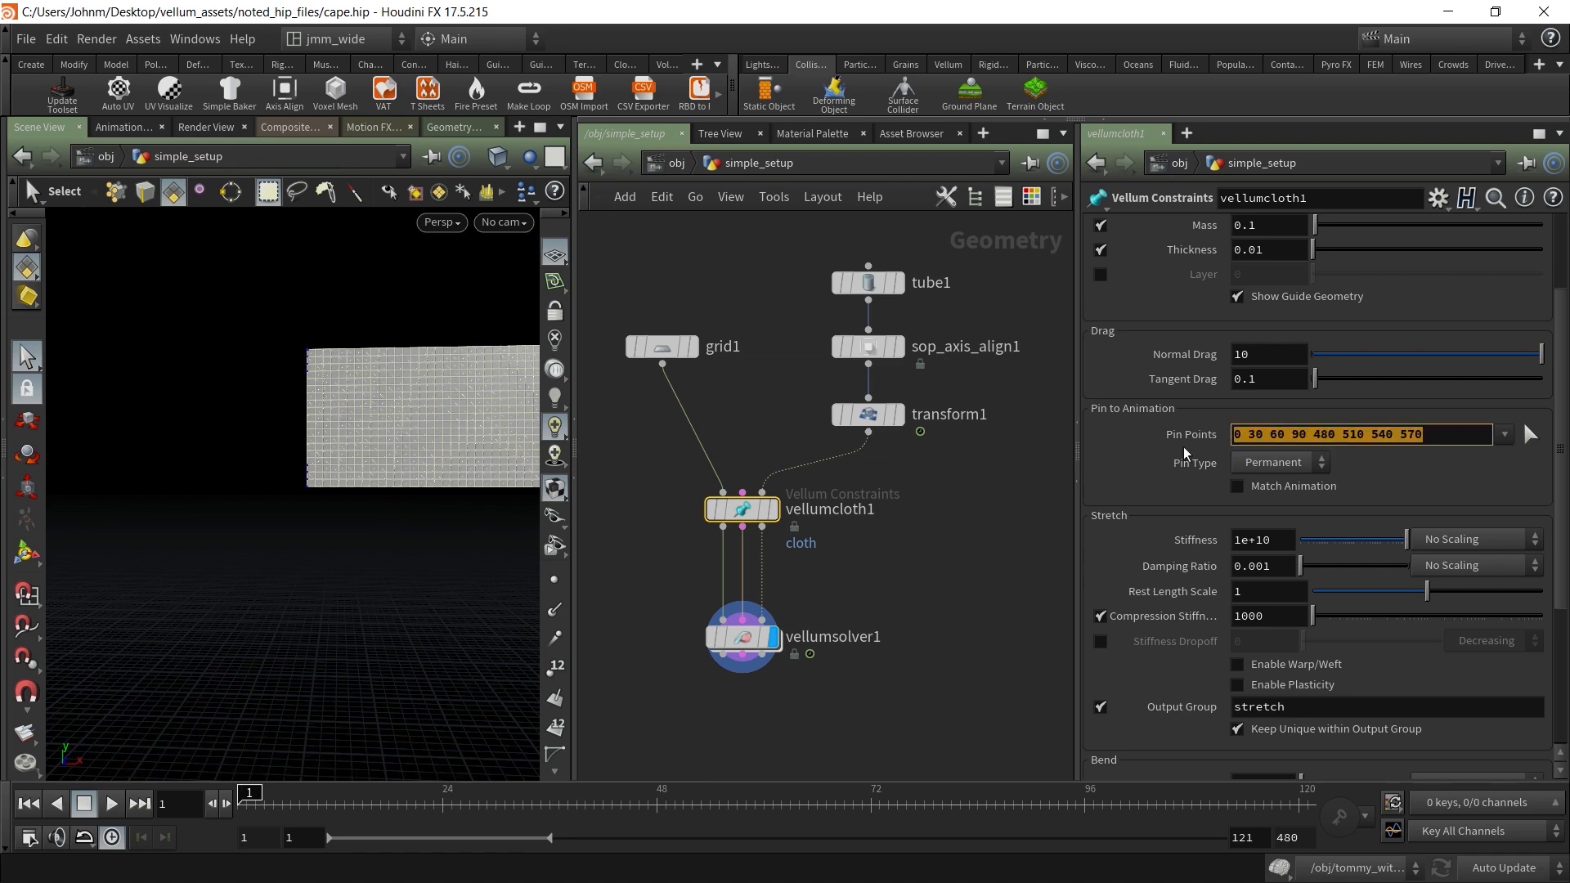
pyautogui.press('BackSpace')
pyautogui.click(1009, 559)
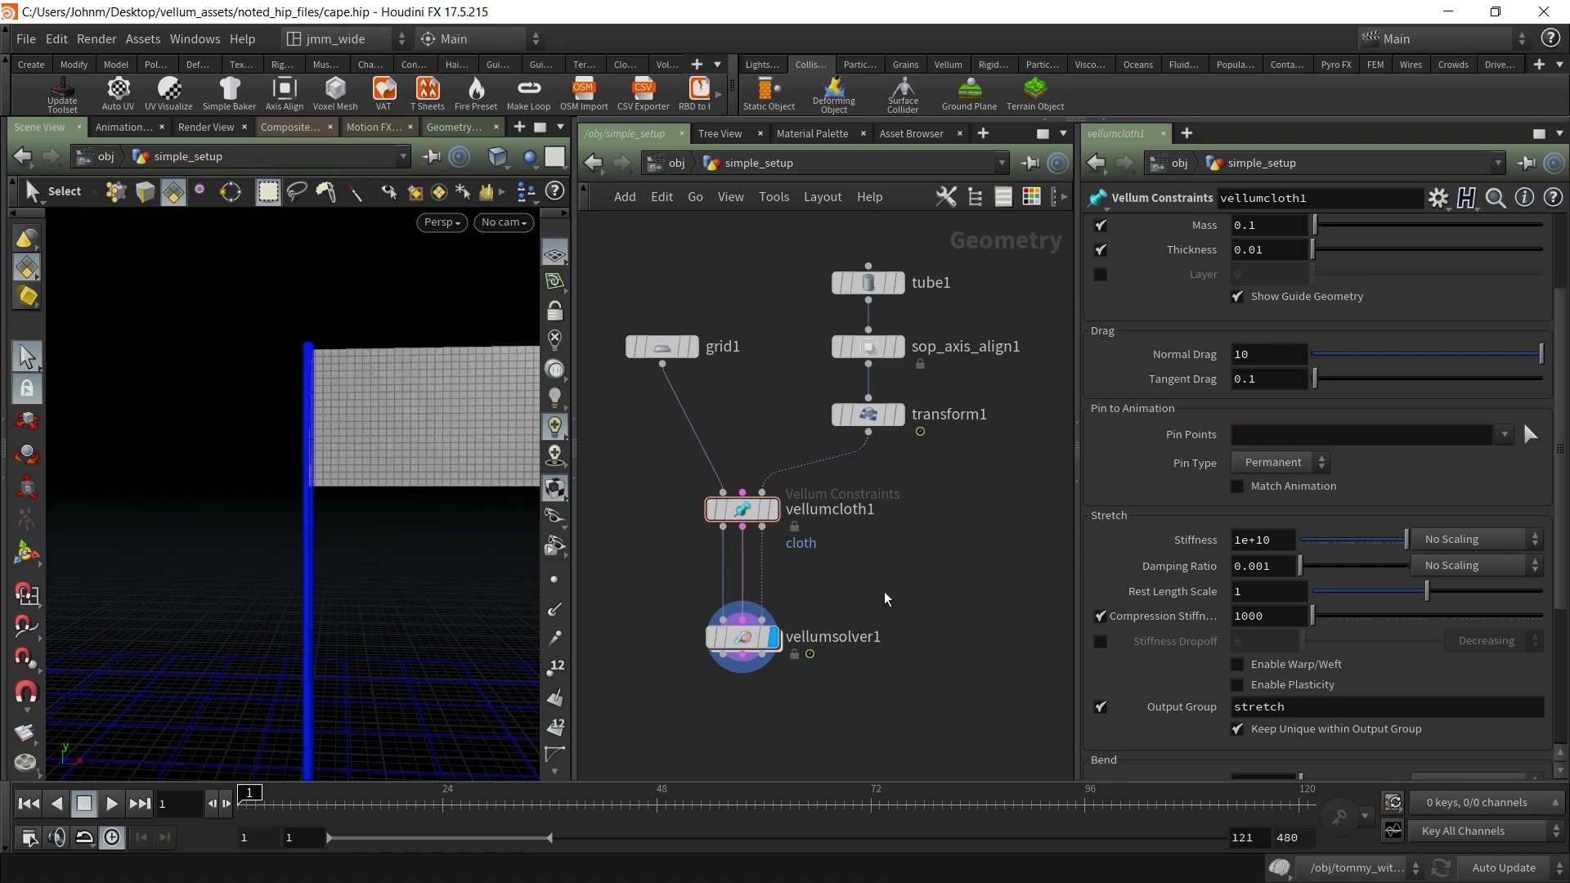
# Move vellumsolver1 down to make room and add a Vellum Attach to Geometry node beside the wires from vellumcloth1
pyautogui.moveTo(749, 605); pyautogui.dragTo(749, 646)
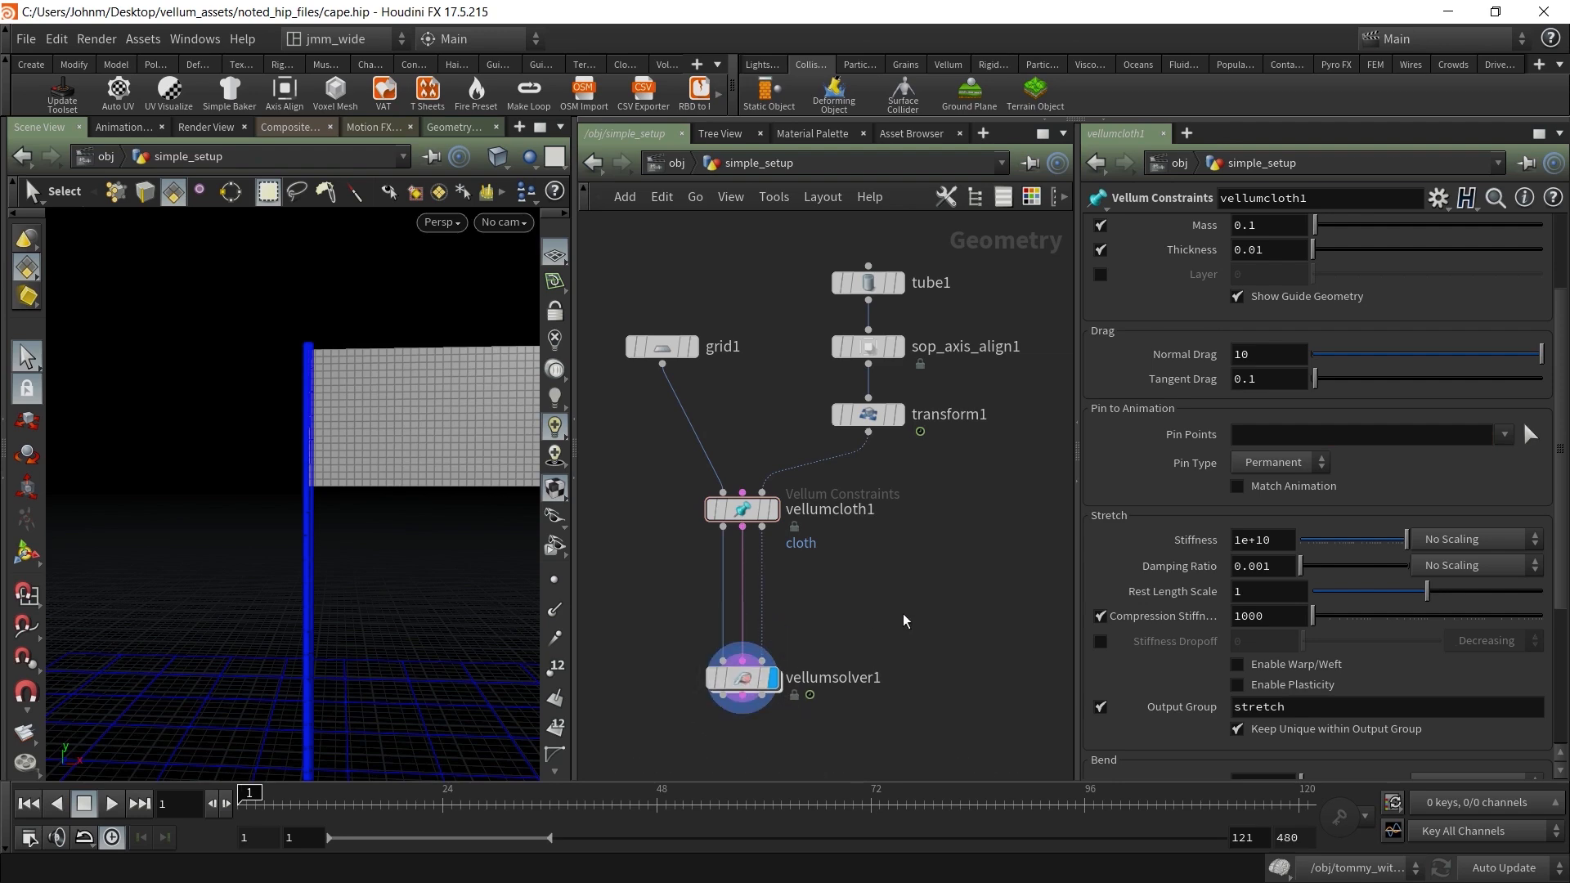
pyautogui.press('Tab')
pyautogui.write('vell')
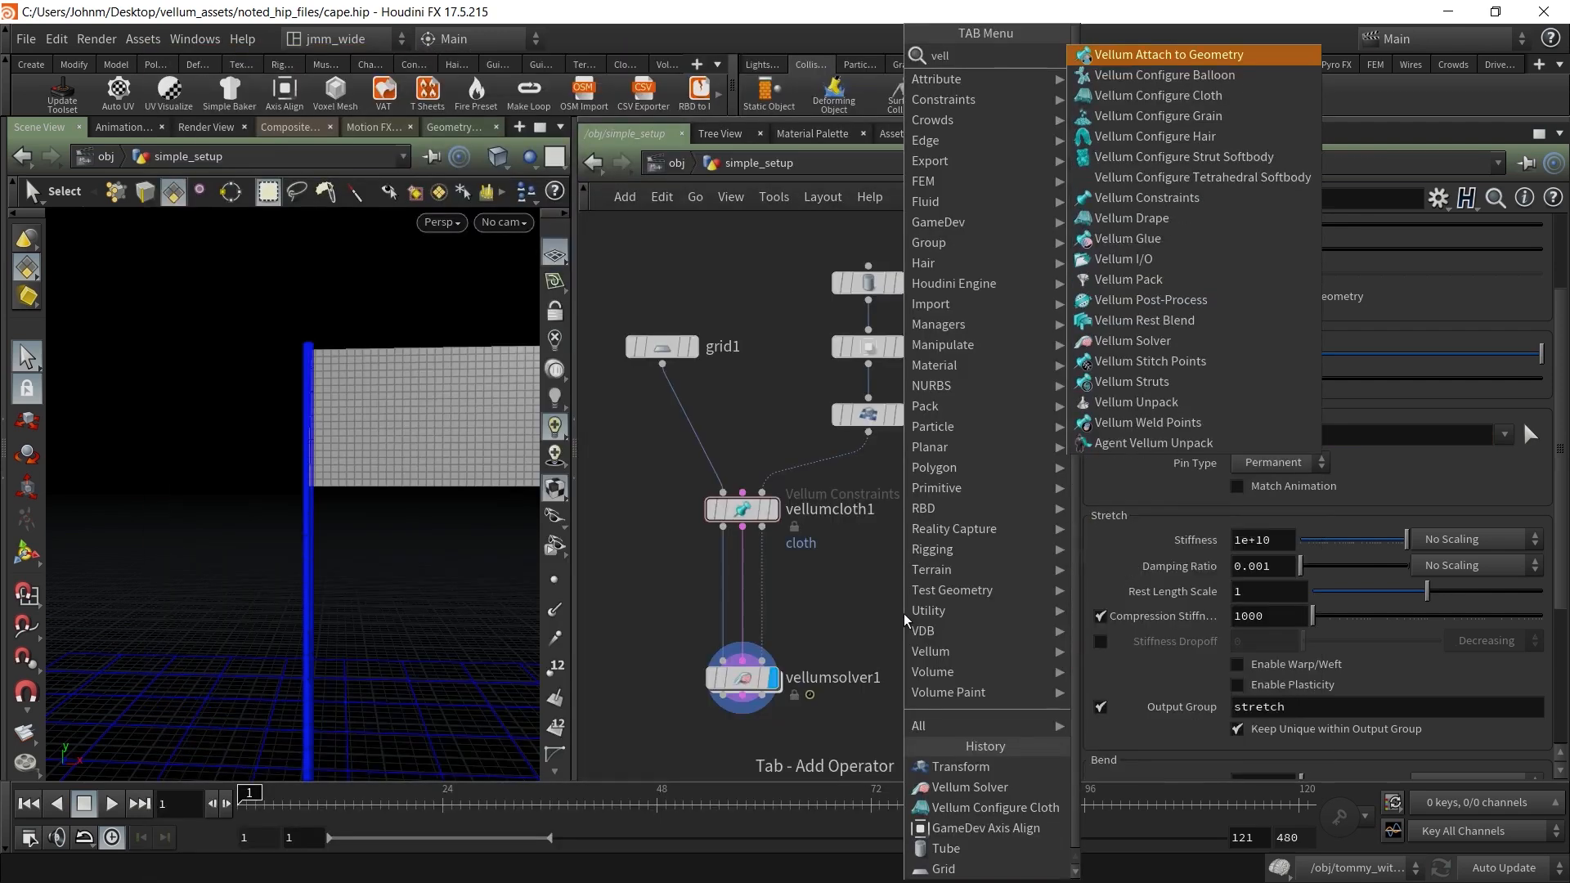
pyautogui.write('umat')
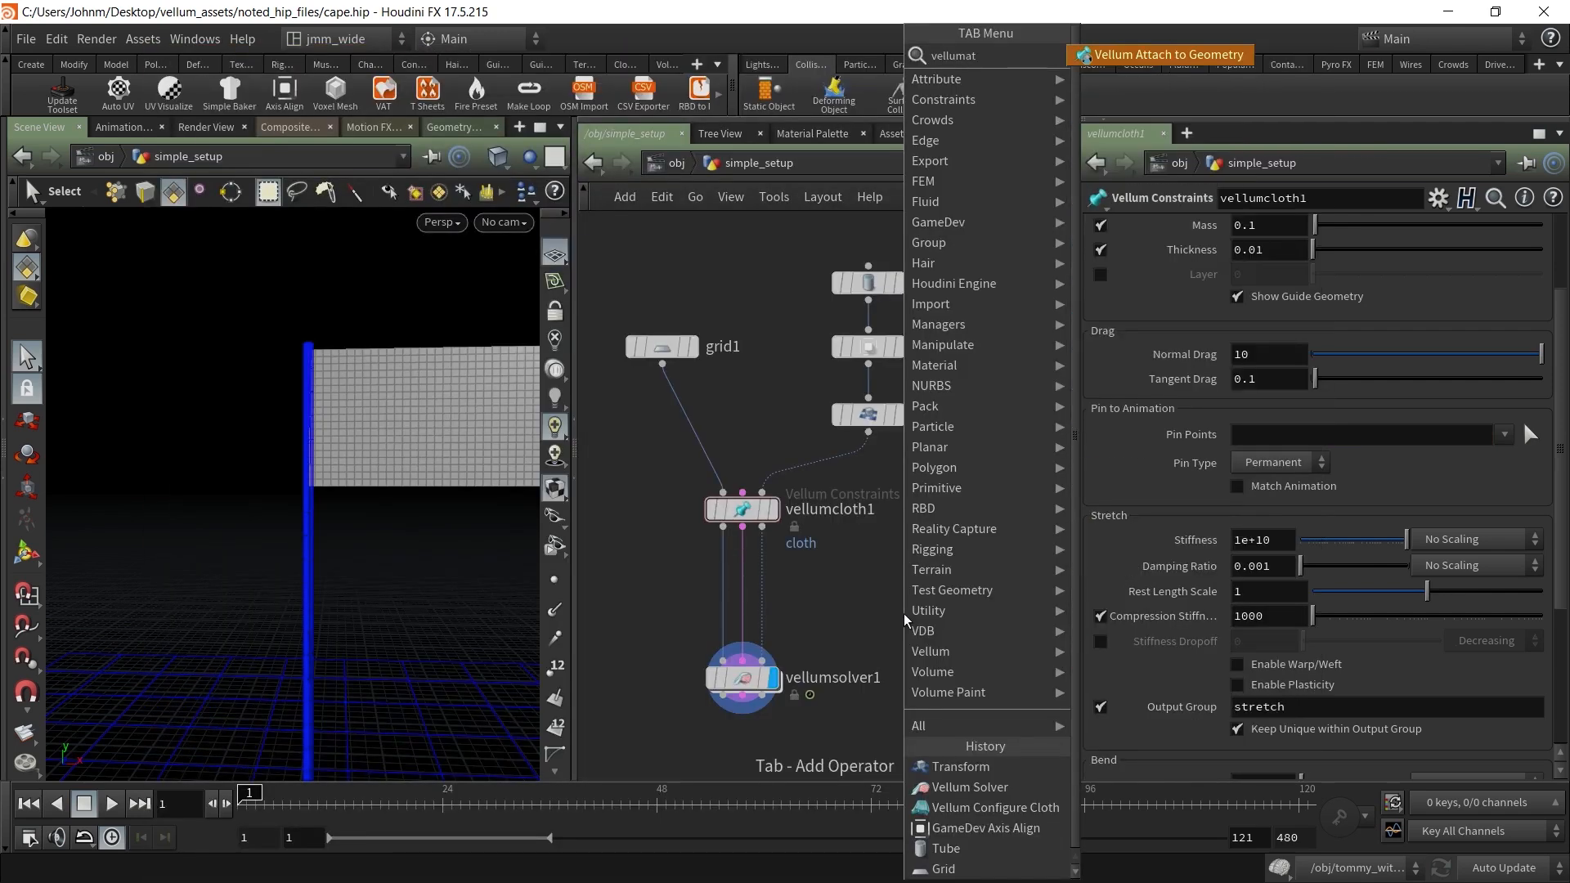
pyautogui.click(1177, 57)
pyautogui.click(871, 600)
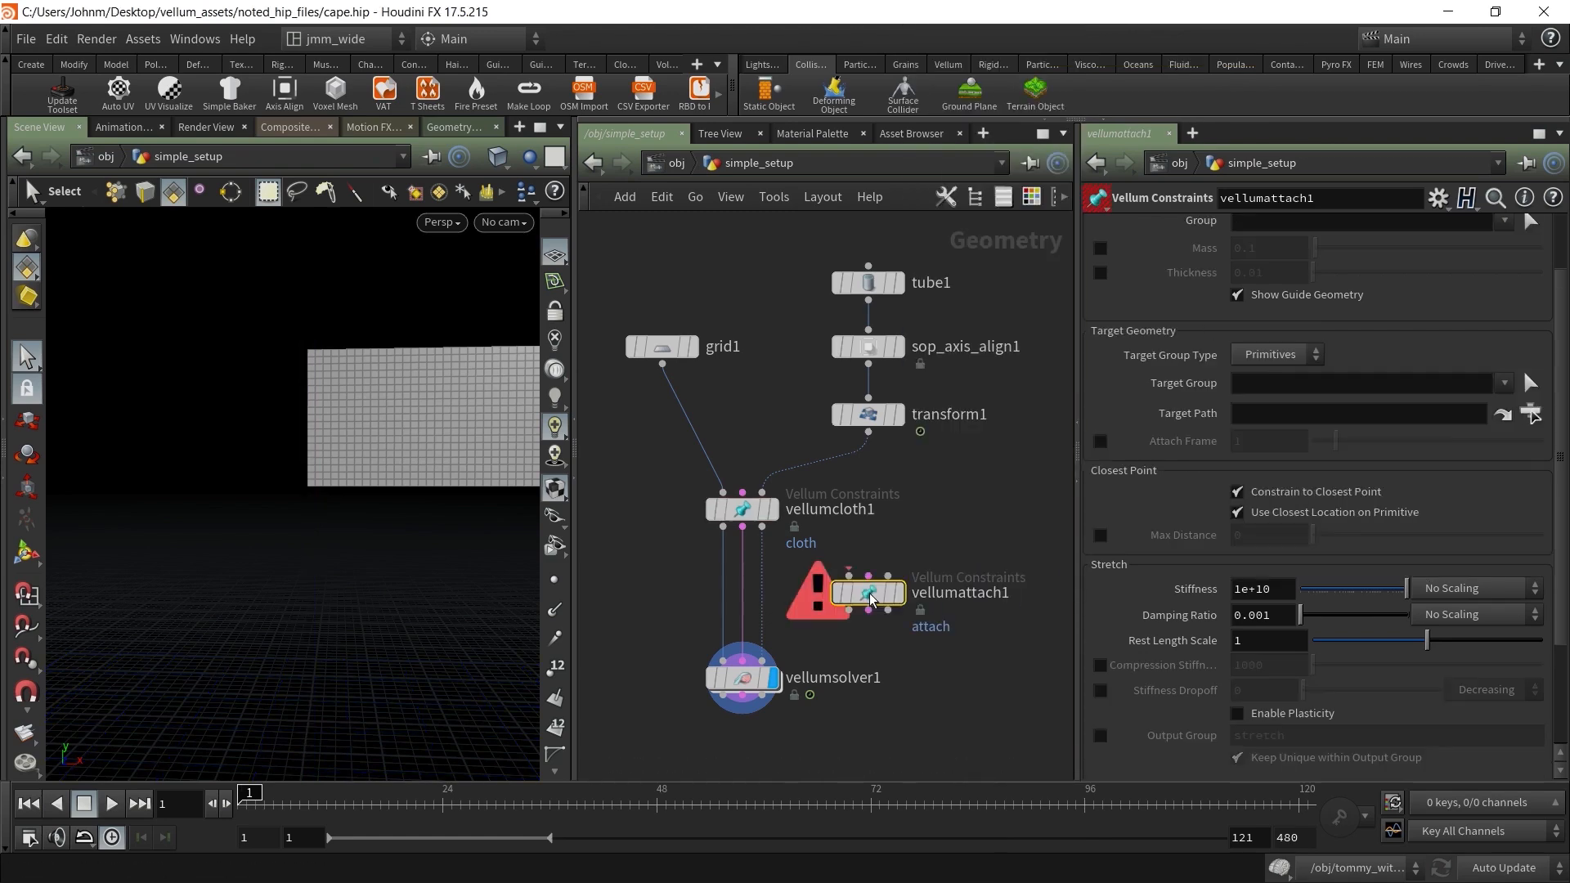
pyautogui.moveTo(872, 596); pyautogui.dragTo(914, 614)
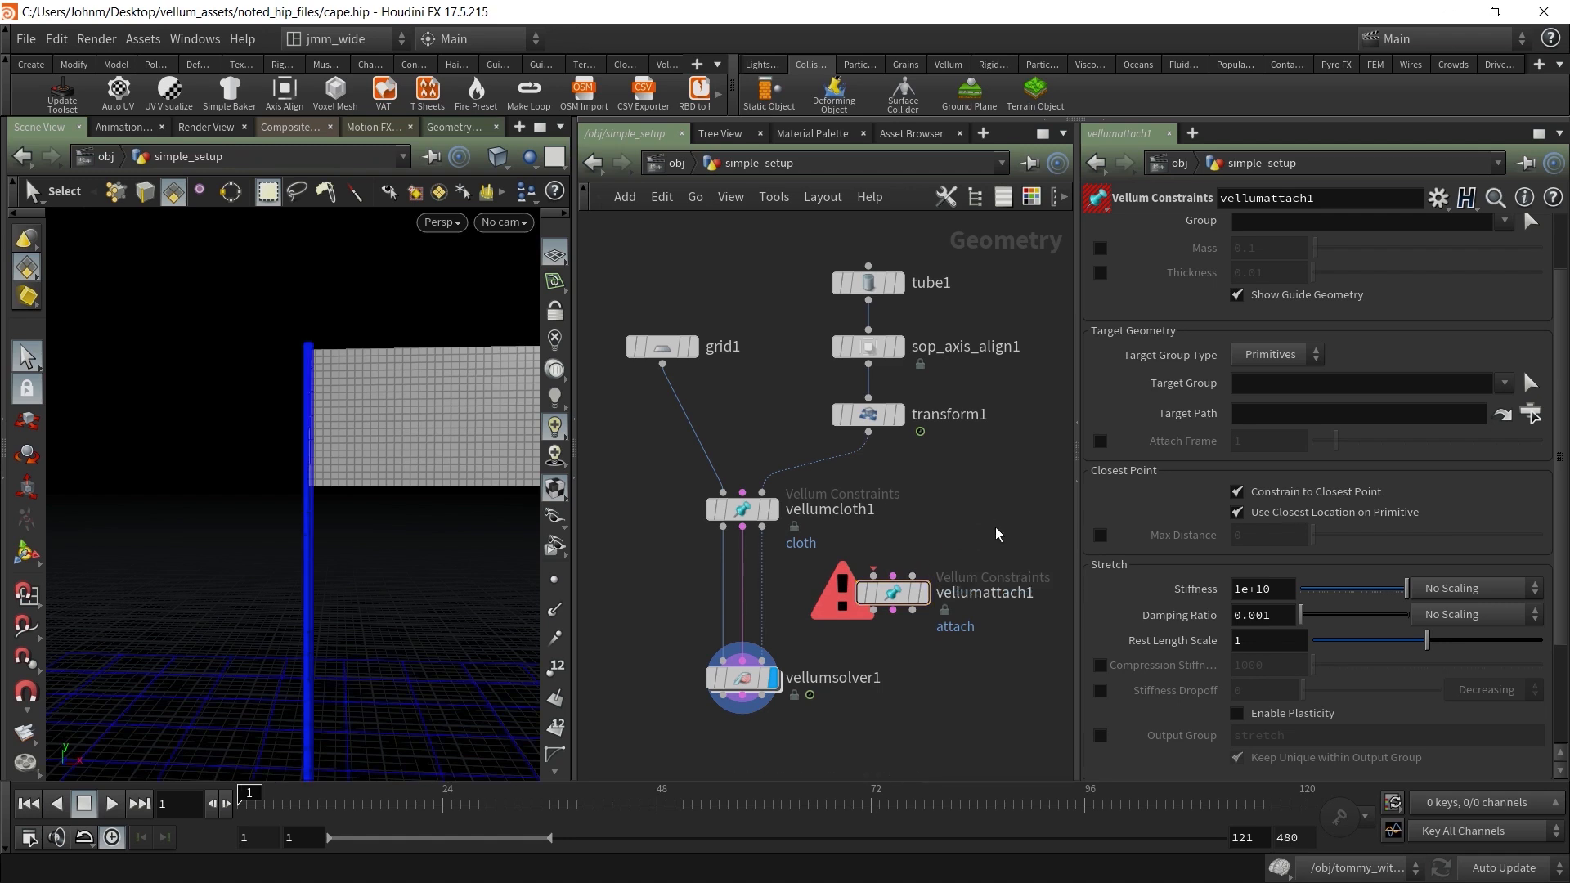
pyautogui.click(873, 576)
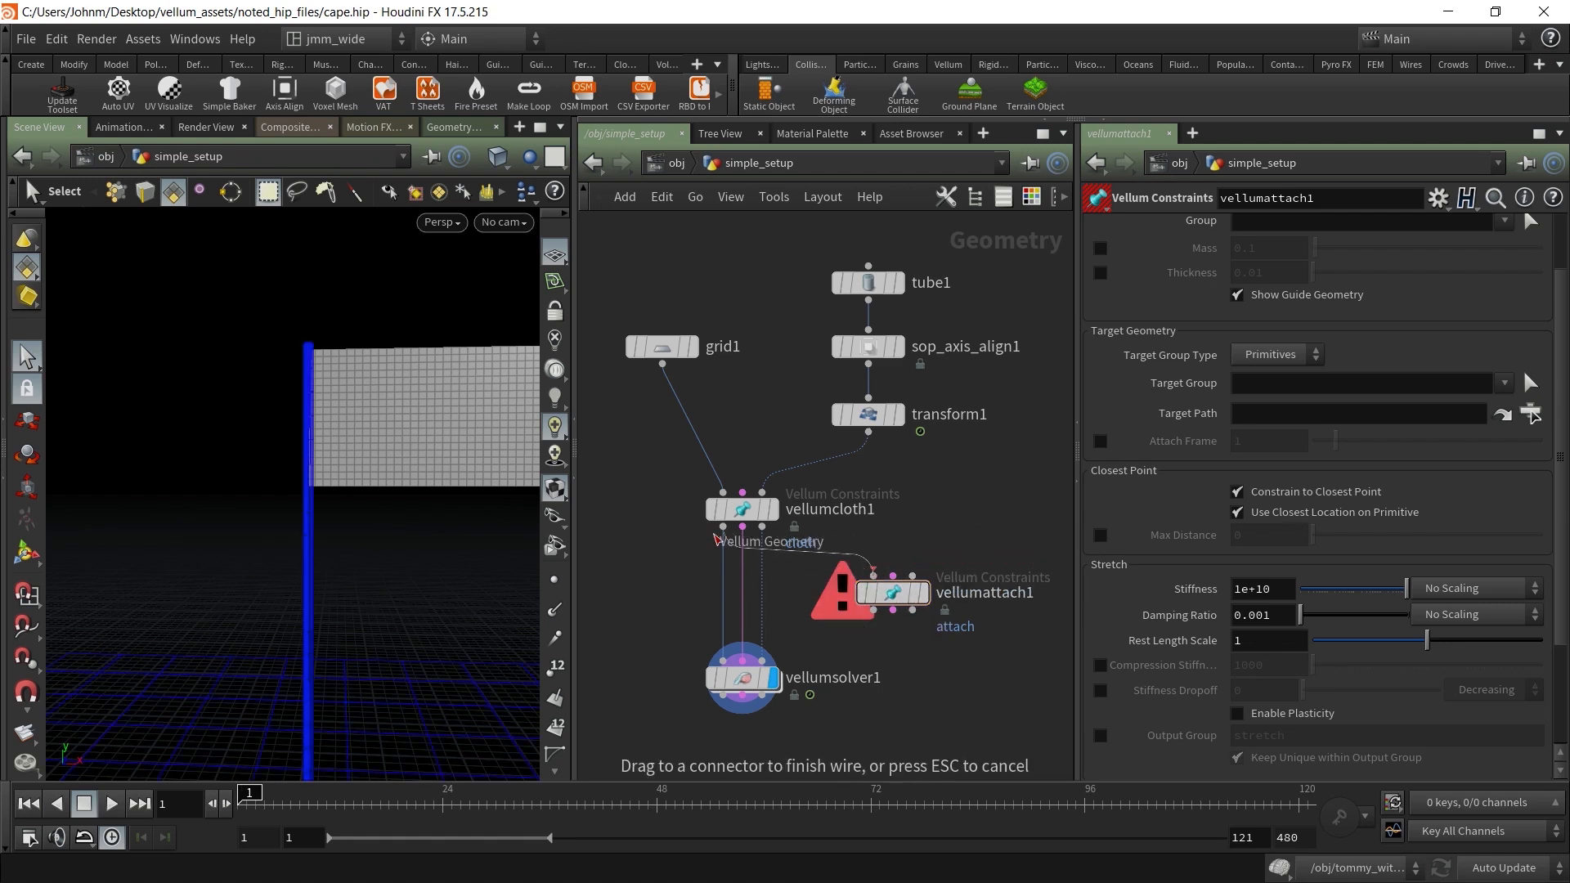
pyautogui.click(893, 575)
pyautogui.click(747, 543)
pyautogui.click(913, 576)
pyautogui.click(762, 528)
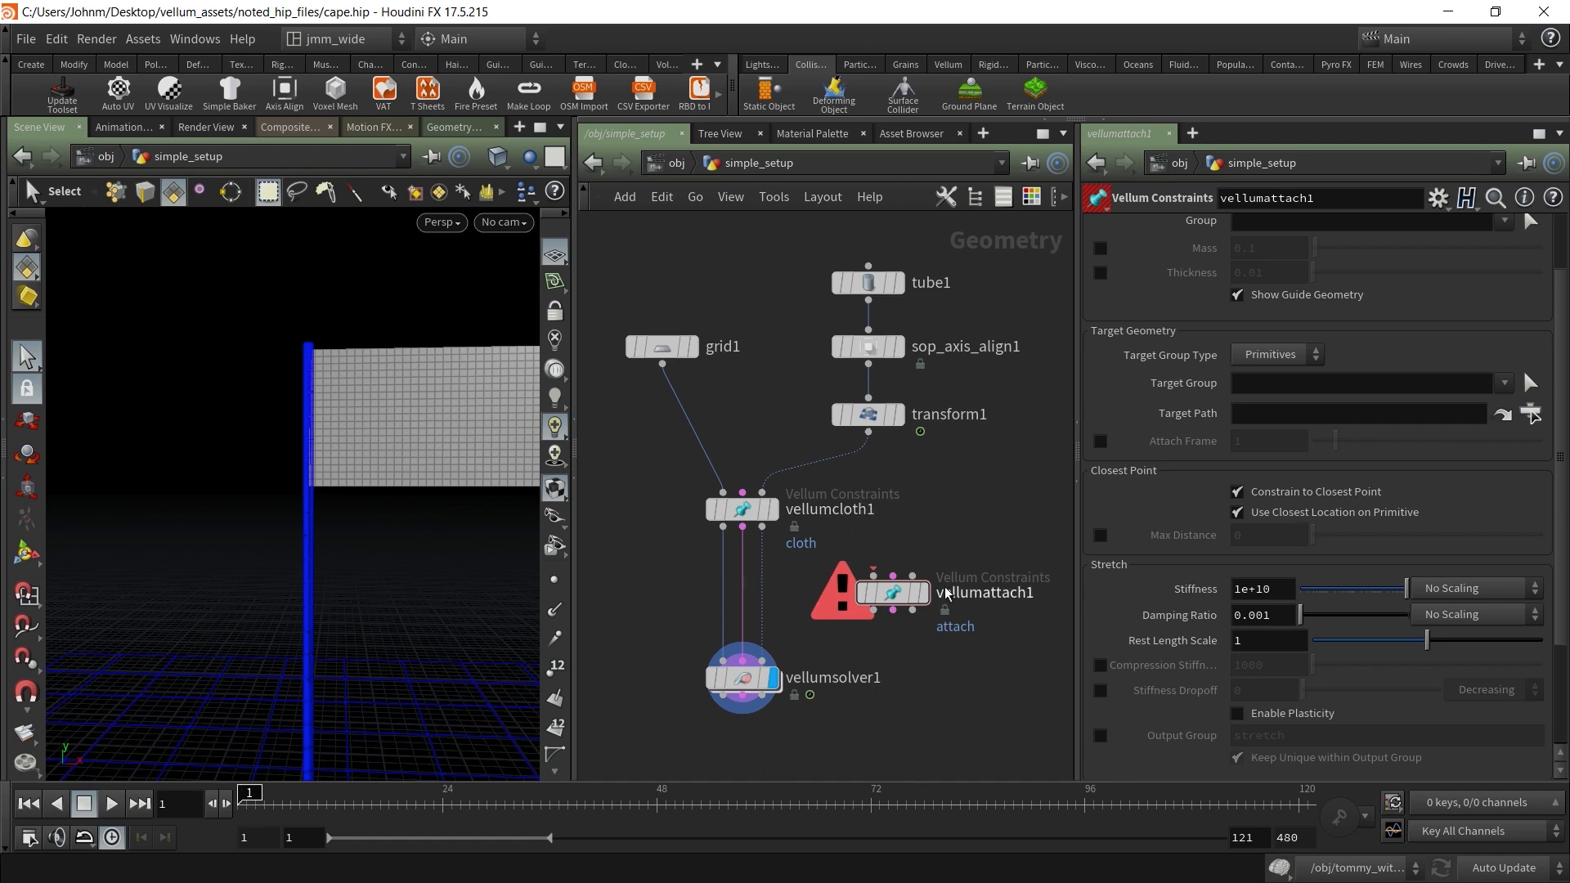
pyautogui.moveTo(884, 596)
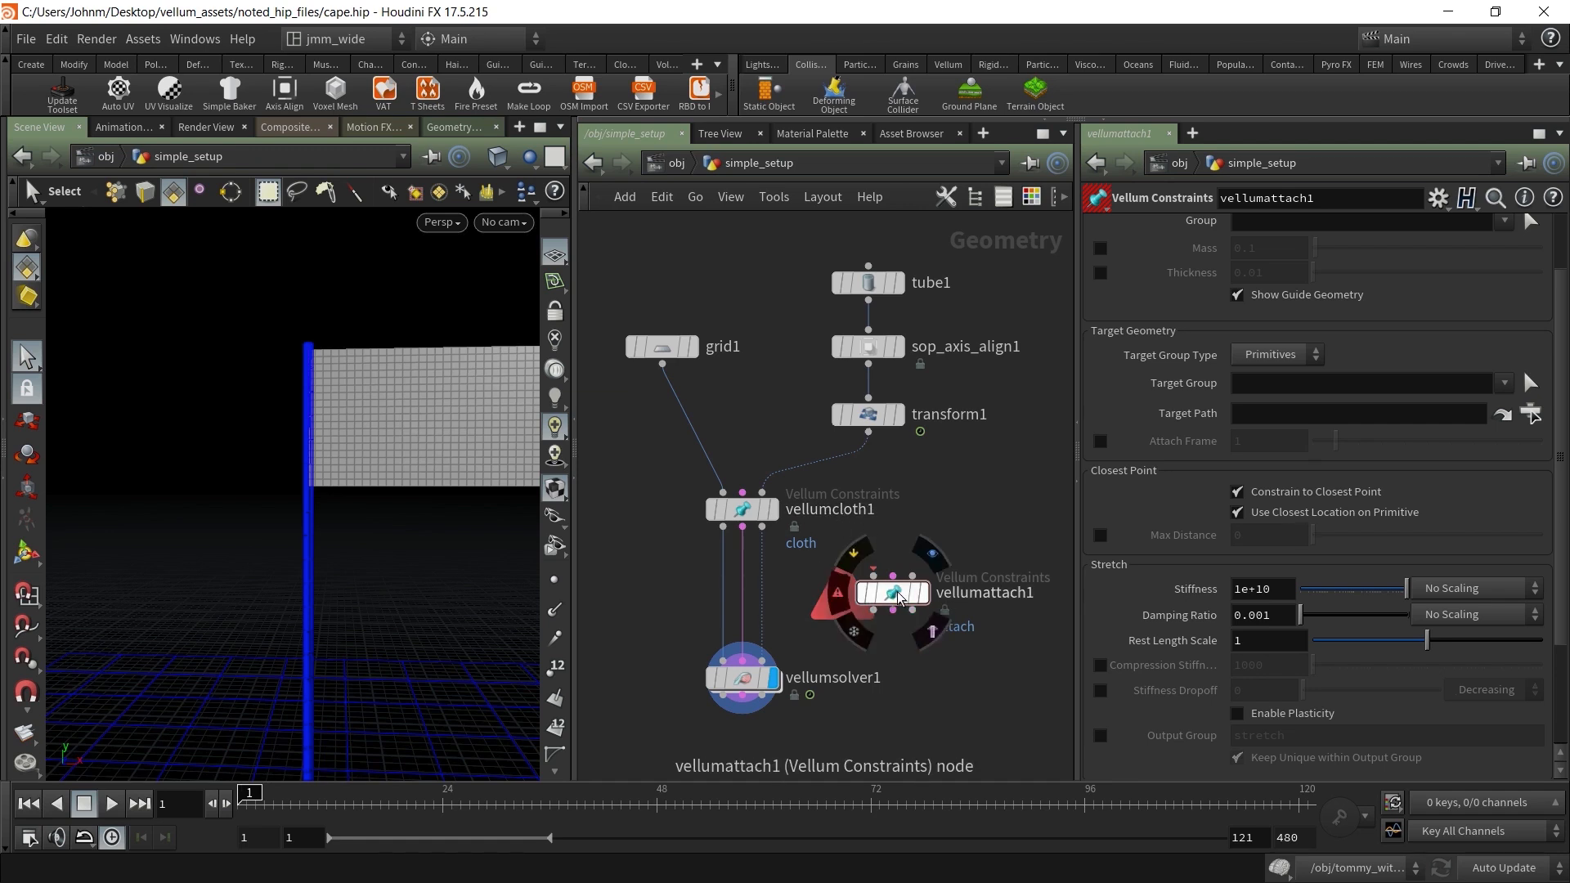
# Insert vellumattach1 into all three wires between vellumcloth1 and vellumsolver1, play the simulation, and rewind to frame 1
pyautogui.moveTo(898, 597); pyautogui.dragTo(754, 600)
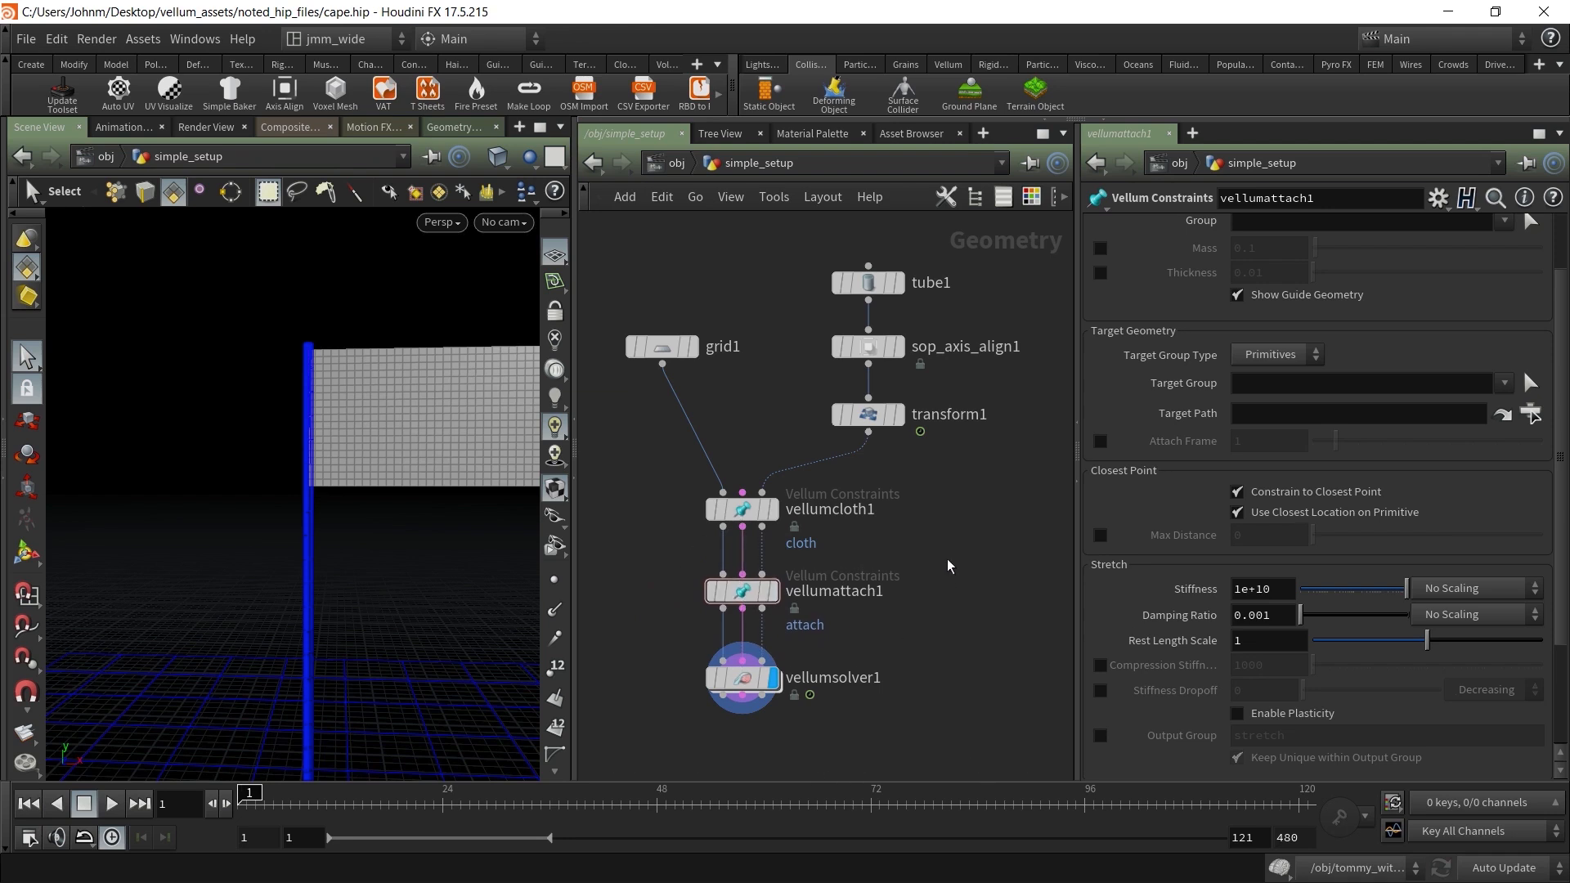
pyautogui.moveTo(664, 640); pyautogui.dragTo(664, 641)
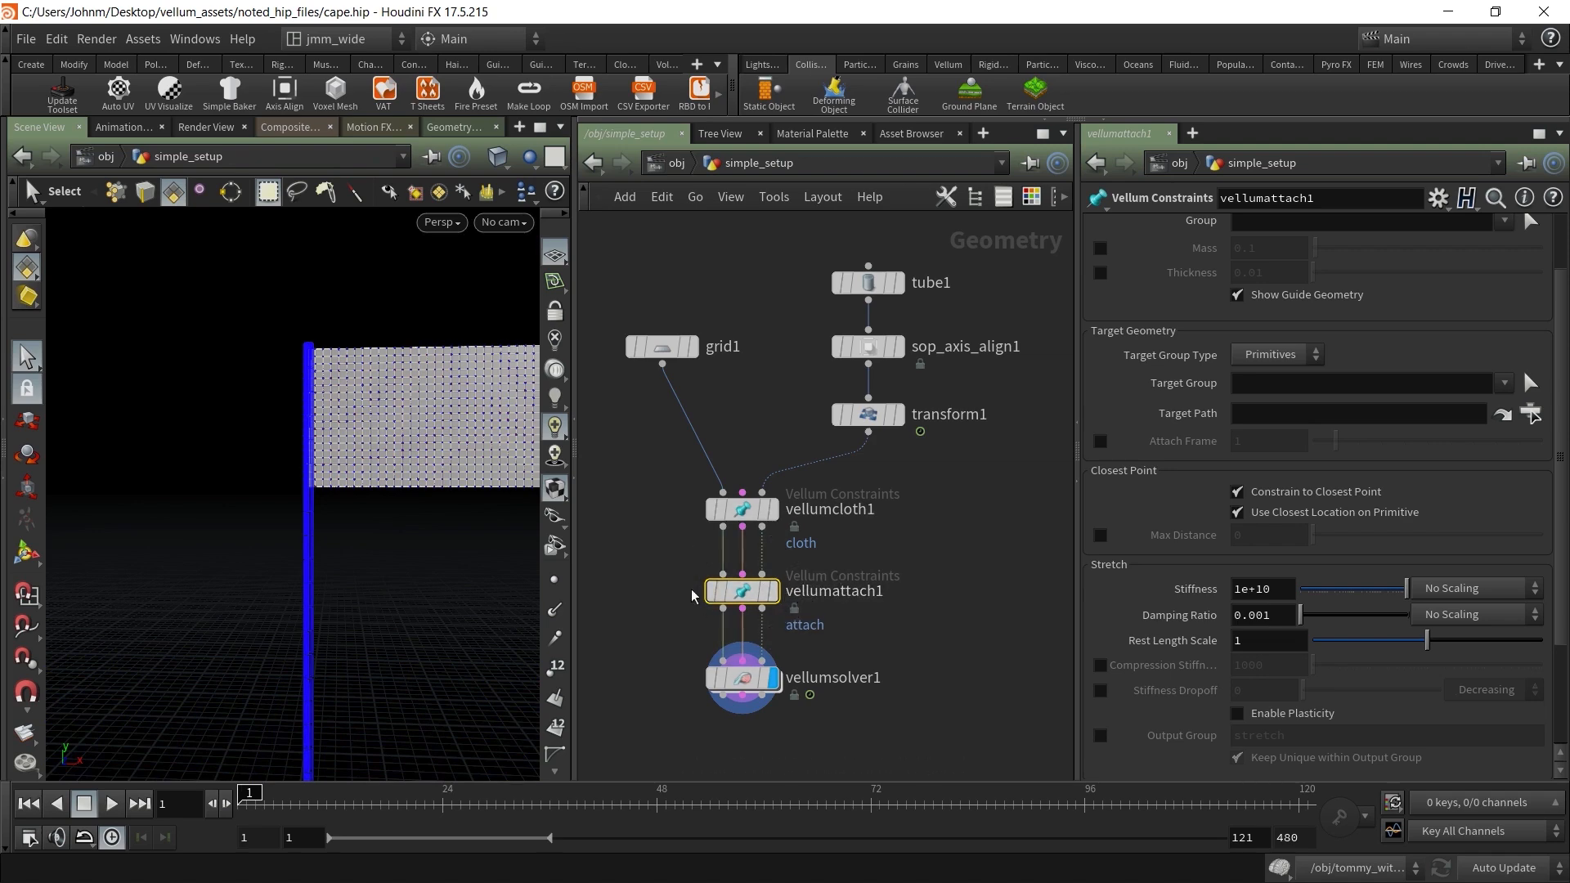
pyautogui.moveTo(393, 572); pyautogui.dragTo(396, 483)
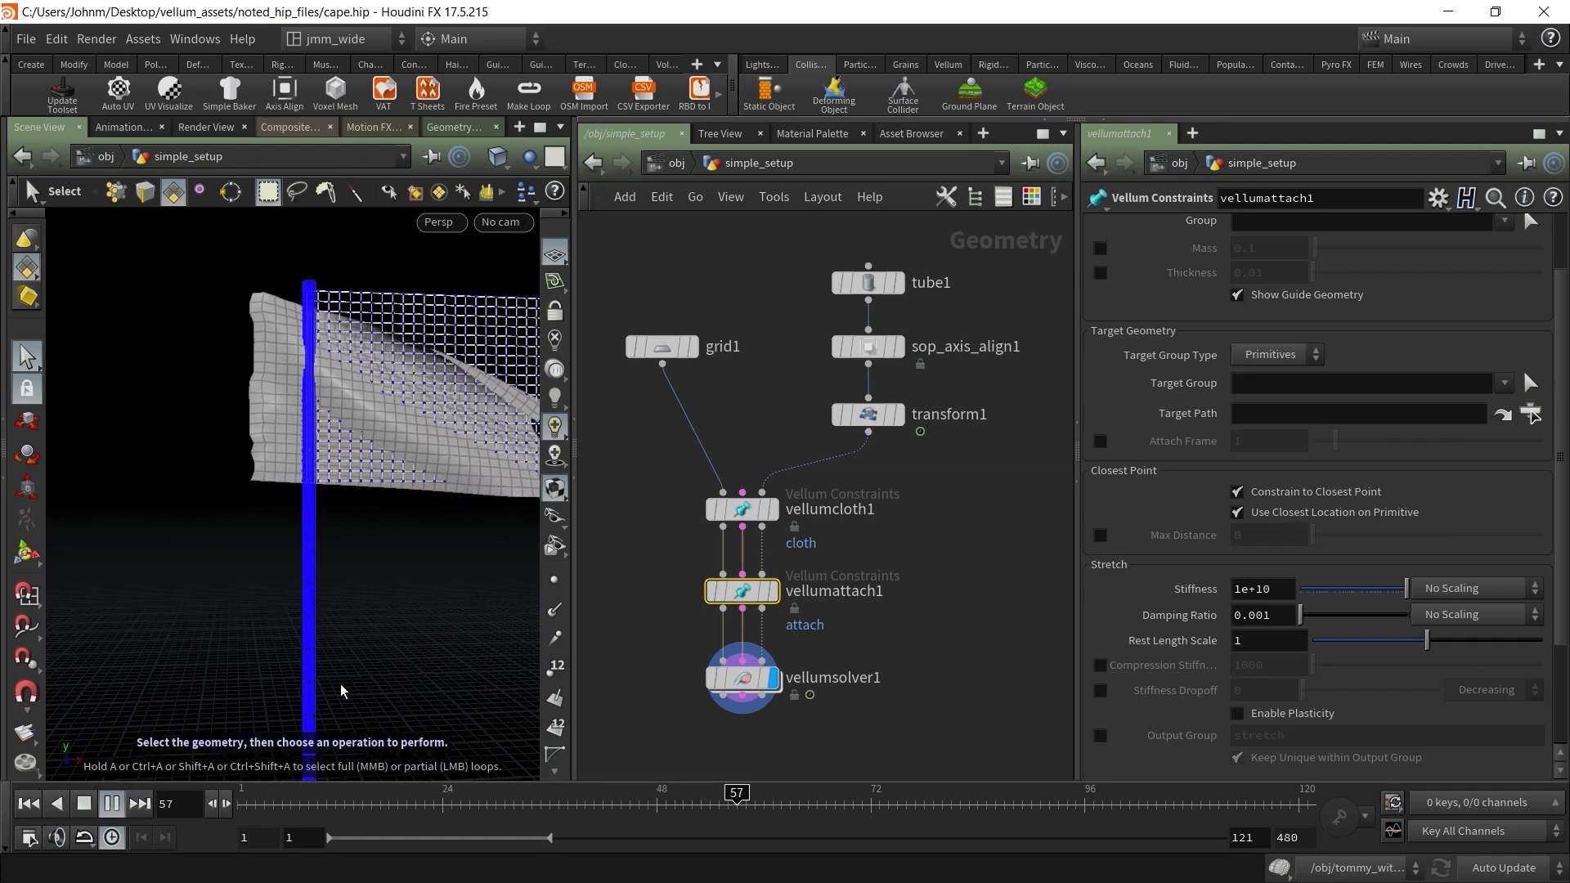
pyautogui.click(29, 805)
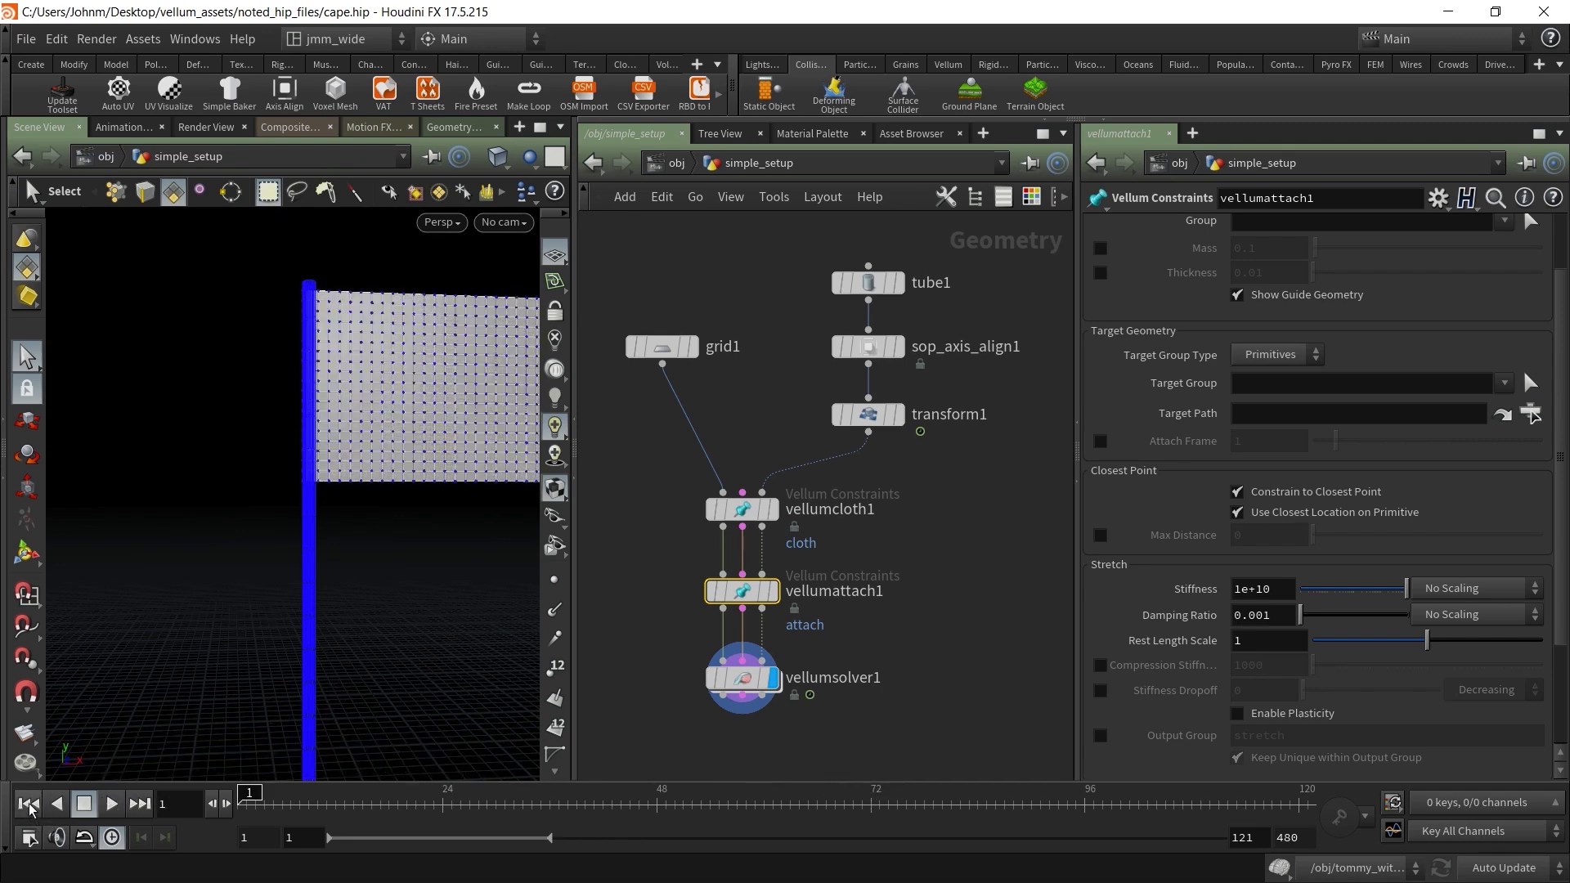
# Add a Merge node below the network, feed it from vellumsolver1's geometry output and transform1, and display it
pyautogui.press('h')
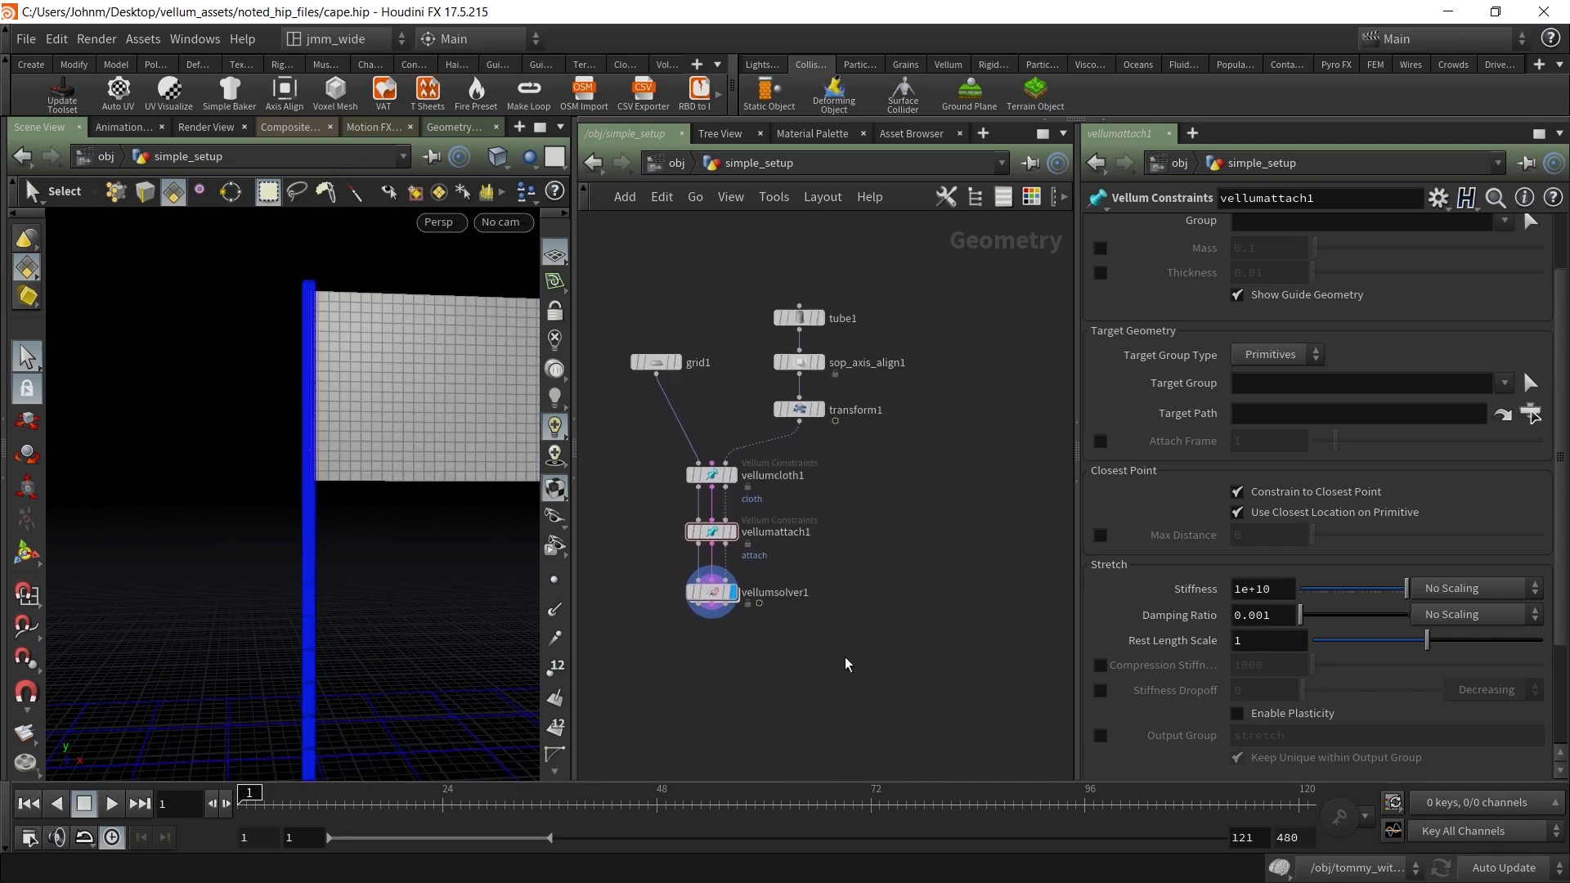
pyautogui.press('Tab')
pyautogui.write('merge')
pyautogui.press('Return')
pyautogui.click(827, 701)
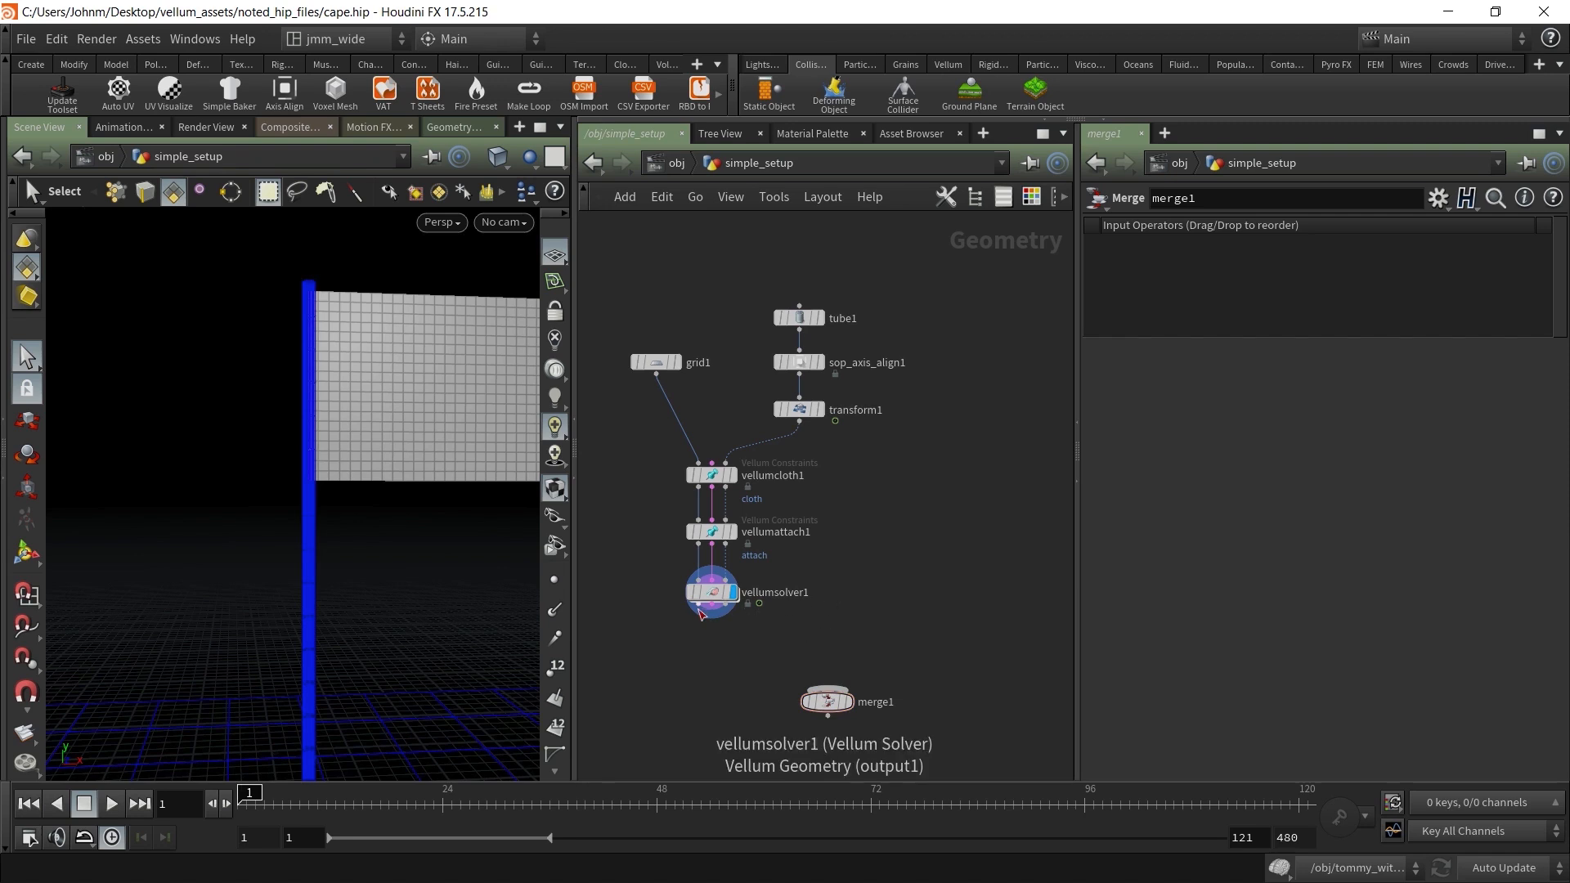
pyautogui.moveTo(701, 611); pyautogui.dragTo(816, 665)
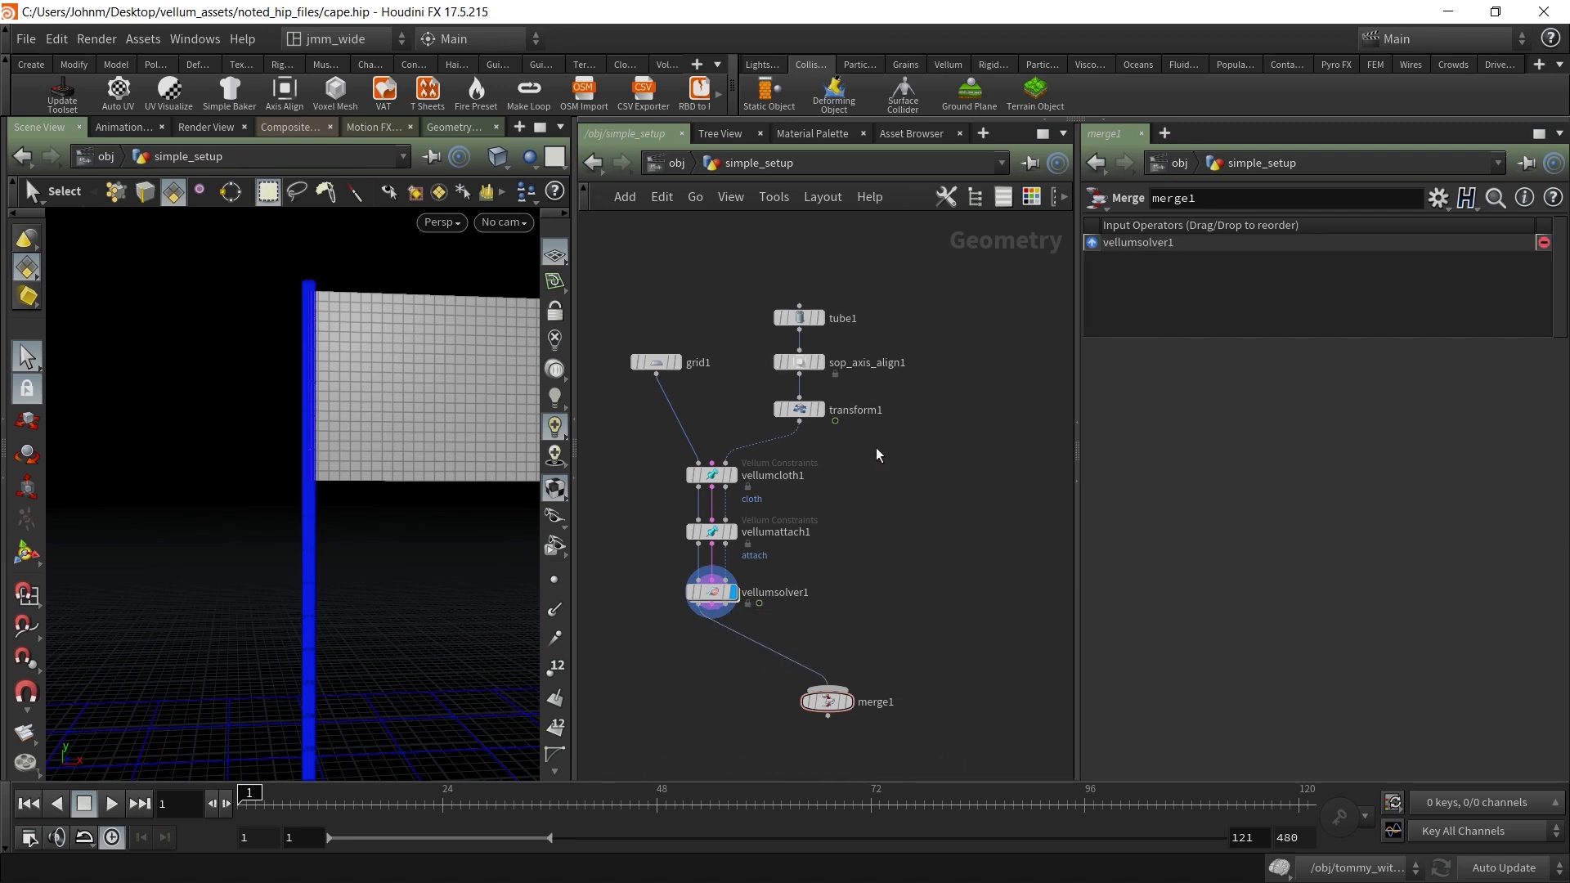
pyautogui.moveTo(803, 423); pyautogui.dragTo(829, 691)
pyautogui.keyDown('alt'); pyautogui.moveTo(417, 481); pyautogui.dragTo(371, 519, button='right'); pyautogui.keyUp('alt')
pyautogui.keyDown('alt'); pyautogui.moveTo(455, 530); pyautogui.dragTo(345, 493, button='middle'); pyautogui.keyUp('alt')
pyautogui.keyDown('alt'); pyautogui.moveTo(345, 493); pyautogui.dragTo(392, 526); pyautogui.keyUp('alt')
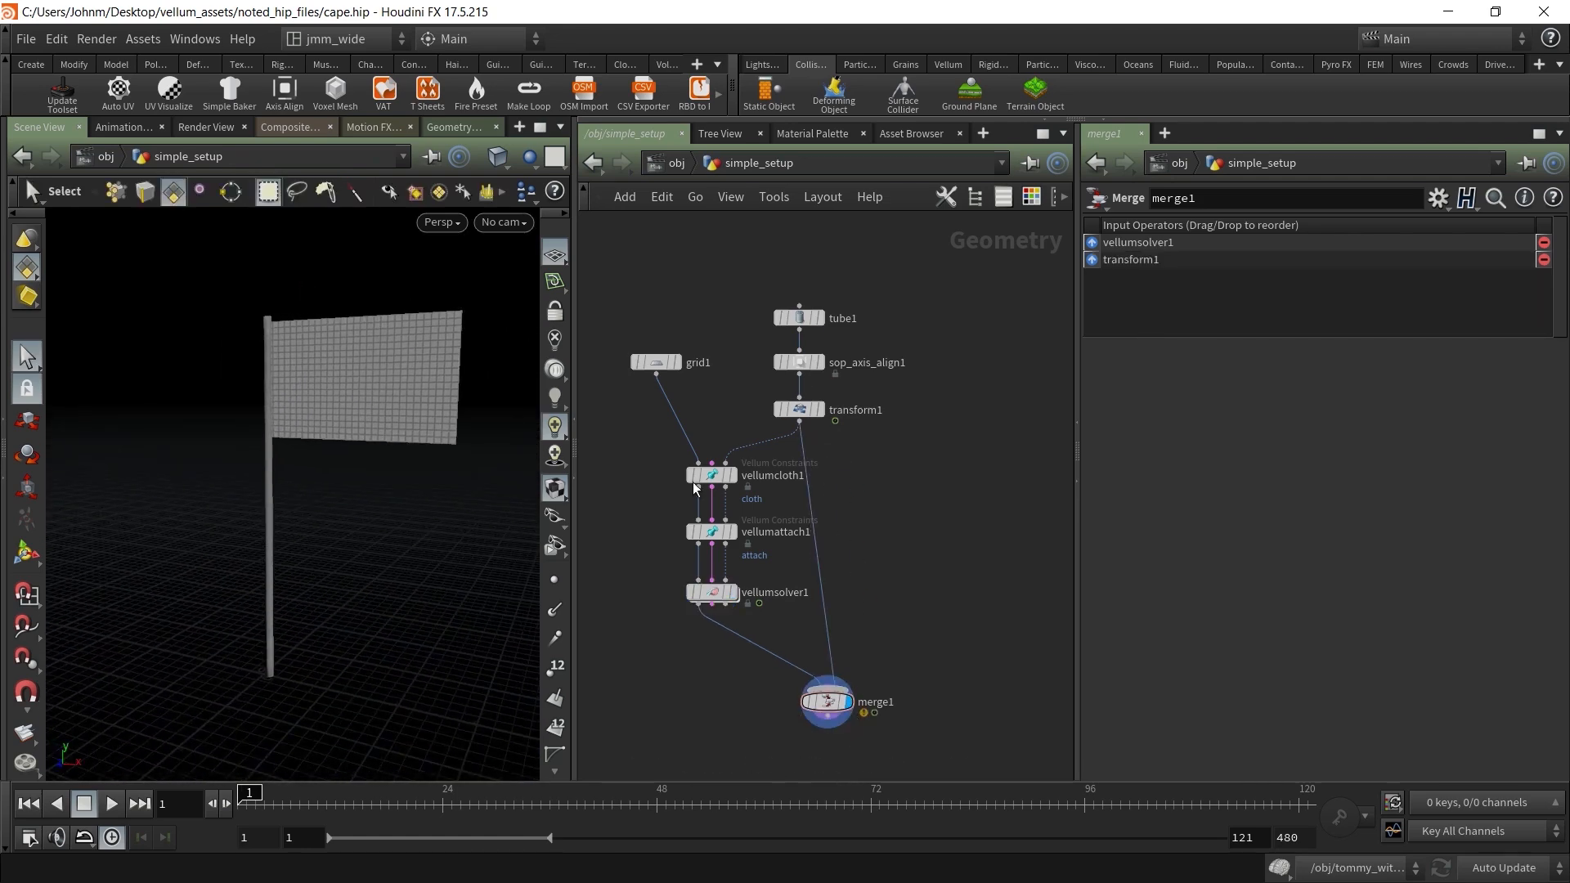
# Shift the vellumcloth1, vellumattach1 and vellumsolver1 chain away from the pole branch and reposition merge1 beneath transform1
pyautogui.moveTo(738, 595); pyautogui.dragTo(669, 595)
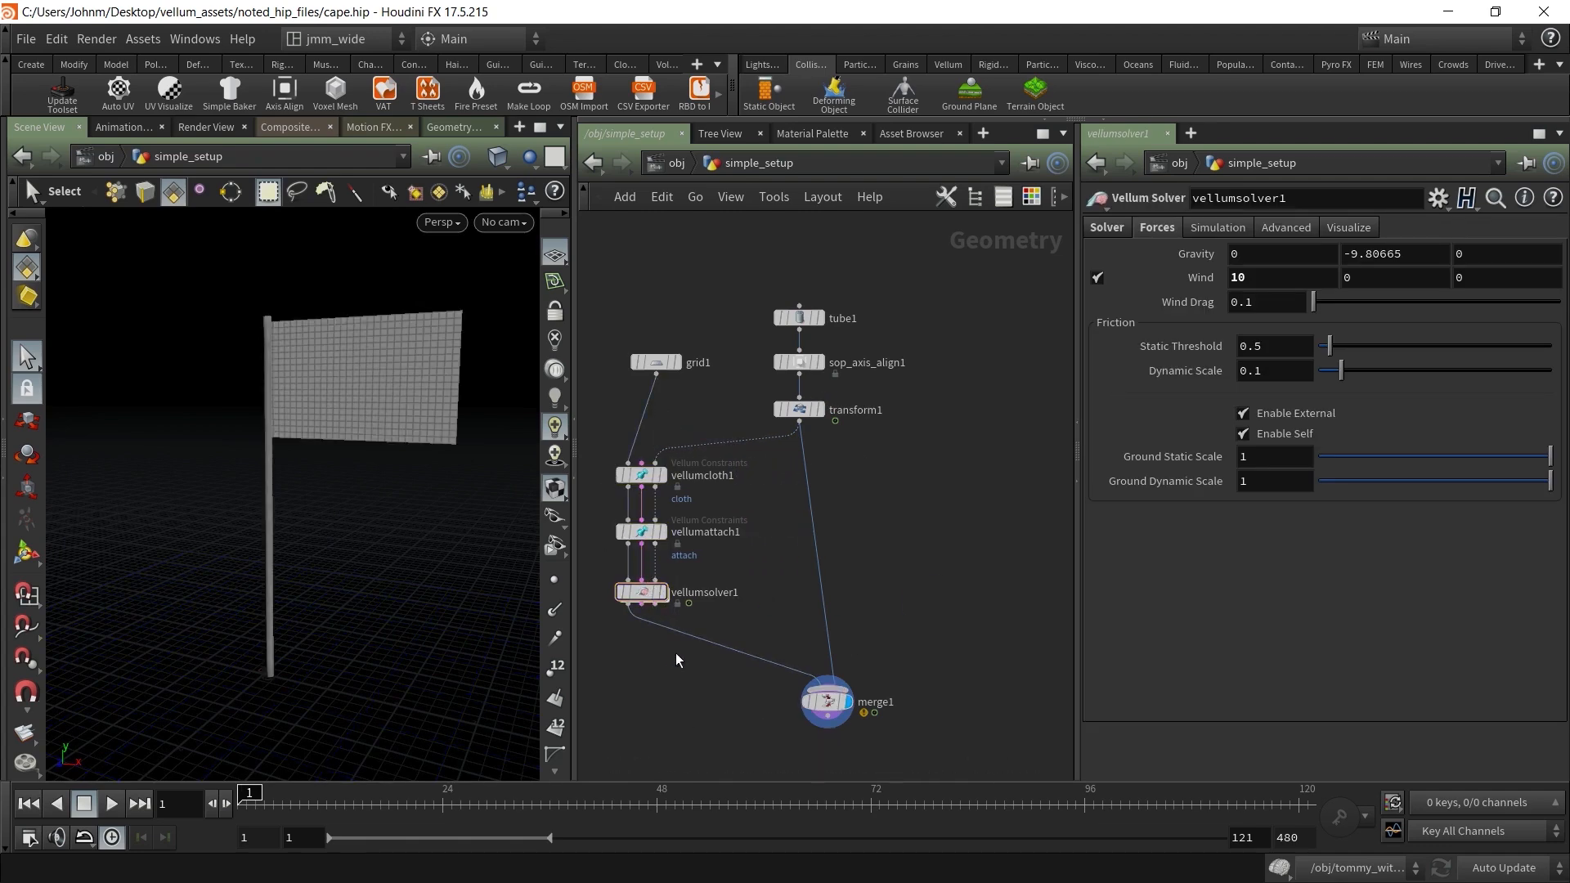
pyautogui.moveTo(929, 594); pyautogui.dragTo(967, 538, button='middle')
pyautogui.moveTo(864, 654); pyautogui.dragTo(826, 647)
# Play the merged flag and moving pole simulation, view it from another angle, and rewind to frame 1
pyautogui.click(115, 810)
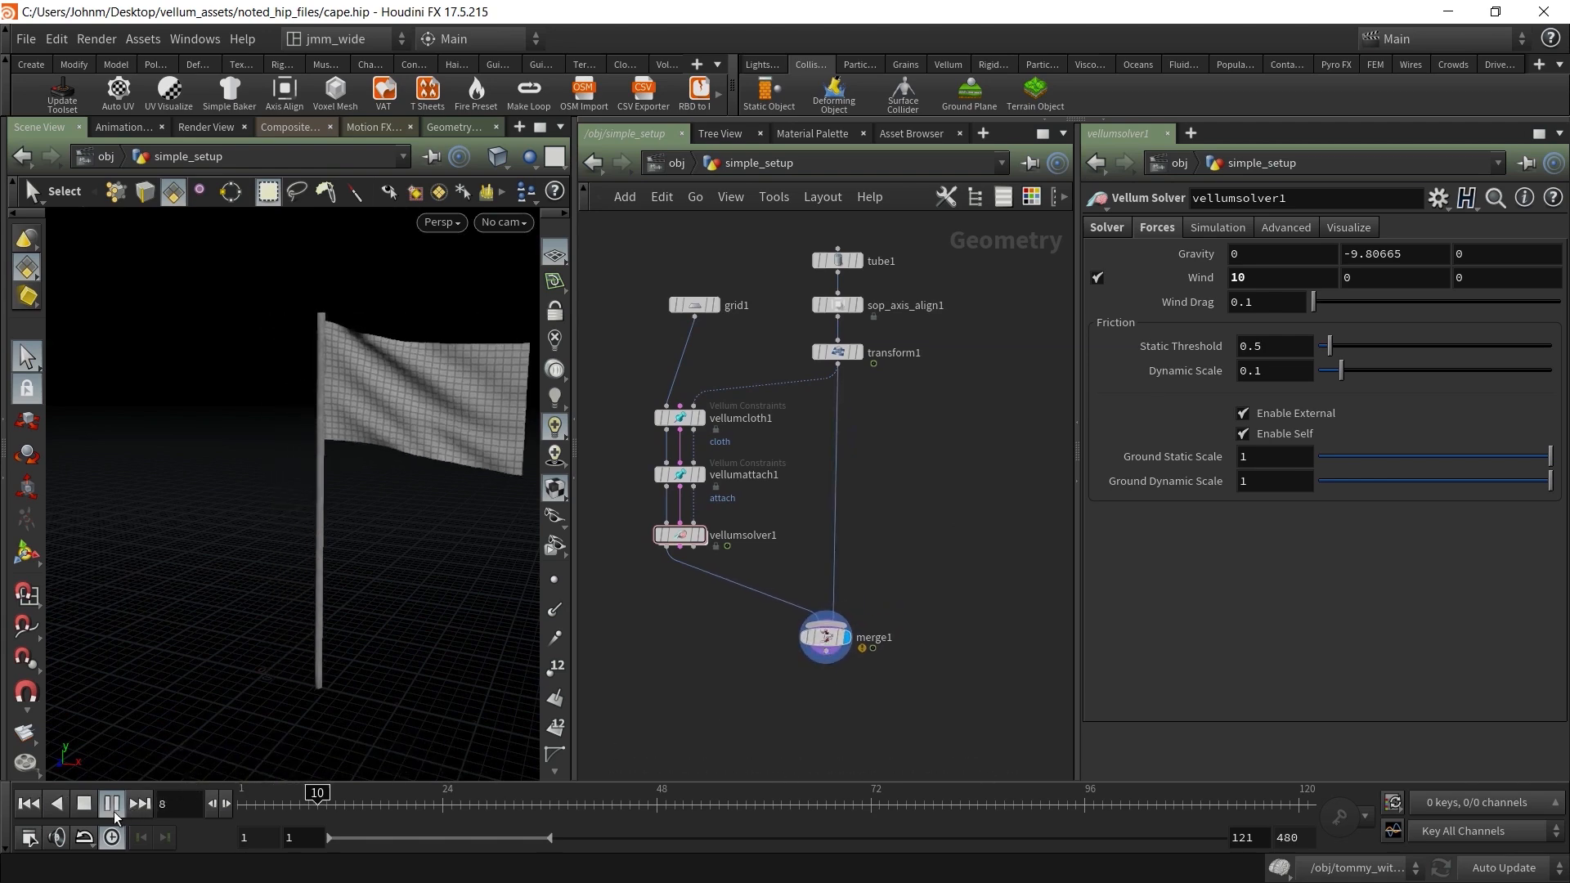
pyautogui.press('space')
pyautogui.moveTo(246, 578); pyautogui.dragTo(301, 578)
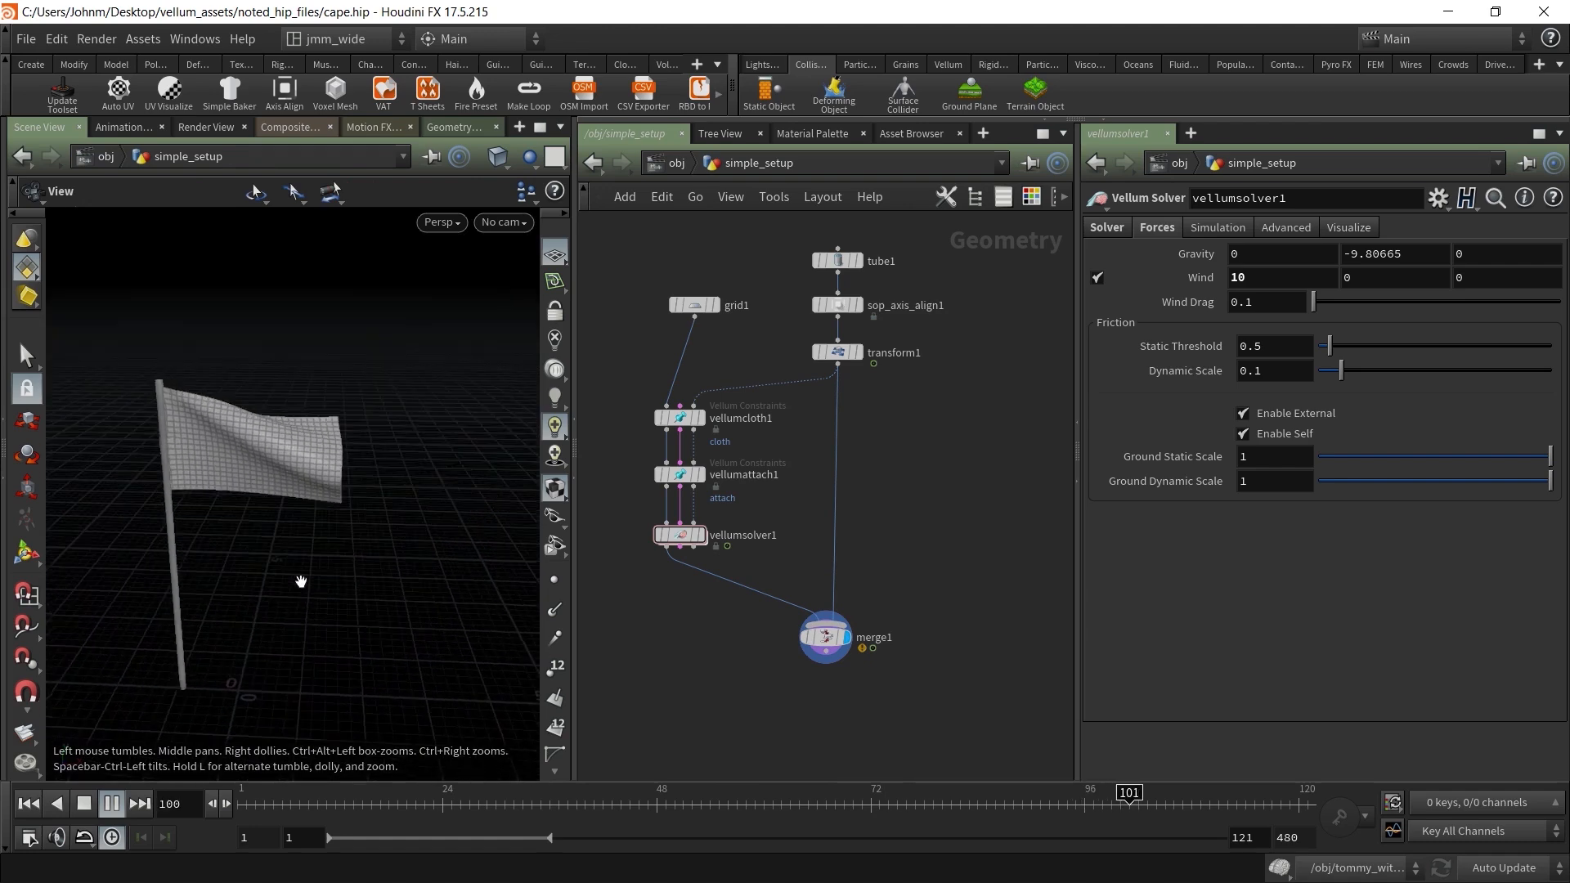
pyautogui.click(28, 804)
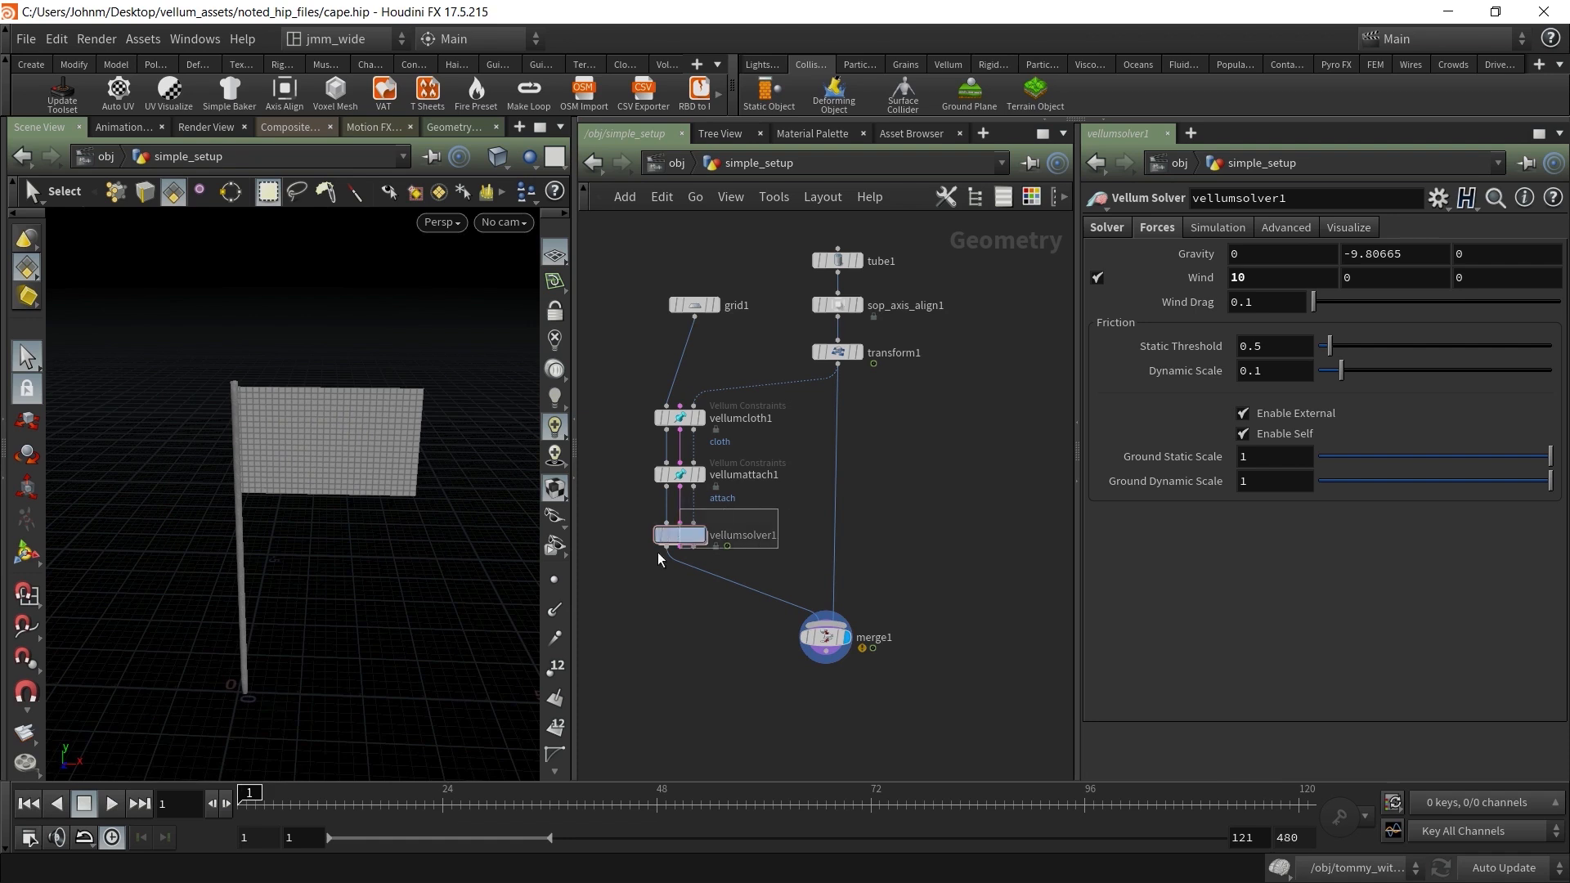
# Set vellumsolver1's Wind to -3, 2, 0, play the simulation, and rewind to frame 1
pyautogui.click(709, 551)
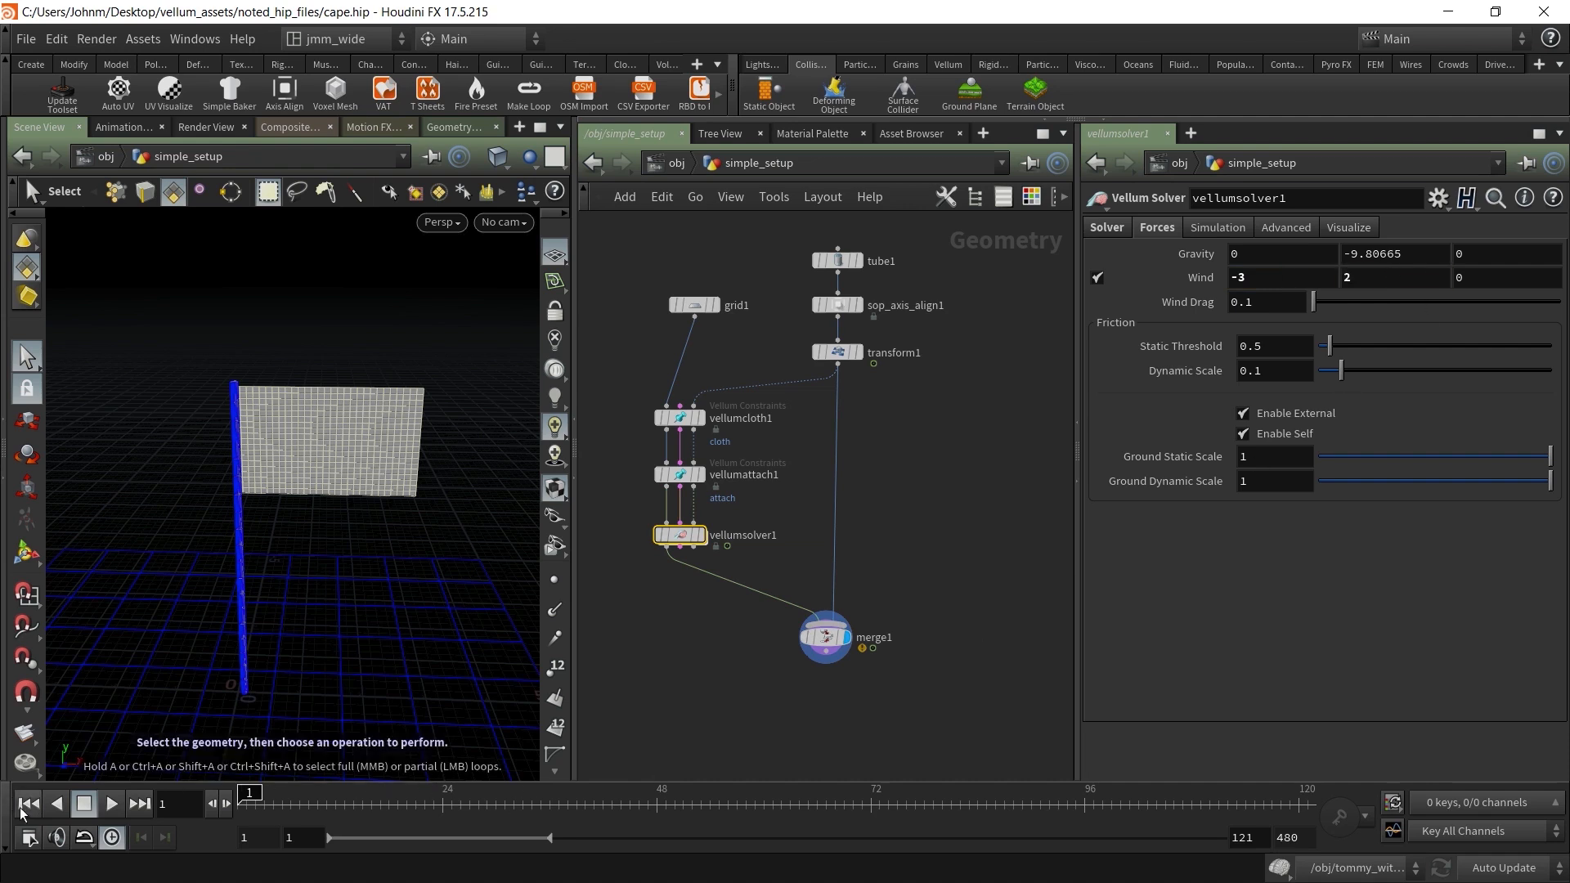
pyautogui.click(114, 806)
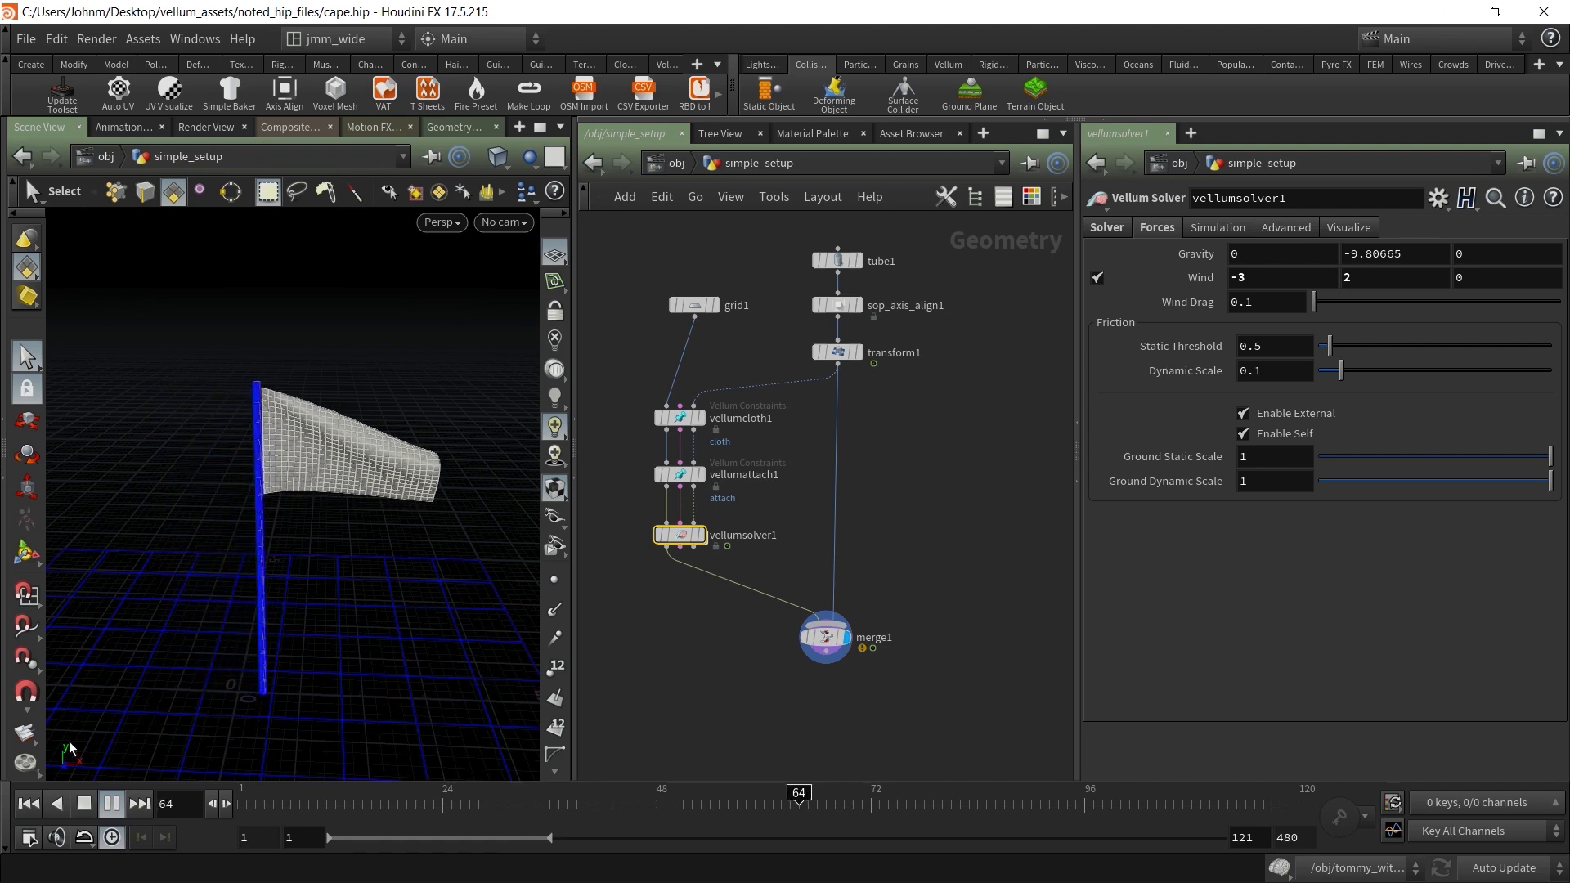
pyautogui.click(29, 806)
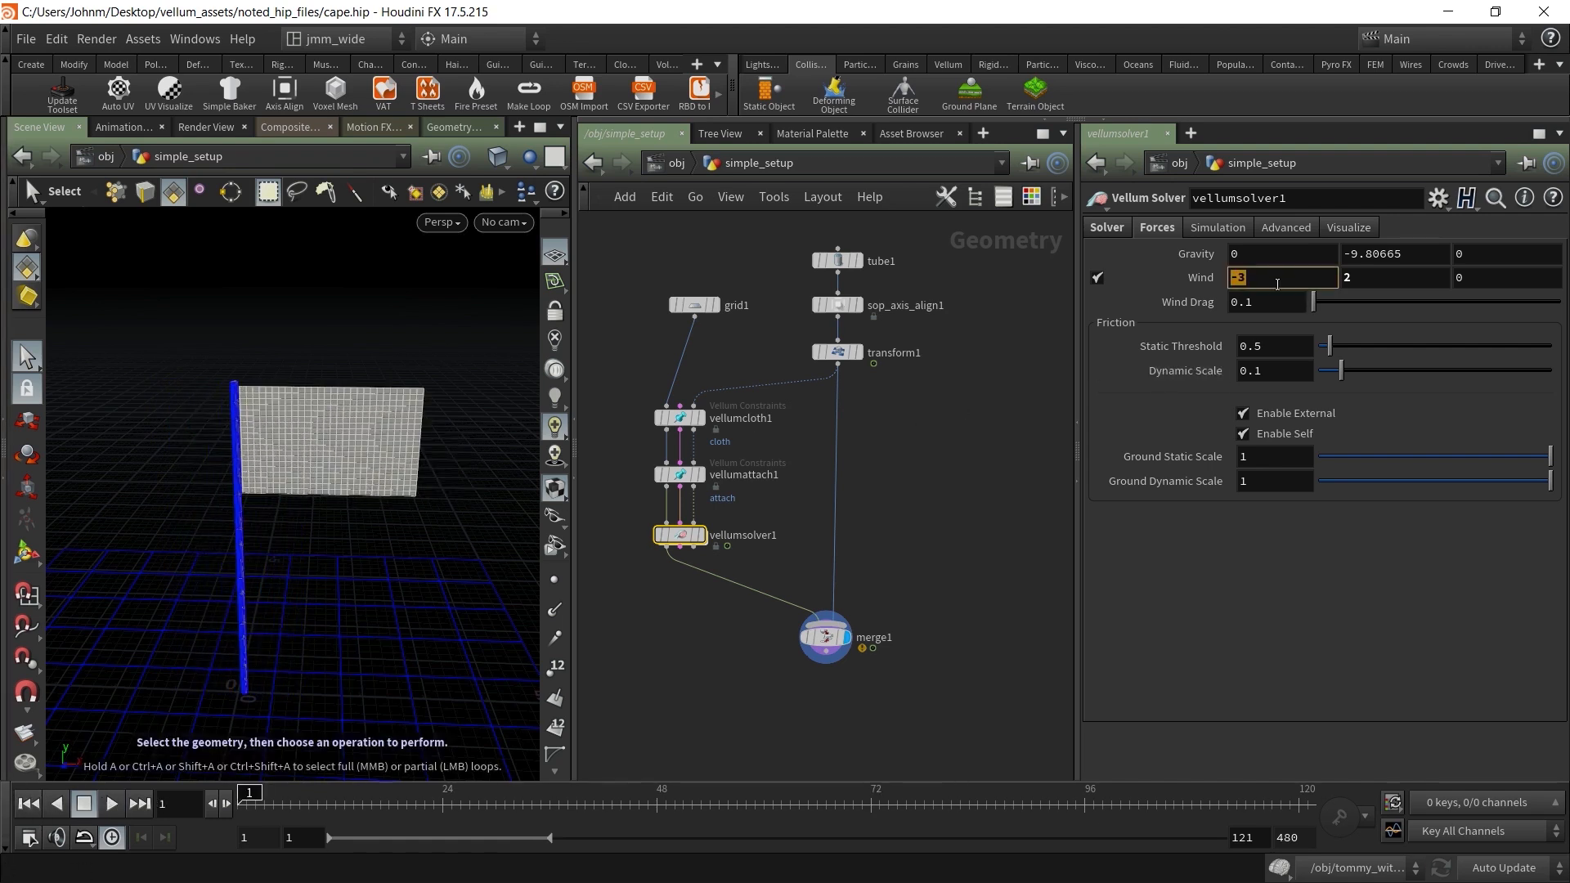
# Set vellumsolver1's Wind to 0, 0, 0, play the simulation without wind, and rewind to frame 1
pyautogui.write('0')
pyautogui.press('Tab')
pyautogui.press('Tab')
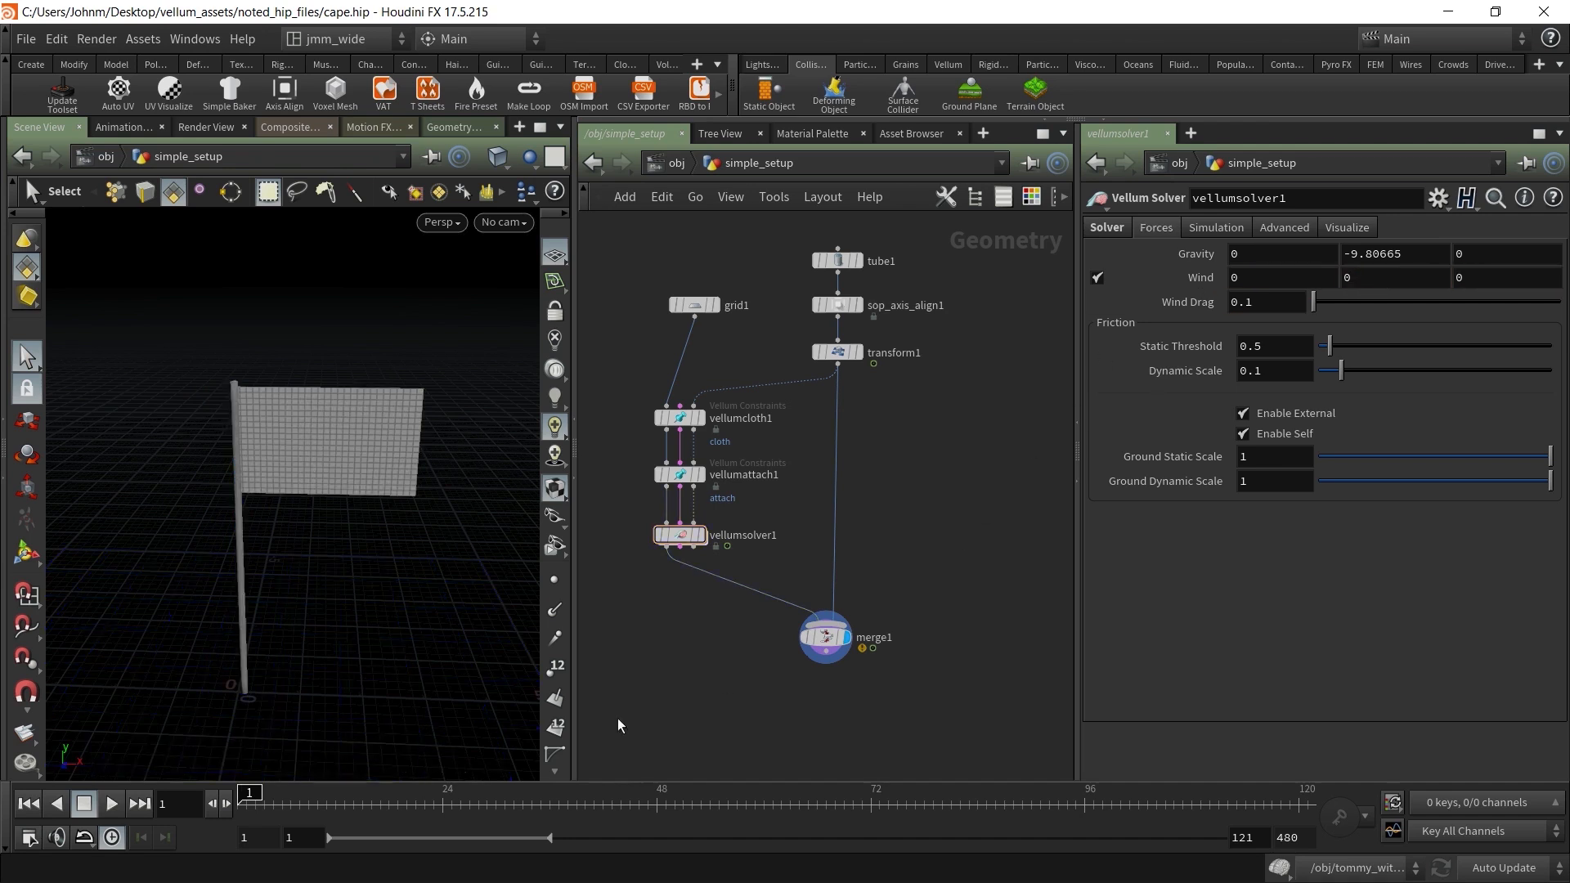
pyautogui.click(110, 806)
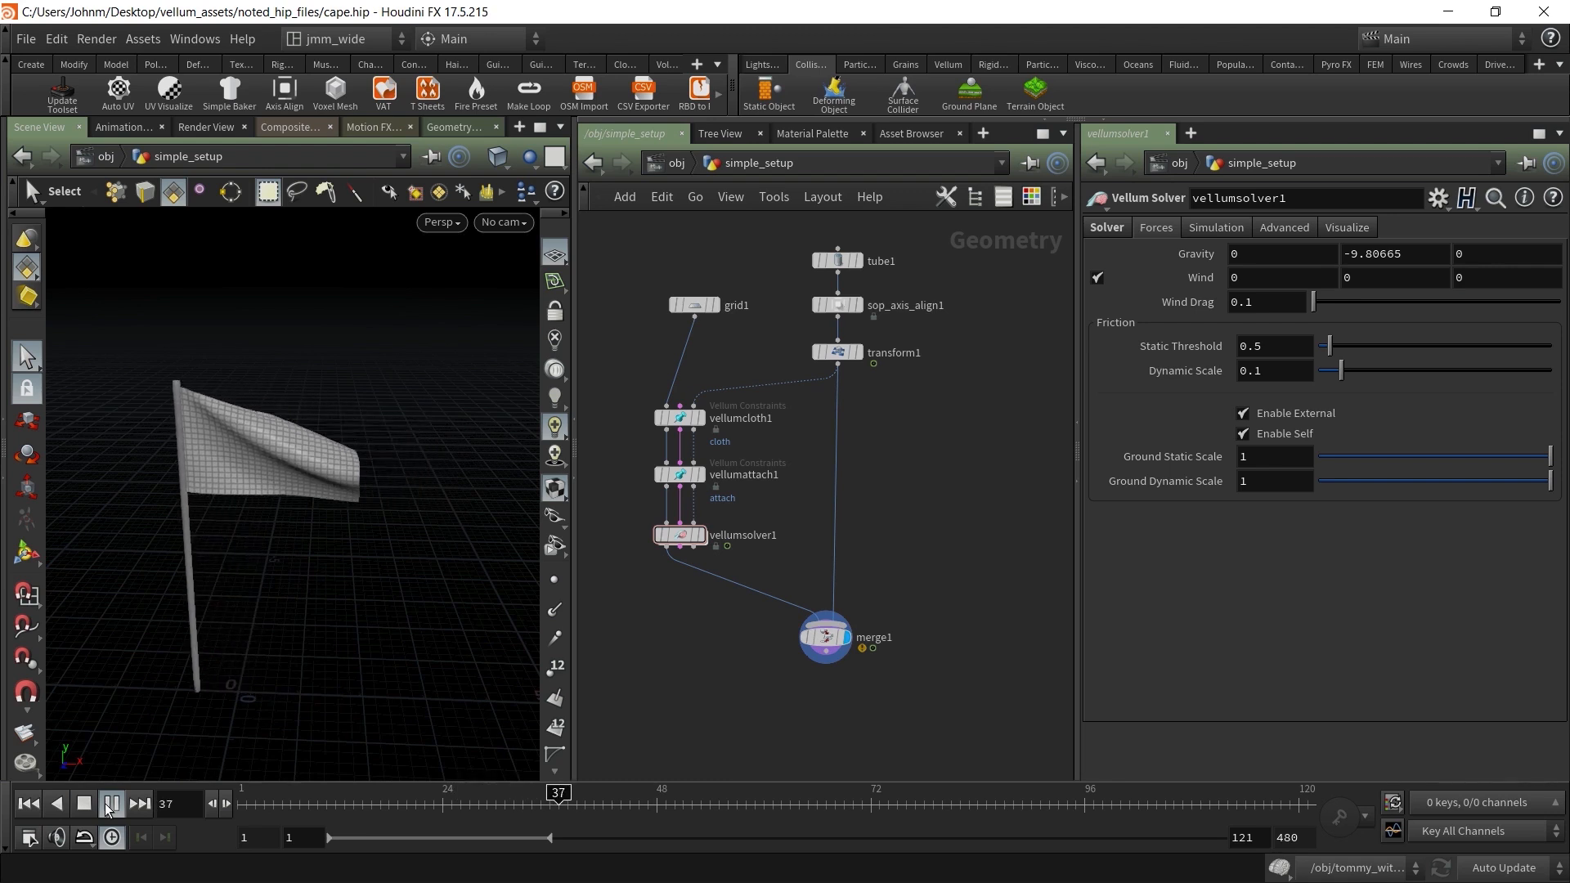
pyautogui.click(681, 534)
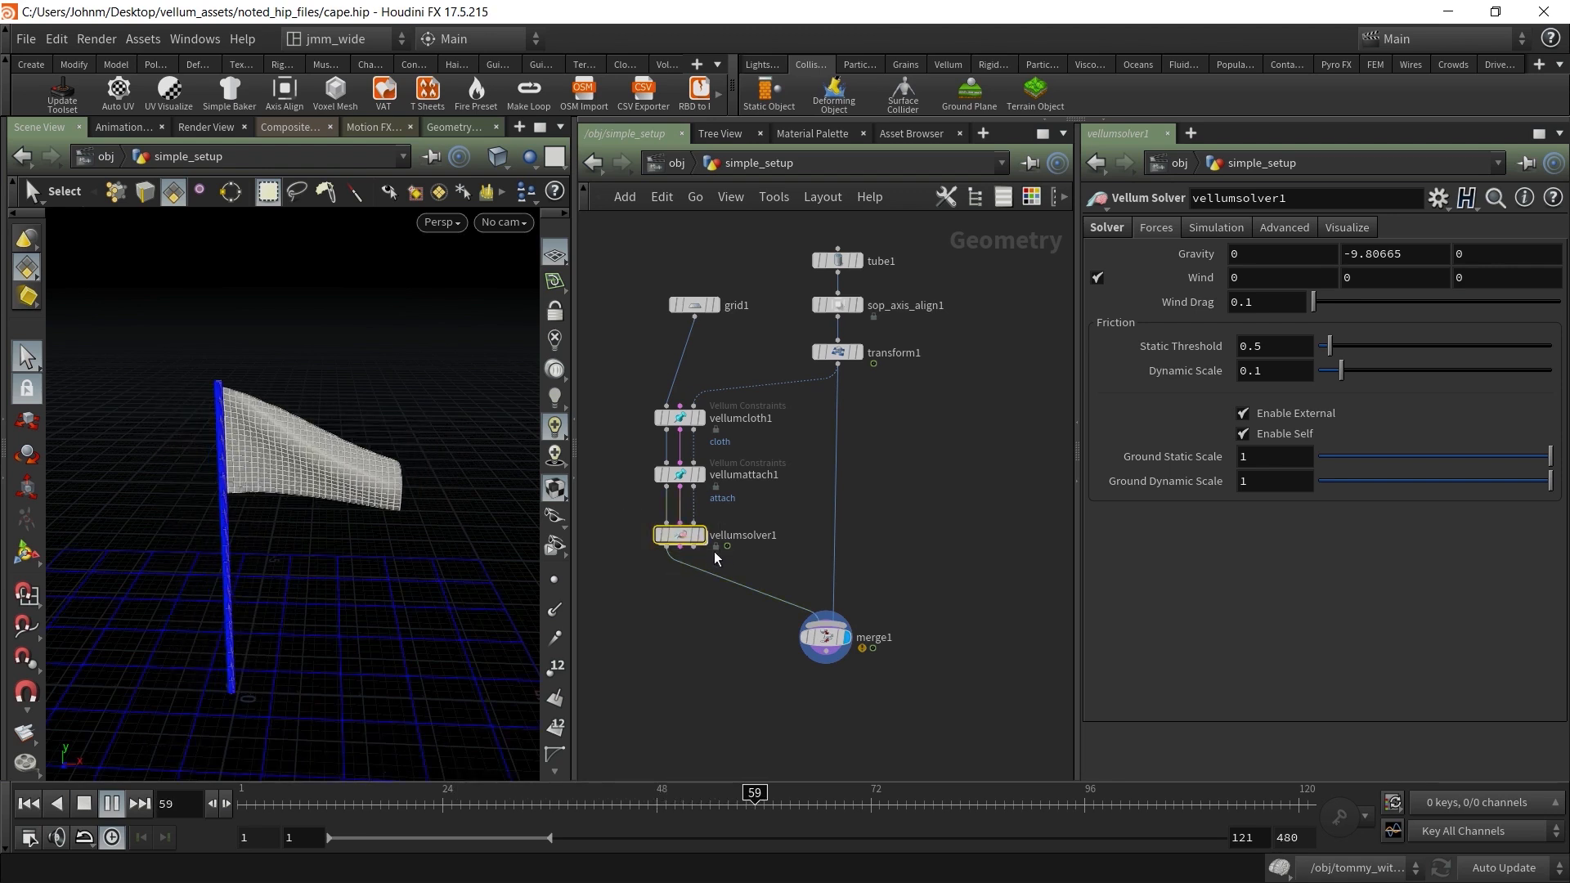
pyautogui.click(27, 805)
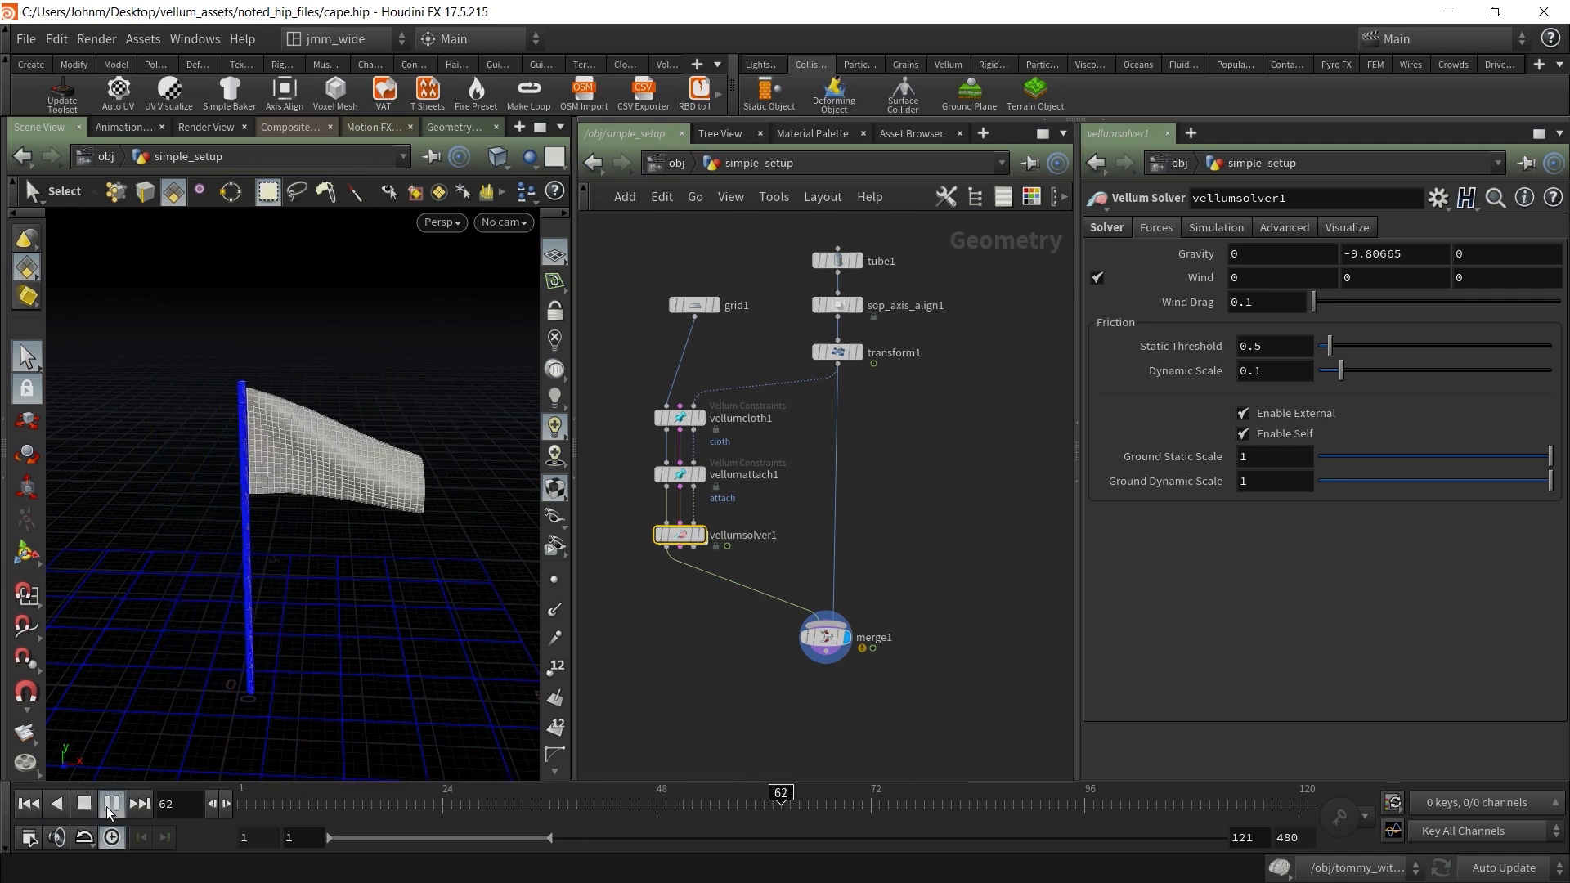
pyautogui.click(28, 805)
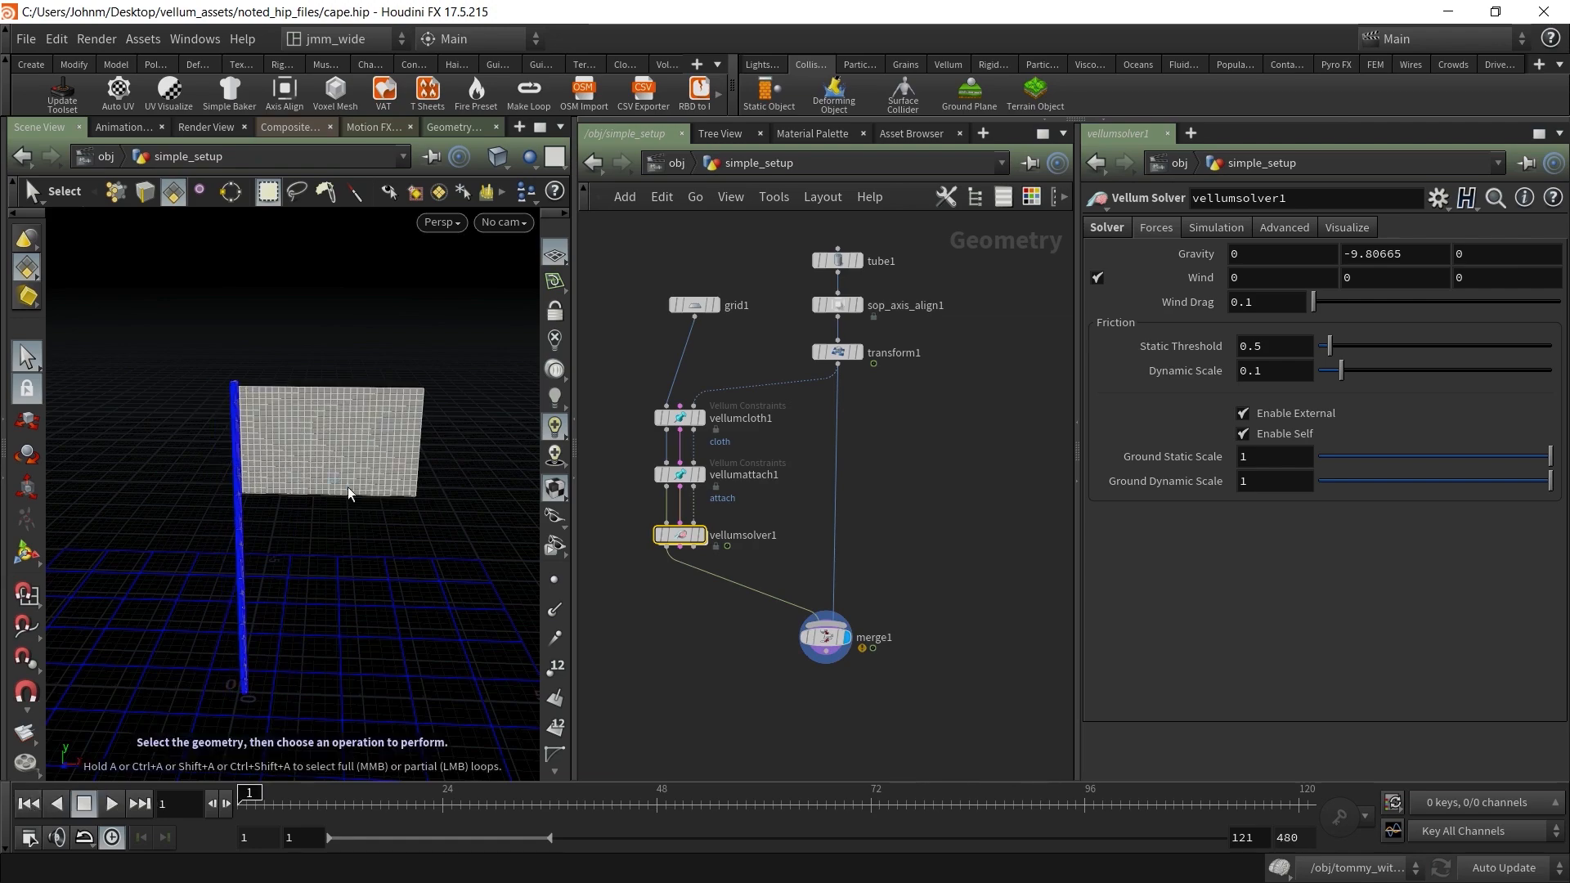
# Select vellumattach1 and examine its guide geometry up close where the flag's edge meets the pole
pyautogui.keyDown('alt'); pyautogui.moveTo(301, 483); pyautogui.dragTo(414, 469, button='right'); pyautogui.keyUp('alt')
pyautogui.moveTo(414, 470)
pyautogui.keyDown('alt'); pyautogui.mouseDown()
pyautogui.moveTo(340, 449)
pyautogui.moveTo(202, 454)
pyautogui.moveTo(433, 448)
pyautogui.mouseUp(); pyautogui.keyUp('alt')
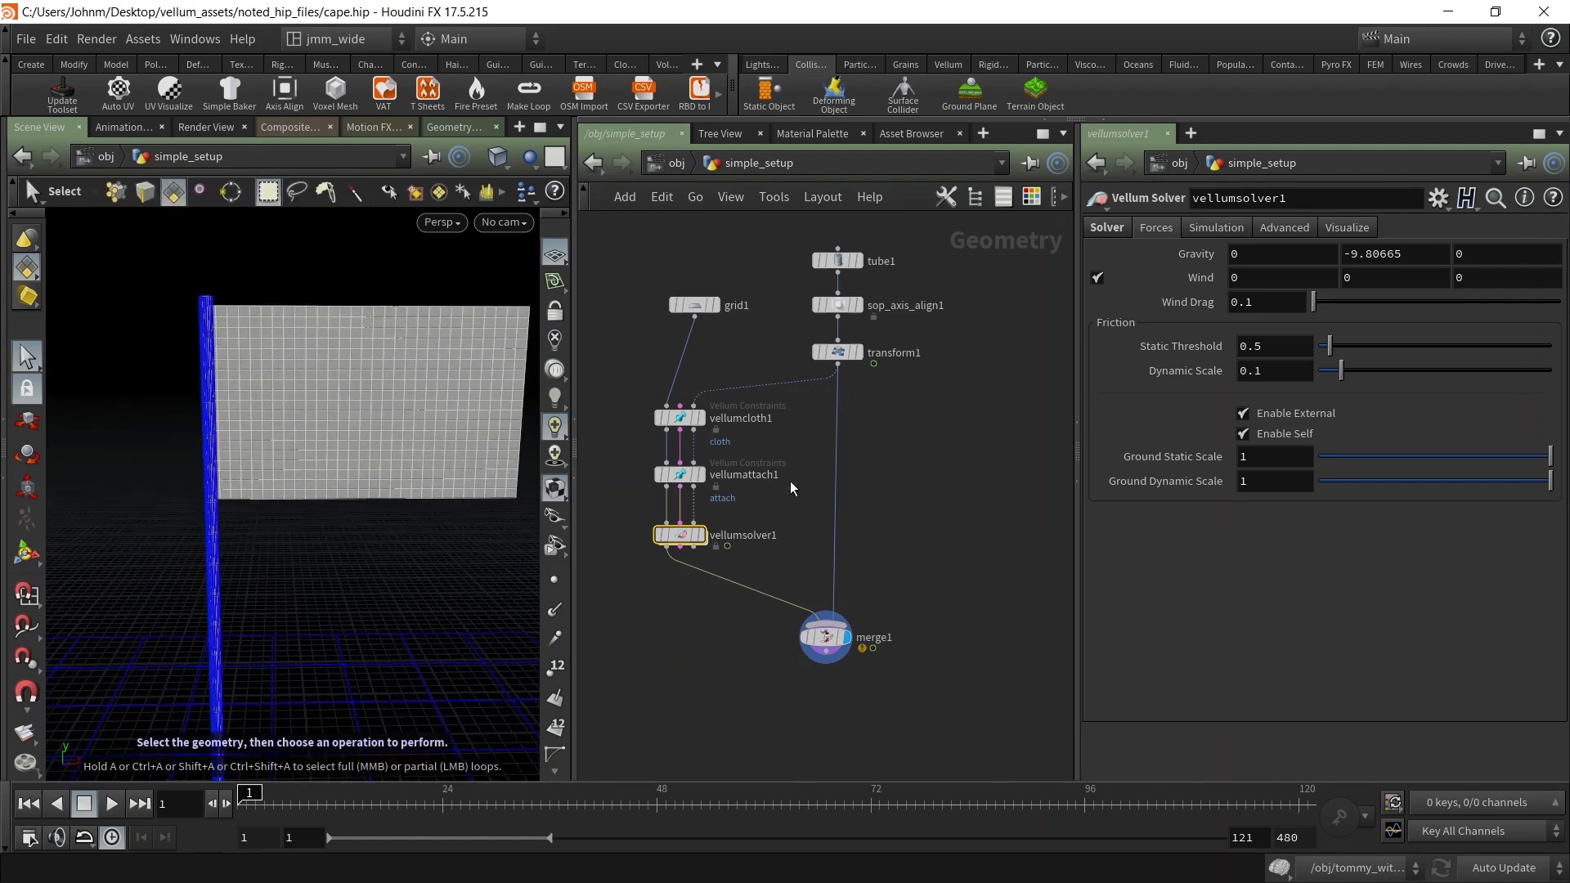
pyautogui.click(689, 478)
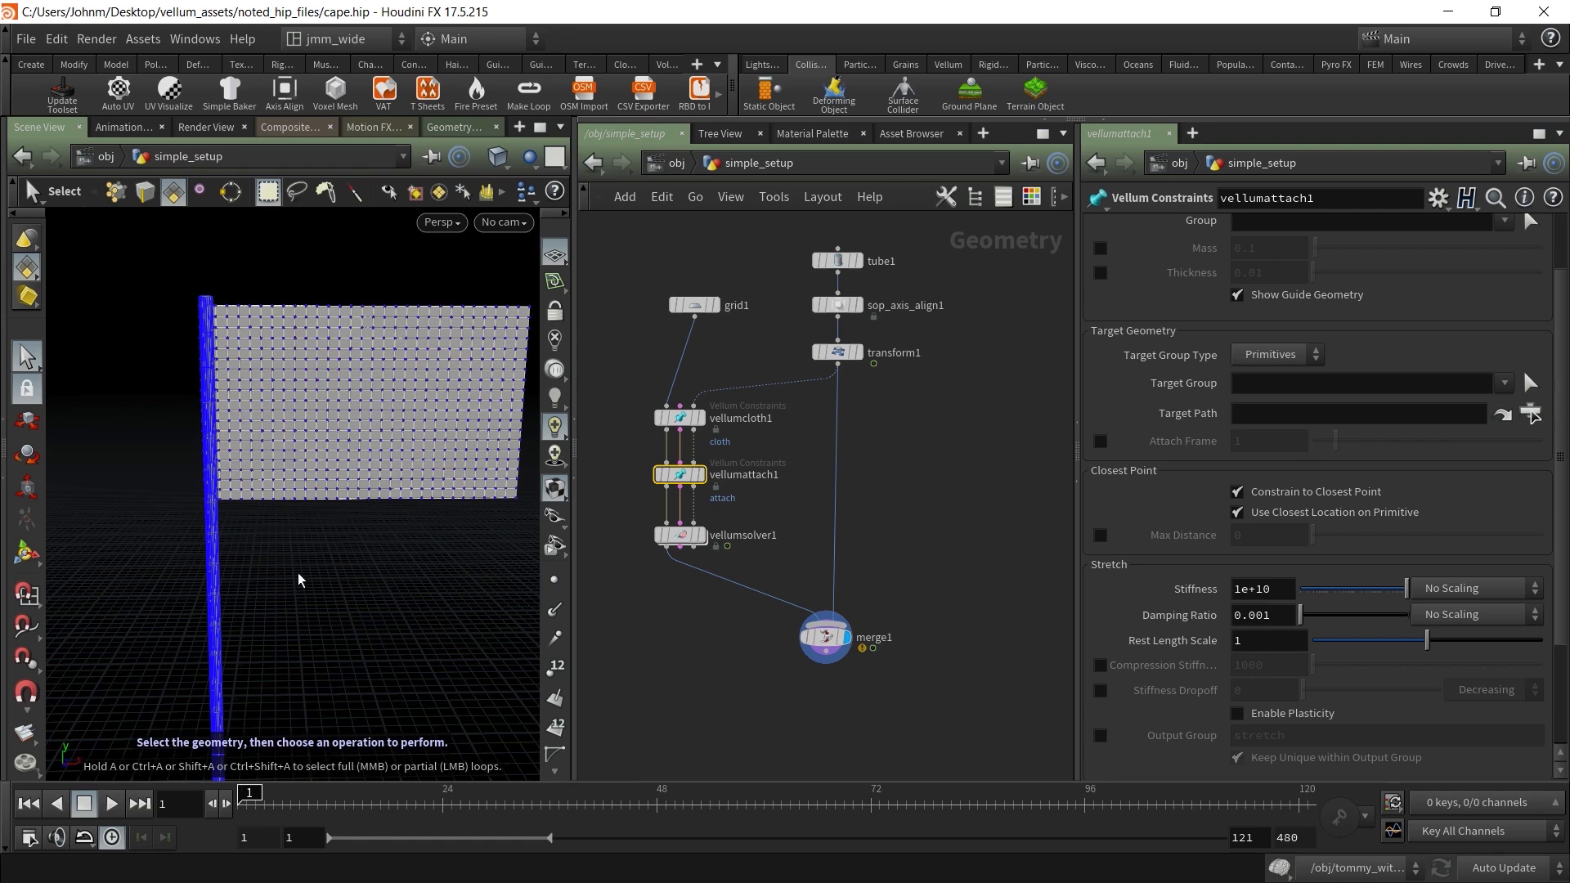
pyautogui.press('Escape')
pyautogui.moveTo(292, 567); pyautogui.dragTo(316, 494, button='right')
pyautogui.moveTo(223, 484); pyautogui.dragTo(309, 508, button='middle')
pyautogui.moveTo(308, 508); pyautogui.dragTo(308, 533)
pyautogui.press('s')
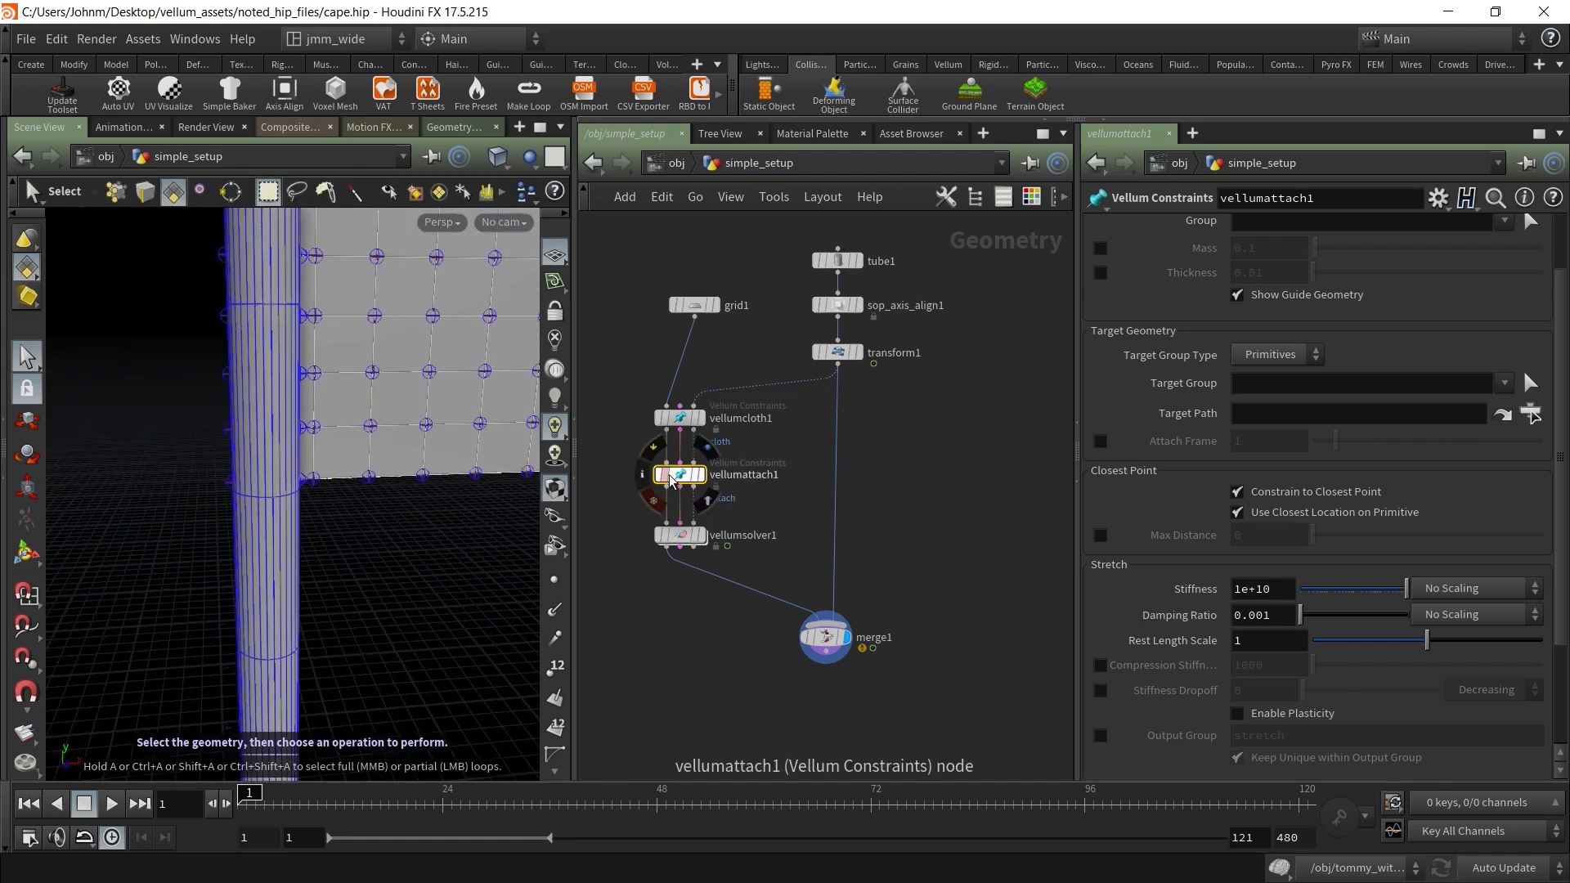
# Bypass vellumattach1 and move grid1 along X away from the pole, to a center X of 1.49462
pyautogui.click(653, 456)
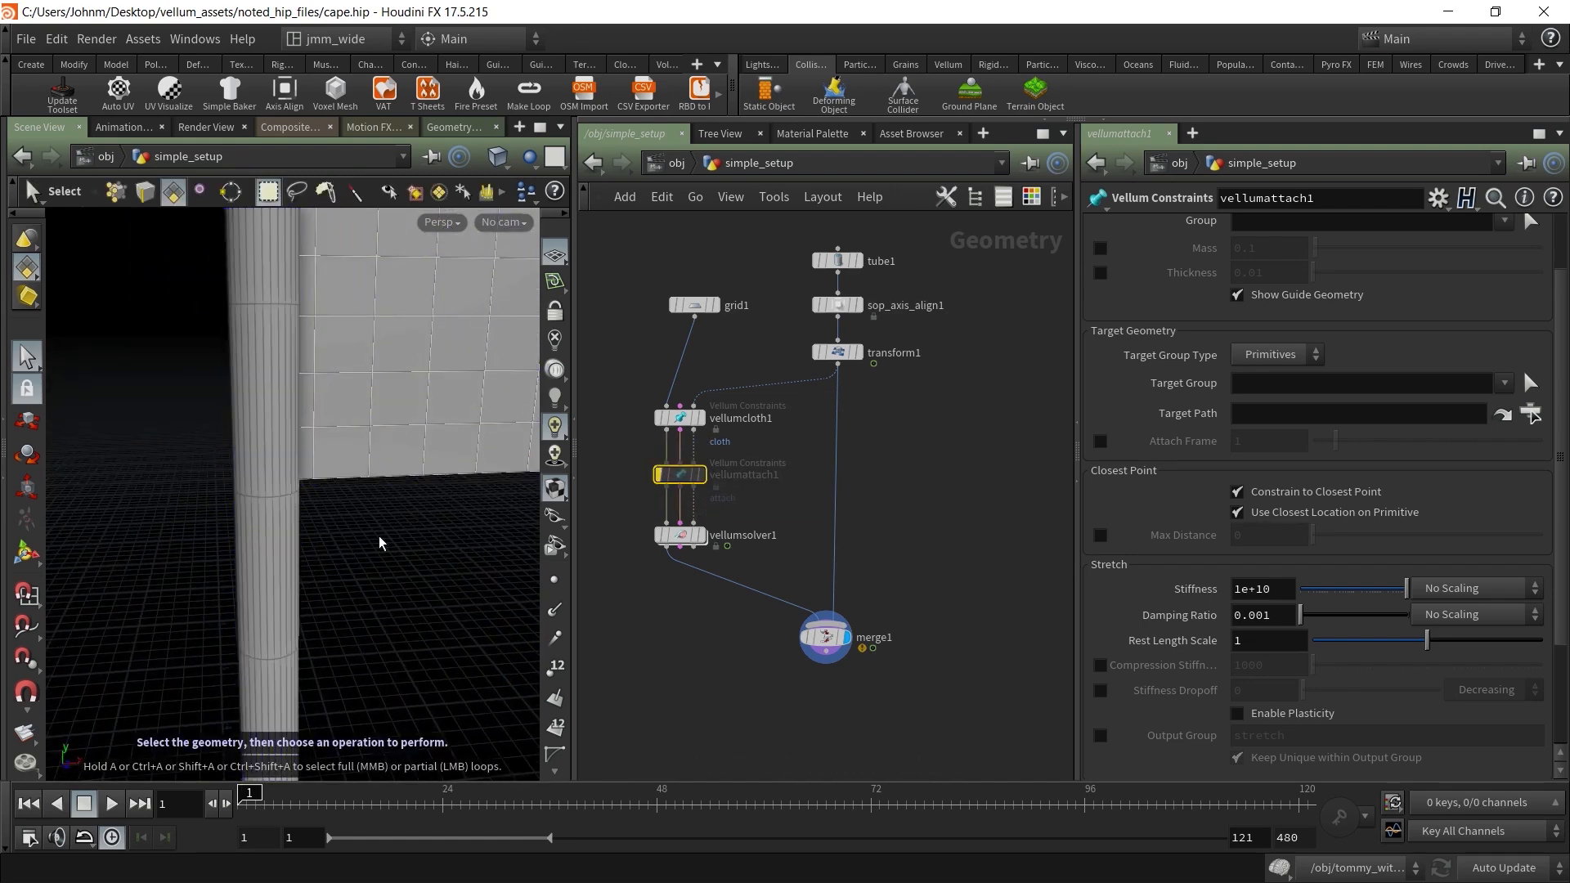
pyautogui.press('Escape')
pyautogui.moveTo(473, 530); pyautogui.dragTo(288, 500, button='right')
pyautogui.moveTo(388, 349); pyautogui.dragTo(289, 687, button='middle')
pyautogui.moveTo(265, 431); pyautogui.dragTo(213, 529)
pyautogui.moveTo(245, 458); pyautogui.dragTo(281, 403)
pyautogui.click(694, 306)
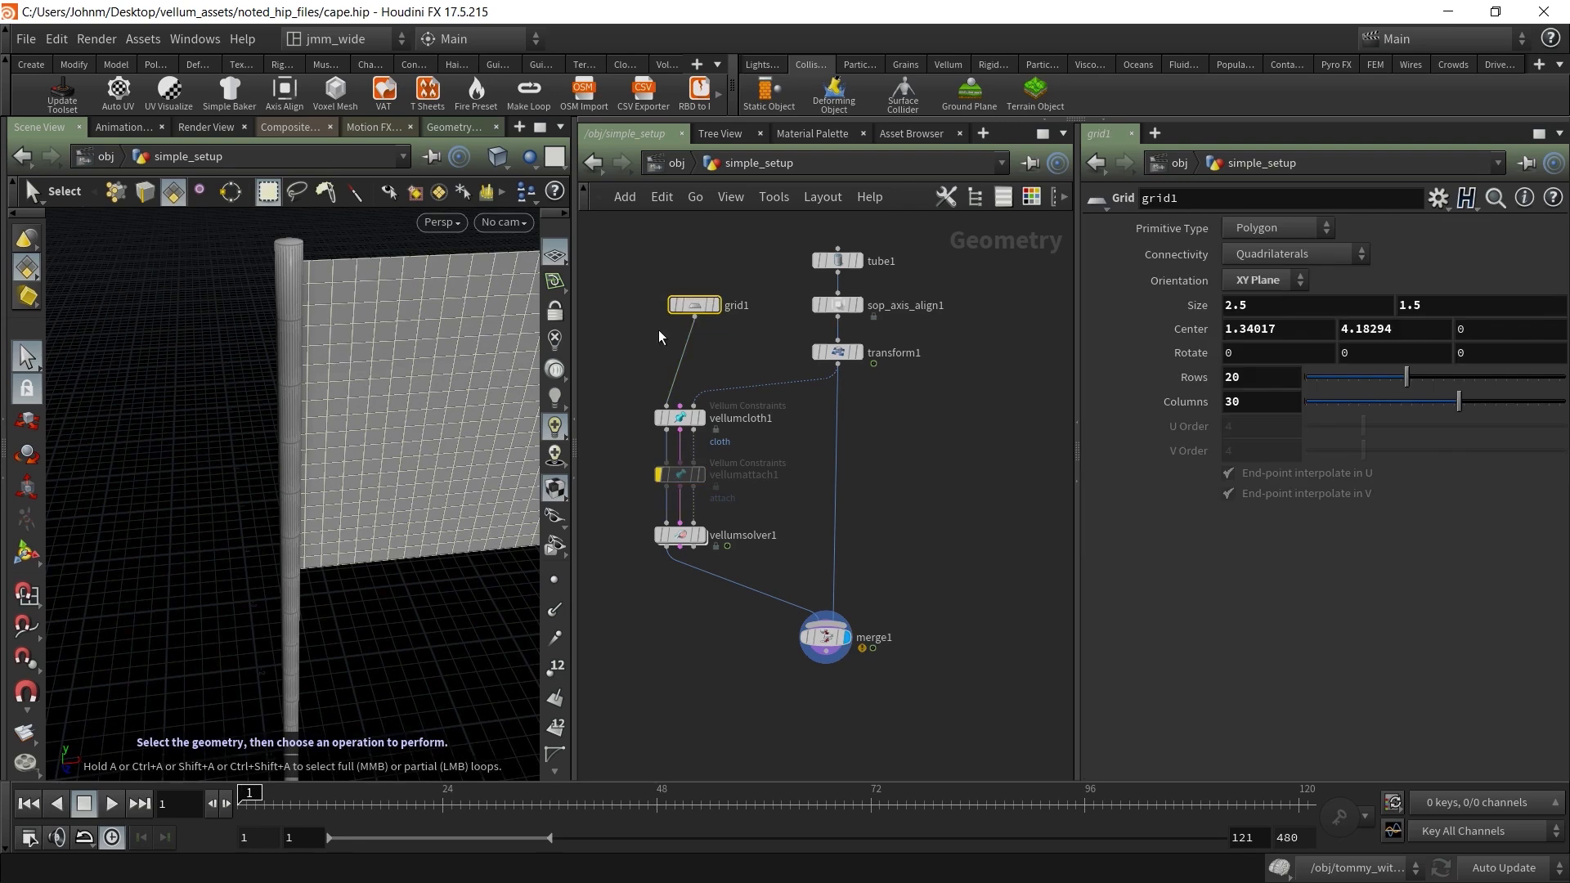
pyautogui.click(24, 557)
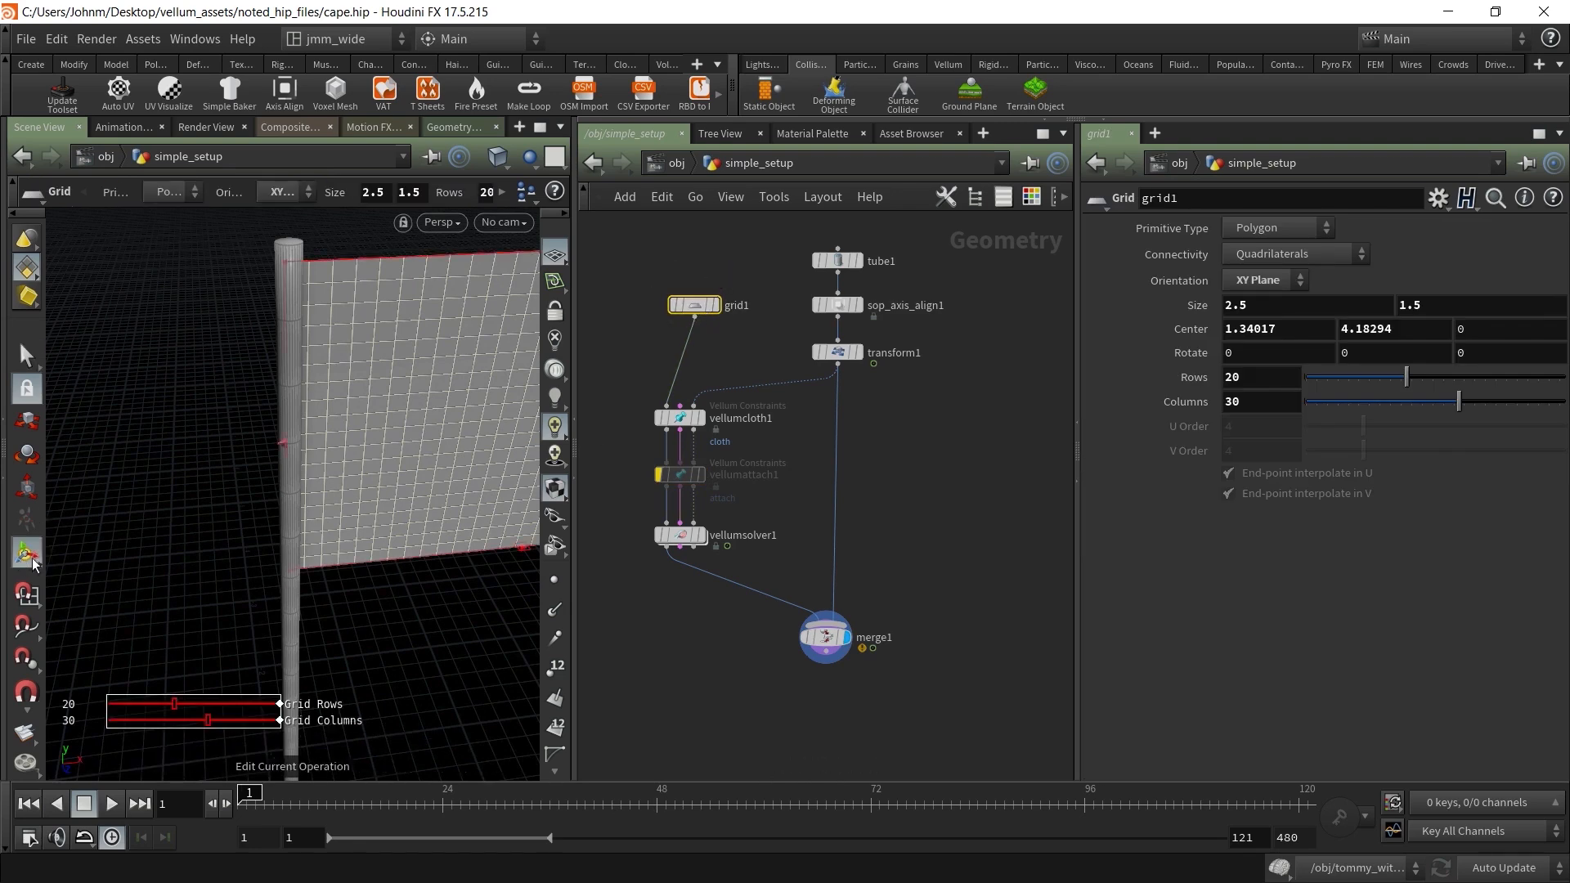
pyautogui.keyDown('alt'); pyautogui.moveTo(280, 449); pyautogui.dragTo(336, 441); pyautogui.keyUp('alt')
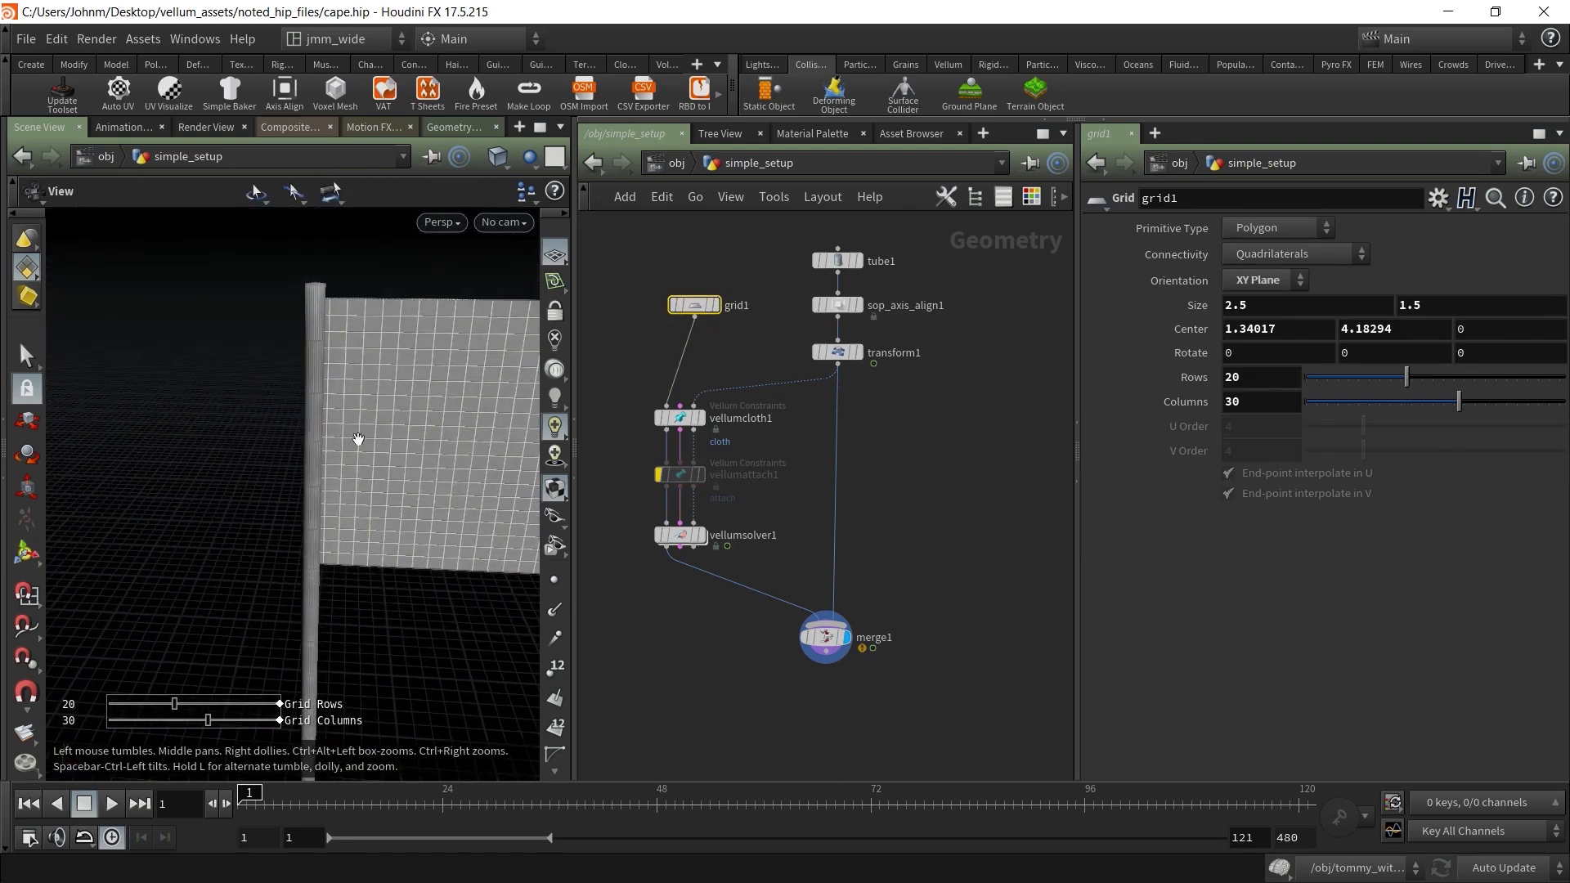
pyautogui.keyDown('alt'); pyautogui.moveTo(391, 433); pyautogui.dragTo(209, 434, button='middle'); pyautogui.keyUp('alt')
pyautogui.keyDown('alt'); pyautogui.moveTo(208, 435); pyautogui.dragTo(164, 438, button='right'); pyautogui.keyUp('alt')
pyautogui.keyDown('alt'); pyautogui.moveTo(164, 438); pyautogui.dragTo(229, 439); pyautogui.keyUp('alt')
pyautogui.moveTo(384, 443); pyautogui.dragTo(405, 433)
pyautogui.keyDown('alt'); pyautogui.moveTo(140, 484); pyautogui.dragTo(140, 462); pyautogui.keyUp('alt')
pyautogui.keyDown('alt'); pyautogui.moveTo(139, 461); pyautogui.dragTo(168, 462, button='middle'); pyautogui.keyUp('alt')
pyautogui.keyDown('alt'); pyautogui.moveTo(169, 461); pyautogui.dragTo(268, 441, button='right'); pyautogui.keyUp('alt')
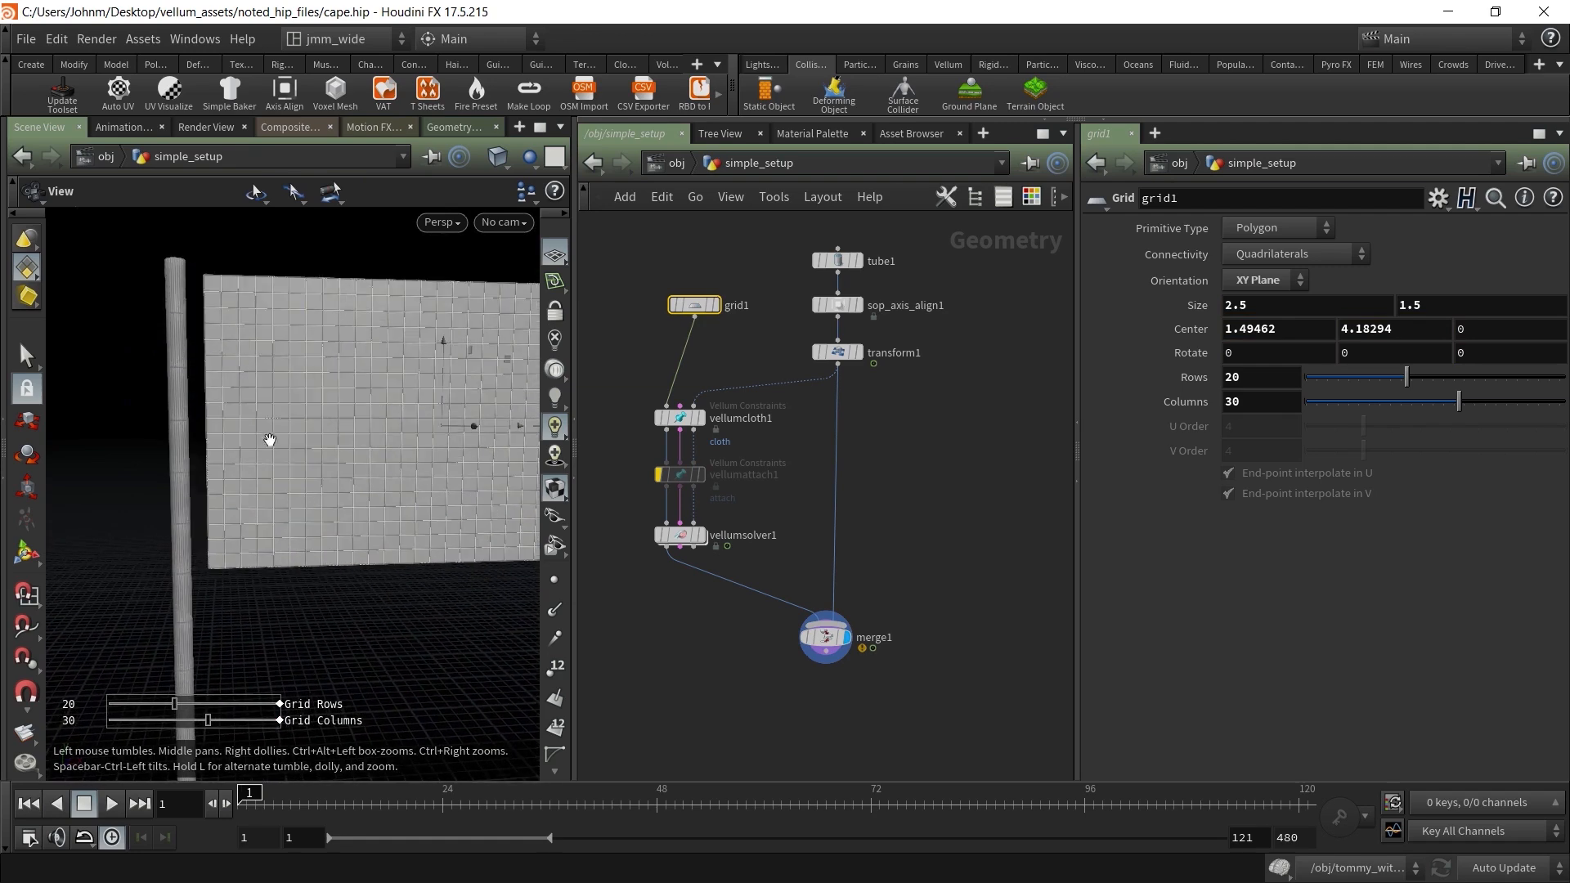
pyautogui.keyDown('alt'); pyautogui.moveTo(268, 441); pyautogui.dragTo(322, 436, button='middle'); pyautogui.keyUp('alt')
pyautogui.keyDown('alt'); pyautogui.moveTo(323, 436); pyautogui.dragTo(291, 458); pyautogui.keyUp('alt')
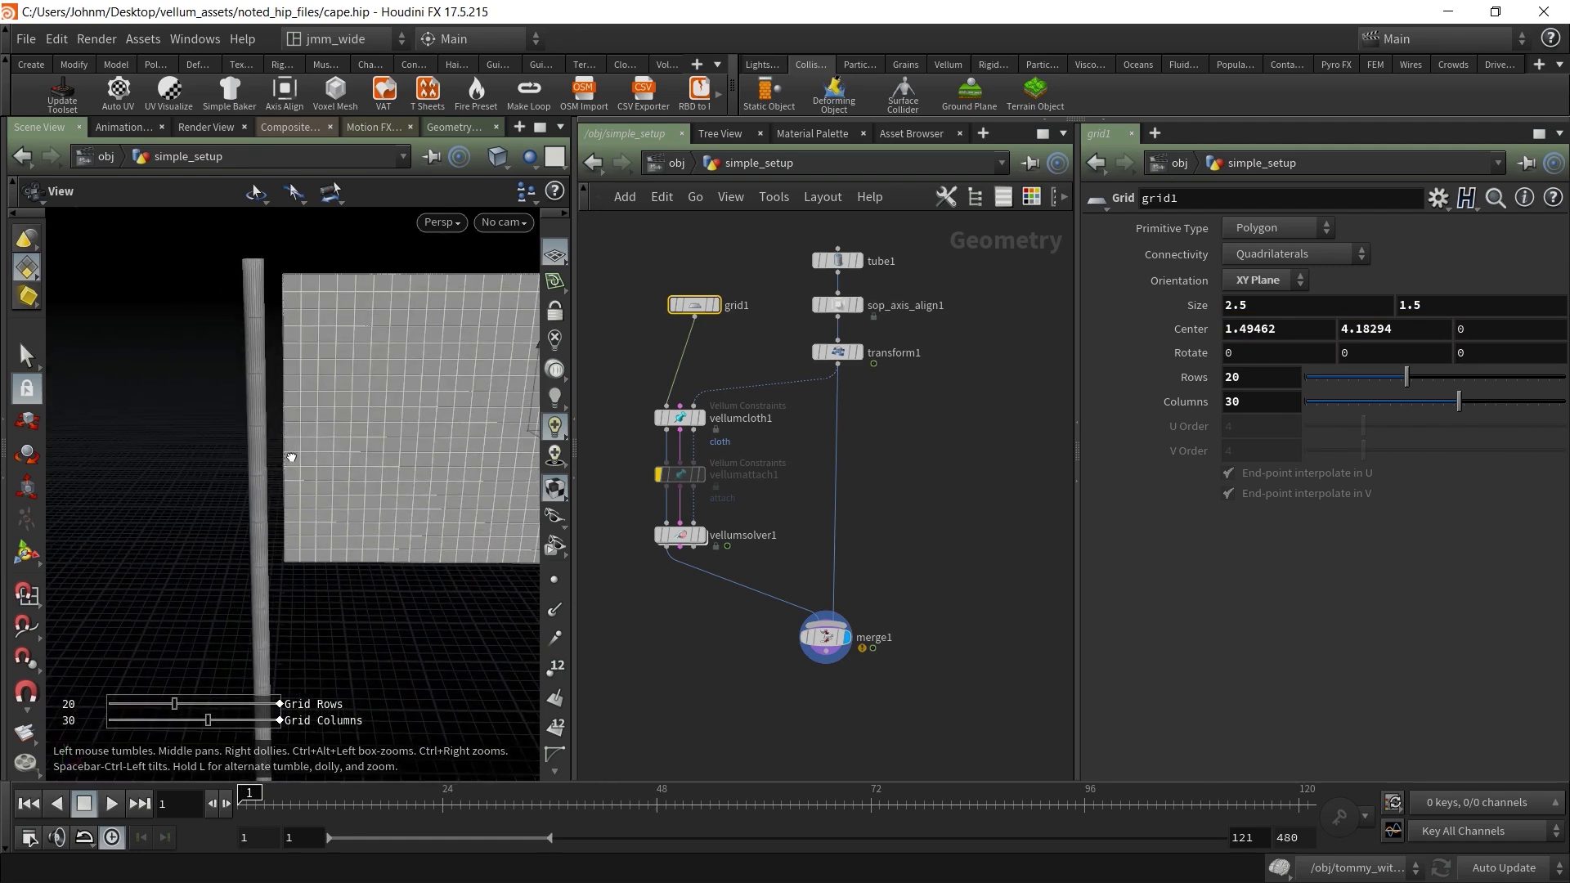
# Re-enable vellumattach1 and display vellumsolver1
pyautogui.click(655, 455)
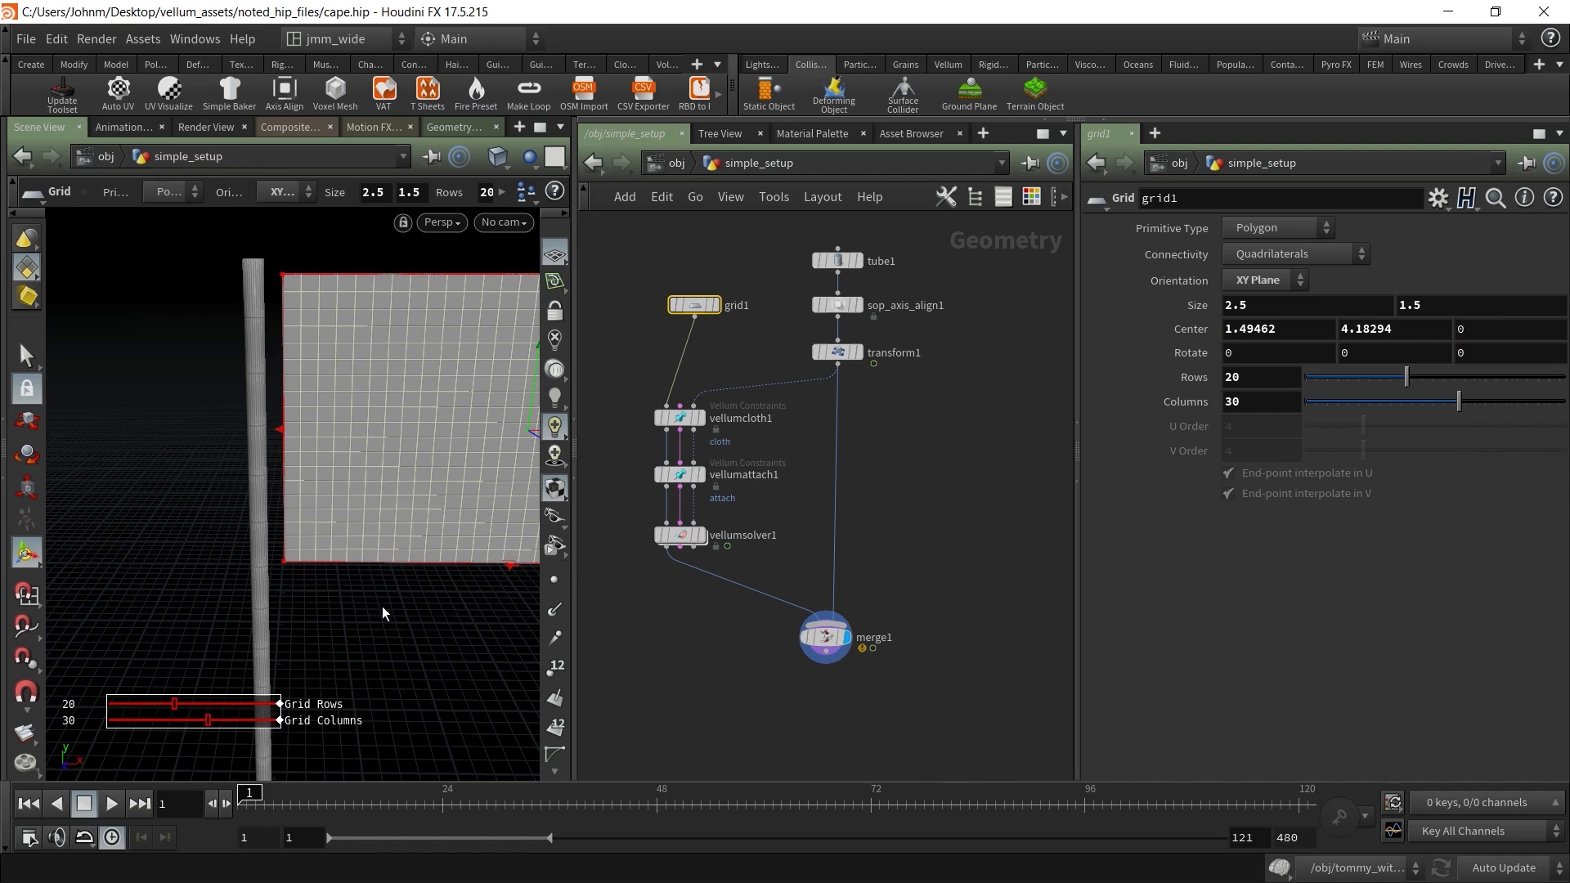
pyautogui.click(705, 536)
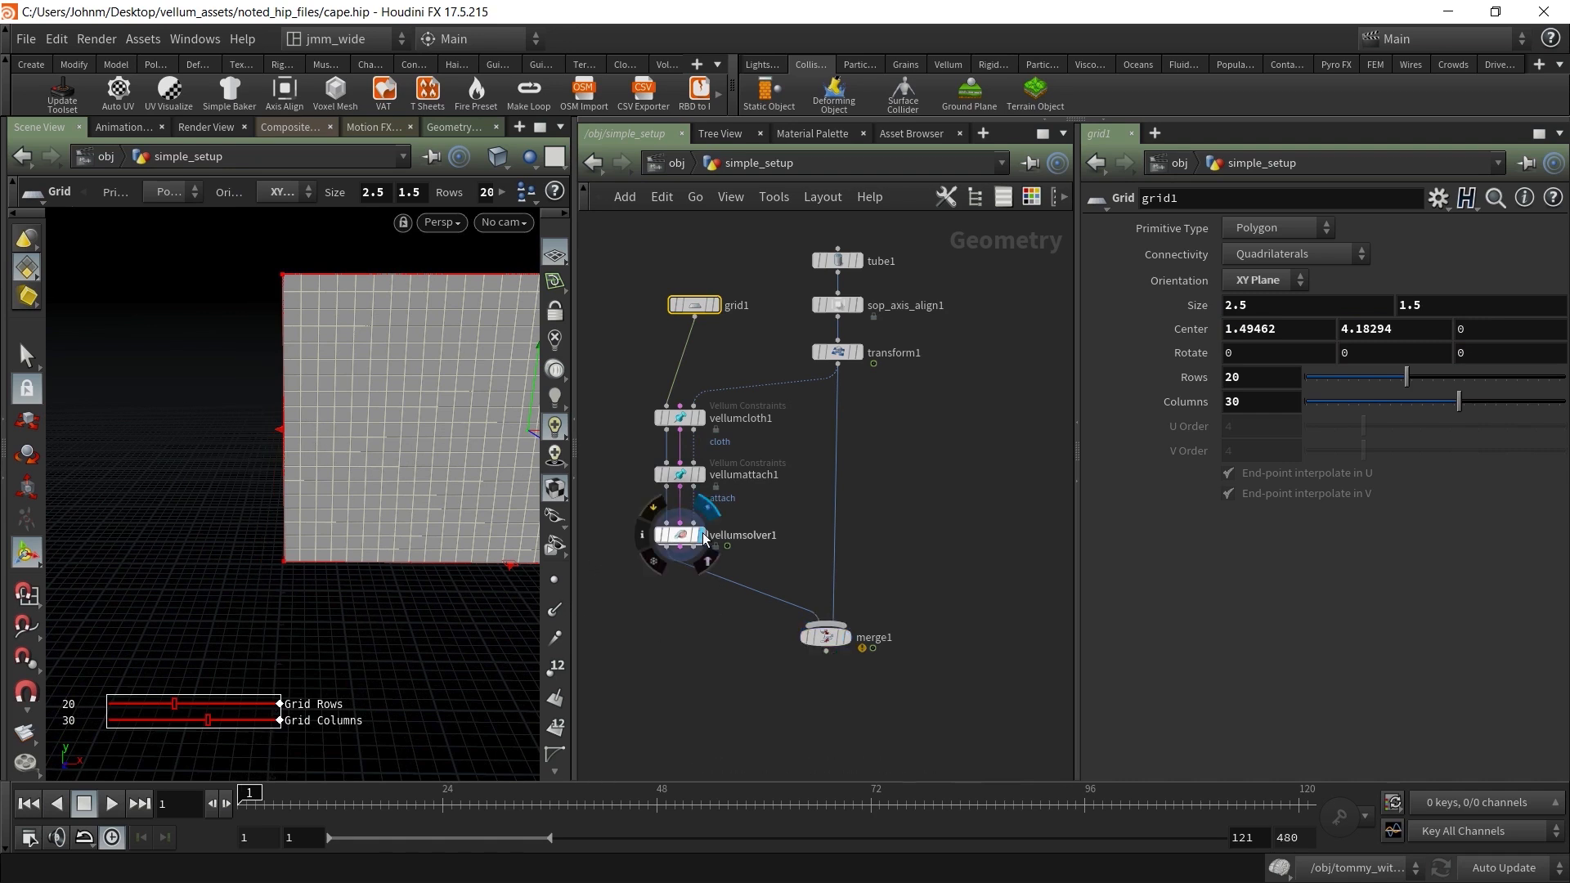
# Display merge1, play the simulation with the flag offset from the pole, and rewind to frame 1
pyautogui.click(845, 637)
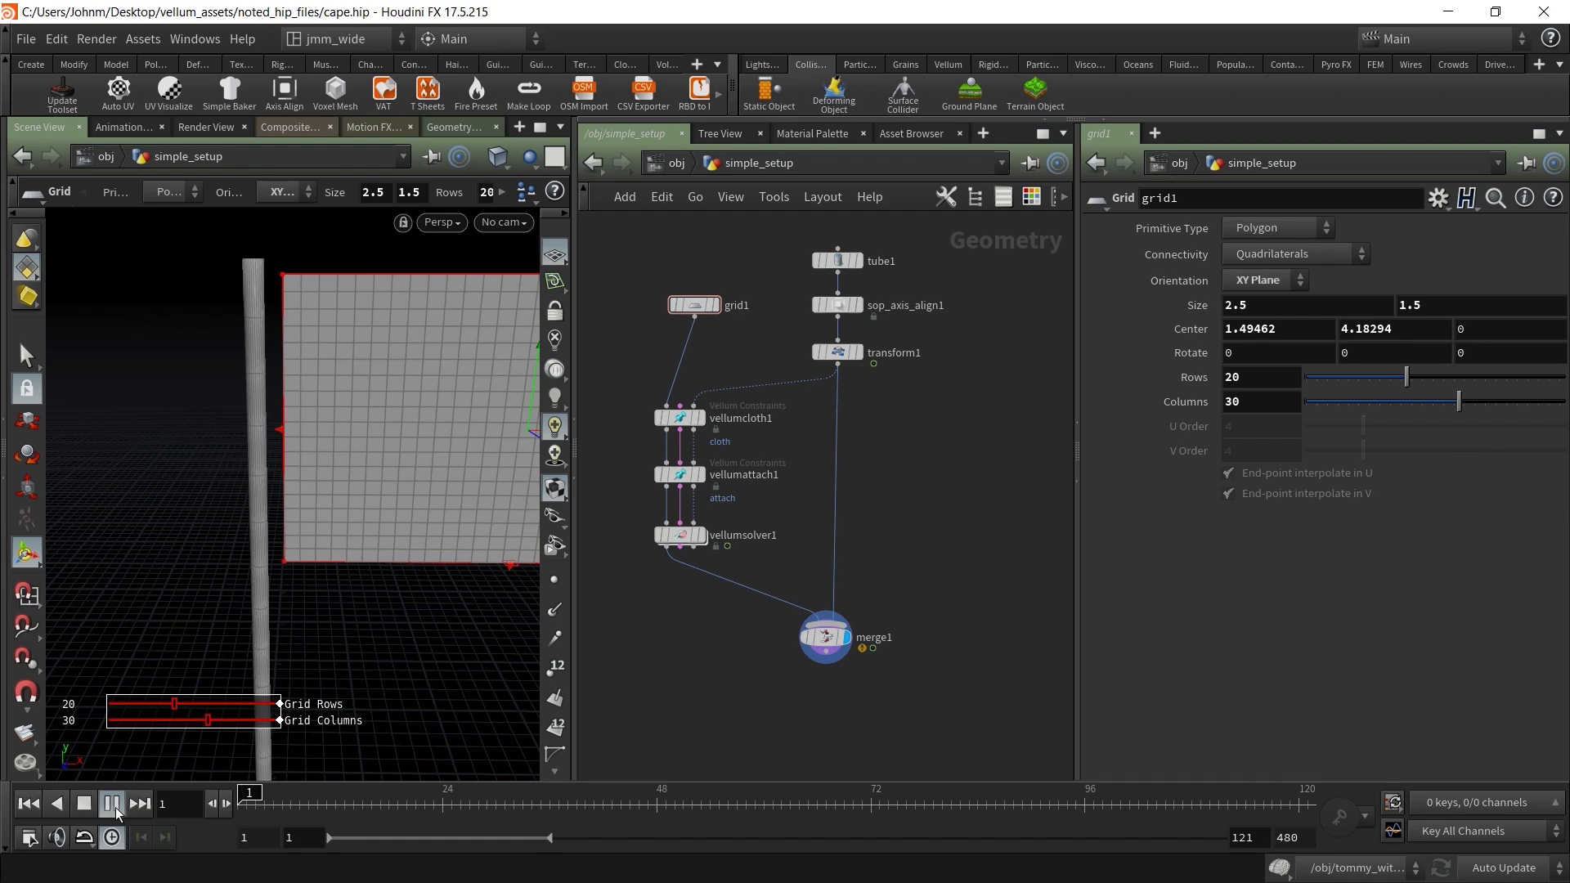
pyautogui.click(112, 804)
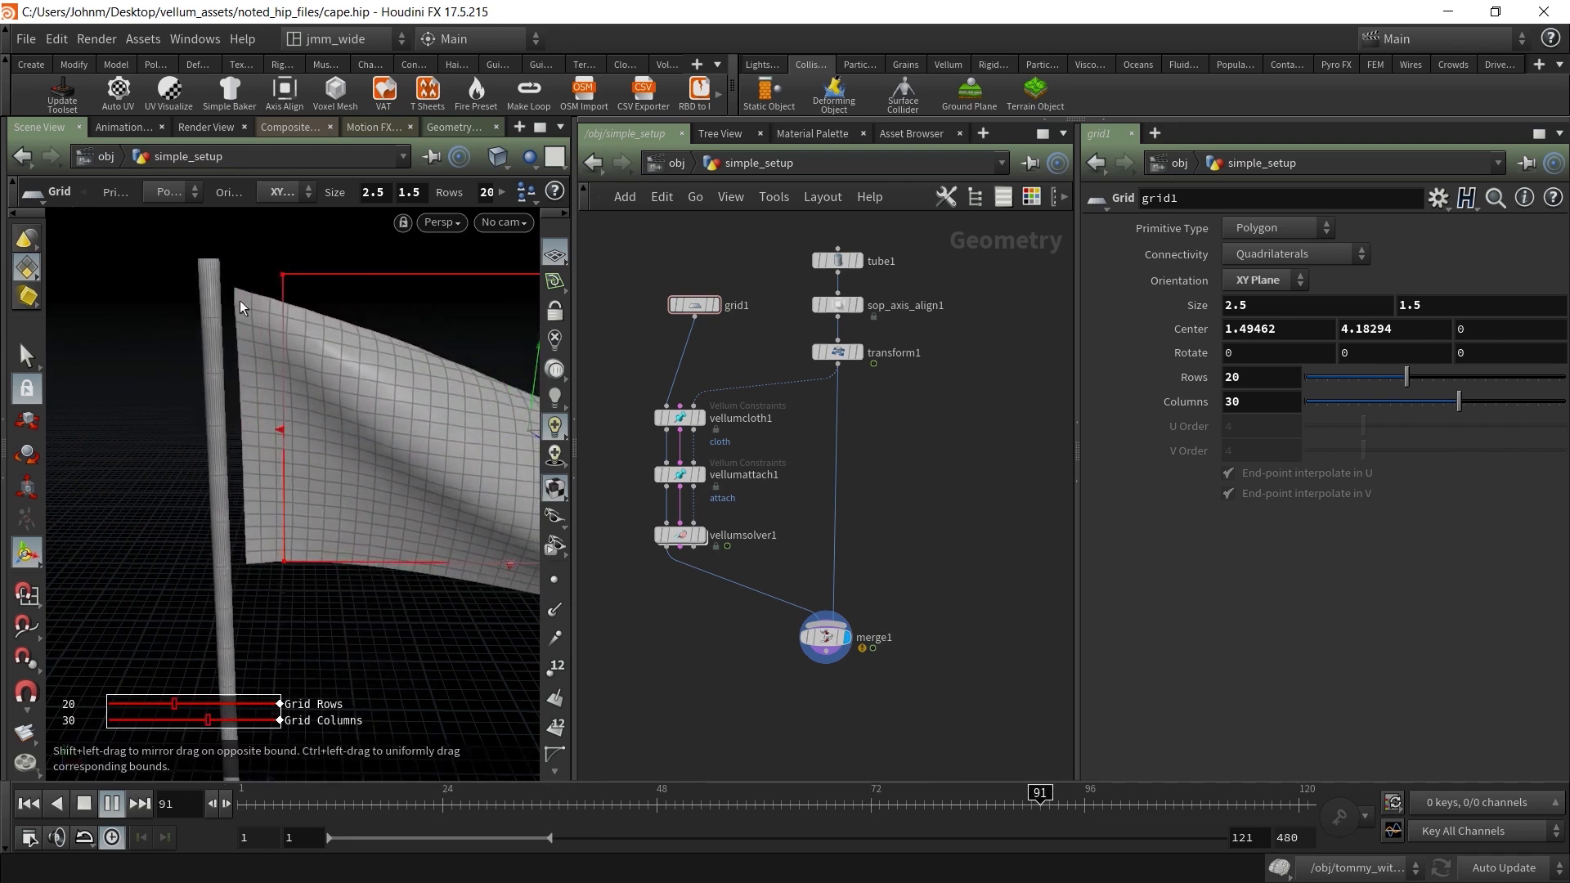
pyautogui.click(29, 810)
pyautogui.moveTo(246, 506); pyautogui.dragTo(237, 448)
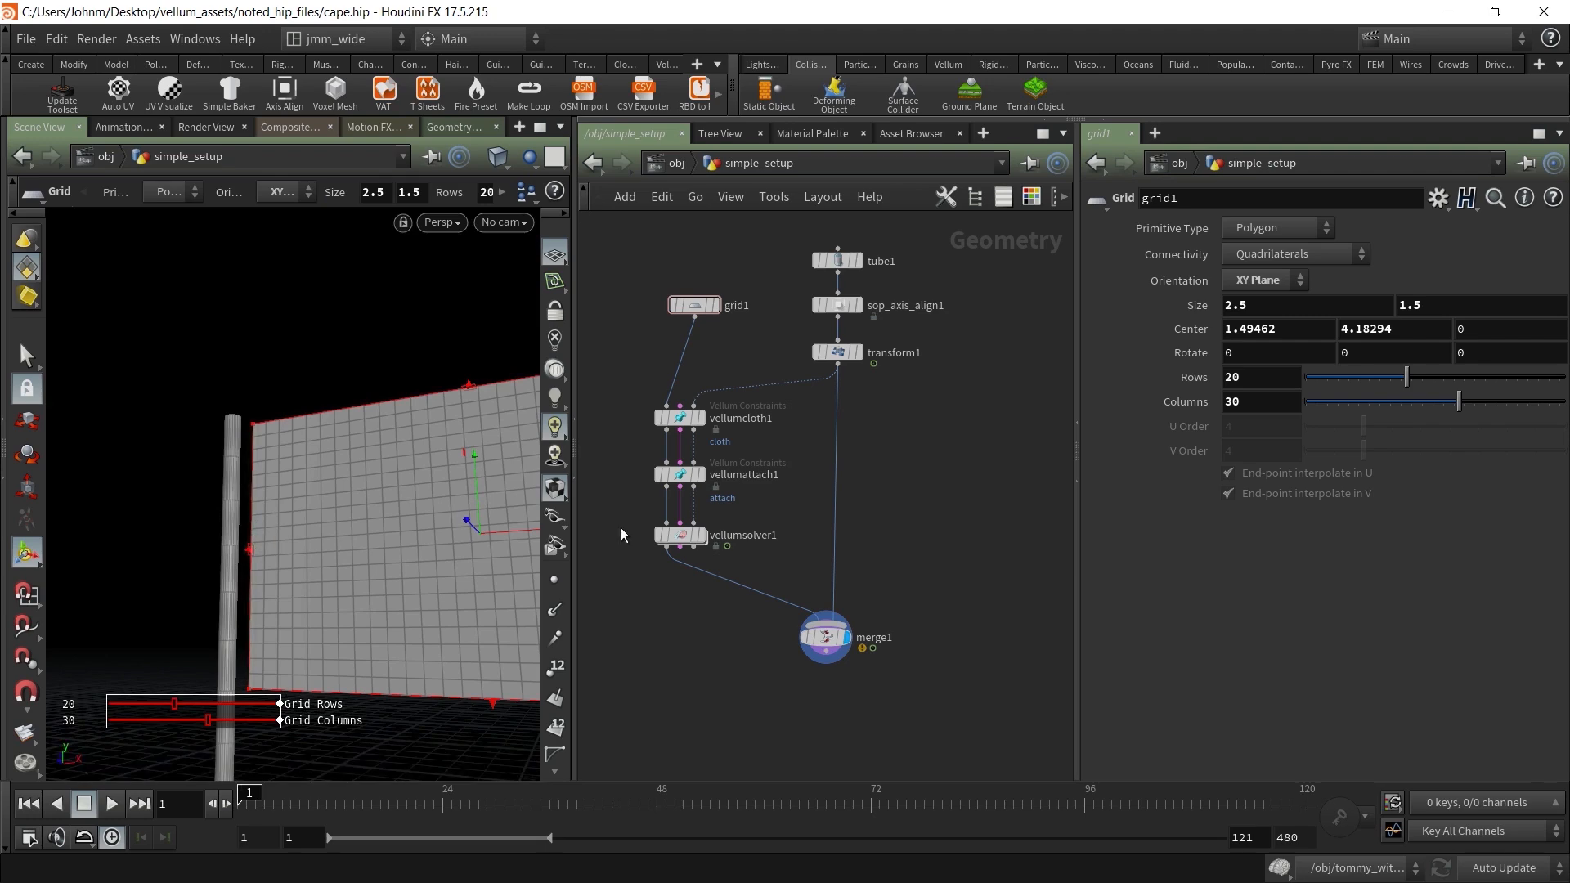
# Select vellumattach1, inspect its guide lines between flag and pole, replay the simulation with them shown, and return to frame 1
pyautogui.click(679, 474)
pyautogui.moveTo(163, 502); pyautogui.dragTo(263, 519)
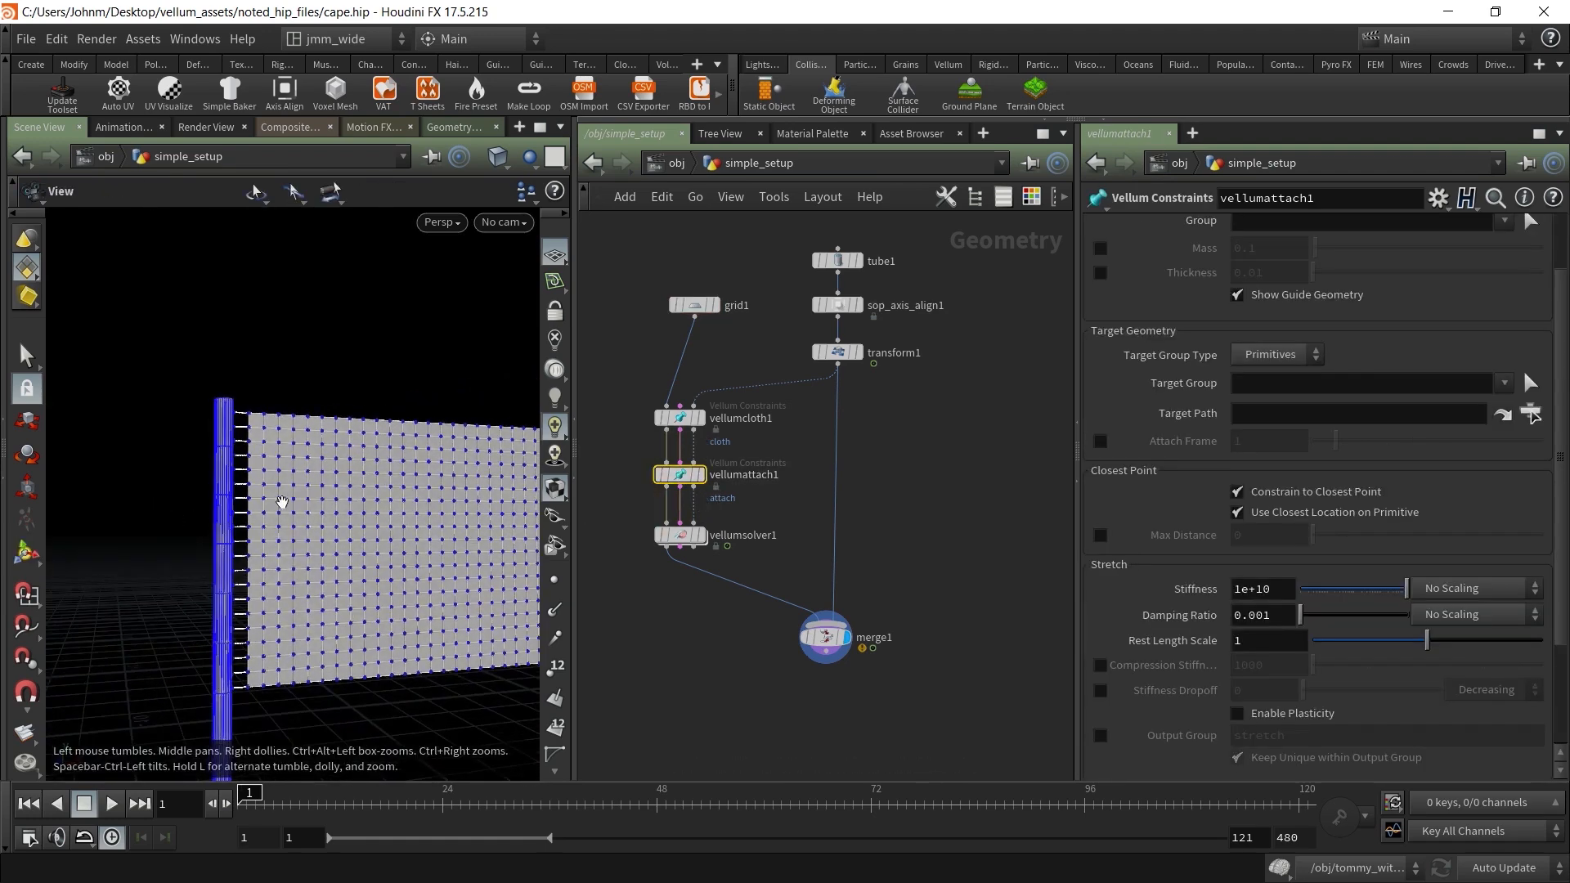
pyautogui.press('Return')
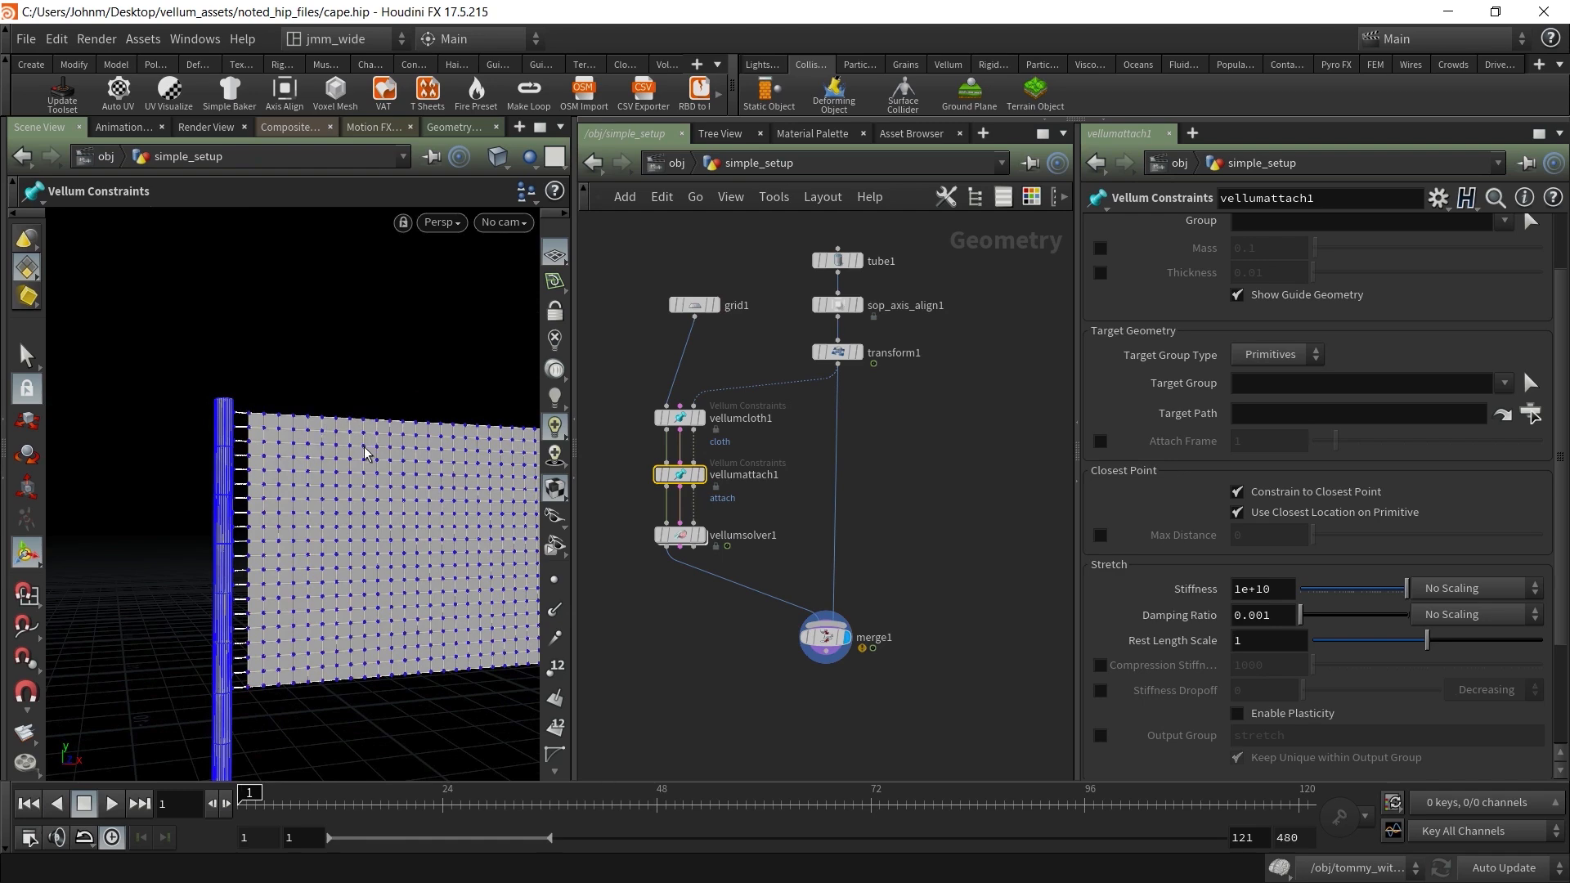
pyautogui.keyDown('alt'); pyautogui.moveTo(364, 683); pyautogui.dragTo(268, 647, button='right'); pyautogui.keyUp('alt')
pyautogui.keyDown('alt'); pyautogui.moveTo(422, 623); pyautogui.dragTo(238, 456, button='middle'); pyautogui.keyUp('alt')
pyautogui.keyDown('alt'); pyautogui.moveTo(238, 455); pyautogui.dragTo(215, 462); pyautogui.keyUp('alt')
pyautogui.press('Up')
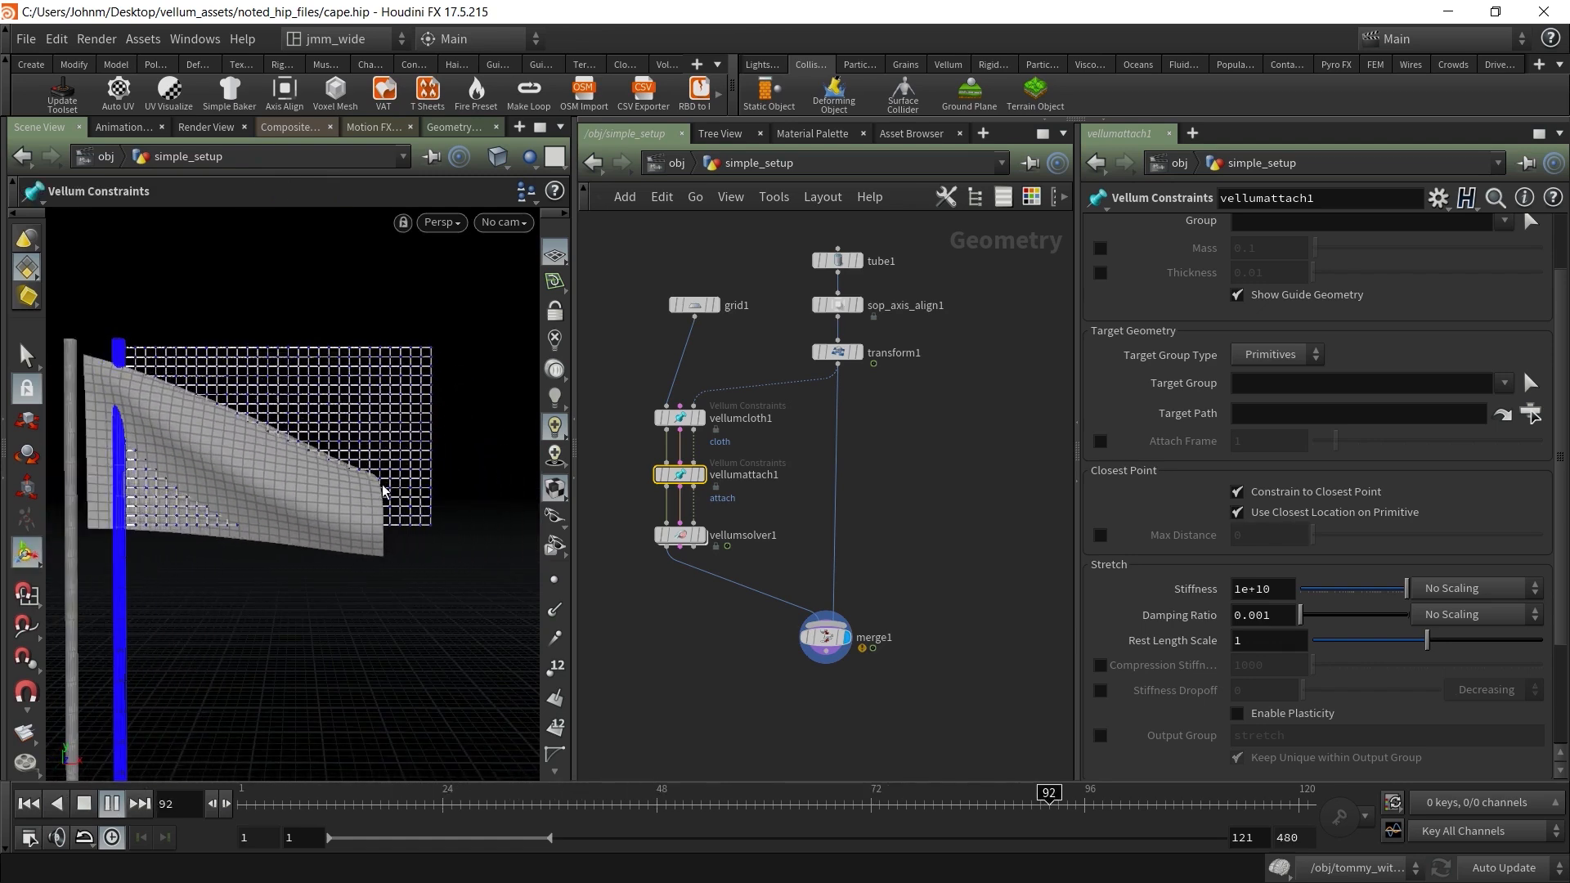
pyautogui.click(27, 804)
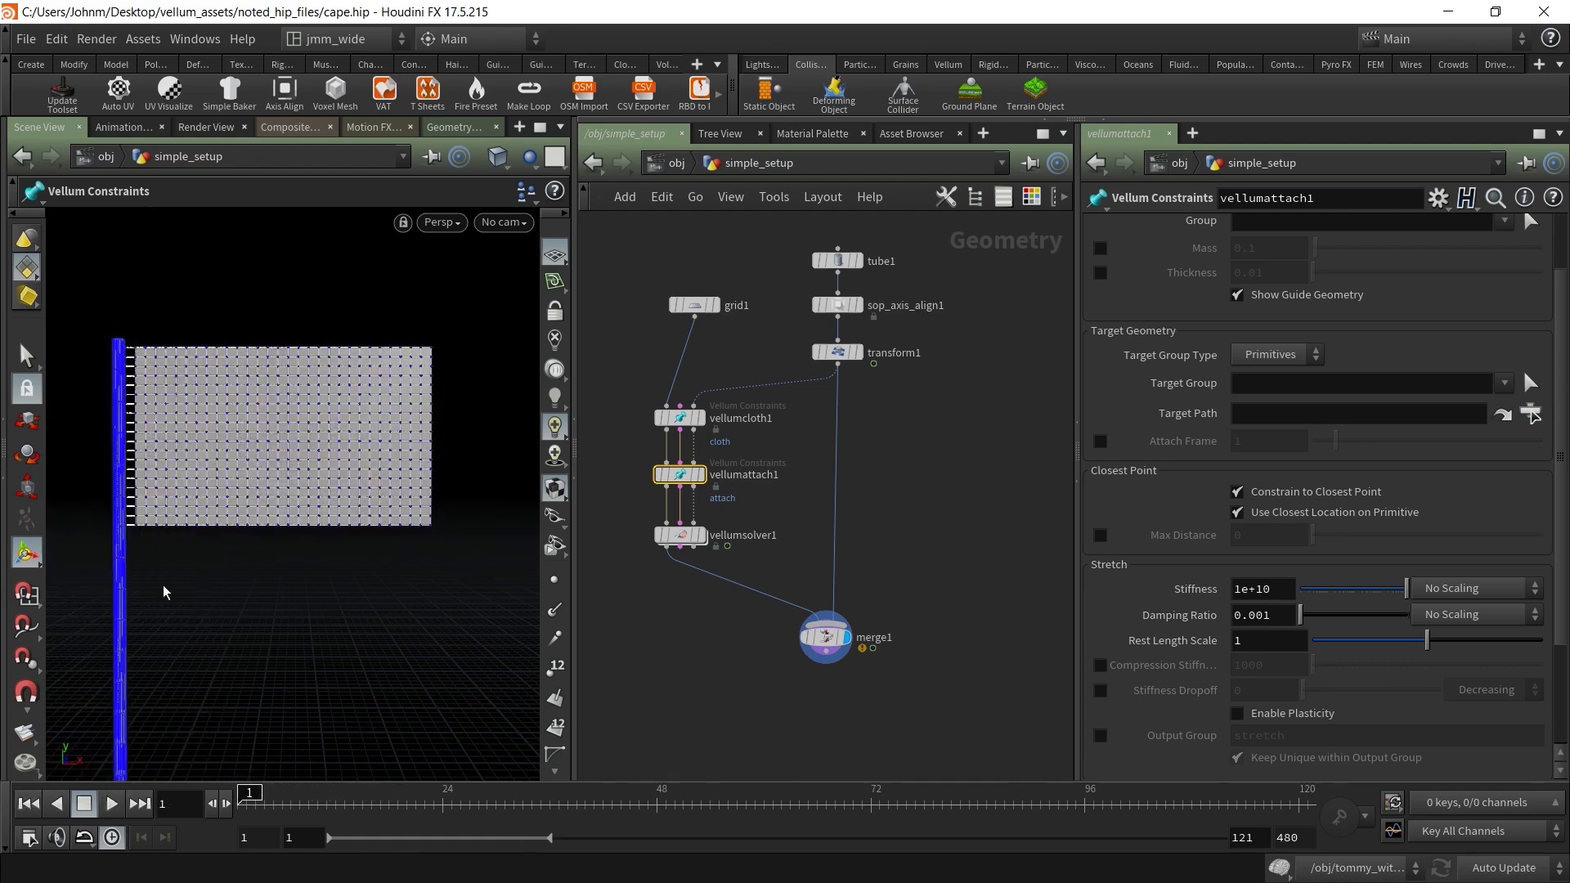
pyautogui.click(27, 357)
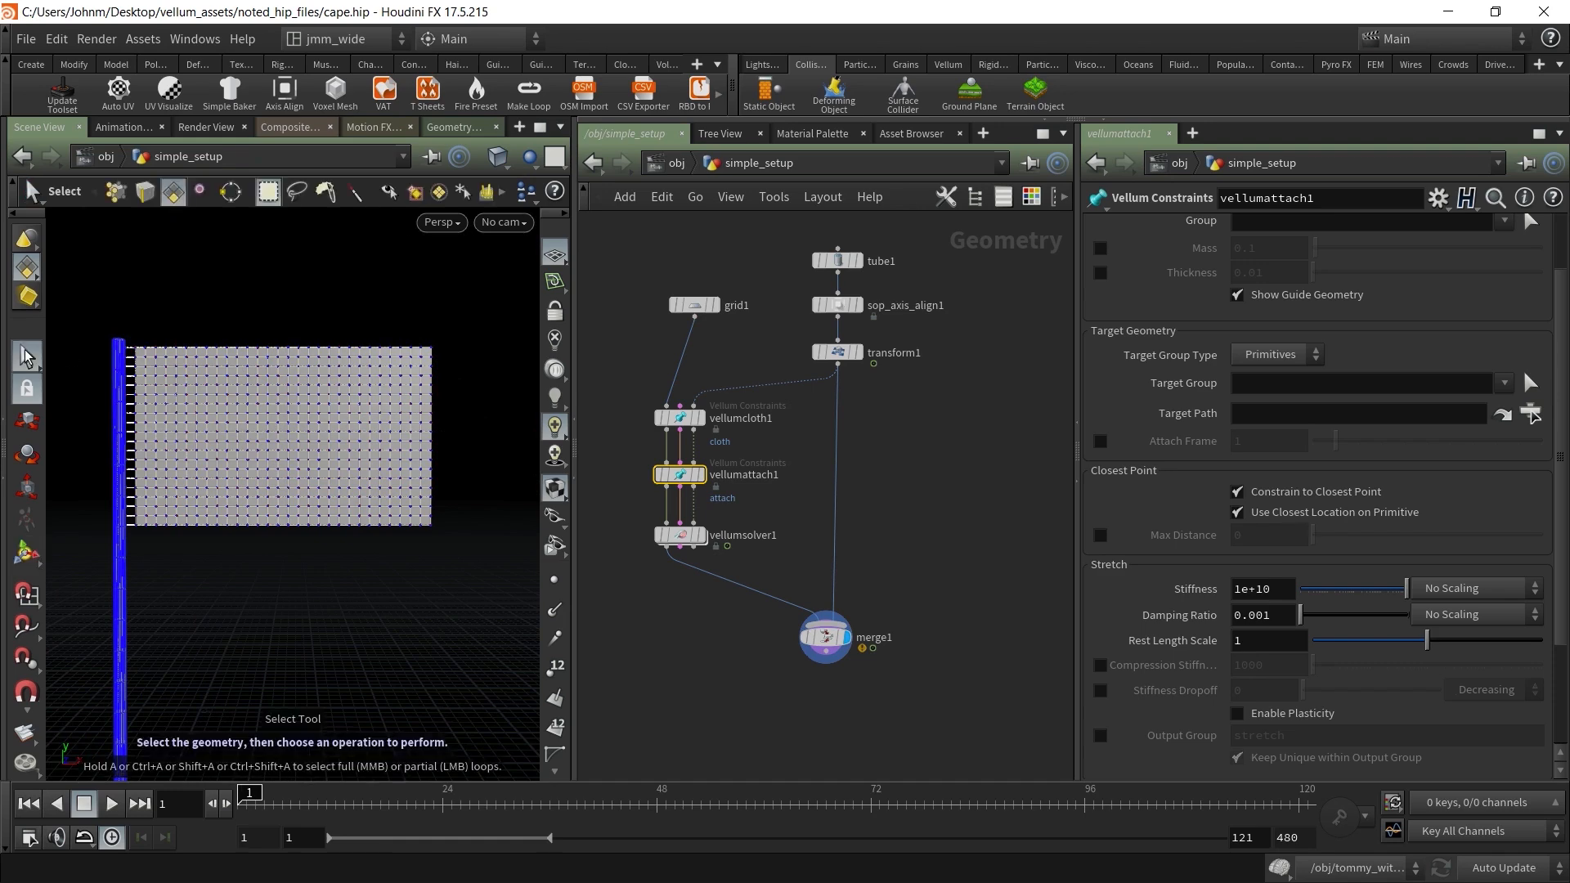
pyautogui.moveTo(144, 318); pyautogui.dragTo(139, 351)
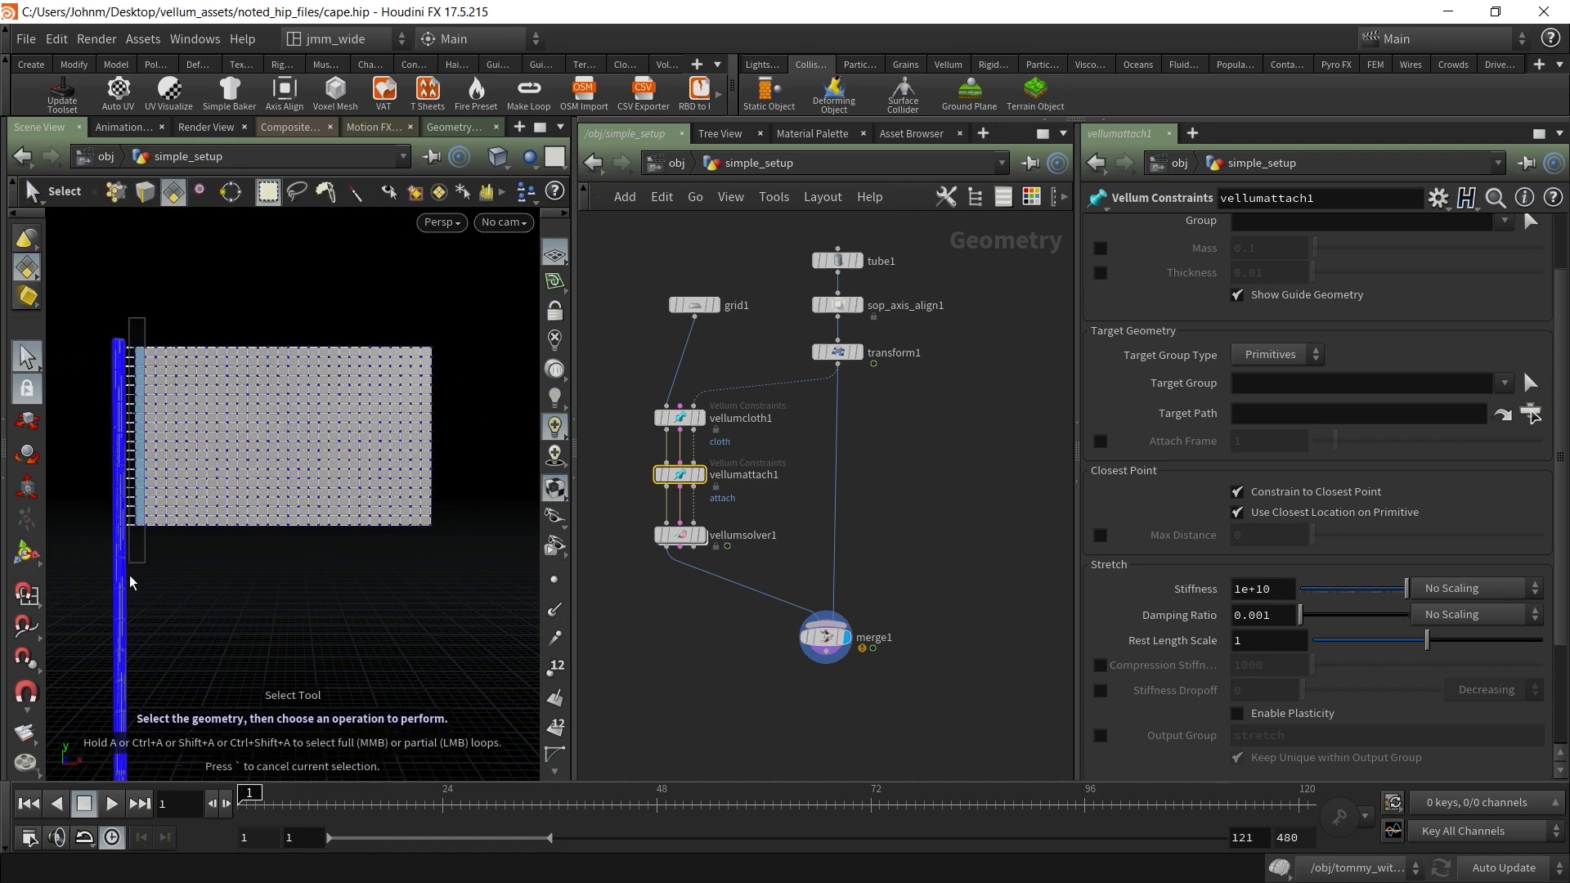
pyautogui.moveTo(129, 564); pyautogui.dragTo(131, 563)
pyautogui.keyDown('alt'); pyautogui.moveTo(112, 454); pyautogui.dragTo(163, 449, button='right'); pyautogui.keyUp('alt')
pyautogui.keyDown('alt'); pyautogui.moveTo(163, 433); pyautogui.dragTo(181, 431, button='middle'); pyautogui.keyUp('alt')
pyautogui.keyDown('alt'); pyautogui.moveTo(133, 289); pyautogui.dragTo(210, 326); pyautogui.keyUp('alt')
pyautogui.moveTo(444, 274); pyautogui.dragTo(108, 568)
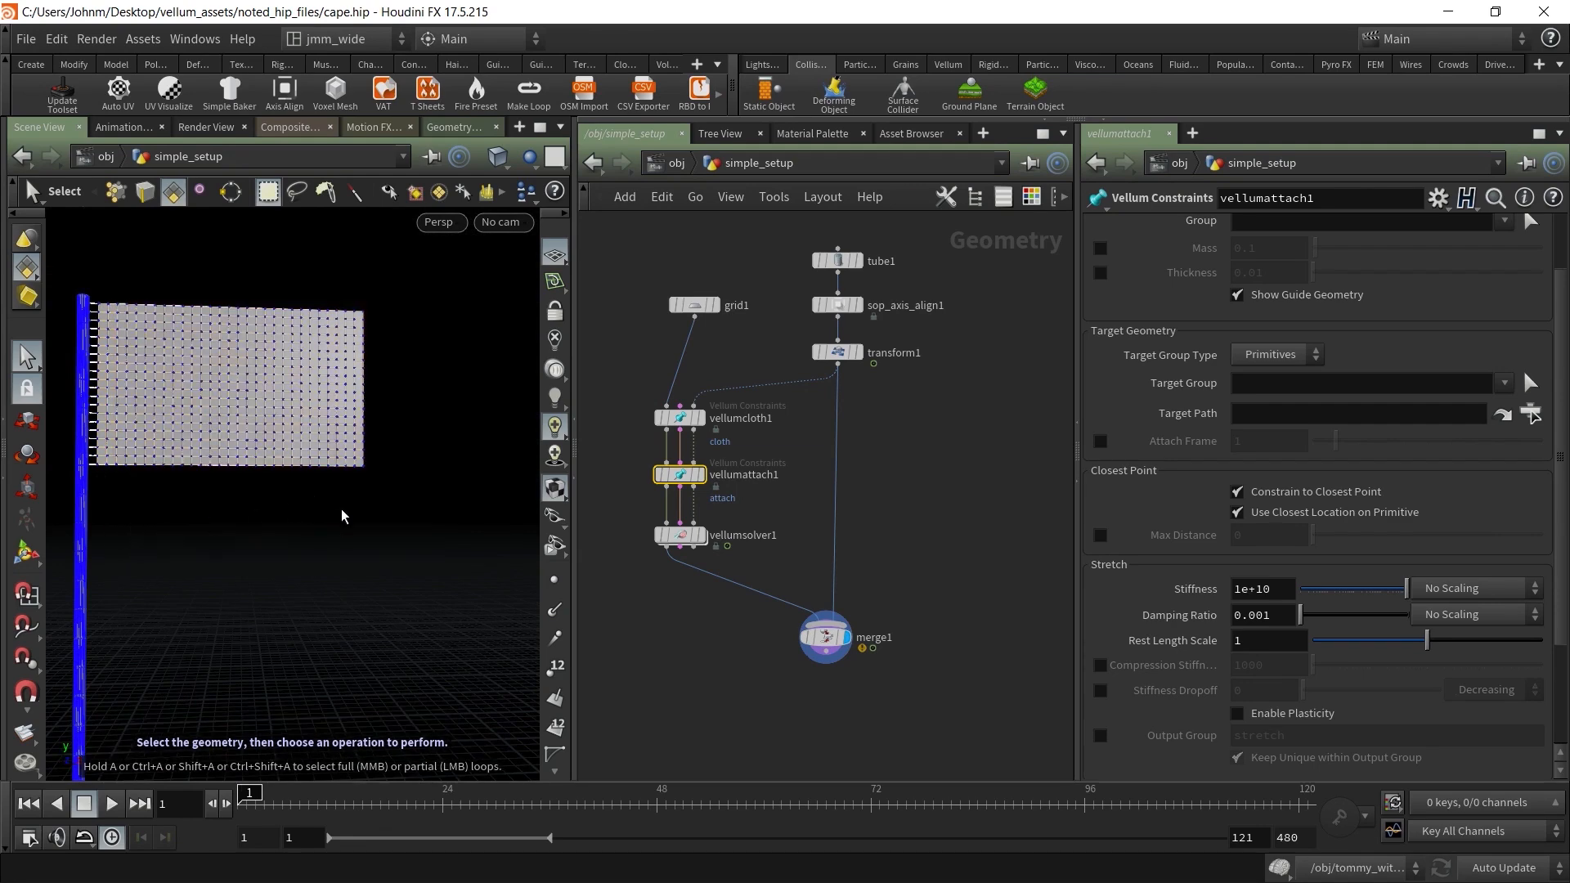
pyautogui.click(695, 628)
pyautogui.moveTo(754, 497); pyautogui.dragTo(752, 496)
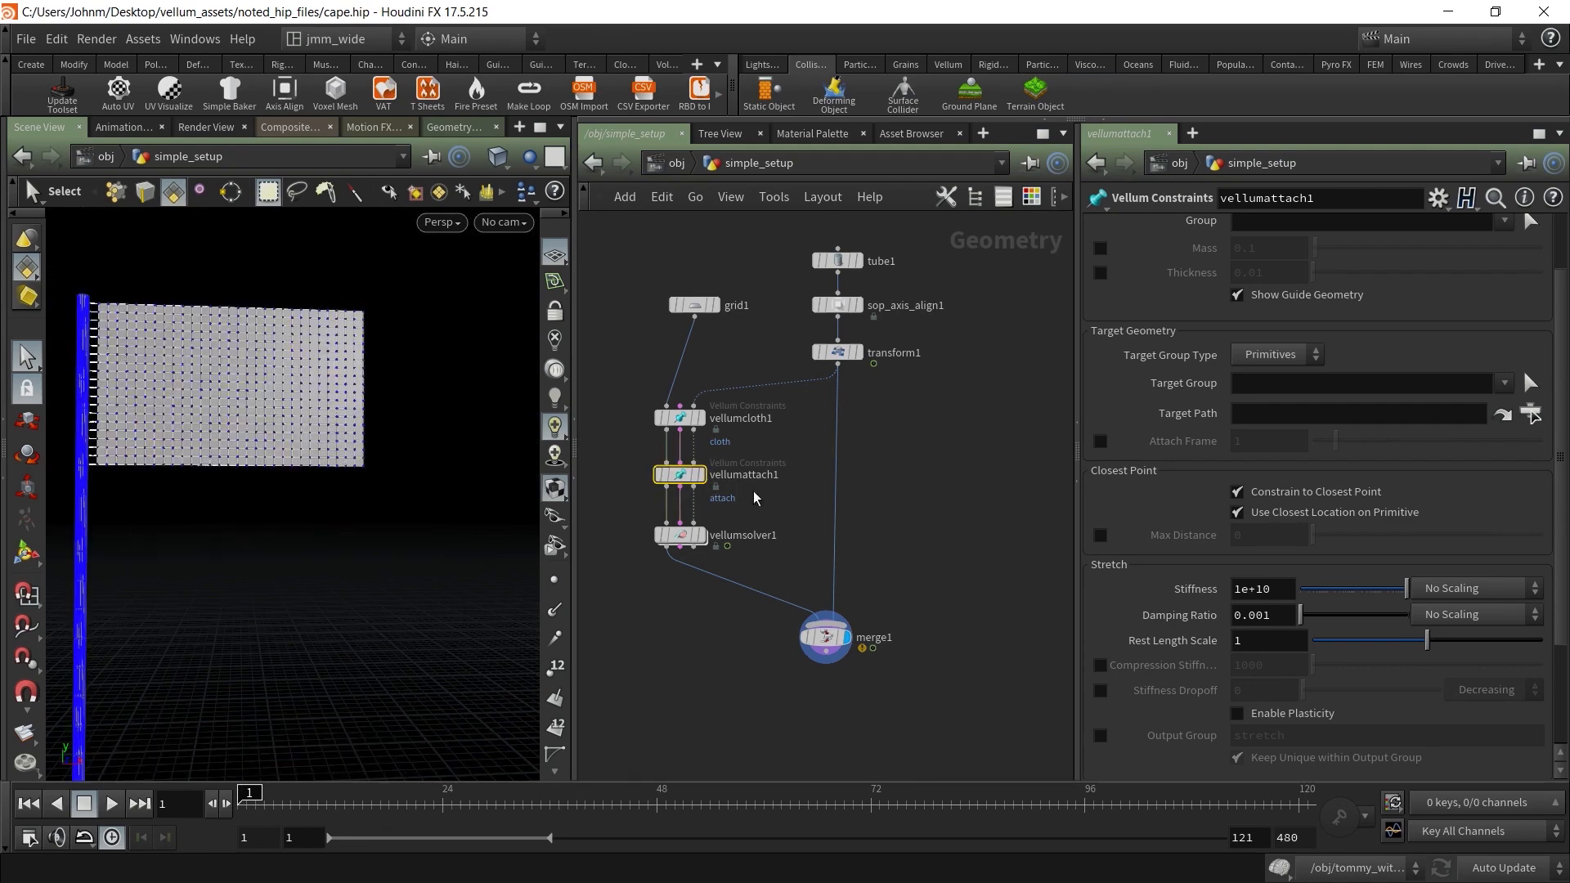
# Set the Group Type of vellumattach1's constrained geometry to Points
pyautogui.moveTo(743, 478)
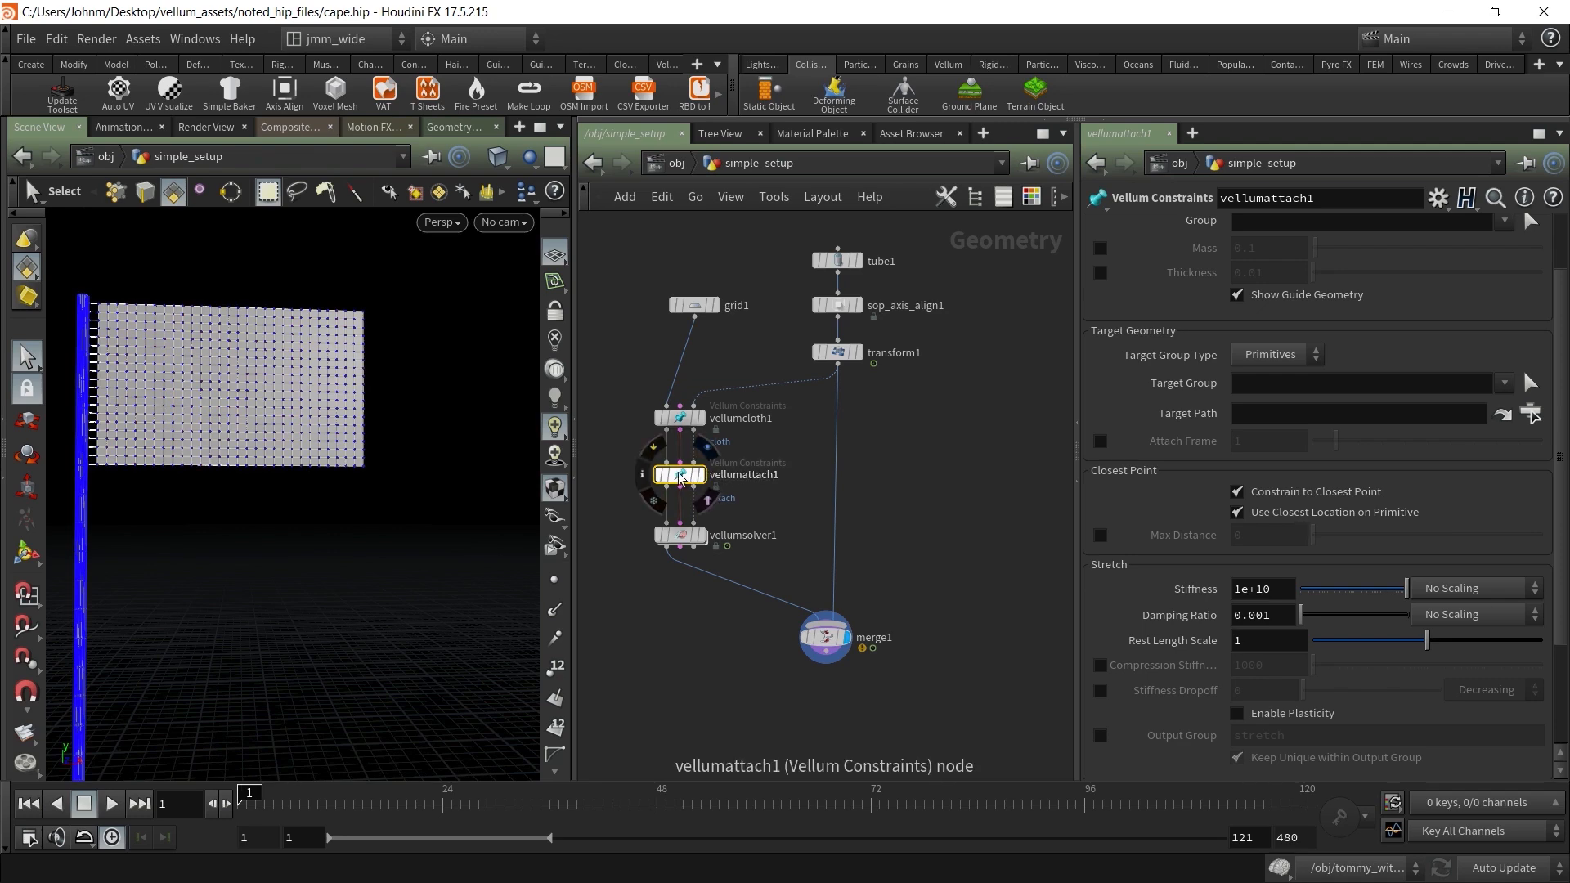
pyautogui.scroll(3, 1333, 493)
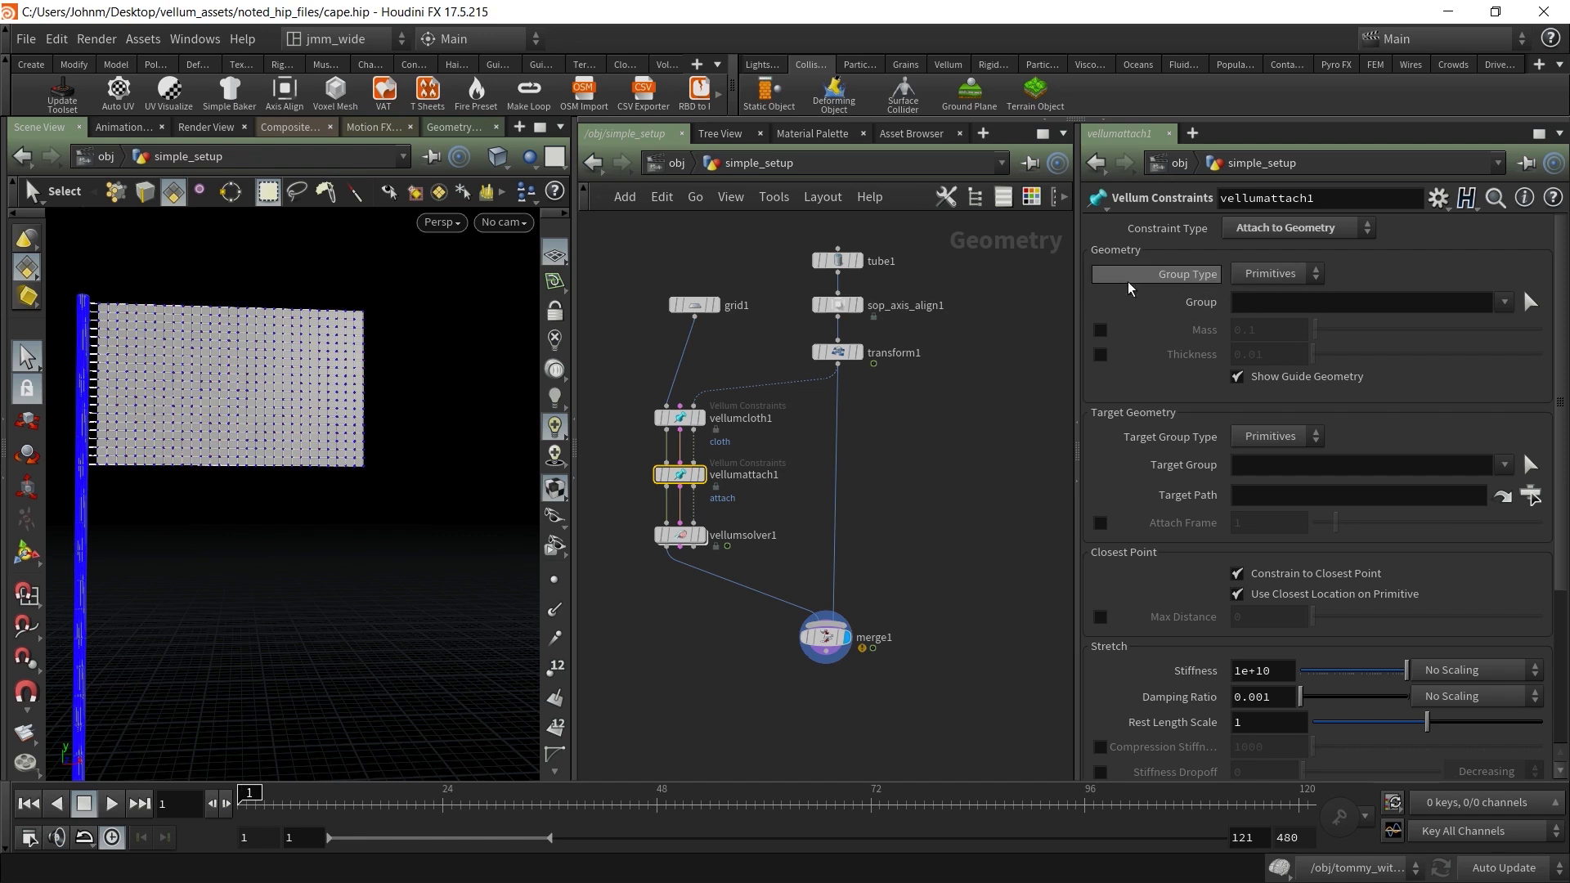
pyautogui.click(1276, 273)
pyautogui.click(1276, 294)
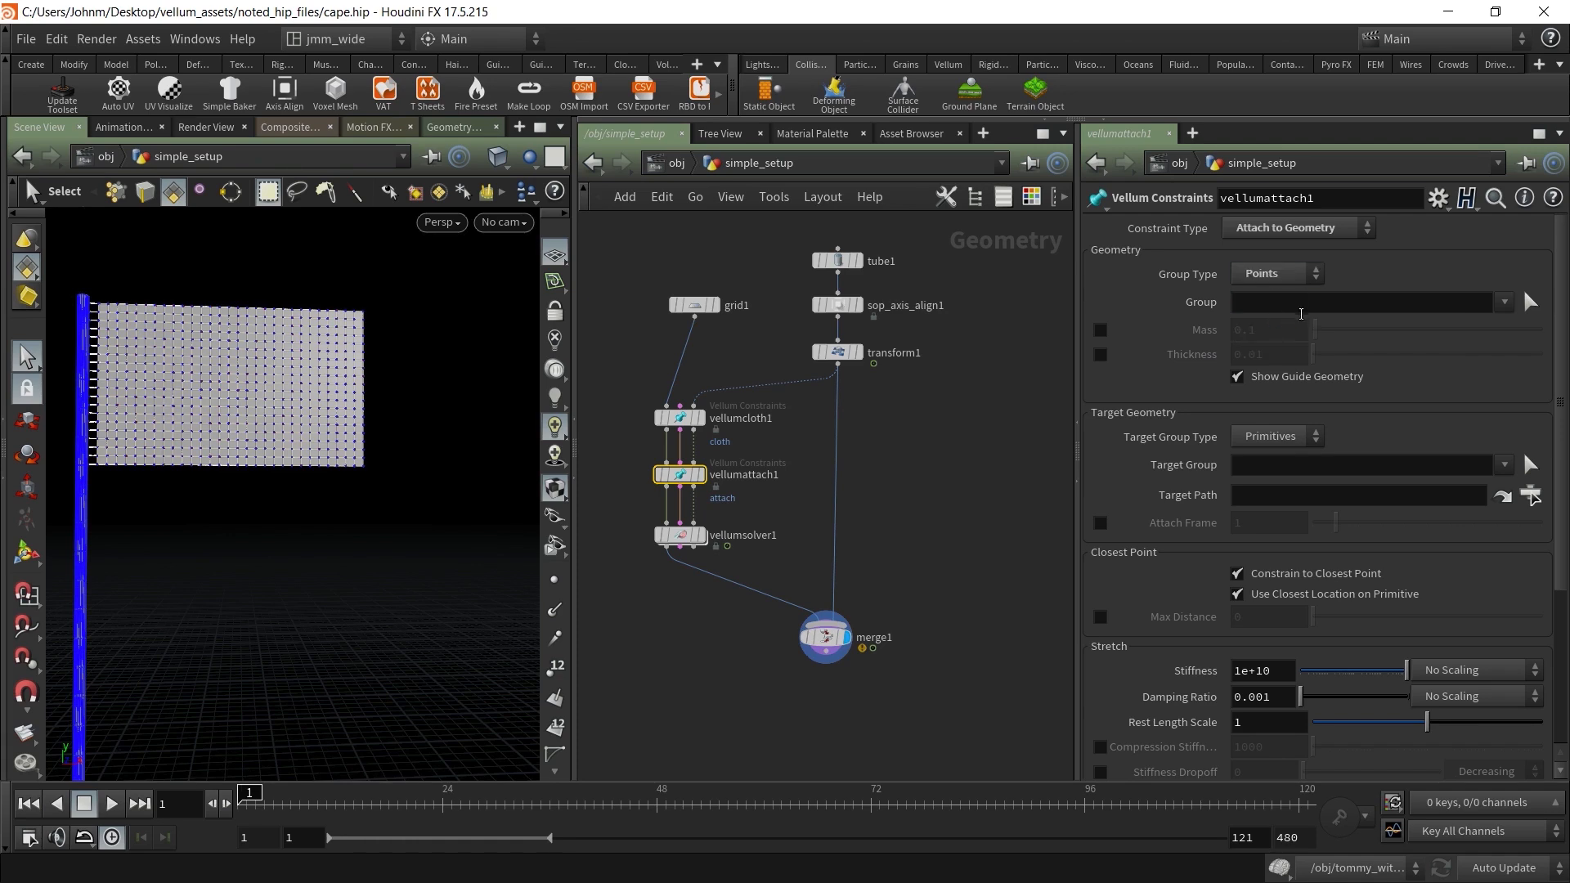
pyautogui.click(1531, 302)
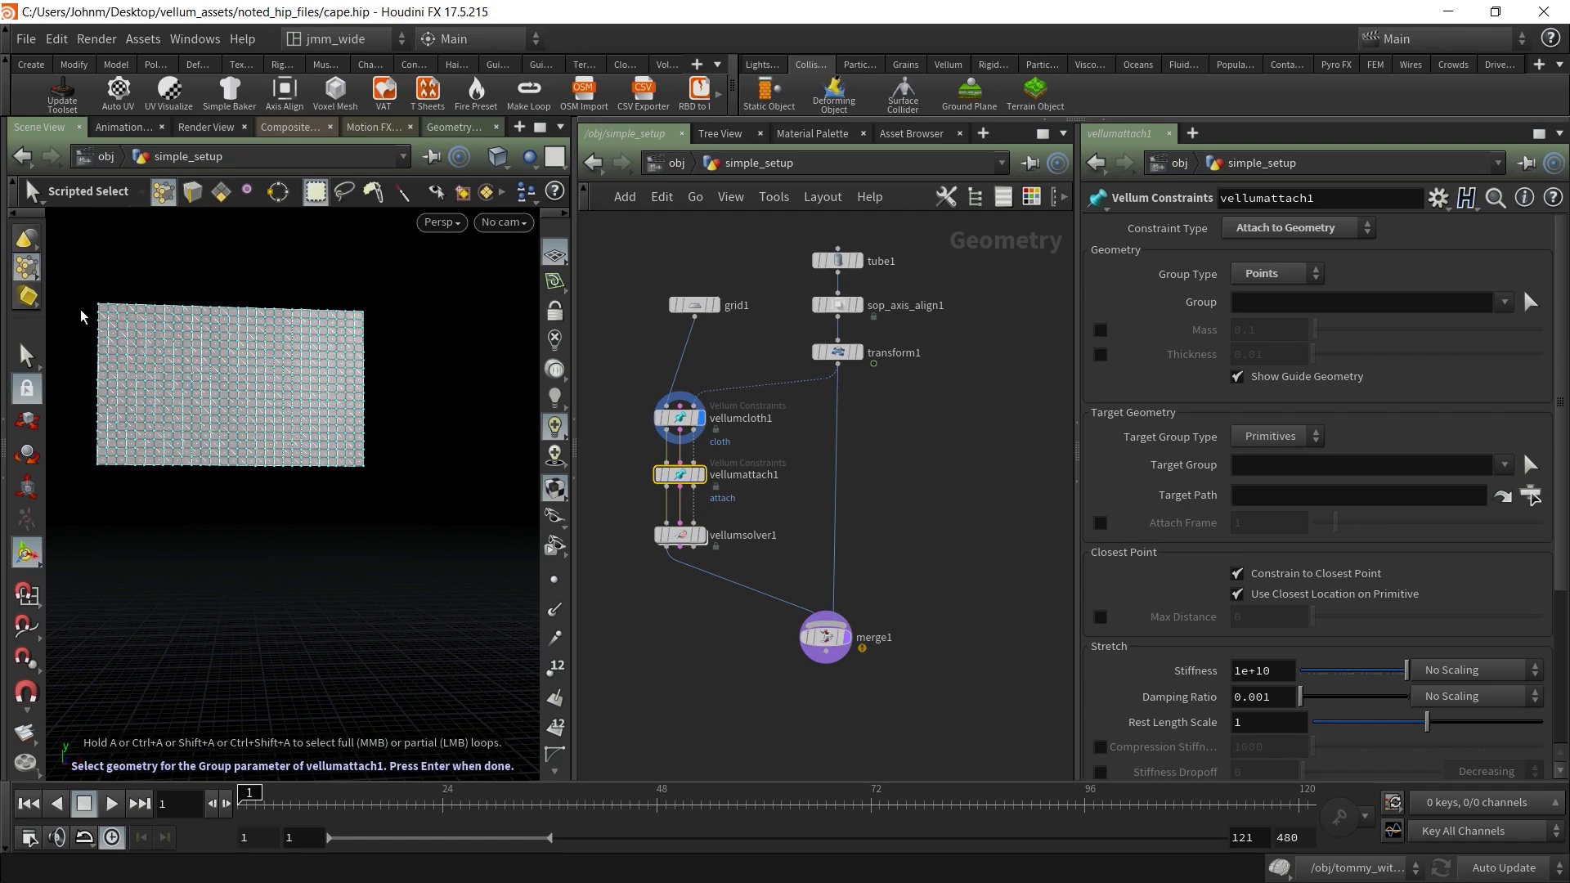
pyautogui.scroll(5, 105, 326)
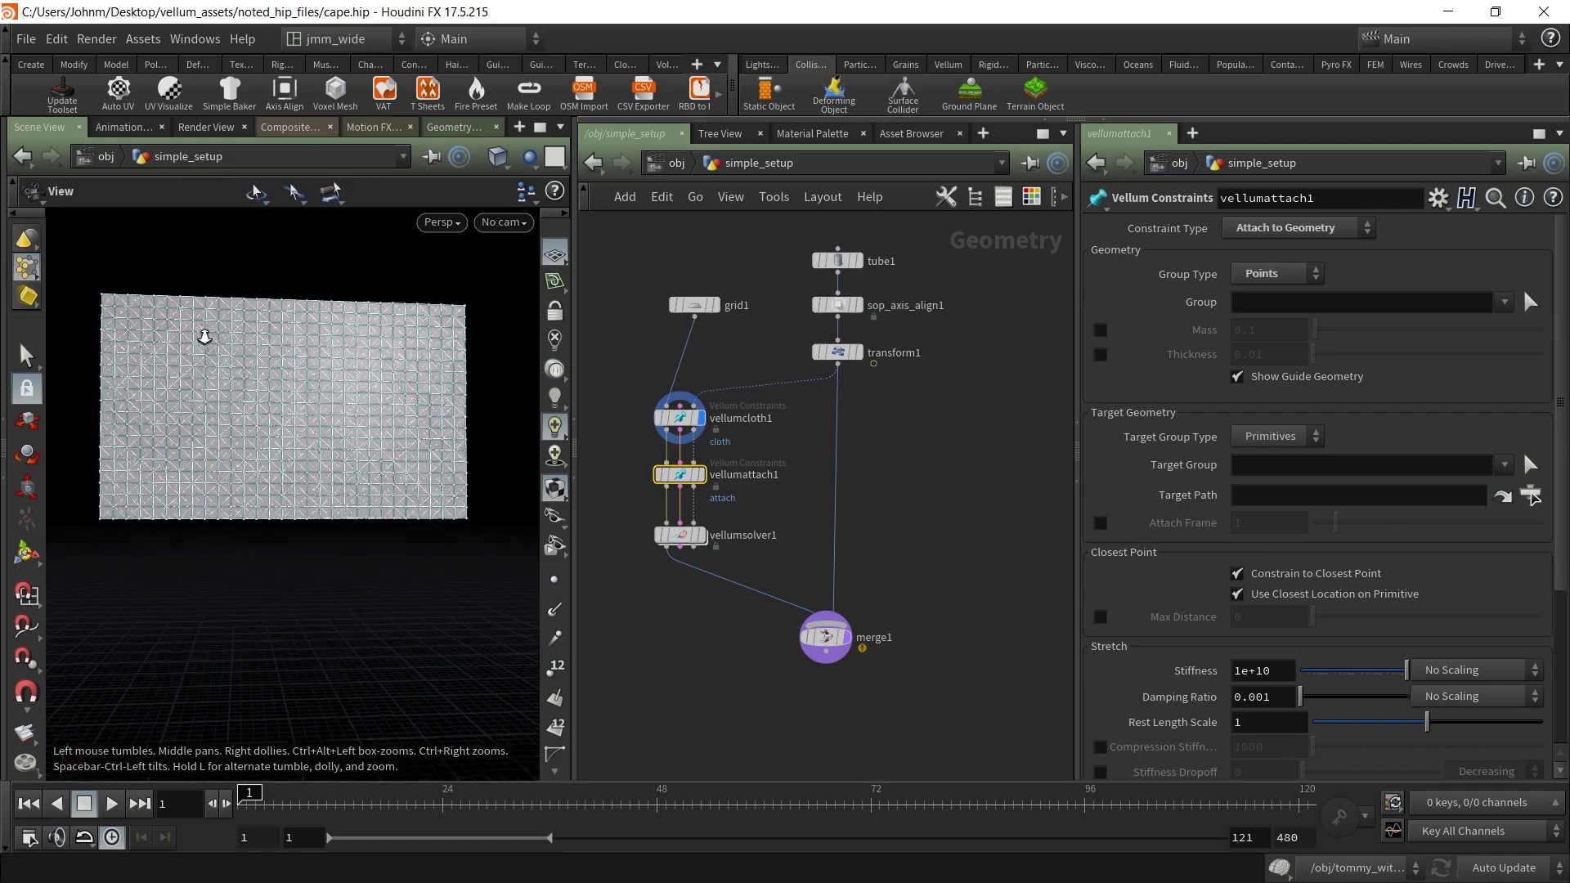
pyautogui.moveTo(148, 375); pyautogui.dragTo(287, 417)
pyautogui.moveTo(177, 264); pyautogui.dragTo(221, 361)
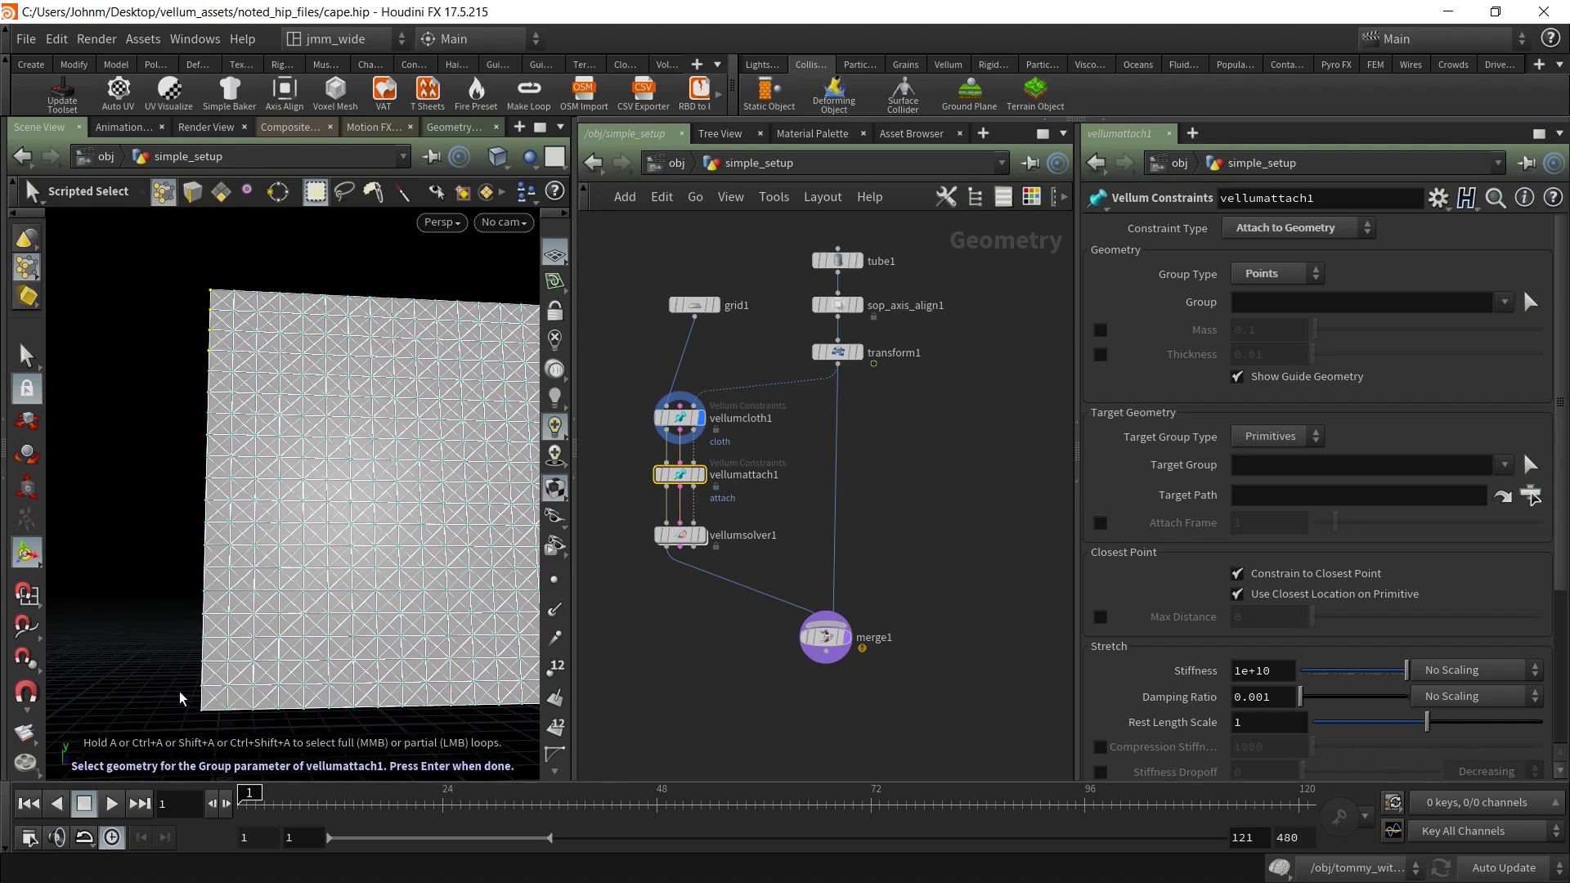
pyautogui.moveTo(198, 722); pyautogui.dragTo(196, 718)
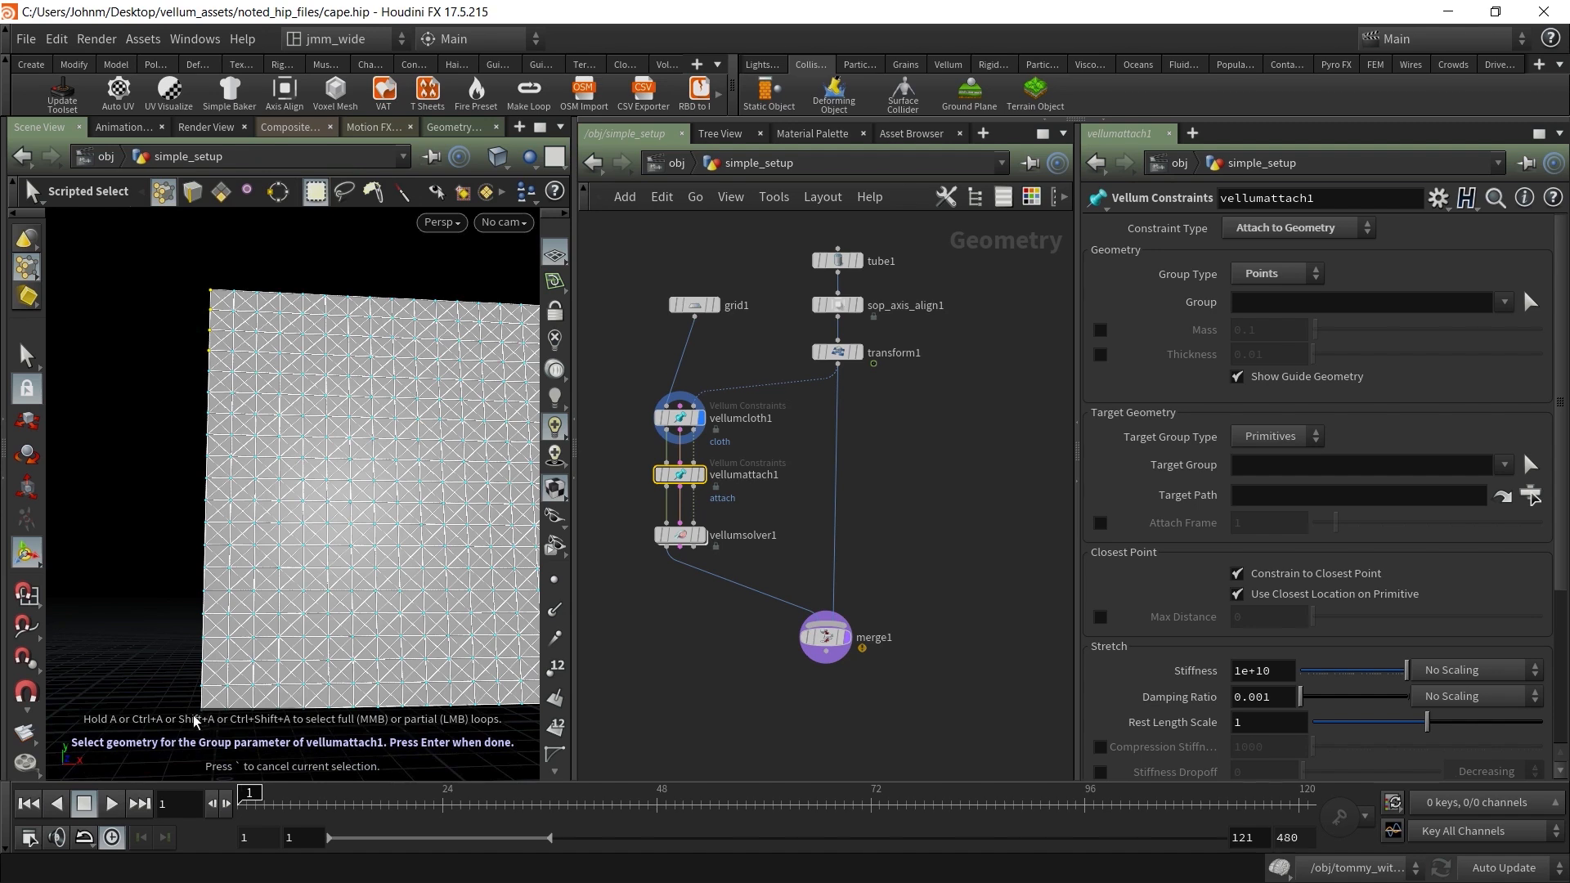
pyautogui.moveTo(165, 648); pyautogui.dragTo(162, 623)
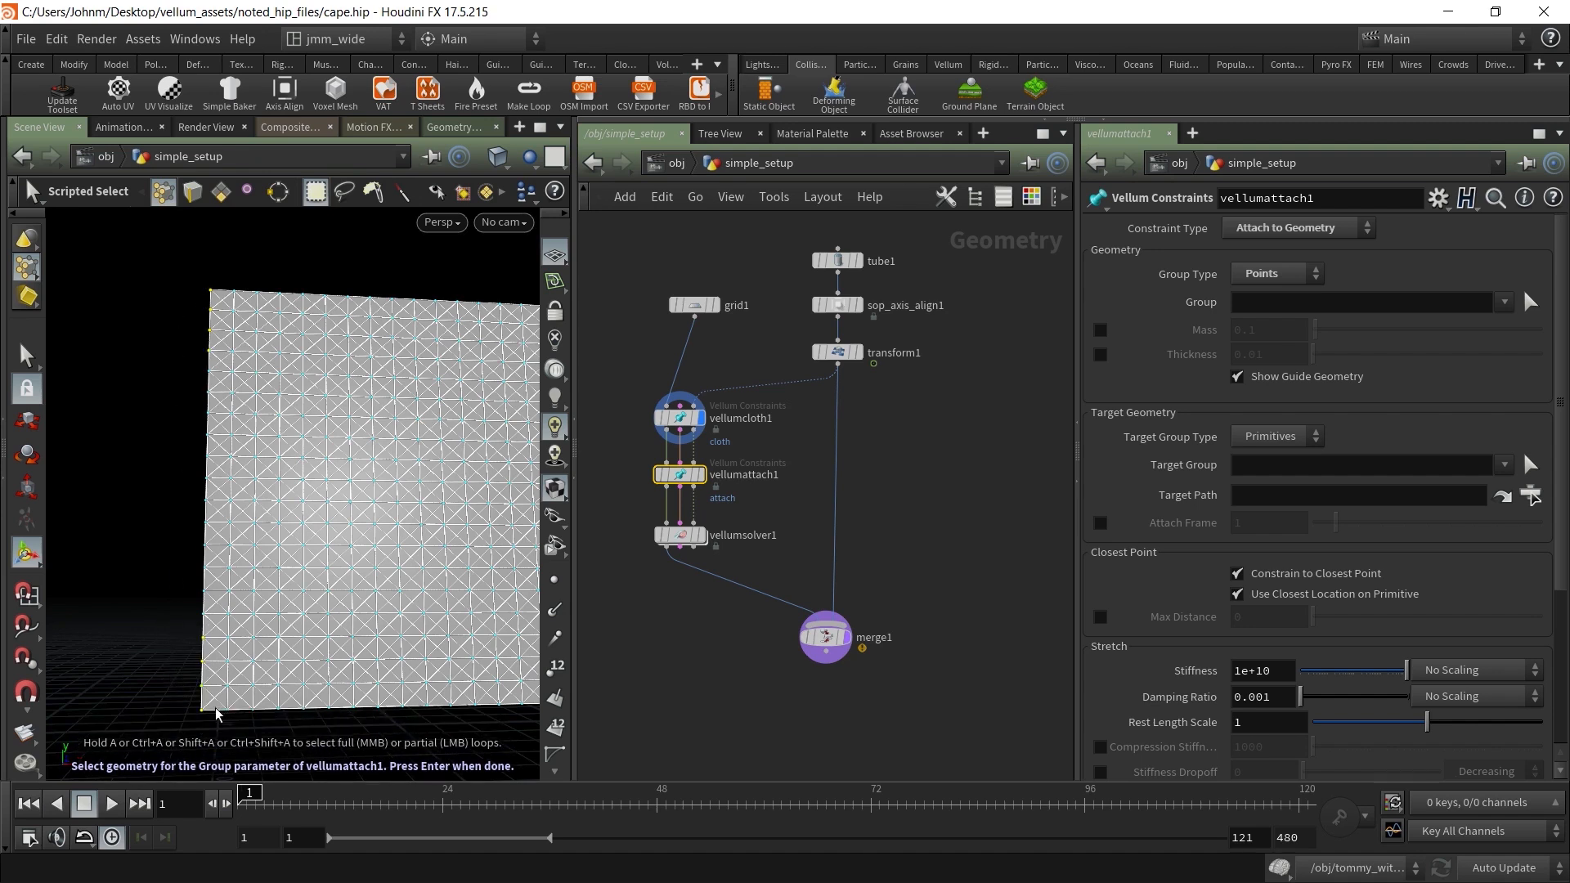
pyautogui.press('Return')
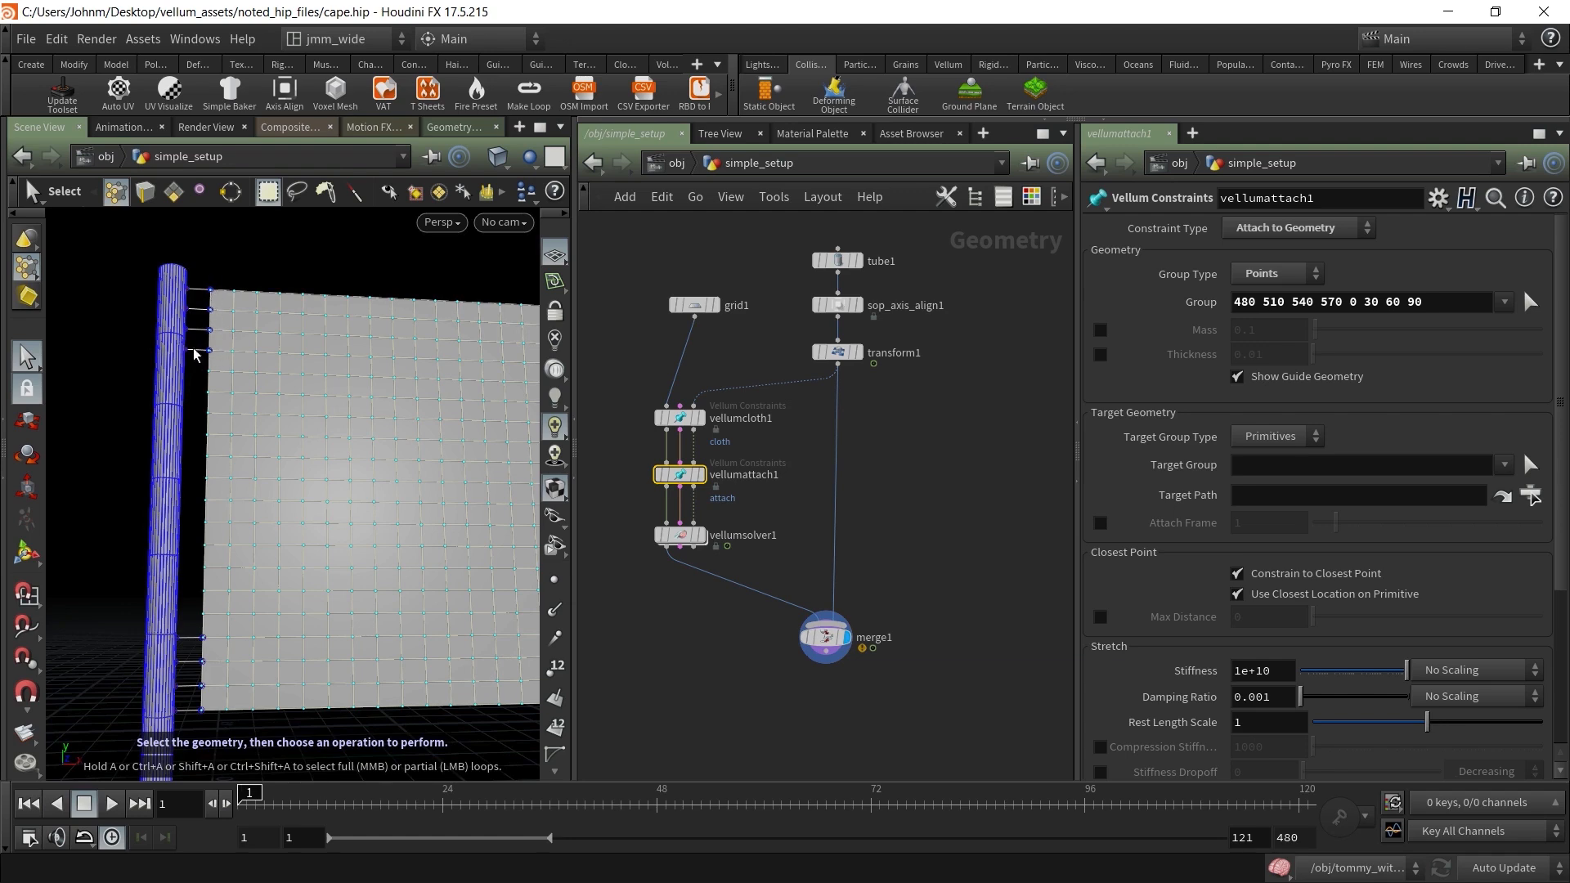
# Examine up close the attach guides linking the chosen flag points to the pole, at both the upper and lower corners
pyautogui.keyDown('alt'); pyautogui.moveTo(149, 343); pyautogui.dragTo(491, 352, button='right'); pyautogui.keyUp('alt')
pyautogui.keyDown('alt'); pyautogui.moveTo(308, 358); pyautogui.dragTo(229, 396); pyautogui.keyUp('alt')
pyautogui.keyDown('alt'); pyautogui.moveTo(250, 287); pyautogui.dragTo(277, 459, button='middle'); pyautogui.keyUp('alt')
pyautogui.keyDown('alt'); pyautogui.moveTo(277, 459); pyautogui.dragTo(339, 440, button='right'); pyautogui.keyUp('alt')
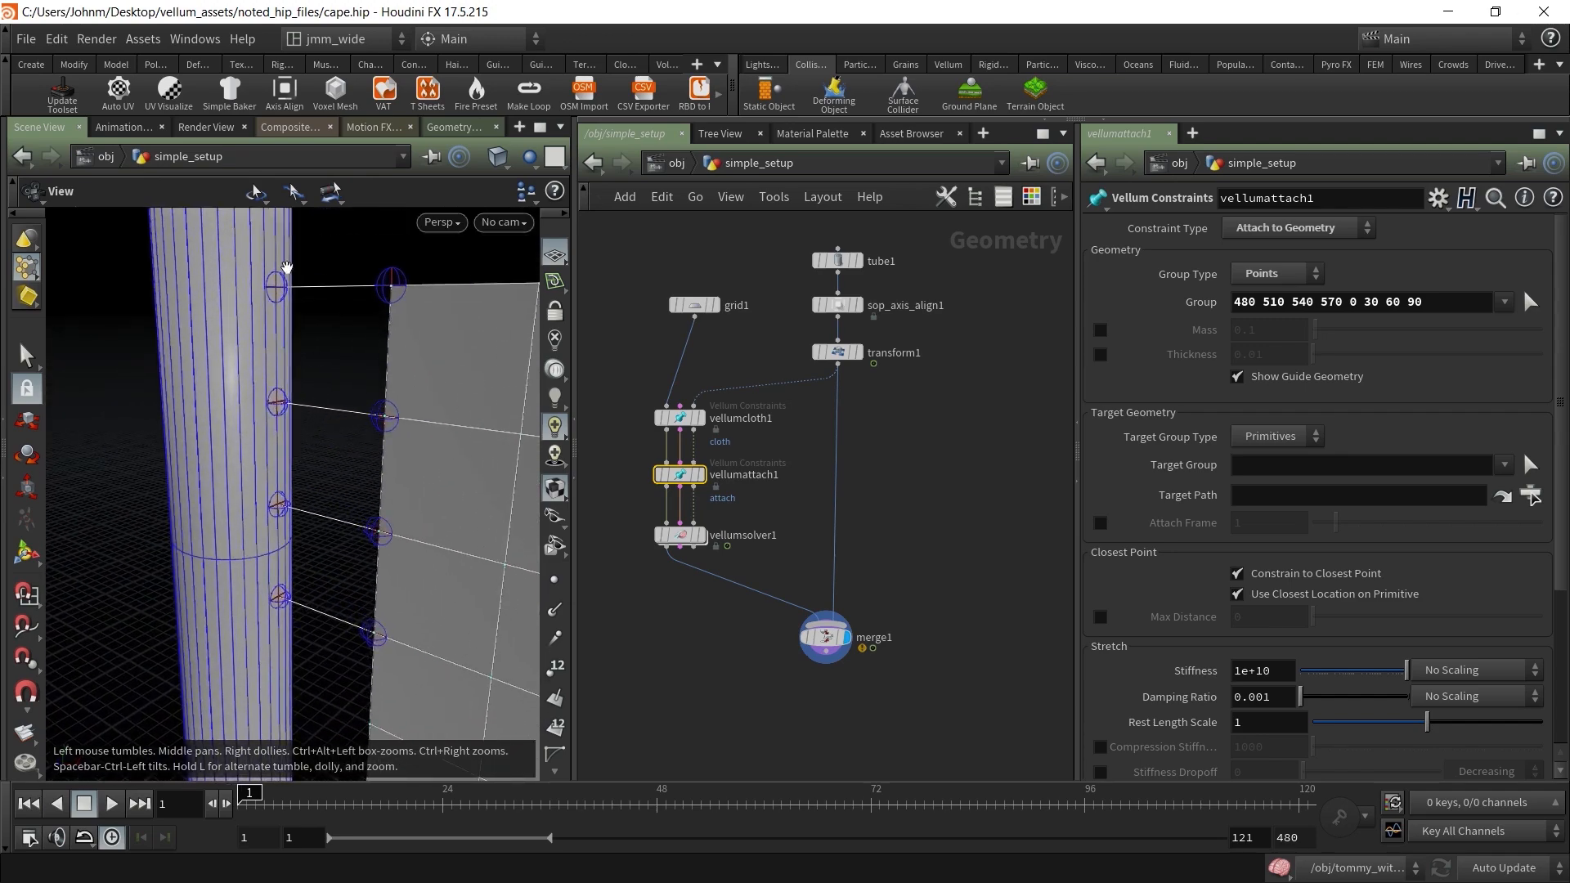
pyautogui.keyDown('alt'); pyautogui.moveTo(264, 316); pyautogui.dragTo(326, 319); pyautogui.keyUp('alt')
pyautogui.keyDown('alt'); pyautogui.moveTo(327, 319); pyautogui.dragTo(375, 480, button='right'); pyautogui.keyUp('alt')
pyautogui.moveTo(375, 481); pyautogui.dragTo(256, 340, button='middle')
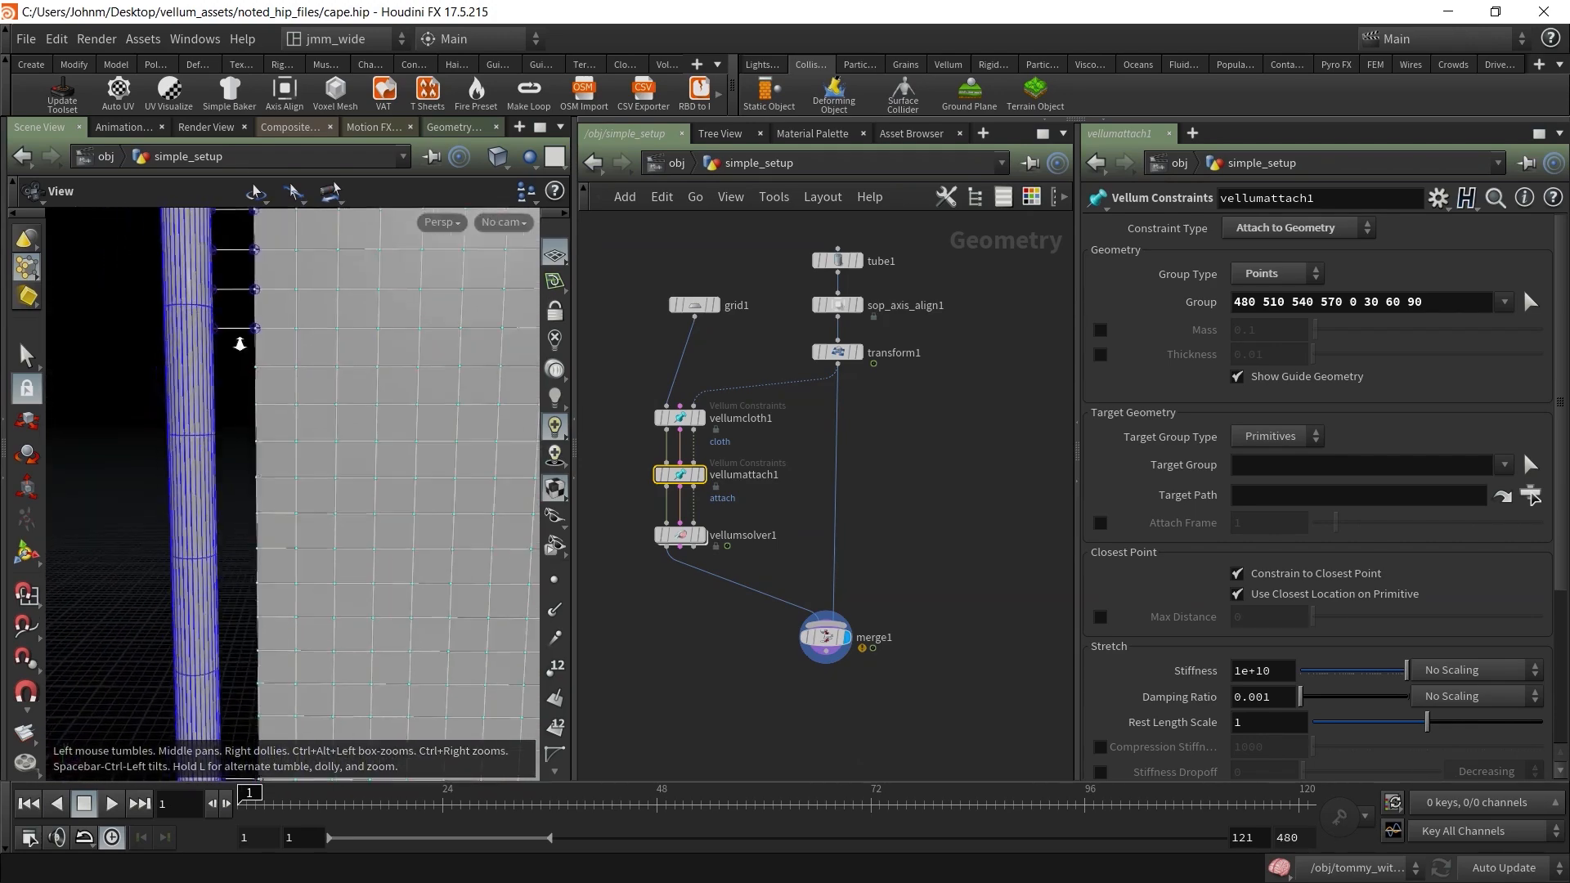
pyautogui.moveTo(256, 340); pyautogui.dragTo(191, 377, button='right')
pyautogui.moveTo(358, 488); pyautogui.dragTo(308, 377, button='middle')
pyautogui.moveTo(308, 376); pyautogui.dragTo(262, 437, button='right')
pyautogui.moveTo(262, 437); pyautogui.dragTo(246, 564)
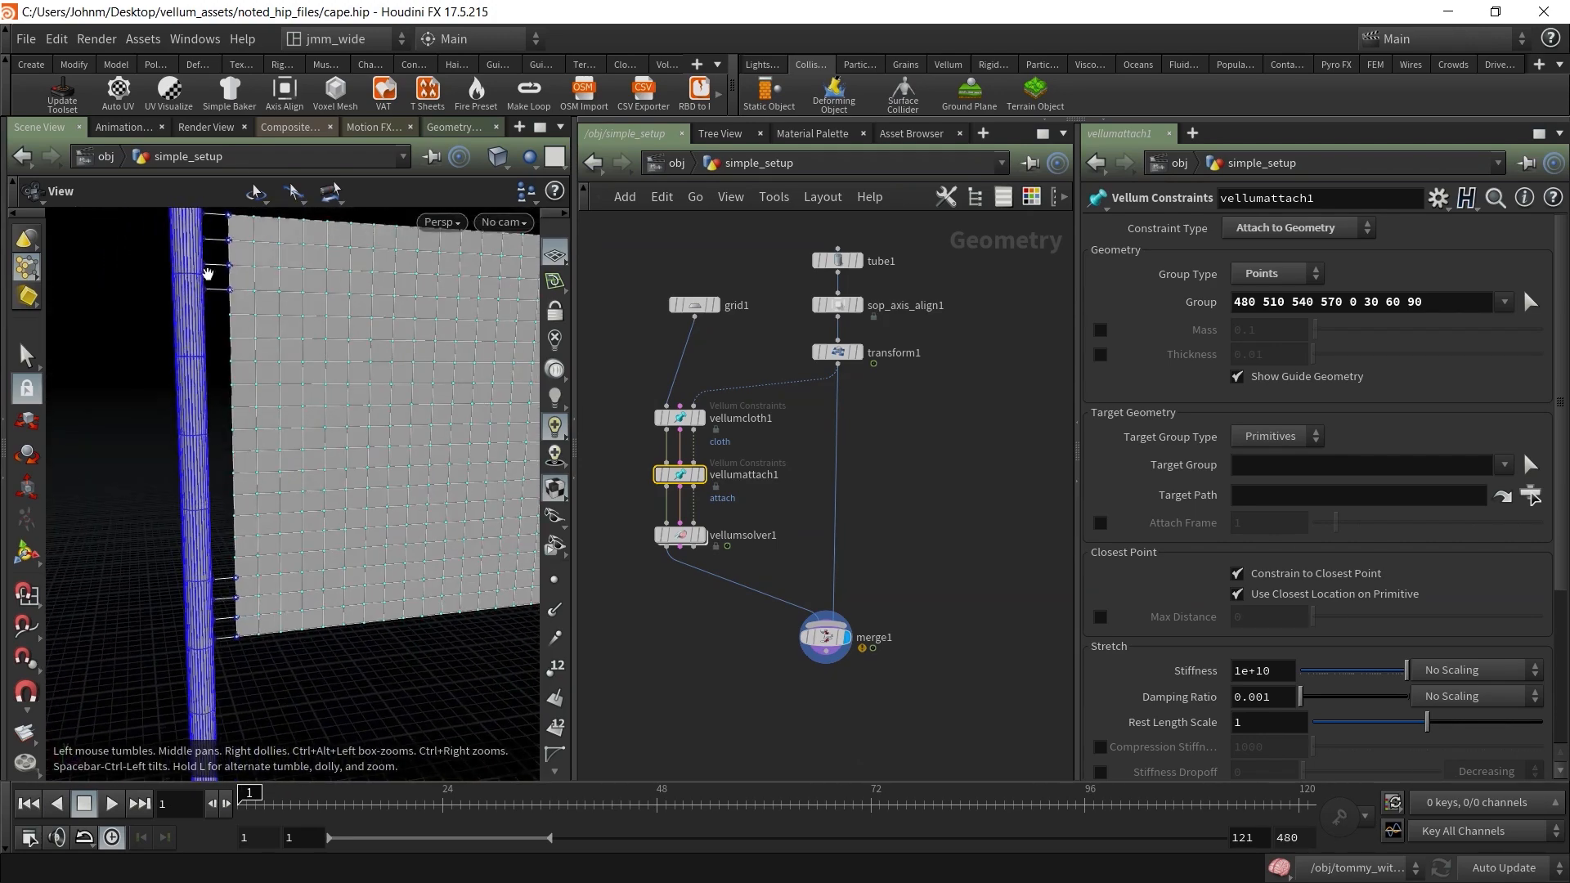
pyautogui.moveTo(208, 274); pyautogui.dragTo(185, 554, button='middle')
pyautogui.moveTo(185, 553); pyautogui.dragTo(382, 498, button='right')
pyautogui.moveTo(382, 498); pyautogui.dragTo(320, 487)
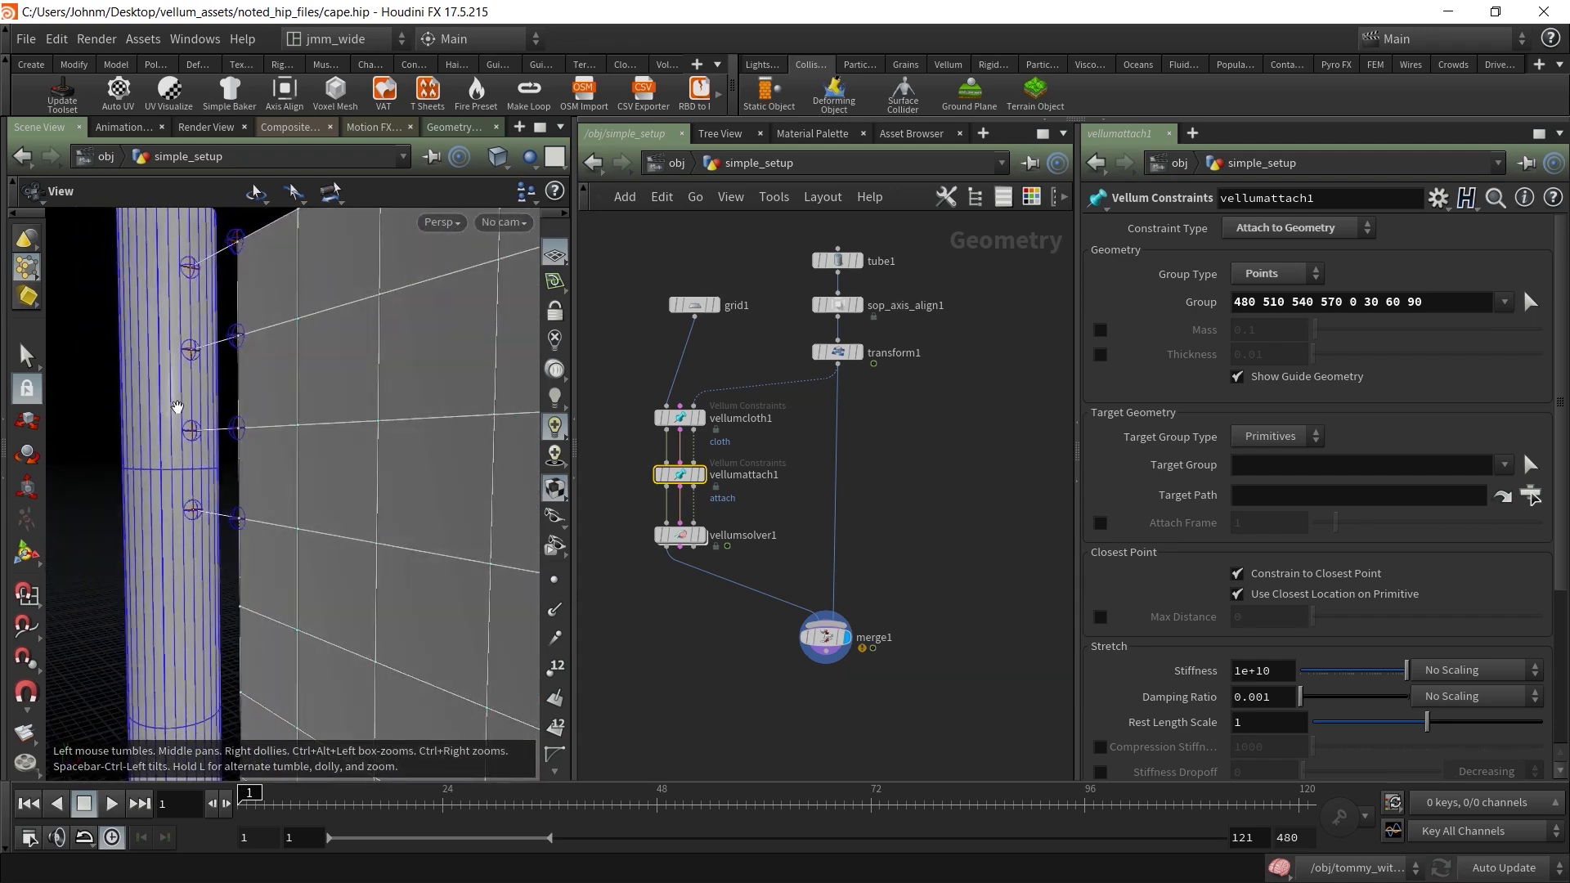
pyautogui.moveTo(180, 429); pyautogui.dragTo(211, 435)
pyautogui.moveTo(210, 434); pyautogui.dragTo(224, 441, button='right')
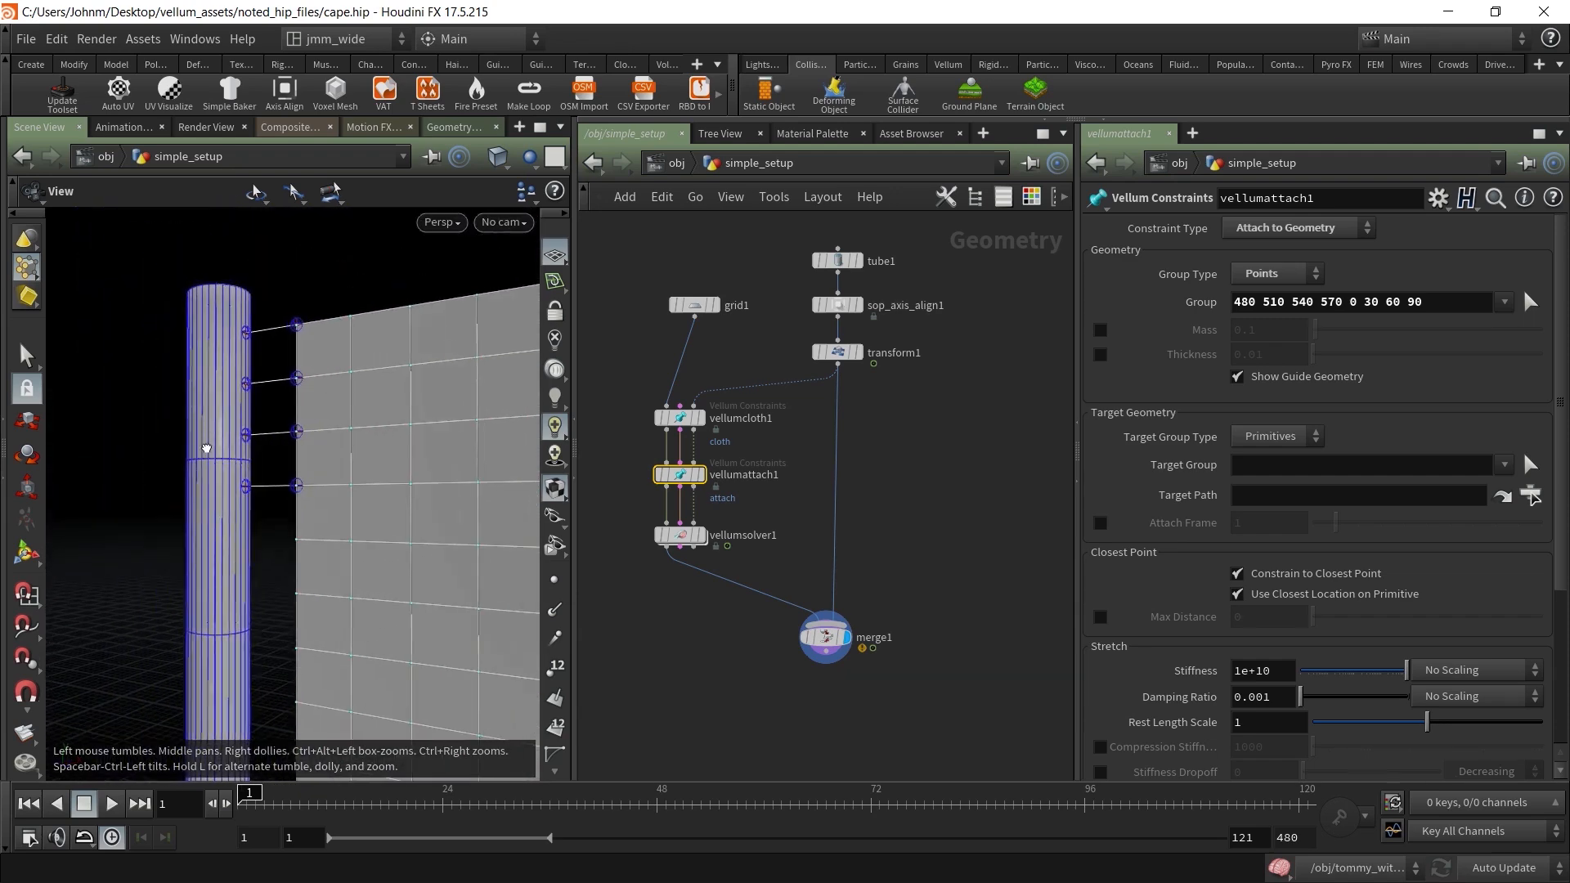
pyautogui.press('s')
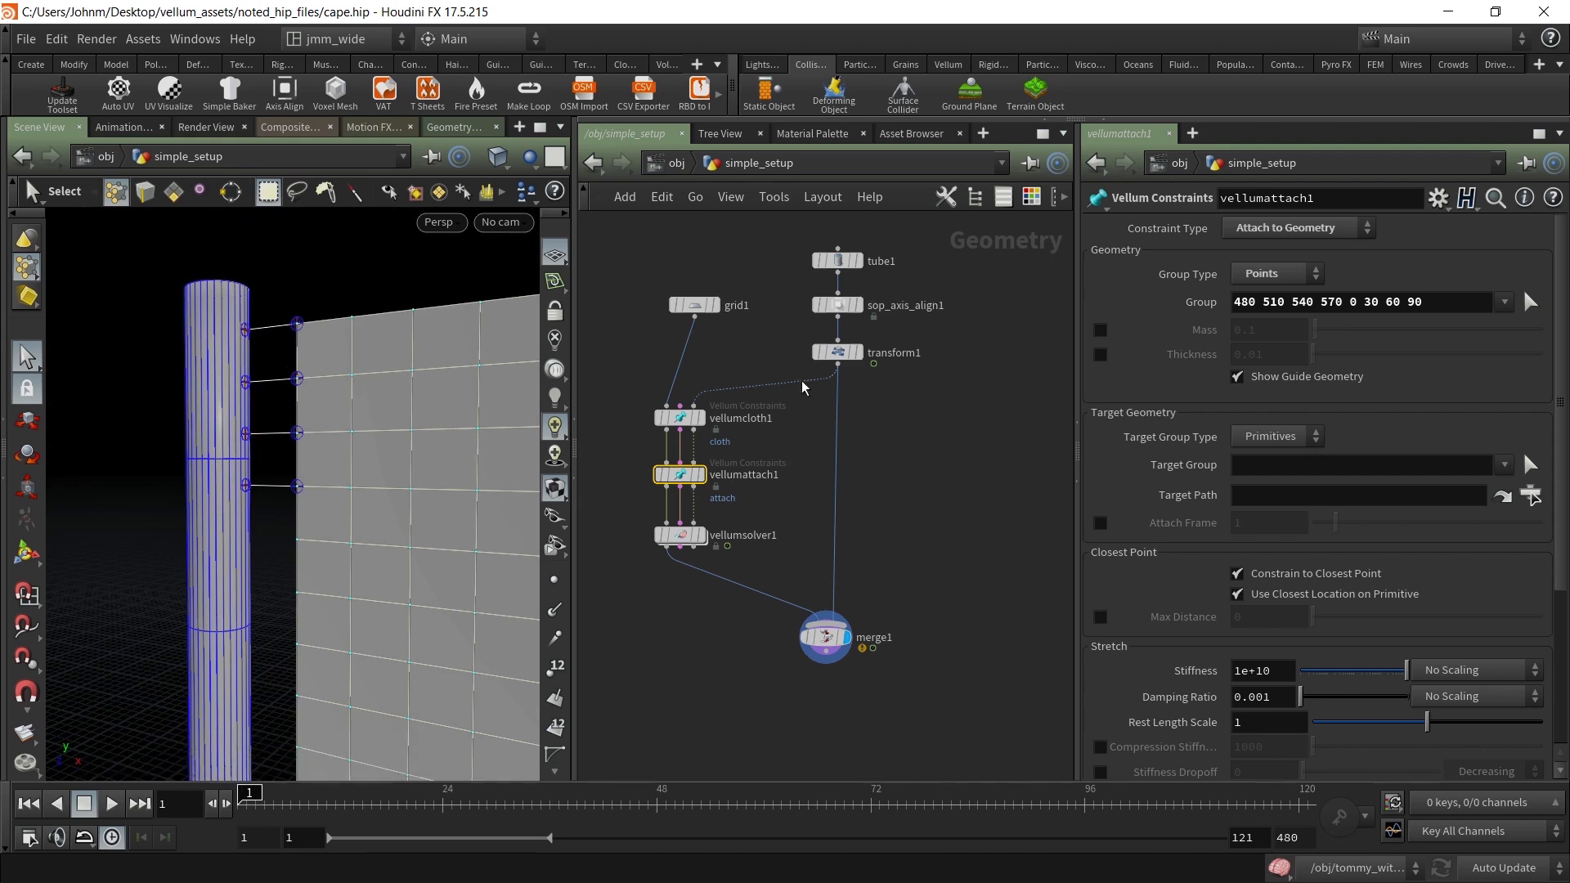
pyautogui.press('Escape')
pyautogui.moveTo(327, 535); pyautogui.dragTo(211, 540, button='right')
pyautogui.moveTo(273, 572); pyautogui.dragTo(269, 444, button='middle')
pyautogui.moveTo(268, 444); pyautogui.dragTo(195, 479)
pyautogui.press('s')
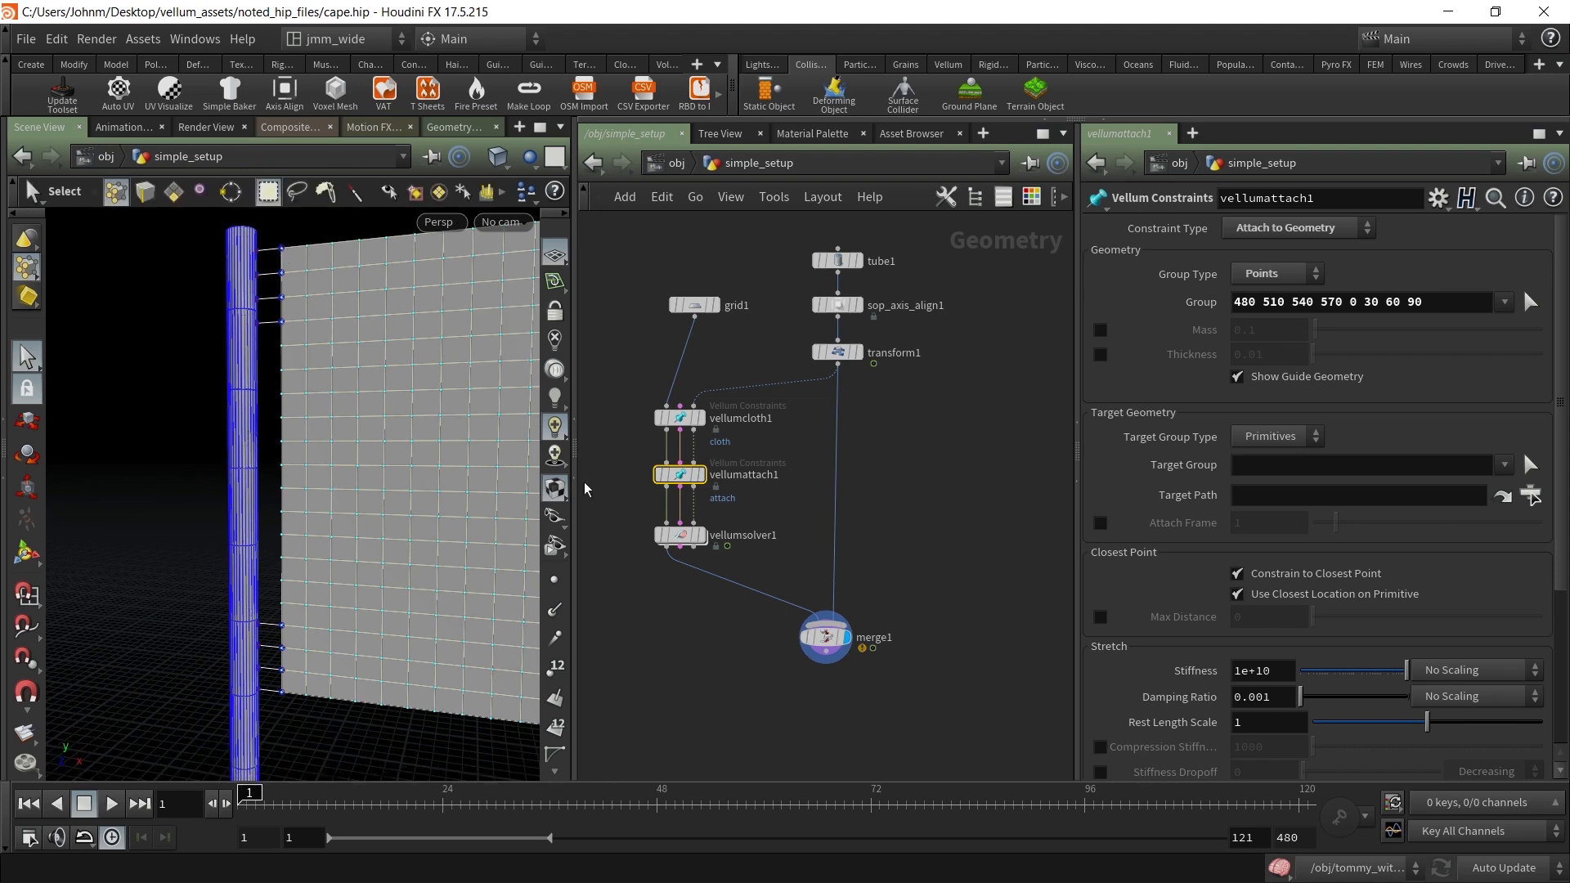
# Rearrange the network nodes to open space between sop_axis_align1 and transform1
pyautogui.click(938, 382)
pyautogui.moveTo(838, 351); pyautogui.dragTo(842, 385)
pyautogui.click(936, 416)
pyautogui.moveTo(931, 350); pyautogui.dragTo(921, 463, button='middle')
pyautogui.keyDown('shift'); pyautogui.moveTo(828, 422); pyautogui.dragTo(828, 370); pyautogui.keyUp('shift')
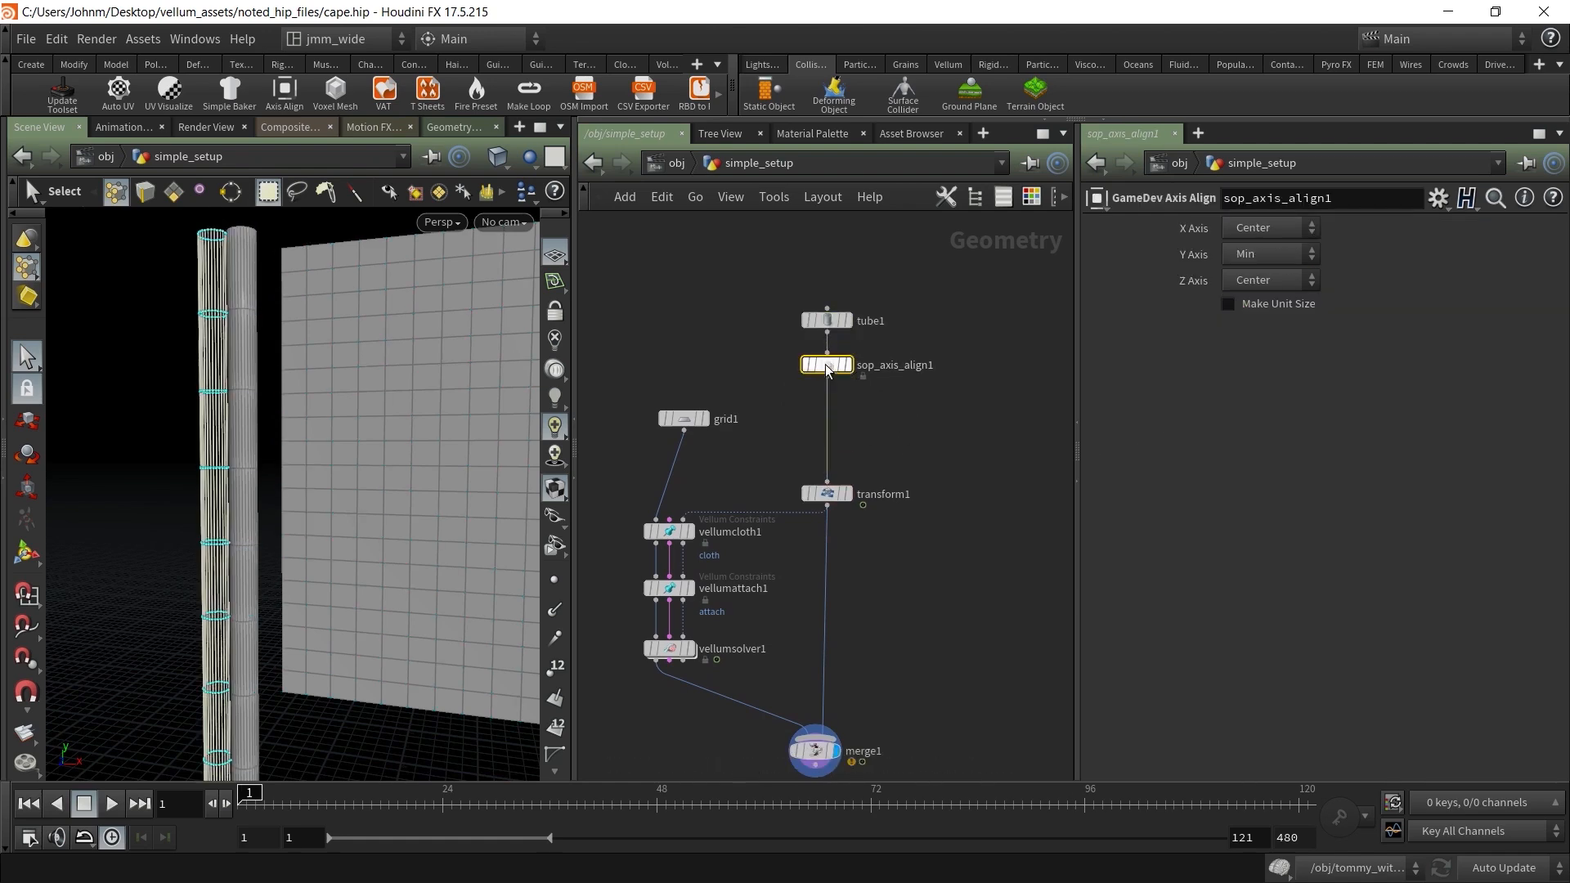
# Display sop_axis_align1 and switch the viewport selection to primitives
pyautogui.click(849, 364)
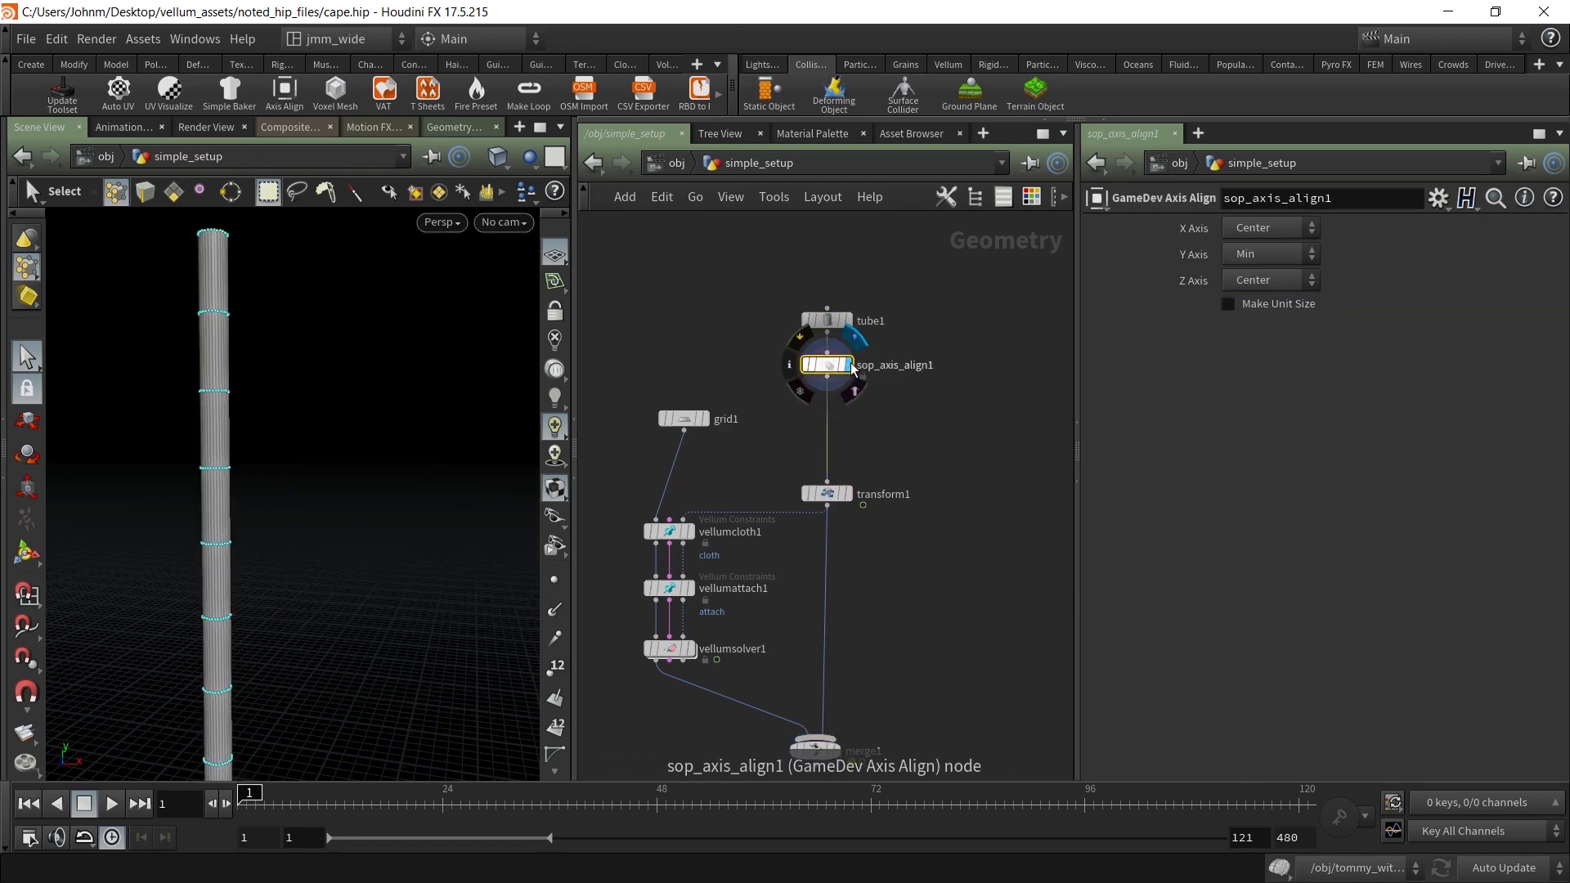
pyautogui.click(28, 267)
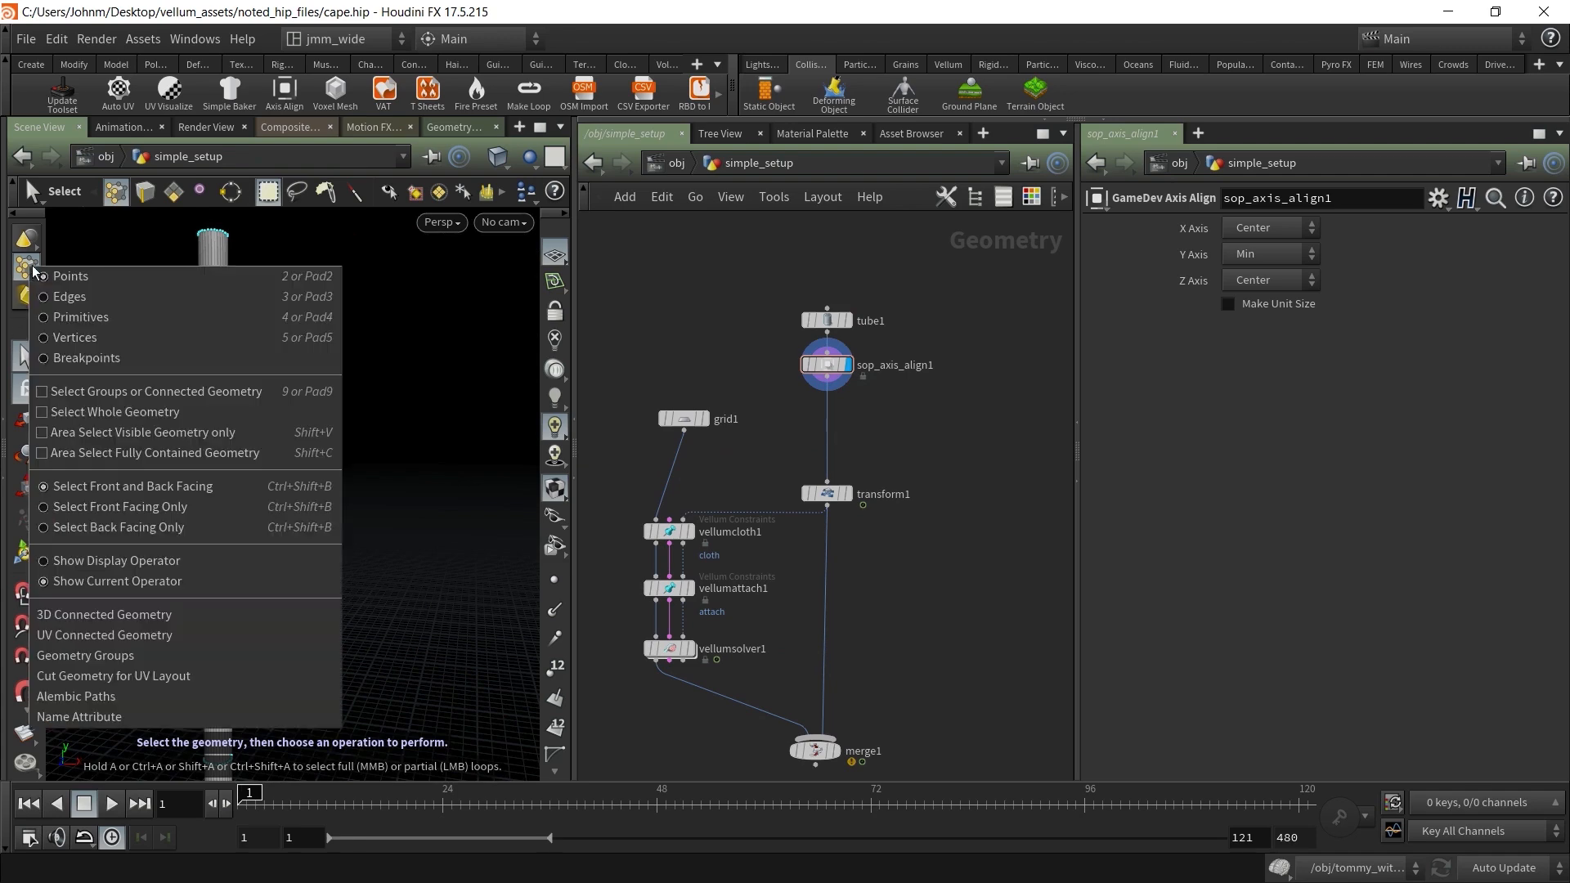
pyautogui.click(41, 312)
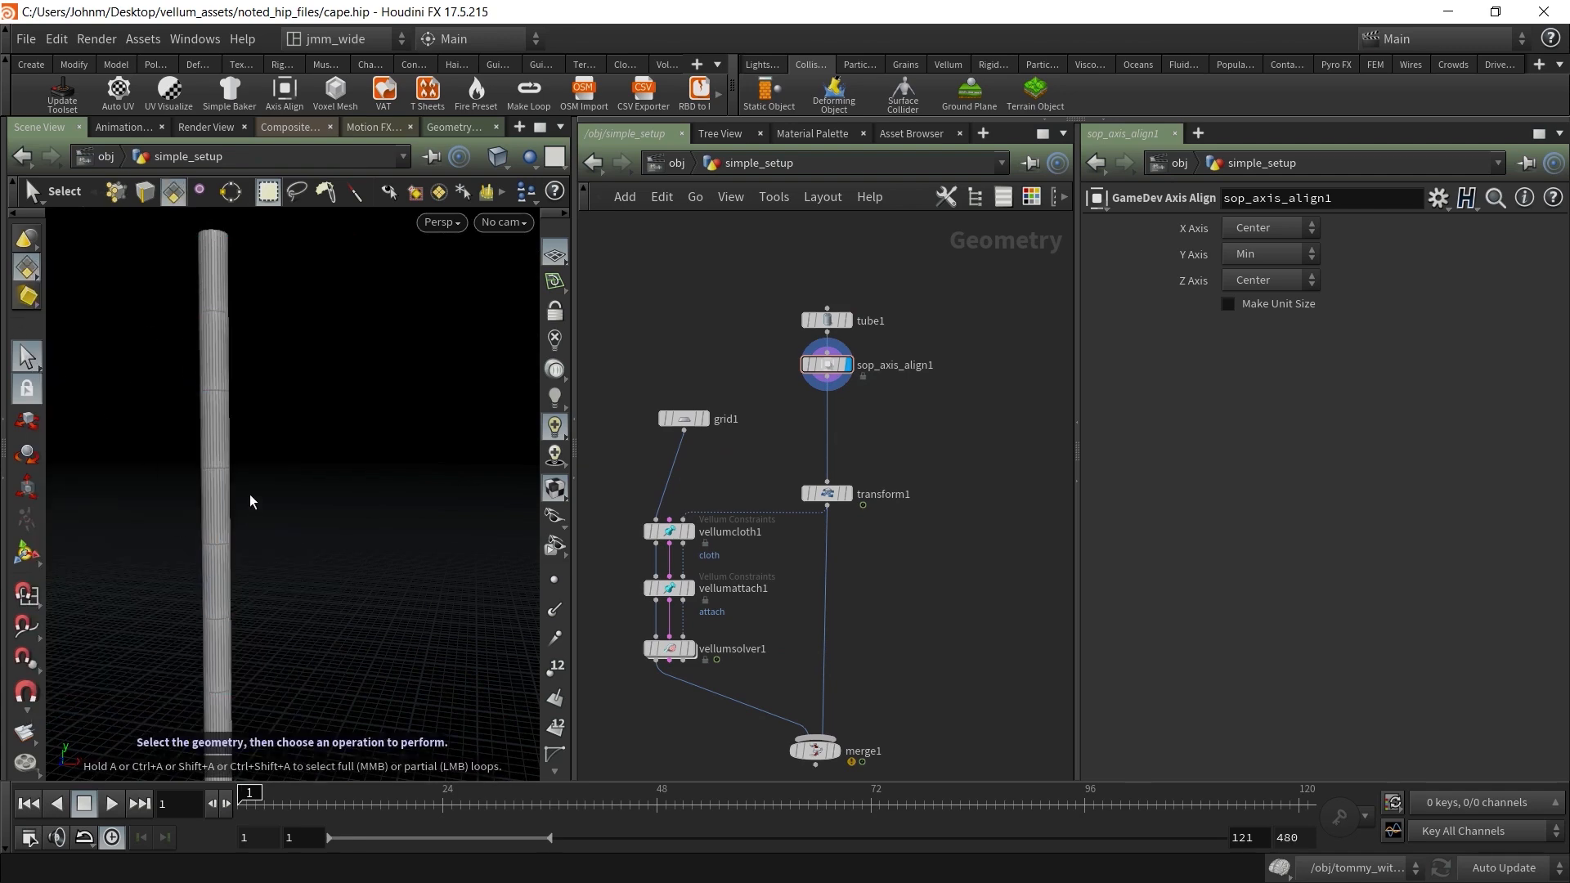
# Select two patches of adjacent pole faces on the same side, one upper and one lower (primitives 62, 63, 90-91 and 182-186)
pyautogui.press('Escape')
pyautogui.moveTo(267, 436); pyautogui.dragTo(361, 438, button='right')
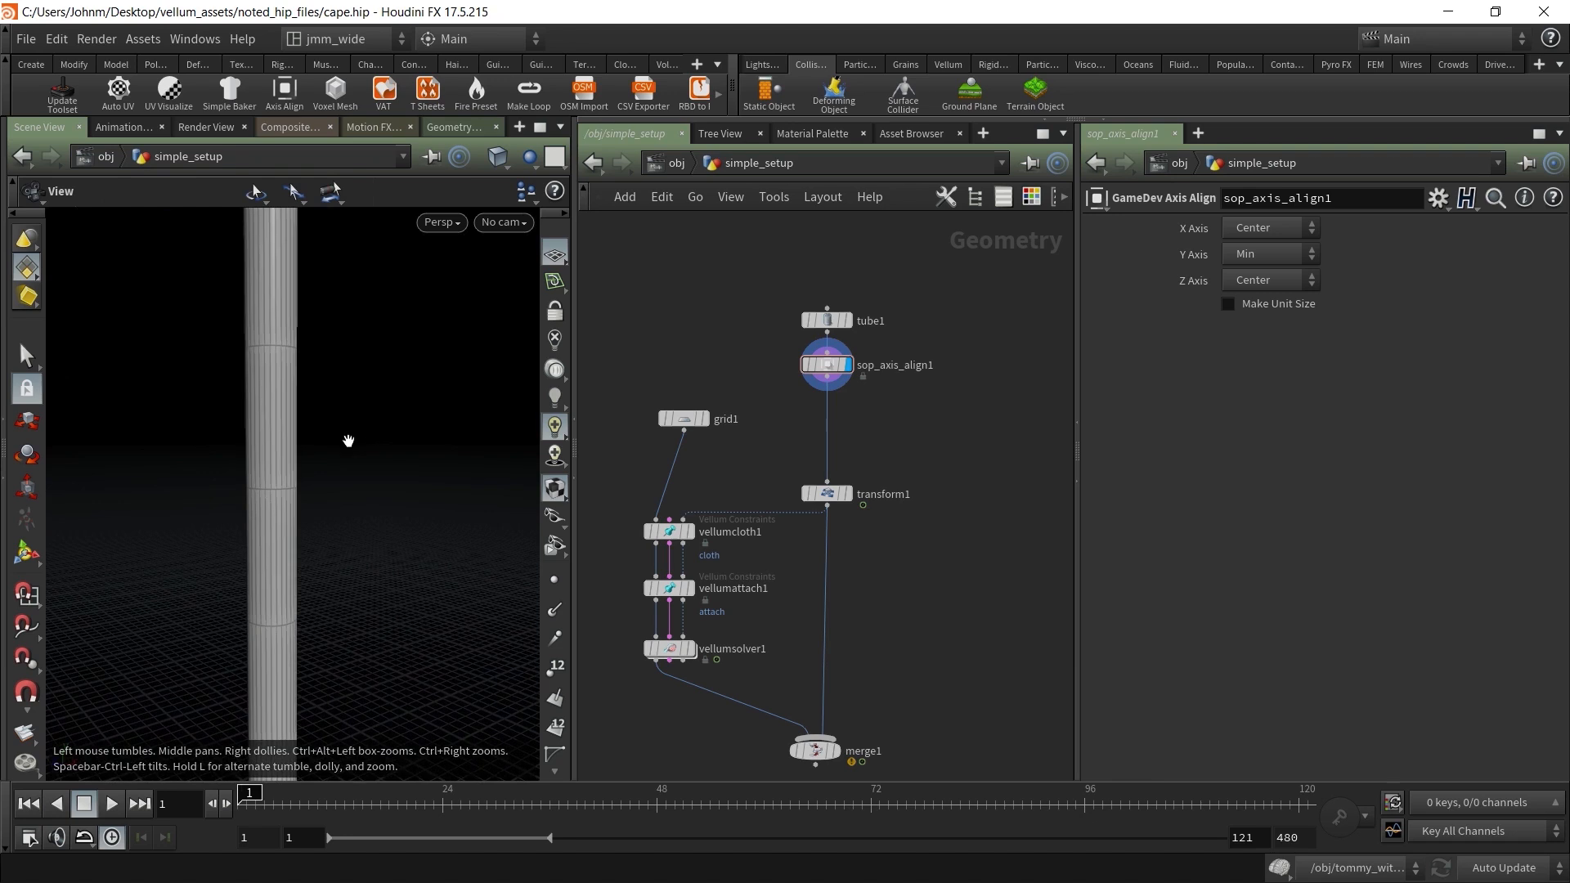
pyautogui.press('s')
pyautogui.click(275, 375)
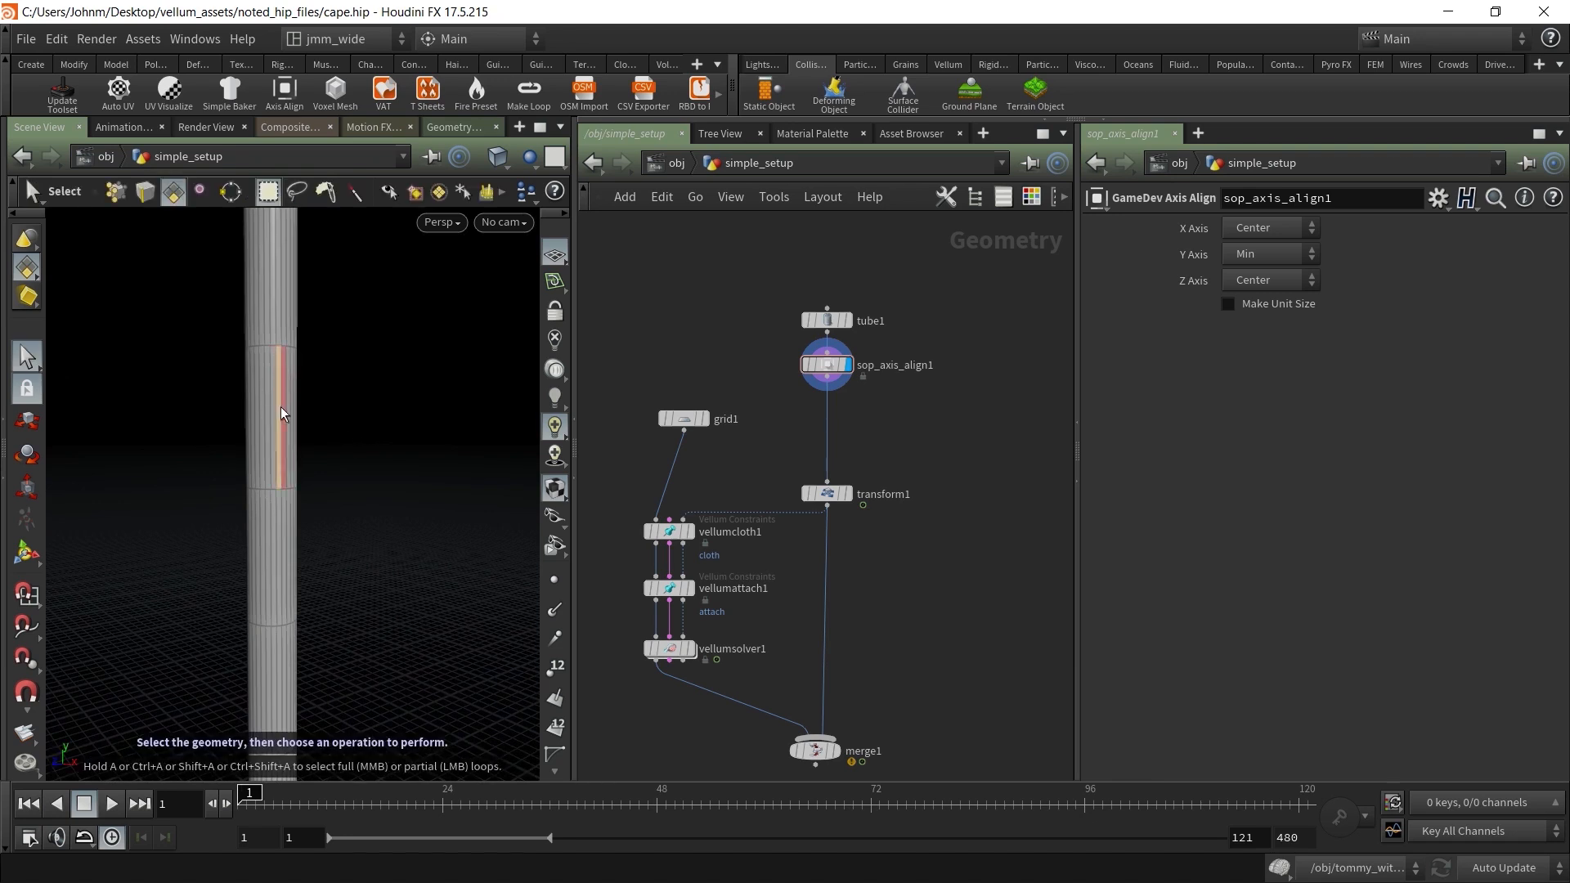
pyautogui.keyDown('shift'); pyautogui.click(286, 376); pyautogui.keyUp('shift')
pyautogui.press('Escape')
pyautogui.moveTo(396, 589); pyautogui.dragTo(292, 466)
pyautogui.press('s')
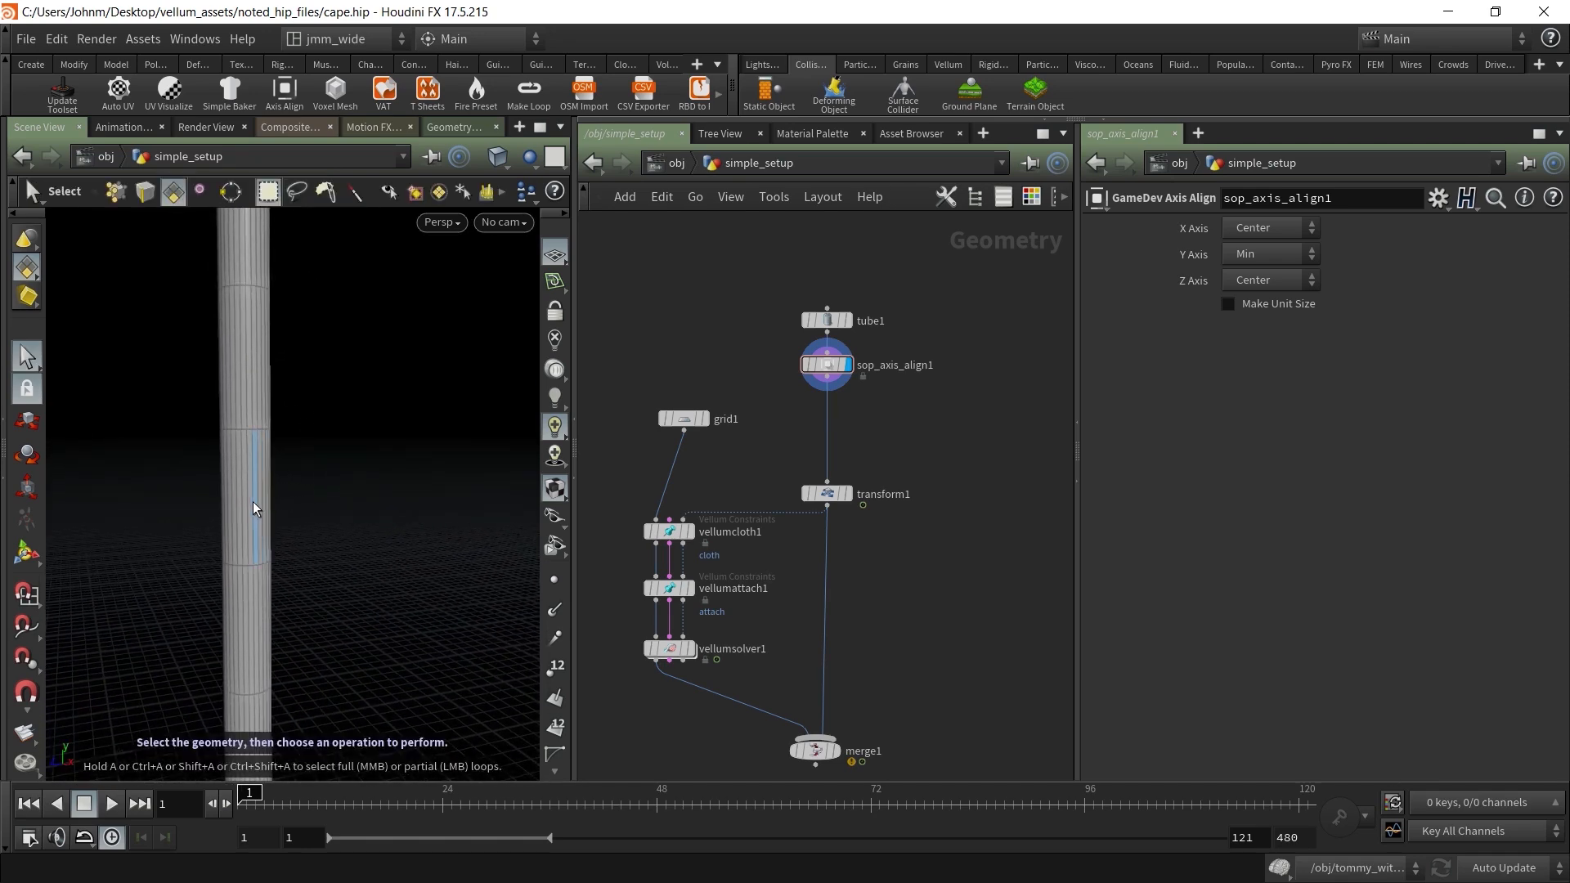
pyautogui.click(253, 502)
pyautogui.moveTo(354, 502)
pyautogui.mouseDown()
pyautogui.moveTo(277, 494)
pyautogui.moveTo(350, 484)
pyautogui.mouseUp()
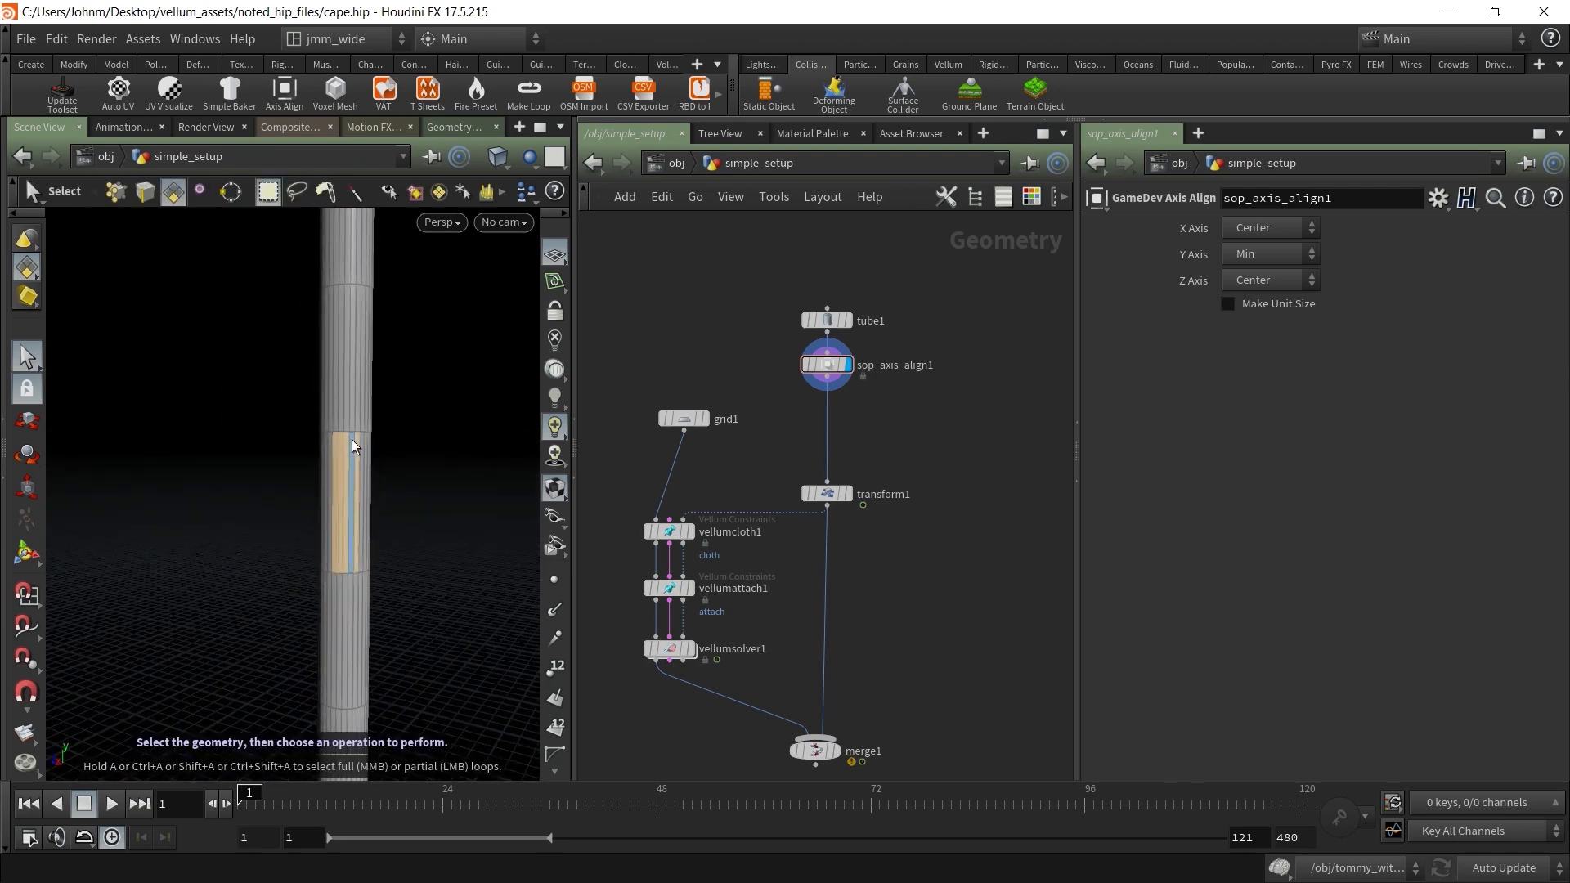
pyautogui.moveTo(296, 513)
pyautogui.mouseDown()
pyautogui.moveTo(361, 511)
pyautogui.moveTo(344, 515)
pyautogui.moveTo(341, 593)
pyautogui.moveTo(280, 536)
pyautogui.mouseUp()
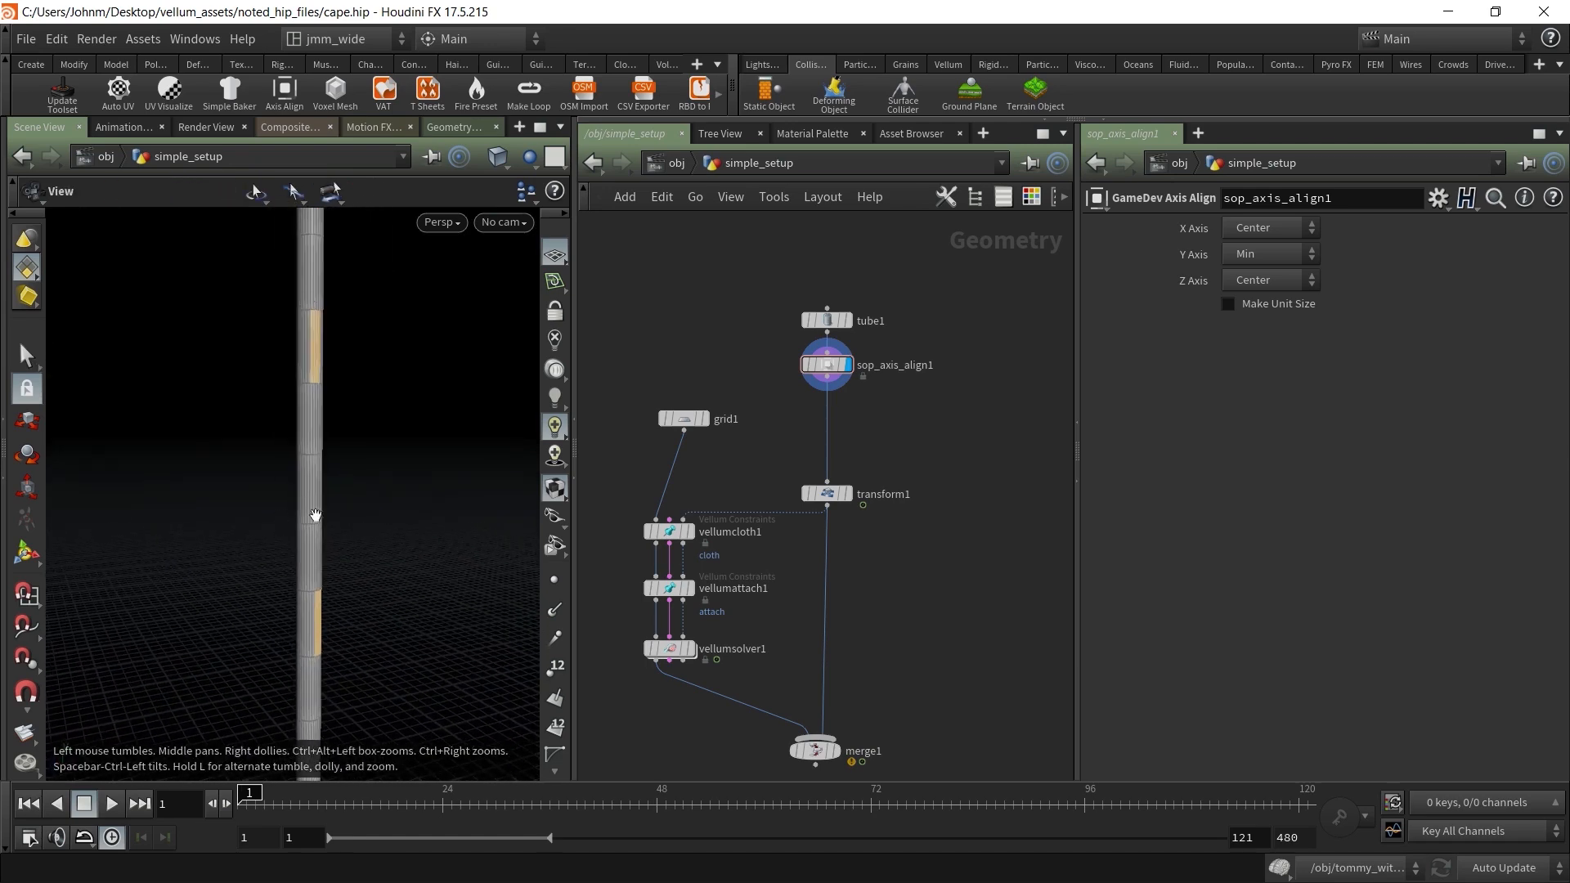
# Create a primitive group named attach_grp from the selected pole faces, between sop_axis_align1 and transform1
pyautogui.press('s')
pyautogui.press('Tab')
pyautogui.write('group')
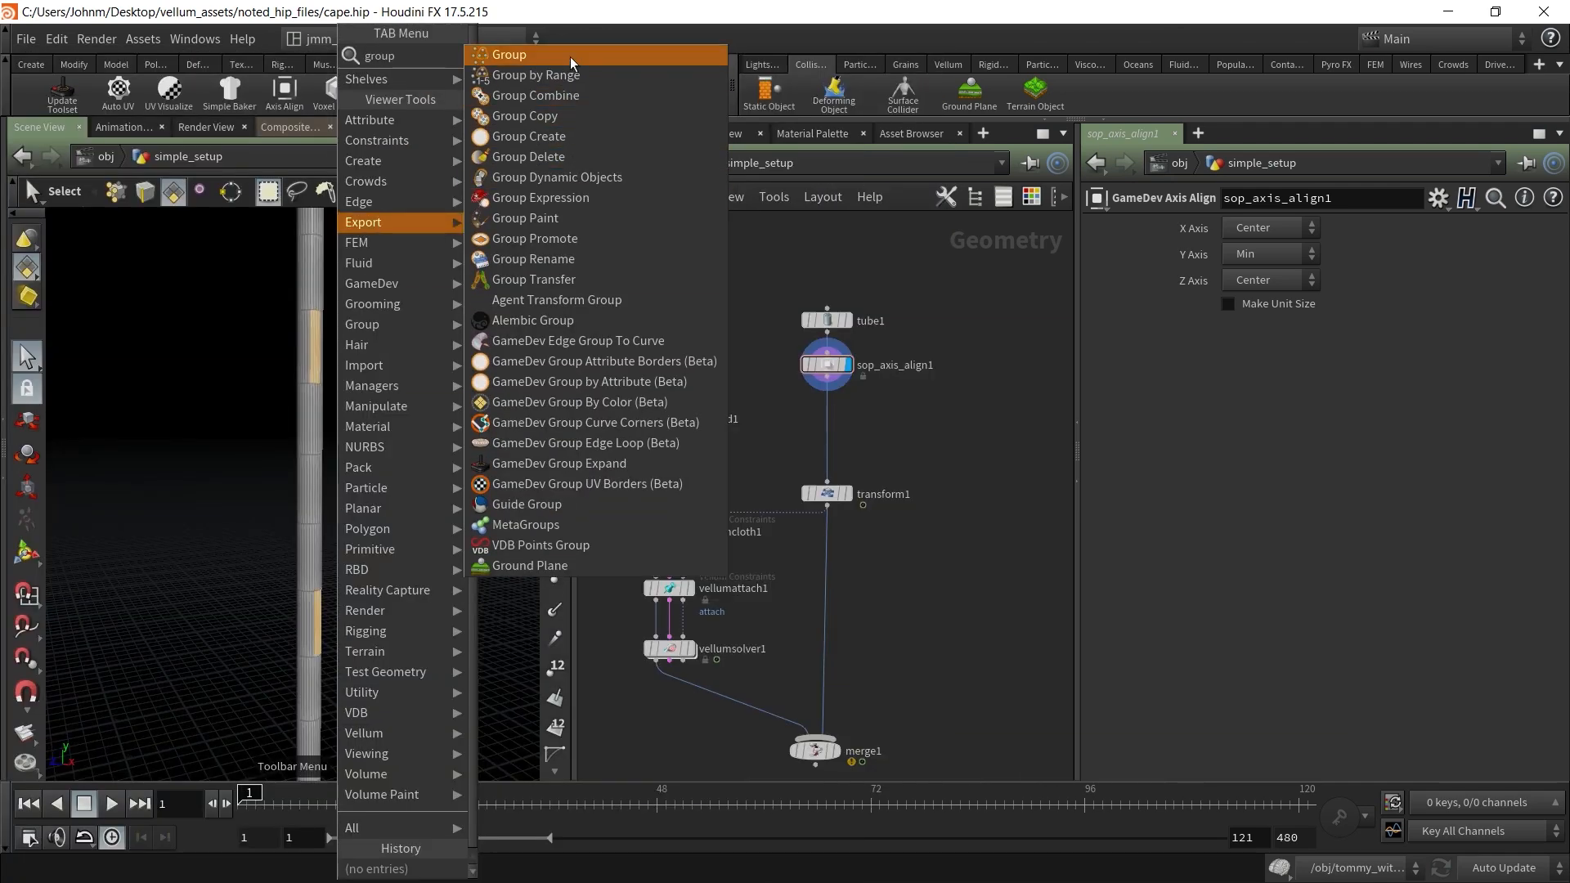
pyautogui.click(571, 56)
pyautogui.doubleClick(1313, 229)
pyautogui.write('atta')
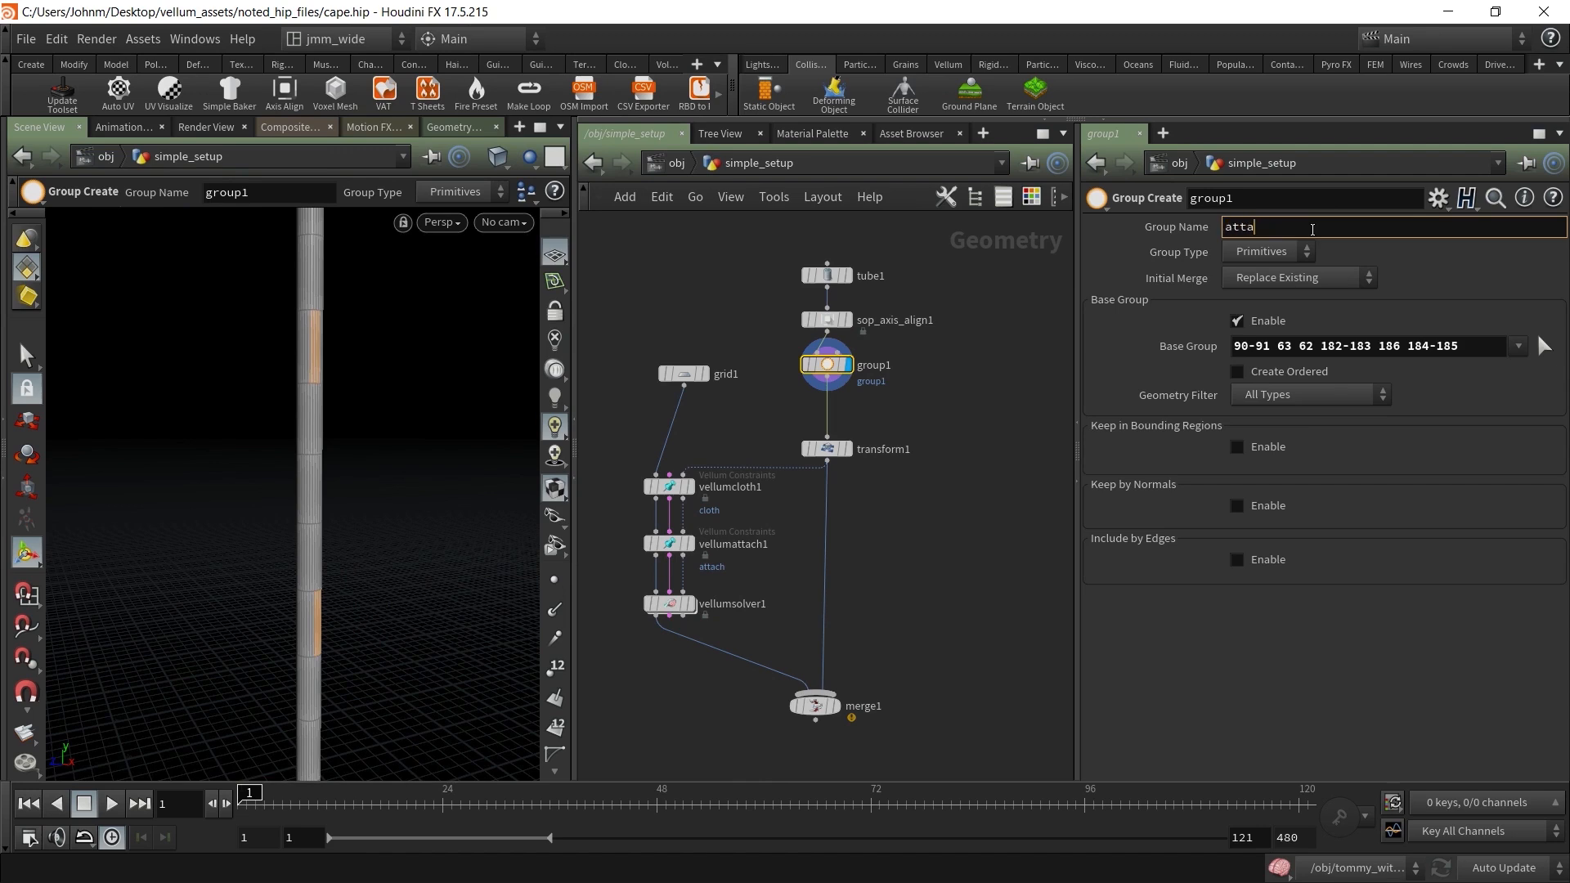
pyautogui.write('ch_grp')
pyautogui.press('Return')
pyautogui.click(892, 637)
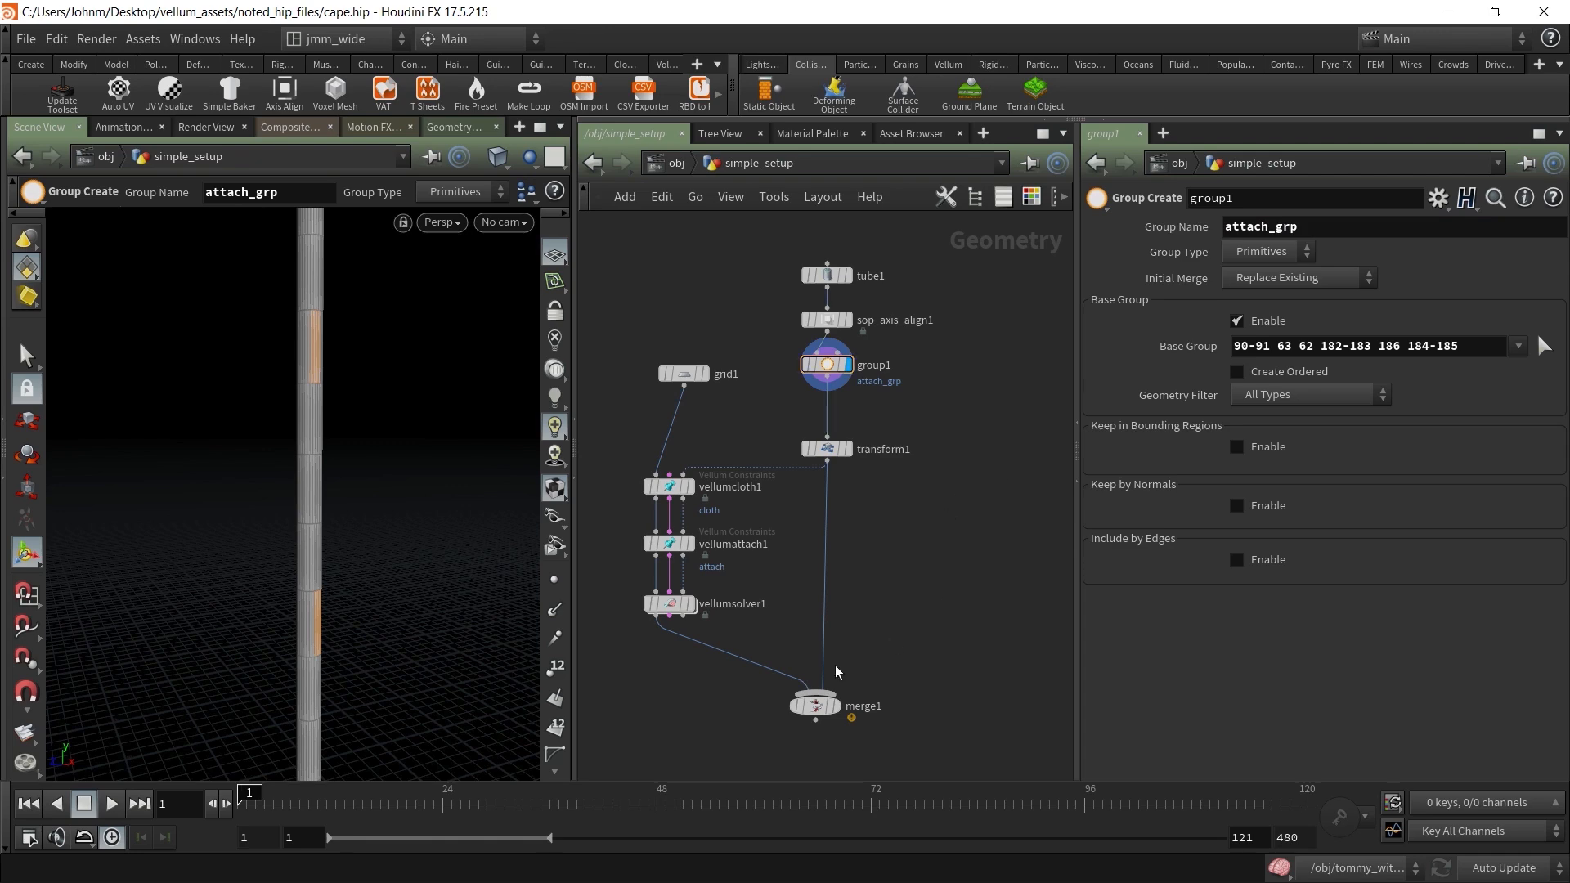
# Display merge1 so the flag and the pole are shown together
pyautogui.click(679, 546)
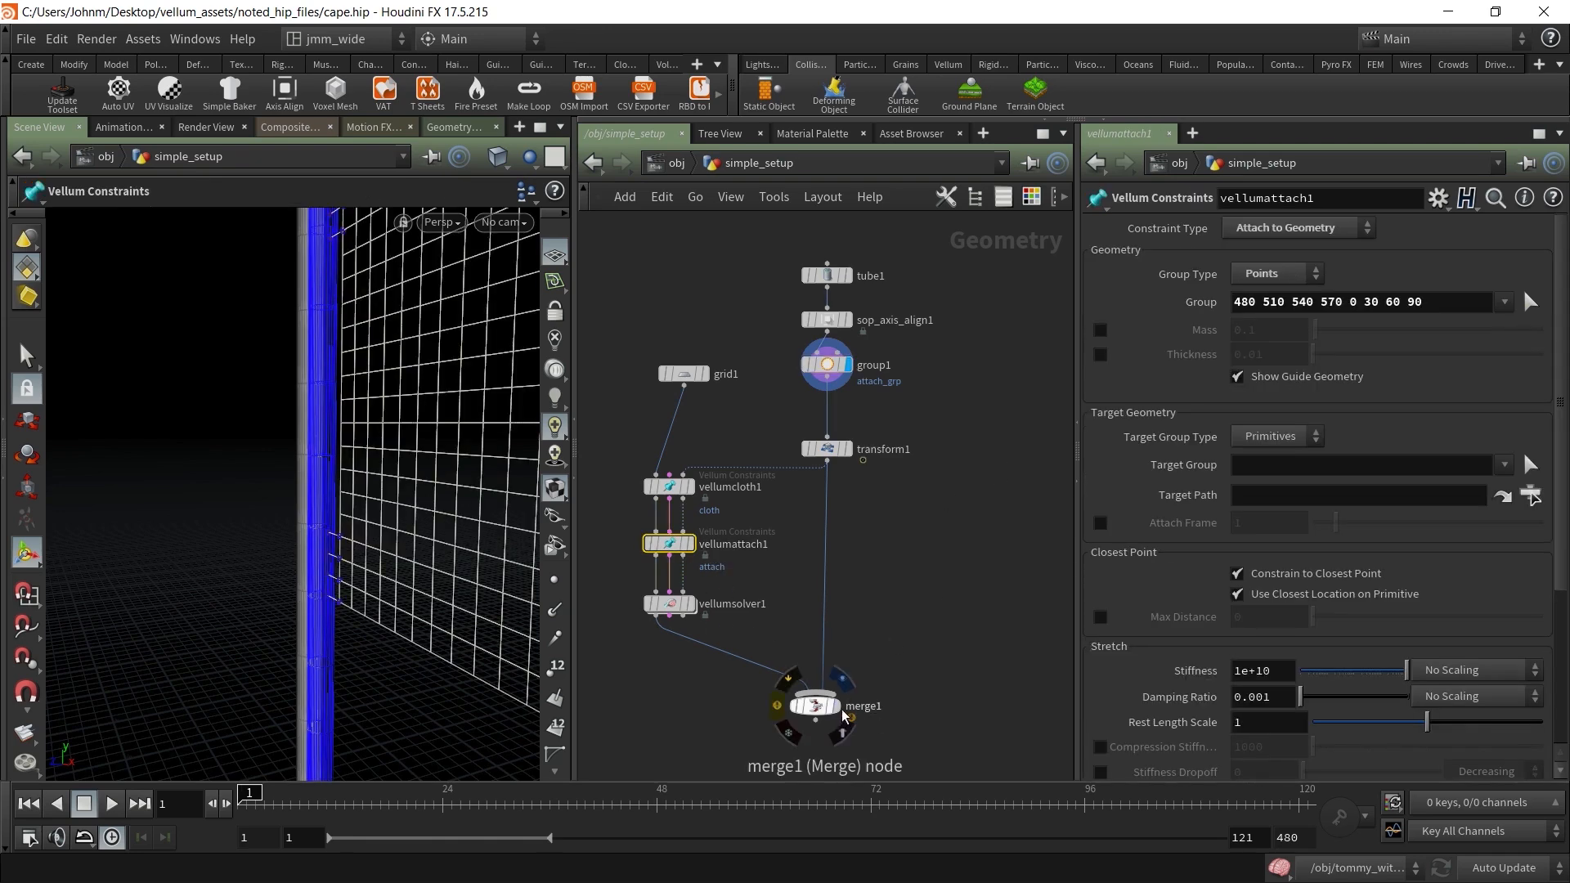
pyautogui.click(834, 705)
pyautogui.keyDown('alt'); pyautogui.moveTo(319, 523); pyautogui.dragTo(337, 516); pyautogui.keyUp('alt')
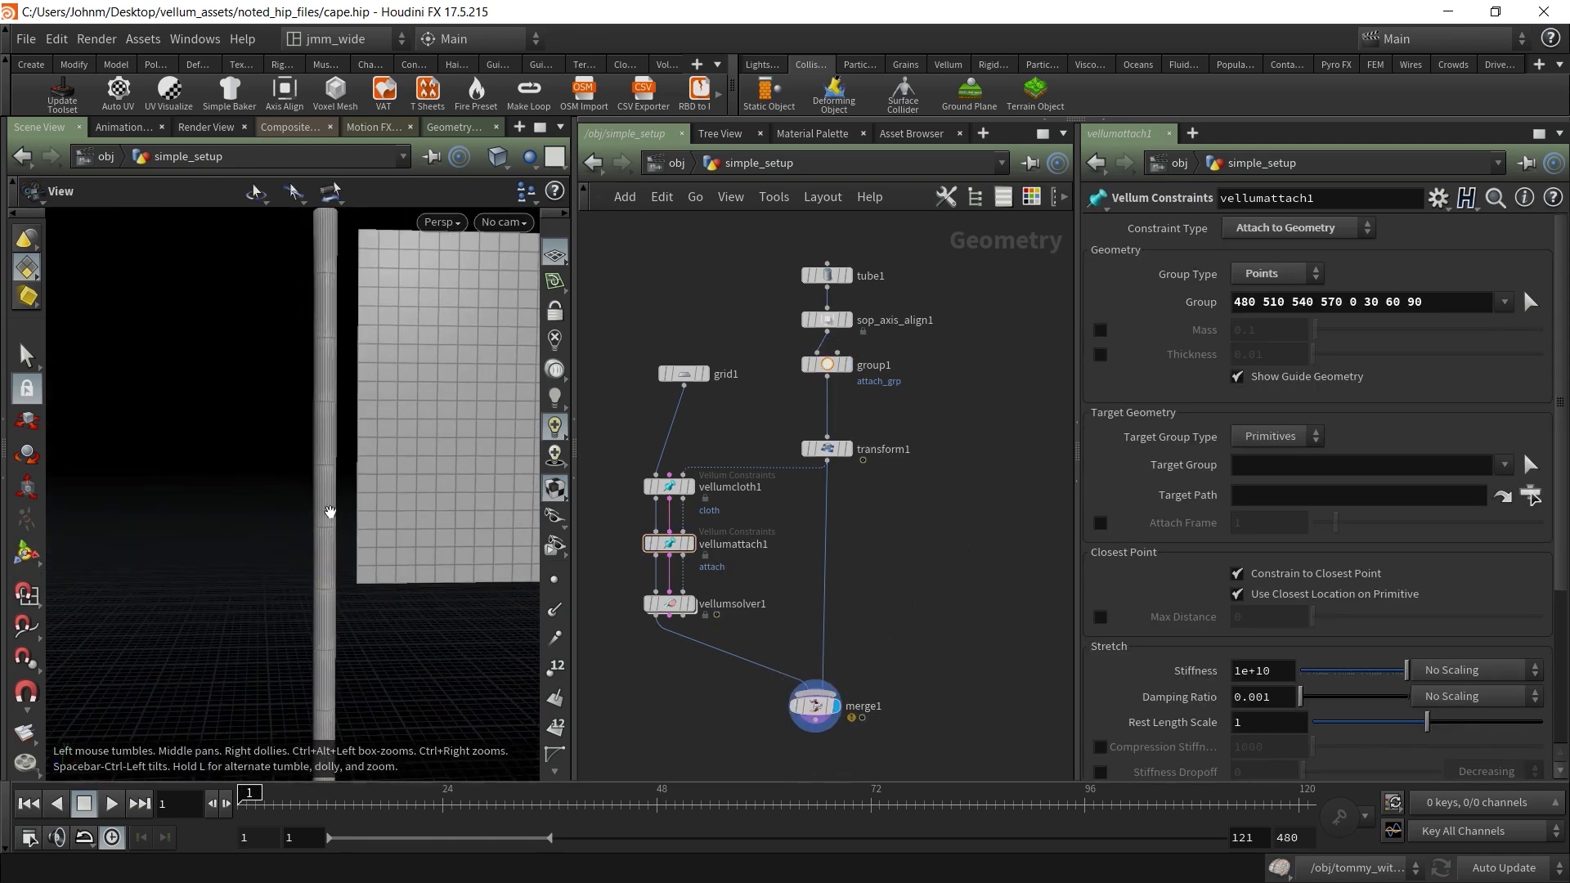
pyautogui.keyDown('alt'); pyautogui.moveTo(403, 371); pyautogui.dragTo(400, 543, button='middle'); pyautogui.keyUp('alt')
# Set vellumattach1's Target Group to attach_grp
pyautogui.click(669, 544)
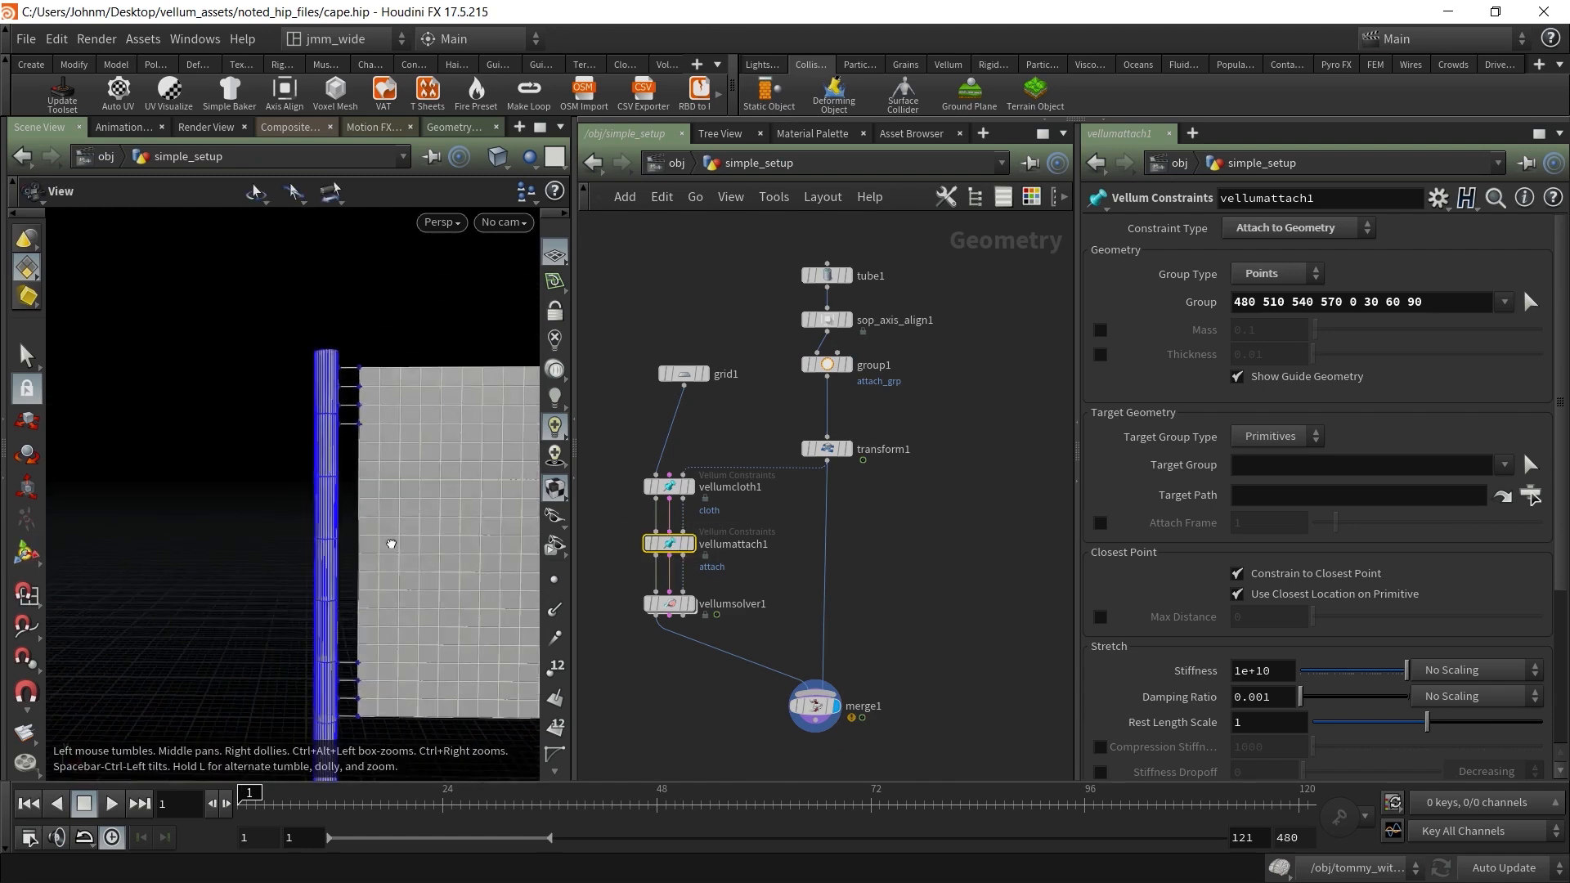
pyautogui.keyDown('alt'); pyautogui.moveTo(396, 547); pyautogui.dragTo(413, 523); pyautogui.keyUp('alt')
pyautogui.keyDown('alt'); pyautogui.moveTo(414, 522); pyautogui.dragTo(451, 522, button='right'); pyautogui.keyUp('alt')
pyautogui.keyDown('alt'); pyautogui.moveTo(451, 522); pyautogui.dragTo(451, 452, button='middle'); pyautogui.keyUp('alt')
pyautogui.keyDown('alt'); pyautogui.moveTo(451, 452); pyautogui.dragTo(466, 494); pyautogui.keyUp('alt')
pyautogui.keyDown('alt'); pyautogui.moveTo(466, 494); pyautogui.dragTo(448, 552, button='middle'); pyautogui.keyUp('alt')
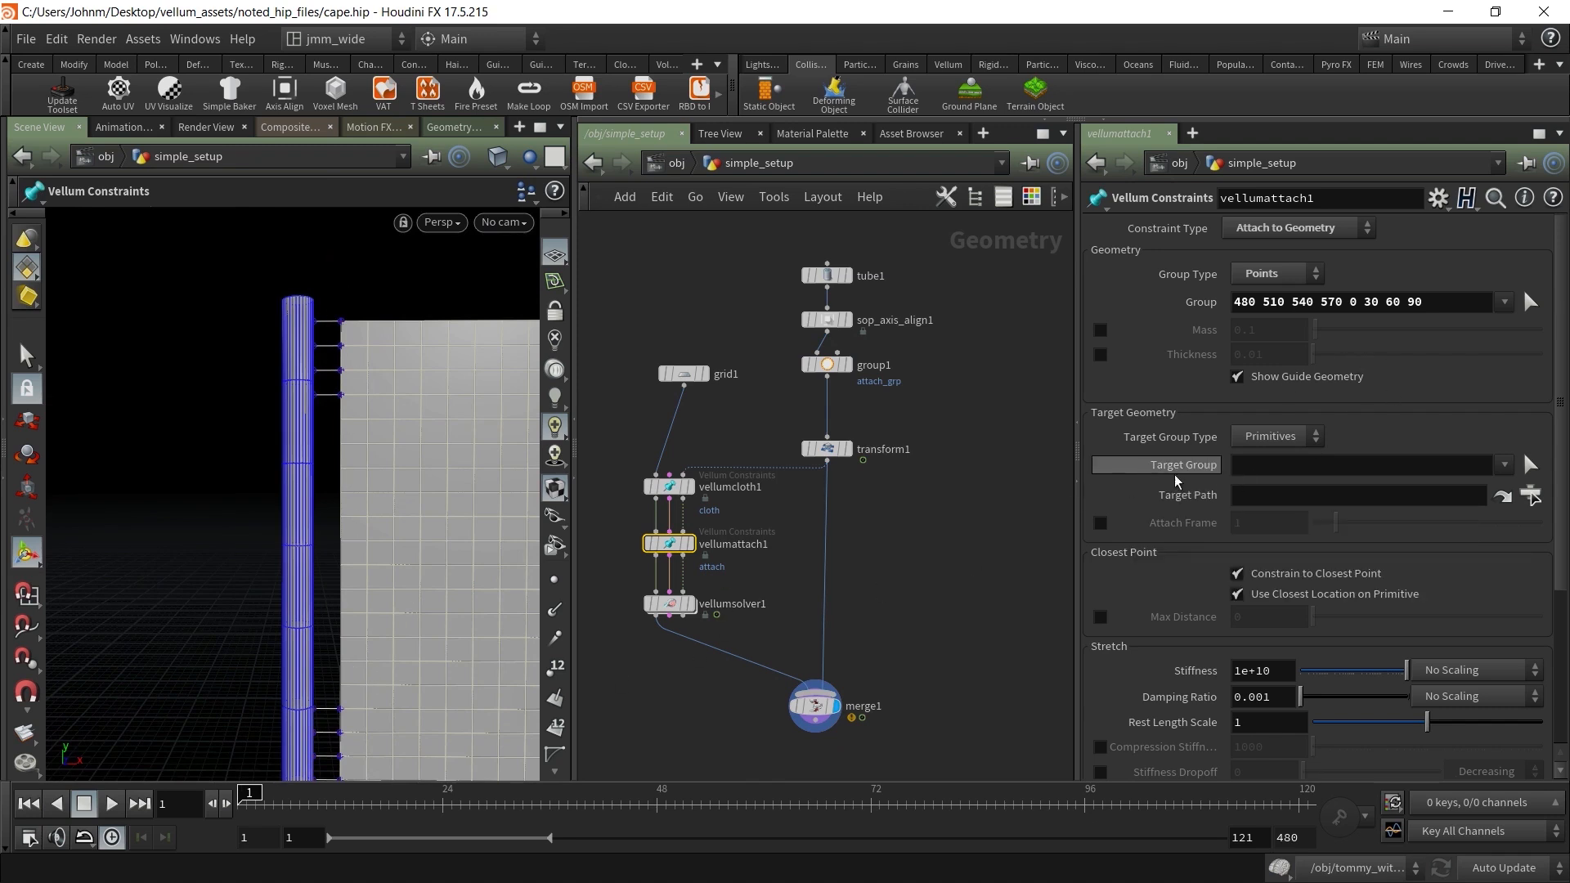
pyautogui.click(1504, 466)
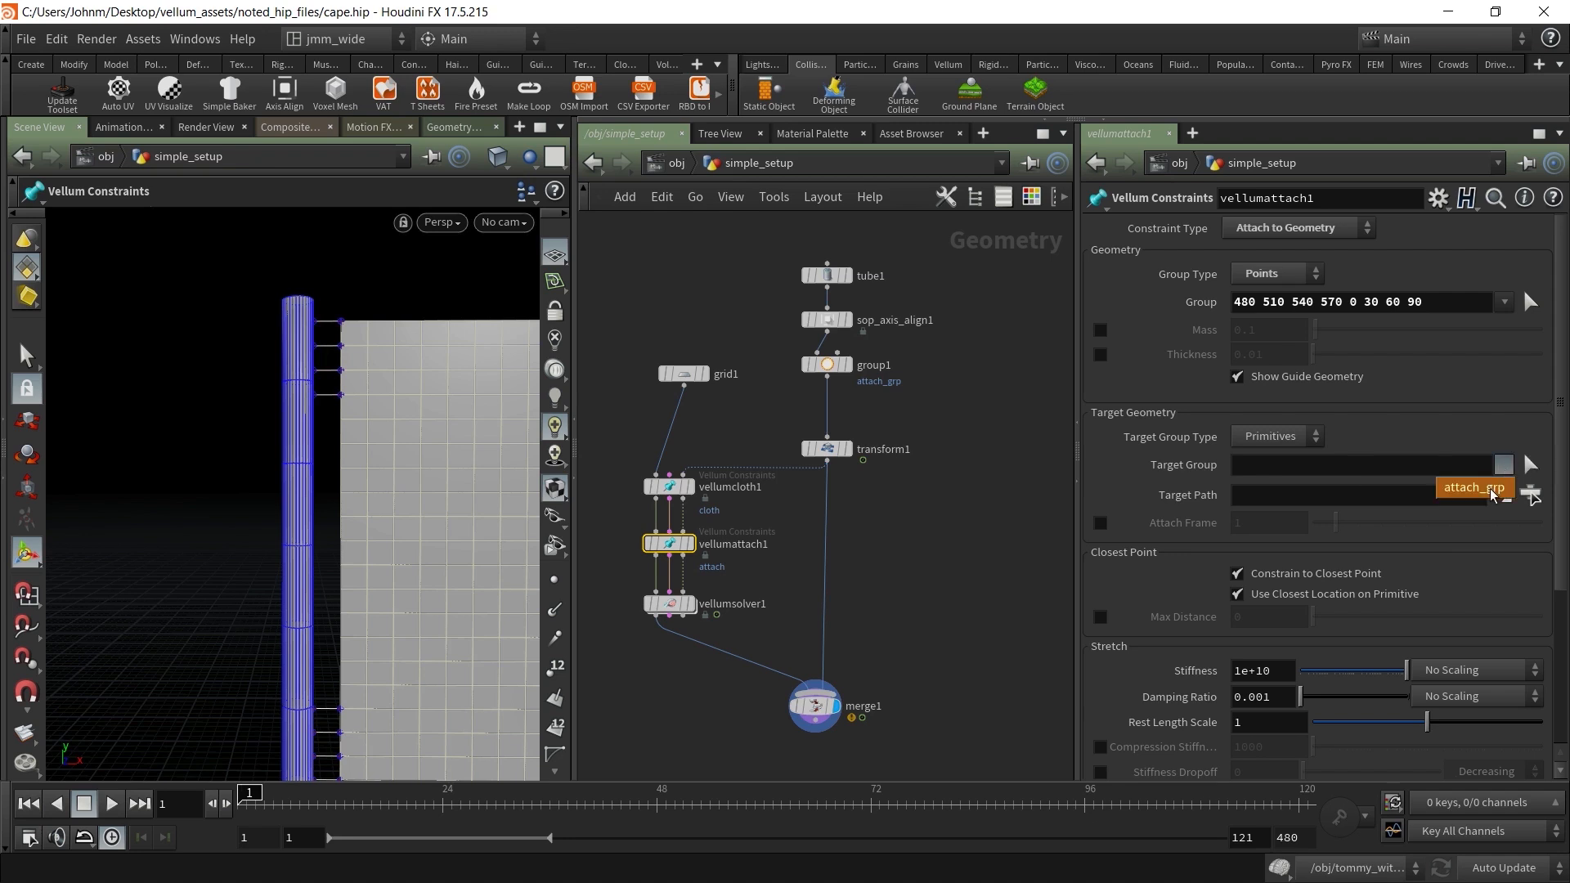
pyautogui.click(1492, 491)
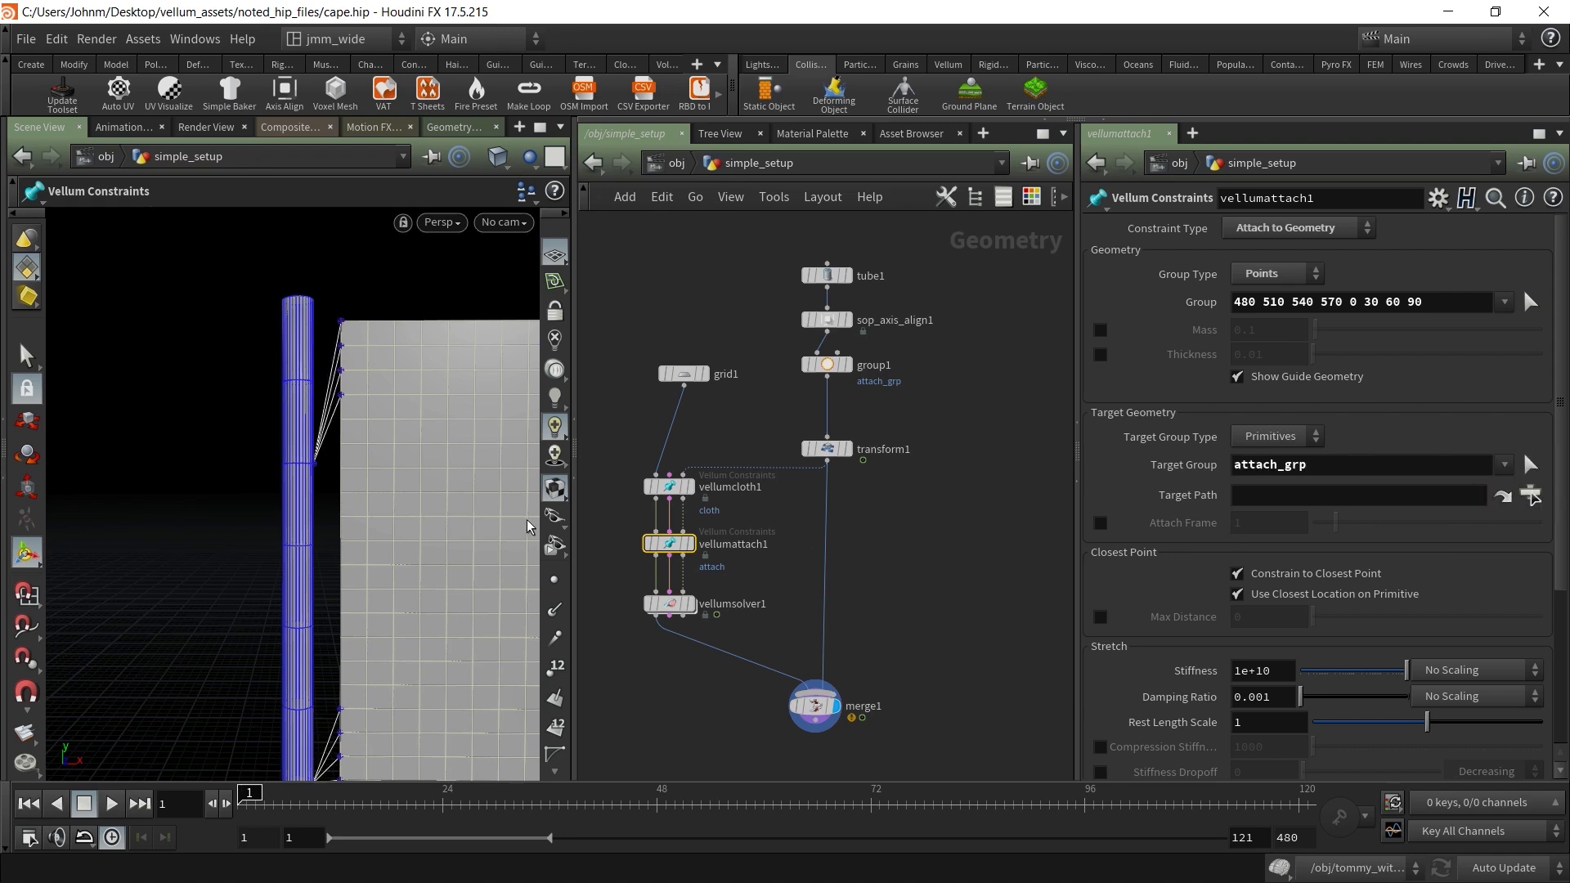
# Examine the attach guides running to the grouped pole faces, play the simulation, and return to the first frame
pyautogui.press('space')
pyautogui.moveTo(408, 598); pyautogui.dragTo(354, 434, button='middle')
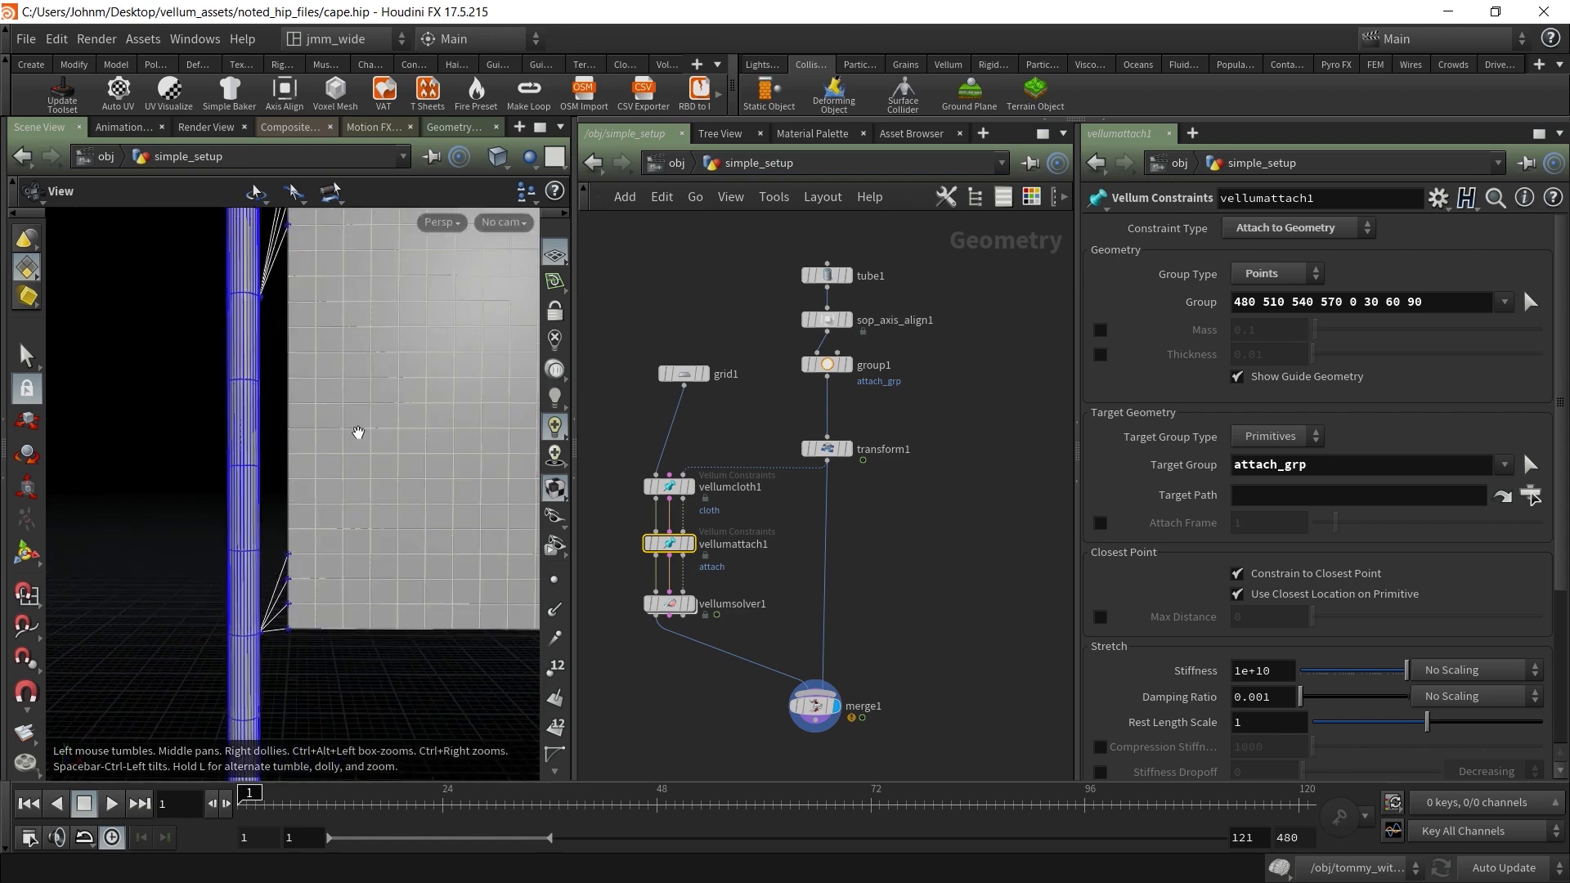
pyautogui.scroll(-3, 353, 439)
pyautogui.moveTo(353, 439); pyautogui.dragTo(304, 570)
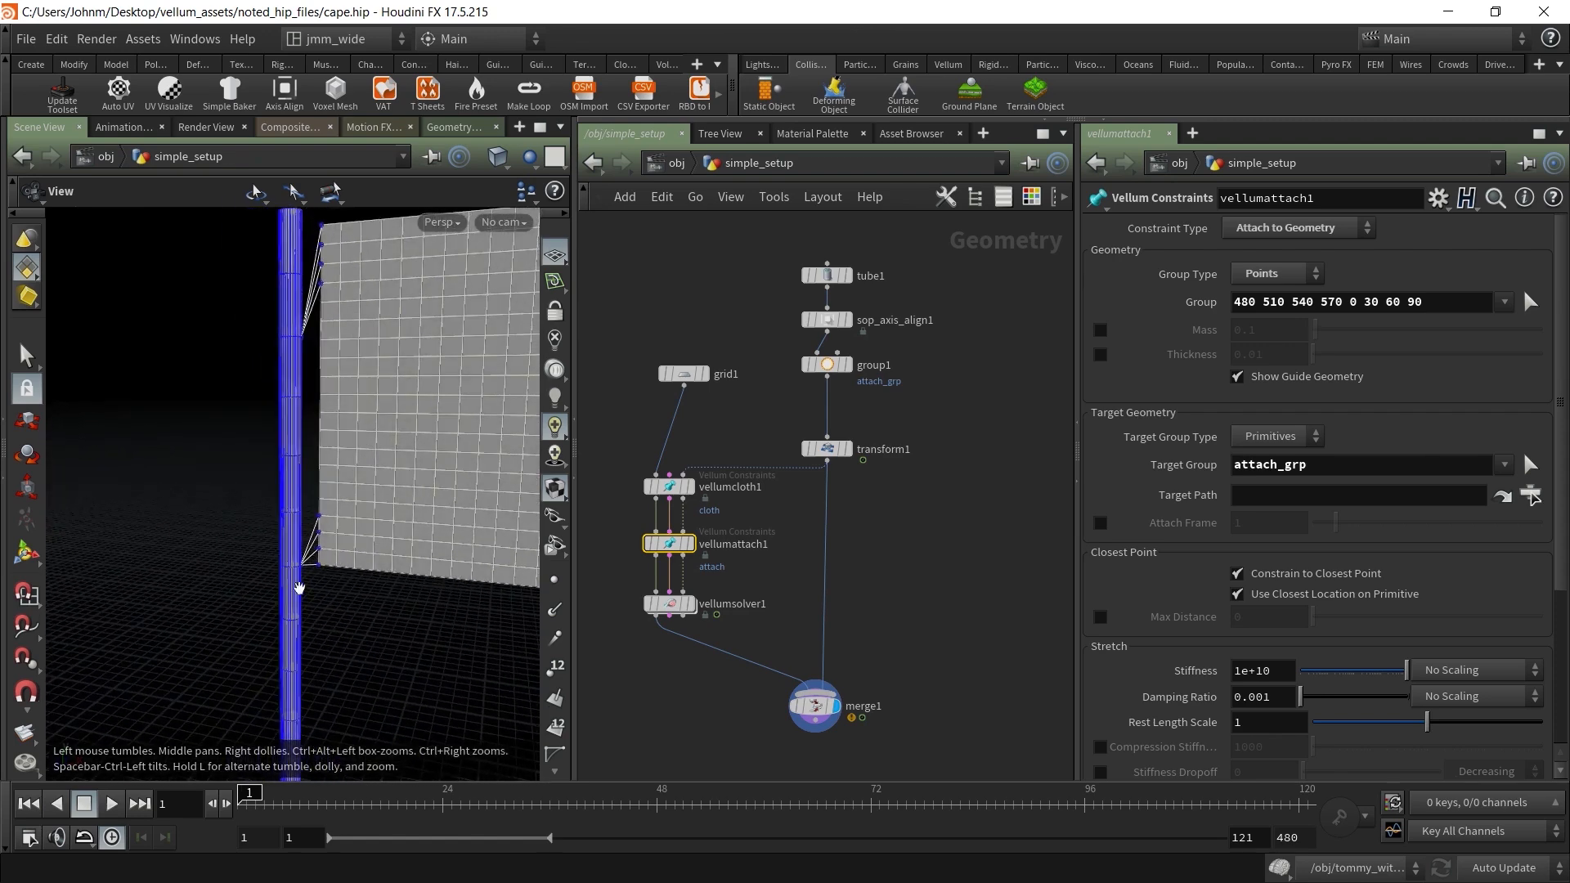
pyautogui.moveTo(312, 471); pyautogui.dragTo(361, 474)
pyautogui.click(112, 805)
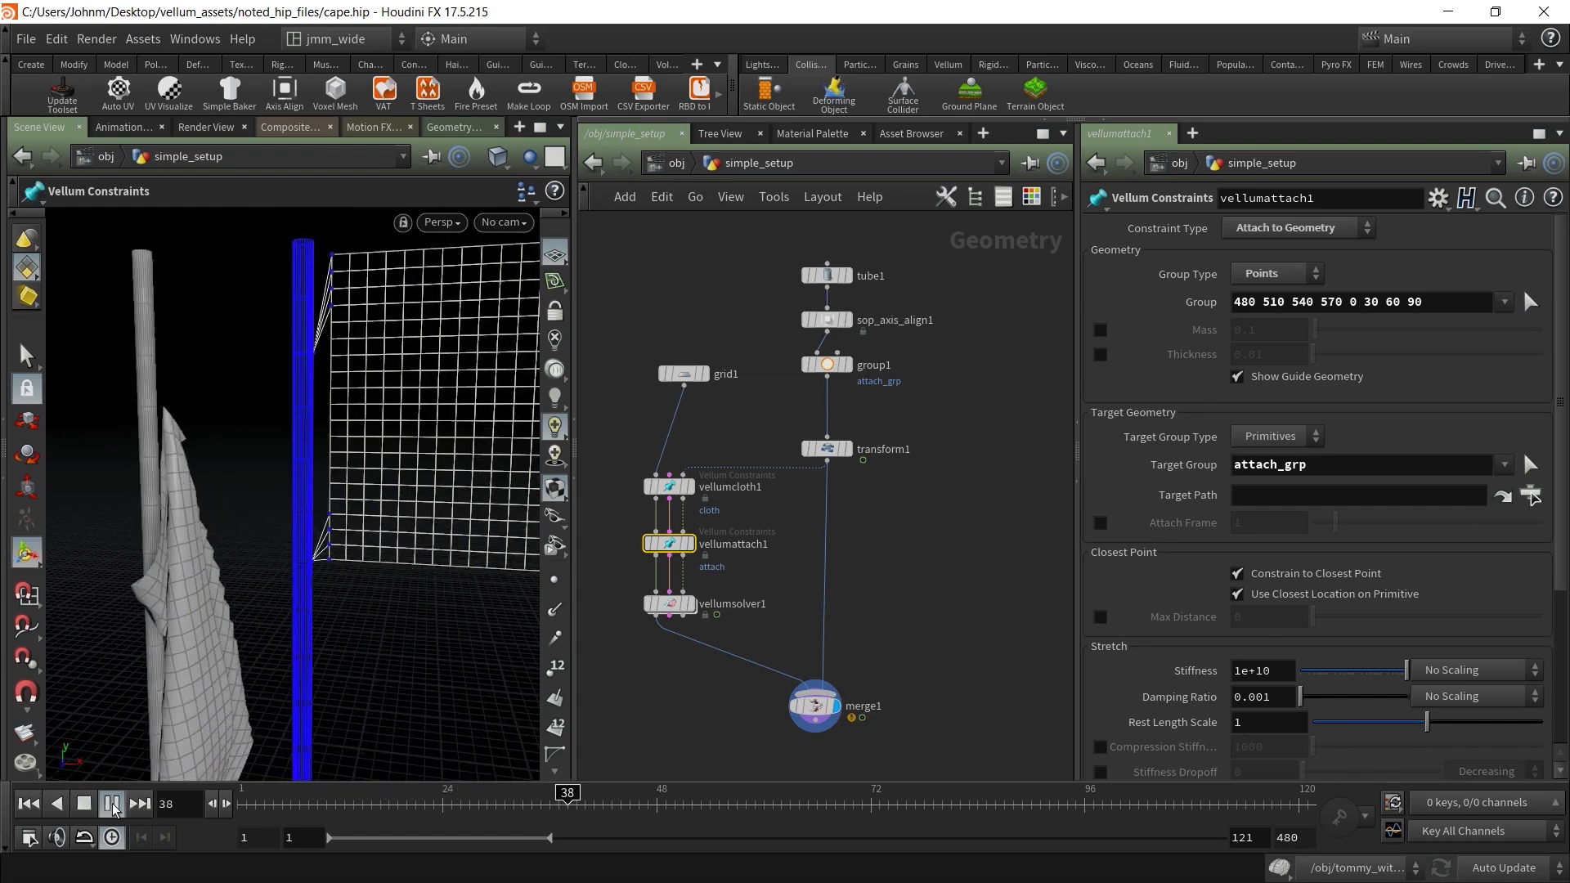
pyautogui.click(28, 804)
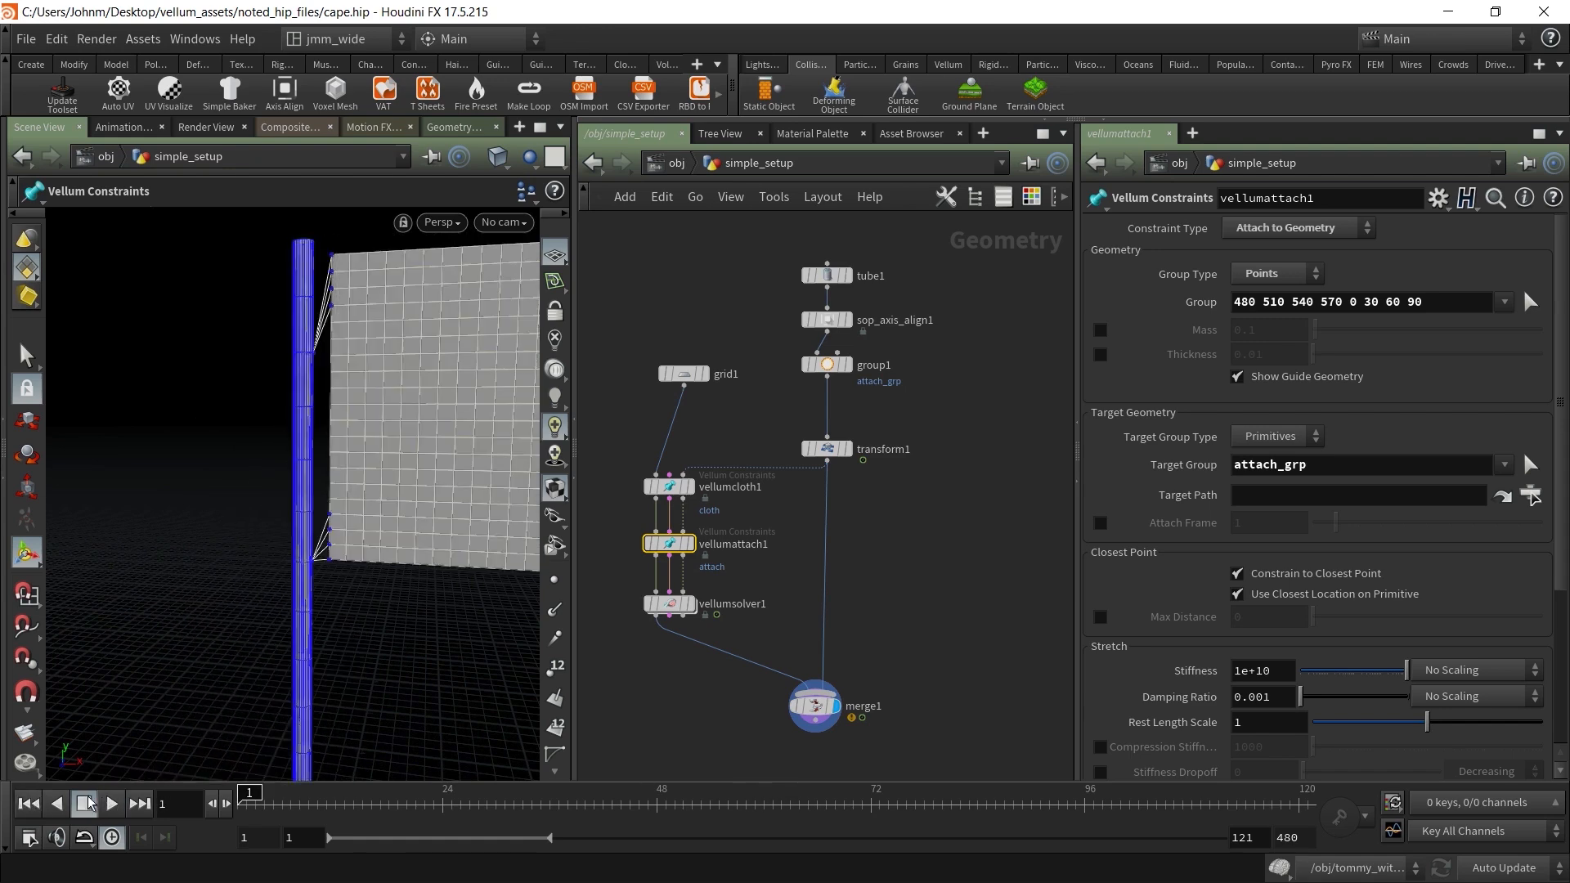
# Clear vellumattach1's Target Group
pyautogui.keyDown('alt'); pyautogui.moveTo(404, 327); pyautogui.dragTo(347, 280); pyautogui.keyUp('alt')
pyautogui.keyDown('alt'); pyautogui.moveTo(346, 279); pyautogui.dragTo(351, 442, button='middle'); pyautogui.keyUp('alt')
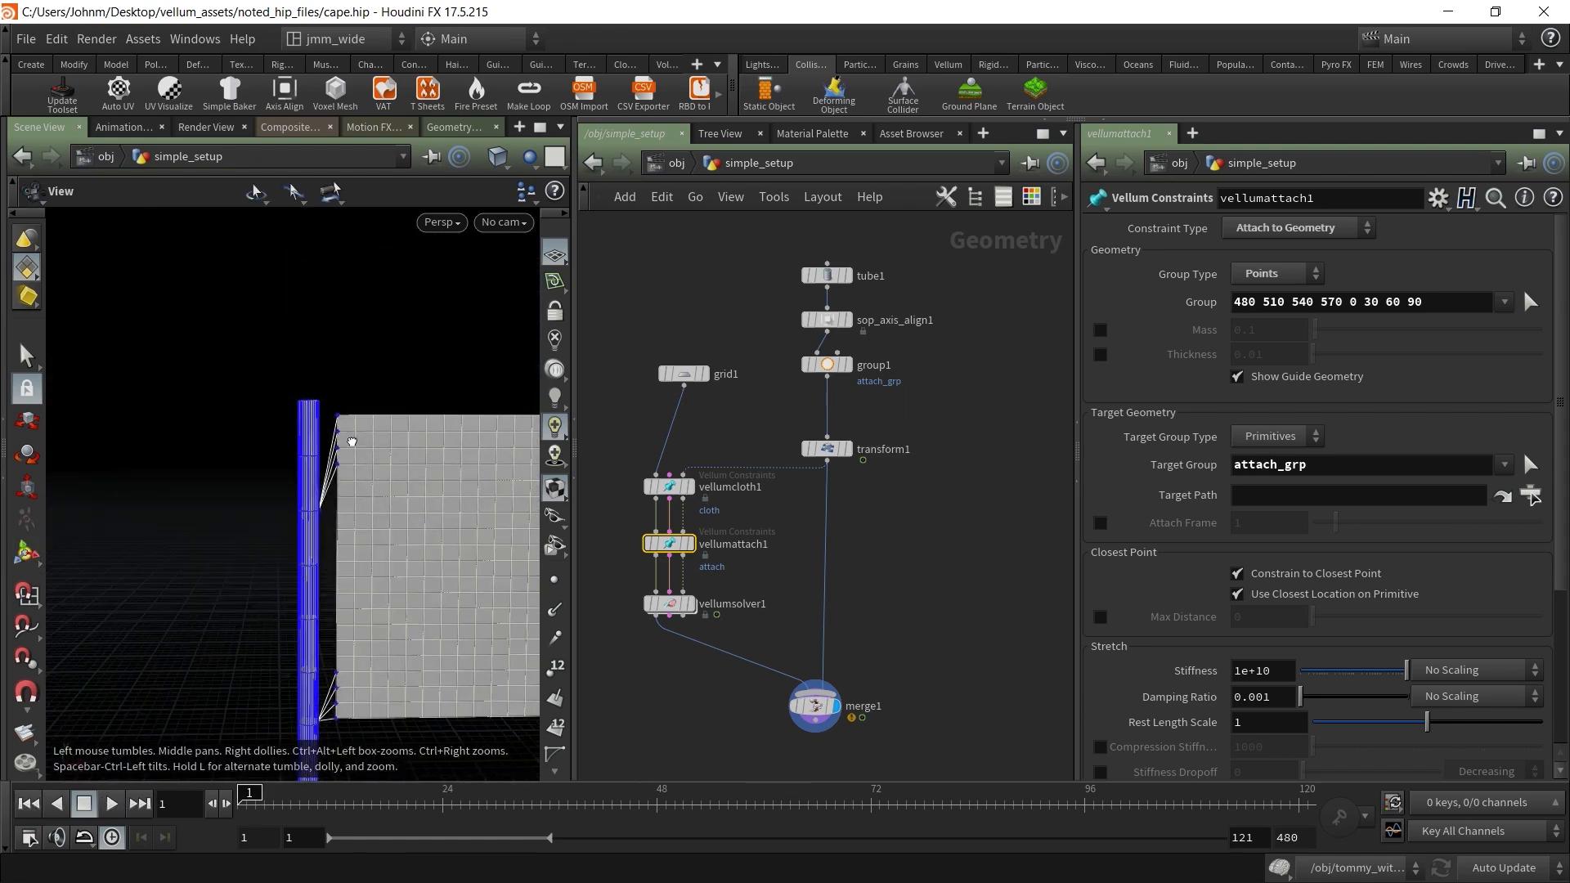
pyautogui.keyDown('alt'); pyautogui.moveTo(377, 487); pyautogui.dragTo(414, 501); pyautogui.keyUp('alt')
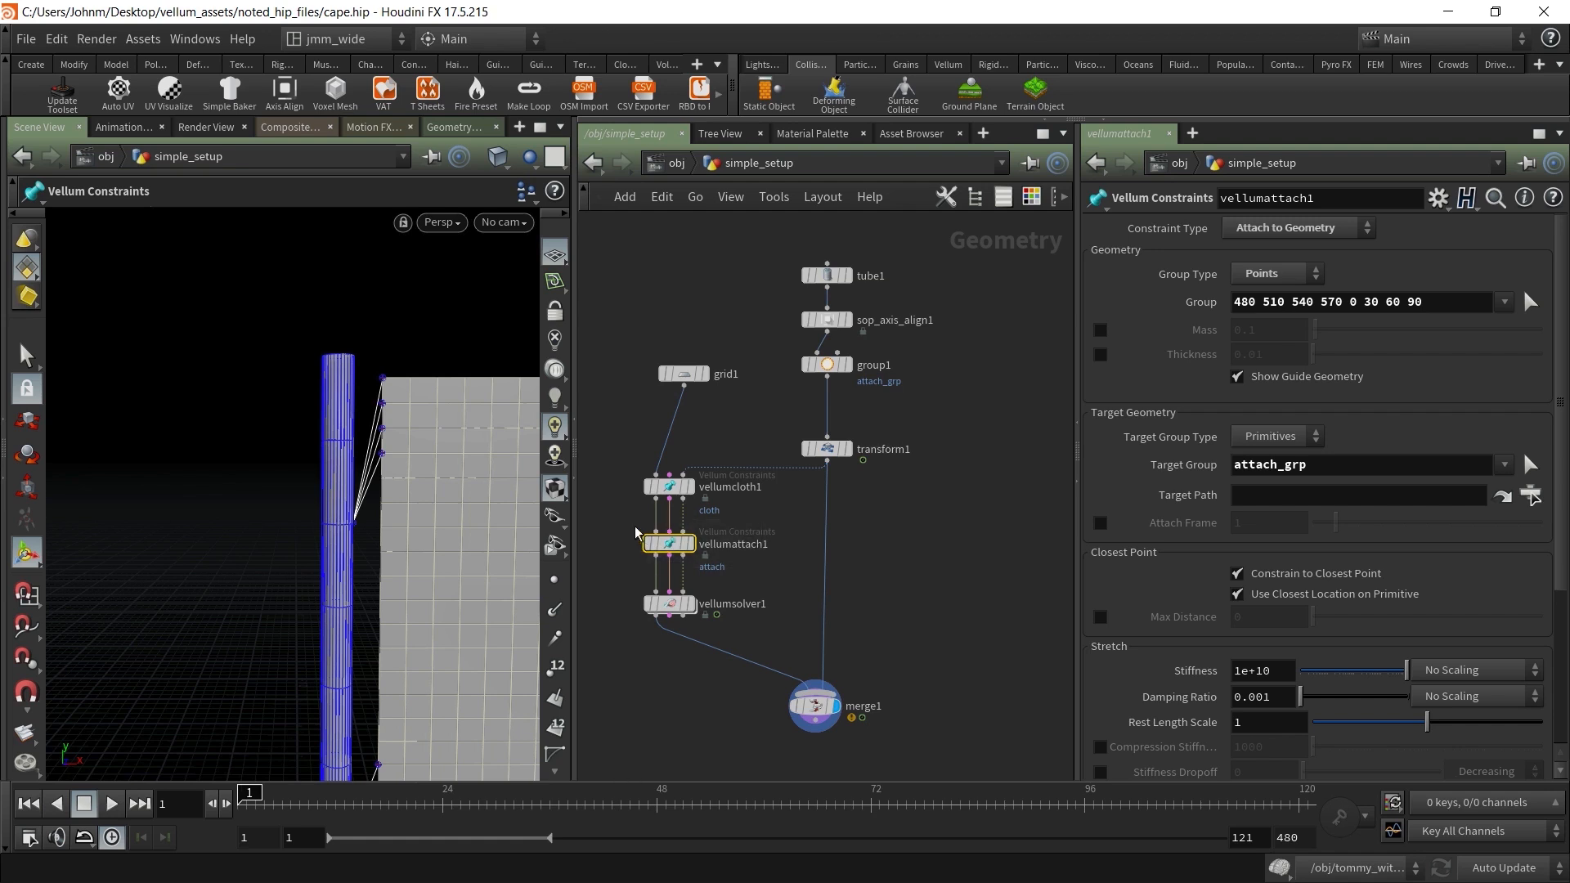
pyautogui.doubleClick(1247, 464)
pyautogui.press('BackSpace')
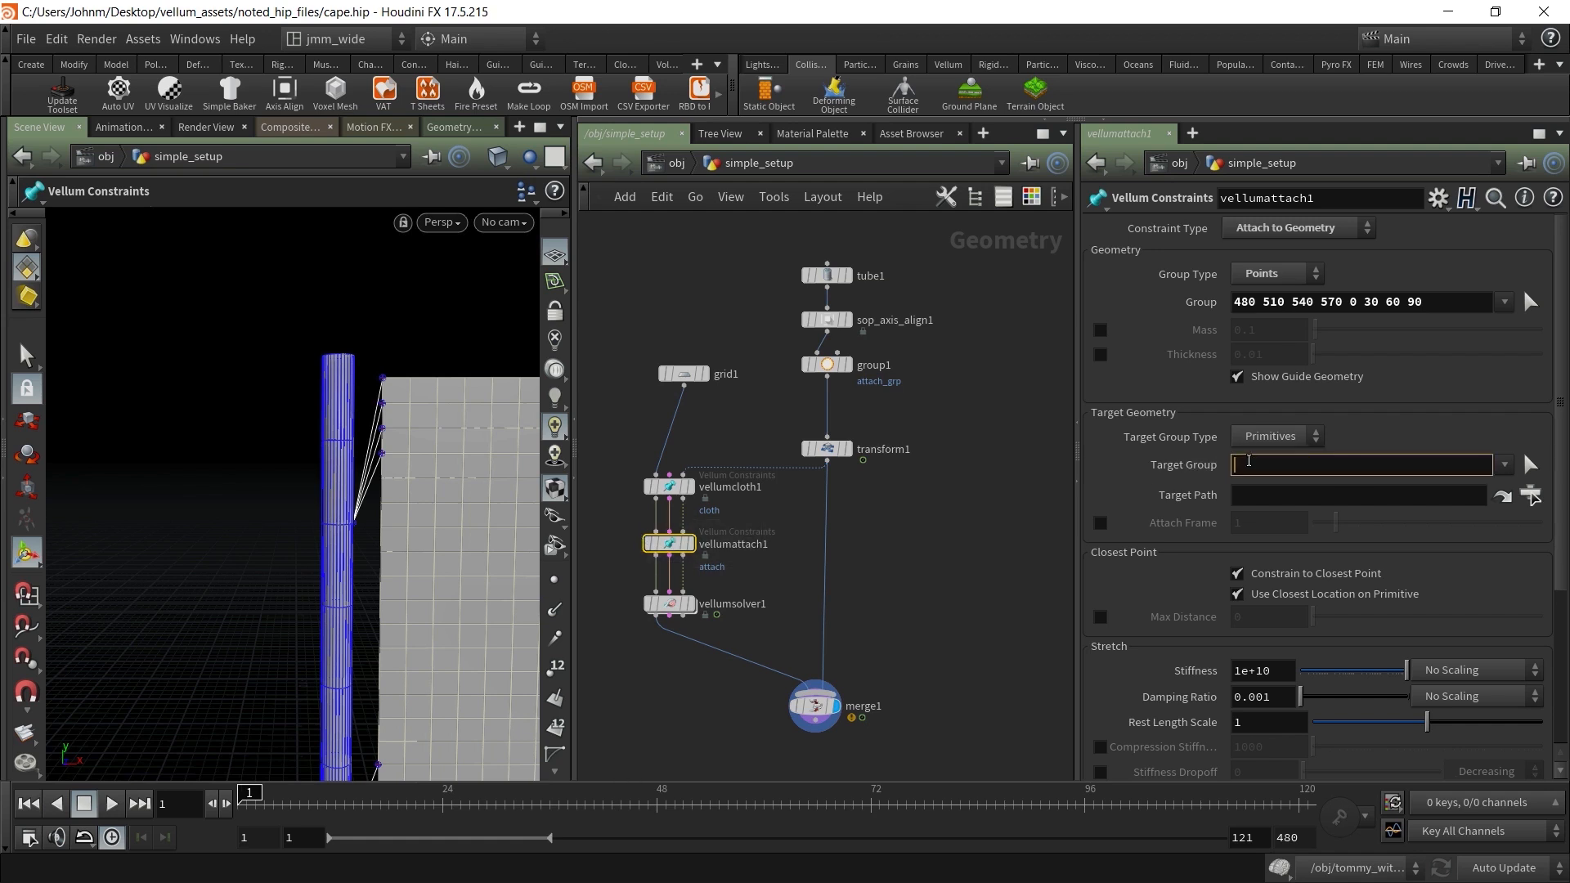
pyautogui.click(995, 460)
pyautogui.moveTo(609, 527); pyautogui.dragTo(725, 564)
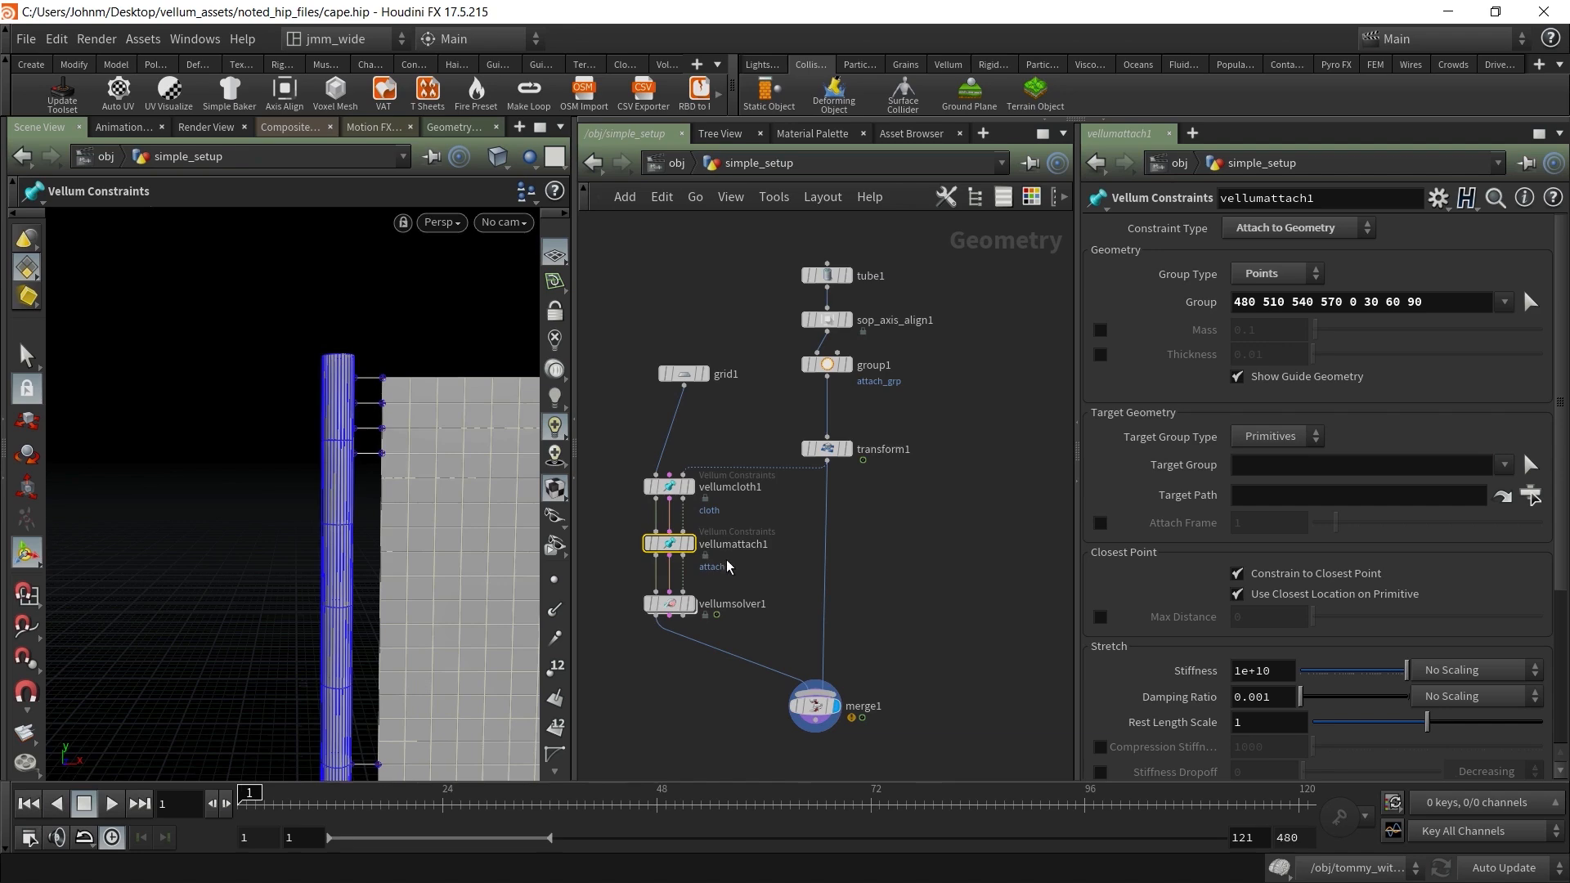
# Play the simulation with merge1 selected, watch how the flag hangs off the moving pole, and return to the first frame
pyautogui.press('Escape')
pyautogui.moveTo(425, 449); pyautogui.dragTo(327, 467)
pyautogui.moveTo(327, 467); pyautogui.dragTo(200, 508, button='right')
pyautogui.moveTo(302, 554); pyautogui.dragTo(312, 523)
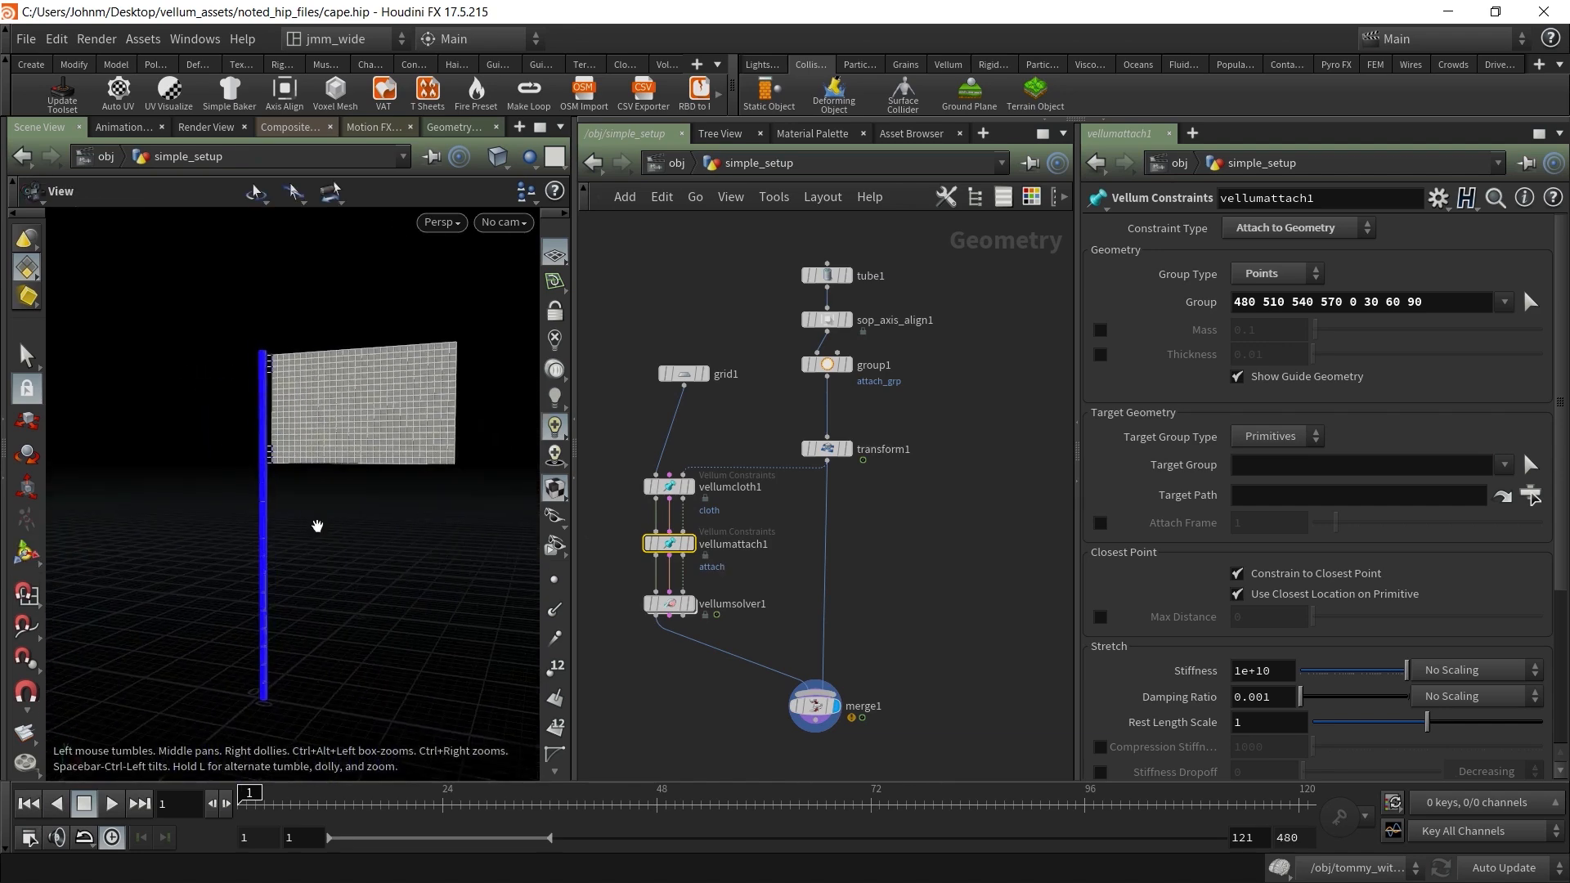
pyautogui.click(815, 705)
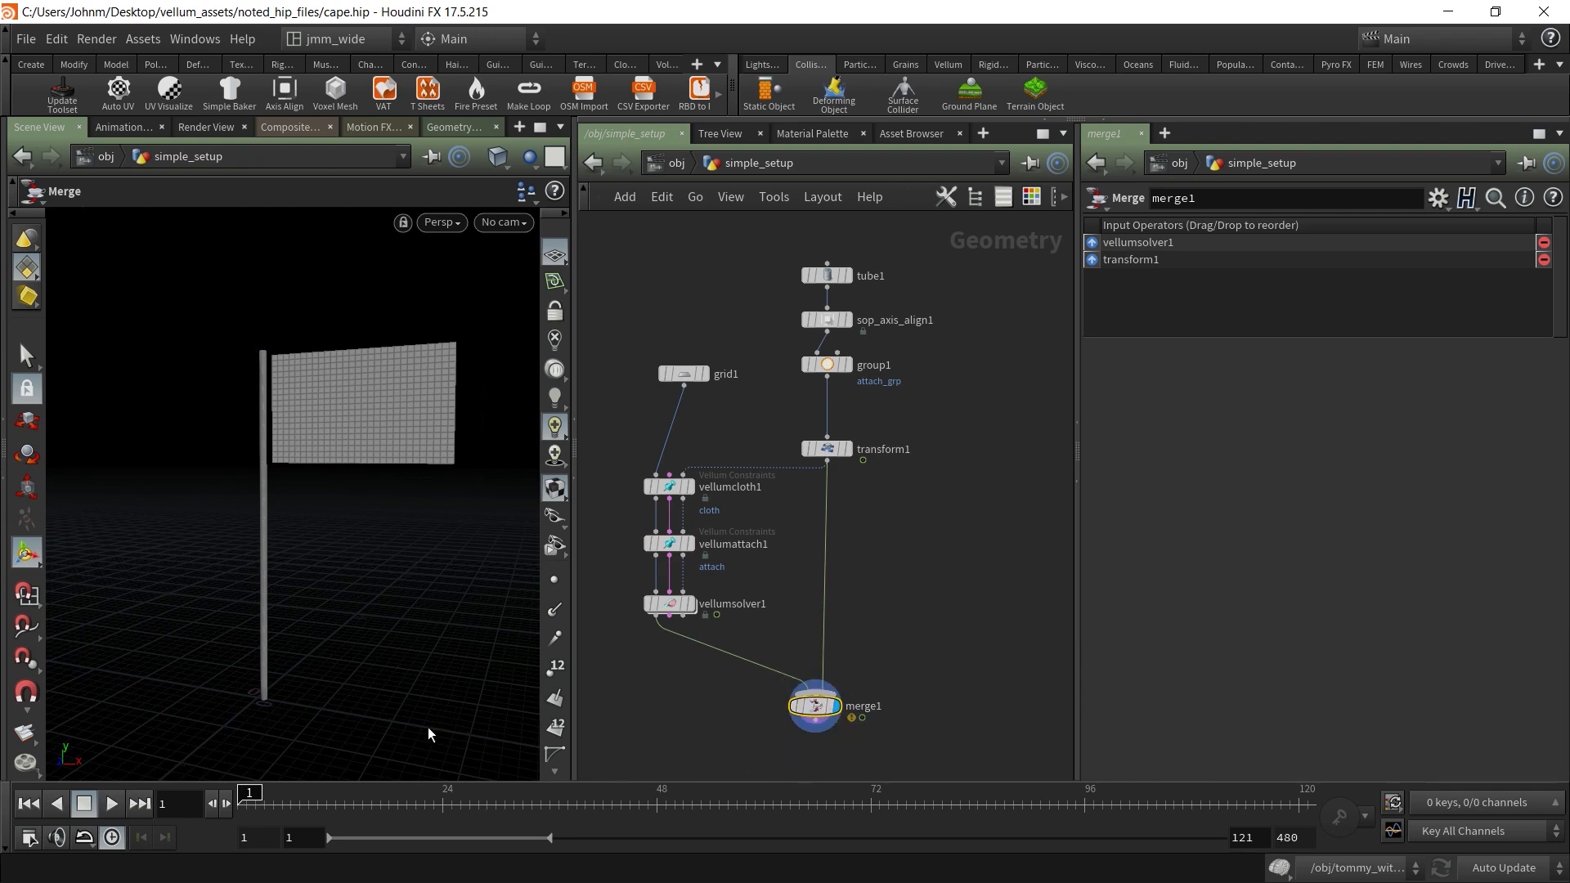
pyautogui.click(107, 805)
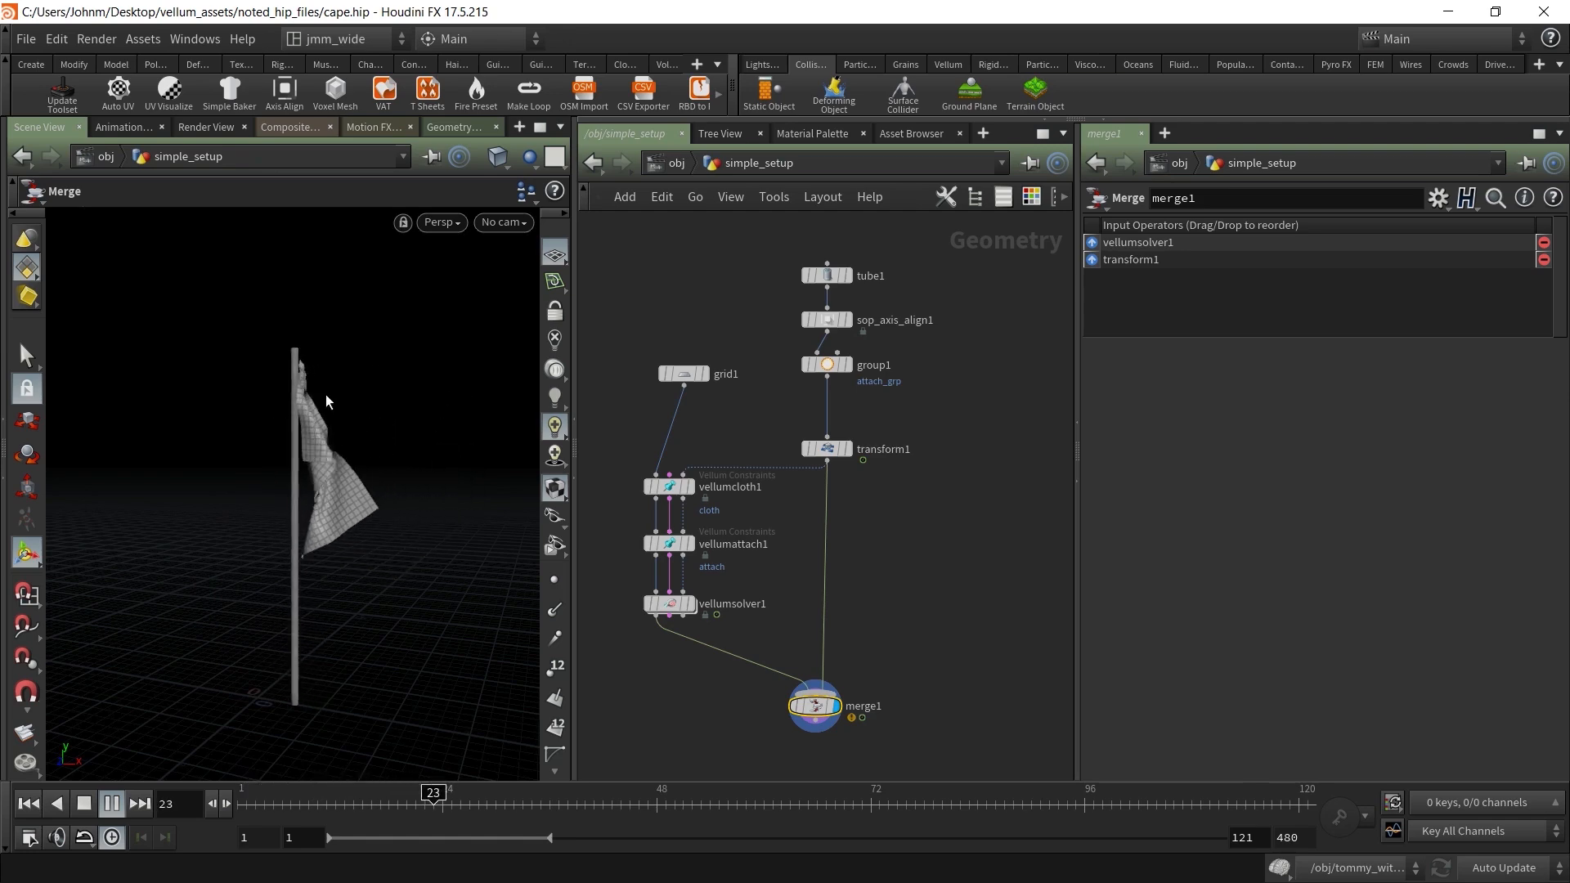
pyautogui.press('Escape')
pyautogui.moveTo(235, 466); pyautogui.dragTo(385, 455, button='right')
pyautogui.moveTo(385, 455); pyautogui.dragTo(402, 453, button='middle')
pyautogui.press('Return')
pyautogui.keyDown('alt'); pyautogui.moveTo(402, 453); pyautogui.dragTo(164, 696); pyautogui.keyUp('alt')
pyautogui.click(84, 804)
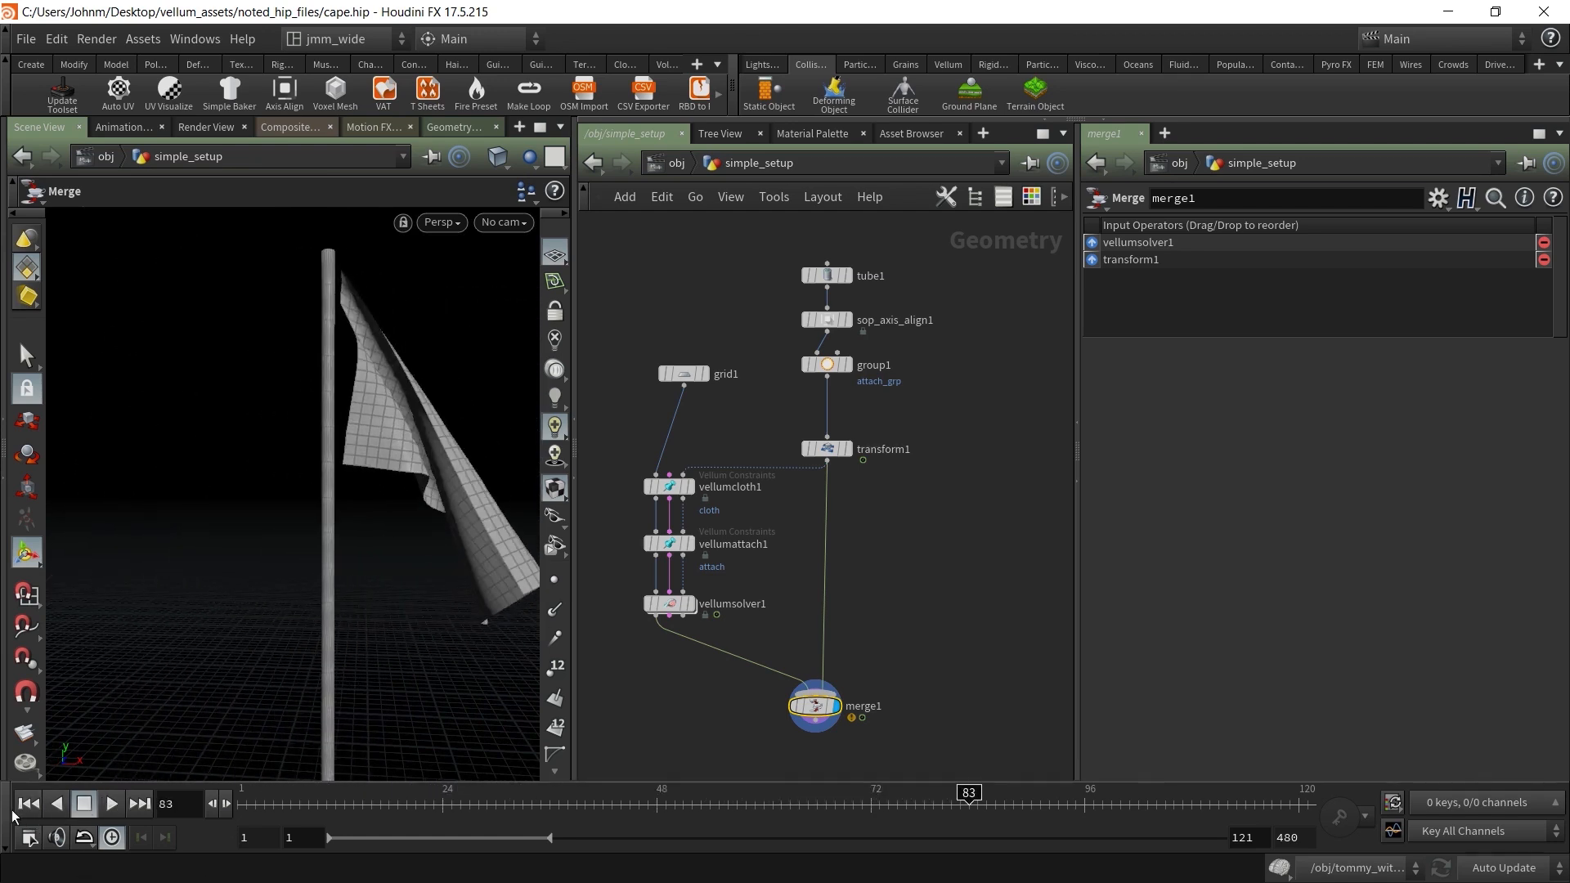
pyautogui.click(28, 804)
# Set vellumattach1's Stretch Rest Length Scale to 0
pyautogui.press('Escape')
pyautogui.moveTo(214, 501); pyautogui.dragTo(347, 491, button='middle')
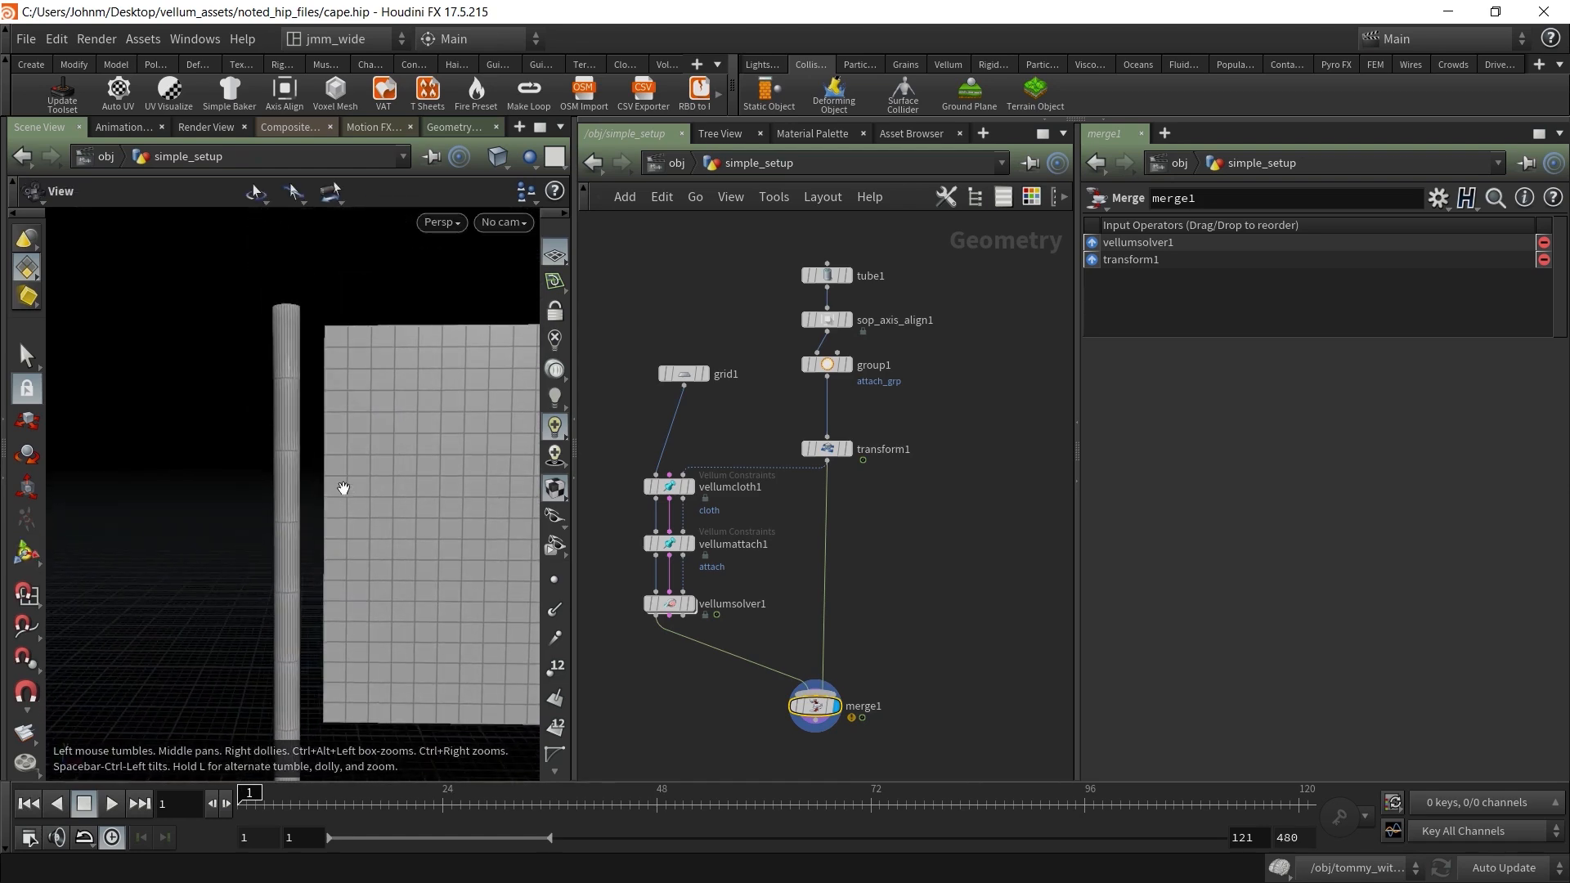
pyautogui.press('Return')
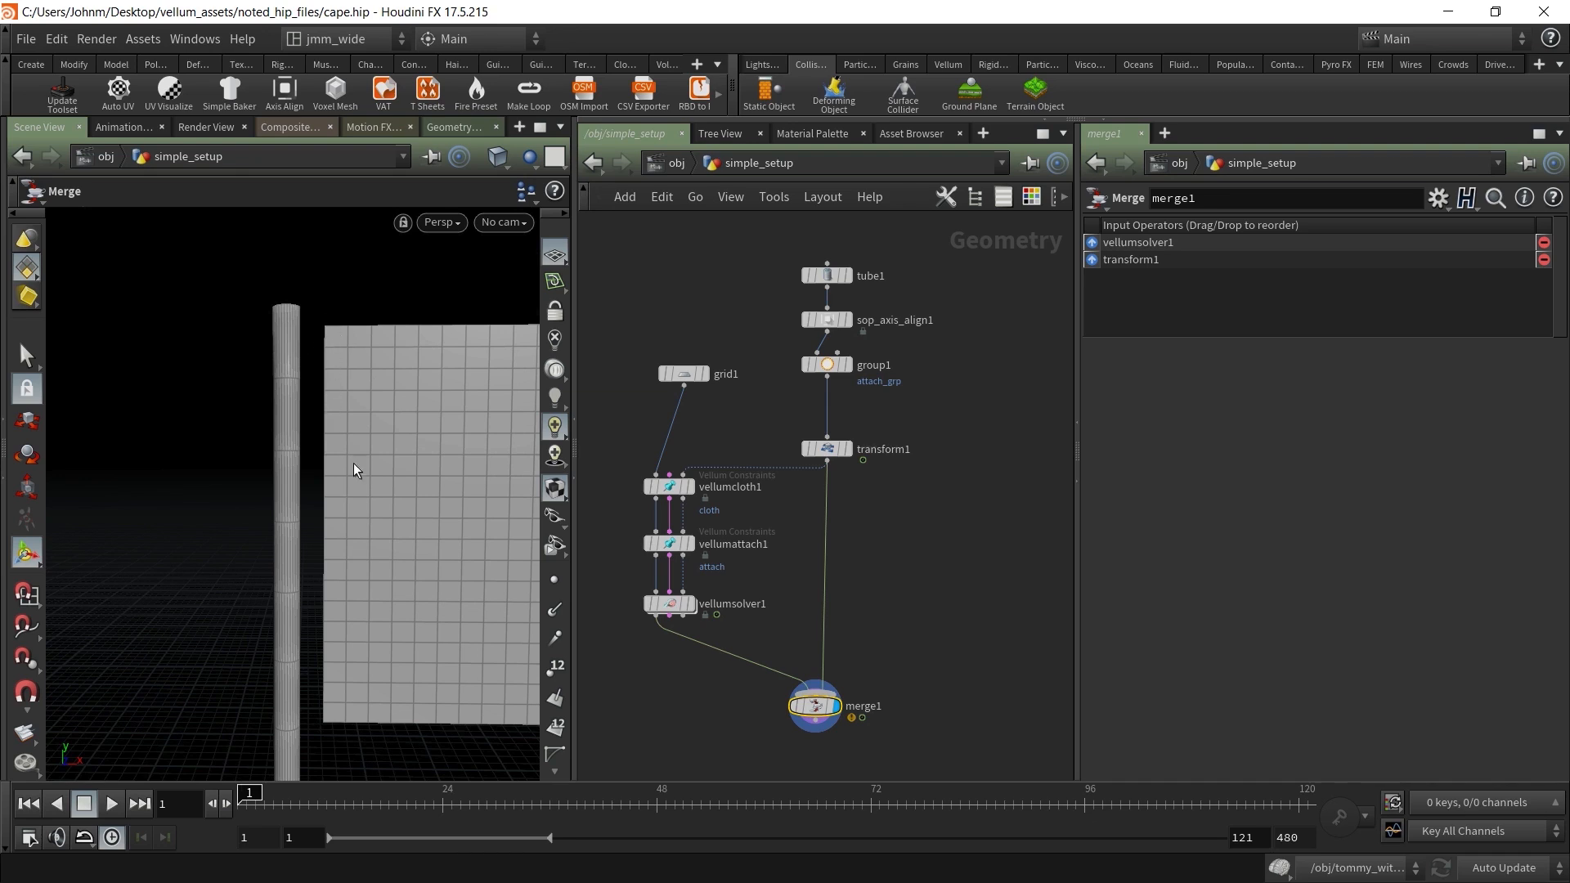
pyautogui.click(743, 561)
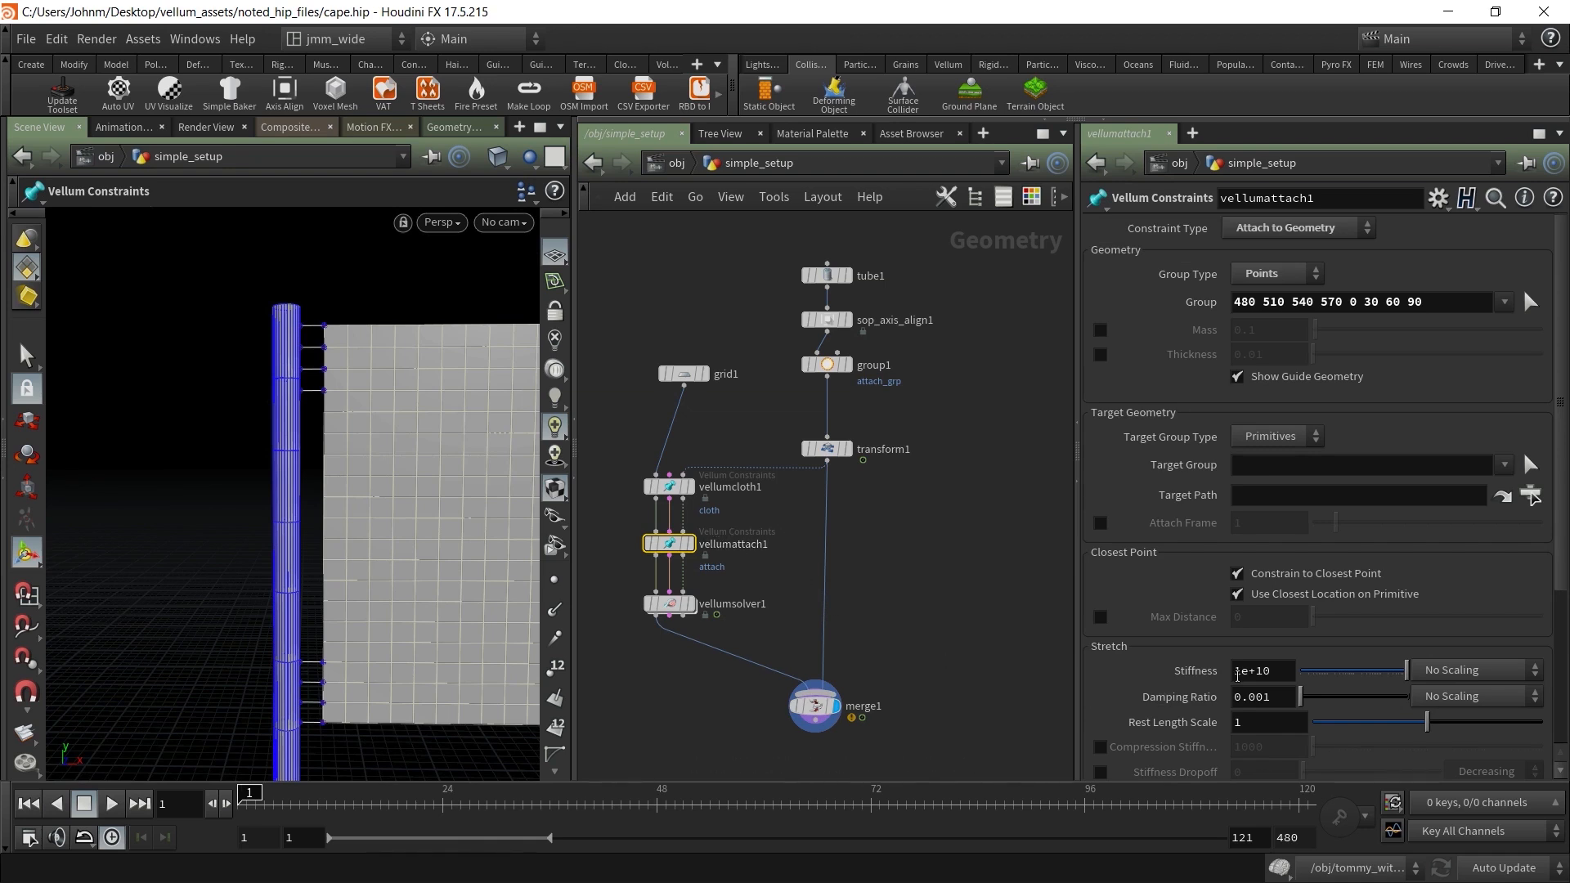
pyautogui.scroll(-3, 1148, 698)
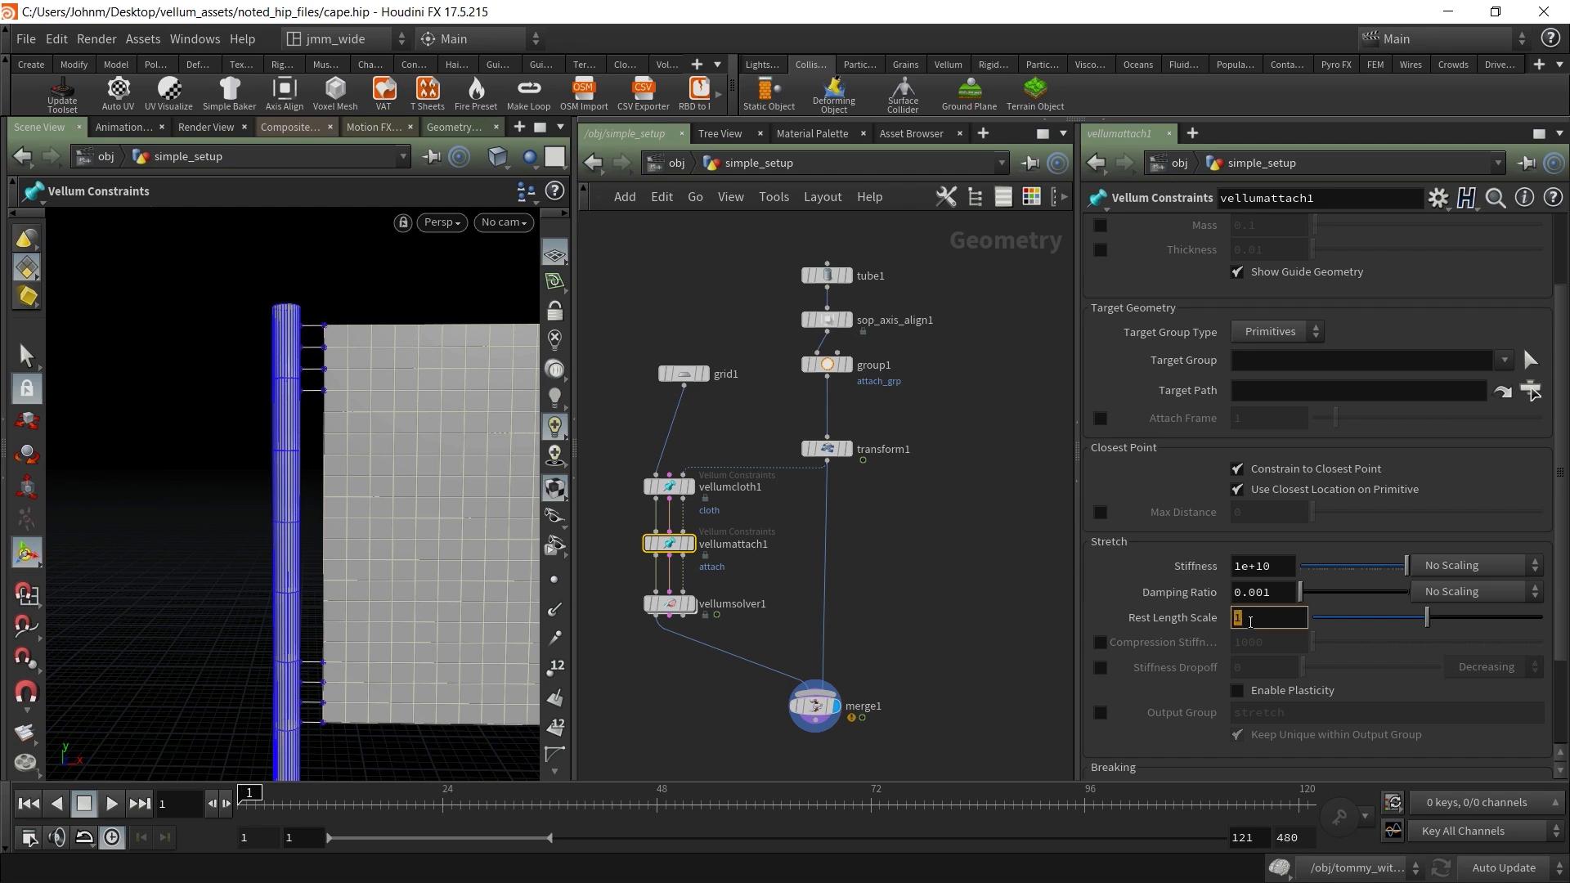
pyautogui.press('Return')
# Advance the simulation by one frame and examine the gap between the flag's edge and the pole
pyautogui.click(227, 805)
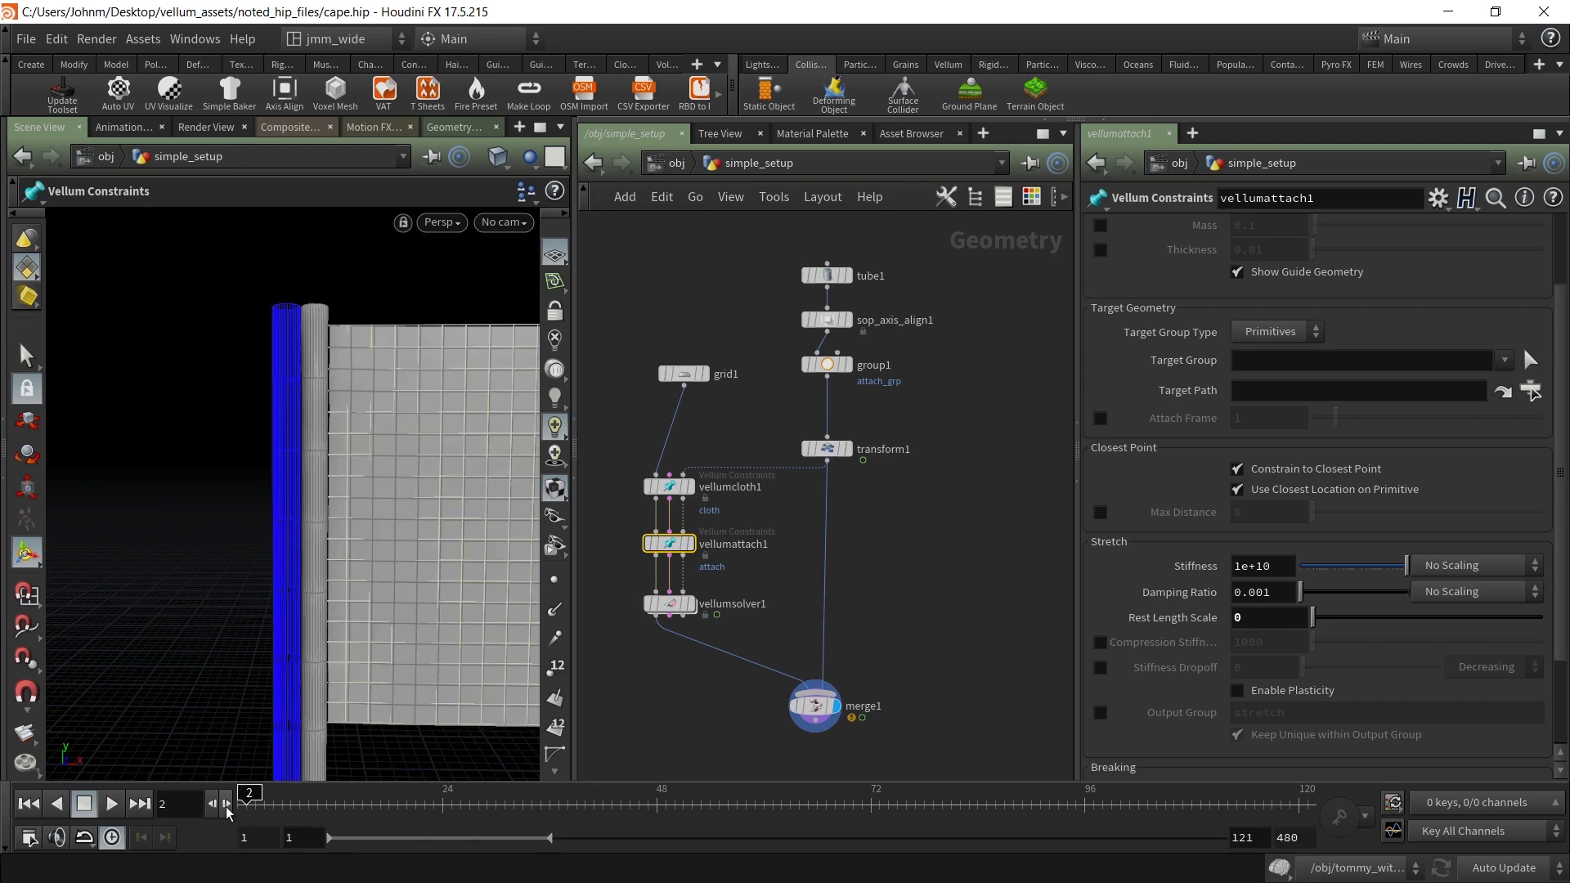
pyautogui.press('Escape')
pyautogui.moveTo(269, 469); pyautogui.dragTo(318, 442)
pyautogui.press('Return')
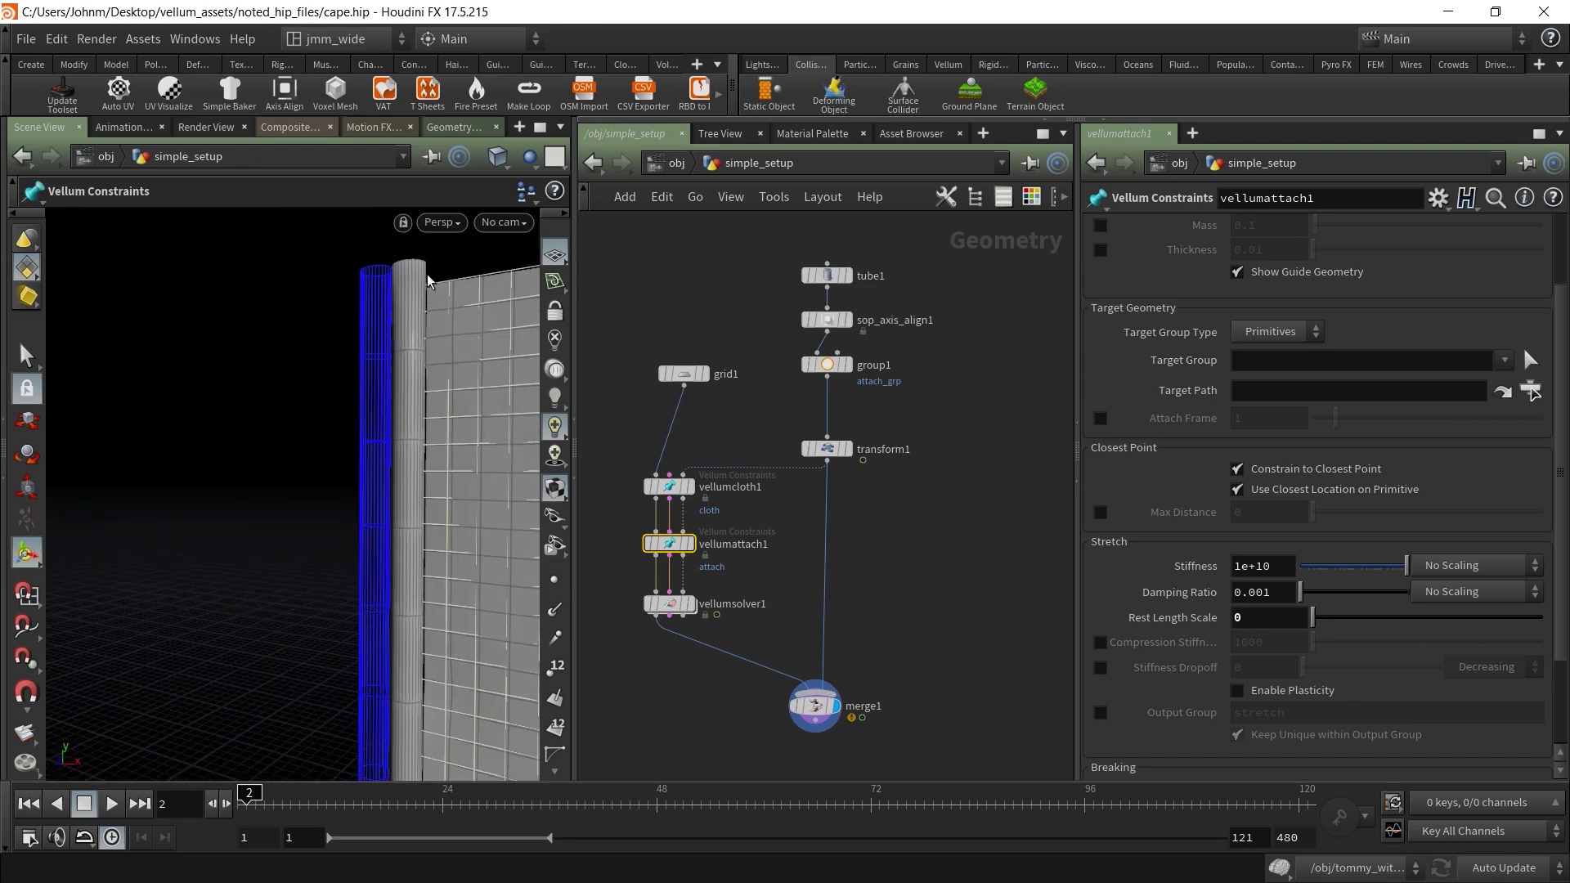
pyautogui.press('Escape')
pyautogui.moveTo(433, 331); pyautogui.dragTo(368, 491)
pyautogui.press('Return')
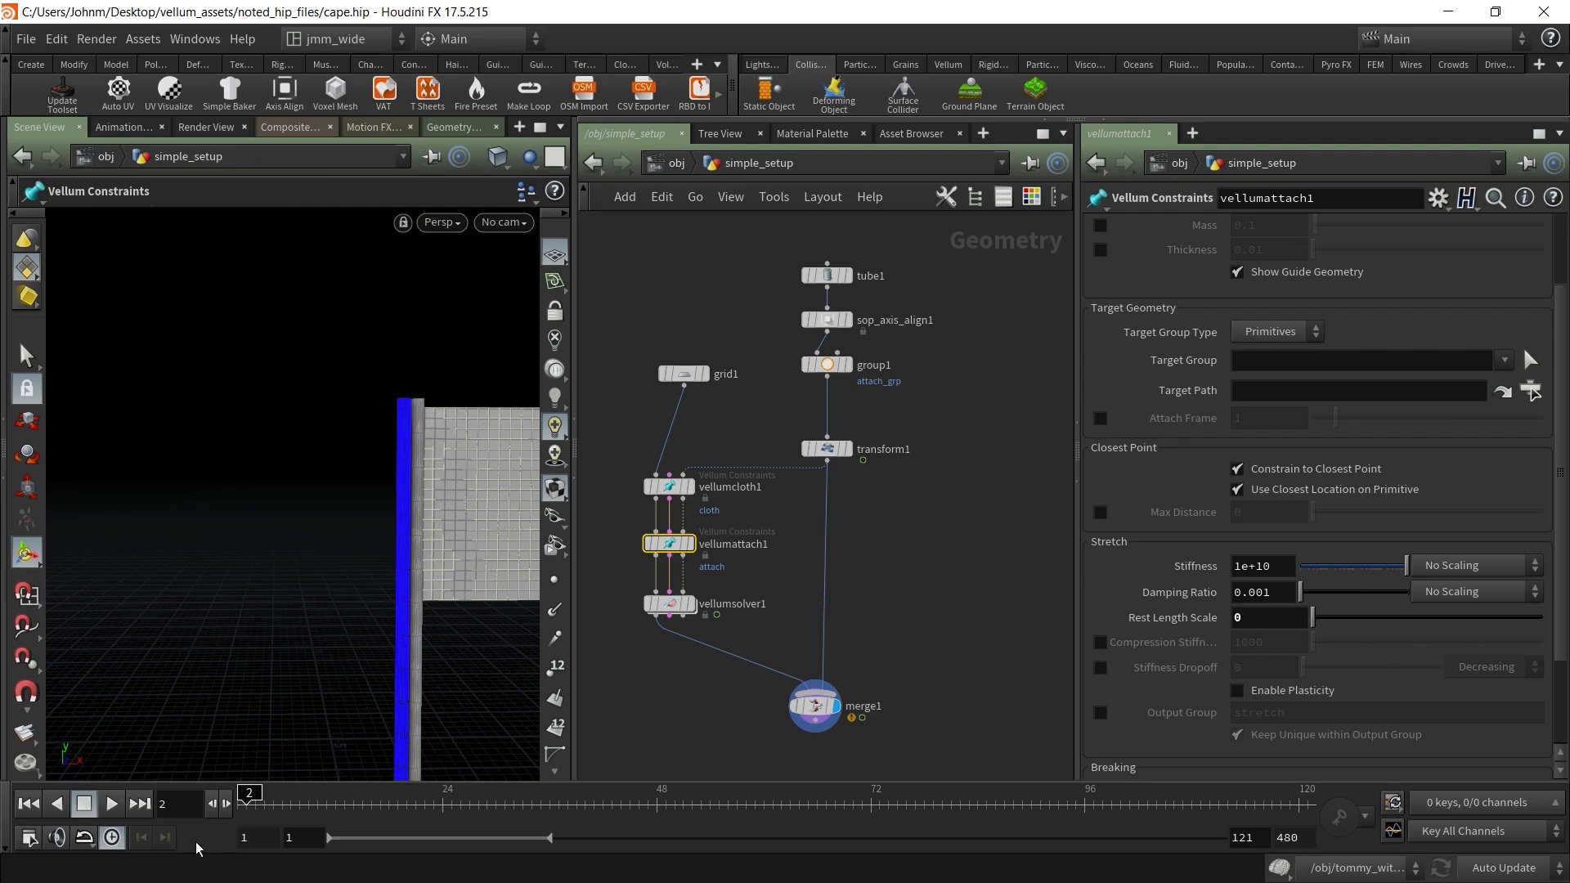
# Replay the simulation from the first frame with merge1 selected to check the flag against the moving pole
pyautogui.click(28, 804)
pyautogui.click(815, 706)
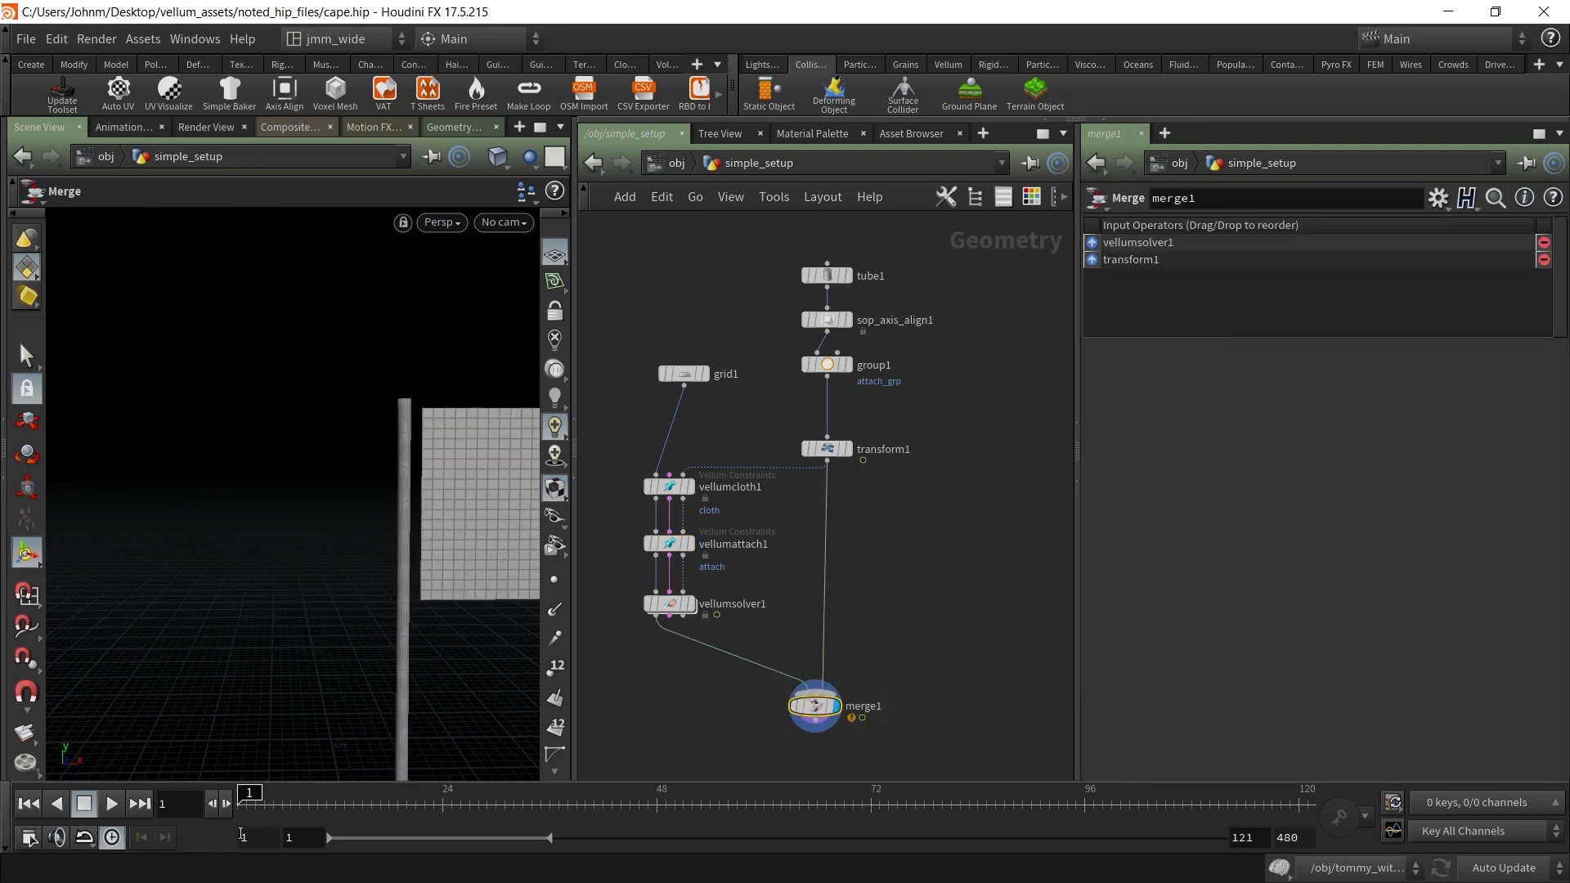
pyautogui.click(113, 805)
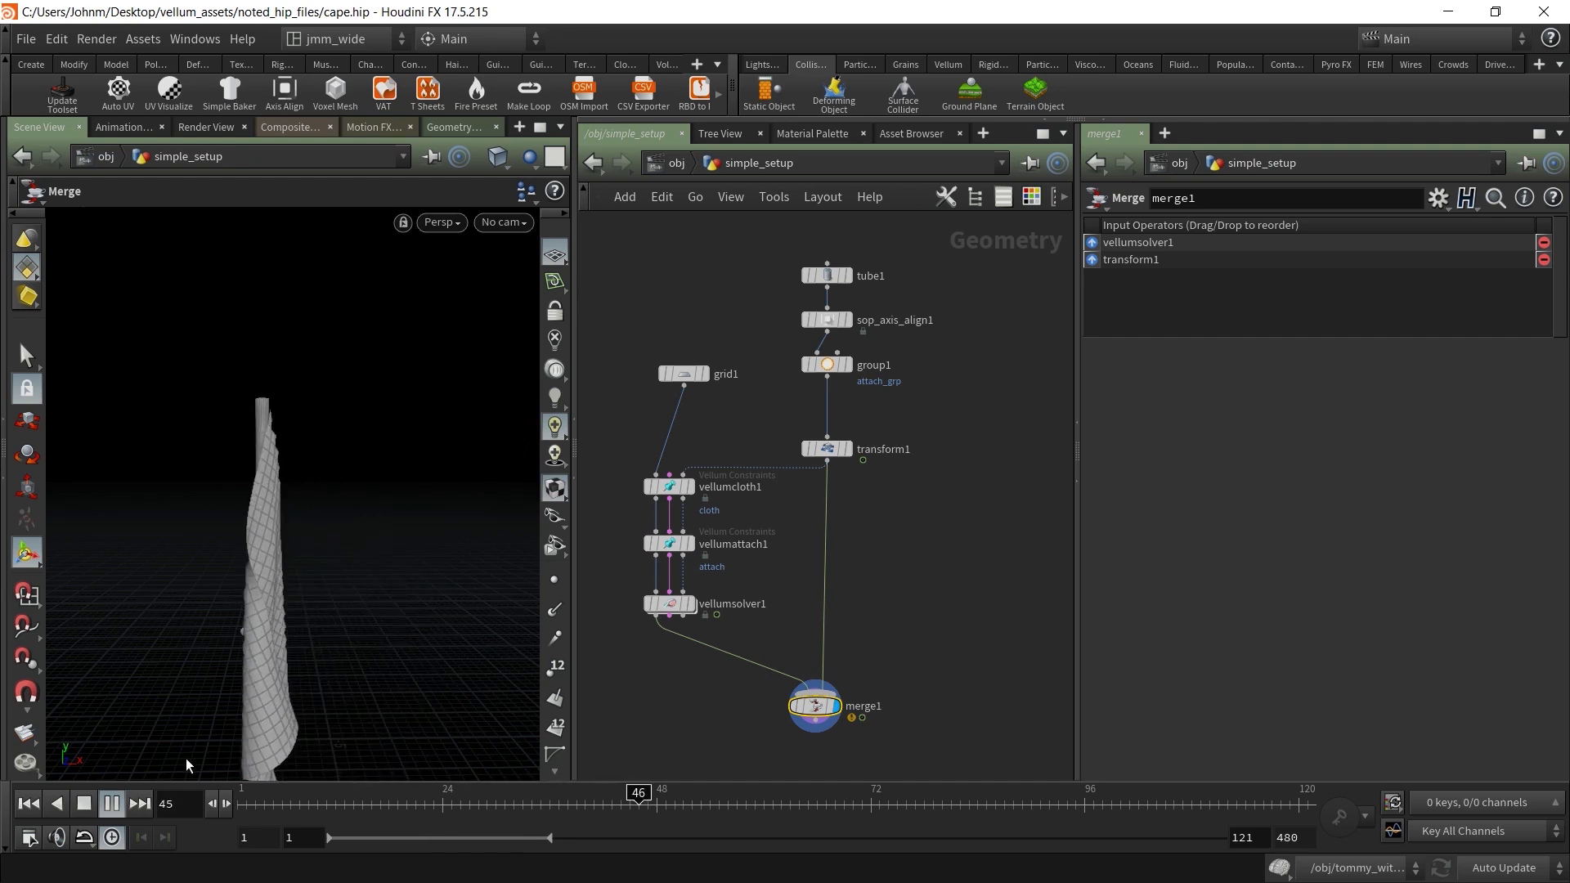
# Stop the simulation and examine up close, from several angles, how the flag's edge meets the pole
pyautogui.click(85, 806)
pyautogui.keyDown('alt'); pyautogui.moveTo(371, 616); pyautogui.dragTo(575, 498, button='right'); pyautogui.keyUp('alt')
pyautogui.keyDown('alt'); pyautogui.moveTo(458, 503); pyautogui.dragTo(308, 529, button='middle'); pyautogui.keyUp('alt')
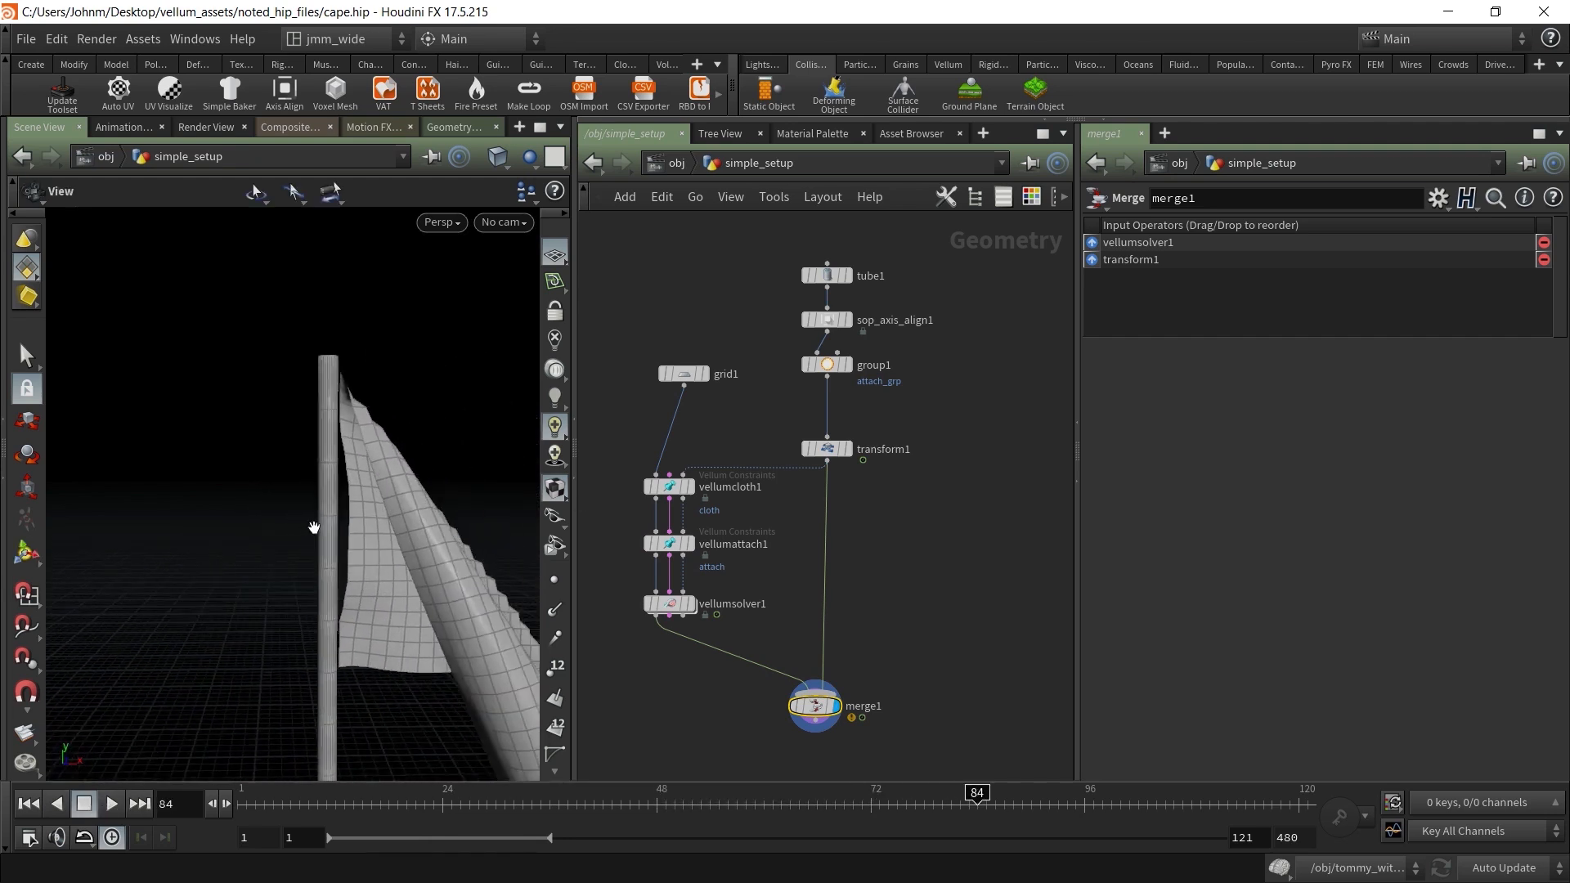
pyautogui.keyDown('alt'); pyautogui.moveTo(309, 529); pyautogui.dragTo(377, 564, button='right'); pyautogui.keyUp('alt')
pyautogui.press('Return')
pyautogui.keyDown('alt'); pyautogui.moveTo(331, 698); pyautogui.dragTo(295, 549, button='middle'); pyautogui.keyUp('alt')
pyautogui.keyDown('alt'); pyautogui.moveTo(294, 549); pyautogui.dragTo(364, 521, button='right'); pyautogui.keyUp('alt')
pyautogui.keyDown('alt'); pyautogui.moveTo(364, 522); pyautogui.dragTo(166, 510); pyautogui.keyUp('alt')
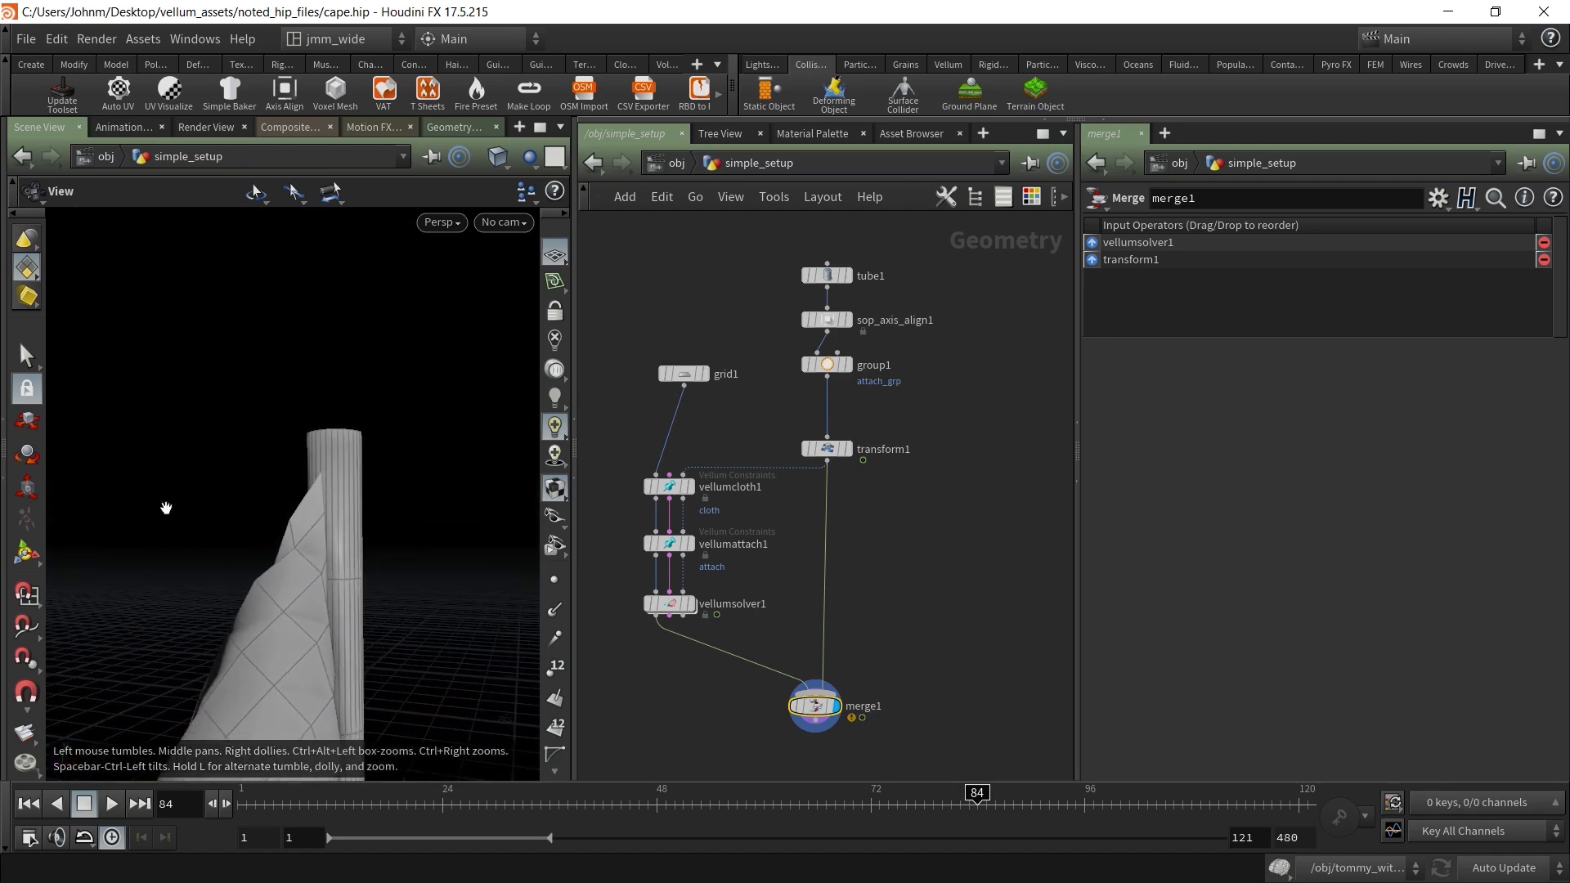
pyautogui.keyDown('alt'); pyautogui.moveTo(328, 526); pyautogui.dragTo(420, 562); pyautogui.keyUp('alt')
pyautogui.moveTo(420, 563); pyautogui.dragTo(333, 561, button='right')
pyautogui.moveTo(491, 620); pyautogui.dragTo(368, 512, button='middle')
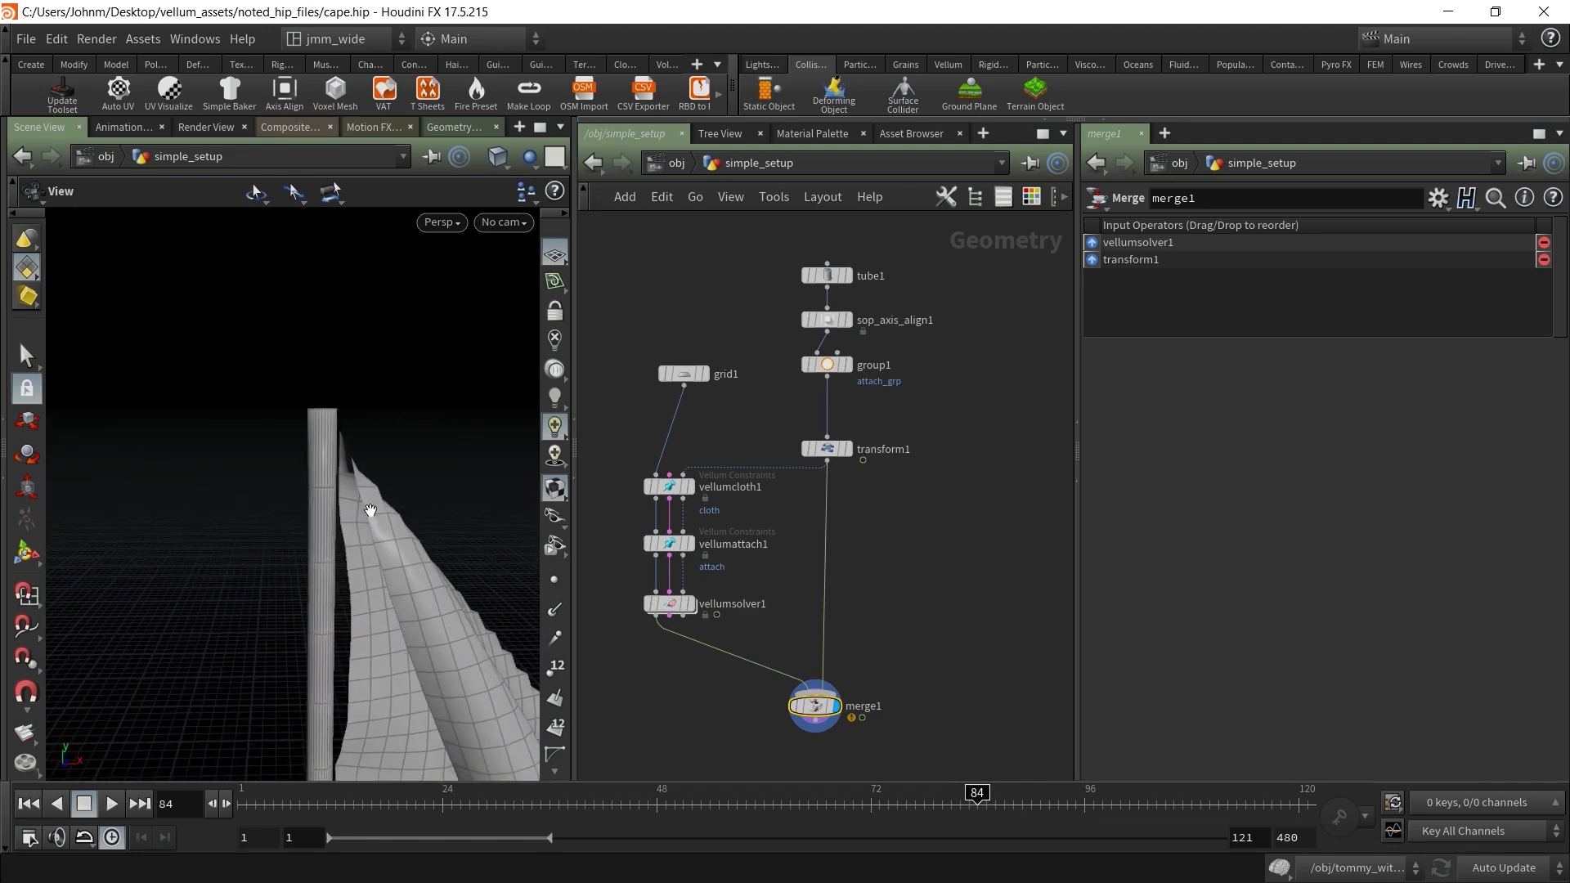
# Examine the whole flag and pole from a wider view at the stopped frame
pyautogui.moveTo(446, 527); pyautogui.dragTo(380, 533, button='right')
pyautogui.keyDown('alt'); pyautogui.moveTo(390, 542); pyautogui.dragTo(298, 578); pyautogui.keyUp('alt')
pyautogui.press('Return')
pyautogui.press('Escape')
pyautogui.moveTo(258, 517); pyautogui.dragTo(338, 592)
pyautogui.press('Return')
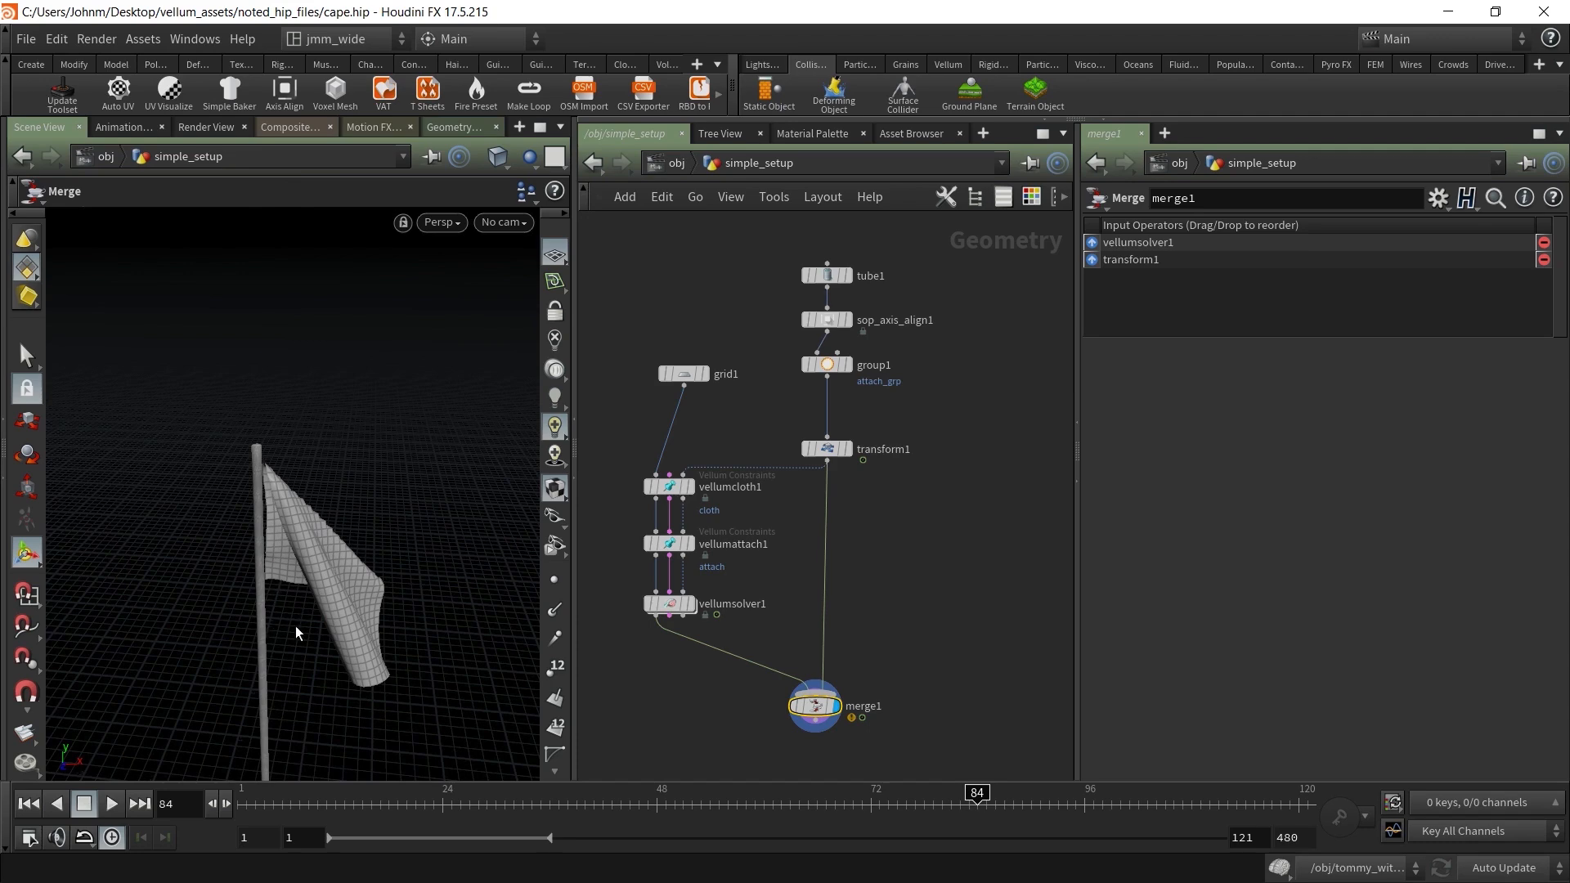
pyautogui.press('Escape')
pyautogui.moveTo(293, 622); pyautogui.dragTo(288, 514)
pyautogui.press('Return')
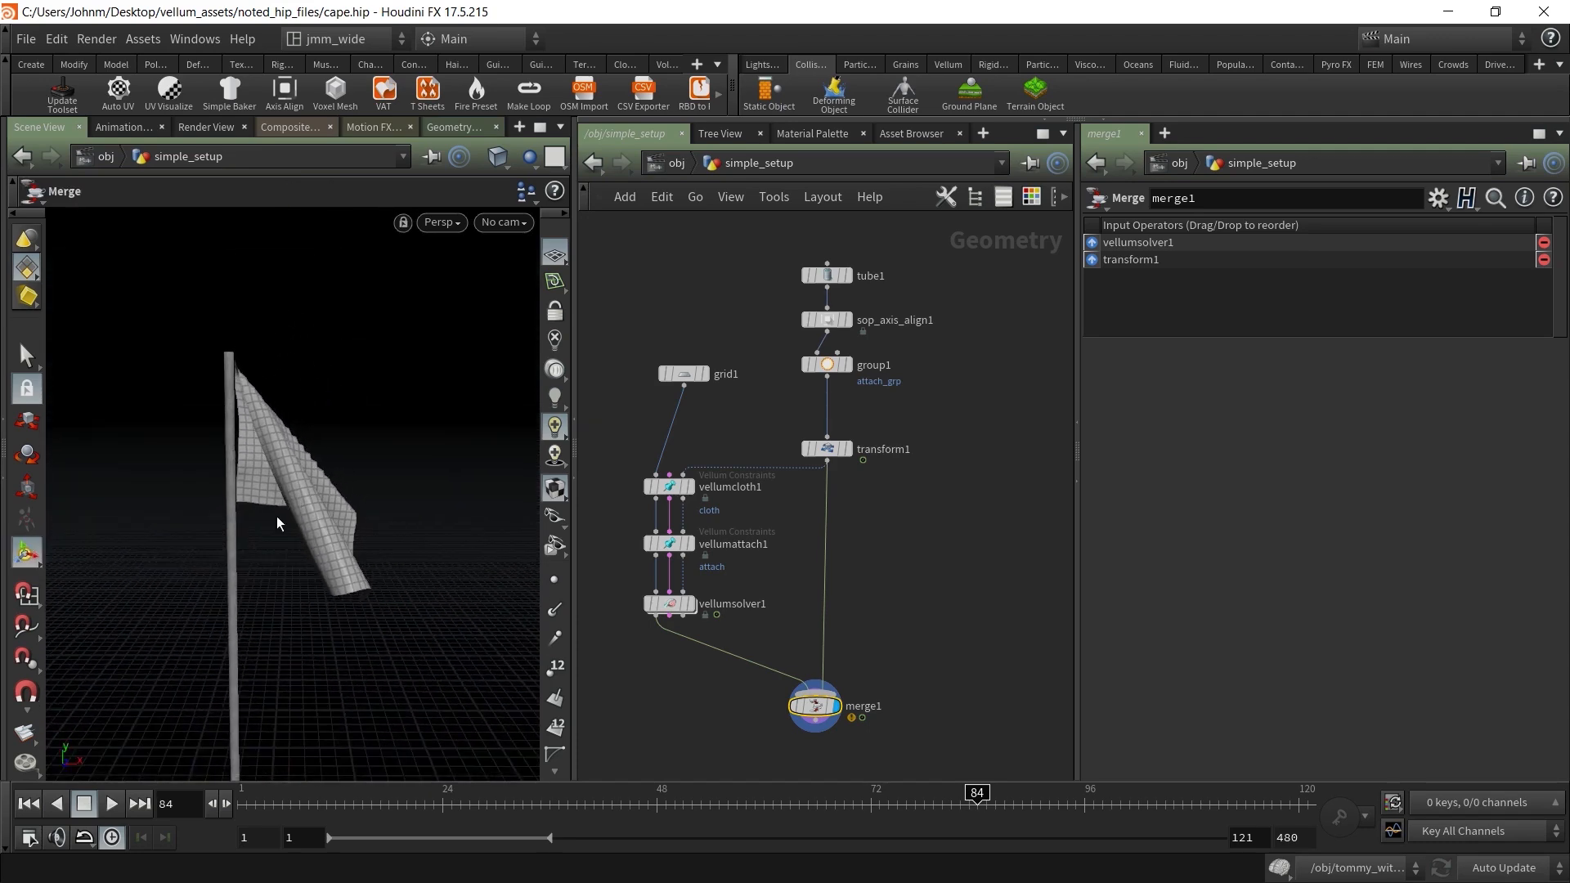
# Review the flag setup's vellumcloth1, vellumattach1 and vellumsolver1 nodes, one after another
pyautogui.moveTo(970, 398); pyautogui.dragTo(584, 653)
pyautogui.click(640, 671)
pyautogui.moveTo(640, 442); pyautogui.dragTo(700, 617)
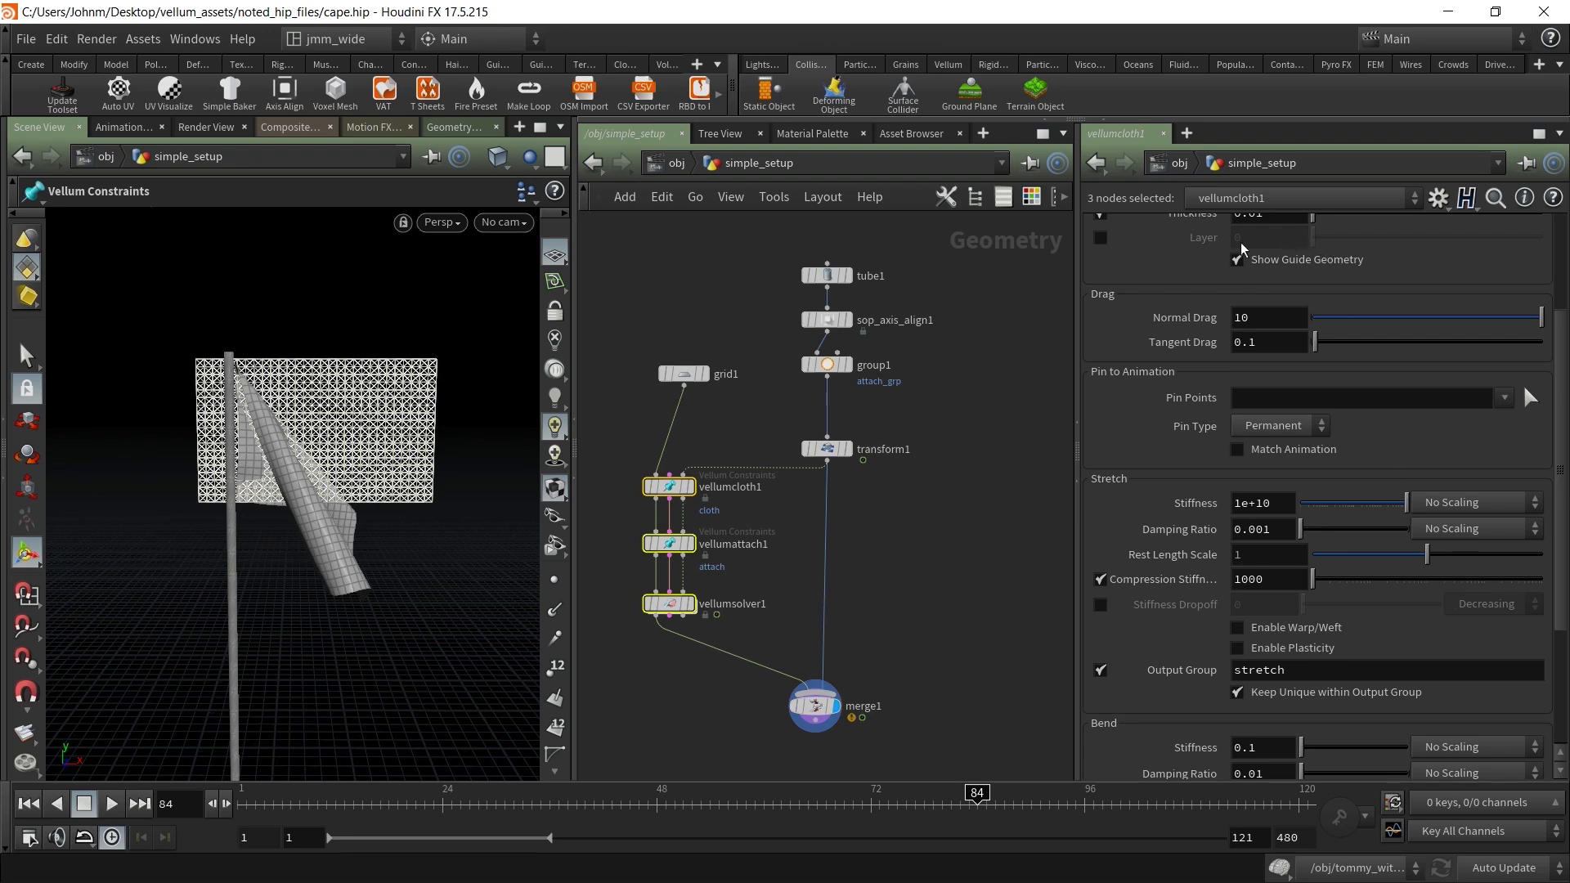
pyautogui.click(656, 547)
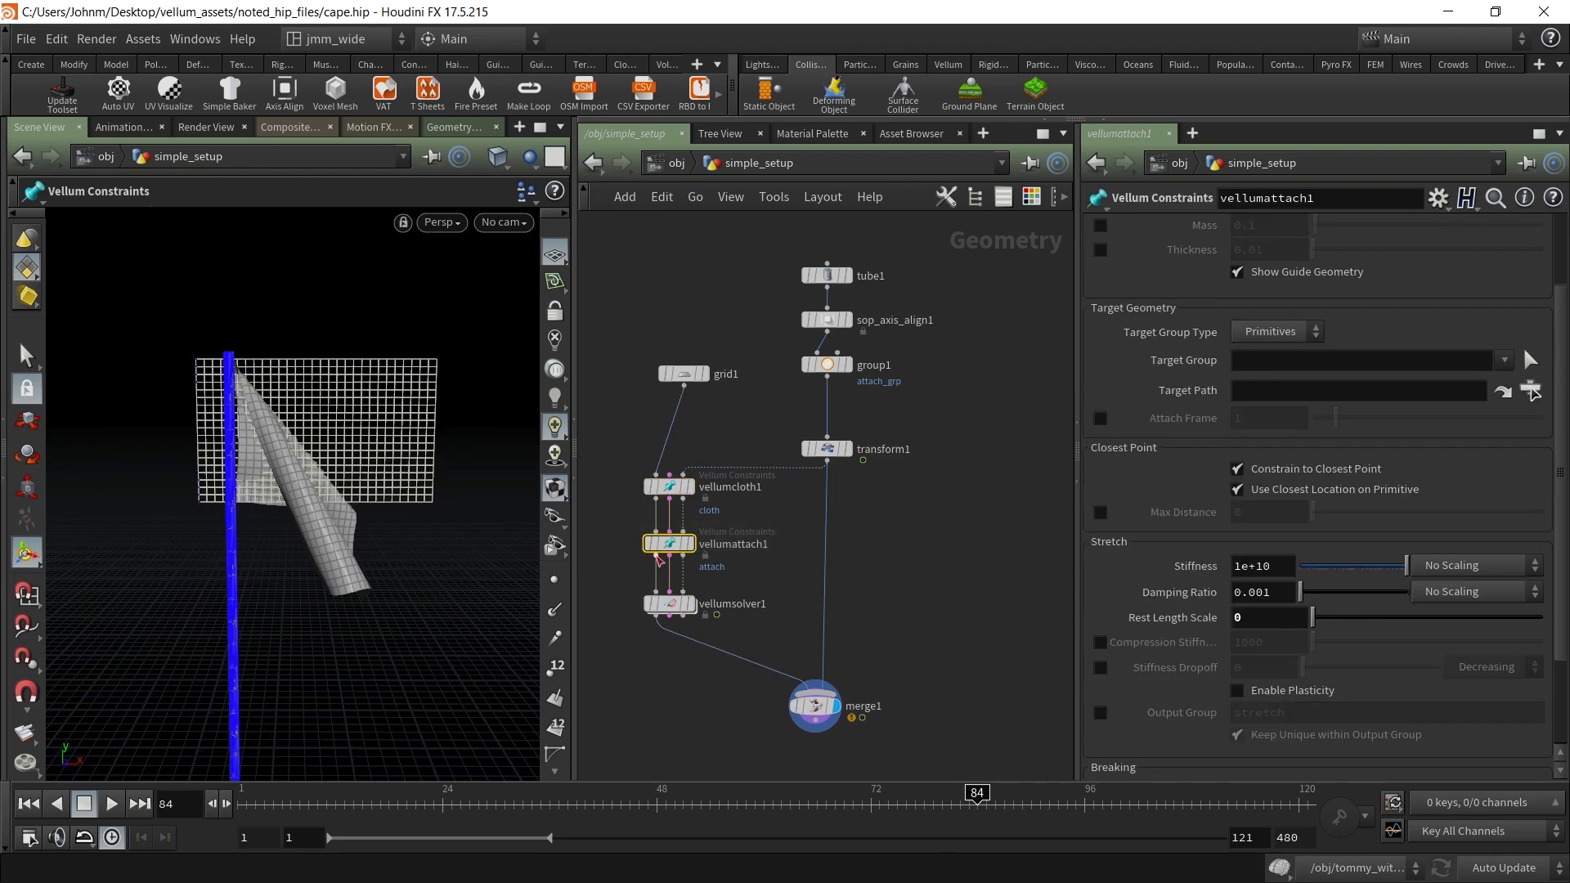
pyautogui.click(732, 494)
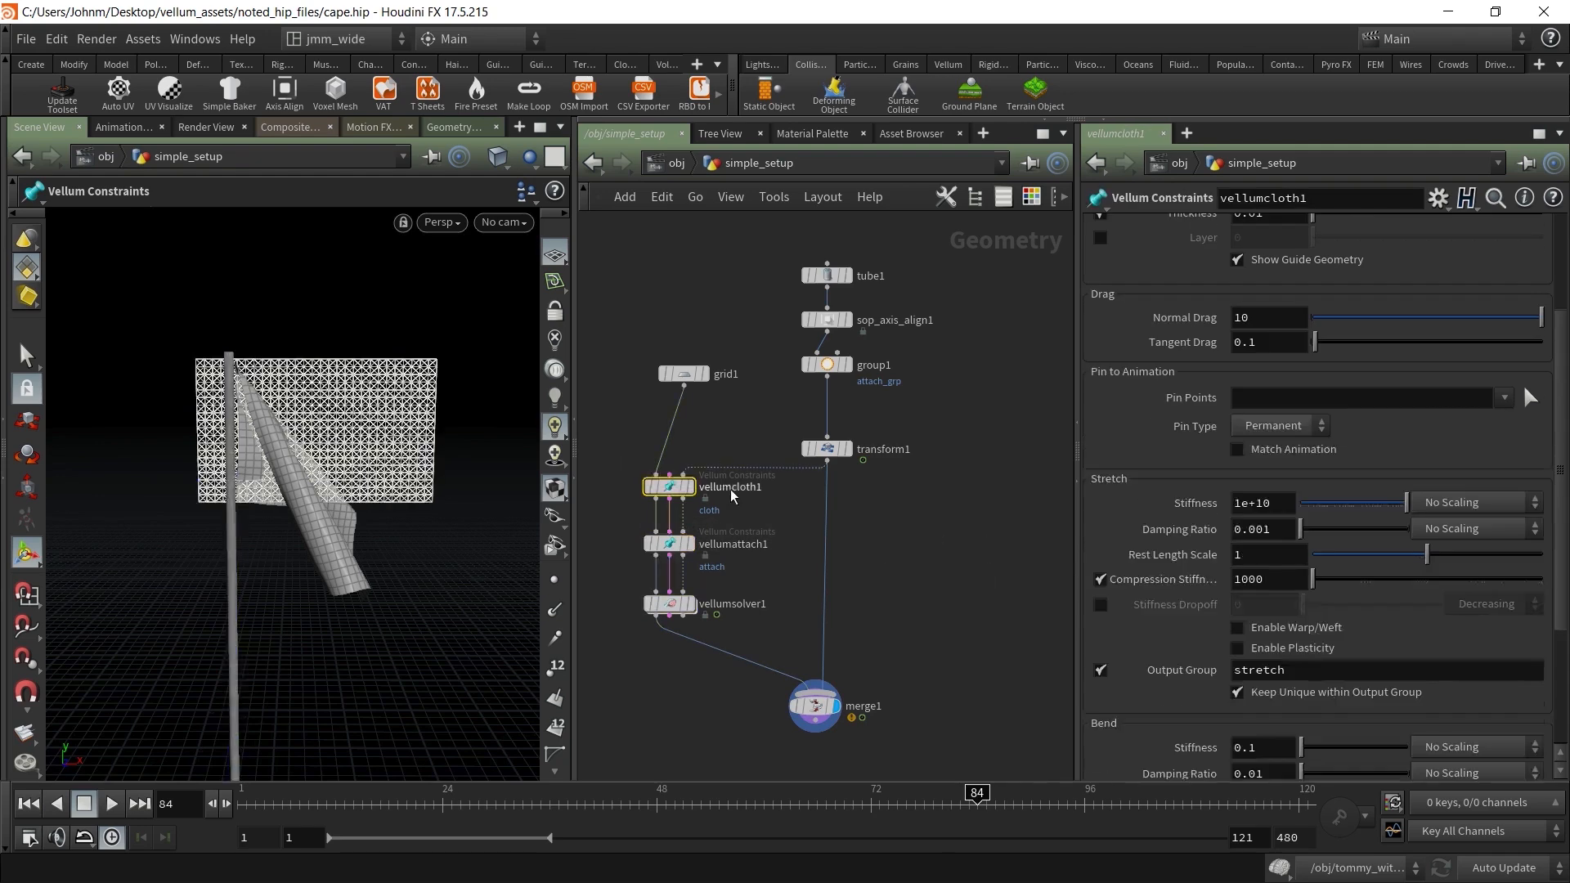
pyautogui.click(733, 606)
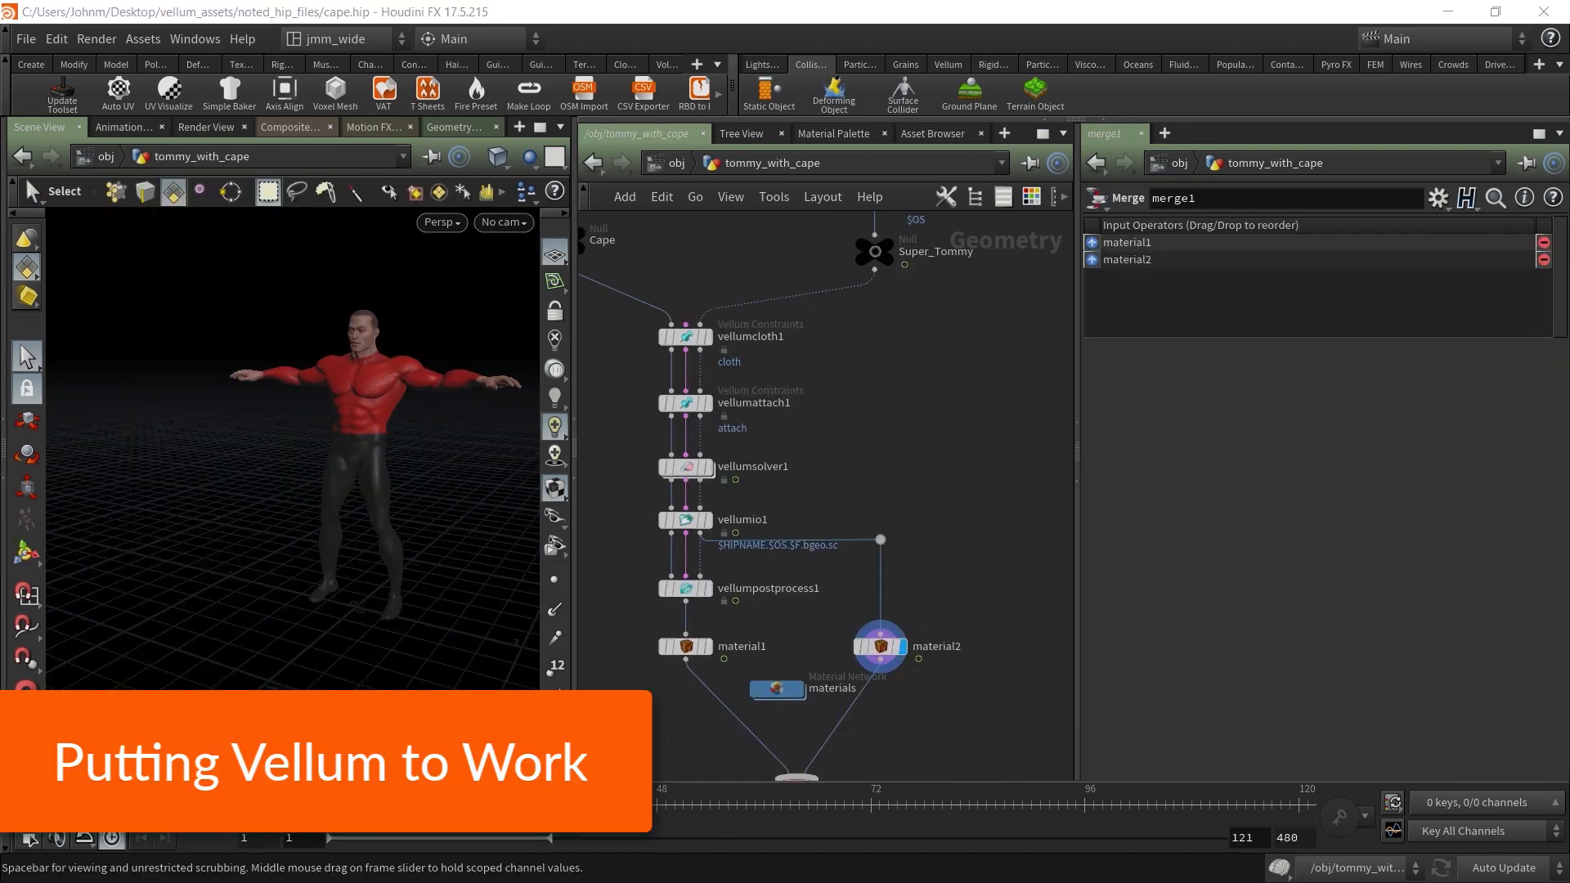
# Look over the tommy_with_cape network, from the object merges down through the cape and character branches to the materials
pyautogui.moveTo(828, 416); pyautogui.dragTo(803, 442, button='right')
pyautogui.moveTo(871, 400); pyautogui.dragTo(916, 569, button='middle')
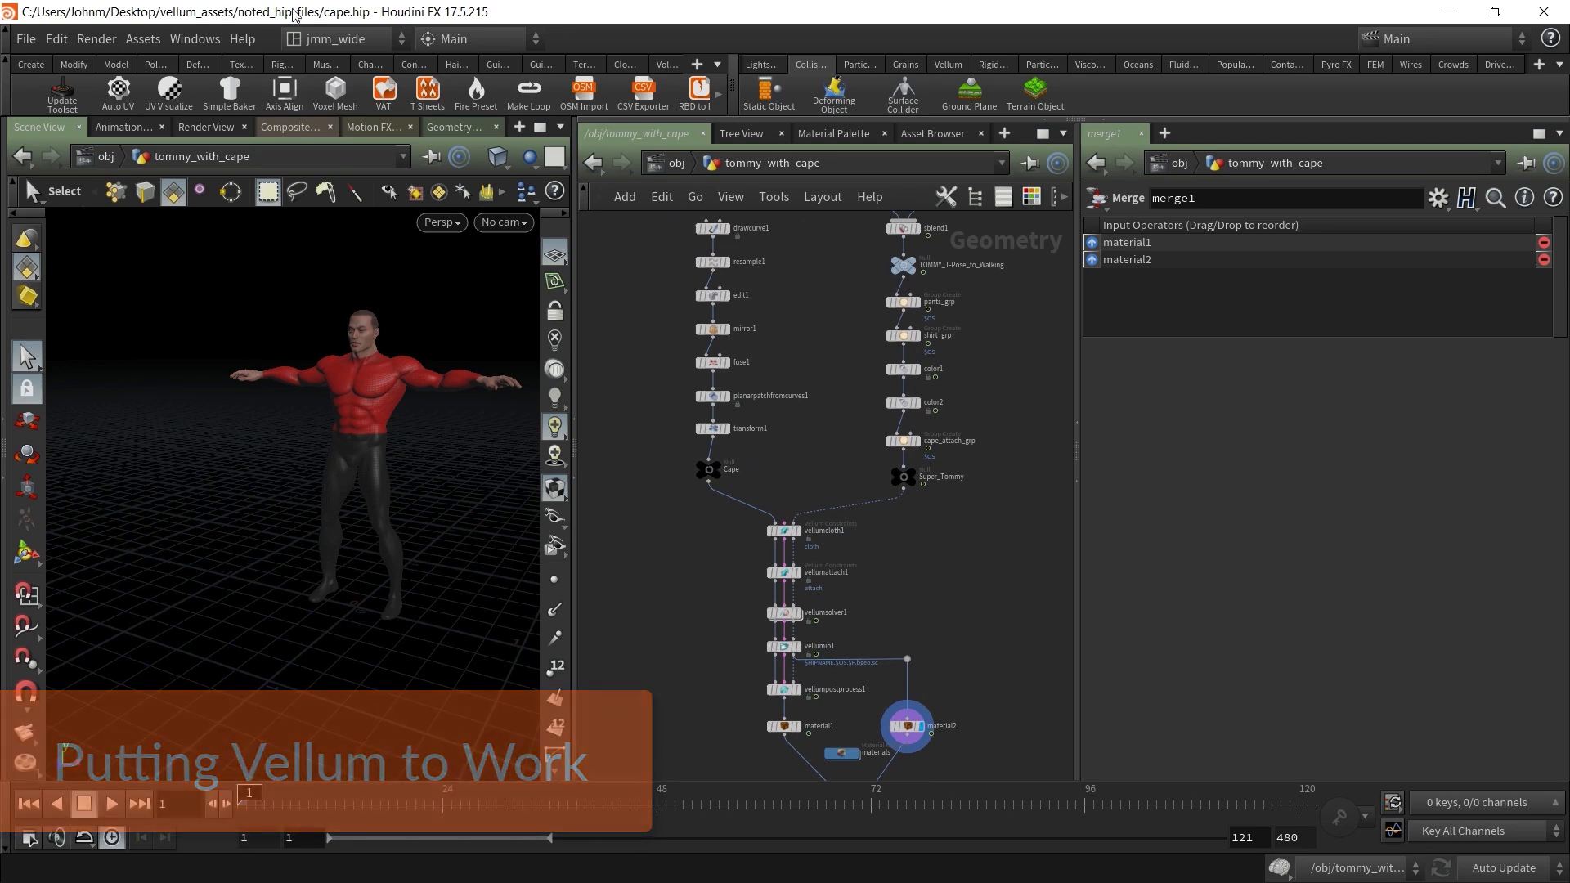
pyautogui.moveTo(801, 316); pyautogui.dragTo(769, 466, button='middle')
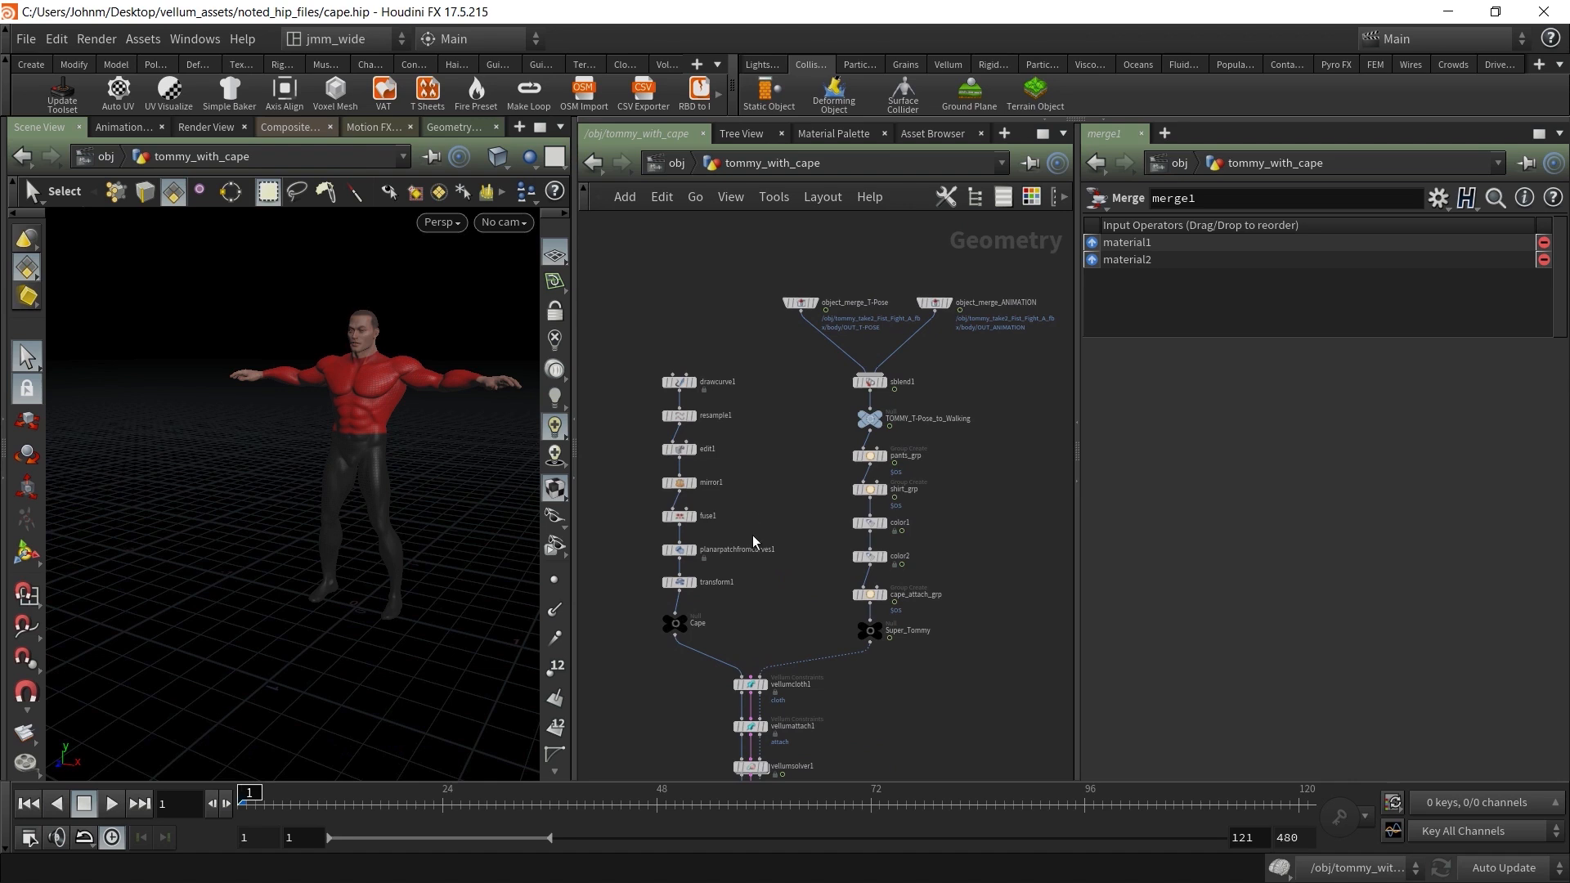
pyautogui.moveTo(754, 541); pyautogui.dragTo(749, 426, button='middle')
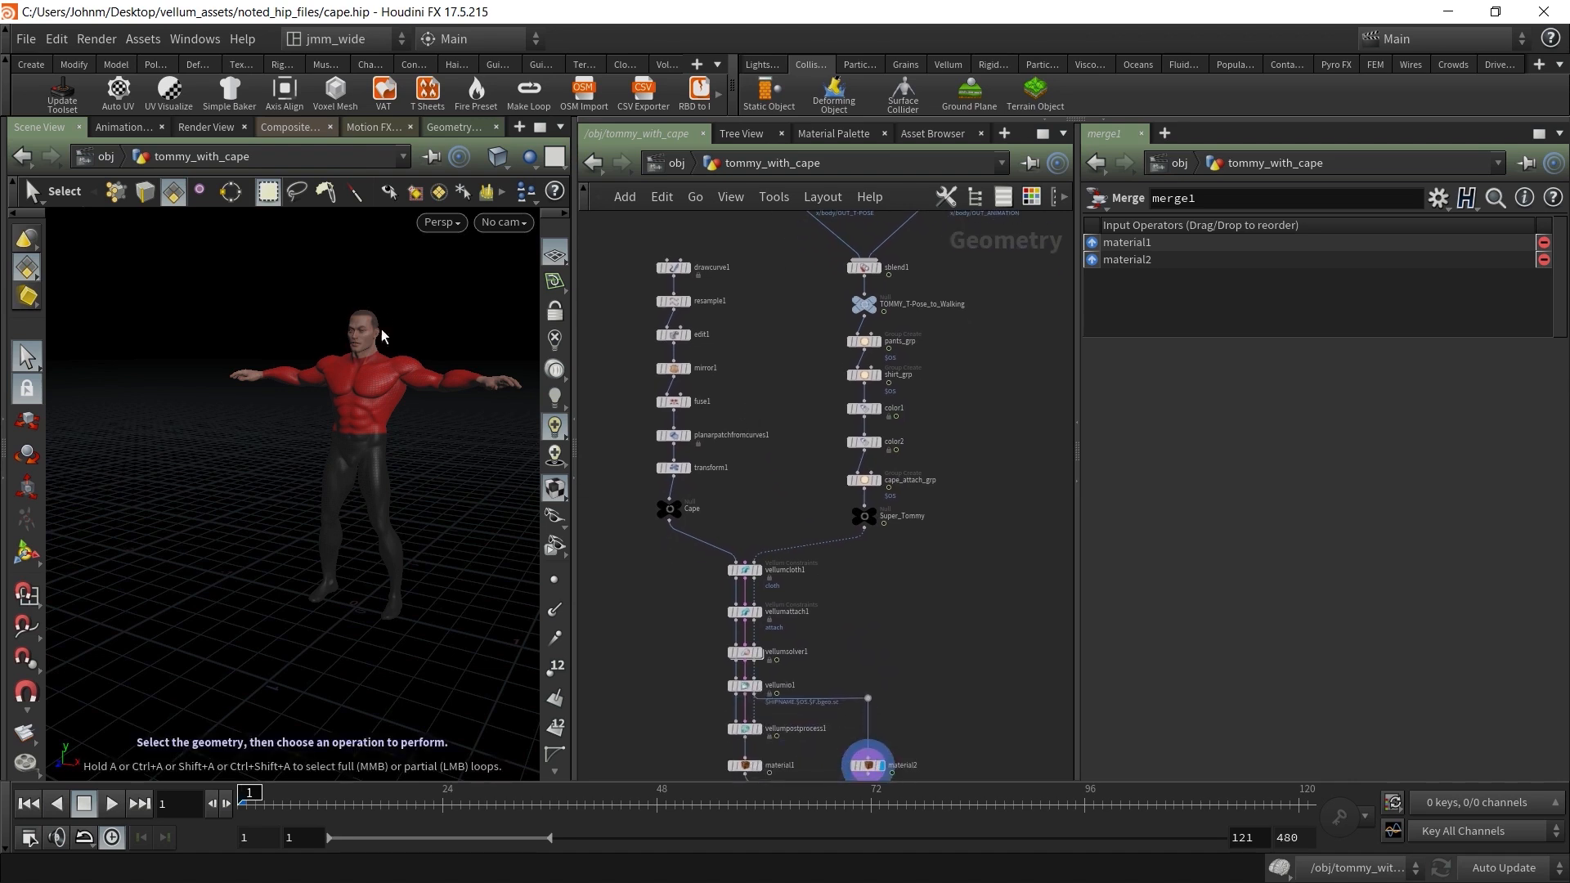
pyautogui.moveTo(783, 328); pyautogui.dragTo(782, 390, button='middle')
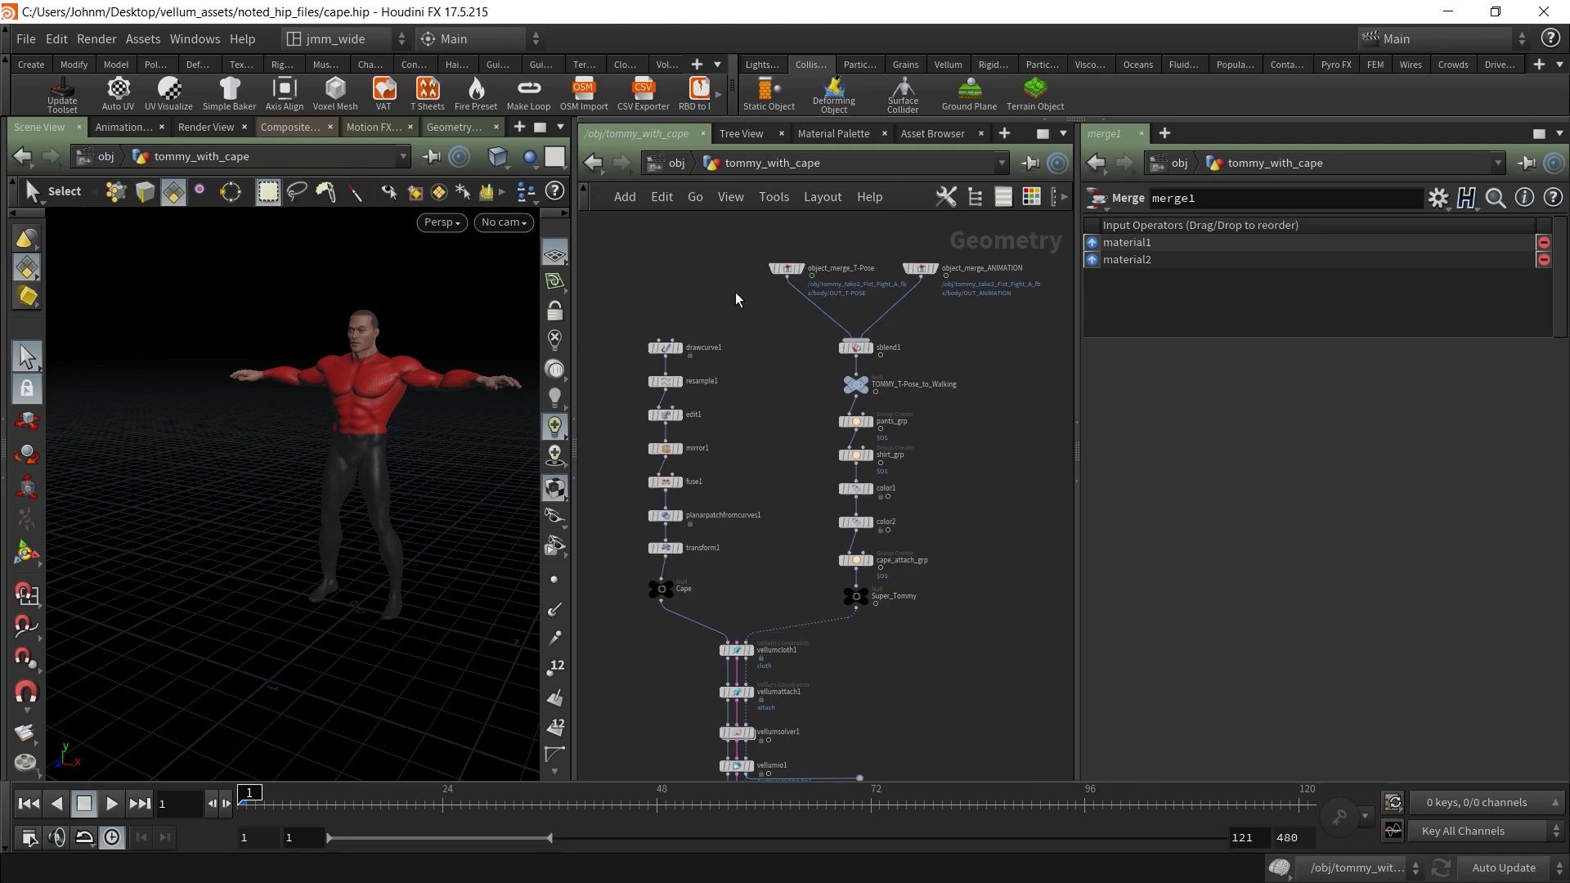
# Inspect the T-Pose and ANIMATION object merges and the sblend1 Sequence Blend that combines them
pyautogui.scroll(5, 737, 297)
pyautogui.moveTo(675, 293); pyautogui.dragTo(615, 386)
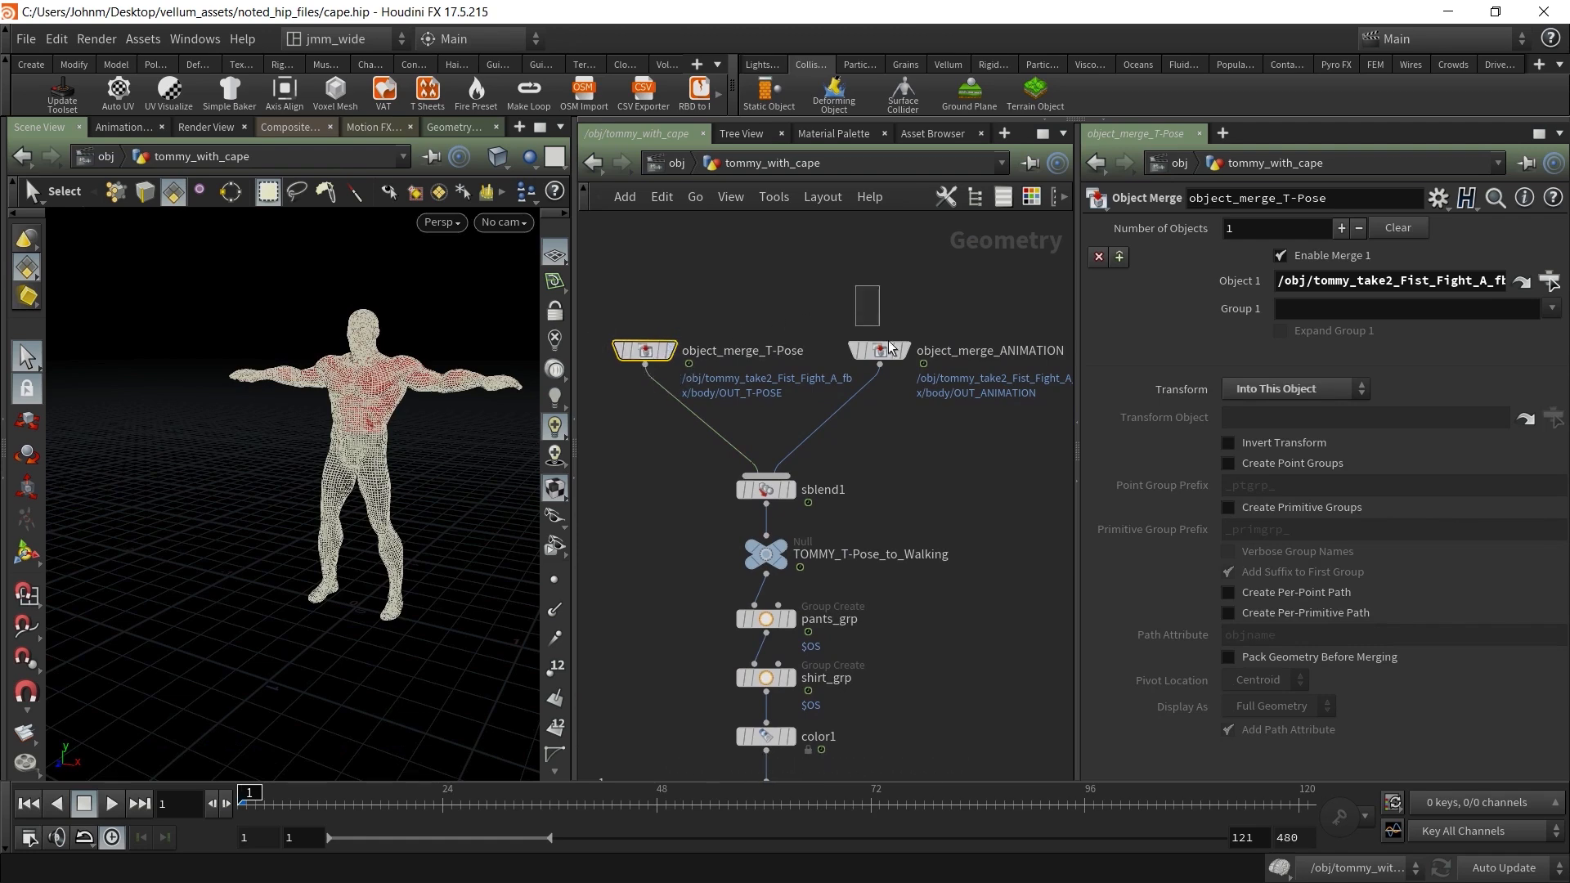
pyautogui.moveTo(875, 323); pyautogui.dragTo(890, 364)
pyautogui.moveTo(920, 440); pyautogui.dragTo(693, 493)
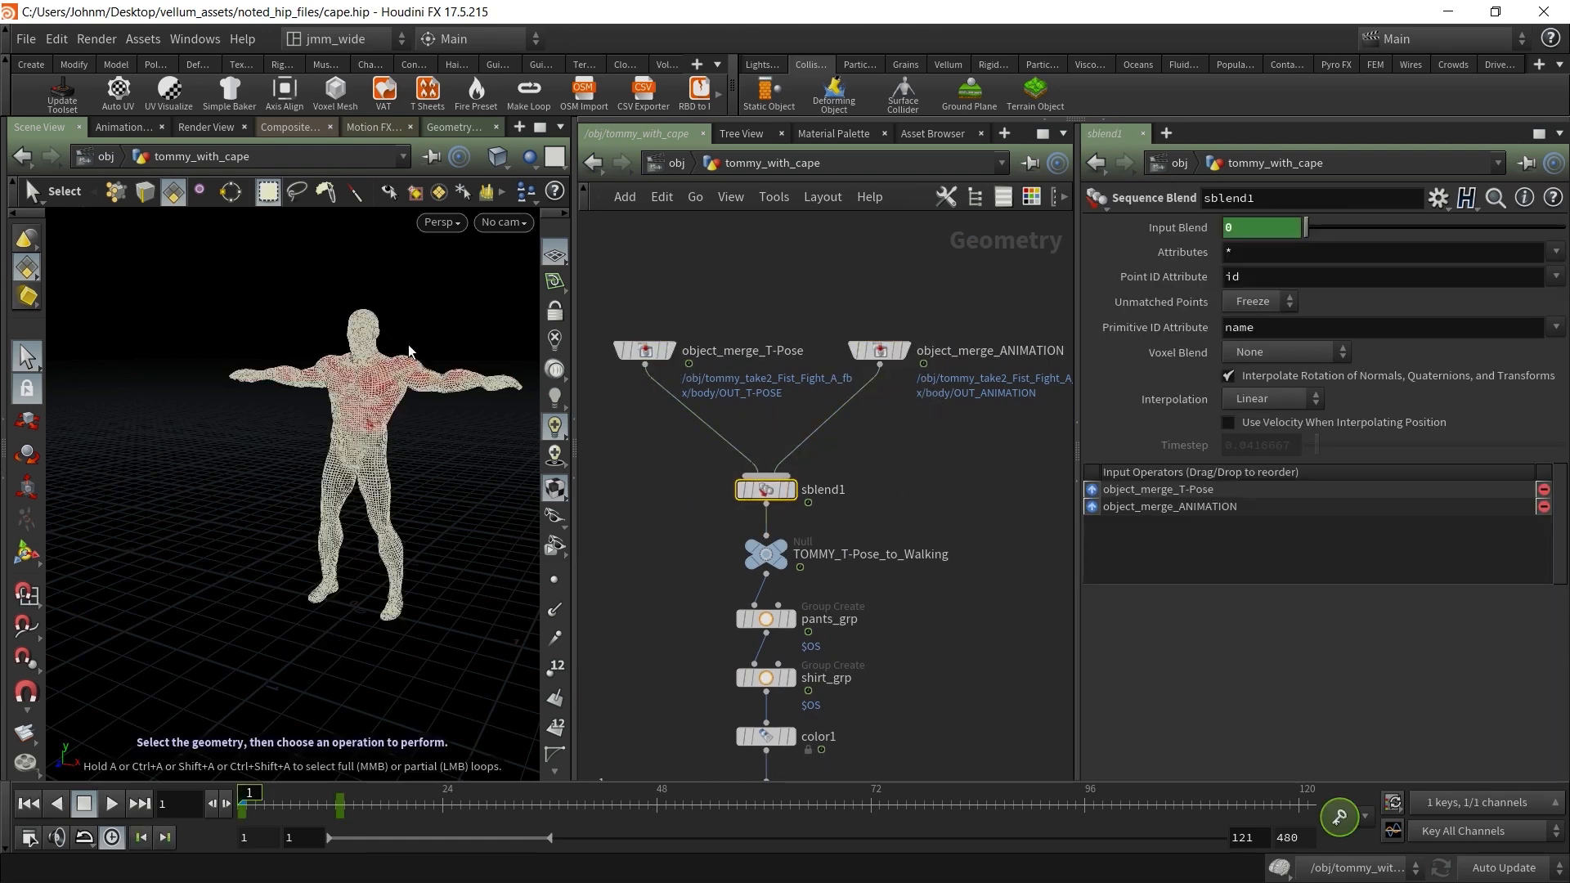
pyautogui.click(971, 486)
# Select drawcurve1 at the start of the cape branch and examine its outline curve against the character
pyautogui.moveTo(906, 684); pyautogui.dragTo(965, 304, button='middle')
pyautogui.scroll(-4, 945, 397)
pyautogui.moveTo(793, 344); pyautogui.dragTo(805, 420, button='middle')
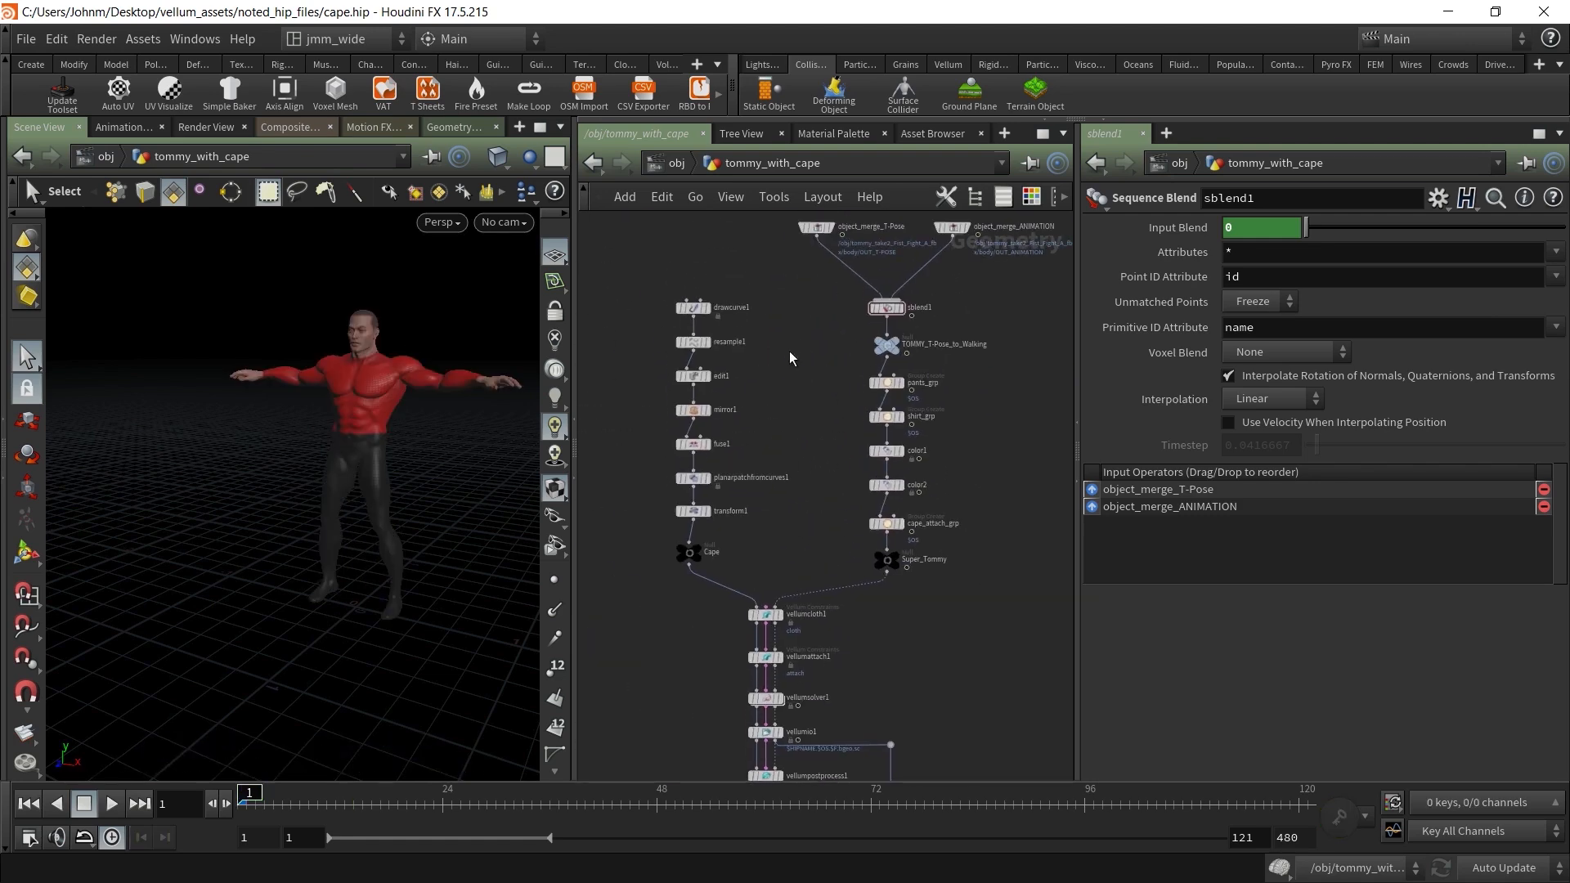
pyautogui.moveTo(712, 312); pyautogui.dragTo(655, 321)
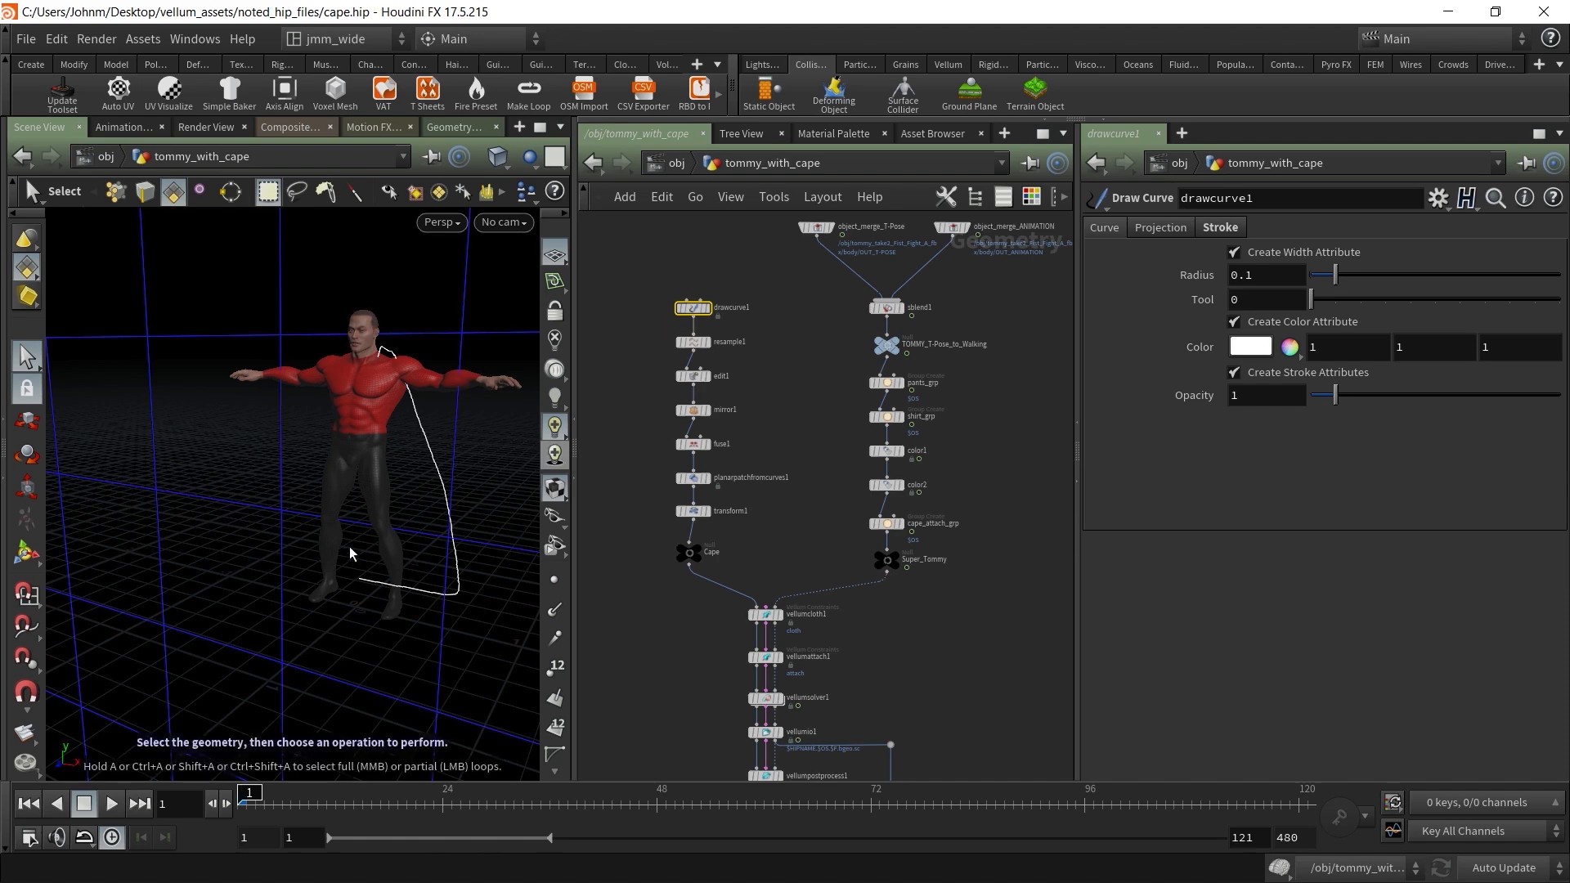
pyautogui.press('Escape')
pyautogui.moveTo(384, 510); pyautogui.dragTo(263, 497)
pyautogui.press('s')
pyautogui.click(818, 391)
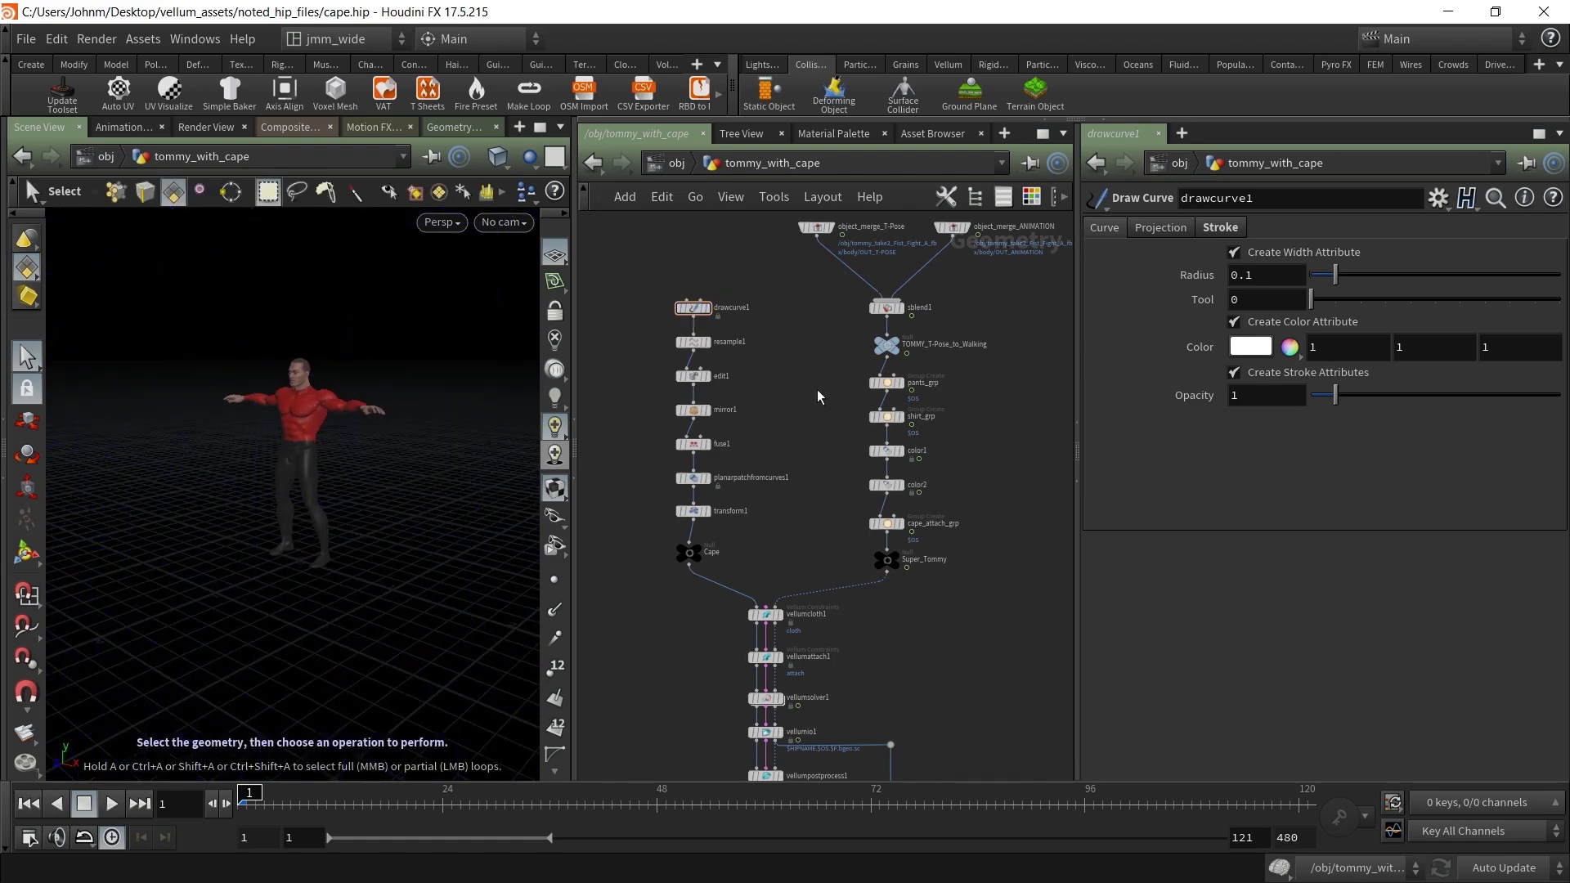
# Review the cape's Vellum chain from vellumcloth1 and vellumattach1 through vellumsolver1 and vellumio1 to vellumpostprocess1
pyautogui.moveTo(918, 624); pyautogui.dragTo(897, 489, button='middle')
pyautogui.scroll(3, 793, 518)
pyautogui.moveTo(608, 512); pyautogui.dragTo(753, 531)
pyautogui.moveTo(633, 464); pyautogui.dragTo(818, 439)
pyautogui.moveTo(885, 572); pyautogui.dragTo(630, 658)
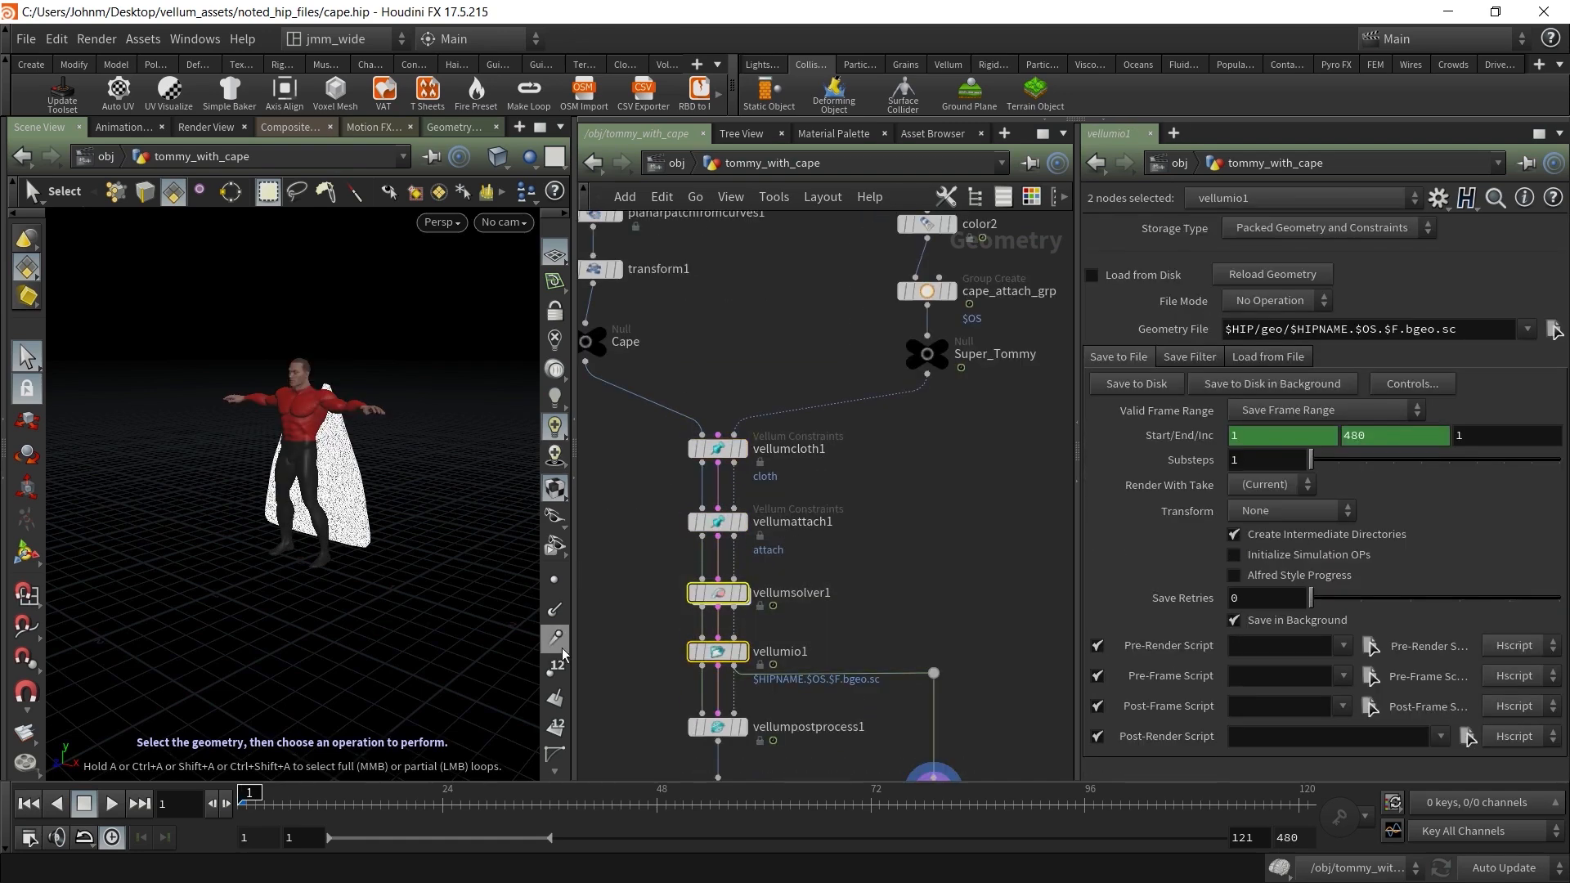
pyautogui.moveTo(911, 612); pyautogui.dragTo(911, 392, button='middle')
pyautogui.moveTo(606, 485); pyautogui.dragTo(822, 540)
pyautogui.moveTo(612, 548); pyautogui.dragTo(965, 647)
pyautogui.moveTo(960, 387); pyautogui.dragTo(965, 525, button='middle')
pyautogui.moveTo(630, 358); pyautogui.dragTo(810, 667)
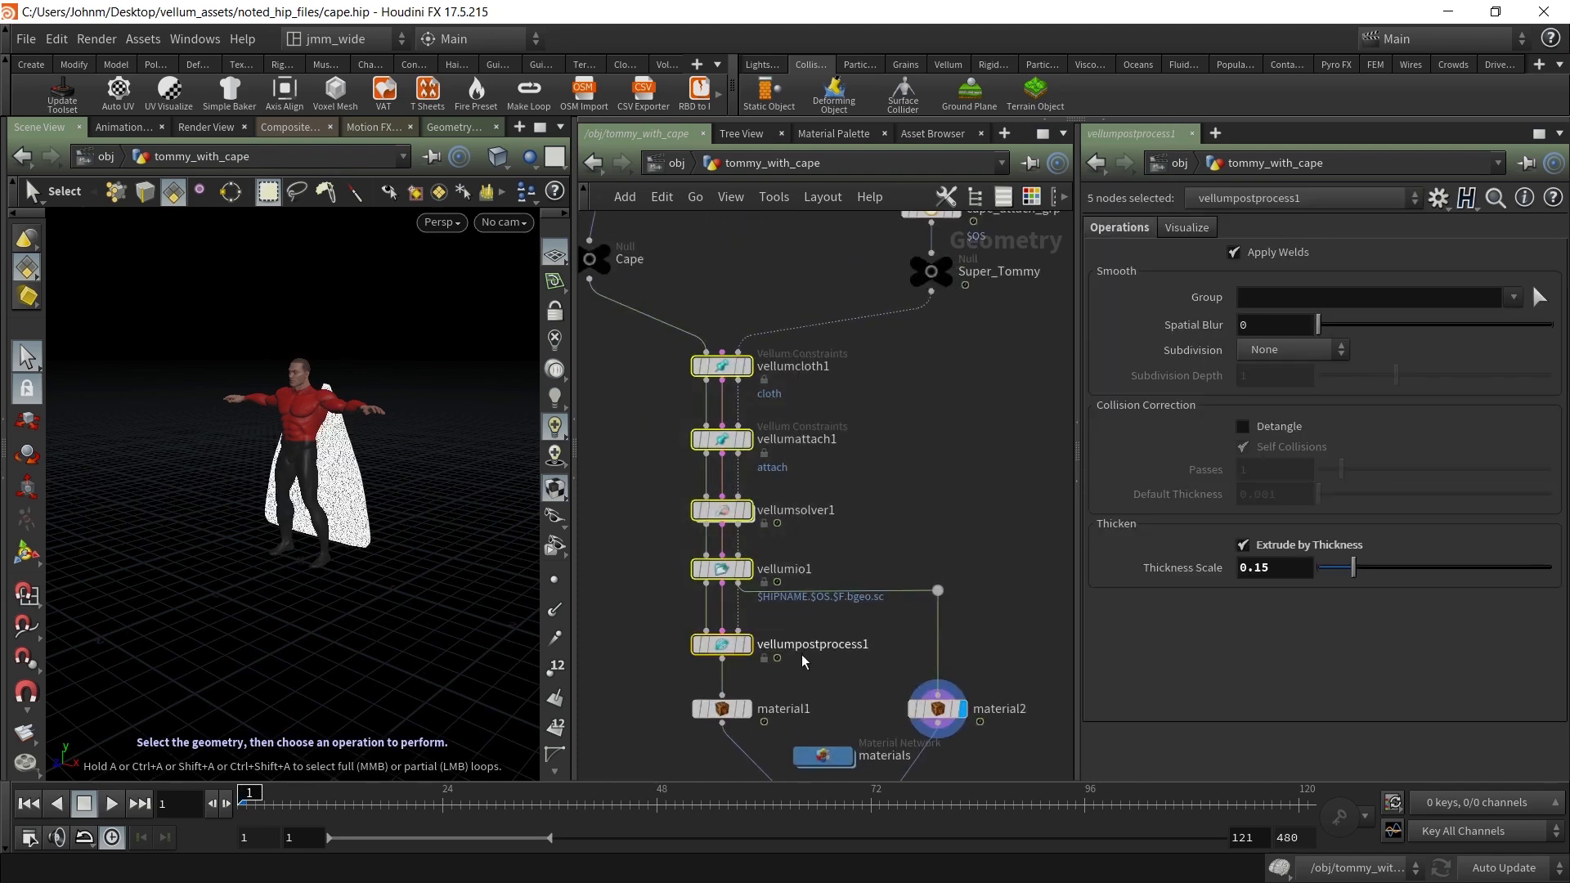
pyautogui.click(996, 478)
pyautogui.moveTo(652, 406); pyautogui.dragTo(835, 340, button='middle')
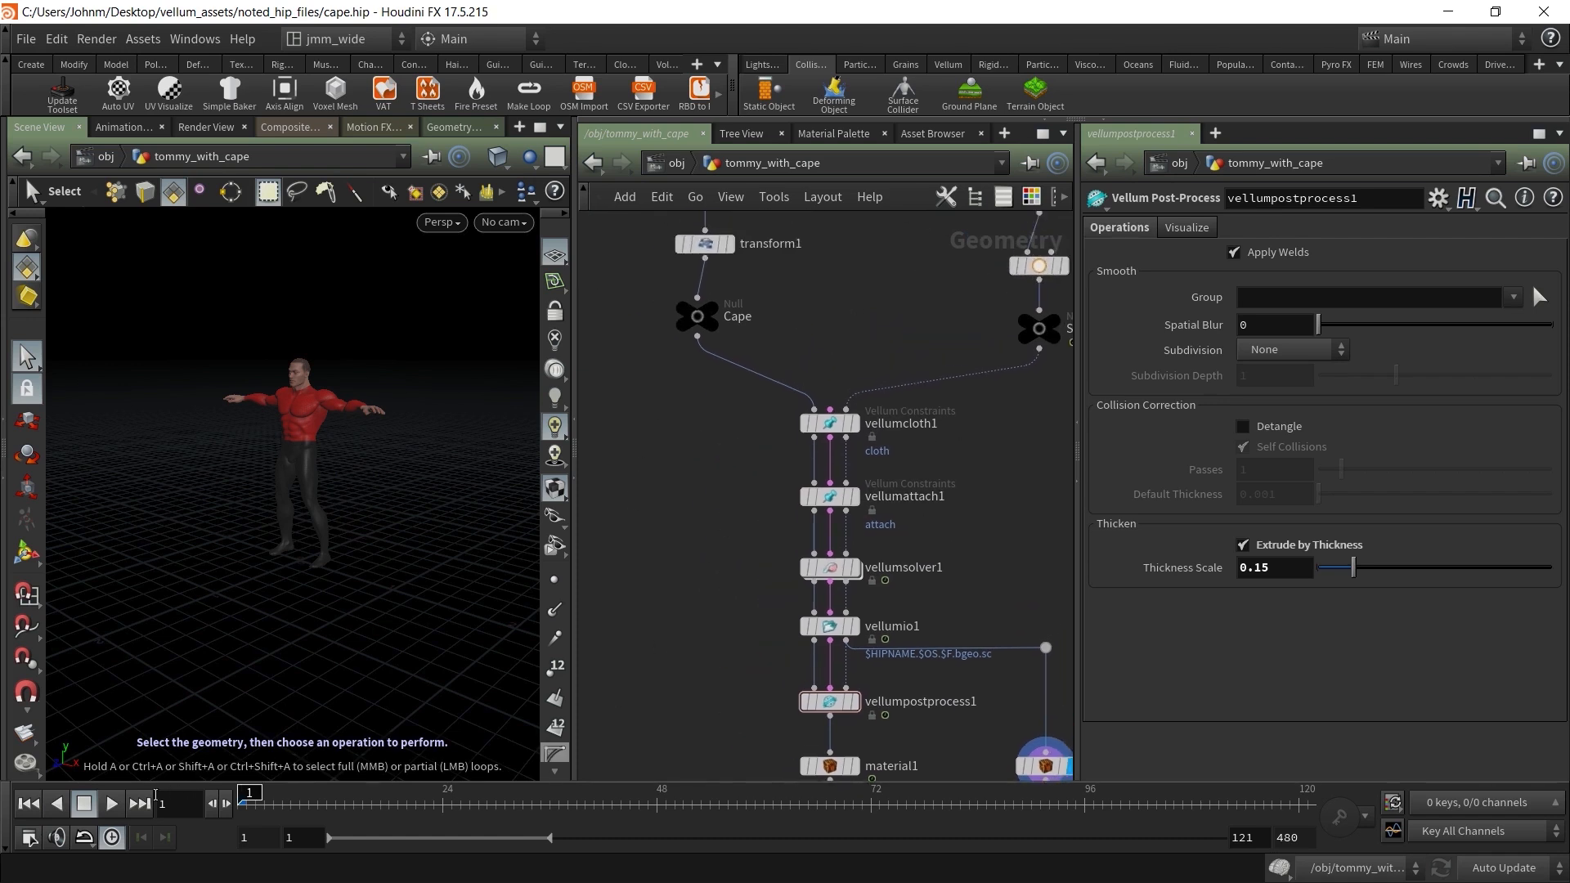
# Play the character's fight animation from the first frame and stop it at frame 85
pyautogui.click(111, 803)
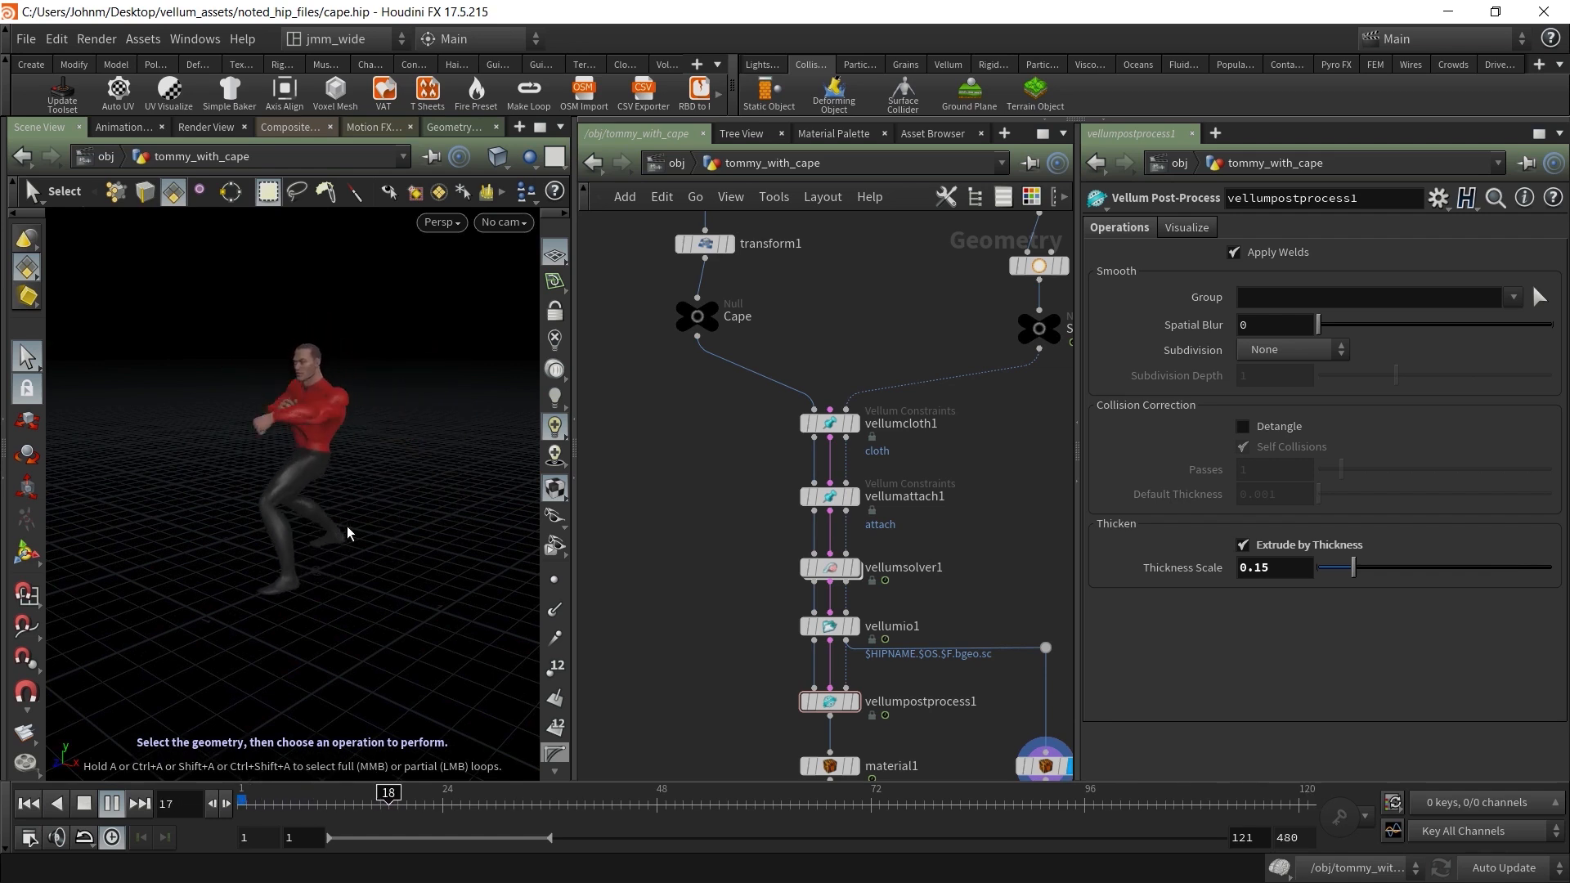
pyautogui.click(89, 801)
pyautogui.moveTo(963, 480); pyautogui.dragTo(742, 522, button='middle')
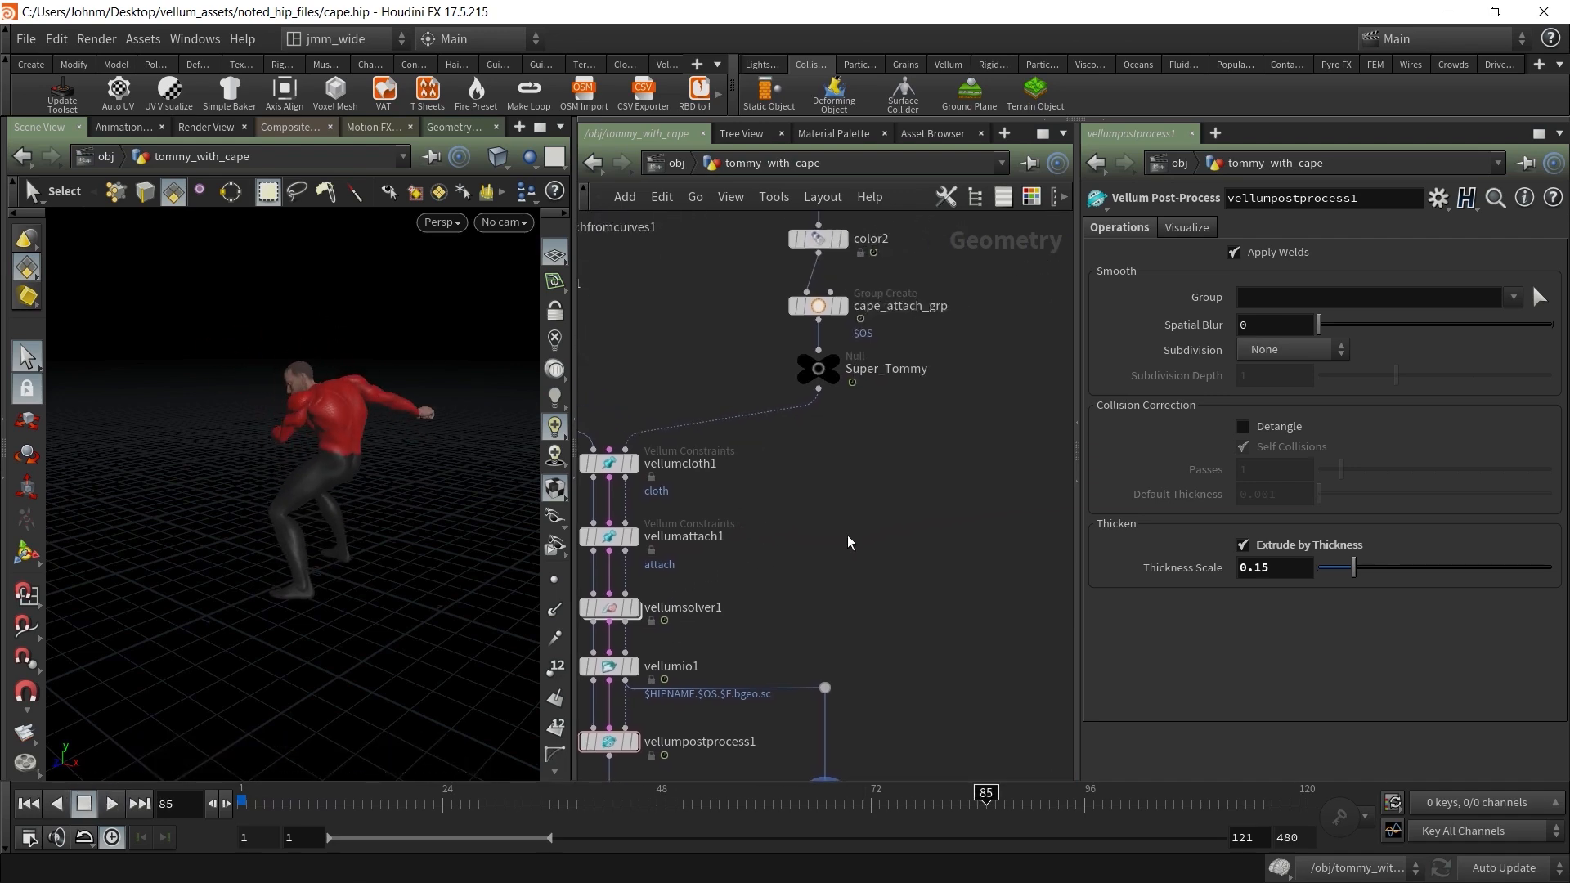
# Look up the Test Geometry: Tommy node by searching the available operators for "tomm", without adding it
pyautogui.press('Tab')
pyautogui.write('tomm')
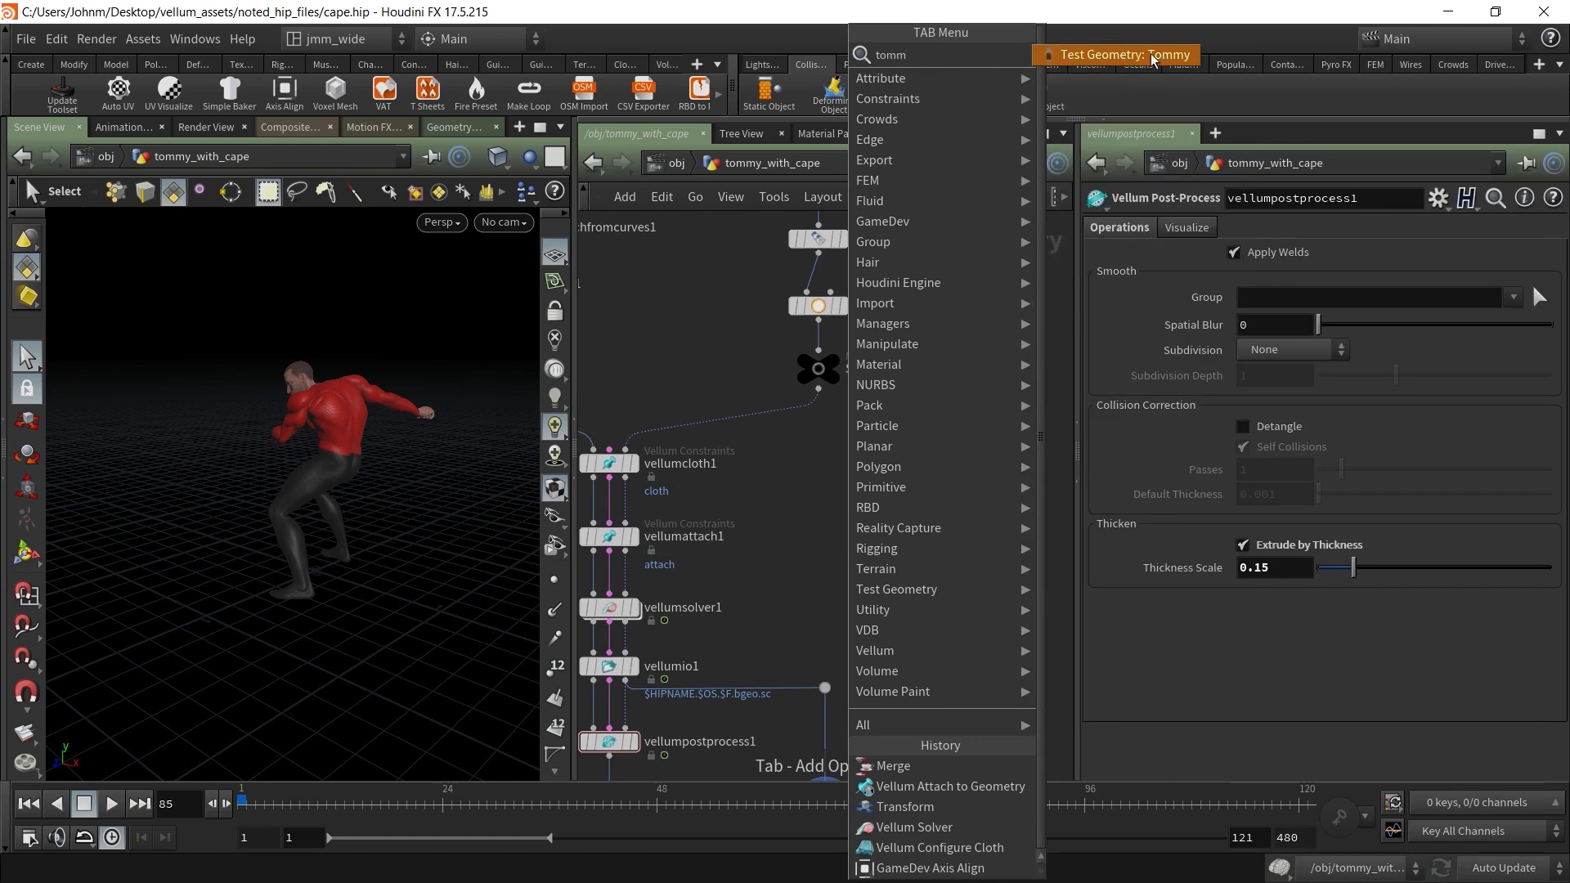
pyautogui.click(1106, 55)
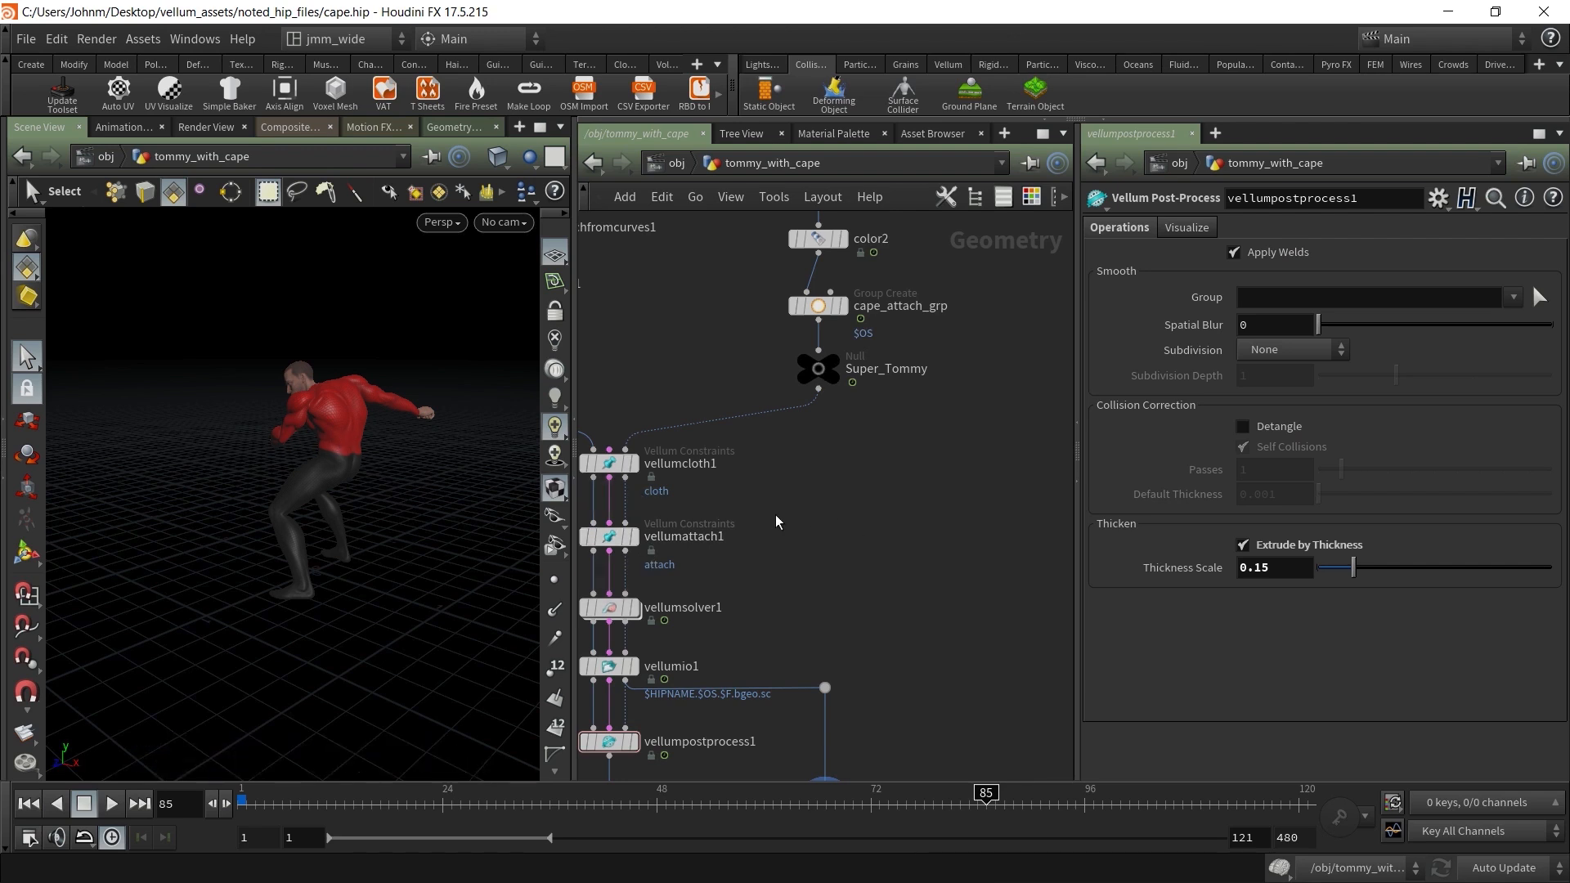
pyautogui.moveTo(842, 535); pyautogui.dragTo(845, 559, button='middle')
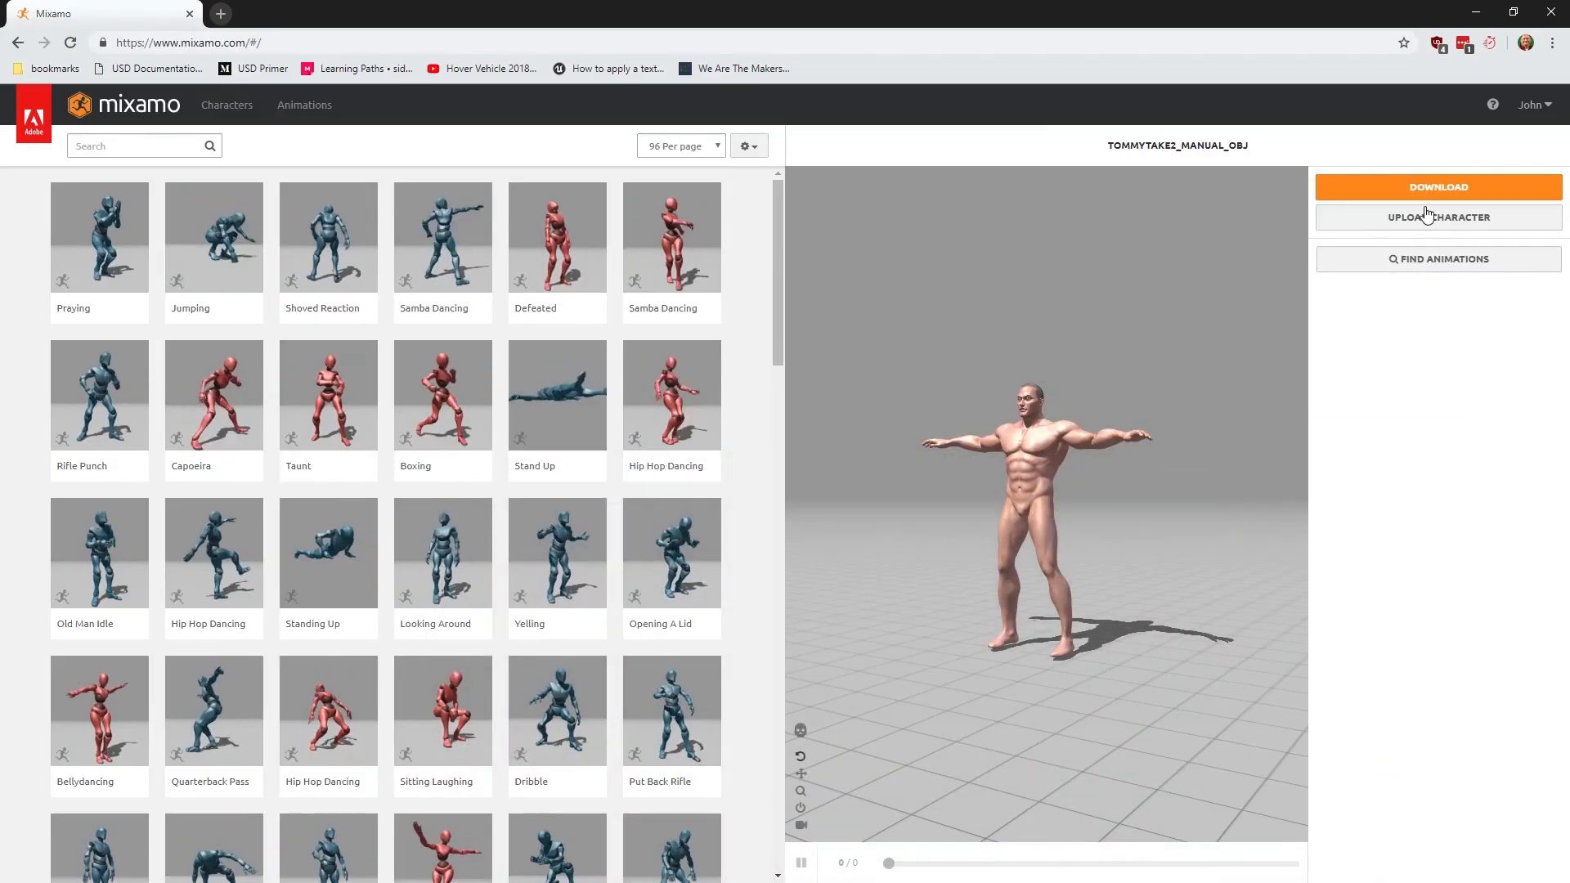
# Switch to Mixamo, start an animation search with "fist fig", and browse through the animation library
pyautogui.click(131, 147)
pyautogui.write('fi')
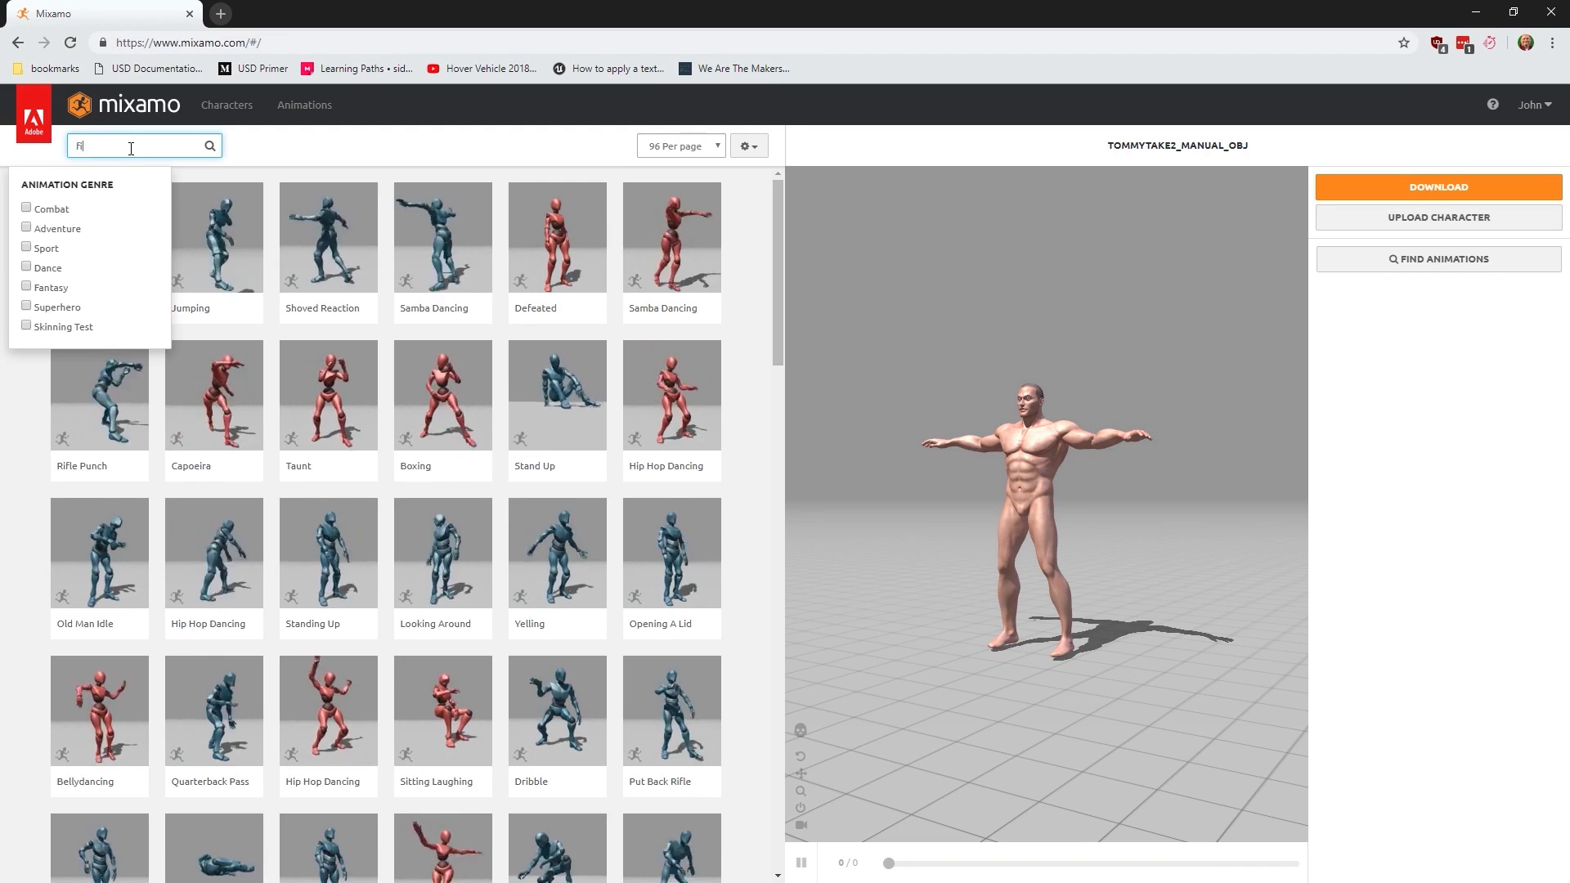
pyautogui.write('st fig')
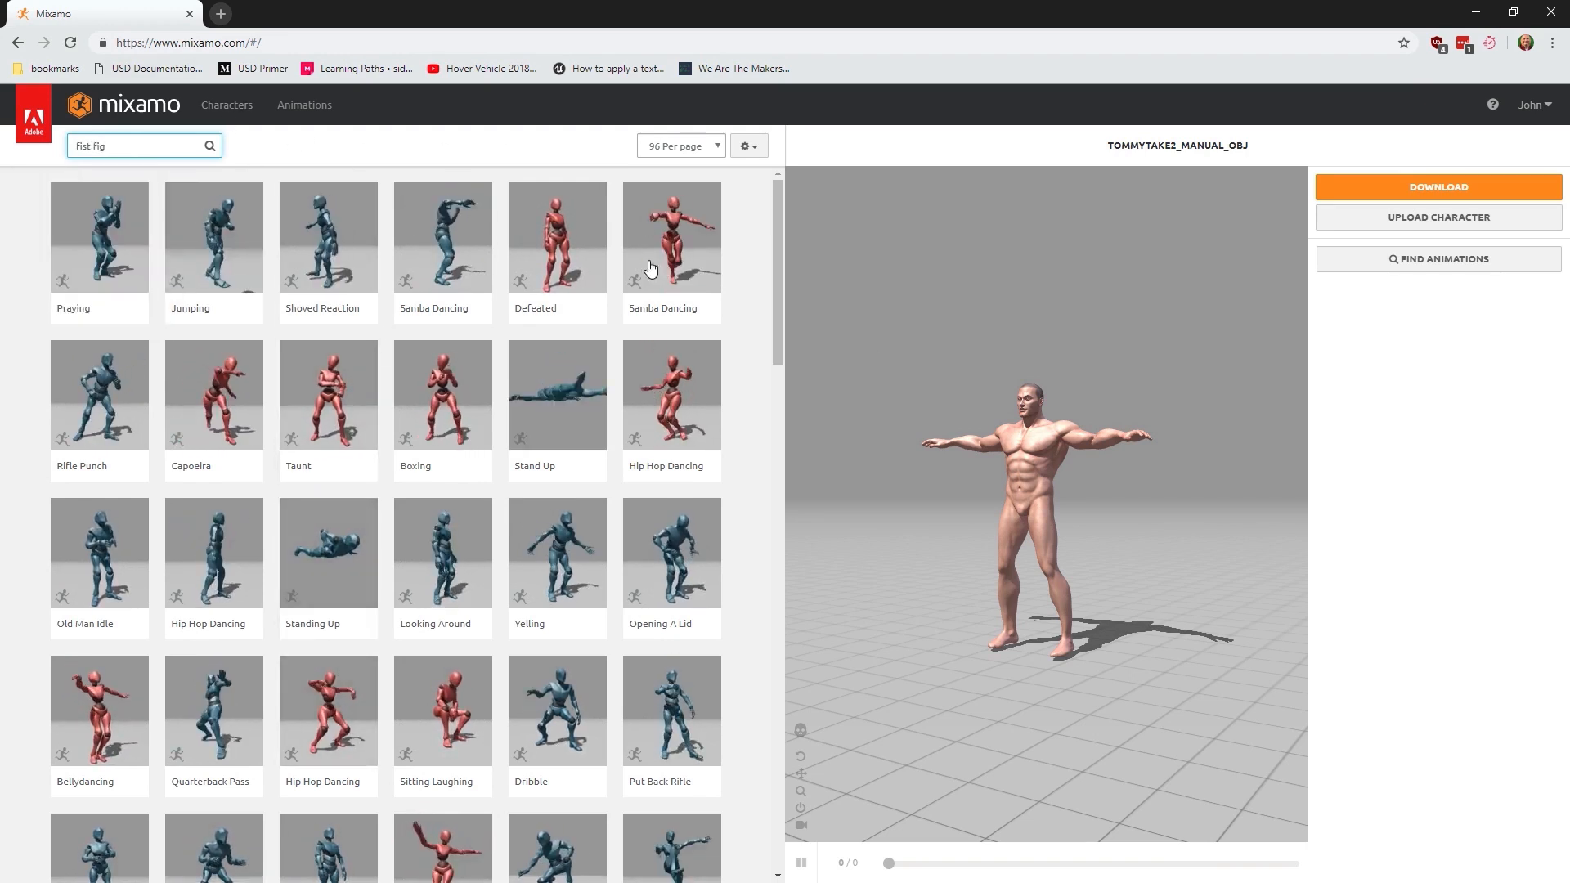
pyautogui.moveTo(775, 292); pyautogui.dragTo(748, 842)
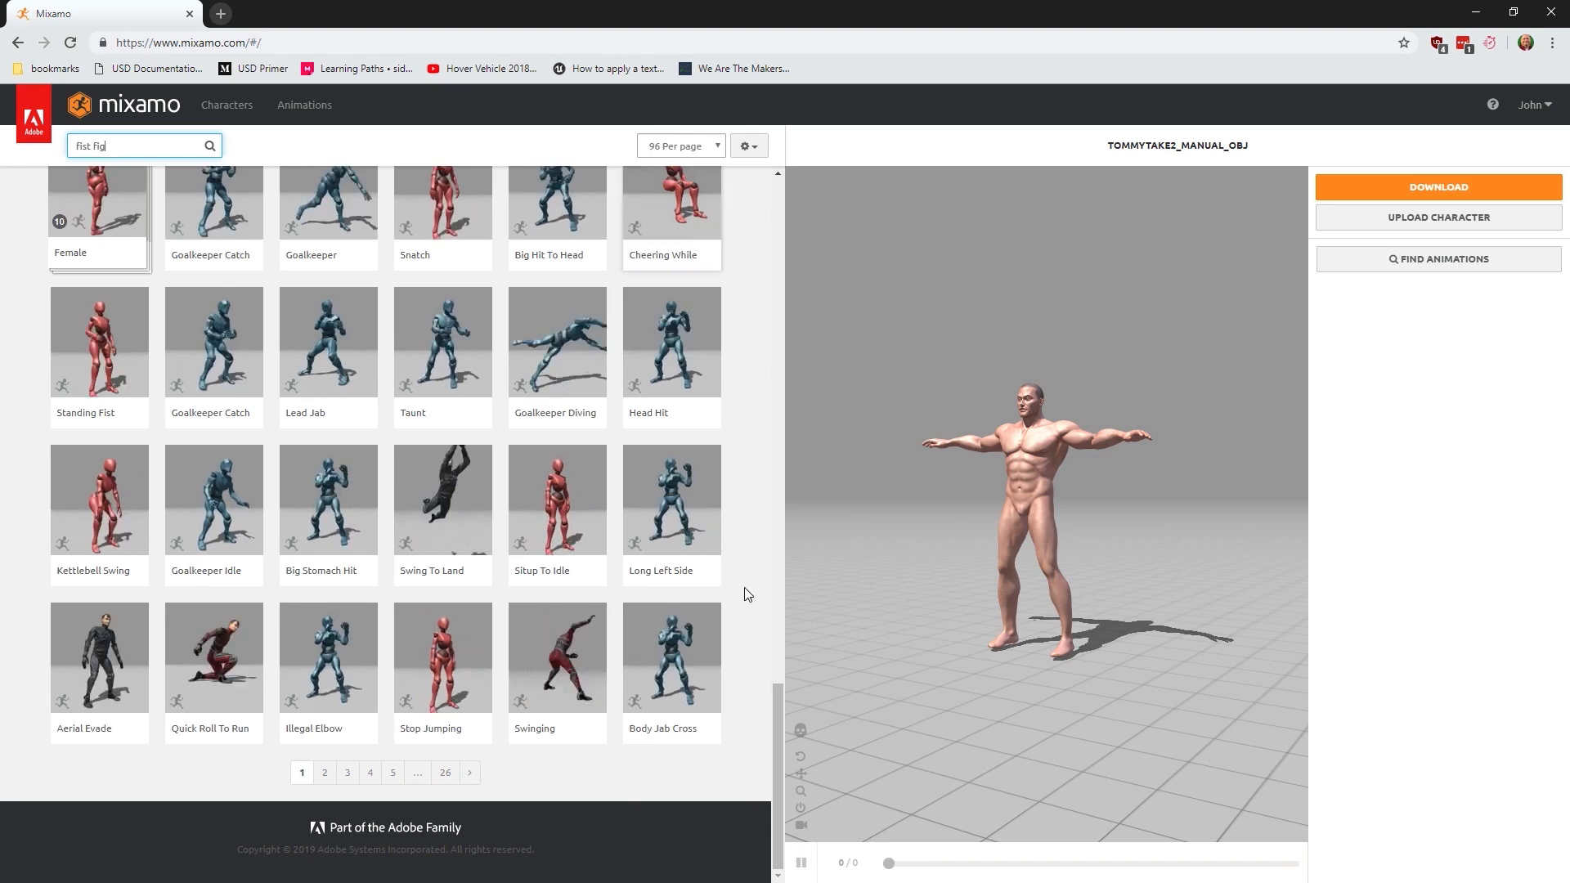
pyautogui.moveTo(777, 699); pyautogui.dragTo(701, 148)
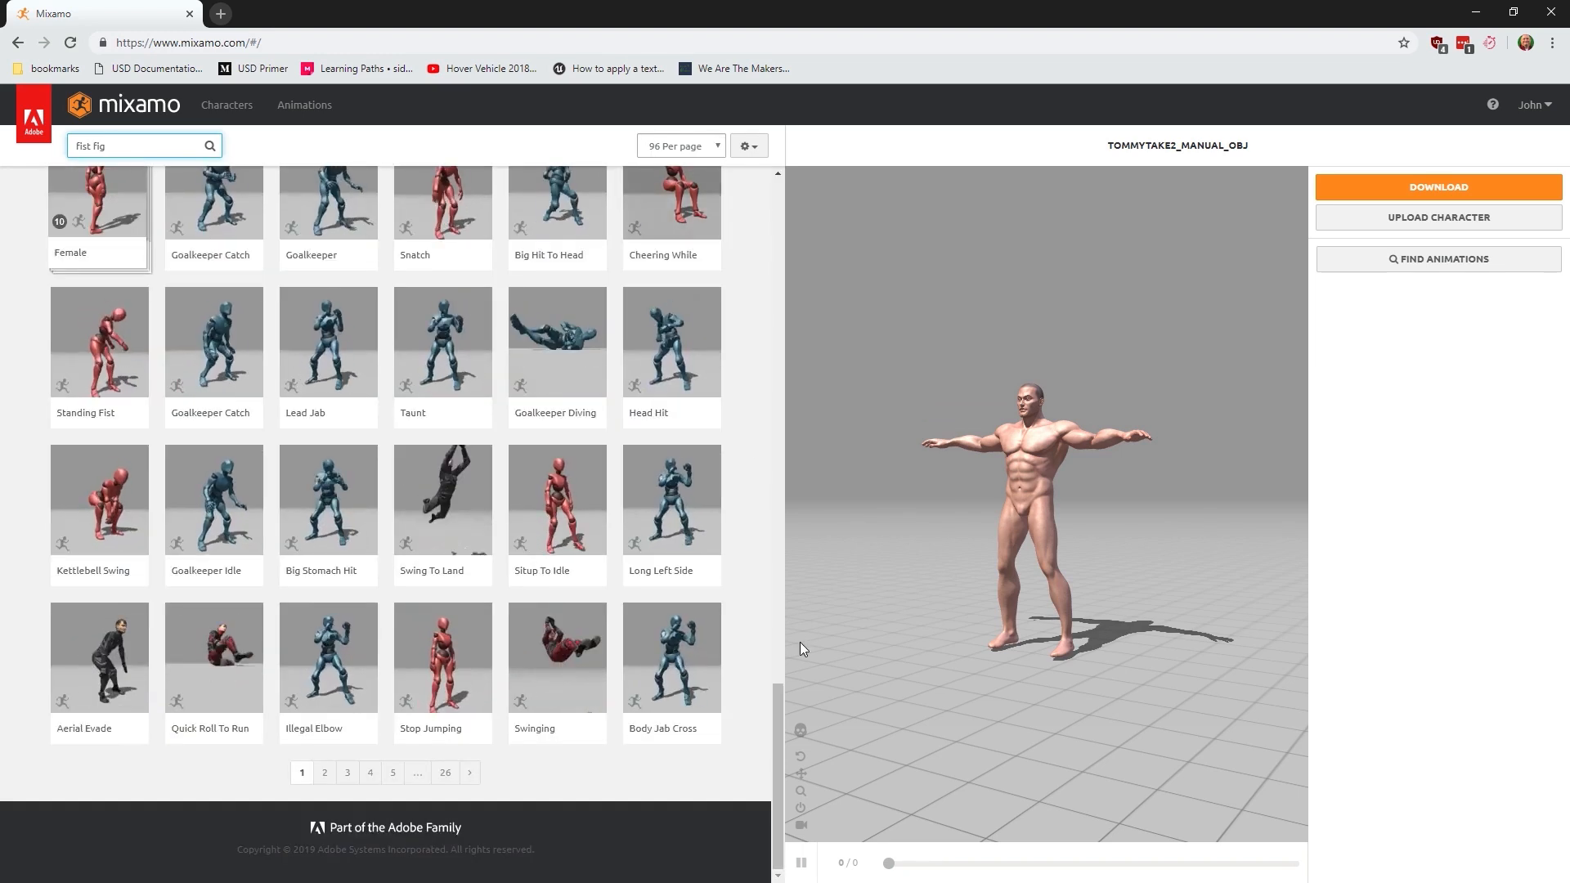
pyautogui.moveTo(779, 728); pyautogui.dragTo(767, 200)
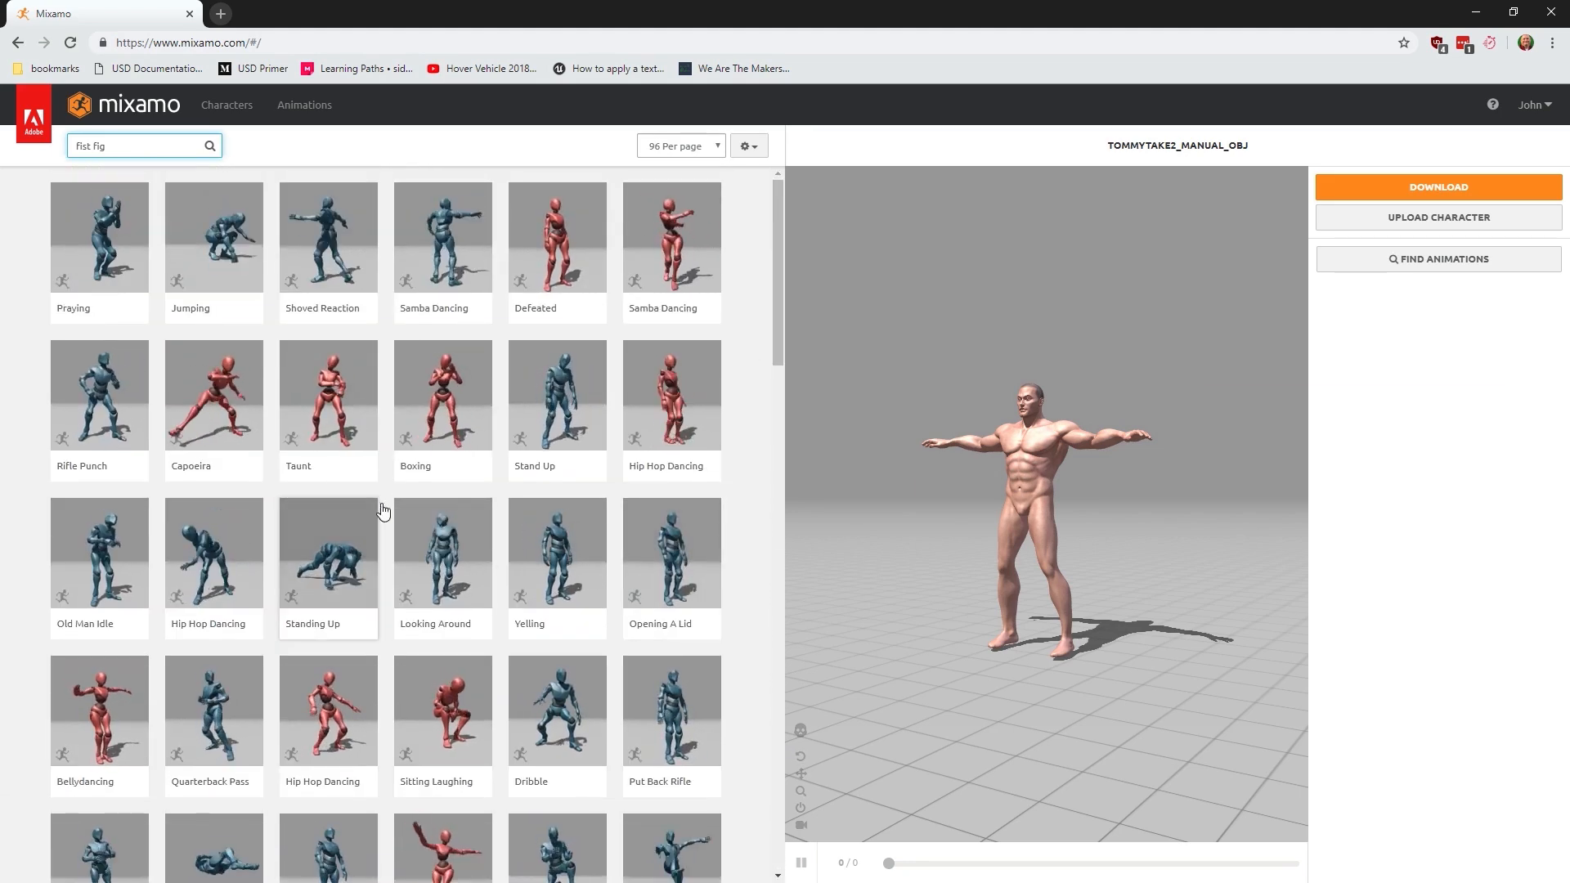
# Run the animation search for "fist fight" and choose the Fist Fight A animation for the character
pyautogui.click(126, 148)
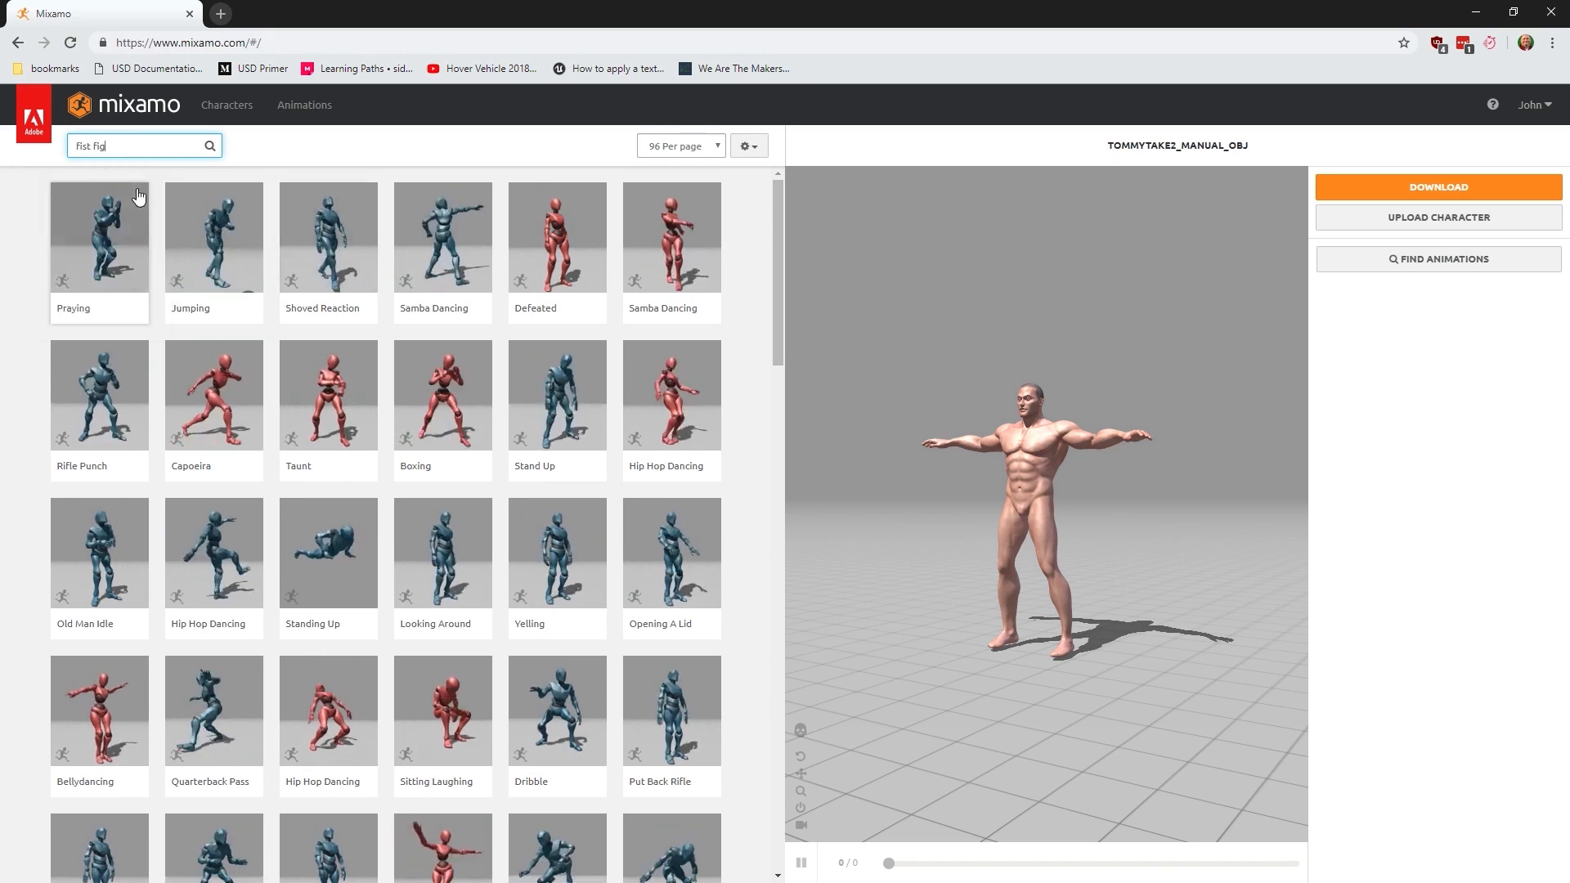
pyautogui.moveTo(129, 152)
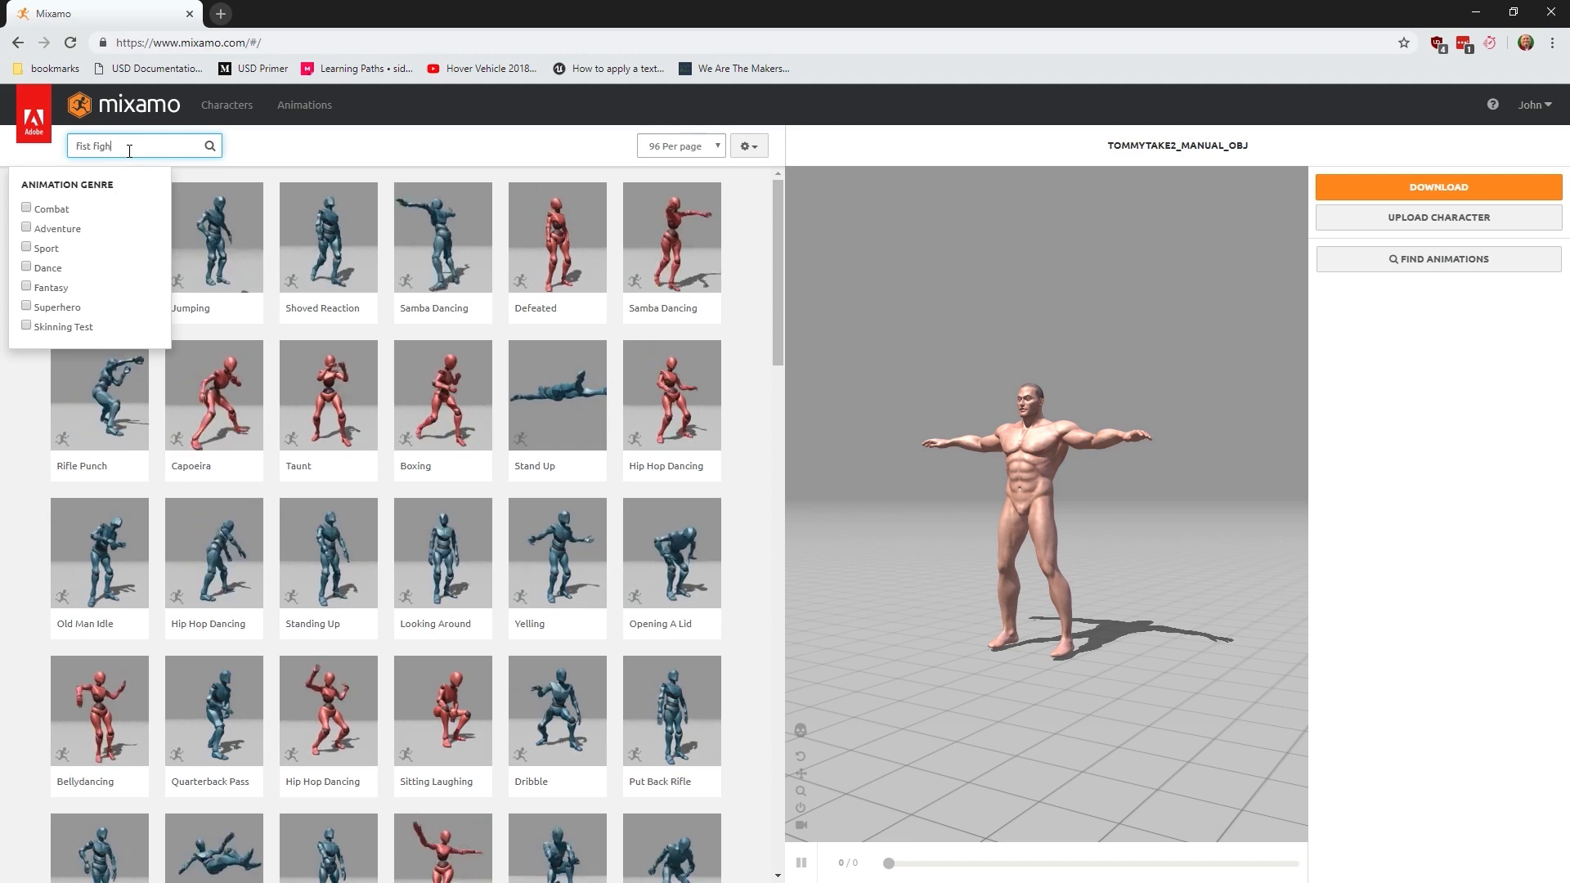
pyautogui.write('ht')
pyautogui.press('Return')
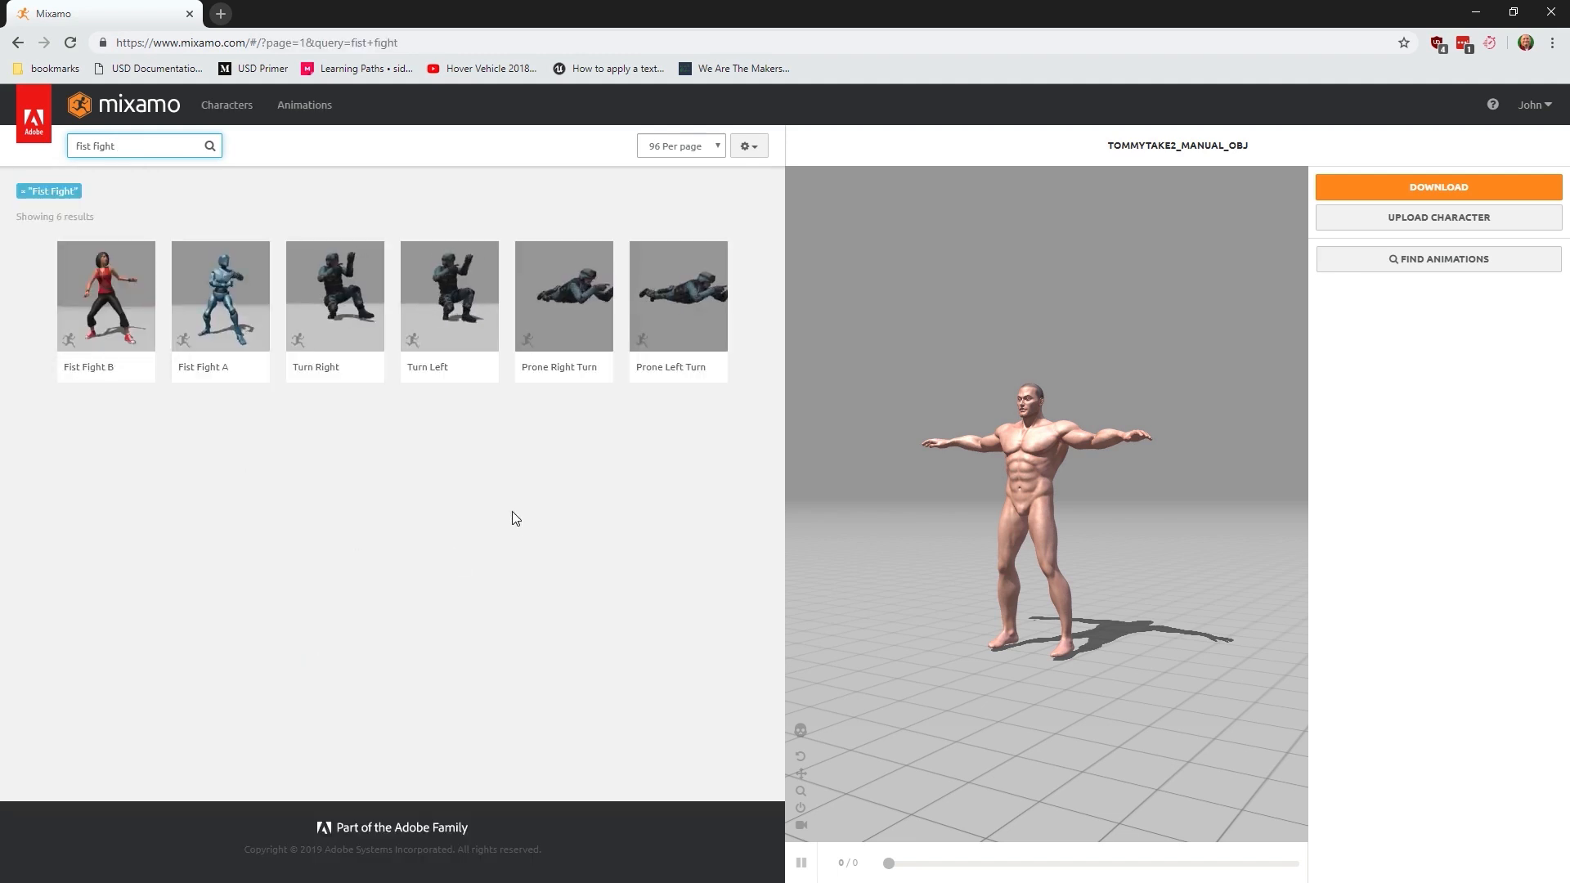
pyautogui.click(255, 252)
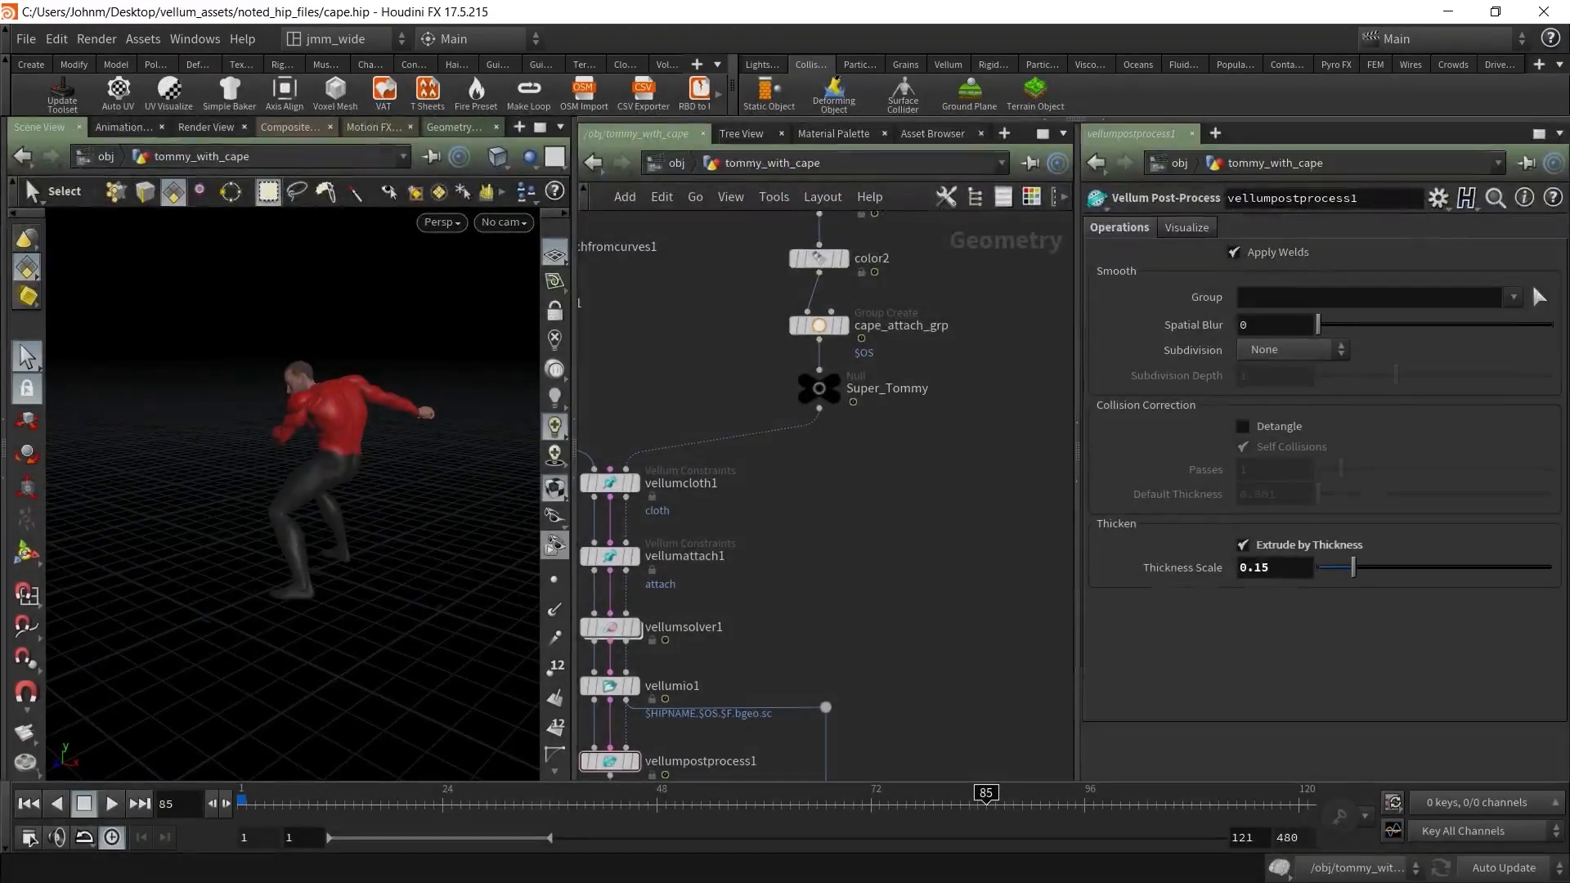
# Examine the object_merge_ANIMATION node's source object and transform settings at the start of the character branch
pyautogui.moveTo(711, 337); pyautogui.dragTo(710, 781, button='middle')
pyautogui.moveTo(638, 325); pyautogui.dragTo(660, 462, button='middle')
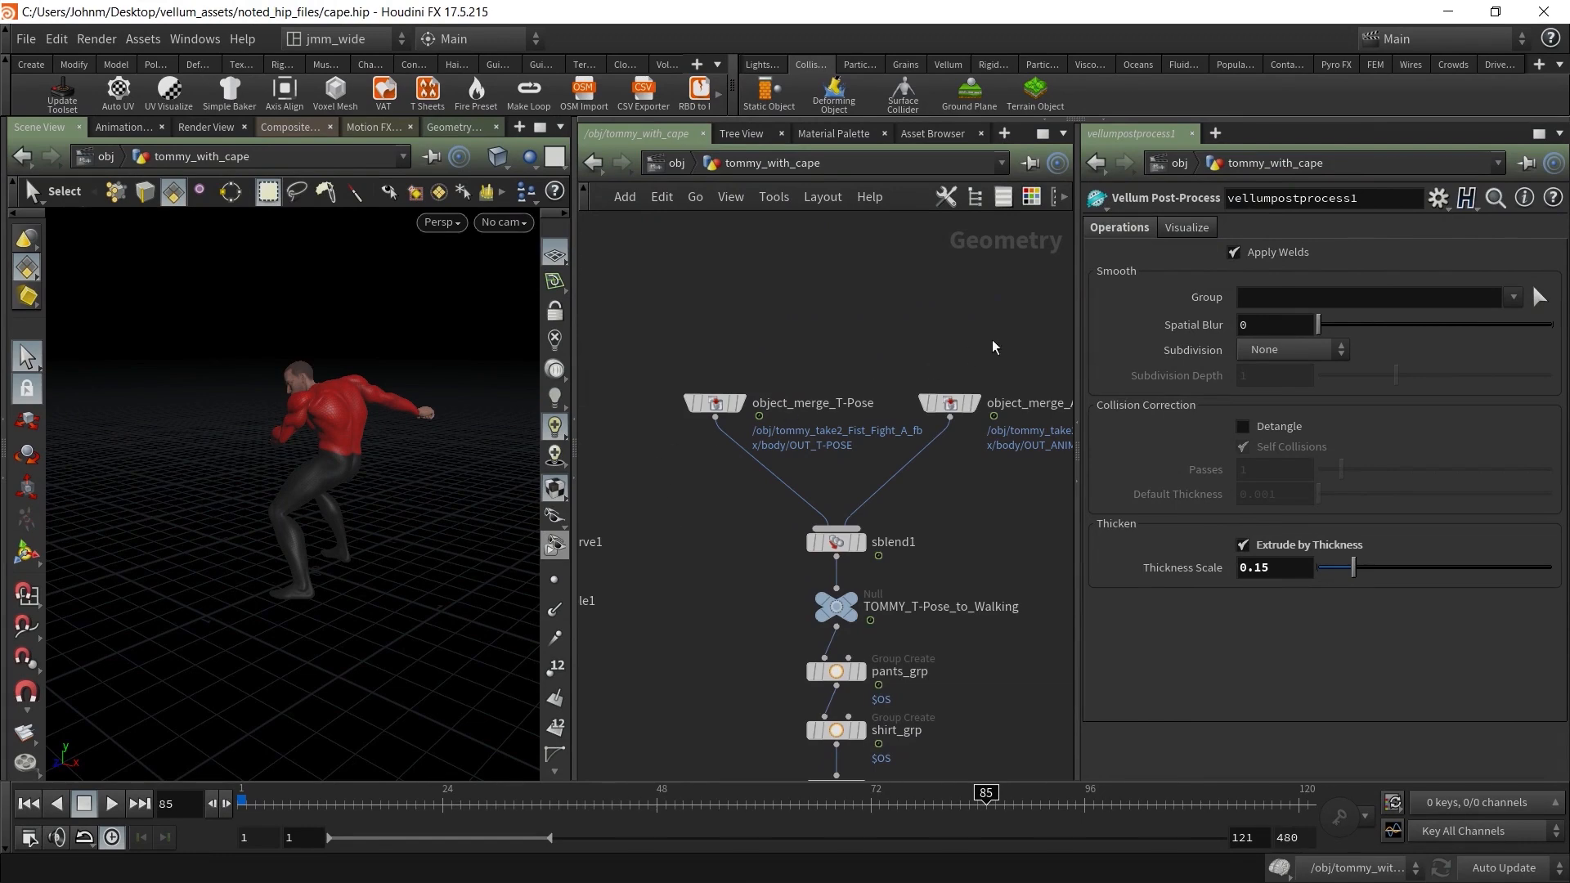
pyautogui.click(961, 405)
pyautogui.moveTo(947, 429); pyautogui.dragTo(863, 347, button='middle')
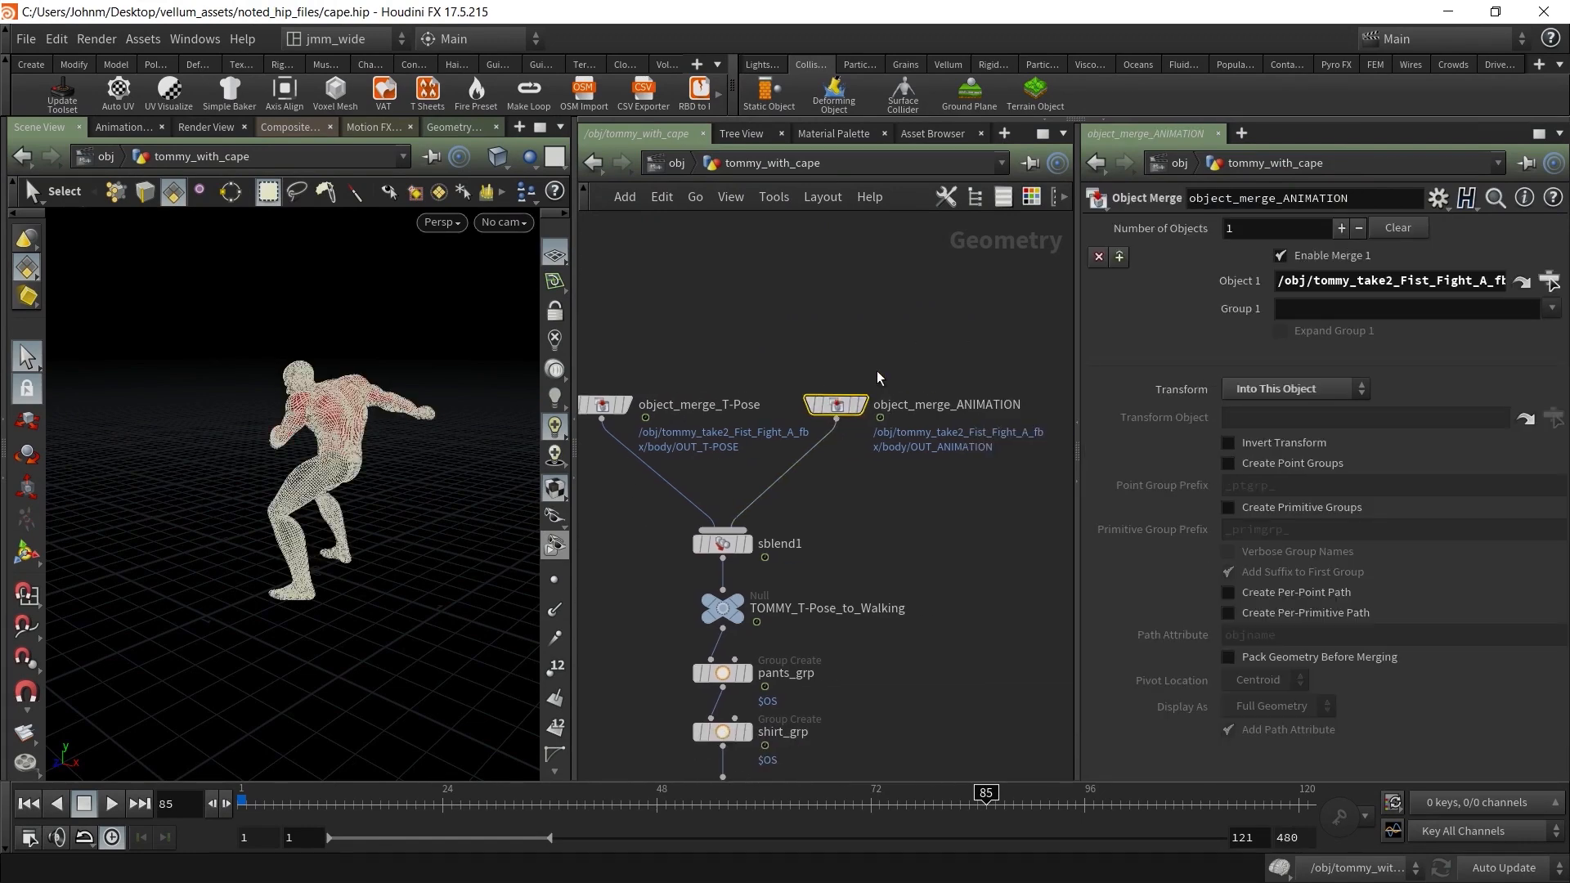
pyautogui.moveTo(866, 626); pyautogui.dragTo(953, 411, button='middle')
pyautogui.click(698, 486)
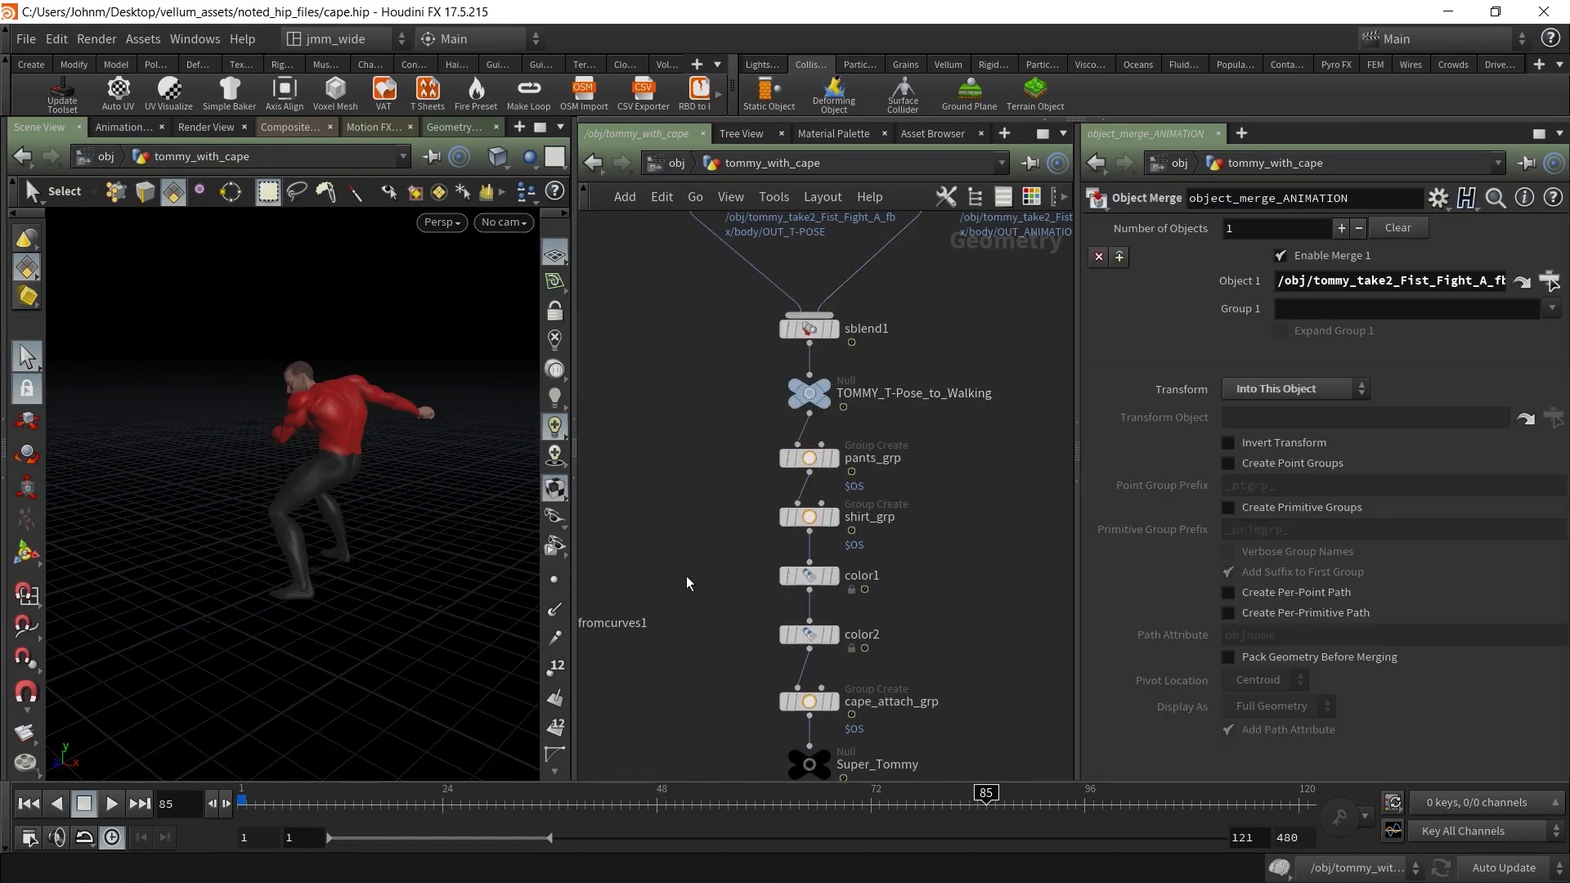
# Inspect the shirt_grp node's primitive group settings in the character branch
pyautogui.moveTo(966, 652); pyautogui.dragTo(981, 554, button='middle')
pyautogui.moveTo(808, 312); pyautogui.dragTo(700, 345, button='middle')
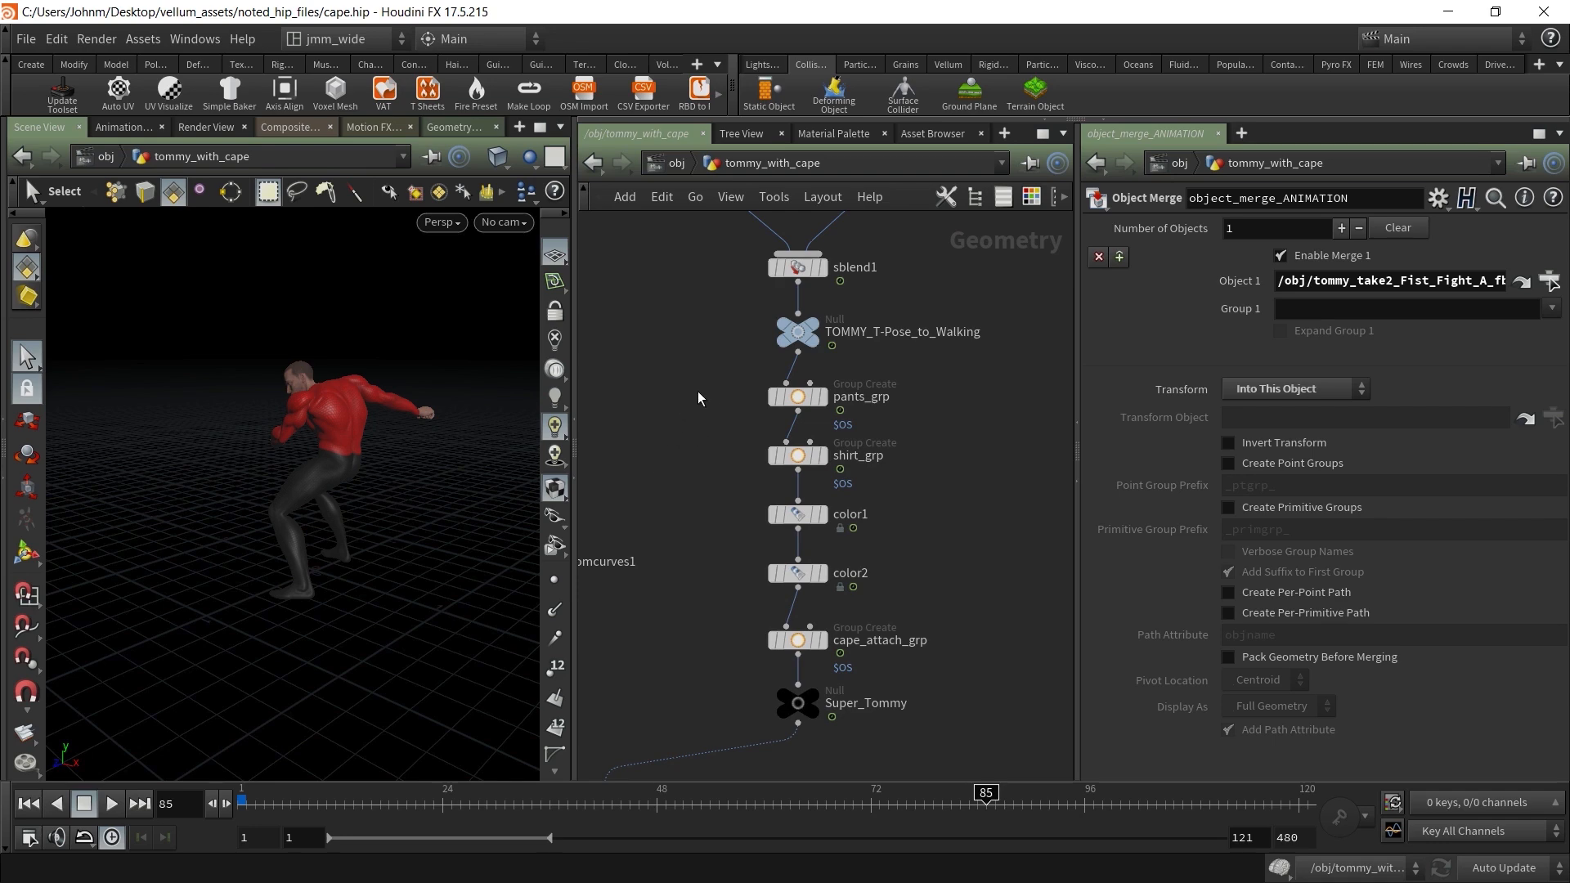
pyautogui.moveTo(885, 417); pyautogui.dragTo(880, 414)
pyautogui.moveTo(677, 425); pyautogui.dragTo(862, 484)
pyautogui.click(705, 488)
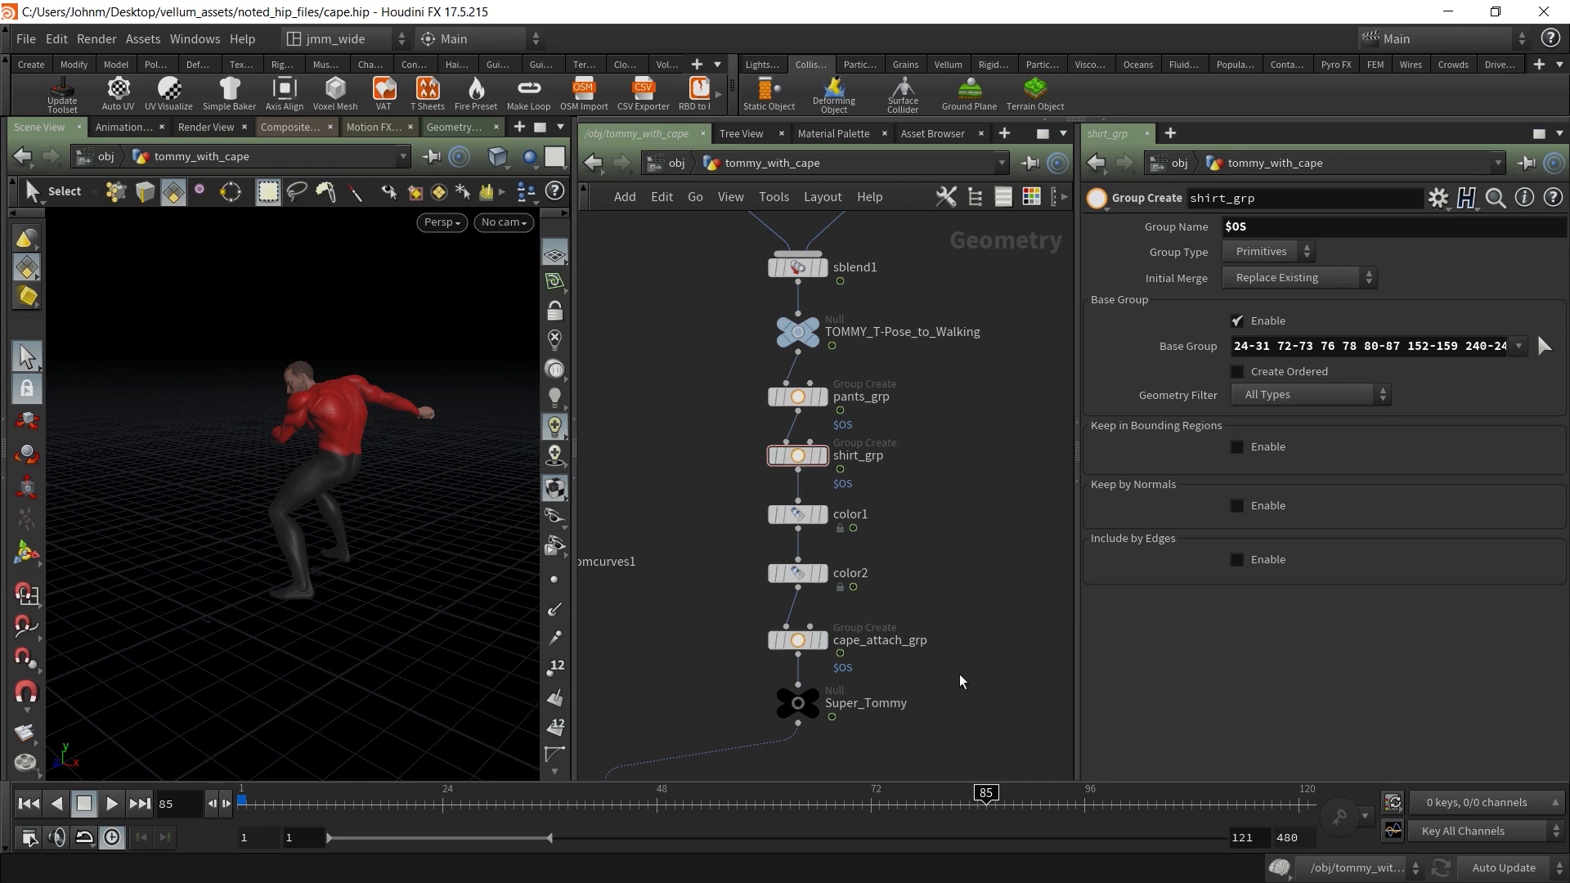
# Display the cape_attach_grp node and examine its primitive base group against the character's shoulders
pyautogui.moveTo(960, 682); pyautogui.dragTo(977, 434, button='middle')
pyautogui.moveTo(794, 456)
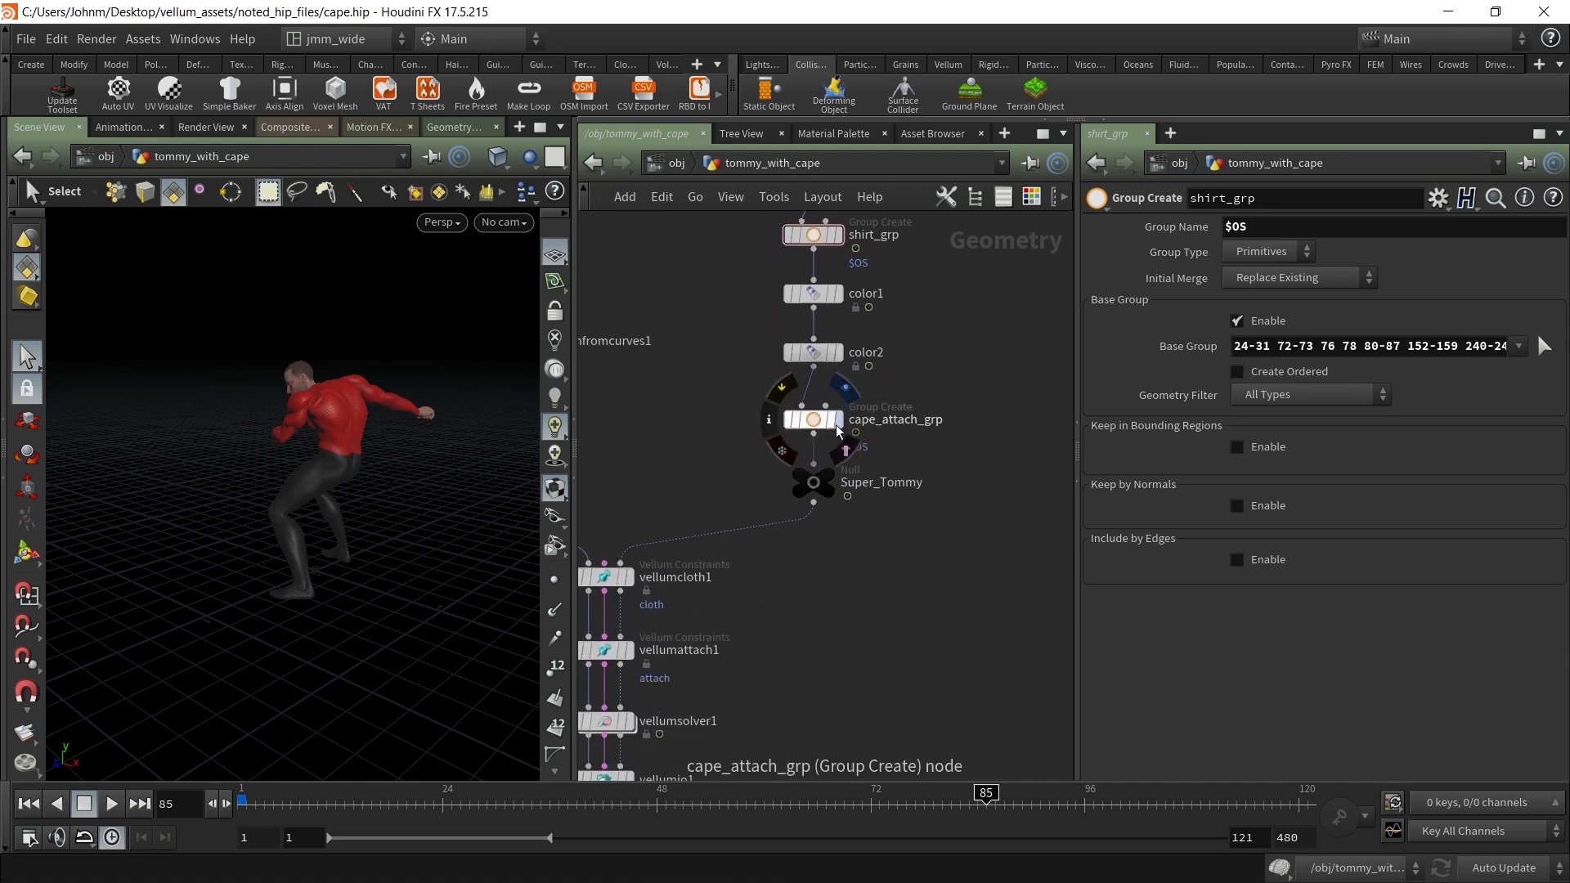
pyautogui.click(830, 421)
pyautogui.press('Escape')
pyautogui.moveTo(241, 465); pyautogui.dragTo(493, 469)
pyautogui.press('s')
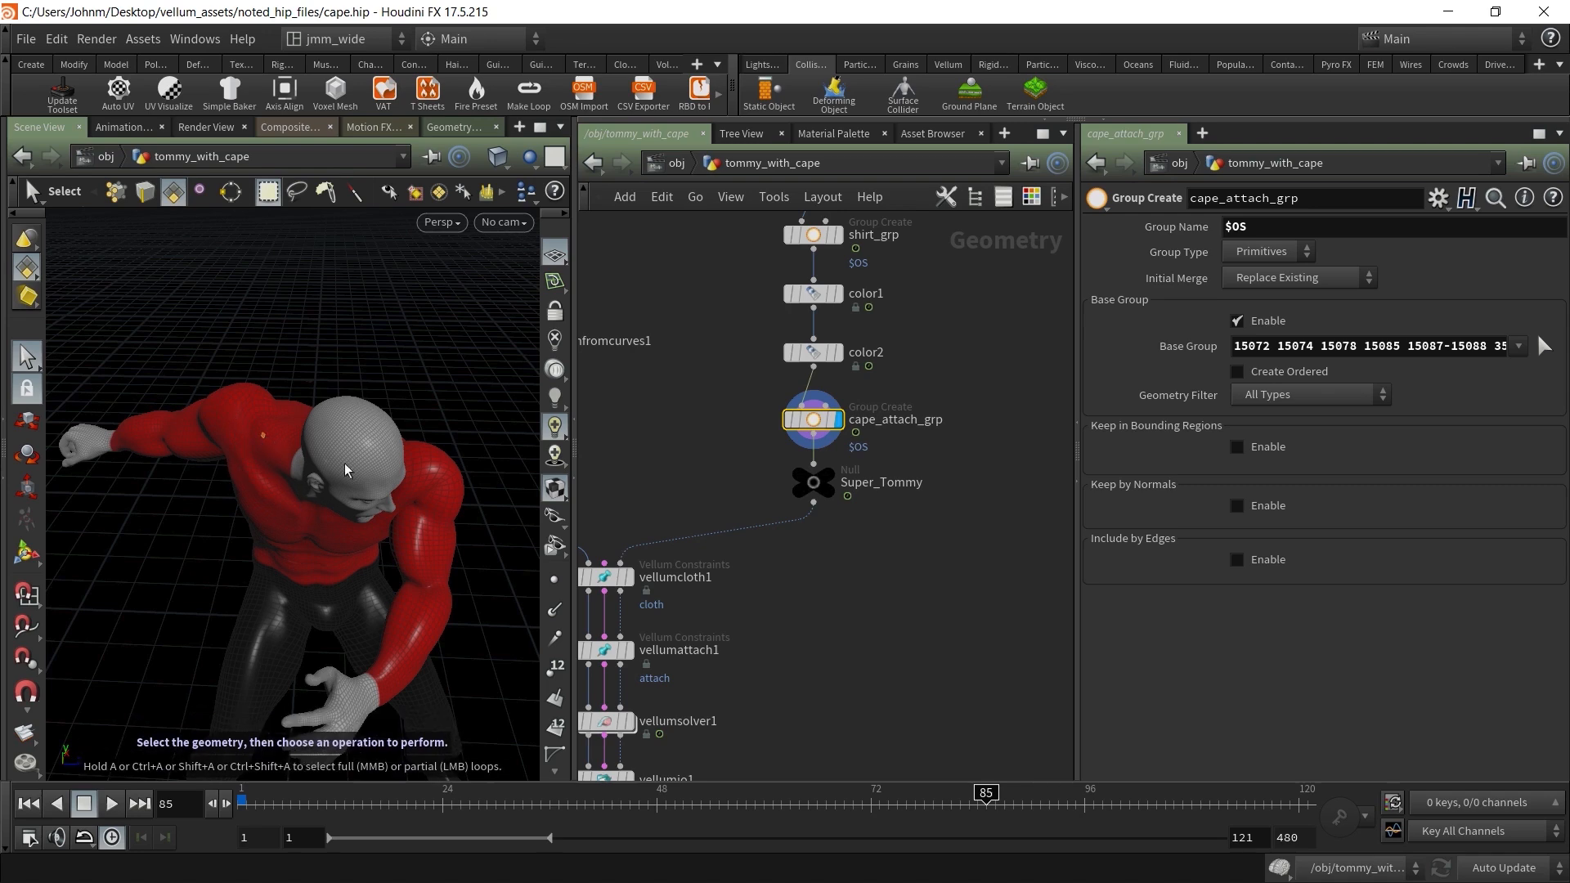
pyautogui.click(821, 485)
pyautogui.click(827, 421)
pyautogui.click(840, 420)
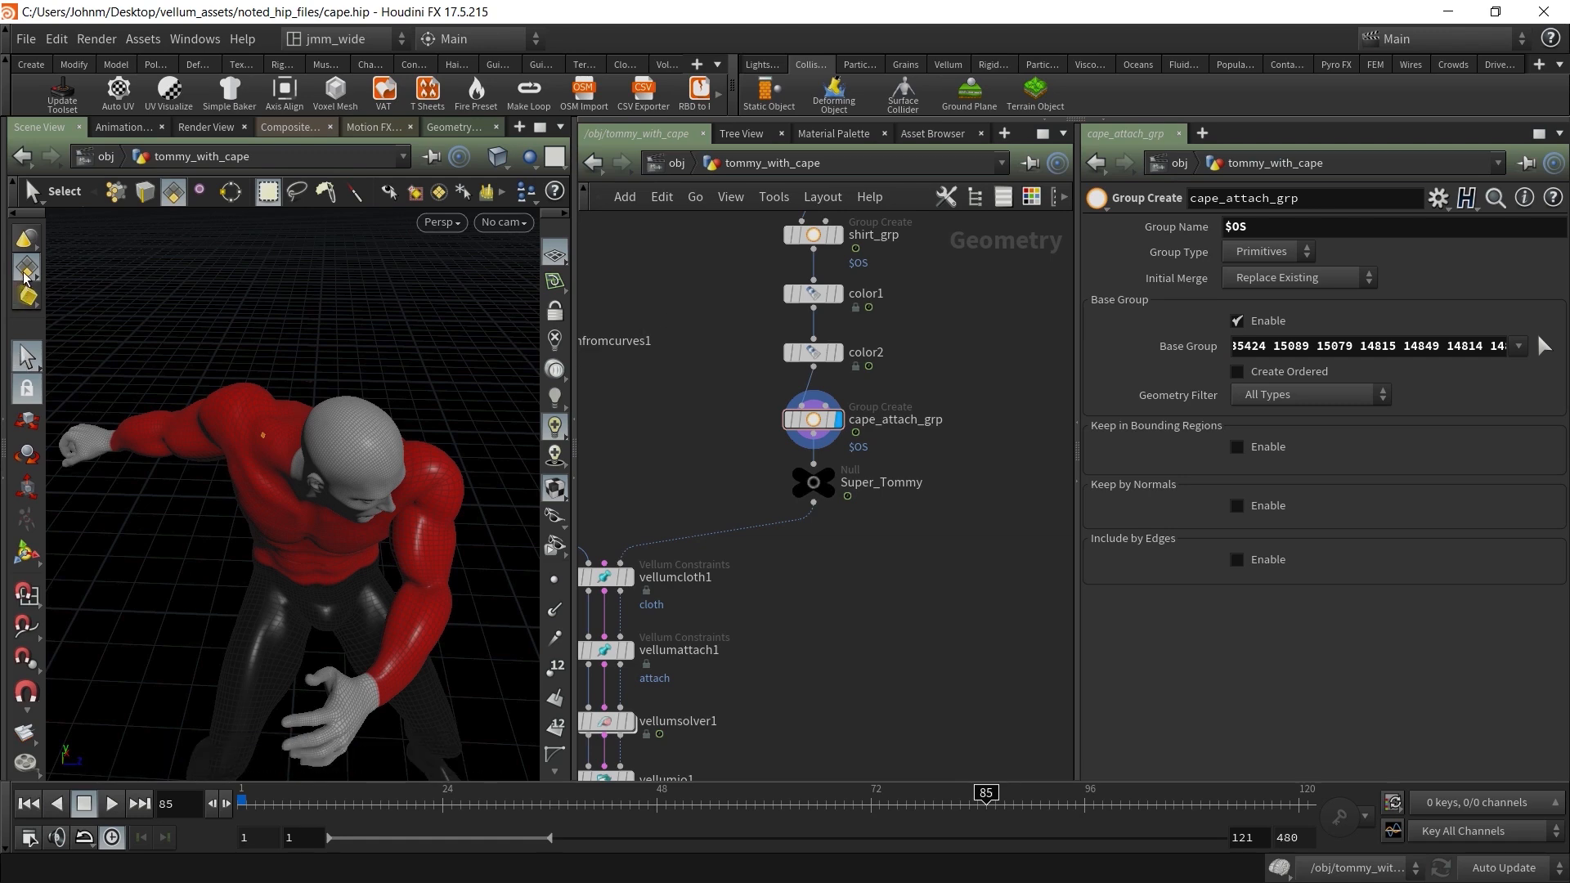
# Go up to the object level, re-enter the tommy_with_cape geometry and display the Super_Tommy null
pyautogui.click(26, 237)
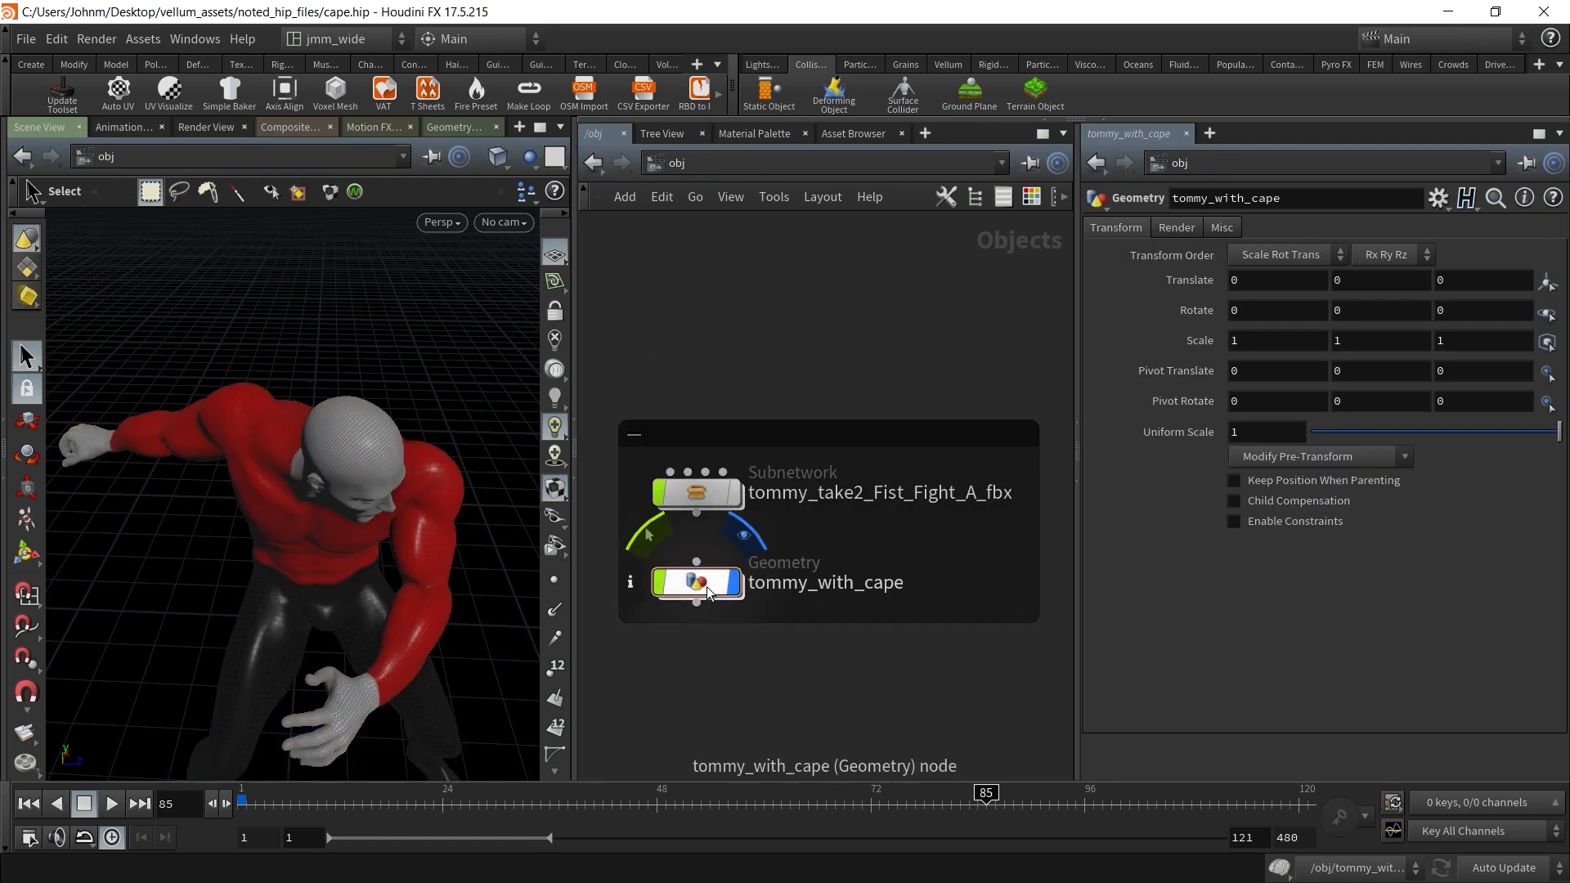
pyautogui.doubleClick(707, 587)
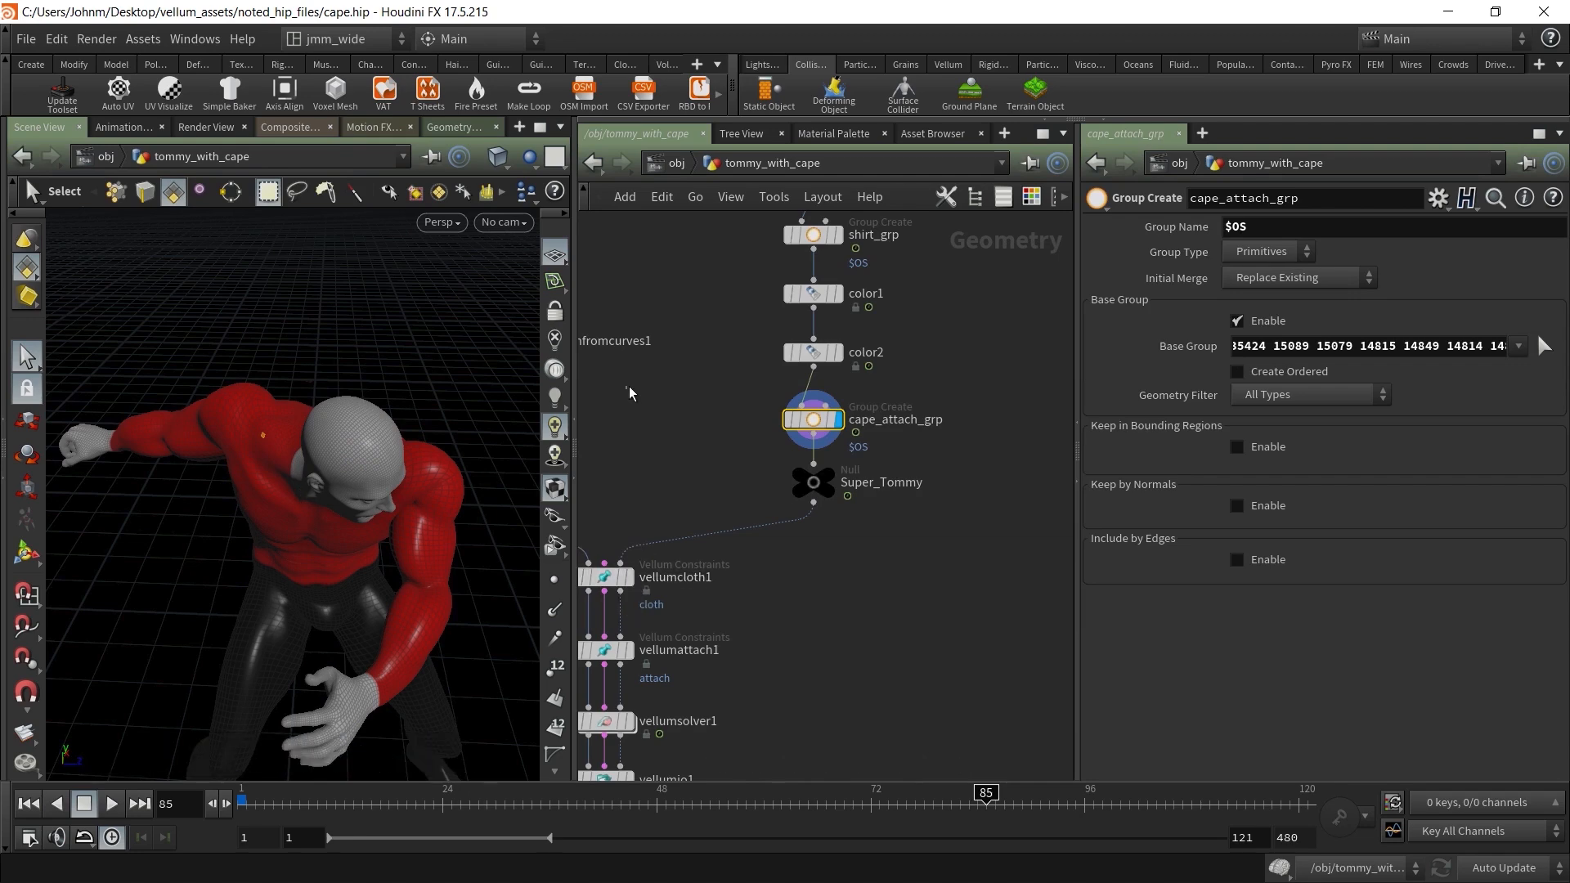
pyautogui.click(829, 473)
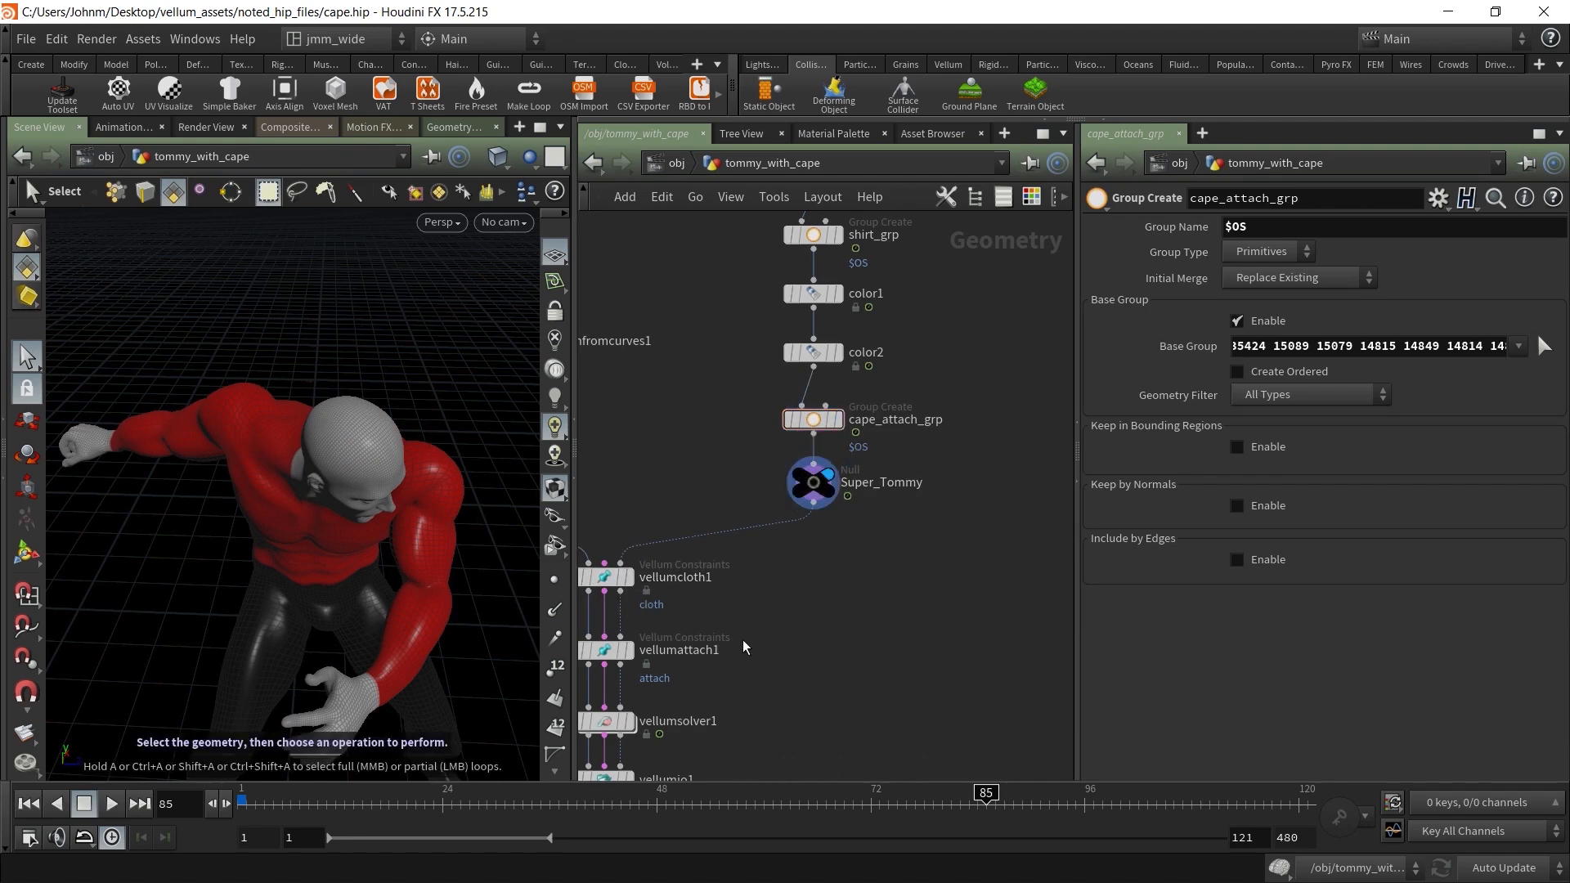
# Return the timeline to frame 1 and examine the character's T-pose from behind
pyautogui.moveTo(844, 608); pyautogui.dragTo(773, 608, button='right')
pyautogui.moveTo(727, 506); pyautogui.dragTo(833, 555, button='middle')
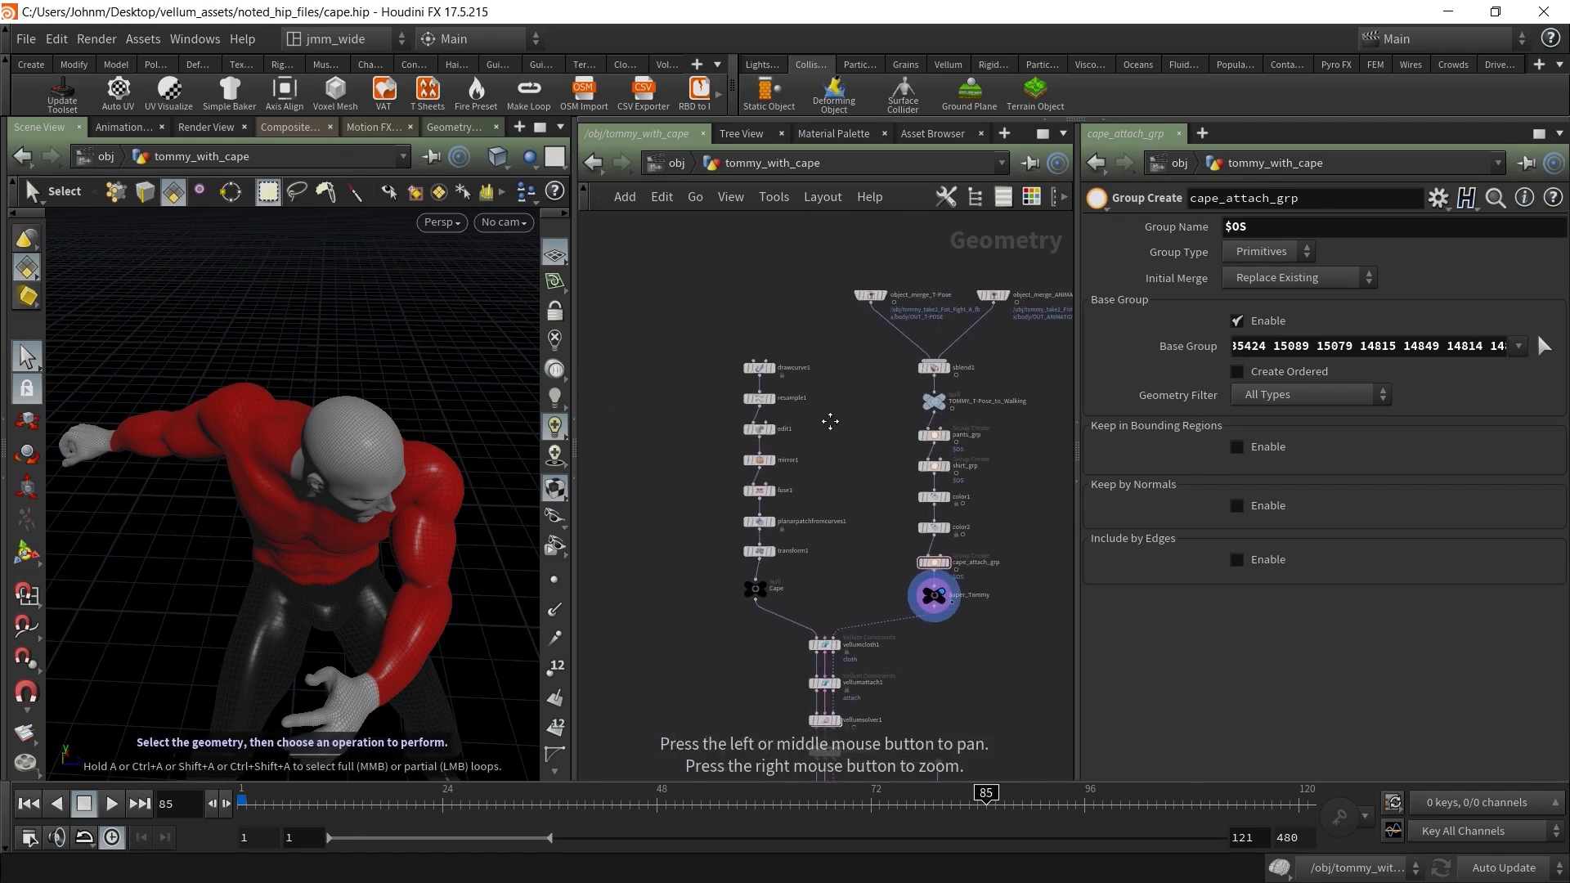
pyautogui.moveTo(833, 413); pyautogui.dragTo(799, 507, button='middle')
pyautogui.click(247, 808)
pyautogui.keyDown('alt'); pyautogui.moveTo(421, 442); pyautogui.dragTo(344, 480); pyautogui.keyUp('alt')
pyautogui.moveTo(334, 415)
pyautogui.keyDown('alt'); pyautogui.mouseDown()
pyautogui.moveTo(287, 552)
pyautogui.moveTo(309, 414)
pyautogui.mouseUp(); pyautogui.keyUp('alt')
pyautogui.keyDown('alt'); pyautogui.moveTo(308, 414); pyautogui.dragTo(448, 402, button='middle'); pyautogui.keyUp('alt')
pyautogui.keyDown('alt'); pyautogui.moveTo(277, 400); pyautogui.dragTo(342, 450); pyautogui.keyUp('alt')
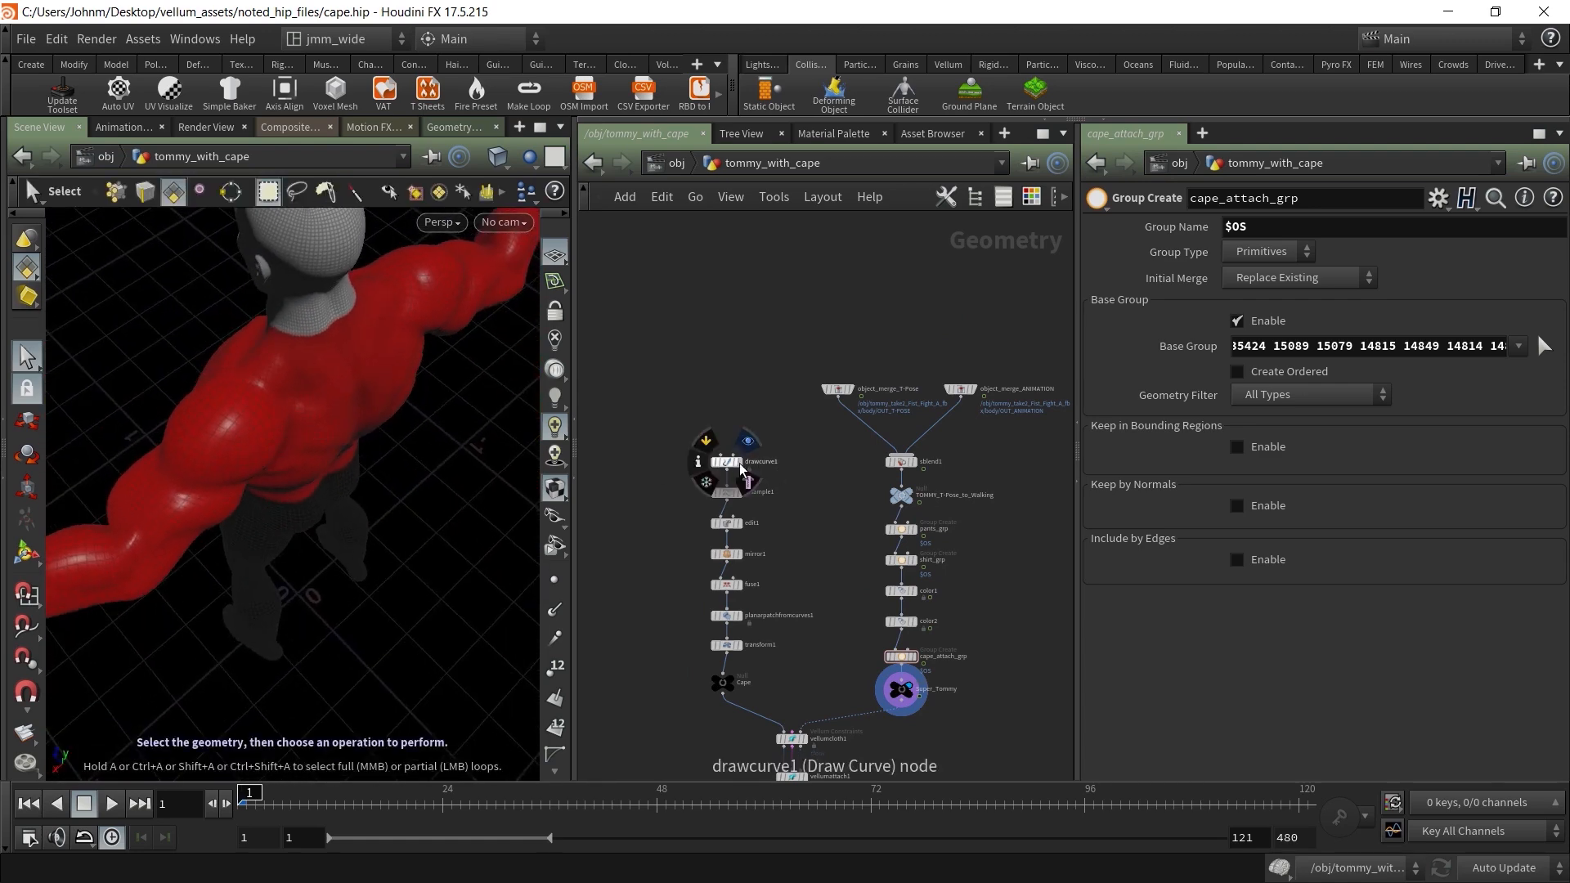
# Display the drawcurve1 half-cape outline and template the object_merge_T-Pose node as a reference behind it
pyautogui.click(747, 441)
pyautogui.click(727, 462)
pyautogui.moveTo(449, 537)
pyautogui.keyDown('alt'); pyautogui.mouseDown()
pyautogui.moveTo(193, 466)
pyautogui.moveTo(344, 445)
pyautogui.moveTo(357, 340)
pyautogui.moveTo(347, 473)
pyautogui.moveTo(329, 491)
pyautogui.mouseUp(); pyautogui.keyUp('alt')
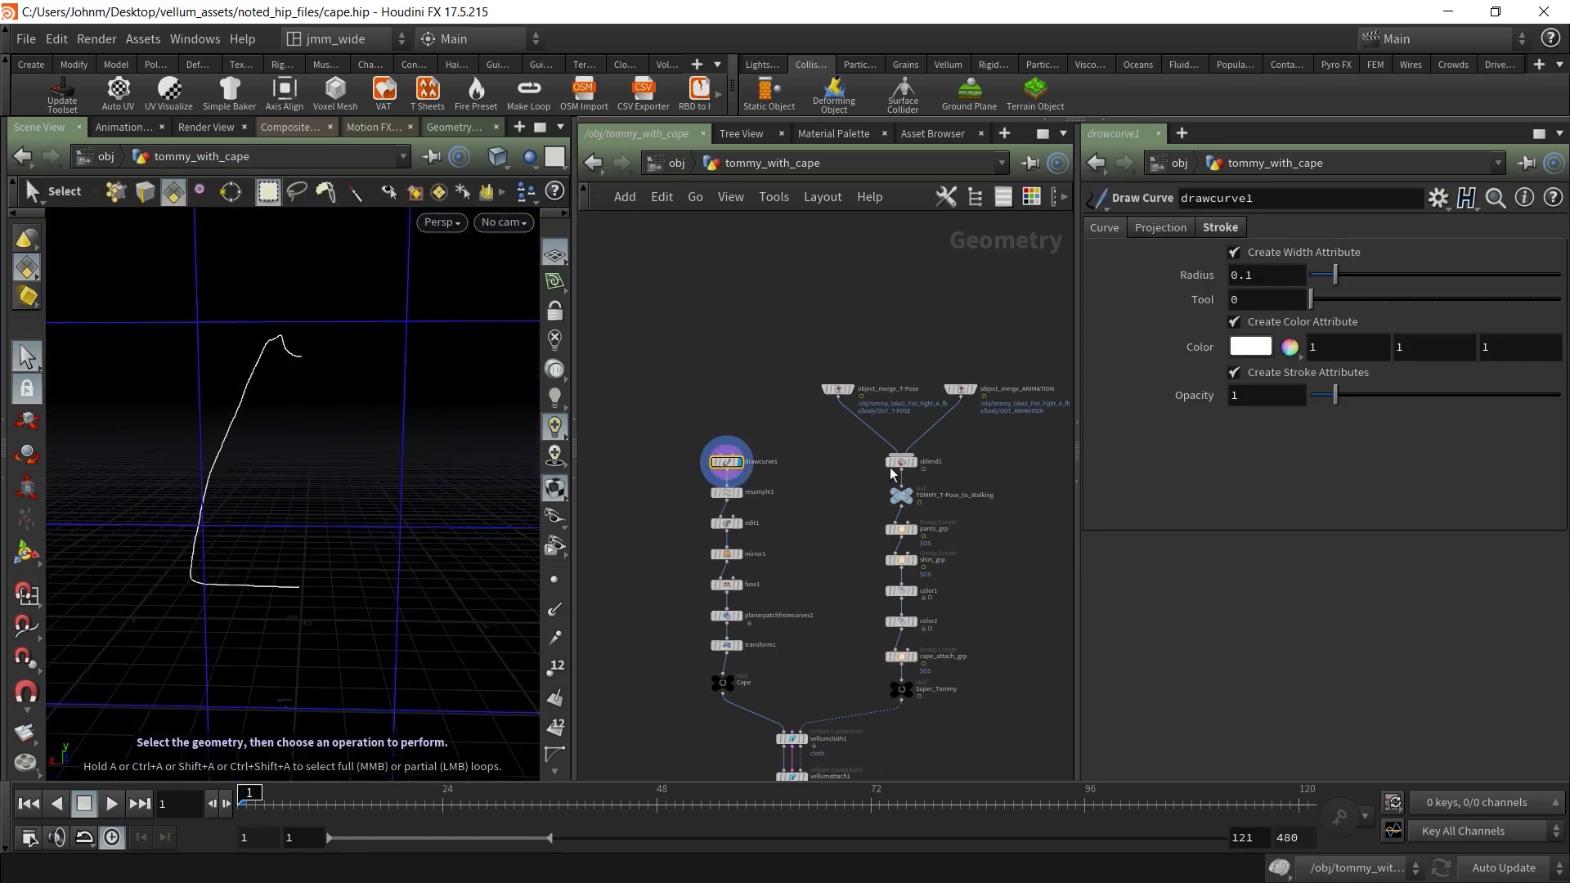
pyautogui.click(859, 410)
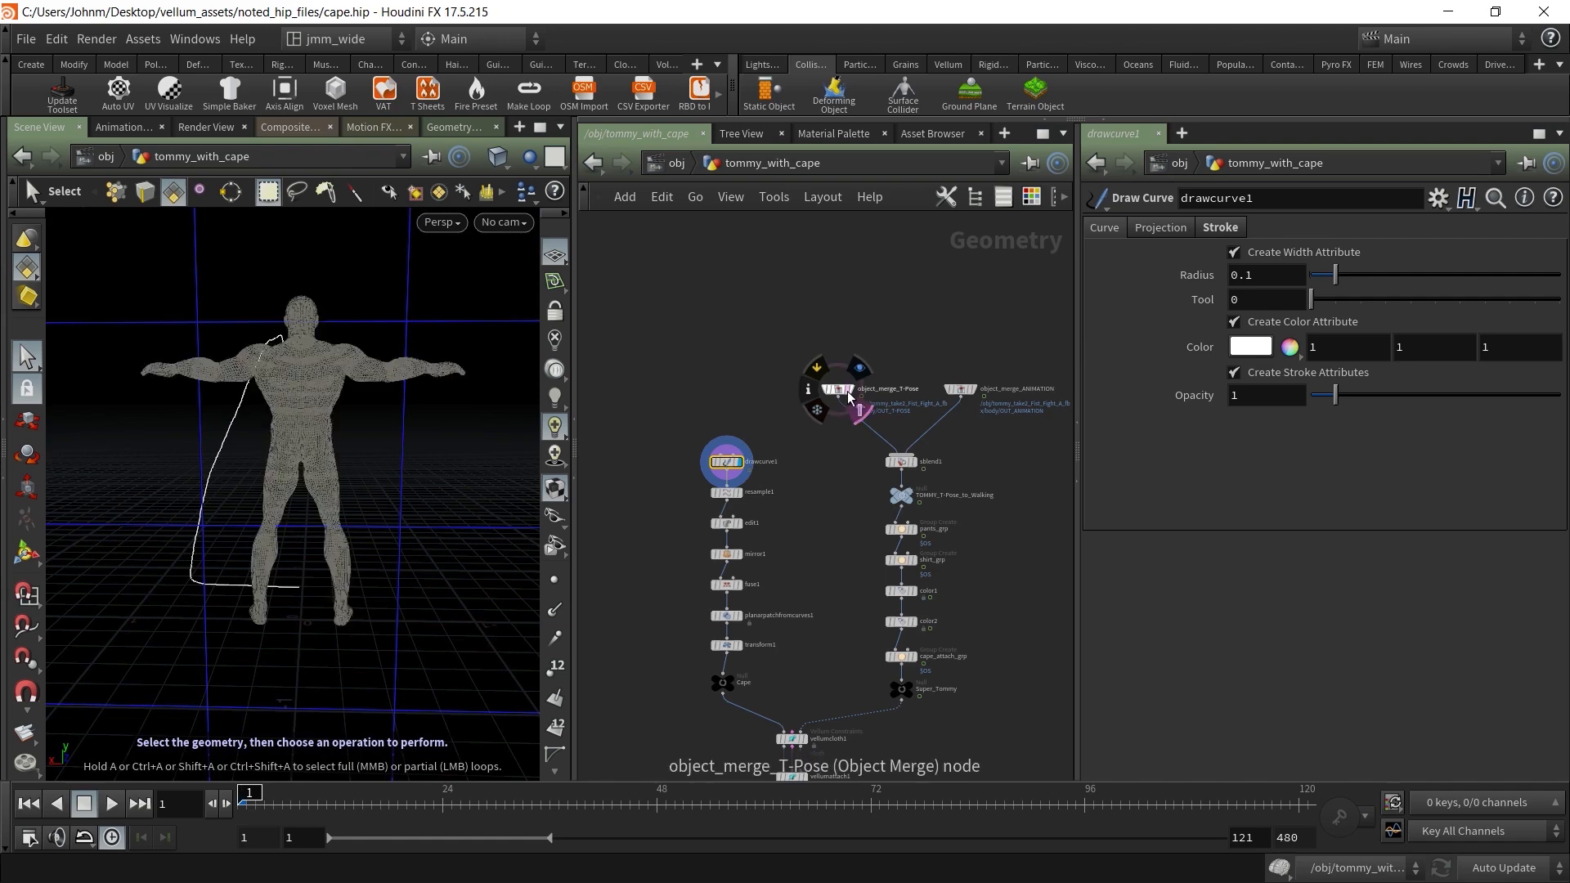
pyautogui.keyDown('alt'); pyautogui.moveTo(524, 462); pyautogui.dragTo(334, 465); pyautogui.keyUp('alt')
pyautogui.scroll(3, 745, 491)
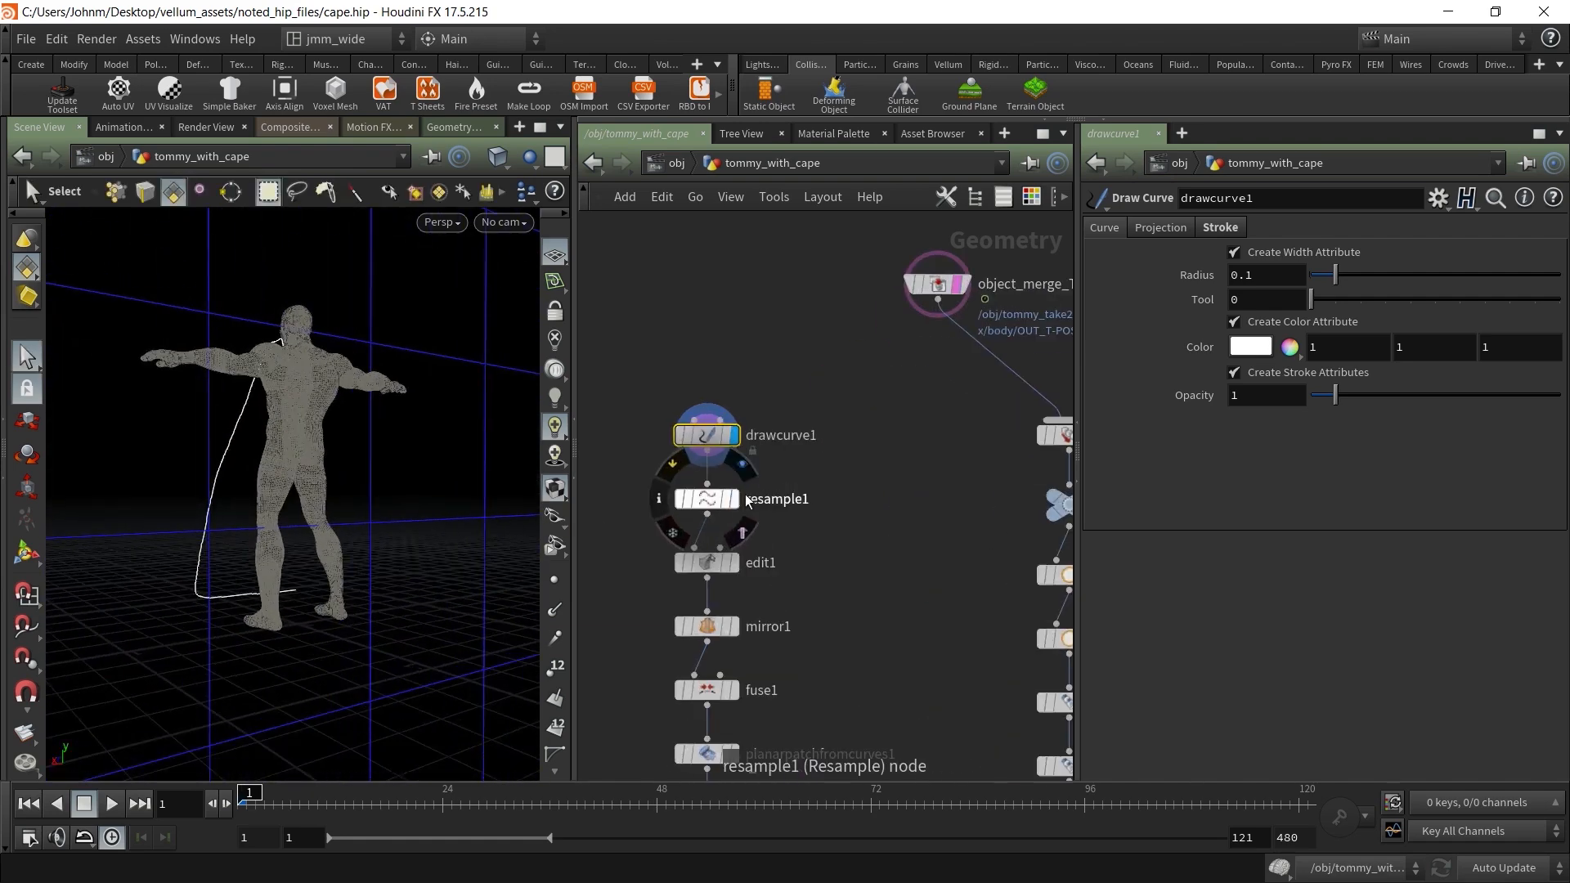
# Display the resample1 output with points shown, then display and select edit1 to examine the adjusted curve
pyautogui.click(736, 499)
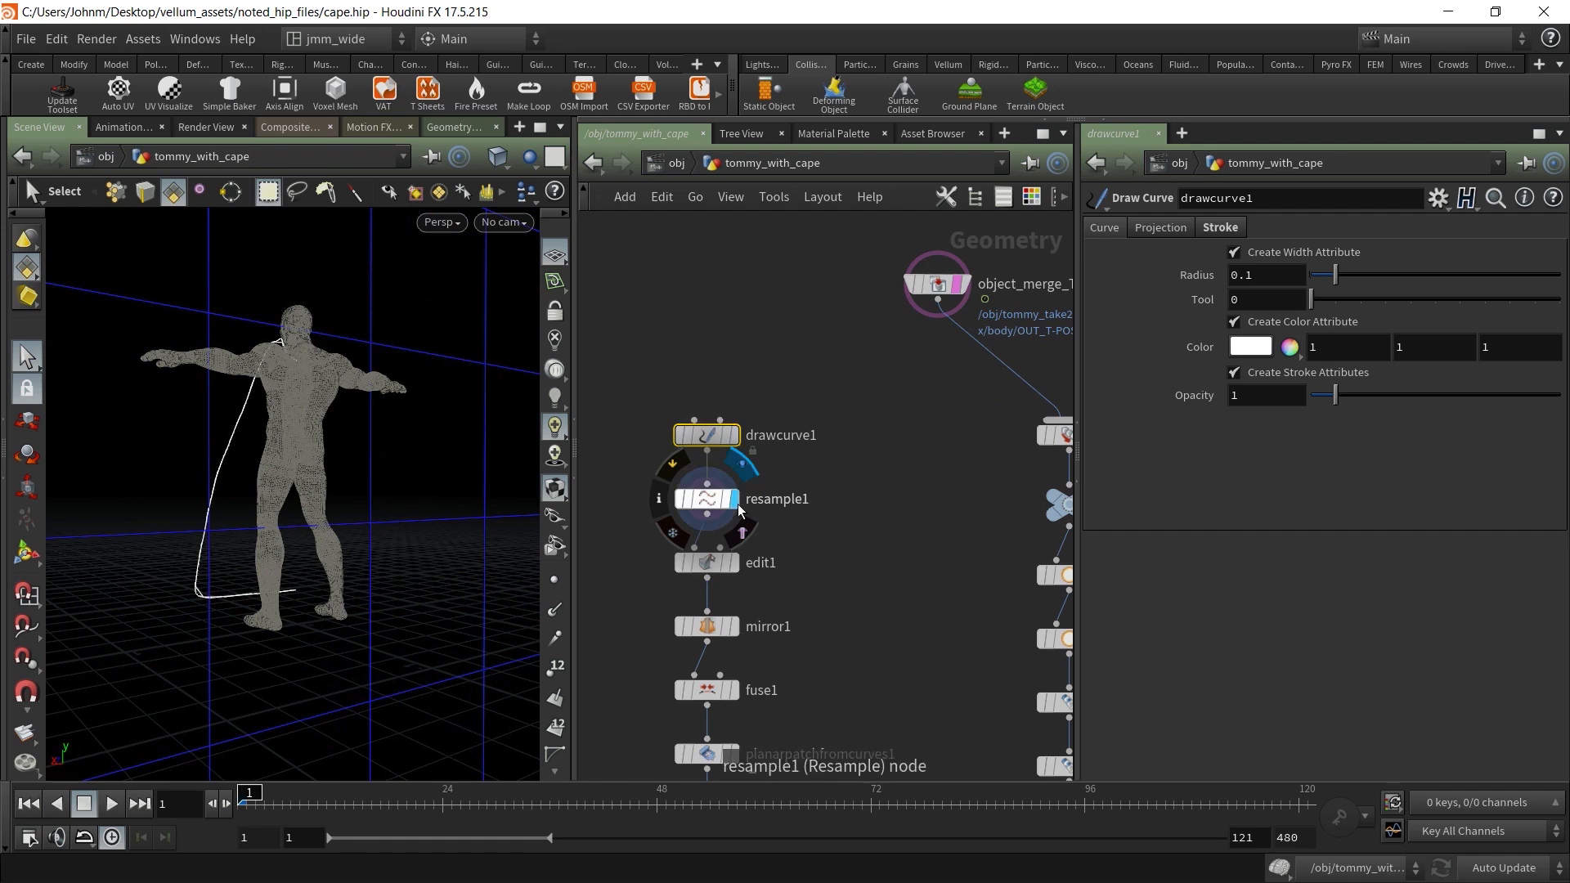
pyautogui.click(555, 582)
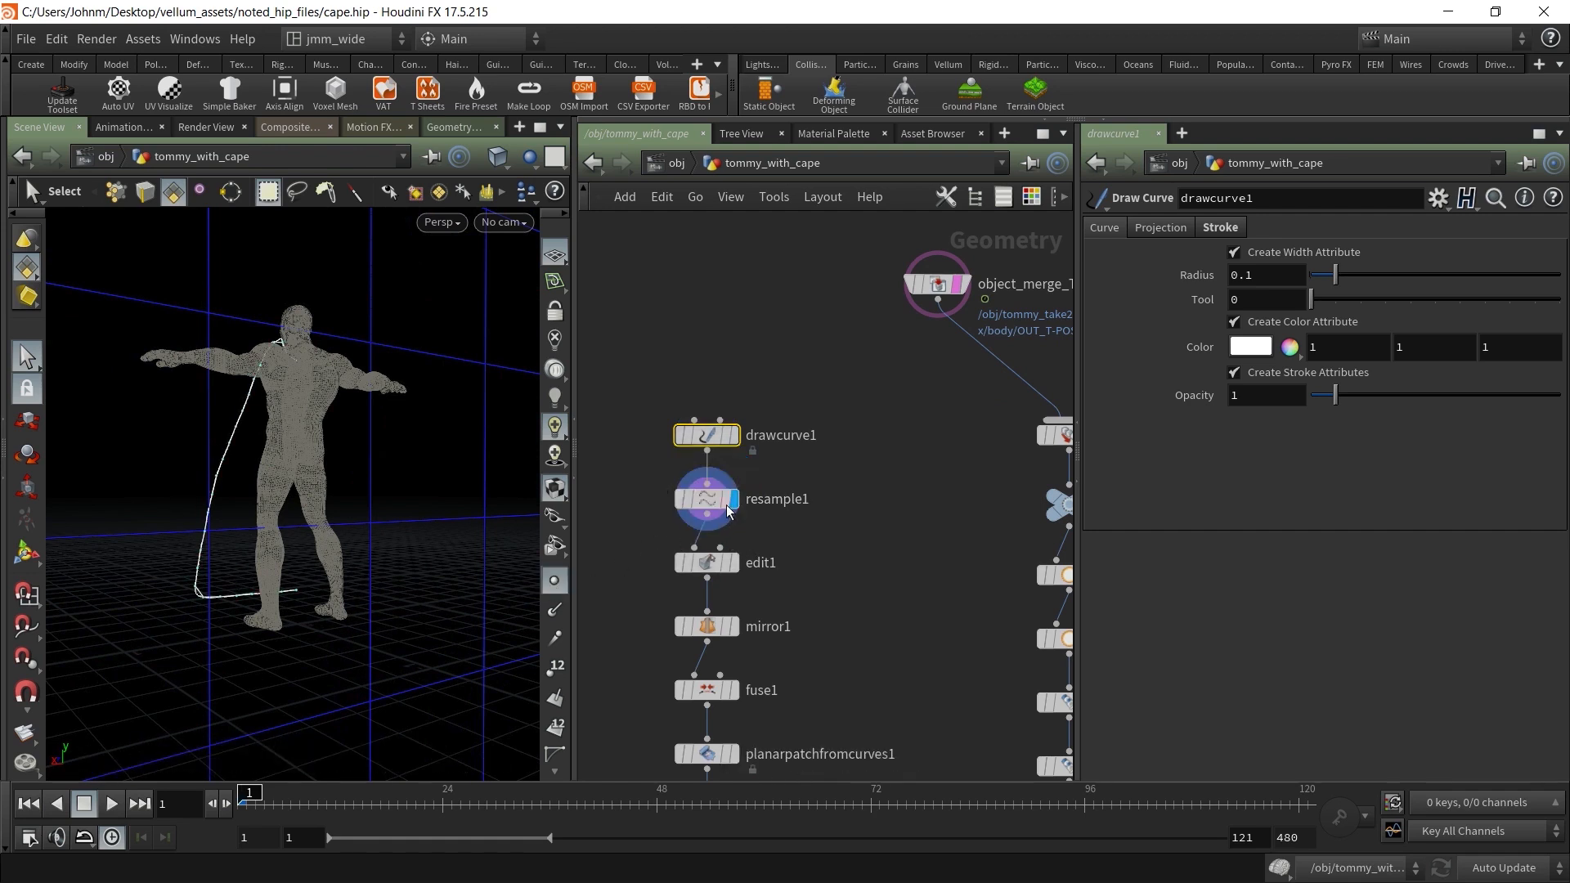
pyautogui.click(736, 564)
pyautogui.click(705, 564)
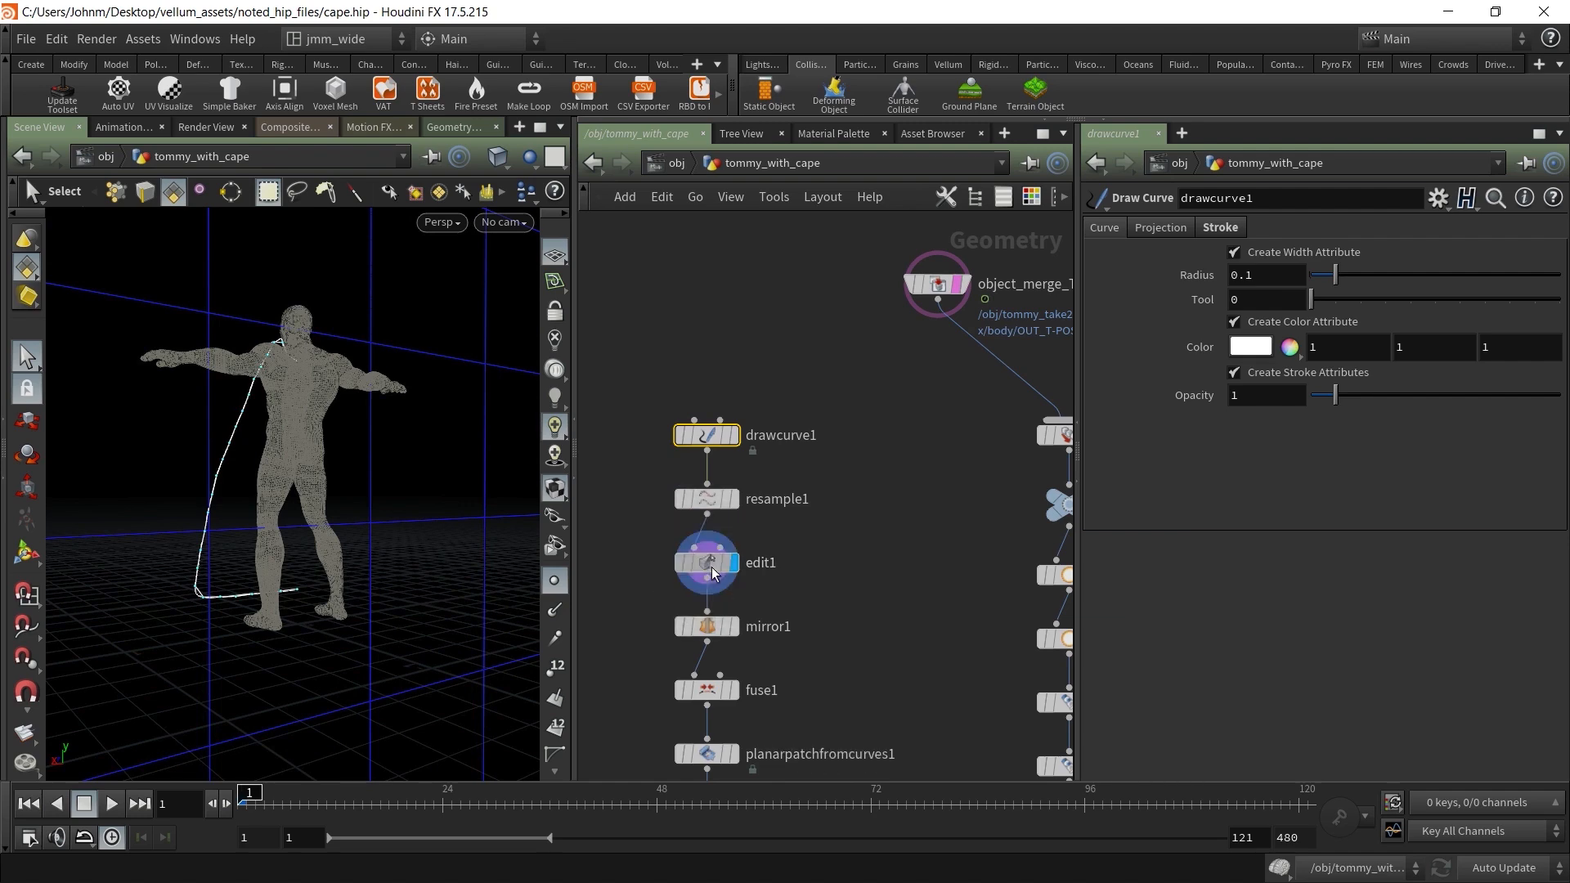
# Display the mirror1 result and then the fuse1 result to examine the full cape outline around the T-pose
pyautogui.click(735, 628)
pyautogui.press('Escape')
pyautogui.moveTo(327, 494); pyautogui.dragTo(82, 494)
pyautogui.moveTo(229, 498); pyautogui.dragTo(326, 360, button='right')
pyautogui.press('s')
pyautogui.moveTo(851, 606); pyautogui.dragTo(823, 436, button='middle')
pyautogui.click(706, 520)
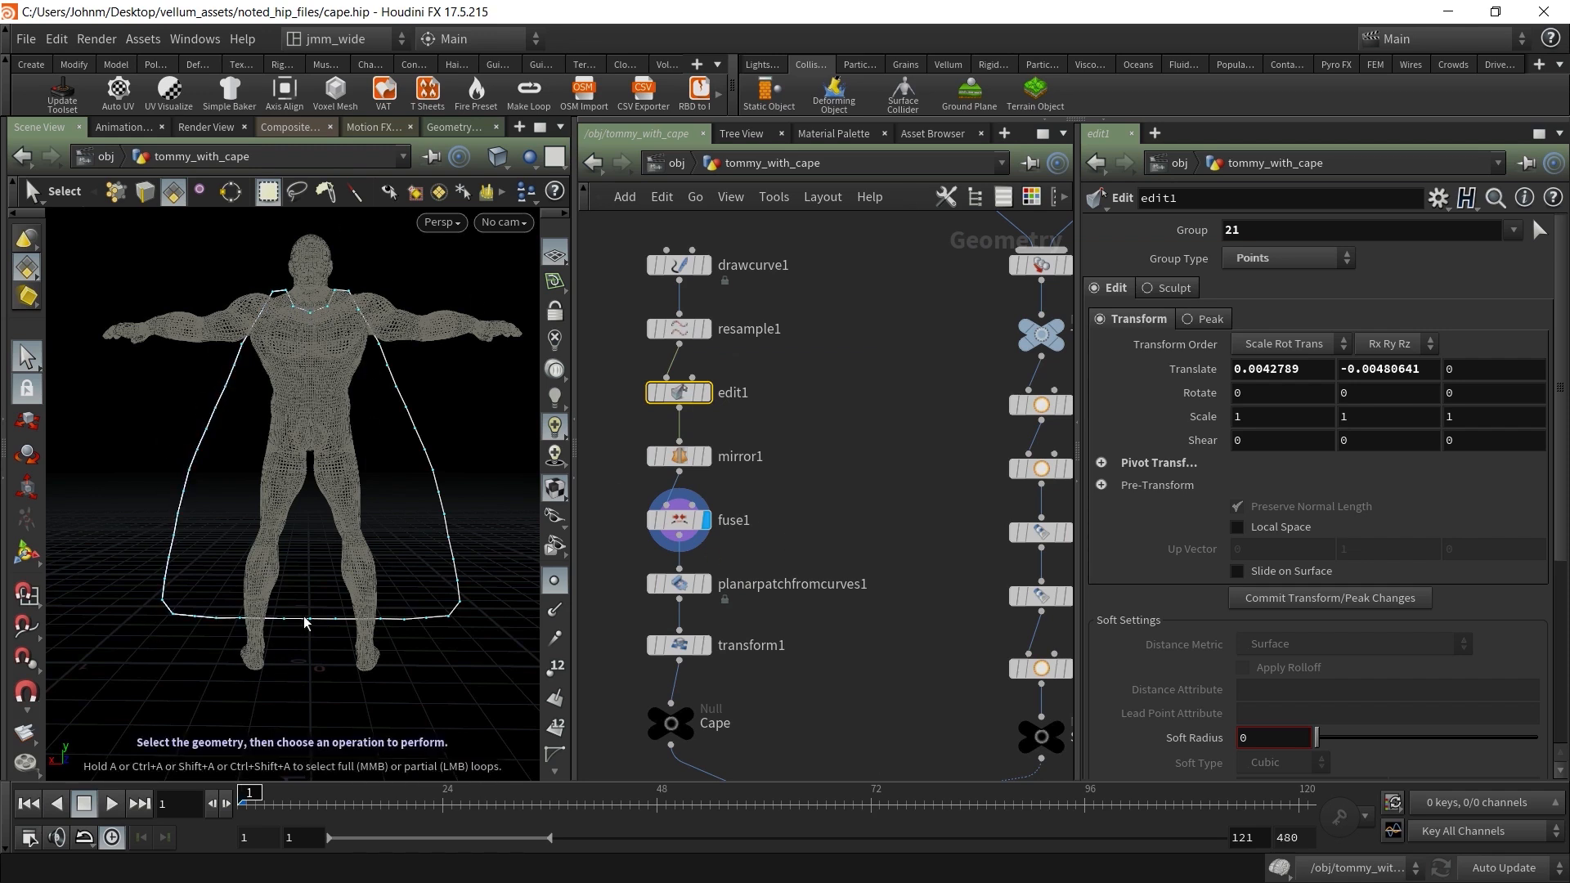
# Display and select planarpatchfromcurves1 to inspect the cape mesh settings, and turn off the point display
pyautogui.moveTo(824, 556); pyautogui.dragTo(821, 472, button='middle')
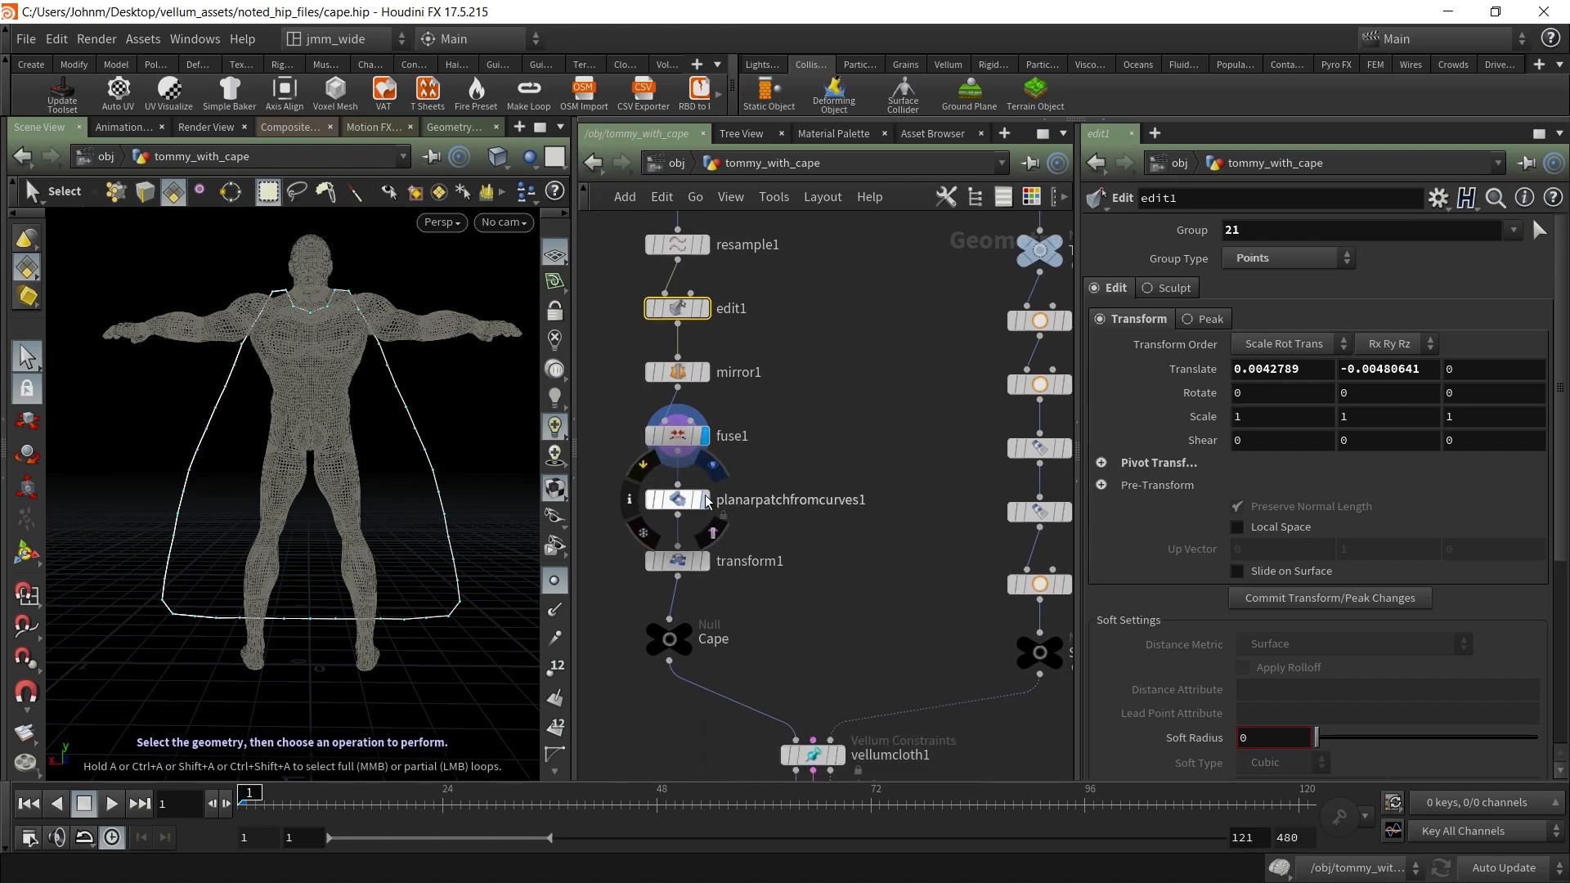
pyautogui.click(711, 465)
pyautogui.click(678, 499)
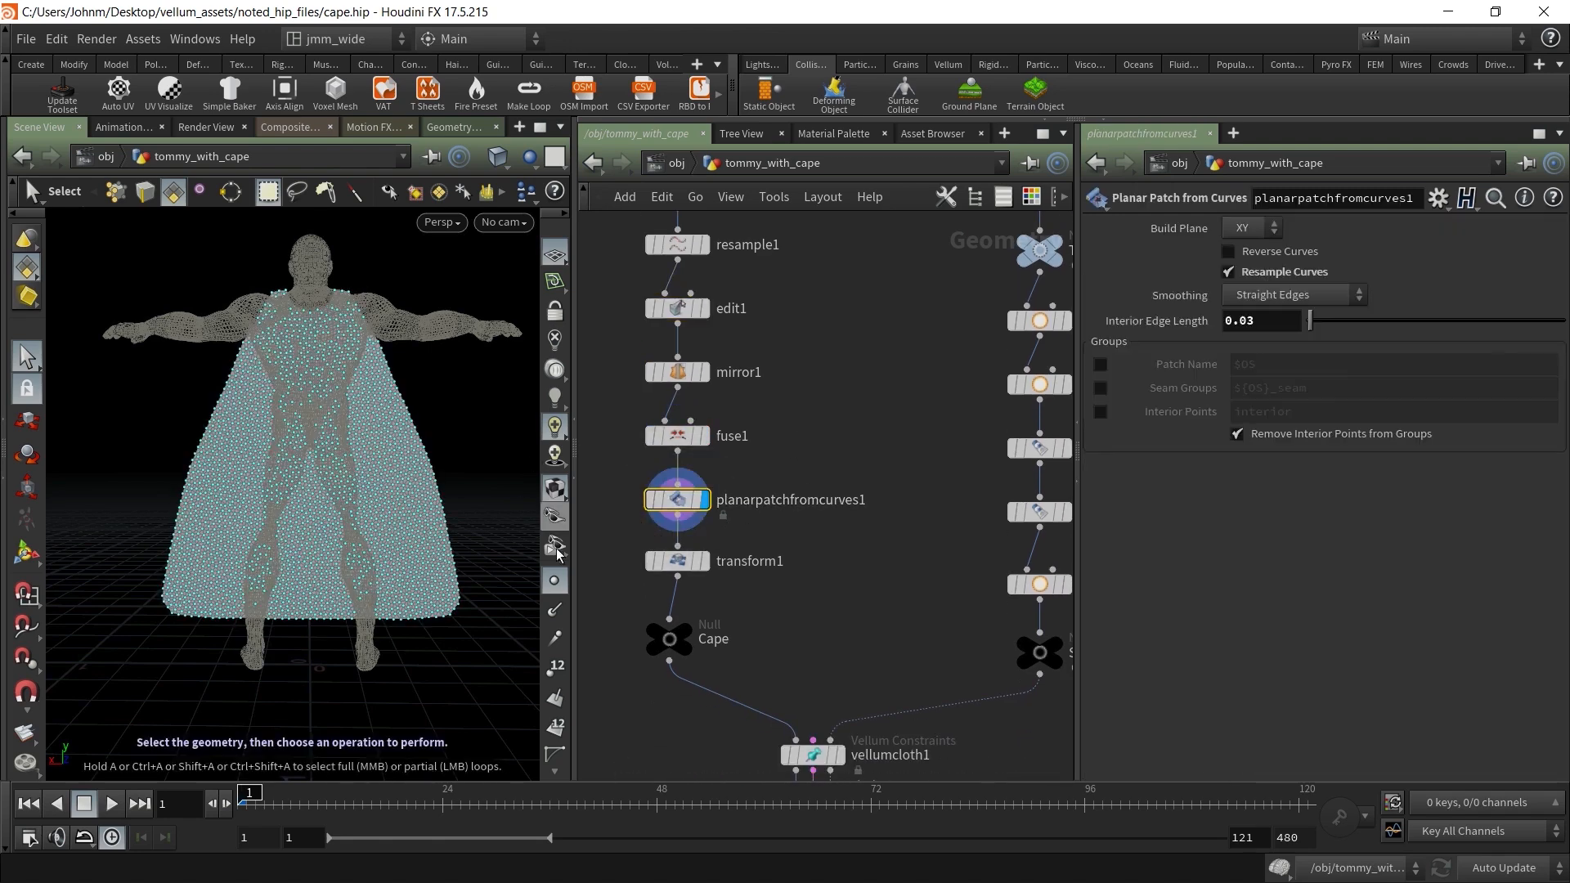
pyautogui.click(554, 584)
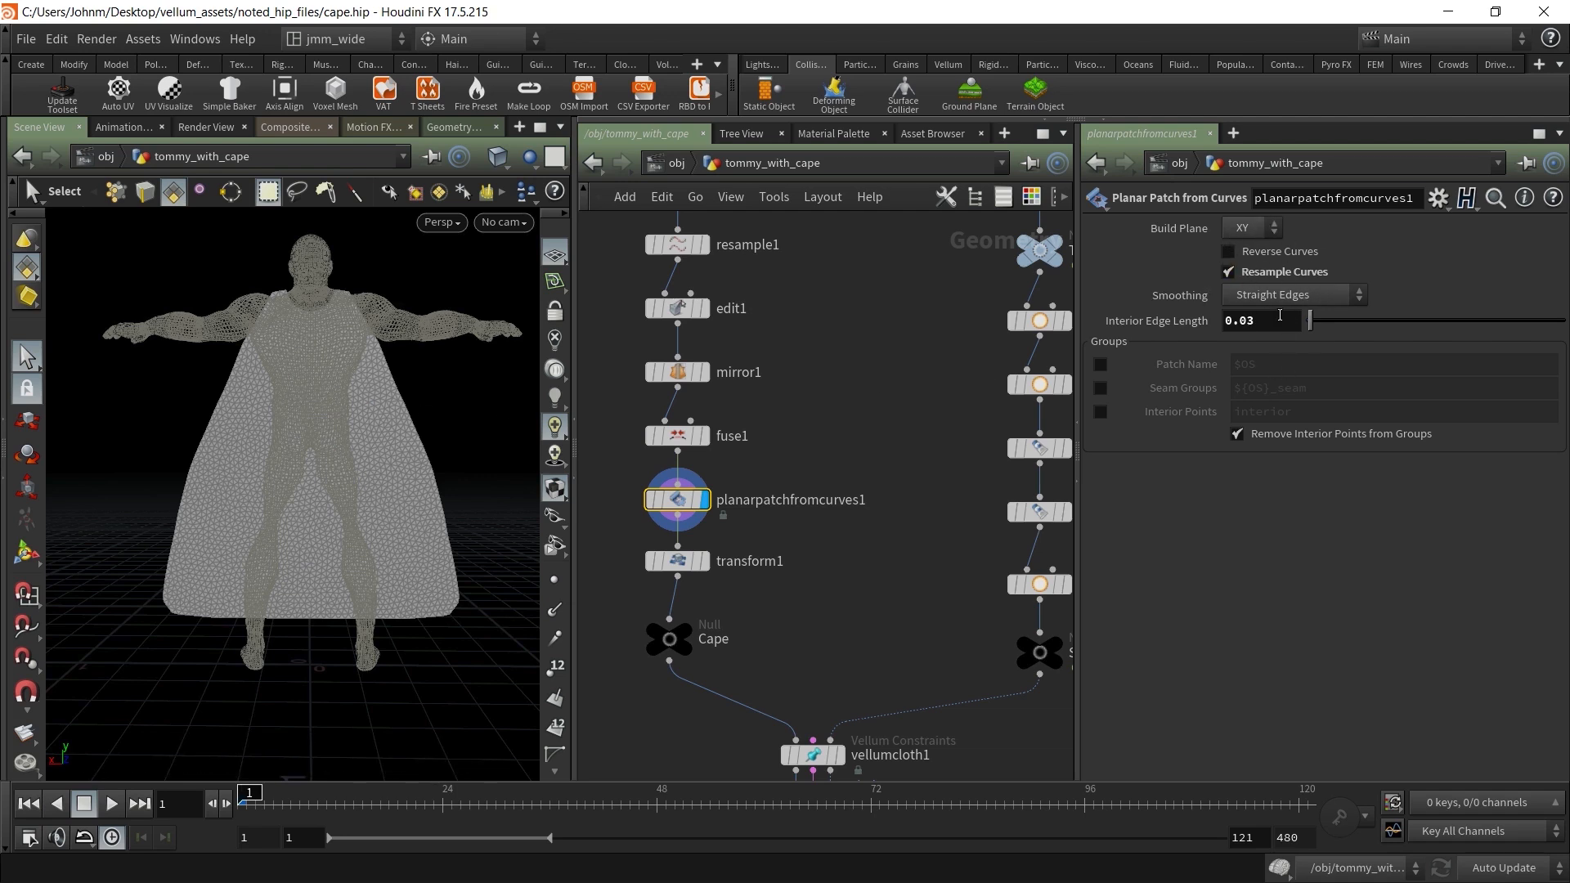
# Select and display transform1, and examine from the side how it offsets the cape behind the character
pyautogui.moveTo(836, 558); pyautogui.dragTo(858, 426, button='middle')
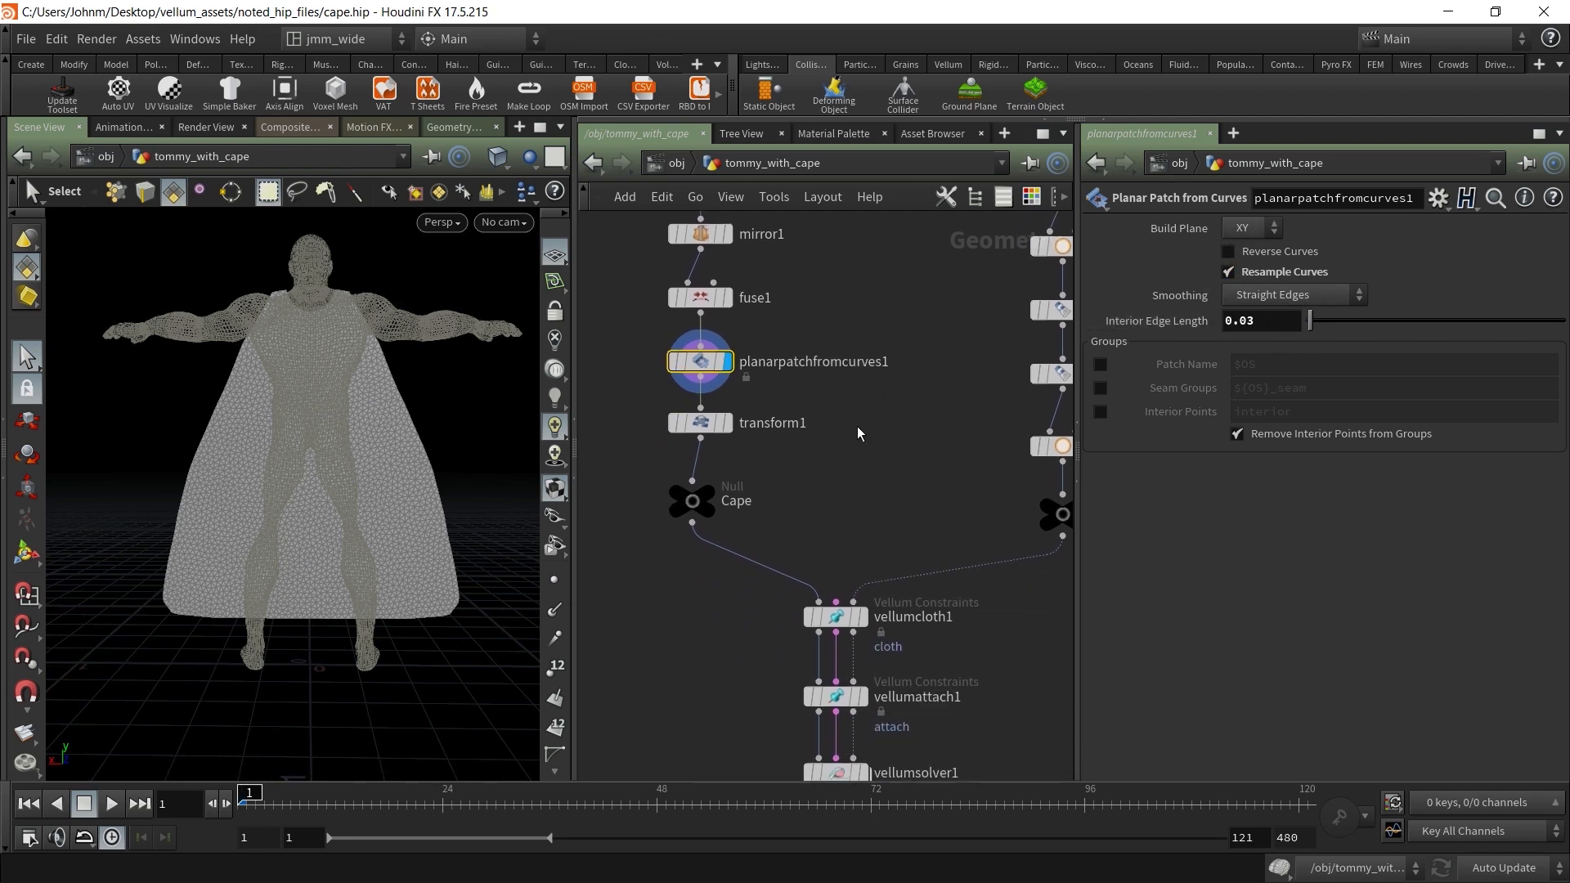
pyautogui.click(701, 423)
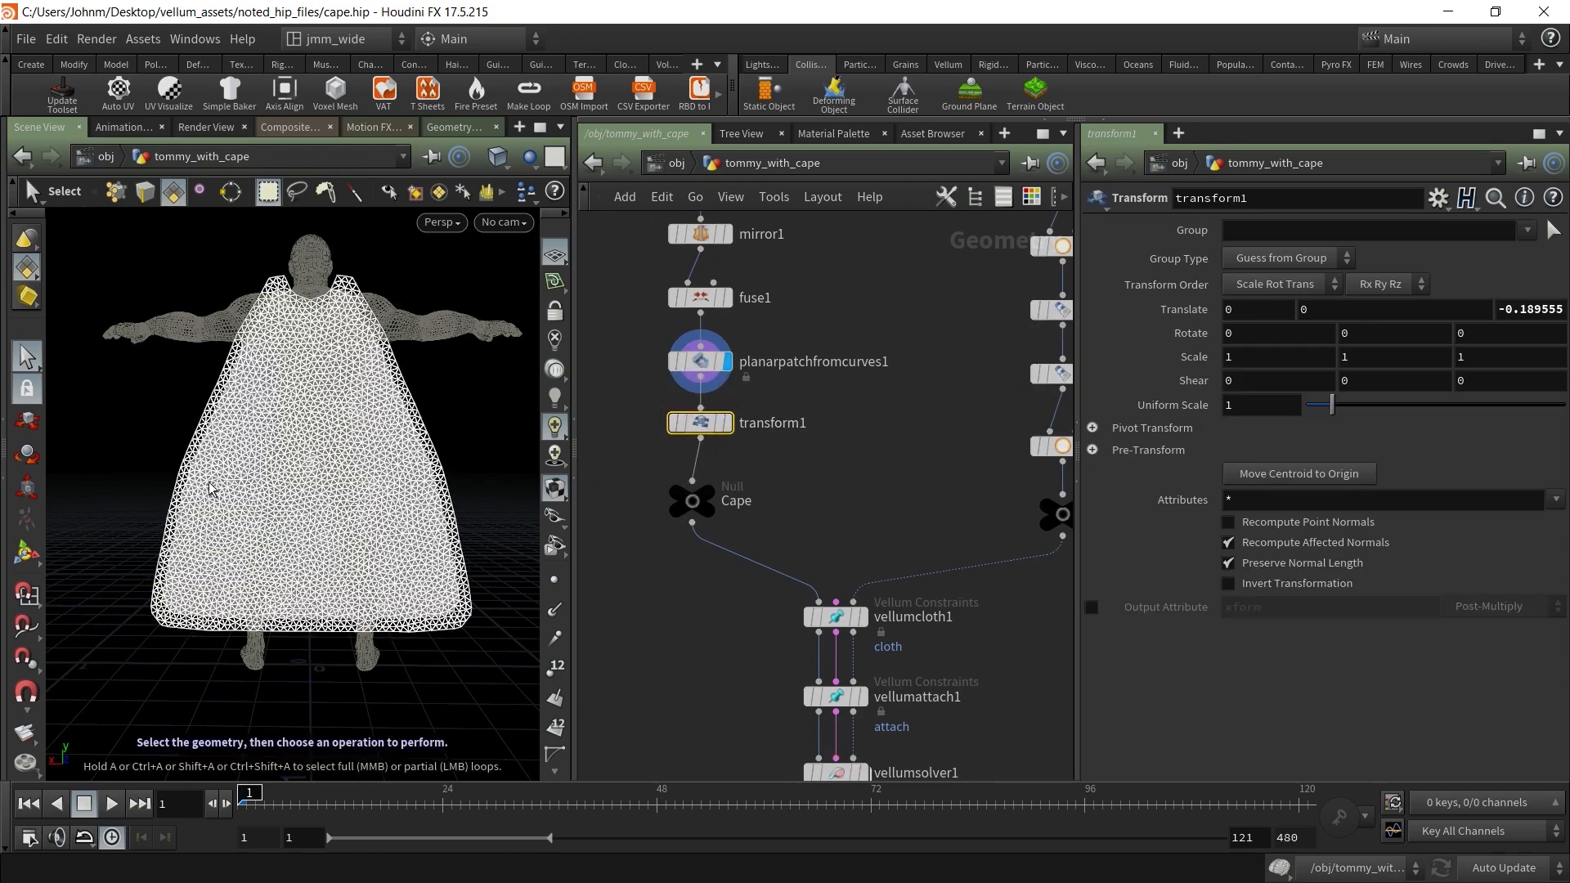
pyautogui.press('Escape')
pyautogui.moveTo(119, 474); pyautogui.dragTo(196, 462)
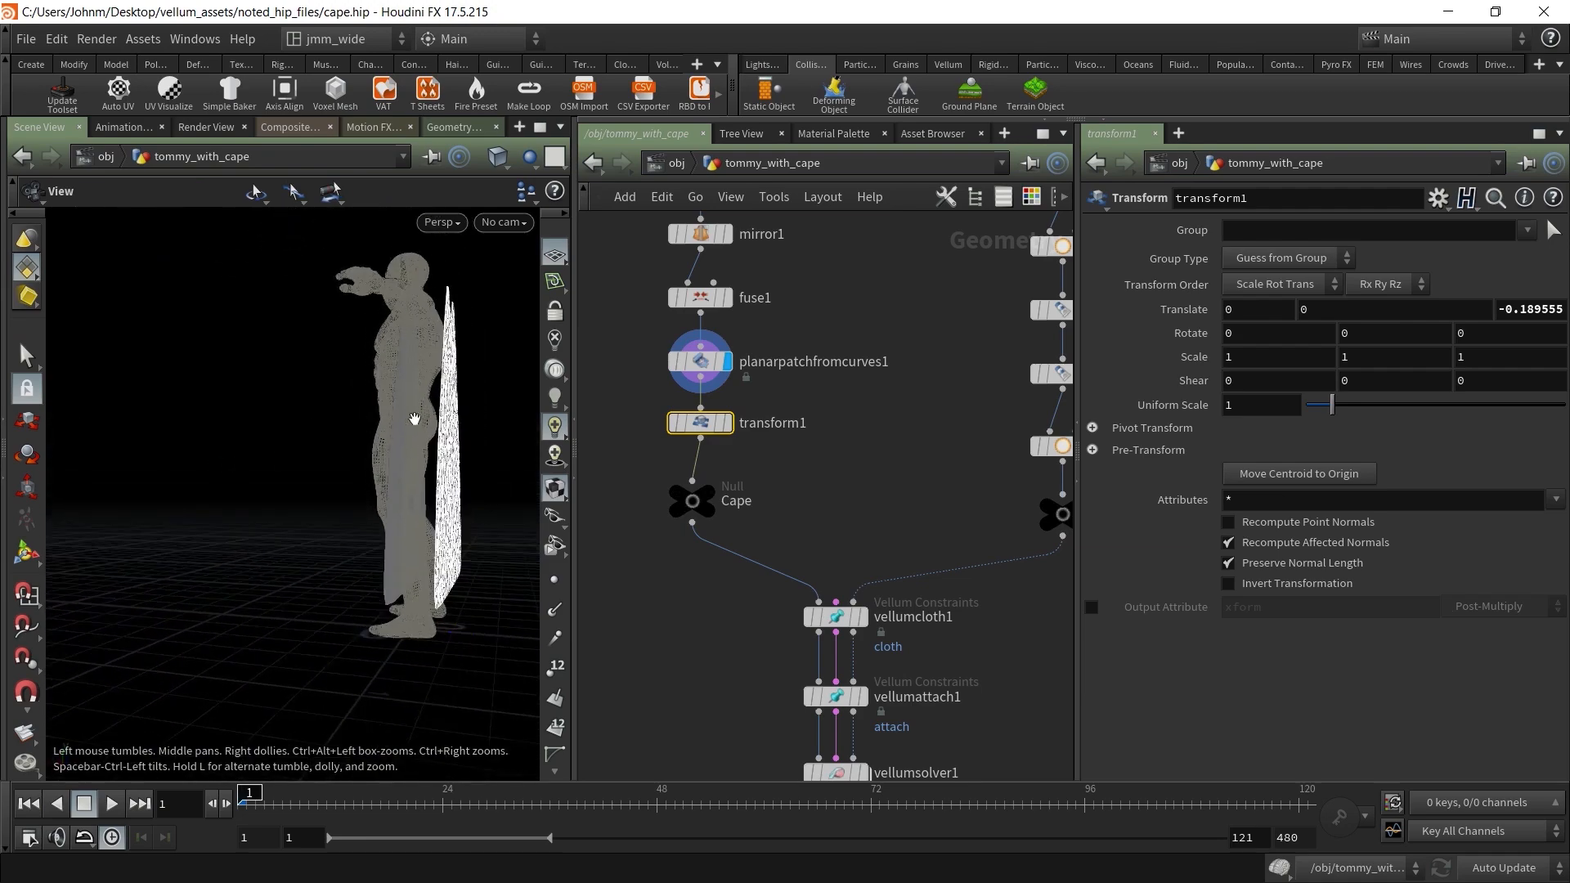
pyautogui.press('s')
pyautogui.click(728, 424)
pyautogui.press('Escape')
pyautogui.moveTo(414, 434); pyautogui.dragTo(327, 407)
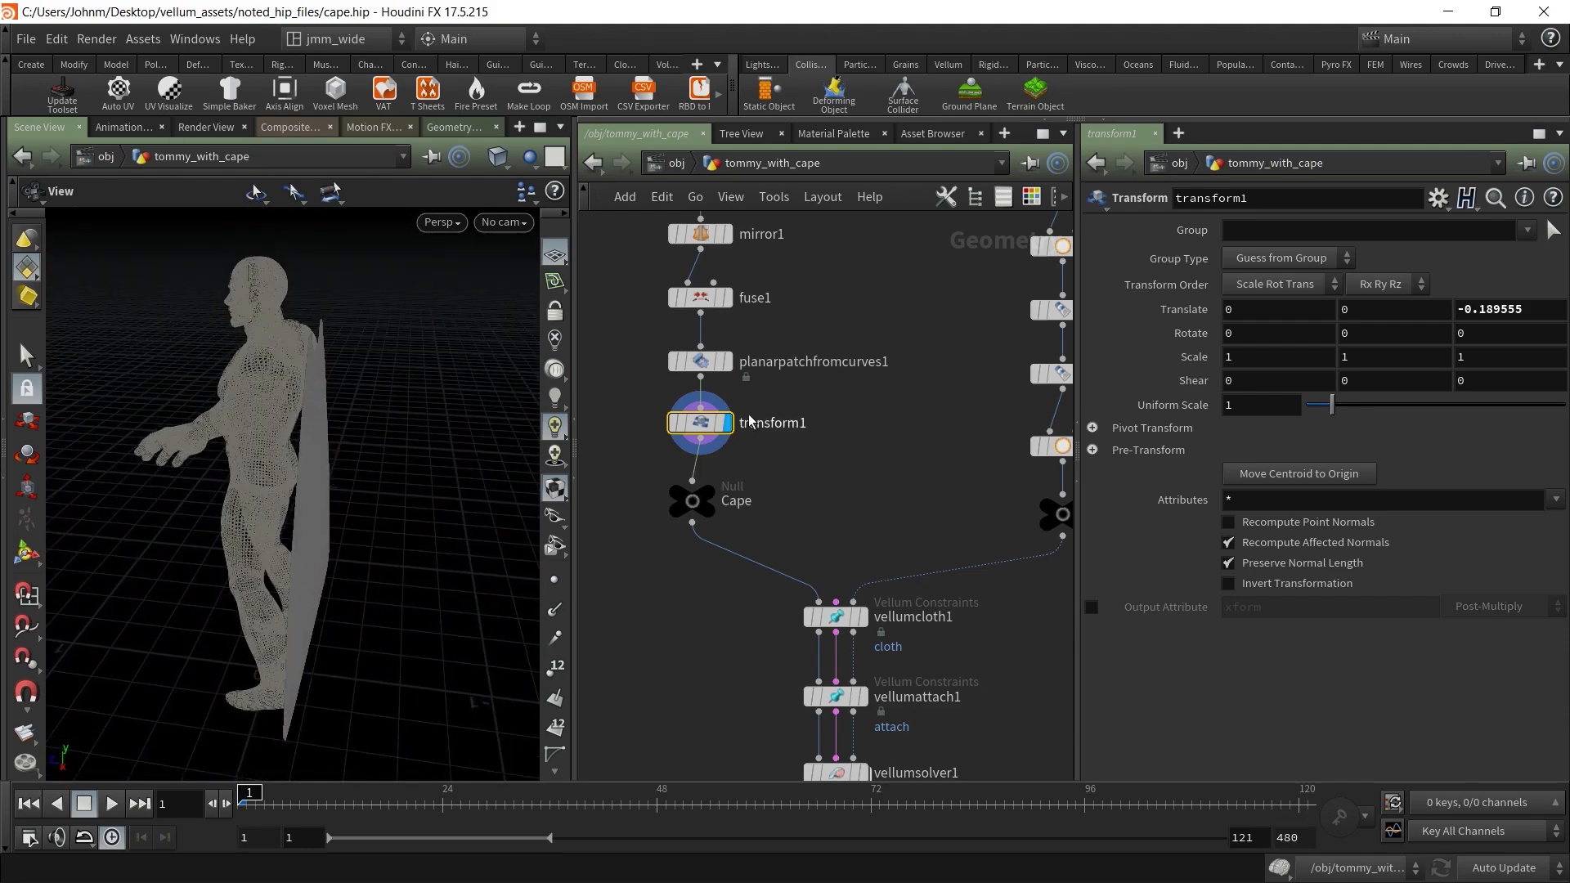
# Display the Cape null and examine the finished cape geometry behind the templated T-pose
pyautogui.press('s')
pyautogui.click(708, 494)
pyautogui.press('Escape')
pyautogui.moveTo(502, 532); pyautogui.dragTo(438, 520)
pyautogui.moveTo(872, 500); pyautogui.dragTo(772, 351, button='middle')
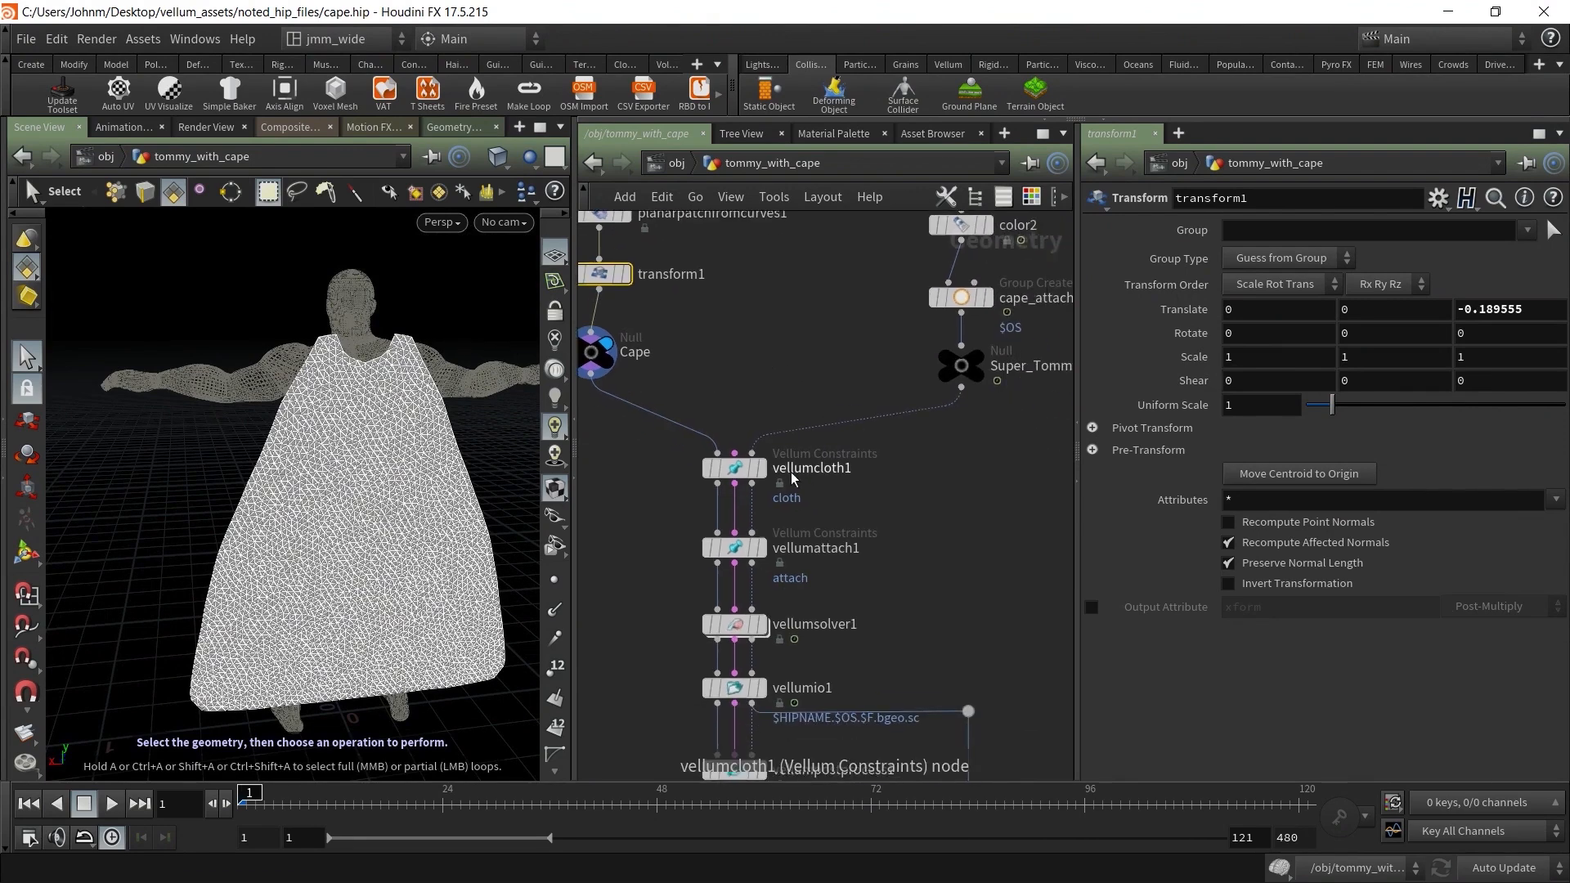
# Display and select vellumcloth1, and review its mass, thickness, drag, stretch and bend settings
pyautogui.click(768, 500)
pyautogui.click(765, 469)
pyautogui.click(768, 501)
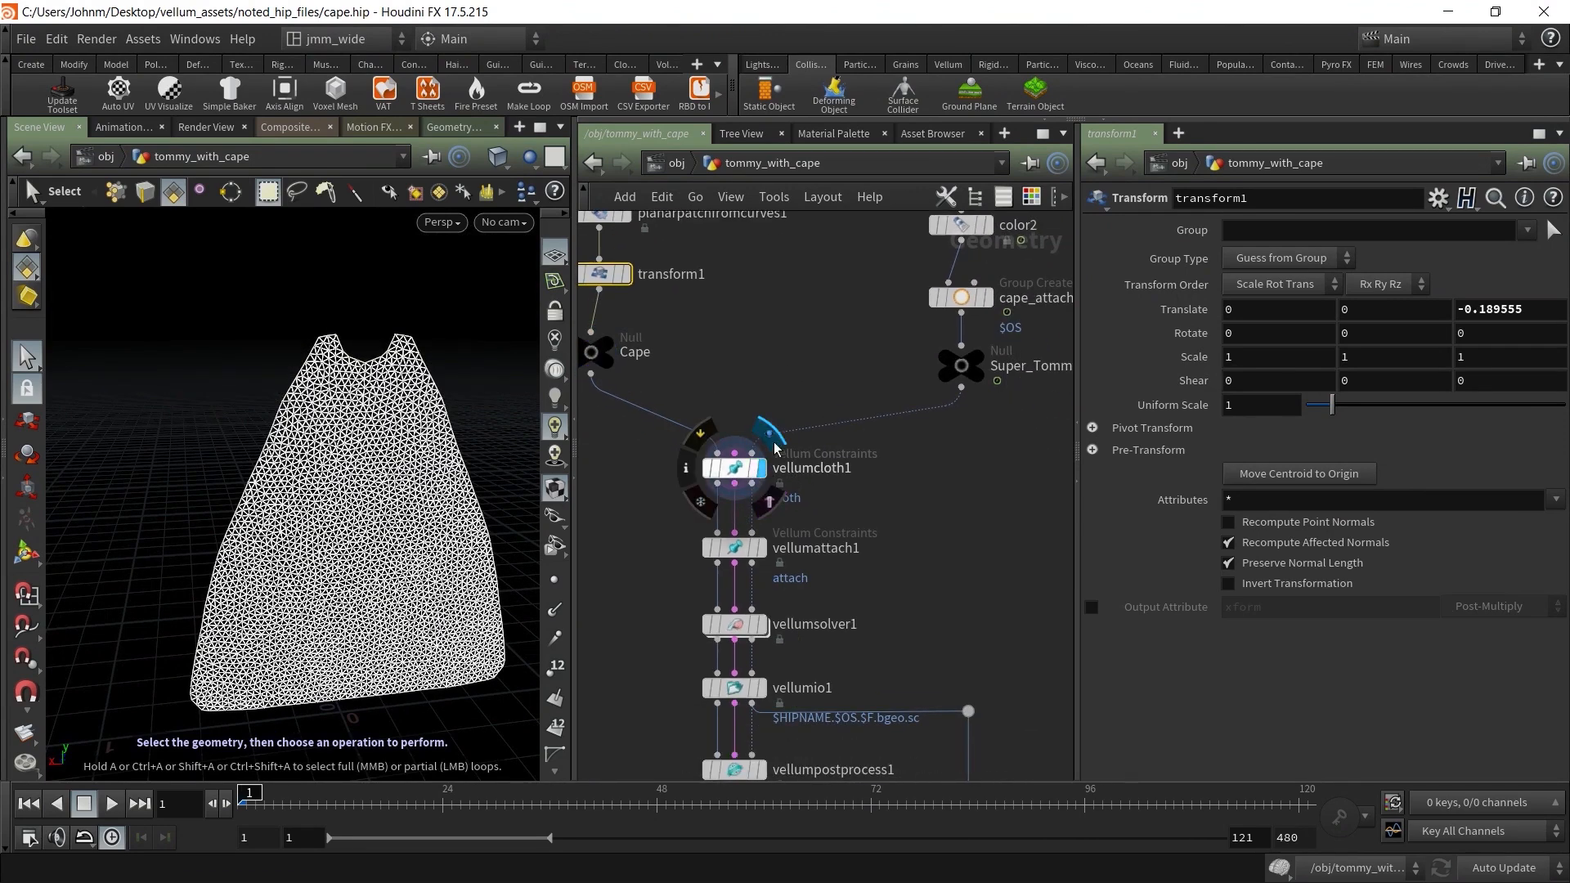
pyautogui.moveTo(658, 441); pyautogui.dragTo(823, 490)
pyautogui.moveTo(750, 478)
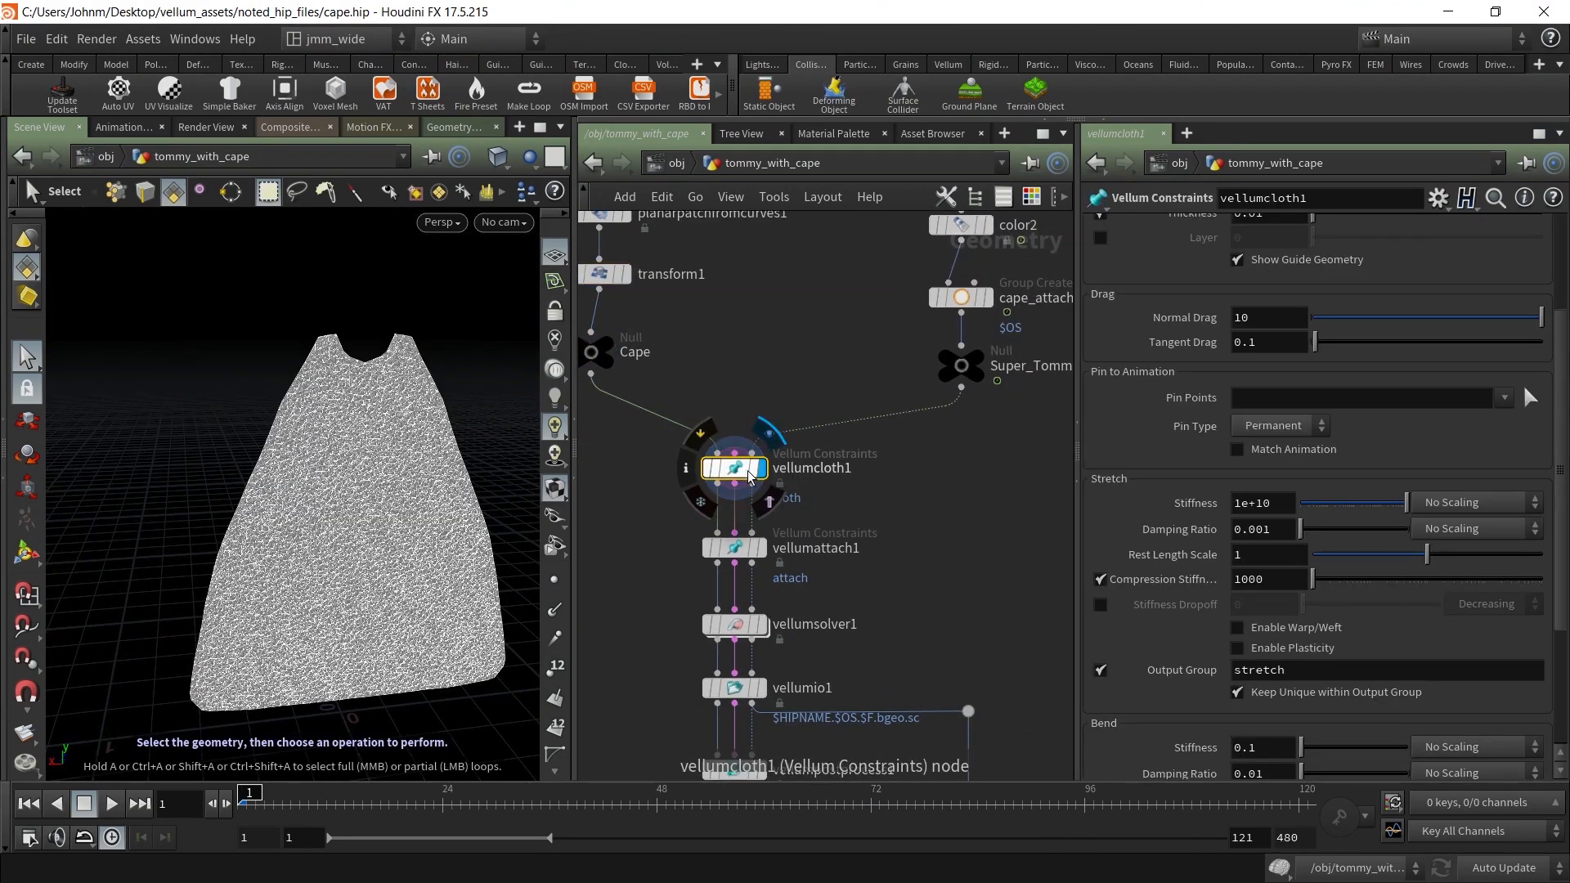
pyautogui.scroll(3, 1152, 465)
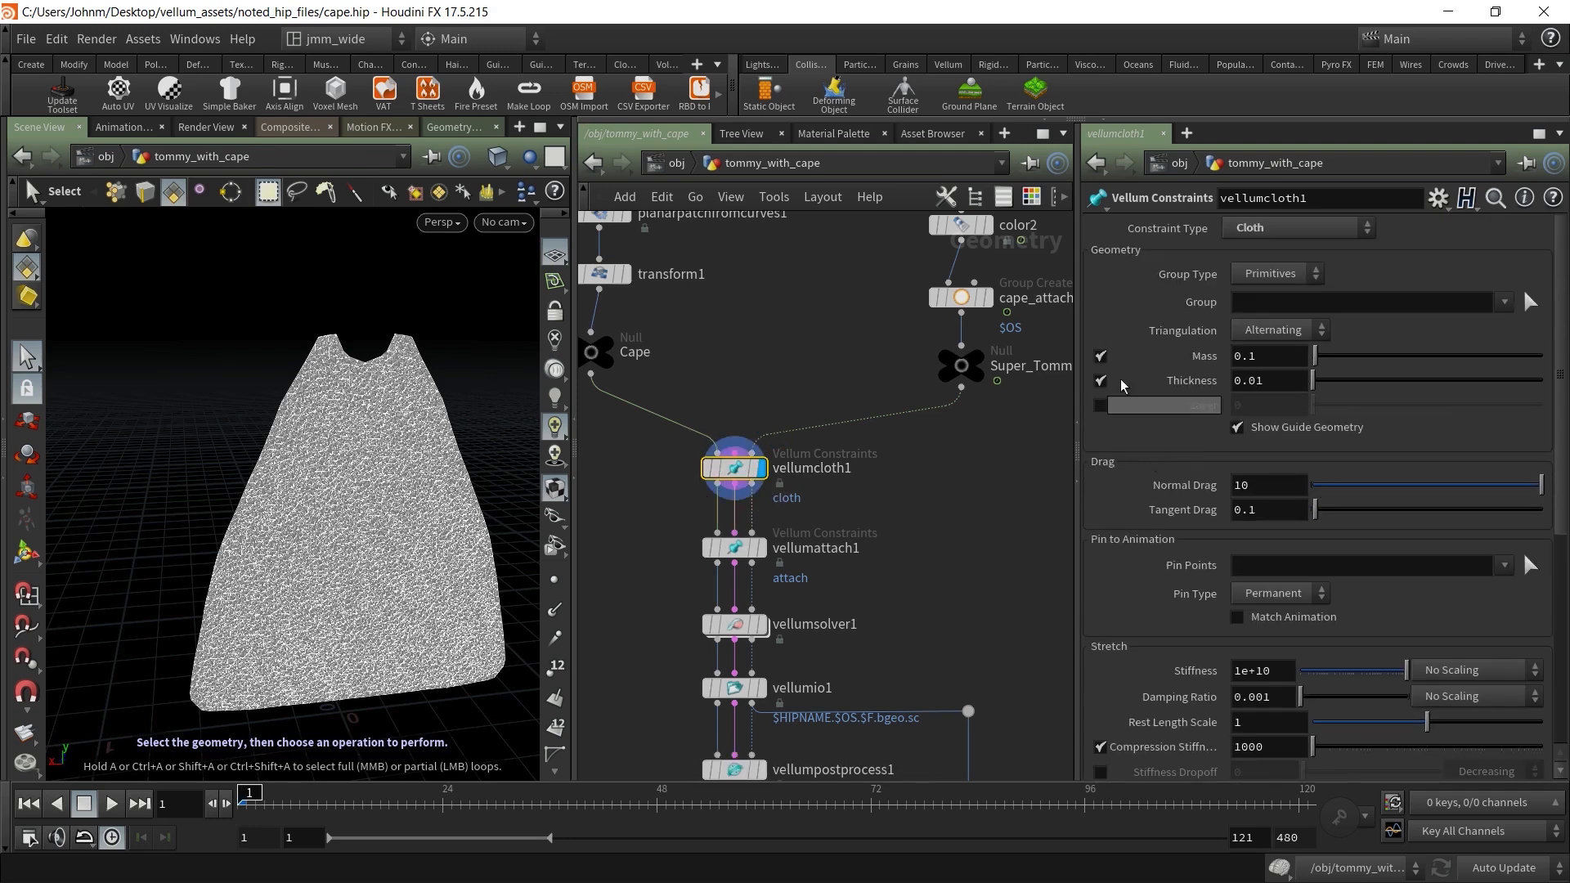
pyautogui.scroll(-3, 1174, 508)
pyautogui.scroll(3, 1175, 491)
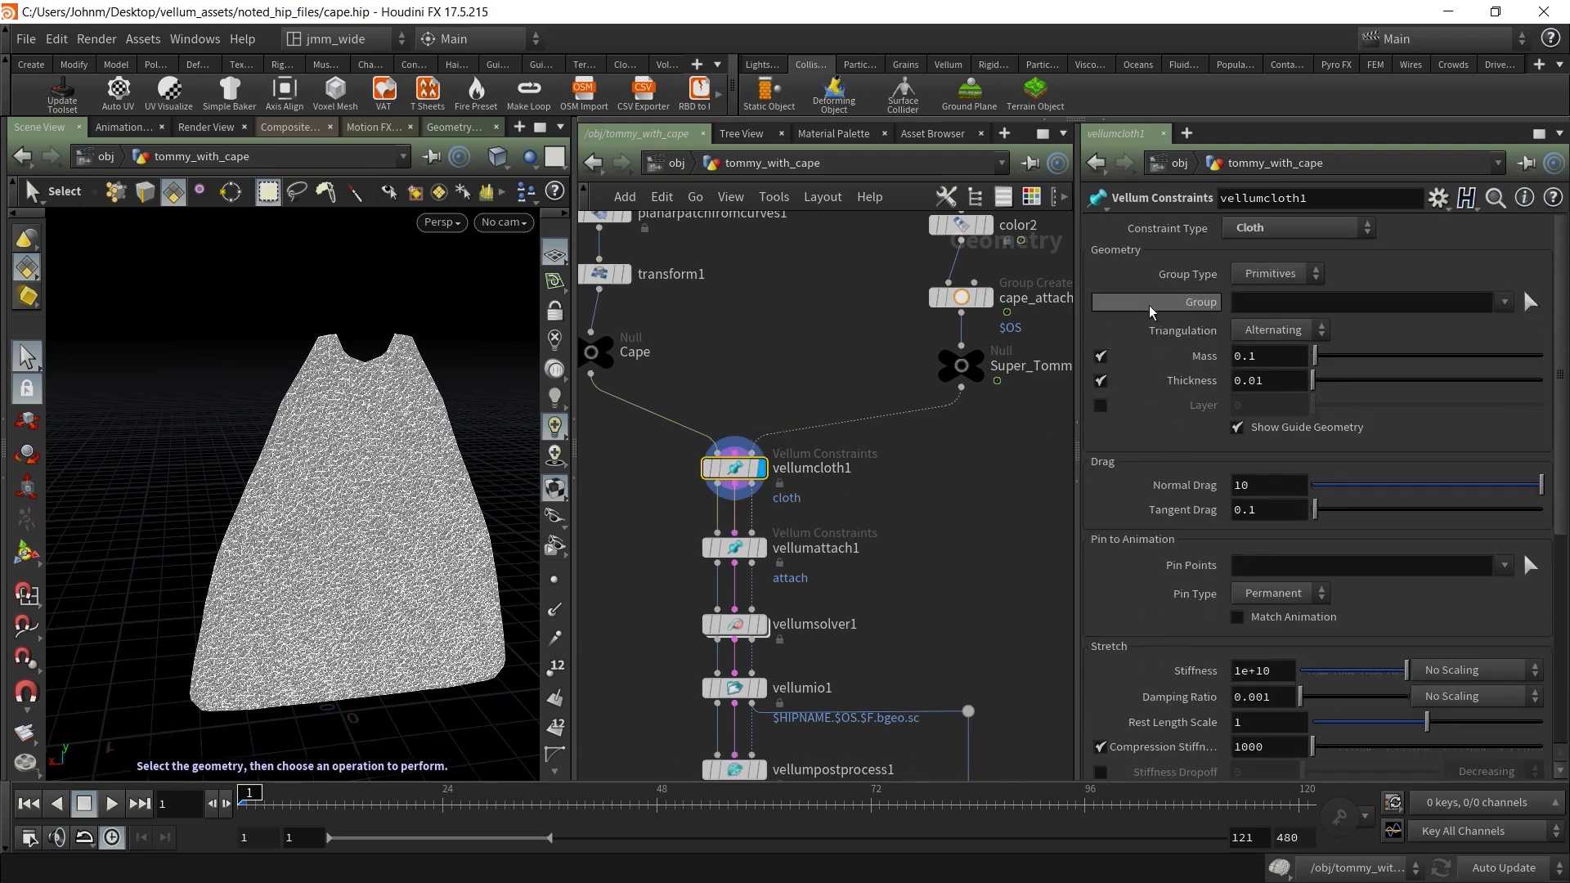
# Select vellumattach1 and examine its attach constraints between the cape's shoulder points and cape_attach_grp up close
pyautogui.click(730, 551)
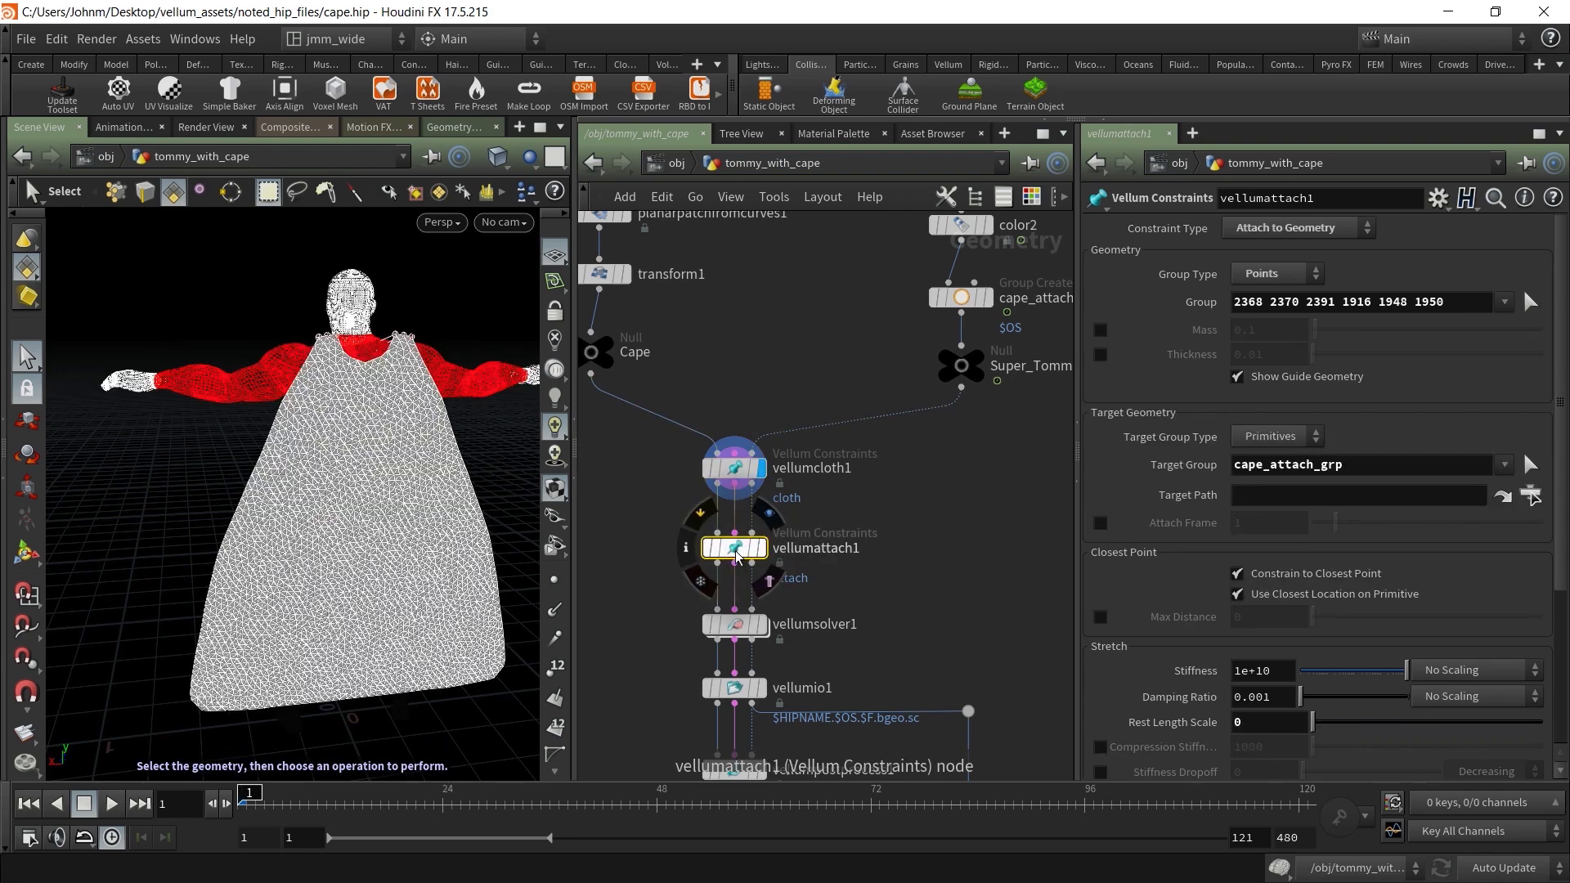
pyautogui.keyDown('alt'); pyautogui.moveTo(245, 325); pyautogui.dragTo(445, 337, button='right'); pyautogui.keyUp('alt')
pyautogui.keyDown('alt'); pyautogui.moveTo(445, 337); pyautogui.dragTo(421, 298); pyautogui.keyUp('alt')
pyautogui.keyDown('alt'); pyautogui.moveTo(421, 299); pyautogui.dragTo(334, 379, button='middle'); pyautogui.keyUp('alt')
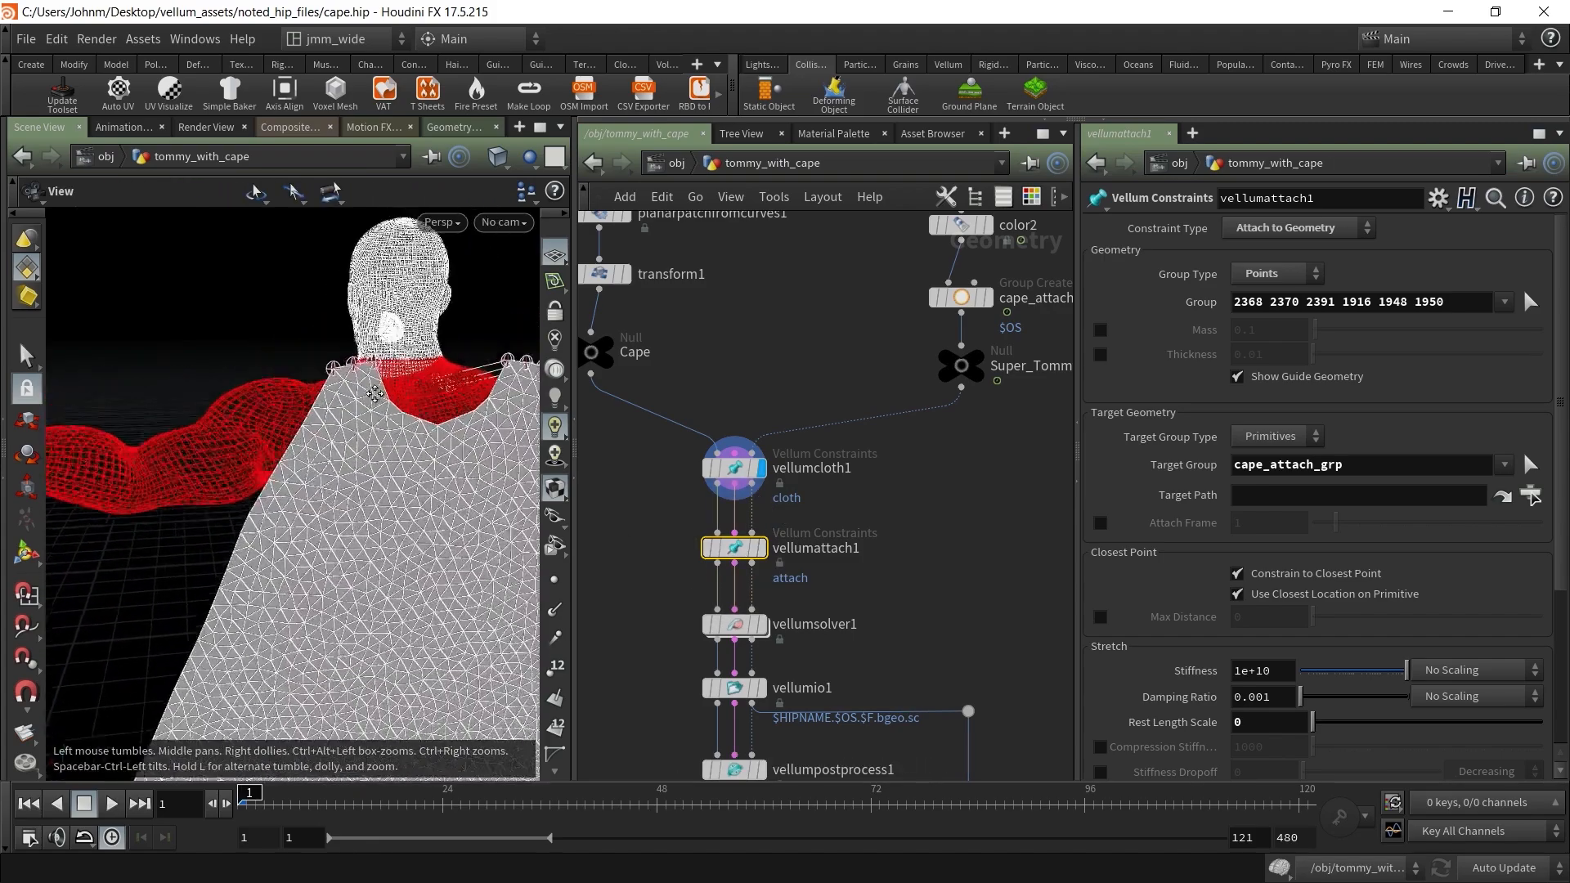
pyautogui.keyDown('alt'); pyautogui.moveTo(334, 380); pyautogui.dragTo(139, 401); pyautogui.keyUp('alt')
pyautogui.press('s')
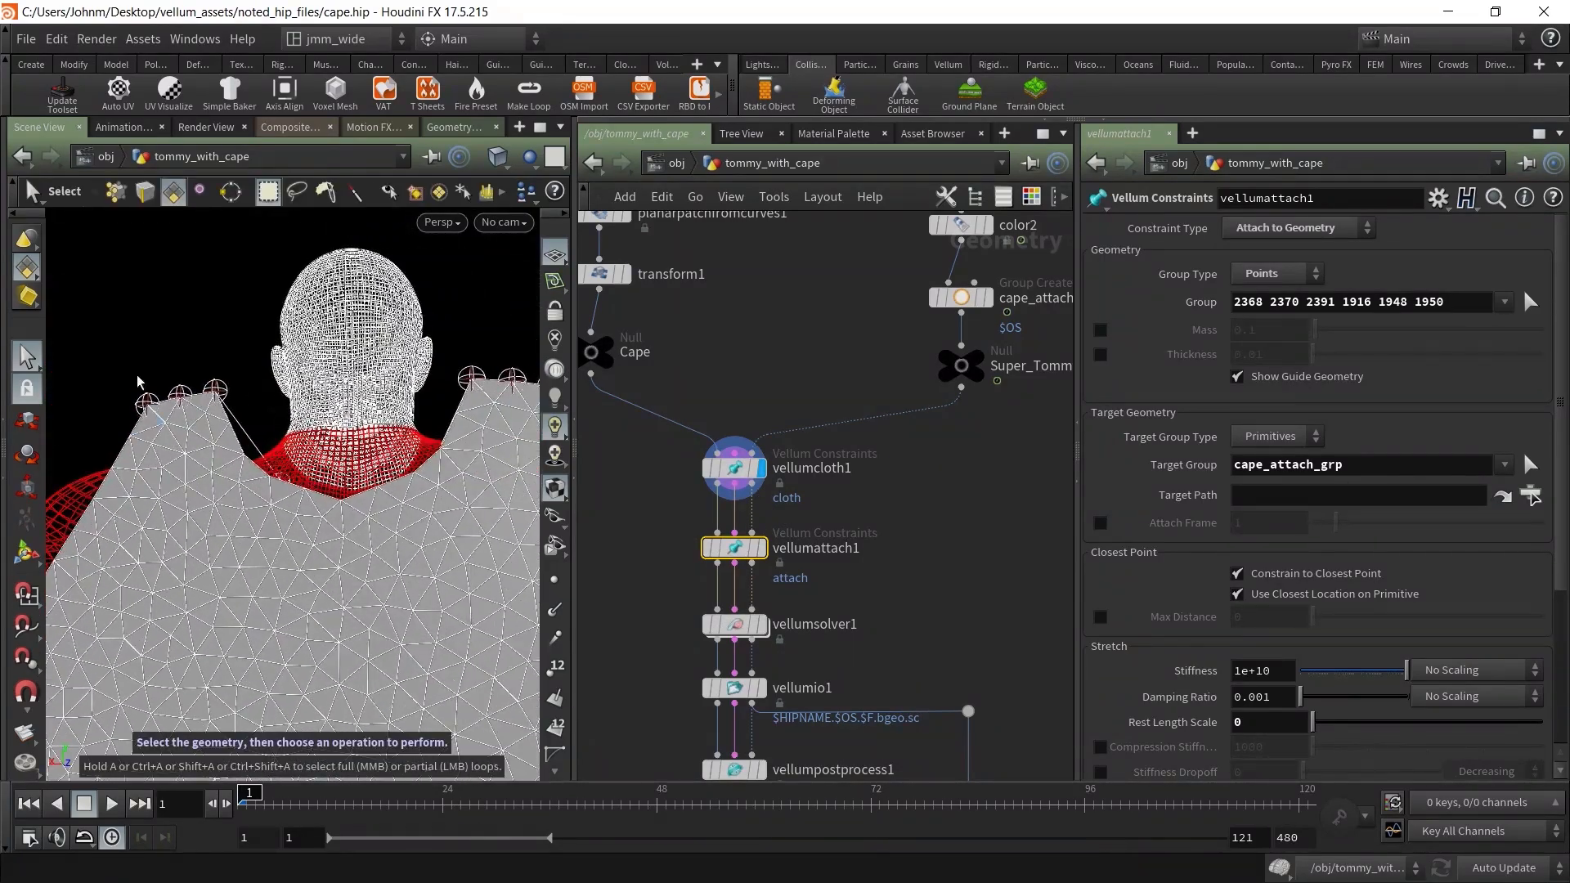
# Add a Blast node beside the character chain, display cape_attach_grp, and wire its output into the Blast
pyautogui.keyDown('alt'); pyautogui.moveTo(360, 409); pyautogui.dragTo(384, 458); pyautogui.keyUp('alt')
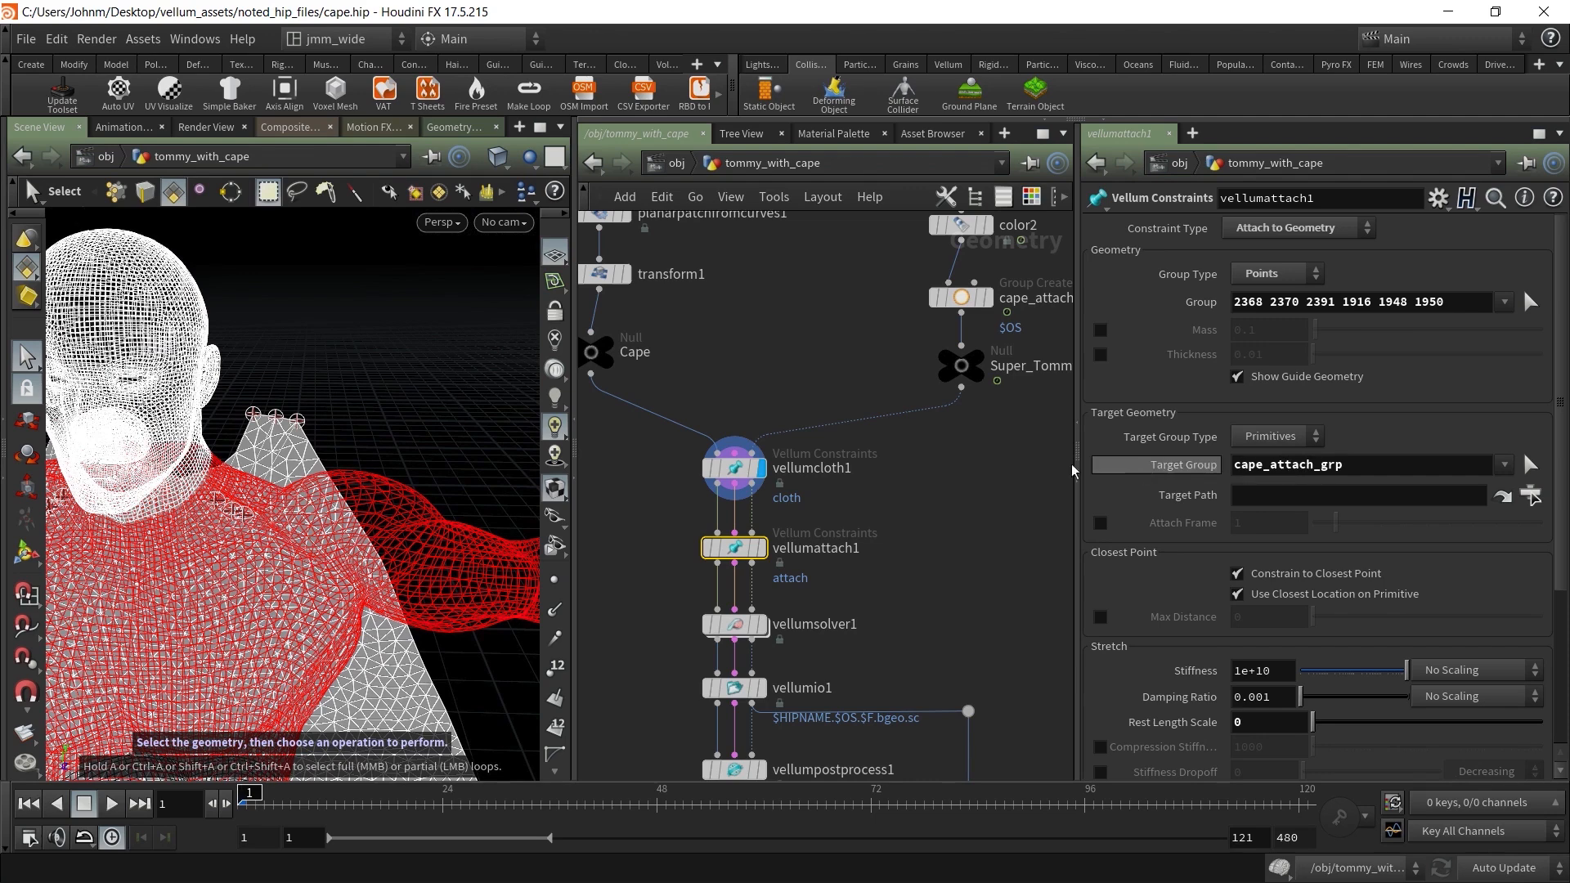
pyautogui.moveTo(753, 290); pyautogui.dragTo(609, 314, button='middle')
pyautogui.press('Tab')
pyautogui.write('bl')
pyautogui.press('Return')
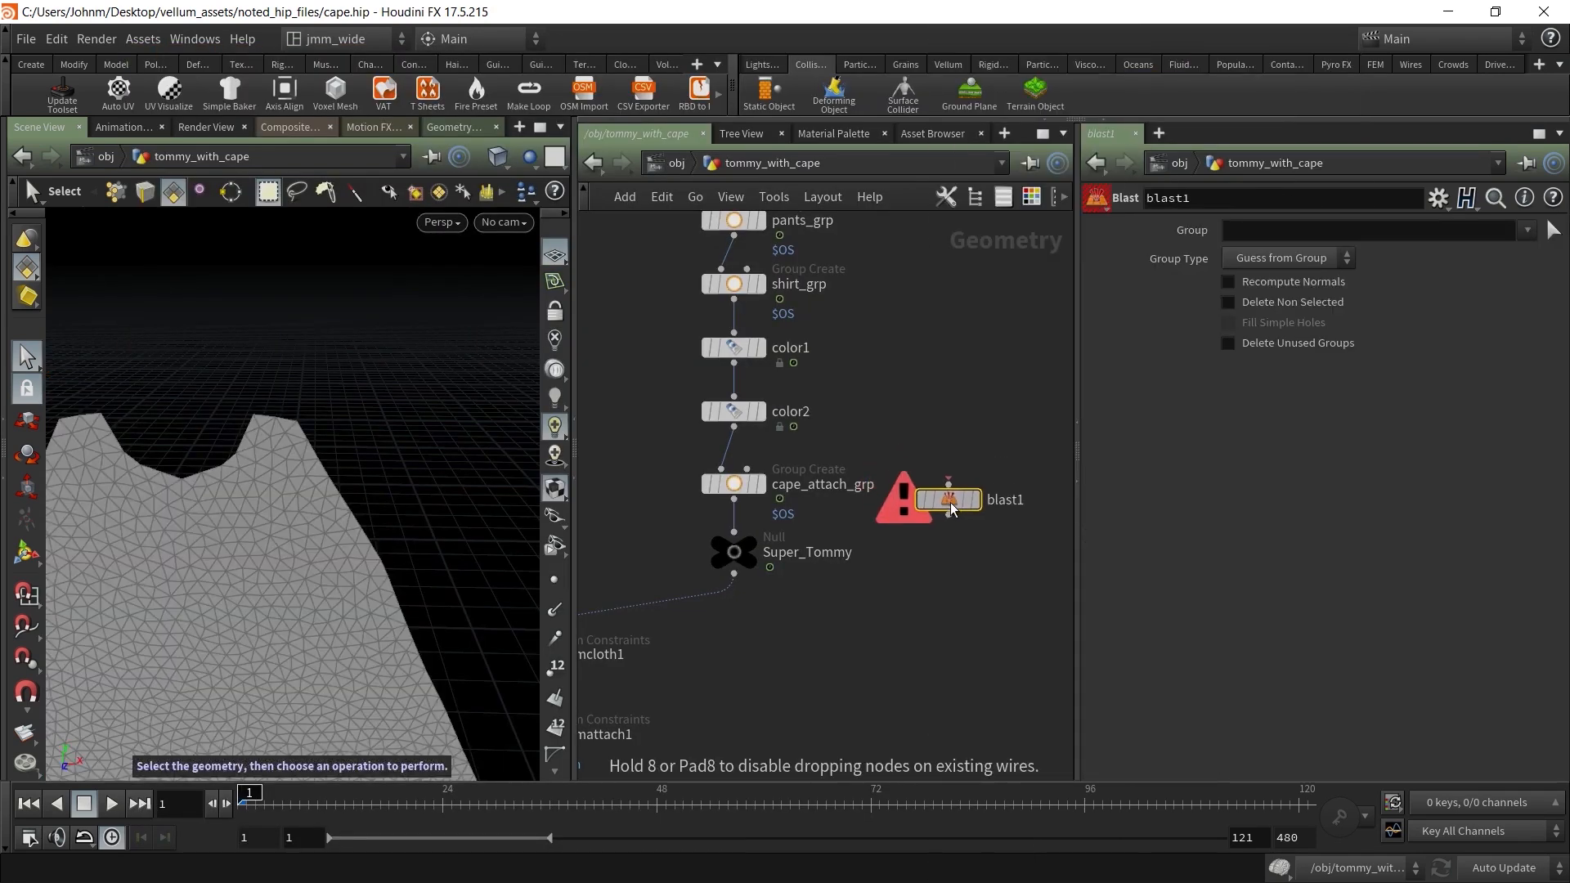
pyautogui.click(956, 511)
pyautogui.click(764, 488)
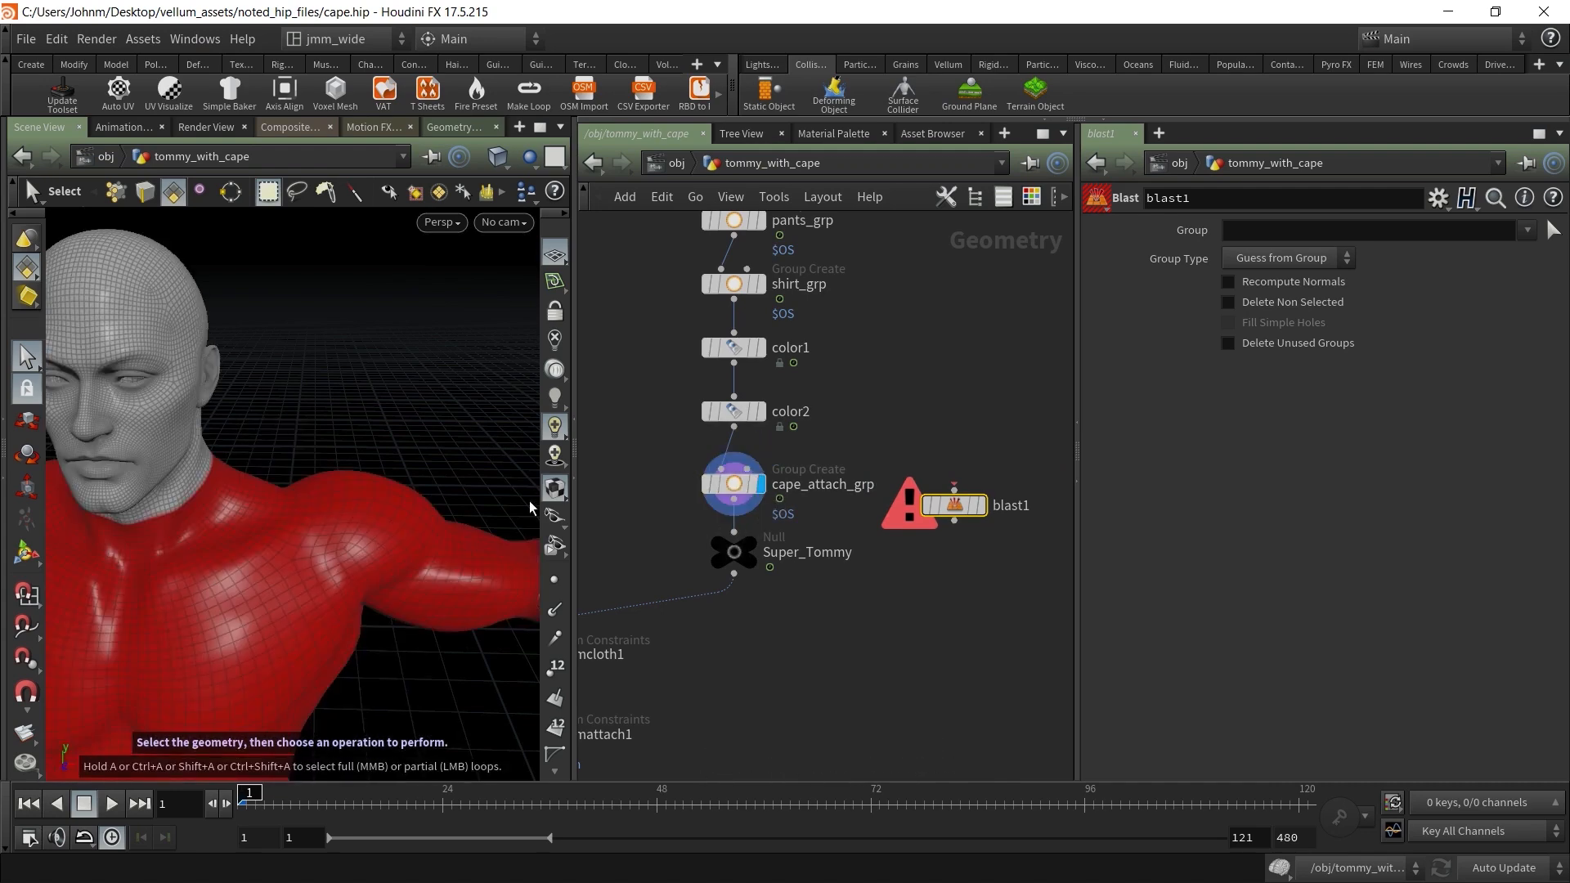
pyautogui.click(954, 489)
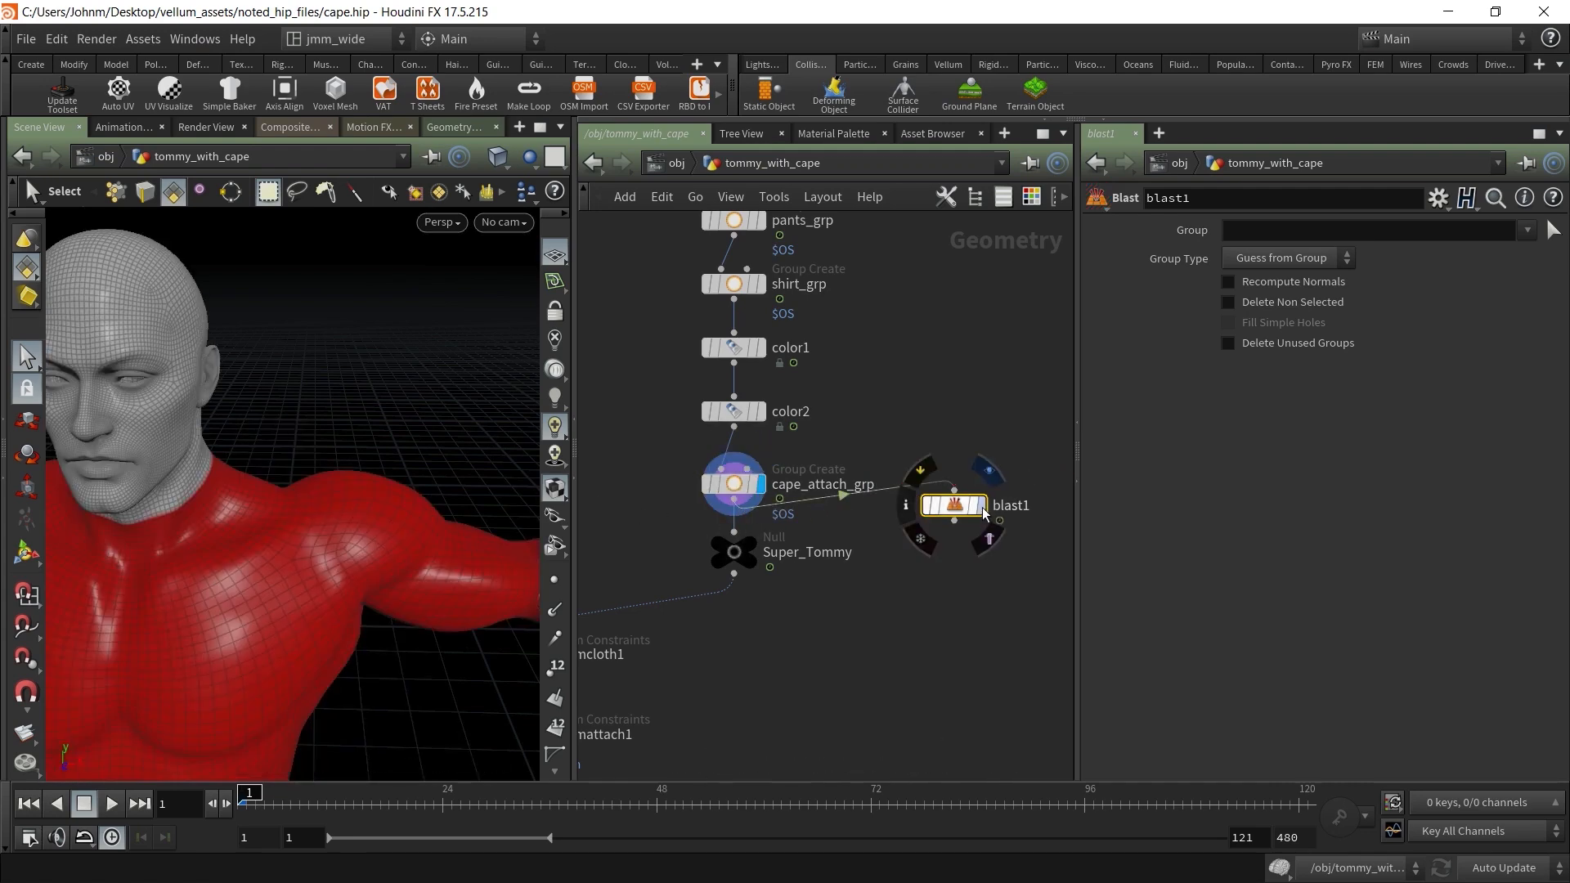
# Display the Blast with its group set to cape_attach_grp and examine the removed shoulder patches around the neck
pyautogui.click(982, 504)
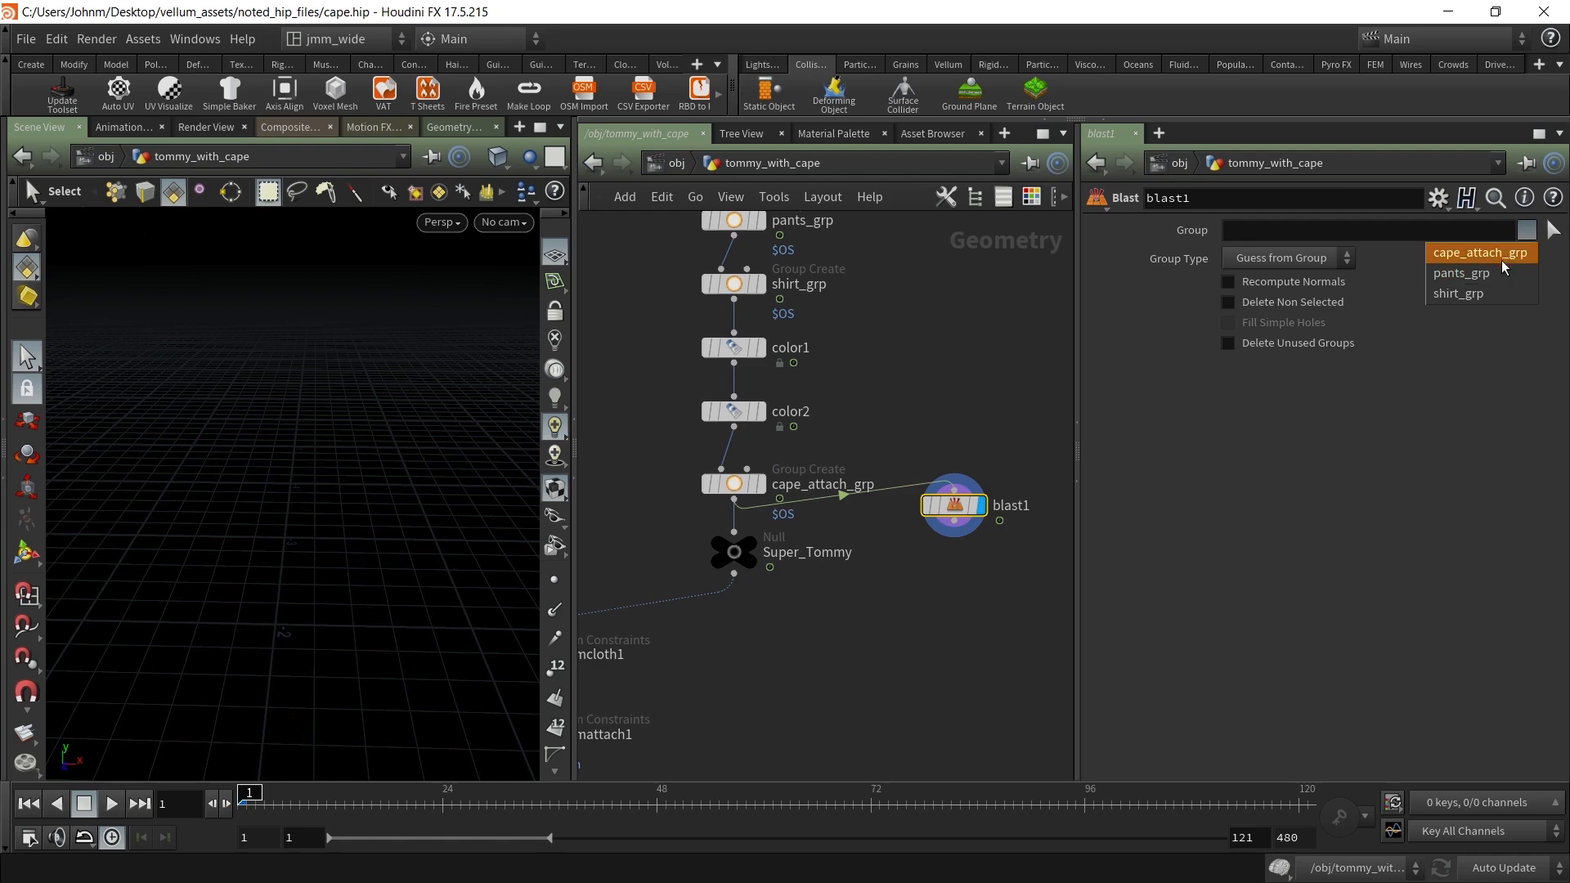
pyautogui.click(1479, 253)
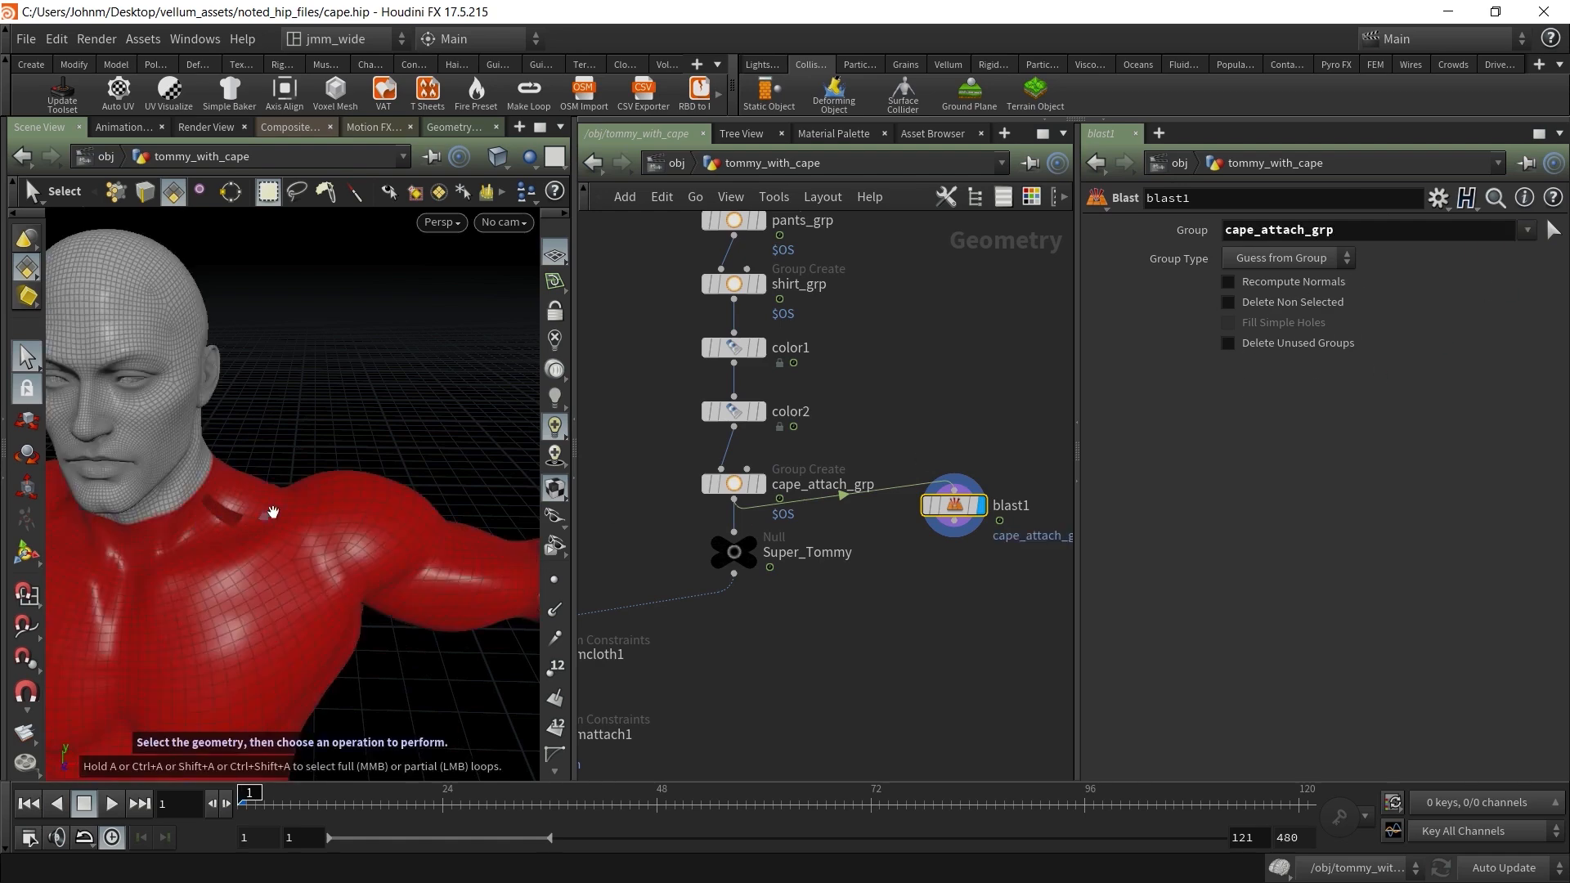
pyautogui.press('Escape')
pyautogui.moveTo(237, 511); pyautogui.dragTo(308, 494)
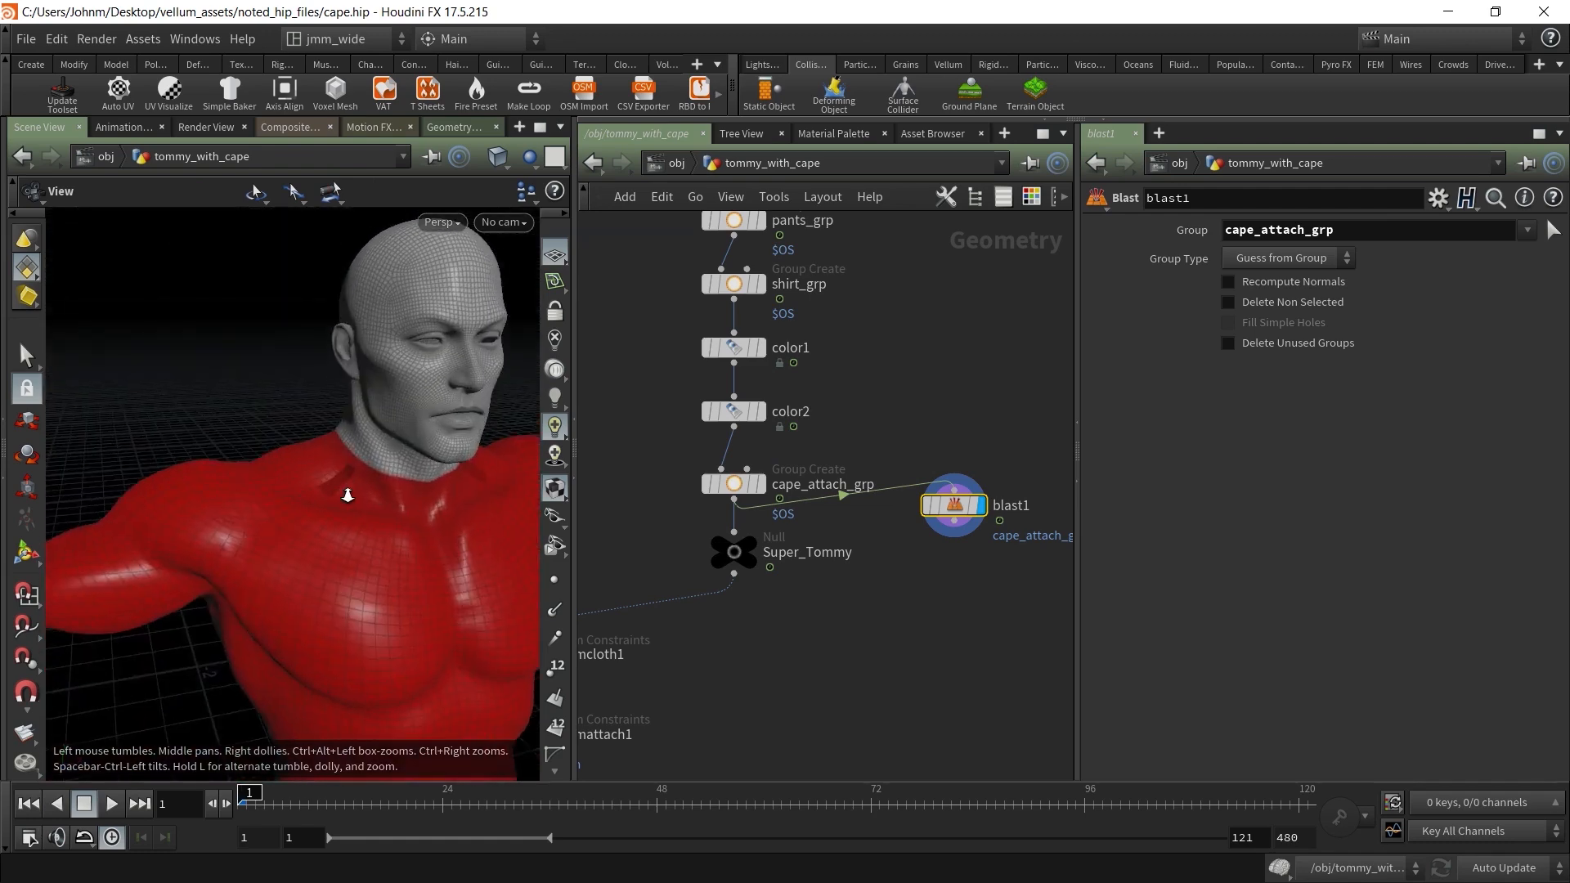
pyautogui.moveTo(308, 494); pyautogui.dragTo(435, 488, button='right')
pyautogui.moveTo(434, 487); pyautogui.dragTo(204, 471, button='middle')
pyautogui.moveTo(489, 414); pyautogui.dragTo(327, 456)
pyautogui.moveTo(327, 457); pyautogui.dragTo(142, 459, button='right')
pyautogui.press('s')
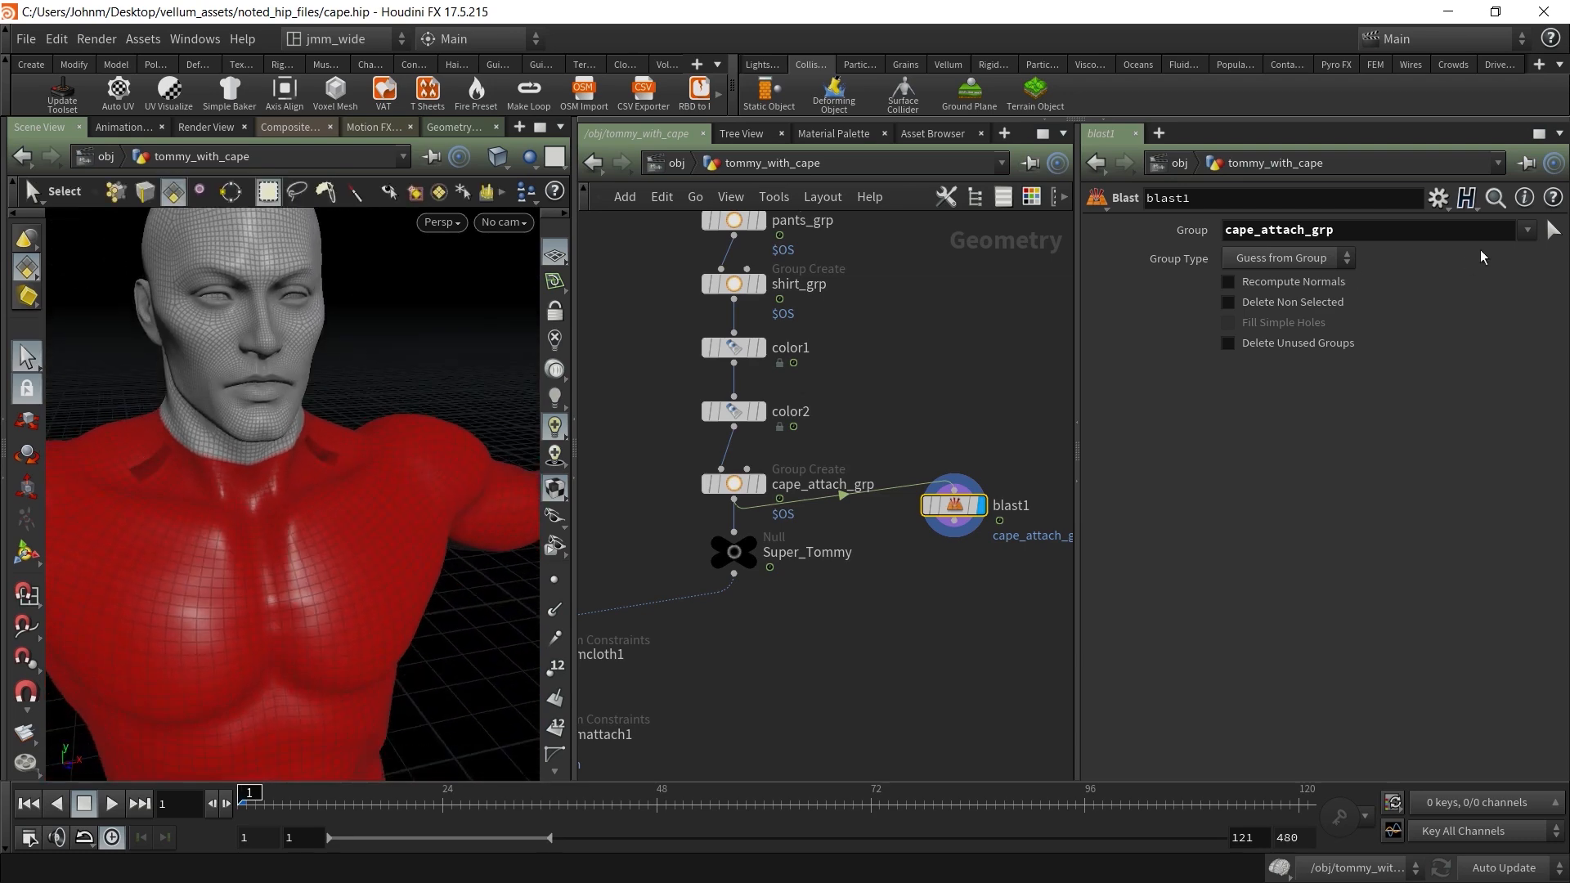
# Enable Delete Non Selected on the Blast and examine the isolated cape_attach_grp patches
pyautogui.moveTo(202, 394)
pyautogui.keyDown('alt'); pyautogui.mouseDown()
pyautogui.moveTo(220, 427)
pyautogui.moveTo(403, 389)
pyautogui.moveTo(248, 410)
pyautogui.moveTo(188, 399)
pyautogui.mouseUp(); pyautogui.keyUp('alt')
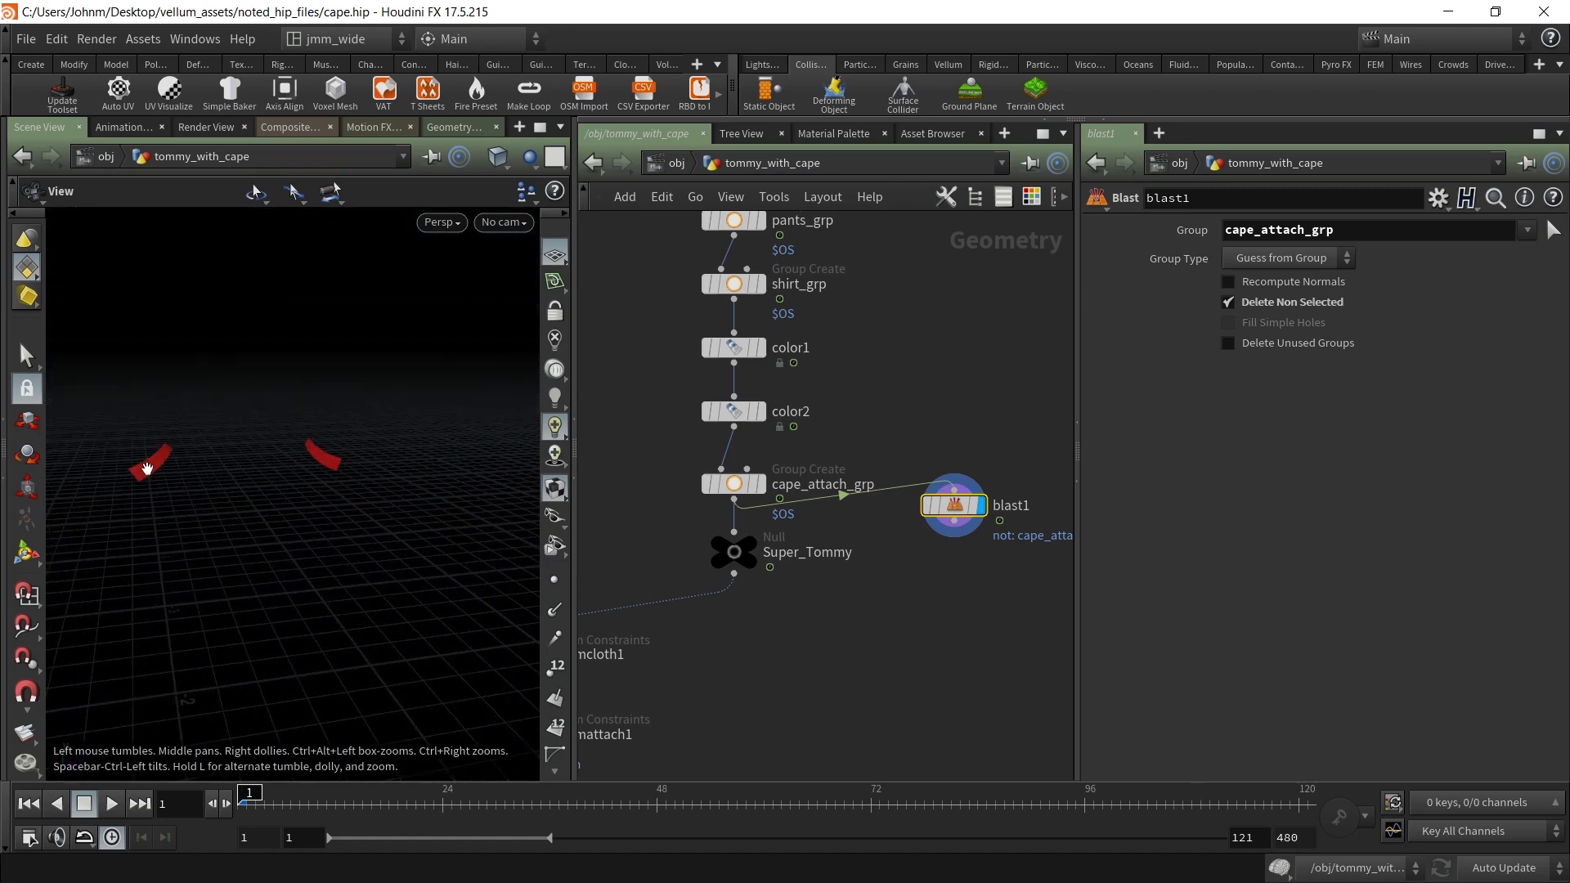
pyautogui.moveTo(125, 476); pyautogui.dragTo(162, 483)
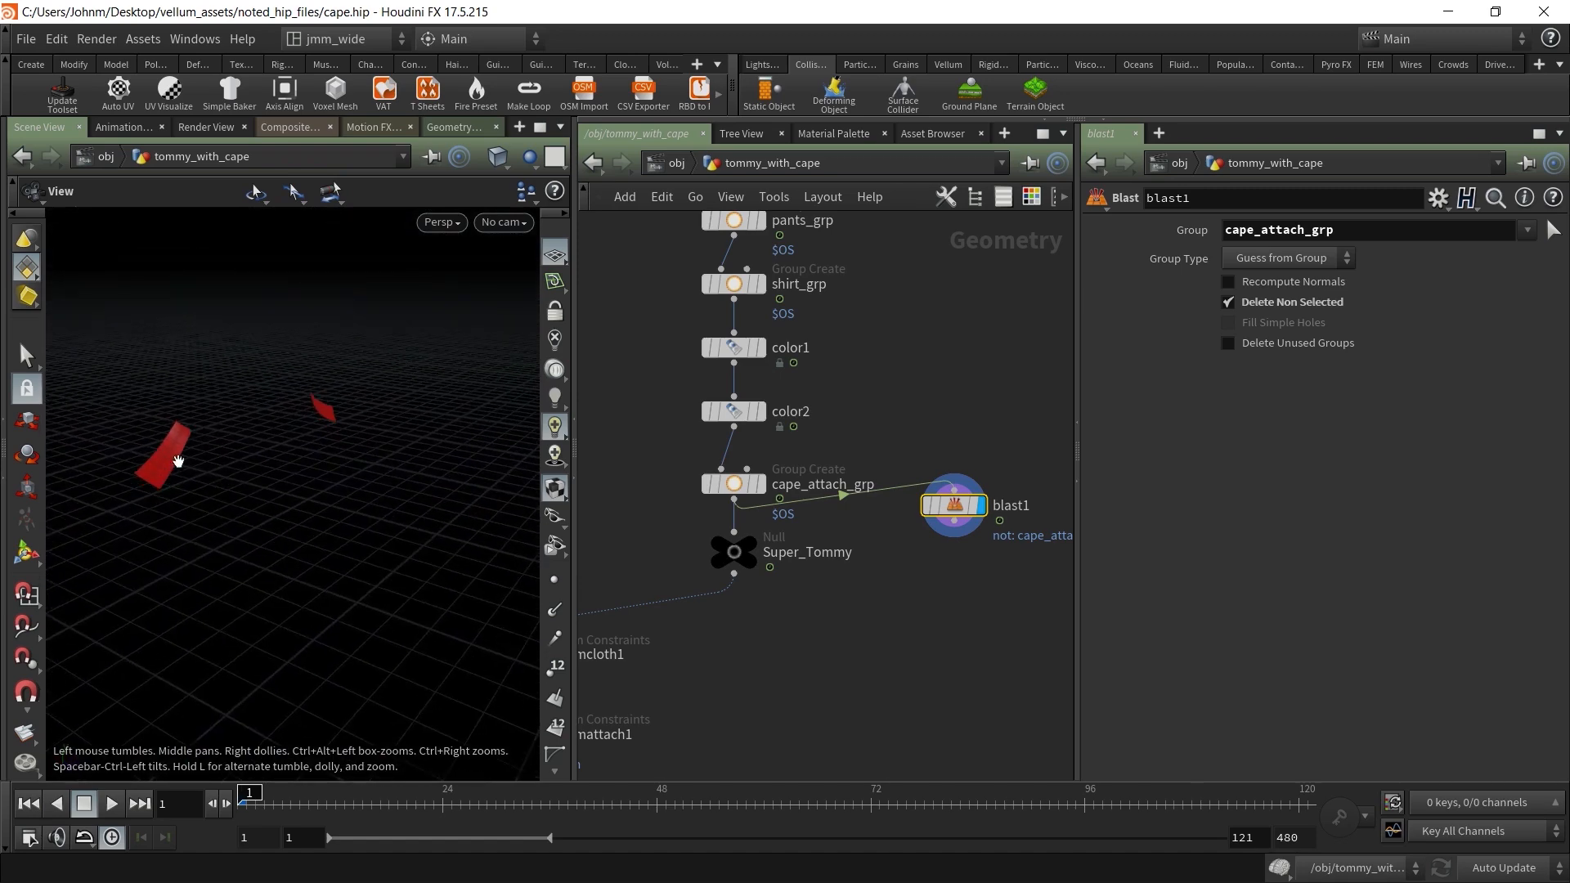
pyautogui.moveTo(321, 402)
pyautogui.mouseDown()
pyautogui.moveTo(305, 441)
pyautogui.moveTo(332, 431)
pyautogui.mouseUp()
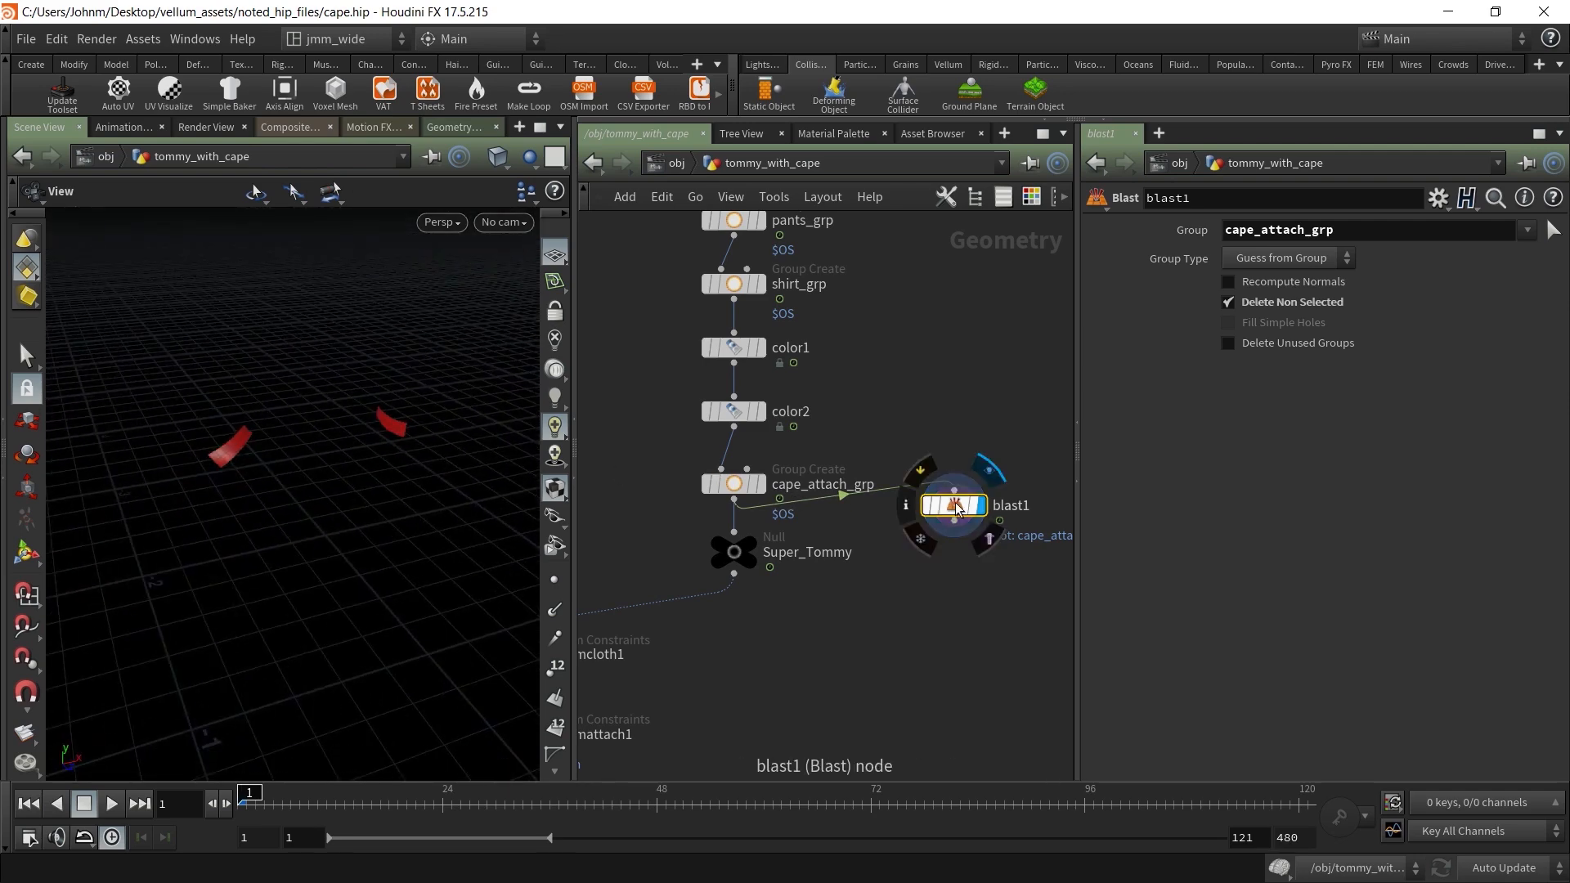
# Display cape_attach_grp again and delete the temporary Blast node
pyautogui.click(762, 487)
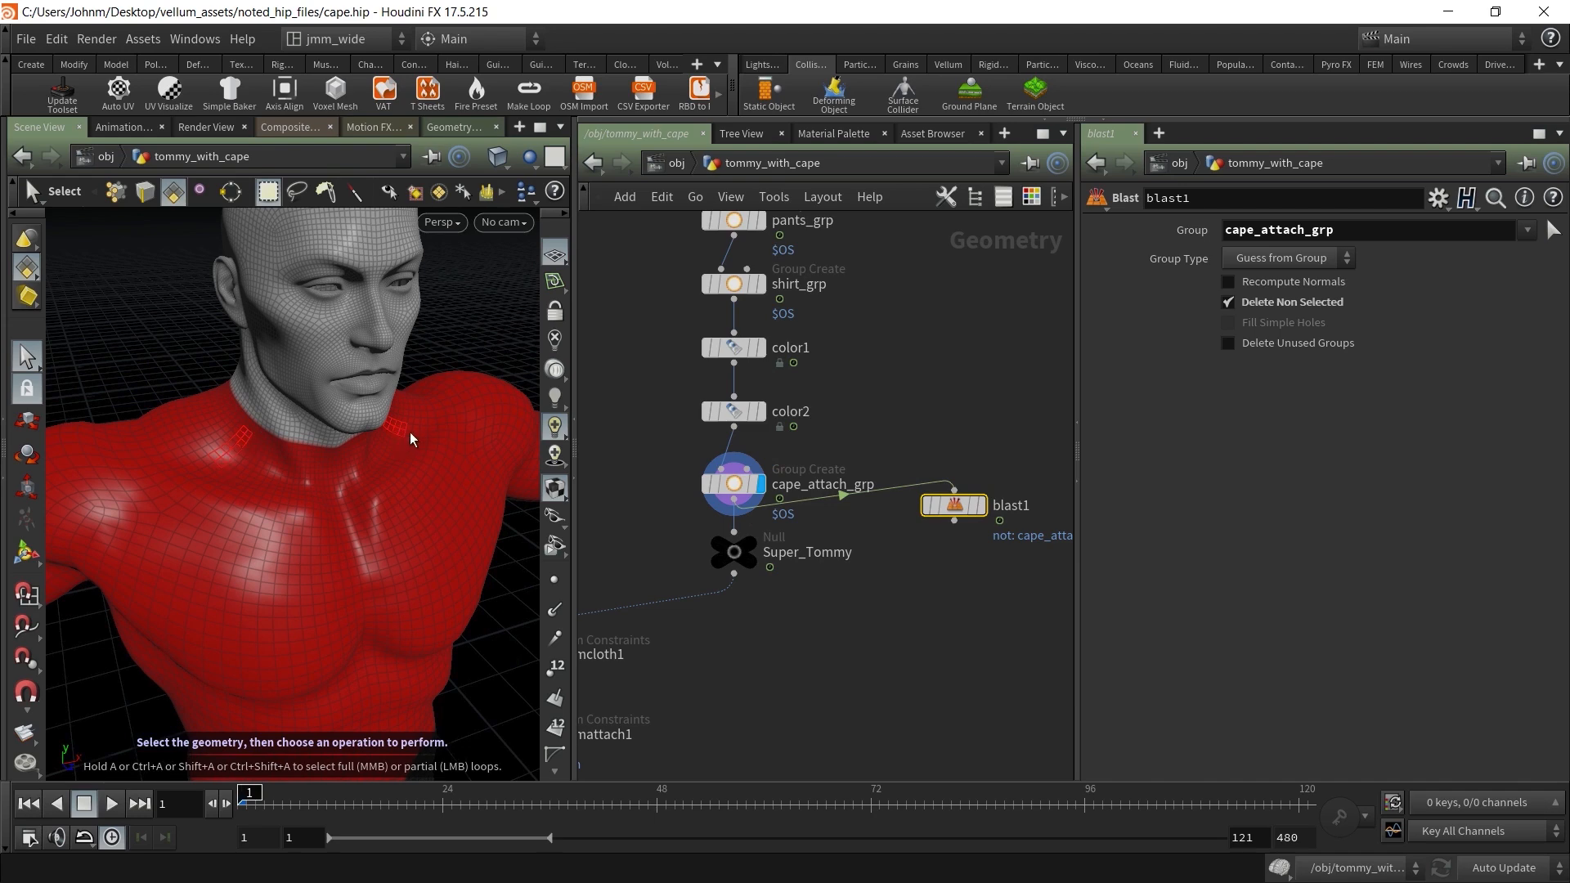
pyautogui.moveTo(965, 421); pyautogui.dragTo(1000, 580)
pyautogui.press('Delete')
# Select vellumattach1 and examine from the side how its guides link the cape's shoulder points to the collar patches
pyautogui.moveTo(762, 628); pyautogui.dragTo(988, 377, button='middle')
pyautogui.moveTo(698, 431); pyautogui.dragTo(872, 476)
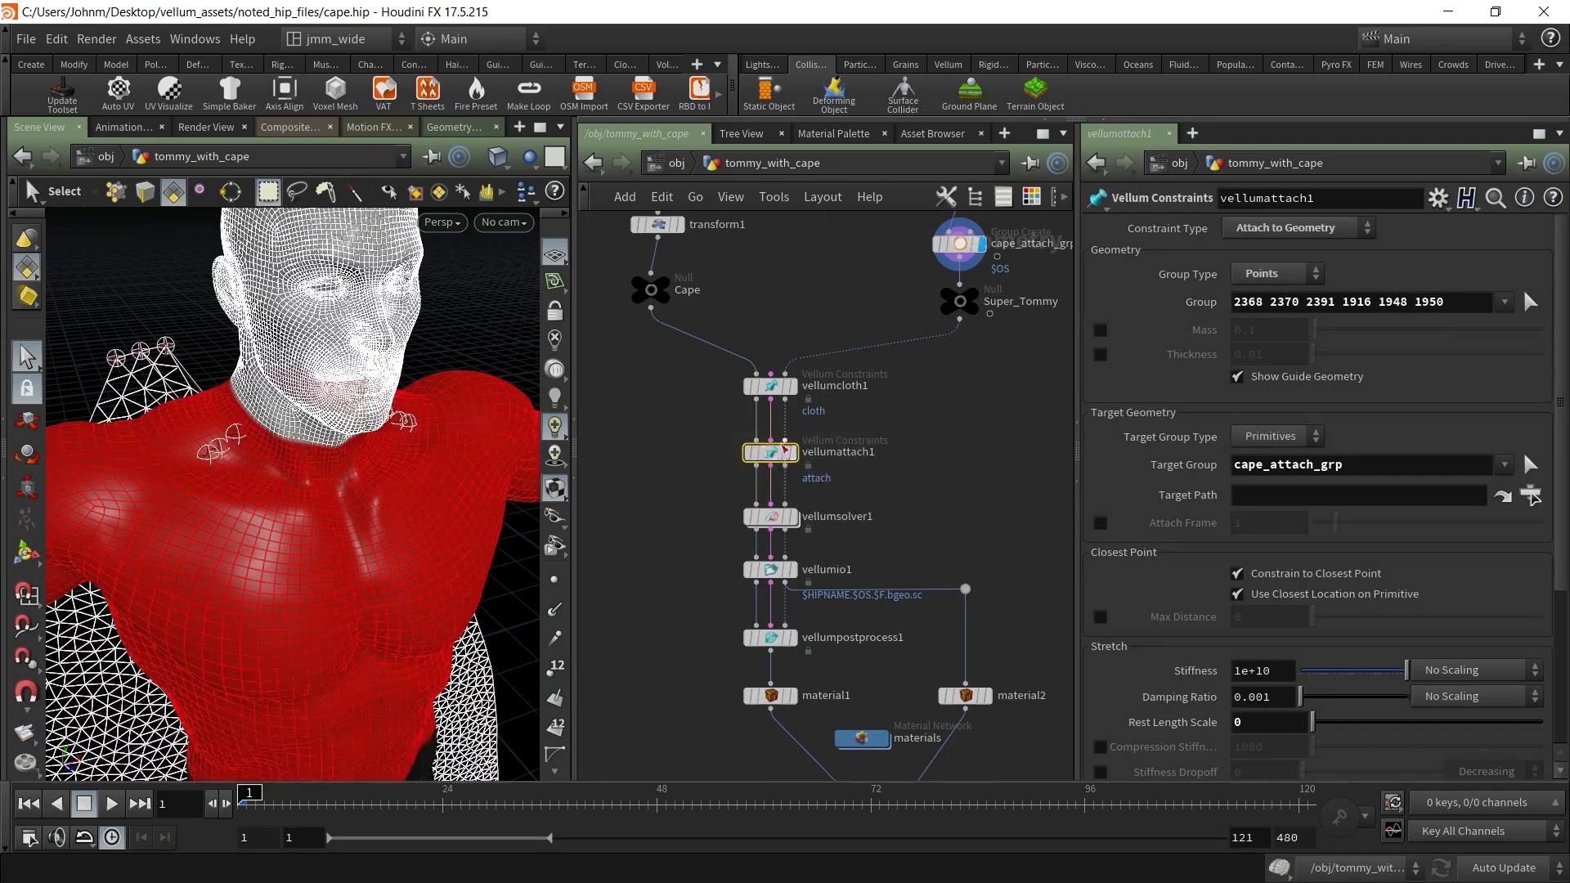
pyautogui.press('space')
pyautogui.moveTo(191, 355); pyautogui.dragTo(278, 370)
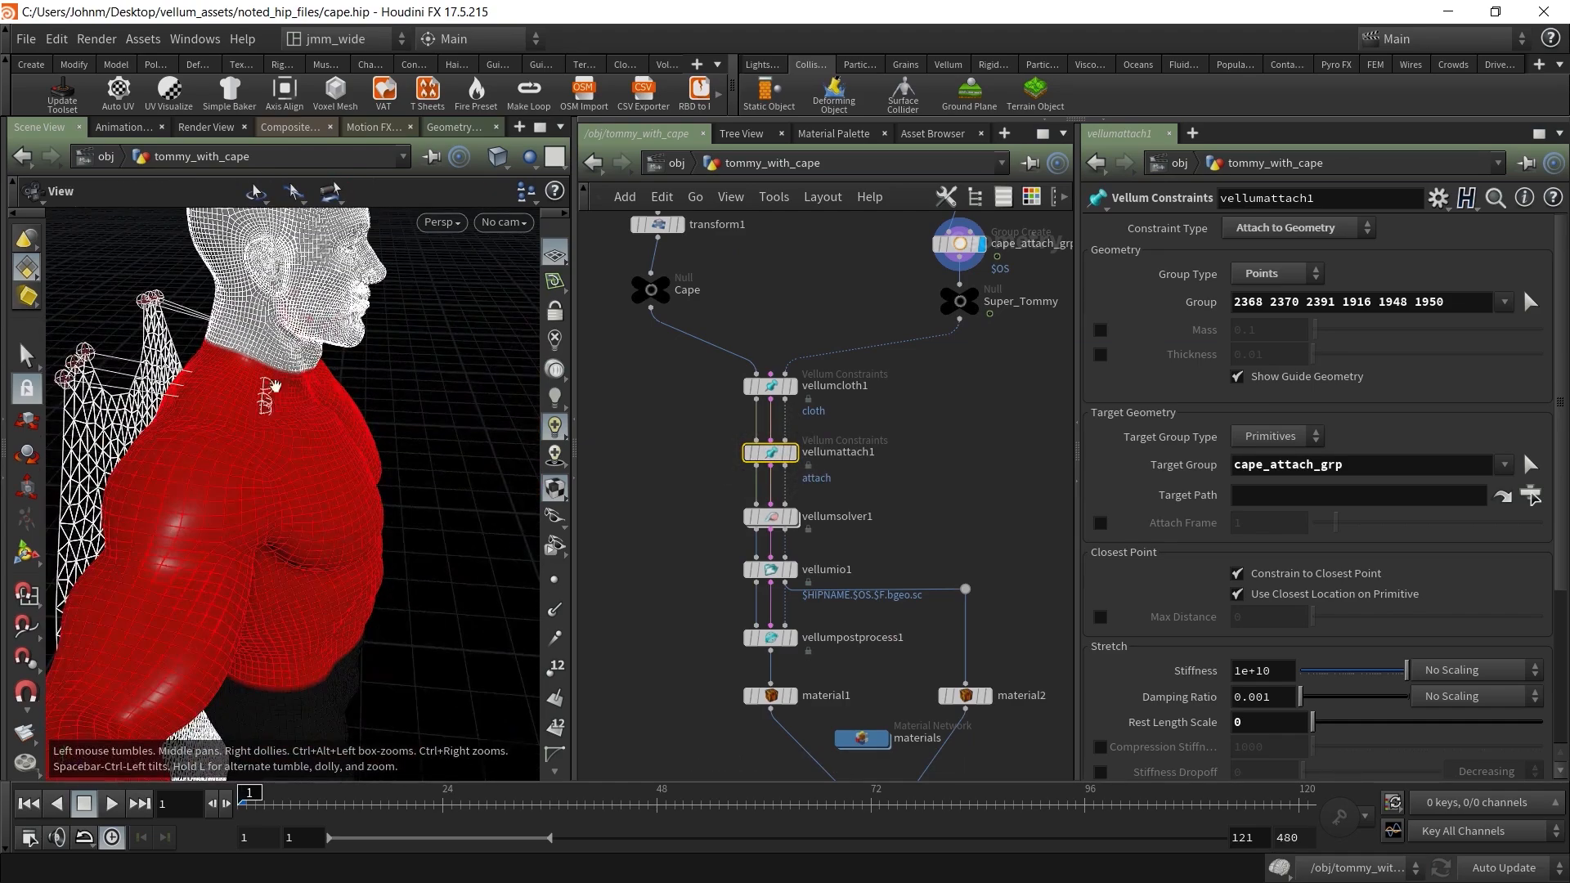
pyautogui.moveTo(207, 398); pyautogui.dragTo(389, 366, button='right')
pyautogui.moveTo(368, 377); pyautogui.dragTo(183, 410, button='middle')
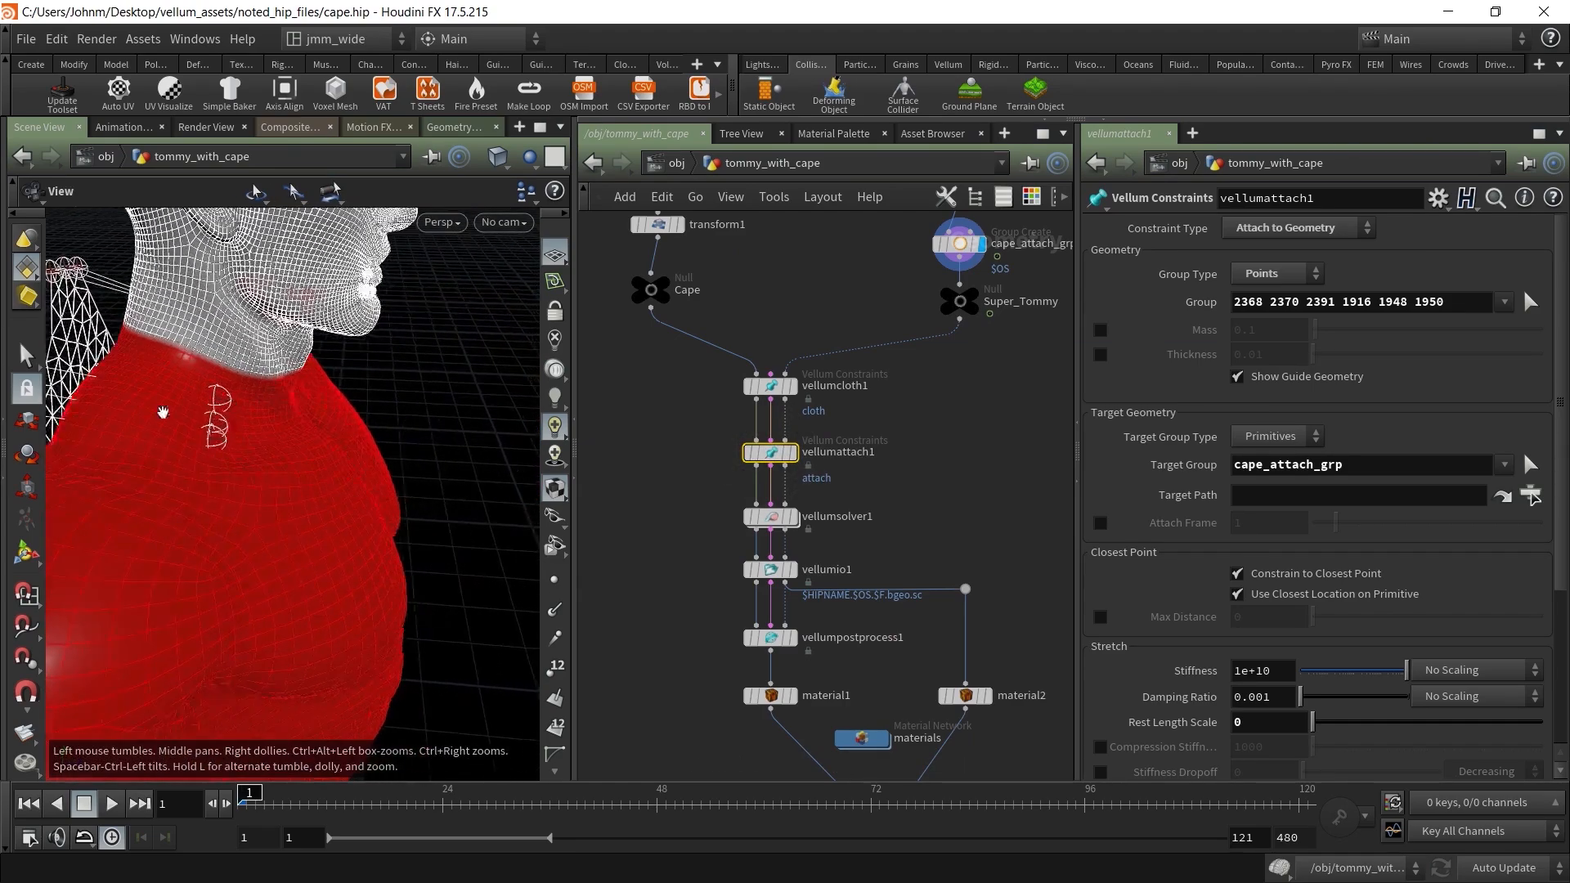
pyautogui.moveTo(182, 410); pyautogui.dragTo(328, 401, button='right')
pyautogui.moveTo(328, 401); pyautogui.dragTo(193, 354)
pyautogui.moveTo(193, 354); pyautogui.dragTo(153, 357, button='right')
pyautogui.press('s')
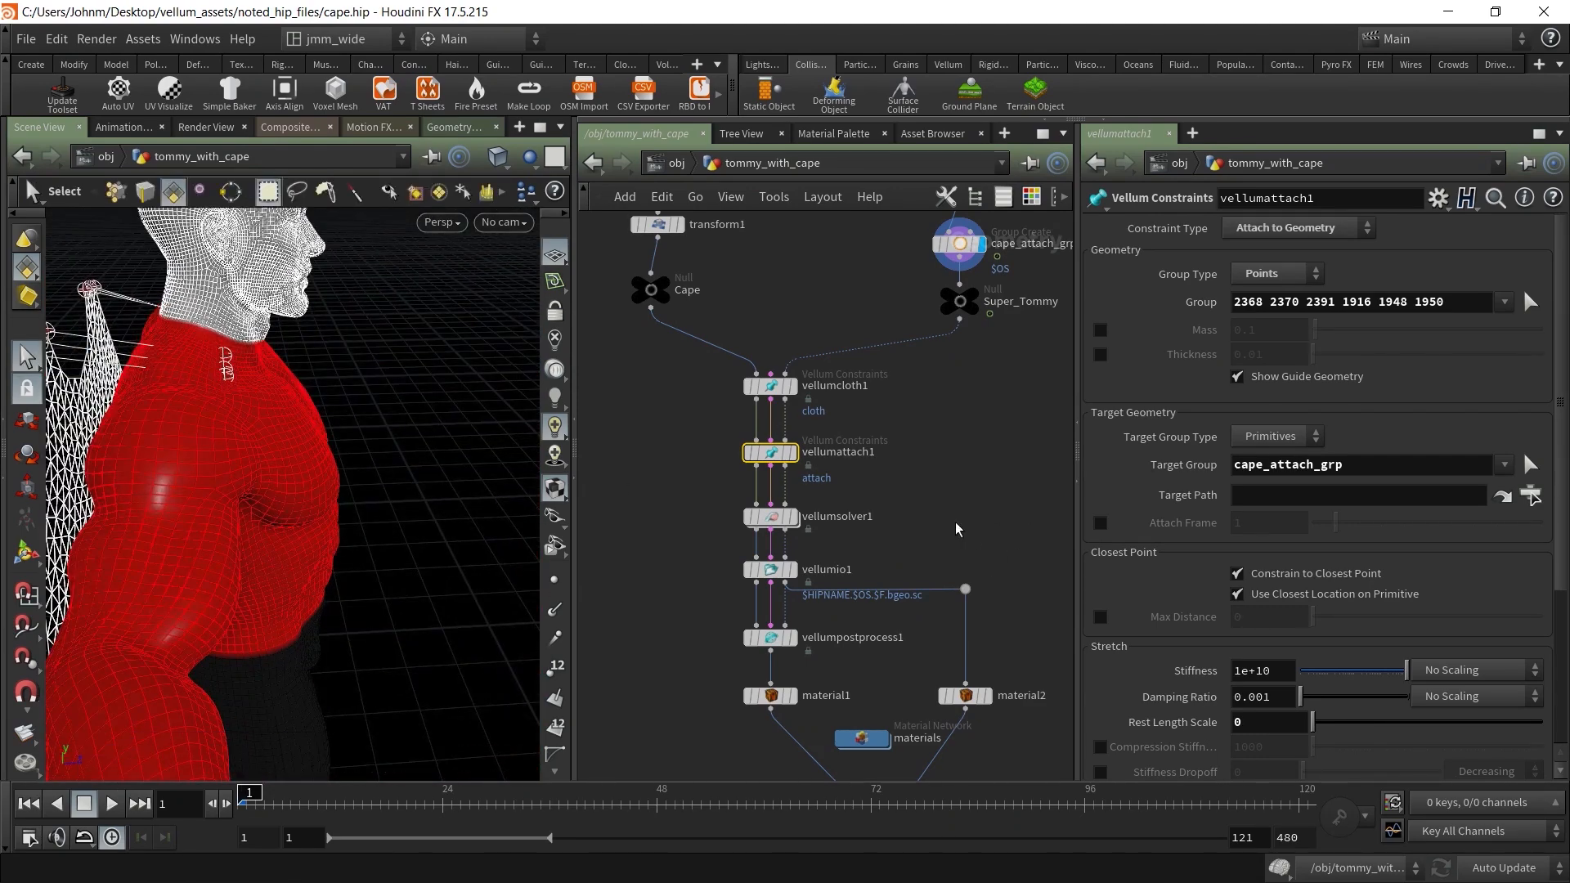
# Display and select merge1, view the caped character from the side, and advance the simulation to frame 2
pyautogui.moveTo(940, 518); pyautogui.dragTo(904, 433, button='middle')
pyautogui.moveTo(984, 711); pyautogui.dragTo(959, 651, button='middle')
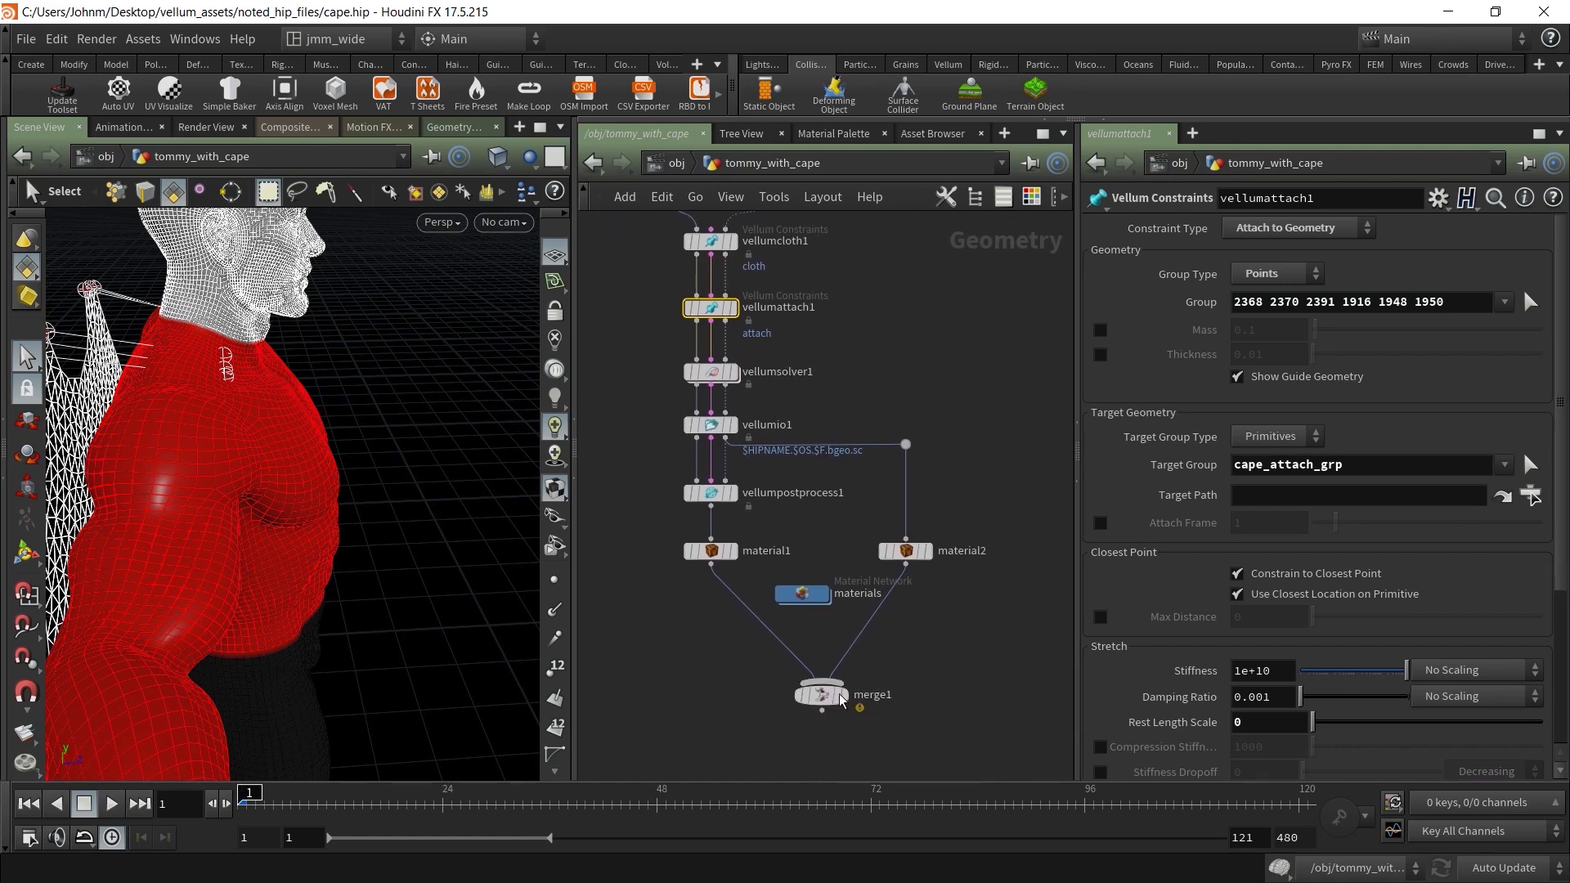
pyautogui.click(843, 695)
pyautogui.click(823, 699)
pyautogui.press('Escape')
pyautogui.moveTo(244, 449); pyautogui.dragTo(420, 456)
pyautogui.press('Escape')
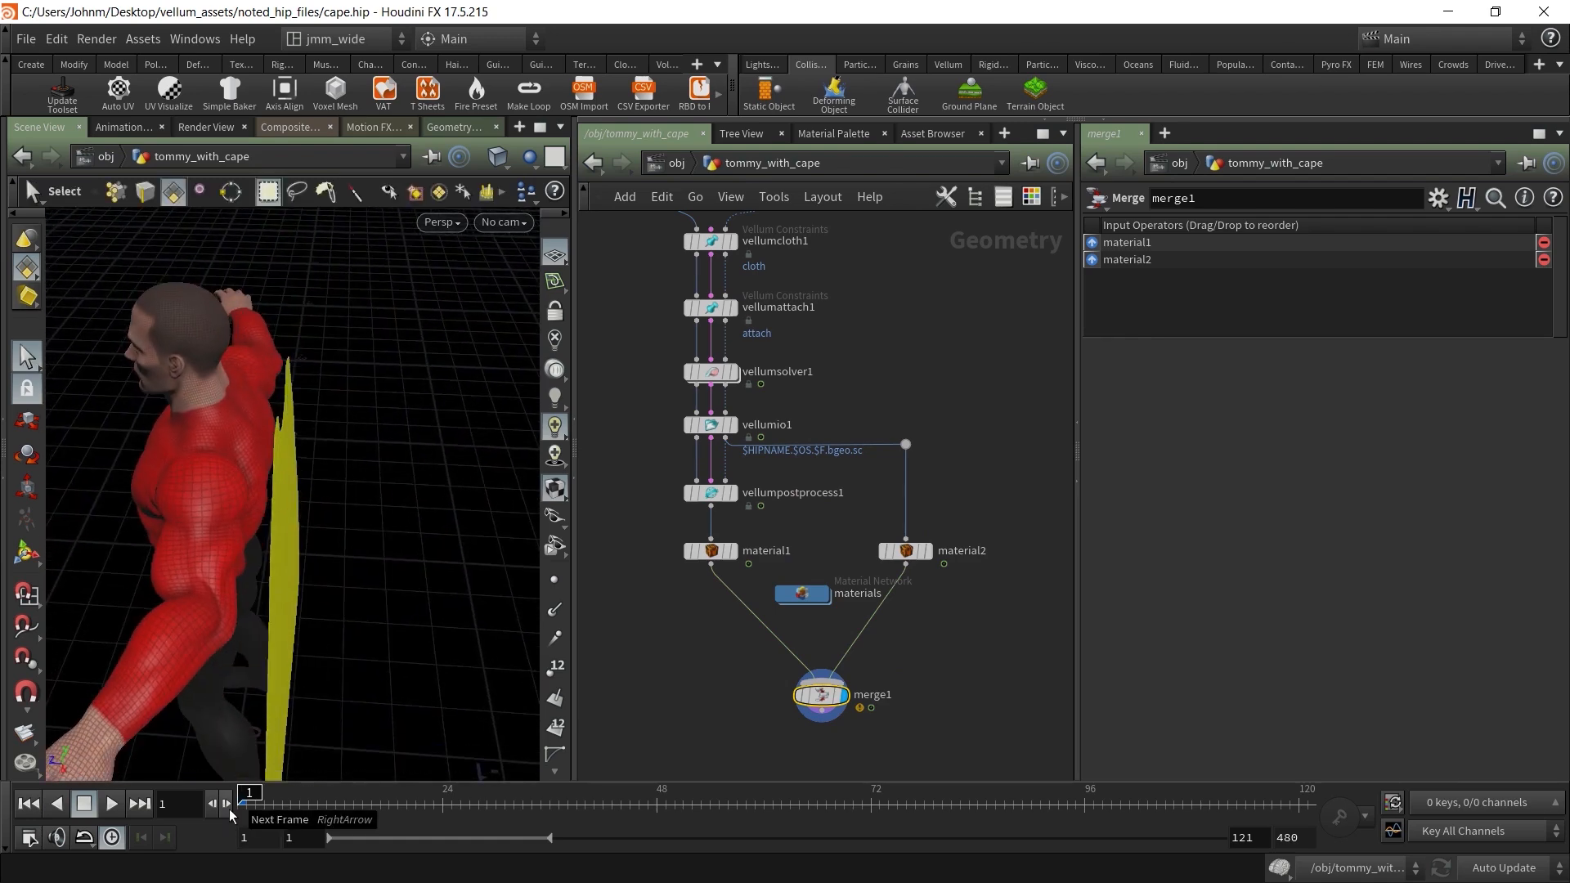
pyautogui.click(229, 804)
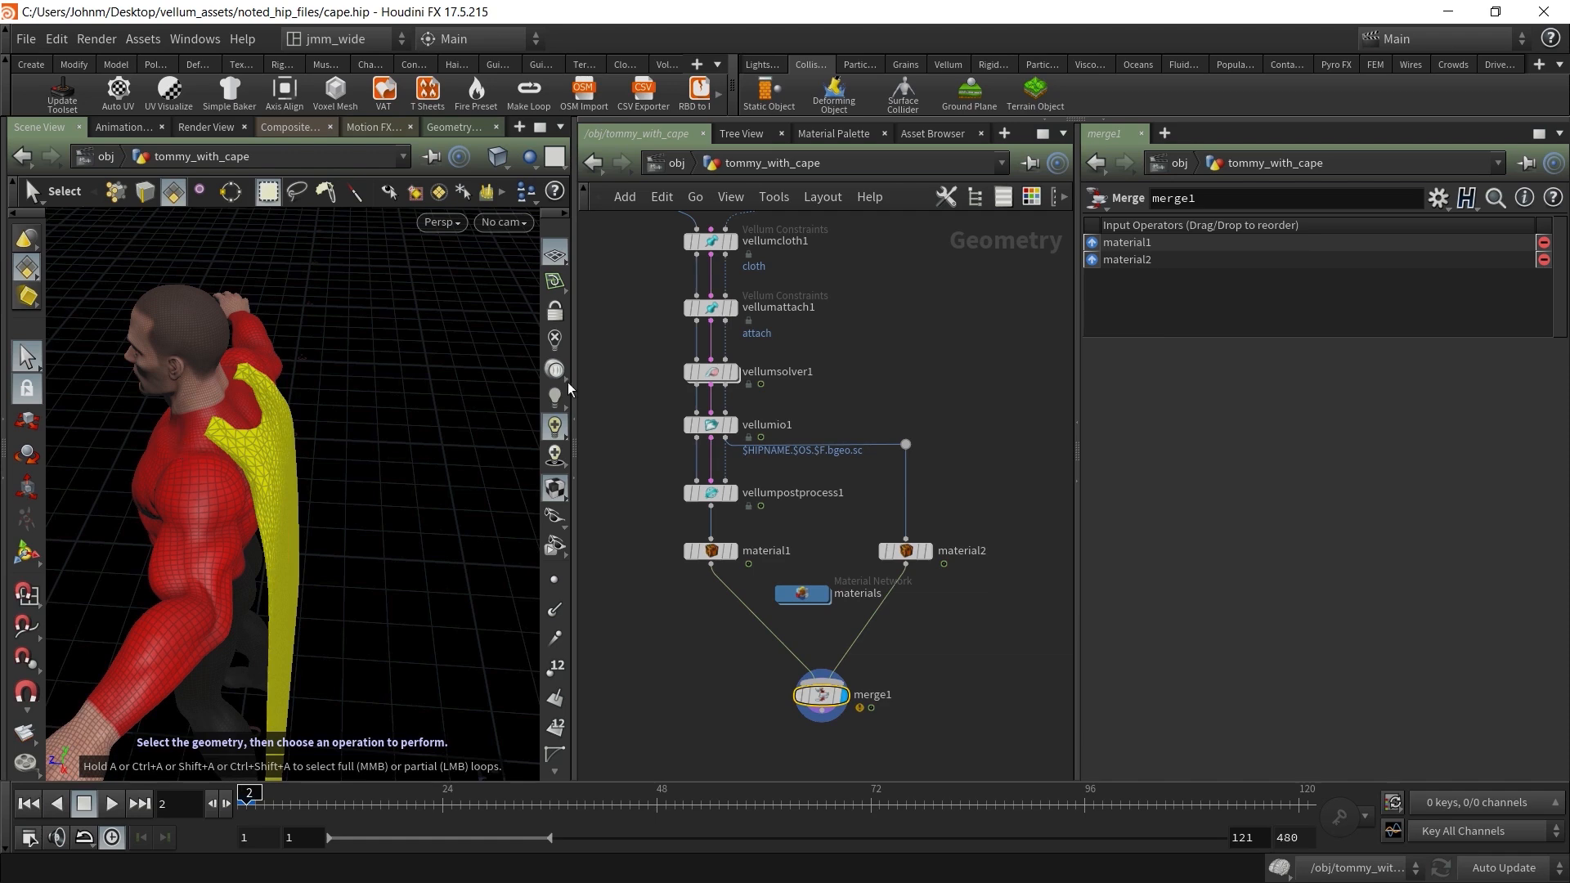
# Select vellumattach1 and advance to frame 5 to watch its constraint guides against the moving cape
pyautogui.moveTo(856, 321); pyautogui.dragTo(876, 484, button='middle')
pyautogui.moveTo(894, 456); pyautogui.dragTo(658, 488)
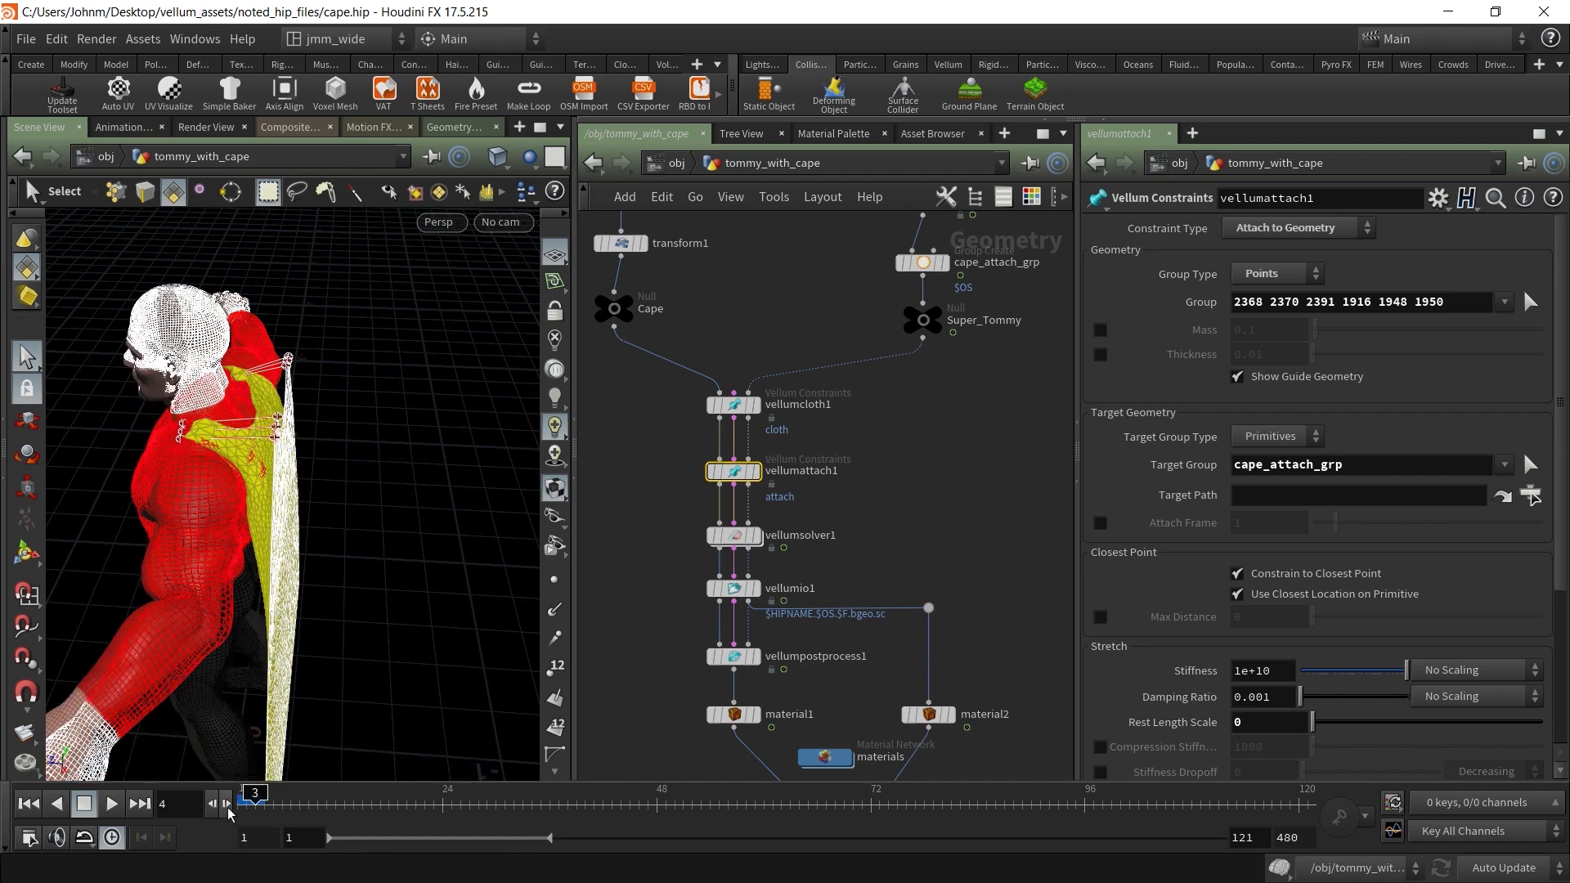
pyautogui.click(228, 807)
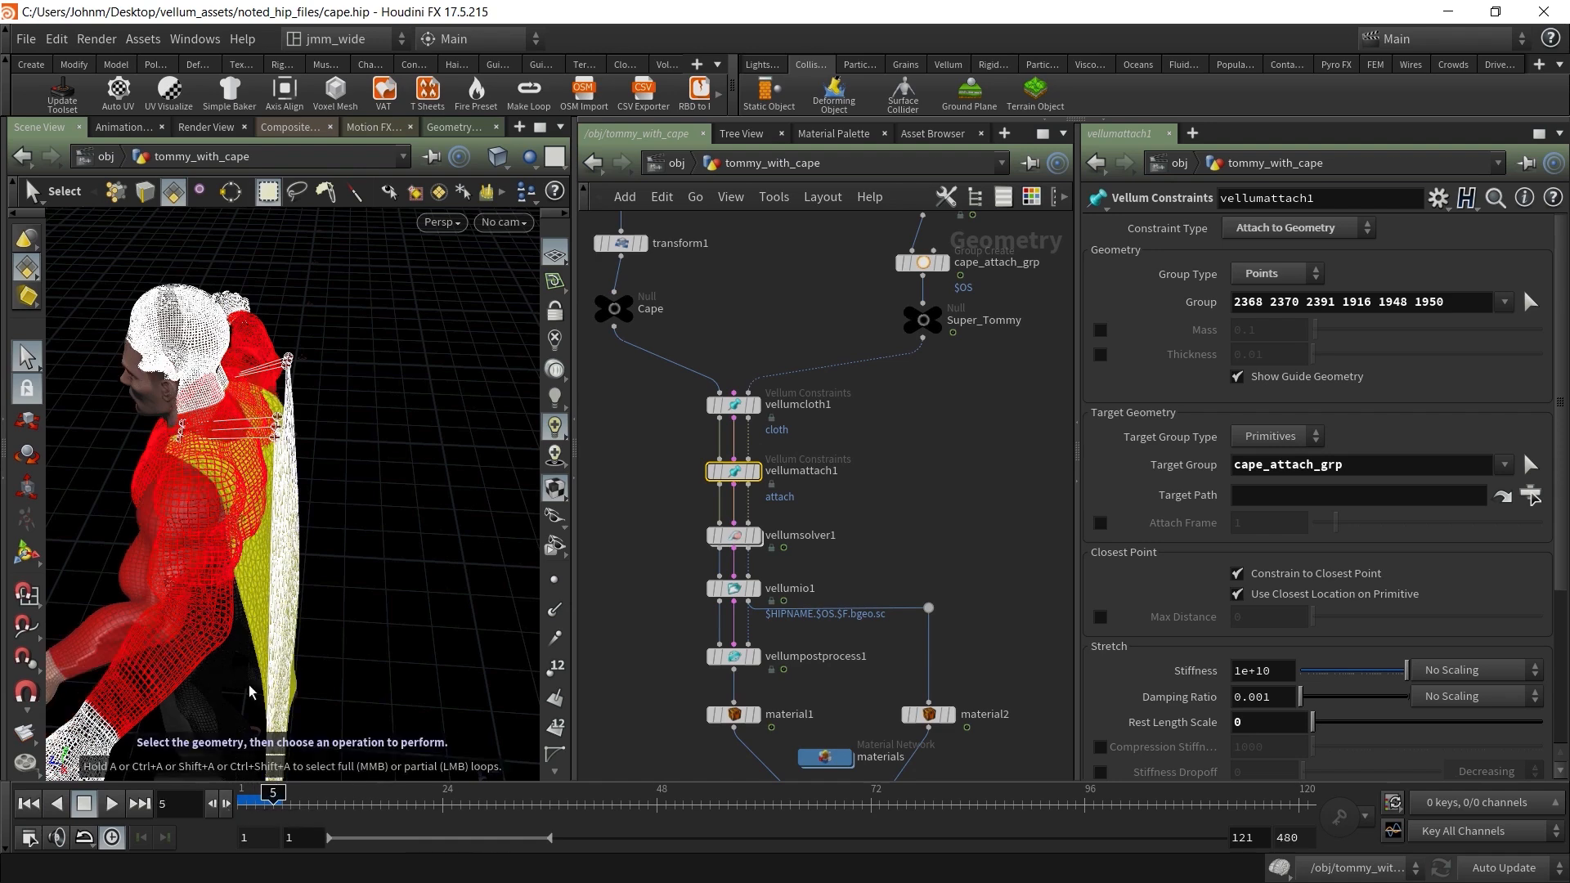
# Select merge1 and step the animation back to frame 1
pyautogui.moveTo(963, 545); pyautogui.dragTo(757, 236, button='middle')
pyautogui.click(639, 552)
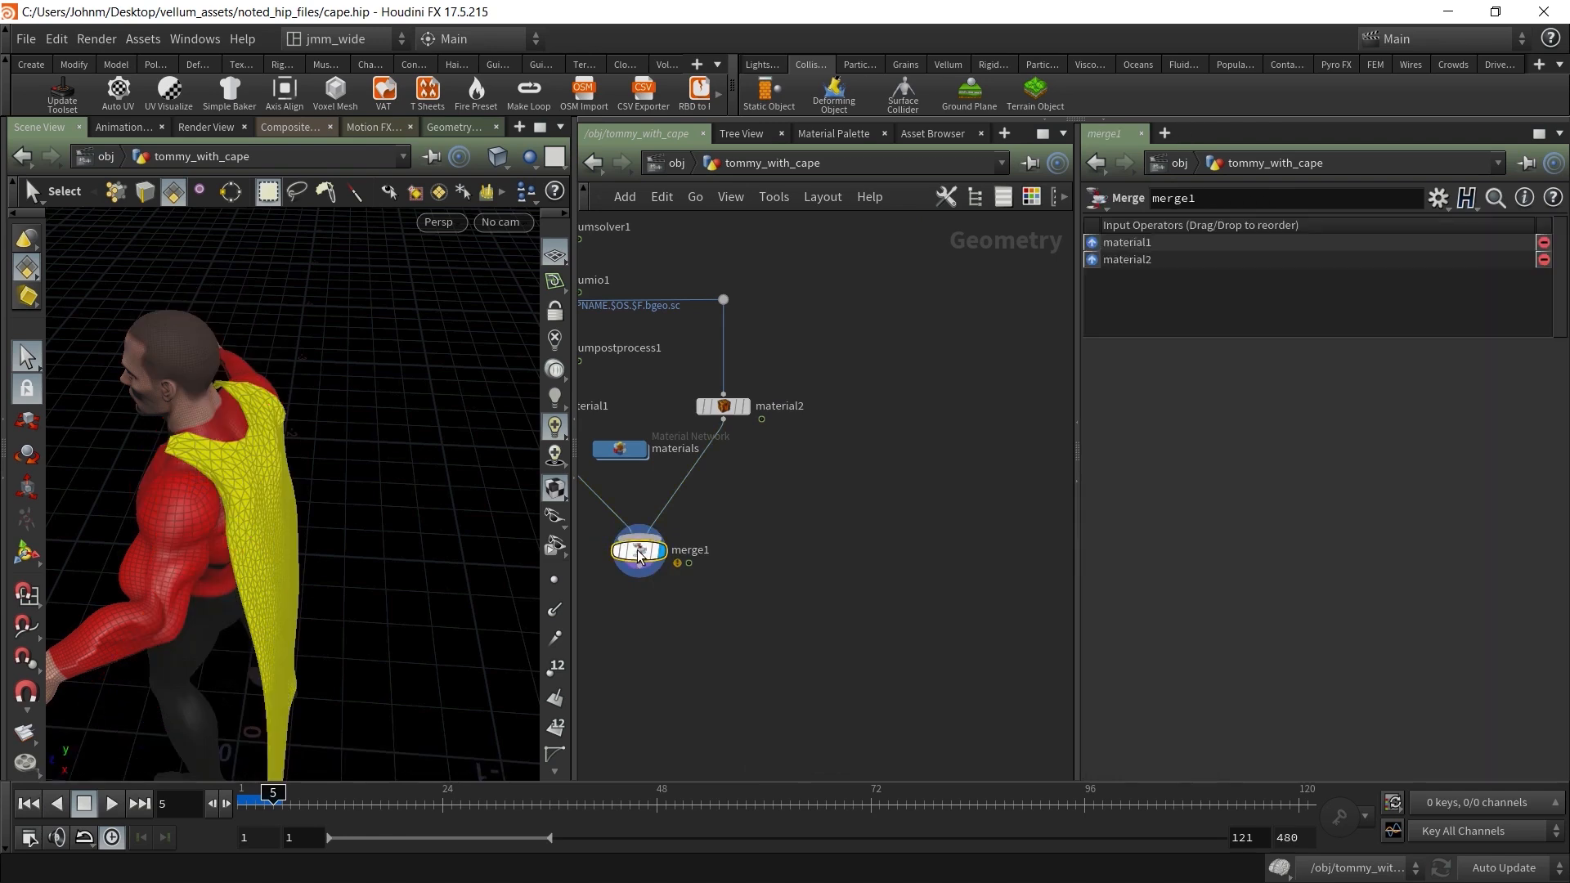
pyautogui.click(213, 808)
pyautogui.click(213, 807)
pyautogui.click(212, 807)
pyautogui.click(213, 807)
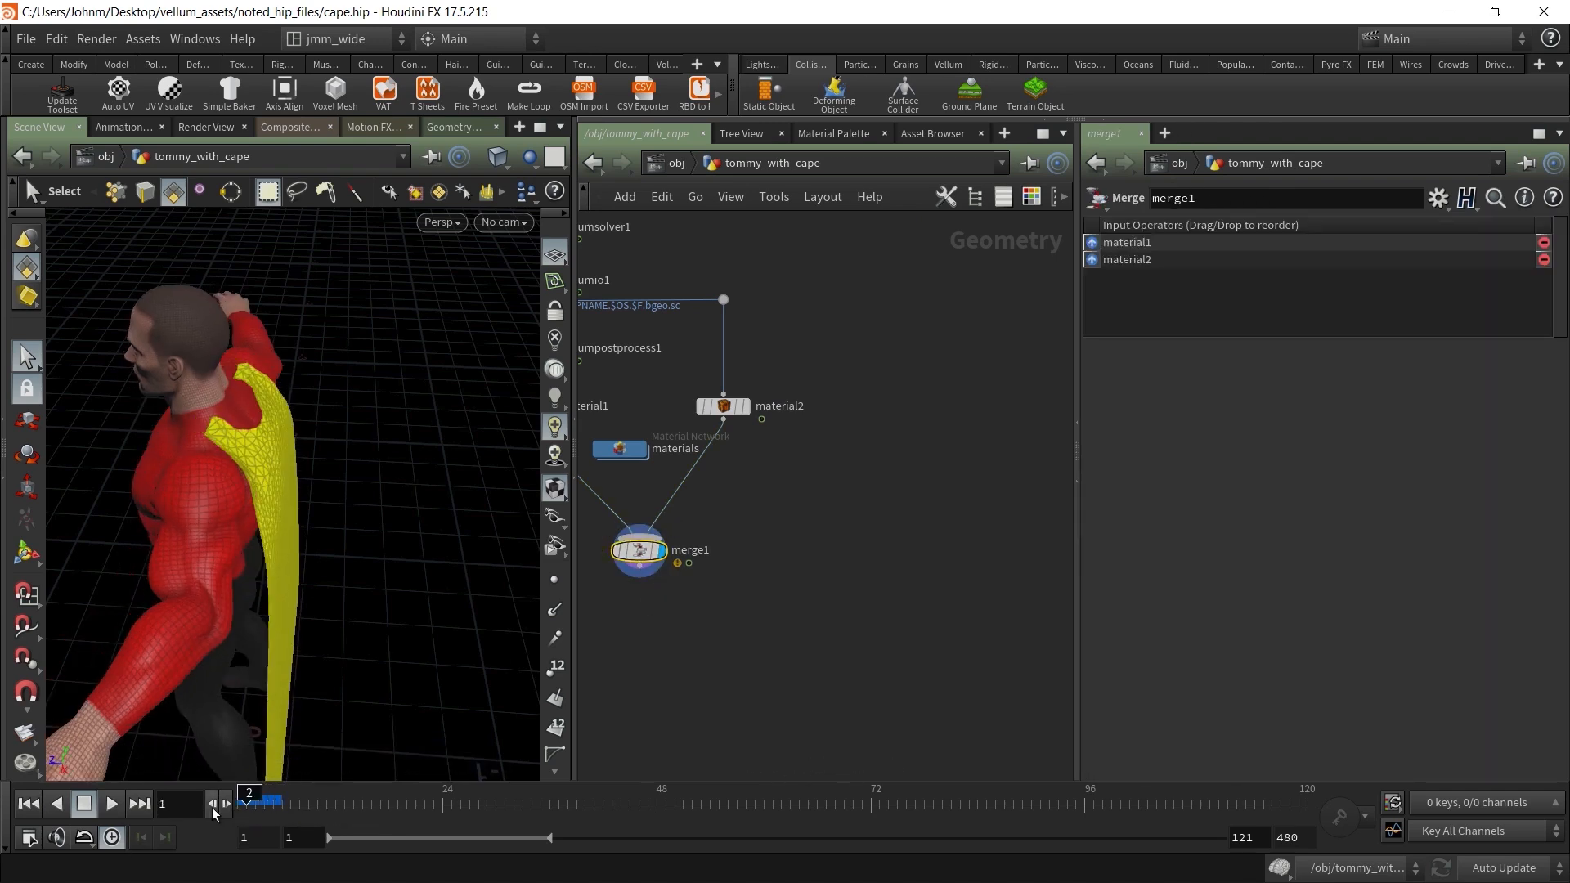
pyautogui.click(213, 808)
# Step the simulation forward to frame 12 and watch how the cape follows the character
pyautogui.click(228, 808)
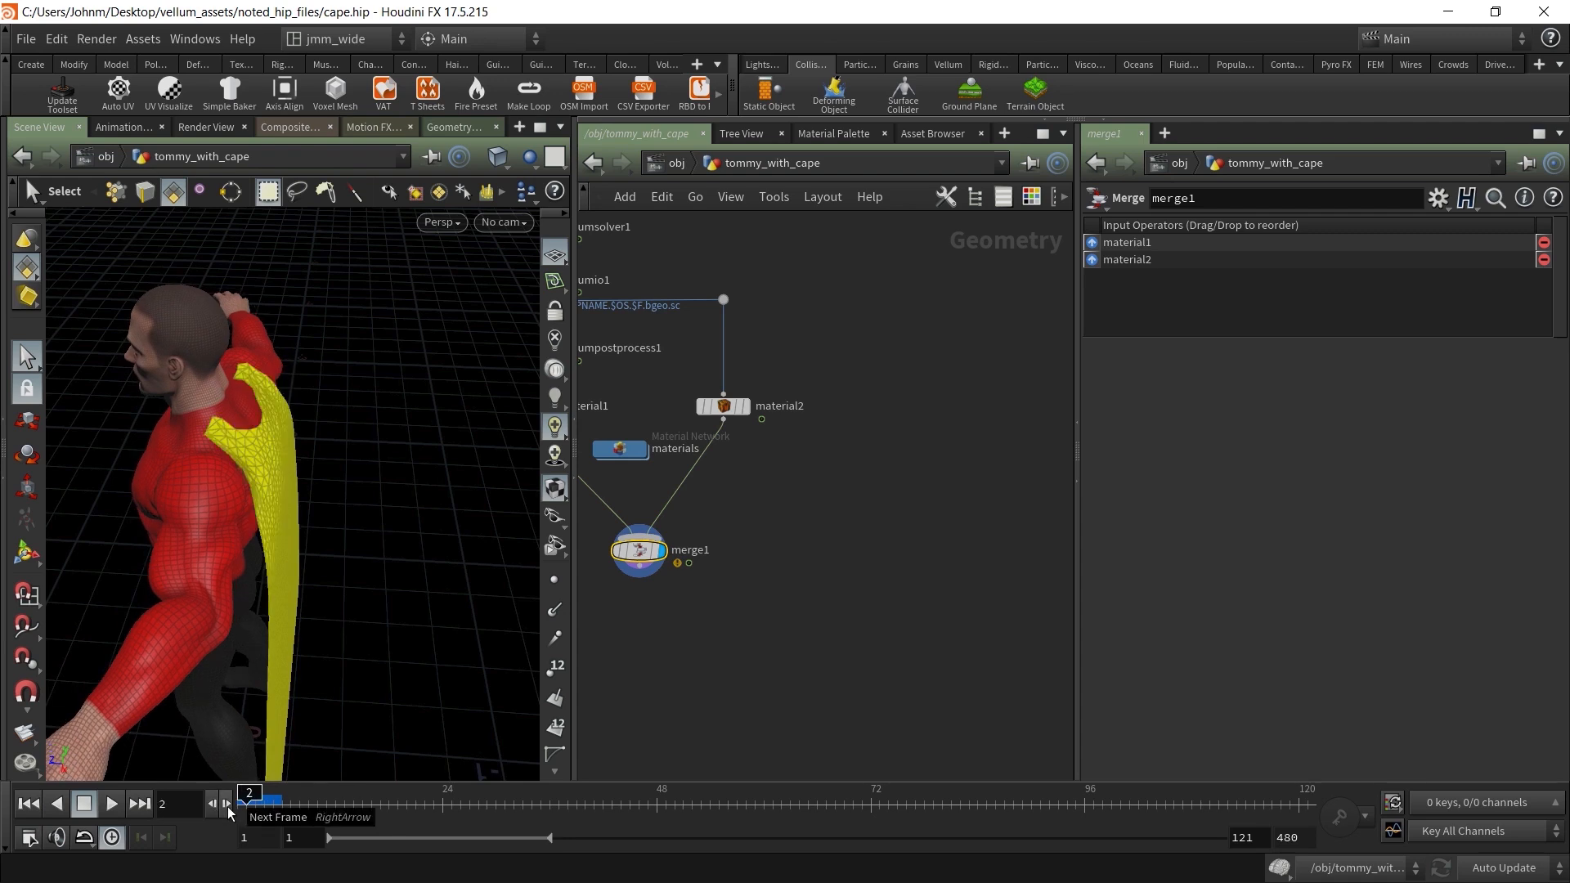
pyautogui.click(229, 808)
pyautogui.click(229, 807)
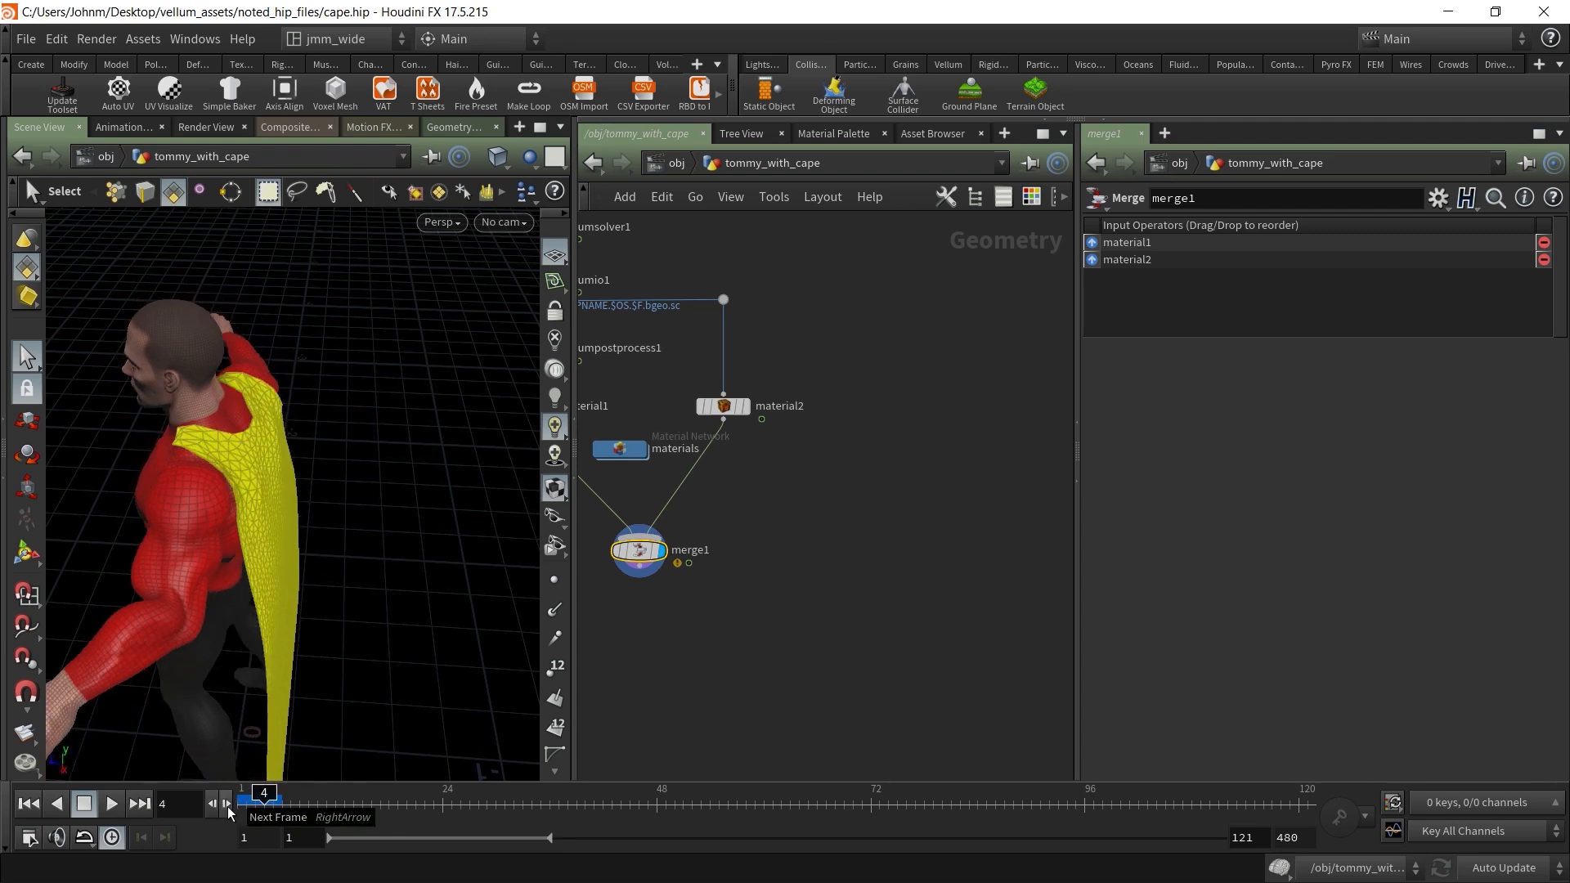
pyautogui.click(228, 807)
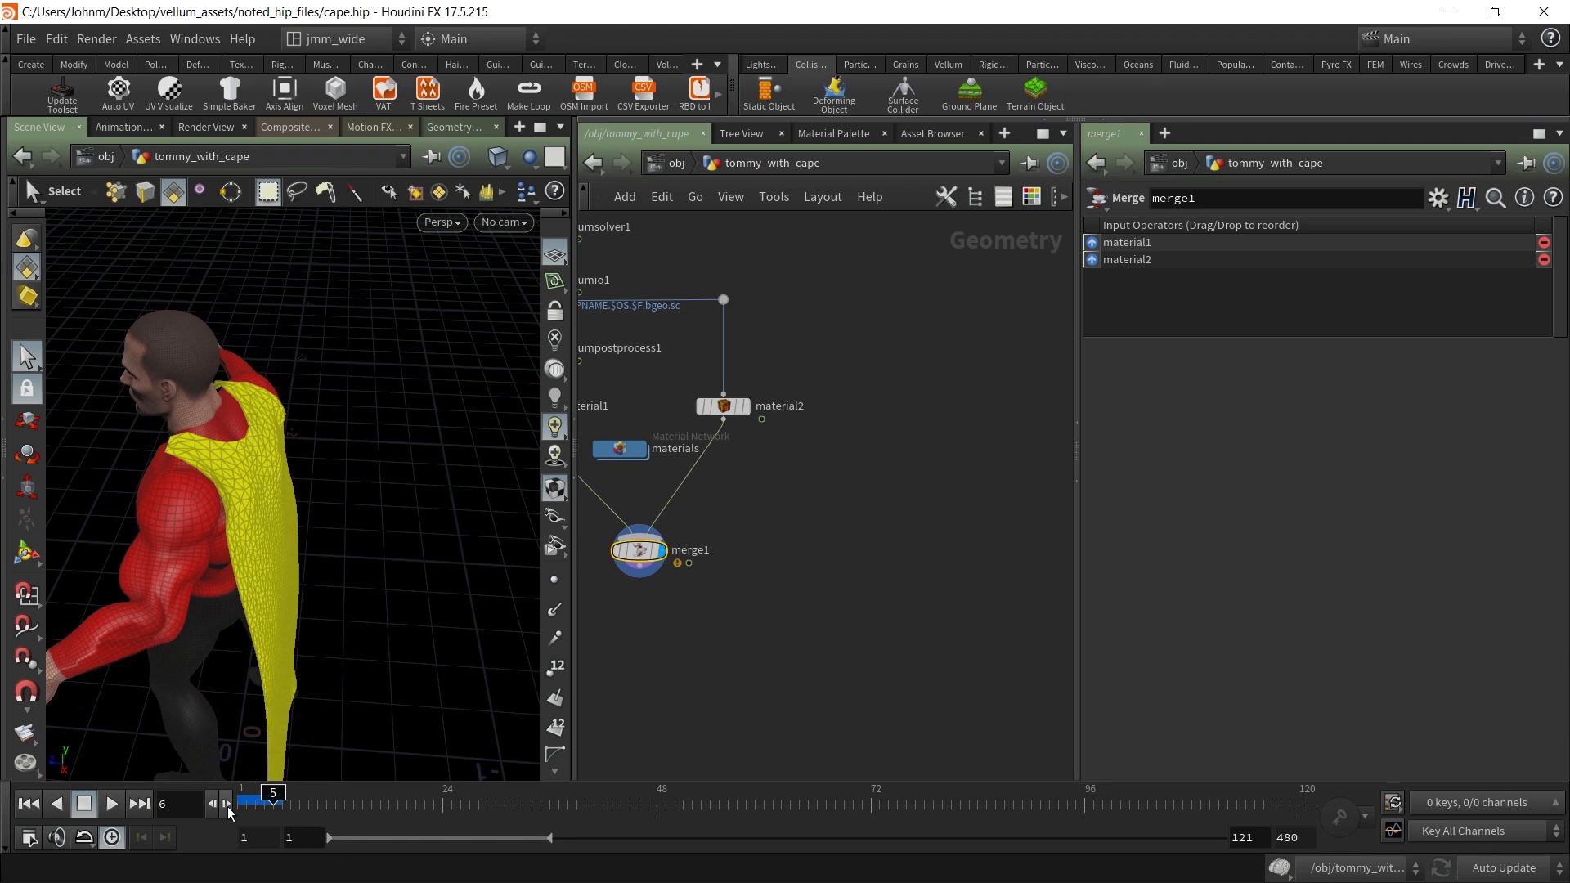
pyautogui.click(229, 807)
pyautogui.click(229, 808)
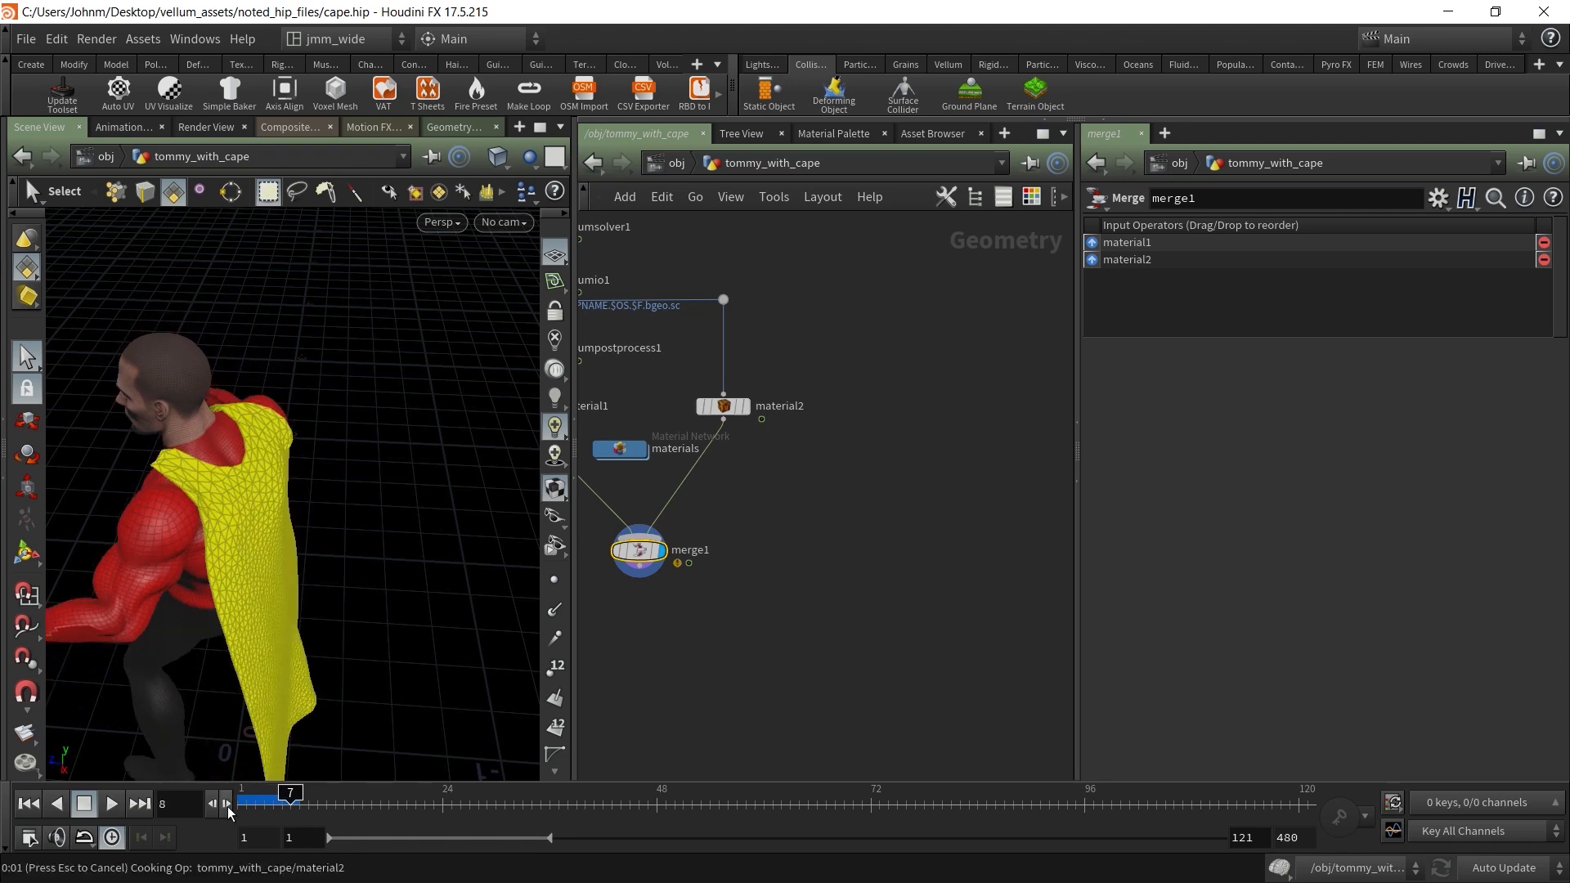
pyautogui.click(228, 807)
pyautogui.click(228, 808)
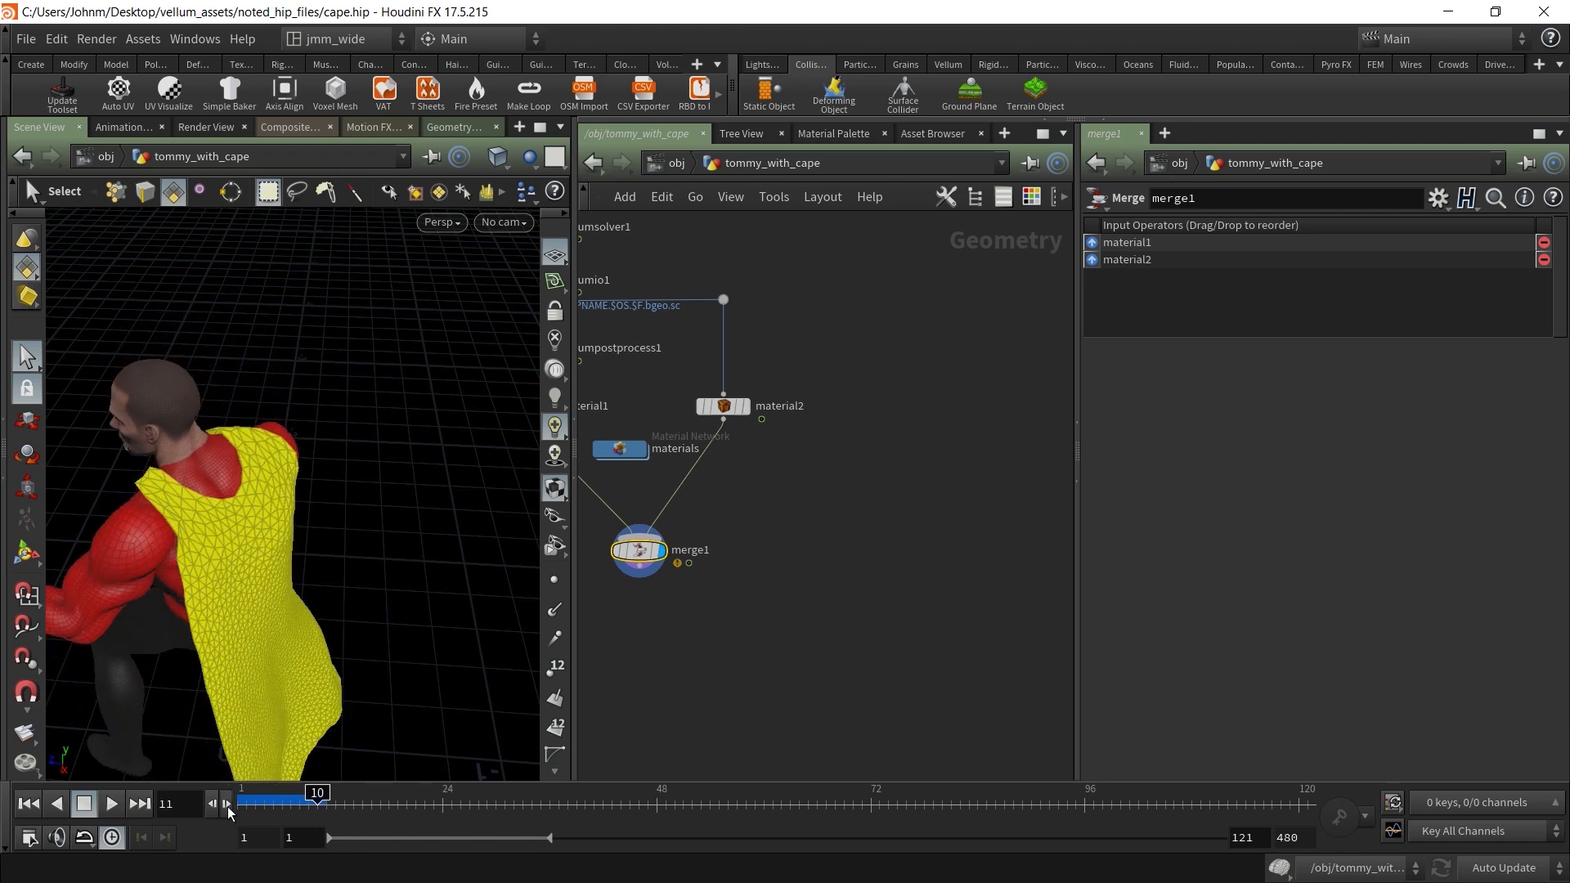
pyautogui.click(229, 807)
pyautogui.click(228, 808)
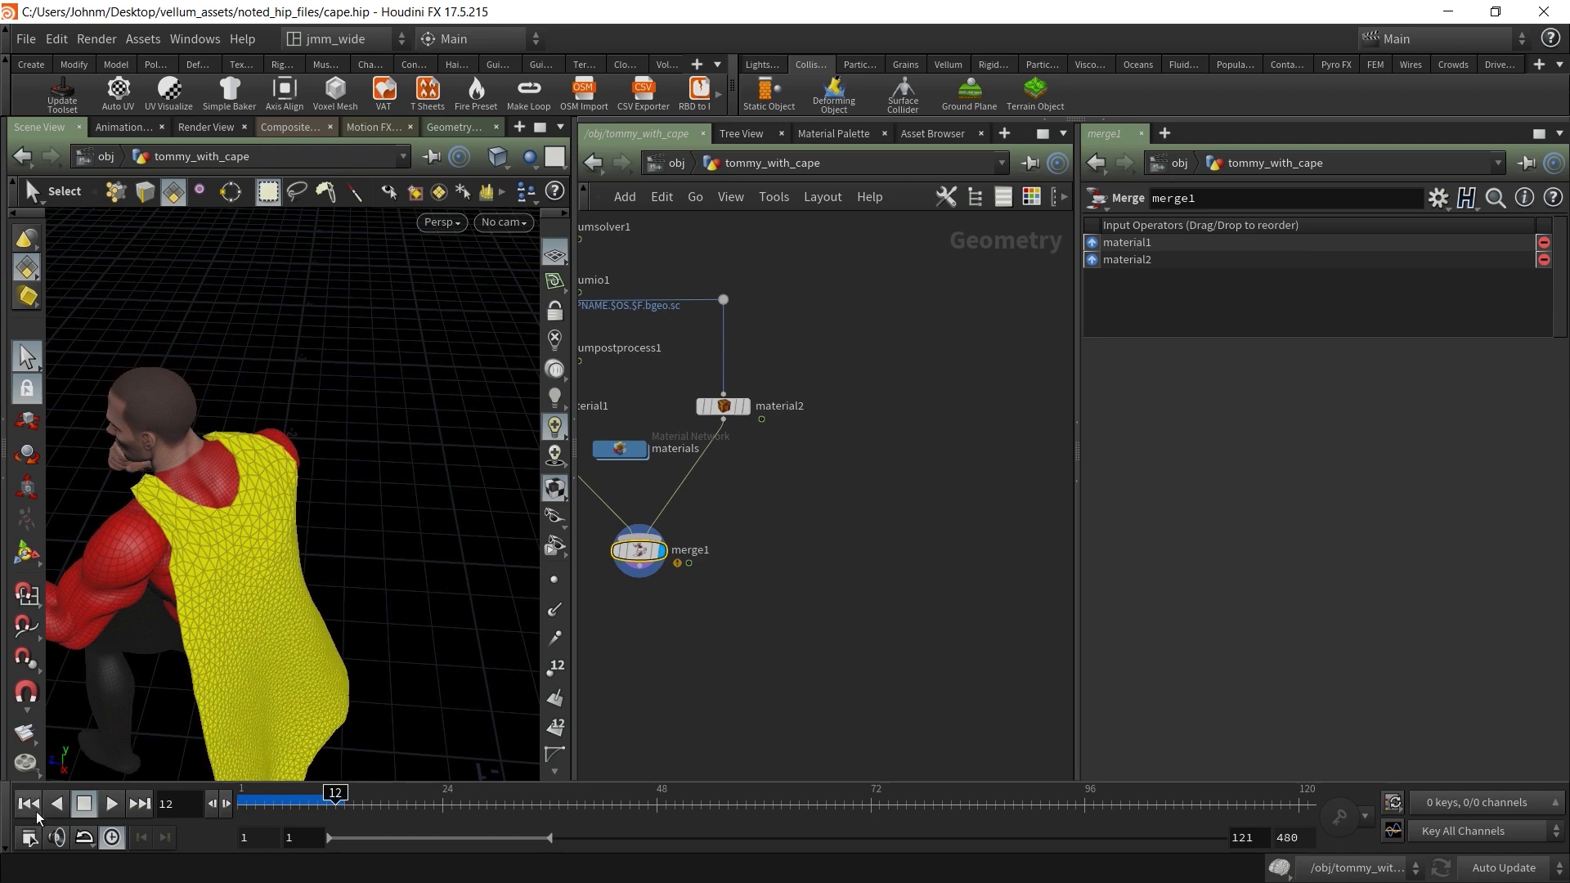
# Return to the first frame and review the cape modelling chain from drawcurve1 down to the Cape null
pyautogui.hotkey('ctrl', 'Up')
pyautogui.moveTo(822, 275); pyautogui.dragTo(993, 499, button='middle')
pyautogui.moveTo(810, 375); pyautogui.dragTo(905, 515, button='middle')
pyautogui.moveTo(771, 301); pyautogui.dragTo(759, 626, button='middle')
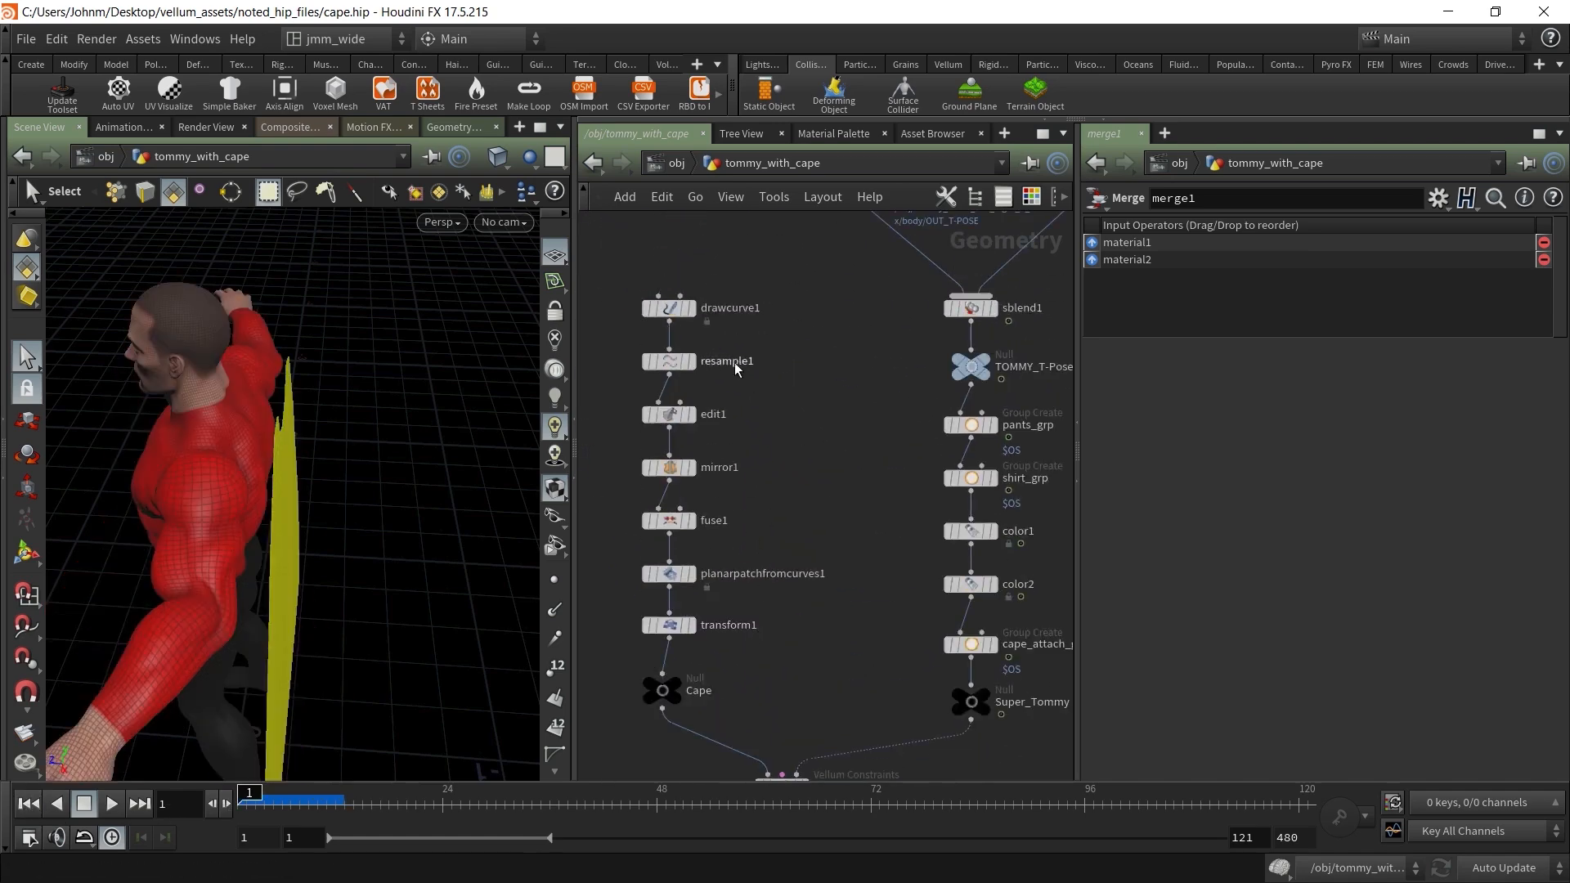
pyautogui.moveTo(841, 494); pyautogui.dragTo(766, 308, button='middle')
pyautogui.moveTo(684, 553); pyautogui.dragTo(701, 512, button='middle')
pyautogui.moveTo(707, 278); pyautogui.dragTo(744, 433, button='middle')
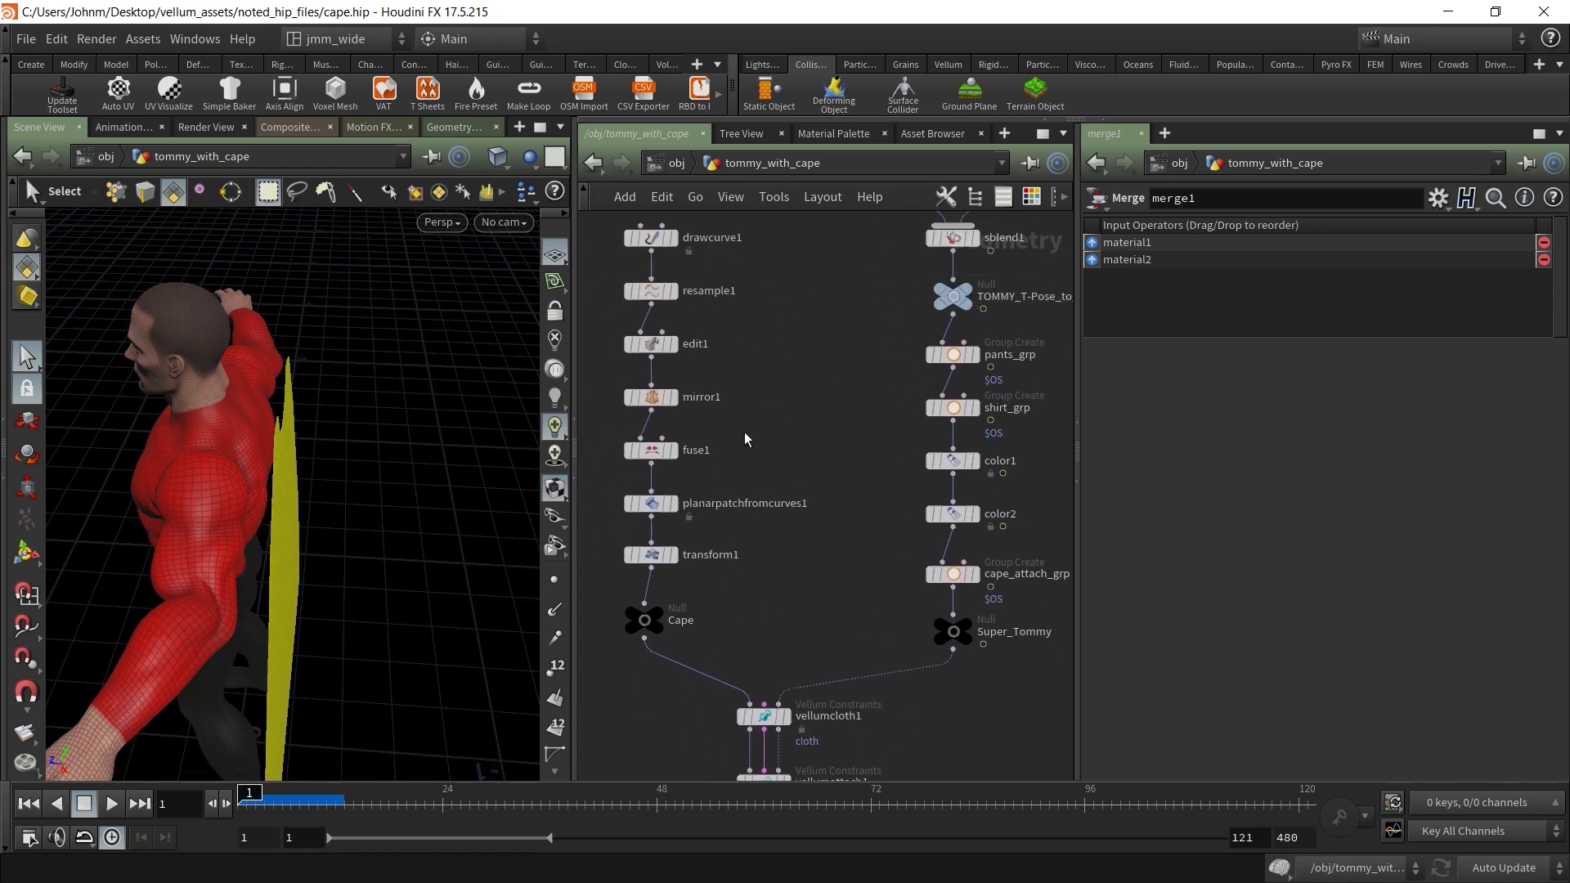
# Select mirror1, fuse1 and planarpatchfromcurves1 in turn and review the cape patch settings
pyautogui.moveTo(694, 397); pyautogui.dragTo(590, 411)
pyautogui.moveTo(747, 460); pyautogui.dragTo(726, 389, button='middle')
pyautogui.moveTo(710, 356); pyautogui.dragTo(597, 406)
pyautogui.moveTo(738, 506); pyautogui.dragTo(777, 458, button='middle')
pyautogui.moveTo(646, 392); pyautogui.dragTo(641, 391)
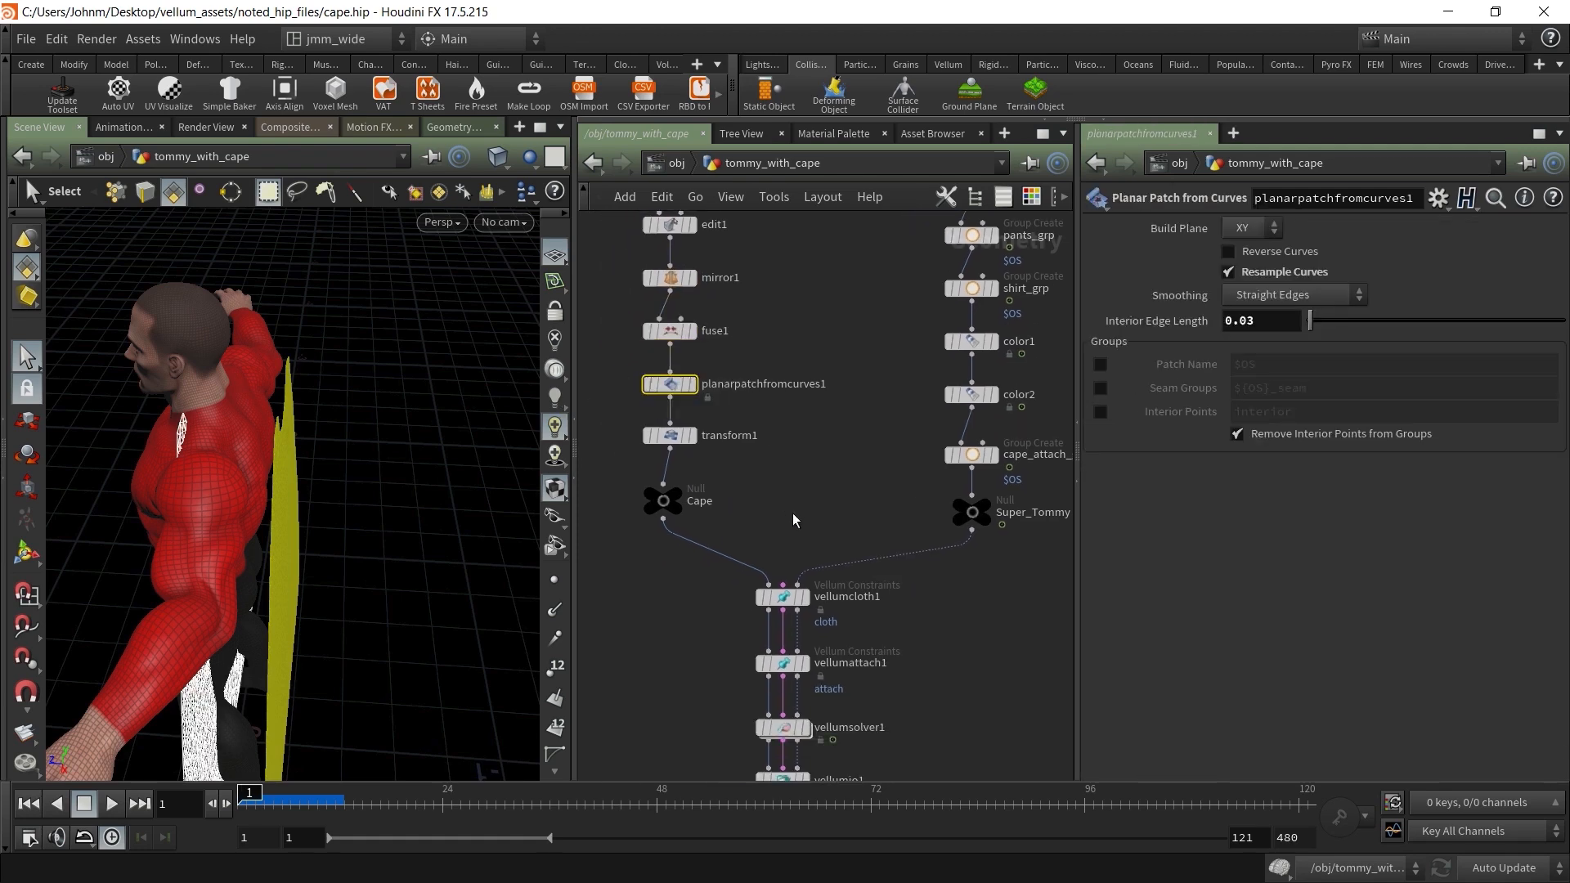
# Select vellumcloth1 followed by vellumattach1 to review the cape's cloth and attach constraints
pyautogui.moveTo(792, 509); pyautogui.dragTo(707, 393, button='middle')
pyautogui.moveTo(630, 487); pyautogui.dragTo(626, 423, button='middle')
pyautogui.click(692, 416)
pyautogui.moveTo(859, 456); pyautogui.dragTo(650, 524)
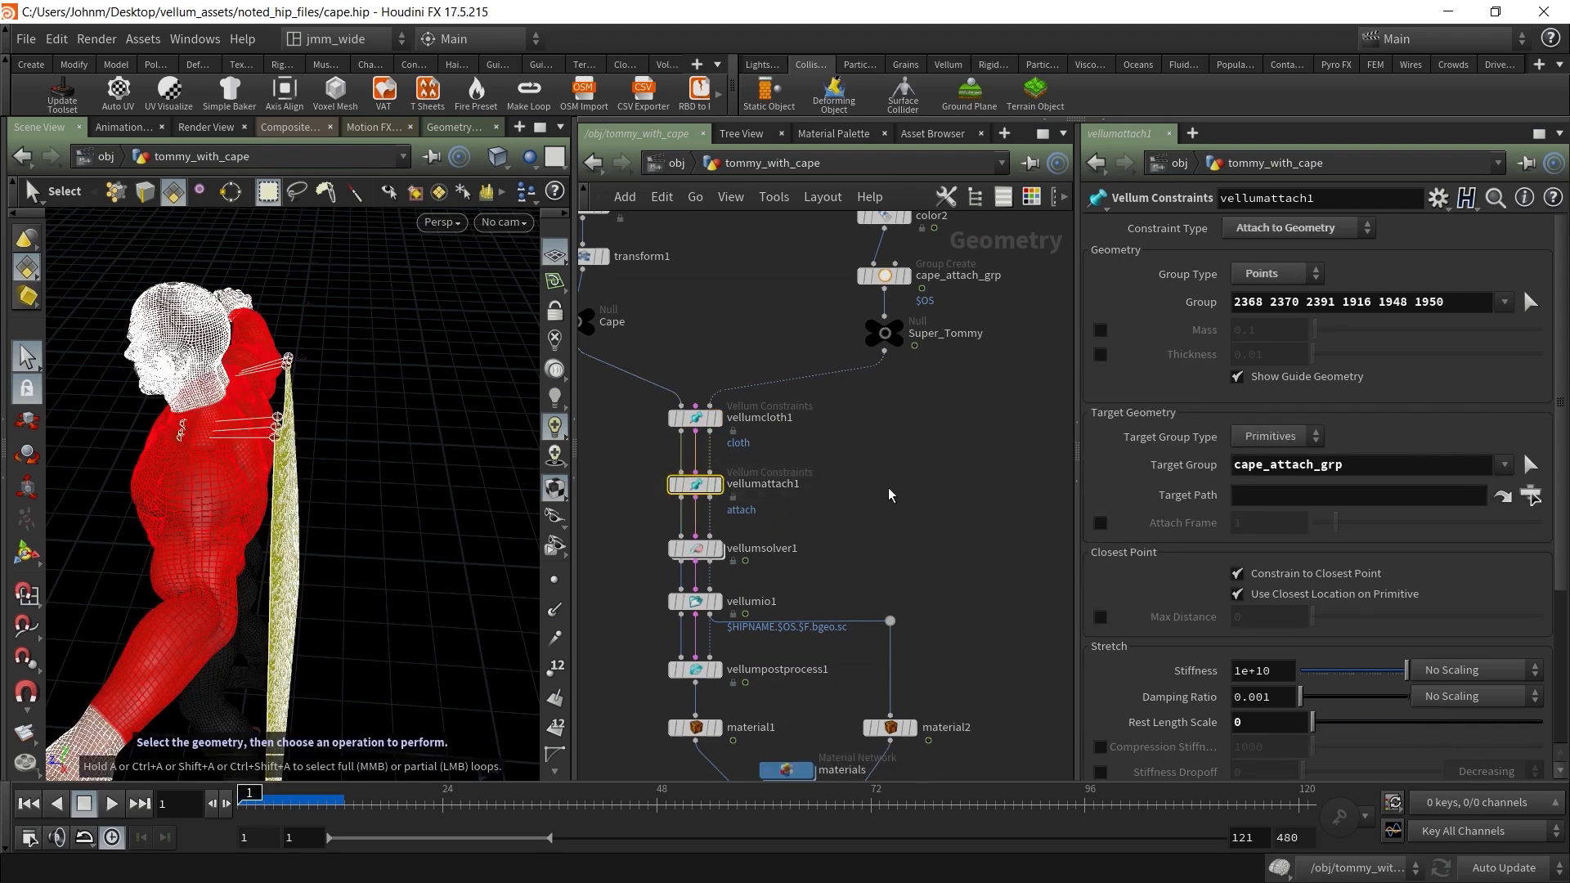
# Select vellumpostprocess1 and review its smoothing, collision correction and thickening settings
pyautogui.moveTo(791, 749); pyautogui.dragTo(791, 589, button='middle')
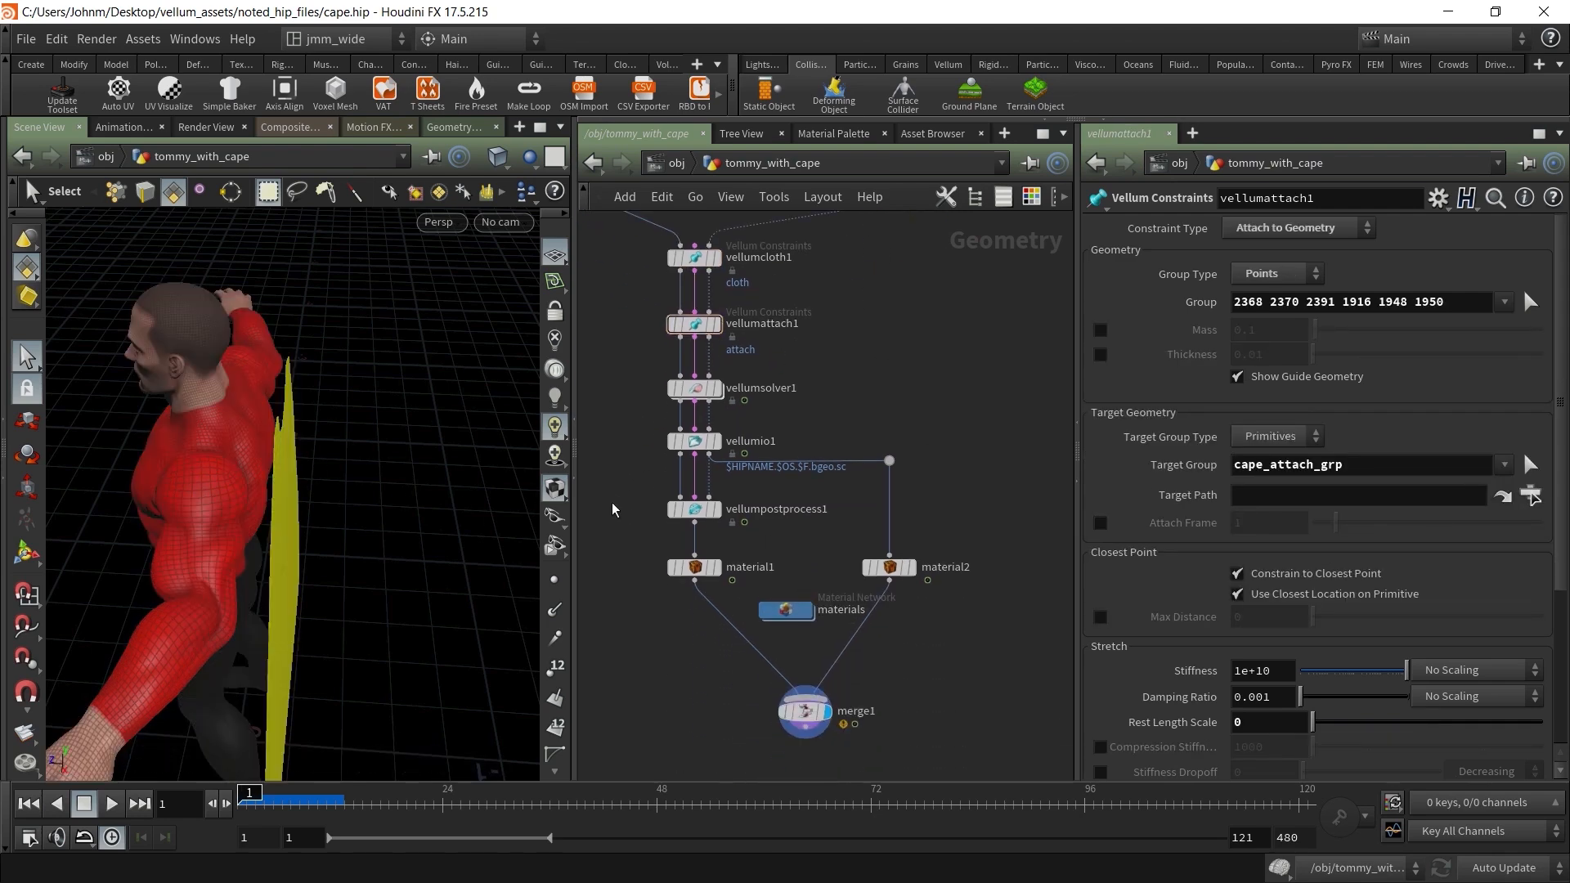
pyautogui.click(696, 511)
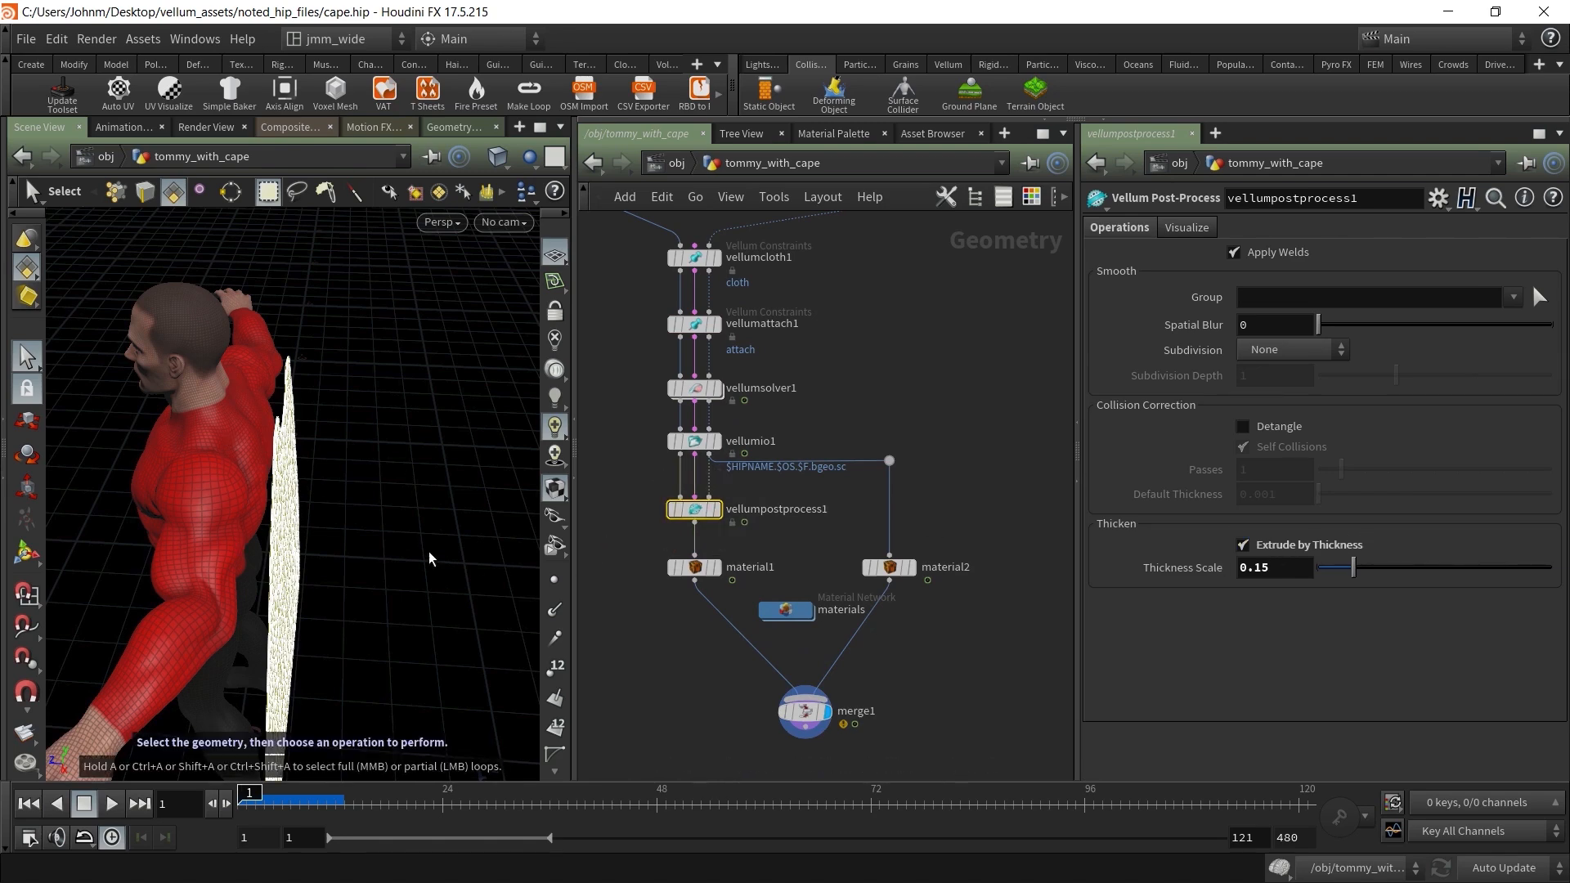
# Display vellumpostprocess1 and inspect the cape's edge up close to examine the effect of Extrude by Thickness
pyautogui.keyDown('alt'); pyautogui.moveTo(322, 561); pyautogui.dragTo(403, 543, button='right'); pyautogui.keyUp('alt')
pyautogui.keyDown('alt'); pyautogui.moveTo(403, 543); pyautogui.dragTo(336, 533); pyautogui.keyUp('alt')
pyautogui.moveTo(336, 532)
pyautogui.keyDown('alt'); pyautogui.mouseDown(button='middle')
pyautogui.moveTo(327, 522)
pyautogui.moveTo(346, 518)
pyautogui.mouseUp(button='middle'); pyautogui.keyUp('alt')
pyautogui.keyDown('alt'); pyautogui.moveTo(346, 518); pyautogui.dragTo(333, 532); pyautogui.keyUp('alt')
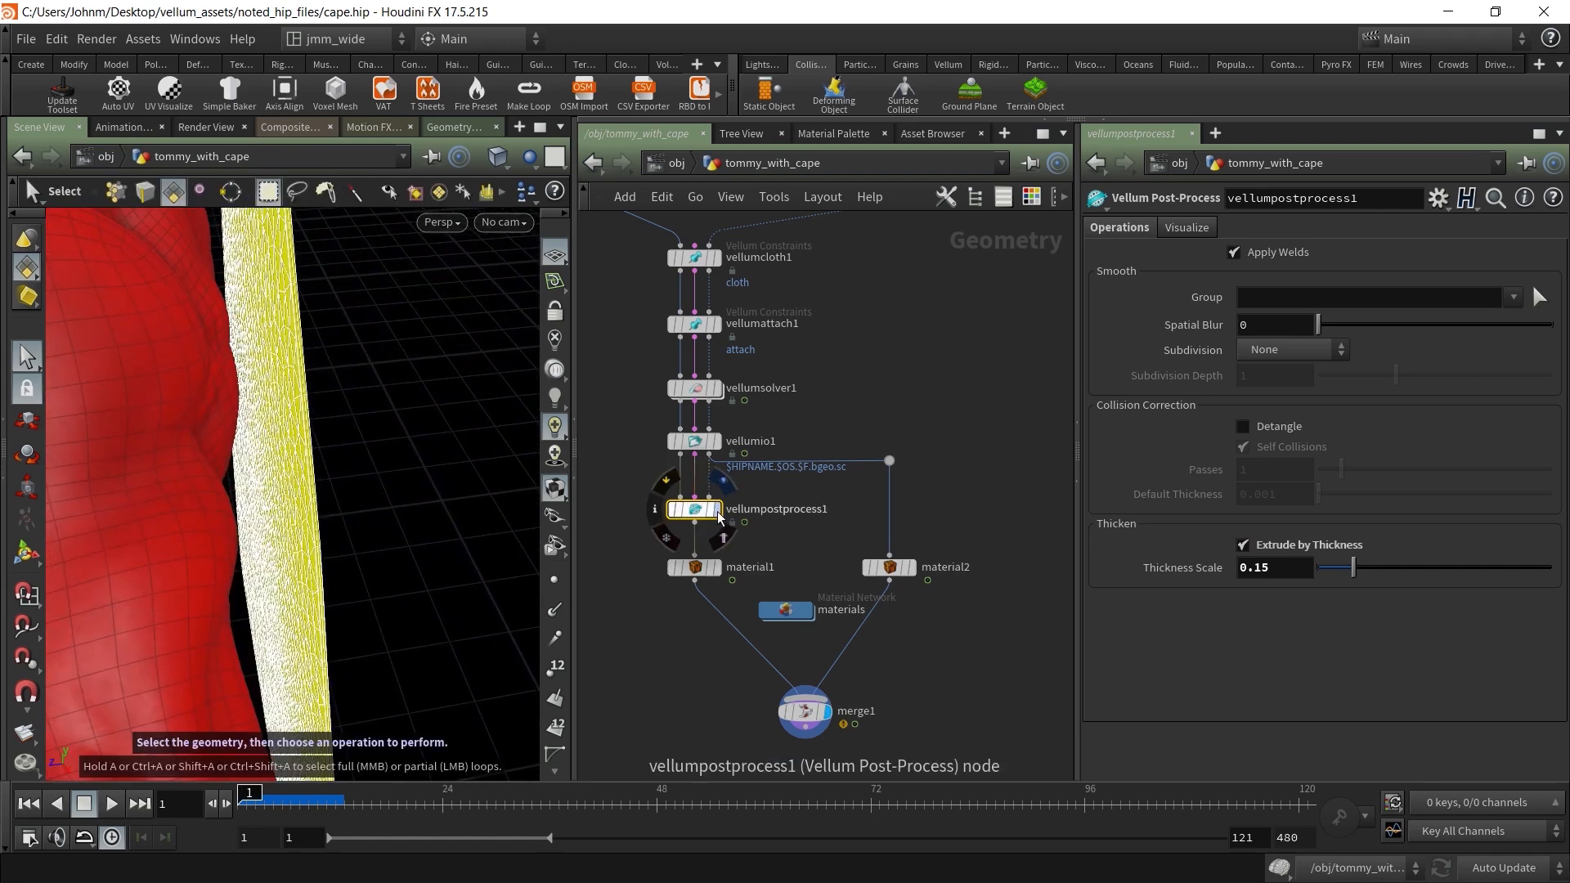
pyautogui.click(715, 508)
pyautogui.keyDown('alt'); pyautogui.moveTo(327, 379); pyautogui.dragTo(326, 417); pyautogui.keyUp('alt')
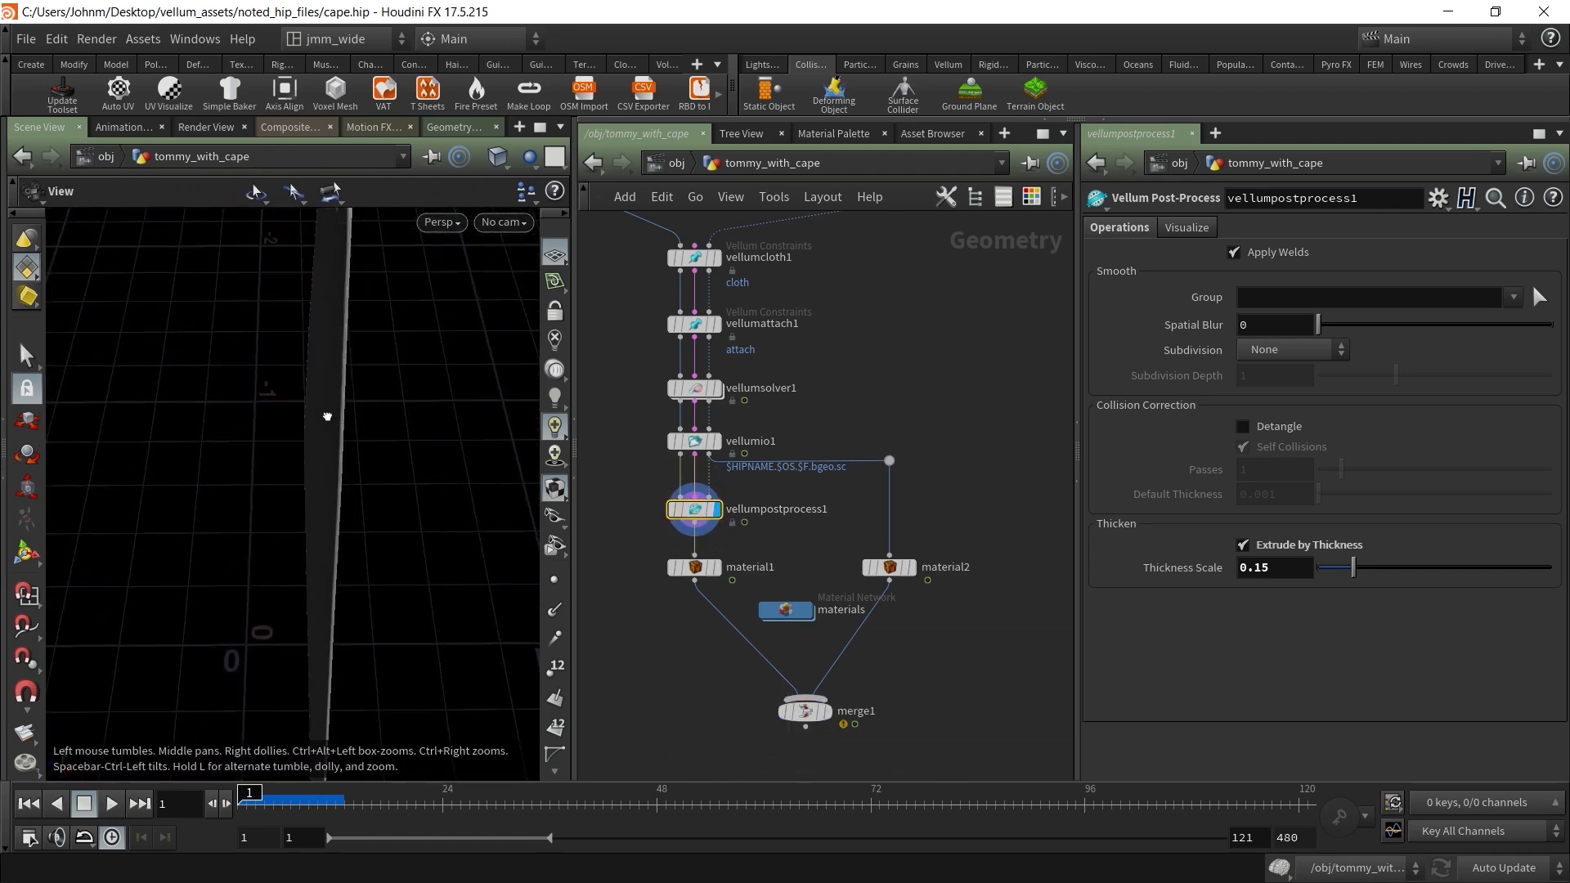
pyautogui.keyDown('alt'); pyautogui.moveTo(387, 351); pyautogui.dragTo(337, 505, button='middle'); pyautogui.keyUp('alt')
pyautogui.keyDown('alt'); pyautogui.moveTo(337, 504); pyautogui.dragTo(413, 491); pyautogui.keyUp('alt')
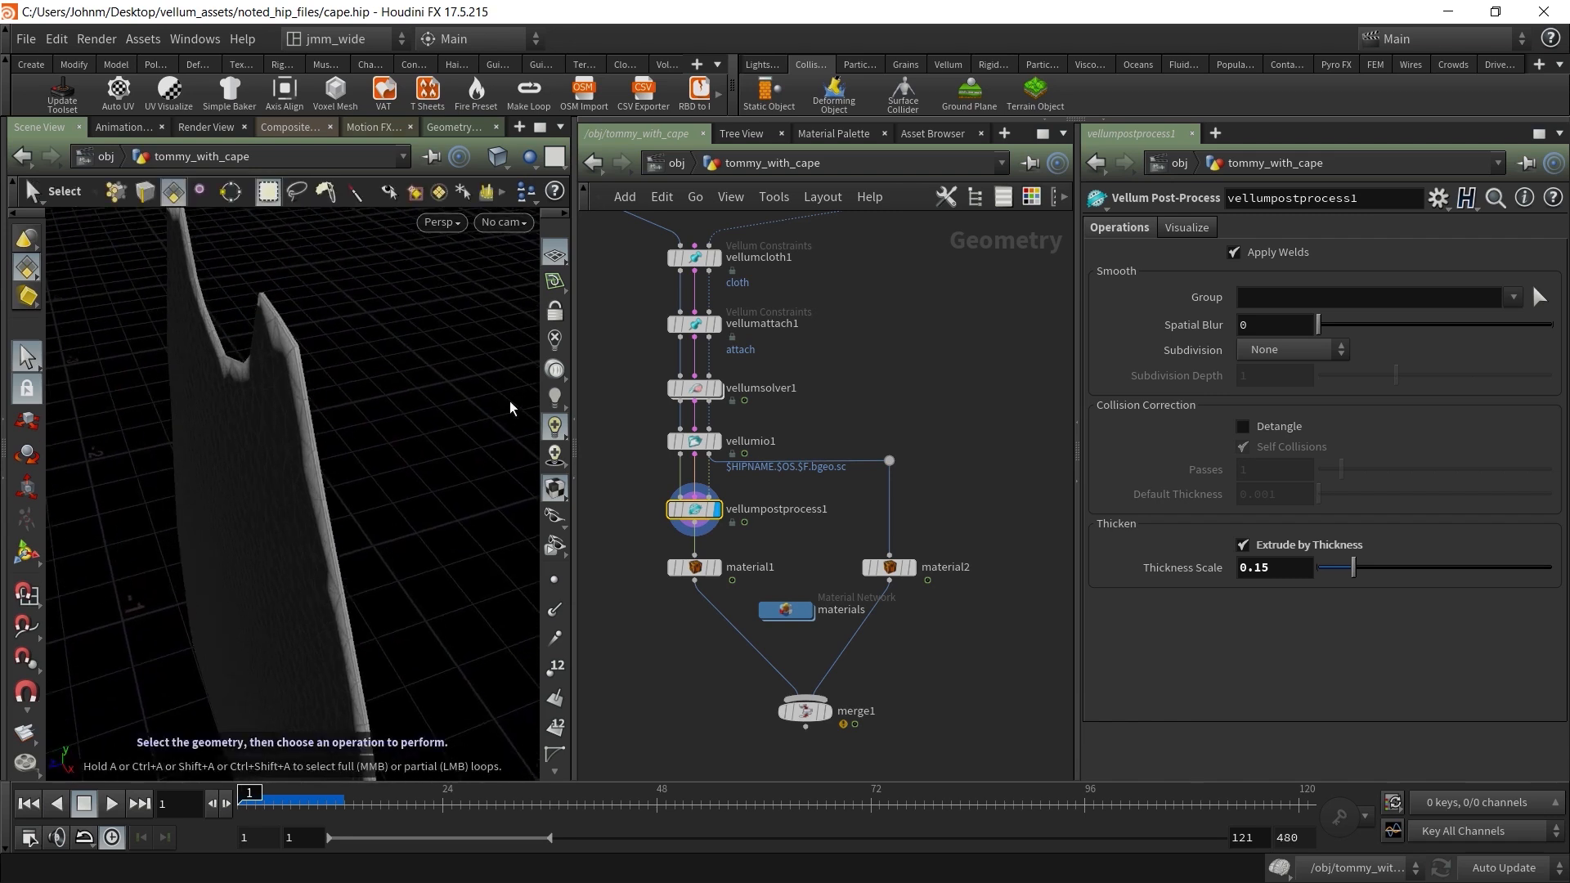
pyautogui.click(1244, 546)
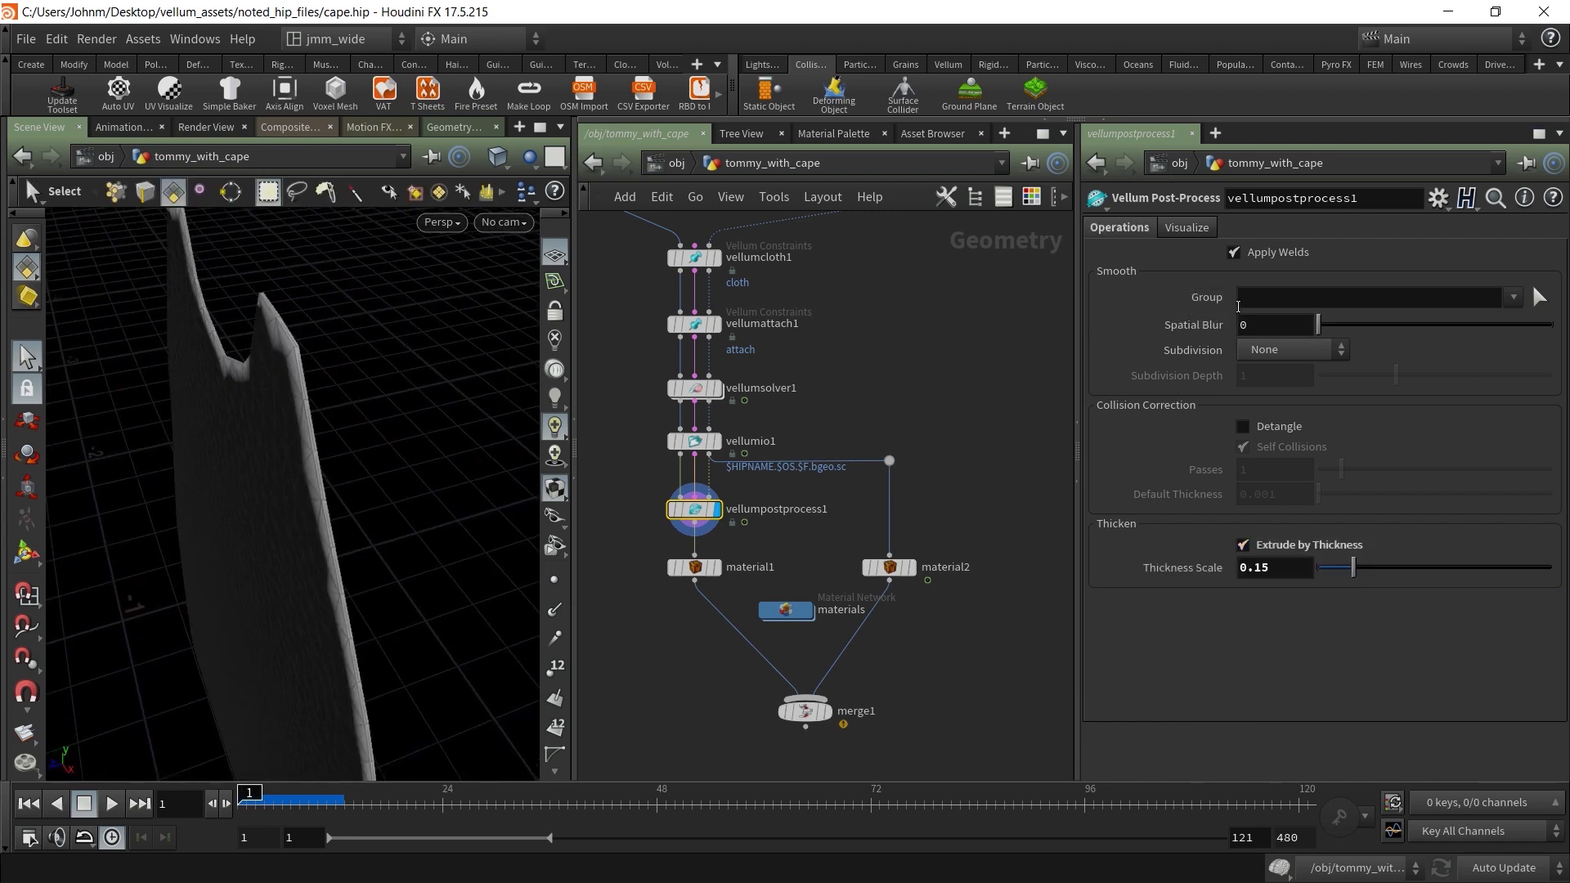
# Display merge1, frame the whole caped character and play the simulation
pyautogui.scroll(-1, 962, 406)
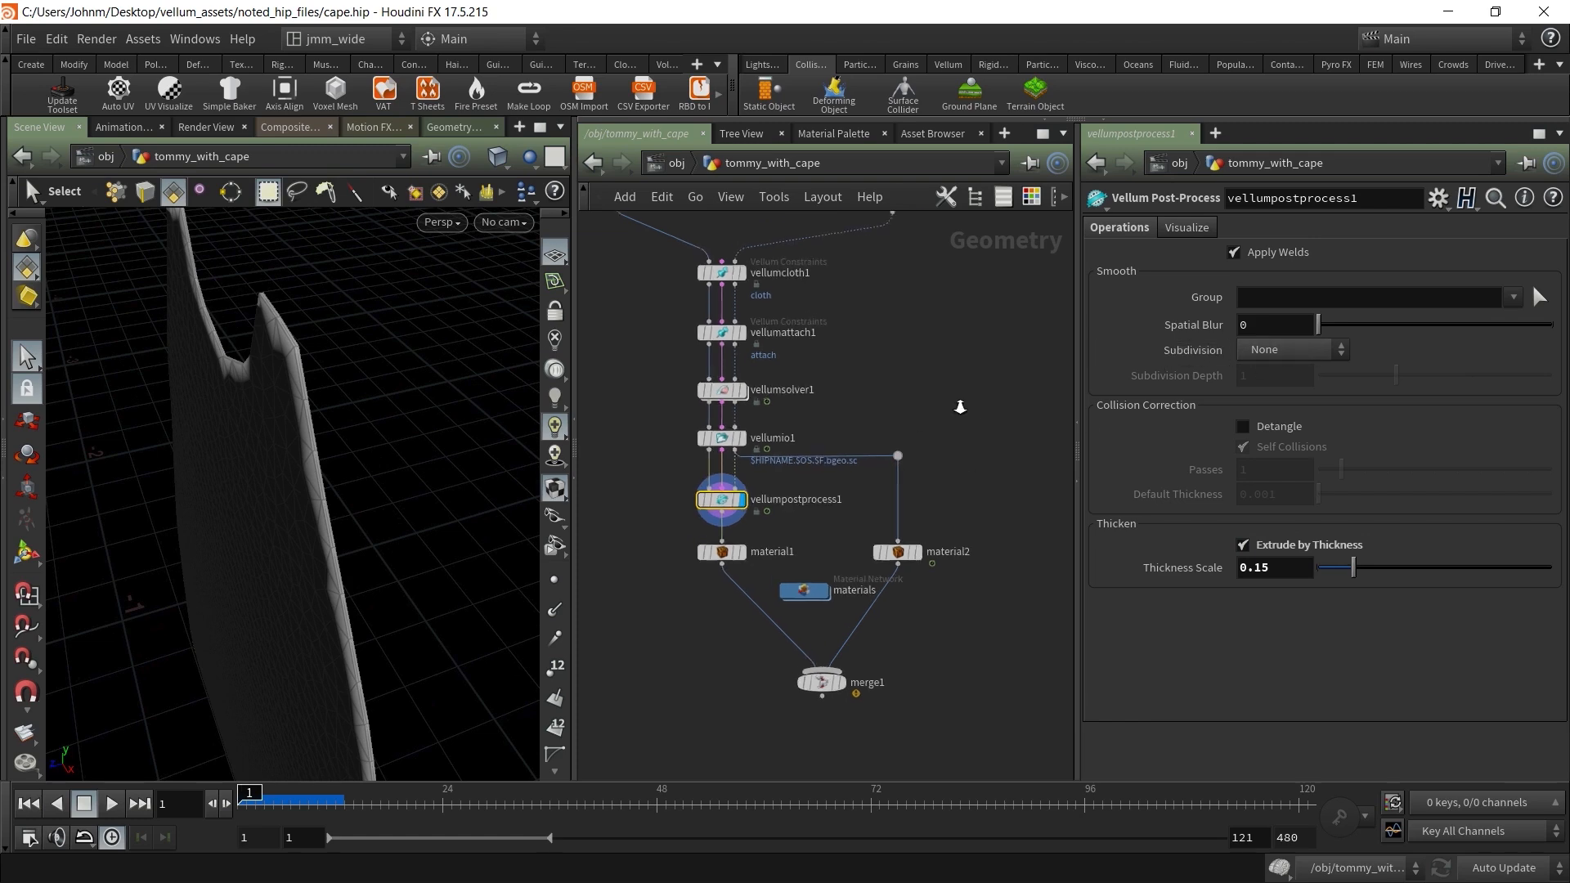
pyautogui.moveTo(962, 407); pyautogui.dragTo(896, 337, button='middle')
pyautogui.click(760, 604)
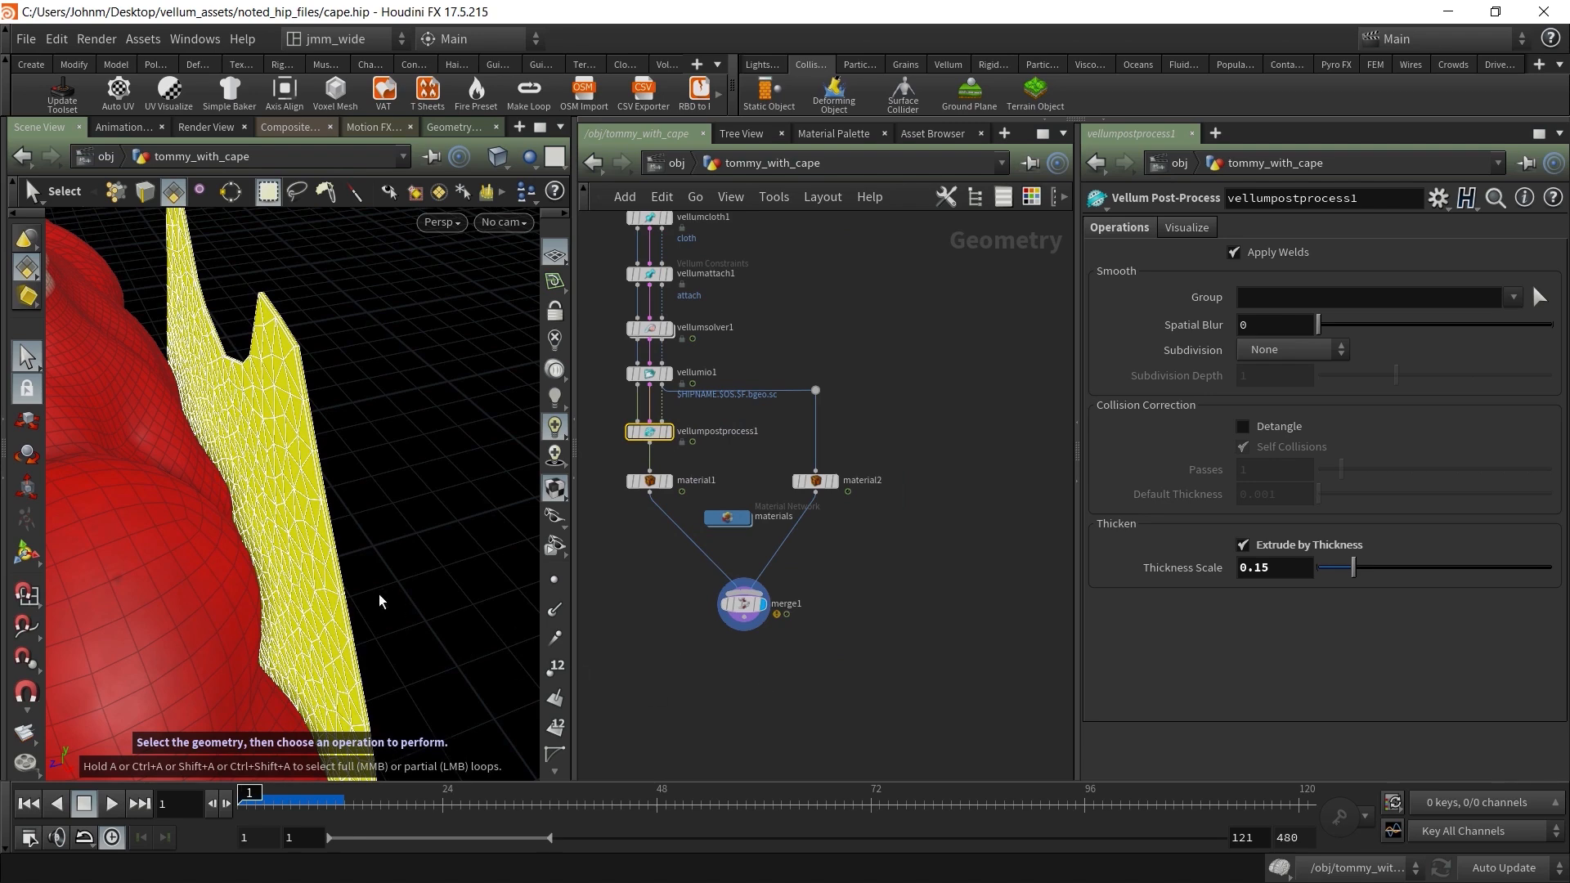
pyautogui.hotkey('space', 'f')
pyautogui.moveTo(237, 541); pyautogui.dragTo(249, 490)
pyautogui.moveTo(249, 491); pyautogui.dragTo(203, 494, button='right')
pyautogui.moveTo(204, 494); pyautogui.dragTo(209, 532)
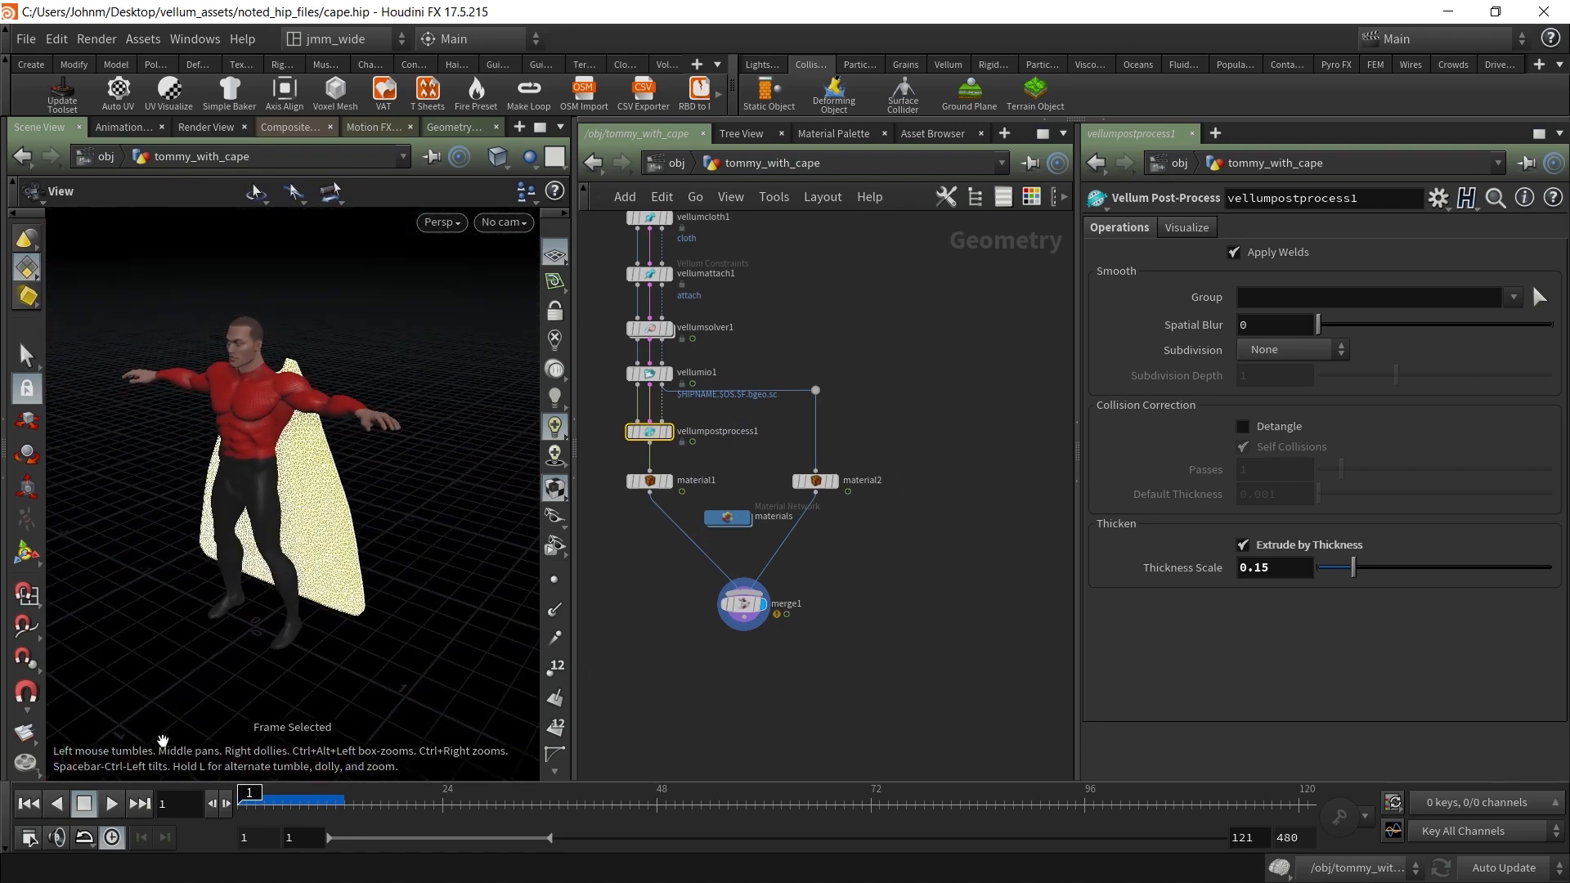
pyautogui.click(112, 806)
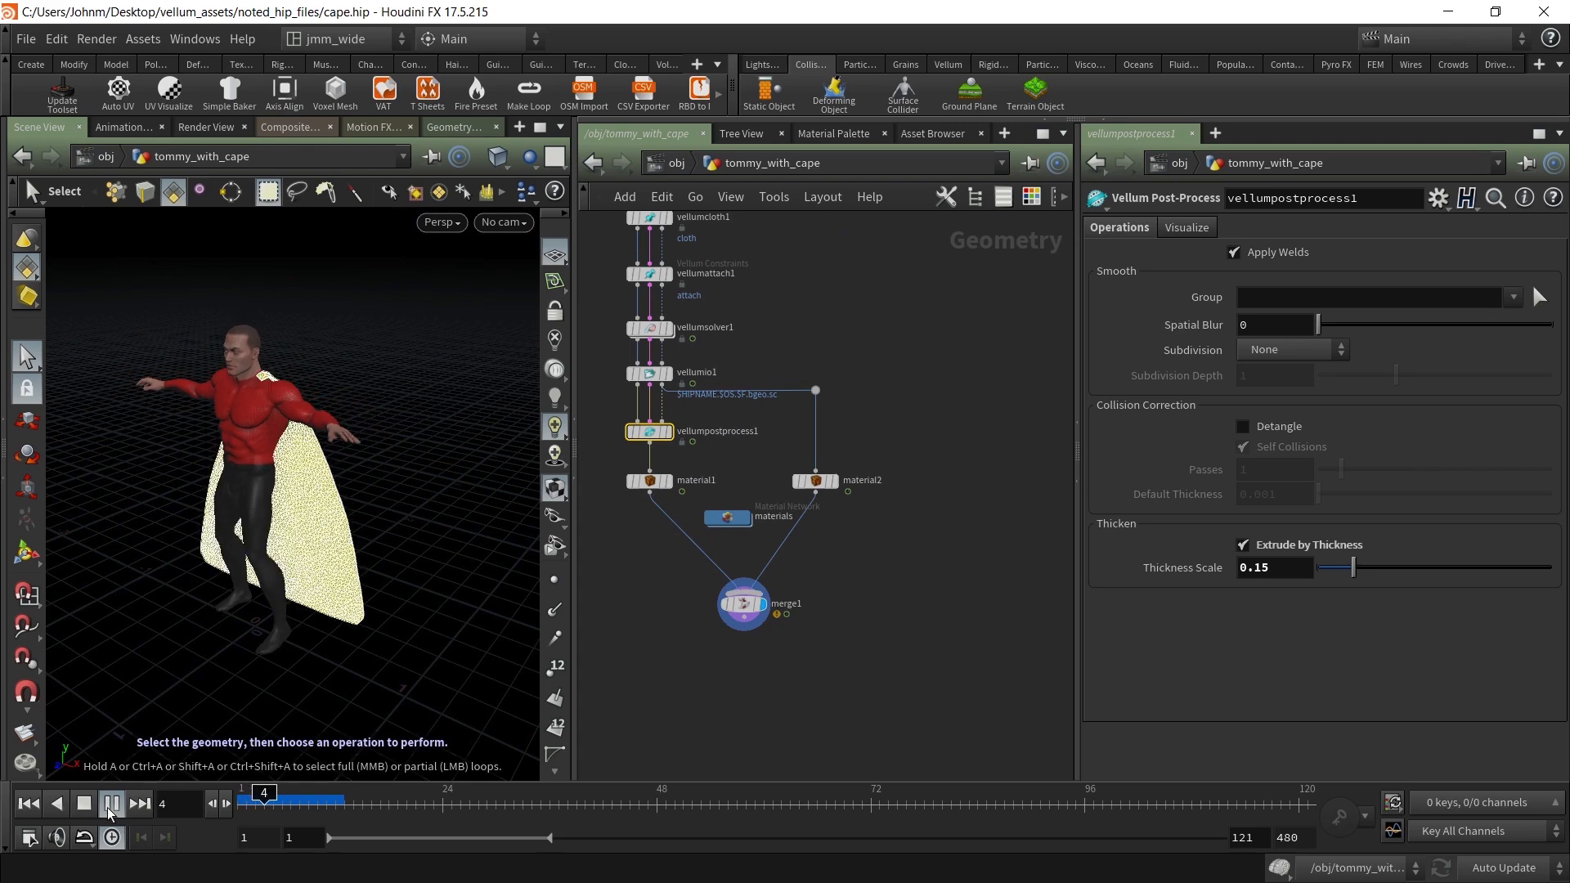
# Select merge1 followed by vellumio1 to review the merged inputs and the cape simulation's file caching settings
pyautogui.click(746, 605)
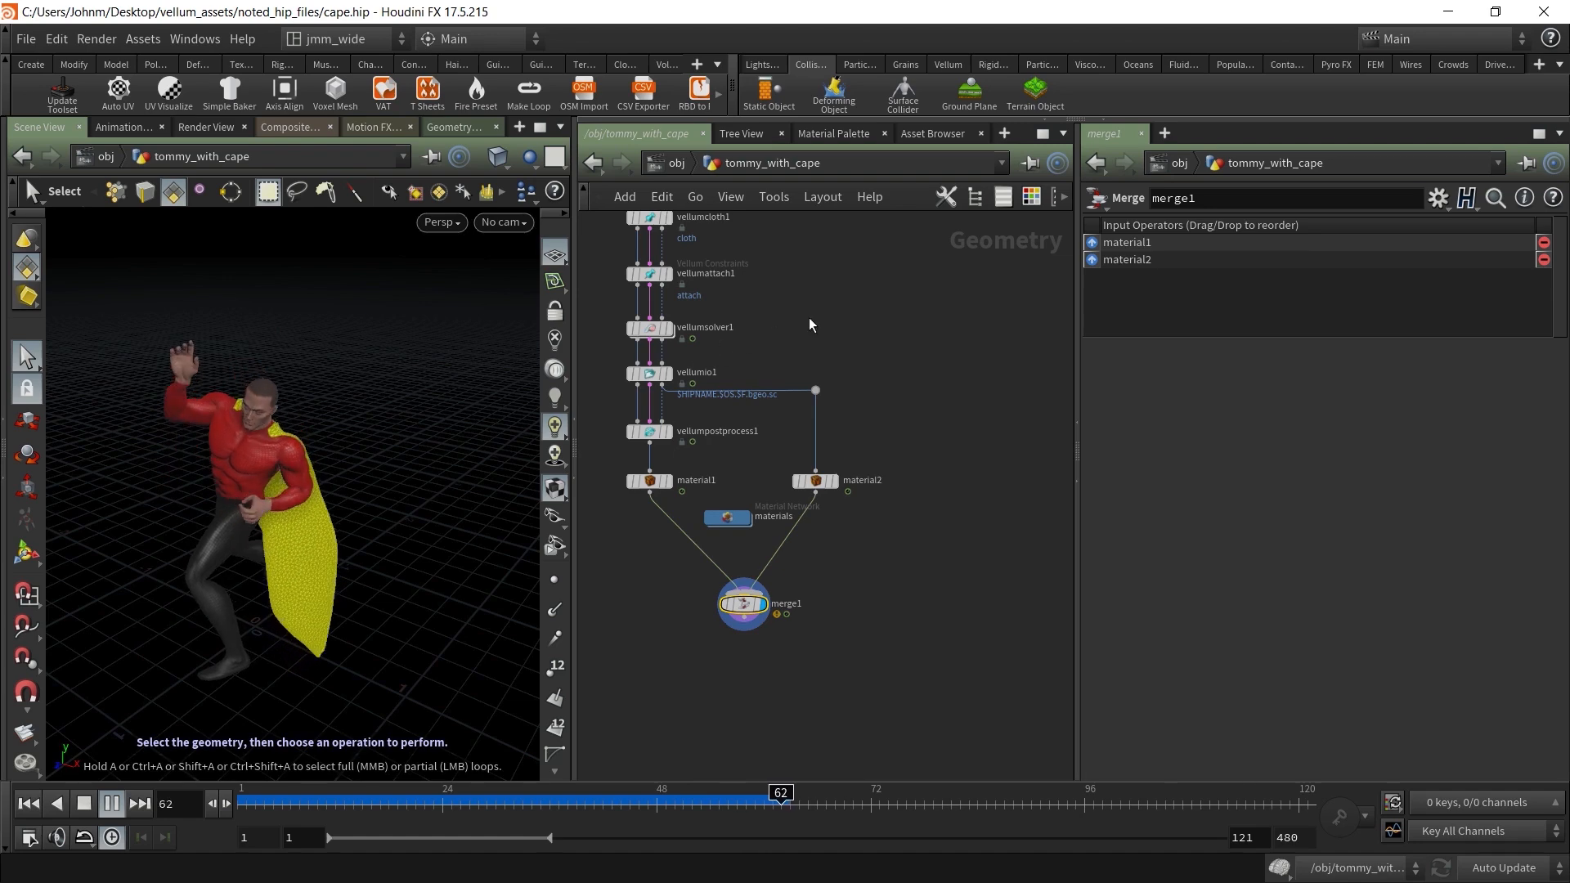
pyautogui.moveTo(843, 316); pyautogui.dragTo(932, 502, button='middle')
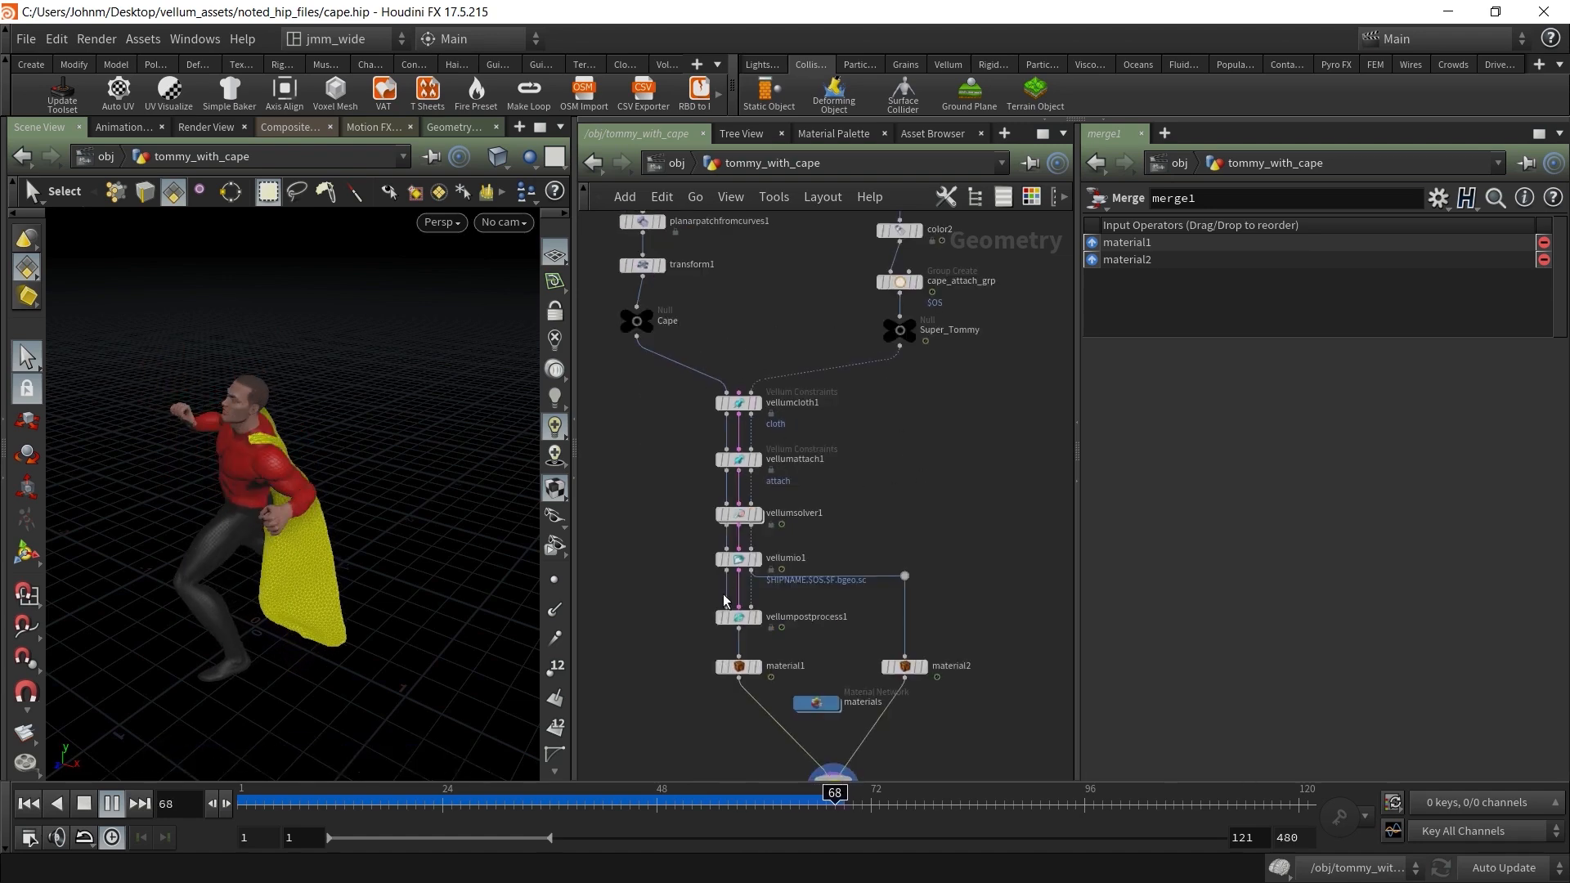
pyautogui.click(738, 560)
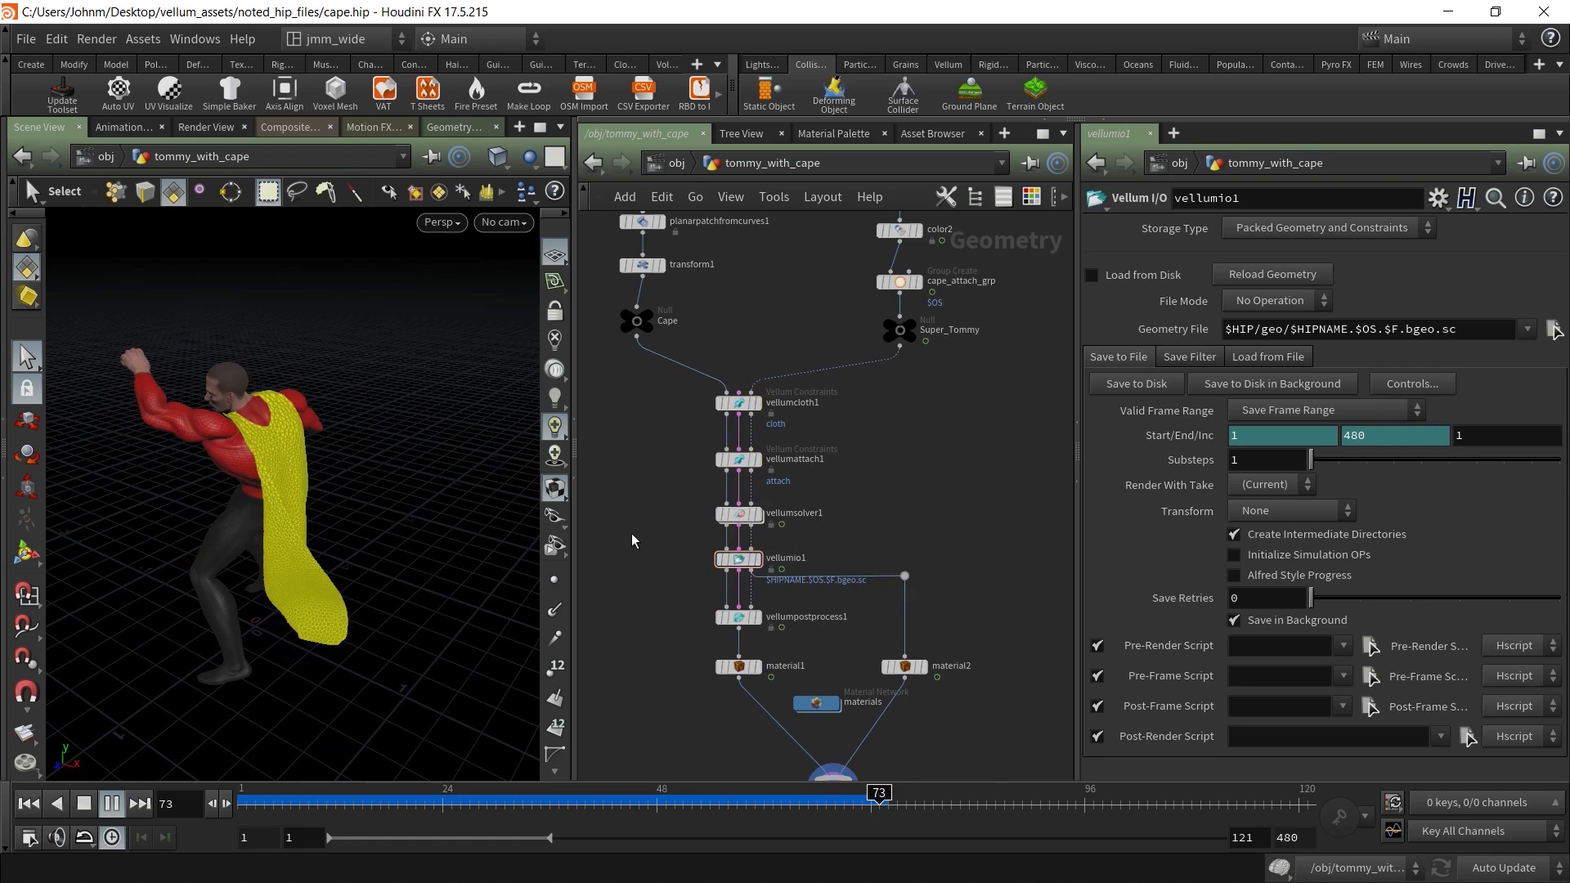